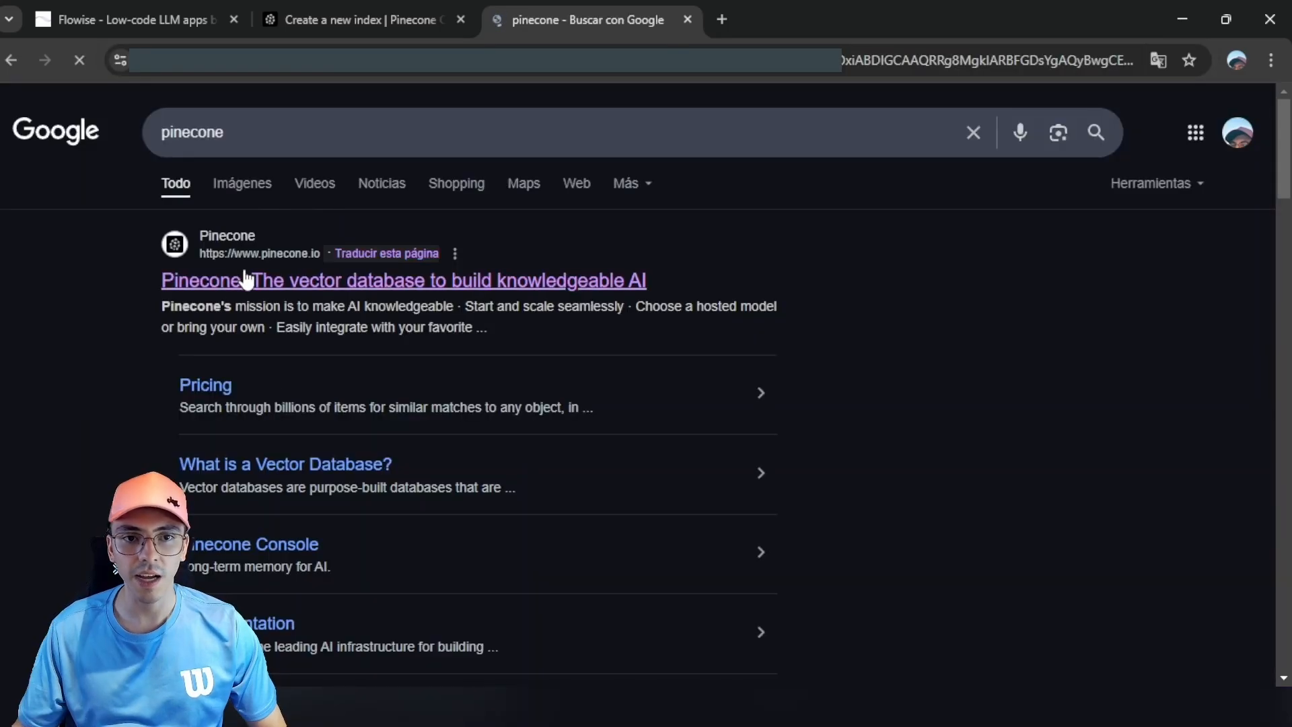
Step: Visit the Pinecone homepage from the Google results, then close it to return to the index form
left_click(413, 280)
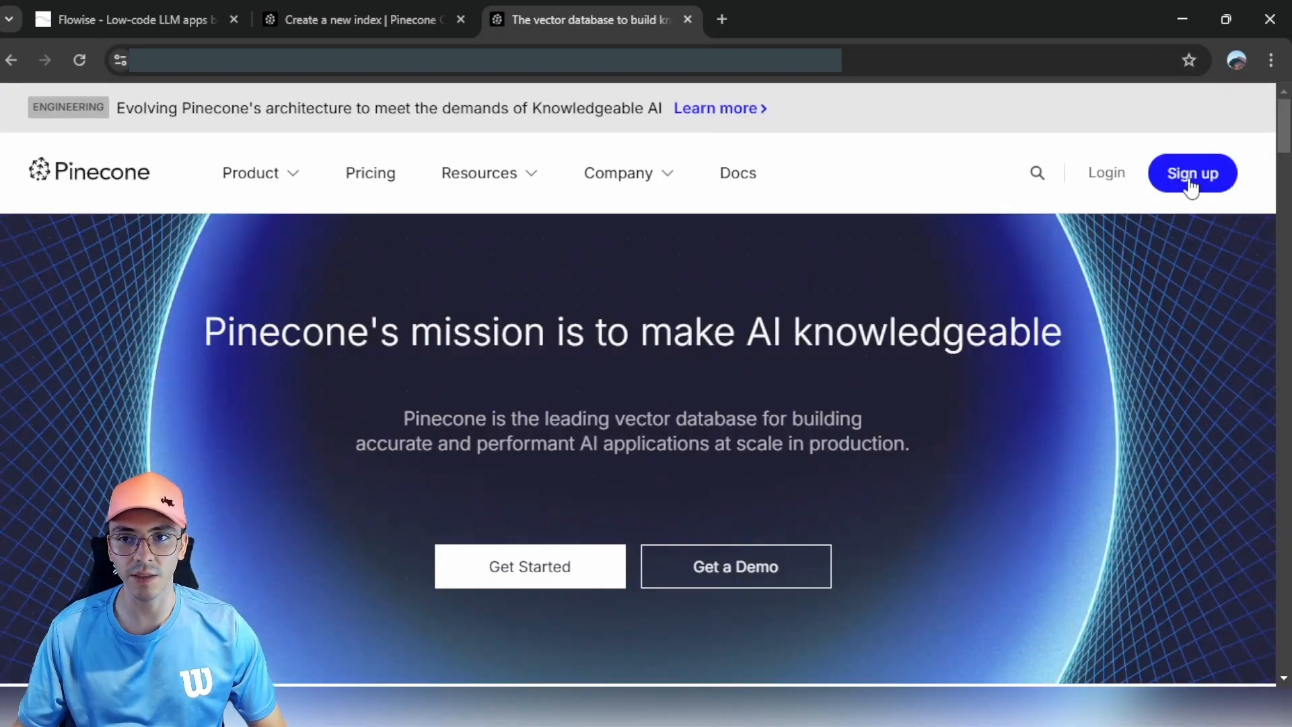
left_click(687, 20)
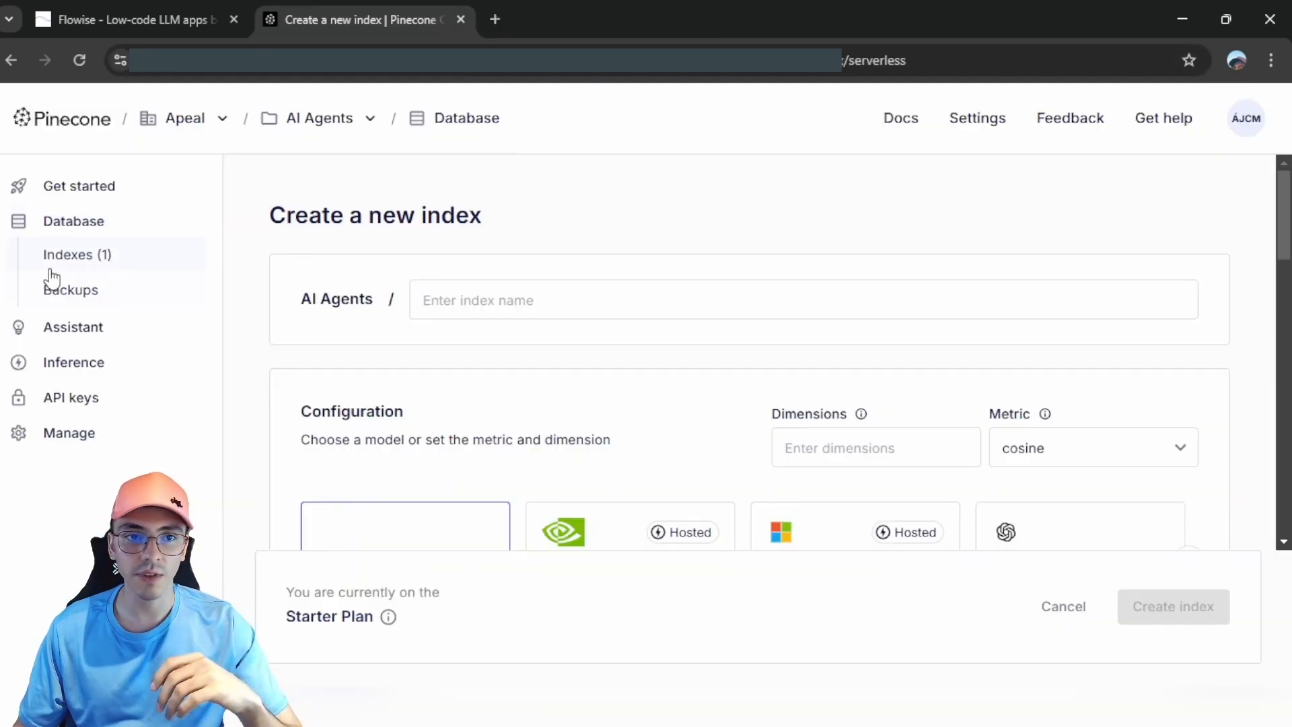
Step: Draft an index named 'test' with text-embedding-ada-002, then cancel its creation
left_click(27, 268)
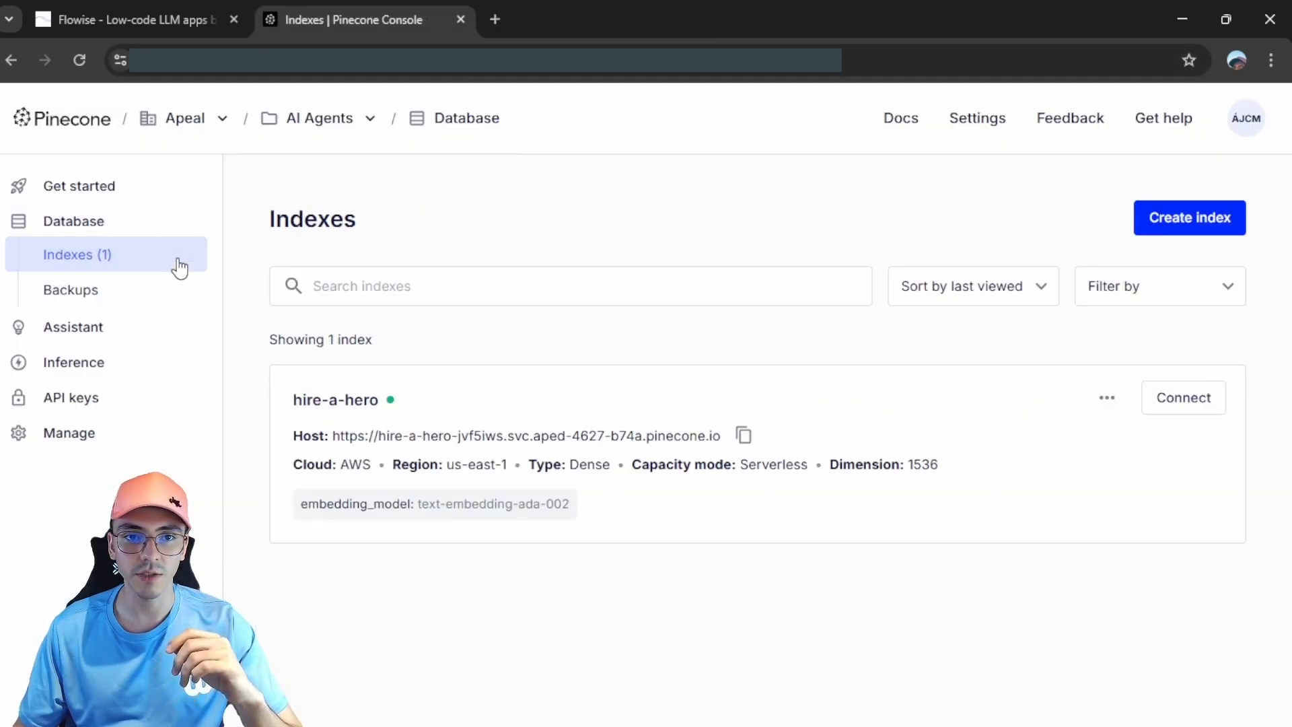
left_click(1197, 222)
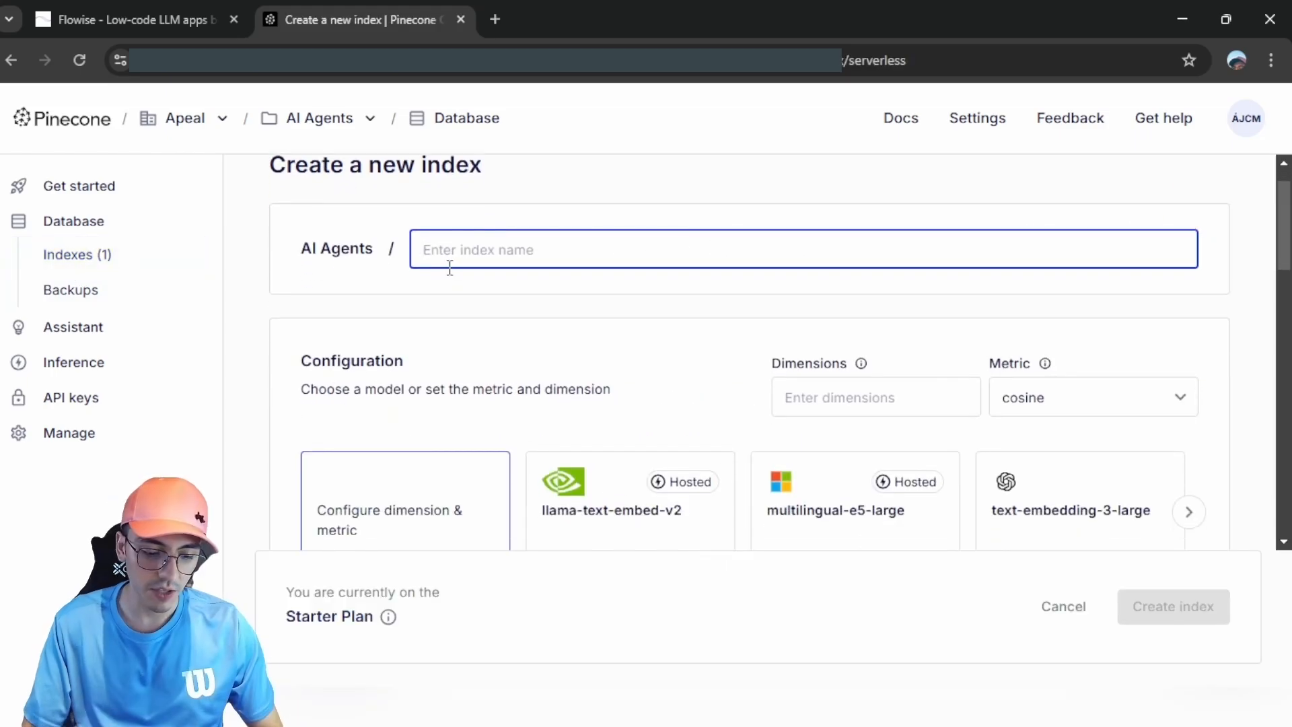
type("test")
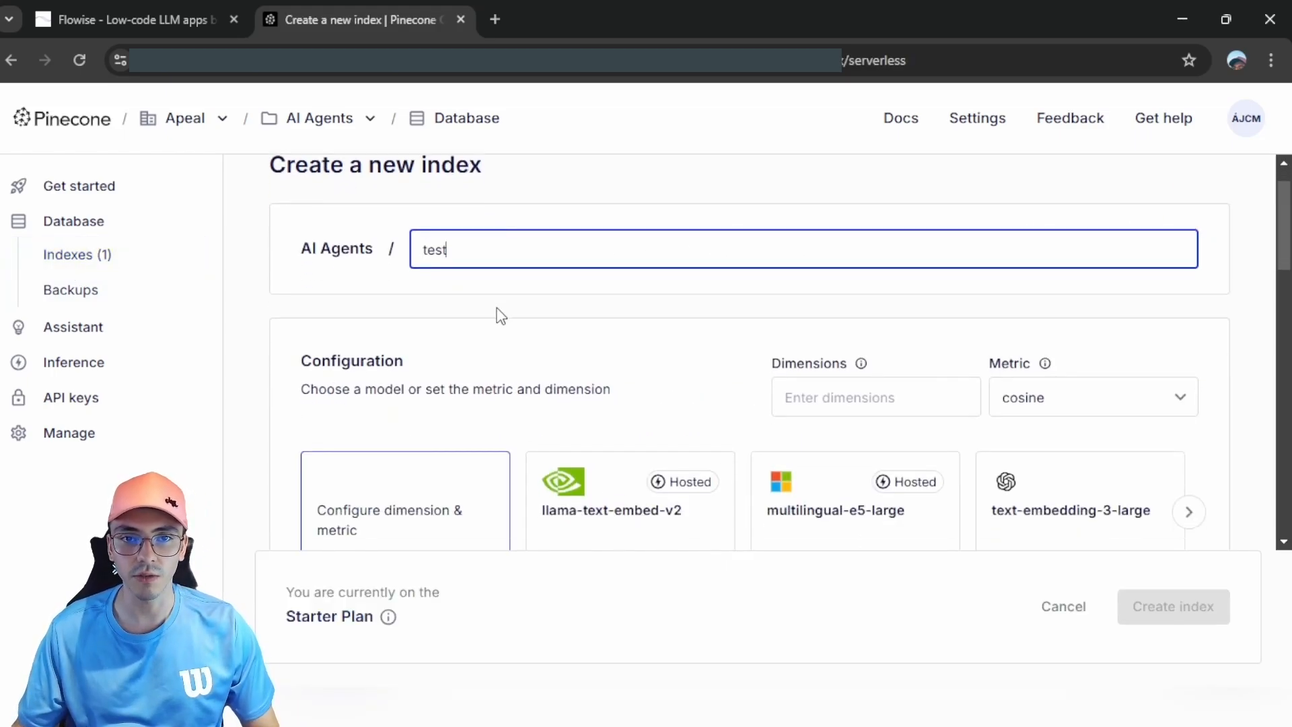
scroll(500, 309, "down", 2)
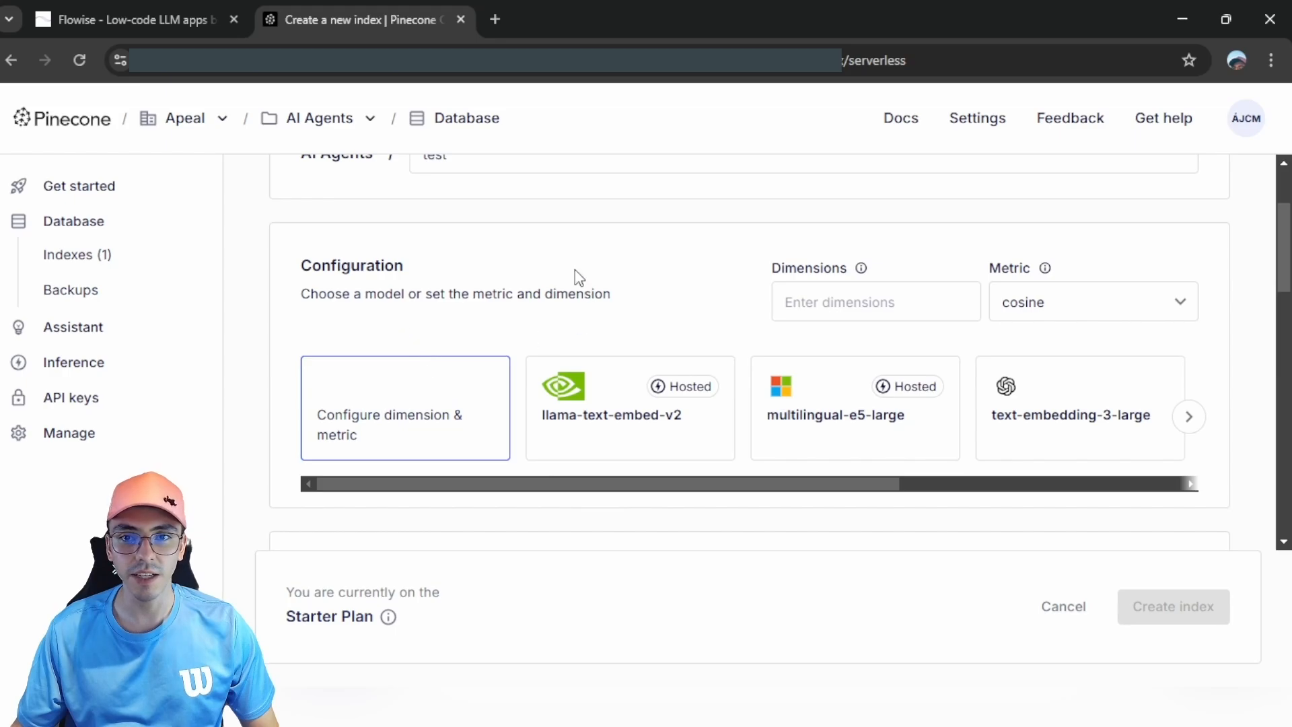
left_click_drag(441, 491, 1053, 491)
left_click(1049, 431)
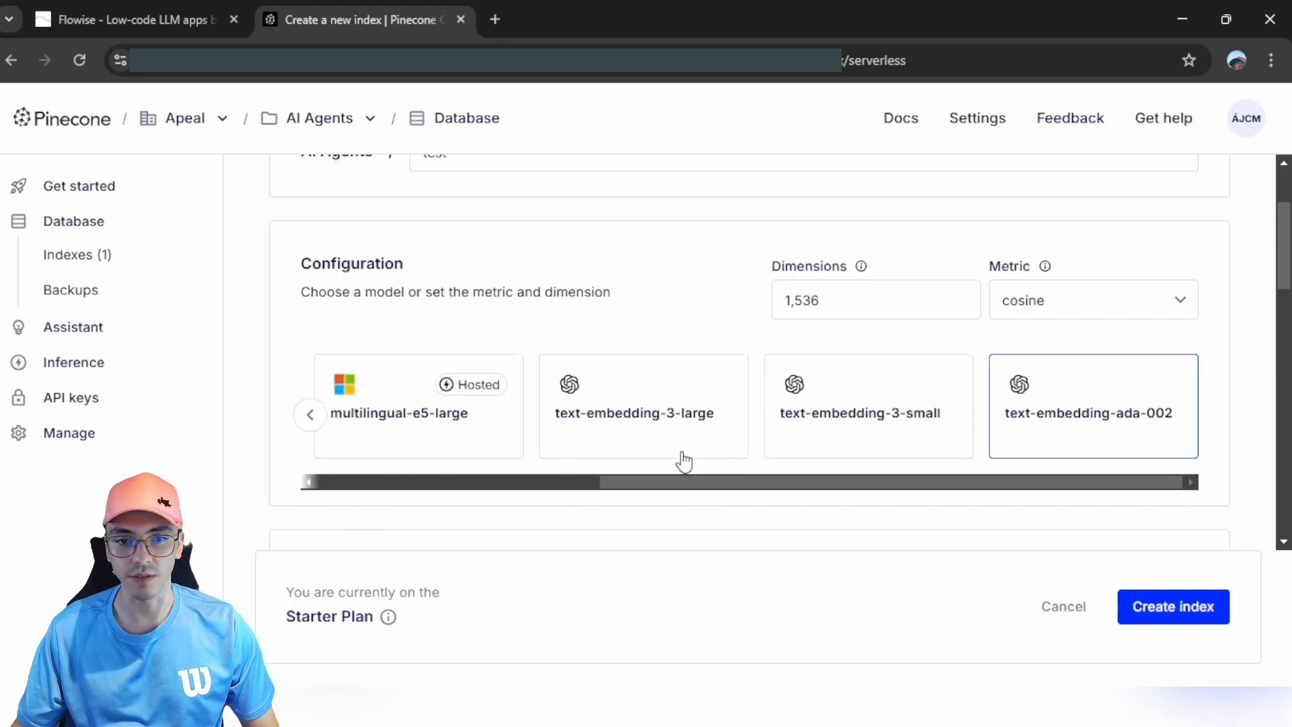
scroll(895, 434, "down", 10)
scroll(895, 430, "down", 3)
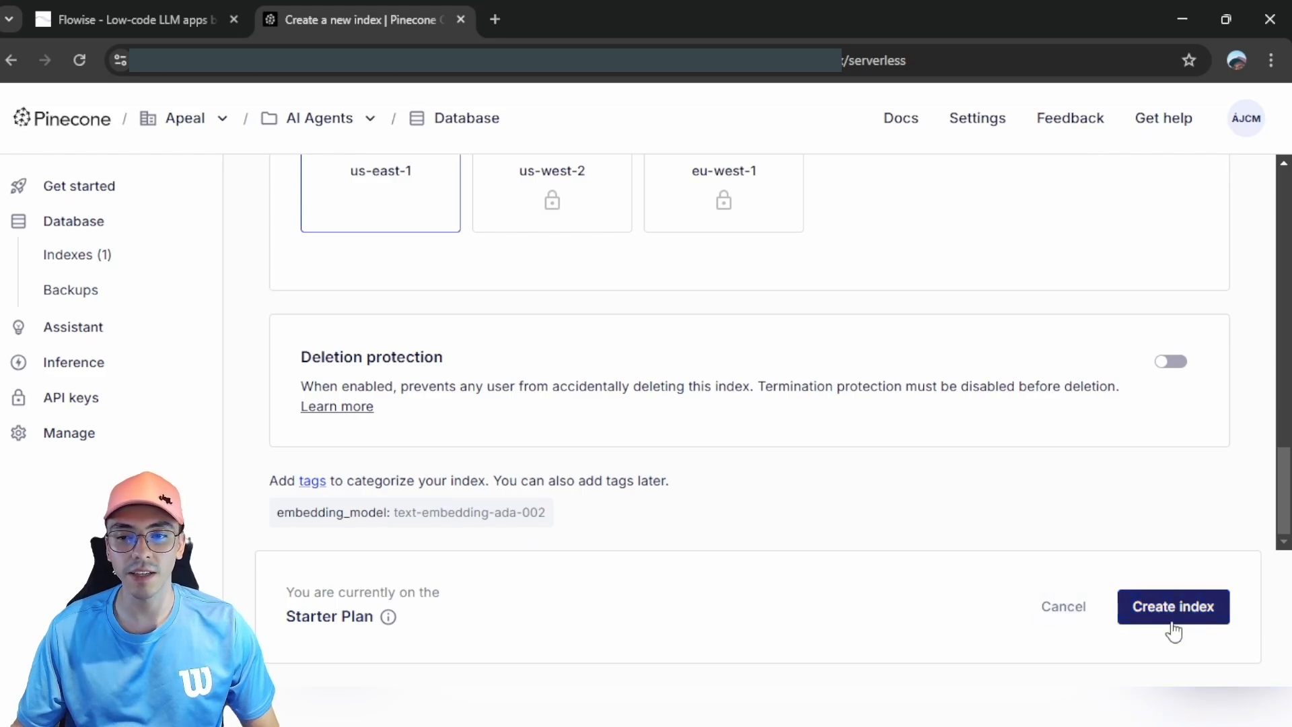
left_click(1049, 607)
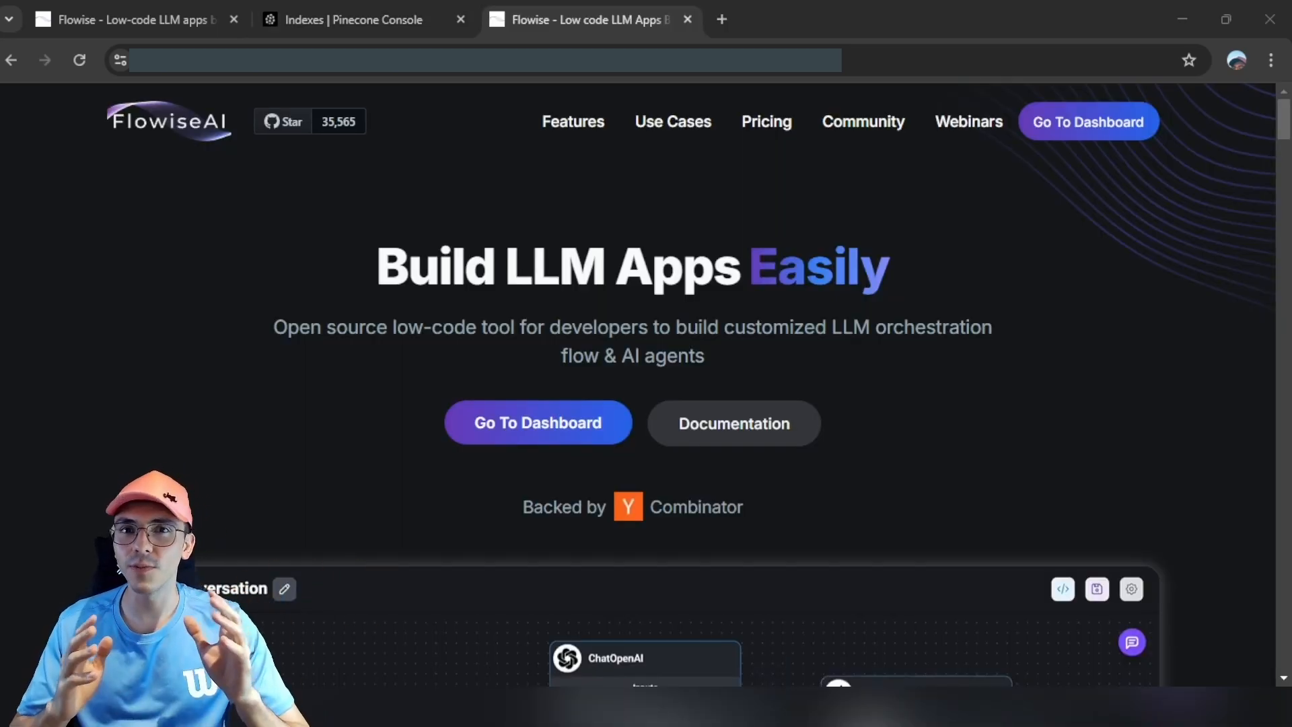
Step: Open the demo flow's chat window, then add a new Untitled Chatflow
left_click(1130, 643)
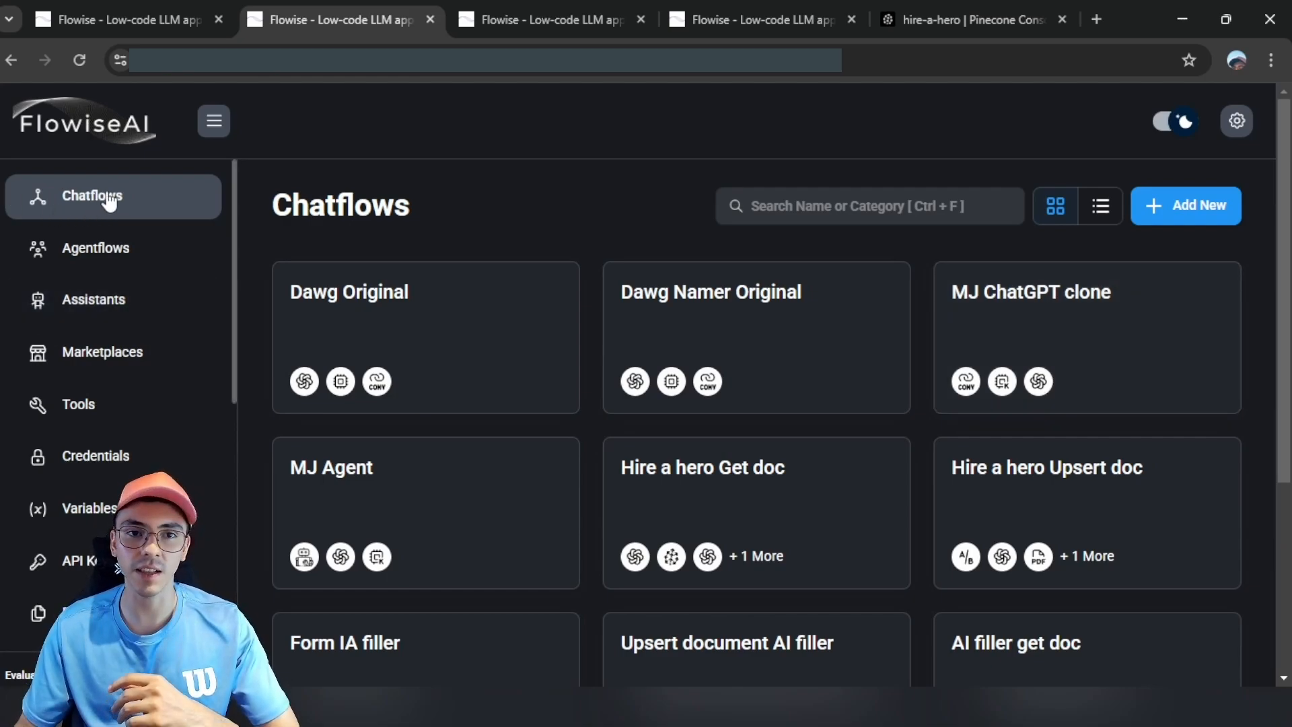
left_click(1202, 213)
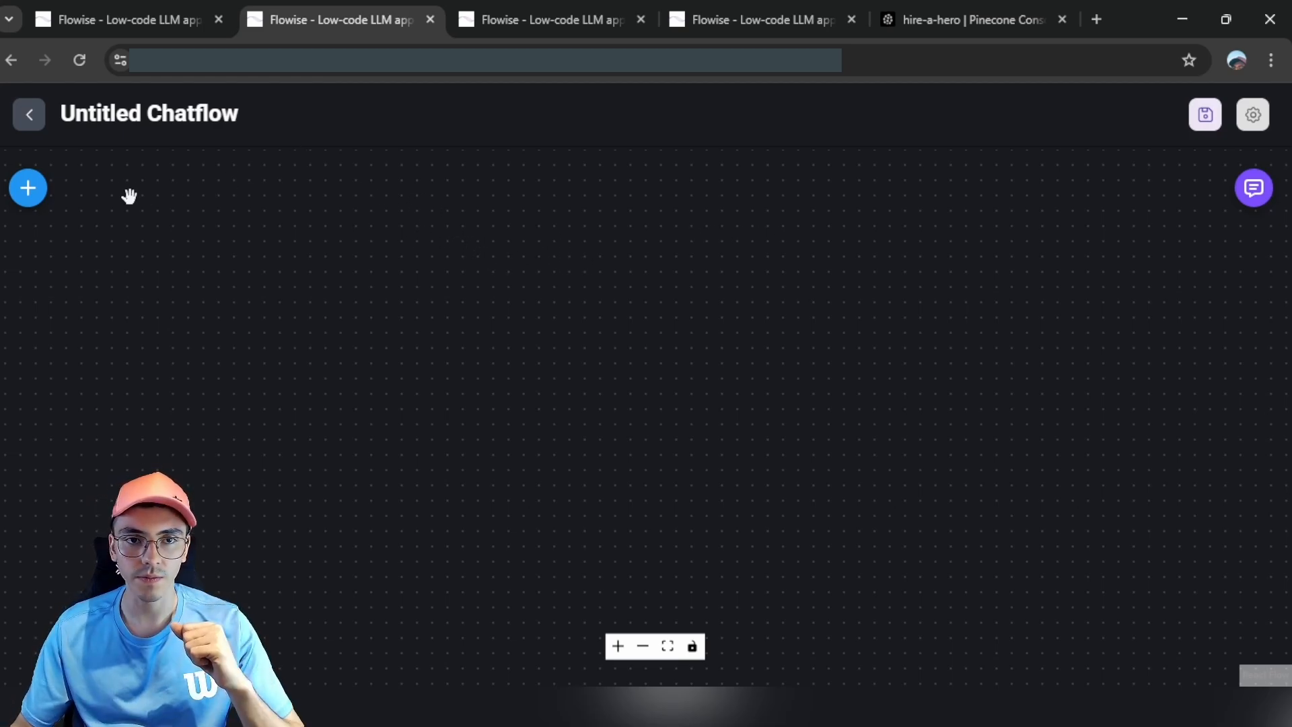
Step: Add a Recursive Character Text Splitter and connect it to the Pdf File's Text Splitter input
left_click(29, 197)
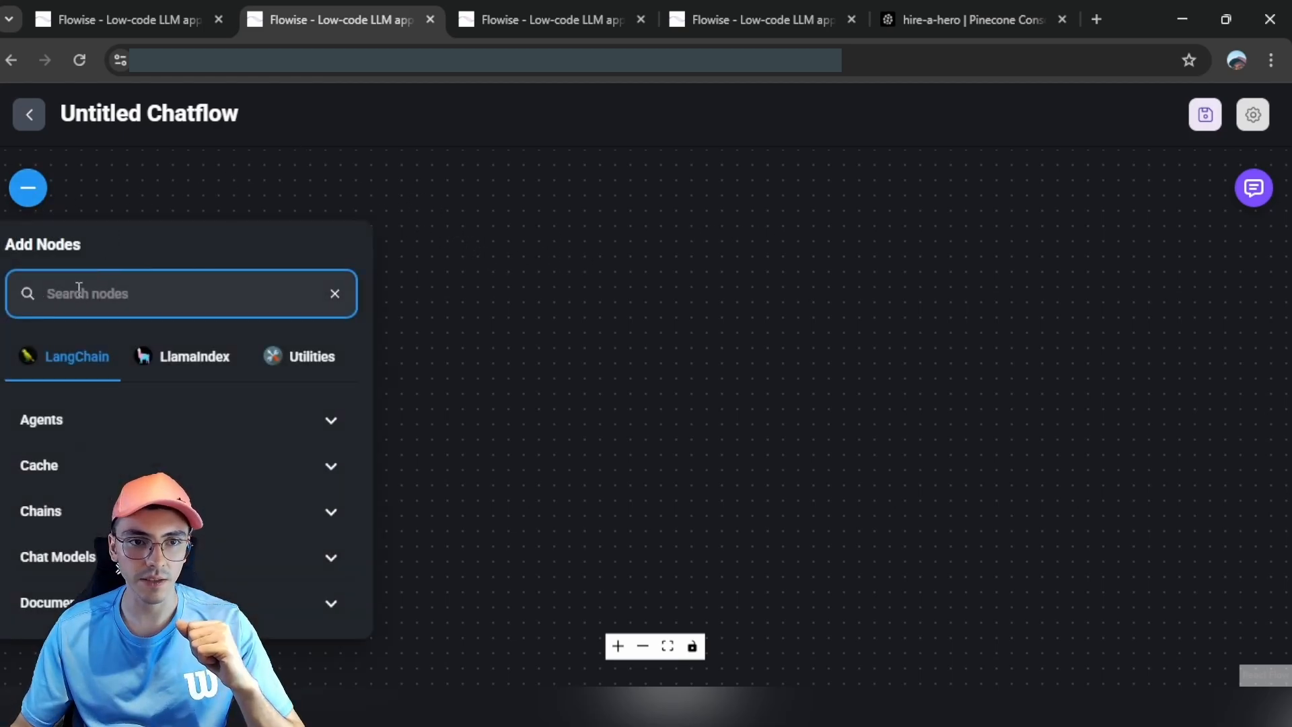
type("recursi")
left_click_drag(135, 471, 625, 300)
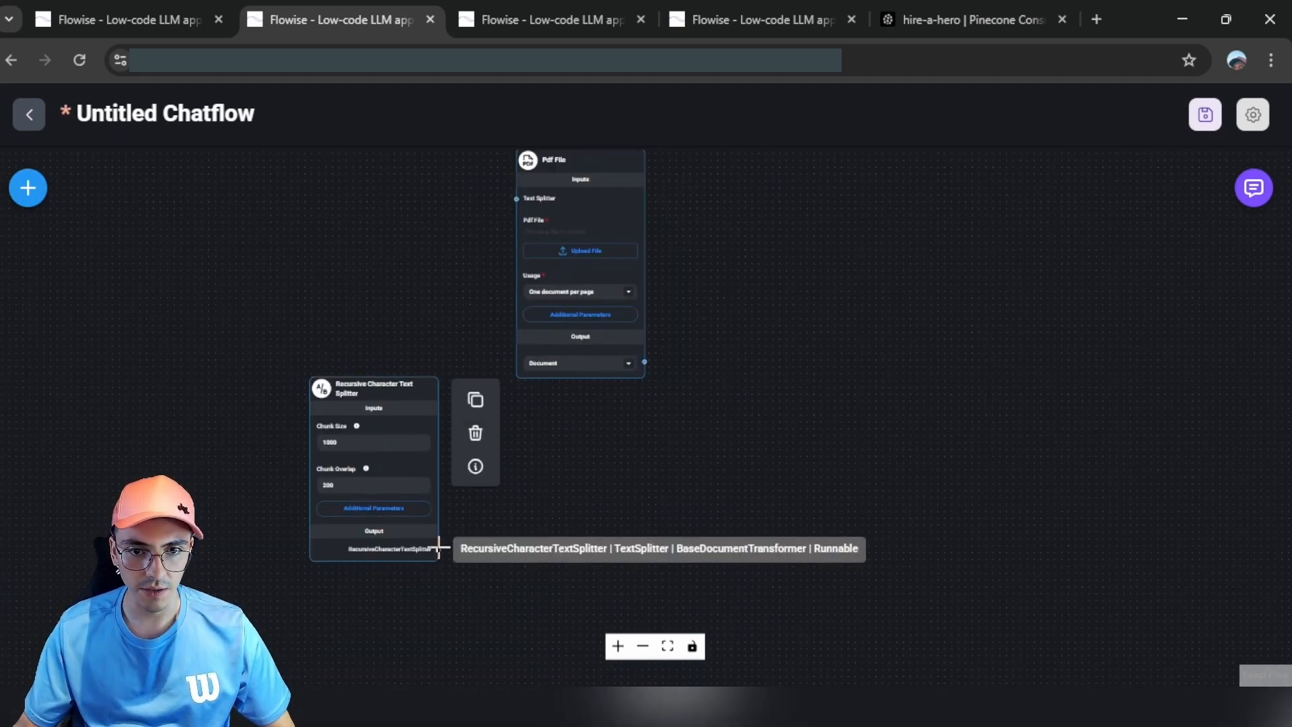
left_click_drag(438, 548, 524, 276)
Step: Place a Pinecone vector store beside the Pdf File node and feed it the Pdf documents
left_click(28, 188)
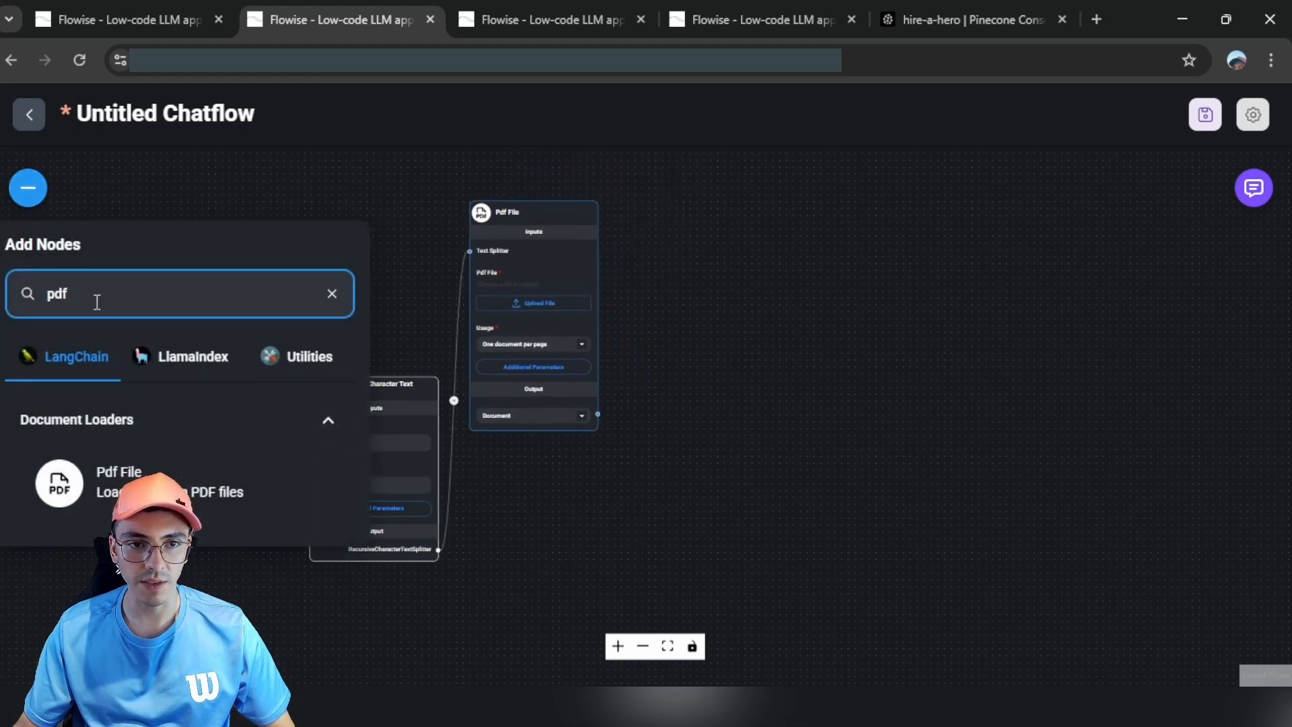
key("BackSpace")
key("BackSpace")
key("BackSpace")
type("pinecon")
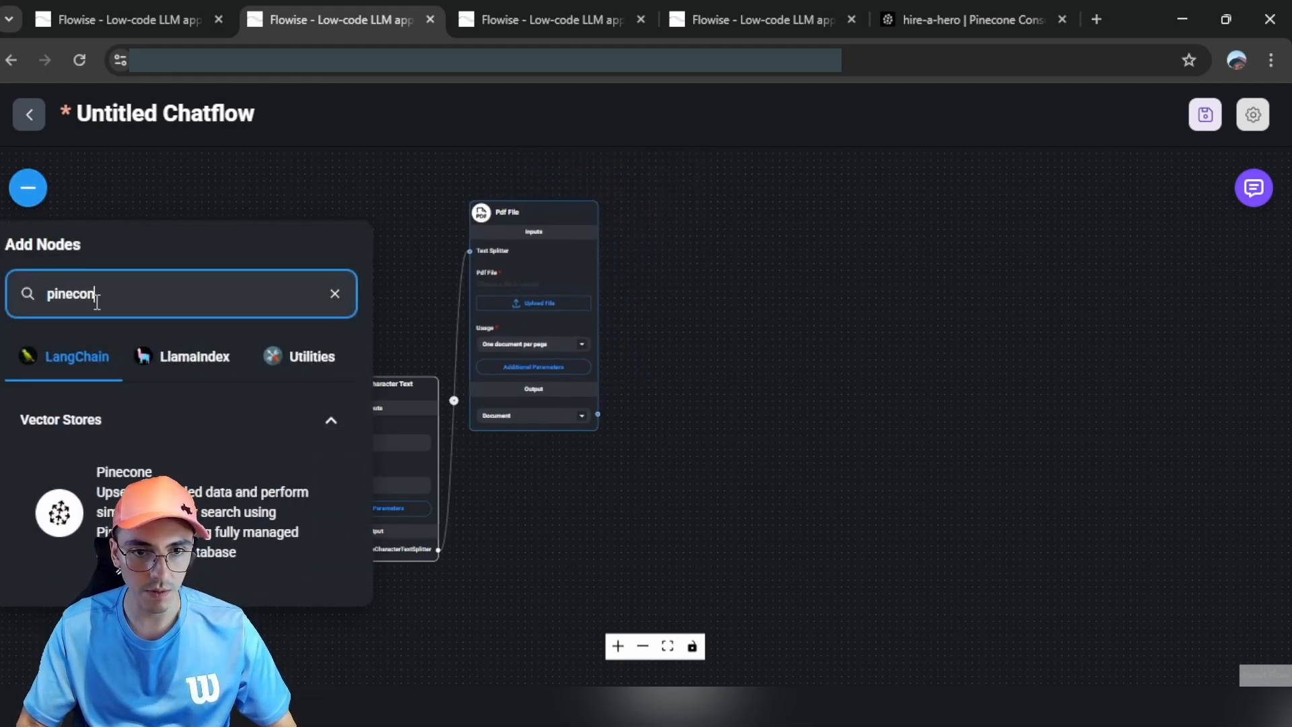
left_click_drag(94, 481, 796, 438)
left_click_drag(767, 386, 759, 348)
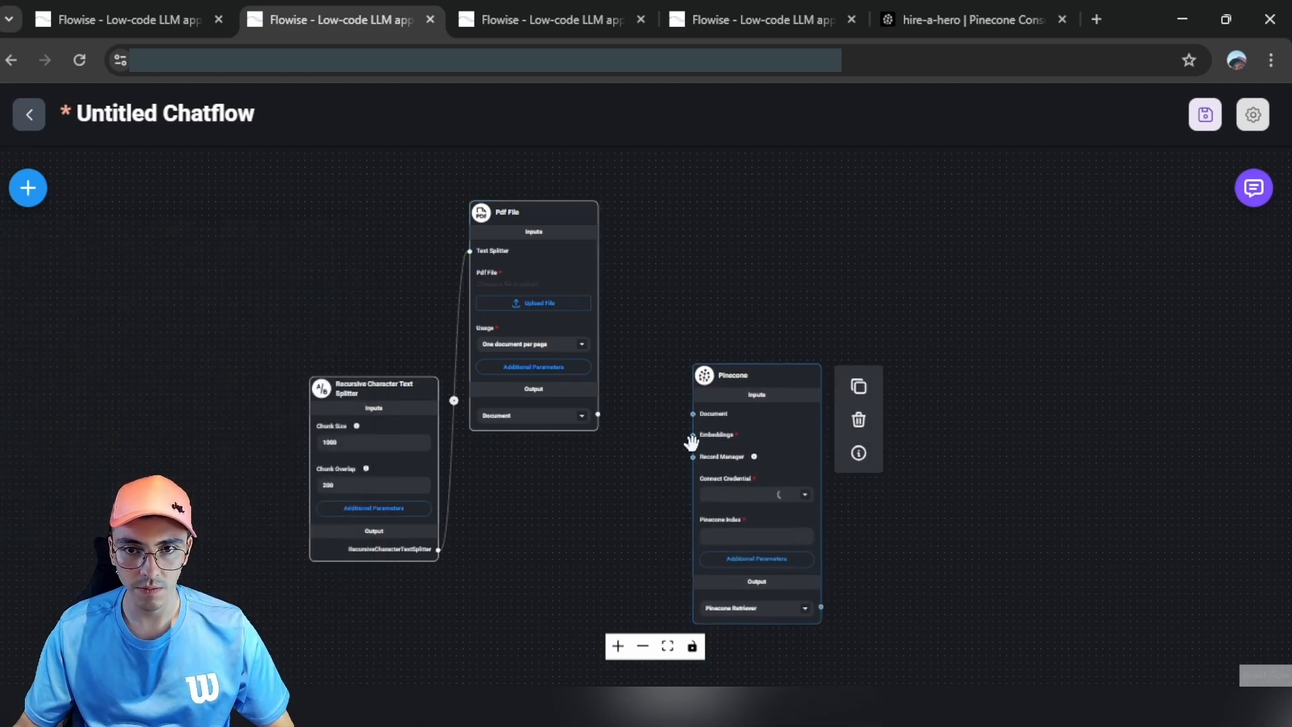
left_click_drag(598, 414, 720, 428)
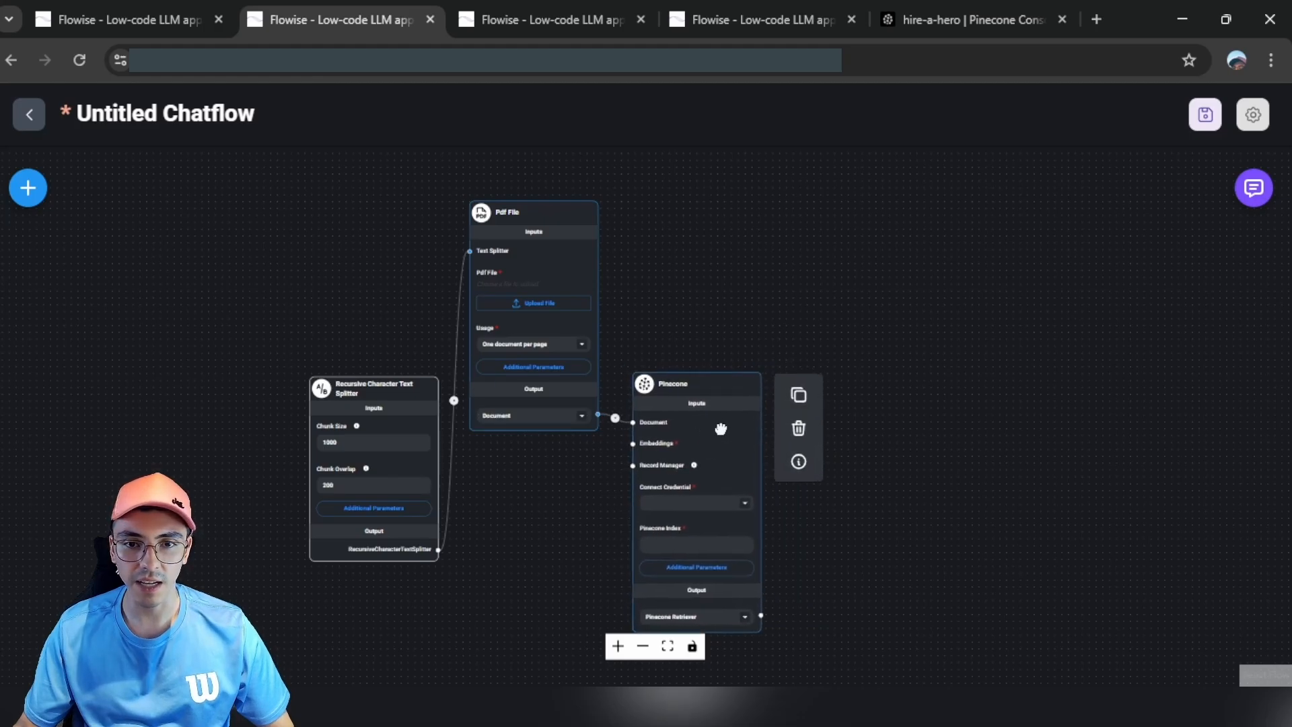
Step: Add an OpenAI Embeddings node and connect it to Pinecone's Embeddings input
left_click(33, 191)
type("pinecon")
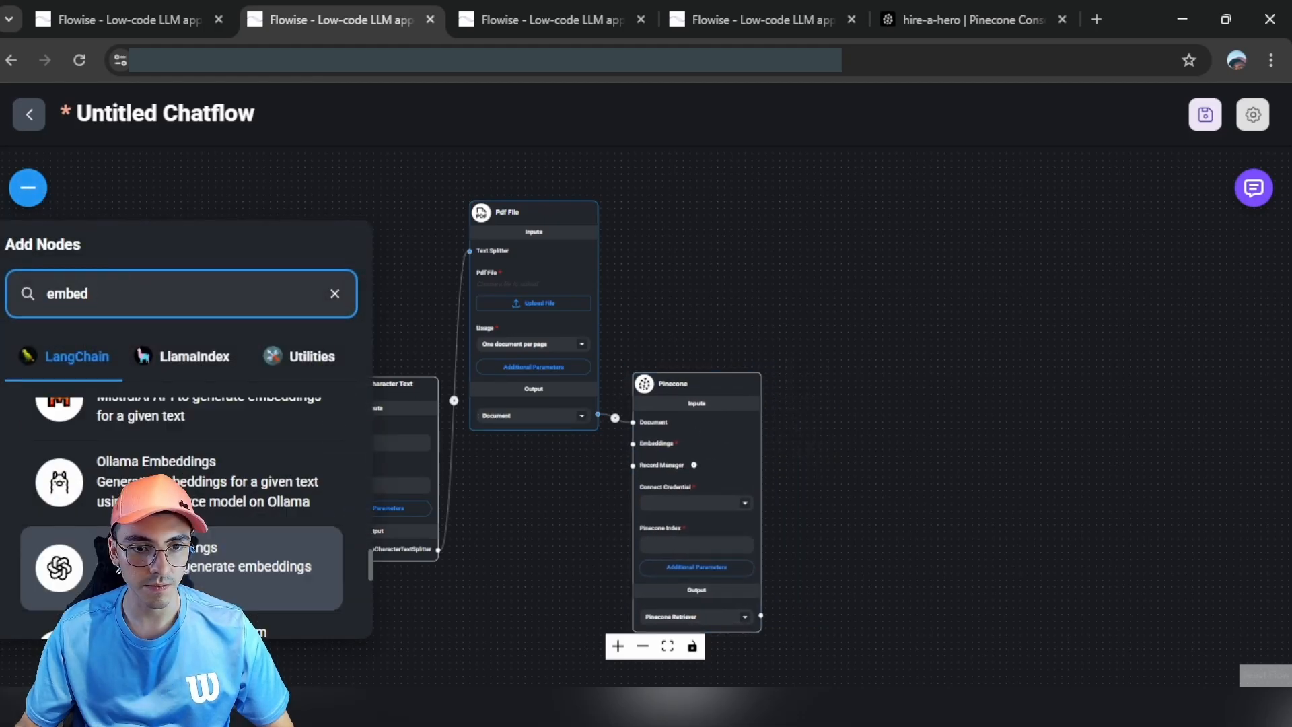
left_click_drag(161, 567, 554, 531)
left_click_drag(554, 530, 554, 531)
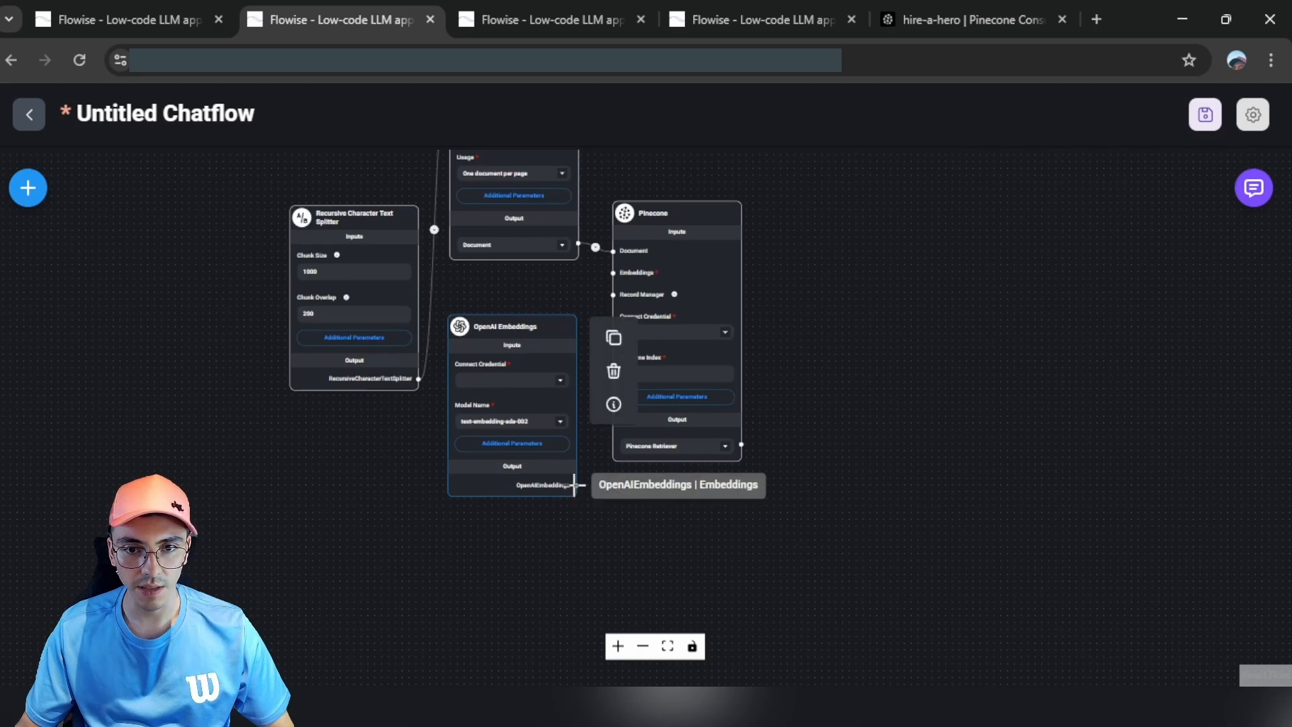
left_click_drag(577, 484, 614, 271)
left_click(559, 331)
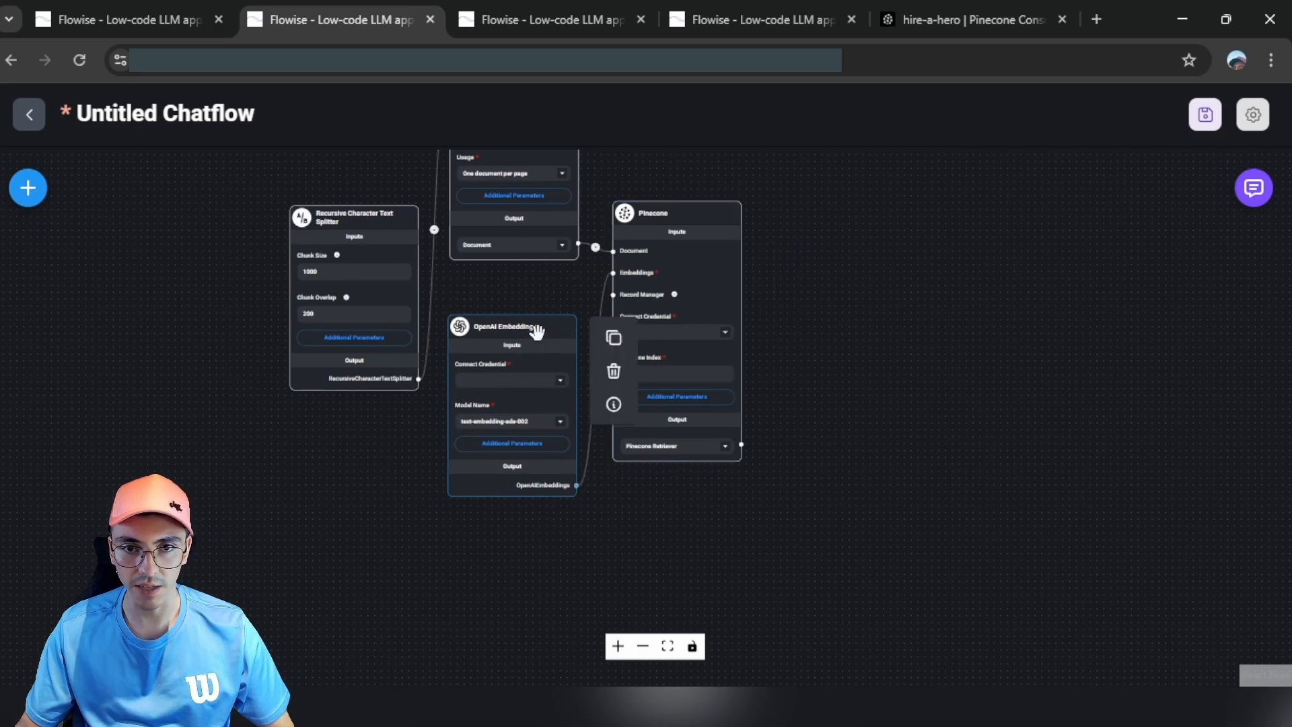
scroll(537, 337, "up", 3)
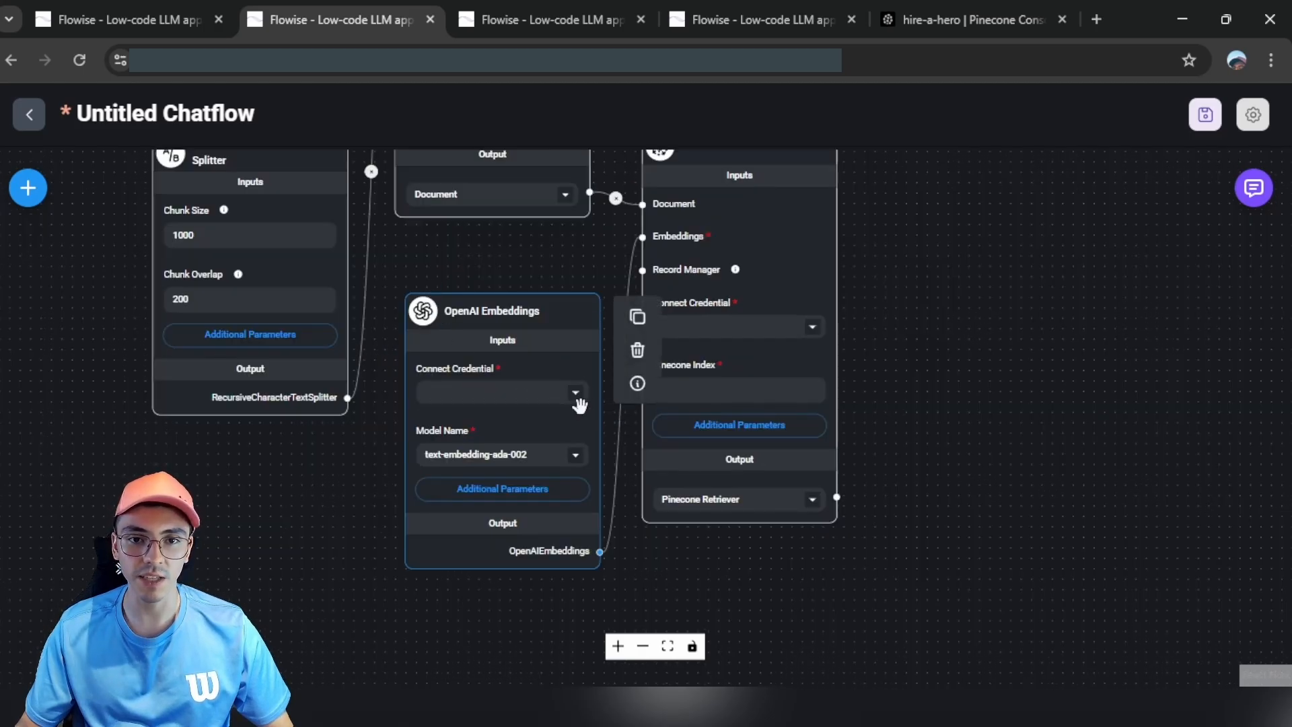
Step: Give OpenAI Embeddings the existing Open AI API credential and review its embedding models
left_click(578, 397)
left_click(577, 397)
left_click(473, 454)
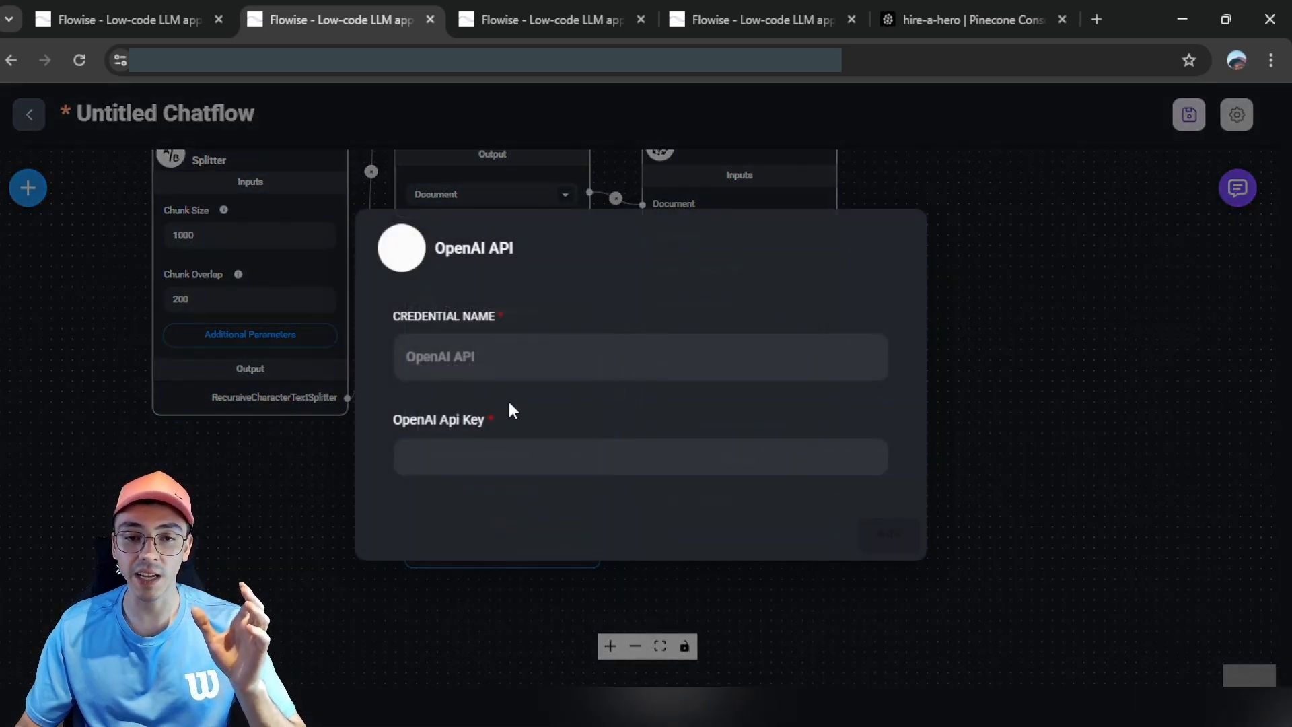
left_click(457, 452)
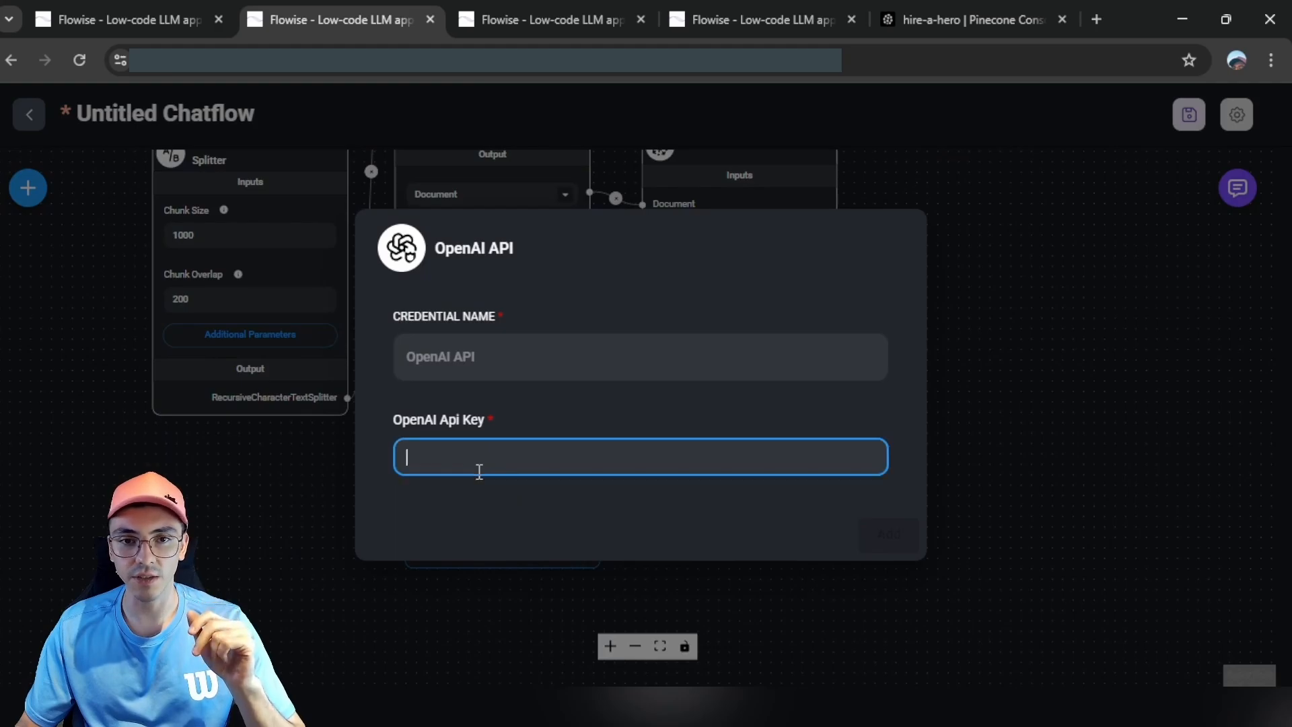
left_click(486, 355)
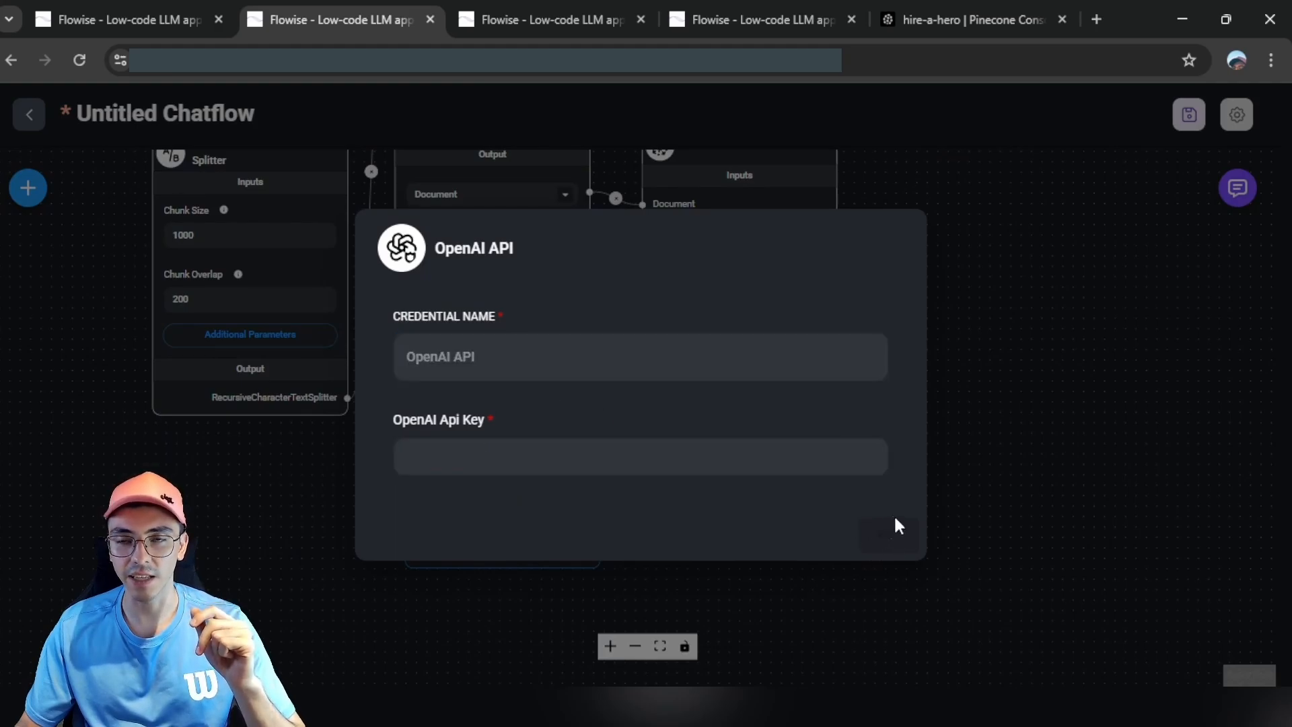
left_click(1031, 436)
left_click(577, 392)
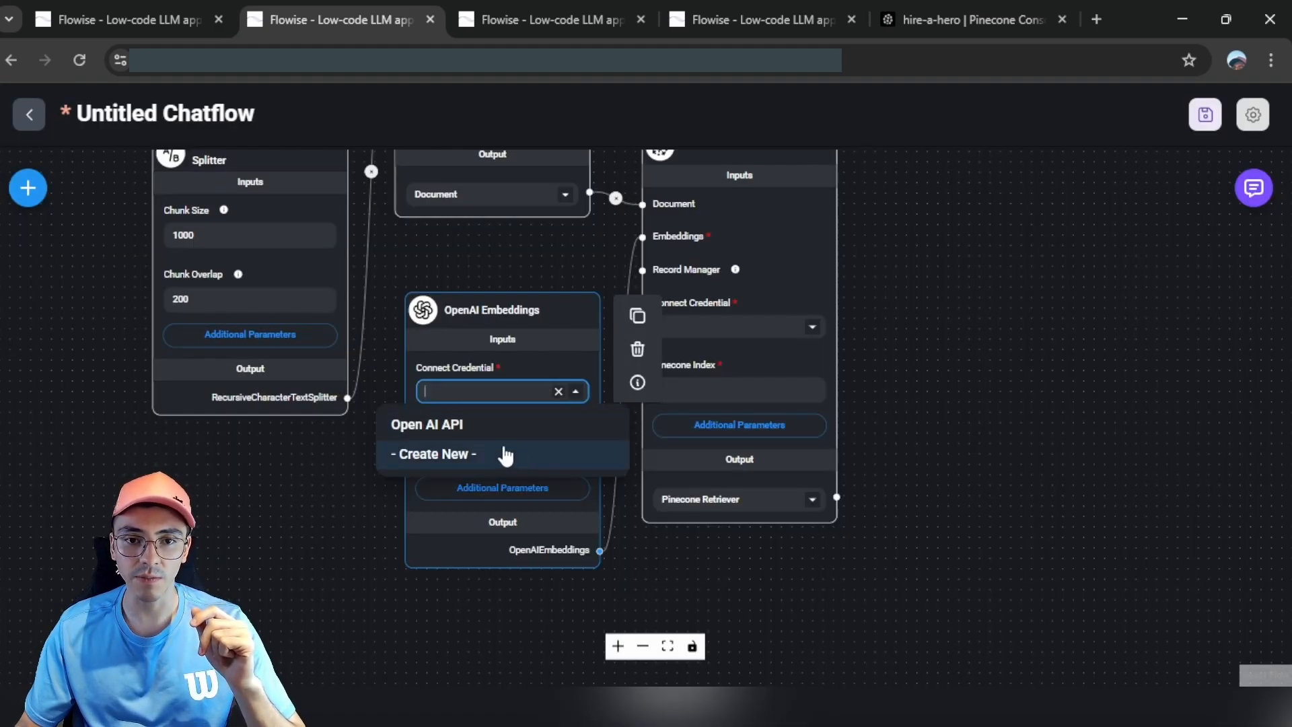
left_click(483, 425)
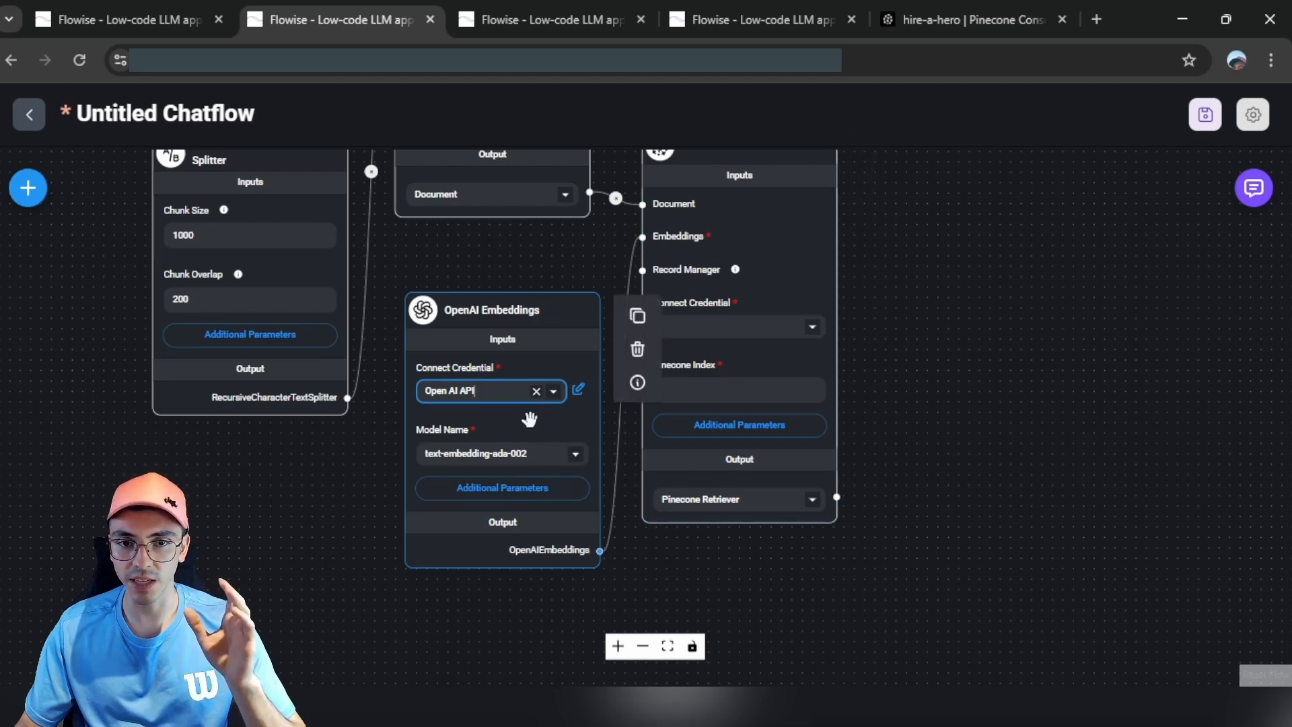
left_click(431, 452)
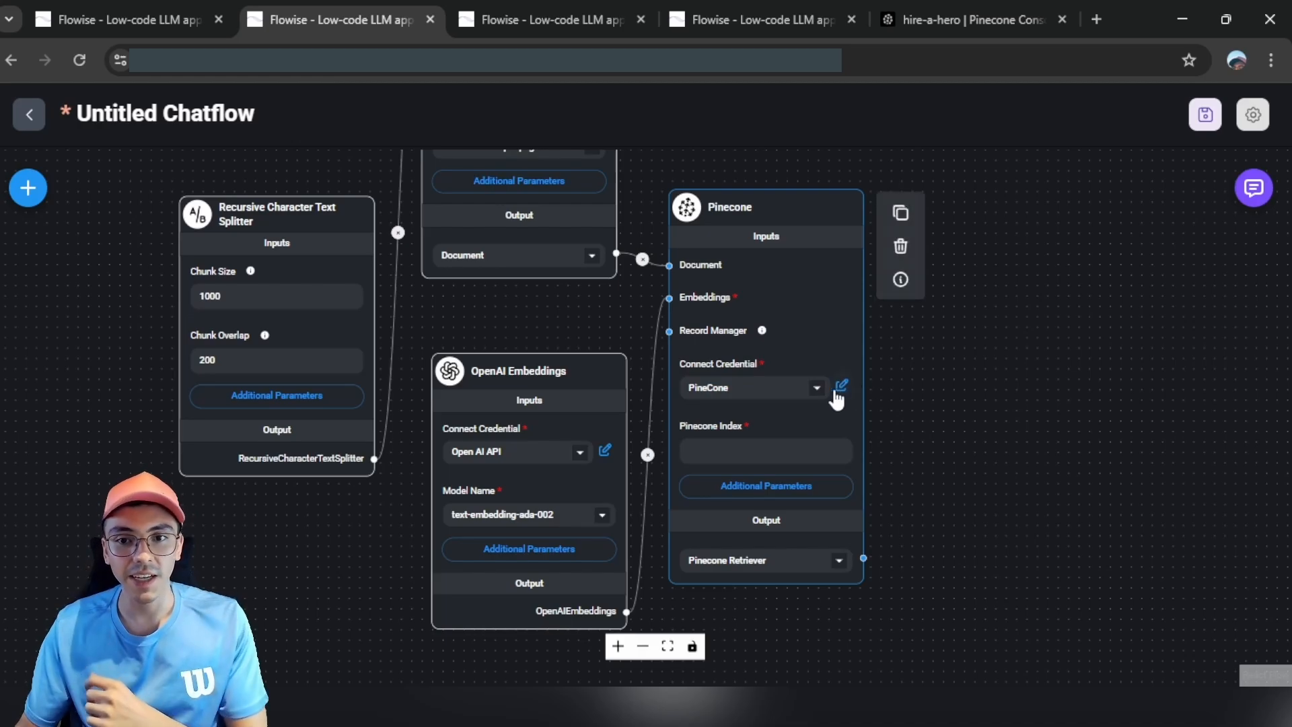
Step: Switch the Pinecone node to the other saved Pinecone API key credential
left_click(818, 388)
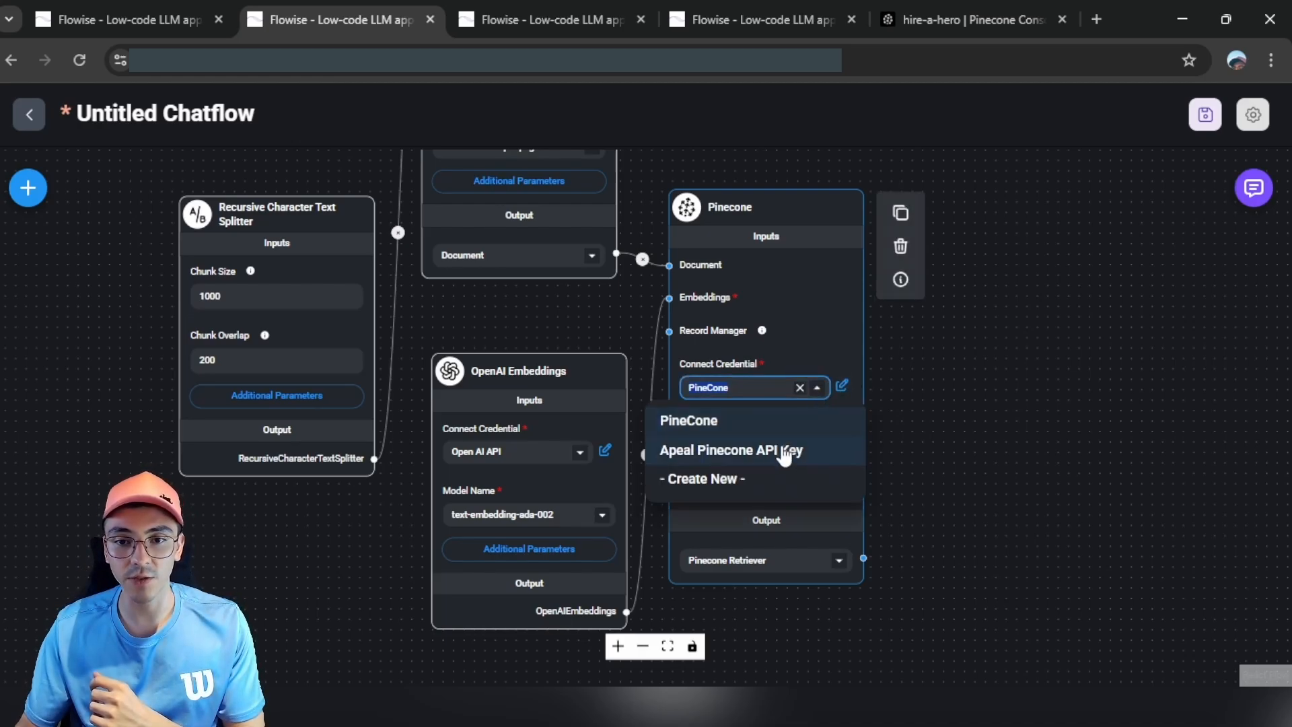
left_click(783, 452)
left_click(822, 396)
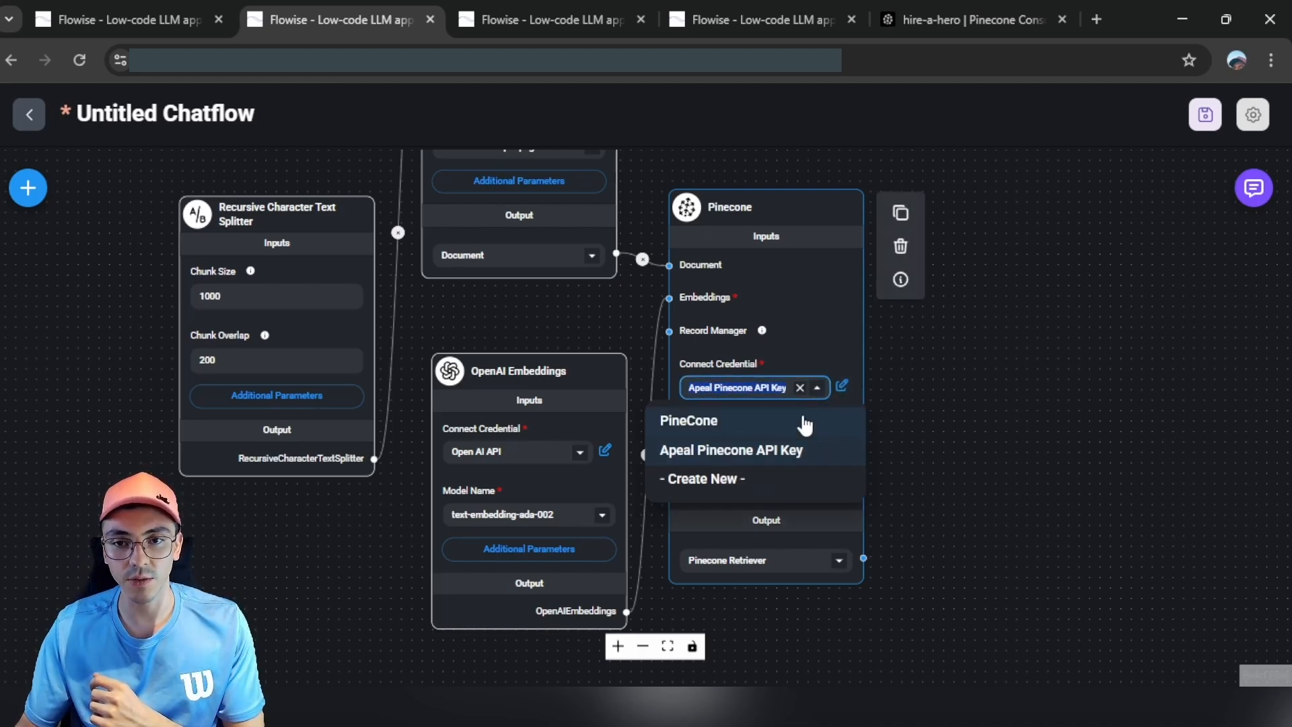
left_click(773, 480)
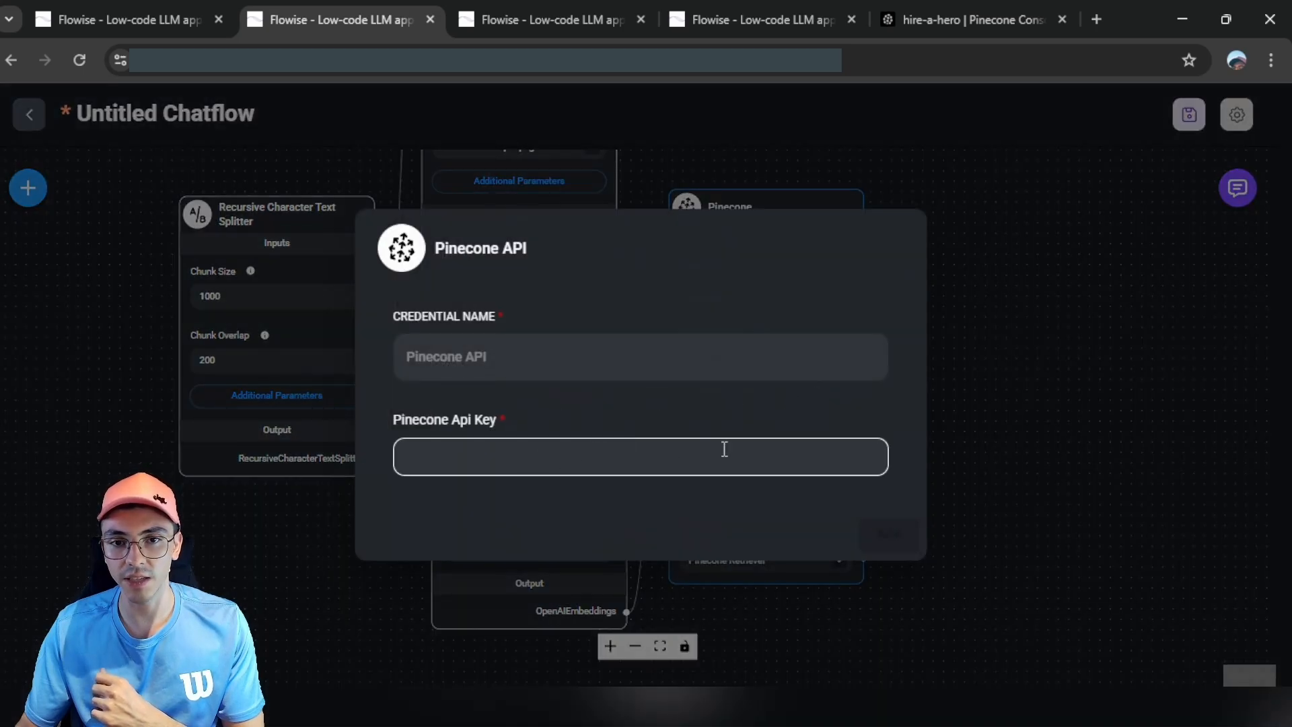
left_click(773, 191)
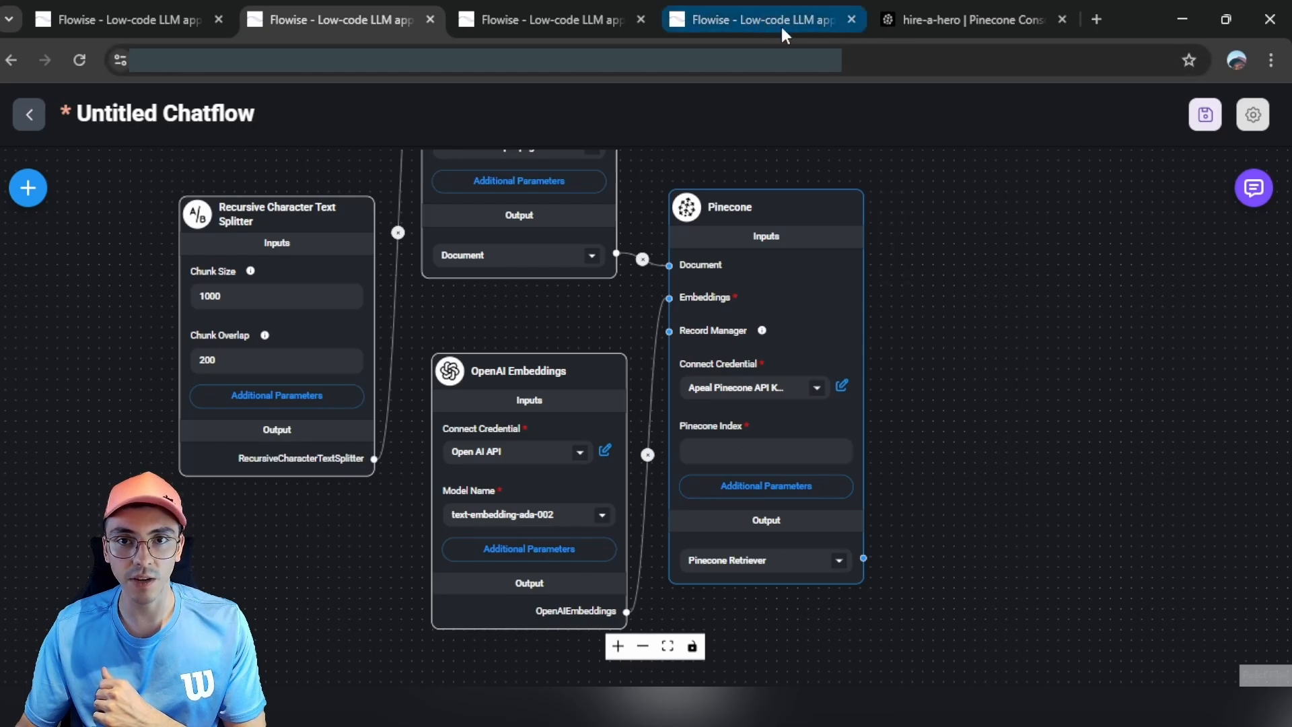
Step: Copy the index name hire-a-hero from the Pinecone console
left_click(922, 17)
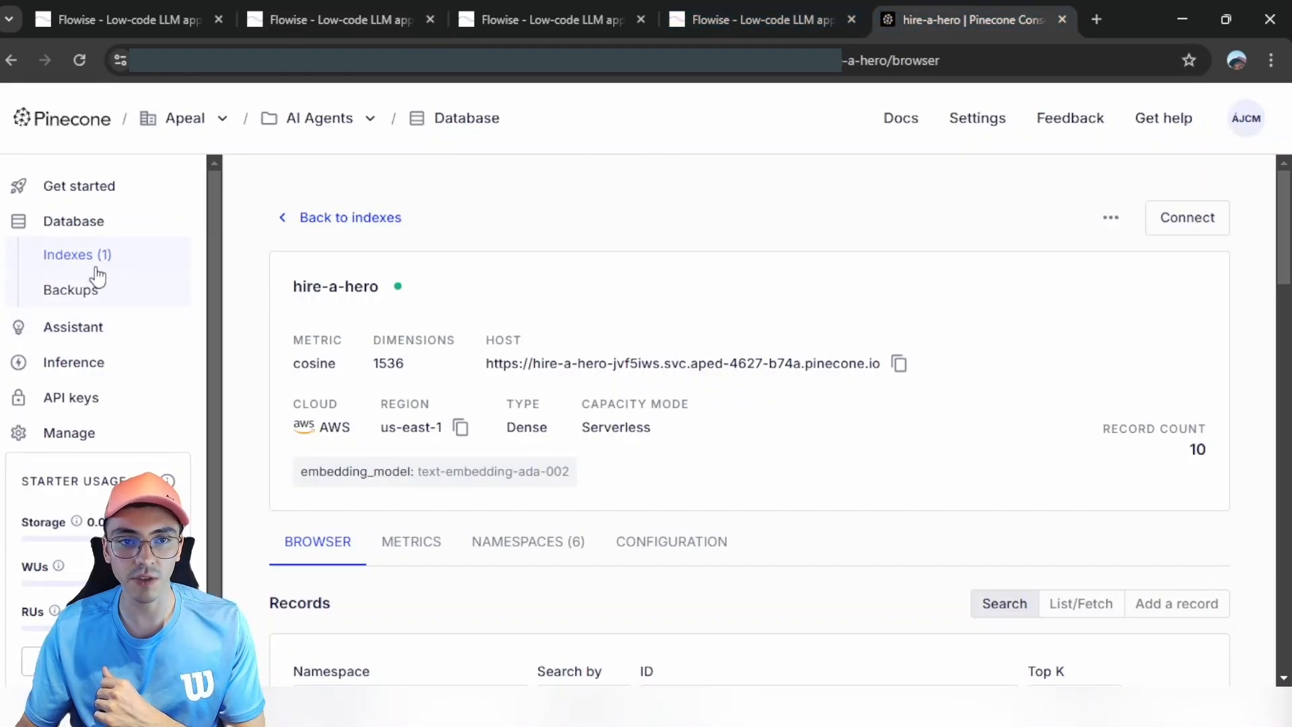
left_click_drag(302, 286, 381, 286)
key("ctrl+c")
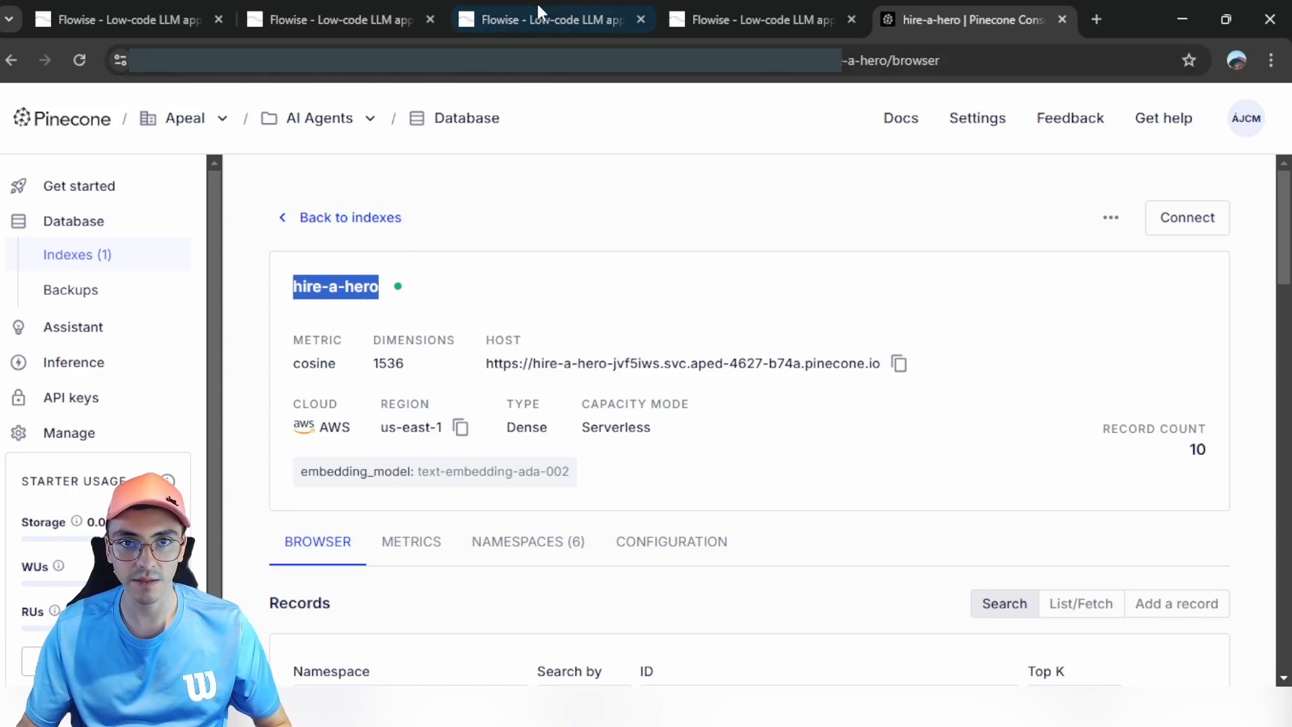
left_click(333, 19)
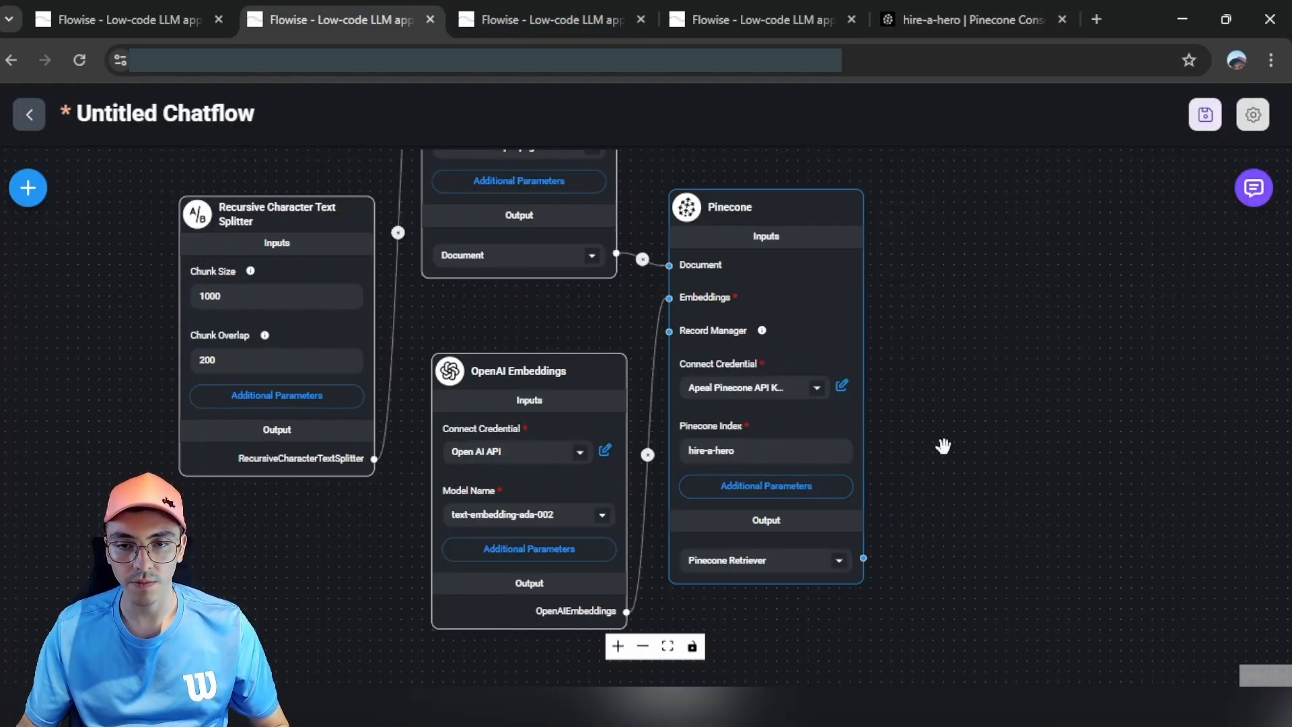
Step: Save the chatflow as 'Hire a Hero - Upsert - Tutorial'
left_click_drag(950, 425, 996, 567)
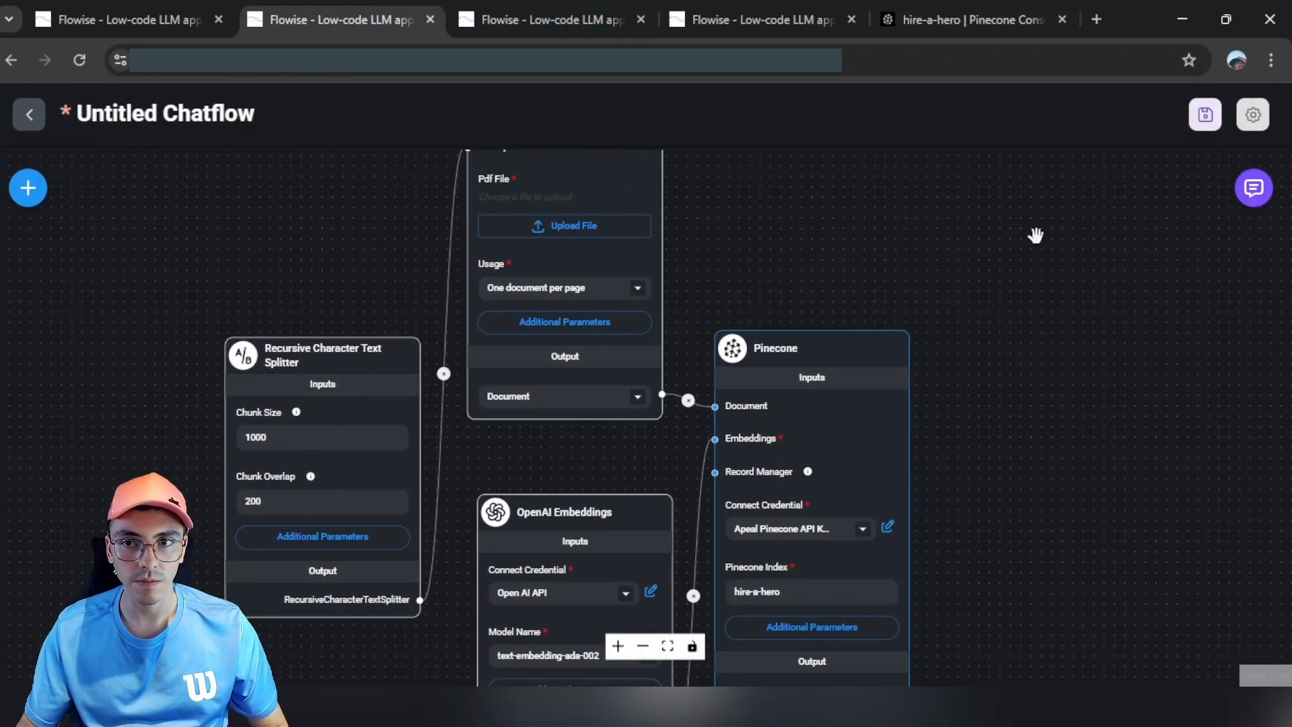
left_click(1203, 120)
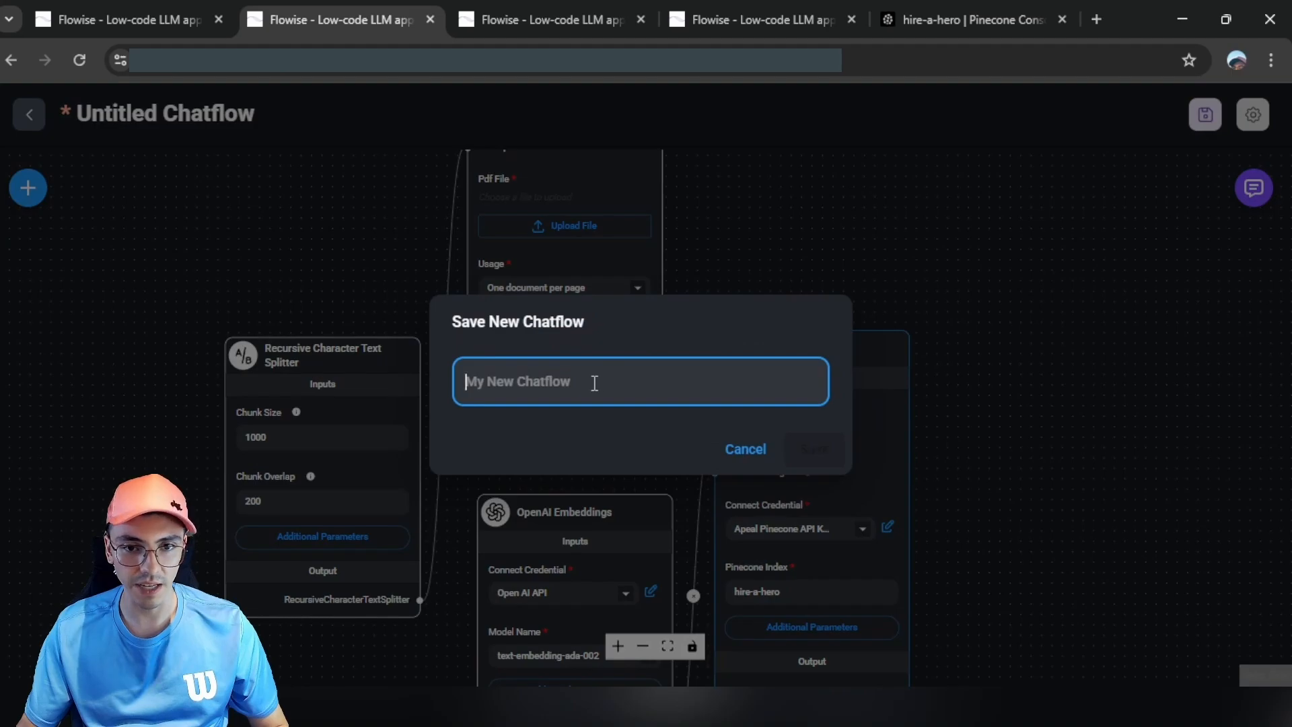
type("Hire a Hero - Upsert - Tutorial")
left_click(814, 451)
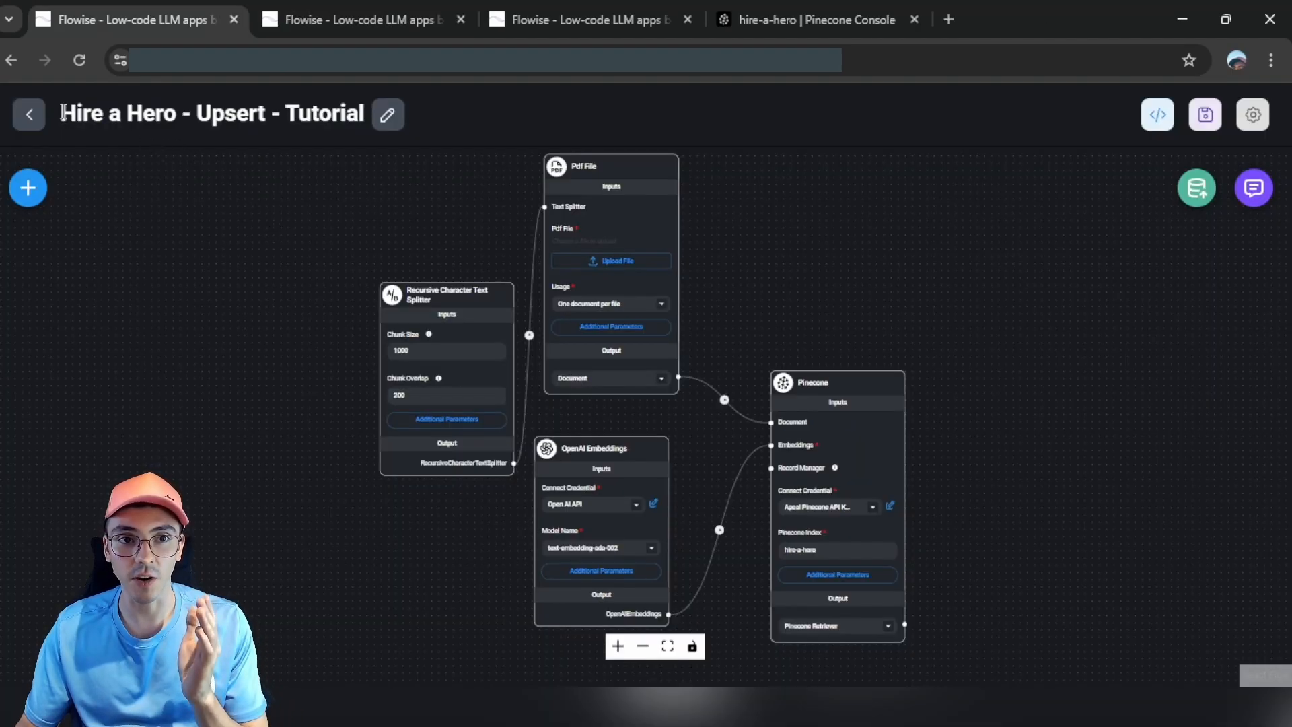
left_click_drag(62, 113, 386, 115)
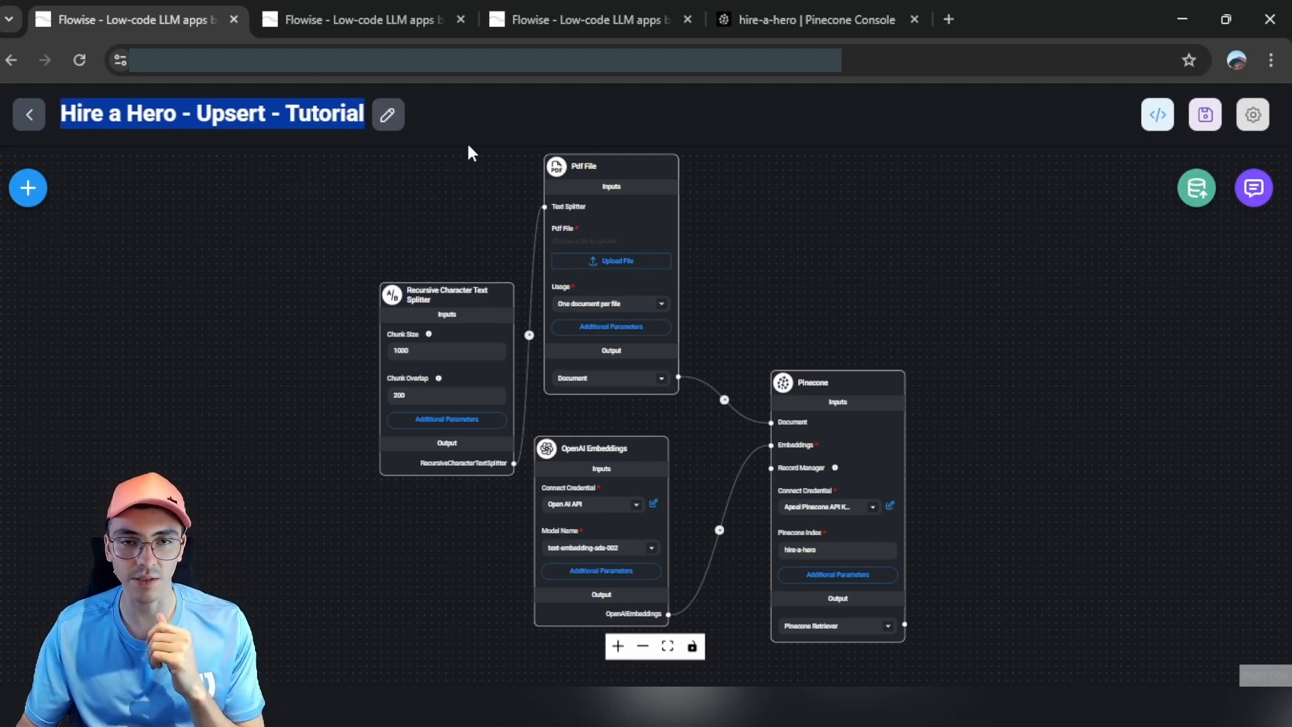
left_click(579, 20)
Step: Start a new chatflow with an OpenAI Embeddings node using the Open AI API credential
left_click(1209, 219)
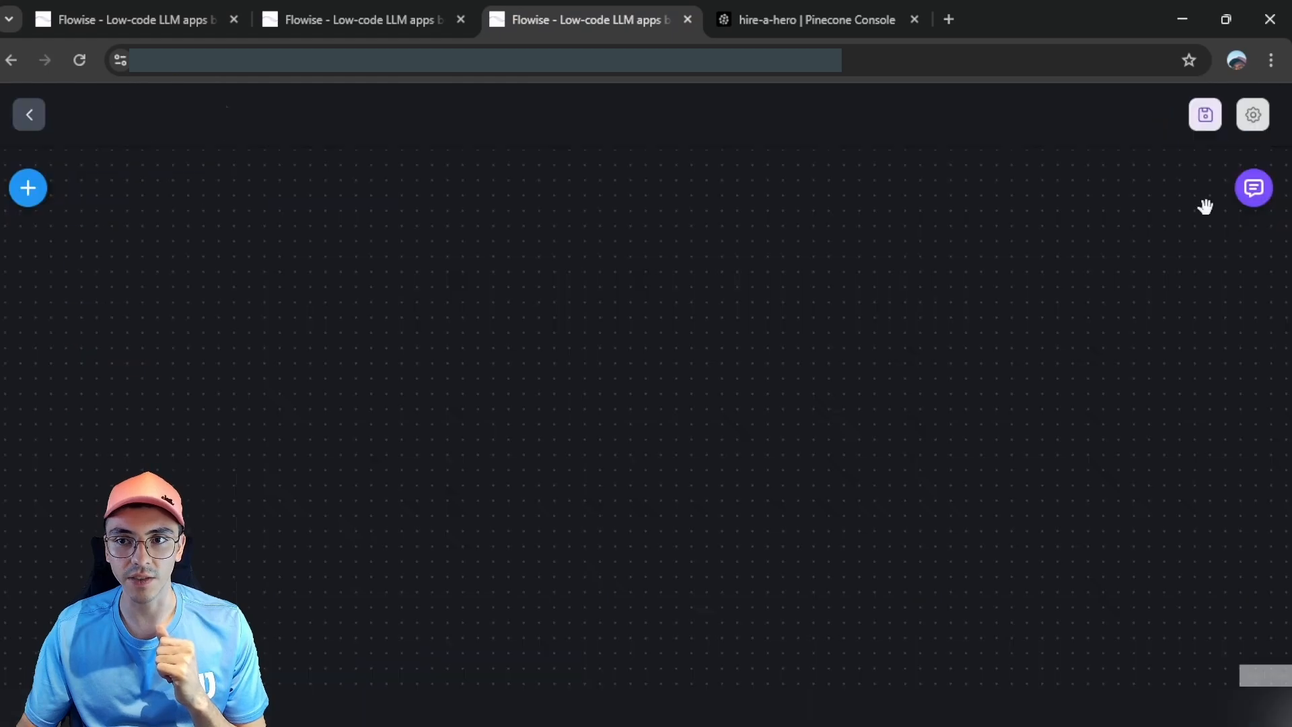
left_click(39, 193)
type("embed")
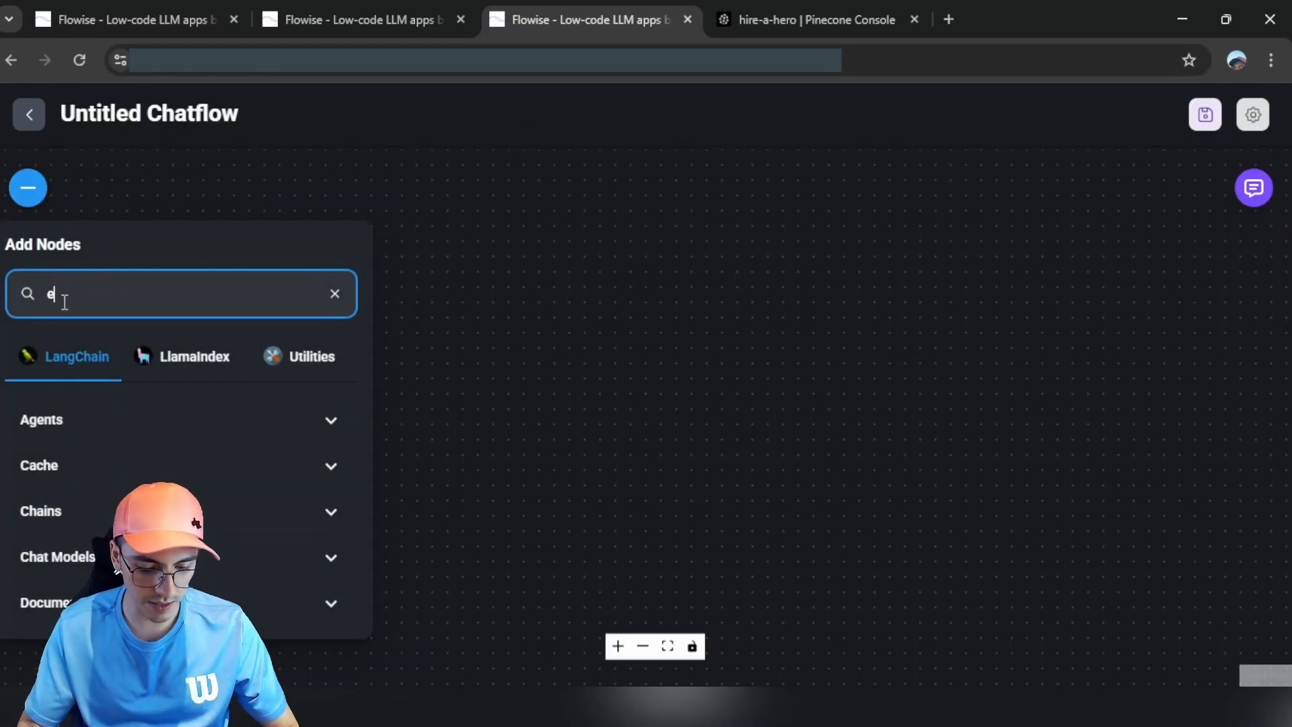
left_click_drag(108, 456, 616, 269)
left_click_drag(708, 337, 395, 311)
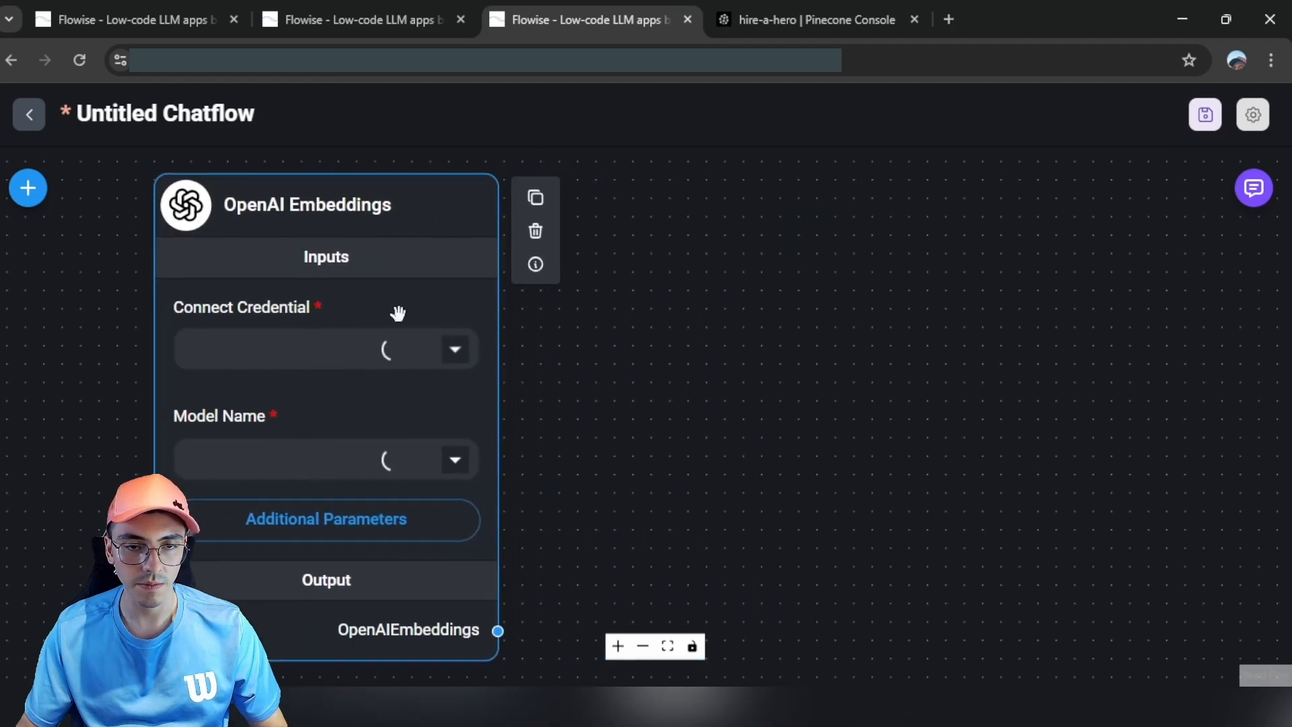
scroll(395, 311, "down", 3)
left_click(435, 341)
left_click(334, 370)
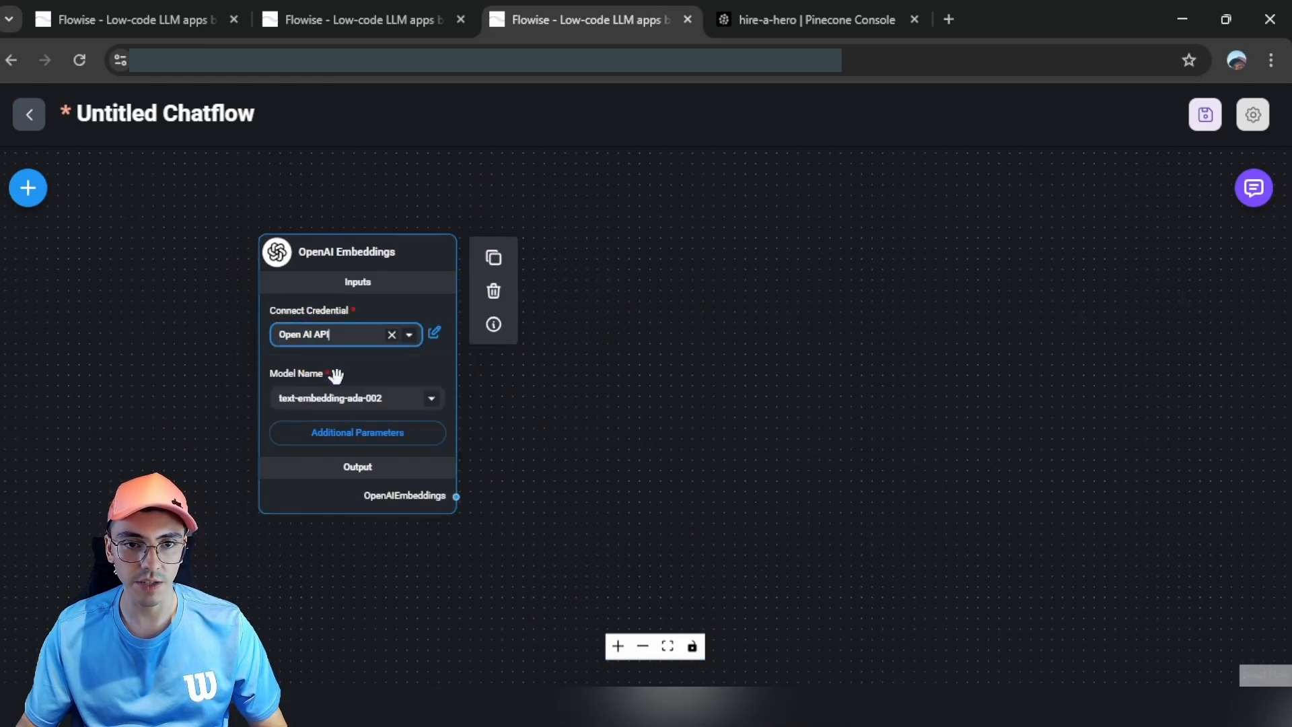
left_click_drag(375, 377, 240, 388)
left_click(295, 413)
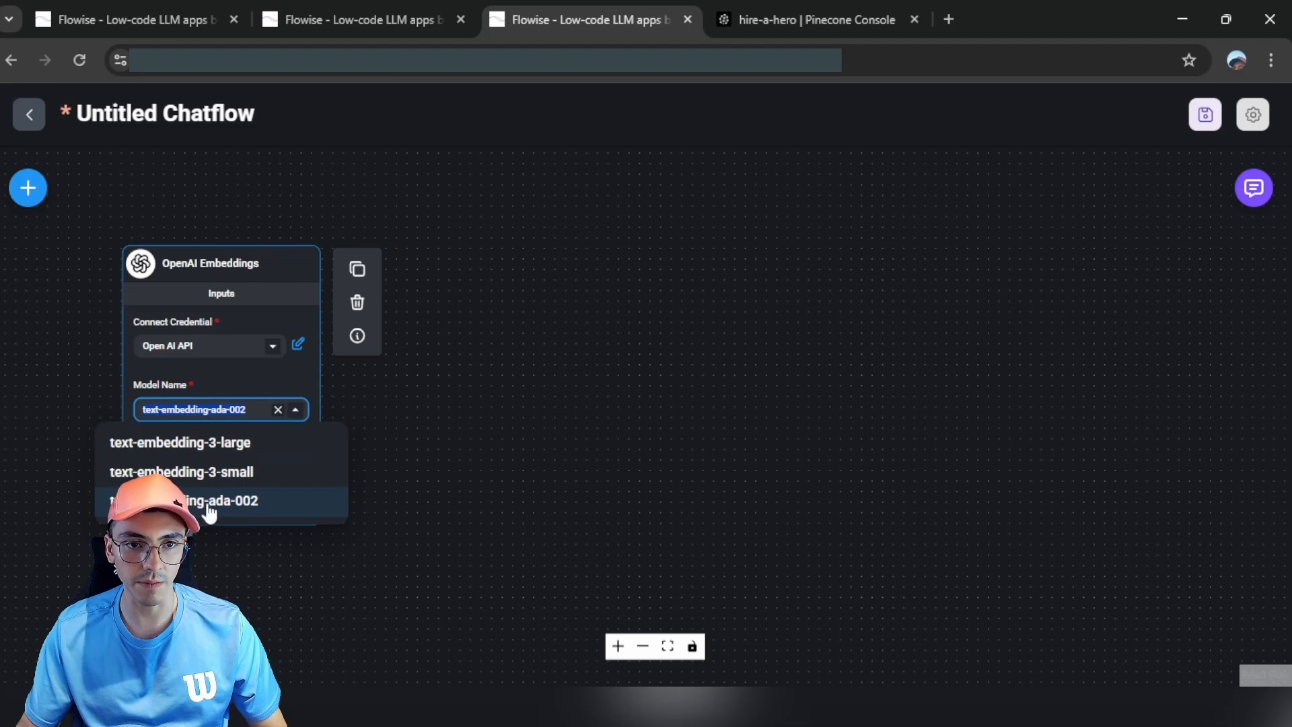
Step: Add a Pinecone node fed by the embeddings, with the Pinecone API key and index hire-a-hero
left_click(27, 188)
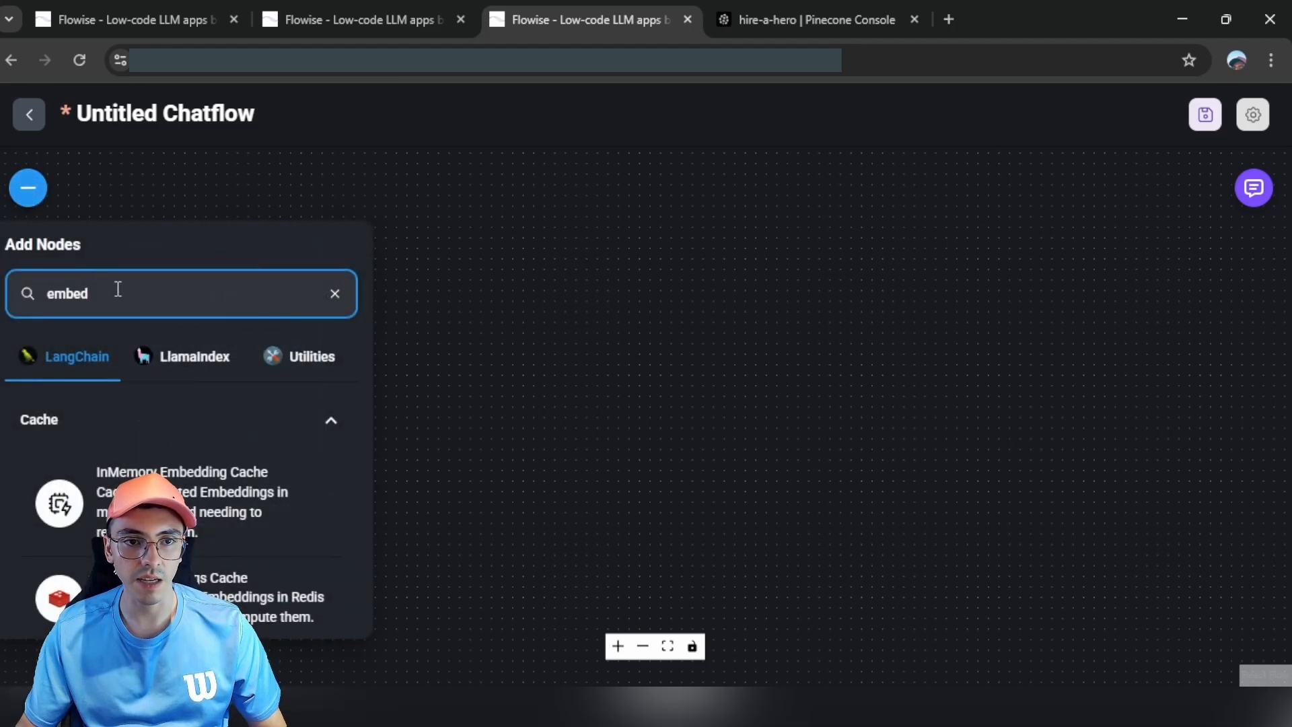
type("pinecone")
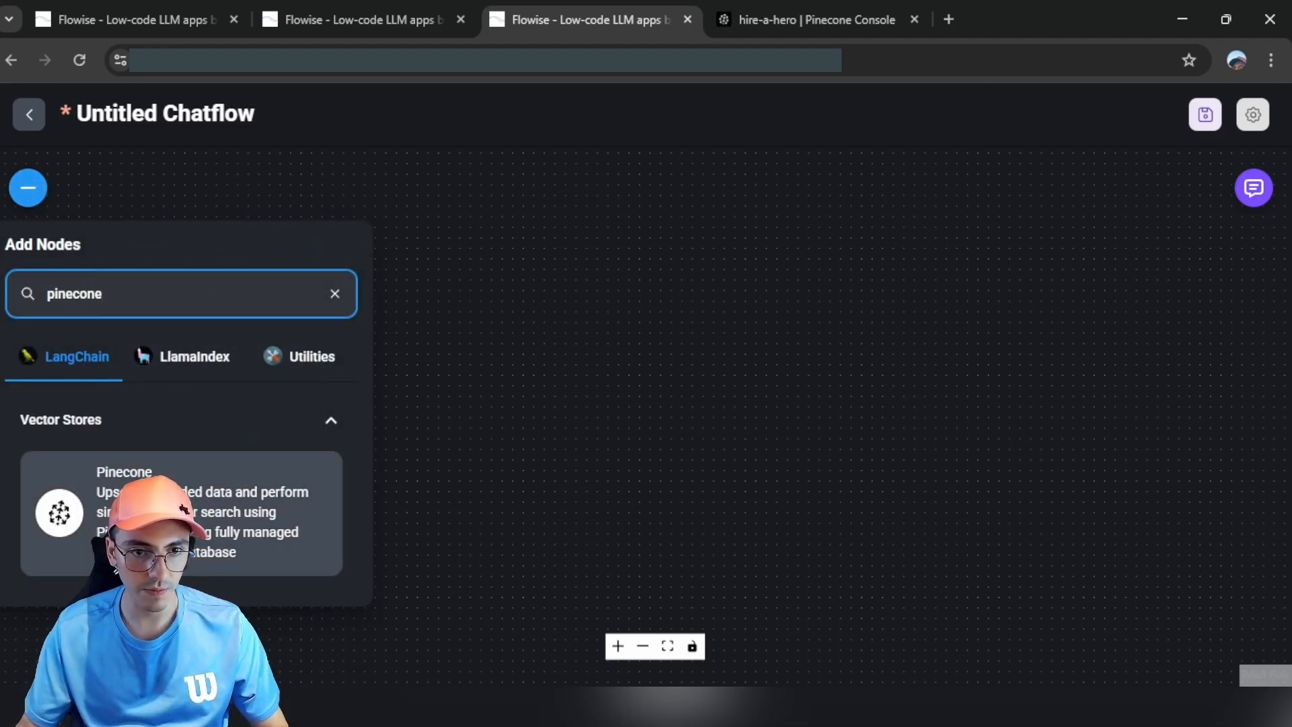
left_click_drag(123, 511, 512, 476)
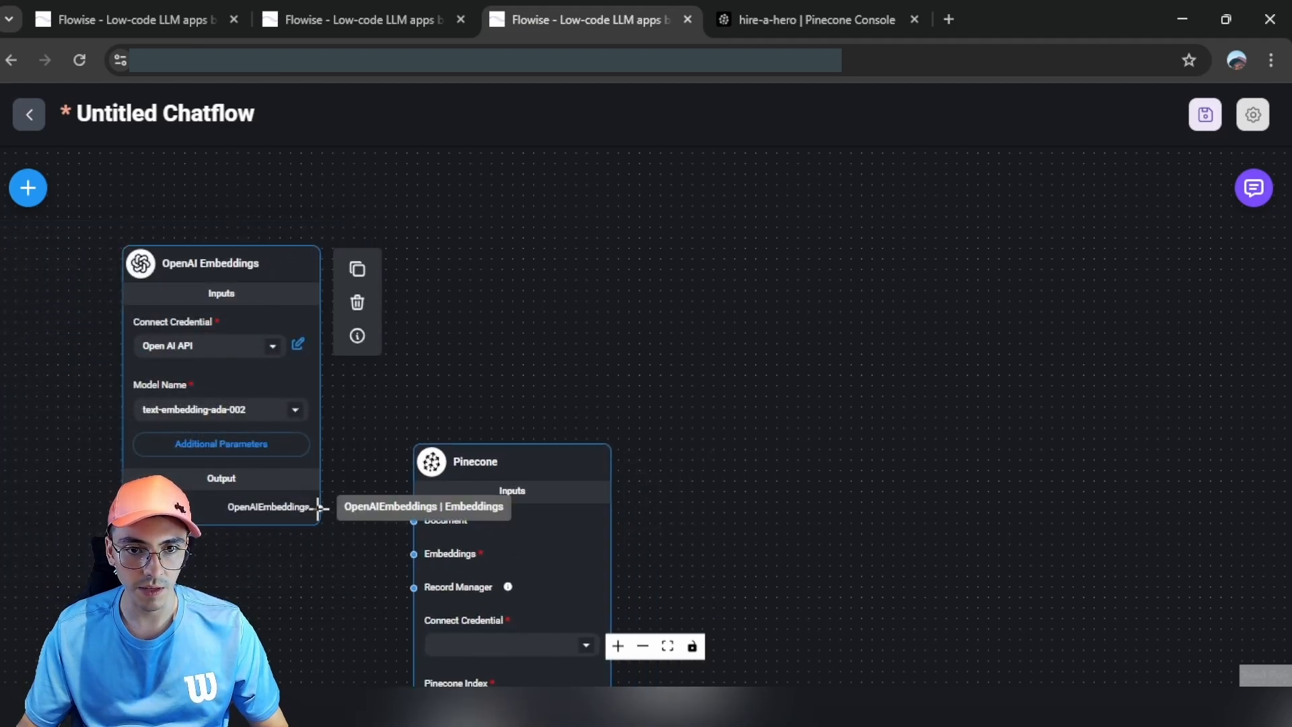
left_click_drag(319, 507, 401, 557)
scroll(548, 504, "down", 3)
left_click(532, 486)
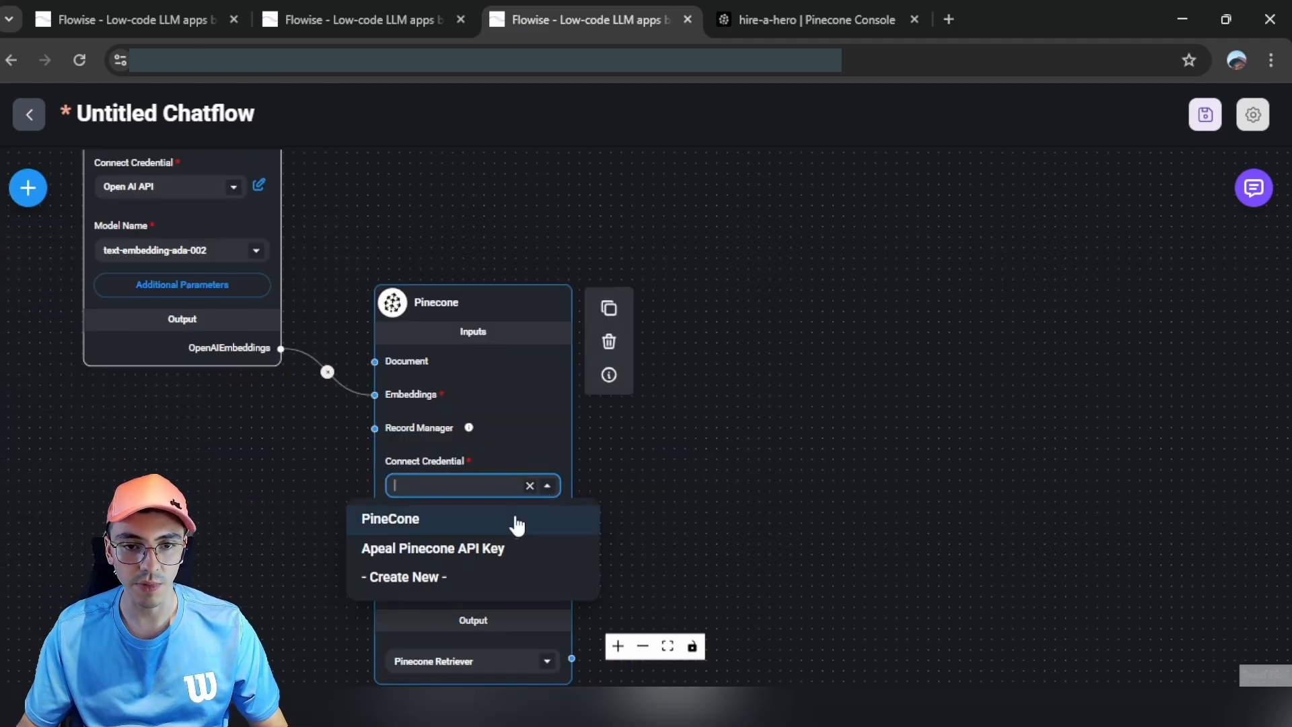
left_click(478, 554)
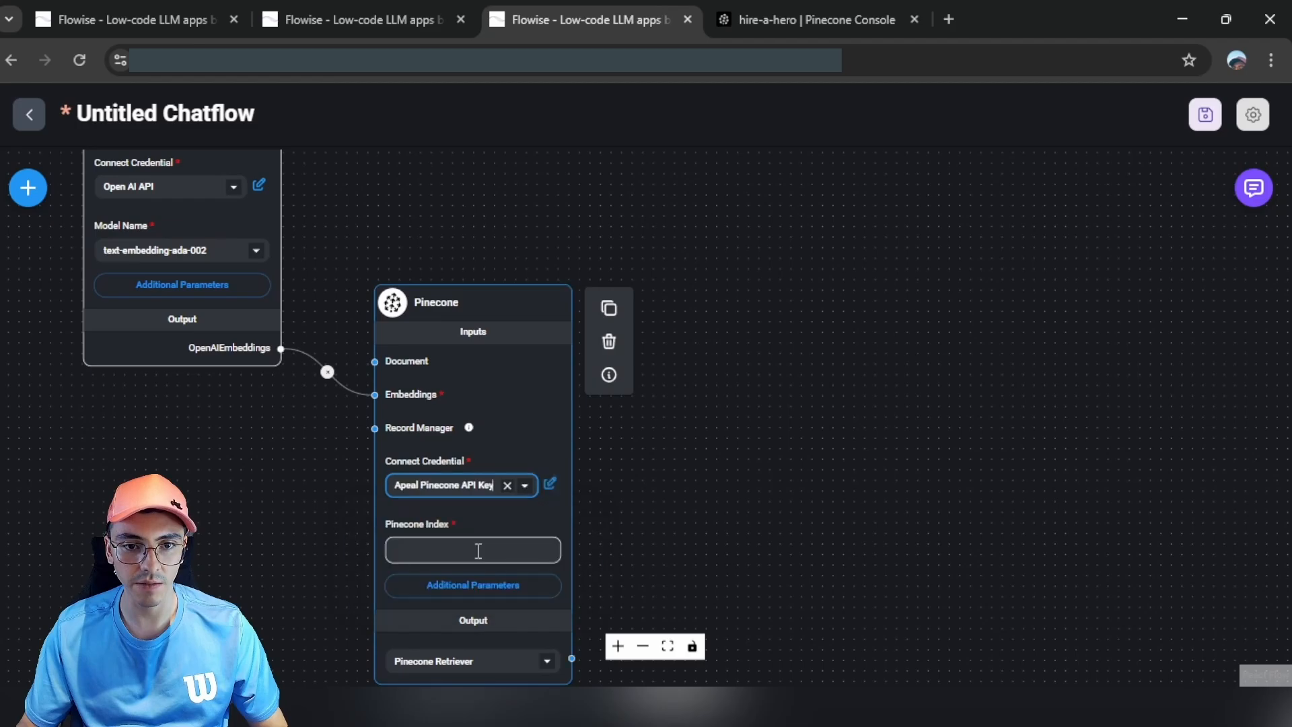
left_click(475, 550)
key("ctrl+v")
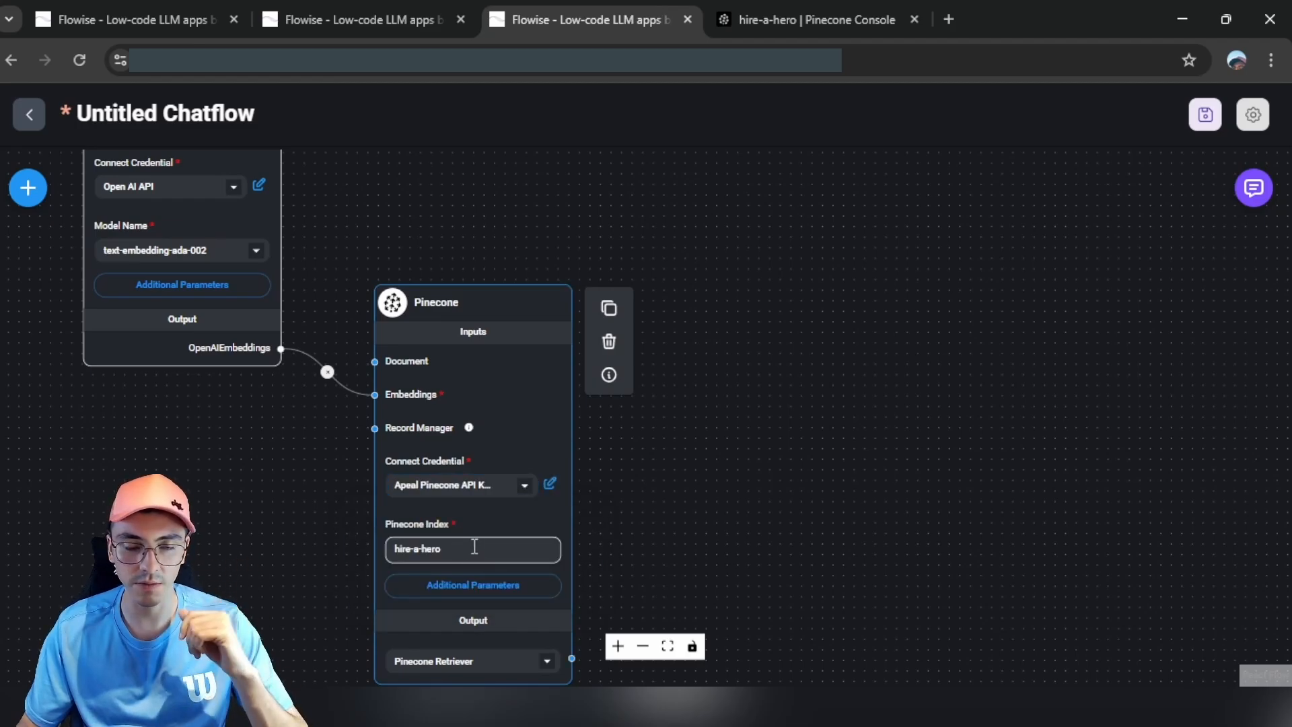
Step: Add a Retrieval QA Chain and connect the Pinecone retriever to its Vector Store Retriever input
left_click(27, 188)
type("retrieval")
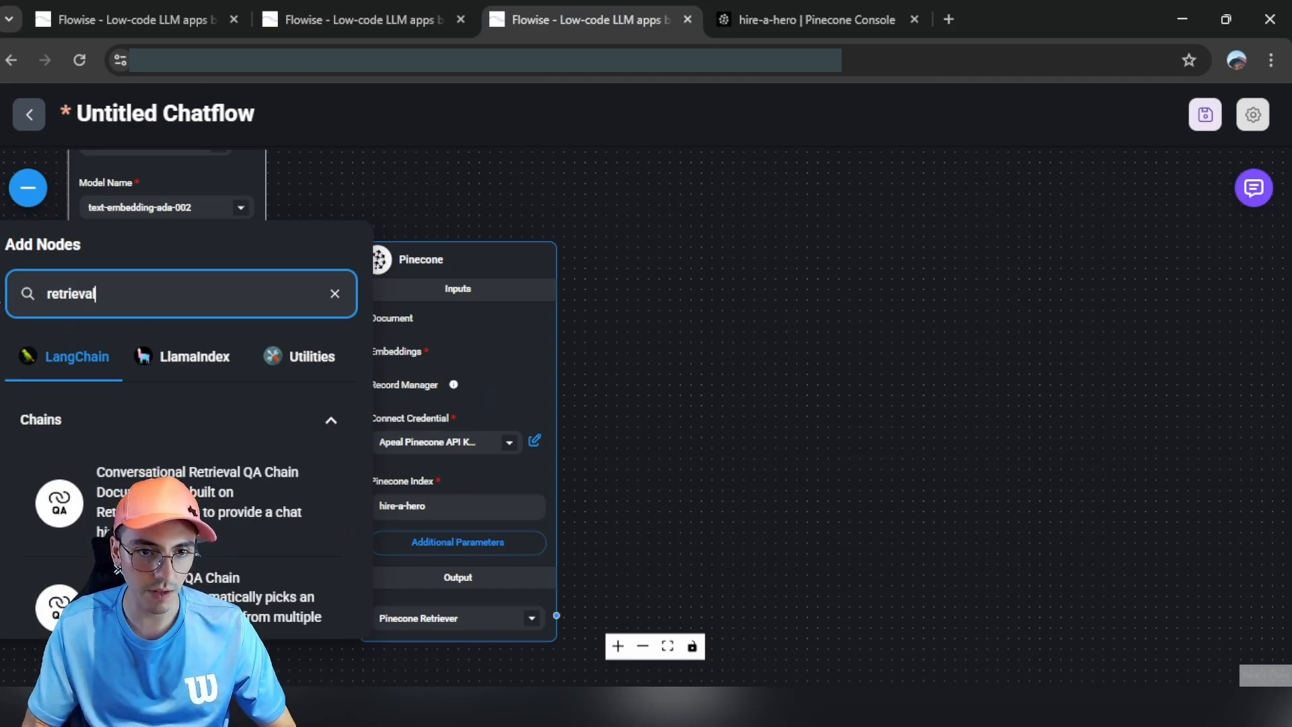
scroll(182, 565, "down", 2)
left_click_drag(182, 566, 774, 235)
left_click_drag(556, 615, 679, 297)
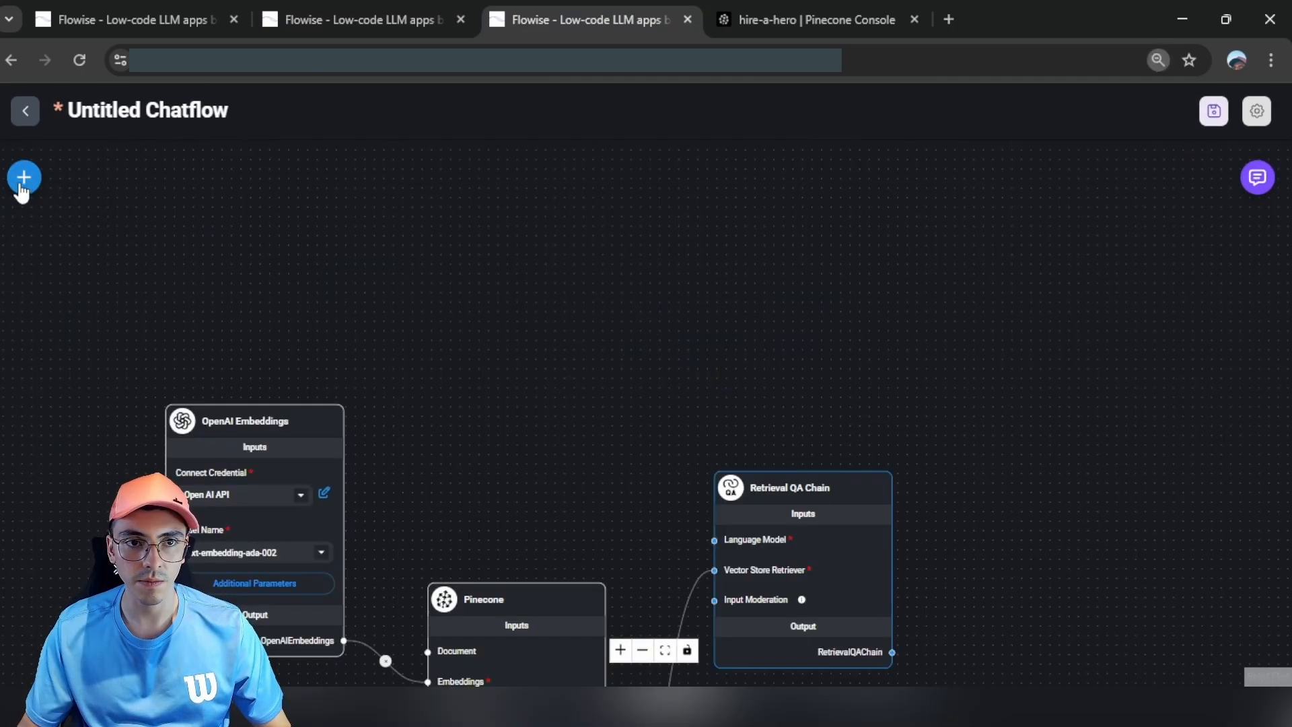
Step: Add a ChatOpenAI node and connect it to the chain's Language Model input
left_click(24, 178)
double_click(101, 272)
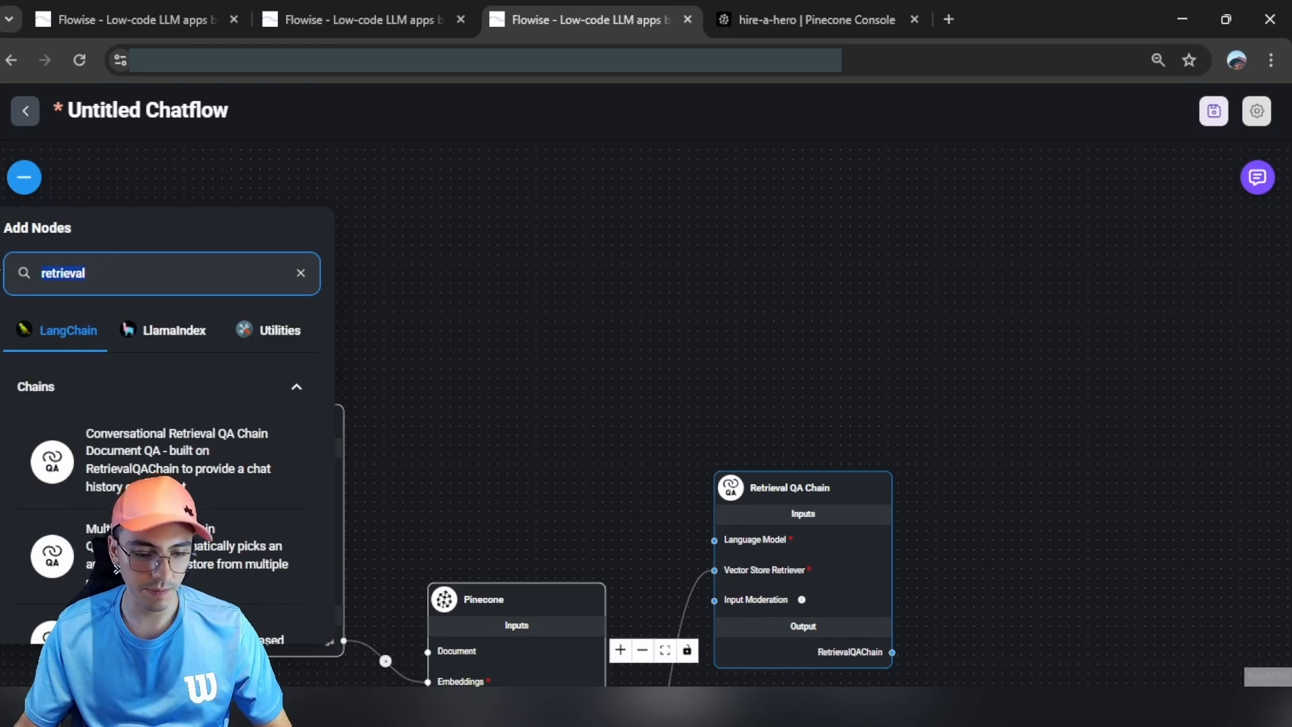
type("chat")
scroll(67, 471, "down", 10)
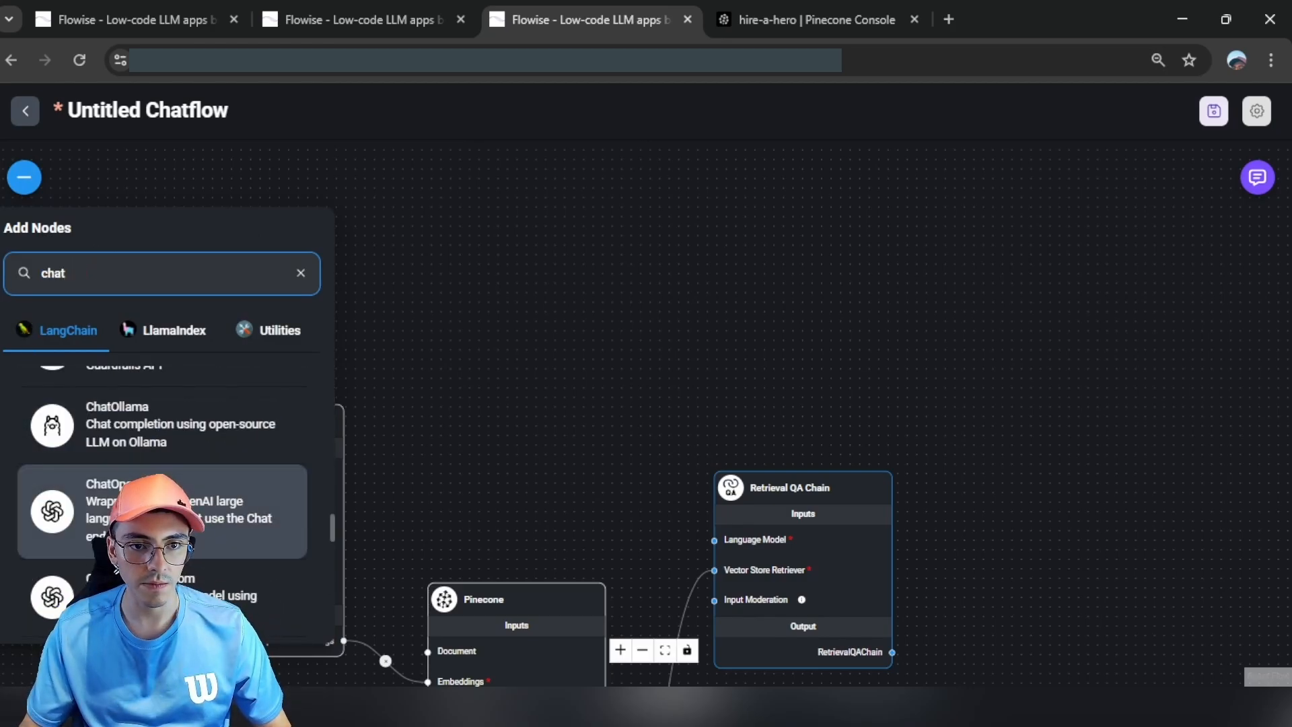
left_click_drag(68, 512, 579, 176)
left_click_drag(586, 248, 542, 228)
left_click_drag(613, 484, 714, 540)
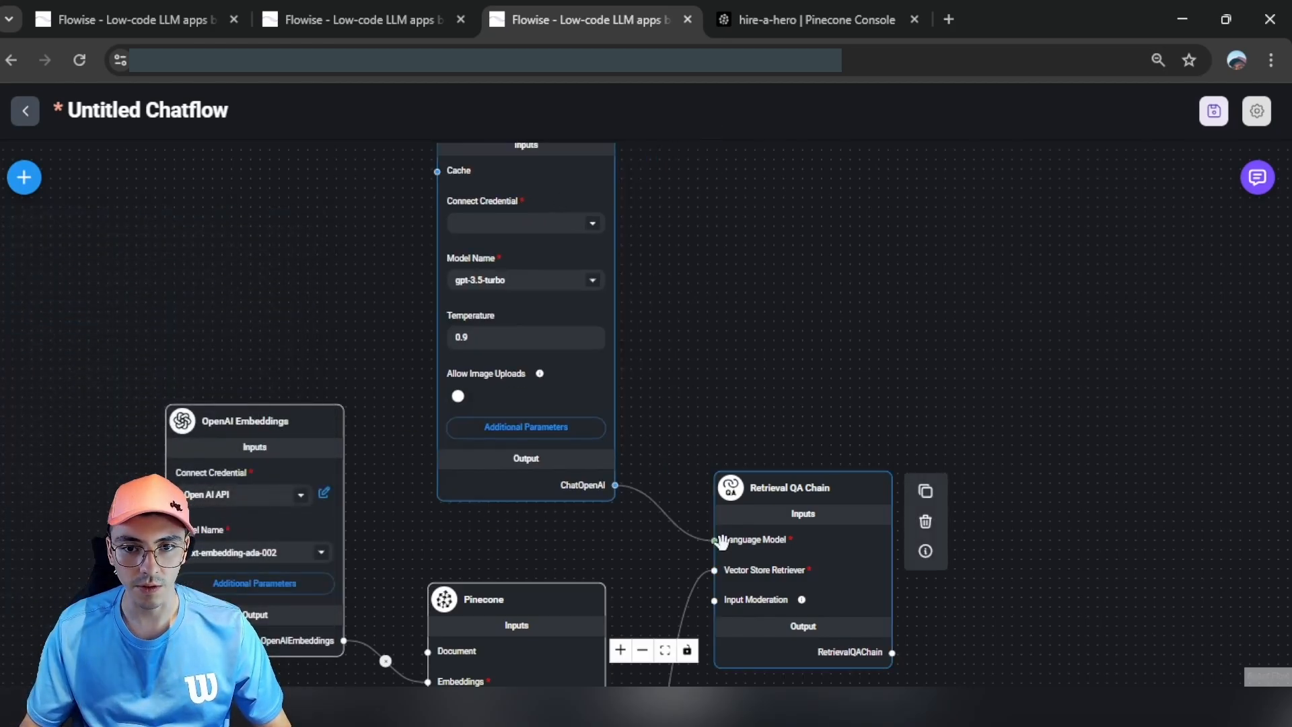
left_click_drag(700, 313, 701, 376)
Step: Set ChatOpenAI to the Open AI API credential and the gpt-4o (latest) model
left_click(572, 288)
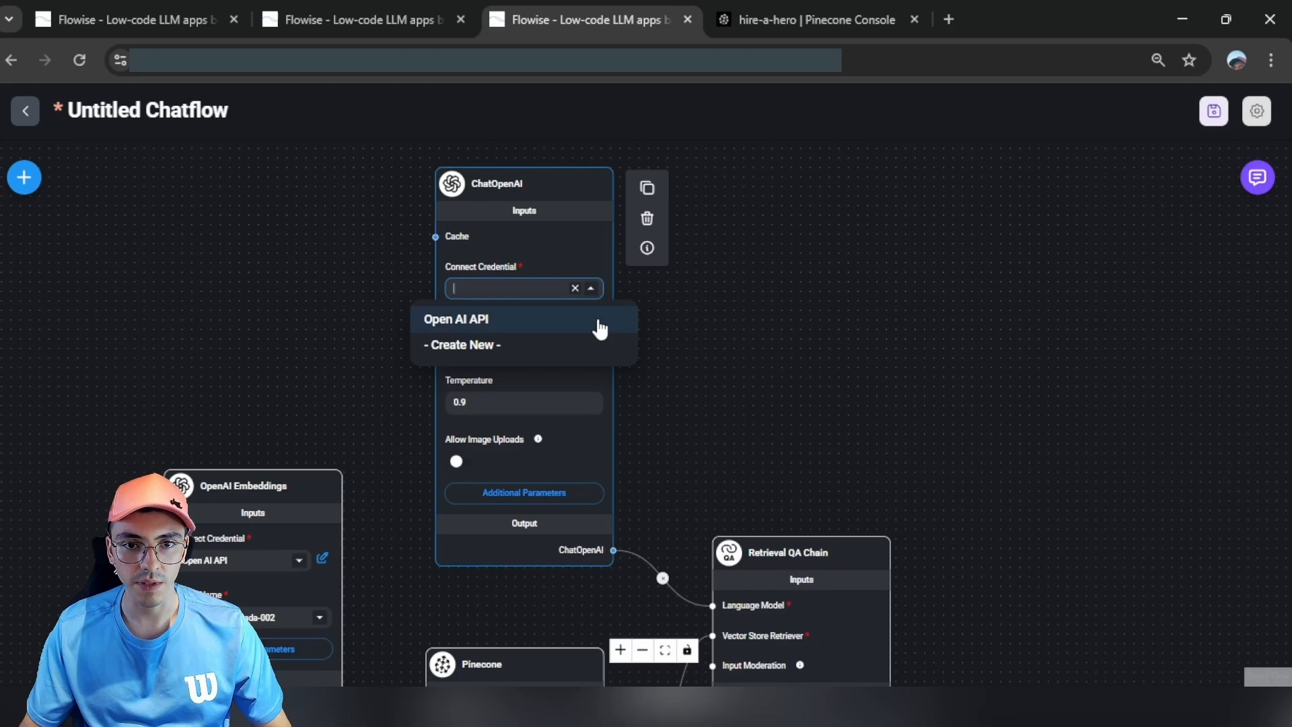
left_click(533, 320)
left_click(538, 344)
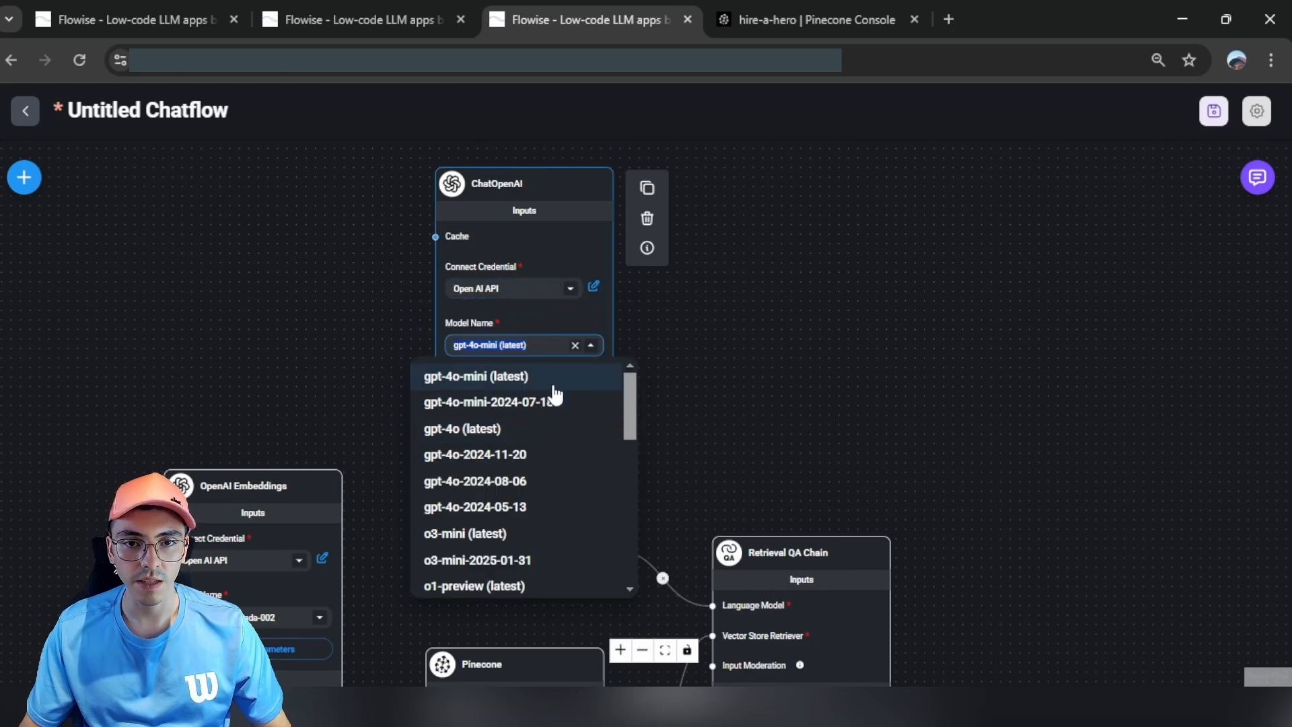
left_click(506, 431)
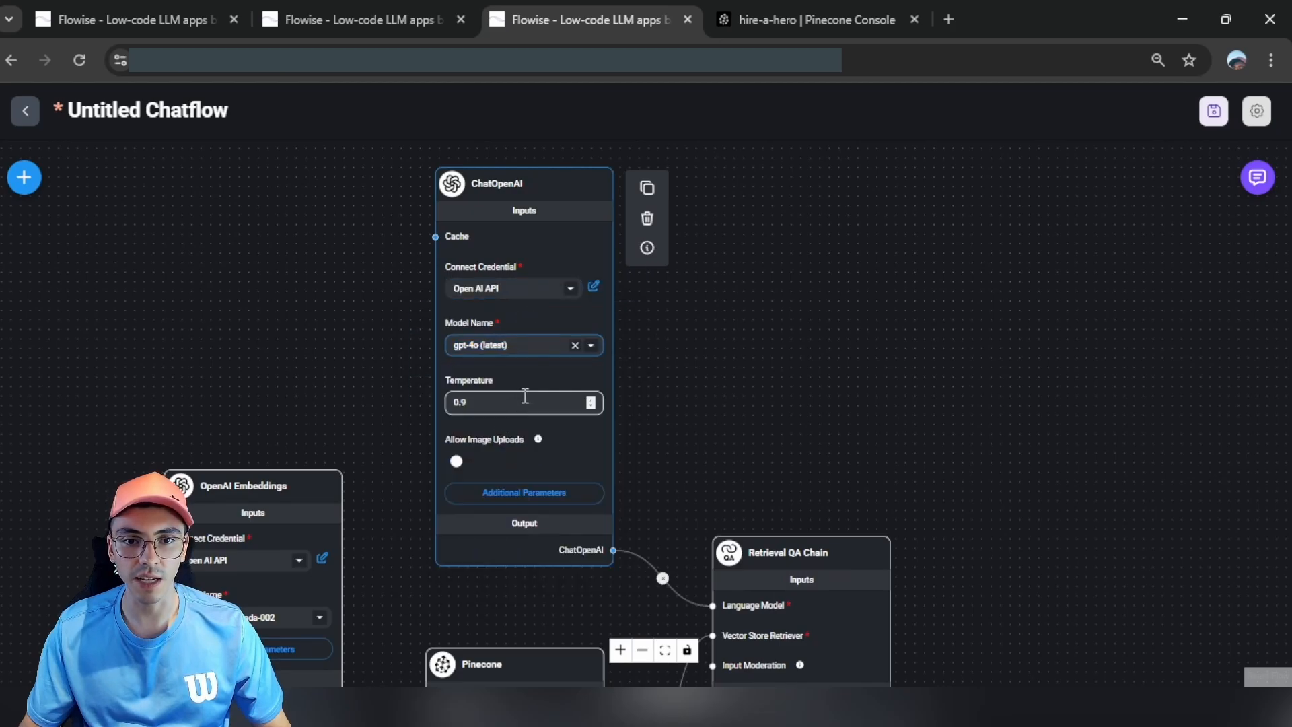
left_click_drag(694, 324, 717, 304)
scroll(759, 216, "down", 3)
Step: Save the retrieval chatflow under the name 'Hire a Hero - Get - Tutorial'
left_click(1214, 112)
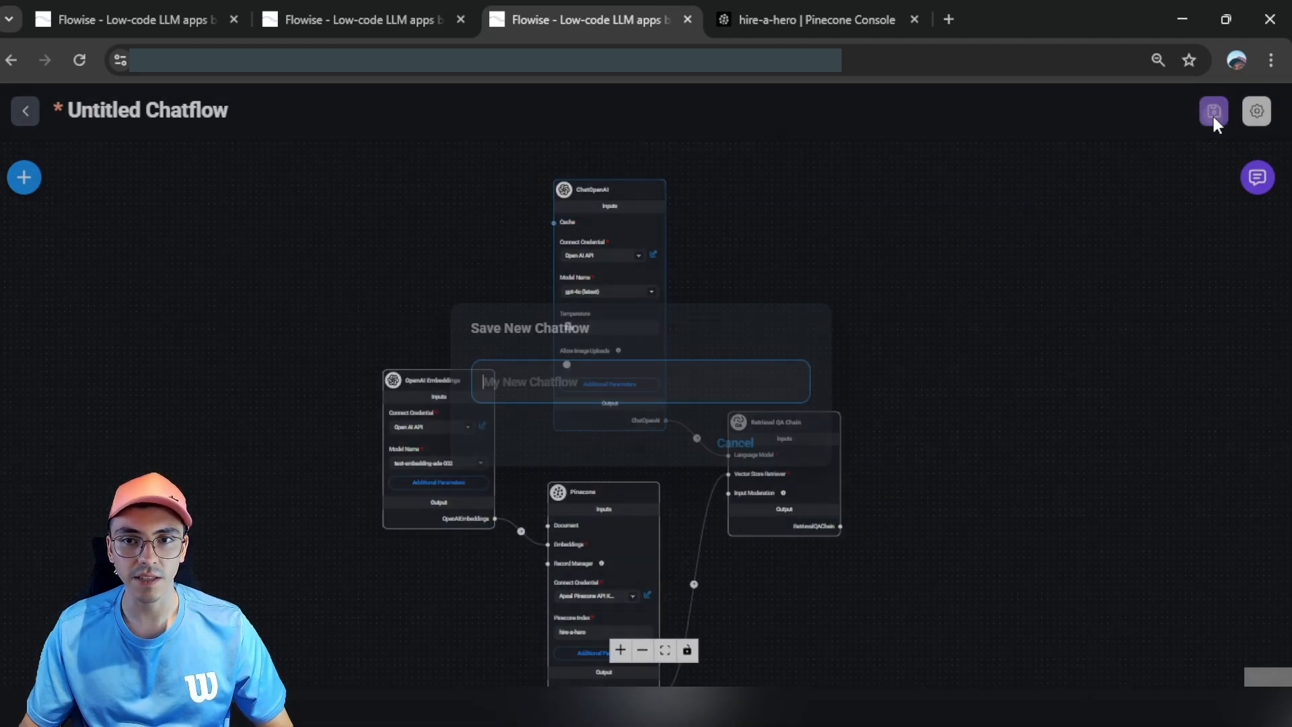
type("Hire a Hero - Get - Tutorial")
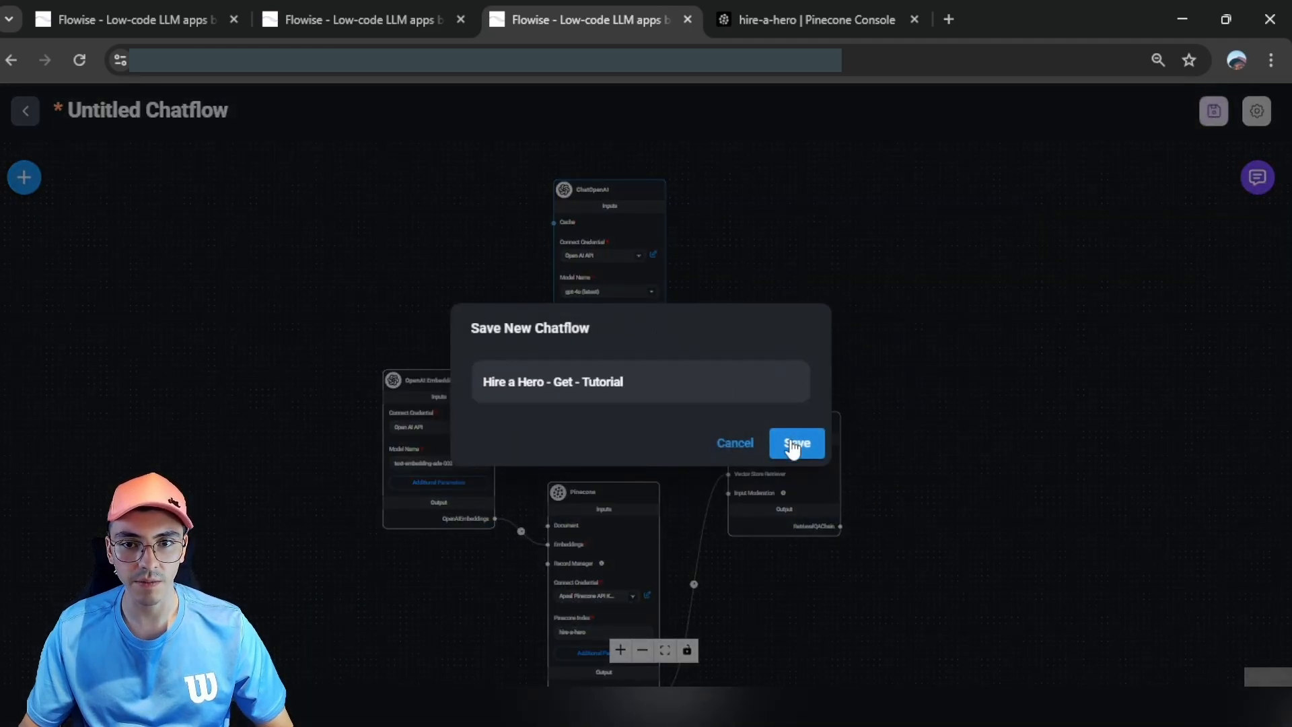
left_click(795, 443)
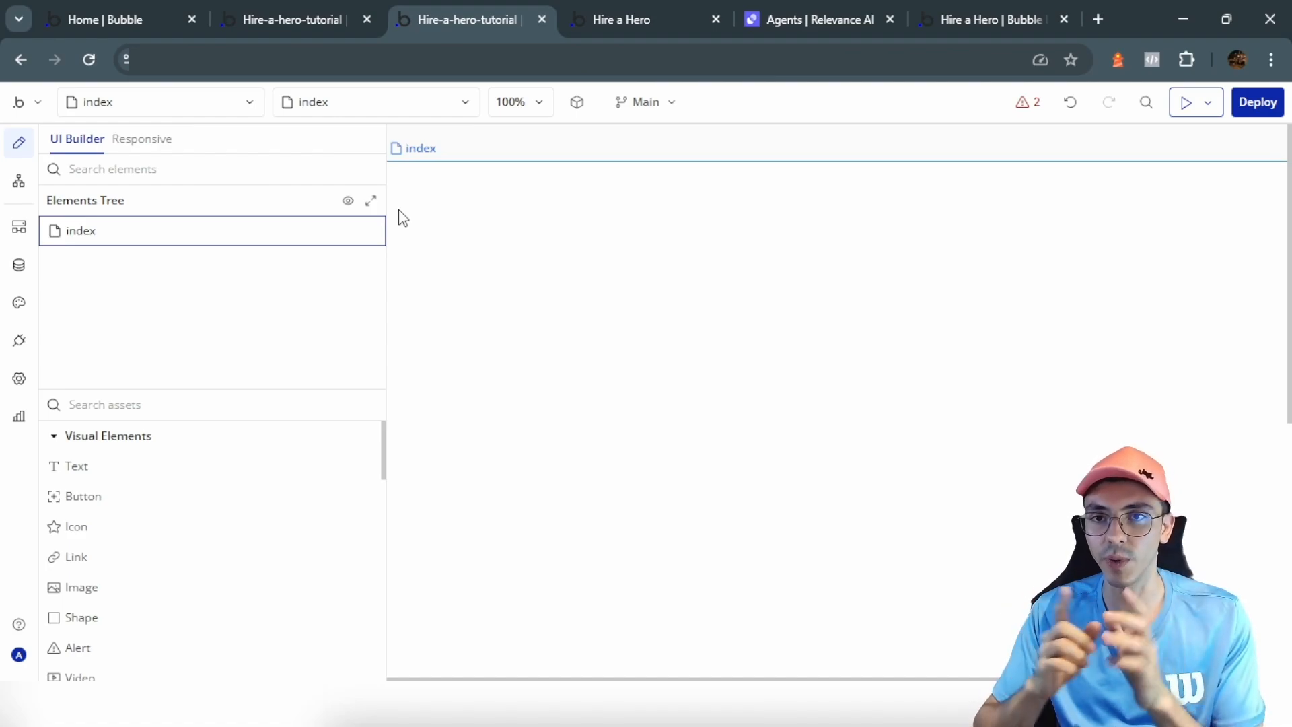
Step: Create the header-tutorial reusable element from the page list's 'Add a new reusable element...' option
left_click(172, 104)
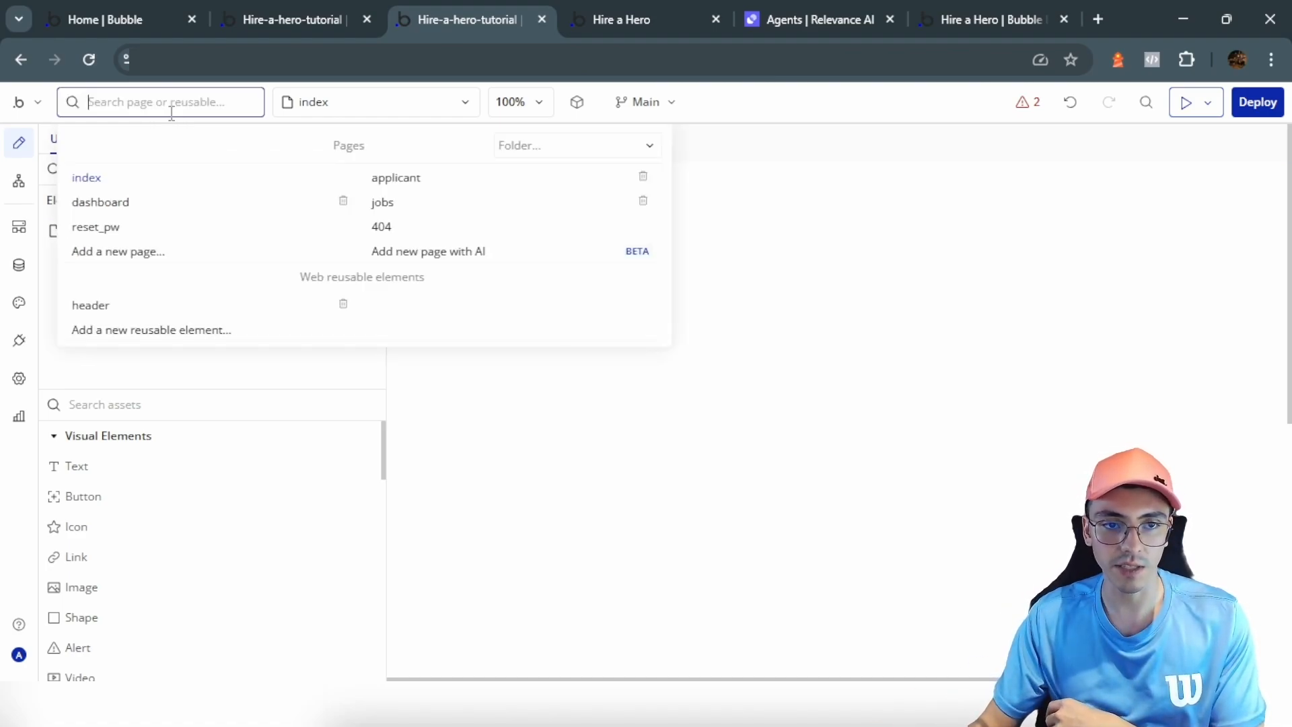
left_click(170, 340)
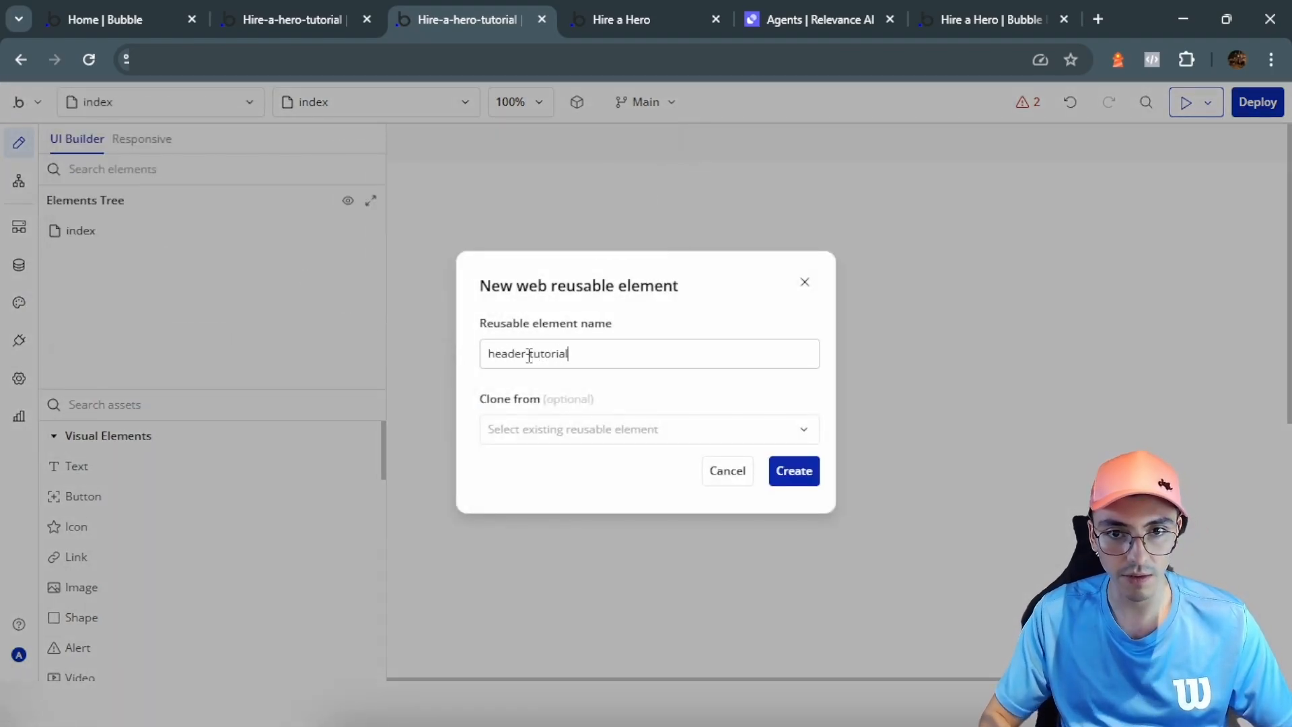
left_click(794, 471)
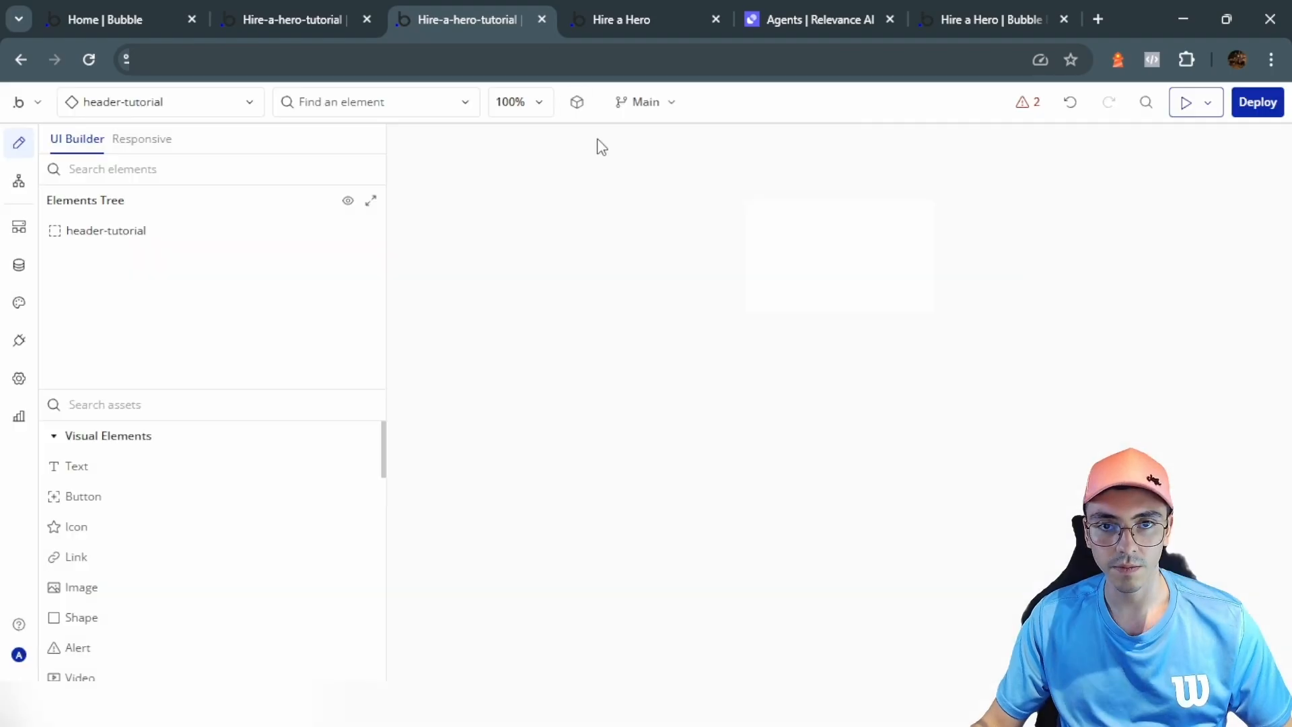
Step: Make the header-tutorial element 400 px wide, 50 px minimum height, with a dark green #203933 background
left_click(1039, 246)
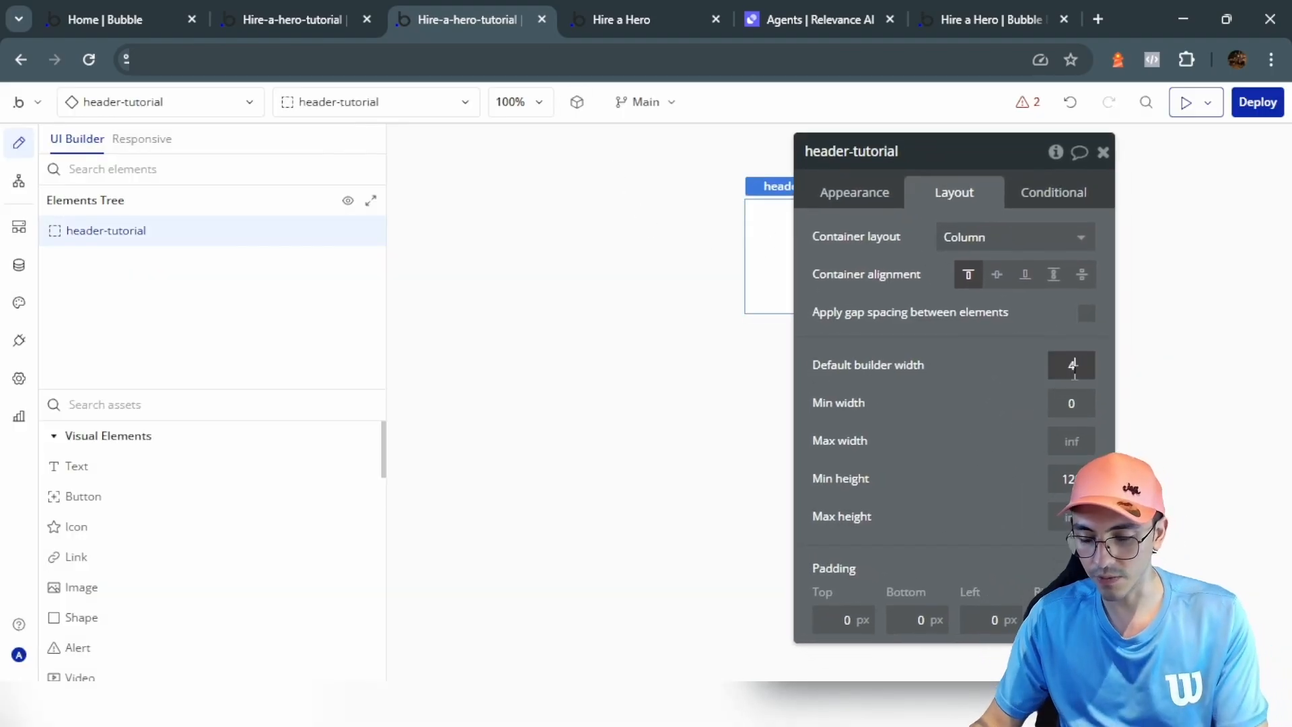
left_click(1082, 479)
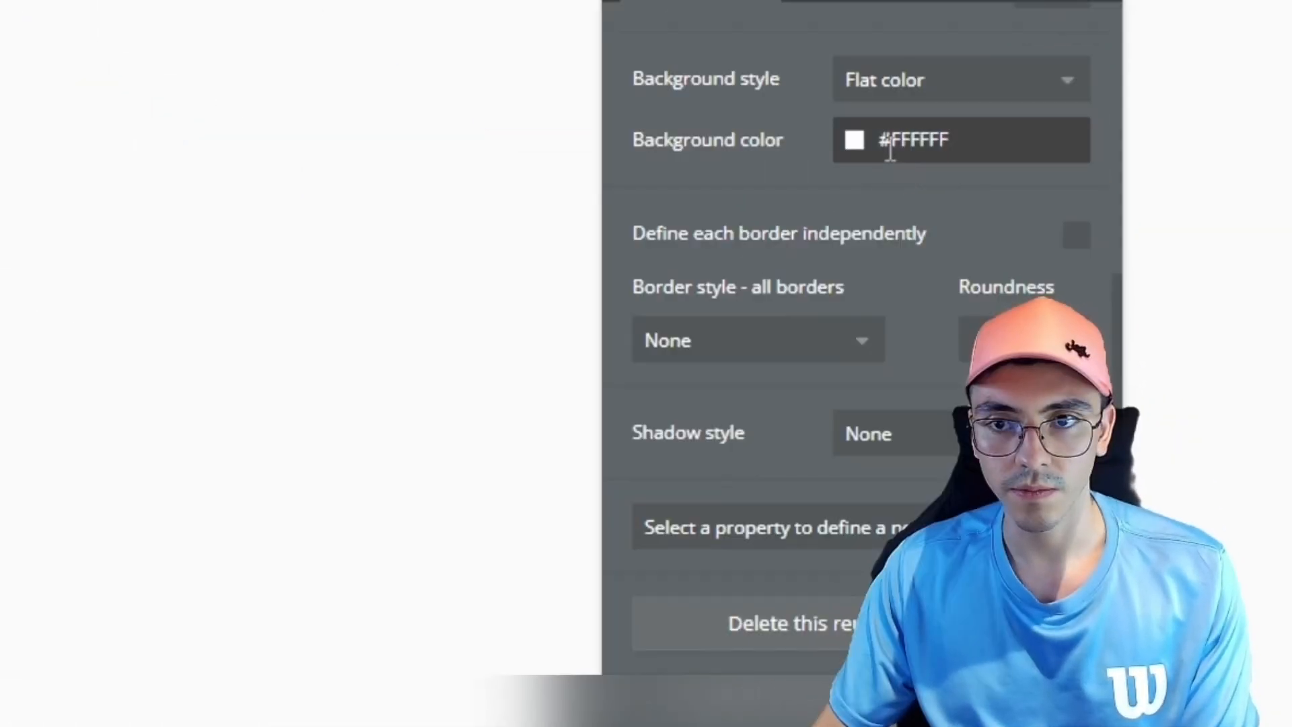
left_click(888, 143)
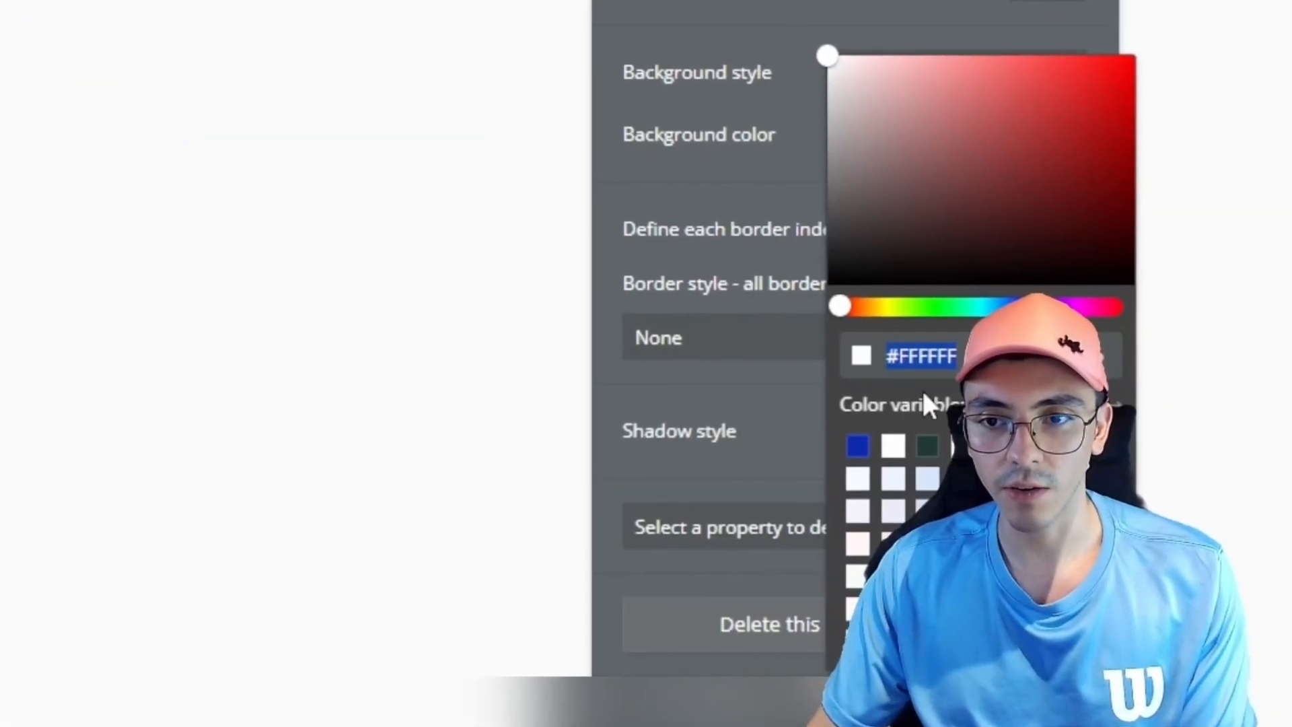
left_click(927, 445)
left_click(753, 117)
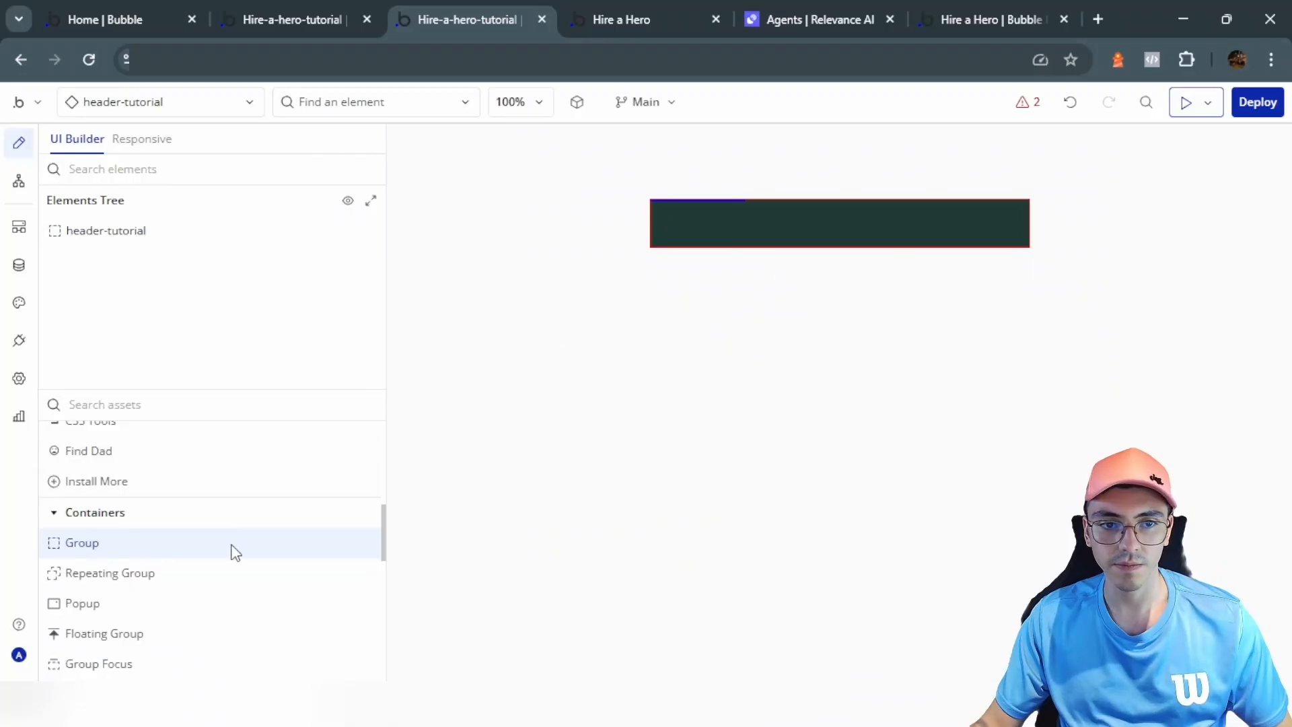
Step: Place a group set to Align to parent inside the header and adjust its bottom padding
left_click(233, 543)
left_click(724, 224)
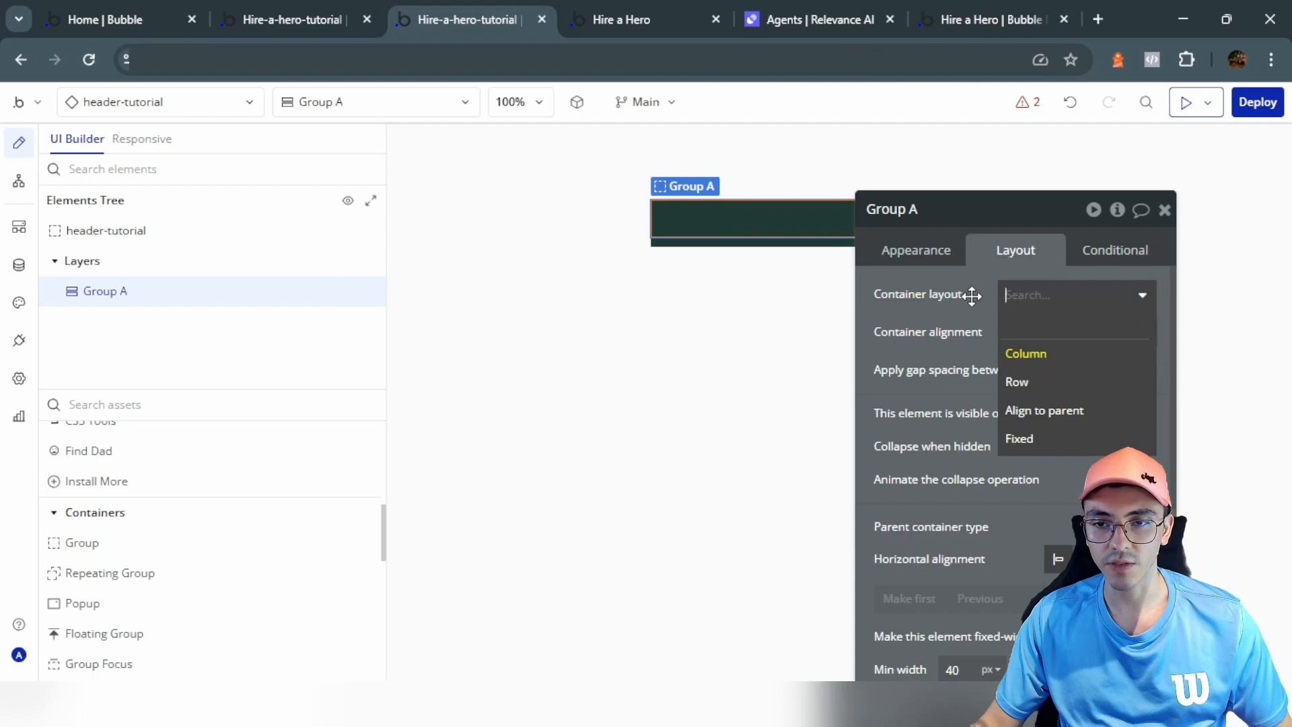
left_click(1048, 419)
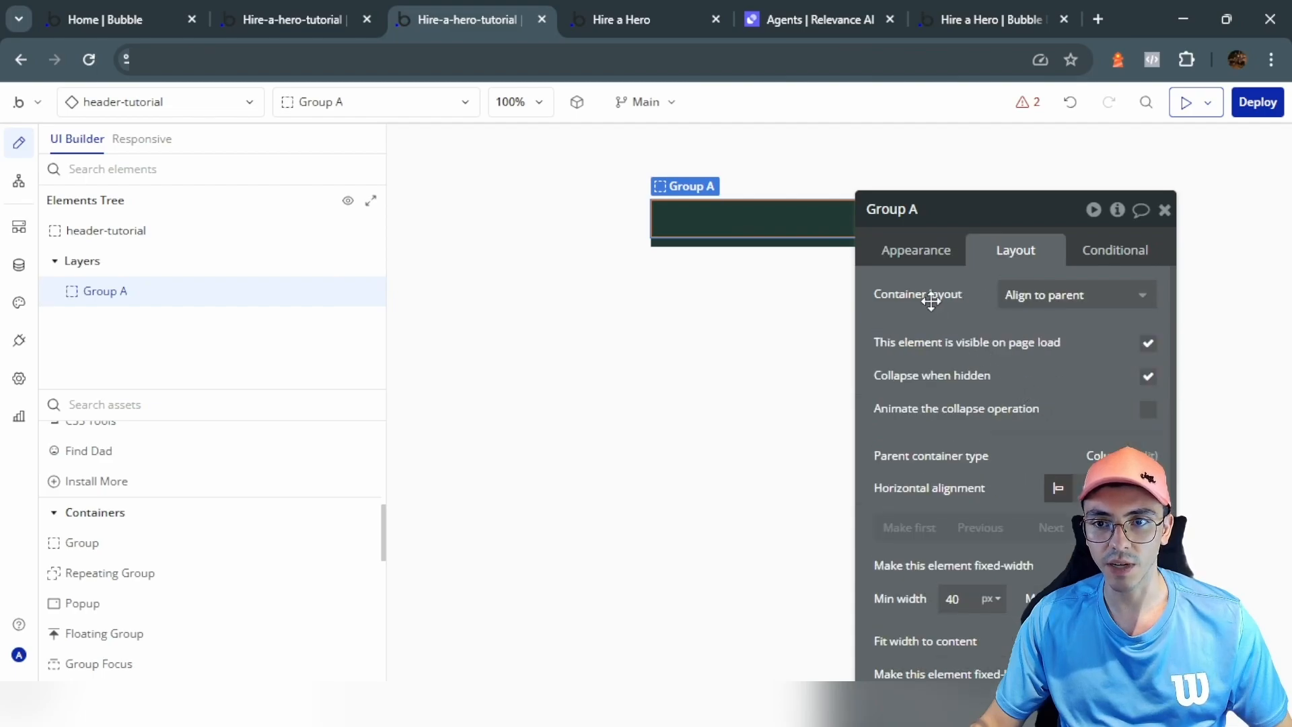
scroll(998, 511, "down", 5)
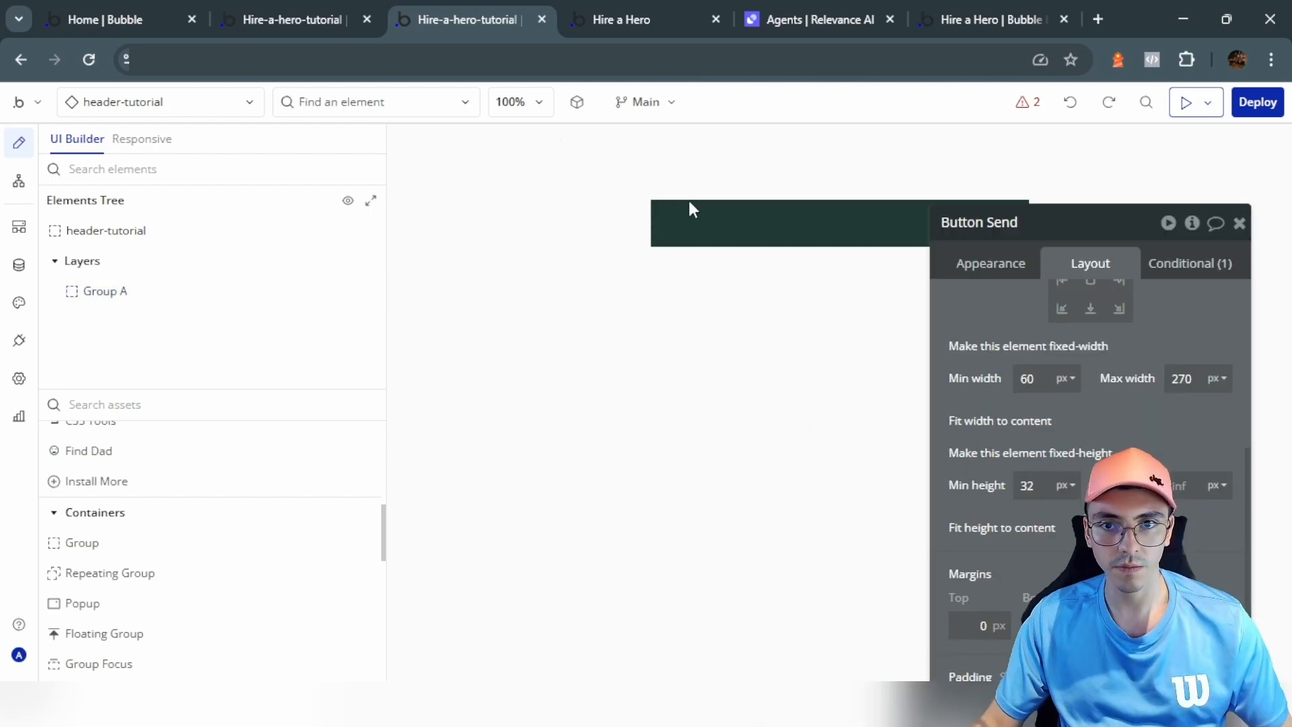
left_click(738, 225)
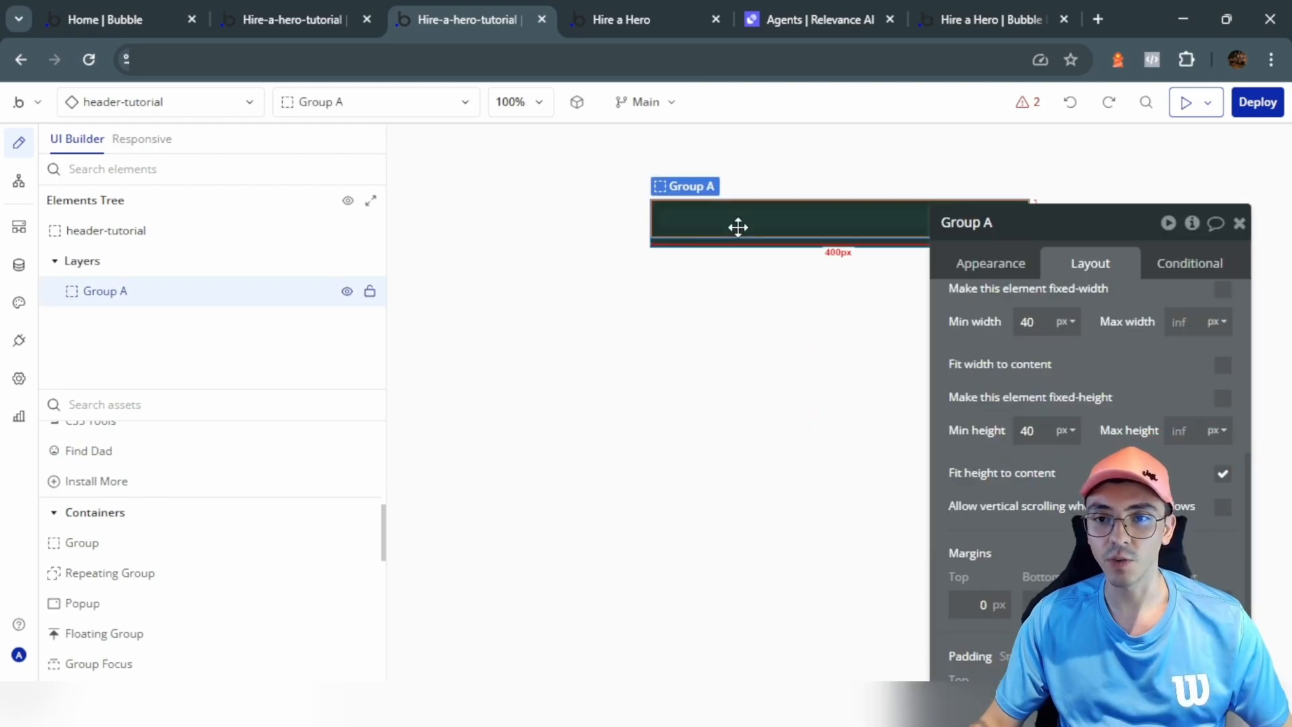
key("ctrl+v")
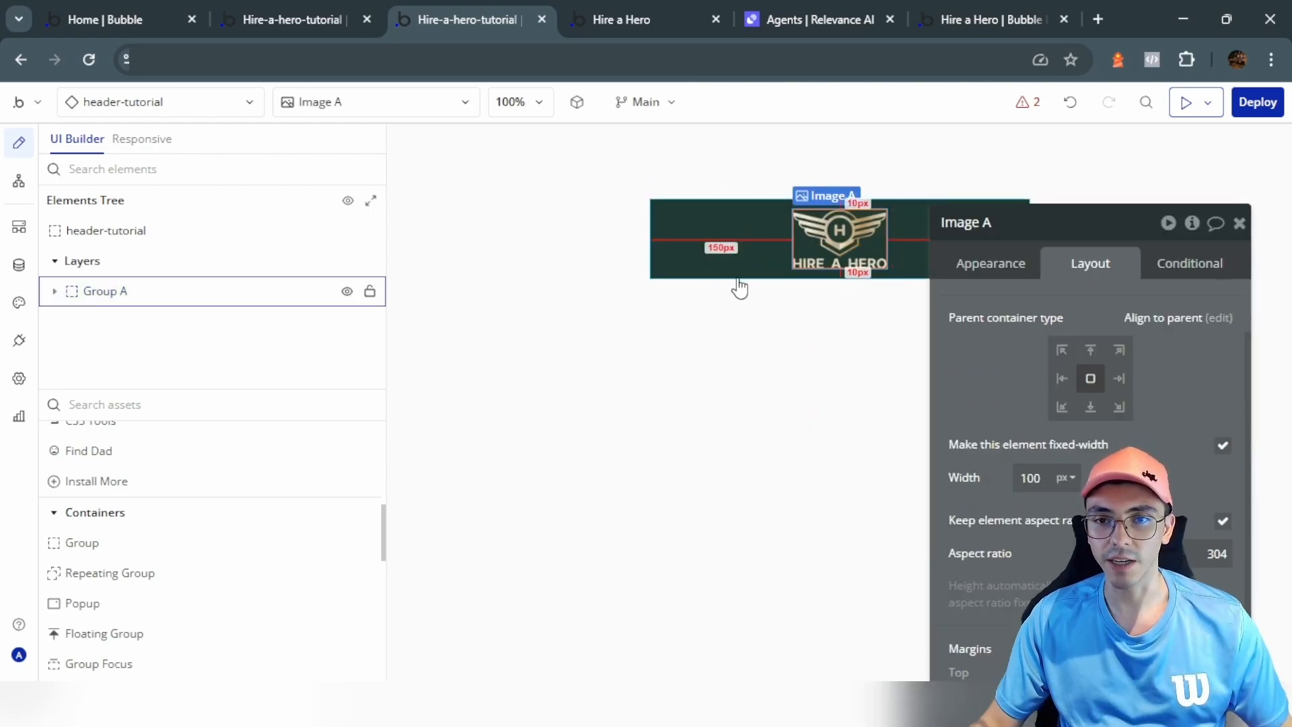
Step: Add an icon to the header group, aligned right and coloured white (Primary contrast)
scroll(131, 552, "up", 5)
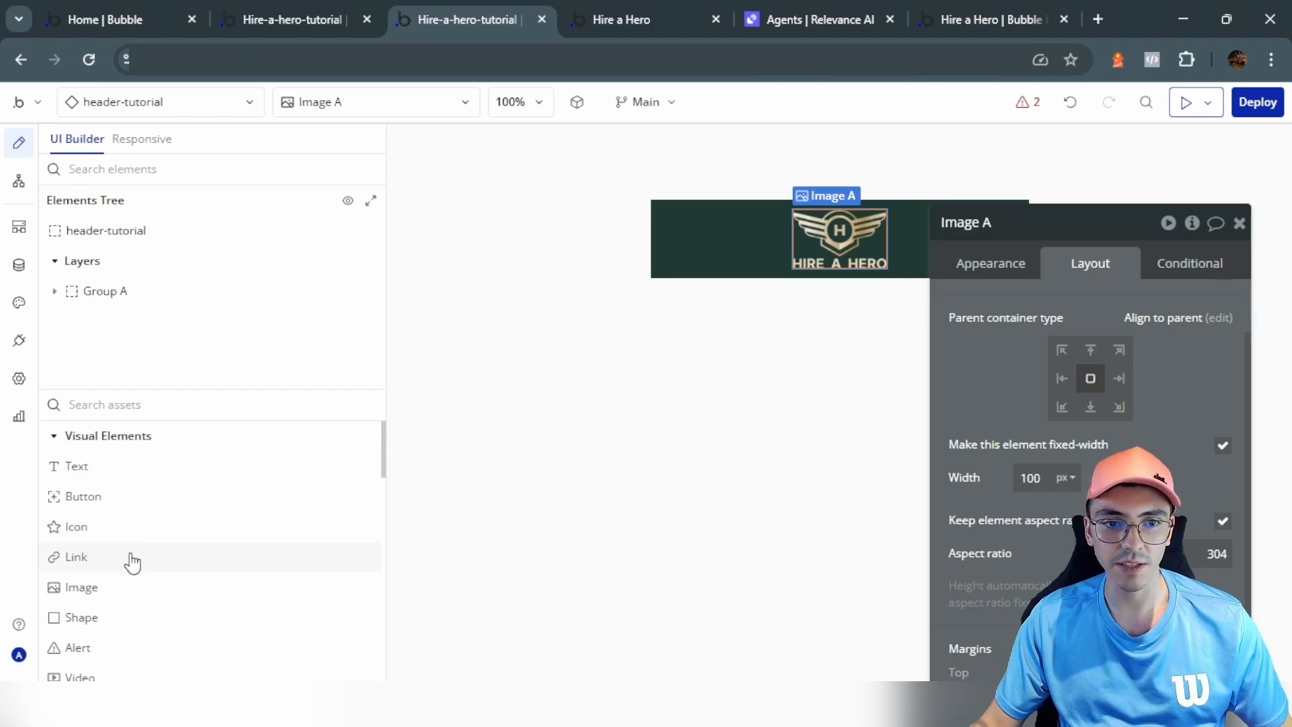
left_click(129, 559)
left_click(120, 537)
left_click(754, 237)
left_click(584, 242)
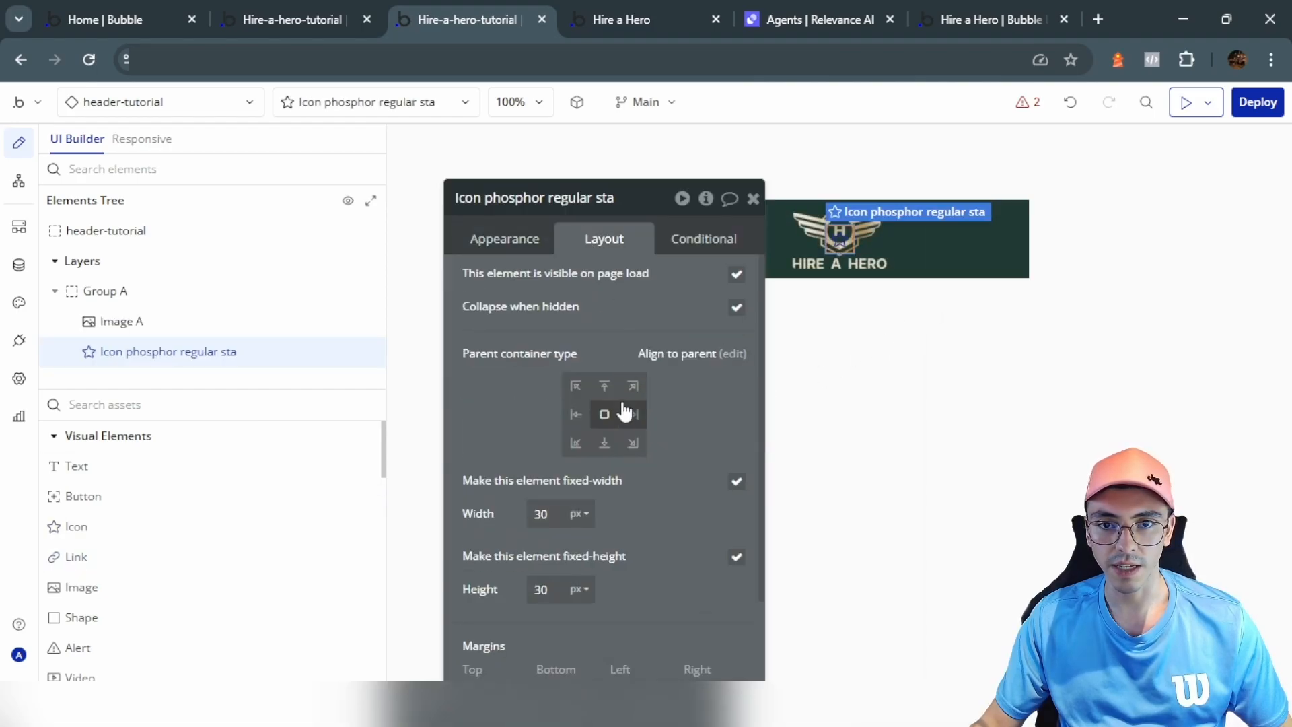
left_click(633, 418)
left_click(521, 317)
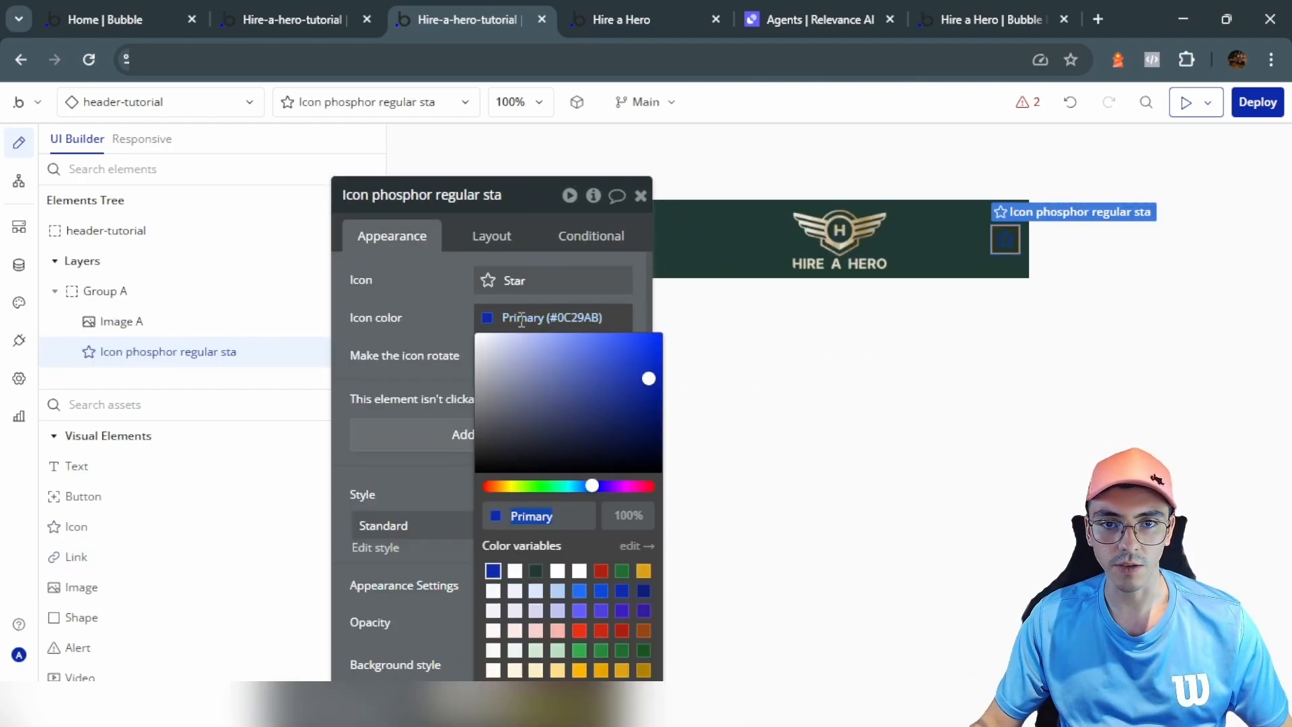
left_click(515, 573)
Step: Check which icon the original header's menu button uses
left_click(415, 315)
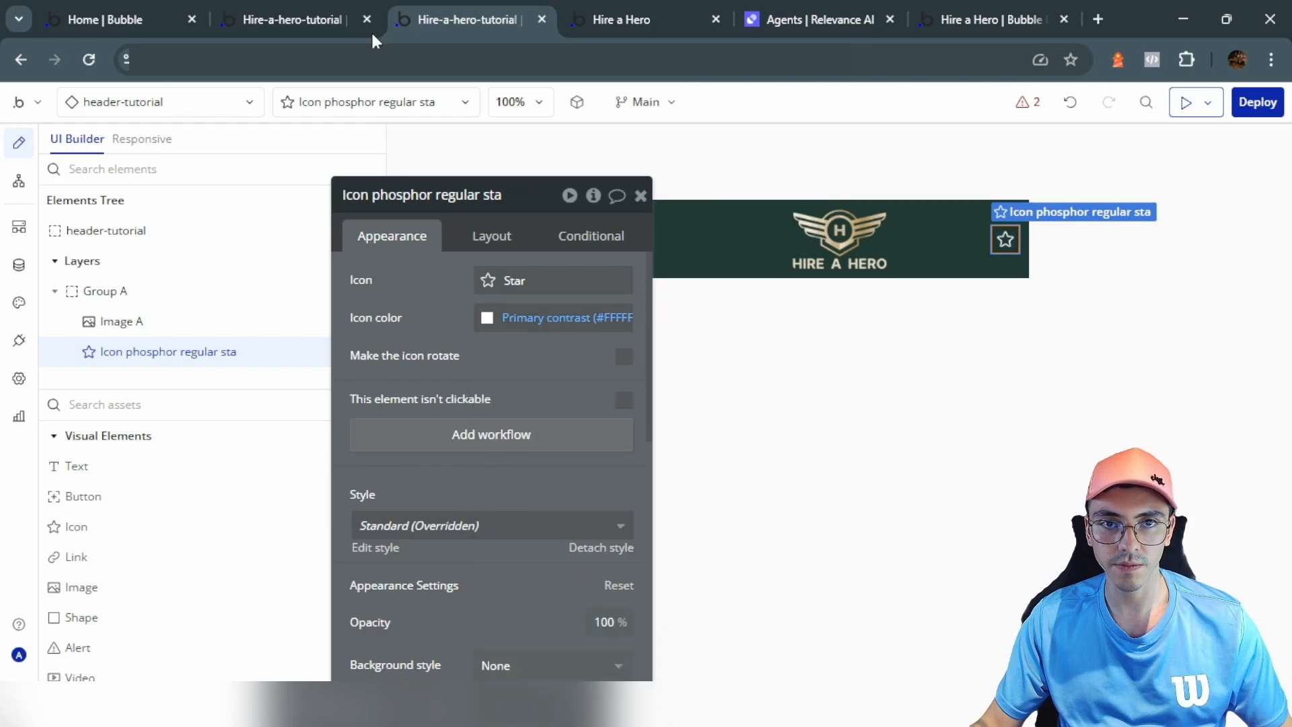
left_click(323, 25)
left_click(1001, 239)
left_click(312, 200)
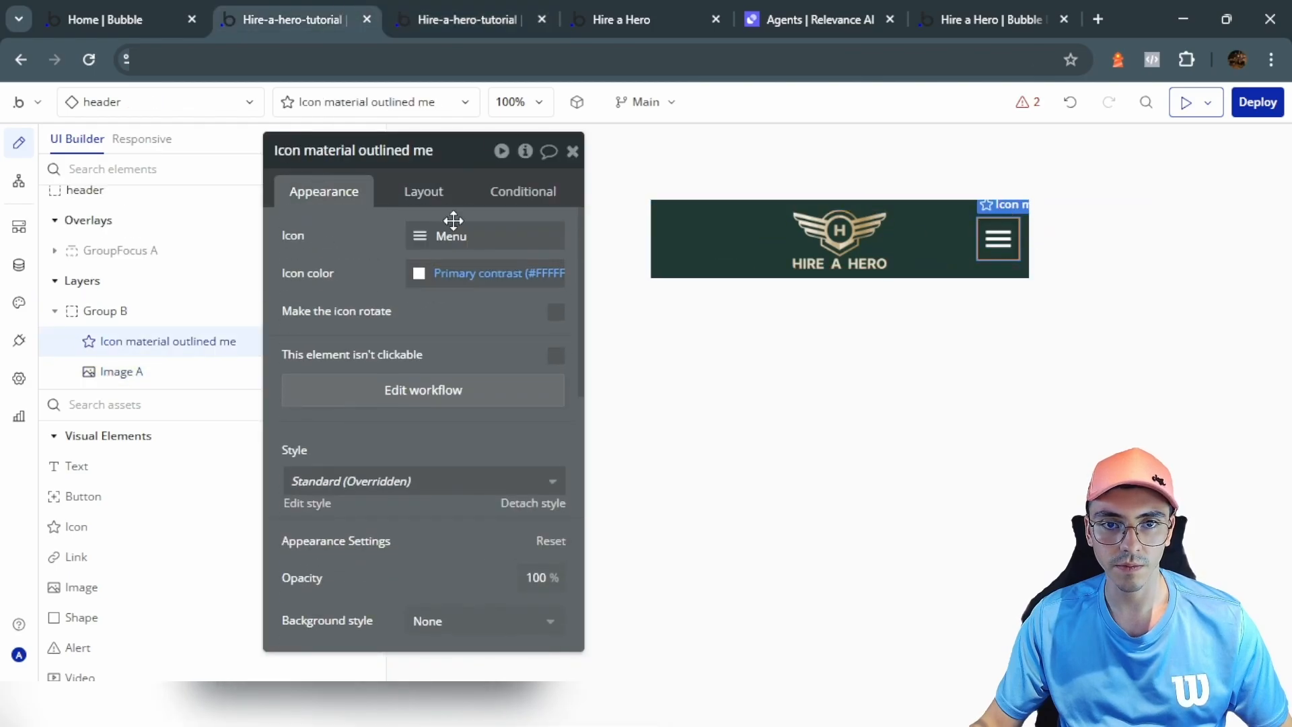
left_click(457, 240)
left_click(342, 243)
key("ctrl+Tab")
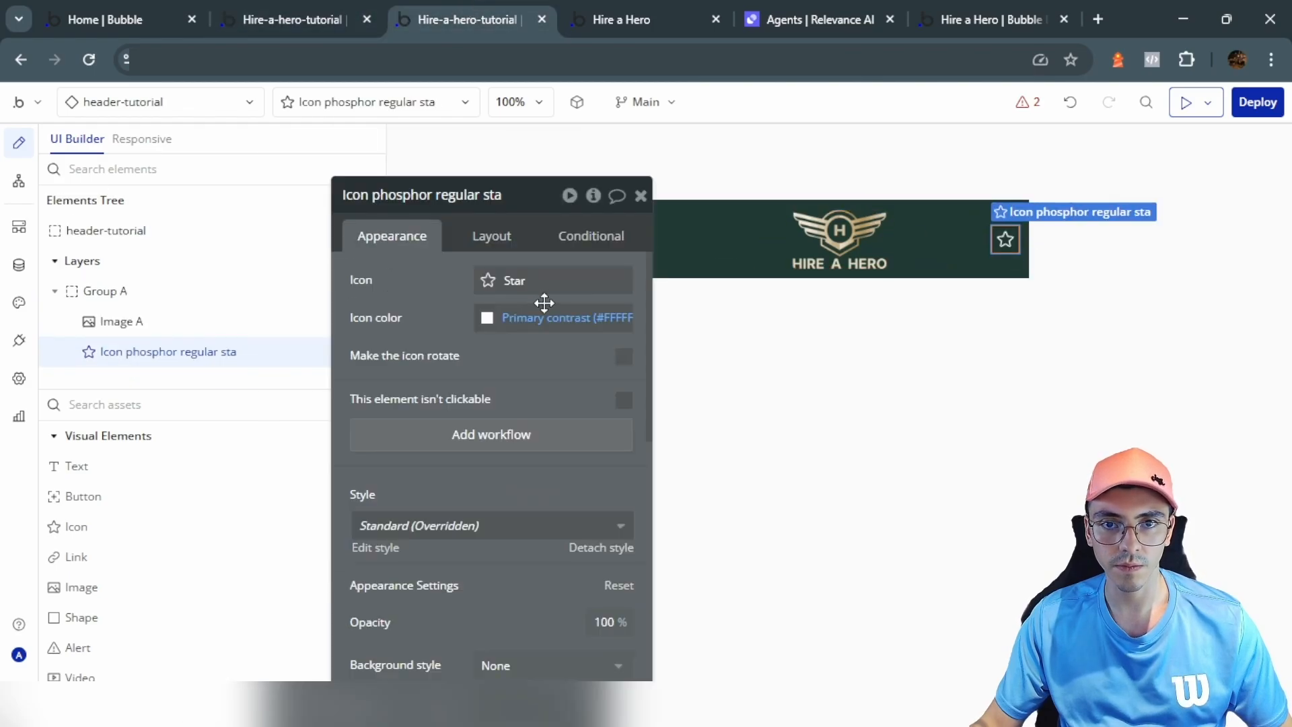
Step: Change the new icon to the Material 'menu' hamburger icon and start setting its width
left_click(504, 280)
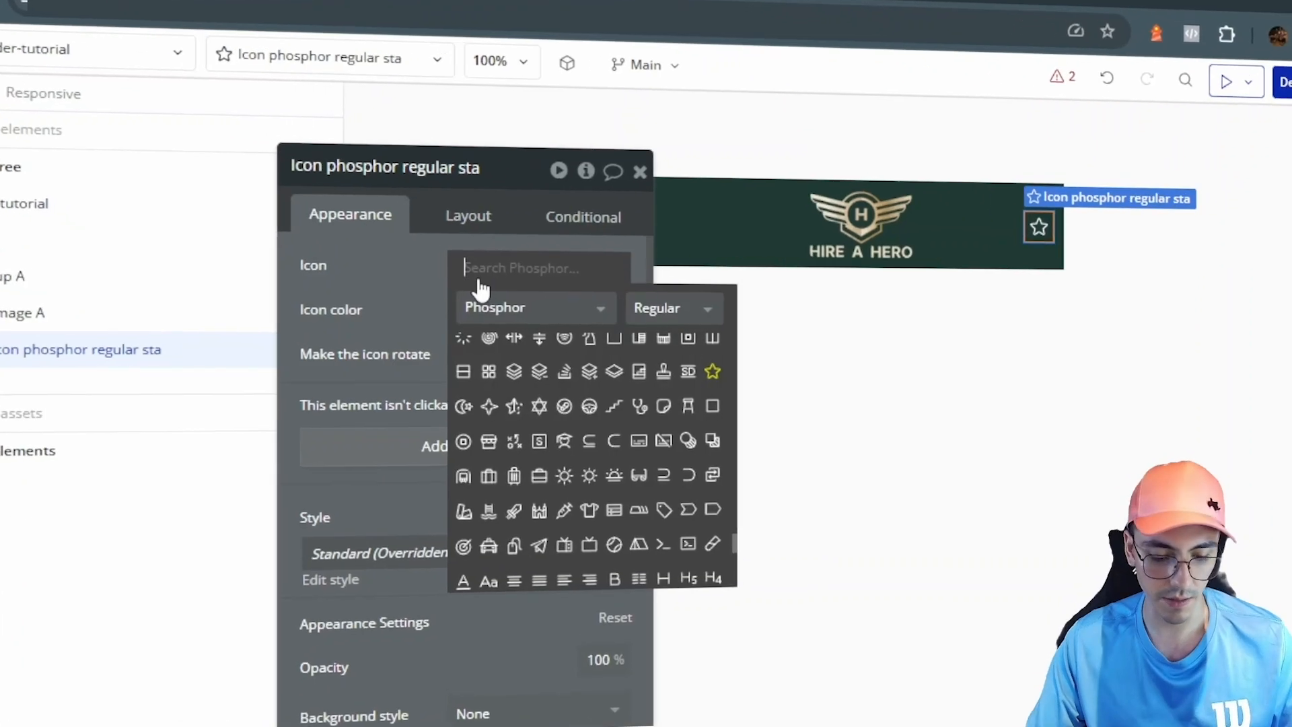
type("menu")
left_click(486, 309)
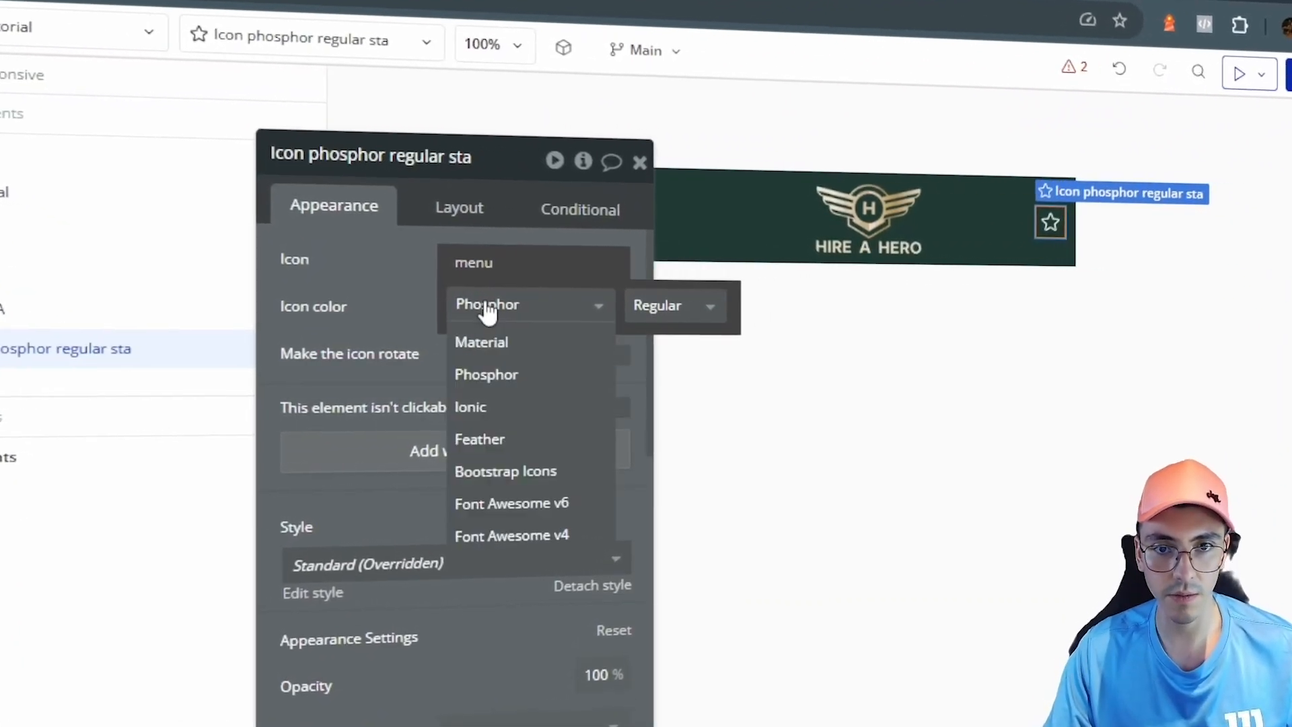
left_click(515, 340)
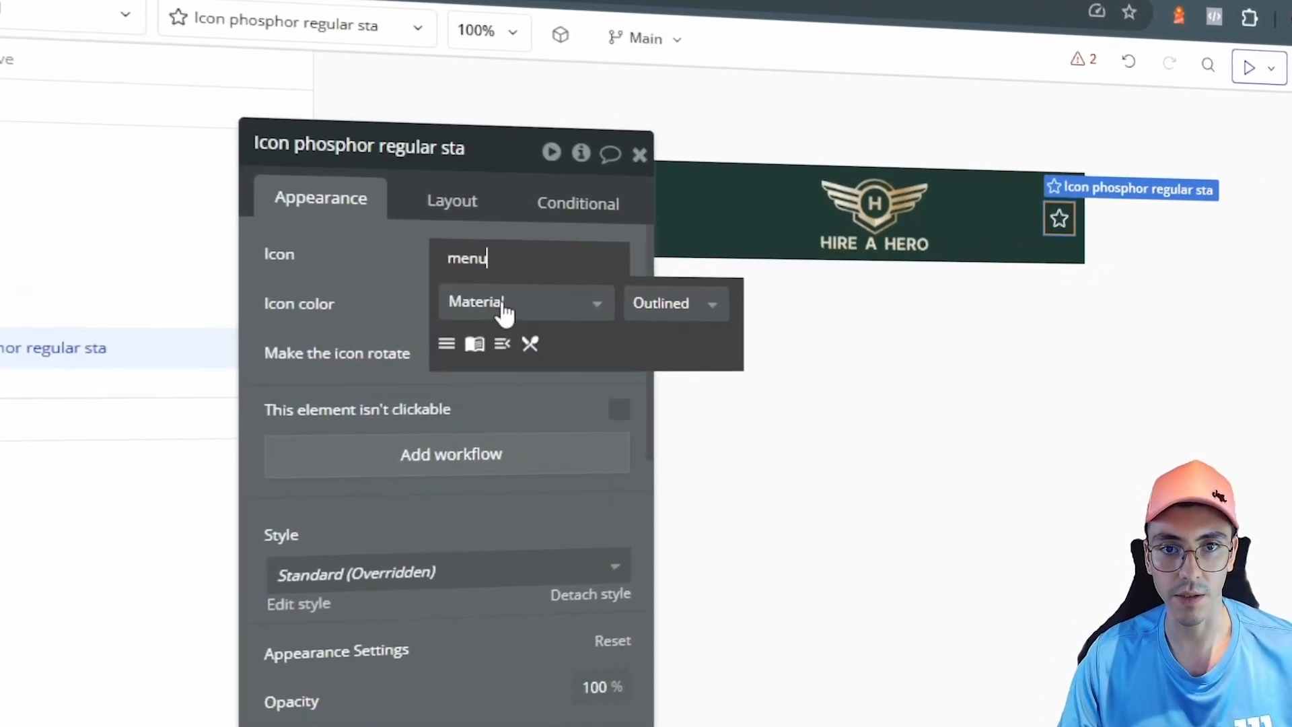
left_click(446, 344)
scroll(437, 403, "down", 5)
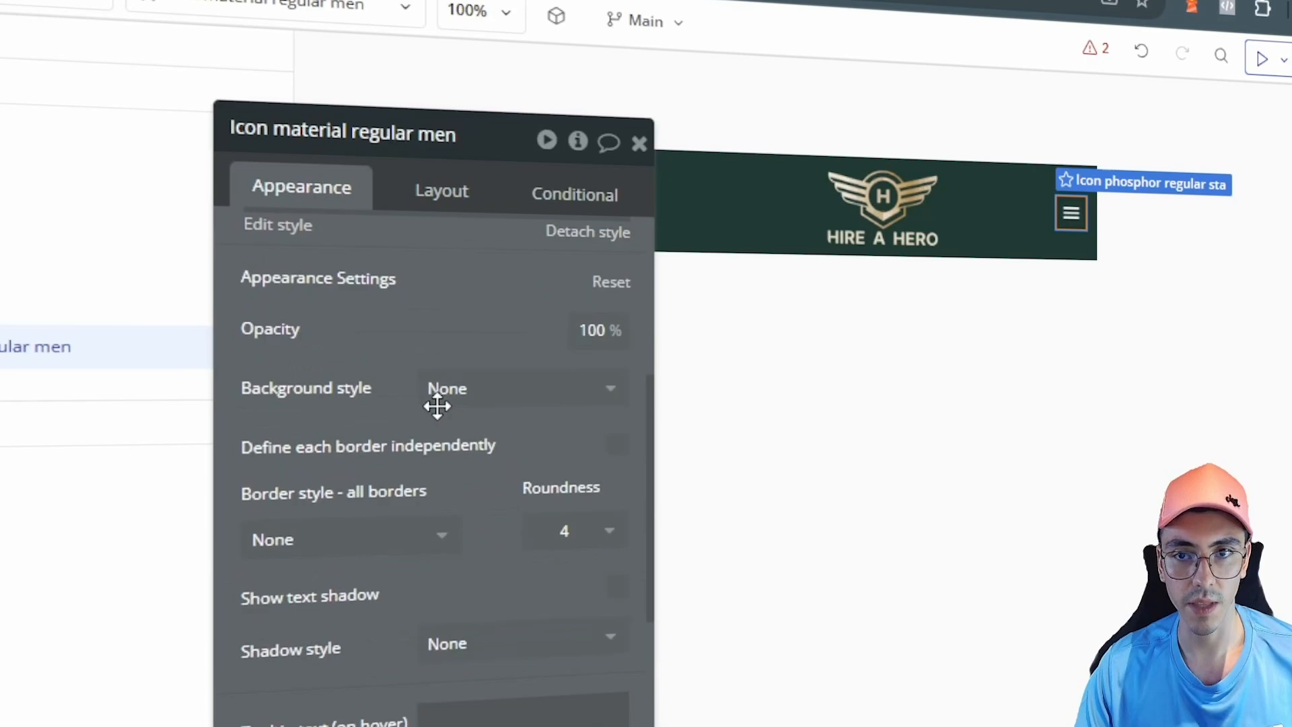
left_click(422, 196)
double_click(361, 396)
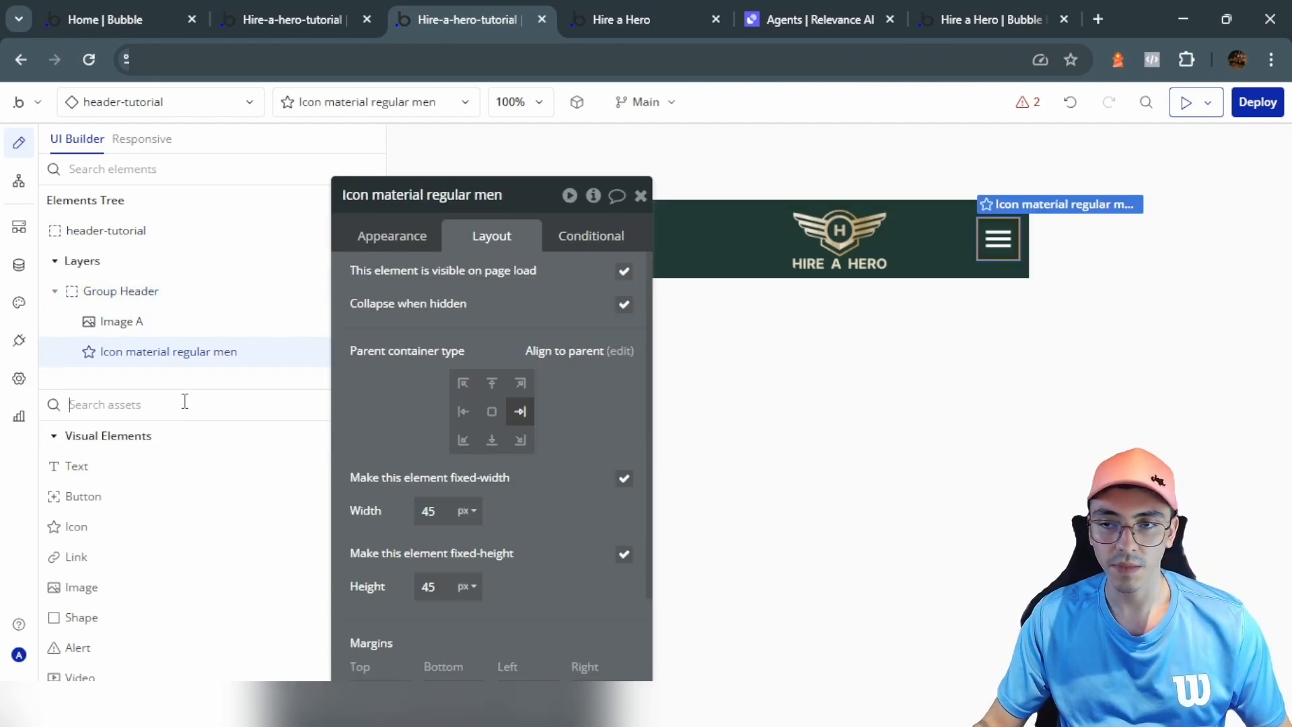
Step: Anchor the focus-group dropdown to the menu icon, give it a fixed width, and shift it left
type("fo")
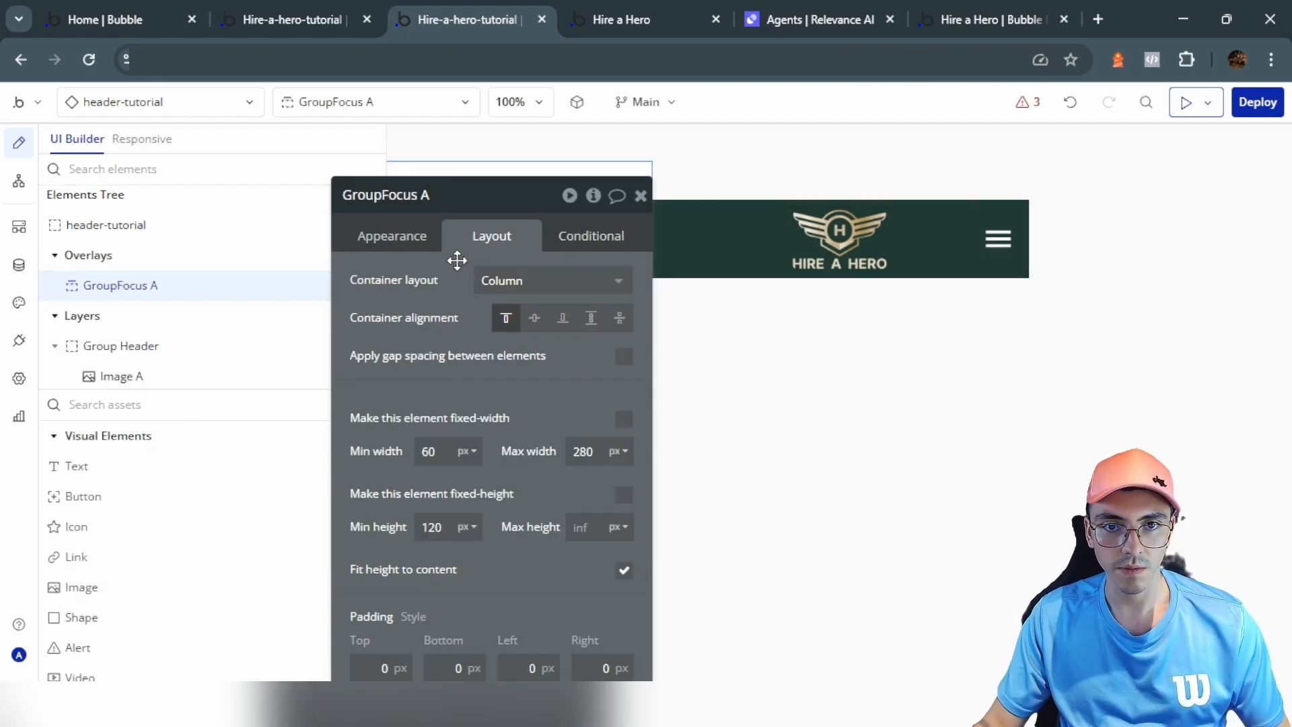
left_click(392, 235)
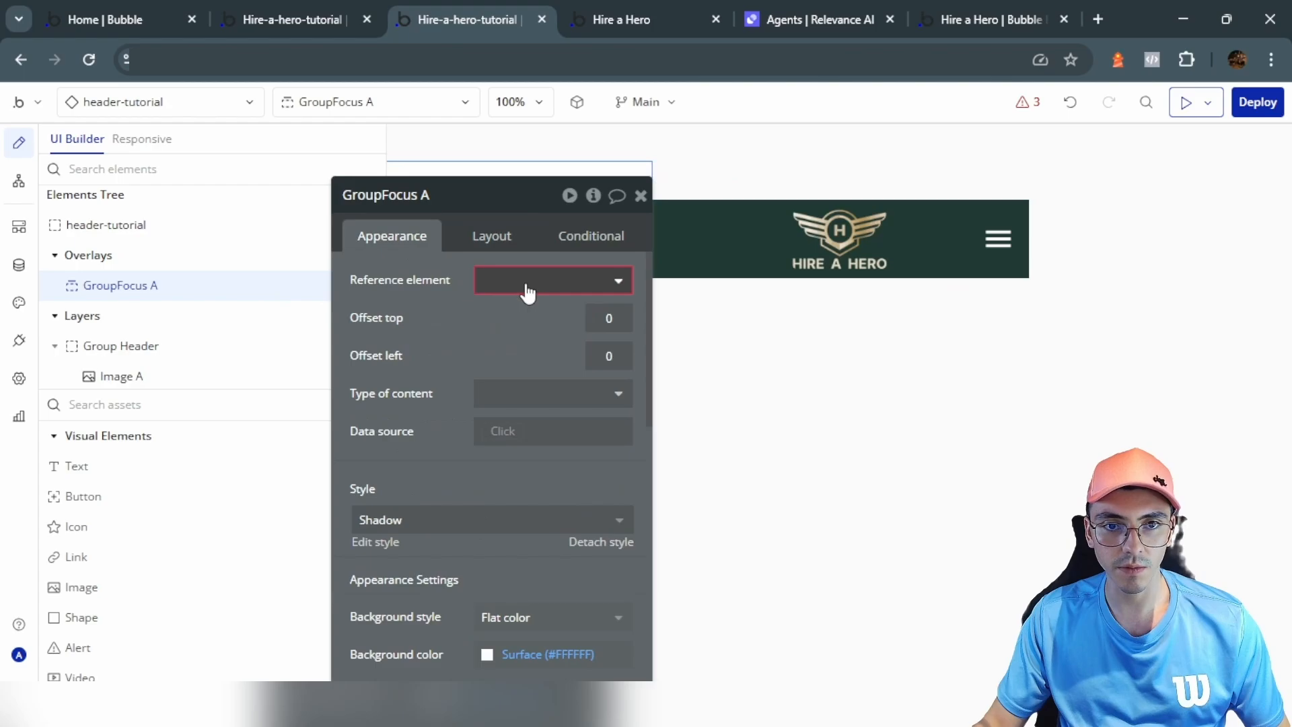
left_click(526, 291)
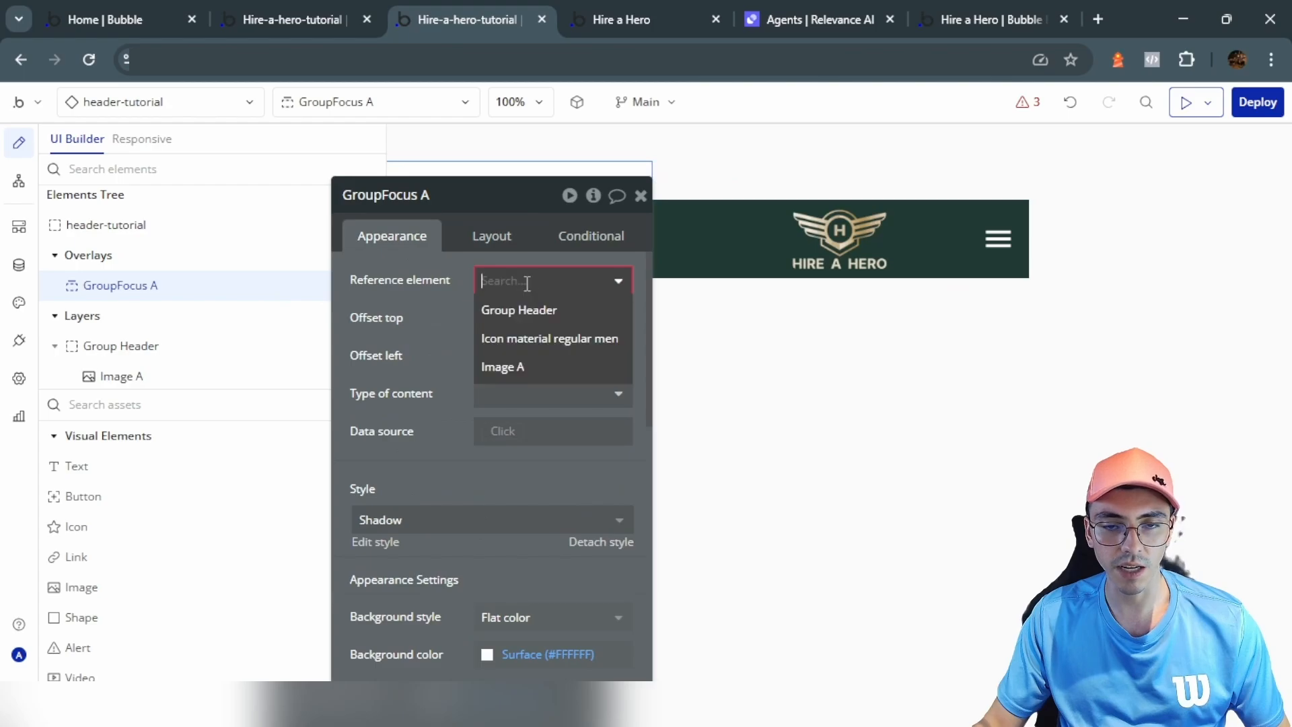
left_click(528, 338)
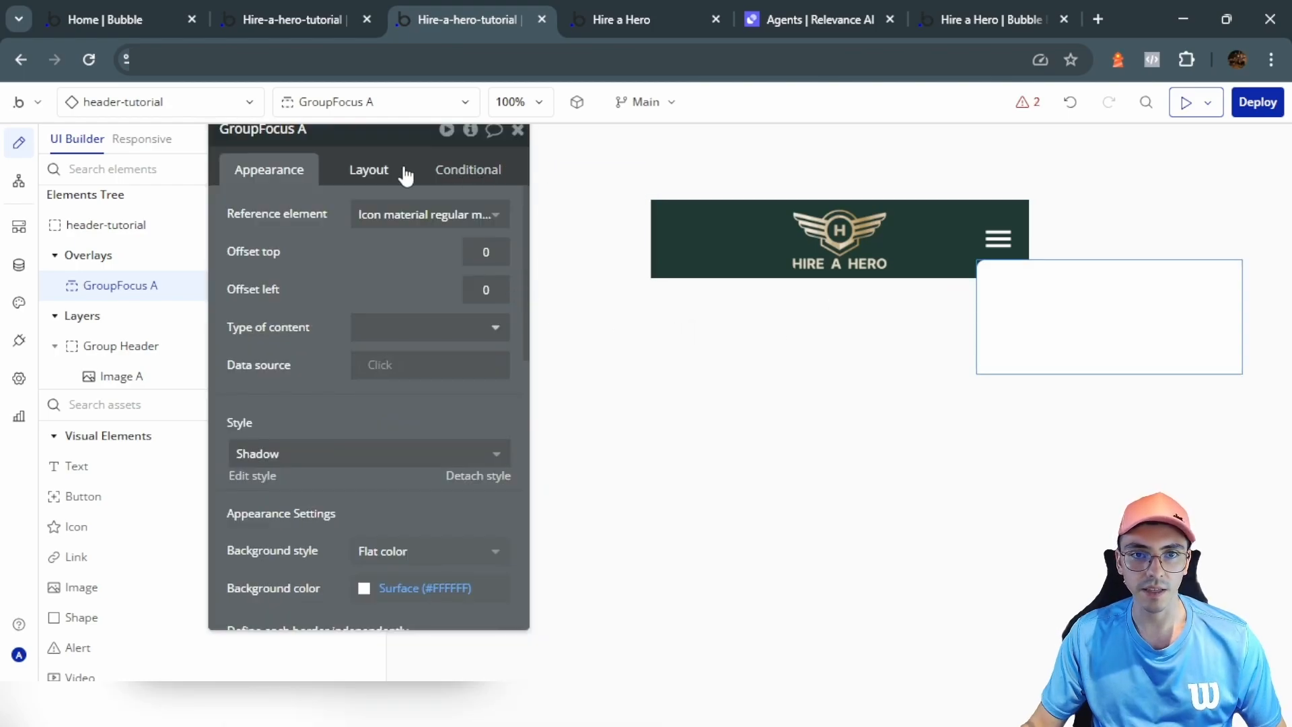
left_click(403, 174)
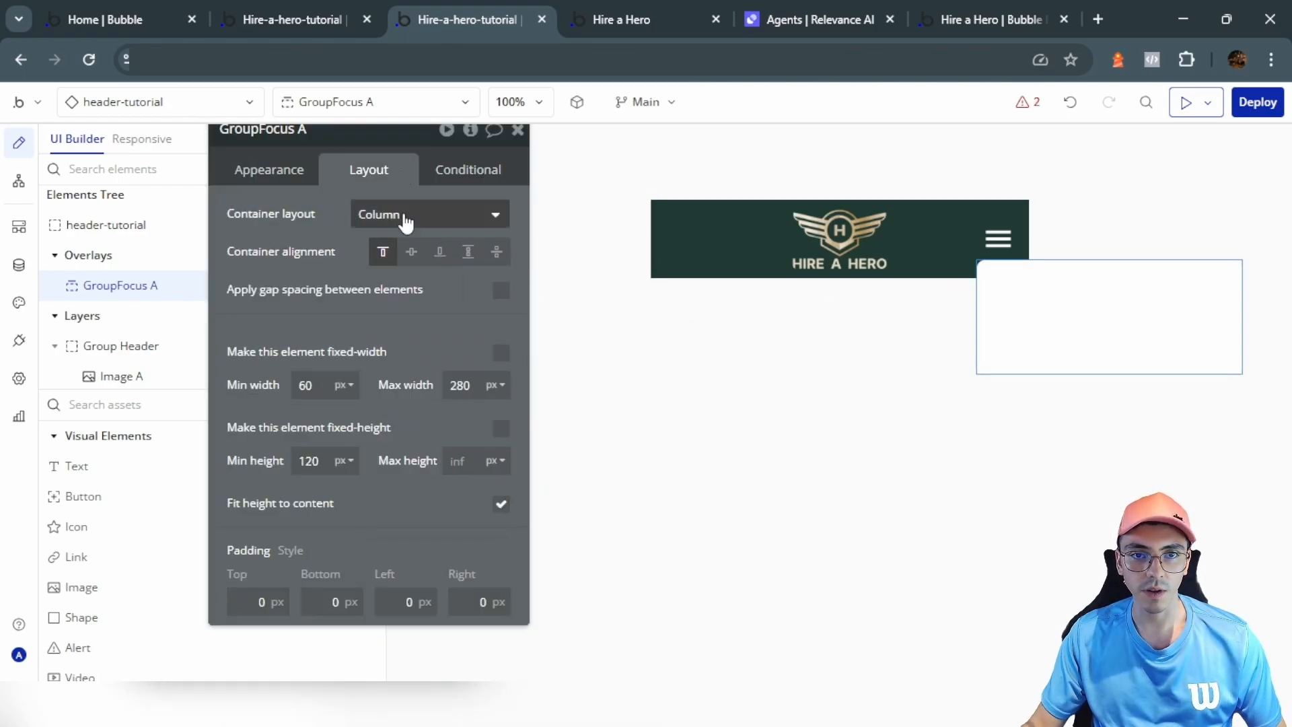
left_click(500, 353)
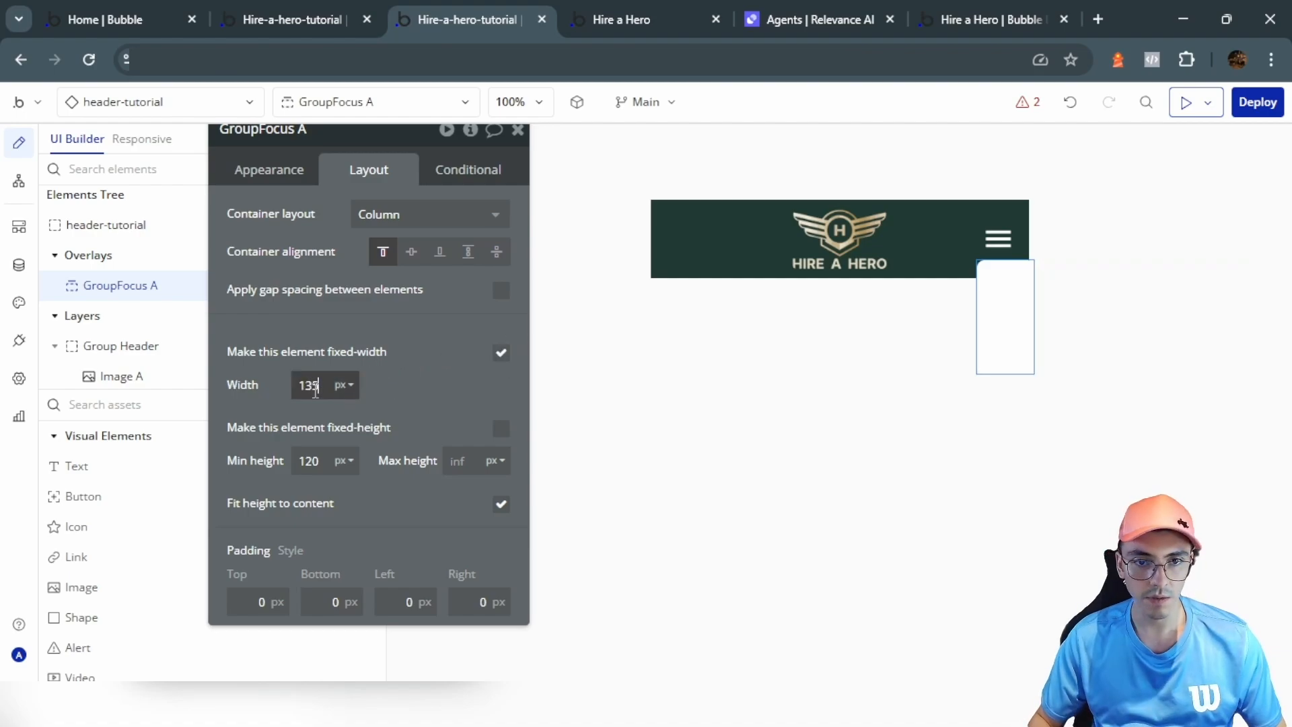
left_click(269, 170)
left_click(485, 285)
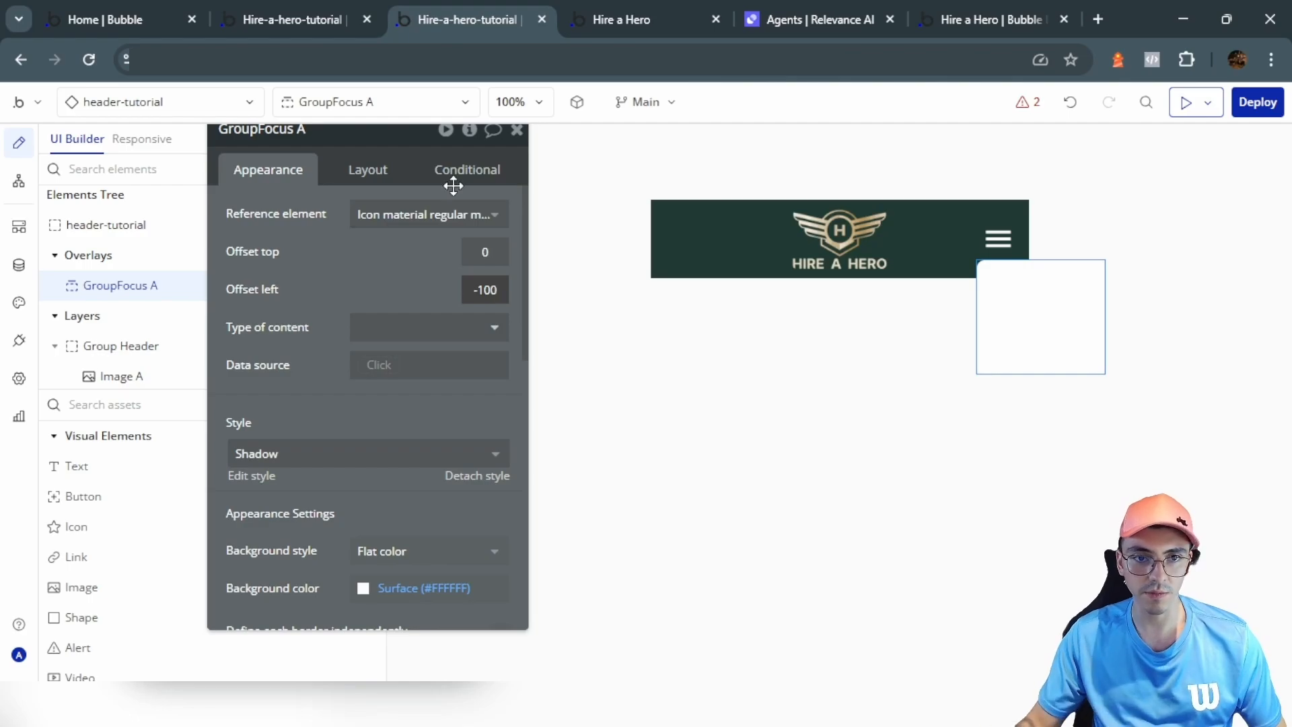
Step: Compare with the original header's dropdown, then place an icon inside the dropdown box
left_click(324, 8)
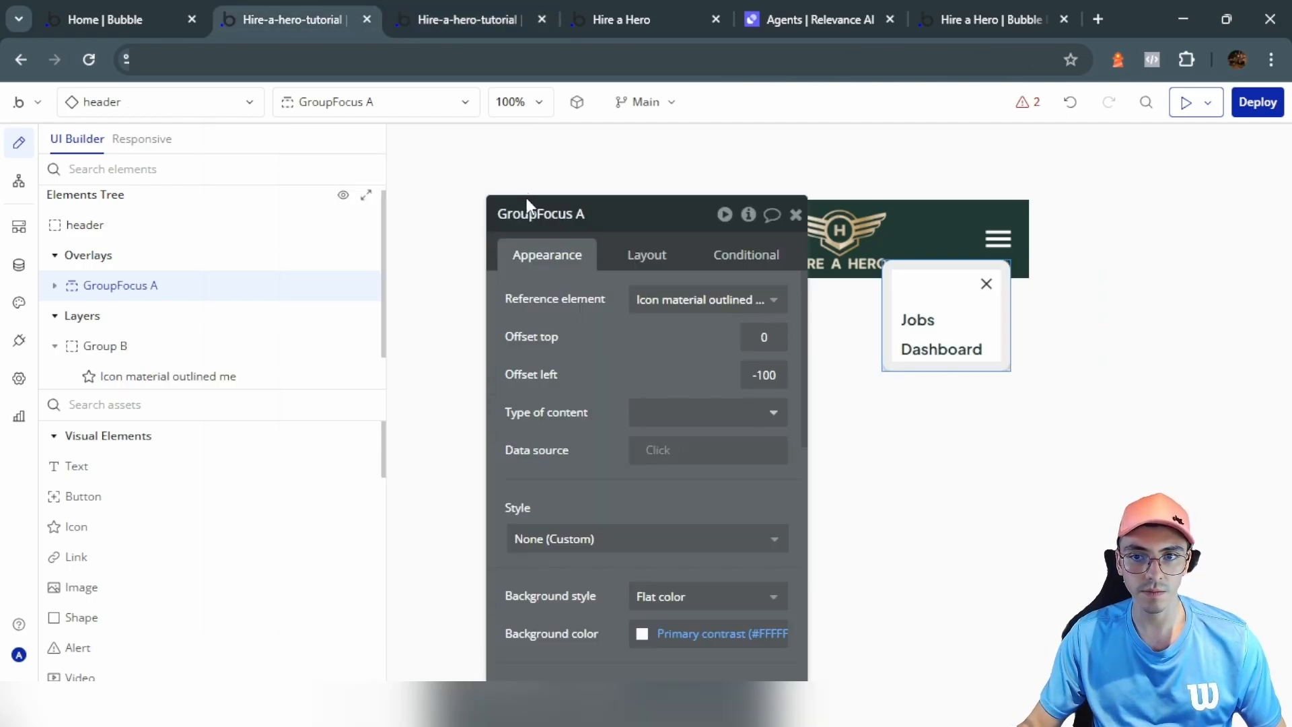
left_click(511, 10)
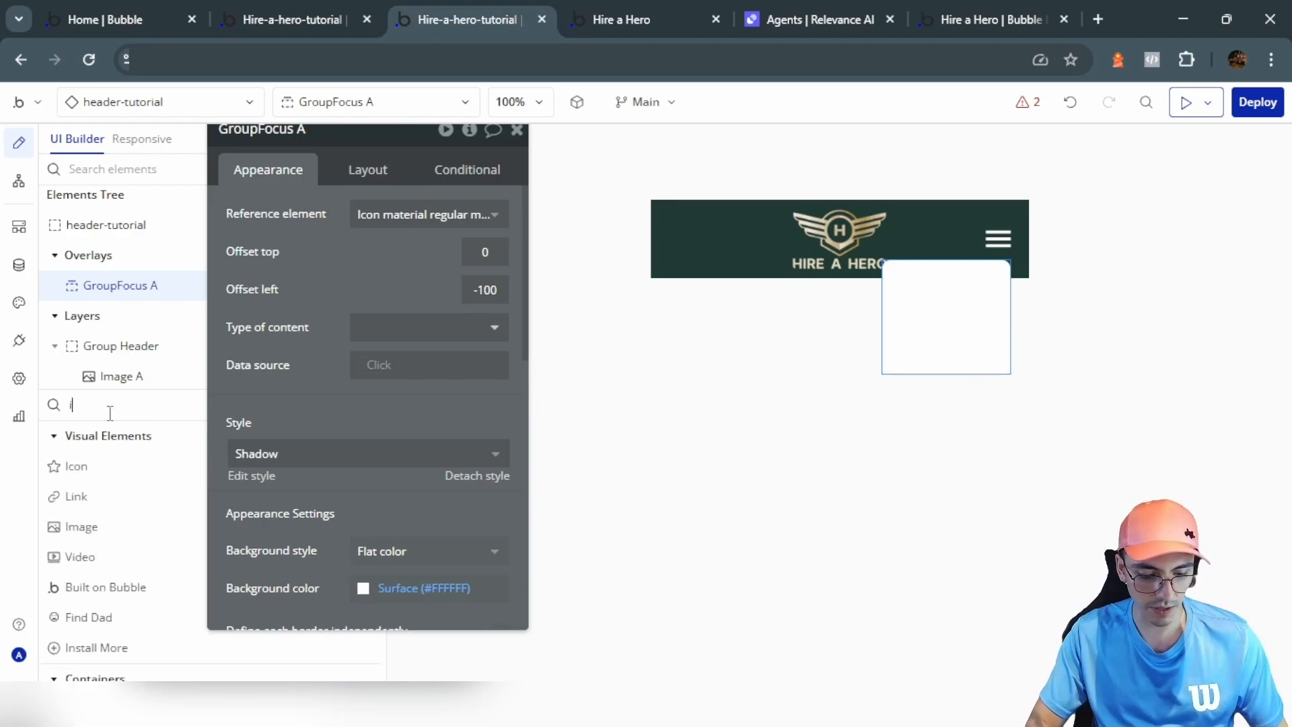
type("icon")
left_click_drag(74, 464, 966, 321)
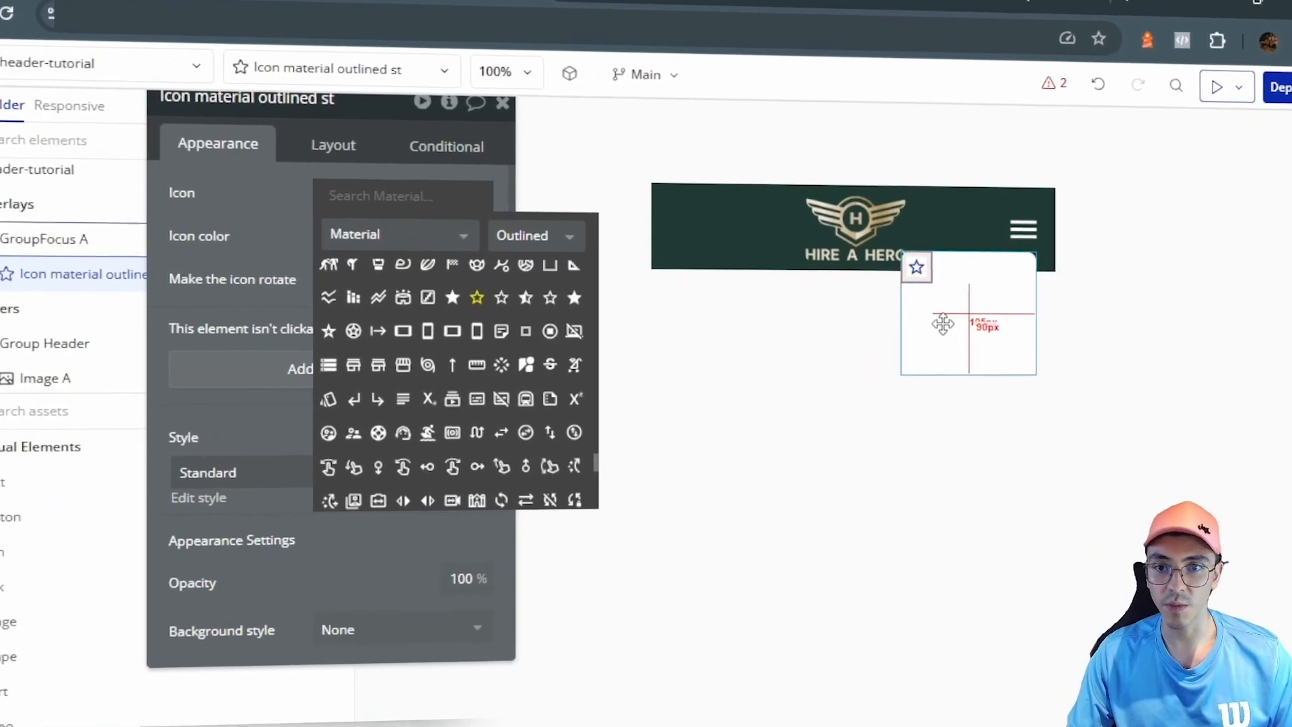
Step: Give the dropdown box 10 px padding on every side
left_click(946, 314)
left_click(337, 152)
left_click(264, 650)
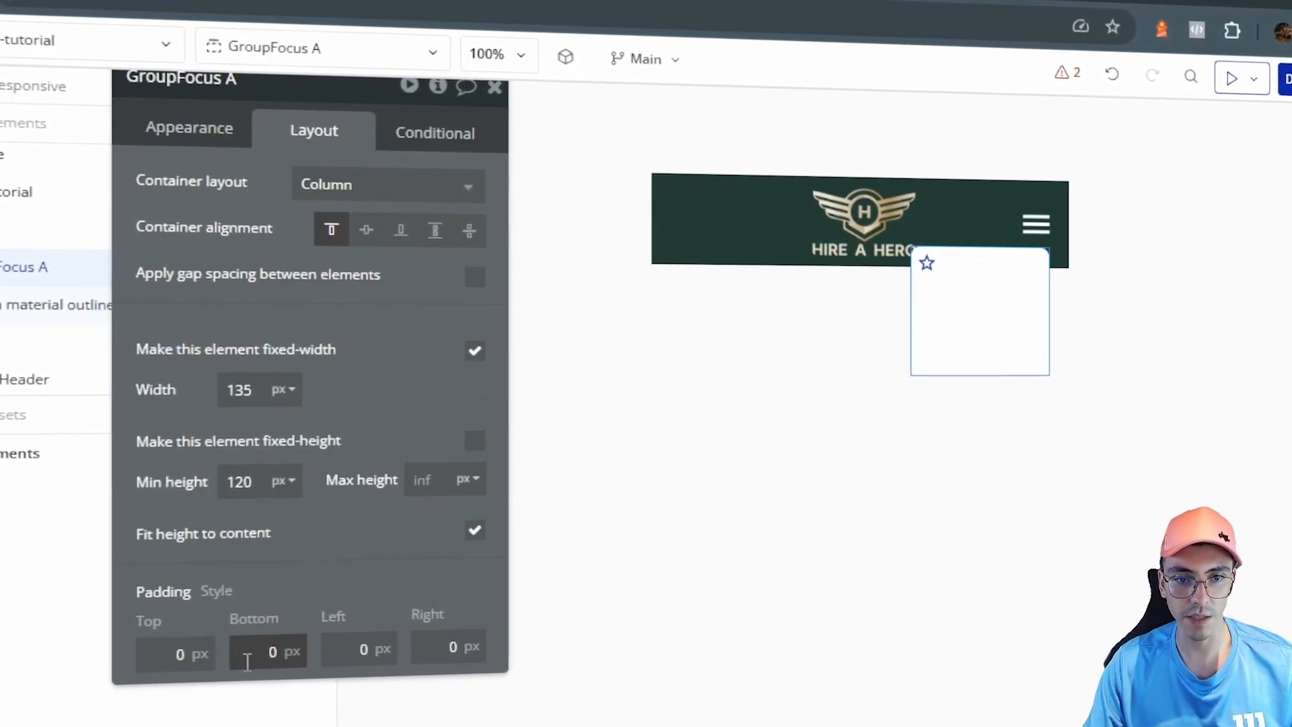
type("1")
left_click(345, 644)
type("1")
left_click(438, 653)
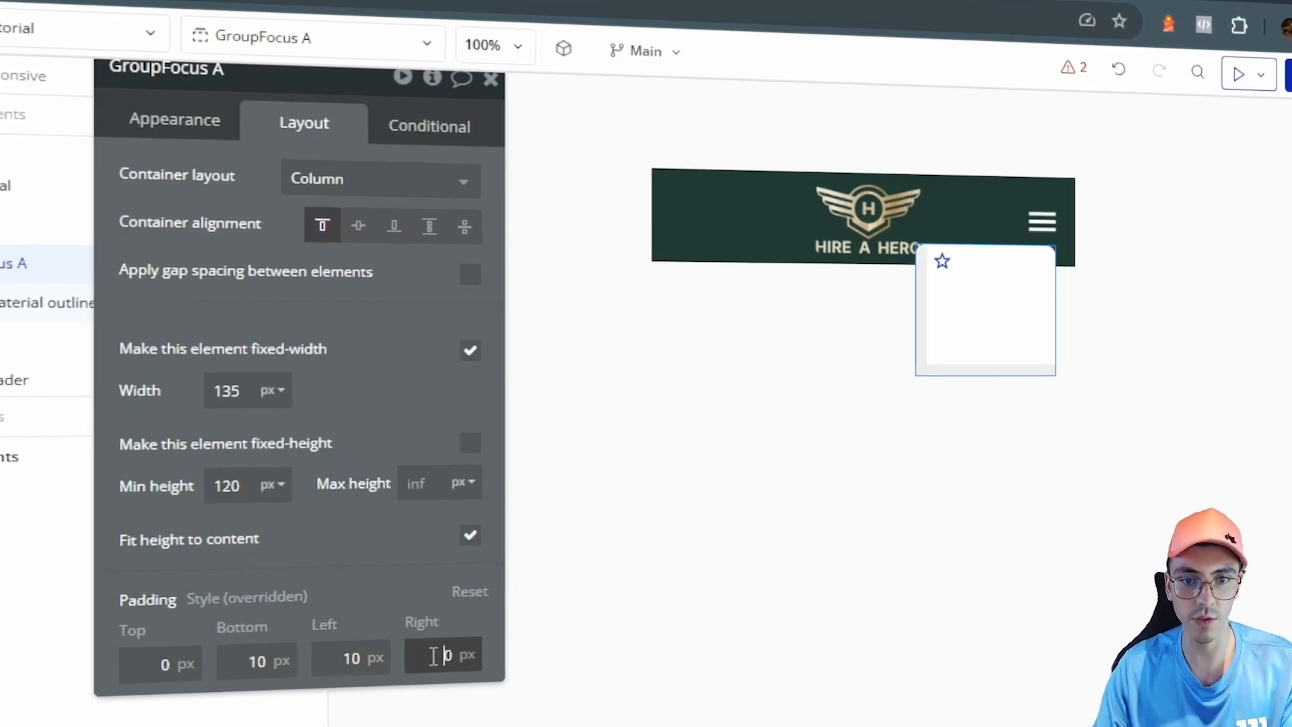
type("1")
left_click(143, 661)
type("1")
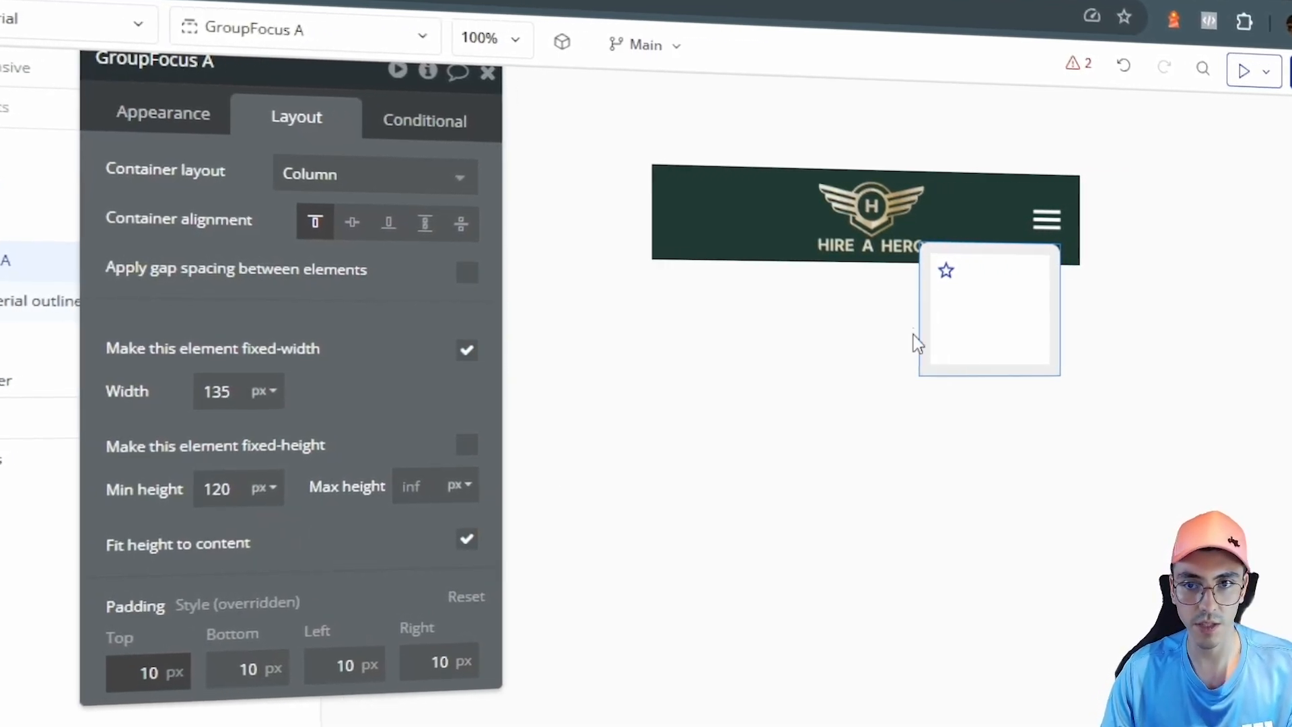
Step: Make the dropdown's icon a right-aligned Close icon in the Text colour
left_click(941, 271)
left_click(455, 306)
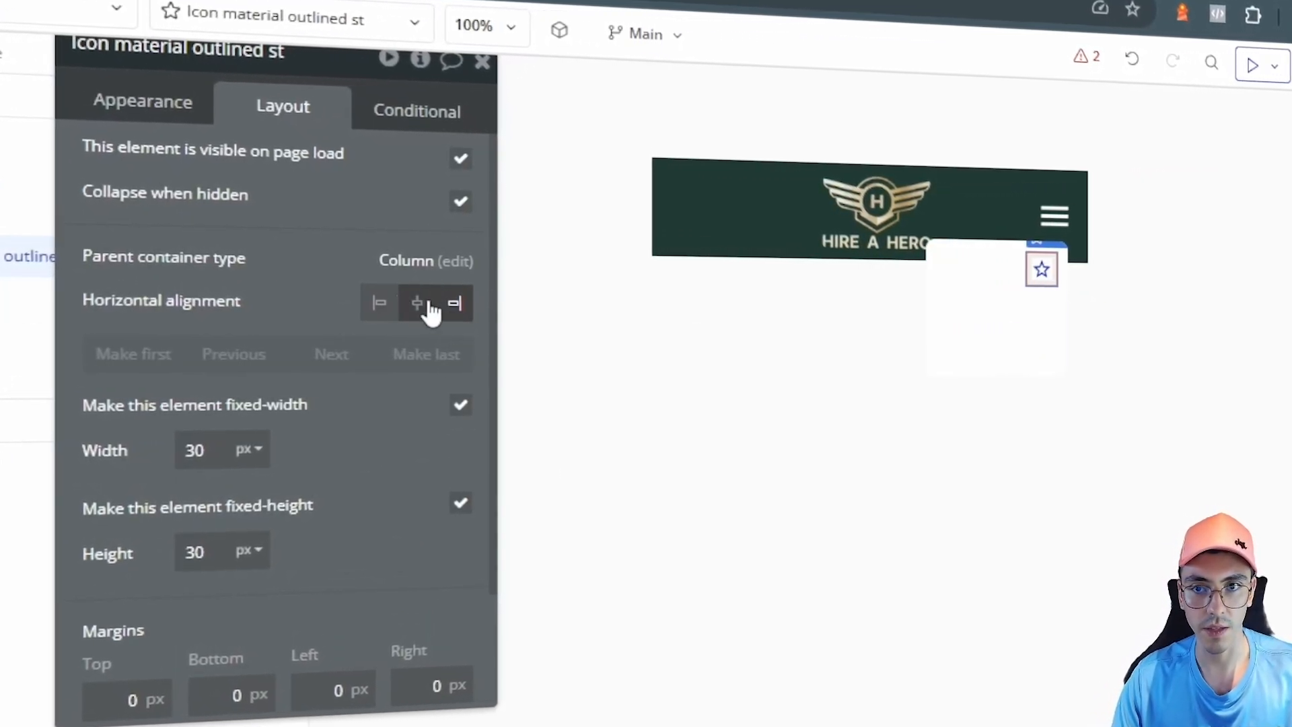
left_click(390, 259)
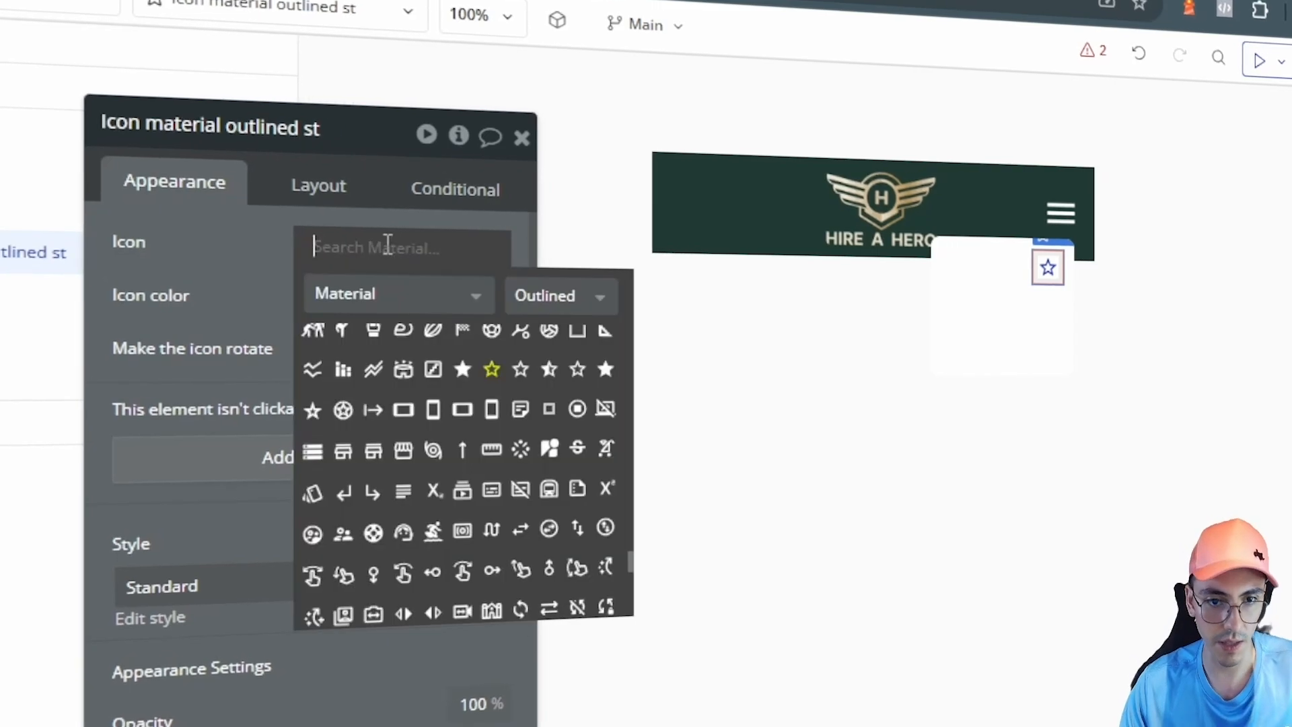
type("cl")
key("Return")
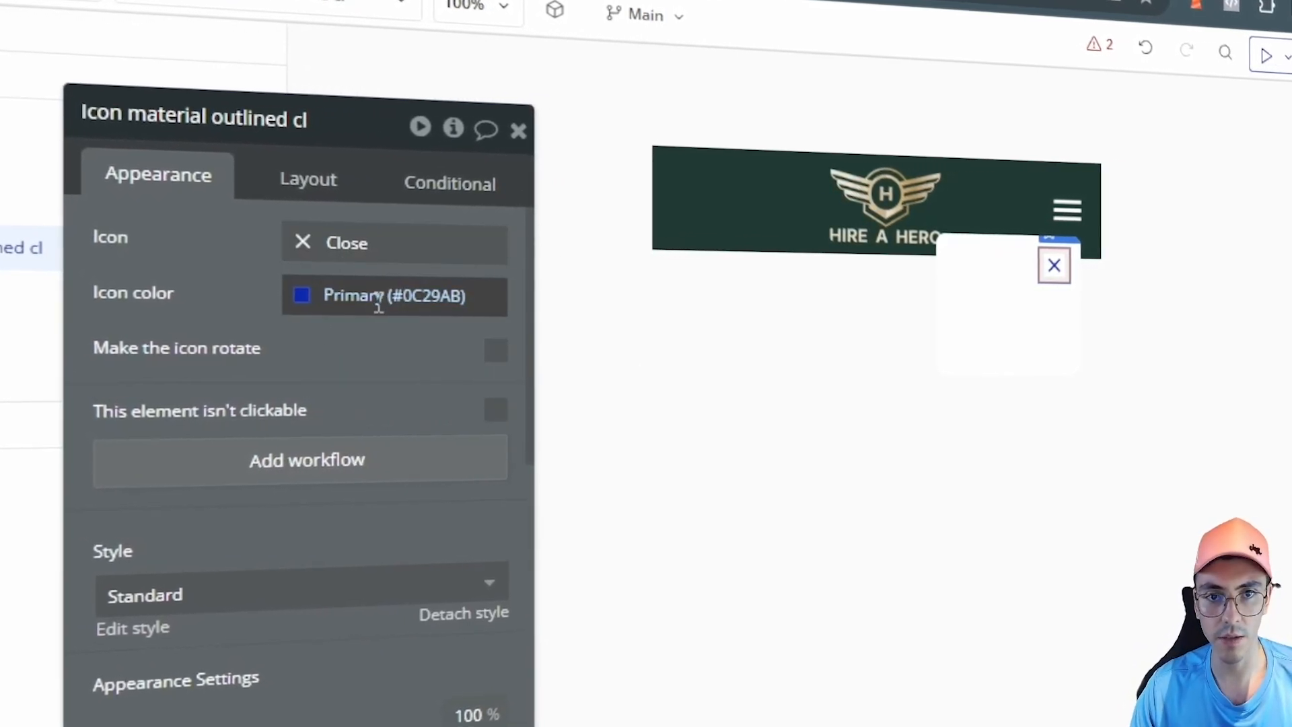
left_click(393, 294)
left_click(375, 644)
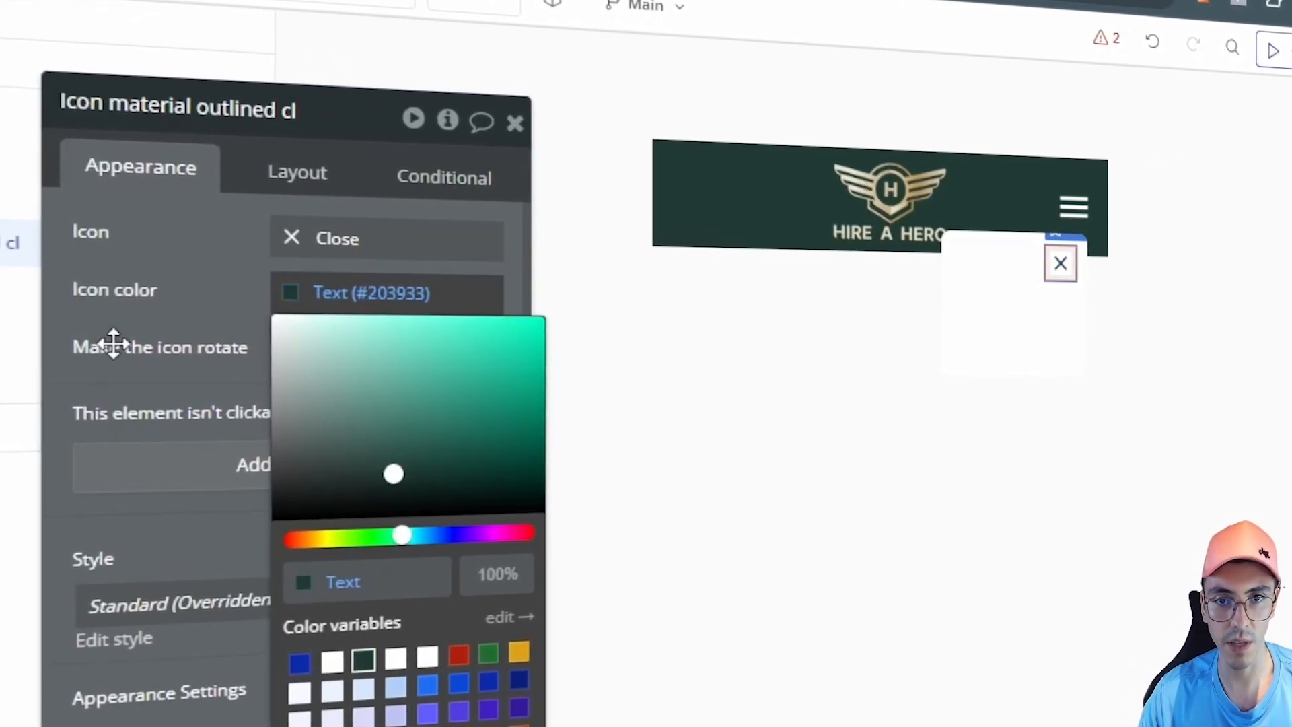
left_click(115, 340)
Step: Set the dropdown box's shadow vertical offset to 0, keeping blur radius 2
left_click(951, 337)
scroll(429, 345, "down", 4)
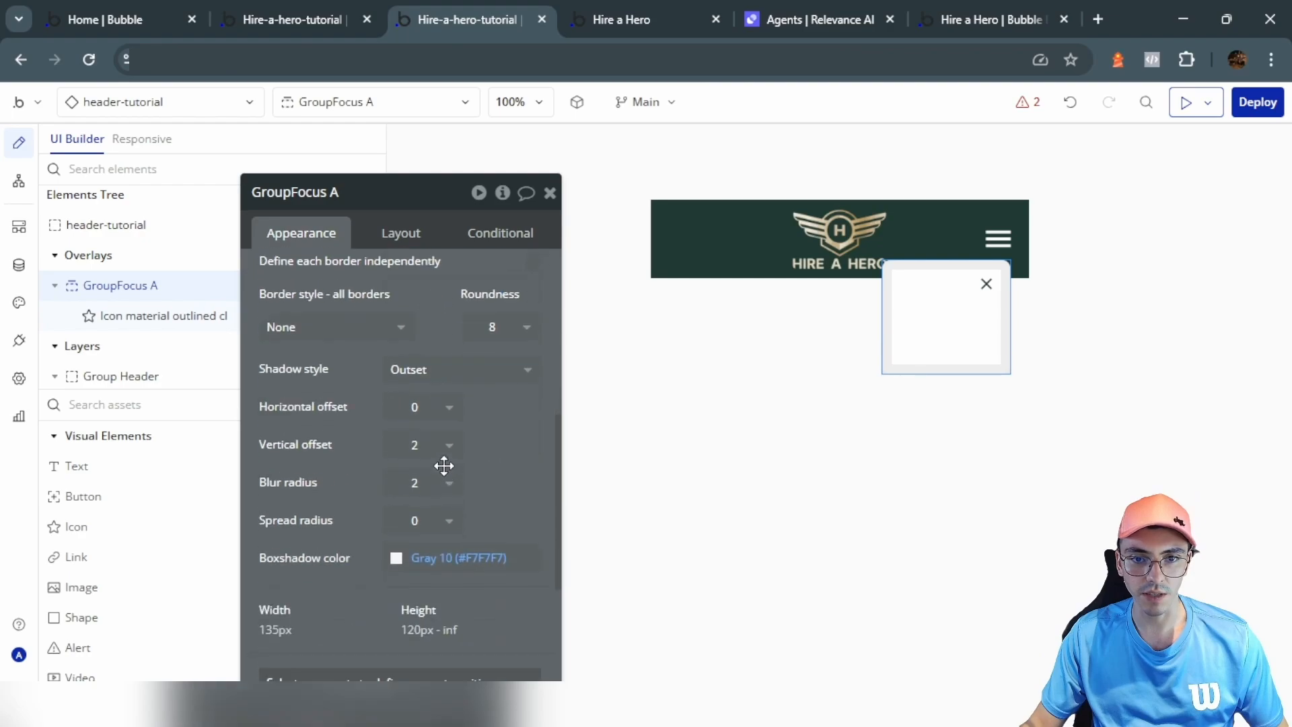
scroll(446, 504, "up", 4)
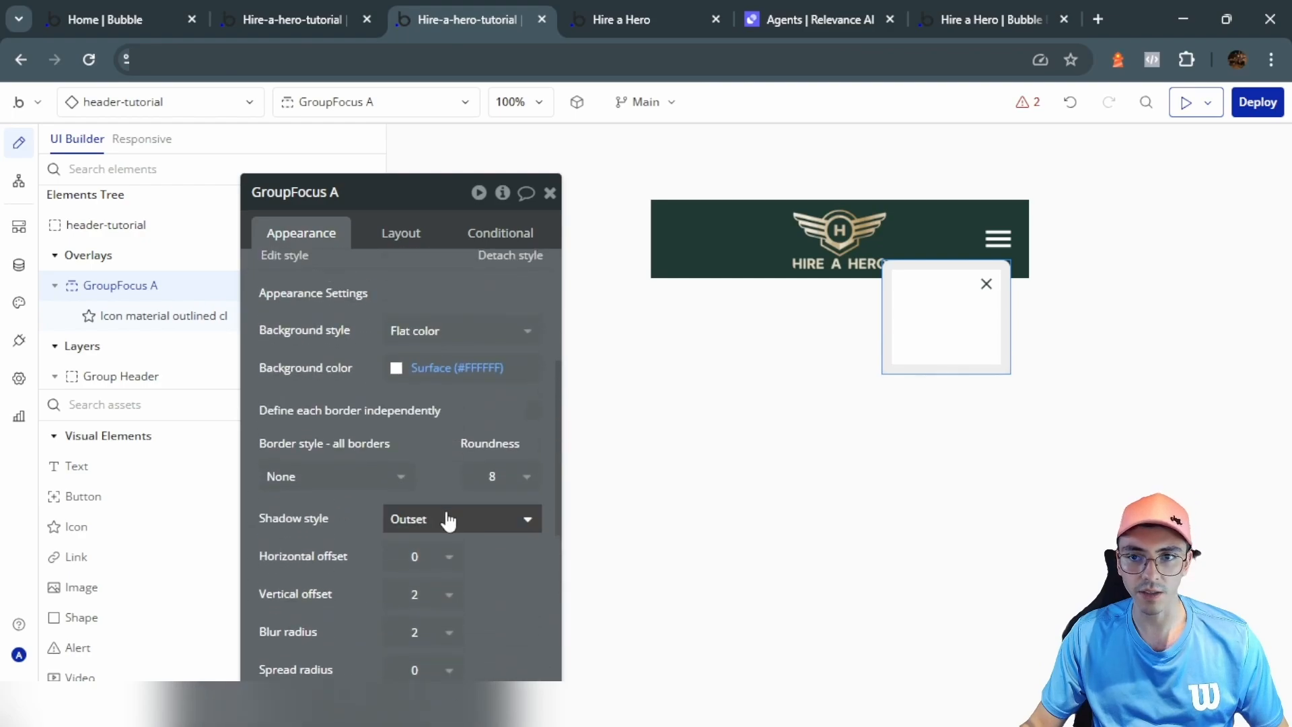
scroll(471, 531, "down", 3)
left_click(447, 406)
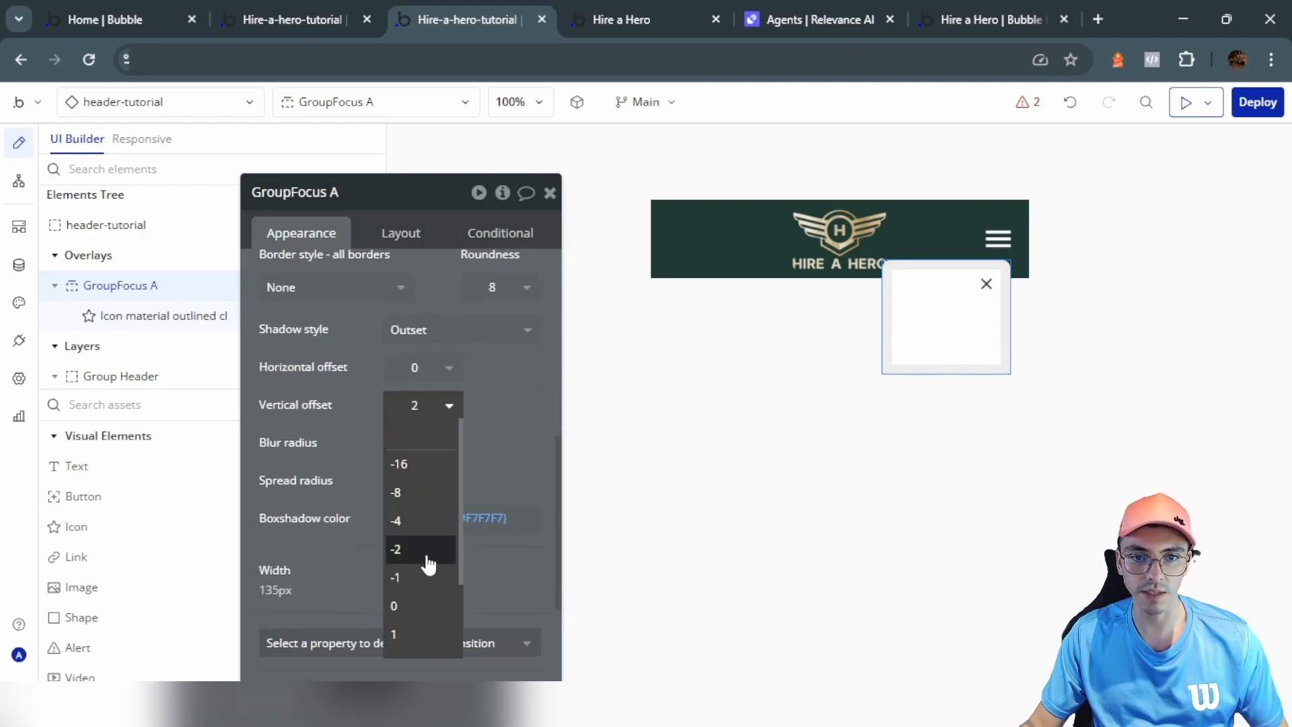
left_click(404, 606)
left_click(424, 443)
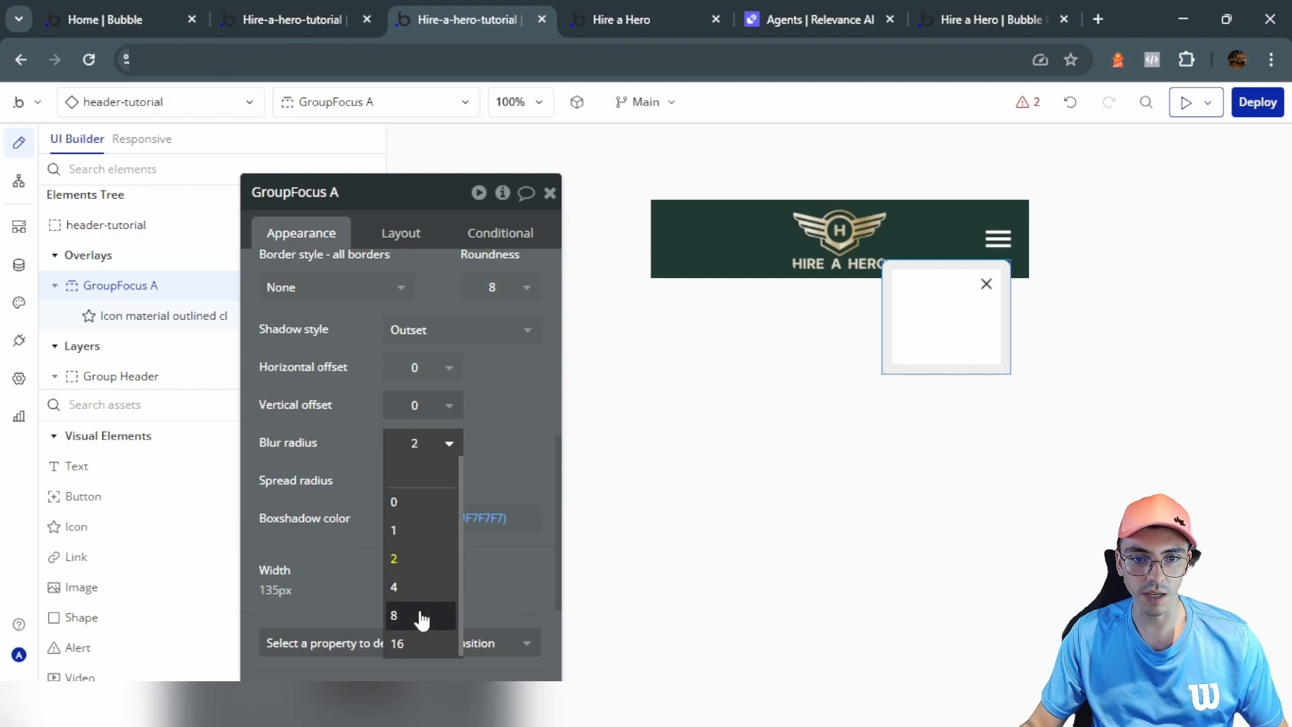
left_click(336, 424)
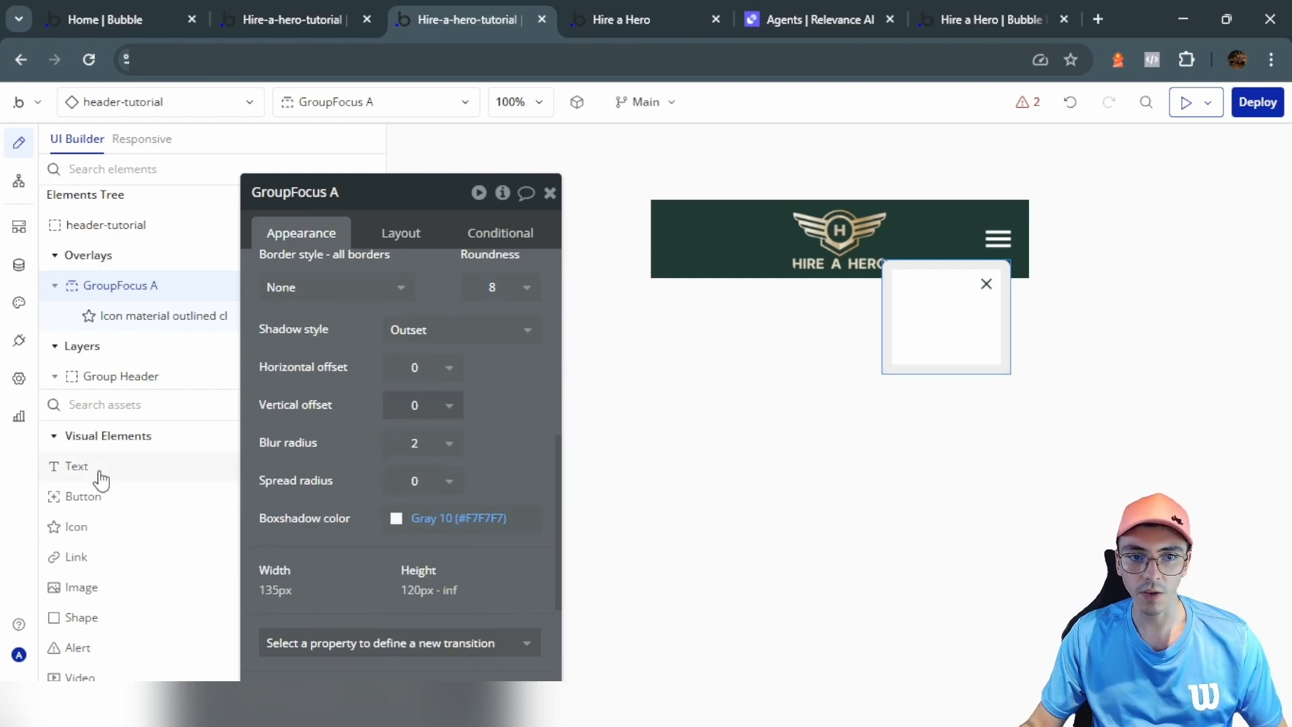
scroll(101, 479, "down", 10)
Step: Draw a new group inside the dropdown and add a link reading 'Jobs' to it
left_click(81, 542)
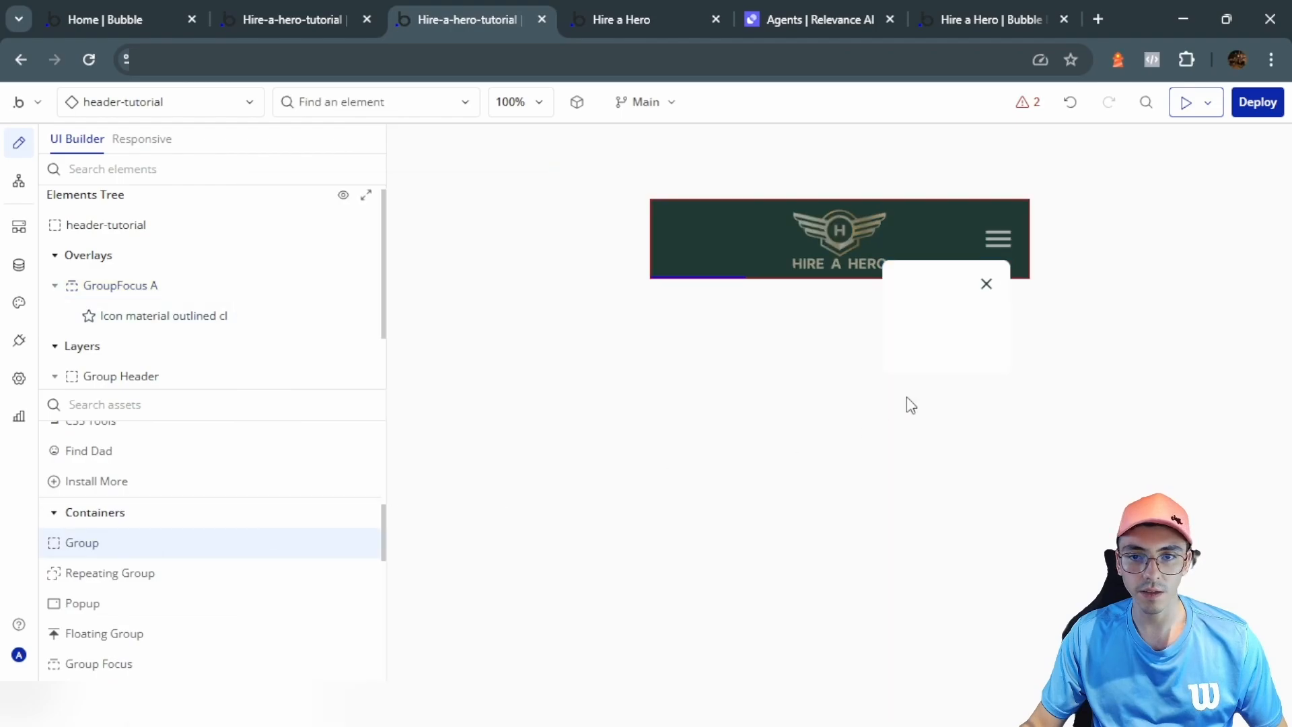
mouse_move(892, 269)
left_mouse_down()
mouse_move(952, 308)
mouse_move(1001, 308)
left_mouse_up()
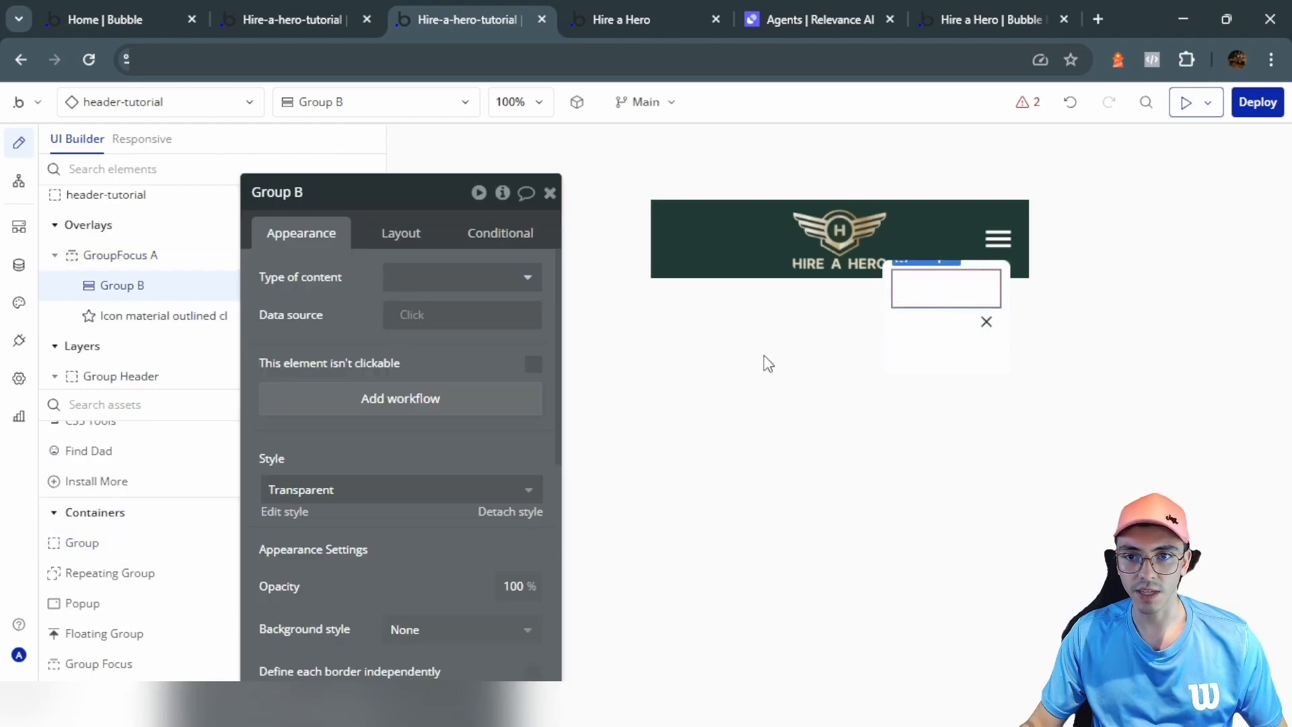
left_click(401, 236)
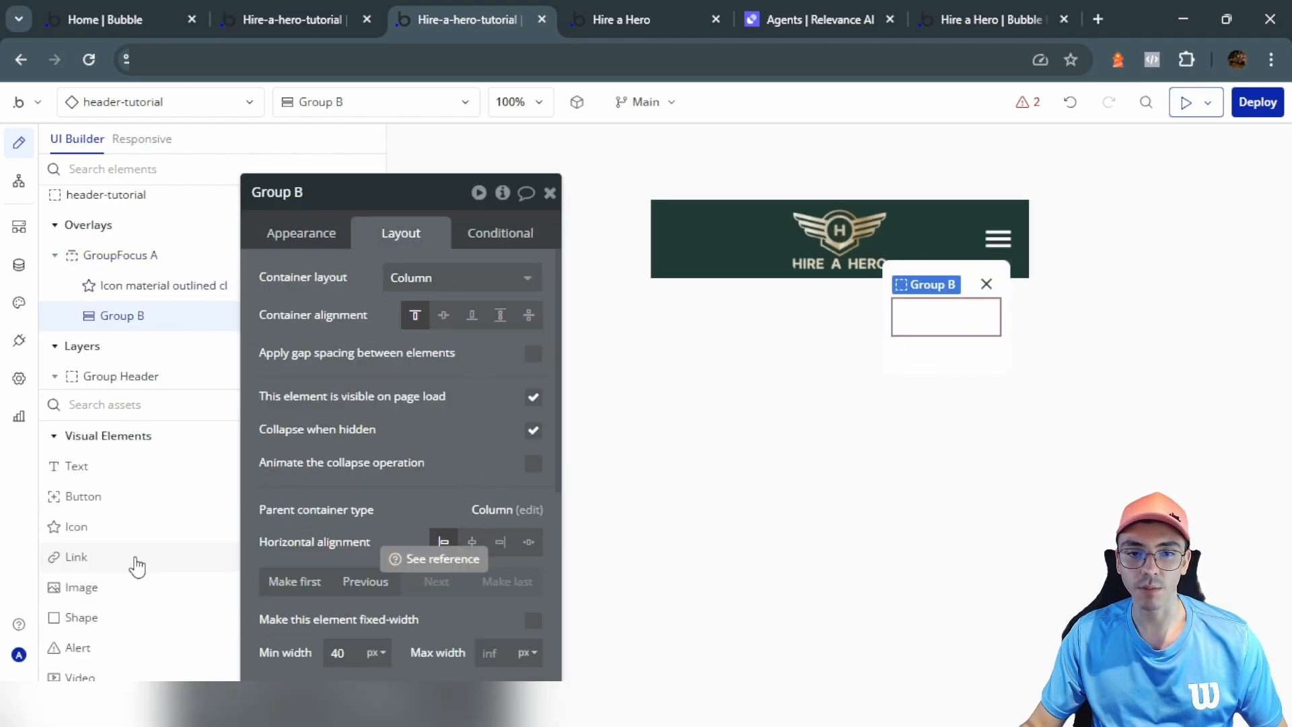
left_click(137, 567)
left_click(979, 318)
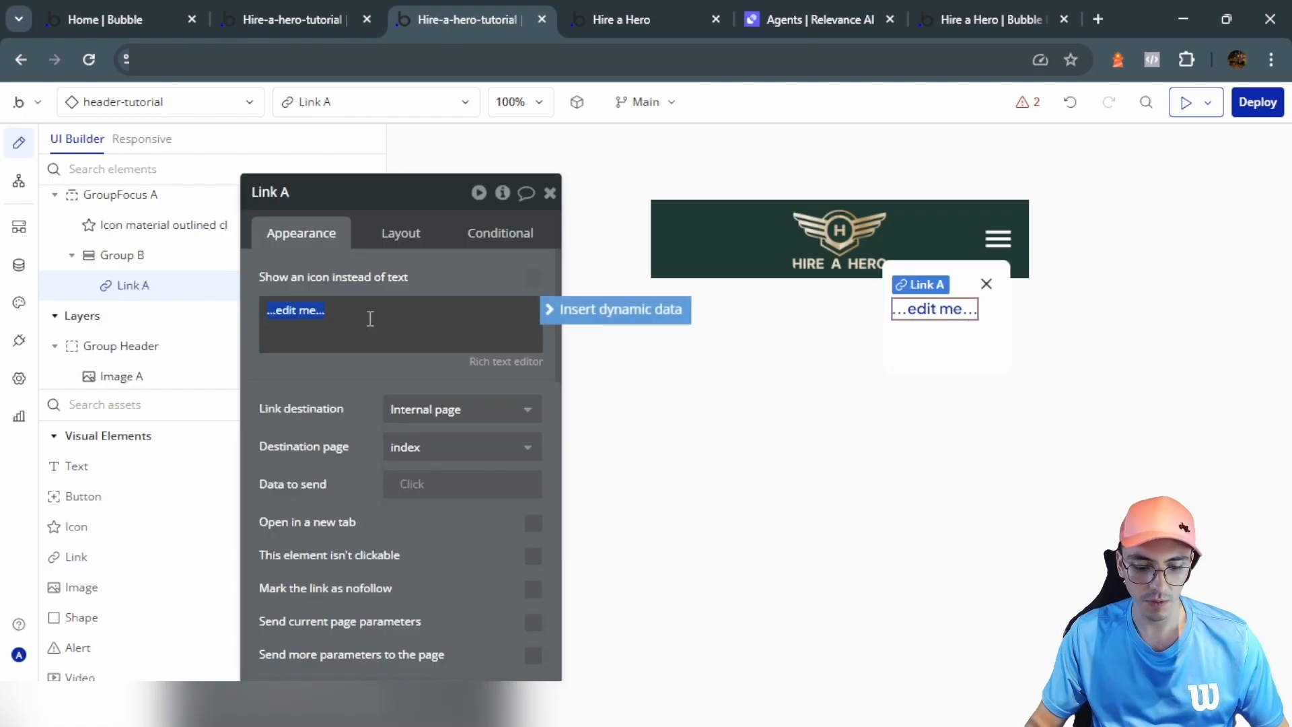
type("Jobs")
left_click(388, 390)
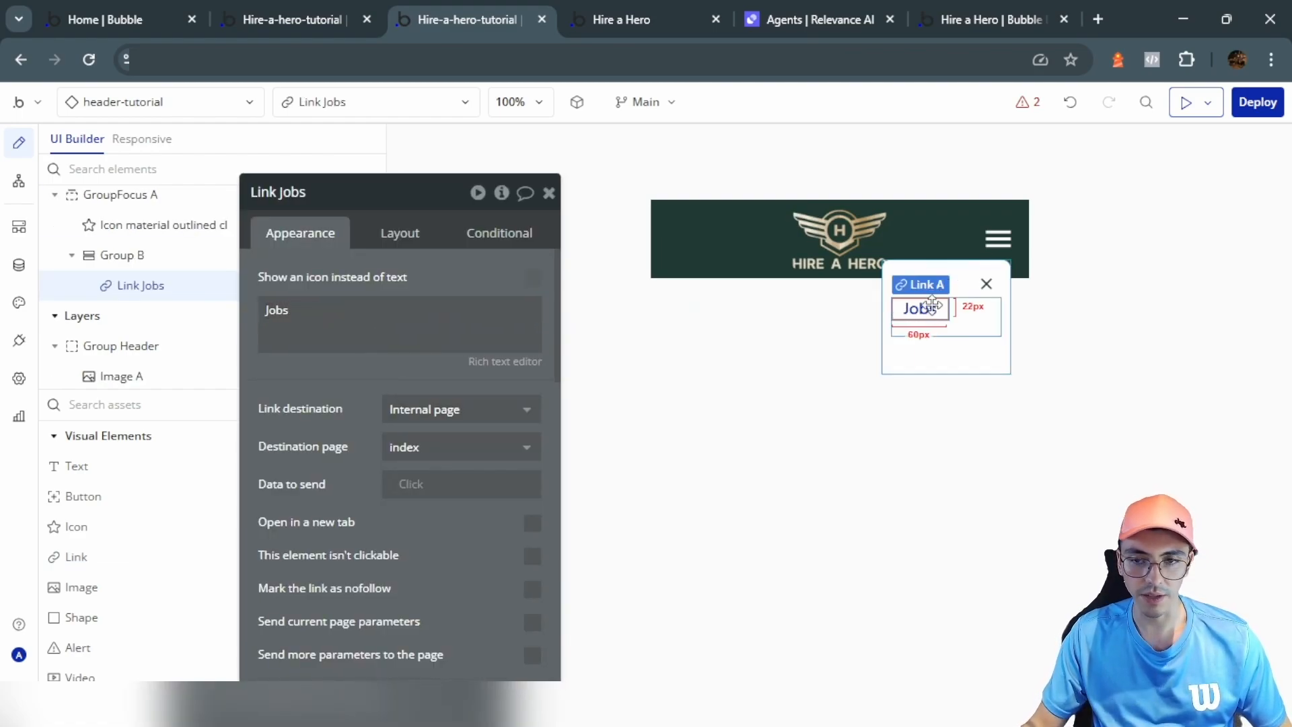
Step: Match the original header's styling by setting the Jobs link font colour to Text (#203933)
left_click(292, 8)
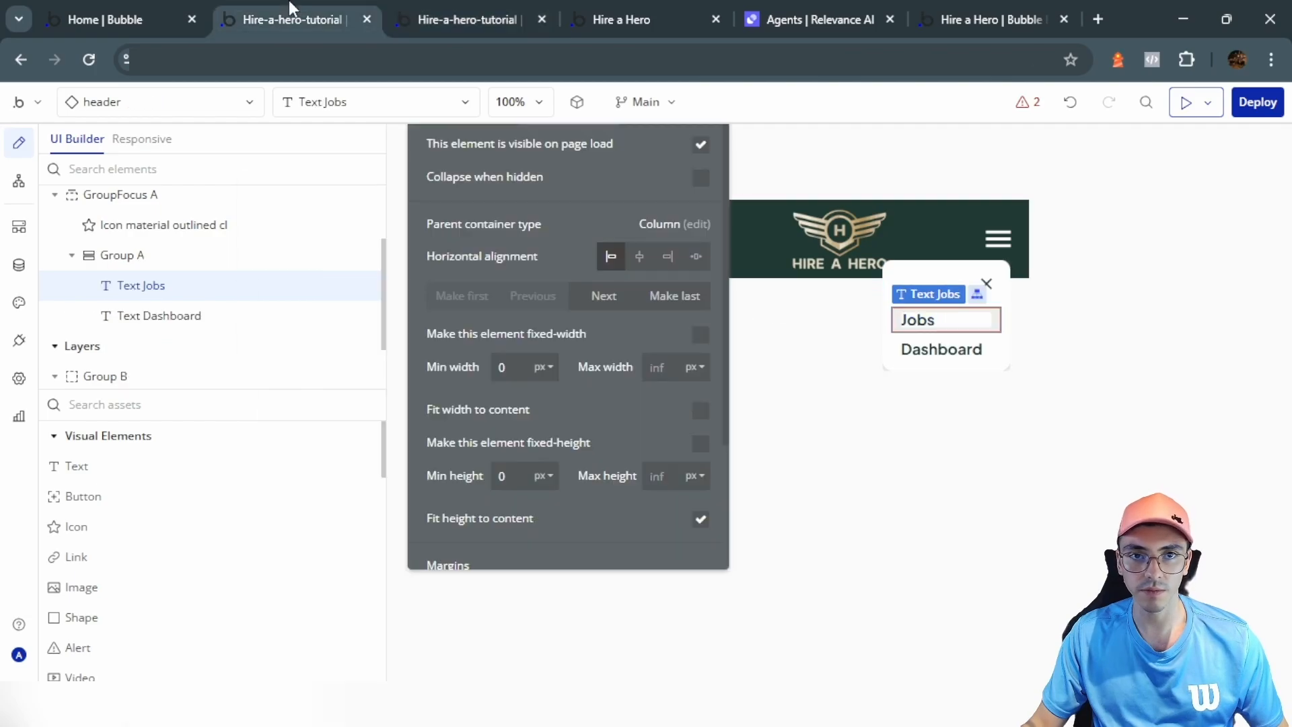
left_click(513, 196)
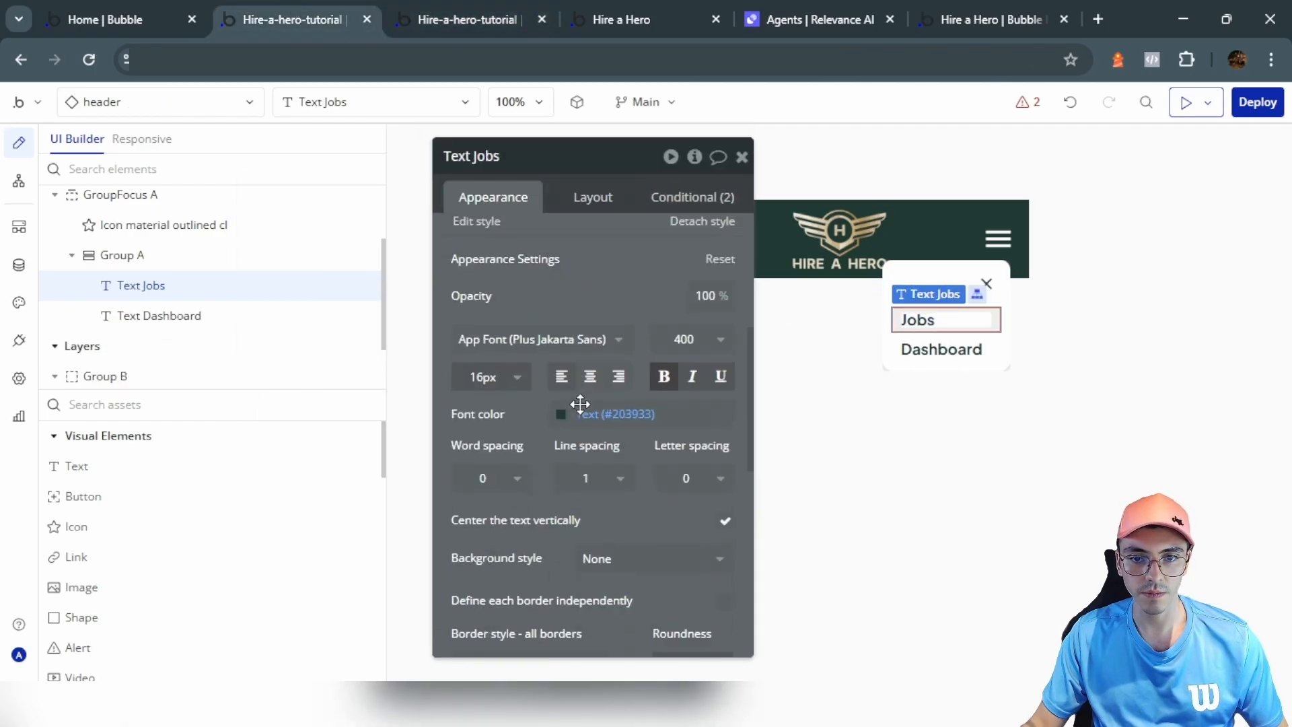
scroll(576, 406, "down", 1)
left_click(531, 9)
scroll(386, 467, "down", 7)
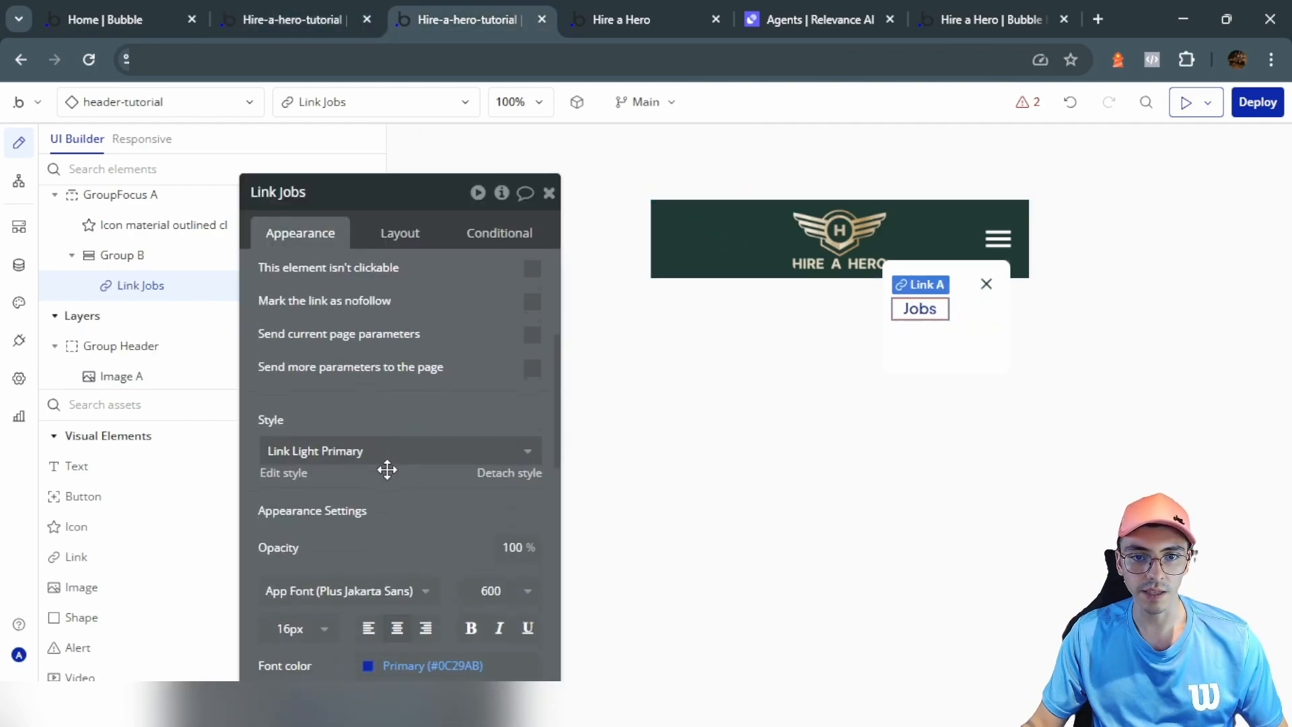
left_click(404, 480)
left_click(416, 540)
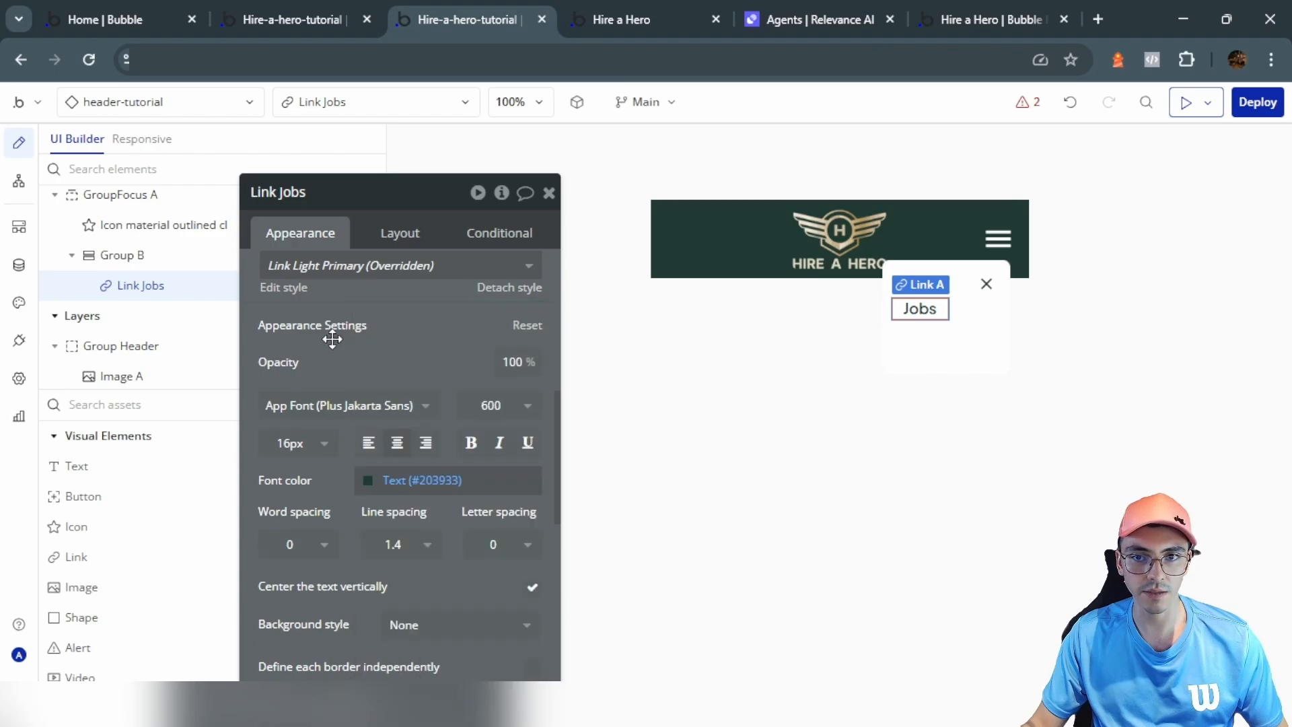
scroll(350, 417, "down", 2)
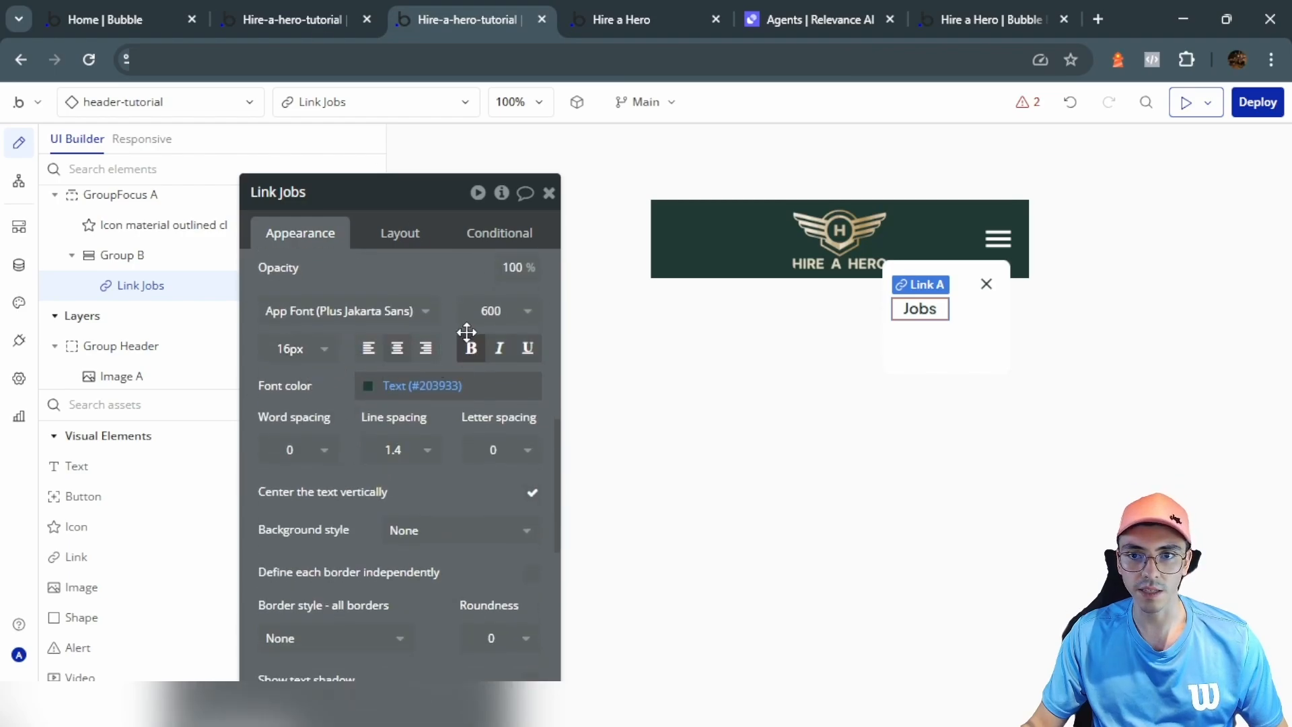
Step: Let the Jobs link stretch across the dropdown width with a minimum width of 0
left_click(404, 230)
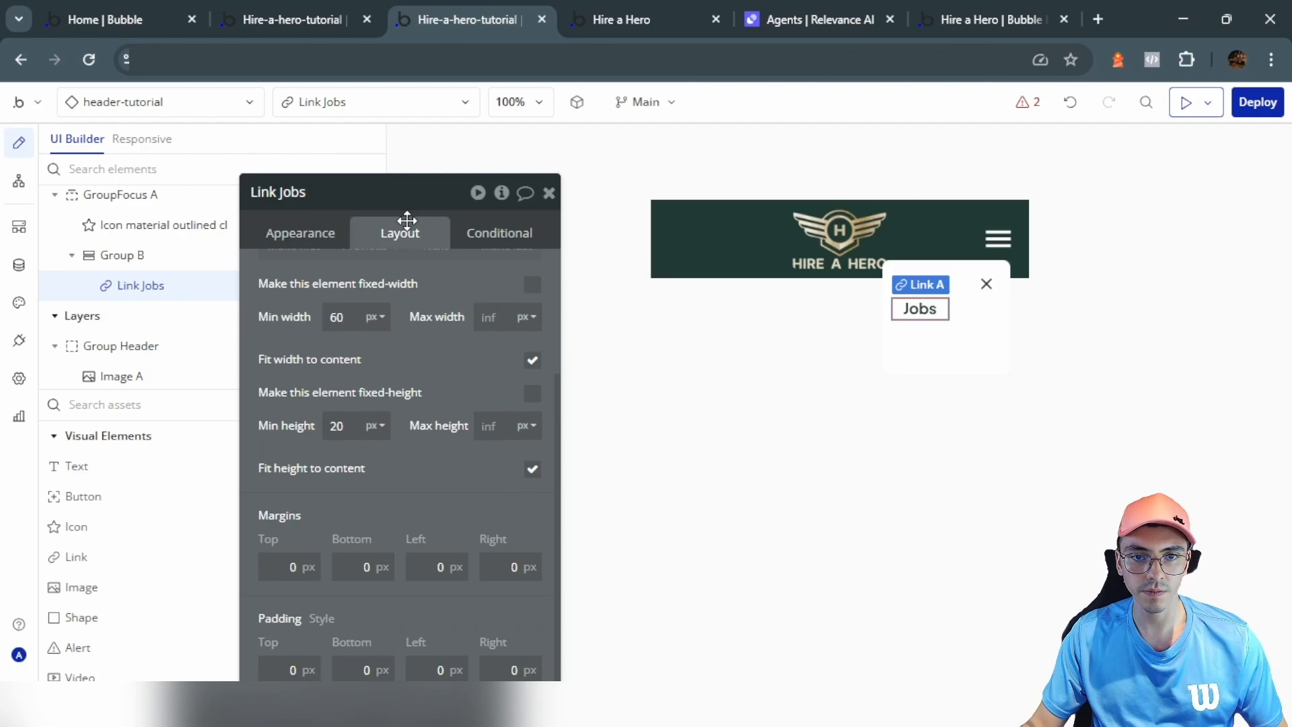
left_click(532, 361)
left_click_drag(346, 317, 309, 357)
type("0")
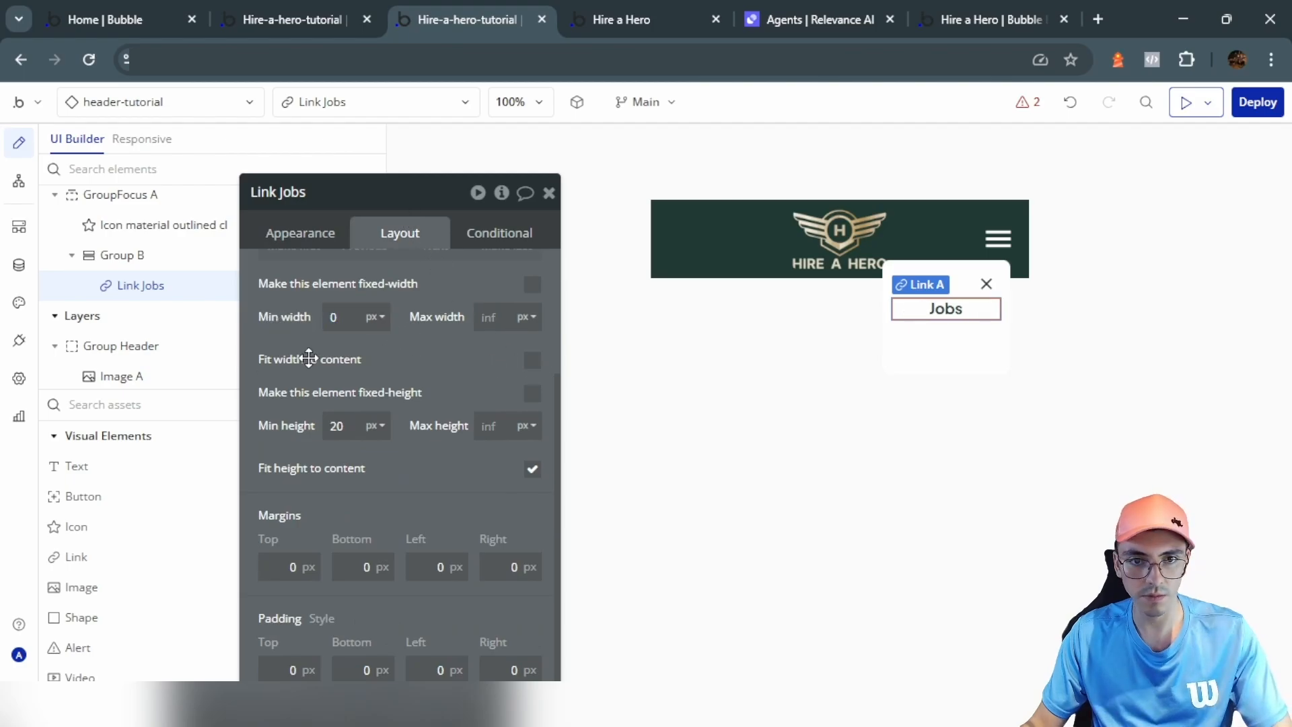
left_click_drag(350, 426, 296, 423)
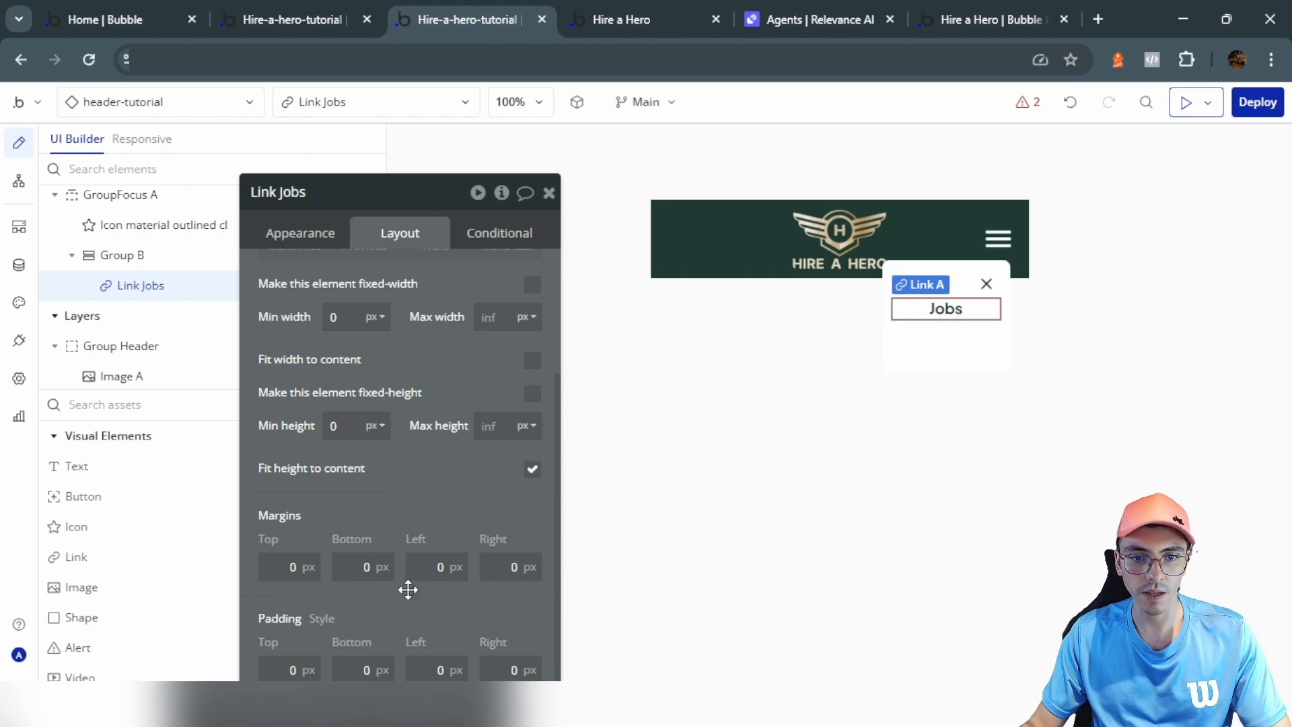
Step: Give the Jobs link 5 px top and bottom padding and 10 px right padding
left_click_drag(408, 589, 393, 486)
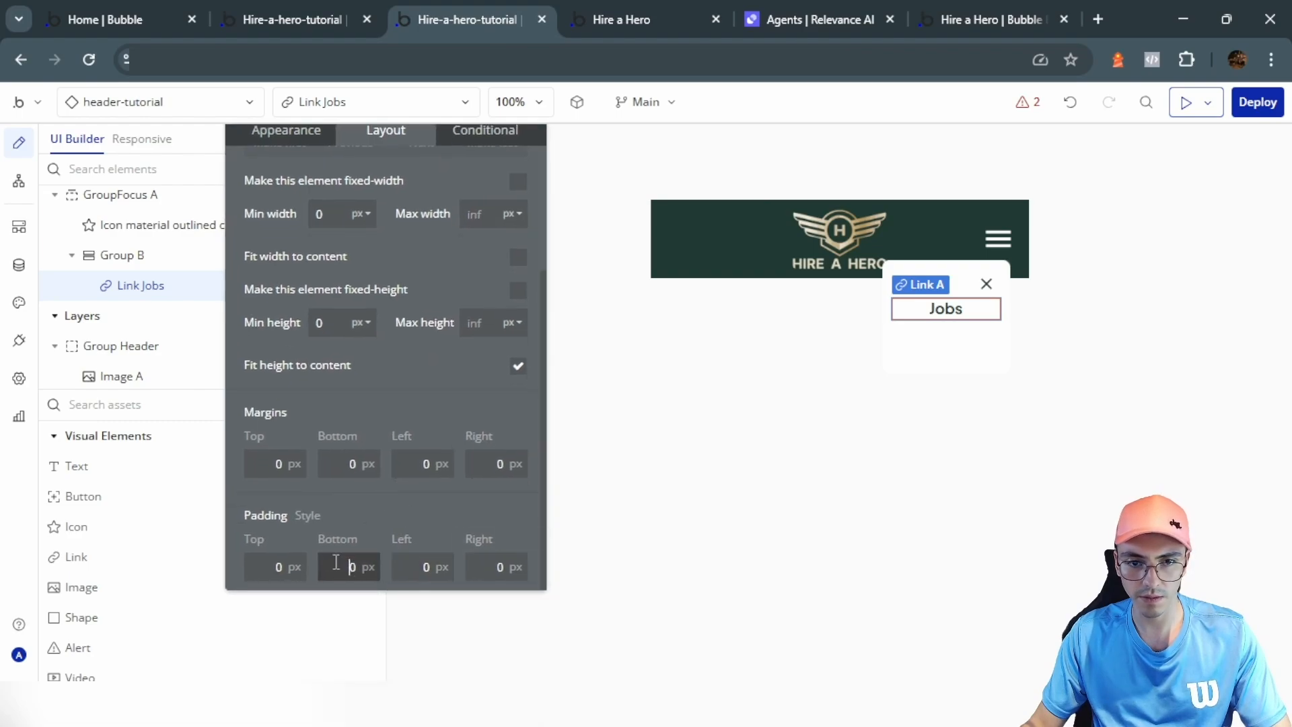
type("5")
left_click(259, 565)
type("5")
left_click(423, 564)
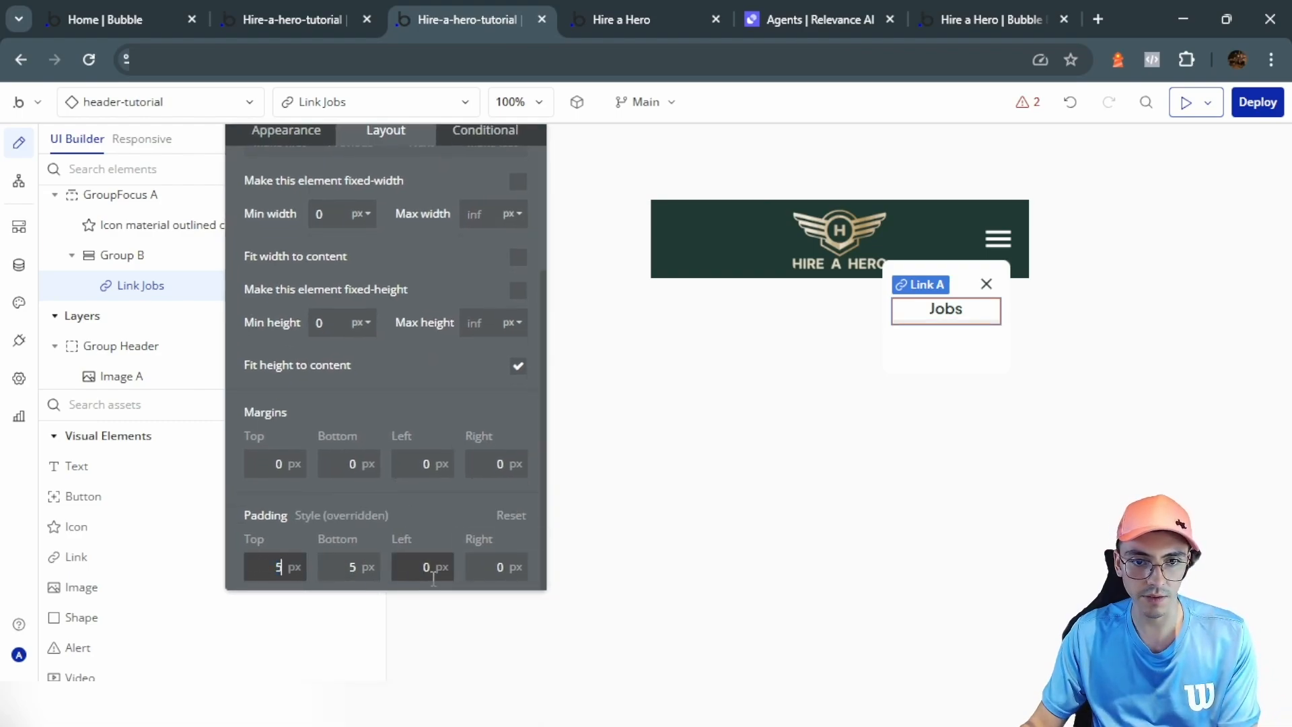
left_click(479, 564)
type("1")
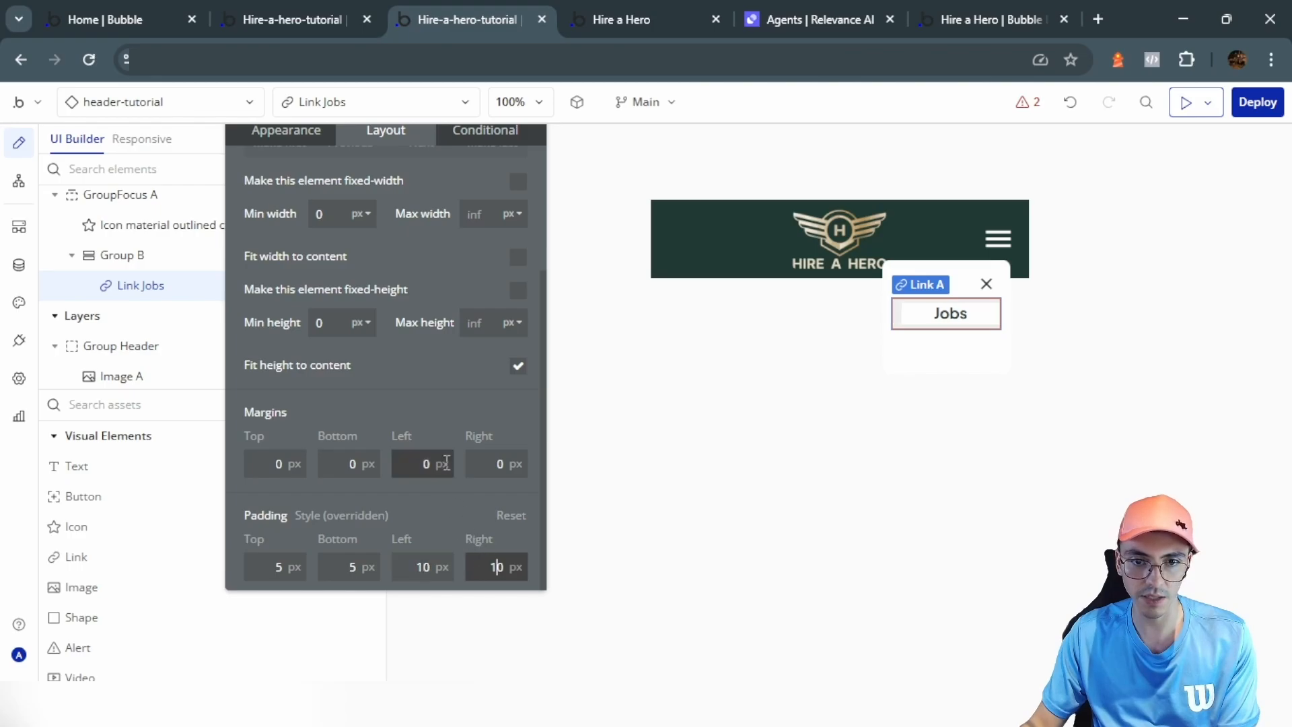
Step: Left-align the Jobs link's text and round its corners to 10
left_click(357, 346)
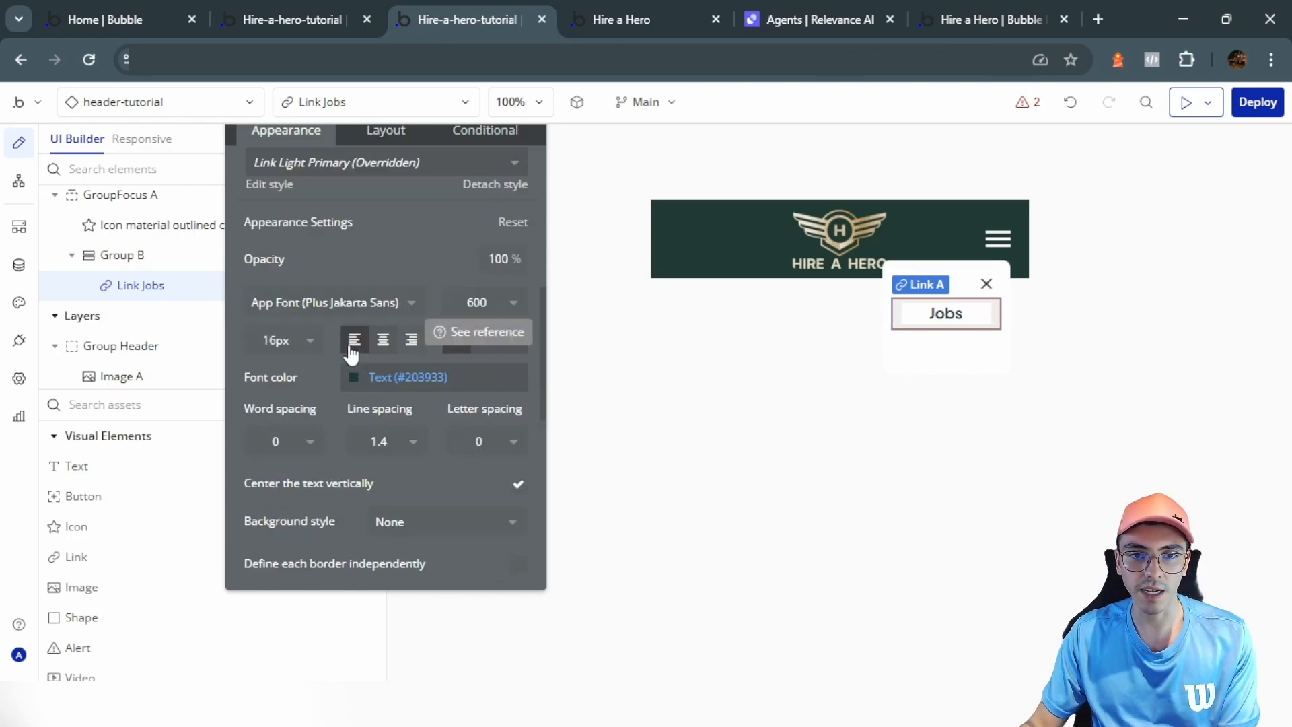
scroll(471, 449, "down", 5)
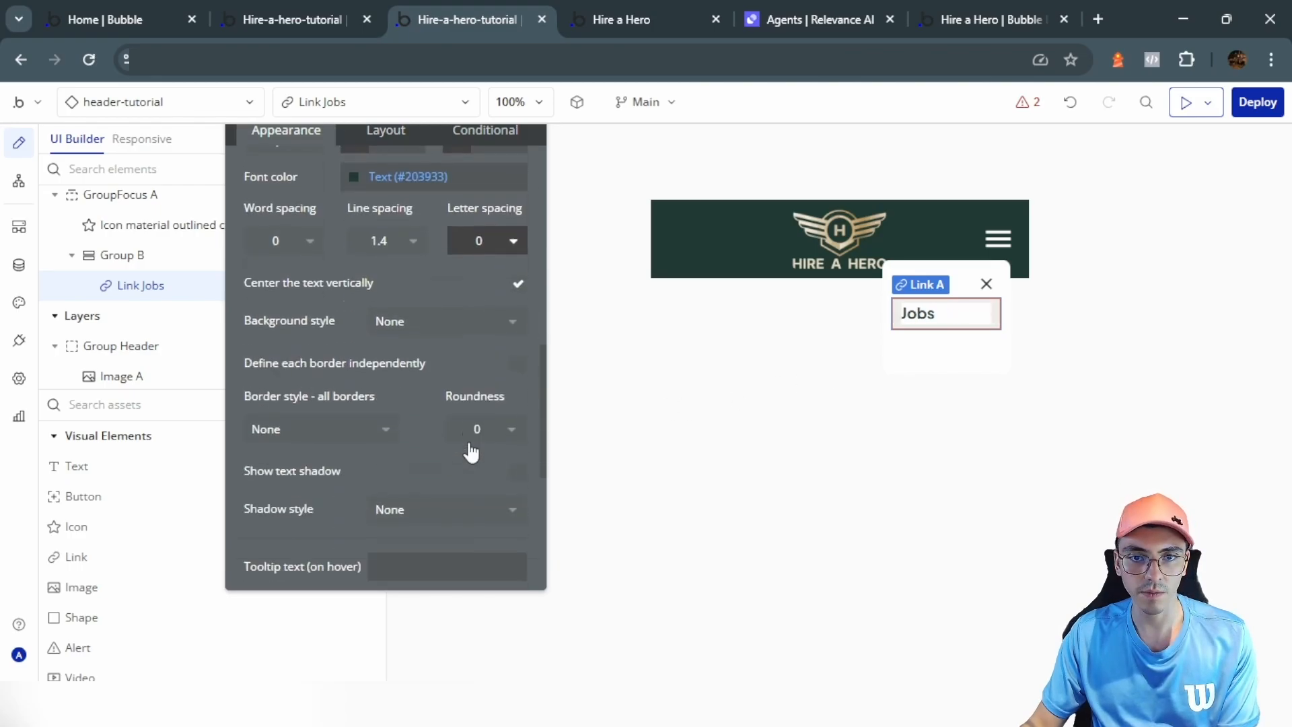
left_click(469, 351)
left_click(482, 519)
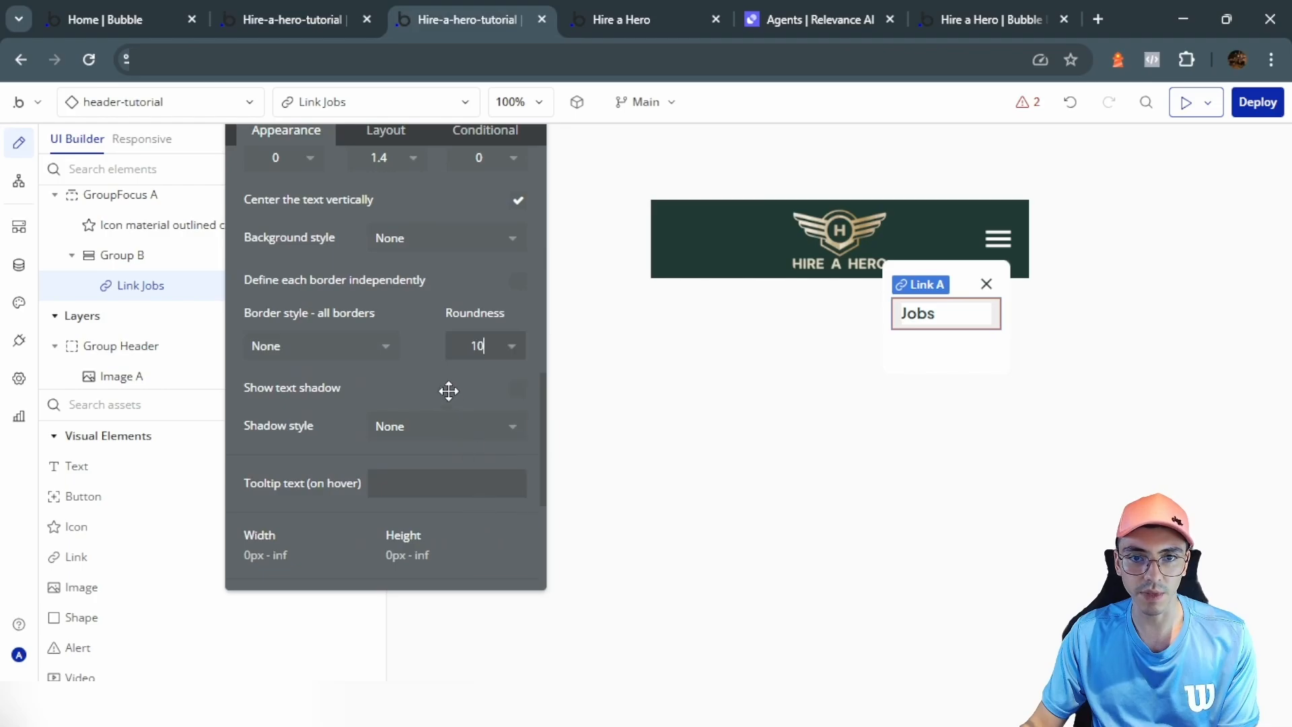
scroll(433, 351, "up", 3)
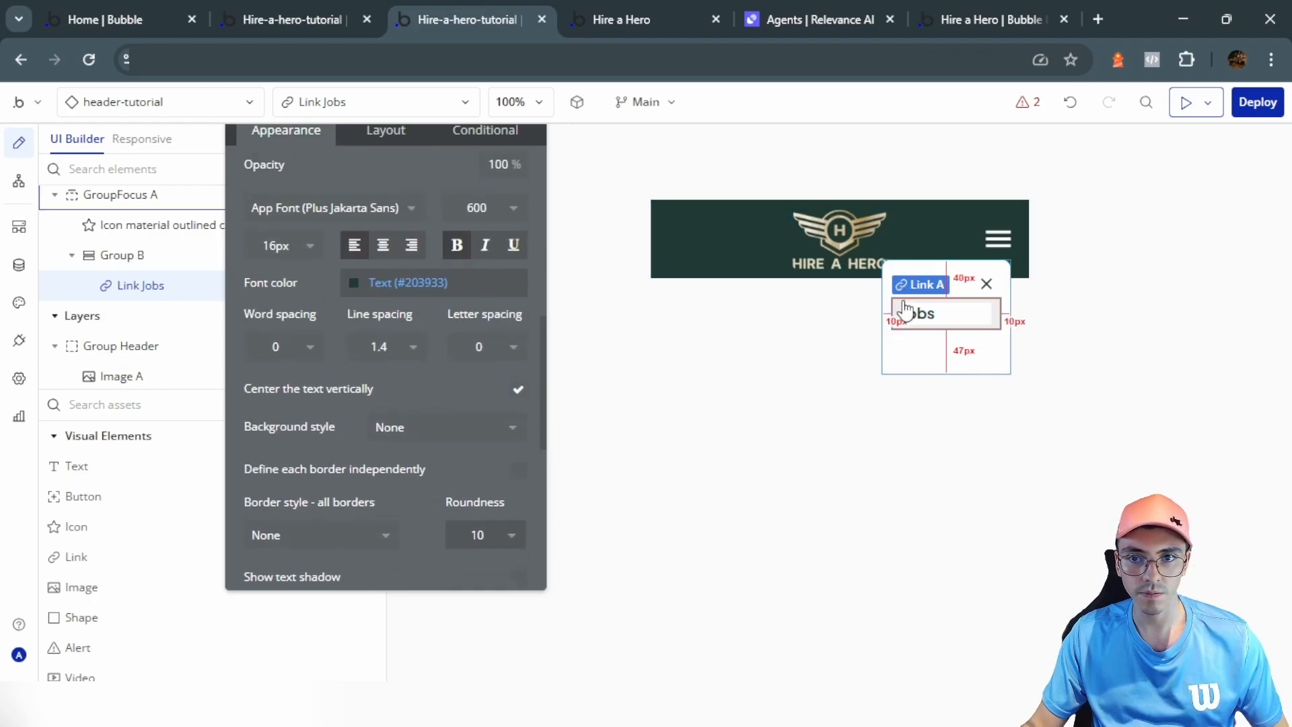
Step: Detach the Jobs link from its predefined style by setting Style to None (Custom)
left_click(484, 130)
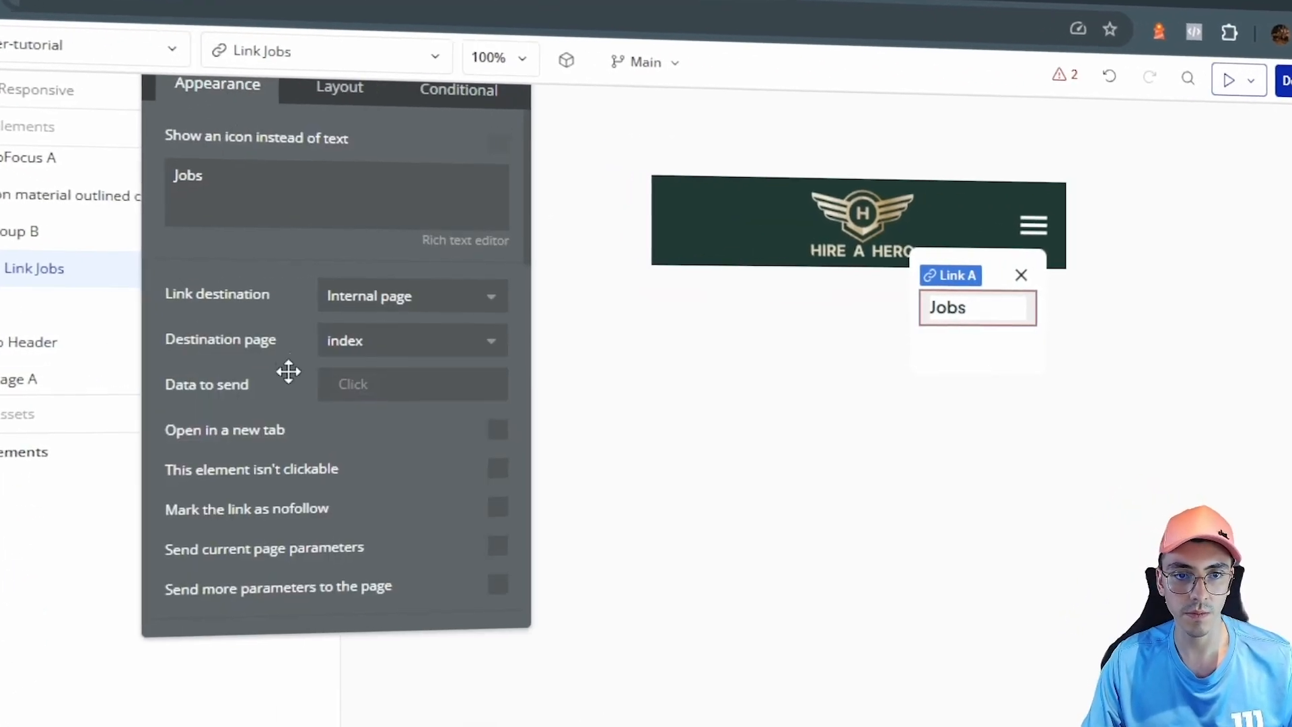
scroll(288, 404, "down", 5)
left_click(274, 348)
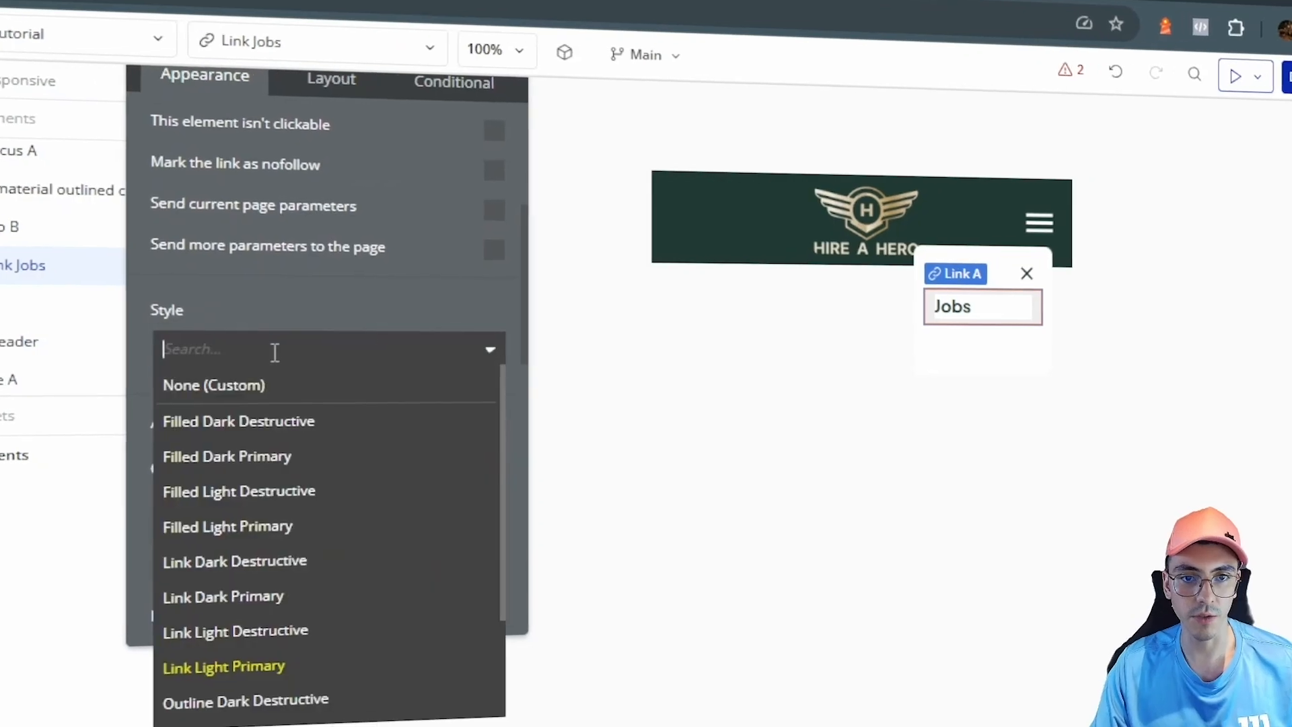
left_click(276, 403)
scroll(417, 196, "up", 3)
left_click(451, 78)
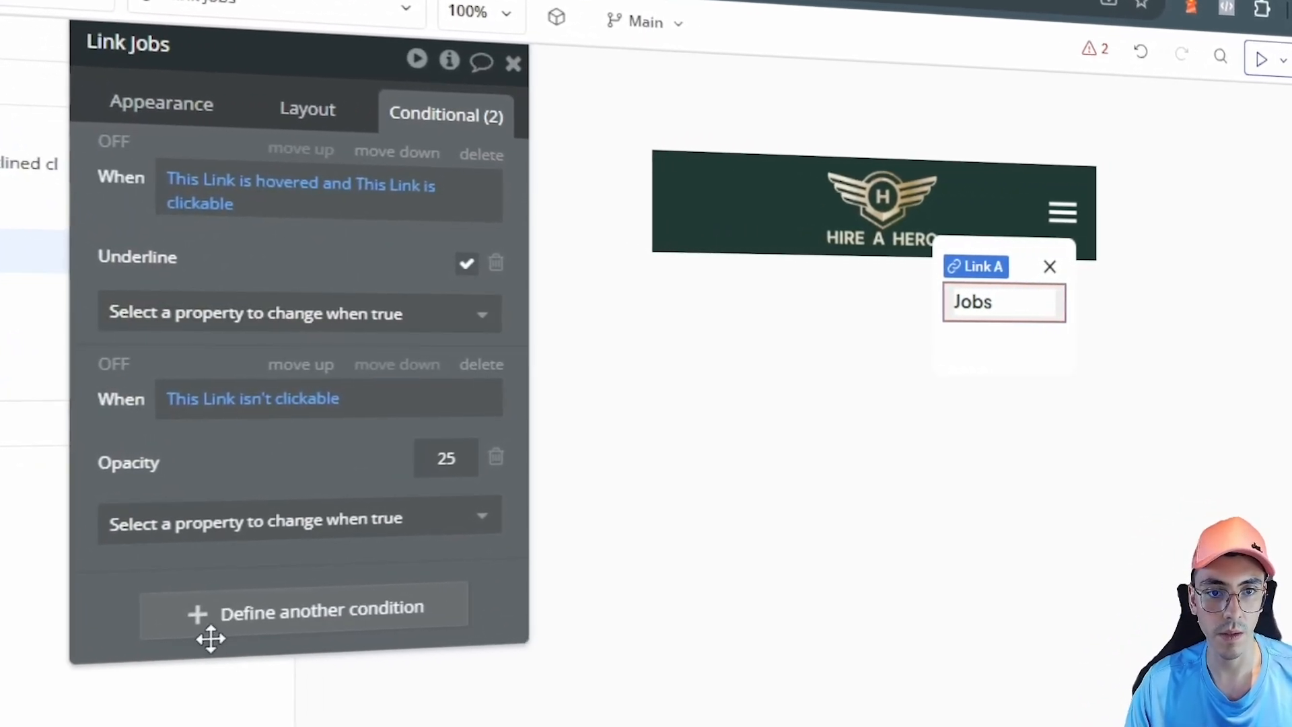
Step: Add a new condition on the Jobs link: when This link is hovered
left_click(202, 646)
left_click(184, 618)
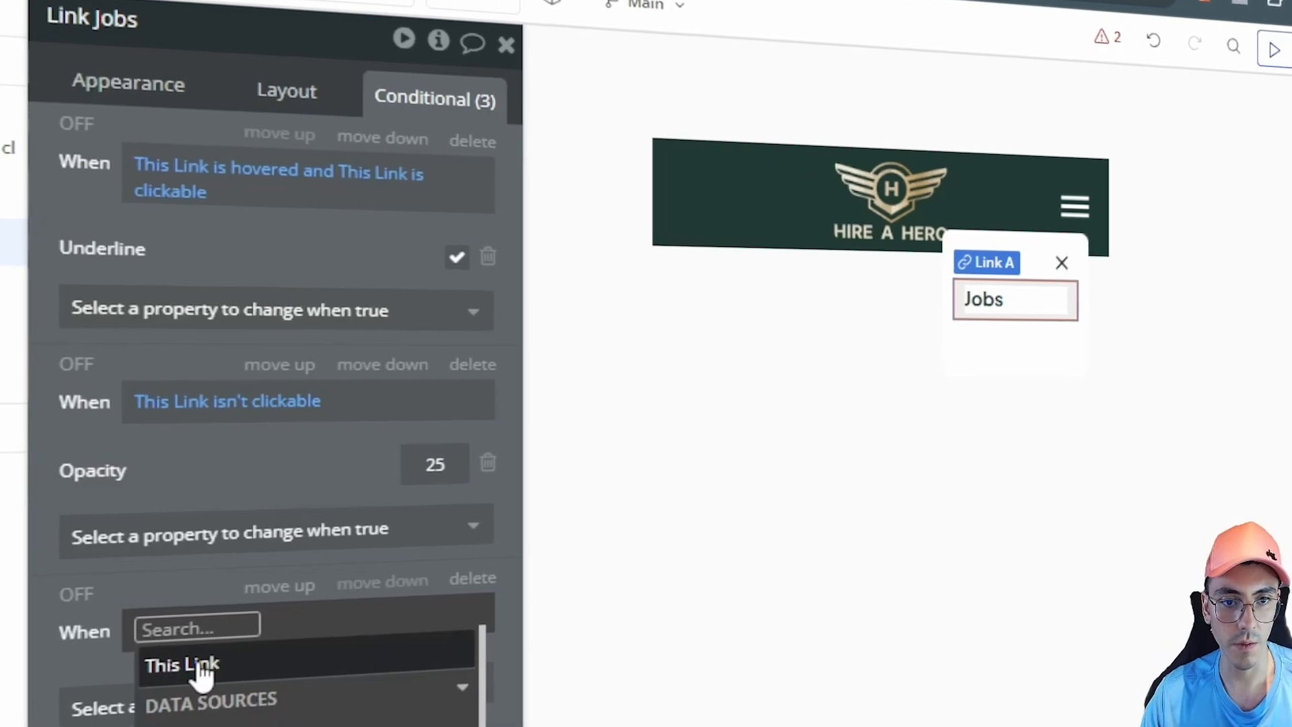
left_click(164, 665)
type("ho")
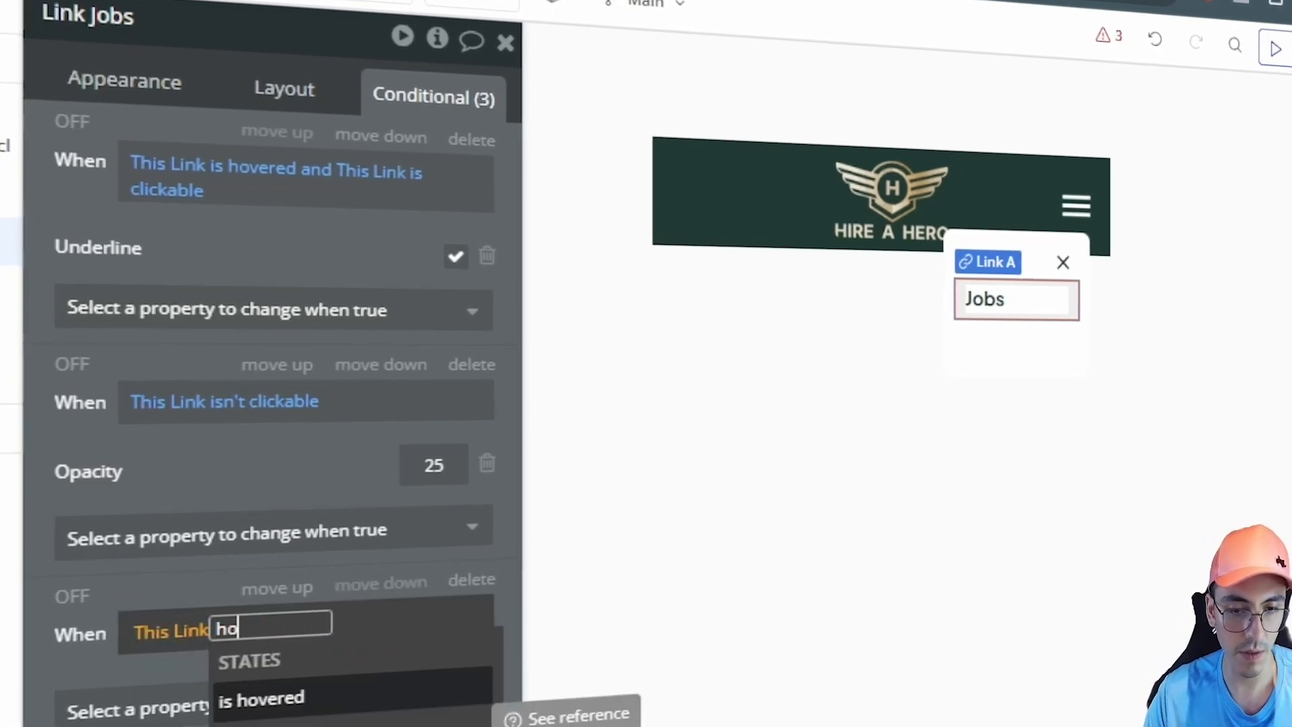
left_click(263, 696)
Step: Make the hovered link's background a flat colour of #FBF7EC
left_click(225, 706)
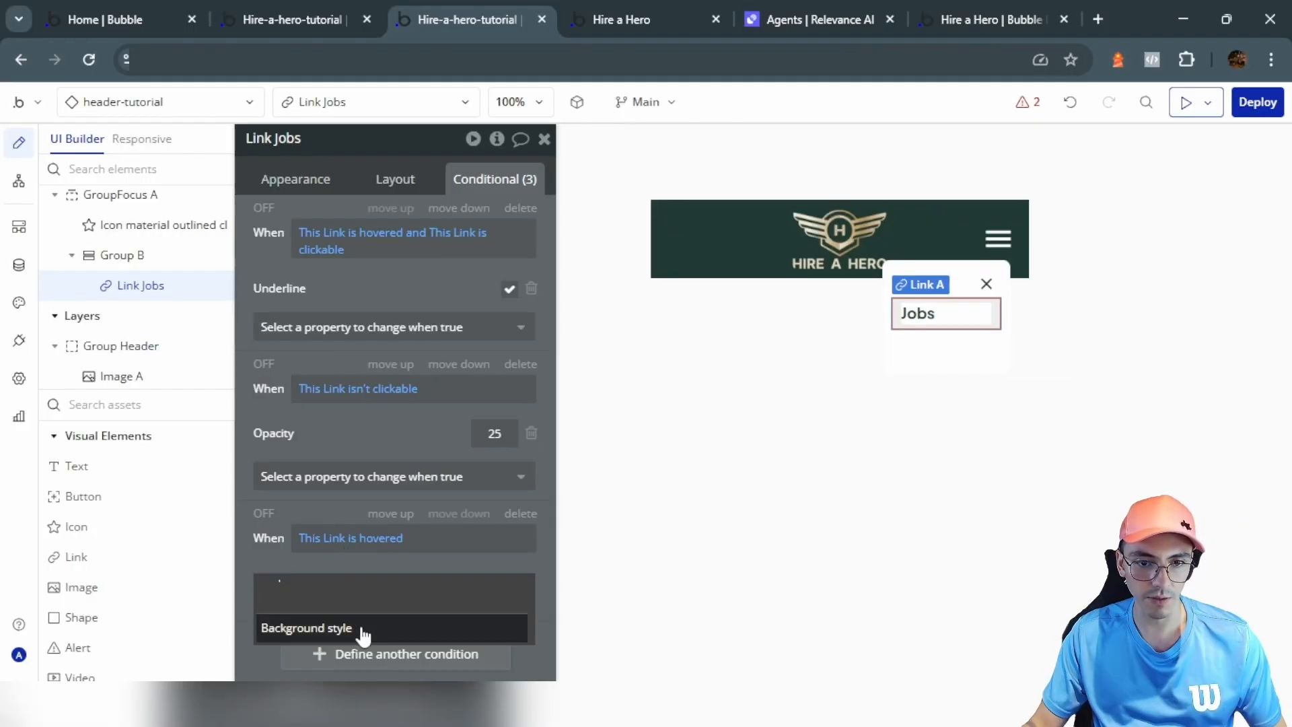
left_click(364, 629)
left_click(428, 584)
left_click(415, 651)
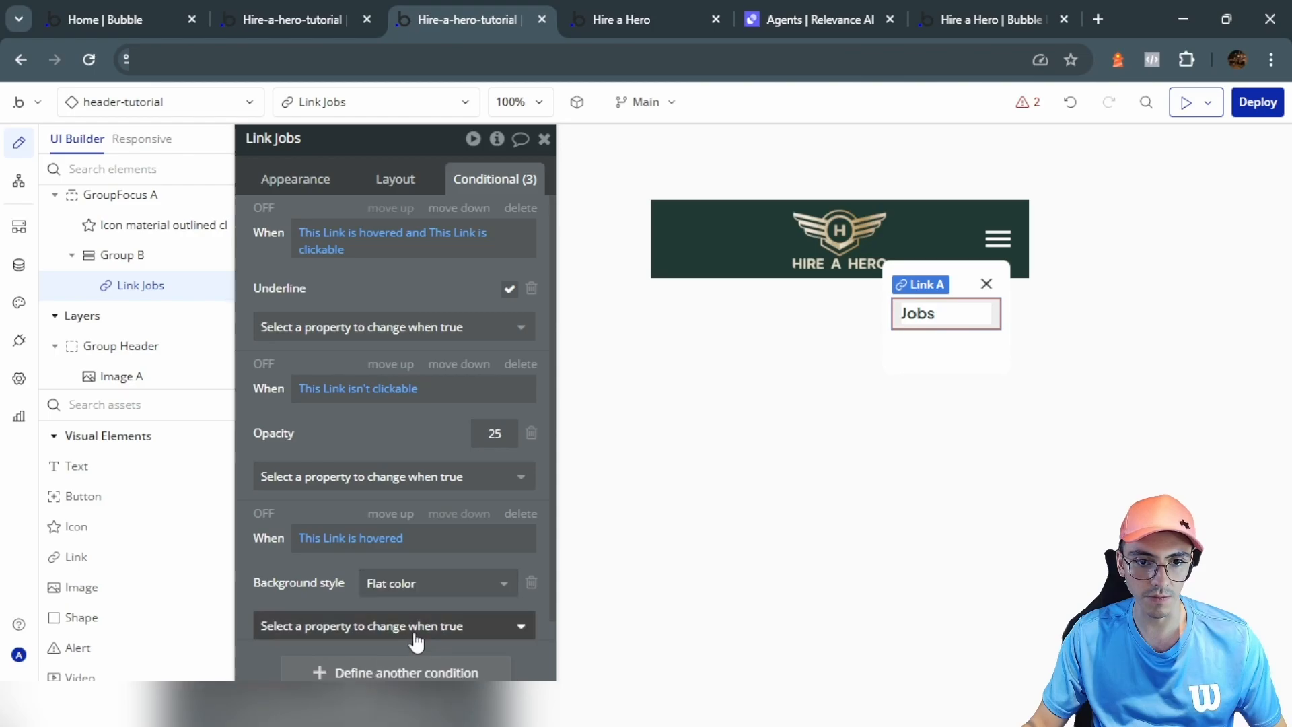
scroll(327, 492, "down", 3)
left_click(330, 500)
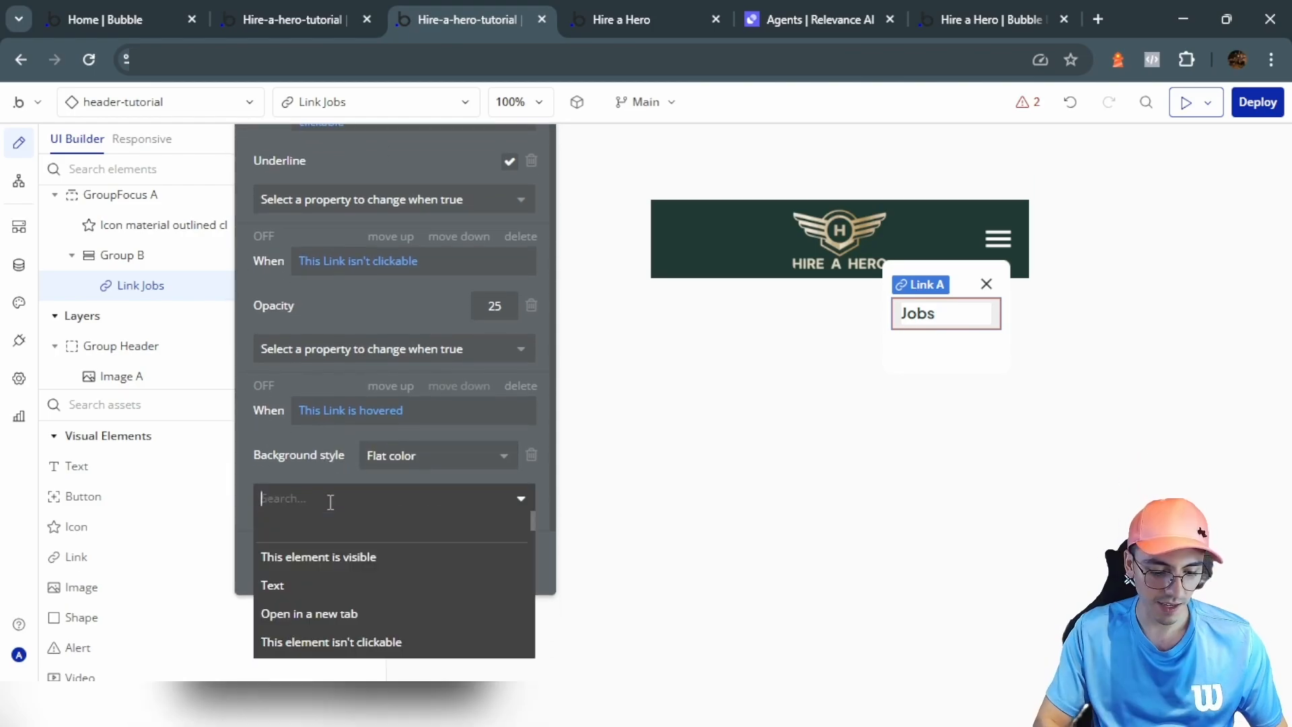
type("bac")
left_click(348, 546)
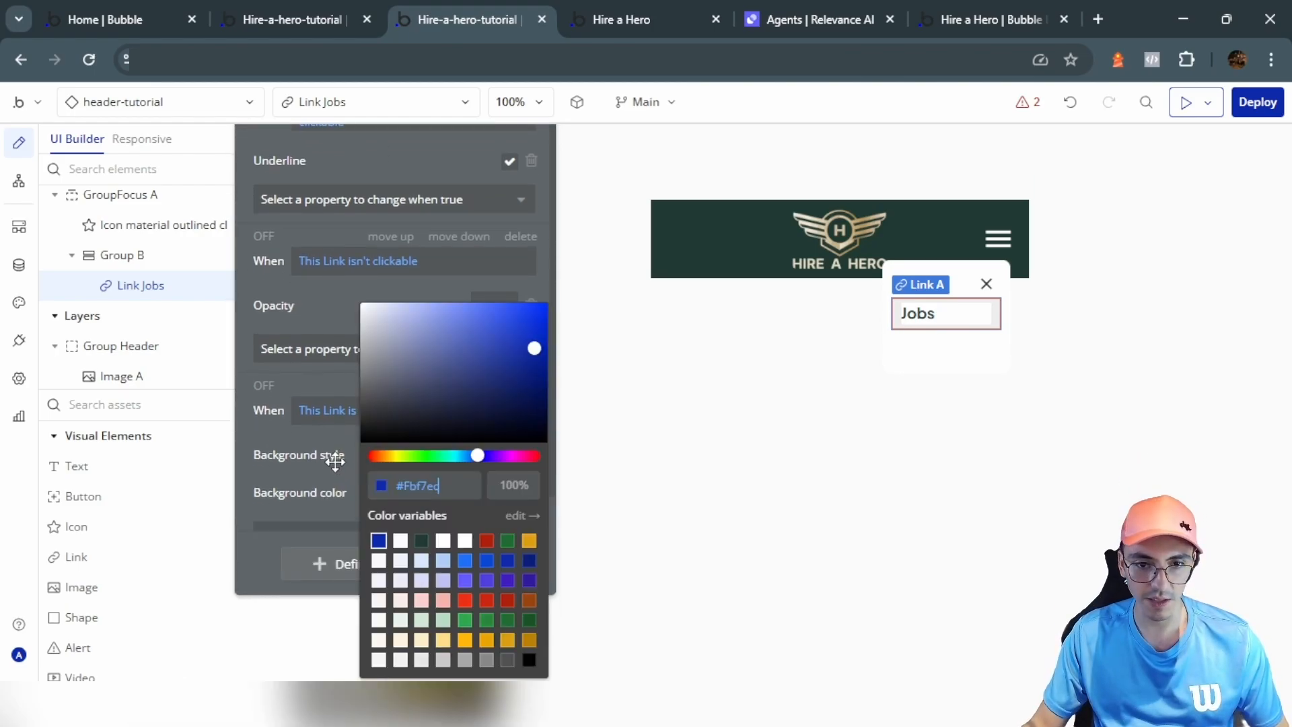
left_click(285, 456)
scroll(291, 458, "down", 1)
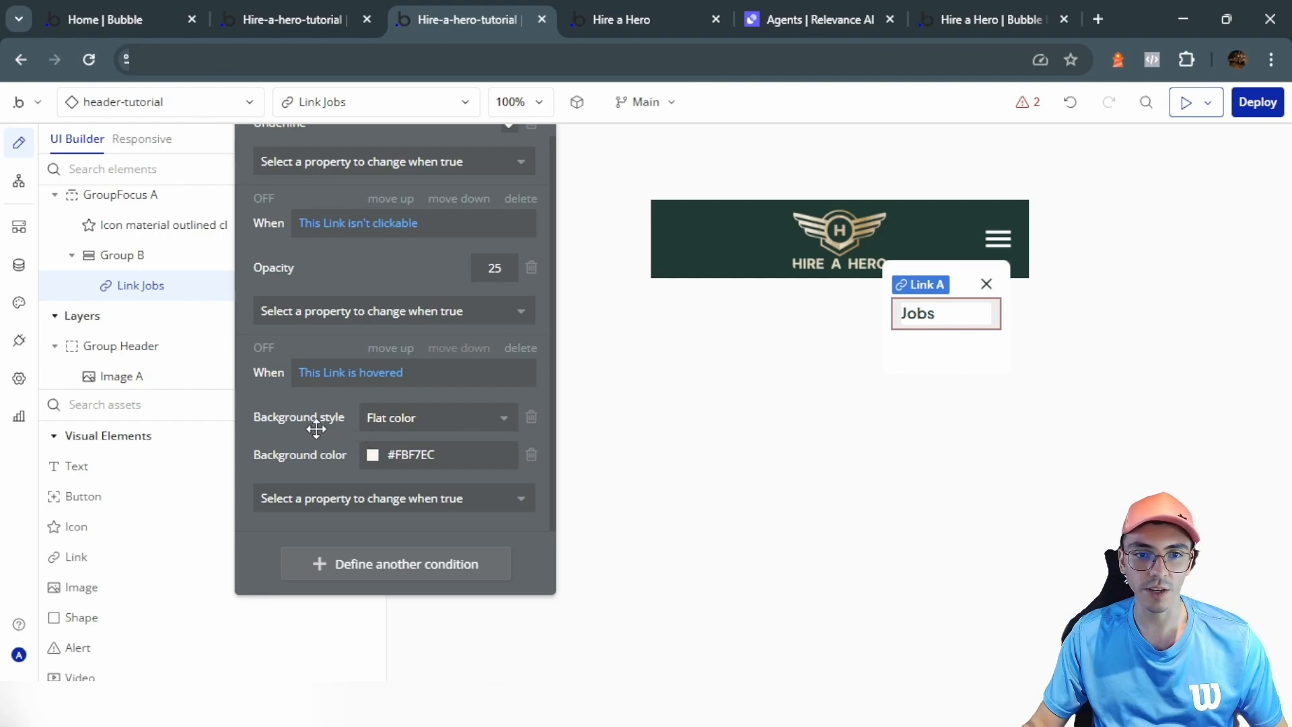
Step: Duplicate the hover condition and change it to 'Current page name is jobs-tutorial'
right_click(377, 364)
left_click(417, 377)
right_click(331, 501)
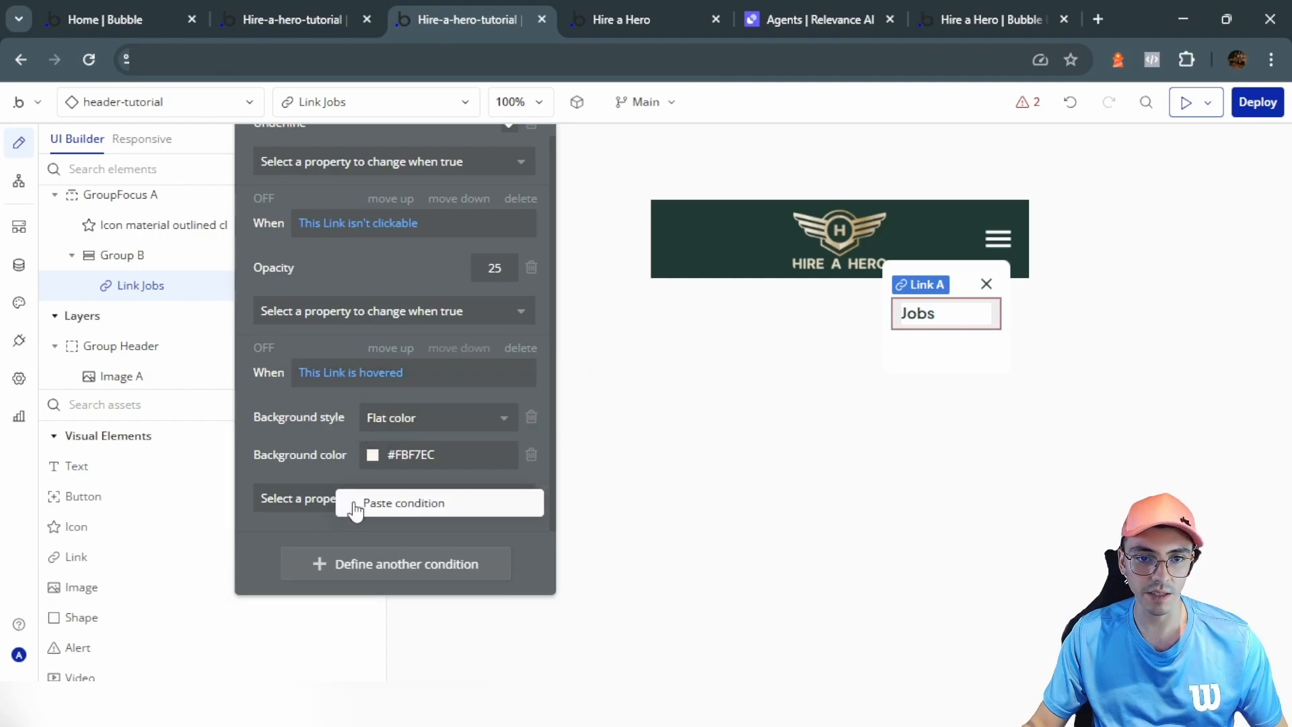
left_click(391, 502)
type("curren")
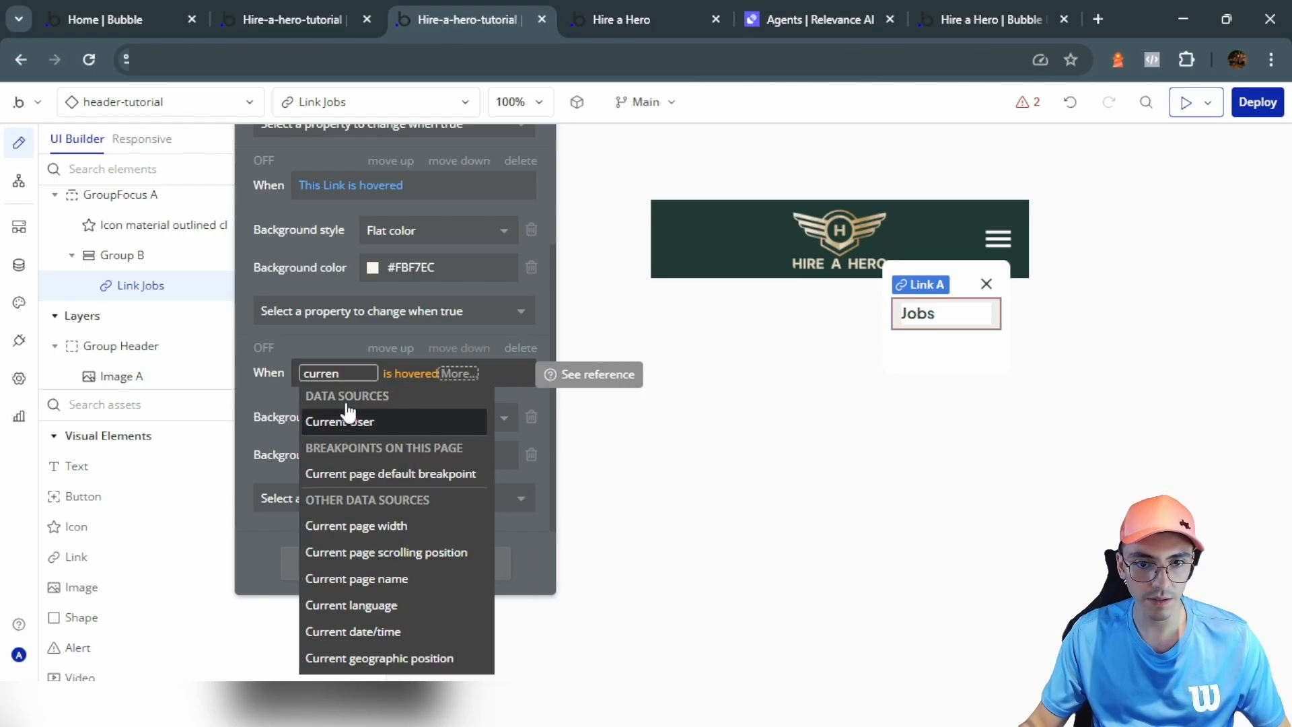
left_click(431, 578)
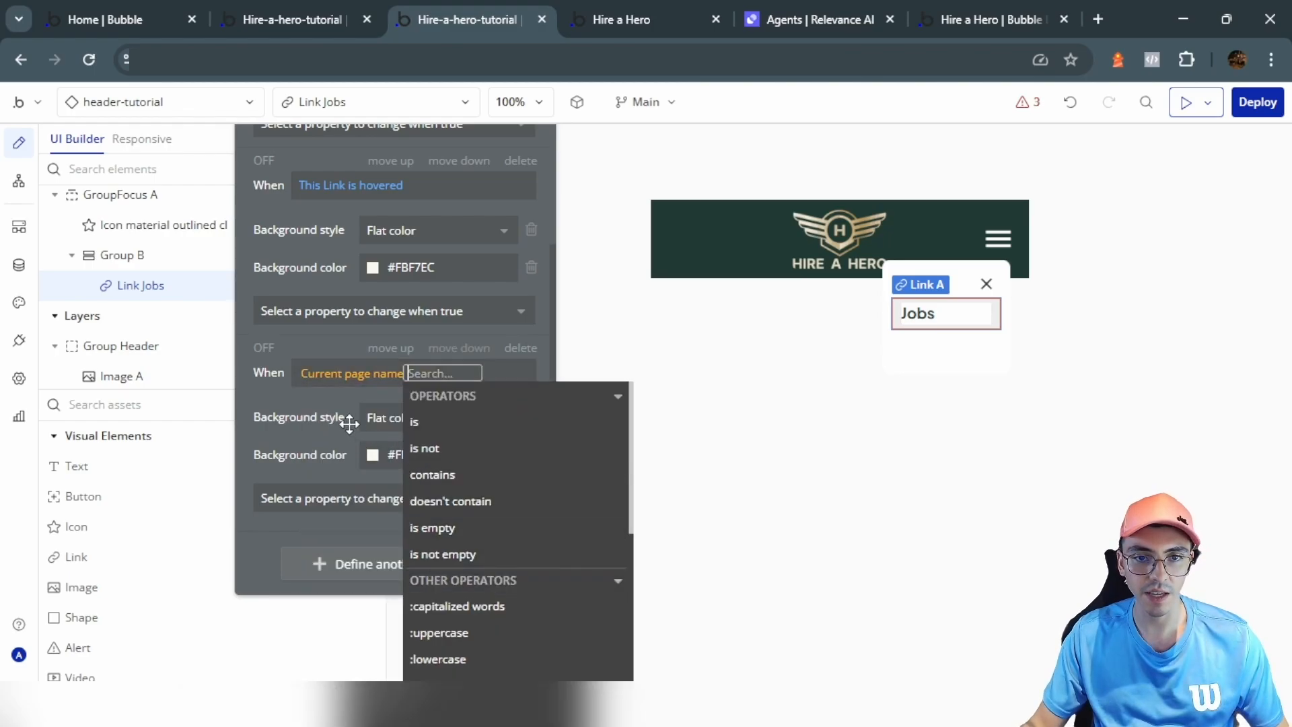
left_click(416, 423)
type("jobs-tutorial")
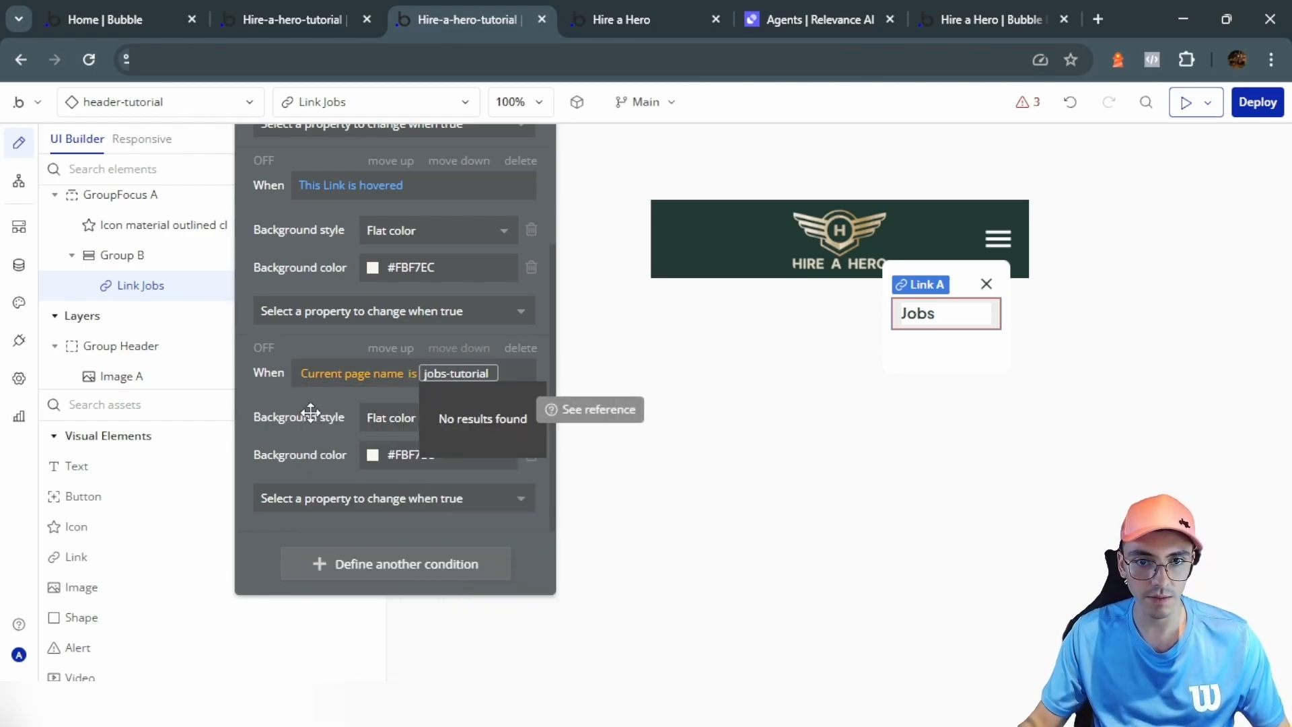
Step: Give the active-page state a dark Text-colour background and white font colour
left_click(447, 455)
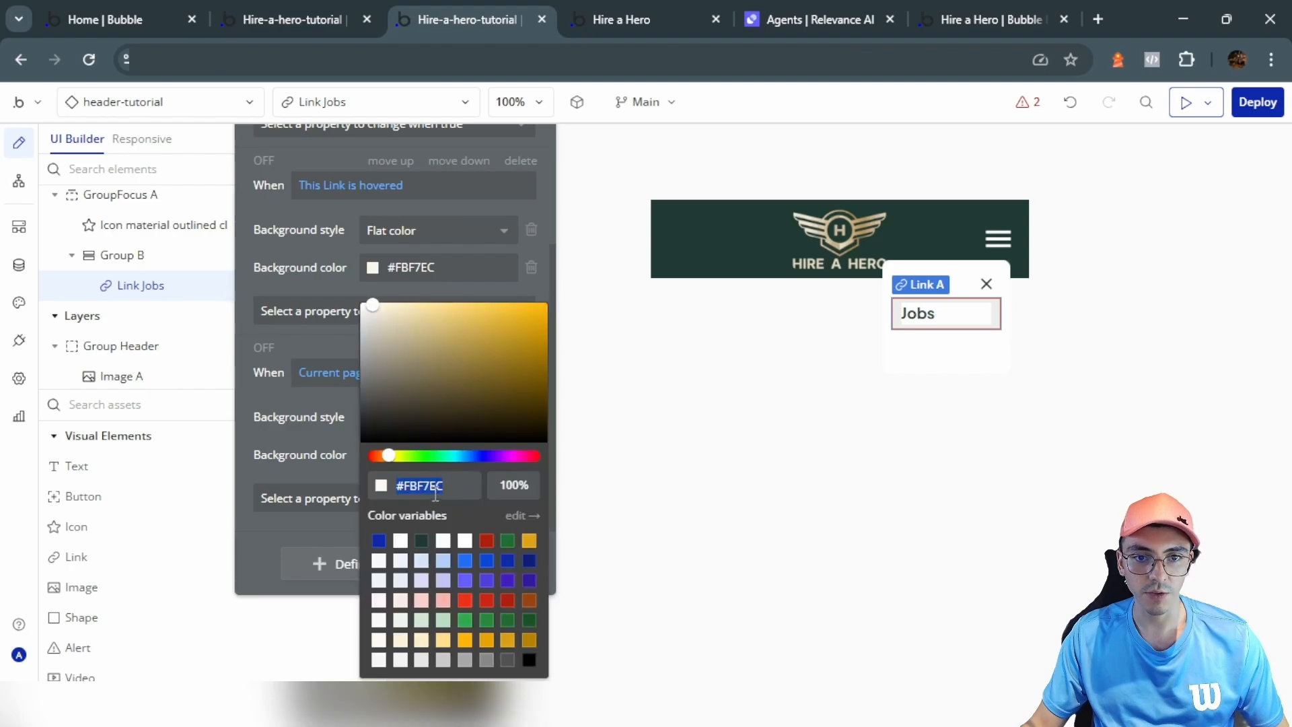
left_click(422, 542)
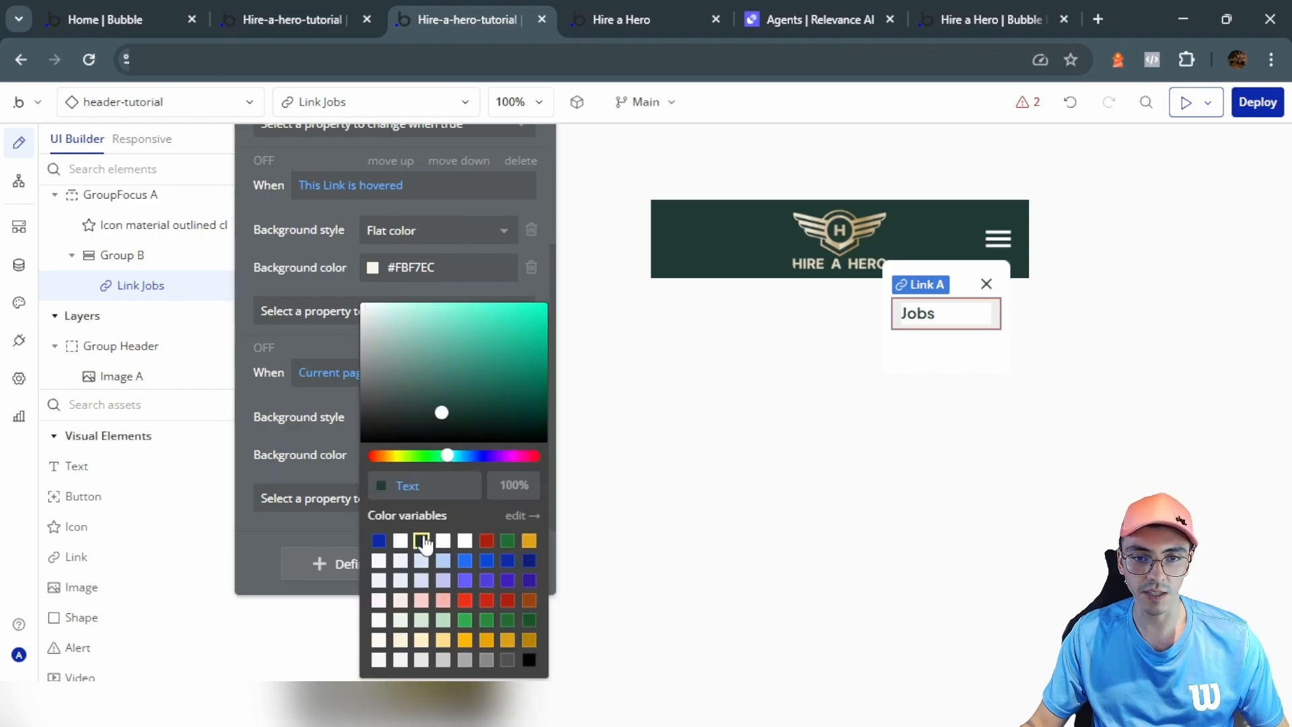
left_click(310, 410)
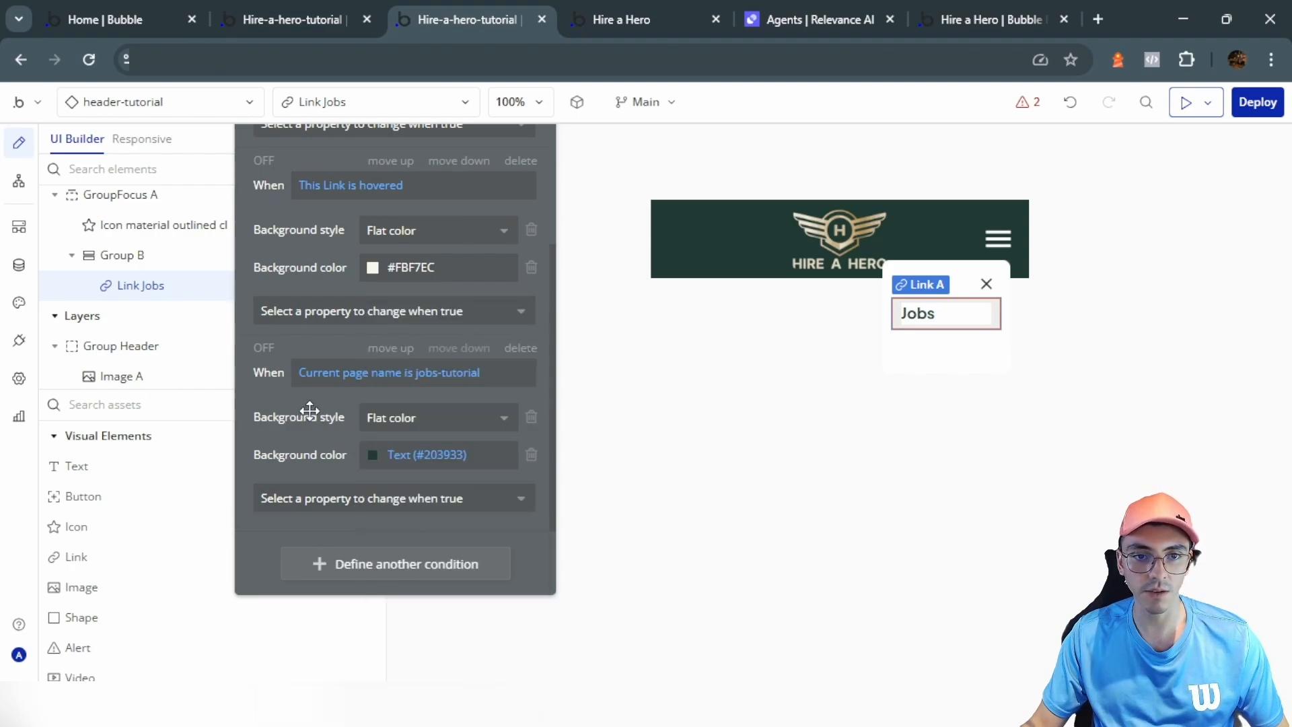
left_click(377, 498)
type("f")
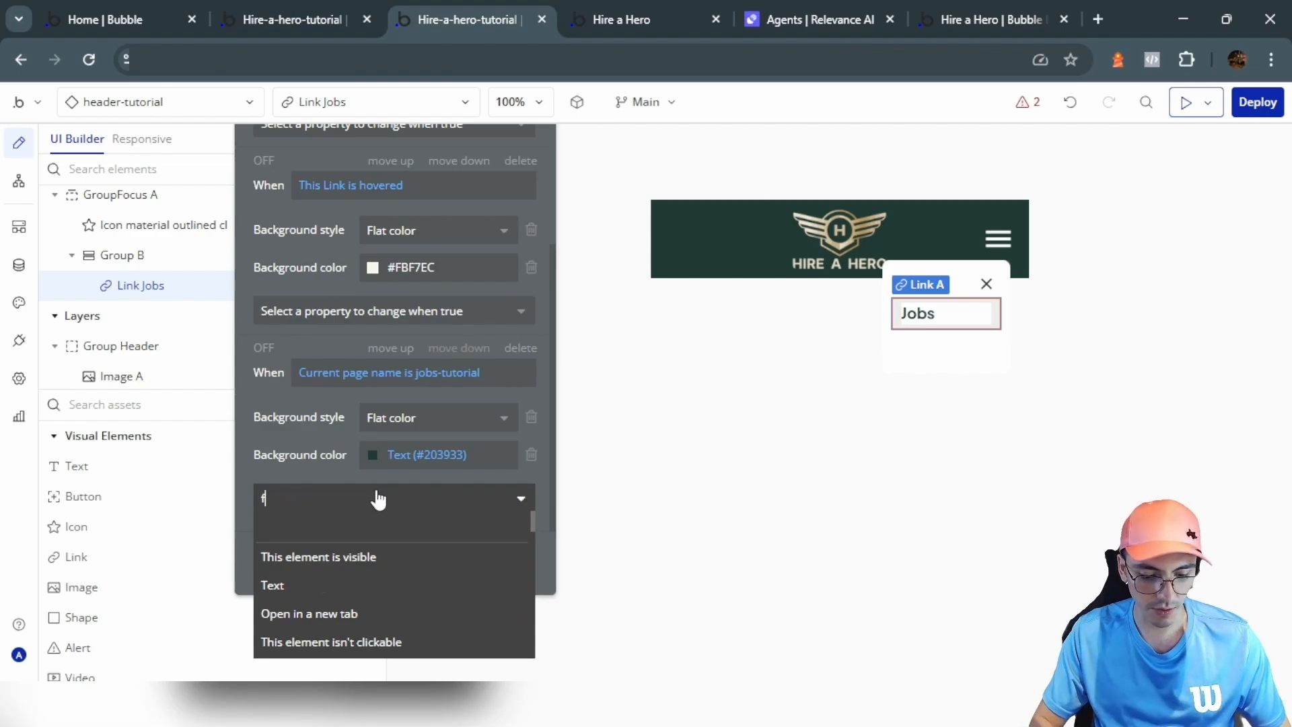
type("ont")
left_click(387, 641)
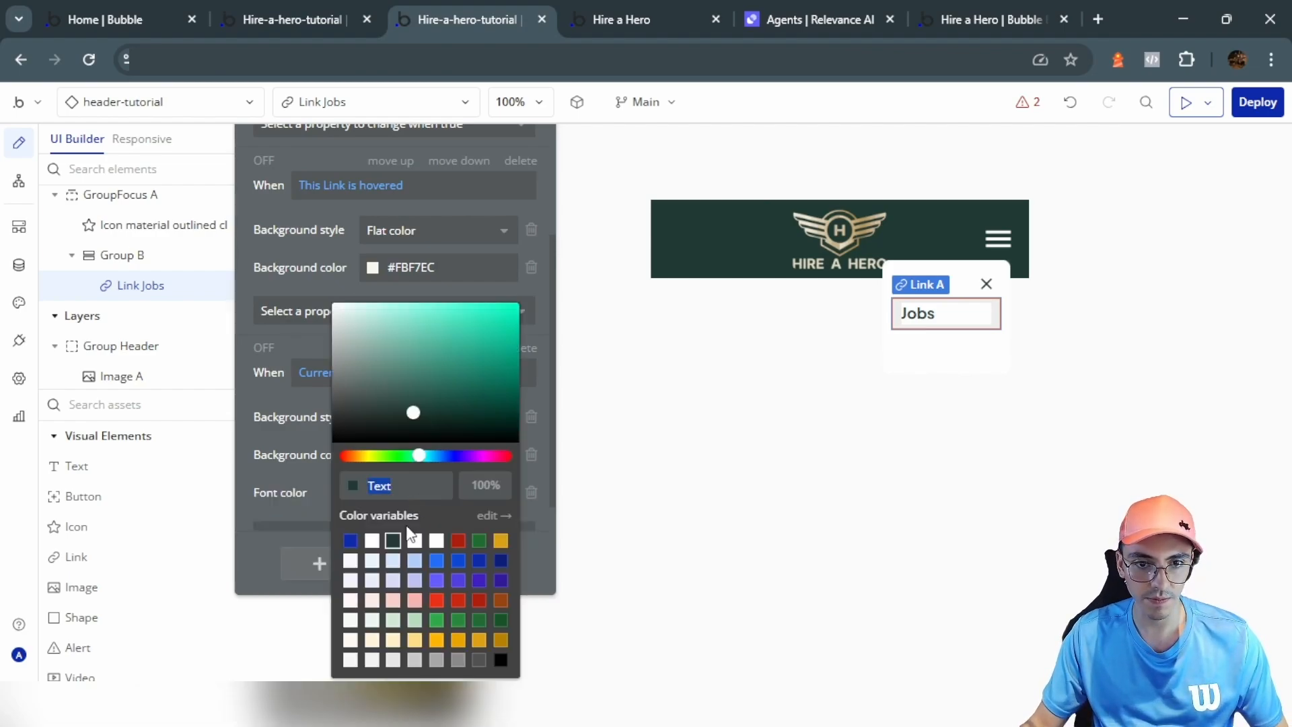
left_click(372, 539)
left_click(309, 441)
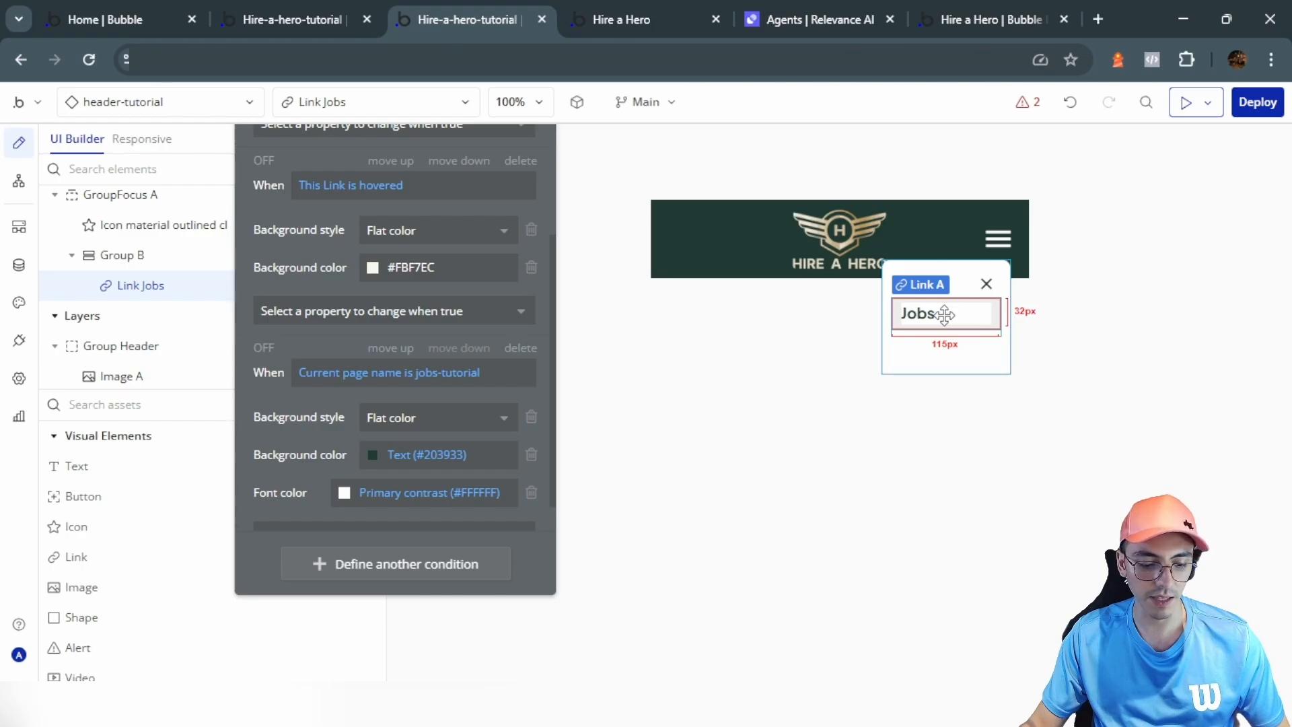
Step: Paste a copy of the Jobs link and change its page condition to dashboard-tutorial
key("ctrl+v")
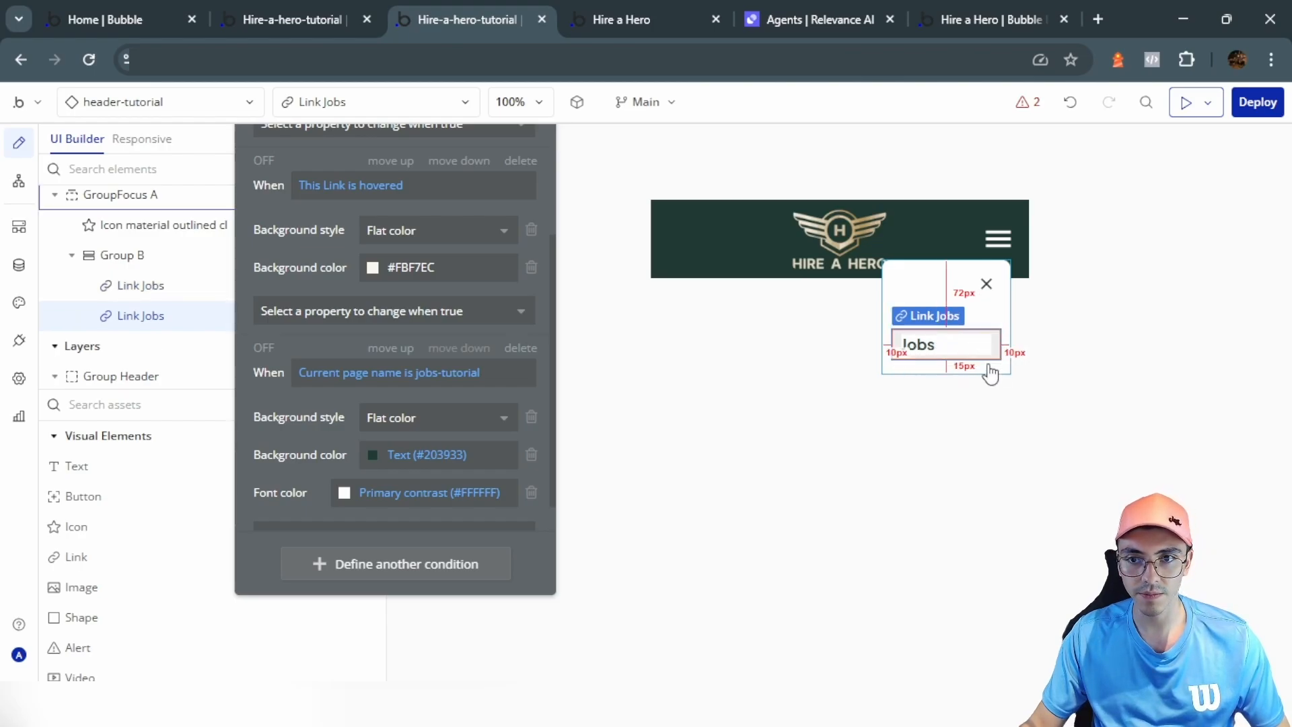
scroll(363, 229, "up", 3)
scroll(377, 343, "down", 3)
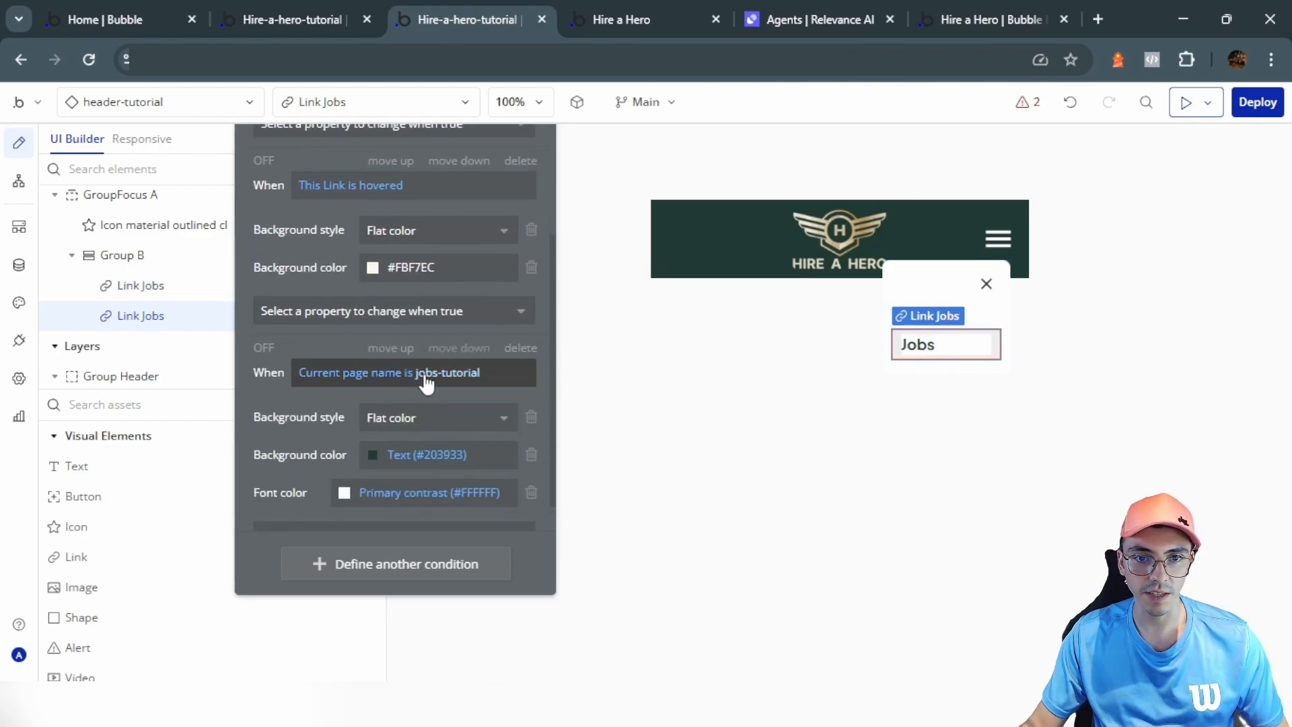
left_click(426, 374)
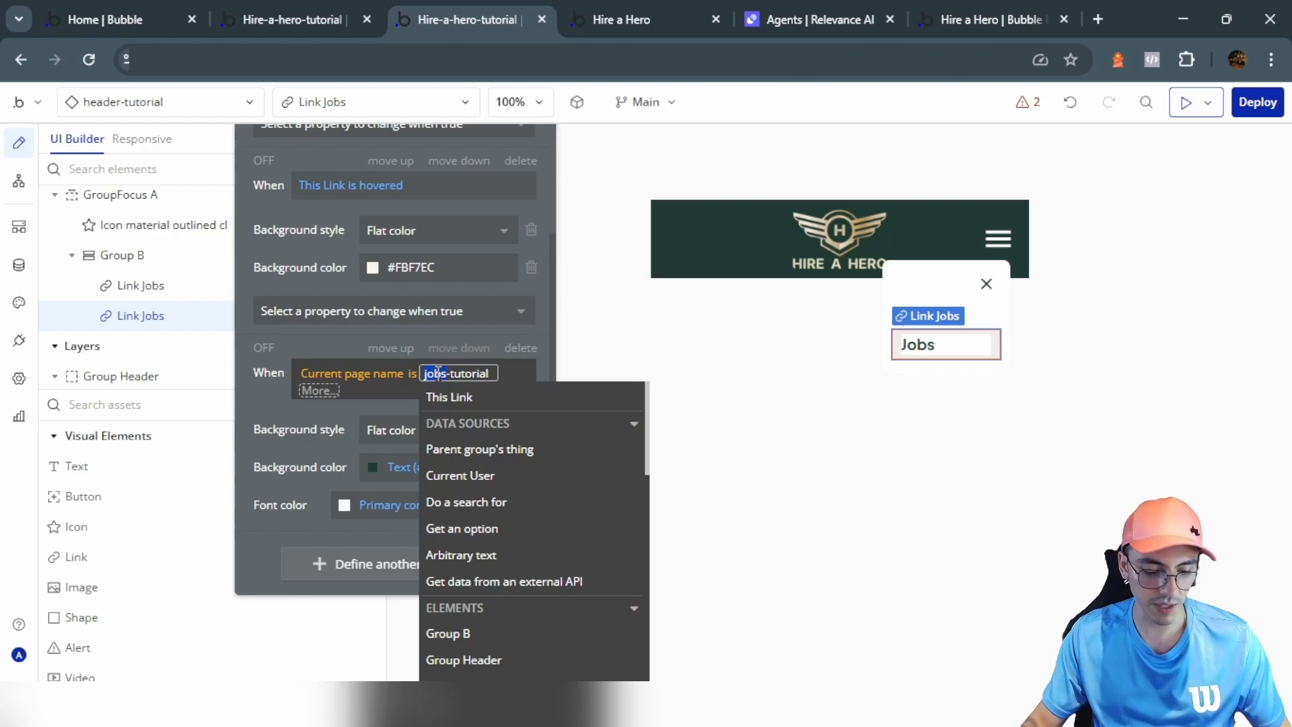
type("dashboard-tu")
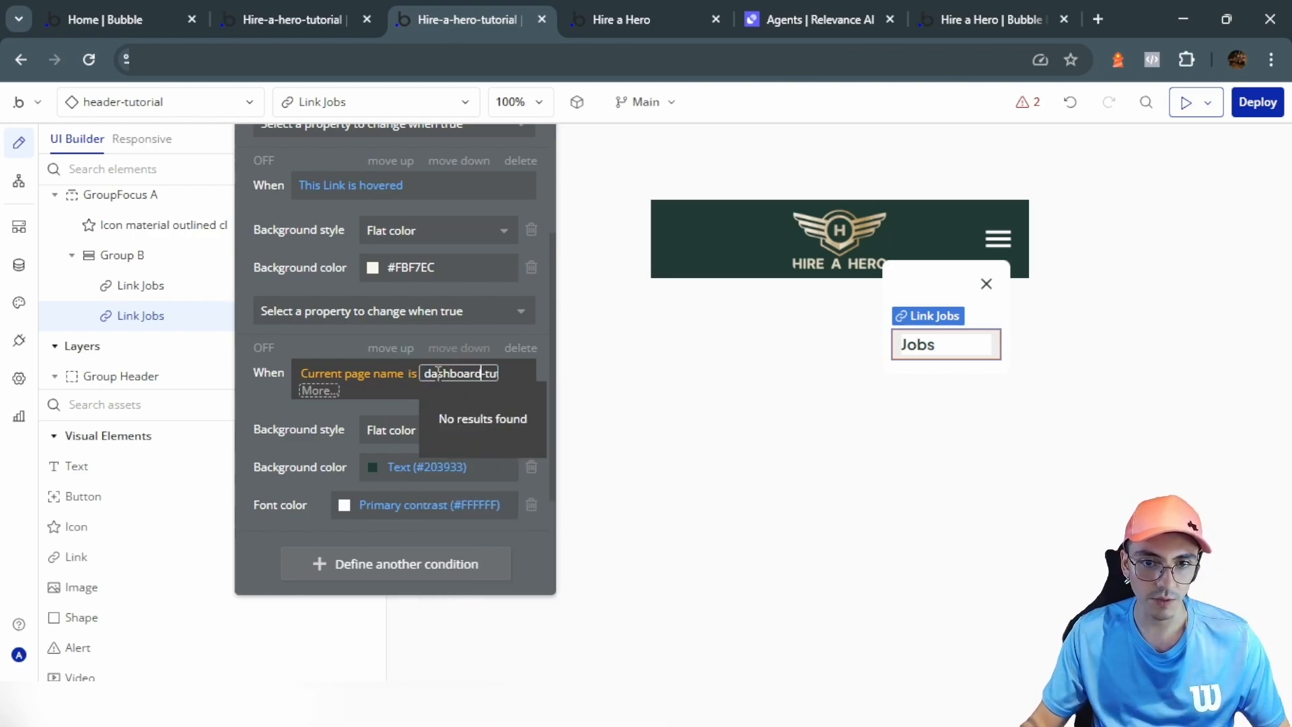
left_click(335, 450)
left_click(335, 450)
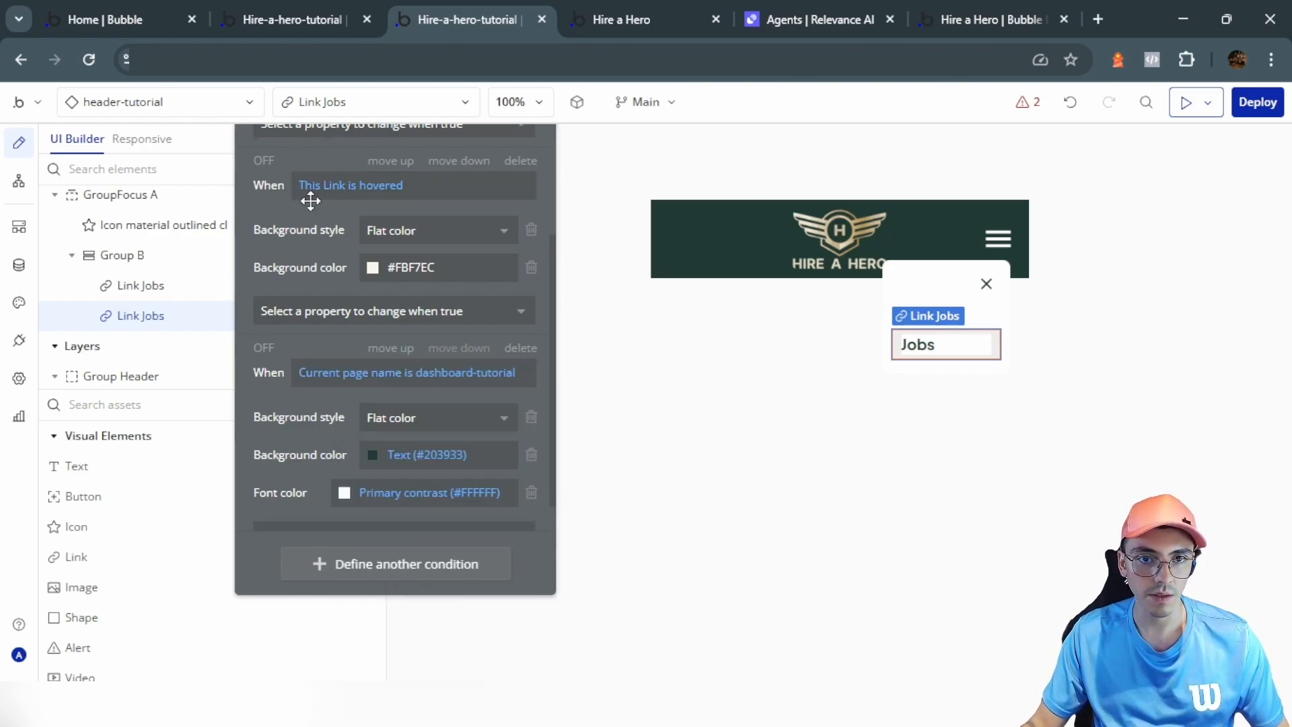
scroll(303, 158, "up", 3)
scroll(314, 178, "up", 3)
Step: Change the second link's text from Jobs to Dashboard
left_click(312, 179)
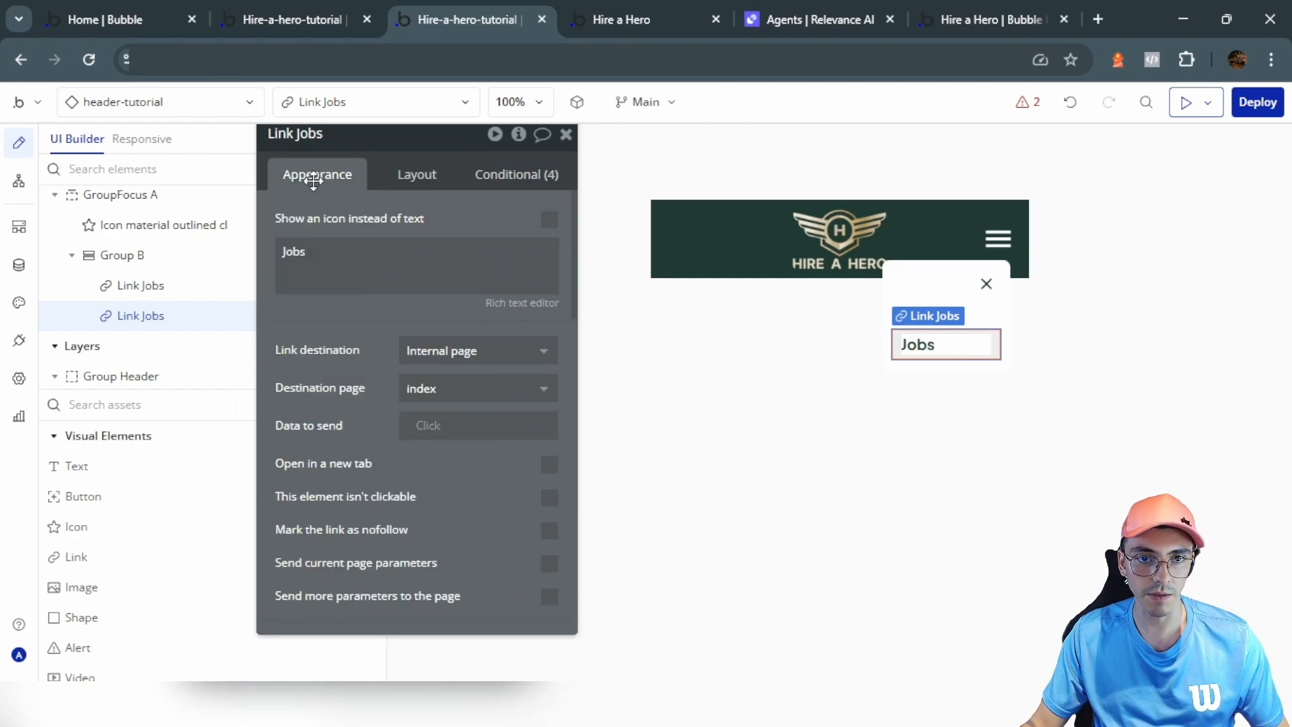
triple_click(341, 280)
type("Dashb")
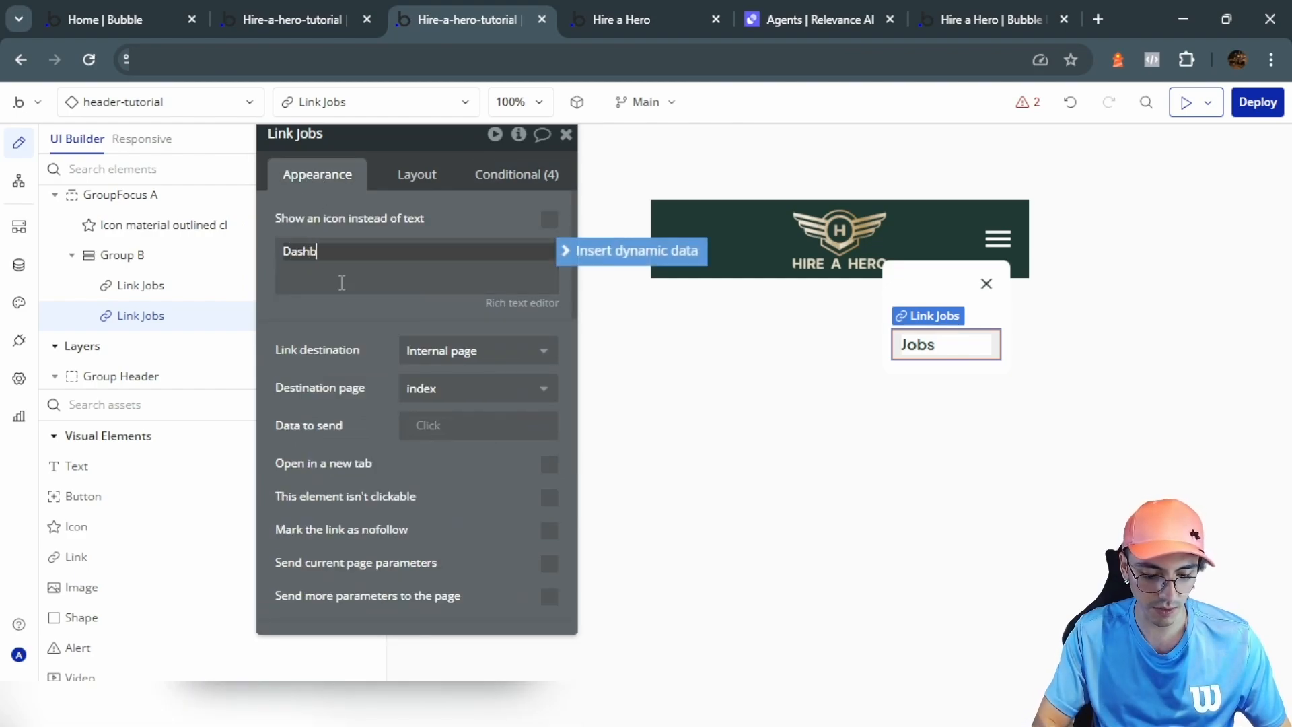
type("oard")
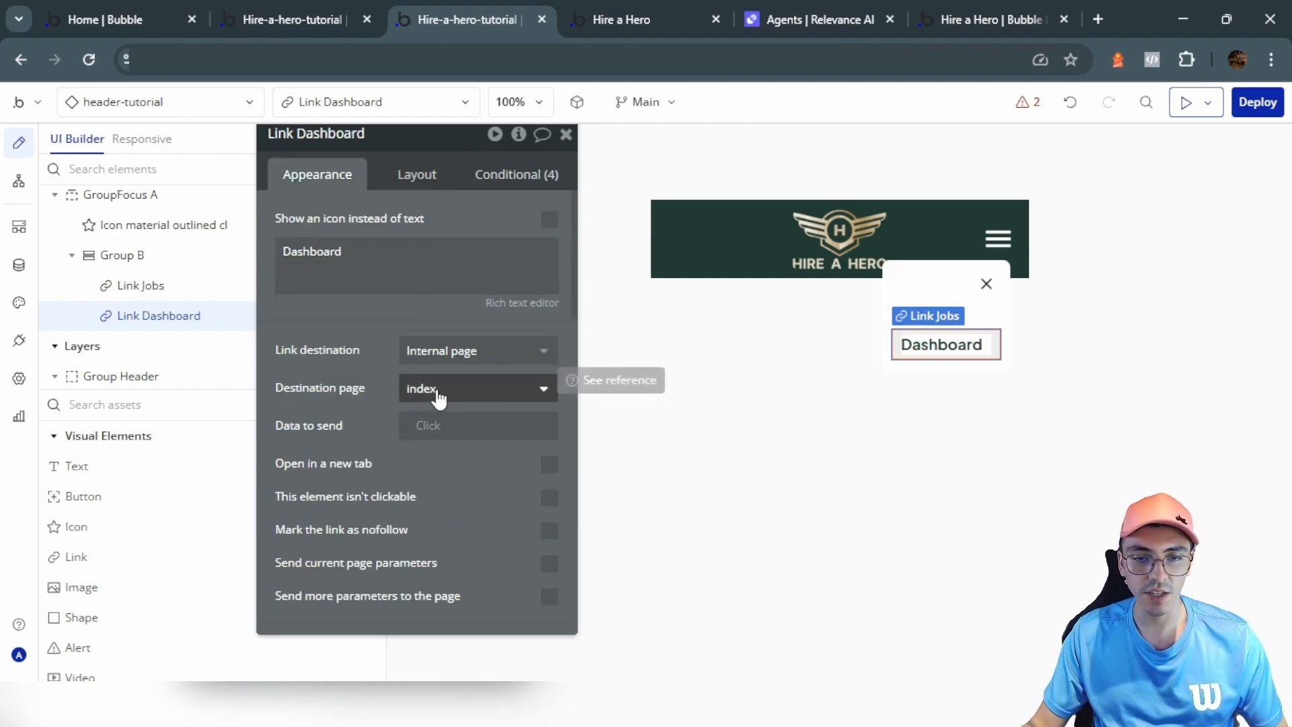
left_click(438, 397)
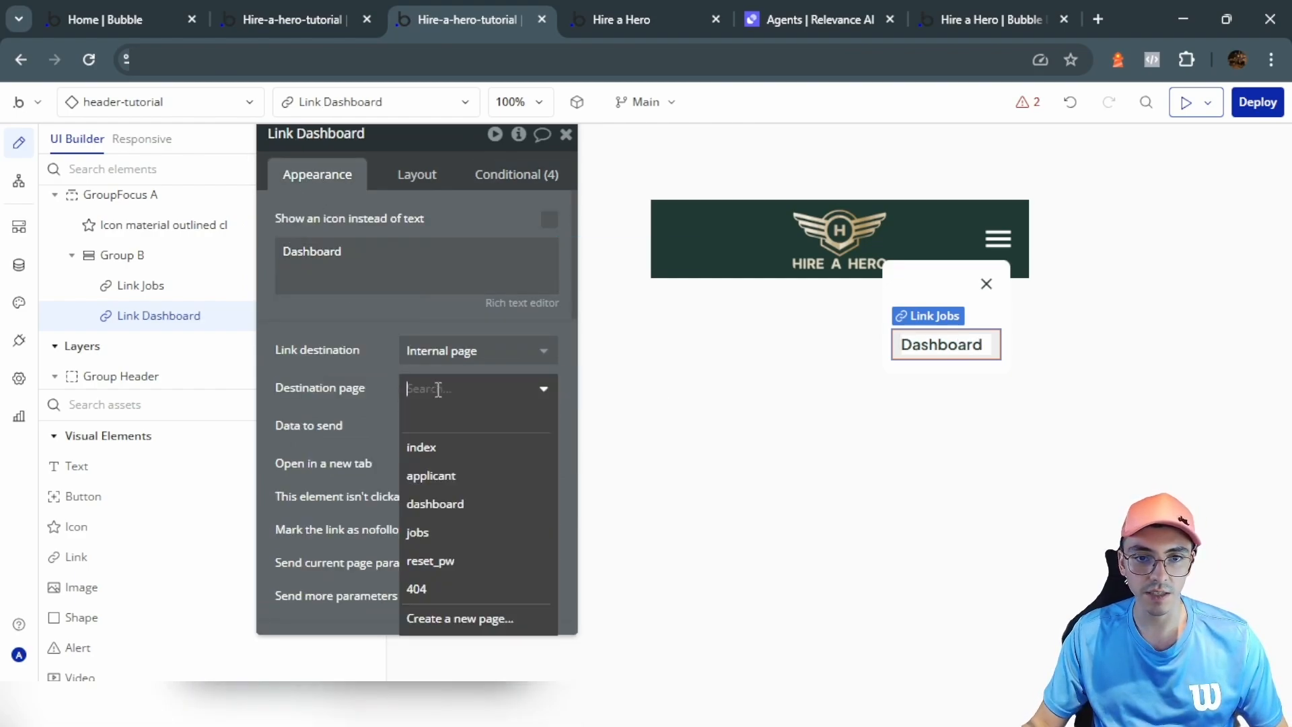
left_click(373, 385)
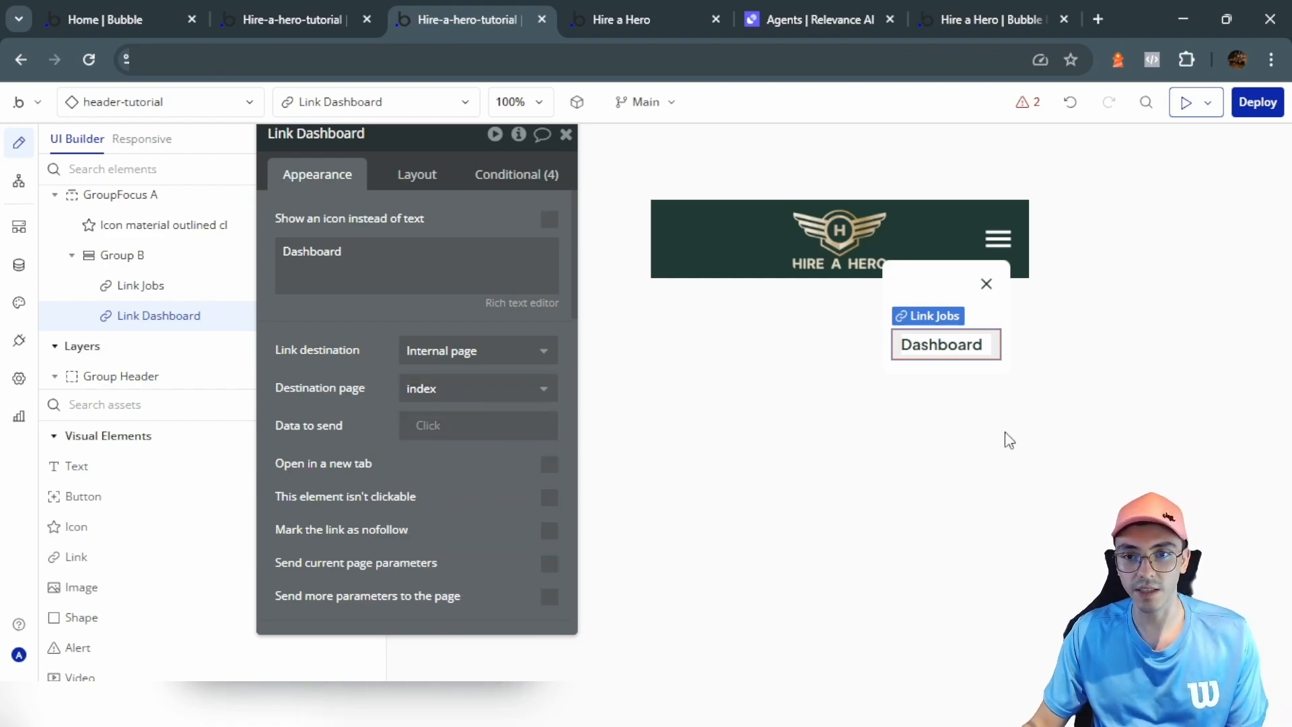
Step: Turn on gap spacing in Group B with a 5 px row gap between the links
left_click(973, 316)
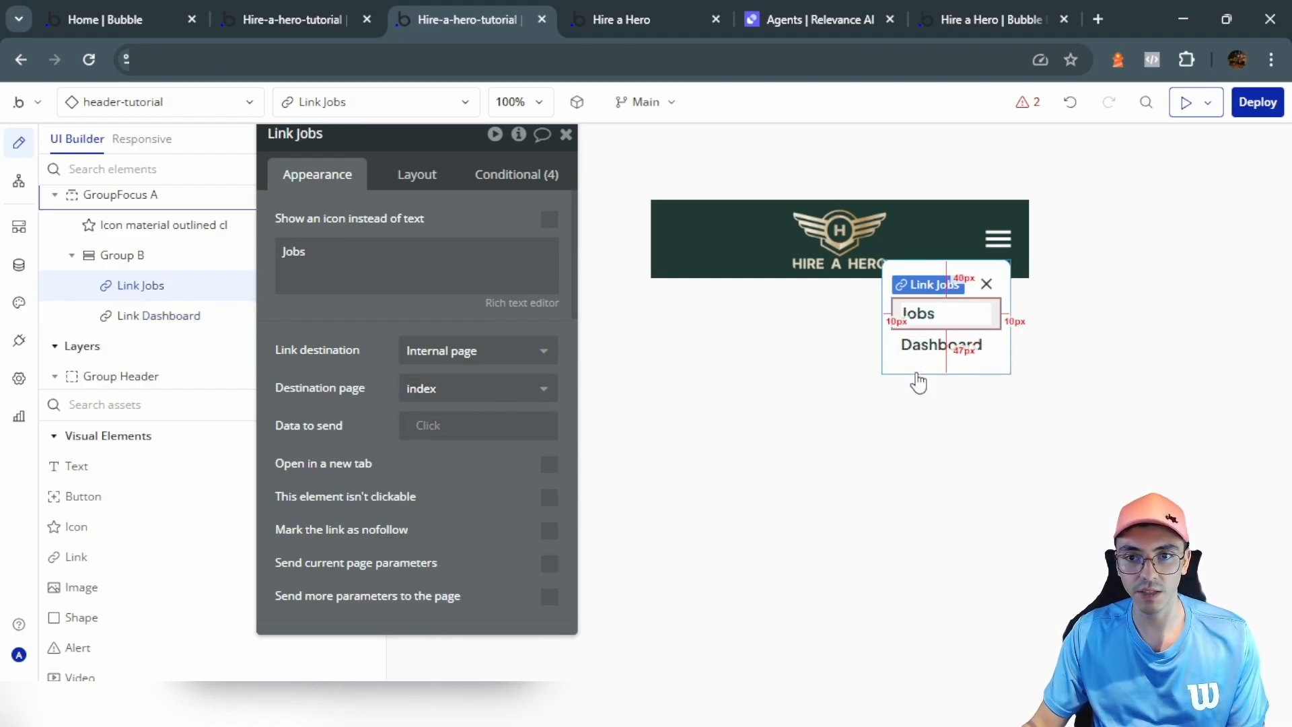
left_click(120, 255)
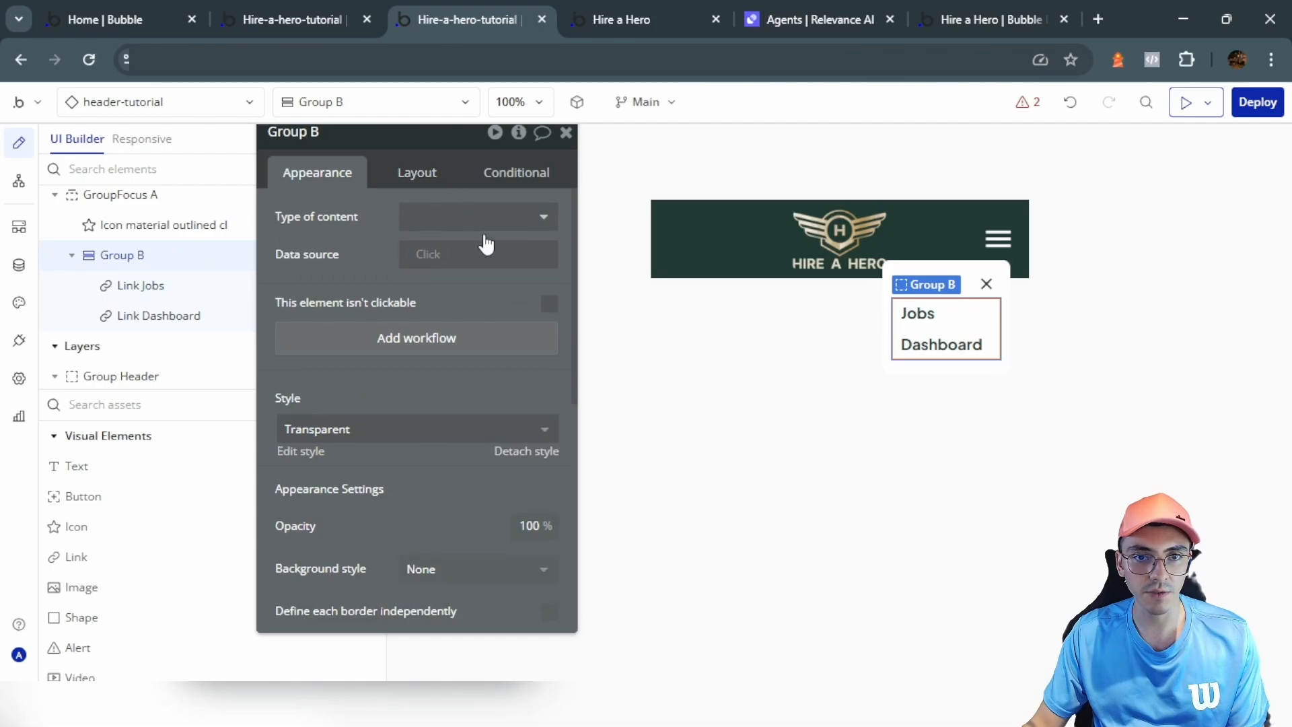
left_click(432, 180)
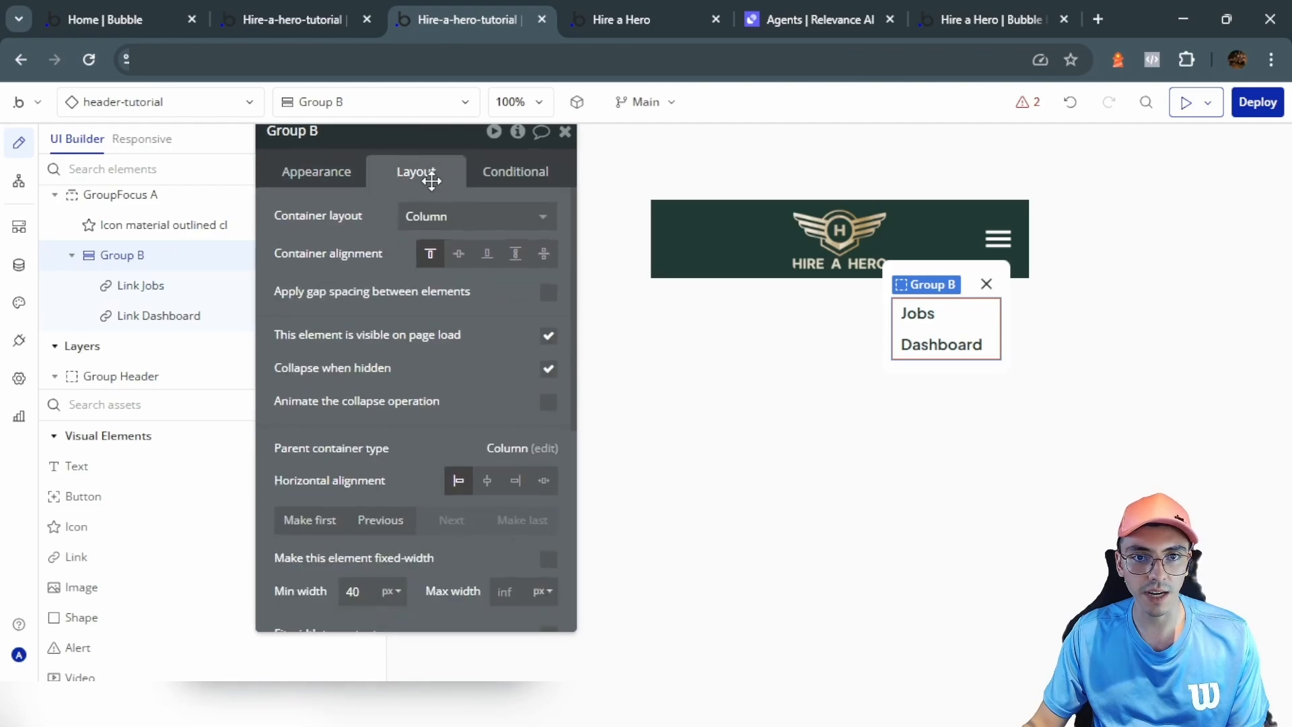
left_click(547, 296)
left_click(465, 319)
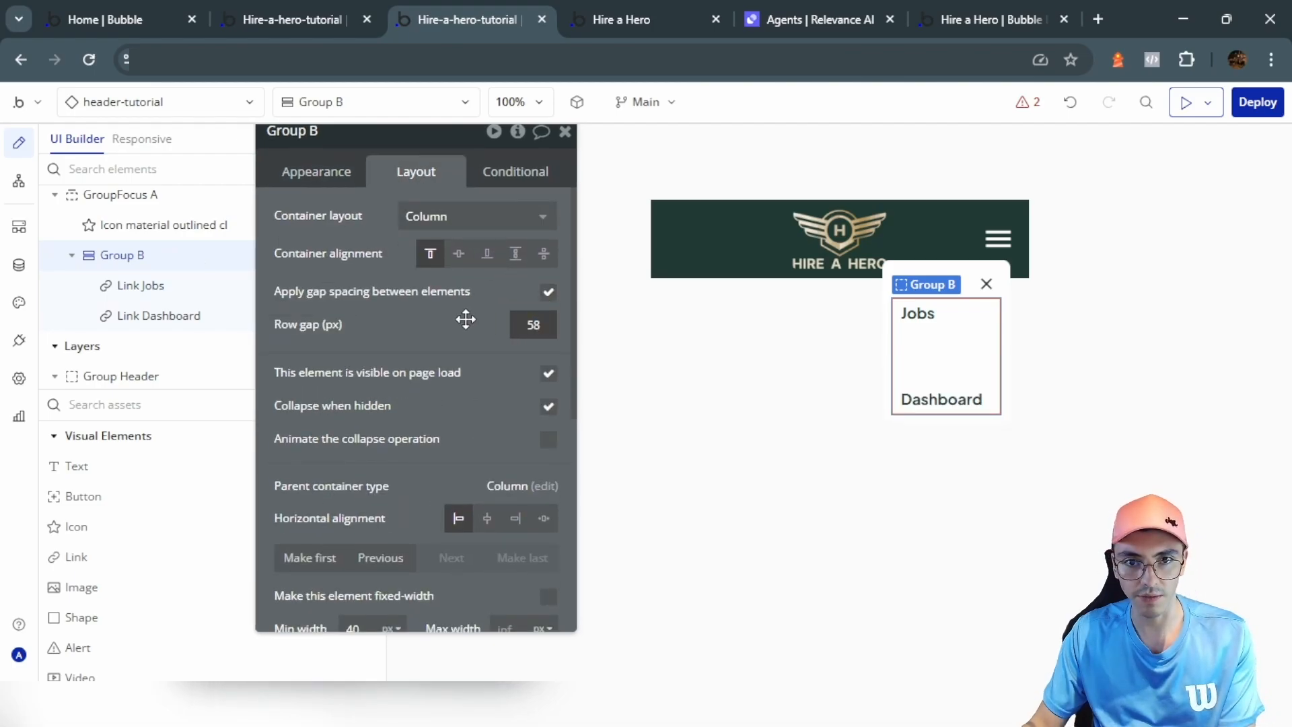
left_click(455, 303)
key("Escape")
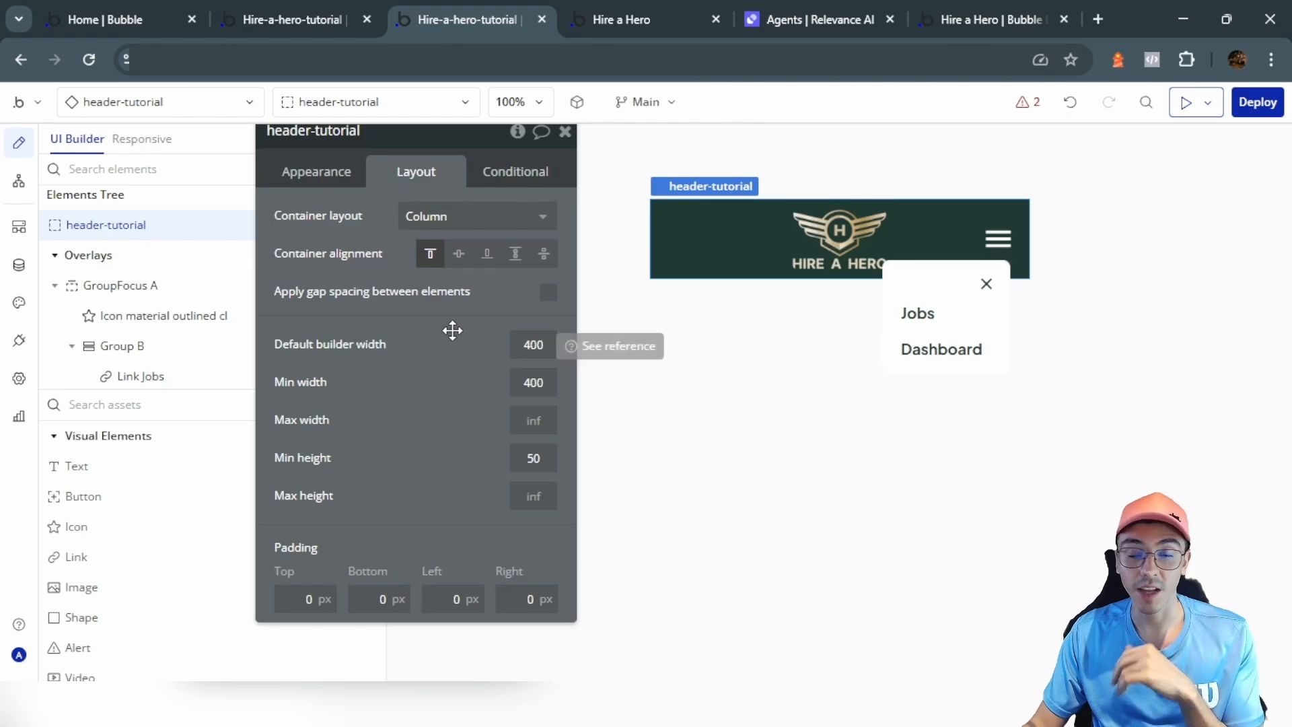
Step: Rename the dropdown's close icon to Hide menu
left_click(986, 283)
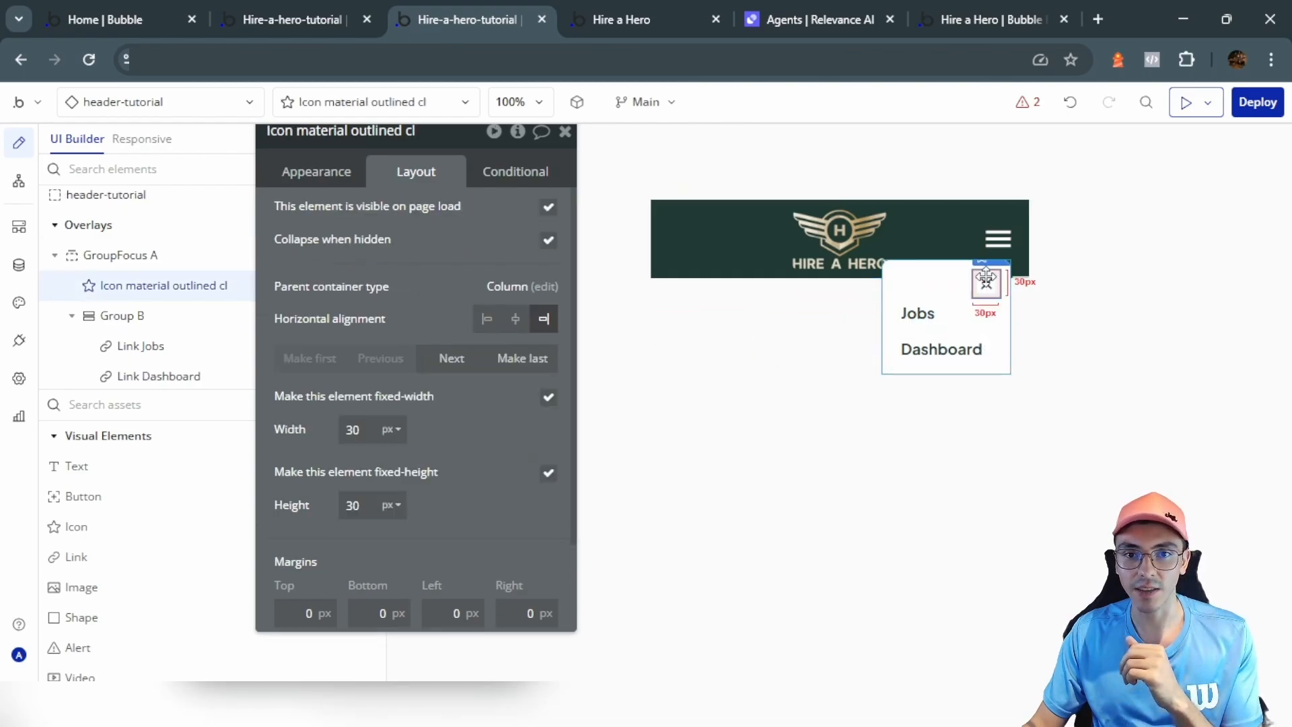
left_click(320, 172)
left_click(432, 199)
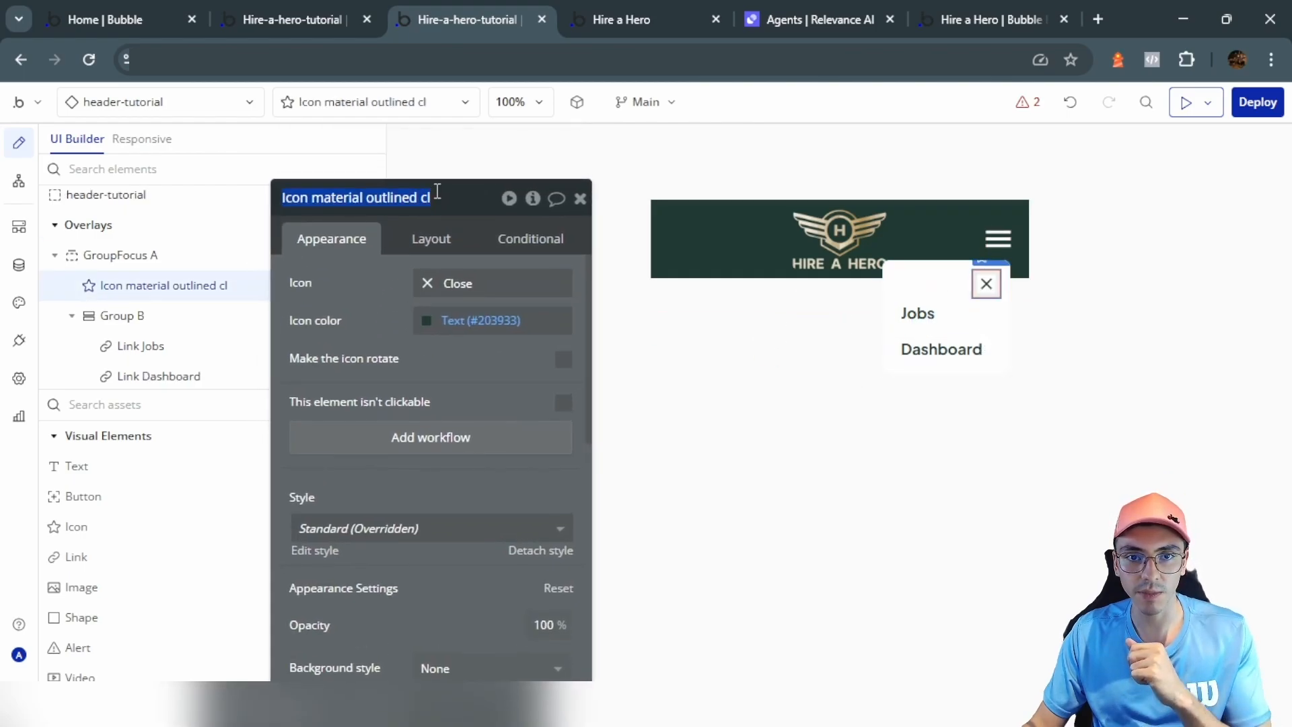
type("Hide menu")
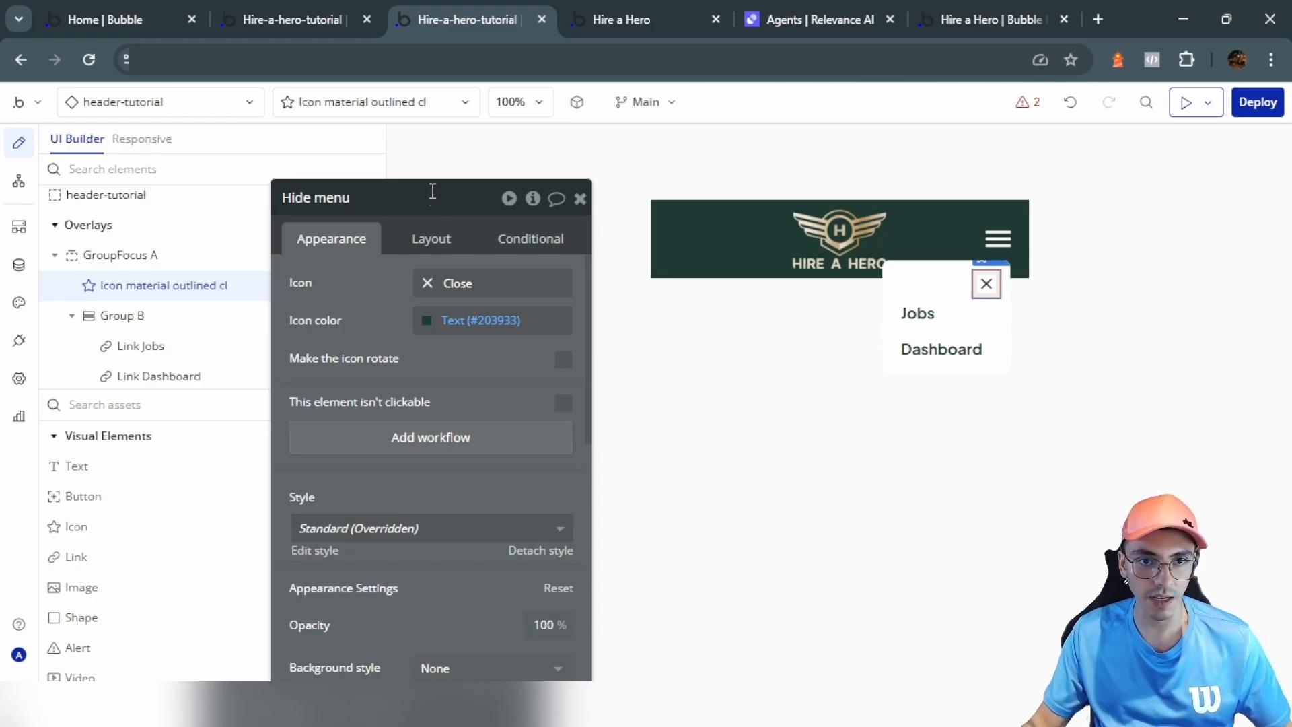
key("Return")
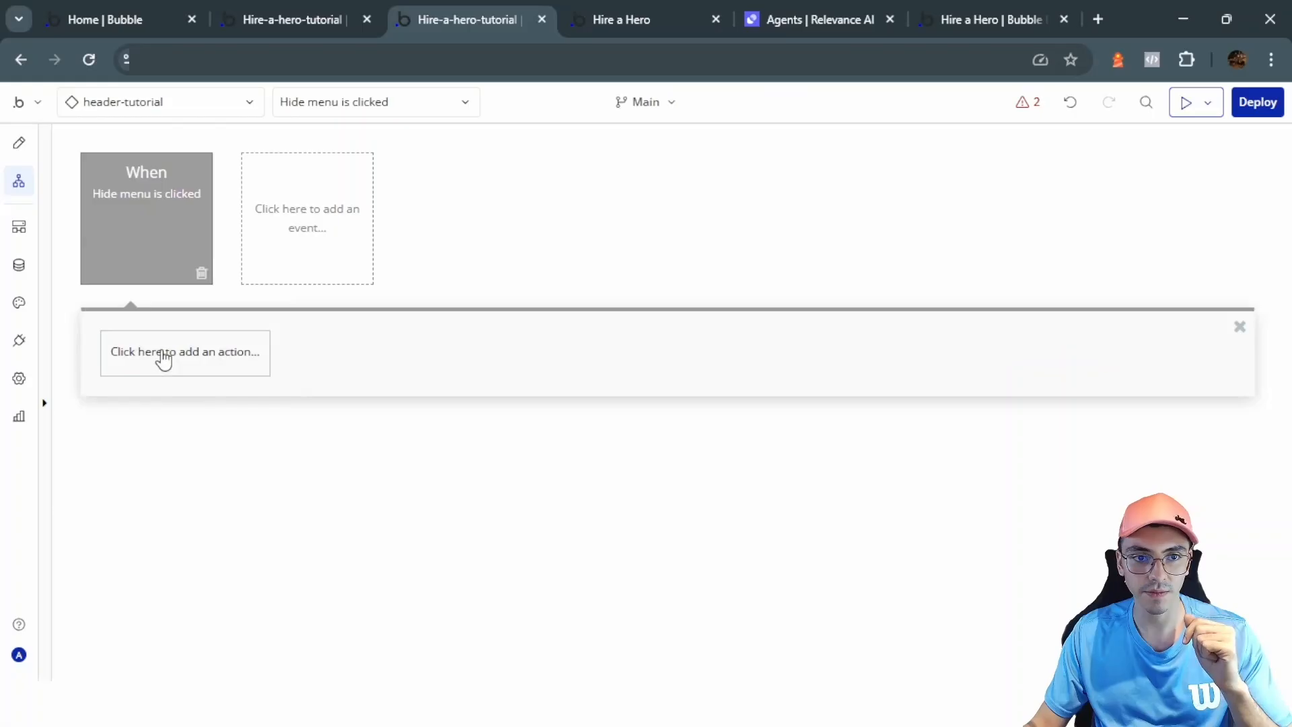
Step: Add a Hide action targeting GroupFocus A to the Hide menu click workflow
left_click(164, 354)
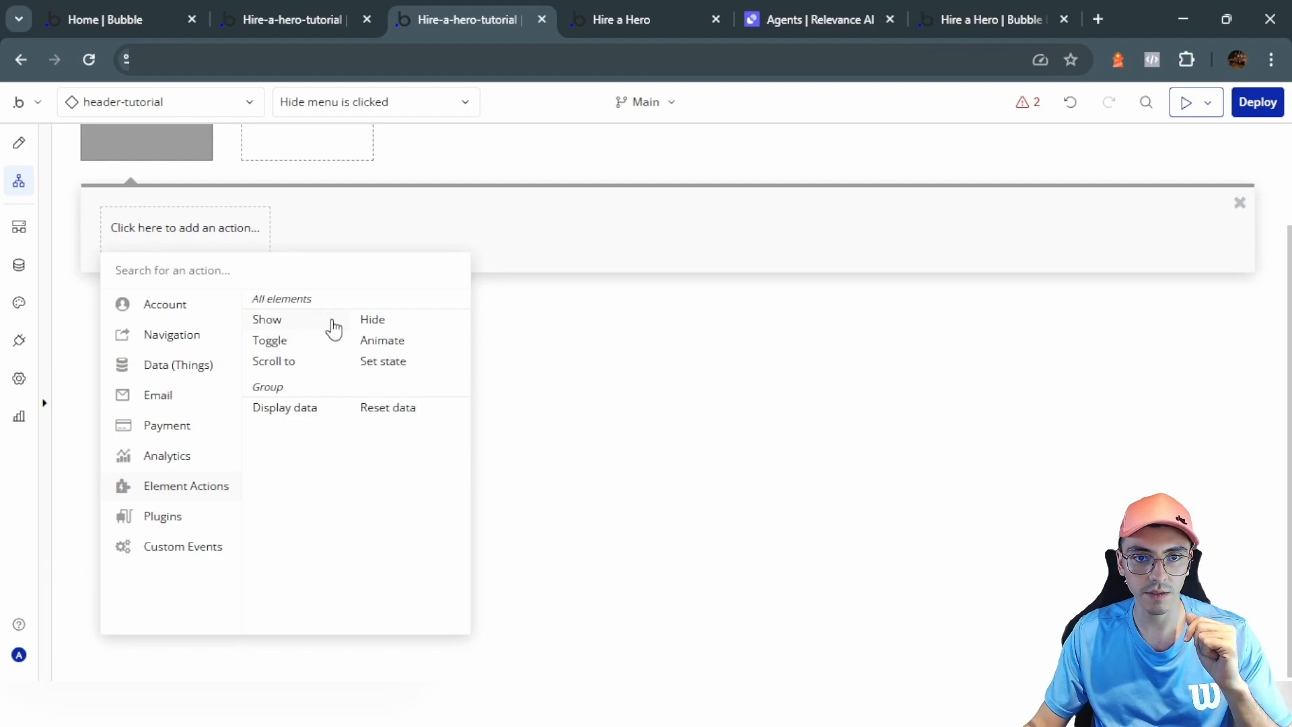
left_click(372, 319)
left_click(507, 245)
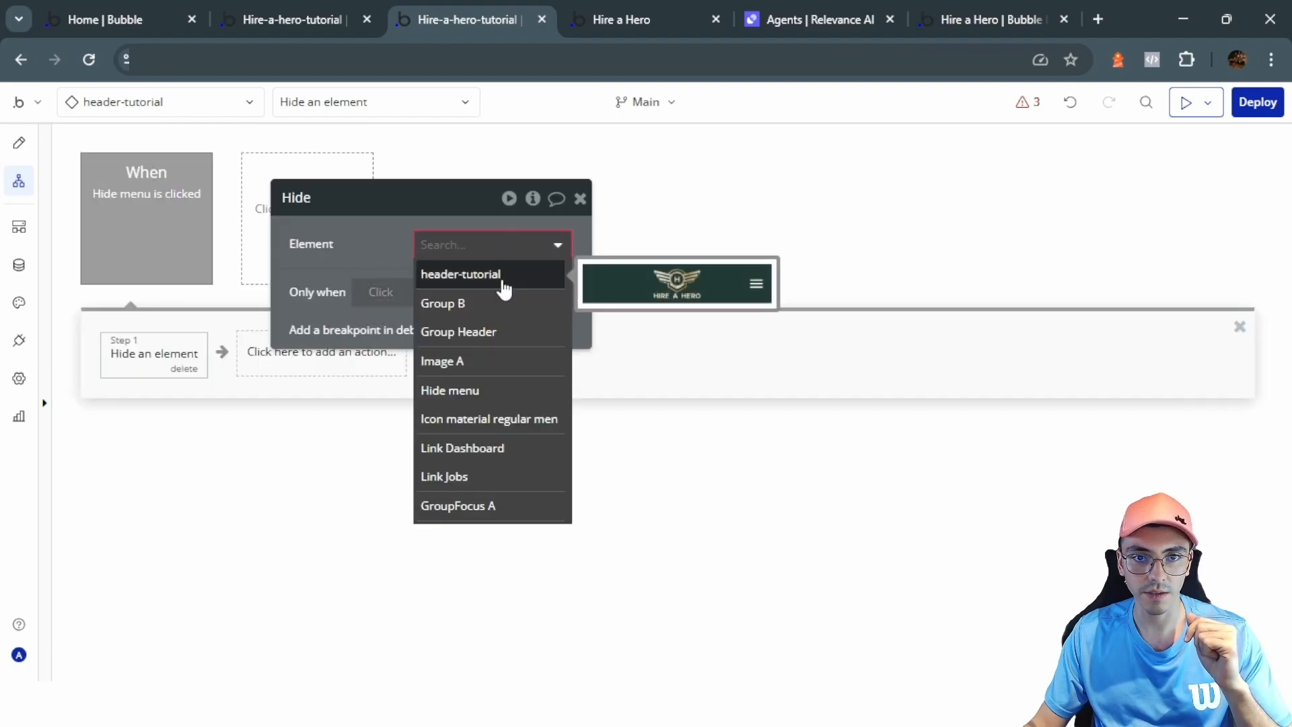
left_click(490, 506)
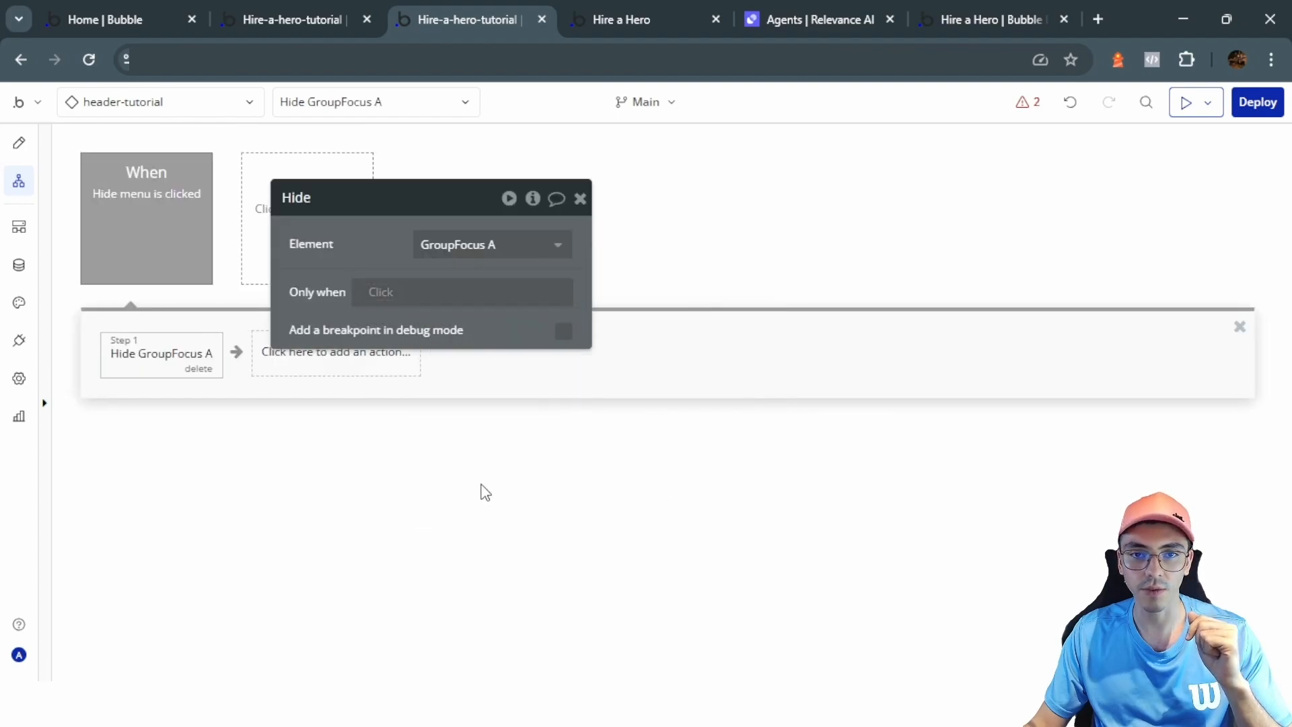
left_click(20, 145)
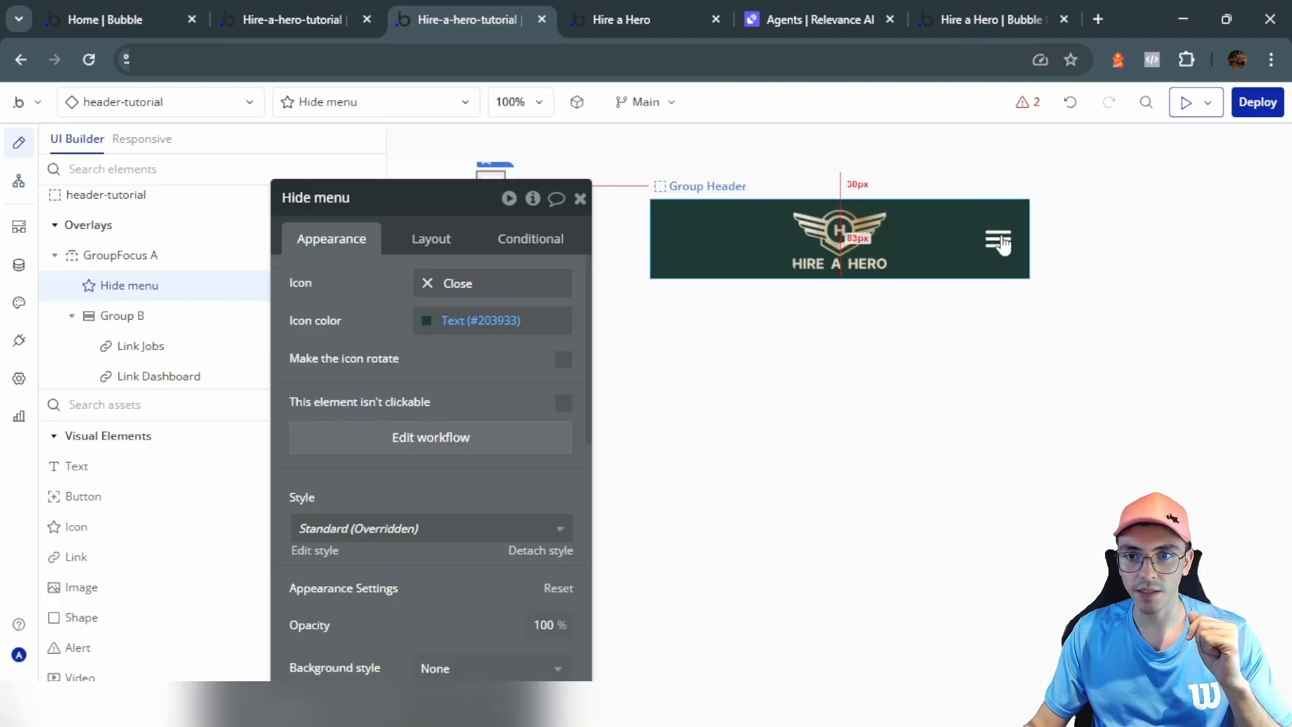
Step: Rename the header's hamburger icon to Show menu
left_click(1001, 243)
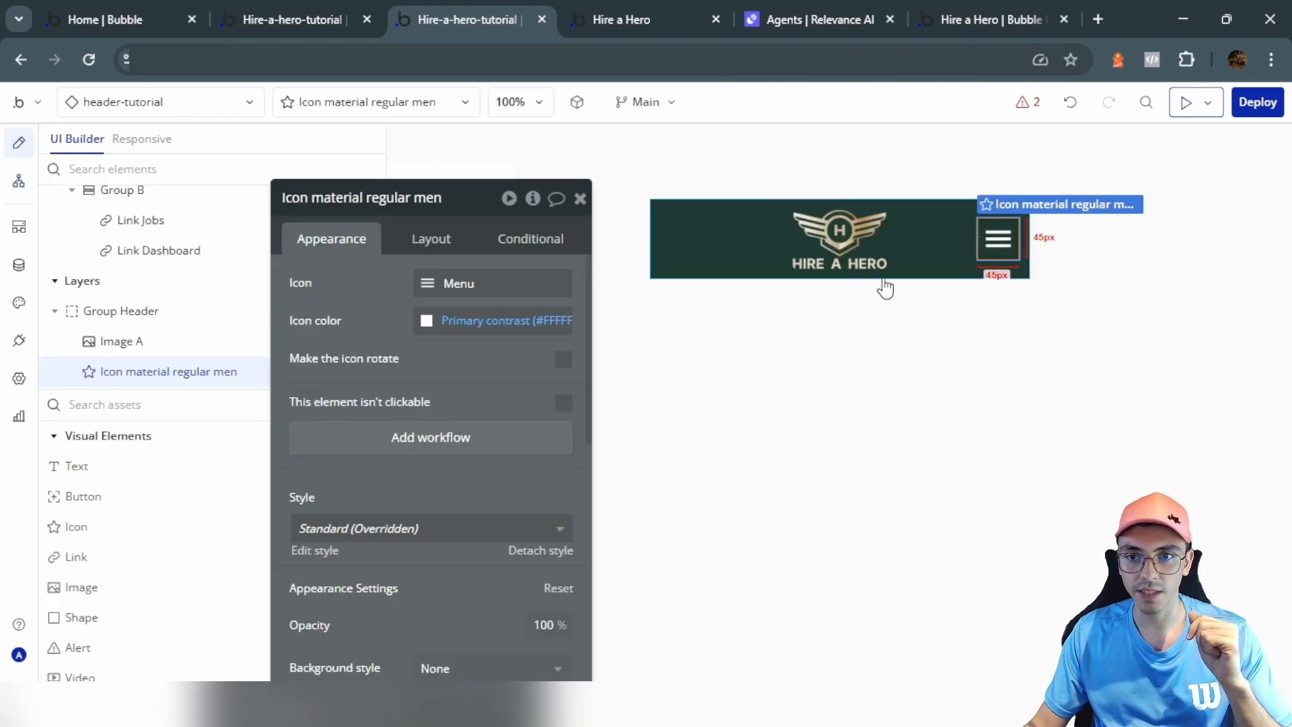
double_click(389, 200)
type("Show menu")
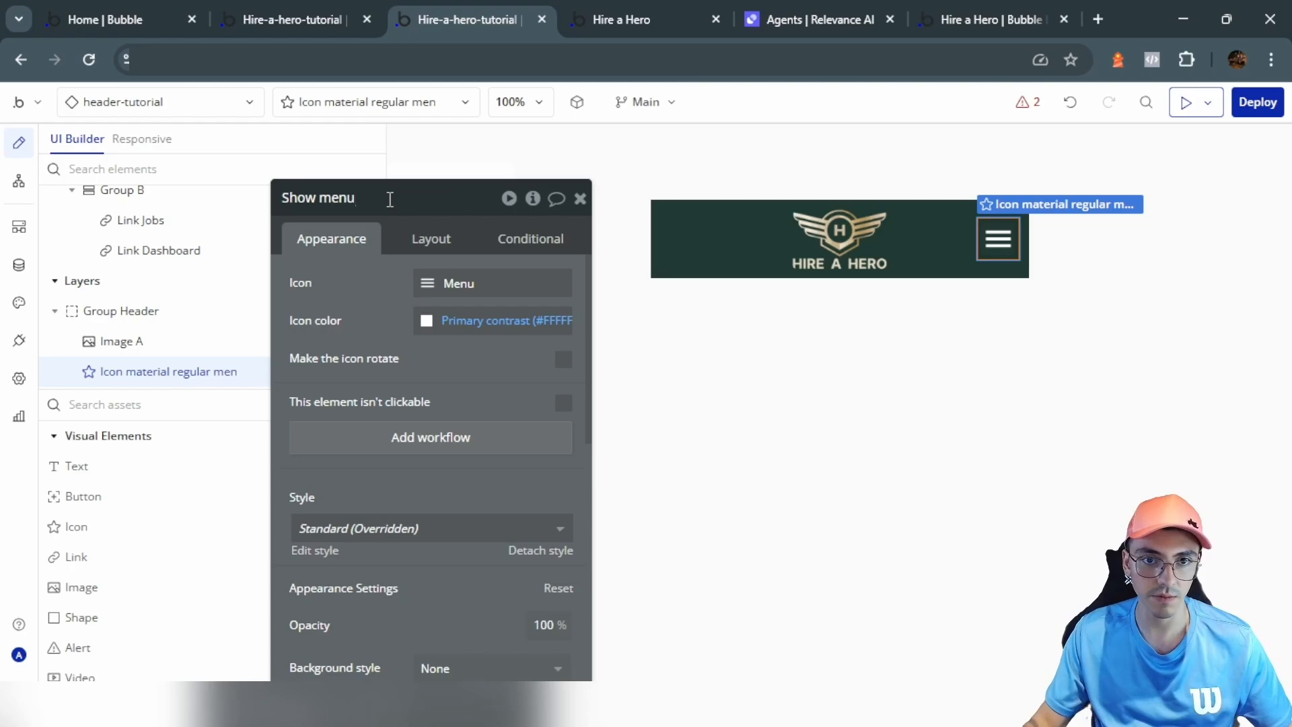
key("Return")
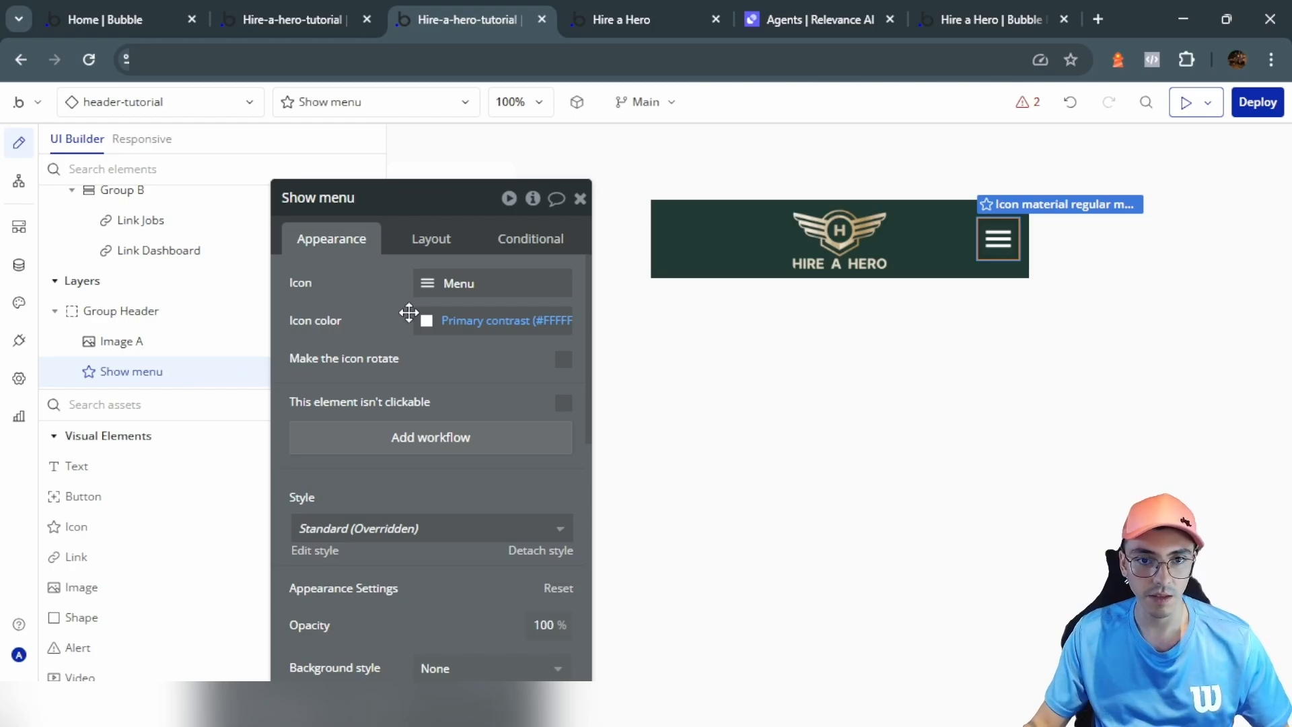
Step: Create a click workflow for Show menu with a Show action targeting GroupFocus A
left_click(426, 437)
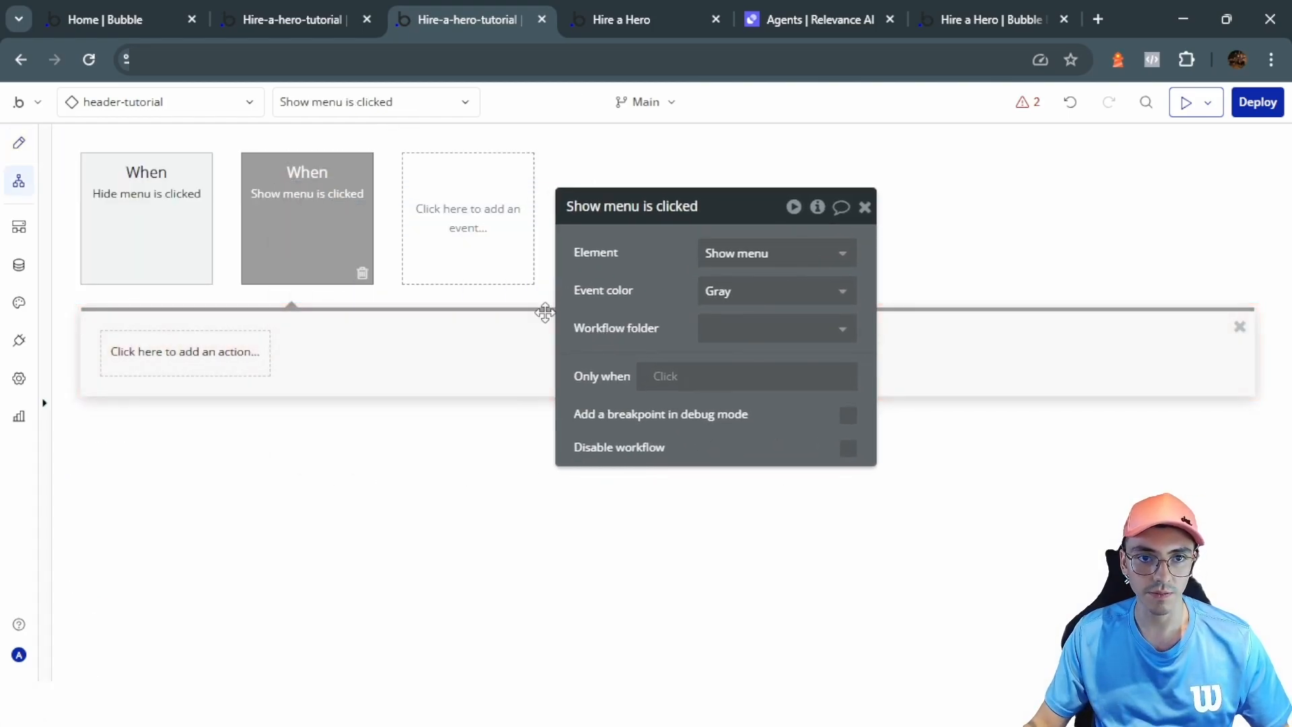
left_click(183, 349)
mouse_move(180, 488)
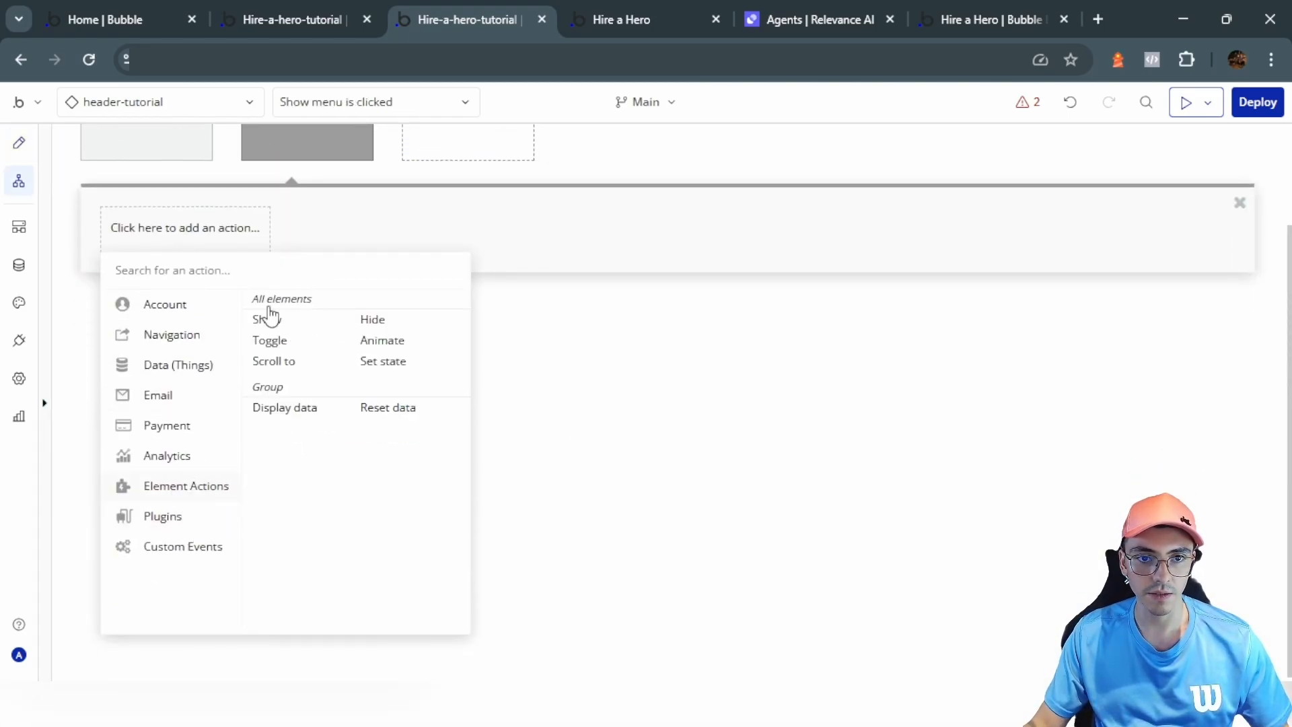
left_click(279, 328)
left_click(724, 257)
left_click(753, 515)
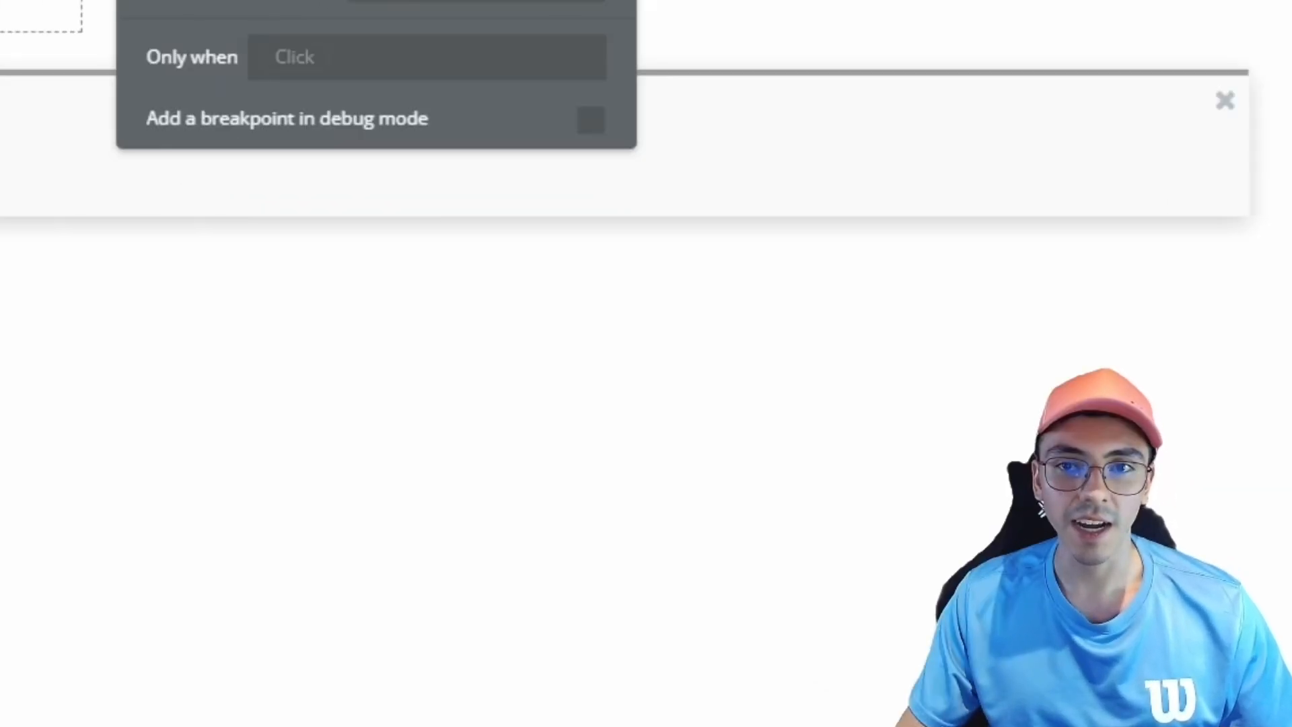
left_click(864, 207)
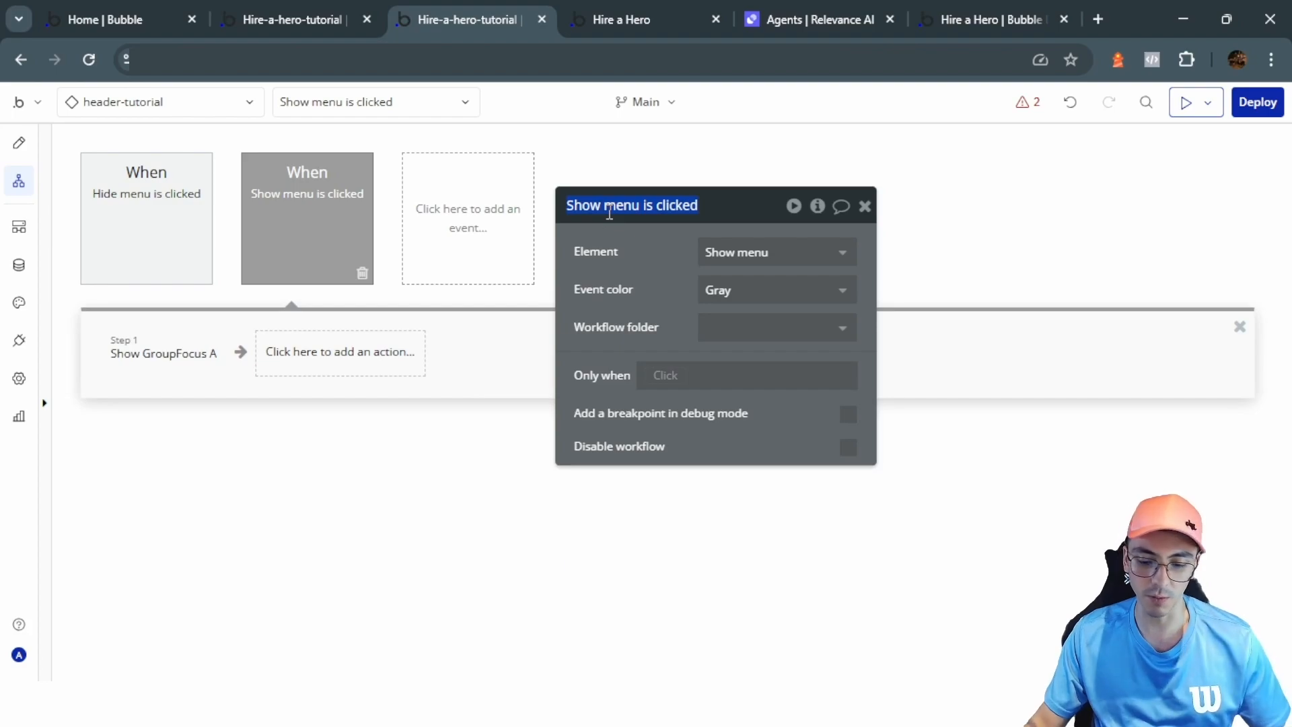
left_click(639, 282)
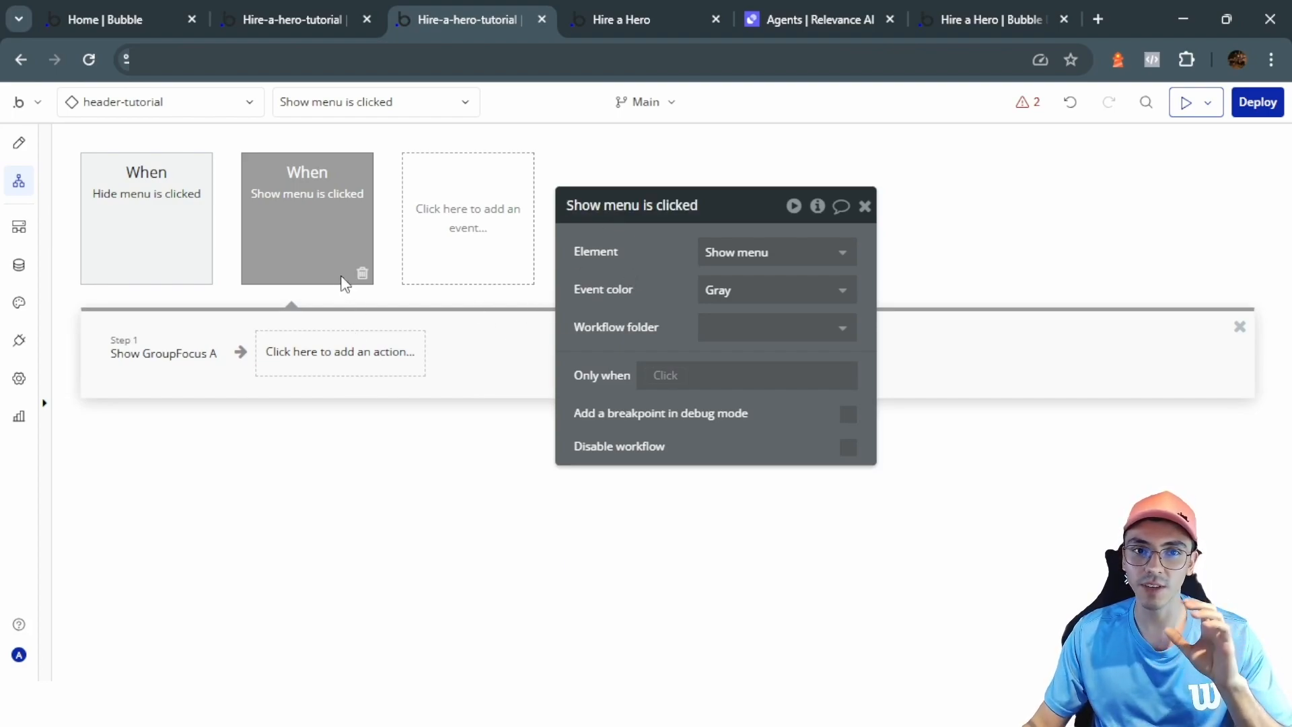
mouse_move(312, 221)
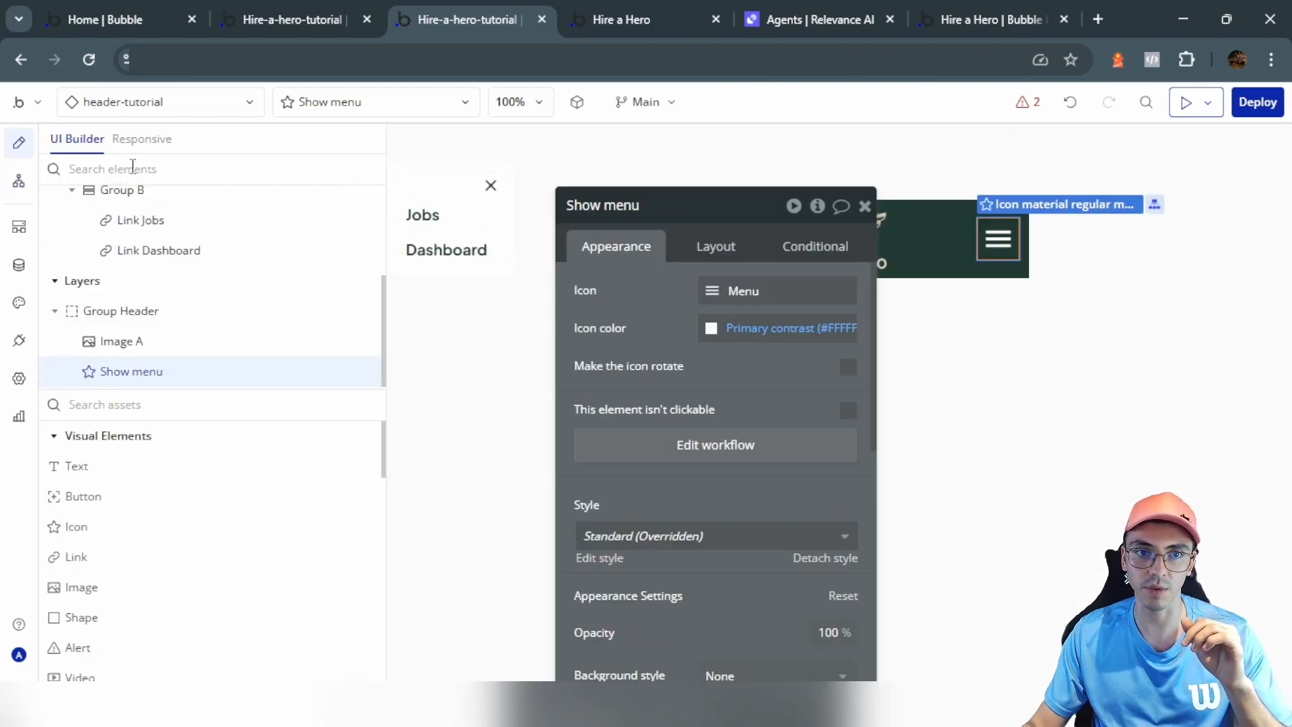
Step: Add a new blank page named dashboard-tutorial from the page list
left_click(864, 205)
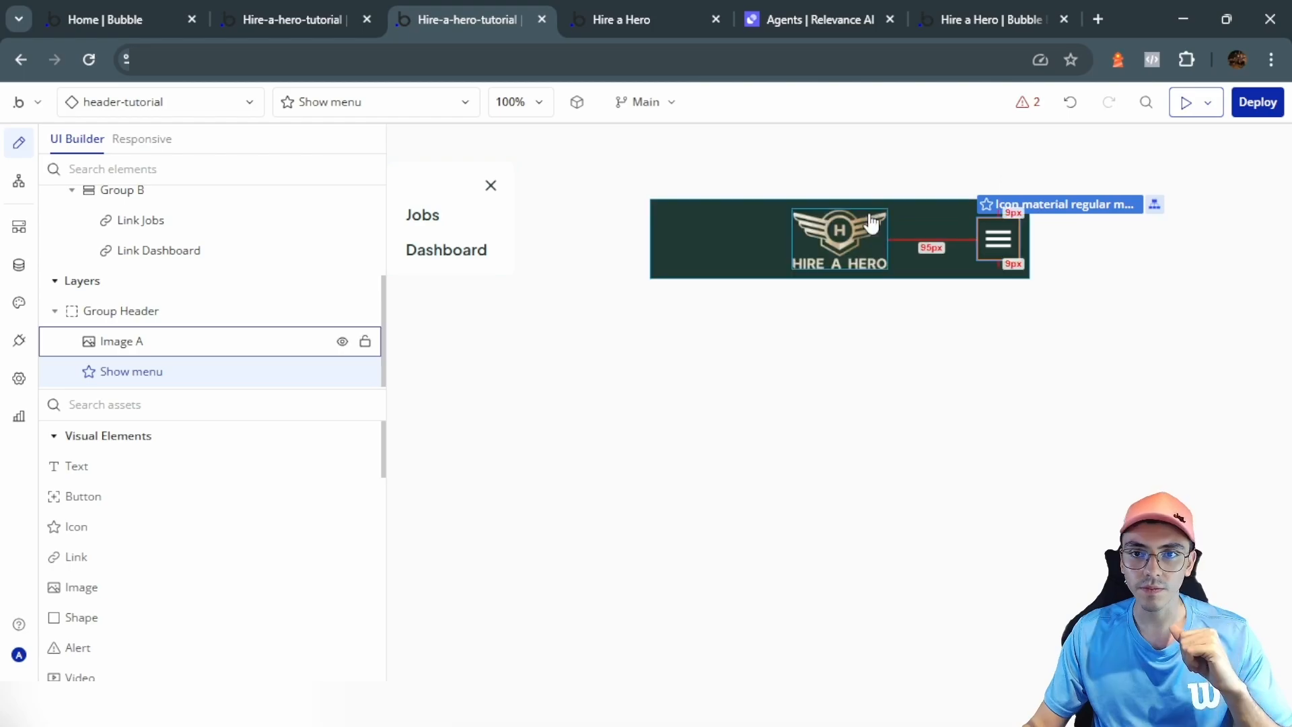
left_click(238, 102)
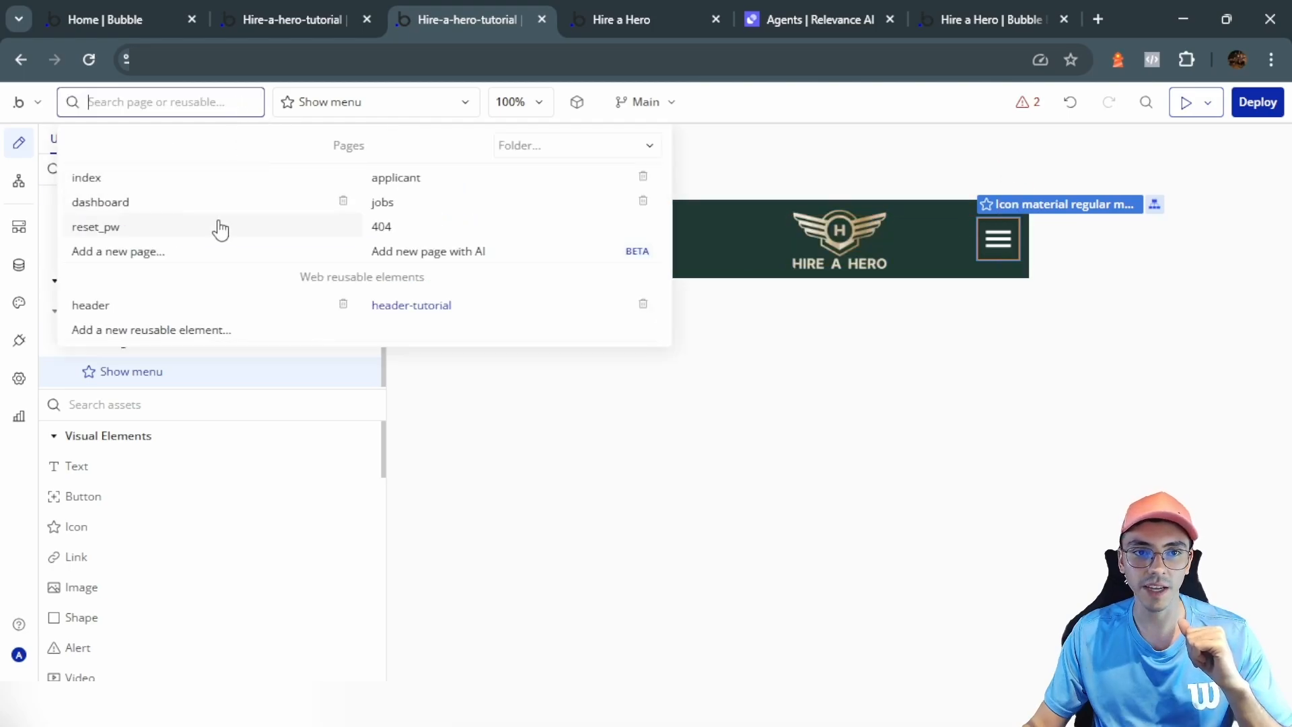
left_click(188, 253)
type("dashboard")
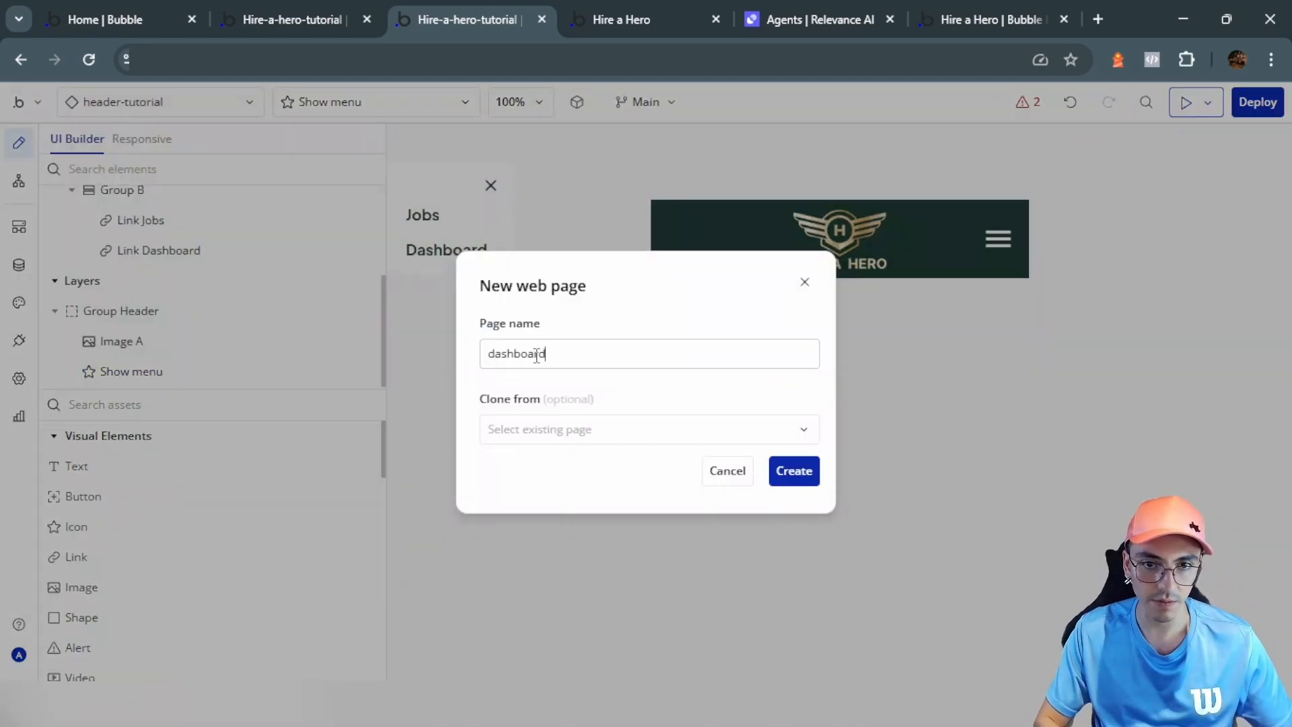
type("-tutorial")
left_click(789, 471)
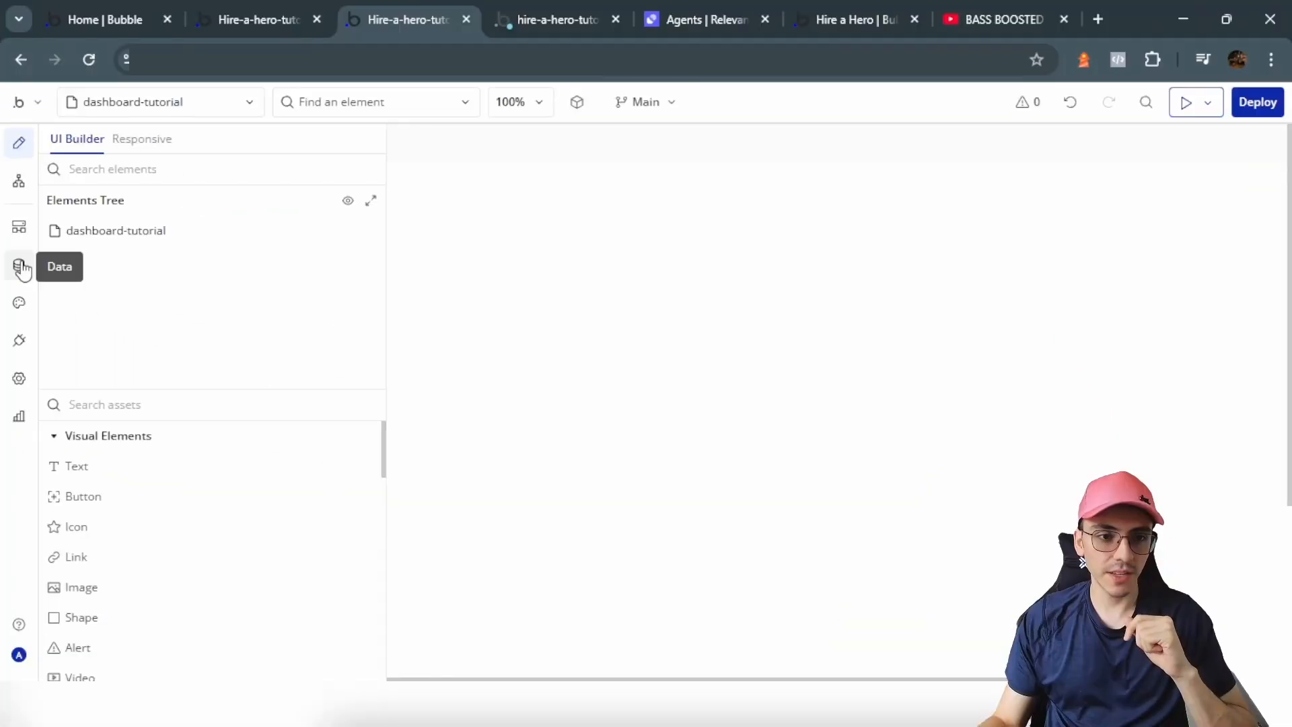
Step: Review the Solicitude States options Pending, Accepted and Rejected, adding and deleting a test option
left_click(20, 266)
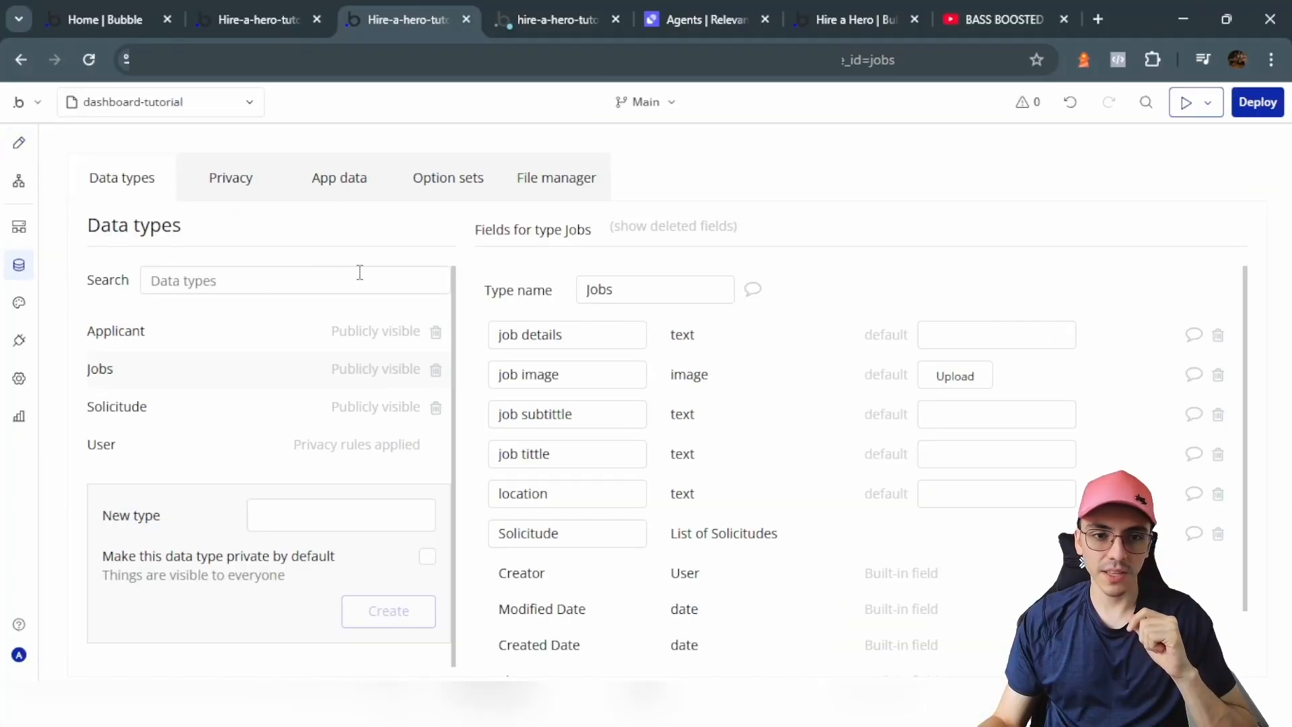
left_click(448, 183)
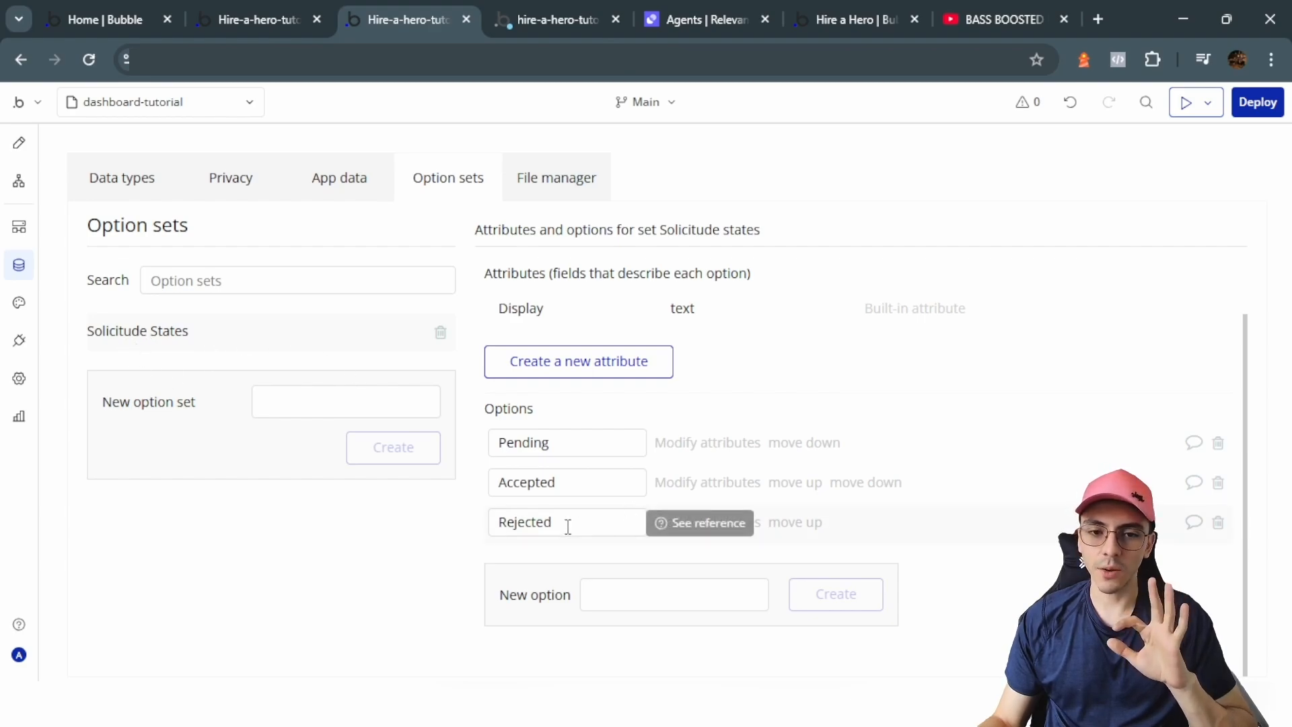
double_click(559, 442)
left_click_drag(563, 481, 504, 482)
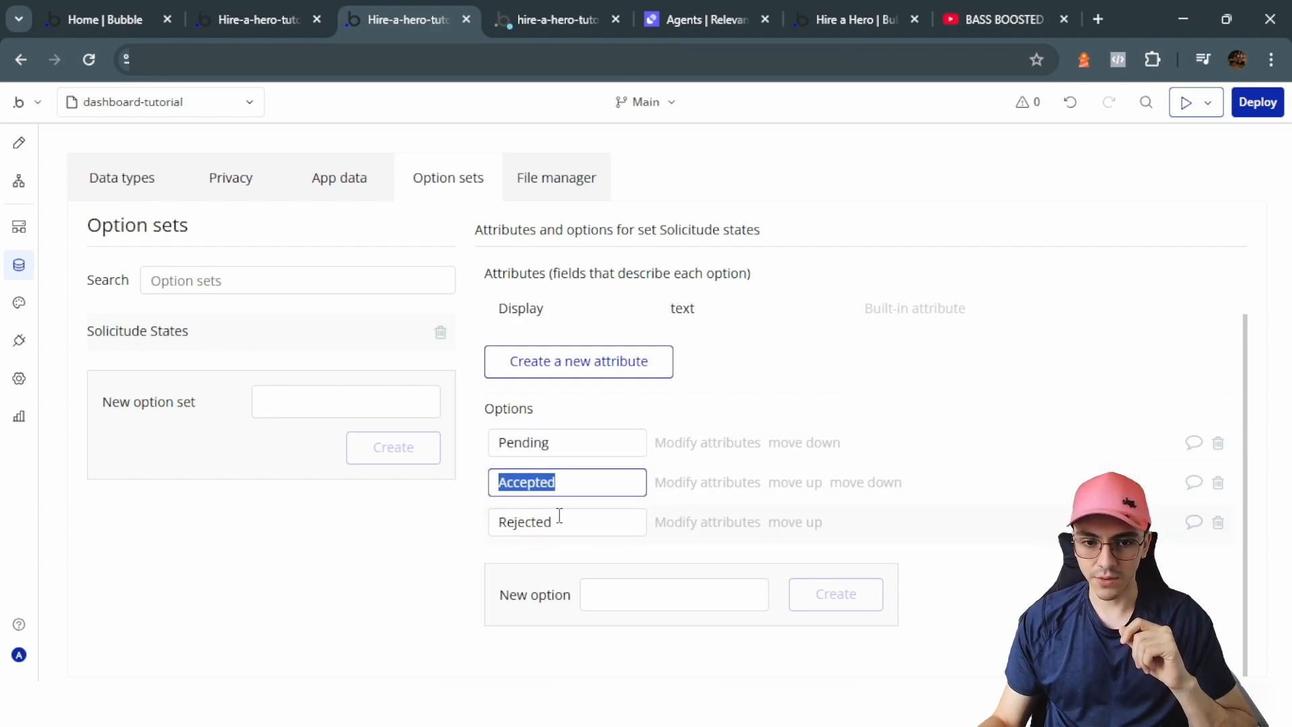
left_click_drag(559, 515, 470, 528)
left_click(679, 601)
type("gfg")
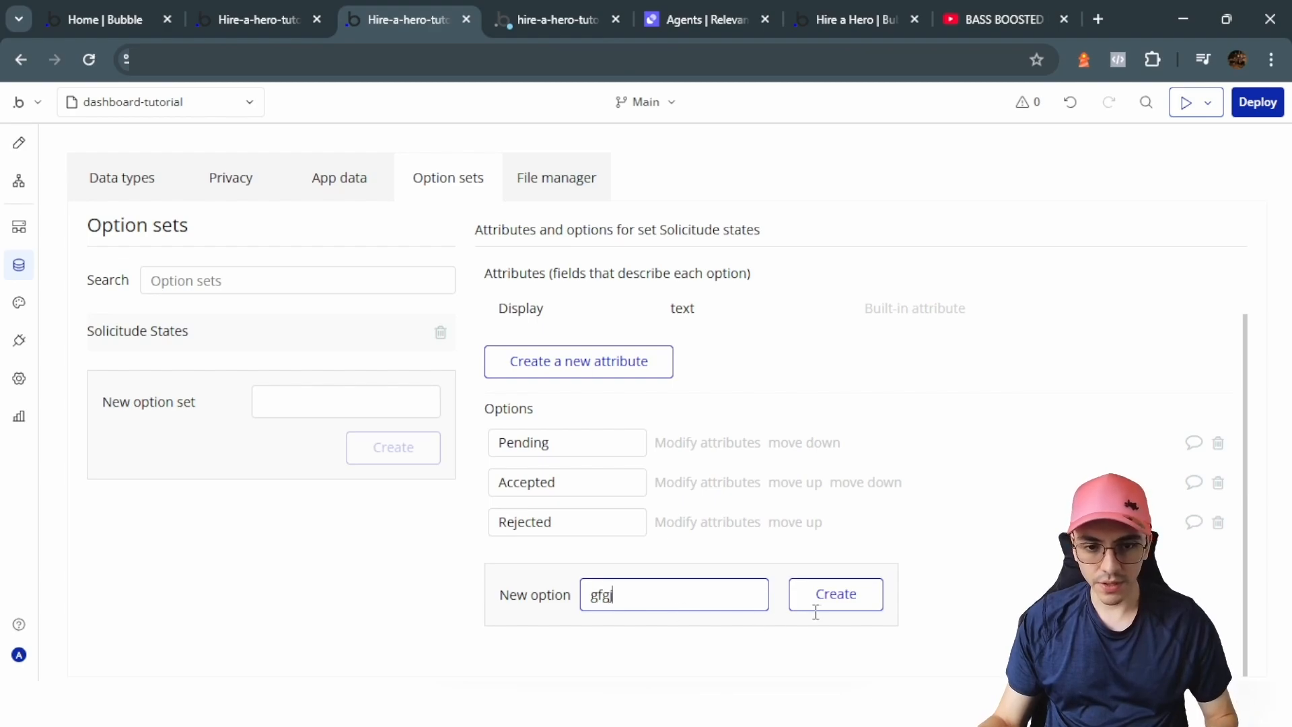
left_click(817, 609)
left_click(1218, 561)
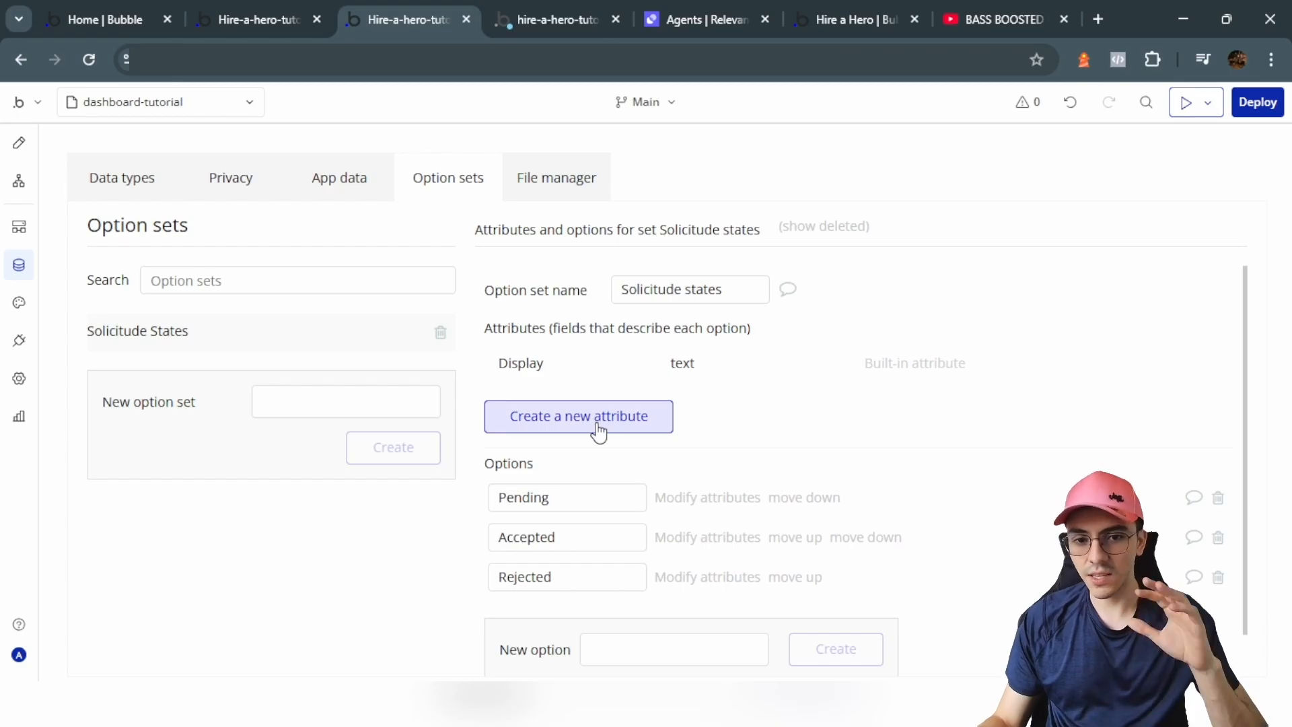
Step: Browse the Solicitude, Jobs and applicant data types, creating and deleting a test type Ghfhf
left_click(156, 190)
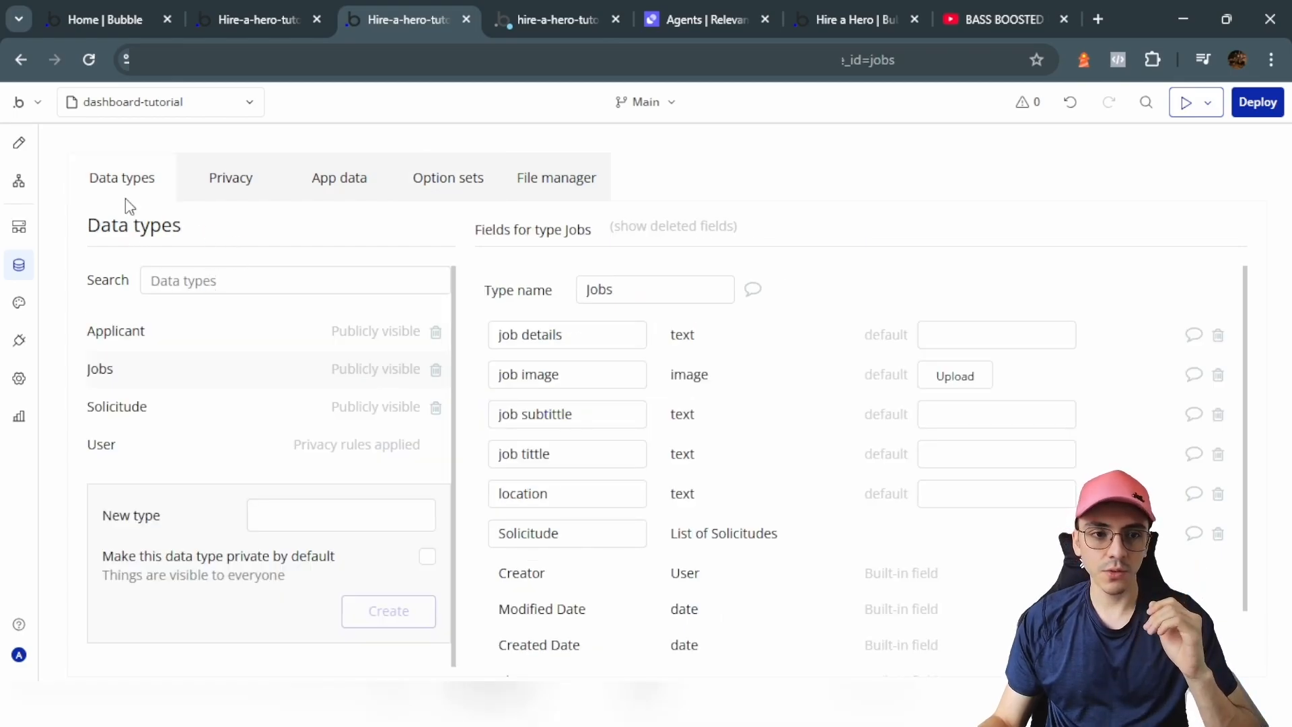
left_click(136, 412)
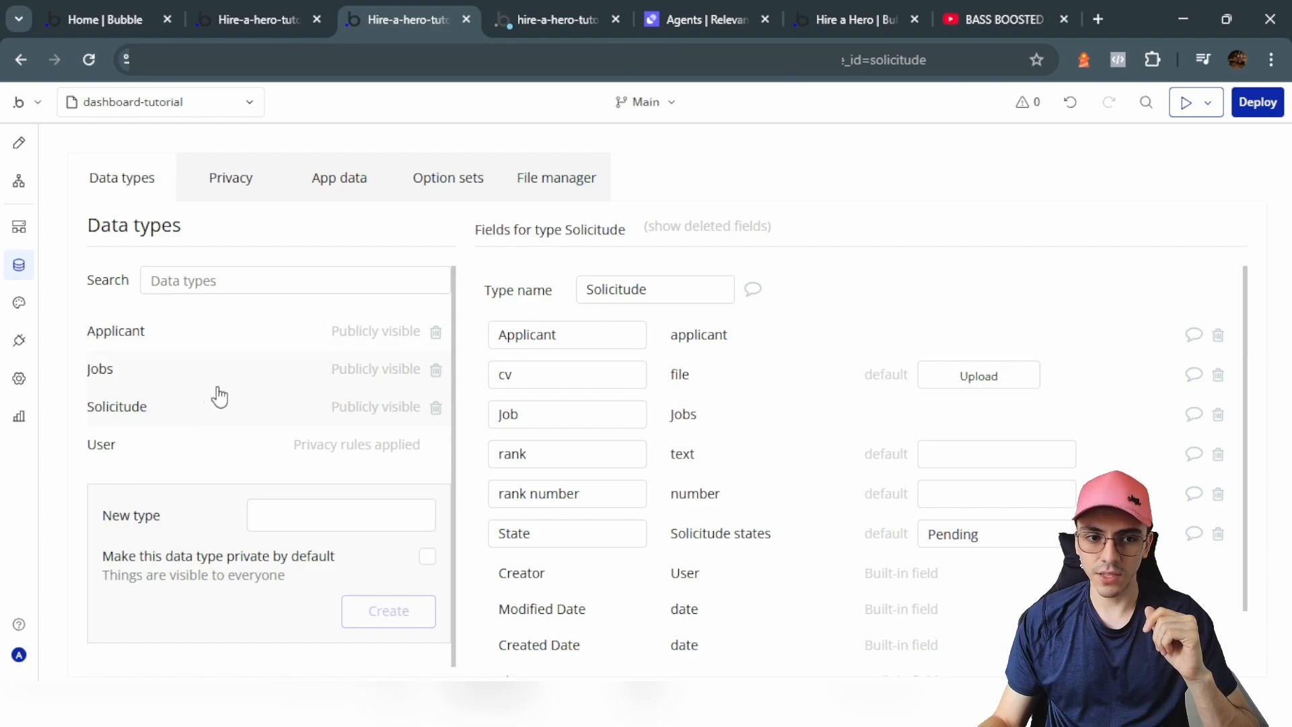
left_click(156, 385)
left_click(168, 341)
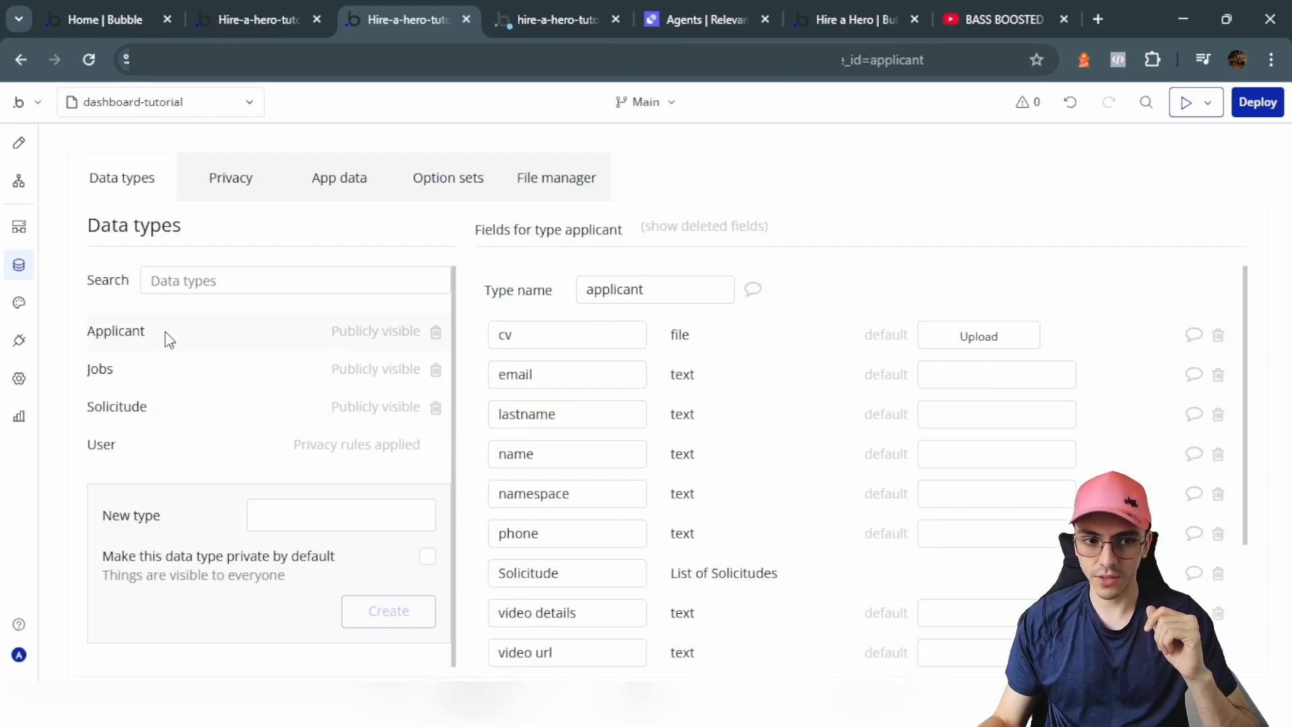
left_click(340, 518)
type("ghfhf")
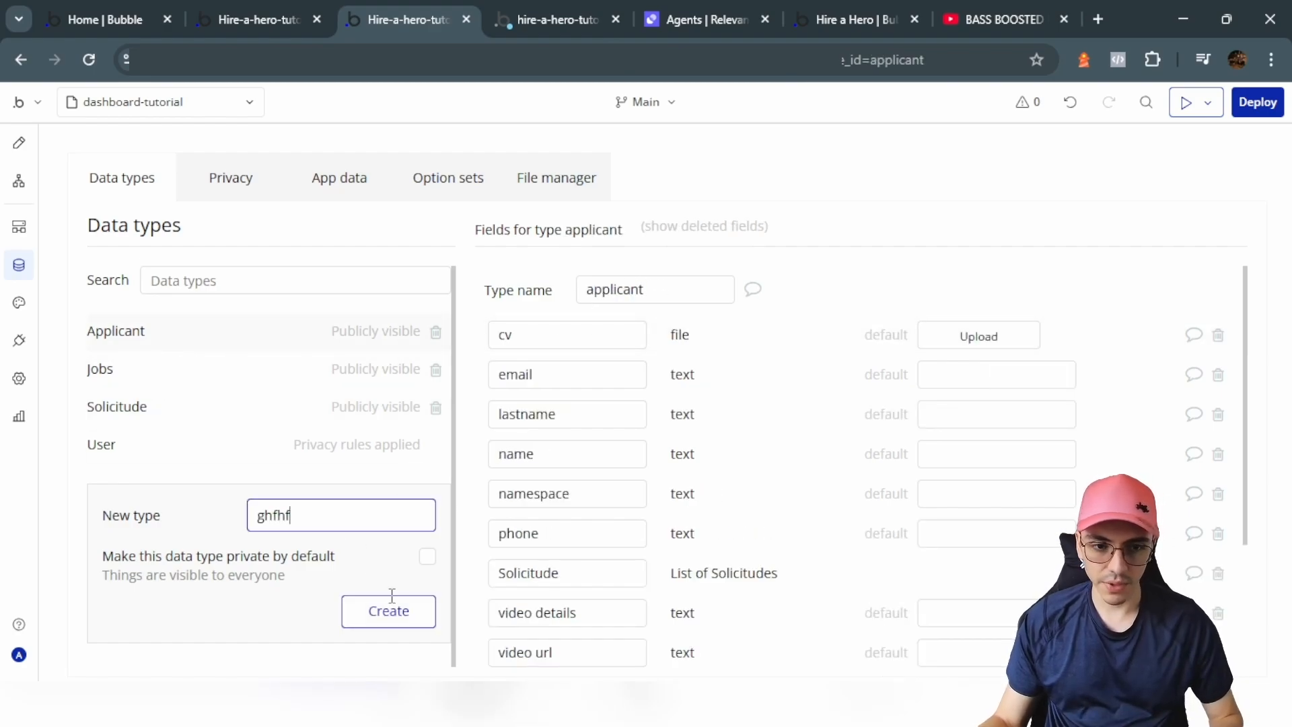
left_click(408, 613)
left_click(436, 369)
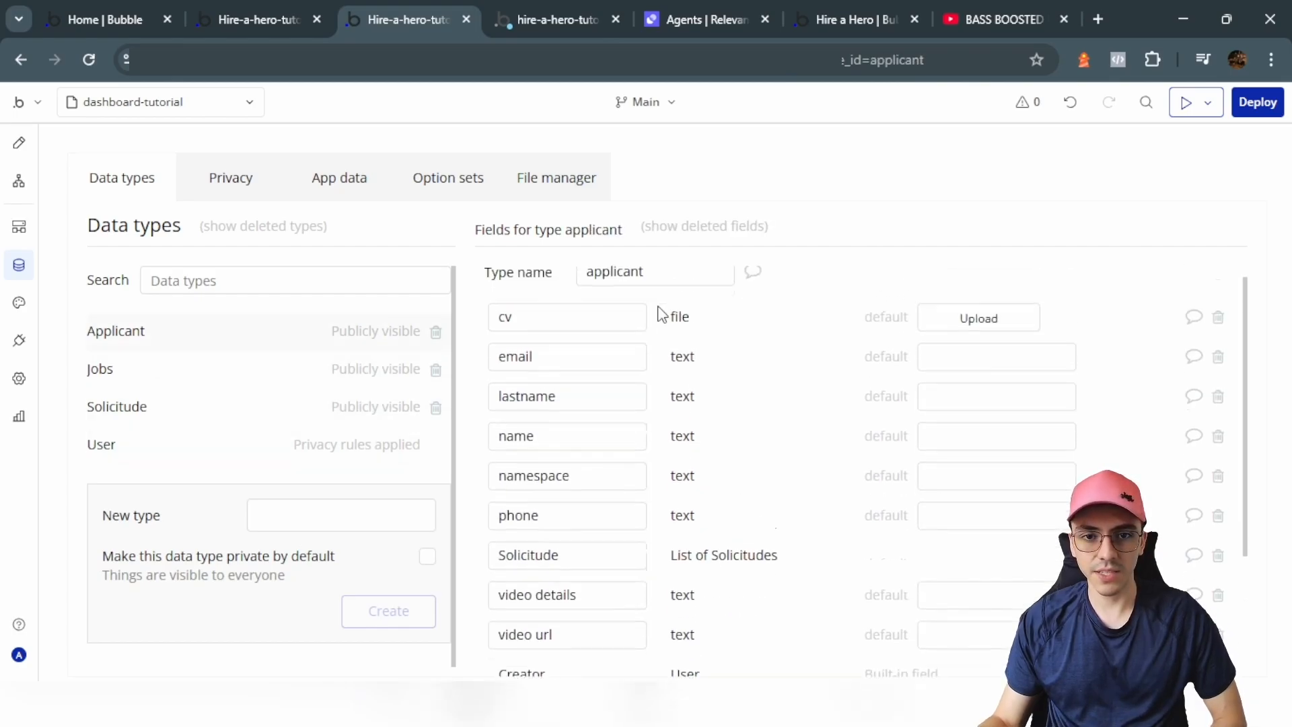
Step: Go over the applicant fields: cv, email, lastname, name, phone and namespace
left_click(509, 335)
double_click(508, 335)
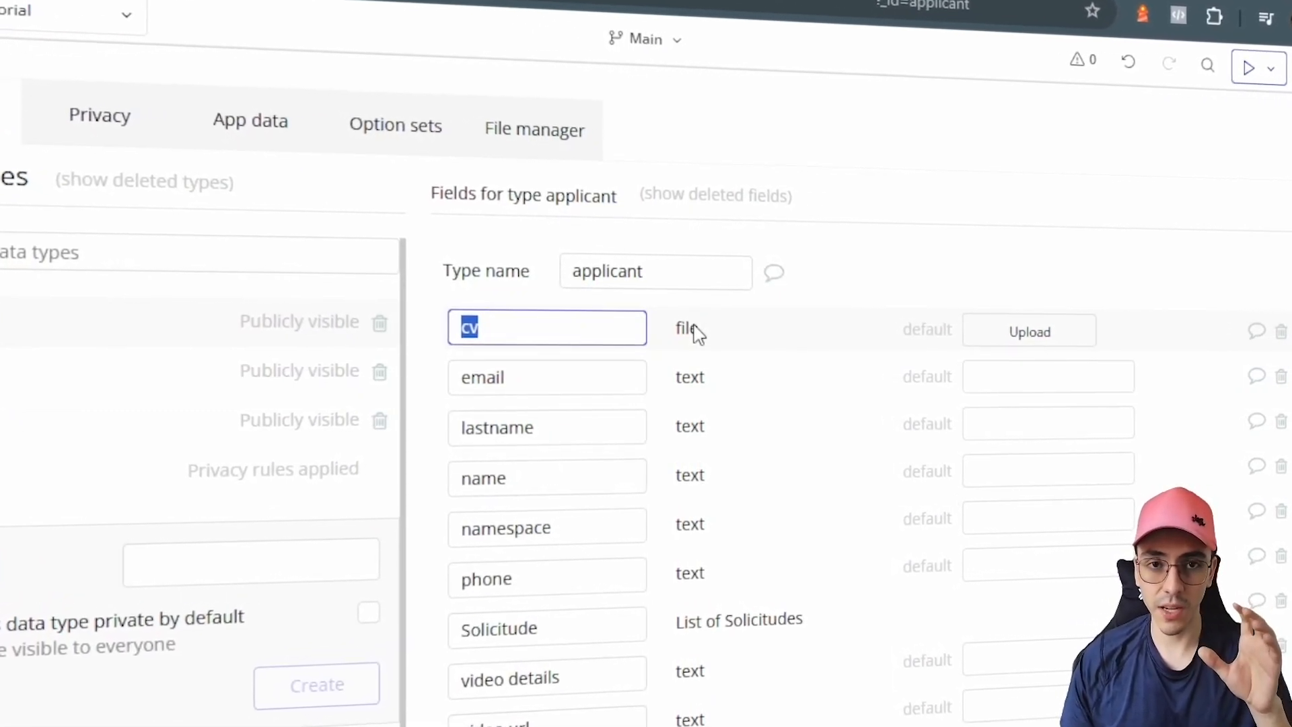
scroll(693, 333, "down", 2)
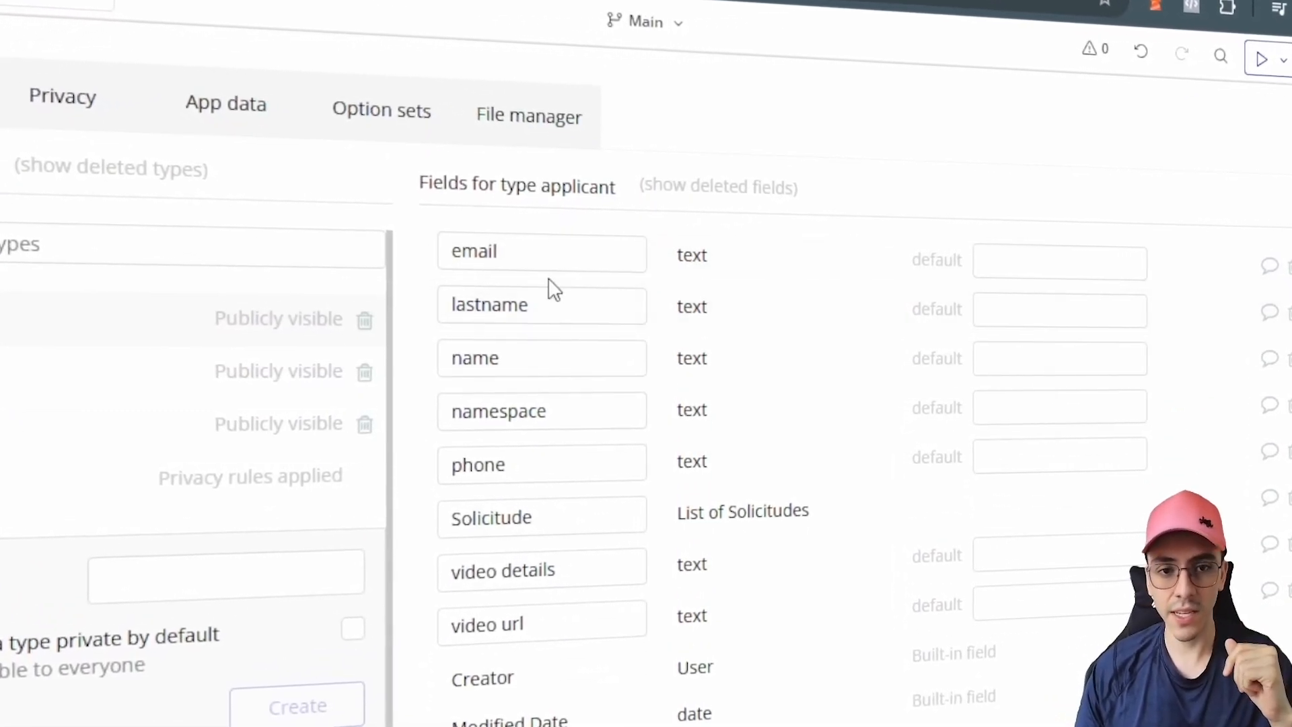
double_click(502, 246)
scroll(404, 256, "up", 2)
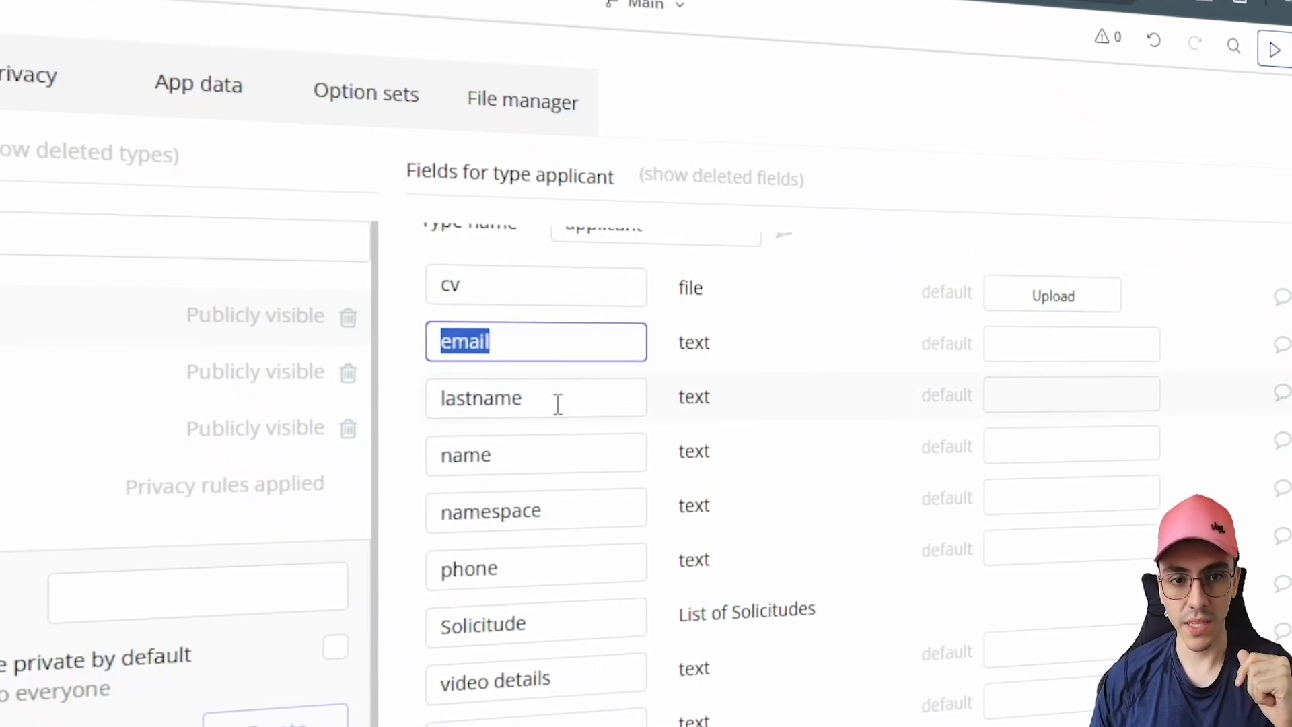
left_click_drag(550, 400, 412, 406)
left_click(520, 456)
left_click_drag(520, 456, 441, 461)
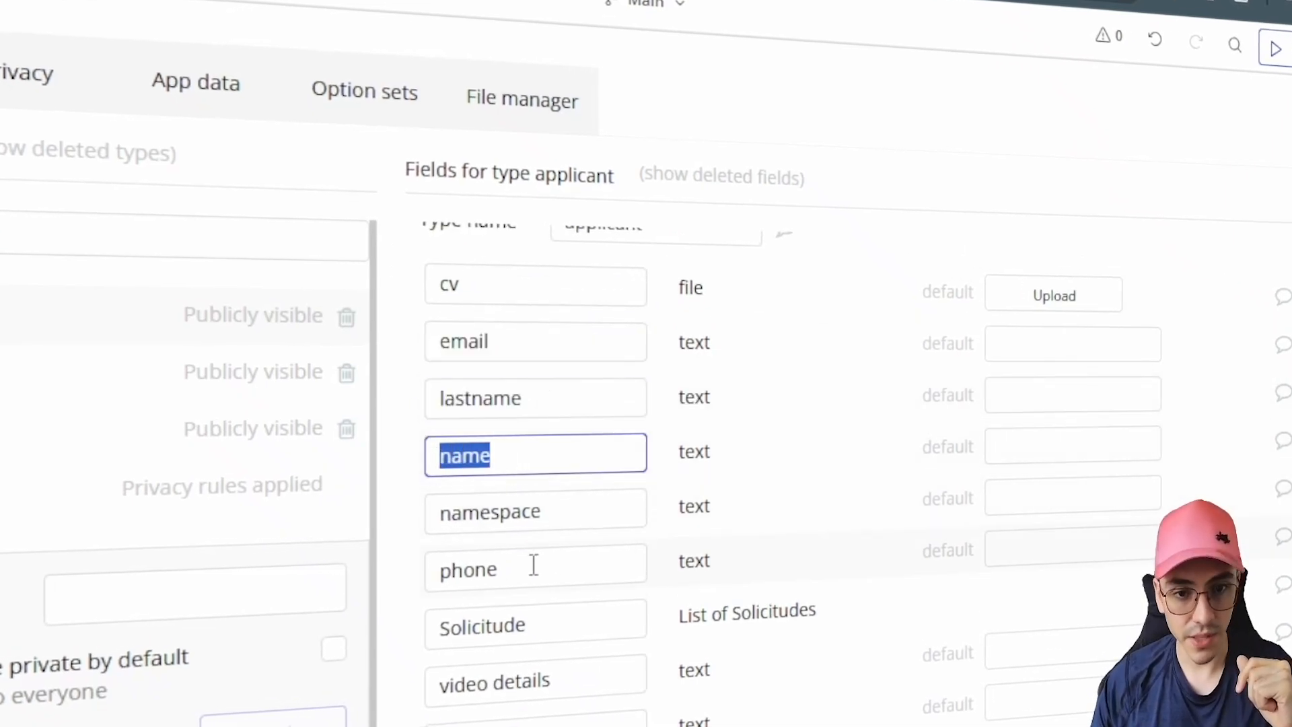
left_click_drag(534, 569, 439, 576)
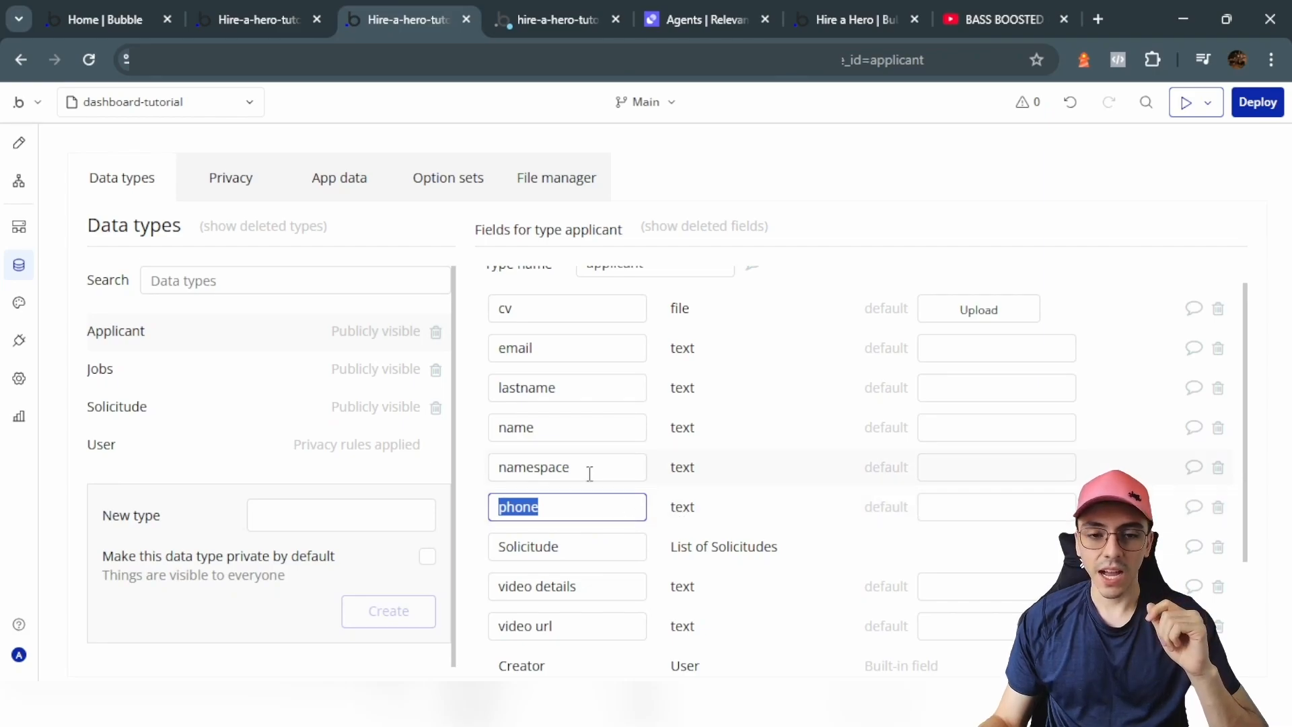
left_click_drag(569, 467, 478, 469)
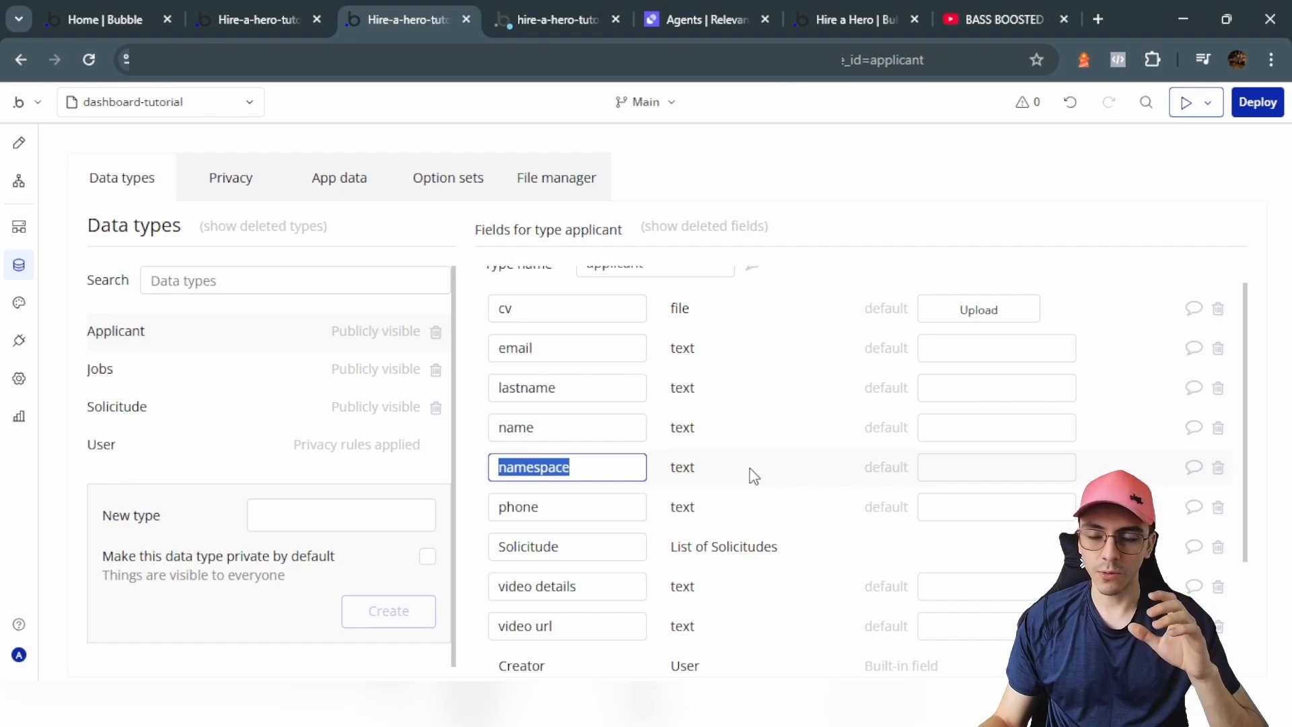
Step: Point out the video details and video url fields, then return from another browser tab
scroll(754, 475, "down", 1)
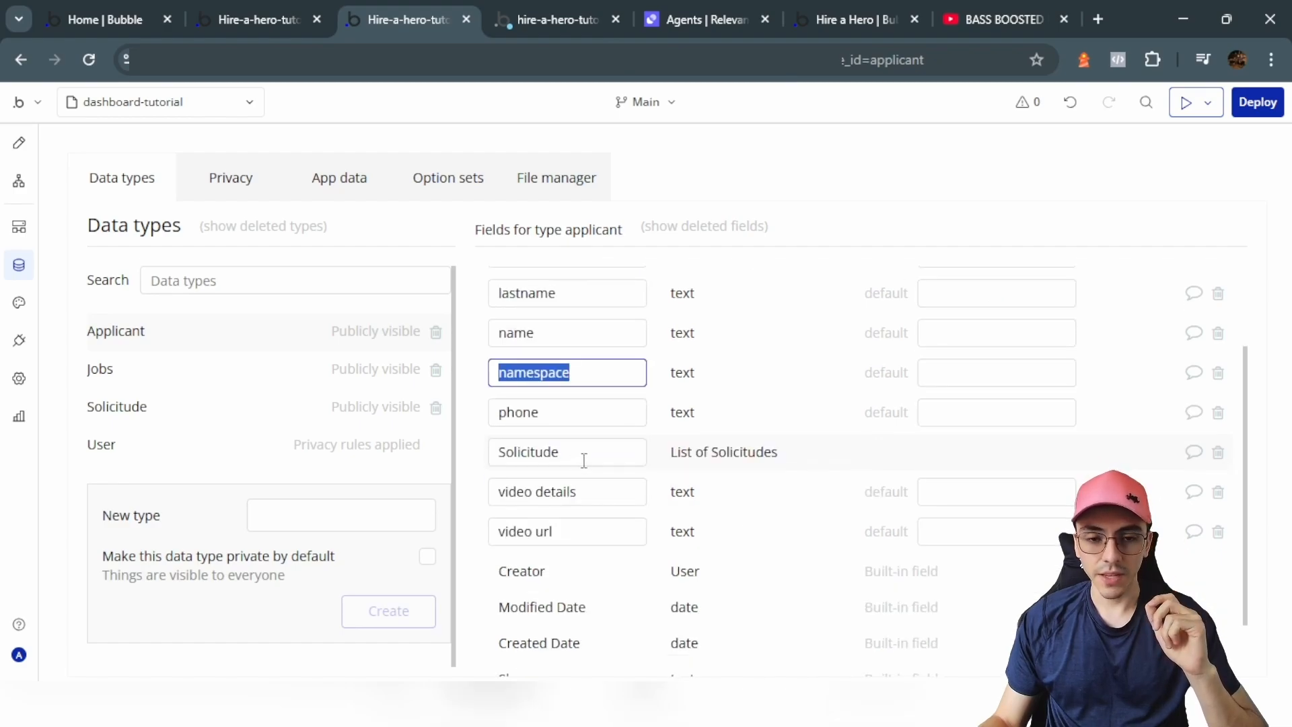
left_click_drag(566, 452, 491, 451)
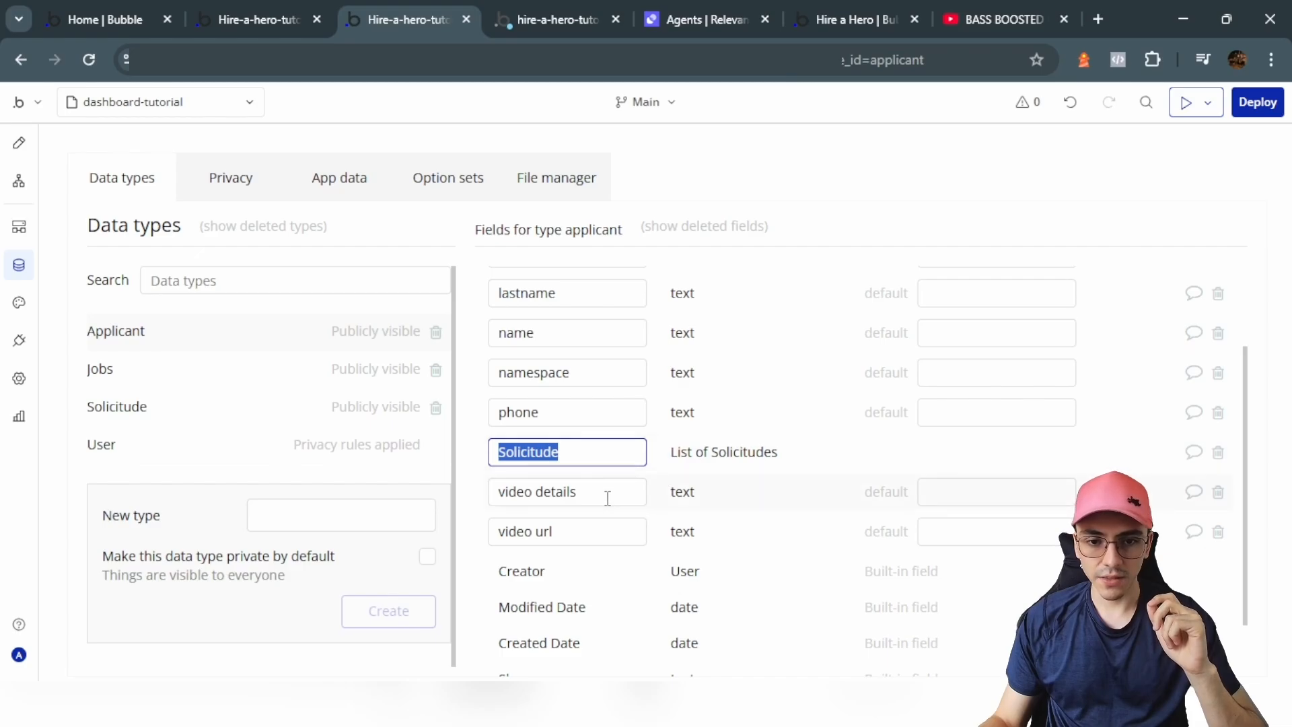
left_click_drag(607, 497, 461, 499)
left_click_drag(580, 531, 475, 542)
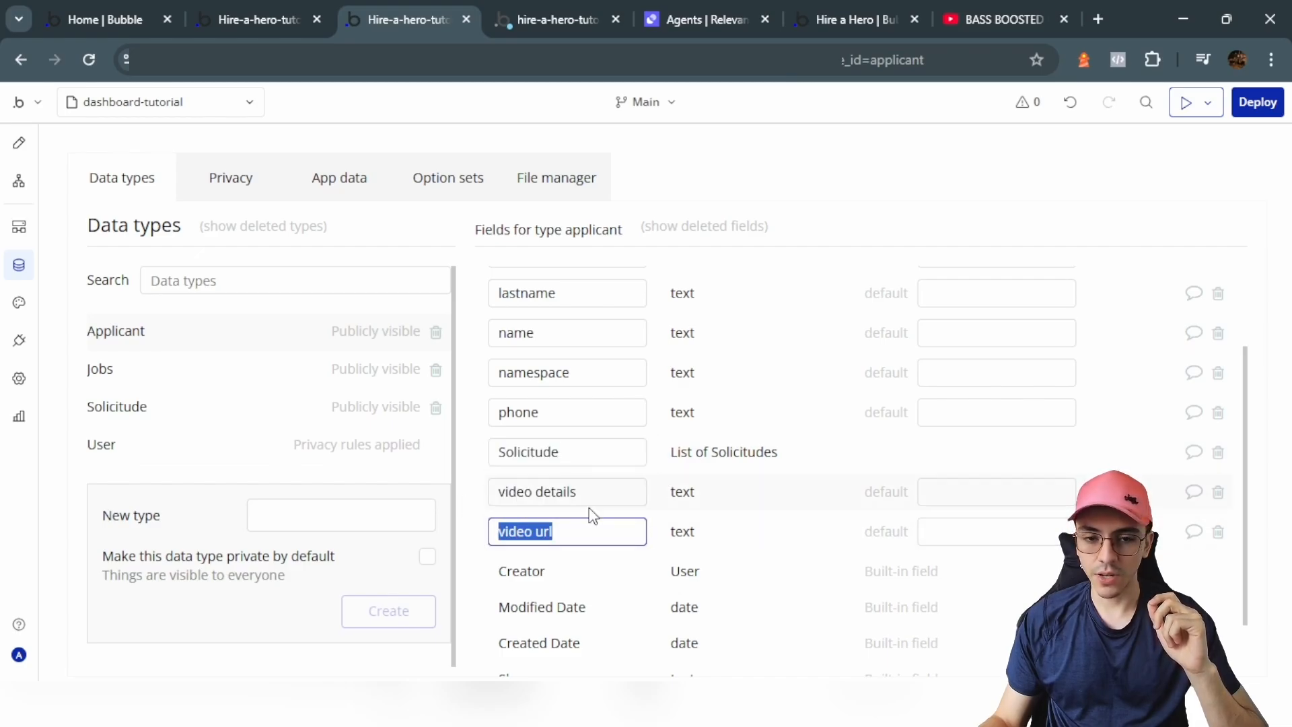
left_click_drag(589, 531, 469, 545)
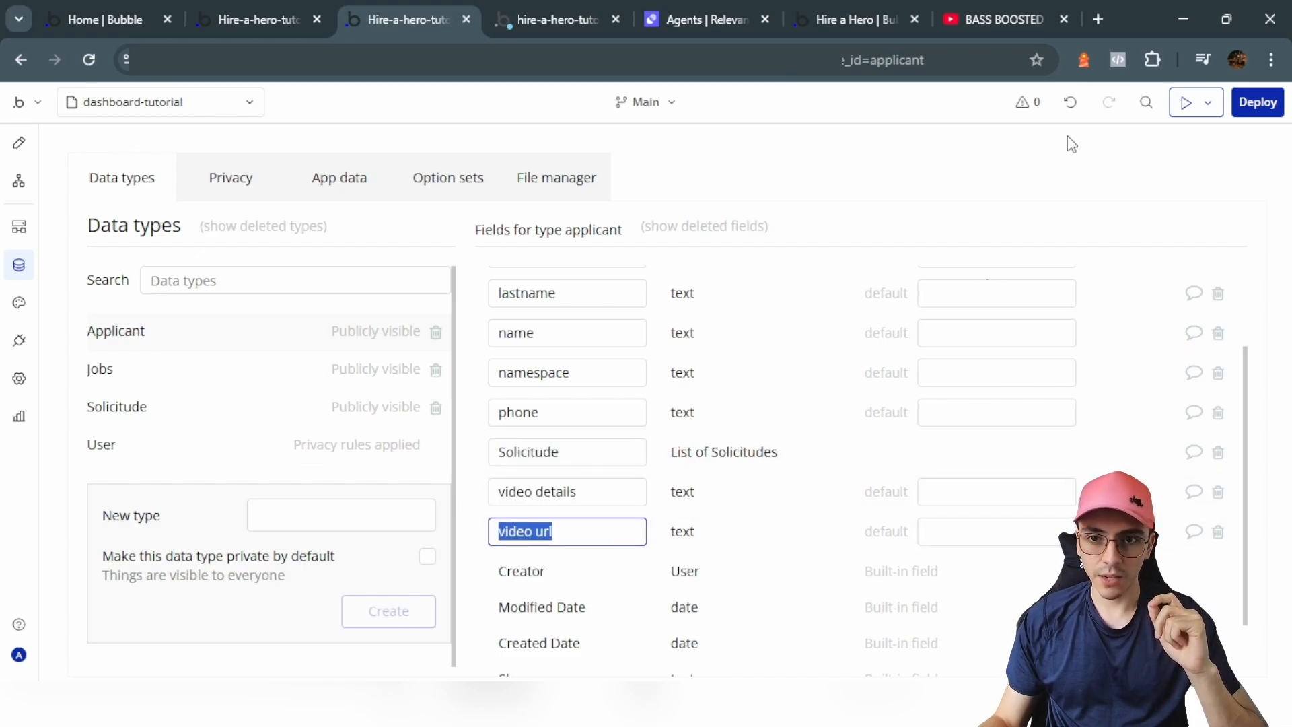
left_click(1006, 5)
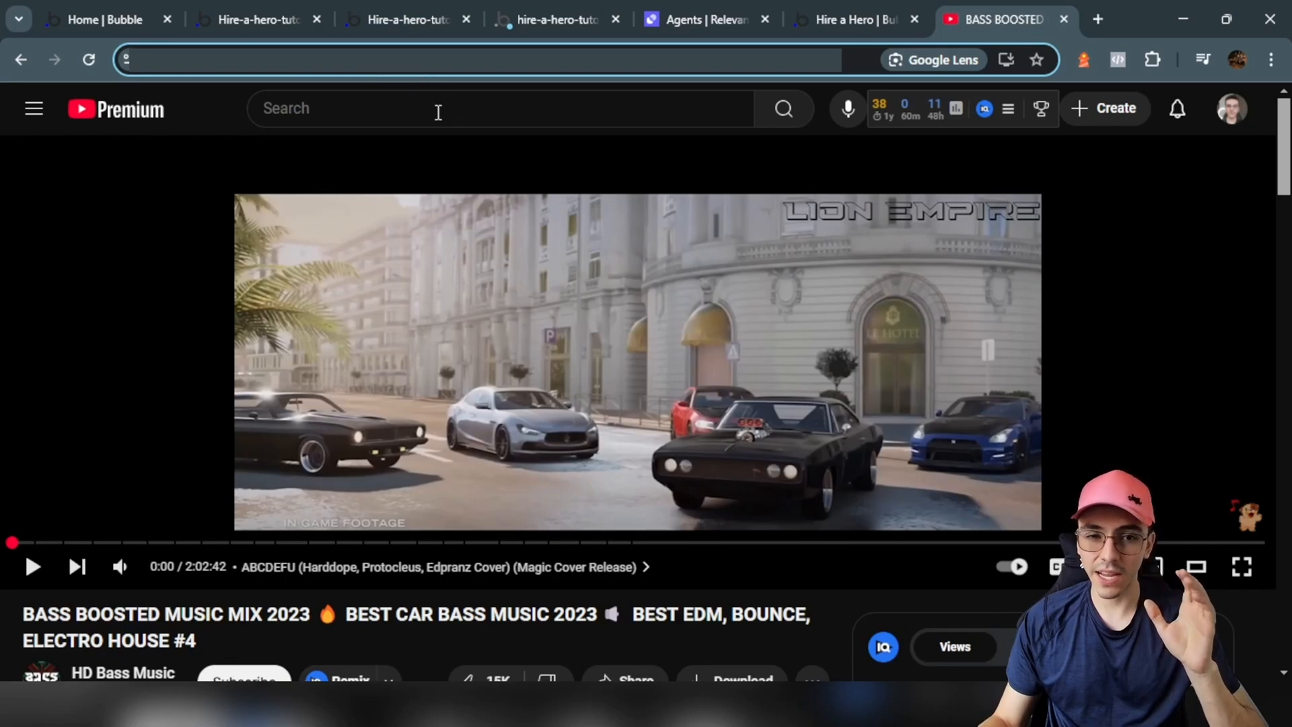
left_click(395, 8)
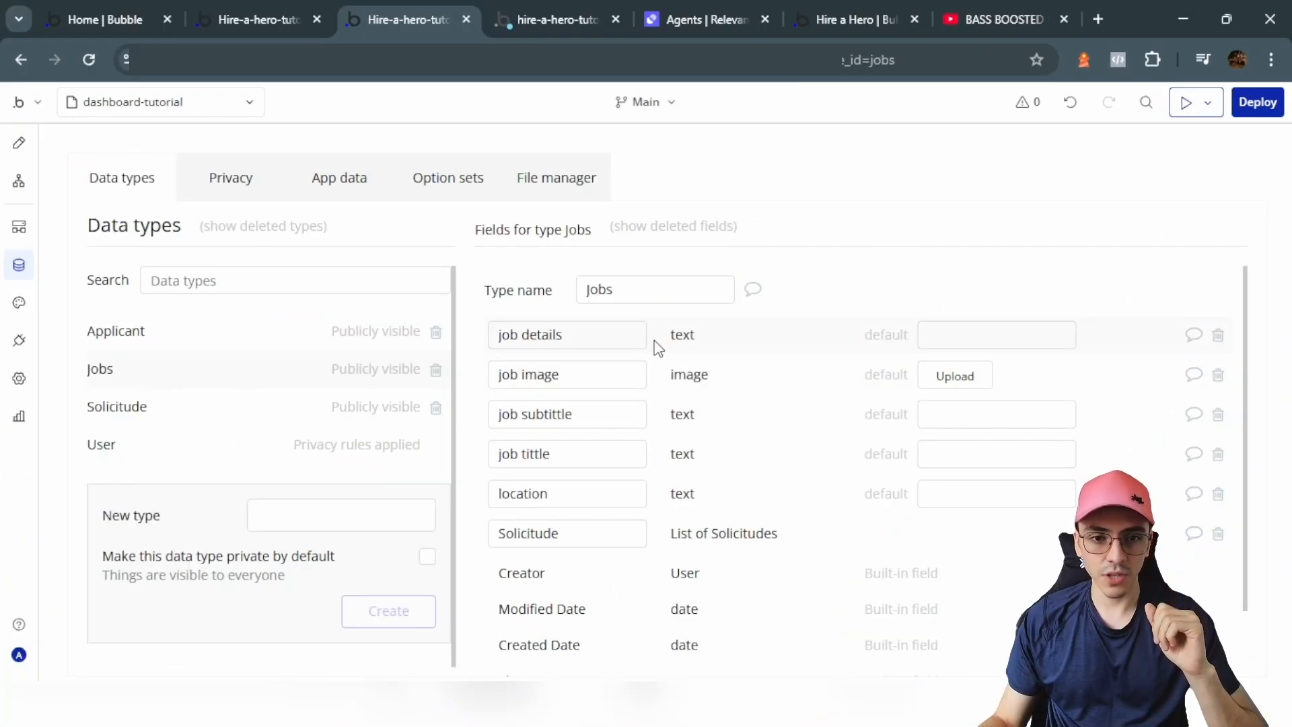
Step: Review the Jobs type's fields: job details, image, subtitle, location and Solicitude list
scroll(648, 332, "down", 1)
scroll(623, 294, "up", 1)
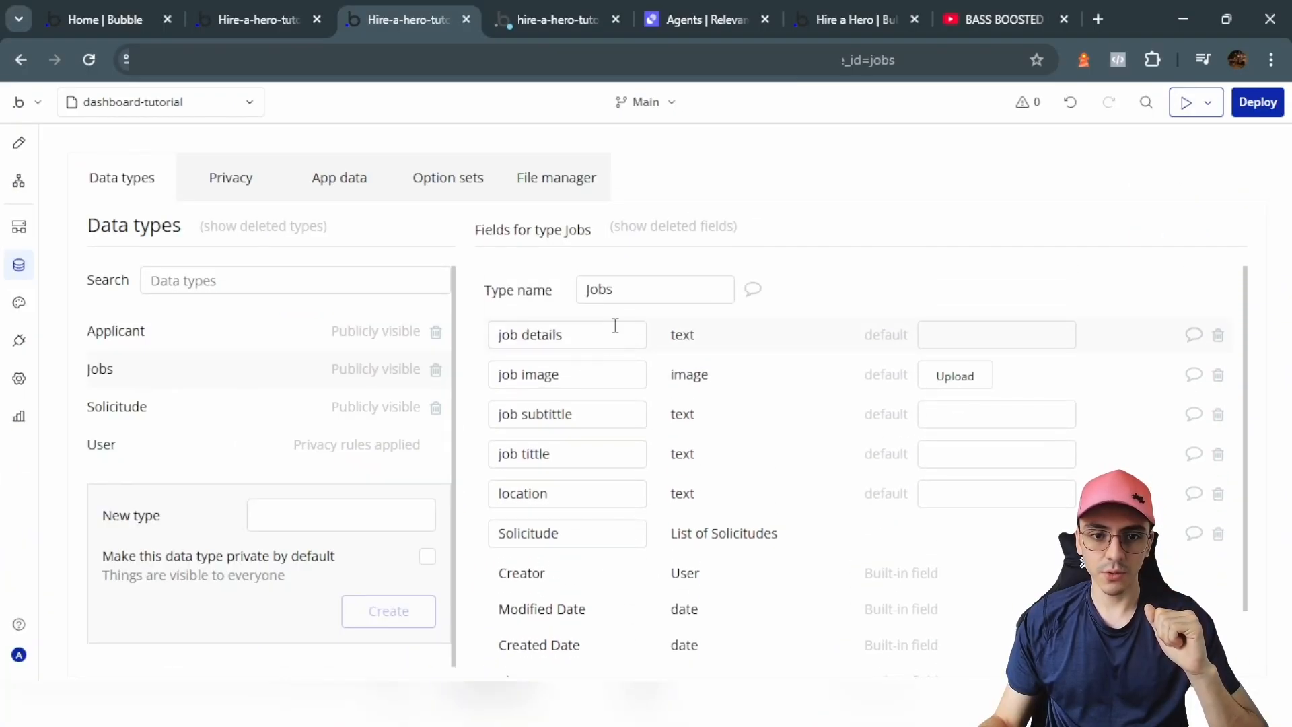
triple_click(553, 343)
key("Tab")
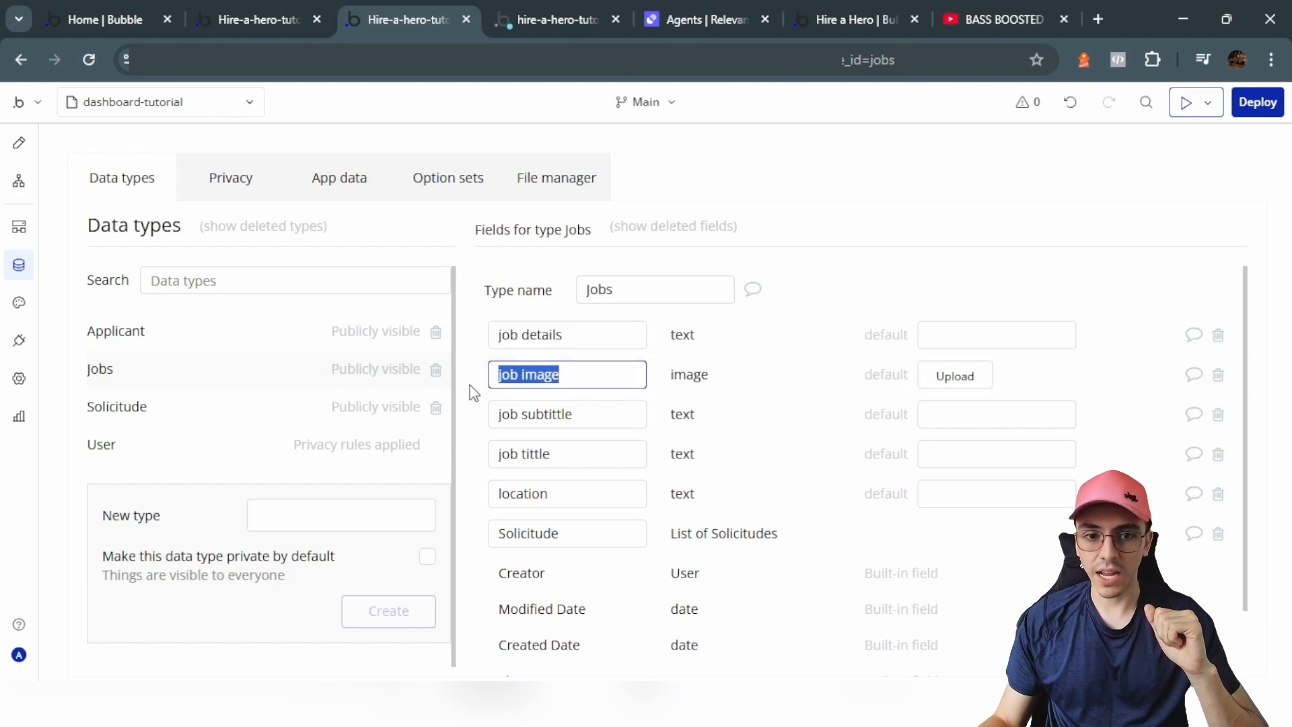
left_click_drag(586, 407, 494, 413)
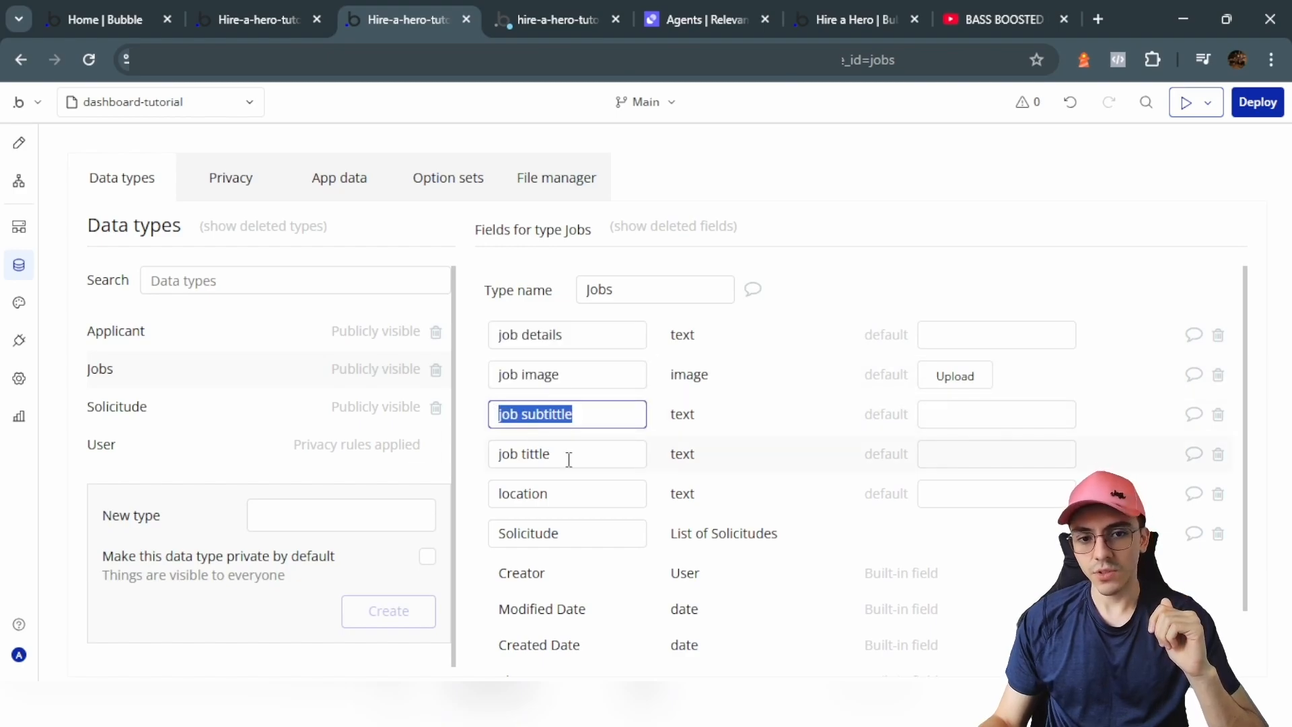
left_click(584, 498)
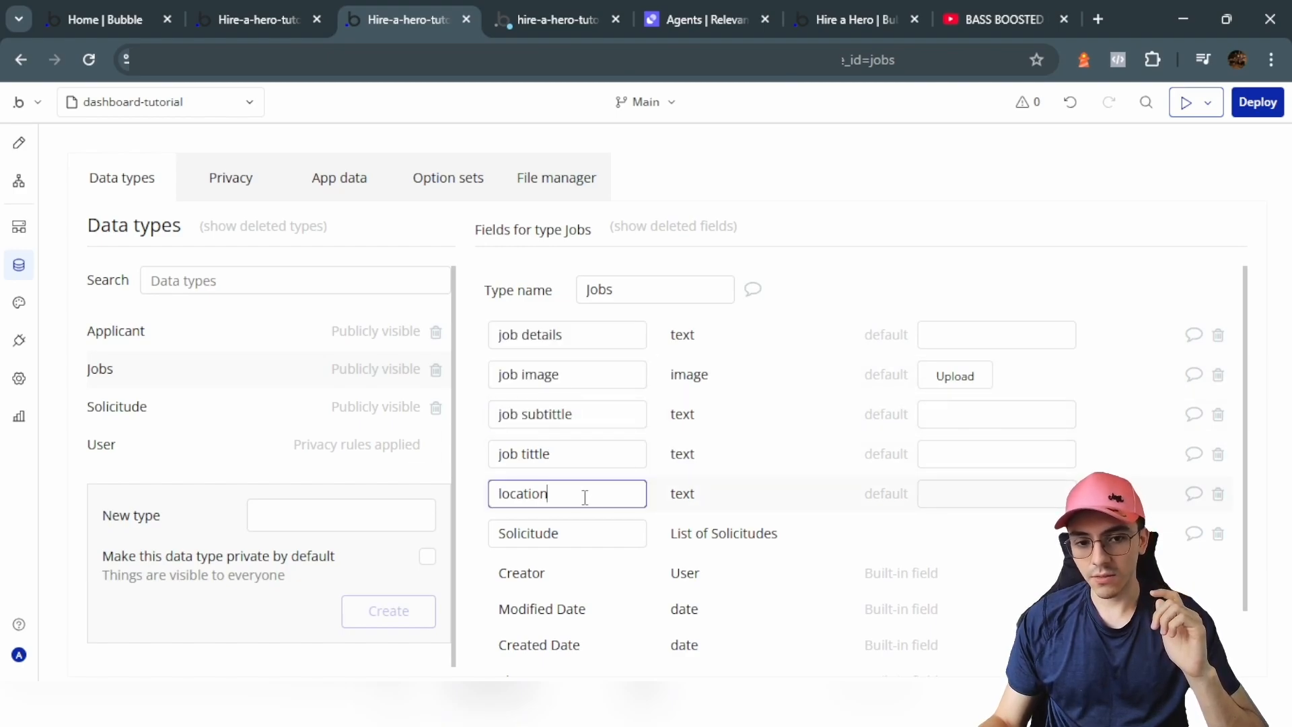
left_click(589, 536)
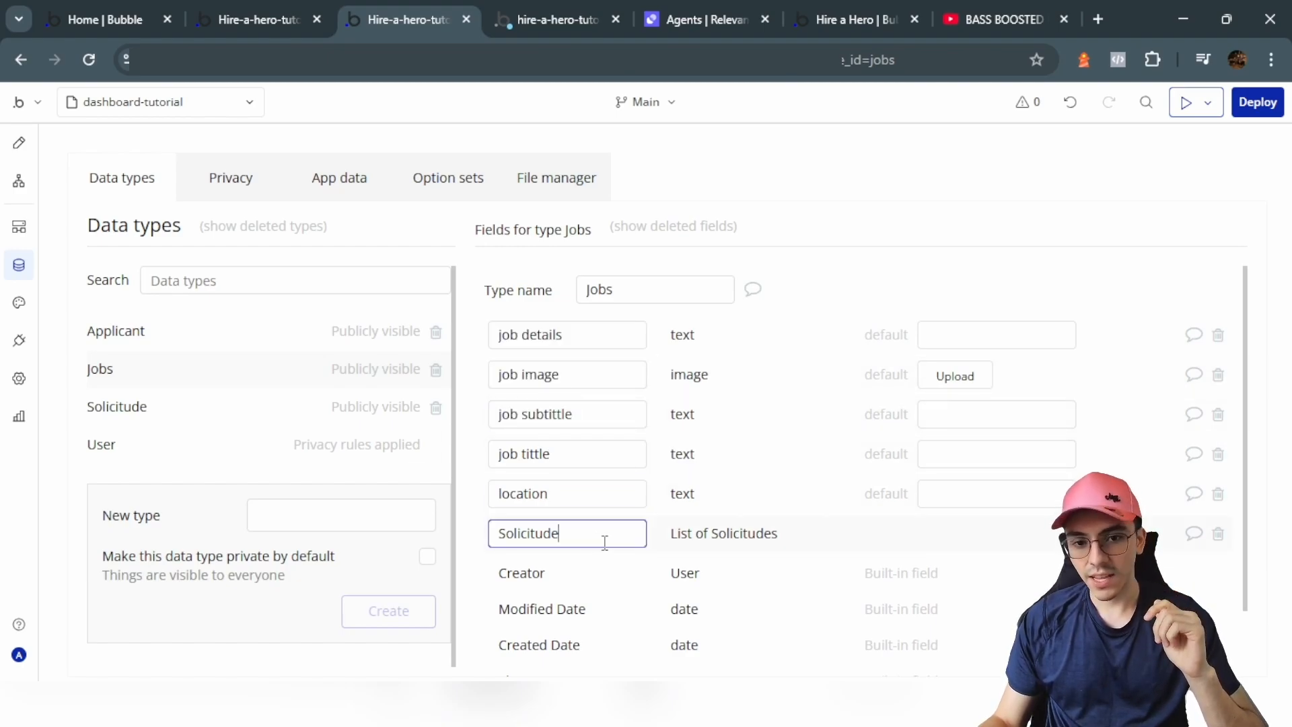
Step: Inspect the Solicitude type's Applicant, cv file and Job fields, and the applicant type's fields
left_click(752, 534)
double_click(632, 334)
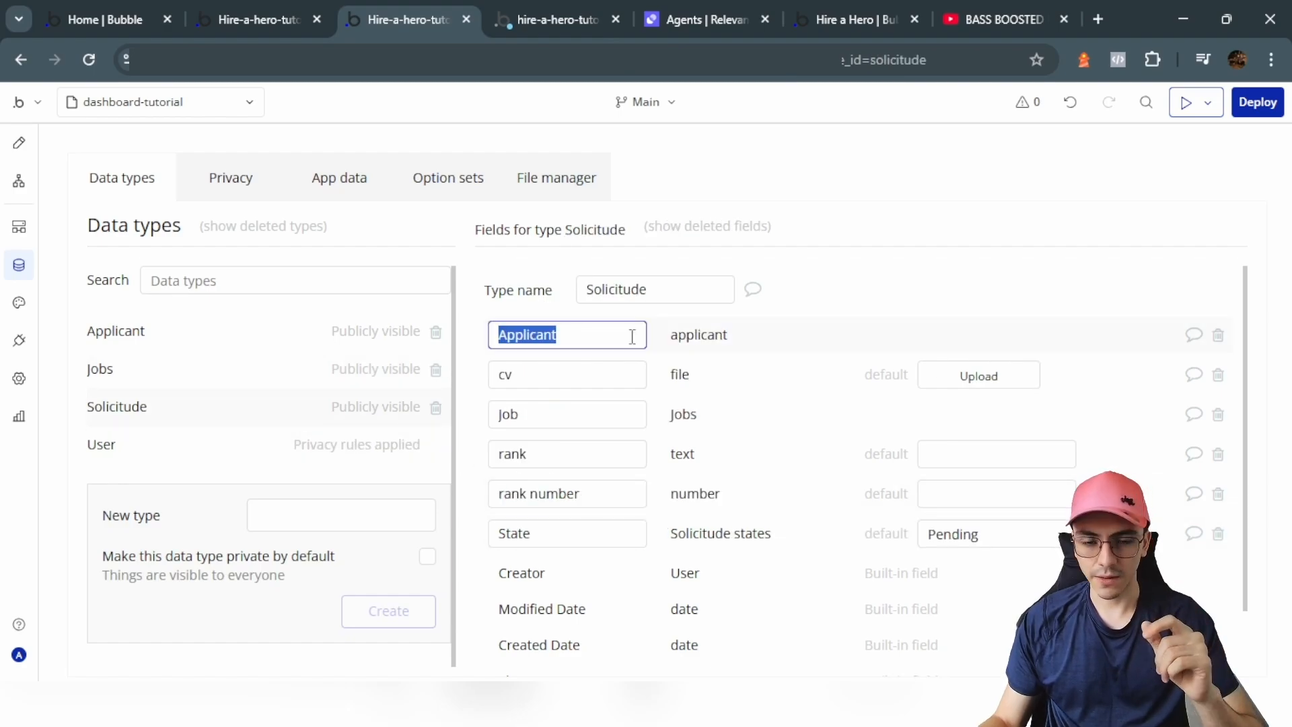
left_click(571, 373)
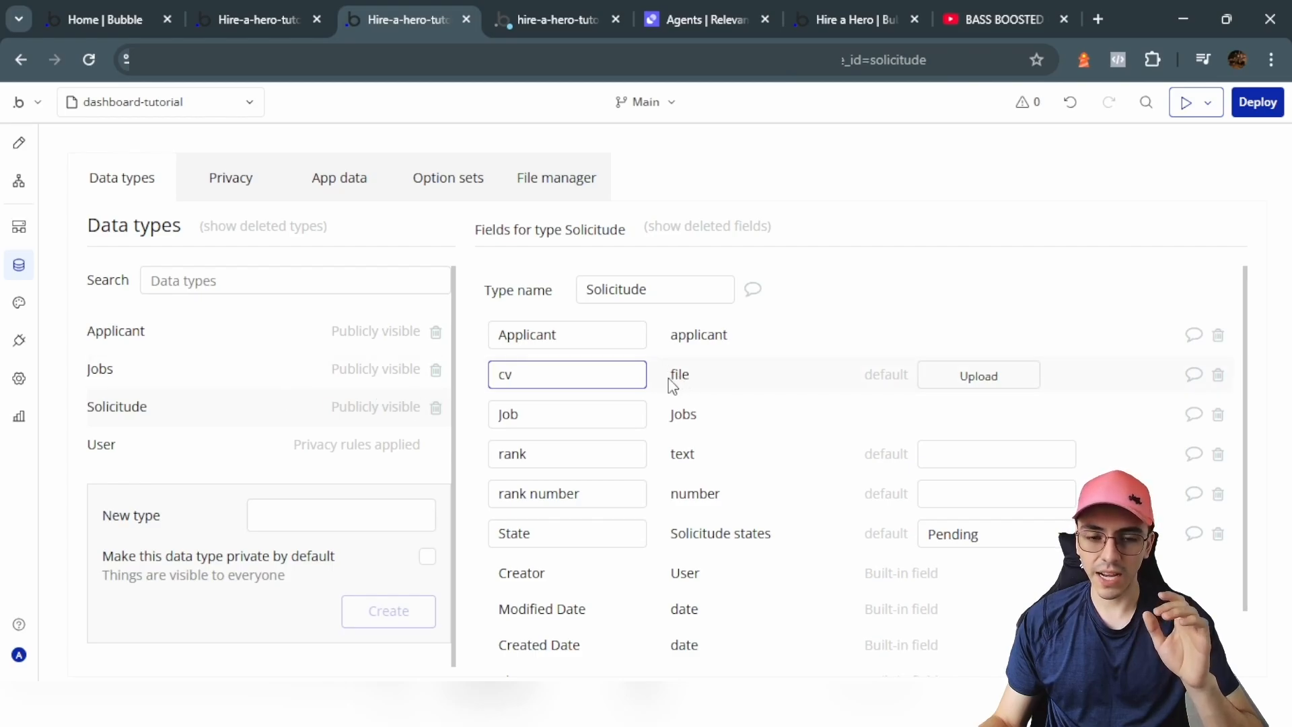
left_click(205, 328)
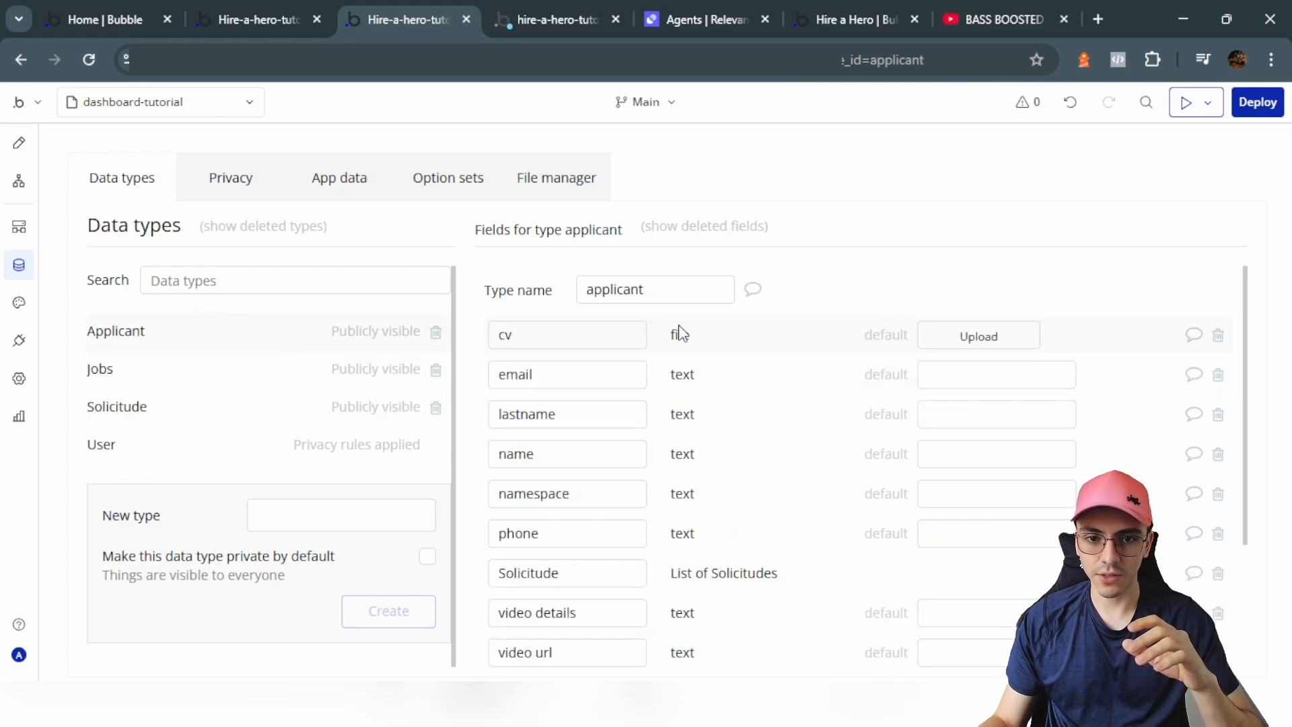
left_click(282, 405)
left_click(596, 324)
double_click(596, 323)
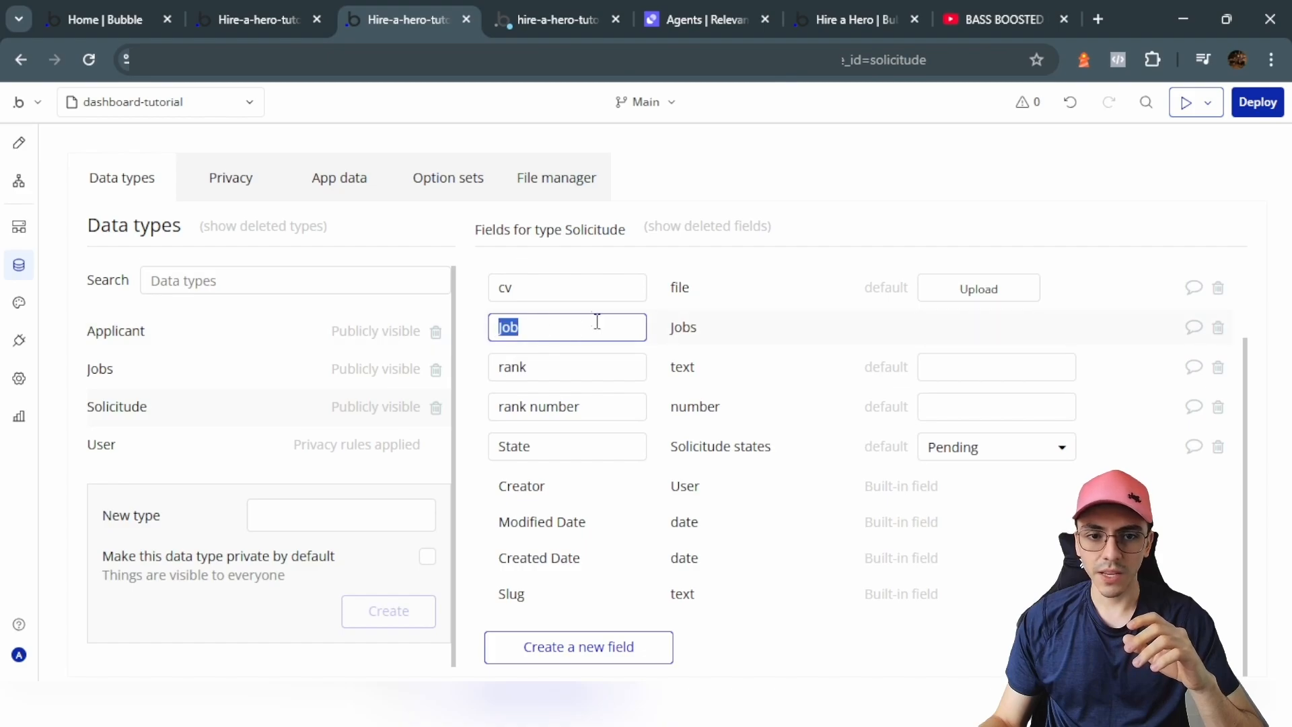
Step: Examine the Solicitude type's rank number and rank text fields
left_click(587, 494)
left_click_drag(553, 446, 494, 451)
left_click_drag(594, 498, 483, 500)
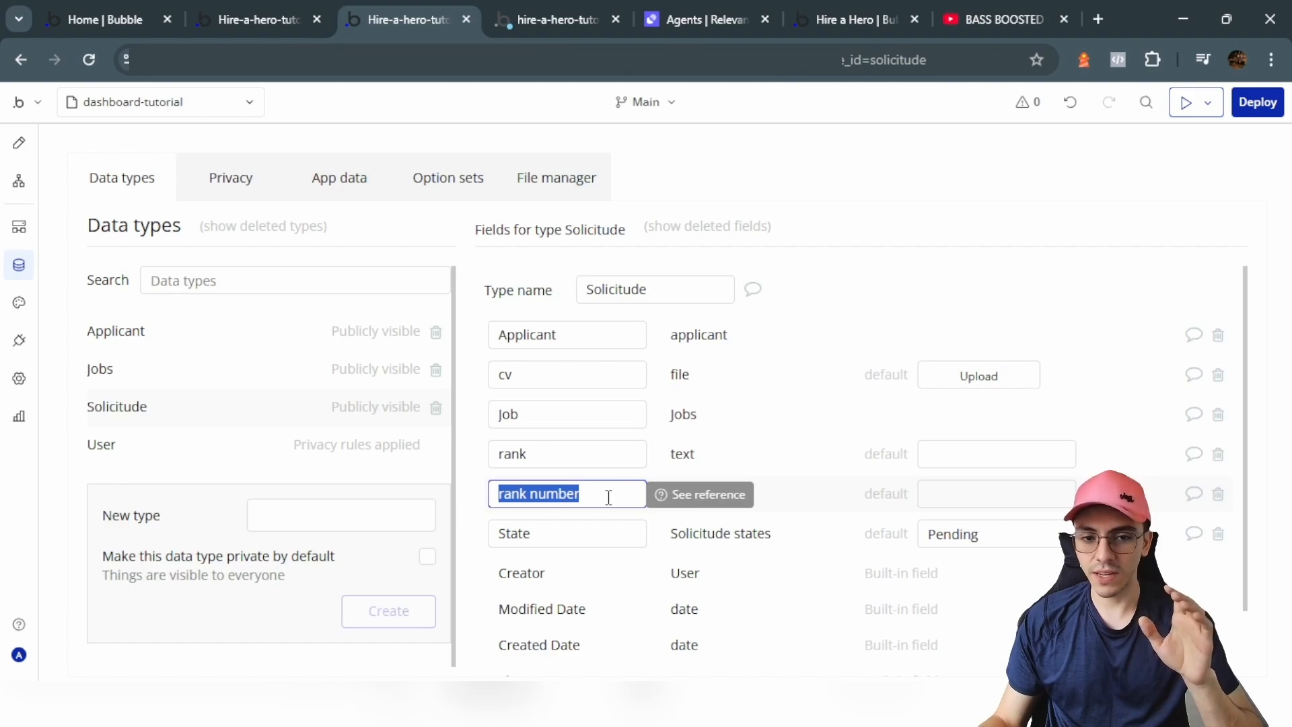
left_click_drag(608, 497, 464, 498)
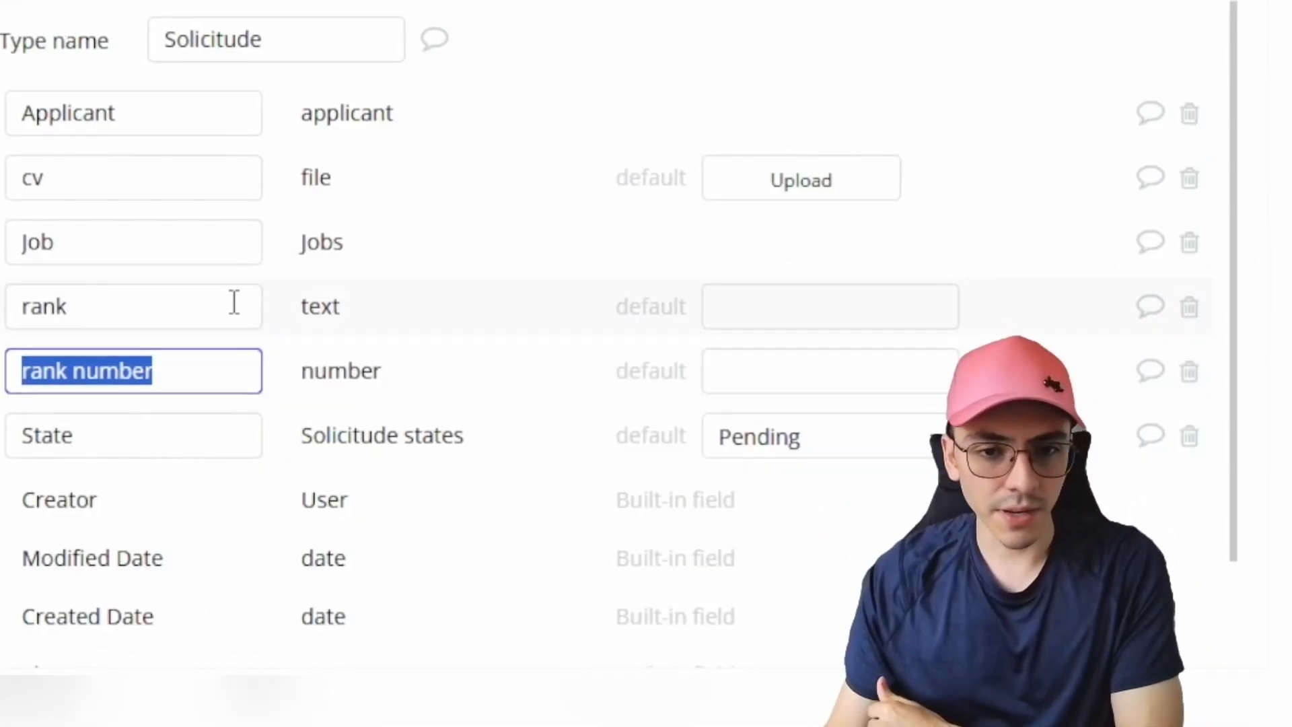
left_click(638, 453)
left_click_drag(586, 450, 494, 454)
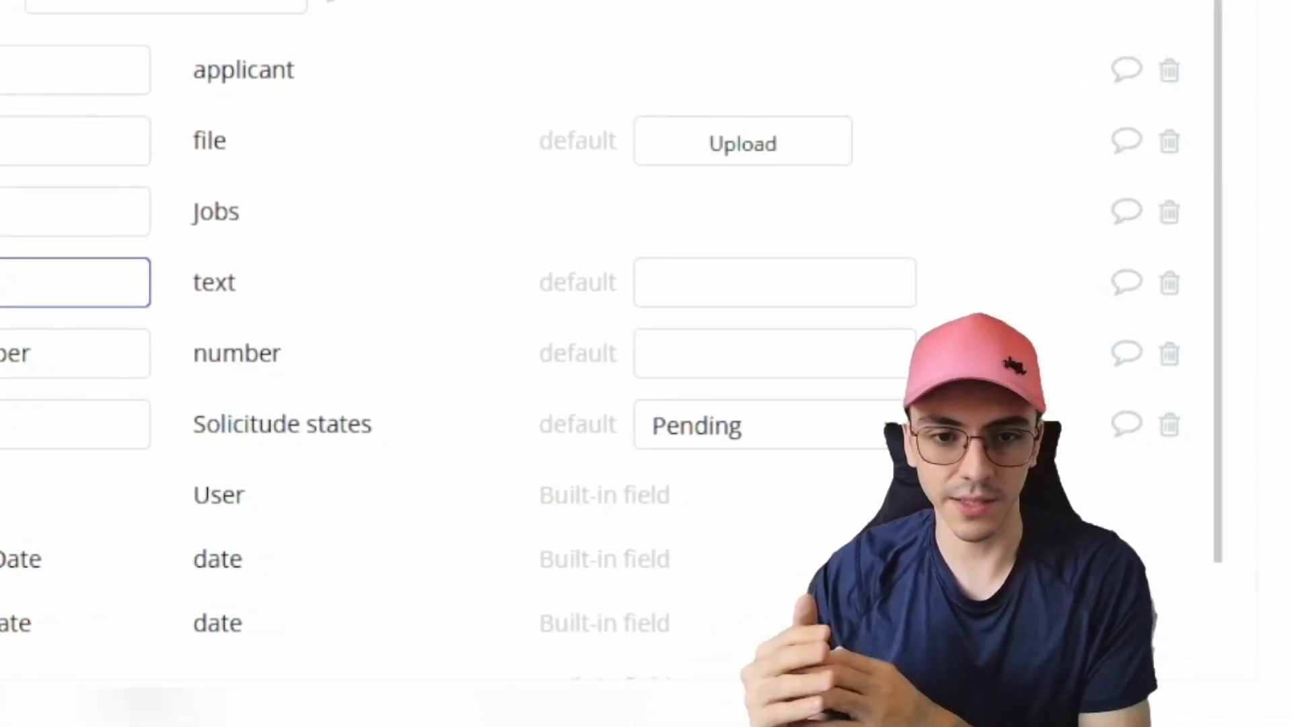
Step: Check the Solicitude States options, keep Pending as the State default, and return to page design
left_click(56, 434)
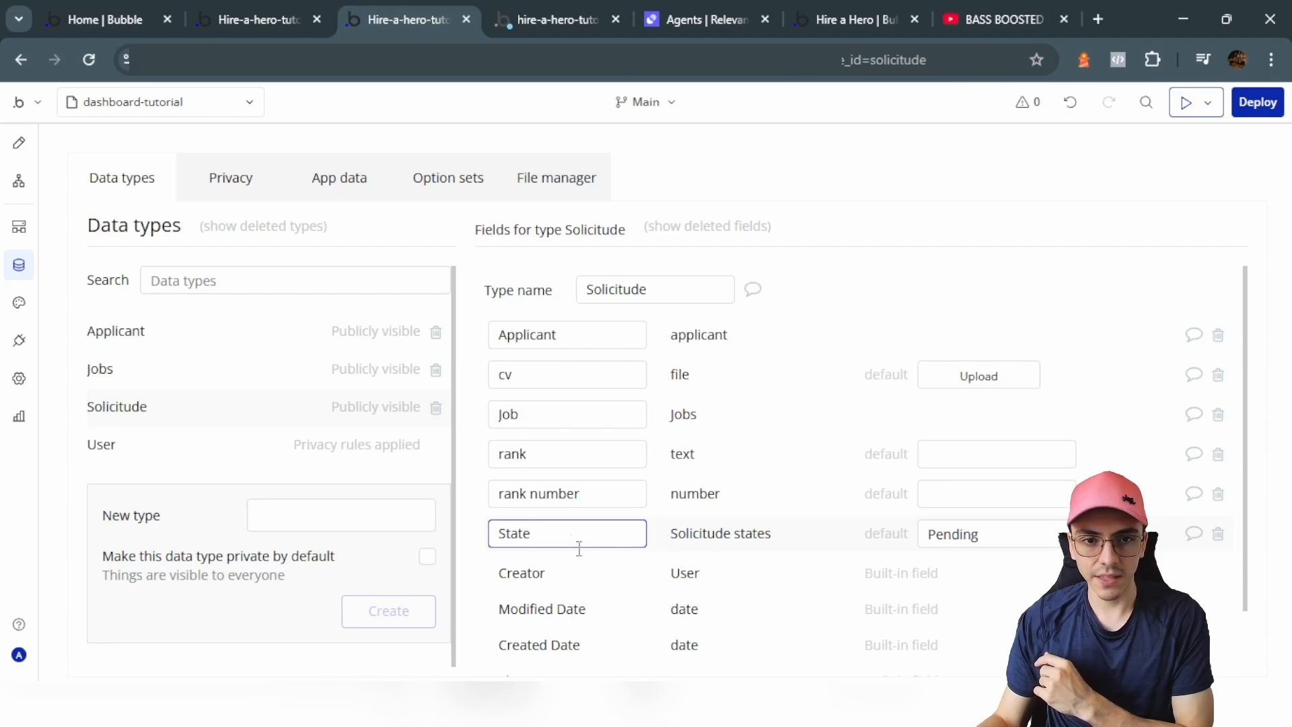
left_click(457, 176)
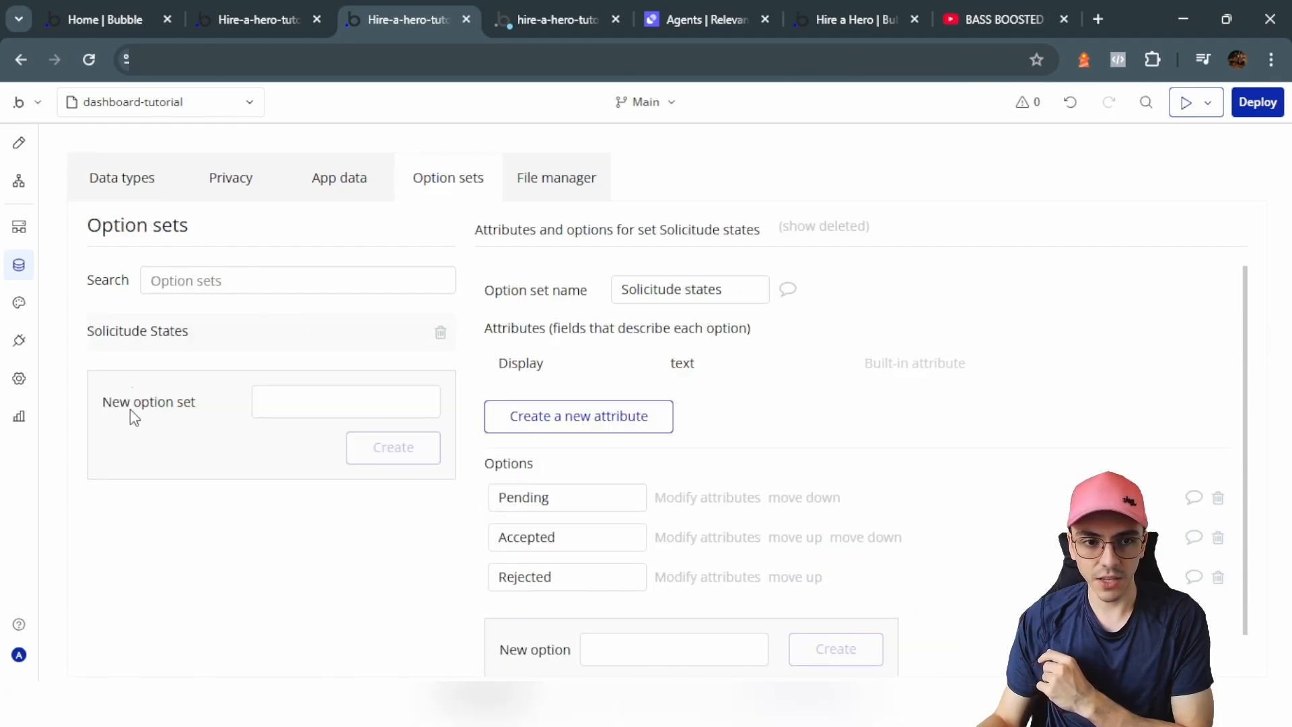
left_click(132, 165)
left_click(1012, 541)
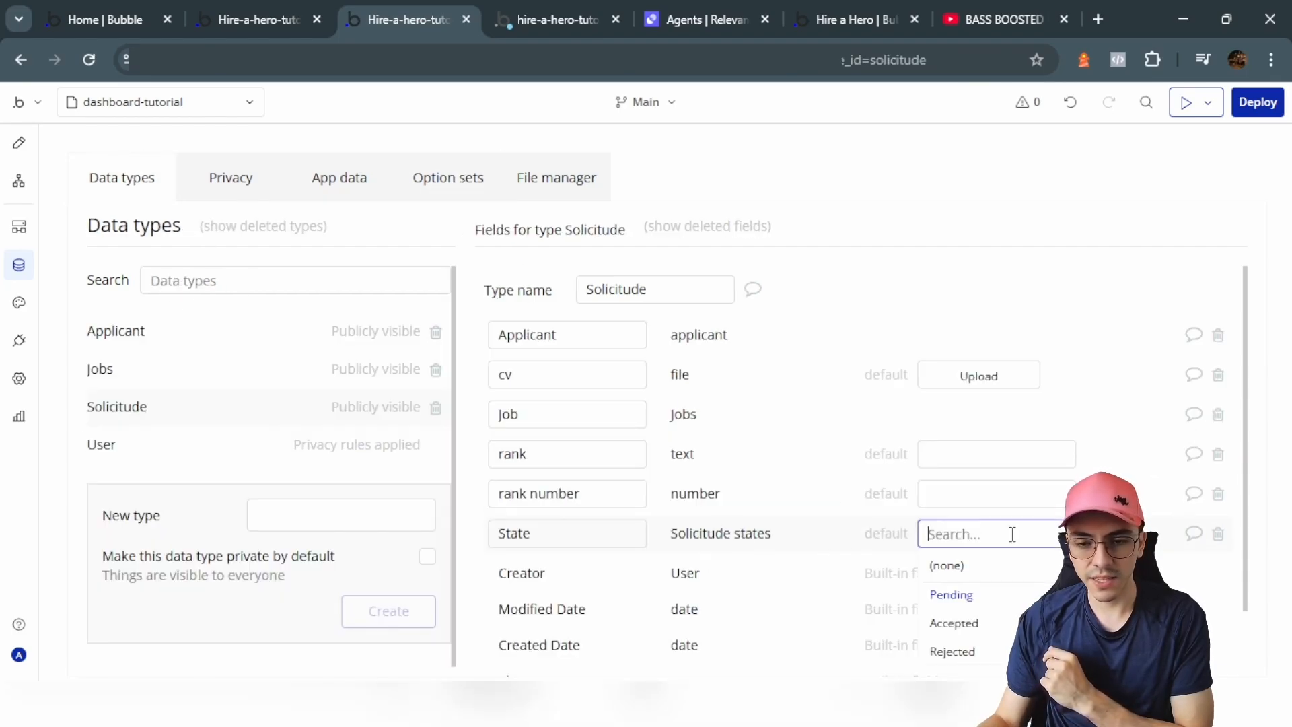
left_click(801, 535)
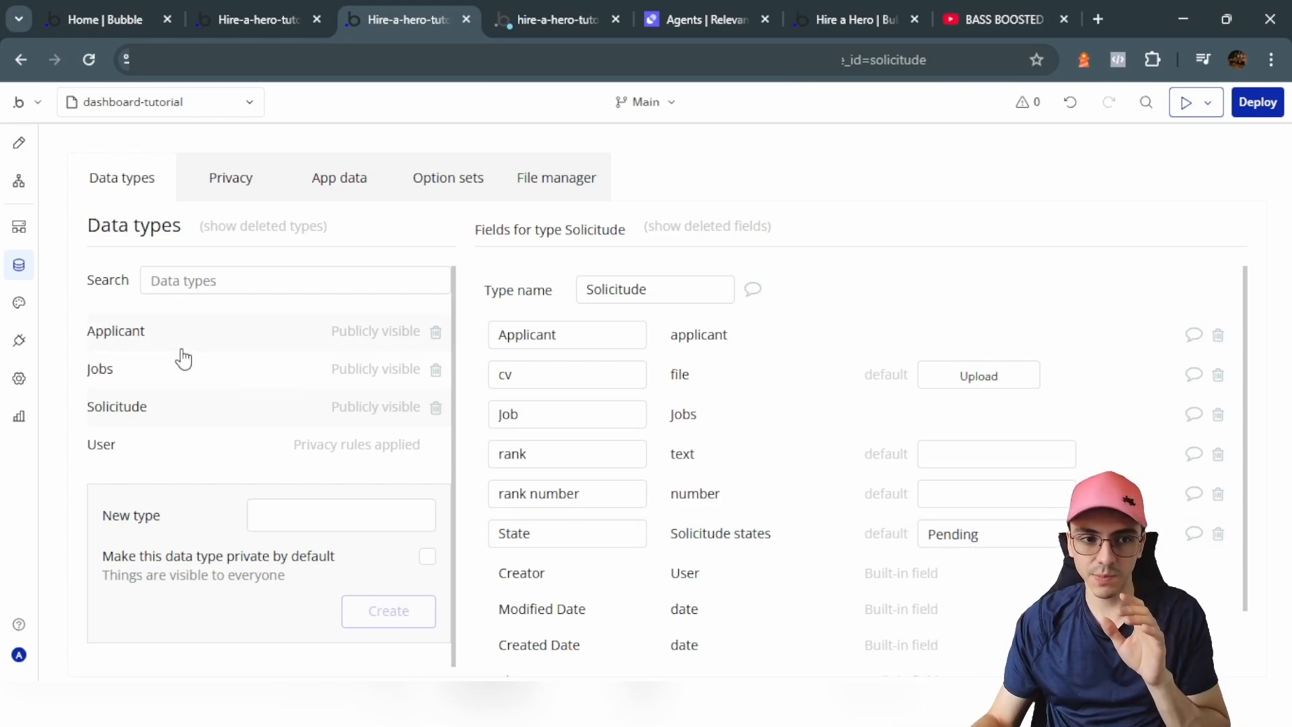
left_click(18, 142)
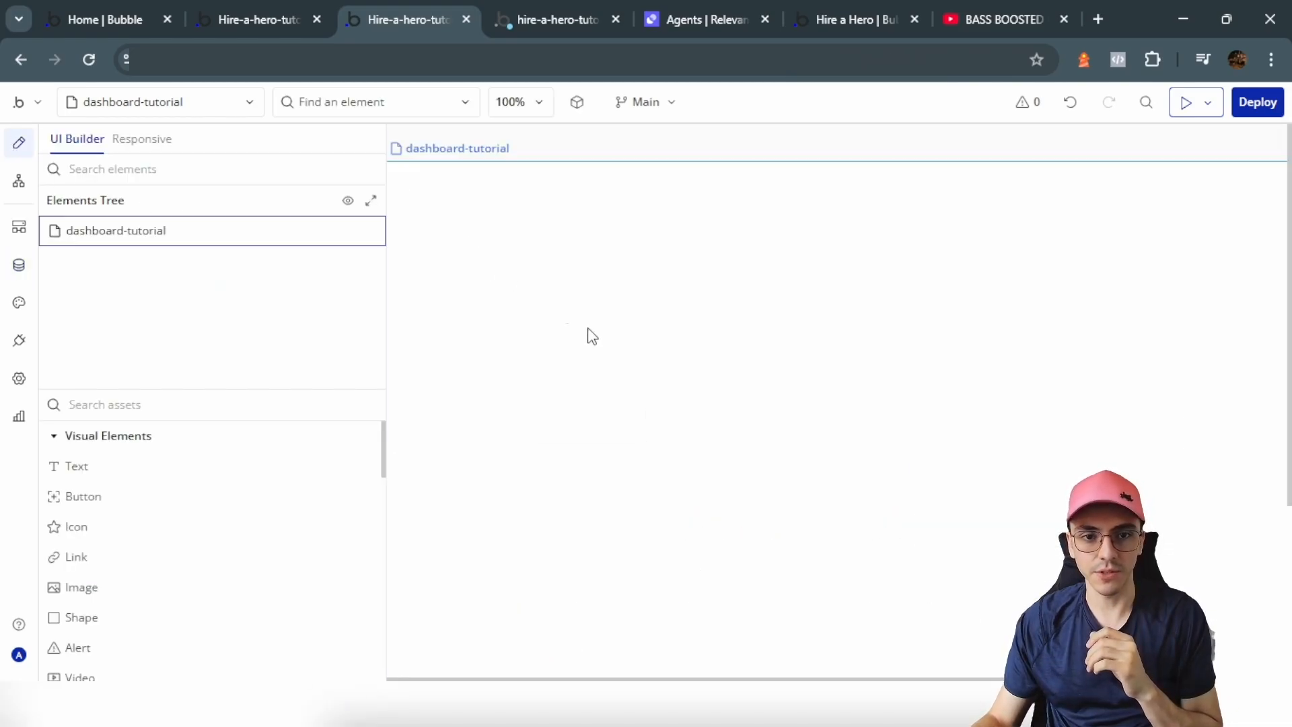
Step: Set the dashboard-tutorial page's container layout to Column
double_click(607, 276)
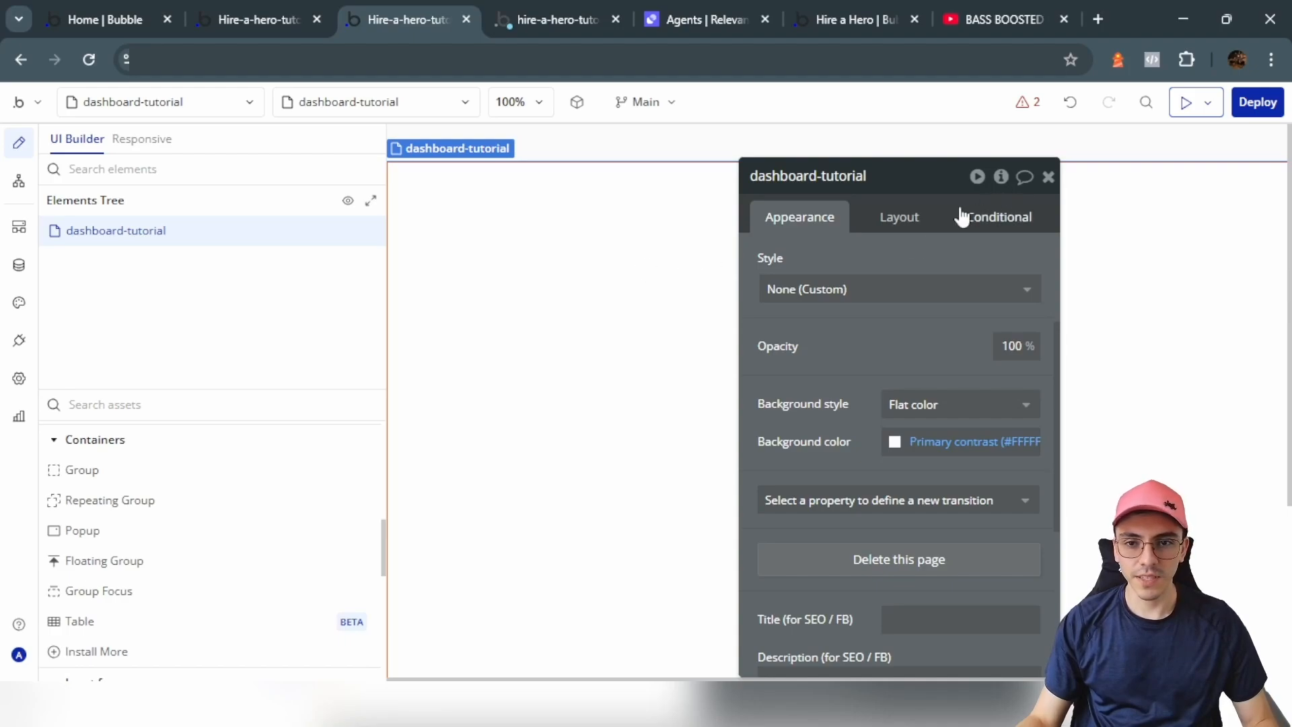
left_click(900, 216)
left_click(898, 269)
left_click(888, 283)
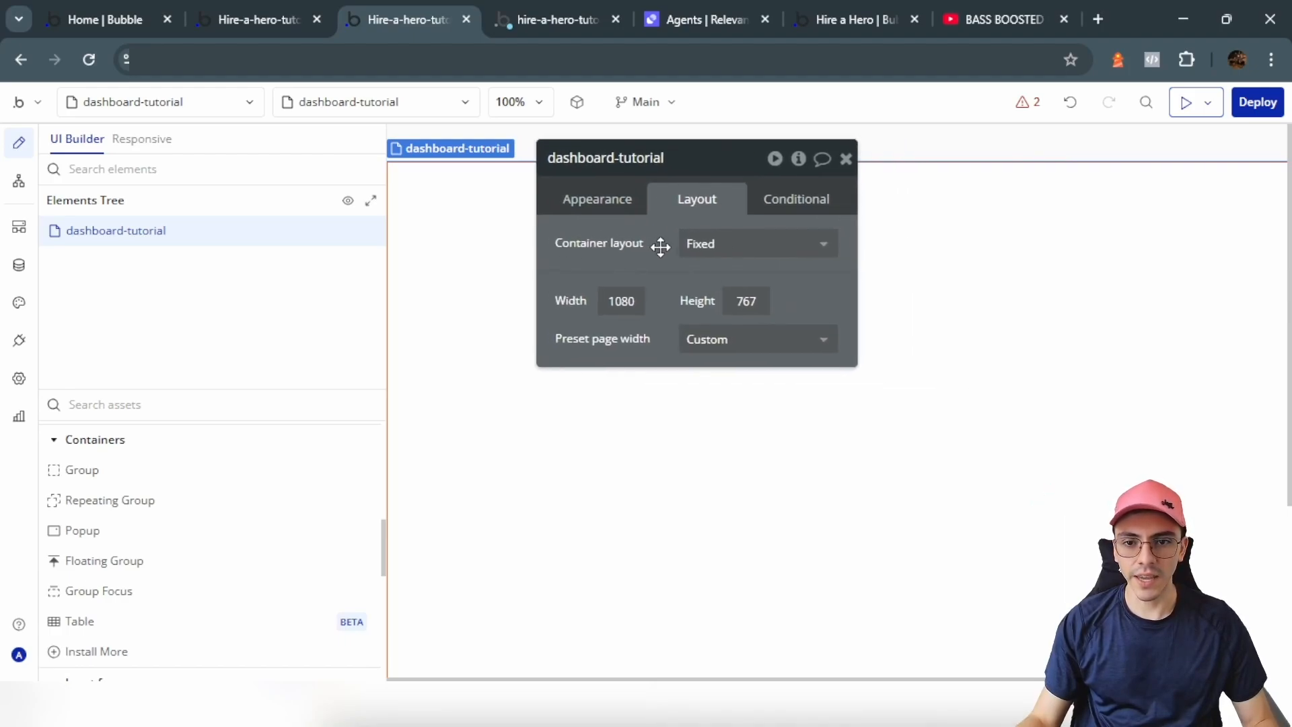
left_click(701, 243)
left_click(713, 300)
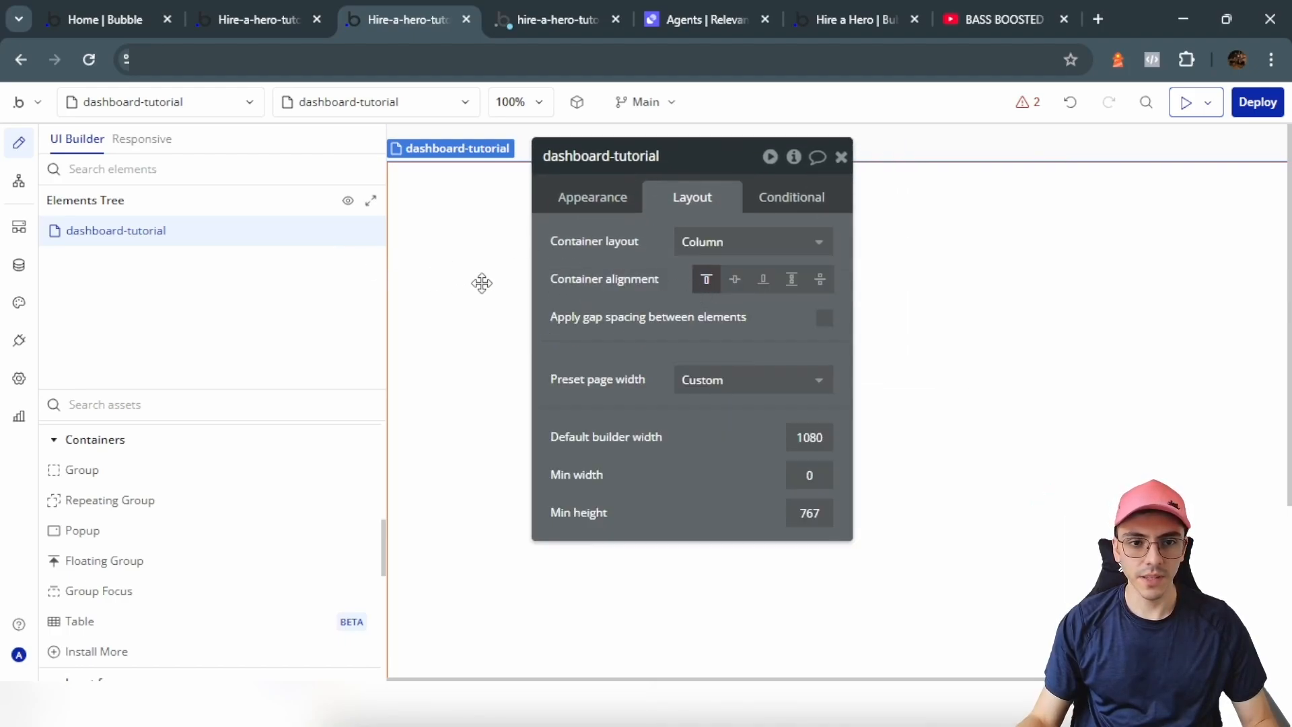
Step: Set the page background colour to #FBF7EC
left_click(614, 209)
scroll(496, 380, "down", 6)
left_click(567, 145)
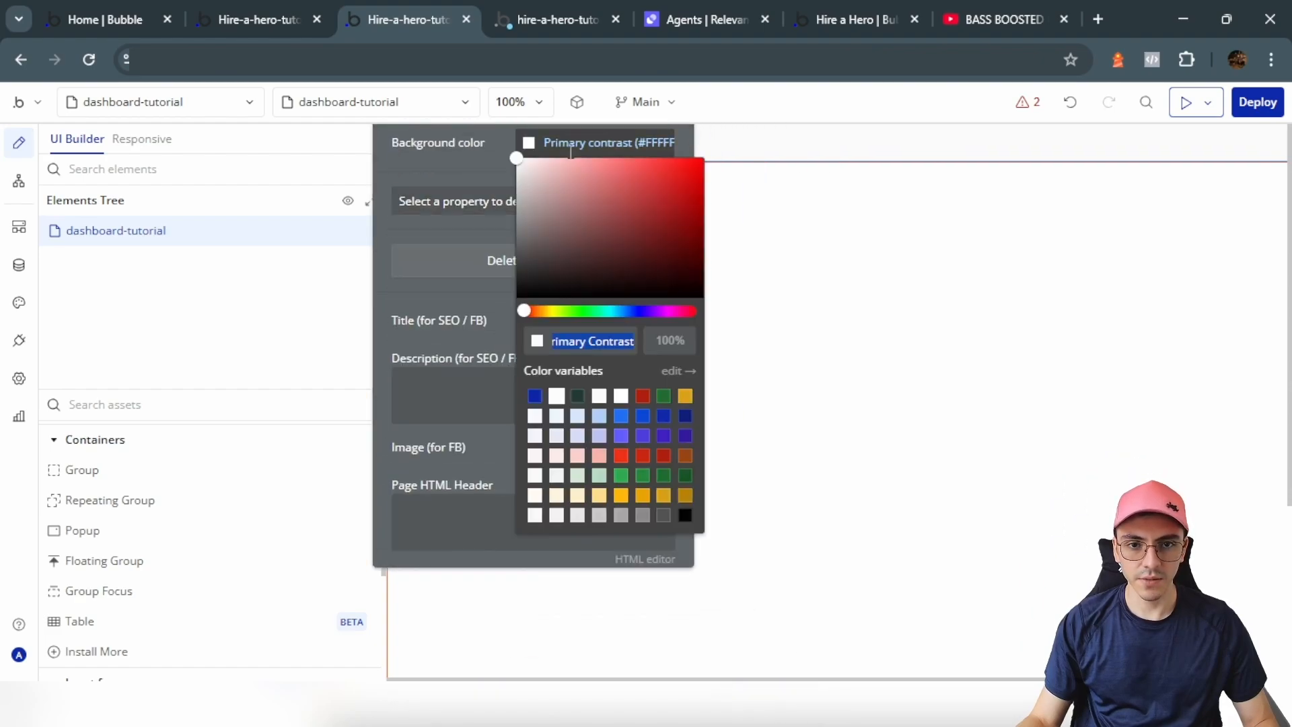
type("#Fbf7ec")
left_click(476, 185)
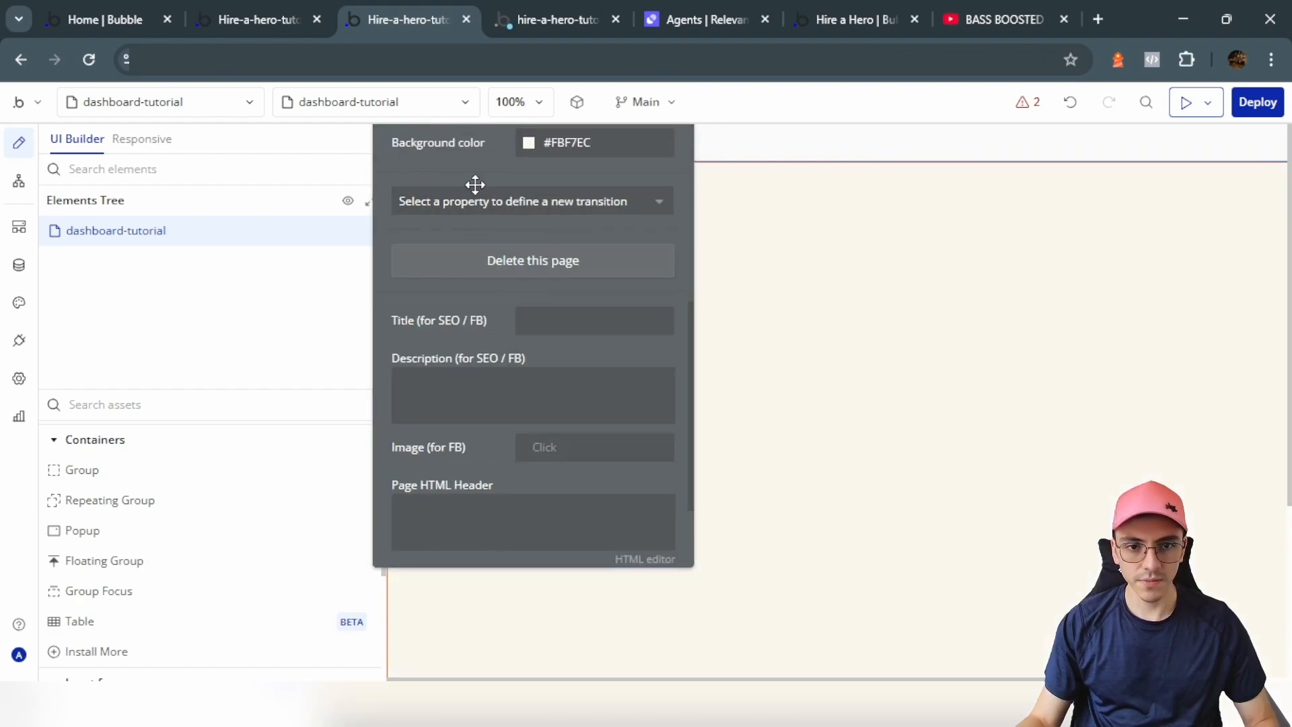
Step: Place the header-tutorial header on the page and add a Group beneath it
scroll(200, 515, "down", 7)
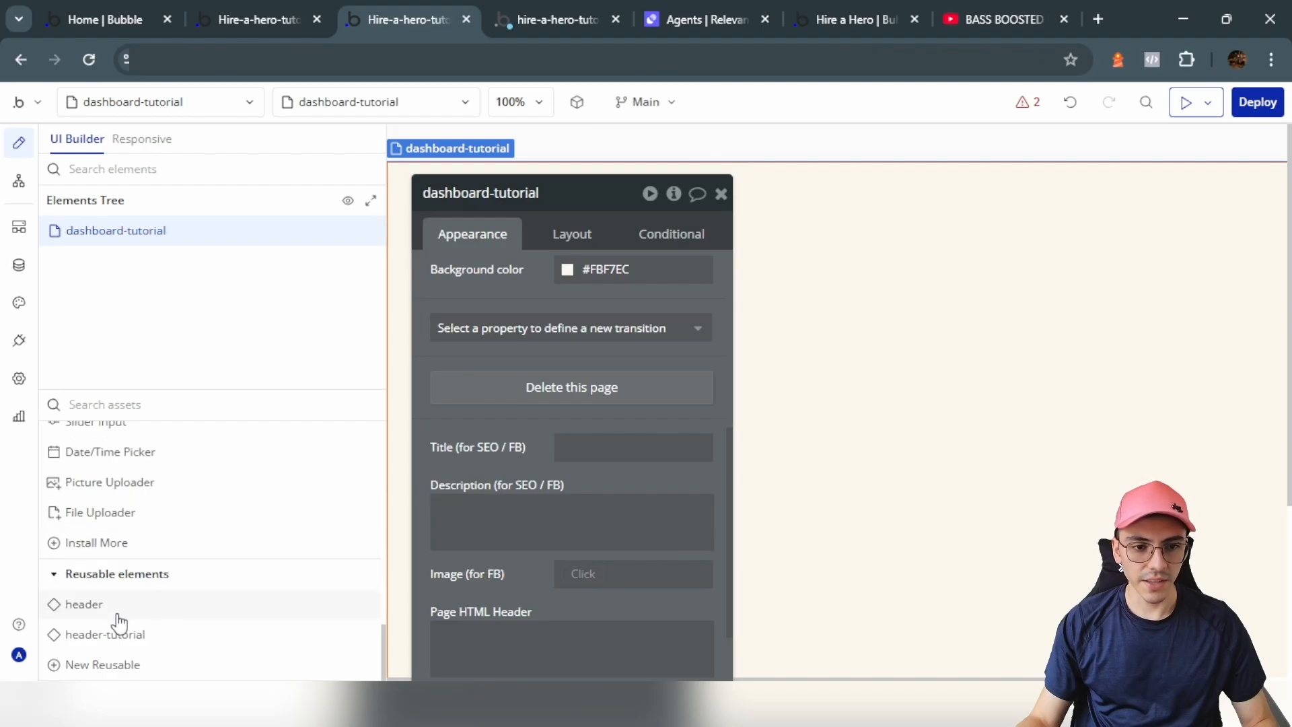
left_click(100, 634)
left_click(664, 202)
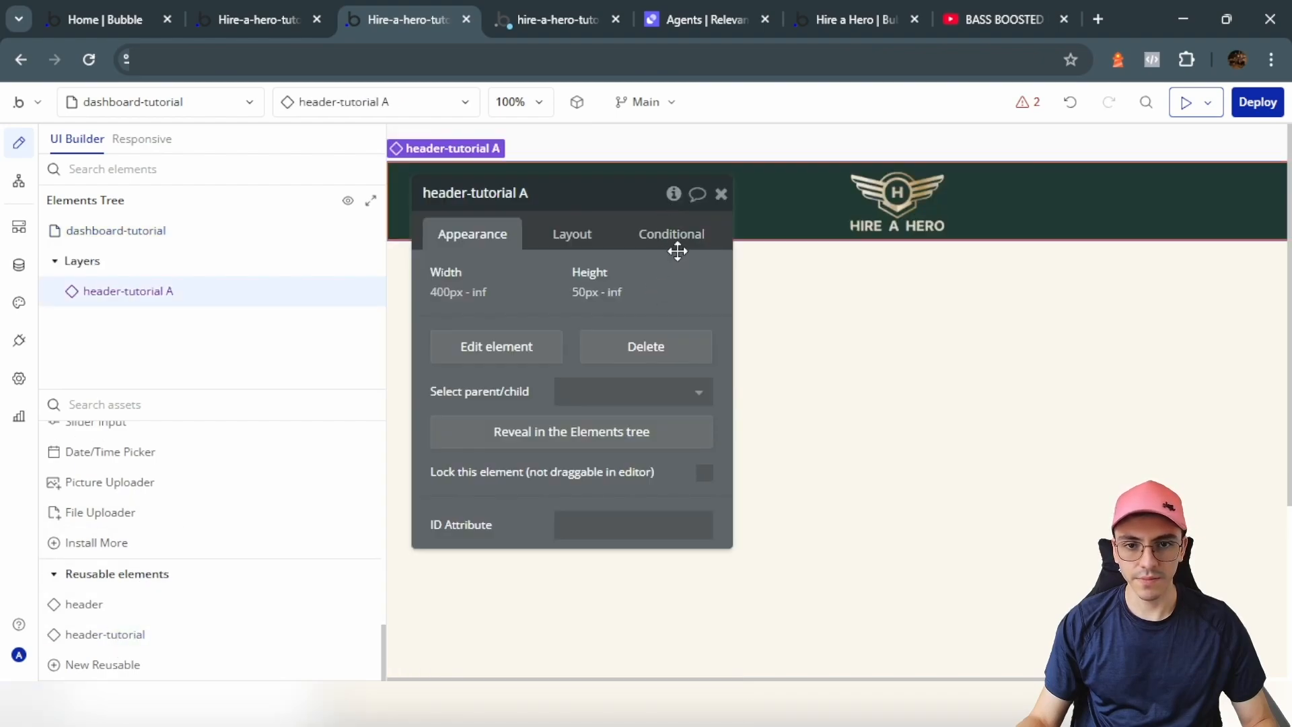
left_click(720, 194)
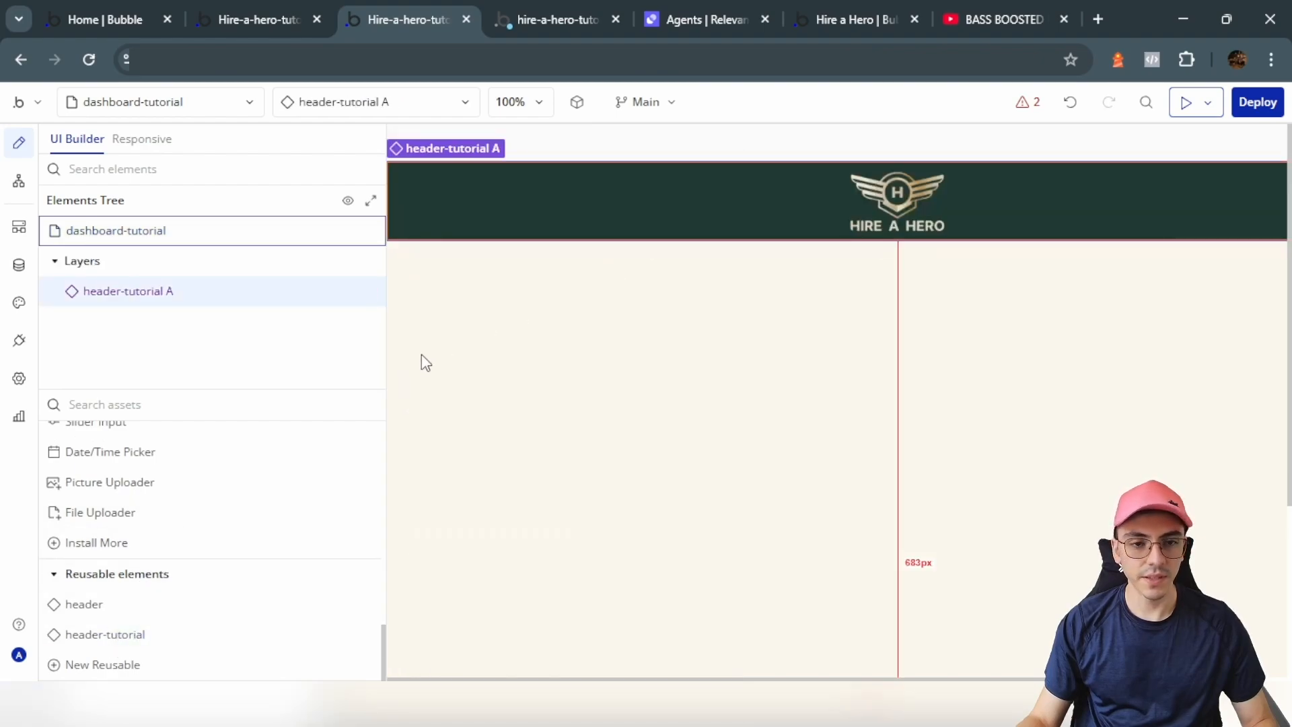
scroll(137, 532, "up", 6)
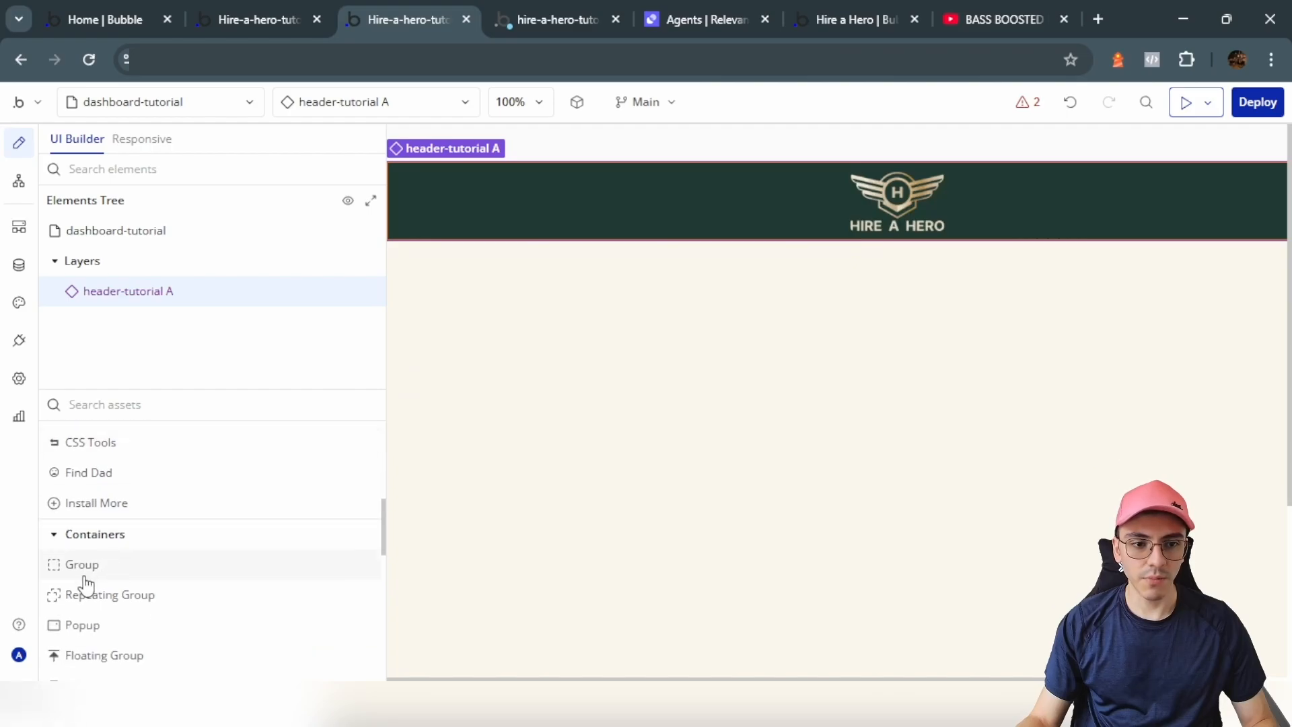
left_click(82, 565)
left_click(686, 300)
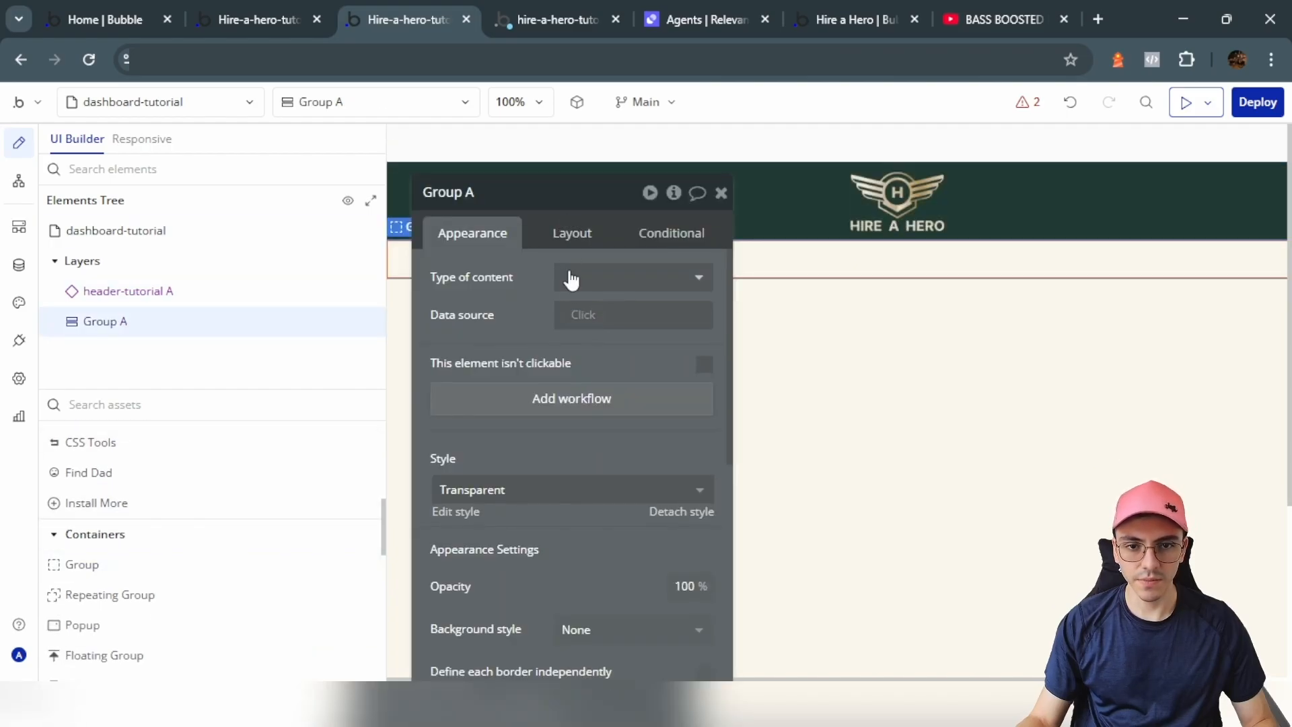
Step: Give Group A 15 px top, bottom, left and right margins and uncheck Fit height
left_click(572, 233)
scroll(471, 403, "down", 4)
left_click(456, 461)
type("15")
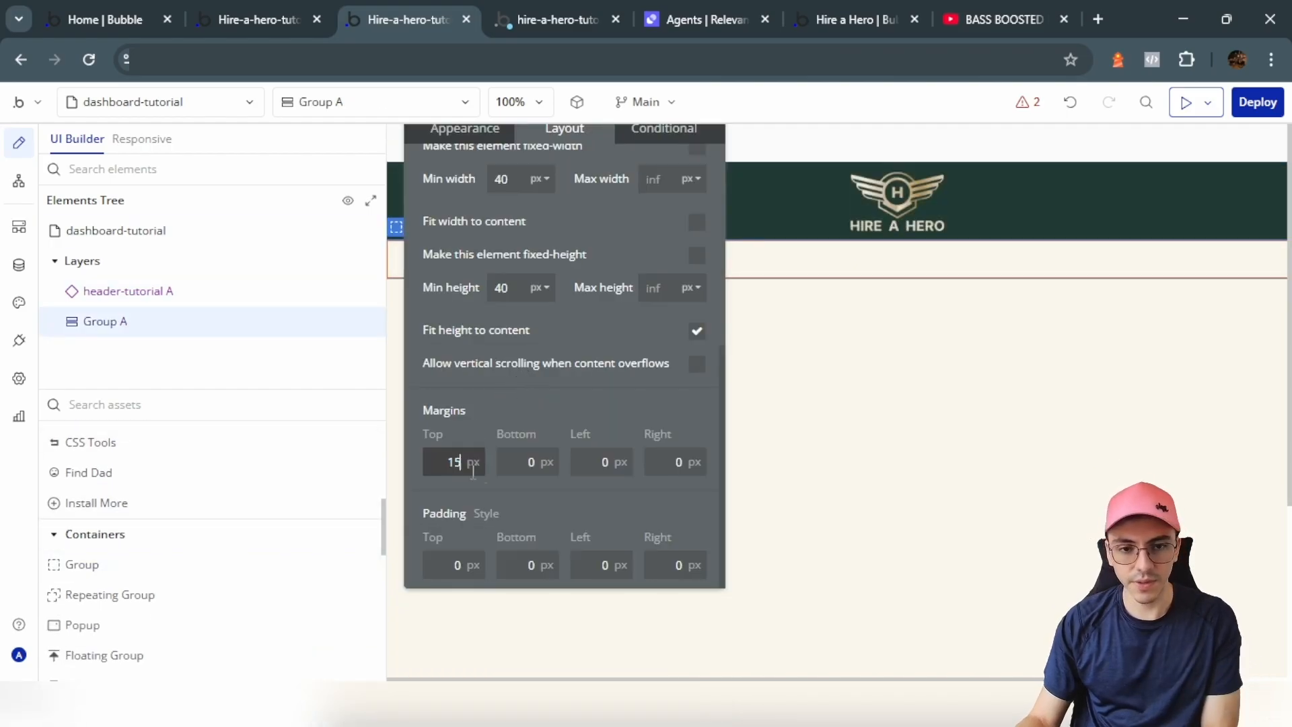
key("Tab")
type("15")
key("Tab")
type("15")
key("Tab")
type("15")
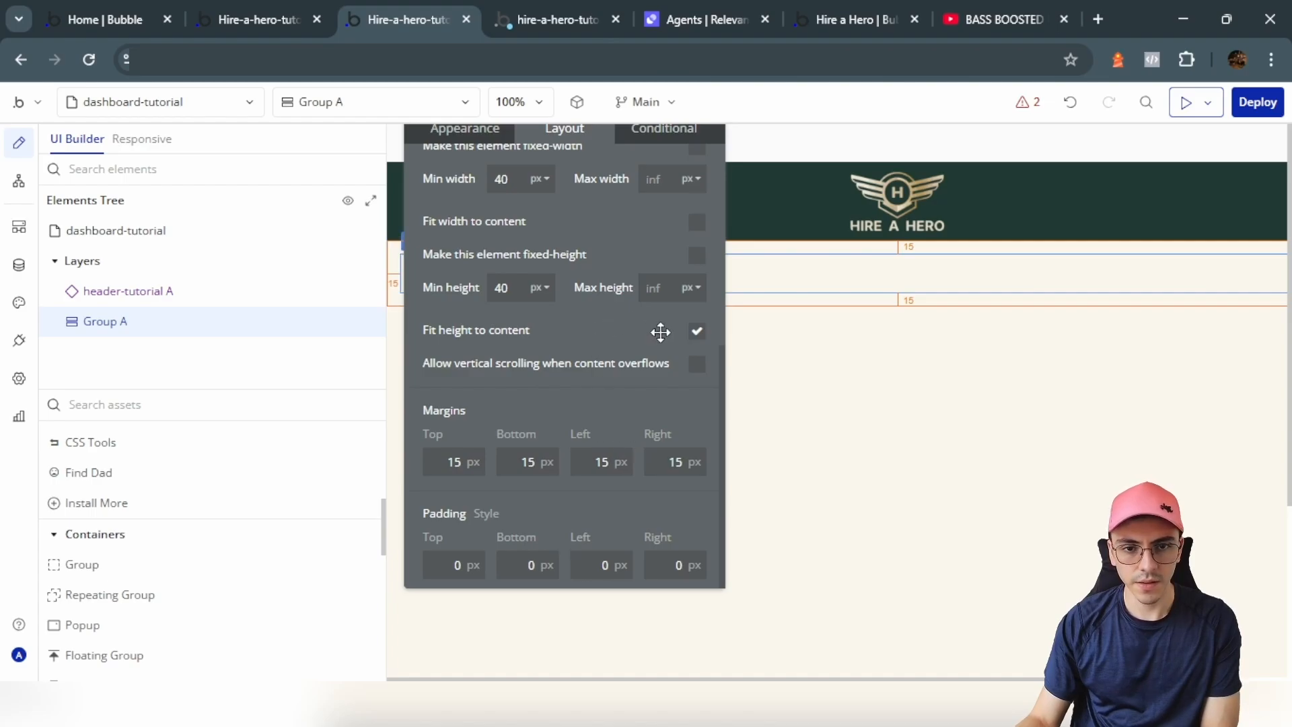
left_click(696, 331)
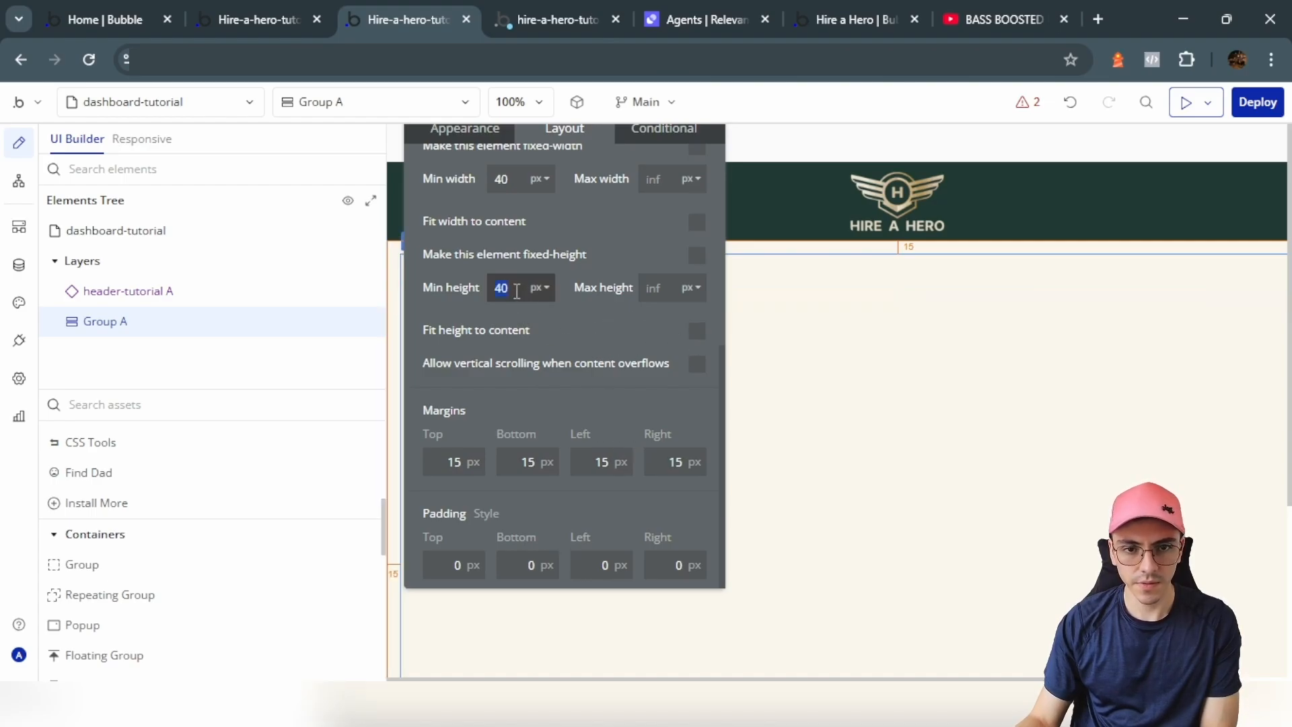
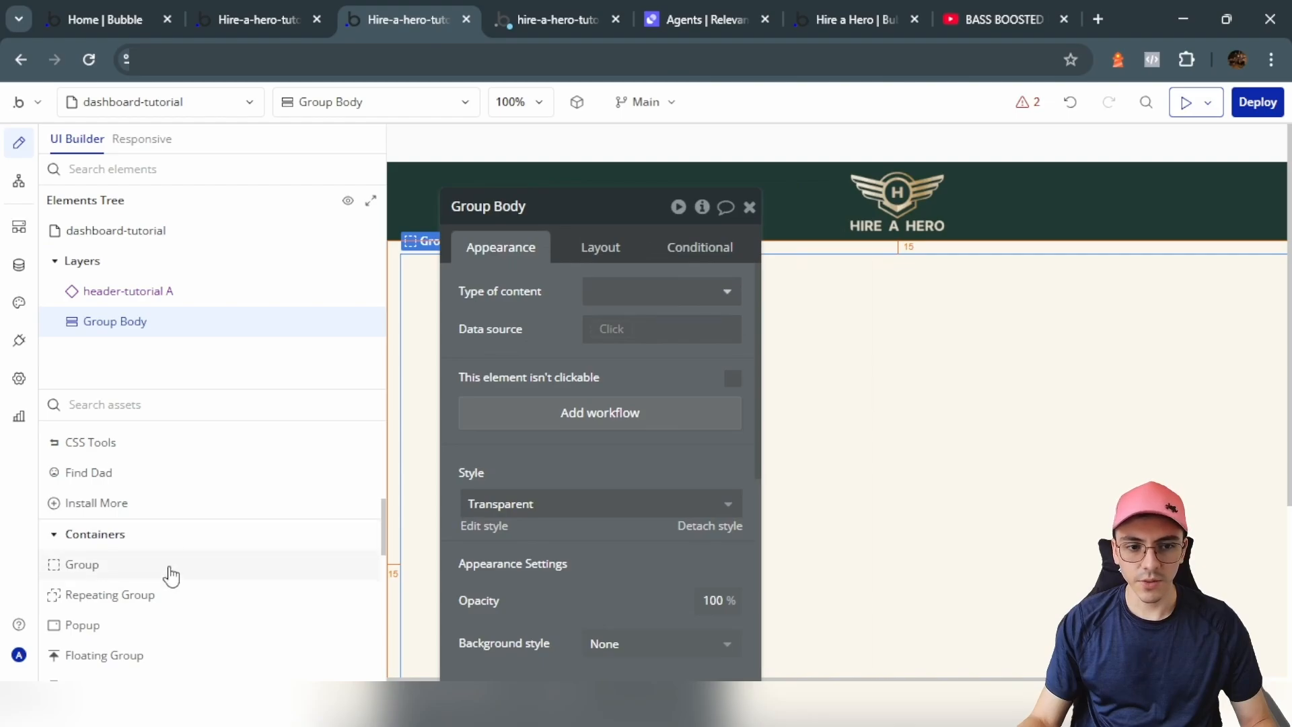
Step: Draw a new Group inside Group Body
left_click(171, 572)
left_click_drag(770, 369, 743, 370)
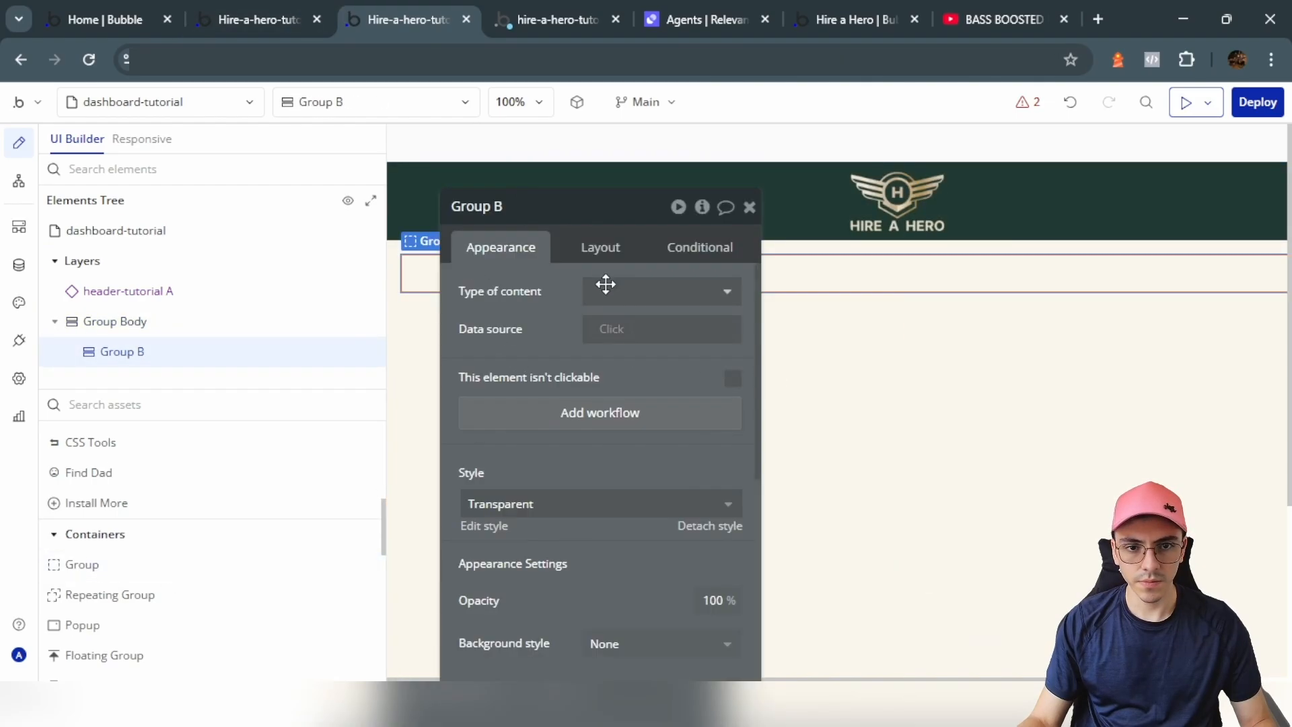
left_click_drag(508, 328, 796, 422)
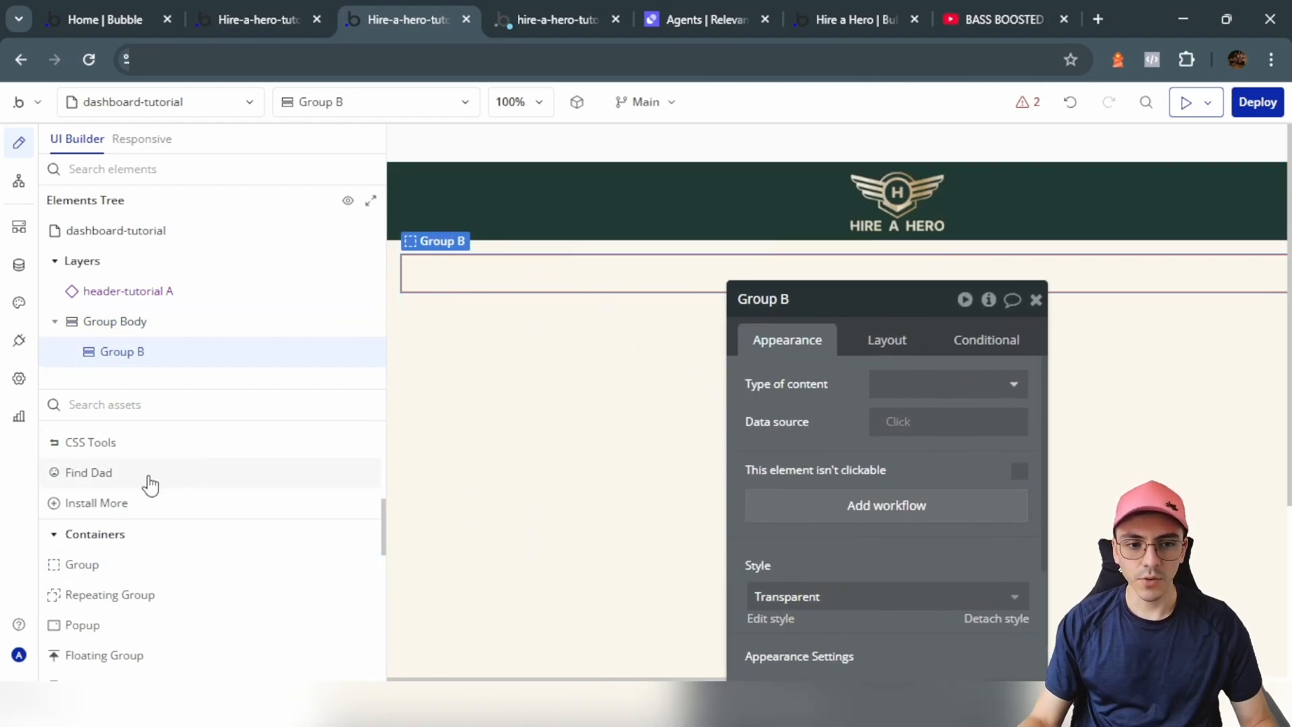
scroll(133, 606, "up", 5)
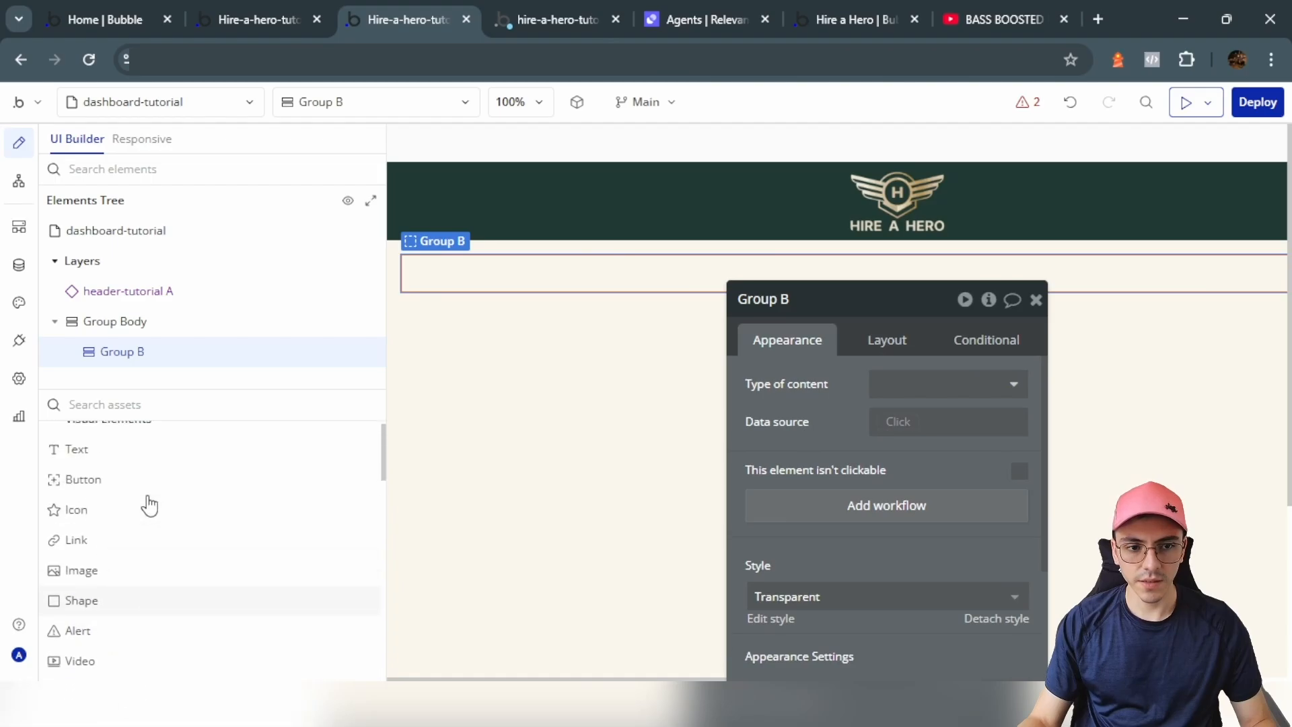
Step: Add a text element reading 'Open Positions' inside the new group
left_click(76, 464)
left_click(437, 273)
type("Open Positions")
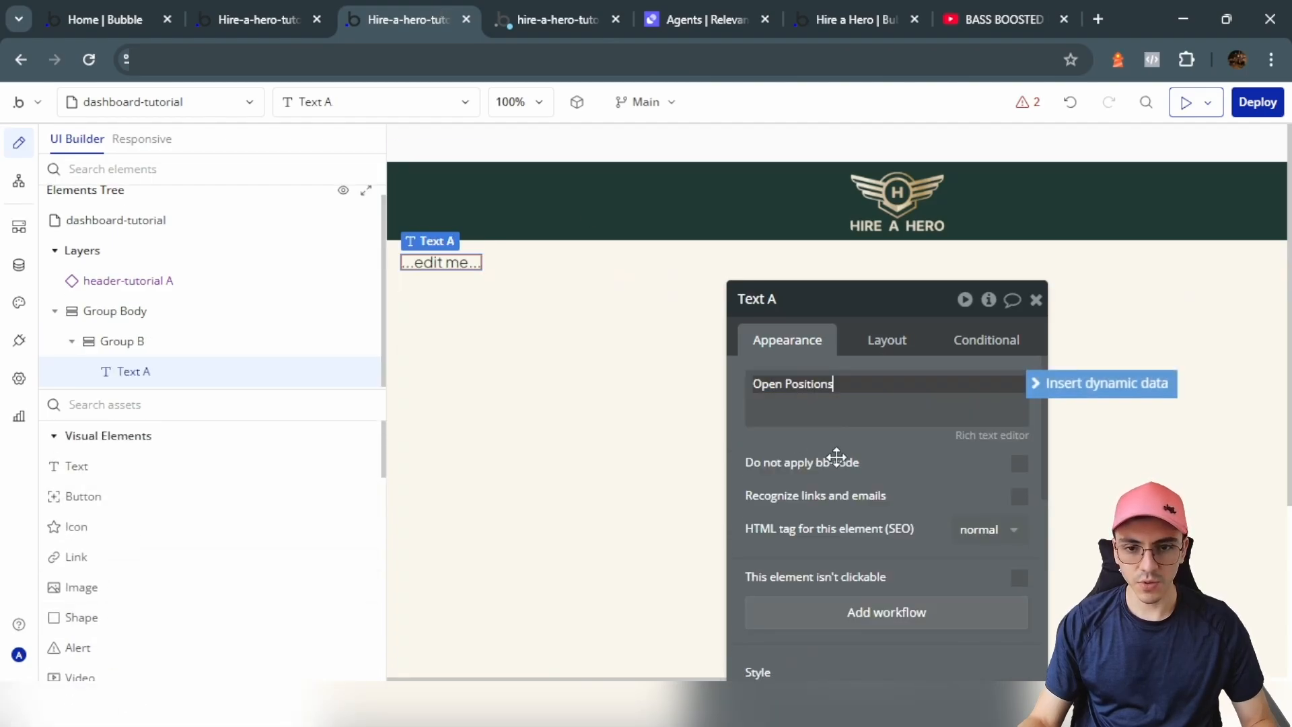
left_click(307, 9)
left_click(406, 18)
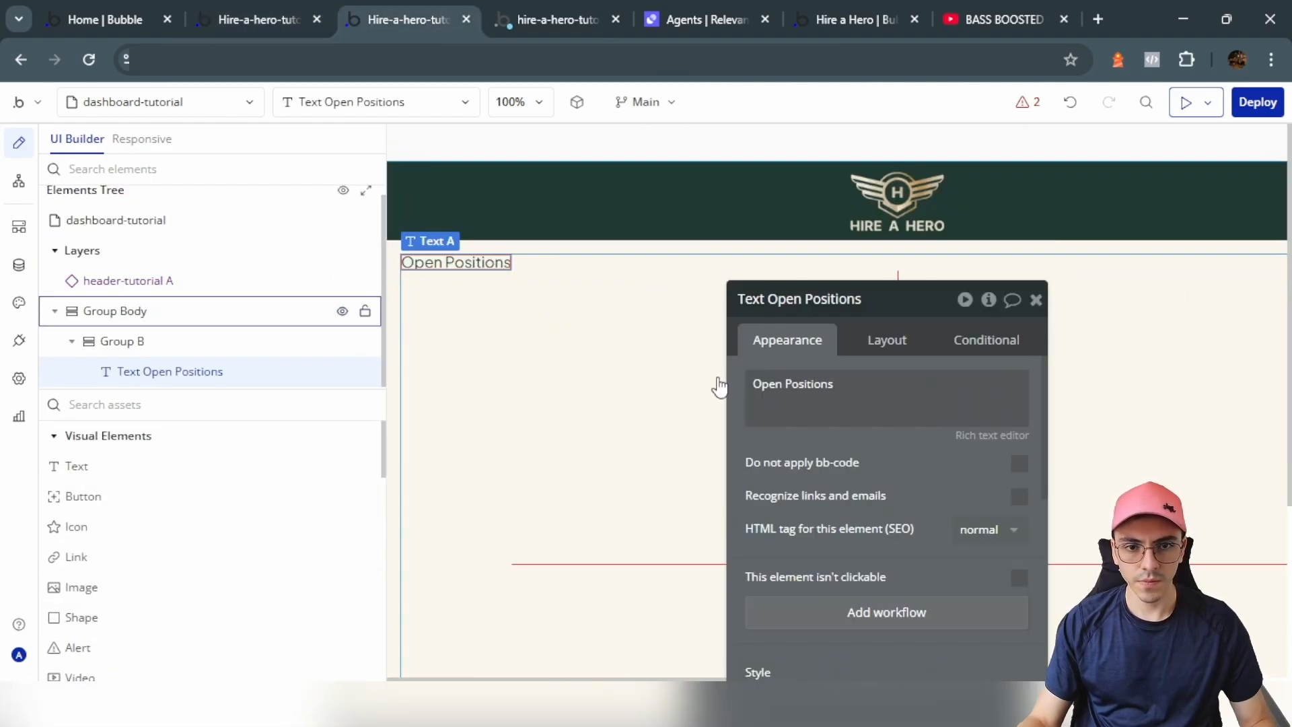
Step: Give the Open Positions text 10 px top/bottom and 20 px left/right padding
left_click_drag(880, 501, 744, 377)
left_click(750, 218)
scroll(744, 471, "down", 5)
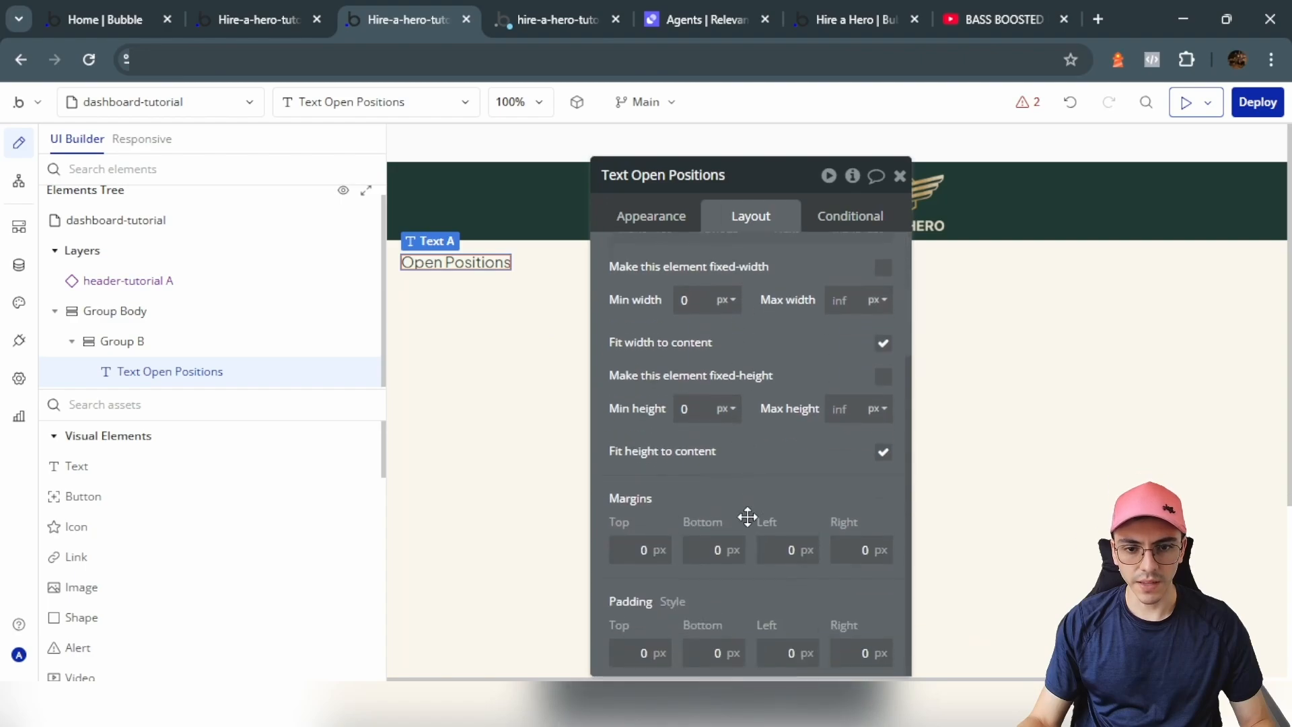
left_click(656, 583)
type("10")
left_click(684, 588)
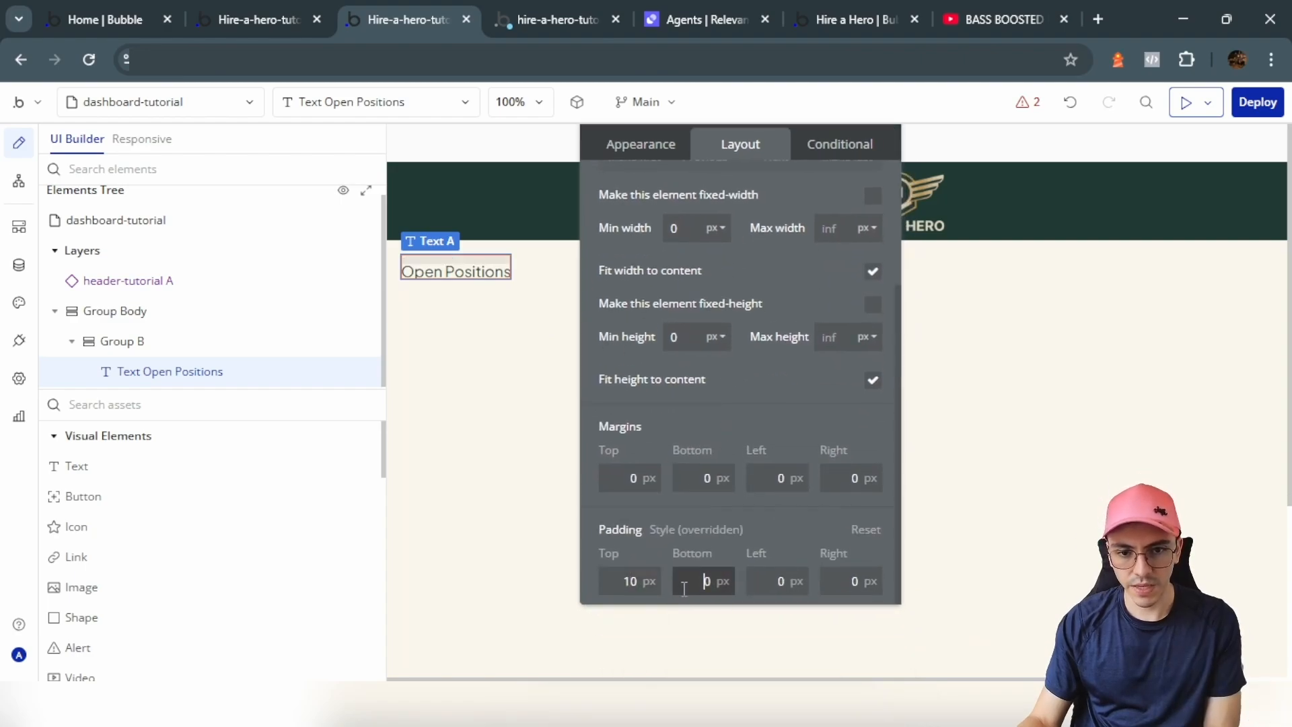
type("1")
left_click(760, 583)
type("2")
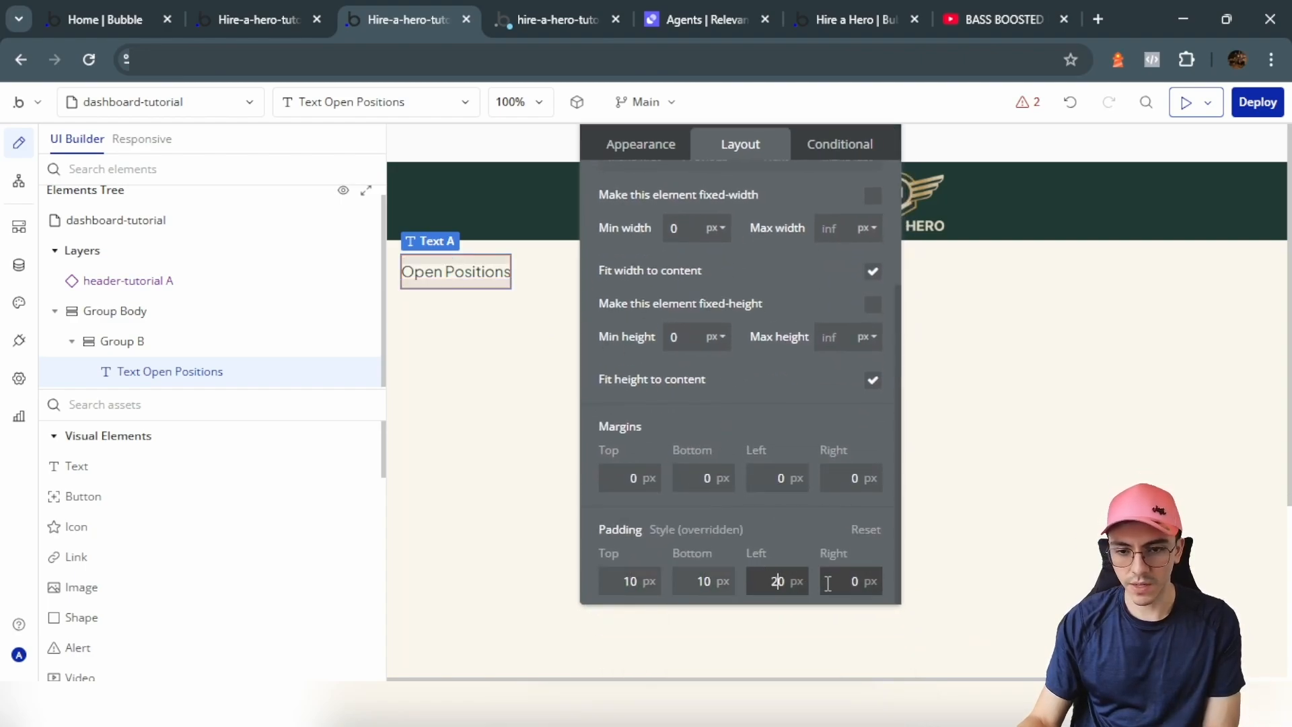
left_click(828, 582)
type("2")
left_click(792, 508)
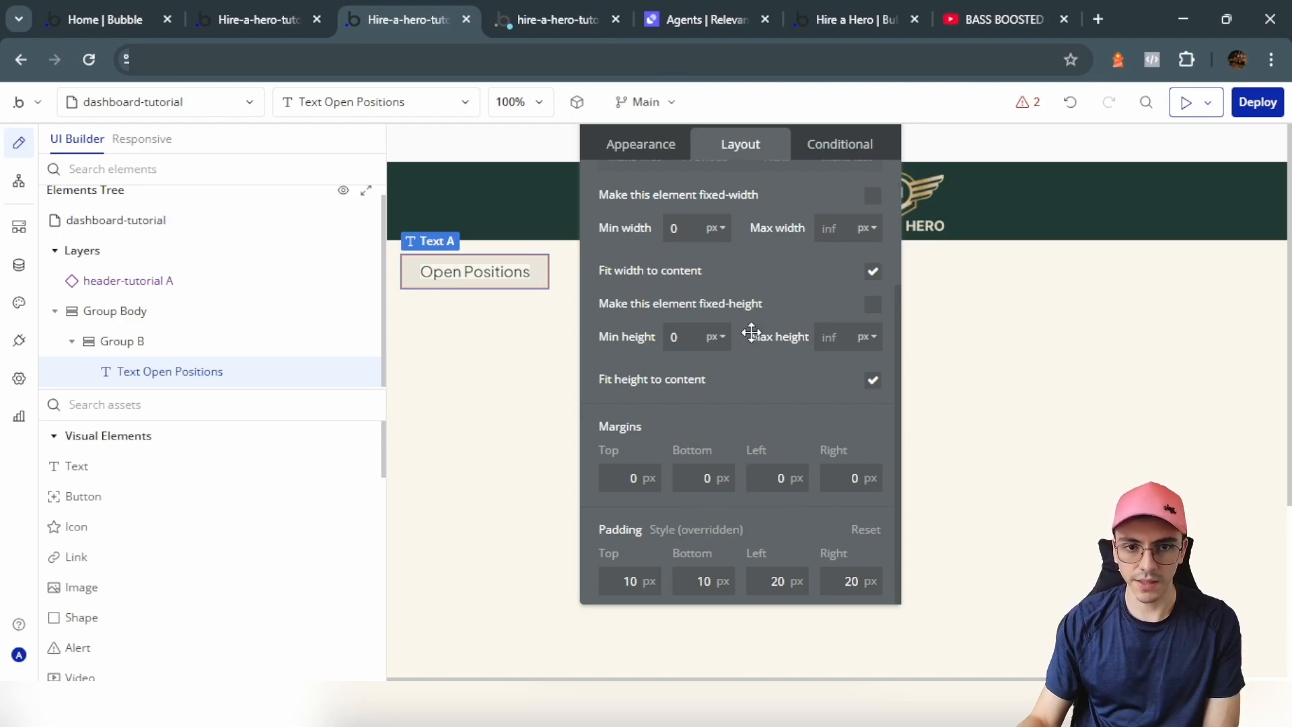
Step: Cap the label at 200 px maximum width and make it centred and bold
scroll(752, 332, "up", 2)
left_click(874, 367)
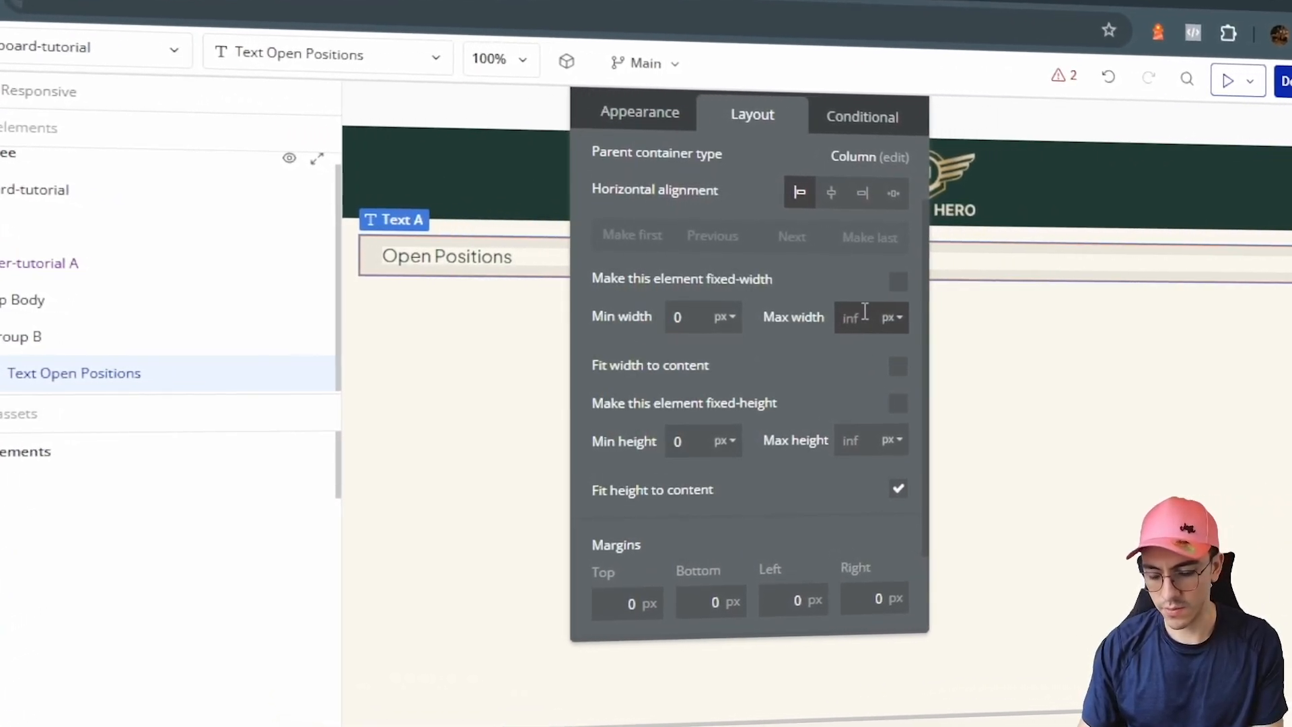
left_click(864, 311)
type("200")
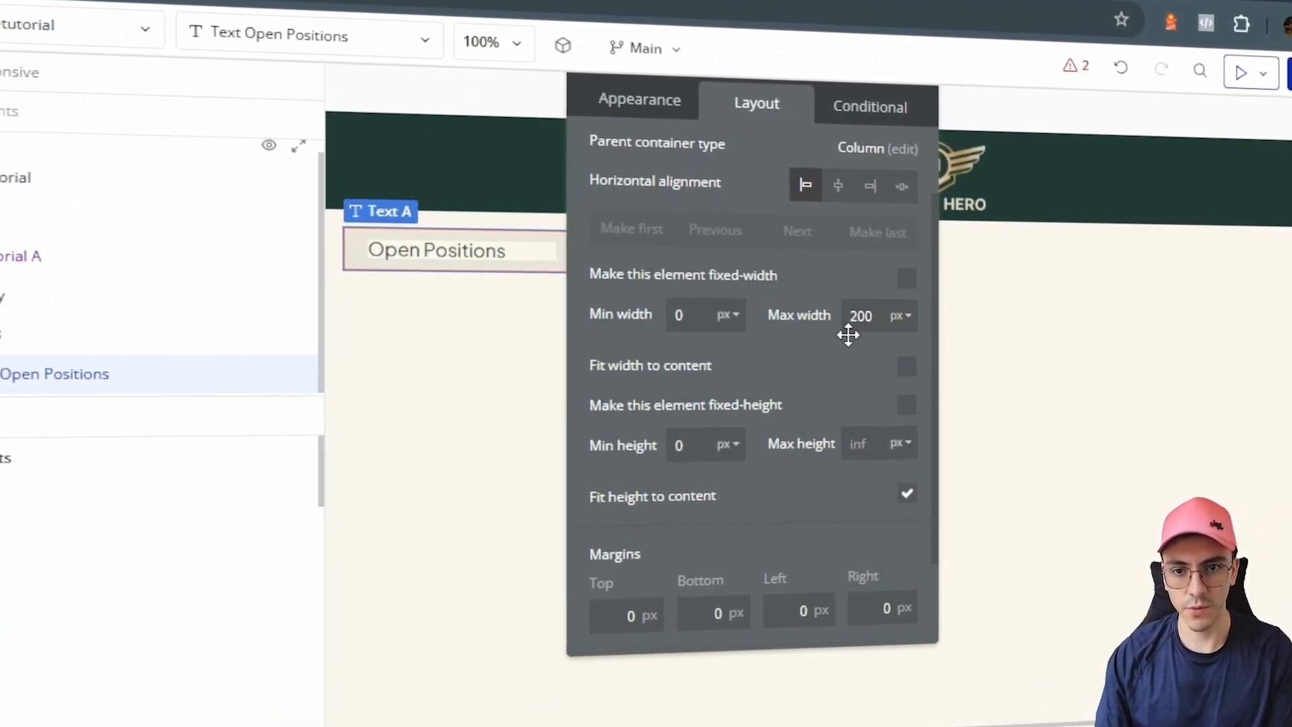
left_click(640, 100)
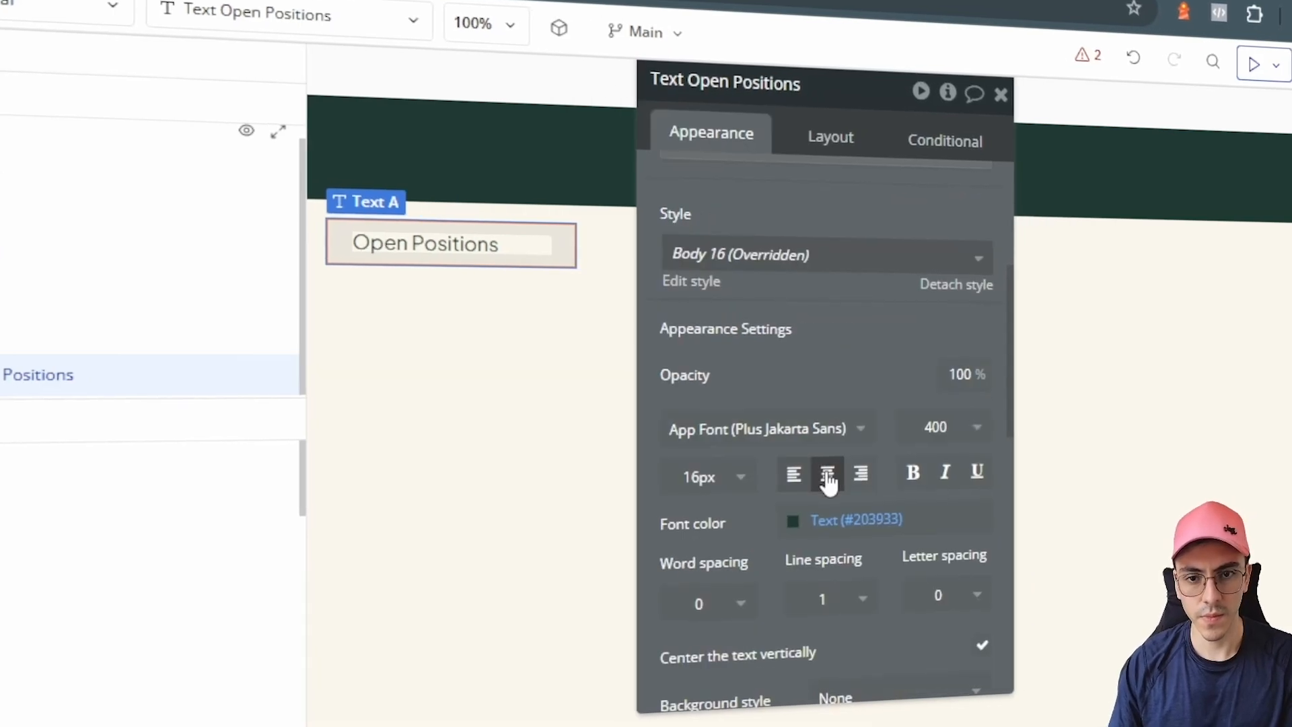
left_click(828, 479)
left_click(913, 472)
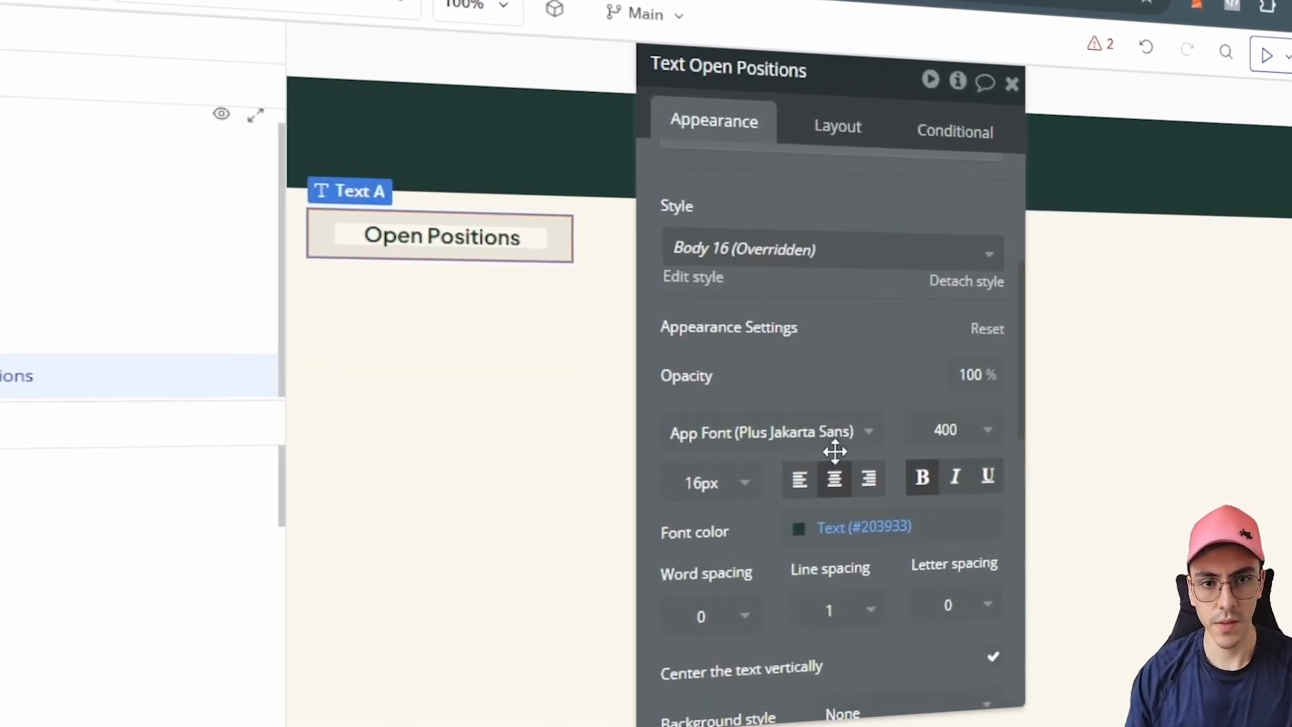
Step: Duplicate the Open Positions label below itself and select the copy's wording
left_click_drag(503, 234, 542, 276)
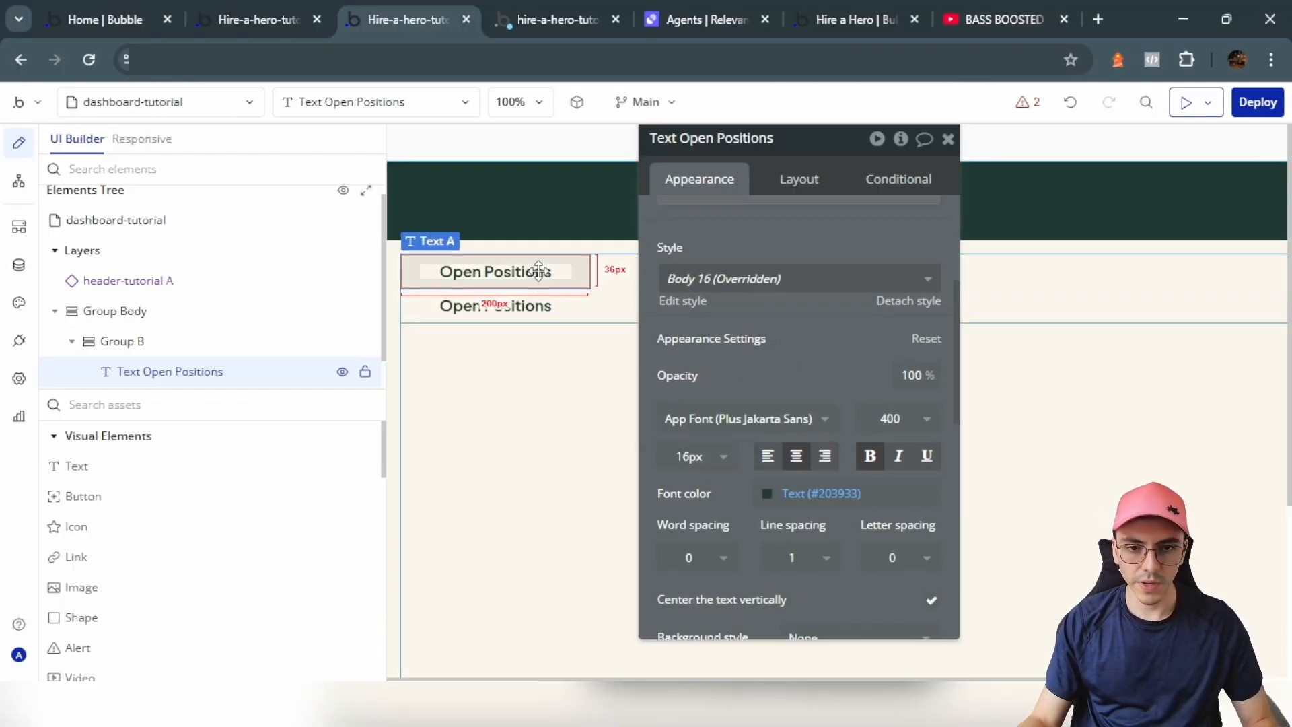
scroll(736, 250, "up", 2)
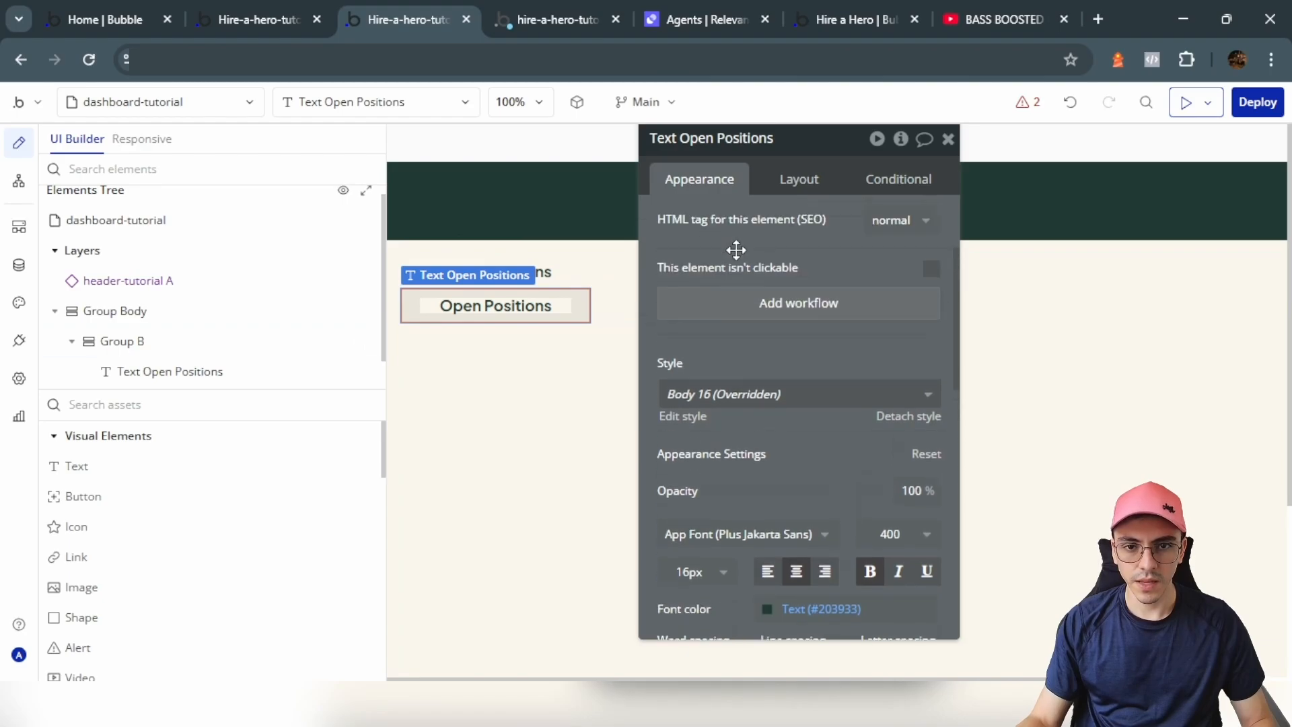
scroll(736, 249, "up", 2)
triple_click(704, 225)
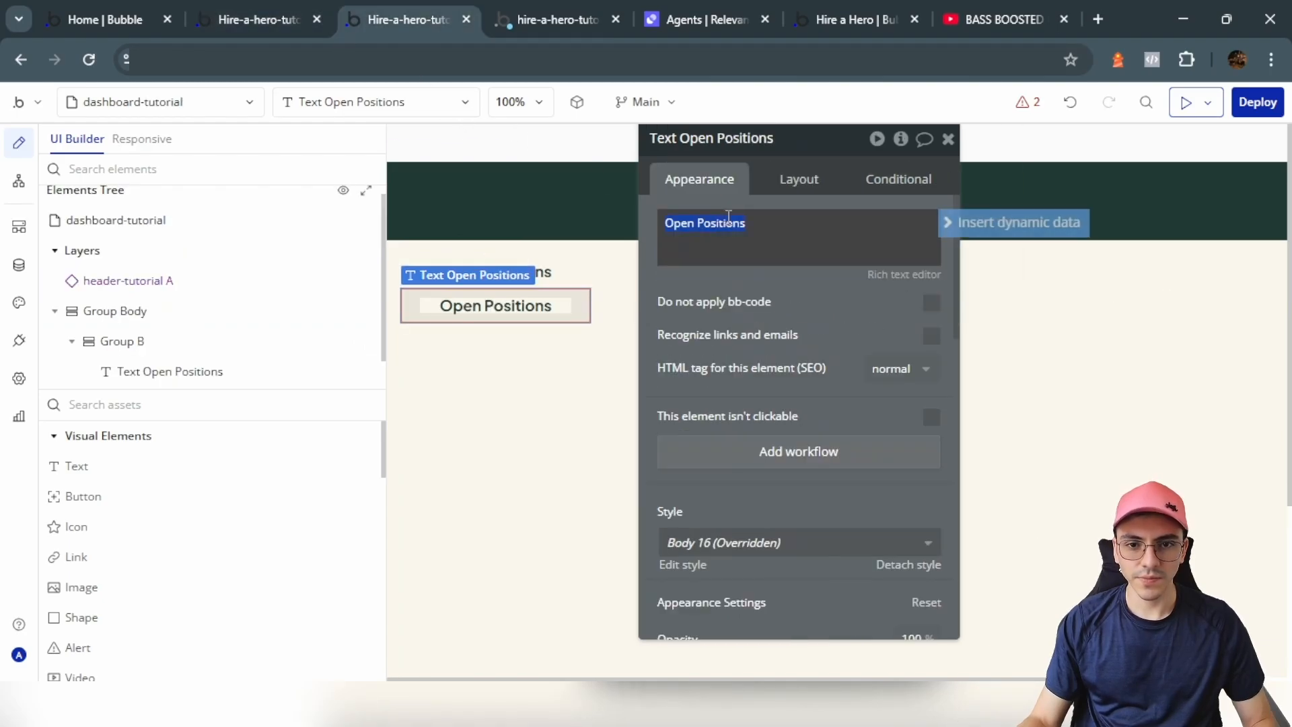
Step: Retype the copy as 'Applicants' and lay both labels in a row at opposite ends
type("Applicants")
left_click(614, 299)
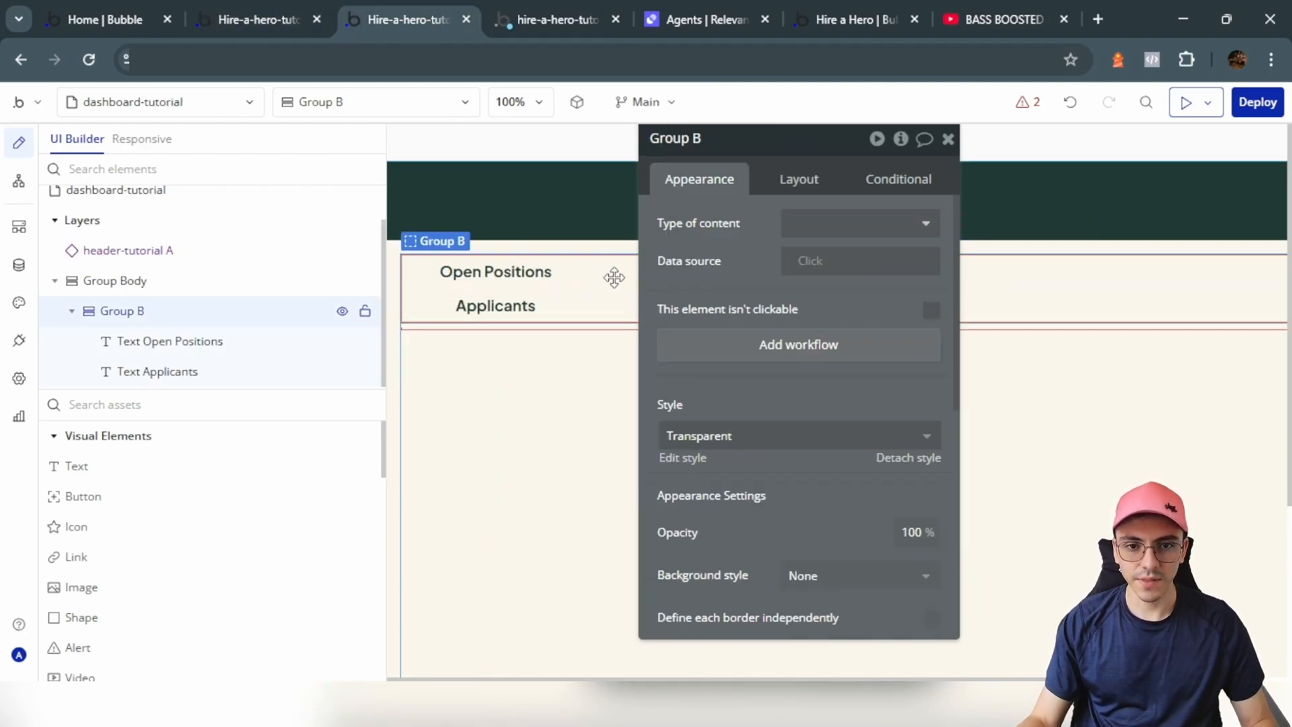
left_click(794, 197)
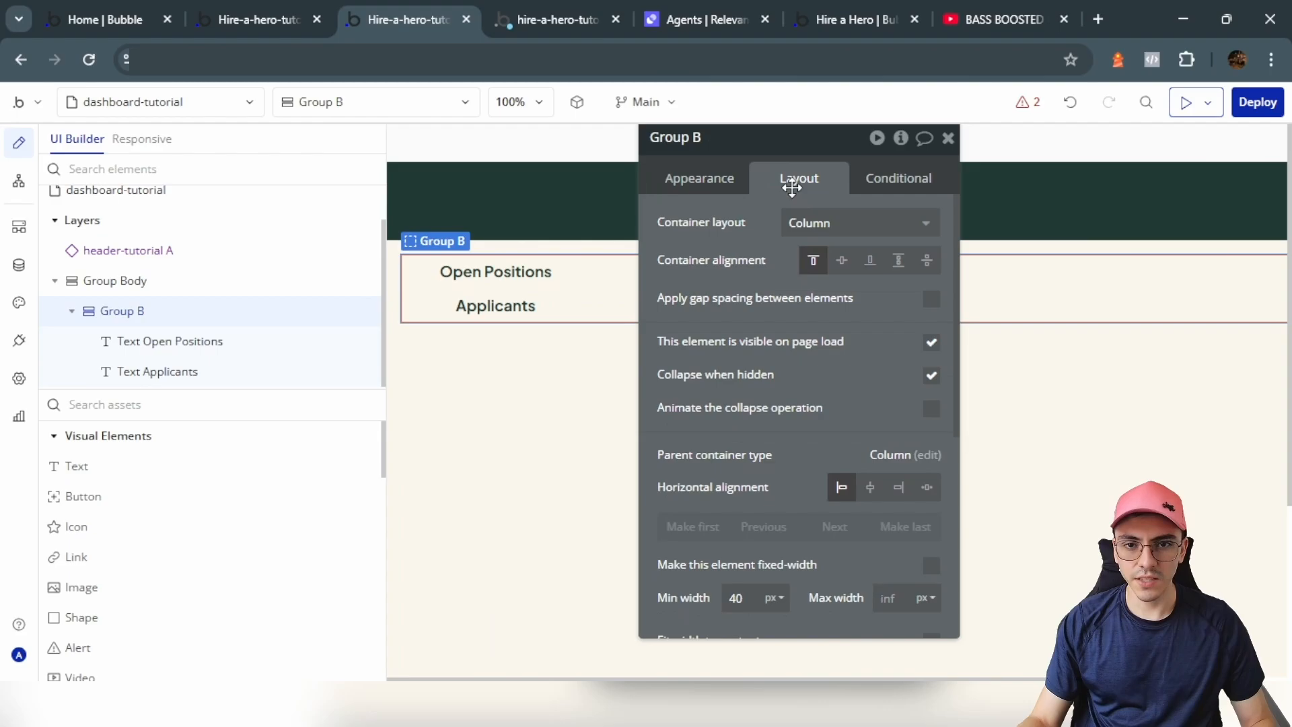
left_click(811, 225)
left_click(812, 311)
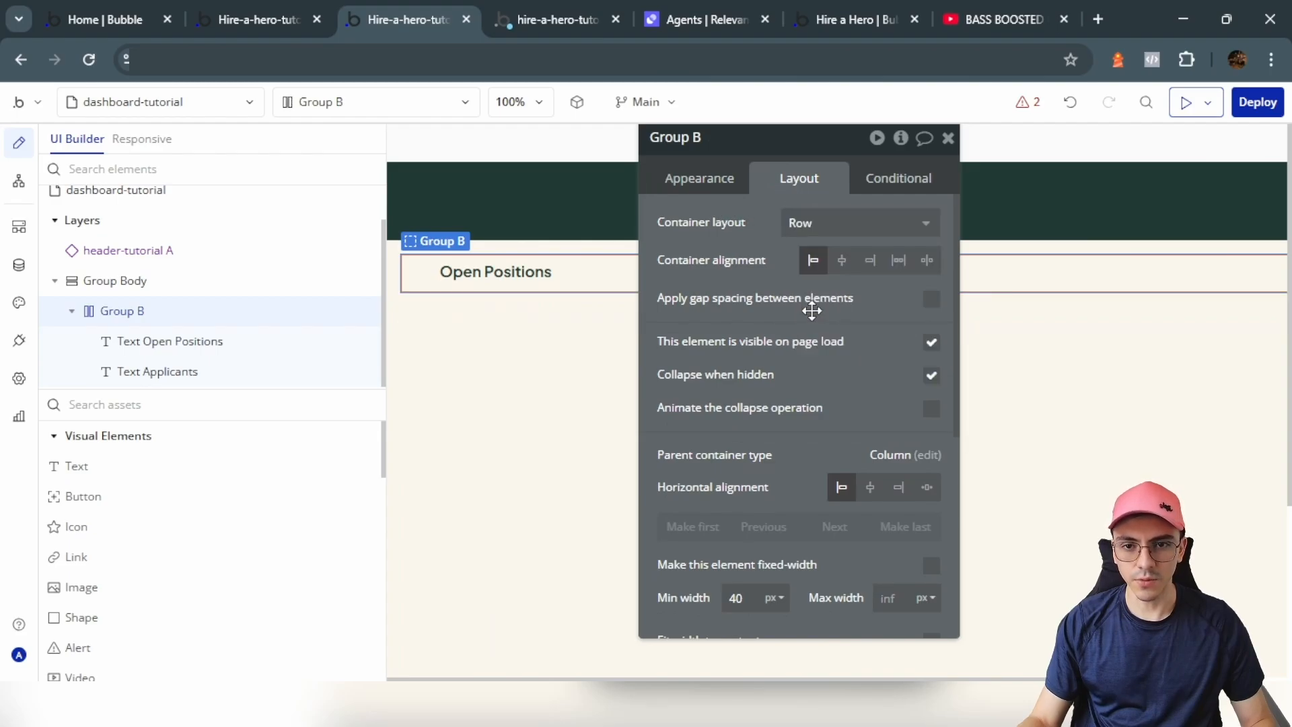
left_click(772, 452)
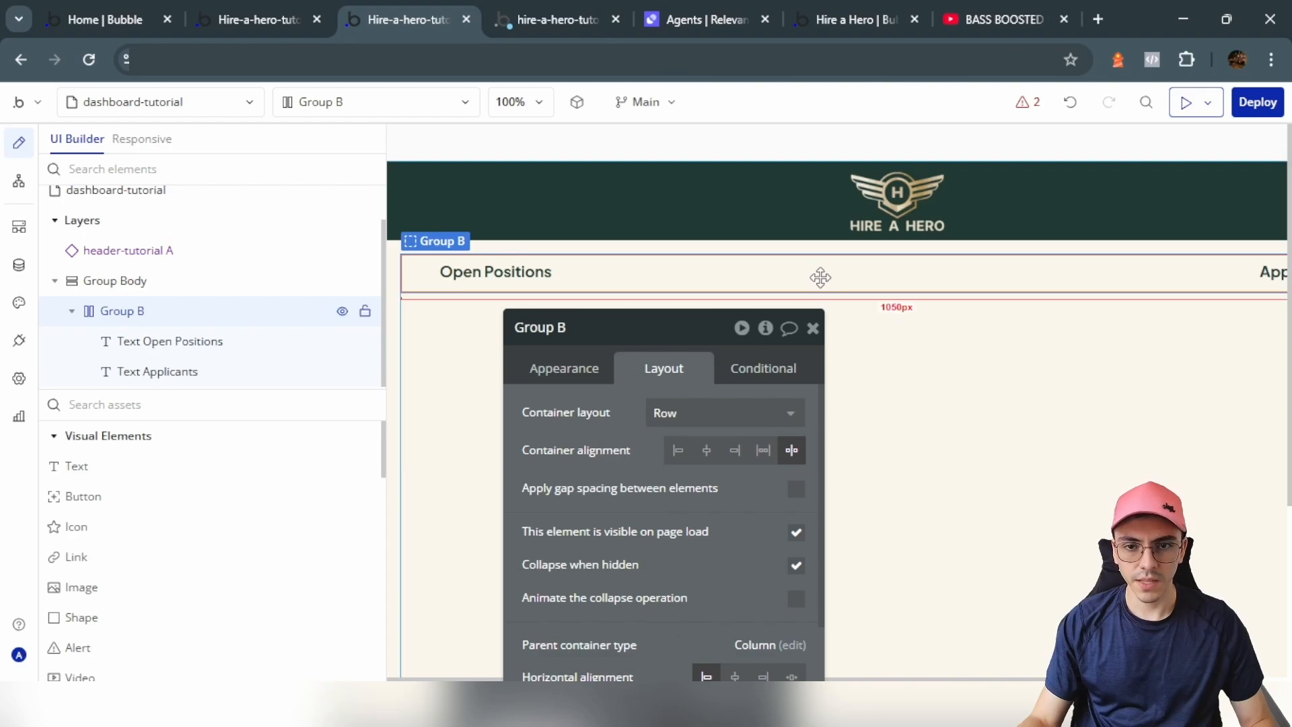
Step: Cap the labels' group at 800 px width, centre it, and give 20 px left/right spacing
left_click_drag(687, 525, 615, 393)
left_click(706, 432)
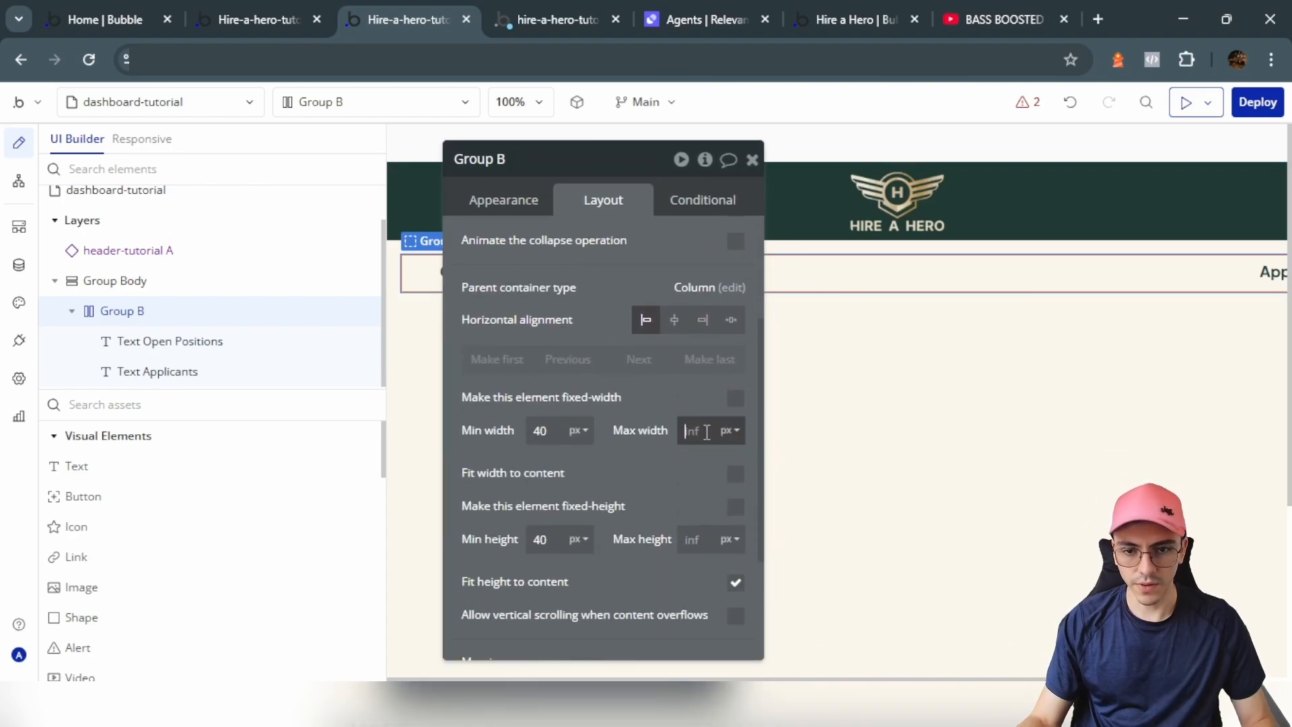
type("800")
left_click(674, 320)
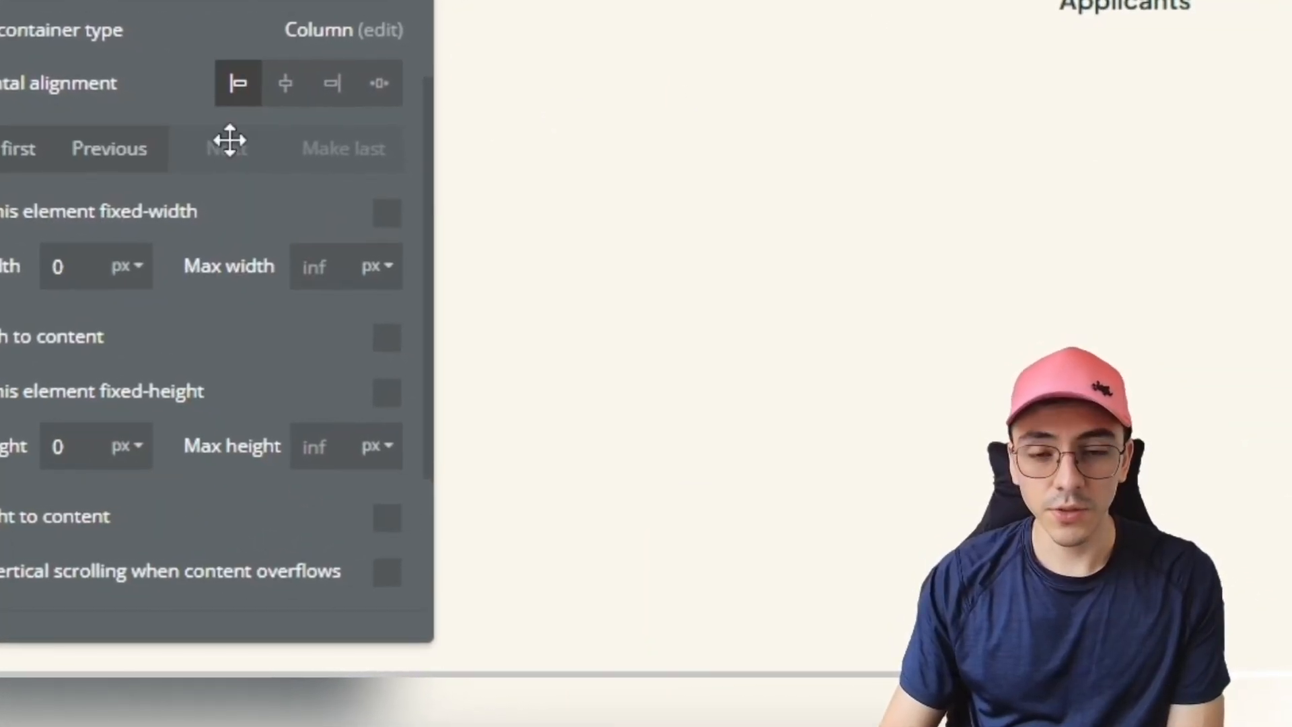
scroll(202, 93, "down", 6)
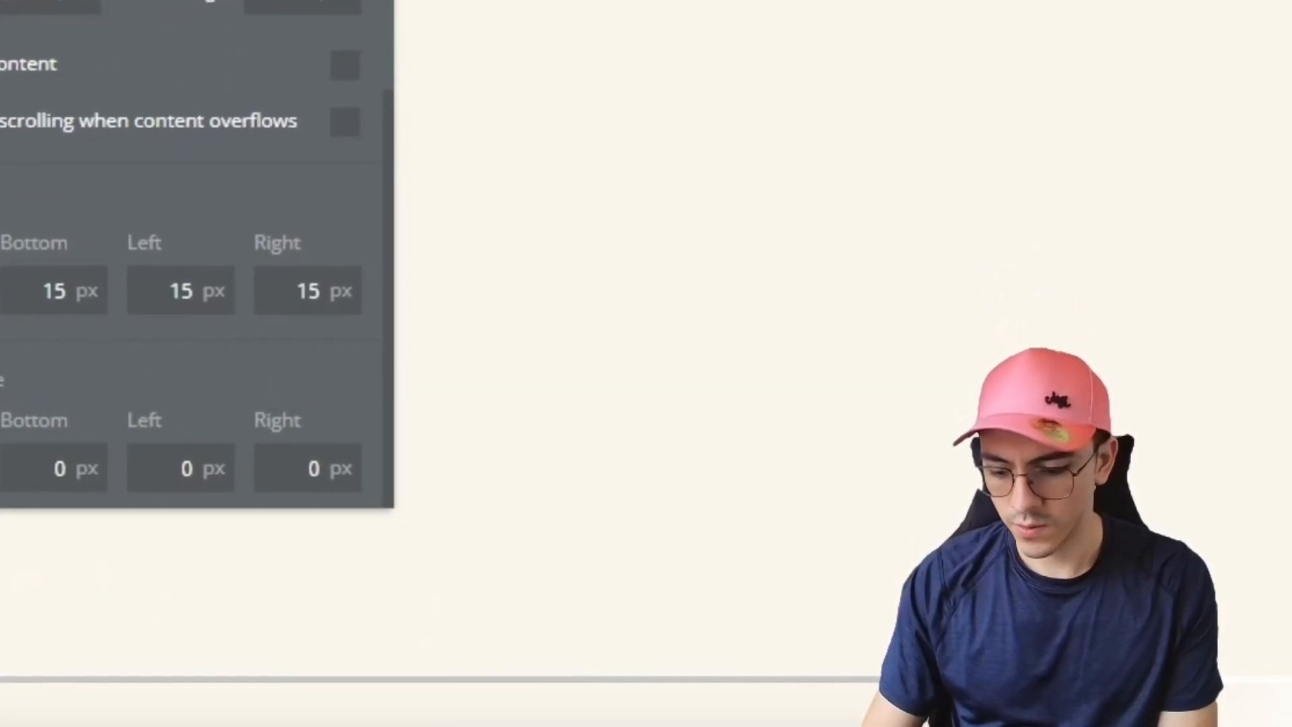
left_click(135, 466)
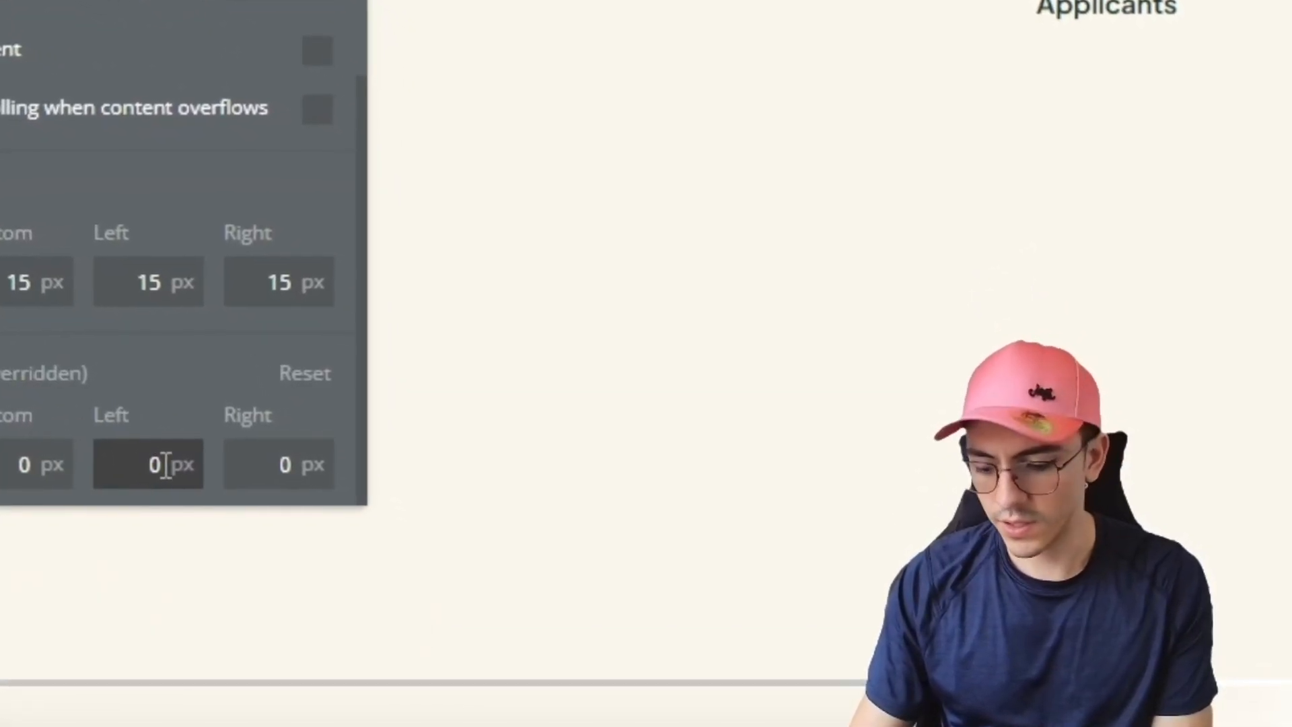
type("2")
left_click(267, 465)
type("2")
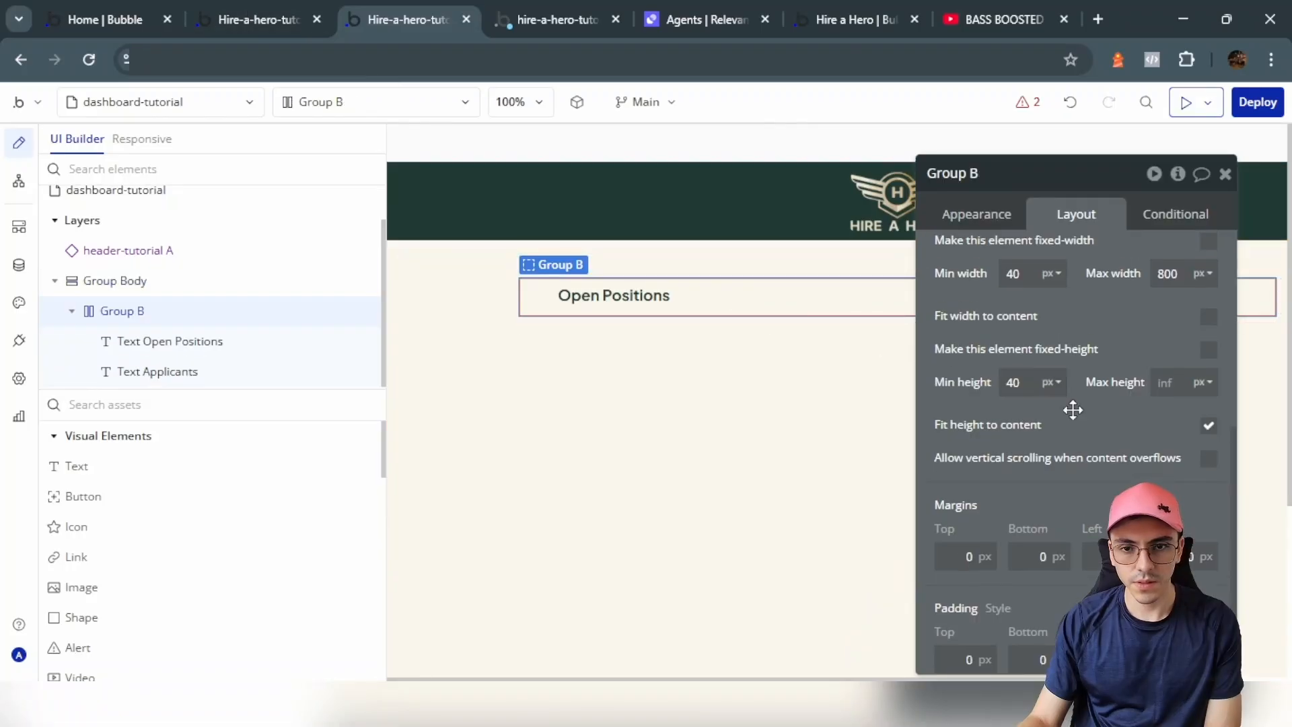
left_click_drag(1111, 457, 1018, 381)
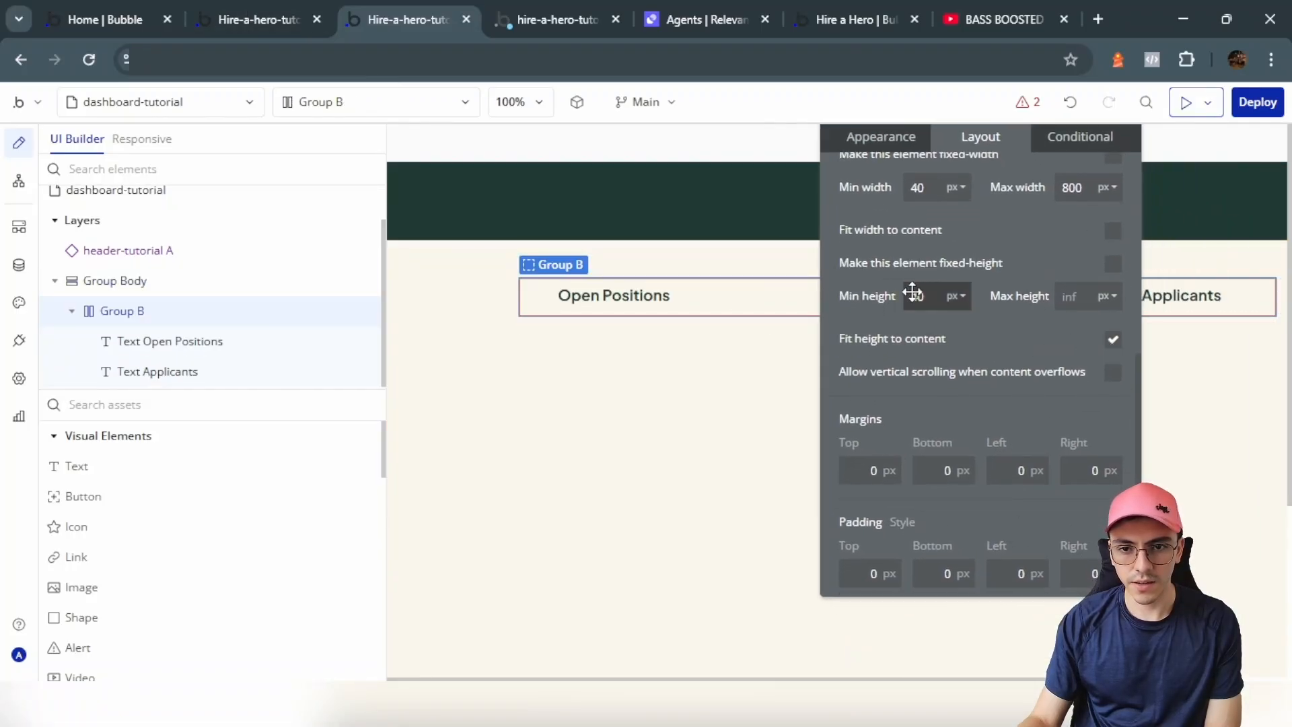
type("0")
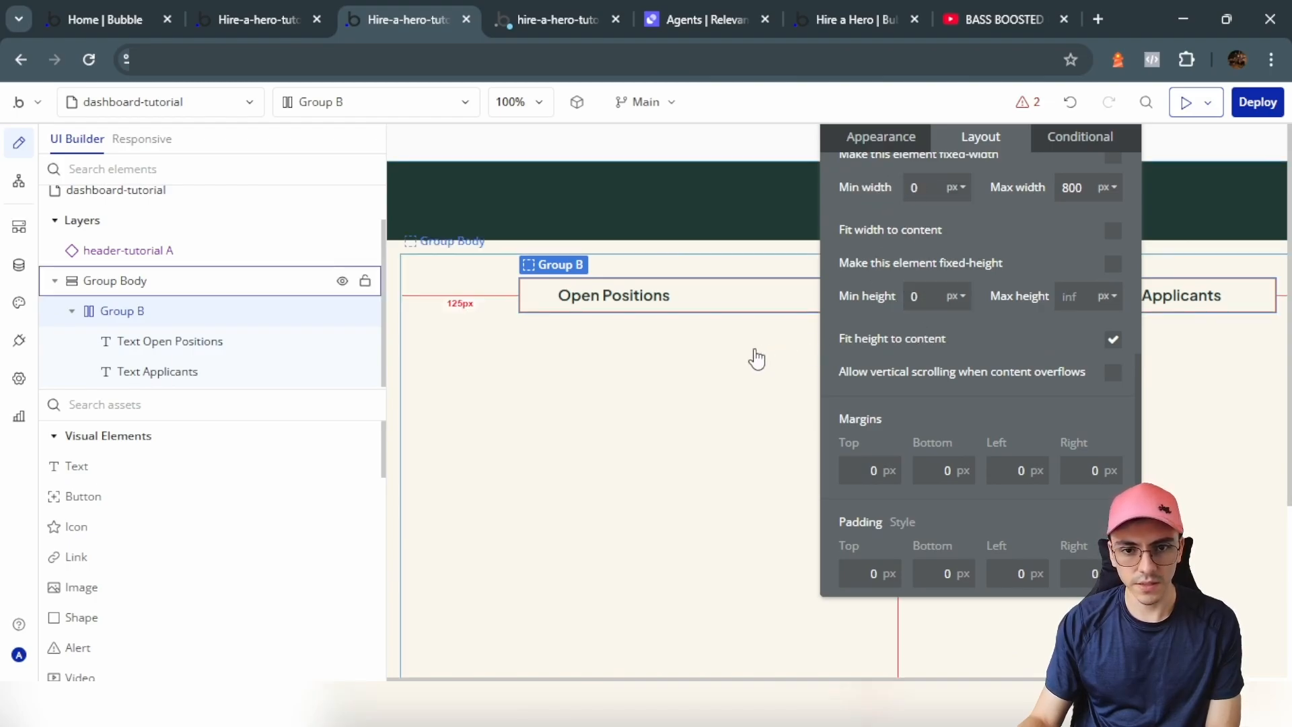
Step: Rename the group to Group Options and draw a new Group below it
left_click_drag(872, 326, 210, 407)
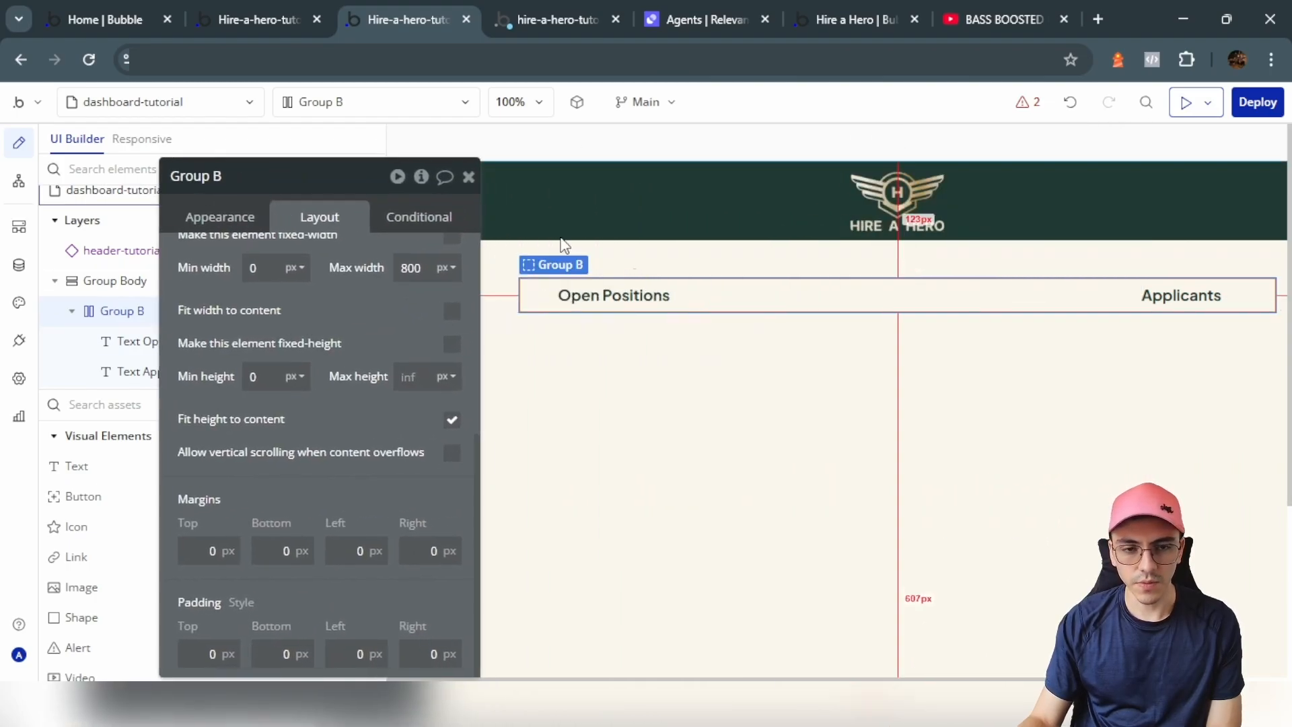
left_click(254, 177)
key("BackSpace")
type("Opt")
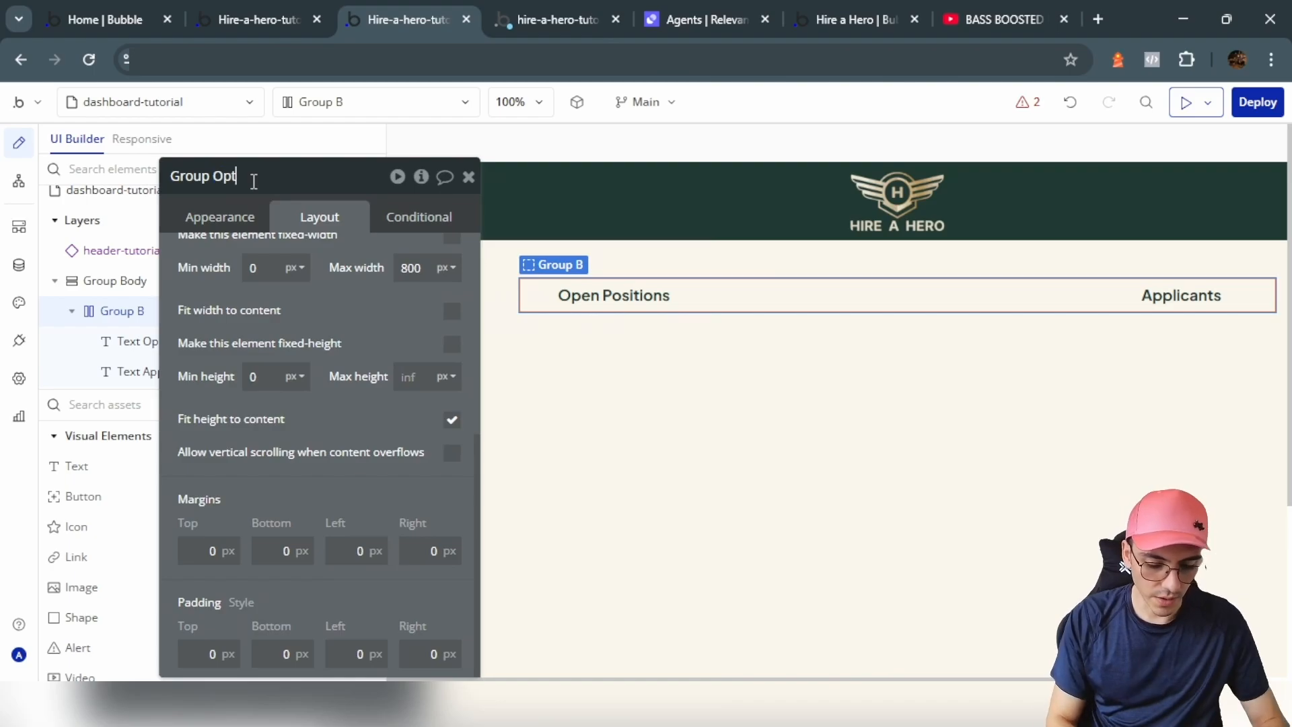
type("ions")
key("Return")
scroll(88, 531, "down", 10)
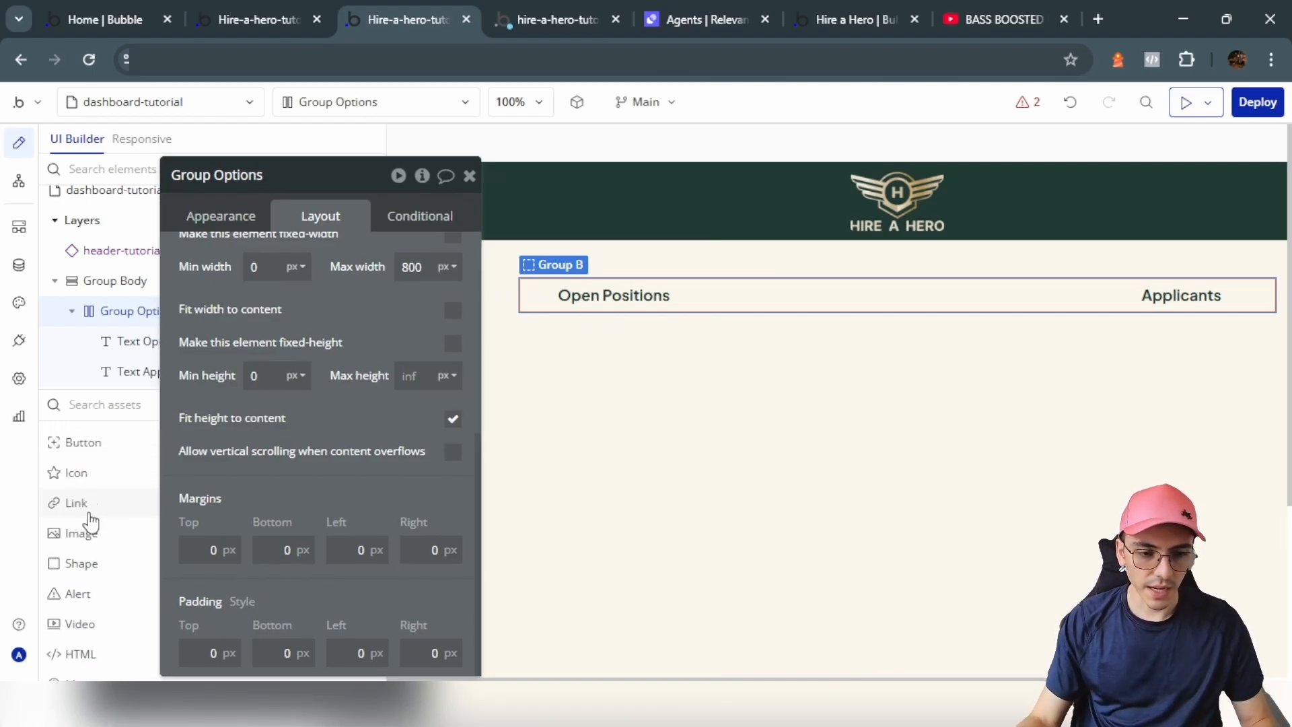
left_click_drag(92, 543, 609, 462)
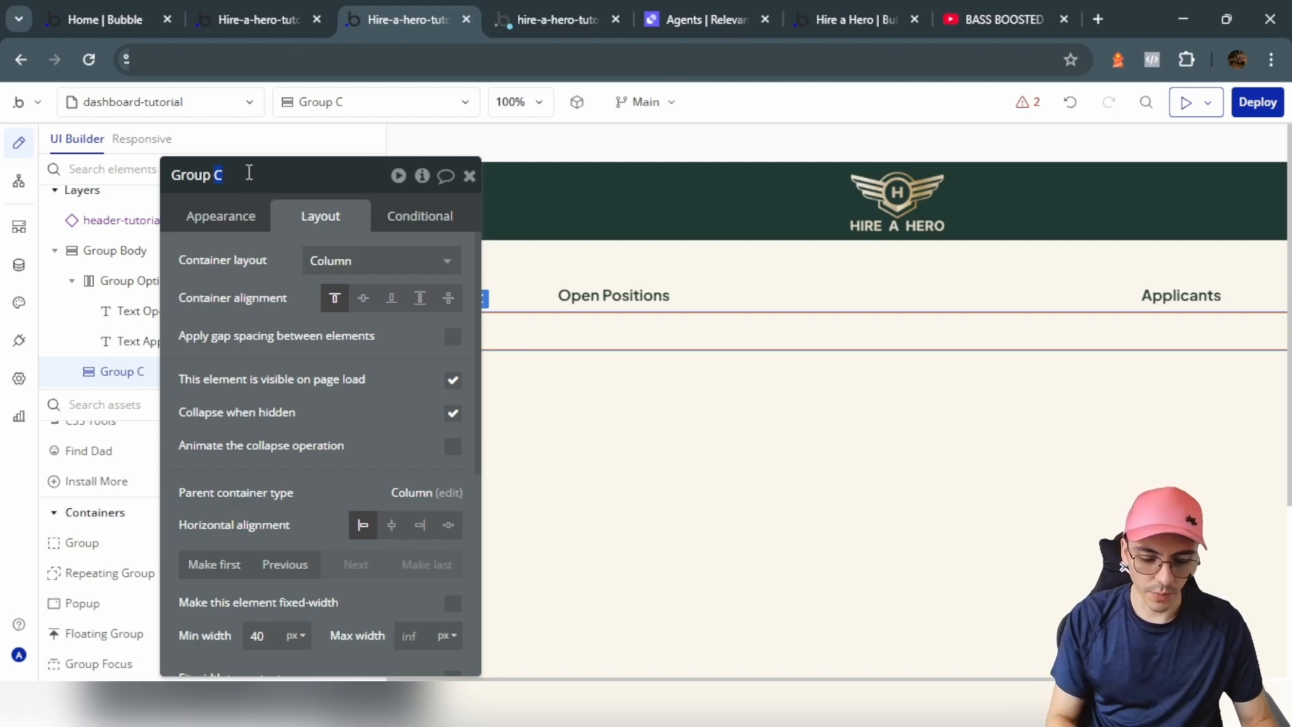
Step: Rename the new group to Group Jobs and uncheck its Fit height
type("Jobs")
key("Return")
scroll(289, 505, "down", 3)
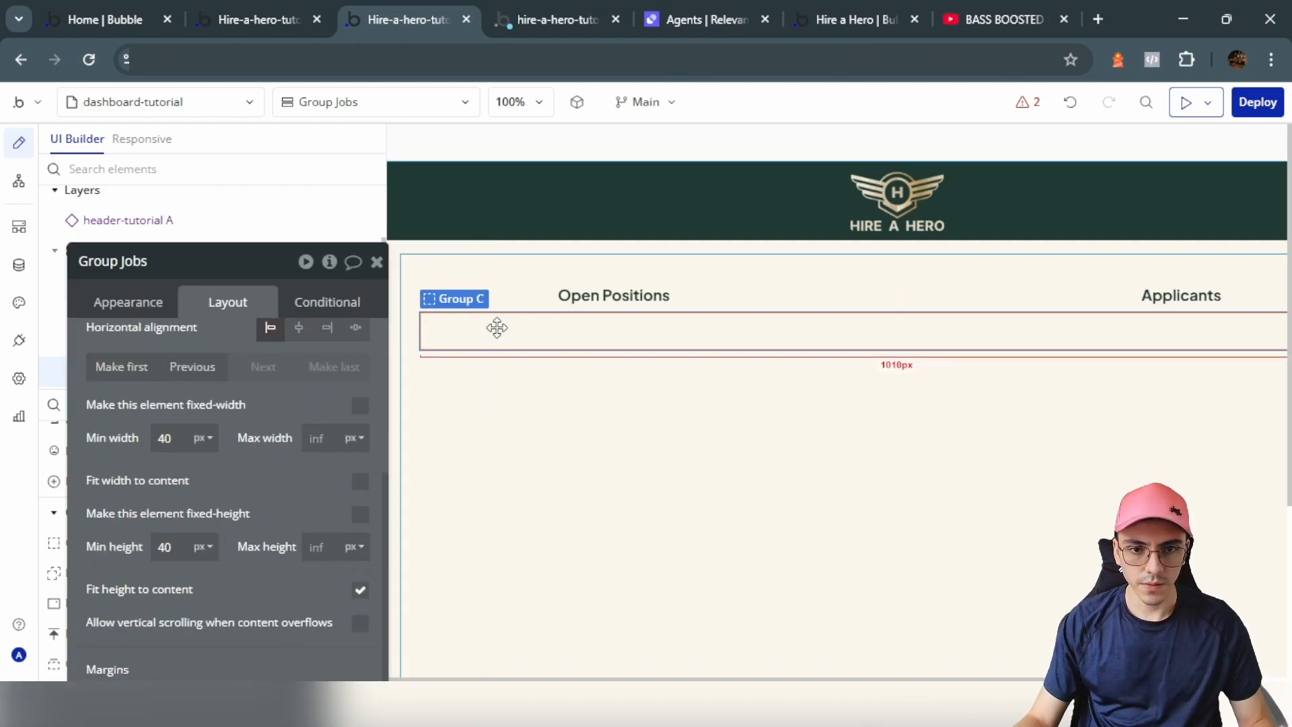
scroll(266, 483, "down", 2)
left_click(360, 505)
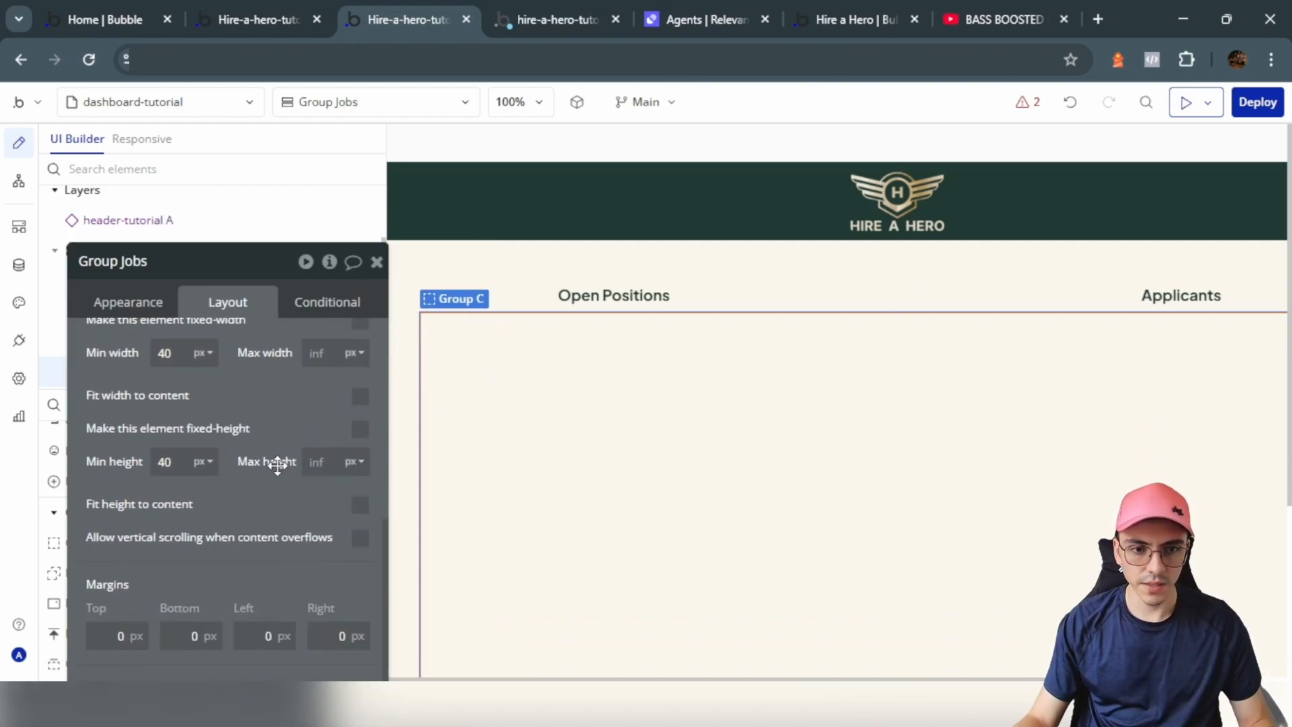
left_click_drag(277, 464, 485, 426)
Step: Draw a group inside Group Jobs named Group Open Positions with Fit height unchecked
left_click(88, 556)
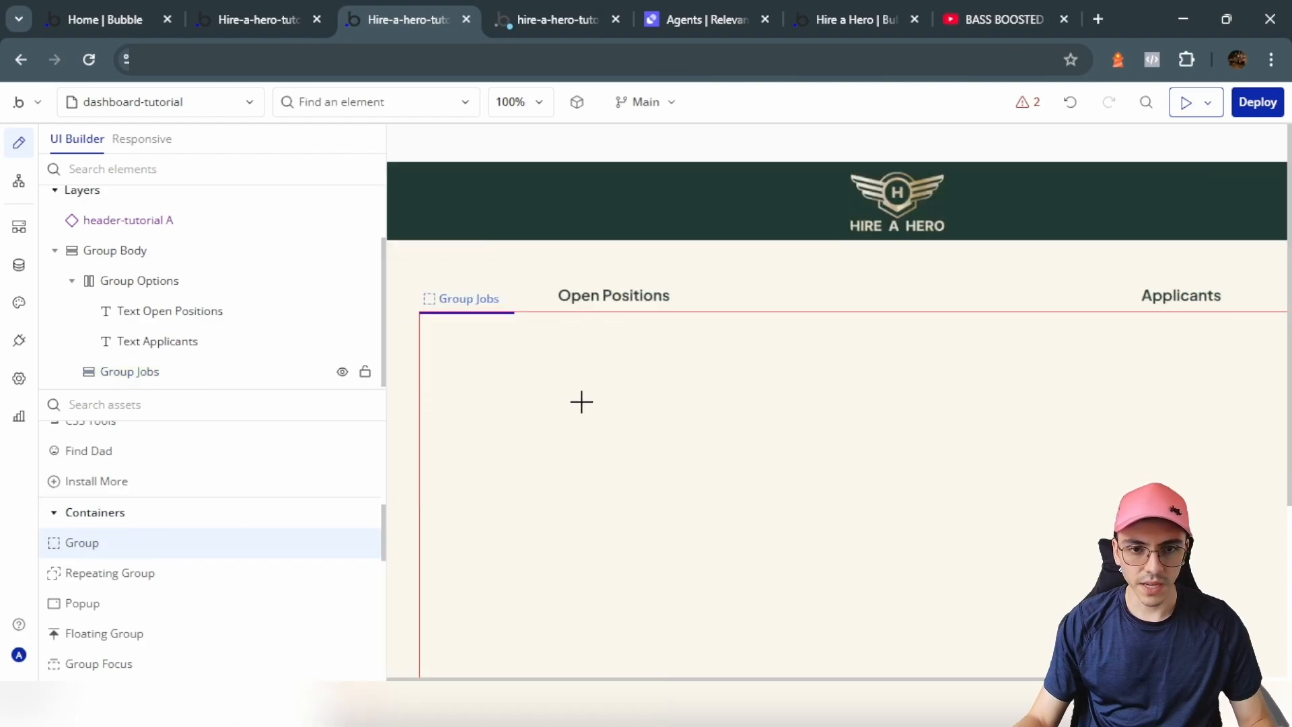
left_click(579, 401)
left_click(445, 288)
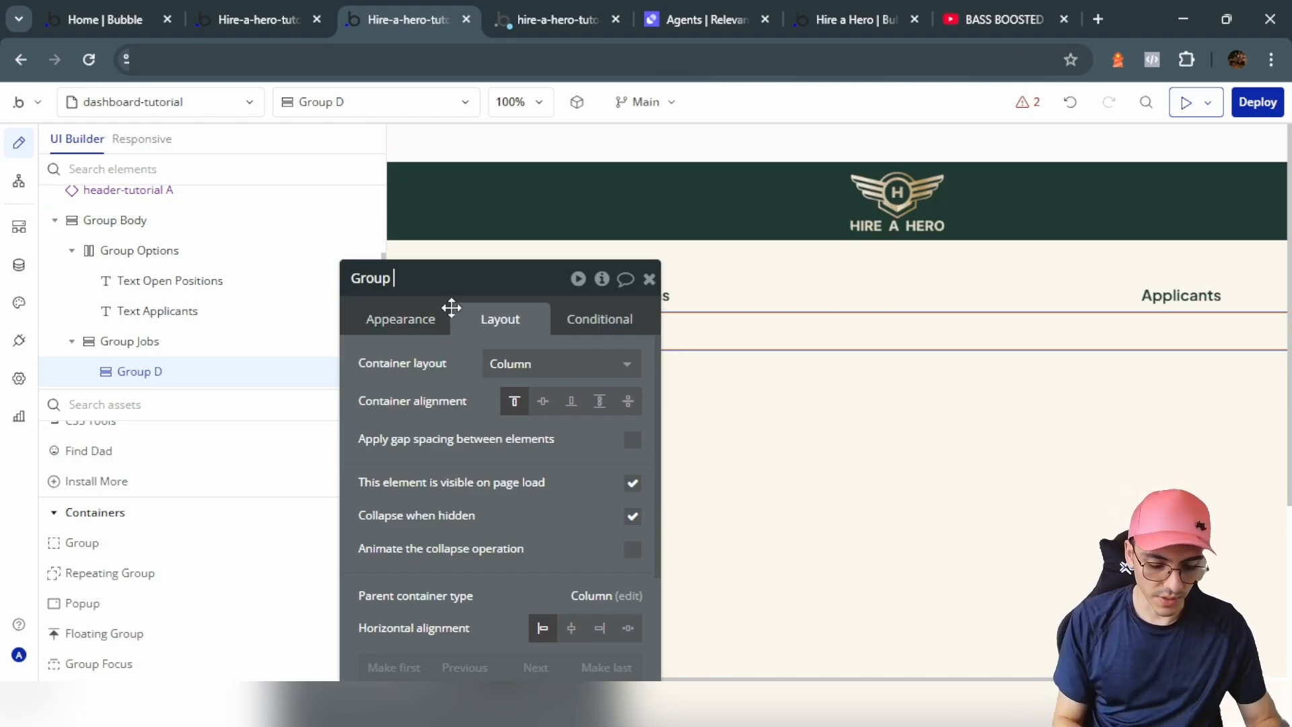
type("Open Positions")
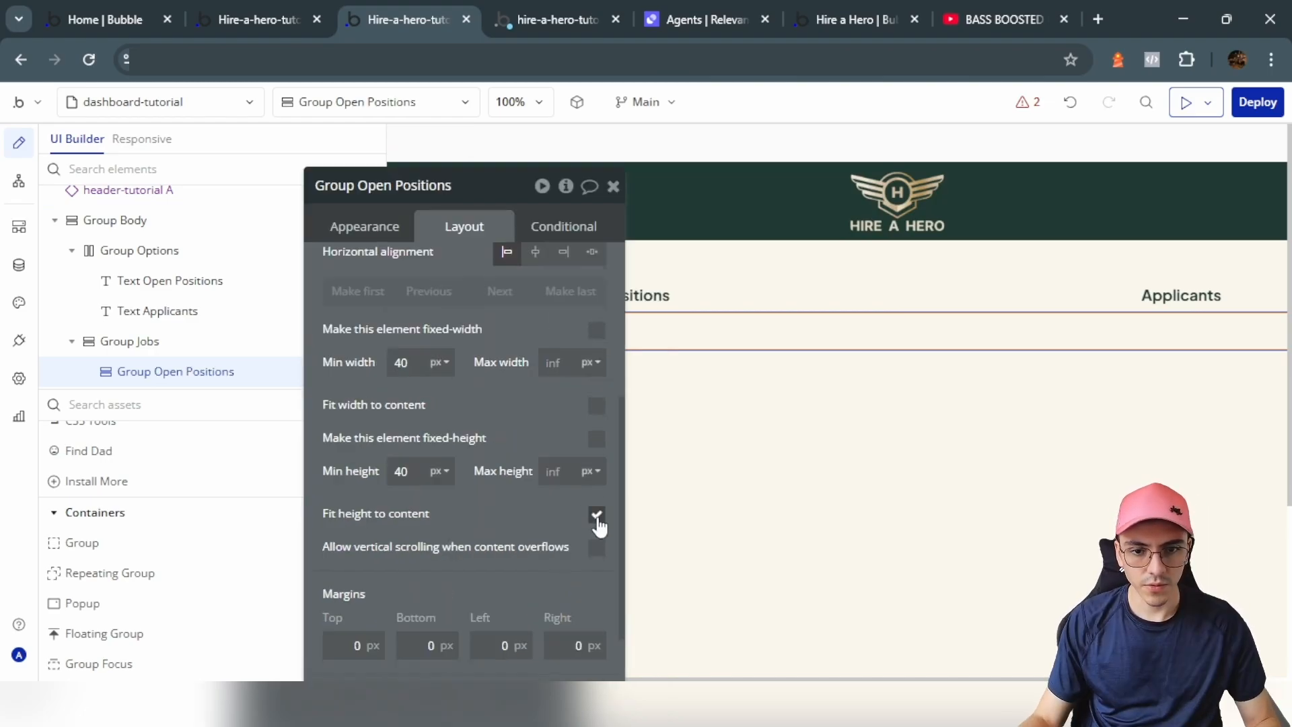
left_click(596, 517)
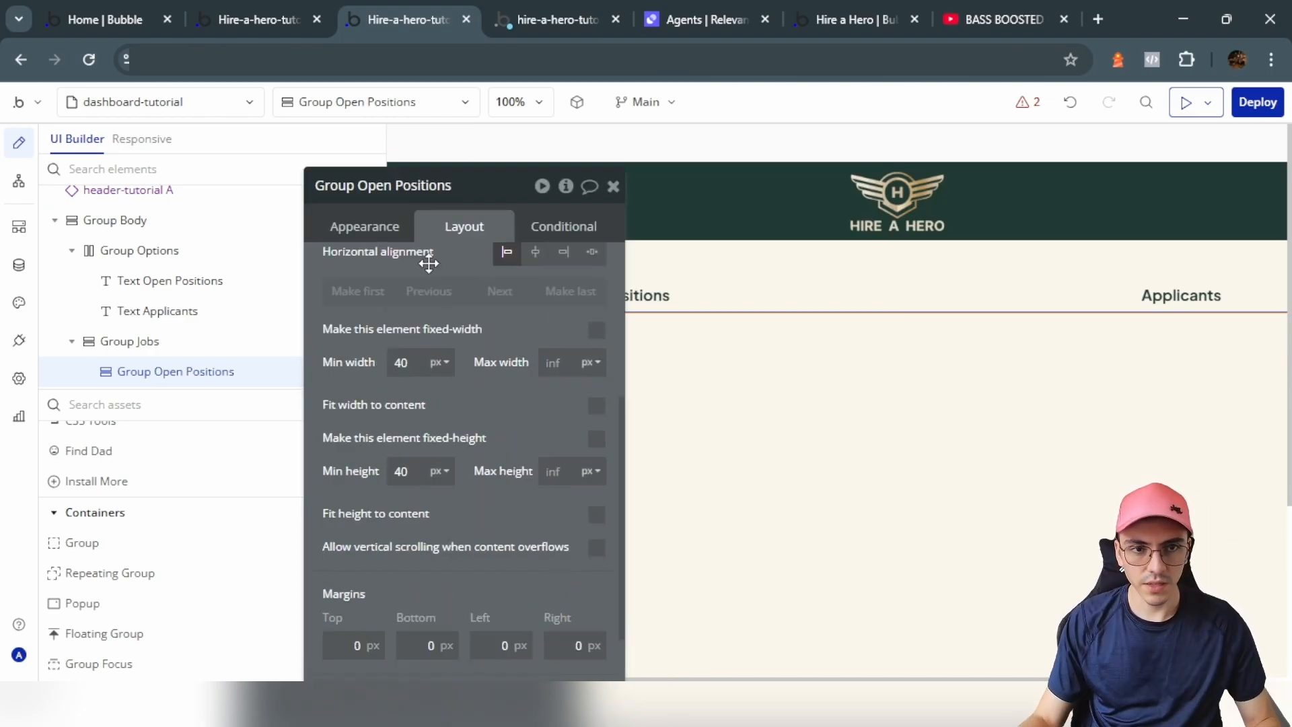
left_click_drag(516, 428, 461, 398)
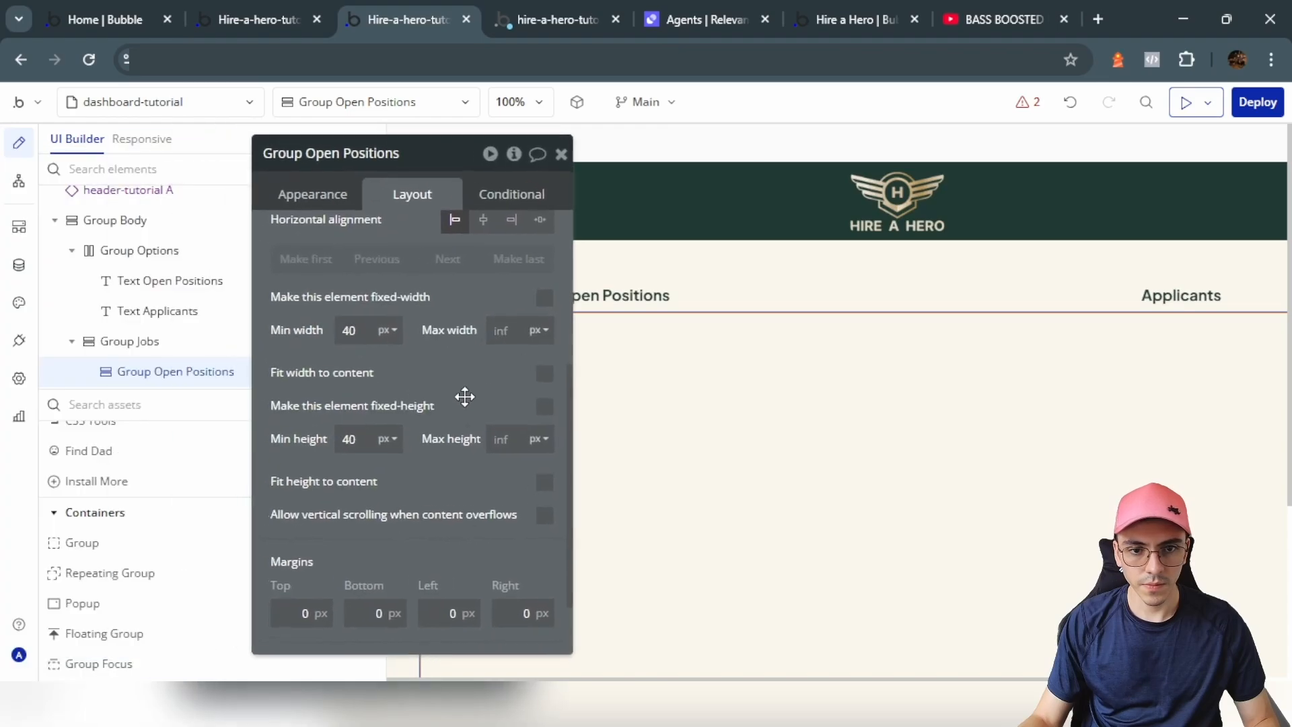
Step: Give Group Open Positions 15 px padding on all sides and 15 px margins
scroll(460, 410, "down", 2)
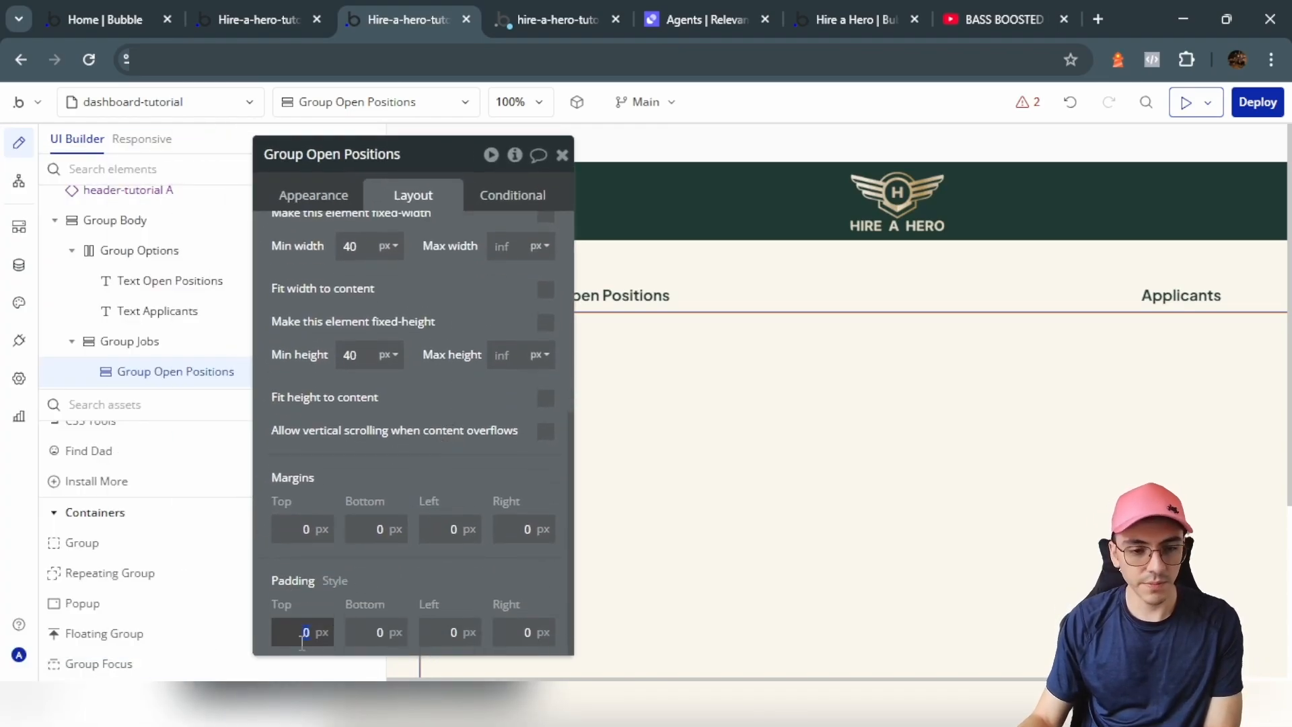
key("Tab")
type("15")
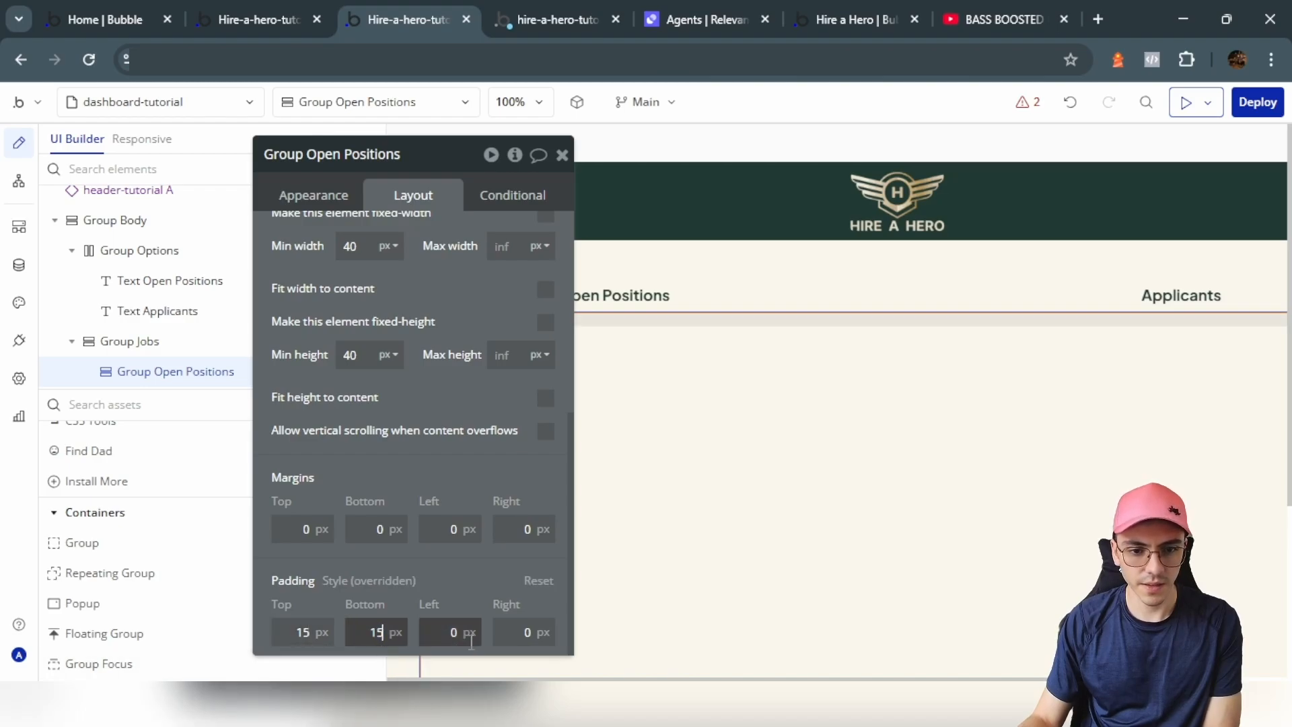
key("Tab")
type("15")
key("Tab")
type("15")
left_click(515, 534)
type("15")
left_click(388, 525)
type("1")
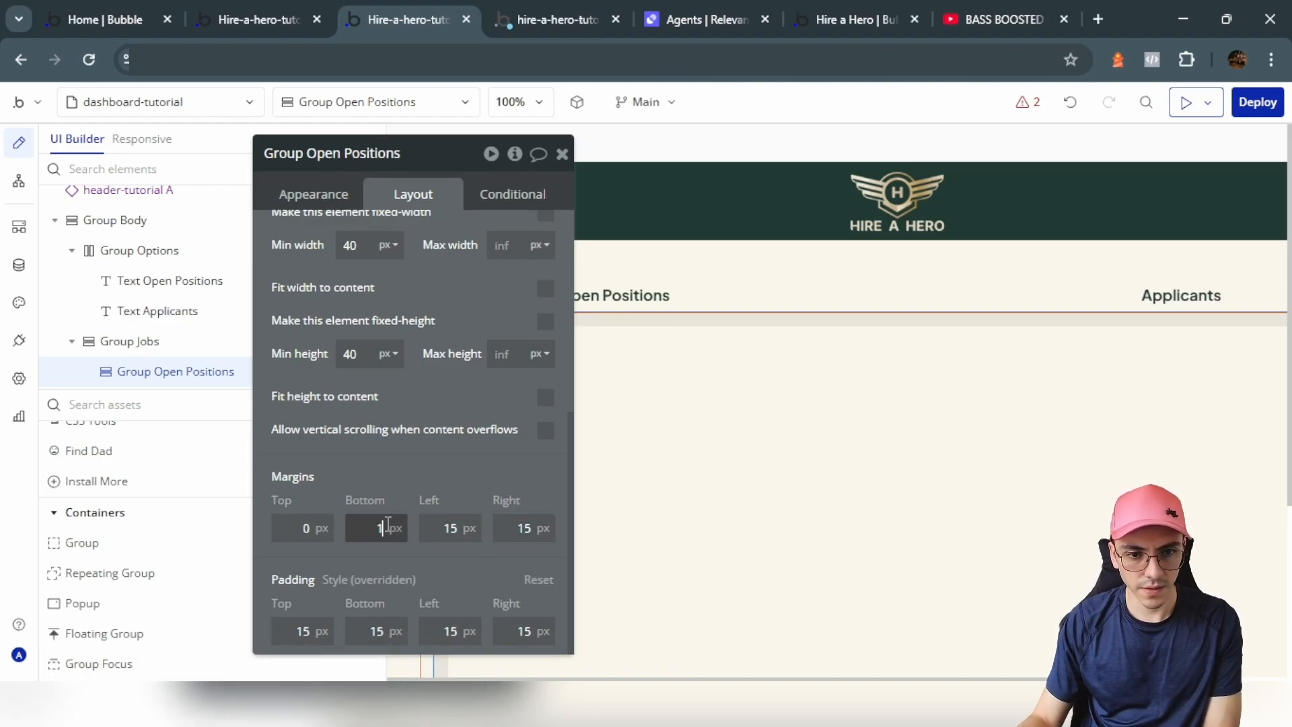
left_click_drag(311, 184, 378, 210)
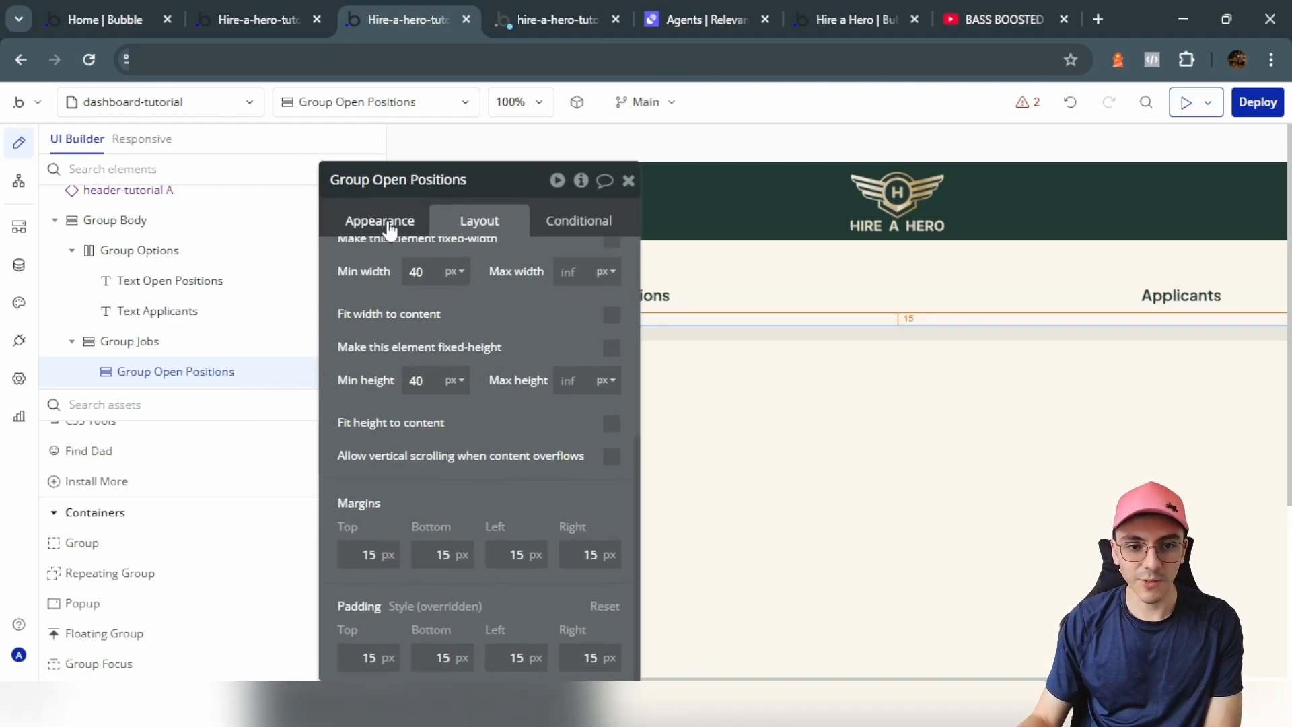
scroll(485, 408, "up", 3)
Step: Give Group Open Positions a flat colour background with corner roundness 10
left_click(405, 226)
scroll(496, 440, "down", 5)
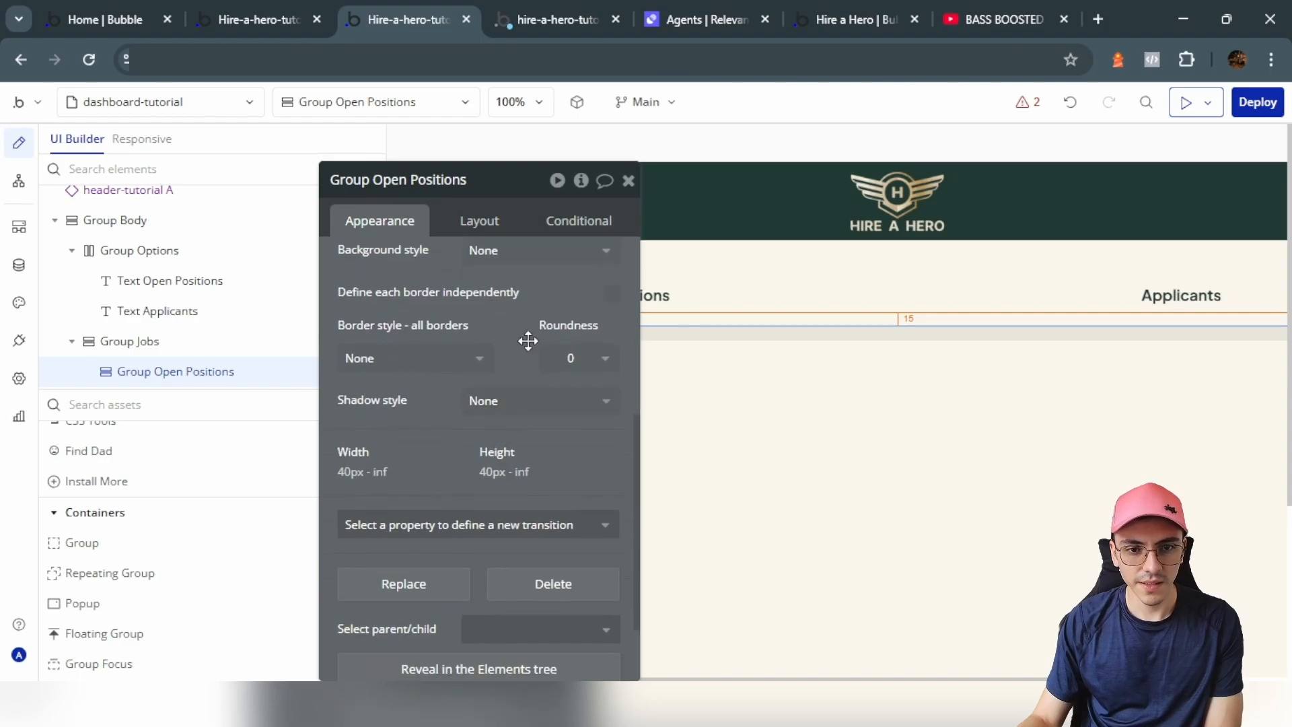
left_click(529, 251)
left_click(533, 339)
left_click(572, 396)
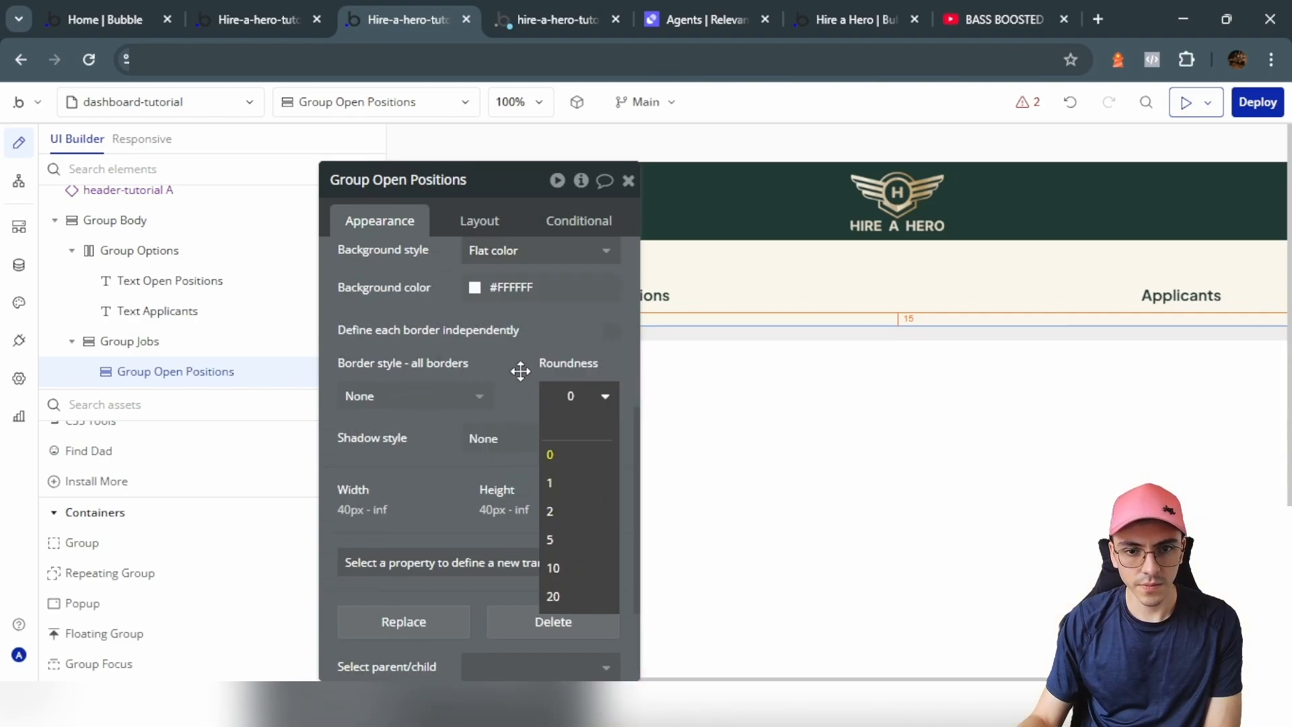
left_click(560, 568)
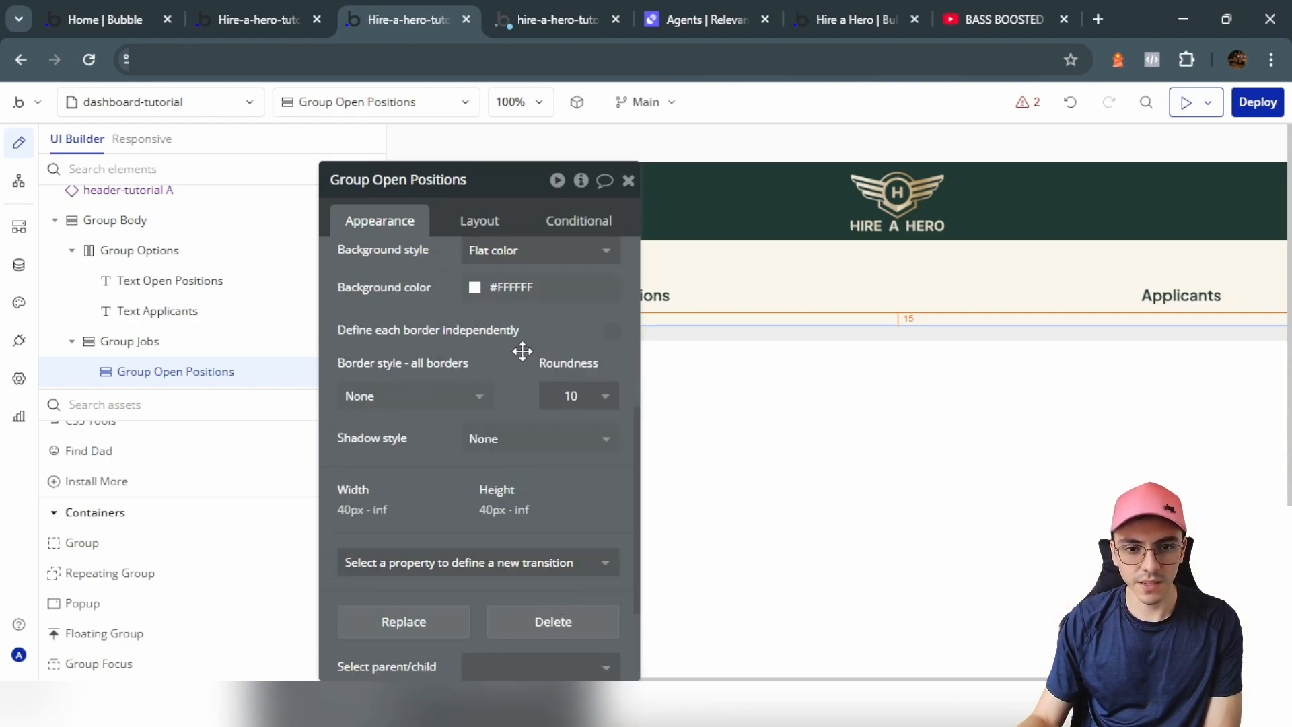
Step: Add an outset shadow with 0 horizontal and 0 vertical offset
left_click_drag(522, 351, 346, 375)
scroll(333, 350, "down", 2)
left_click(323, 323)
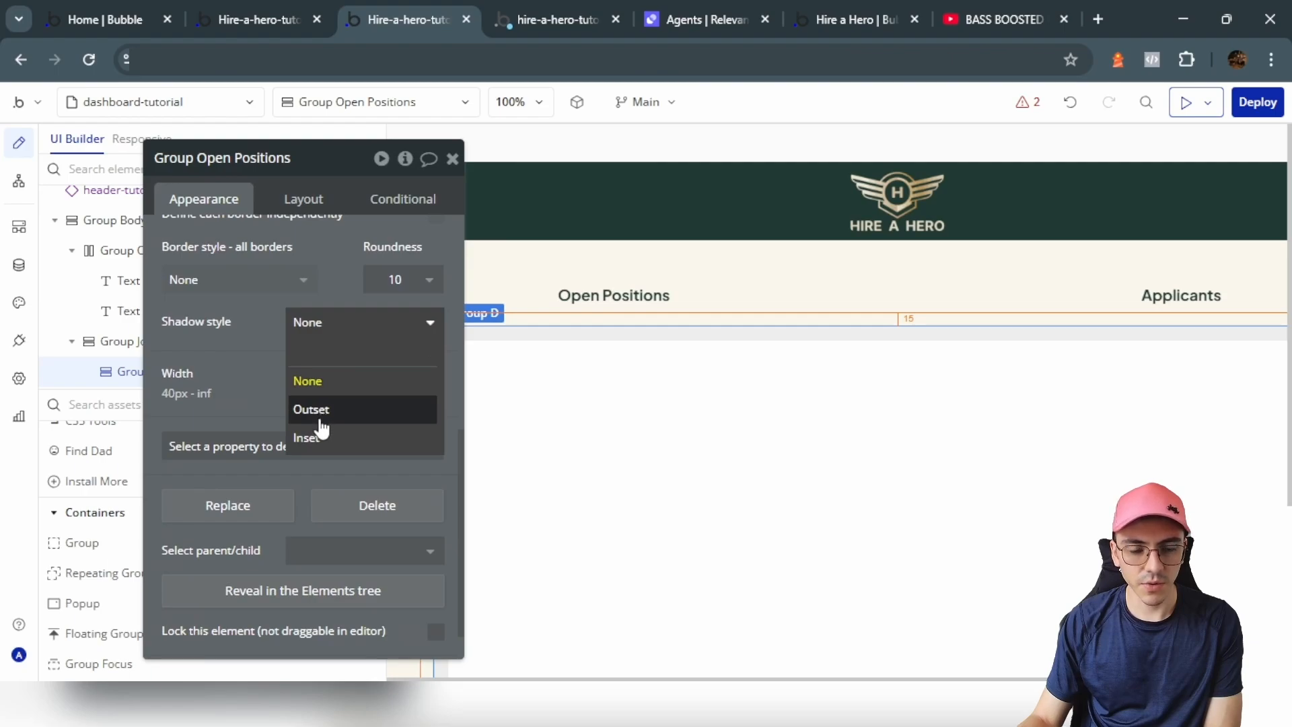
left_click(320, 428)
left_click(325, 360)
left_click(318, 559)
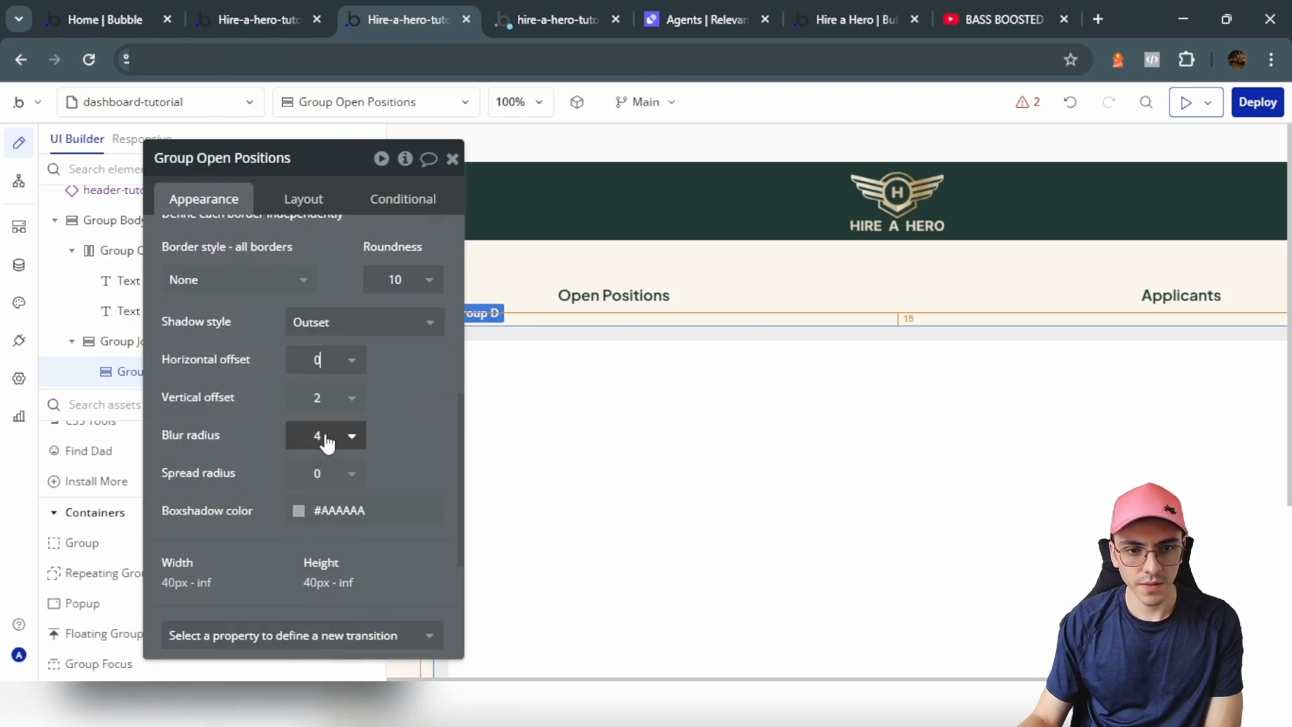
left_click(335, 397)
left_click(309, 596)
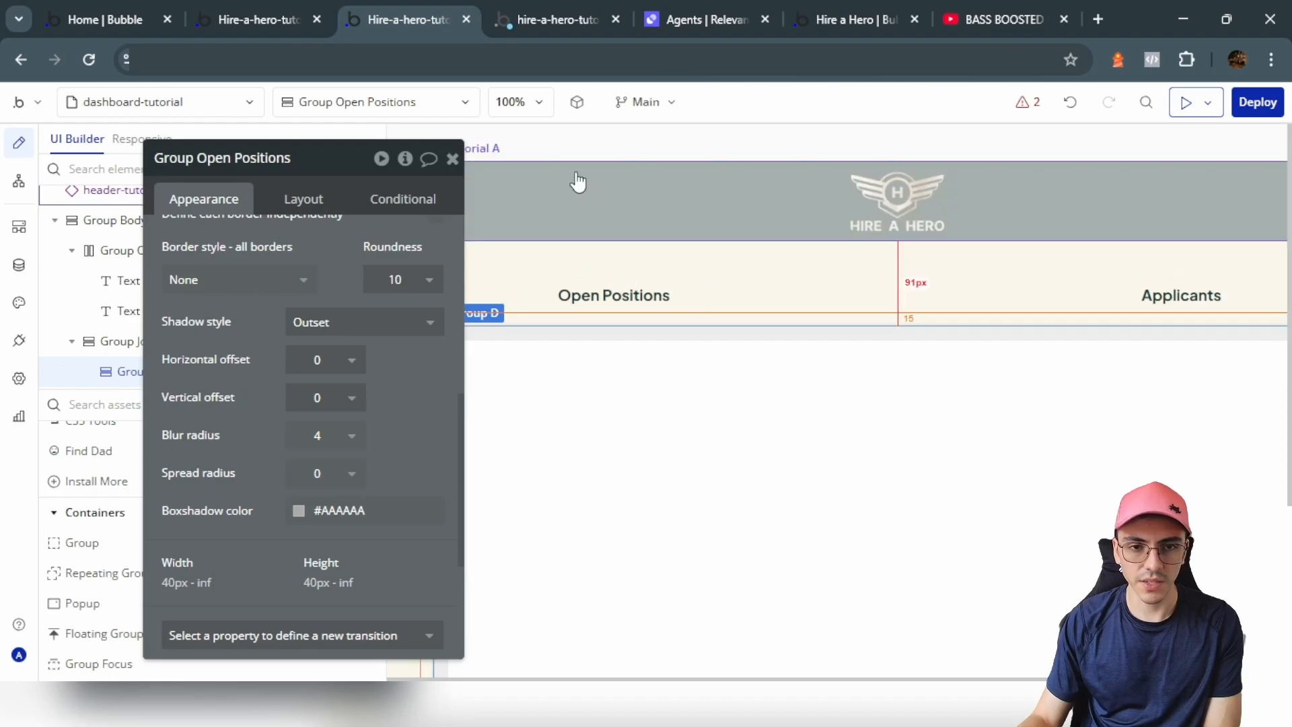
left_click(453, 159)
Step: Add an 'Open Positions' heading text inside Group Open Positions
scroll(144, 505, "up", 5)
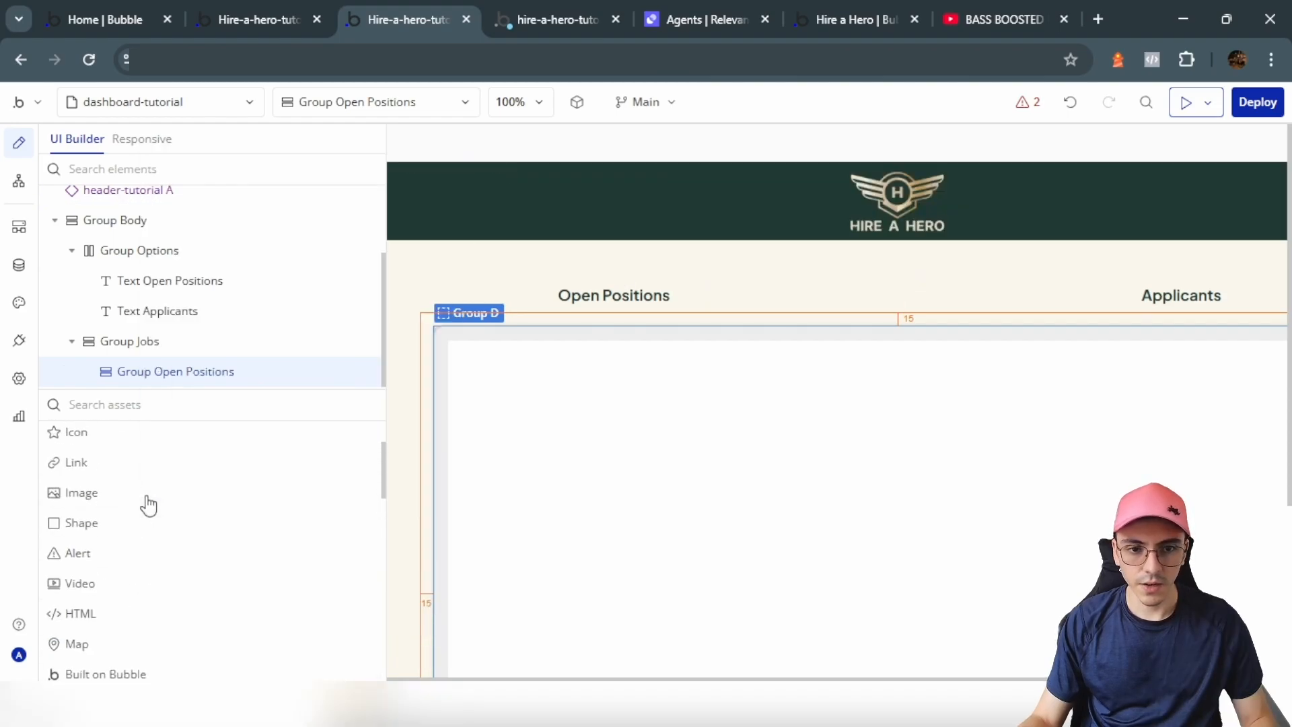
left_click_drag(194, 458, 491, 397)
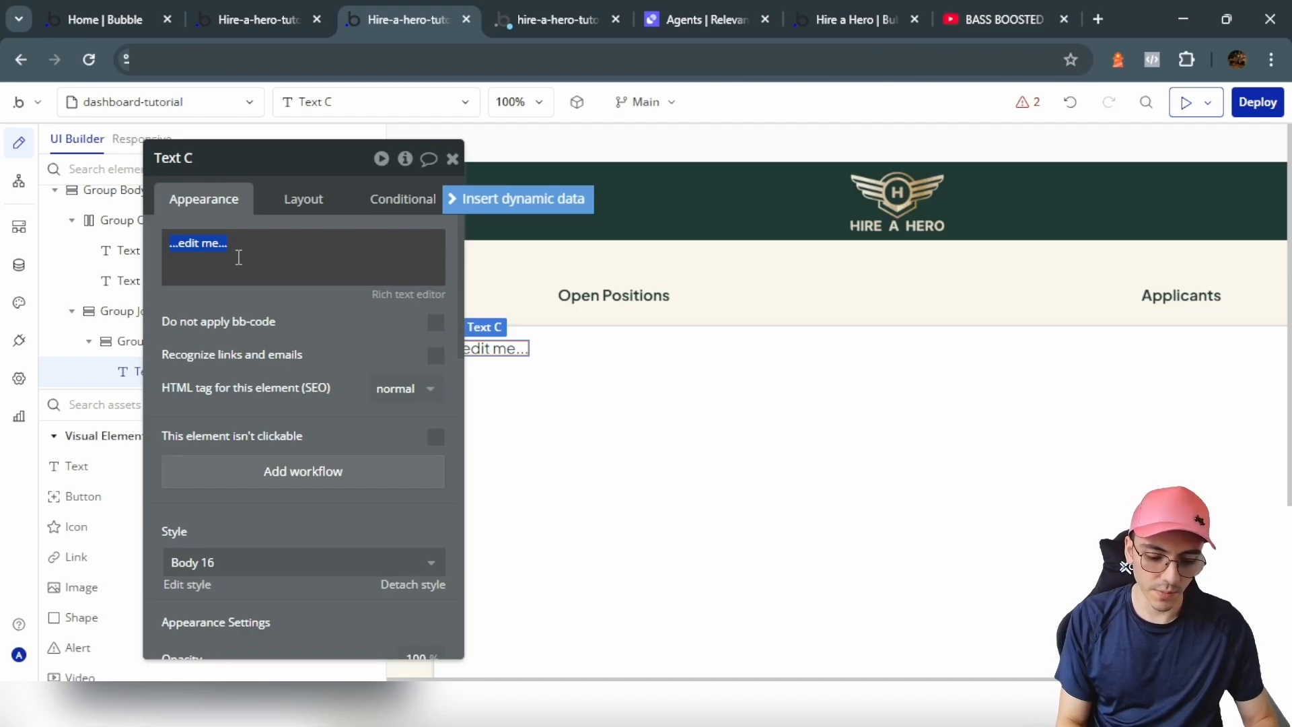
type("Open Positio")
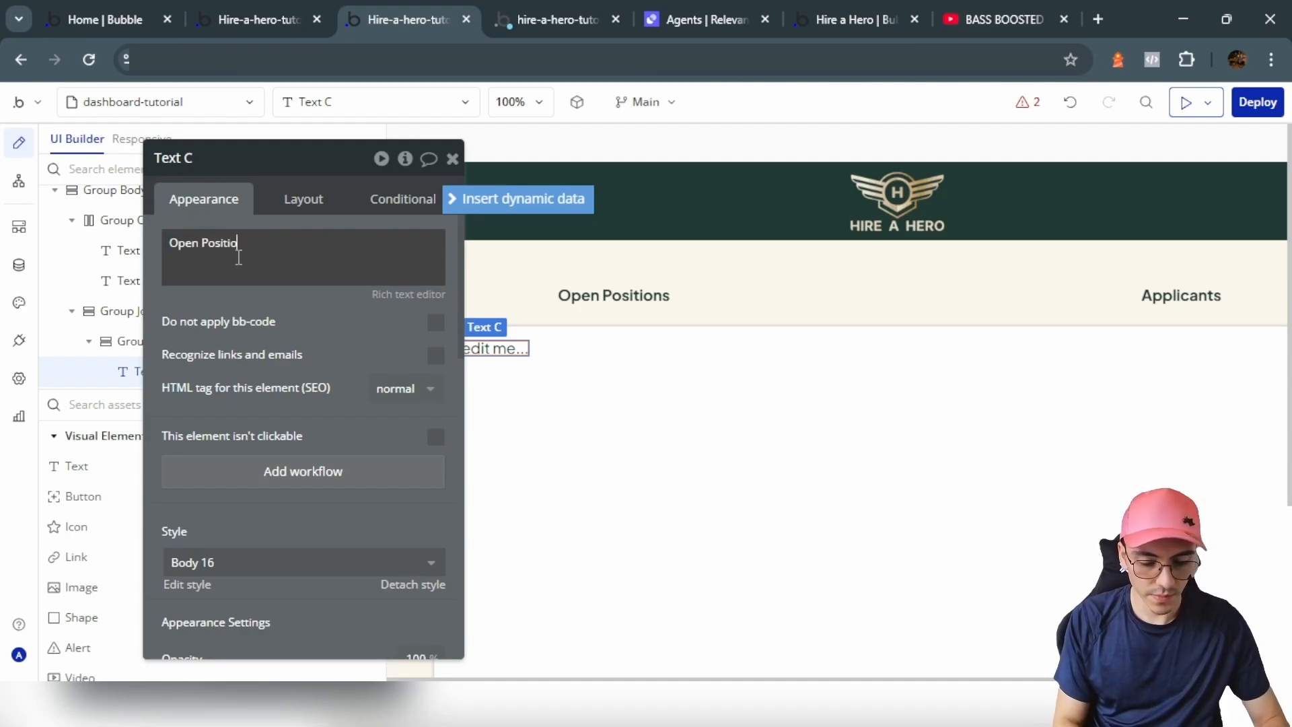
type("ns")
left_click(280, 333)
scroll(309, 385, "down", 5)
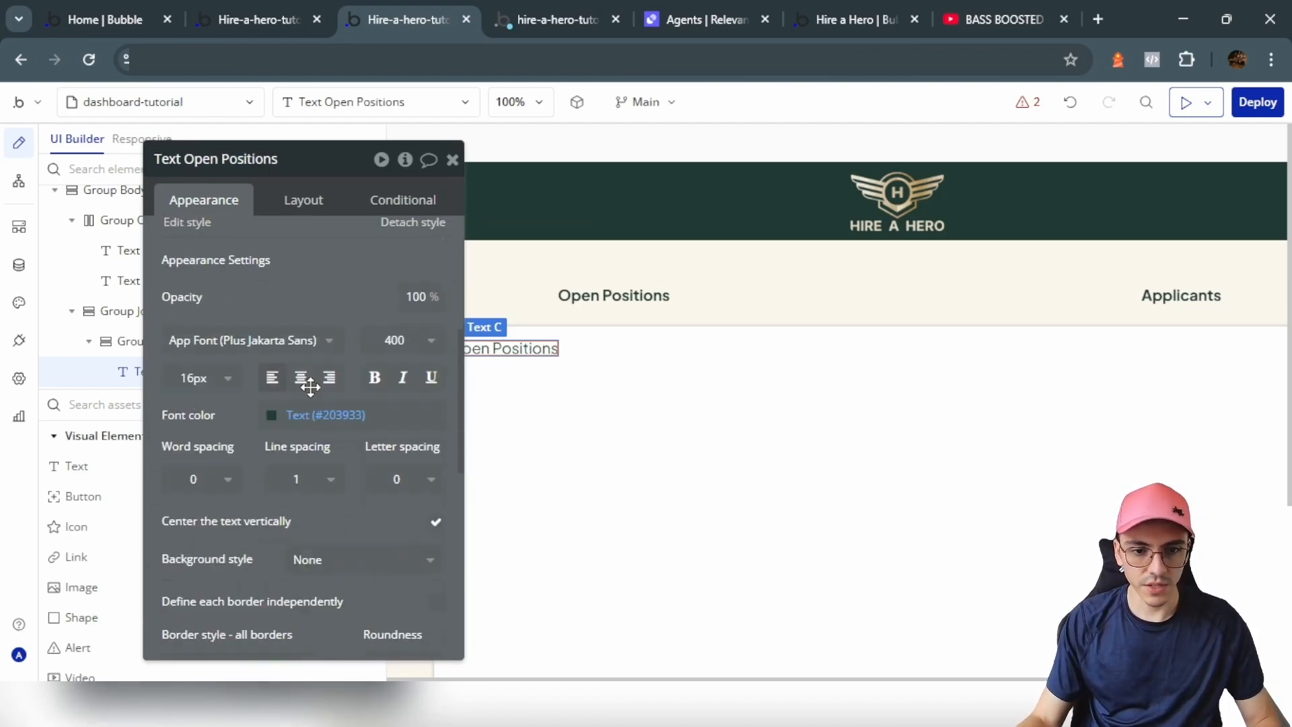
scroll(309, 385, "down", 1)
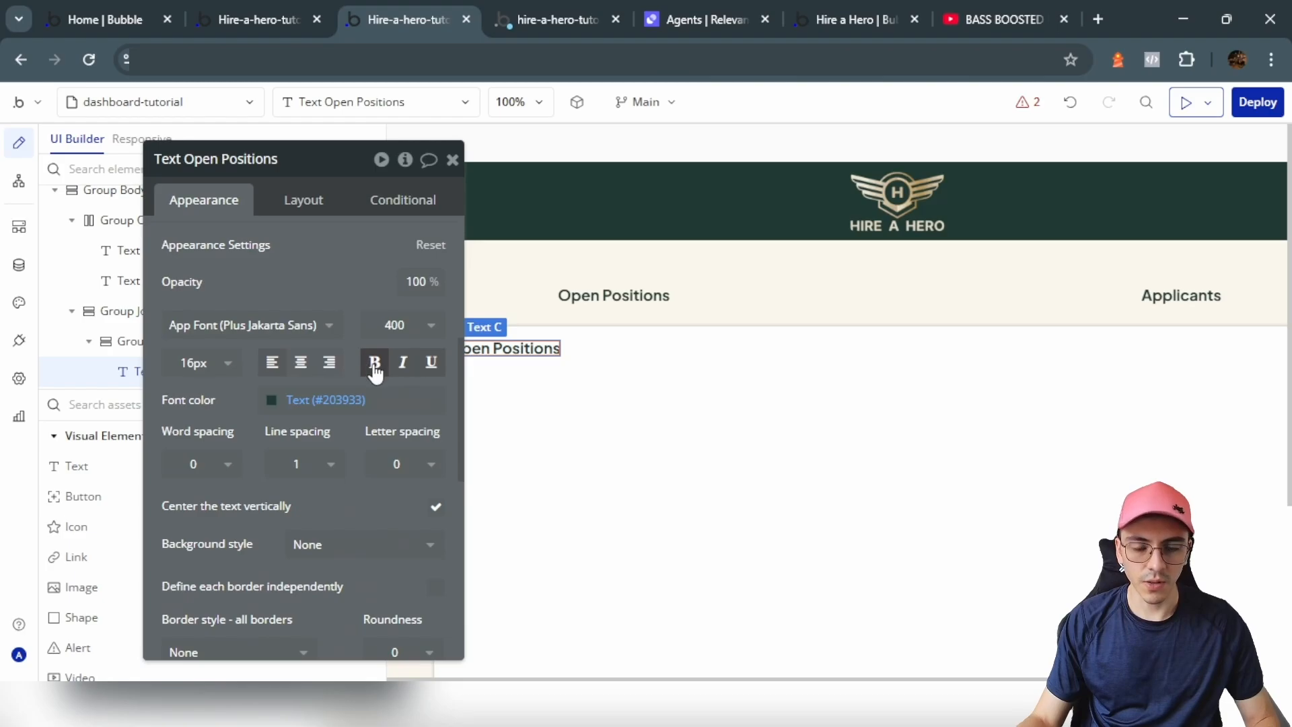
left_click_drag(280, 259, 667, 292)
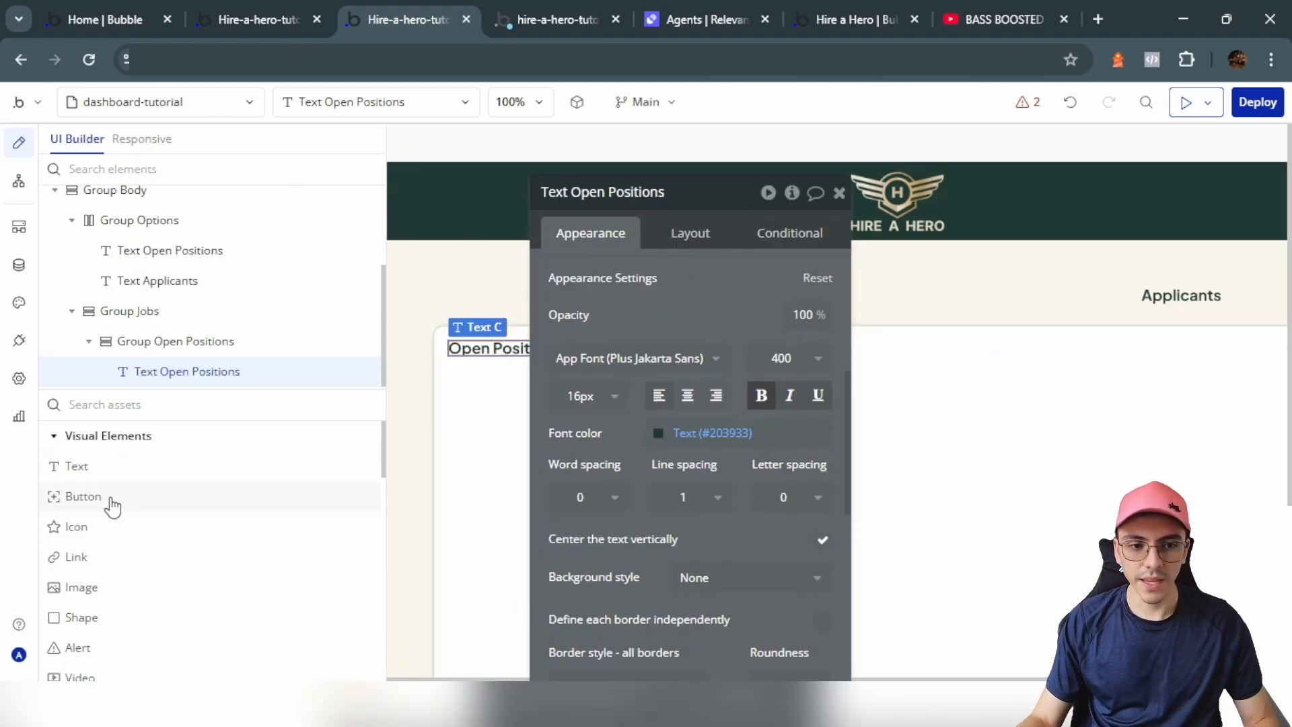
Step: Add a 'Create' button showing icon and label, with the plus (add) icon
left_click(82, 496)
left_click(547, 417)
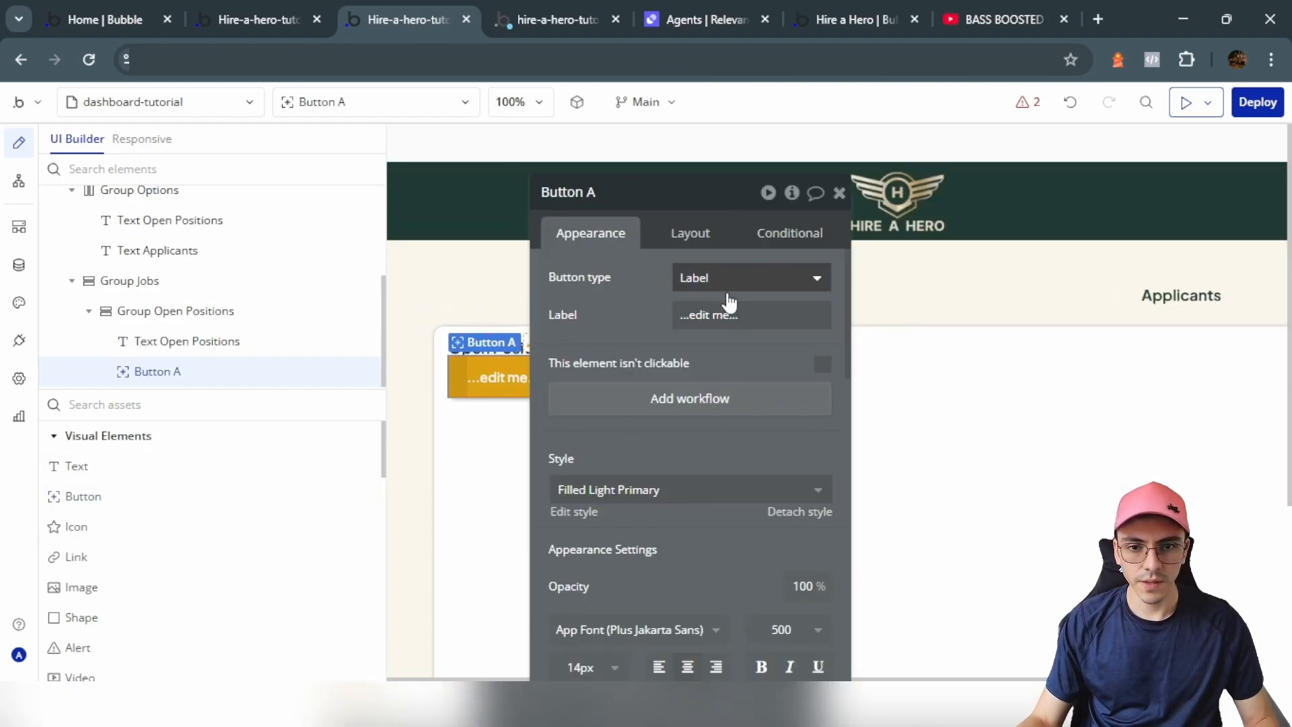
left_click(731, 313)
type("Create")
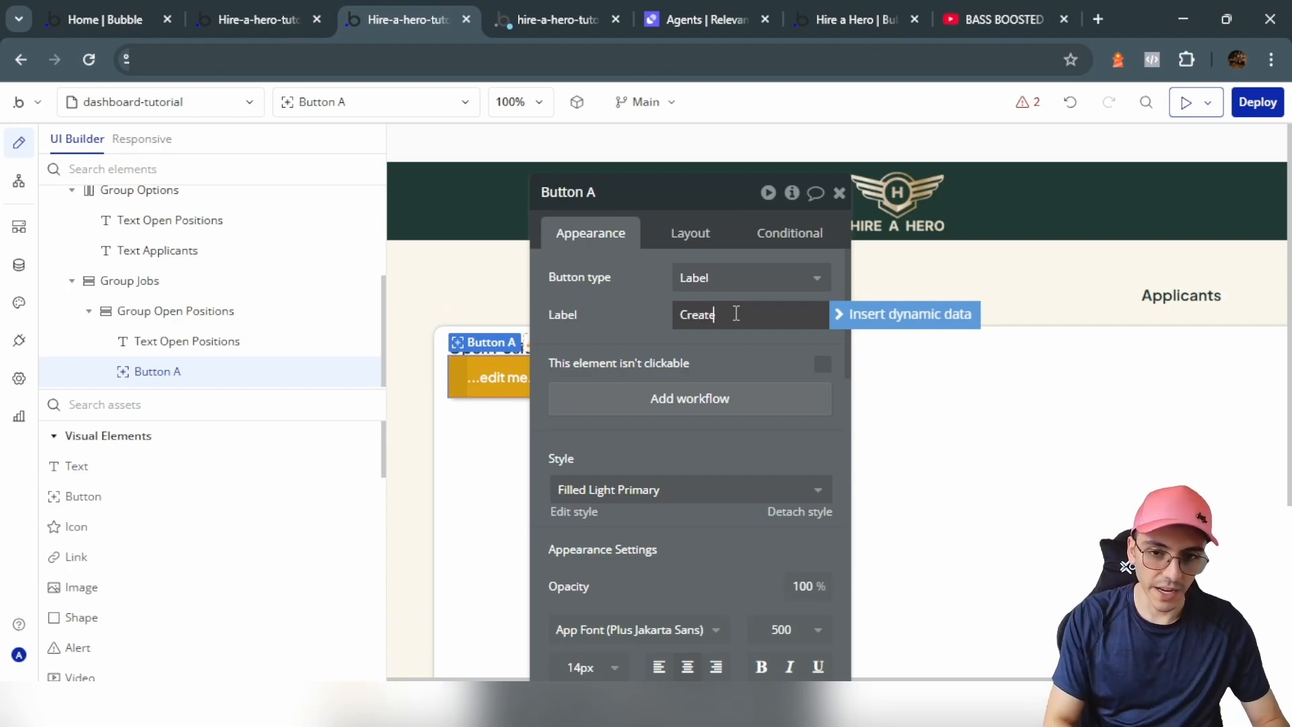
left_click(707, 277)
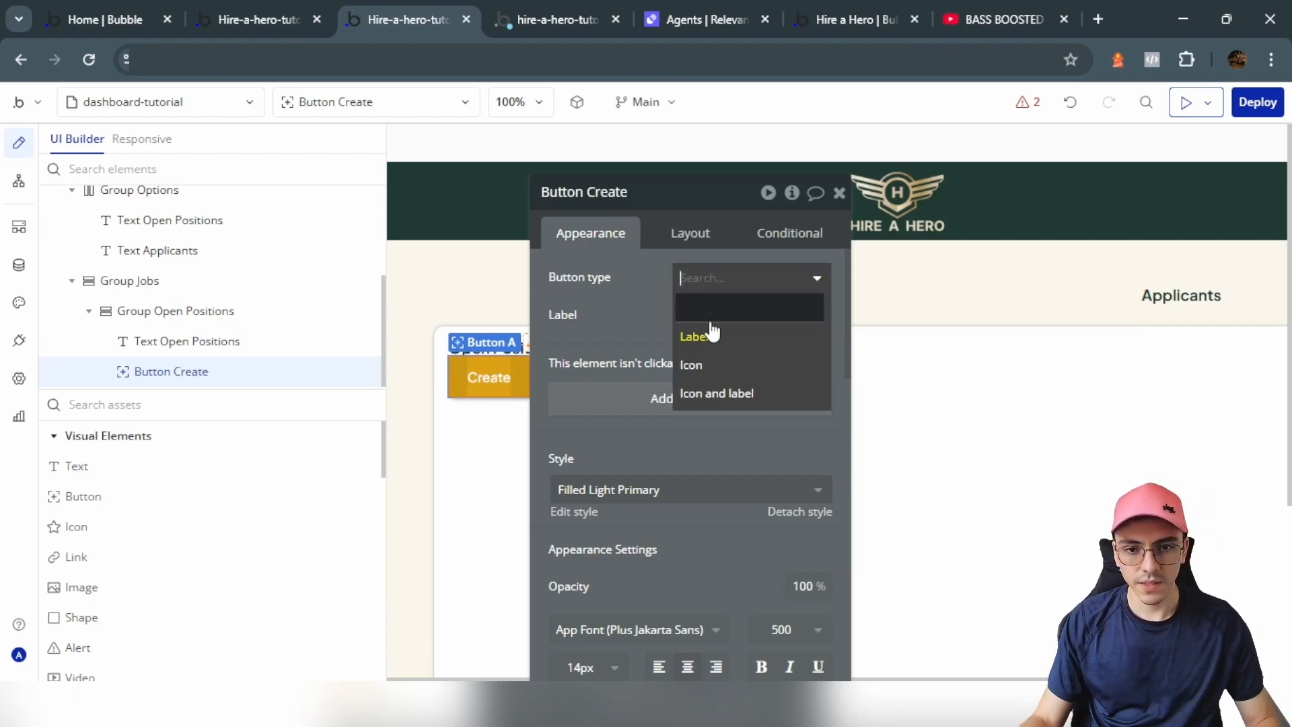
left_click(719, 395)
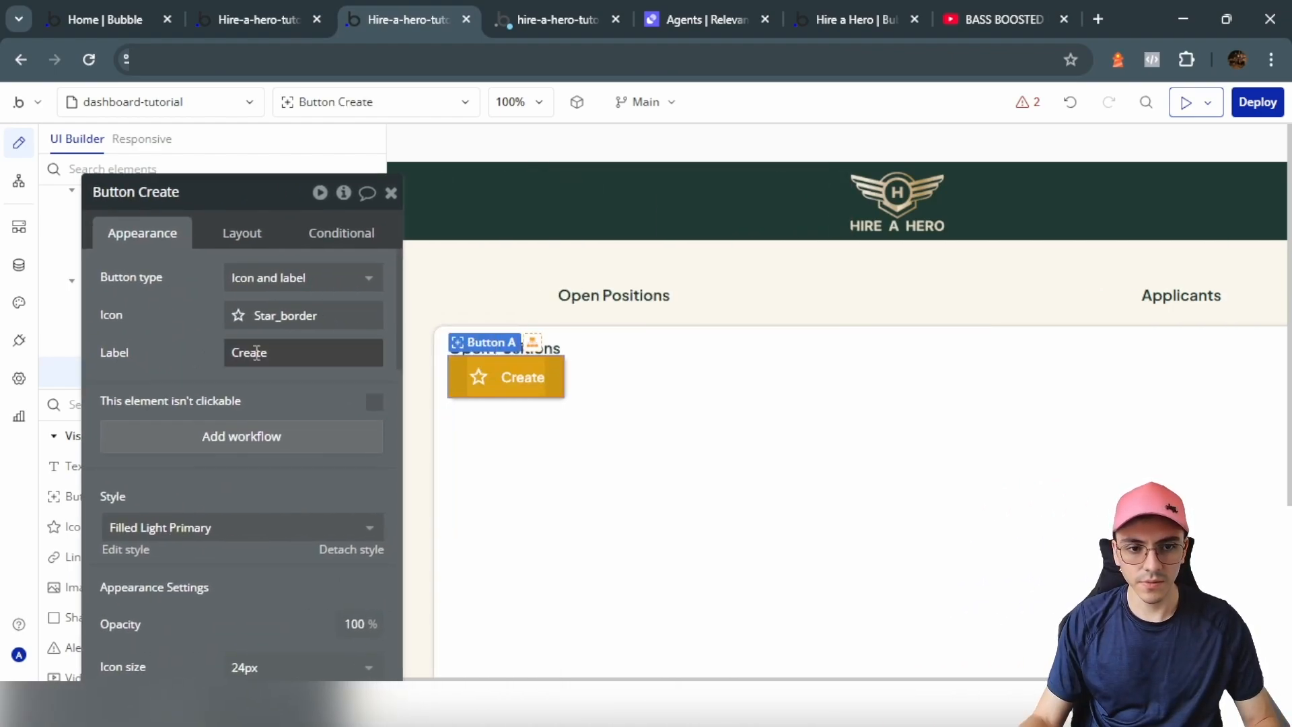
left_click(283, 315)
type("add")
left_click(238, 383)
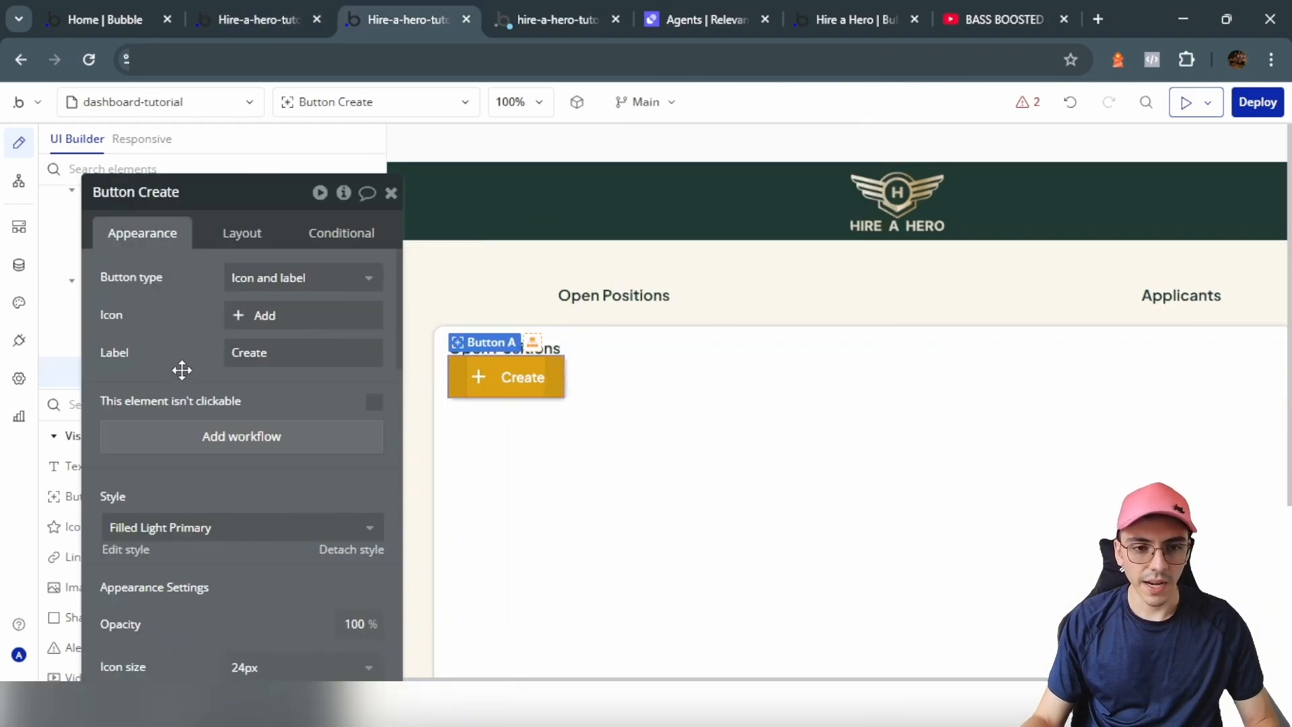
Step: Set the Create button's roundness to 10 and label font size to 16
scroll(189, 373, "down", 8)
scroll(234, 415, "down", 3)
scroll(323, 390, "up", 2)
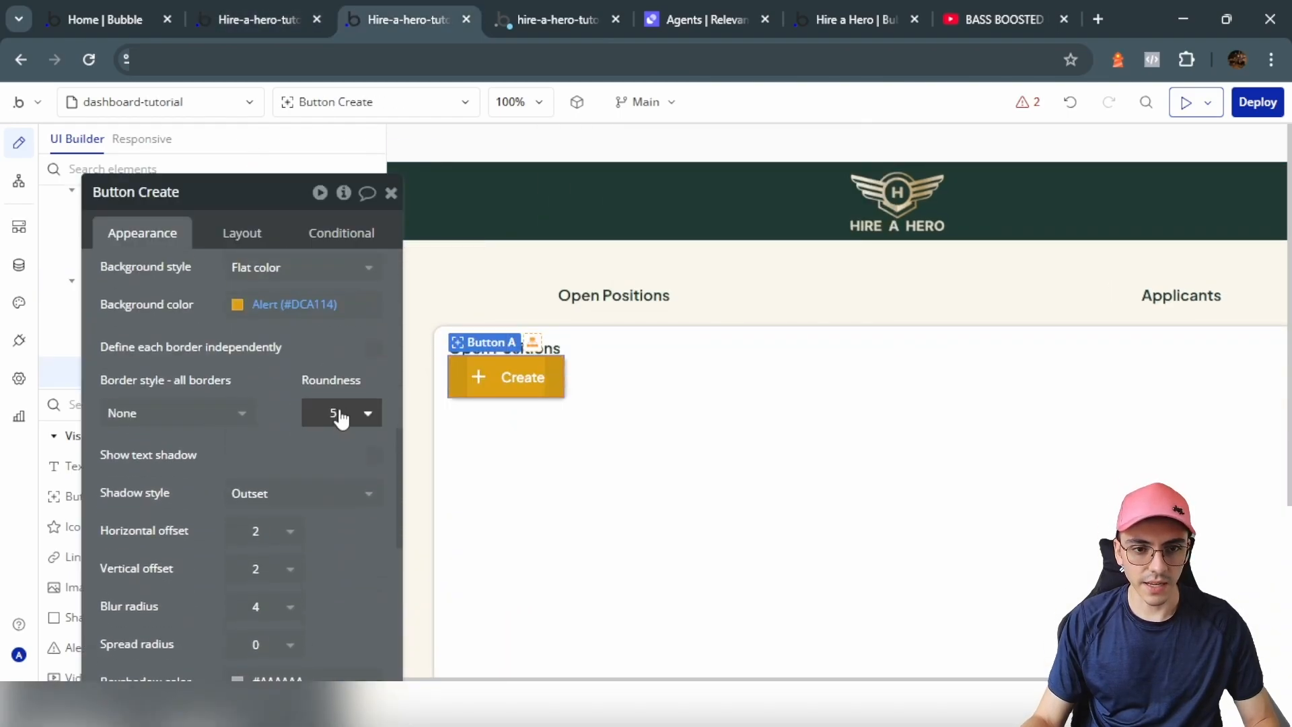
left_click(340, 413)
left_click(342, 587)
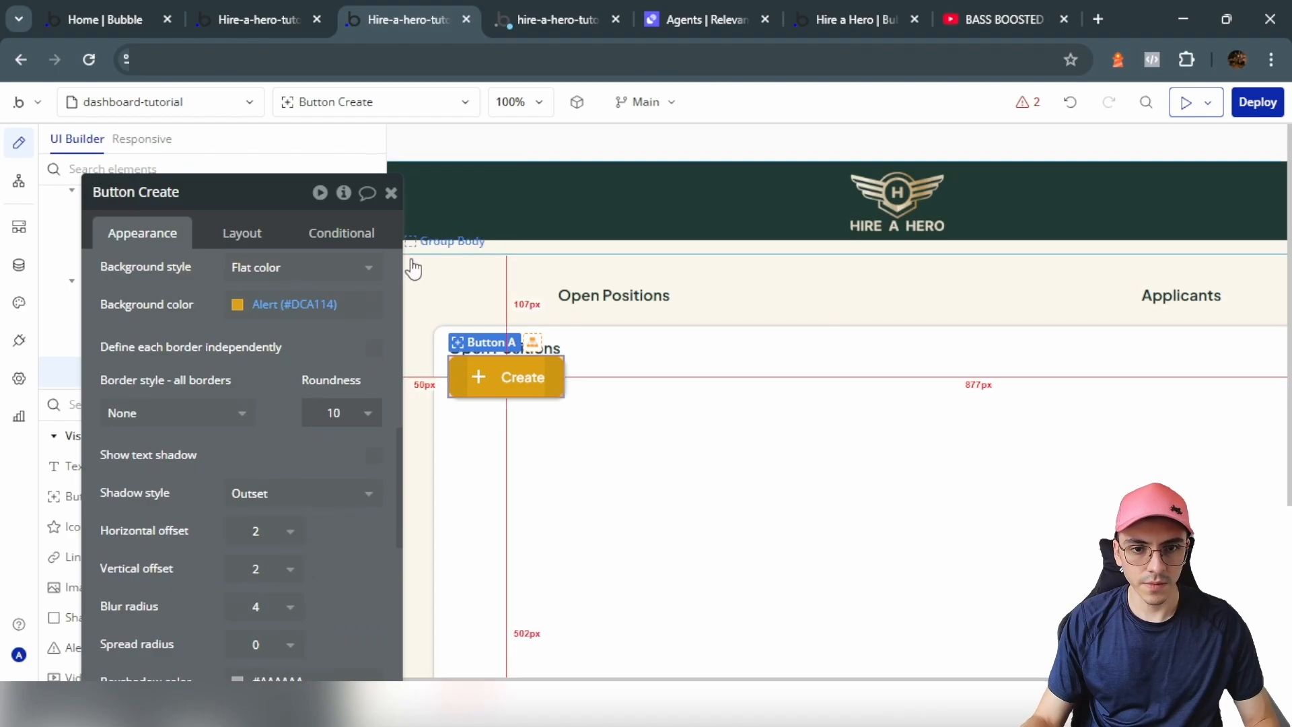
scroll(317, 329, "up", 3)
scroll(207, 450, "up", 2)
left_click(133, 405)
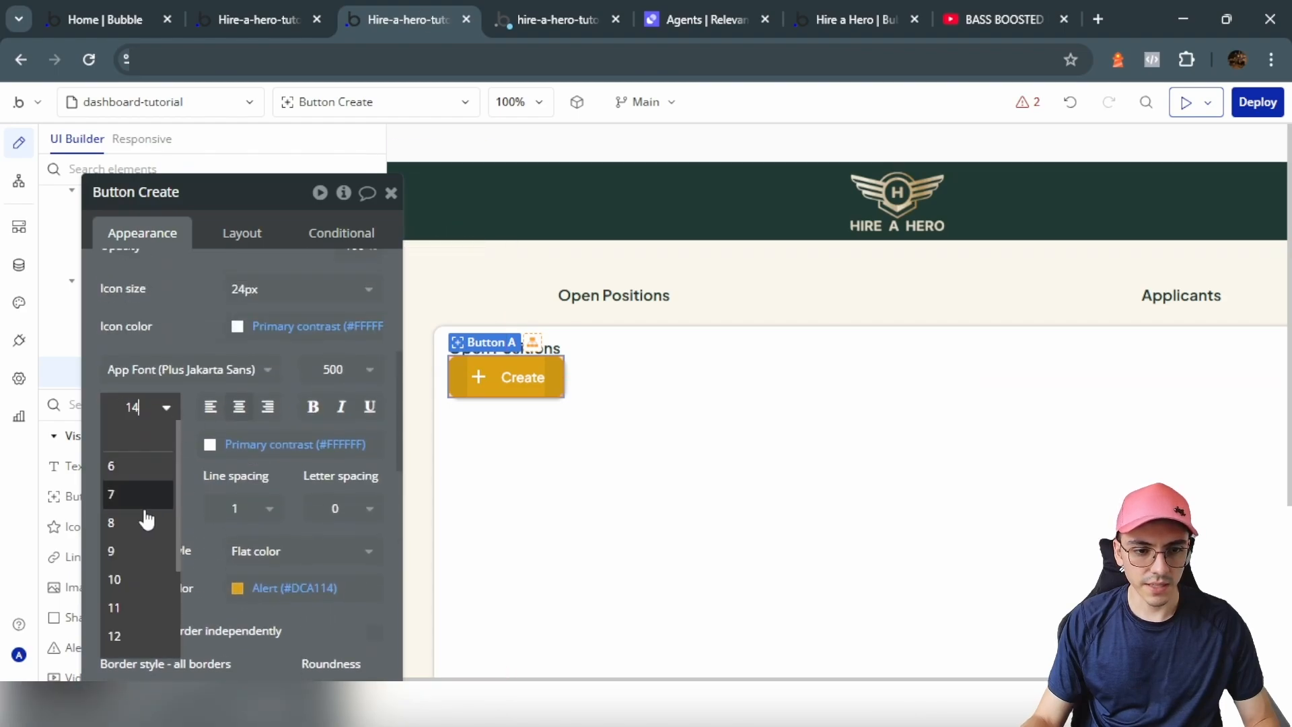
scroll(135, 511, "down", 1)
left_click(134, 553)
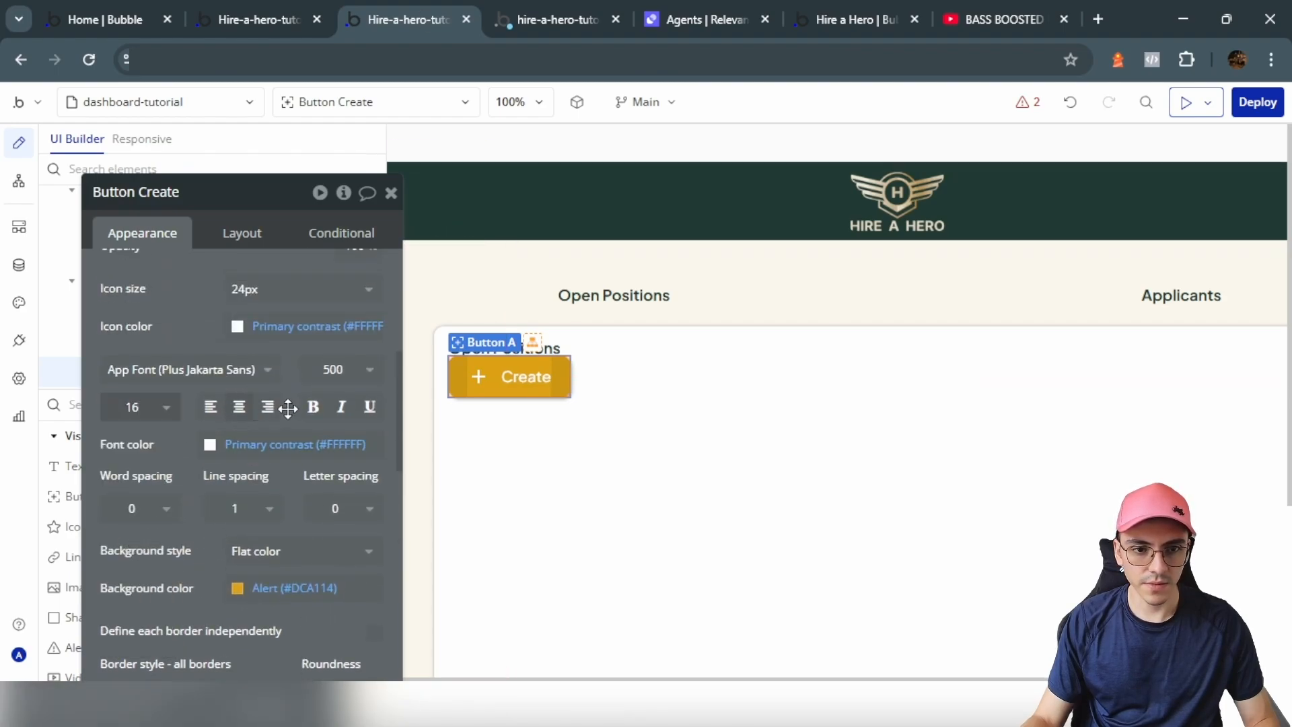
Step: Set the button's icon-to-label gap to 7 in its layout settings
left_click(241, 232)
left_click(345, 340)
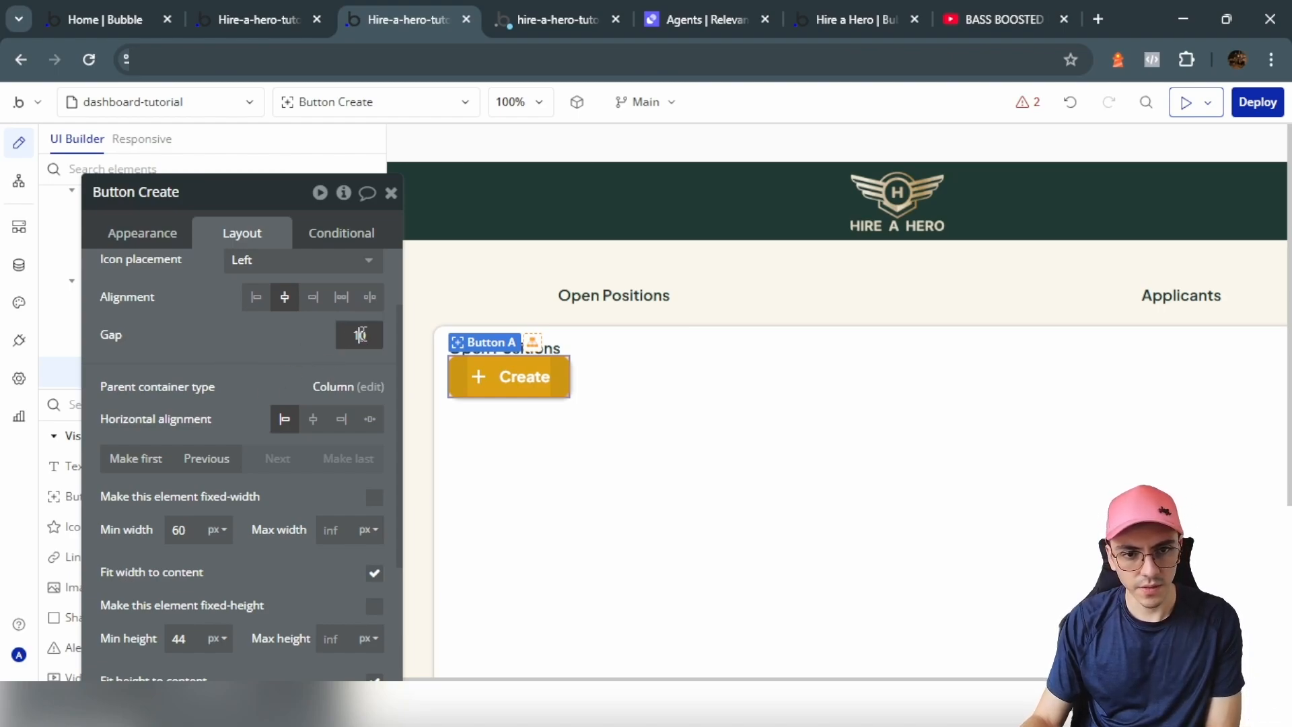
type("7")
left_click(557, 424)
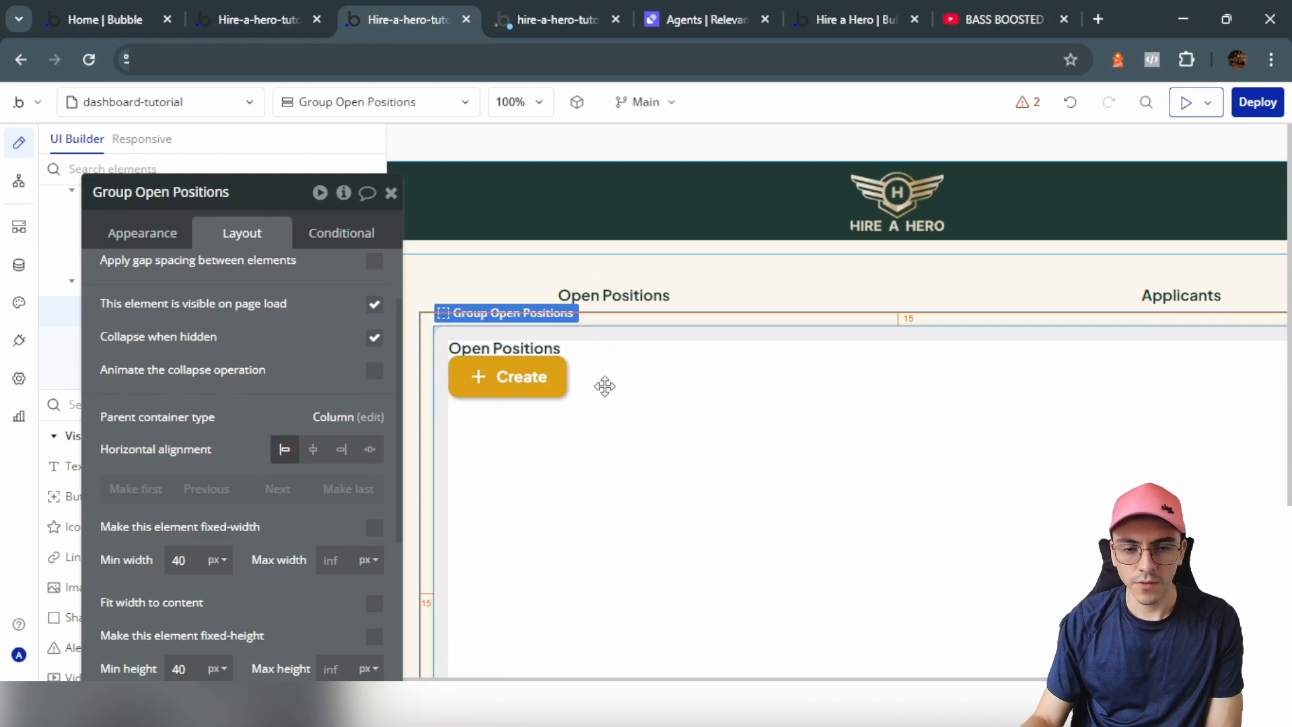
Step: Turn on gap spacing for Group Open Positions with a 10 px row gap
scroll(293, 334, "up", 2)
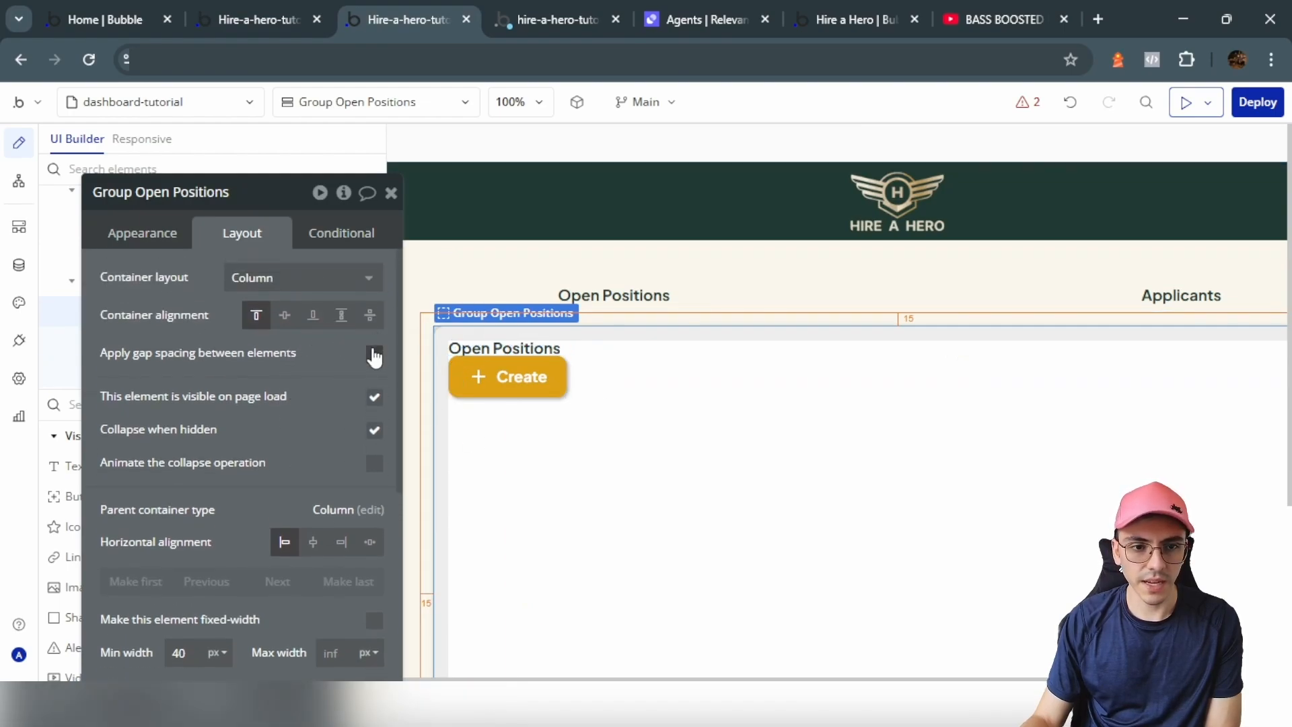
left_click(374, 355)
left_click(268, 364)
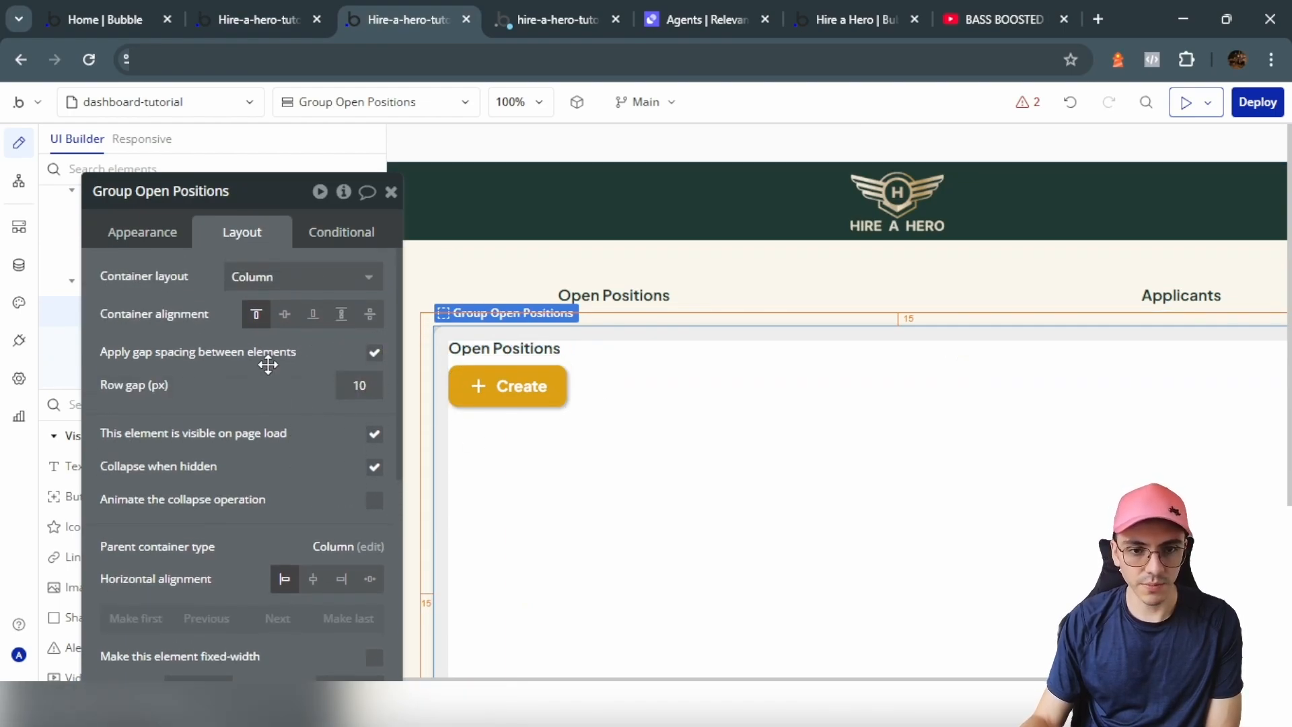
left_click_drag(225, 366, 298, 341)
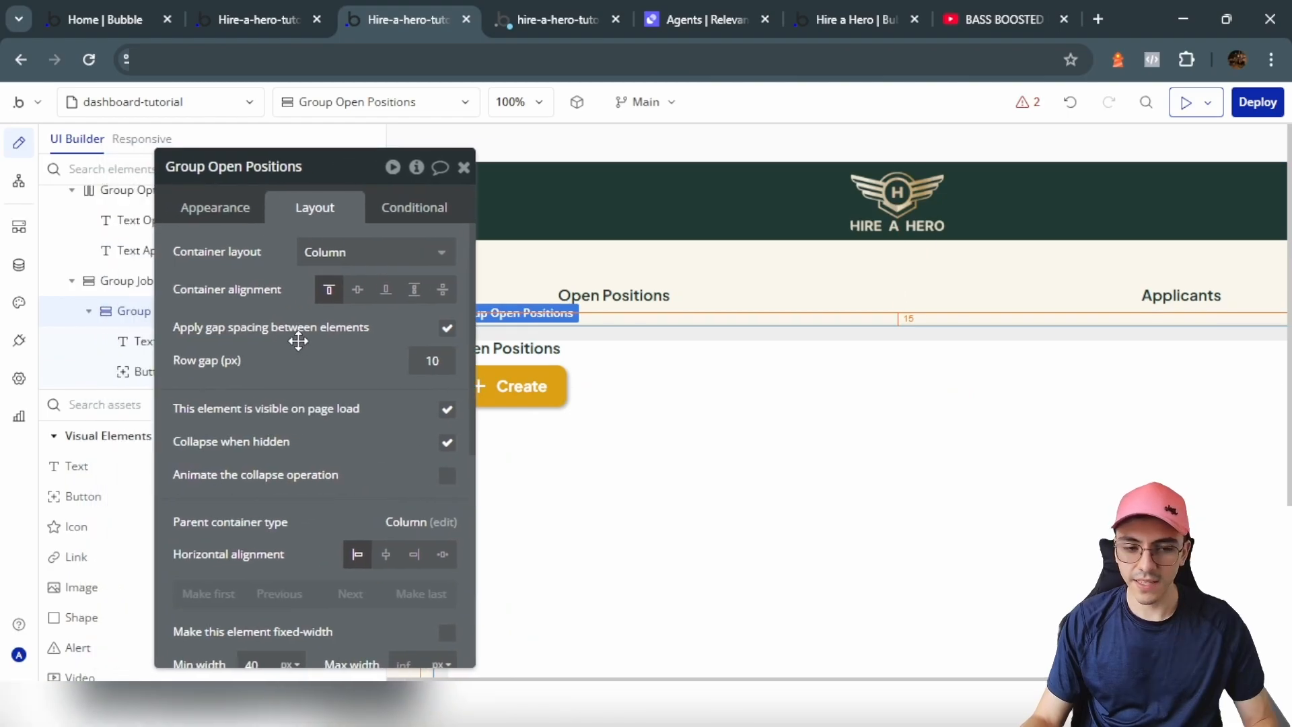
Step: Add a bold text below Create: 'Still there are not job opportunities created, create the first one!'
left_click(63, 479)
left_click(533, 455)
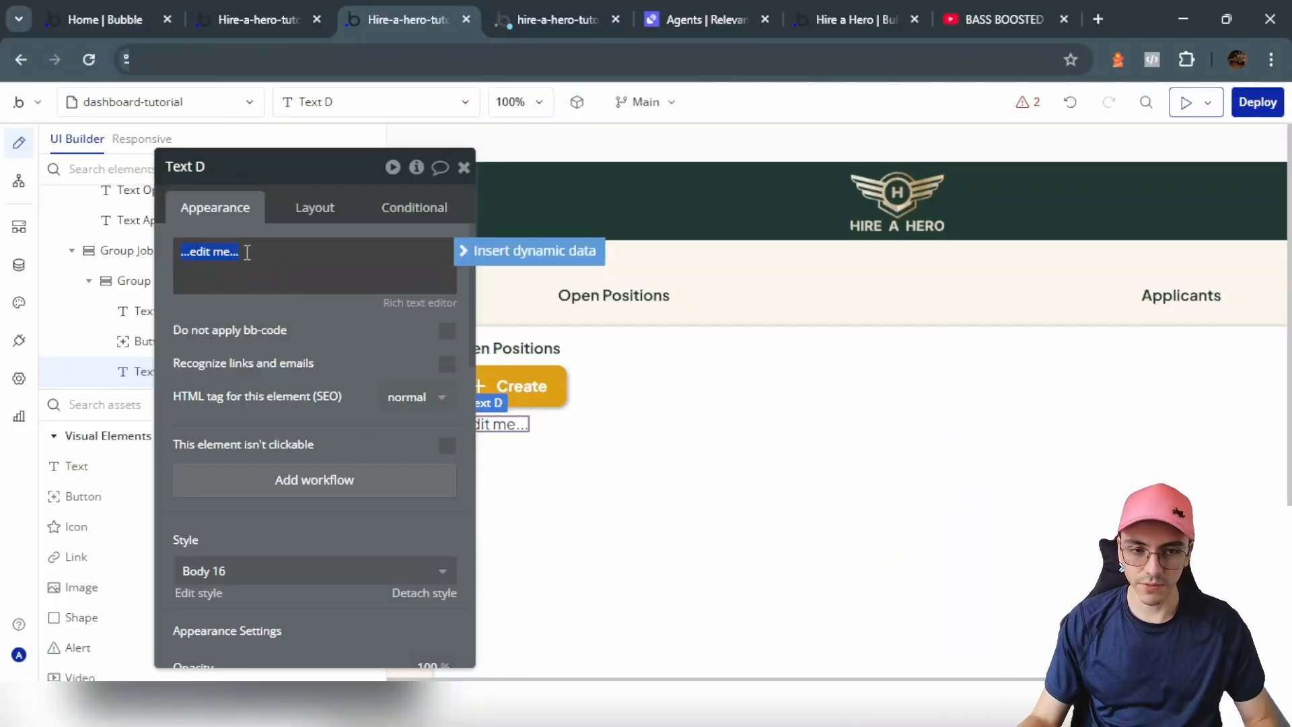
type("[color=#dca114][fa]warning[/fa][/color] Still there are not job opportunities created, create the first one!")
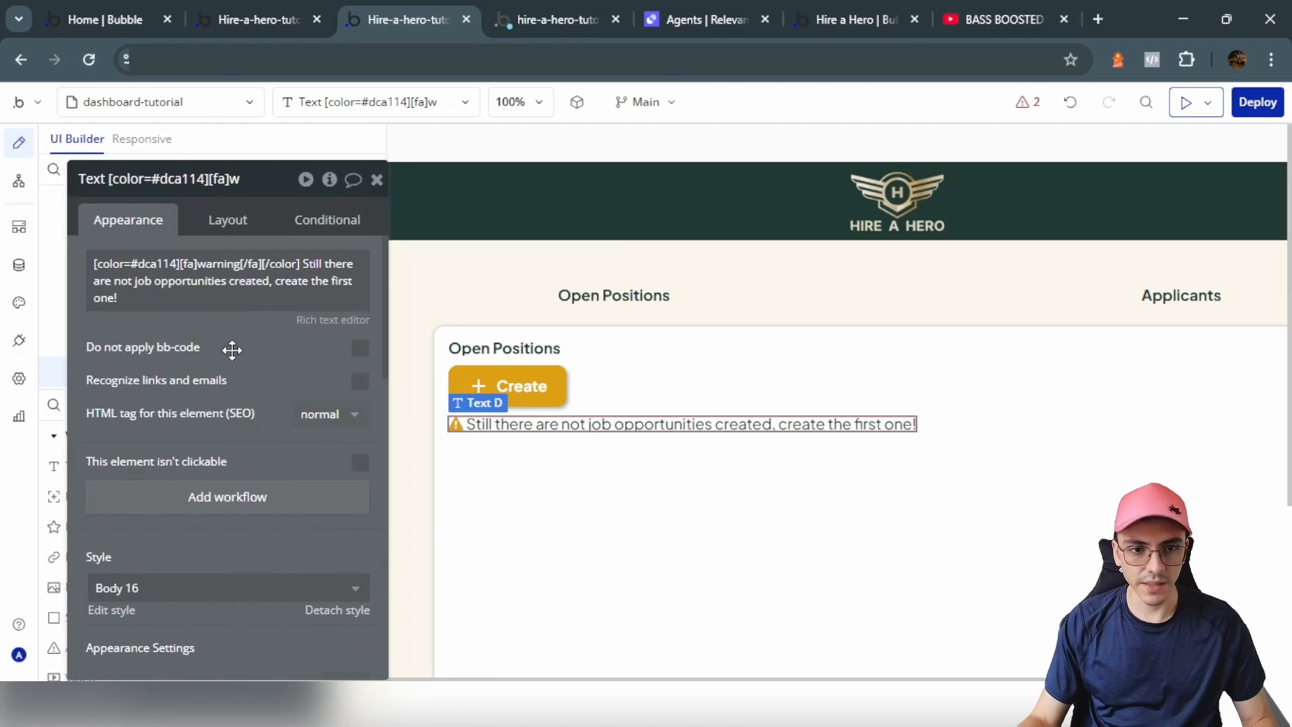
scroll(332, 314, "down", 6)
left_click(296, 304)
scroll(311, 366, "up", 6)
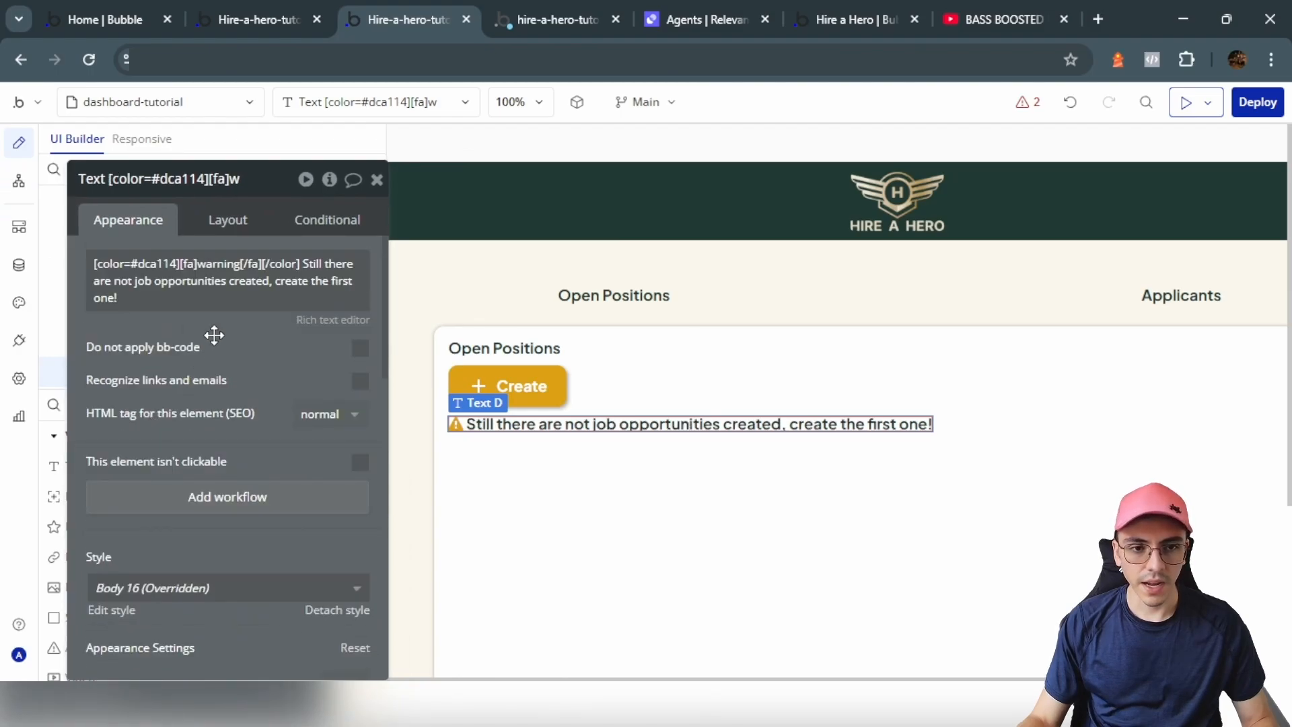
left_click(514, 458)
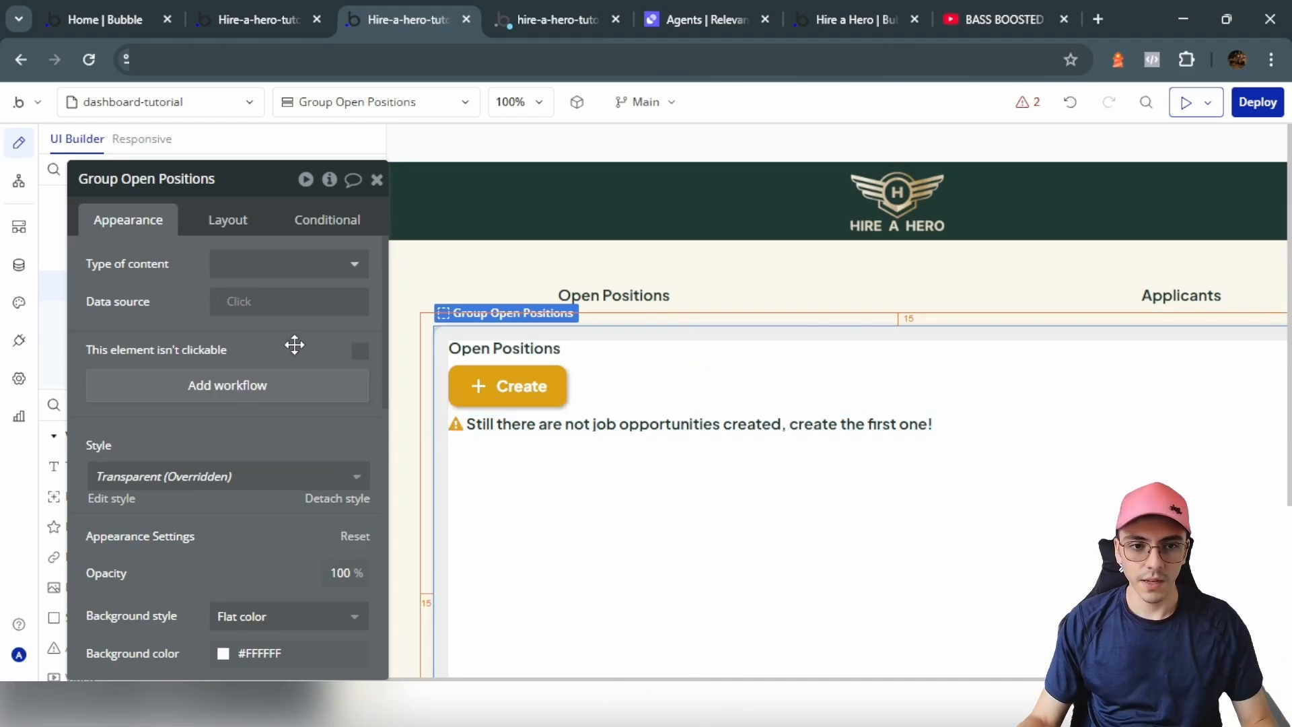
Step: Draw a repeating group below the warning that lists Jobs from a search for all Jobs
left_click_drag(294, 344, 571, 346)
scroll(167, 596, "down", 6)
left_click(110, 572)
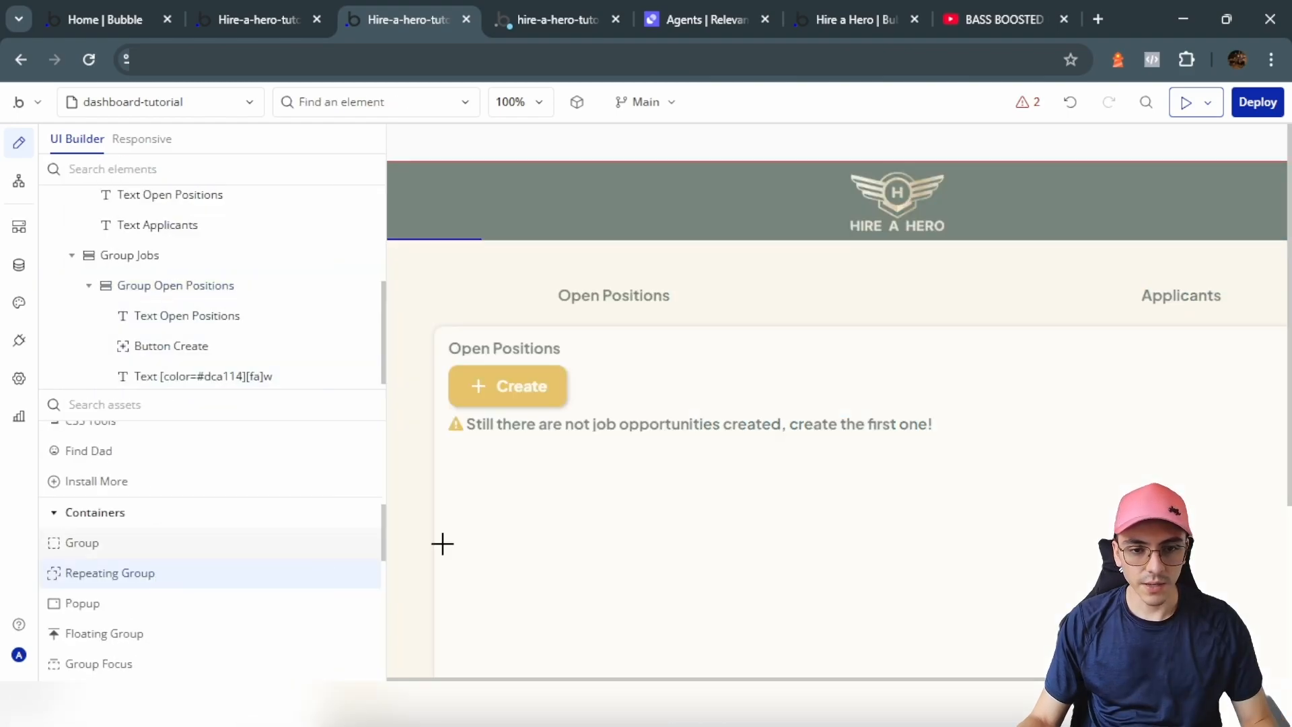
left_click_drag(448, 442, 579, 660)
left_click(830, 268)
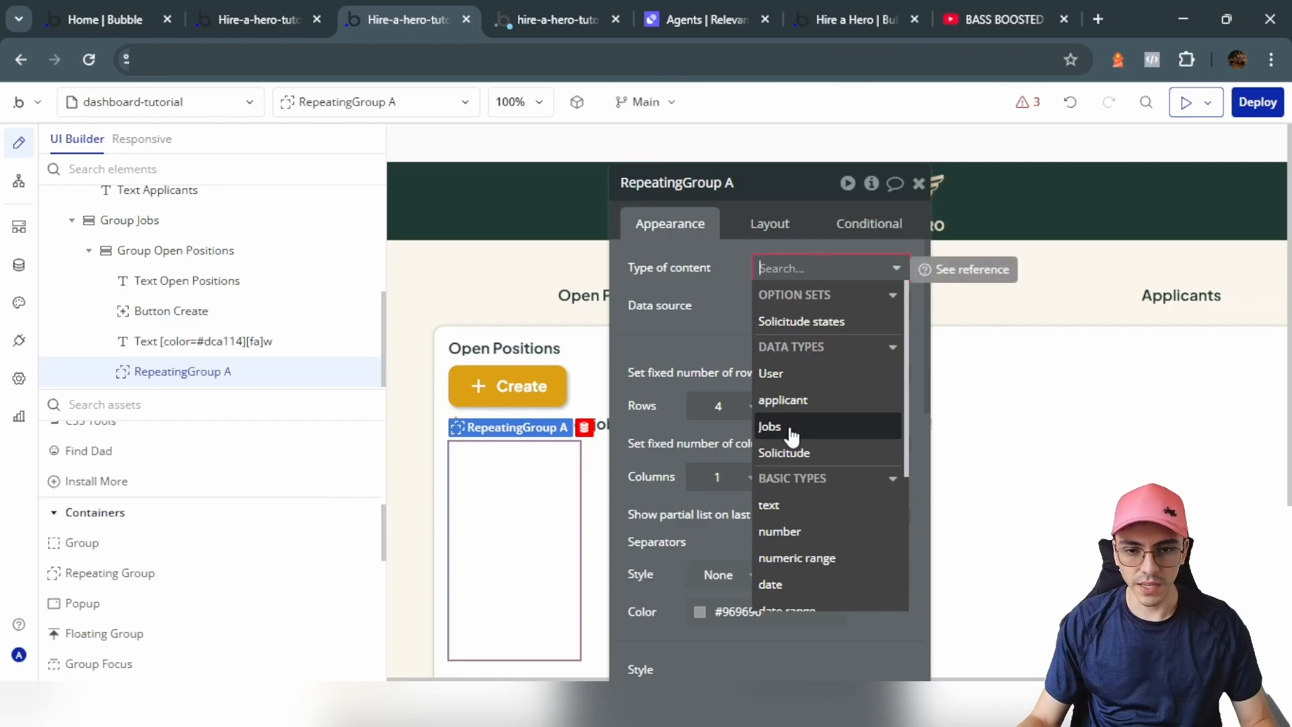
left_click(780, 428)
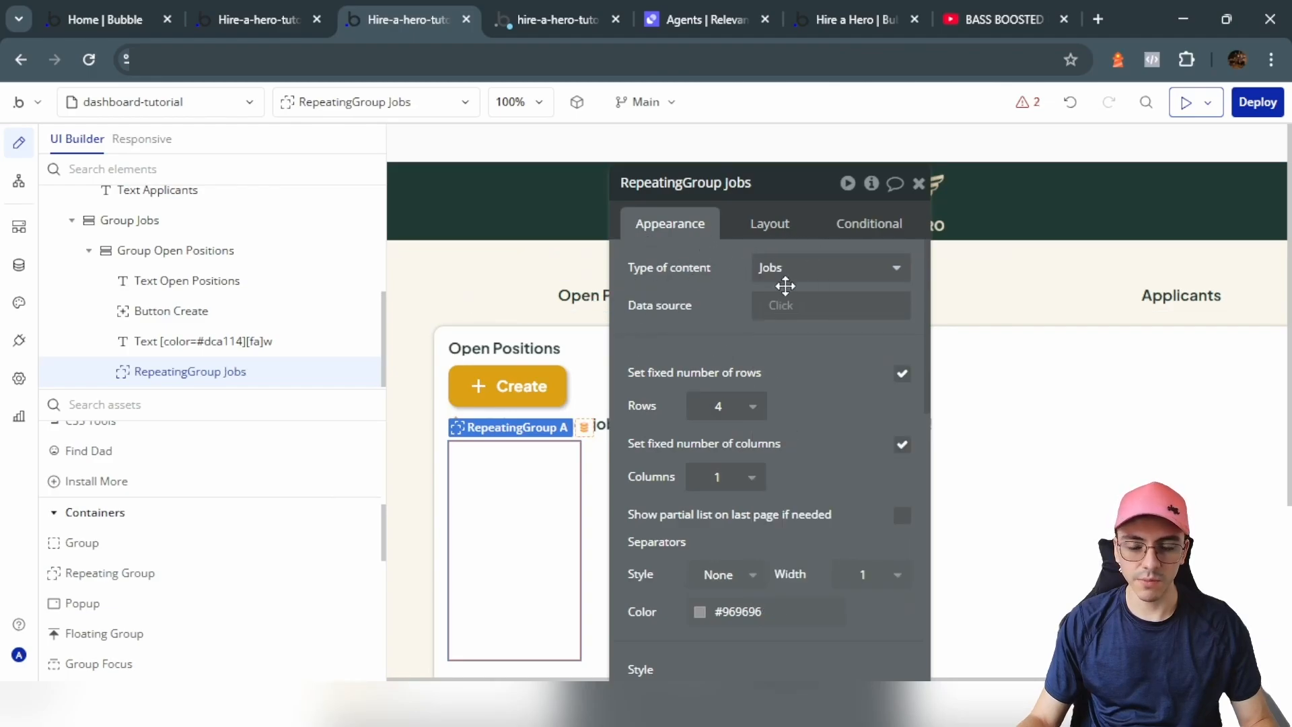
left_click(780, 310)
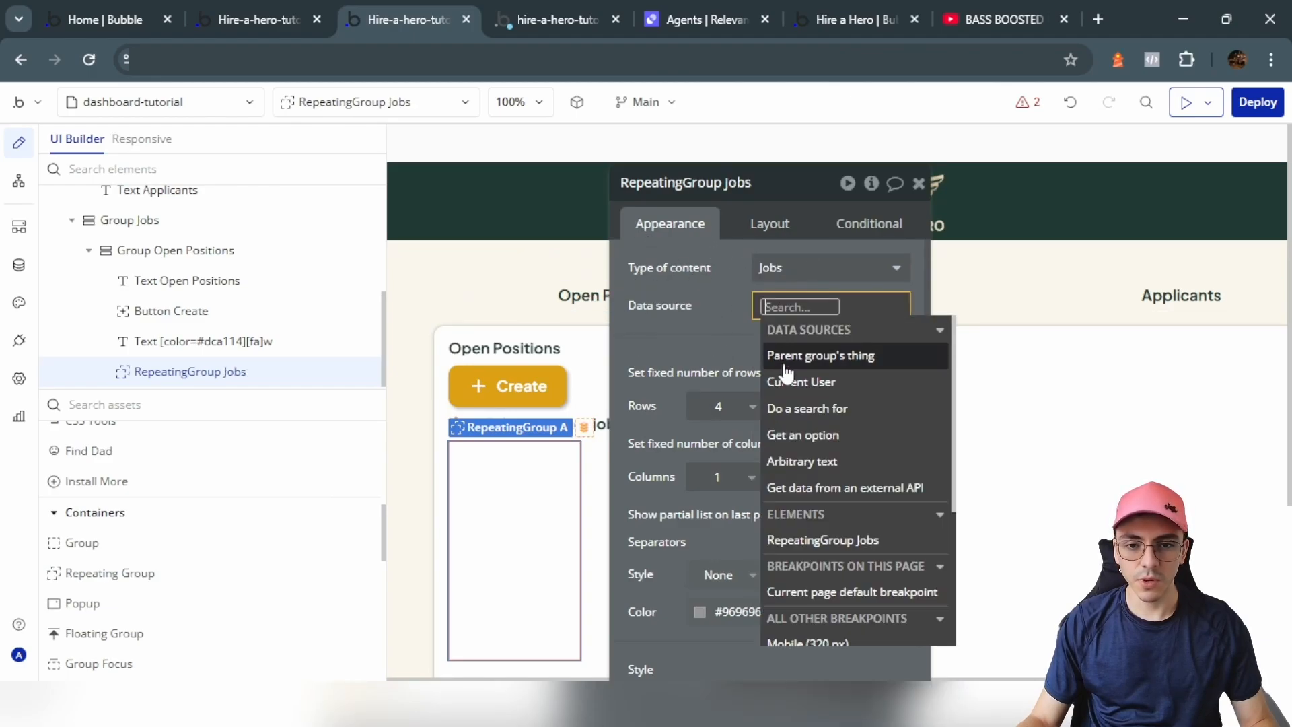
left_click(815, 415)
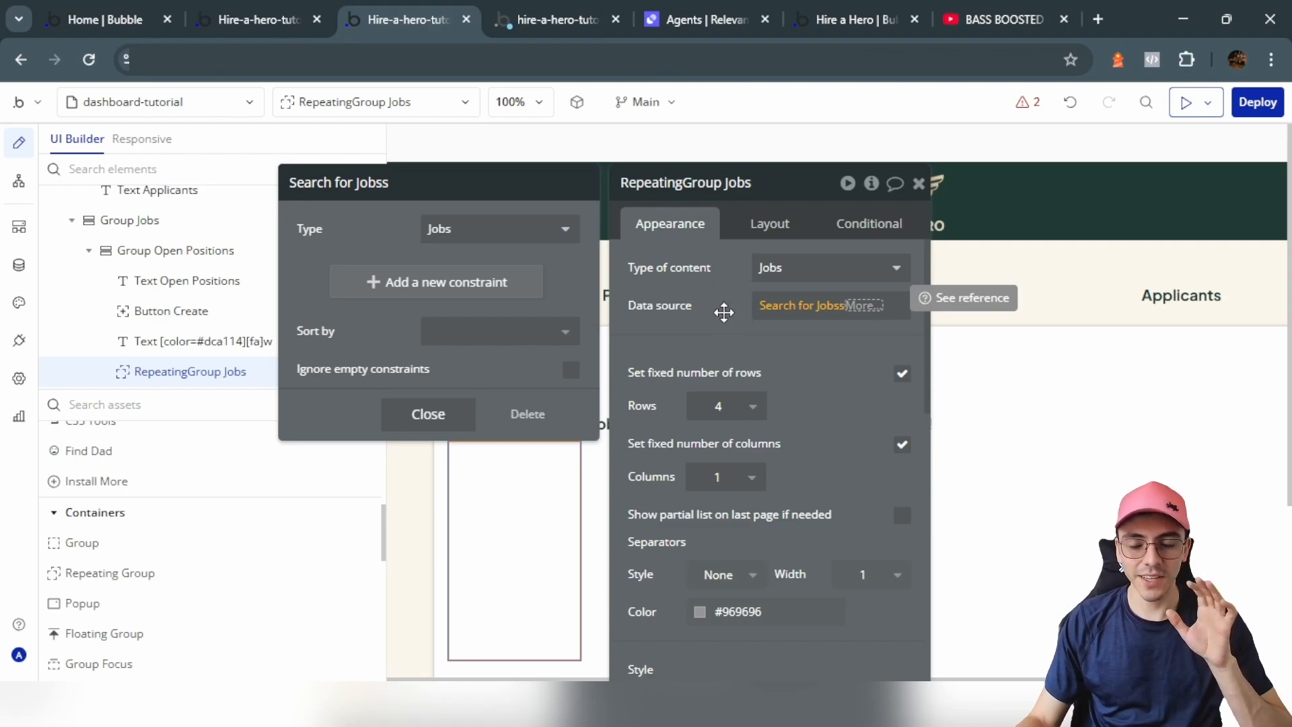
Step: Unfix the row count, set 2 columns, and uncheck Fit width to content for full width
left_click(617, 288)
left_click(904, 376)
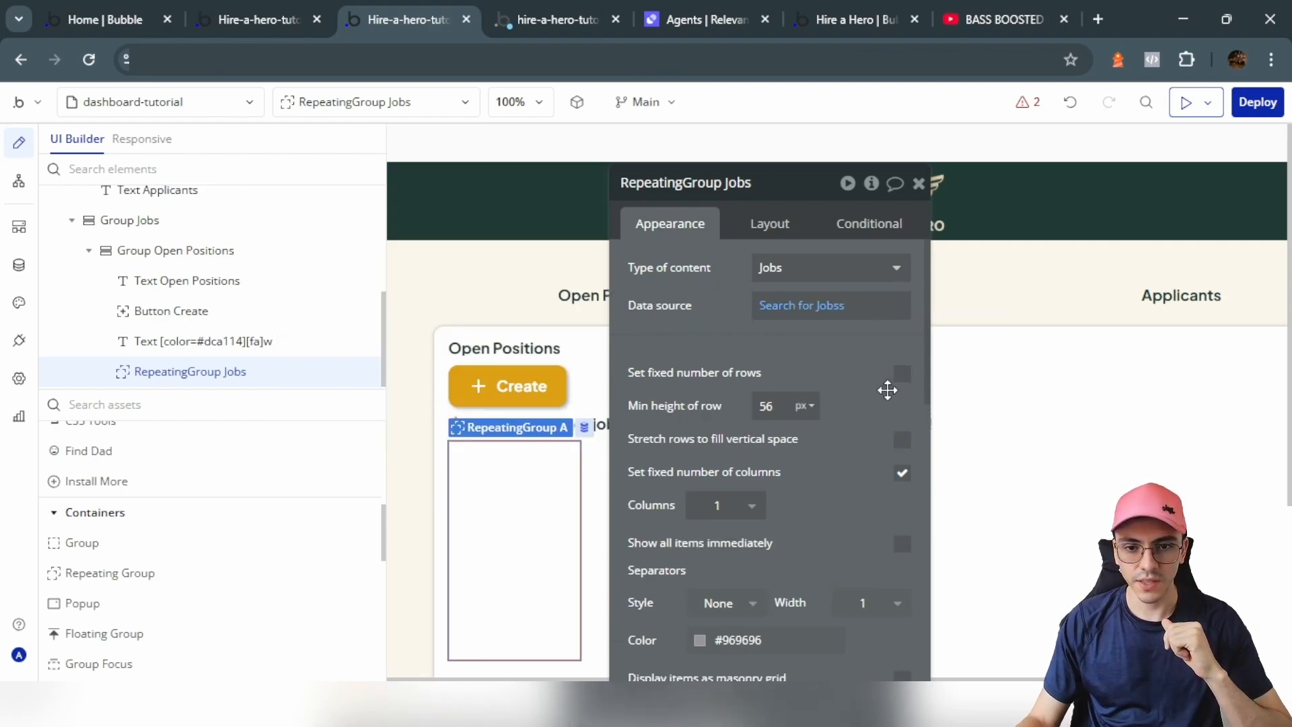
left_click(731, 523)
left_click(725, 593)
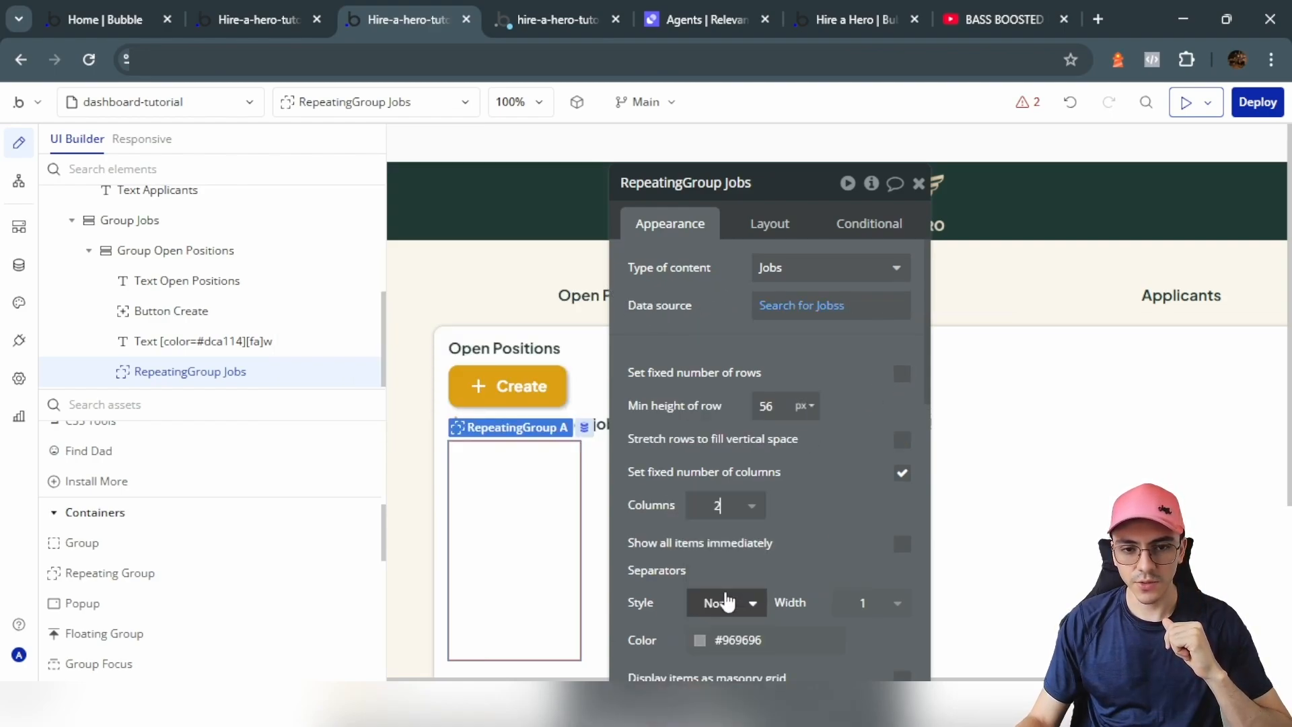
scroll(889, 484, "down", 3)
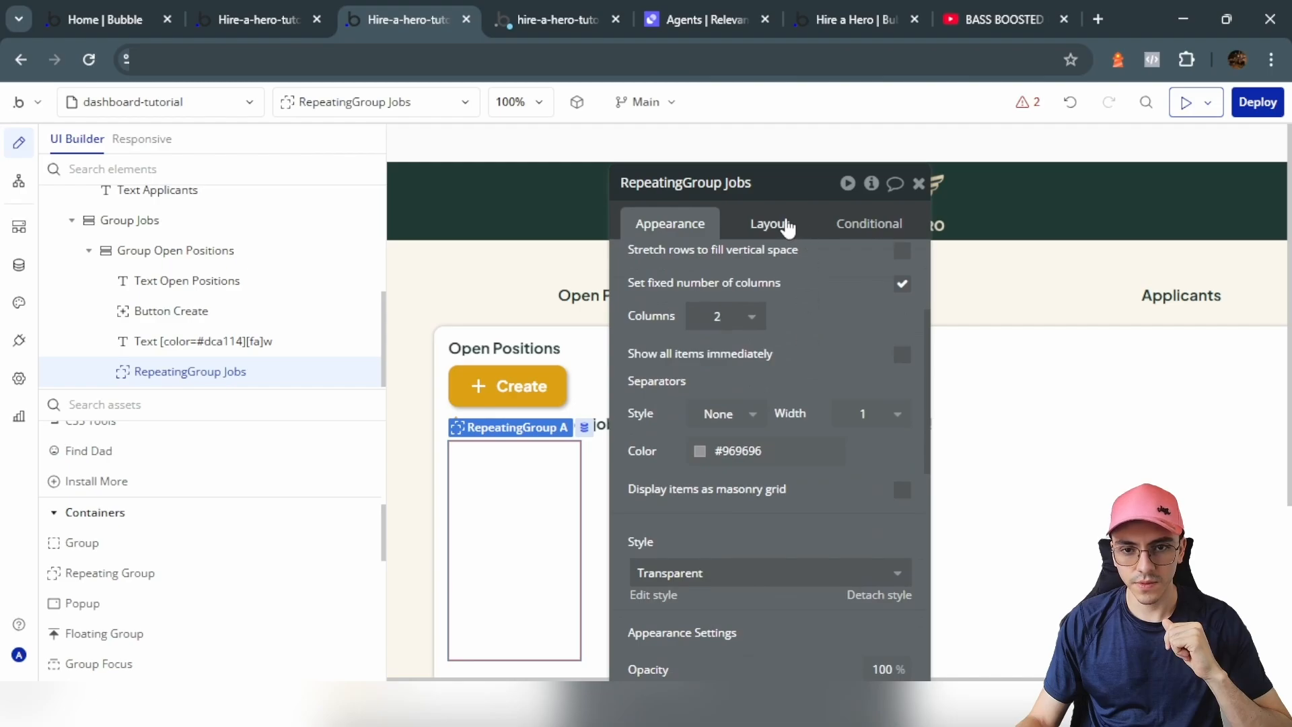
left_click(786, 225)
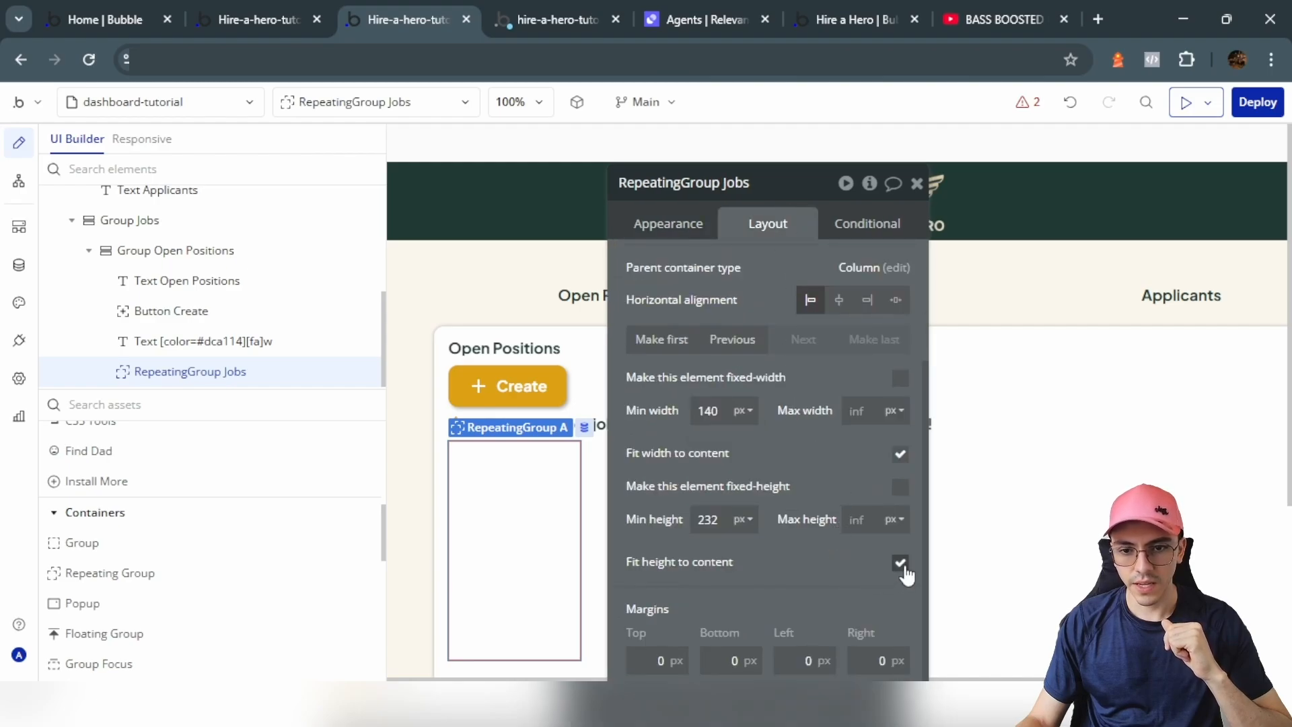
left_click(901, 455)
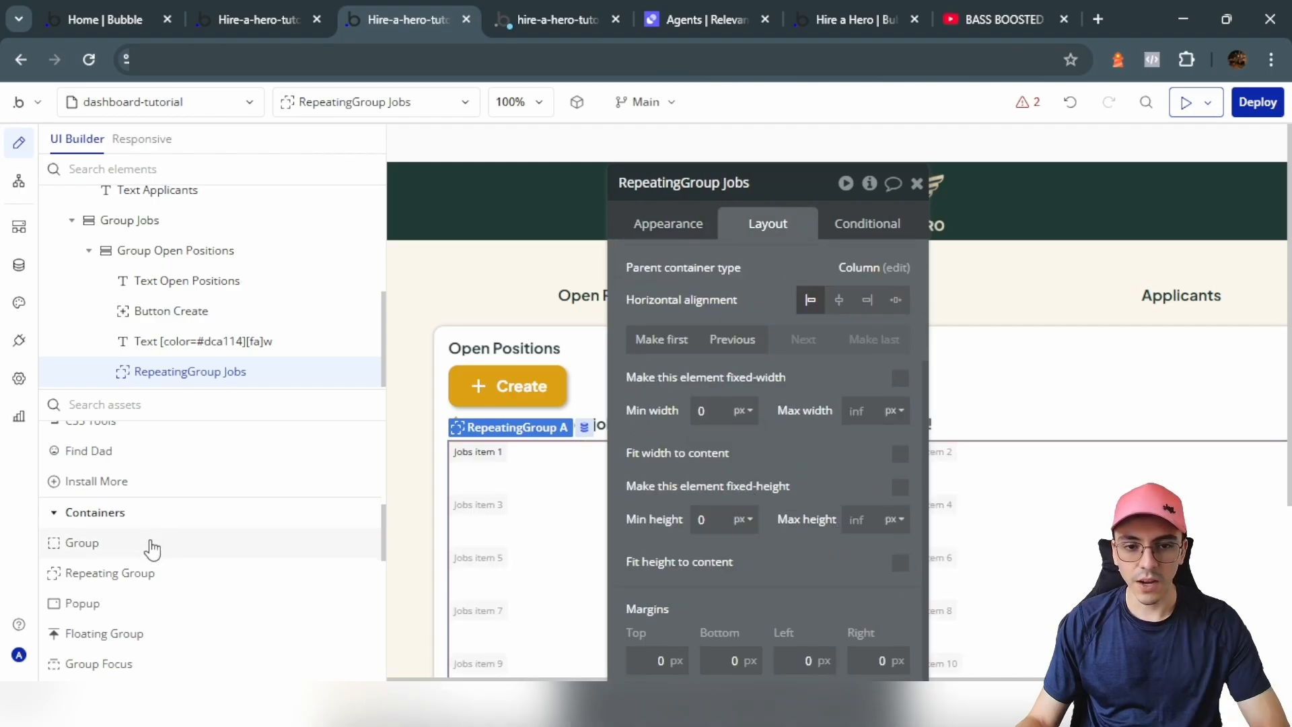
left_click(152, 547)
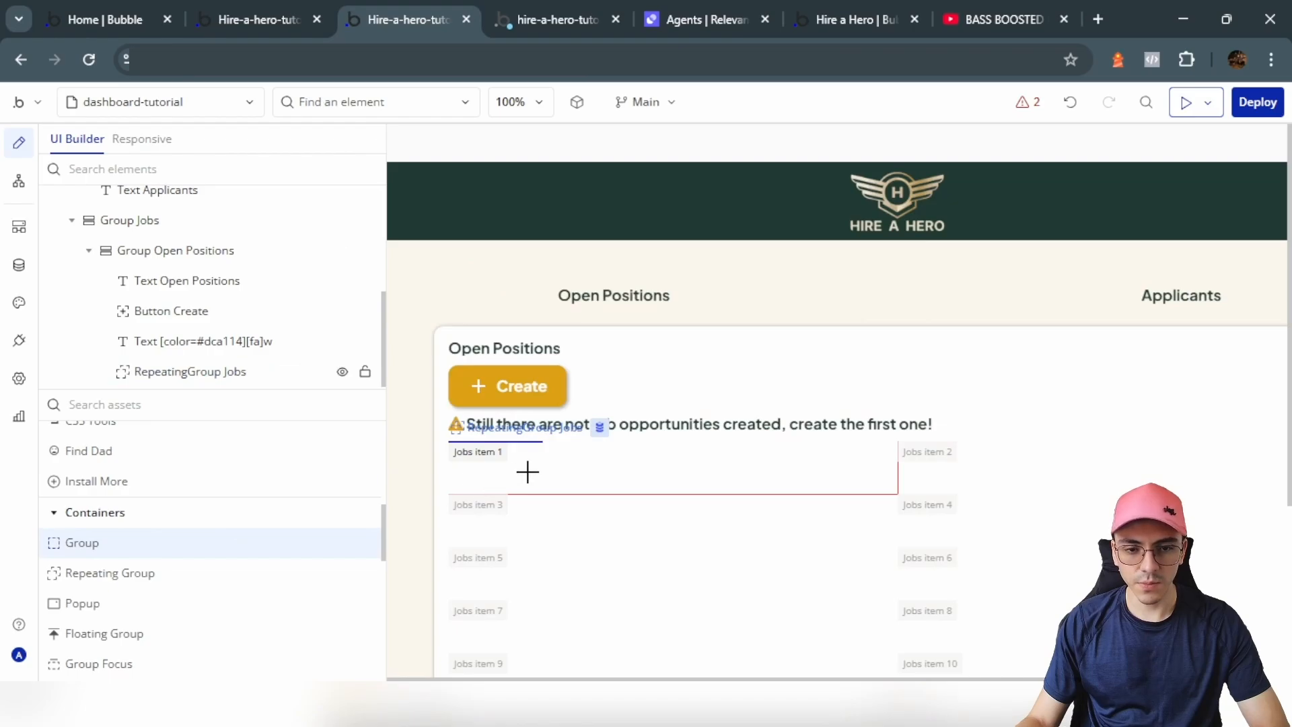
Step: Name the first repeating cell 'Each Job' and give it a flat #FCF9EB background
left_click_drag(527, 472, 545, 470)
left_click_drag(757, 187, 271, 162)
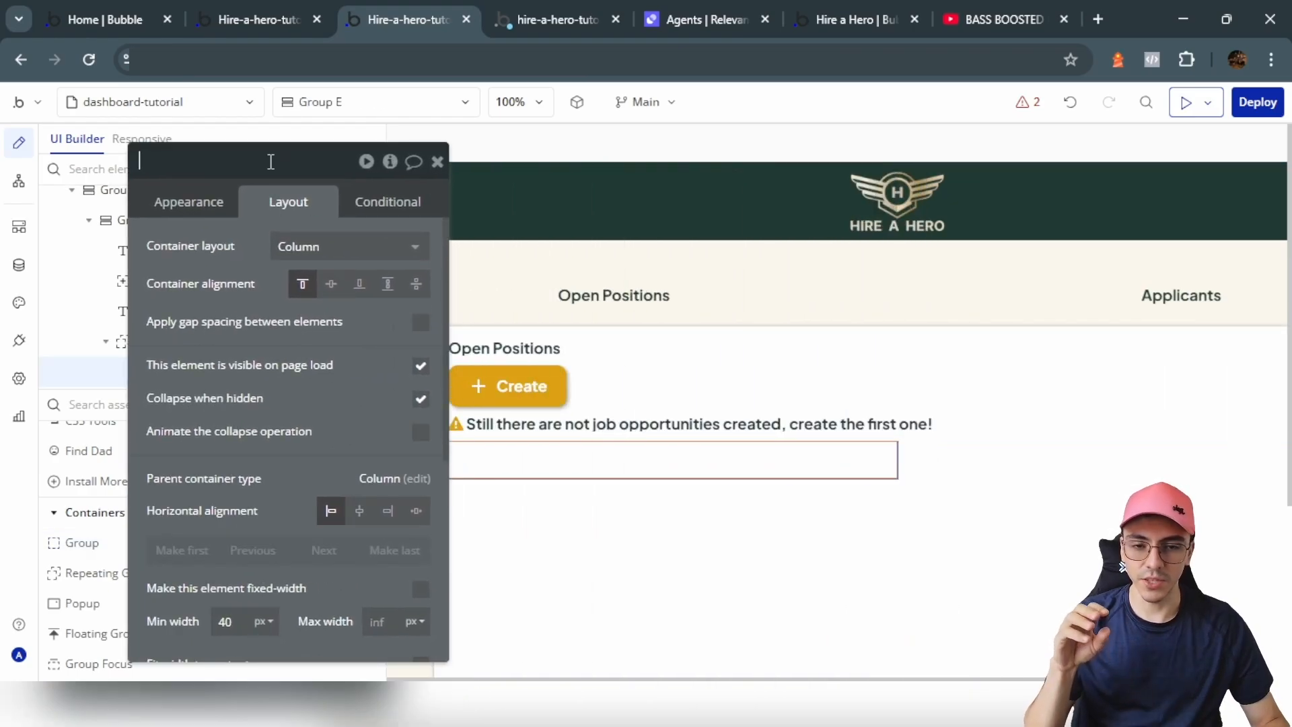
type("Each")
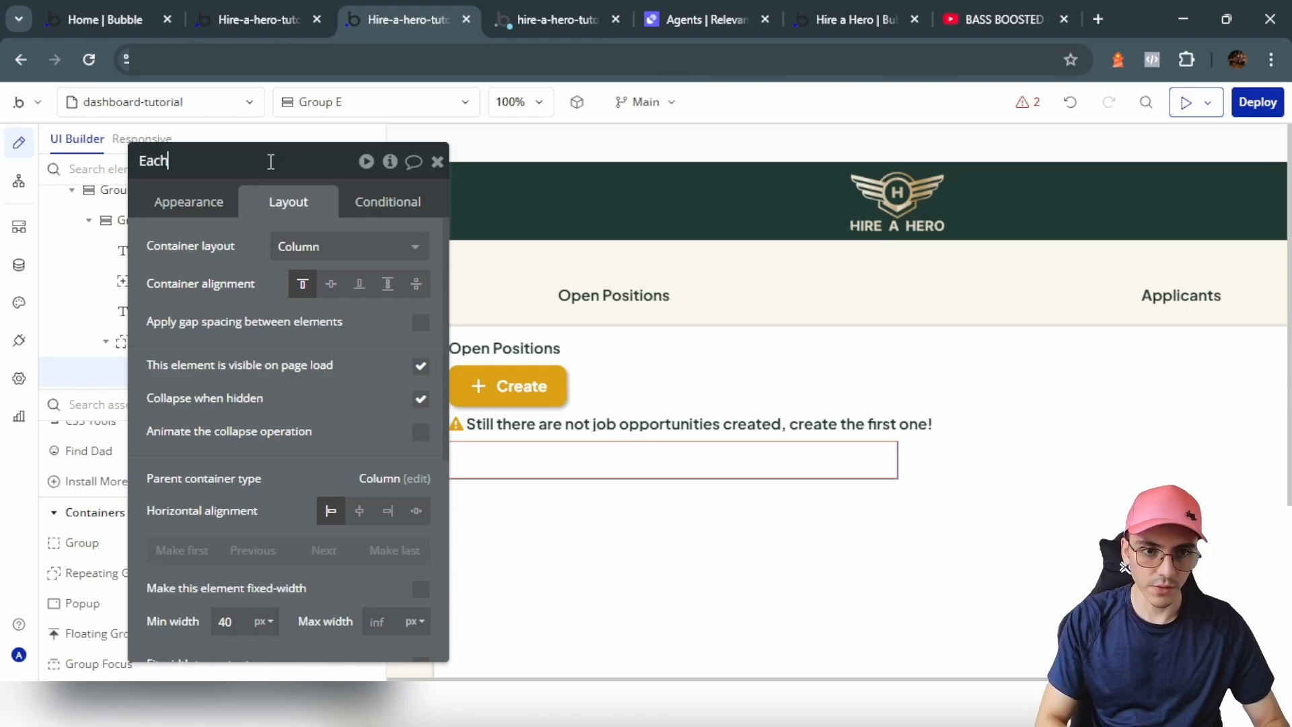
type(" Jo")
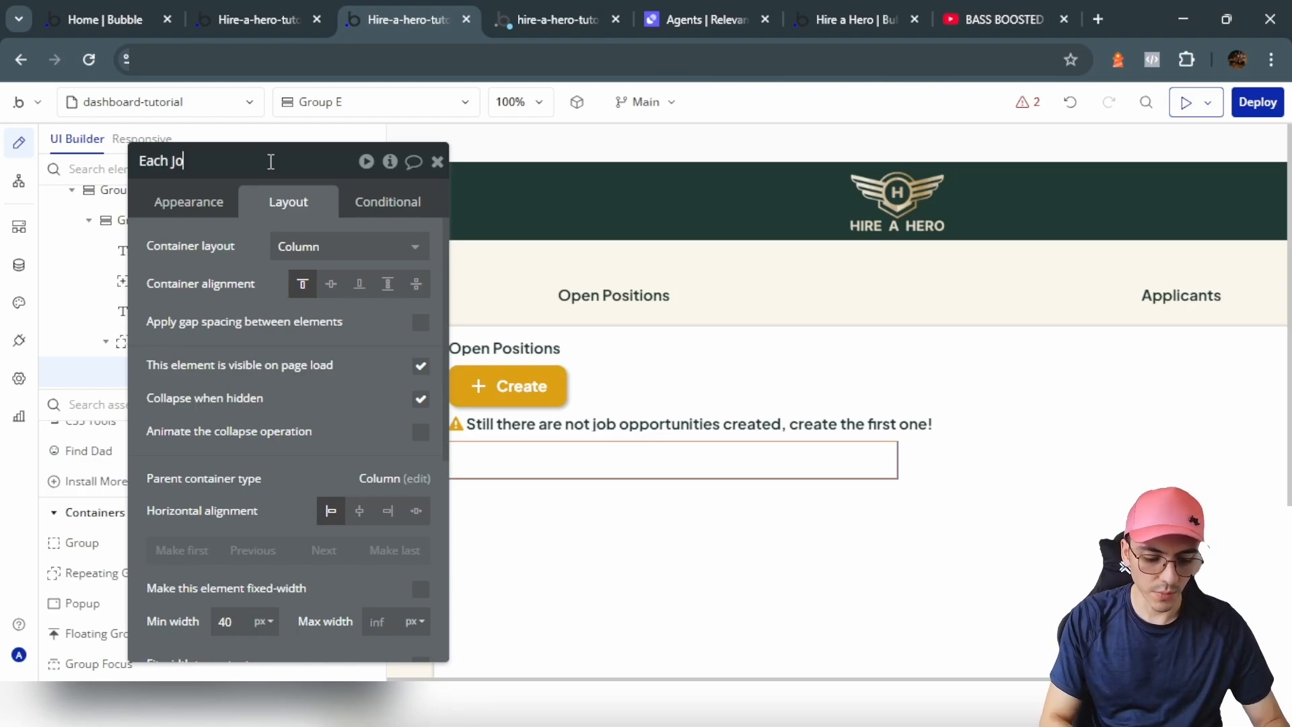
type("b")
left_click(200, 210)
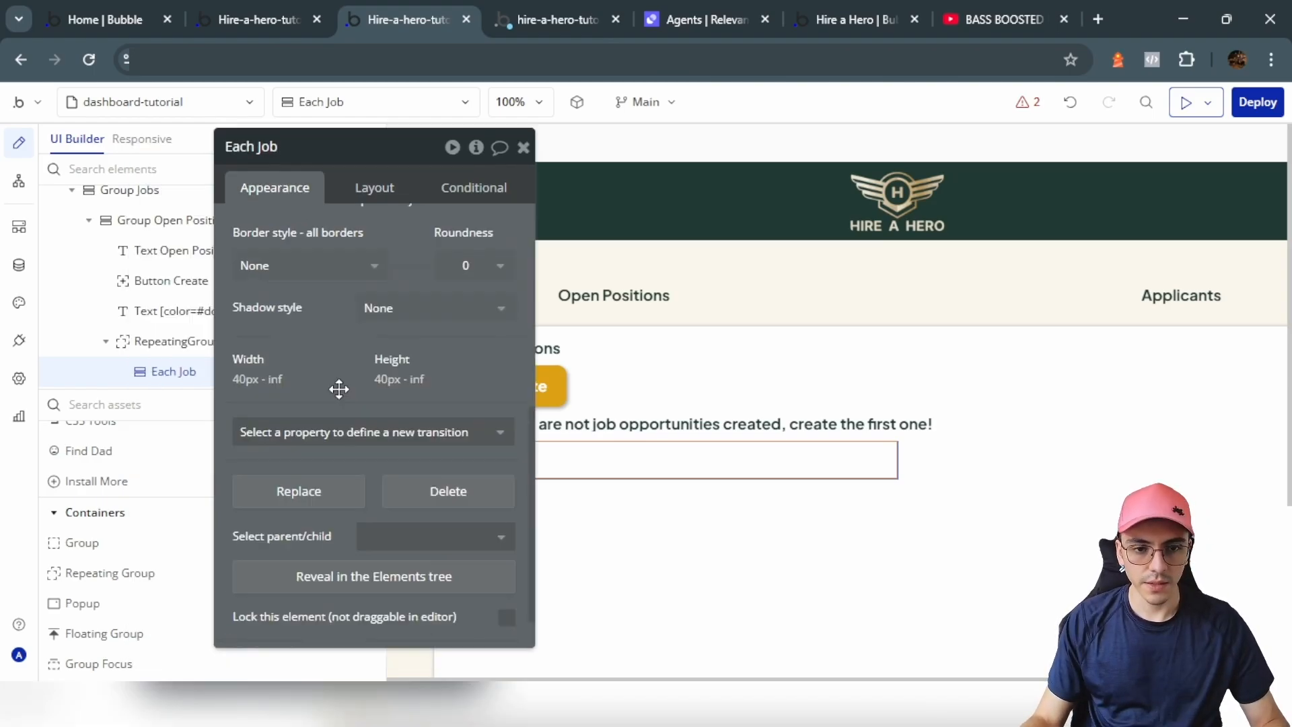
scroll(339, 391, "down", 1)
scroll(363, 377, "up", 2)
scroll(431, 282, "up", 2)
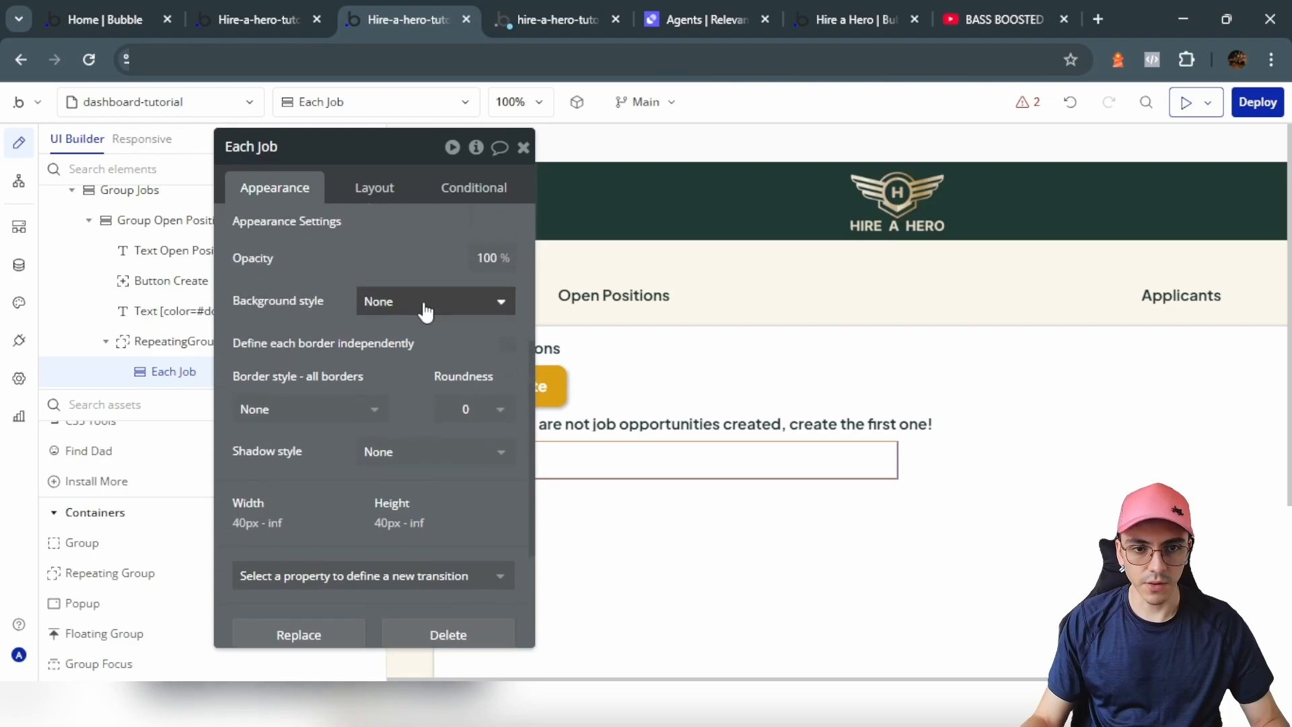
left_click(424, 311)
left_click(440, 336)
left_click(385, 343)
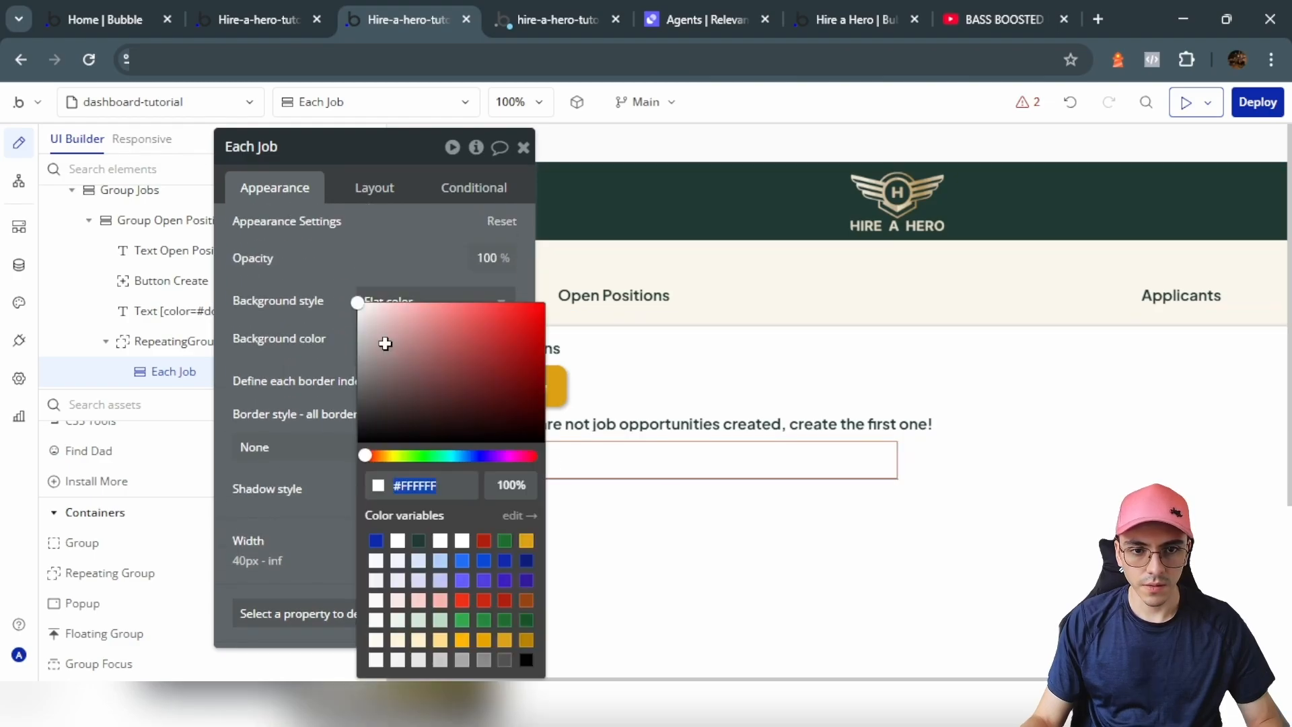
left_click(310, 318)
Step: Set the Each Job cell's bottom padding to 5 px
left_click(374, 187)
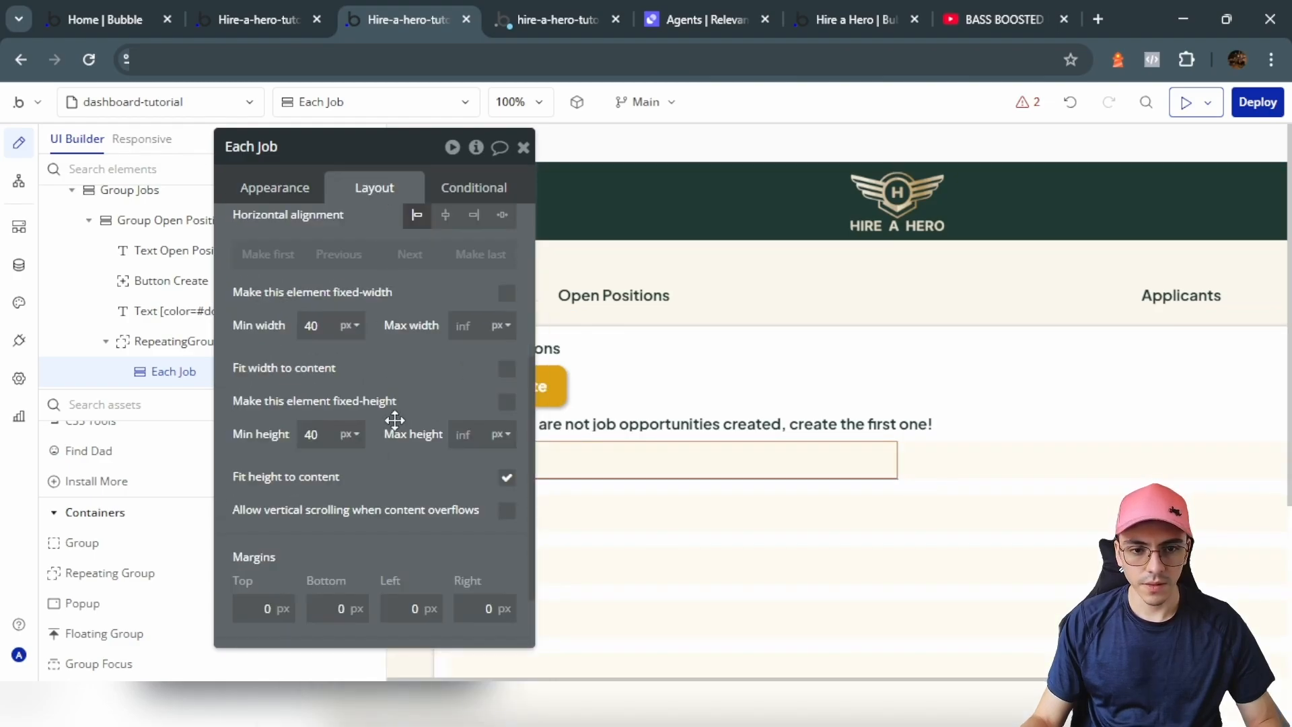
scroll(356, 487, "down", 1)
left_click(337, 630)
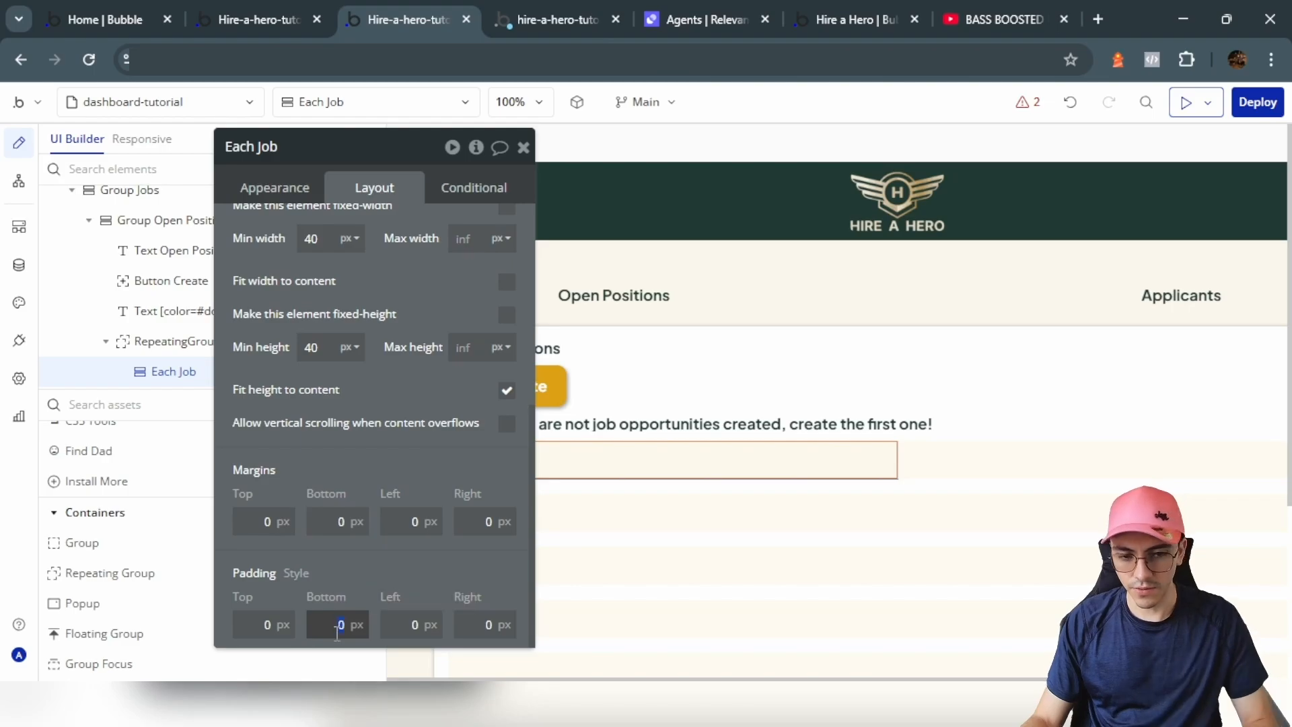
left_click_drag(409, 568, 411, 568)
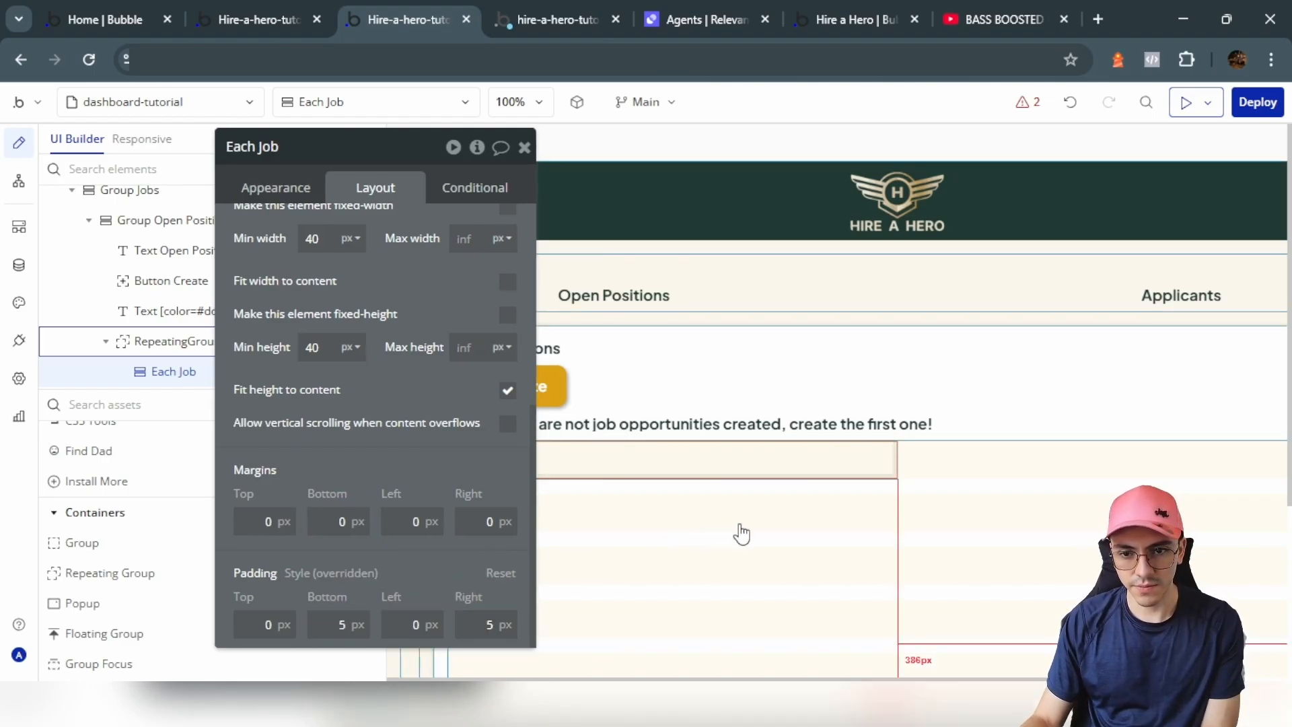
scroll(421, 300, "up", 5)
Step: Set the cell's type of content to Jobs with data source Current cell's Jobs
left_click(275, 187)
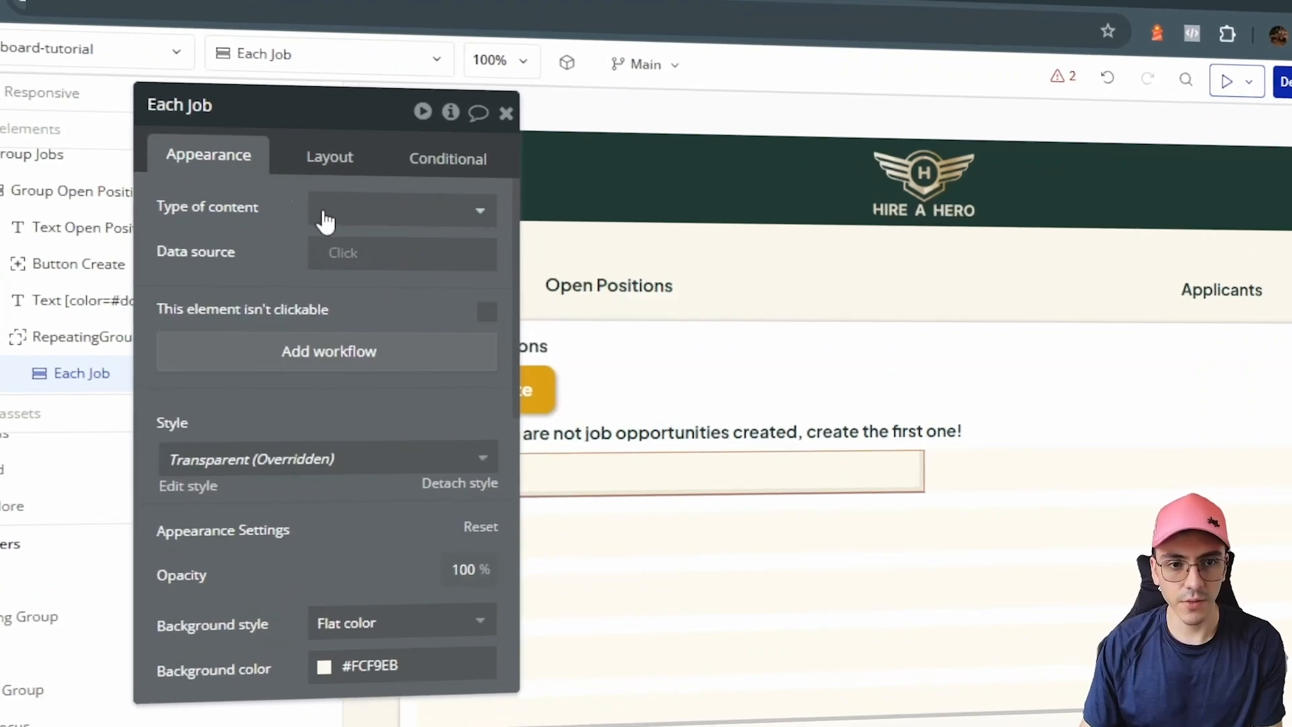
left_click(357, 216)
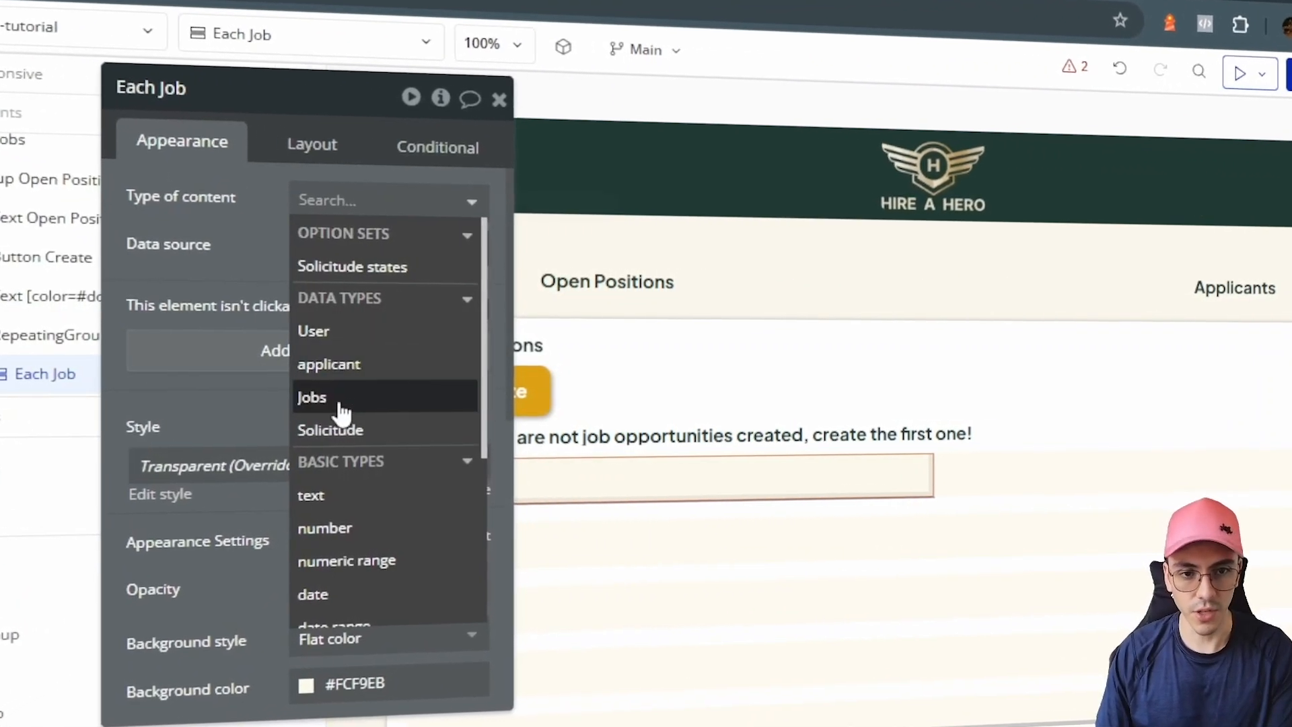
left_click(323, 397)
left_click(333, 248)
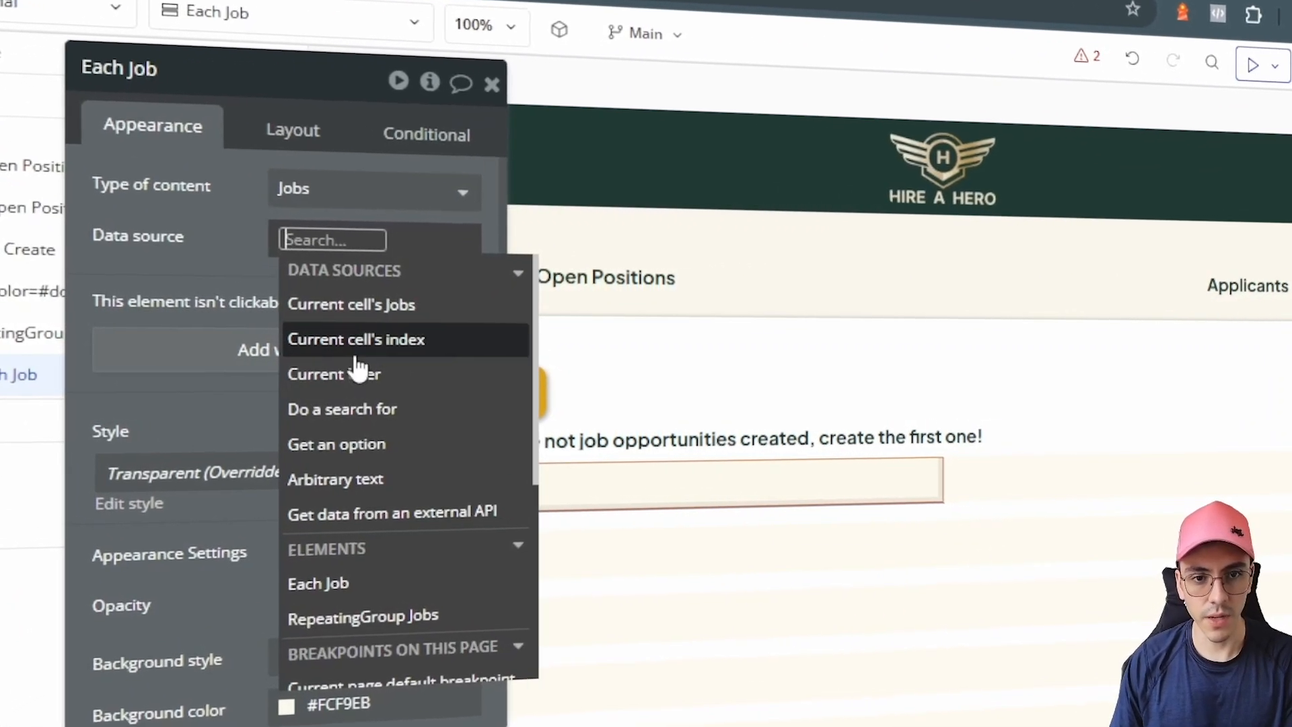
left_click(346, 306)
left_click(338, 433)
left_click_drag(318, 439, 346, 434)
Step: Place a new group inside the job cell and raise the cell's top and bottom padding to 10 px
left_click(8, 625)
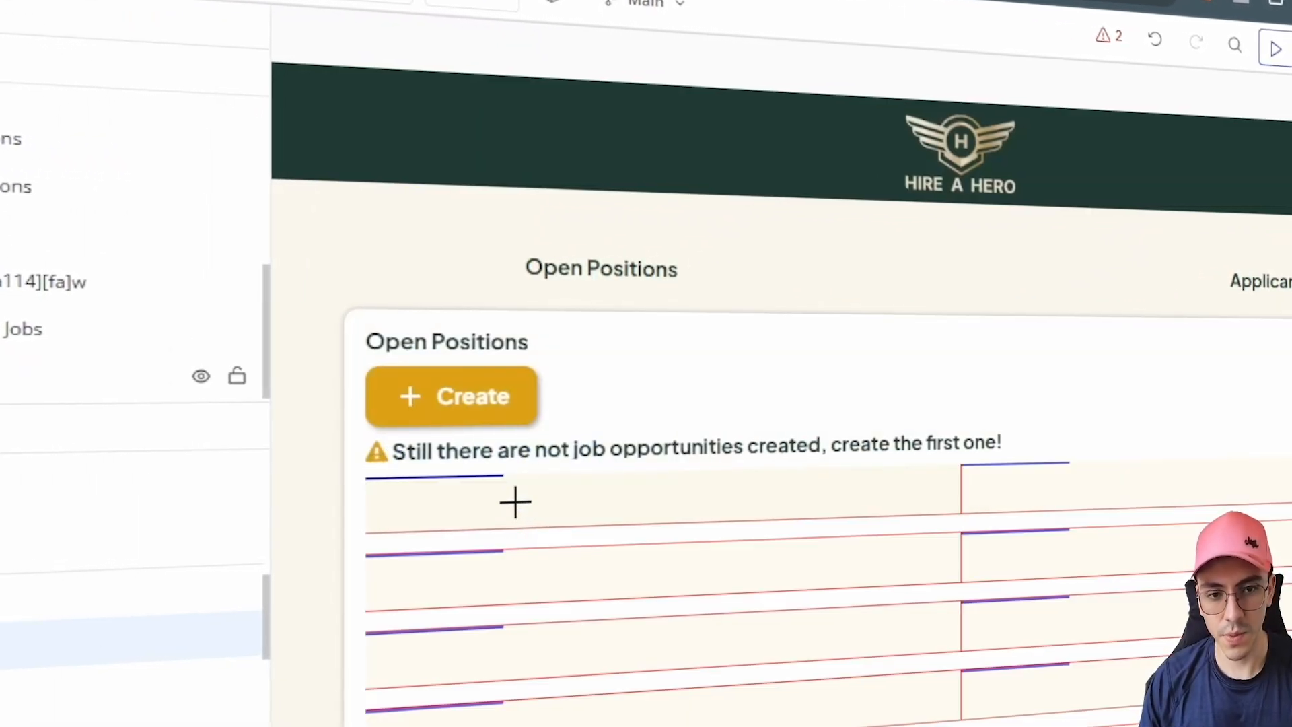
left_click(514, 501)
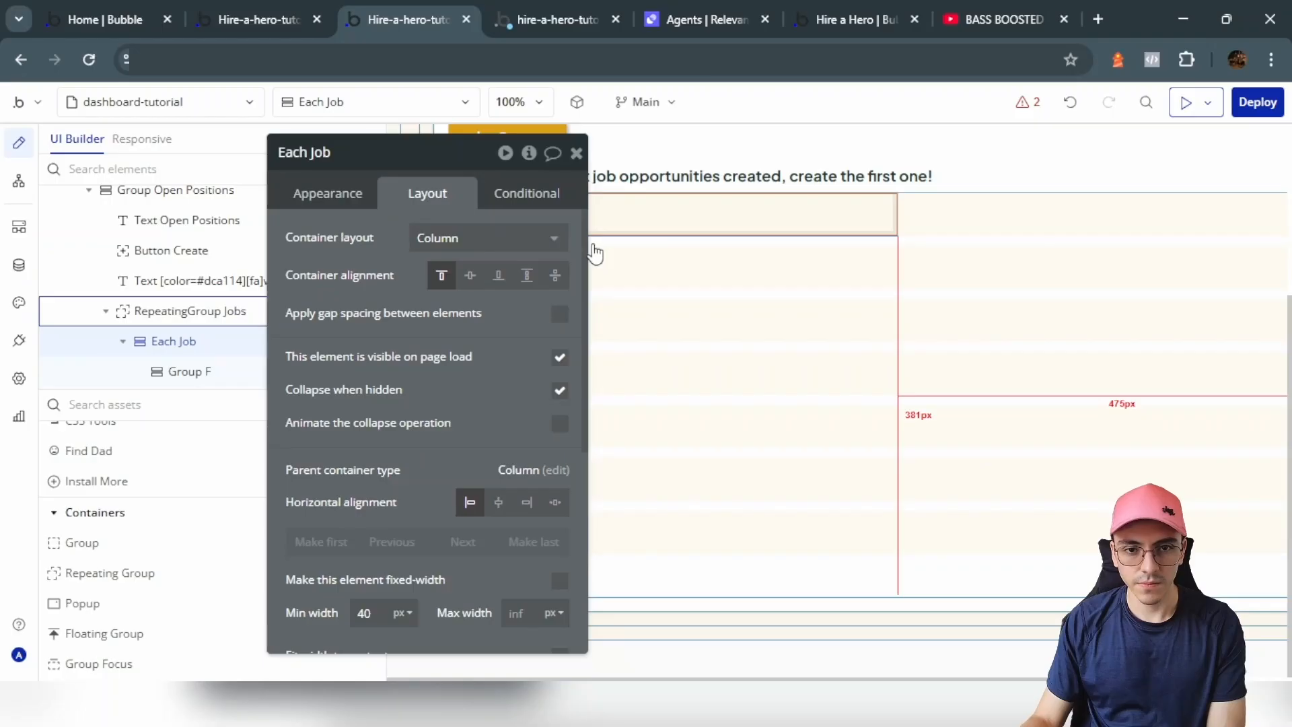
scroll(341, 357, "down", 5)
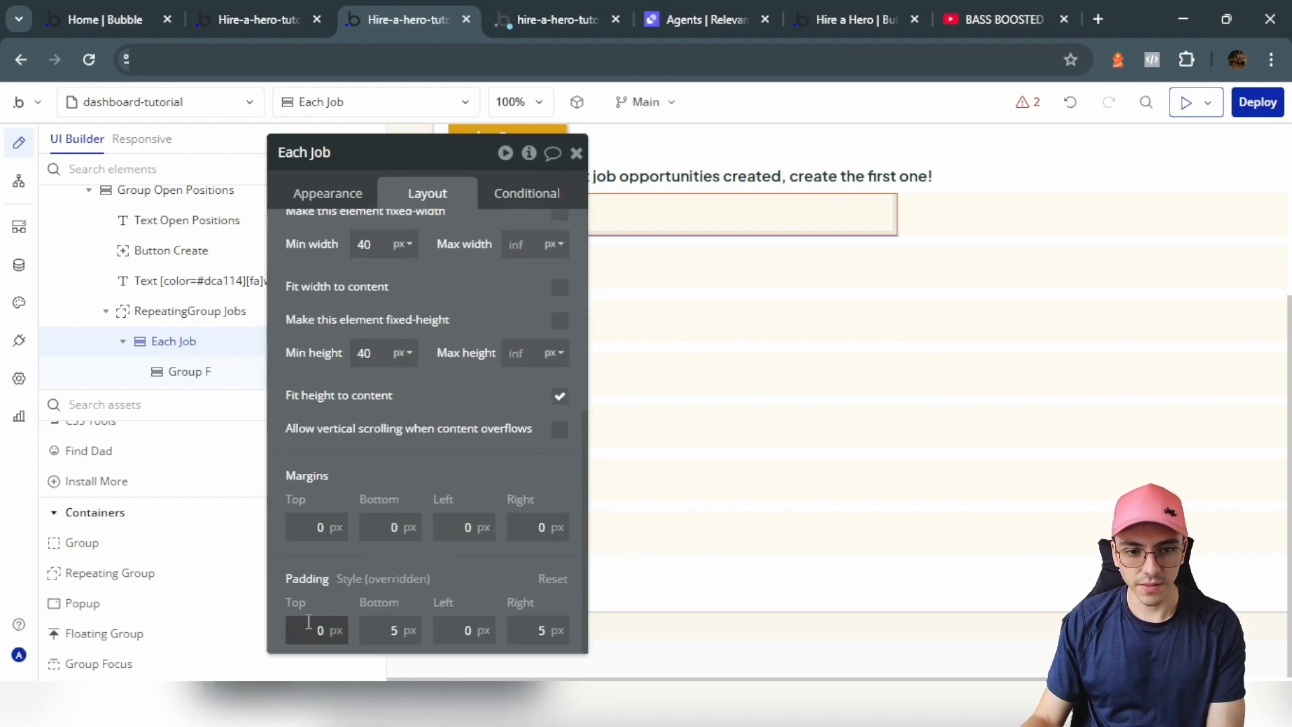
type("1")
left_click(389, 629)
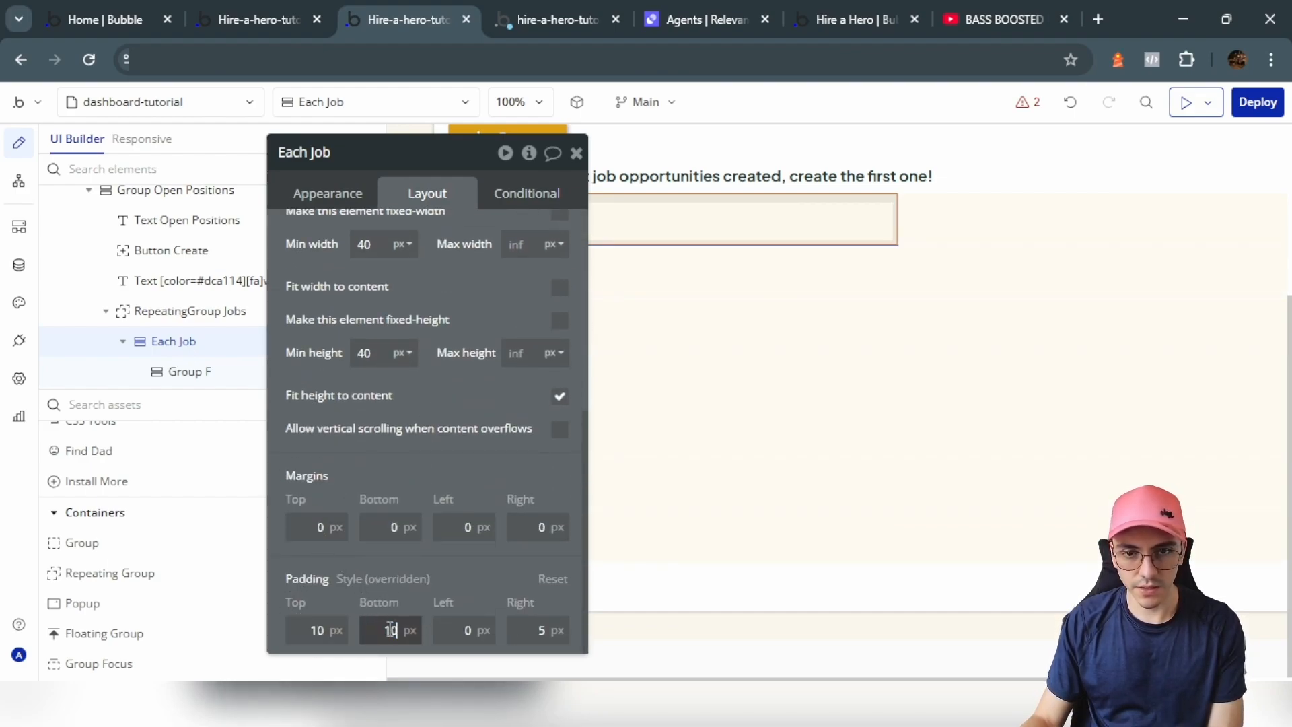
left_click(440, 644)
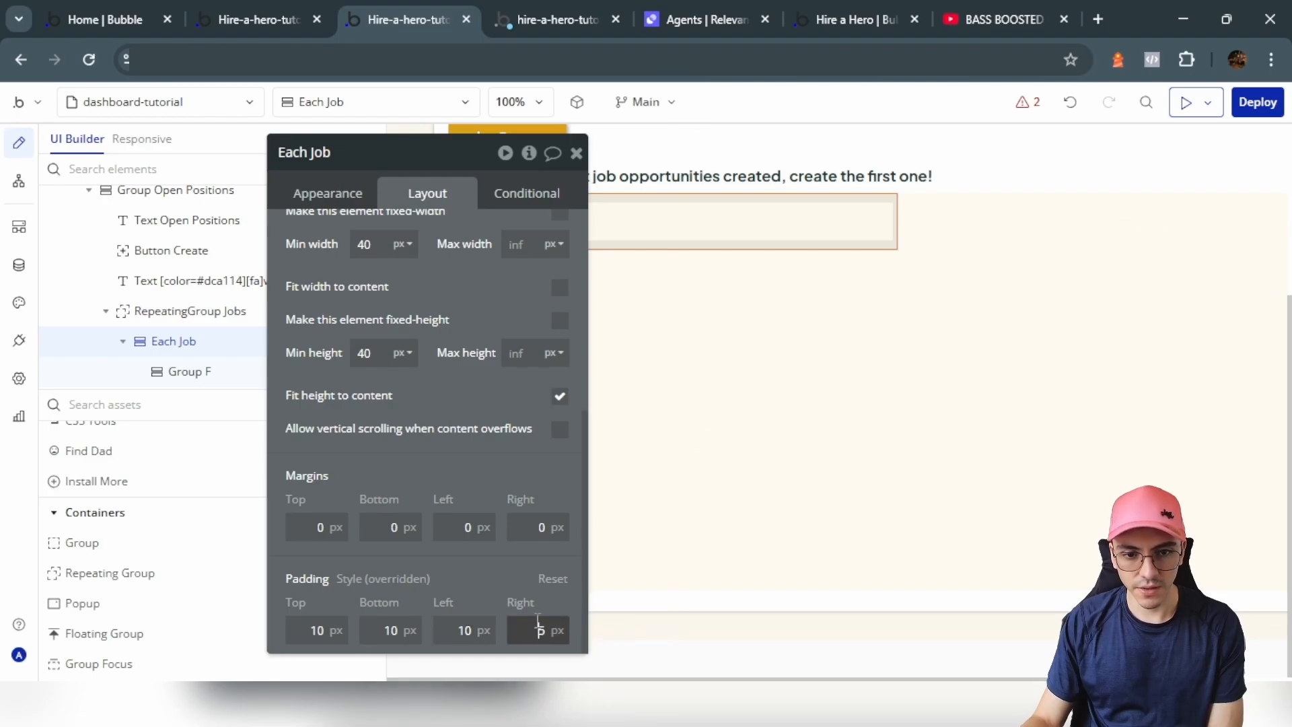
left_click(558, 224)
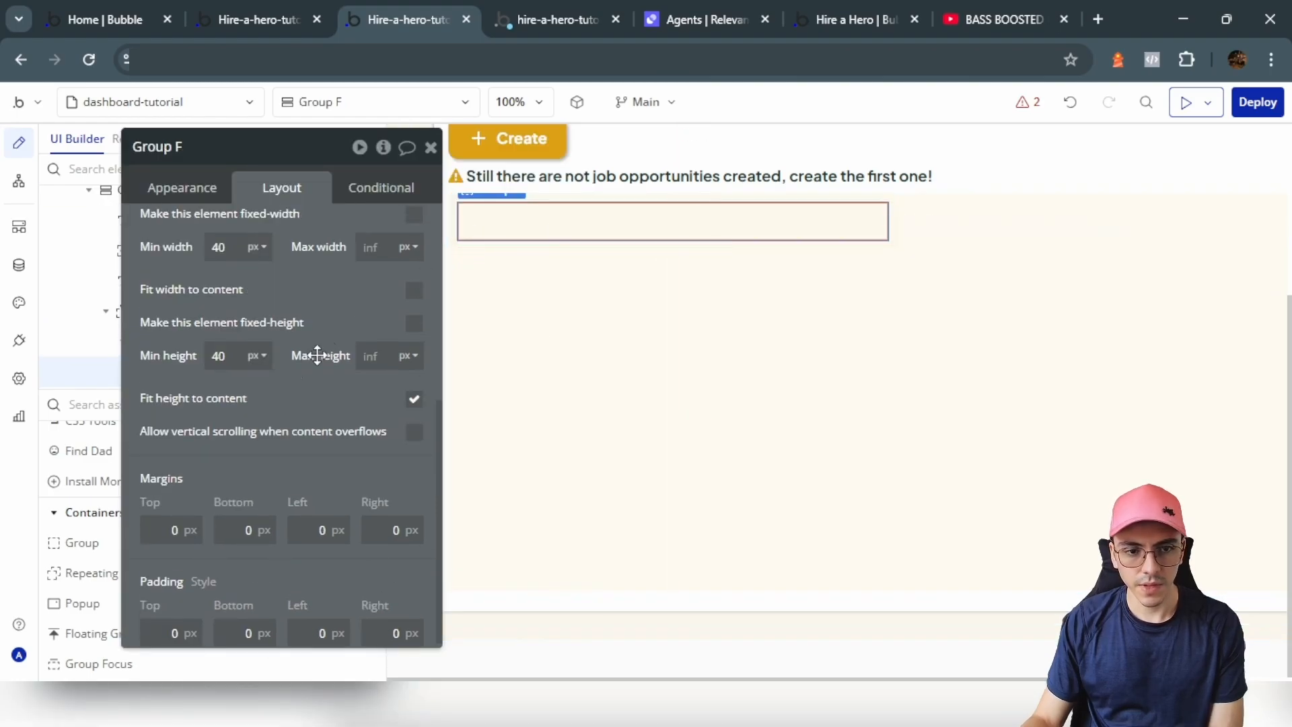
left_click_drag(258, 428, 353, 445)
scroll(108, 572, "up", 3)
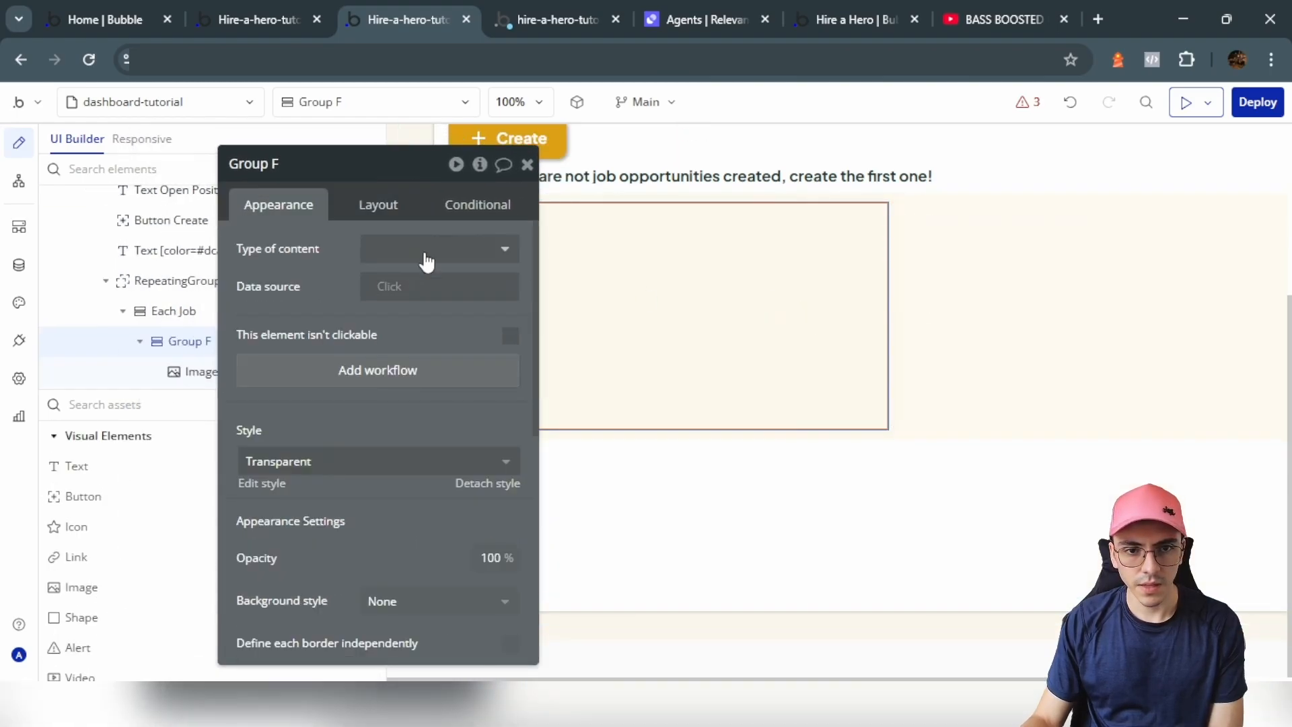
left_click_drag(381, 209, 381, 208)
Step: Set Group F's container layout to Row and give Image A a fixed 100 px width
left_click(383, 214)
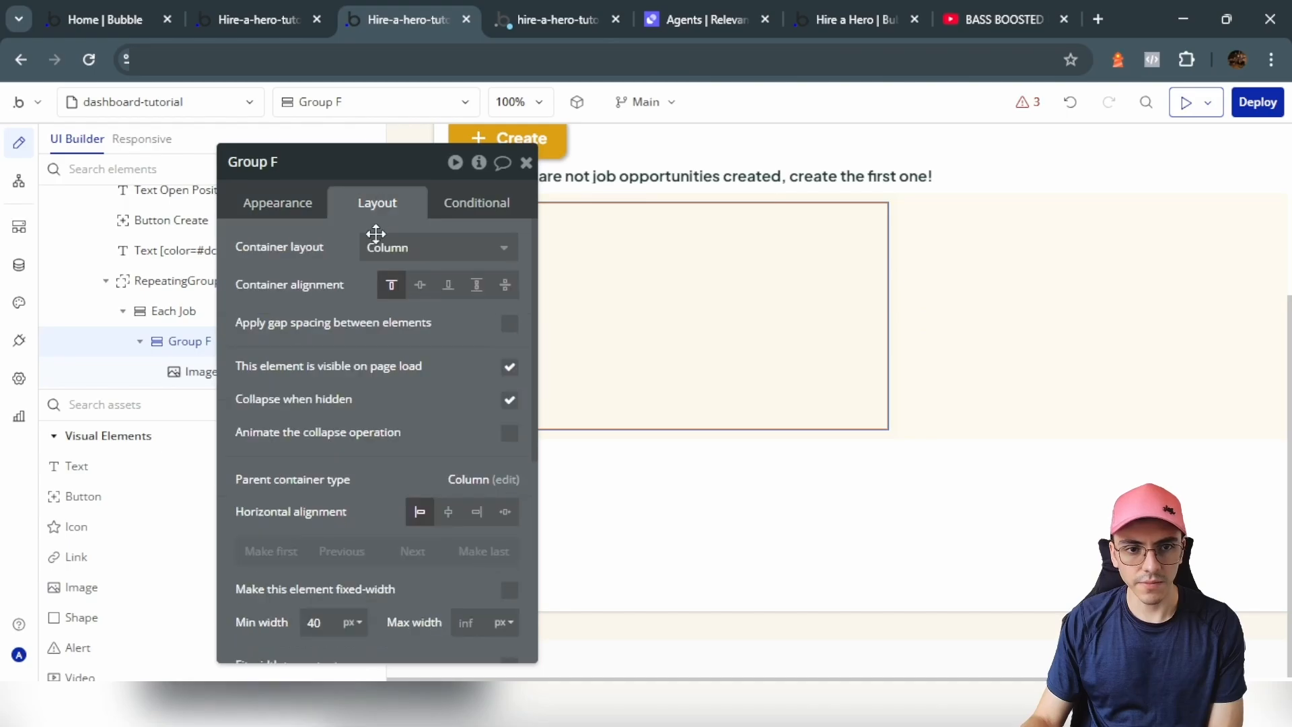
left_click(414, 247)
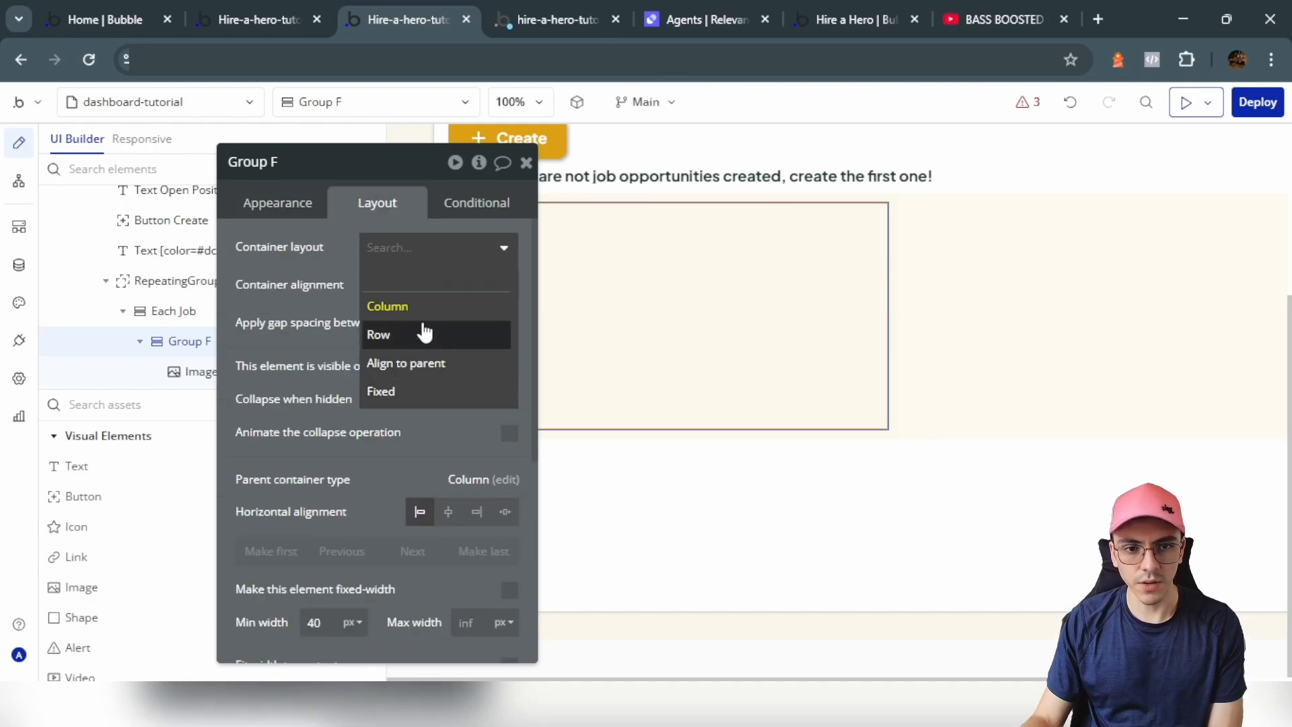
left_click(422, 336)
left_click_drag(487, 369, 378, 356)
left_click(548, 334)
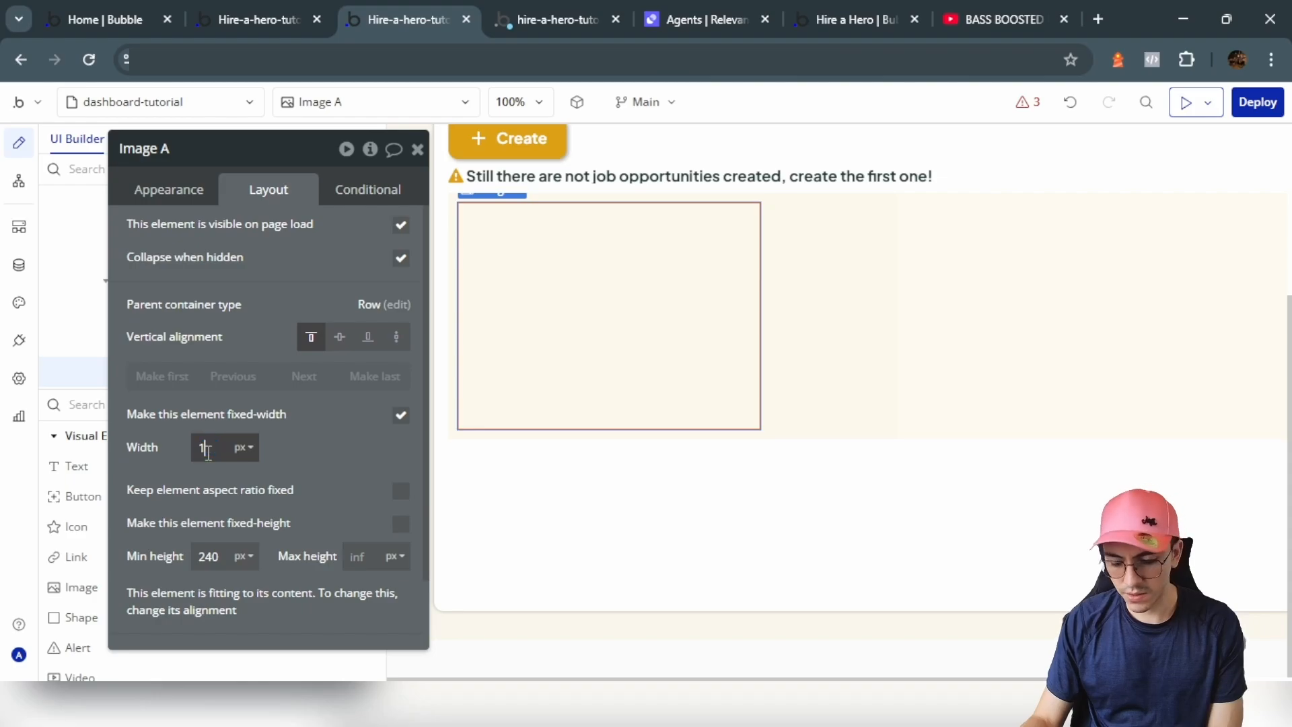
left_click(326, 458)
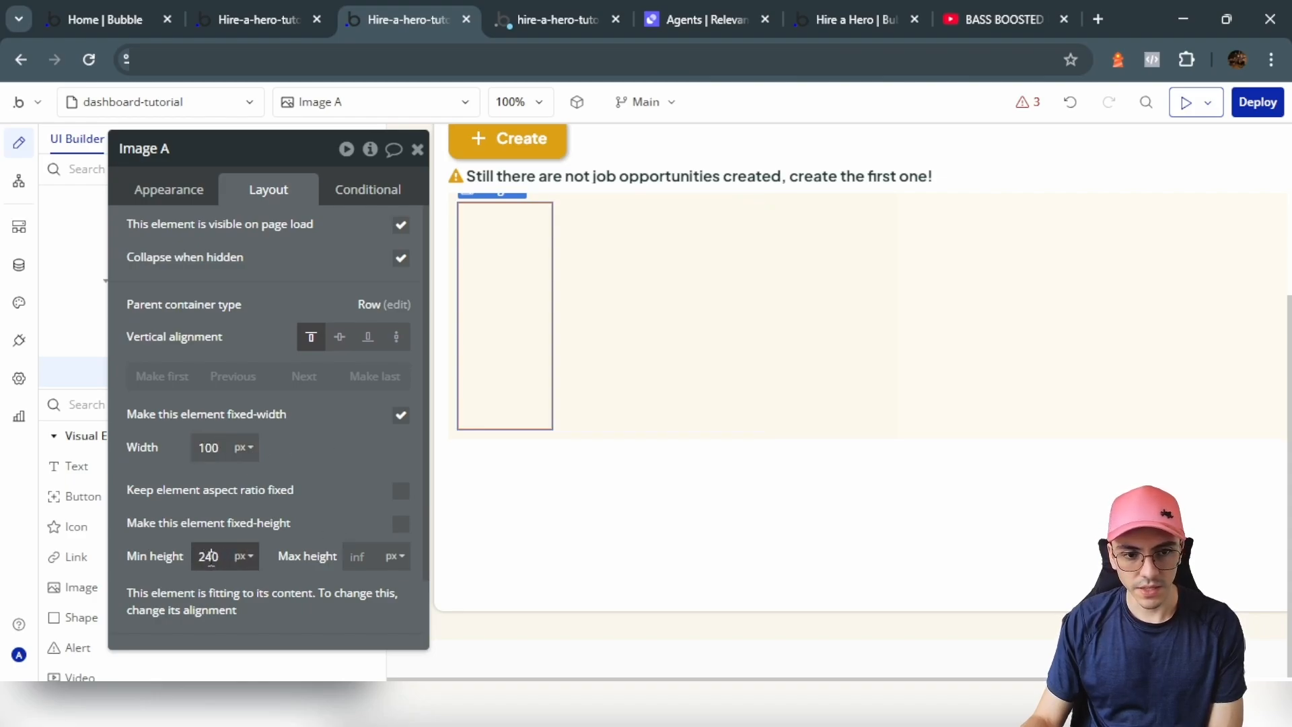
Step: Select the Each Job cell and bring up its appearance settings
left_click(455, 478)
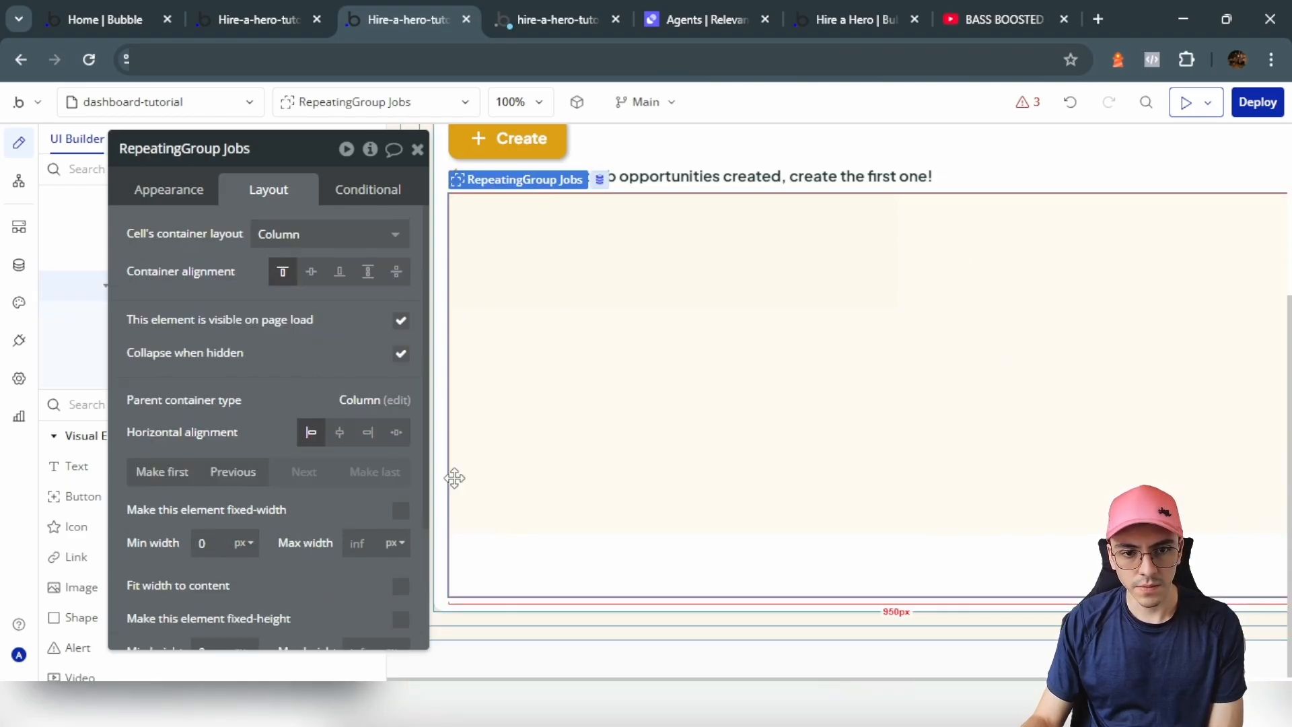
left_click(539, 251)
left_click(891, 302)
left_click(891, 420)
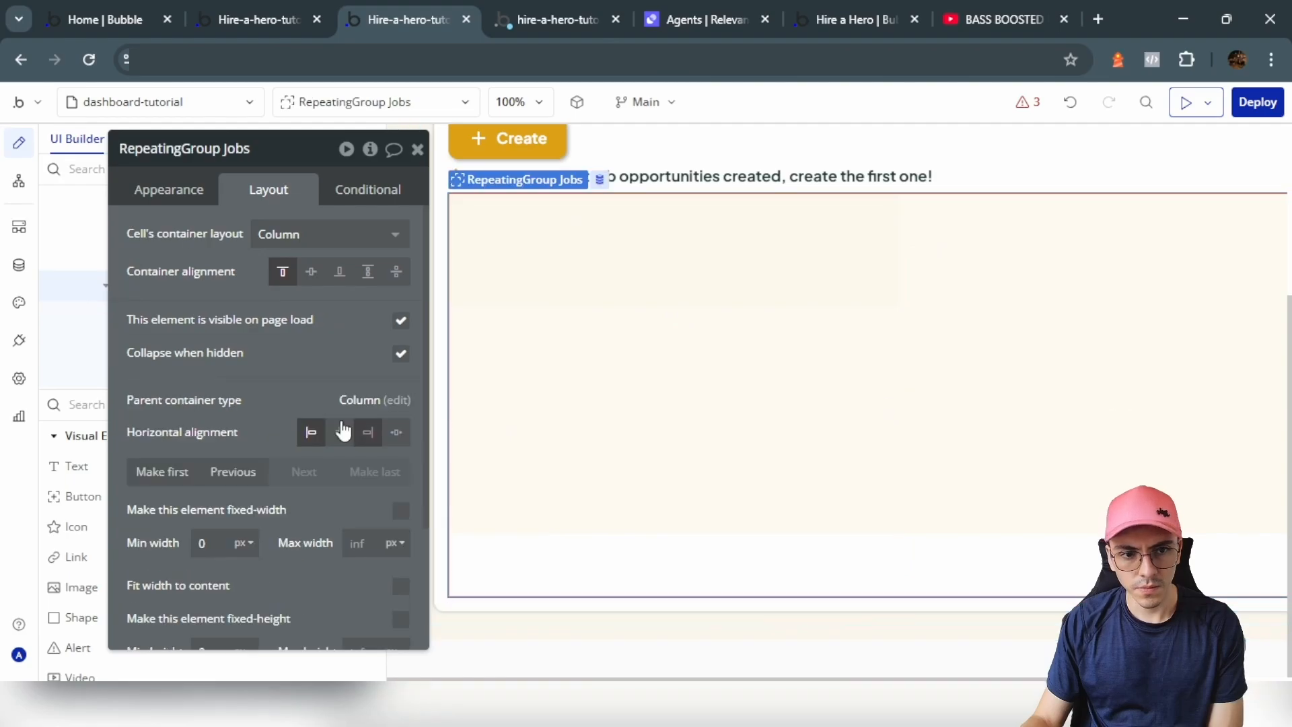
left_click(199, 195)
scroll(281, 410, "down", 3)
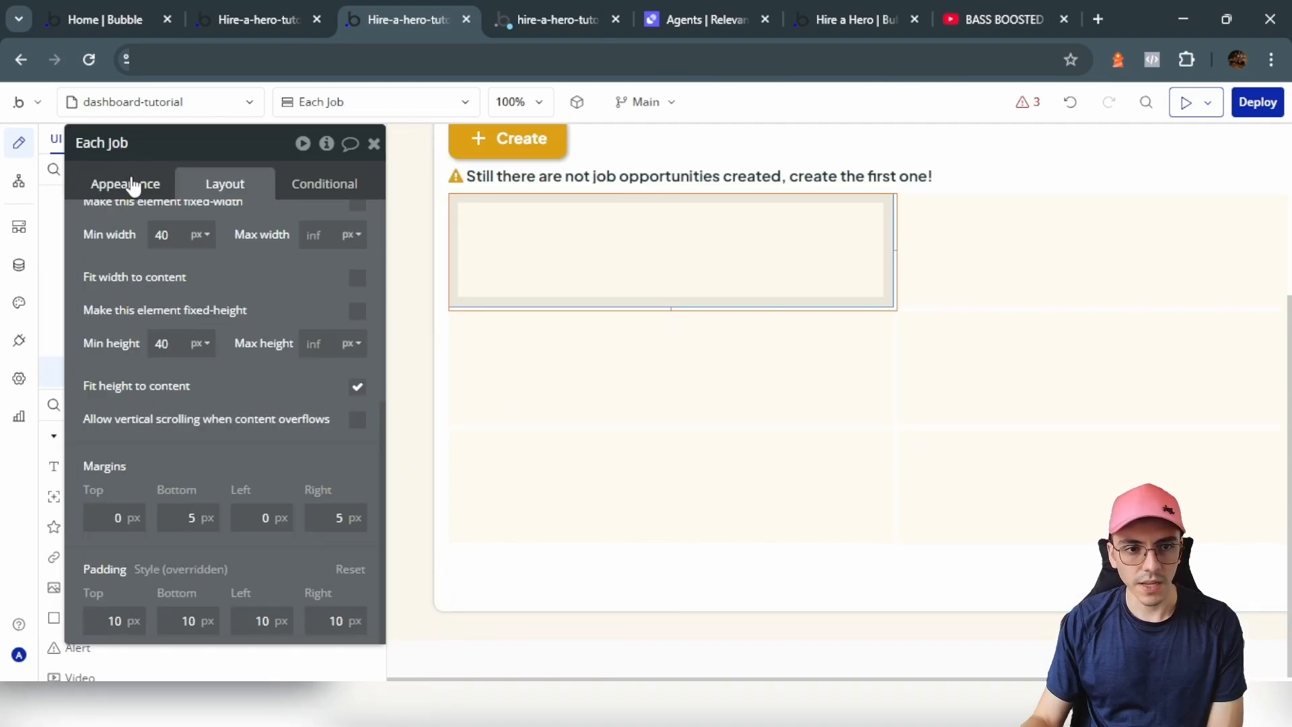
Step: Round the Each Job cell's corners to 10
left_click(130, 183)
left_click(359, 365)
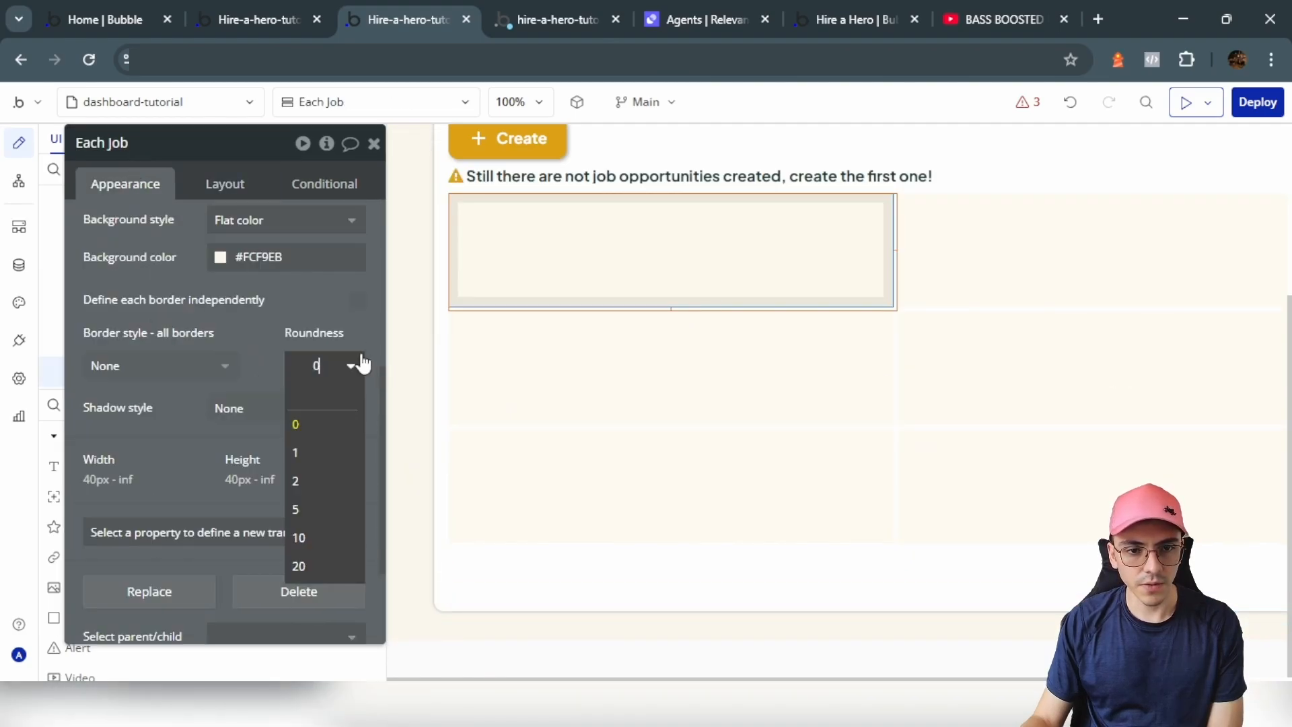
left_click(323, 536)
left_click(661, 269)
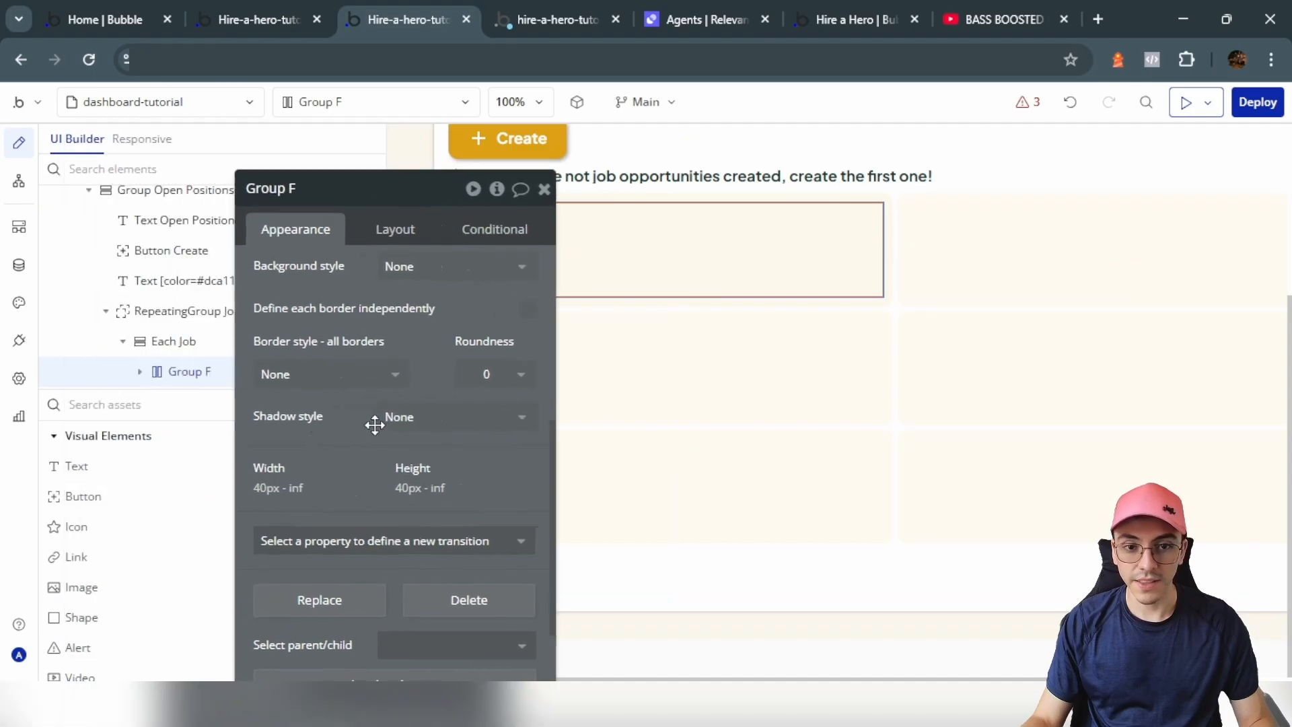
scroll(115, 518, "down", 7)
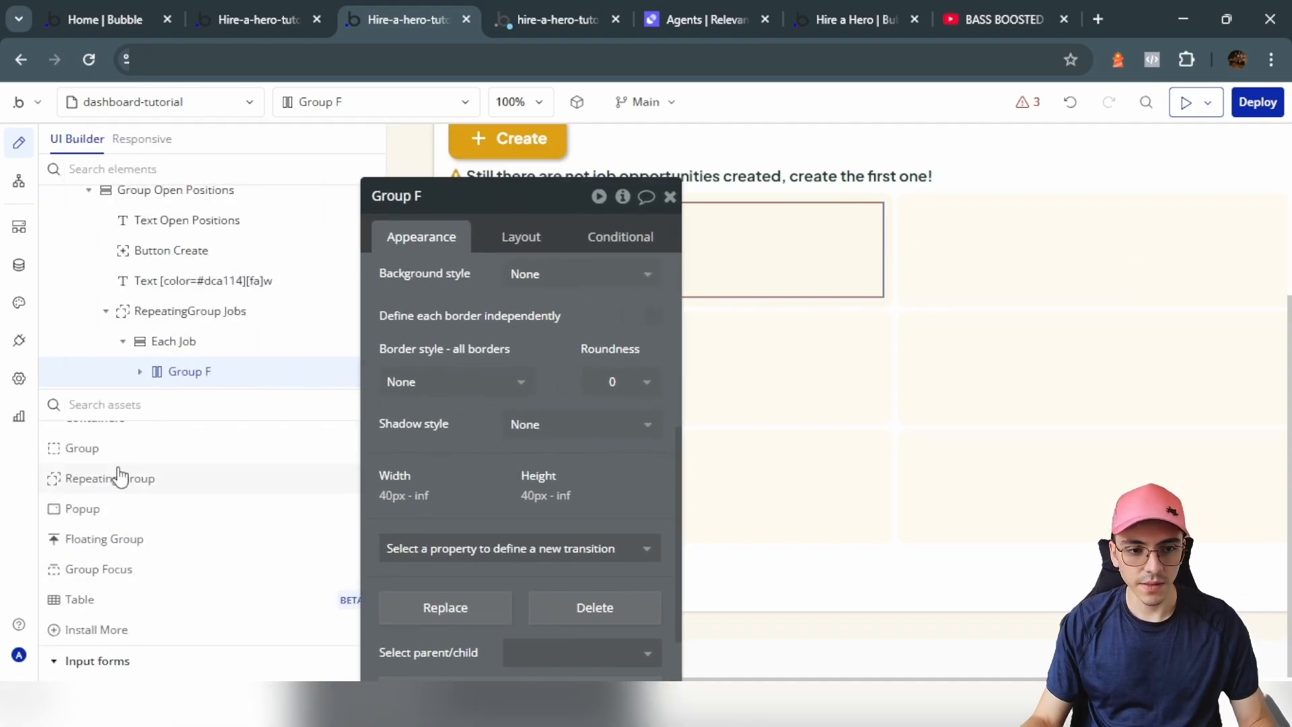
Step: Add a group inside Group F named 'Group Job Details' with 5 px gap spacing enabled
left_click(118, 449)
left_click(764, 225)
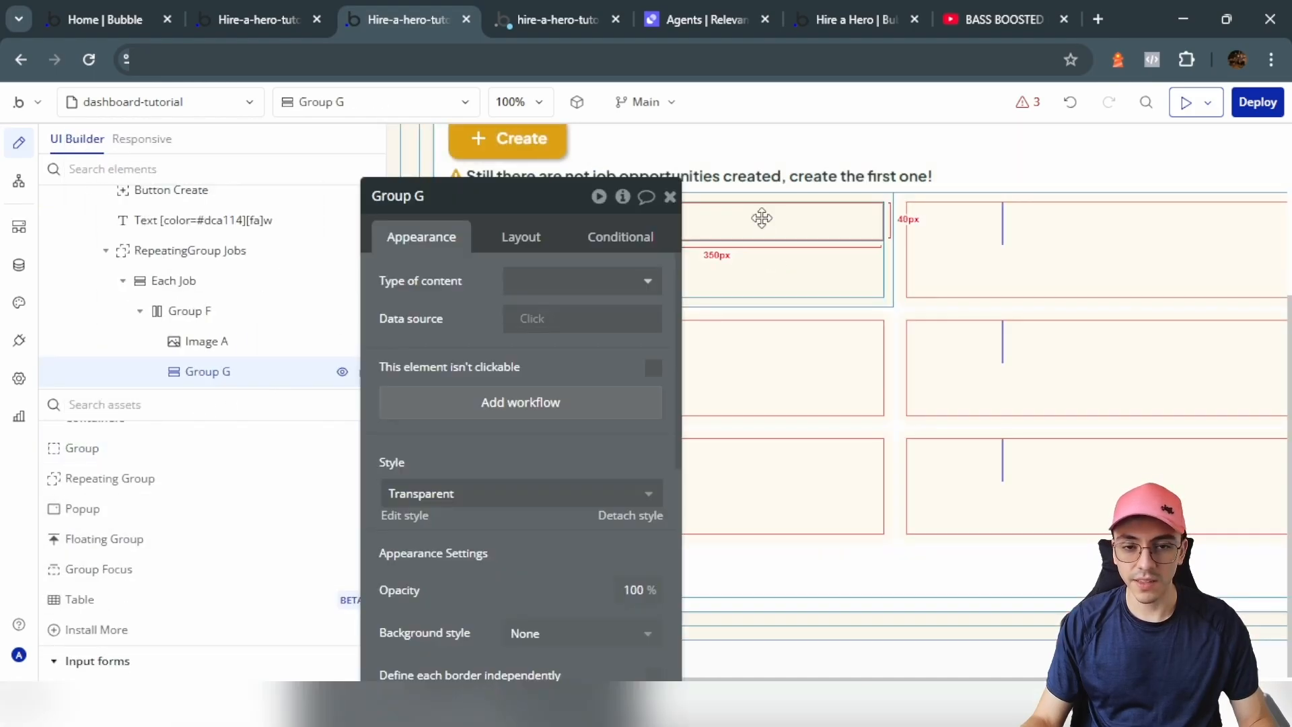
left_click(514, 197)
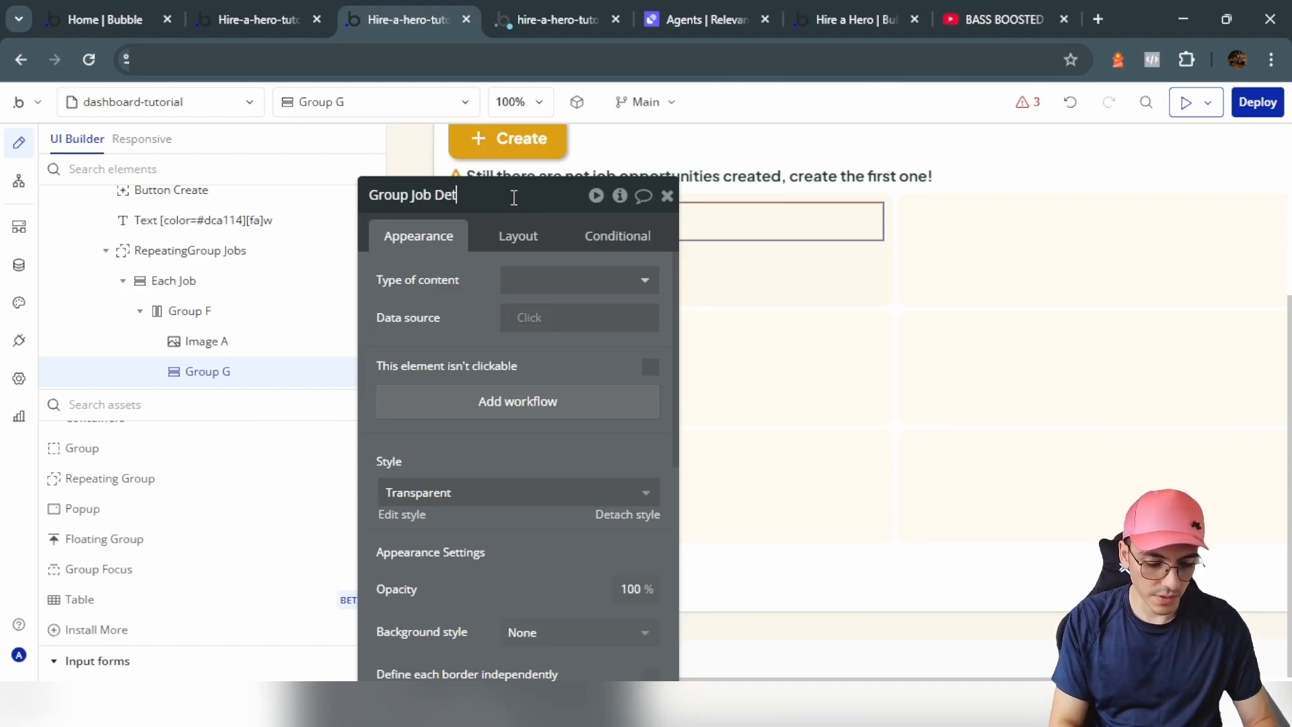
type("Job Details")
left_click_drag(514, 197, 363, 221)
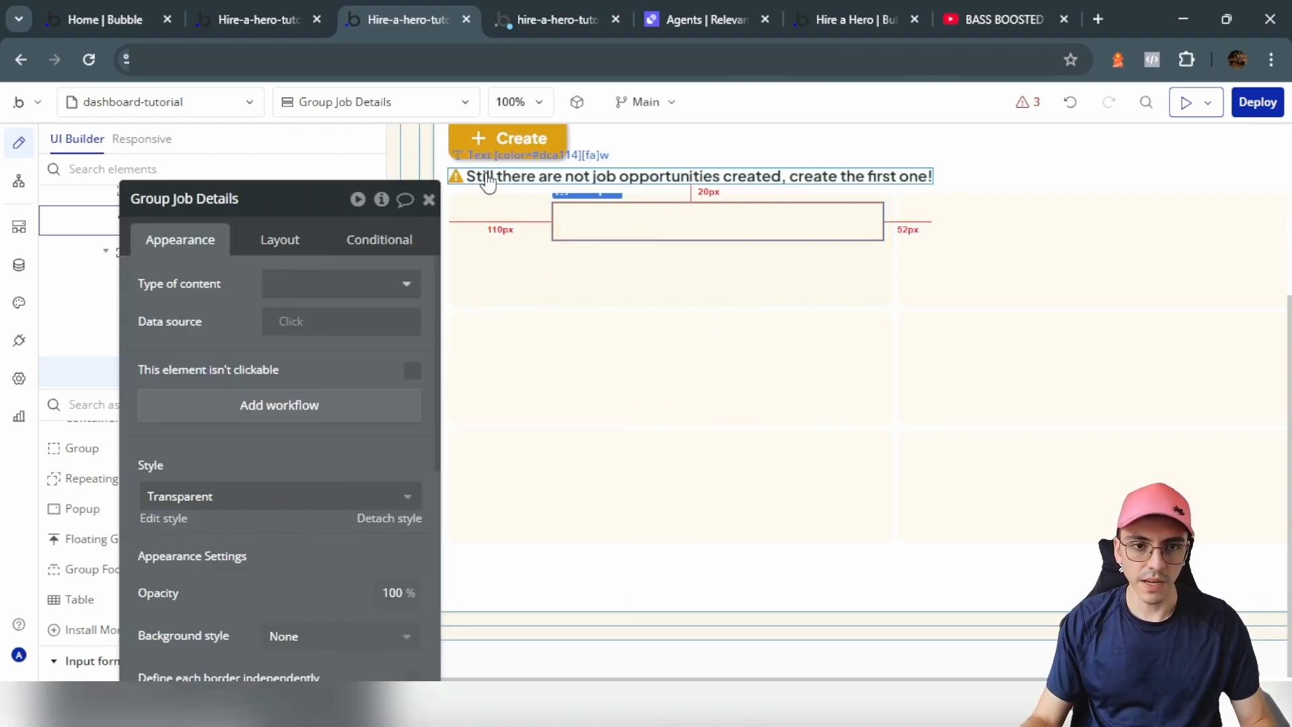
left_click(294, 250)
left_click(411, 361)
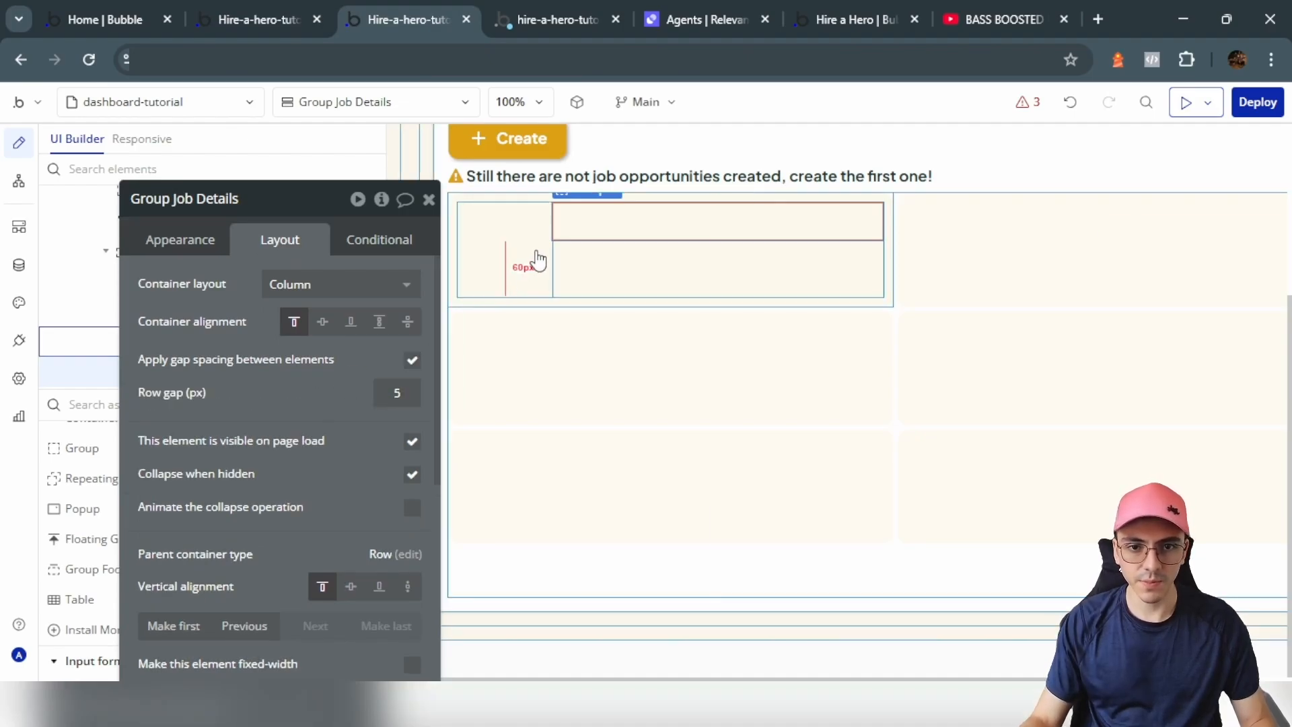
scroll(327, 475, "down", 5)
scroll(422, 402, "up", 2)
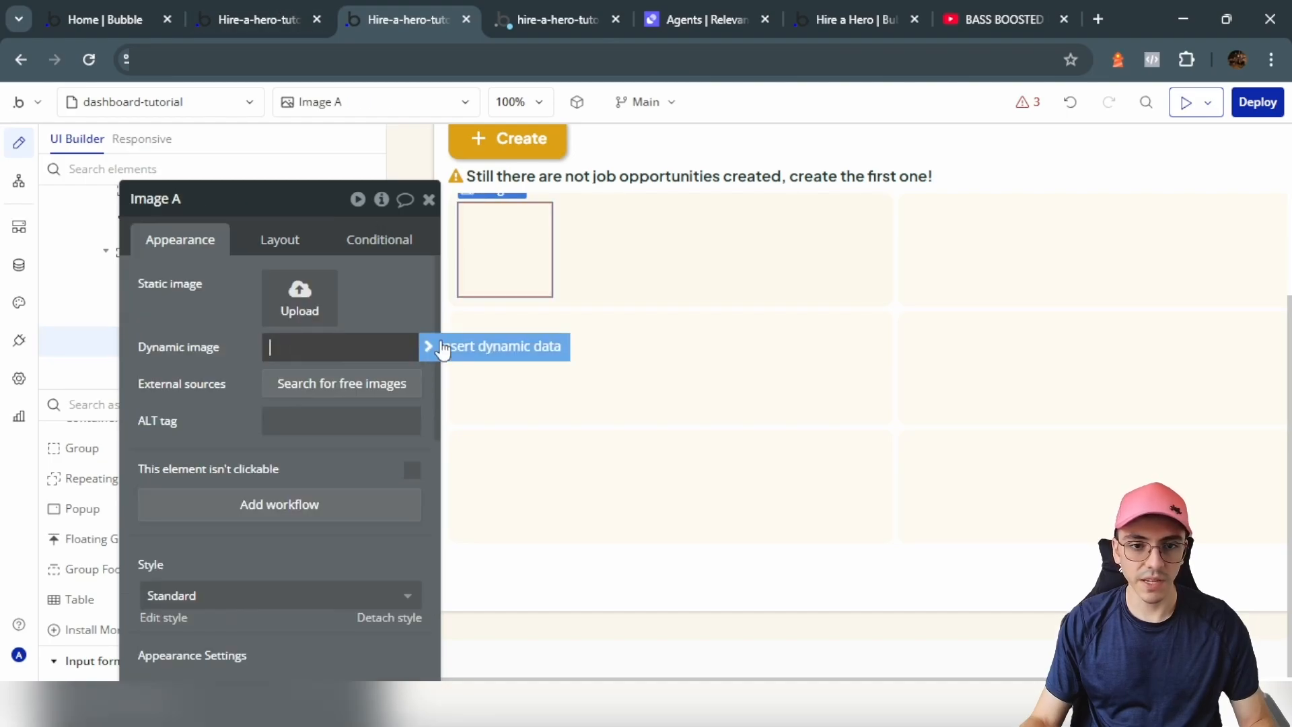
Step: Set Image A's dynamic source to the current cell's Jobs's job image
left_click(441, 348)
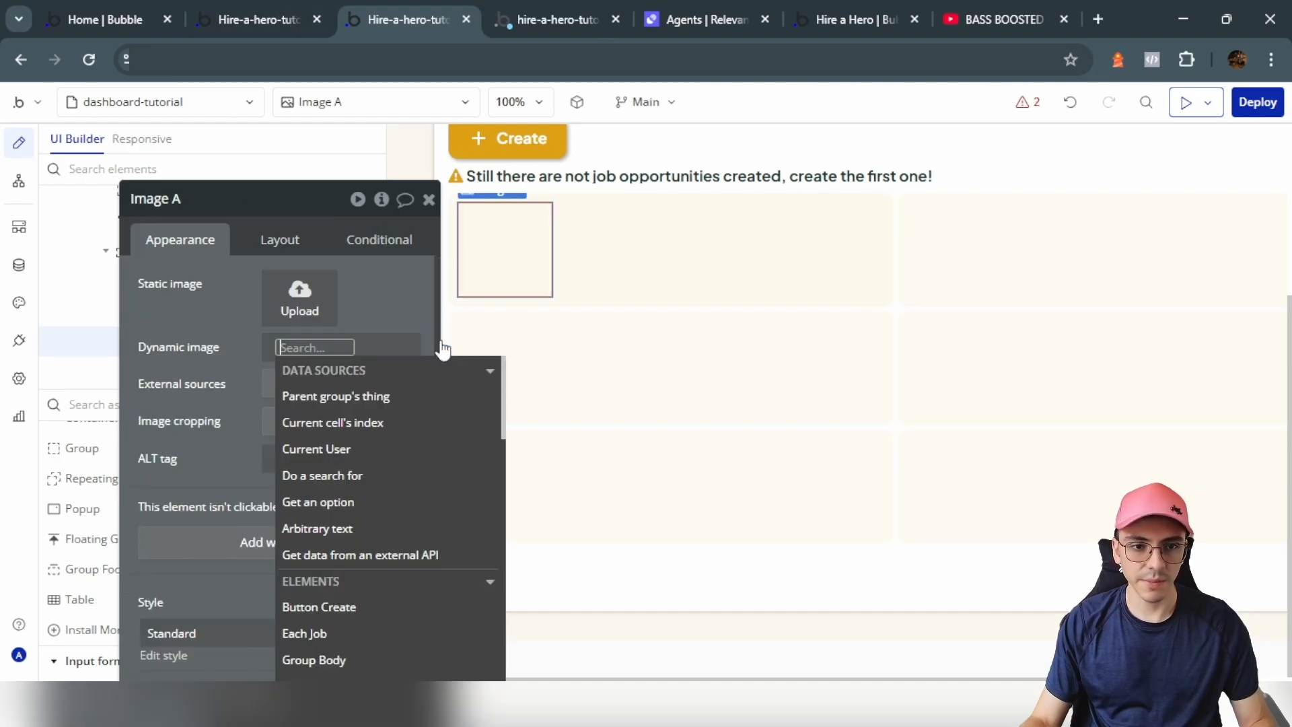
left_click(304, 633)
left_click(375, 403)
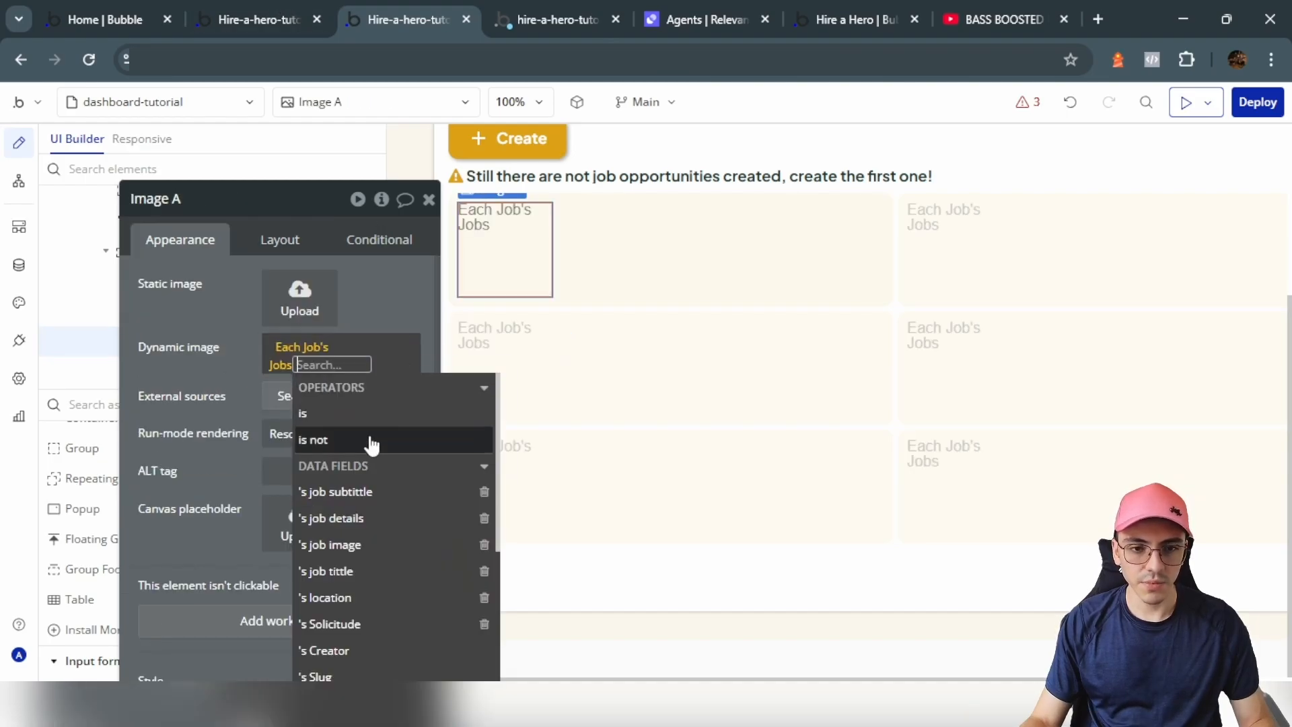
left_click(350, 545)
left_click(187, 378)
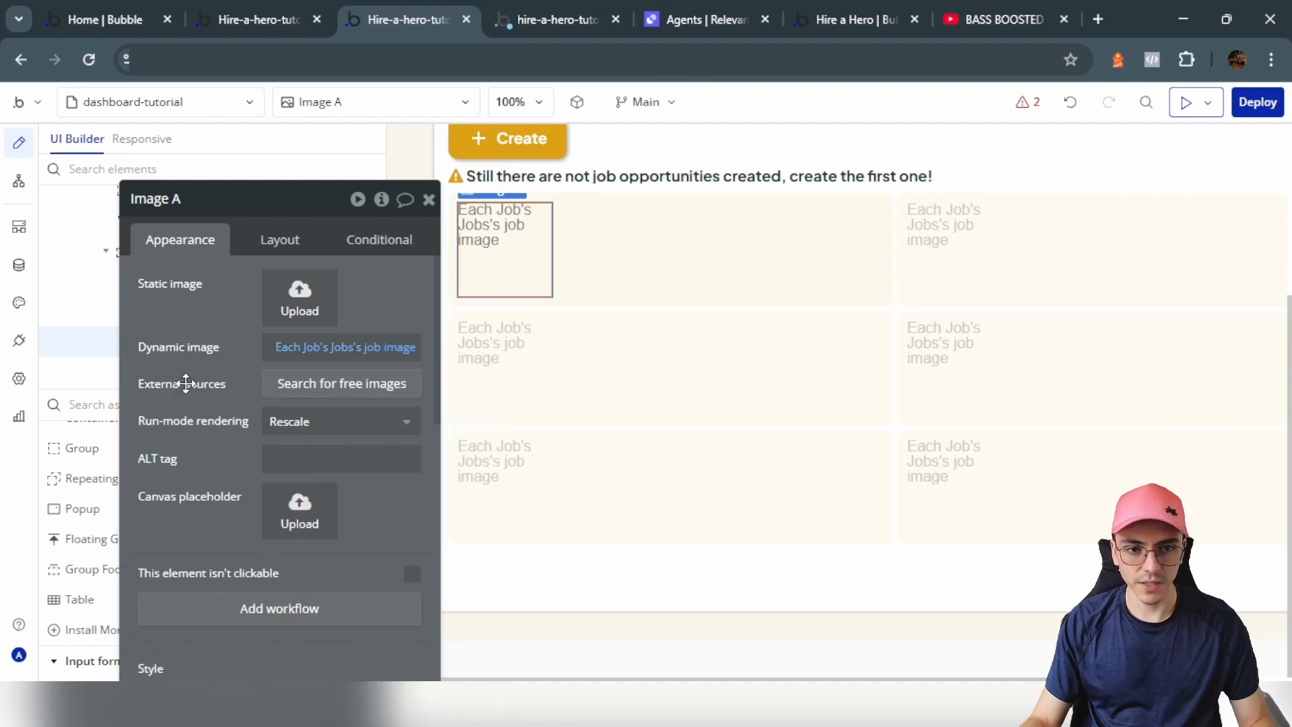
Step: Select the Open Positions heading text, then the first card's Group Job Details
left_click(589, 259)
left_click(590, 270)
left_click(526, 194)
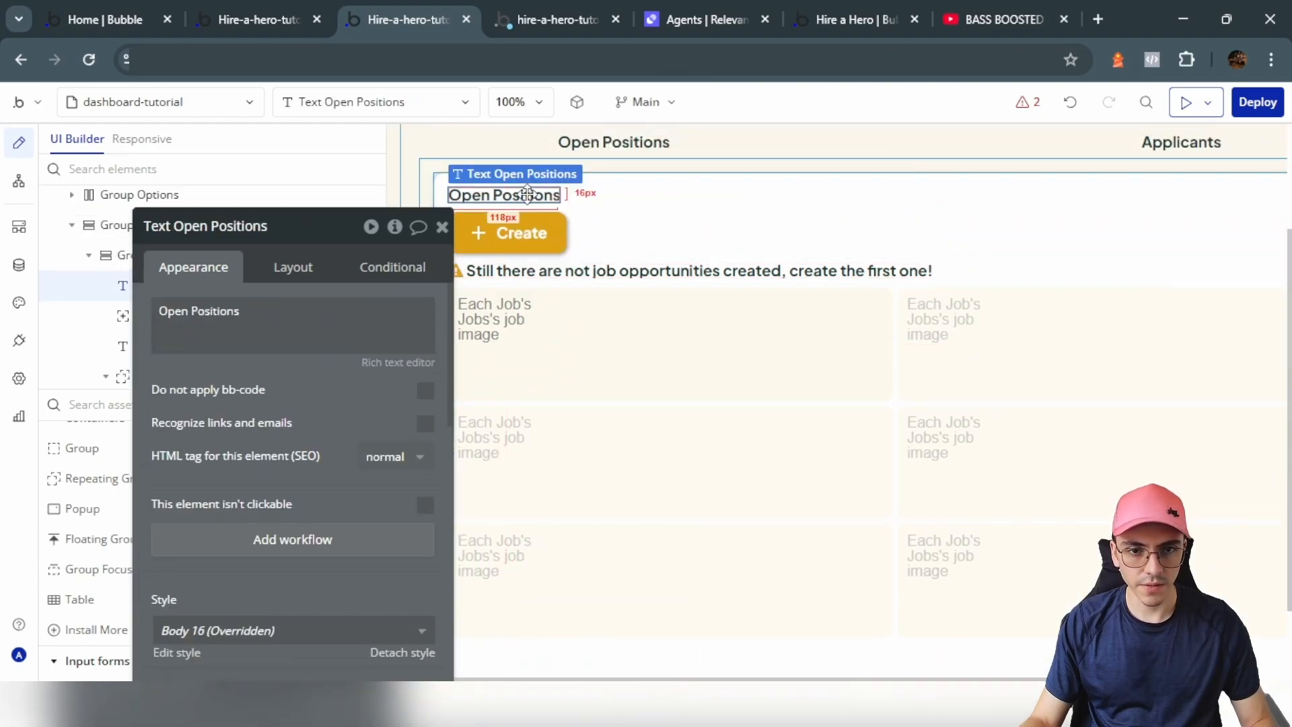
left_click(573, 313)
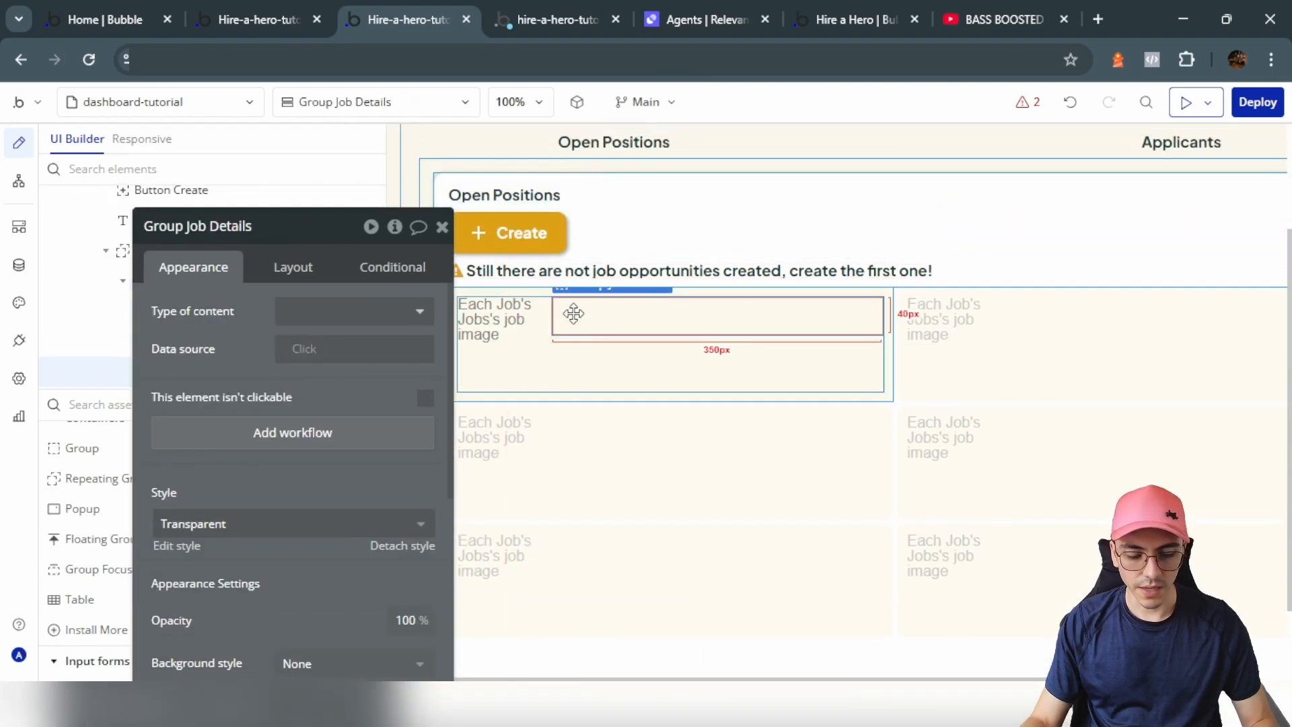
Step: Paste the heading into Group Job Details and bind it to Each Job's Jobs's job title
key("ctrl+v")
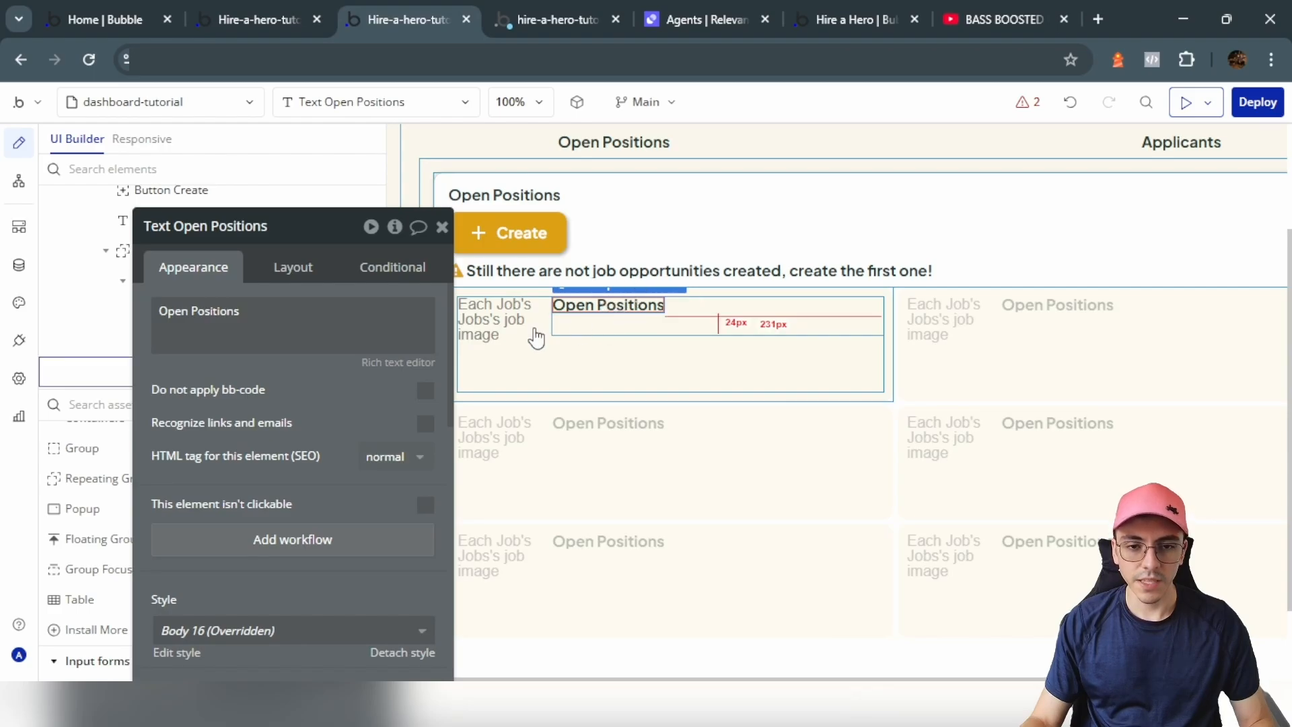
left_click(294, 320)
key("ctrl+a")
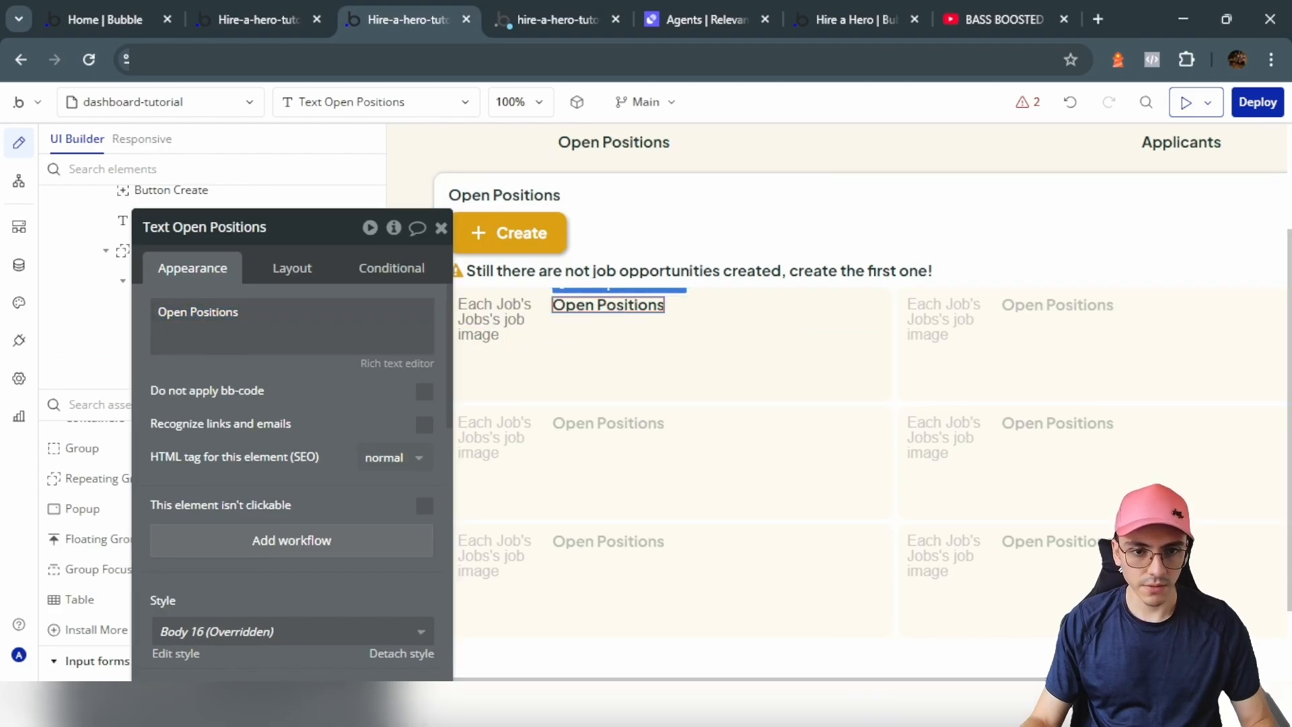
left_click(360, 311)
key("ctrl+a")
left_click(447, 311)
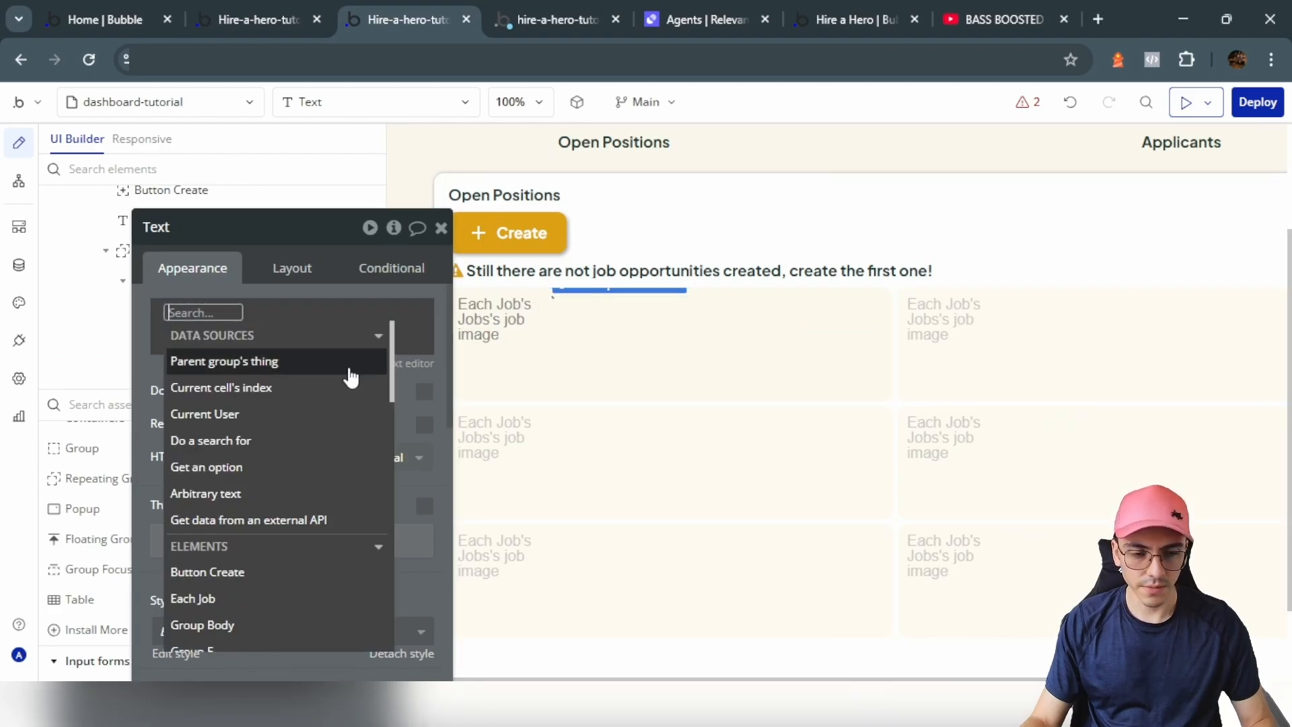
type("job")
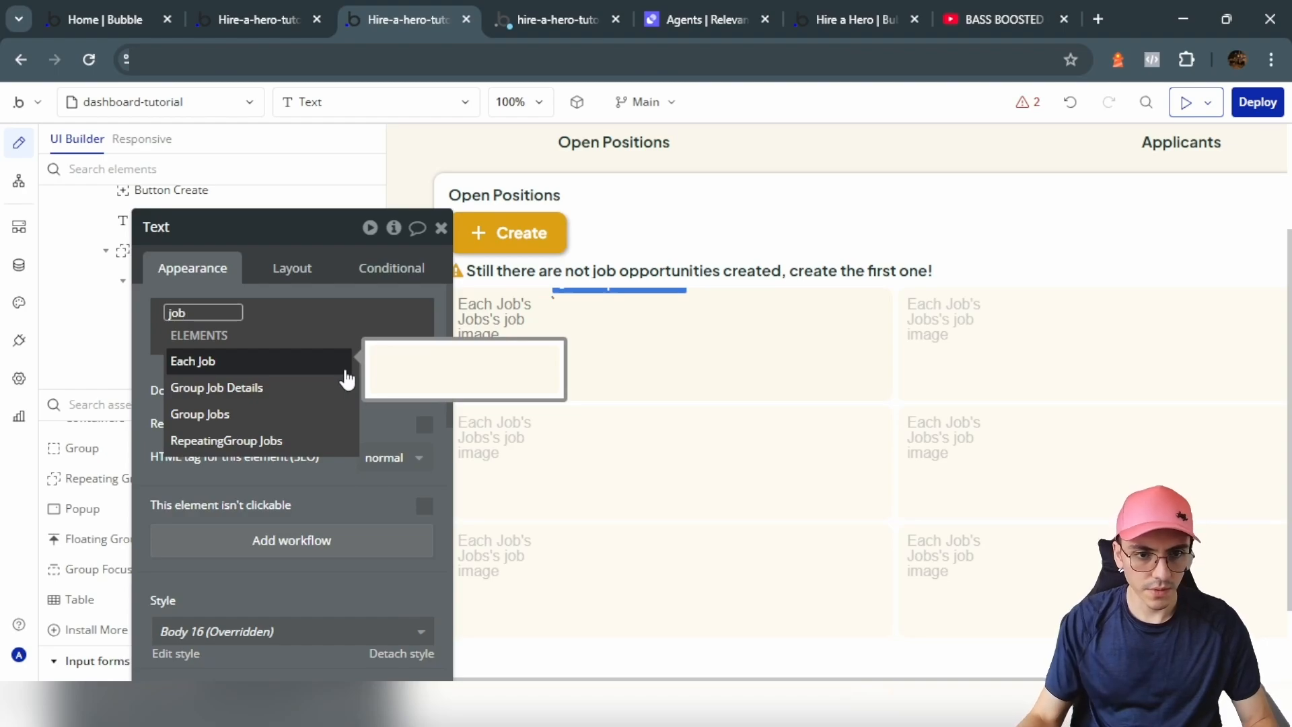
left_click(347, 376)
left_click(333, 367)
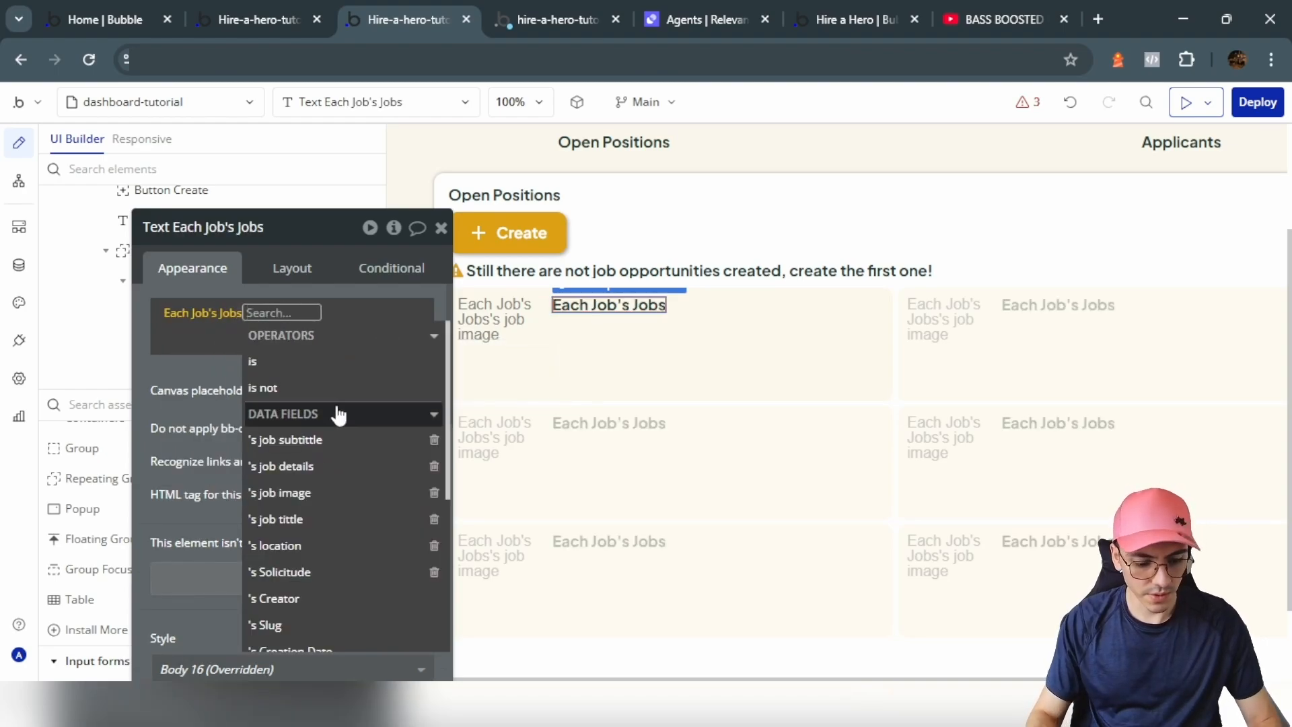
type("tit")
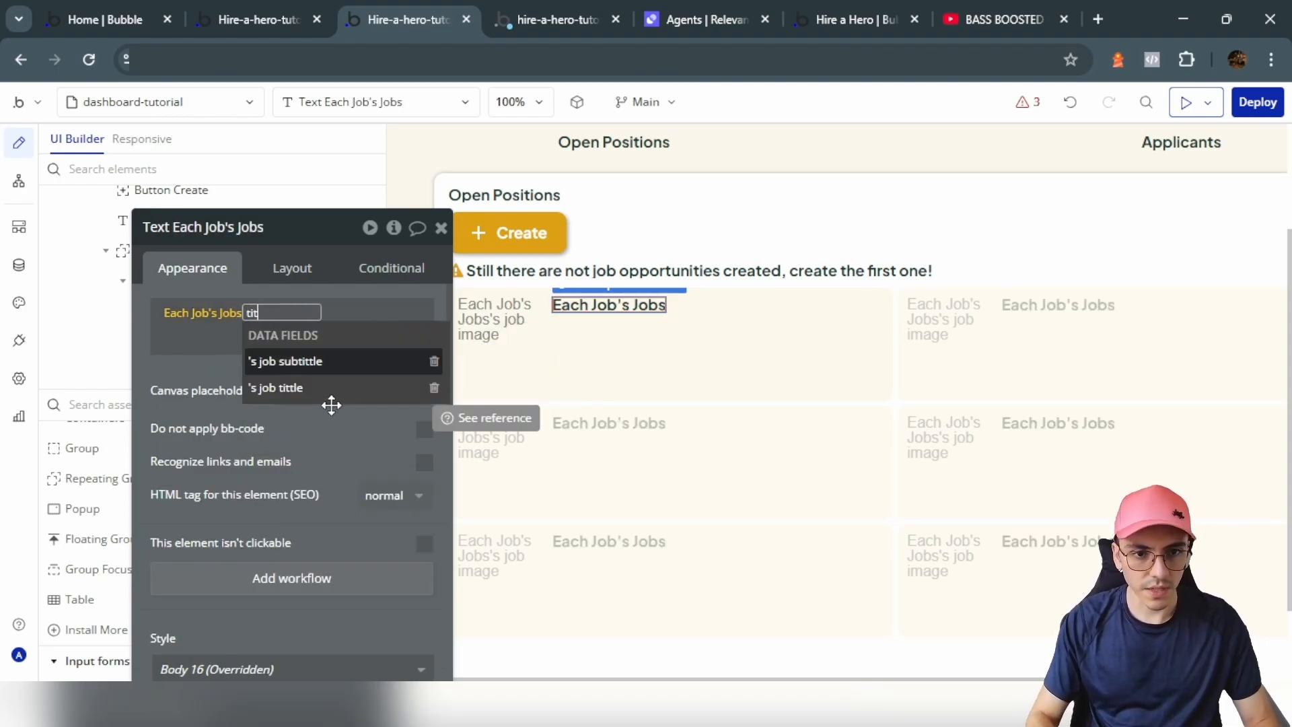
left_click(309, 388)
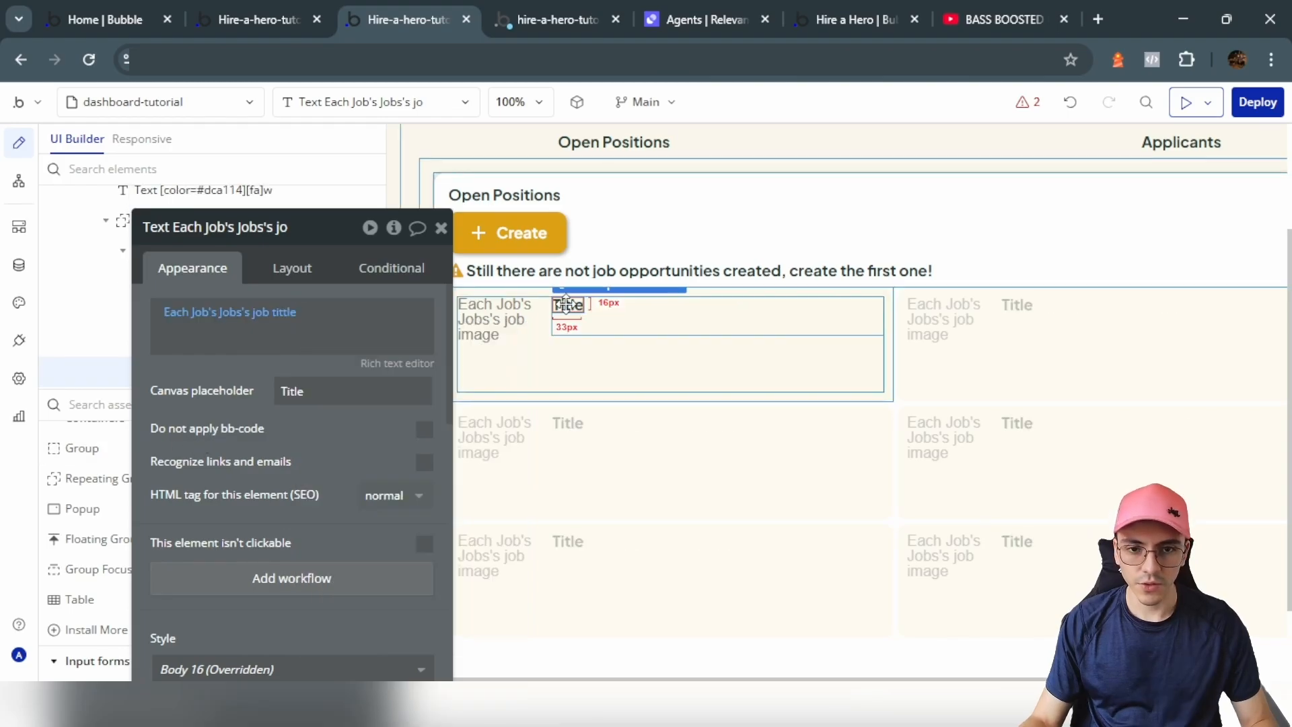
Step: Duplicate it as a 14px non-bold line bound to the job's subtitle, placeholder 'Subtitle'
key("ctrl+d")
scroll(344, 480, "down", 4)
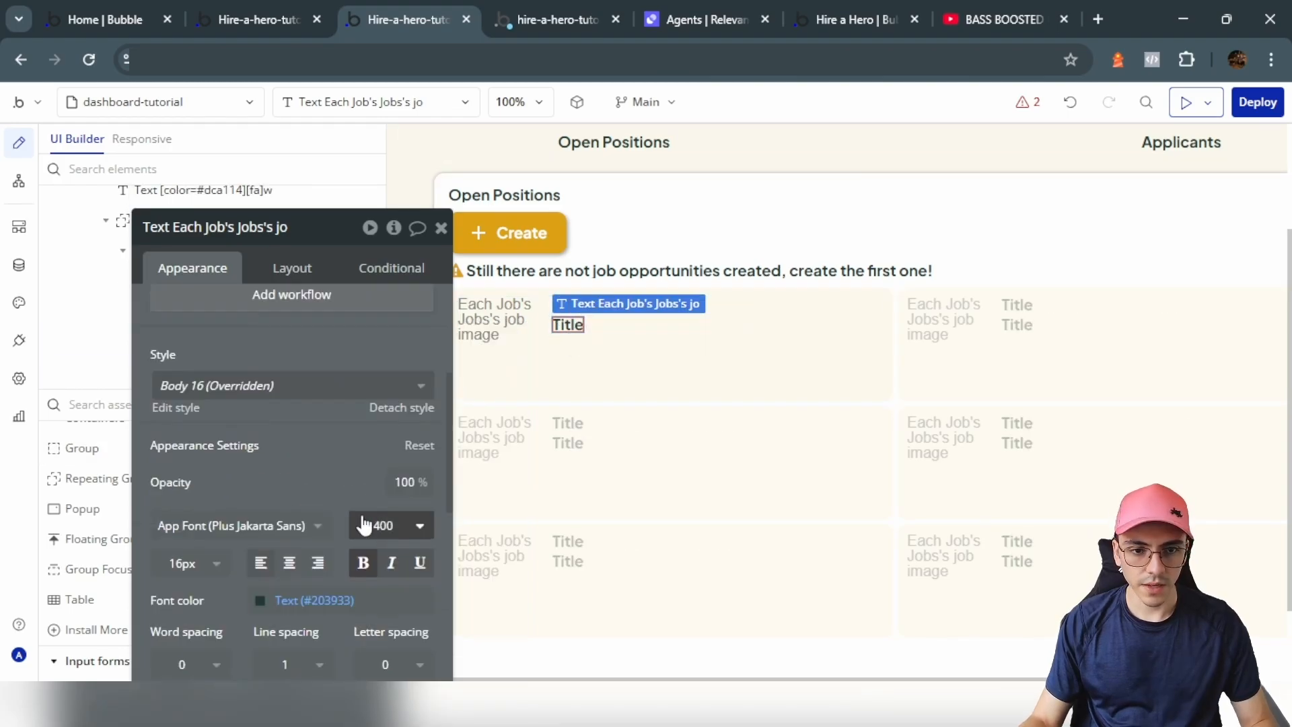
left_click(366, 564)
scroll(326, 466, "up", 3)
scroll(326, 466, "down", 5)
left_click(202, 374)
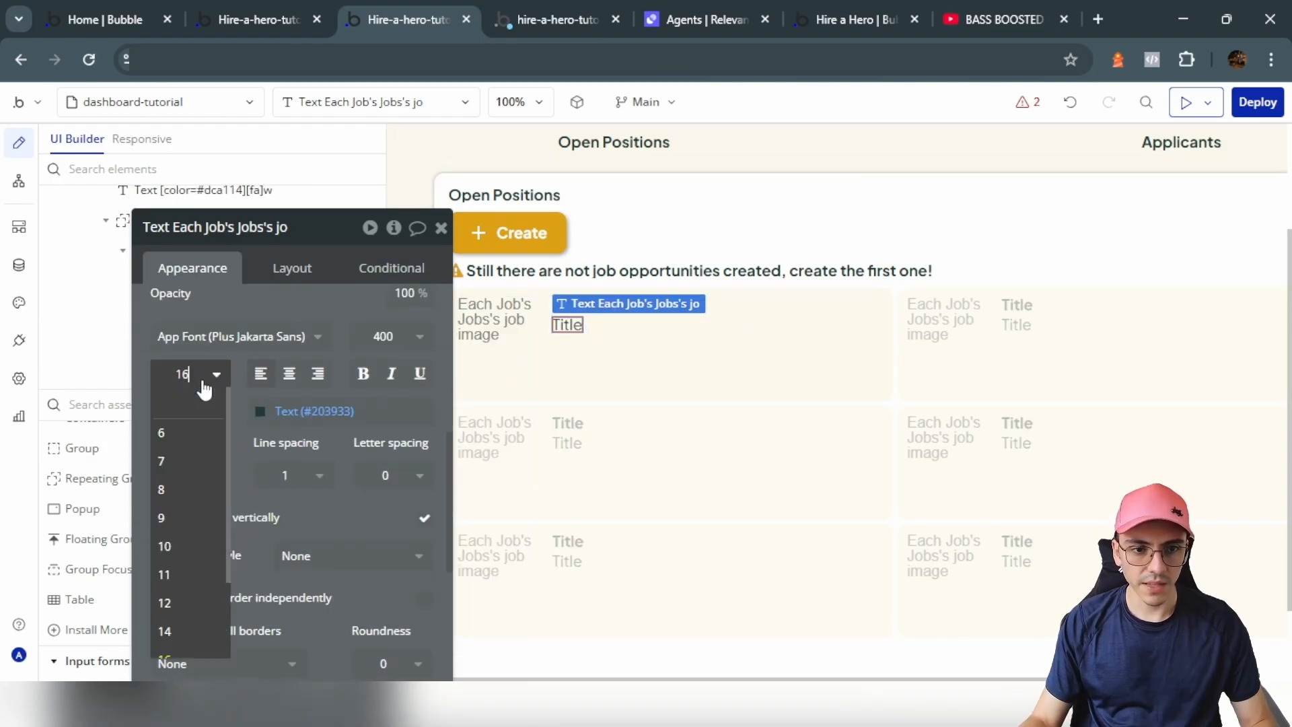
left_click(181, 632)
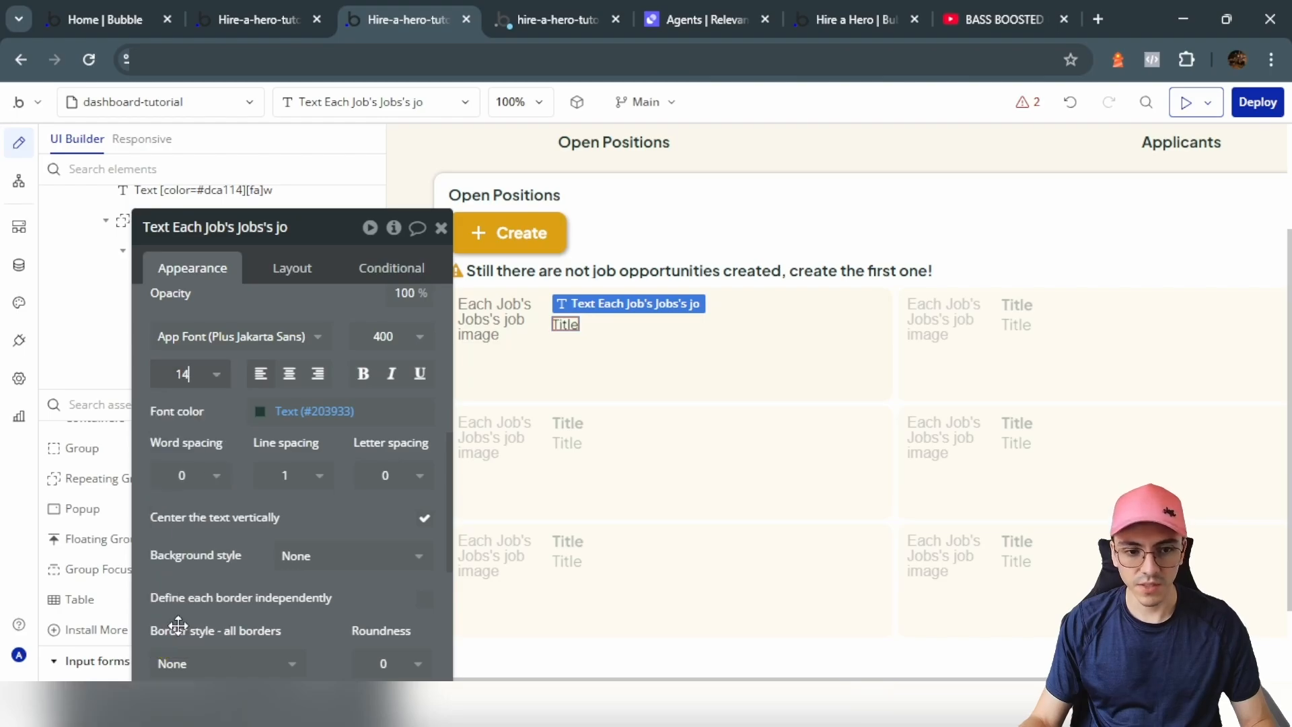
scroll(276, 404, "up", 5)
left_click(277, 314)
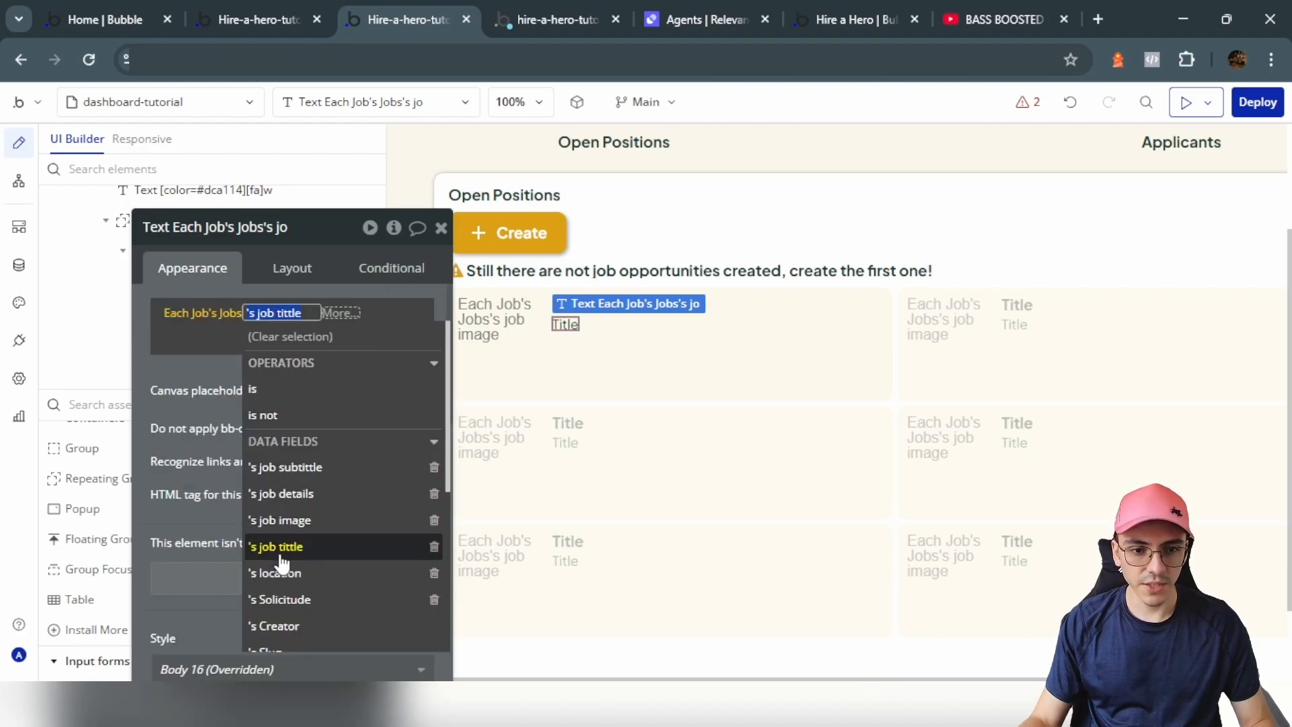
left_click(286, 467)
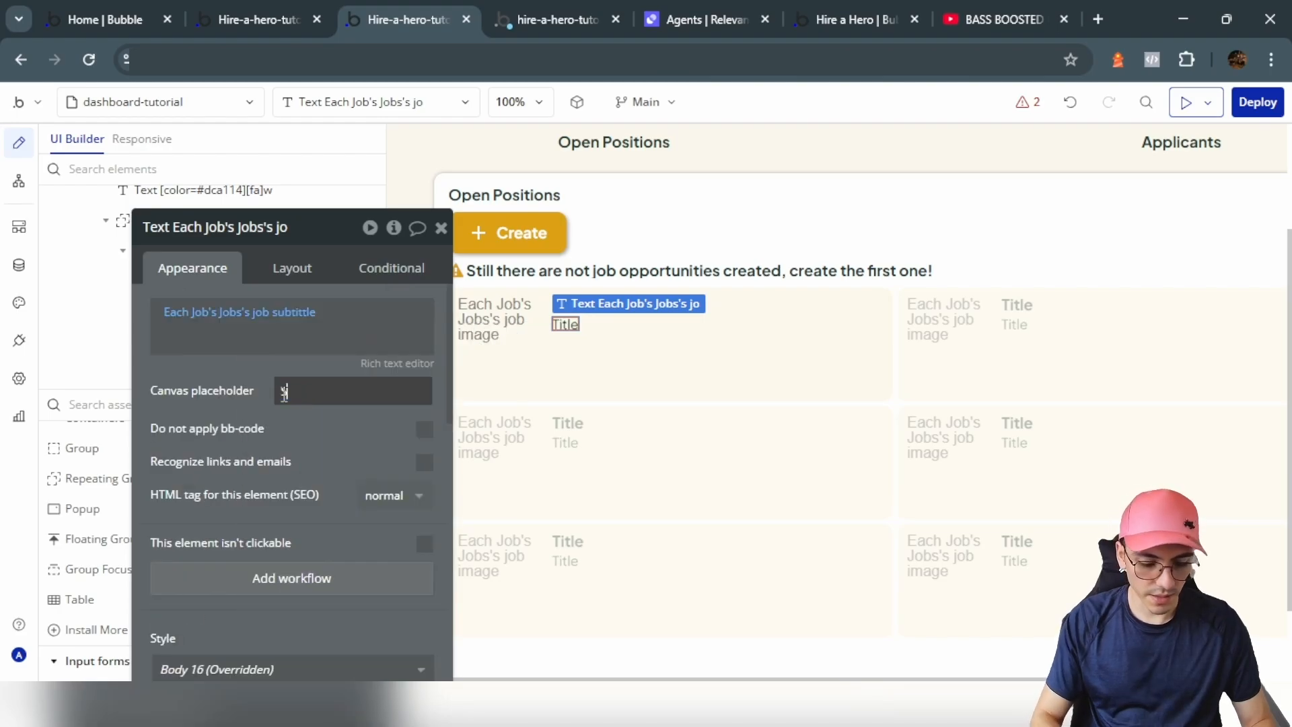
left_click(284, 395)
type("Subtitle")
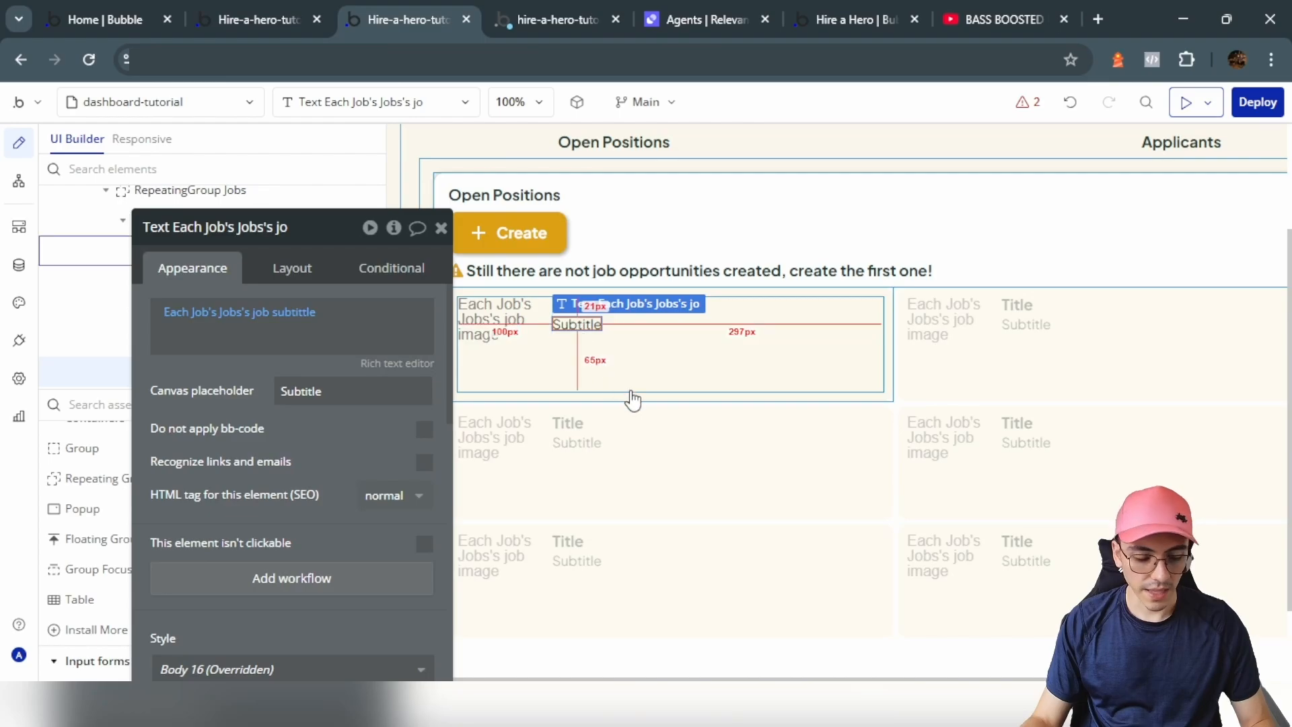
Step: Bind the third line to the job's location with placeholder 'Location' at 12px
left_click(283, 312)
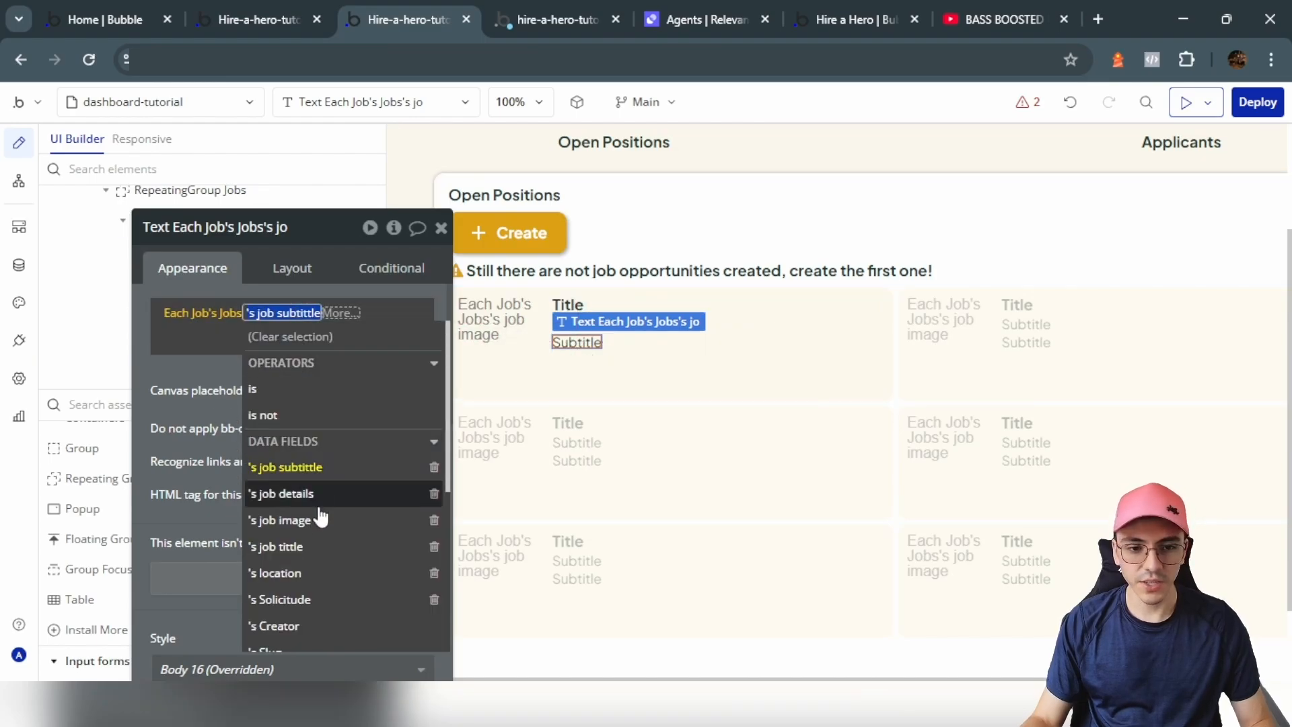
left_click(317, 579)
double_click(357, 384)
type("Loca")
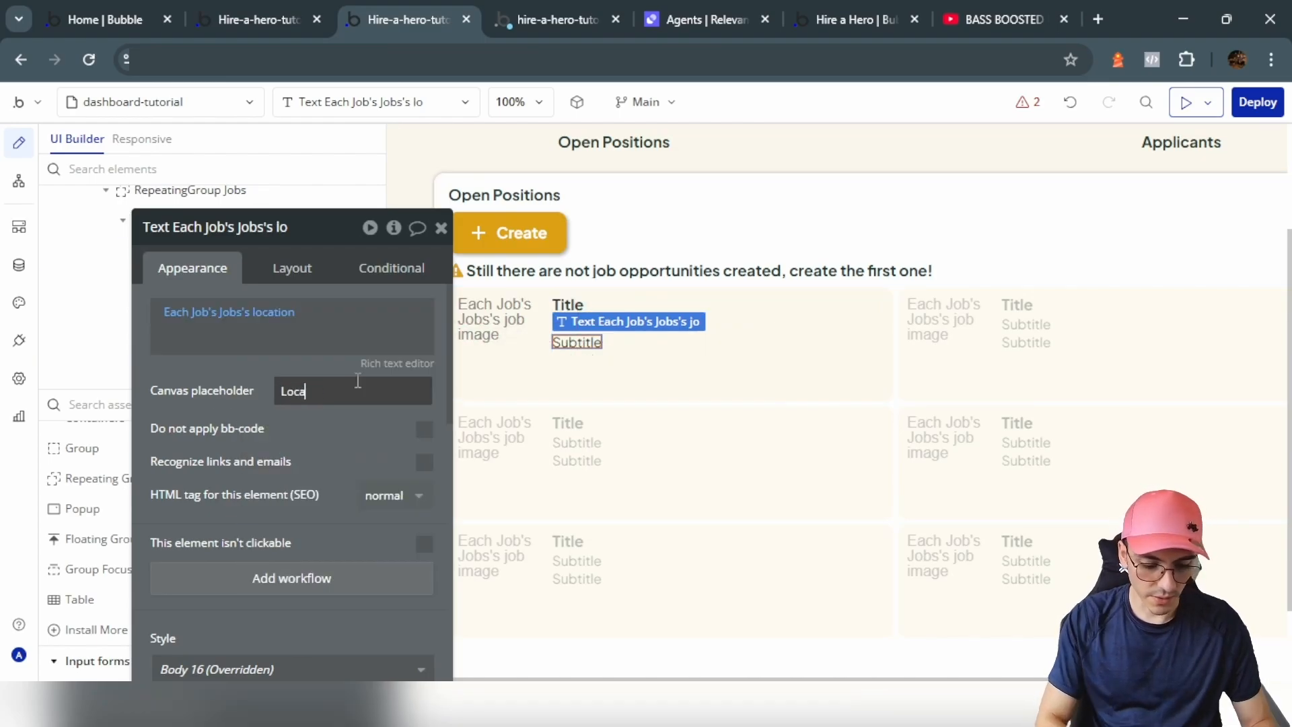
type("tion")
scroll(294, 438, "down", 5)
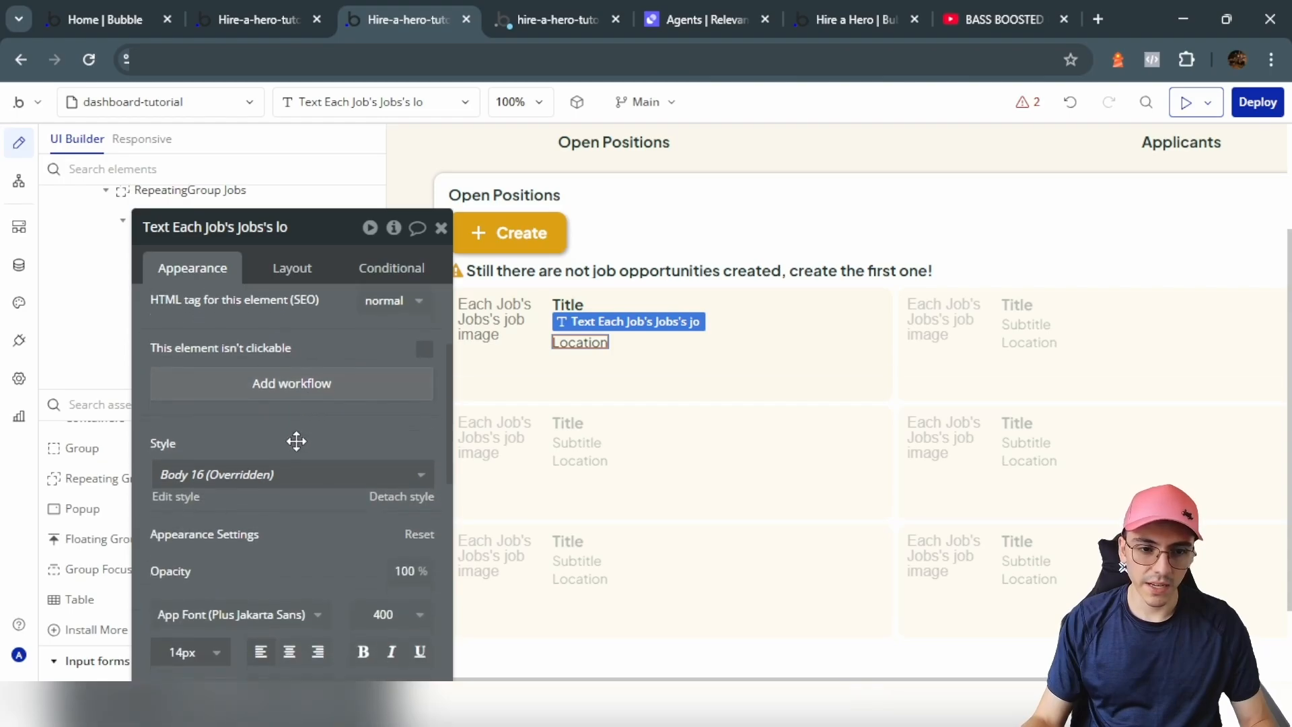
left_click(216, 469)
scroll(183, 559, "up", 2)
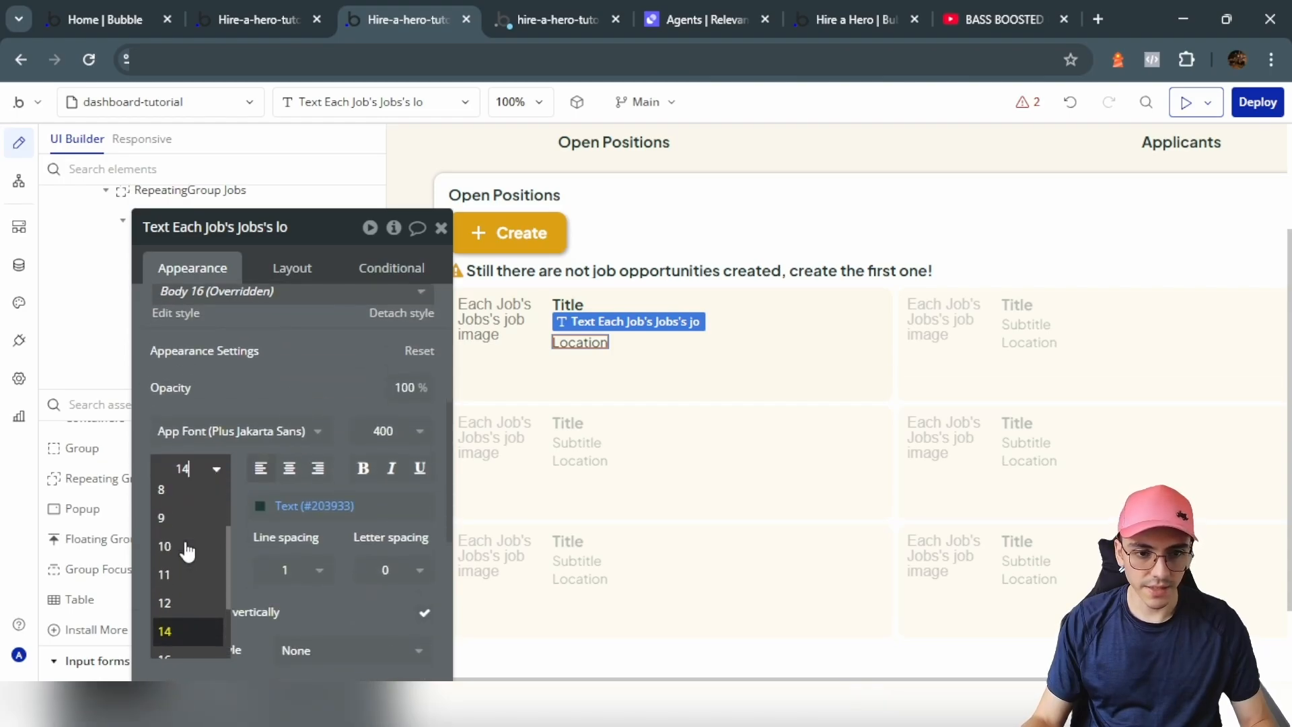
left_click(182, 603)
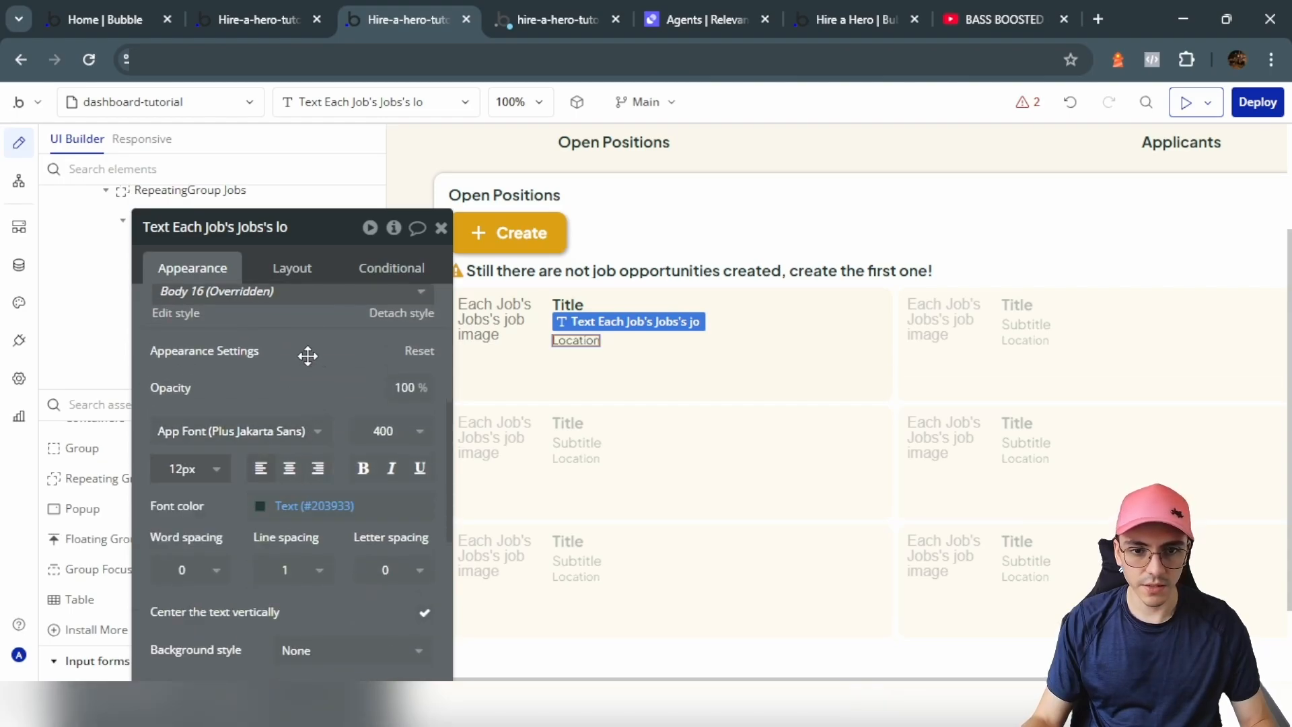
left_click(666, 372)
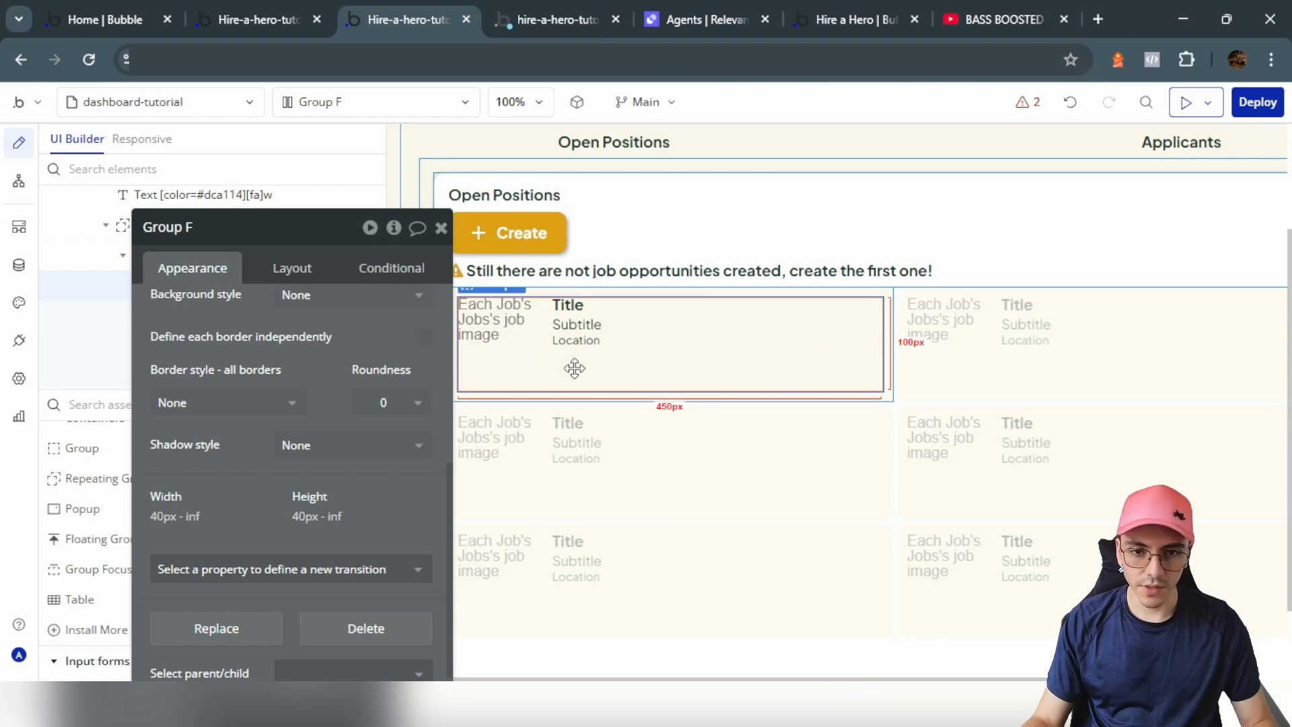
Step: Reposition Group Job Details, paste the Location text into Group H, and delete Image B
left_click_drag(575, 333, 576, 455)
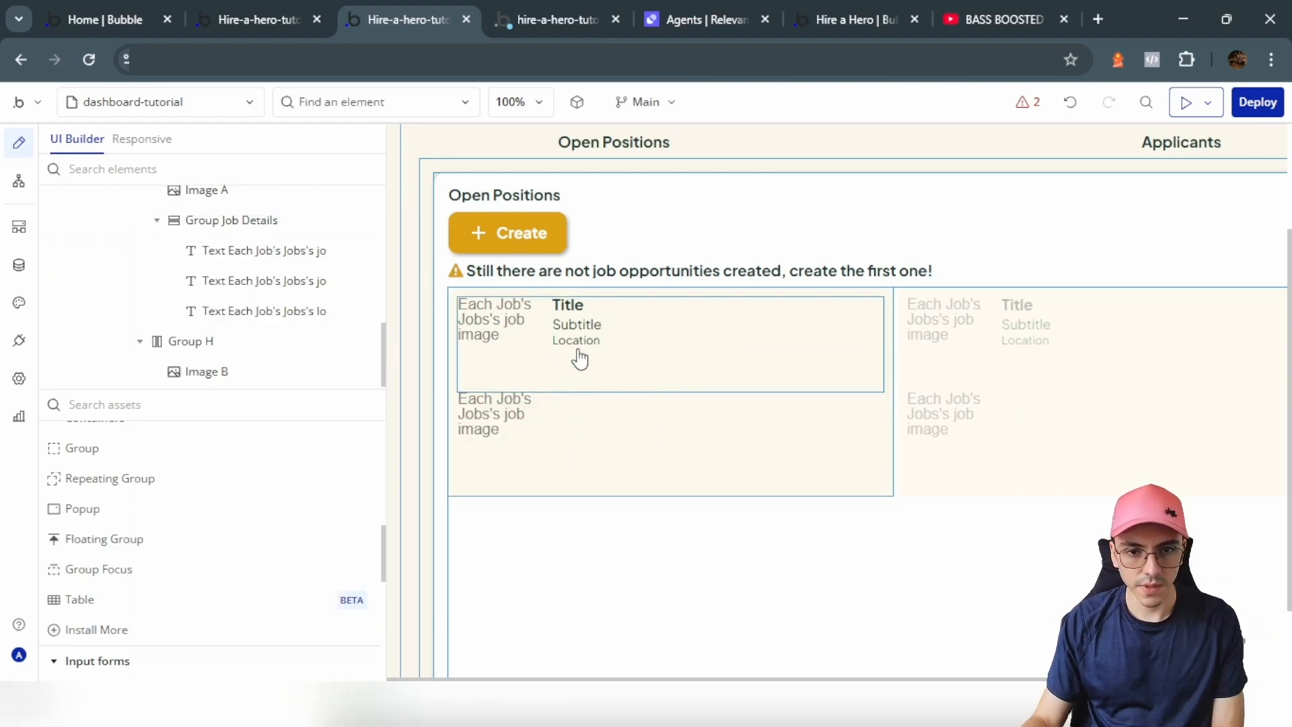
left_click(577, 341)
left_click(597, 452)
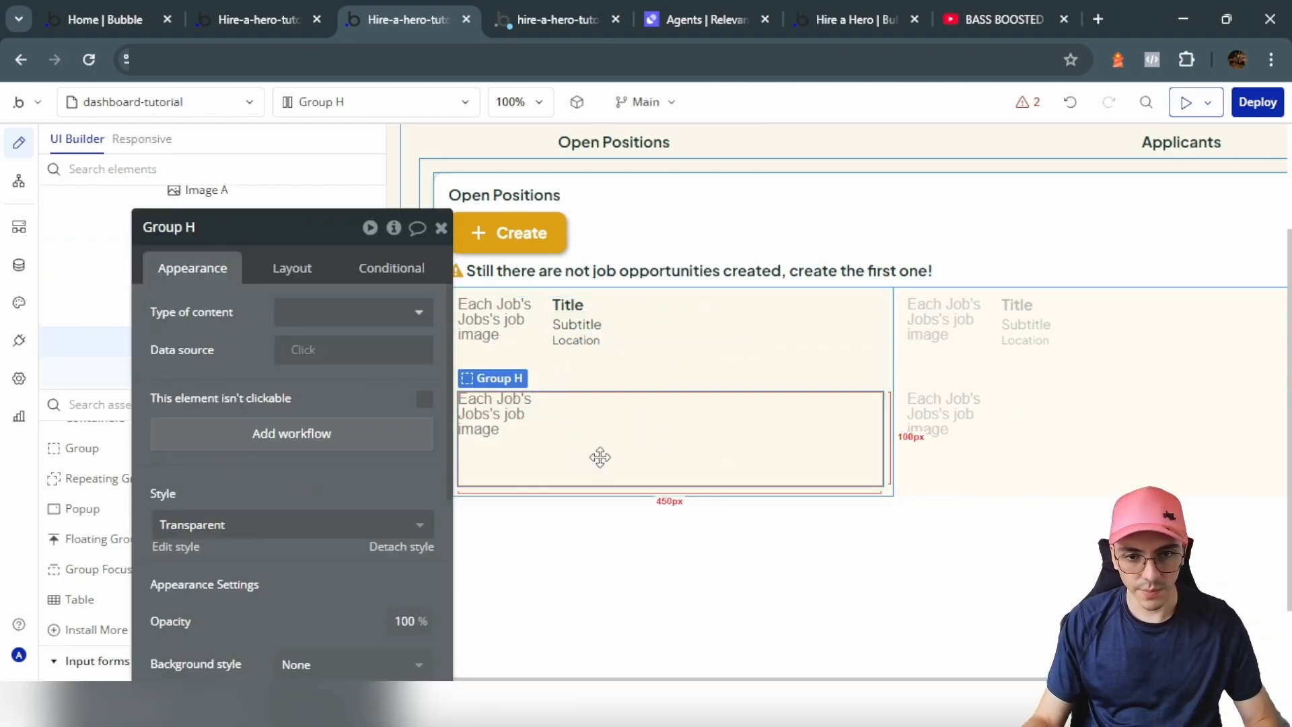
key("ctrl+v")
left_click(509, 431)
key("Delete")
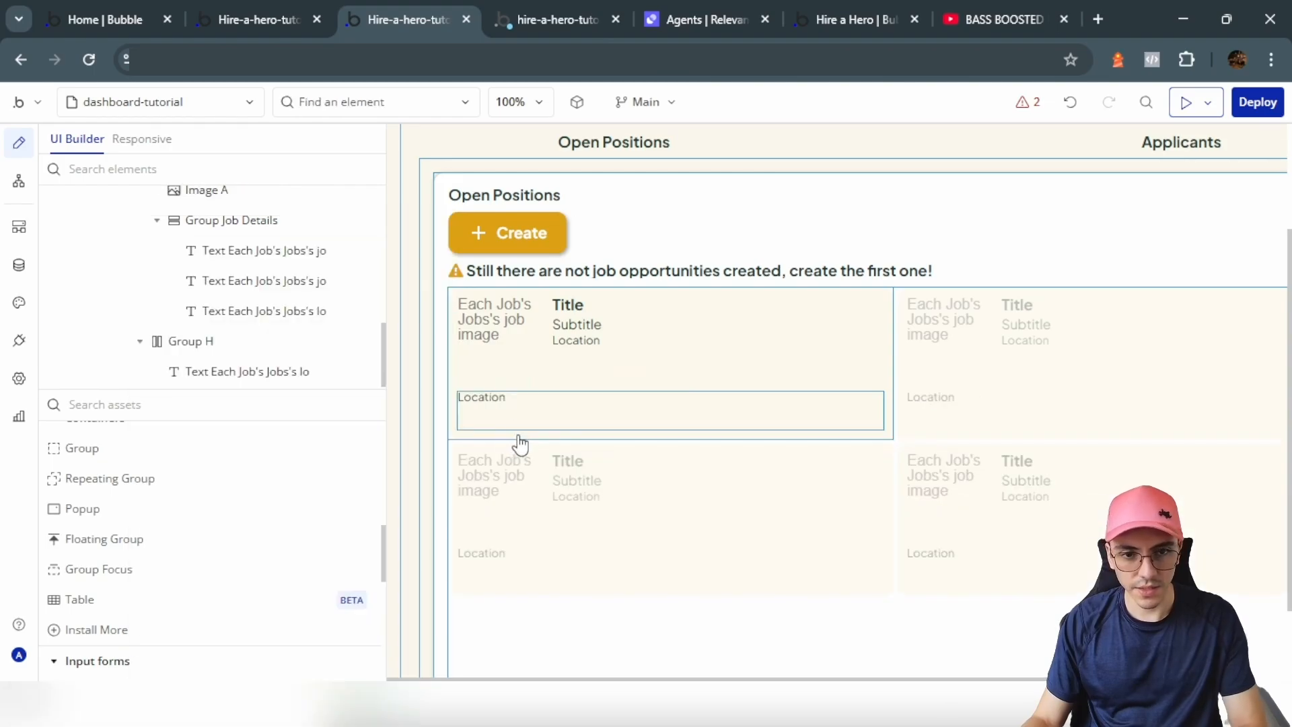
left_click(487, 403)
Step: Prefix the text with 'Applicants:', bind it to Solicitude:count, and set placeholder 'Apliccant: 6'
left_click(158, 317)
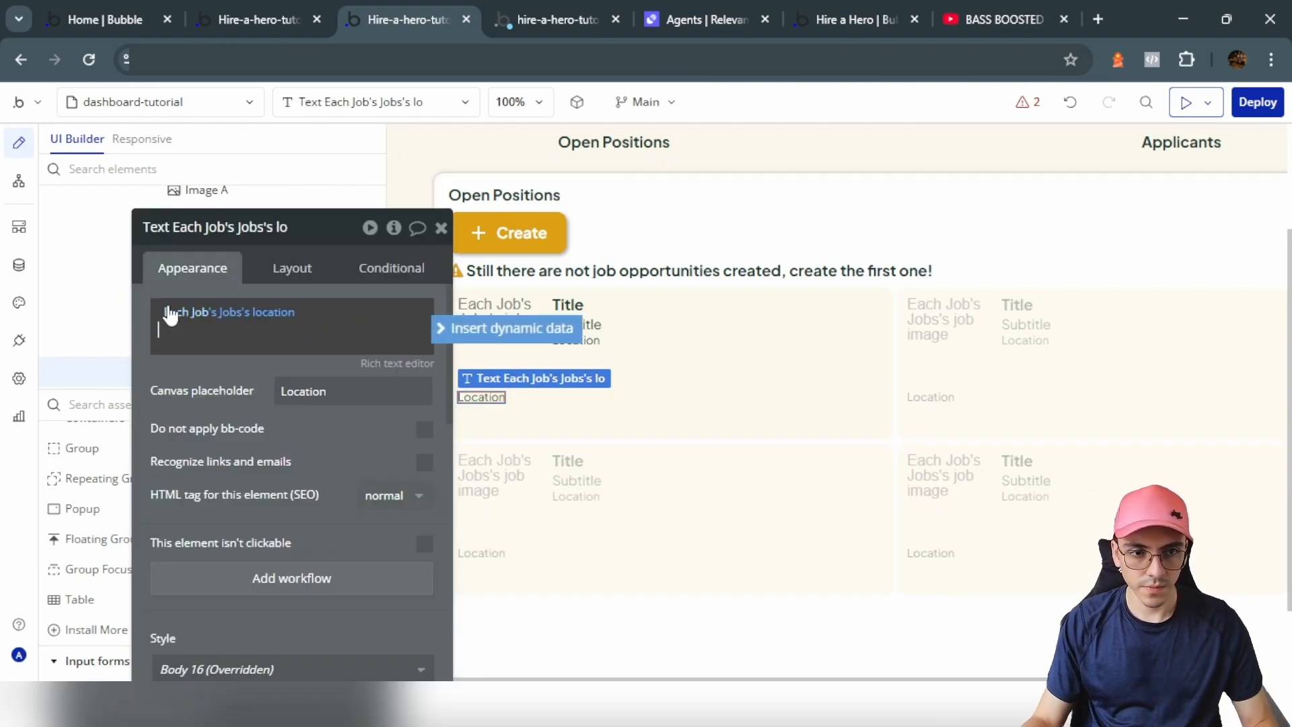
key("Return")
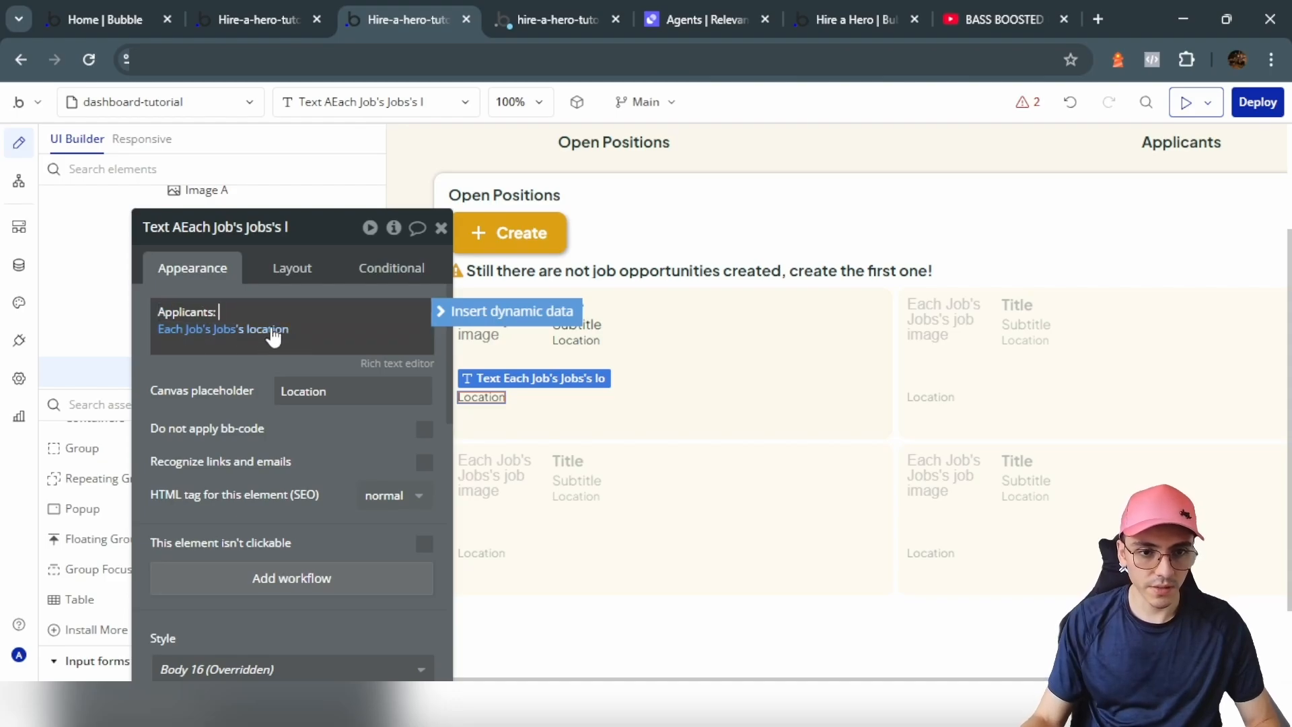
key("Delete")
left_click(326, 312)
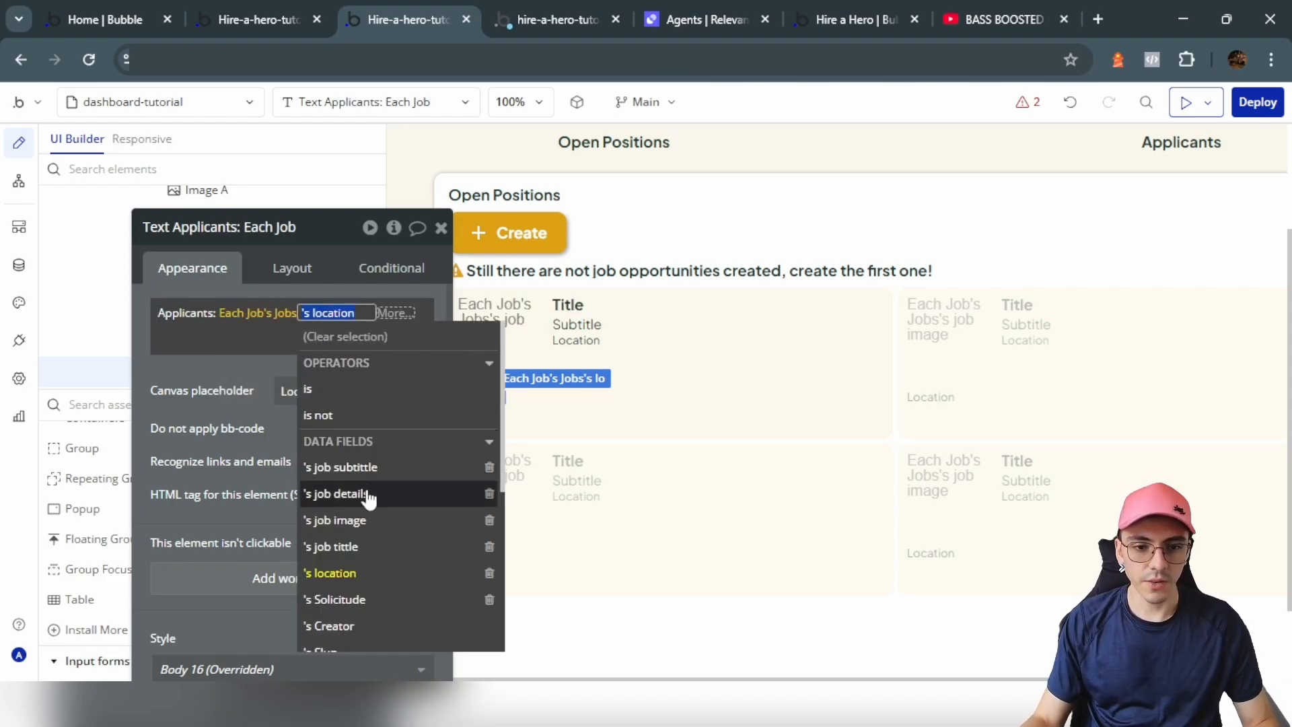
scroll(375, 528, "down", 2)
left_click(363, 508)
left_click(296, 378)
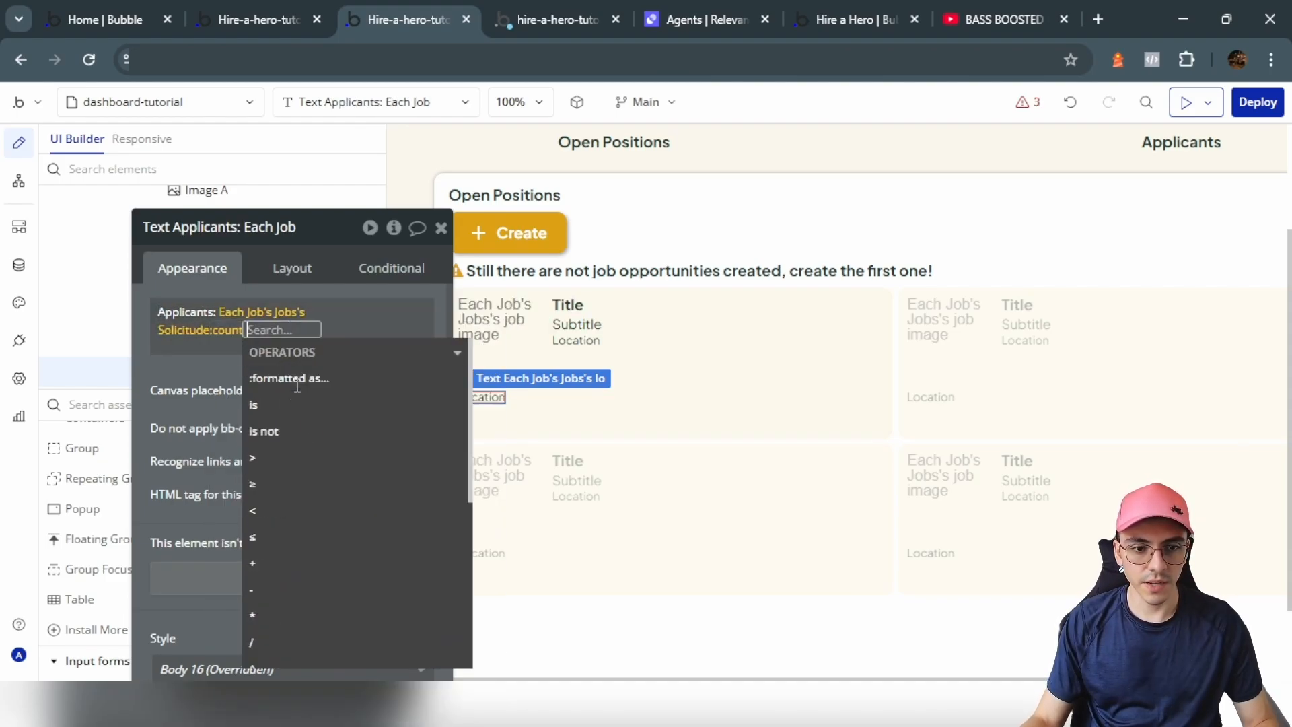
double_click(316, 391)
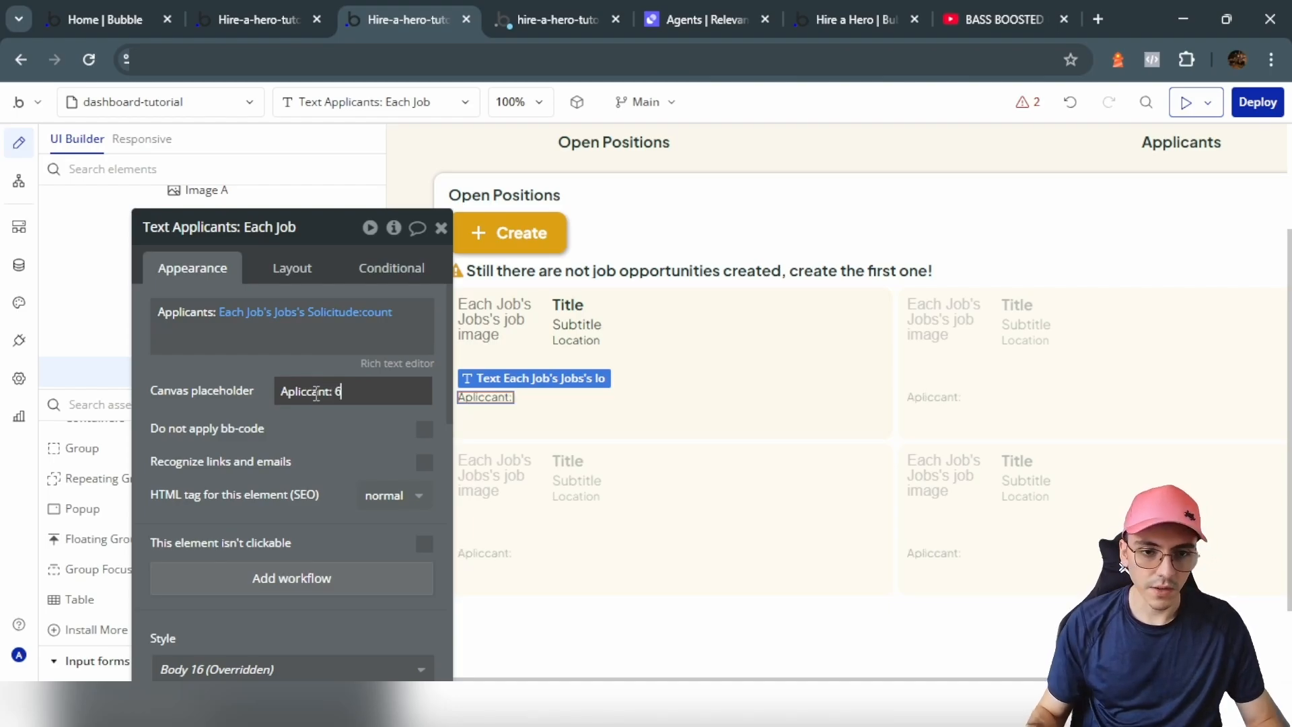
left_click(523, 232)
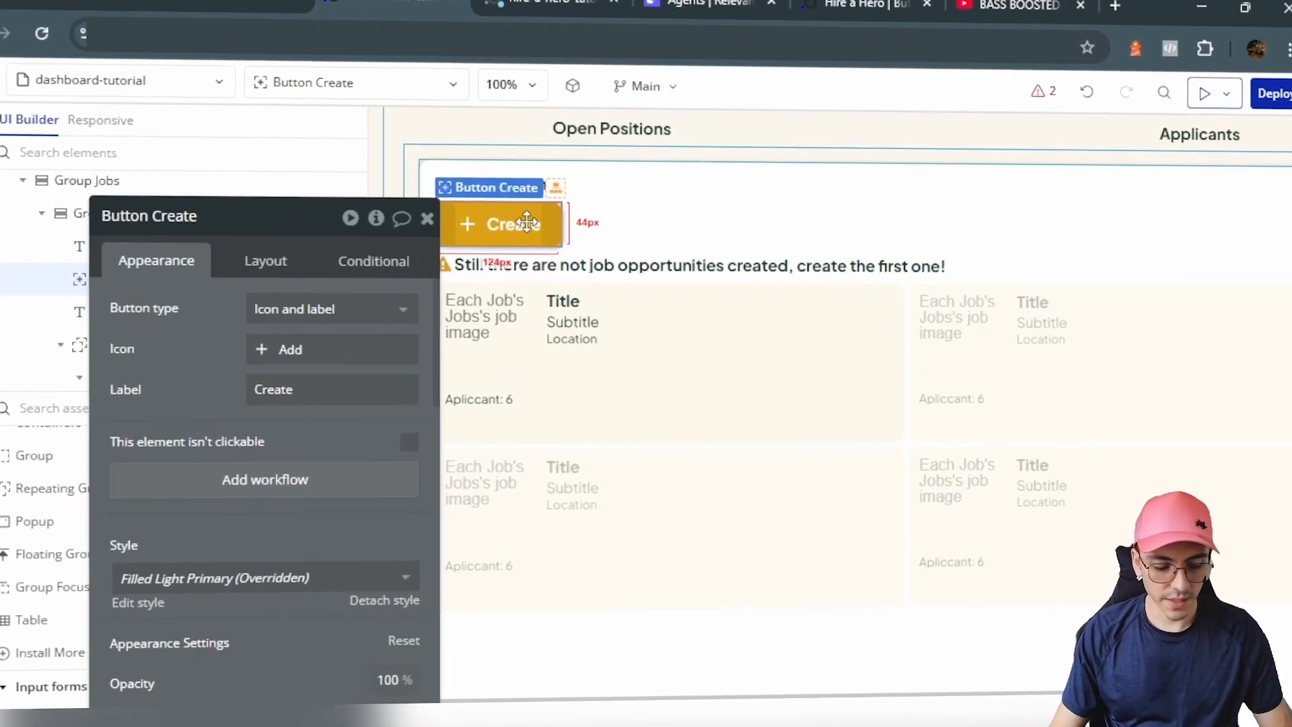
Step: Paste the Create button into the applicants row and space the row's contents between its ends
left_click(662, 418)
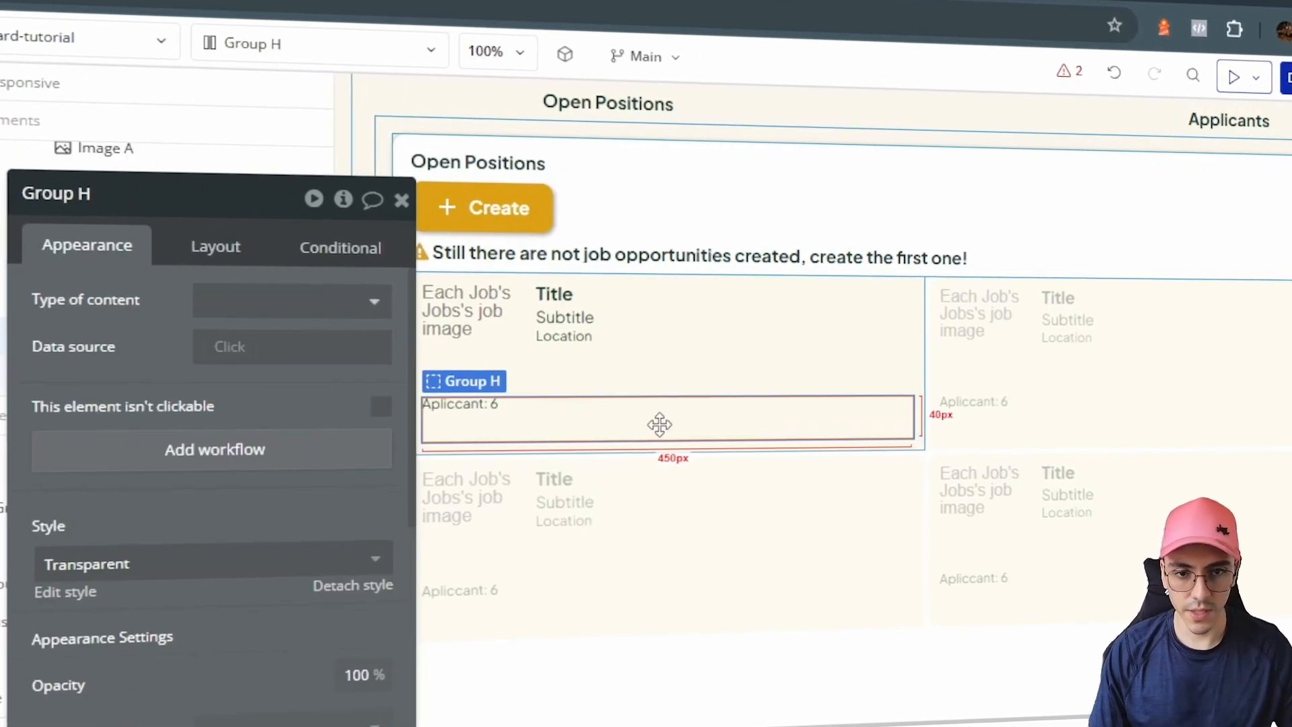
key("ctrl+v")
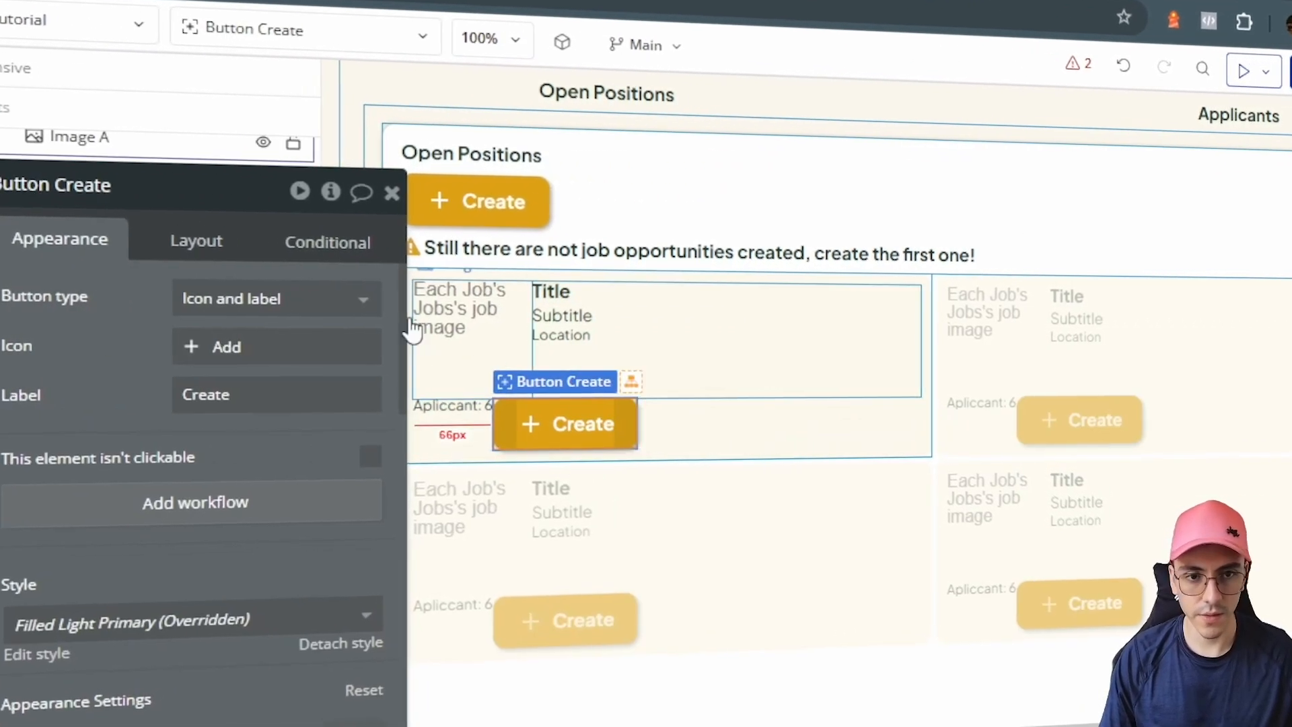
left_click(215, 247)
left_click(361, 446)
left_click(324, 446)
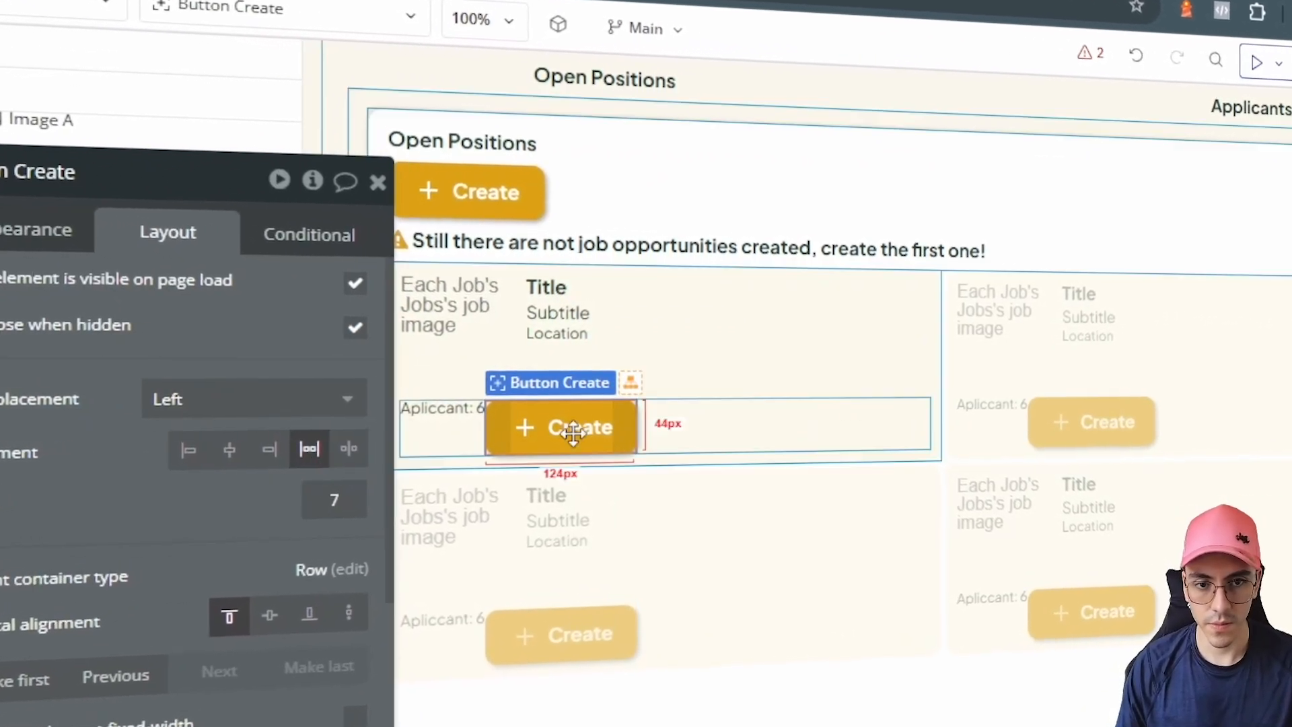
left_click(680, 427)
left_click(304, 344)
left_click(344, 345)
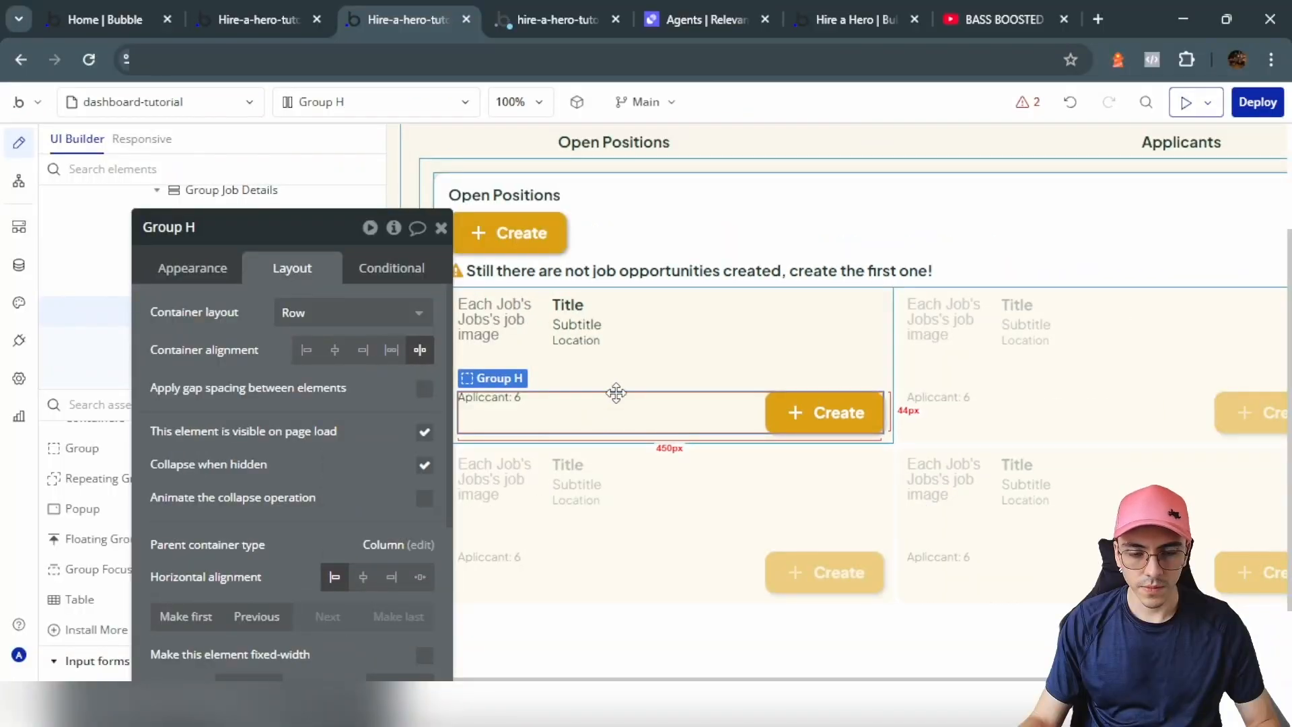
Step: Give the Create button a min height of 25 and font size 12
left_click(822, 412)
scroll(269, 471, "down", 4)
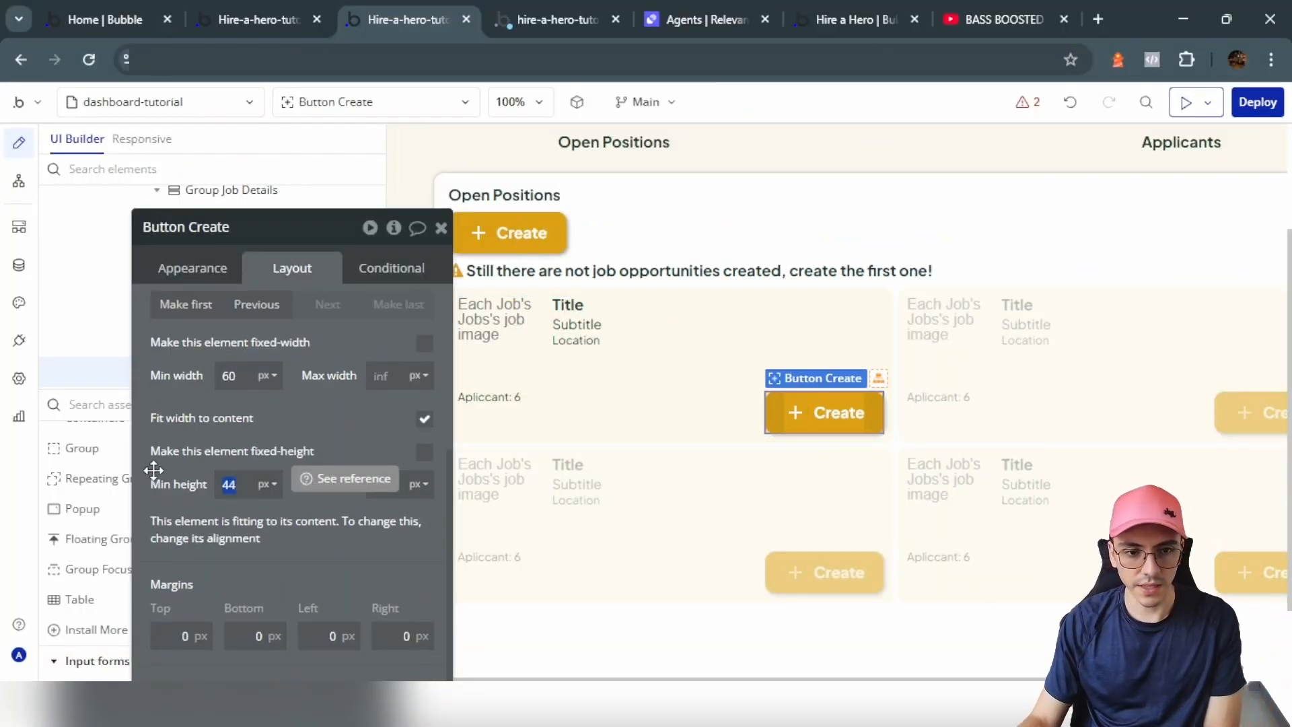
type("25")
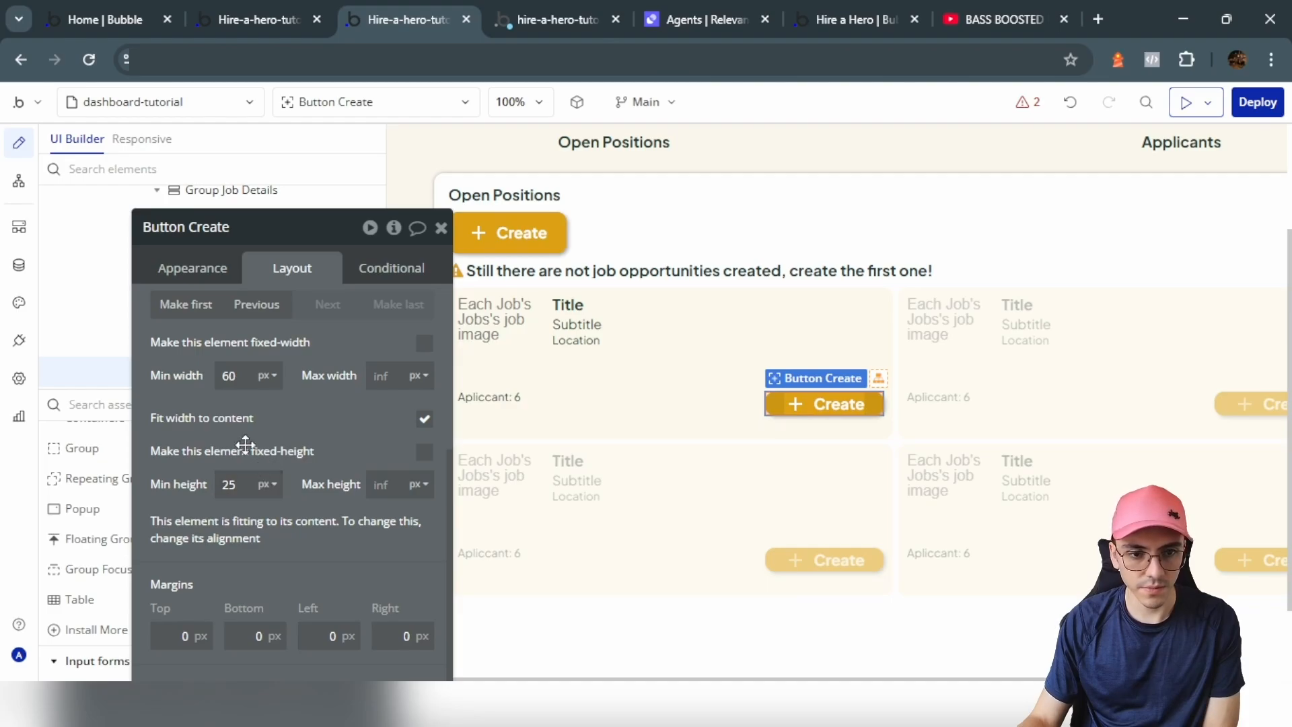
left_click(224, 269)
left_click(191, 443)
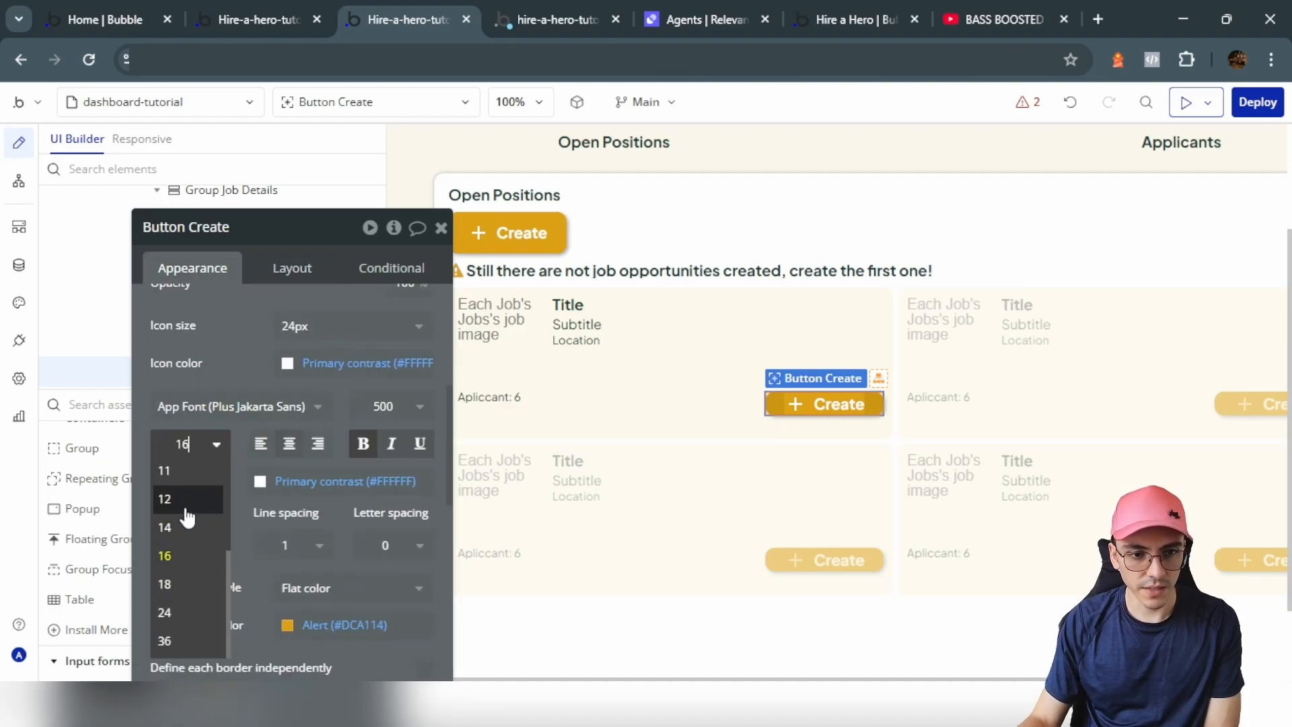
left_click(180, 501)
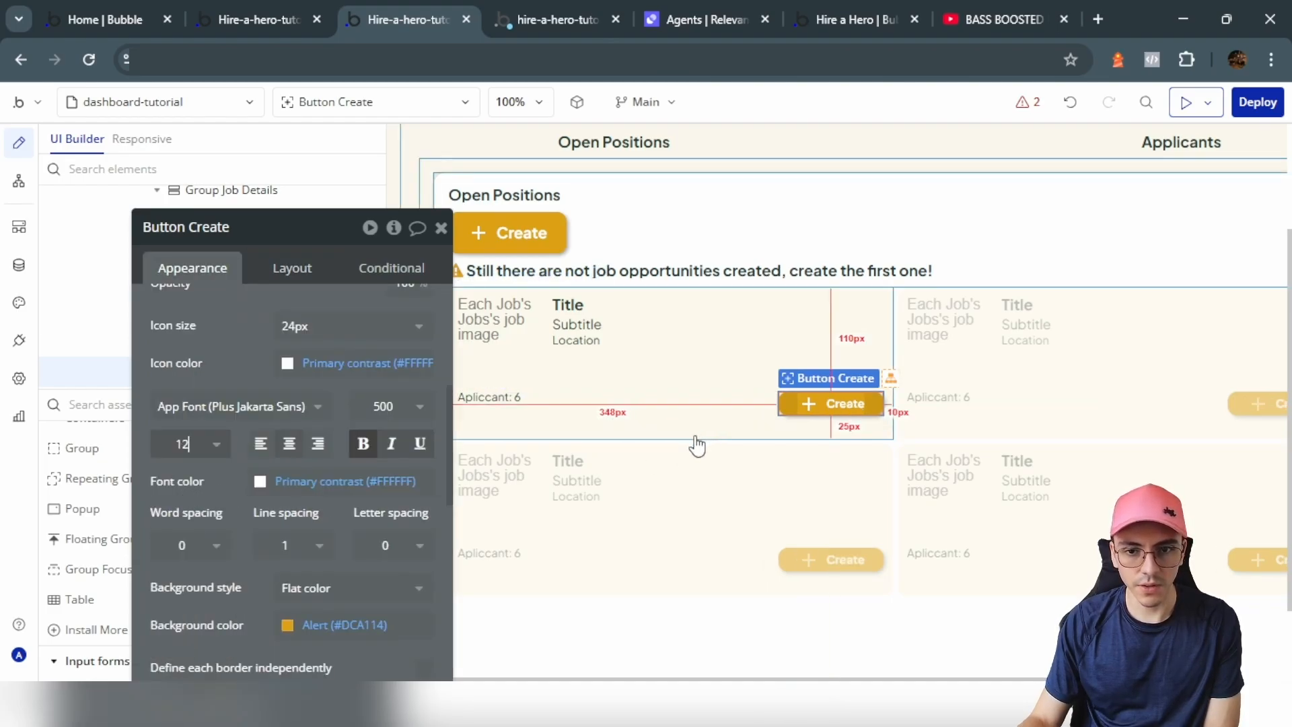
Step: Set the applicants row group's minimum width and minimum height to 0
left_click(645, 432)
left_click(267, 269)
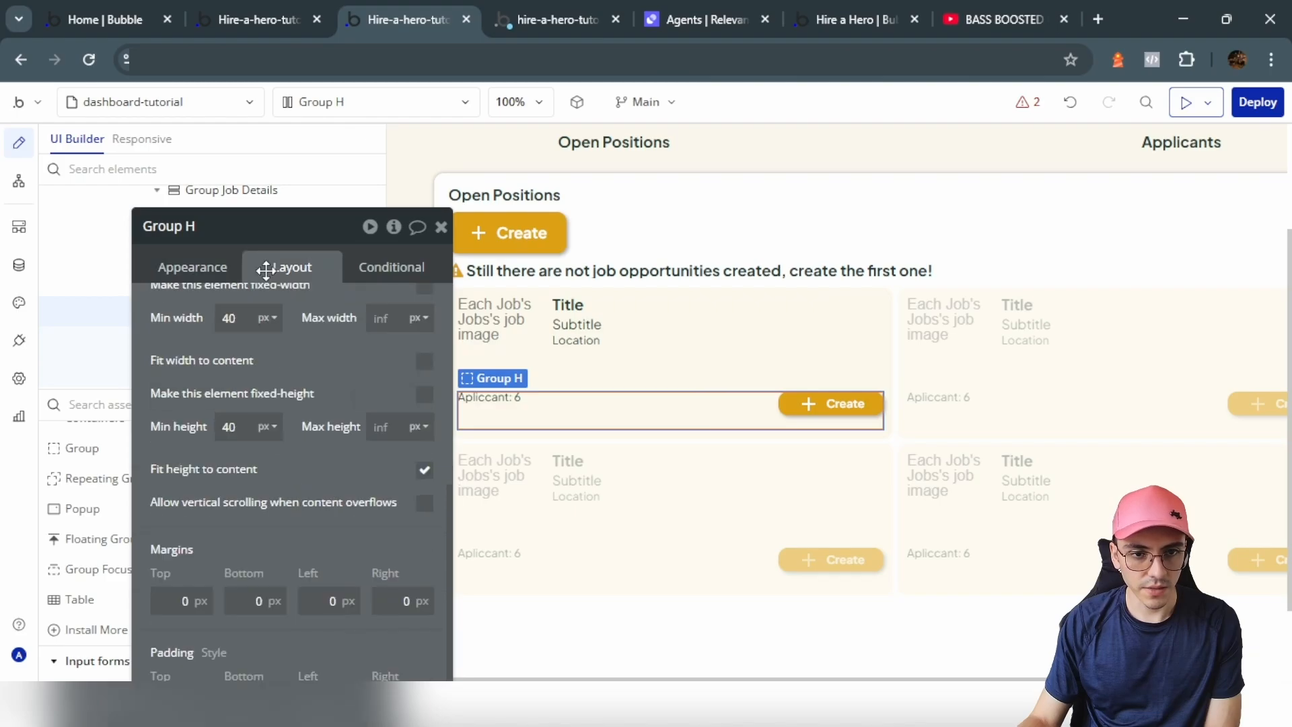
key("BackSpace")
double_click(244, 318)
key("BackSpace")
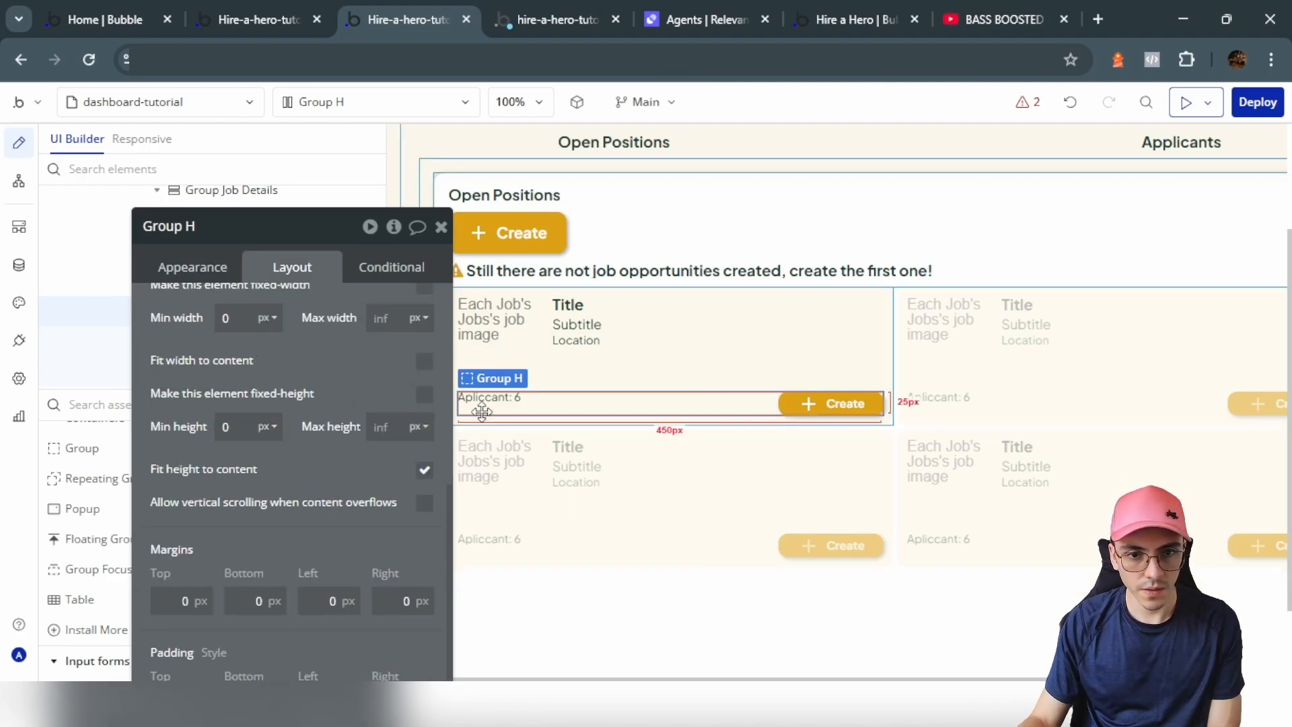
Step: Edit the applicants text placeholder so it reads 'Apliccants: 6'
left_click(482, 403)
left_click(193, 267)
scroll(336, 431, "up", 5)
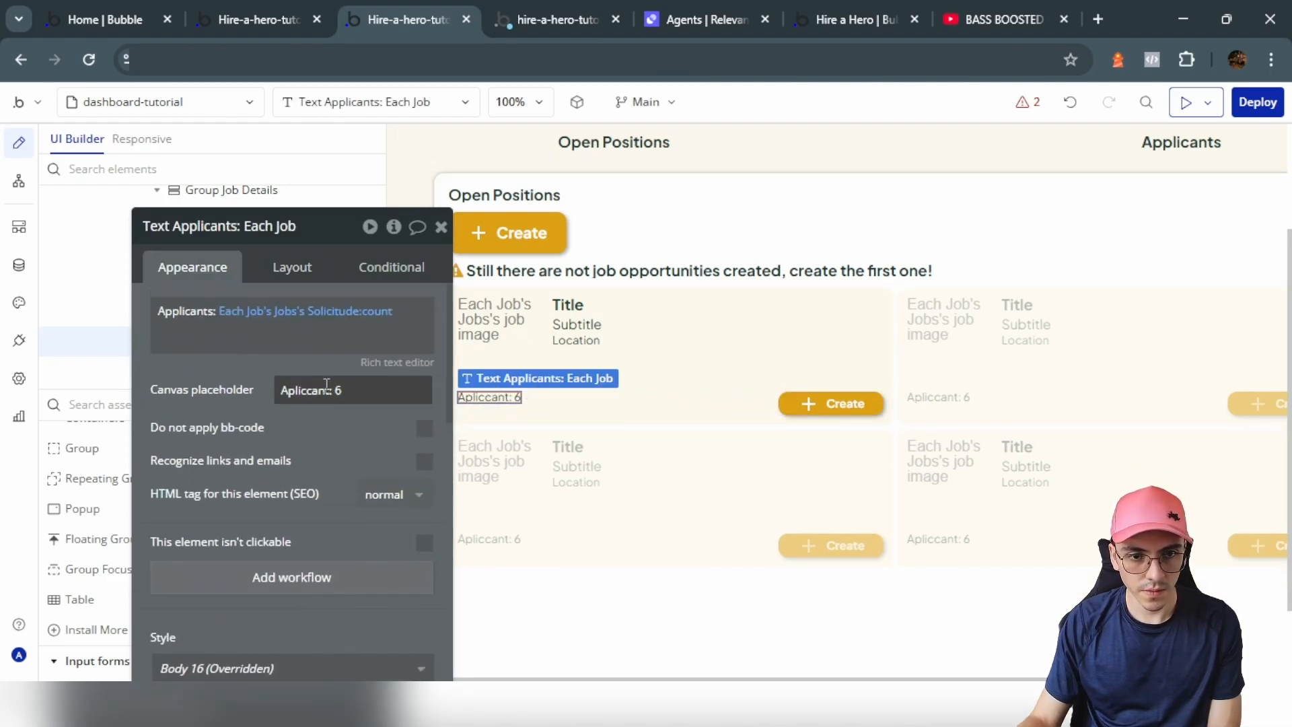
left_click(331, 390)
type("s")
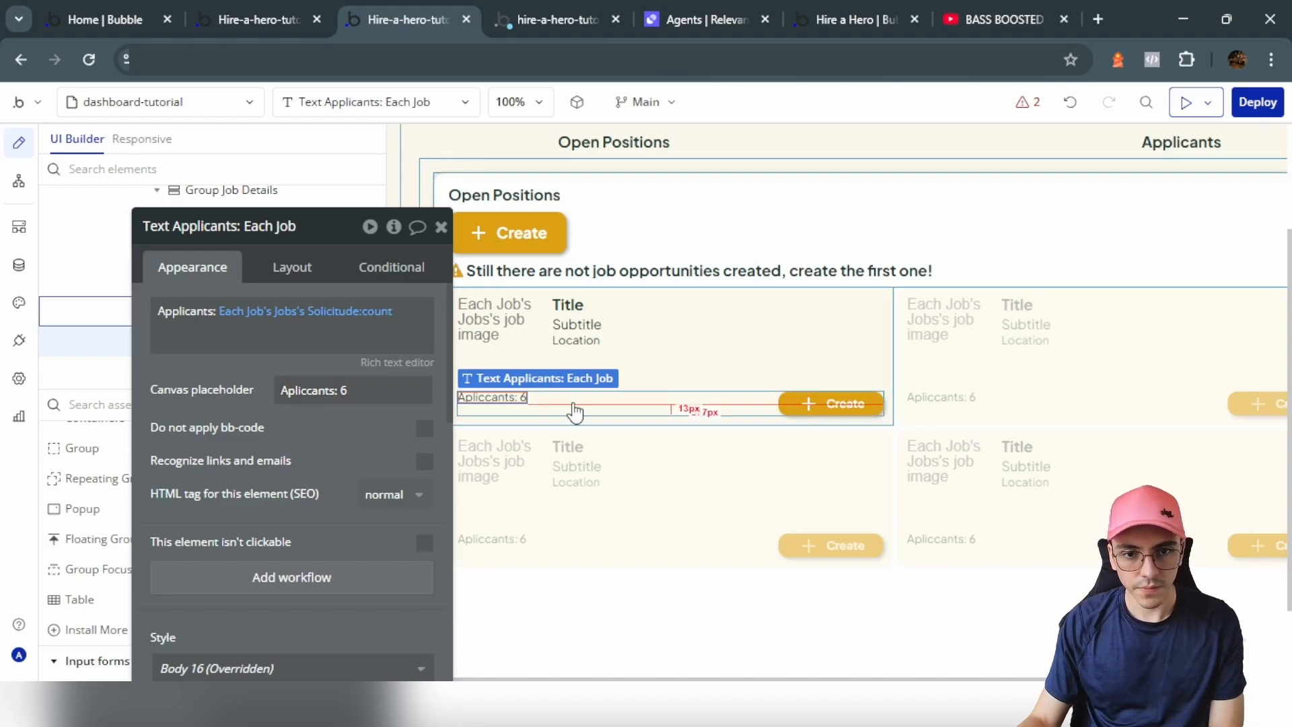
Step: Align the applicants text vertically, settling on bottom alignment within the row
left_click(292, 267)
left_click(364, 414)
left_click(701, 410)
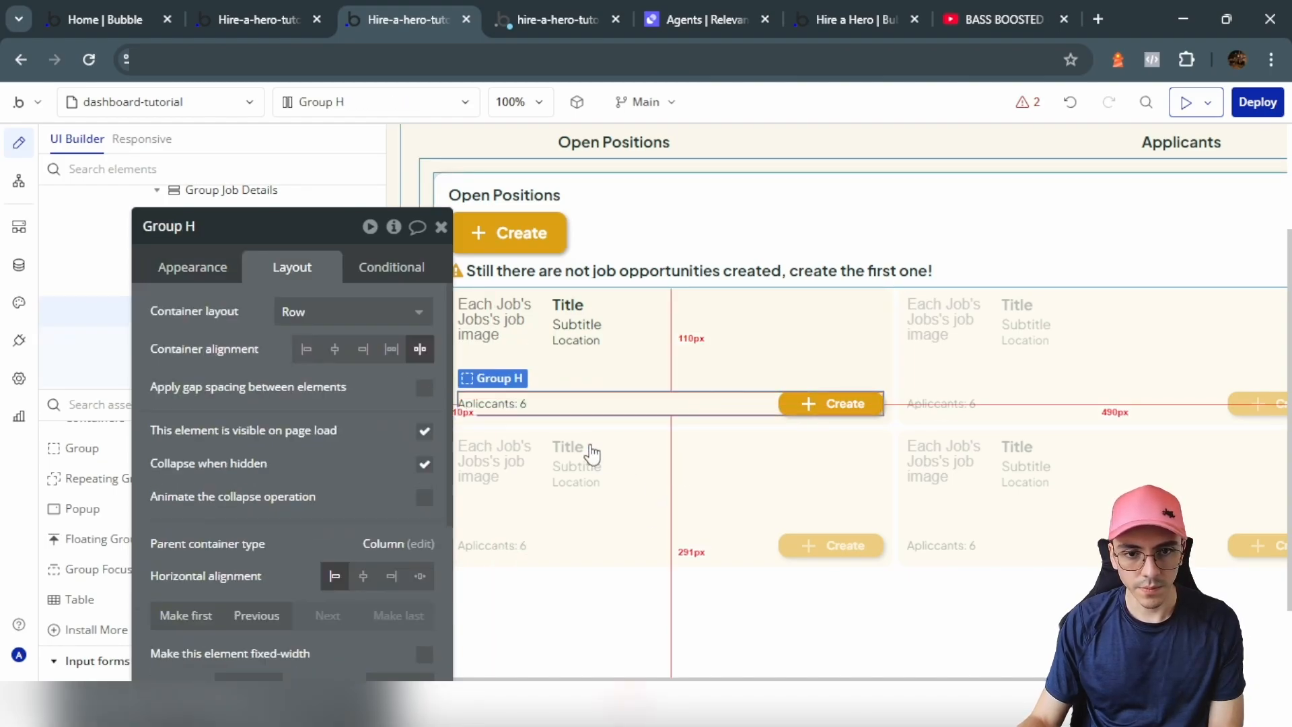
left_click(501, 406)
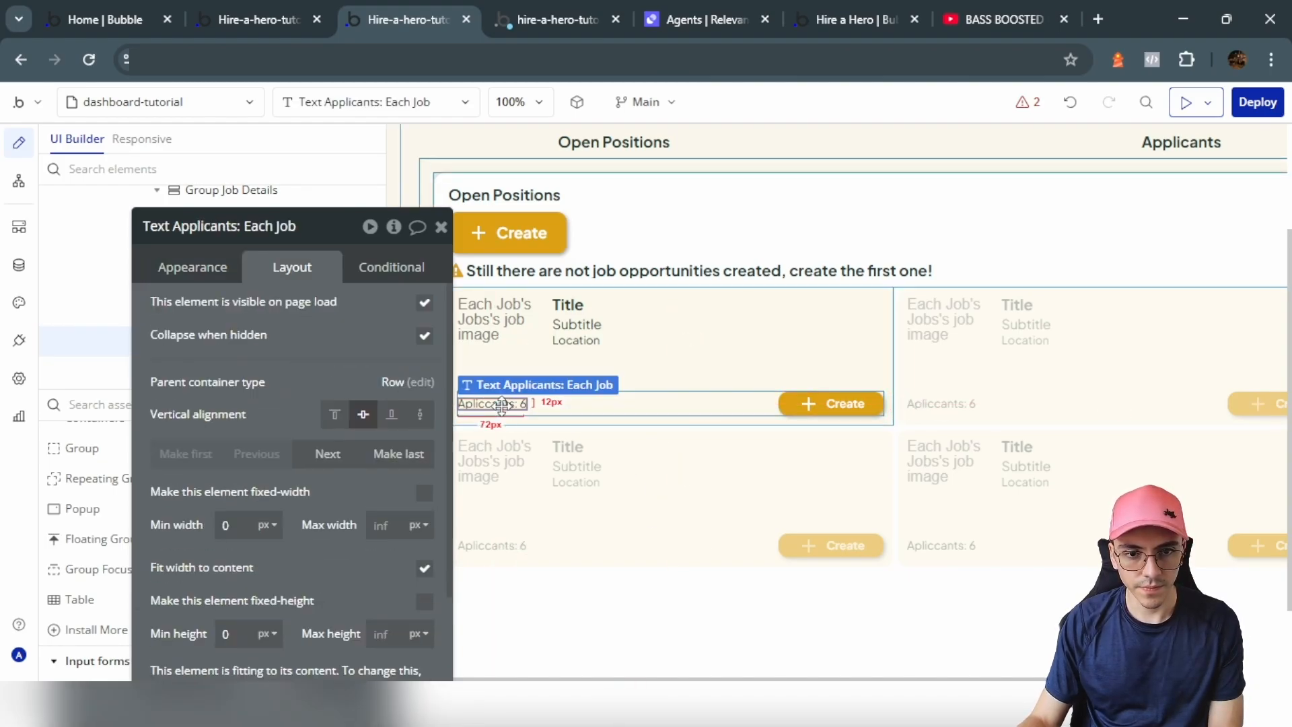
left_click(392, 414)
Step: Select the no-job-opportunities warning text from the job card area
left_click(704, 383)
left_click(890, 375)
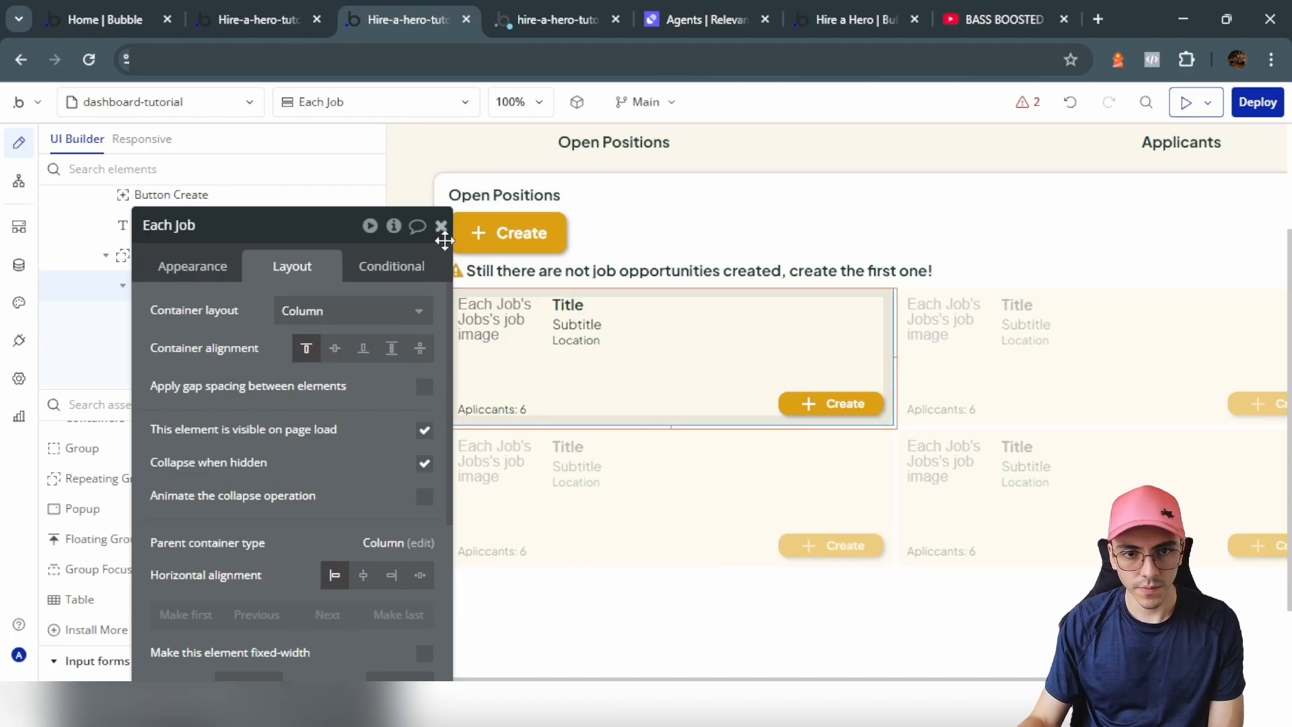
left_click(441, 227)
left_click(899, 270)
Step: Add an empty condition to the warning text after checking the jobs repeating group's name
left_click(382, 265)
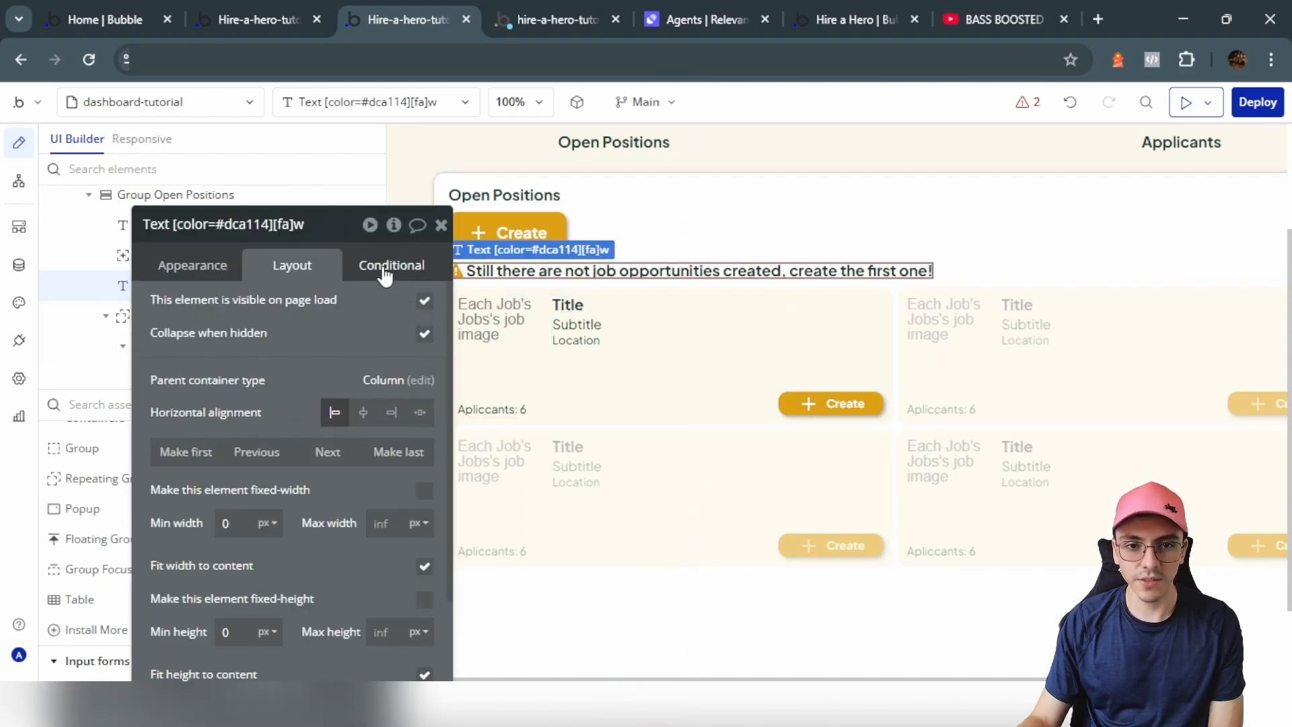
left_click(267, 396)
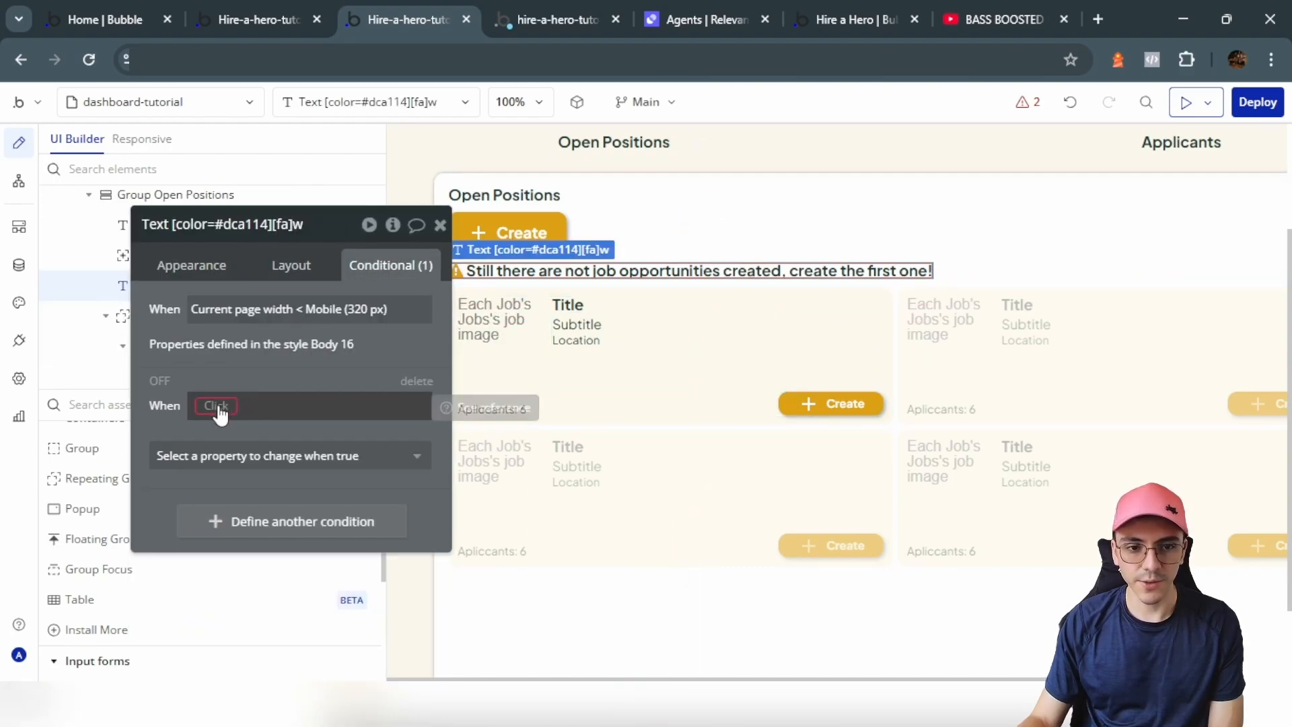
left_click(822, 383)
left_click(183, 224)
key("ctrl+c")
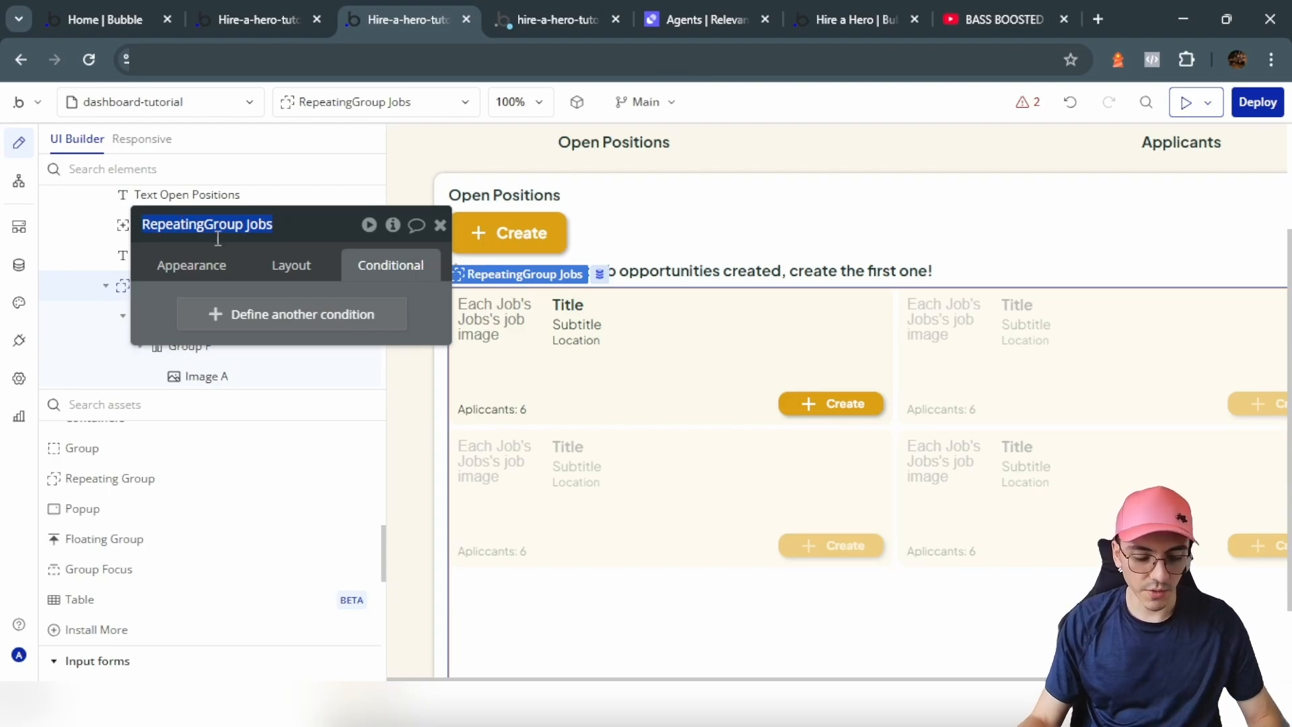
left_click(620, 270)
Step: Define the condition as RepeatingGroup Jobs's List of Jobses:count is 0, then preview the page
left_click(232, 405)
key("ctrl+v")
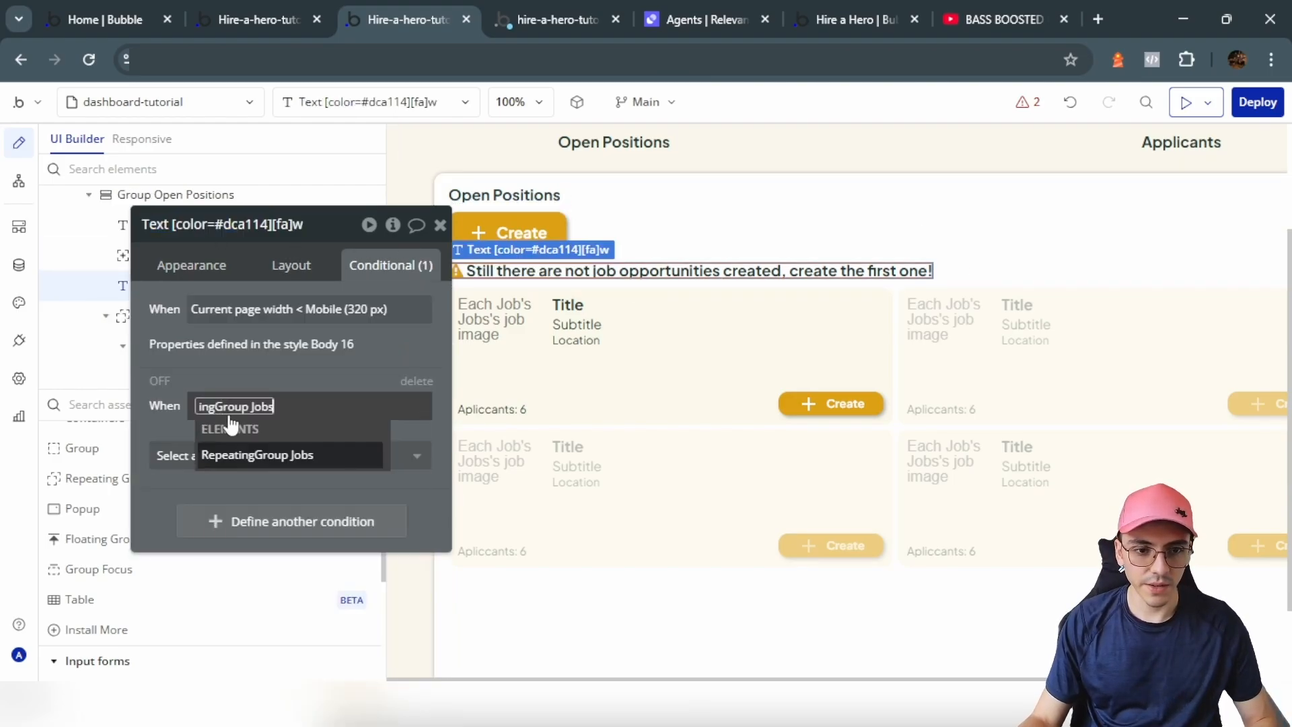
left_click(258, 456)
left_click(371, 457)
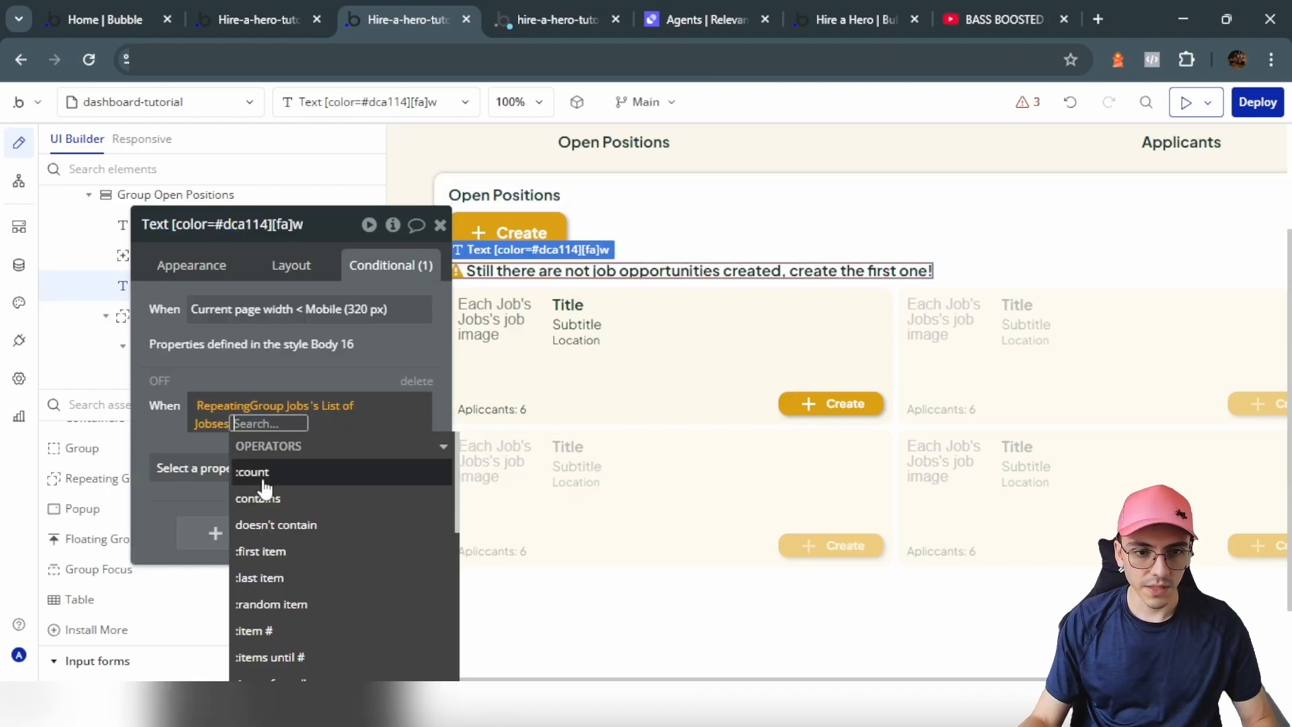
left_click(302, 473)
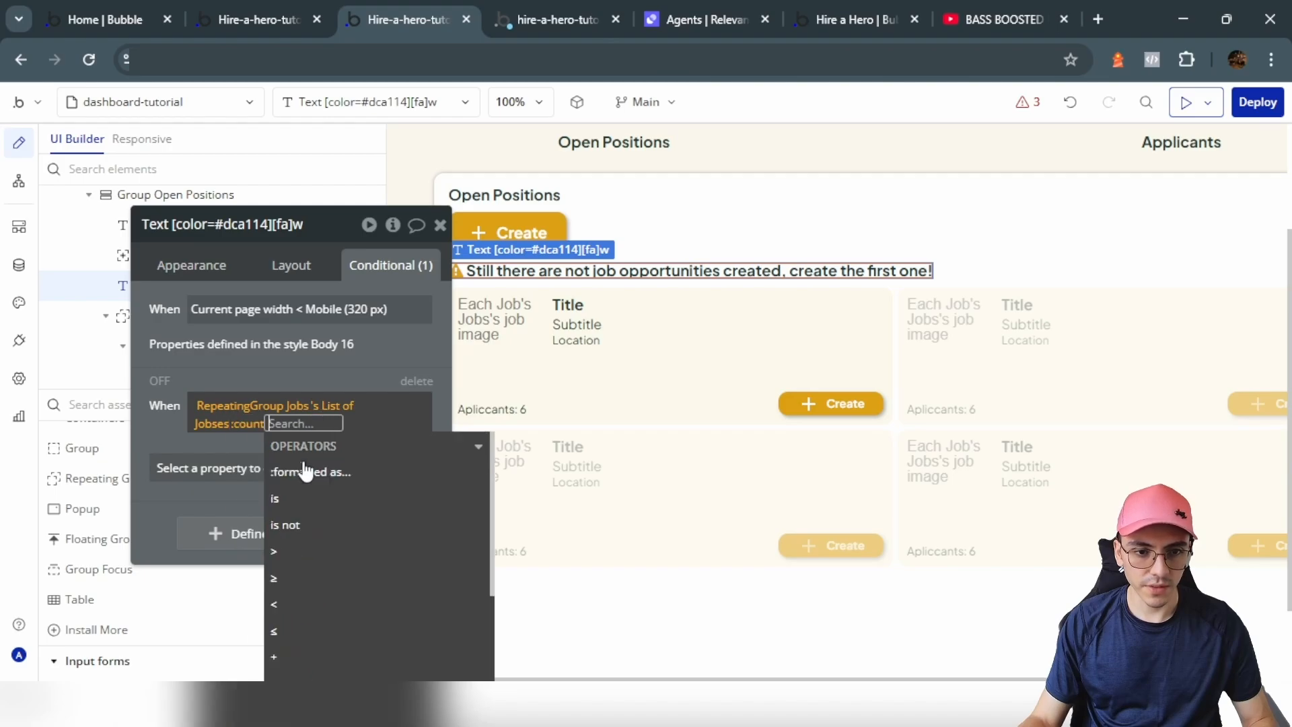
left_click(276, 498)
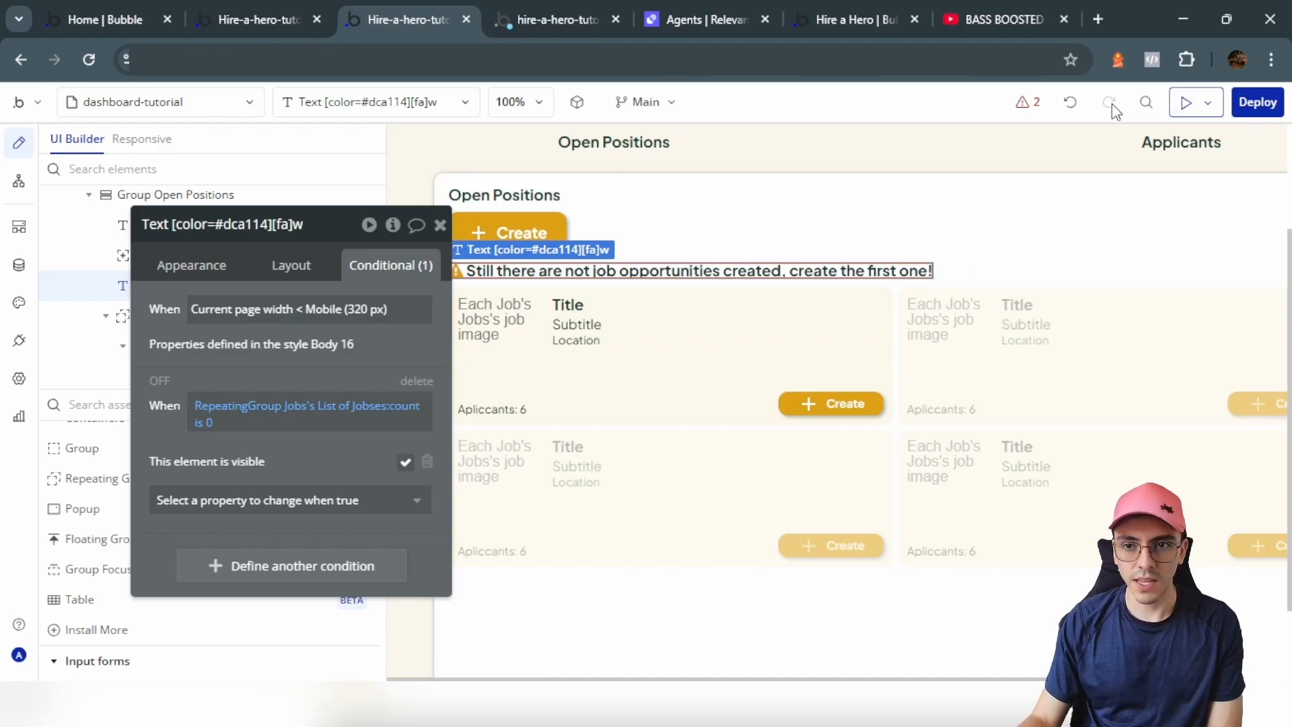
left_click(1183, 111)
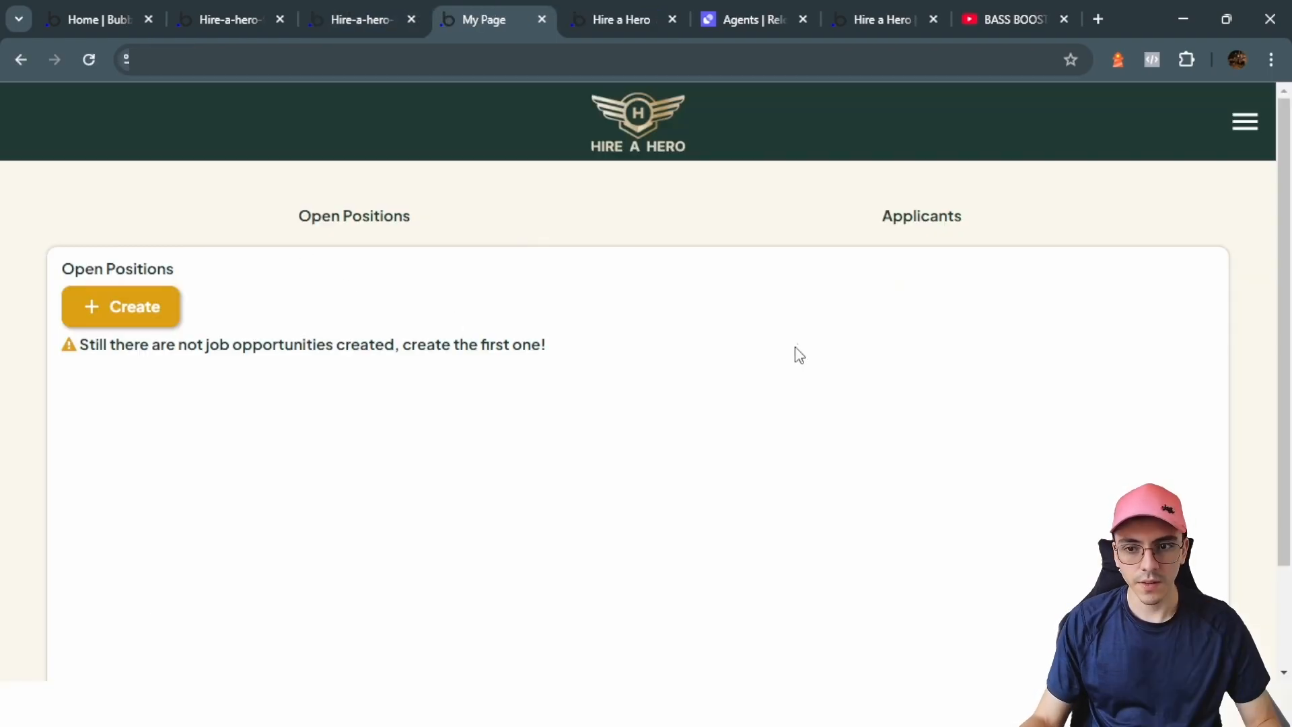
Step: Scroll the preview to confirm only the no-jobs warning shows, then return to the editor
scroll(794, 373, "down", 2)
scroll(792, 395, "up", 2)
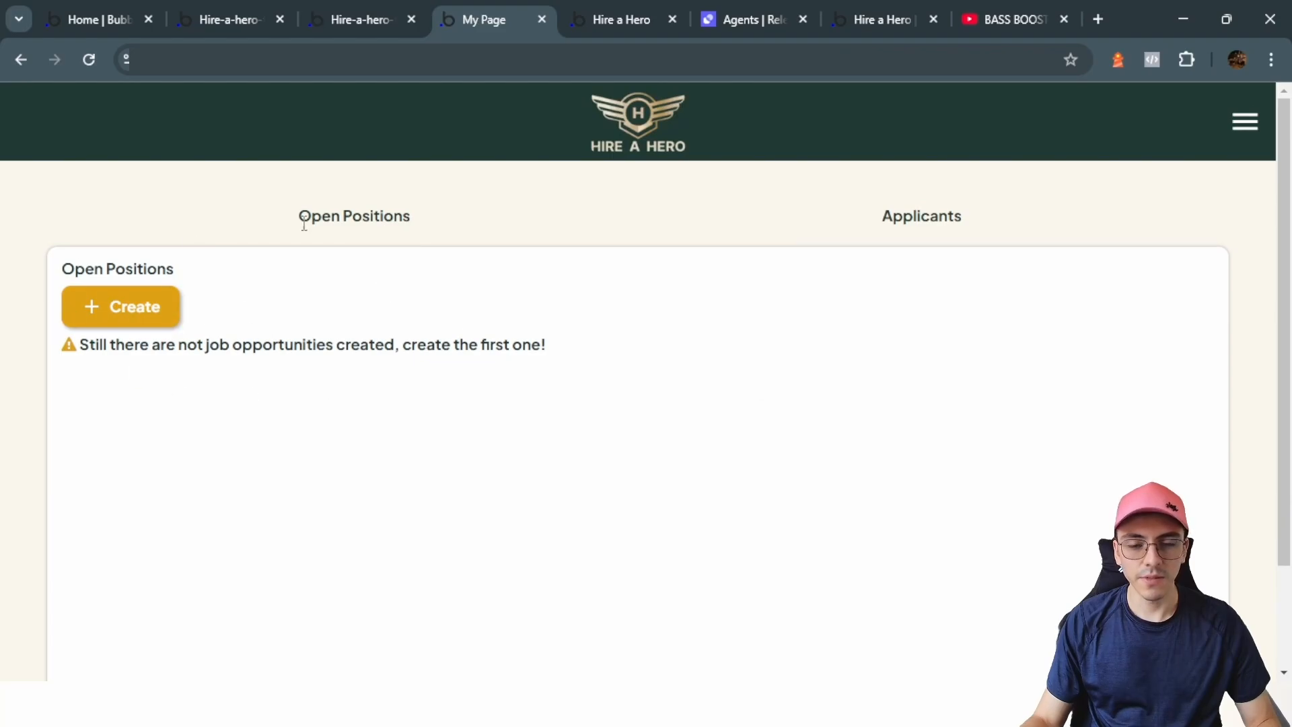
scroll(508, 314, "down", 2)
scroll(508, 315, "up", 2)
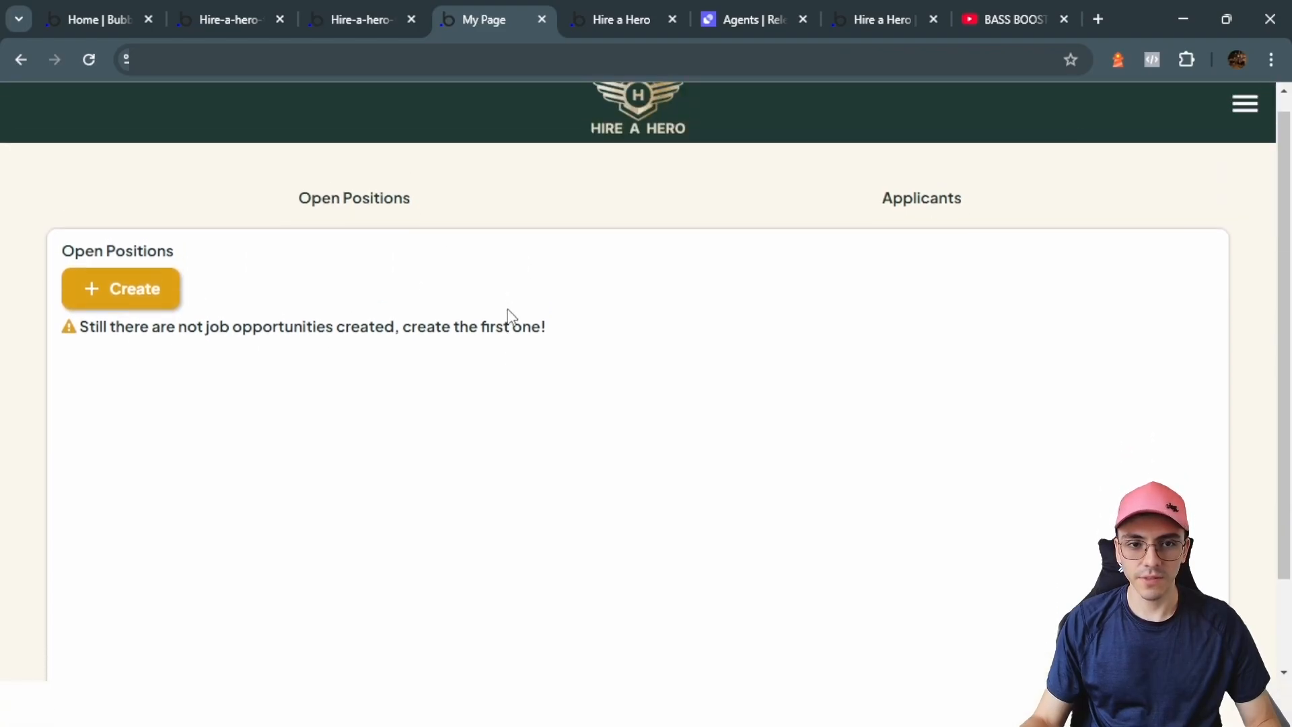
left_click(360, 20)
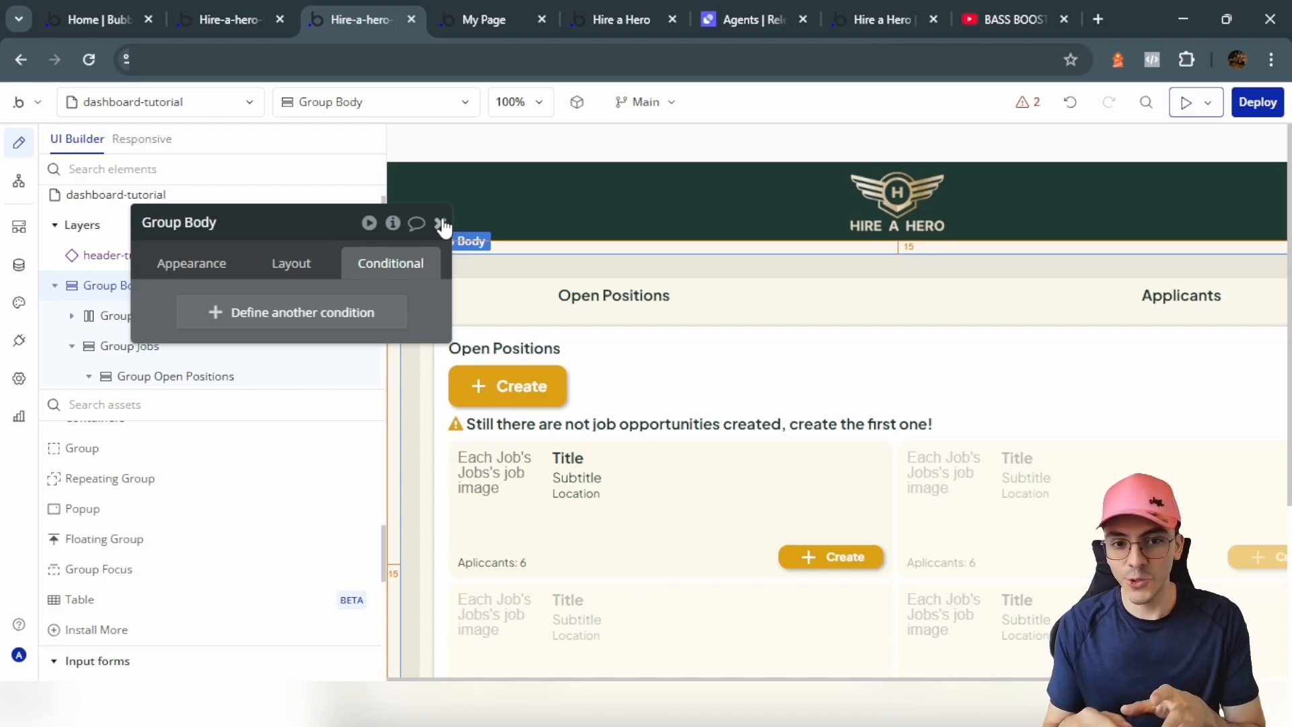
Step: Add Popup A with min width 0, max width 450, no fit-to-content, and a group inside
left_click(113, 510)
left_click(686, 346)
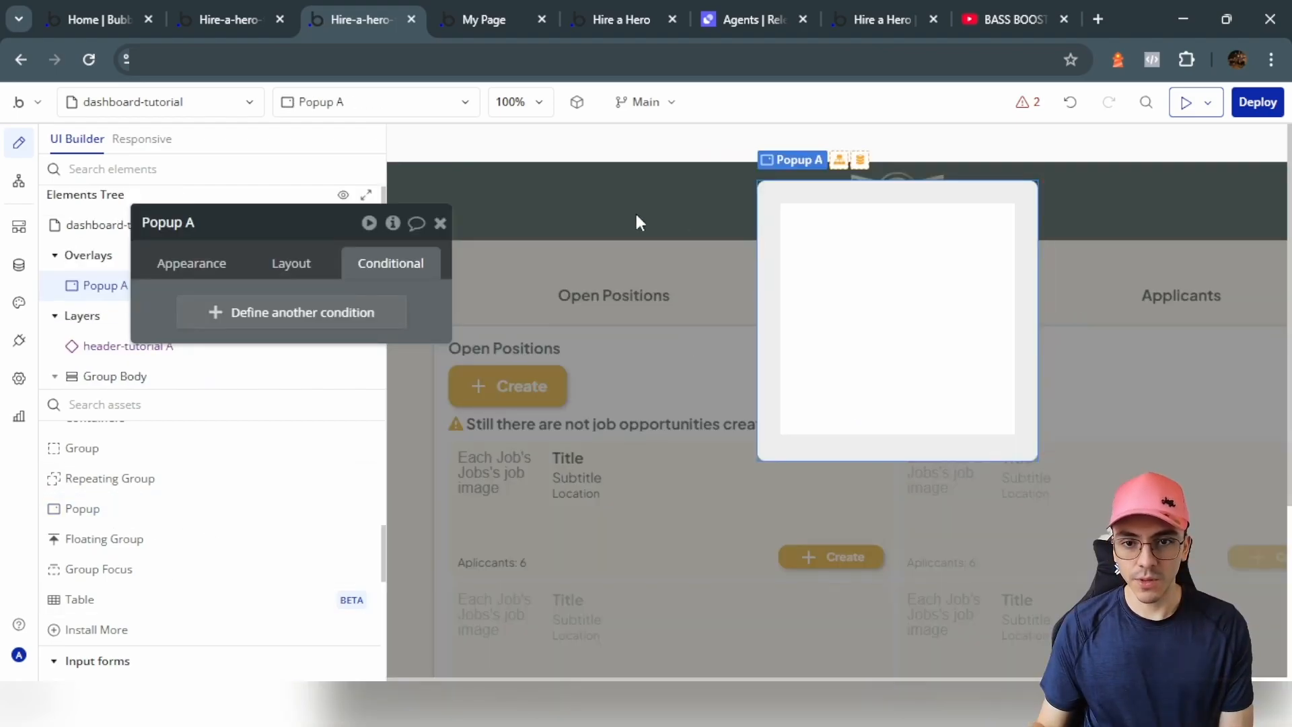
left_click(278, 264)
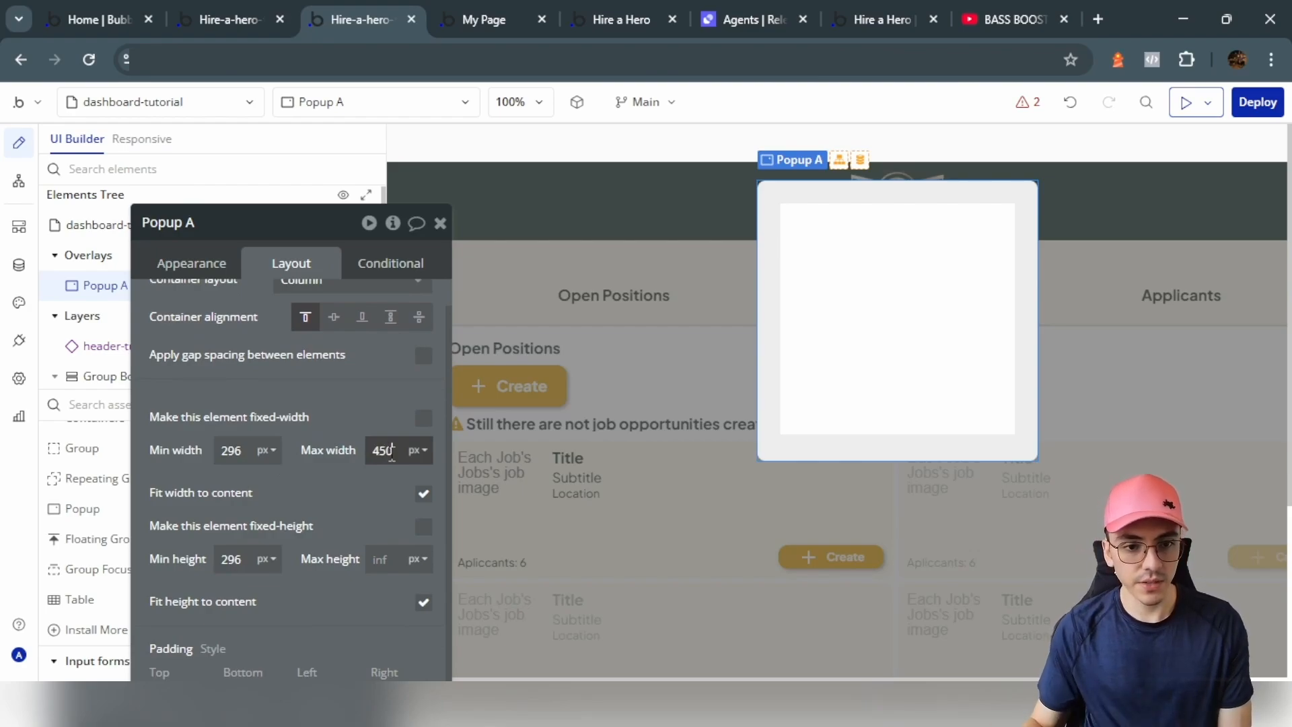
type("0")
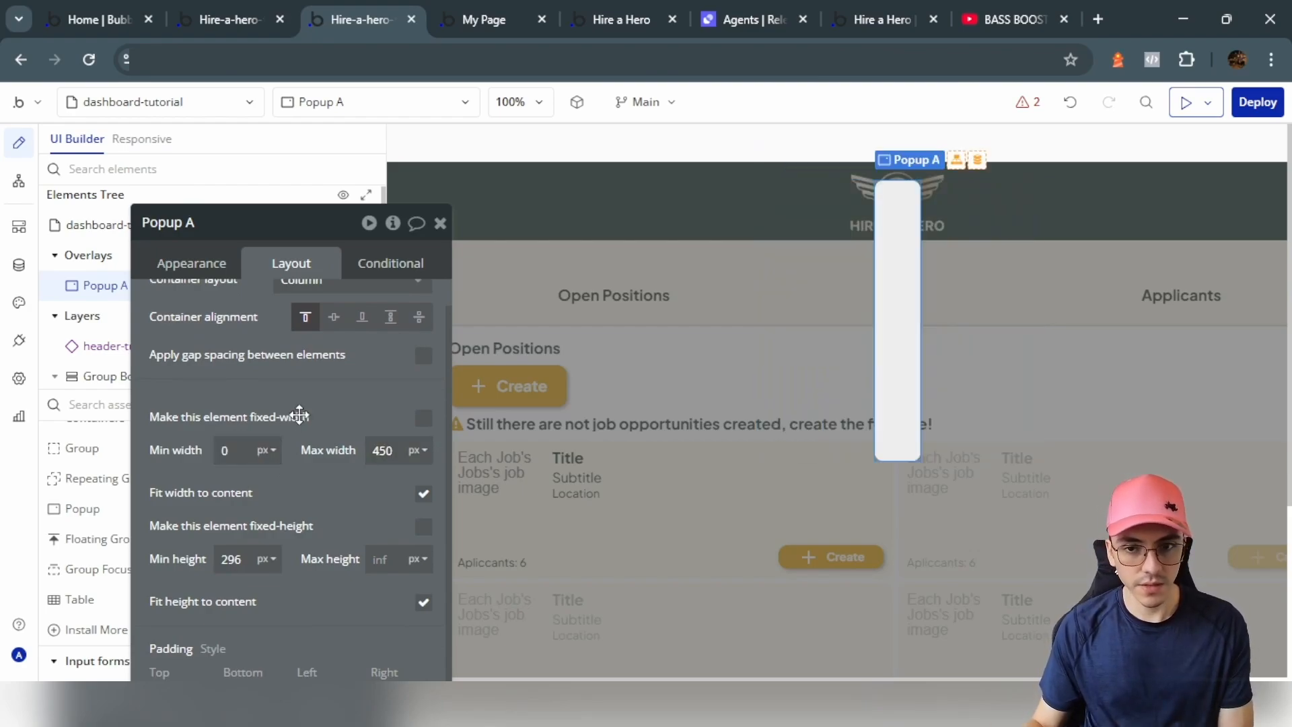
left_click(423, 493)
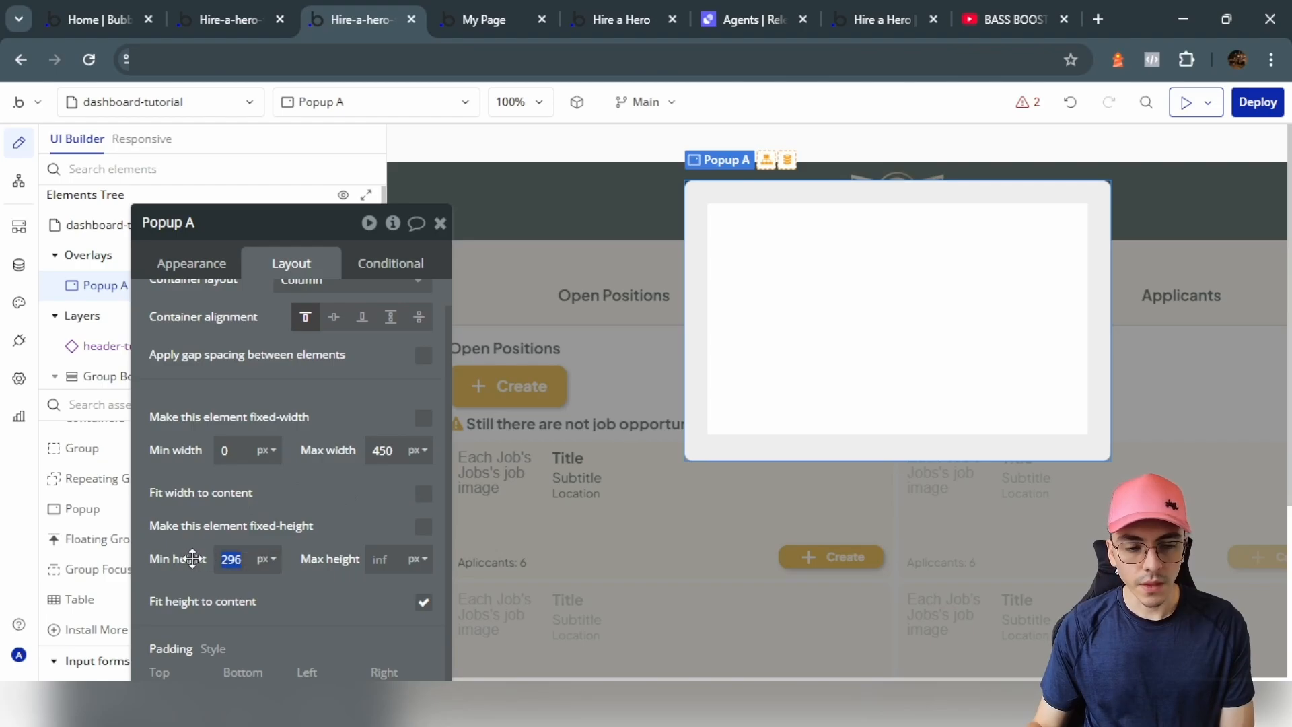
left_click_drag(274, 486, 277, 486)
left_click_drag(256, 392, 403, 396)
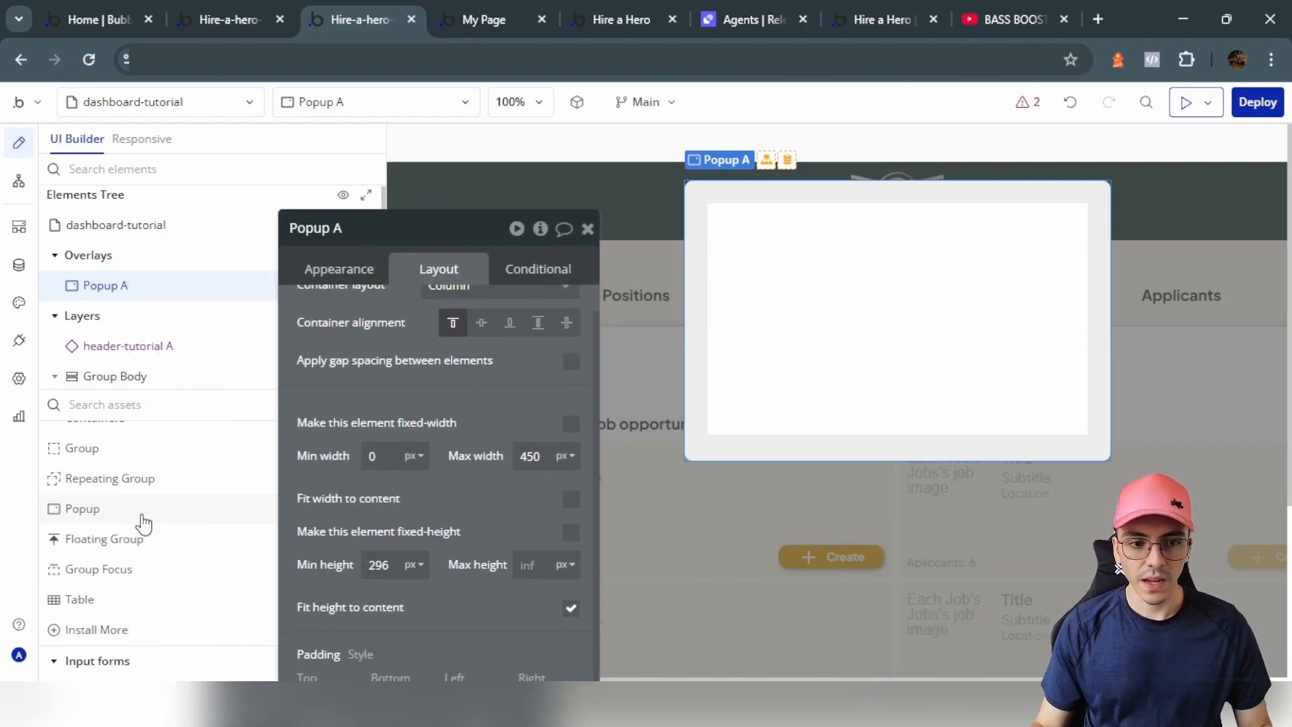
left_click(99, 451)
left_click(885, 299)
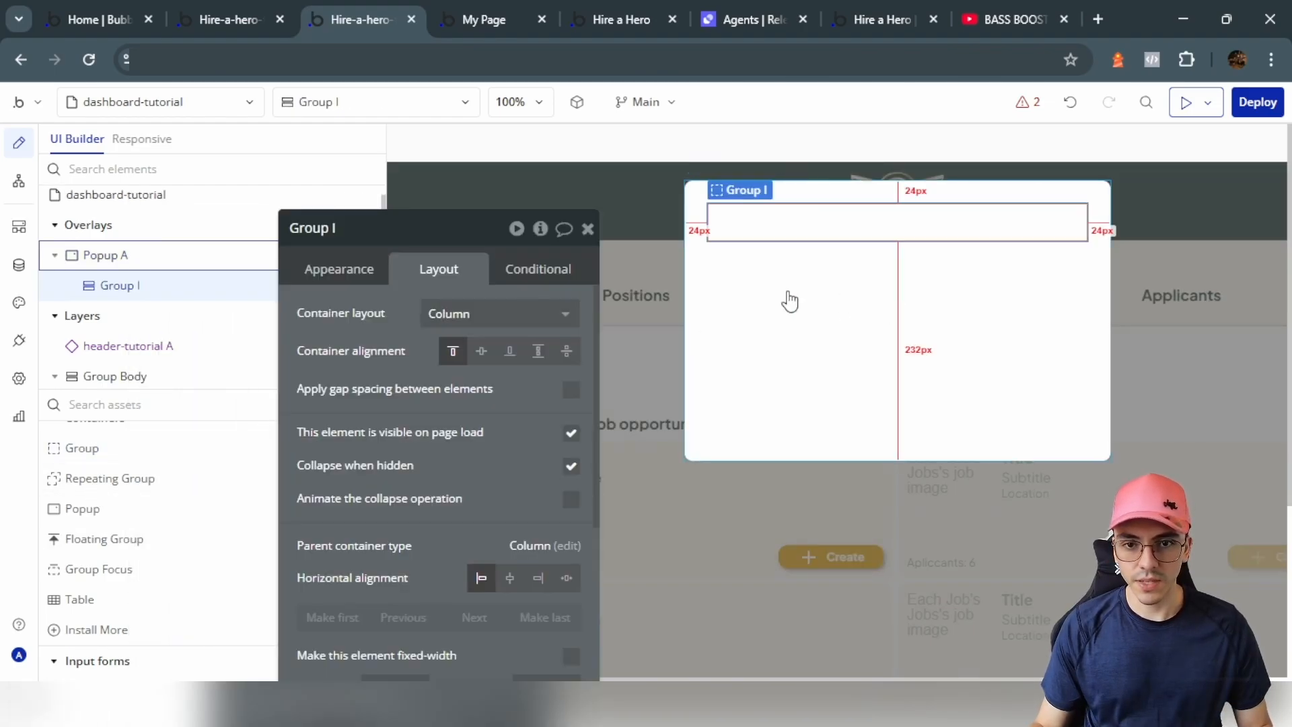
Step: Rename the popup's new group to 'Popup header'
left_click(360, 270)
left_click(359, 225)
type("Popup ")
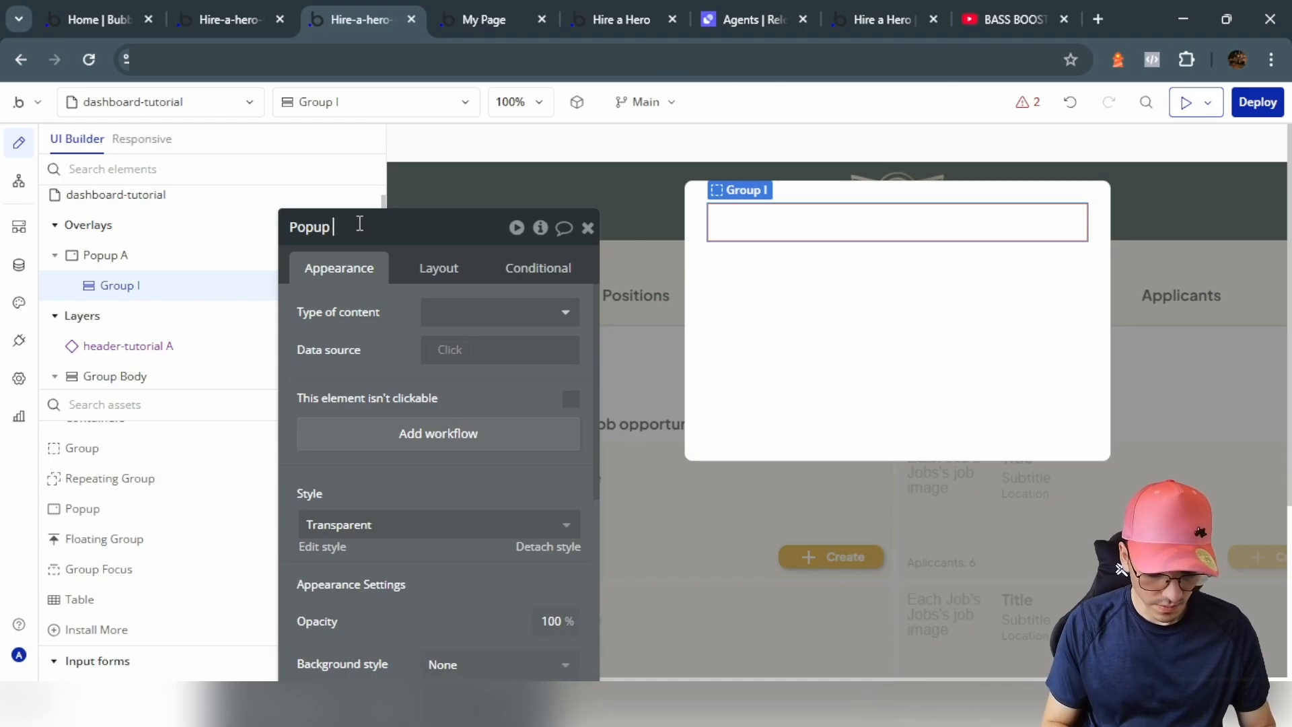
type("header")
Step: Paste a copy of the Open Positions heading text into the Popup header
left_click(639, 240)
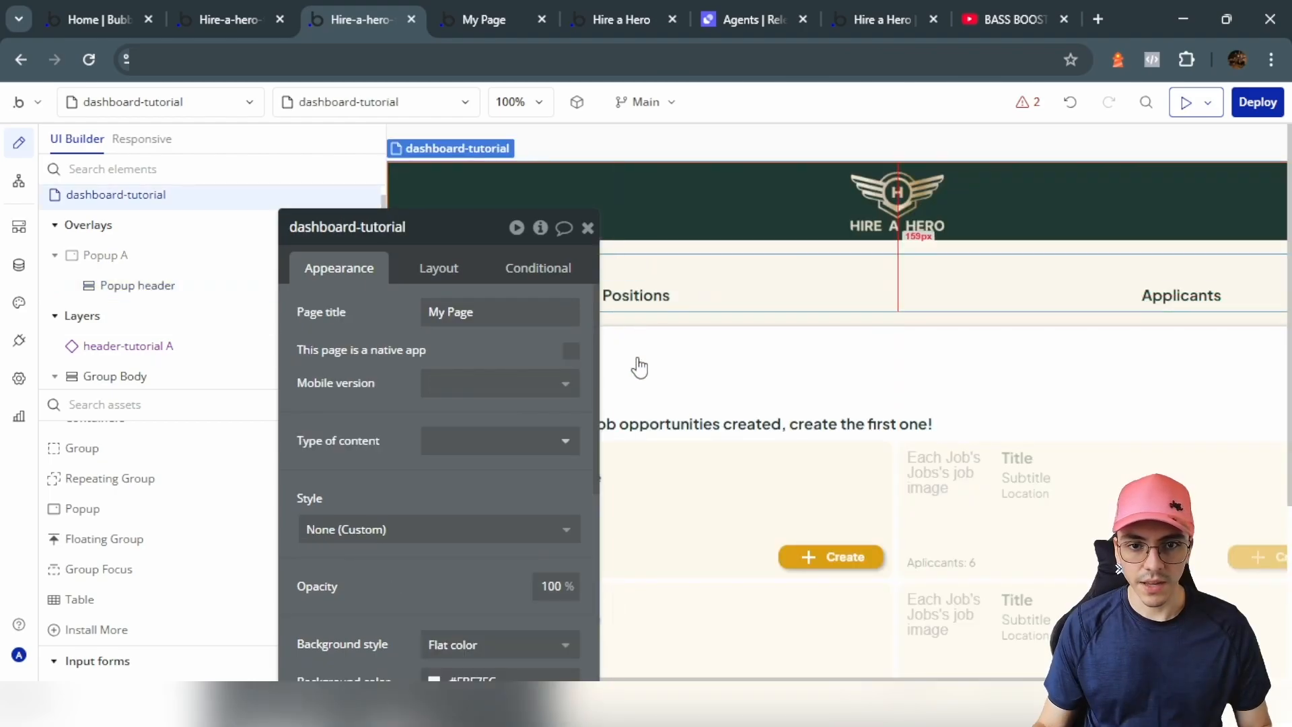
left_click(629, 387)
left_click(542, 347)
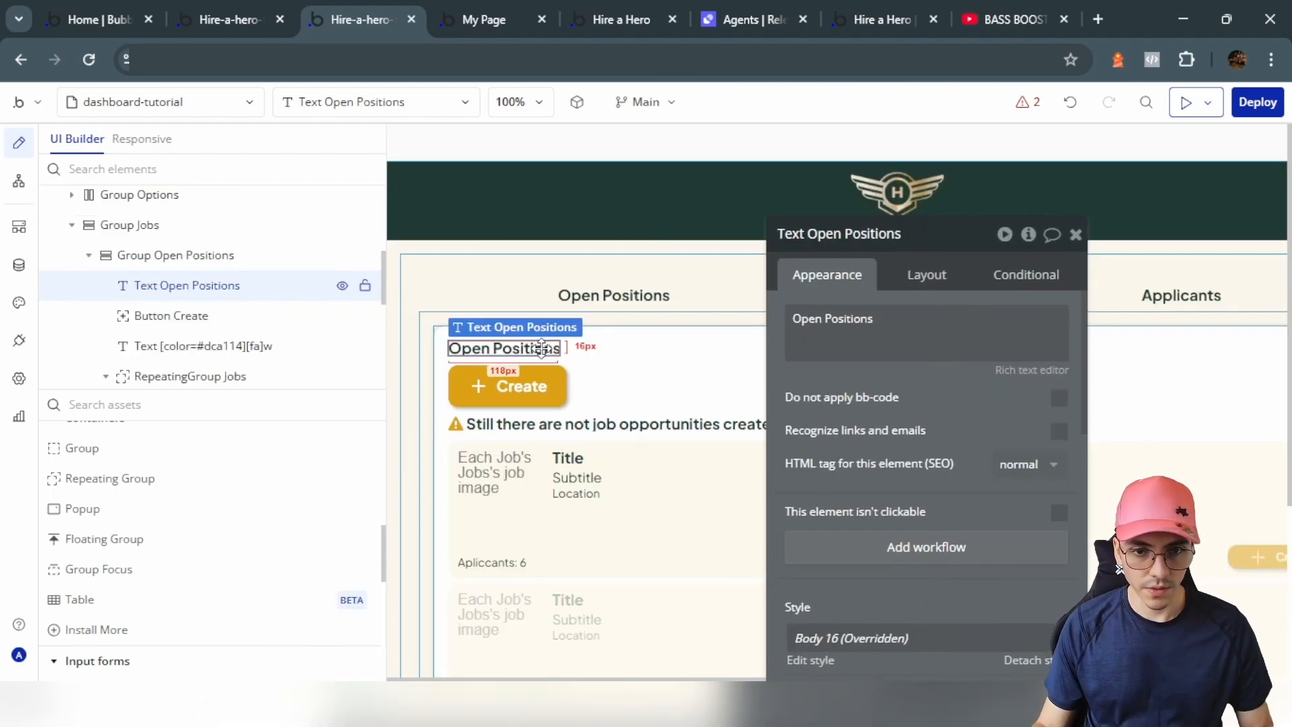
scroll(182, 283, "up", 5)
left_click(183, 290)
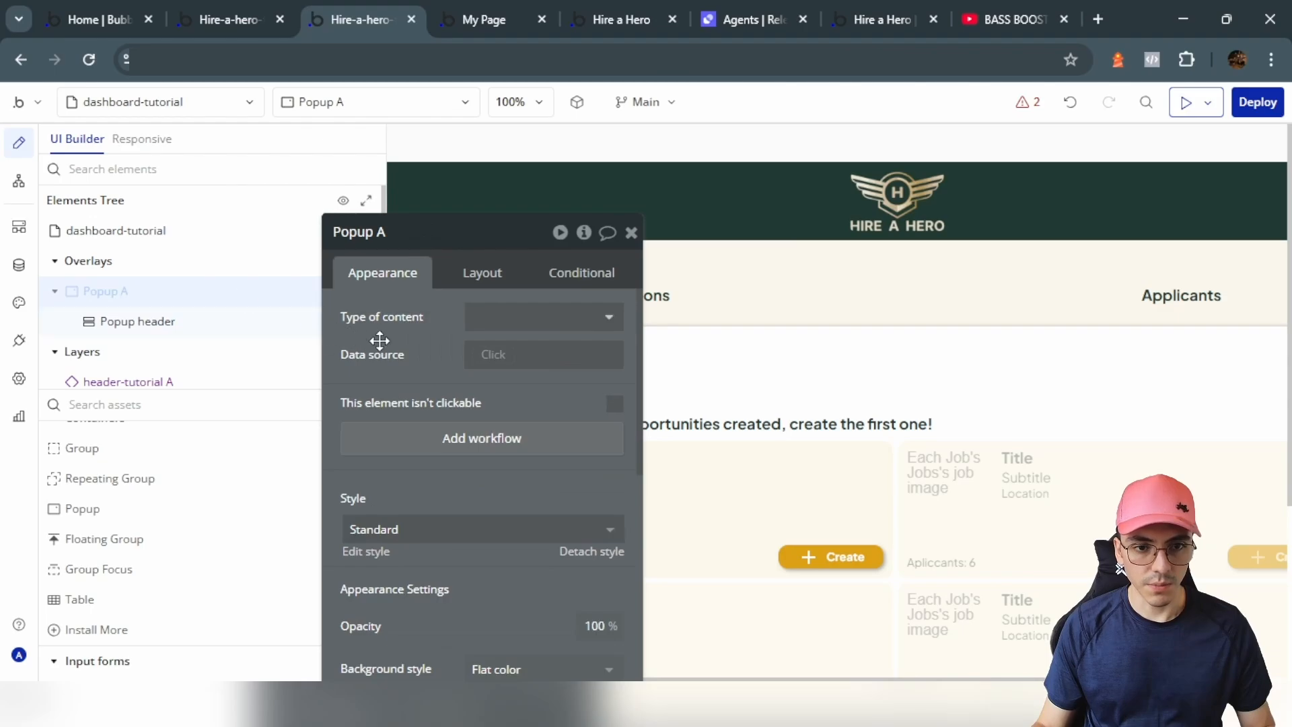
left_click_drag(379, 341, 421, 340)
left_click(342, 292)
left_click(792, 225)
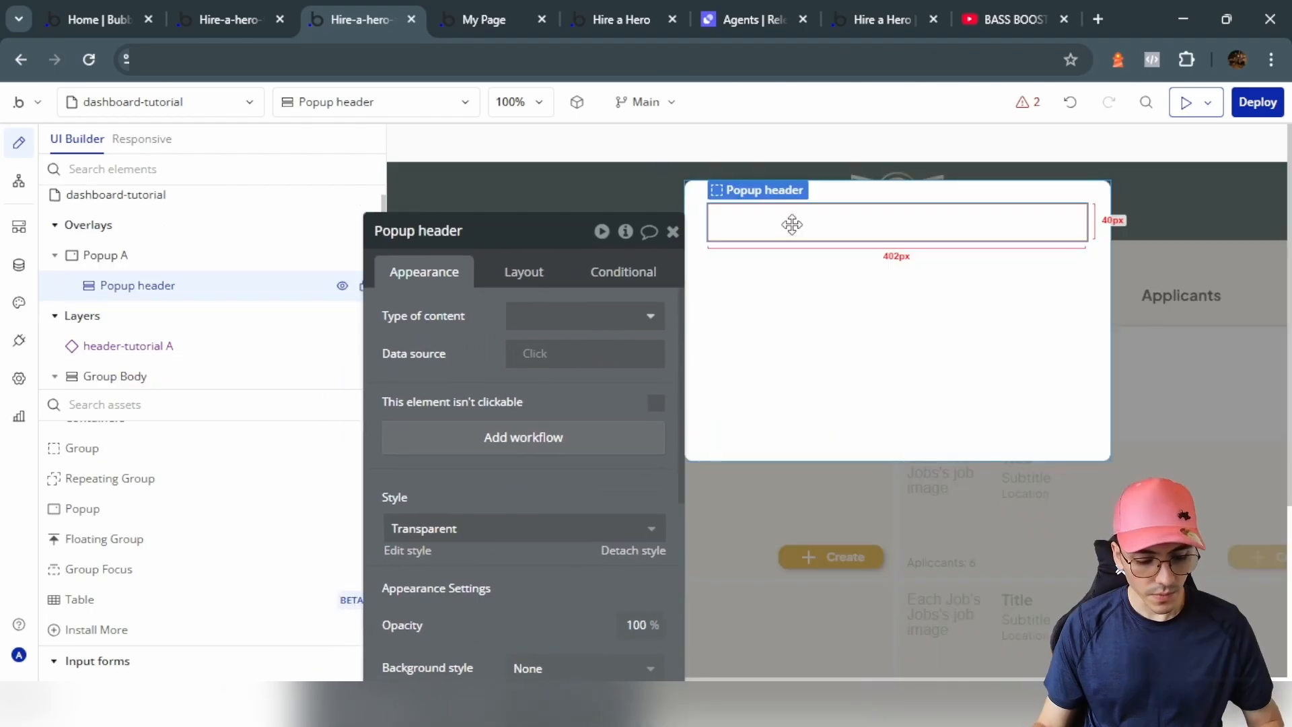
key("ctrl+v")
Step: Set the Popup header's container layout to Row
left_click(848, 228)
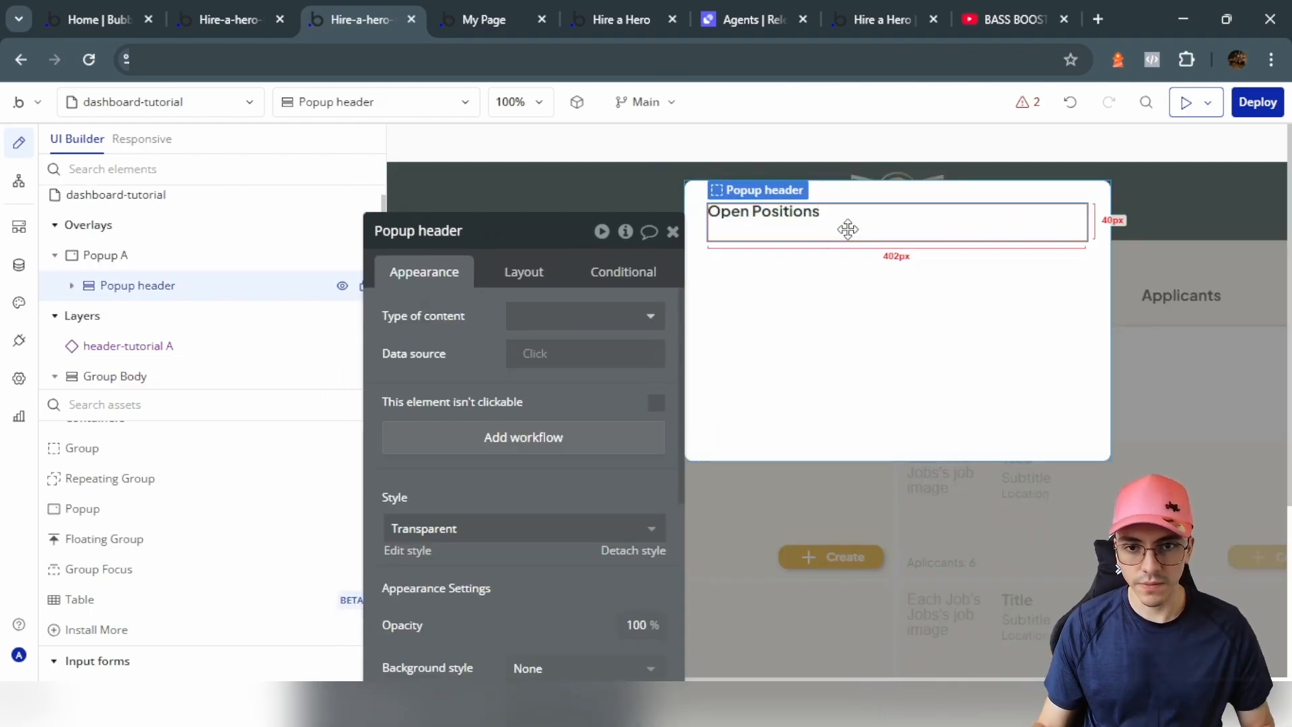
left_click(523, 271)
left_click(584, 315)
left_click(548, 403)
scroll(145, 495, "up", 5)
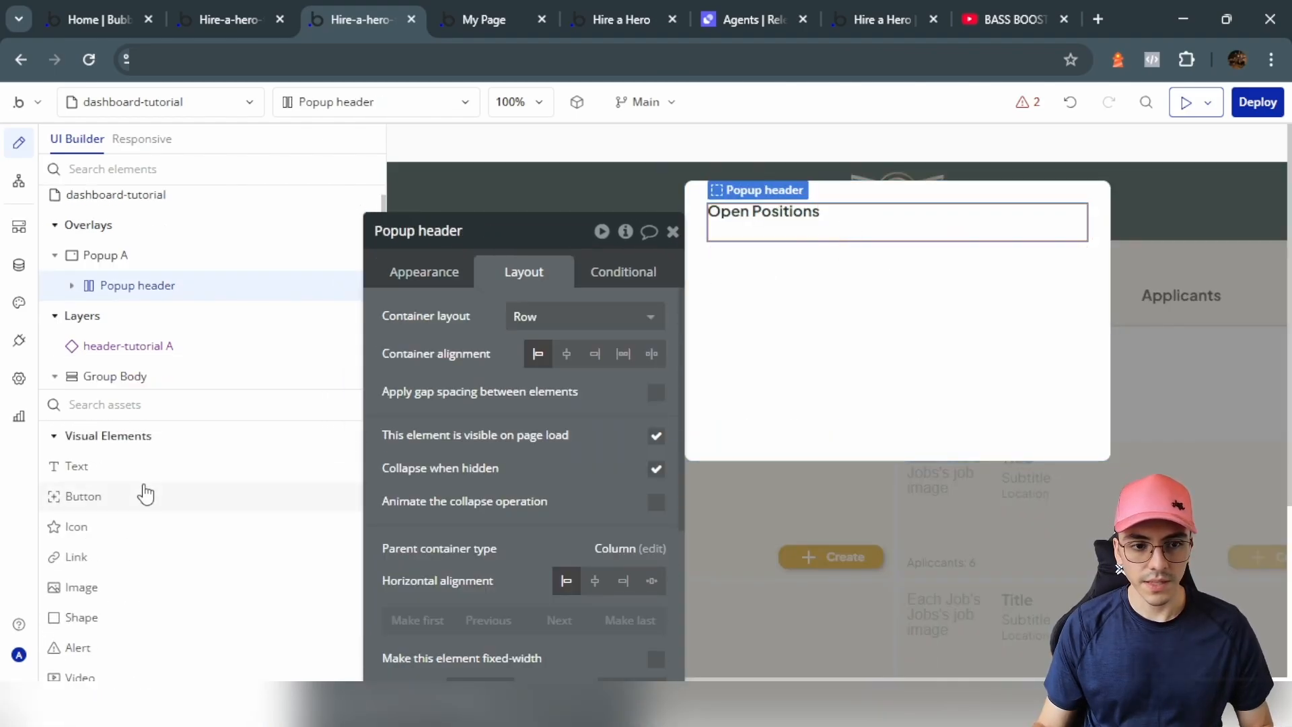
Step: Add an icon beside the title and push it to the header's right end
left_click(123, 532)
left_click(1015, 206)
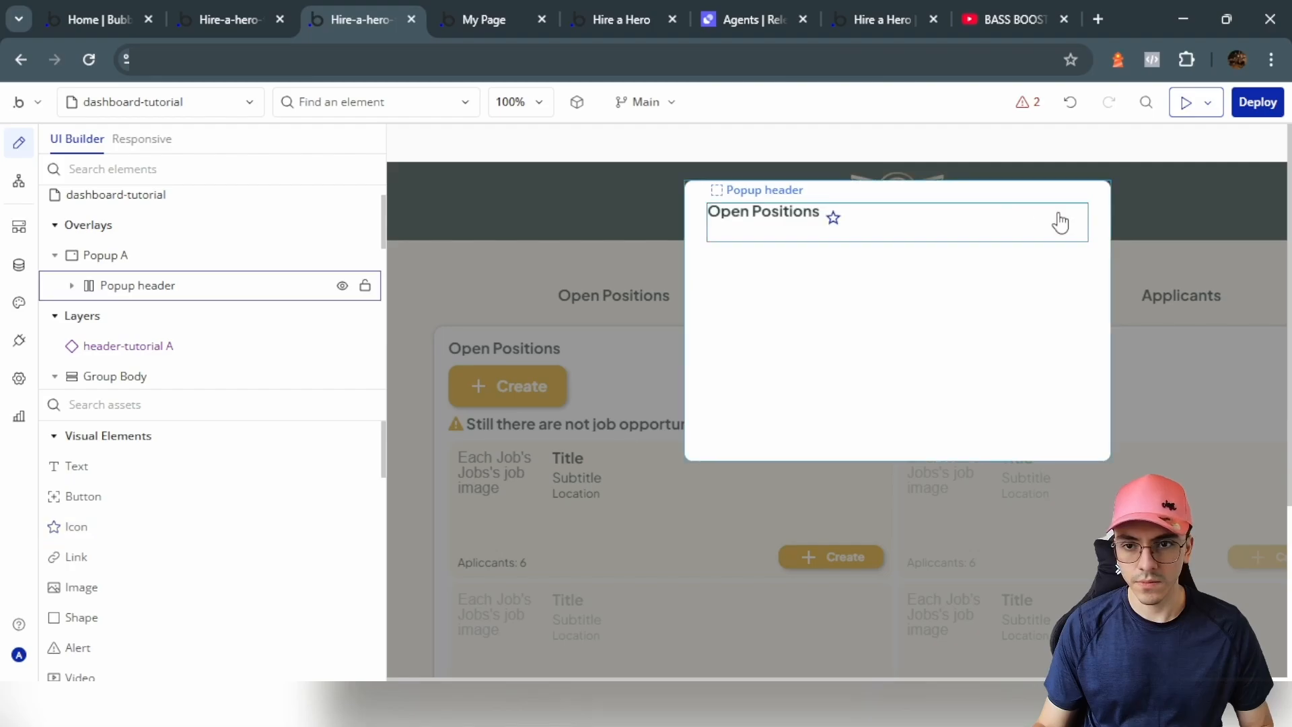
left_click(911, 229)
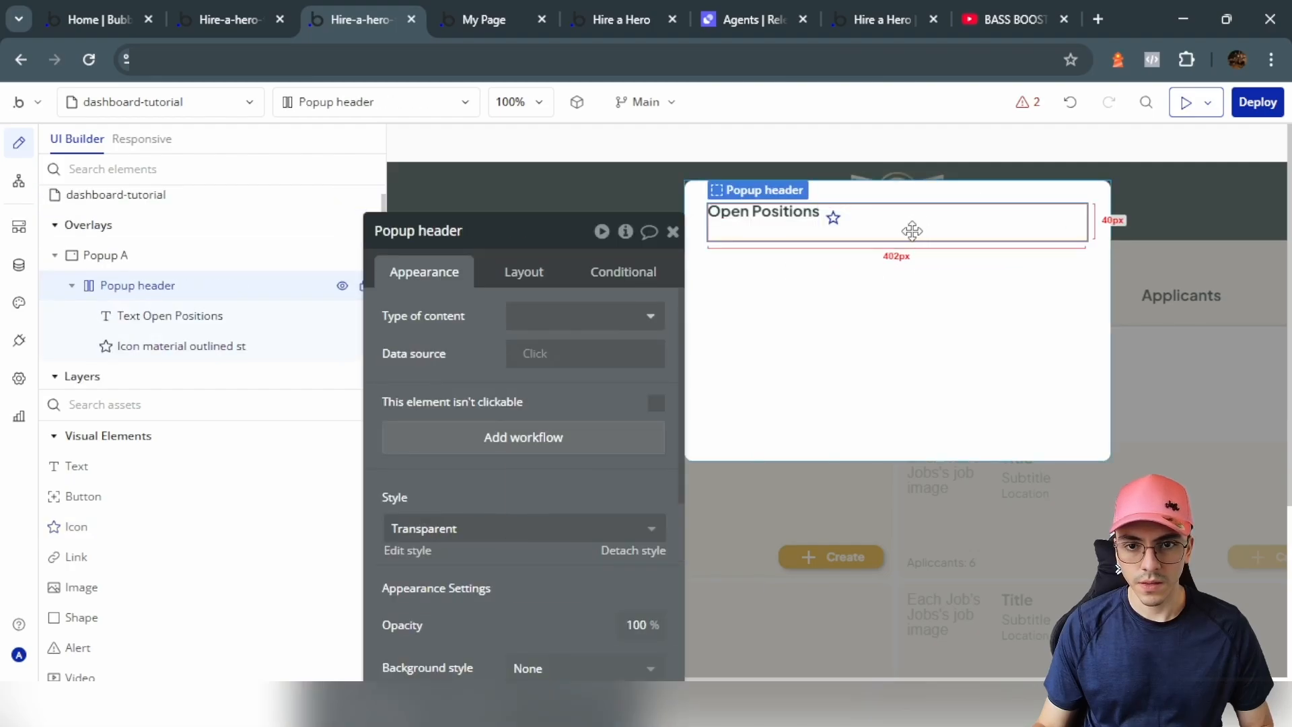
left_click(524, 272)
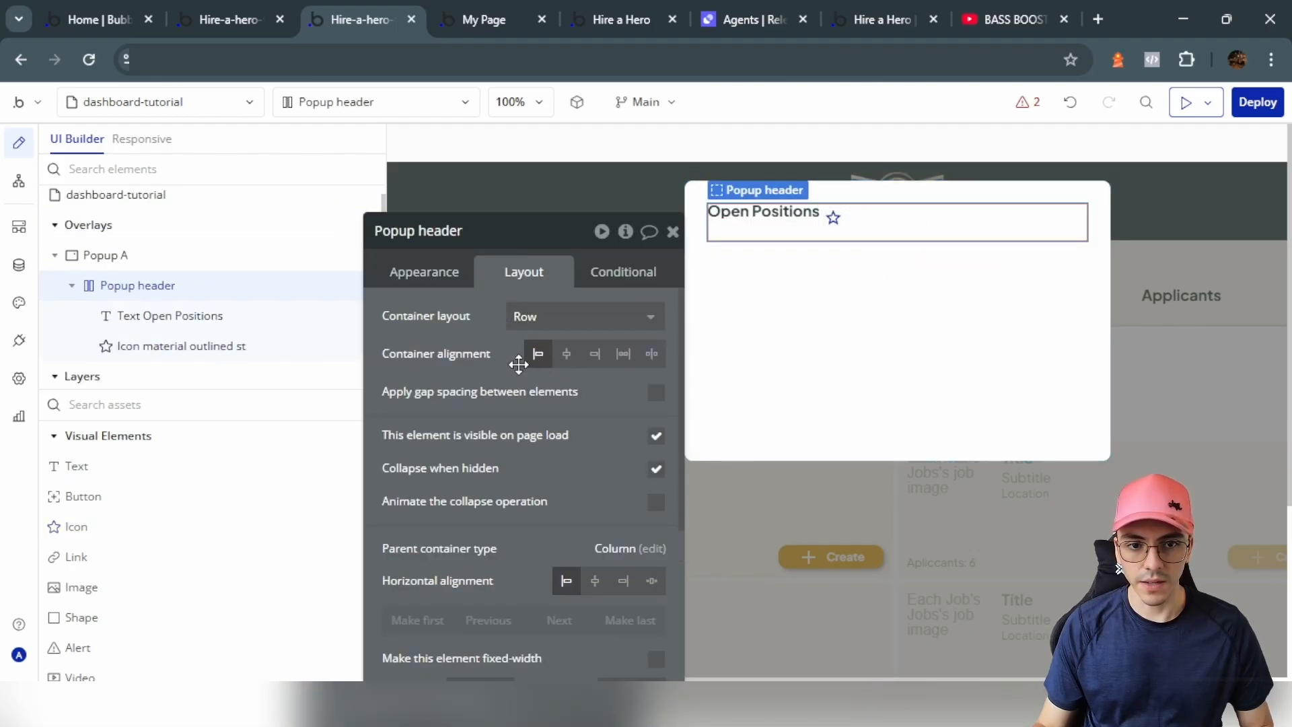
left_click(648, 354)
Step: Change the icon to a close X coloured with the Text colour
left_click(436, 271)
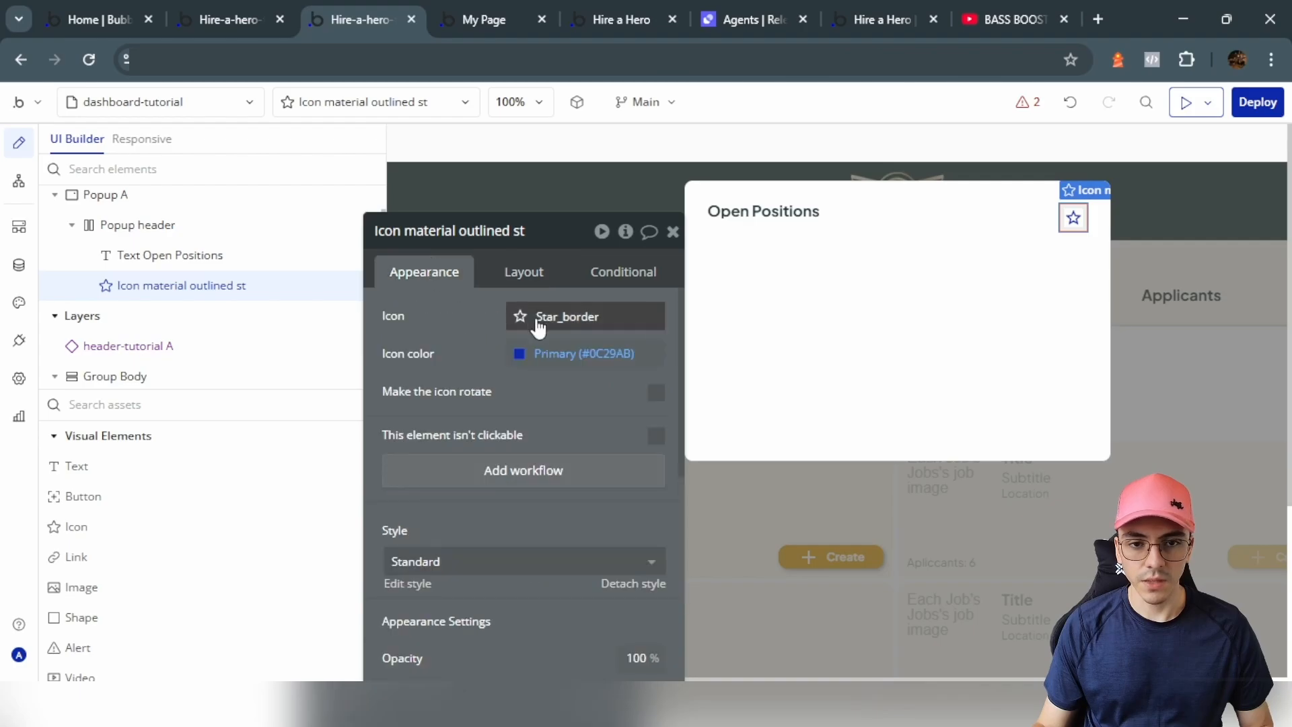
left_click(539, 317)
type("close")
left_click(540, 384)
left_click(556, 363)
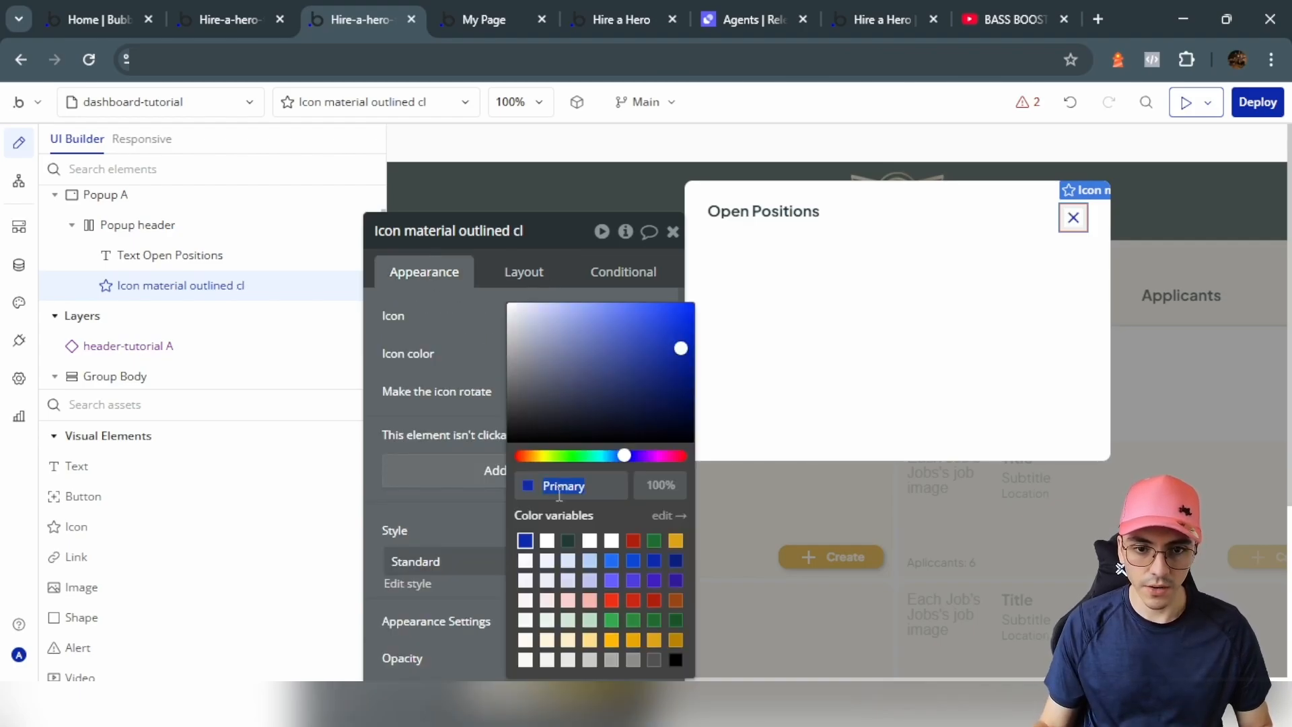
left_click(567, 542)
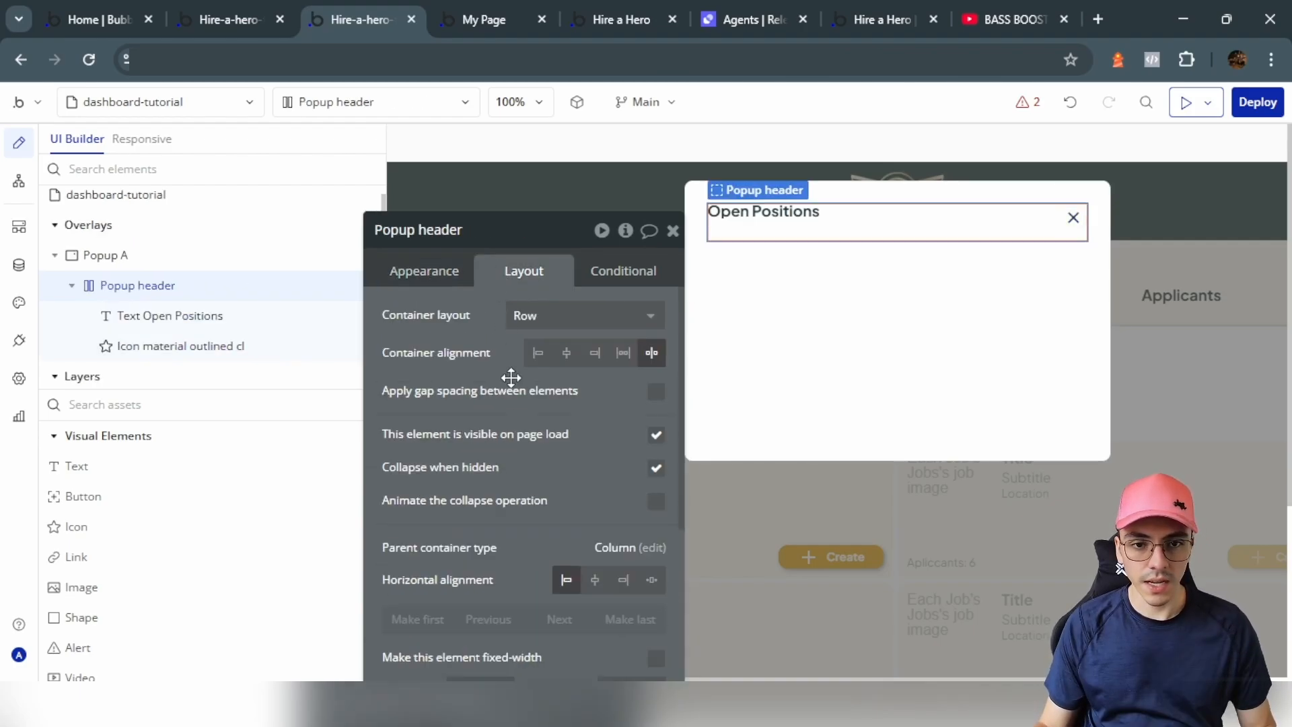
scroll(510, 377, "down", 4)
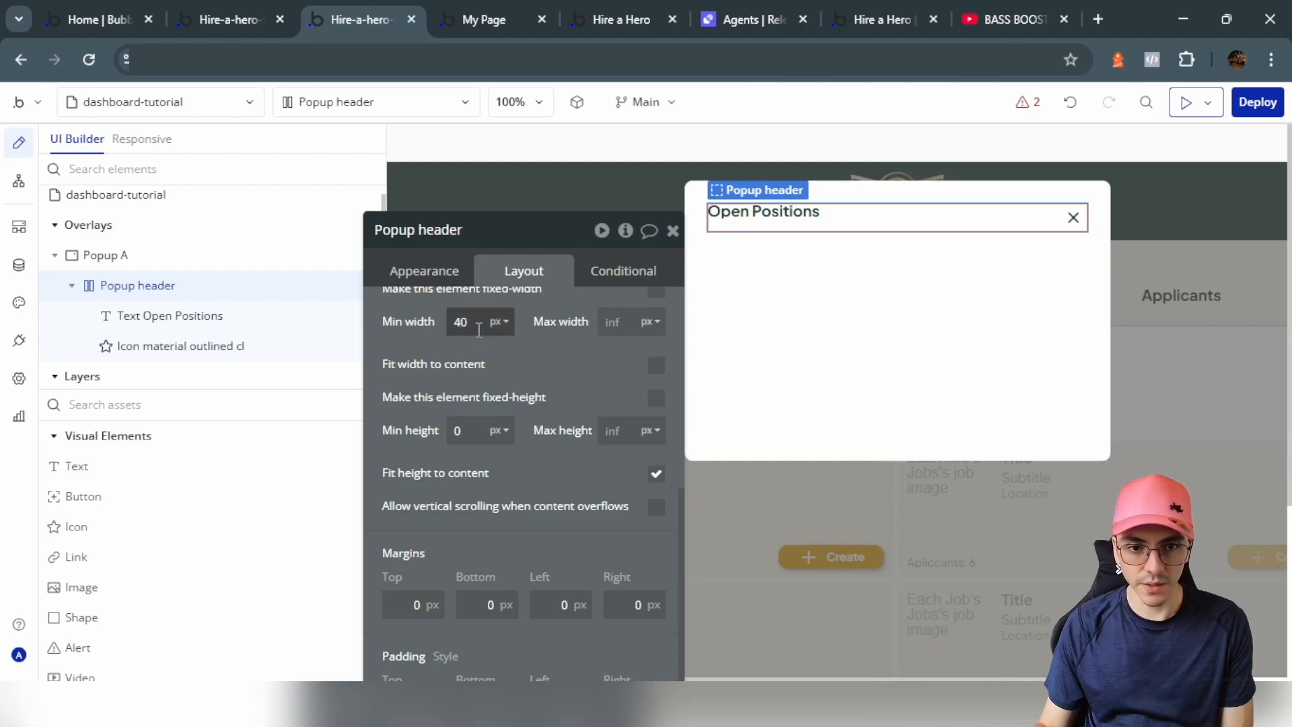
left_click(1073, 217)
Step: Enable 10 px row gap spacing between Popup A's elements
left_click(787, 280)
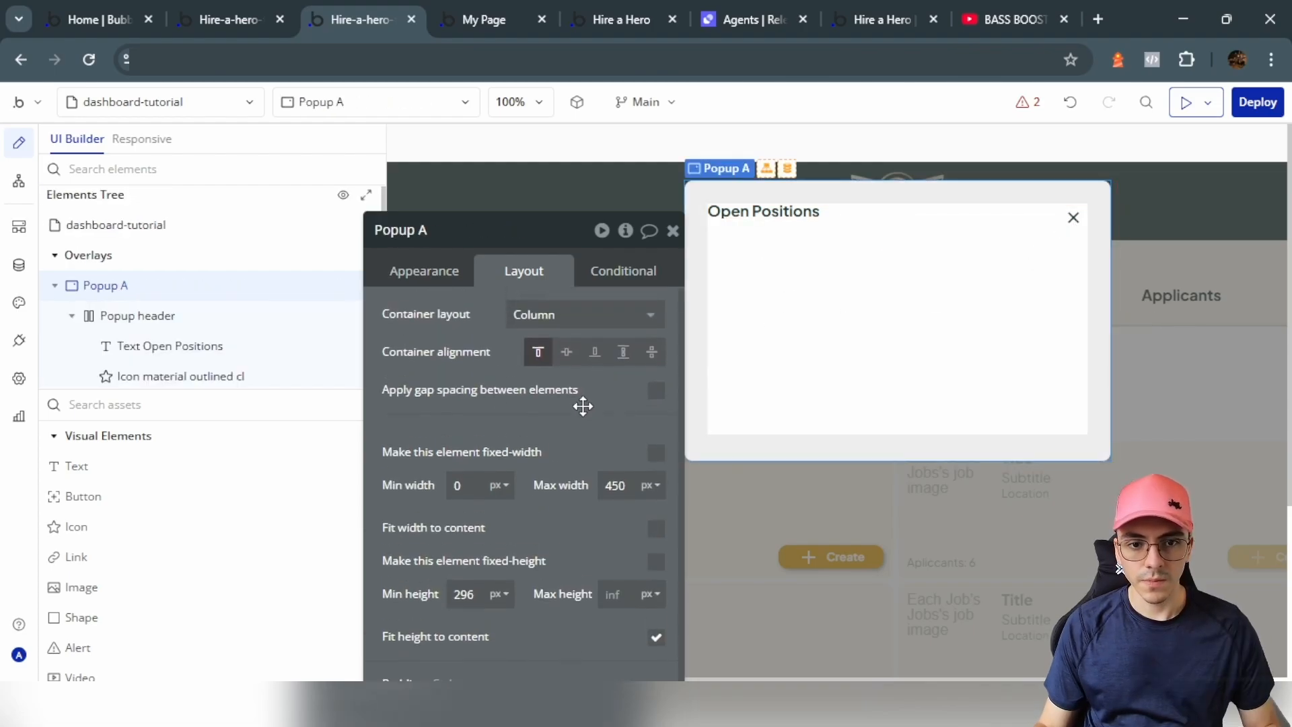
left_click(657, 393)
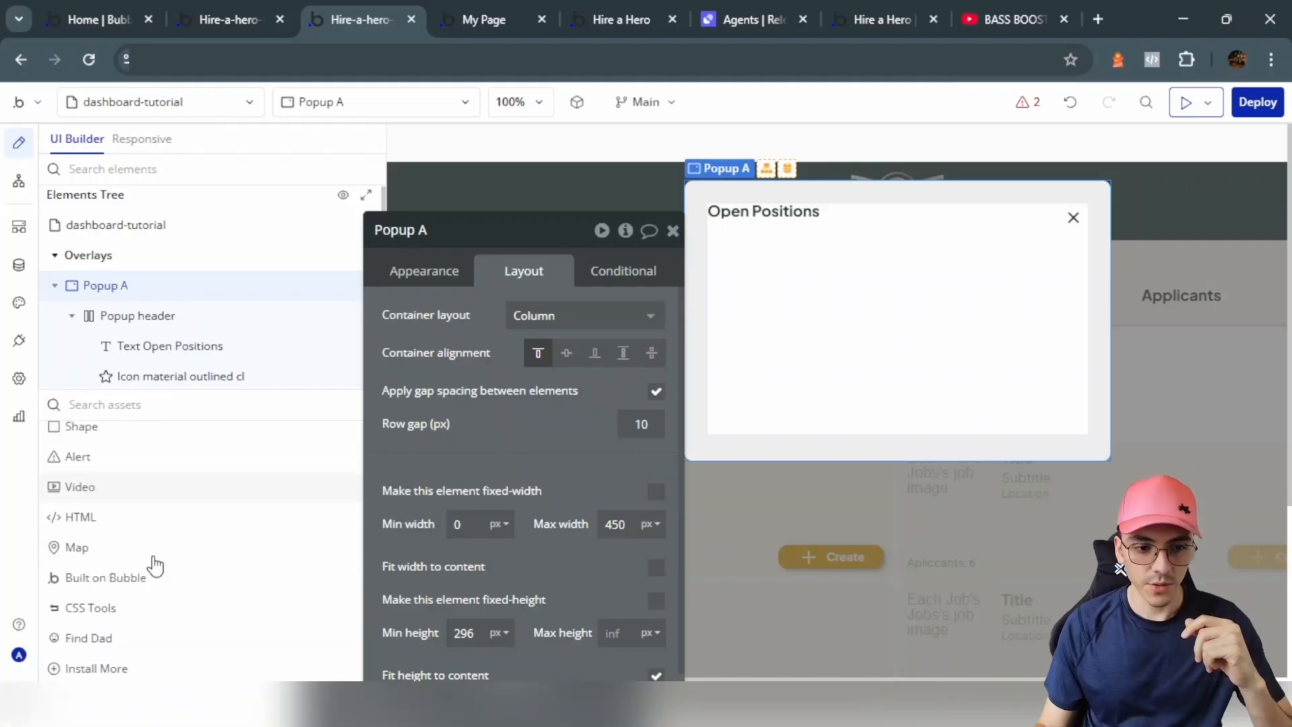
scroll(153, 565, "down", 2)
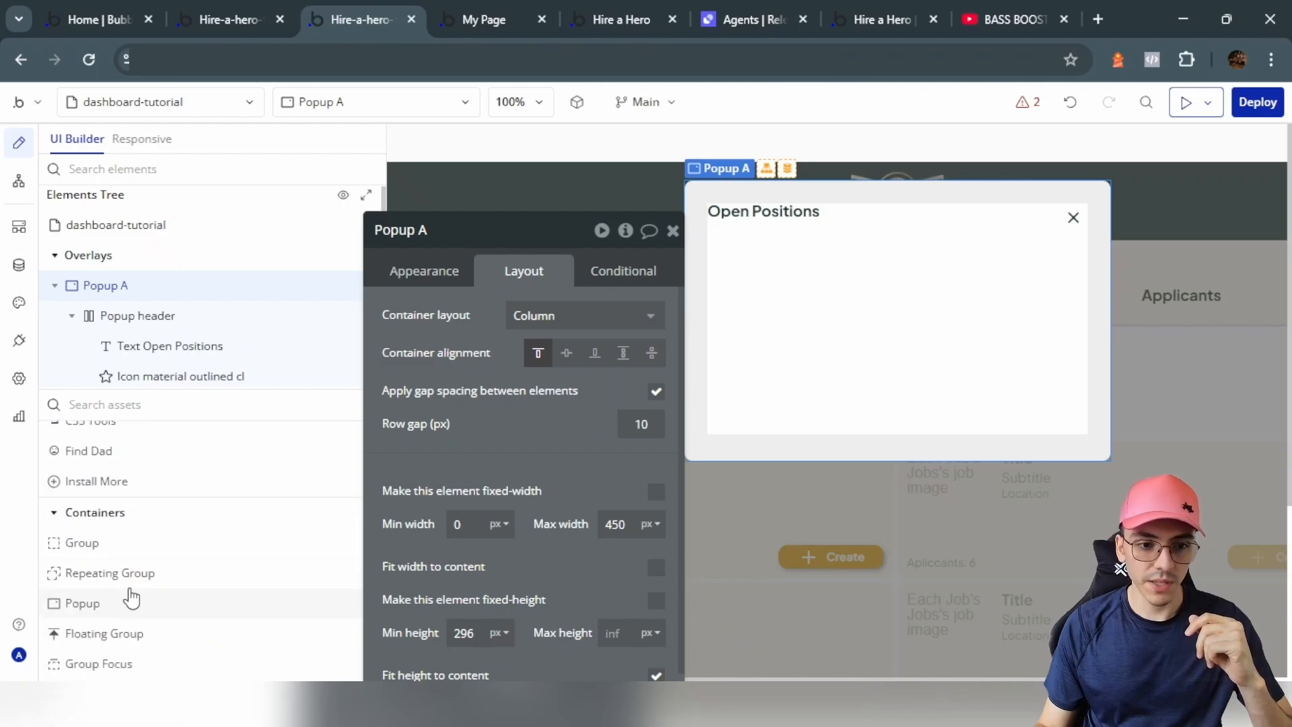
Step: Add a group below the header named 'Group Image uploader' with Align to parent layout
left_click(118, 547)
left_click(779, 274)
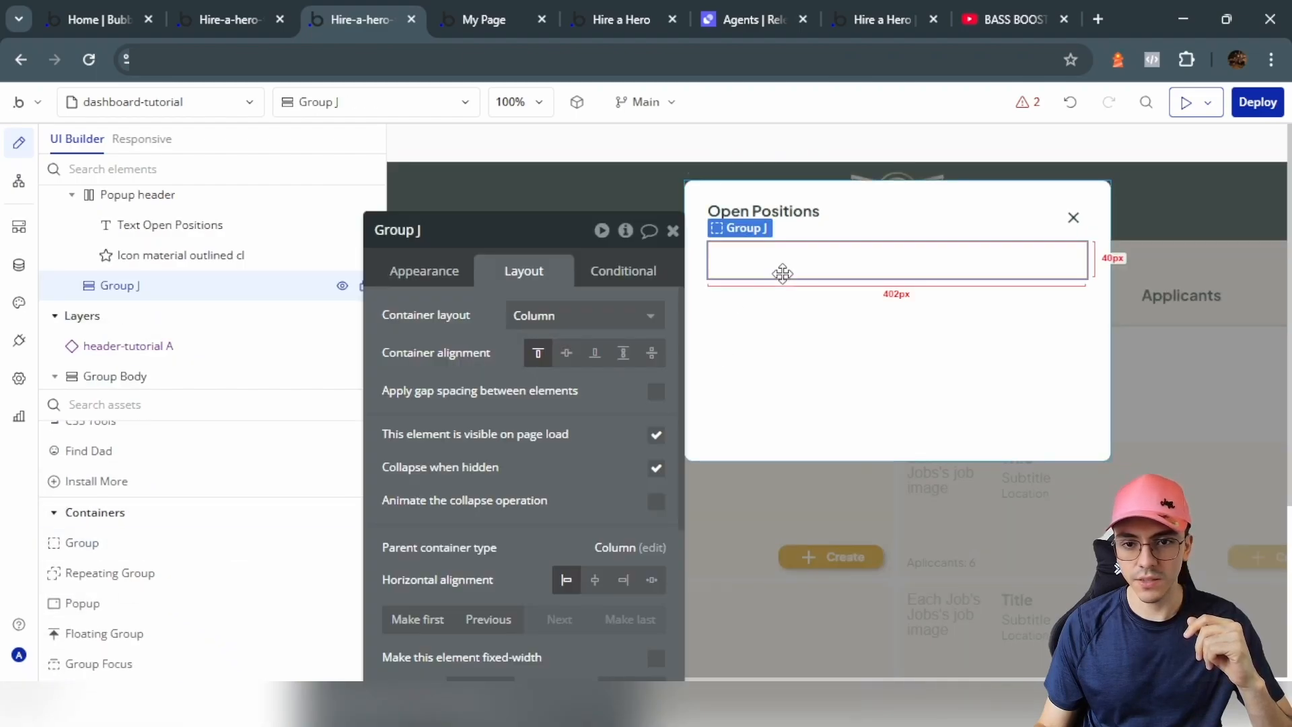
left_click(551, 232)
key("BackSpace")
type("Image")
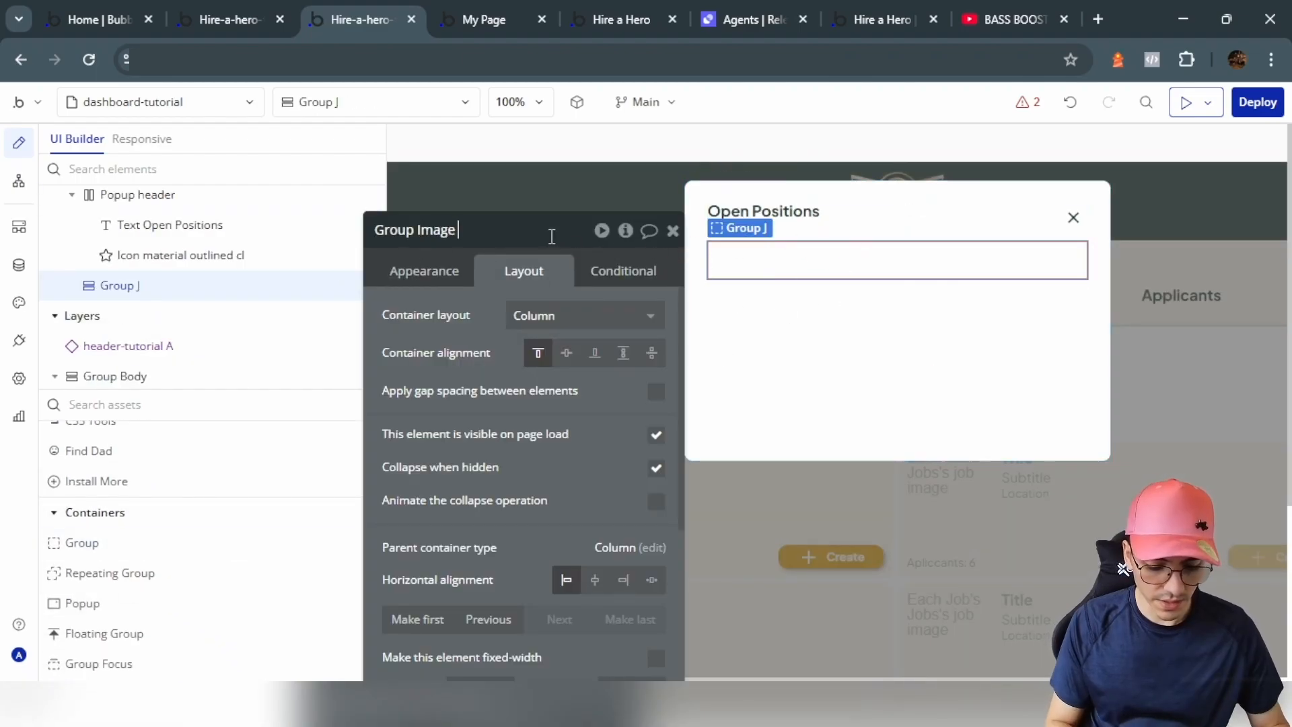
type(" uploader")
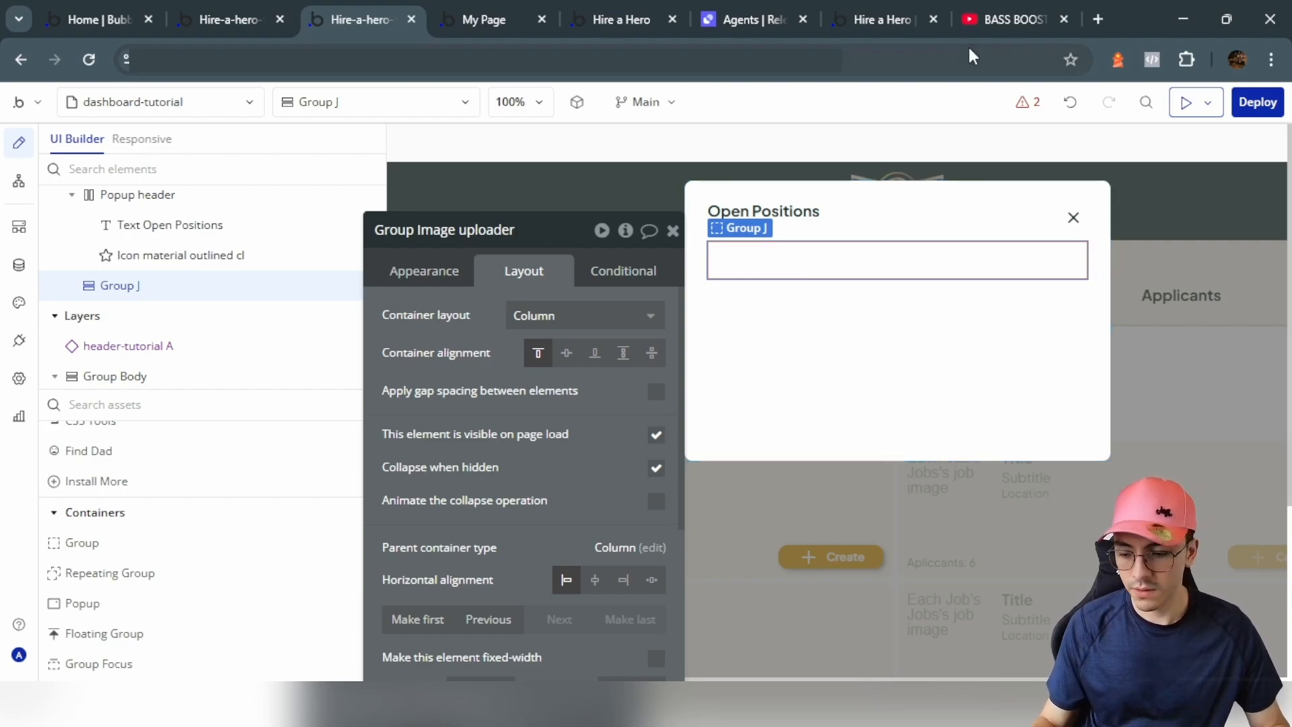
left_click(582, 316)
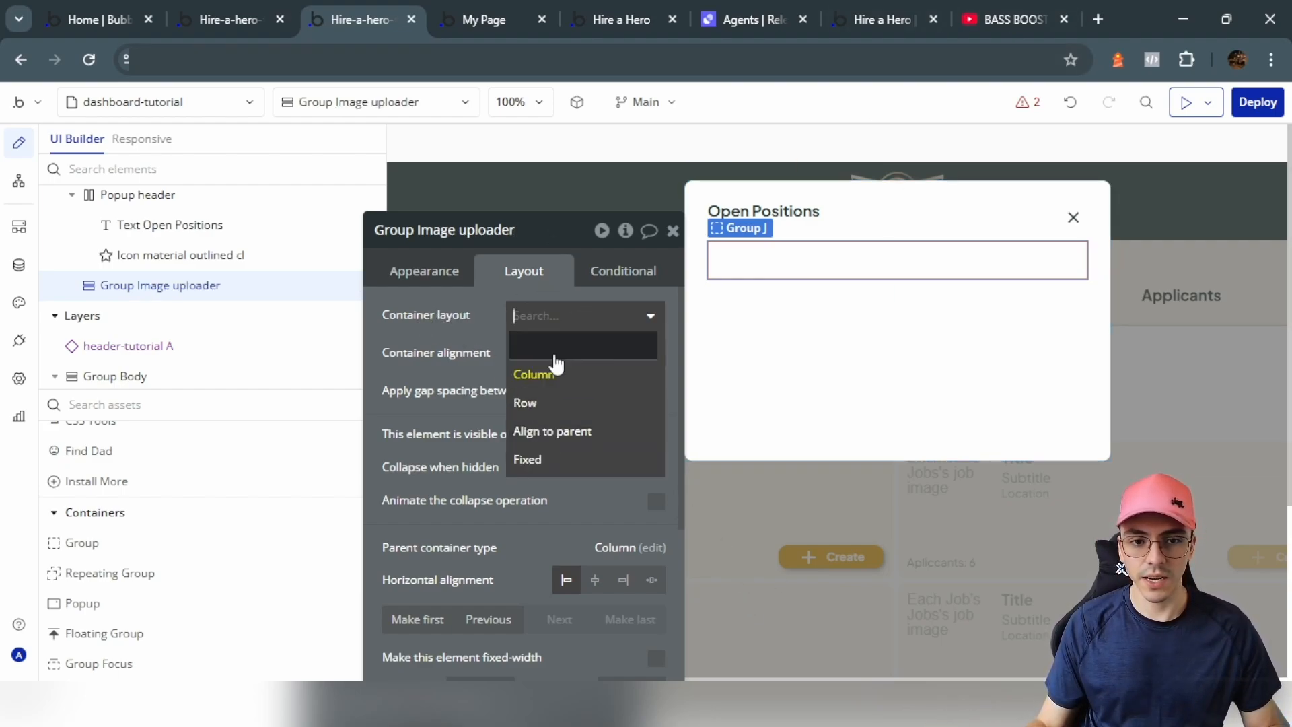
left_click(570, 431)
Step: Give the uploader group a flat #FBF7EC background and corner roundness 20
left_click(424, 271)
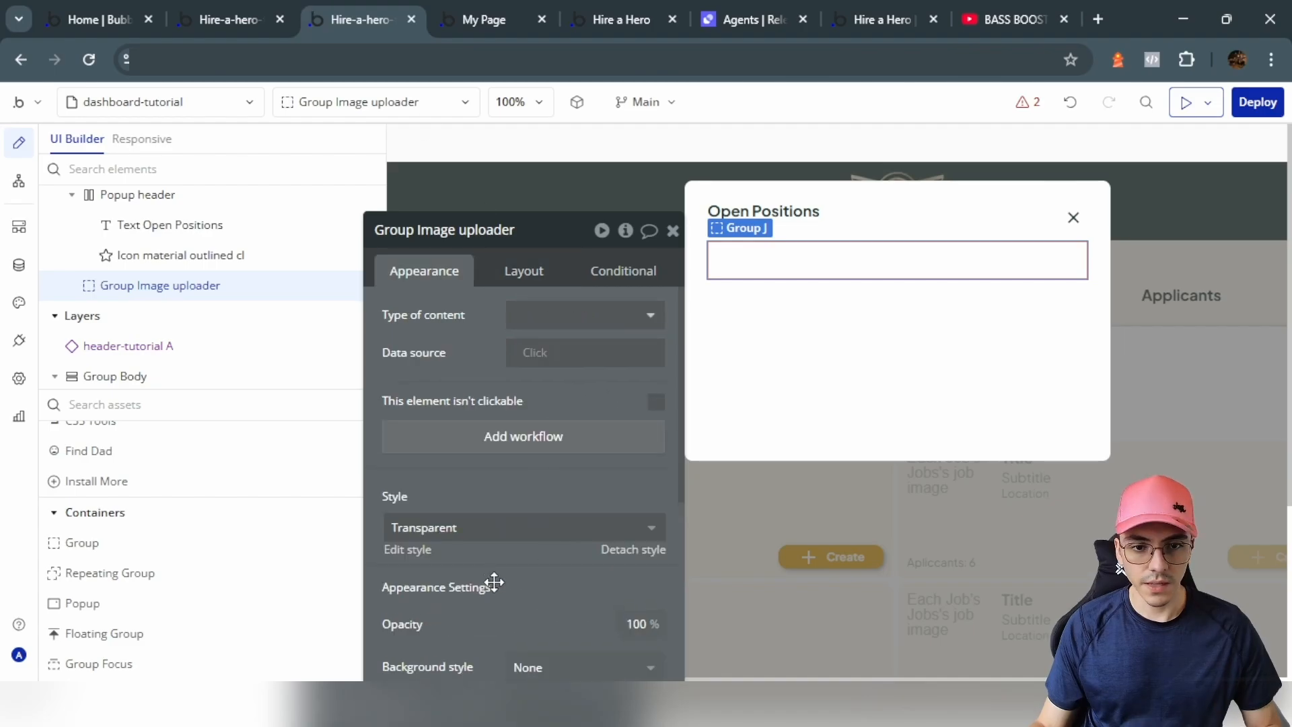
scroll(490, 583, "down", 8)
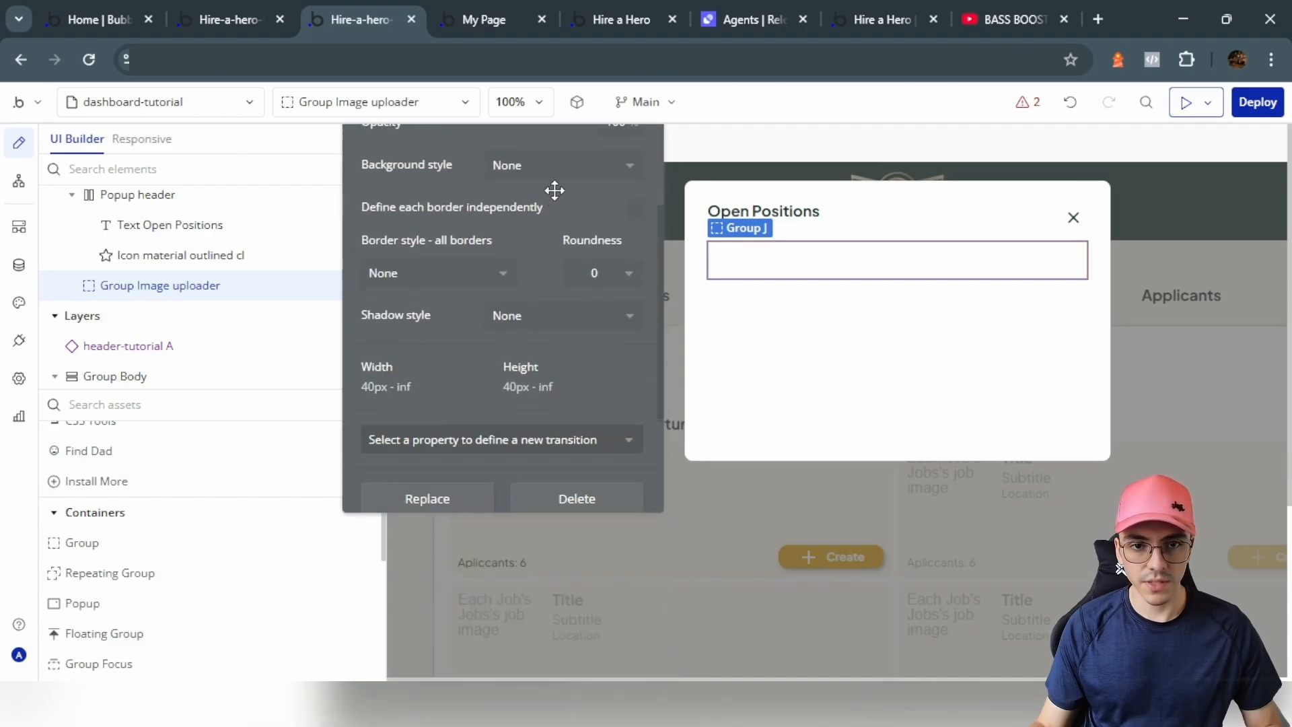
left_click(553, 166)
left_click(527, 252)
left_click(523, 203)
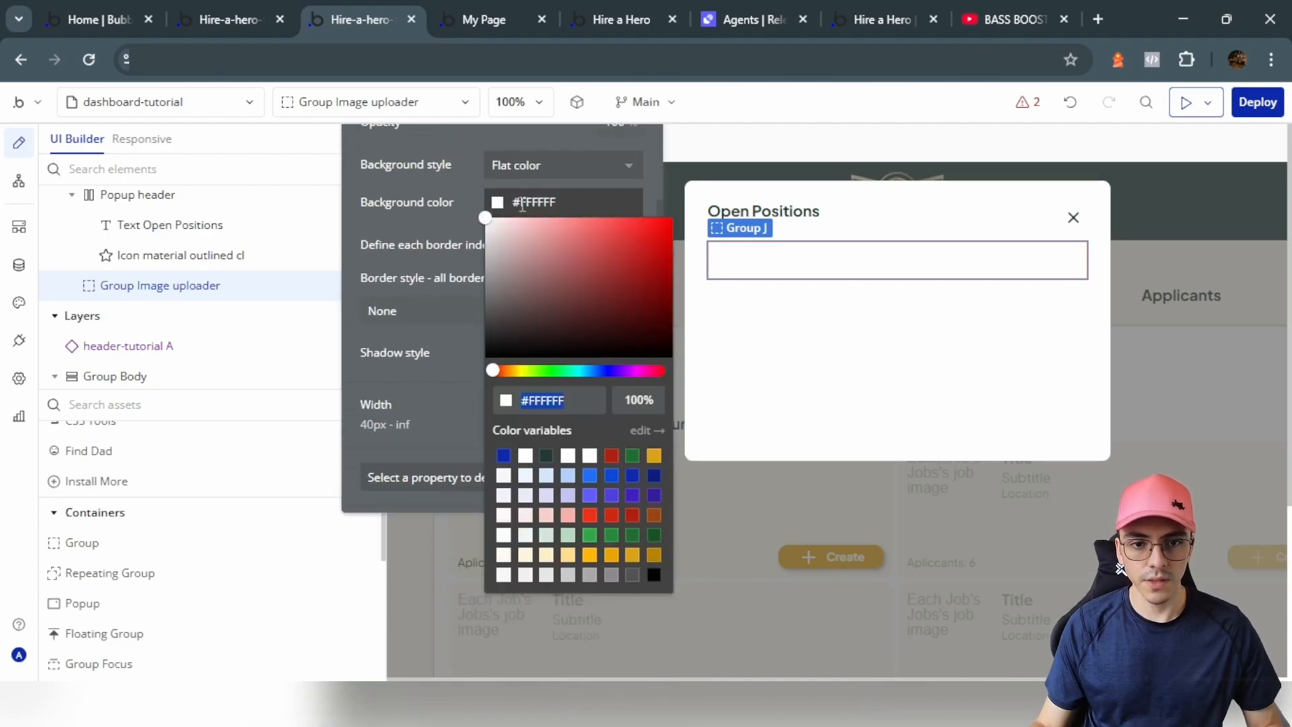
left_click(450, 178)
left_click(578, 307)
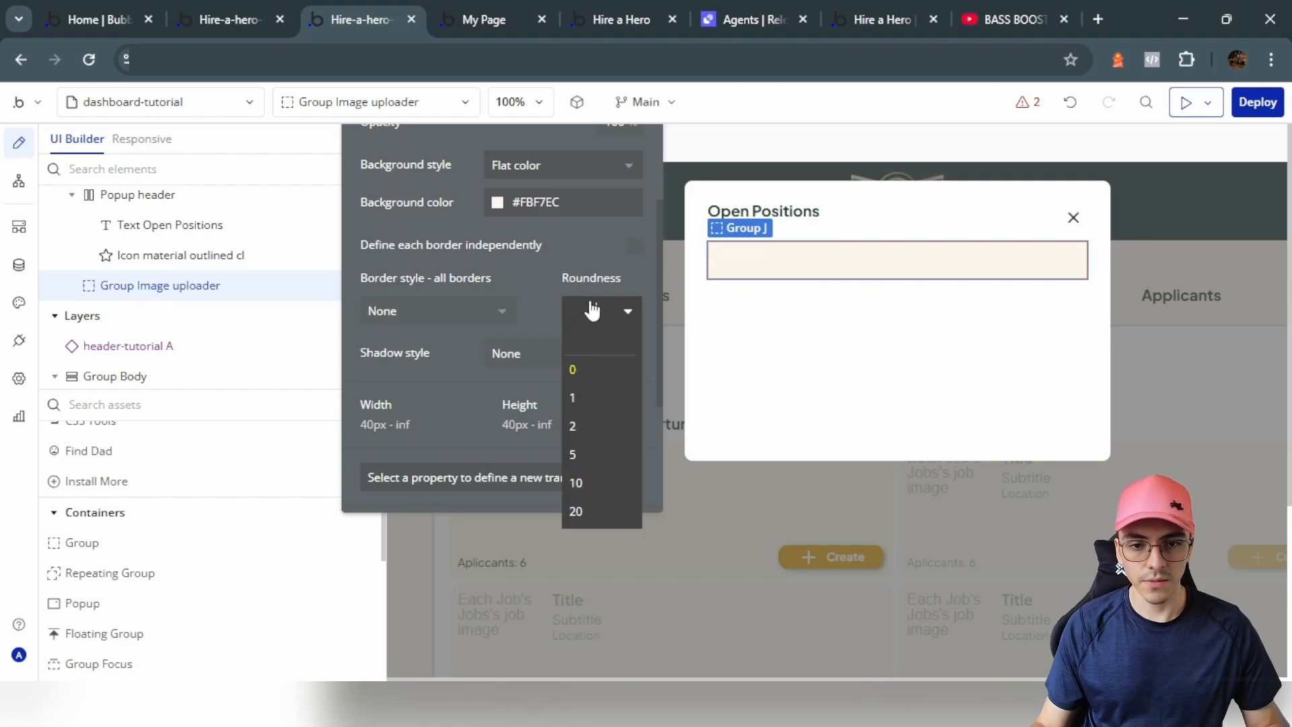
left_click(582, 510)
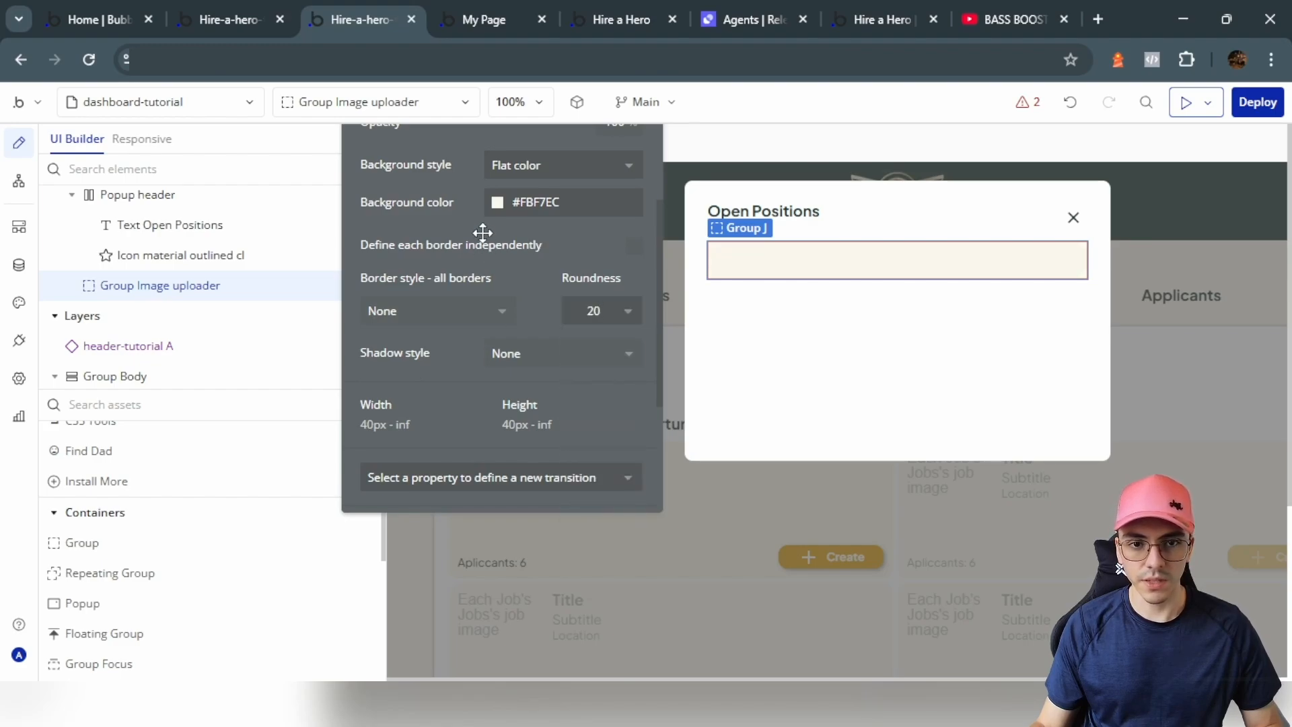
left_click(171, 544)
Step: Place Group K in the uploader with roundness 20 and a dashed Text-coloured border
left_click(827, 250)
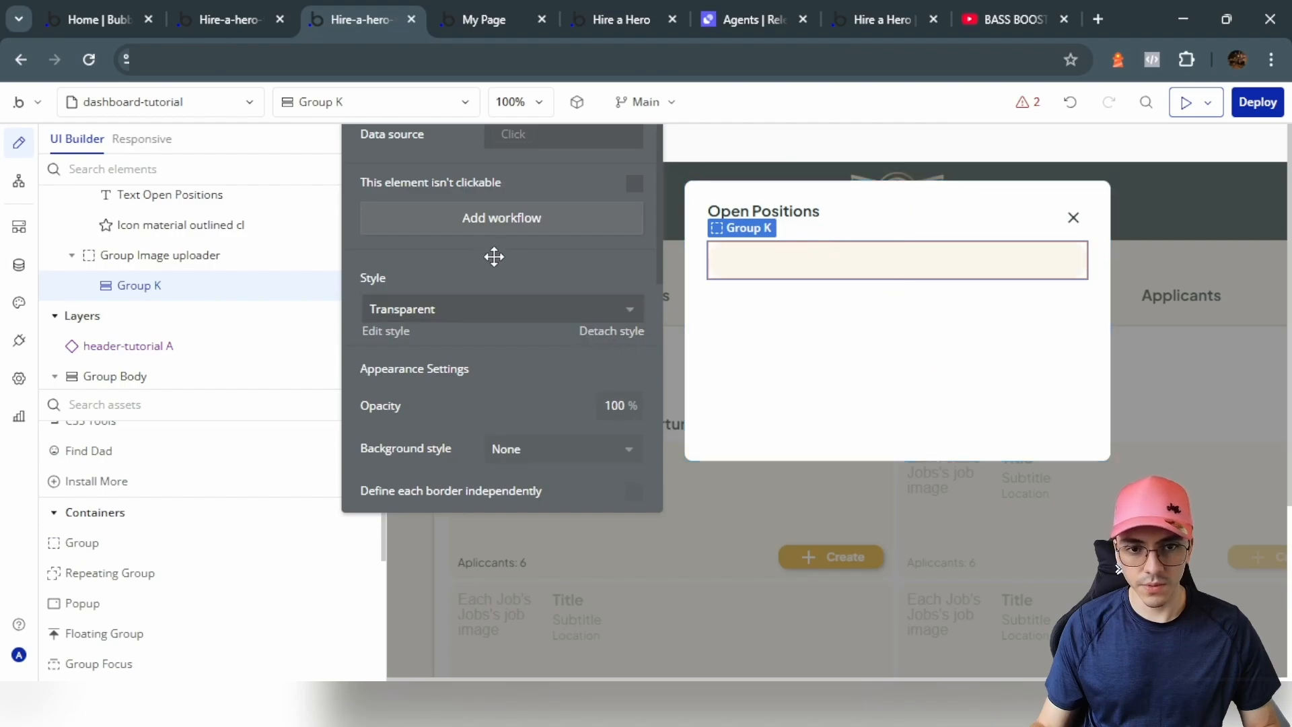
scroll(494, 256, "down", 3)
left_click(620, 368)
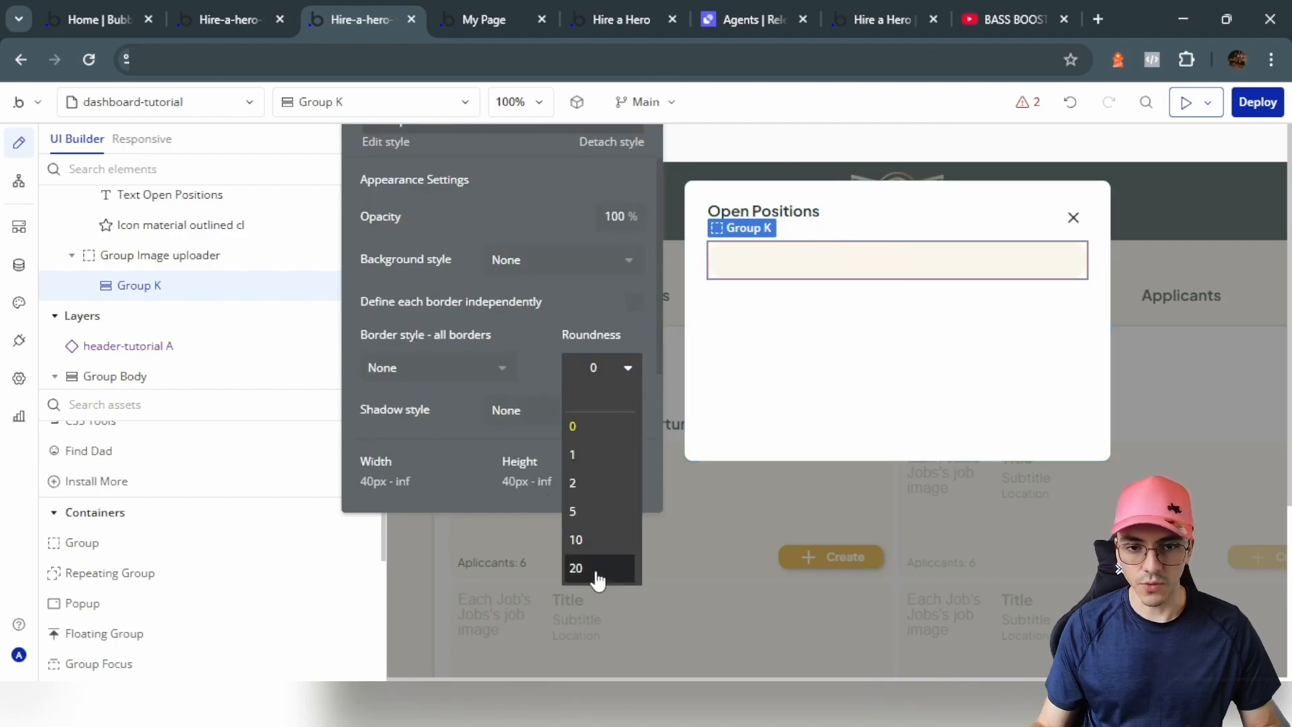
left_click(576, 568)
left_click(473, 373)
left_click(390, 511)
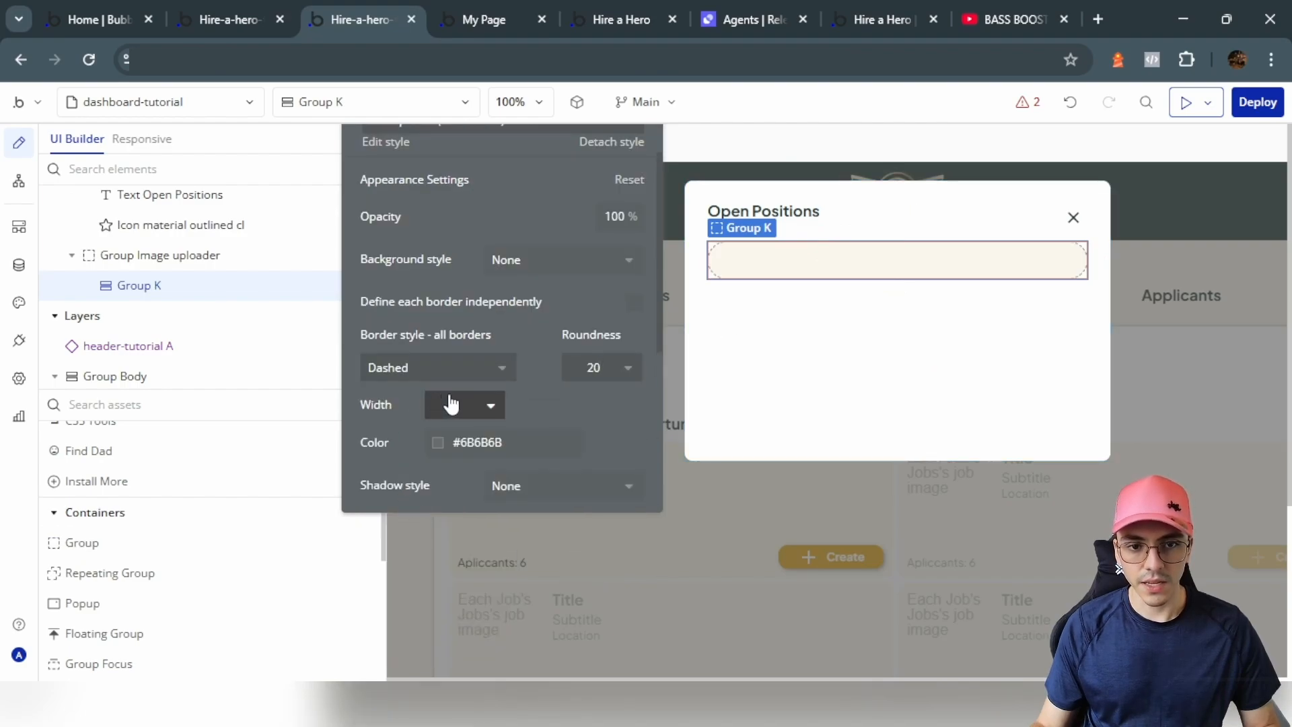
left_click(483, 444)
left_click(487, 541)
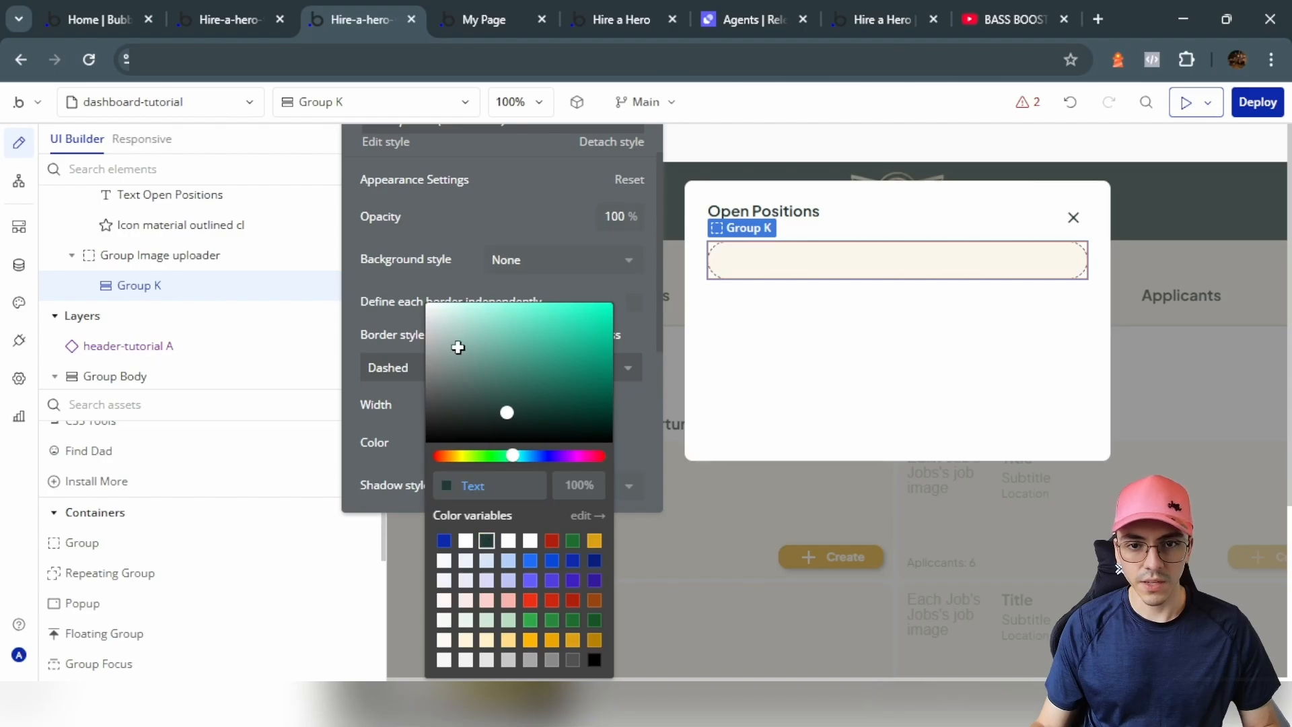
left_click(457, 286)
Step: Paste a copy of the close icon into Group K and centre it horizontally
left_click(1082, 219)
left_click(905, 262)
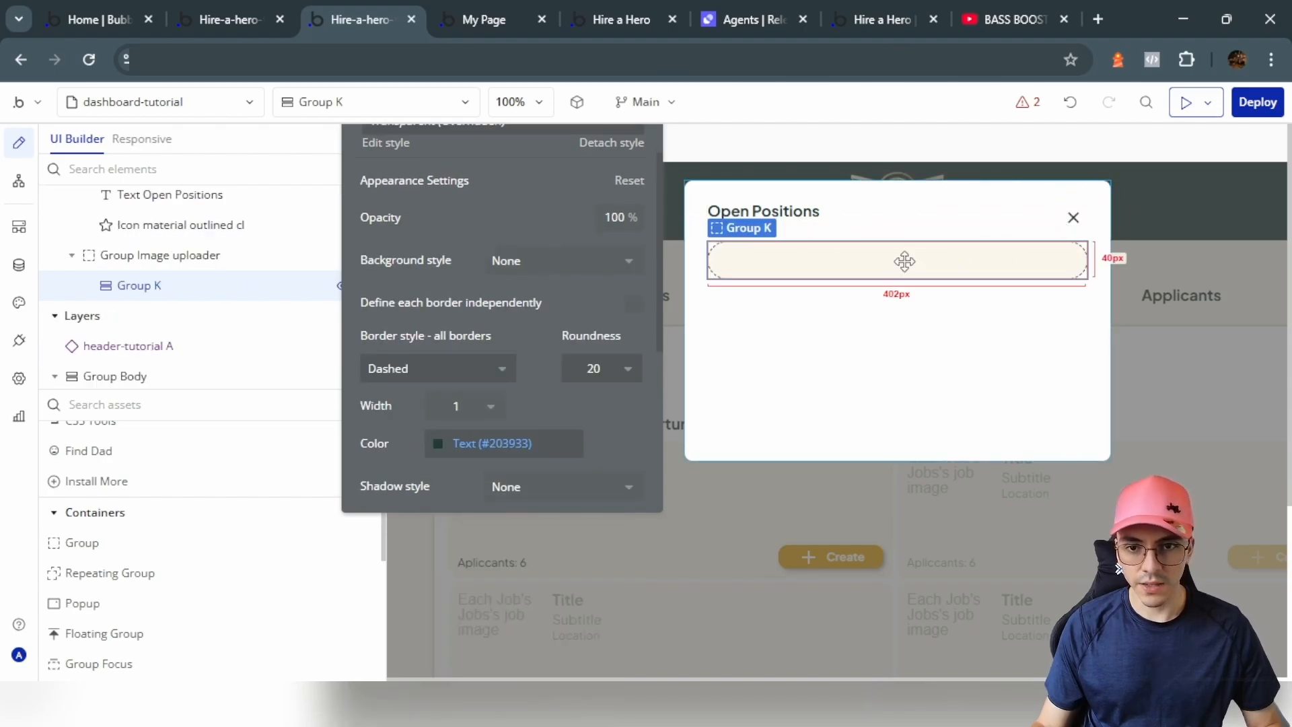
key("ctrl+v")
scroll(525, 220, "up", 3)
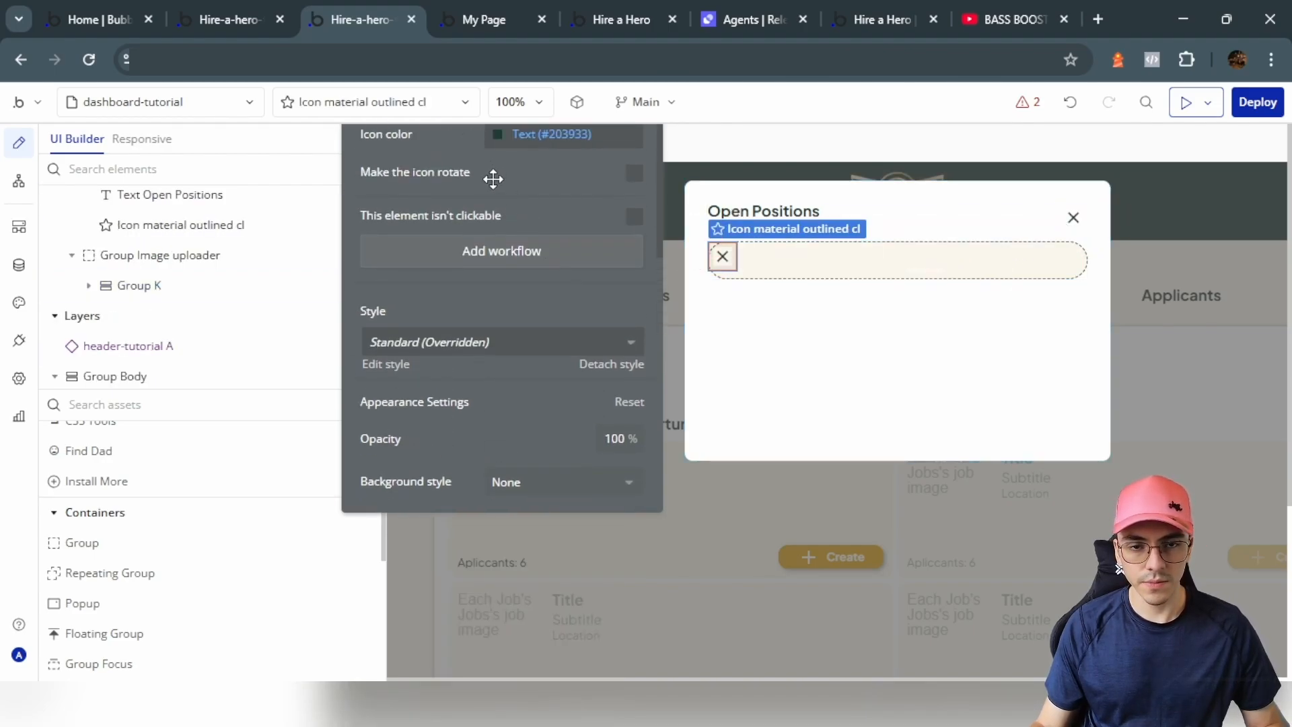
scroll(493, 179, "up", 2)
left_click(488, 176)
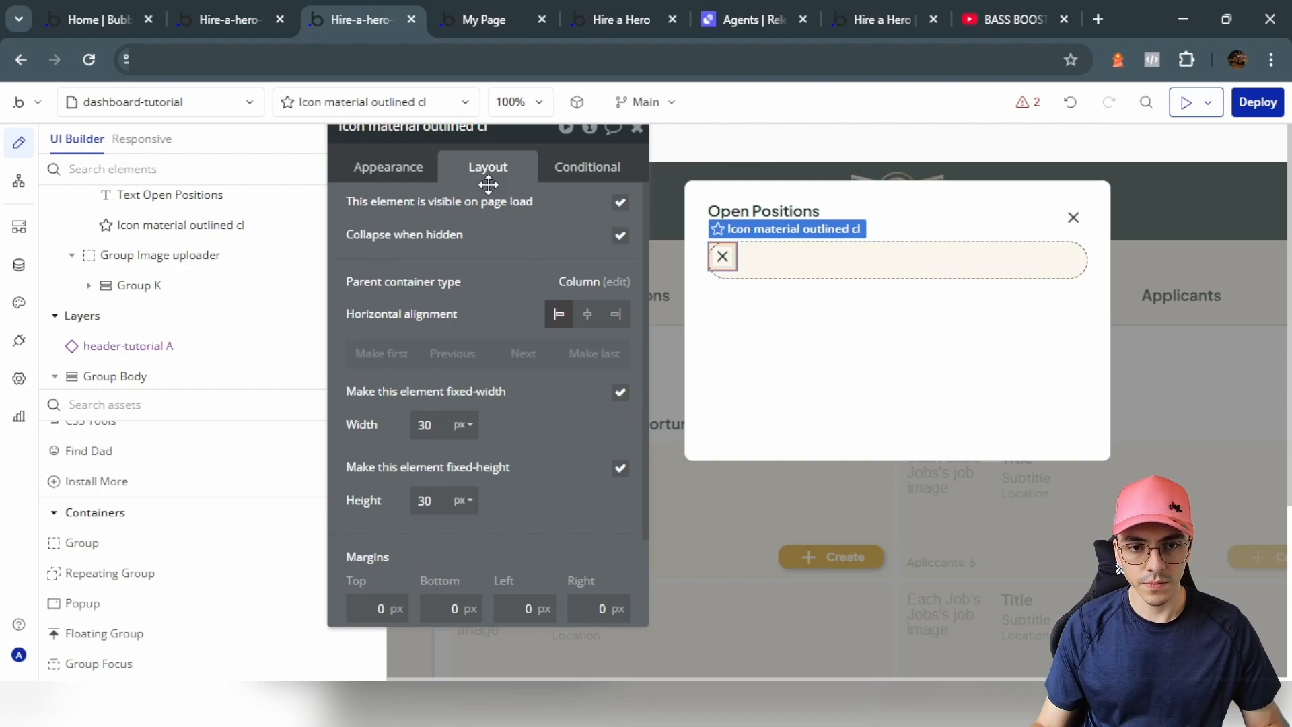
left_click(589, 315)
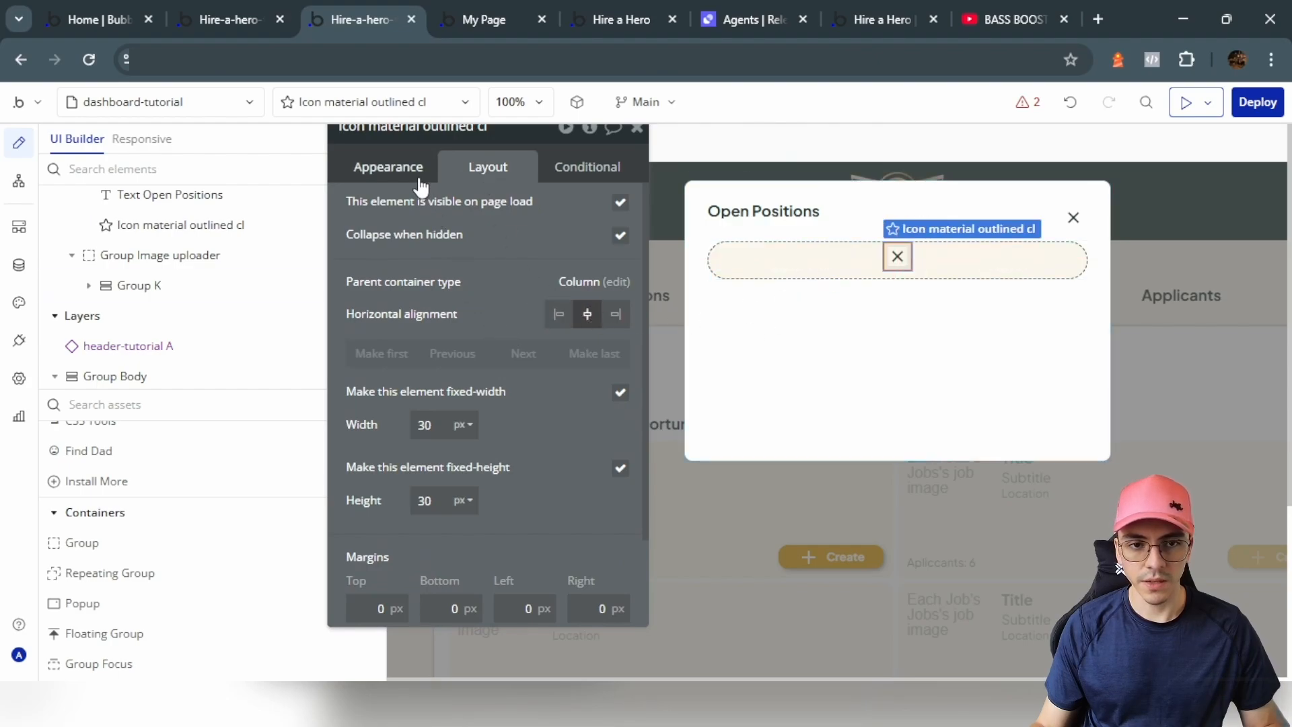
Step: Change the icon to File_upload and set its size to 50
left_click(397, 168)
left_click(491, 211)
type("upl")
left_click(544, 277)
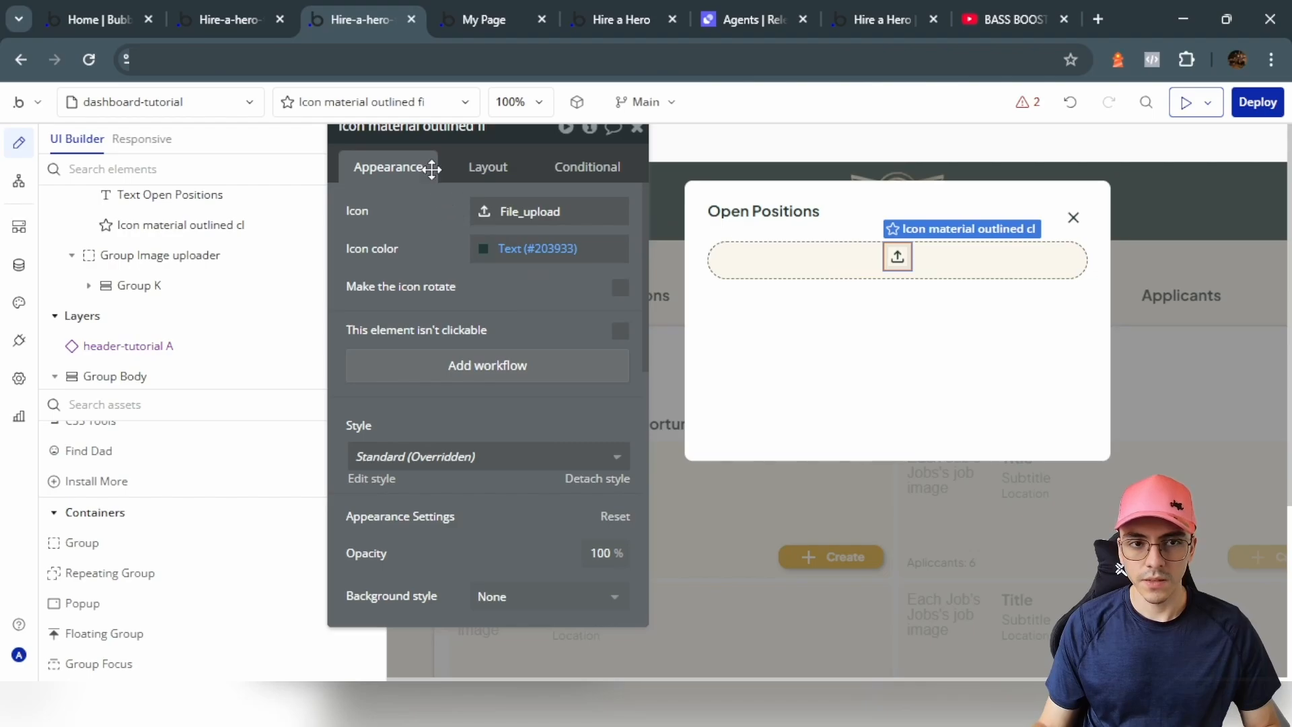
left_click(488, 168)
left_click(463, 423)
double_click(419, 426)
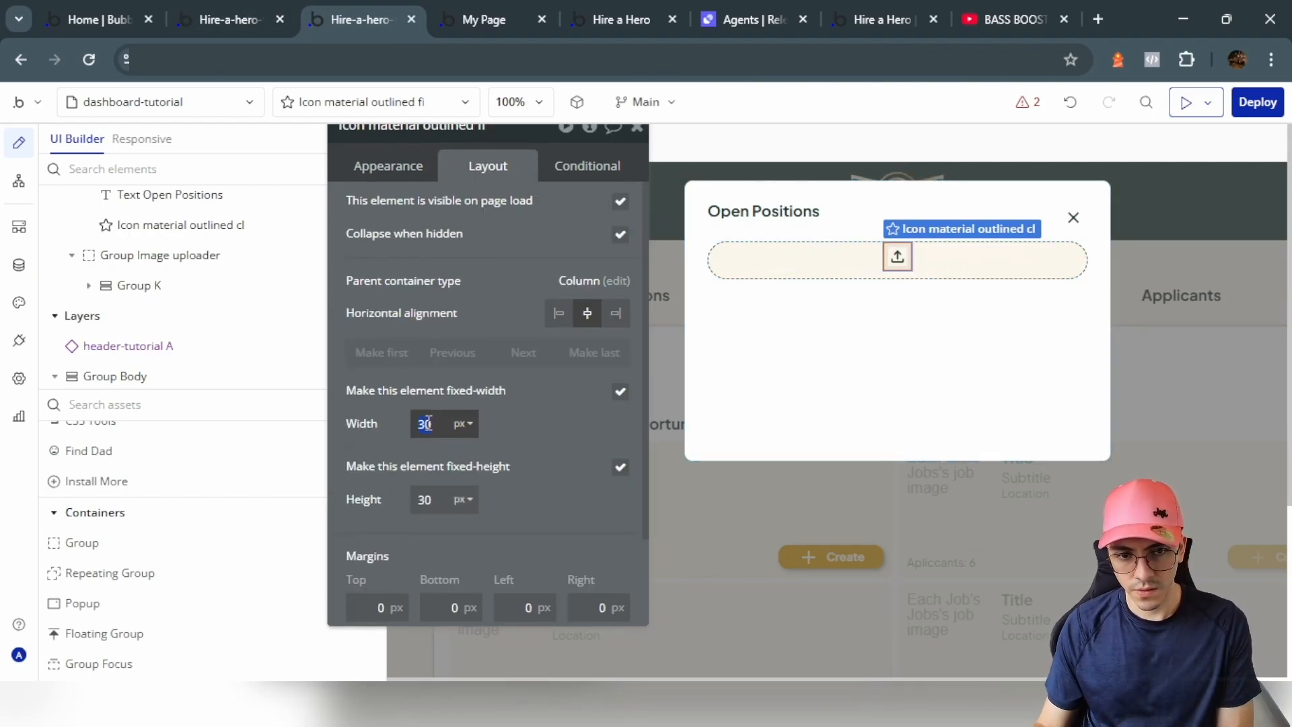
type("50")
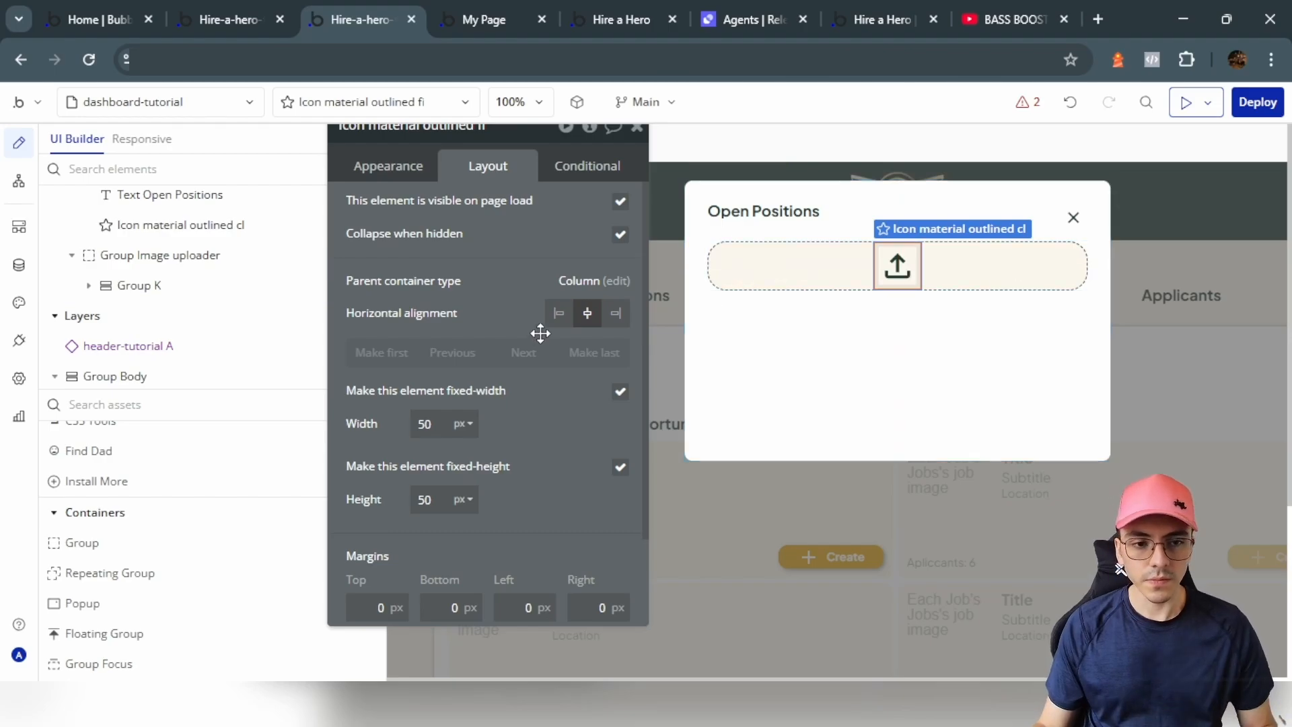
Step: Copy the popup's Open Positions heading text into the drop zone group
left_click(747, 210)
key("ctrl+c")
left_click(770, 267)
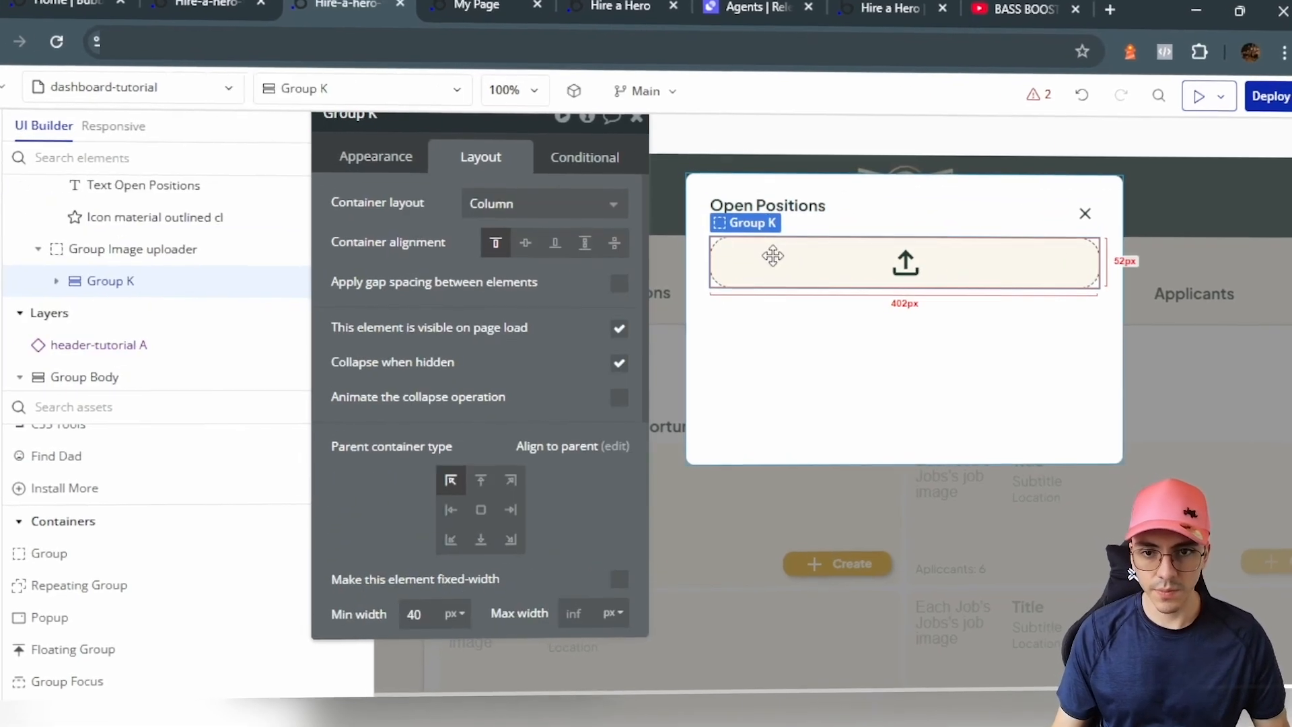
key("ctrl+v")
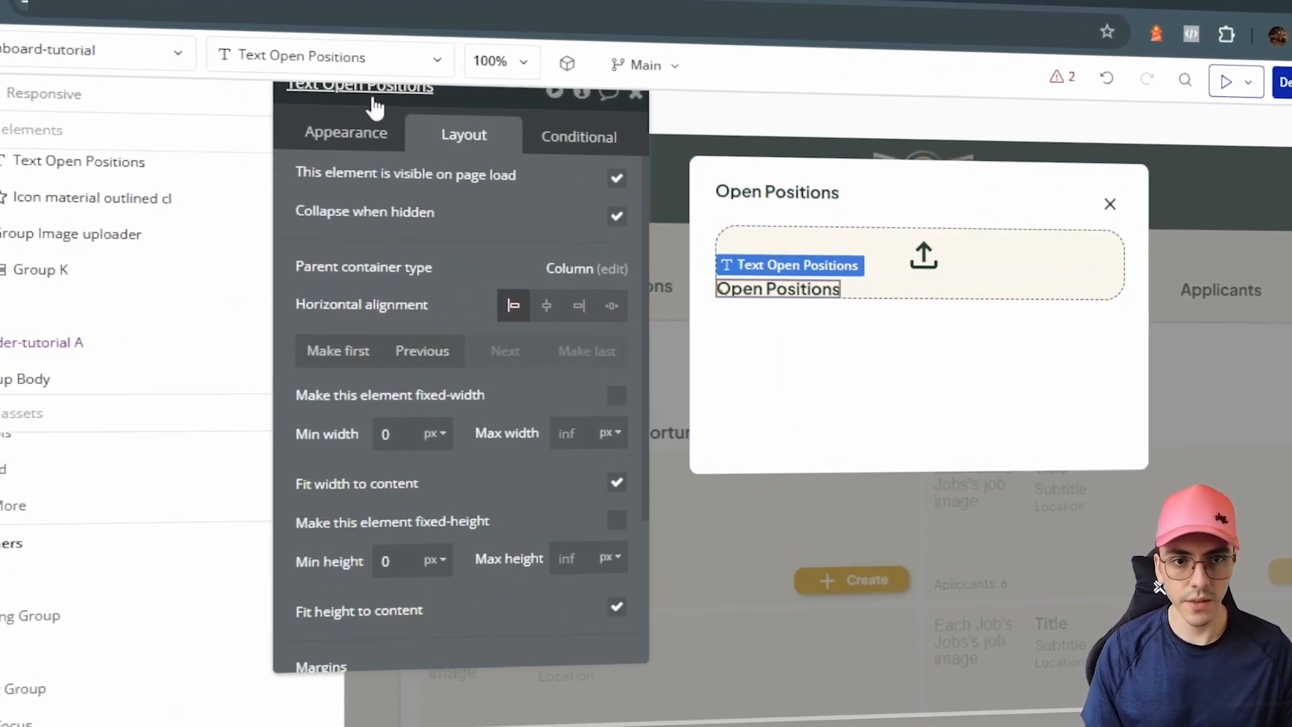
Step: Centre the pasted text and change its wording to 'Upload an Image'
left_click(546, 305)
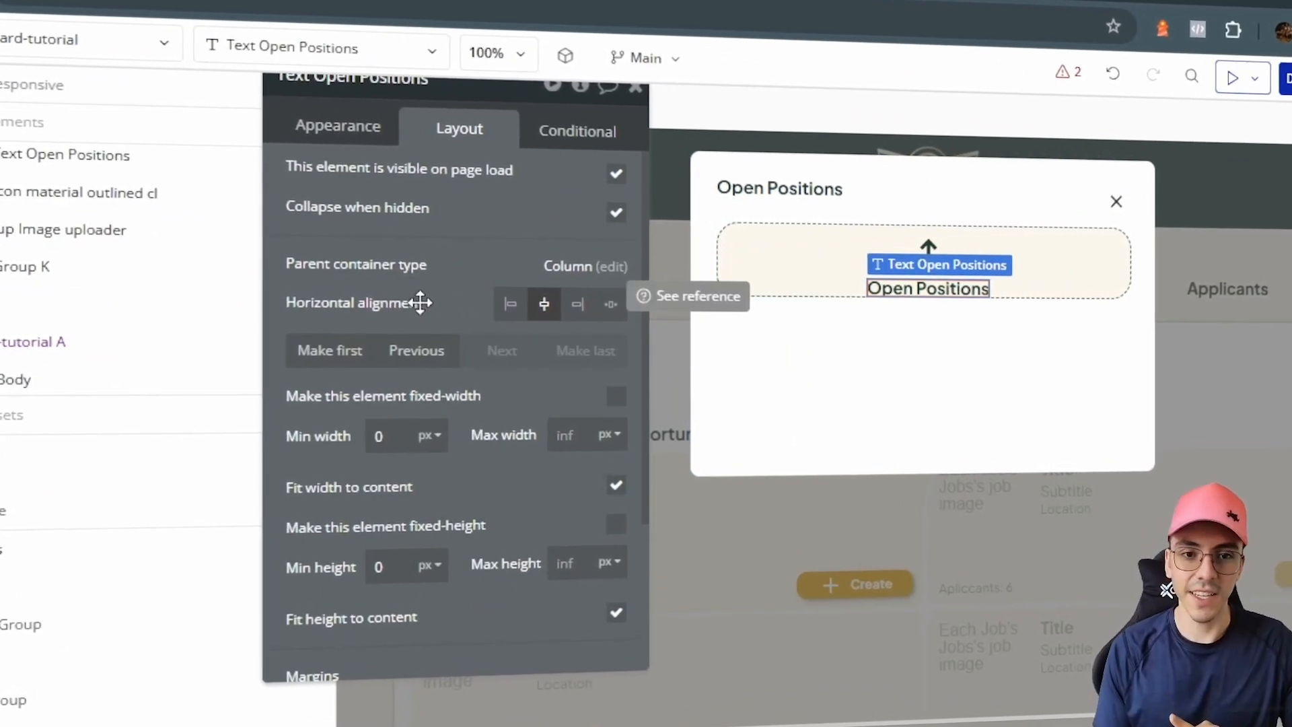
left_click(331, 121)
triple_click(364, 163)
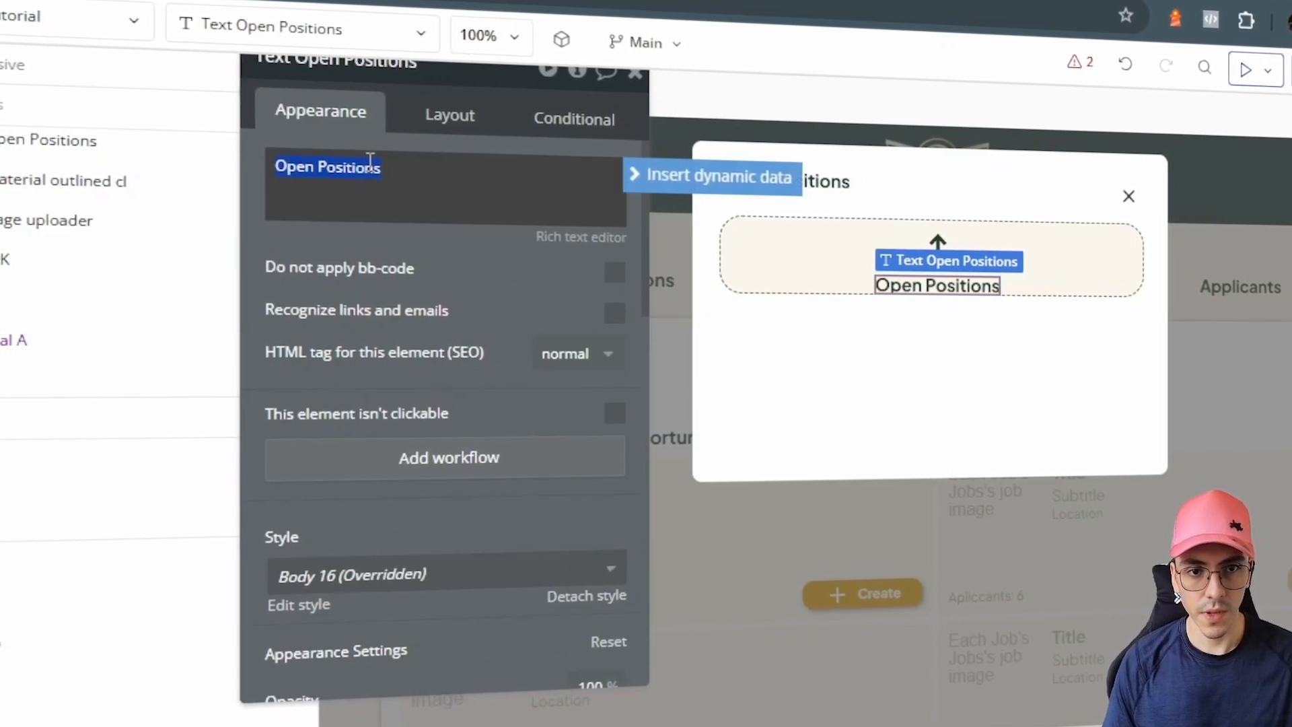
type("Upload")
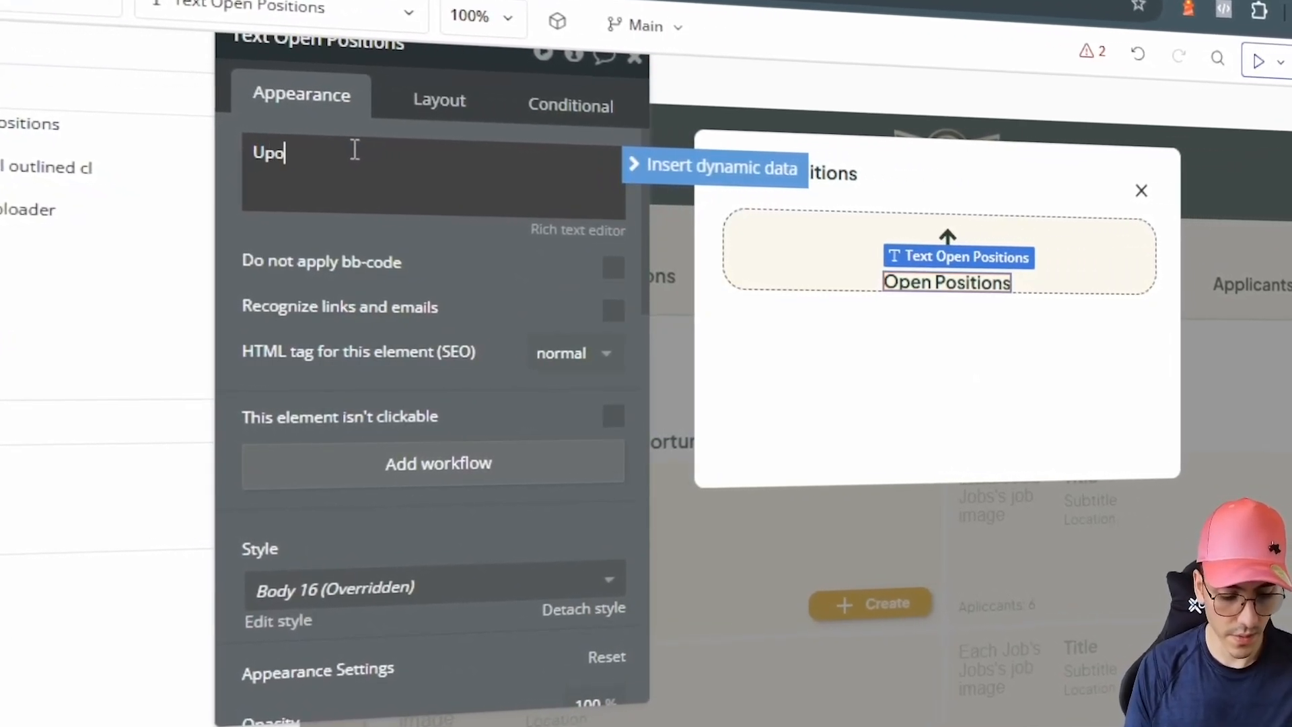
type(" an Image")
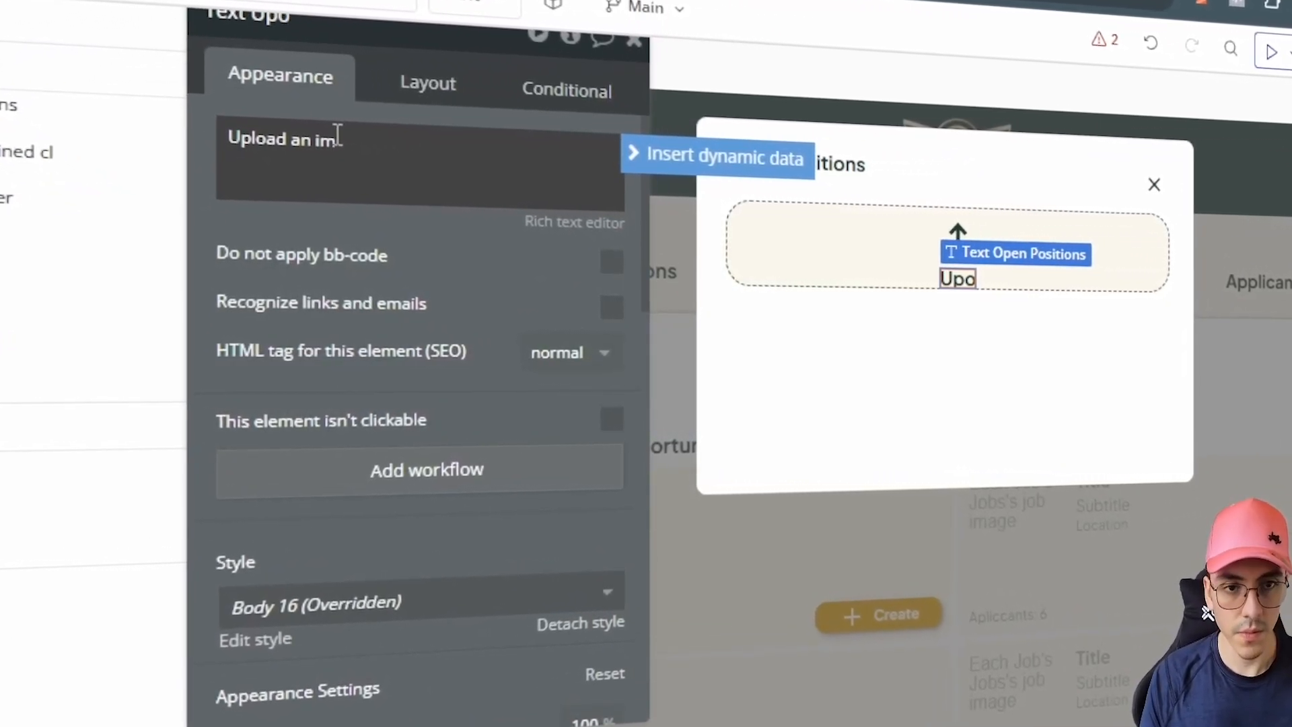
Step: Give the drop zone Group K 12 px padding on its sides
left_click(738, 254)
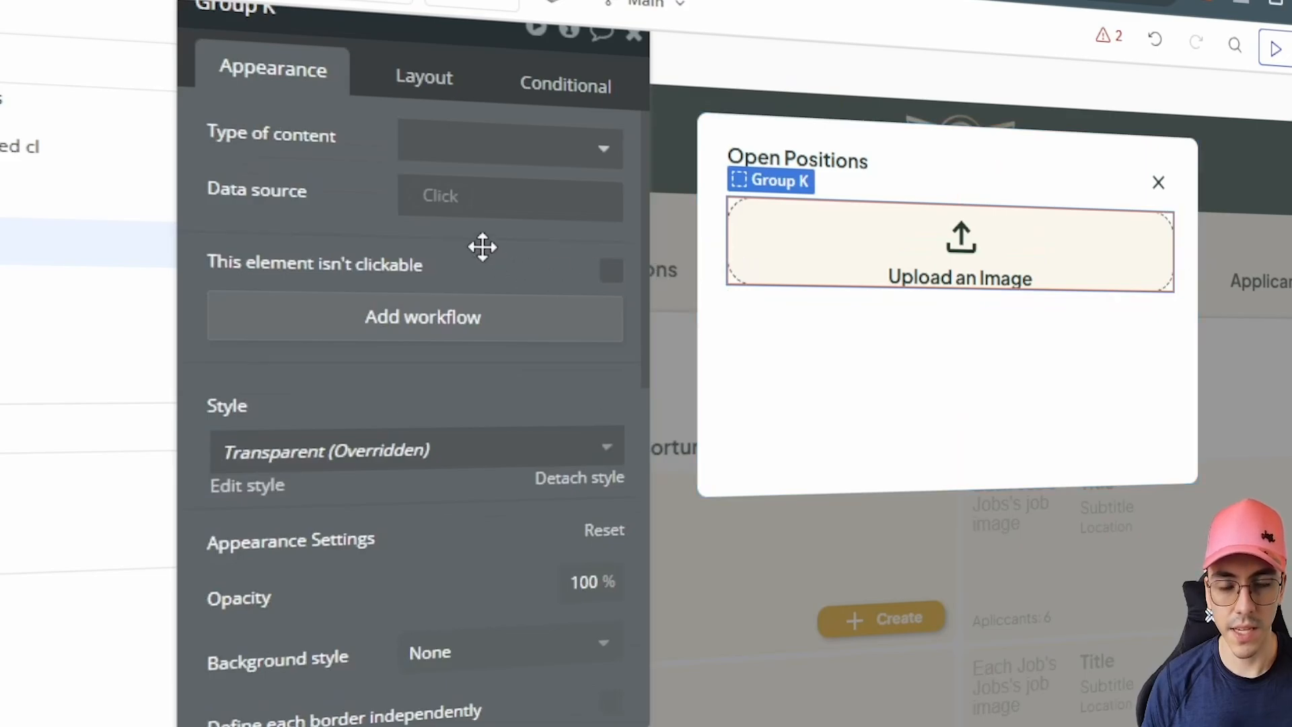
left_click_drag(326, 182, 316, 135)
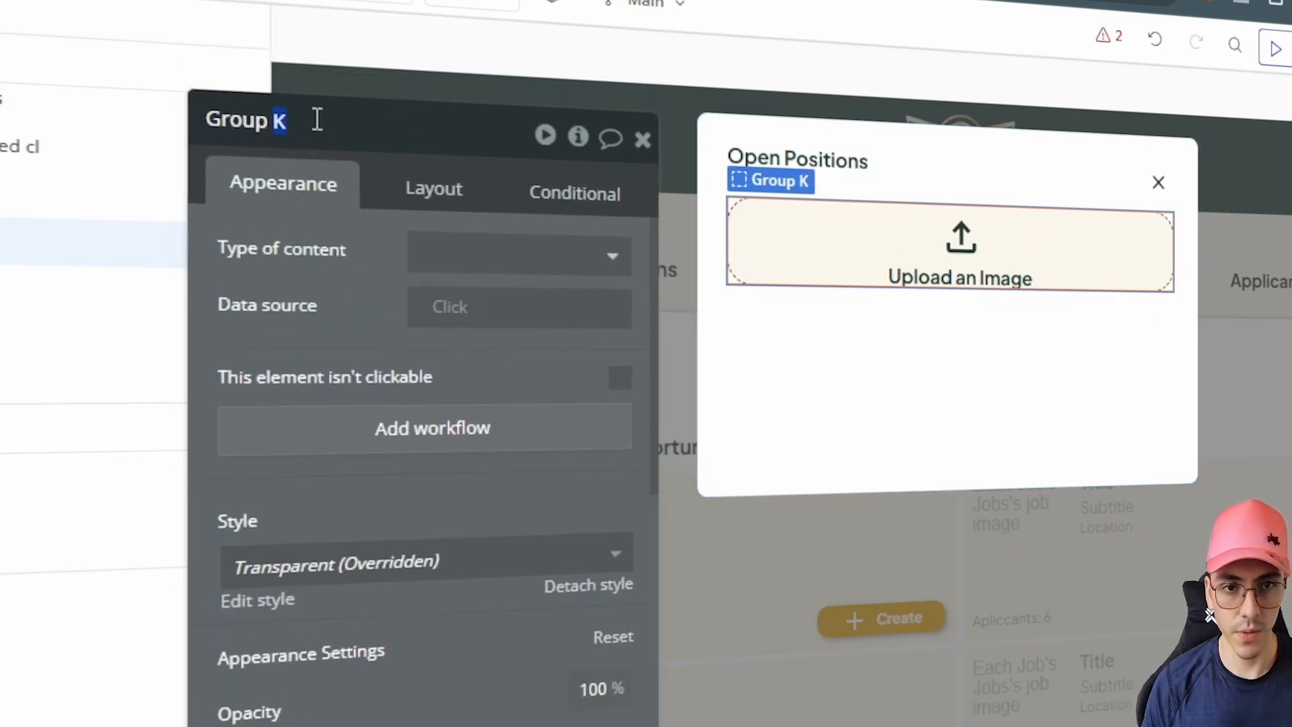
left_click(433, 189)
scroll(460, 524, "down", 3)
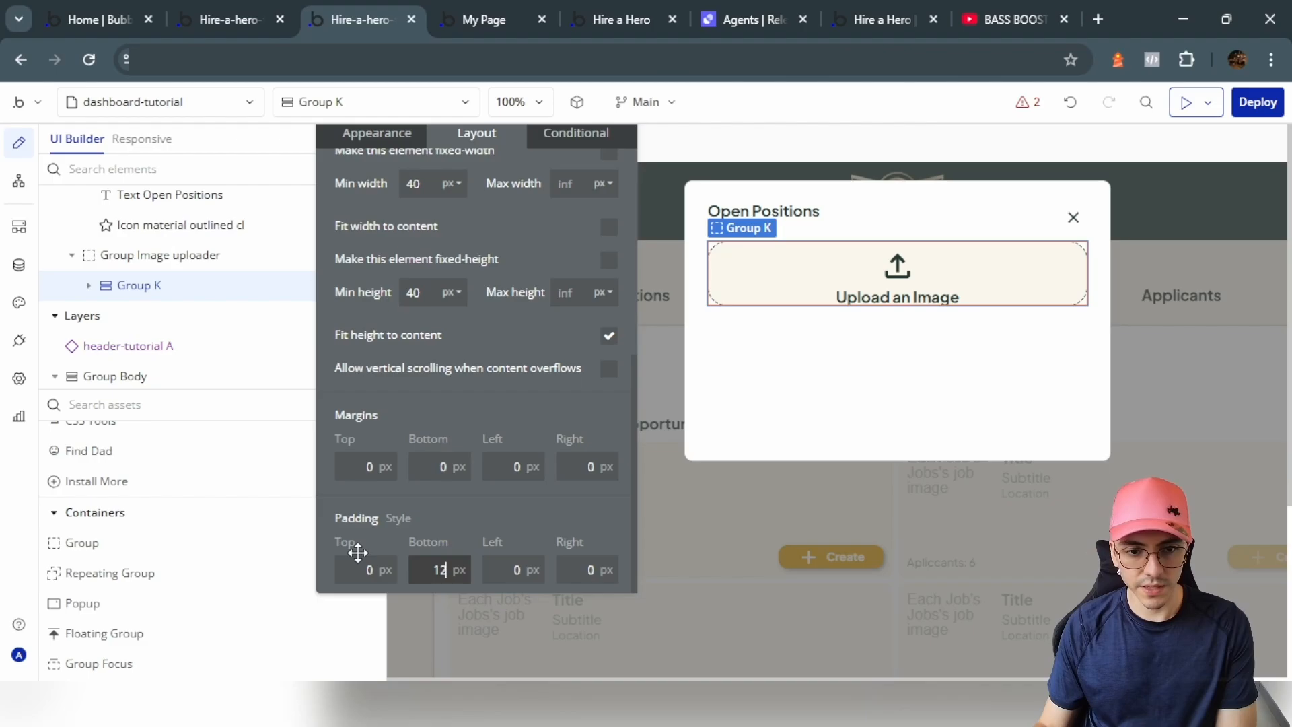
left_click(362, 568)
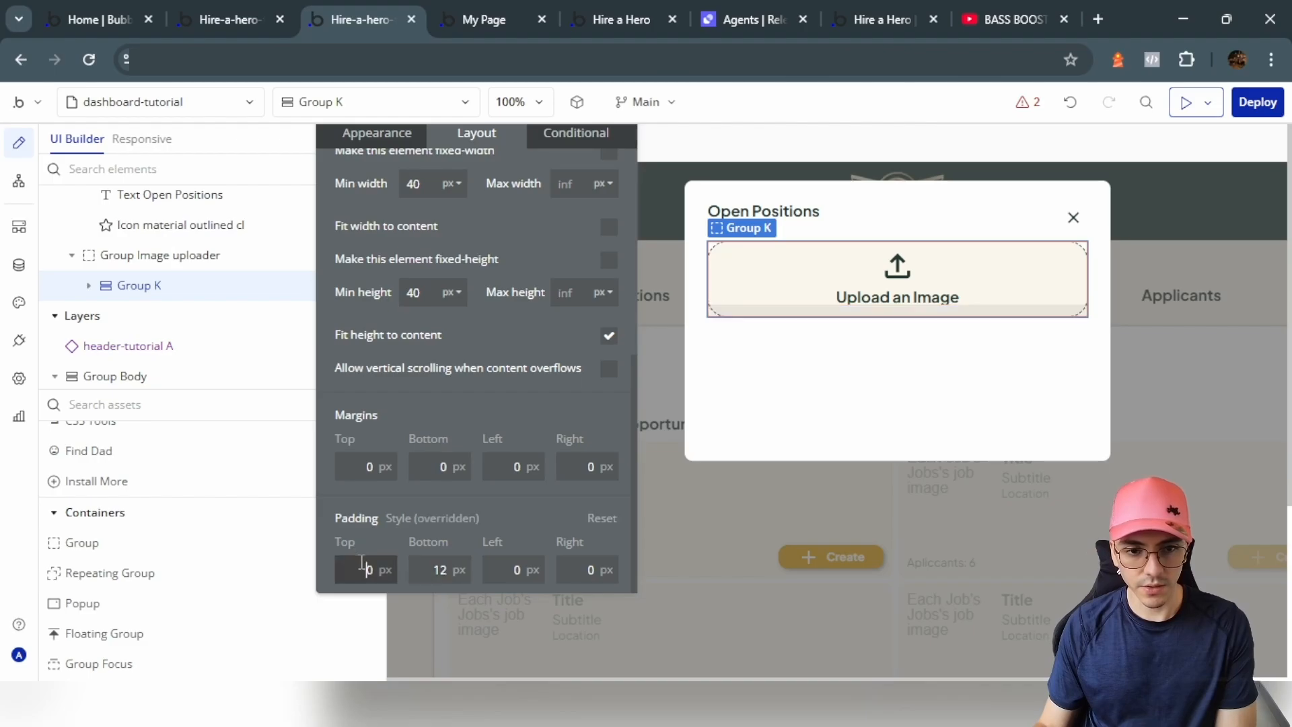
type("12")
left_click(498, 567)
type("12")
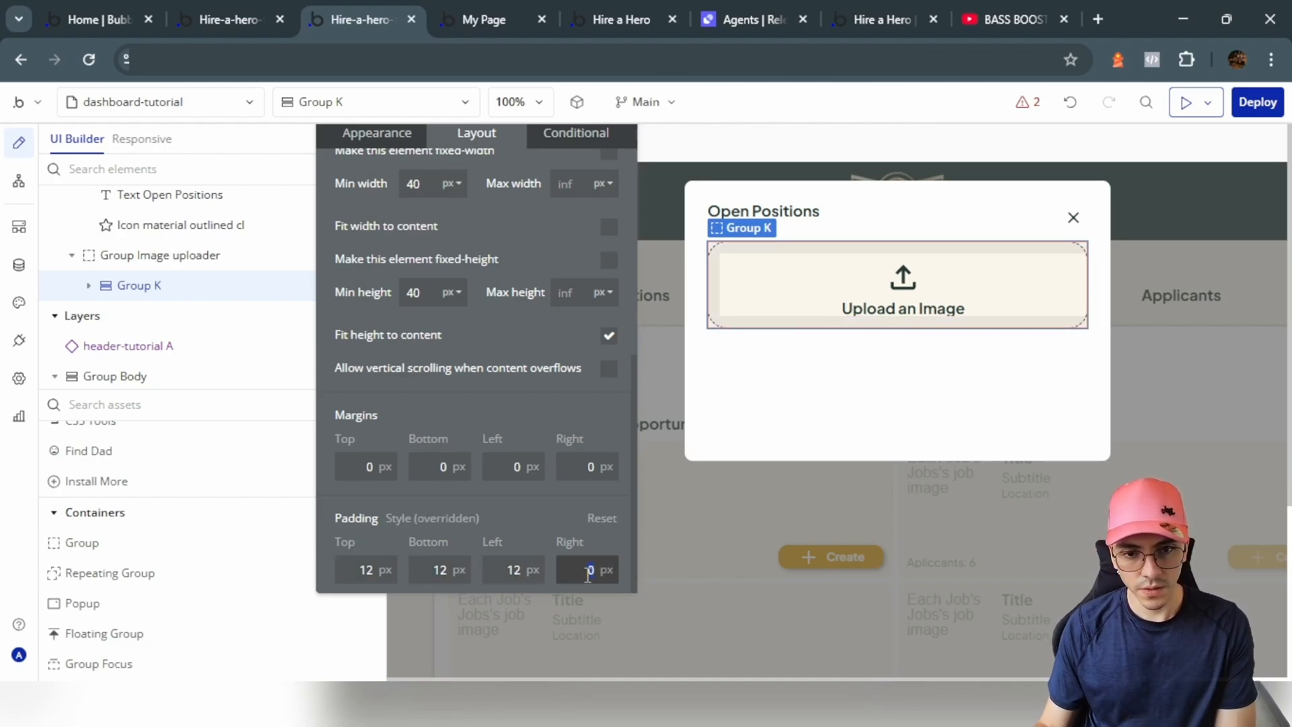
type("12")
Step: Set the 'Upload an Image' text's bottom padding to 12 px
left_click(897, 308)
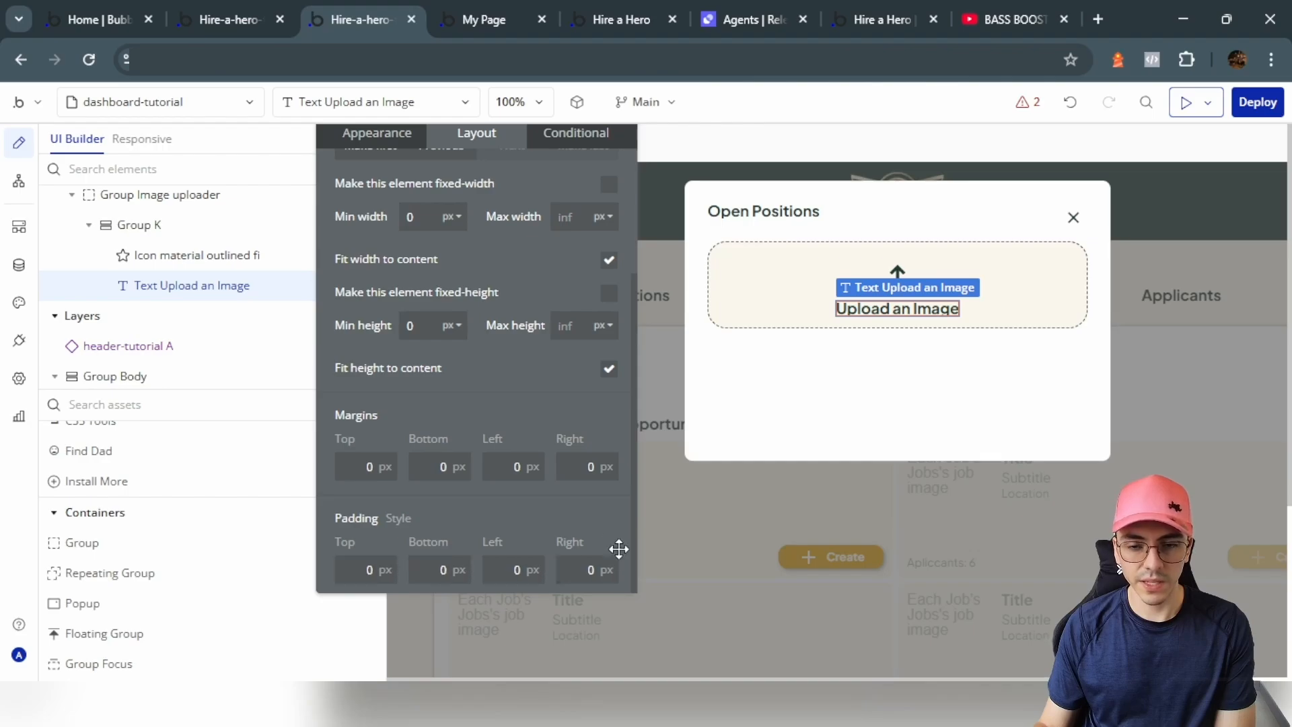
left_click(428, 567)
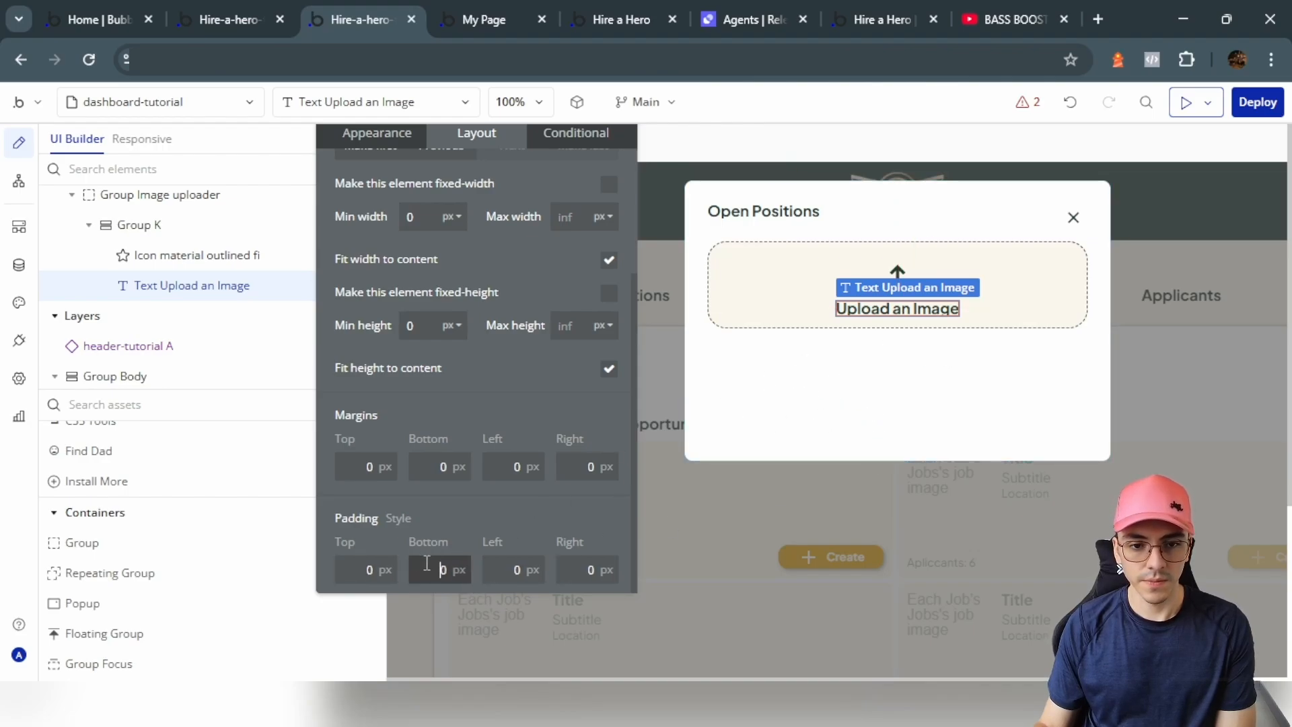
type("12")
left_click(876, 378)
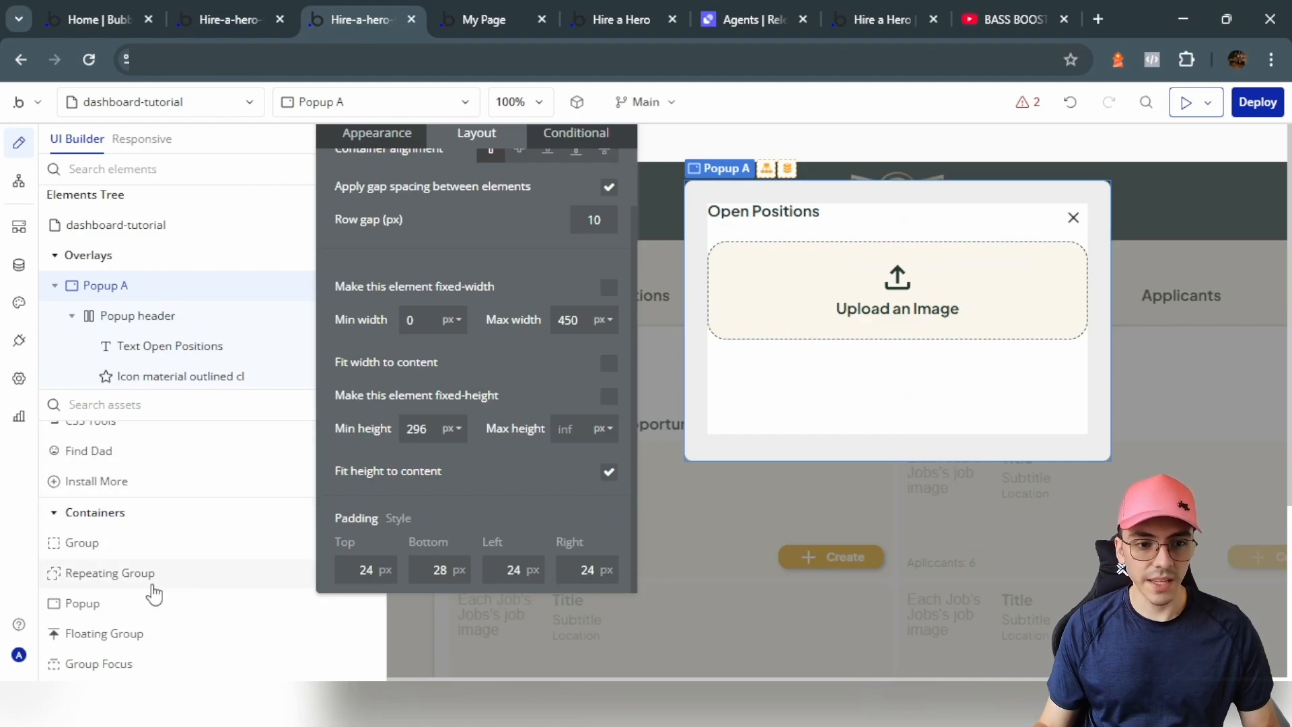
Step: Place a Picture Uploader in the popup and move it into Group Image uploader
scroll(149, 597, "down", 5)
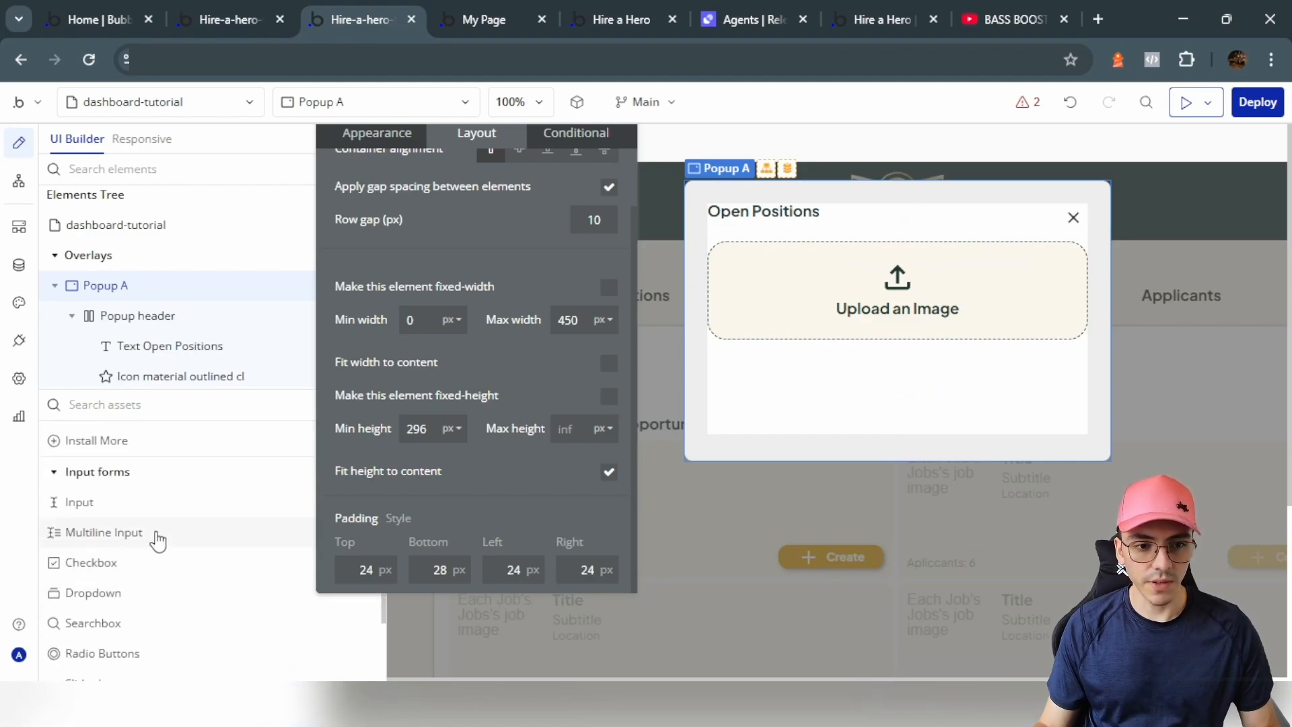
scroll(149, 560, "down", 5)
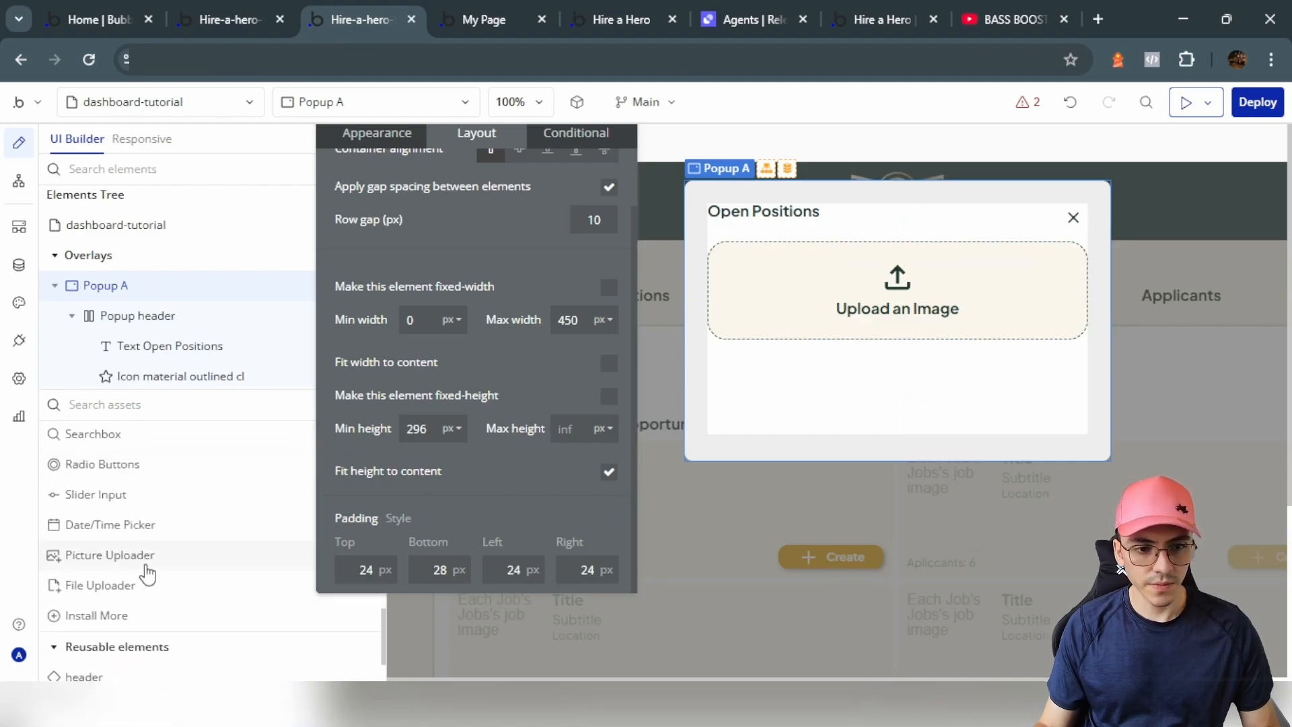
left_click(145, 562)
left_click(772, 389)
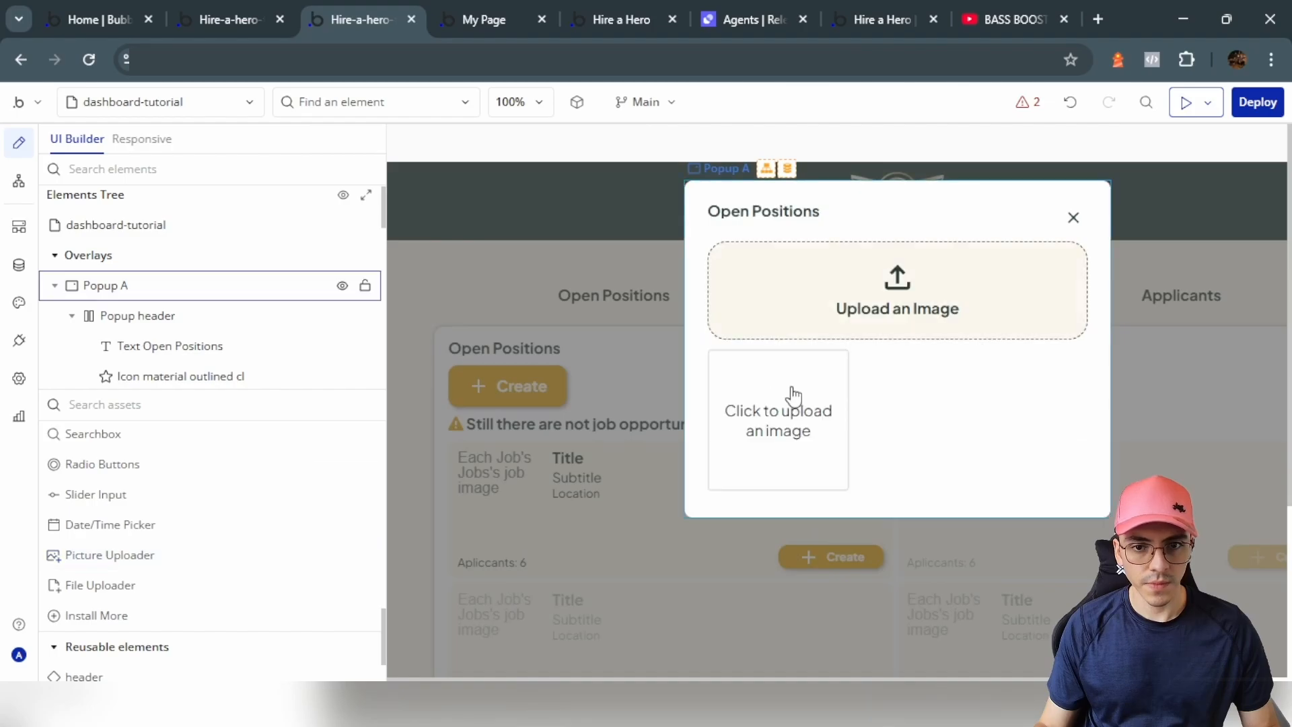
scroll(101, 386, "down", 3)
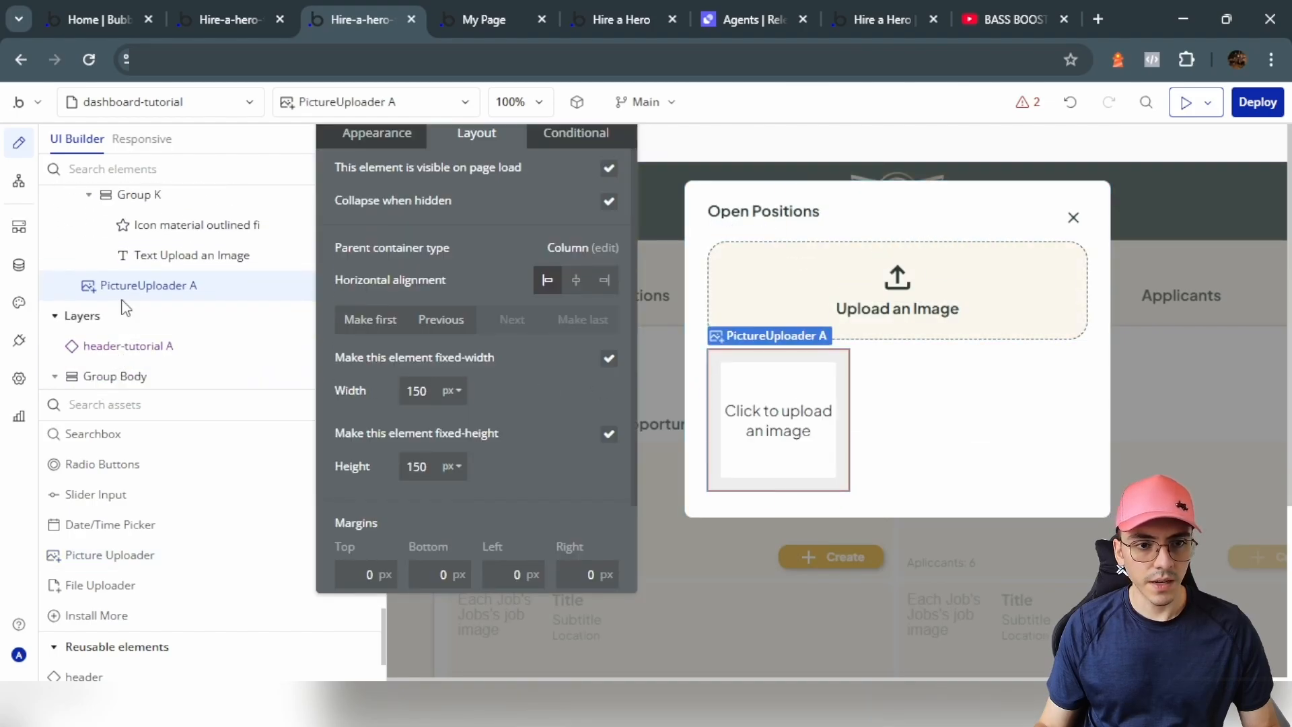
mouse_move(127, 296)
left_mouse_down()
mouse_move(92, 296)
mouse_move(145, 279)
left_mouse_up()
Step: Put Group K above the picture uploader and uncheck its fixed width and fixed height
left_click(120, 321)
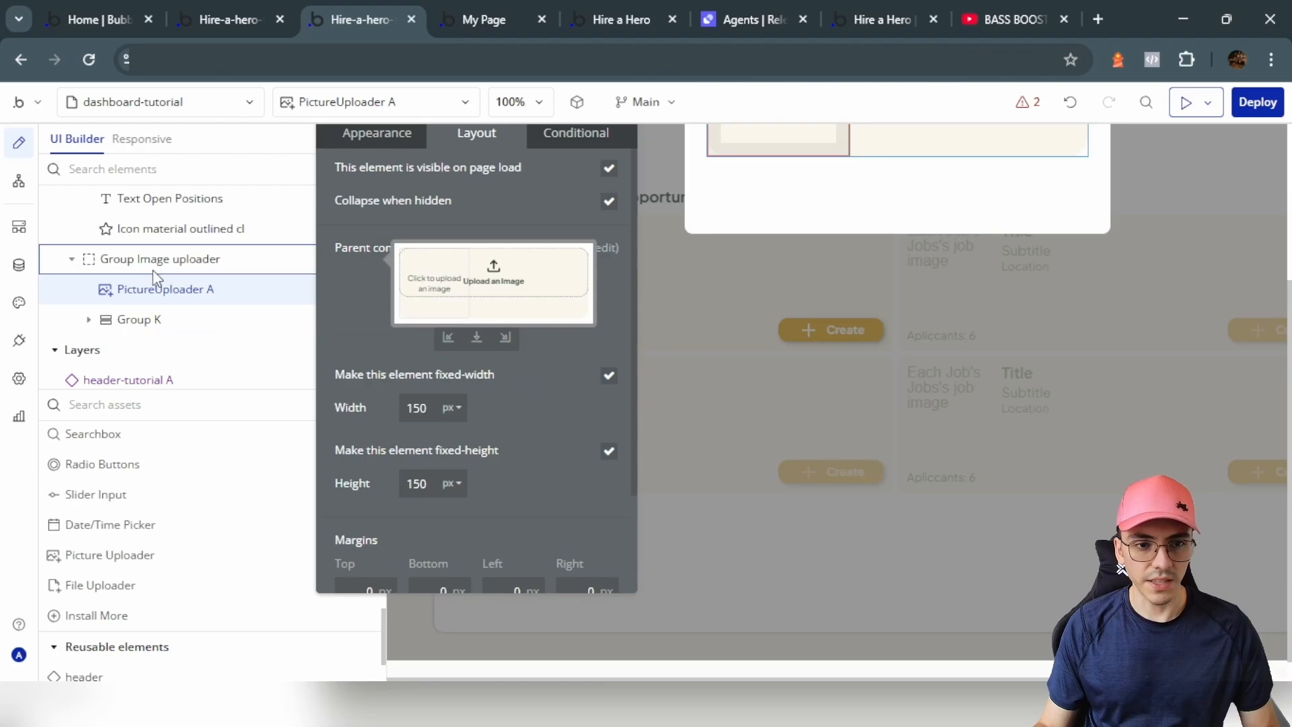
left_click(140, 320)
left_click_drag(160, 324, 163, 292)
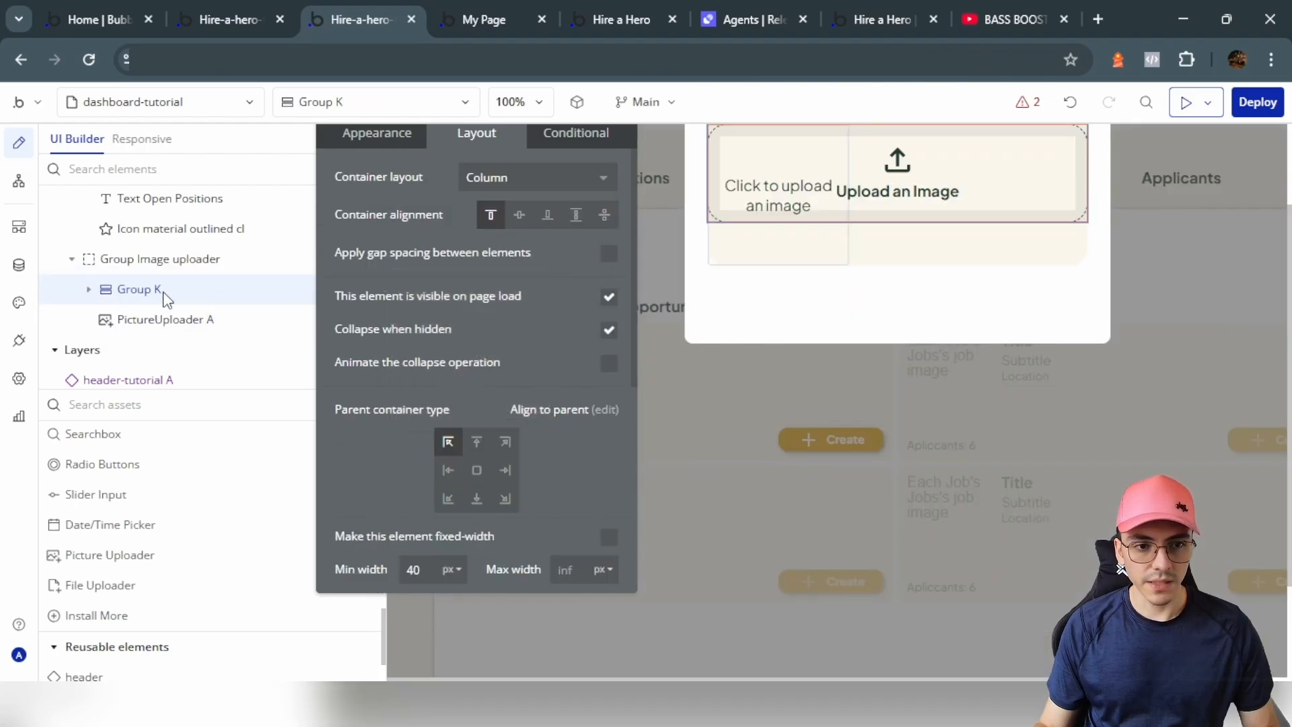
left_click(155, 321)
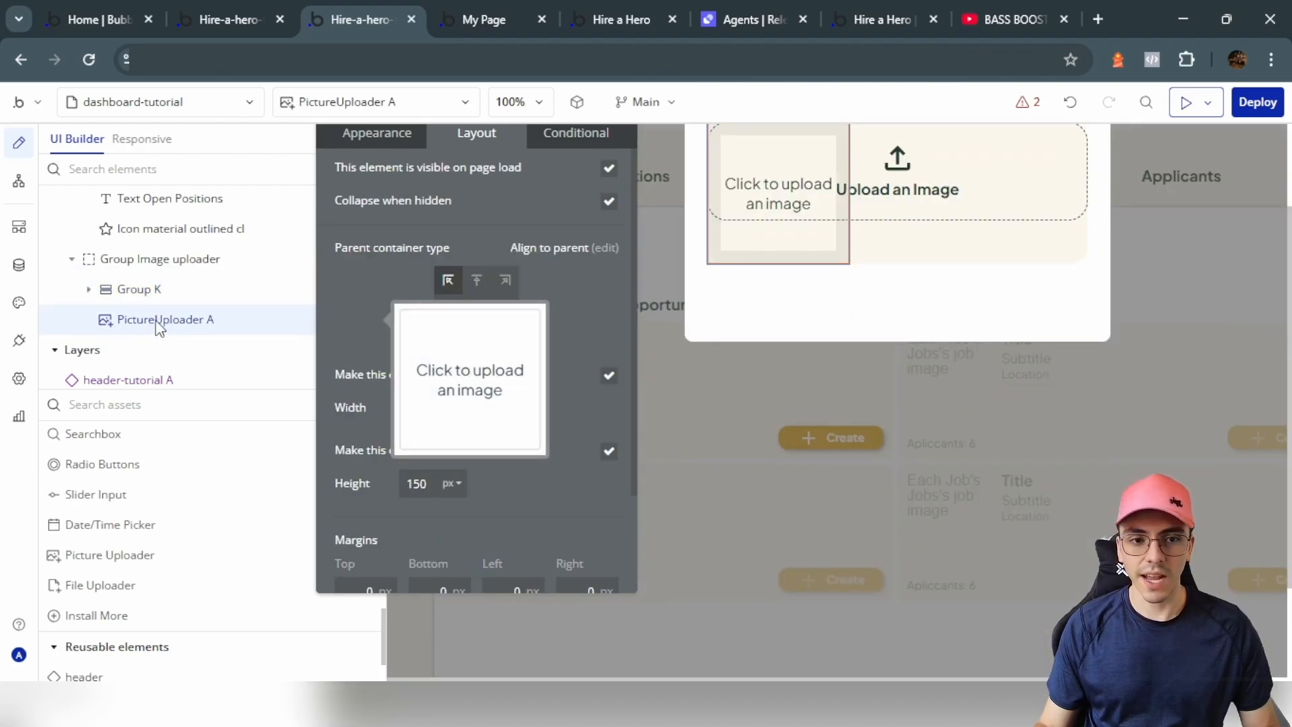
left_click(609, 377)
left_click(609, 450)
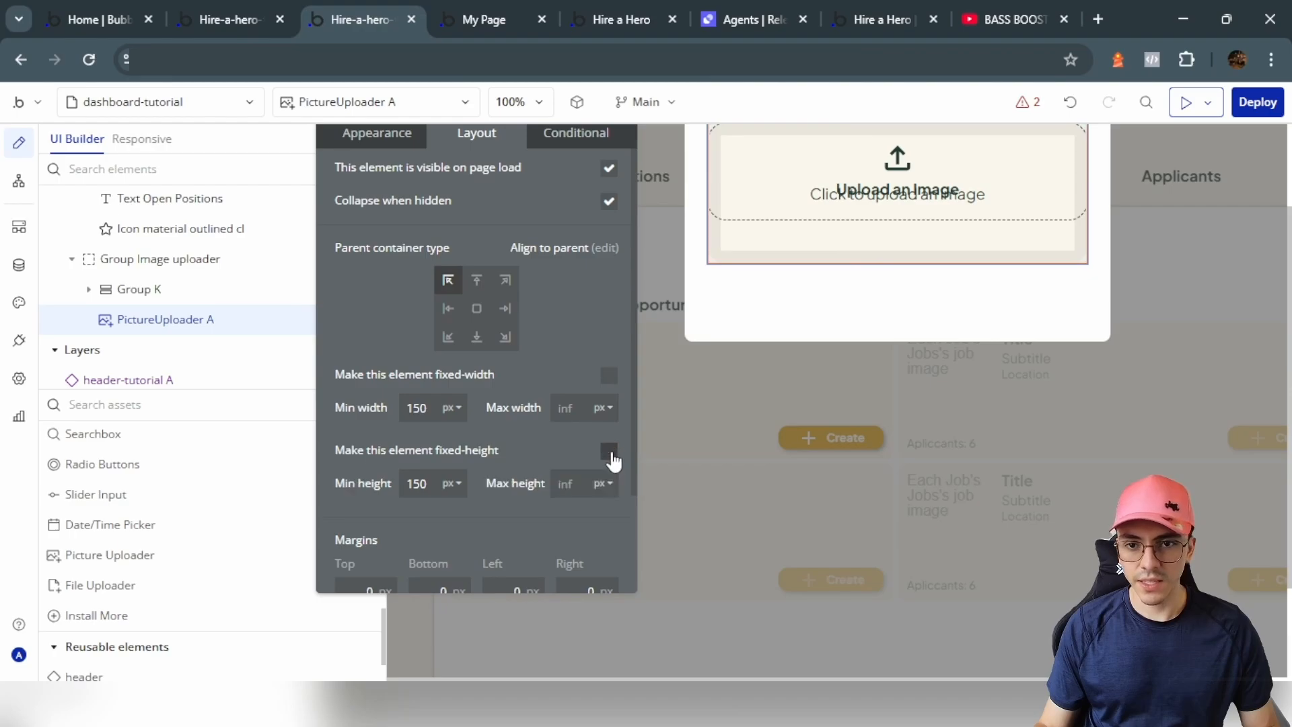
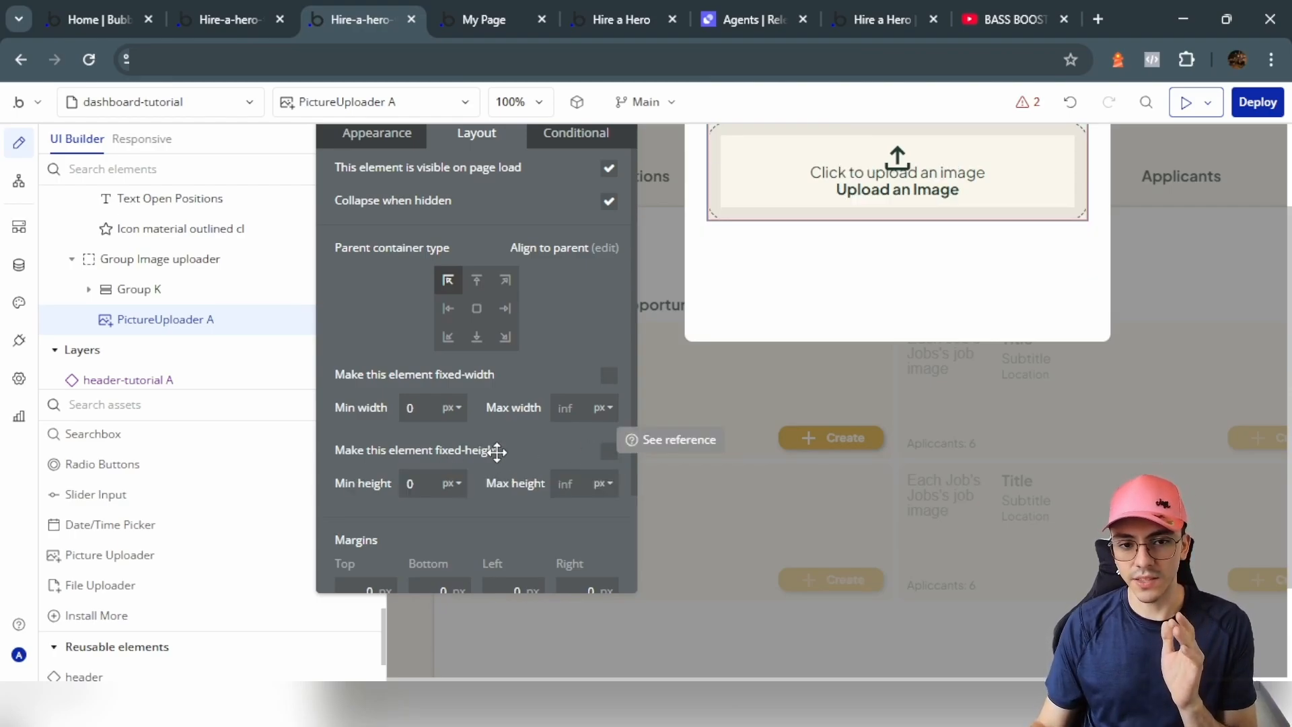
Step: Set the picture uploader's border roundness to 20
left_click(395, 135)
scroll(455, 301, "down", 10)
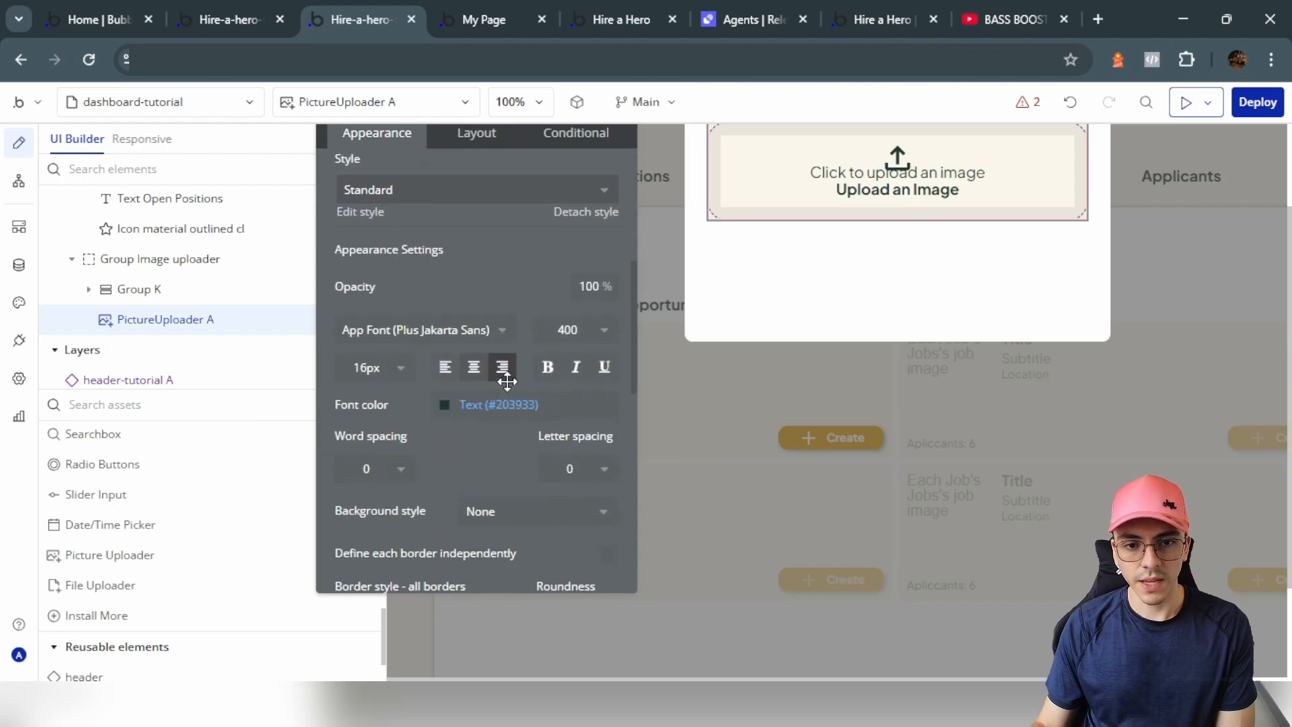
scroll(570, 439, "down", 2)
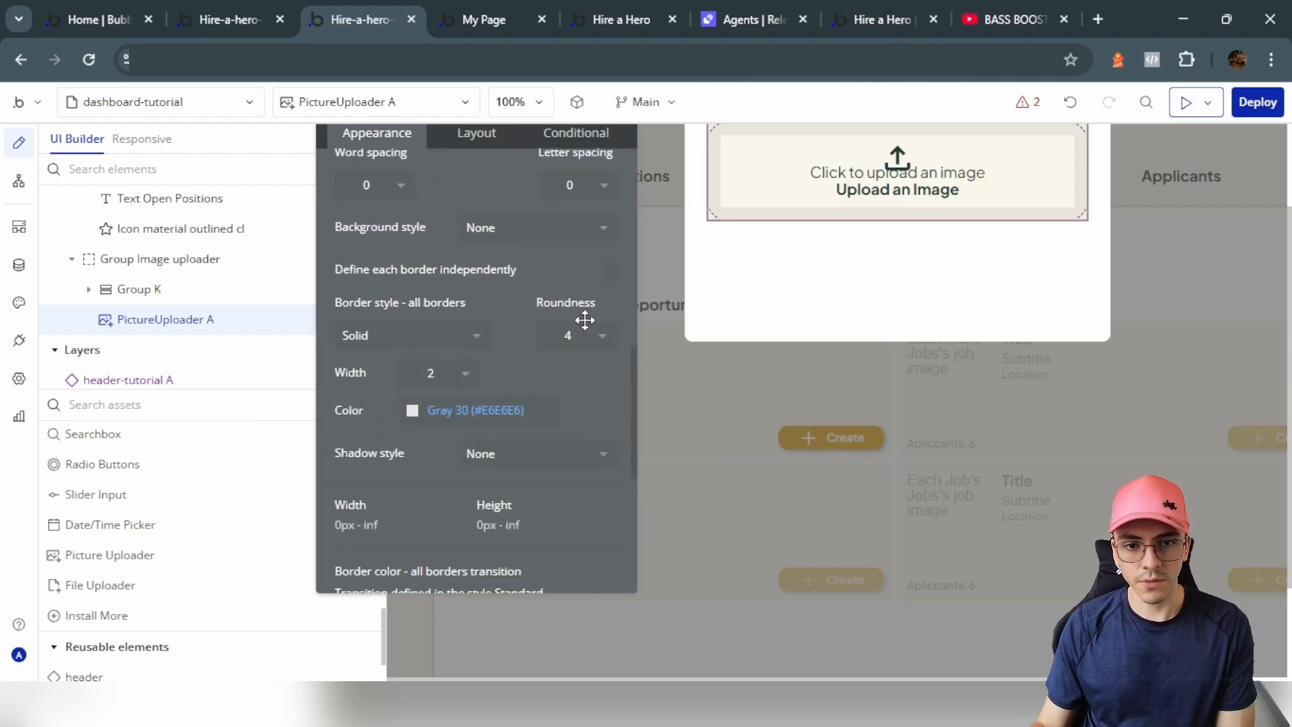
left_click(584, 337)
left_click(550, 536)
Step: Review the uploader's layout settings and appearance opacity
scroll(471, 336, "up", 12)
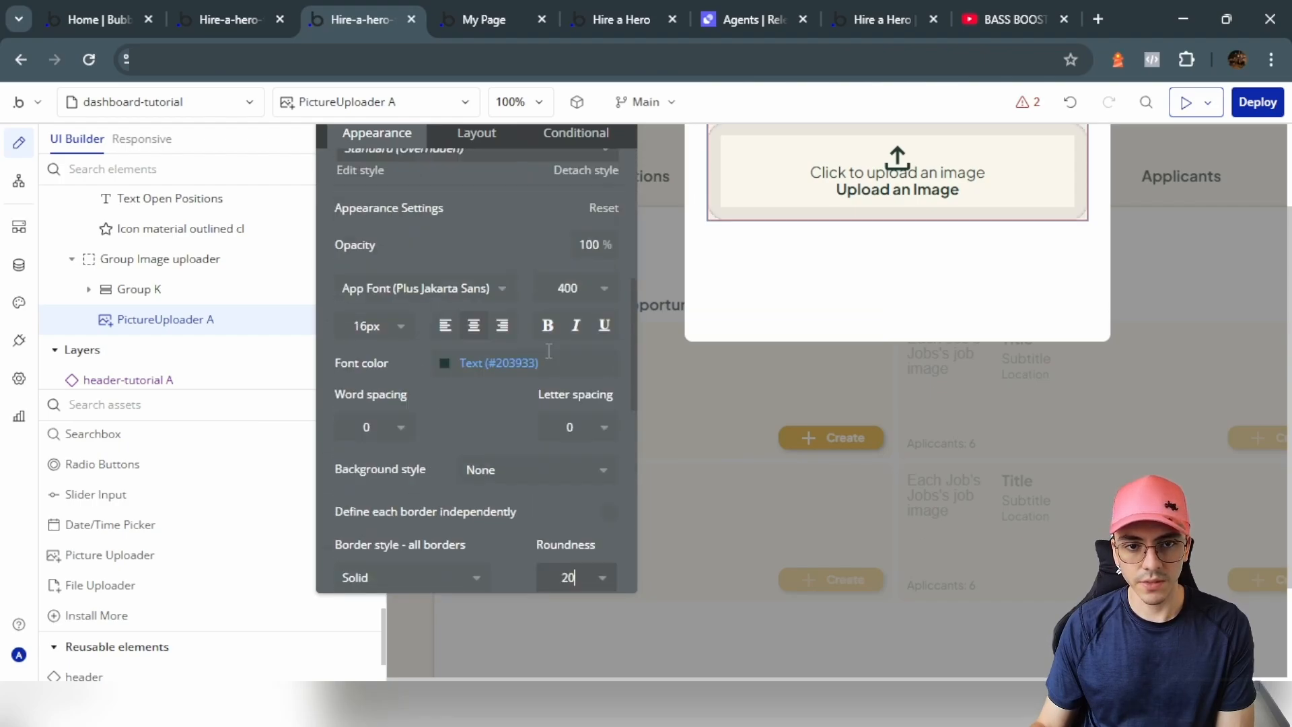
left_click(475, 133)
scroll(466, 212, "down", 3)
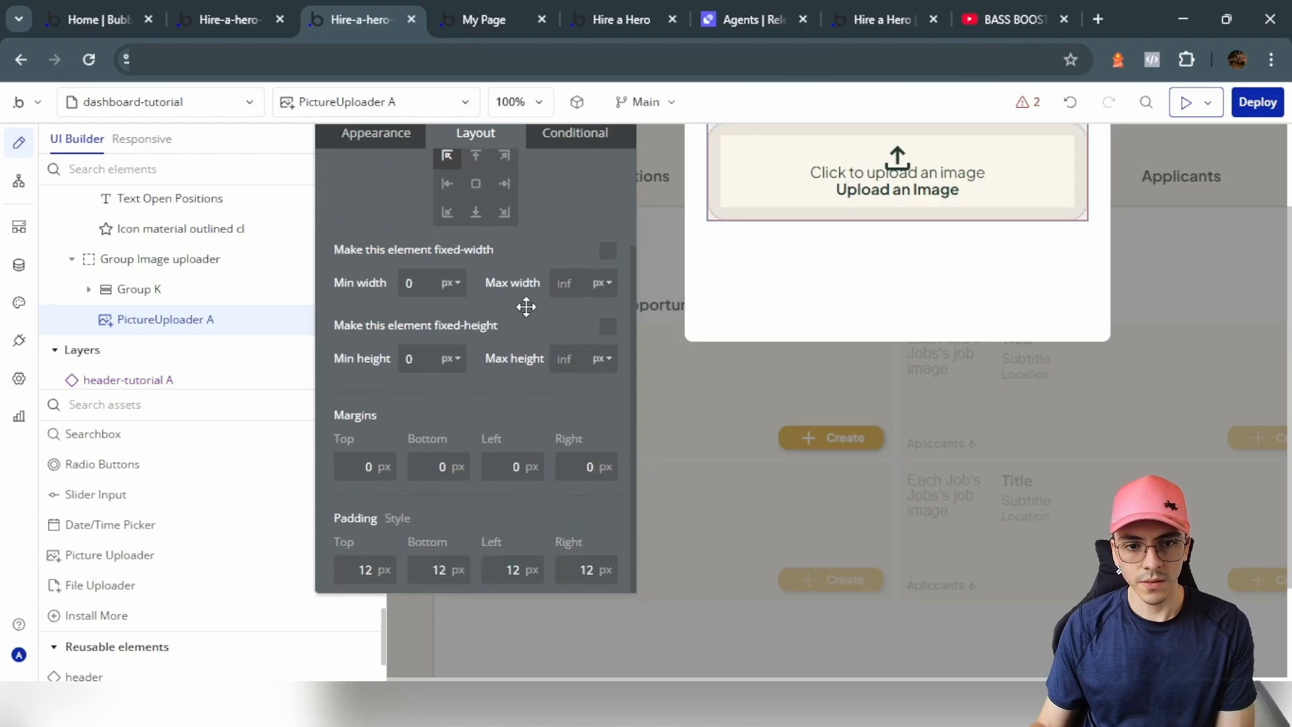
left_click(376, 133)
scroll(464, 321, "down", 4)
scroll(469, 327, "up", 1)
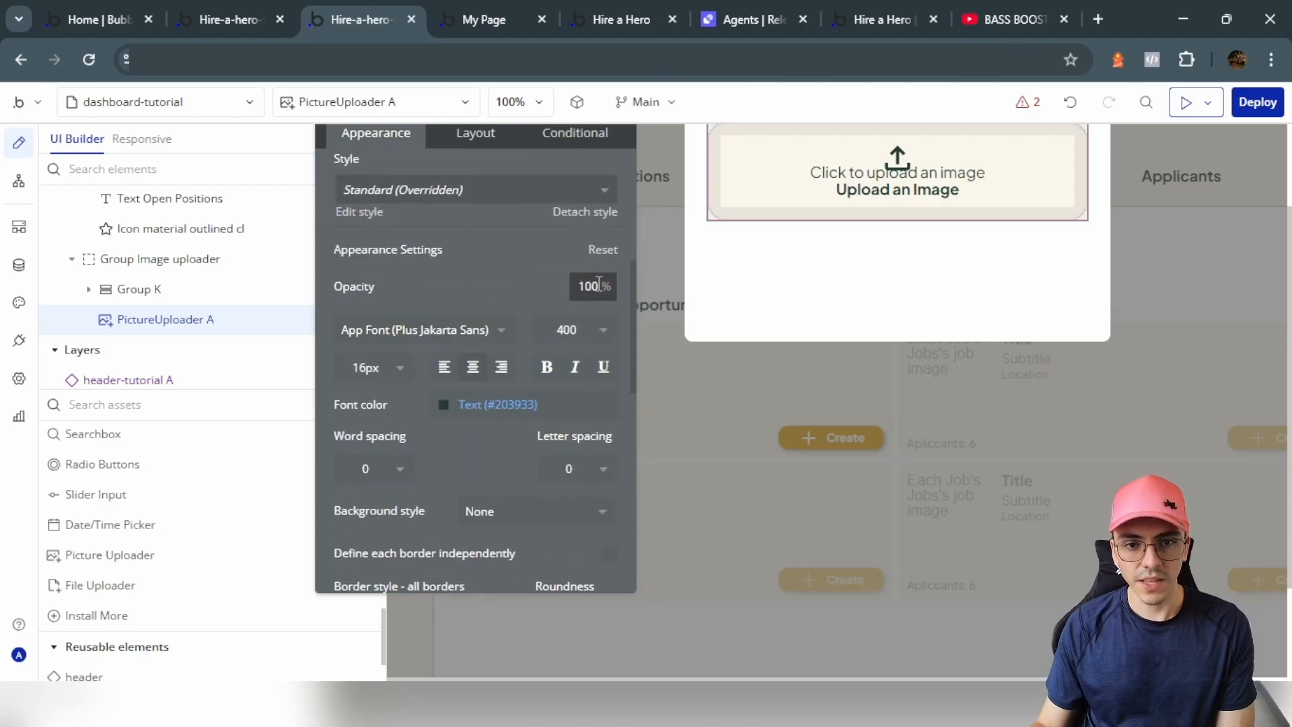
left_click(505, 255)
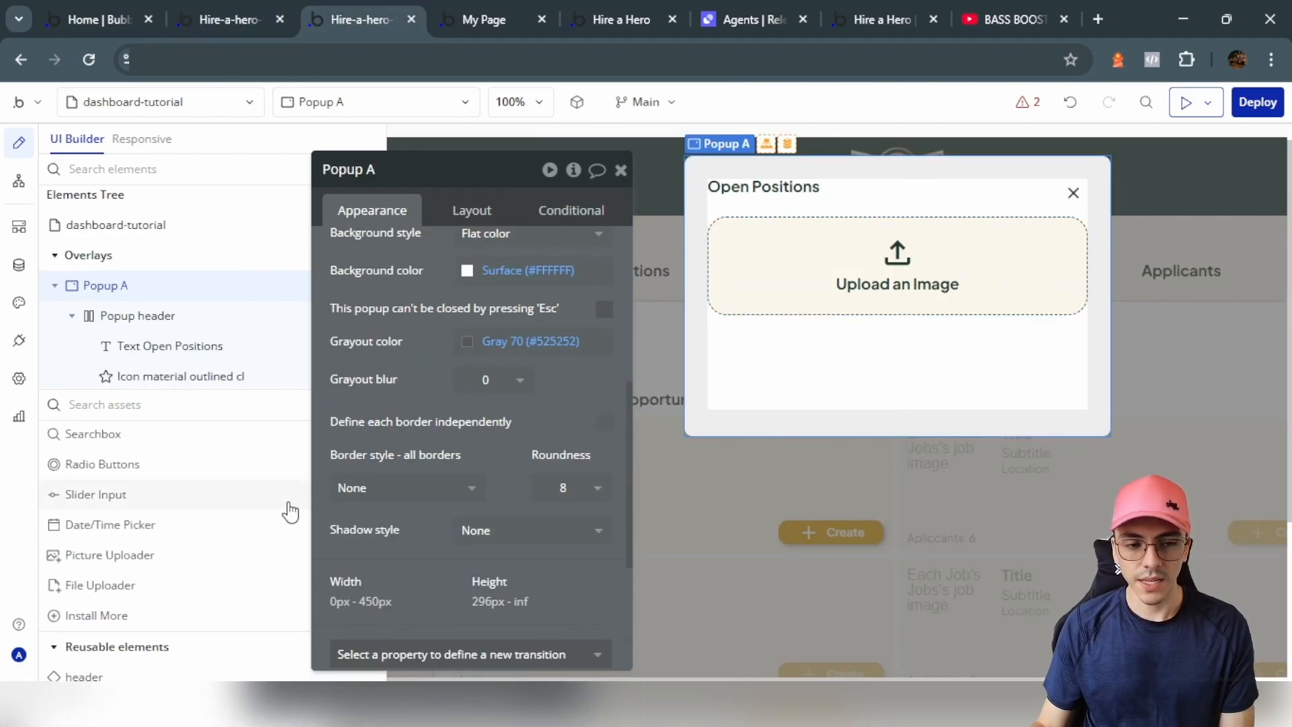
Step: Place a text input under the uploader and give it corner roundness 20
type("inpu")
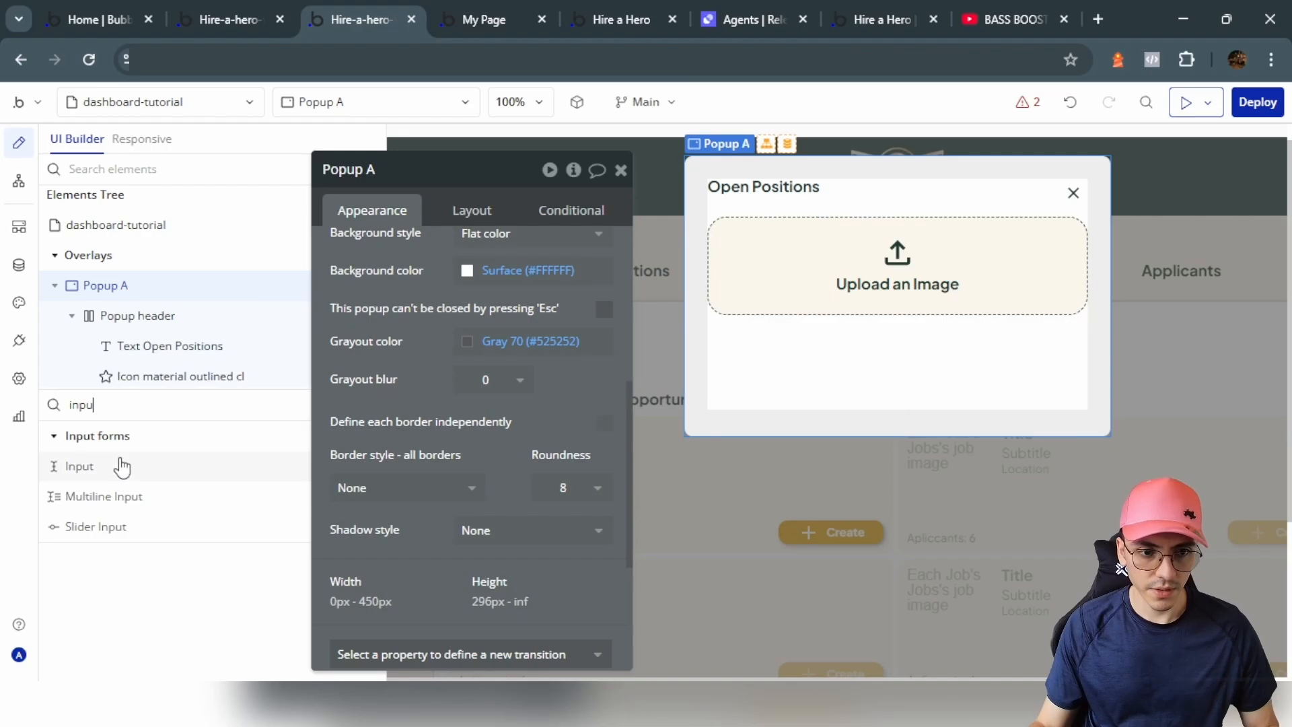
left_click(121, 466)
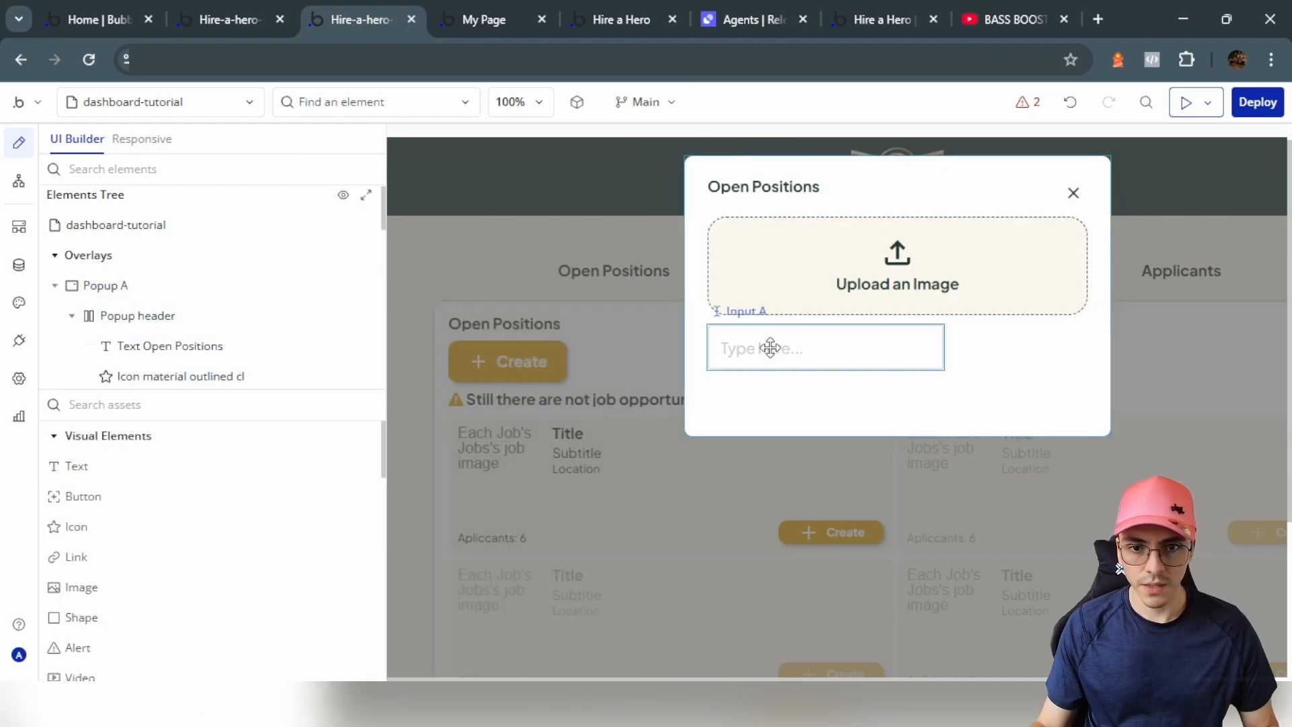
left_click(764, 346)
left_click(470, 211)
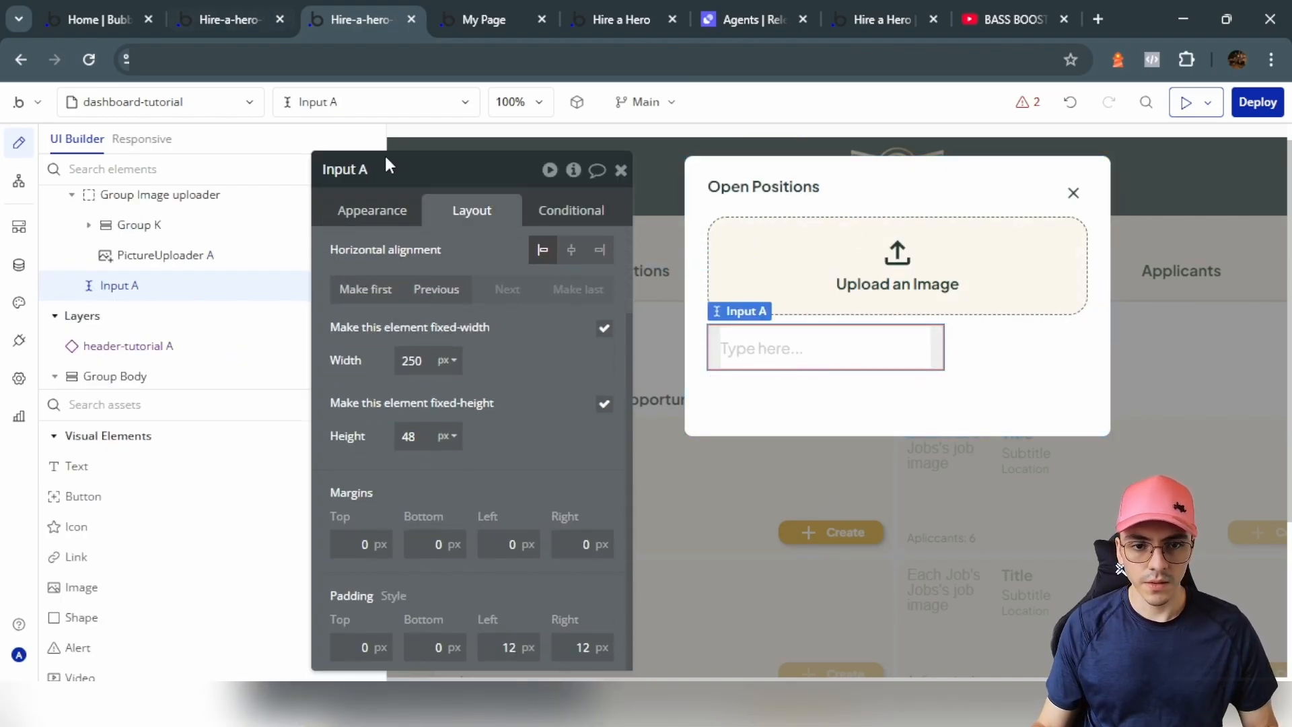
left_click(372, 211)
scroll(571, 450, "down", 5)
left_click(585, 480)
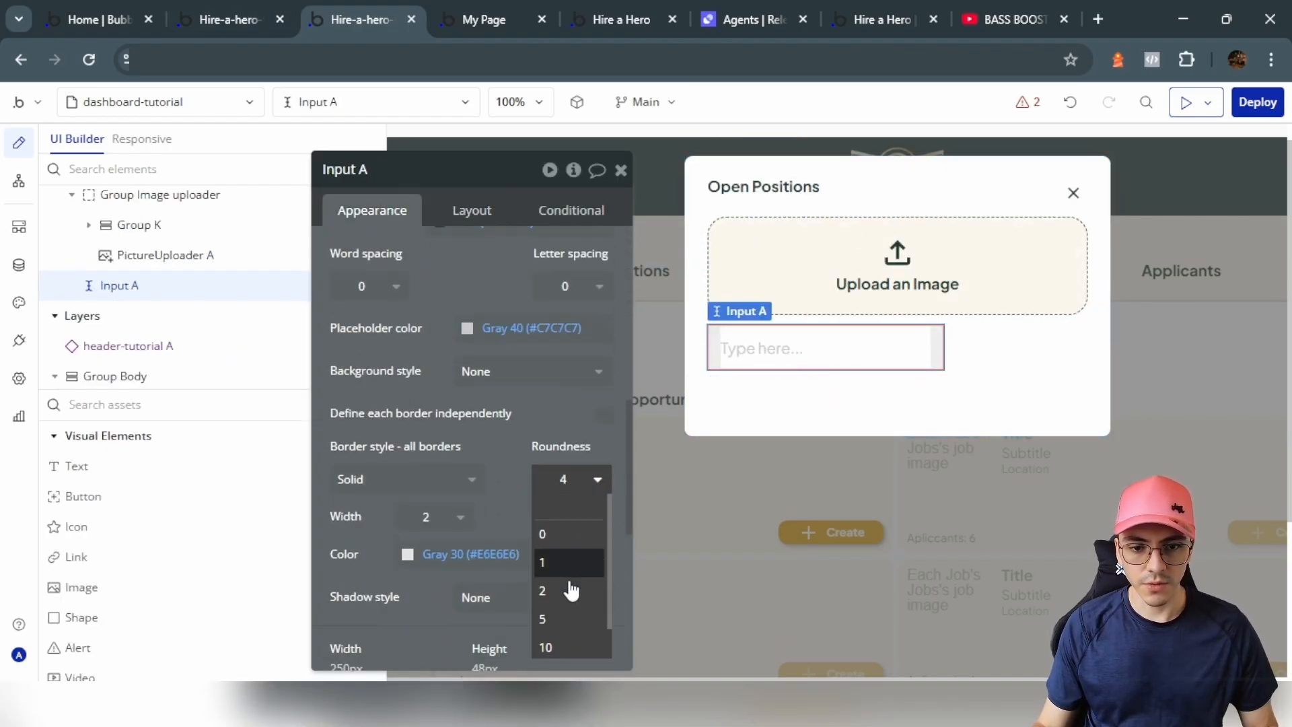
scroll(570, 591, "down", 2)
left_click(560, 635)
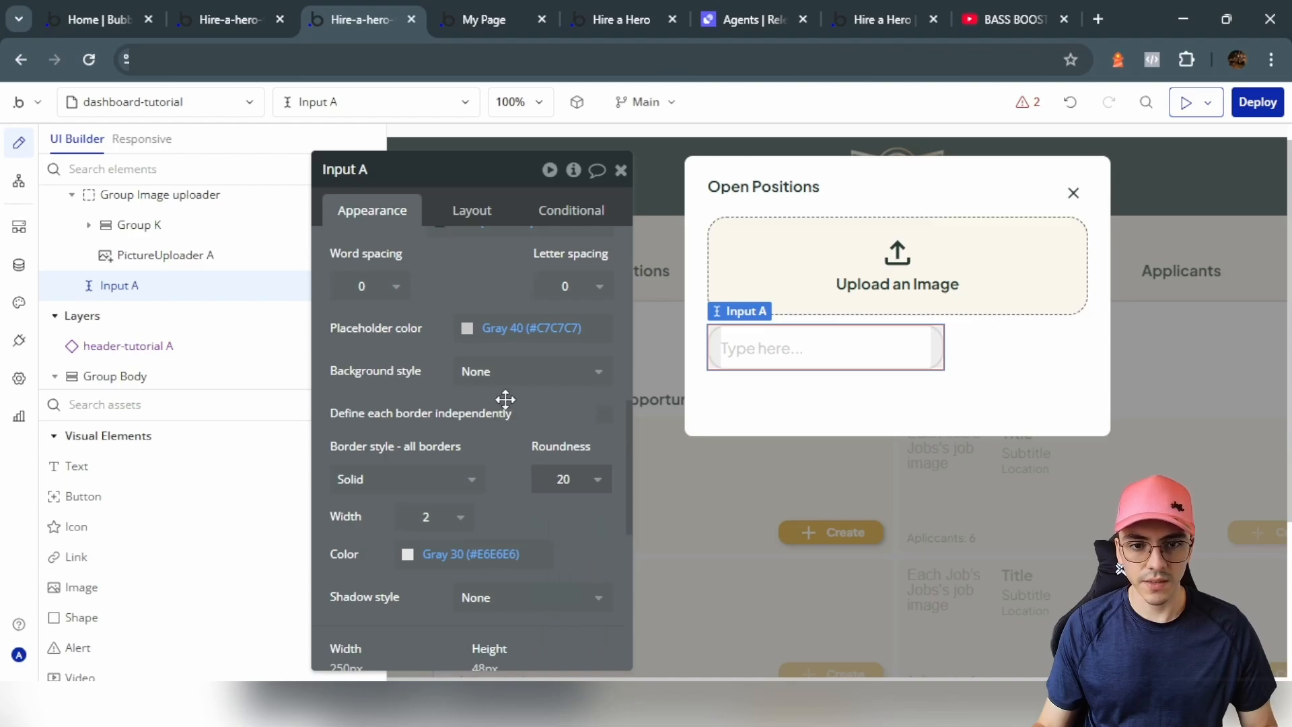
Step: Look up the uploader group's background colour, #FBF7EC
left_click(165, 255)
left_click(160, 225)
left_click(471, 211)
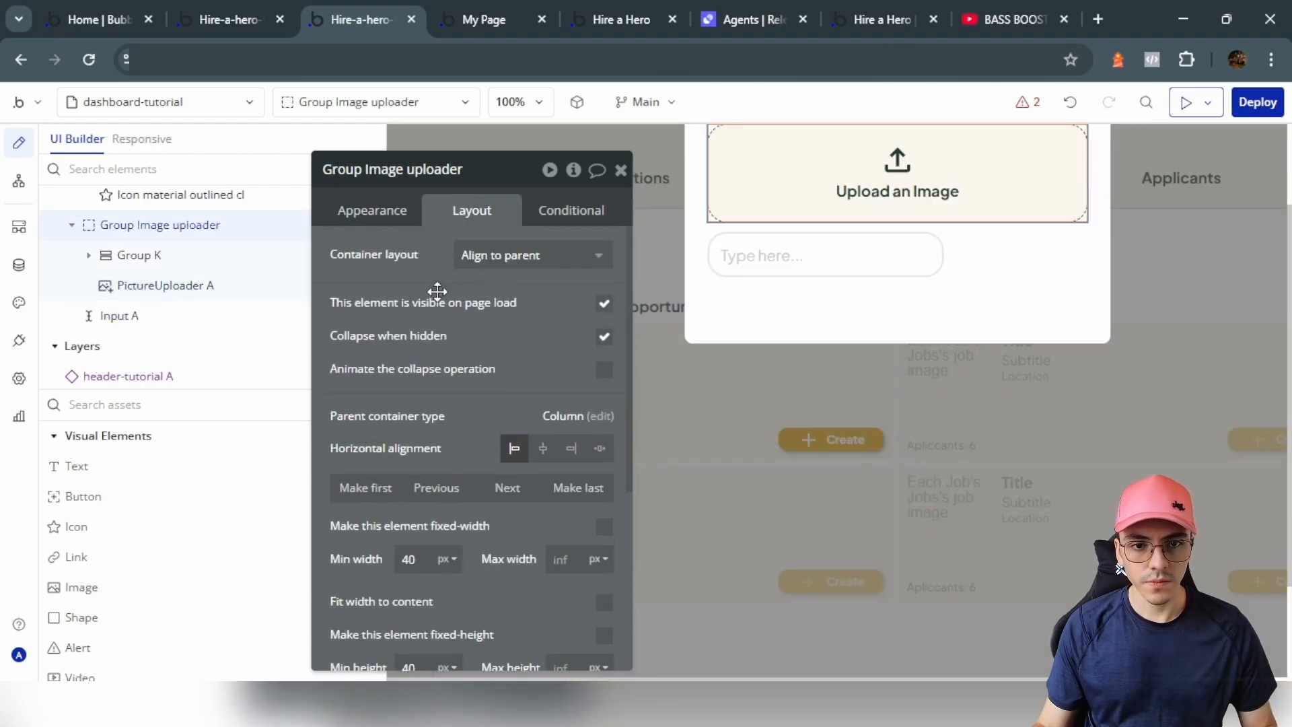
left_click(372, 210)
scroll(464, 346, "down", 4)
left_click(503, 356)
Step: Give the input a flat #FBF7EC background
left_click(826, 255)
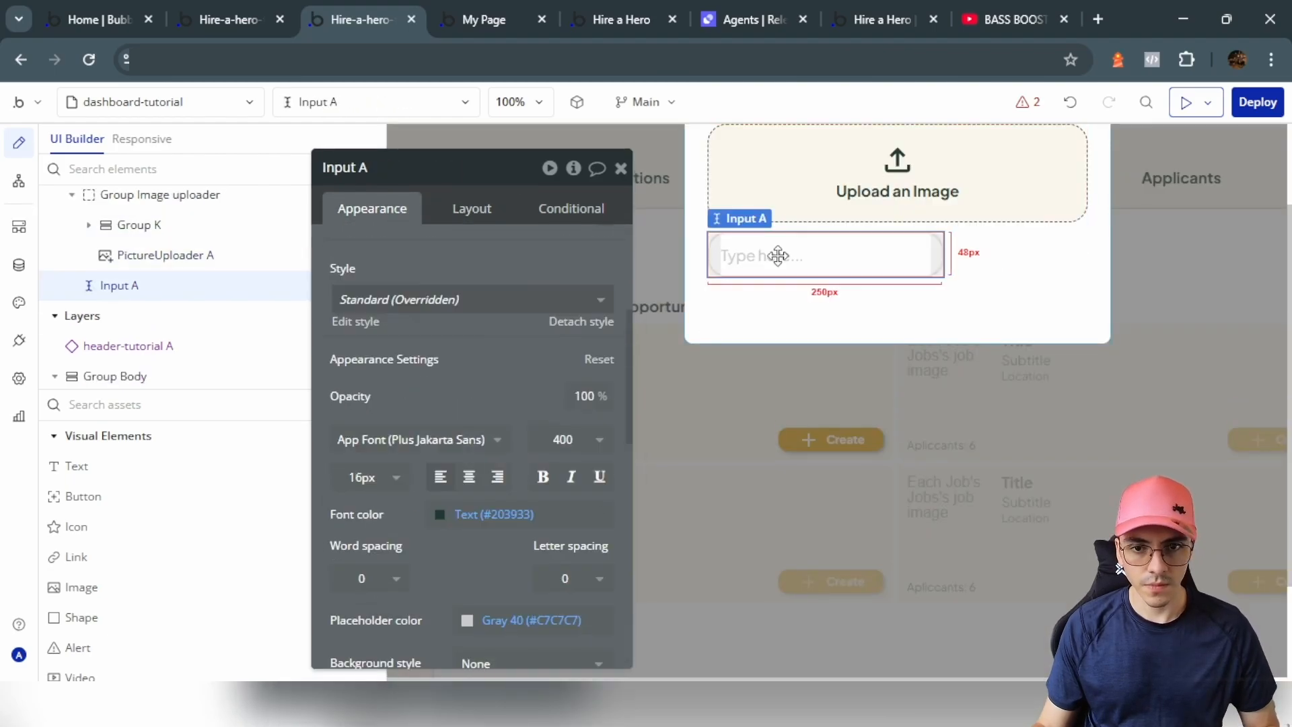
scroll(511, 355, "down", 5)
left_click(494, 380)
left_click(494, 467)
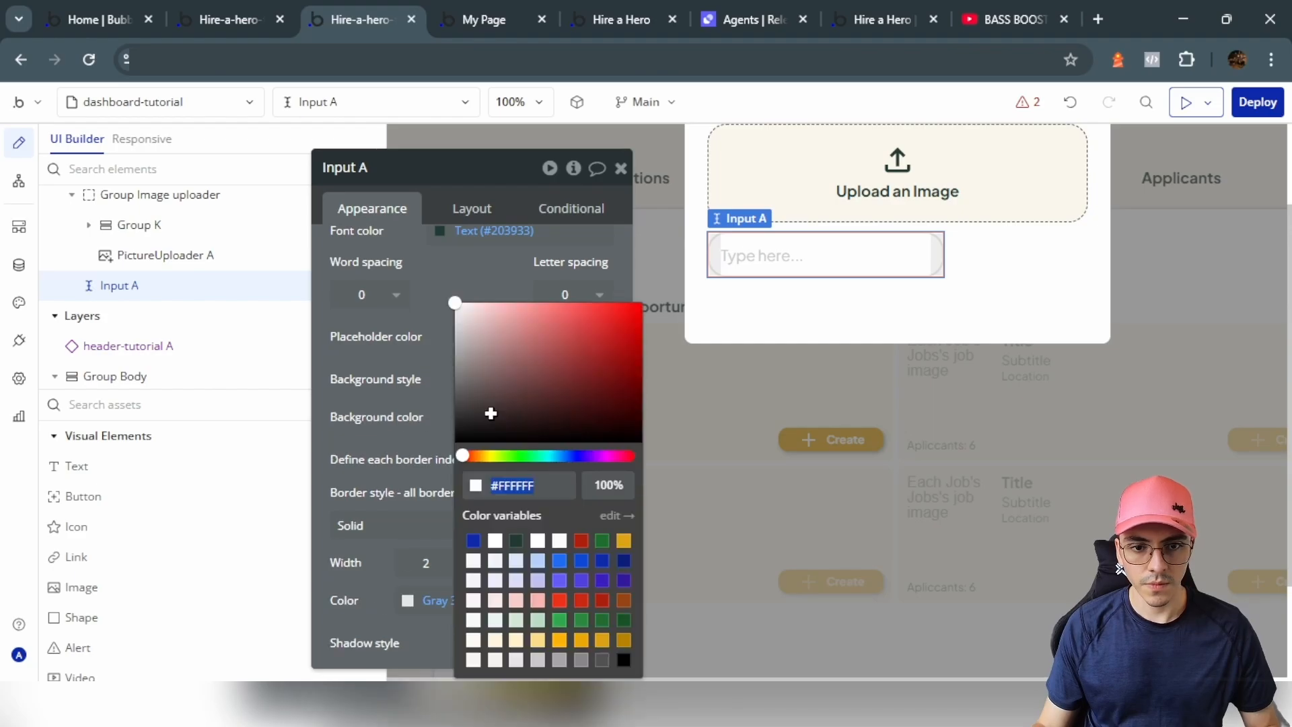
left_click(427, 393)
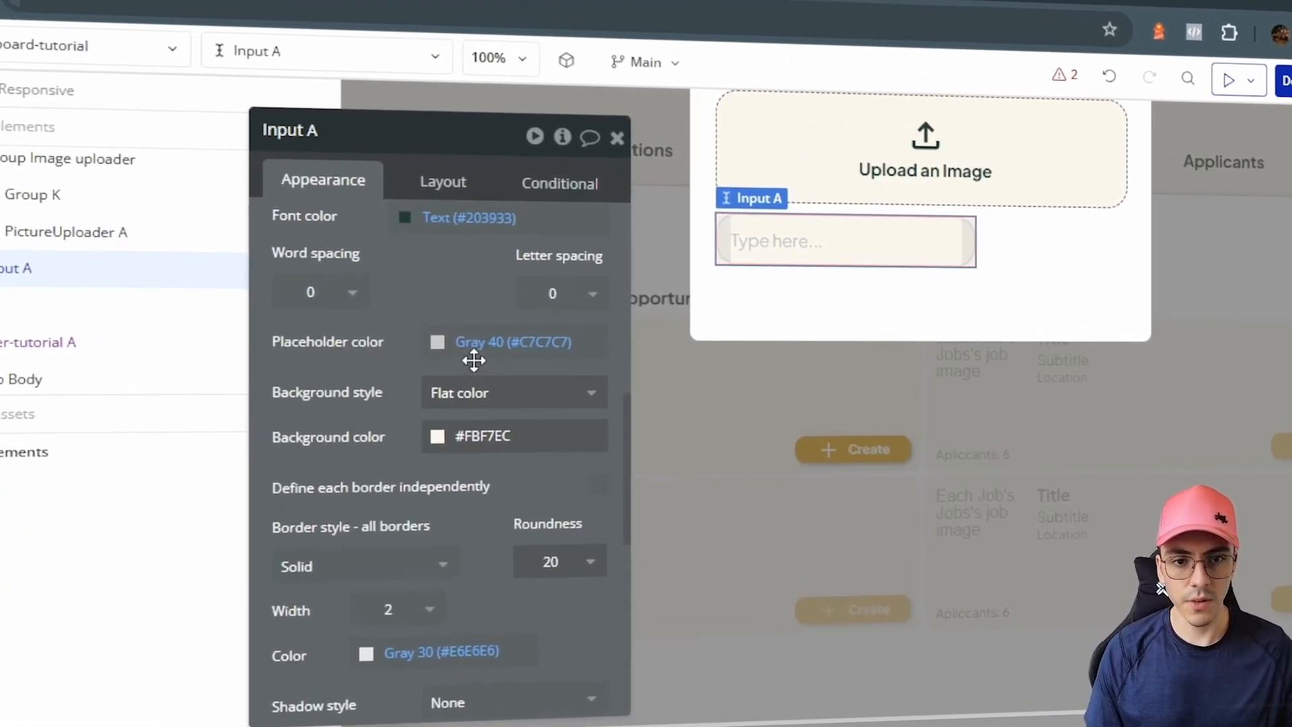
Step: Set the input's placeholder colour to the Text colour at 70% opacity
scroll(473, 360, "up", 1)
left_click(497, 441)
left_click(491, 574)
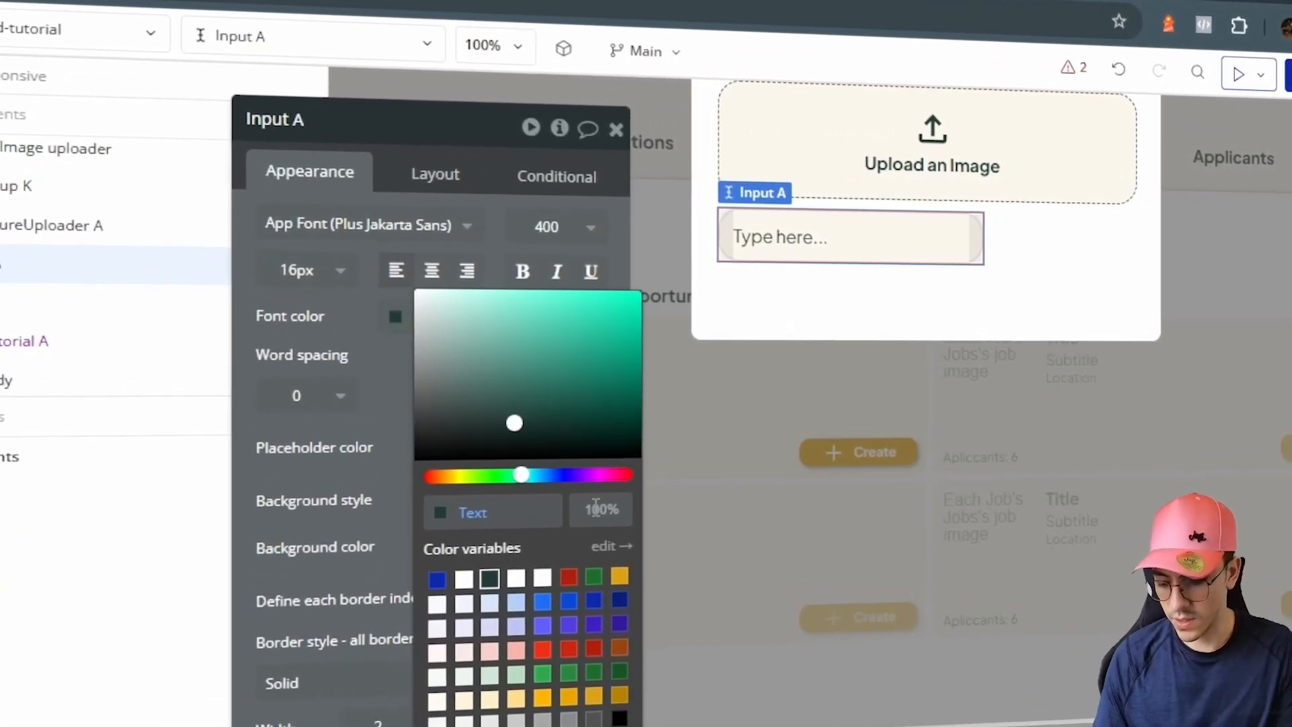
left_click(595, 506)
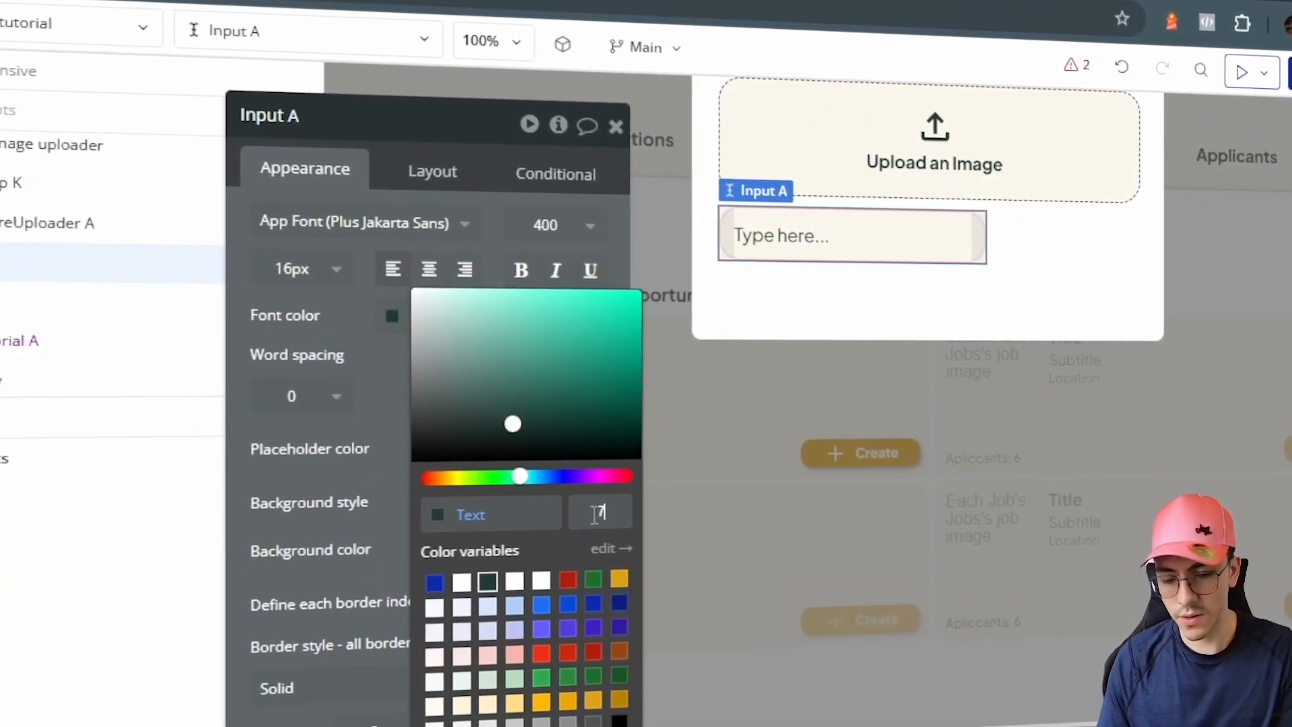
type("70")
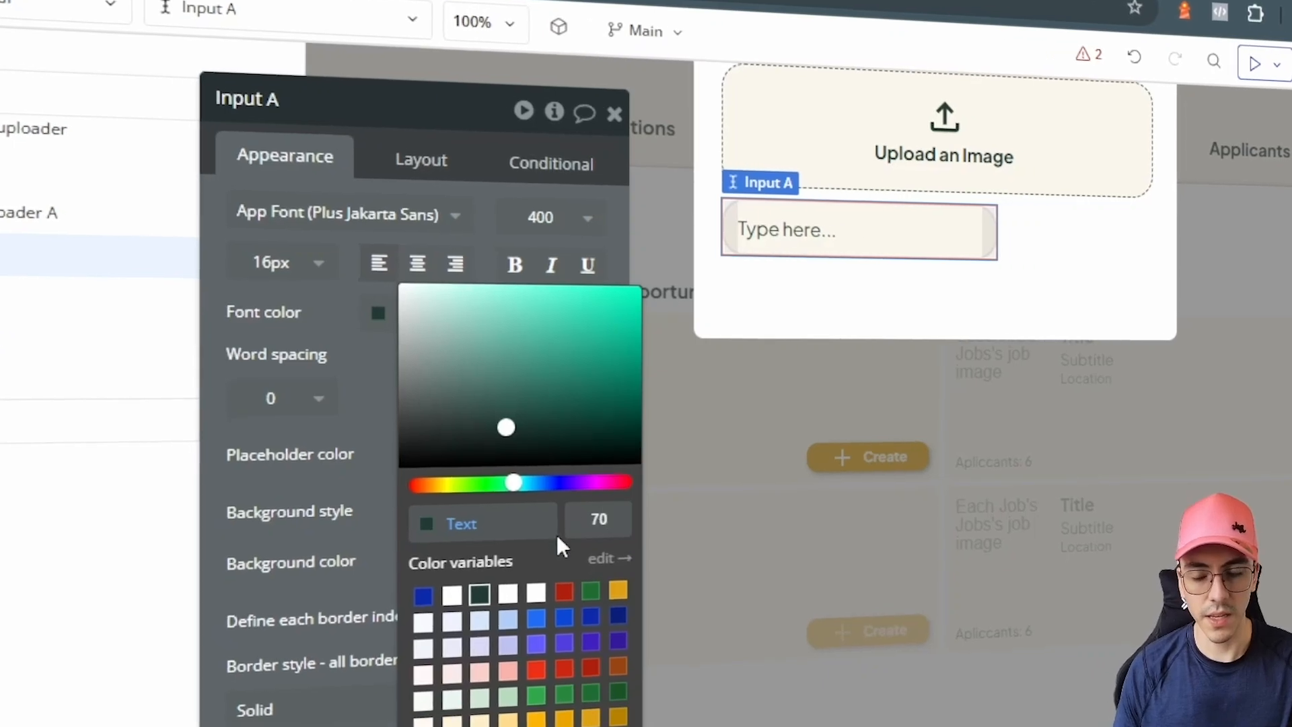
left_click(312, 485)
Step: Remove the input's border, make it full width and 40px high
scroll(336, 471, "down", 4)
left_click(370, 461)
left_click(262, 564)
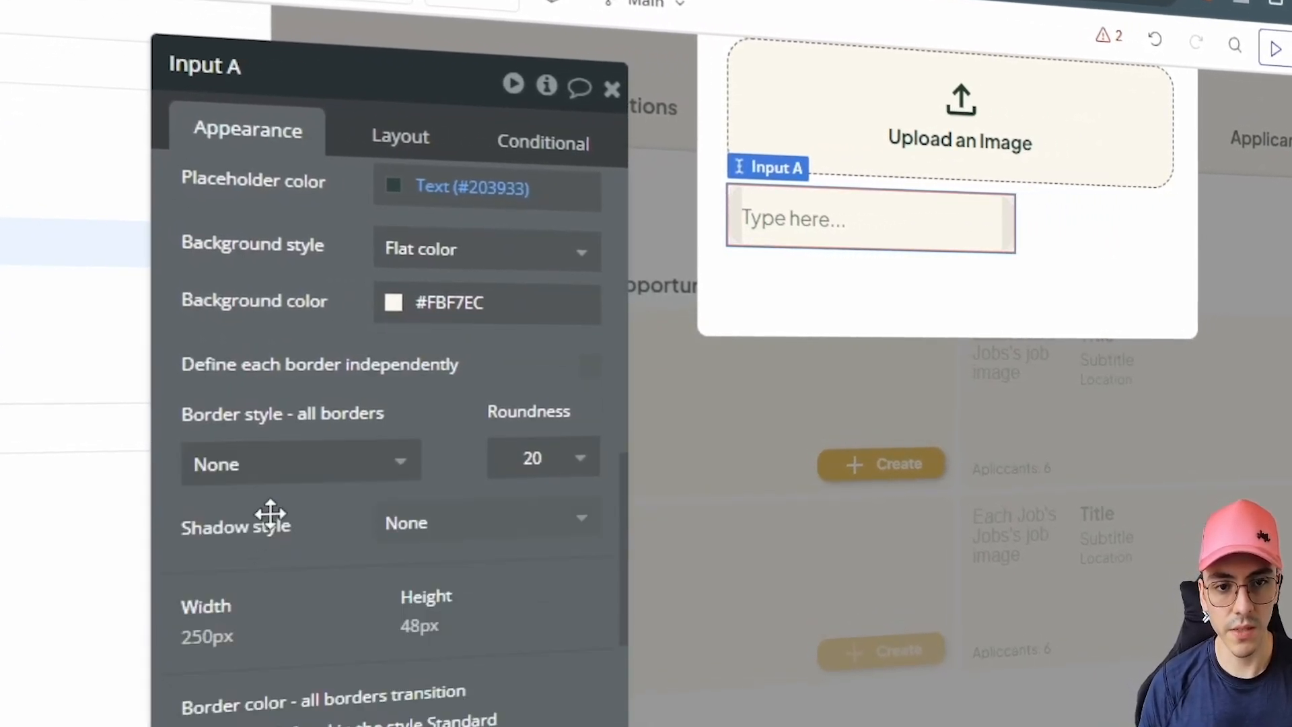
left_click(401, 135)
left_click(588, 311)
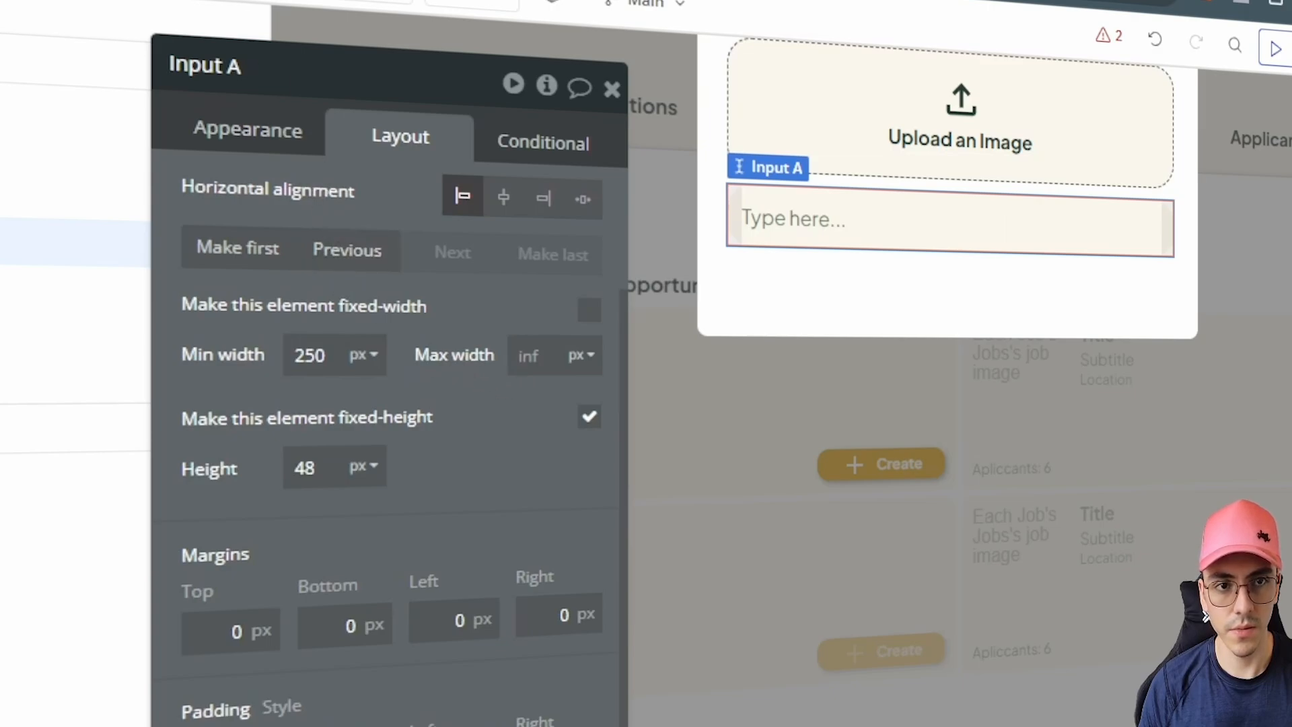
left_click(327, 469)
type("0")
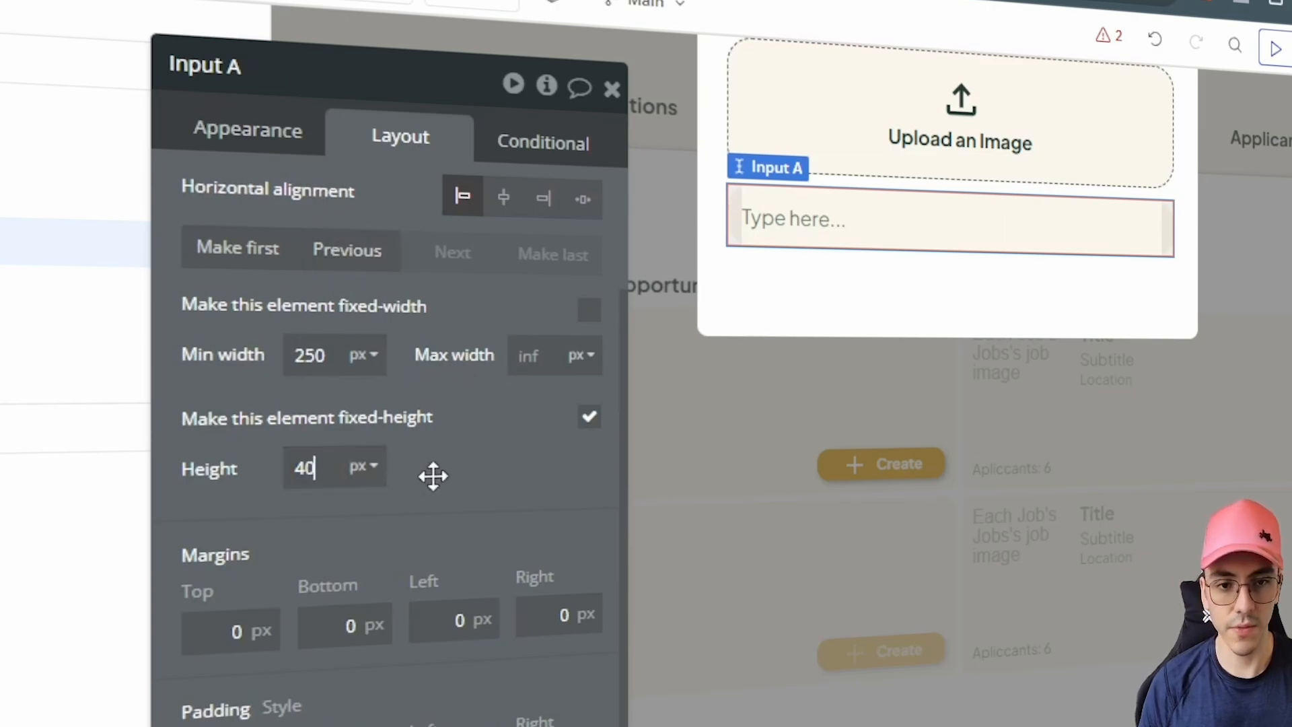
key("Return")
Step: Change the input's placeholder to 'Job Title'
left_click(247, 129)
left_click(423, 203)
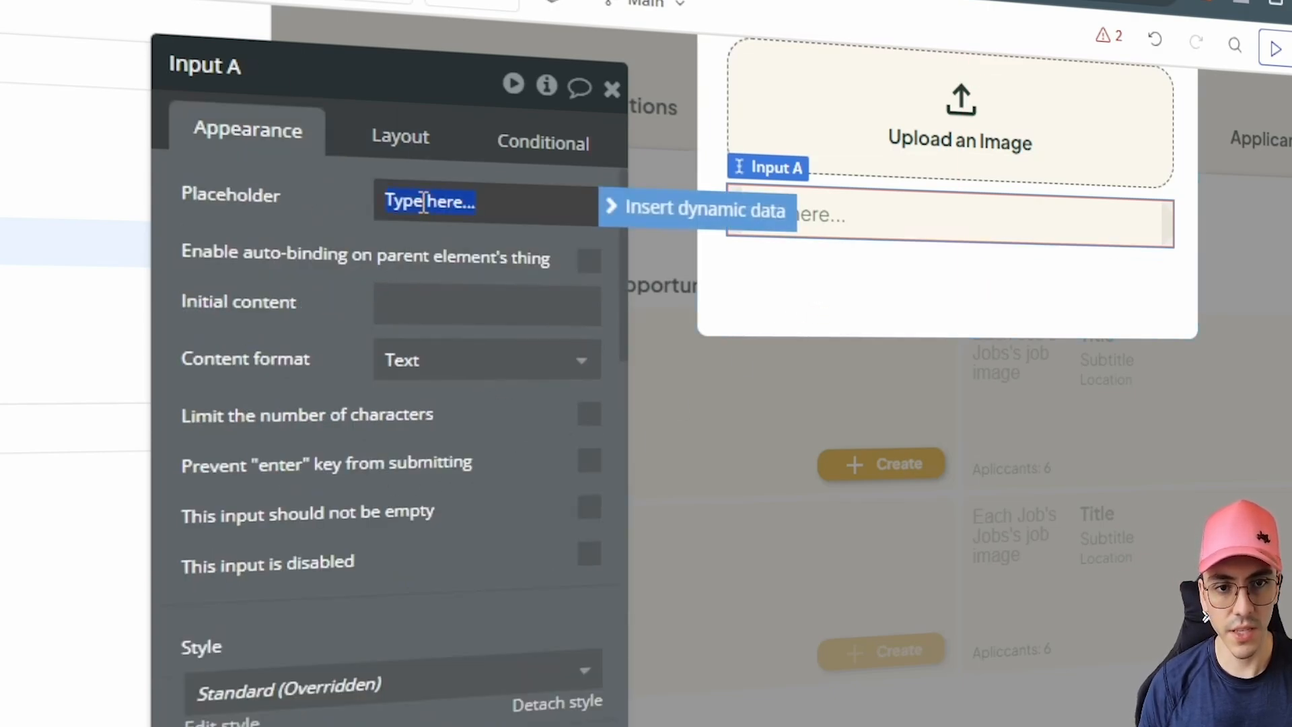
key("BackSpace")
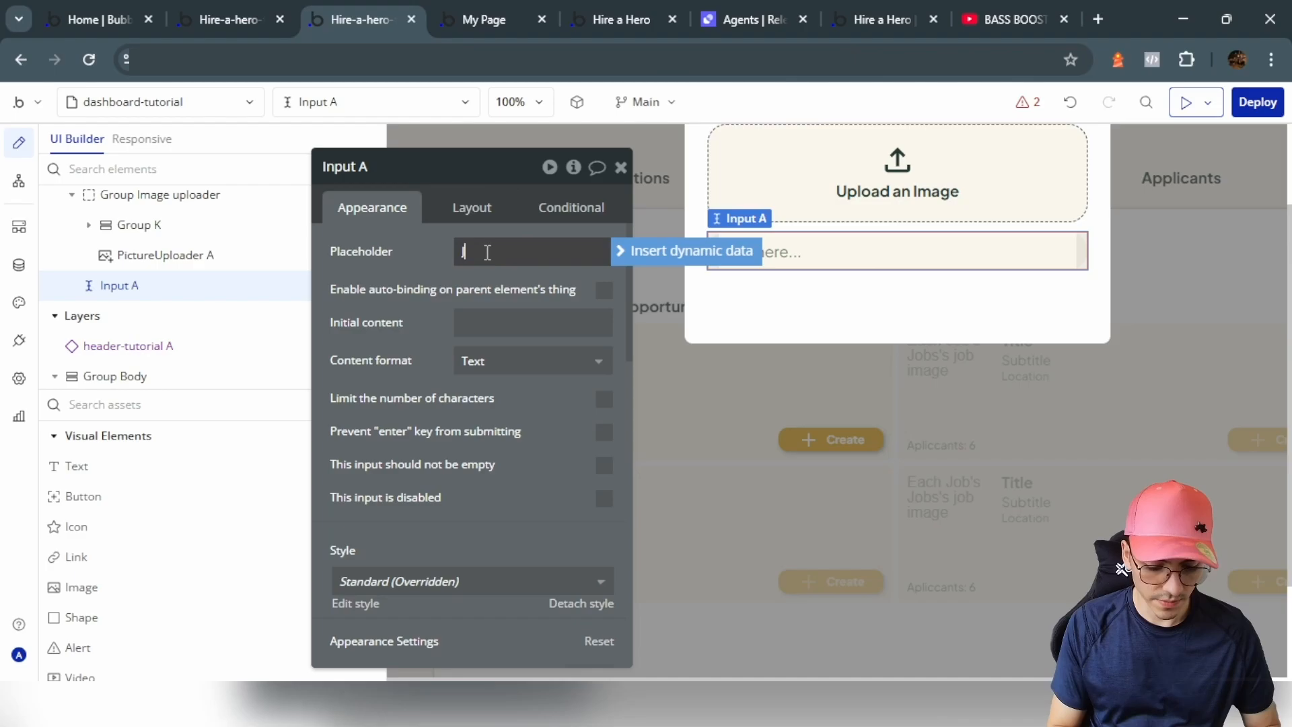
type("Job")
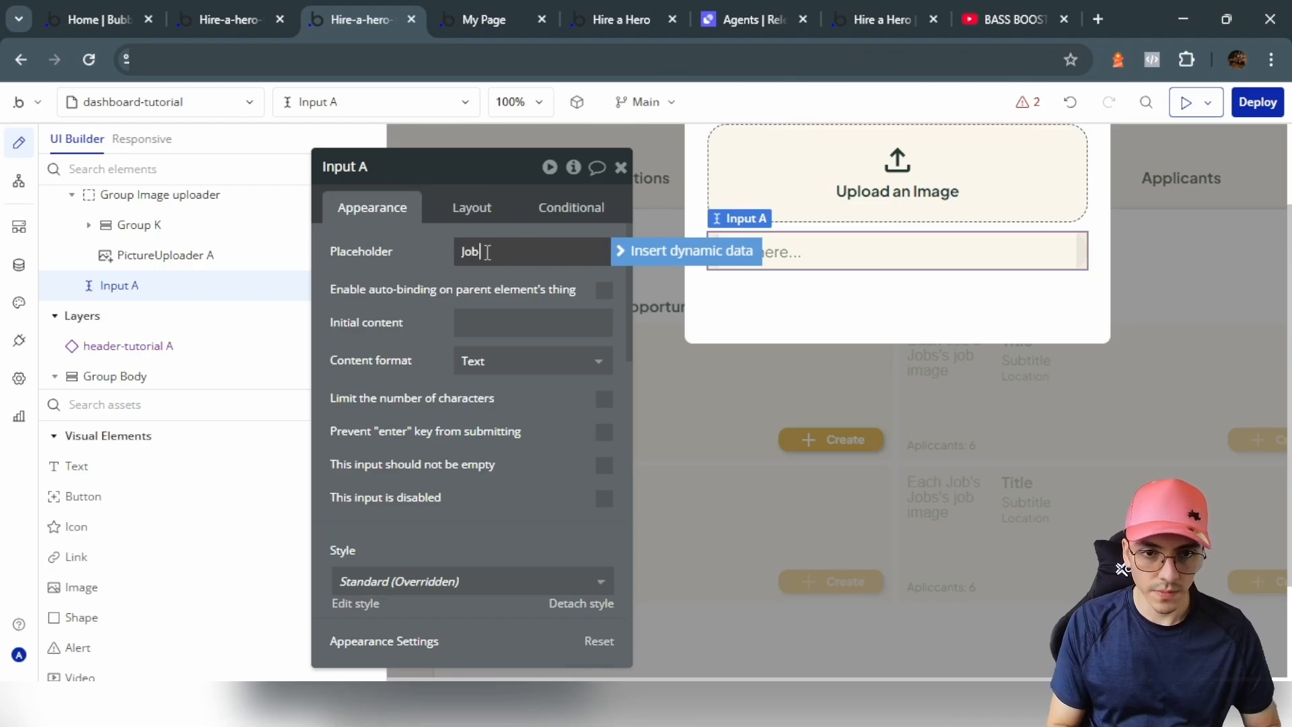
type(" Title")
left_click(907, 297)
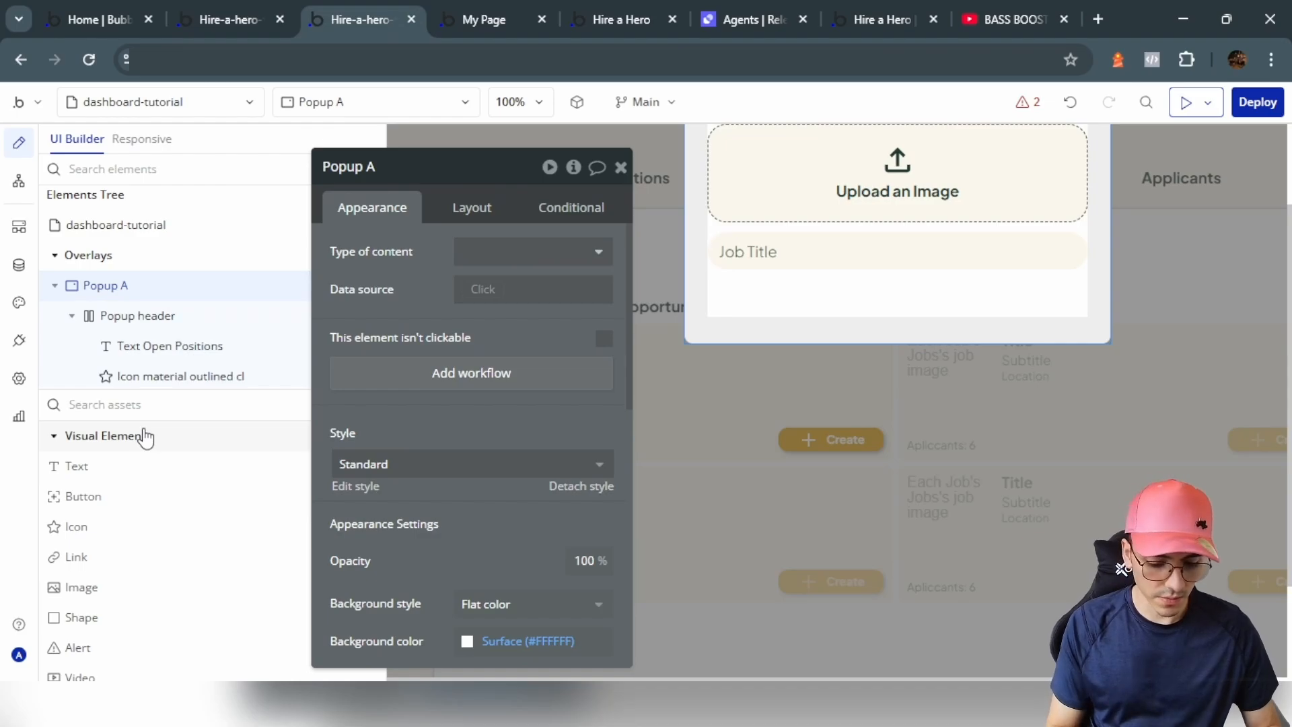
Step: Draw a Subtitle multiline input below Job Title with 70% placeholder opacity
type("multi")
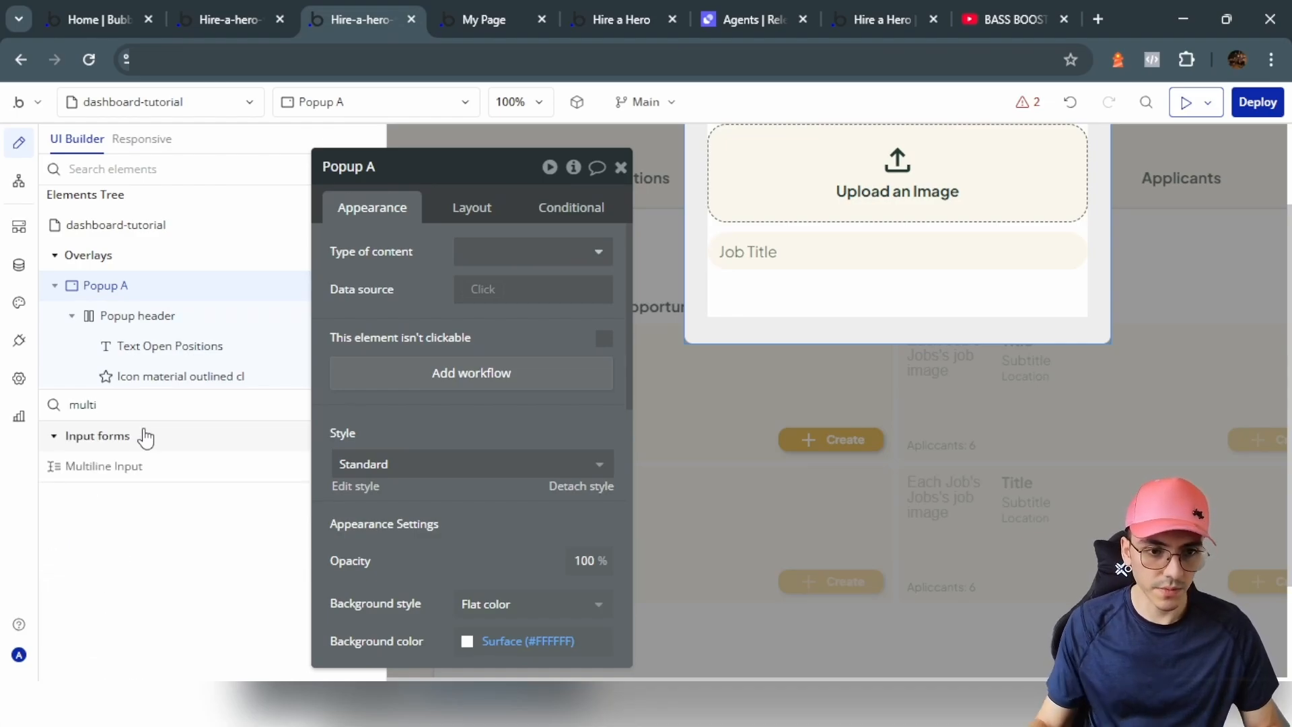
left_click(104, 466)
left_click_drag(713, 282, 921, 372)
type("Subtitle")
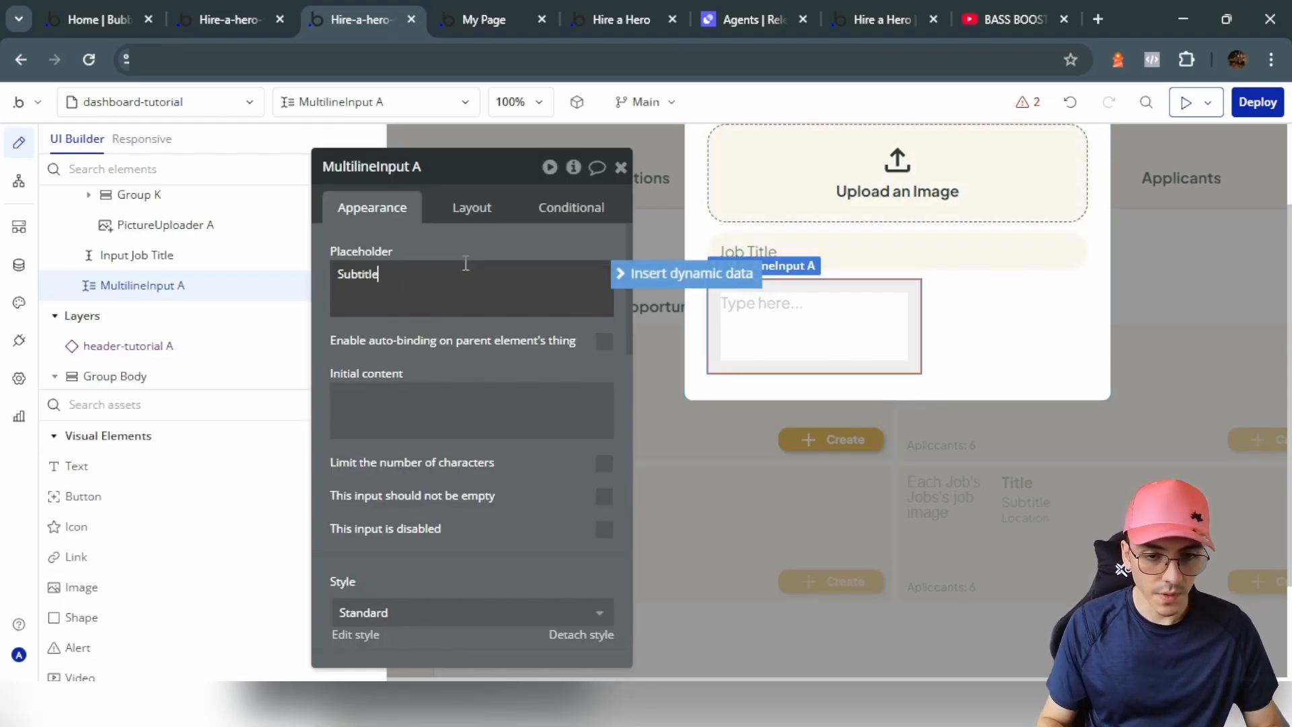
scroll(475, 374, "down", 5)
left_click(503, 463)
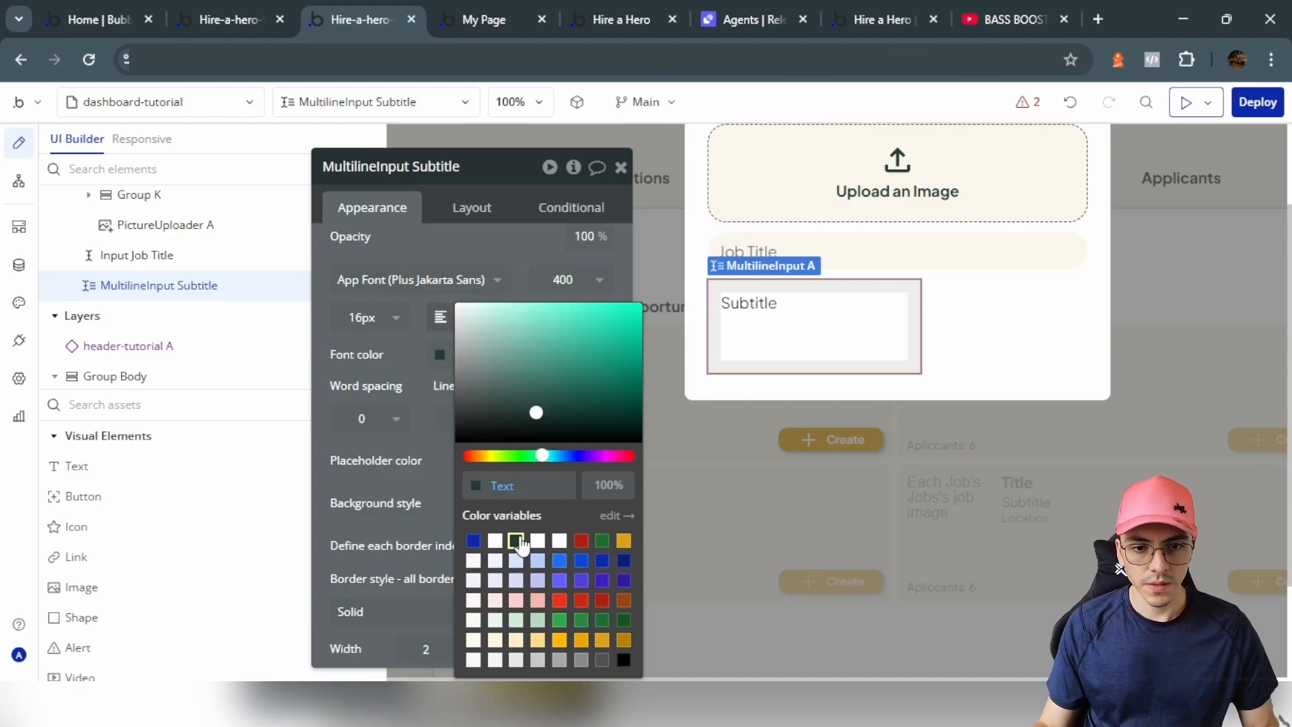
left_click(602, 484)
type("70")
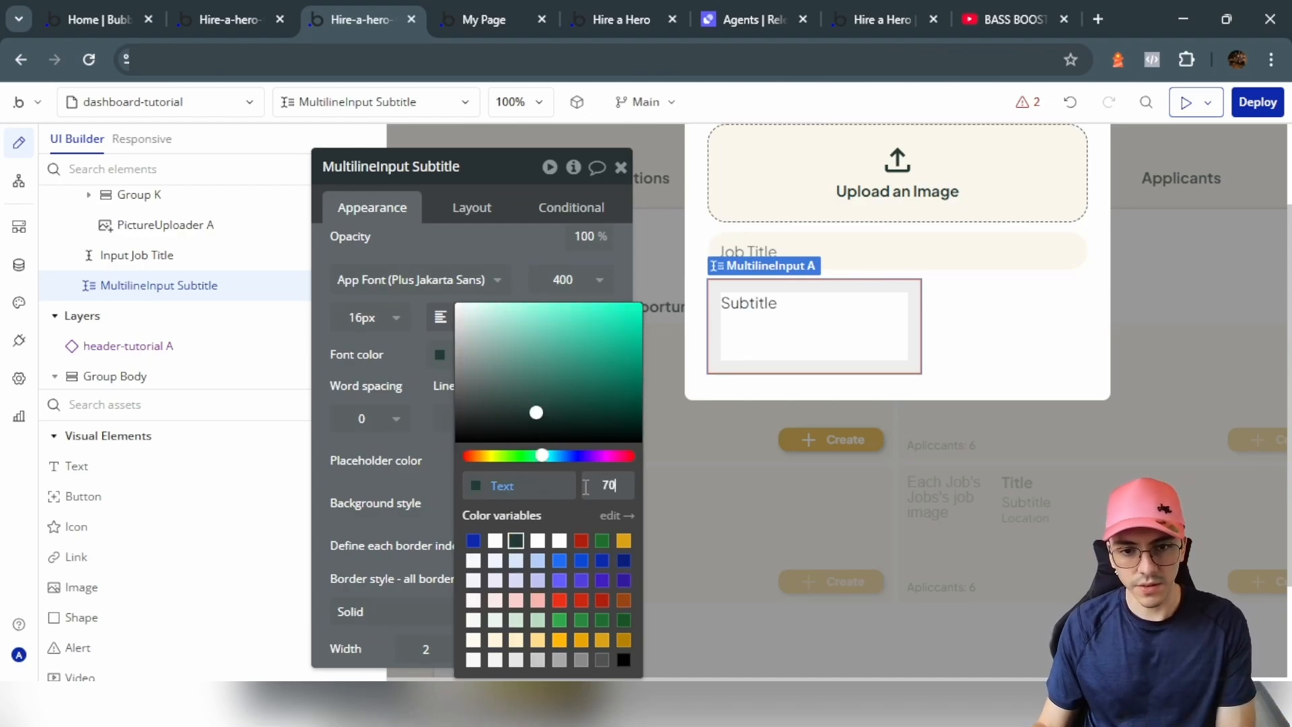
left_click(387, 466)
Step: Remove the Subtitle box's border and give it a flat #FBF7EC background
scroll(444, 444, "down", 3)
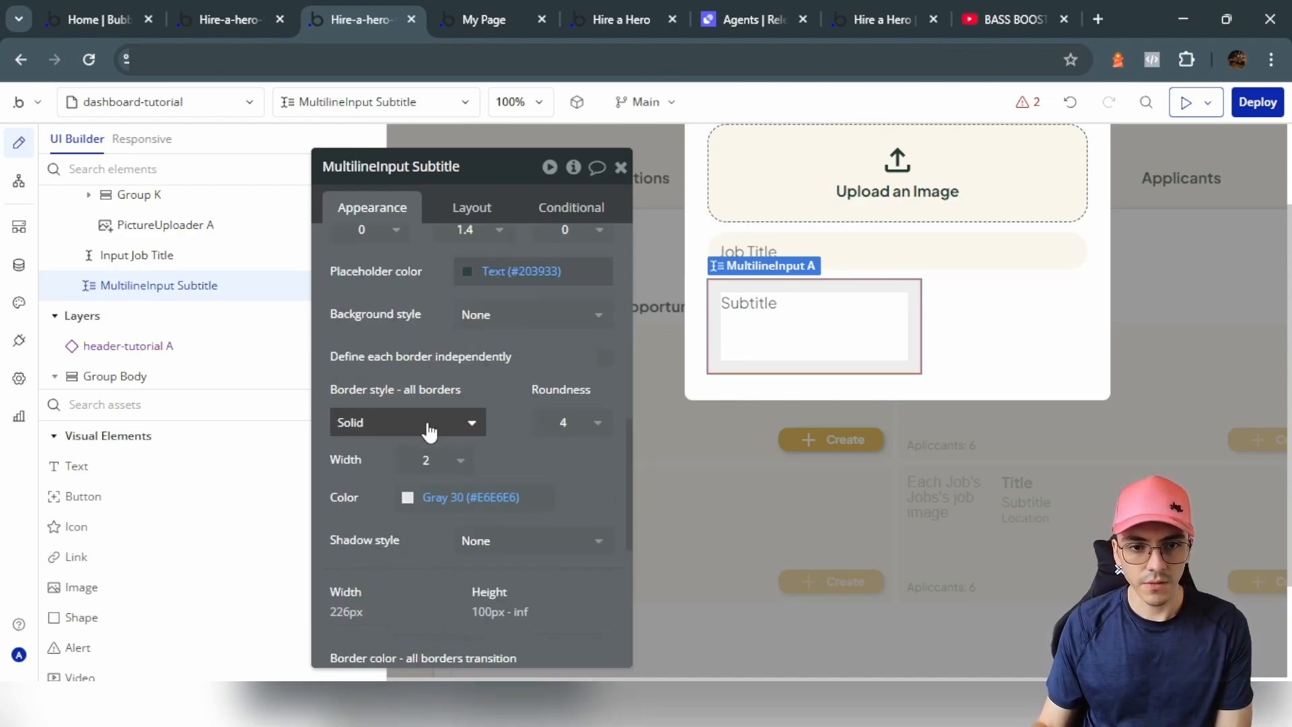
left_click(429, 431)
left_click(417, 481)
scroll(458, 431, "up", 2)
left_click(485, 412)
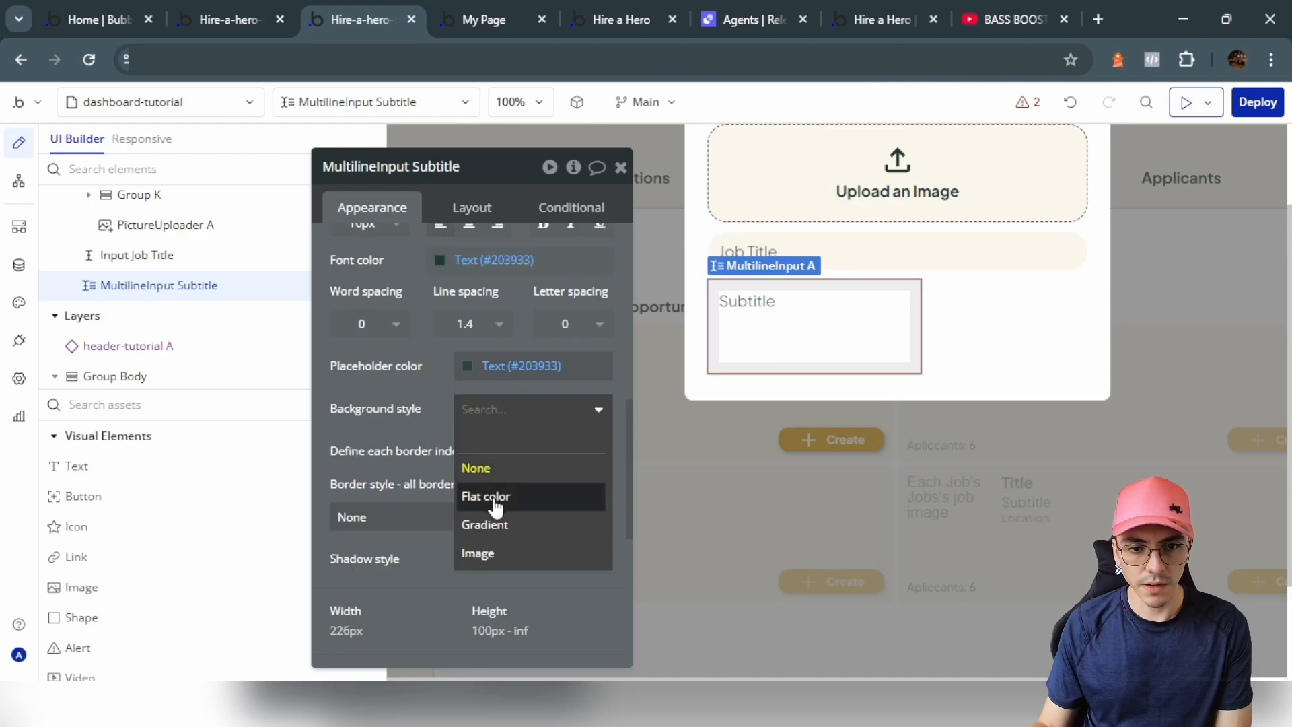
left_click(494, 500)
left_click(495, 447)
key("ctrl+v")
key("Return")
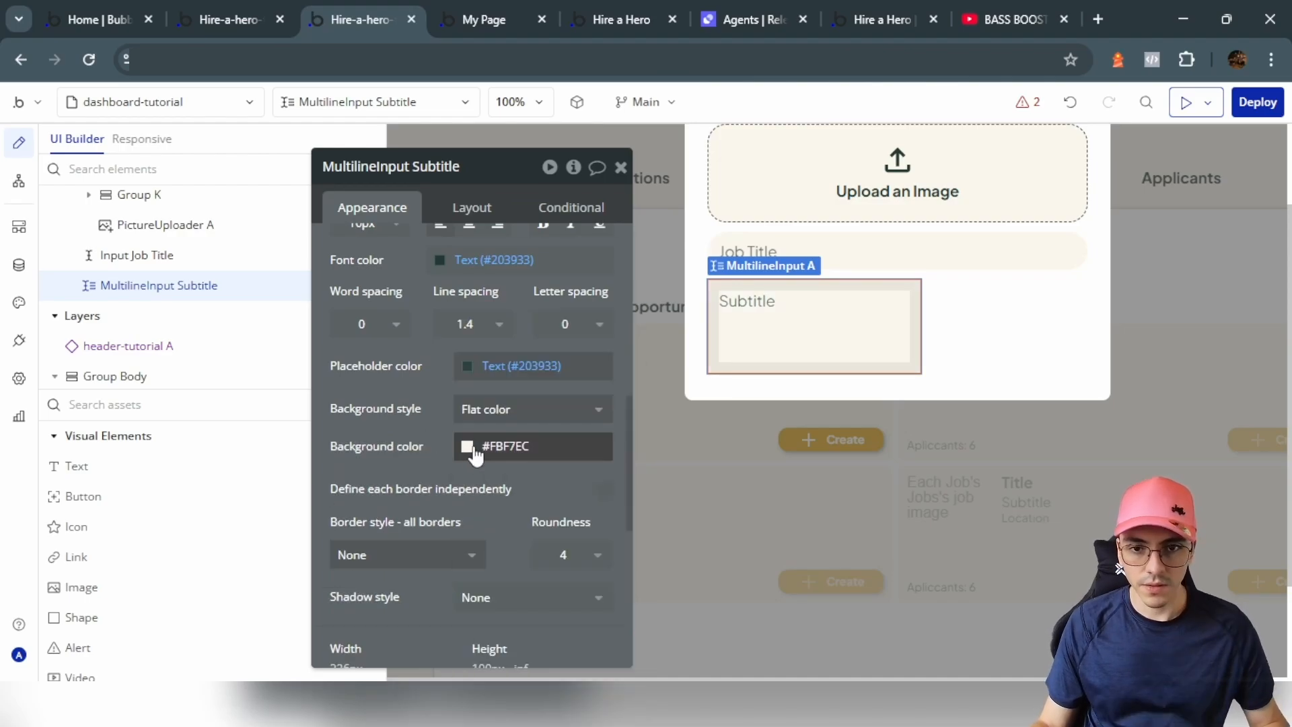
Step: Make the Subtitle box full width and round its corners to 20
left_click(476, 206)
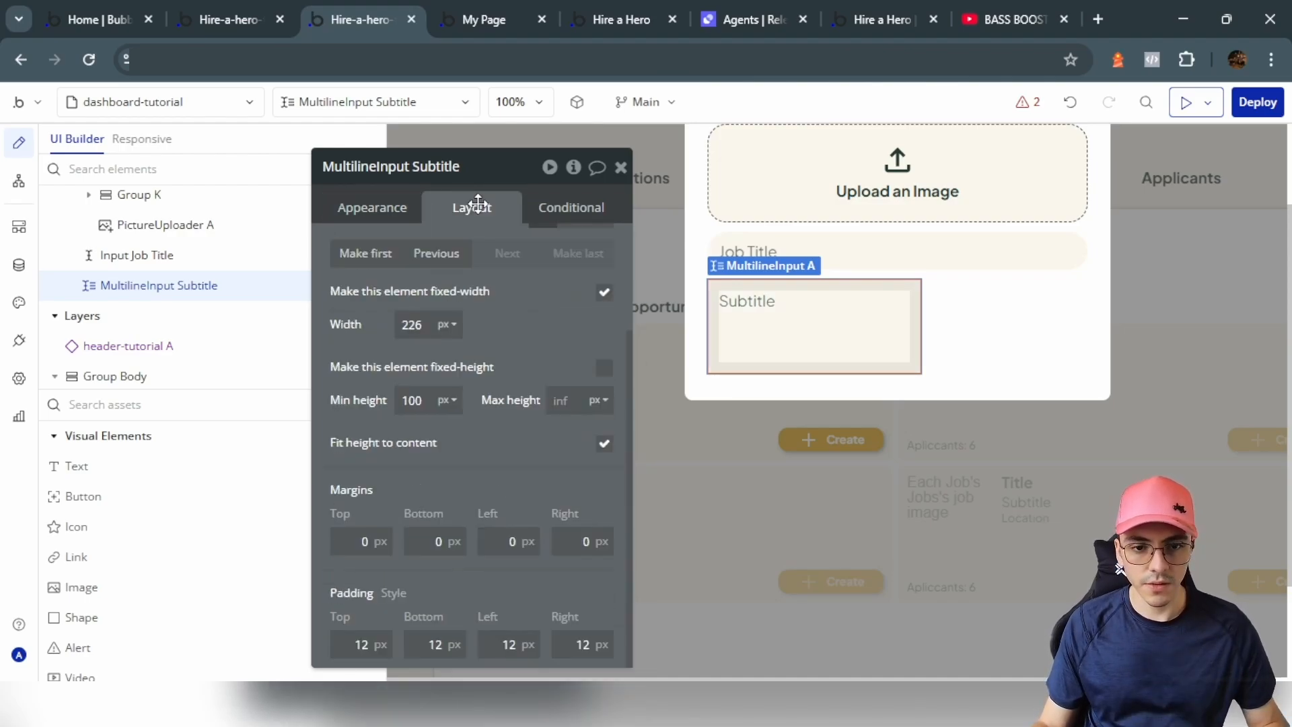
left_click(603, 293)
key("BackSpace")
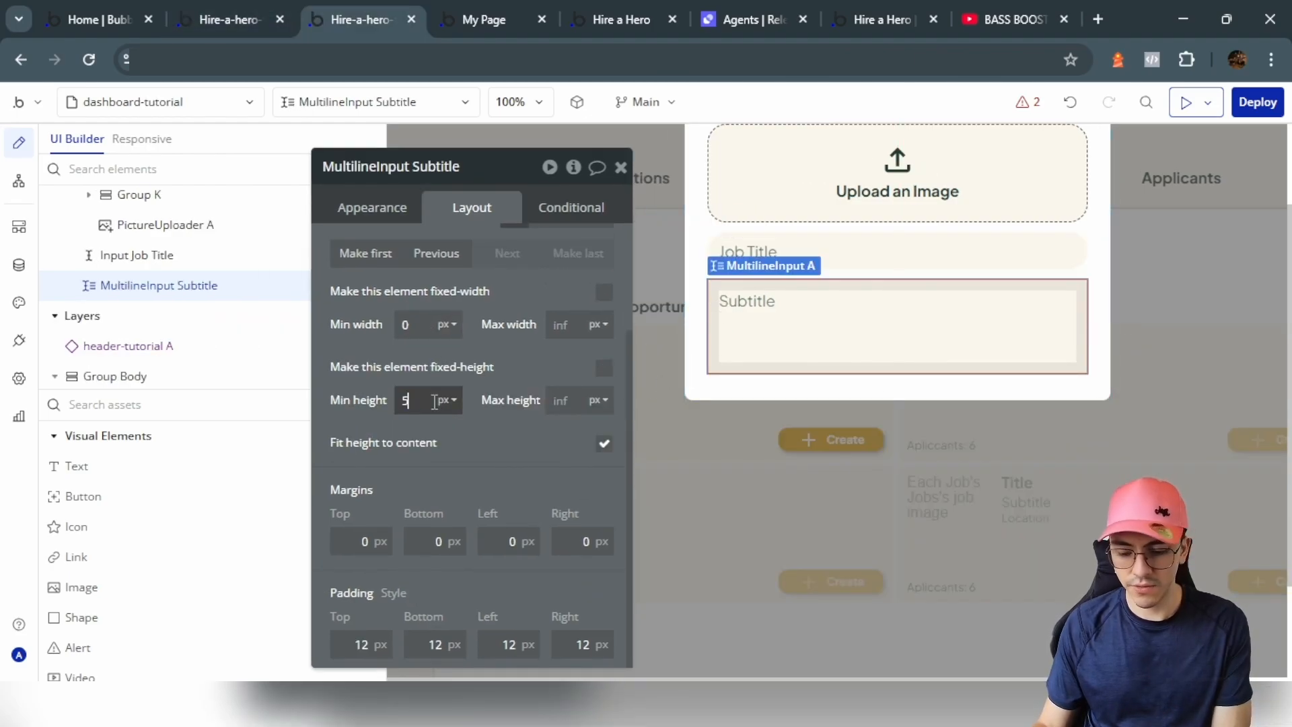
left_click(372, 207)
scroll(532, 390, "down", 8)
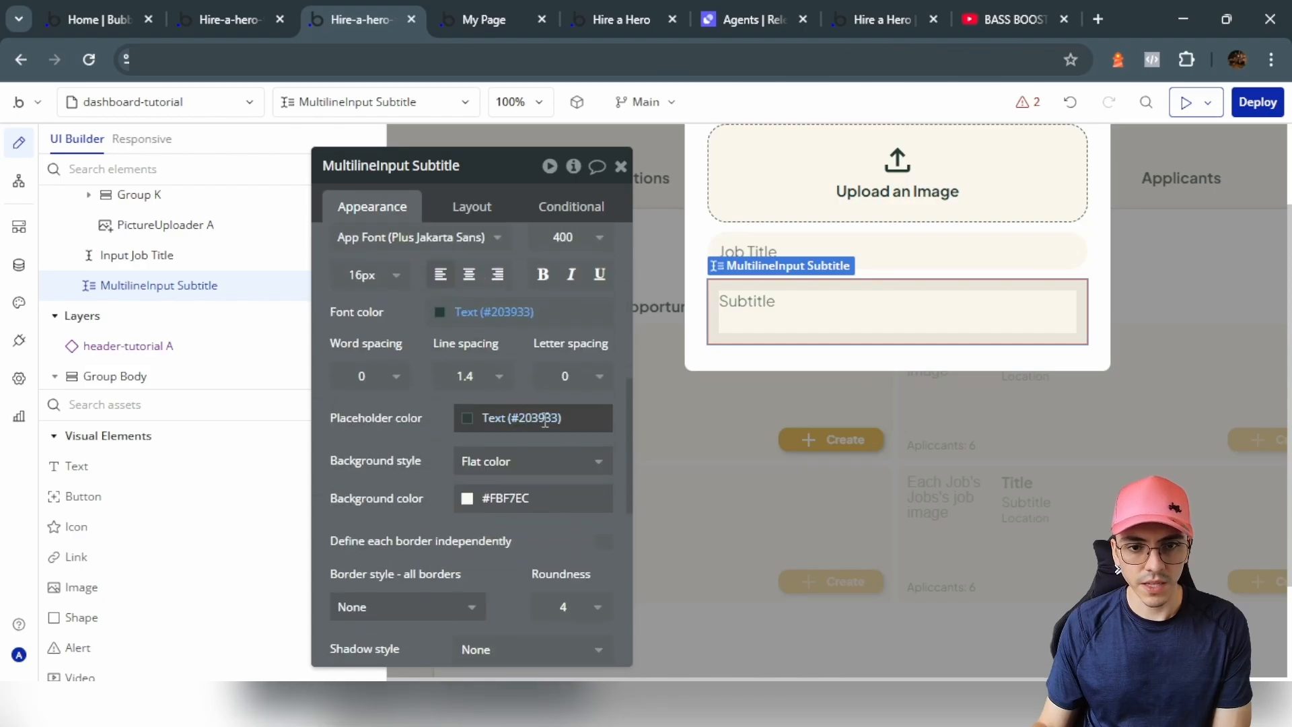
left_click(580, 420)
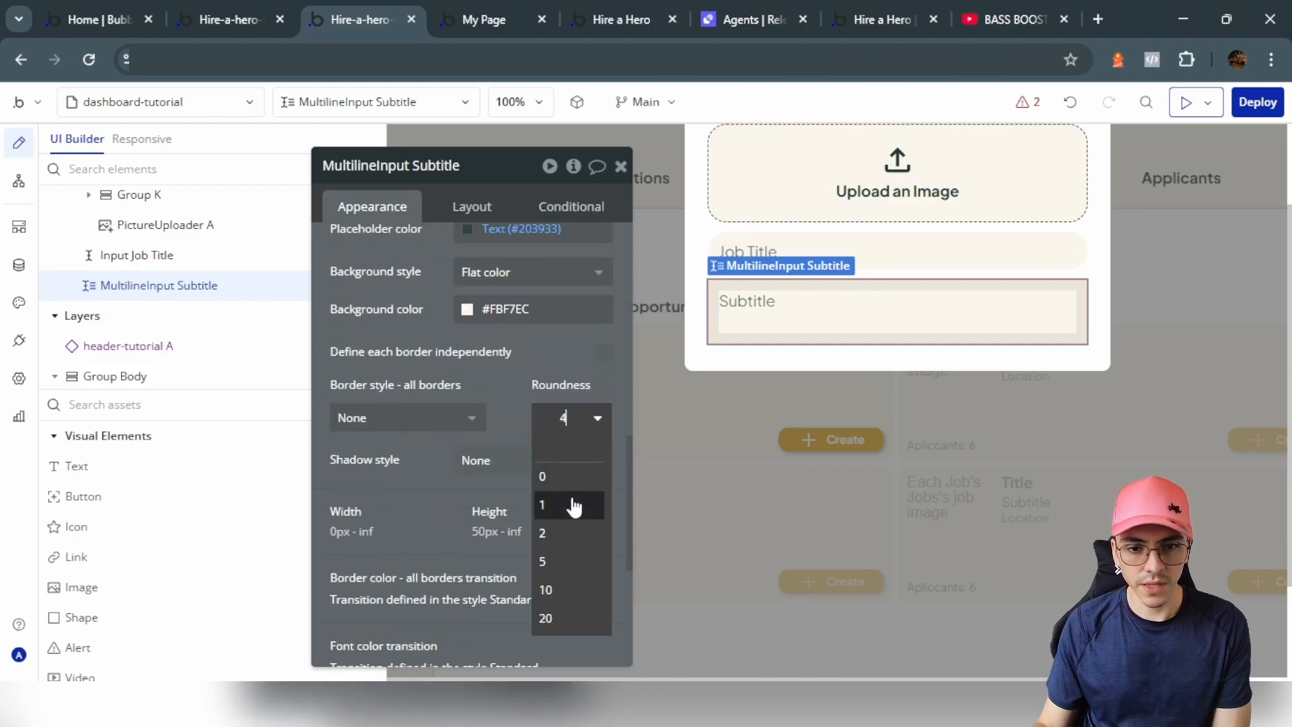
left_click(548, 617)
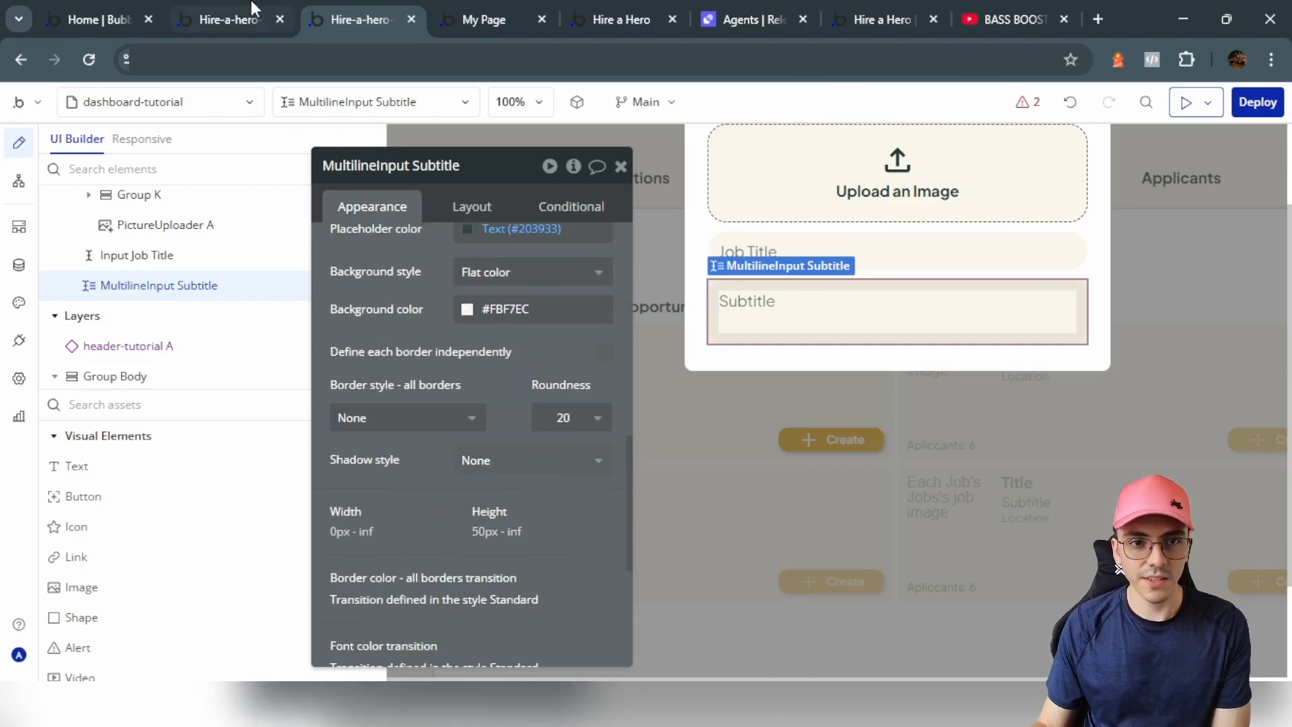
Step: Duplicate the Subtitle box and set the copy's placeholder to 'Details'
key("ctrl+d")
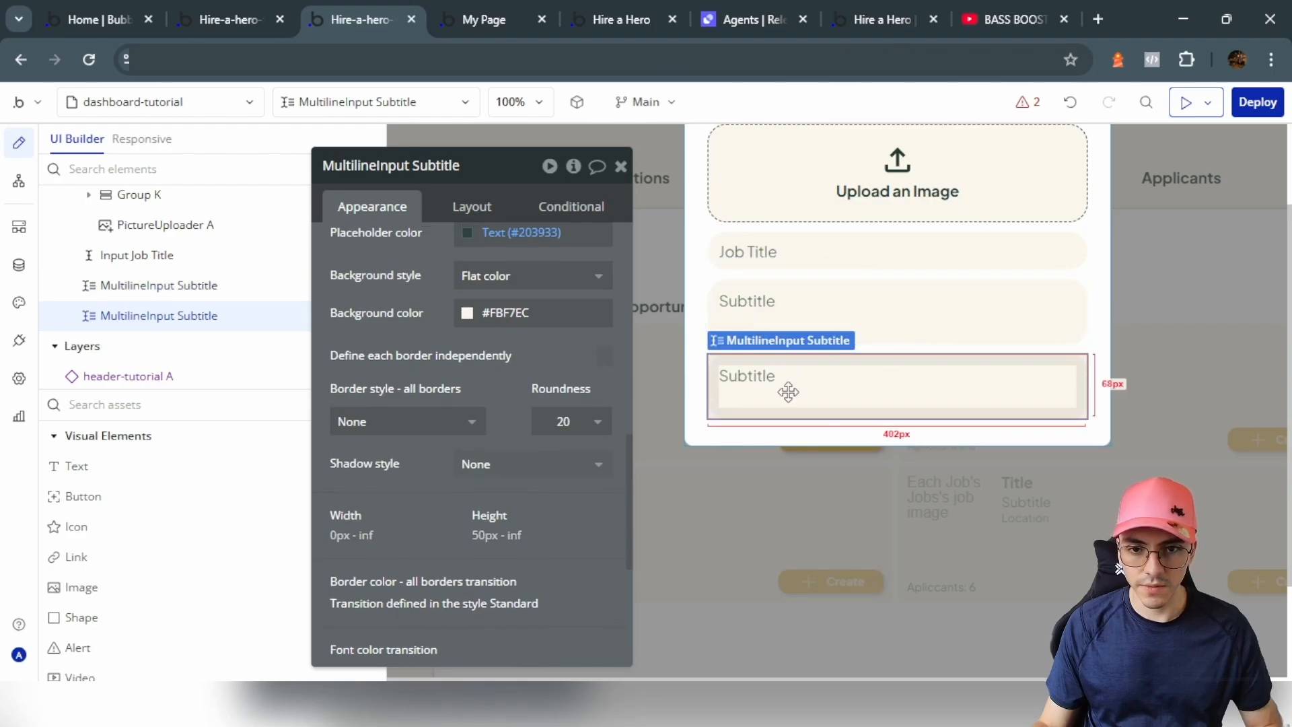
scroll(433, 289, "up", 10)
triple_click(444, 290)
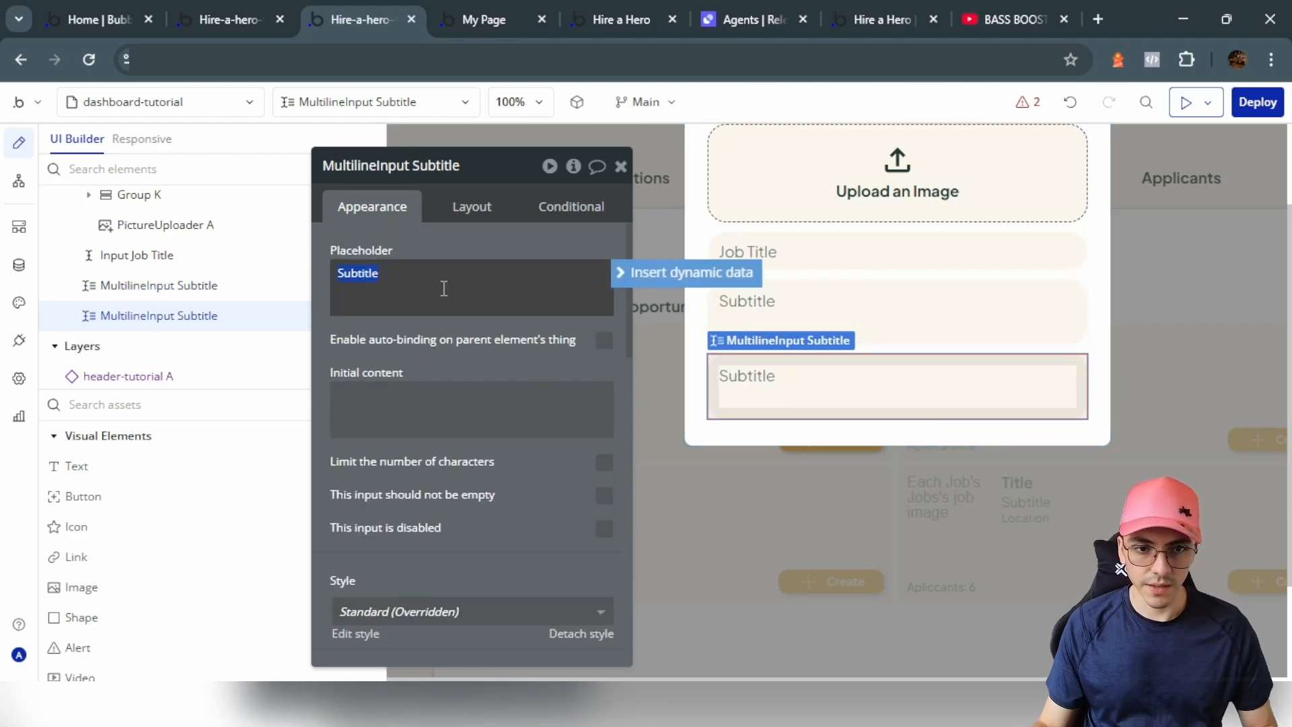
type("Det")
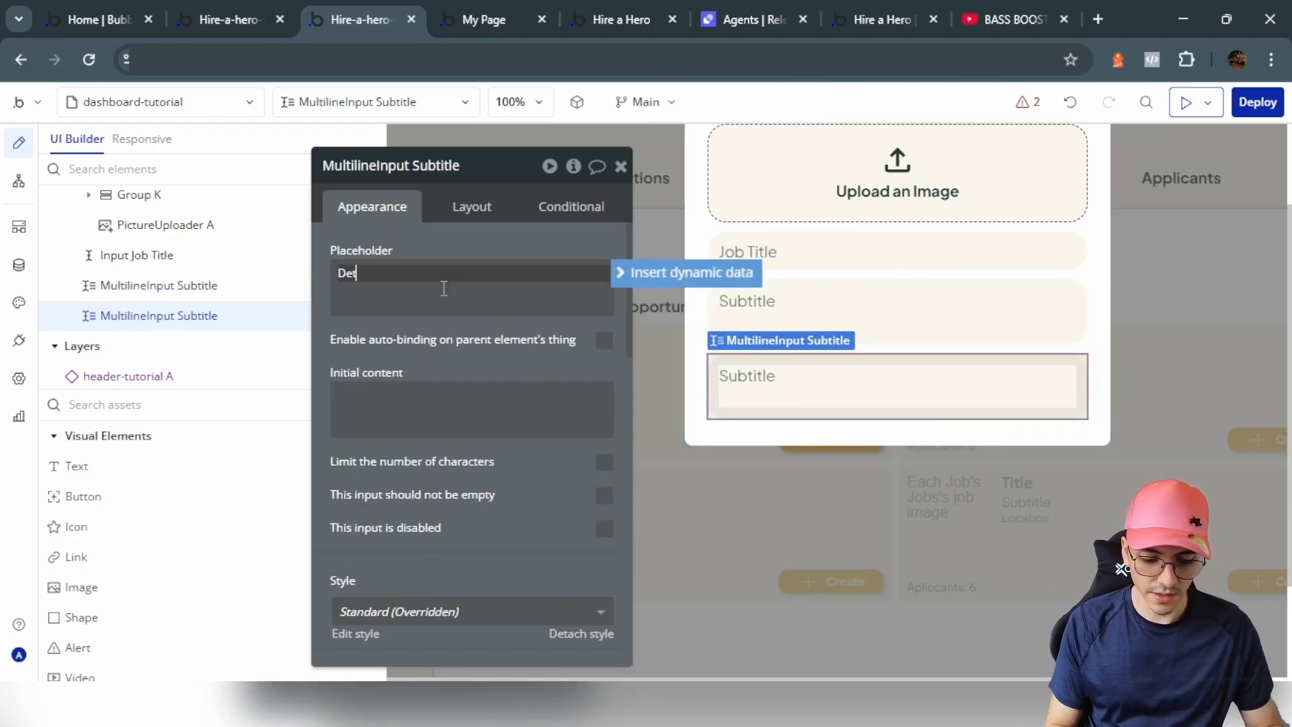
type("ails")
Step: Duplicate the Job Title input and move the copy below Details
left_click(859, 249)
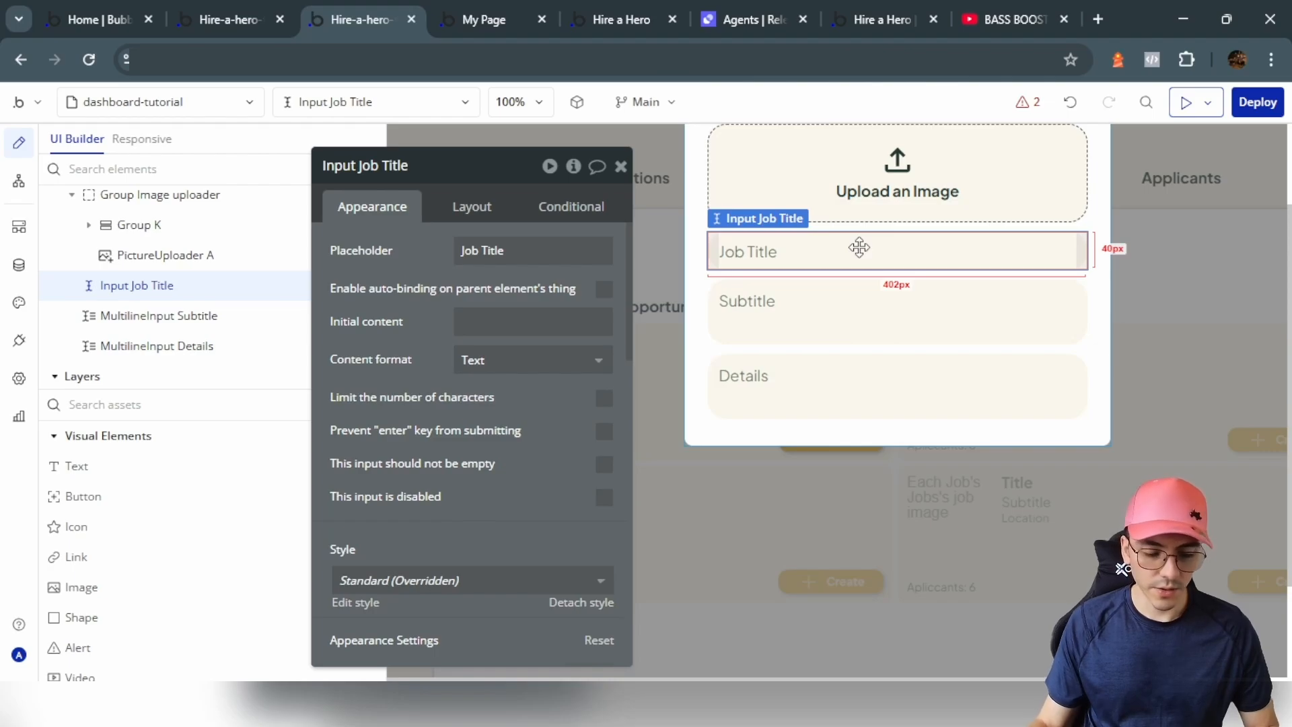
key("ctrl+d")
left_click(471, 207)
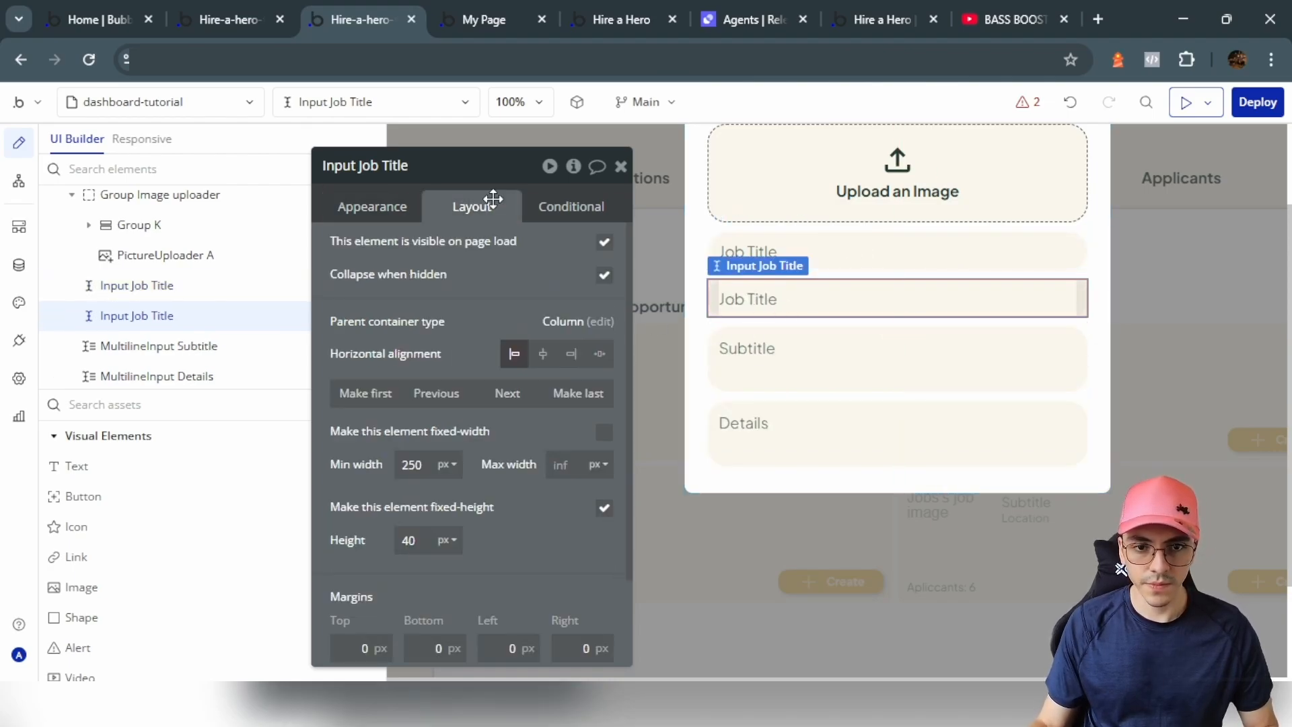
left_click(529, 415)
left_click(528, 414)
left_click(370, 206)
left_click(493, 256)
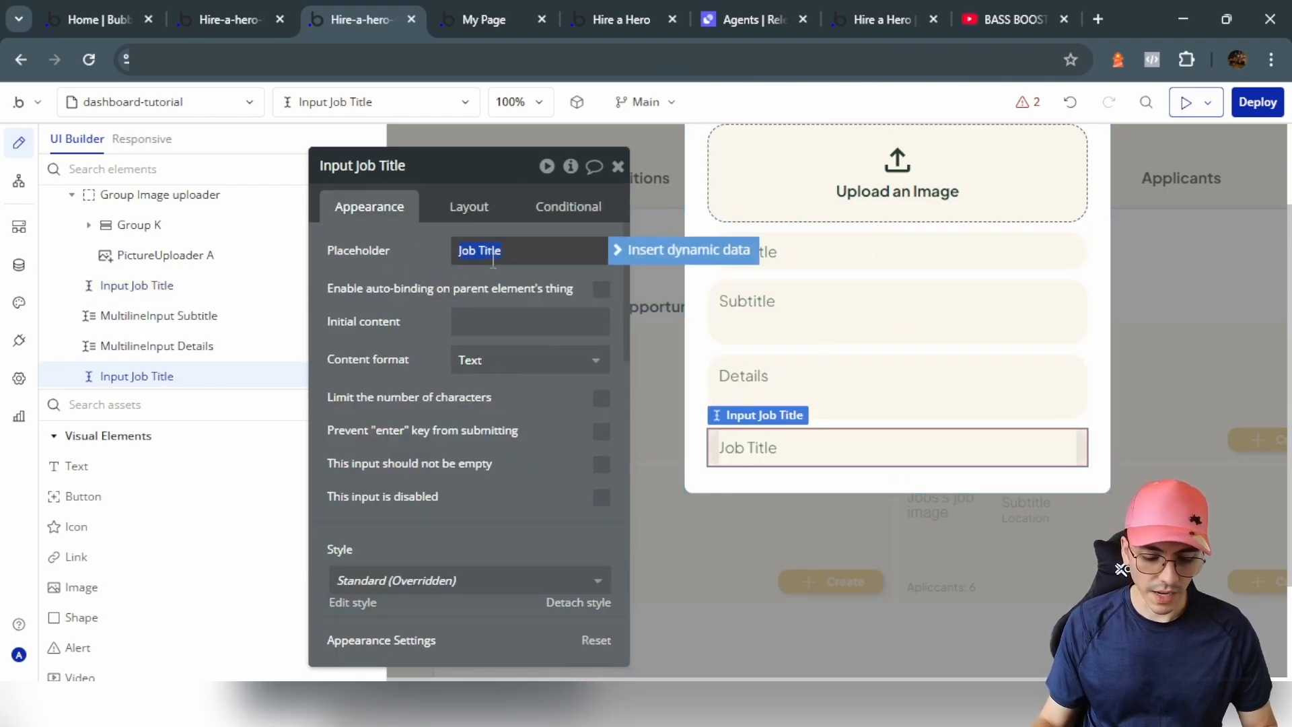
Step: Enter 'Location' as the copied input's placeholder
type("Location")
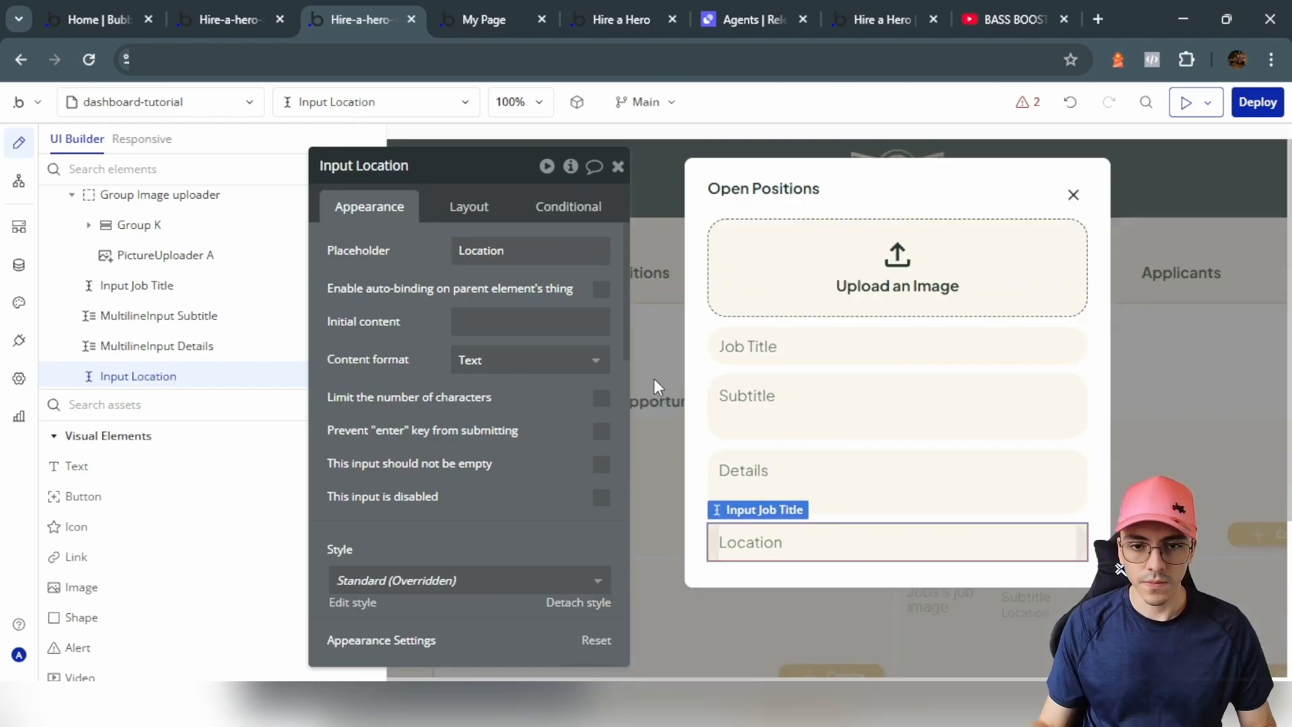
left_click(653, 378)
left_click_drag(490, 392, 826, 452)
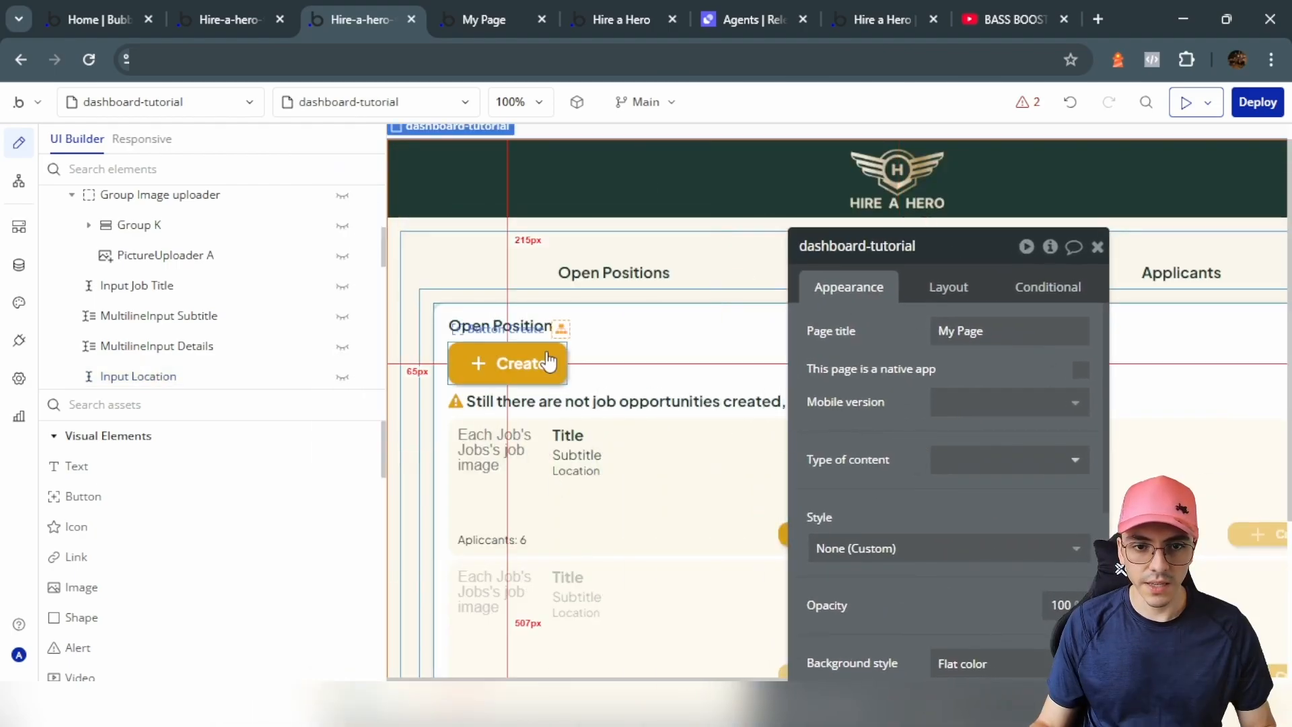
Step: Copy the page's Create button and paste it into the Open Positions popup
left_click(542, 362)
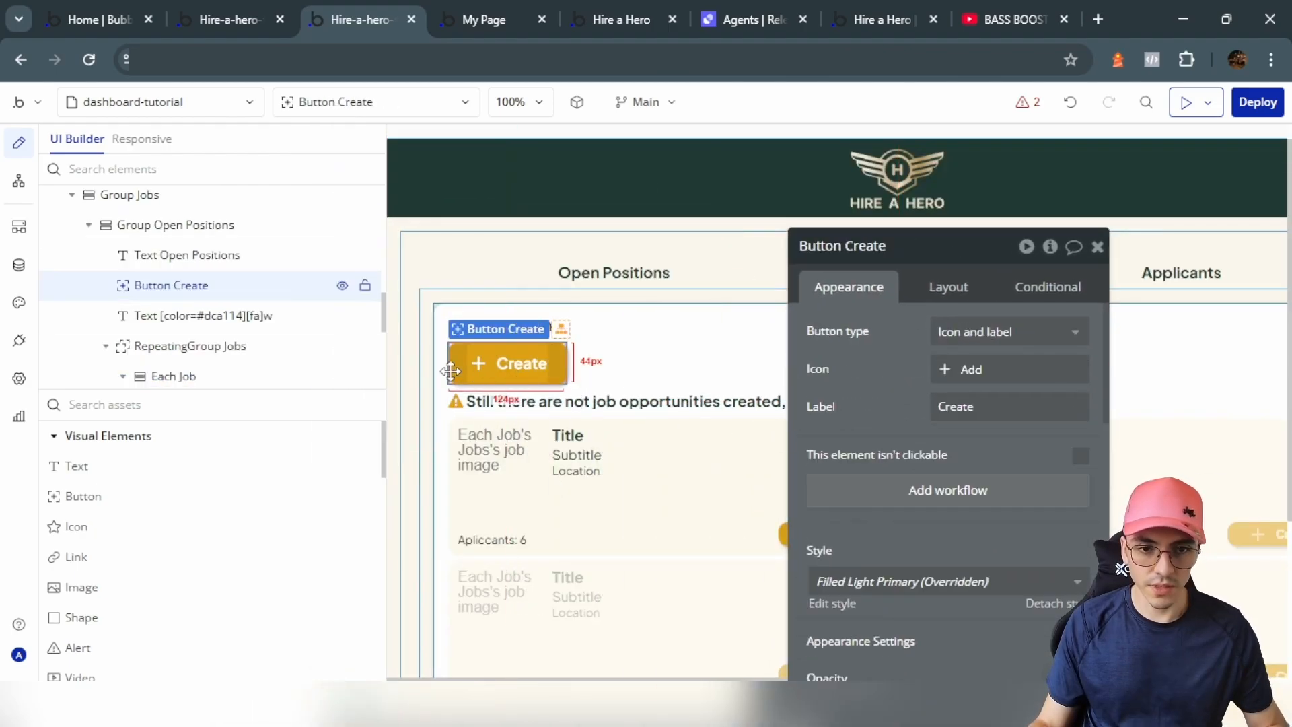
scroll(276, 273, "up", 8)
left_click(346, 292)
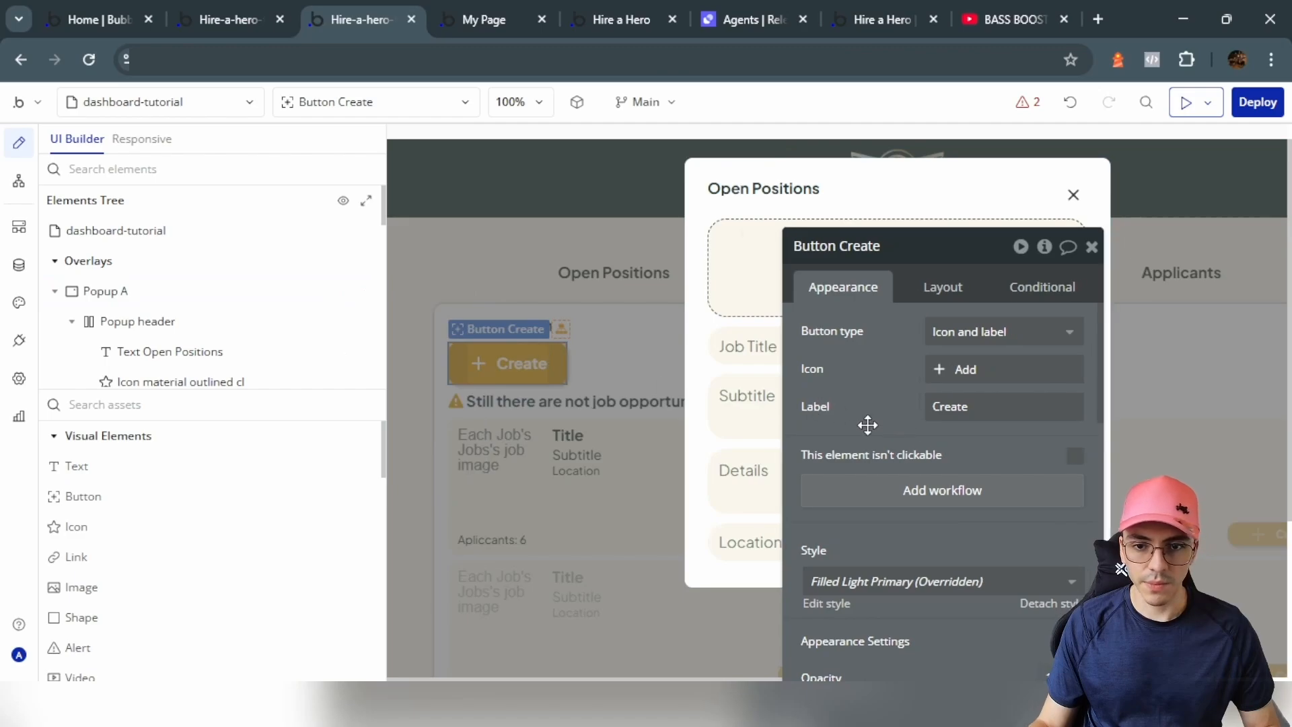
left_click(695, 304)
scroll(694, 324, "down", 2)
scroll(774, 364, "right", 2)
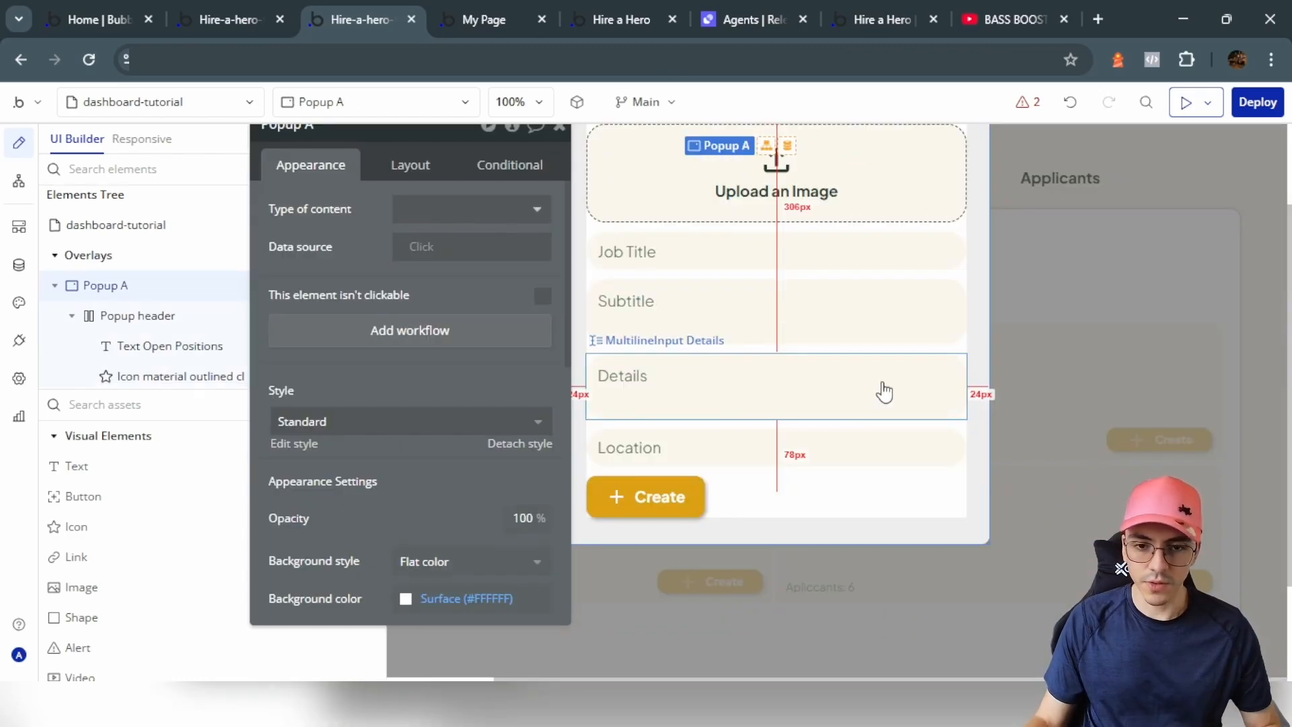
left_click(700, 497)
Step: Make the pasted button span the popup and relabel it 'Create a Job'
left_click(410, 166)
left_click(543, 317)
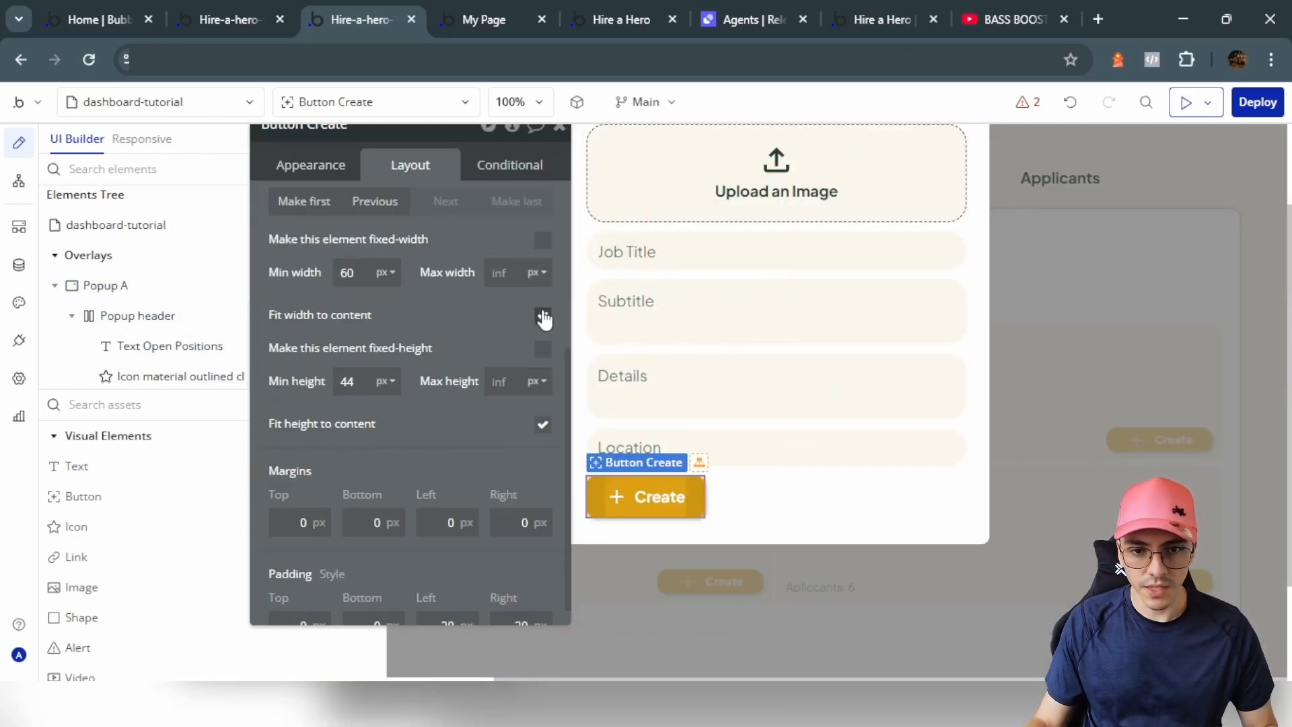
left_click(314, 167)
scroll(377, 265, "up", 2)
left_click(470, 287)
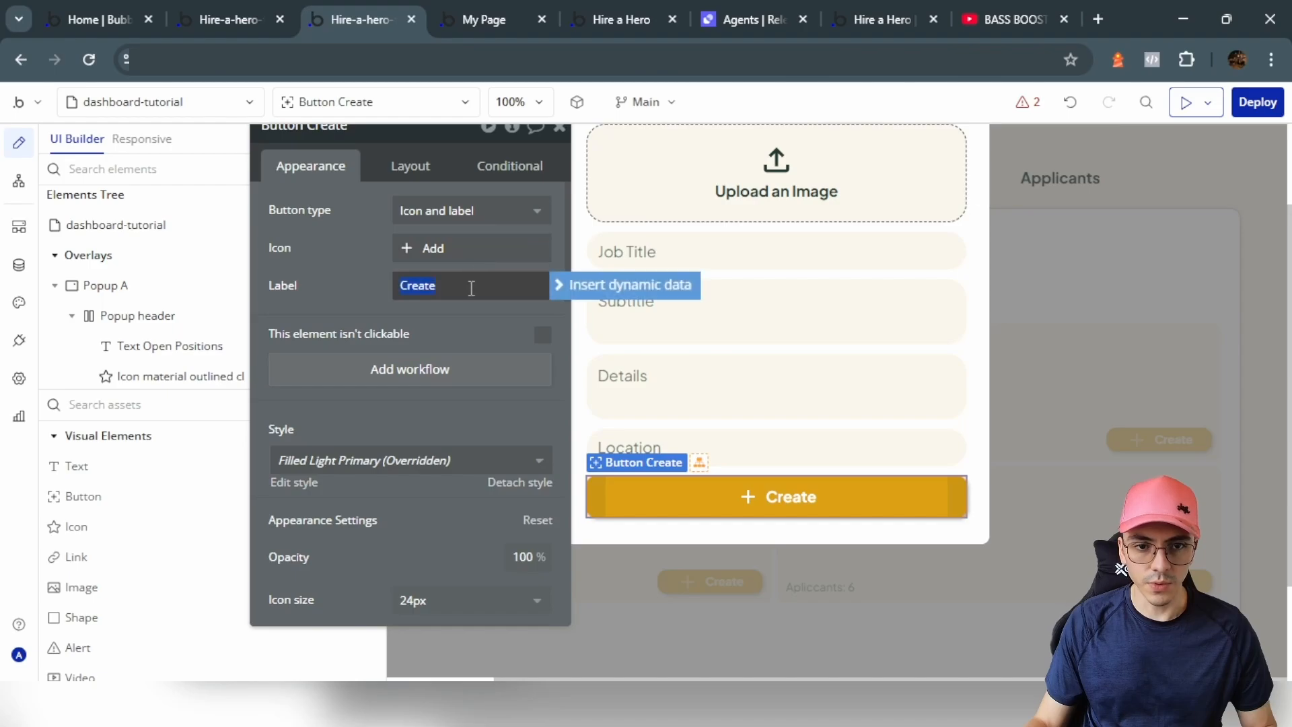
left_click(471, 287)
type("a Job")
Step: Hide the popup and return to the page
scroll(954, 229, "up", 2)
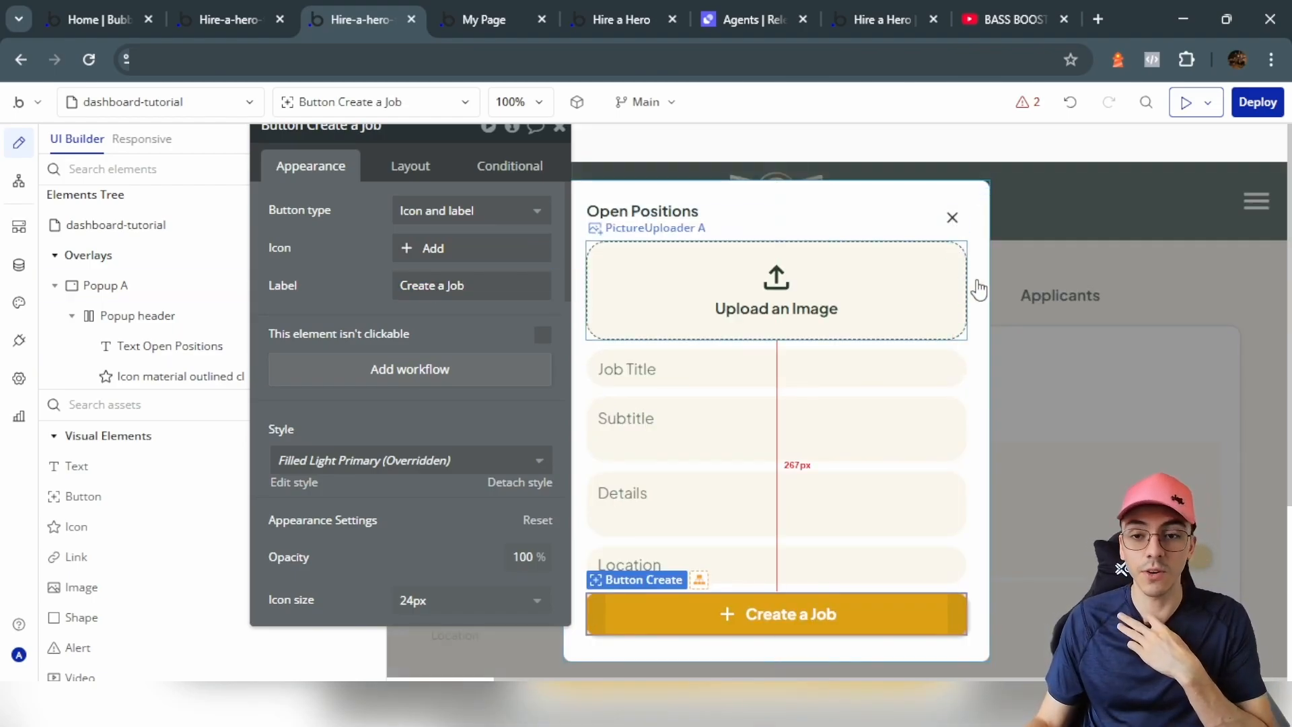
left_click(1152, 274)
left_click_drag(372, 236, 1001, 341)
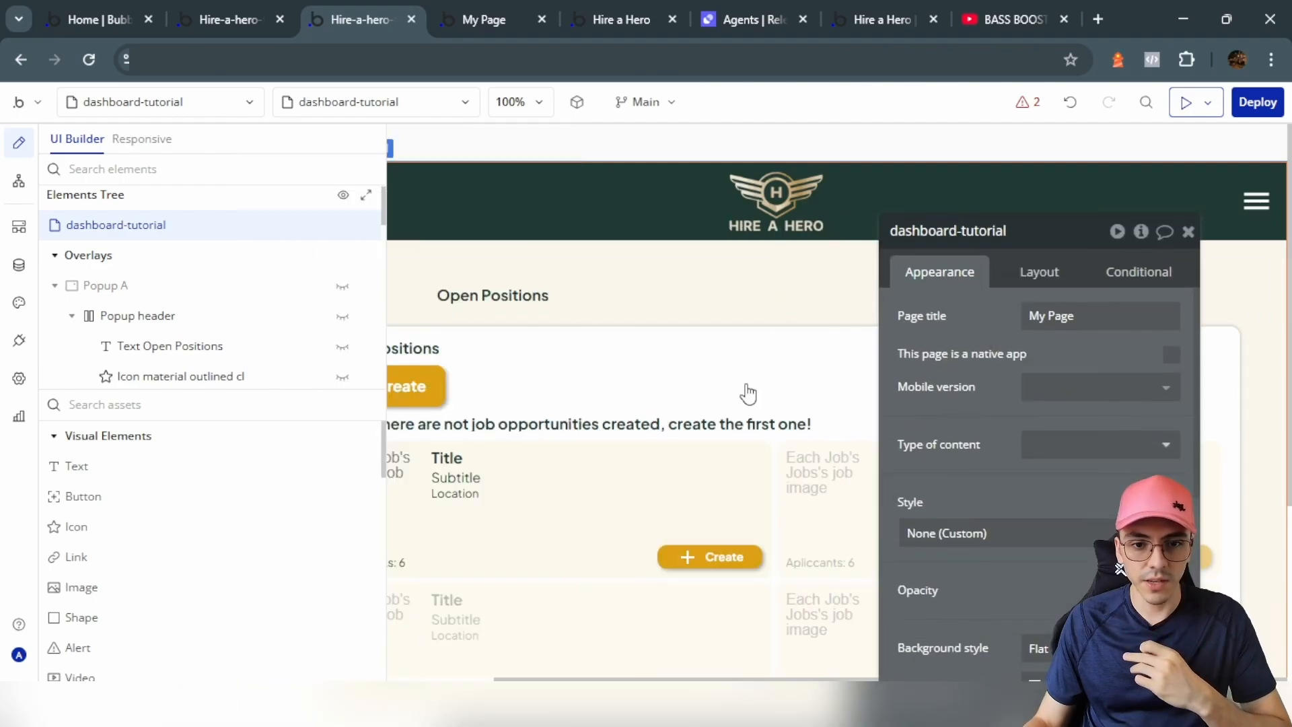
Step: Rename the page's Create button to 'Show Job Creator'
left_click(433, 401)
left_click(1039, 475)
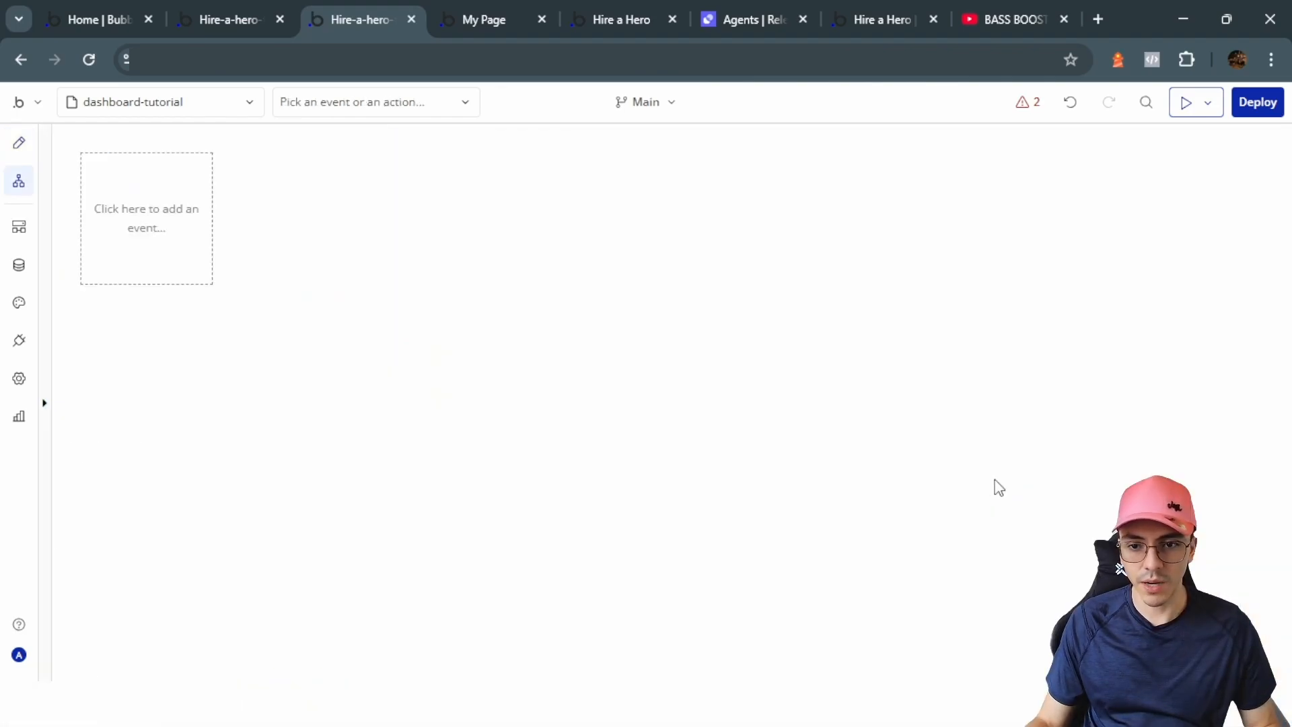
left_click(18, 142)
left_click_drag(975, 231, 965, 230)
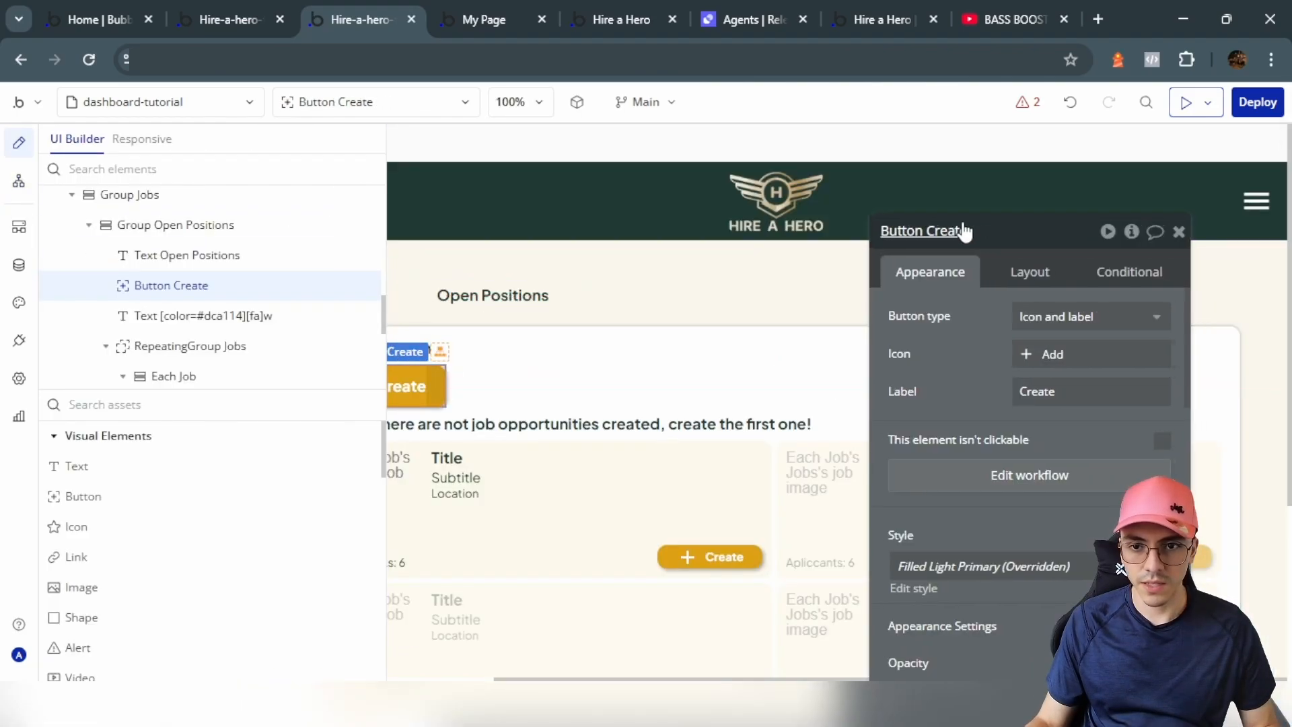
type("Show")
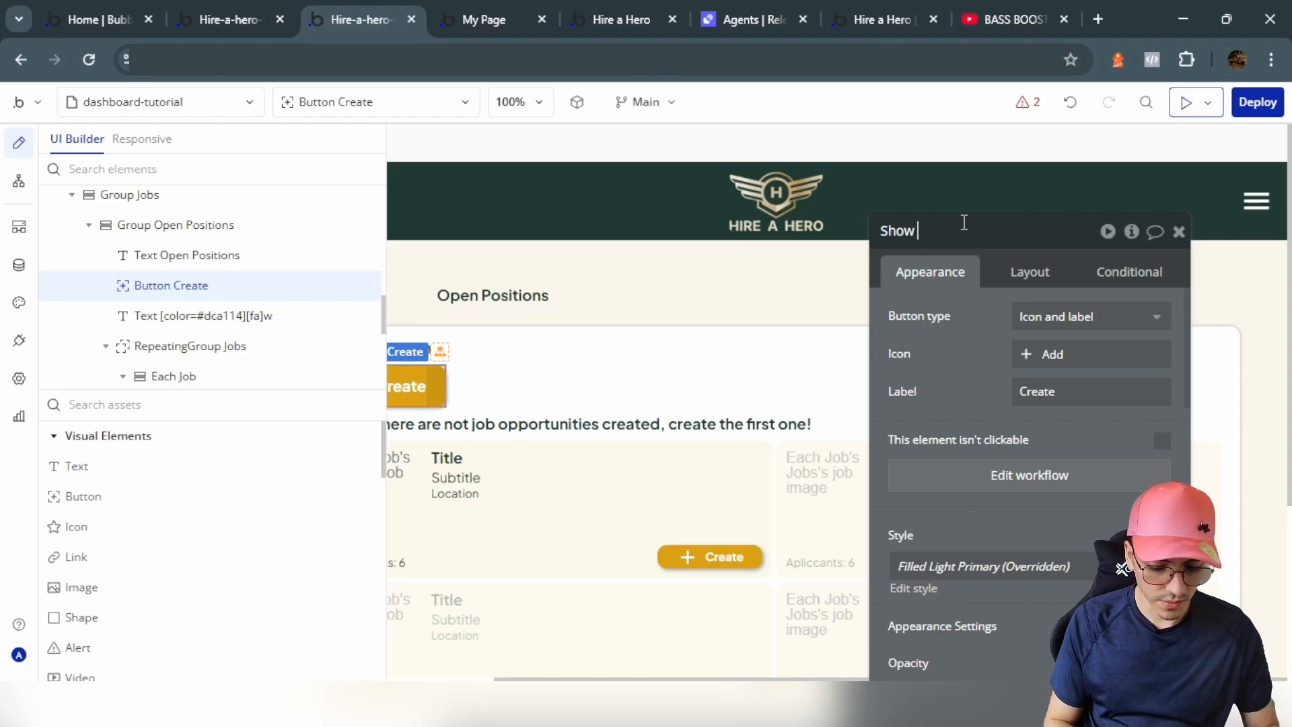
type(" Job Creator")
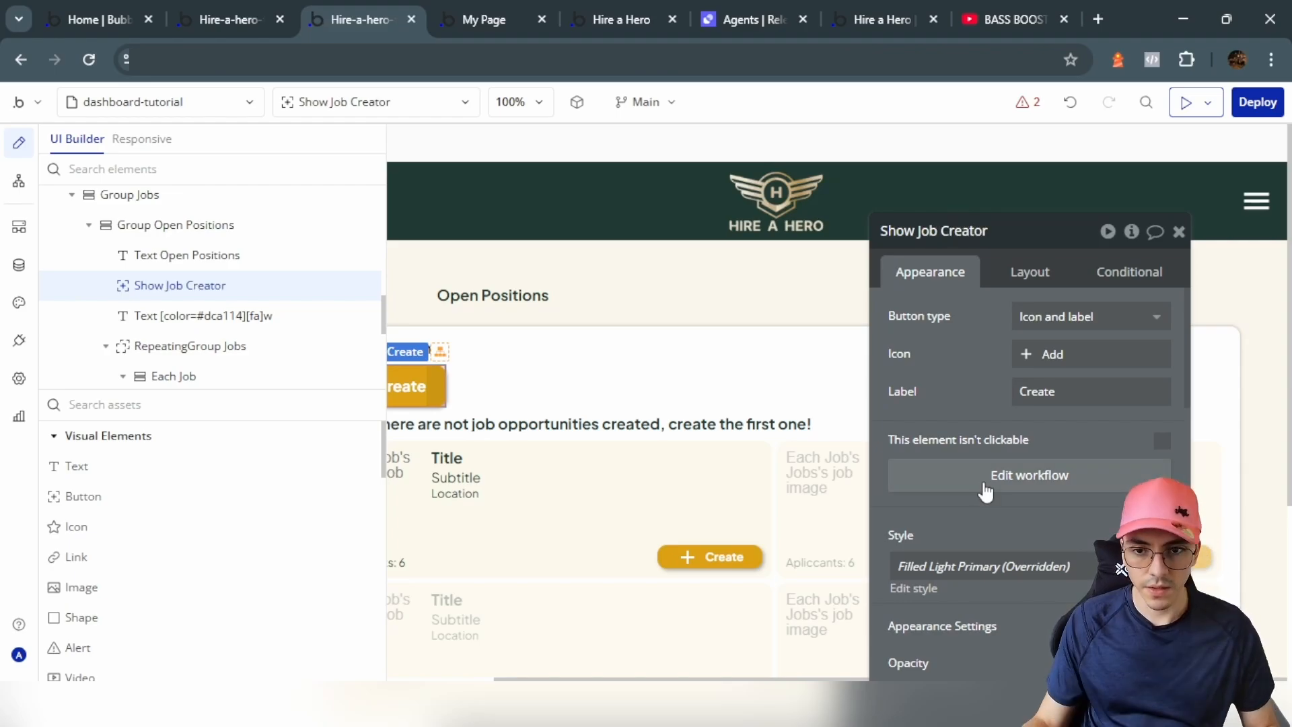
Step: Make clicking Show Job Creator show Popup A
left_click(1030, 475)
left_click(205, 350)
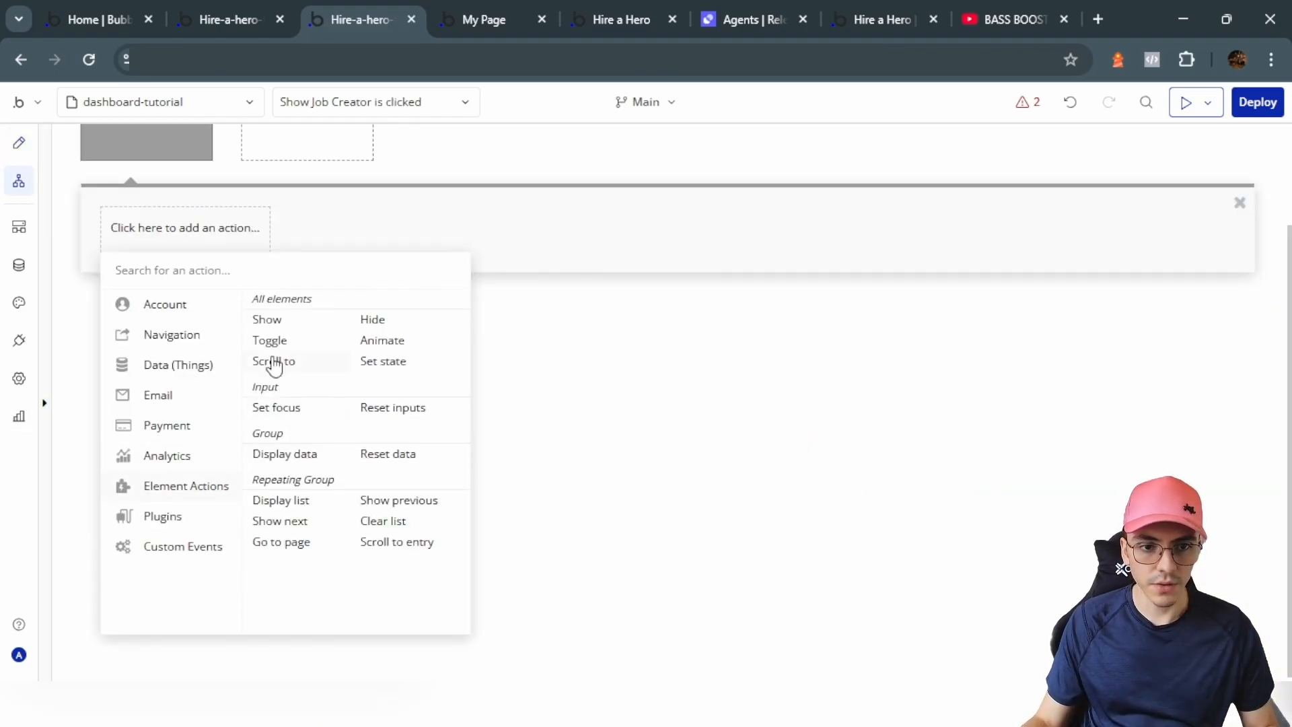
left_click(266, 319)
left_click(1104, 337)
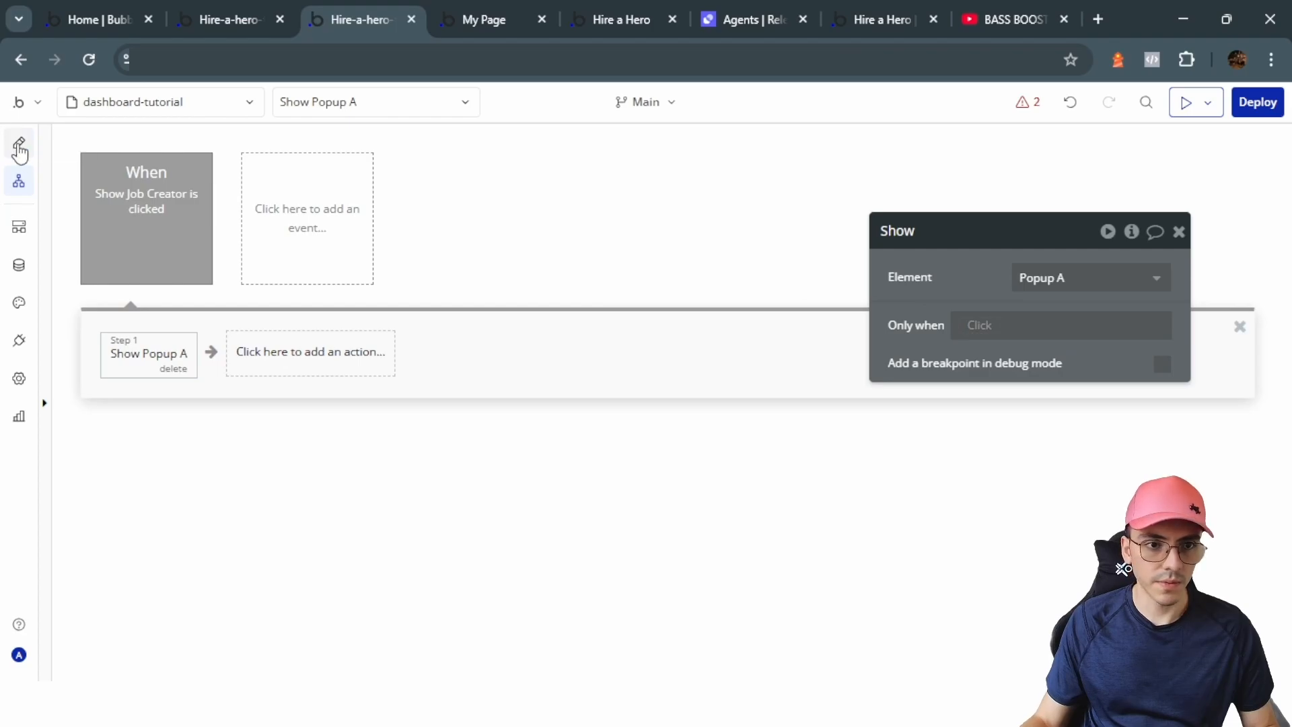
left_click(19, 143)
Step: Rename the popup to 'Popup Job Creator'
scroll(202, 290, "up", 10)
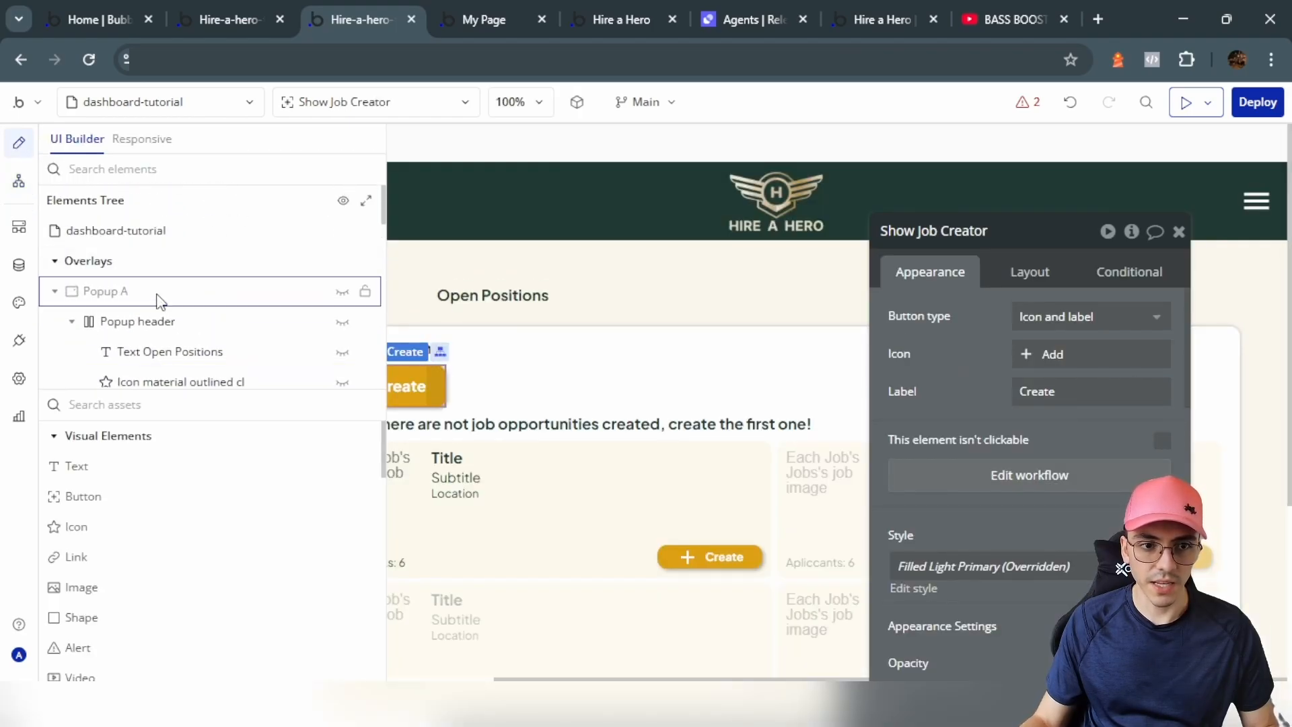
left_click(160, 296)
left_click(342, 292)
left_click(993, 233)
key("BackSpace")
type("Job Creator")
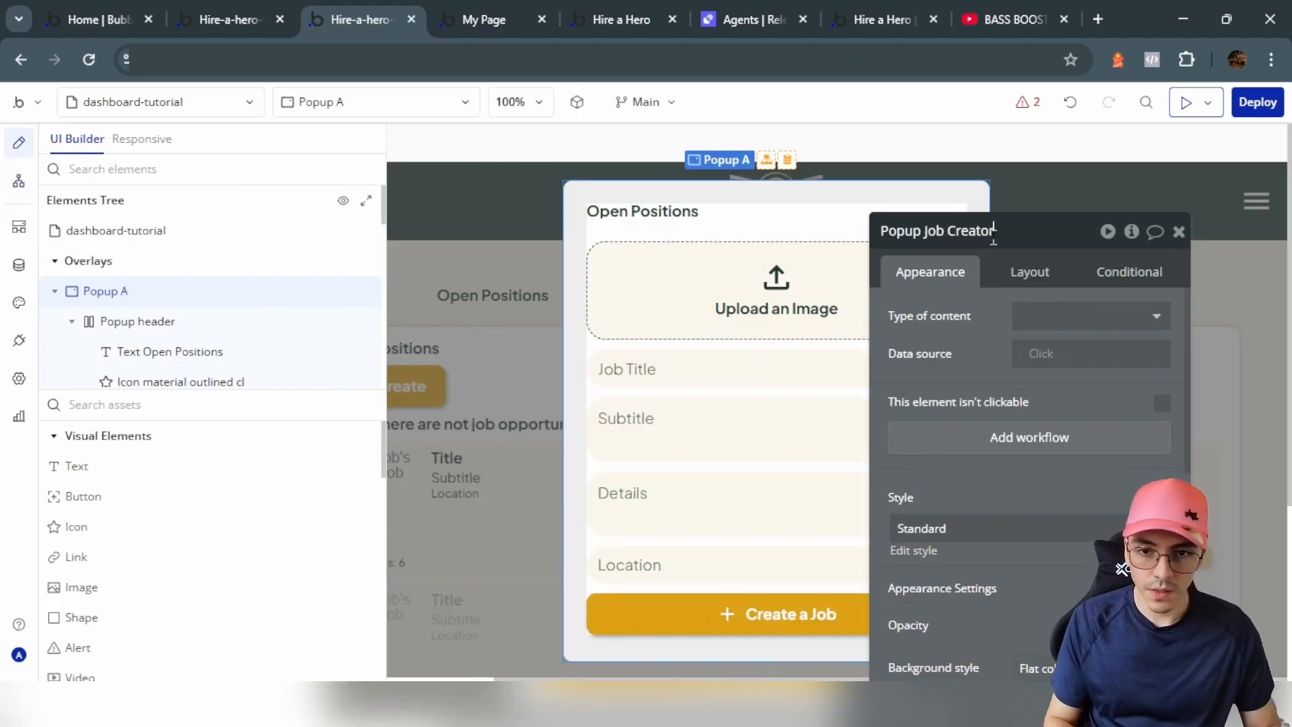
left_click(956, 319)
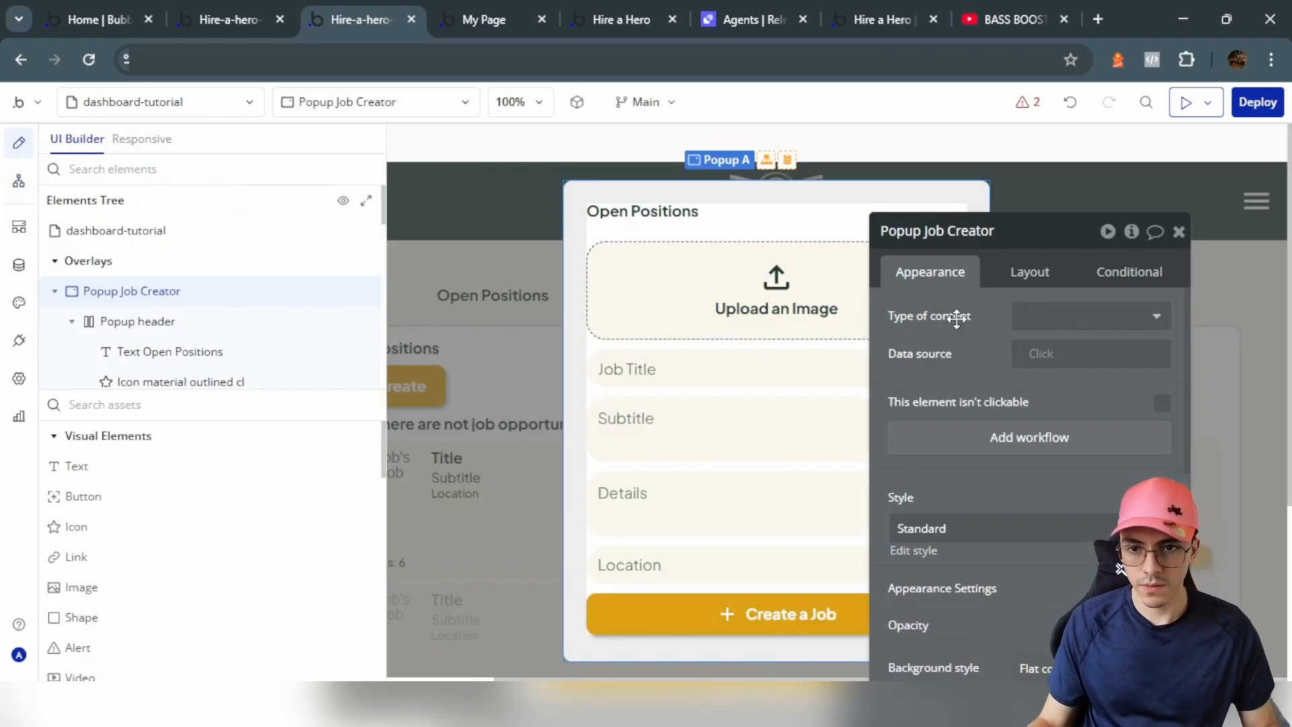
Step: Make the popup's close X icon hide Popup Job Creator when clicked
left_click(952, 217)
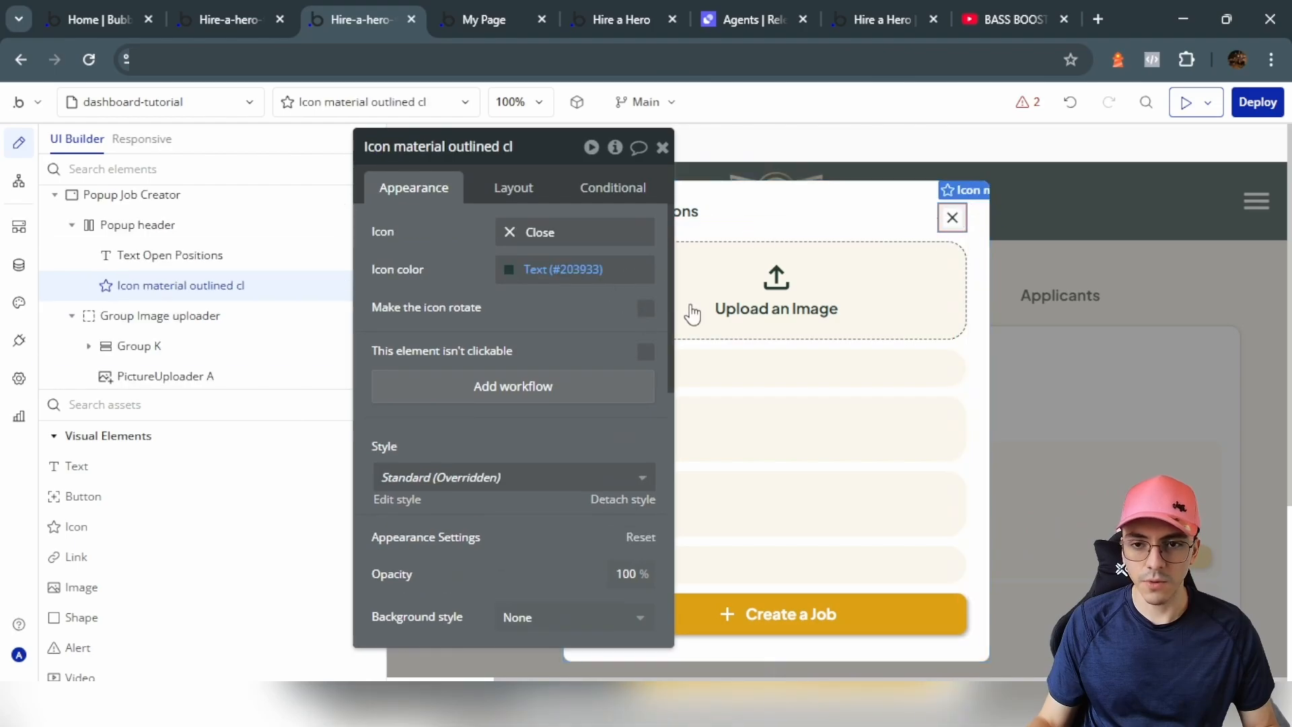
left_click(558, 398)
left_click(202, 377)
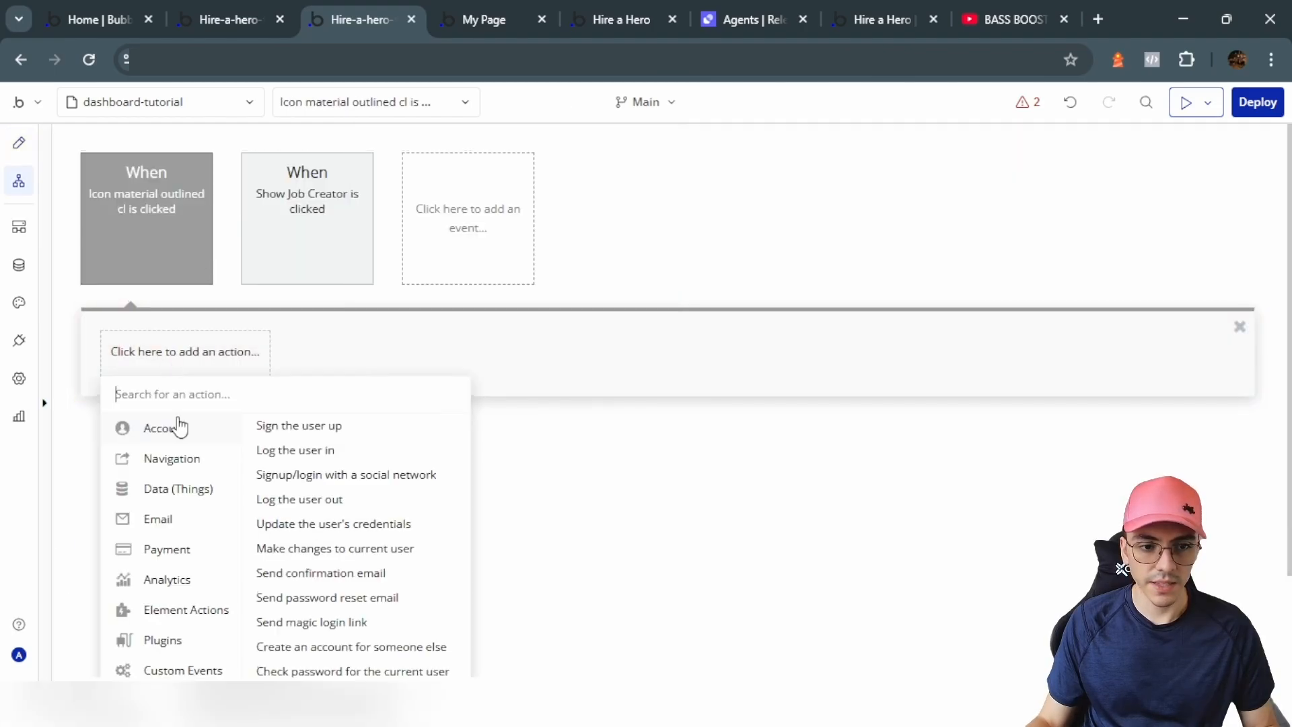
mouse_move(186, 486)
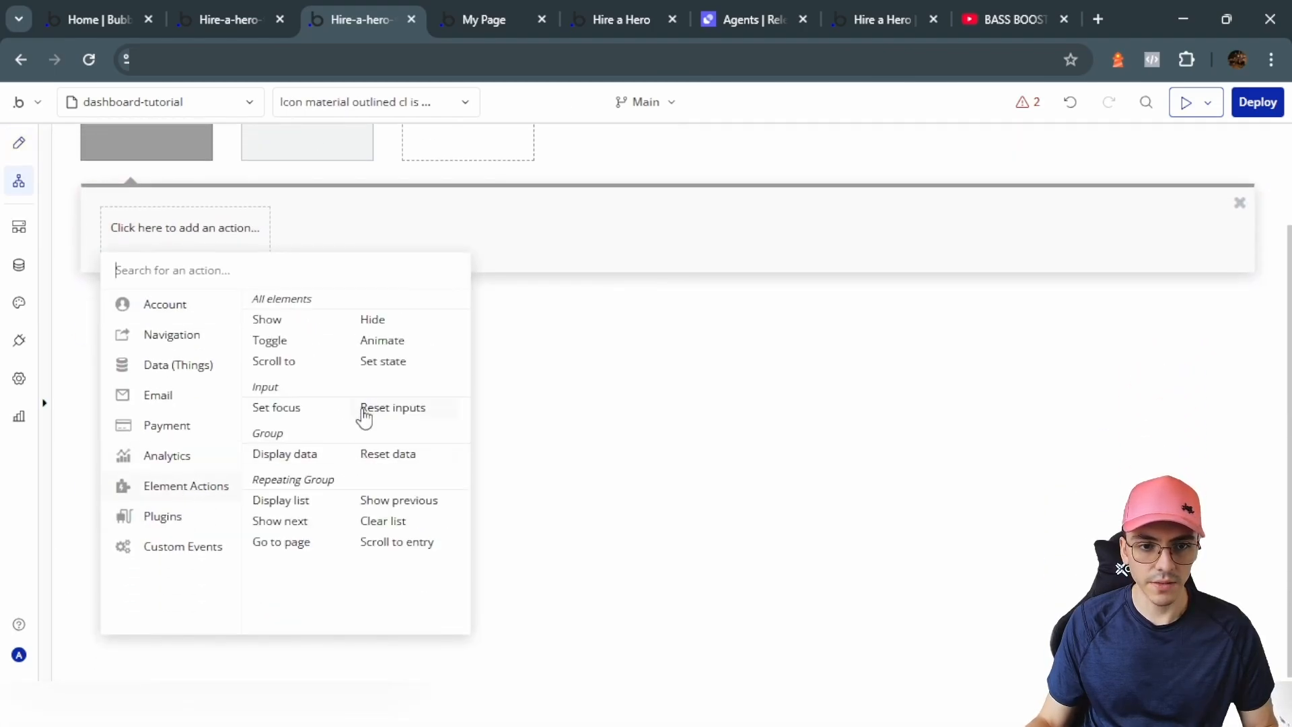
left_click(374, 320)
left_click(572, 191)
left_click(575, 252)
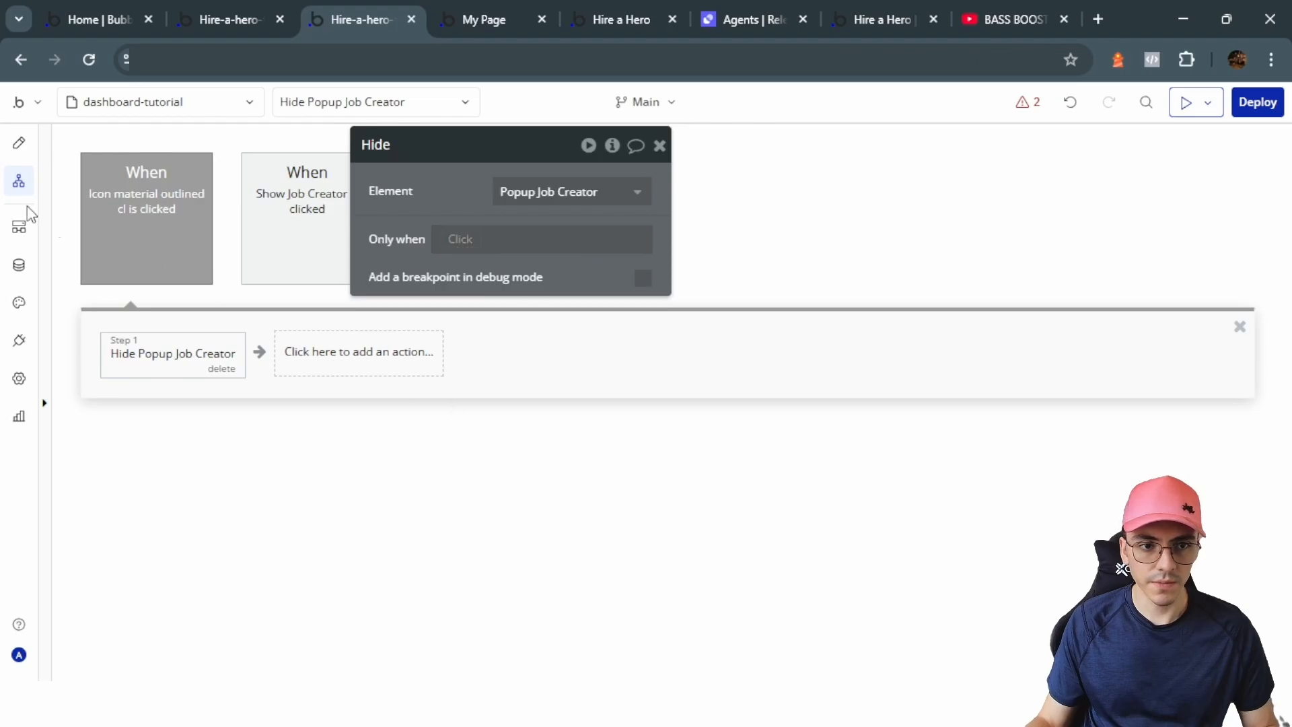
left_click(20, 141)
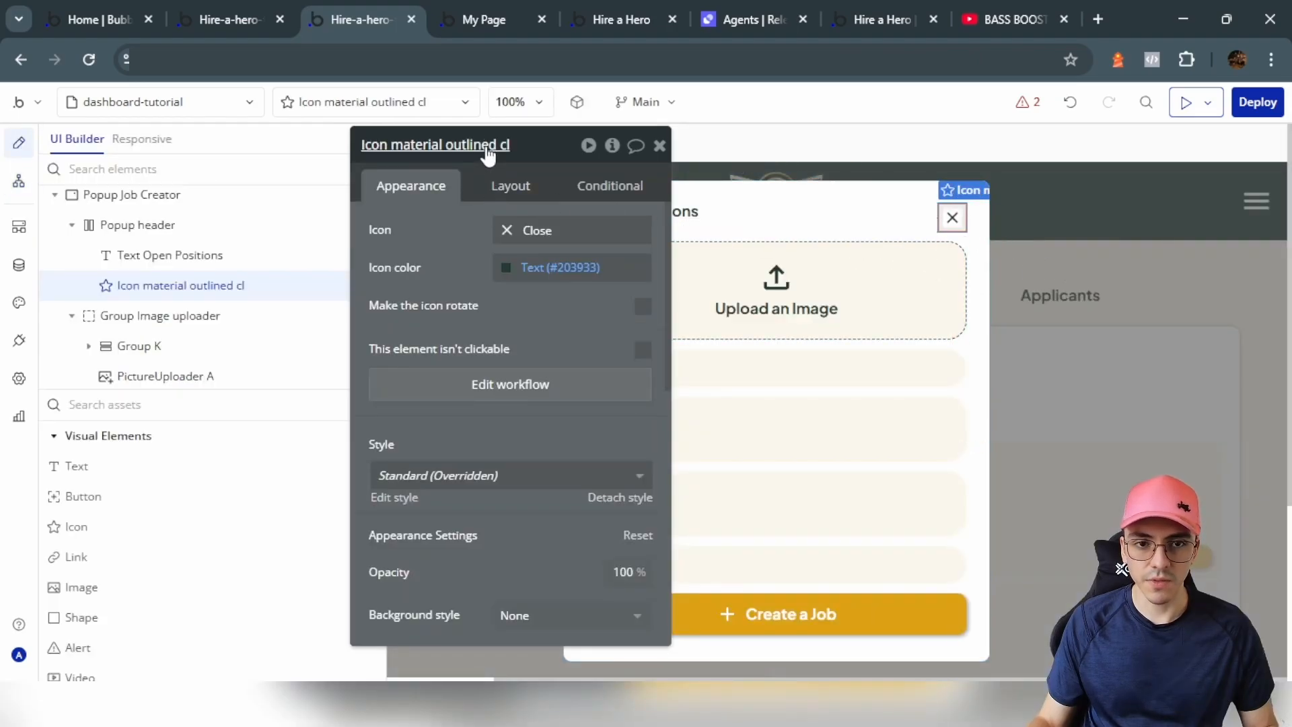
Step: Rename the close icon to 'Hide Job Creator'
type("Hide Job ")
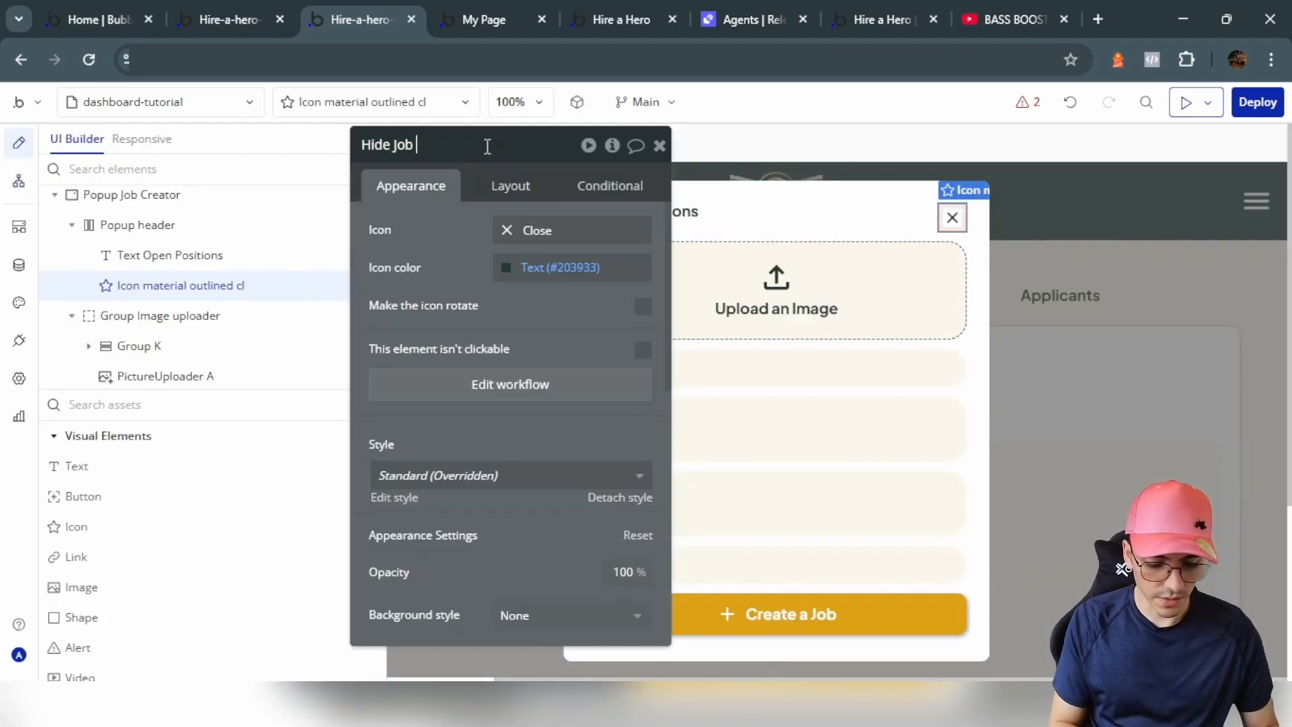
type("Creator")
key("Return")
left_click_drag(418, 263, 311, 265)
Step: Start a workflow for clicks on the Create a Job button
left_click(679, 612)
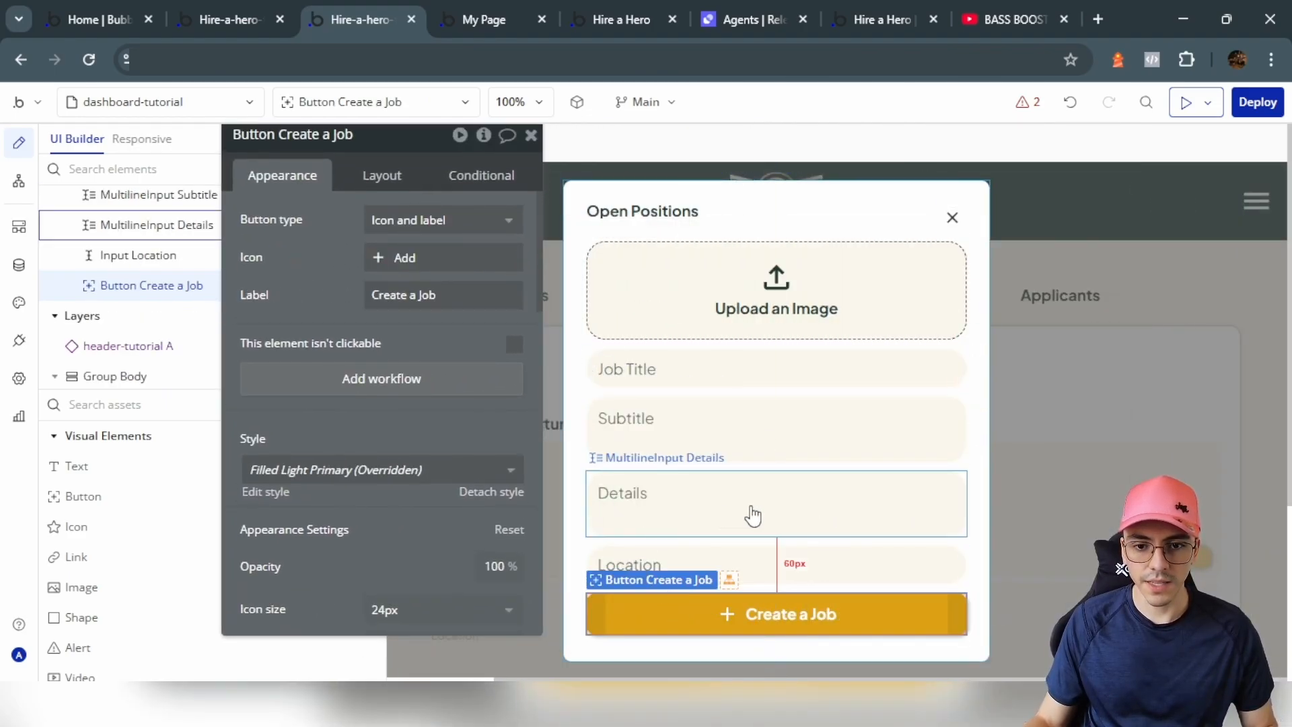
scroll(727, 505, "down", 2)
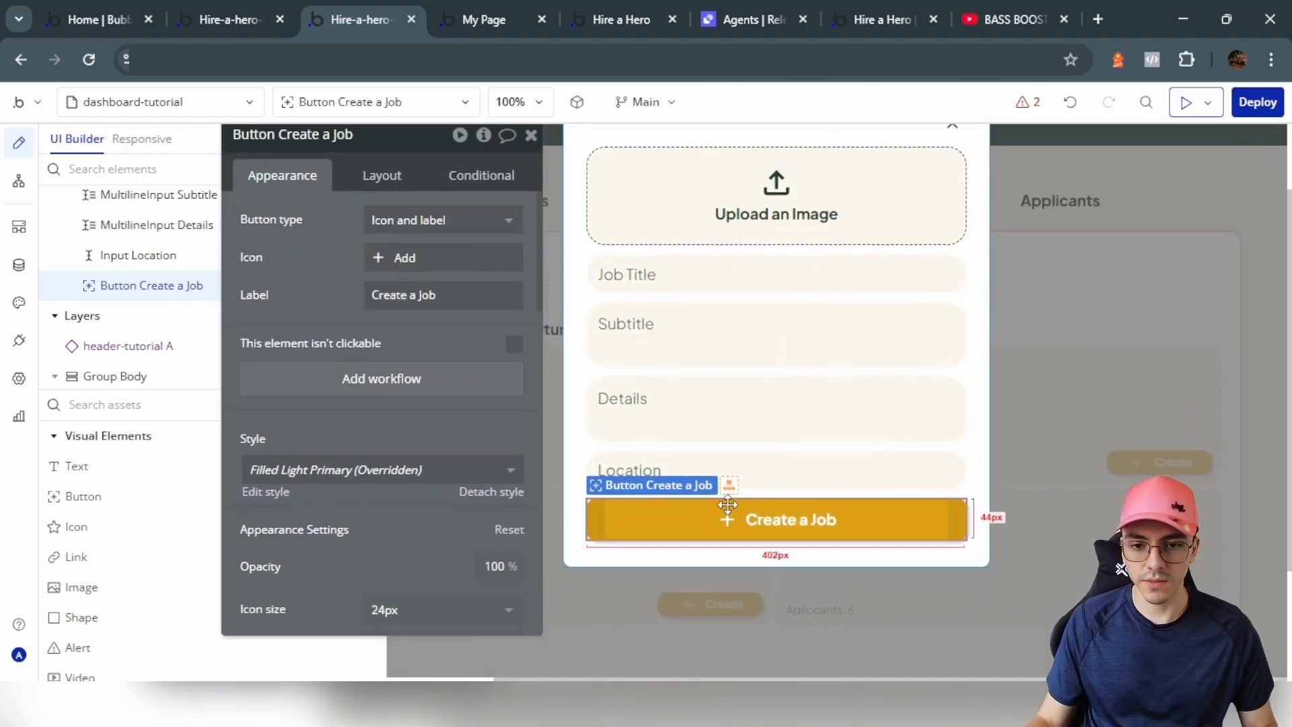
left_click(382, 379)
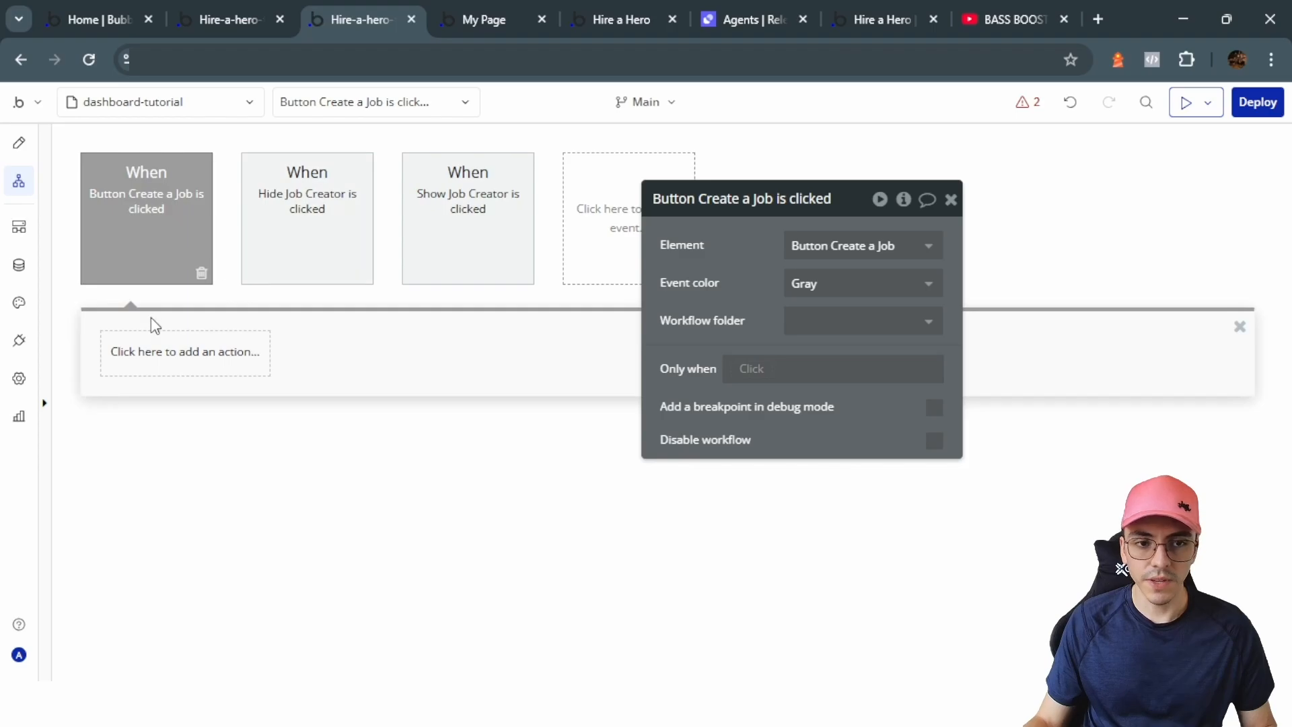
Step: Add a Create a new thing action for Jobs with all fields except Solicitude
left_click(159, 353)
scroll(164, 367, "down", 2)
mouse_move(173, 401)
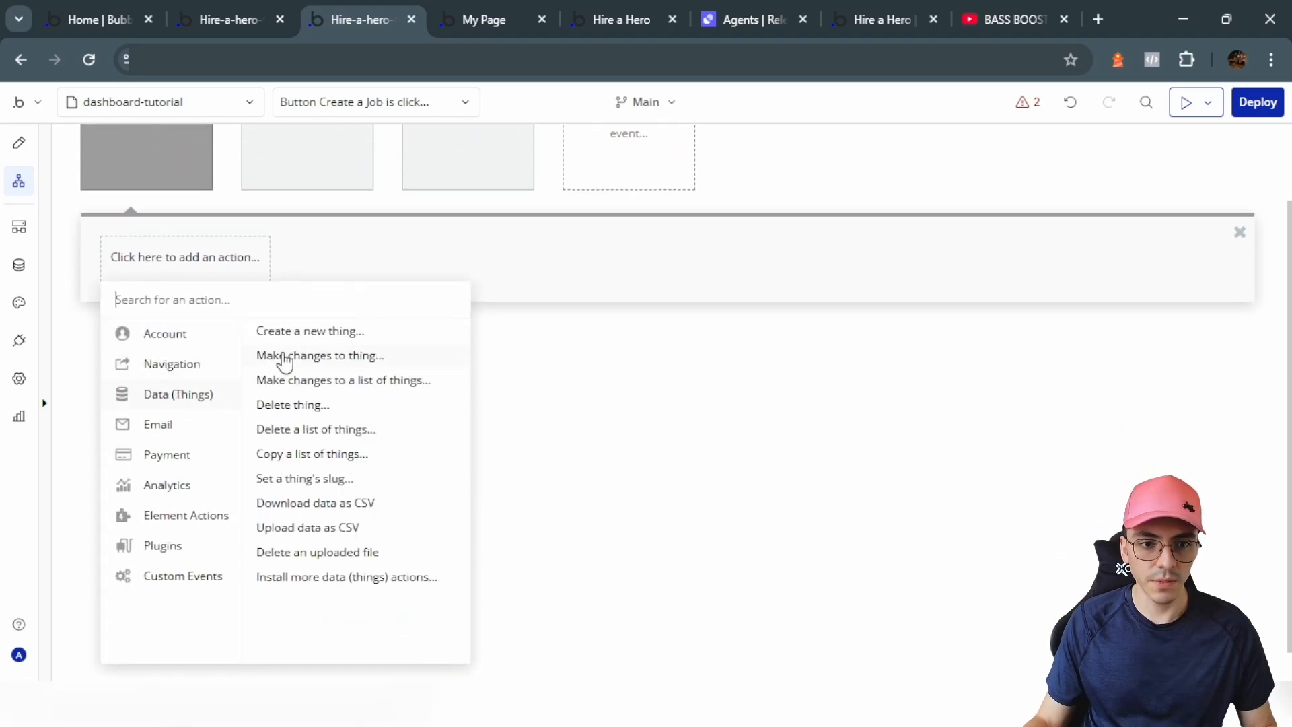
left_click(311, 331)
left_click(863, 244)
left_click(804, 324)
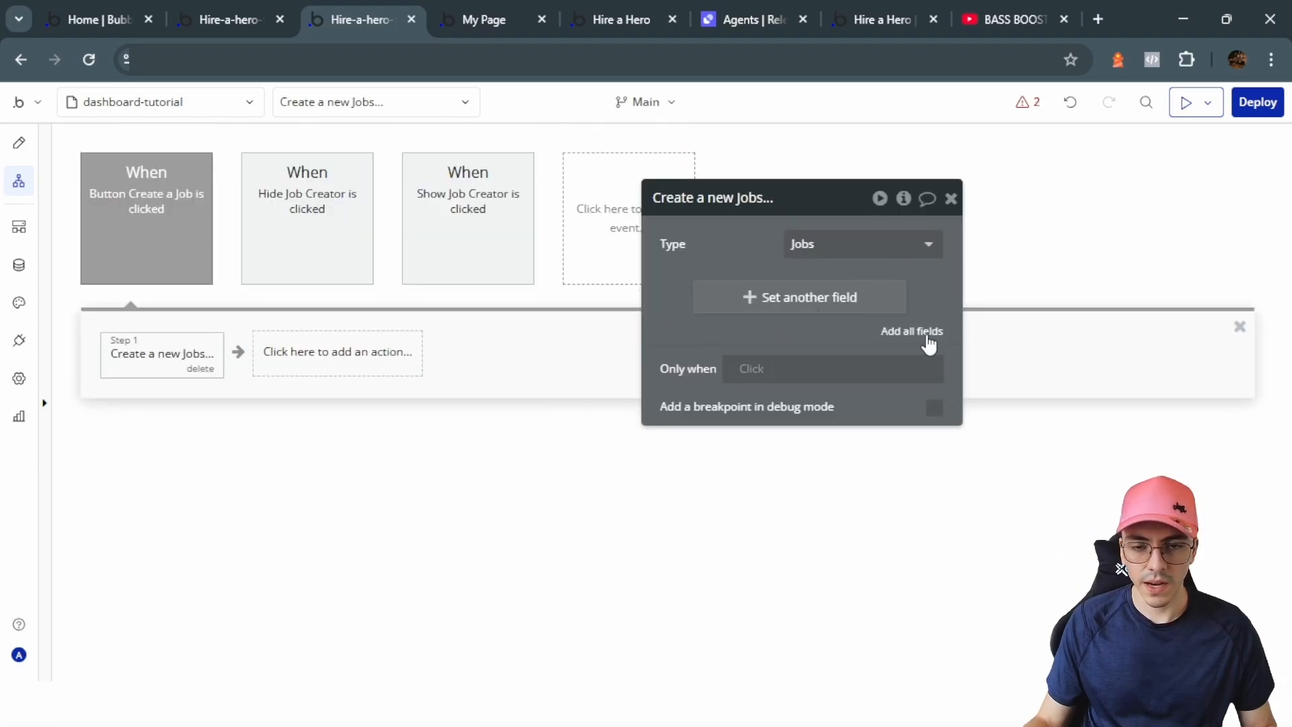
left_click(911, 331)
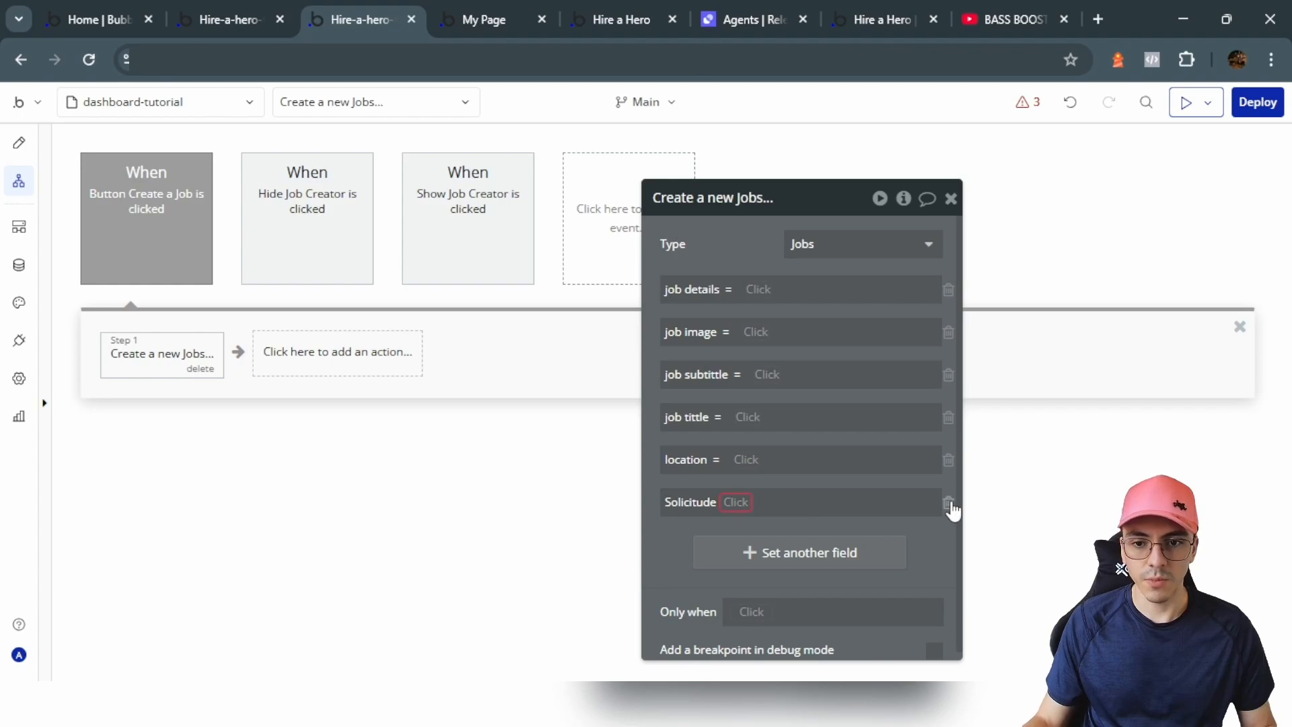
left_click(948, 505)
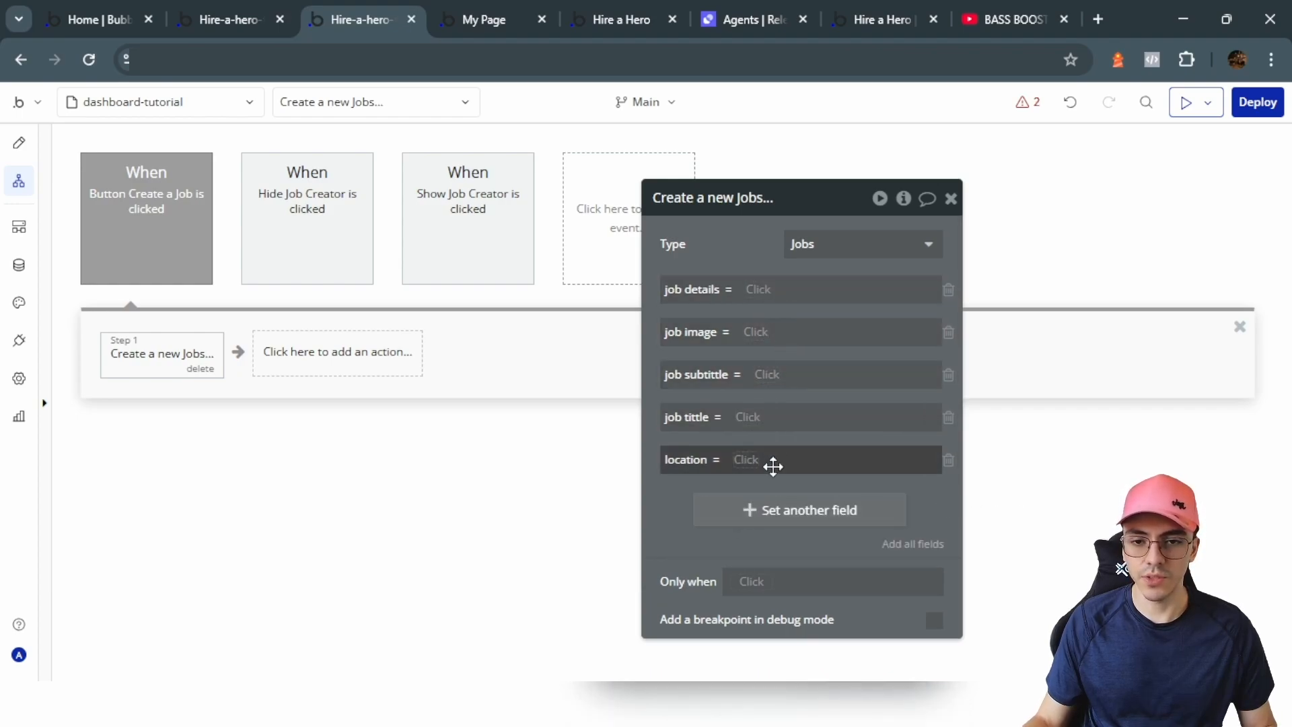
Step: Set the job image field to PictureUploader A's value
left_click(18, 142)
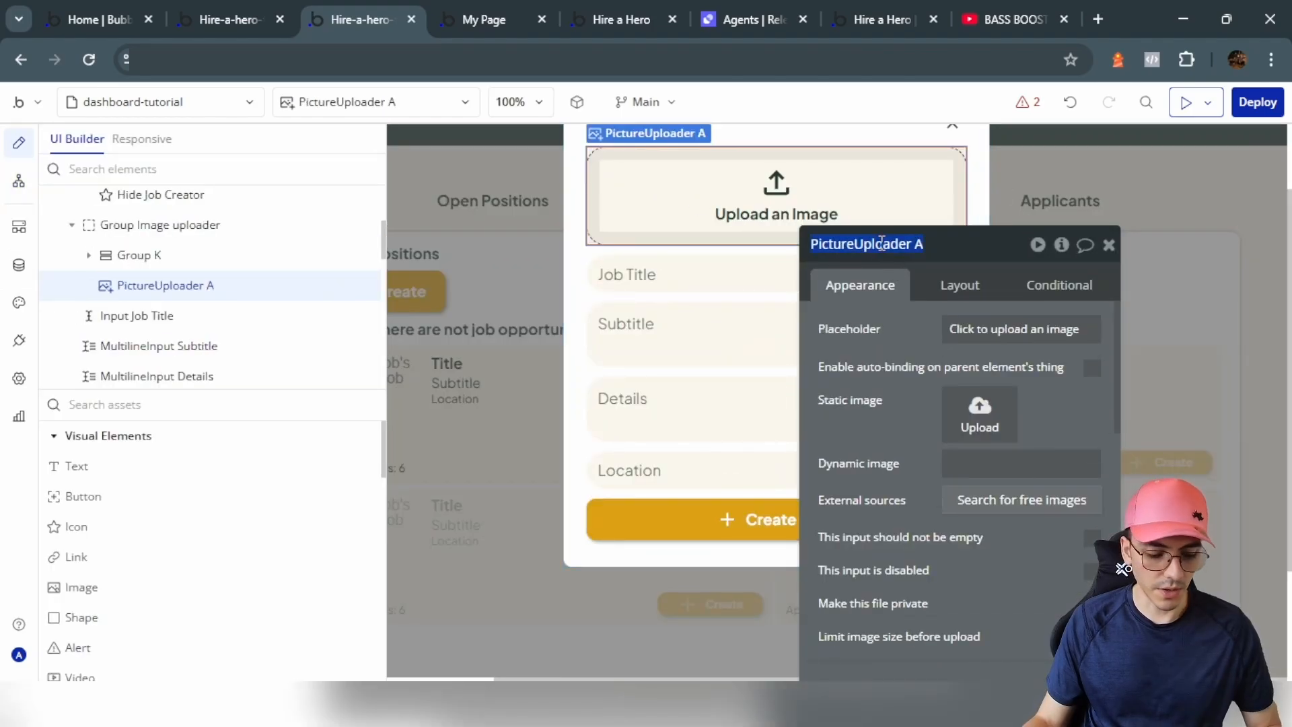
left_click(19, 180)
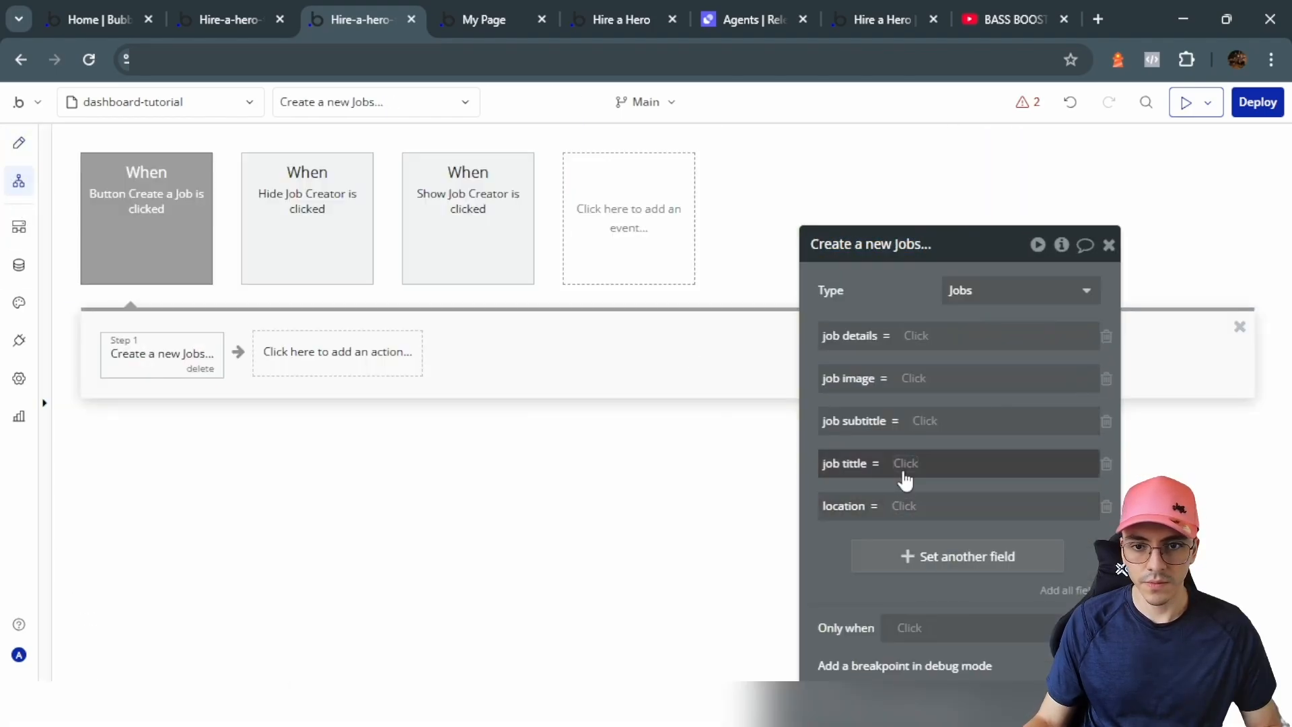
left_click(907, 380)
type("PictureUpload")
left_click(922, 426)
left_click(851, 280)
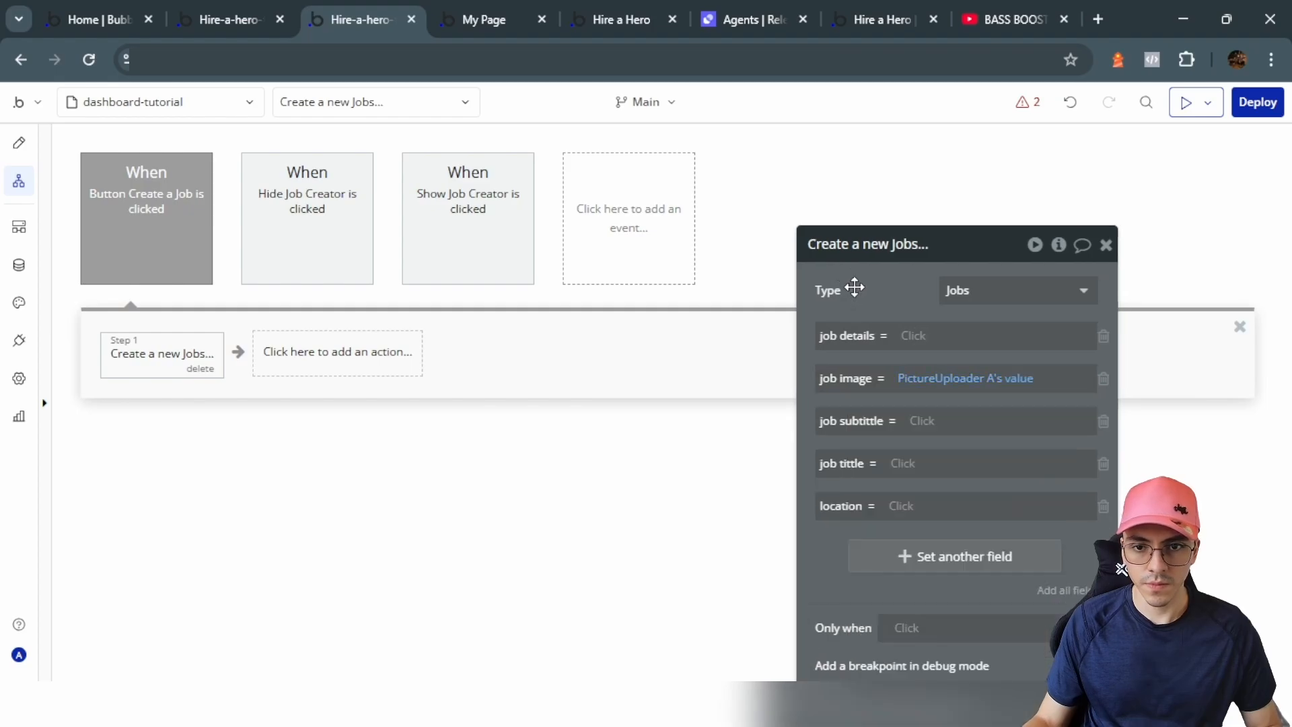
Step: Set the job tittle field to Input Job Title's value
left_click(22, 143)
left_click(610, 266)
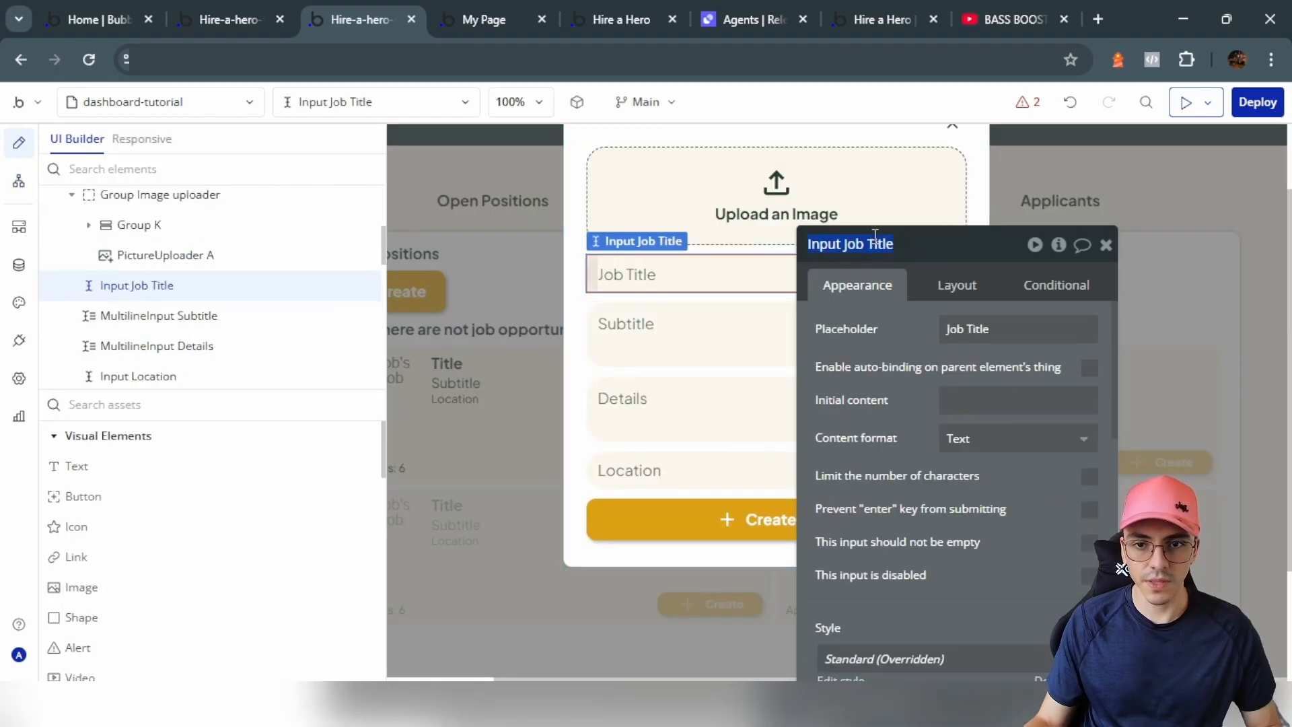
left_click(19, 181)
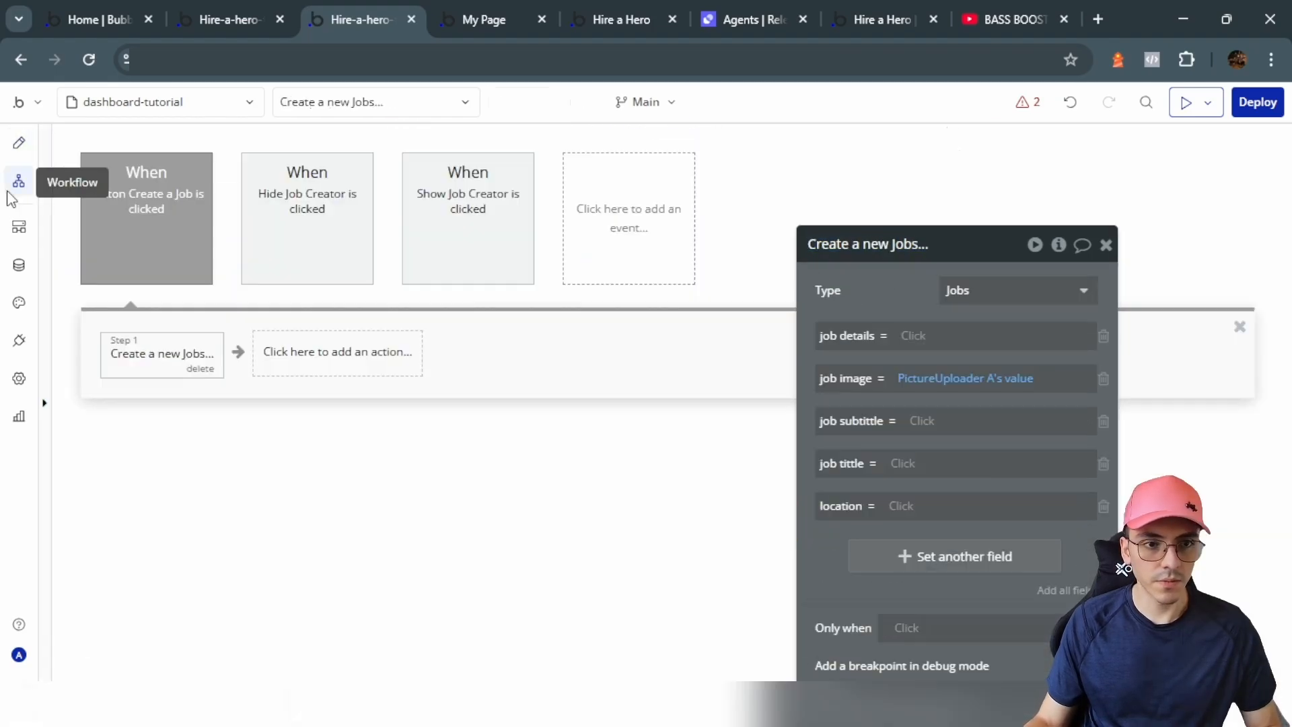
left_click(904, 461)
type("Input Job")
left_click(928, 508)
left_click(986, 512)
left_click(869, 294)
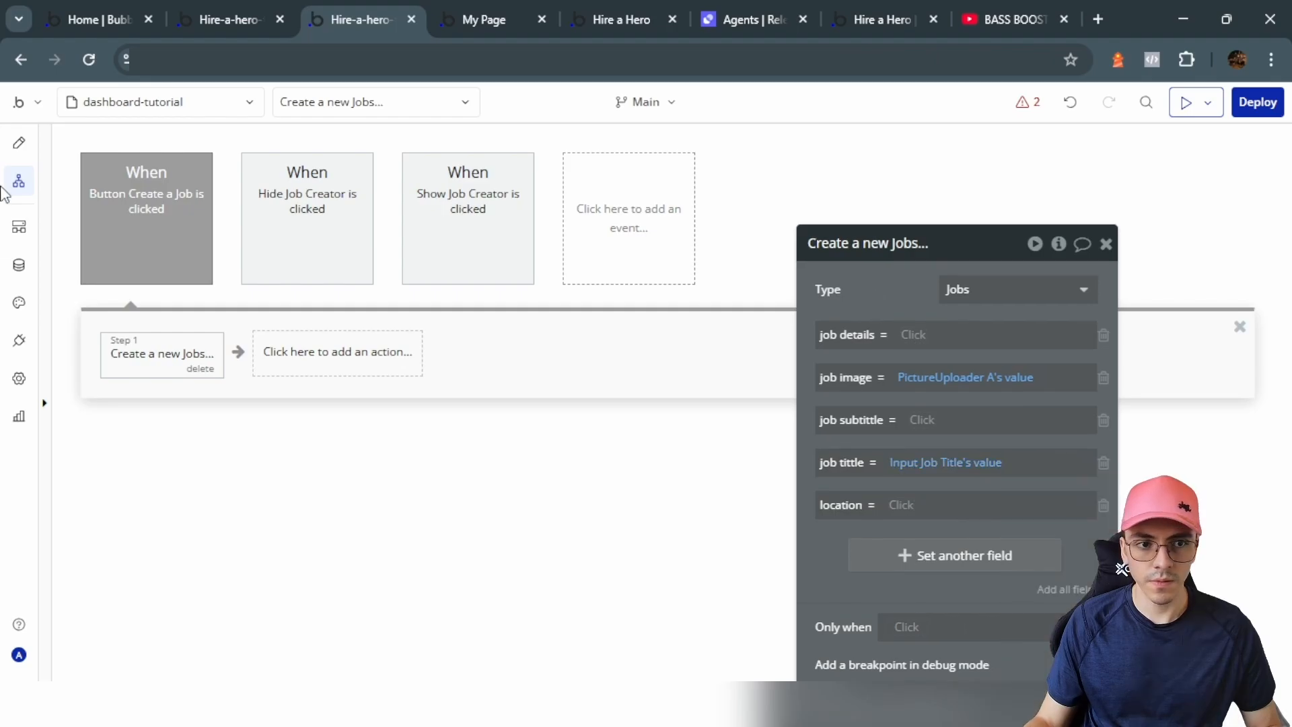
Step: Set the job subtitle field to MultilineInput Subtitle's value
left_click(19, 143)
left_click(659, 337)
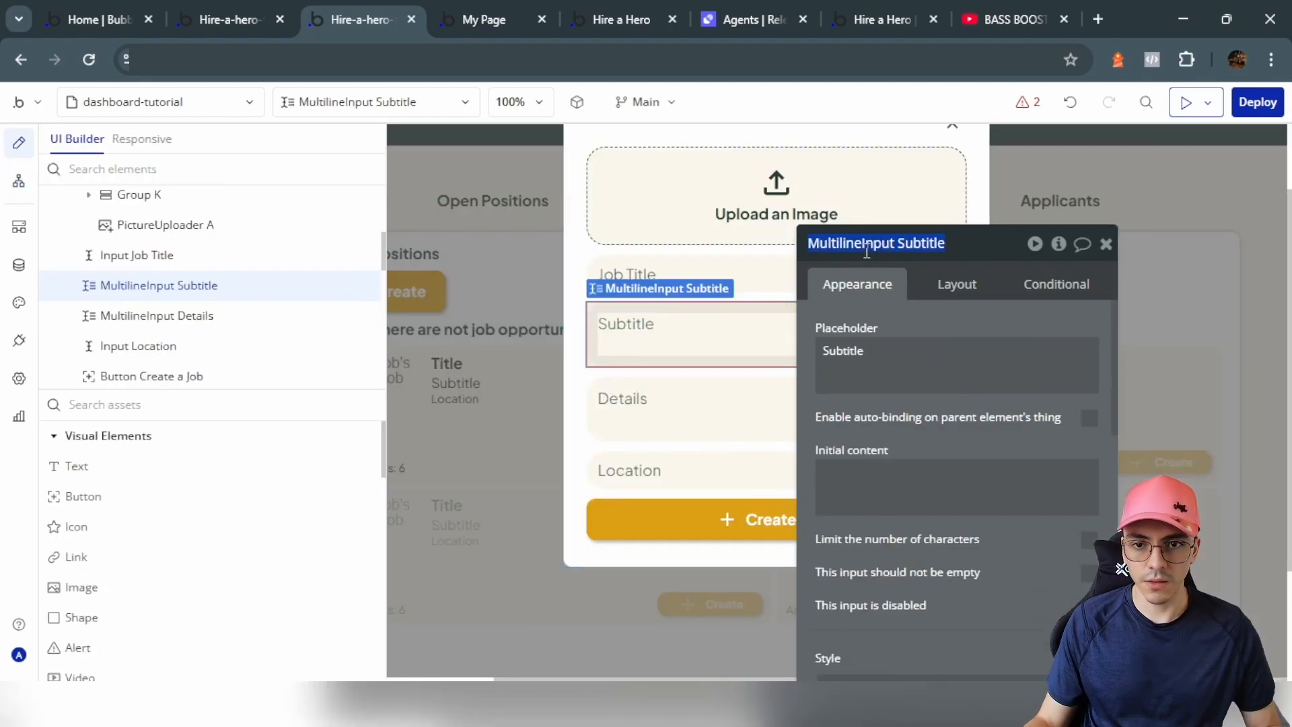
double_click(848, 348)
left_click(18, 180)
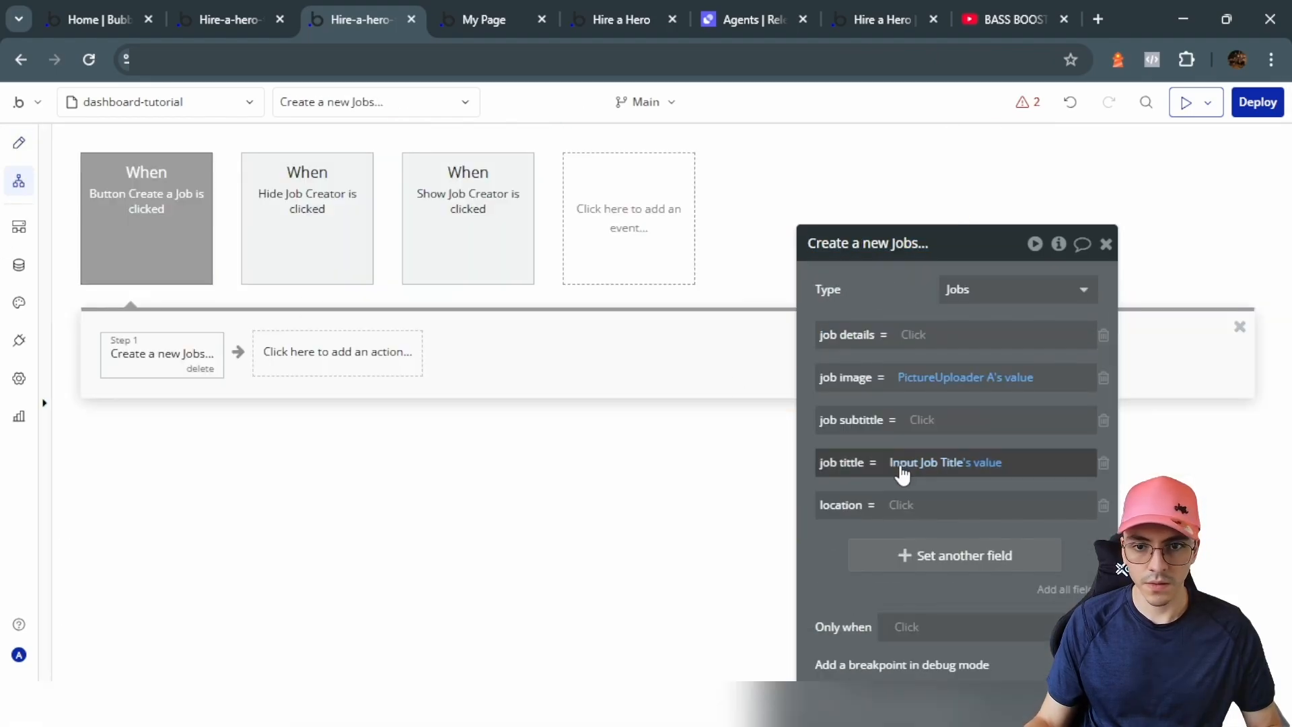
left_click(922, 419)
type("Input Subtitle")
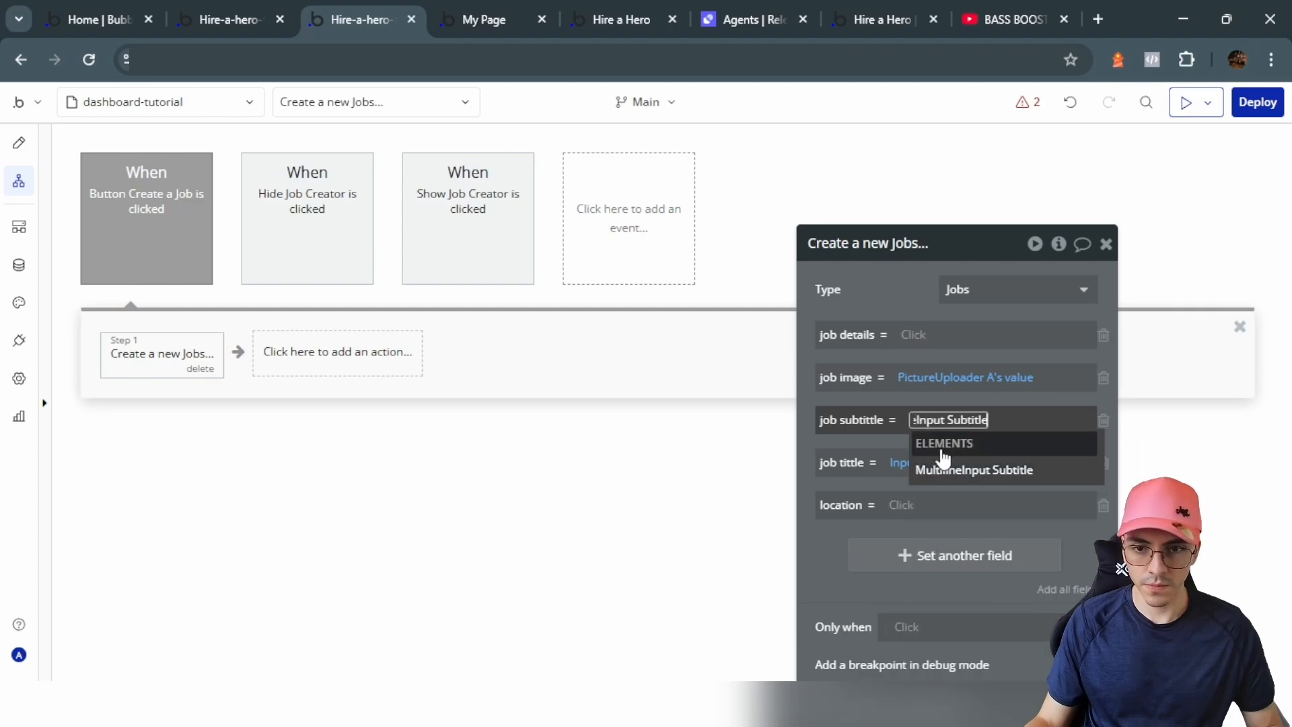
left_click(956, 470)
left_click(966, 398)
Step: Set the job details field to MultilineInput Details' value
left_click(19, 142)
left_click(646, 404)
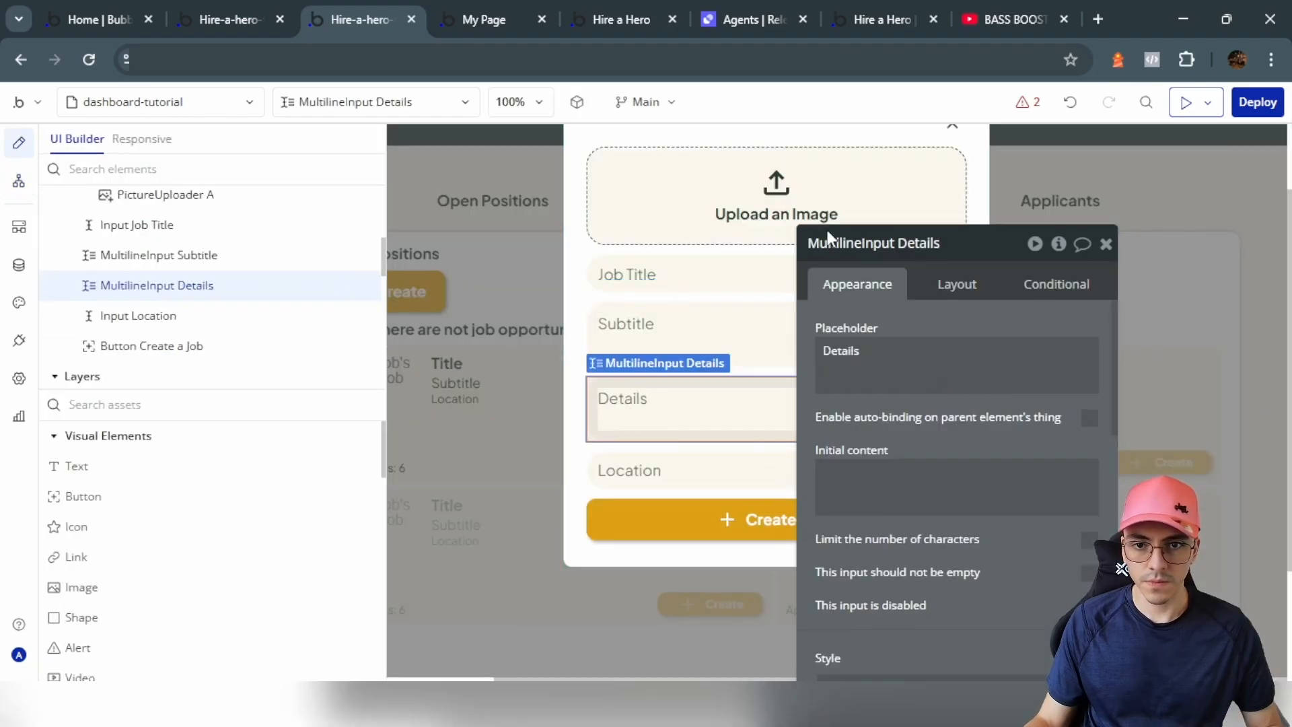
double_click(833, 240)
key("ctrl+c")
left_click(19, 181)
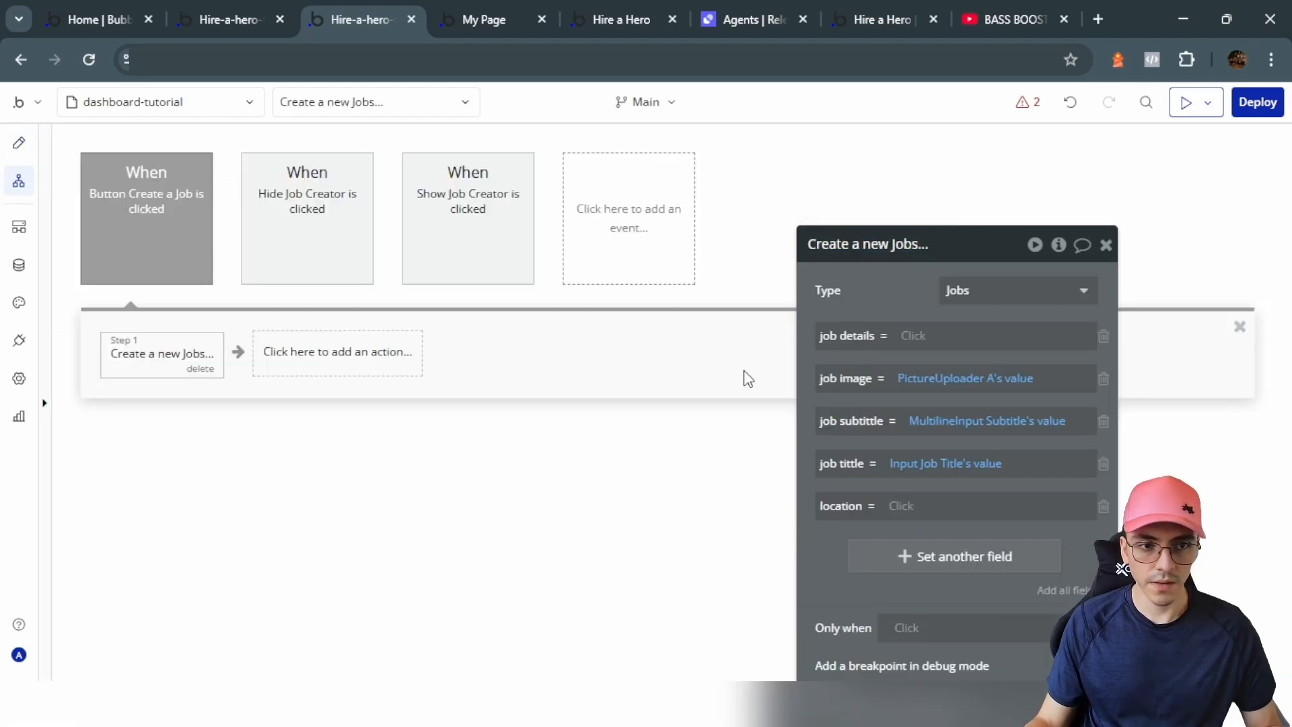
left_click(922, 335)
key("ctrl+v")
left_click(1019, 382)
left_click(1039, 385)
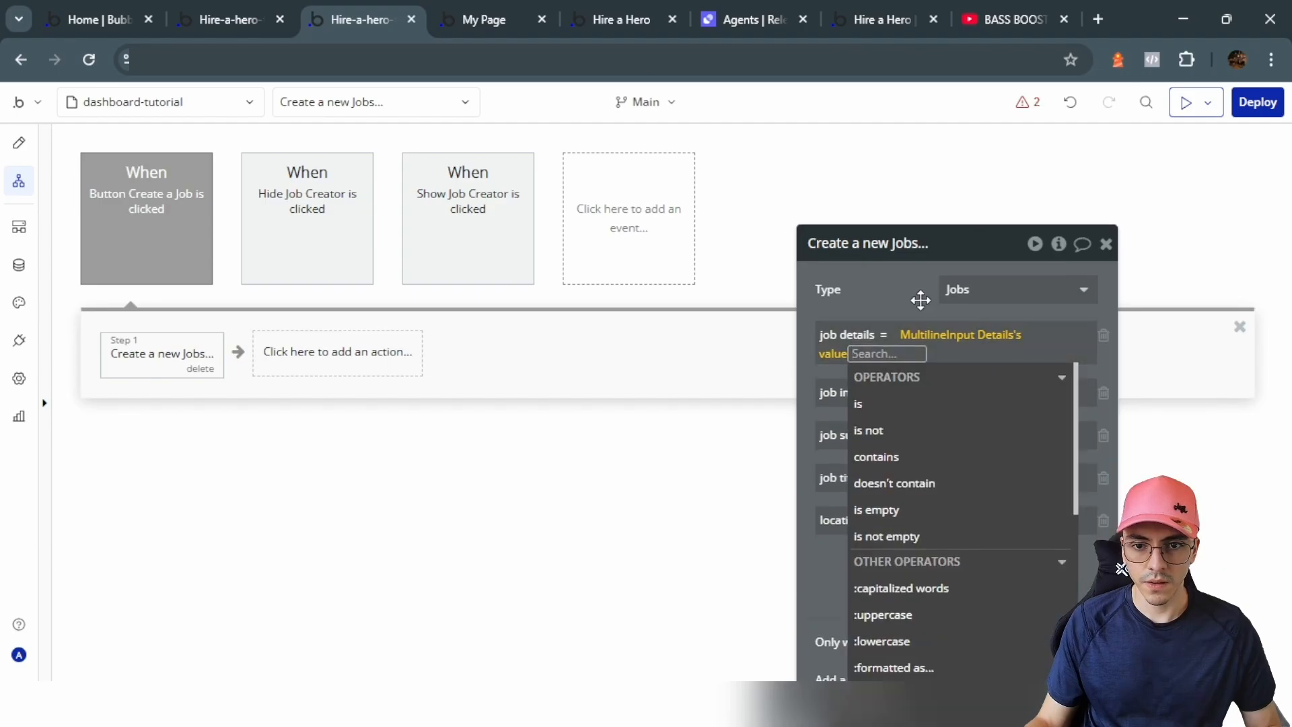
left_click(917, 297)
Step: Set the location field to Input Location's value
left_click(19, 142)
left_click(658, 469)
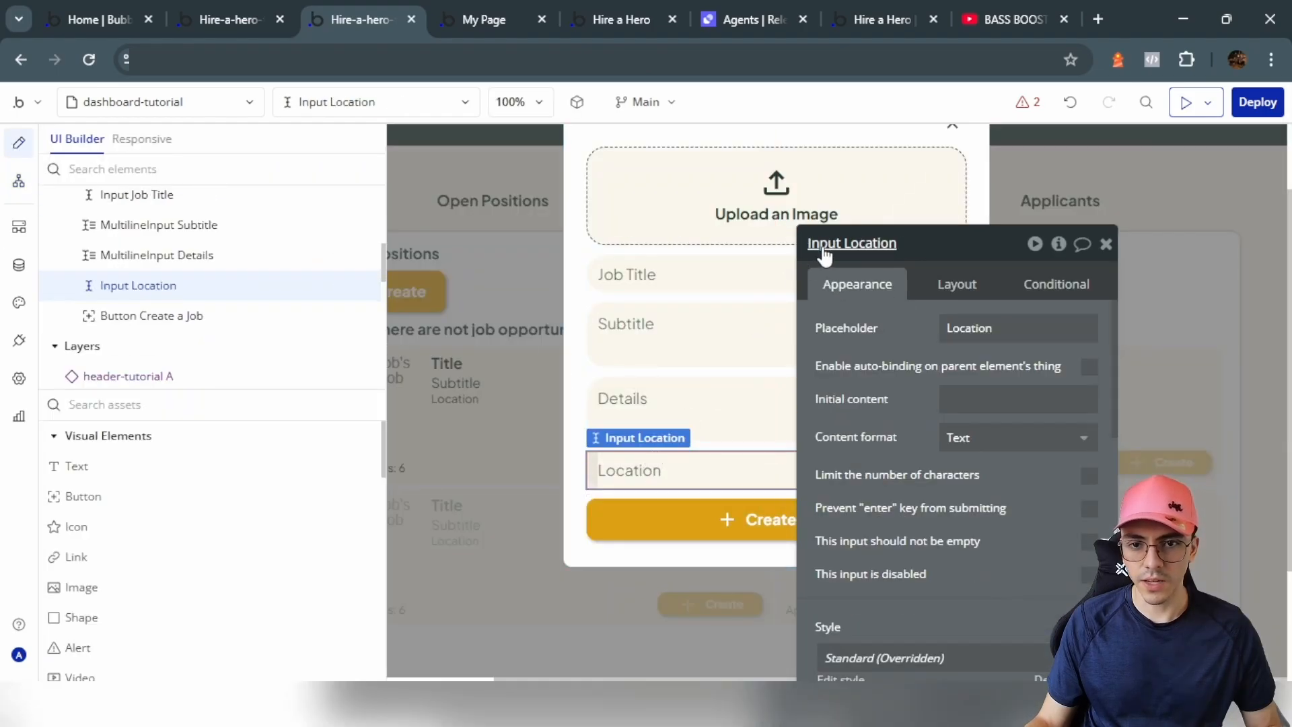
left_click(19, 180)
left_click(902, 505)
type("Input Location")
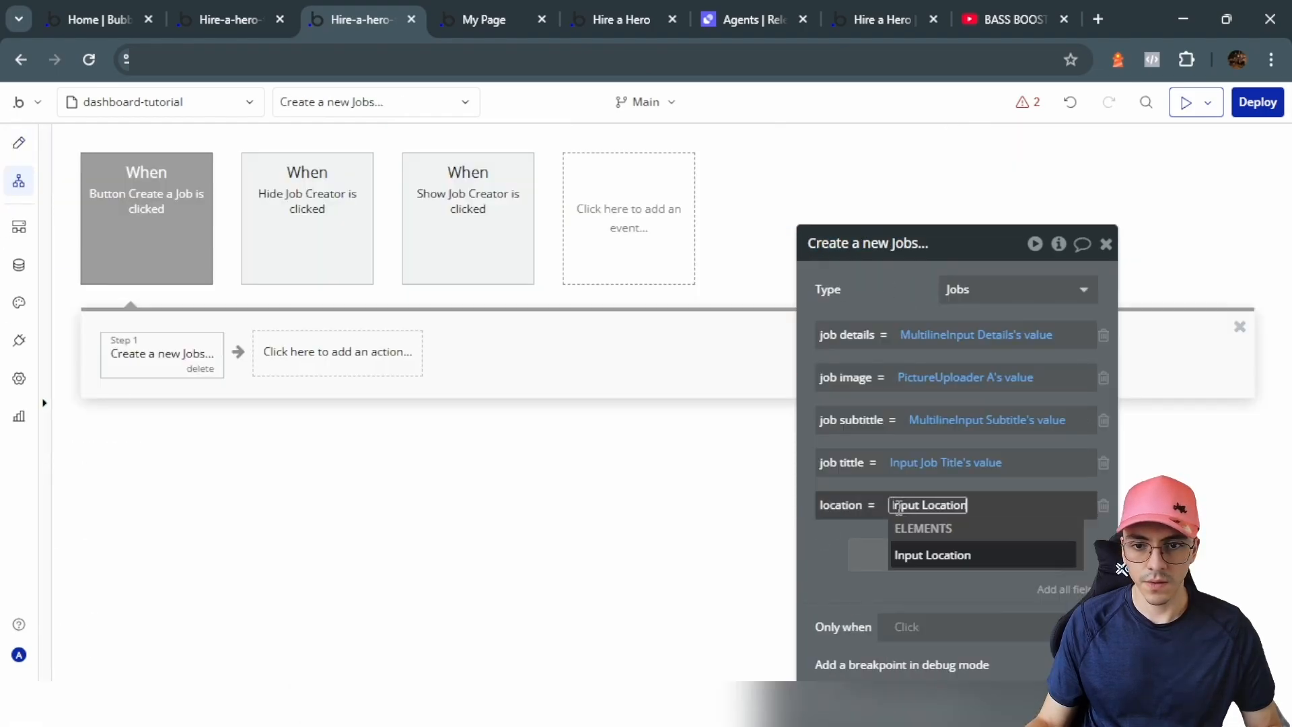
left_click(917, 554)
left_click(958, 526)
left_click(879, 291)
left_click_drag(880, 291, 764, 247)
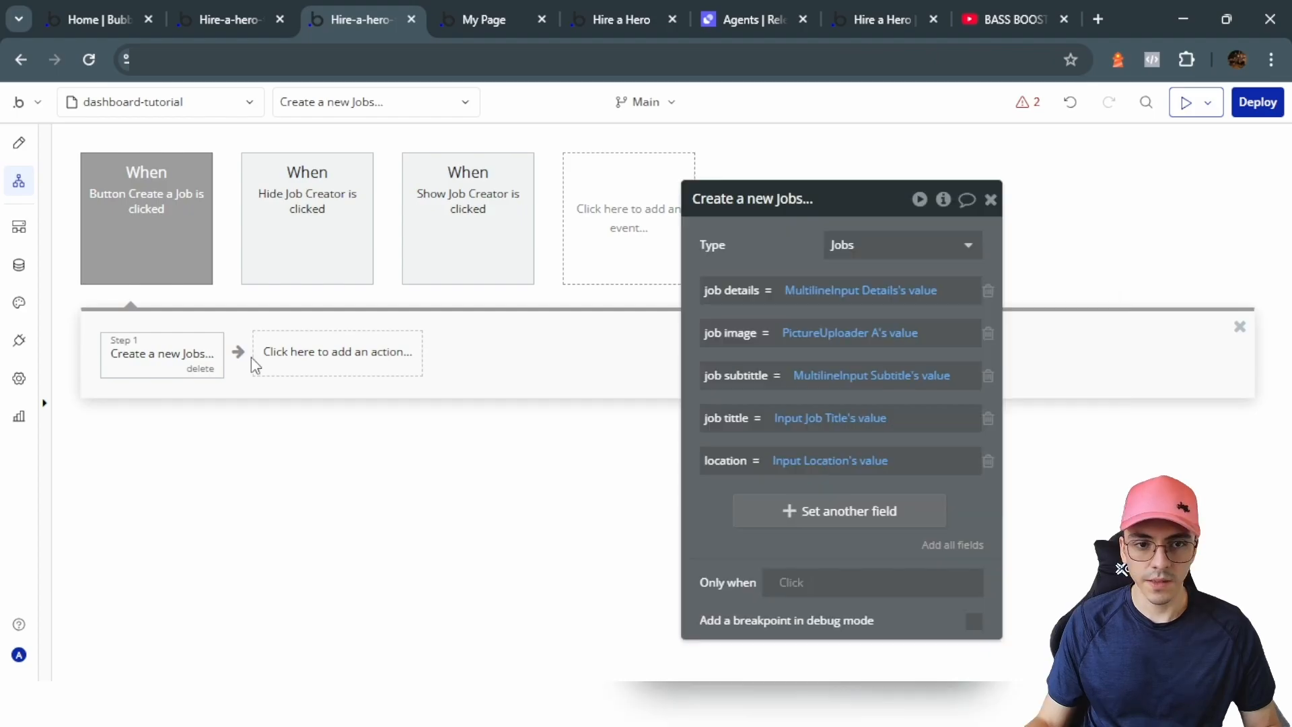
Step: Add a Reset relevant inputs step to the Create a Job workflow
left_click(396, 363)
mouse_move(330, 542)
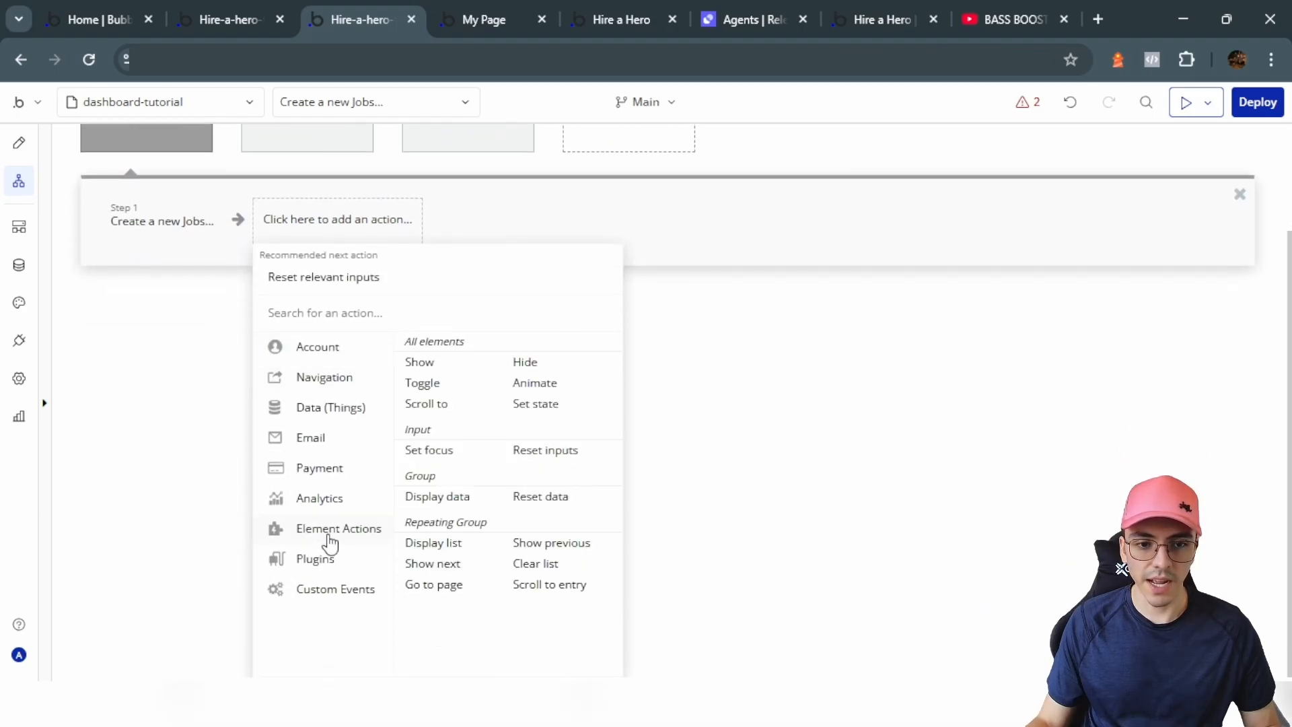
left_click(569, 444)
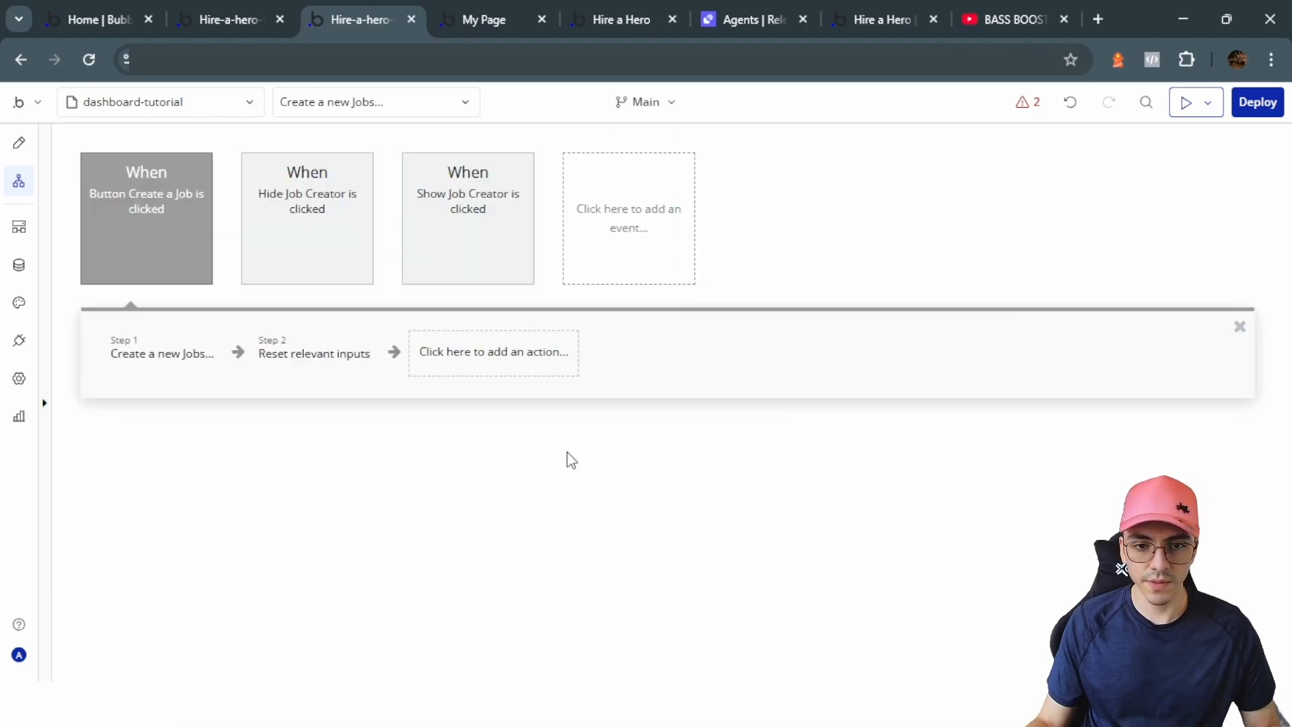
left_click(458, 364)
Step: Copy the Hide Popup Job Creator step from the Hide Job Creator workflow as step 3
left_click(204, 446)
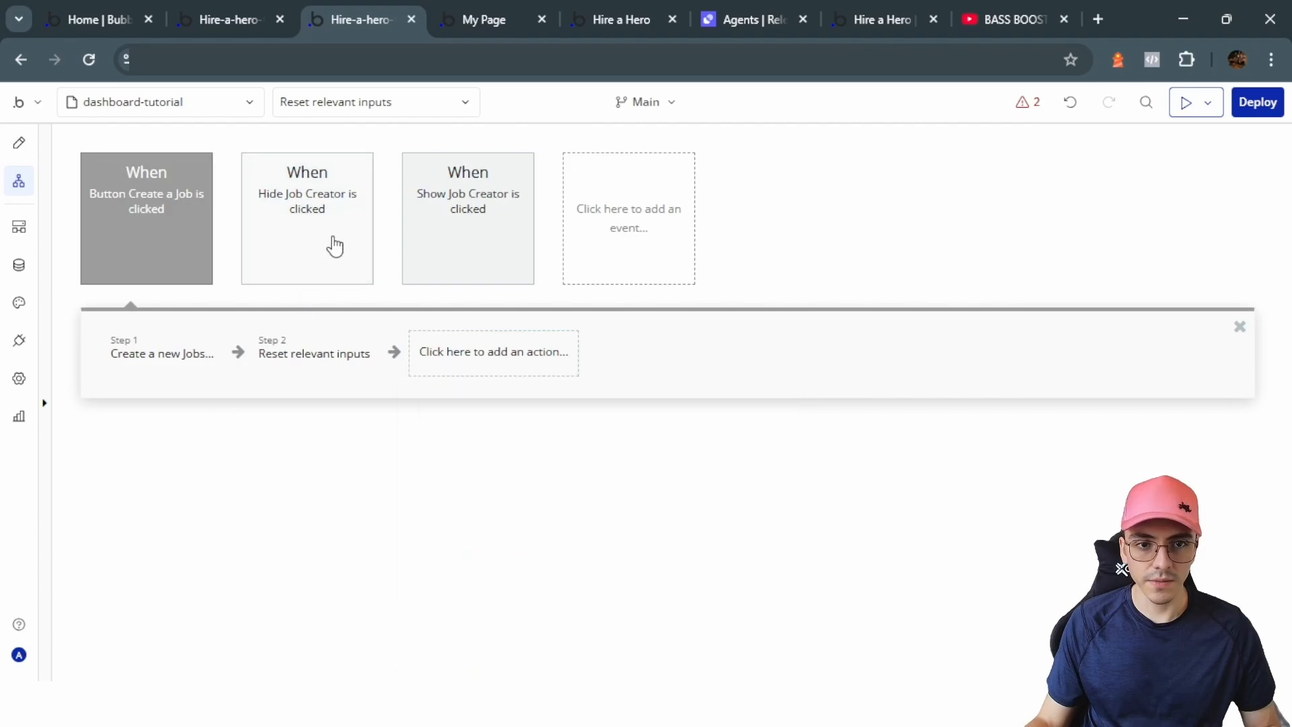
left_click(334, 245)
right_click(130, 363)
left_click(171, 491)
left_click(172, 280)
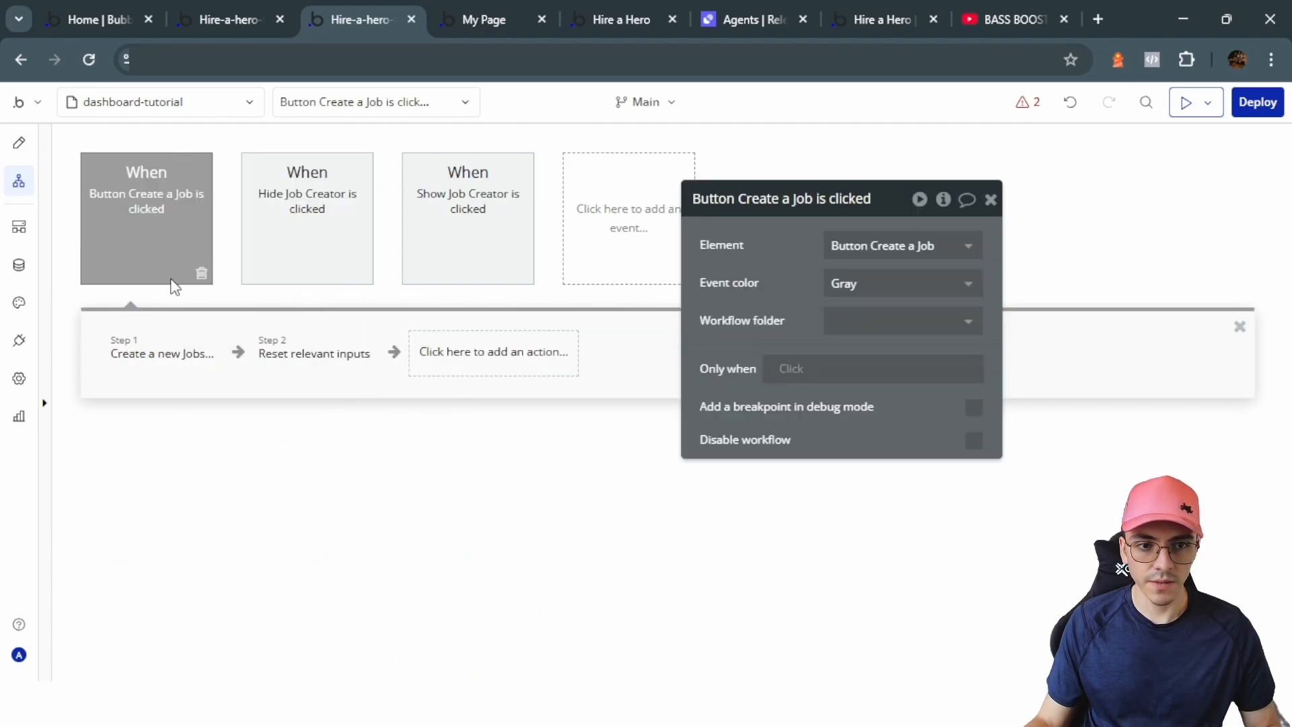
left_click(509, 389)
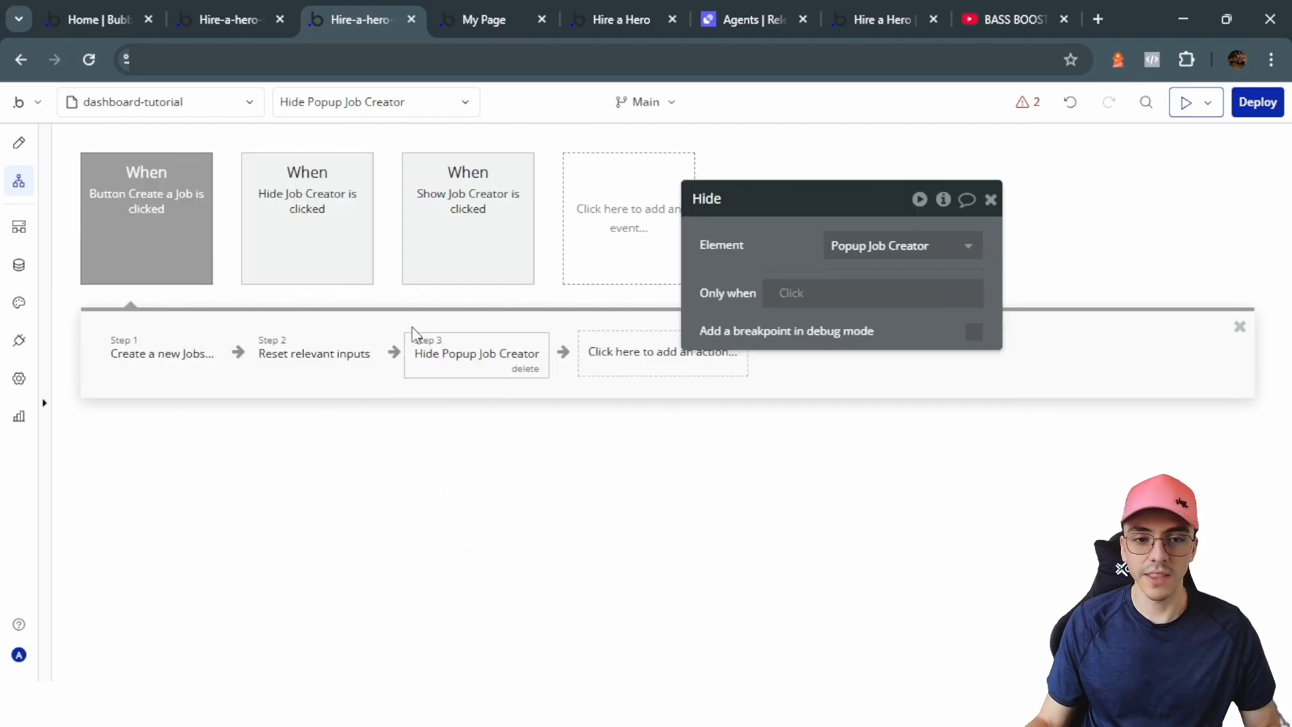
left_click(18, 142)
Step: Close the popup and settings panel, then reload the live page
left_click(485, 272)
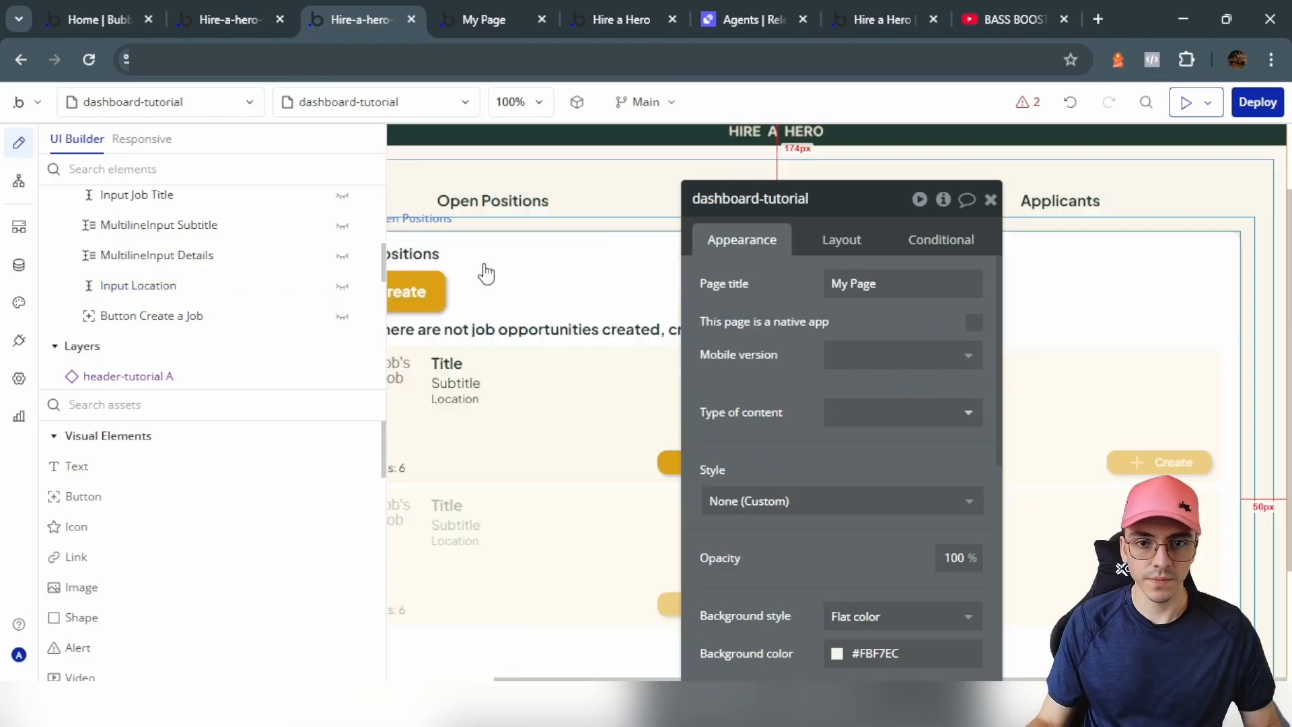
left_click(991, 200)
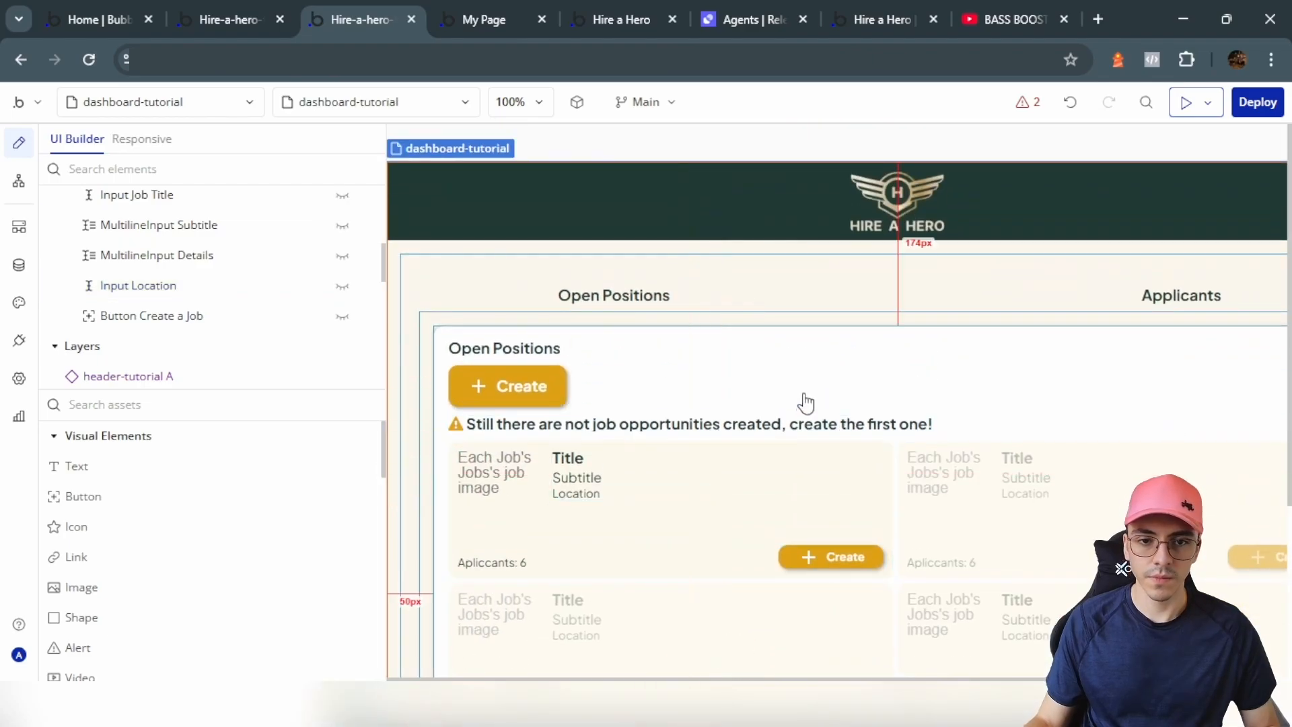
left_click(509, 13)
left_click(321, 105)
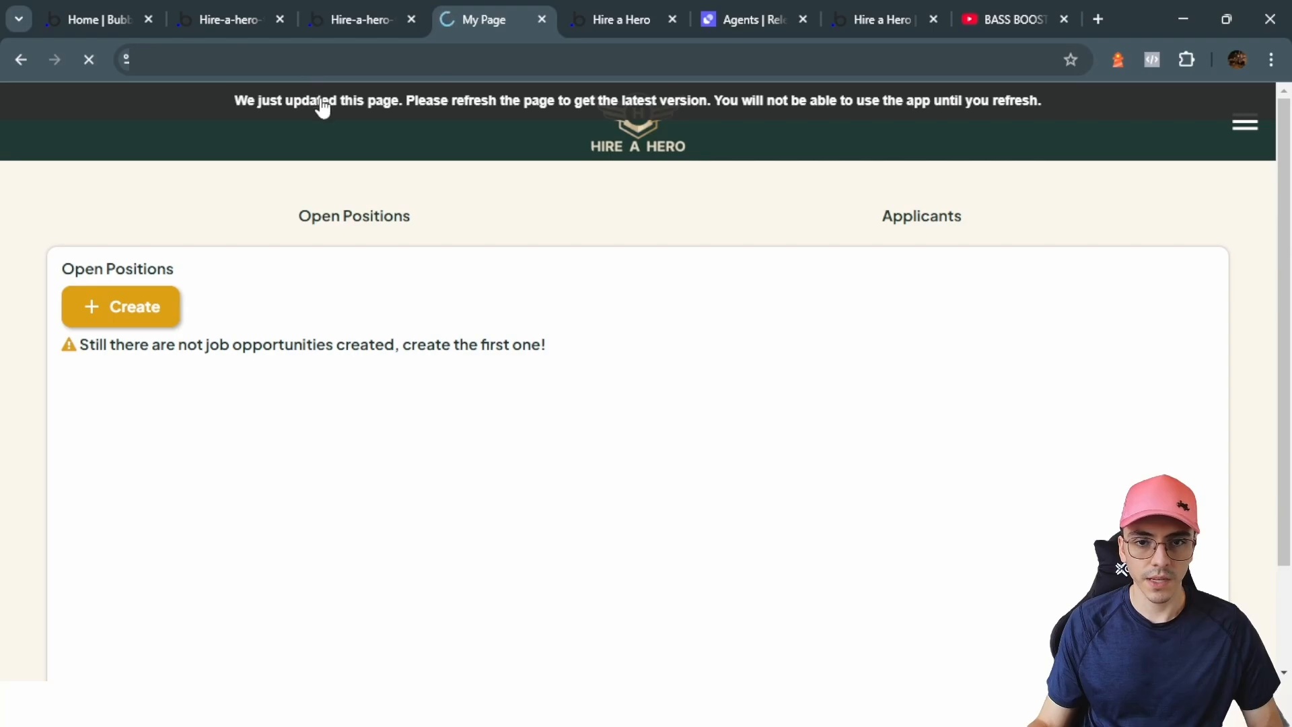
Step: Open the job creation popup in the preview, upload an image, and return to the editor
left_click(157, 307)
left_click(660, 266)
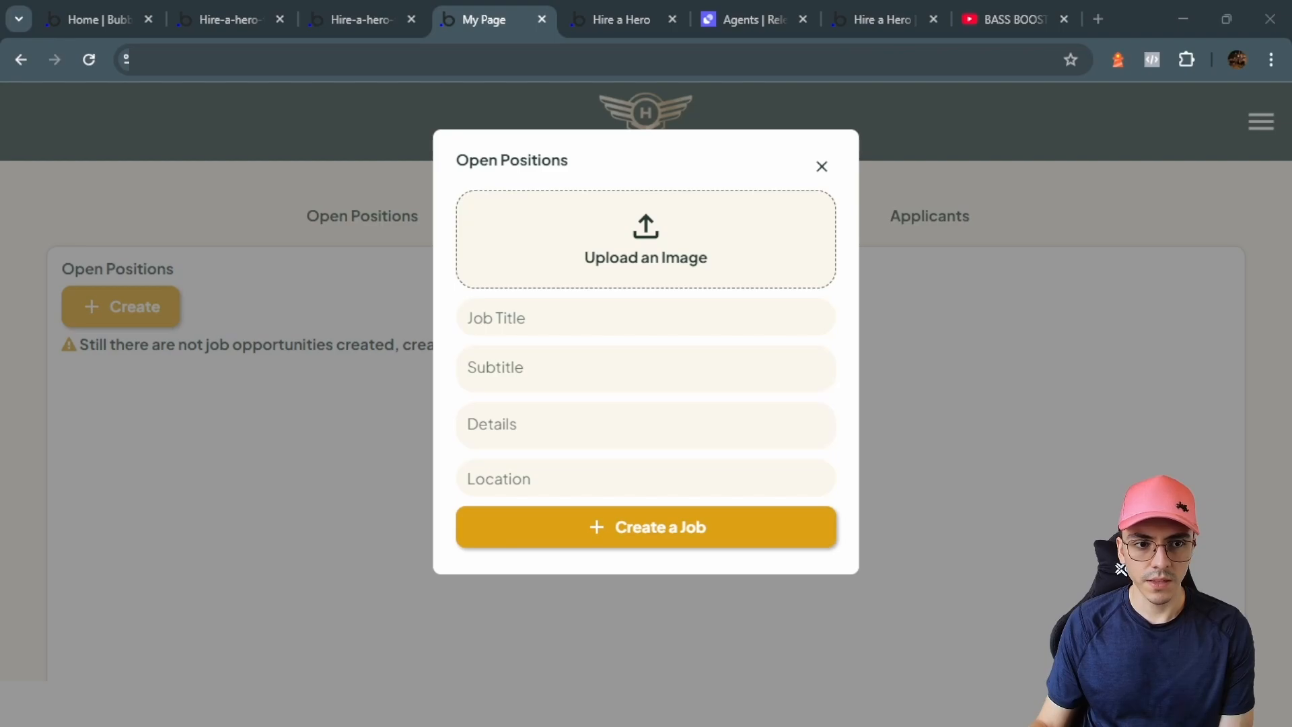
double_click(455, 305)
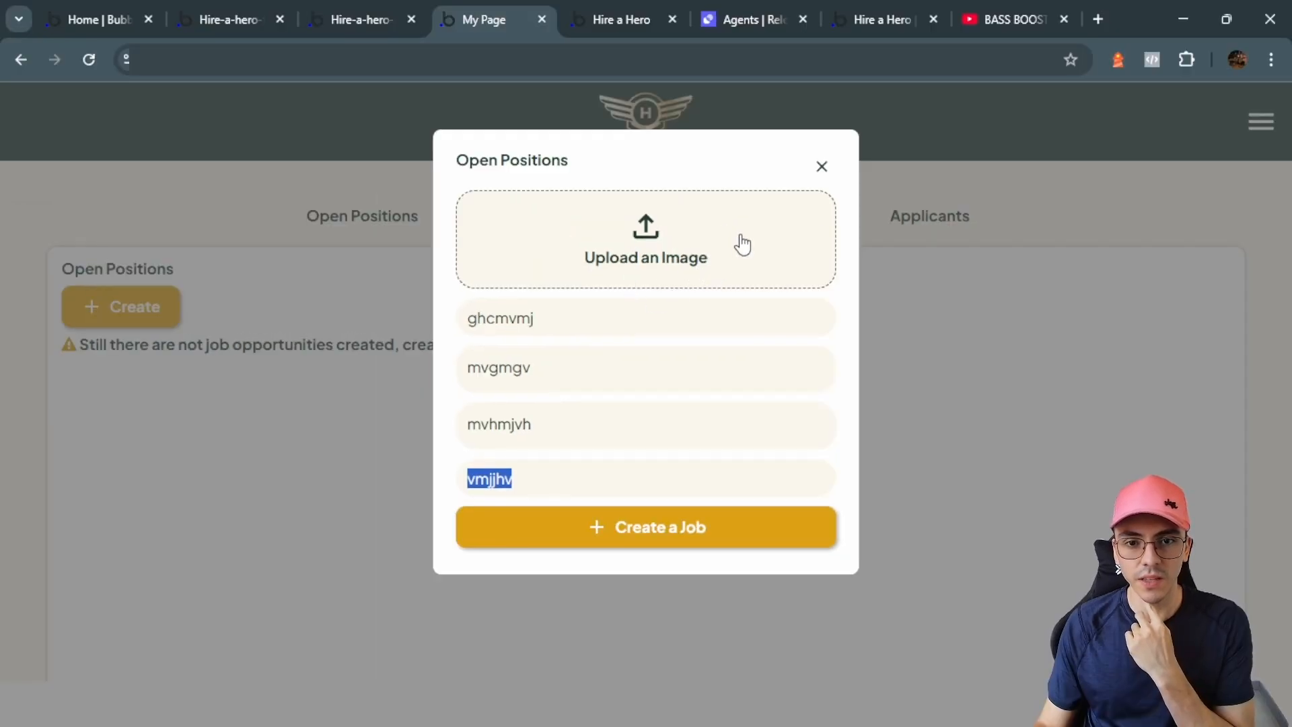
left_click(389, 5)
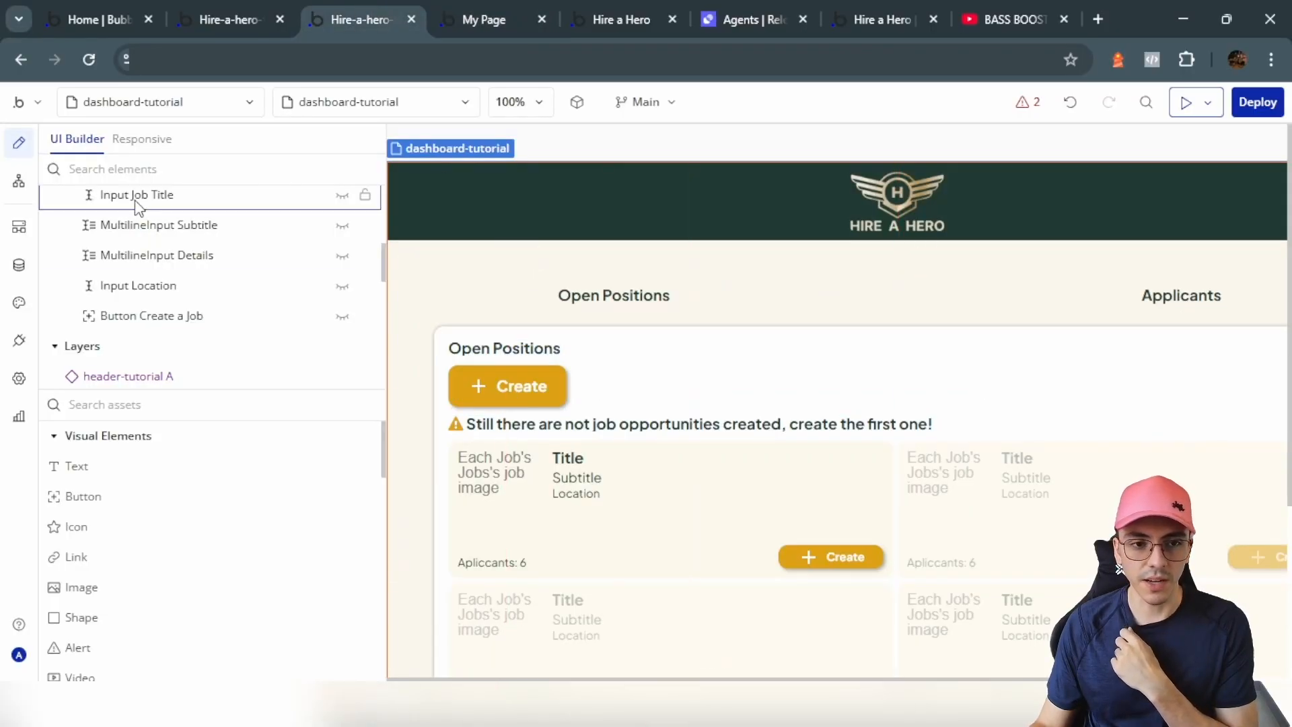
Step: Add a 'This PictureUploader's value is not empty' condition to PictureUploader A
scroll(164, 271, "up", 5)
left_click(343, 291)
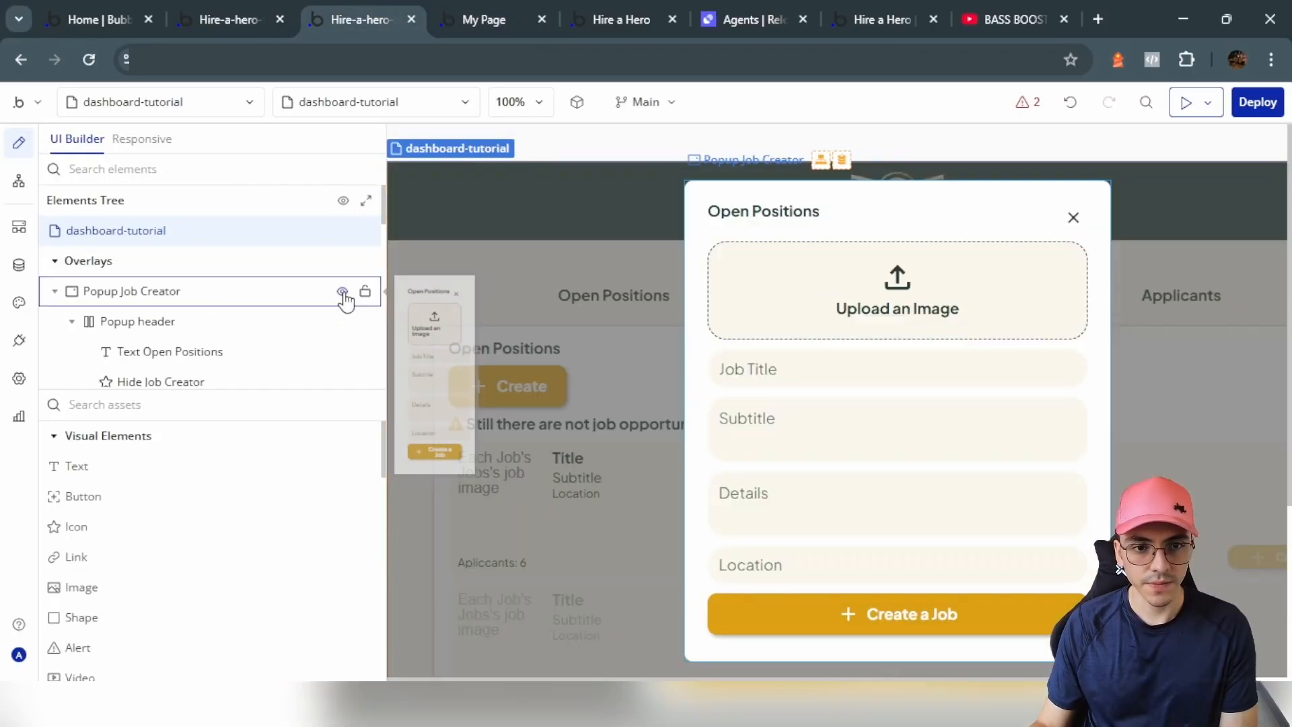
double_click(799, 311)
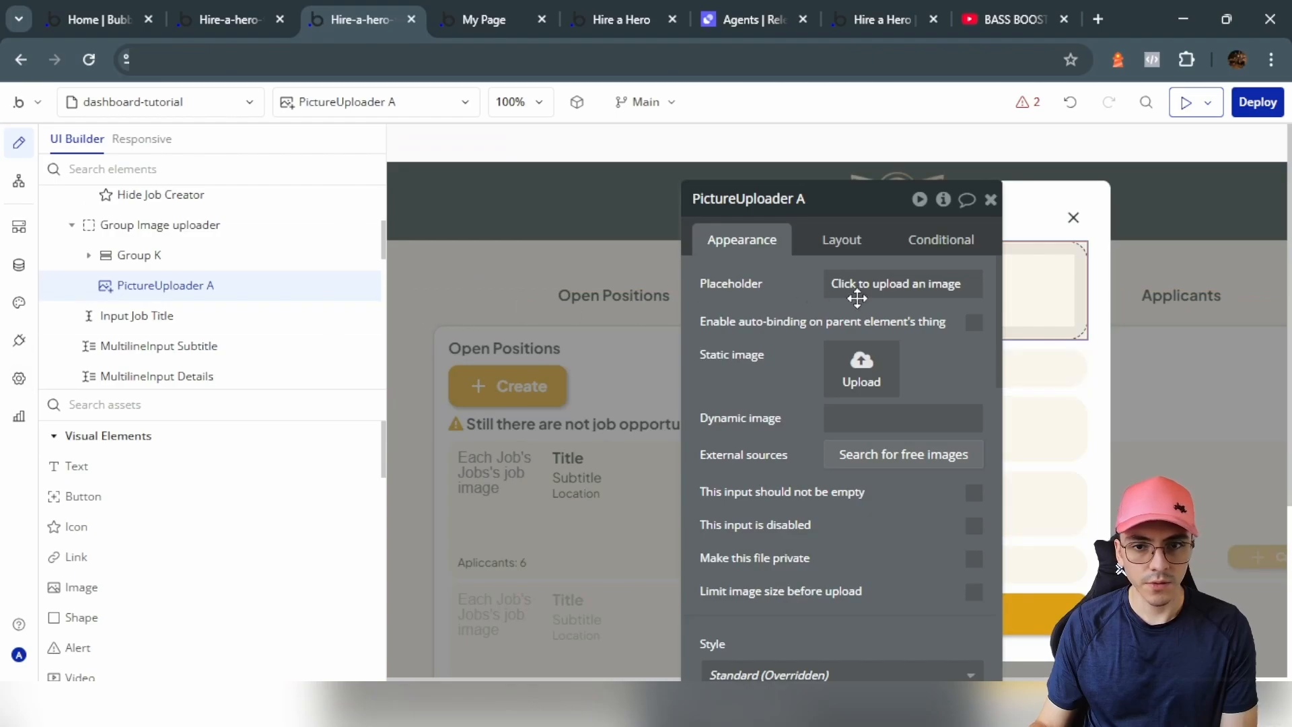
left_click(936, 240)
left_click(864, 542)
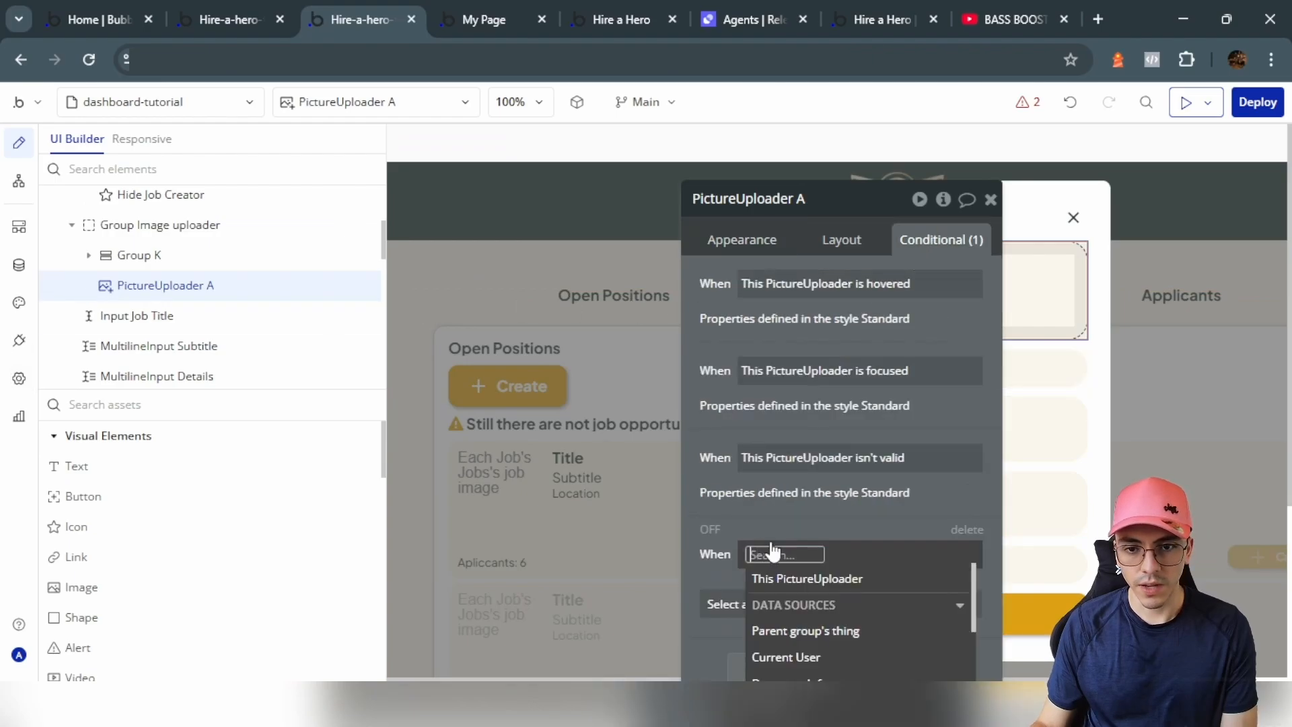
left_click(801, 579)
left_click(866, 498)
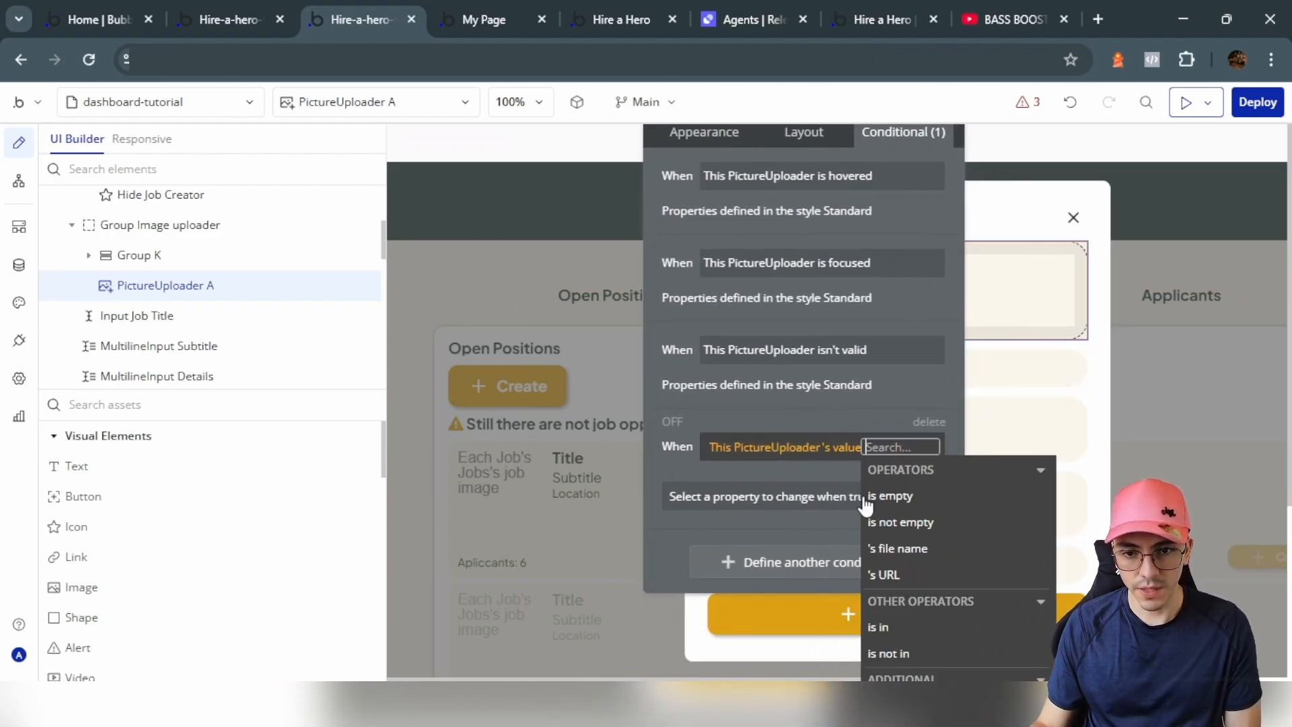
left_click(898, 522)
Step: Make the condition set Opacity to 10, then go to the live preview
left_click(727, 498)
type("op")
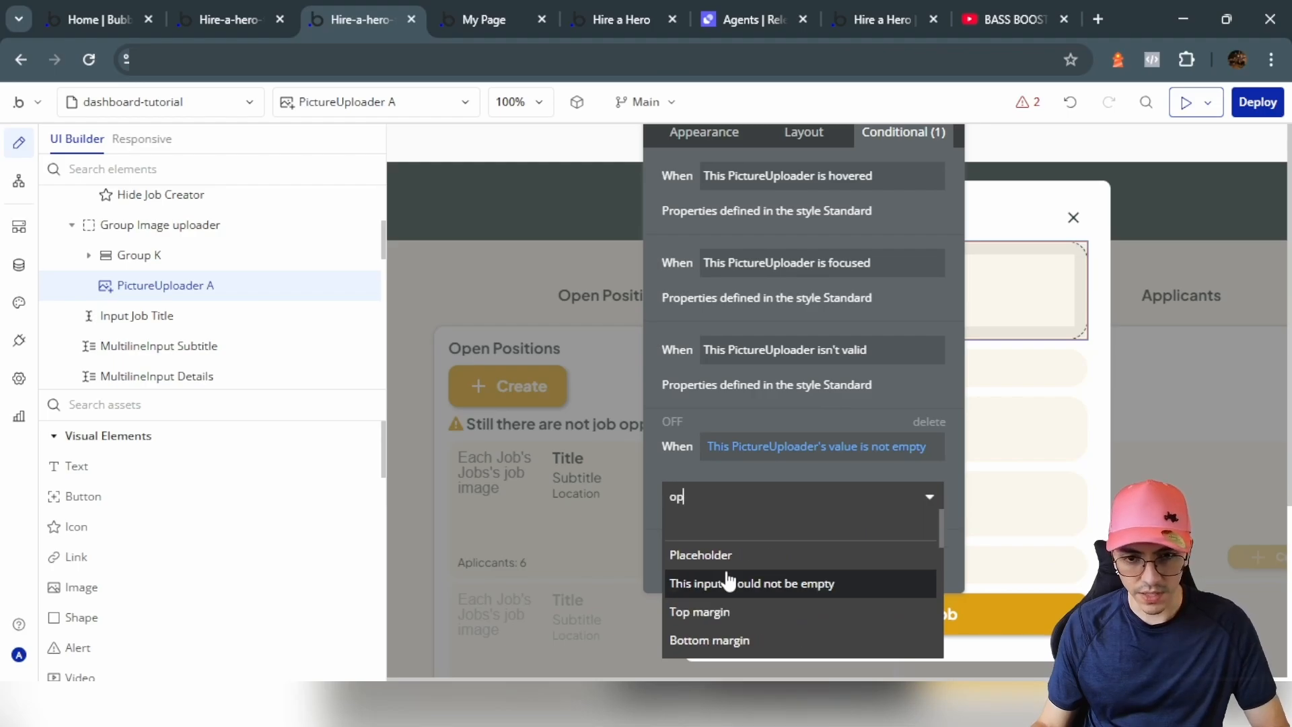
scroll(726, 580, "down", 1)
left_click(699, 611)
left_click(904, 494)
type("100")
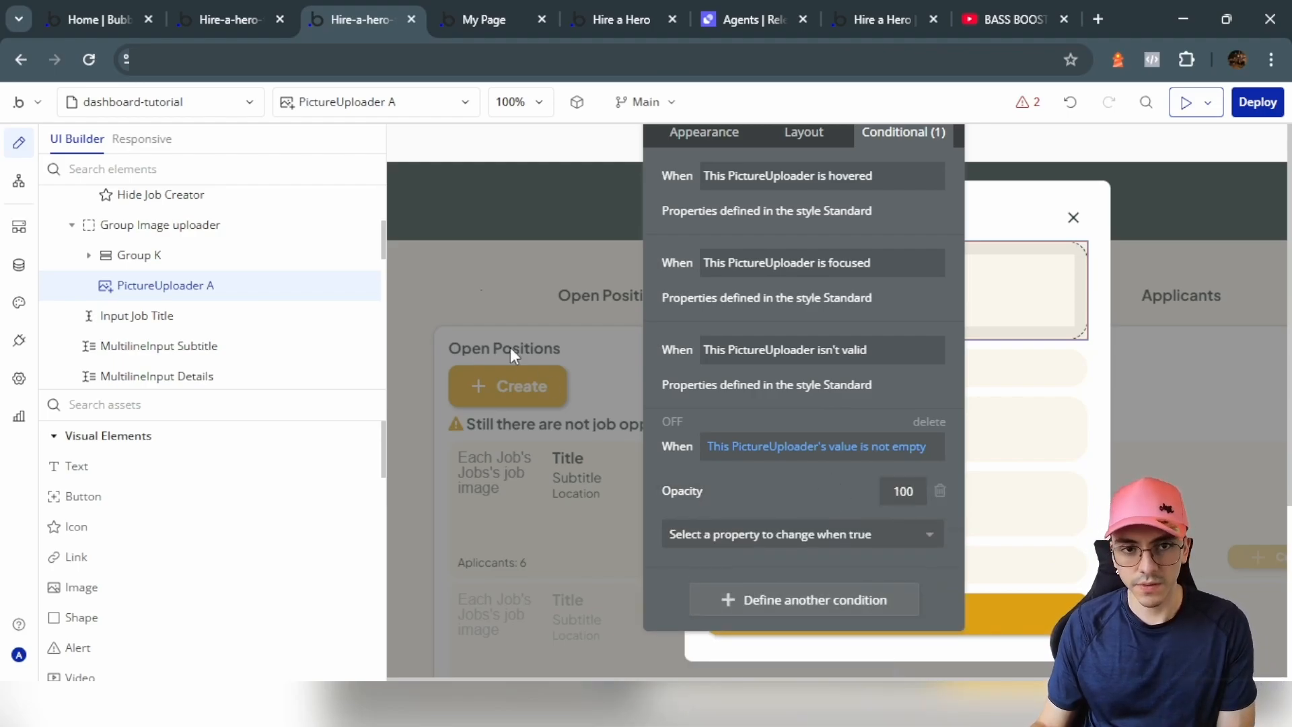
left_click(461, 8)
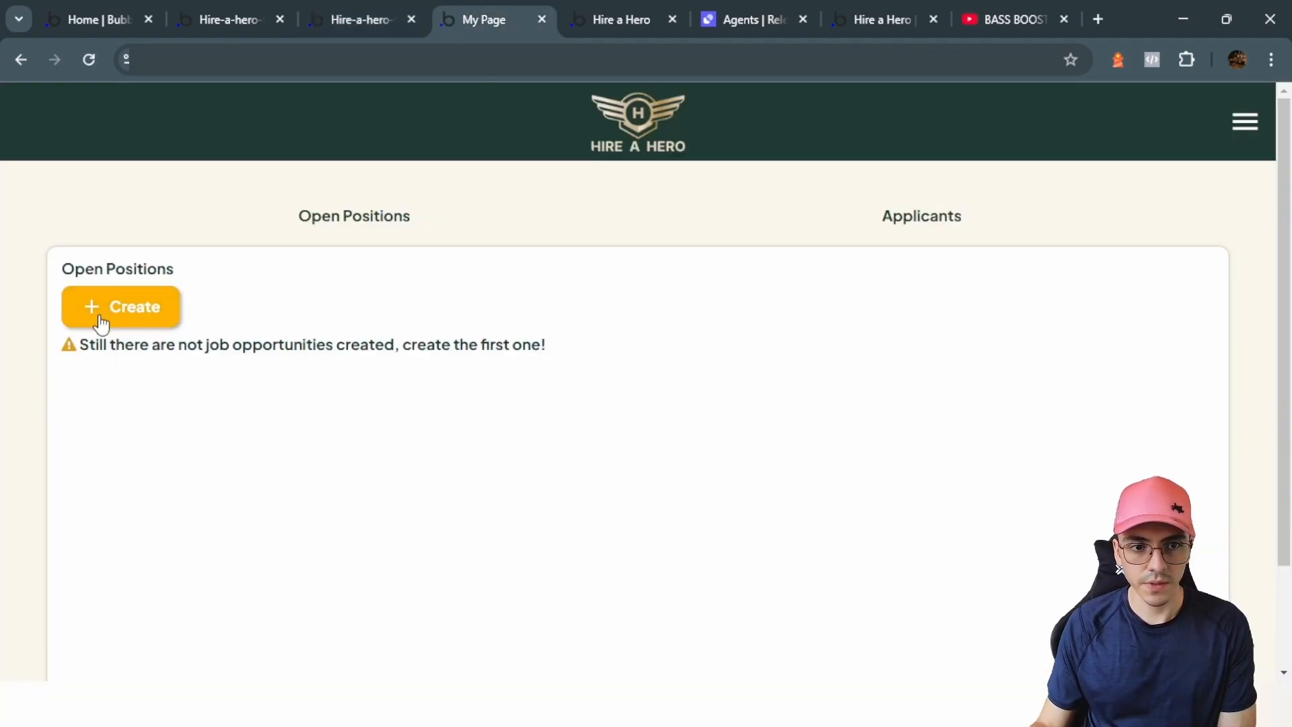
Step: Create a test job 'dgfxhgb' with an uploaded image in the preview, then return to the editor
left_click(98, 316)
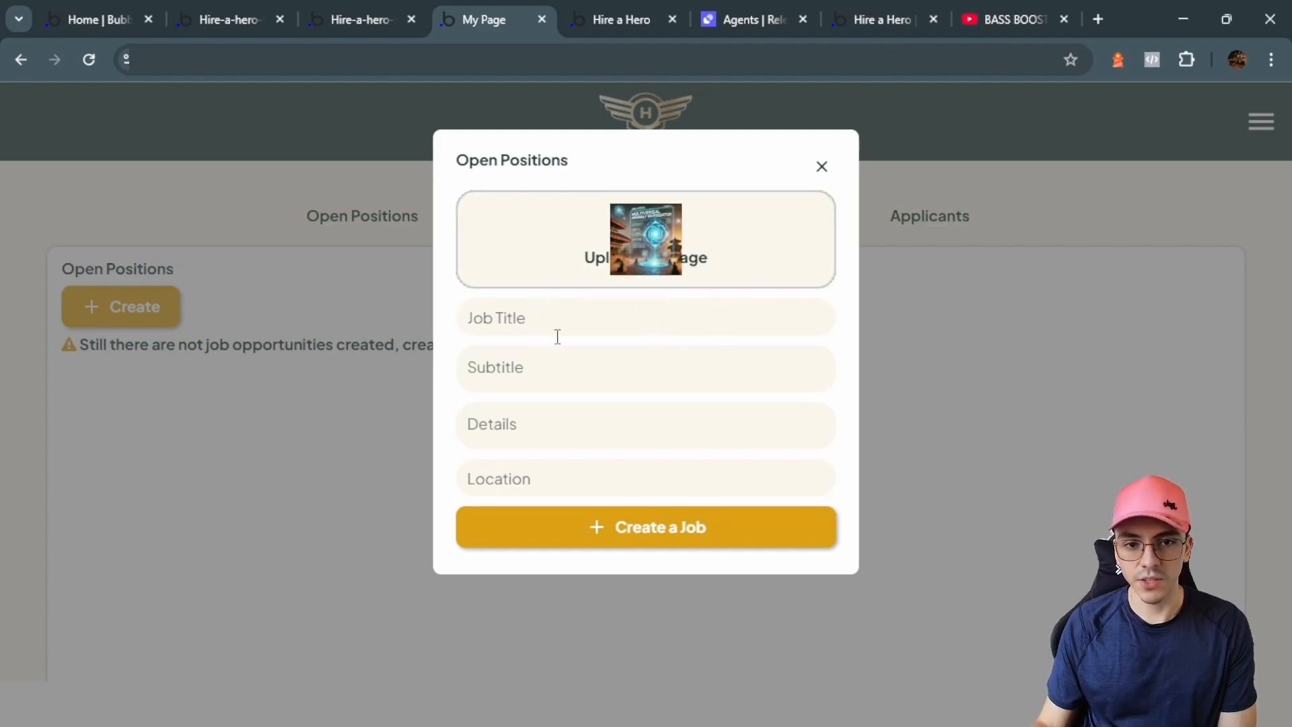
type("dgfxhgb")
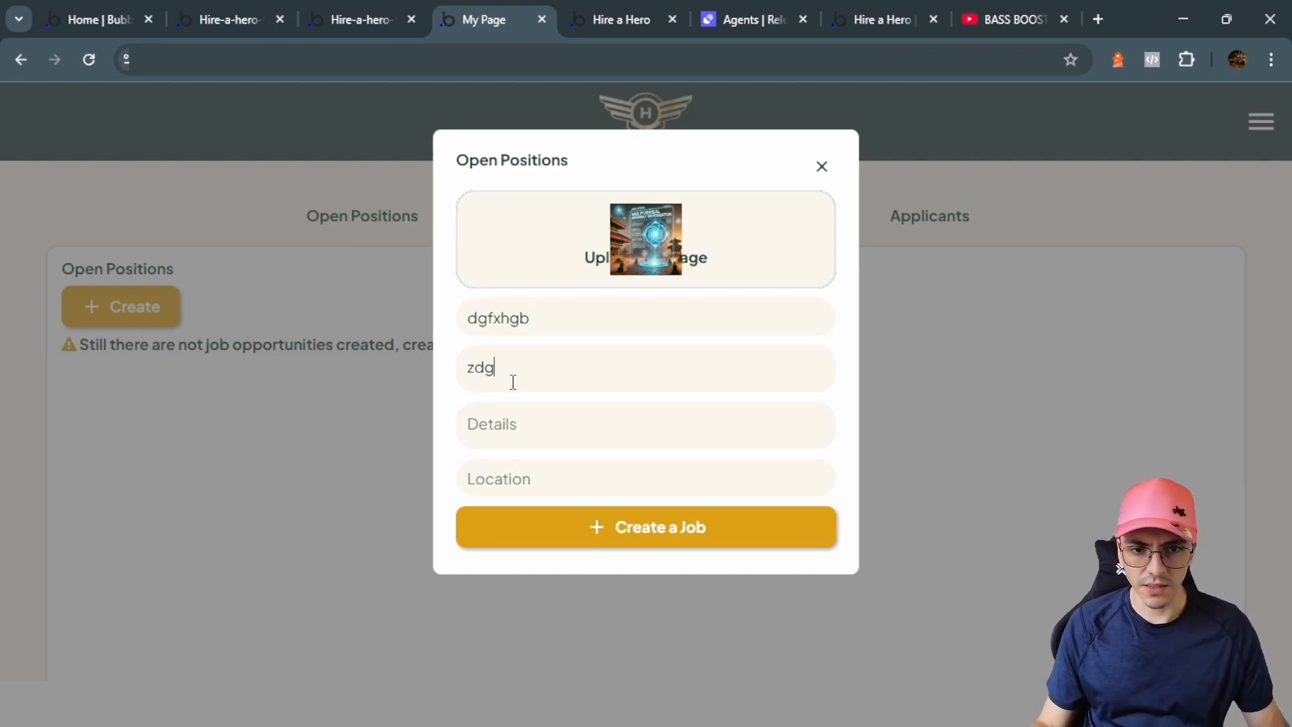
left_click(634, 535)
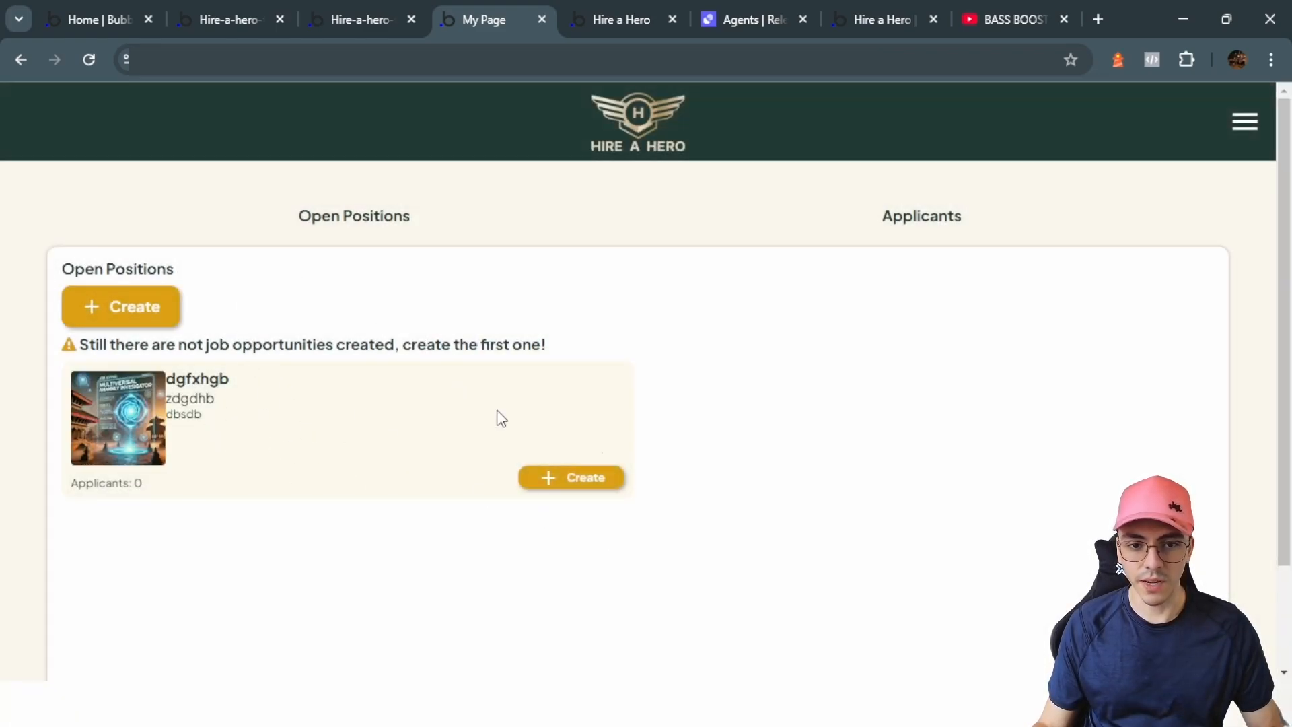
left_click(362, 20)
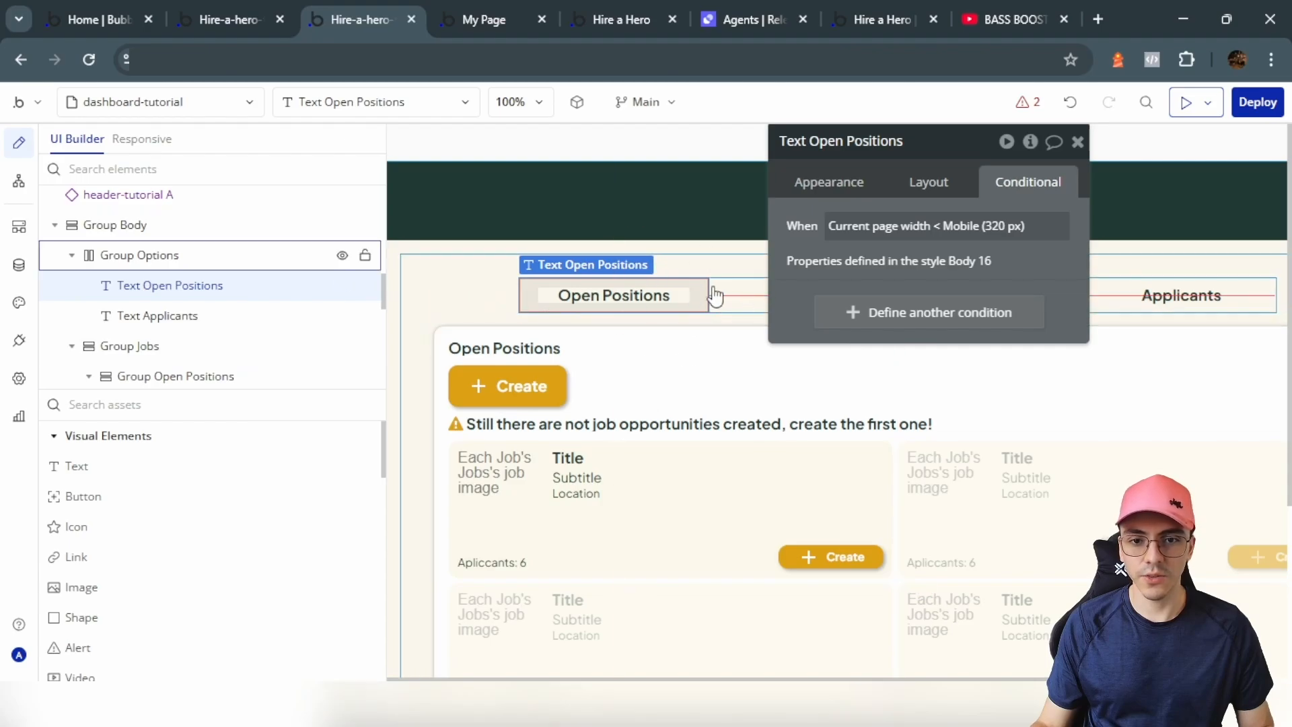
Step: Add a 'Group Open Positions is visible' condition to the Text Open Positions label
left_click(902, 326)
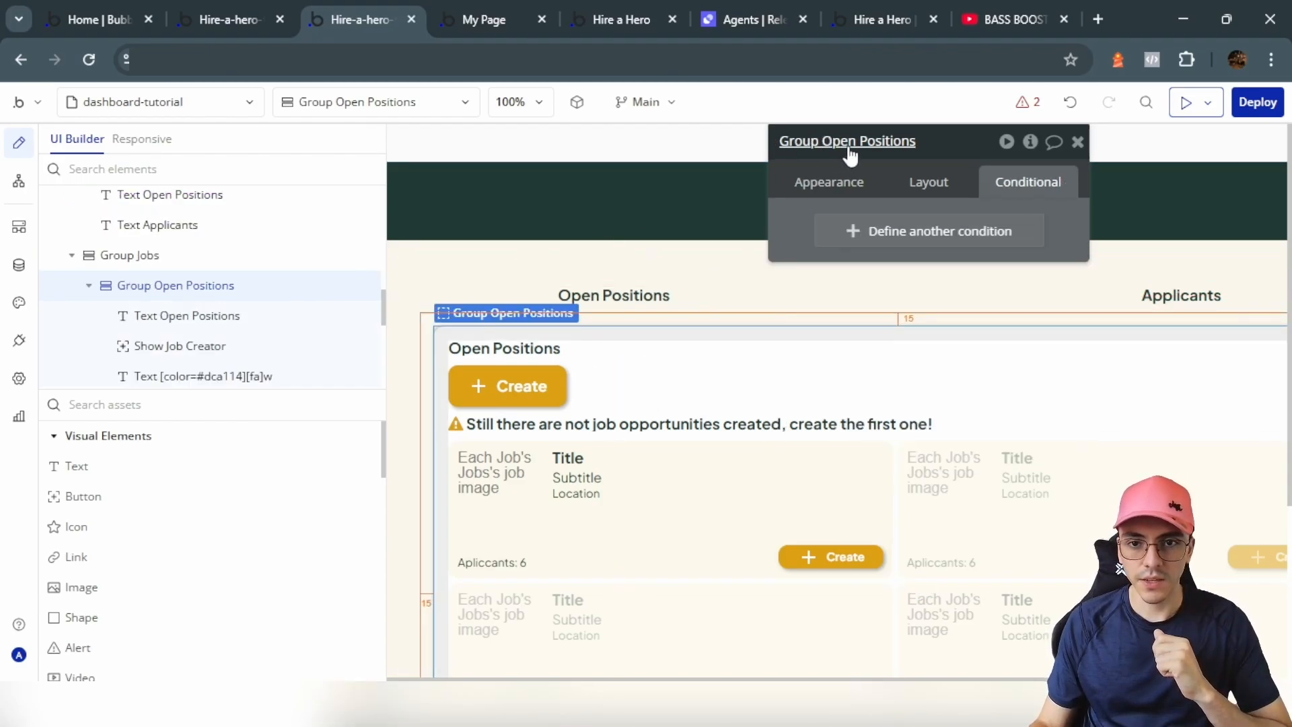
left_click(613, 296)
left_click(861, 328)
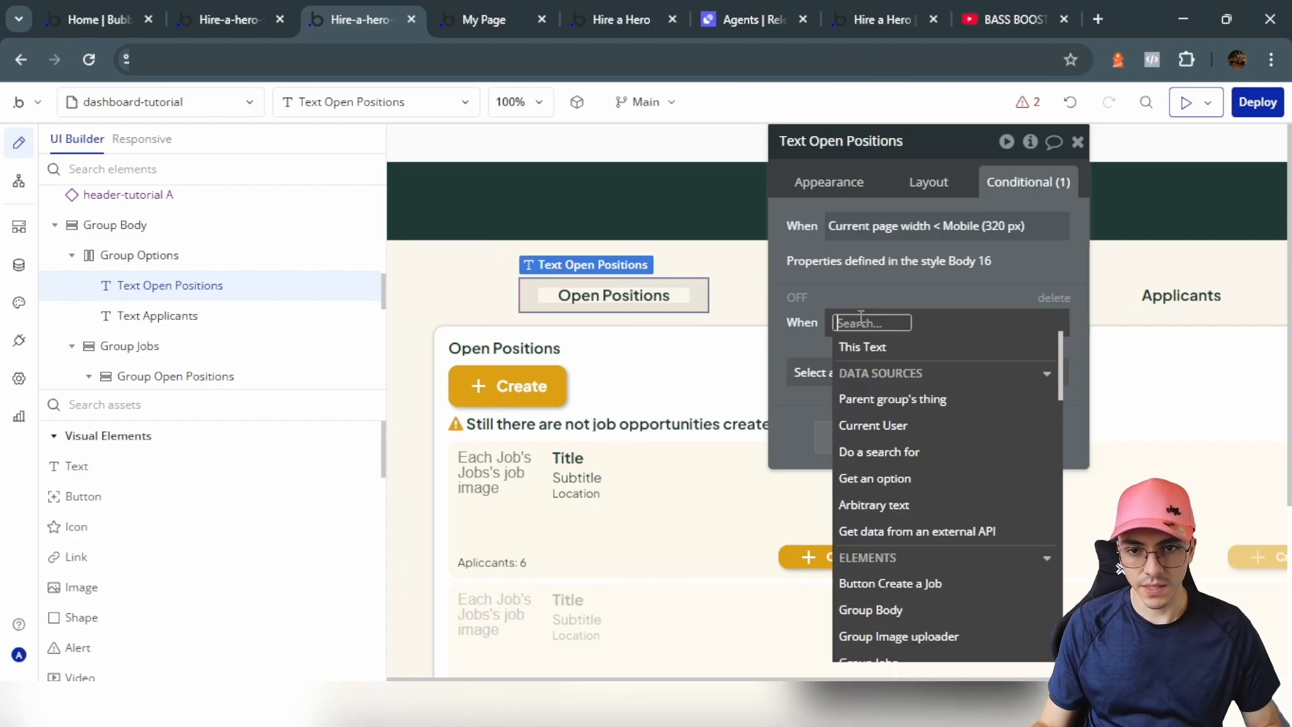
key("ctrl+v")
left_click(877, 374)
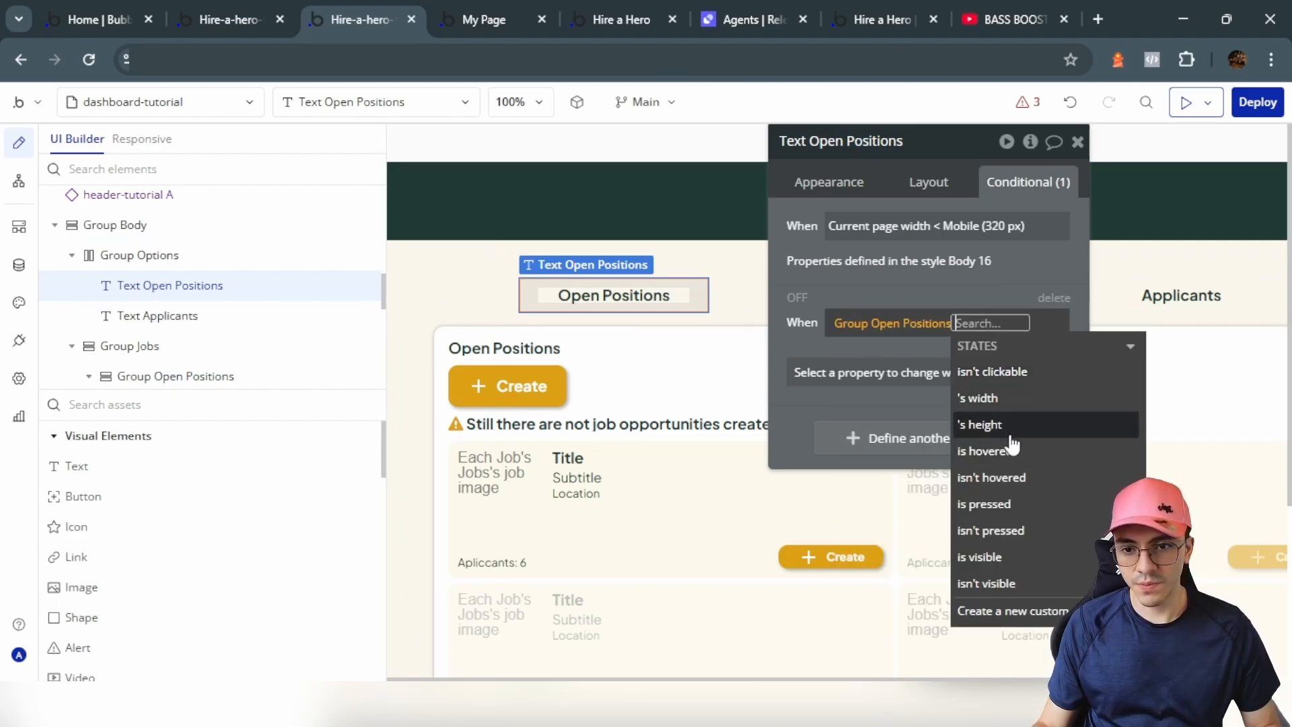
left_click(981, 557)
Step: Have the condition apply a flat #203933 background and Primary contrast font colour
type("bac")
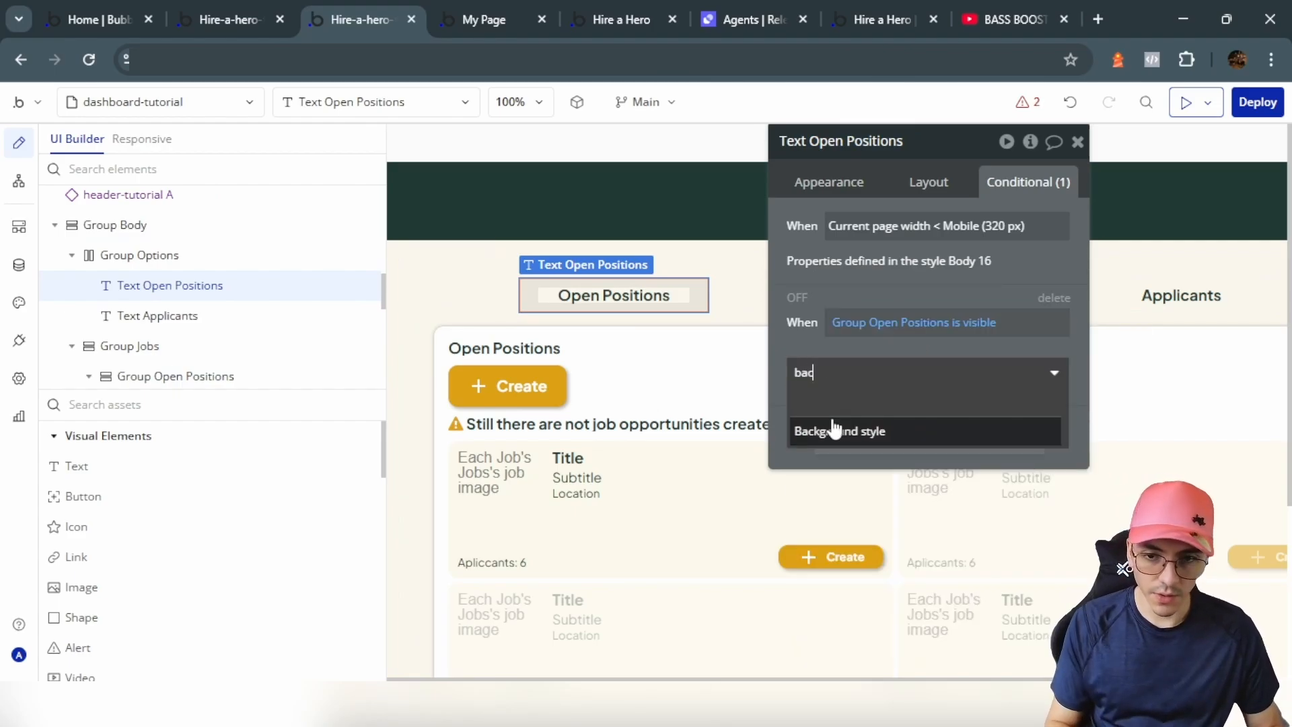
left_click(833, 431)
left_click(849, 351)
left_click(874, 446)
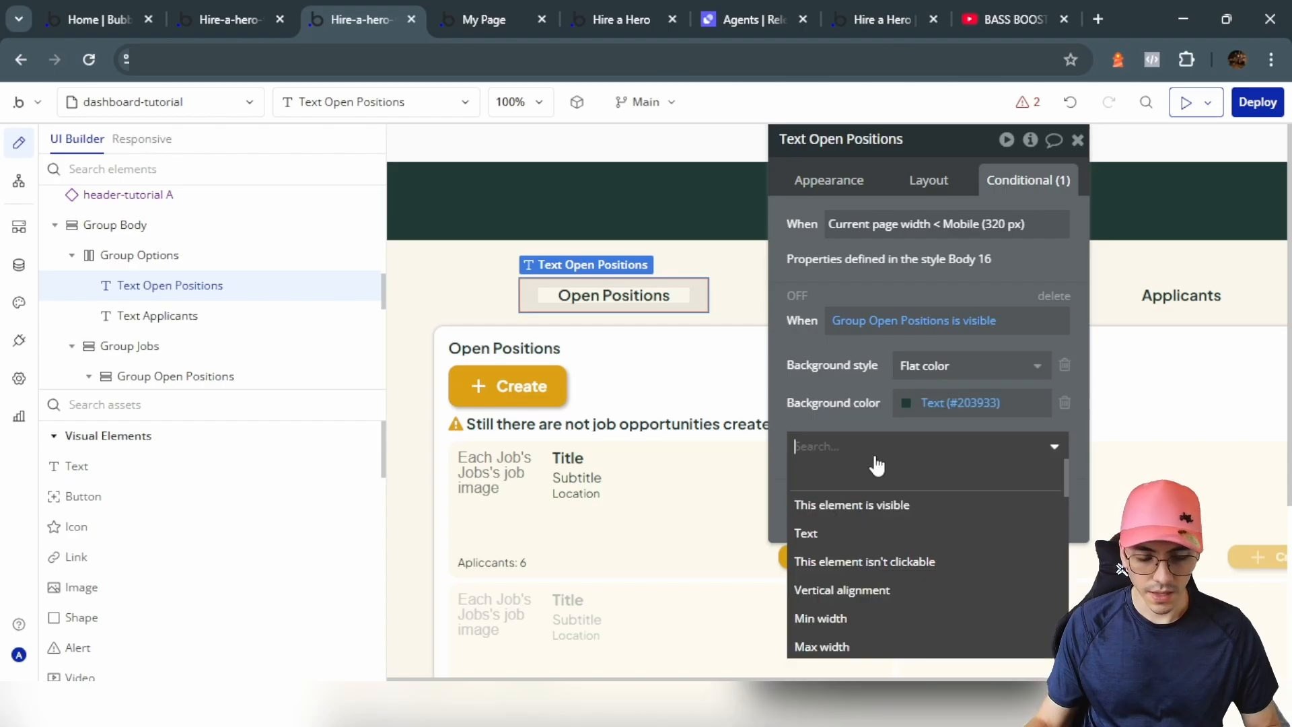
type("fo")
left_click(823, 589)
left_click(882, 440)
left_click(903, 541)
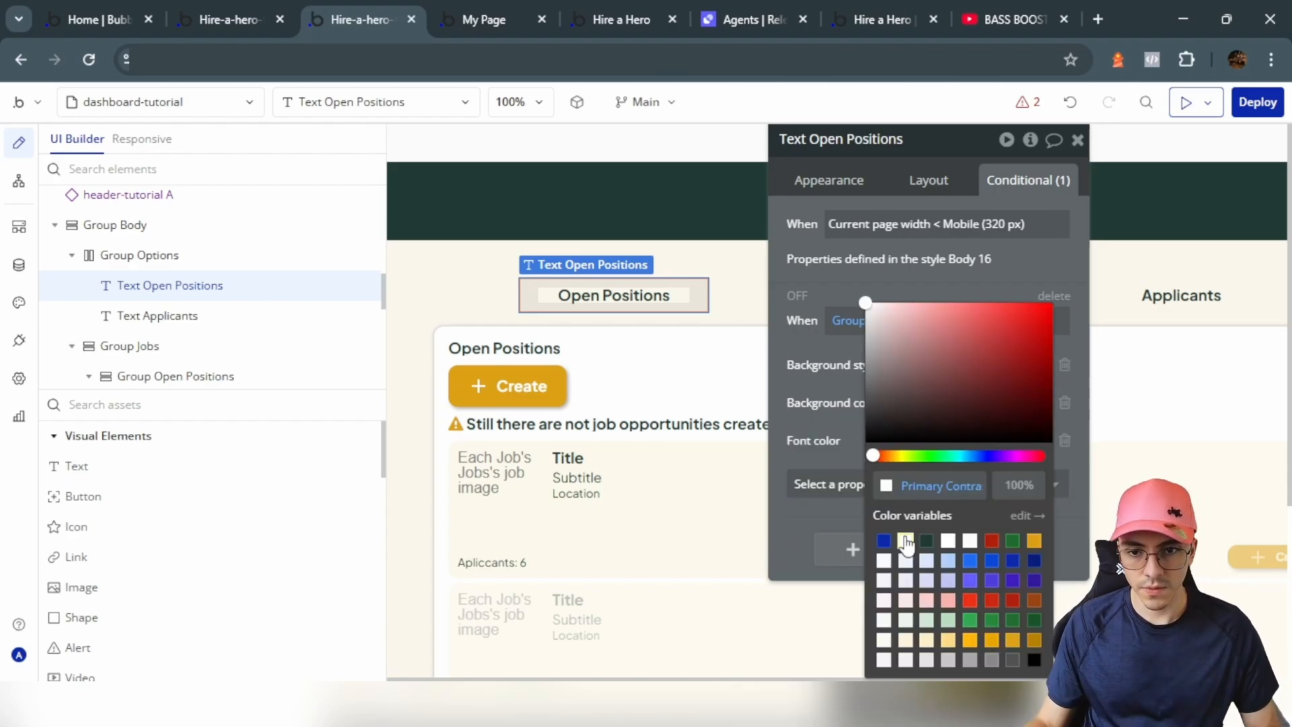
left_click(849, 439)
Step: Set the label's roundness to 10 and reload the live preview
left_click(829, 181)
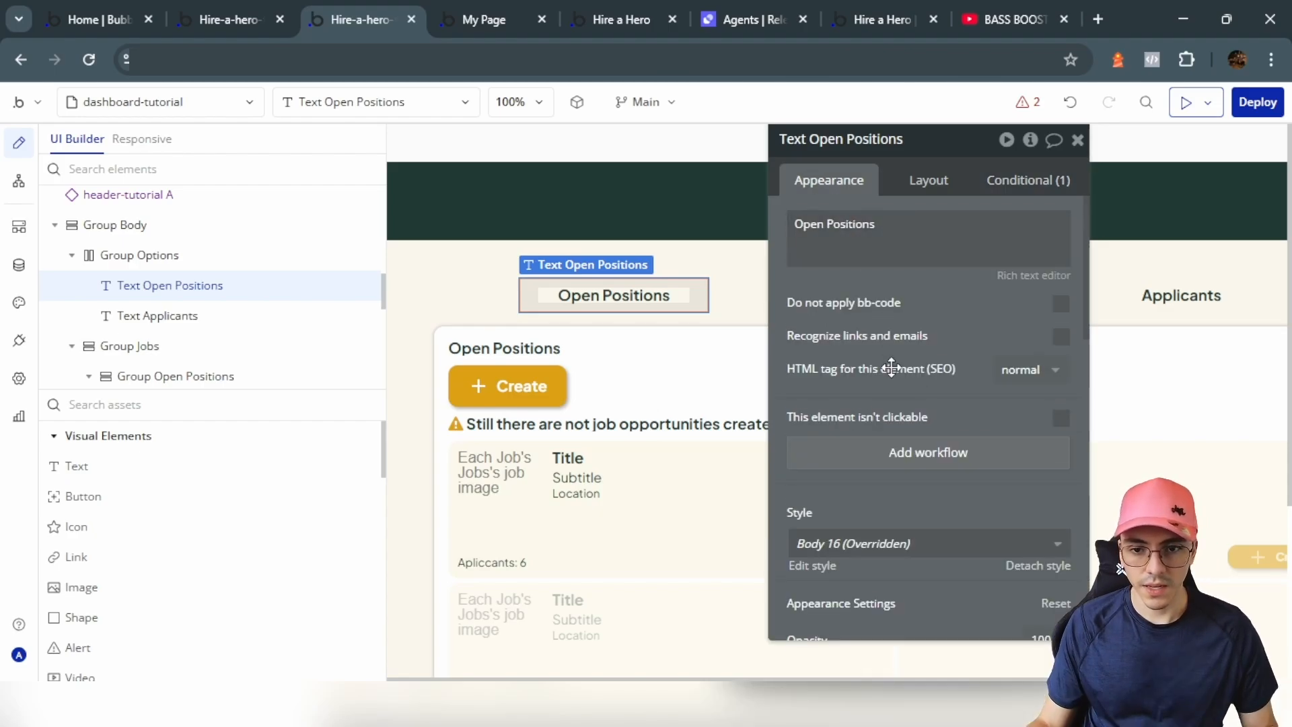
scroll(899, 404, "down", 10)
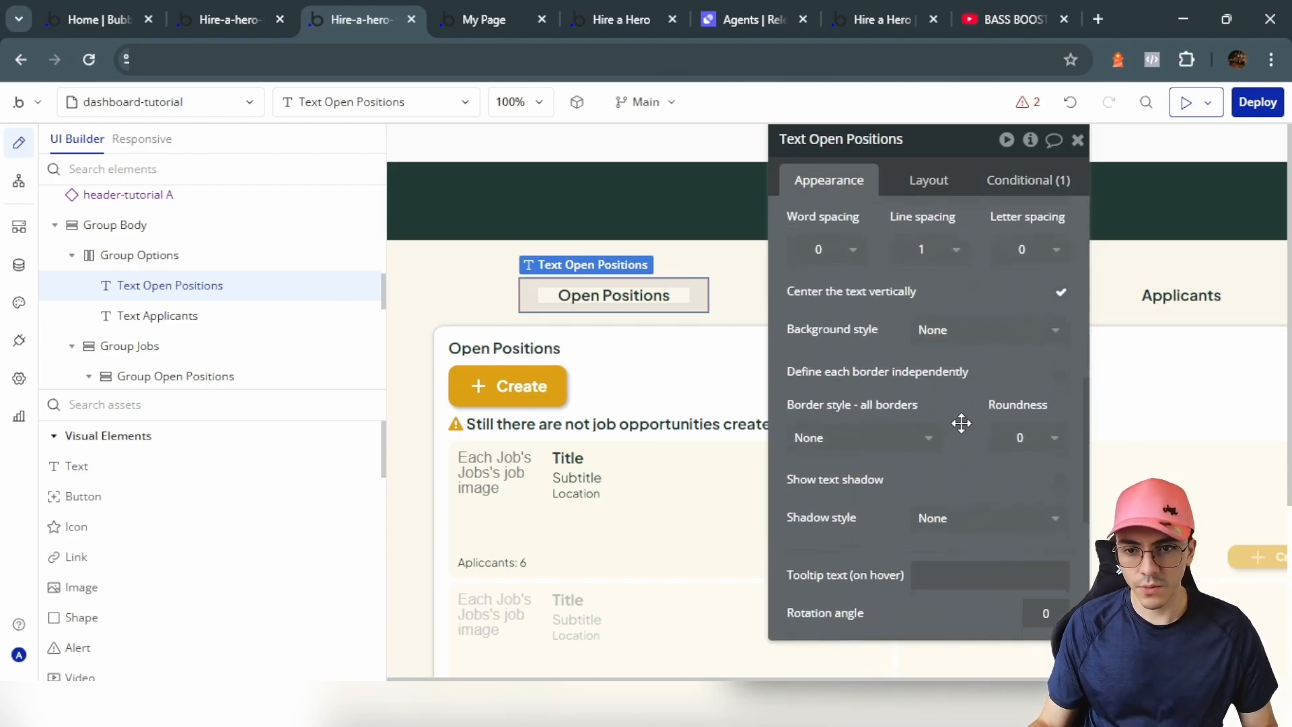
left_click(1028, 360)
left_click(1003, 520)
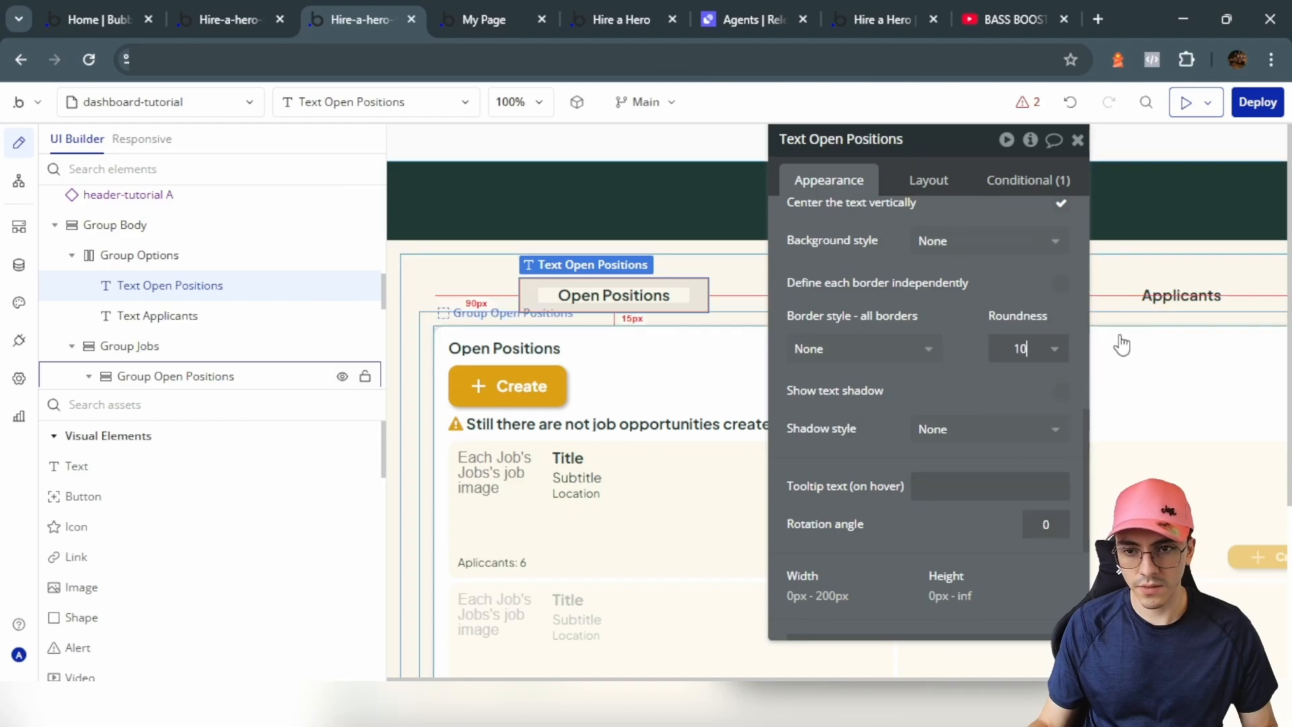
left_click(1153, 295)
left_click(1041, 356)
left_click(1010, 525)
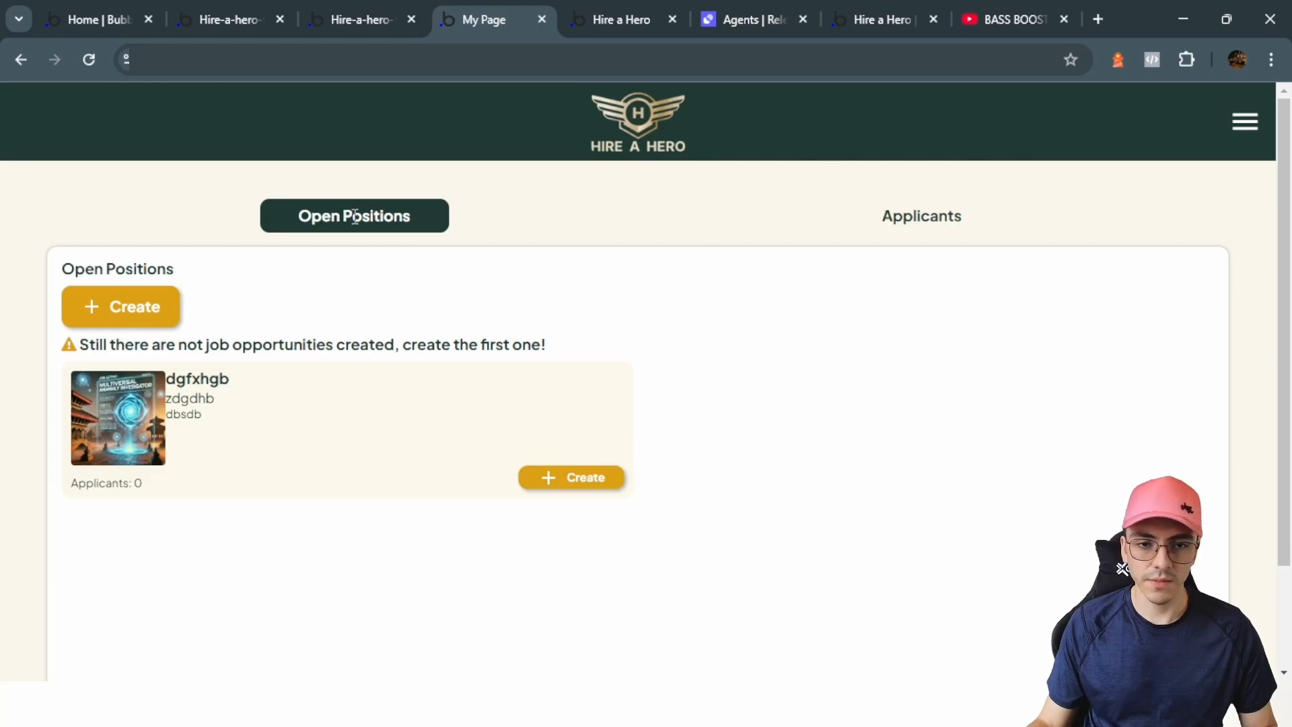
Step: Change the job card's Create button to Label type reading 'See applicants'
left_click(360, 19)
left_click(785, 562)
left_click(422, 254)
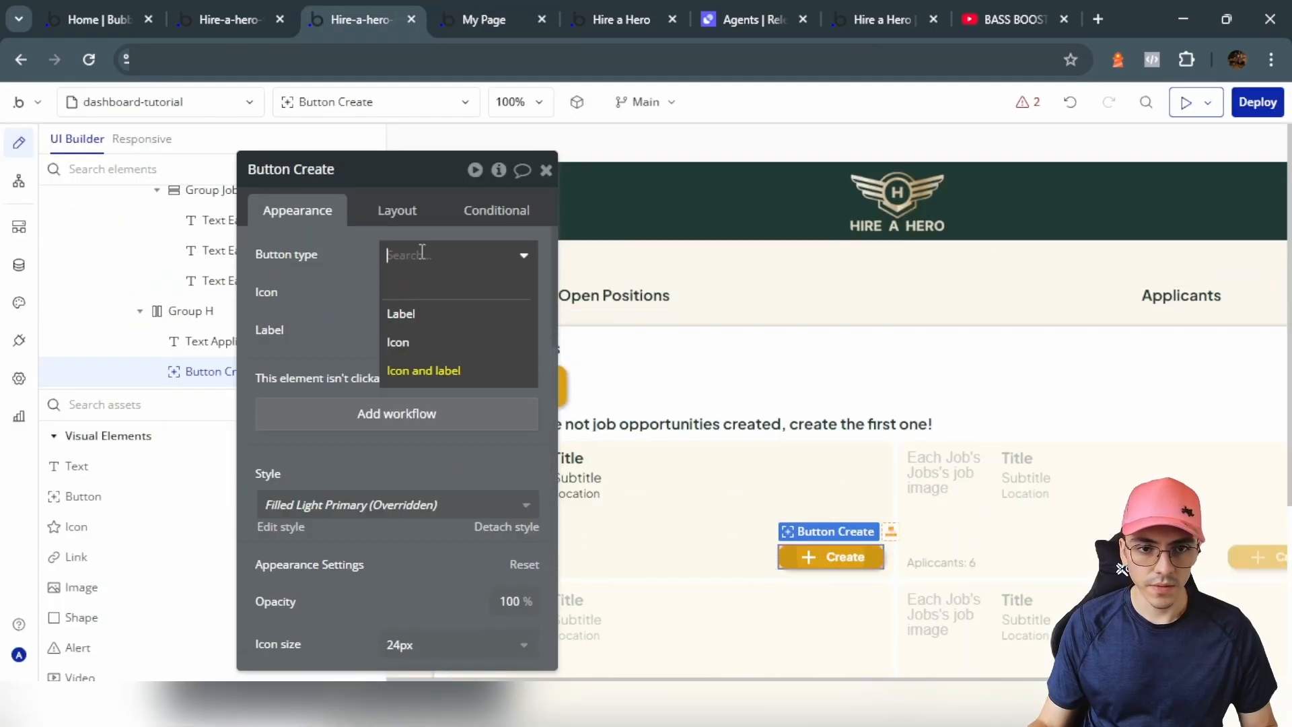
left_click(412, 315)
double_click(428, 293)
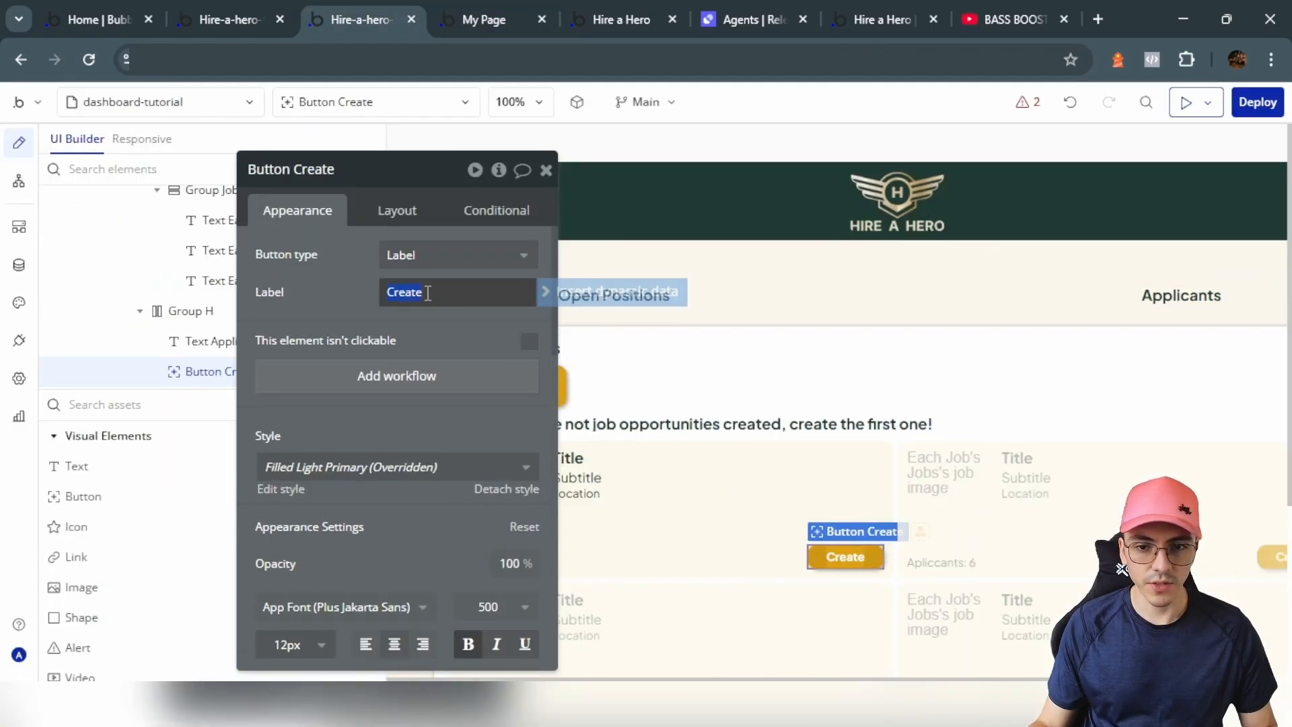
left_click_drag(387, 296, 453, 297)
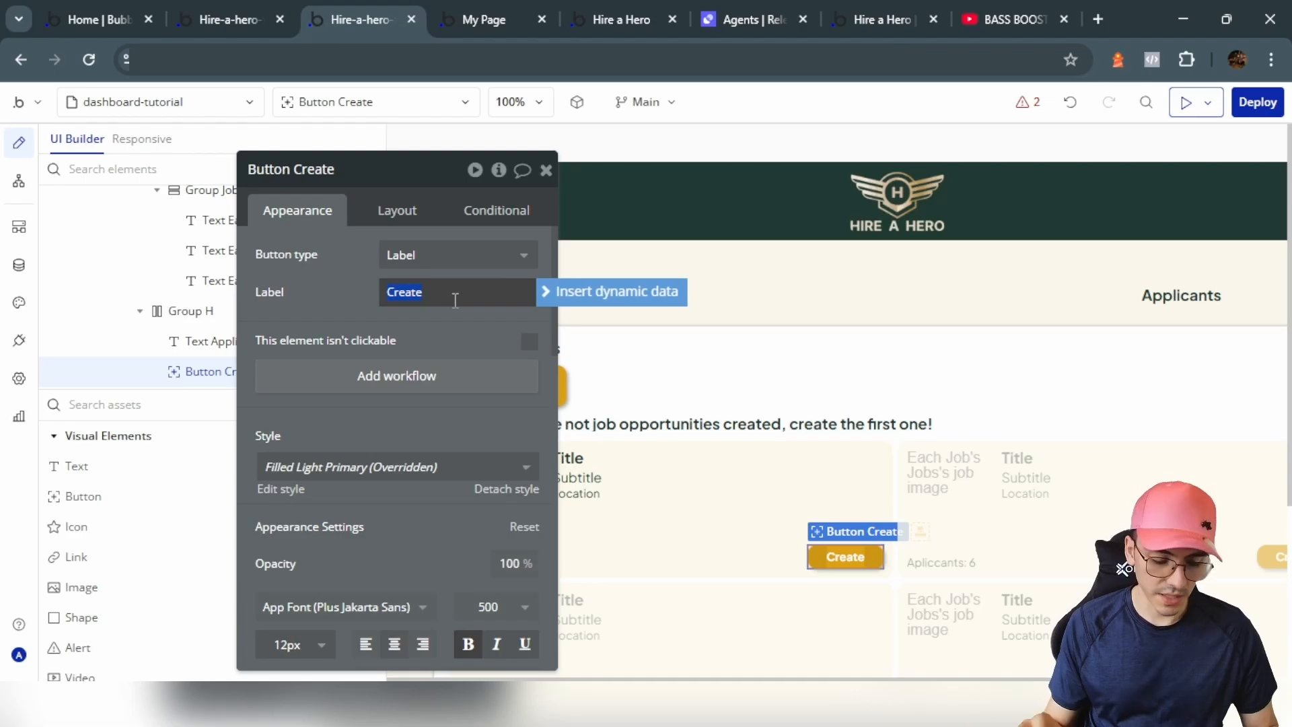
type("See app")
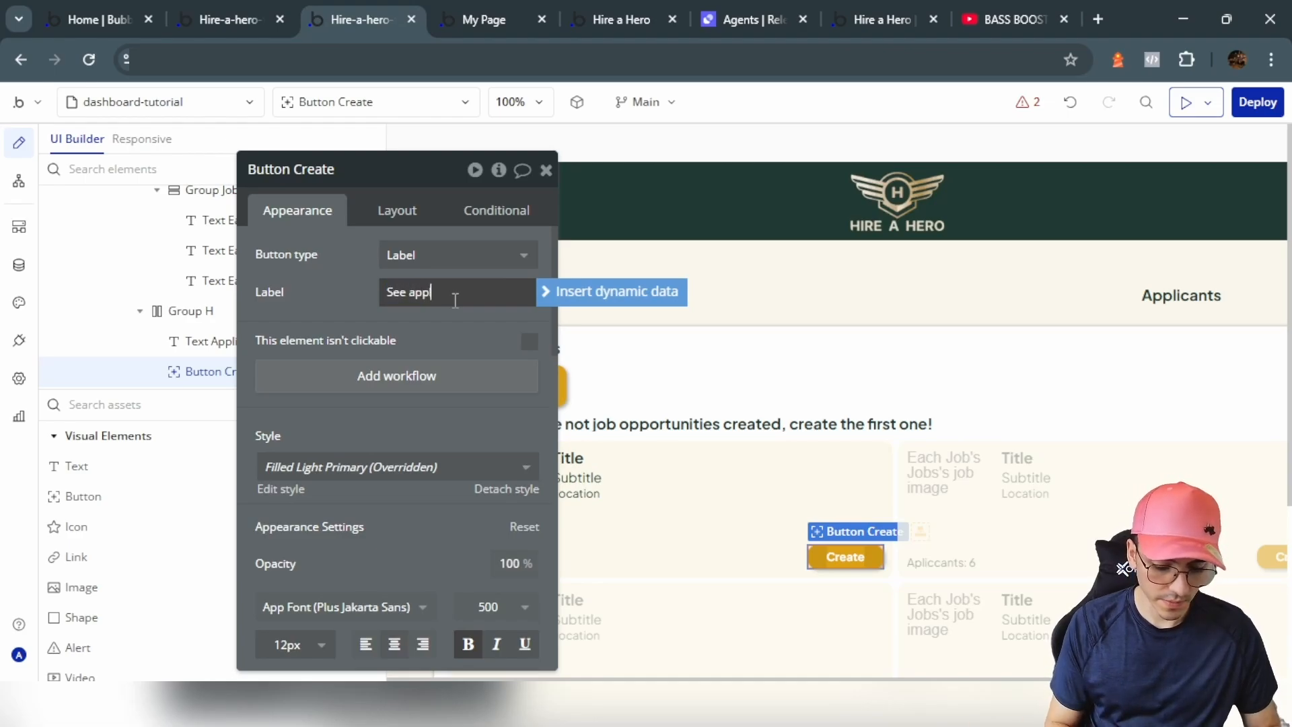
type("licants")
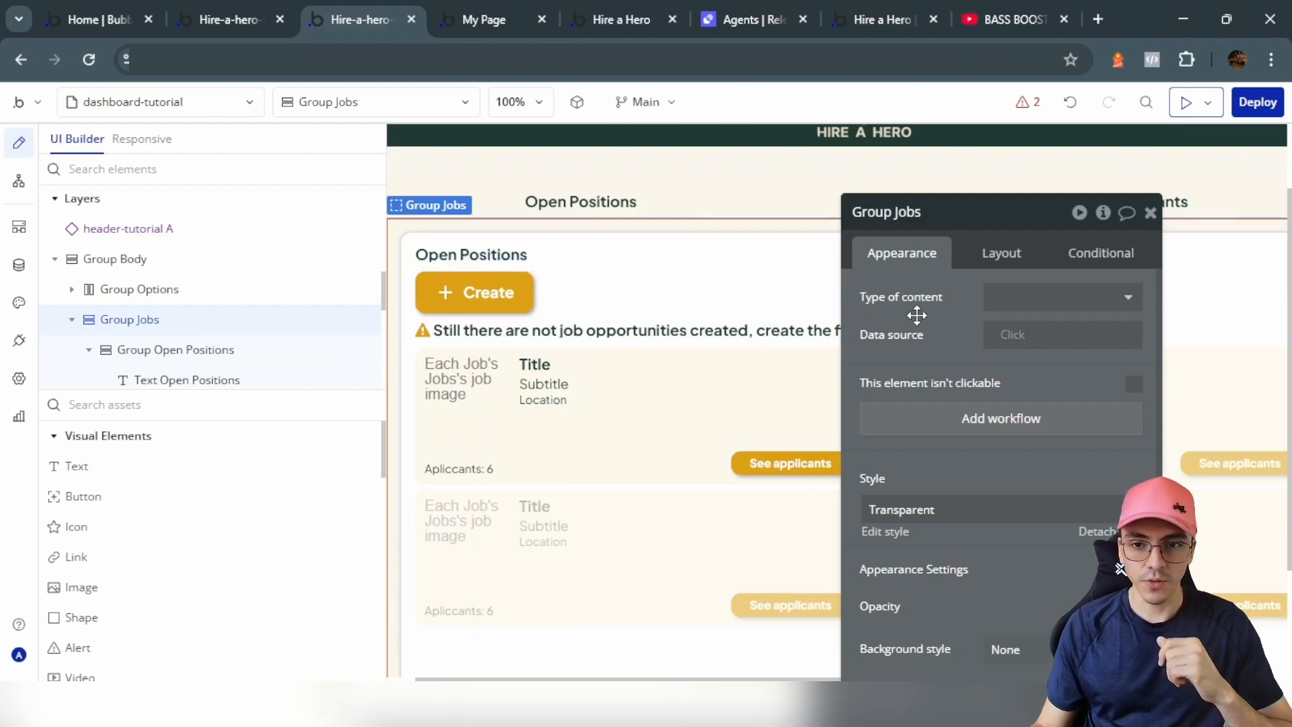
Step: Add a Group Jobs condition: page URL's tab is 'jobs' or tab is empty
left_click(1083, 262)
left_click(922, 307)
type("get")
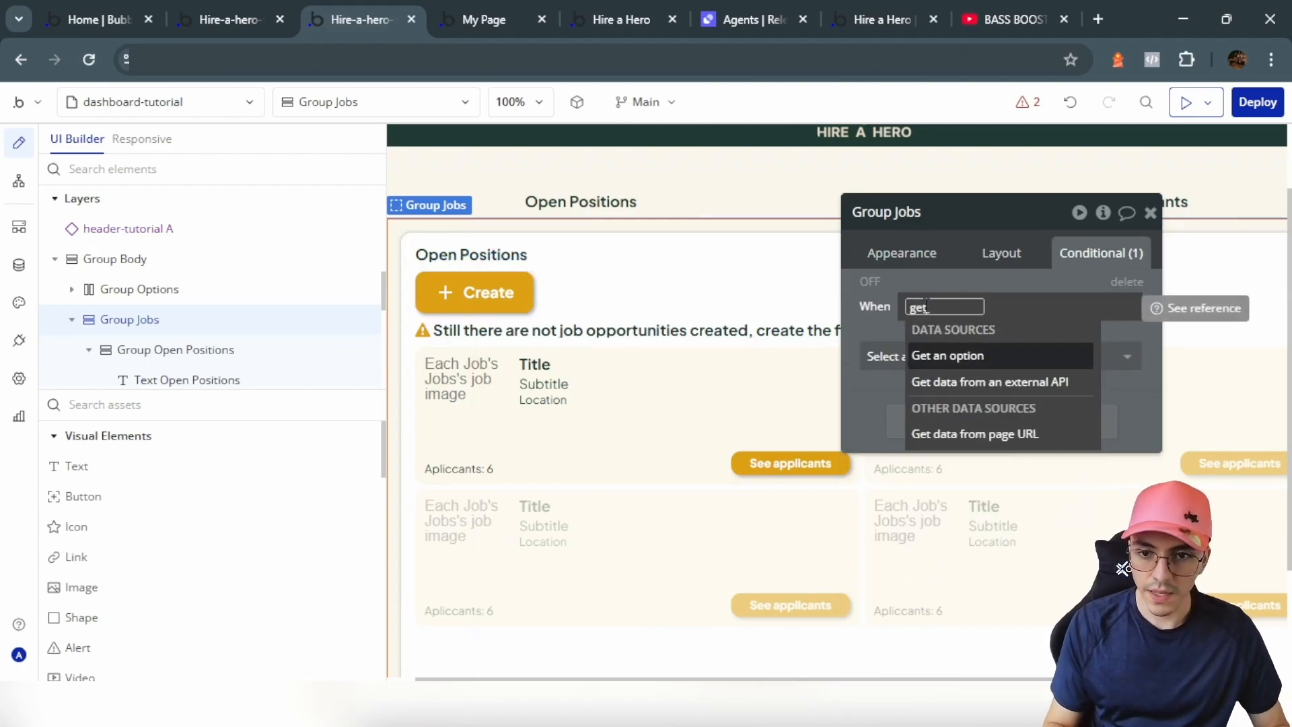
left_click(982, 433)
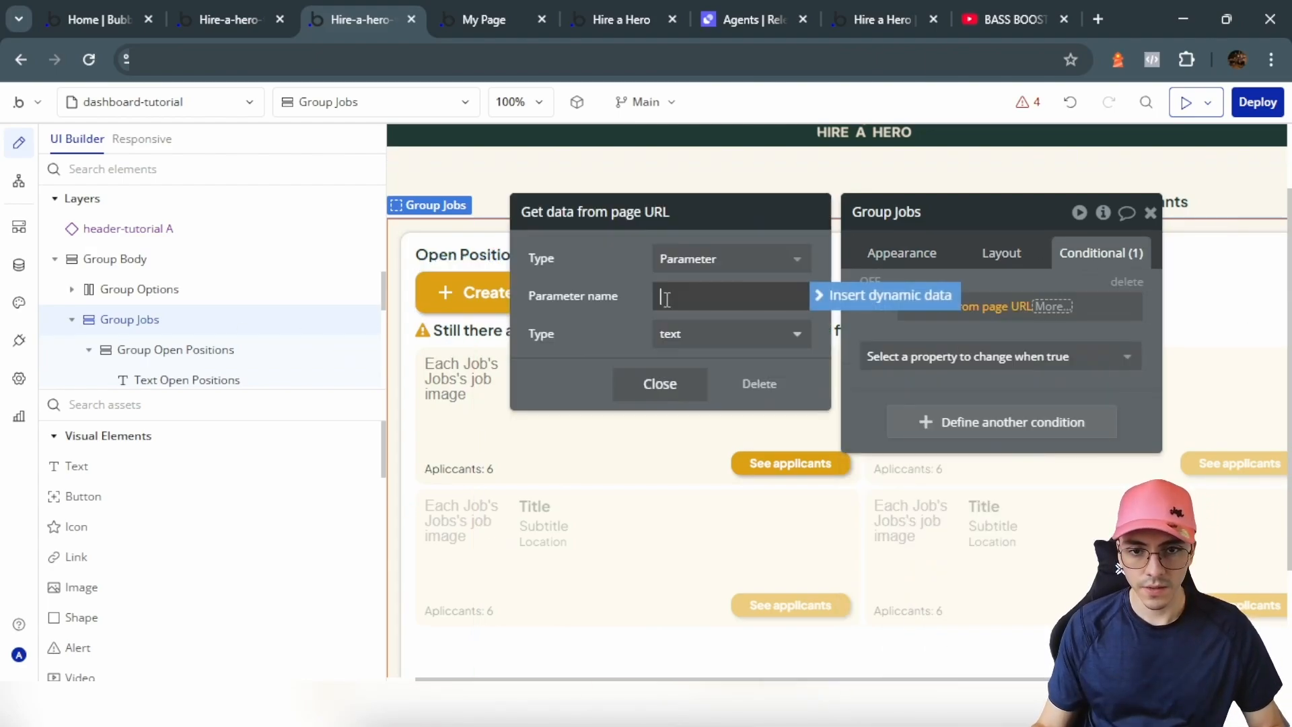
type("t")
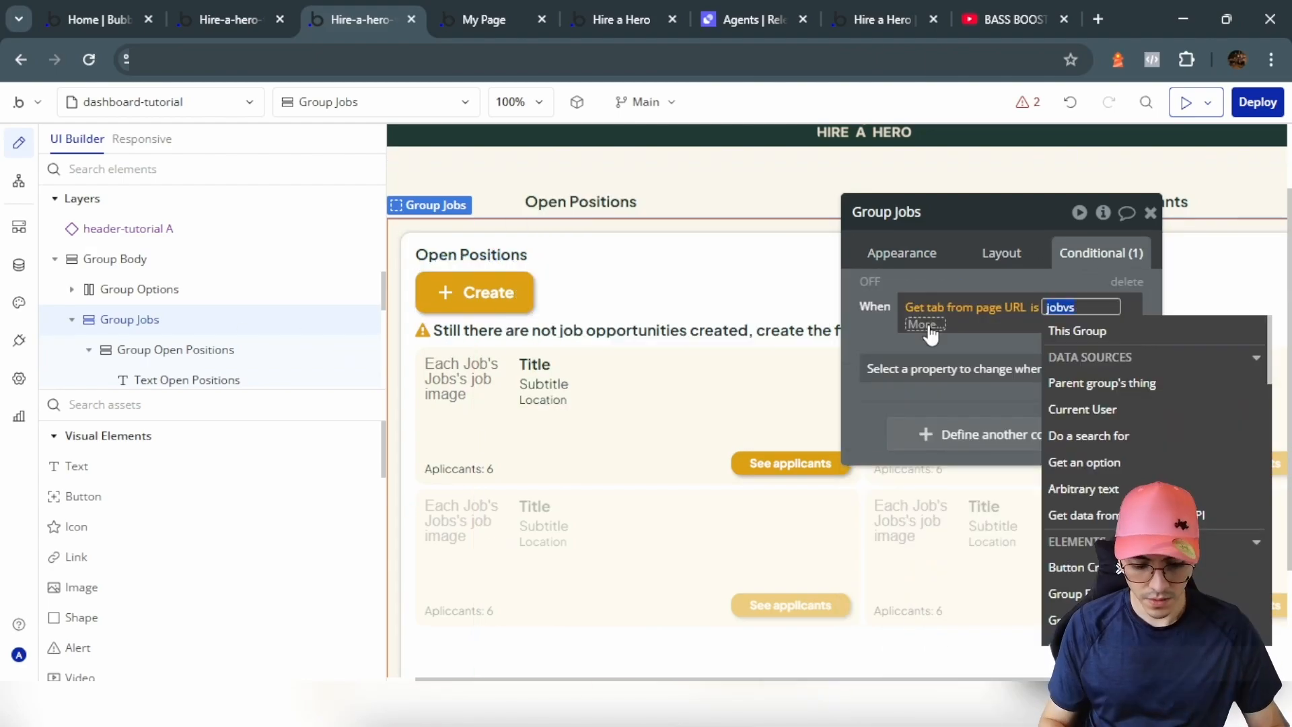
type("jobs")
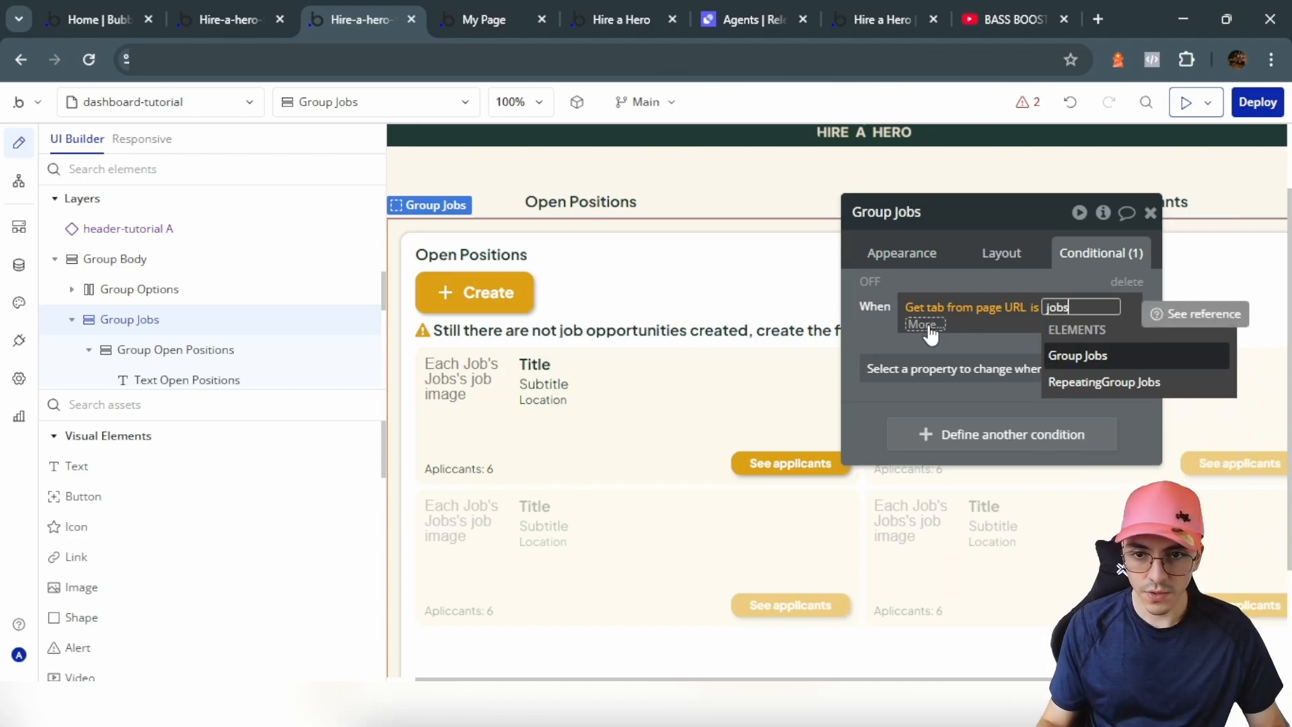
key("Return")
left_click(978, 402)
left_click(1015, 454)
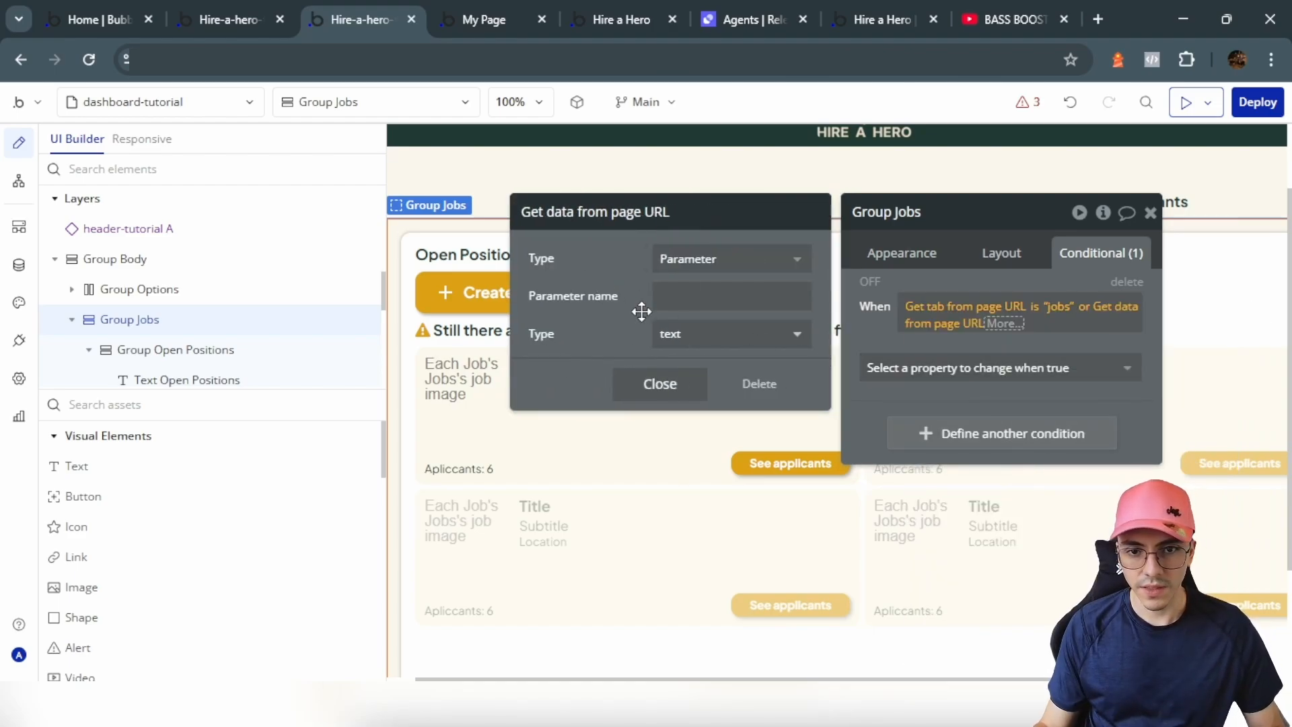
left_click(676, 302)
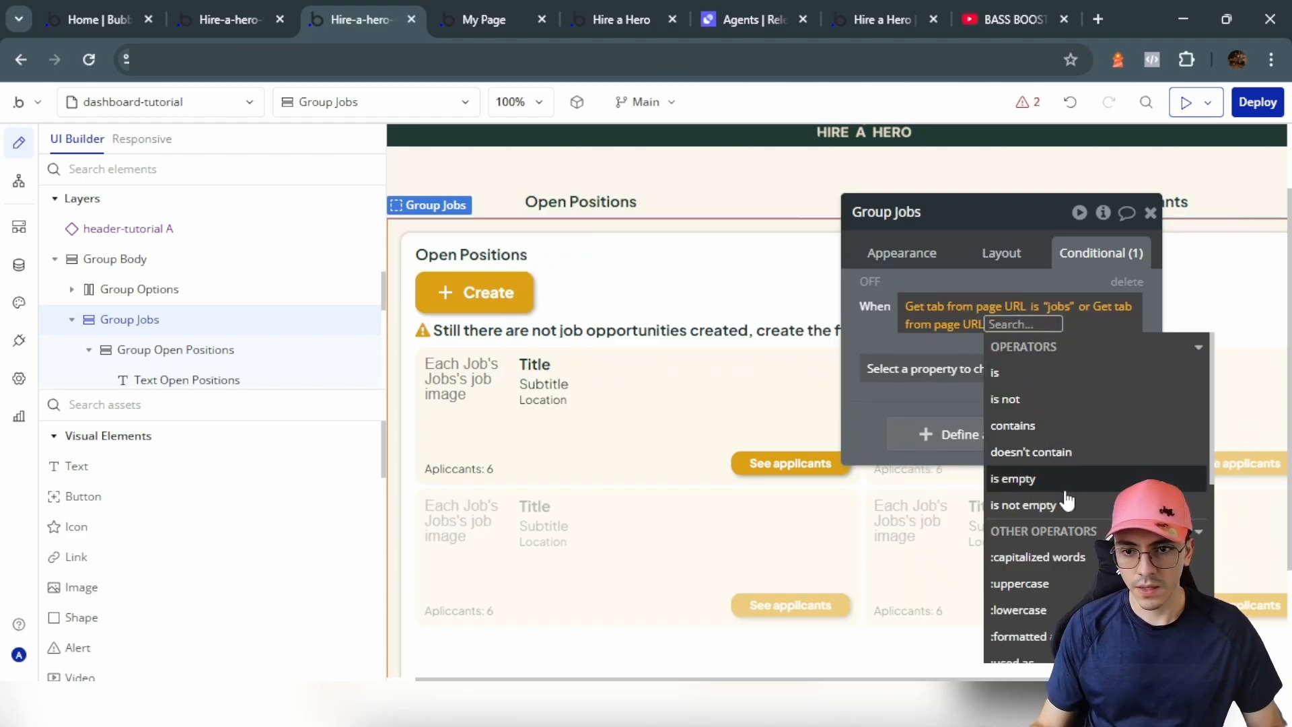
left_click(1029, 475)
left_click(882, 337)
Step: Make the condition check 'This element is visible'
left_click(935, 368)
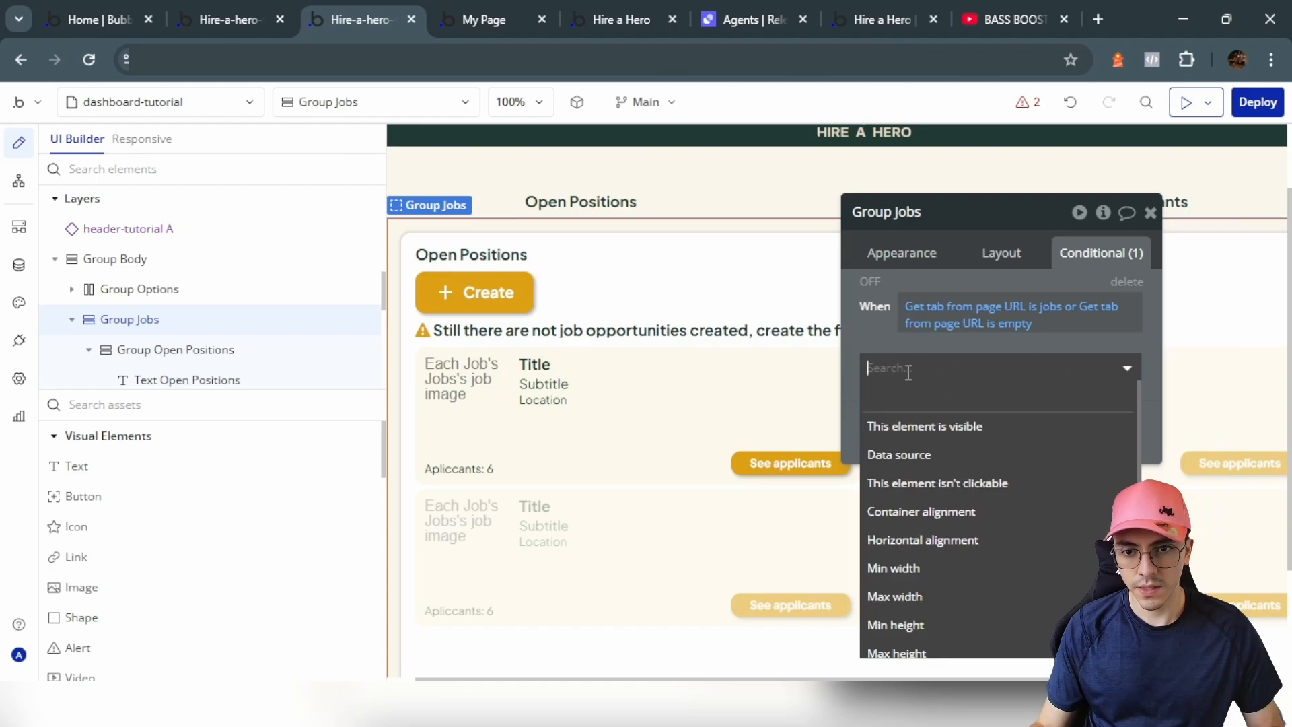
left_click(949, 434)
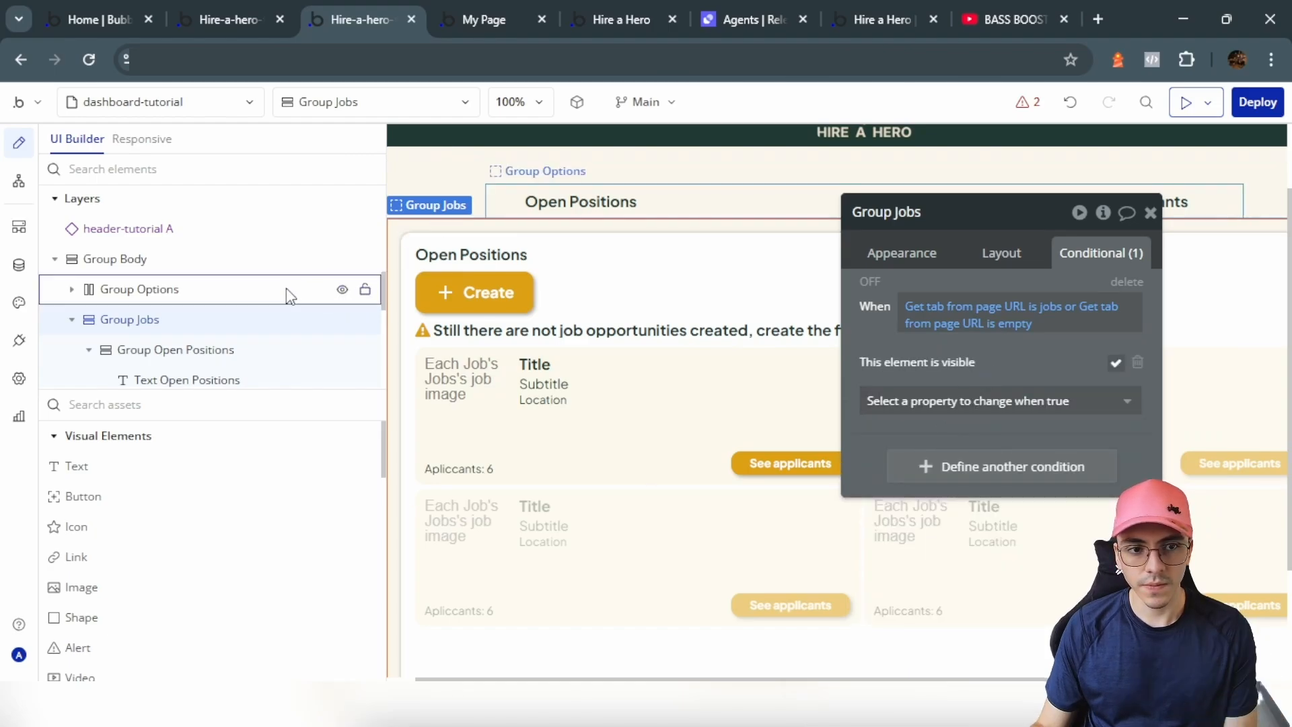
left_click(422, 192)
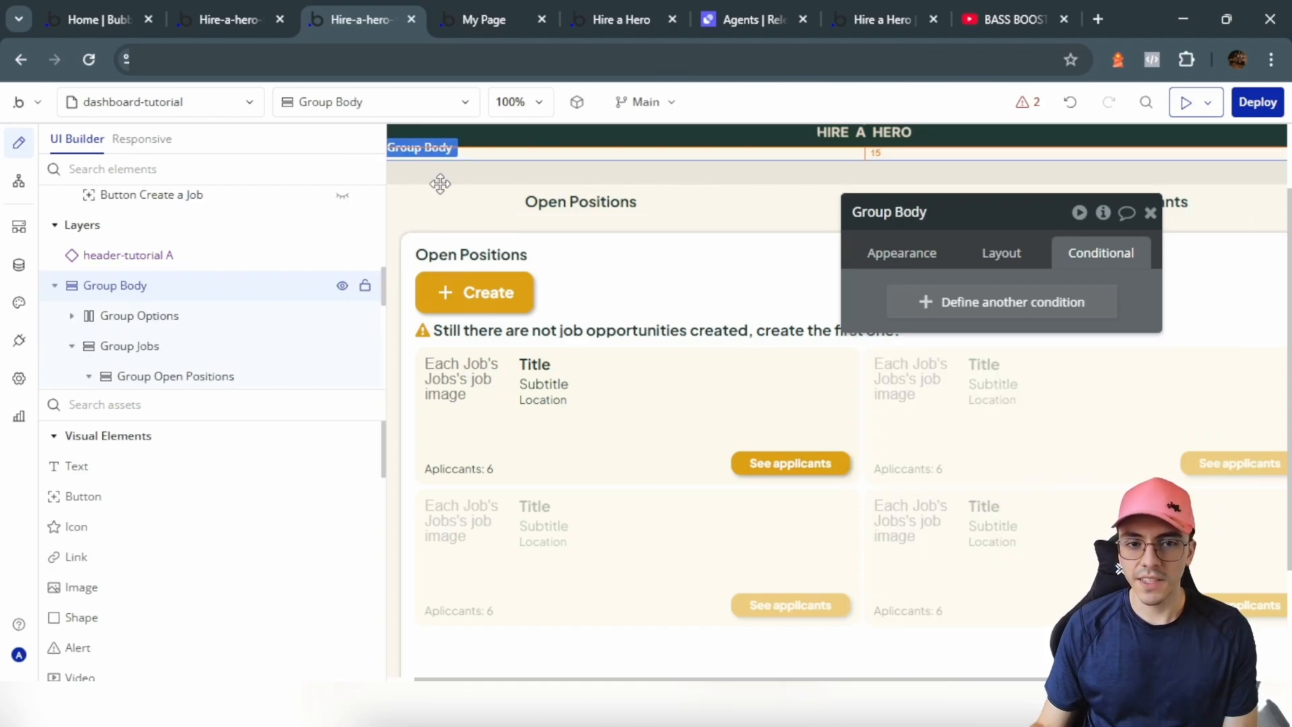
Step: Create a Group Body custom state 'job' of type Jobs
left_click(1103, 212)
left_click(604, 270)
left_click(544, 254)
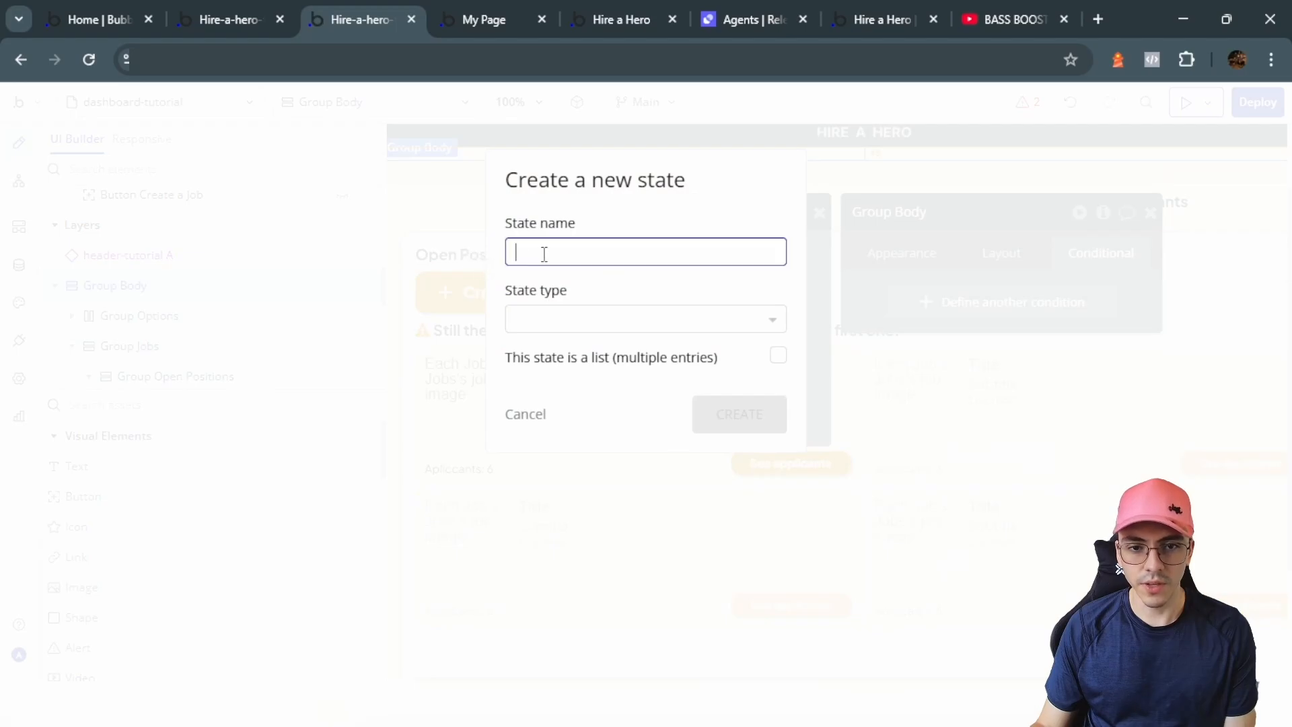
type("job")
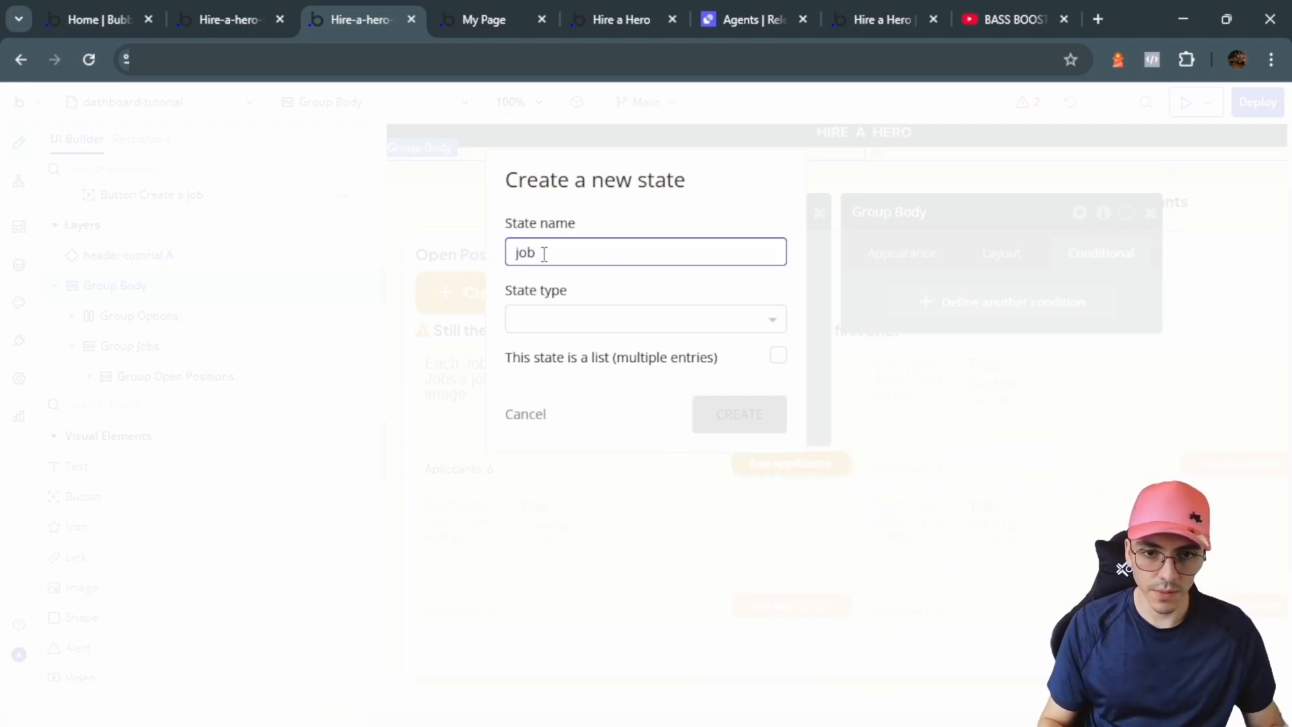
left_click(601, 319)
type("job")
left_click(538, 375)
left_click(744, 416)
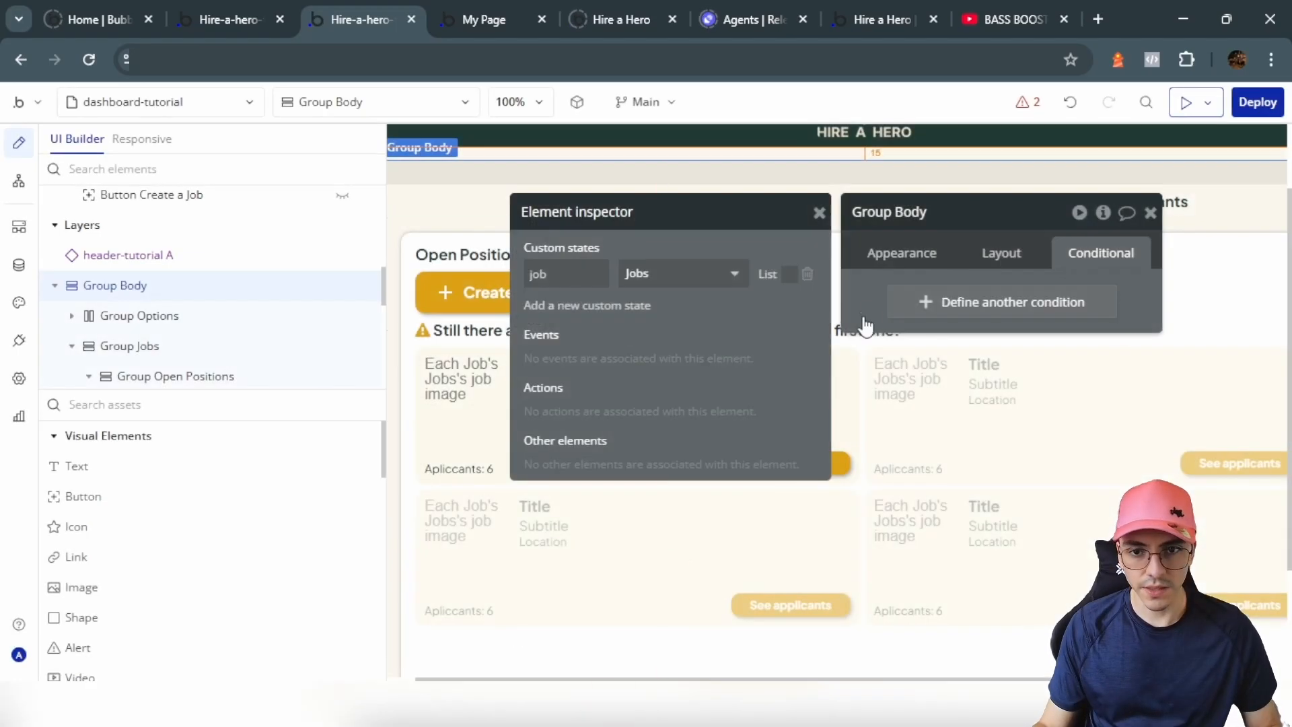
left_click(700, 254)
Step: Add a condition to Group Open Positions: when Group Body's job is empty, this element is visible
left_click(956, 301)
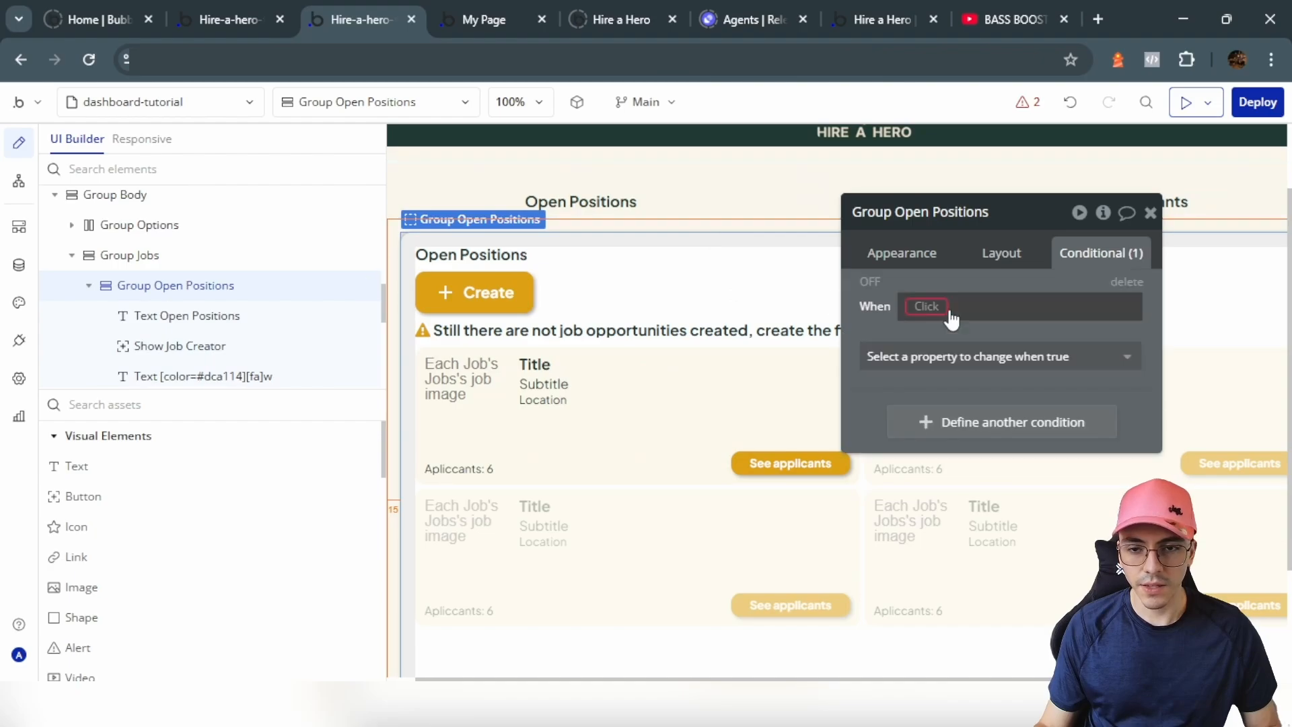
left_click(929, 306)
type("body")
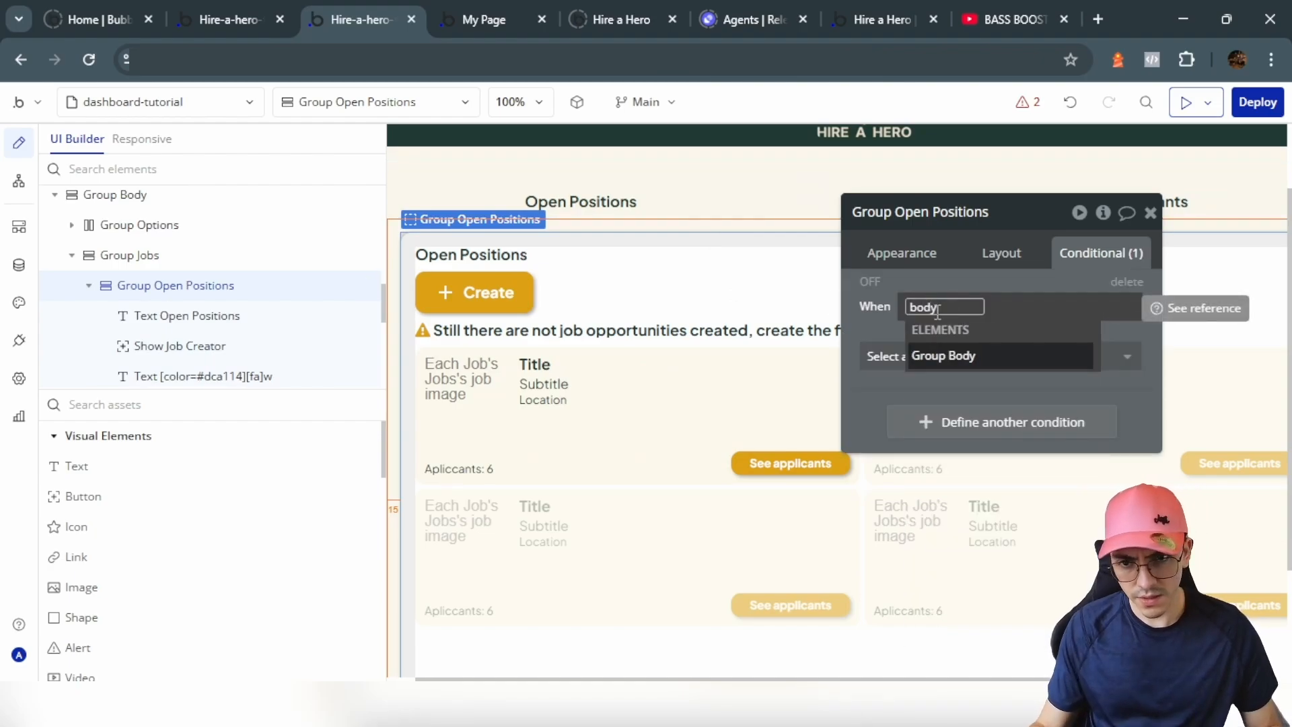
key("Return")
left_click(1020, 619)
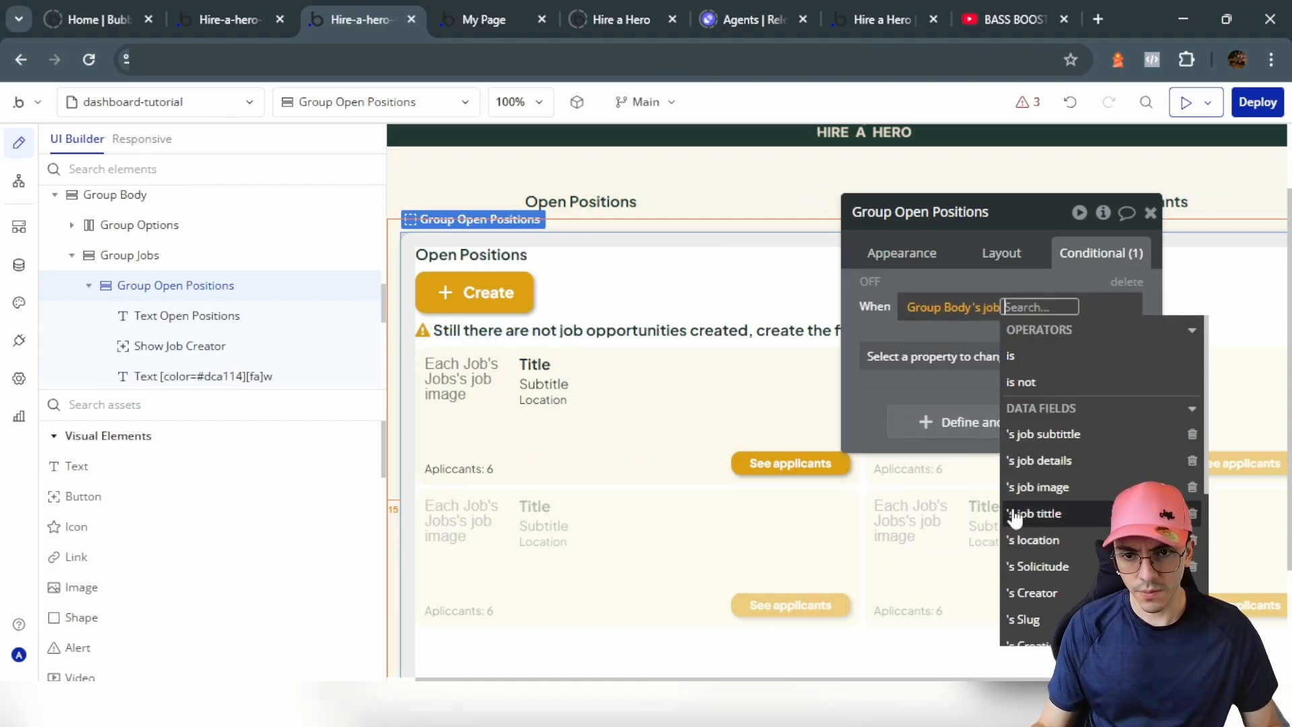
scroll(1052, 494, "down", 1)
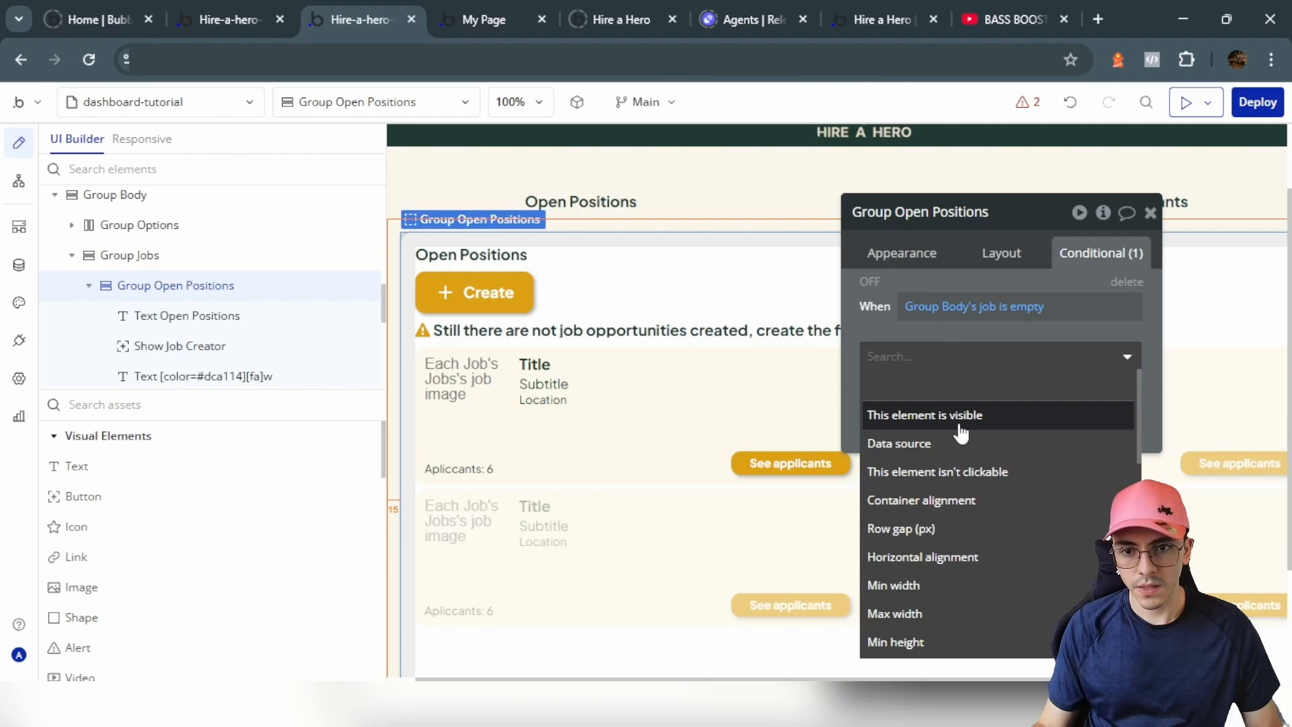
left_click(960, 433)
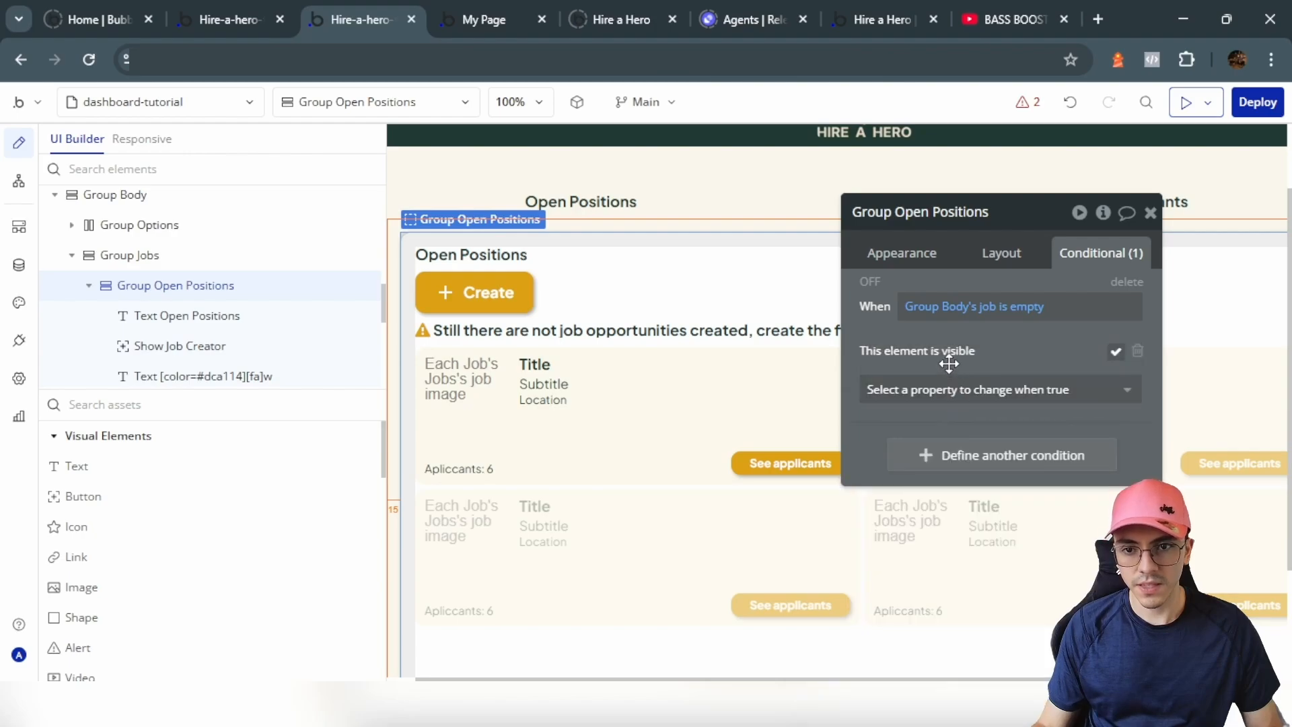
Step: Uncheck 'visible on page load' for Group Open Positions in its Layout settings
left_click(1007, 260)
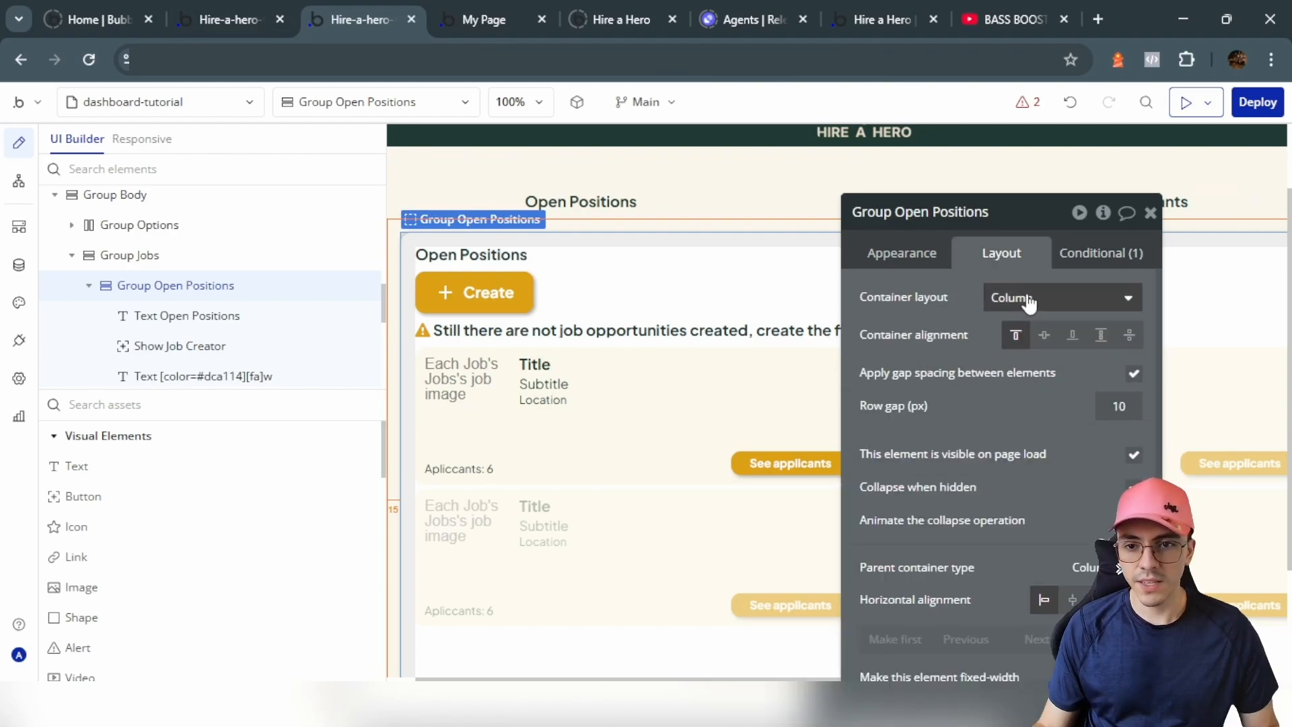
left_click(1134, 455)
scroll(633, 310, "up", 2)
Step: Create a click workflow on Text Open Positions with a Set state action on Group Body's job
left_click(632, 308)
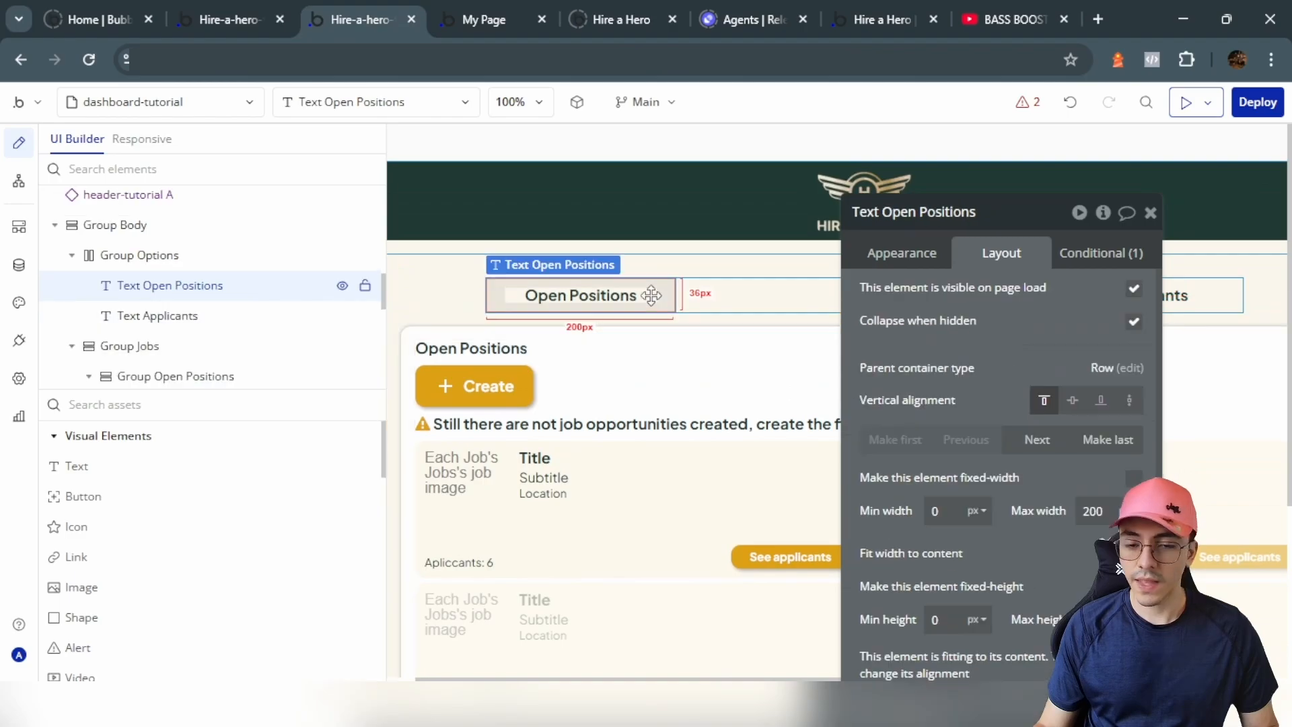
left_click(896, 249)
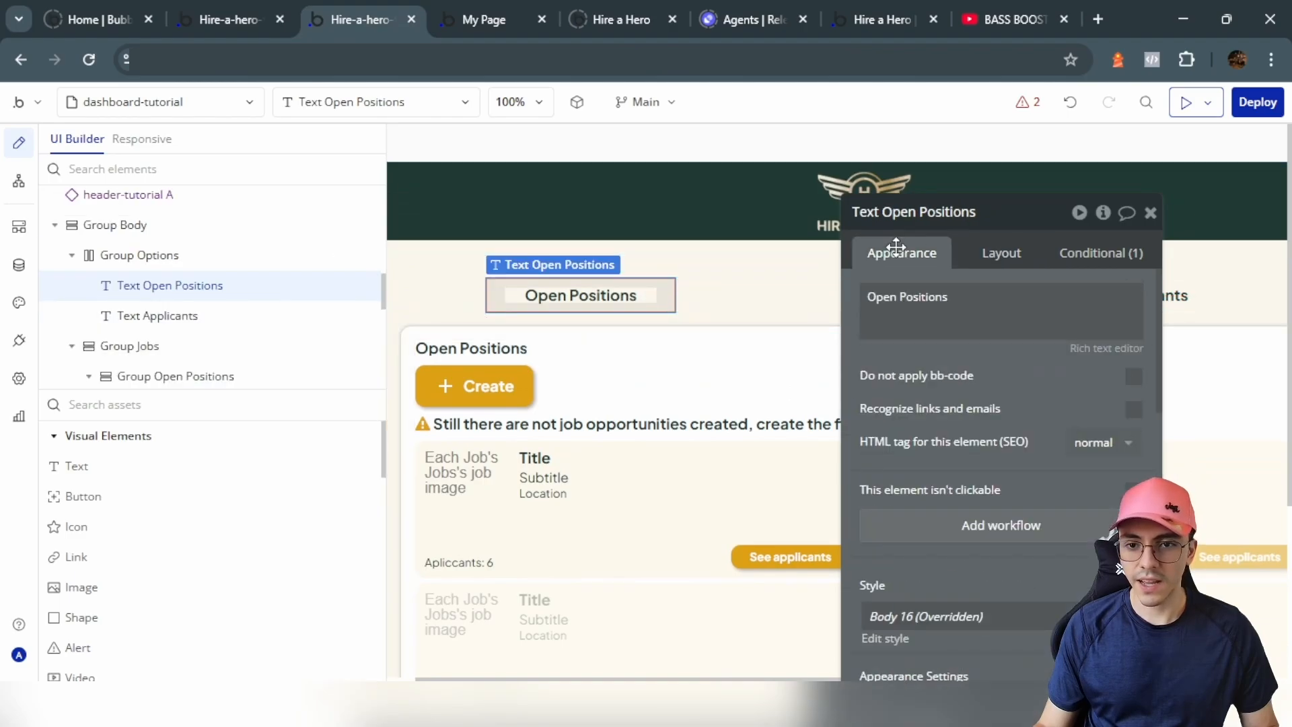
left_click(968, 538)
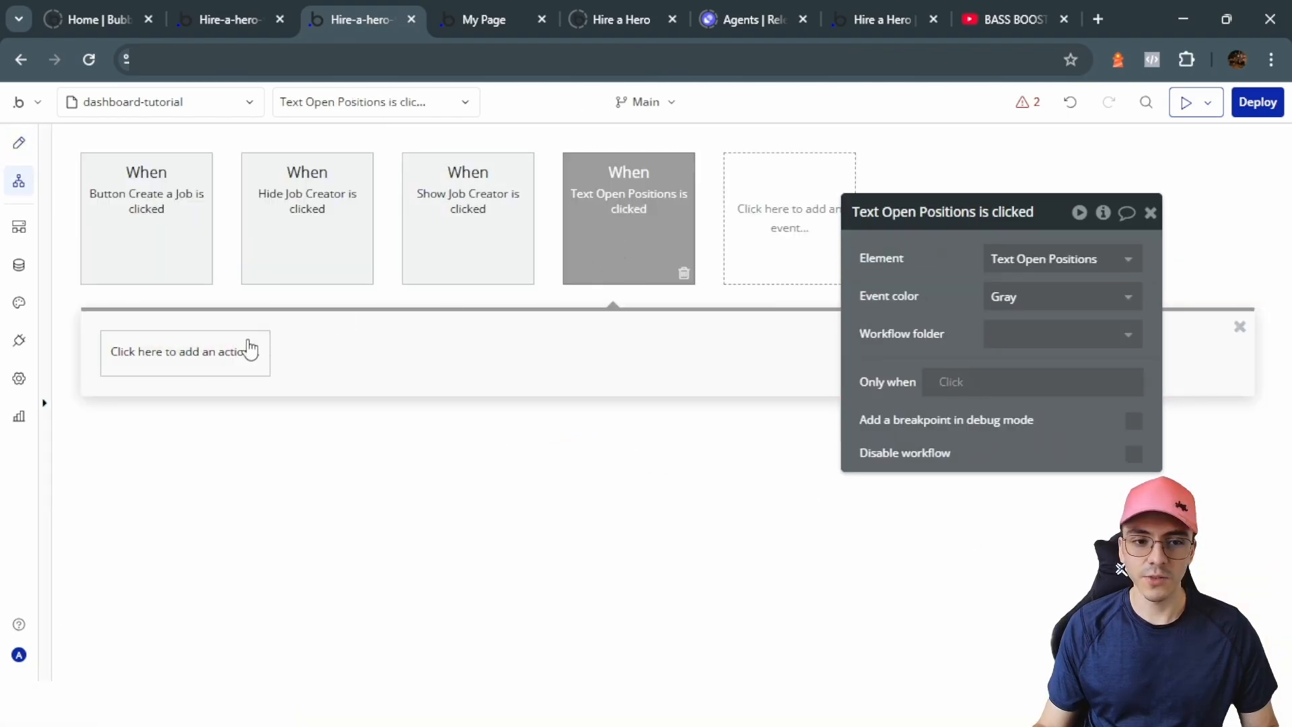
left_click(249, 350)
mouse_move(185, 496)
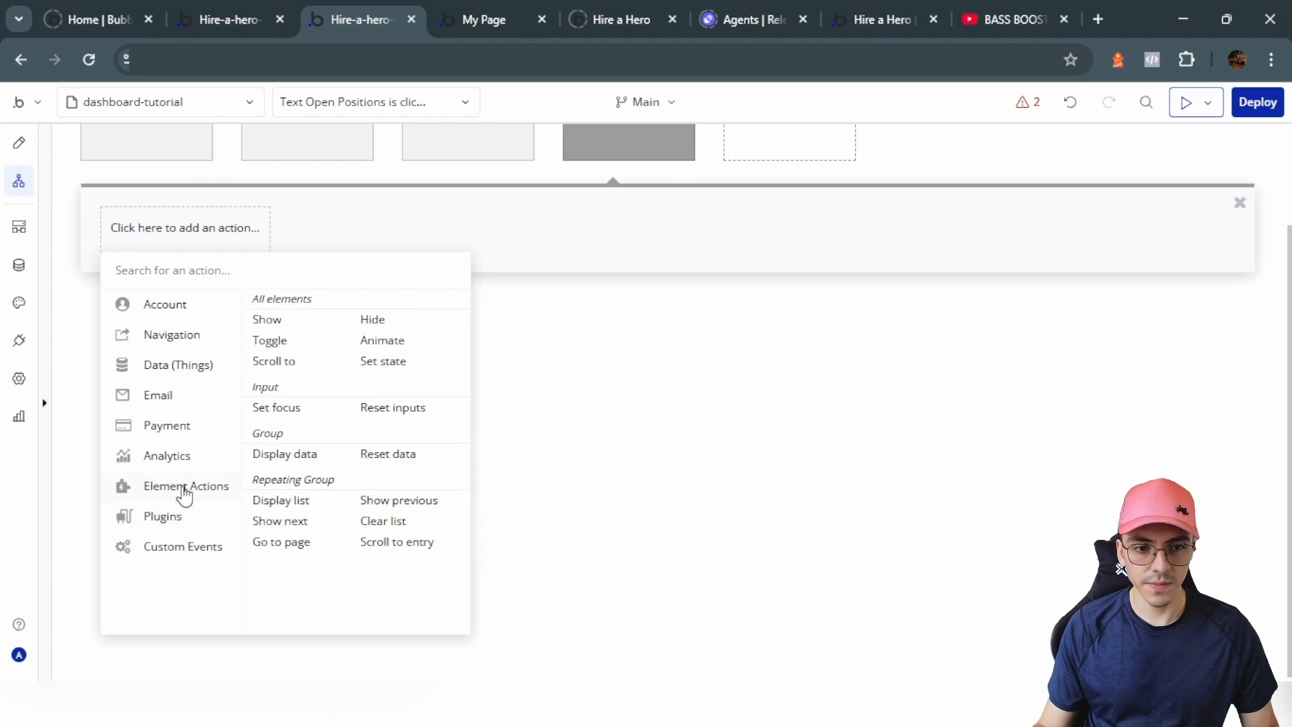
left_click(364, 363)
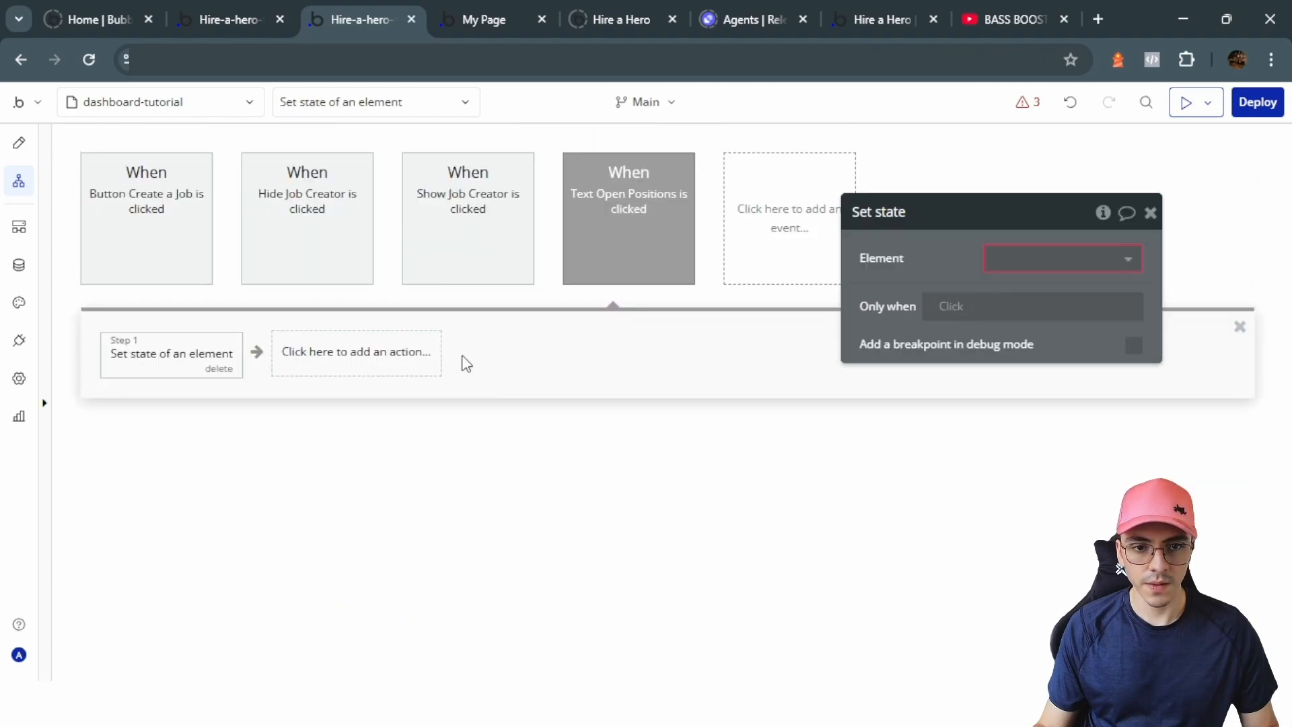
left_click(1052, 258)
type("body")
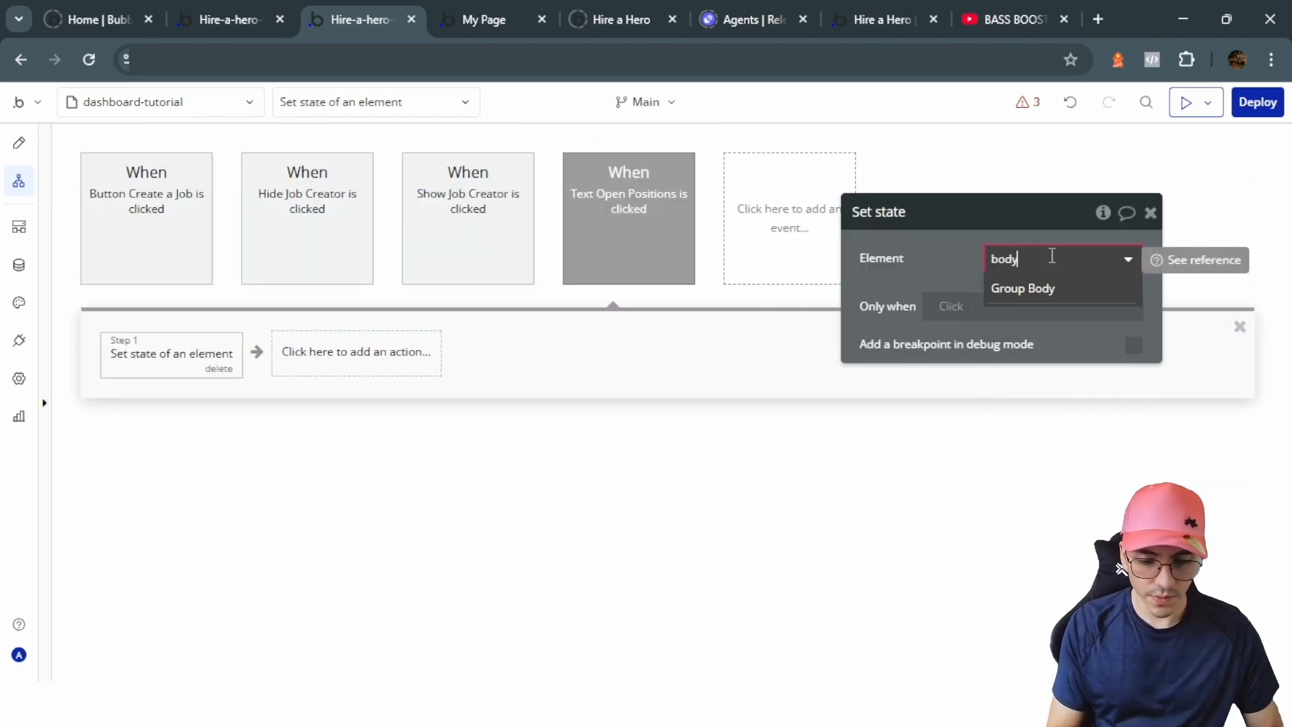
key("Return")
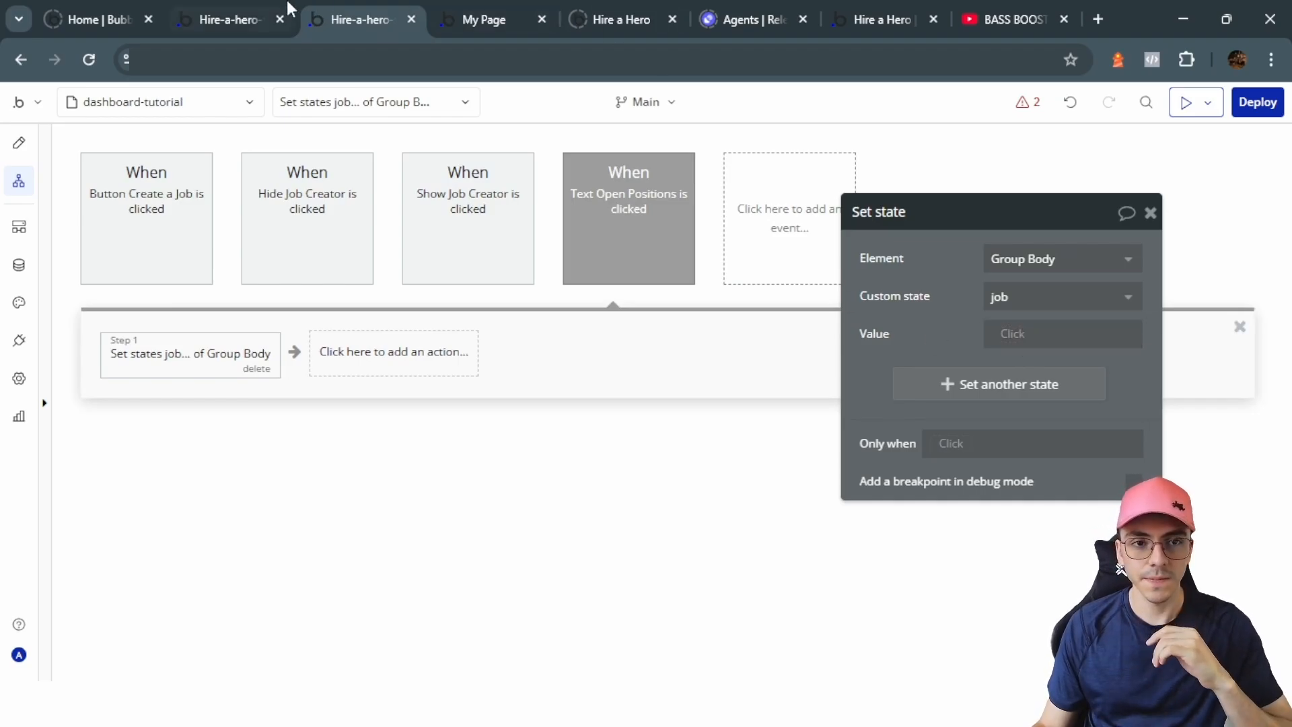
Step: Add a Go to page dashboard-tutorial action with an extra URL parameter named tab
left_click(375, 367)
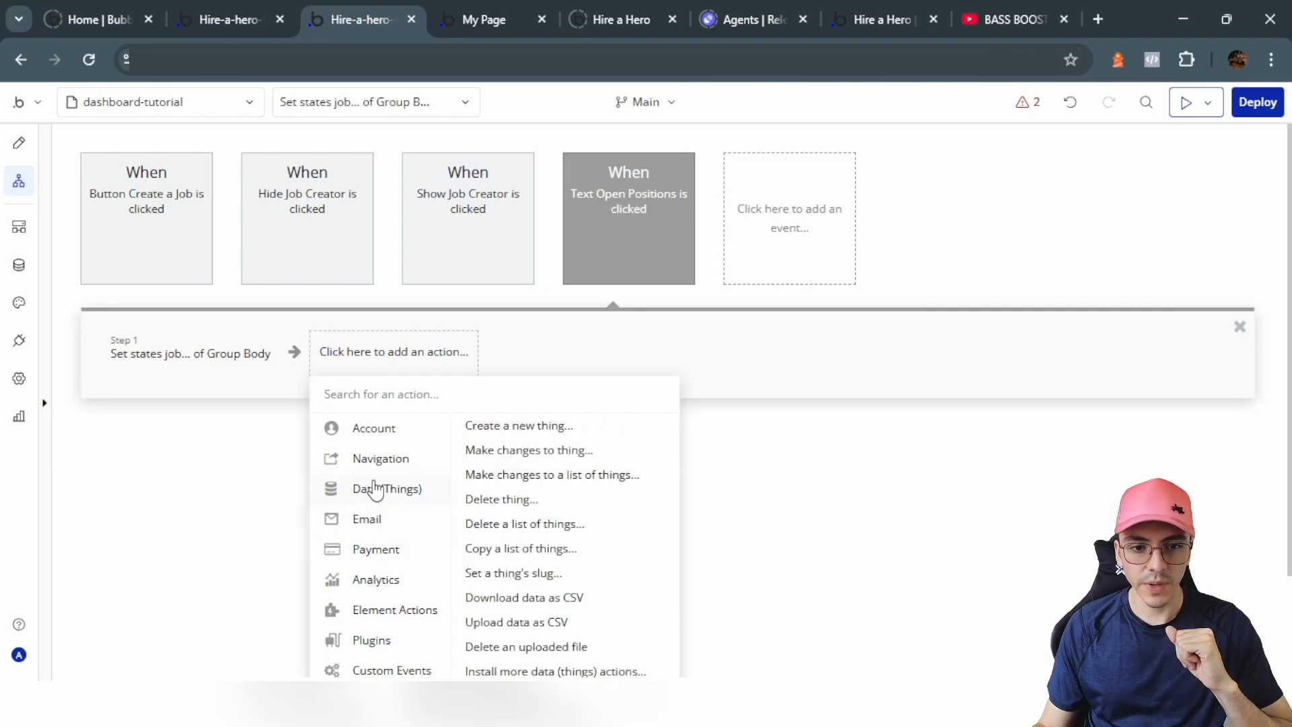
mouse_move(389, 464)
left_click(499, 426)
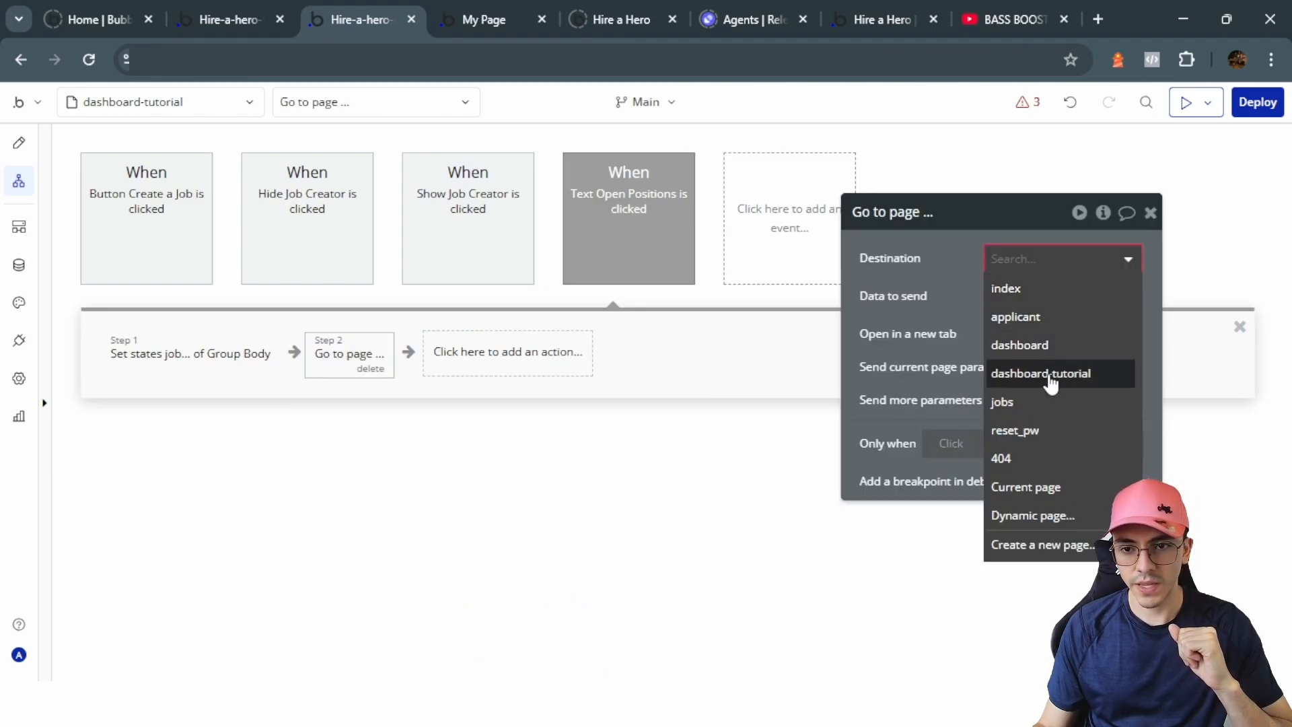
left_click(1050, 374)
left_click(1134, 434)
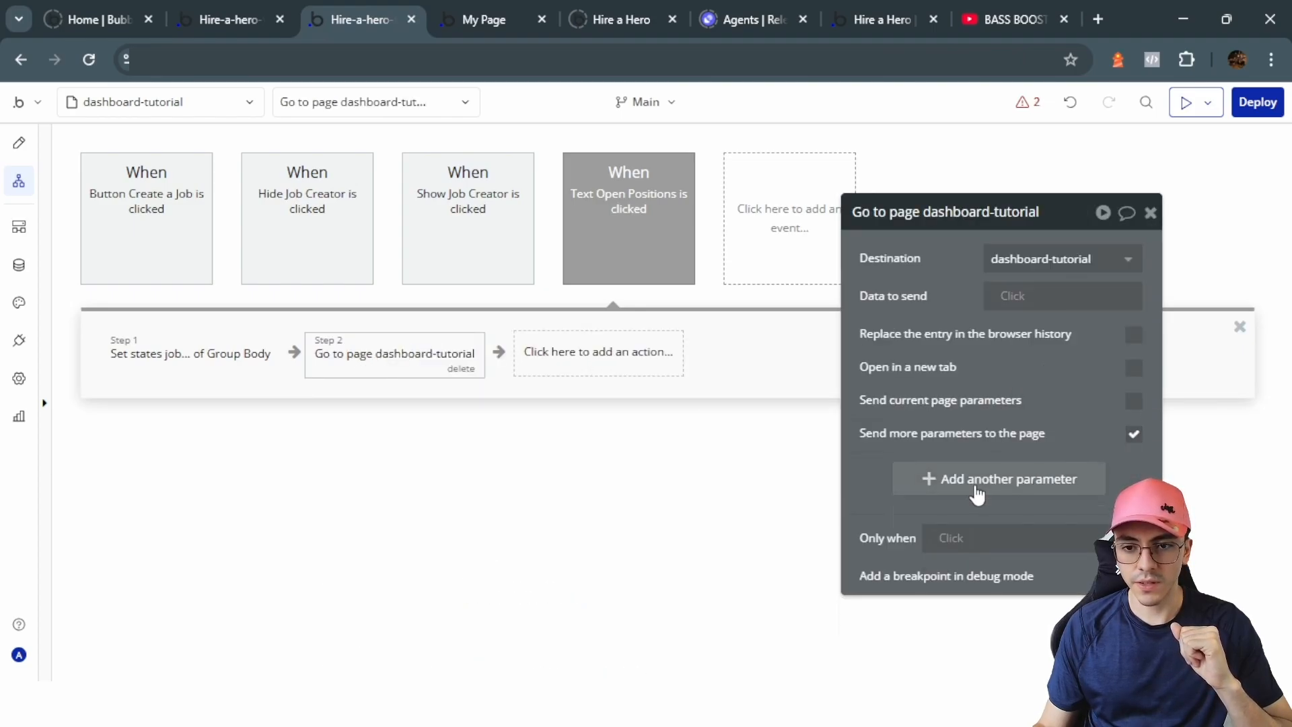
left_click(976, 493)
type("tab")
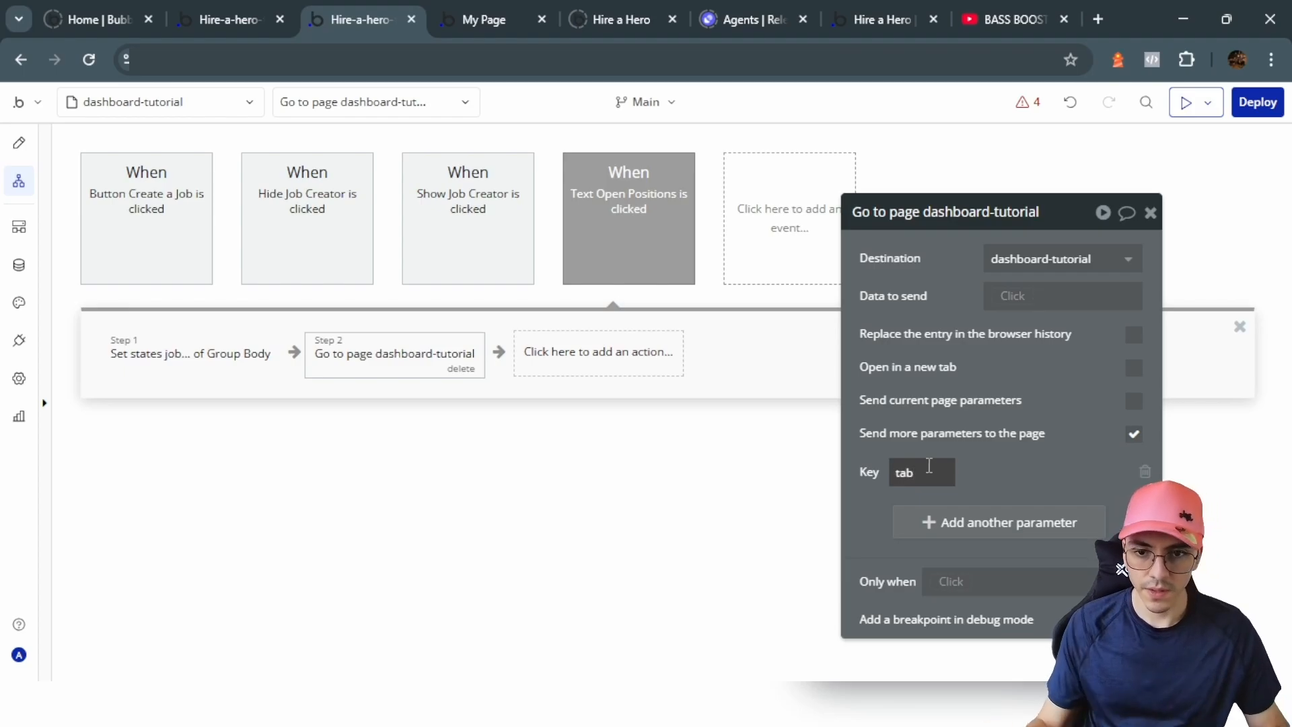
left_click(1073, 471)
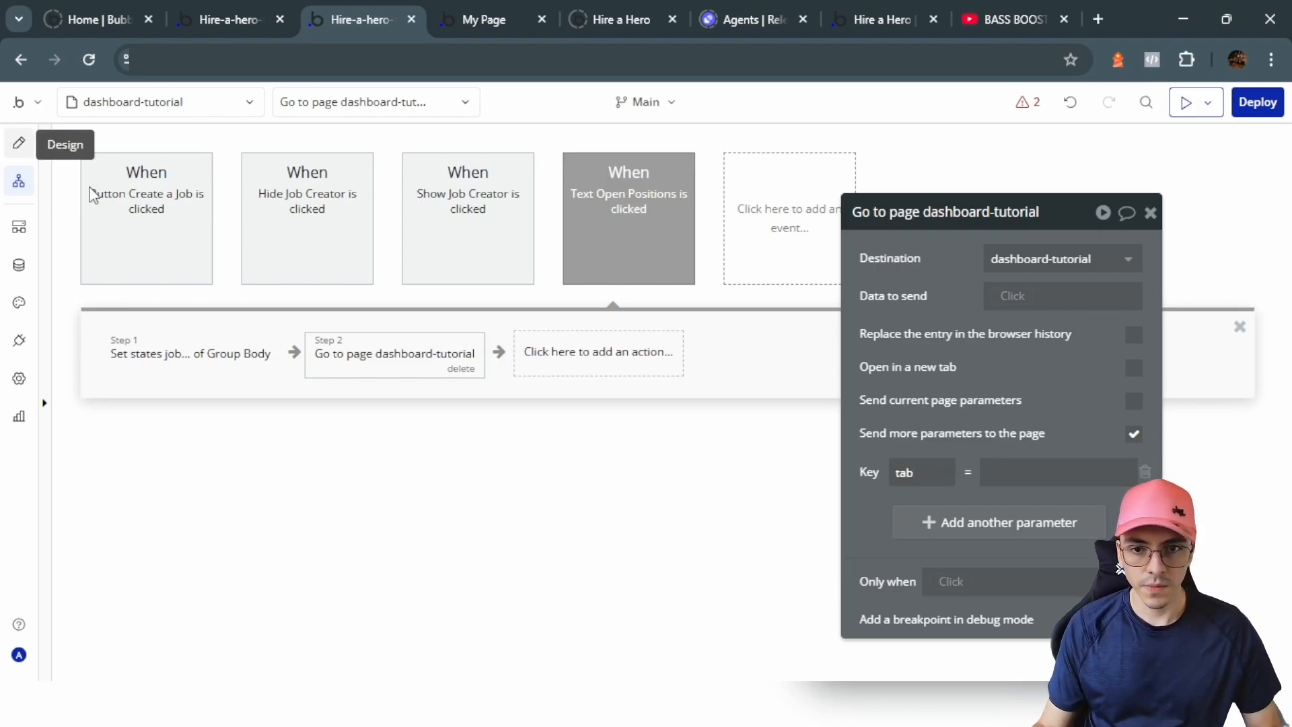
Step: After checking Group Body's visibility conditions, set the tab parameter's value to jobs
left_click(19, 144)
left_click(425, 304)
left_click(833, 320)
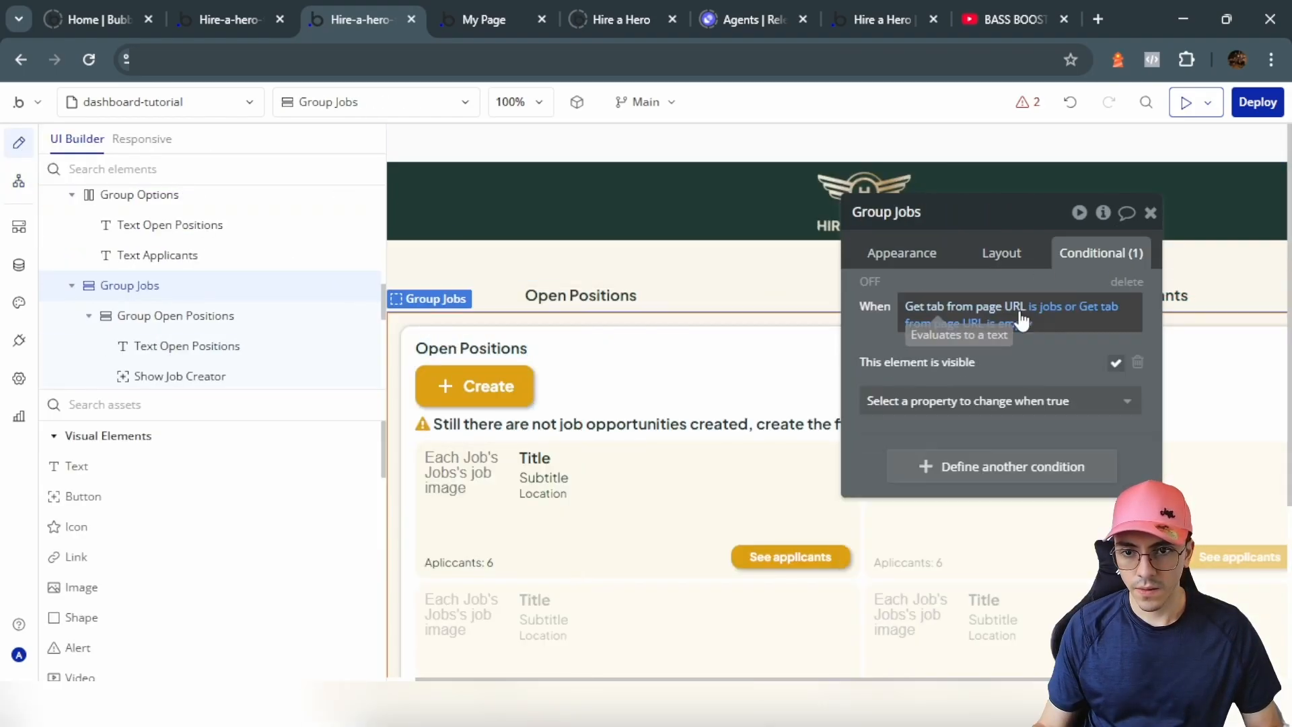
left_click(19, 180)
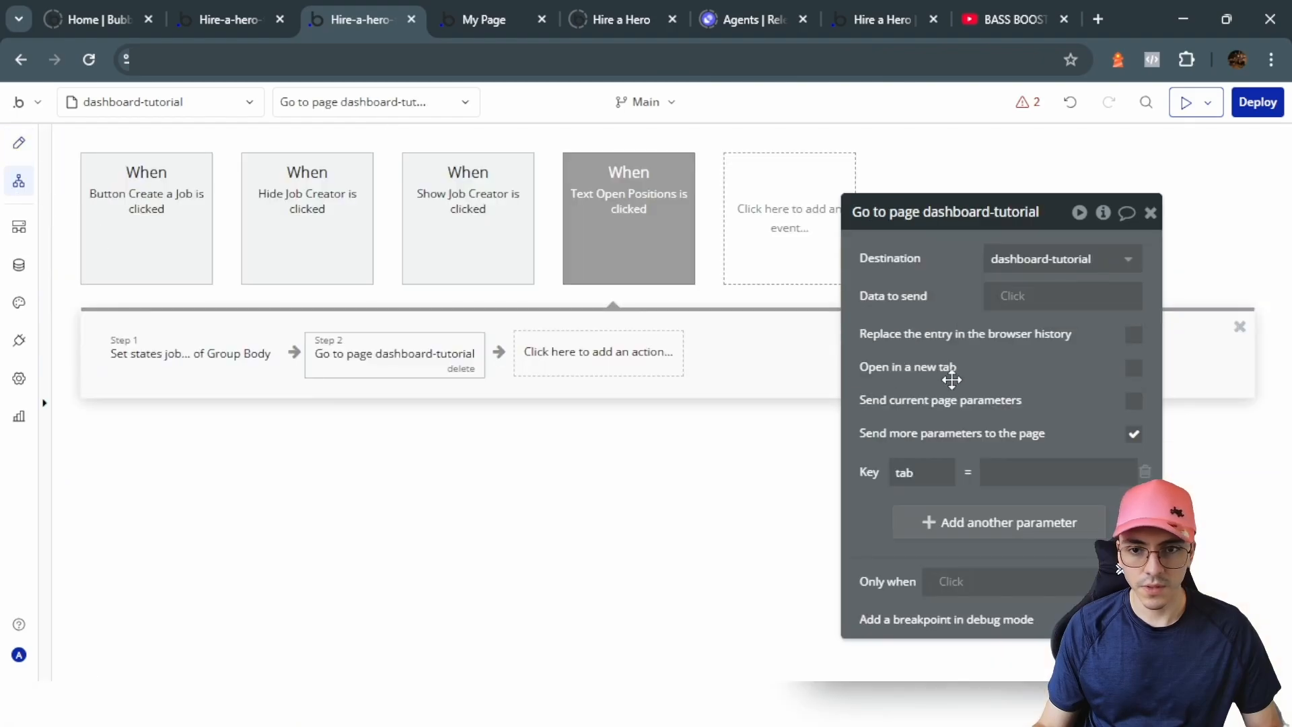
left_click(1028, 469)
type("jobs")
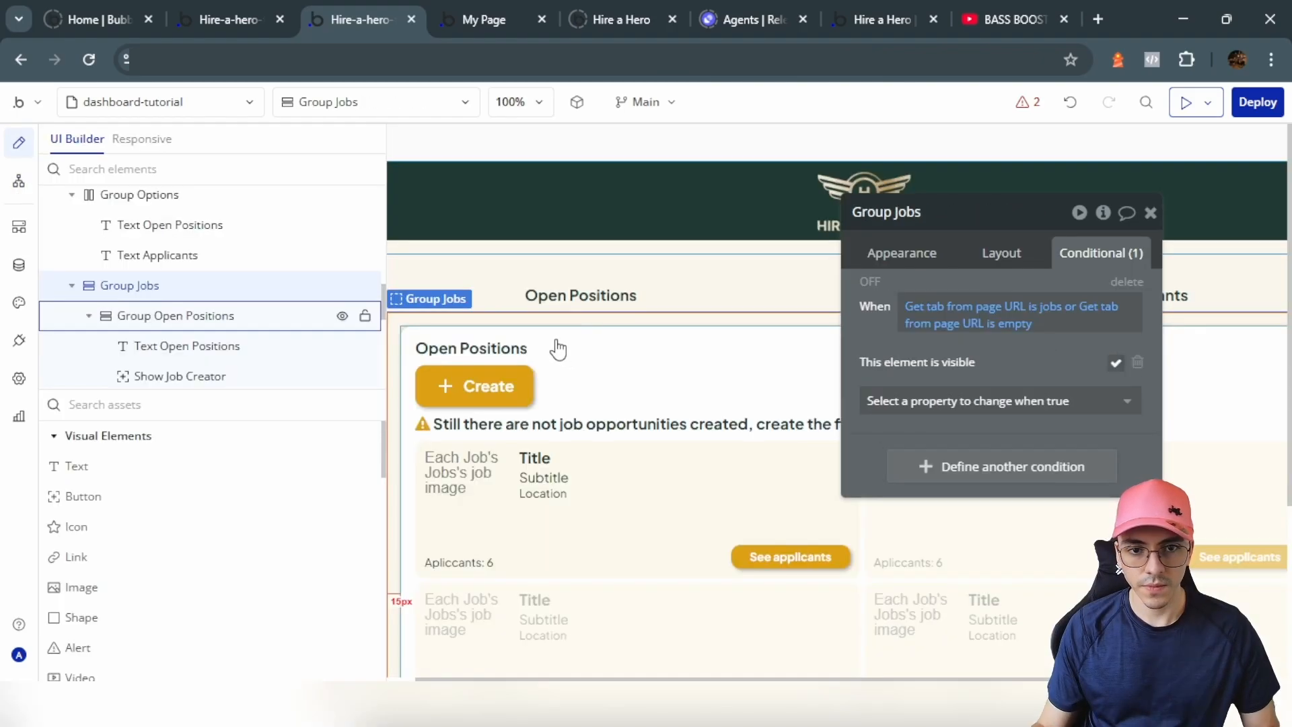
left_click(556, 346)
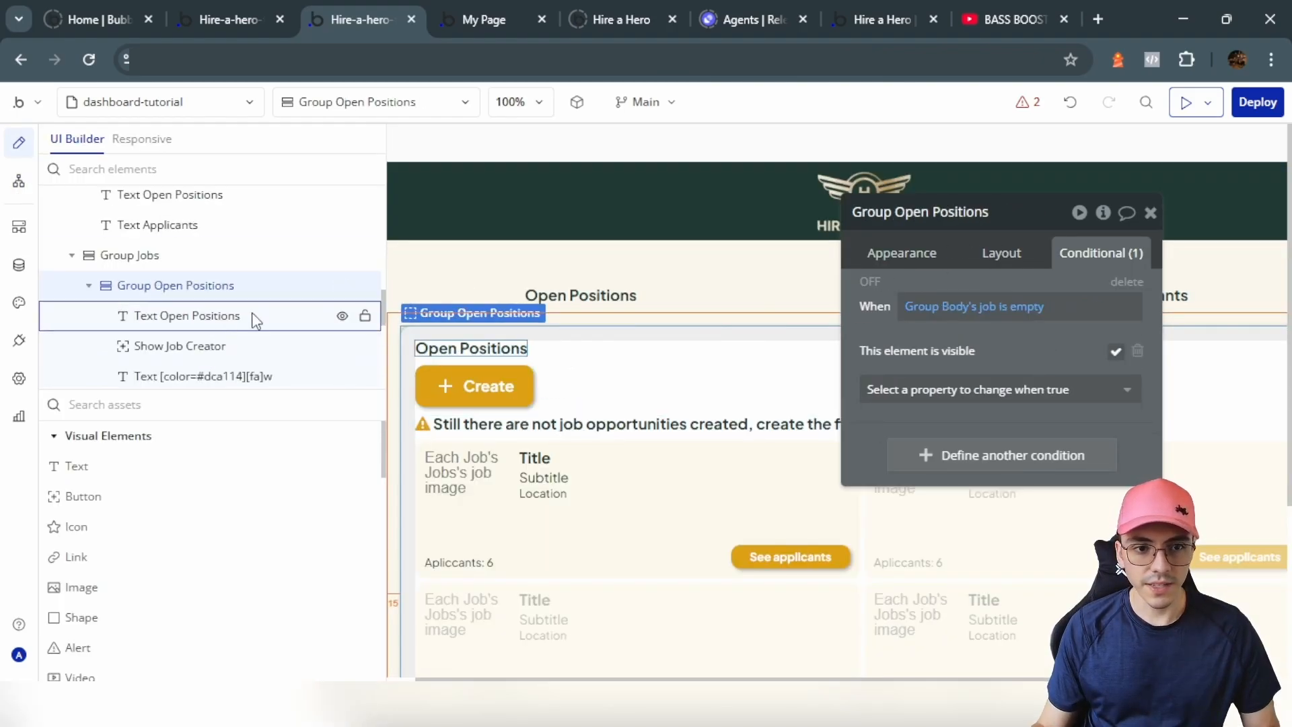
Step: Hide Group Open Positions in the editor, turn off Group L's fit-height, and rename it Group Job Applicants
left_click(341, 286)
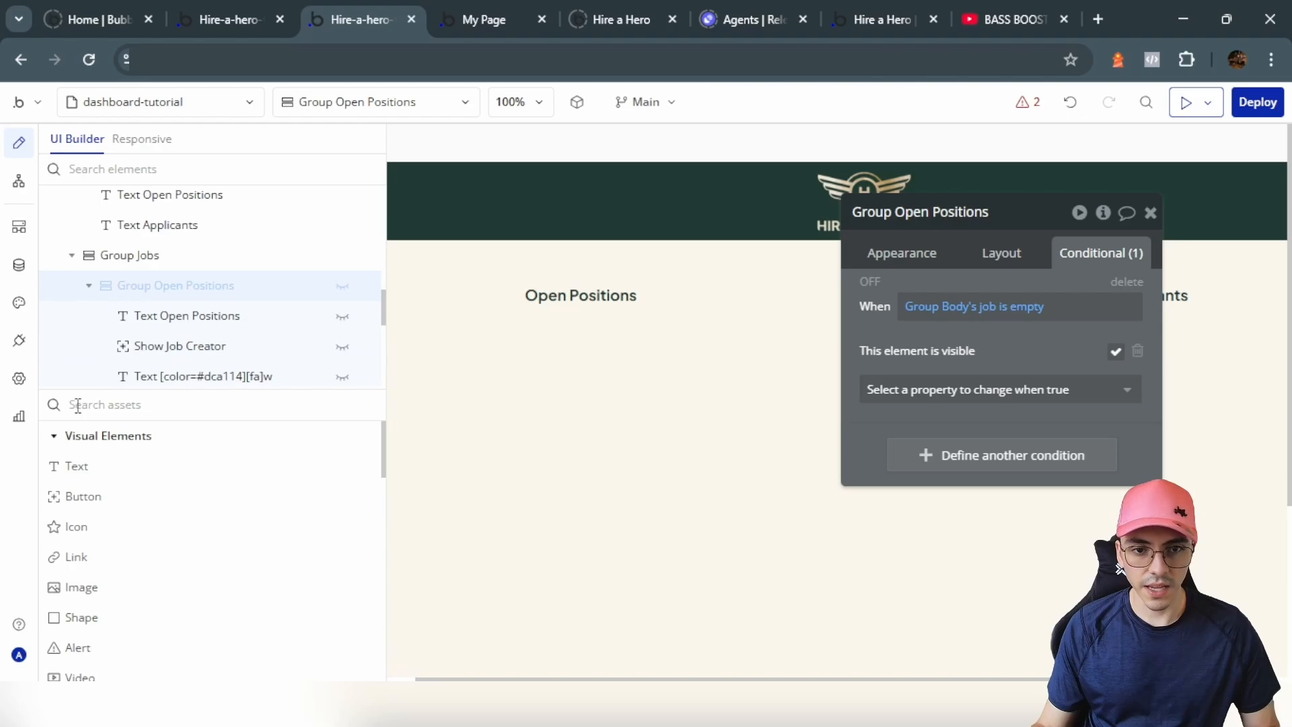
left_click(88, 288)
scroll(118, 528, "down", 10)
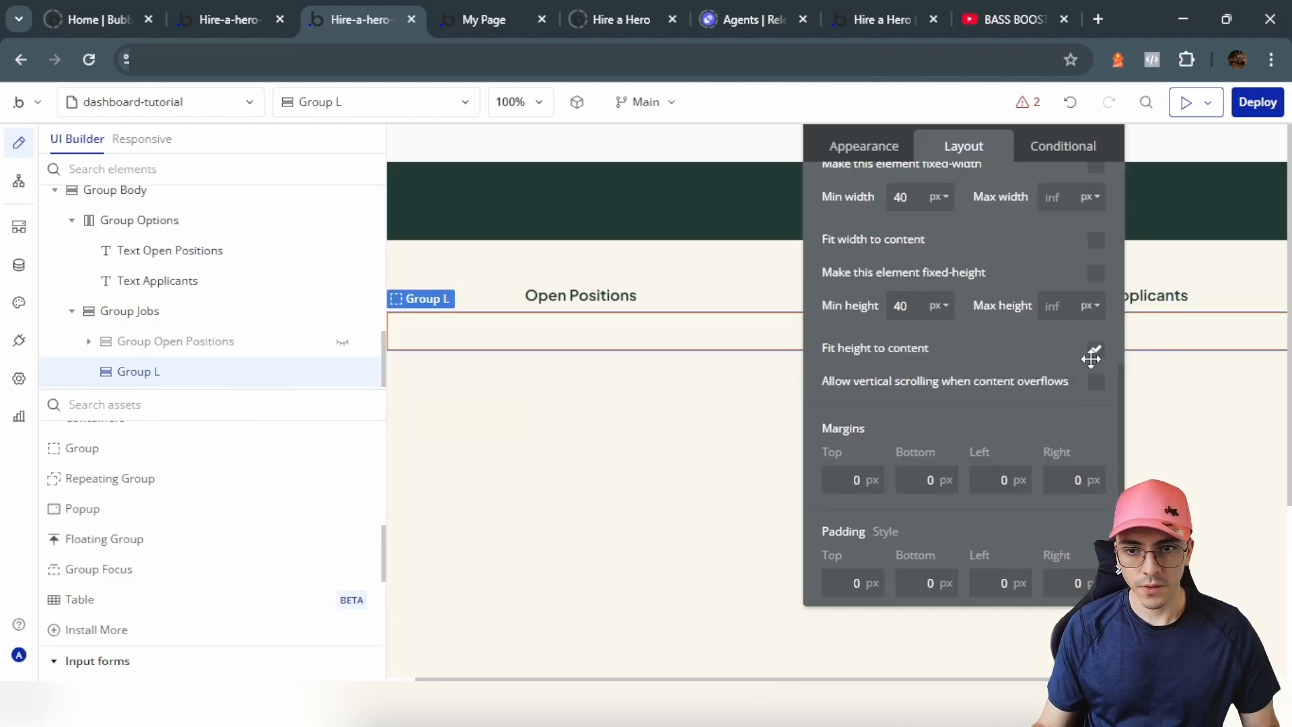
left_click(1094, 352)
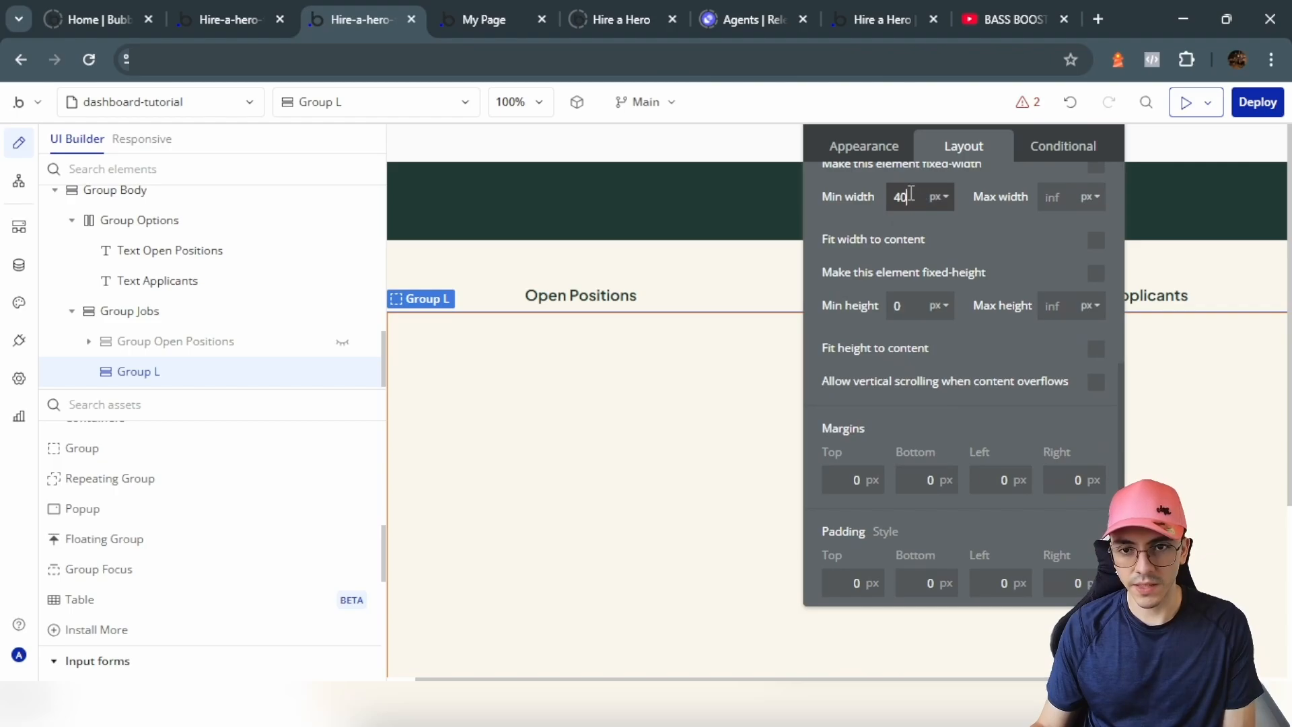
left_click(196, 371)
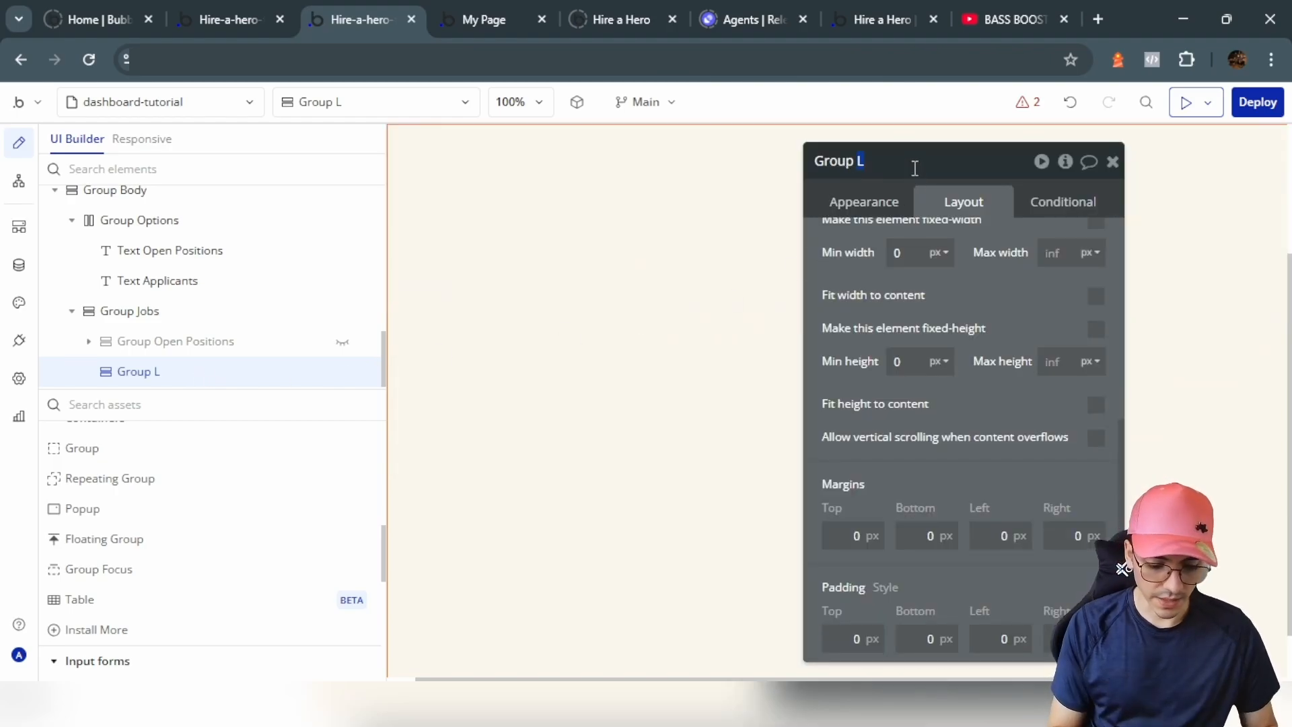
type("Applicants")
key("Return")
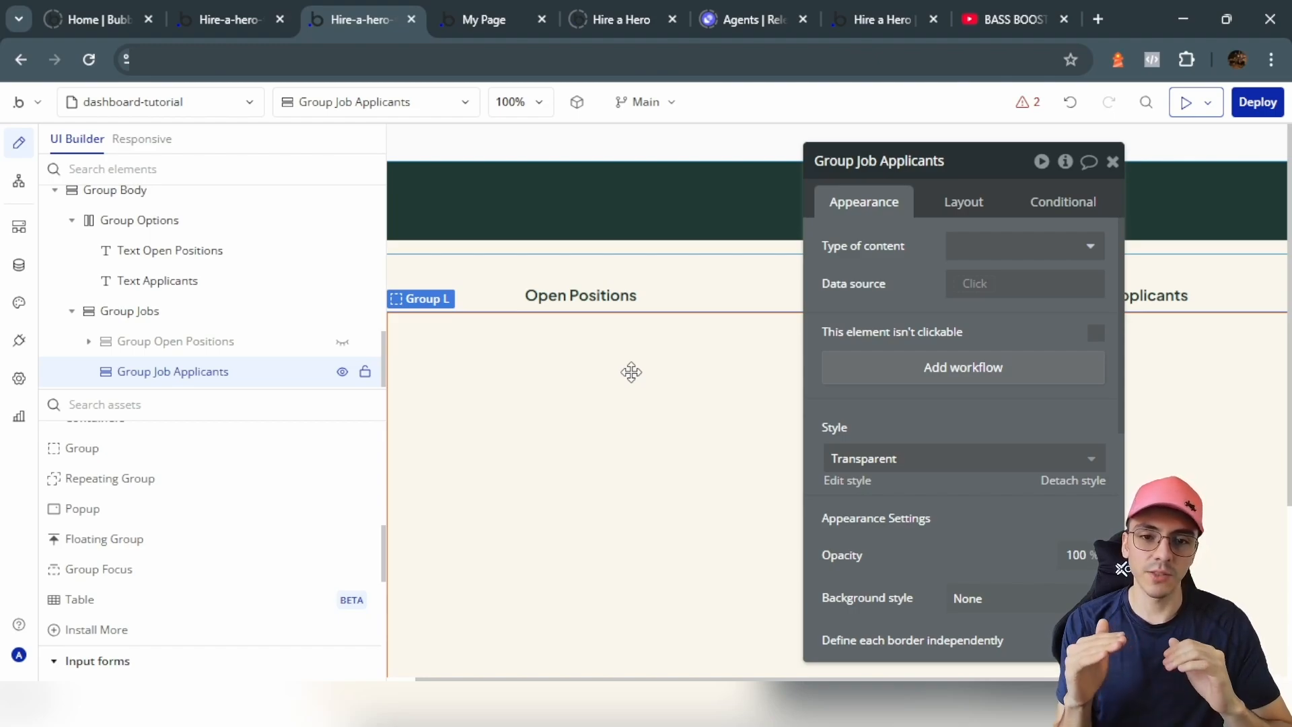
Step: Turn on 10px gap spacing in Group Job Applicants and place a new group inside it
left_click(961, 202)
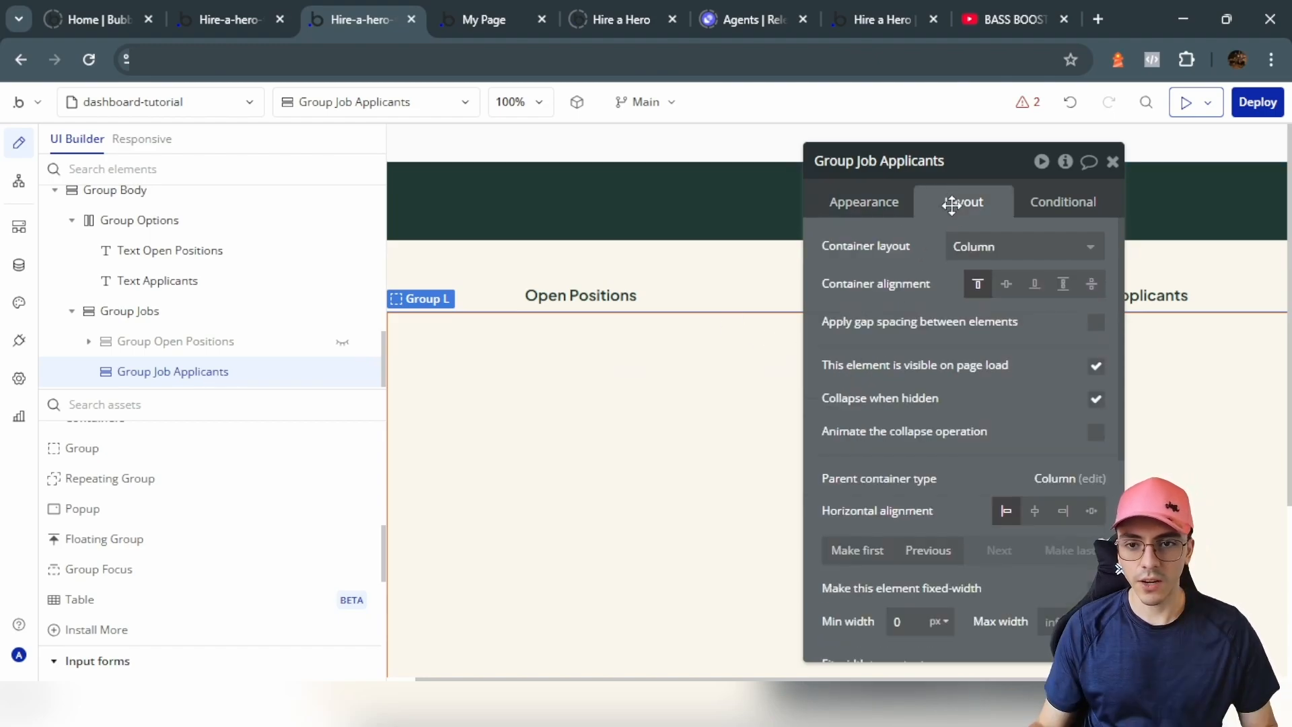
left_click(1095, 323)
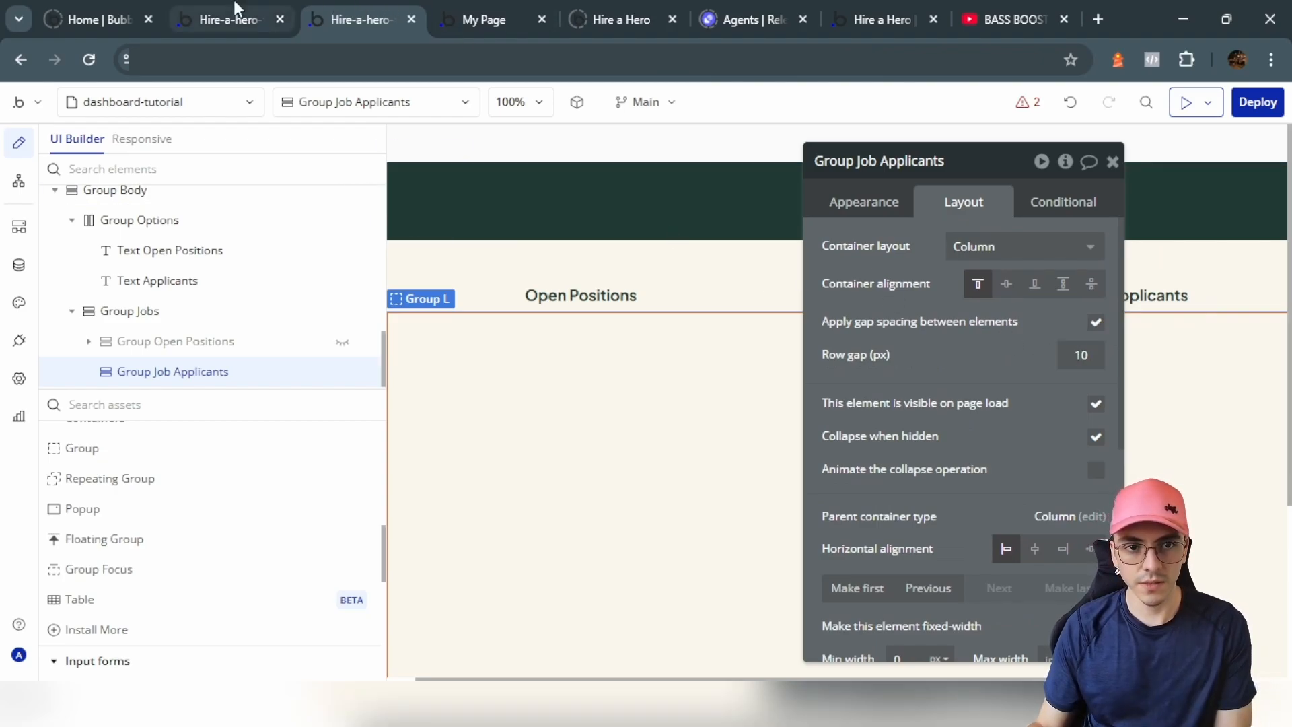
left_click(125, 457)
left_click(548, 395)
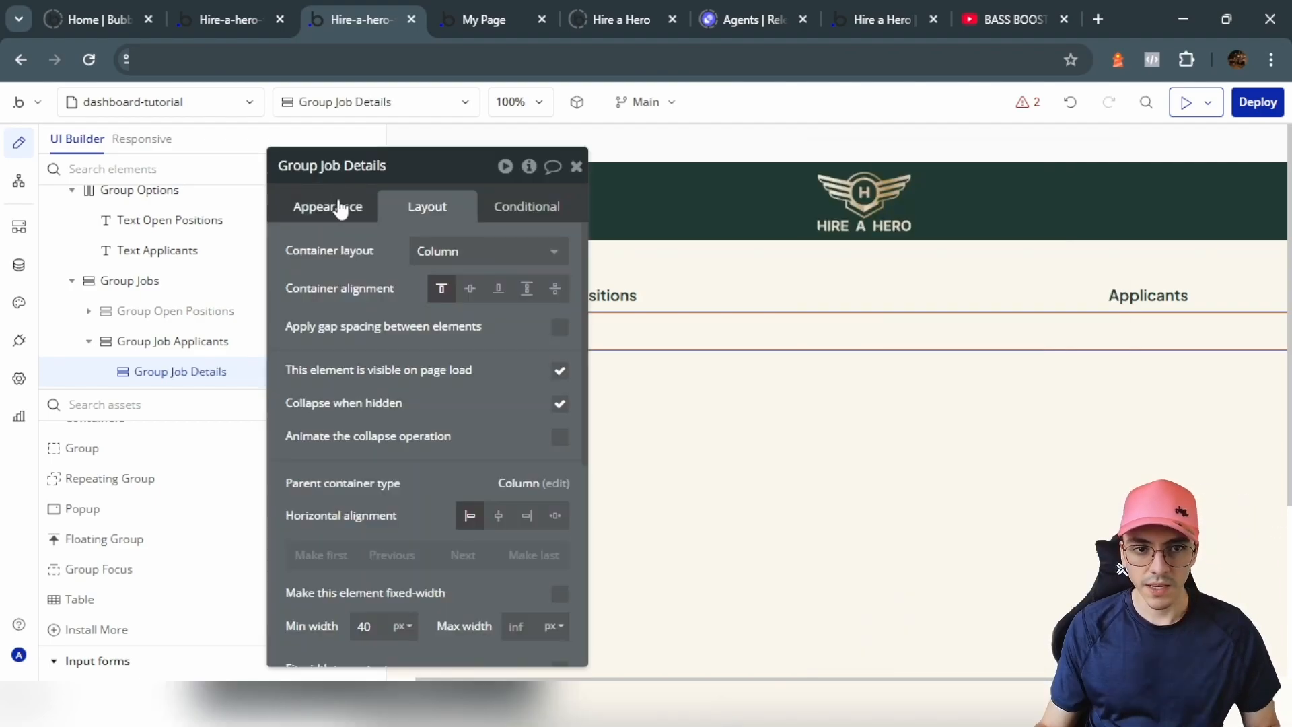
Step: Give Group Job Details a flat color background of dark green #203933
left_click(342, 209)
scroll(407, 396, "down", 4)
left_click(459, 328)
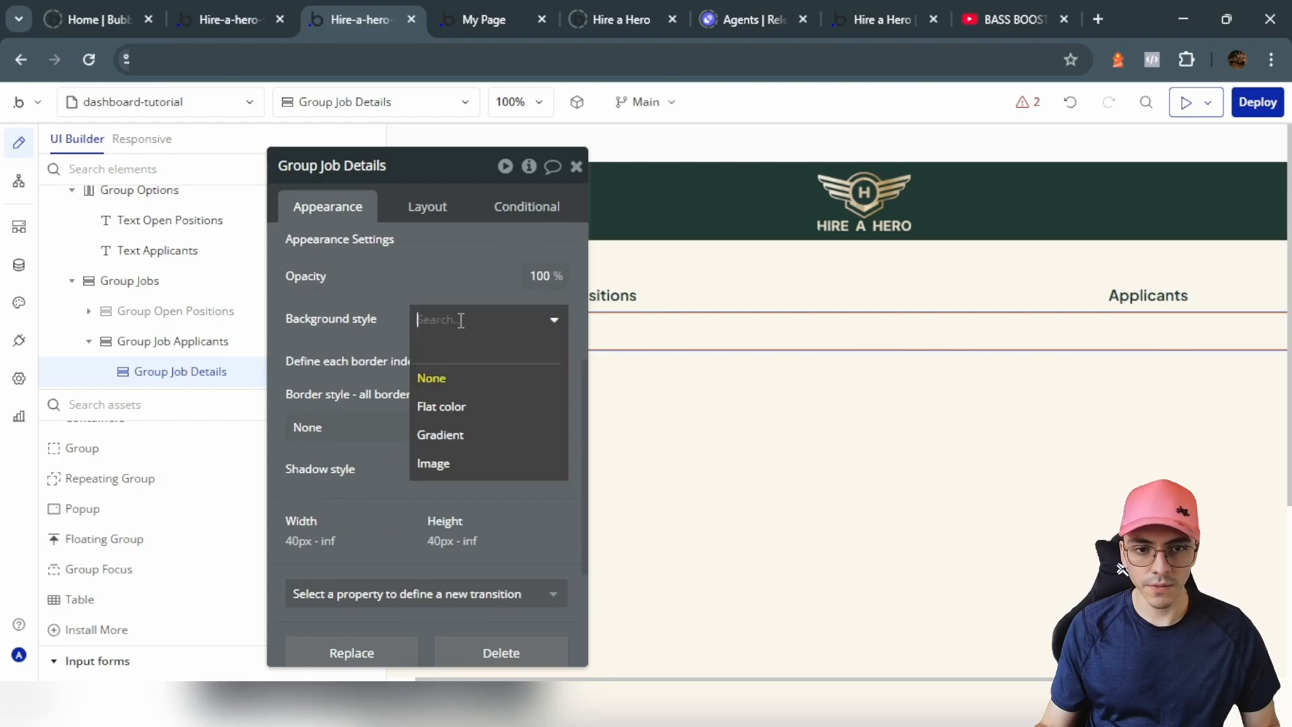
left_click(444, 404)
left_click(471, 536)
left_click(348, 346)
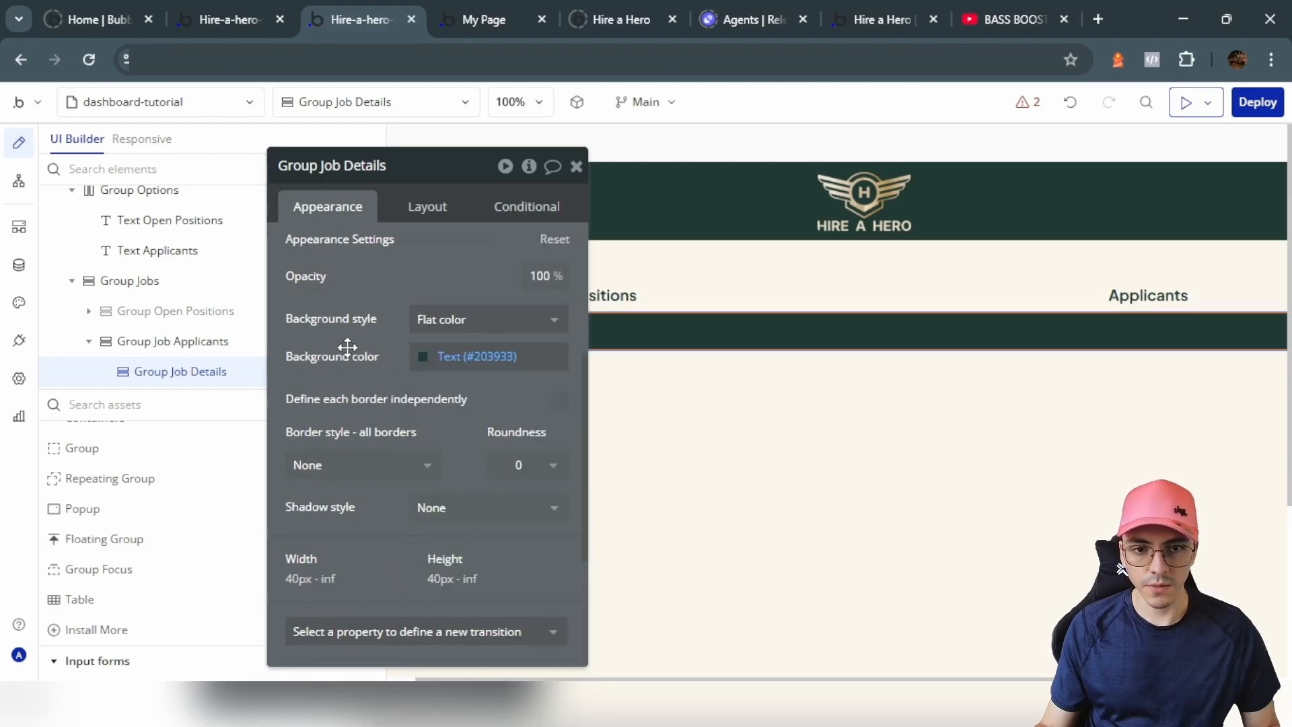
Step: Set Group Job Details' corner roundness to 10 and its container layout to Row
left_click(429, 207)
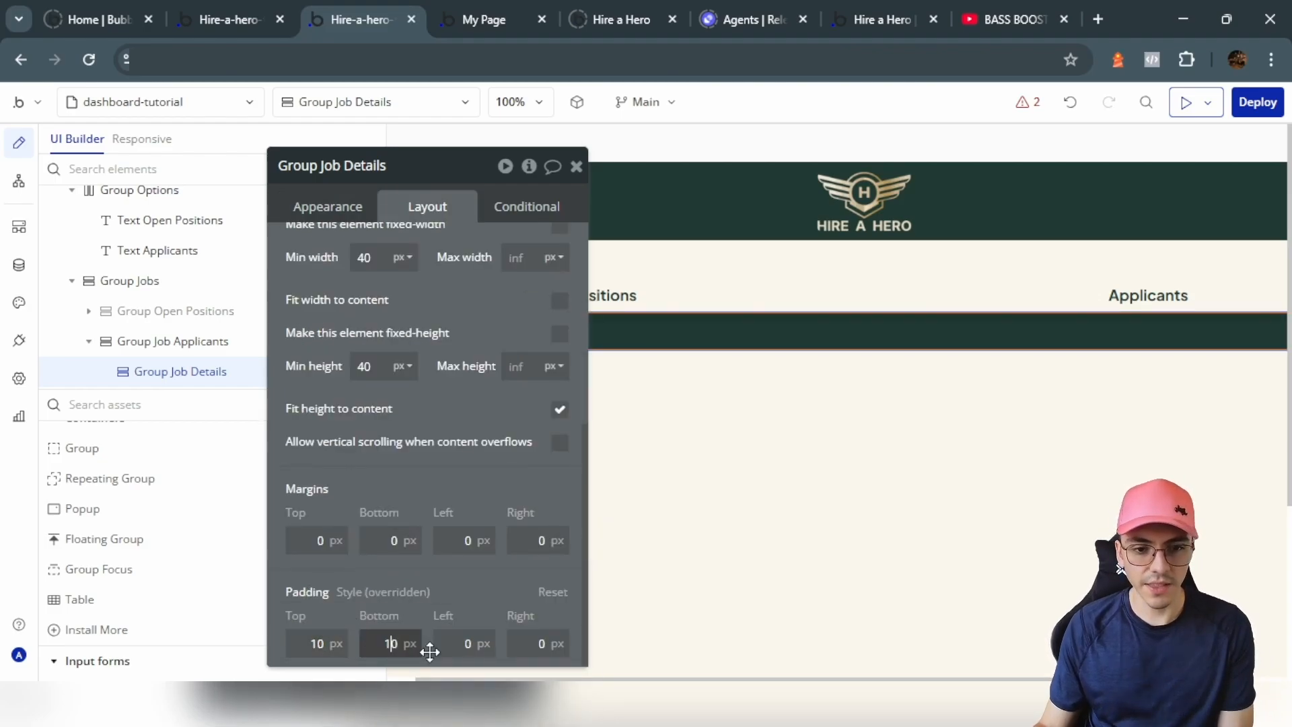
left_click(333, 357)
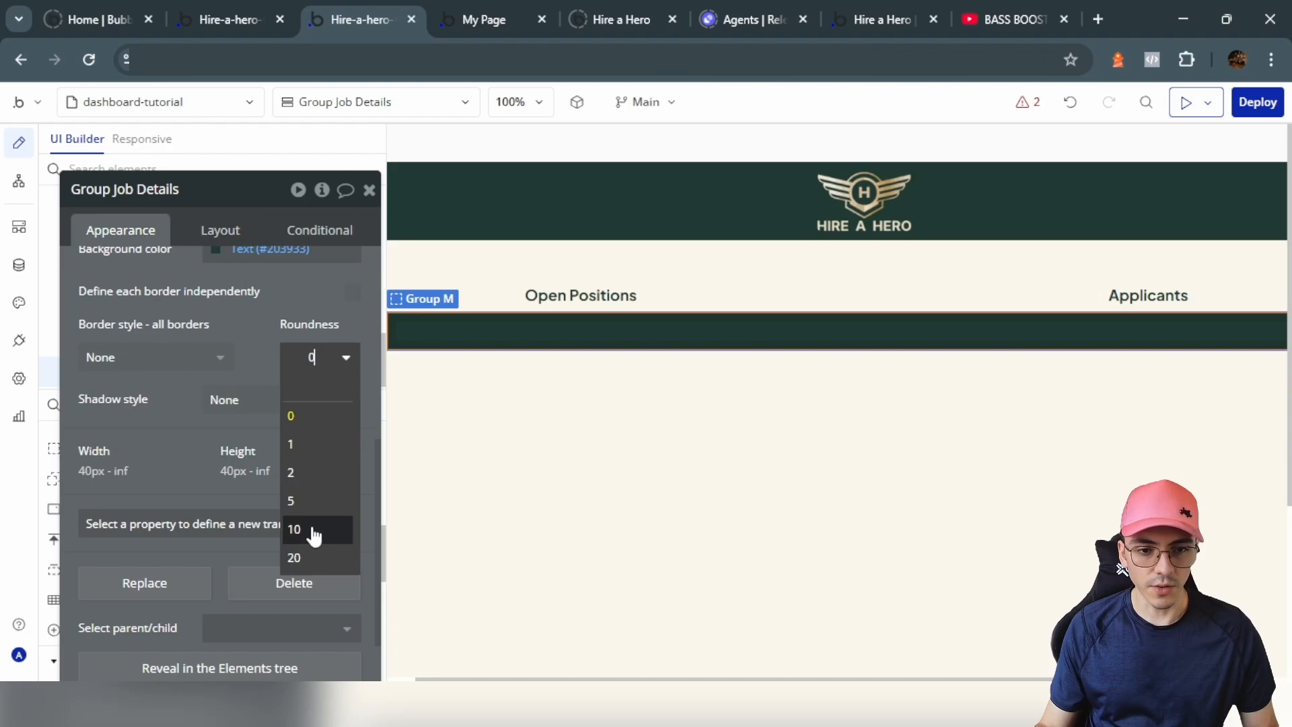
left_click(314, 529)
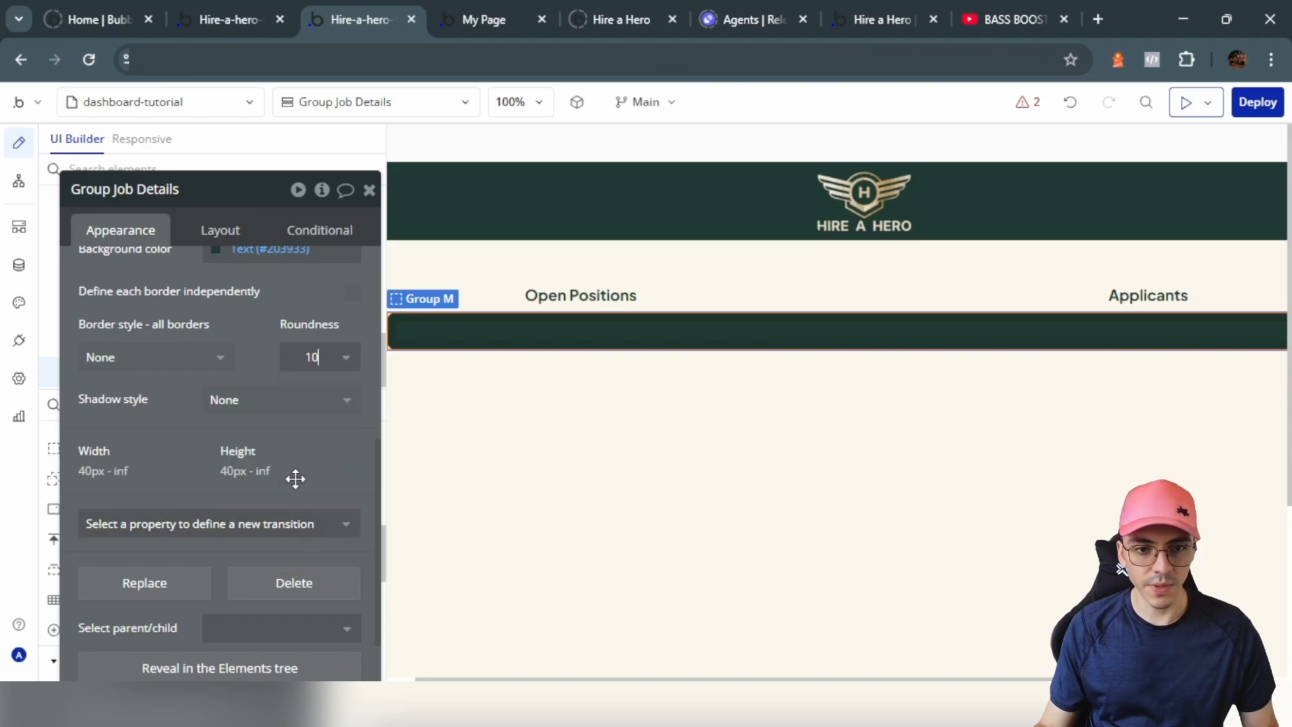
left_click(205, 234)
scroll(231, 296, "up", 2)
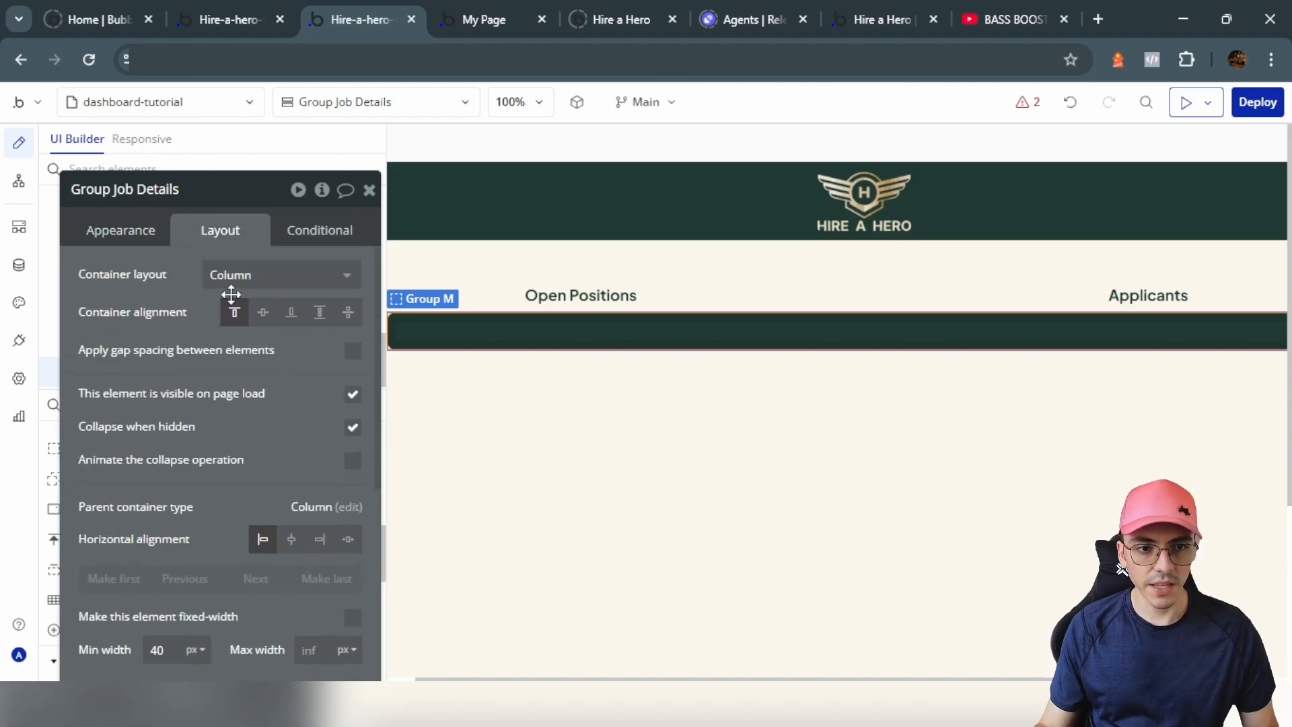
left_click(251, 275)
left_click(258, 366)
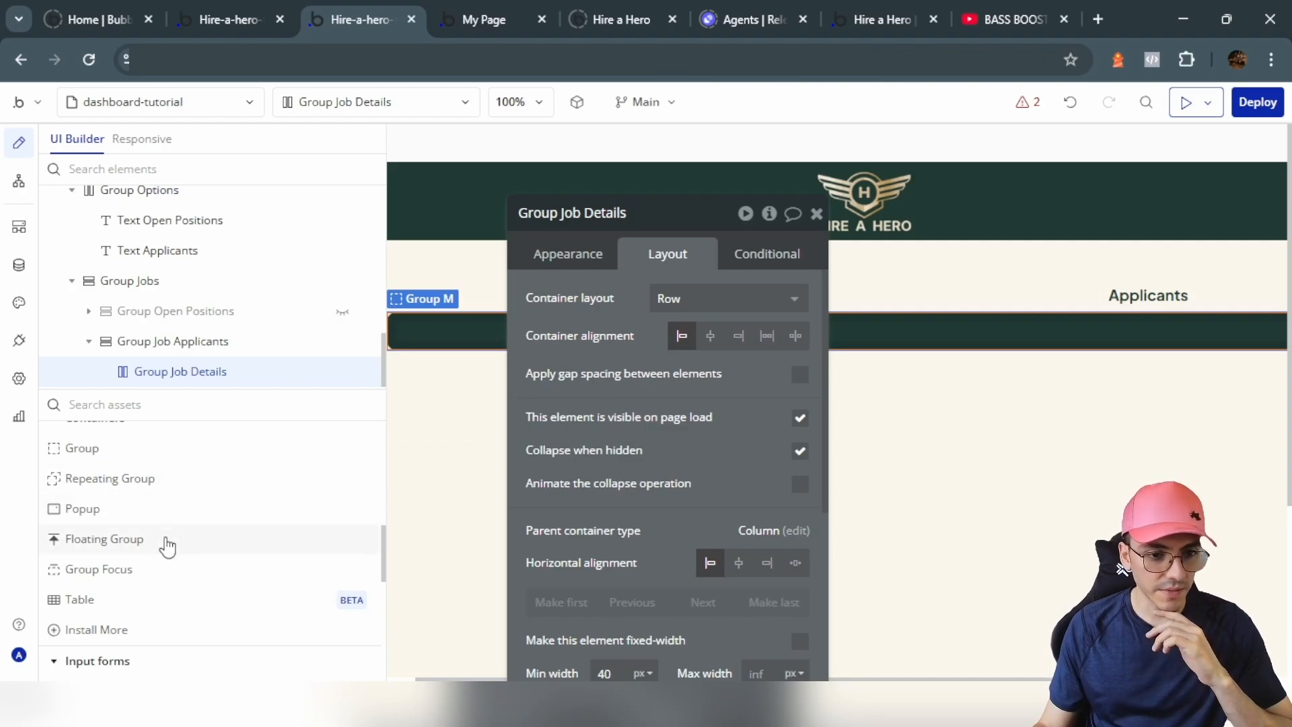
Step: Place an image inside Group Job Details, 250px wide with a fixed aspect ratio
scroll(168, 546, "up", 6)
left_click(82, 493)
left_click(450, 323)
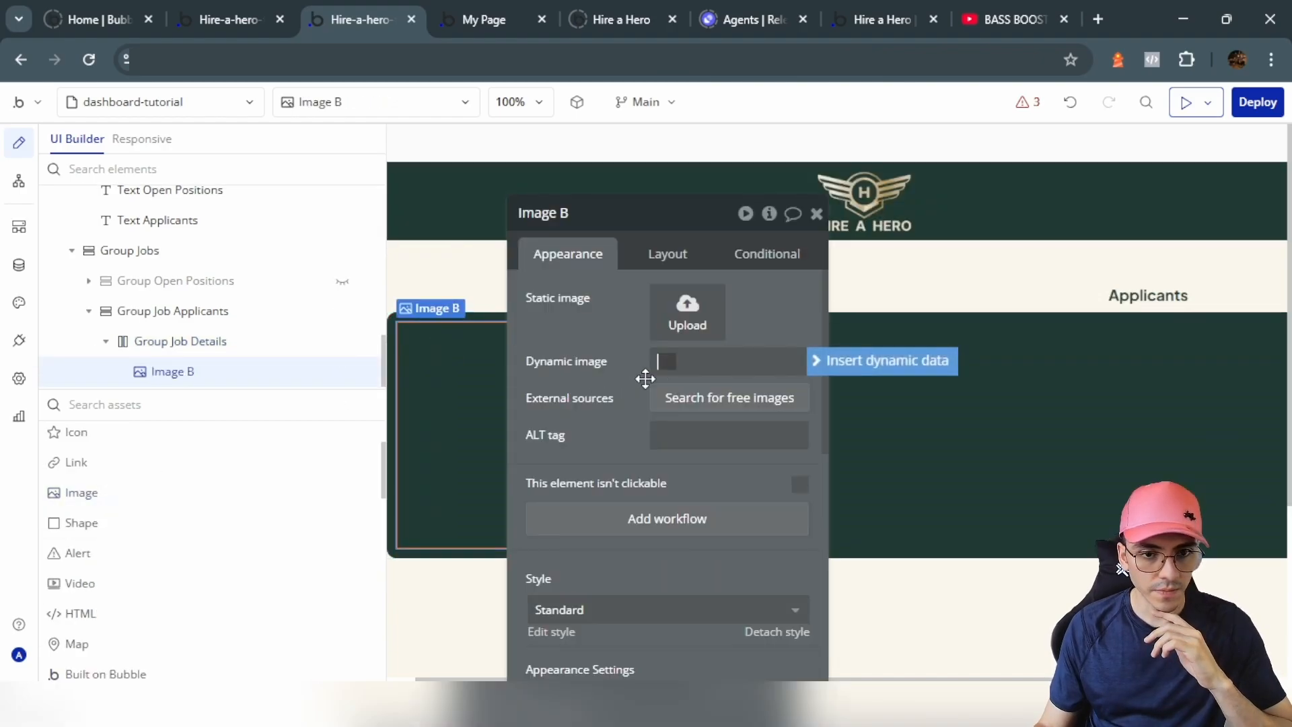
left_click(651, 253)
left_click_drag(707, 515, 655, 405)
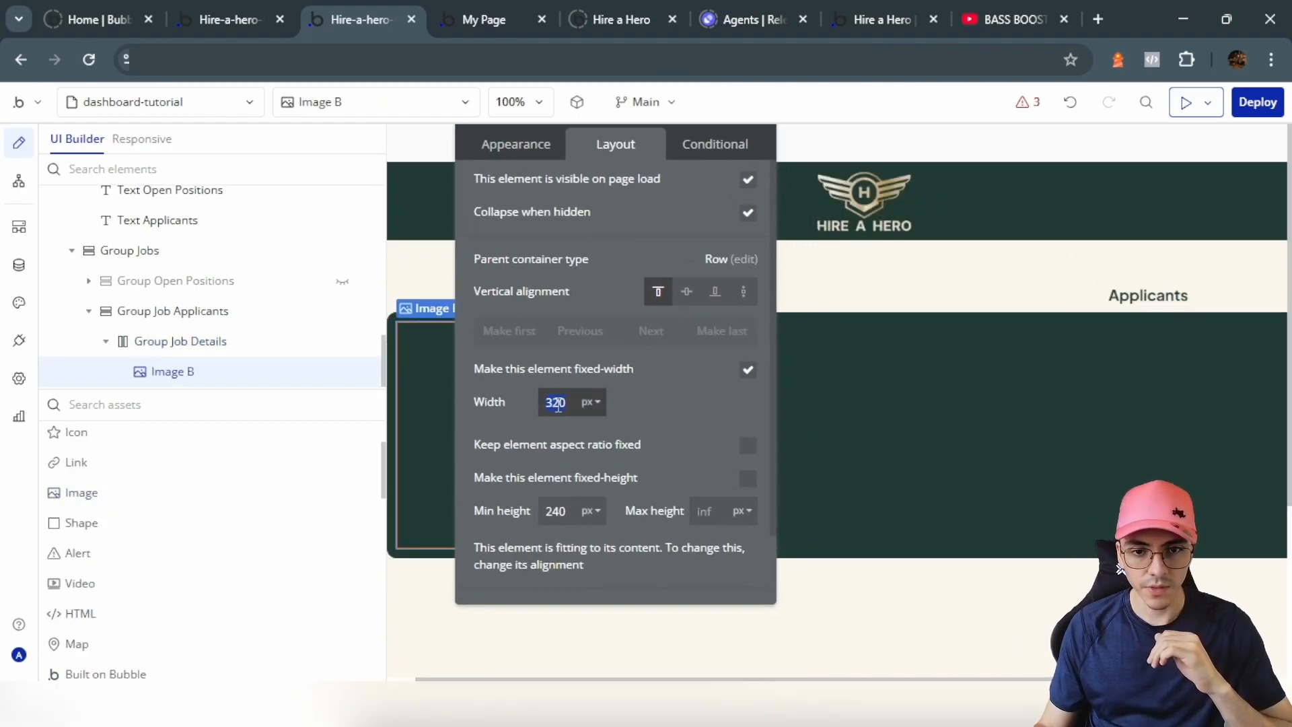
type("0")
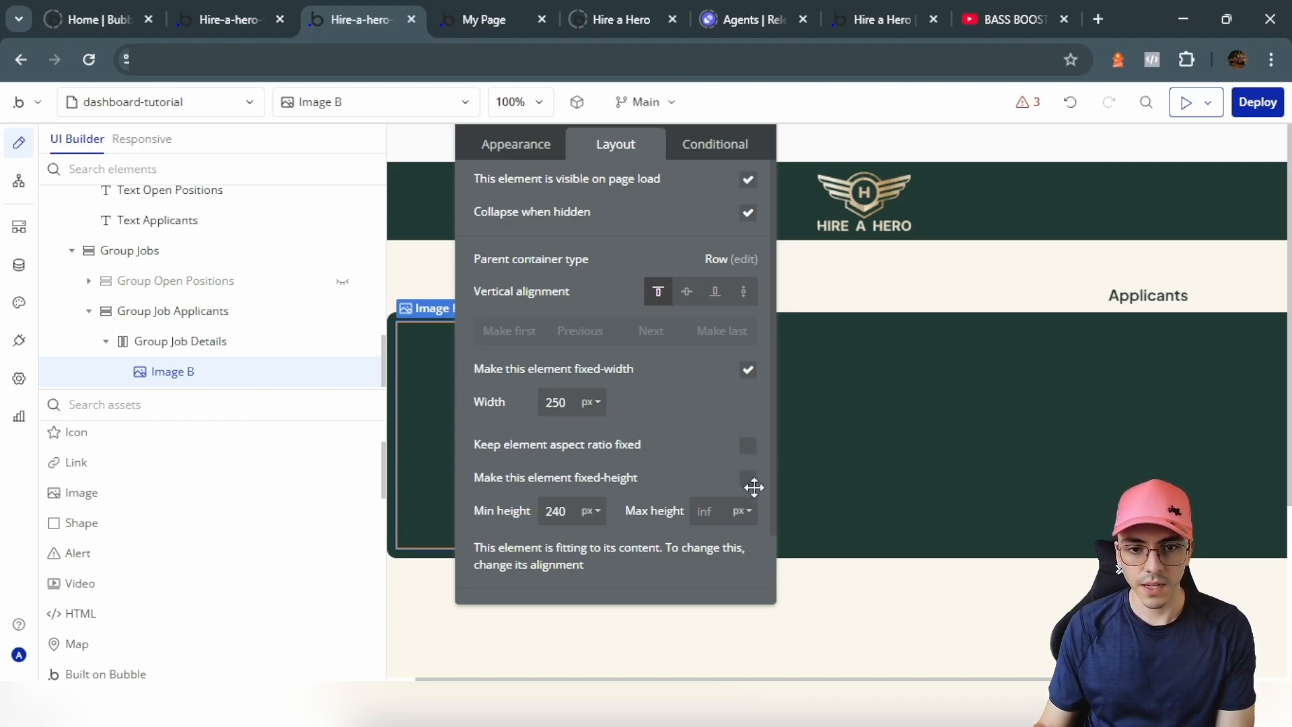
left_click(747, 445)
left_click_drag(668, 424, 766, 466)
Step: Set the image's dynamic source to Group Body's job's job image
left_click(229, 18)
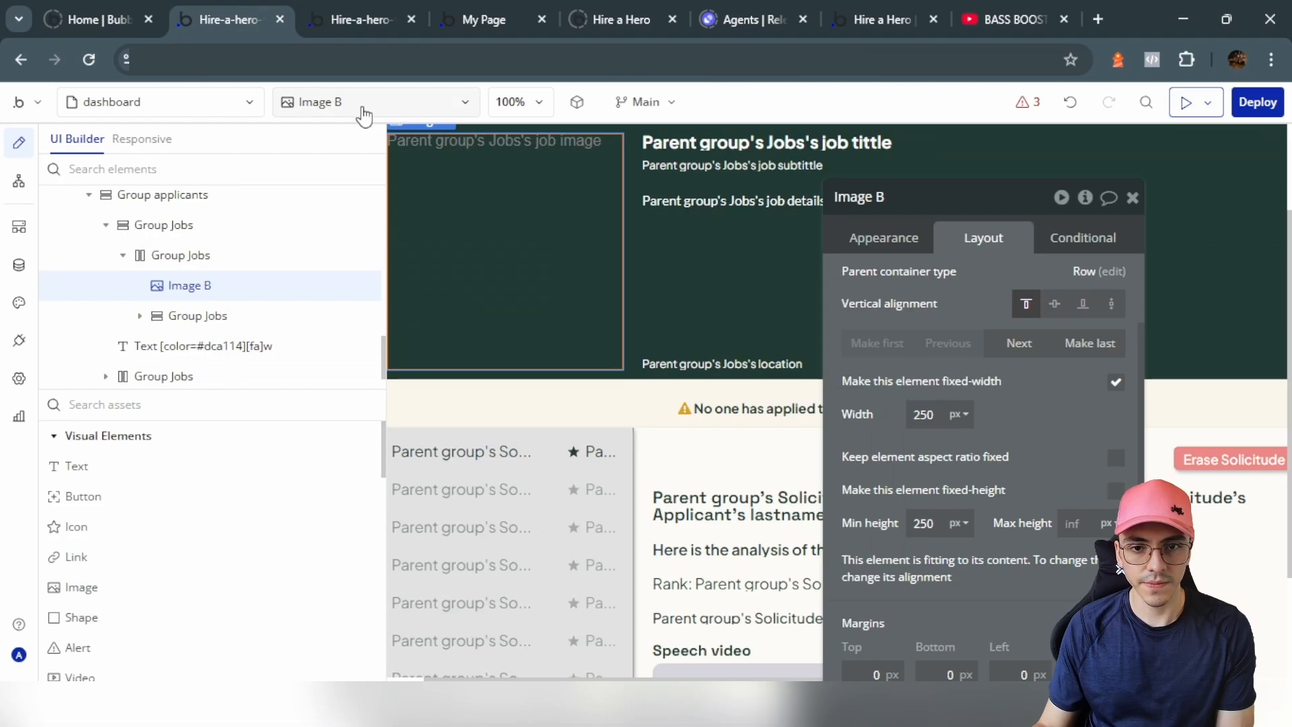
left_click(679, 353)
left_click(362, 20)
left_click(626, 188)
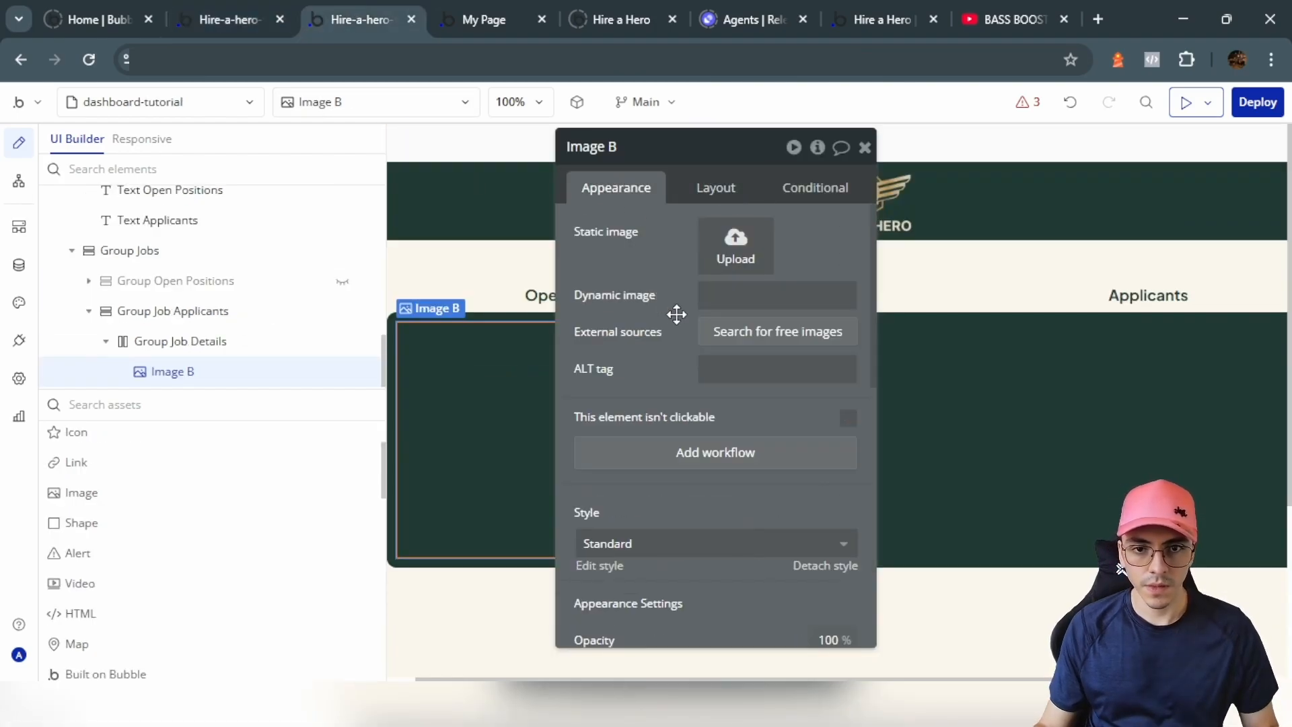
left_click(748, 296)
left_click(868, 295)
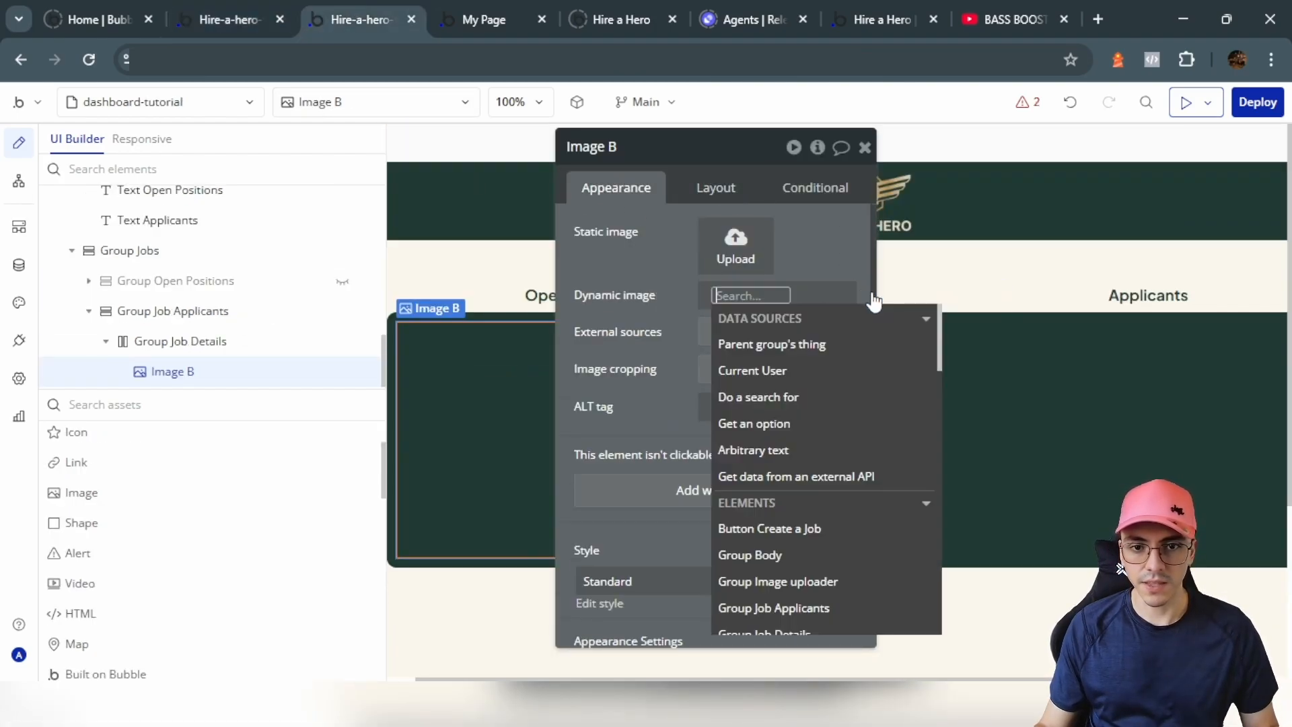
type("body")
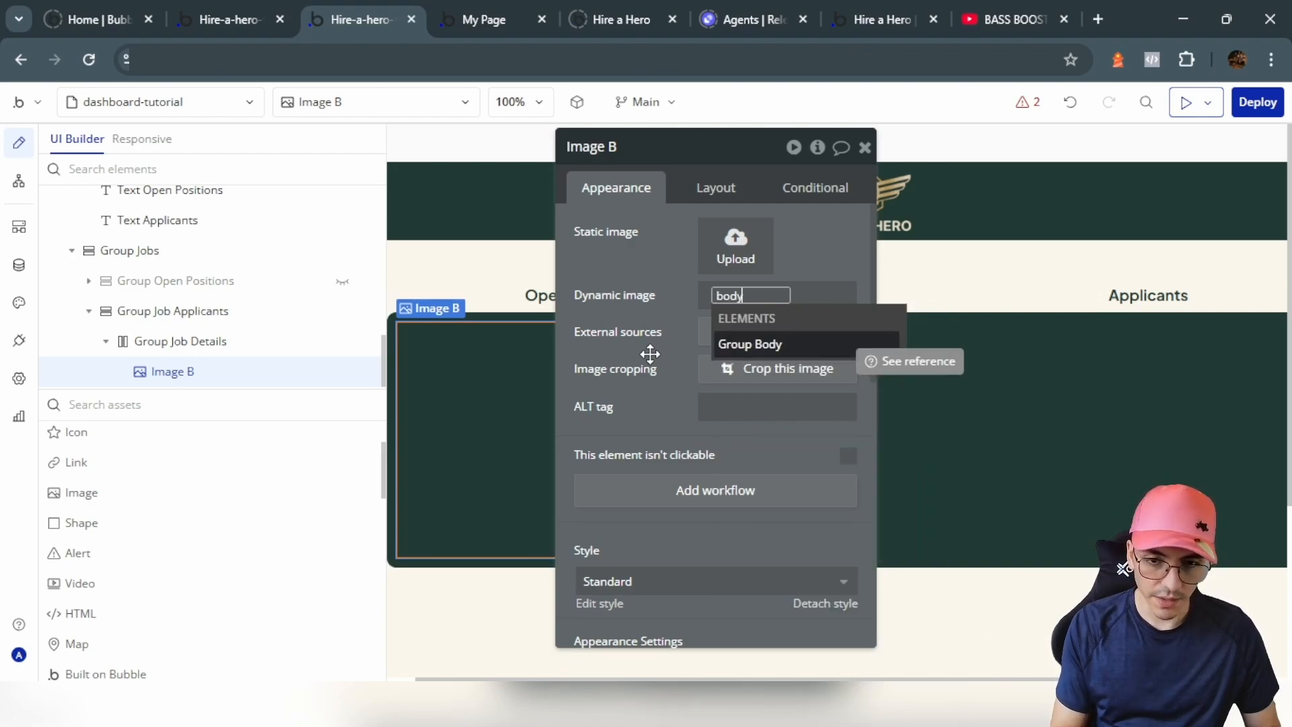
left_click(779, 347)
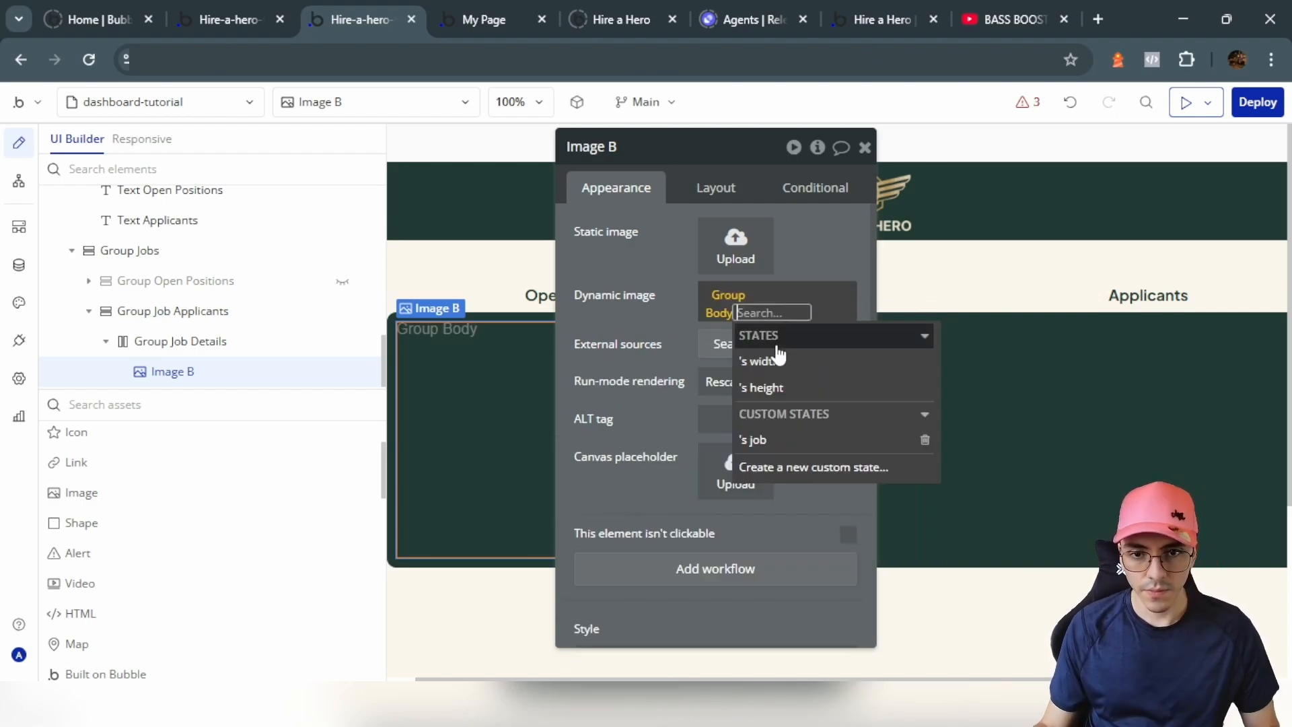
left_click(801, 439)
left_click(774, 493)
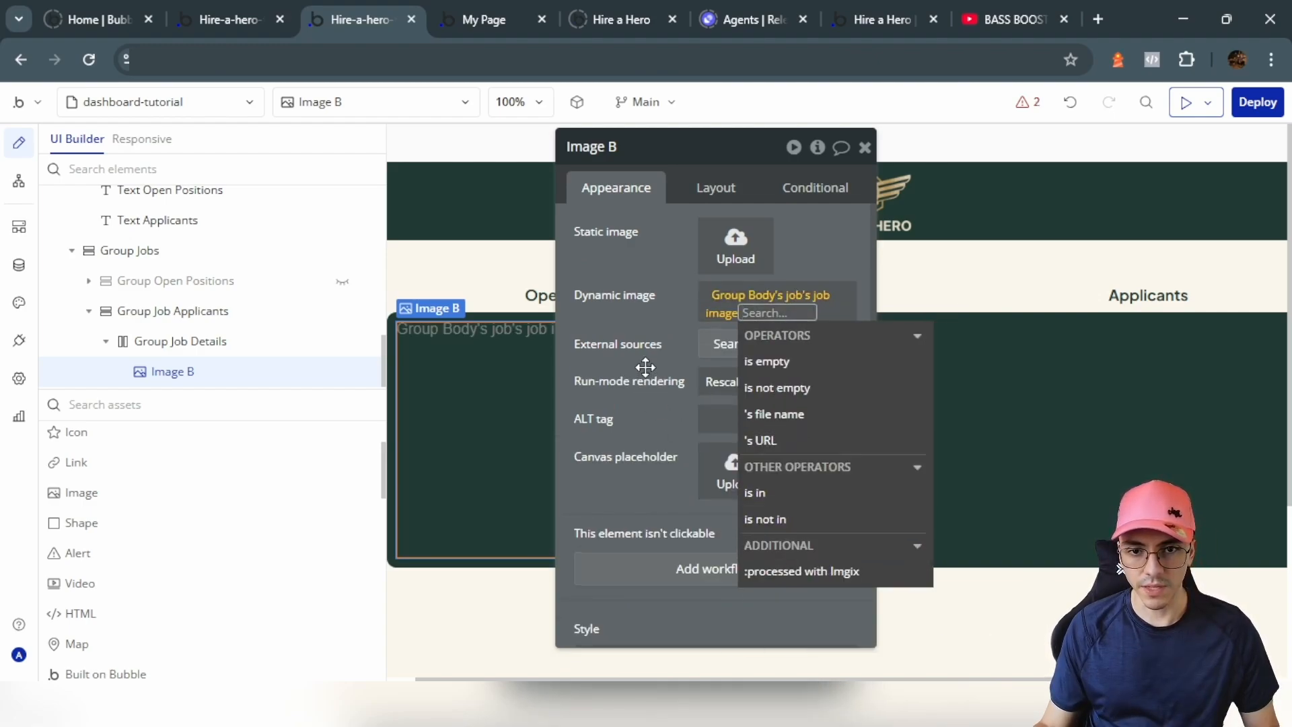
left_click(646, 370)
left_click_drag(648, 370, 265, 368)
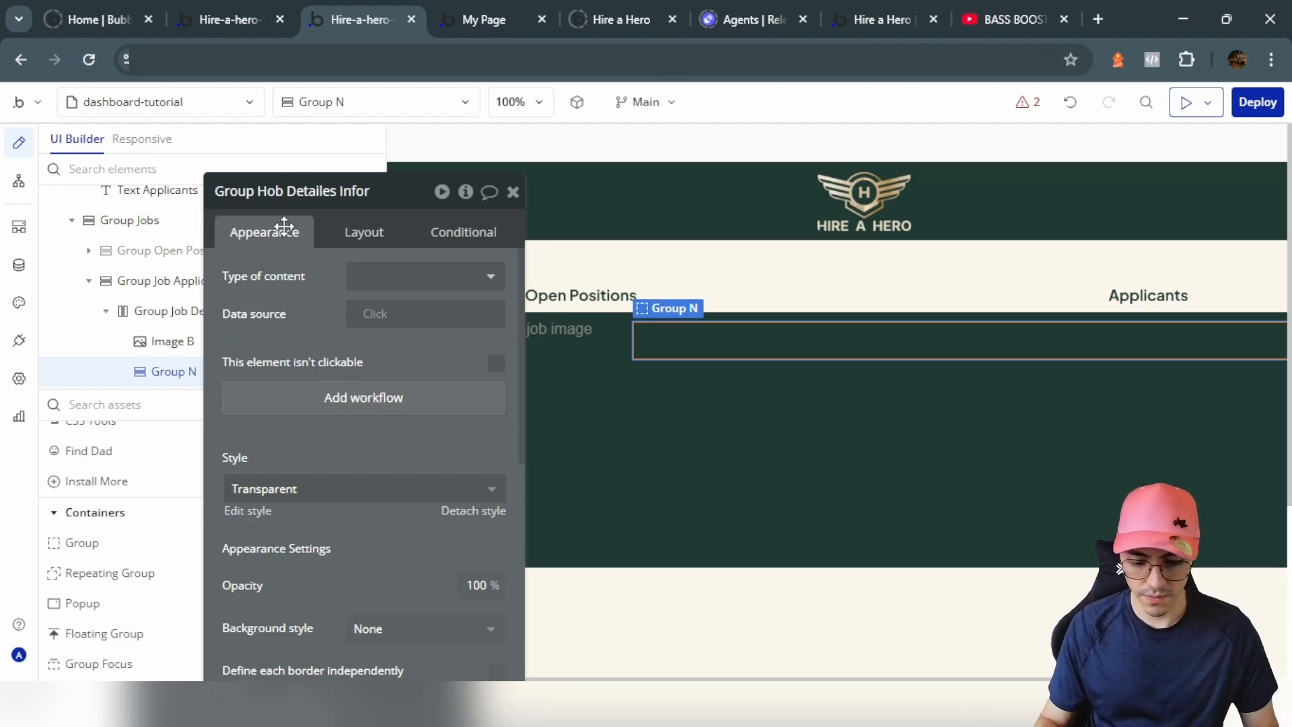
Step: Give the info group a 10px row gap and place a text element inside it
left_click(393, 233)
left_click(497, 354)
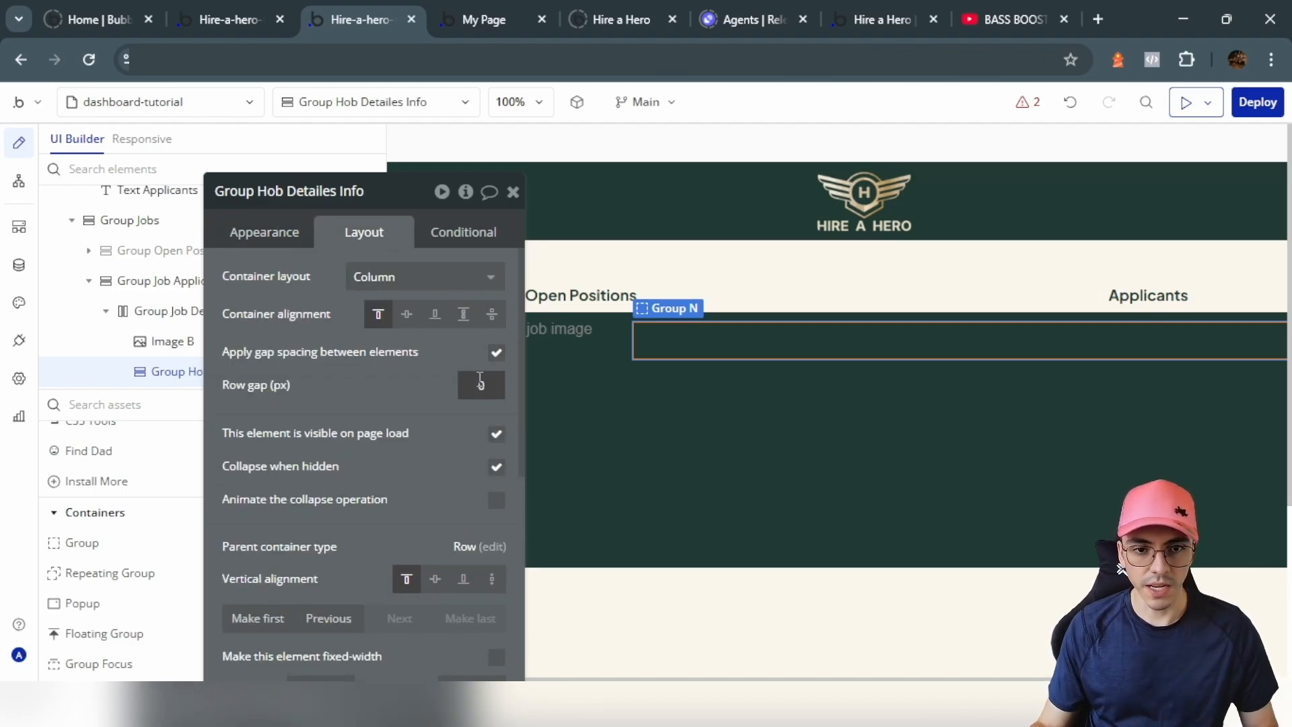
type("10")
scroll(64, 511, "up", 5)
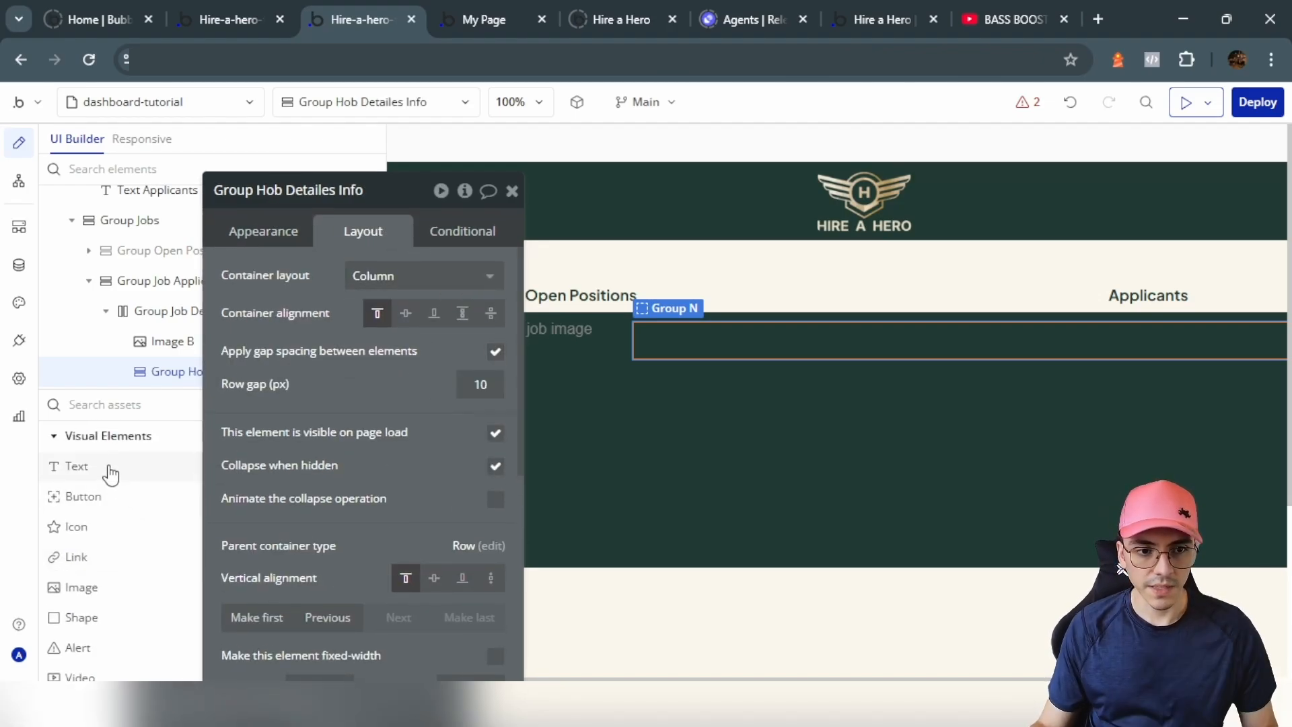
left_click(101, 467)
left_click(738, 368)
Step: Style the new text with an 18px font size in white
scroll(326, 367, "down", 3)
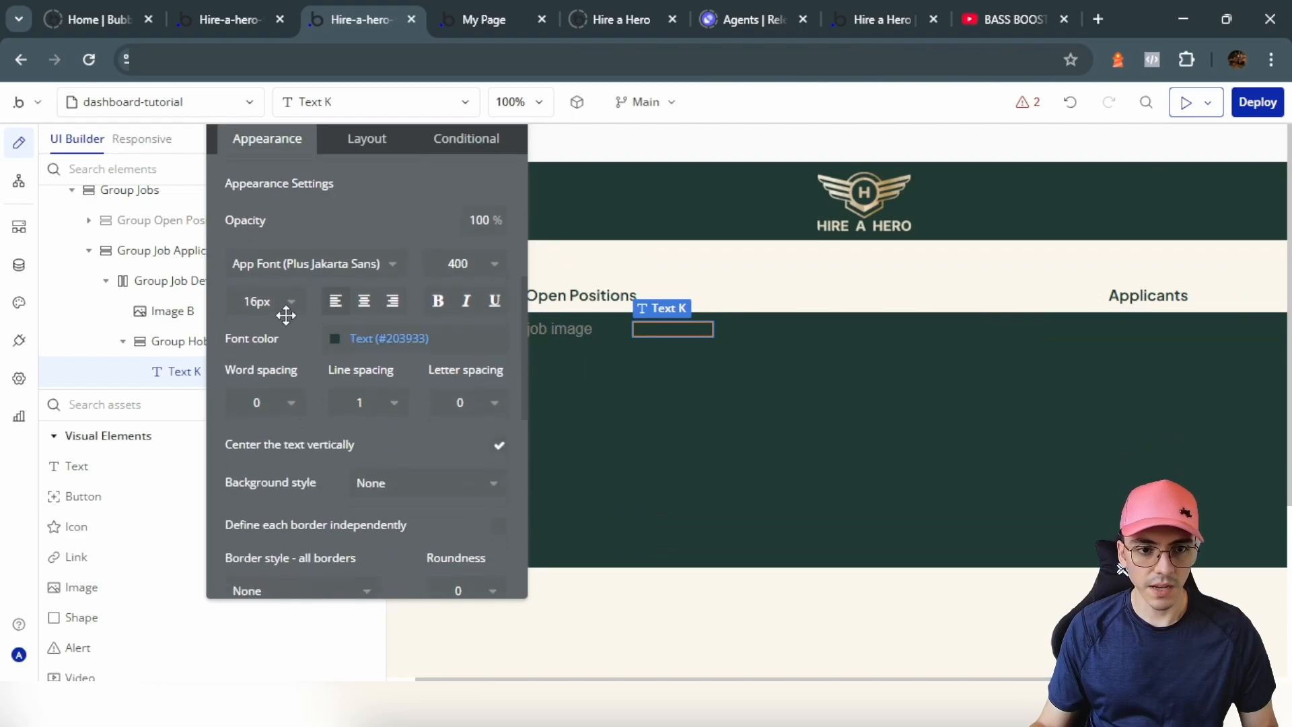
left_click(287, 304)
left_click(259, 615)
left_click(377, 338)
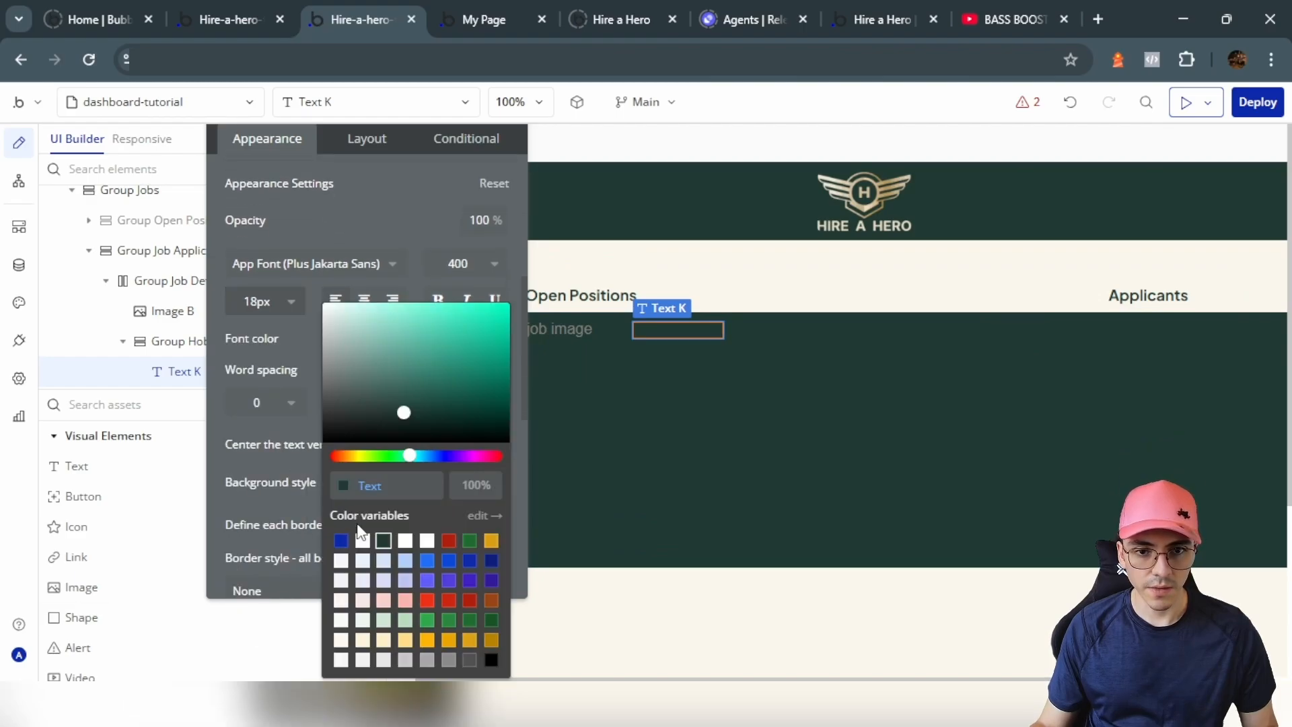
left_click(363, 541)
left_click(438, 302)
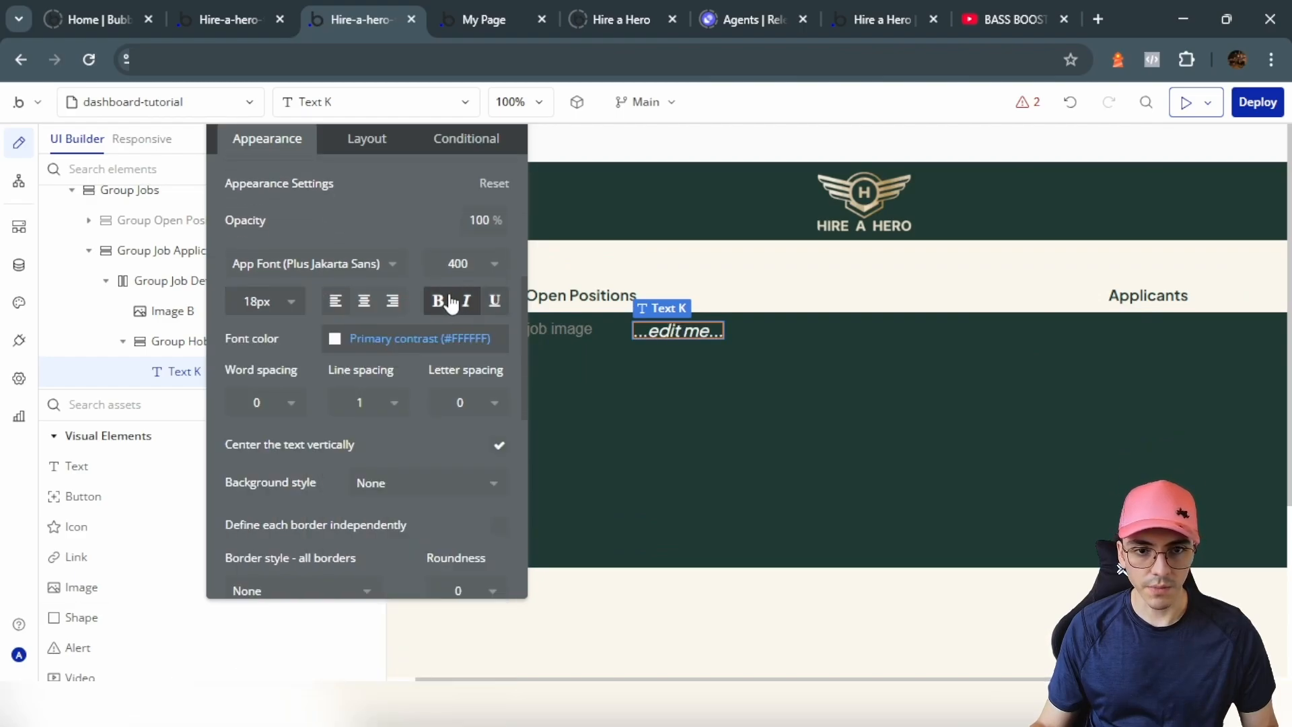
Step: Make the text display Group Body's job's job tittle as dynamic data
left_click(410, 196)
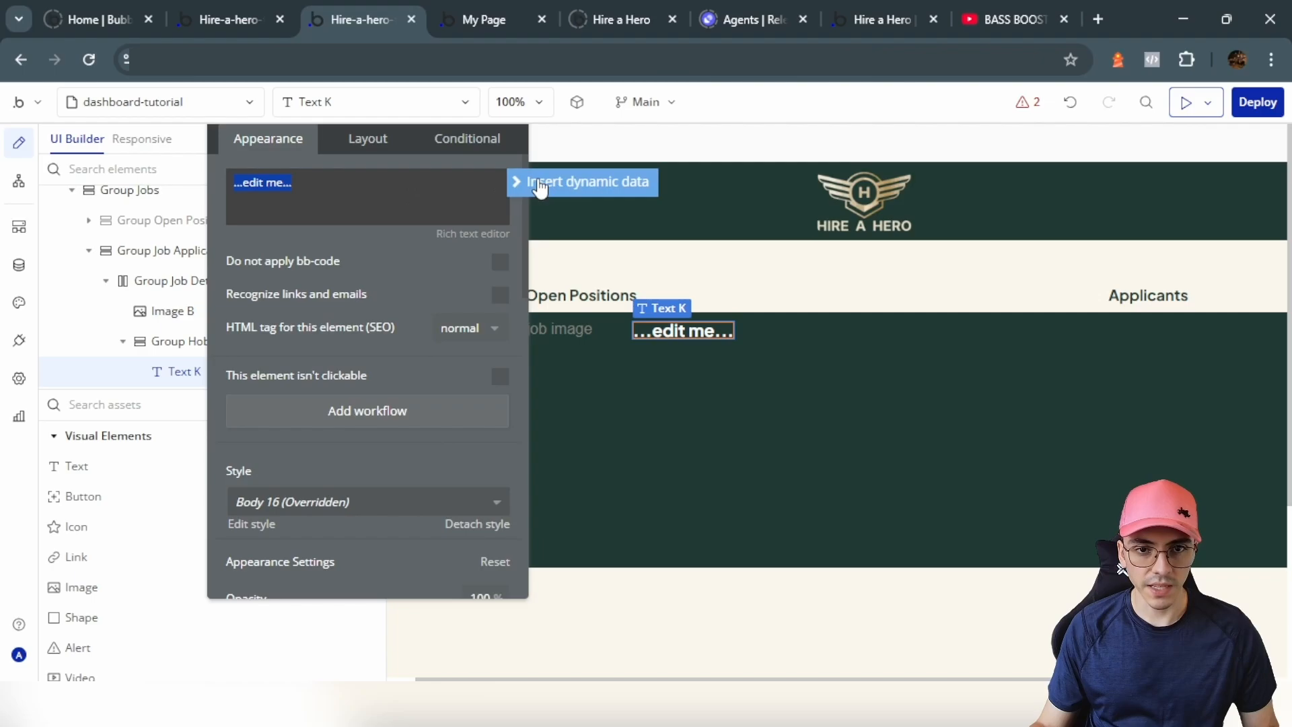
left_click(541, 187)
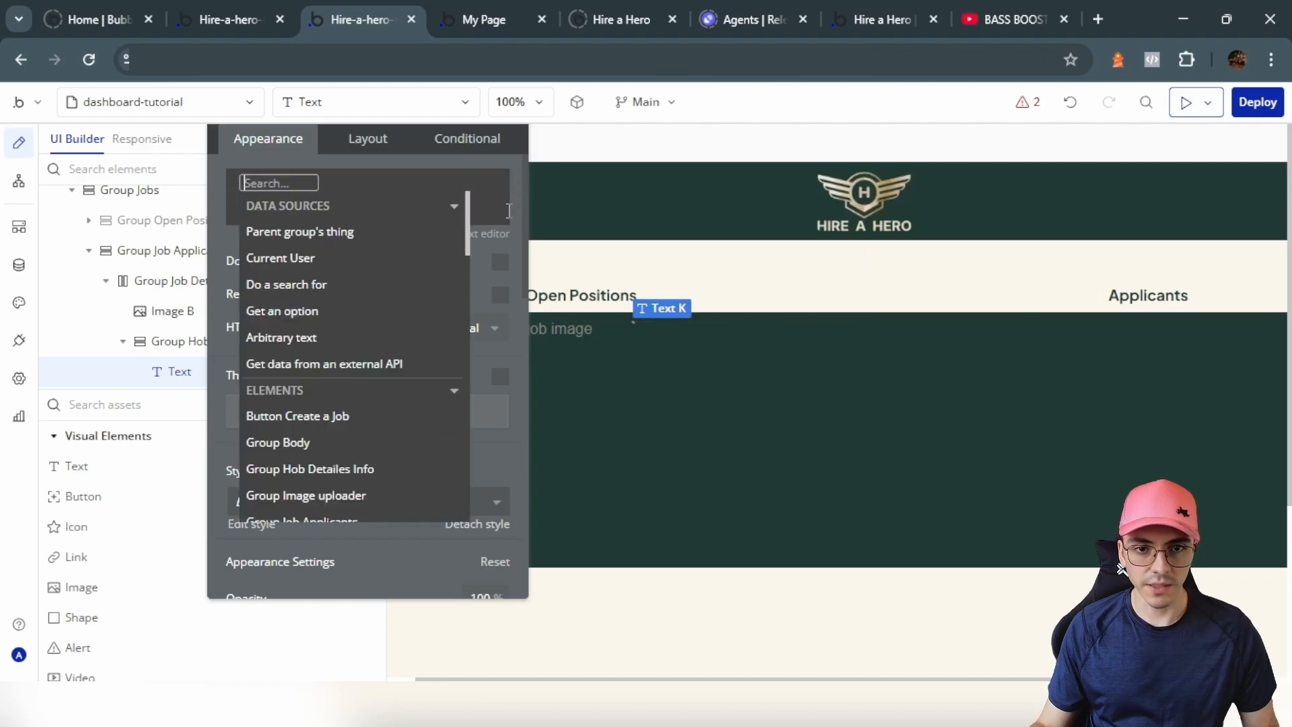
type("body")
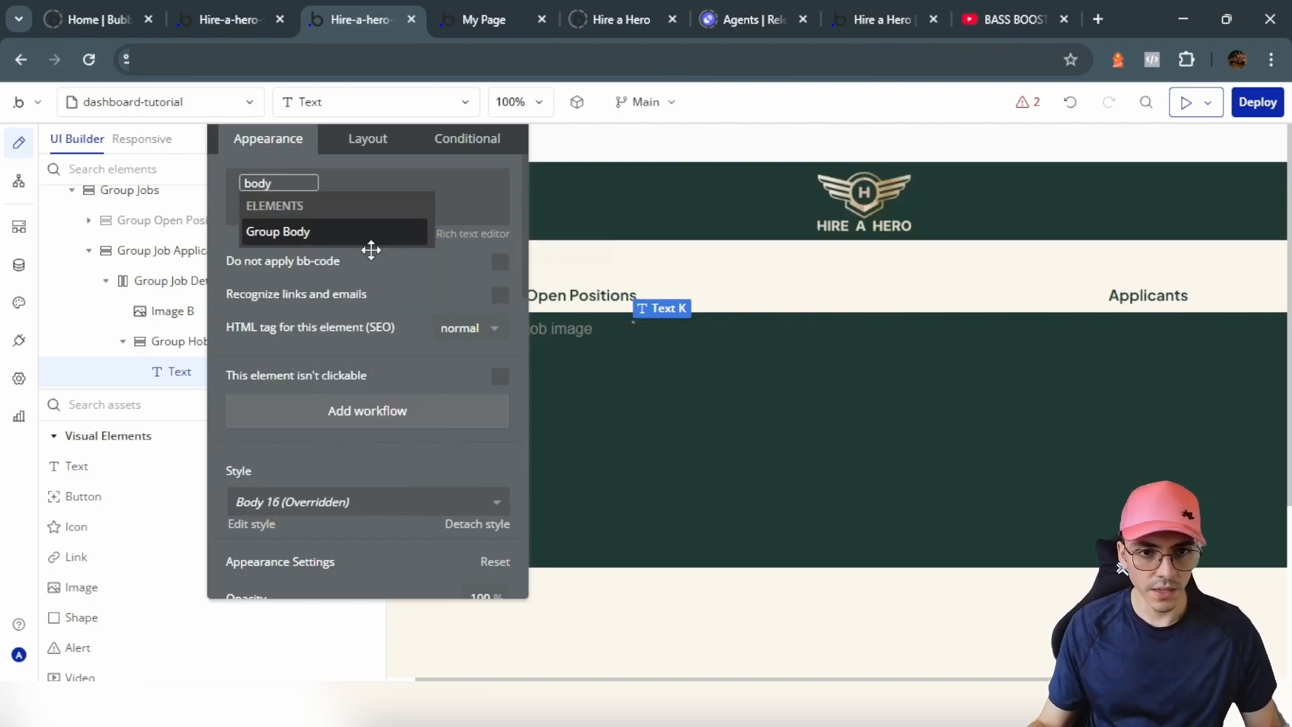
left_click(369, 236)
left_click(402, 390)
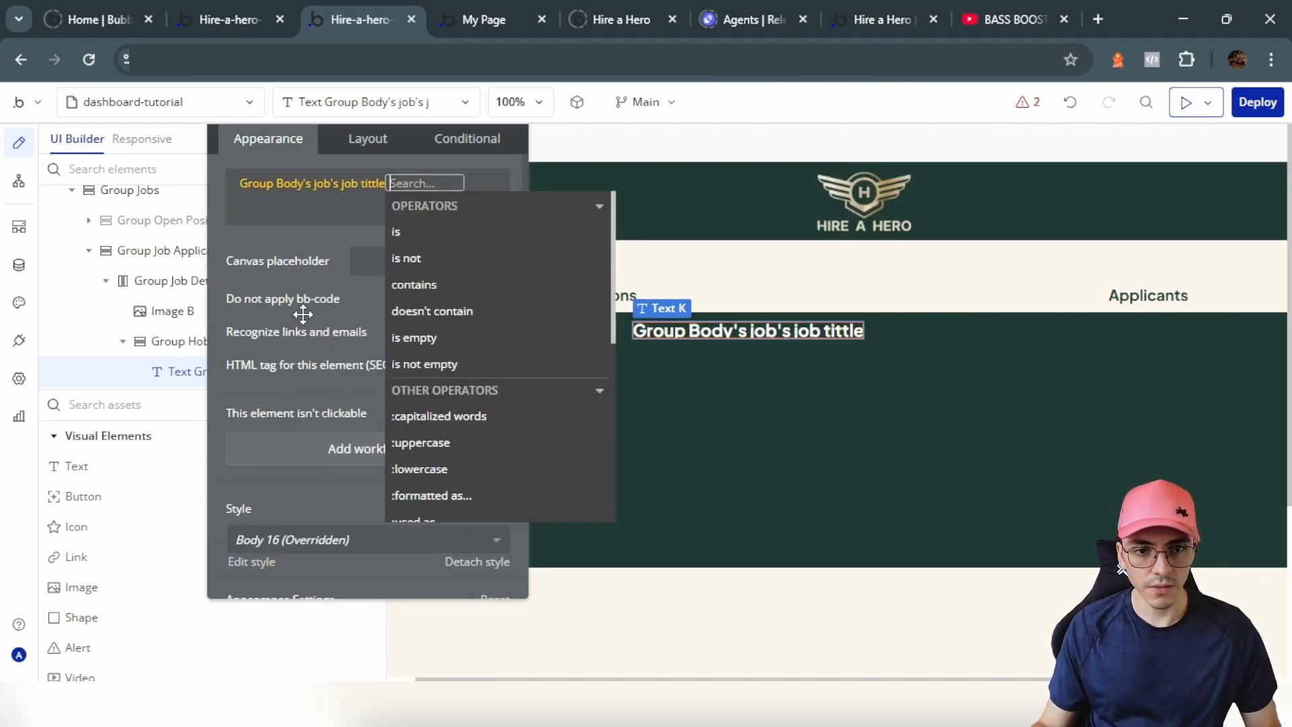
left_click(368, 286)
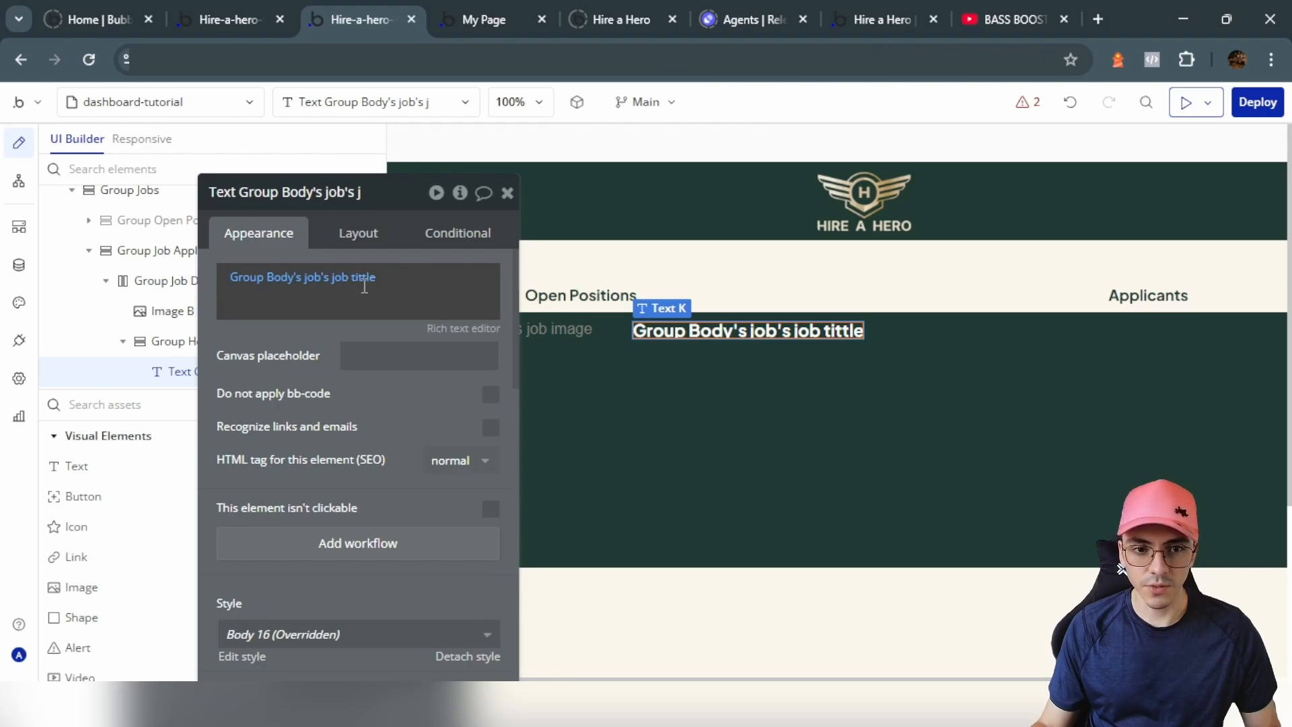
Step: Review the Jobs data type fields and the reference dashboard's subtitle and details texts
left_click(19, 266)
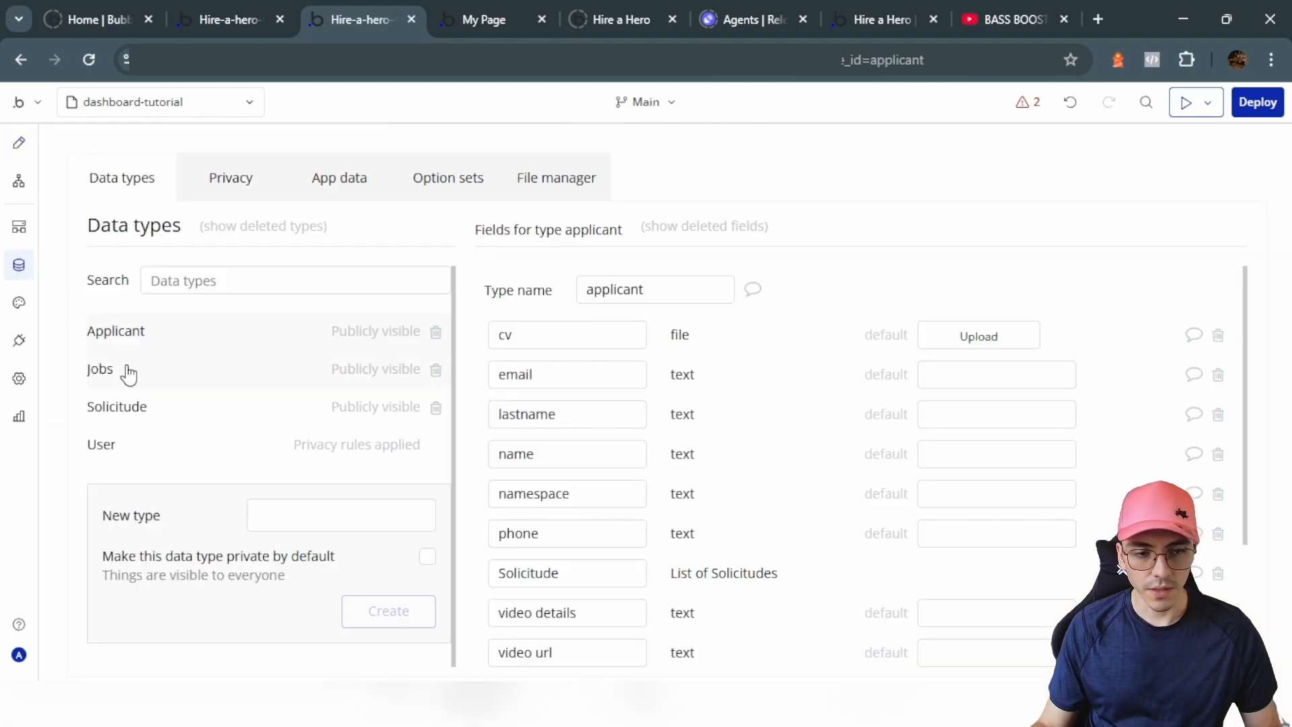
left_click(121, 369)
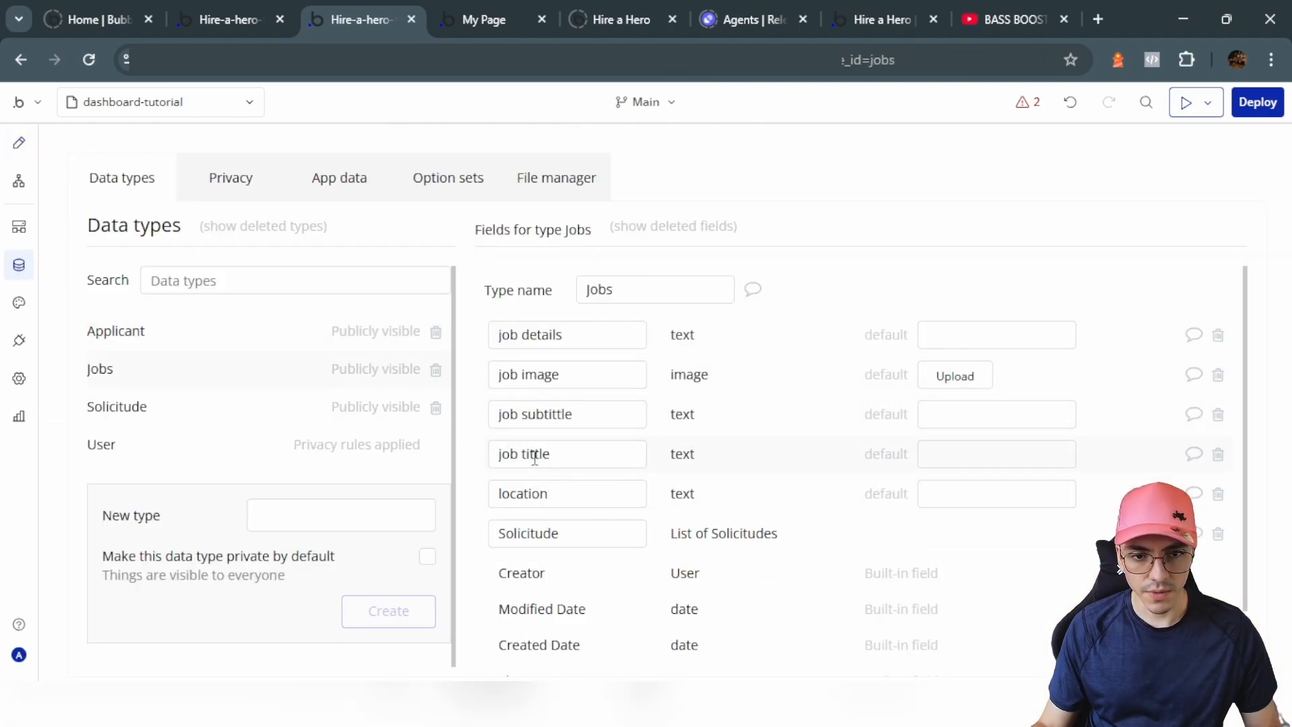
left_click(19, 143)
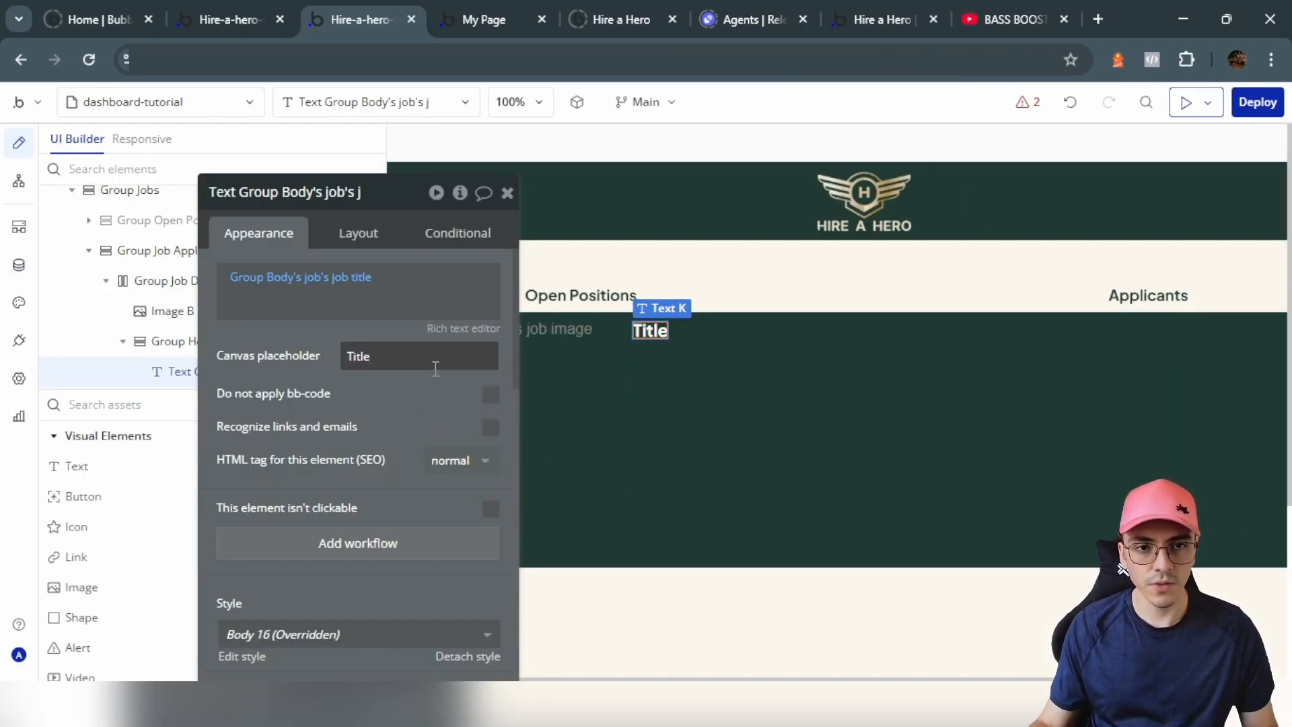
left_click(246, 8)
left_click_drag(957, 385, 264, 335)
scroll(581, 310, "up", 4)
left_click(741, 296)
left_click(739, 335)
left_click(389, 10)
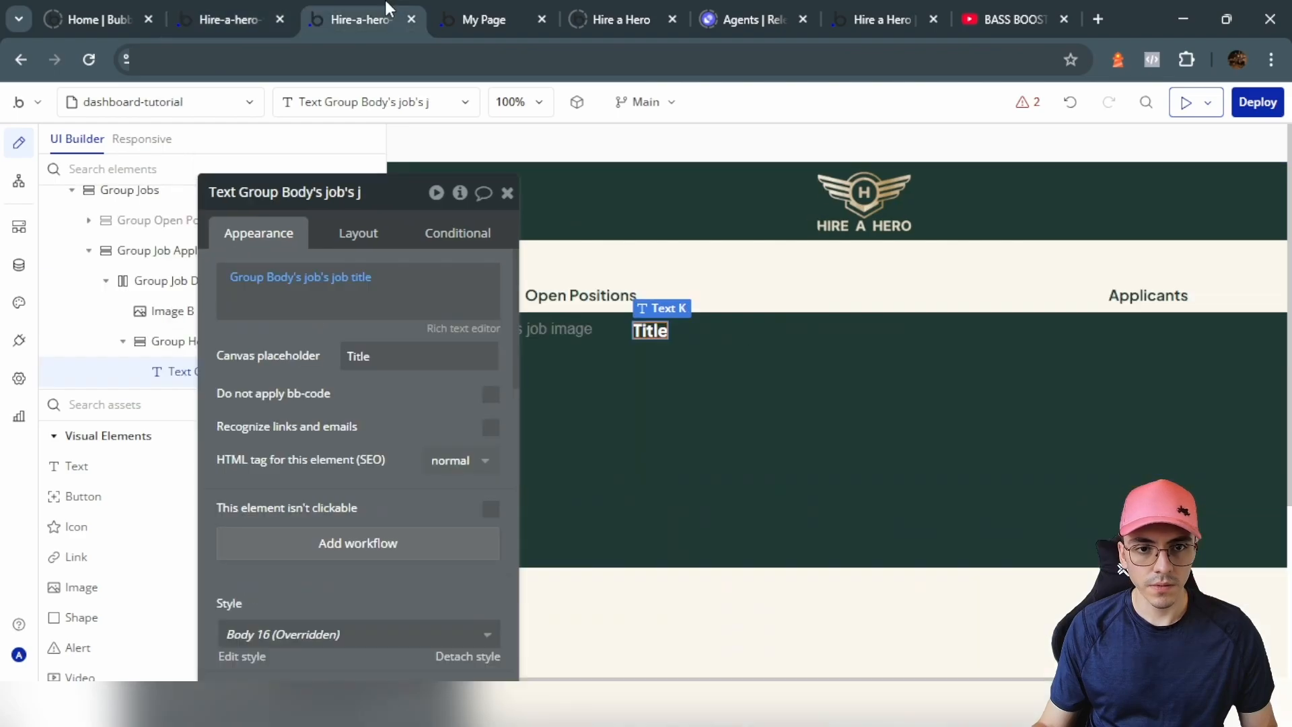
Step: Set Group Hob Detailes Info's vertical alignment to stretch to full height
left_click(733, 349)
left_click(358, 233)
scroll(447, 424, "down", 5)
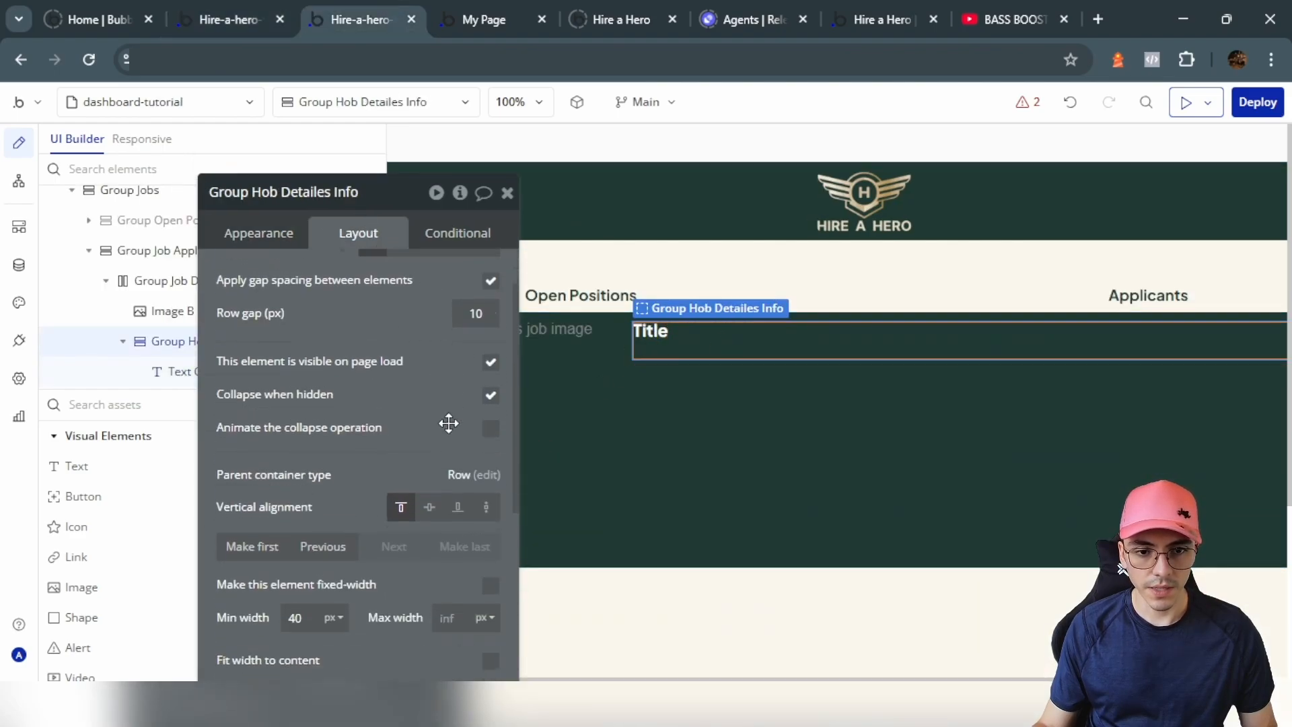
scroll(394, 321, "up", 2)
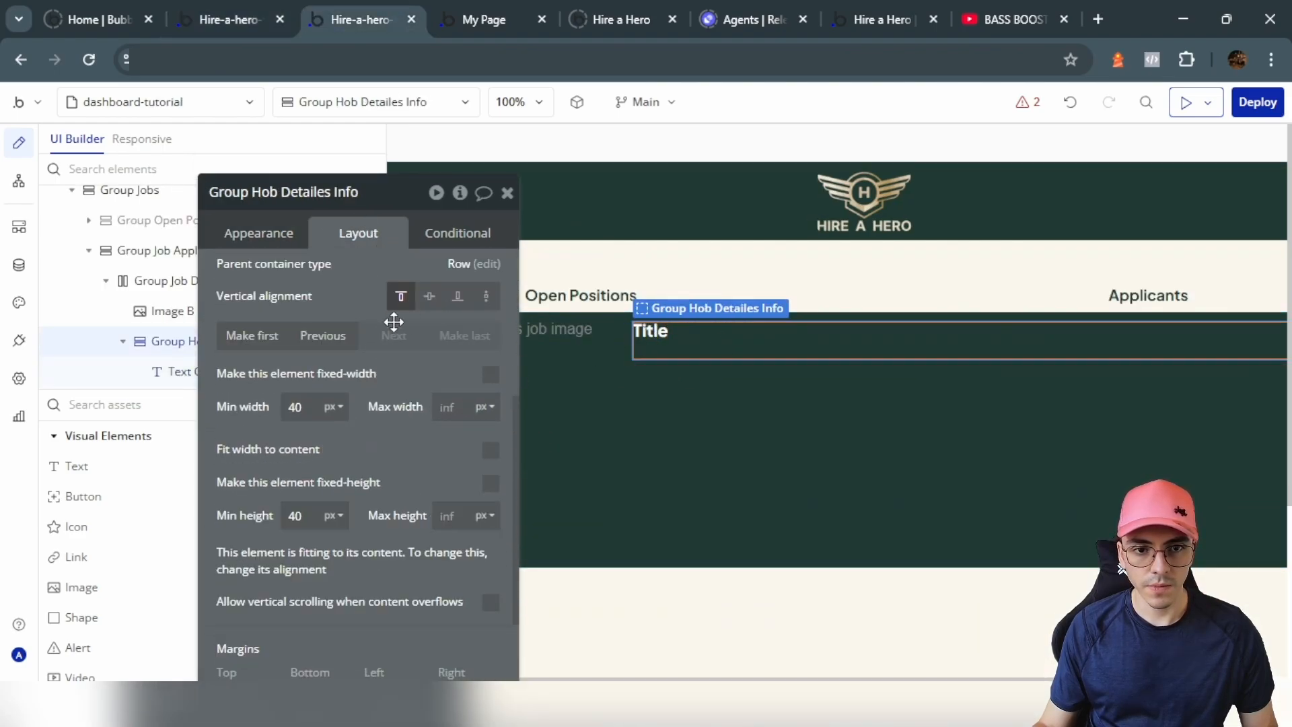
left_click(487, 297)
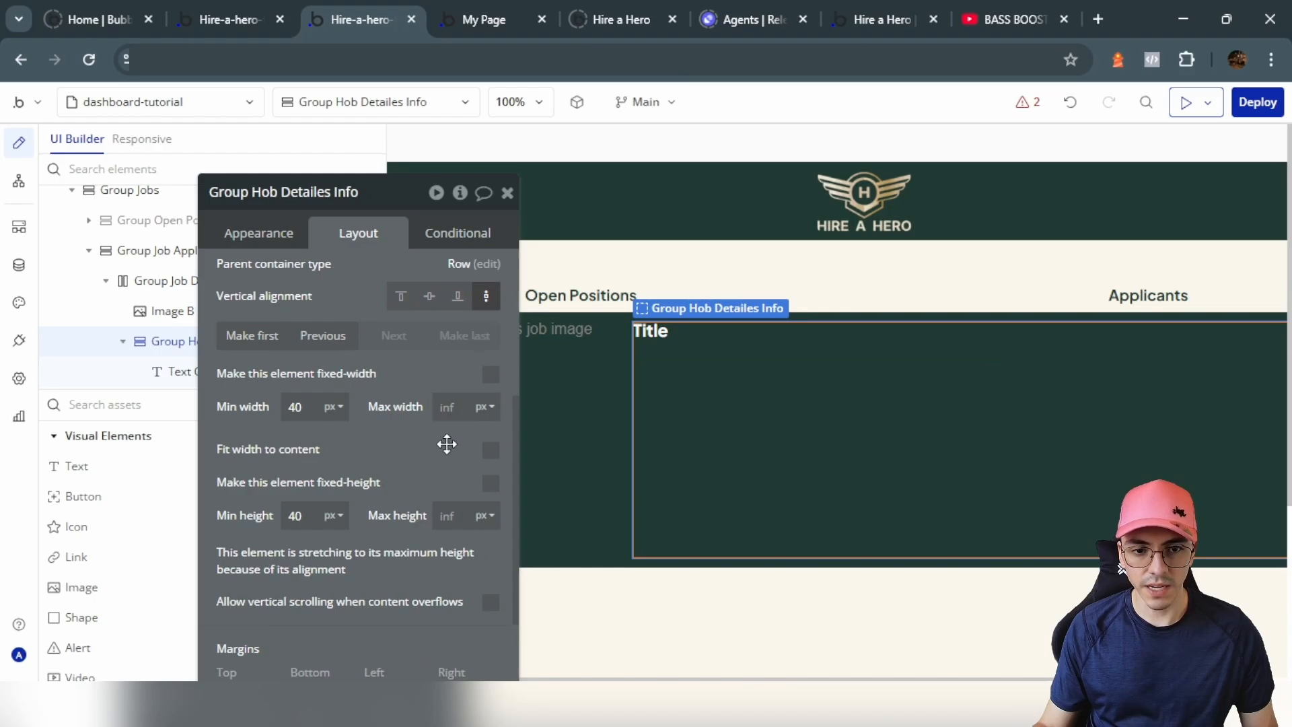
scroll(446, 444, "down", 2)
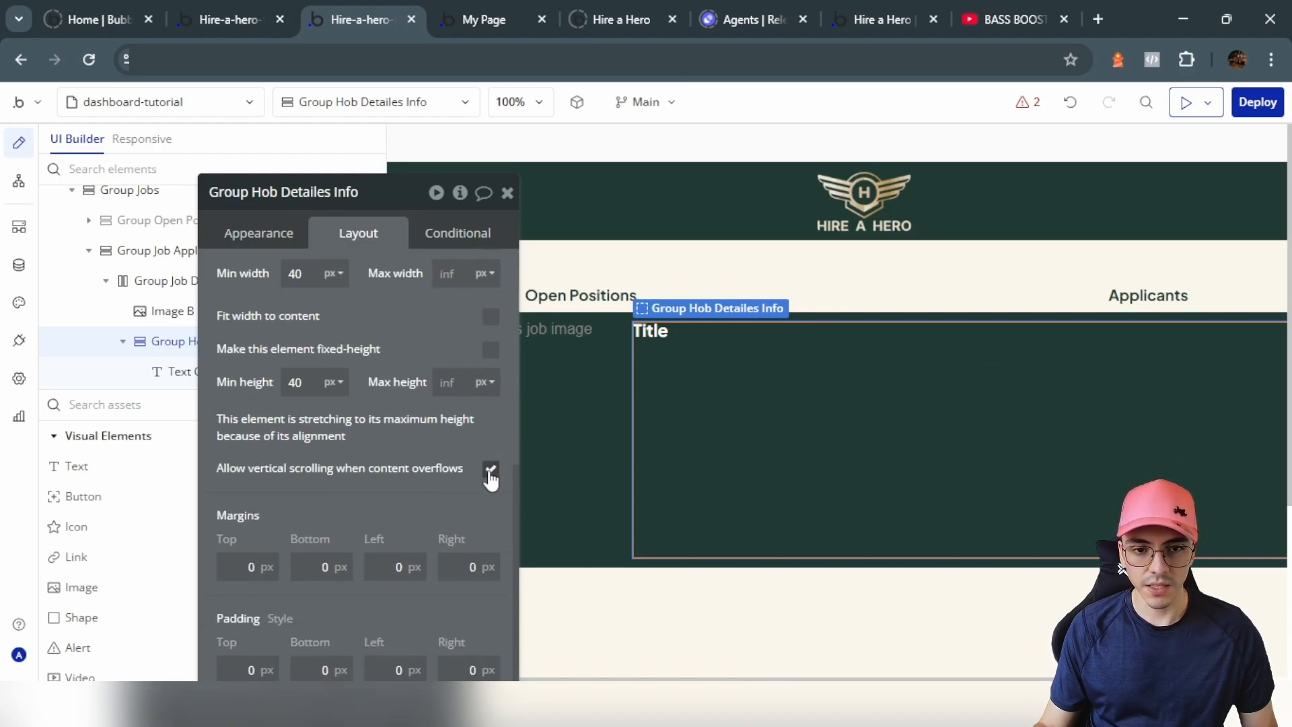
scroll(503, 445, "up", 2)
Step: Set the copied text beneath Title to a 12px font size
left_click(648, 336)
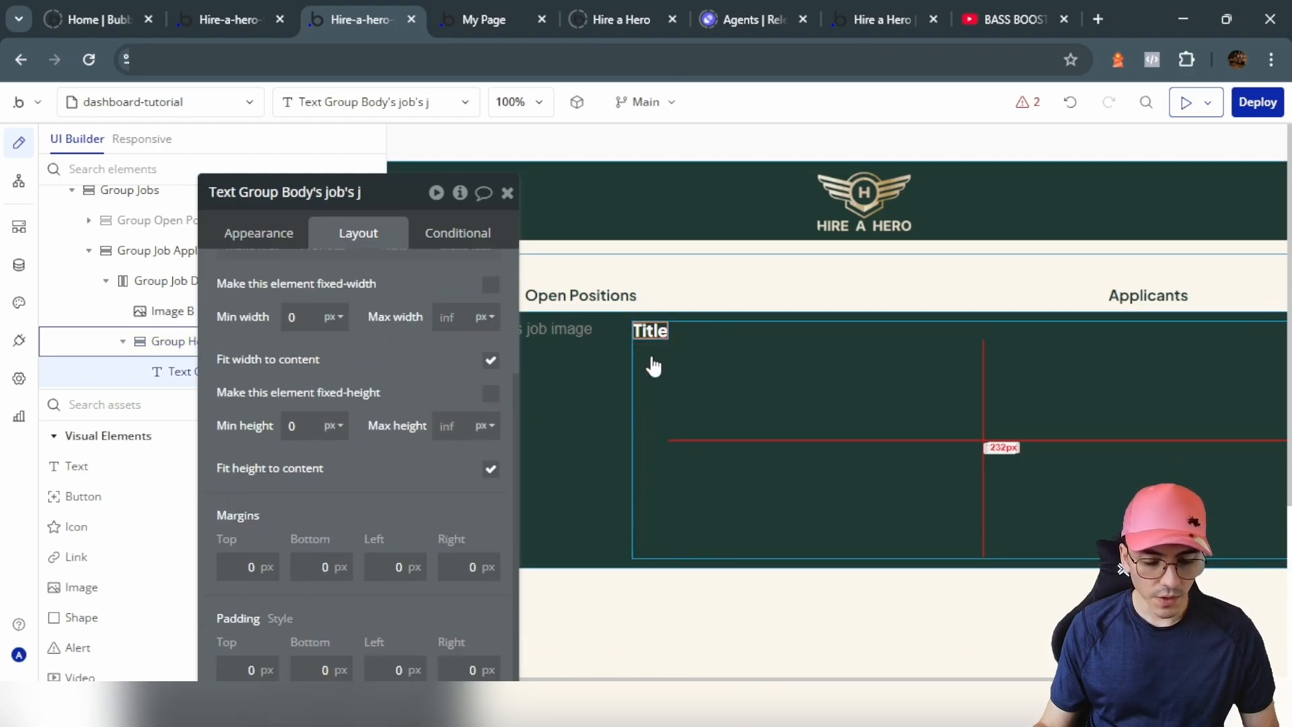
left_click(283, 232)
scroll(426, 419, "down", 3)
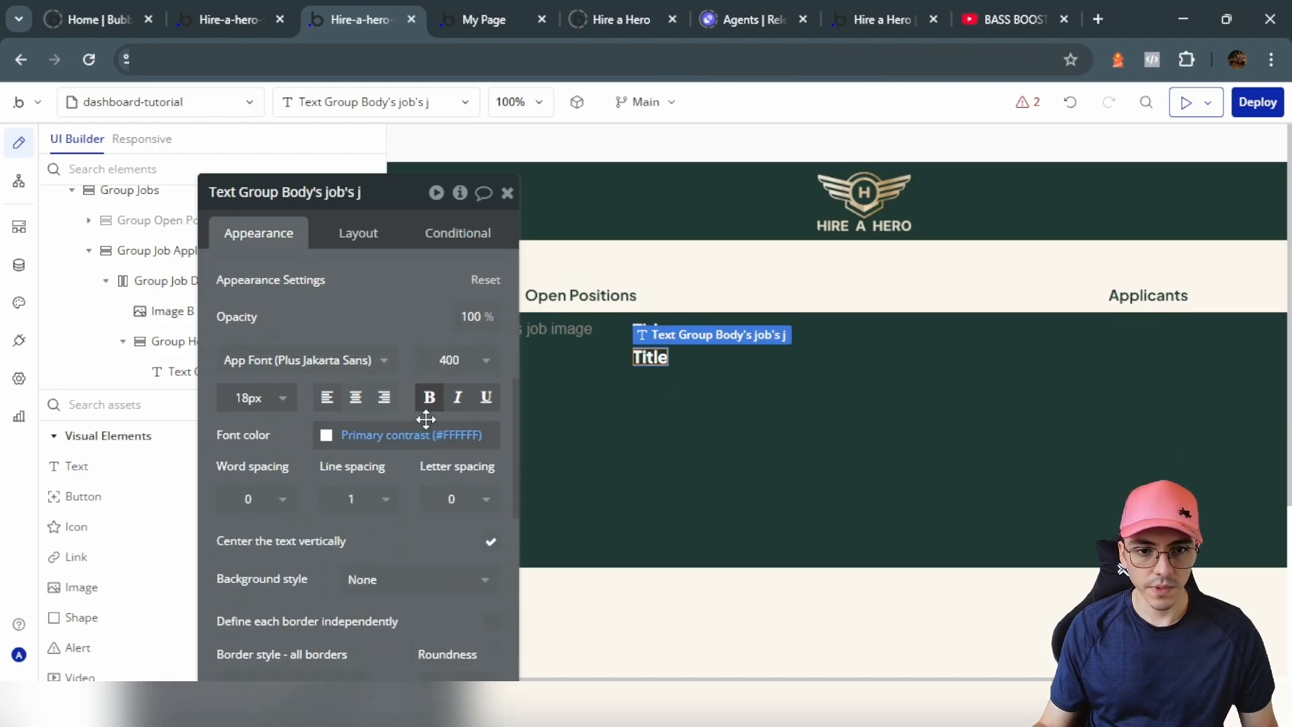
left_click(253, 396)
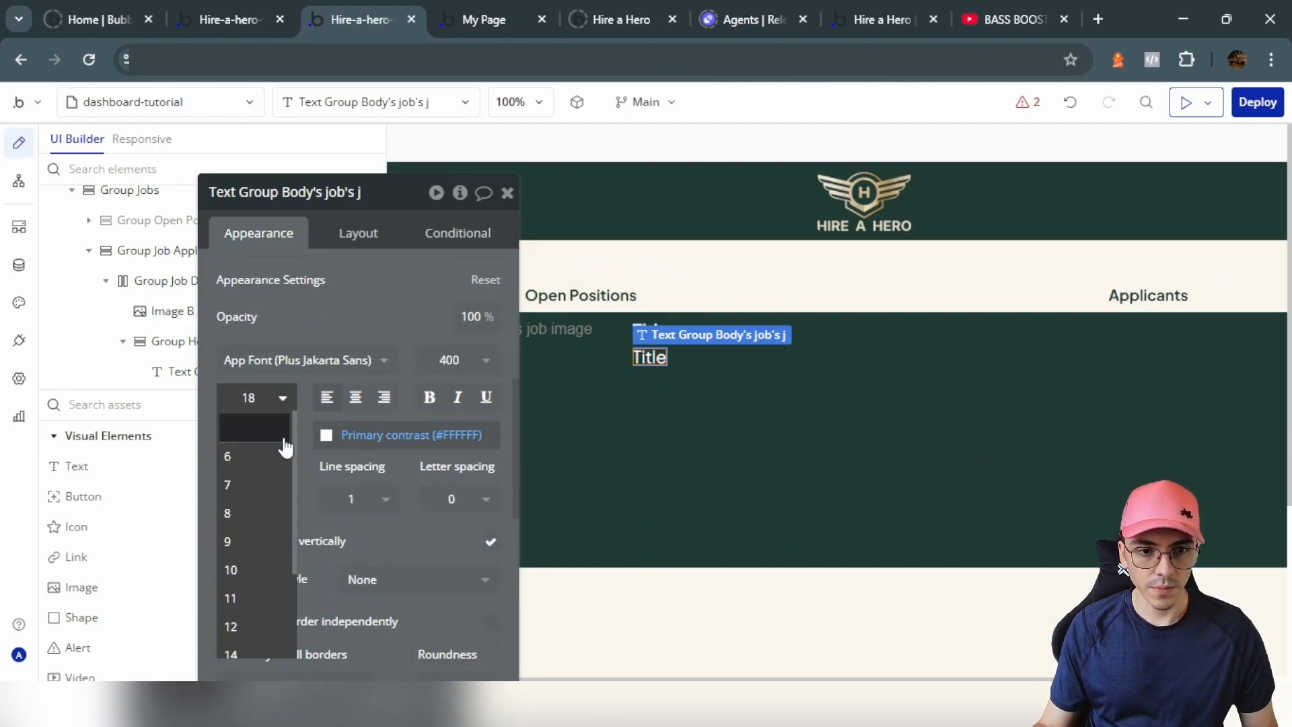
left_click(251, 625)
Step: Bind a copy of the title text to the job's subtitle and place it just below Title
scroll(351, 317, "up", 3)
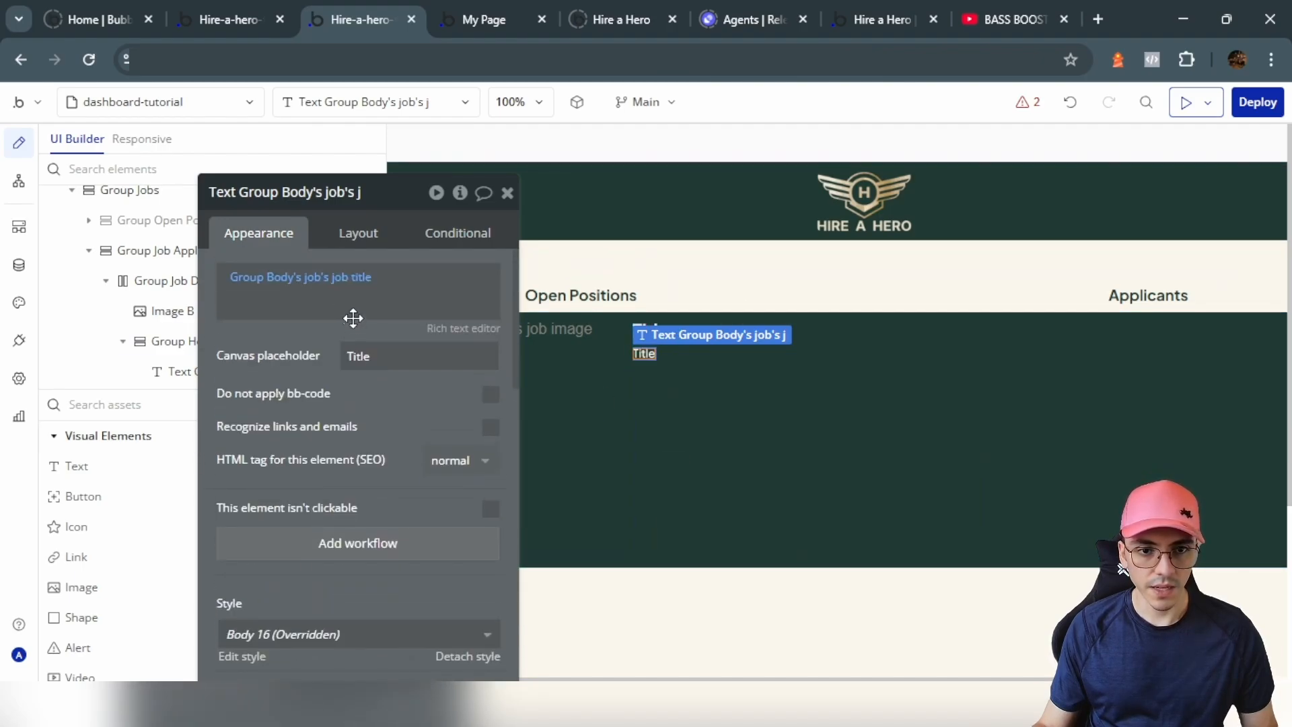
left_click(352, 283)
left_click(377, 433)
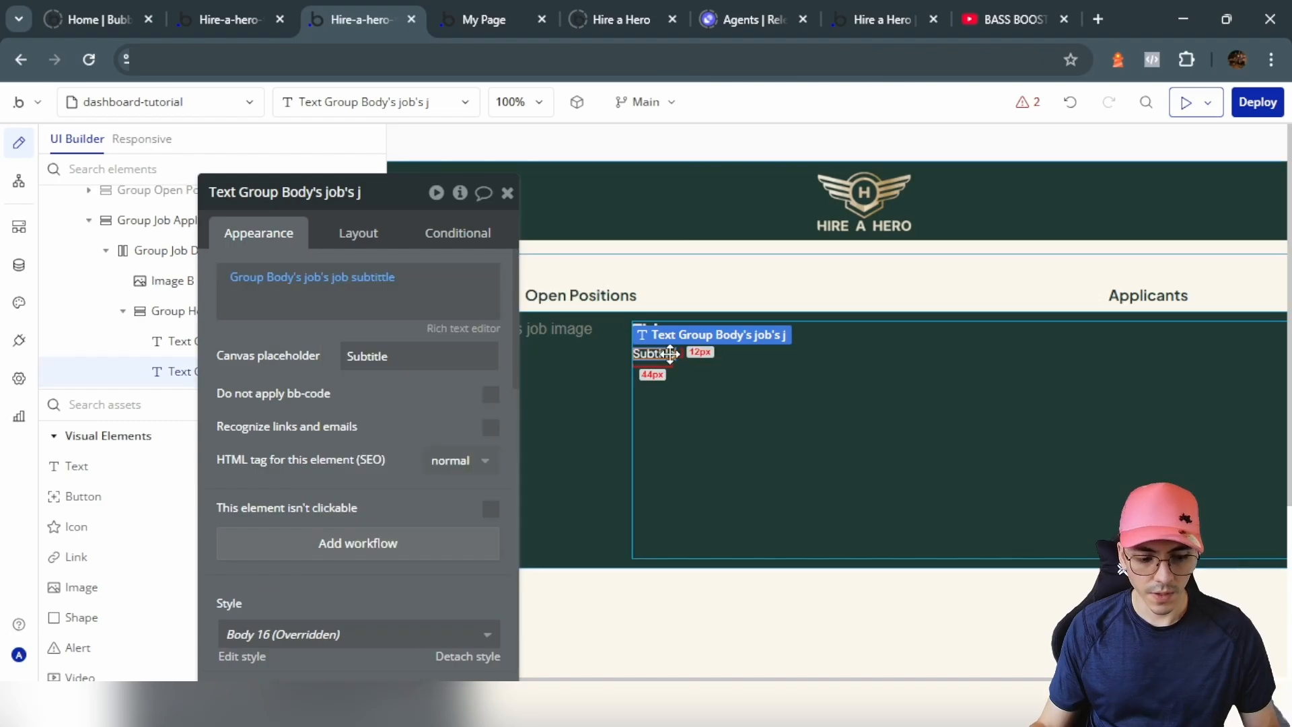
left_click_drag(671, 364, 660, 392)
Step: Bind another text copy to the job details, with the placeholder 'Details'
left_click(366, 278)
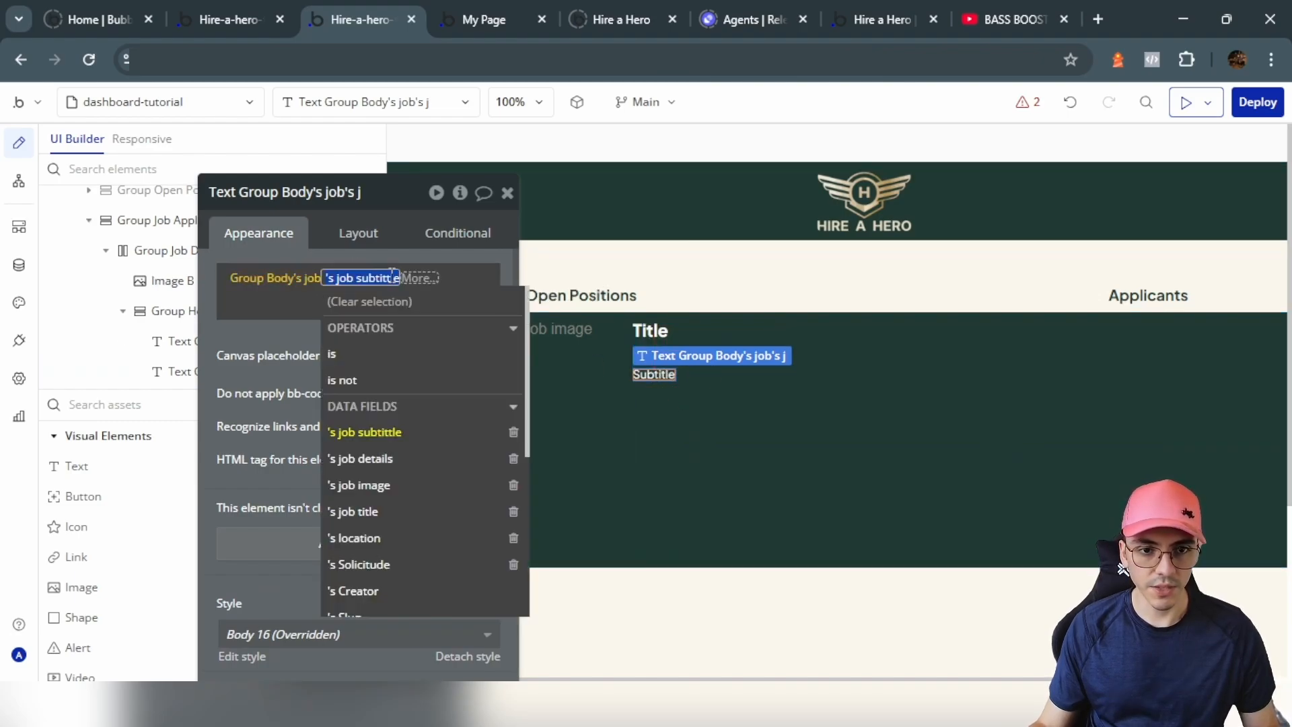
left_click(363, 458)
left_click(363, 369)
double_click(386, 360)
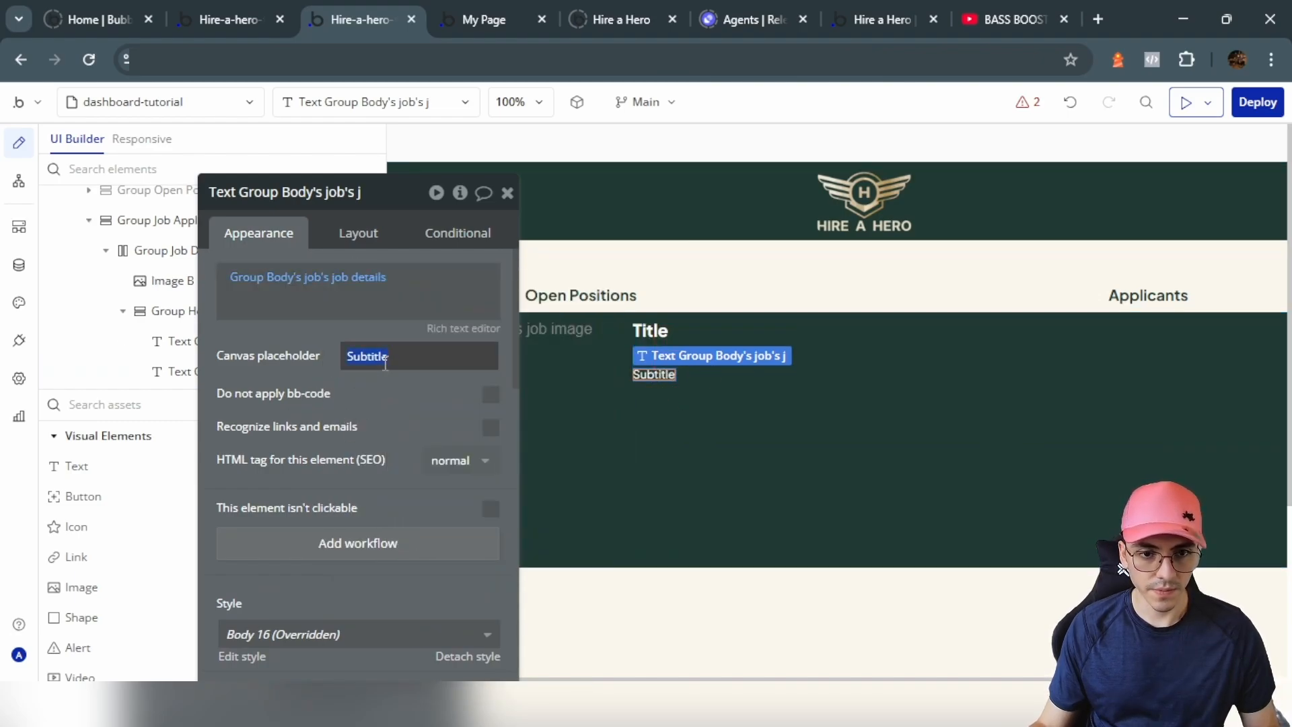
type("Details")
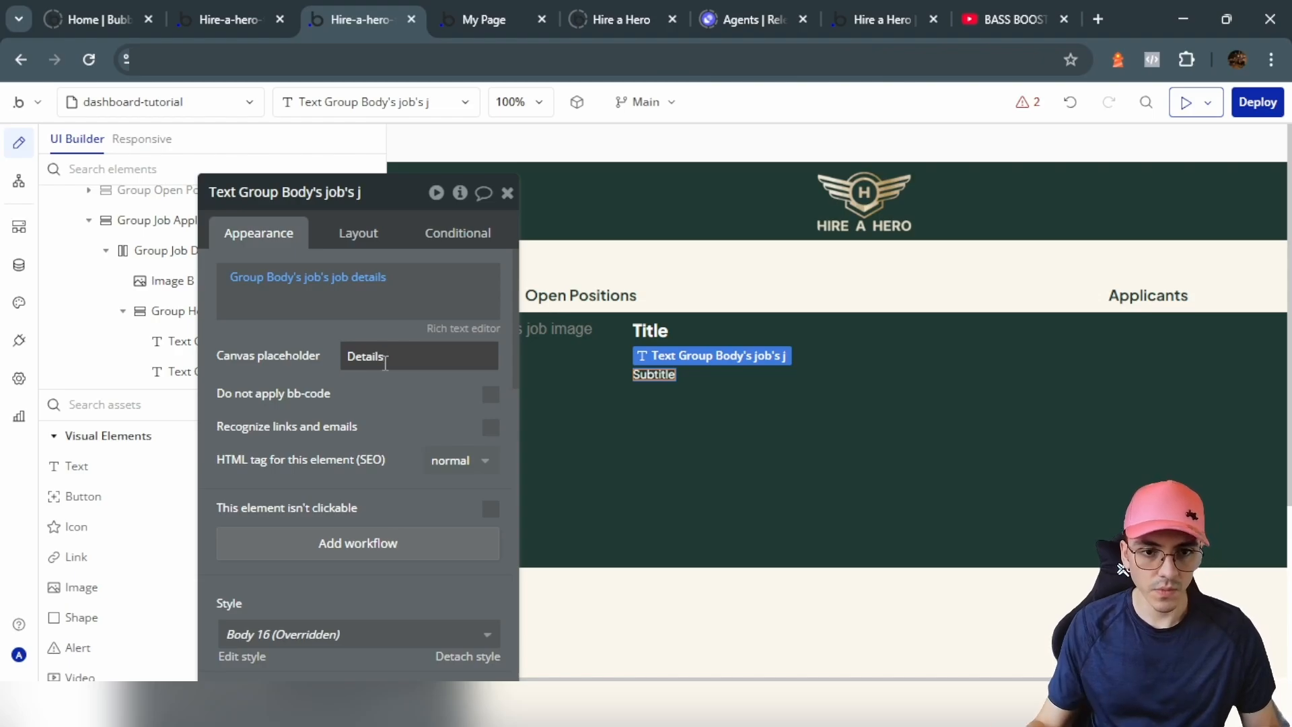
Step: Let the Details text grow in height and stretch to full width instead of fitting its content
left_click(358, 233)
left_click(491, 550)
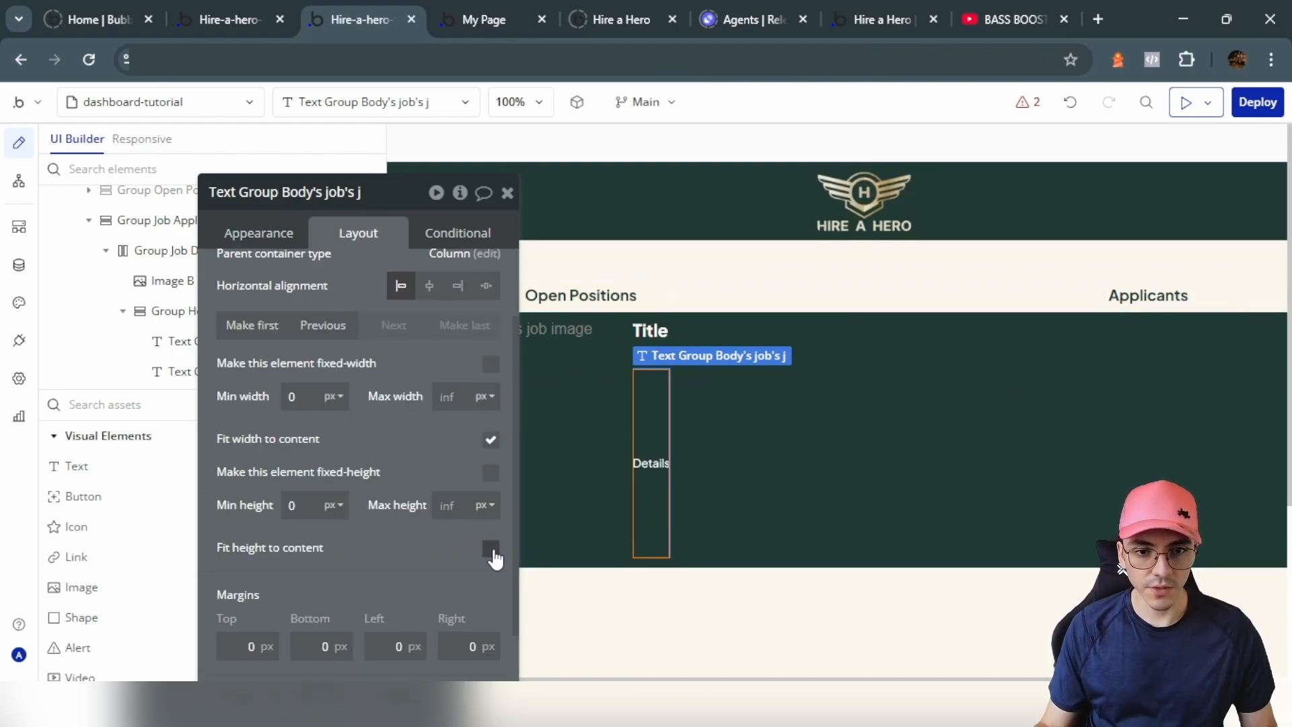
left_click(491, 442)
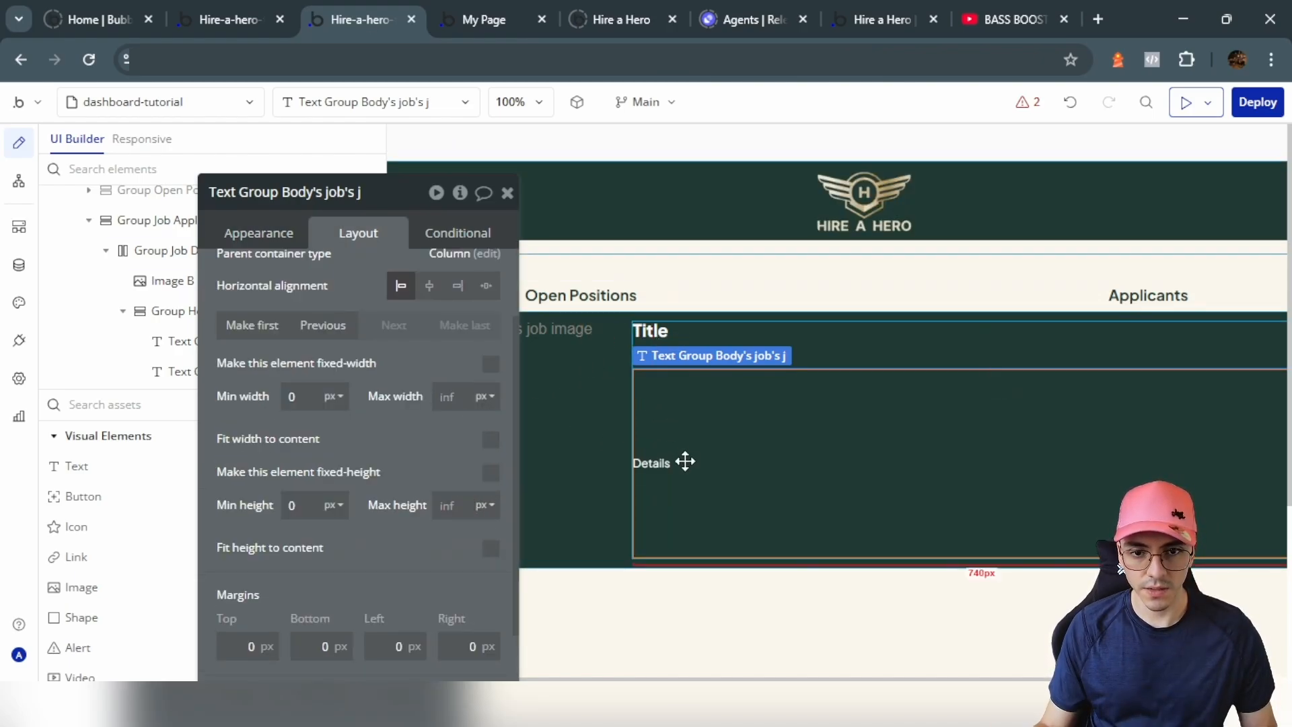
left_click(258, 233)
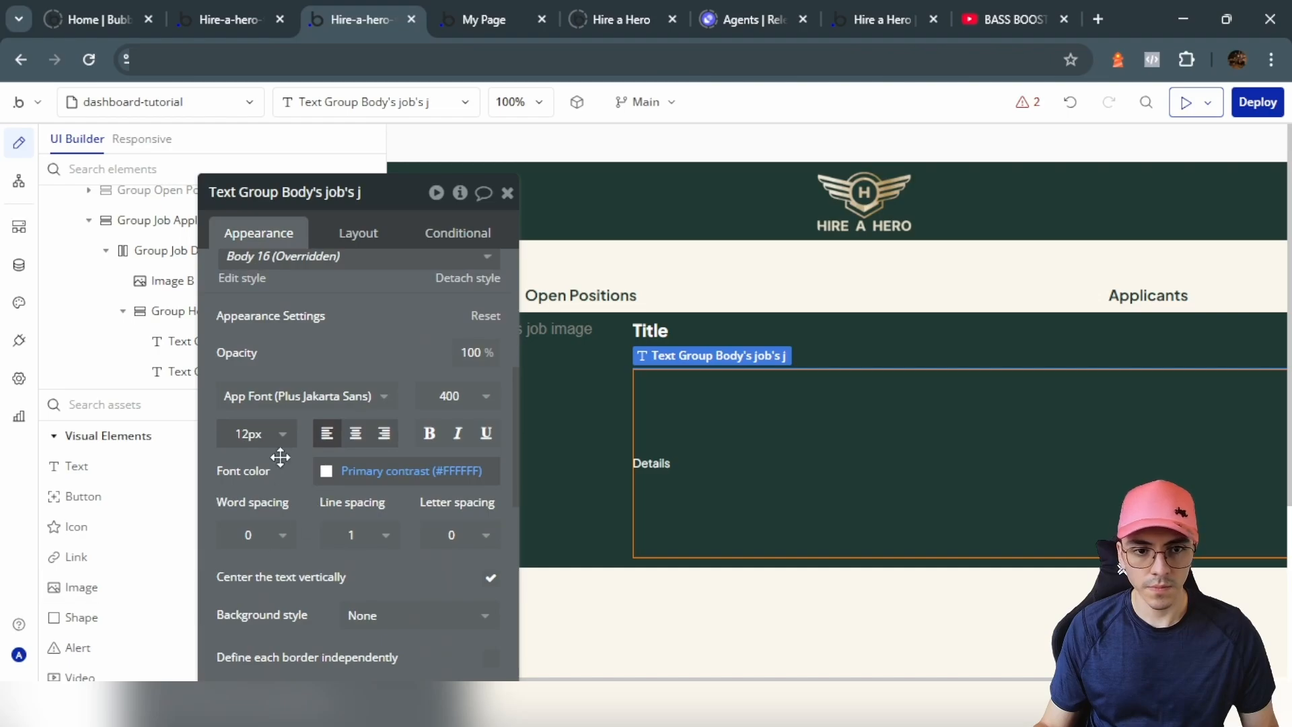
left_click(357, 230)
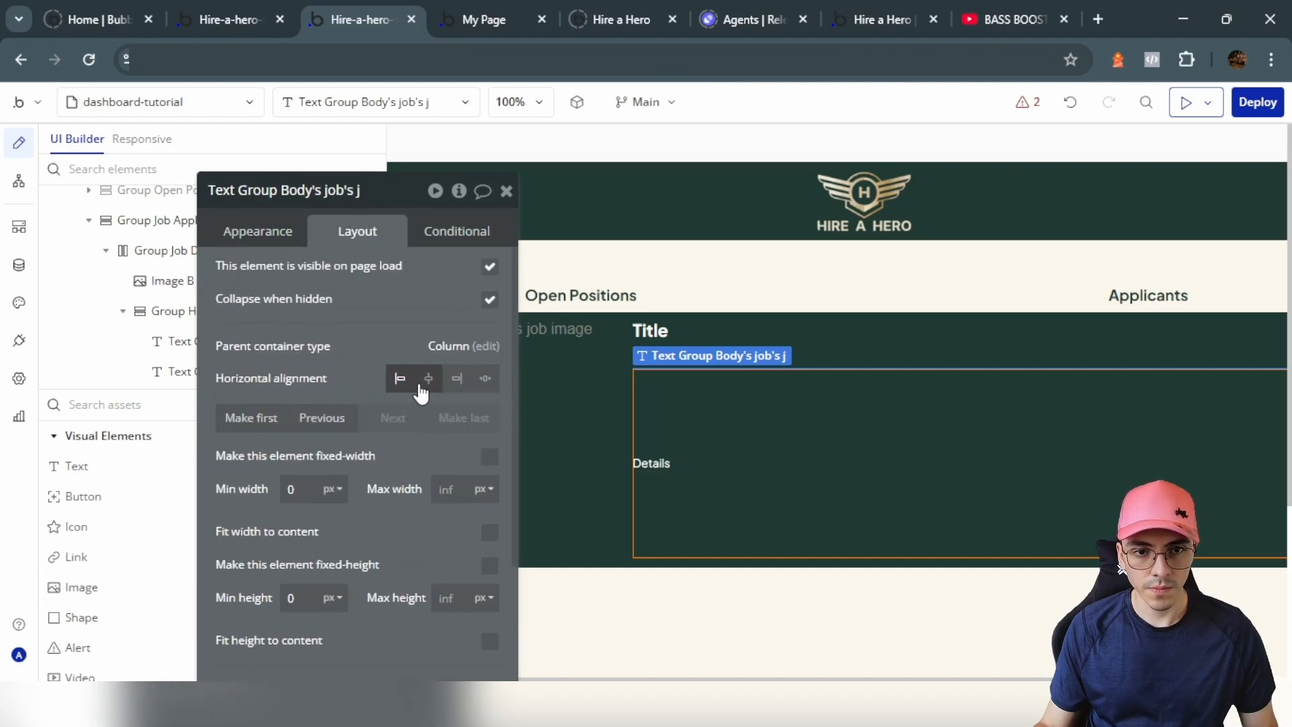
Step: Add a 'Location' text at the bottom of the info column, bound to the job location
left_click(675, 373)
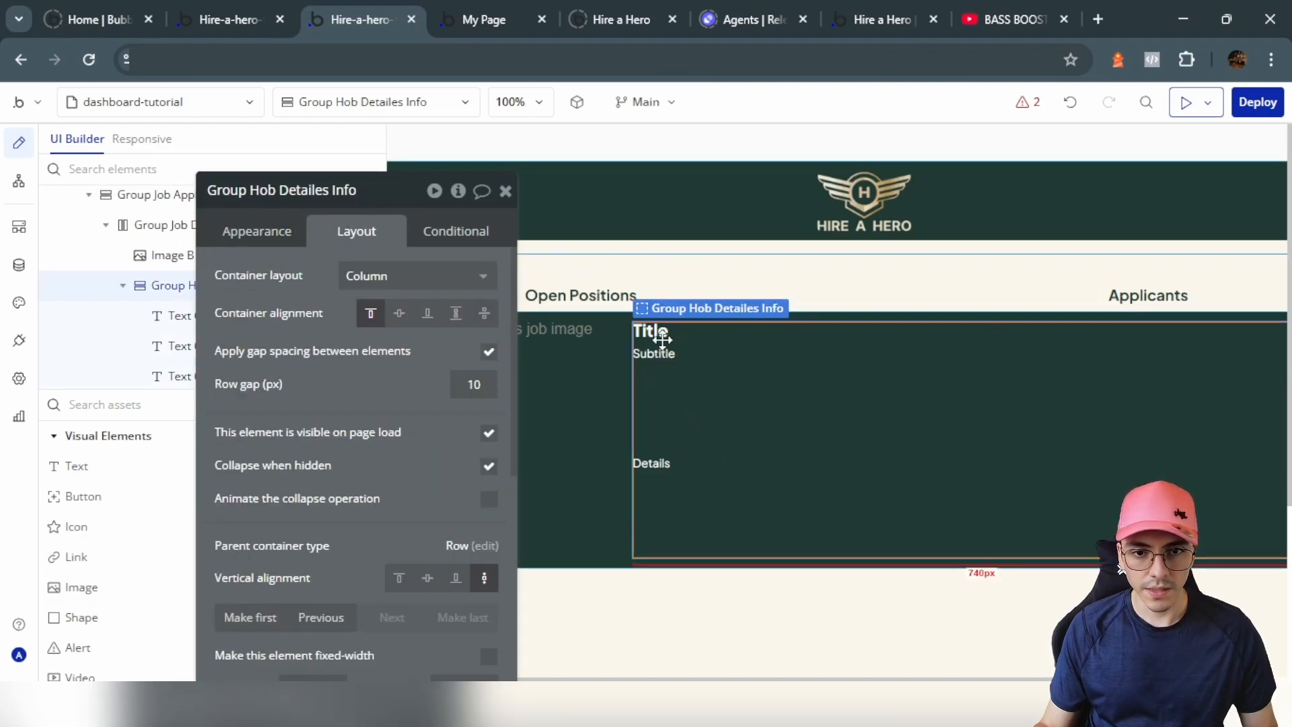
left_click(653, 354)
left_click_drag(653, 359, 653, 366)
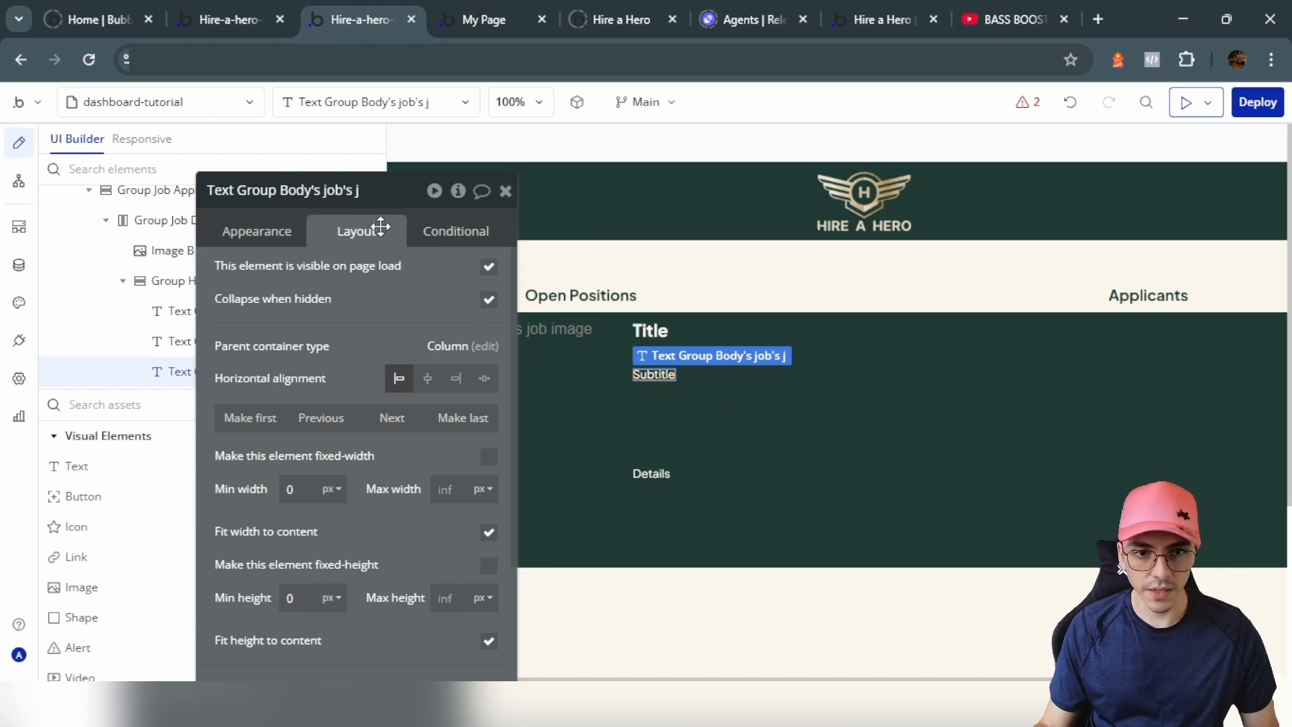
left_click(462, 418)
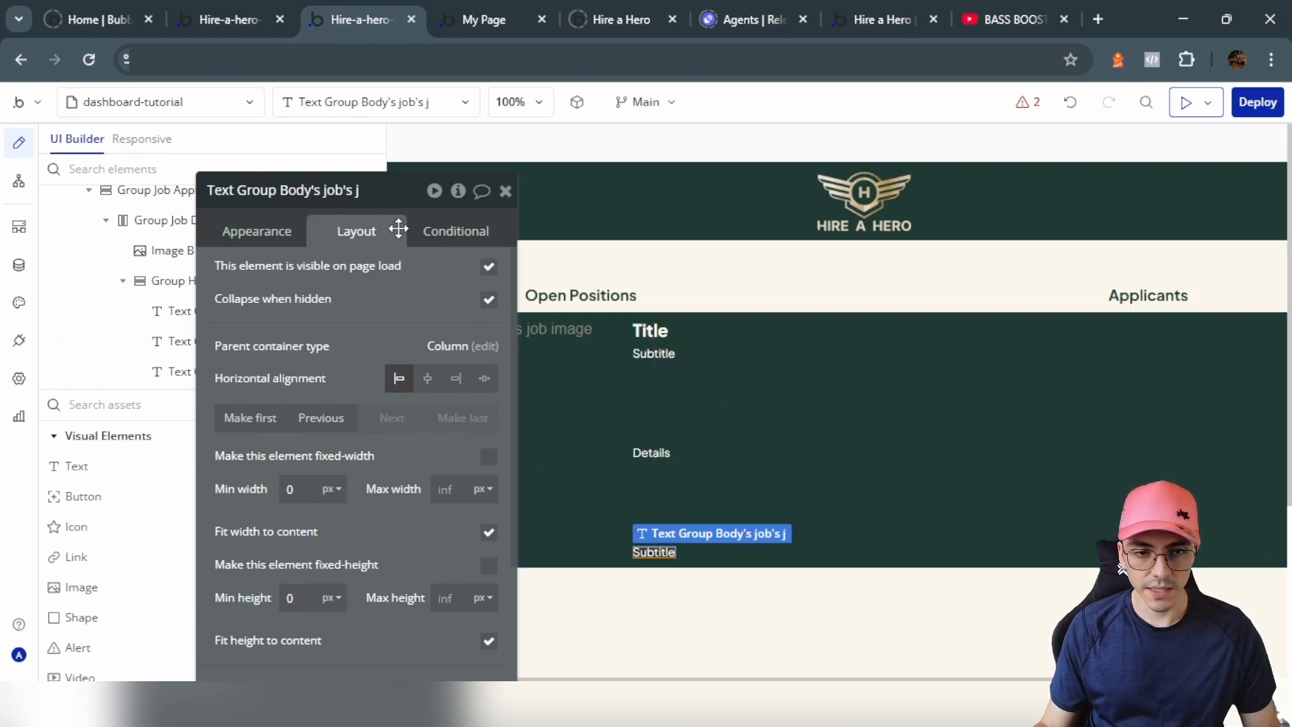
left_click(261, 230)
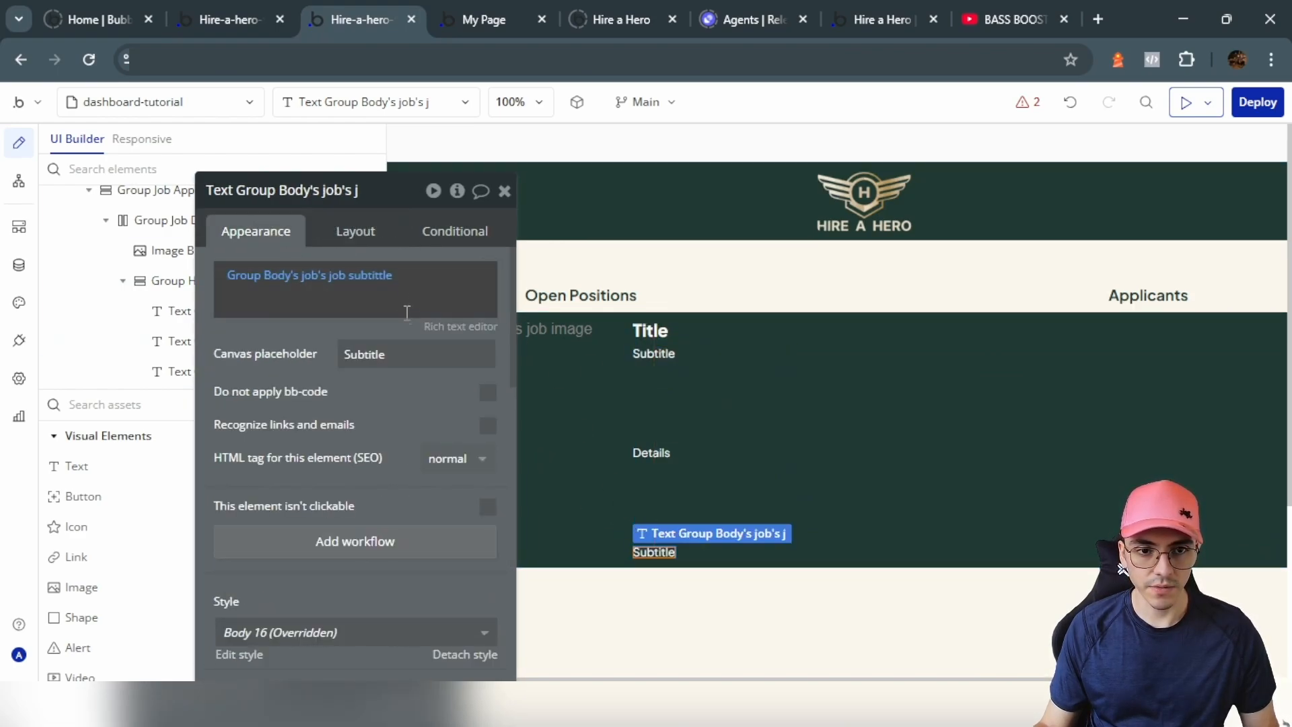
type("Location")
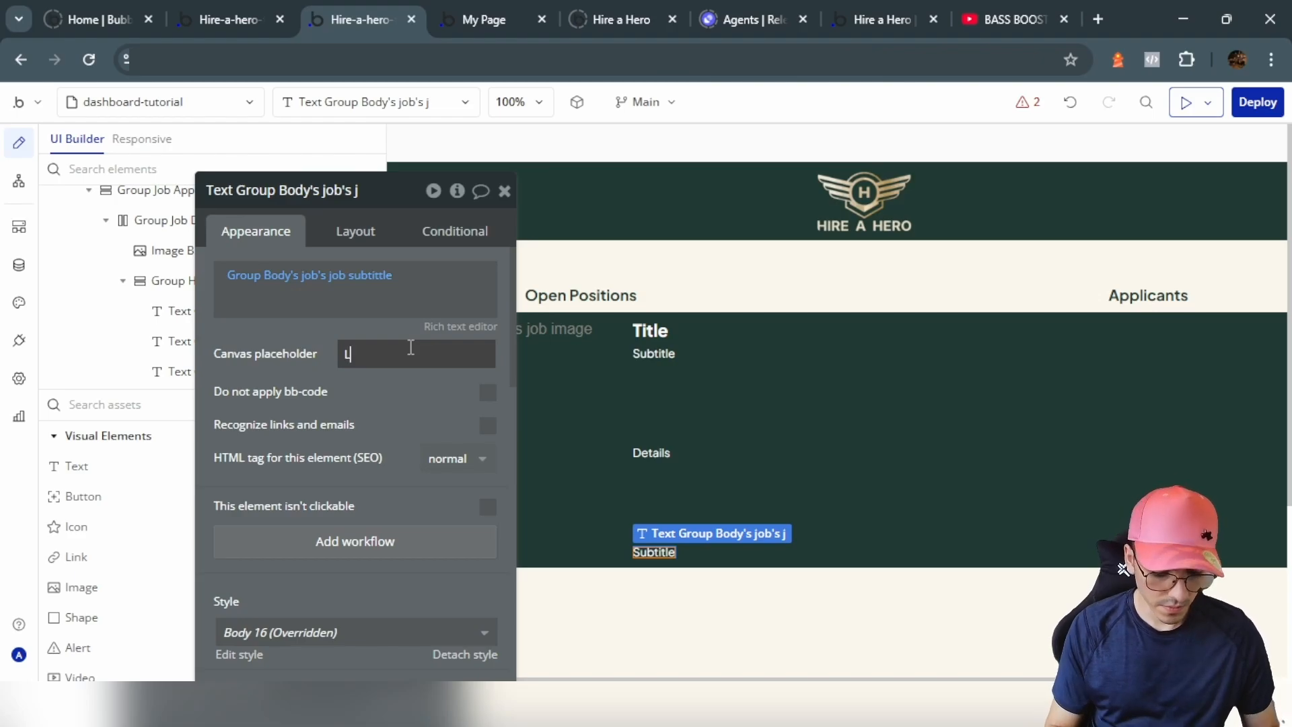
left_click(381, 288)
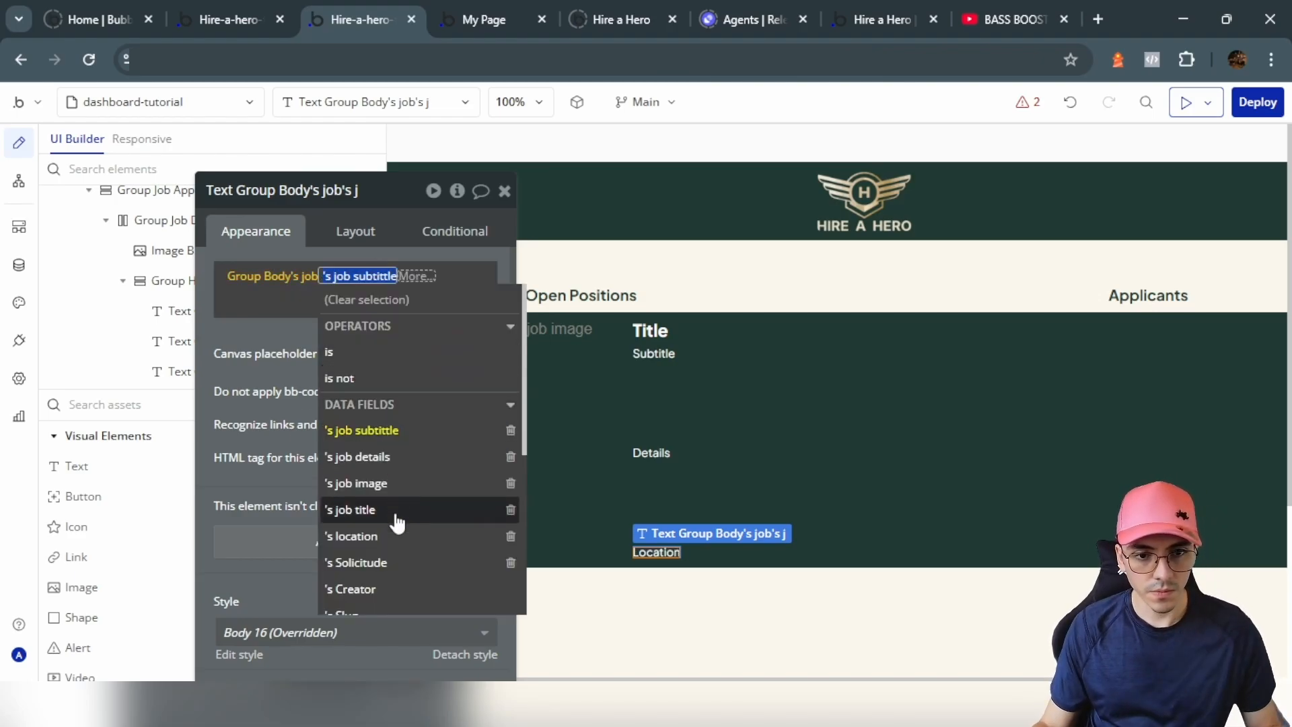
left_click(395, 534)
key("Escape")
Step: Give Group Job Details a 20px column gap between the image and the text
double_click(614, 323)
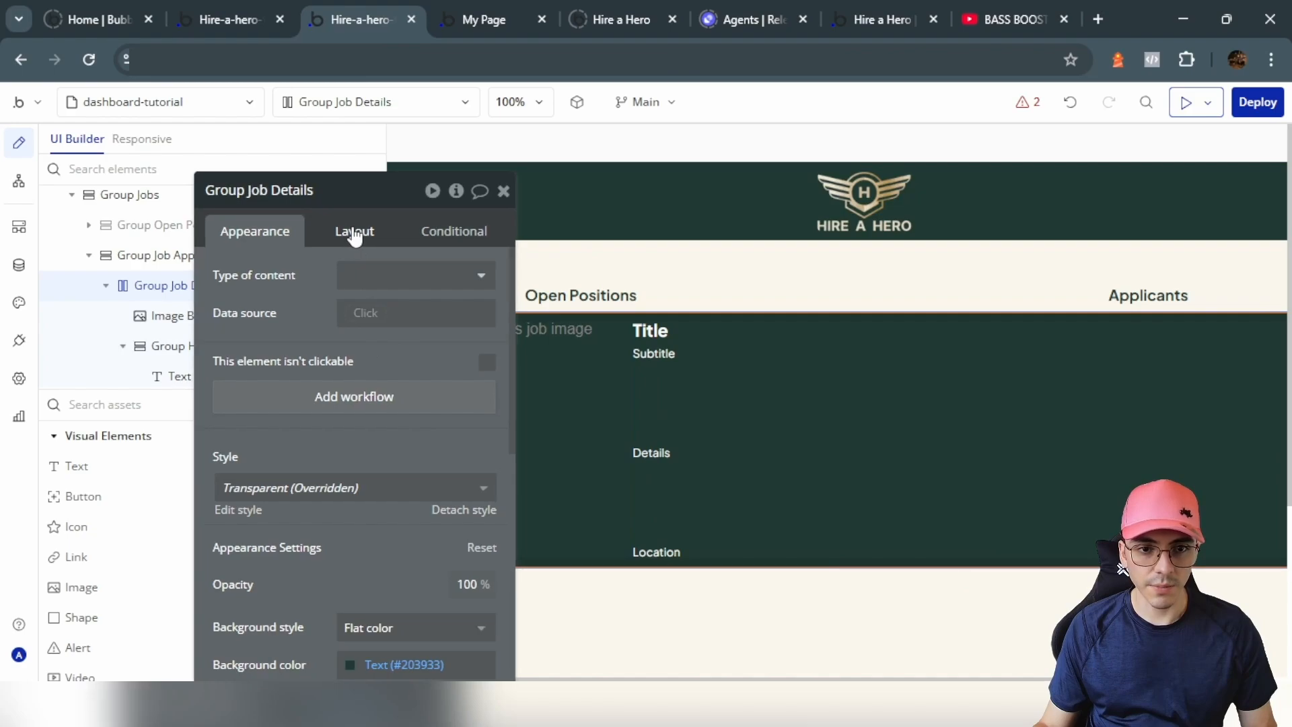
left_click(356, 232)
left_click(486, 352)
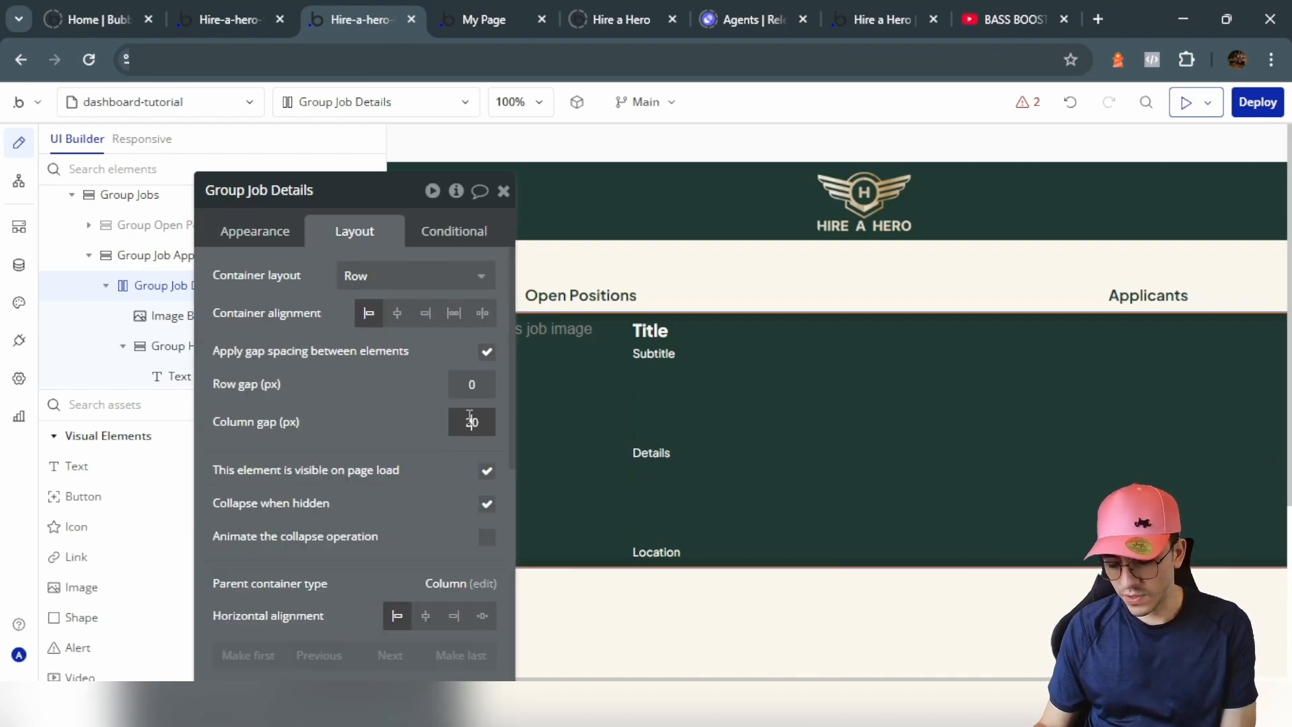
left_click(387, 395)
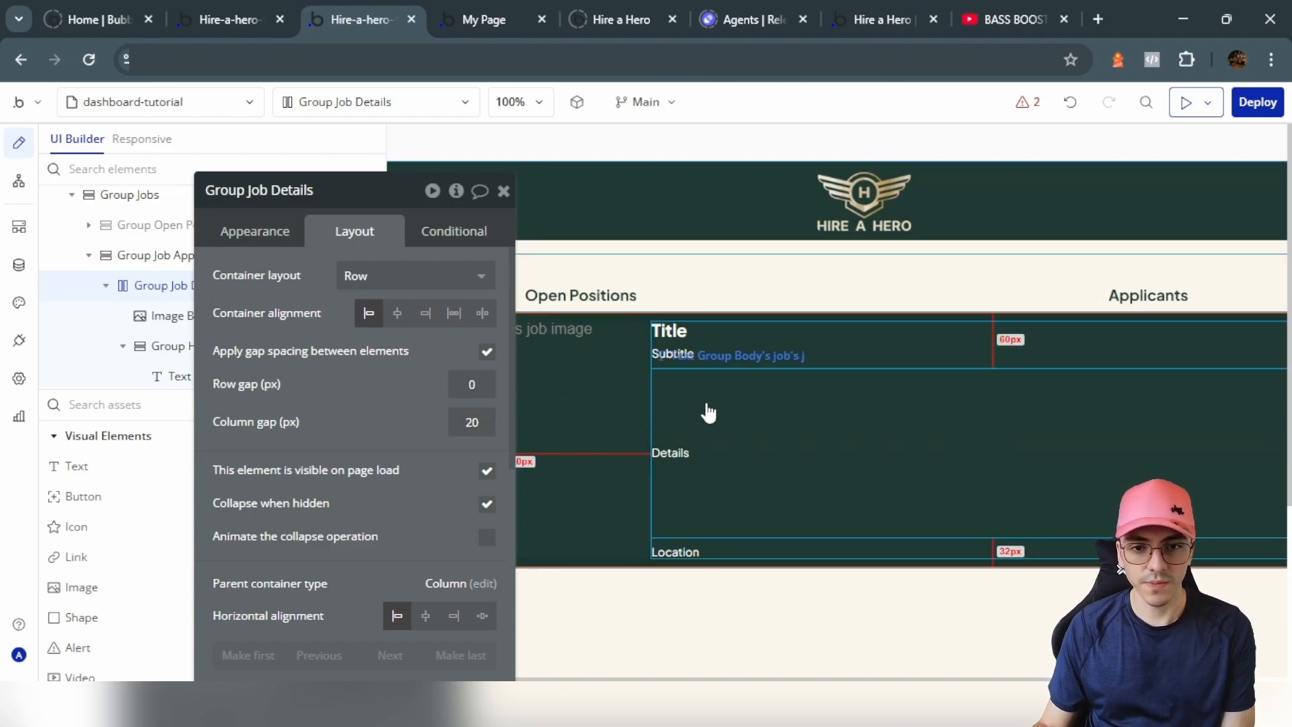
left_click(504, 191)
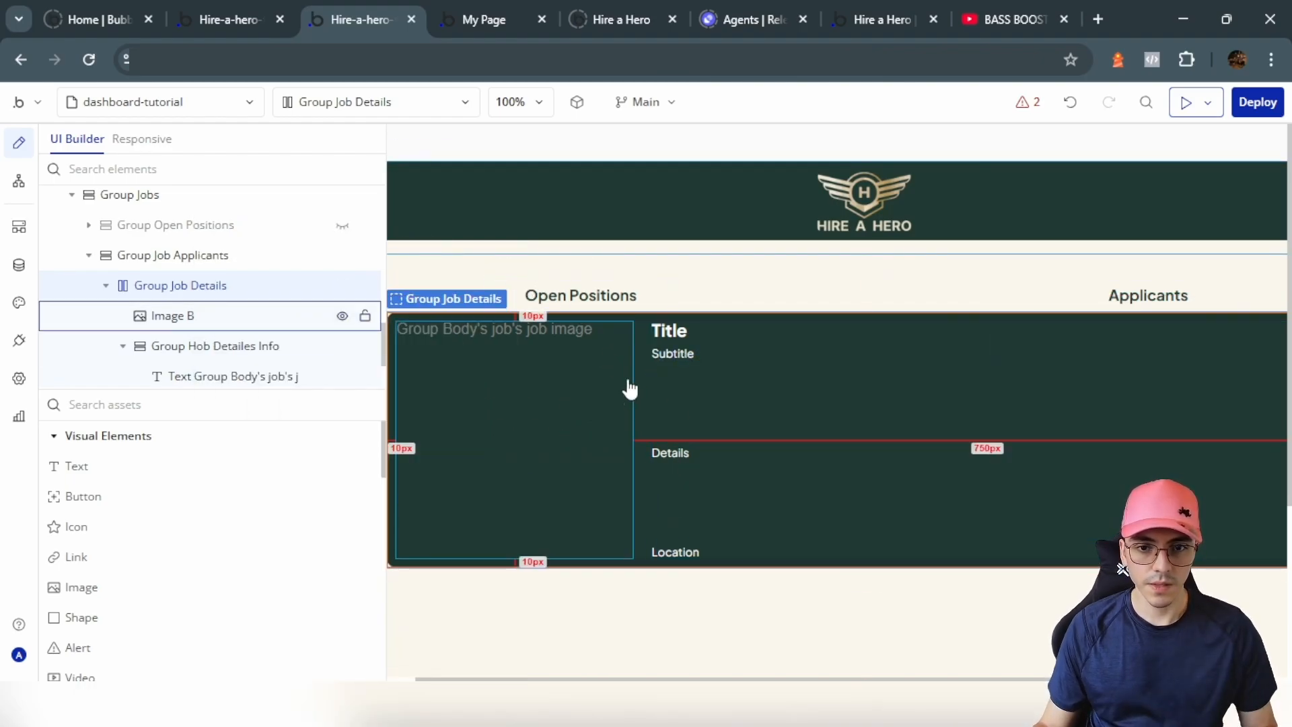
left_click(135, 479)
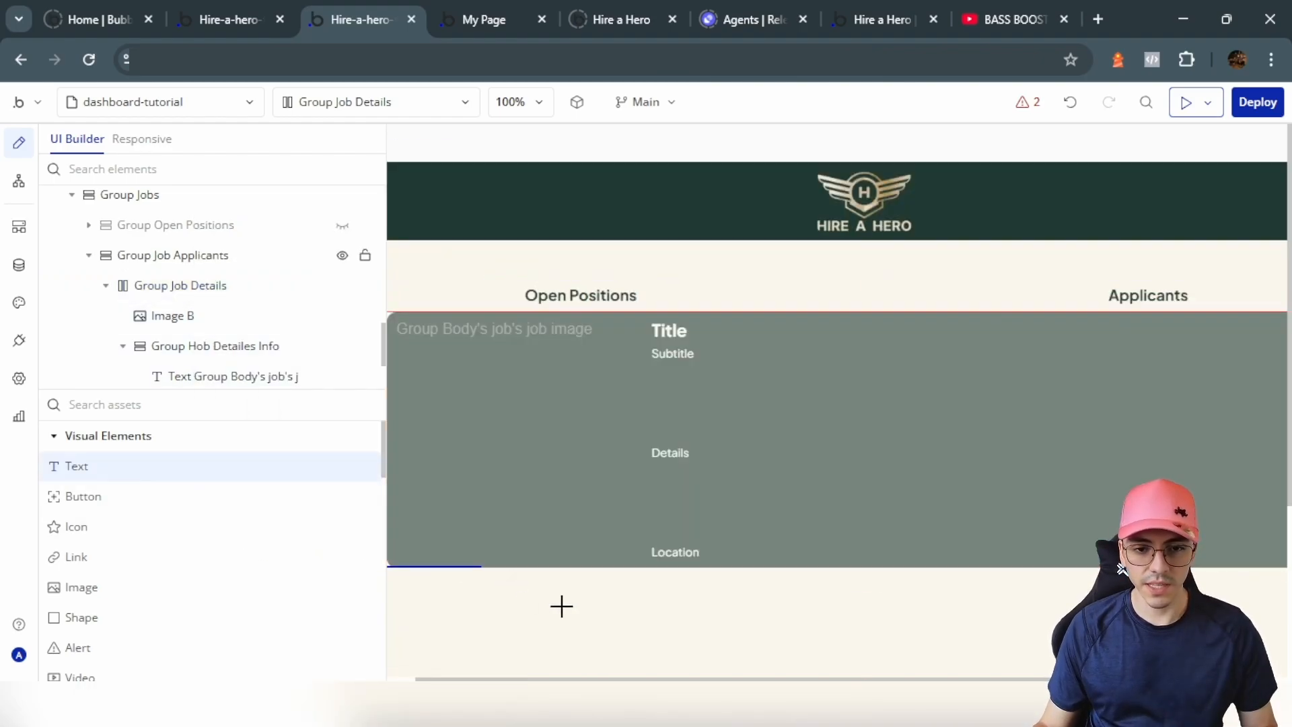
Step: Add a text below the job details saying 'No one has applied to this job, invite people to apply!'
left_click(563, 606)
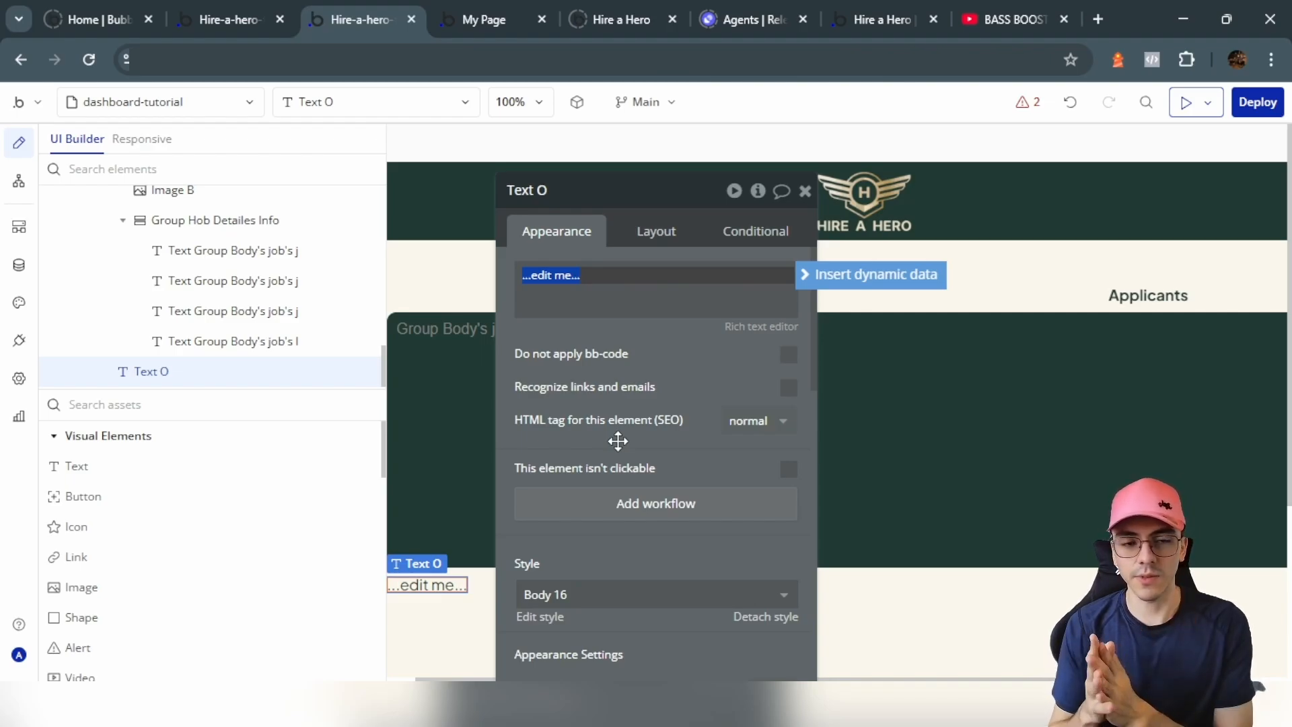
left_click(557, 483)
left_click(585, 280)
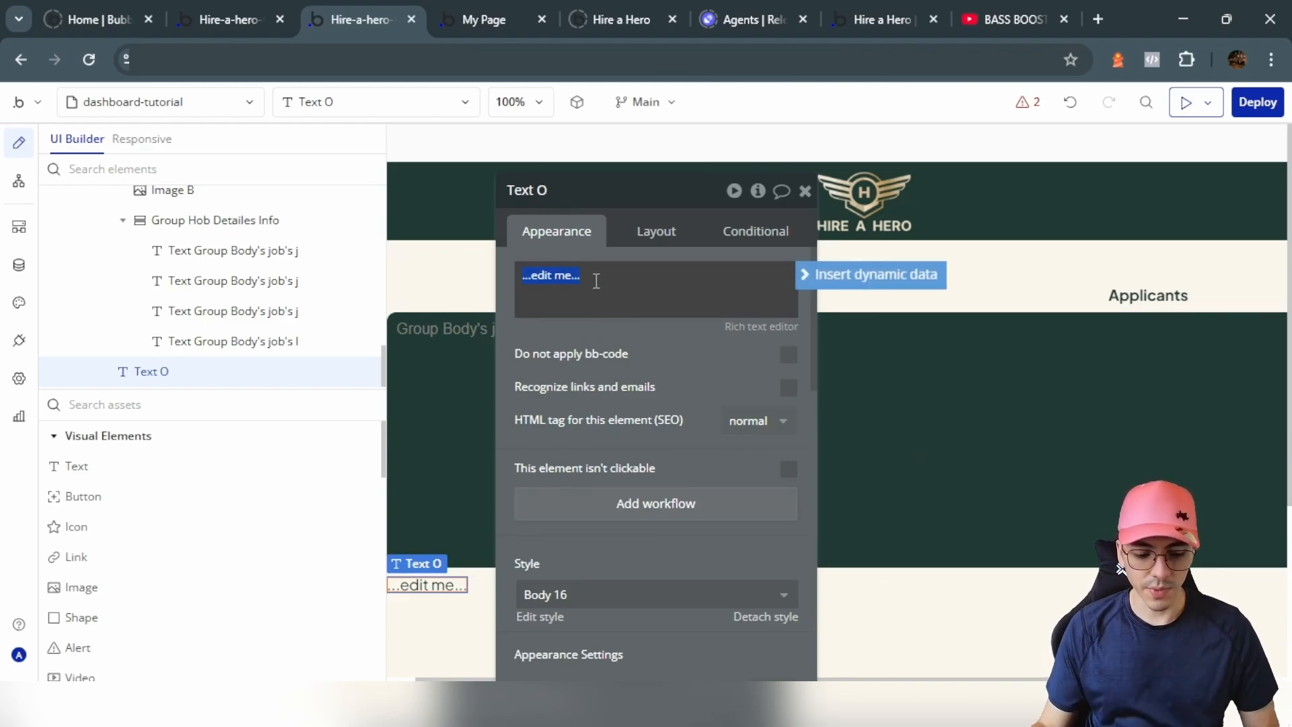
type("[color=#dca114][fa]warning[/fa][/color] No one has applied to this job, invite people to apply!")
left_click(618, 346)
Step: Make the warning text bold and center it horizontally
scroll(617, 345, "down", 4)
left_click(730, 496)
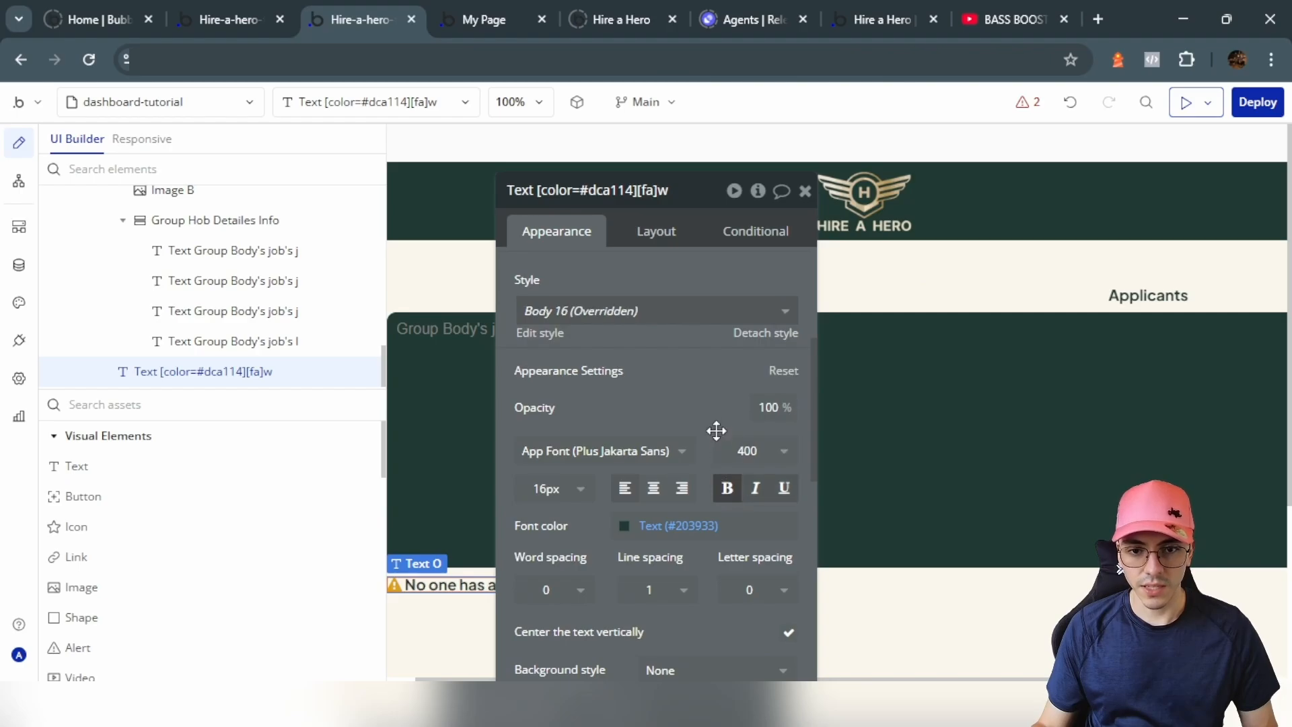
left_click(662, 230)
scroll(689, 403, "up", 3)
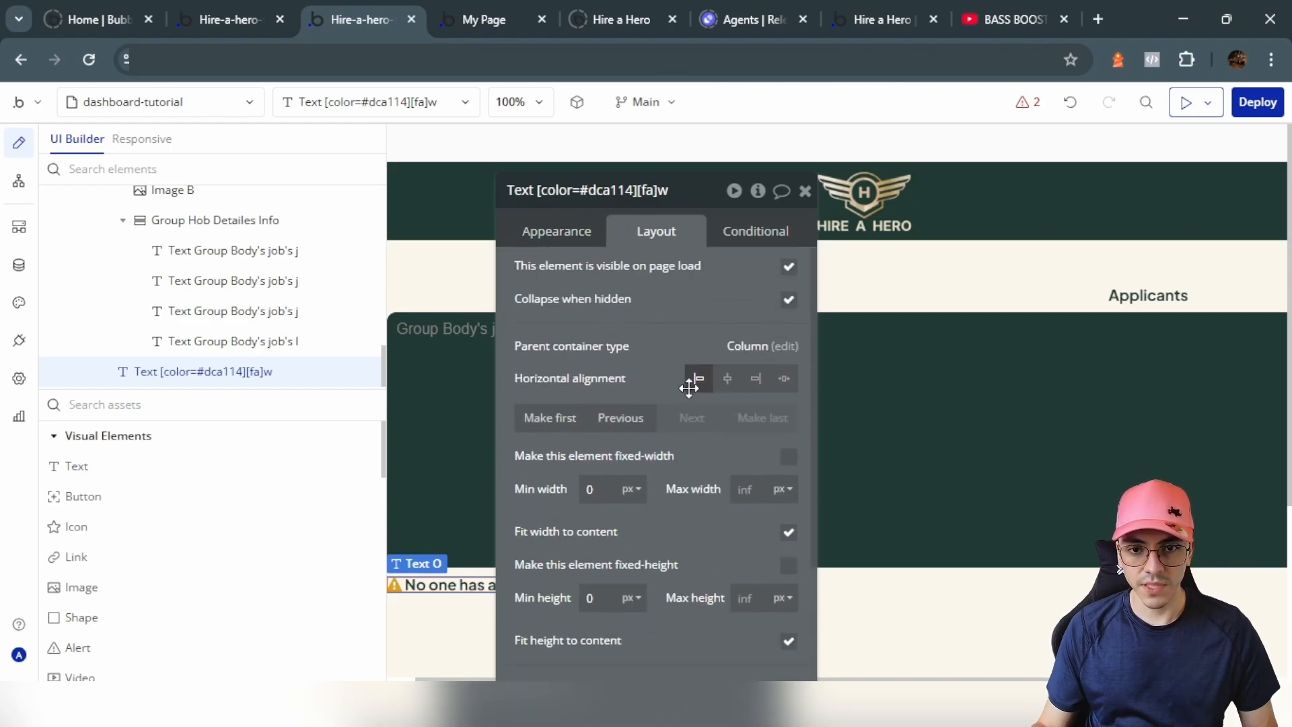
left_click(727, 379)
Step: Set the warning text's top margin to 10 px, then select Group Job Applicants
scroll(692, 534, "down", 4)
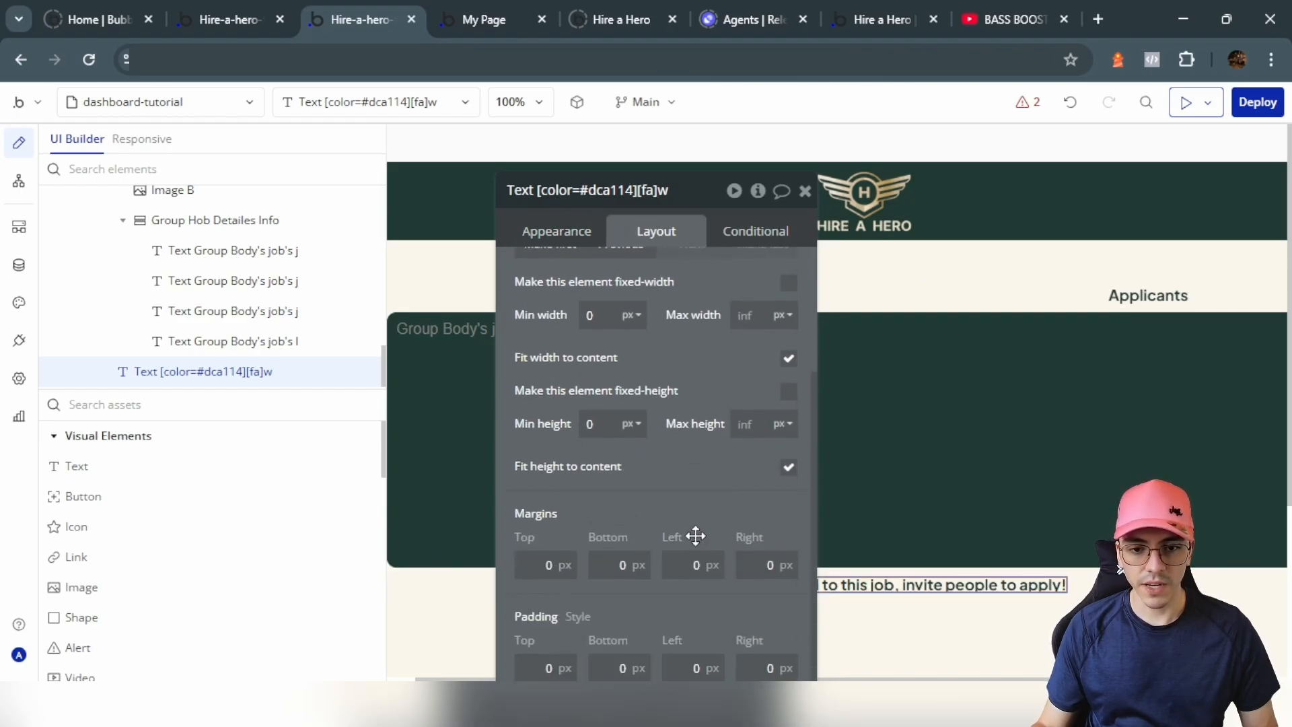
left_click(603, 496)
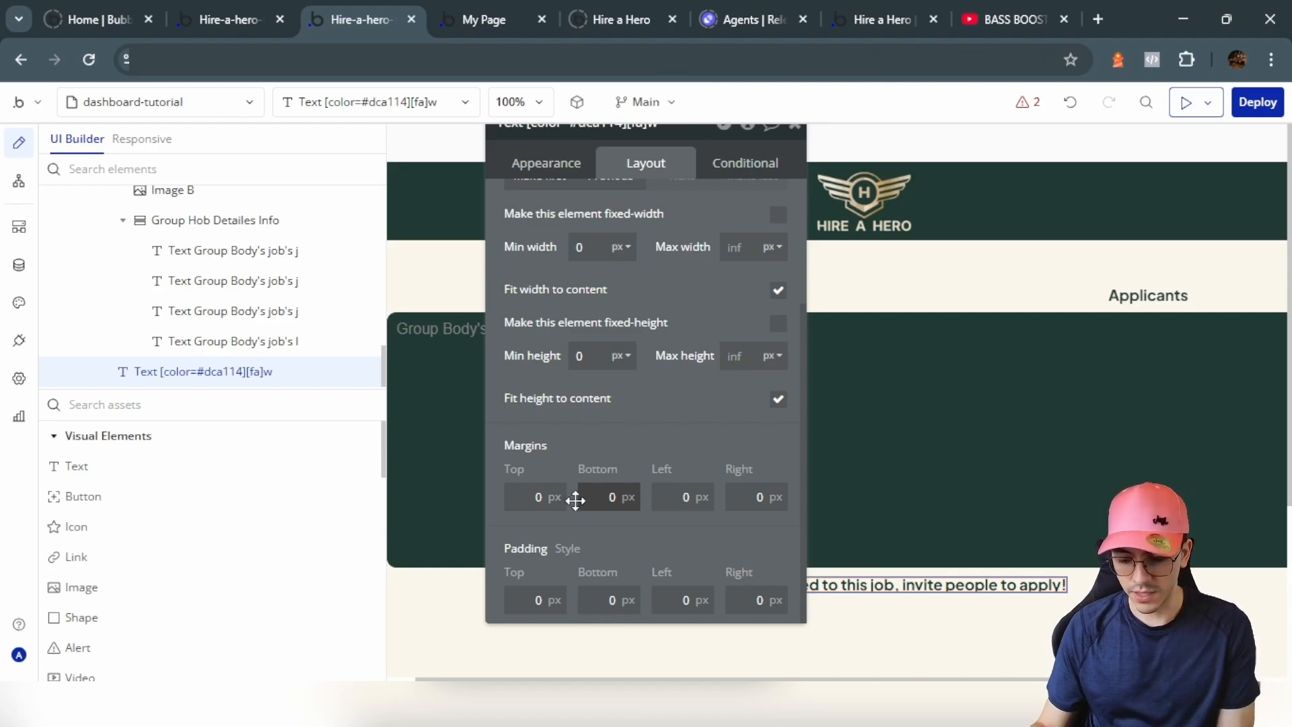
left_click(533, 497)
type("1")
left_click_drag(671, 442, 424, 418)
scroll(814, 527, "down", 2)
left_click(801, 515)
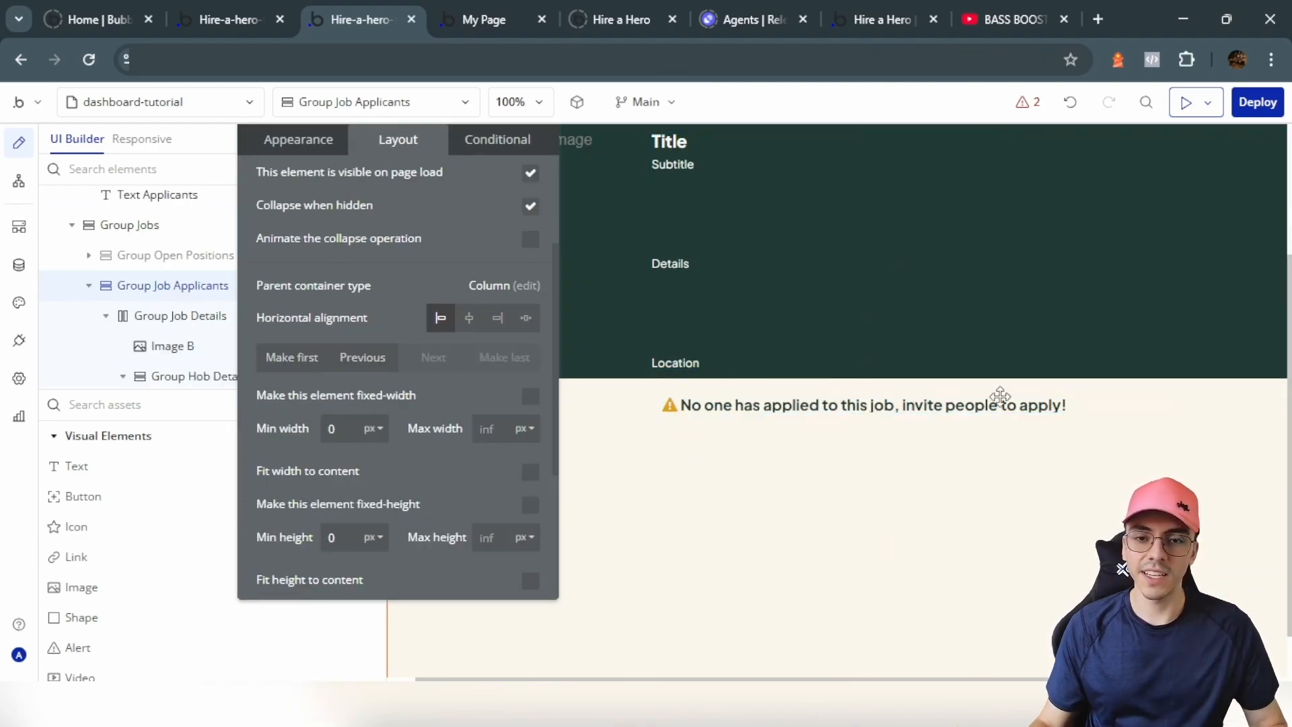
Step: Name the new group Group Candidates with a Row layout, min height 450 and max width 1010
scroll(260, 516, "down", 3)
scroll(115, 578, "down", 7)
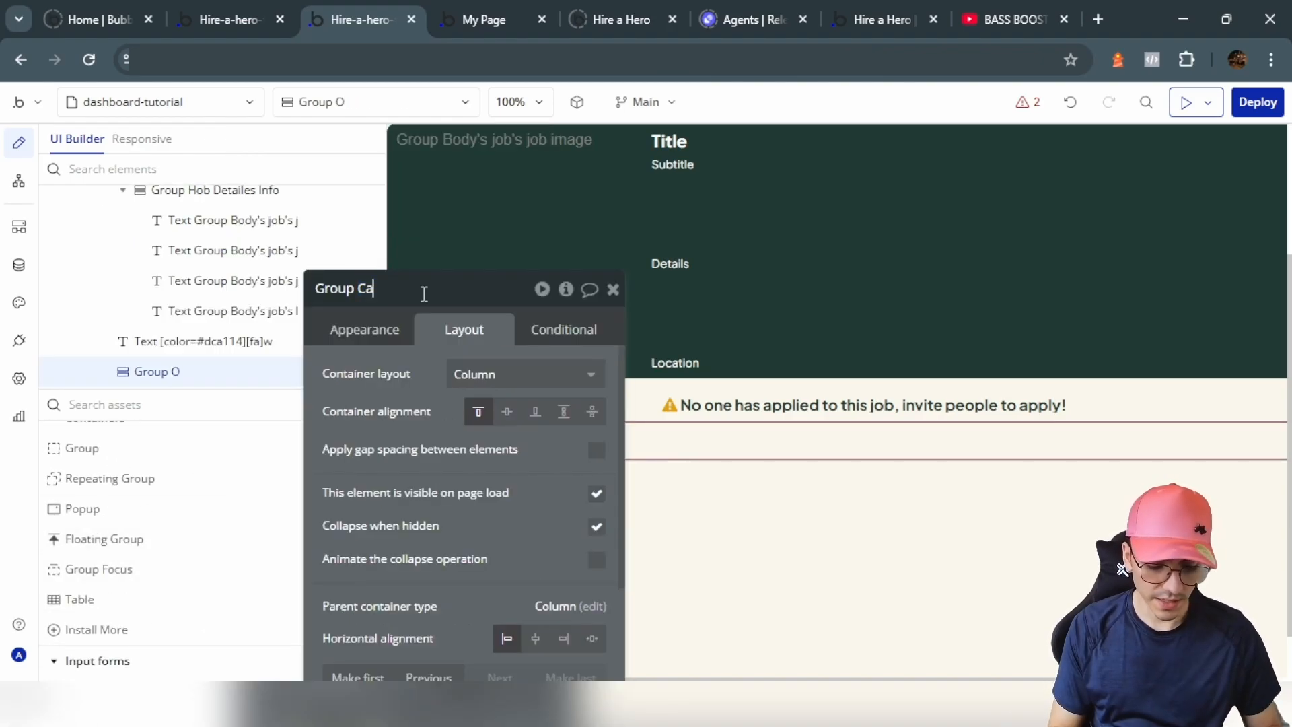
type("s")
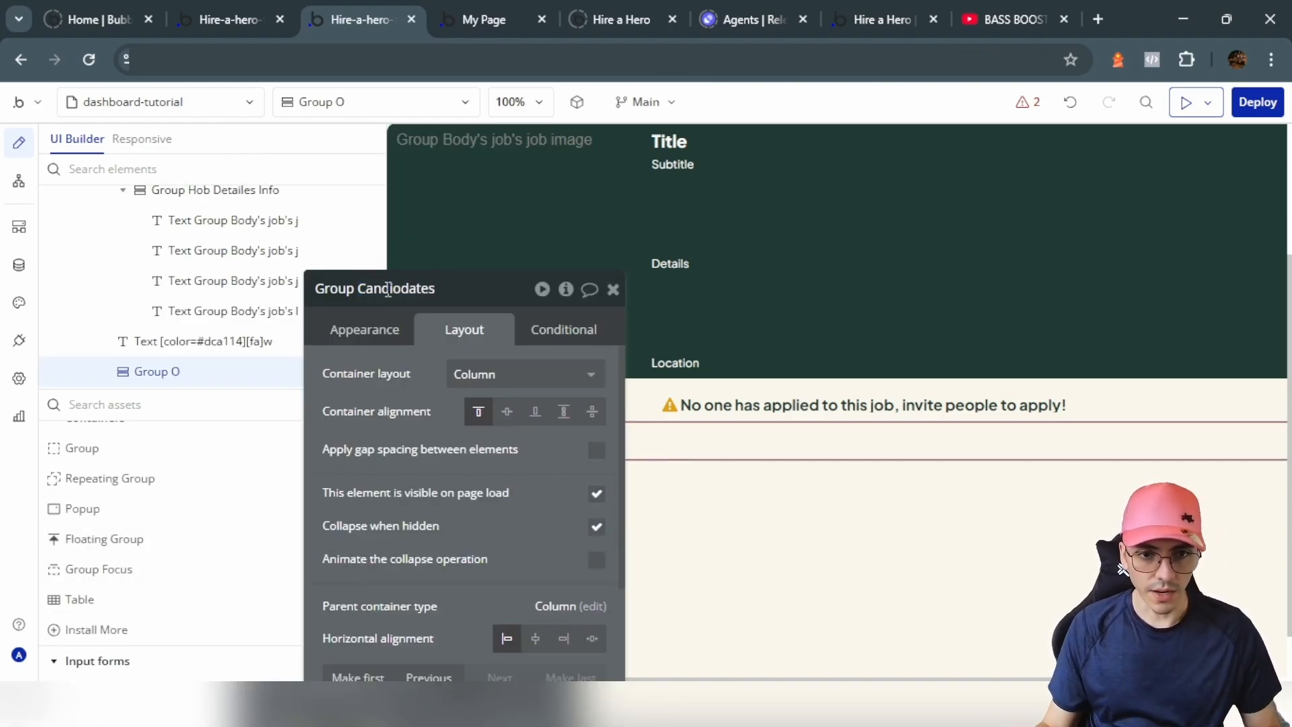
left_click(511, 374)
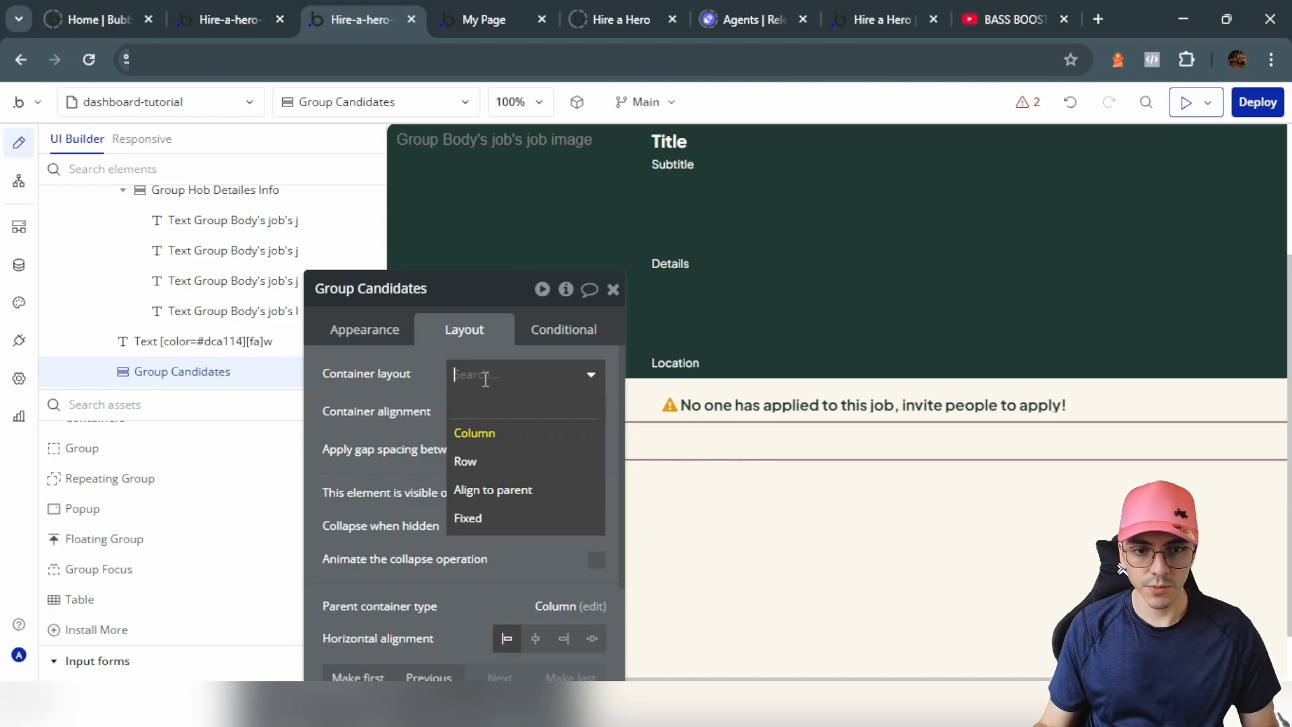
left_click(497, 457)
scroll(367, 489, "down", 6)
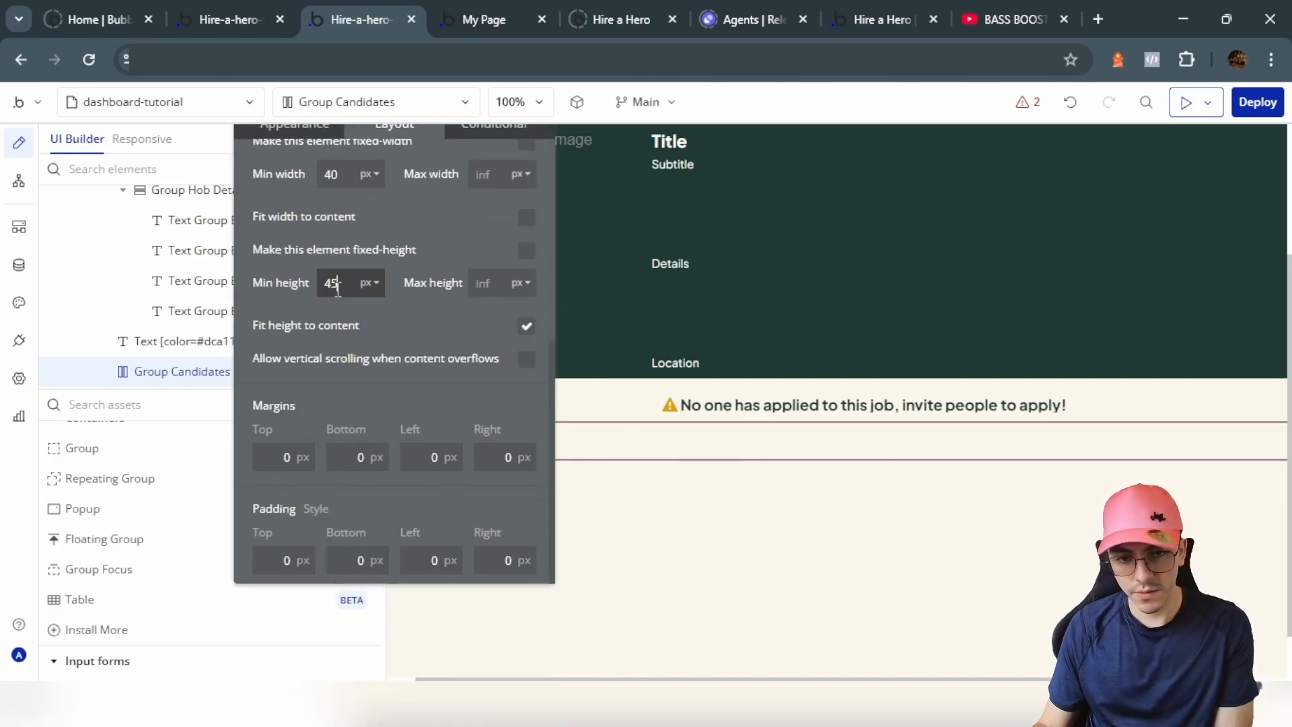
type("0")
left_click(487, 235)
type("1")
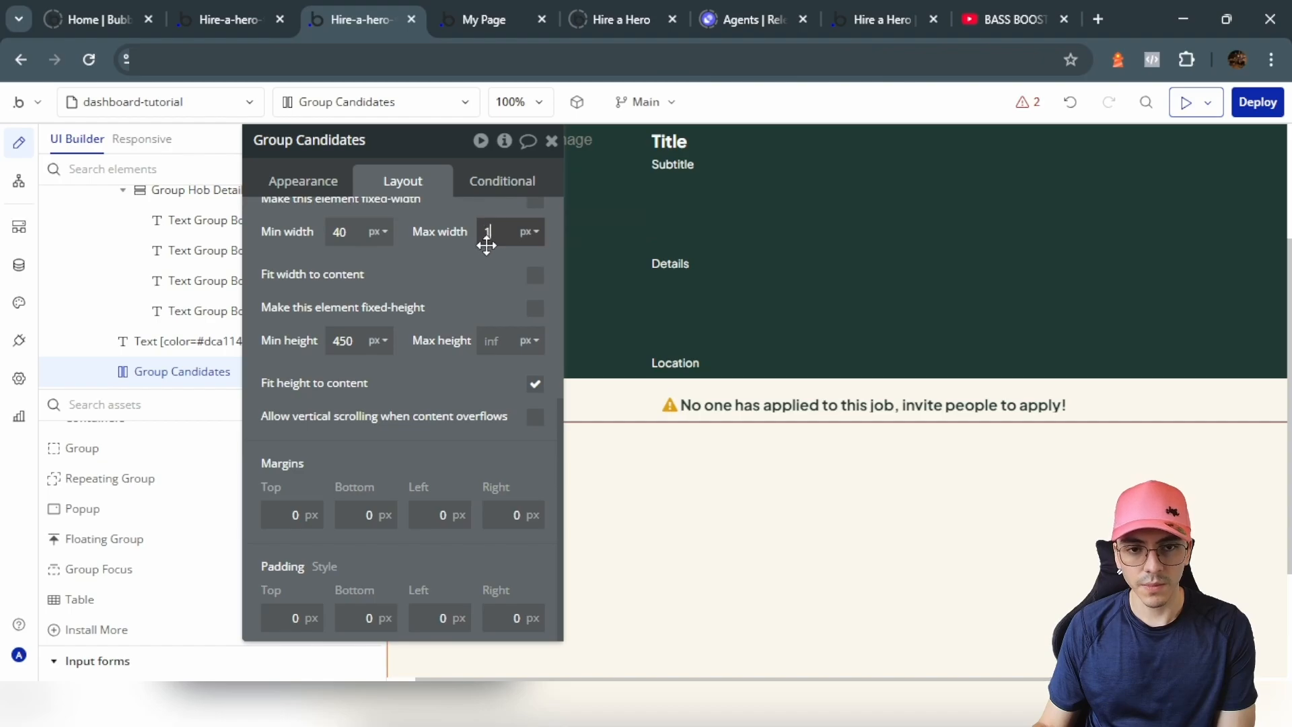
type("010")
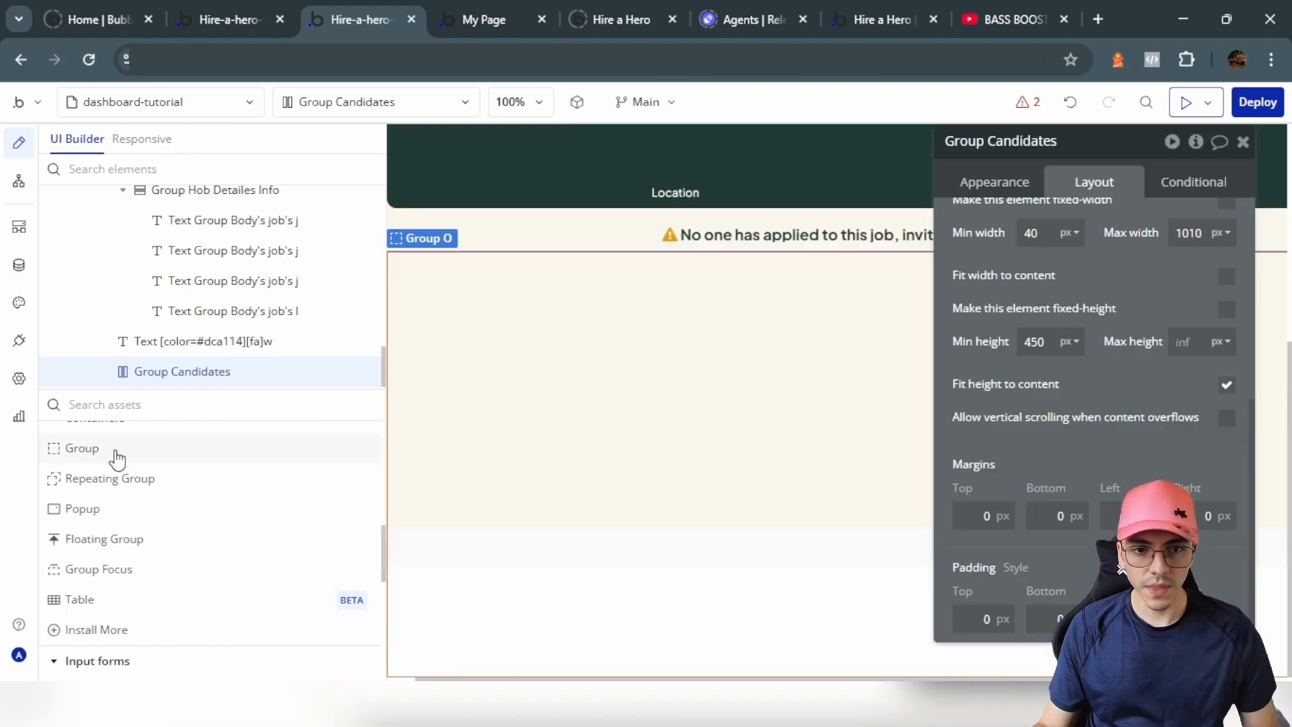
Step: Draw a group inside Group Candidates and name it Group Candidates List
left_click(115, 449)
left_click_drag(520, 309, 533, 320)
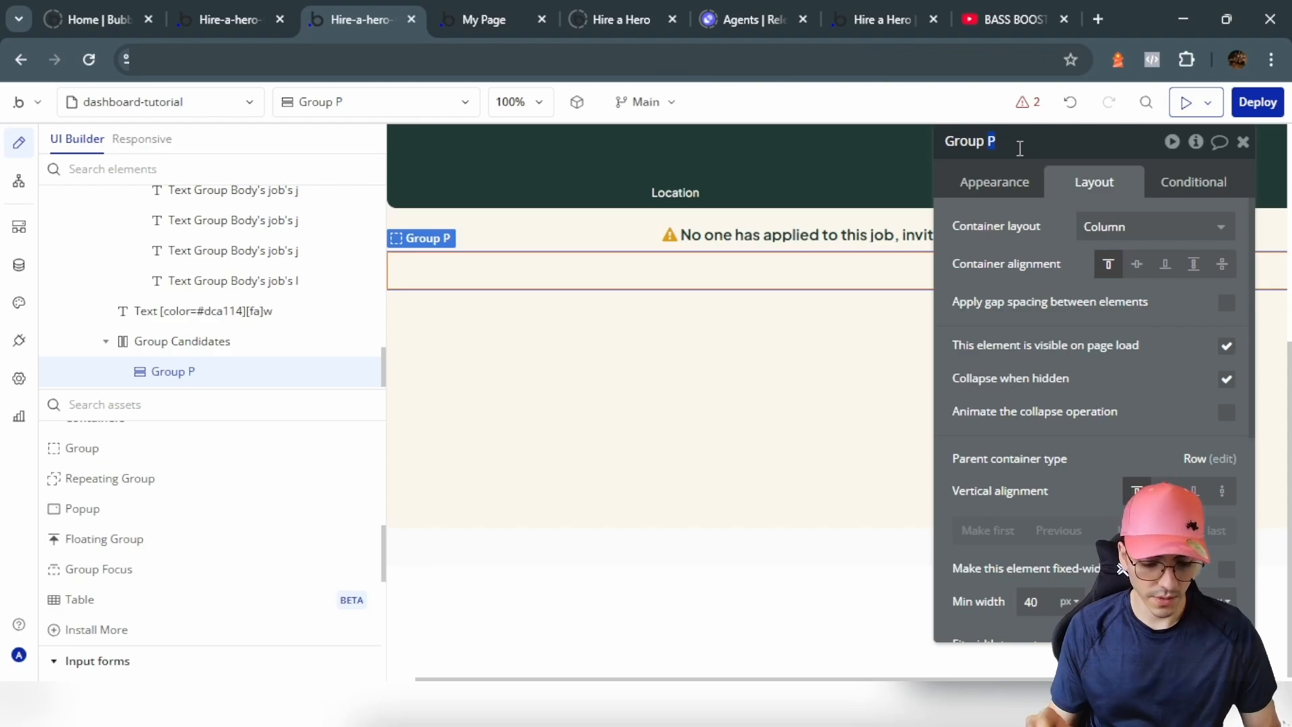
type("Candidates Lis")
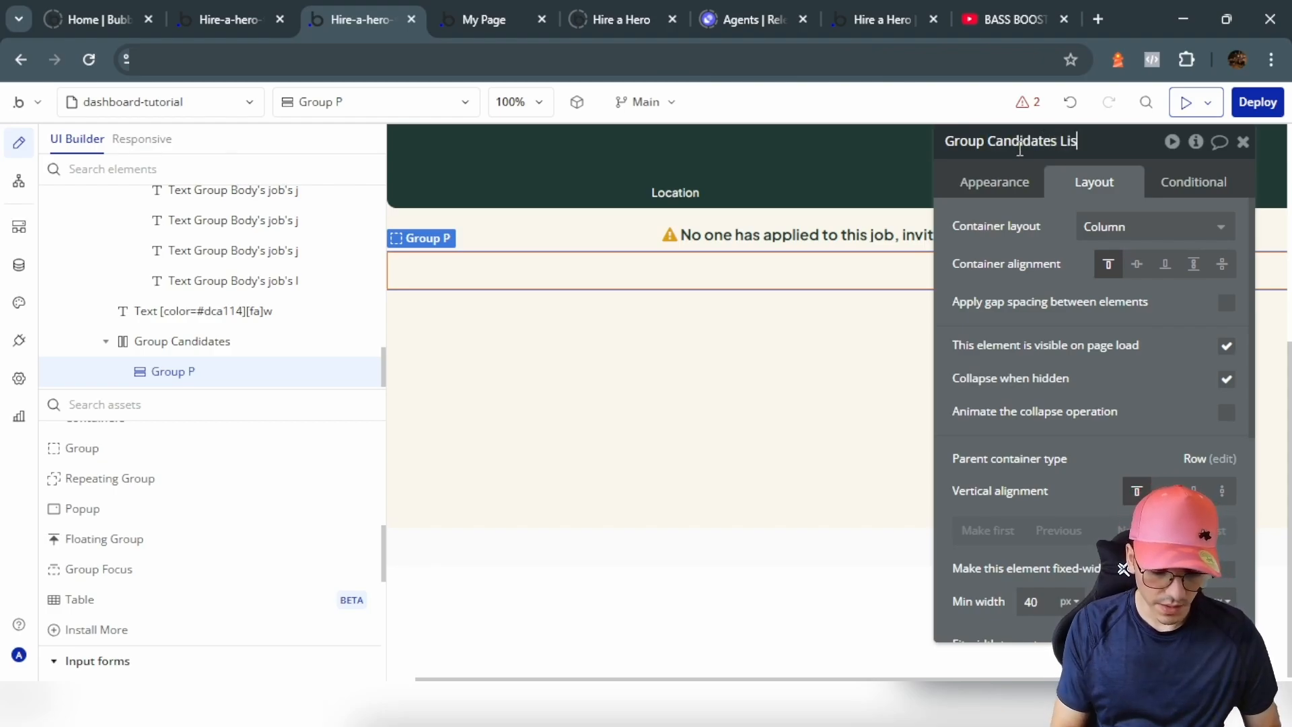
type("t")
scroll(1123, 400, "down", 5)
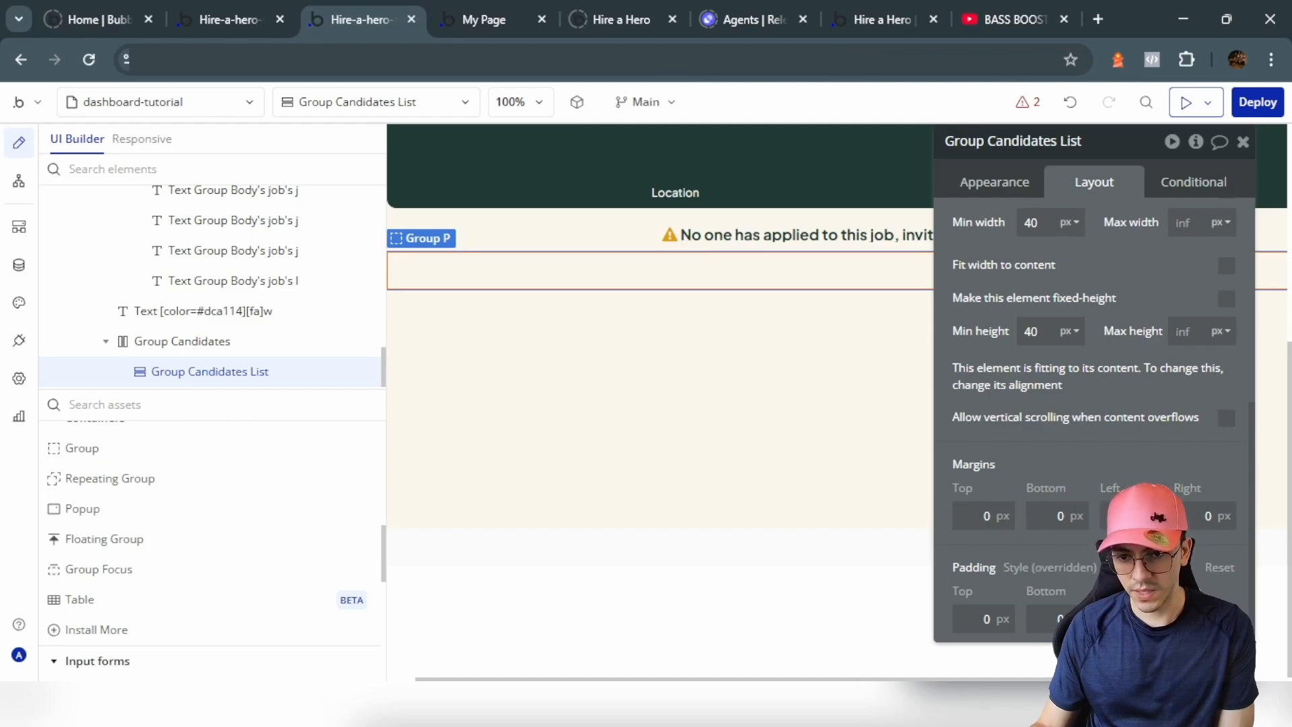
left_click_drag(1124, 565, 243, 549)
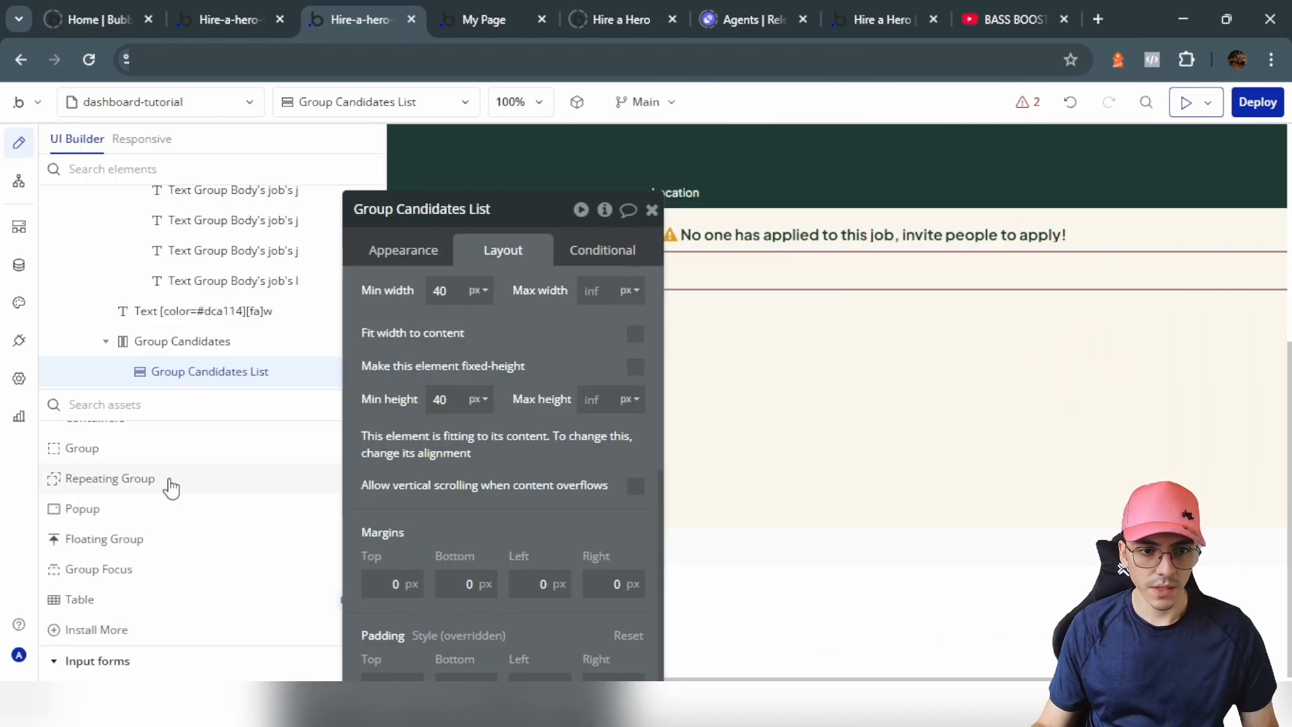
Step: Place a repeating group inside Group Candidates List and make that list fit its content's width
left_click(168, 479)
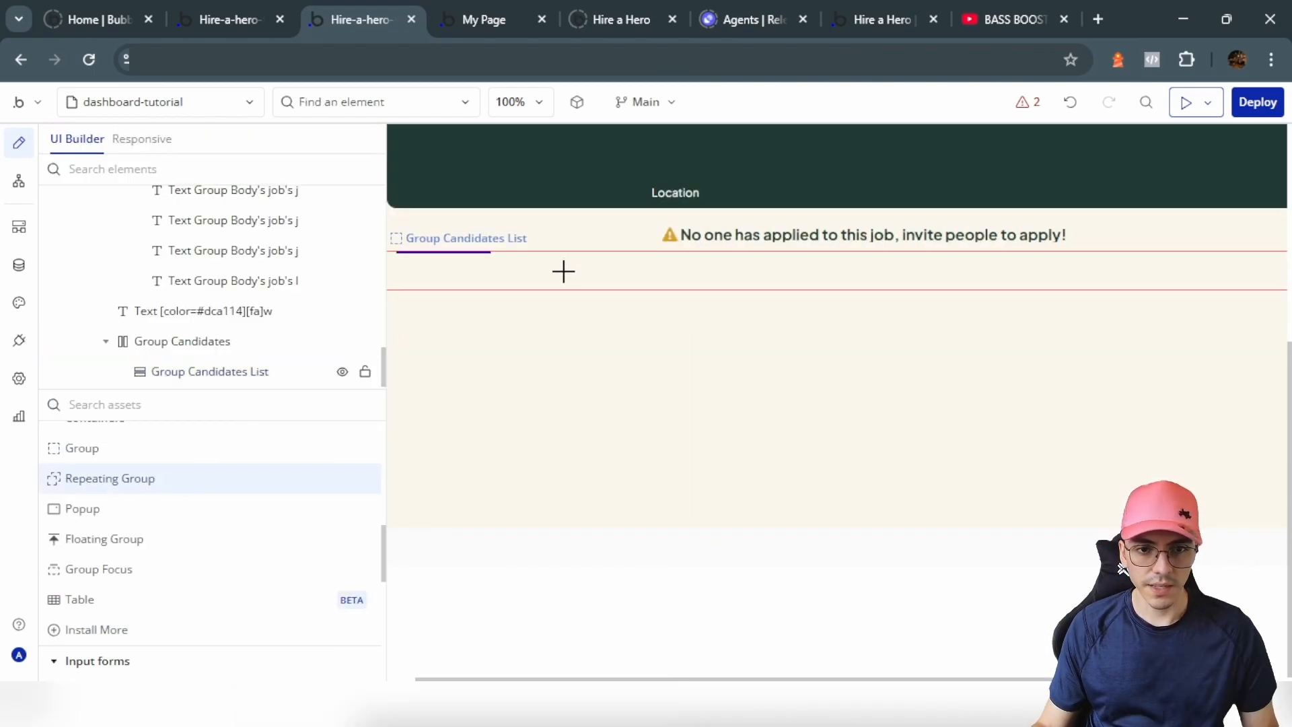
left_click(562, 271)
left_click(547, 317)
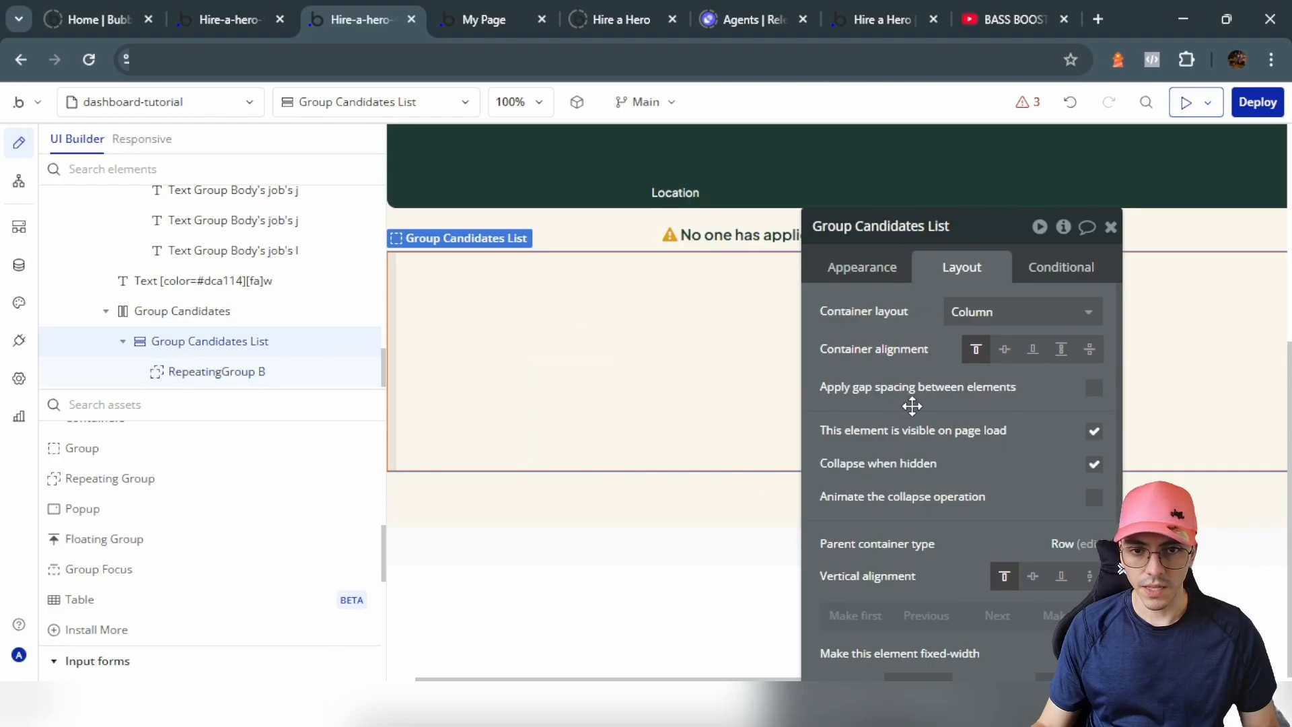
left_click_drag(911, 406, 725, 258)
scroll(738, 289, "down", 1)
scroll(738, 290, "down", 3)
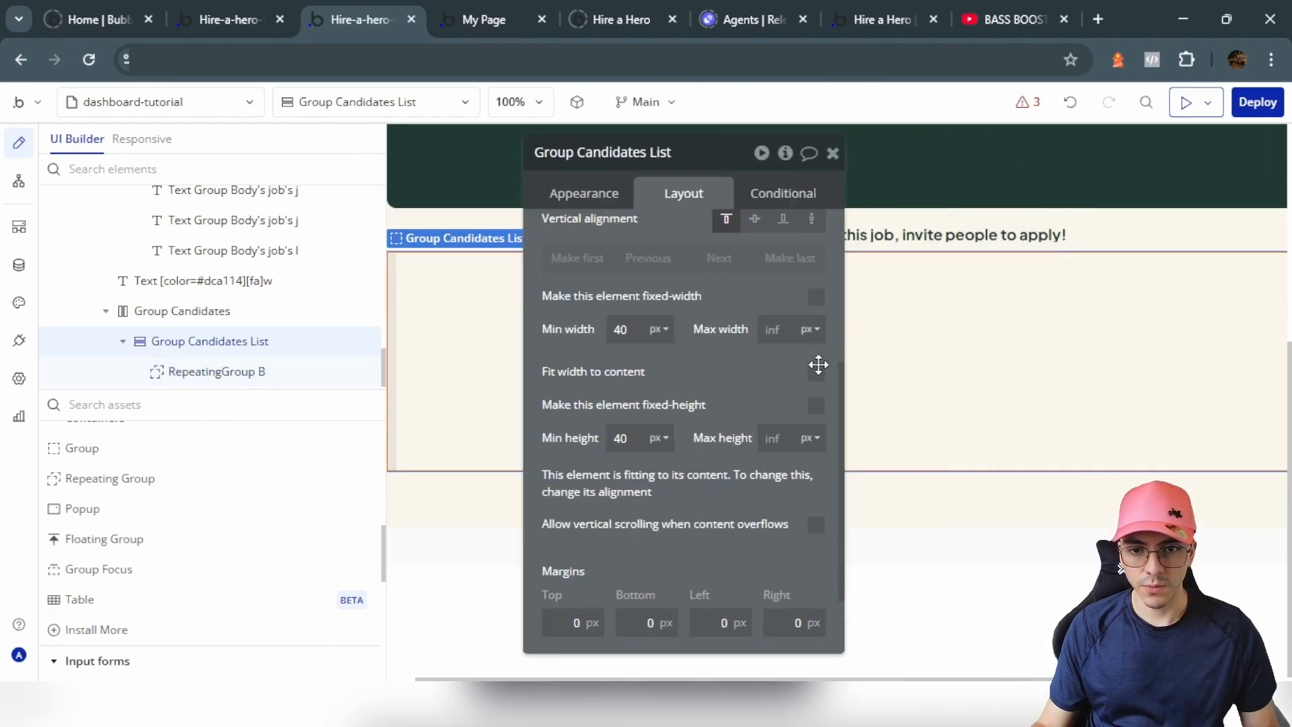
left_click(816, 372)
Step: Give the repeating group a 250 px minimum width and Solicitude as its content type
left_click(495, 370)
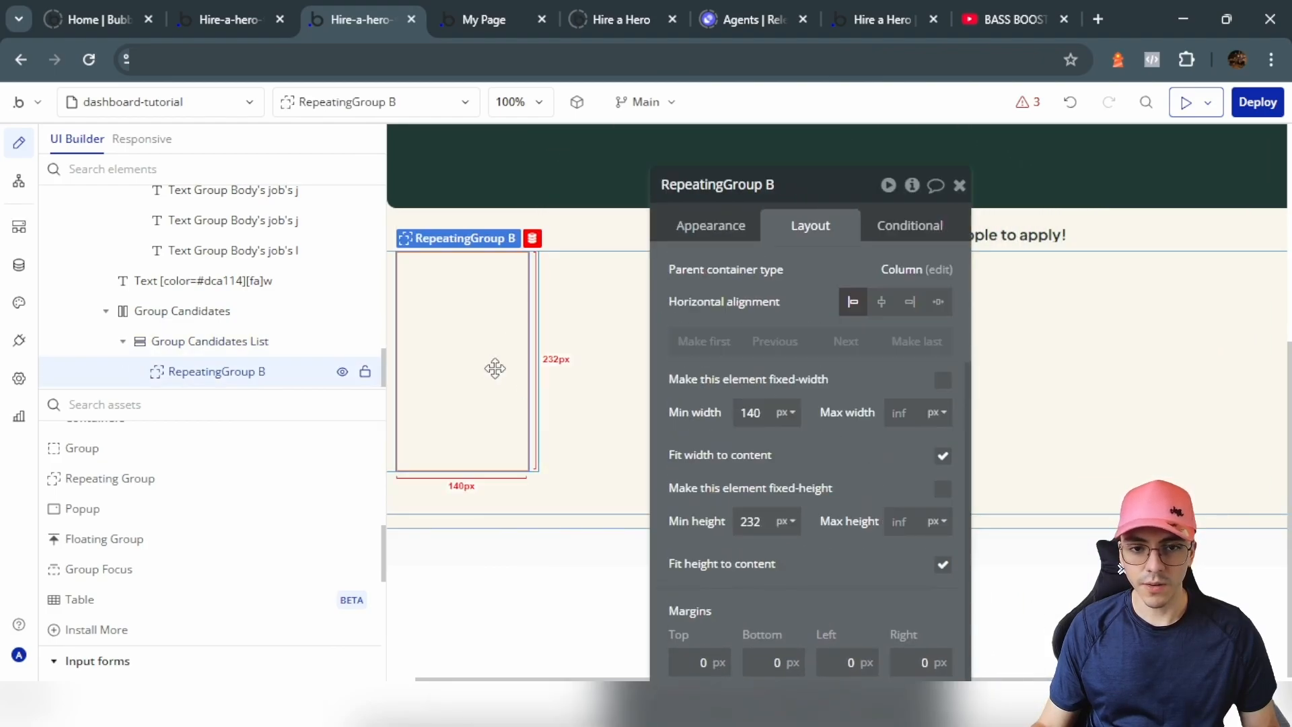
type("2")
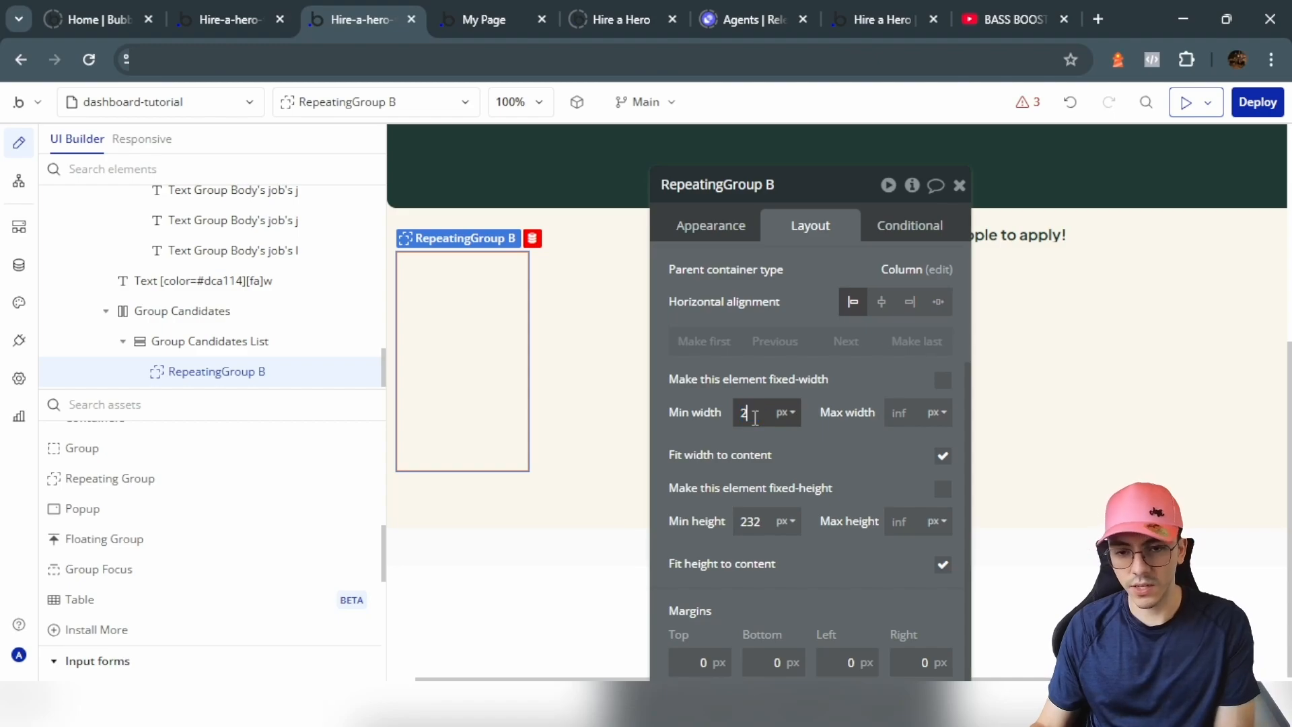
type("50")
left_click(825, 444)
left_click(710, 225)
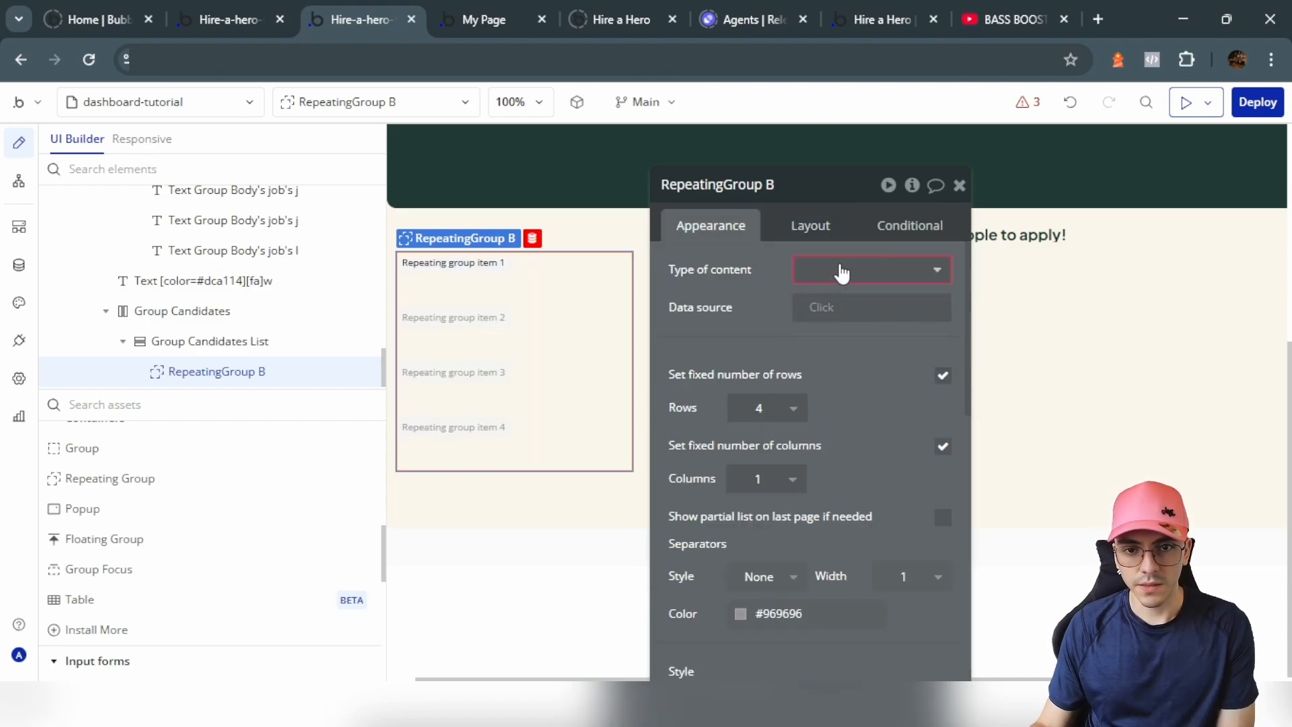
left_click(838, 270)
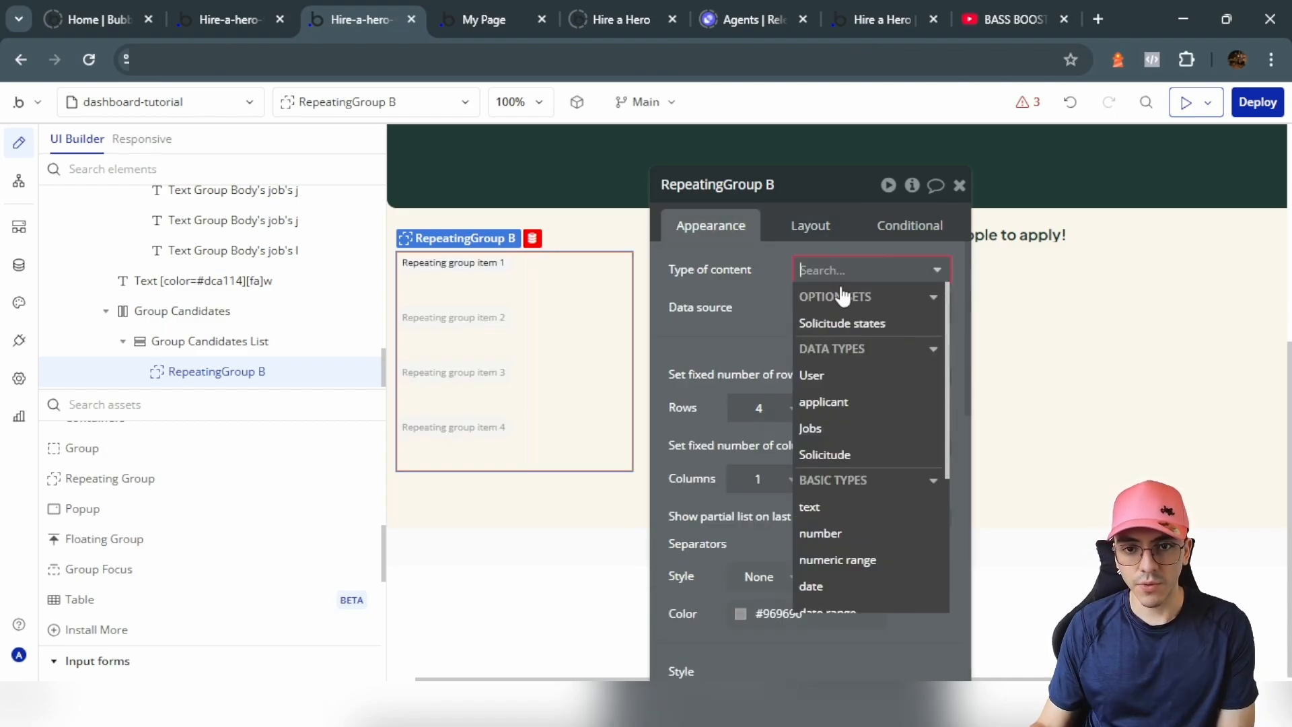
left_click(843, 455)
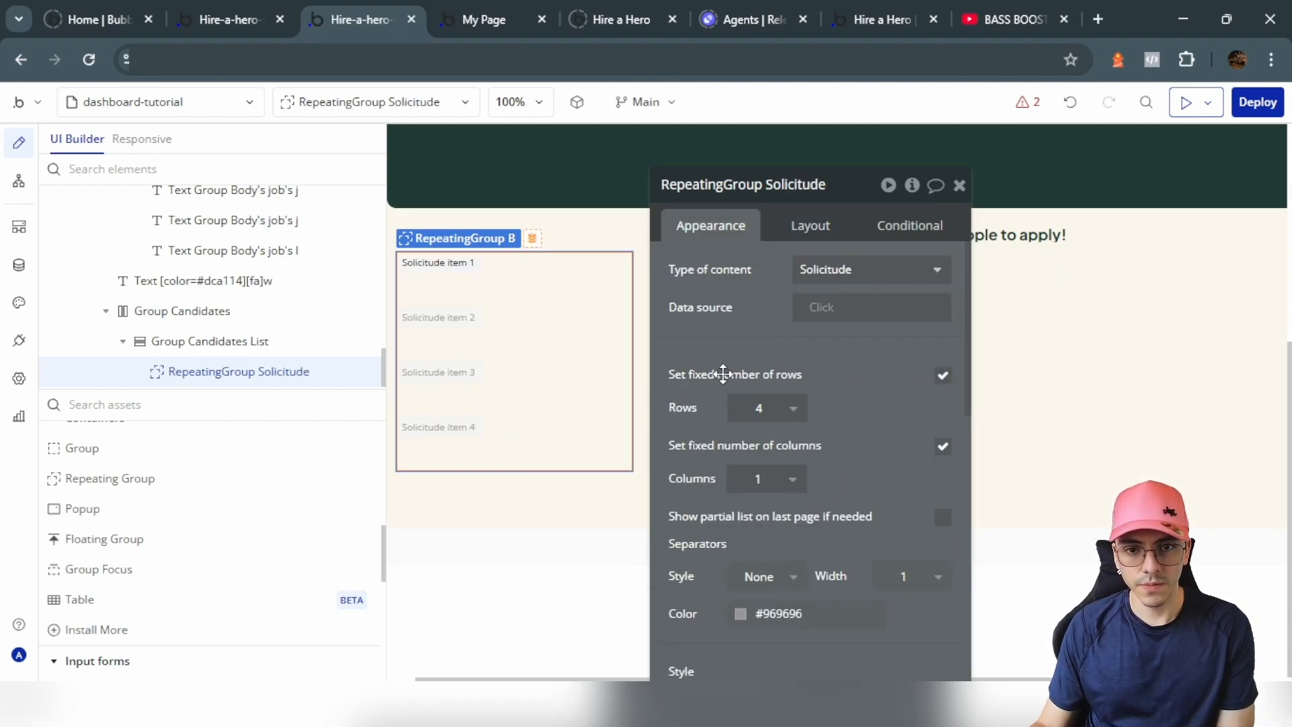
Step: Set the data source to Group Body's job's Solicitude, sorted by rank descending
left_click(829, 308)
left_click(841, 542)
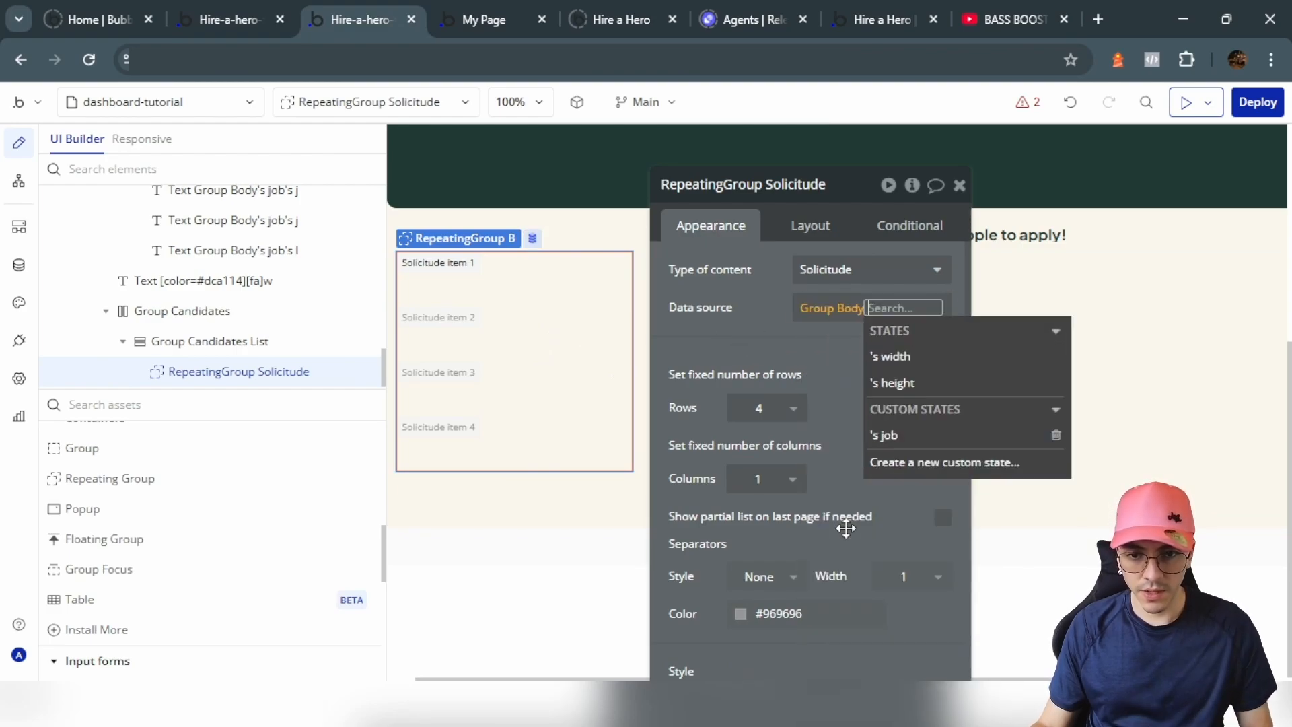
left_click(910, 438)
left_click(881, 585)
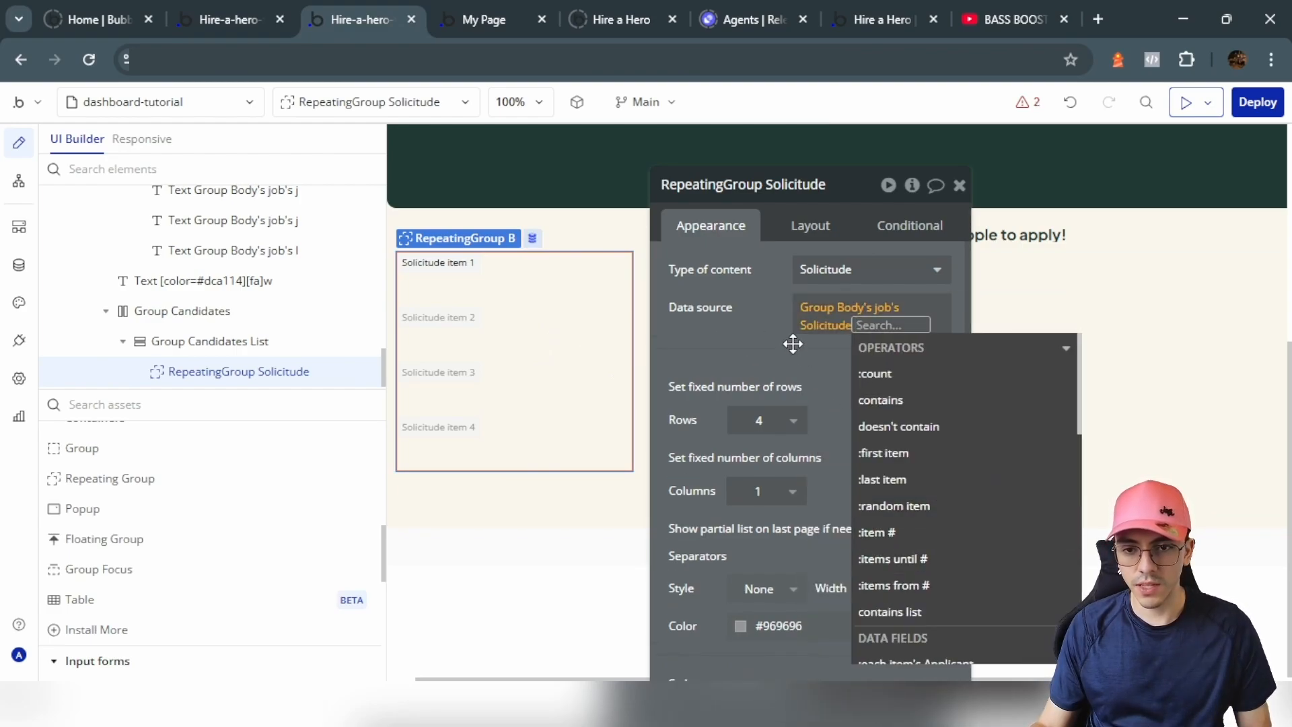
type("sorte")
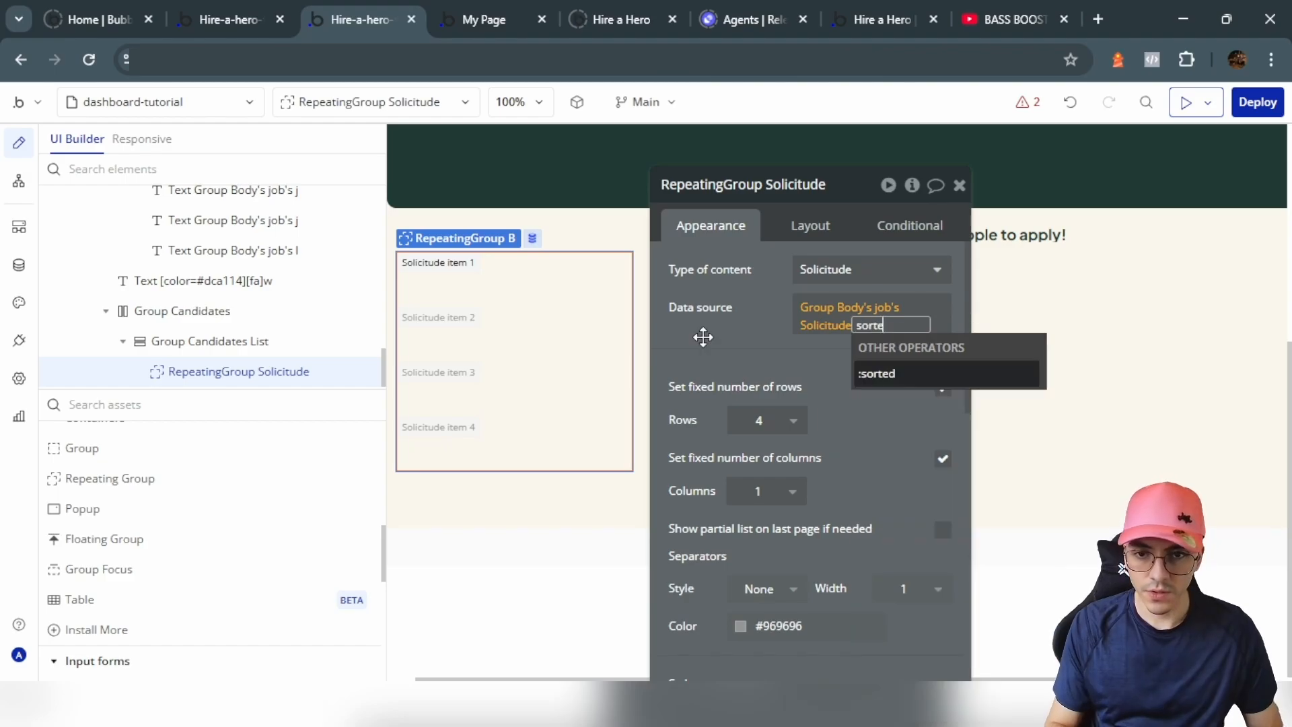
left_click(882, 372)
left_click(548, 229)
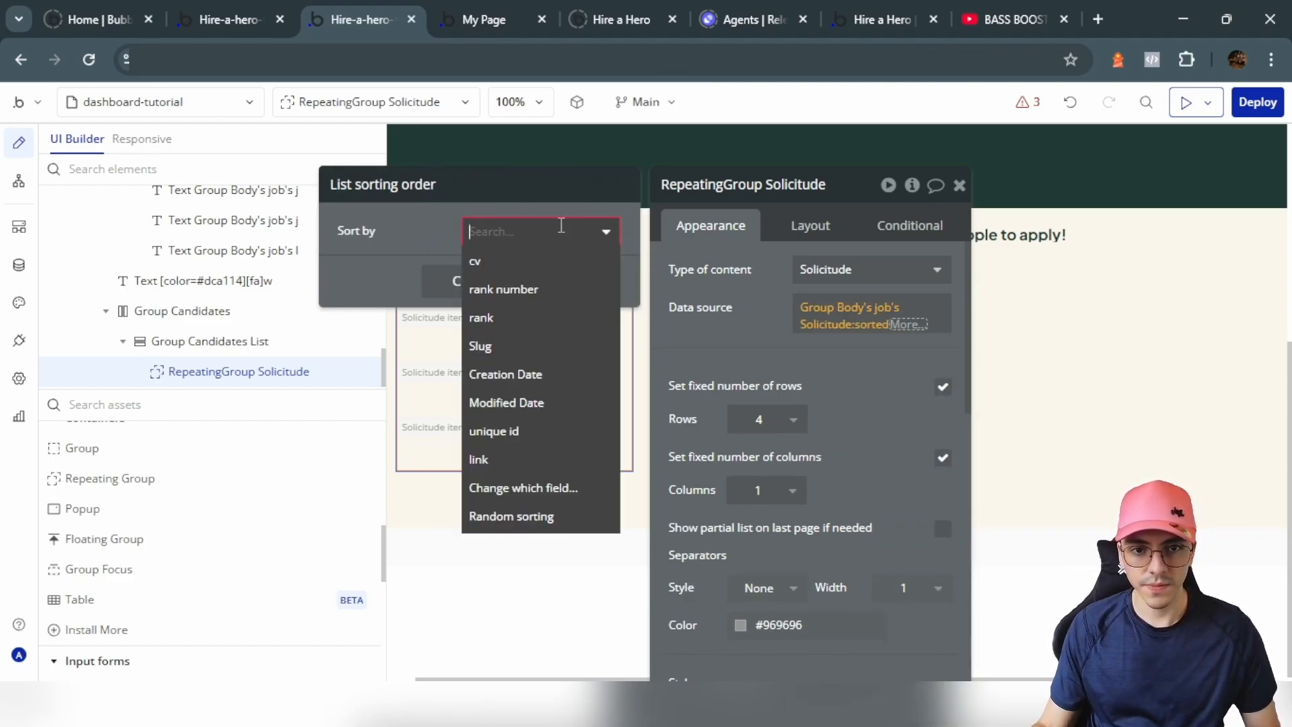
left_click(492, 317)
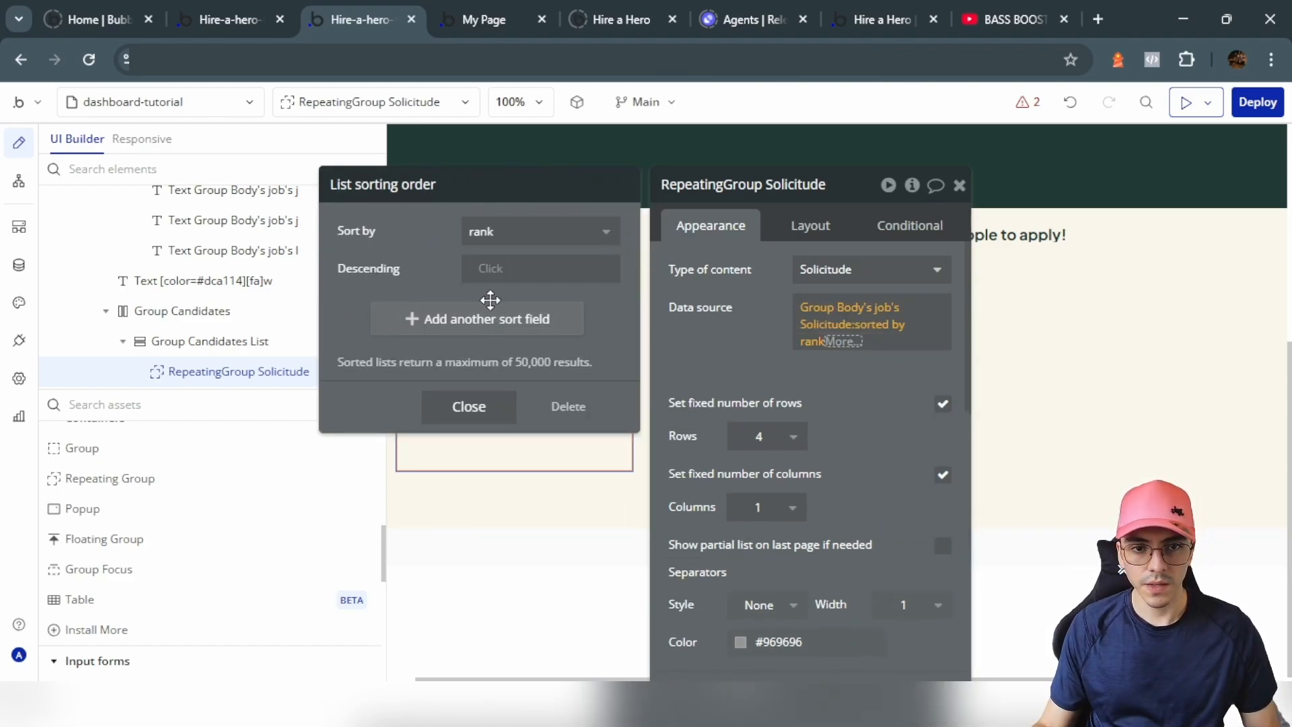
left_click(492, 272)
left_click(490, 322)
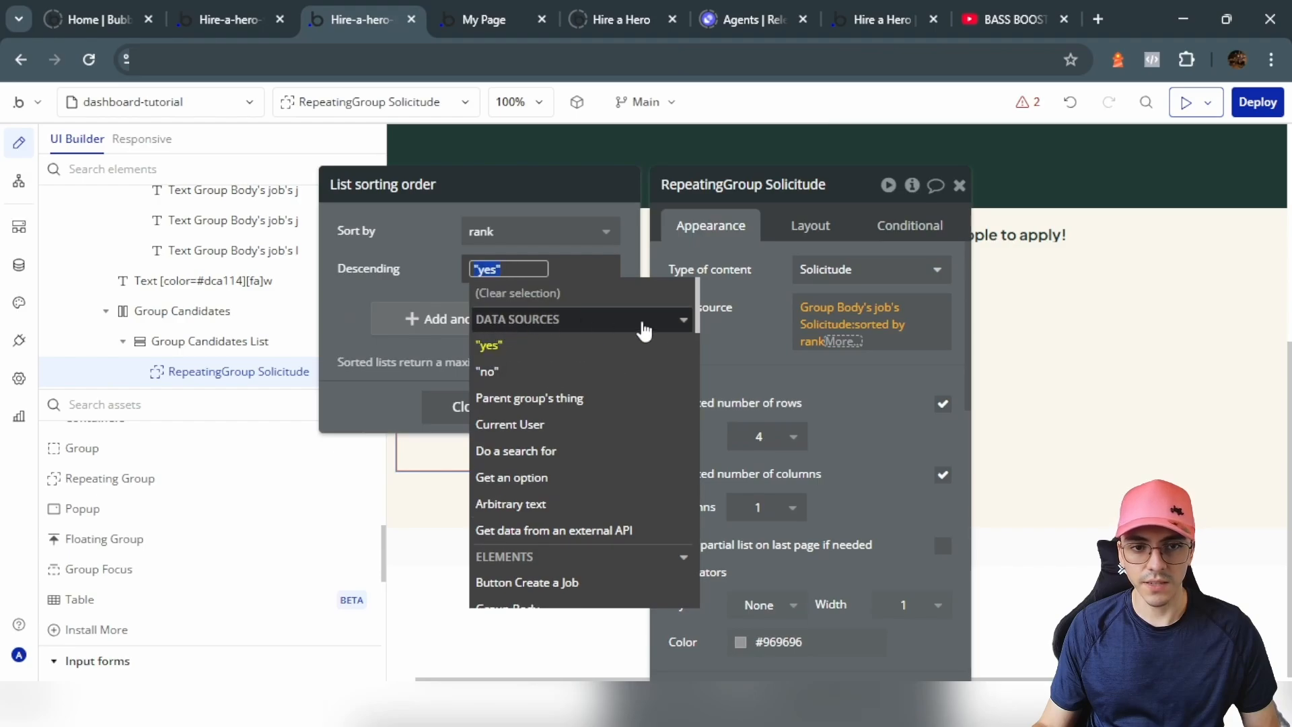
left_click(754, 297)
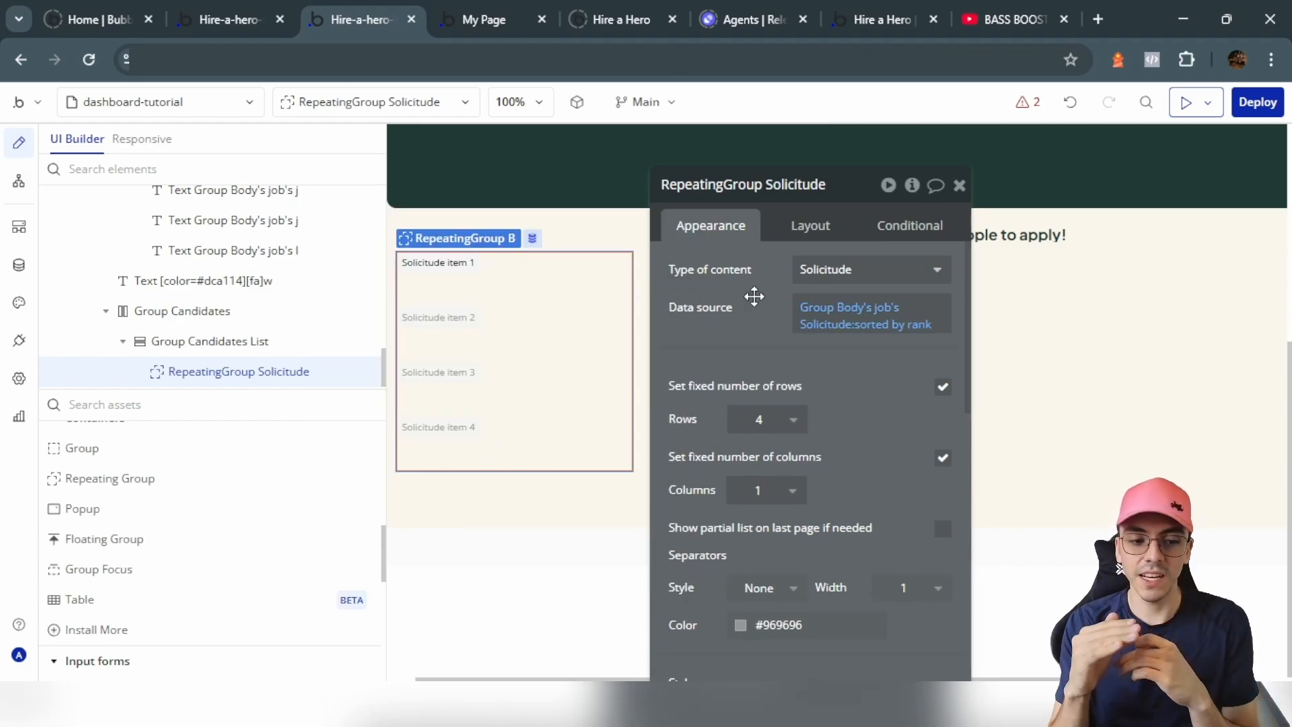
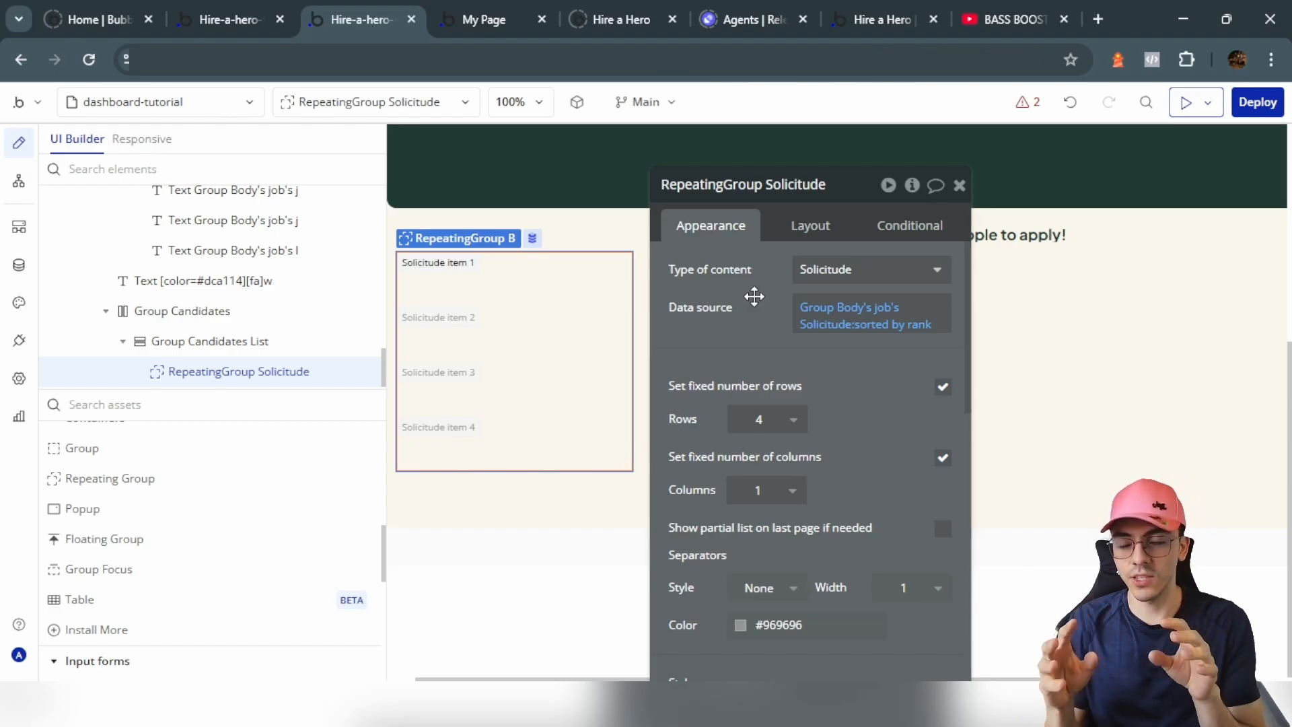
Step: Uncheck 'Set fixed number of rows' so the Solicitude list's rows size freely
scroll(850, 381, "down", 3)
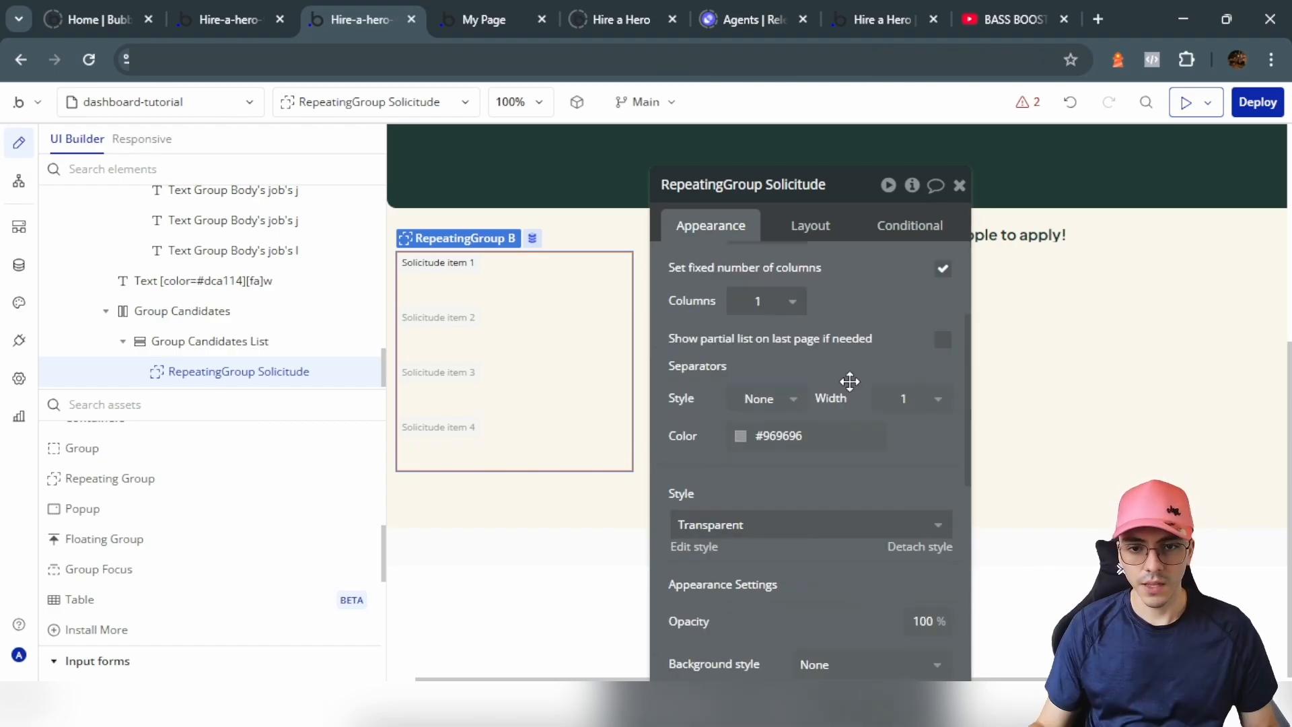
scroll(939, 353, "up", 3)
left_click(941, 389)
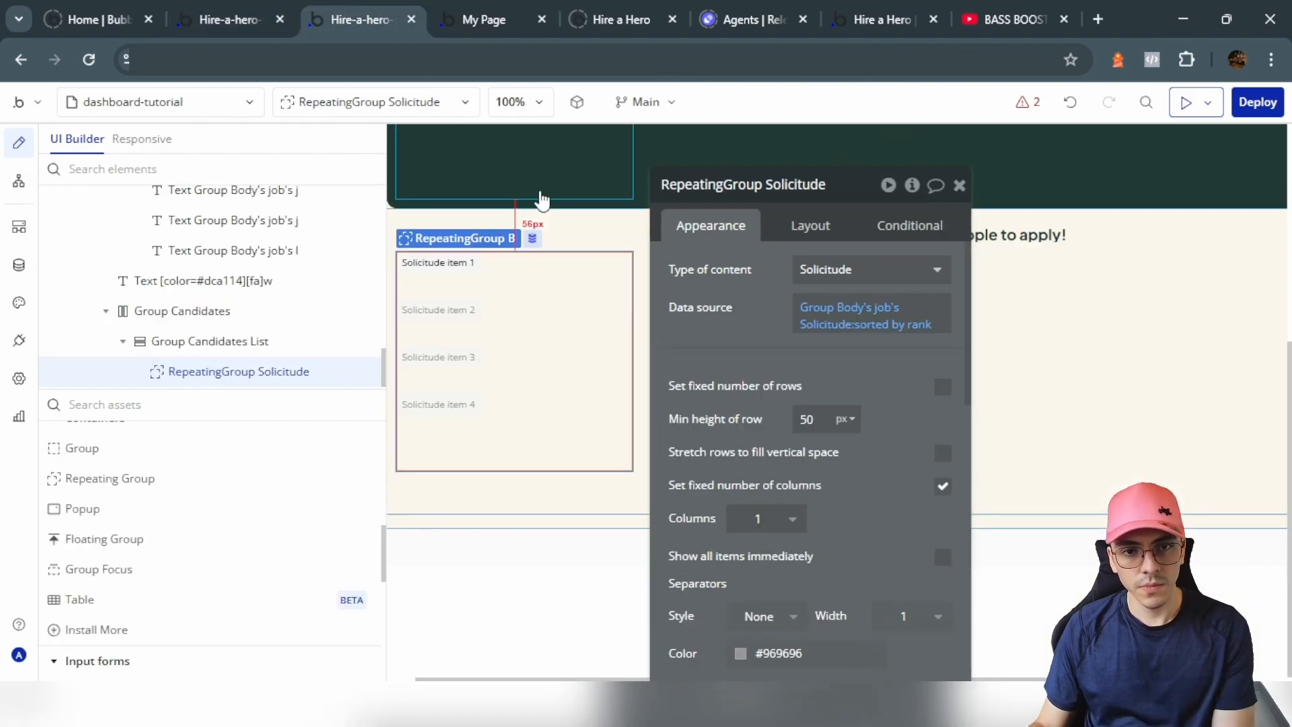
left_click(84, 460)
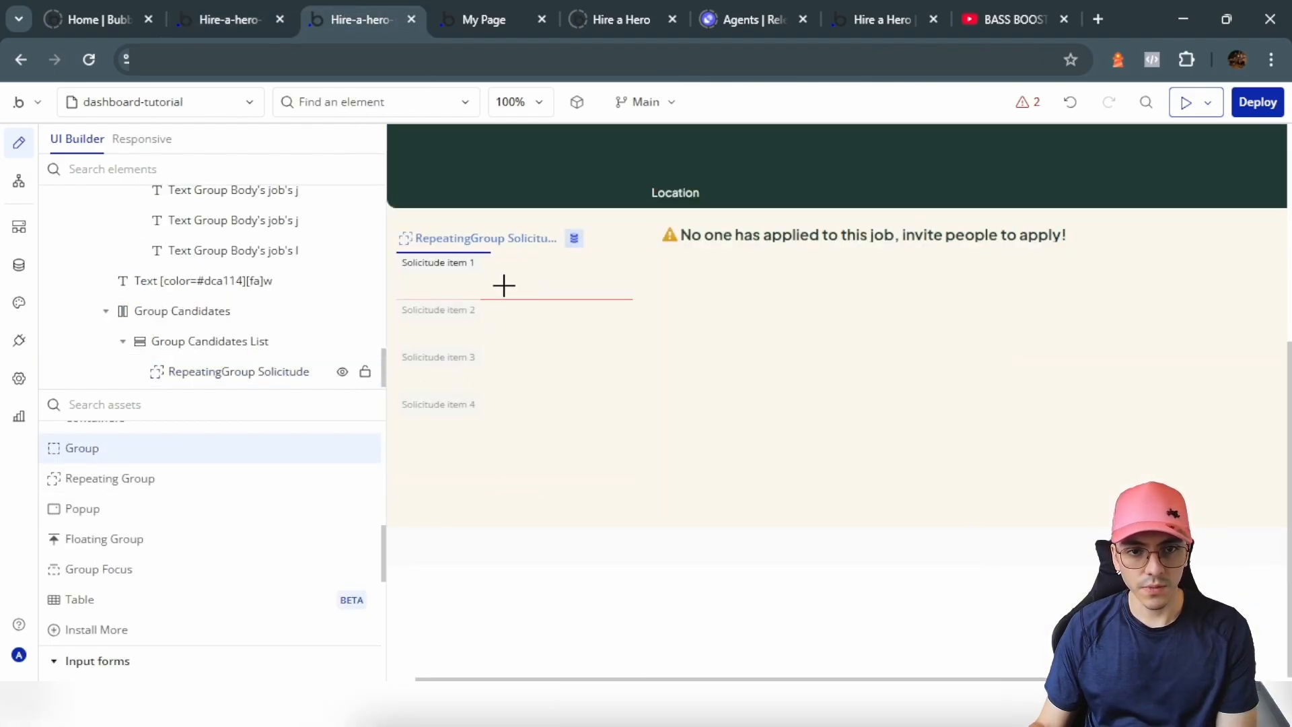
Step: Put Group Each Solicitude in the first cell, typed Solicitude, sourced from Current cell's Solicitude
left_click(502, 282)
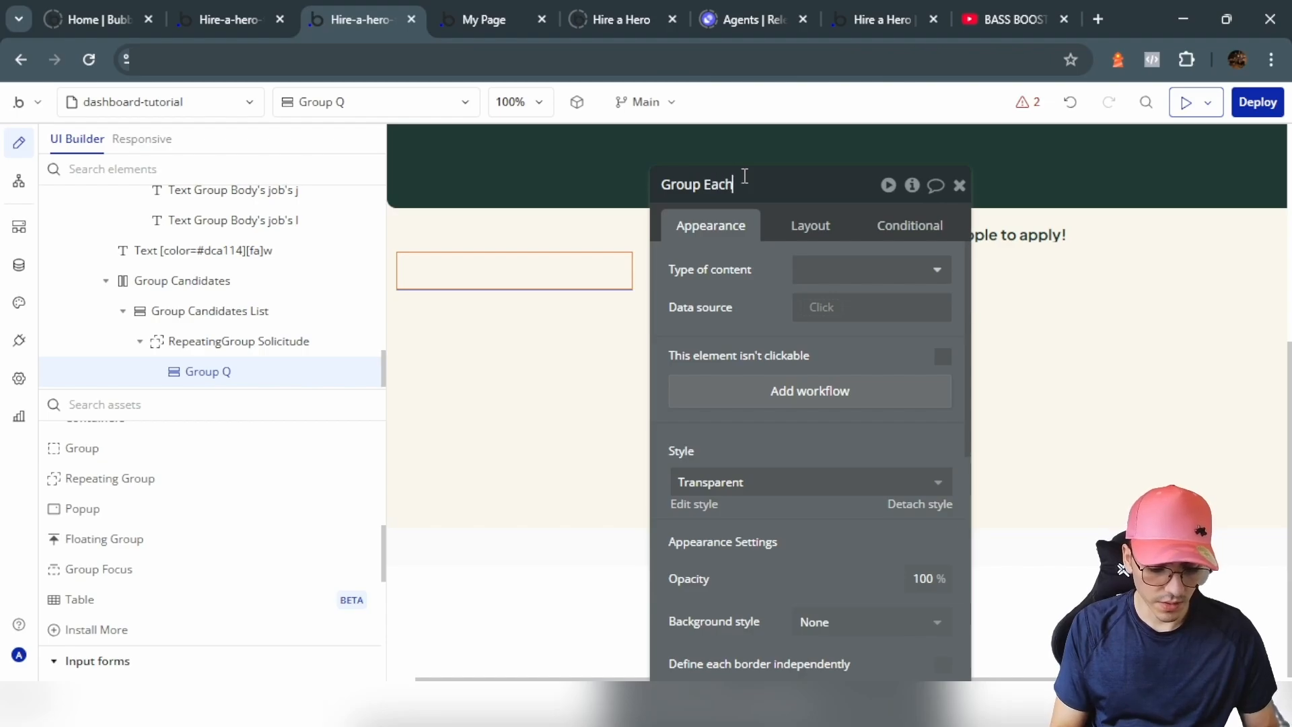
type("de")
left_click(871, 269)
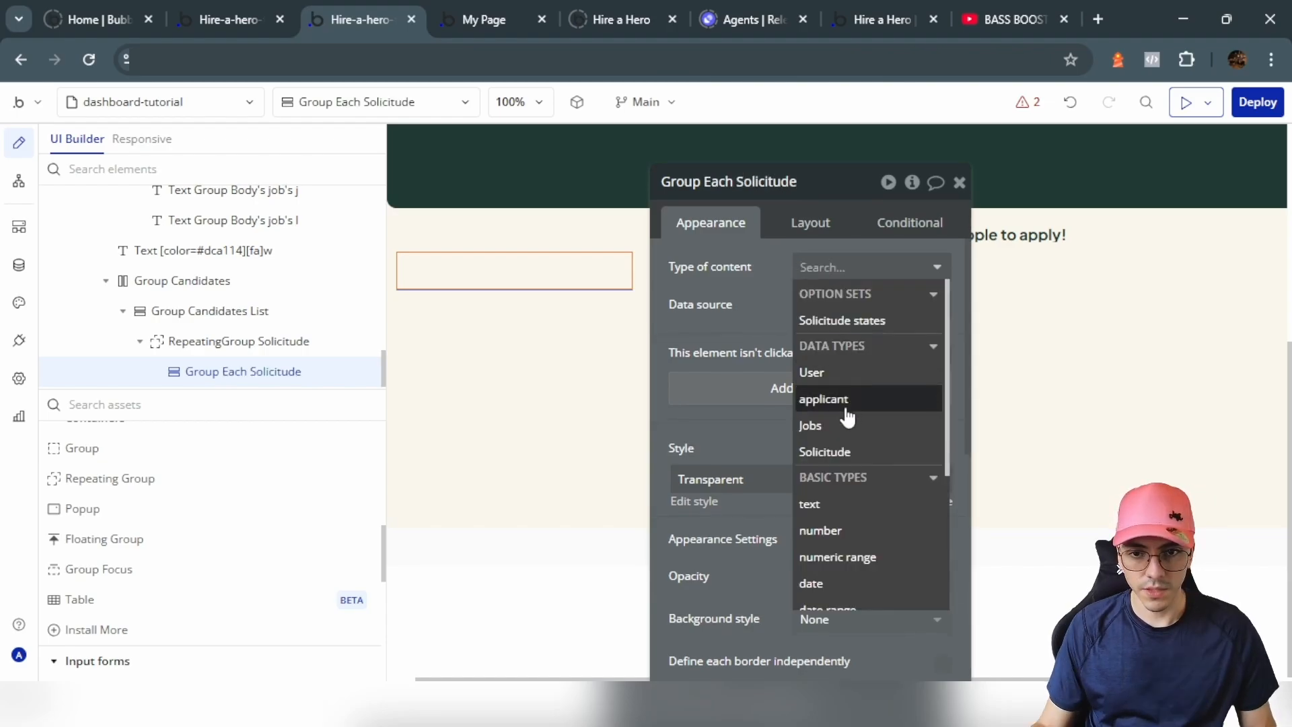
left_click(839, 453)
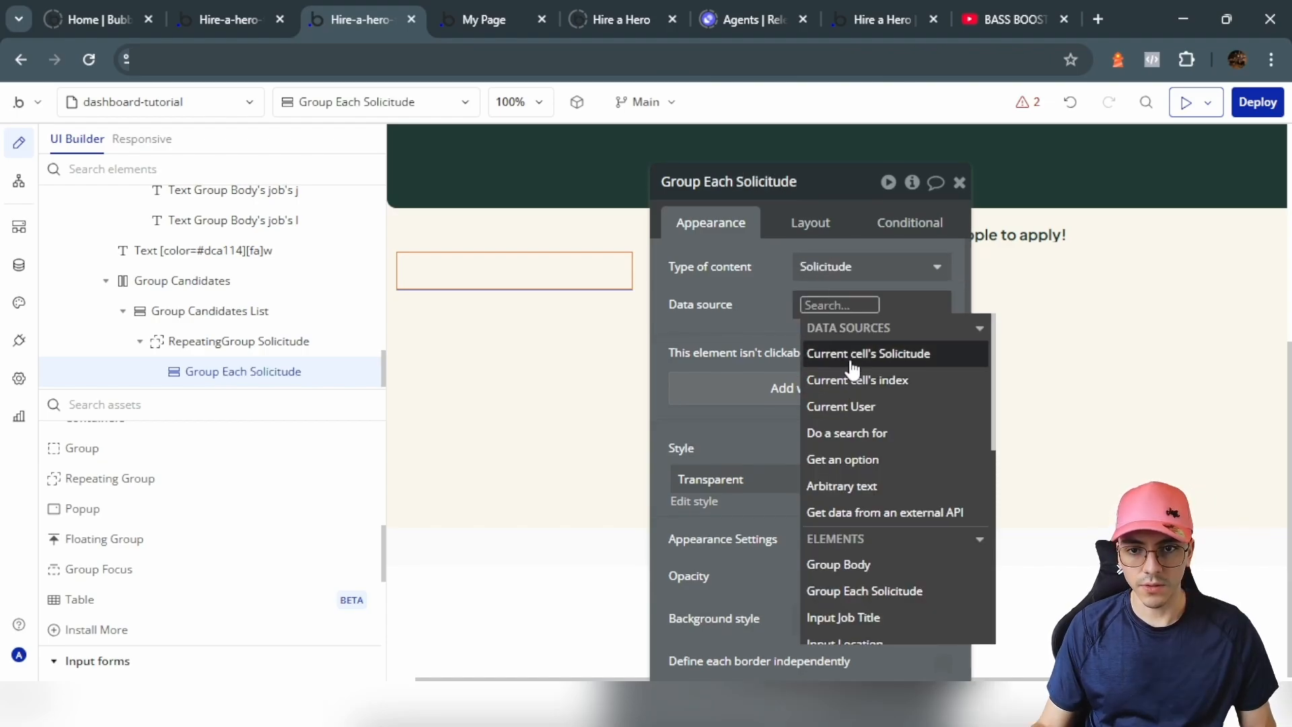
left_click(834, 352)
left_click(726, 306)
Step: Give the row group a Row layout with 10 px padding
left_click(811, 222)
left_click(846, 268)
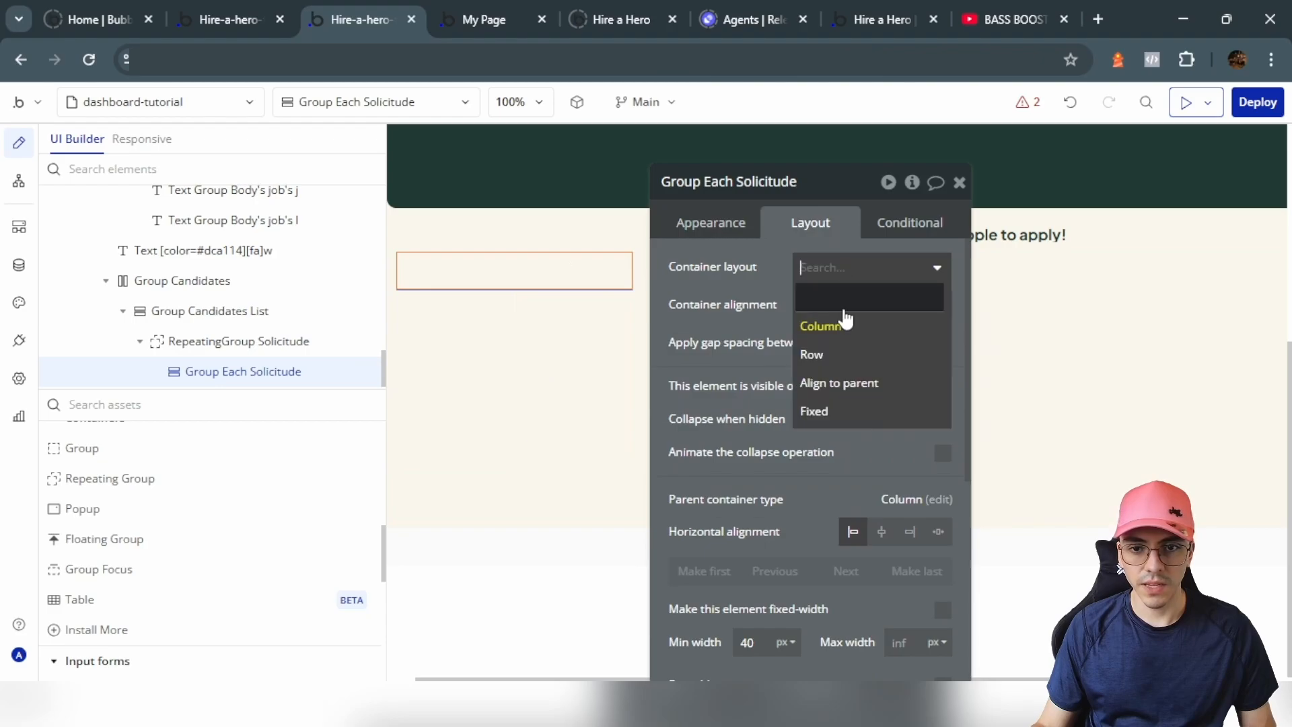
left_click(819, 350)
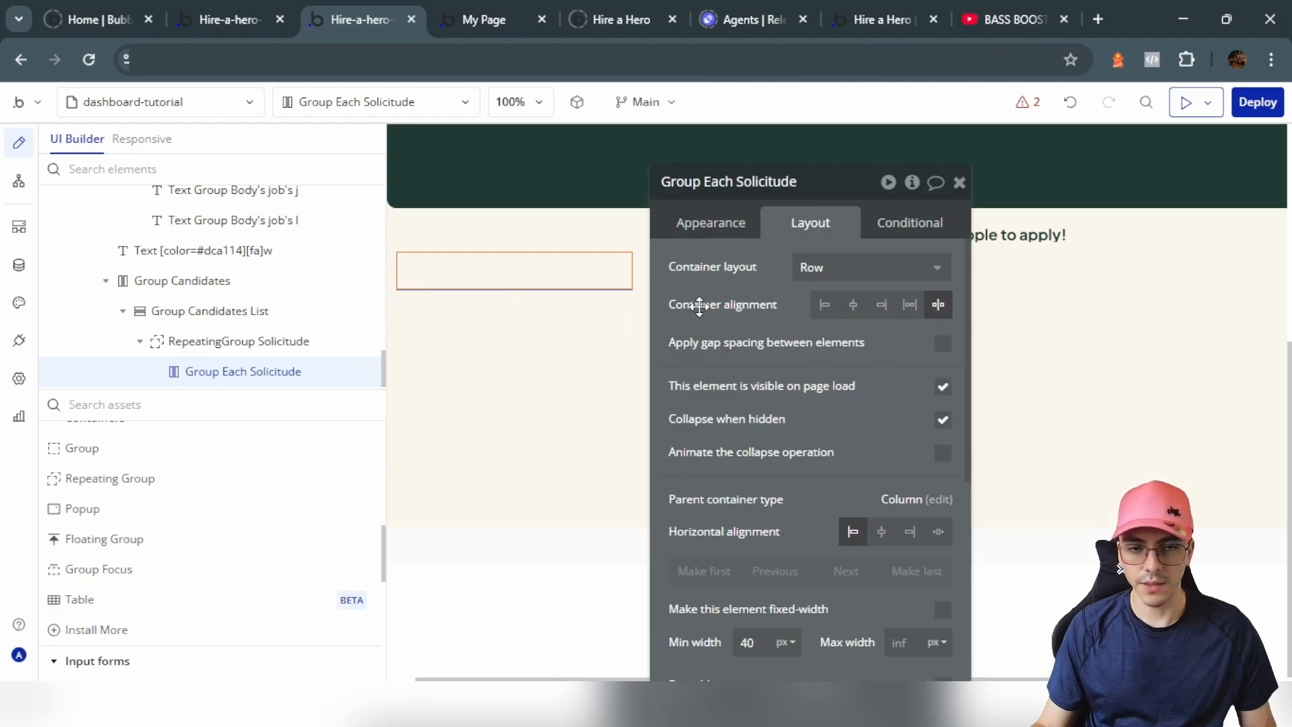
scroll(837, 427, "down", 5)
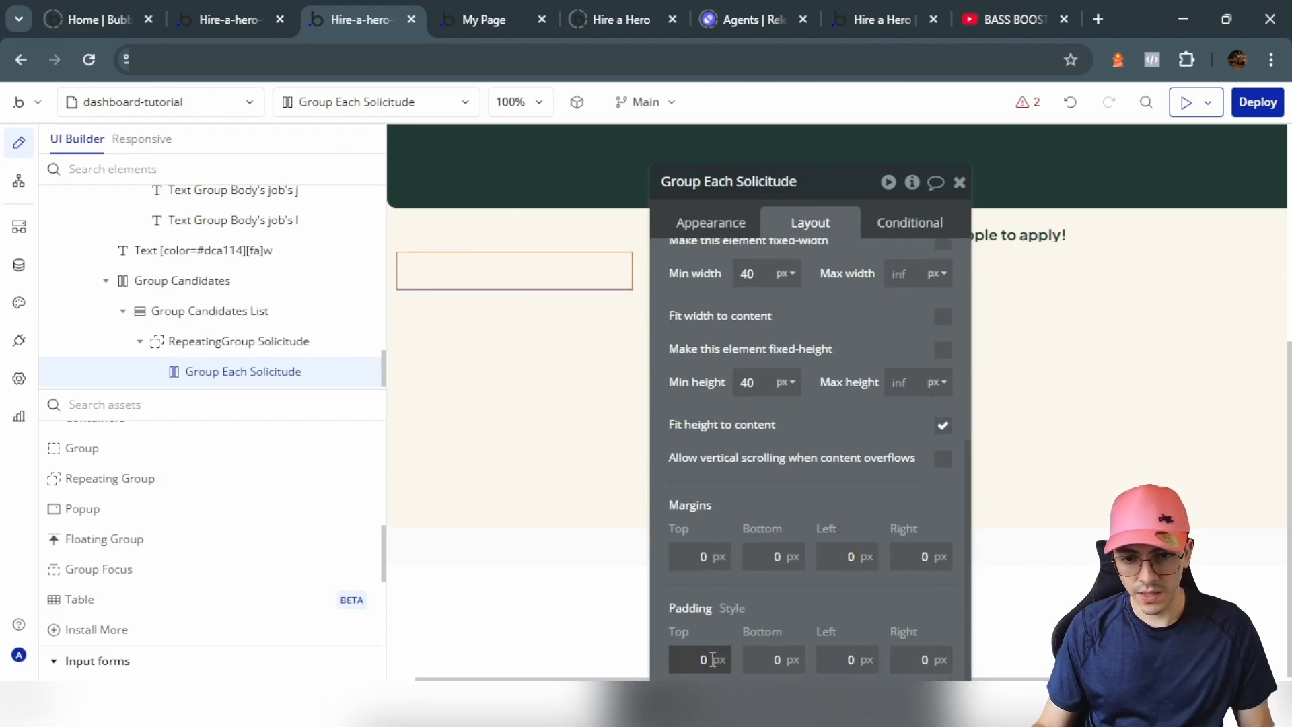
left_click(774, 659)
type("10")
left_click(846, 659)
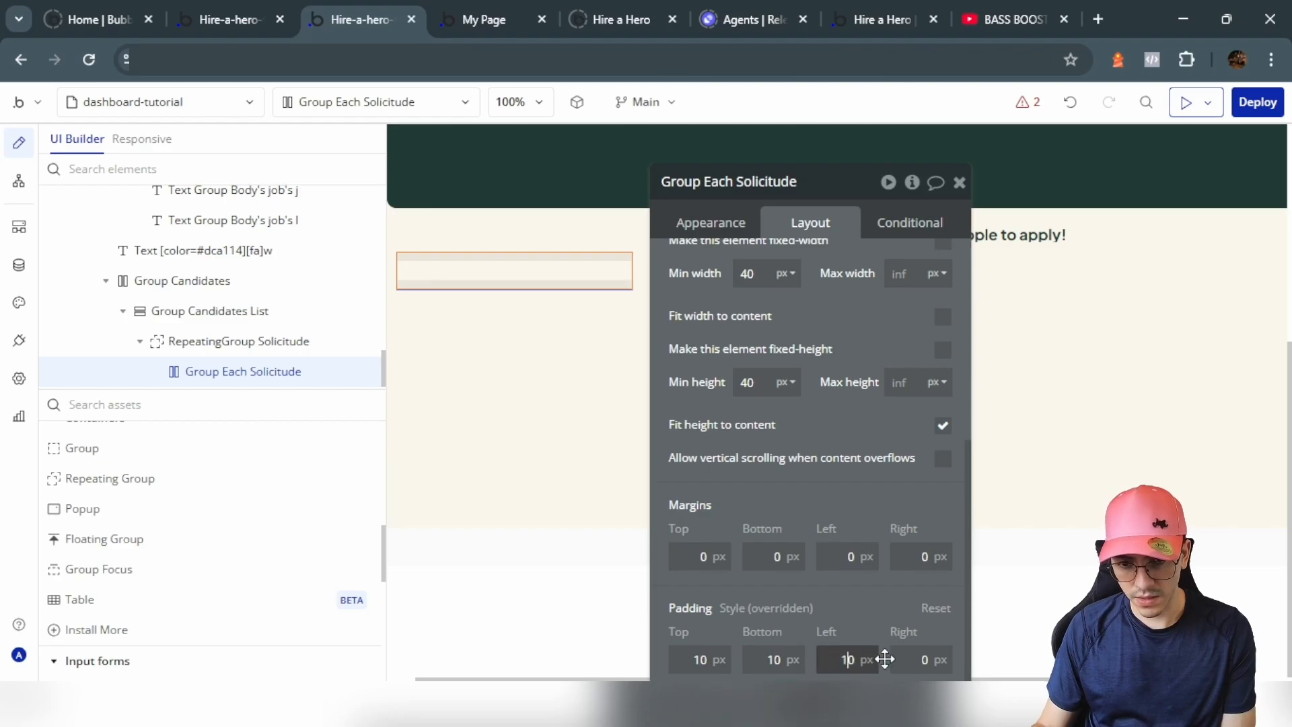
type("10")
left_click(921, 660)
type("10")
Step: Round the row group's corners by 10 and add a 5 px bottom margin
left_click(740, 231)
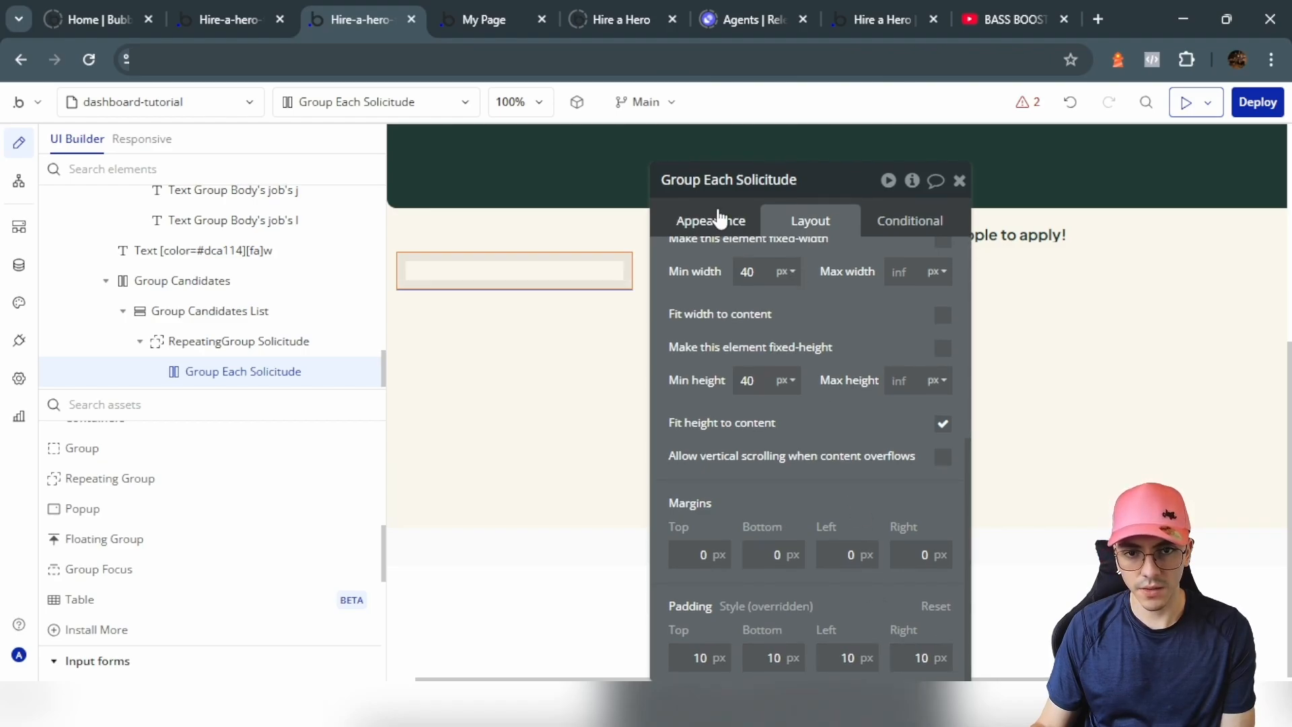
left_click(905, 366)
left_click(917, 547)
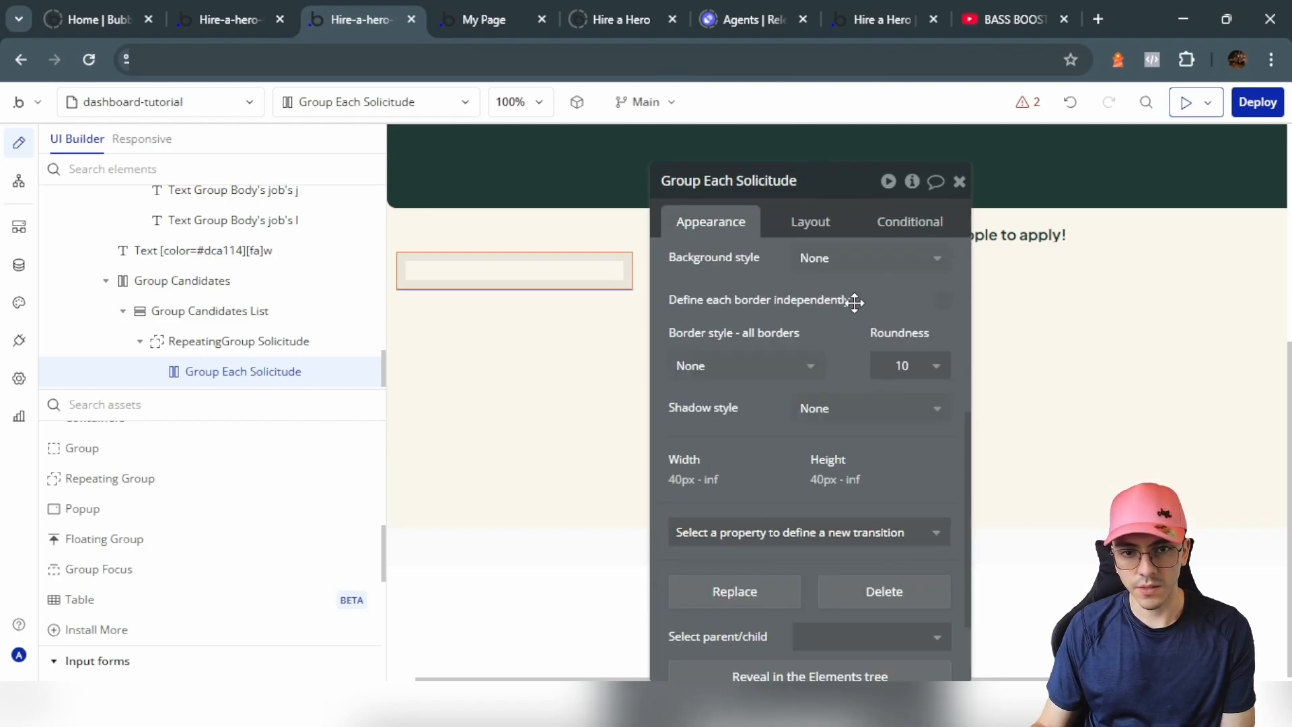
scroll(778, 384, "down", 3)
left_click(797, 222)
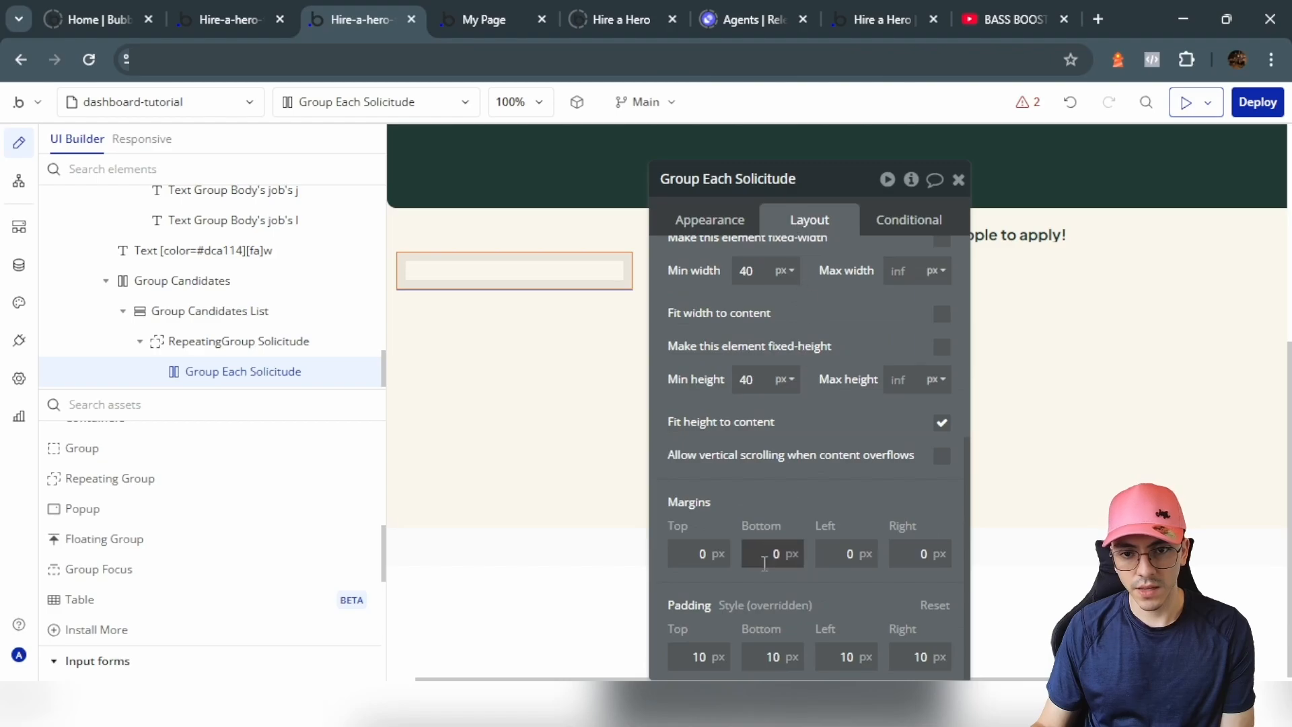
left_click(780, 493)
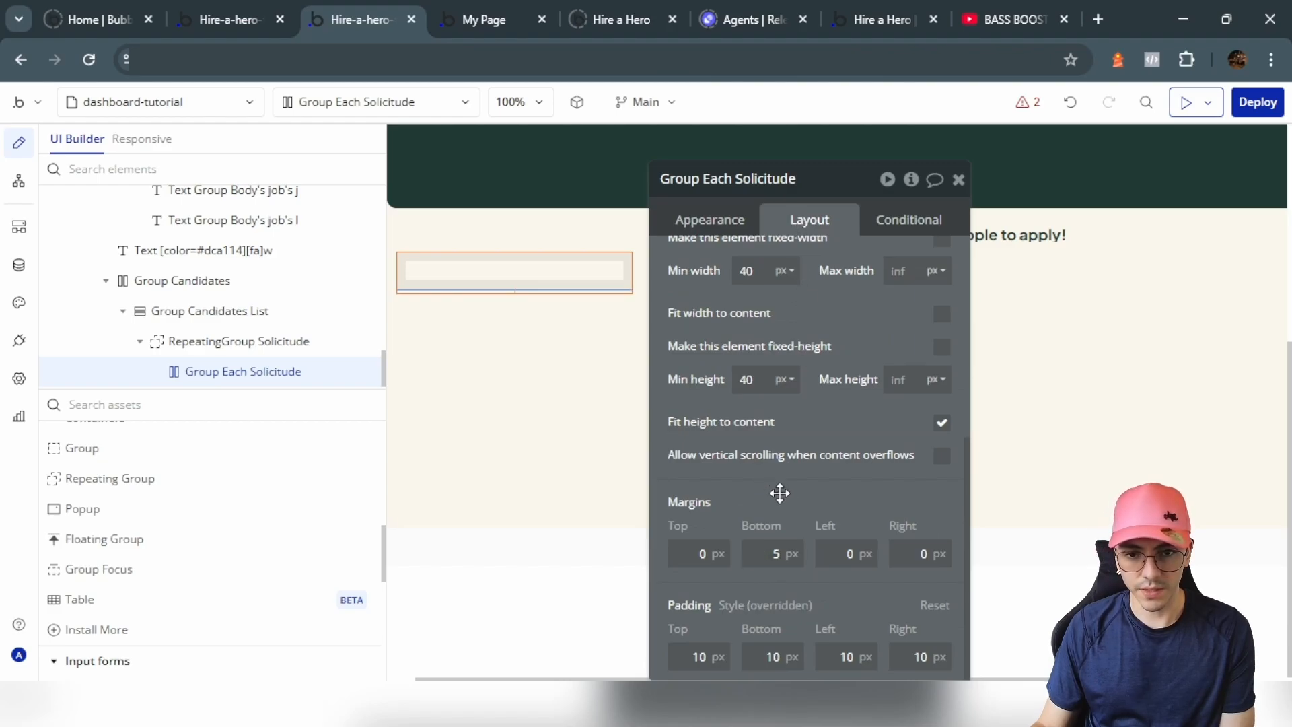
Step: Set the Group Candidates List background to #E2E2E2
scroll(771, 461, "up", 2)
left_click(637, 328)
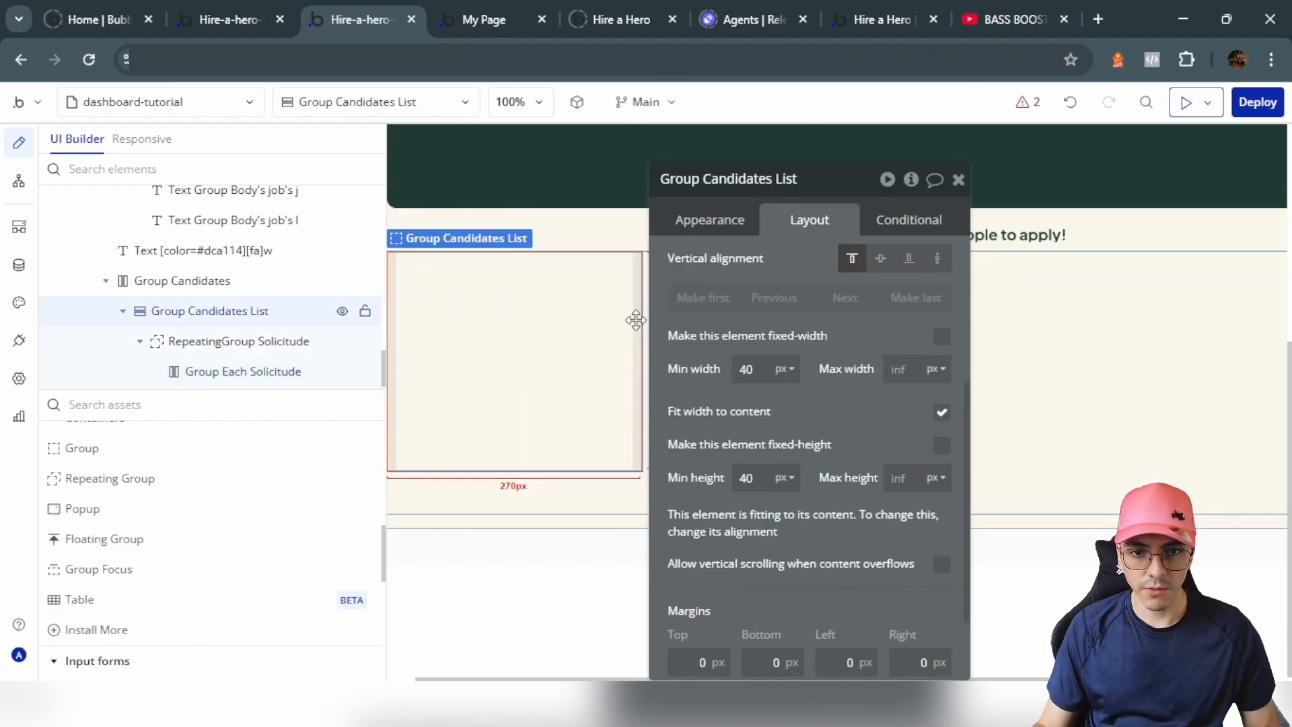
scroll(804, 299, "up", 3)
left_click(712, 218)
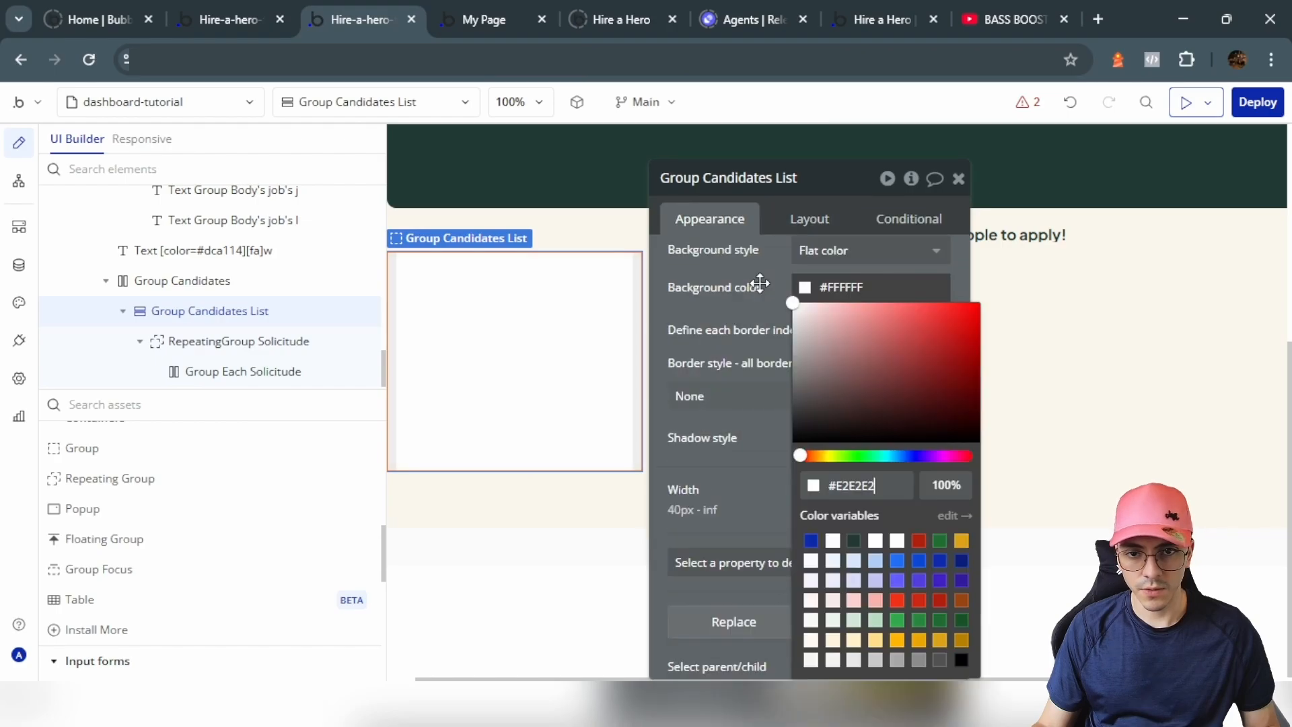
left_click(760, 284)
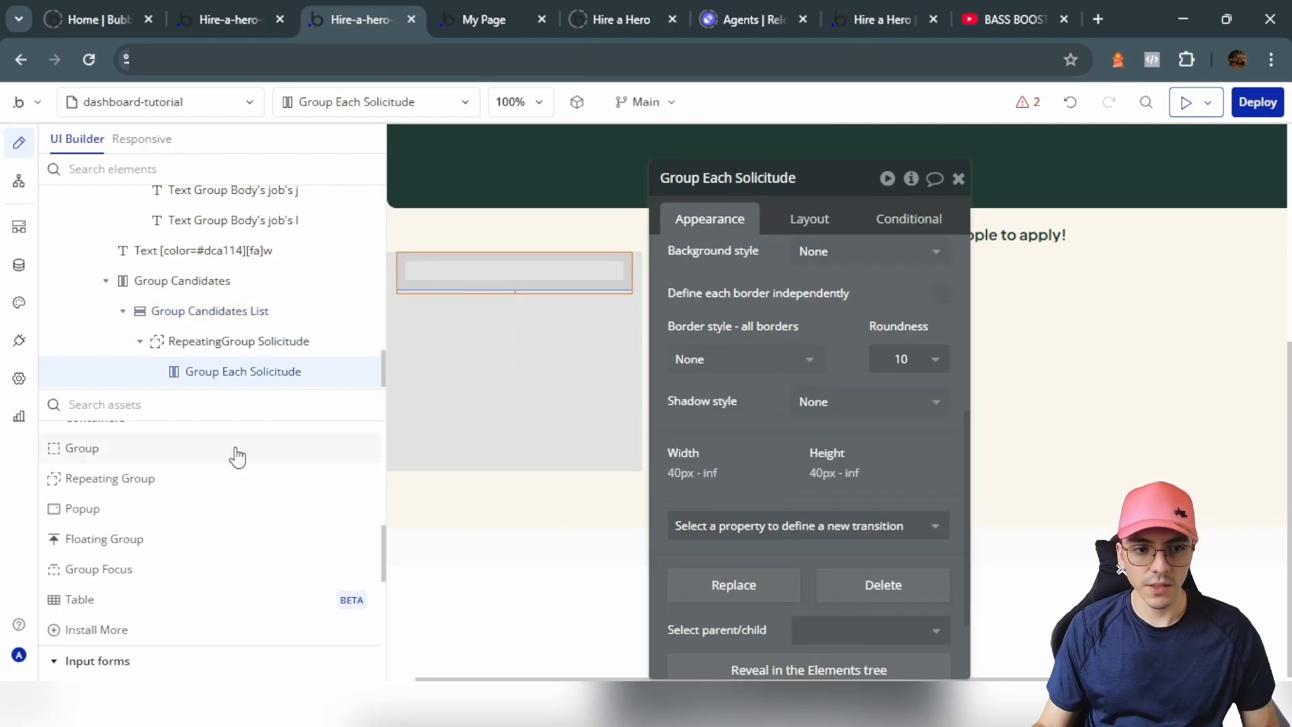
scroll(135, 534, "up", 10)
Step: Add a text in the row showing the parent group's Solicitude applicant name
left_click(99, 466)
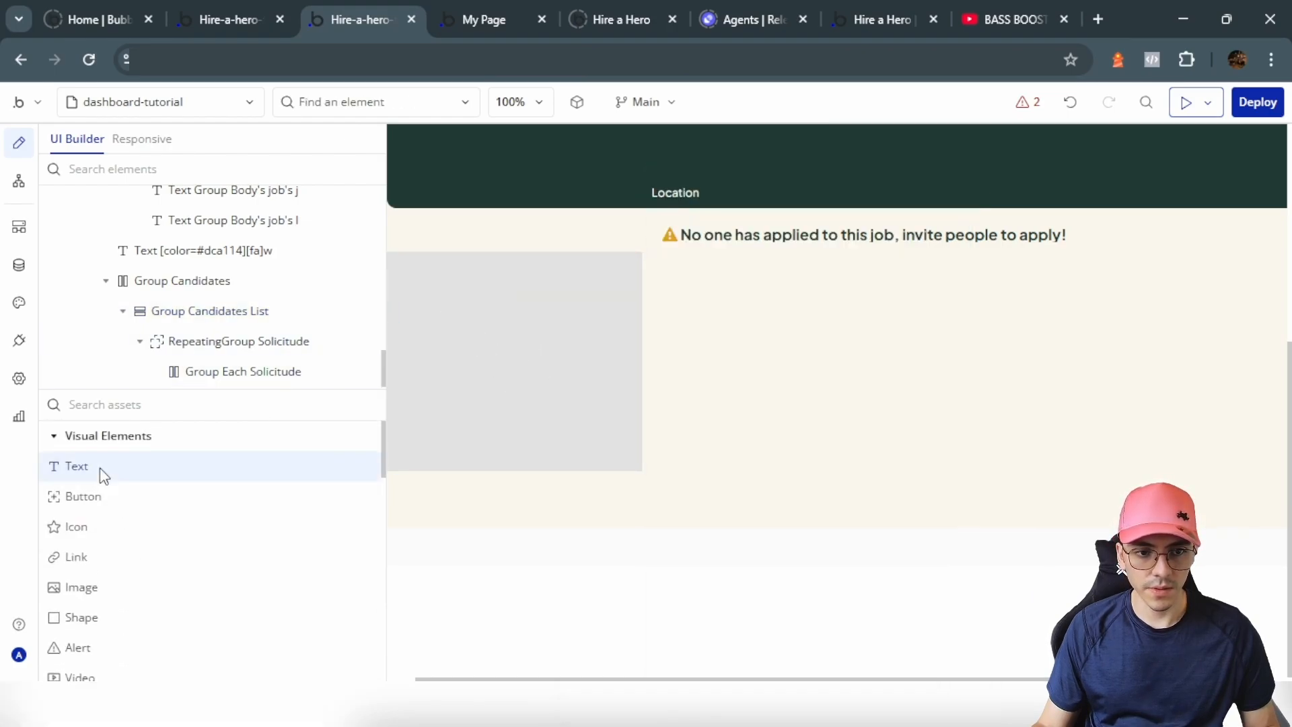
left_click(471, 273)
left_click(837, 229)
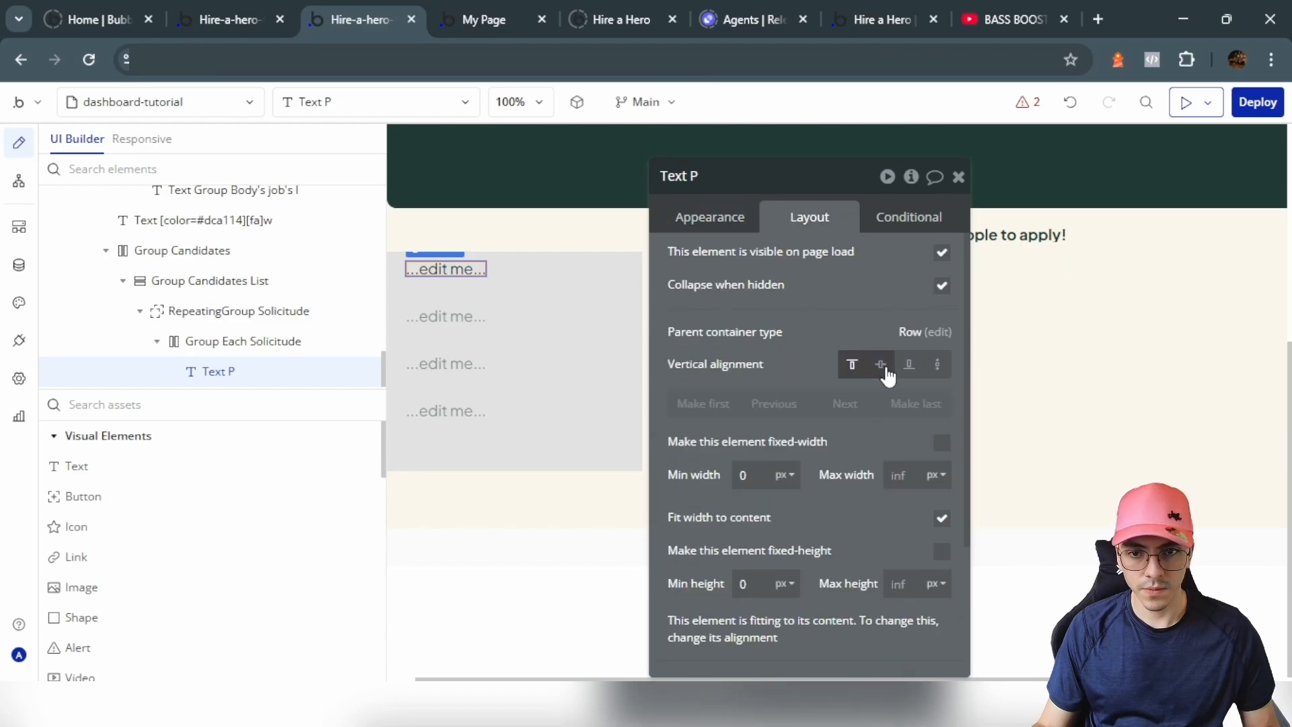
left_click(709, 217)
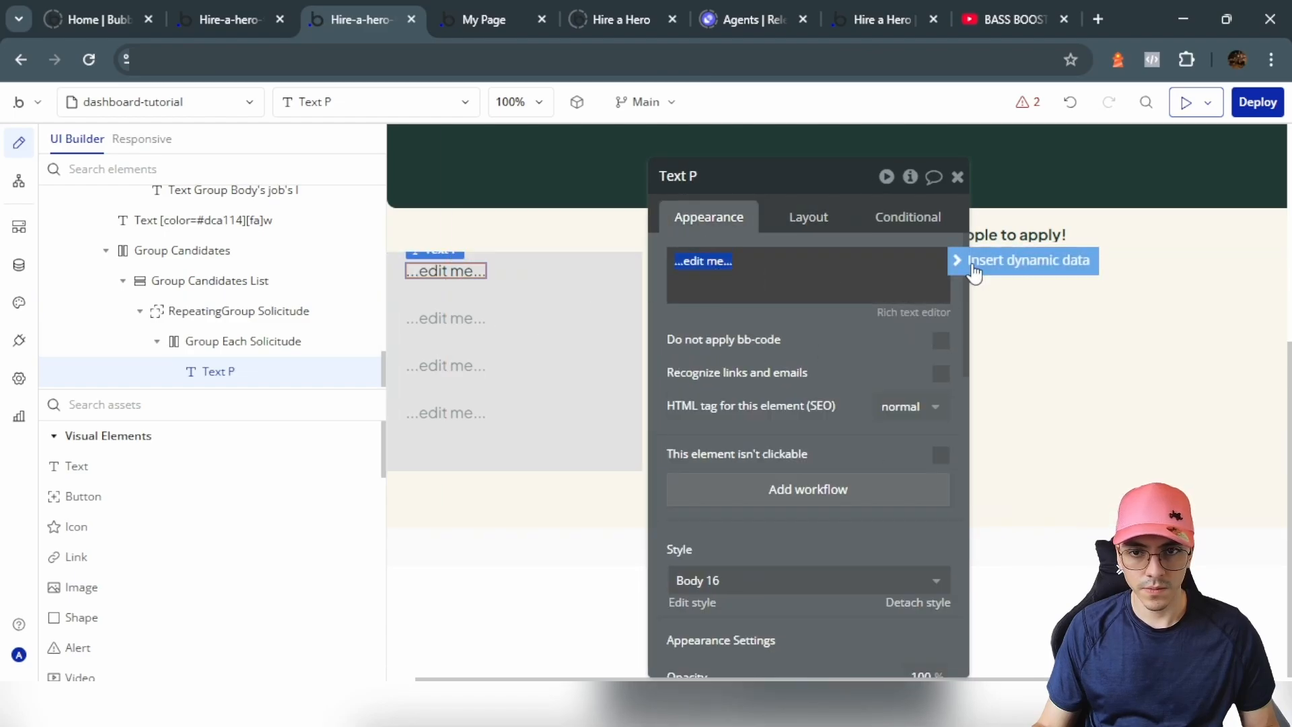
left_click(981, 259)
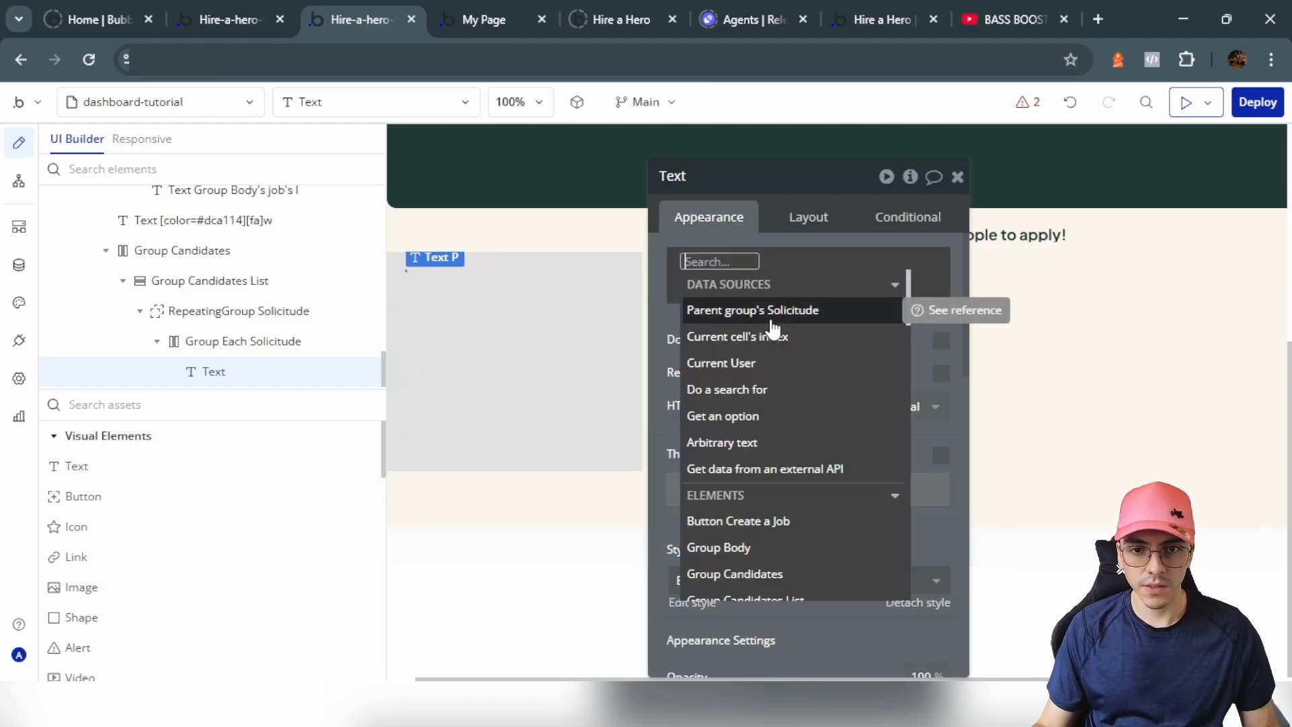
left_click(787, 314)
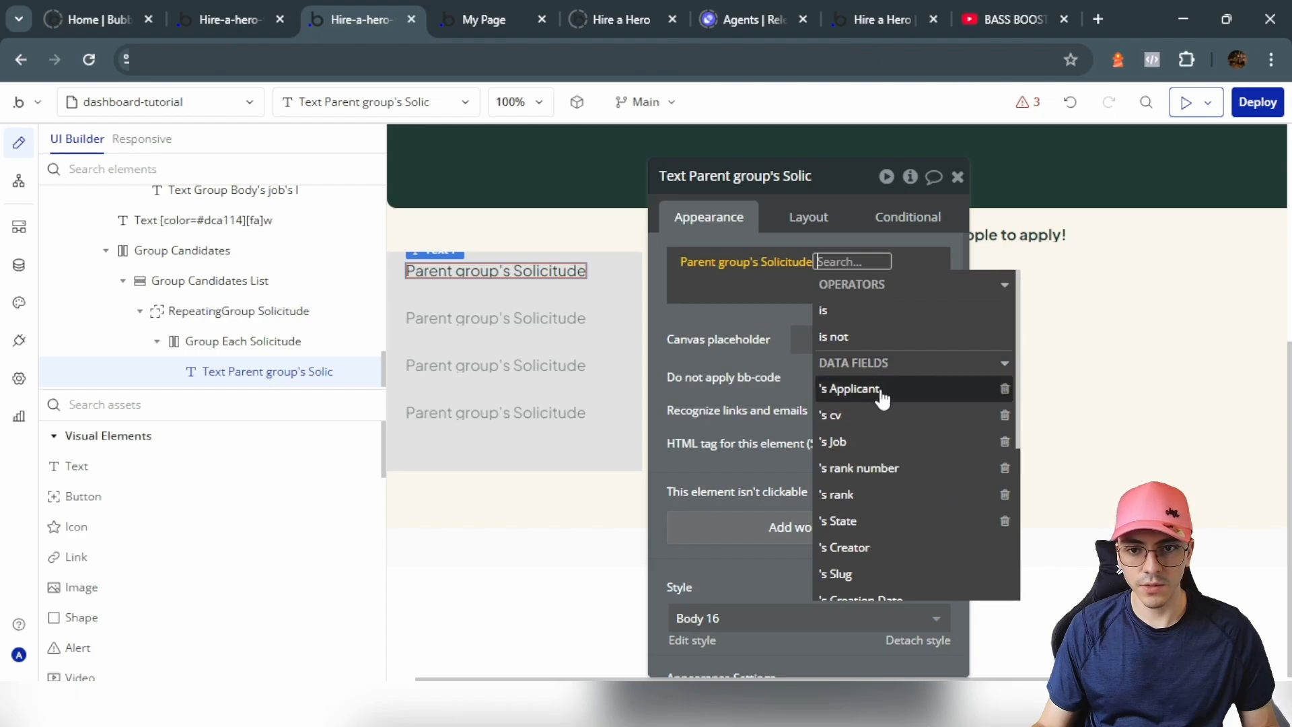
left_click(882, 390)
left_click(779, 487)
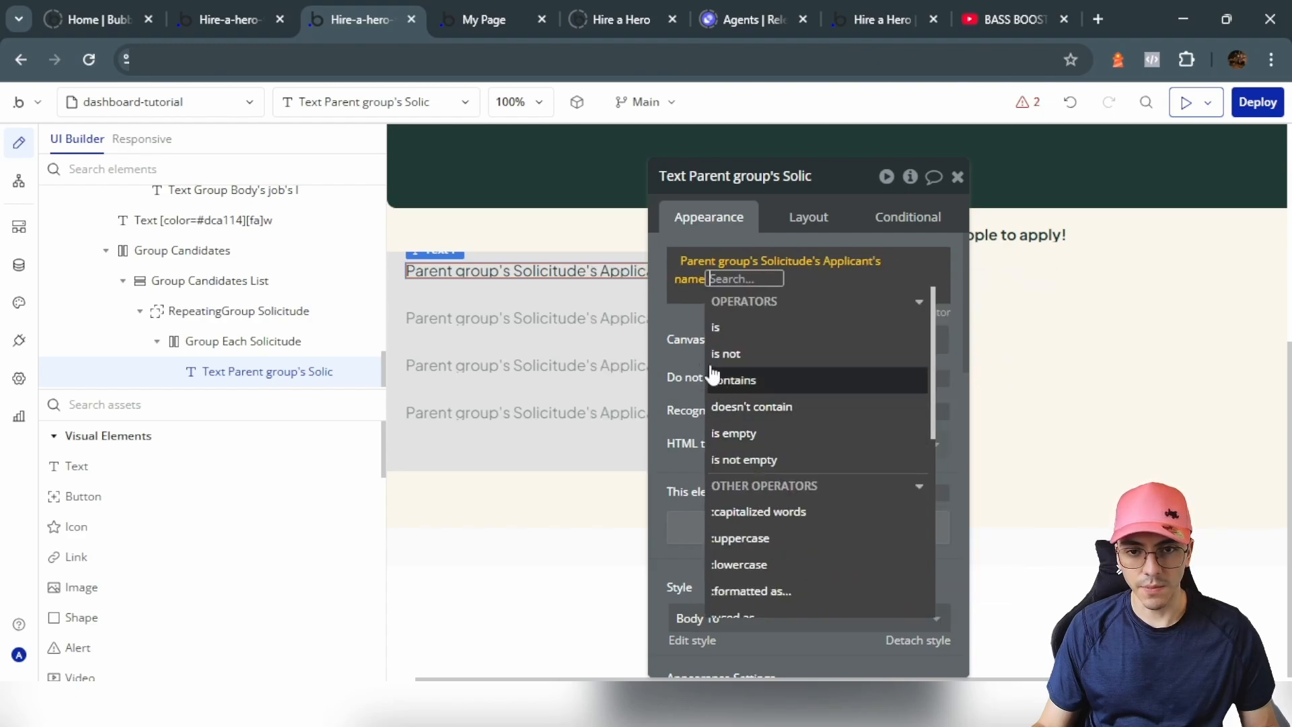
left_click(706, 271)
Step: Append the applicant's last name to the text and label it 'Candidate name'
right_click(708, 266)
left_click(815, 220)
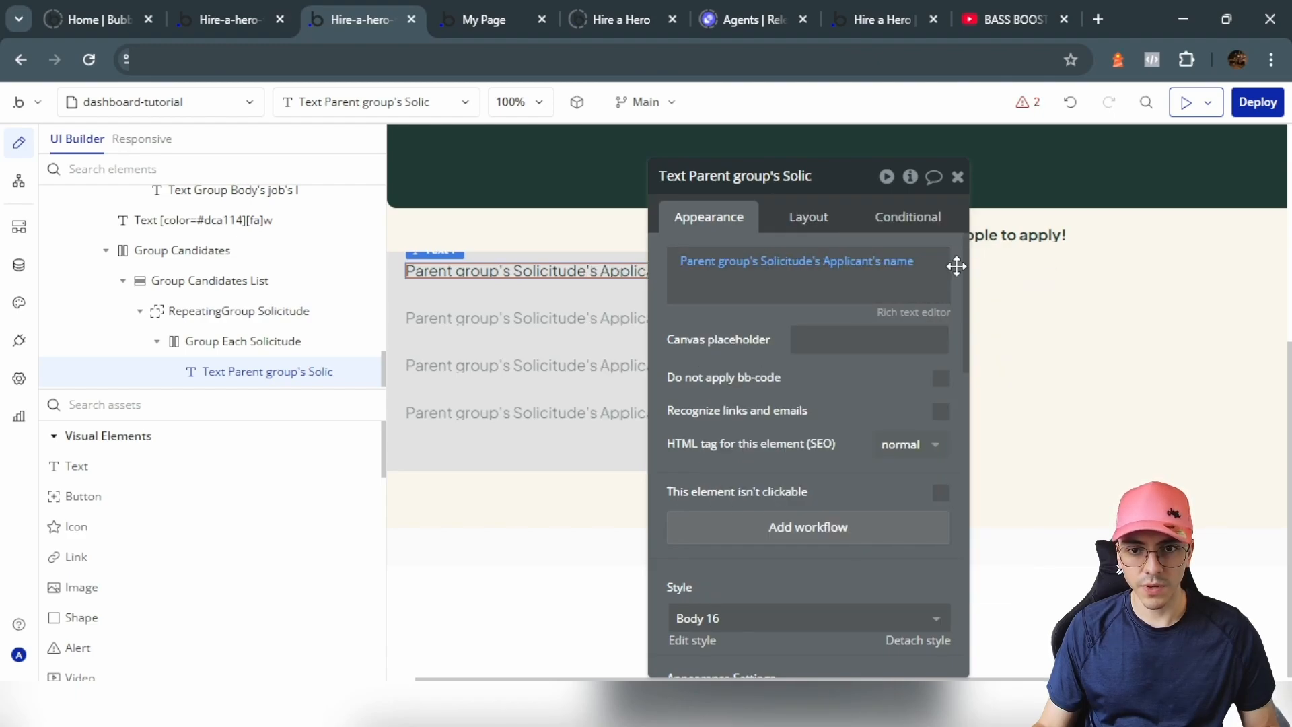
left_click(916, 264)
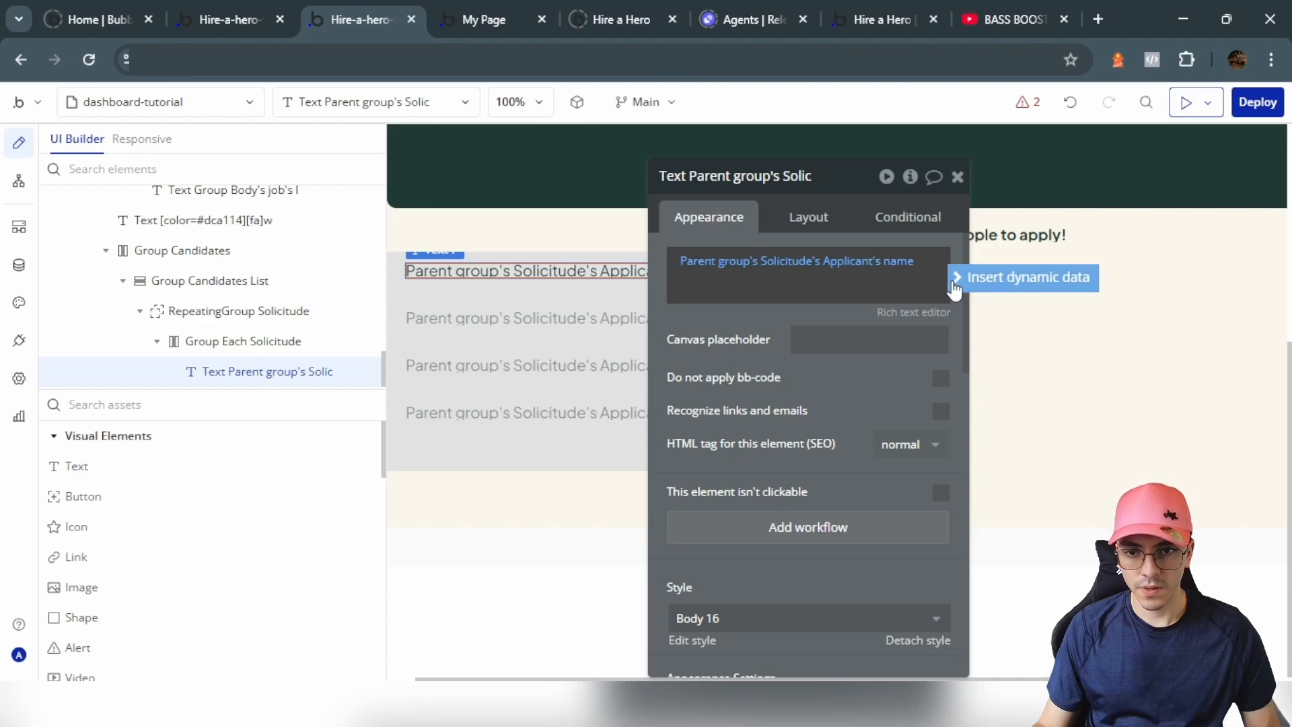
left_click(1077, 285)
left_click(716, 278)
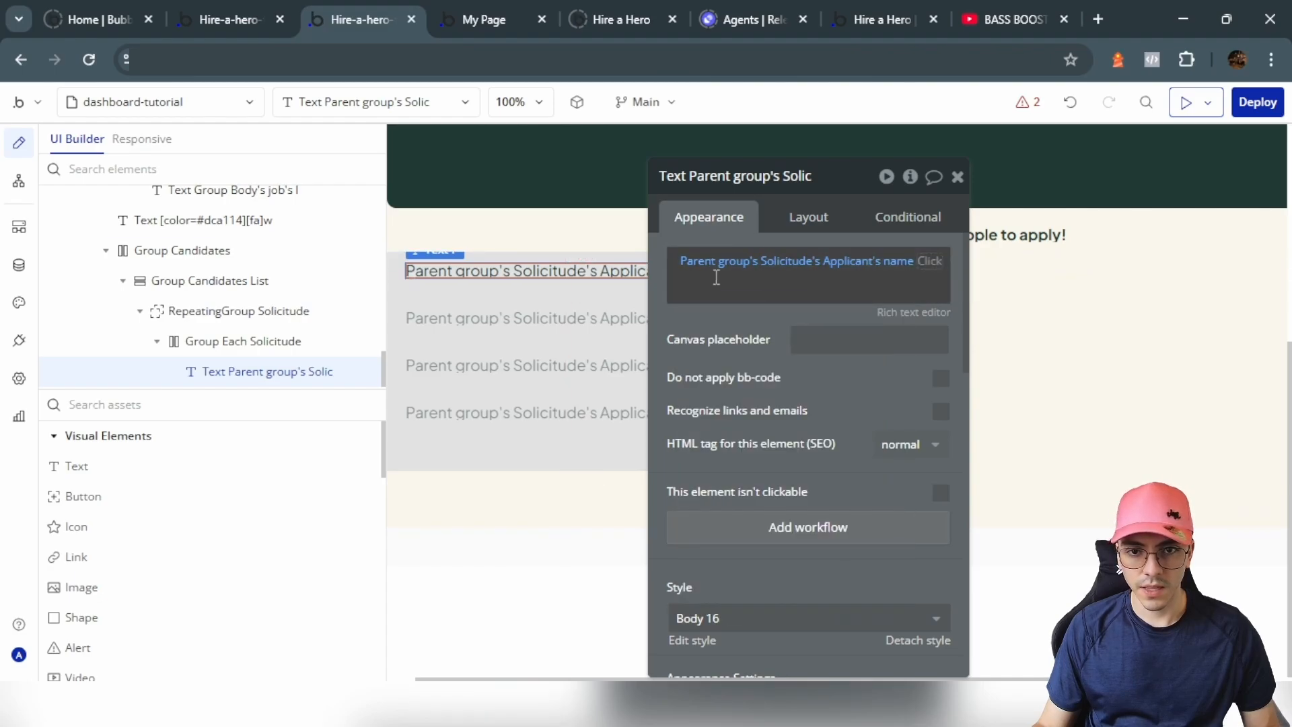
right_click(936, 266)
left_click(1070, 230)
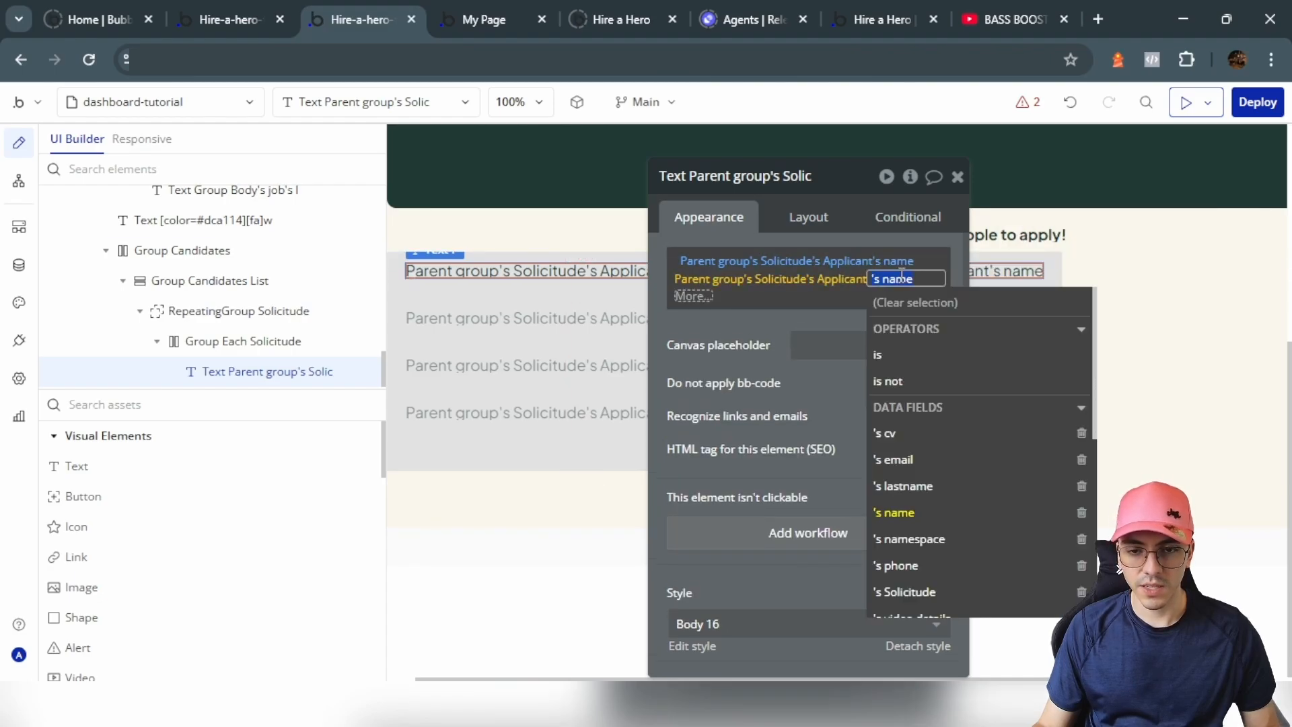
left_click(921, 486)
left_click(801, 341)
type("Candidat")
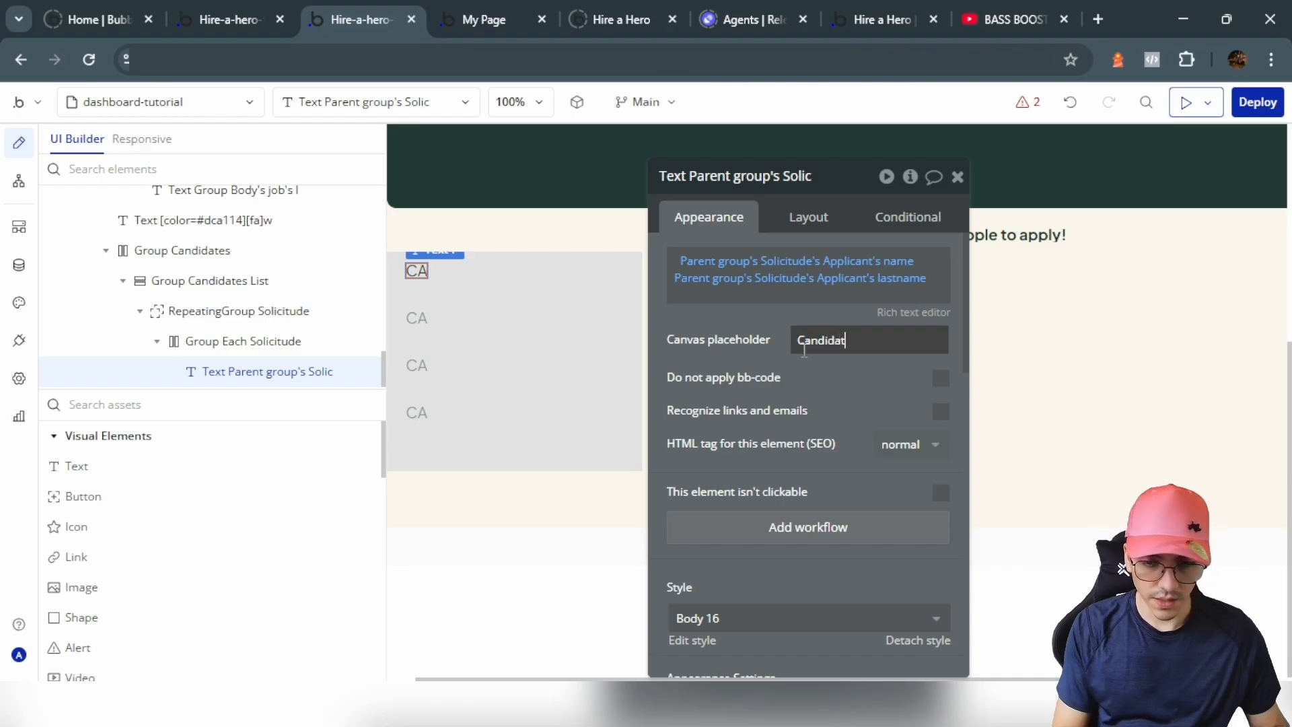
type("e name")
Step: Add a filled star icon coloured with the Text colour to the row
left_click(84, 528)
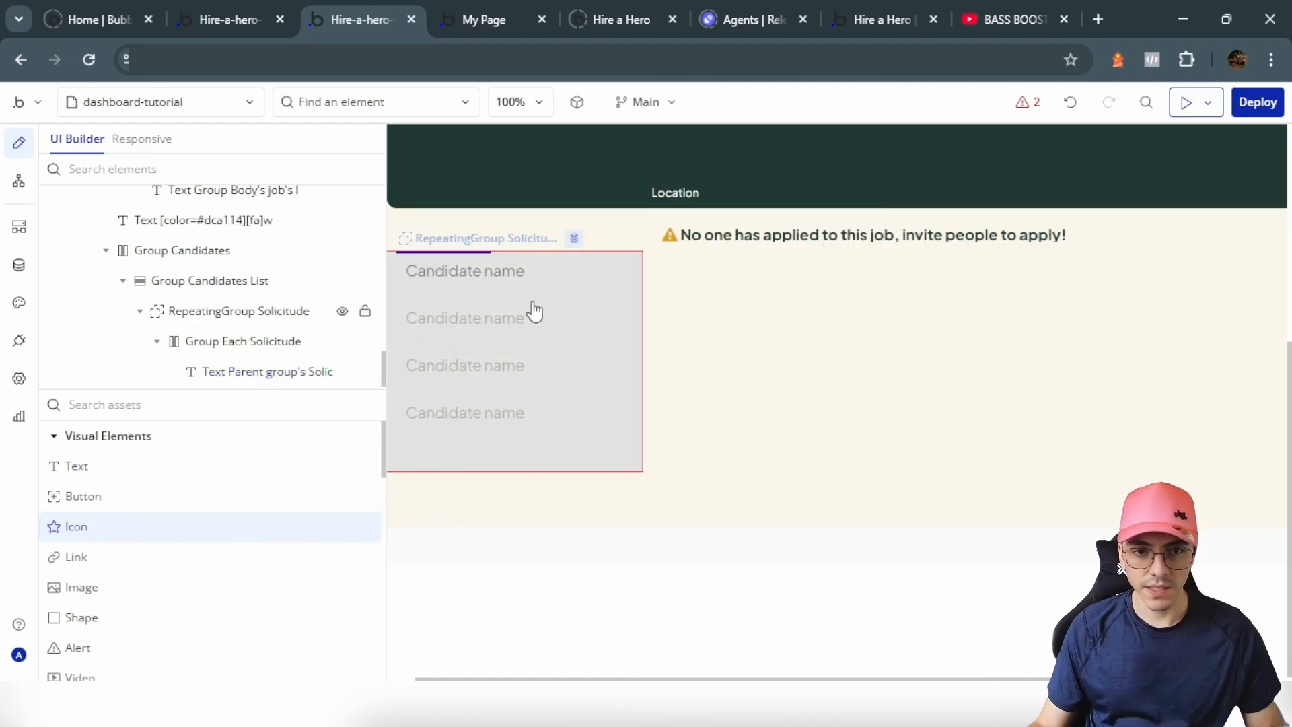
left_click(568, 271)
left_click(827, 301)
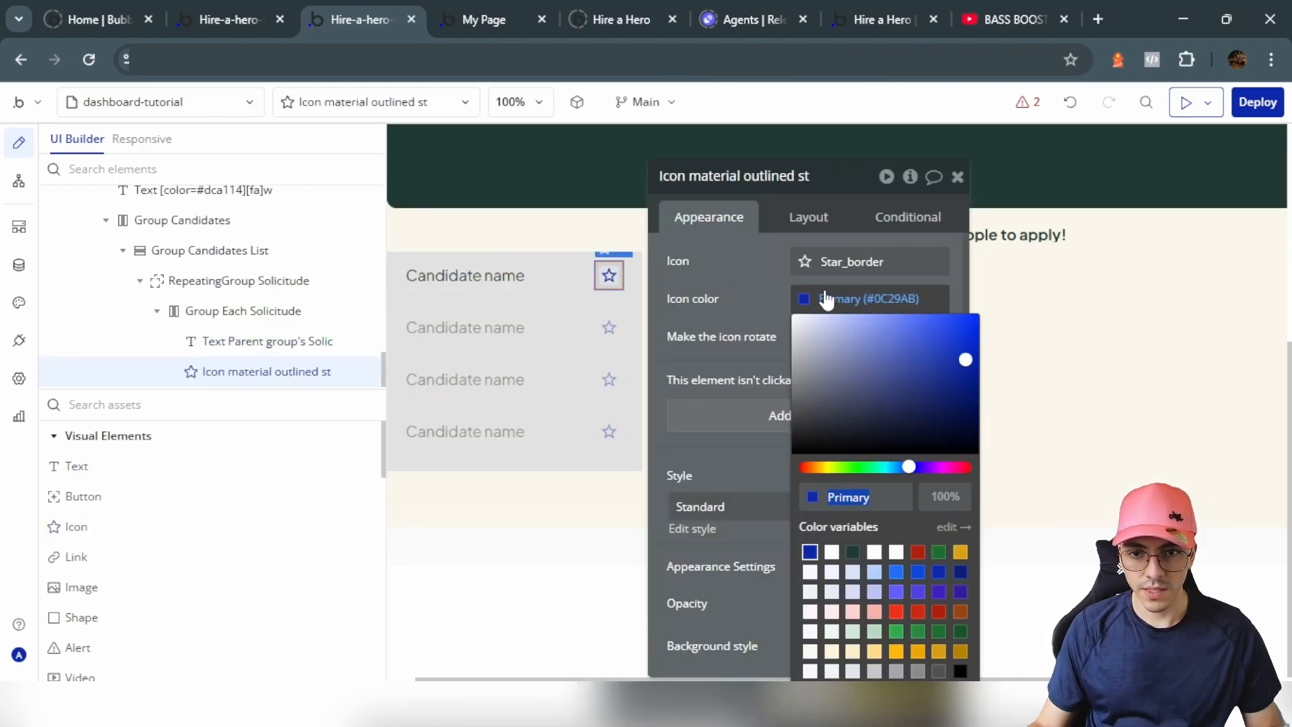
left_click(852, 553)
left_click(868, 261)
left_click(894, 347)
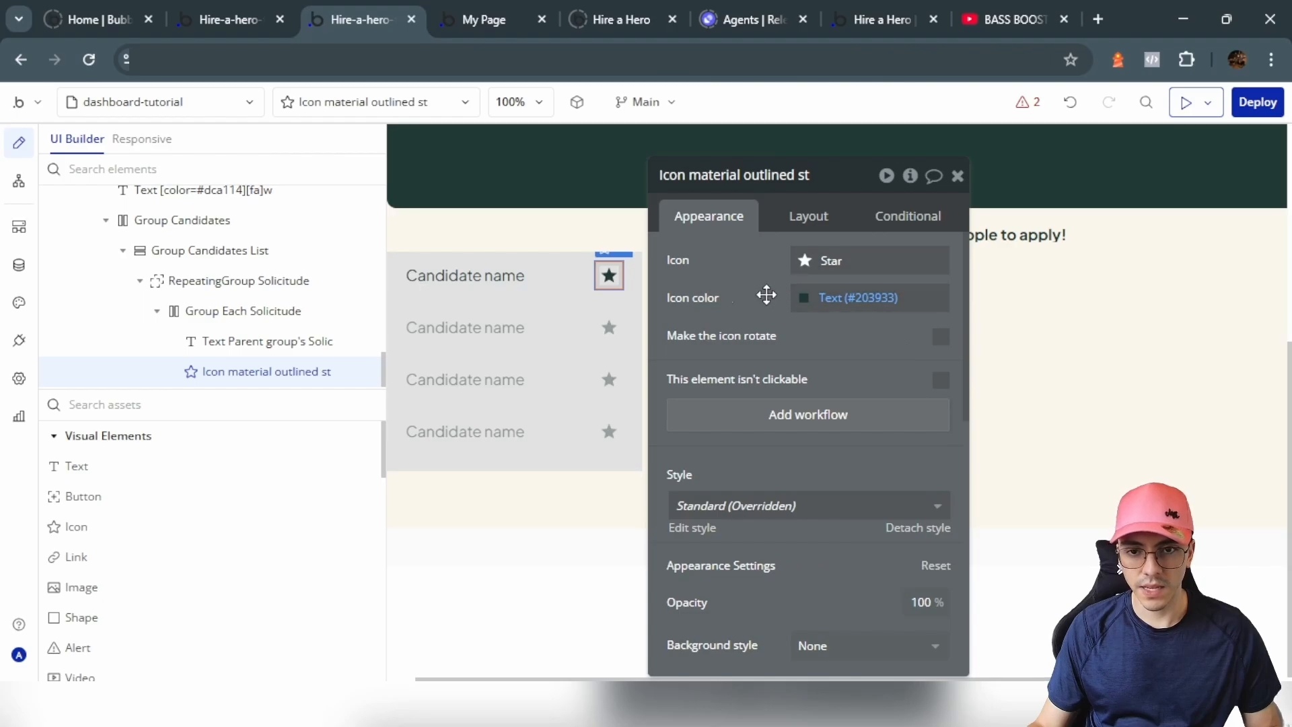
Step: Duplicate the Candidate name text after the star and make it show the rank number
left_click(496, 277)
key("ctrl+d")
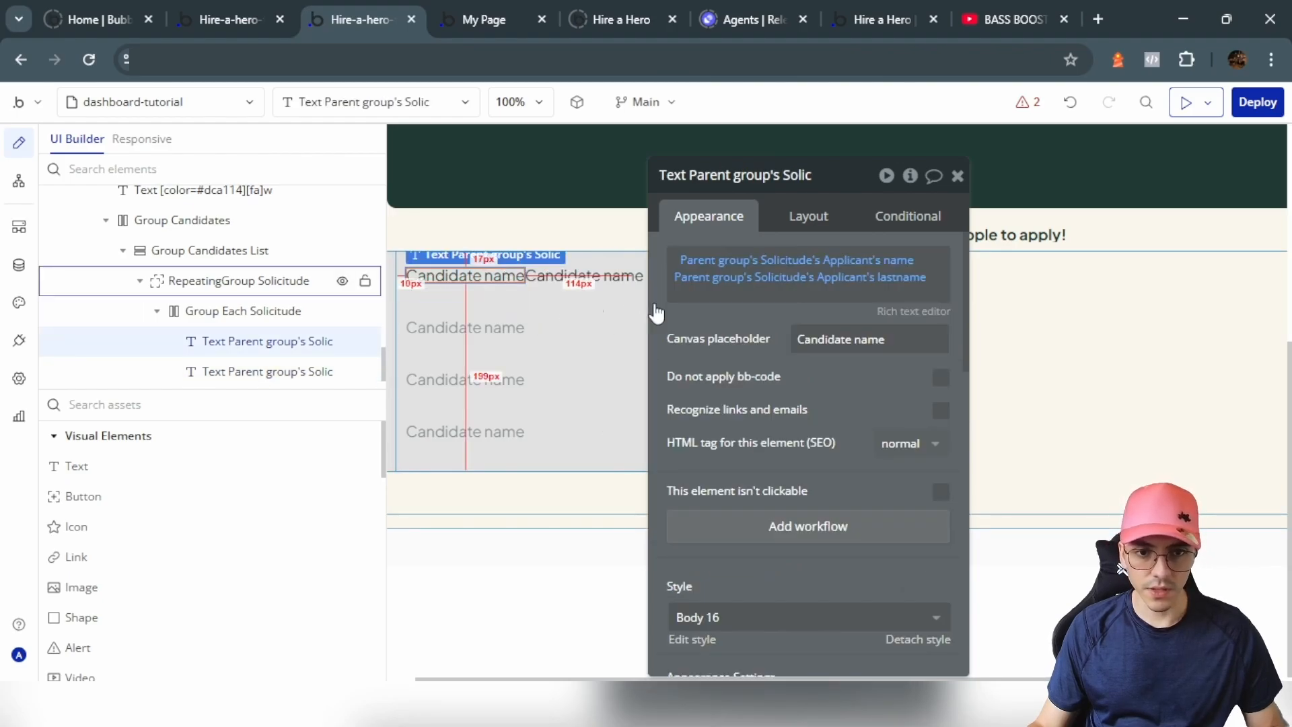
left_click(808, 216)
left_click(845, 407)
left_click(707, 216)
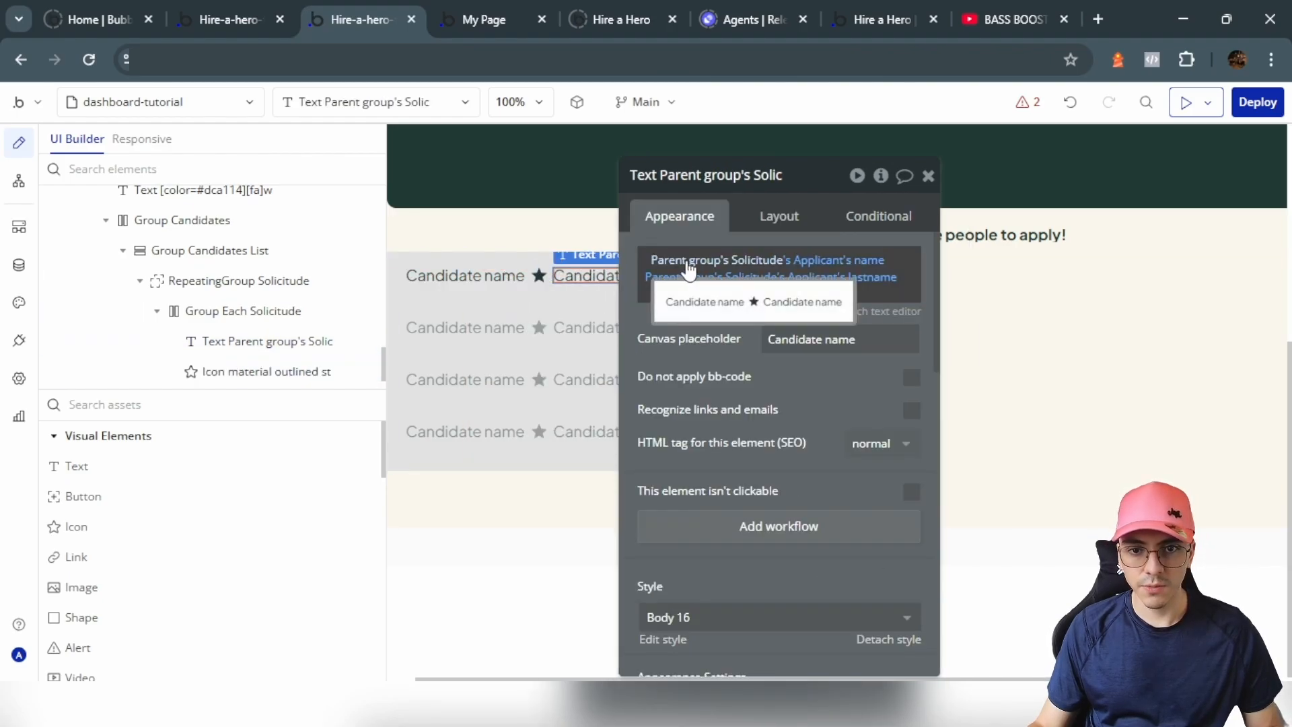
left_click(808, 262)
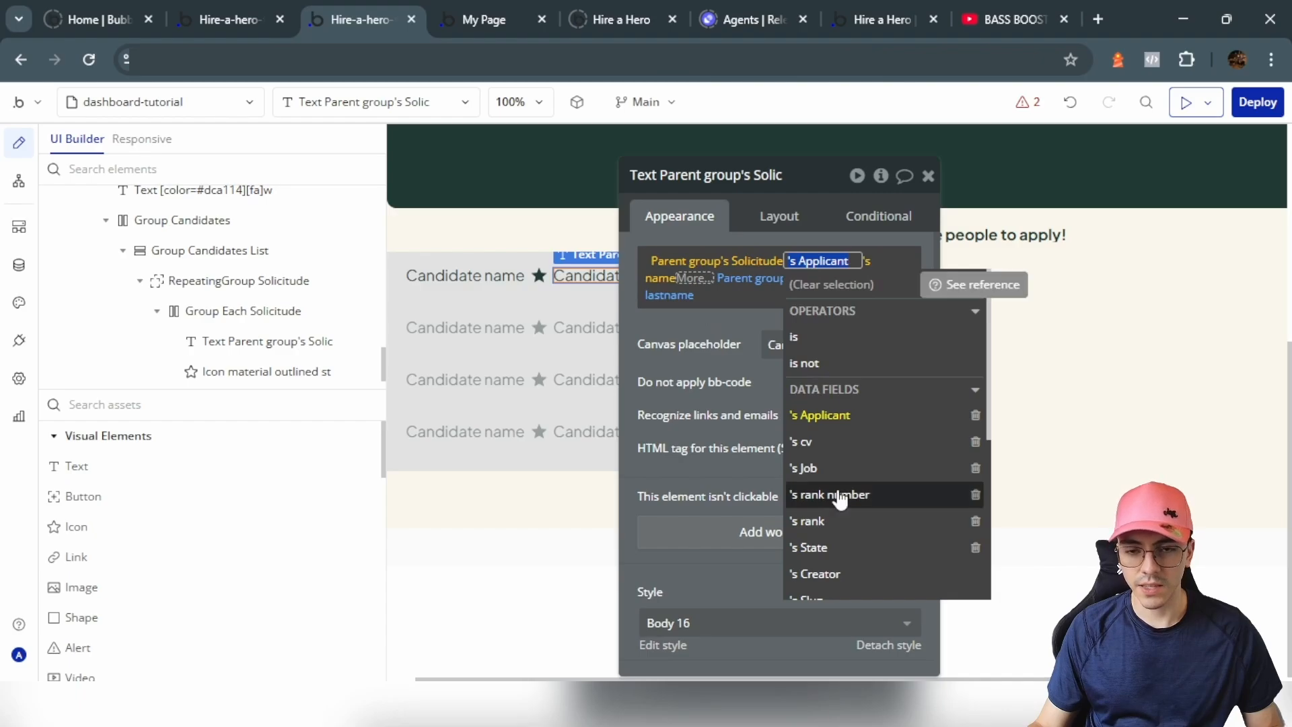
left_click(836, 496)
left_click(885, 261)
left_click(885, 261)
key("BackSpace")
left_click(794, 303)
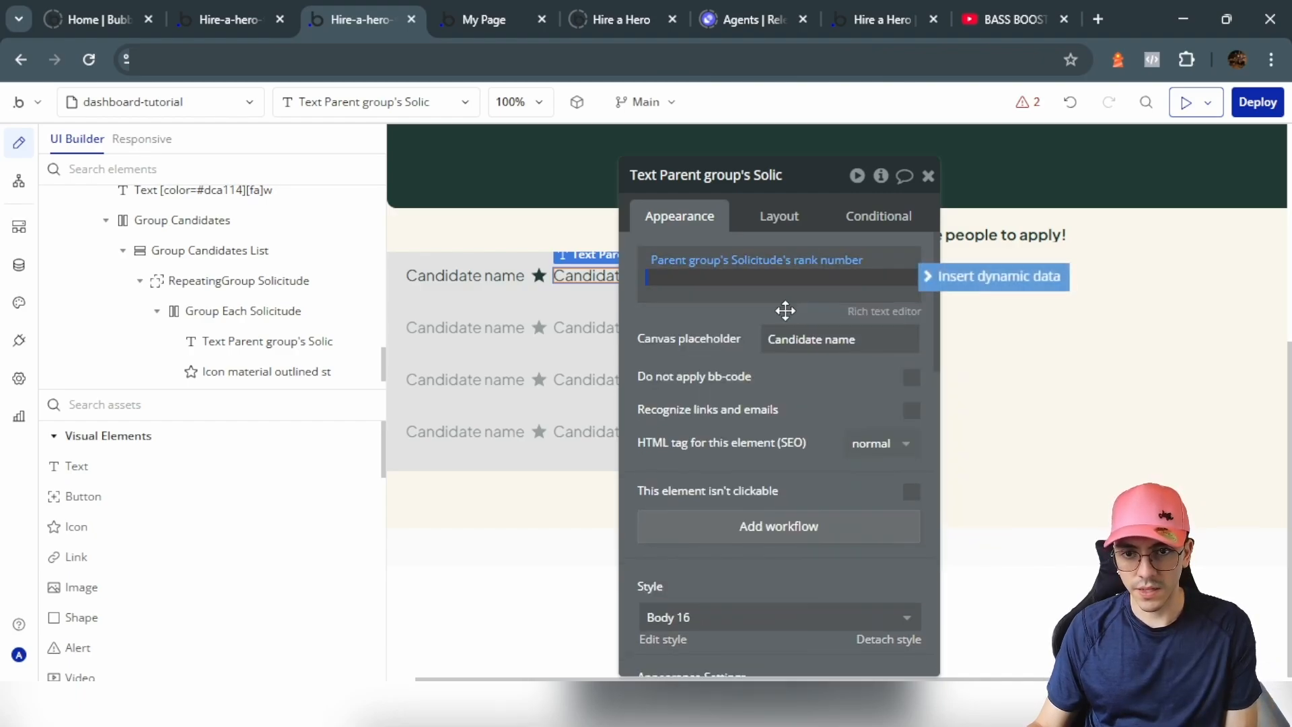
Step: Select the star icon together with the rank text
left_click_drag(767, 320, 887, 348)
left_click(551, 282, "shift")
right_click(576, 278)
mouse_move(649, 402)
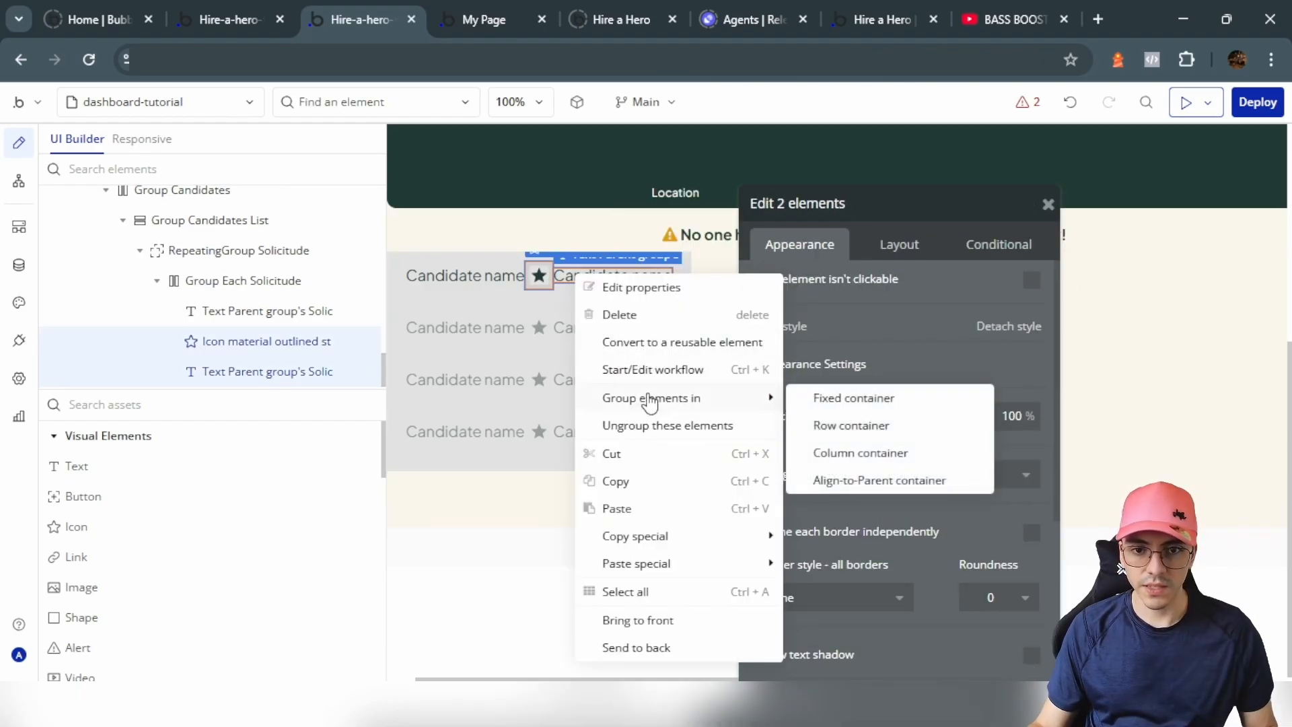
Step: Group star and rank text in a Row container; text 35×20, group fits content width
left_click(862, 428)
left_click(900, 246)
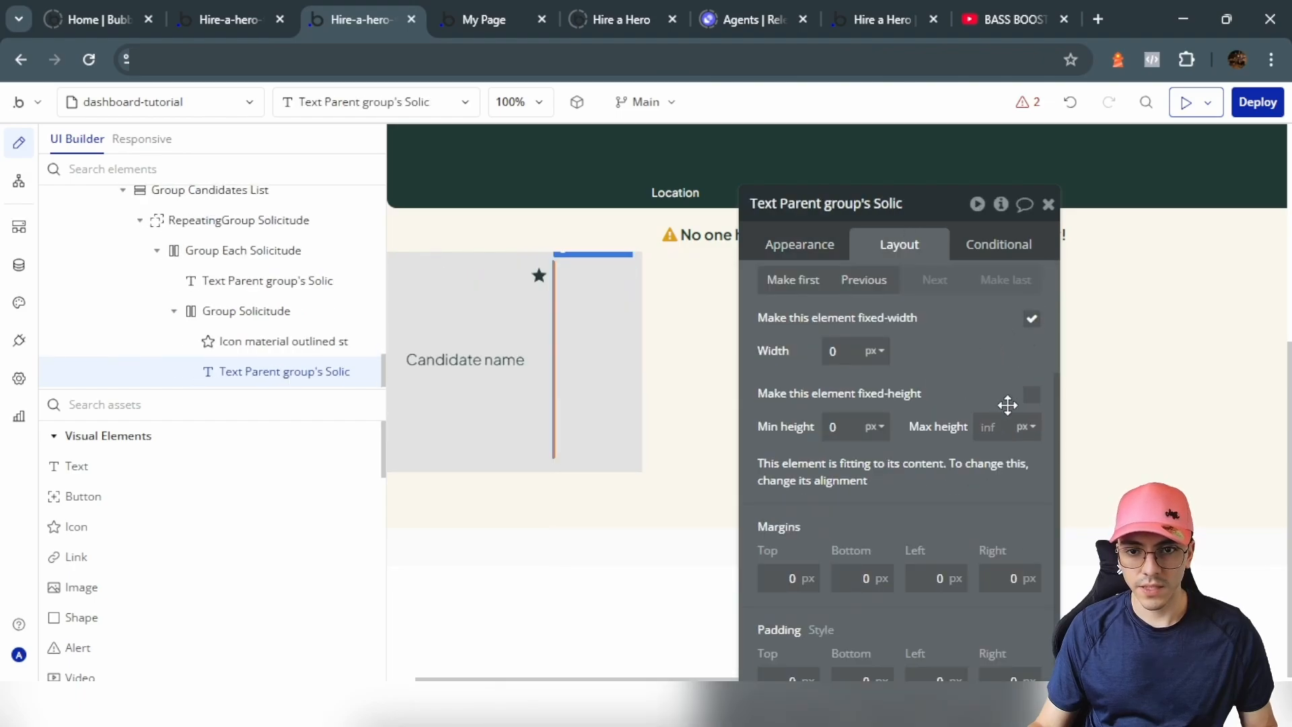
left_click(1031, 395)
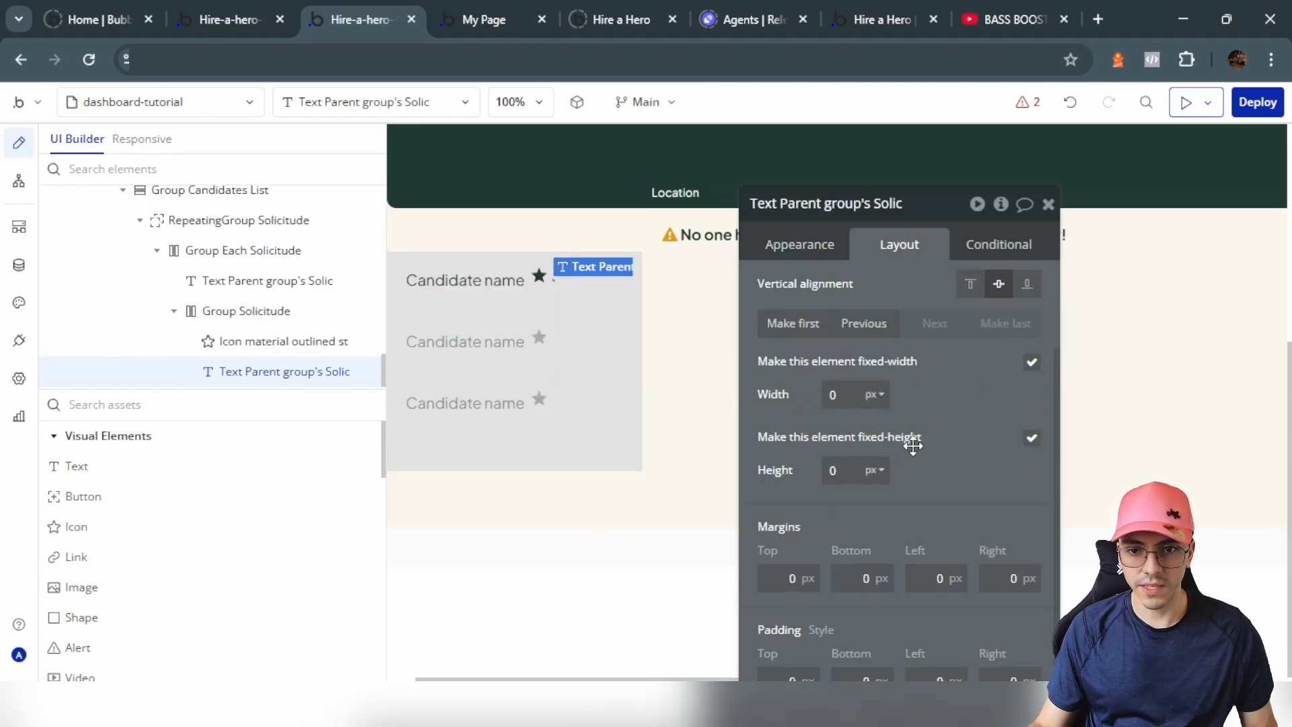
left_click(834, 394)
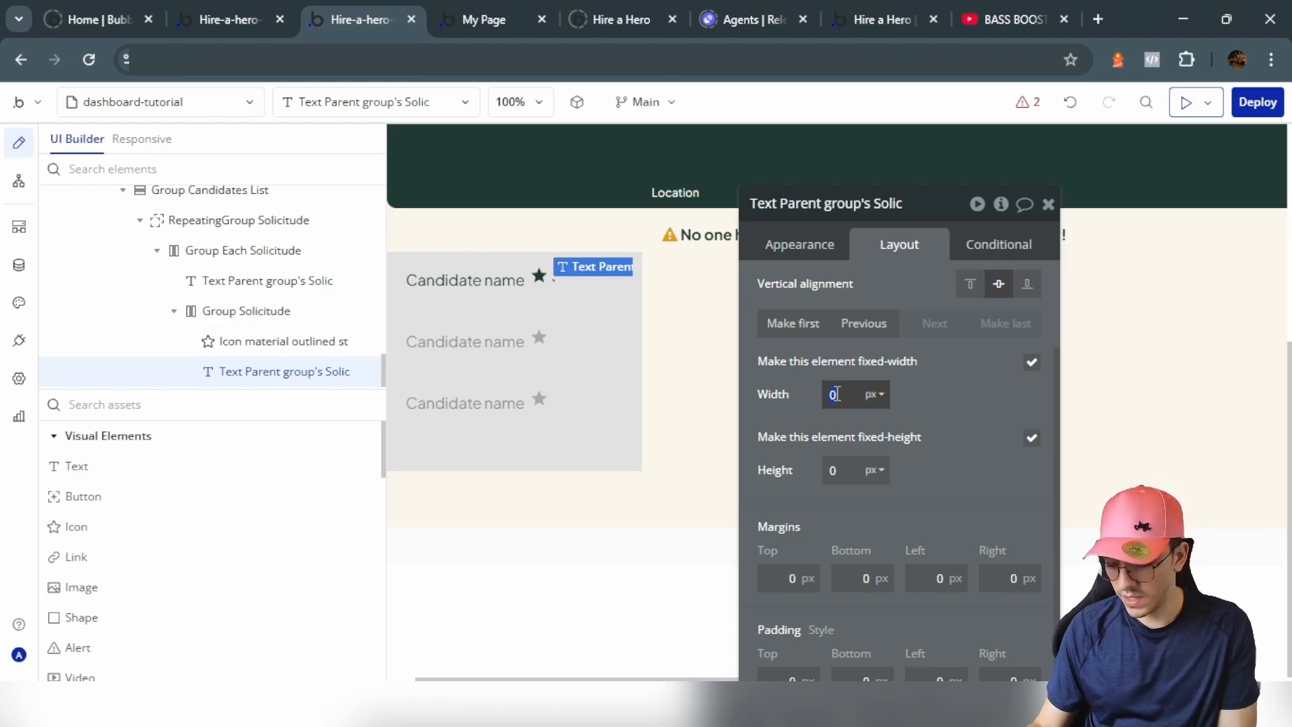
type("35")
left_click(843, 478)
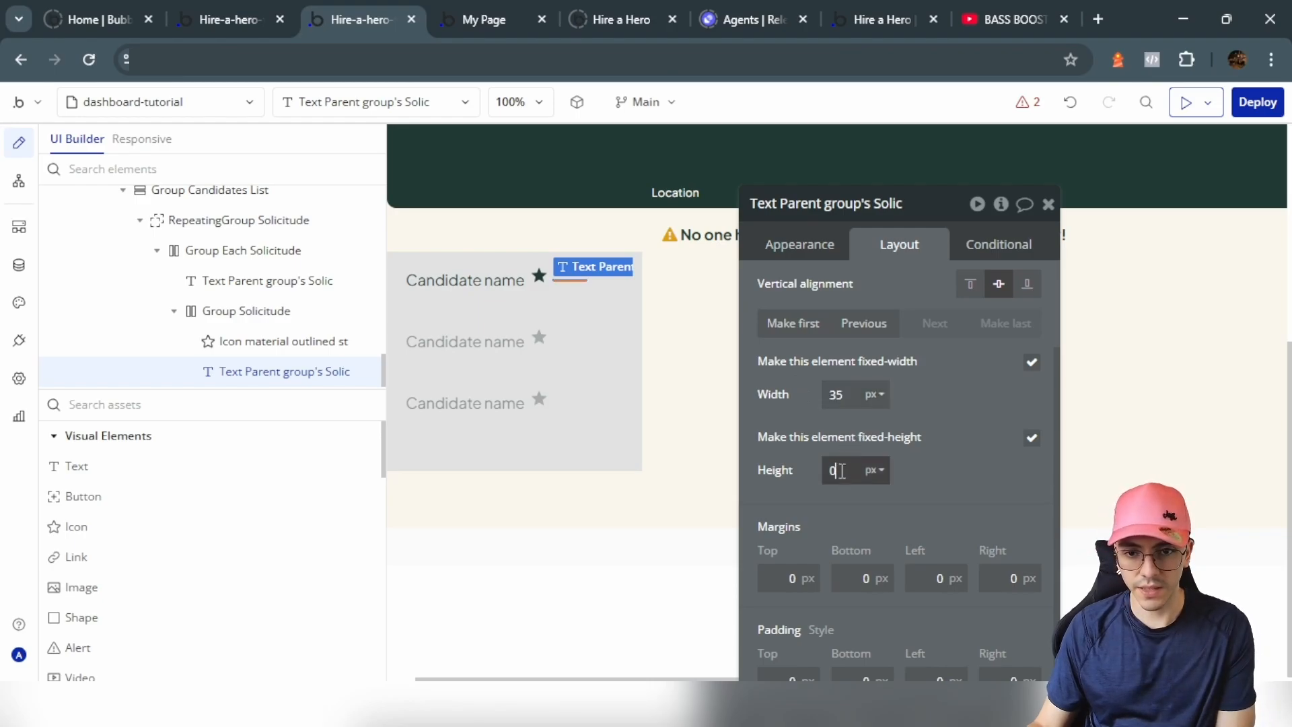
type("20")
left_click(1031, 511)
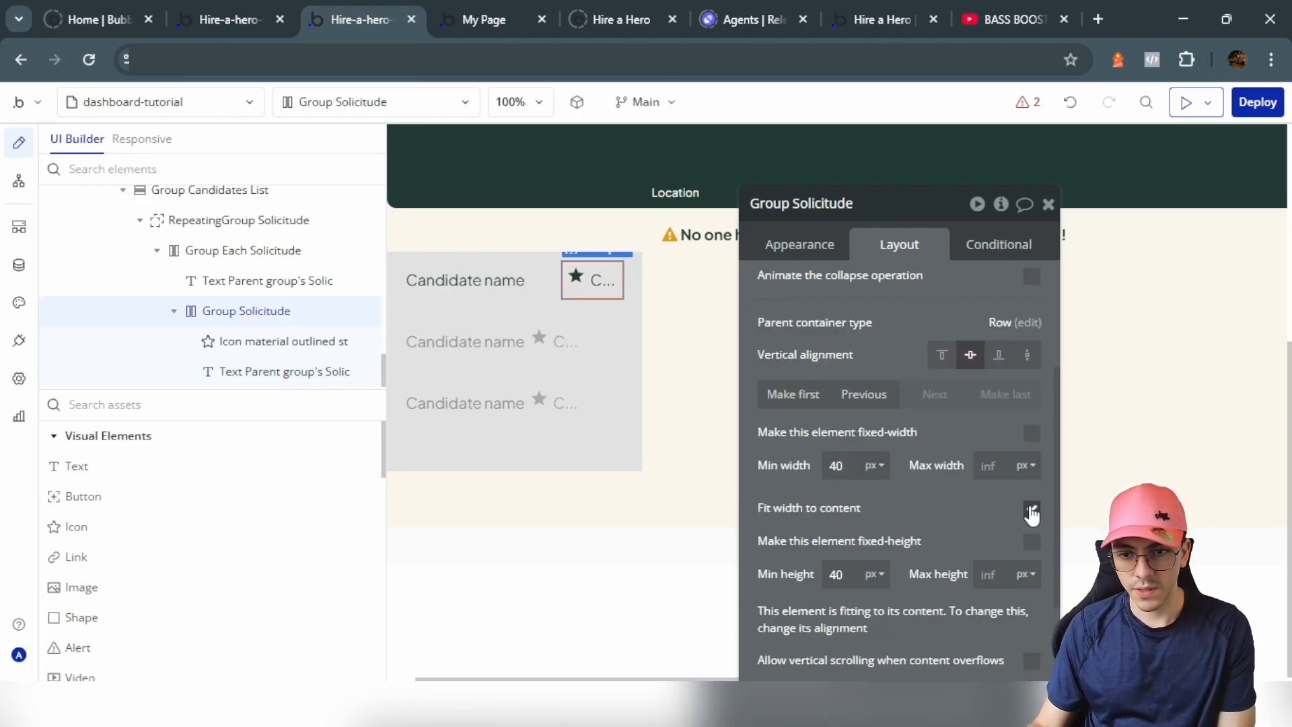
Step: Set the star-and-rank row group's minimum values to 0
left_click(576, 277)
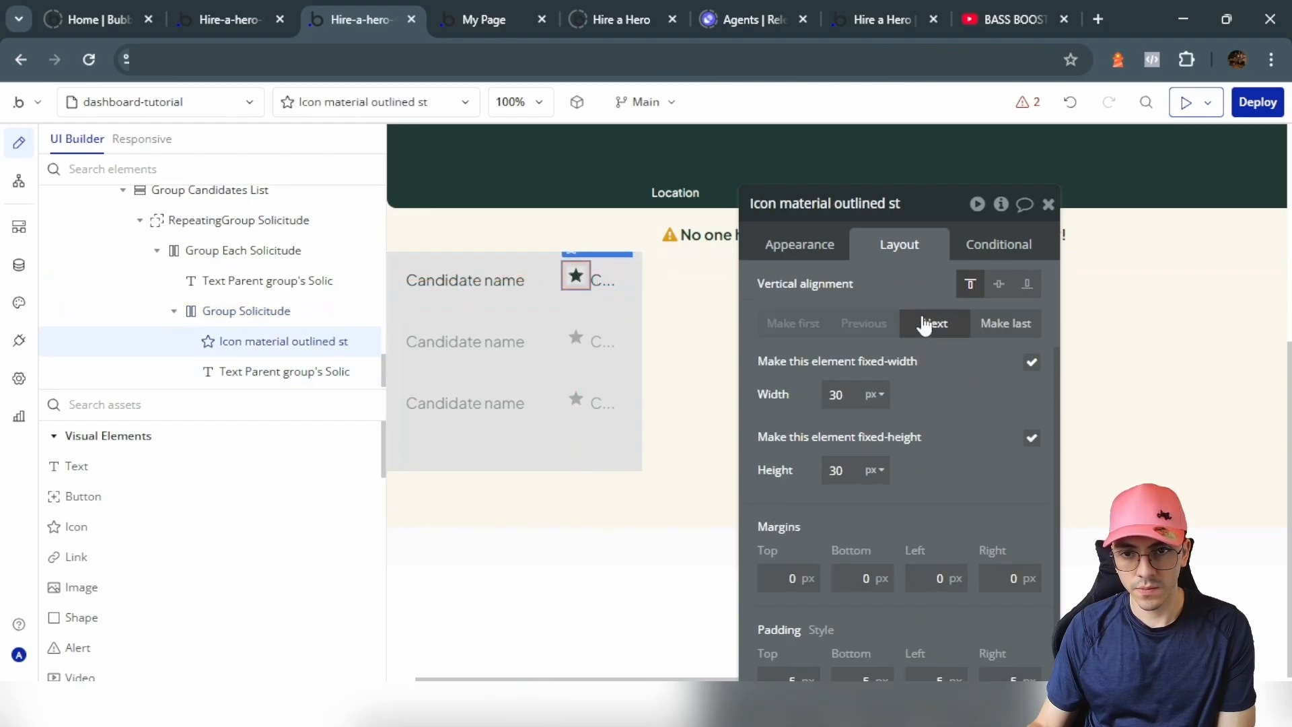
left_click(619, 278)
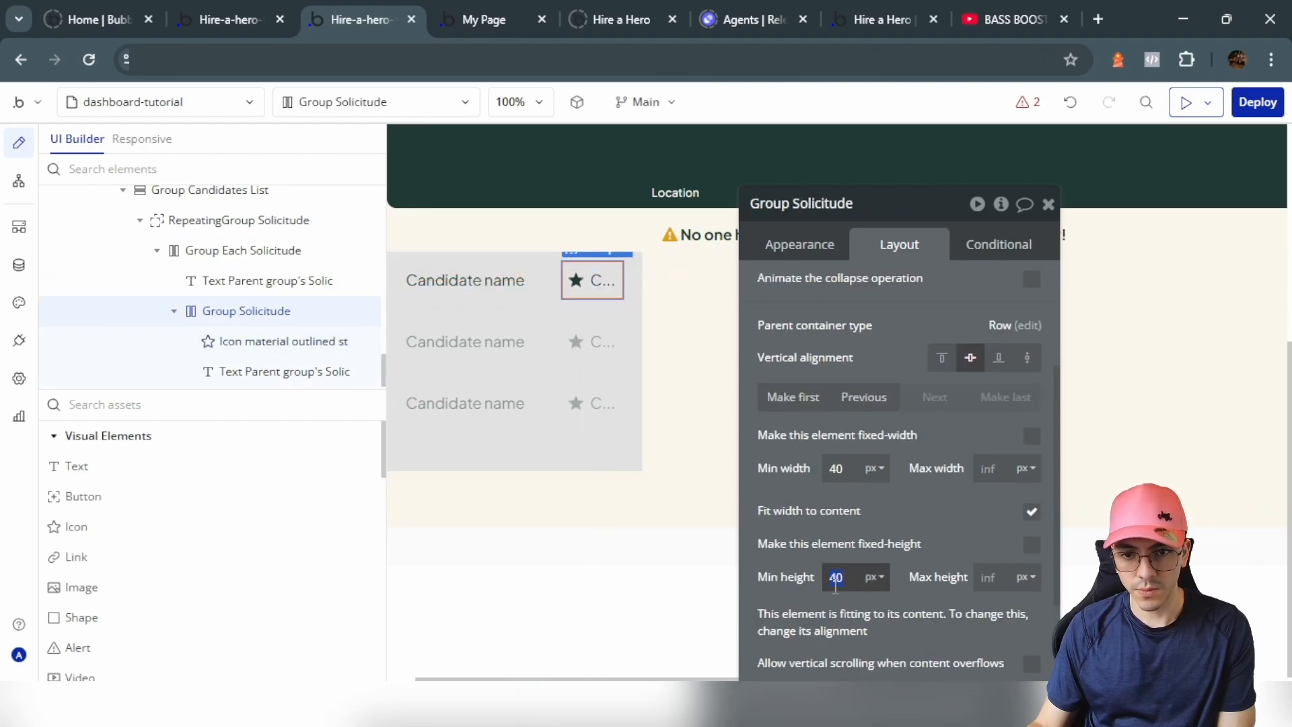
type("0")
double_click(837, 468)
type("0")
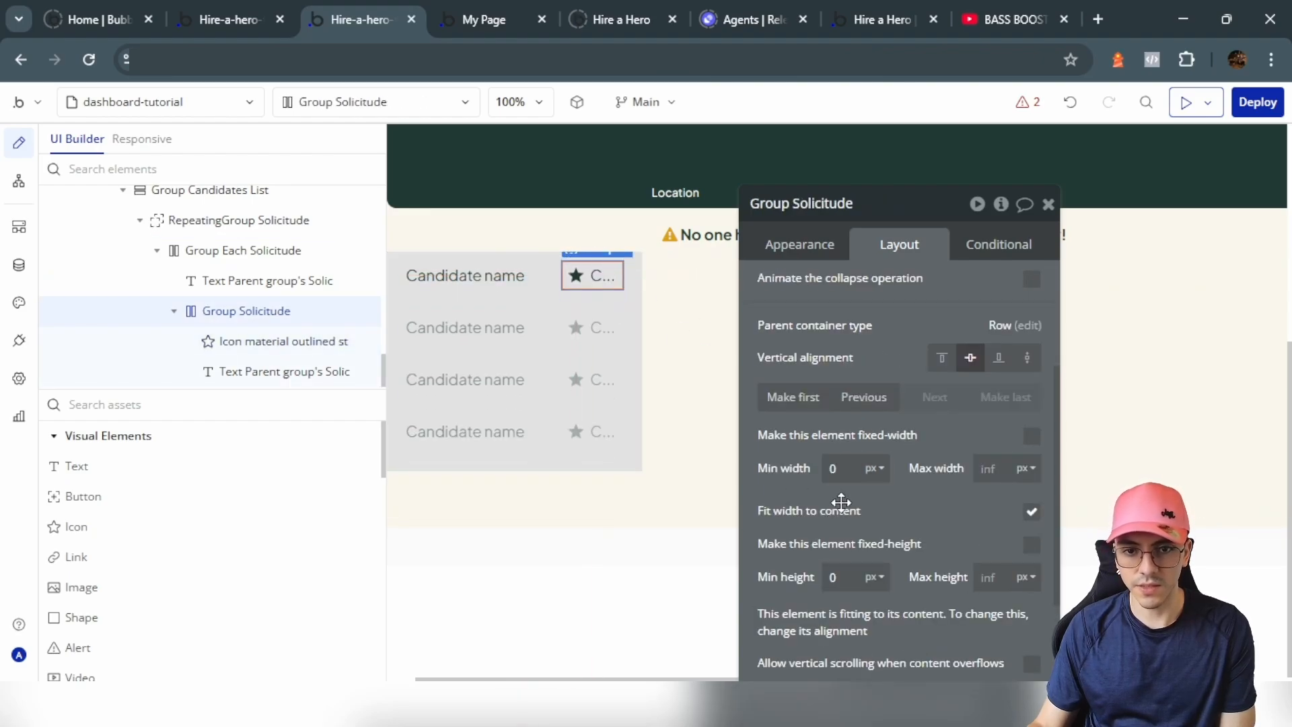
Step: Enable per-corner roundness on the Candidates List and round its top-left corner to 10
left_click(637, 390)
left_click(813, 238)
scroll(1043, 534, "down", 4)
scroll(1029, 438, "up", 1)
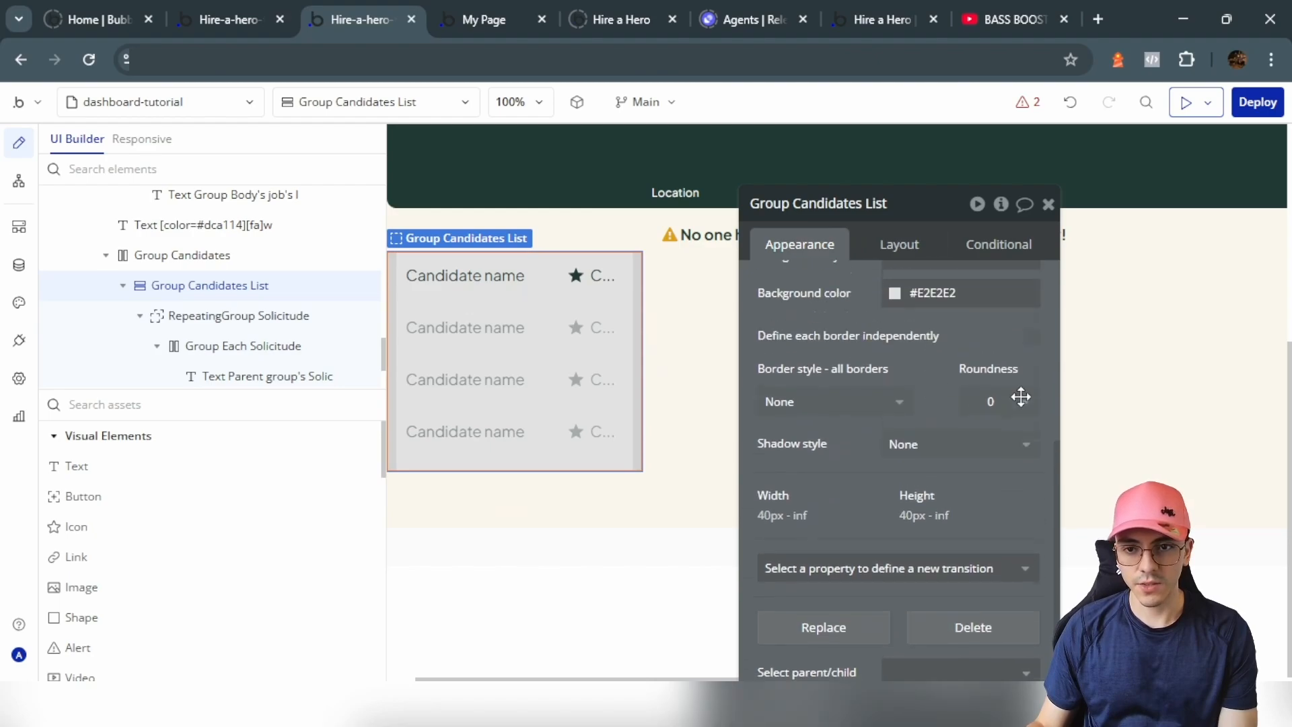
left_click(1031, 340)
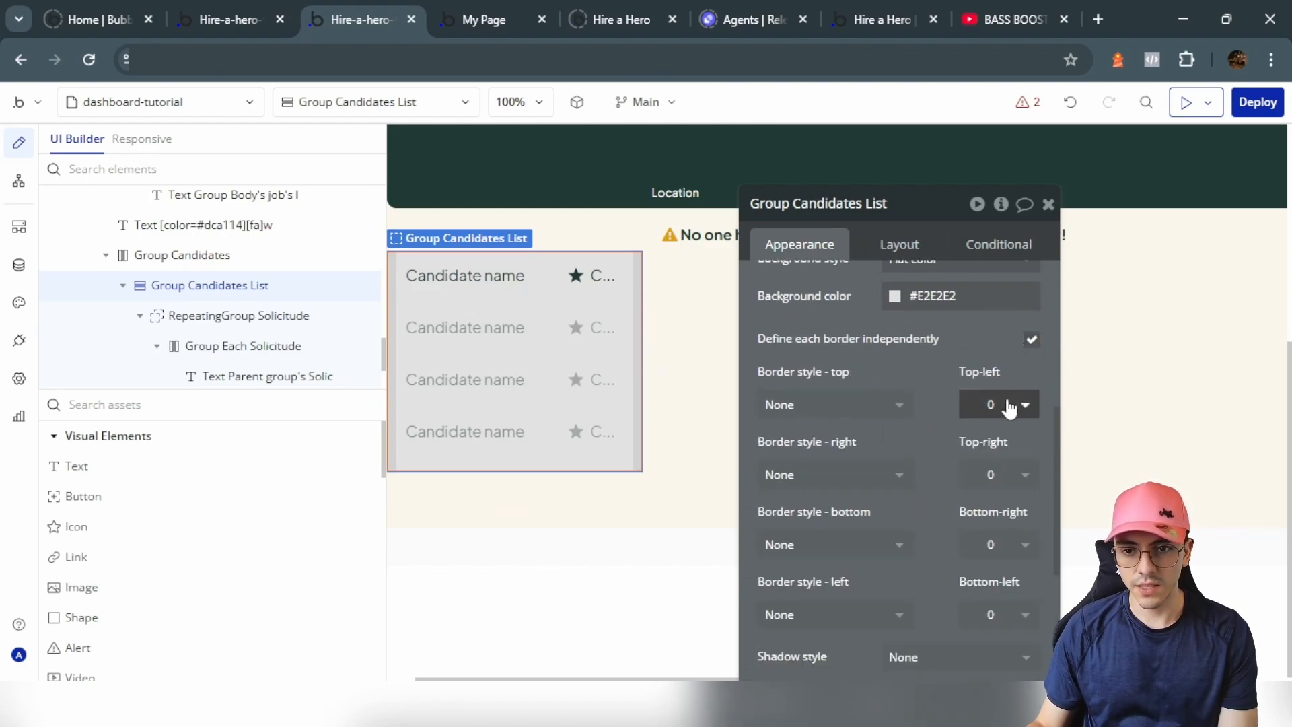
left_click(1007, 404)
type("10")
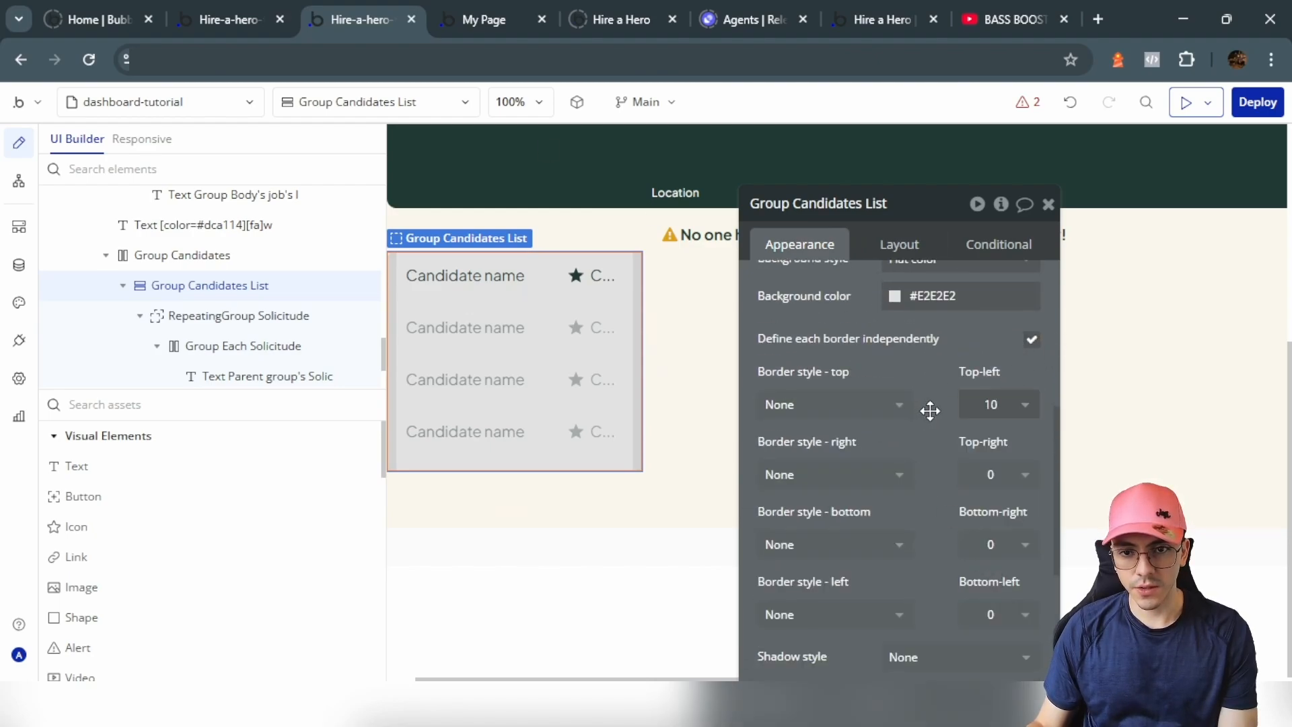
scroll(976, 471, "down", 2)
left_click(1012, 519)
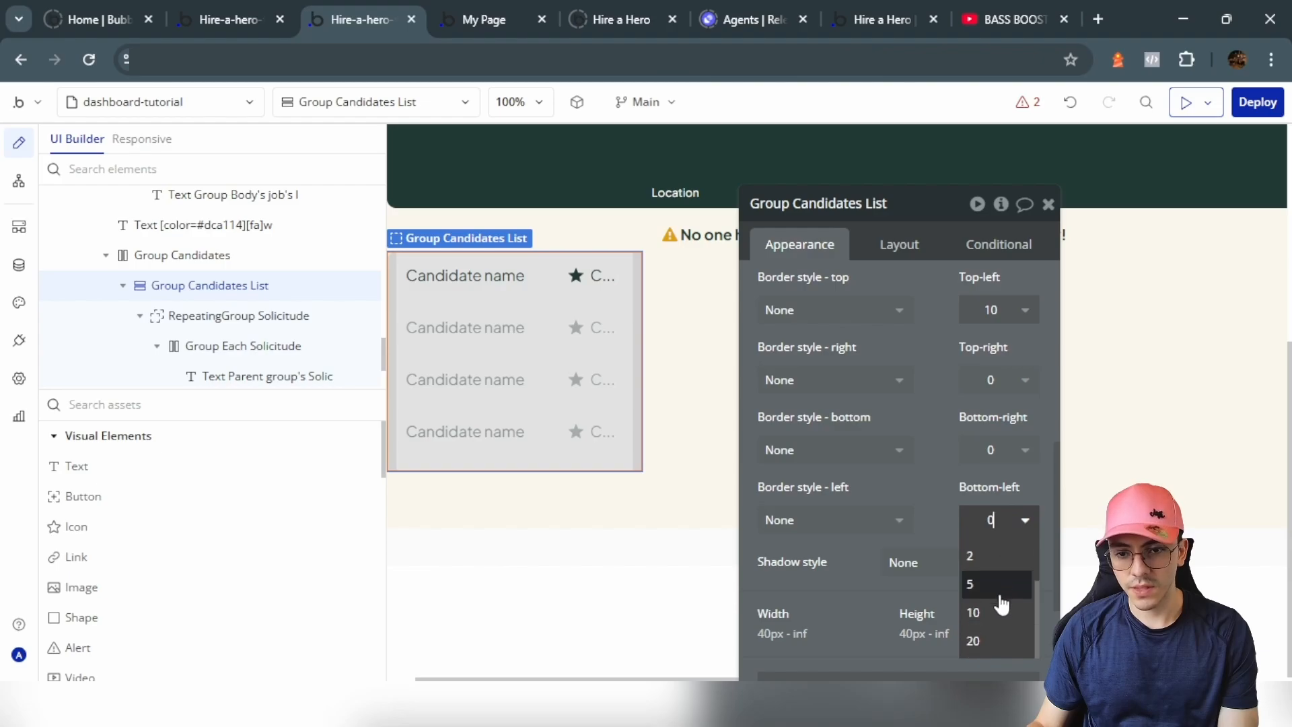
Step: Round the list's bottom-left corner to 10, set minimum height 100% and clear minimum width
left_click(994, 611)
left_click_drag(849, 394, 783, 393)
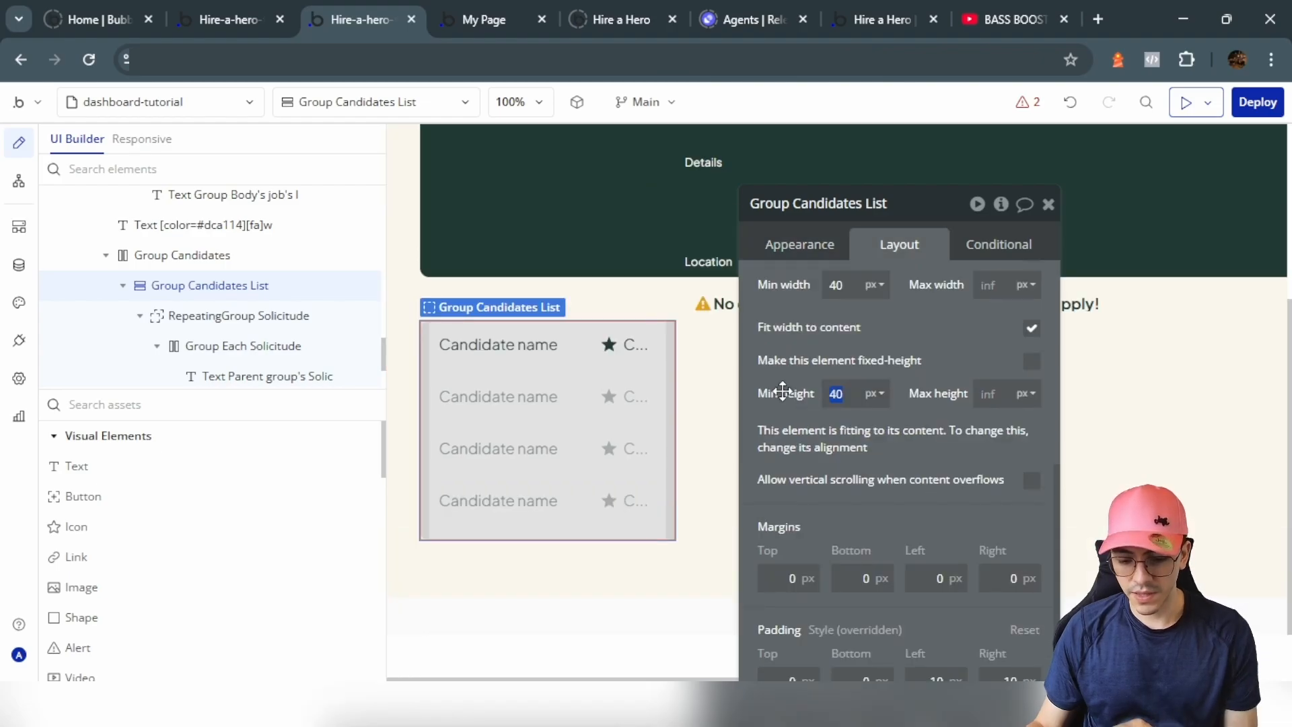
left_click(875, 396)
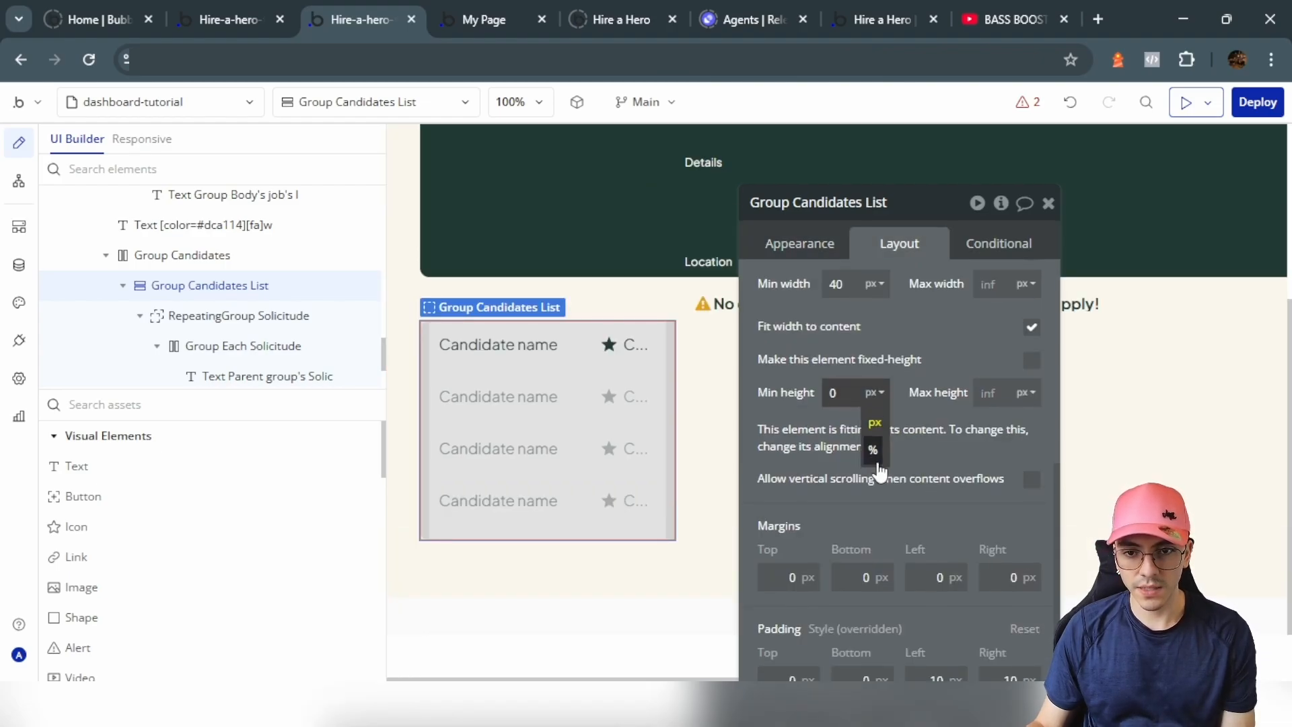
left_click(874, 437)
left_click(939, 360)
scroll(936, 356, "up", 1)
double_click(851, 378)
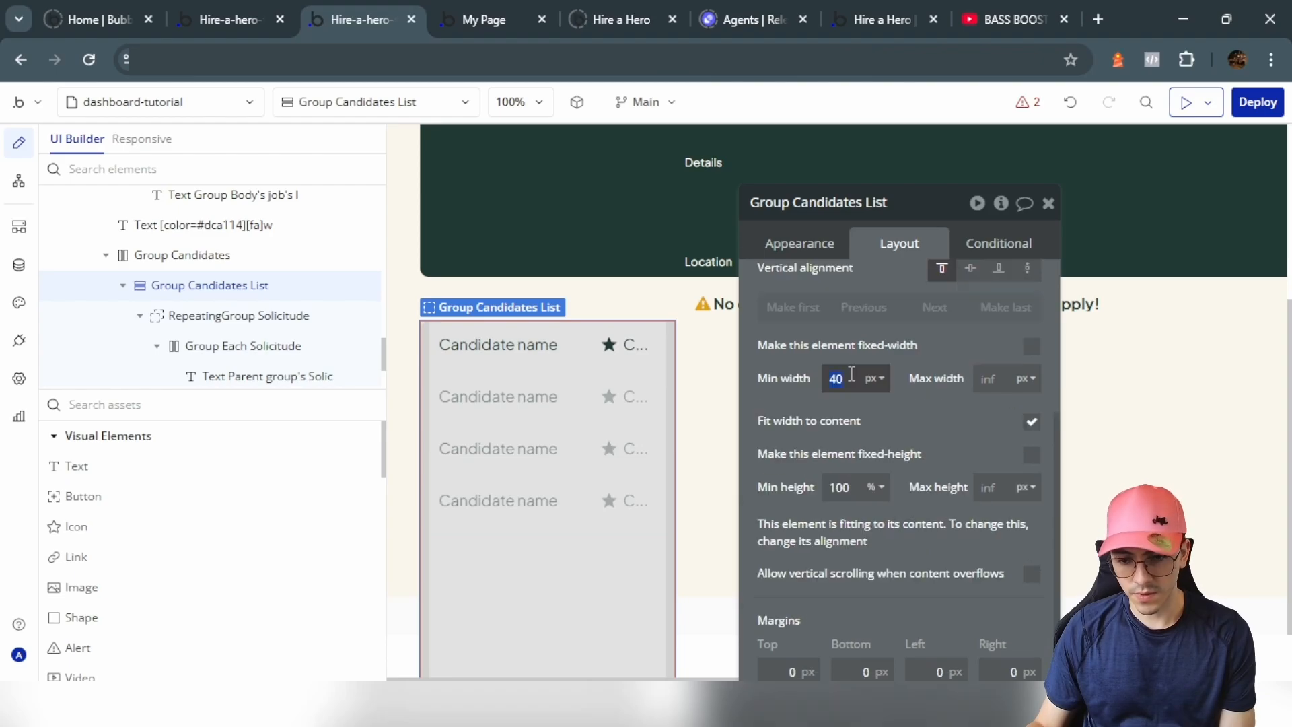
key("BackSpace")
Step: Uncheck Fit height to content on the candidates repeating group
left_click(647, 431)
left_click(811, 247)
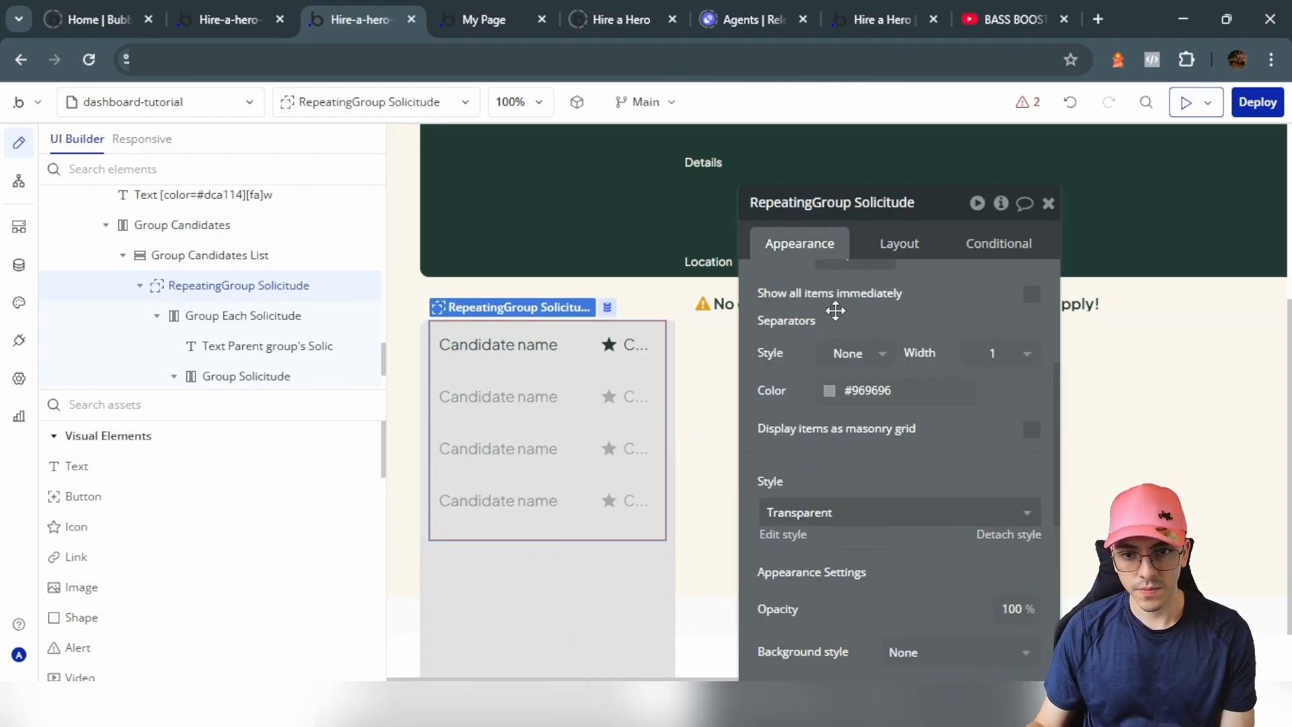
scroll(908, 411, "up", 4)
left_click(887, 251)
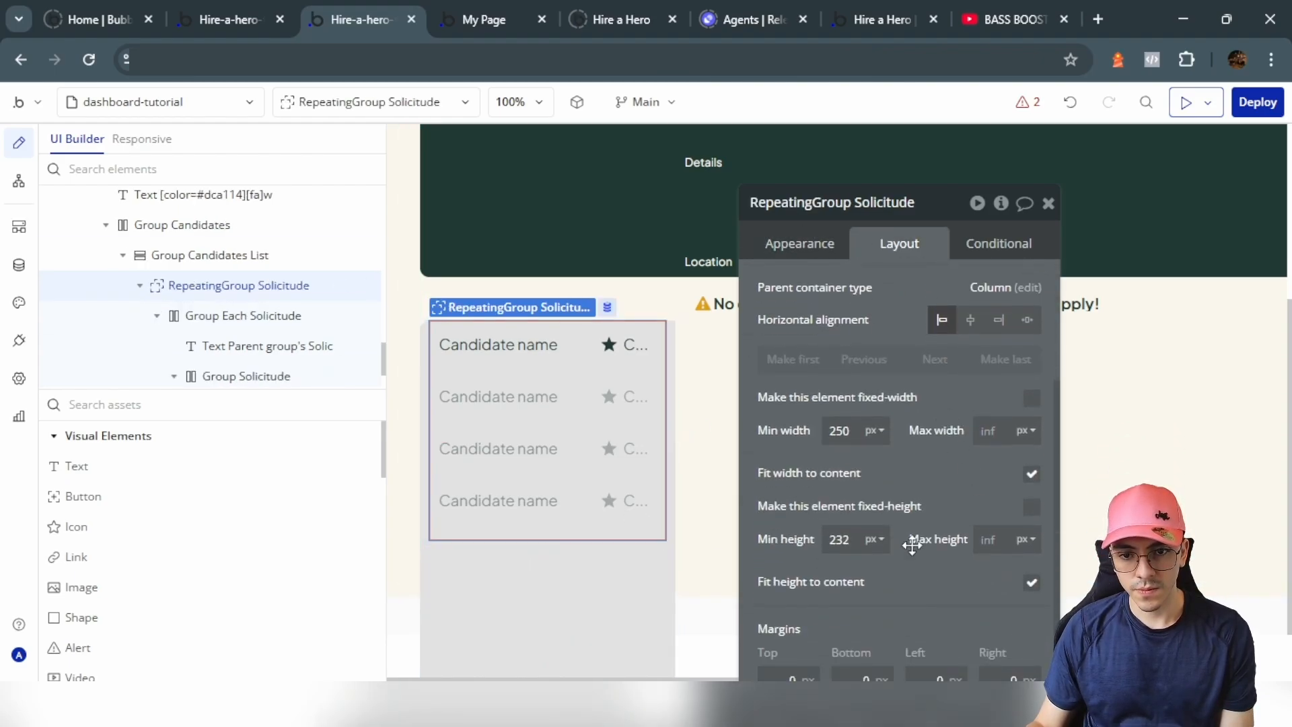
key("ctrl+Page_Up")
key("ctrl+Page_Down")
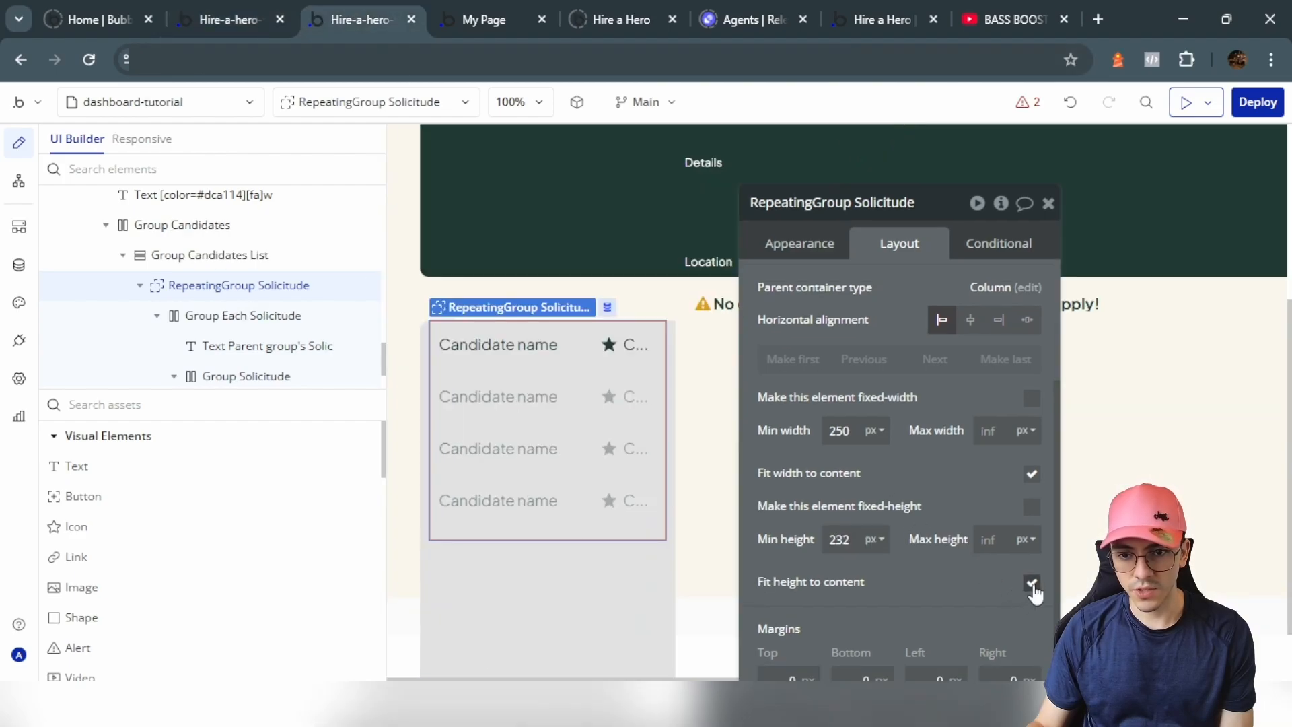
left_click(1032, 583)
left_click(734, 371)
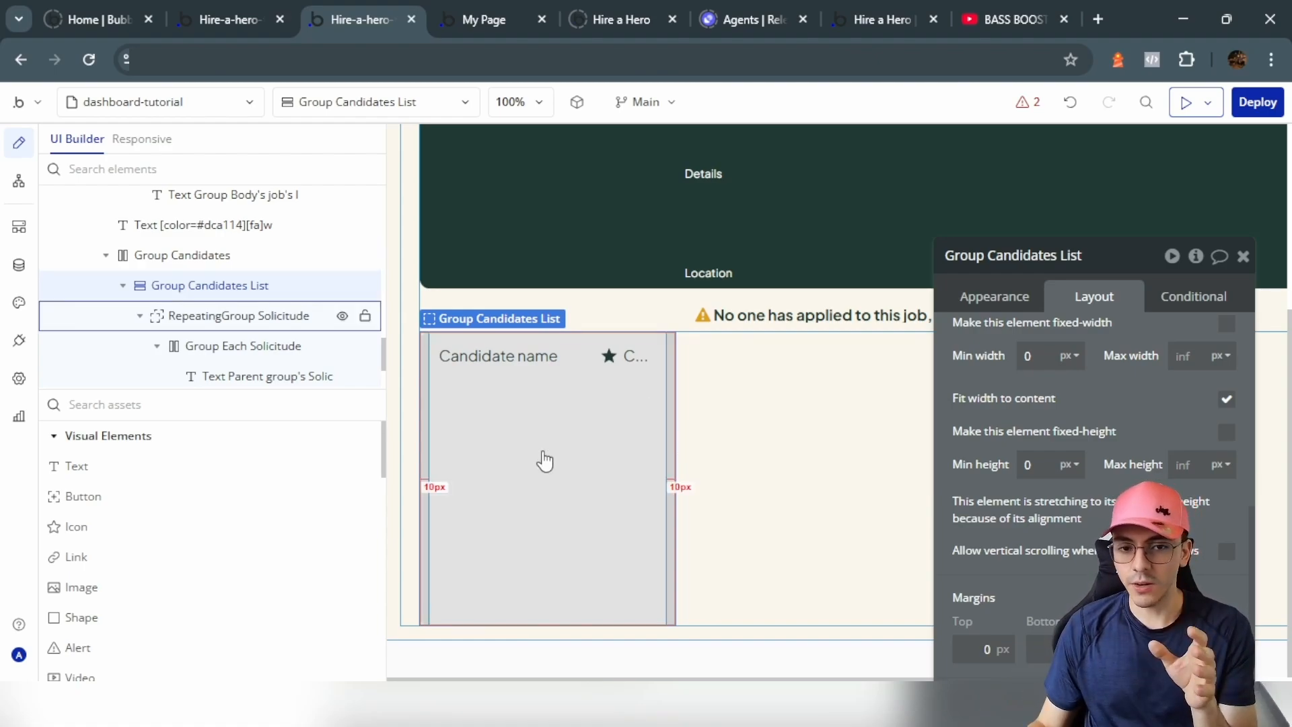
left_click(1013, 301)
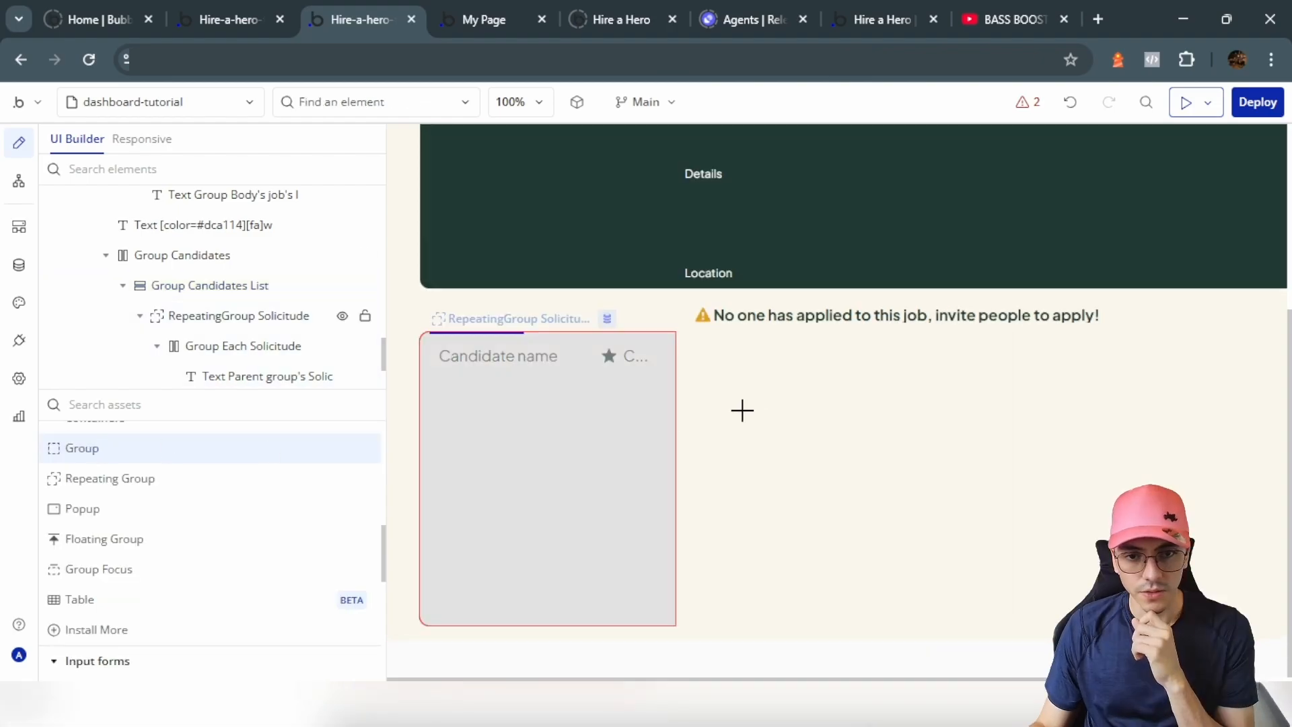
Step: Draw a new group beside the candidates list with a flat colour background, right corners rounded 10, stretched to full height
left_click_drag(740, 410, 783, 405)
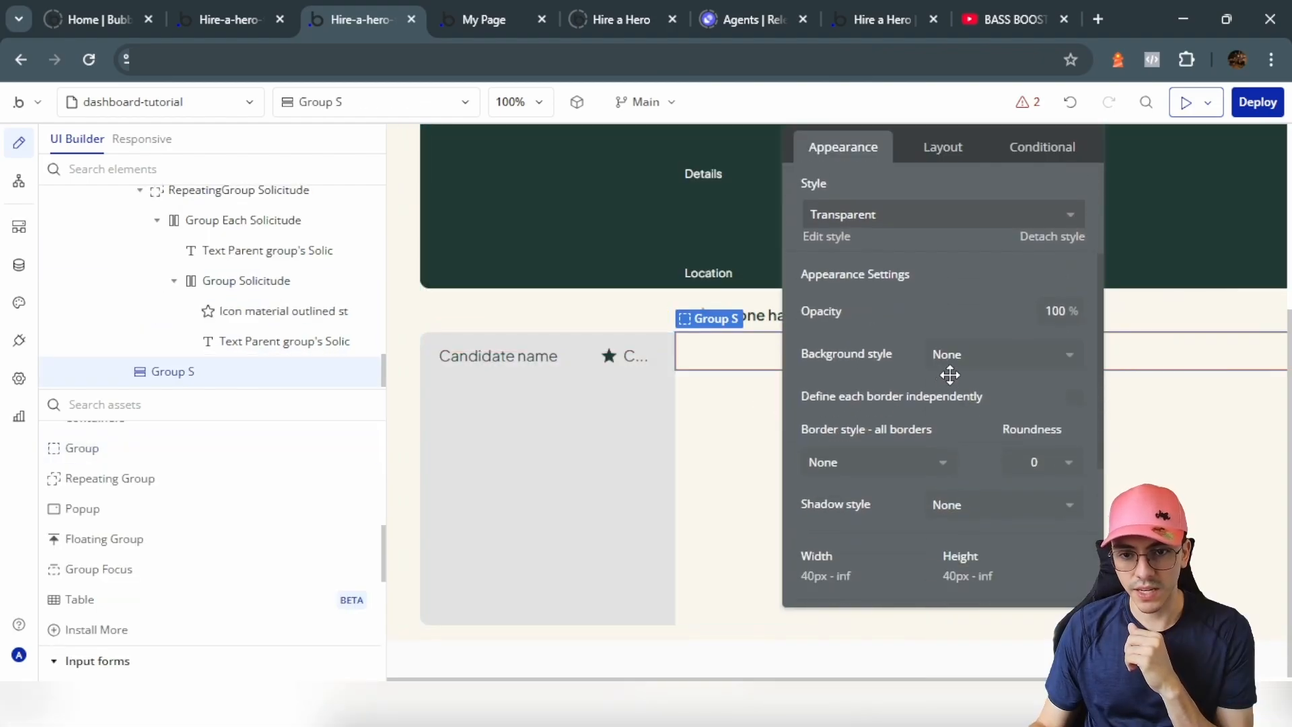
left_click(977, 352)
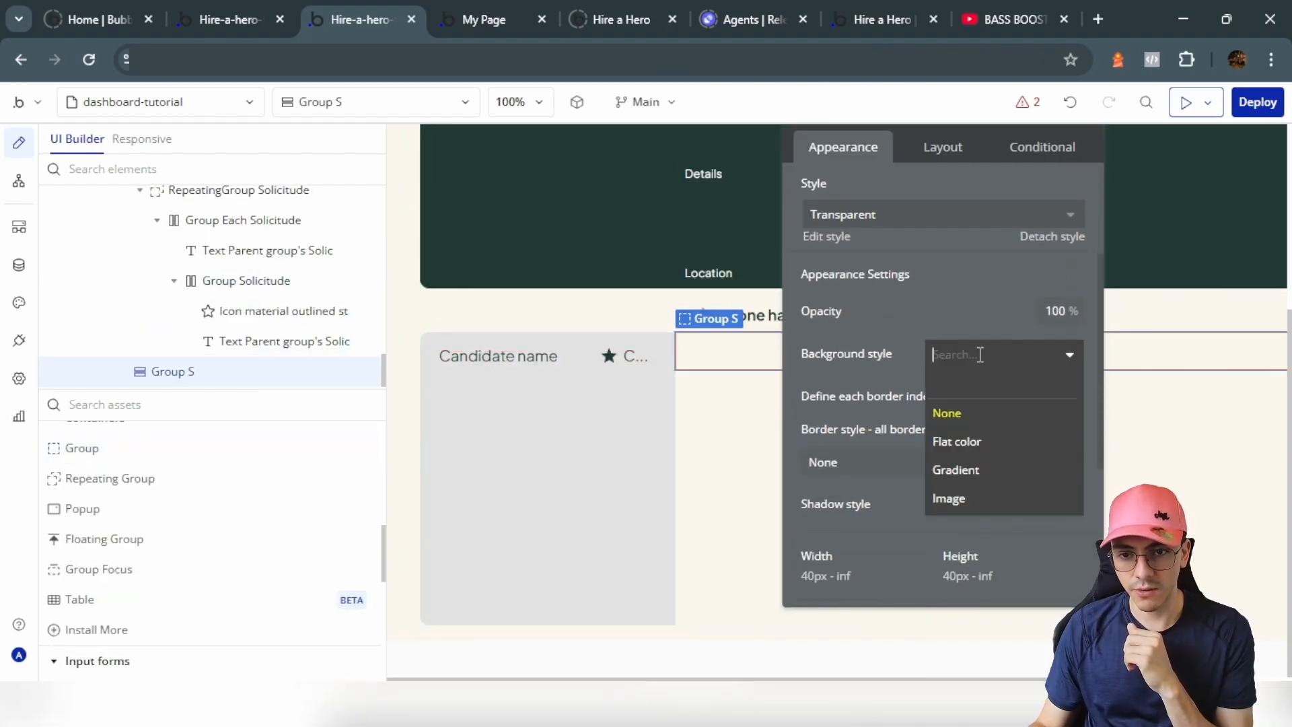
left_click(966, 442)
left_click(1075, 342)
scroll(1043, 421, "down", 3)
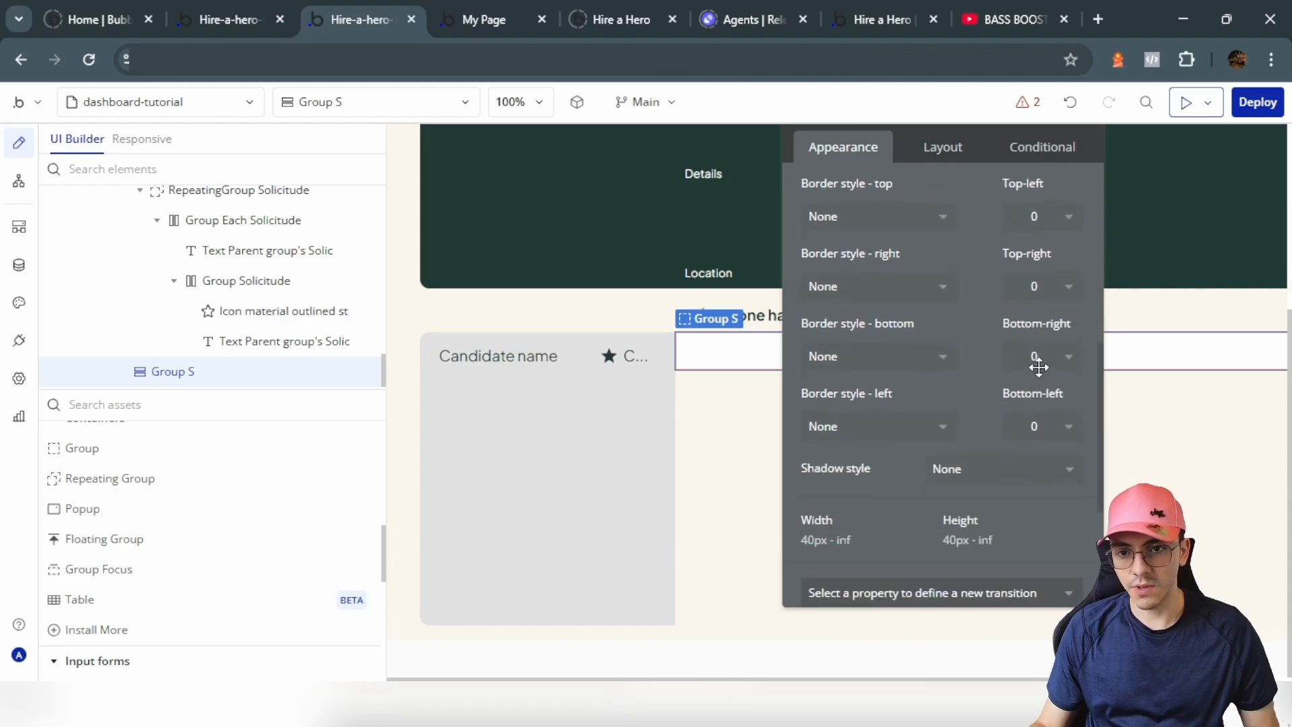
left_click(1044, 355)
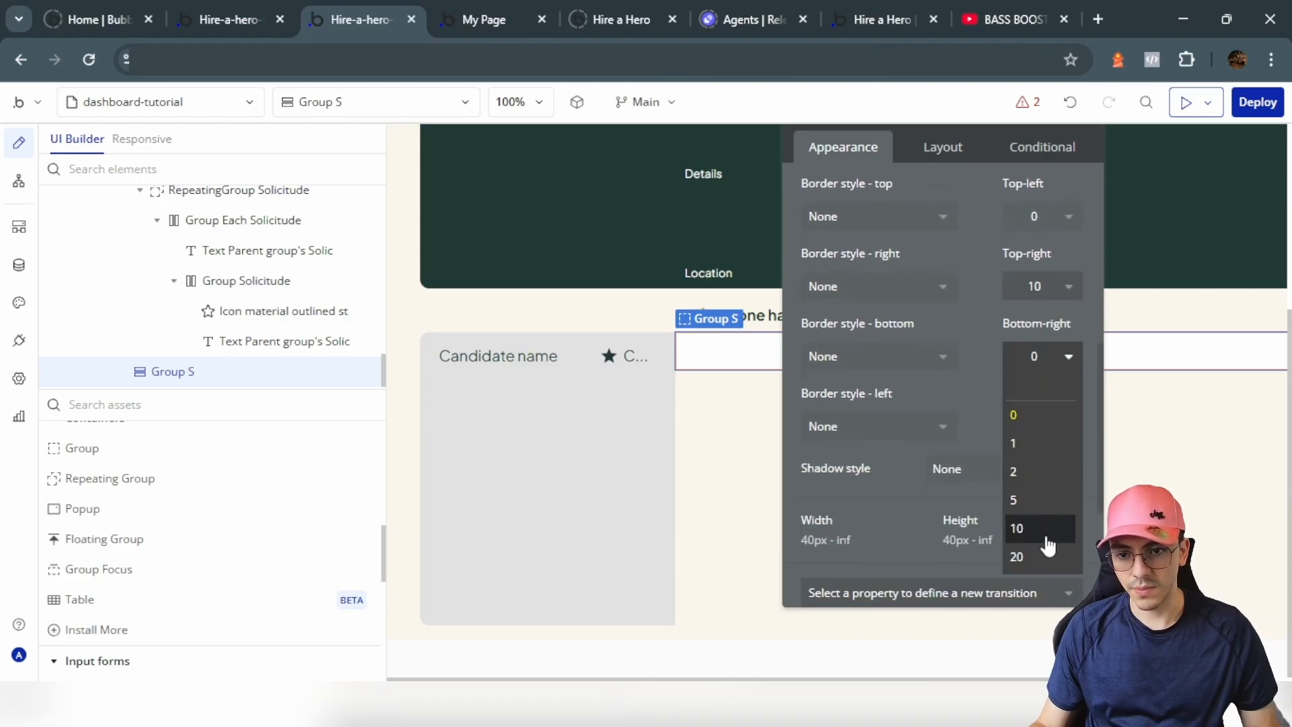
left_click(1045, 536)
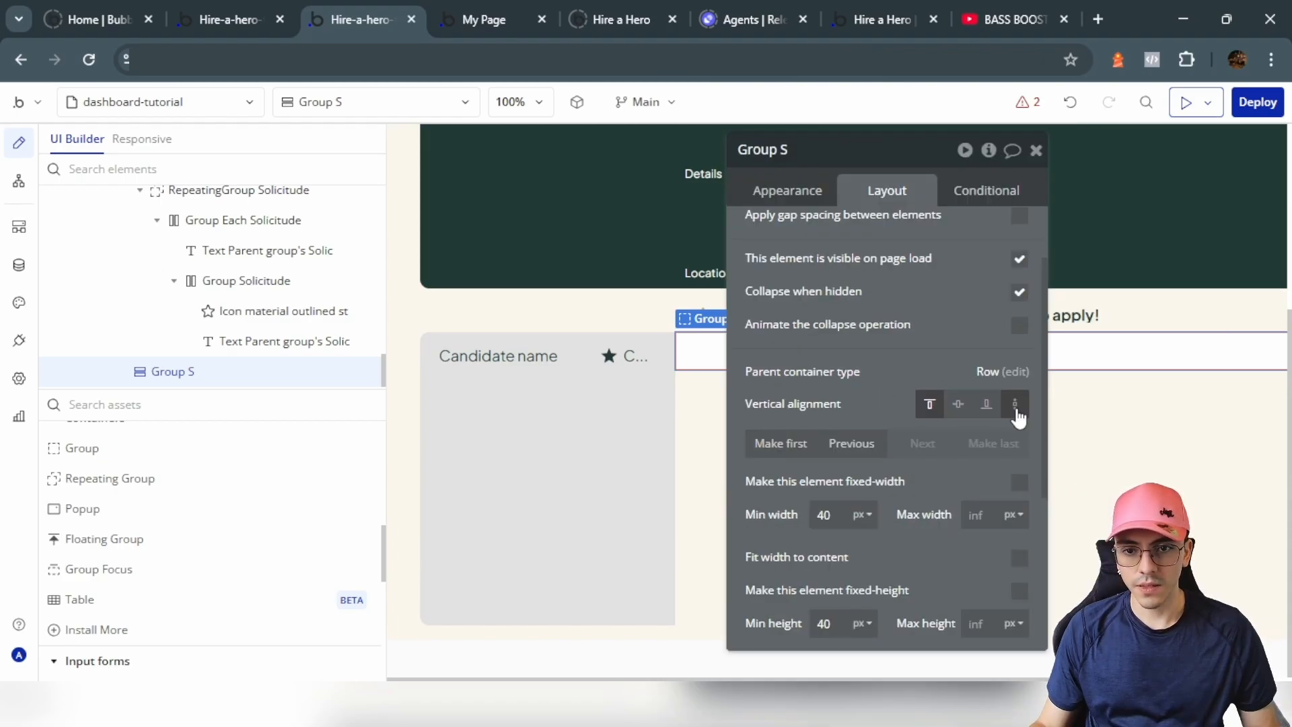
left_click(1016, 405)
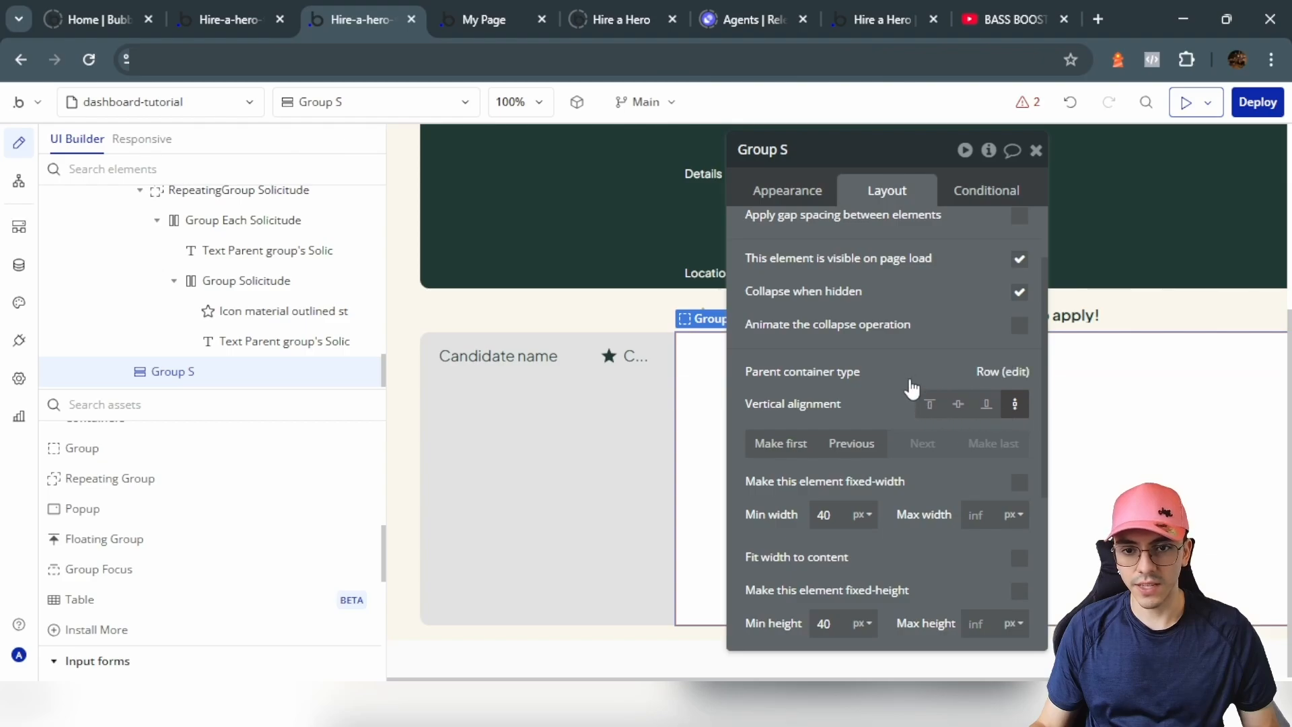
Step: Give the group a solid left border in the Text colour
left_click_drag(911, 386, 767, 378)
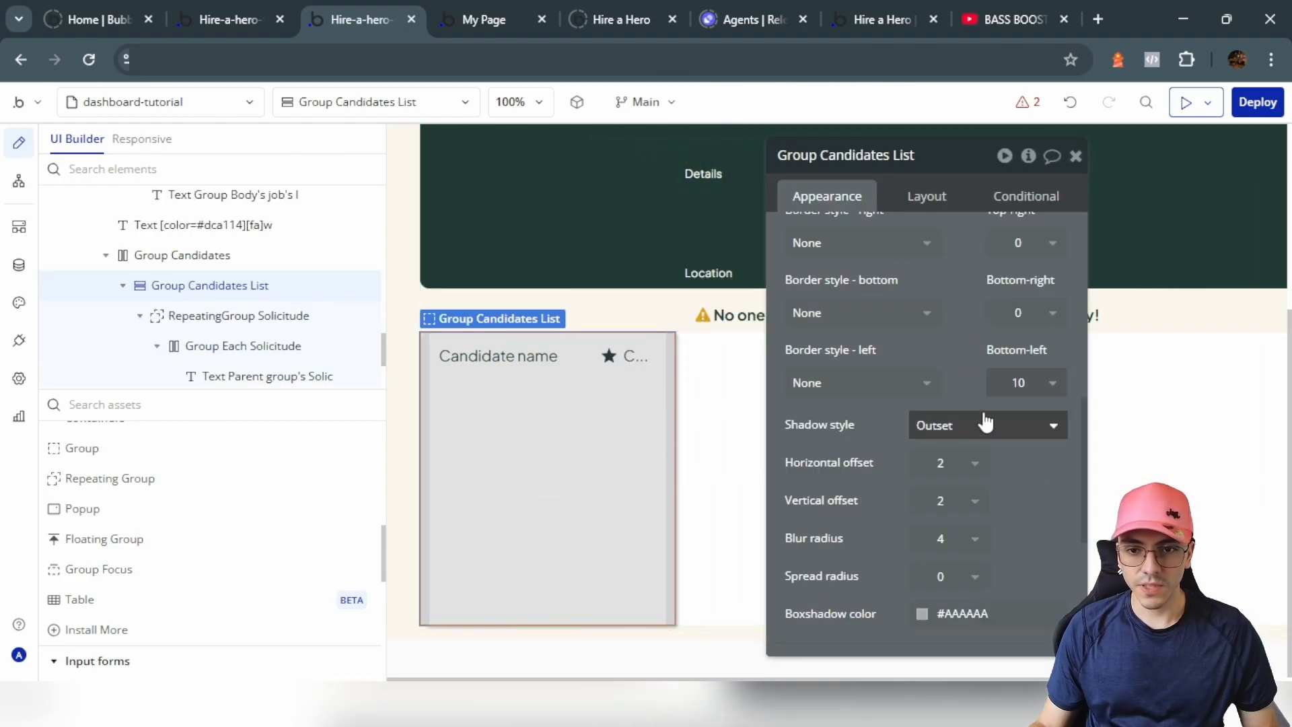
left_click(743, 428)
scroll(922, 438, "up", 2)
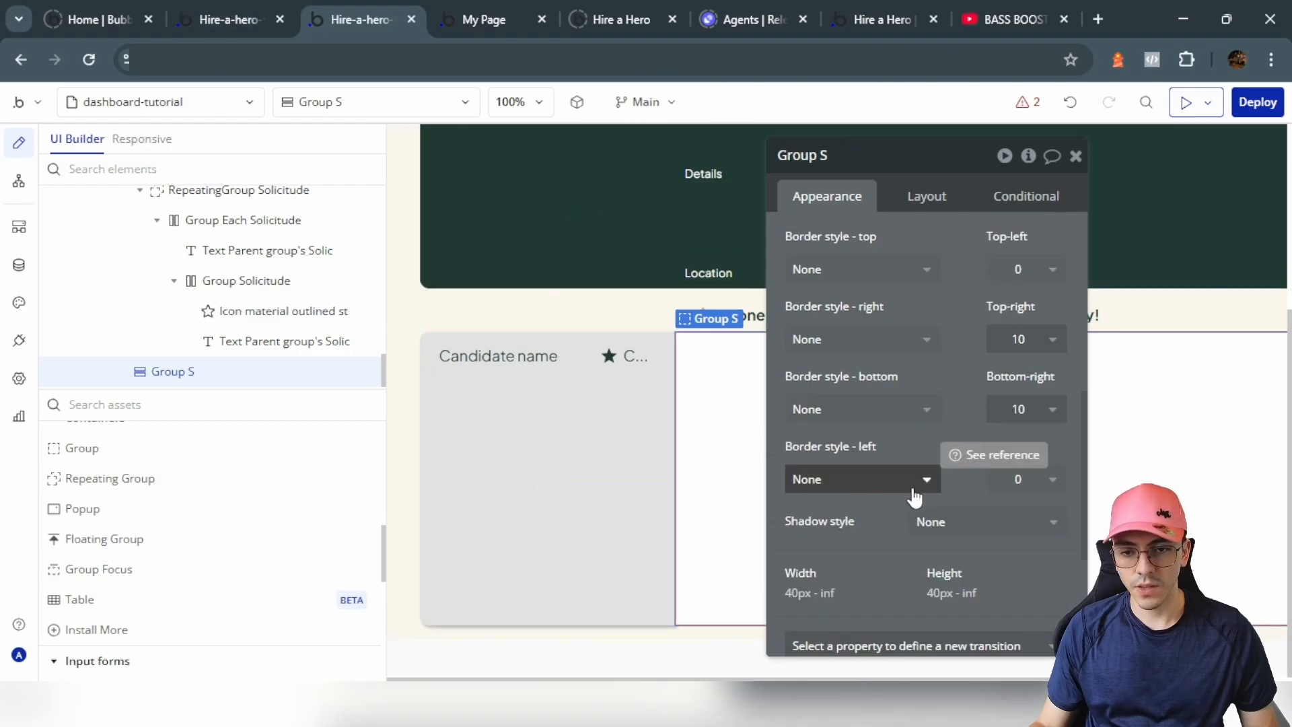
left_click(911, 479)
left_click(855, 570)
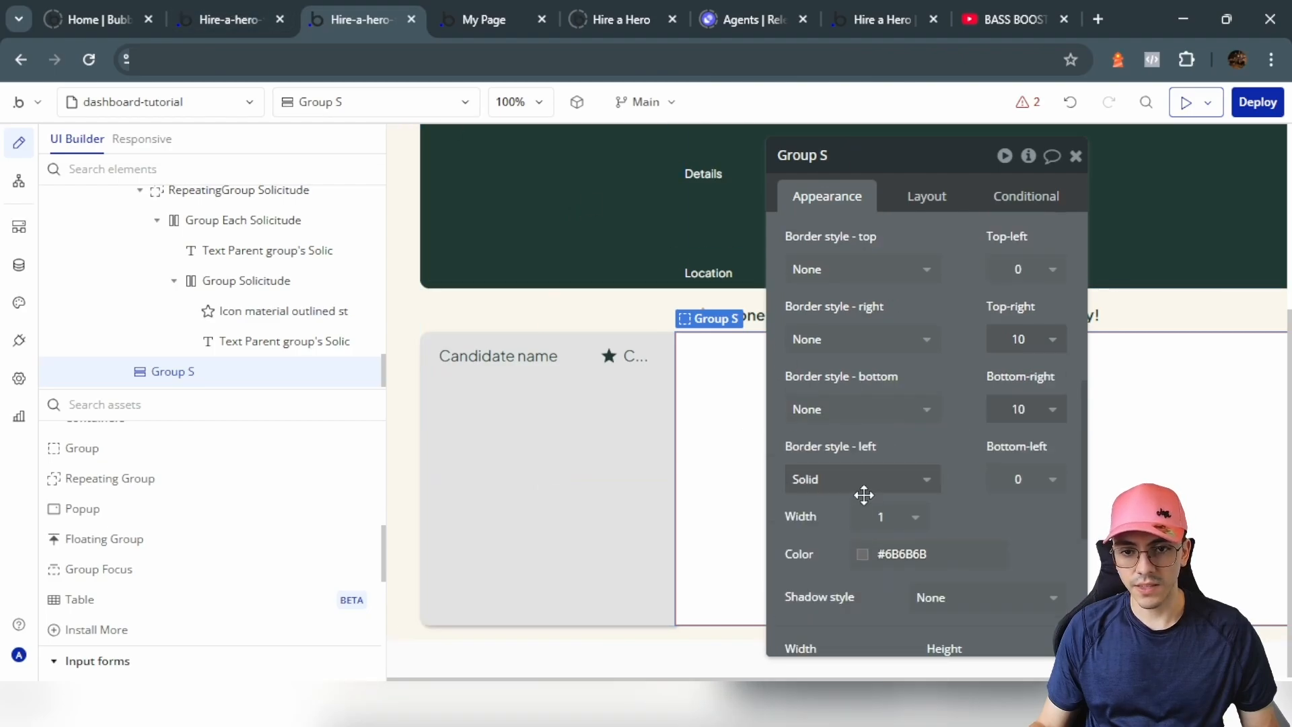
left_click(915, 548)
left_click(912, 542)
left_click(816, 521)
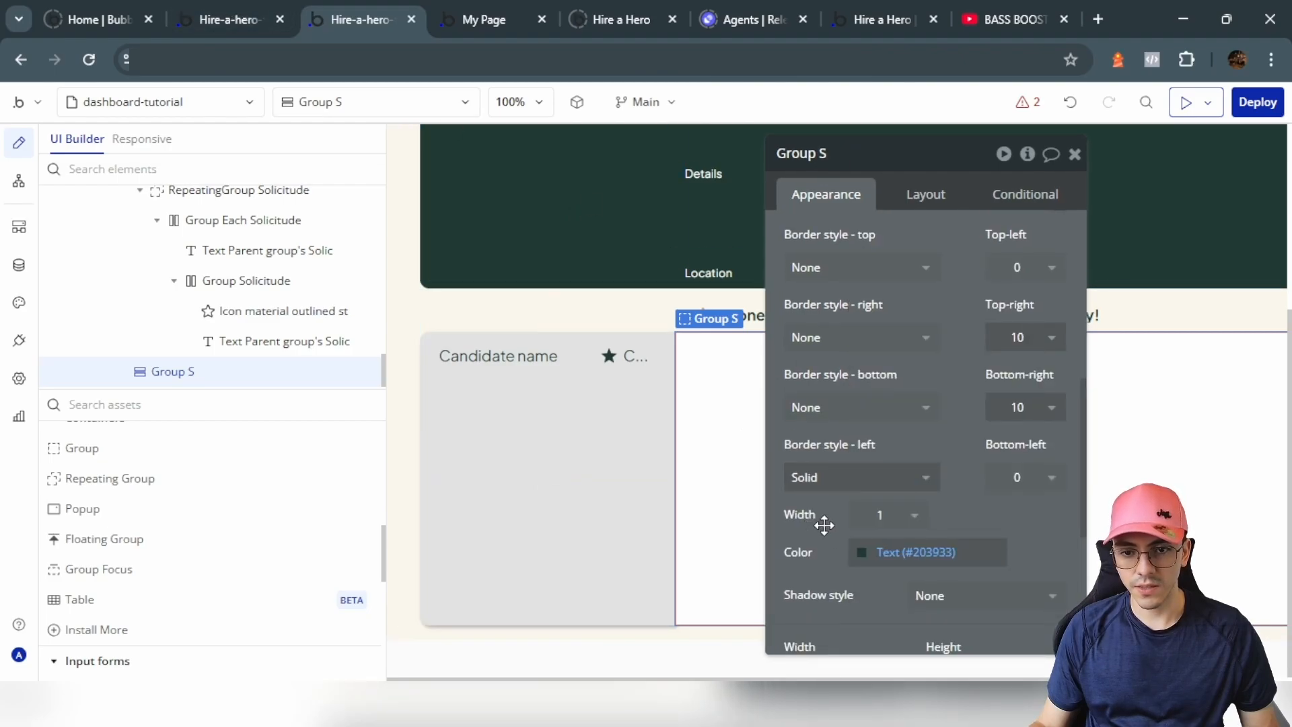
left_click_drag(822, 525, 279, 534)
Step: Rename the group to Group Selected Solicitude and set its padding to 20/20/20/10
left_click_drag(355, 164, 441, 155)
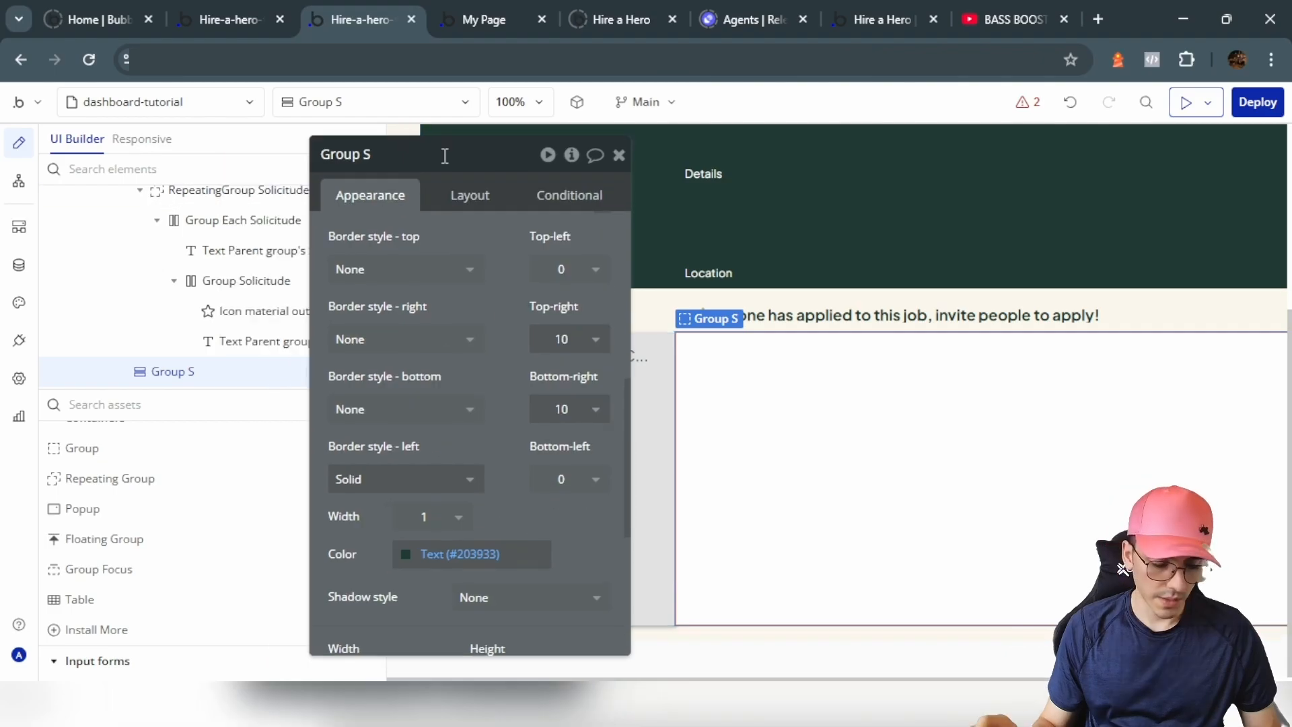
type("elec")
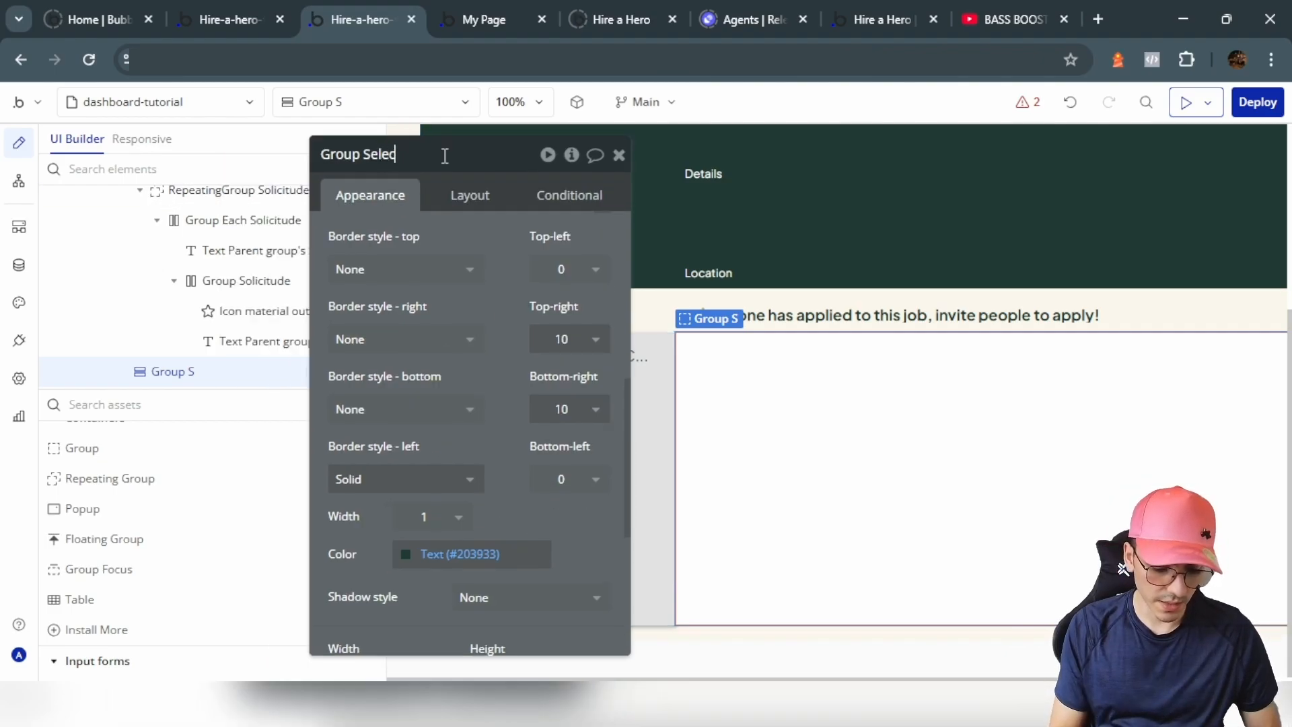
type("ted Solicitude")
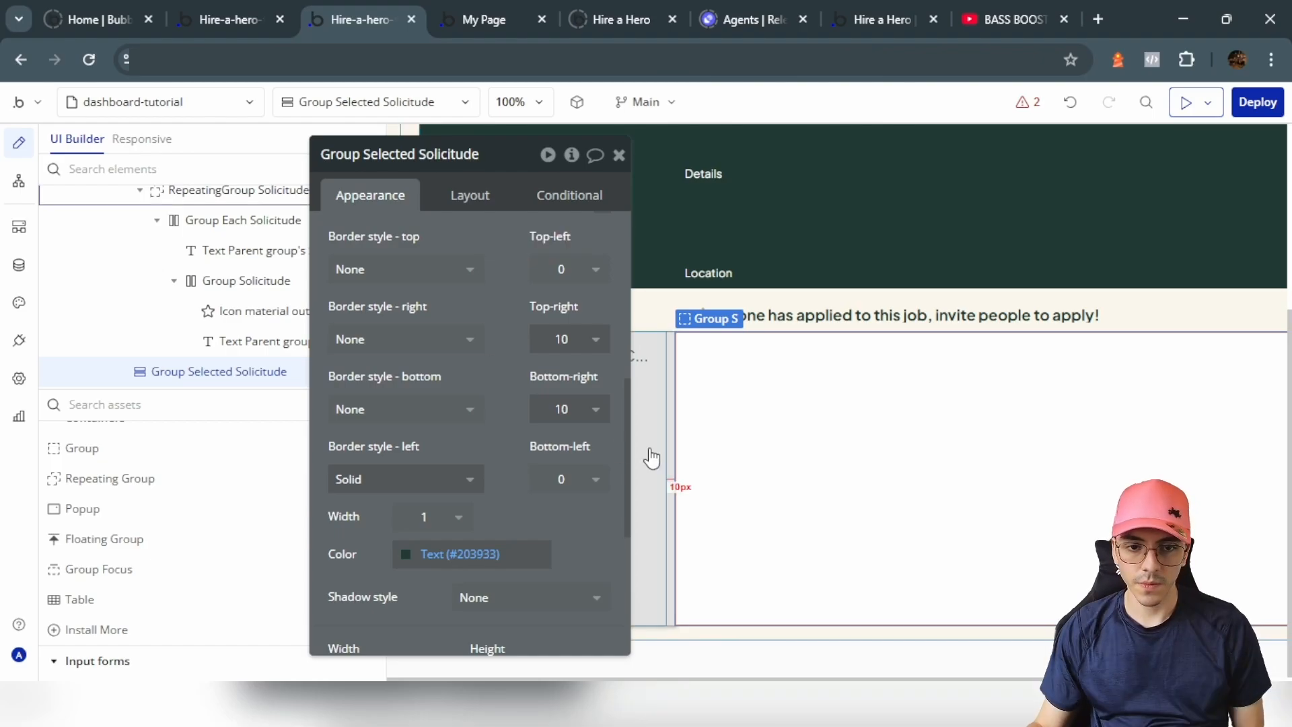
left_click(470, 195)
left_click_drag(421, 344, 386, 341)
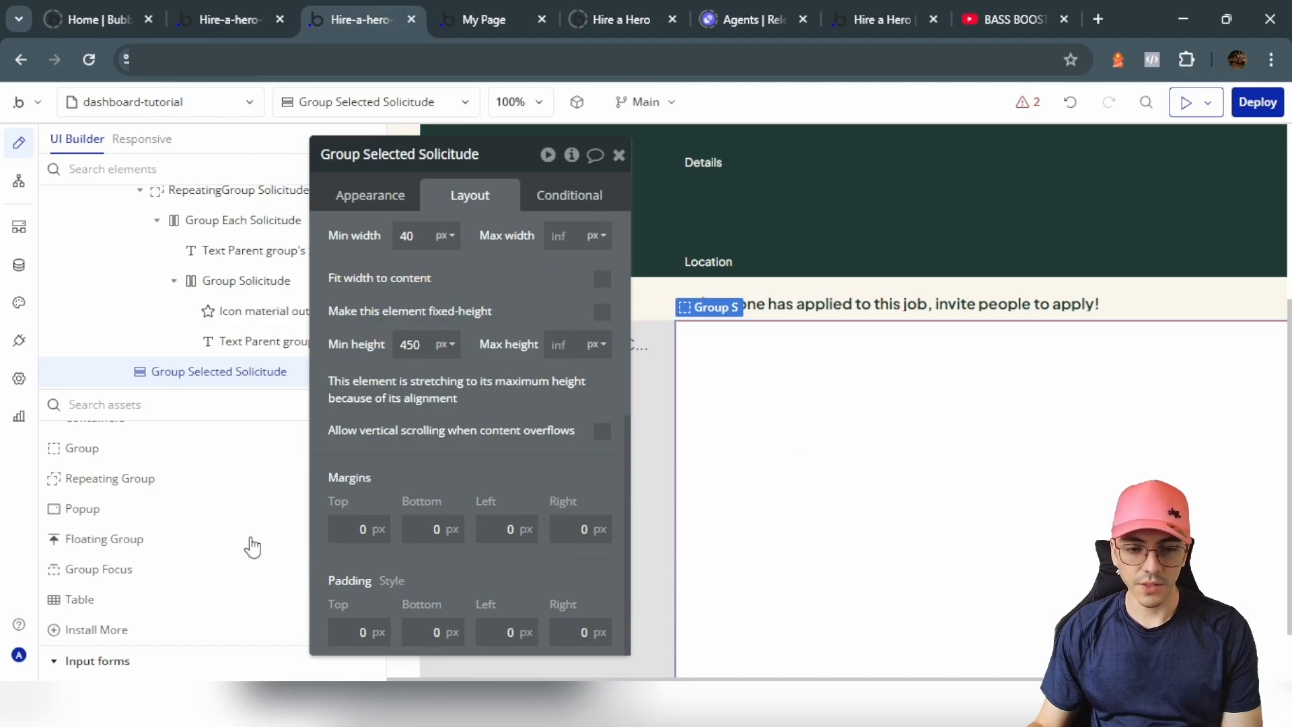
scroll(256, 552, "down", 3)
type("2")
left_click(430, 631)
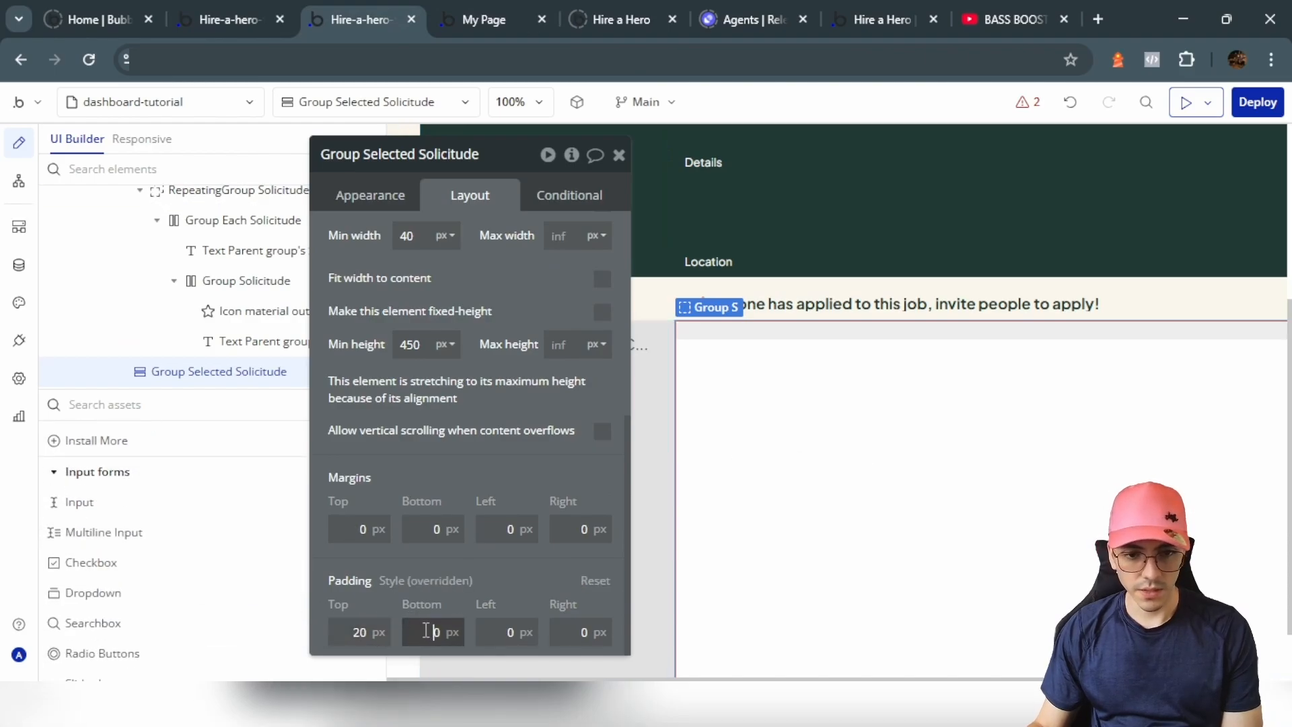
type("2")
left_click(489, 634)
type("2")
left_click(566, 629)
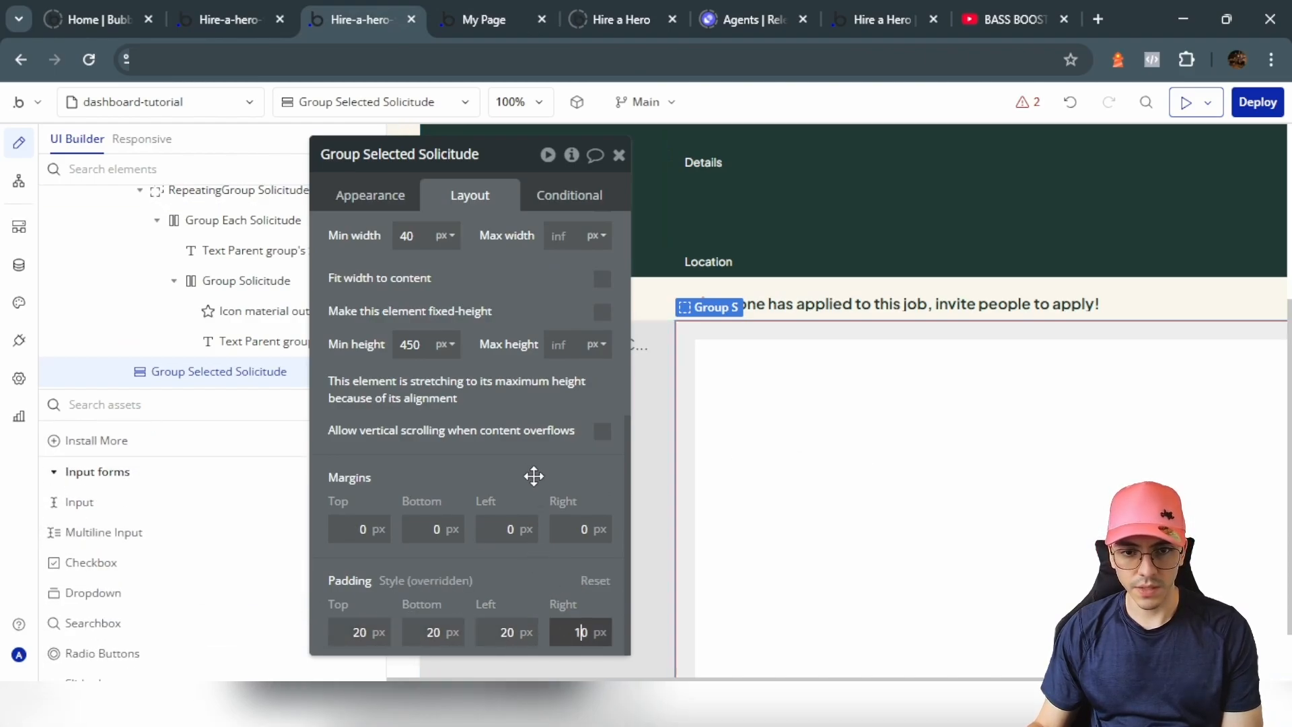
type("1")
scroll(123, 506, "up", 3)
left_click(123, 498)
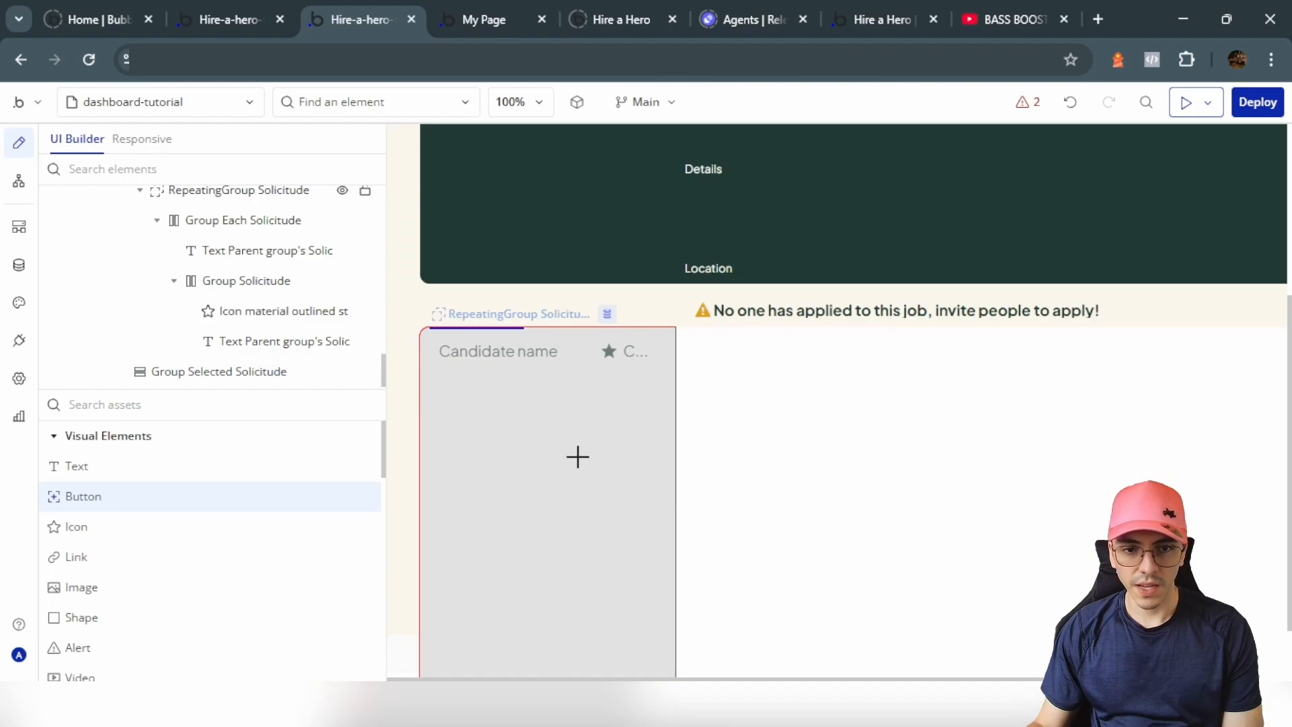
Step: Place a new button inside the group, aligned to its right edge
left_click(797, 393)
left_click(576, 260)
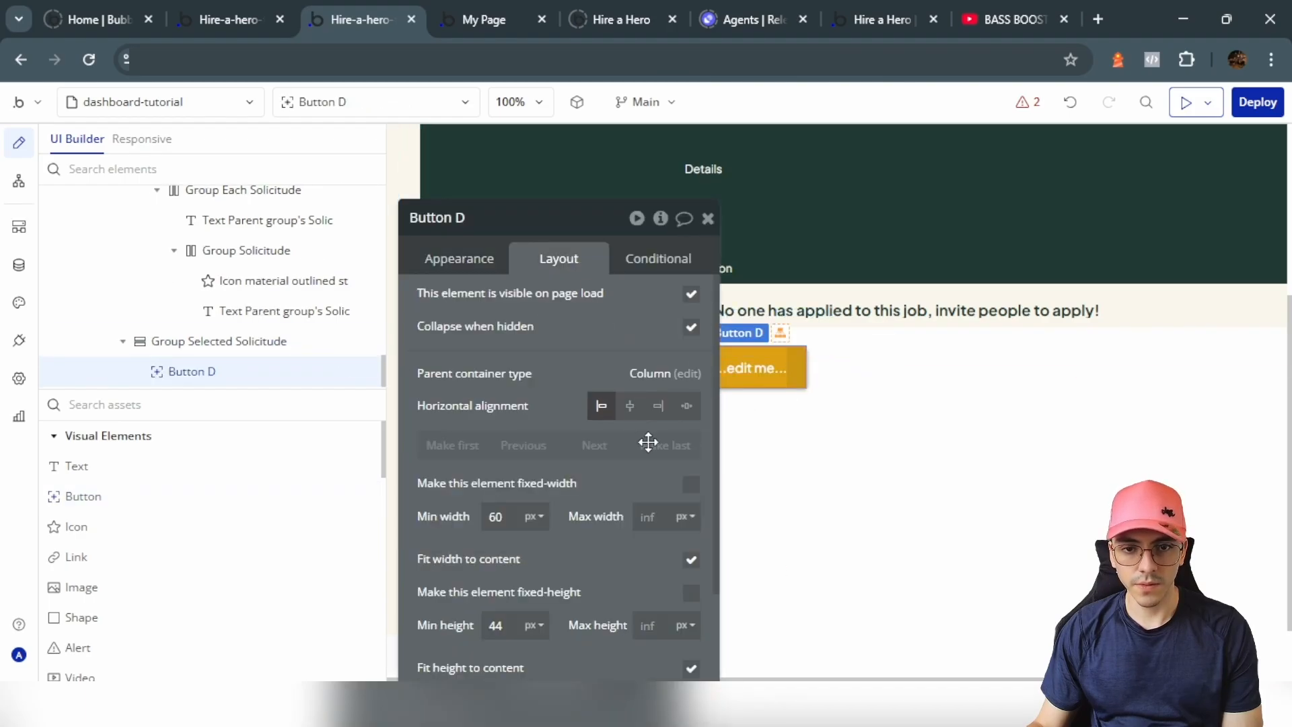
left_click(658, 407)
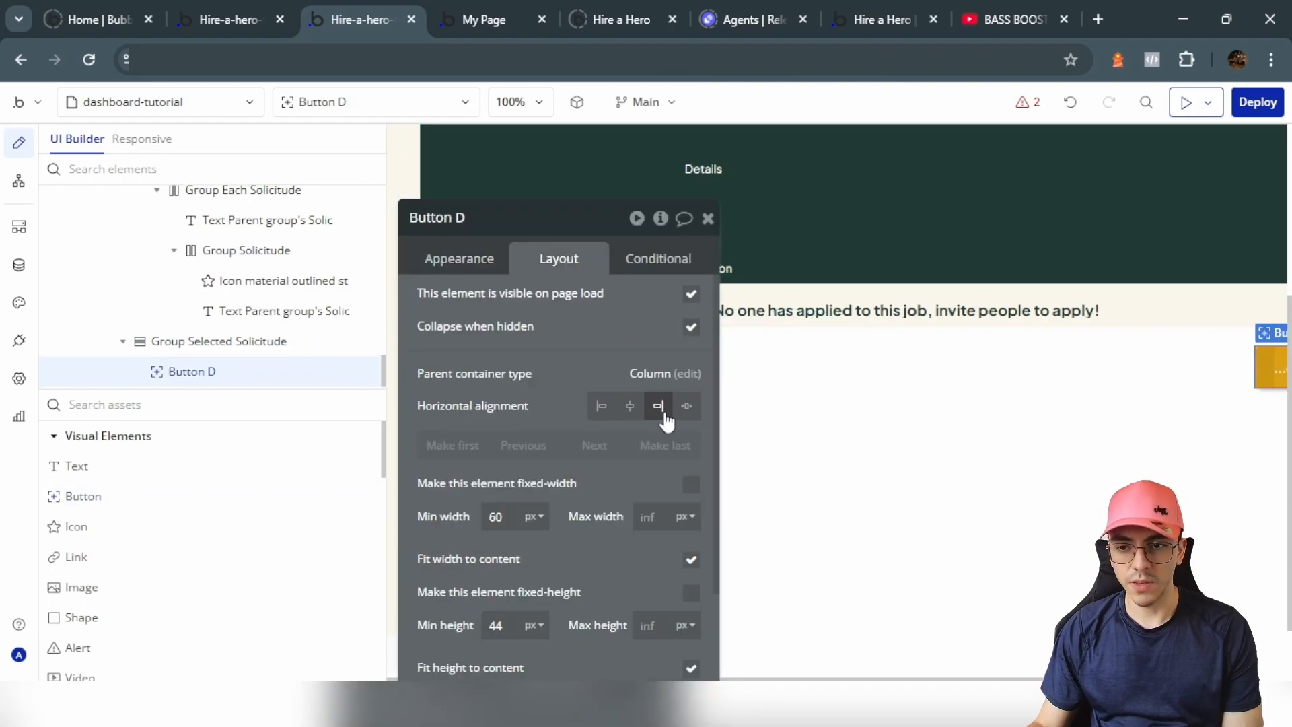
scroll(1013, 437, "right", 2)
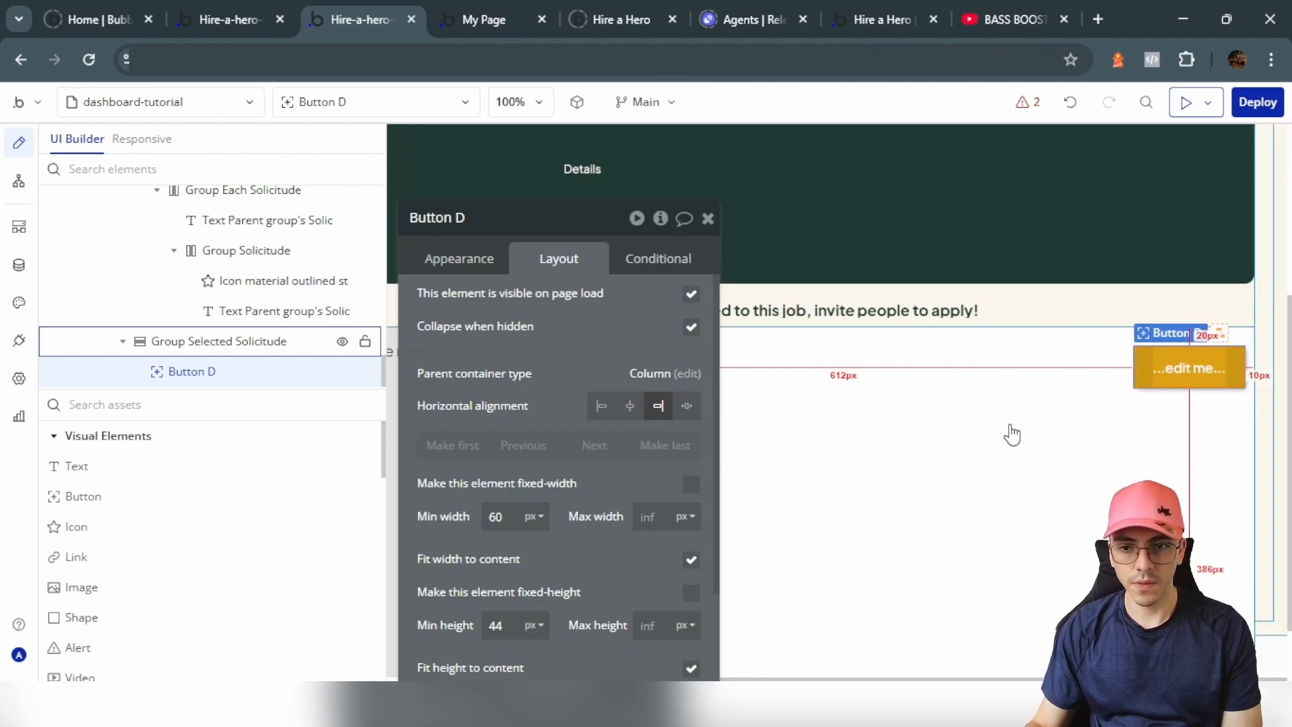
Step: Make it an icon-and-label button with the Trash icon and label 'Delete Solocitude'
left_click(470, 267)
left_click(545, 296)
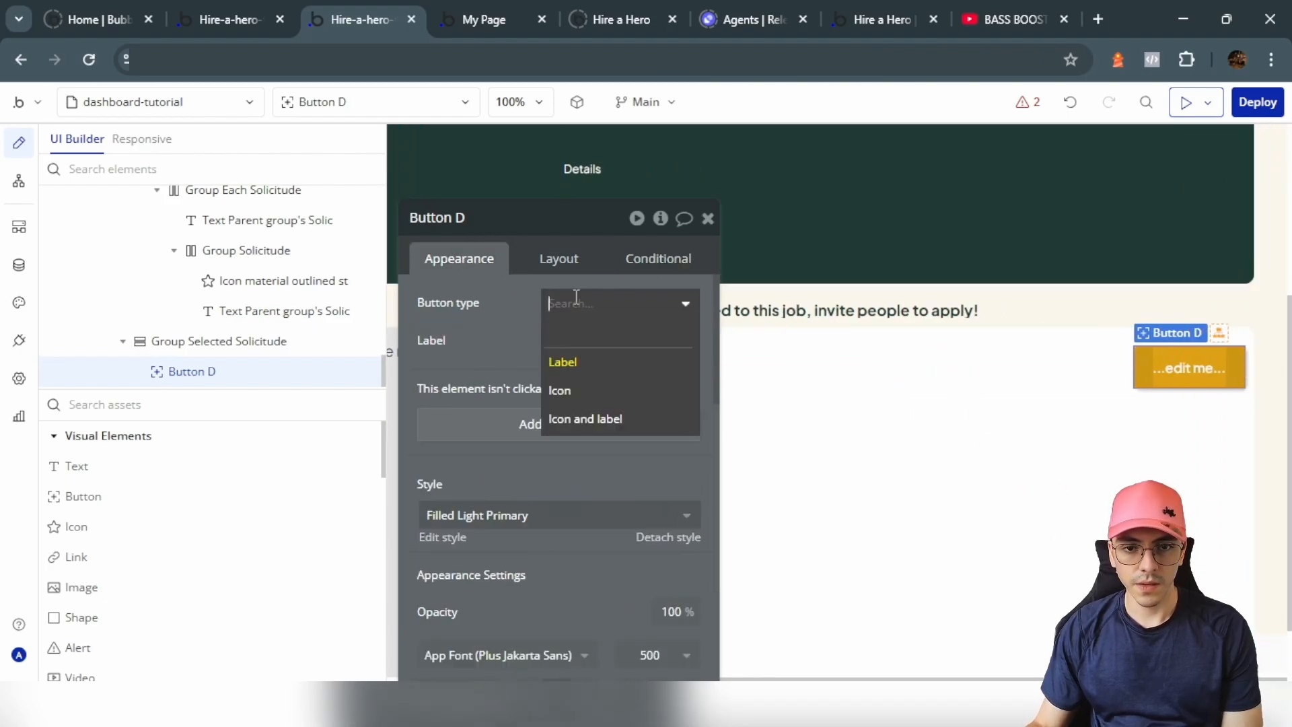
left_click(602, 420)
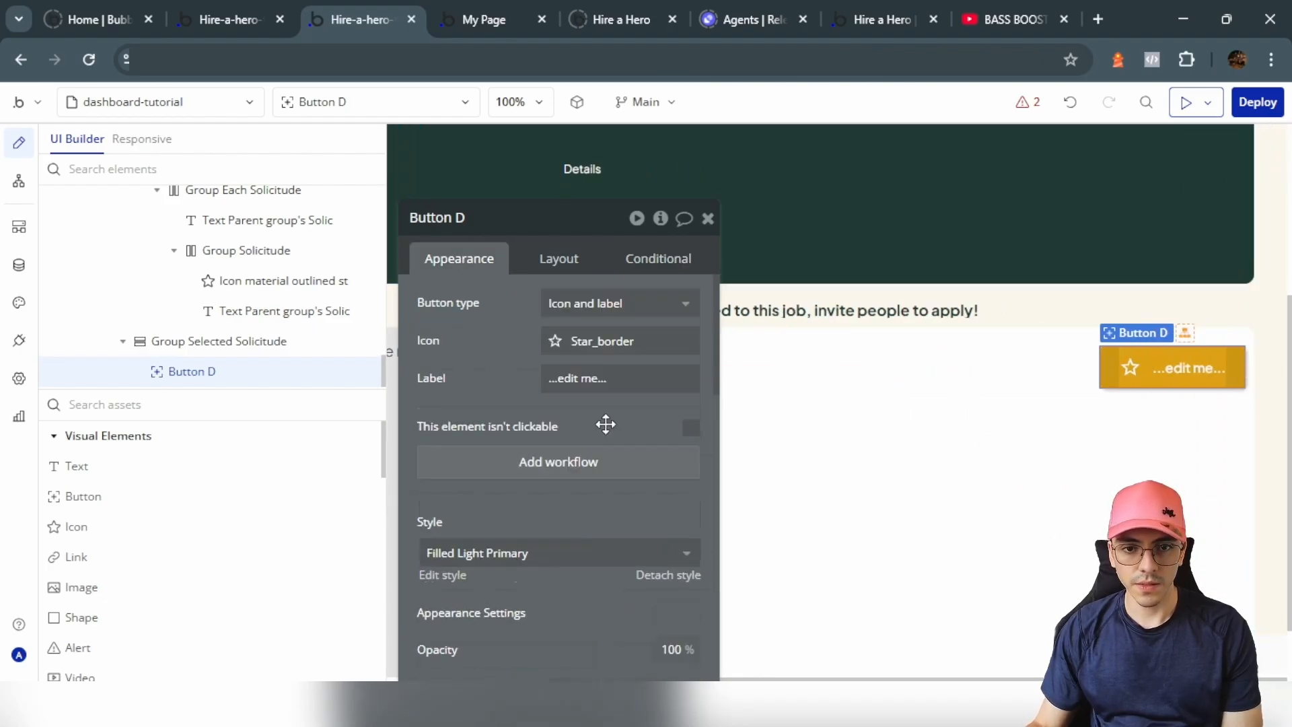
left_click(609, 352)
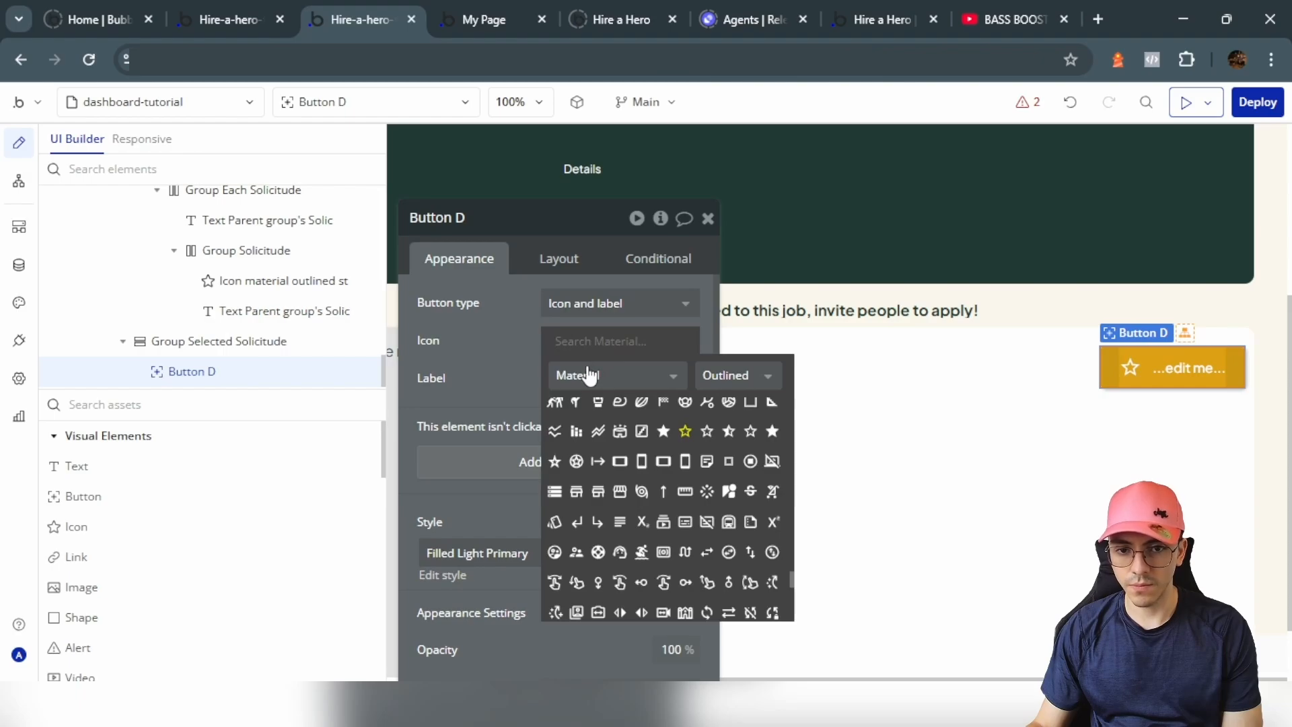
type("trash")
left_click(557, 409)
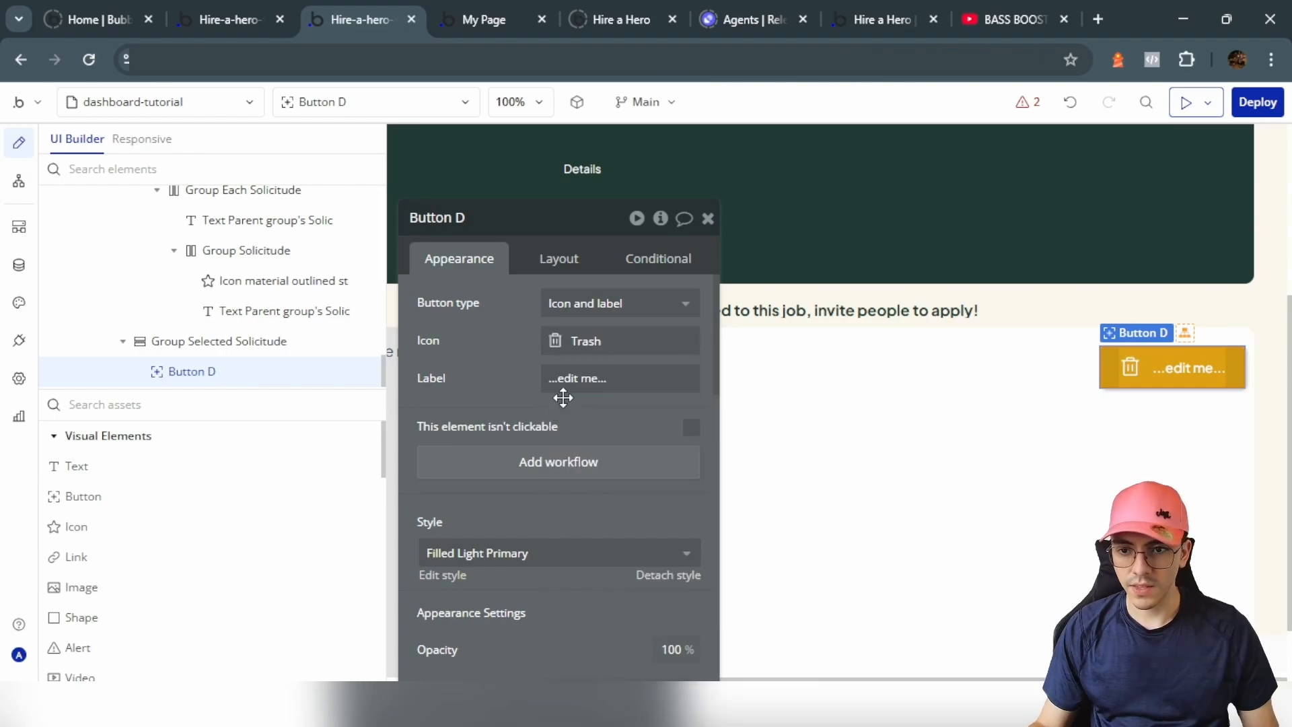
left_click(582, 379)
type("Delete")
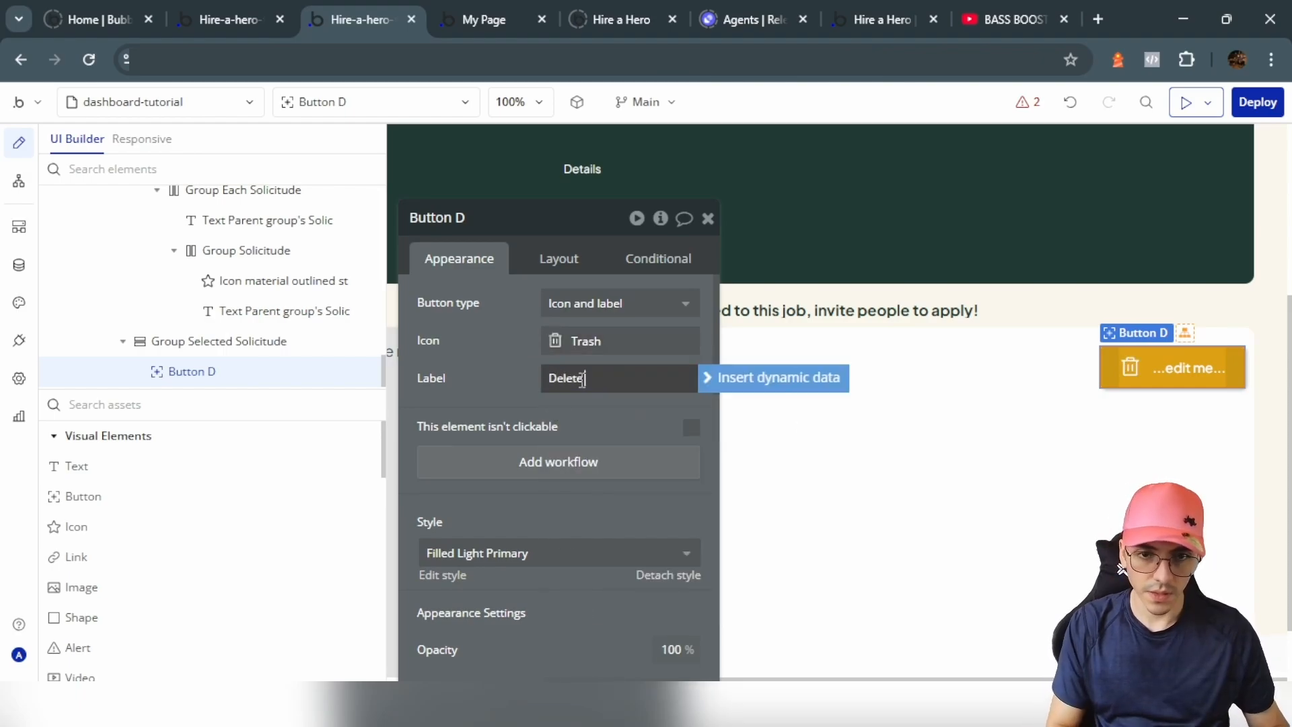
type(" Solocitude")
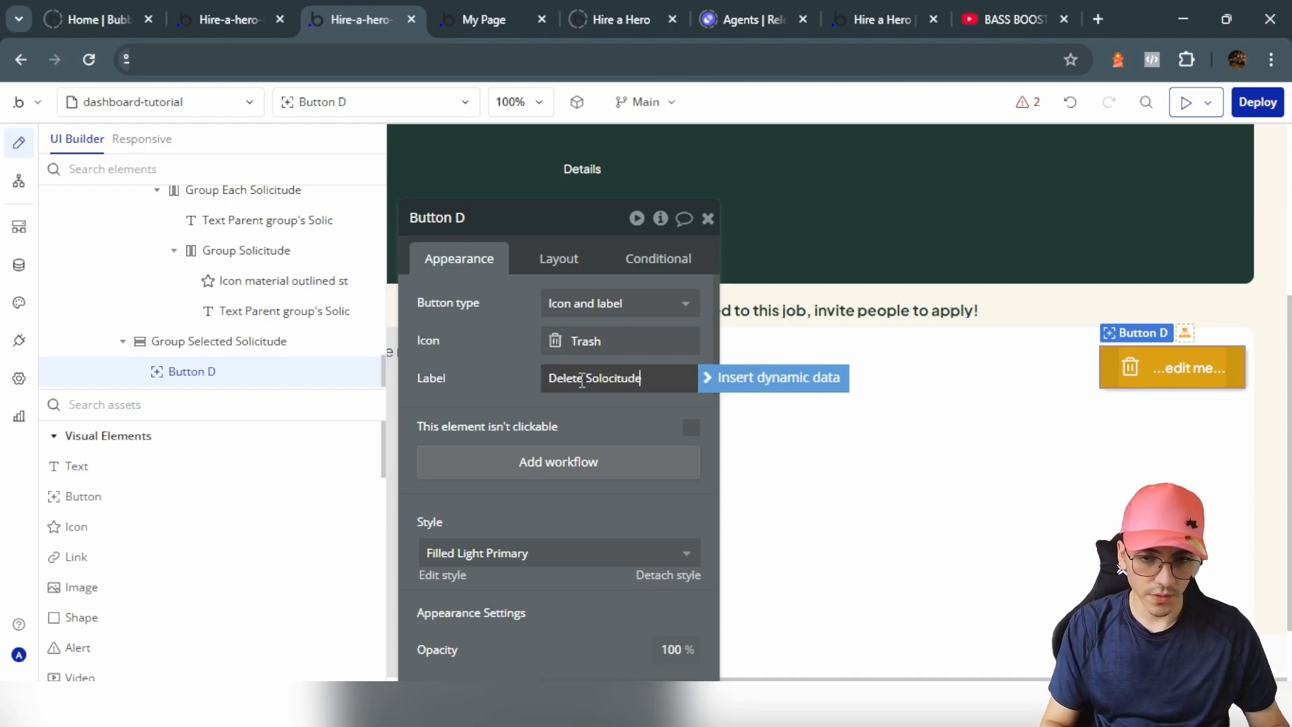
left_click(476, 397)
Step: Put the icon to the right of the label and set minimum height to 30
left_click(559, 259)
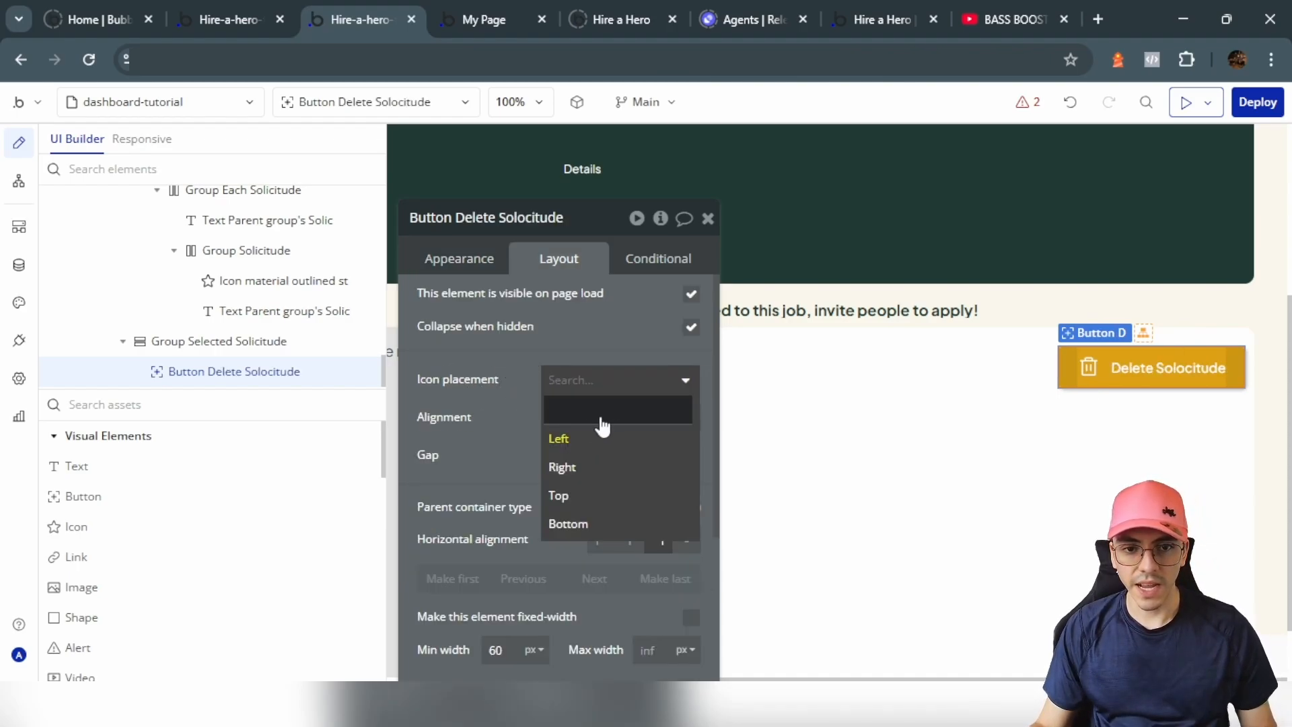
left_click(590, 468)
scroll(539, 471, "down", 4)
double_click(513, 476)
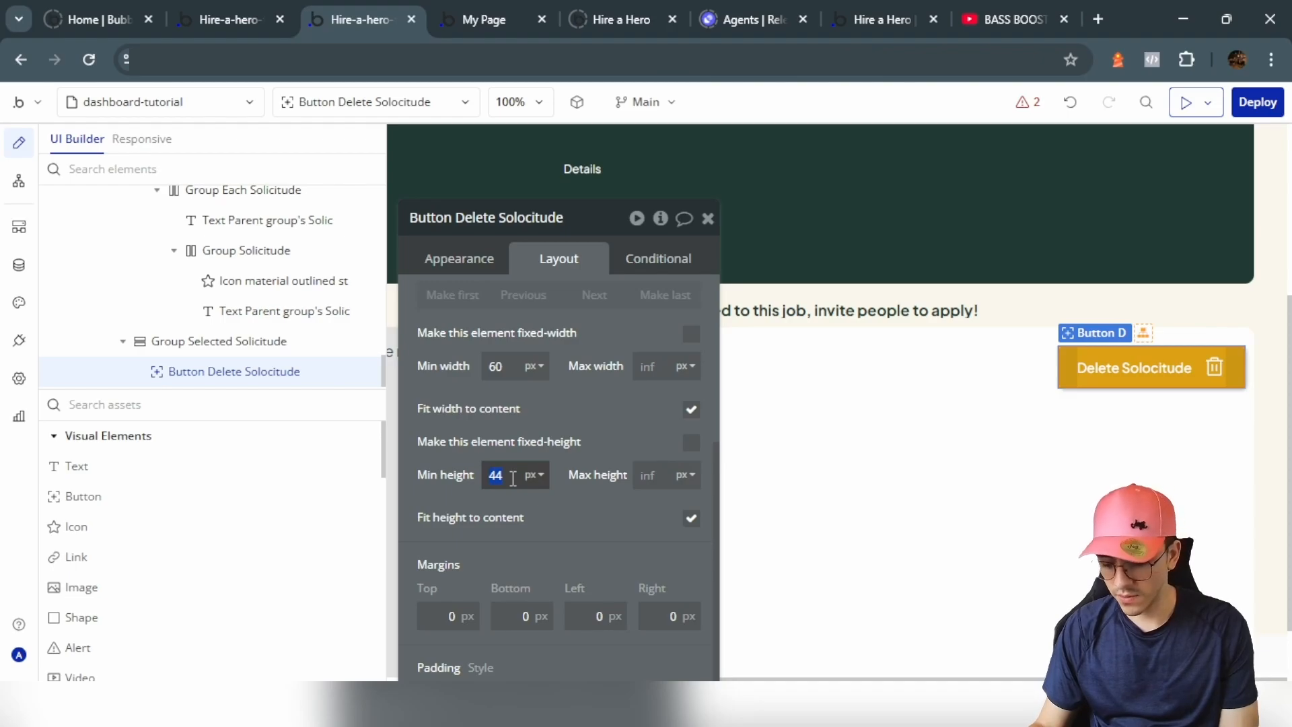
type("30")
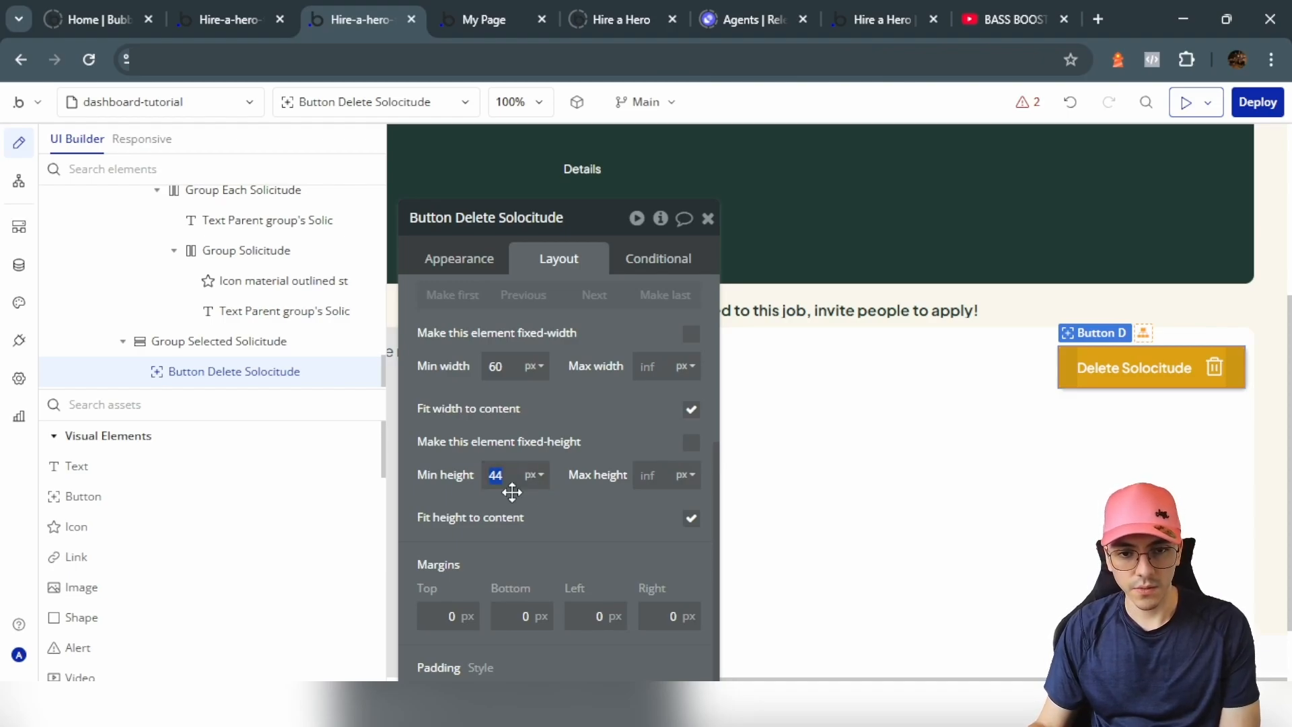
Step: Round the button's corners by 20 and make its background bright red #DB1414
left_click(480, 259)
scroll(540, 329, "down", 4)
left_click(675, 441)
left_click(650, 641)
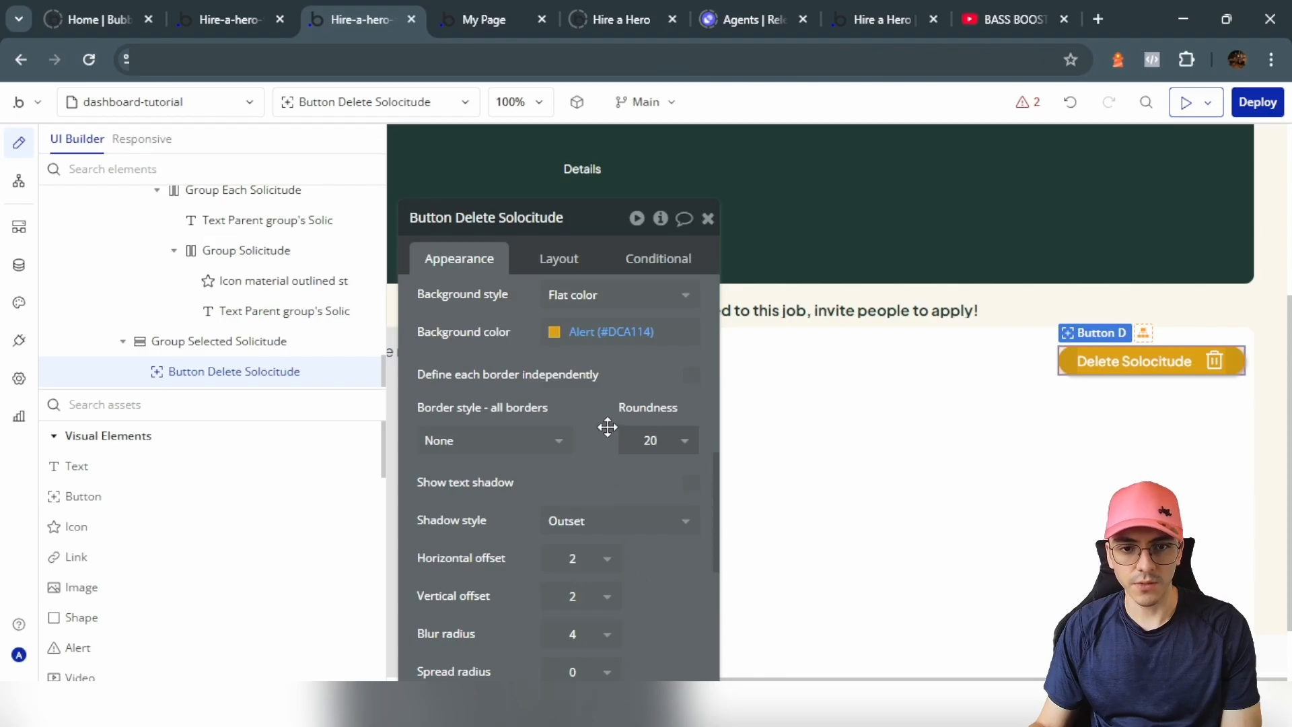
left_click(607, 334)
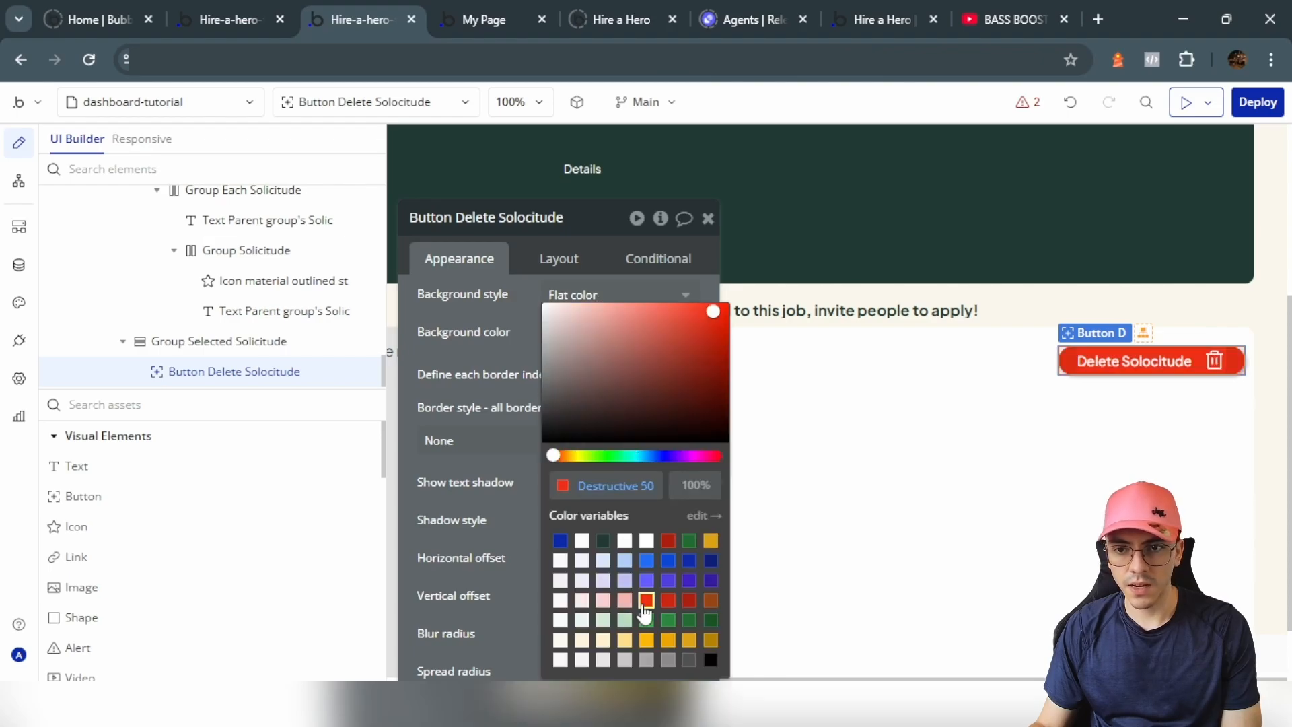
left_click(624, 600)
left_click(611, 340)
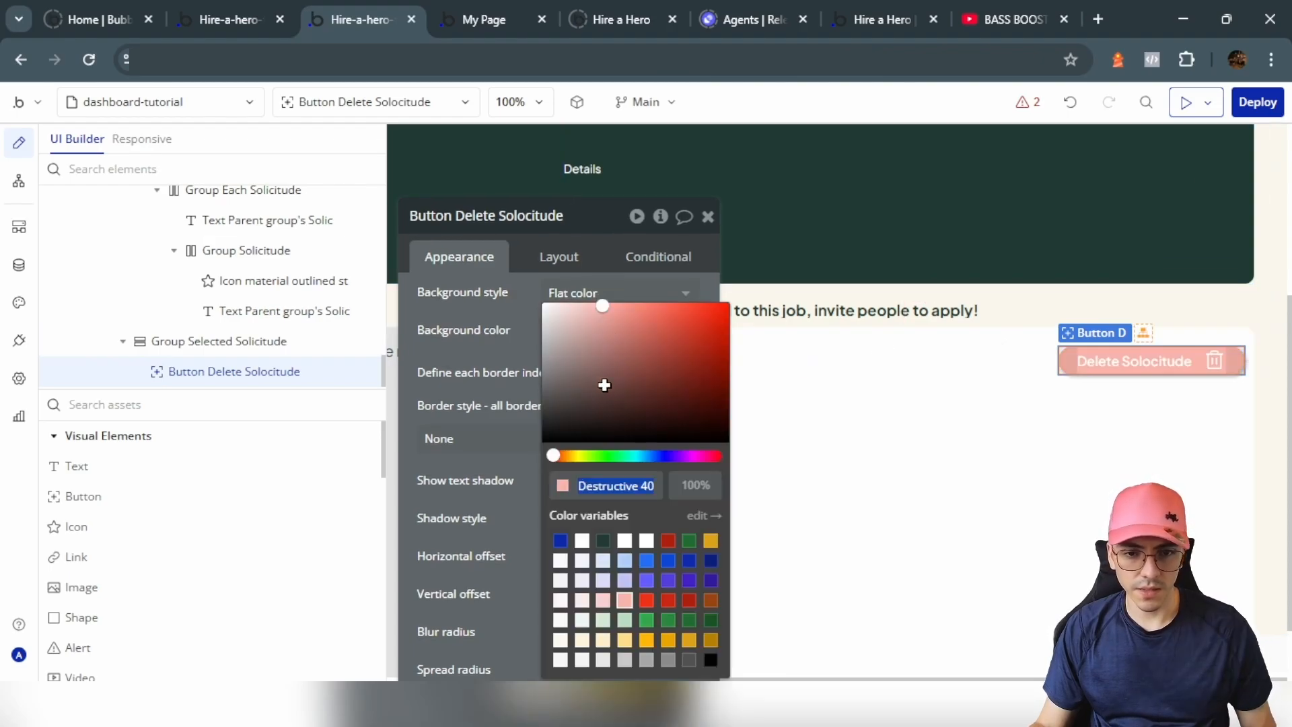
left_click(712, 322)
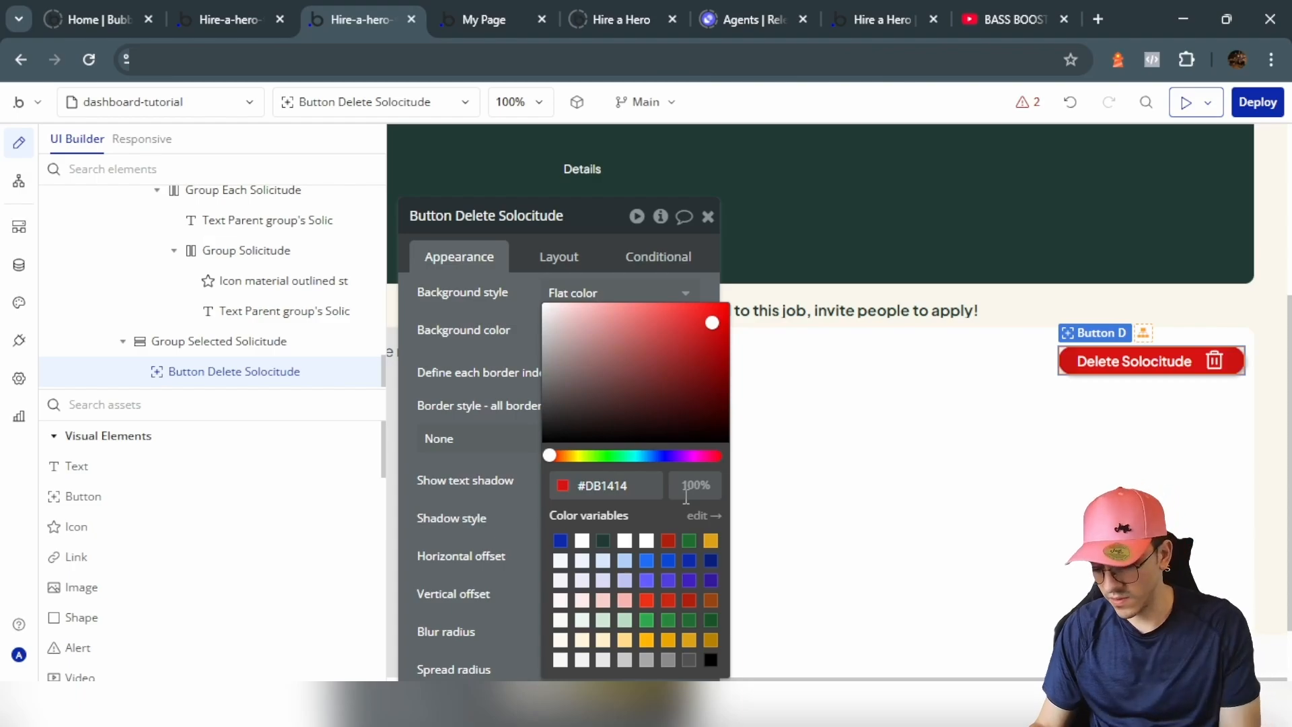
left_click(513, 370)
left_click(1026, 419)
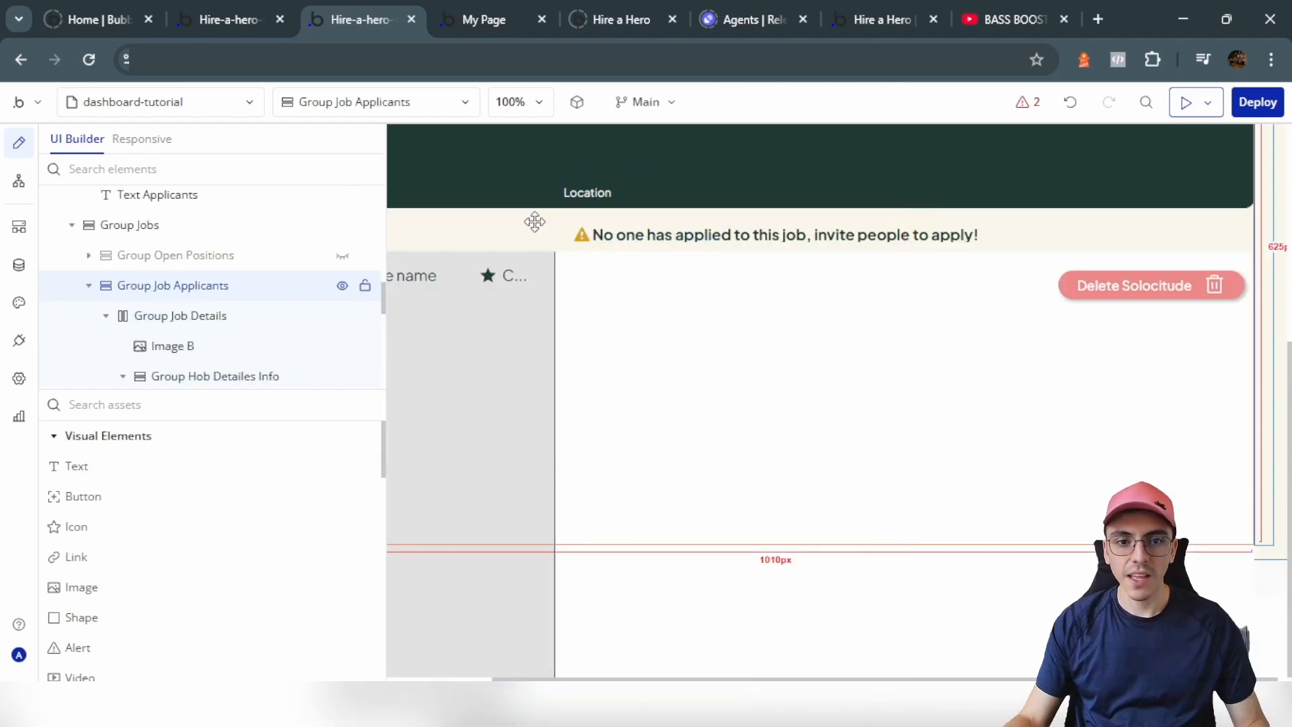
Step: Add a custom state 'solicitude' of type Solicitude to Group Job Applicants
double_click(492, 232)
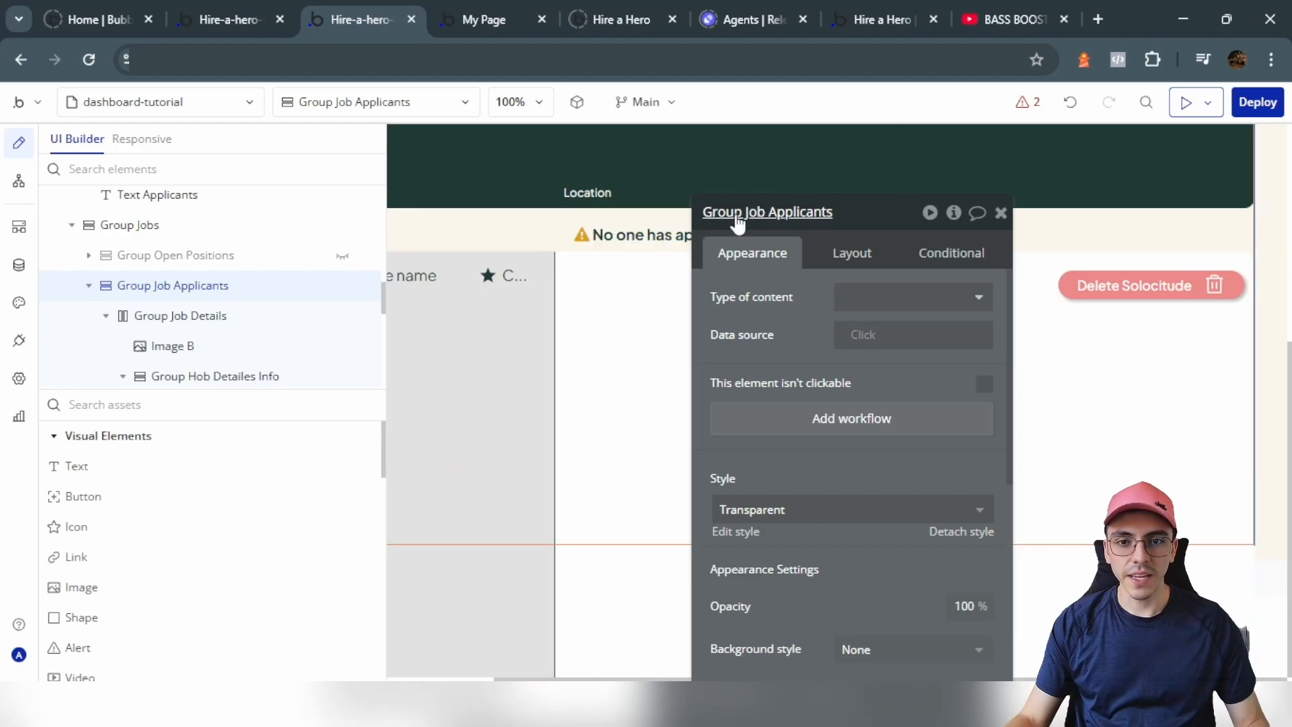
left_click_drag(912, 237, 539, 164)
left_click(583, 140)
left_click_drag(600, 217, 370, 245)
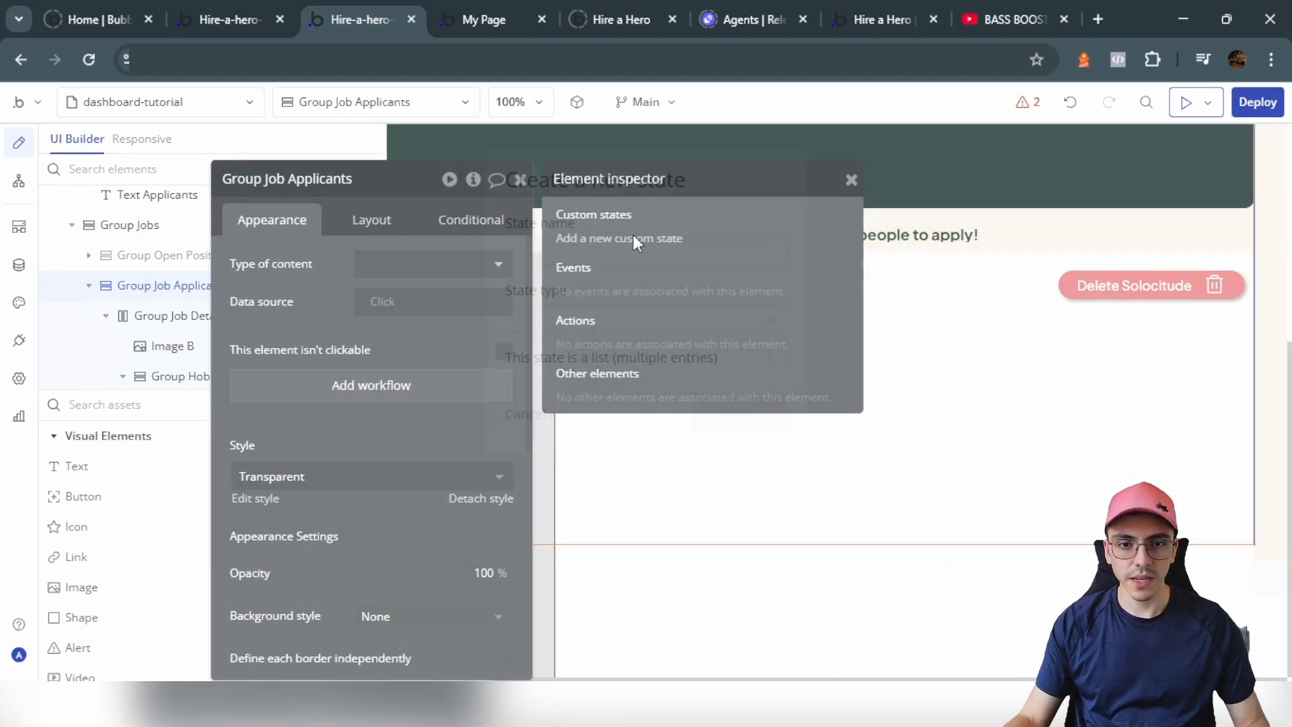
left_click(636, 238)
type("solic")
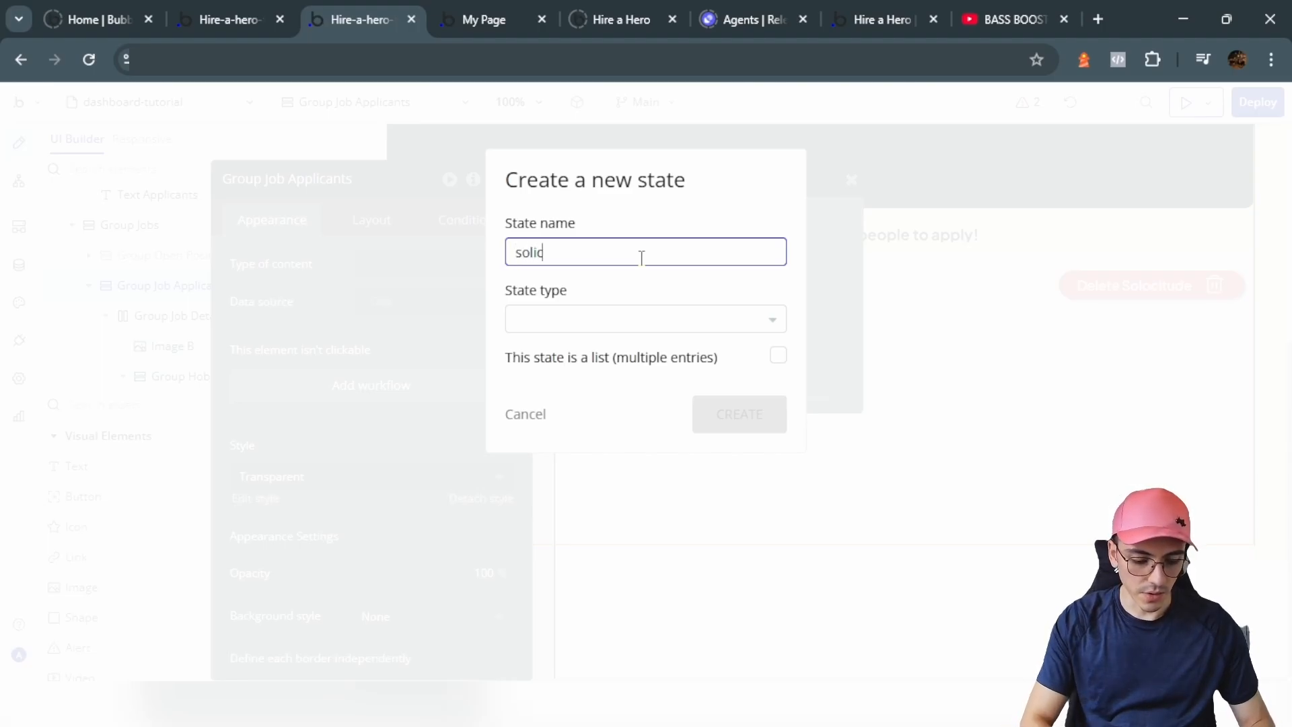
type("itude")
left_click(718, 421)
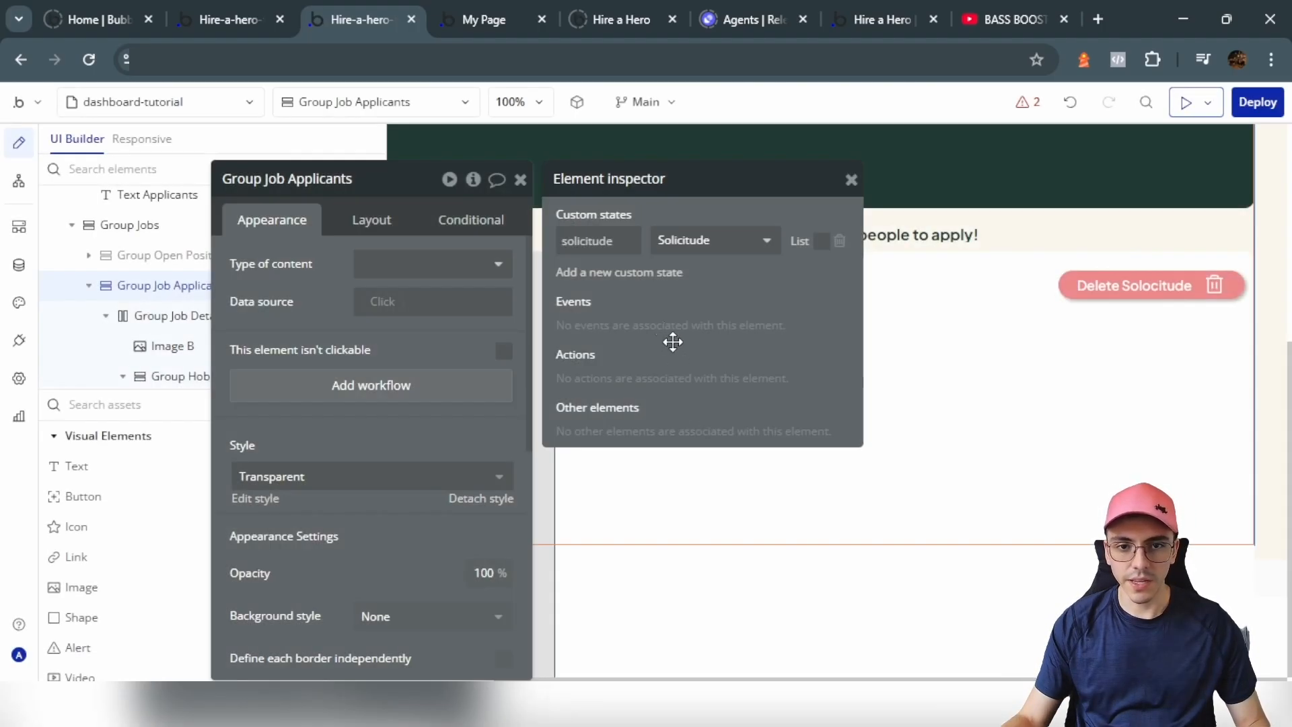
left_click(850, 177)
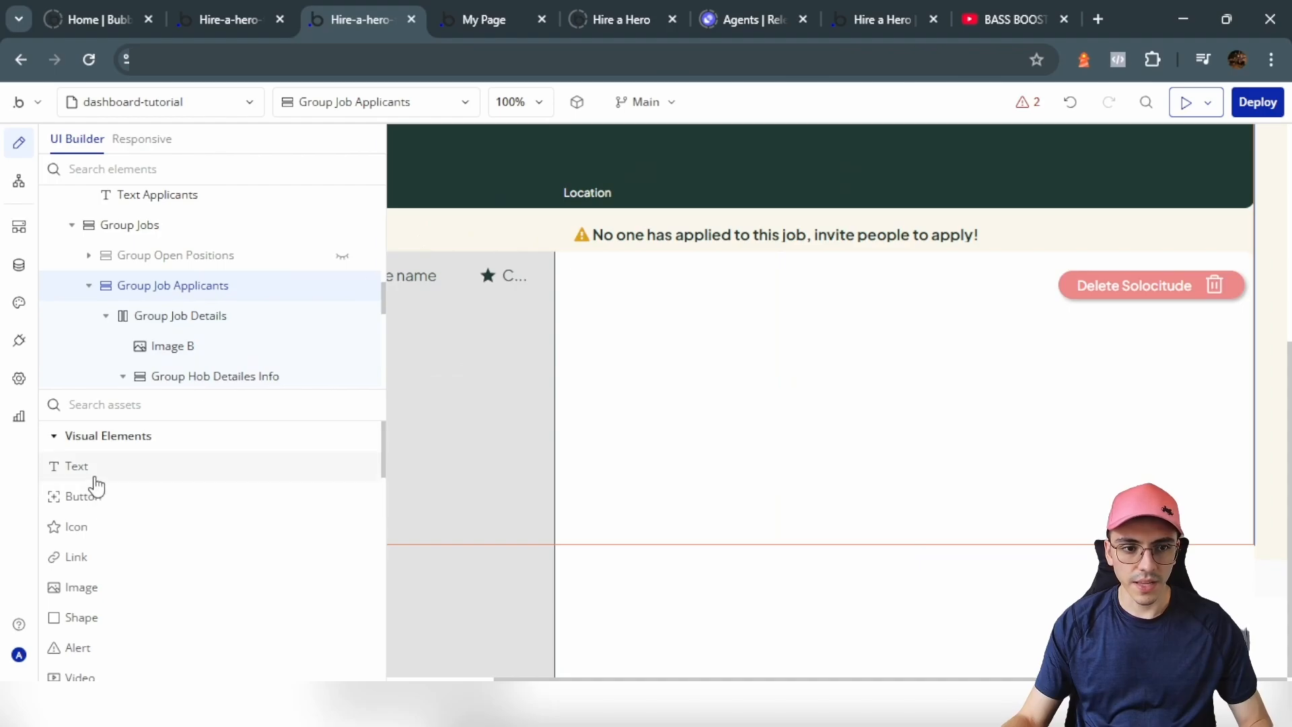
Step: Add a bold, size 18 text element to the selected-applicant panel
left_click(76, 468)
left_click(747, 329)
scroll(348, 418, "down", 5)
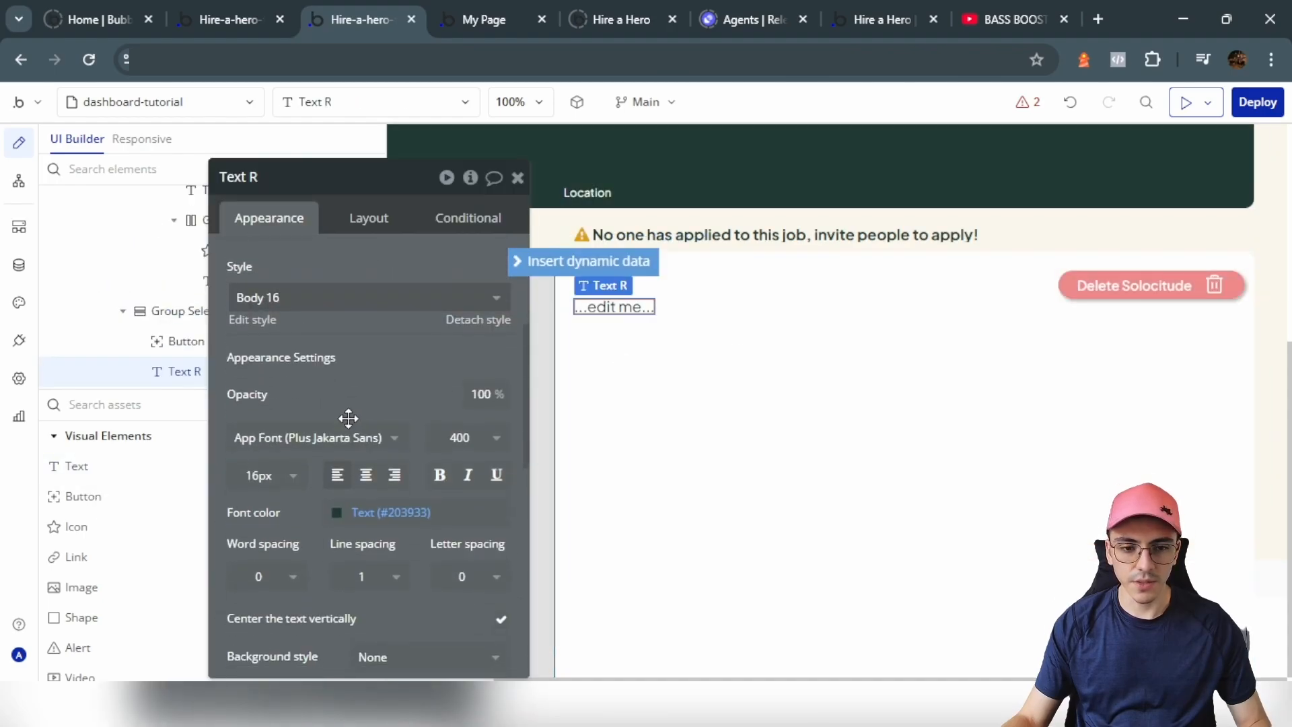
left_click(436, 475)
left_click(266, 475)
scroll(266, 598, "down", 2)
left_click(265, 580)
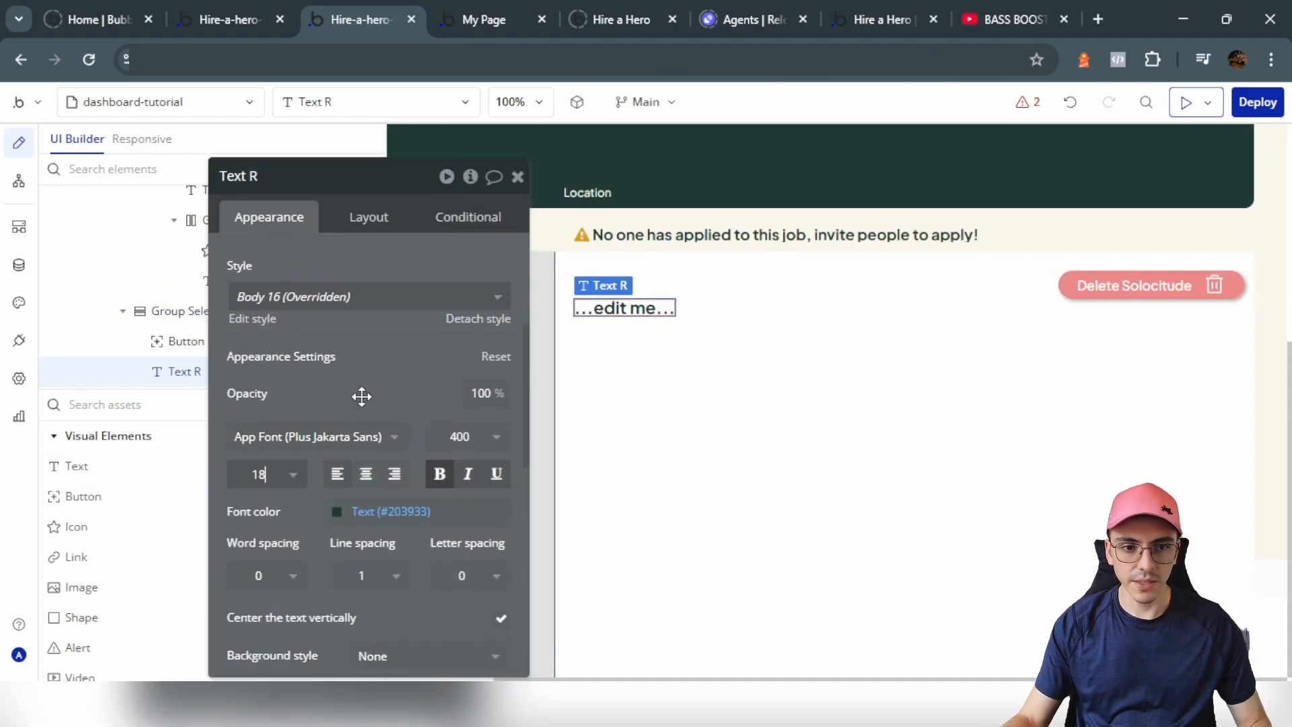
Step: Replace the text with Group Job Applicants's solicitude's Applicant's name and copy that expression
scroll(362, 396, "up", 5)
left_click(358, 268)
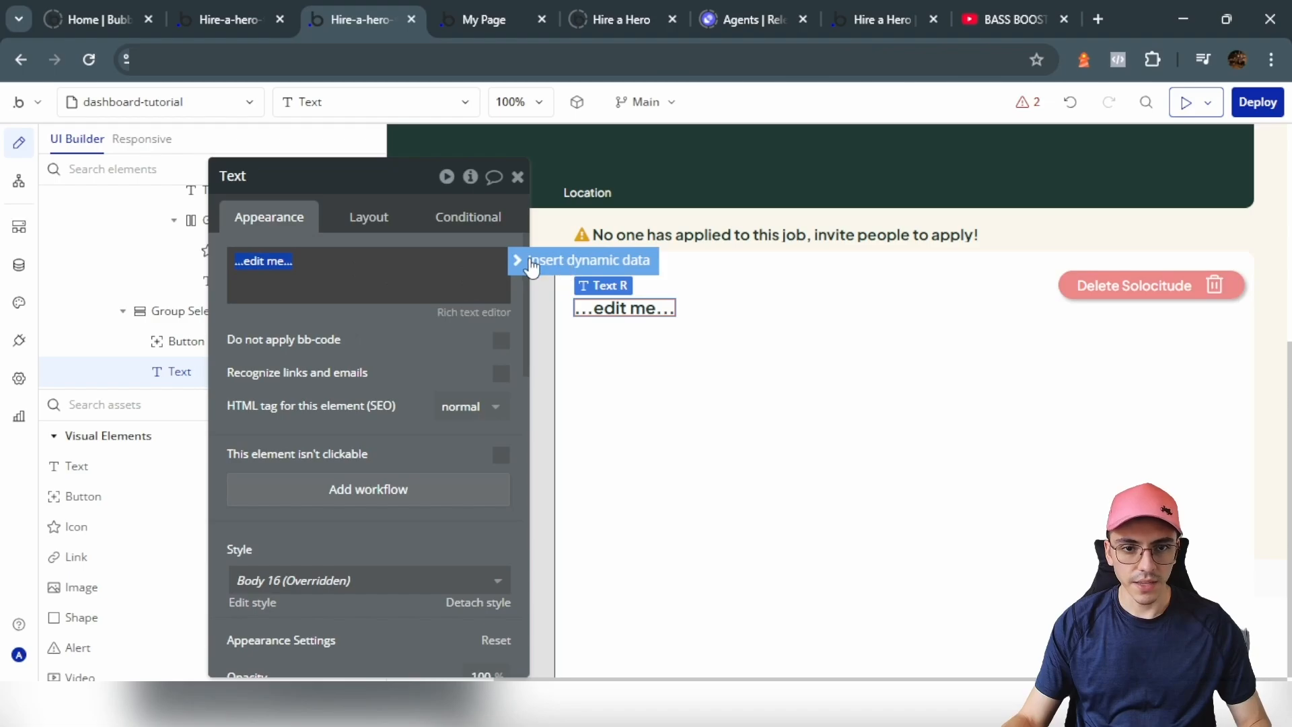
left_click(532, 266)
type("Job Applicants")
left_click(345, 311)
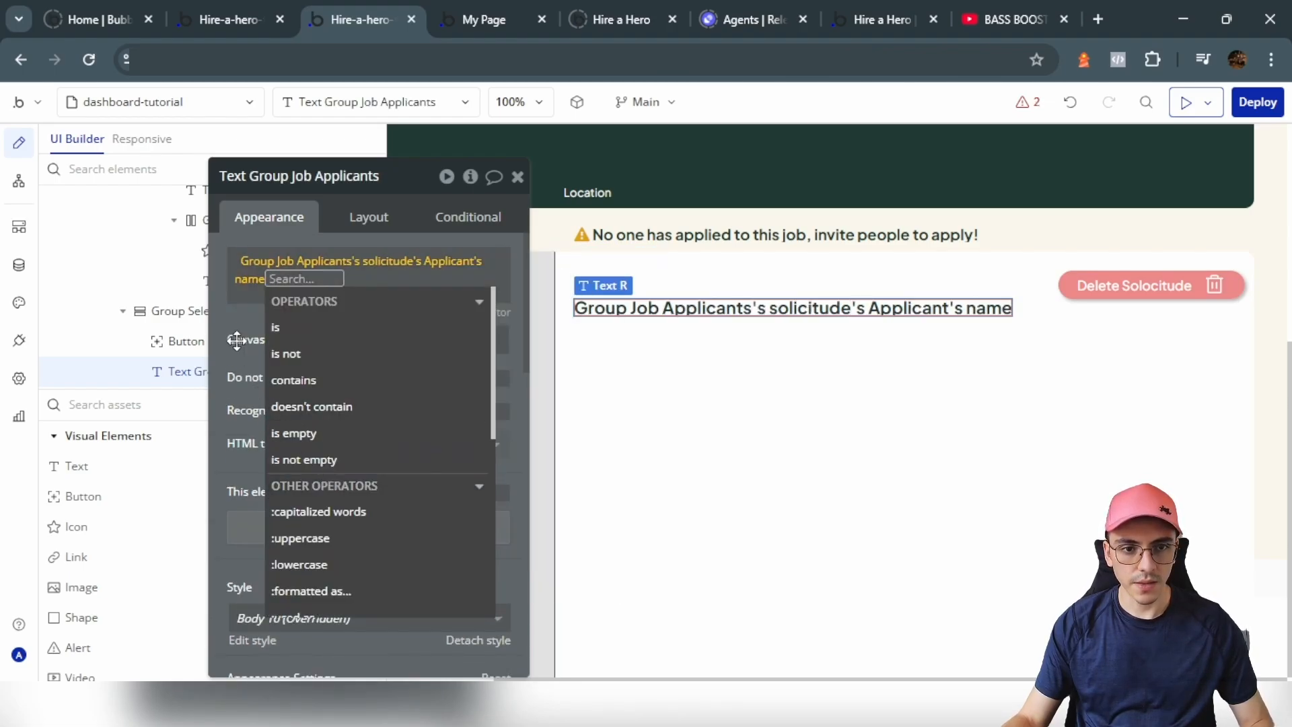
left_click(237, 342)
right_click(290, 254)
left_click(385, 205)
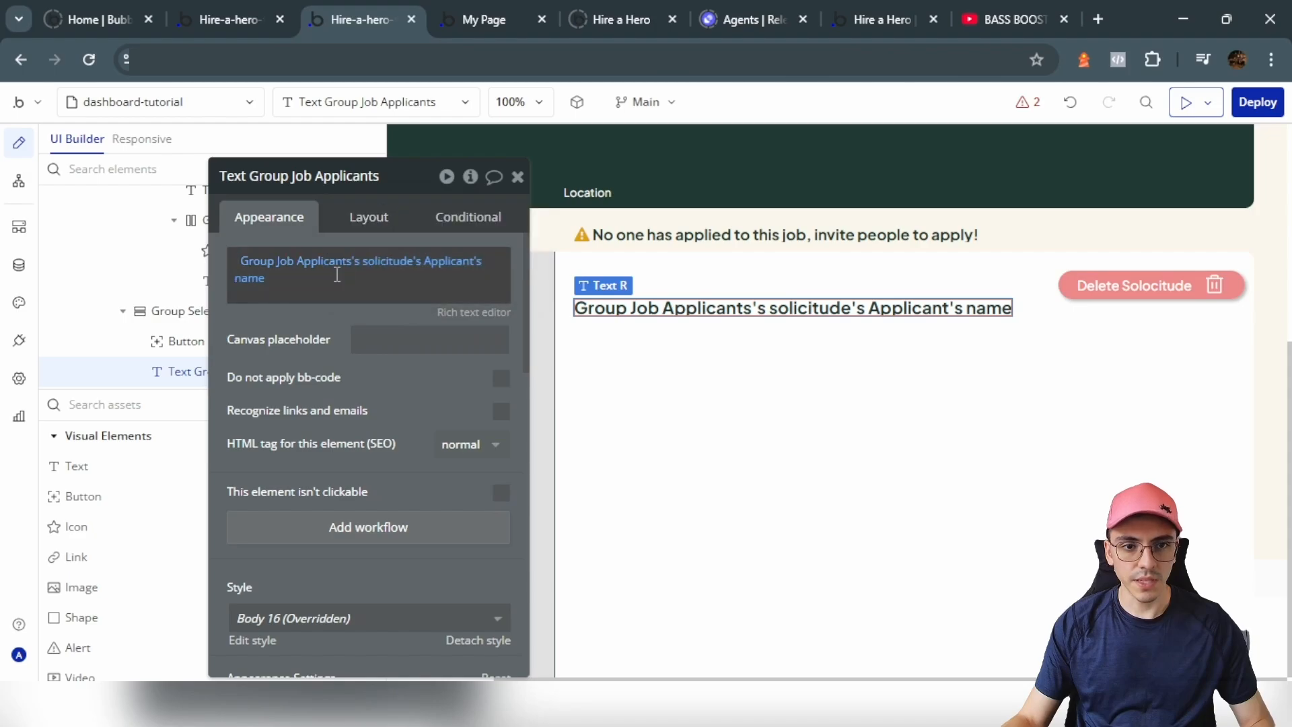
Step: Append a pasted copy of the expression switched to lastname, followed by ' CV'
left_click(349, 269)
left_click(516, 303)
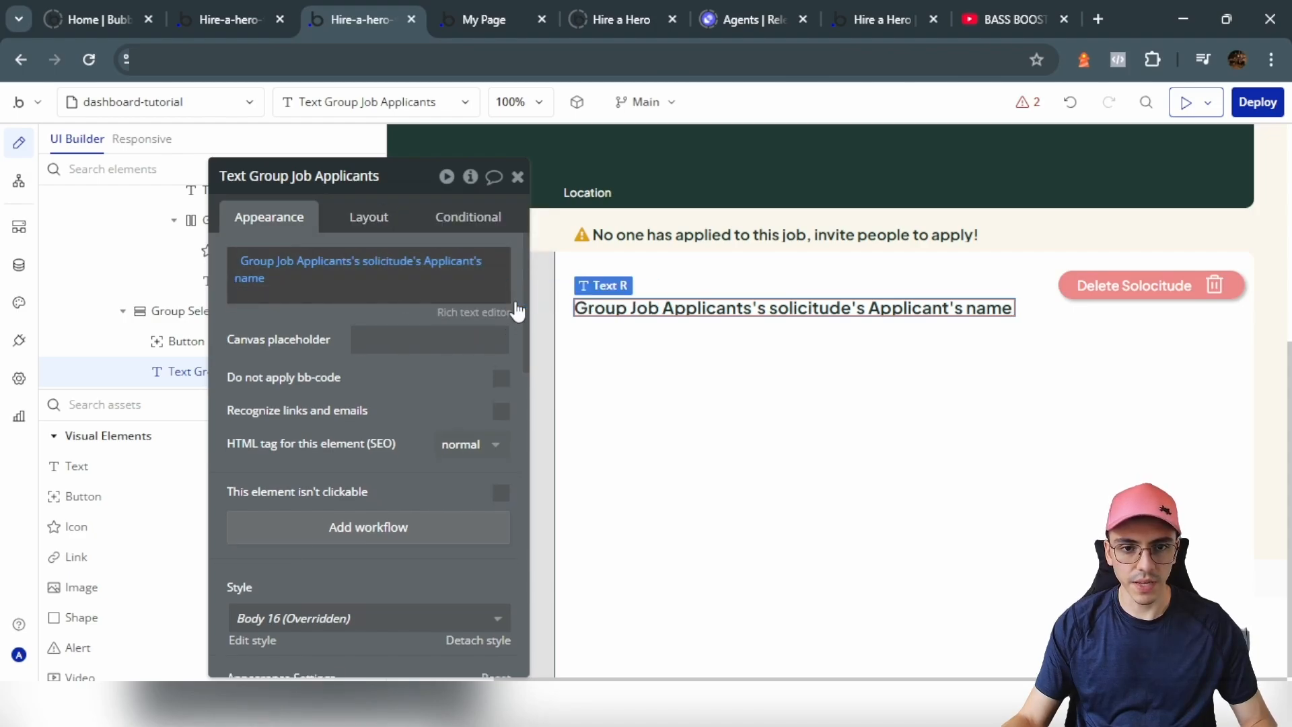
right_click(276, 283)
left_click(356, 262)
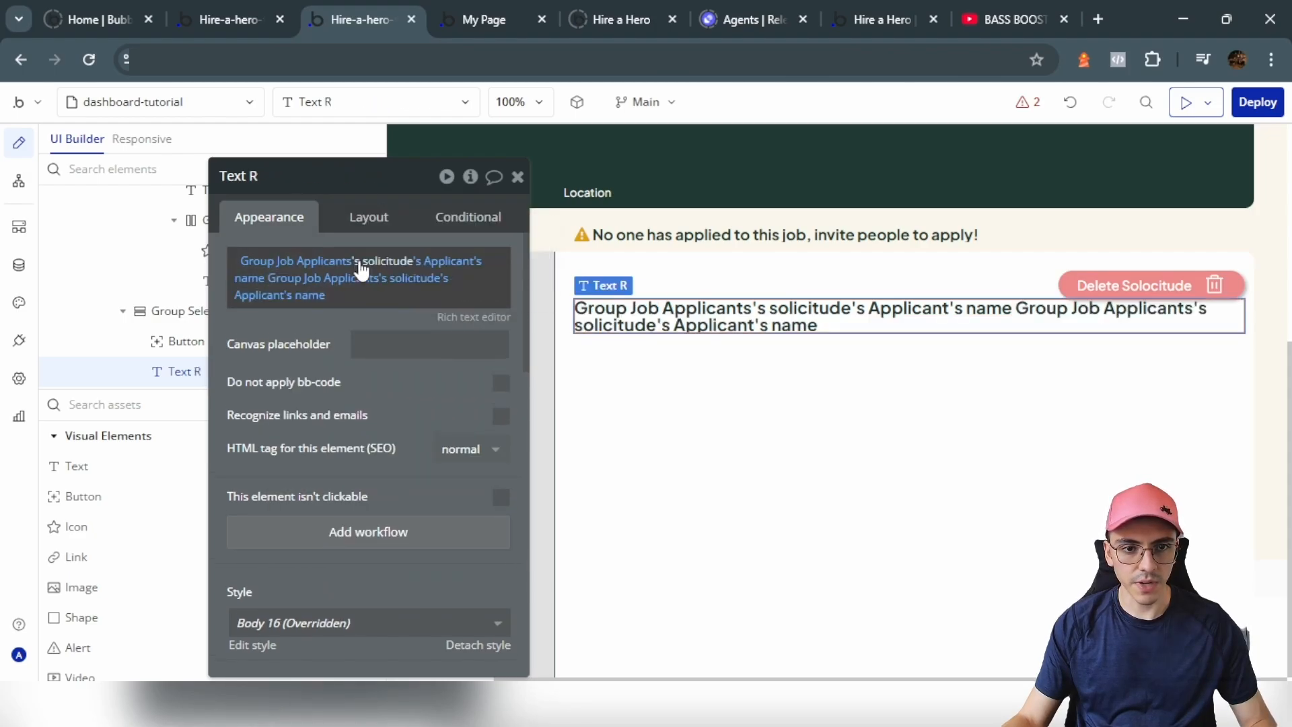
left_click(316, 298)
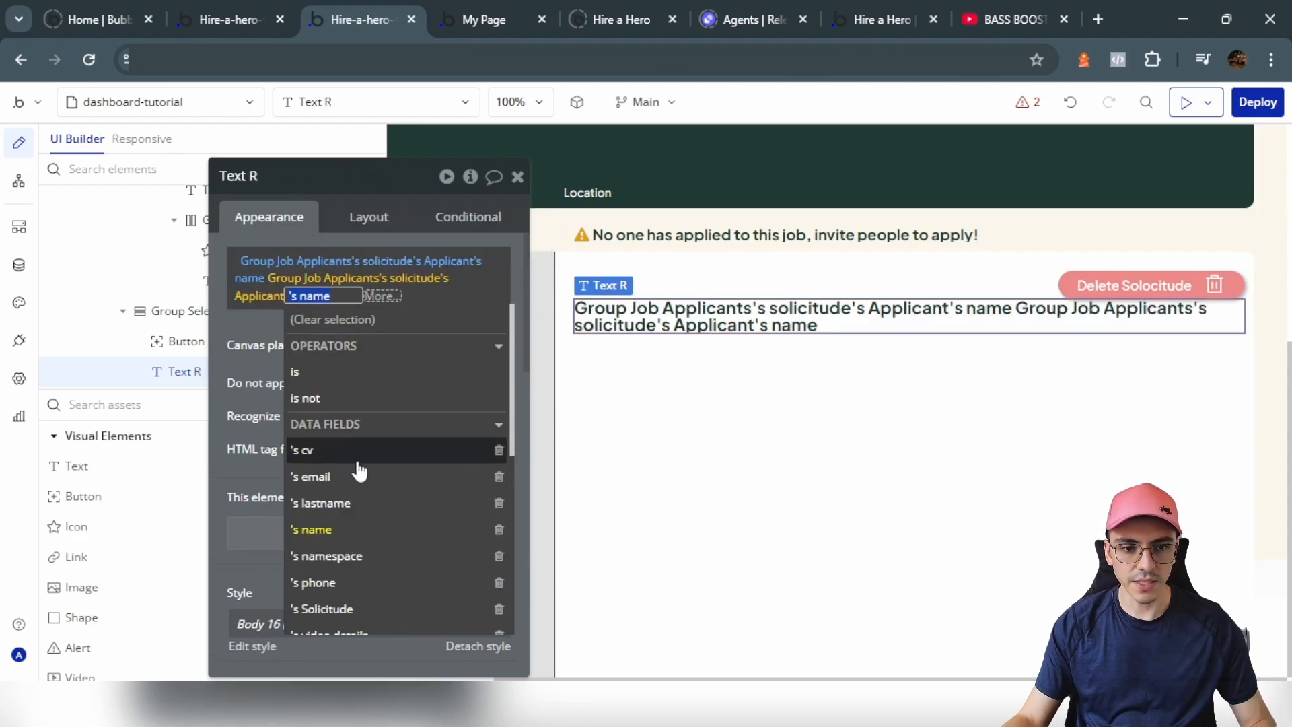
left_click(355, 500)
left_click(317, 332)
left_click(373, 304)
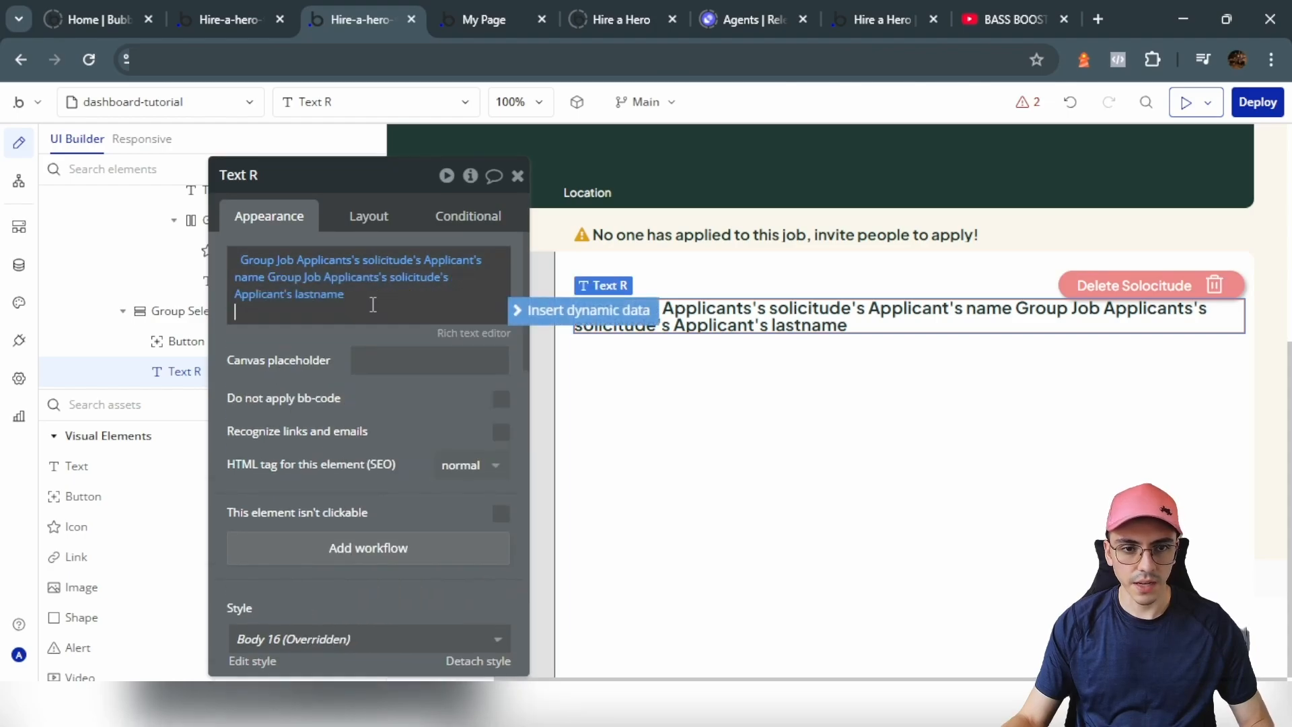
type("CV")
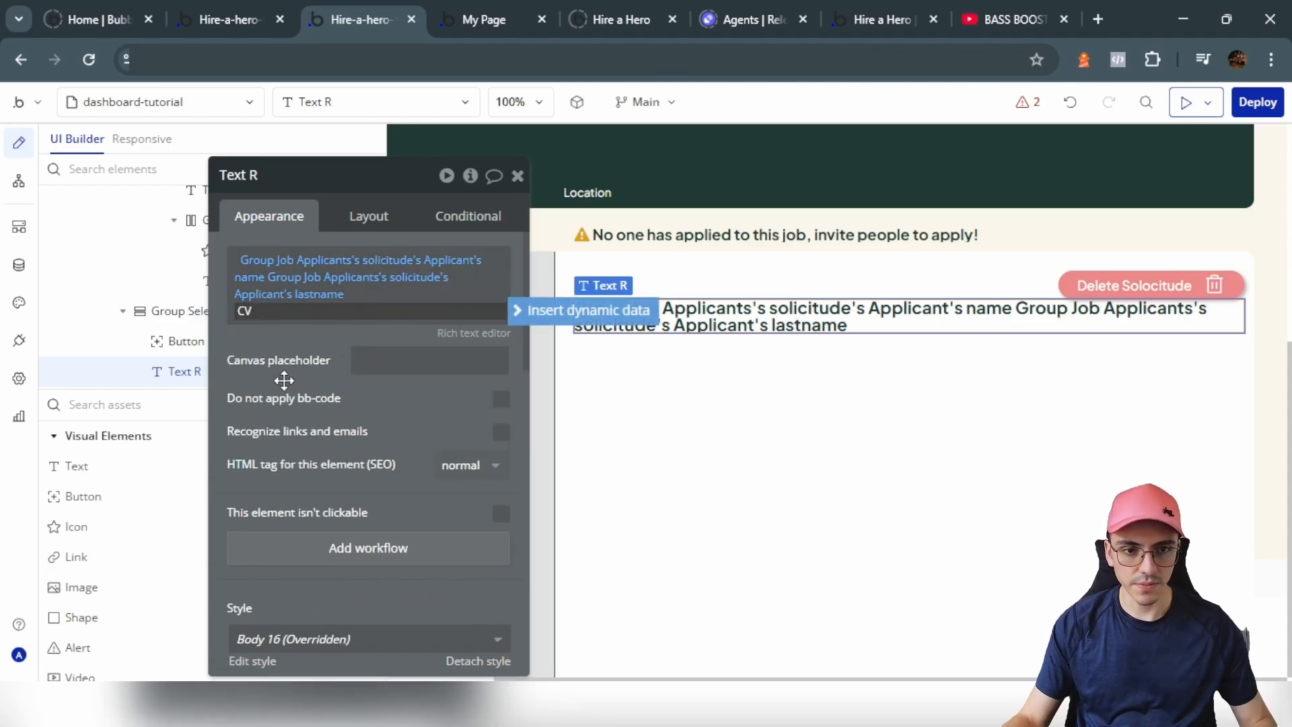
Step: Set the text's canvas placeholder to 'Applicant Name'
left_click(405, 359)
type("Applicant")
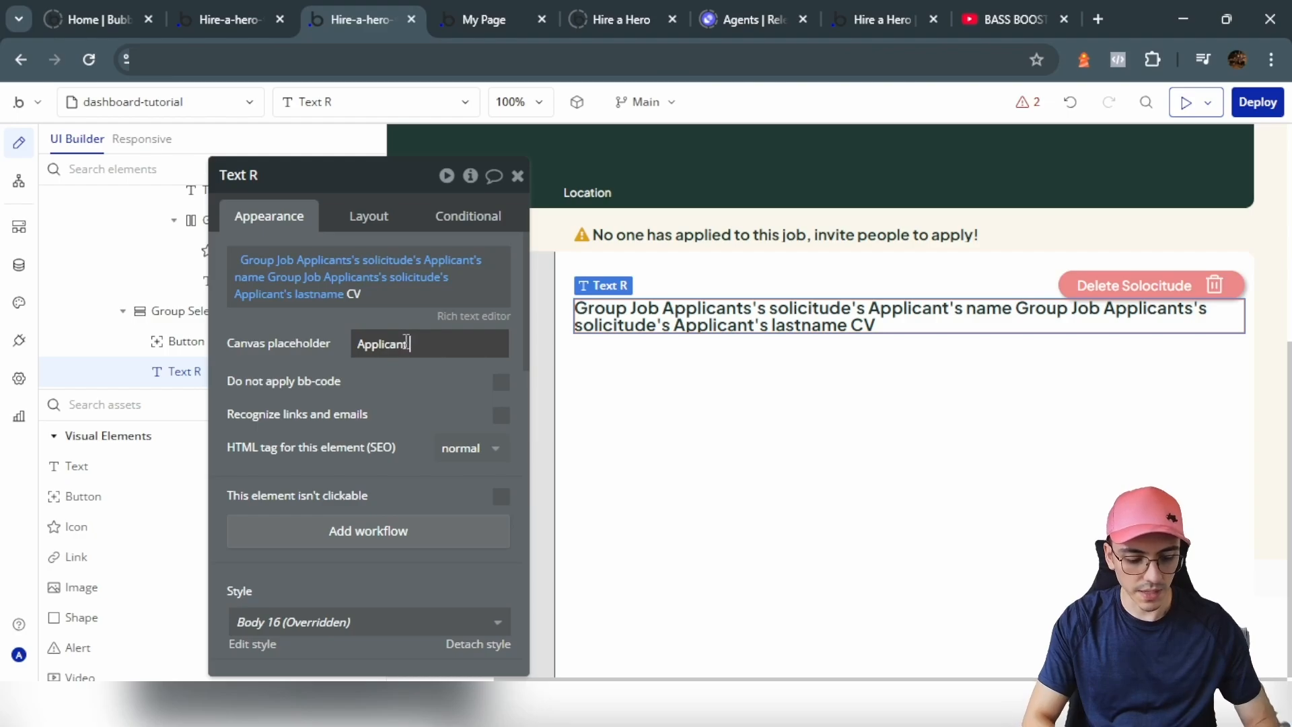
type(" Name")
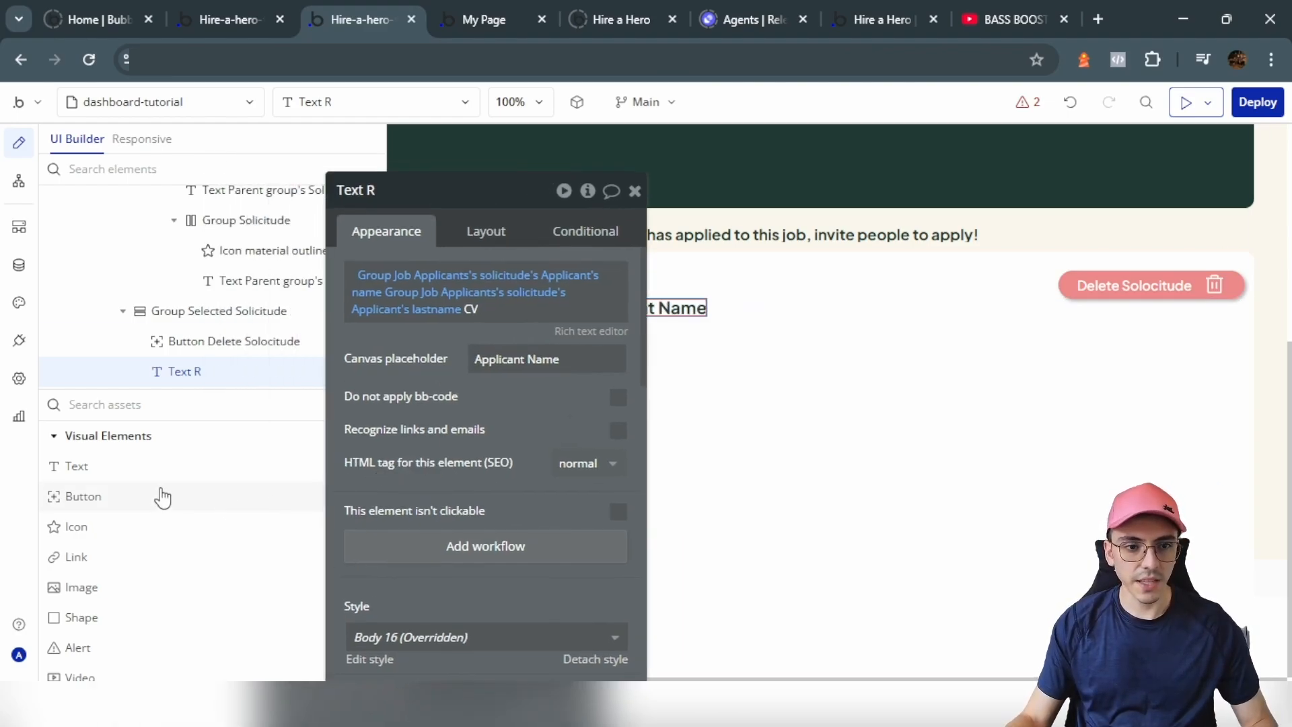
left_click(362, 458)
Step: Add a text below the applicant name containing the pasted CV analysis
left_click(606, 392)
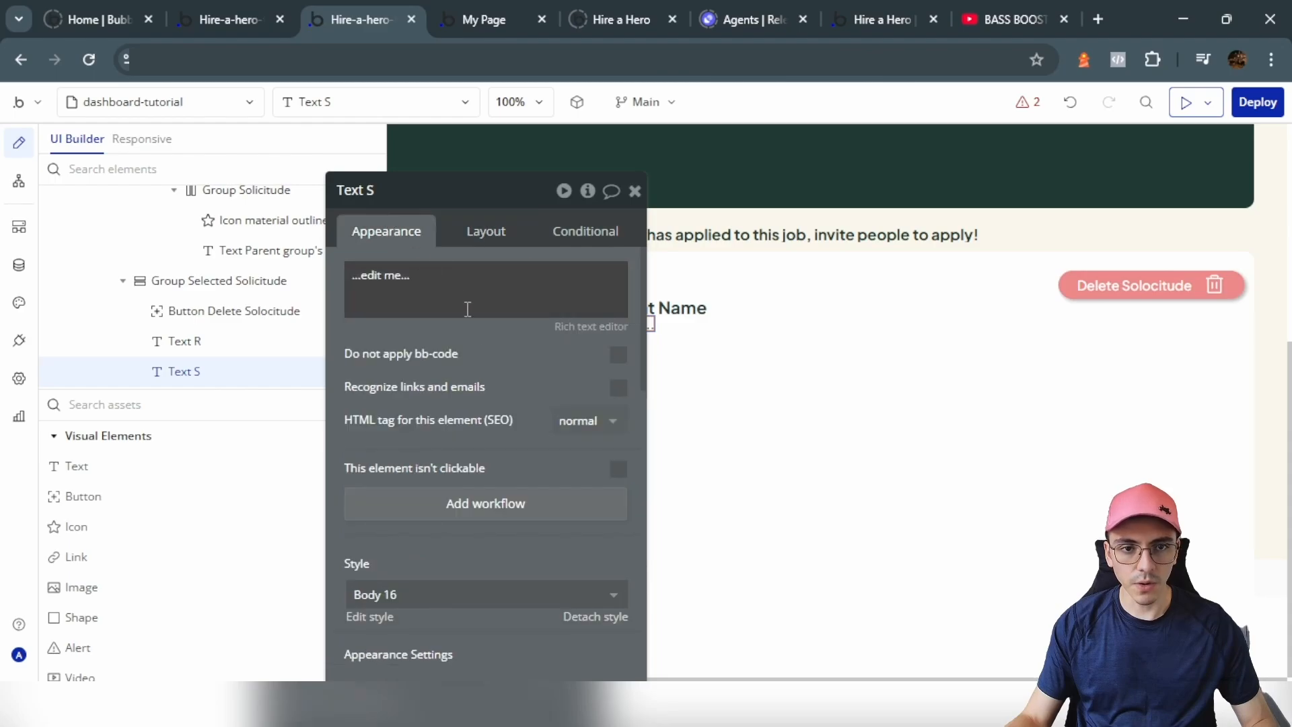
scroll(562, 457, "down", 4)
scroll(469, 302, "up", 4)
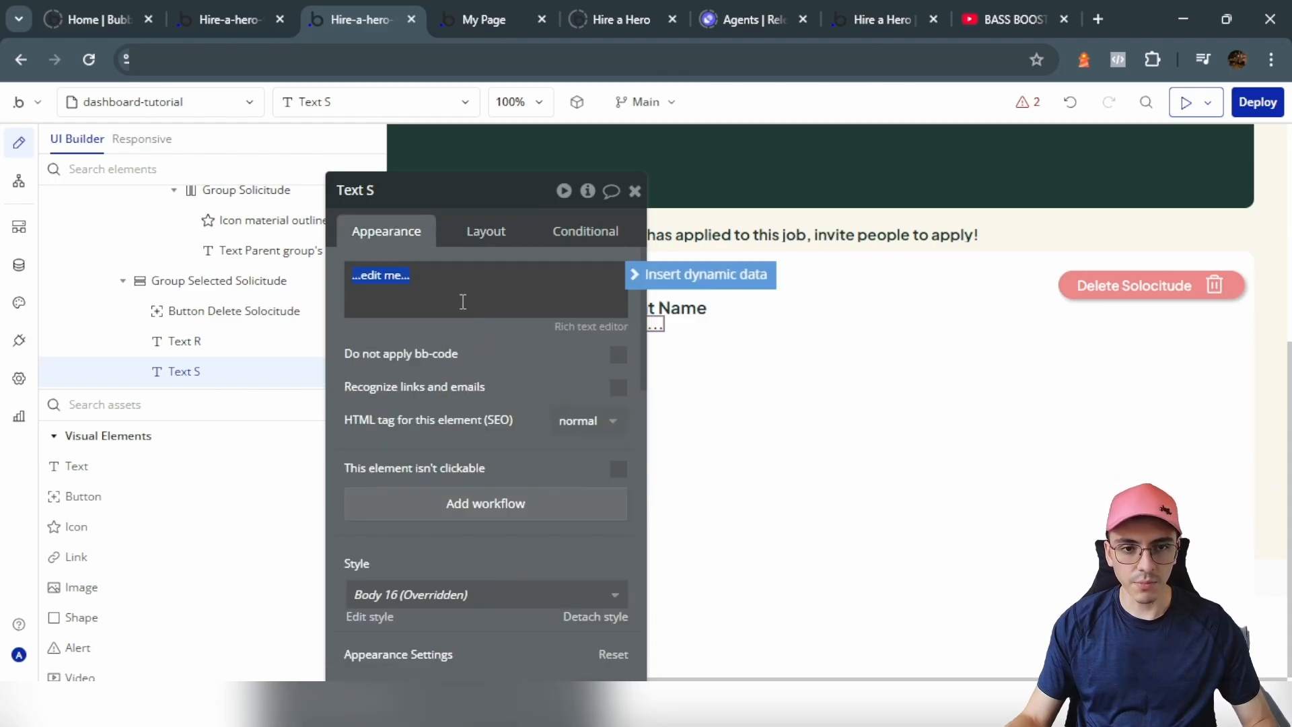
key("ctrl+v")
left_click_drag(470, 350, 341, 370)
Step: Enable gap spacing on Group Selected Solicitude with a row gap of 20
left_click(614, 273)
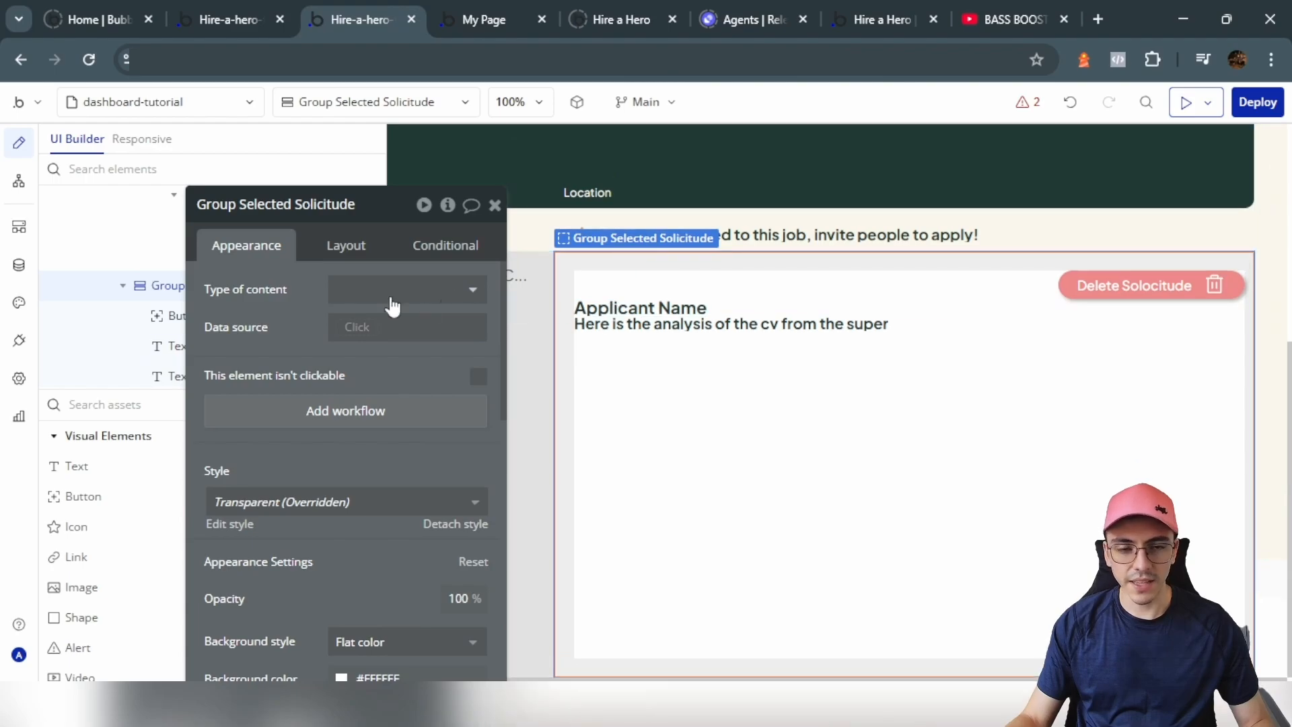
left_click(331, 246)
left_click(478, 366)
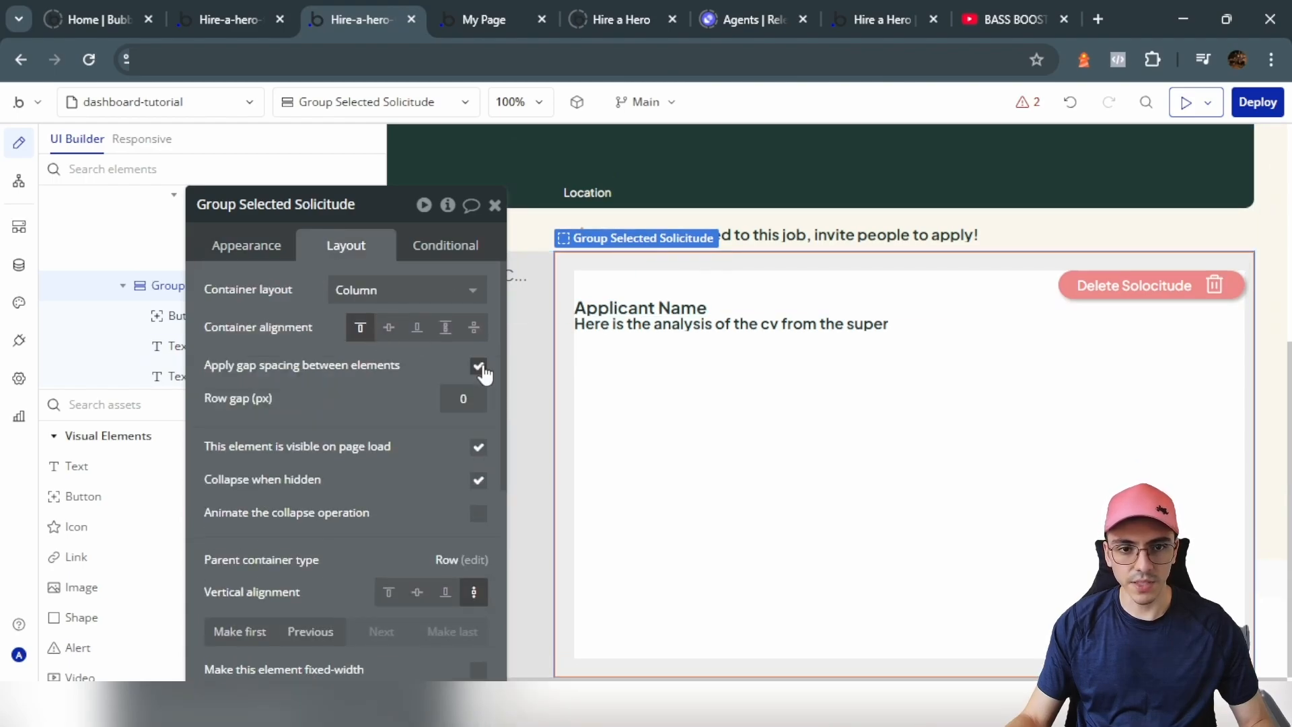
double_click(461, 398)
type("20")
Step: Add a 'Rank:' text below the analysis text
left_click(124, 466)
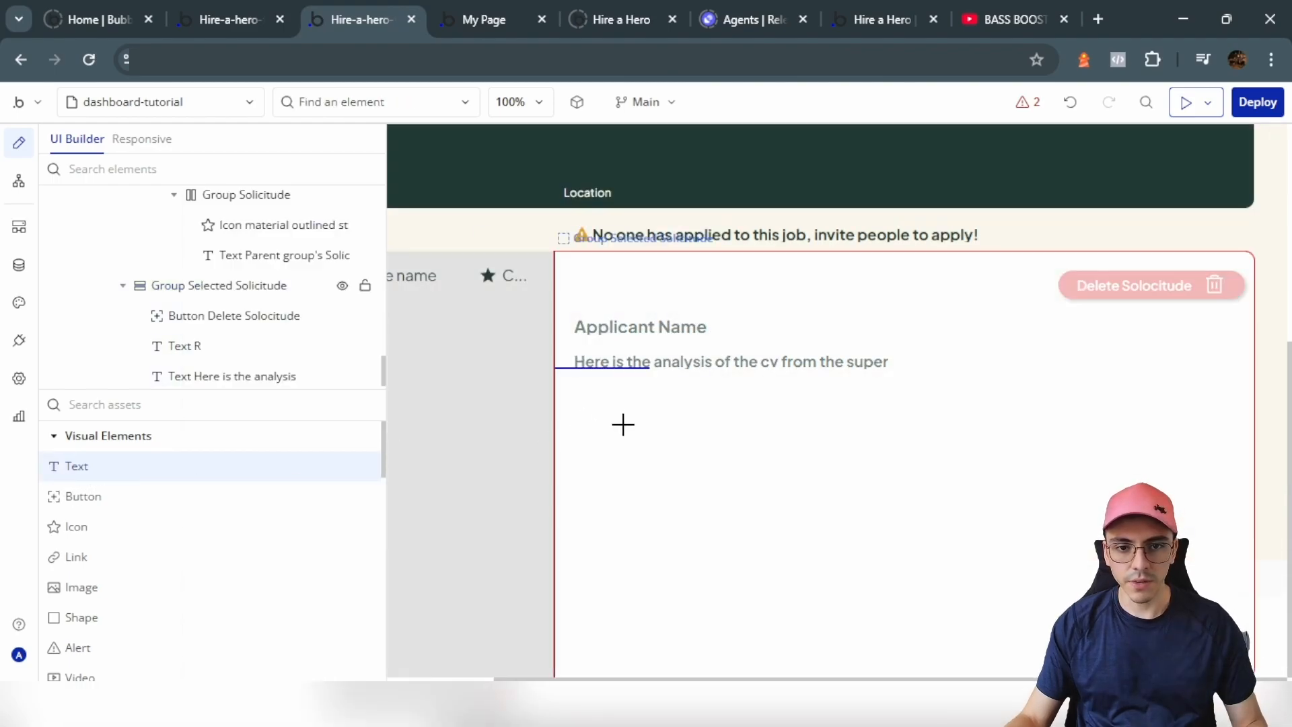
left_click(614, 430)
type("Rank:")
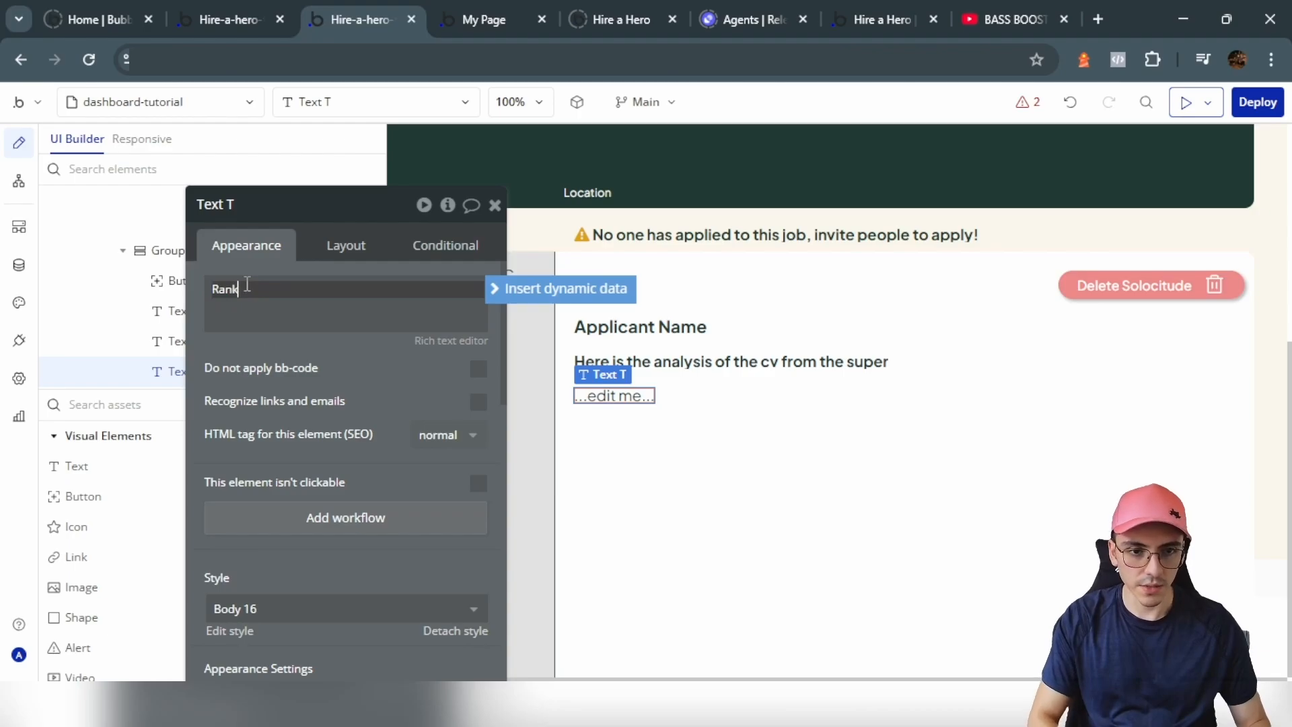
left_click(498, 291)
key("ctrl+v")
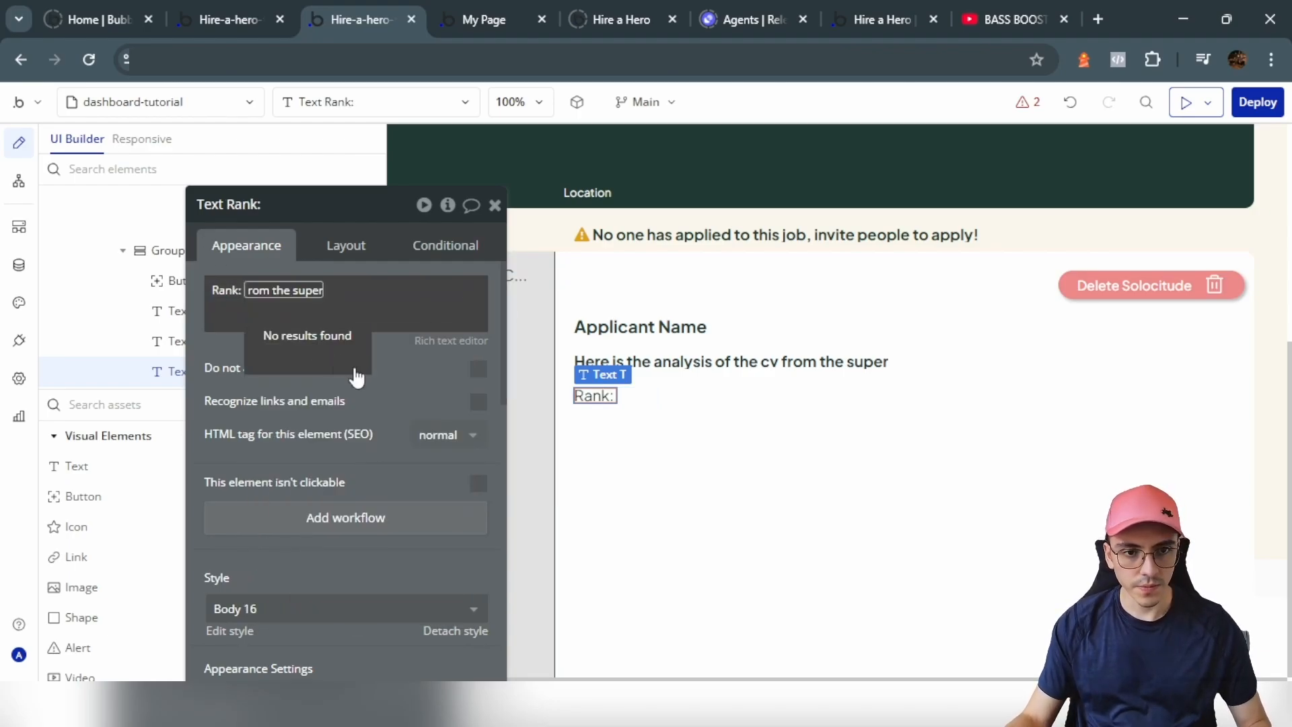
key("ctrl+z")
left_click(231, 352)
Step: Append Group Job Applicants's solicitude's rank number to the Rank text, then duplicate it
left_click(544, 224)
left_click(305, 210)
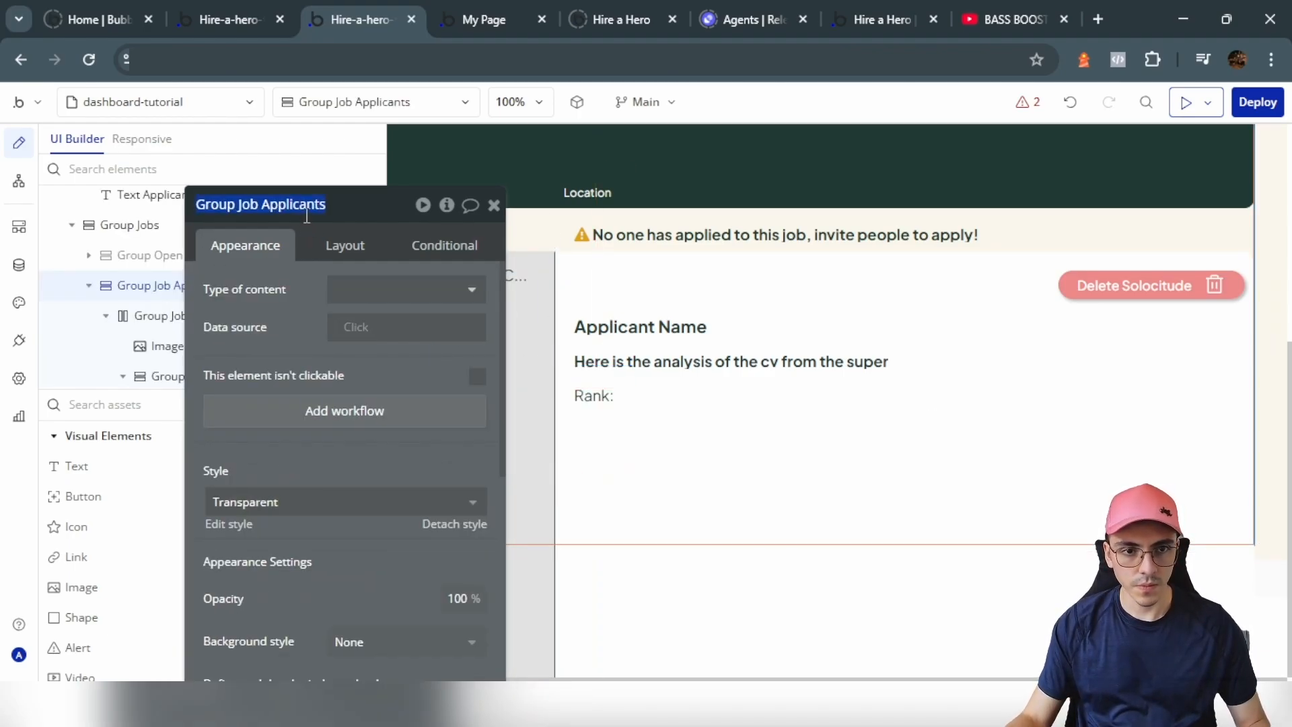
key("ctrl+c")
left_click(596, 399)
left_click(251, 291)
key("ctrl+v")
left_click(286, 340)
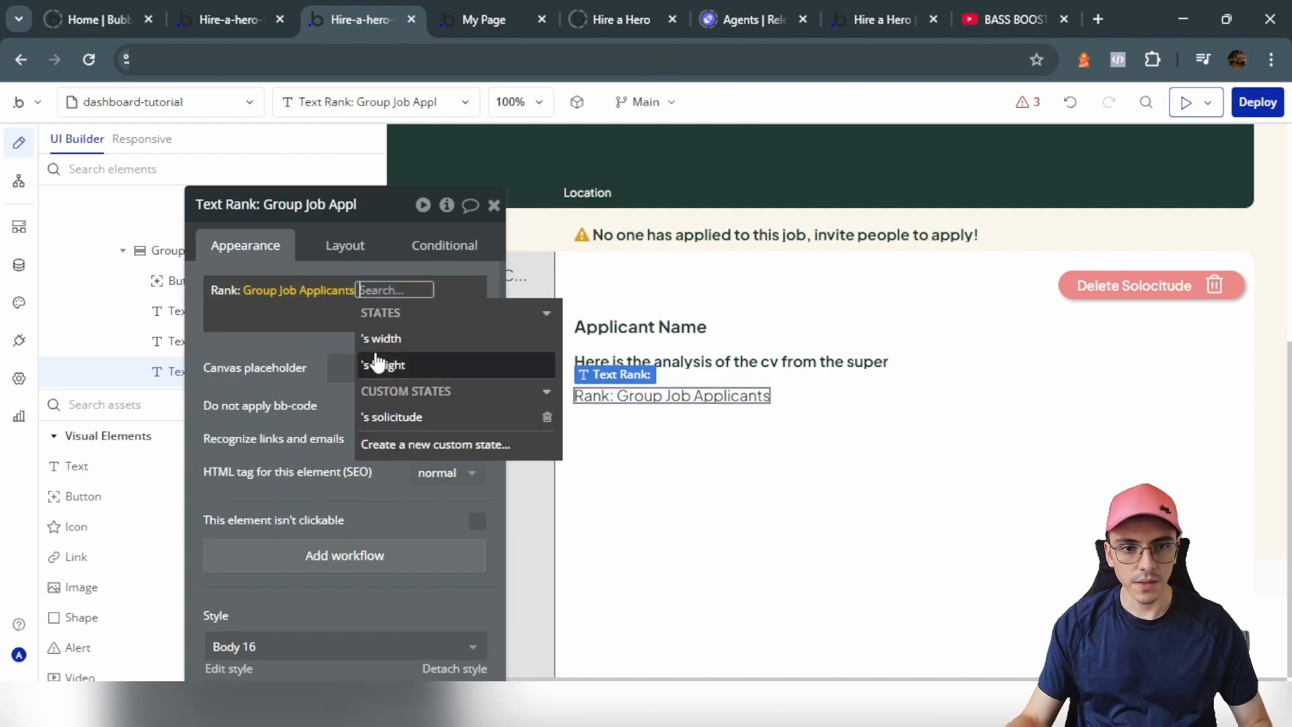
left_click(406, 412)
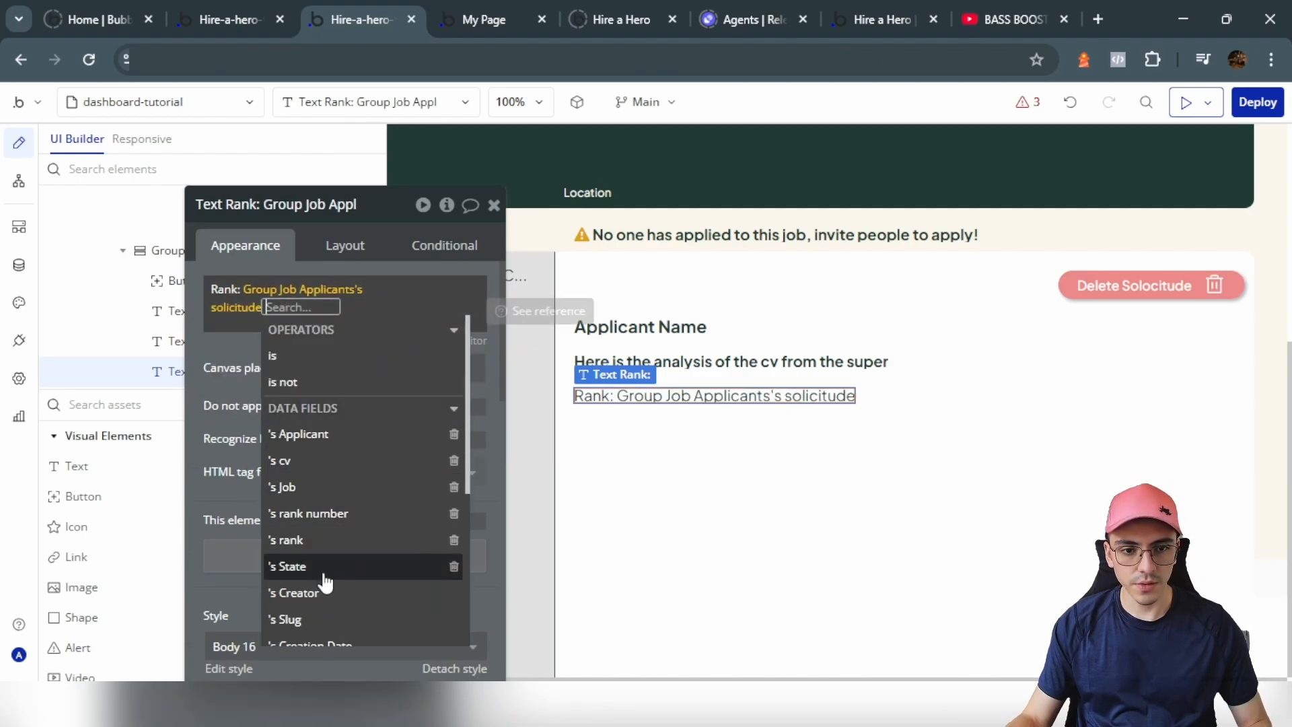
left_click(346, 542)
left_click(437, 288)
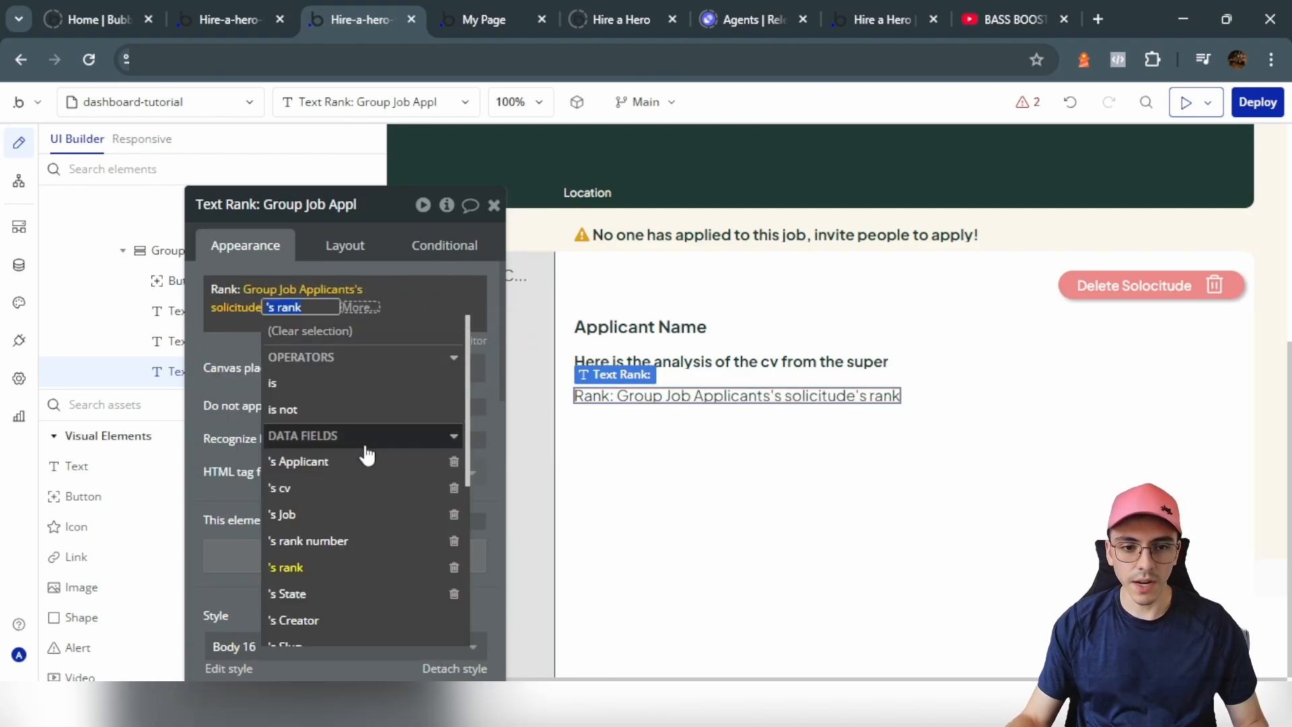
scroll(357, 437, "down", 3)
left_click(345, 446)
left_click(236, 347)
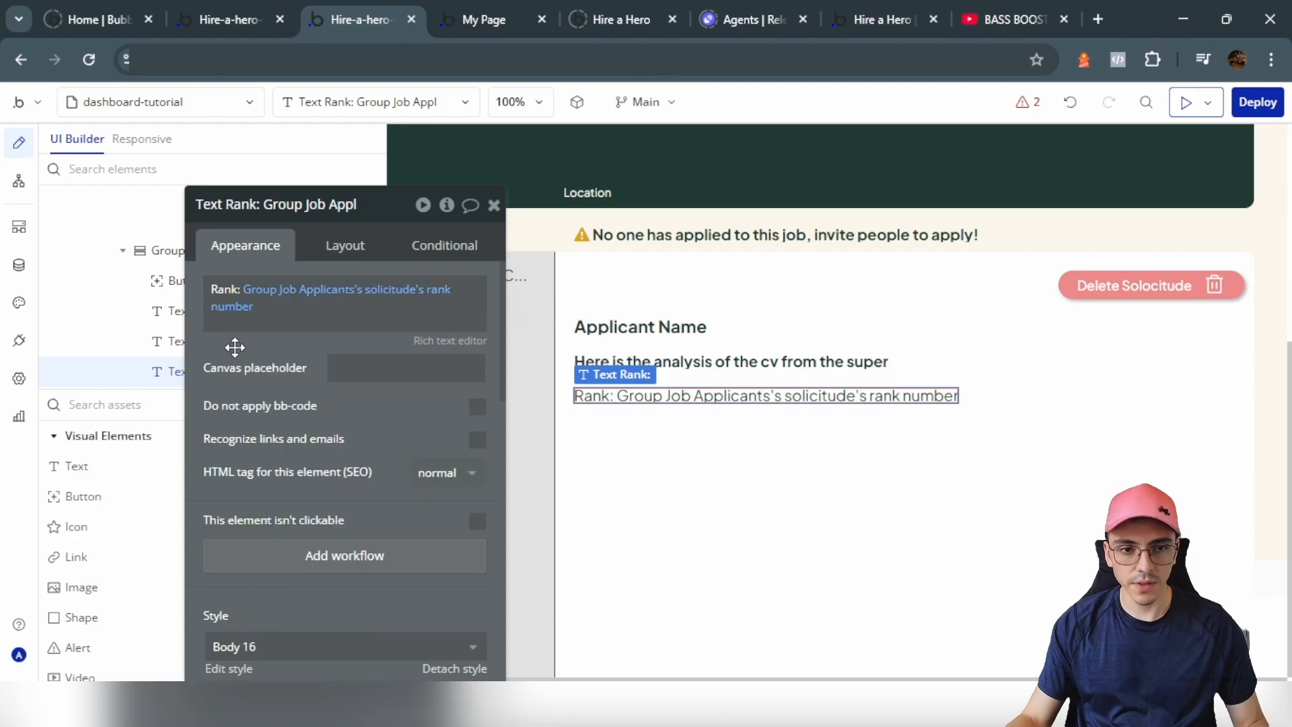
key("ctrl+c")
key("ctrl+v")
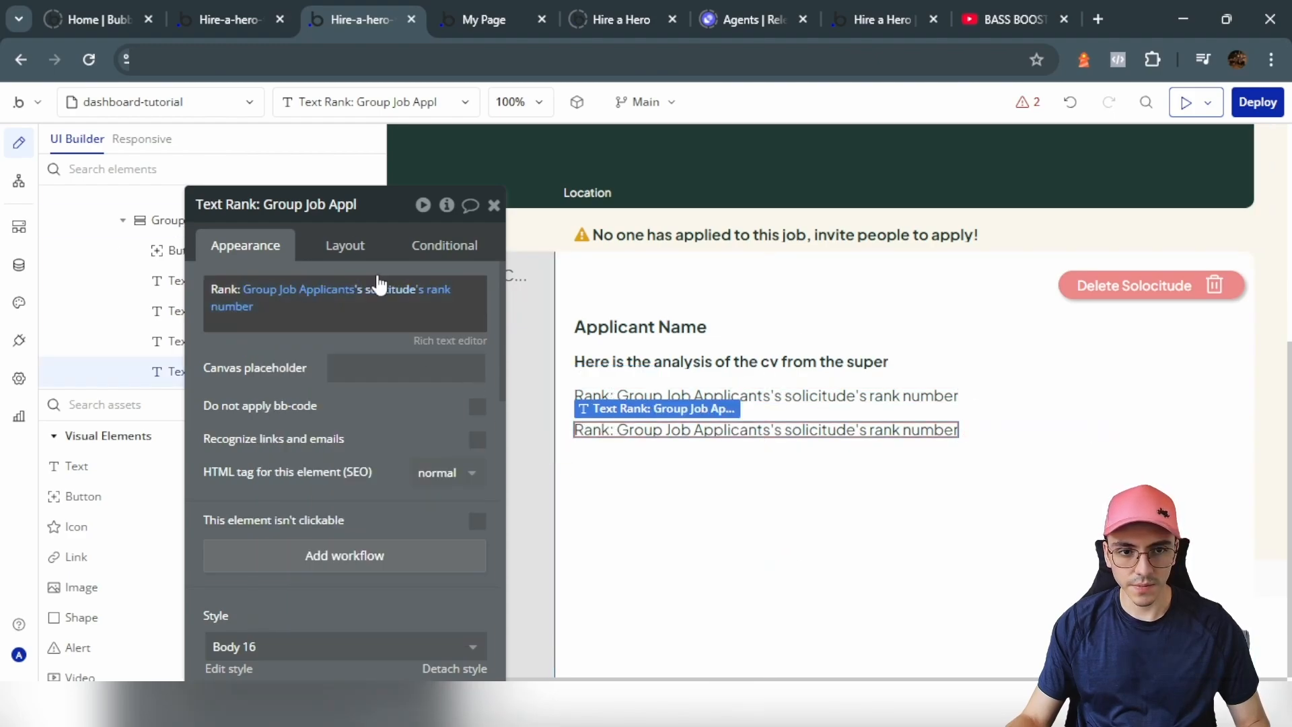
Step: Change the second rank text's expression to the solicitude's rank split by ';', last item
scroll(336, 471, "down", 3)
scroll(311, 539, "down", 5)
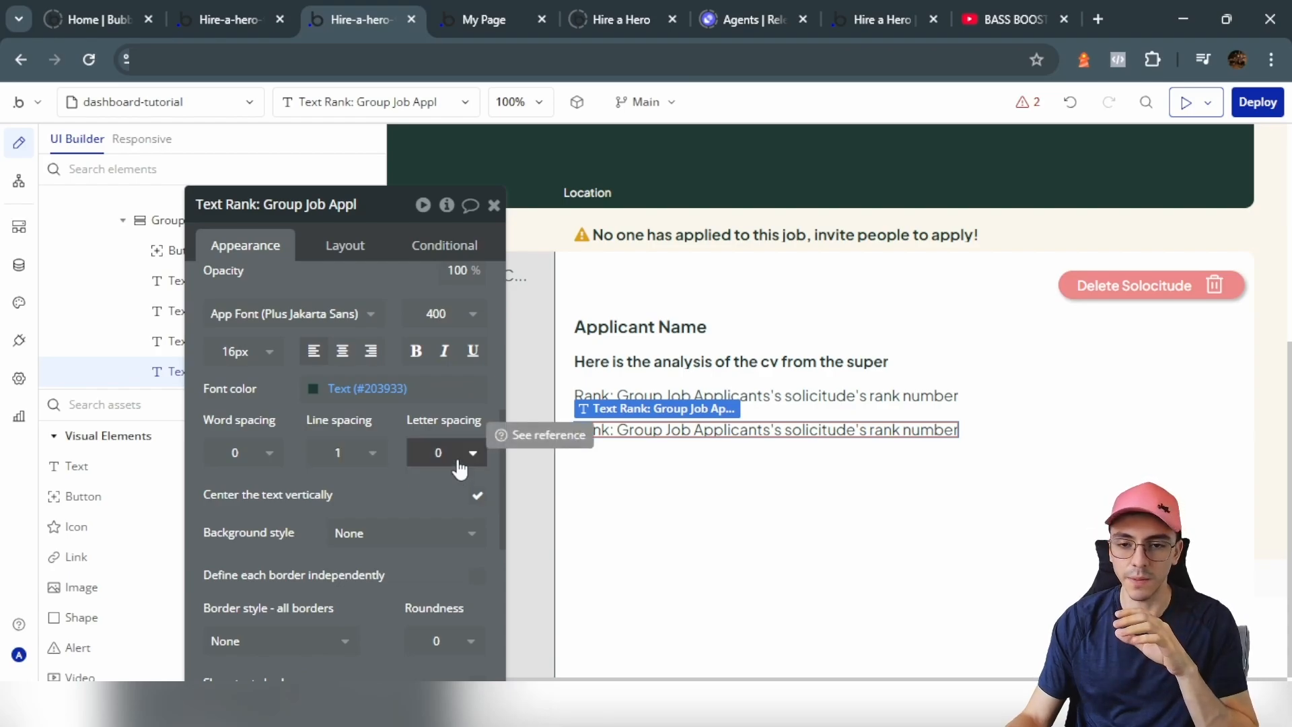
scroll(403, 296, "up", 8)
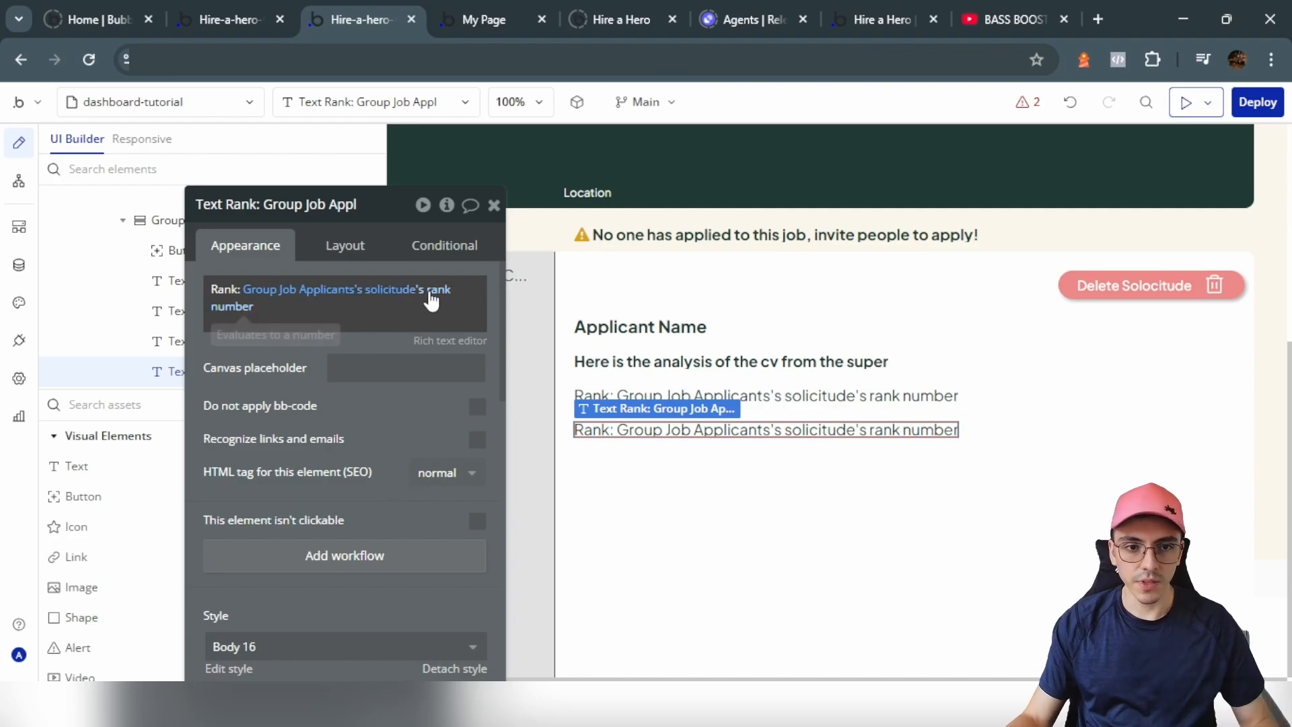
left_click(428, 291)
left_click(316, 567)
type("spli")
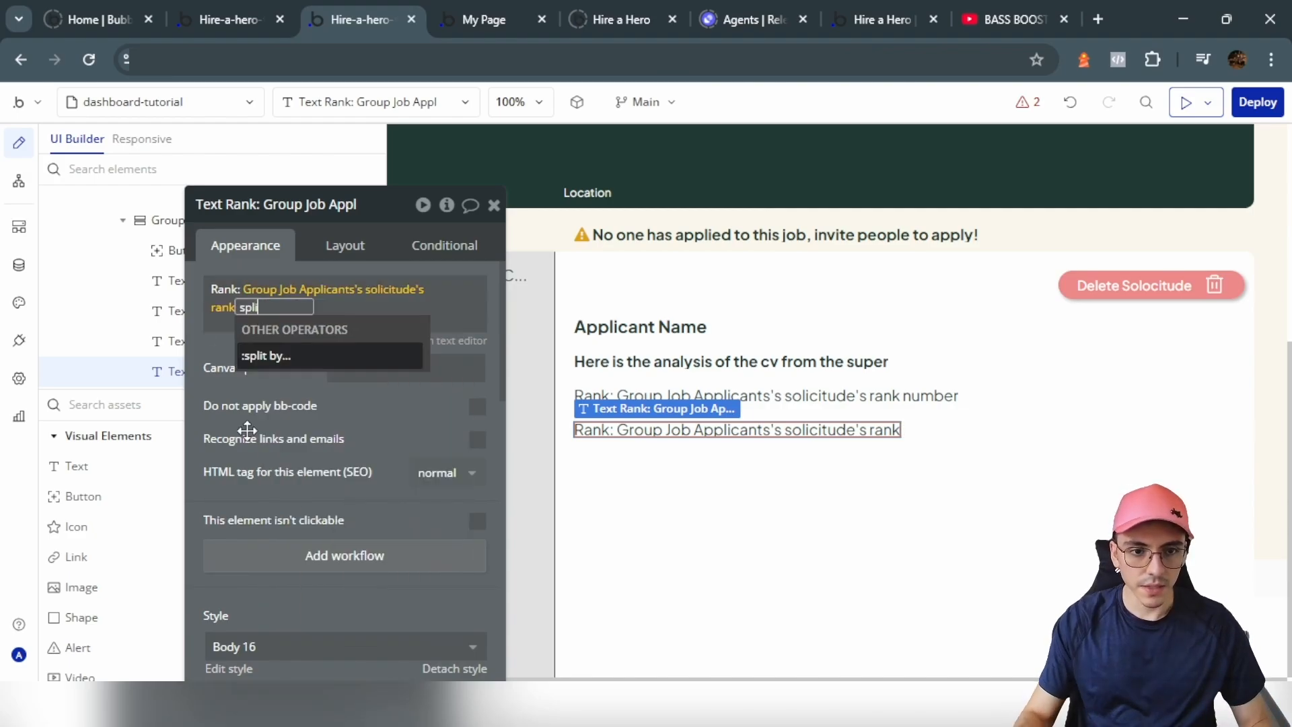
left_click(296, 357)
left_click(577, 288)
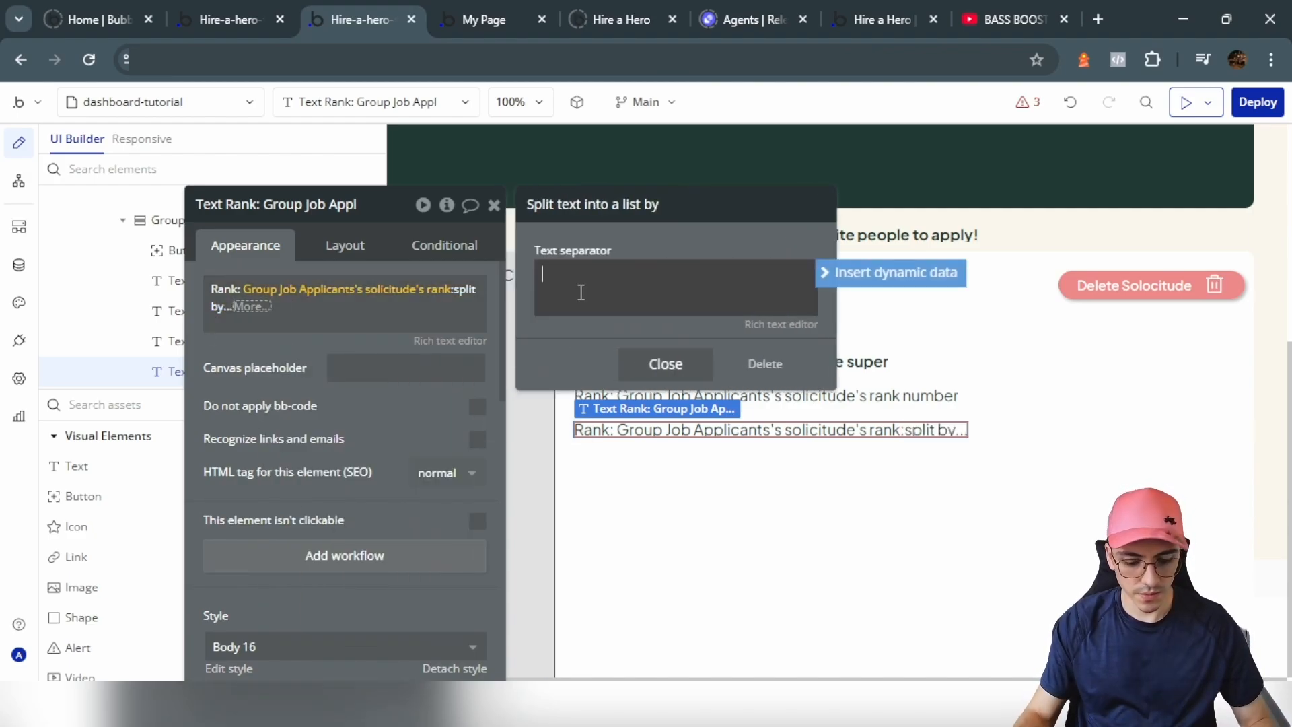
type(";")
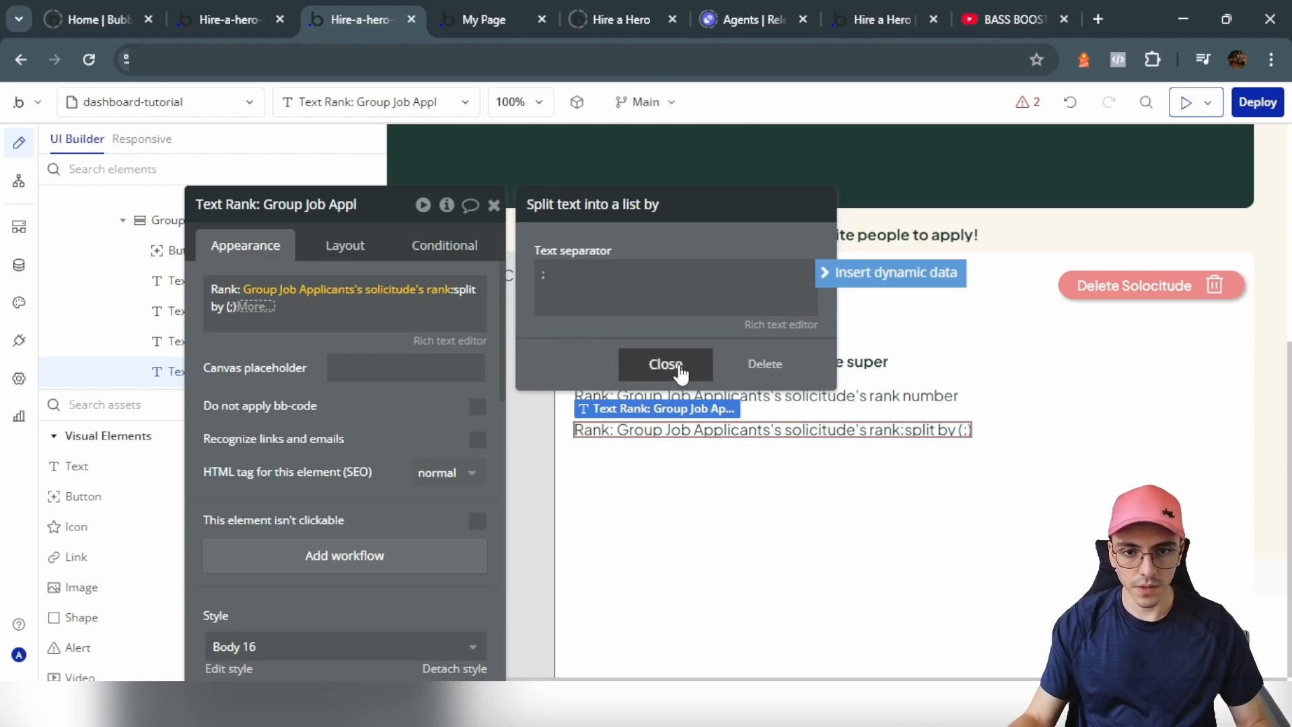
left_click(665, 364)
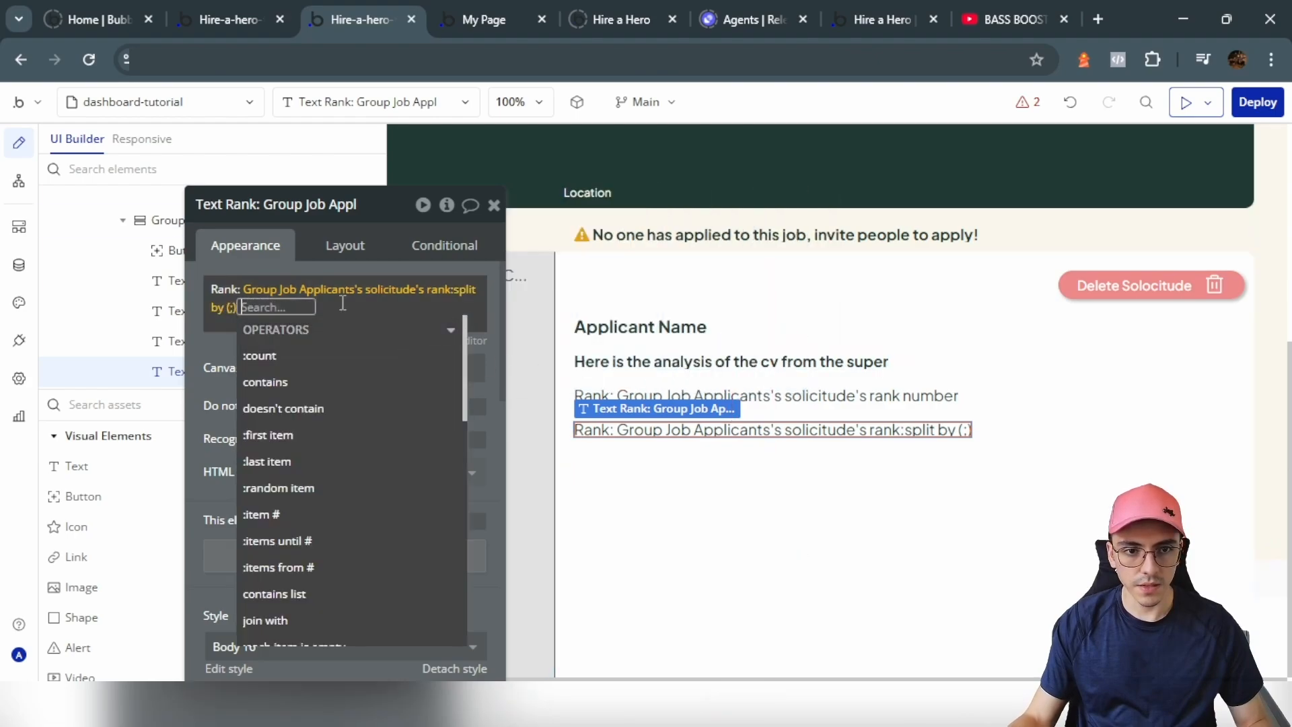
left_click(289, 461)
left_click(232, 369)
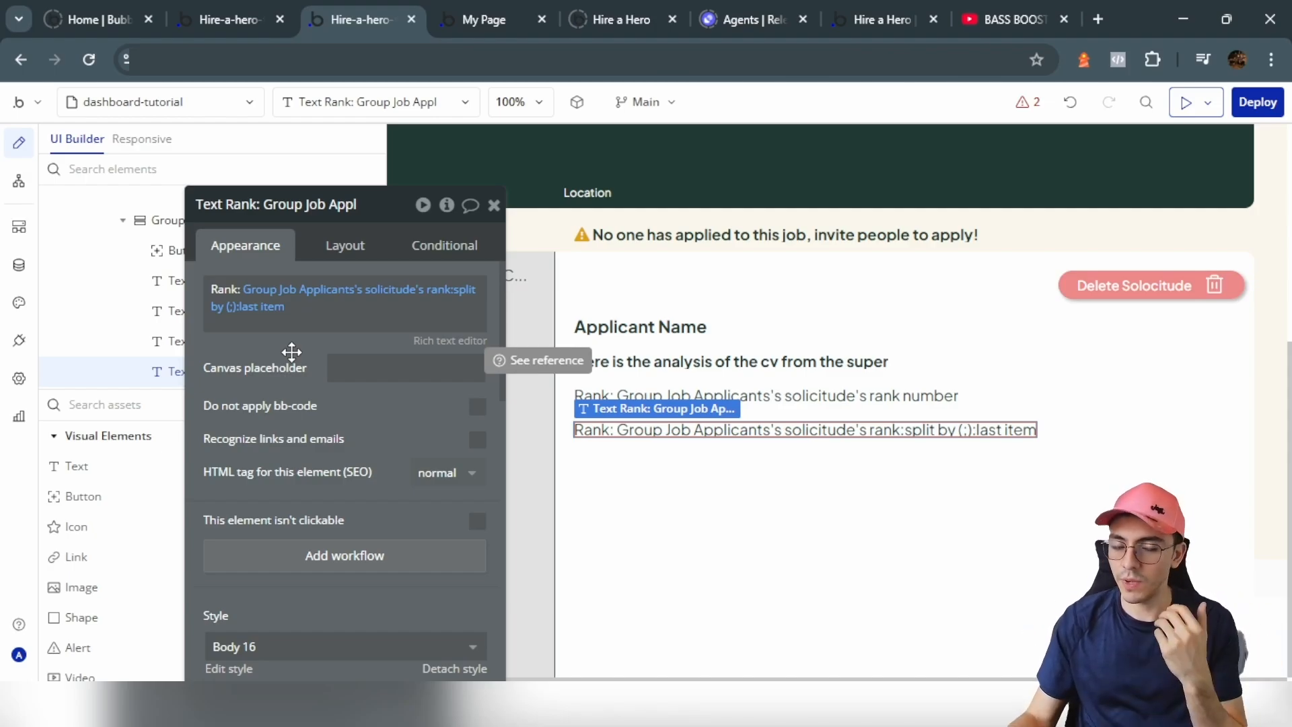
left_click(219, 308)
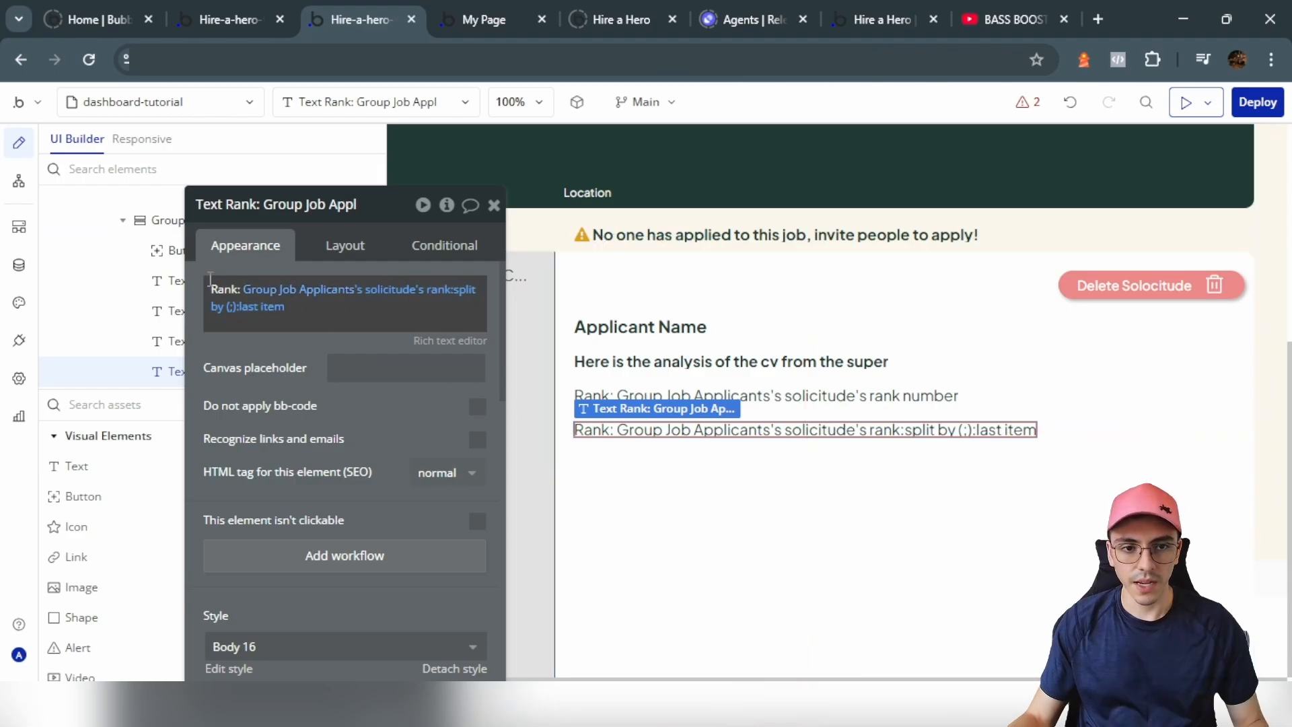
Step: Delete the 'Rank:' prefix, set placeholder 'Rating explanation', and add a new Text below it
left_click_drag(241, 290, 210, 290)
key("BackSpace")
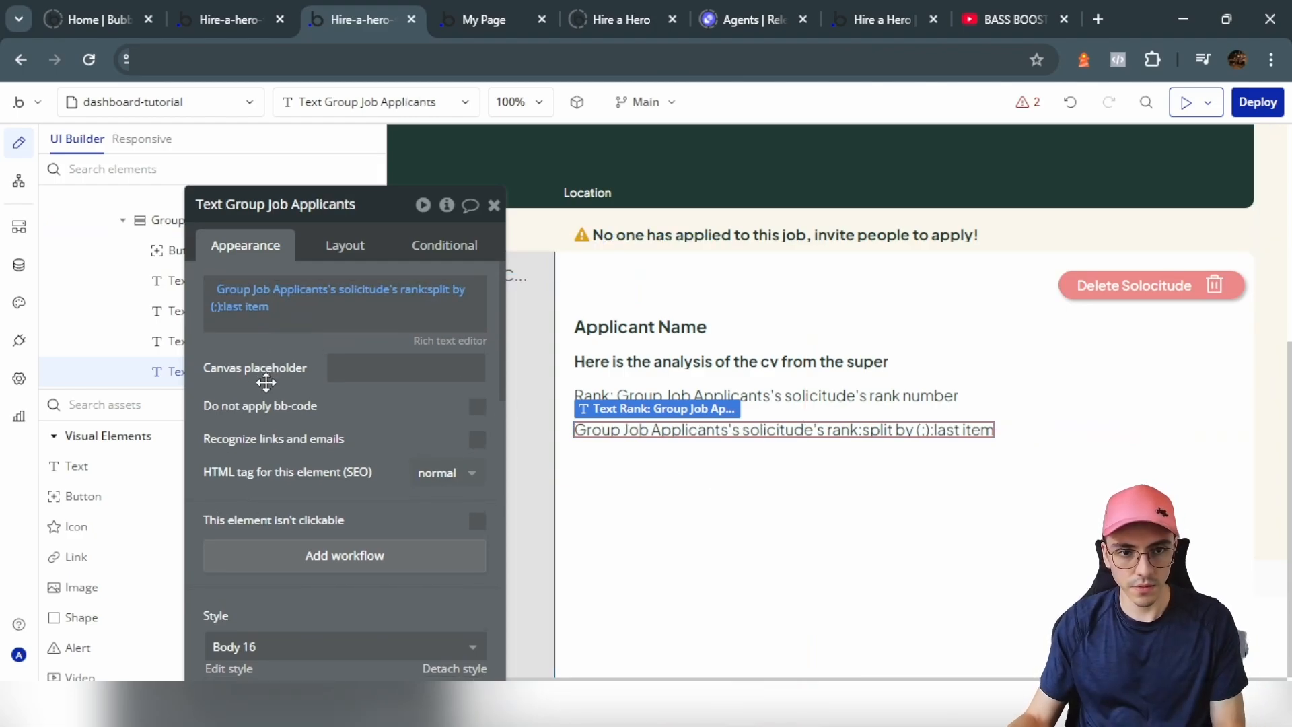
left_click(377, 356)
key("ctrl+v")
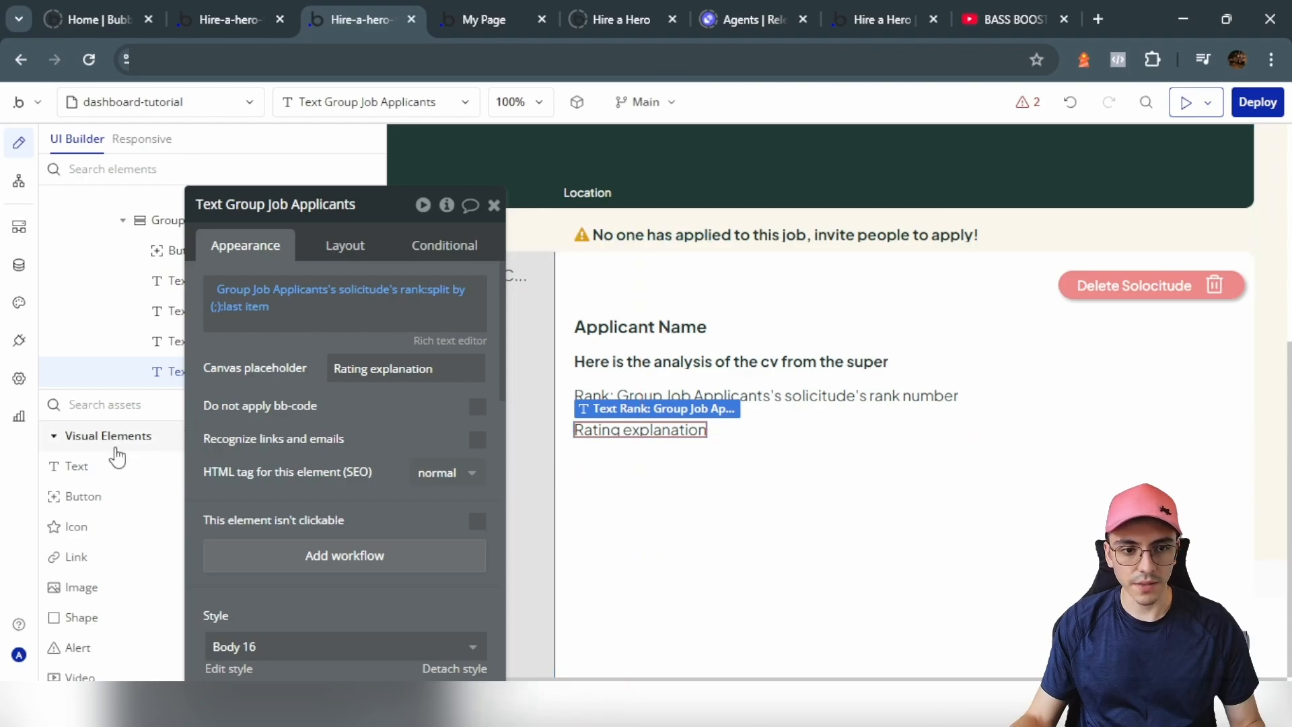
left_click(105, 473)
left_click(663, 468)
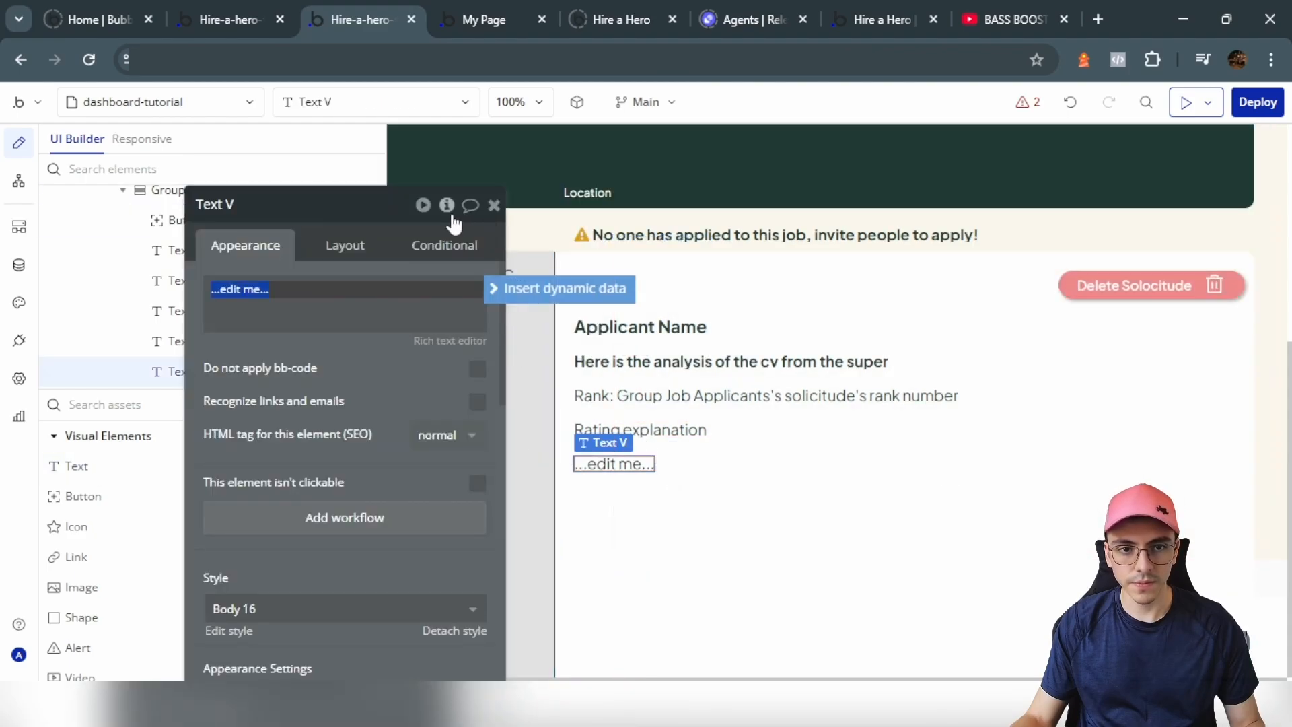
Step: Change the new text's content to a bold 'Video' label
left_click(229, 19)
left_click(360, 9)
triple_click(265, 317)
type("Vid")
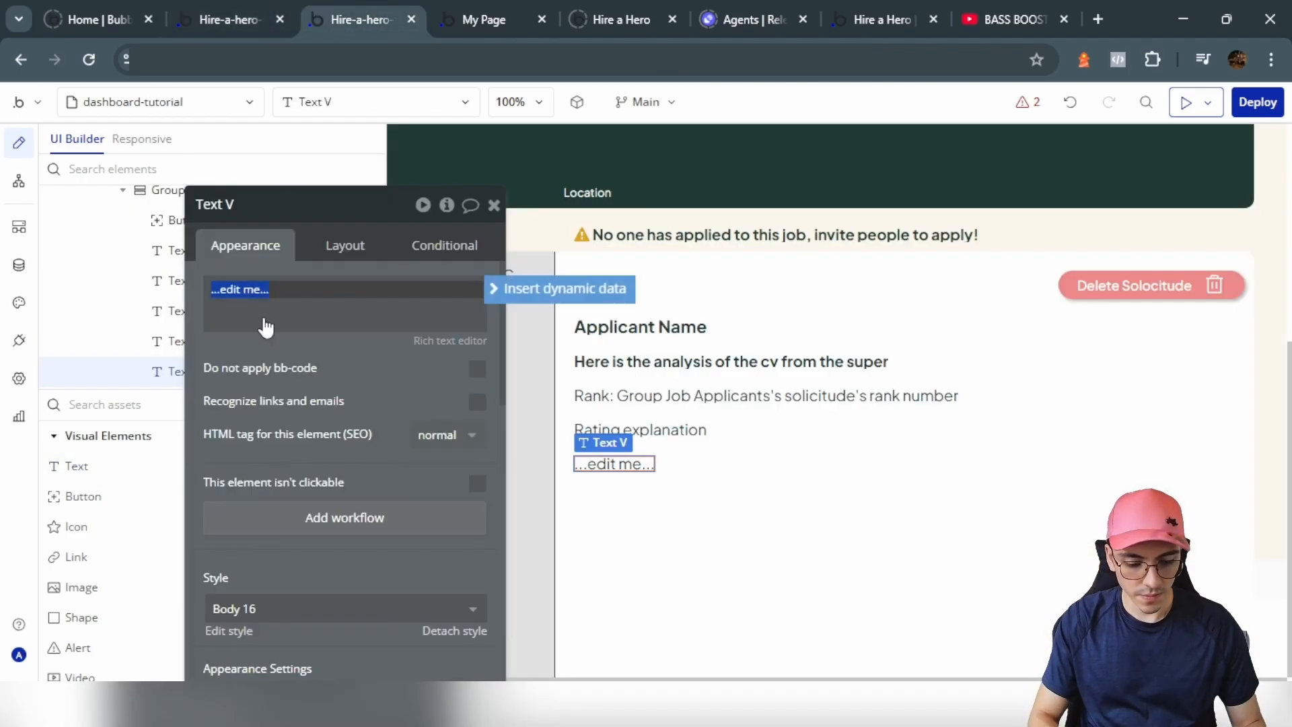
type("eo")
scroll(403, 484, "down", 4)
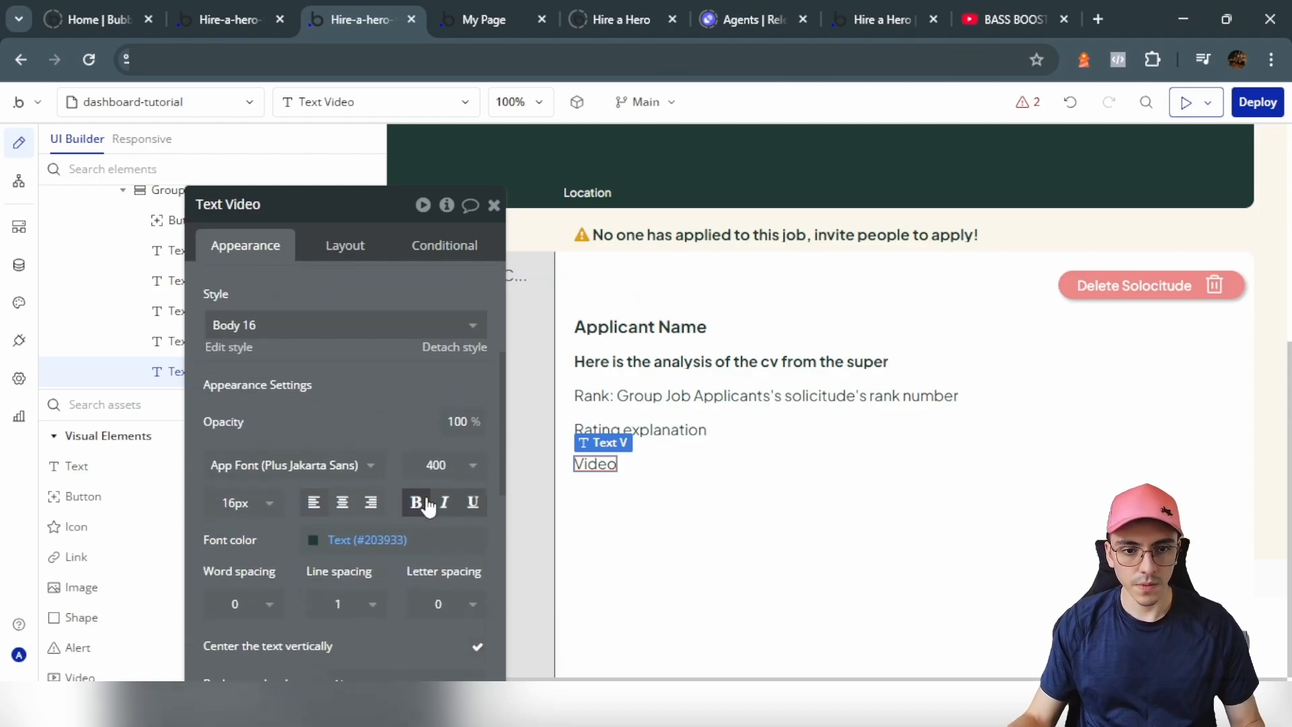
left_click(416, 502)
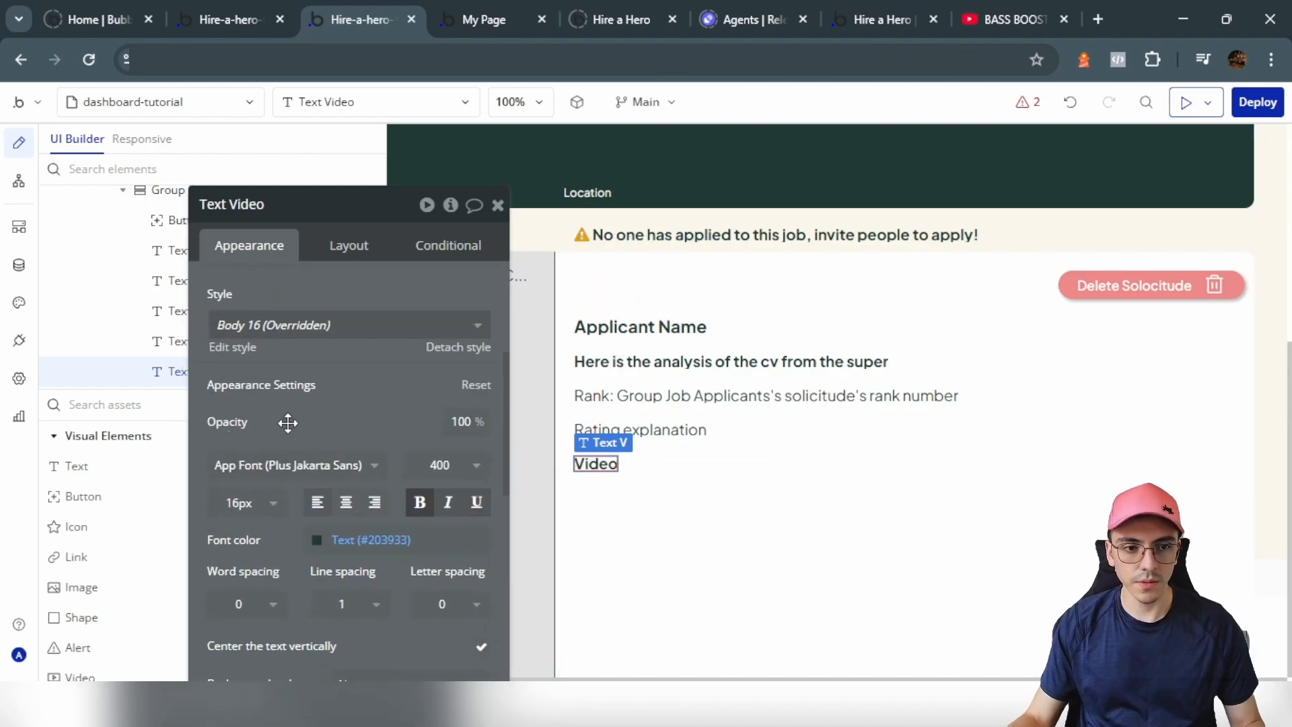
Step: Add a YouTube video using the solicitude's Applicant's video url as Video ID, roundness 20
type("vi")
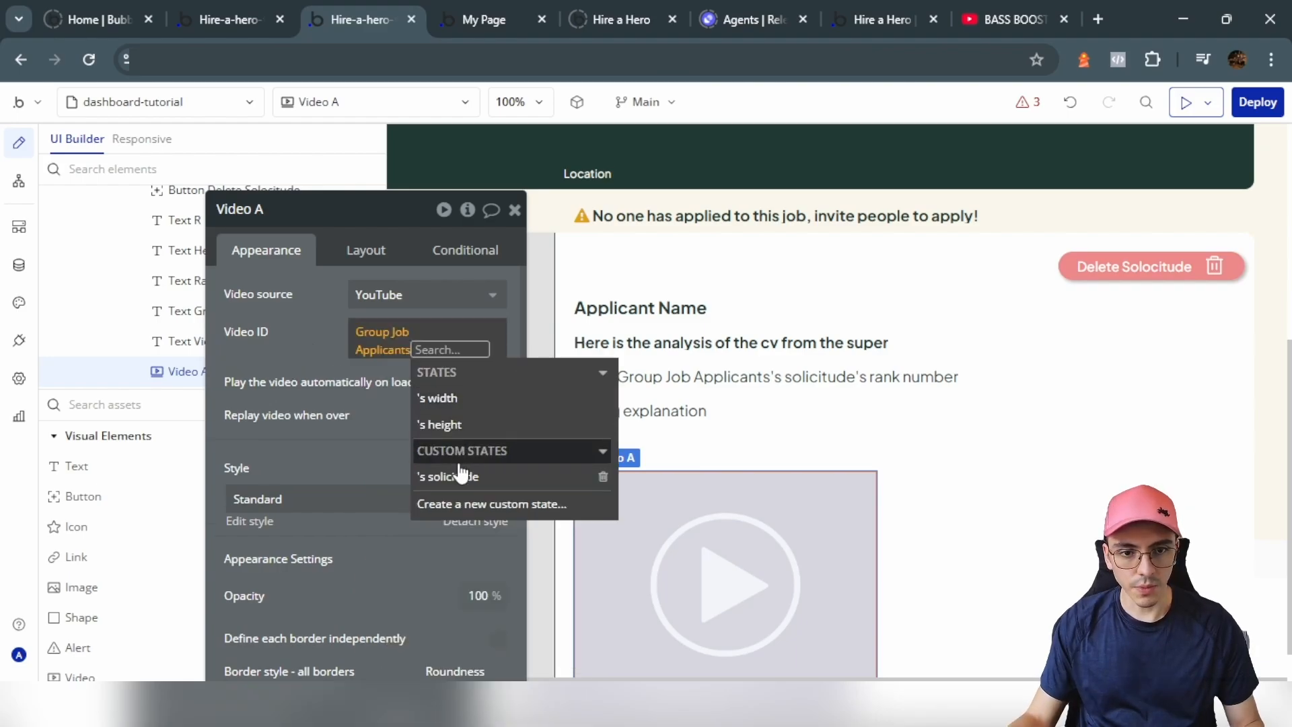
left_click(461, 475)
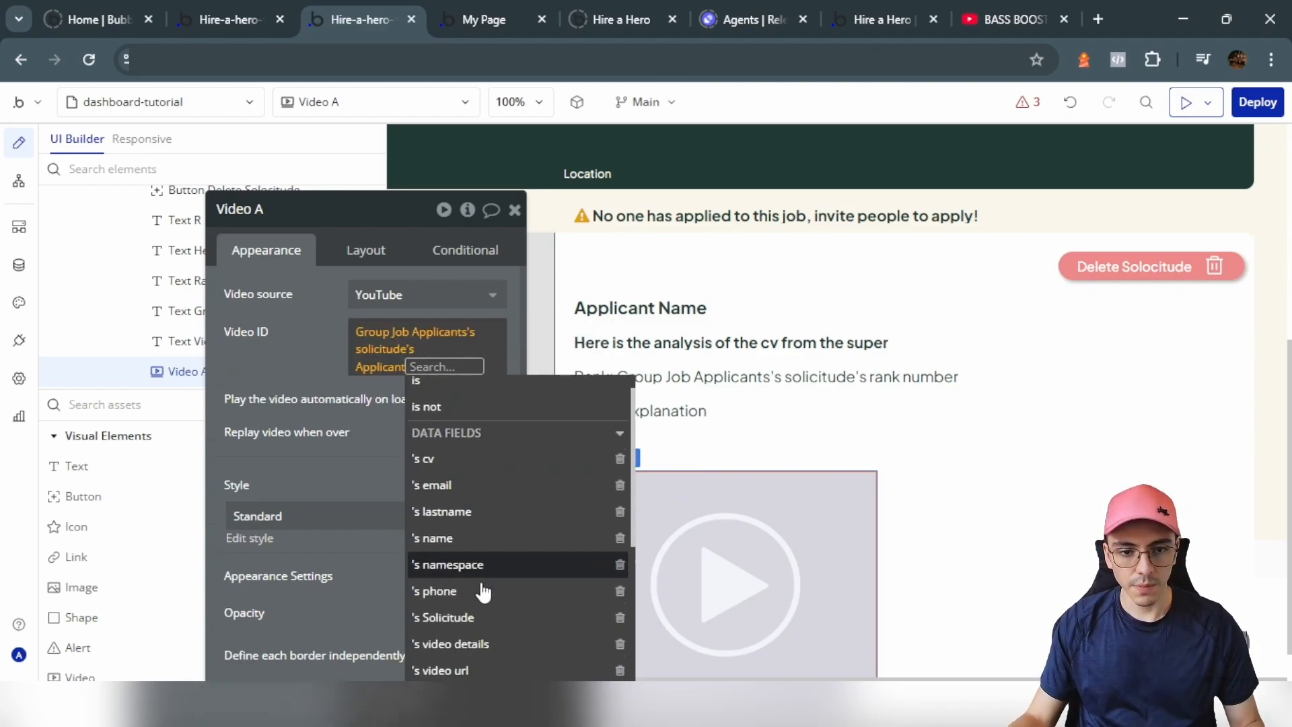
scroll(483, 592, "down", 1)
left_click(490, 616)
scroll(467, 457, "down", 5)
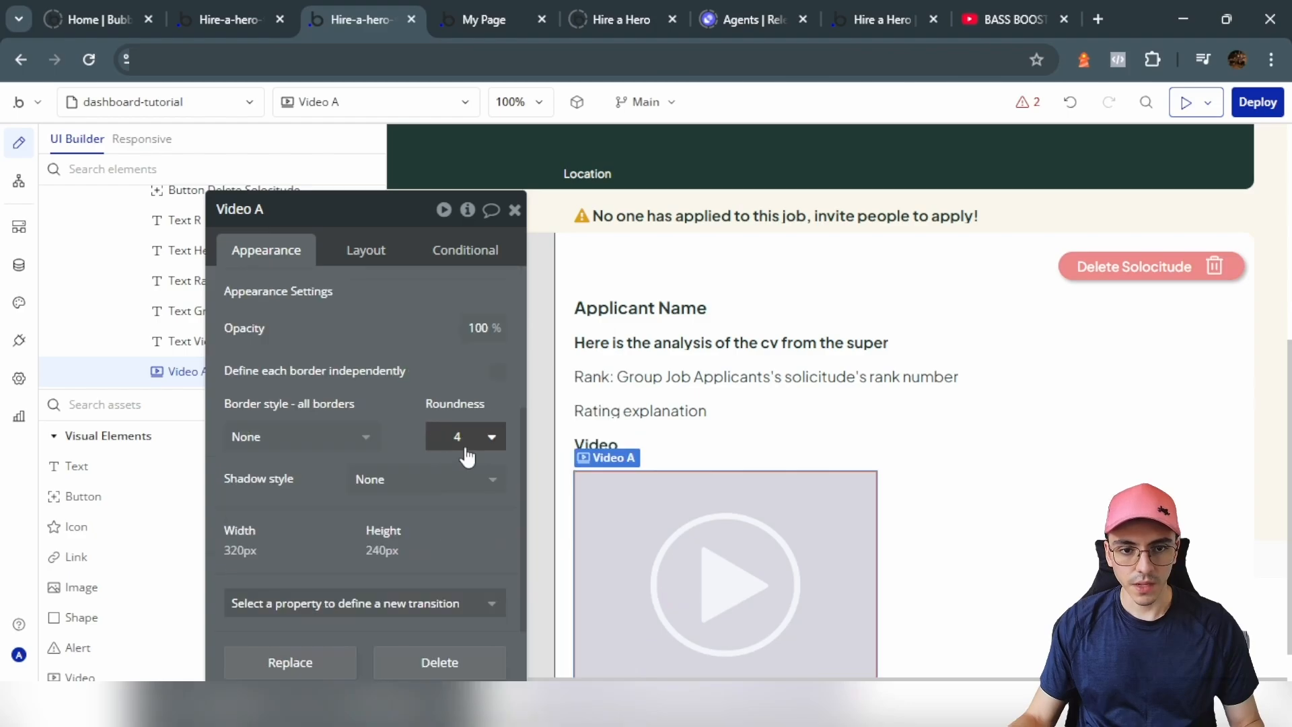
left_click(465, 450)
left_click(441, 637)
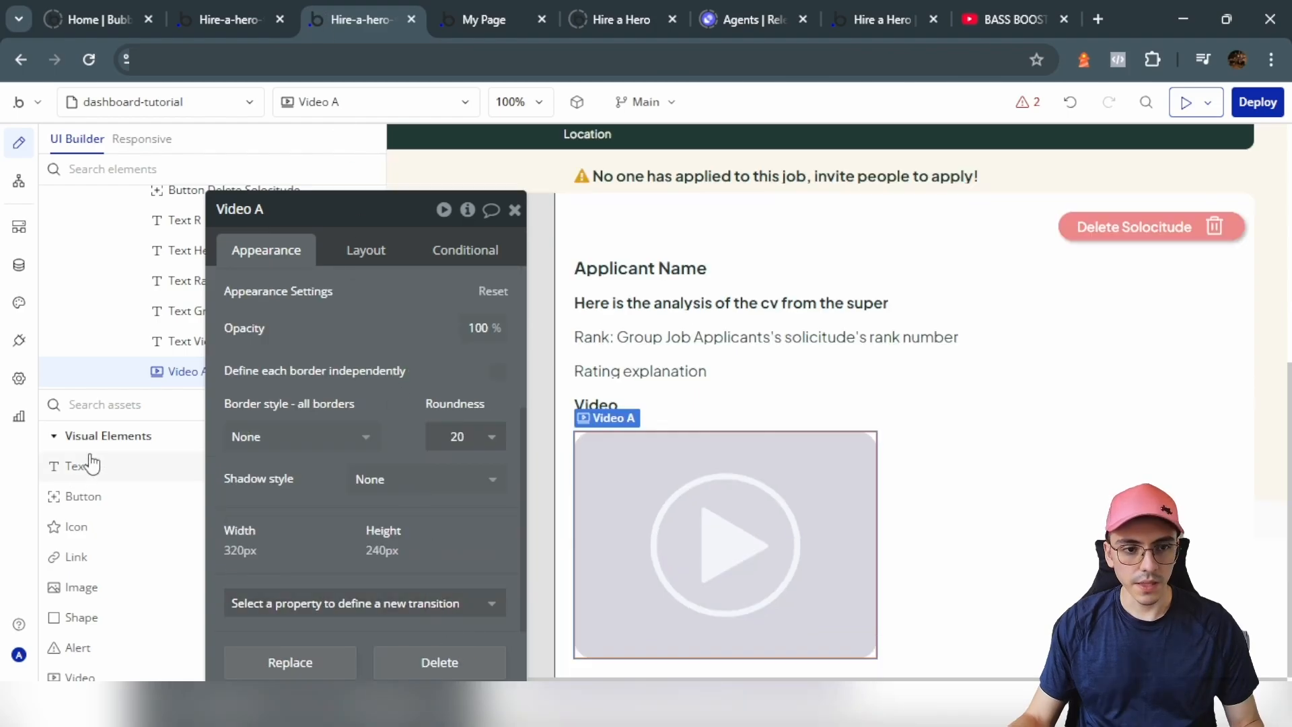
left_click(104, 409)
Step: Add a Group below the video with roundness 10 and a flat #EFEFEF background
type("grou")
left_click(115, 467)
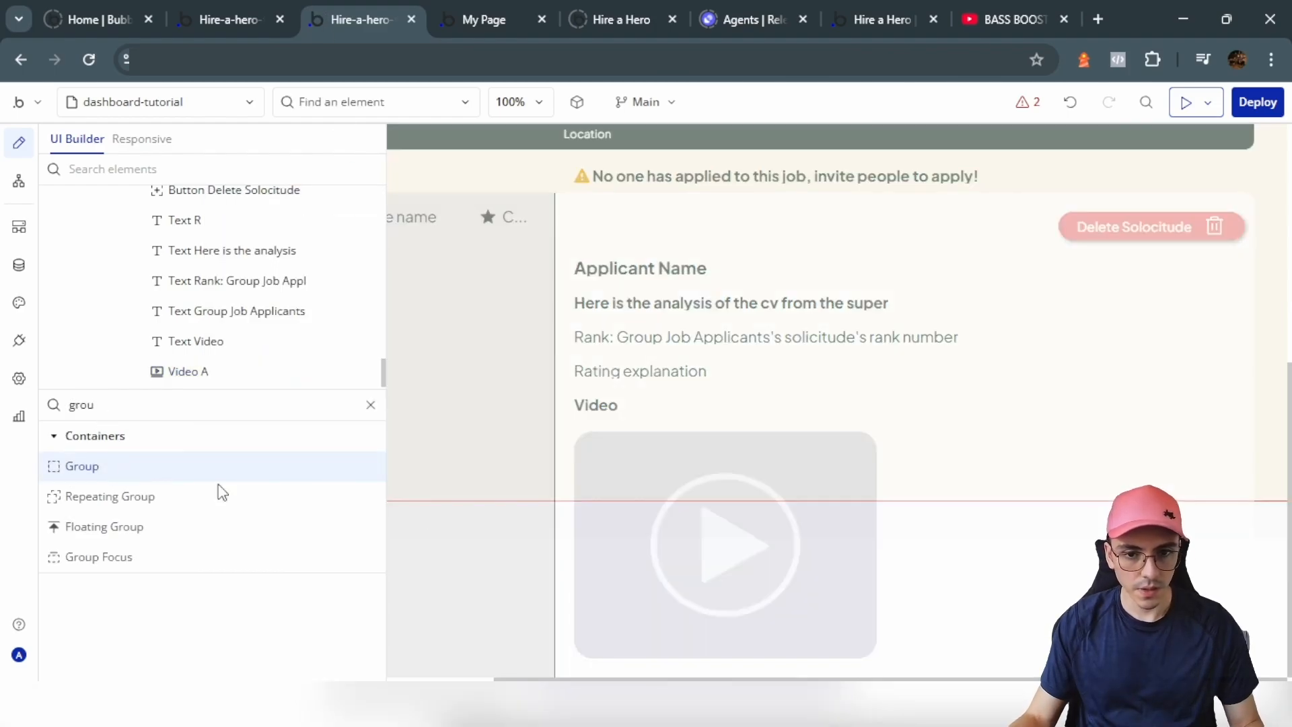
left_click(626, 599)
scroll(381, 543, "down", 5)
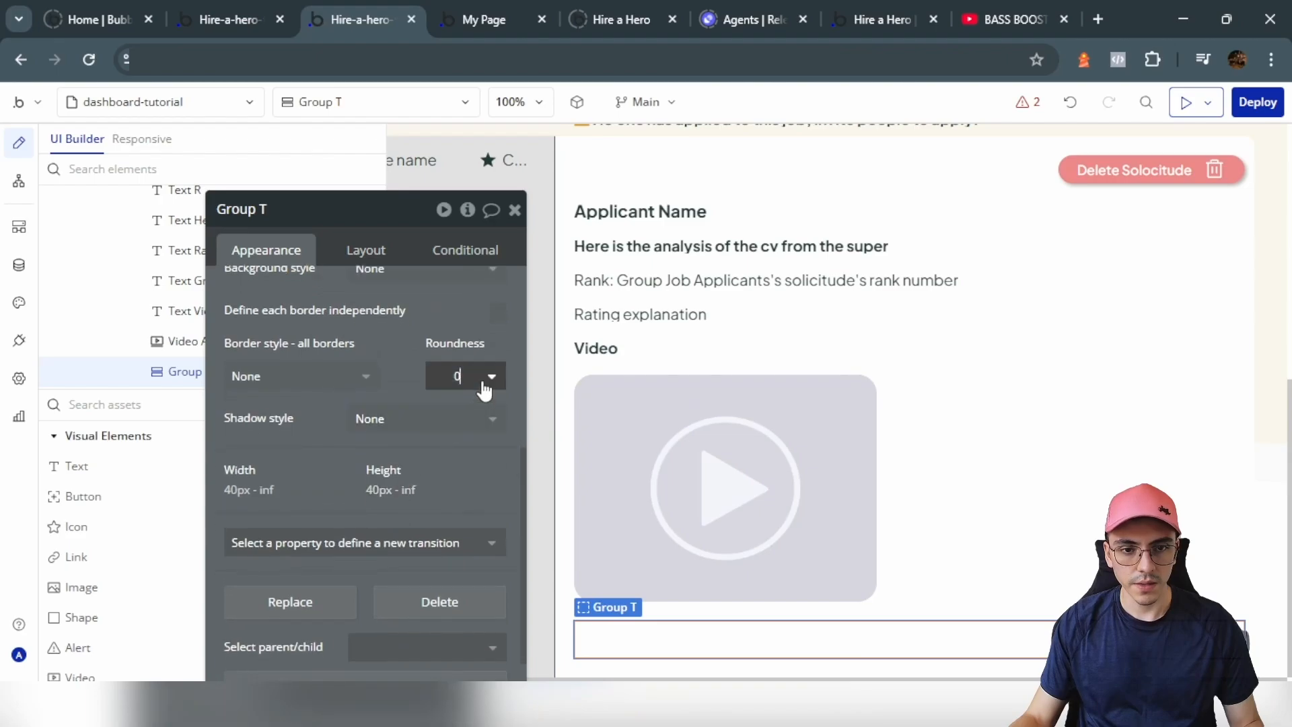
left_click(485, 383)
left_click(461, 563)
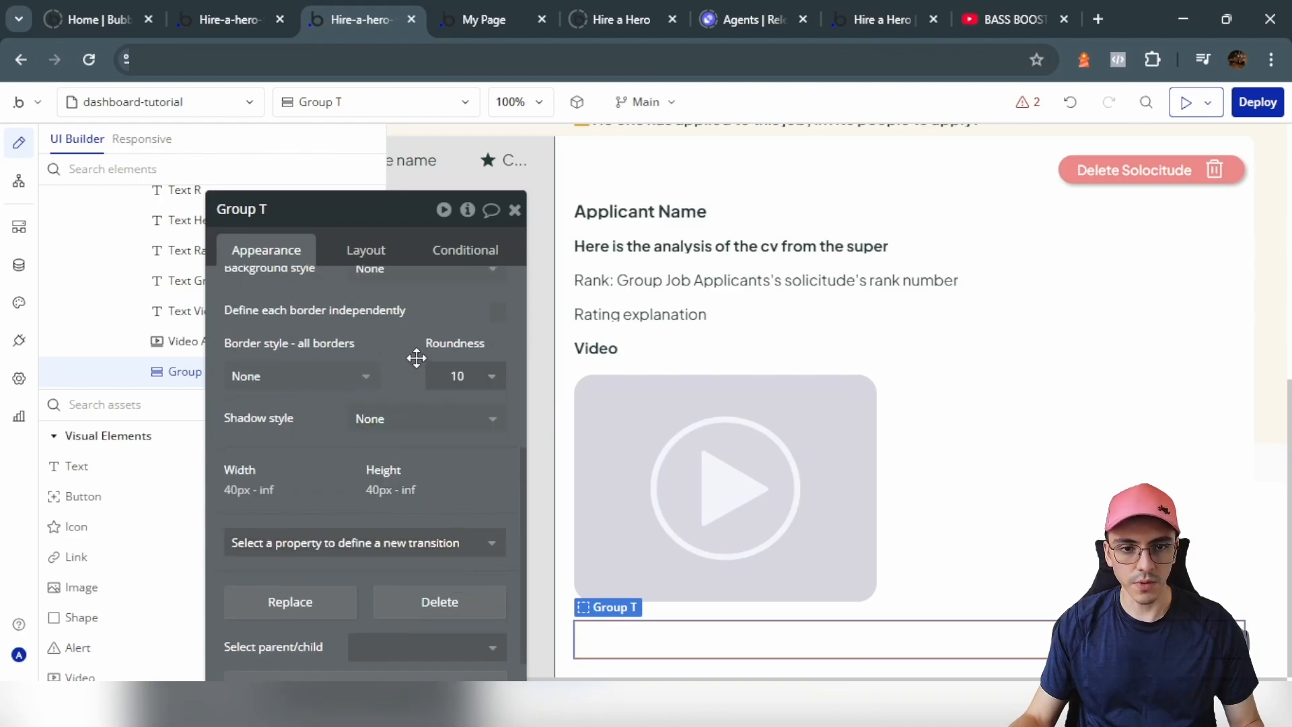
scroll(417, 357, "up", 3)
left_click(421, 455)
left_click(412, 542)
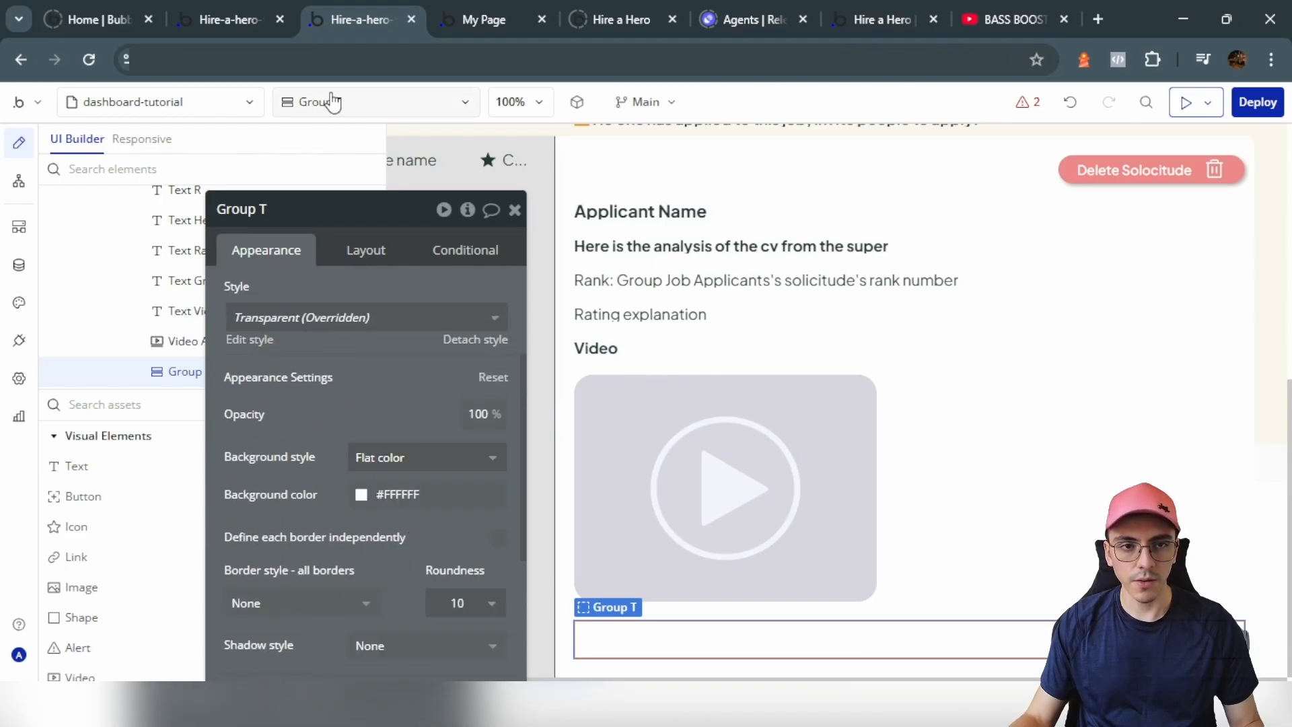
left_click(414, 498)
left_click(307, 423)
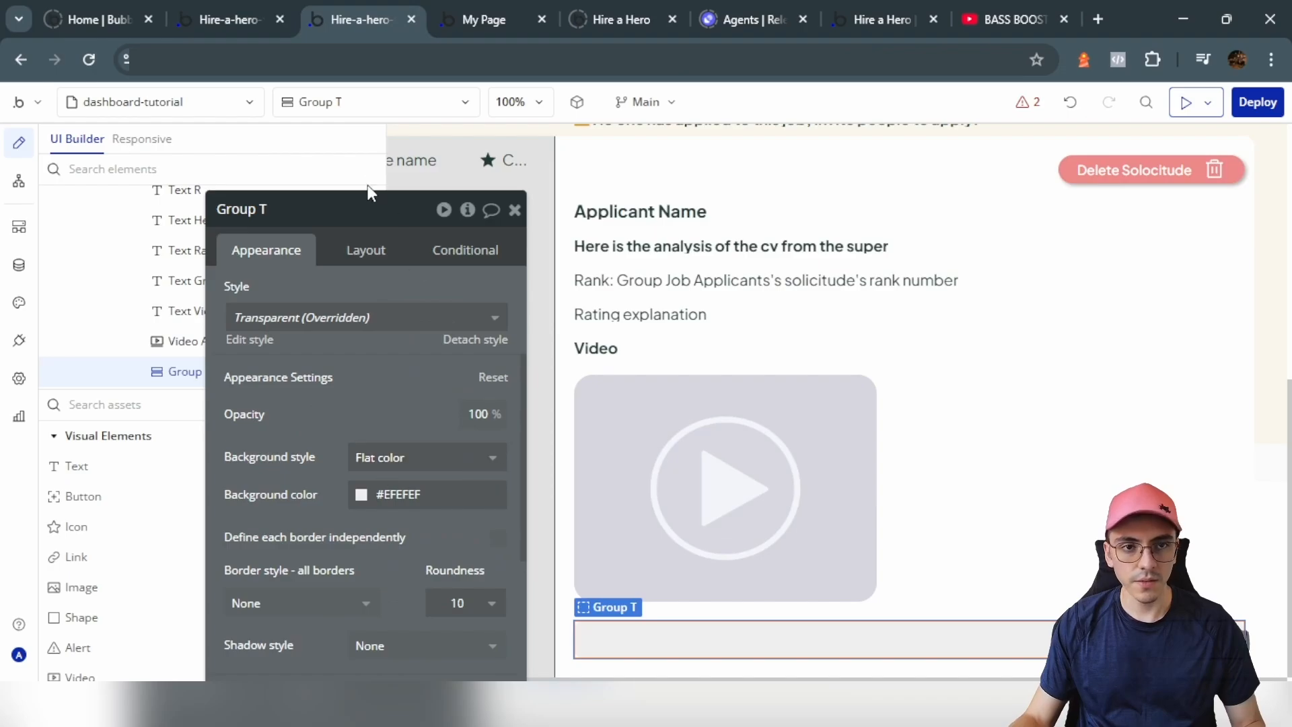
Step: Give the grey group 10 px padding on all four sides
scroll(345, 421, "down", 5)
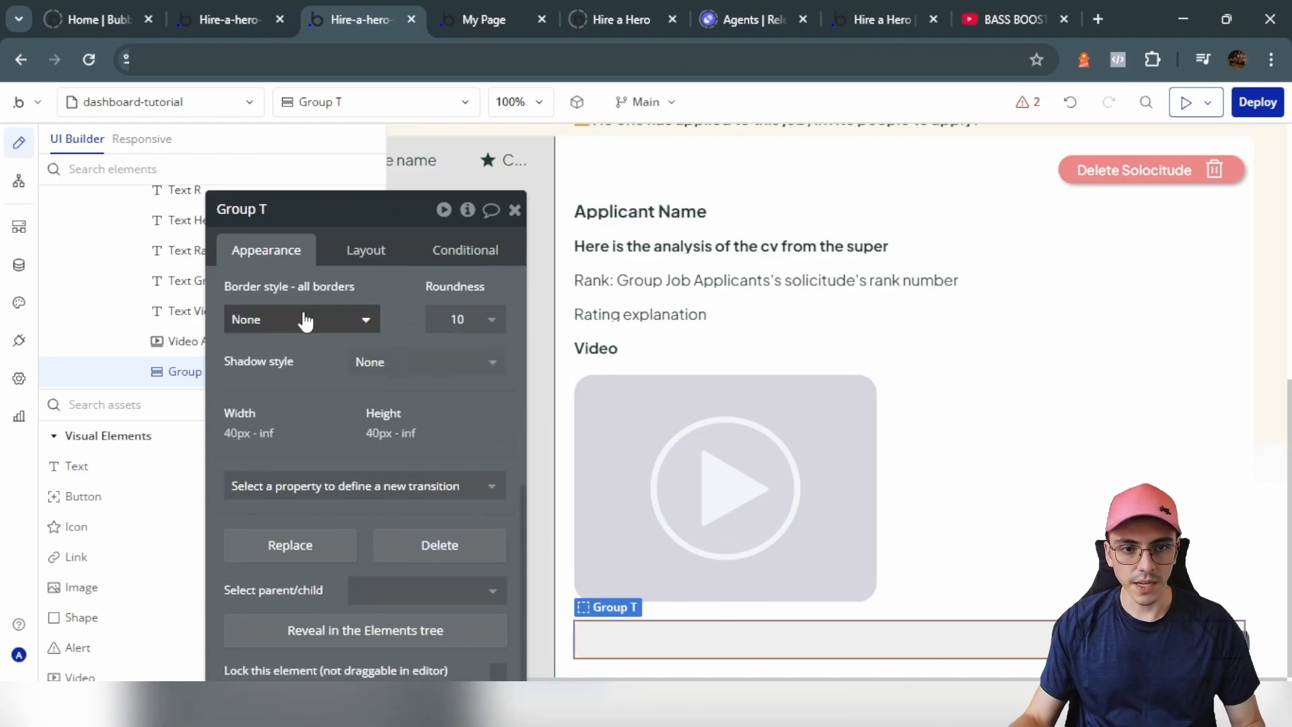
left_click(339, 261)
scroll(386, 446, "down", 1)
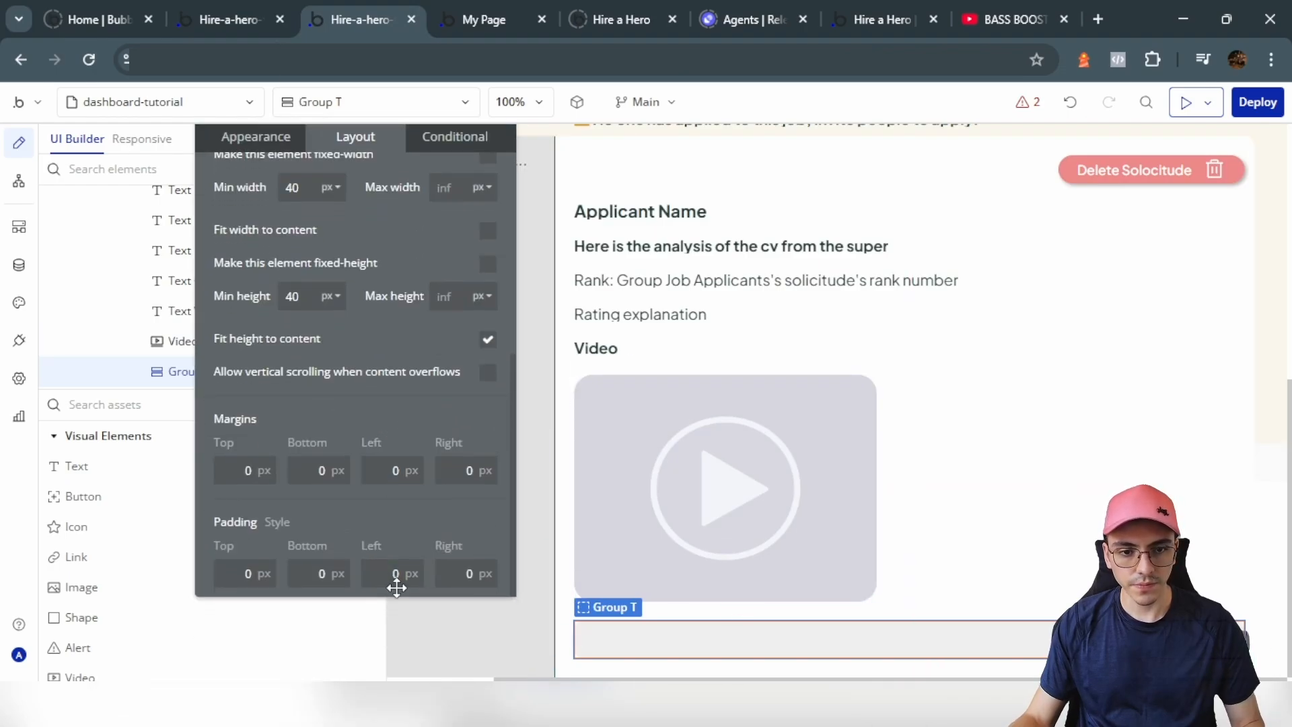
left_click(418, 573)
type("10")
left_click(465, 572)
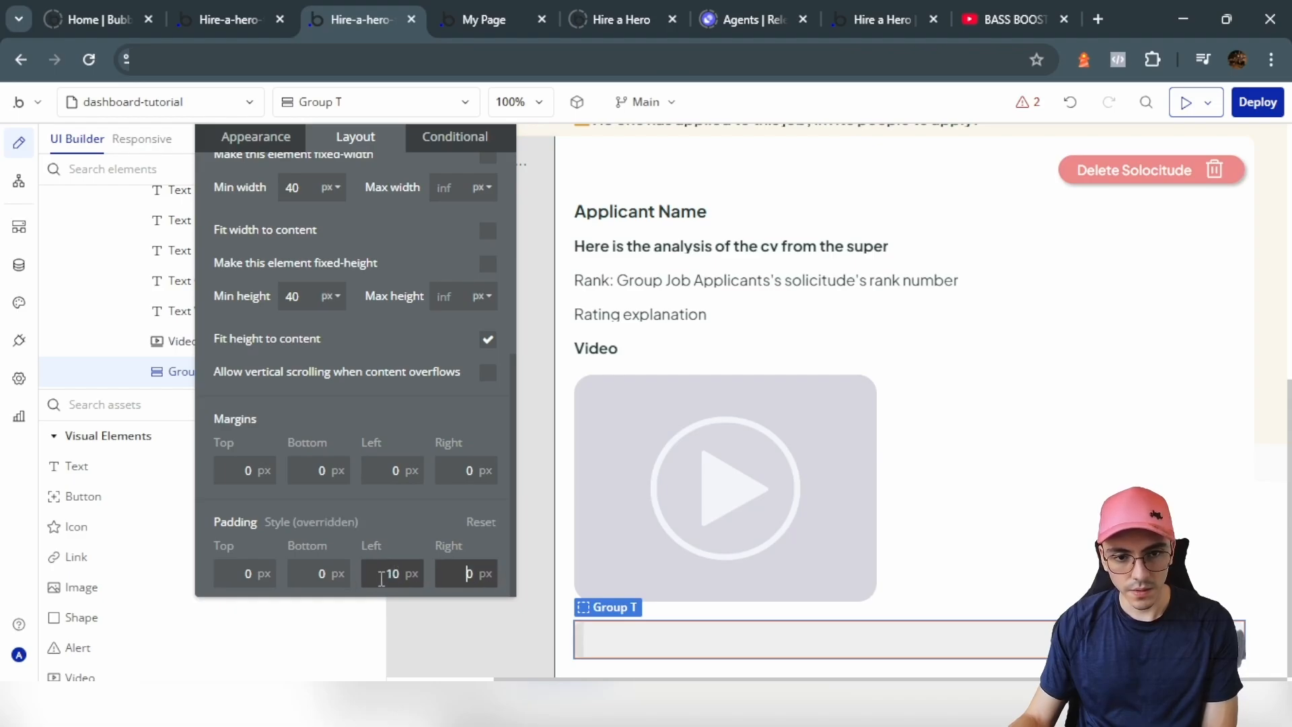
type("1")
left_click(319, 568)
type("1")
left_click(243, 569)
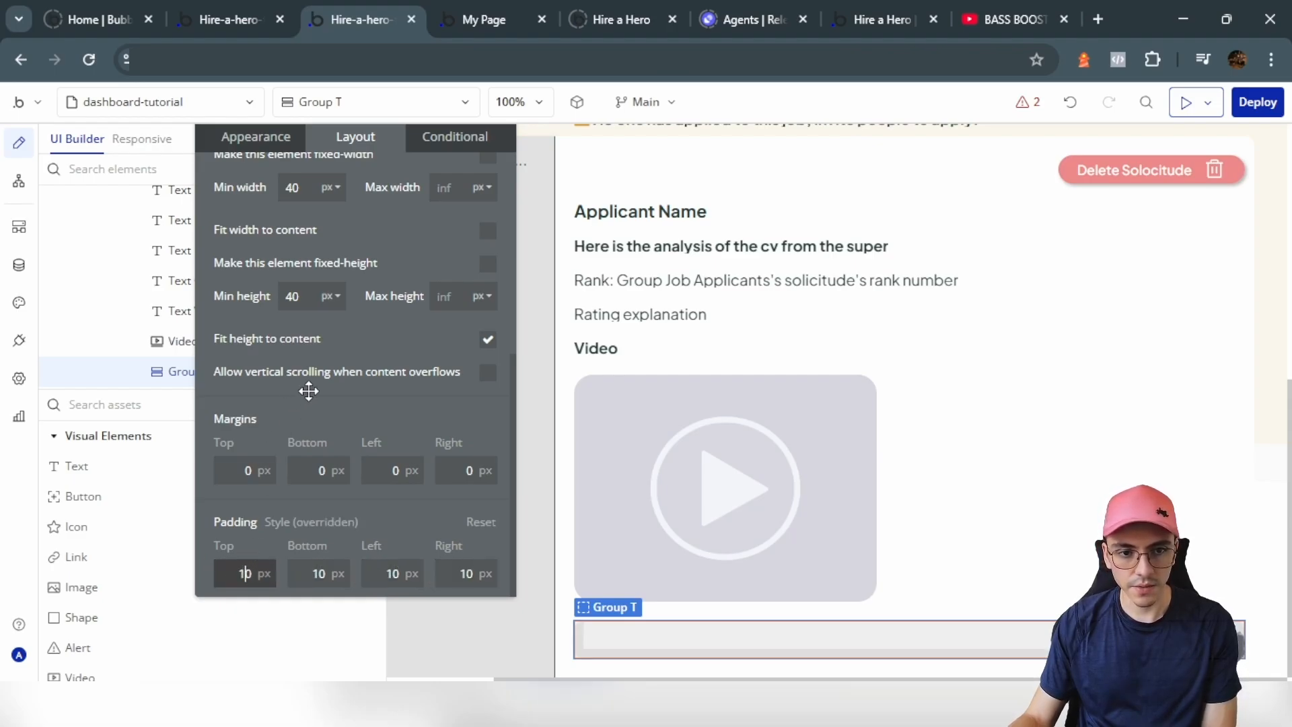
Step: Paste a copy of the analysis text into the grey group
left_click(627, 248)
left_click(687, 640)
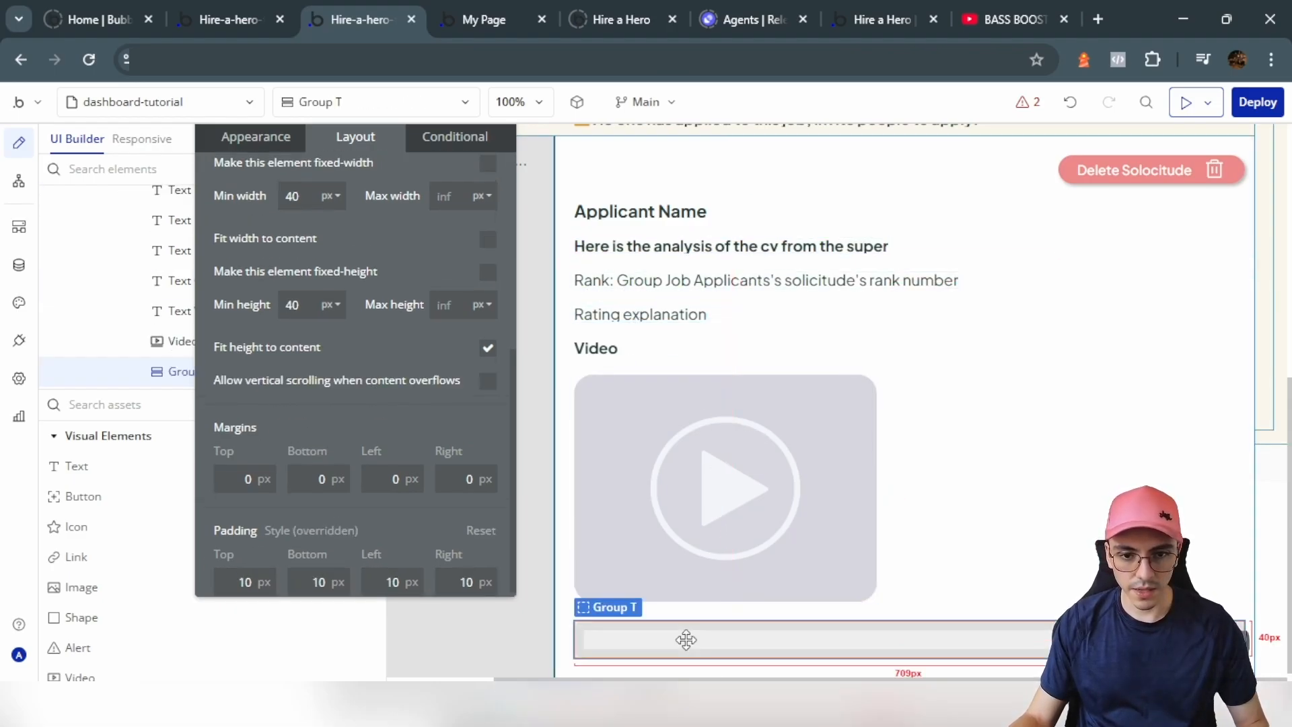
key("ctrl+v")
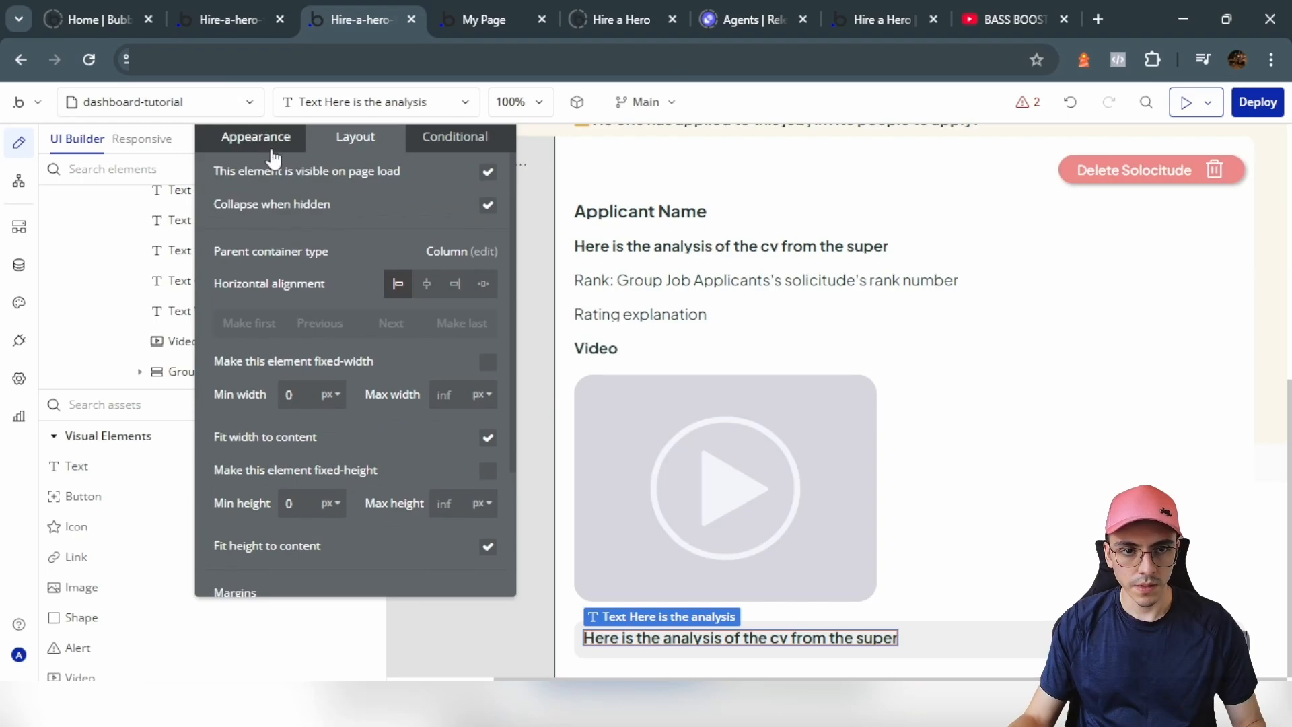
Step: Replace the copied text with 'Video Details:' and turn off its bold style
left_click(273, 153)
triple_click(300, 195)
type("Vi")
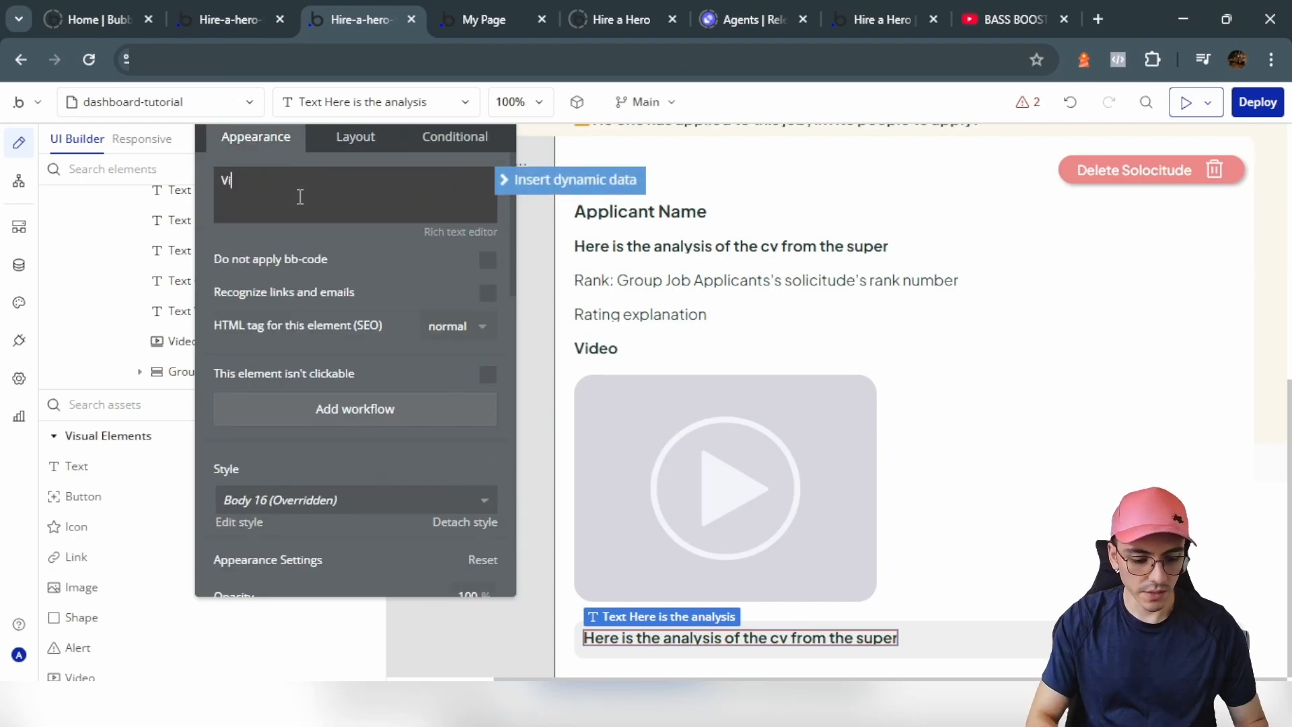
type("deo Details:")
scroll(424, 404, "down", 4)
left_click(426, 394)
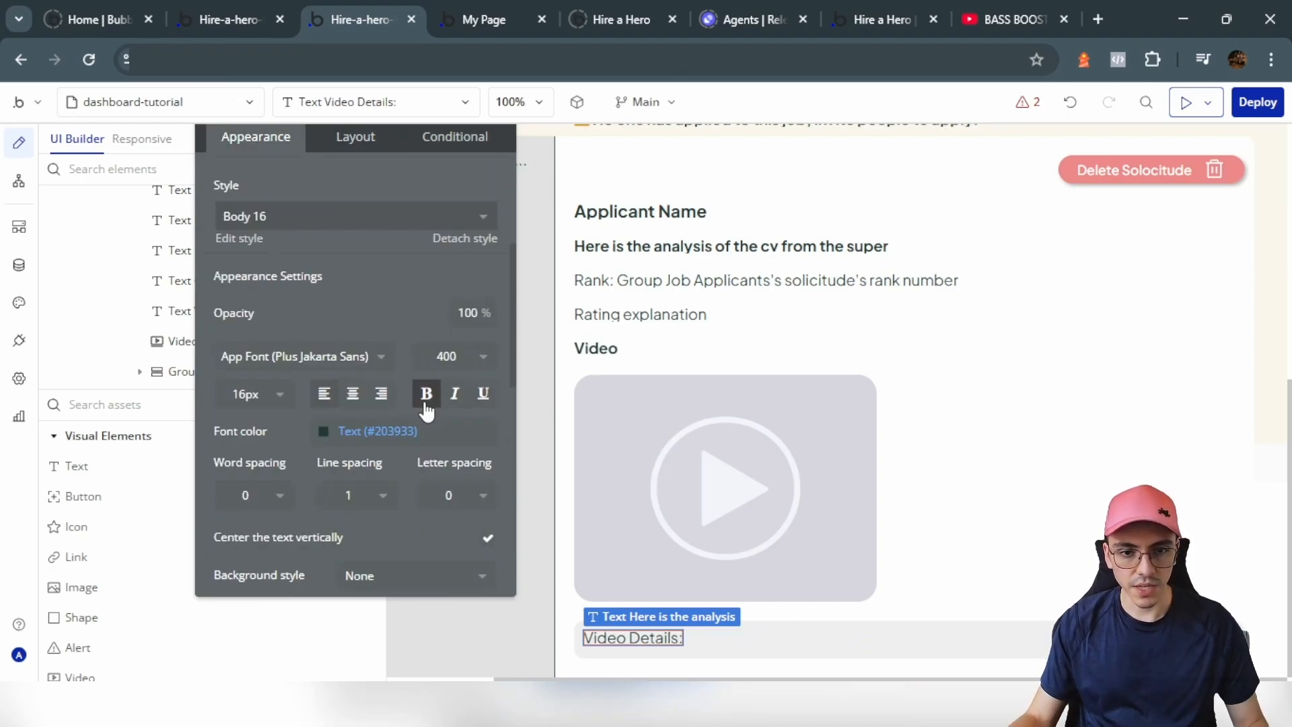
scroll(425, 404, "up", 4)
triple_click(391, 204)
Step: Append Group Job Applicants's solicitude's Applicant's video details as dynamic data
left_click(538, 179)
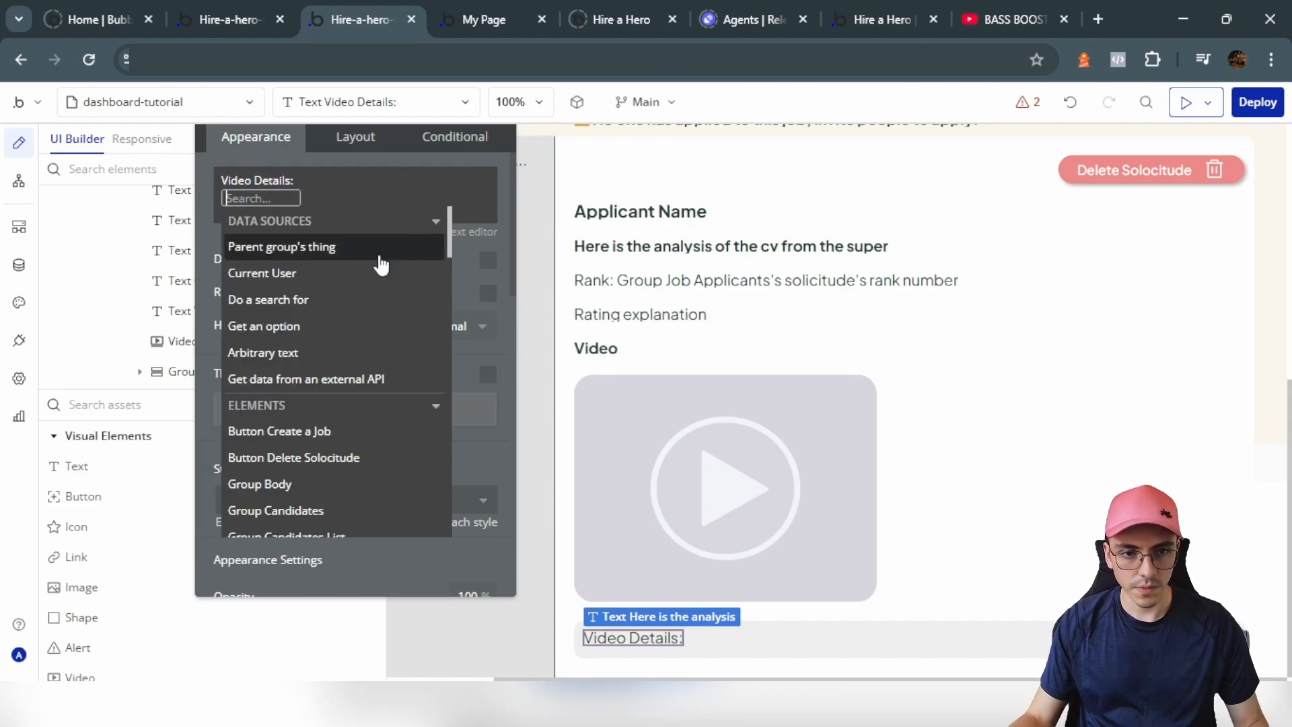
type("job")
left_click(363, 272)
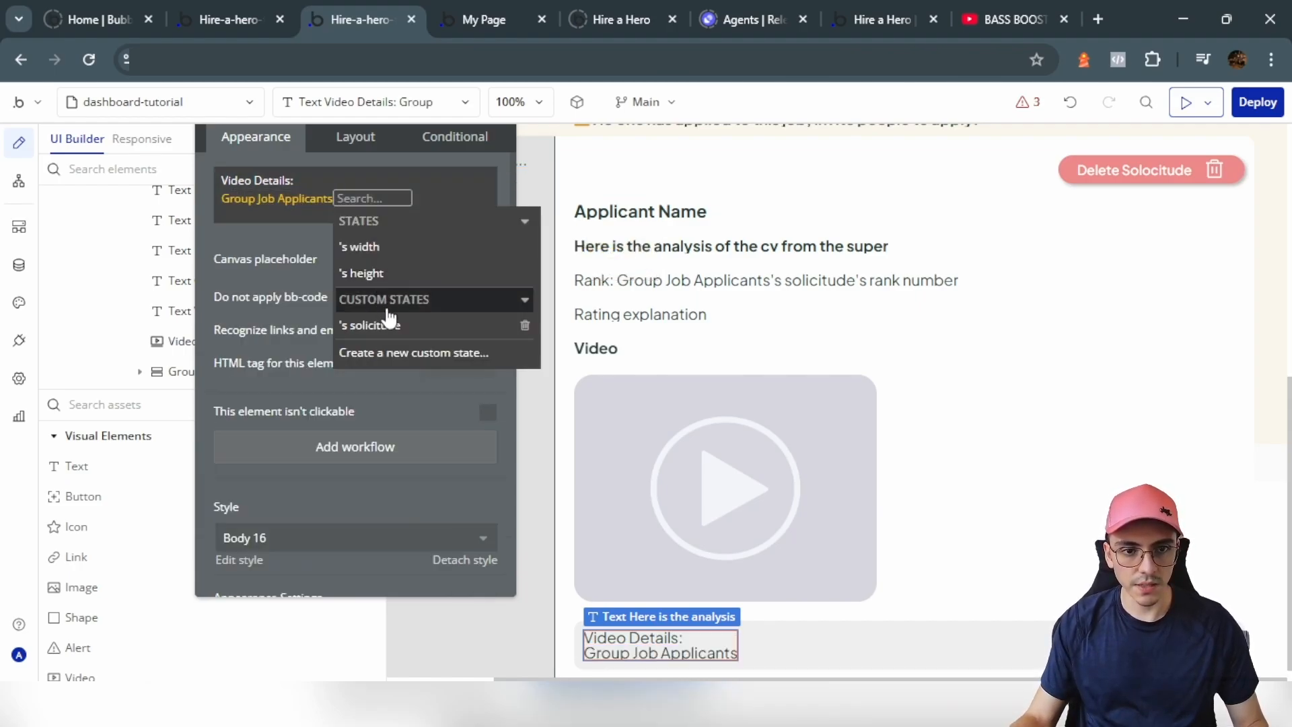
left_click(392, 326)
left_click(464, 338)
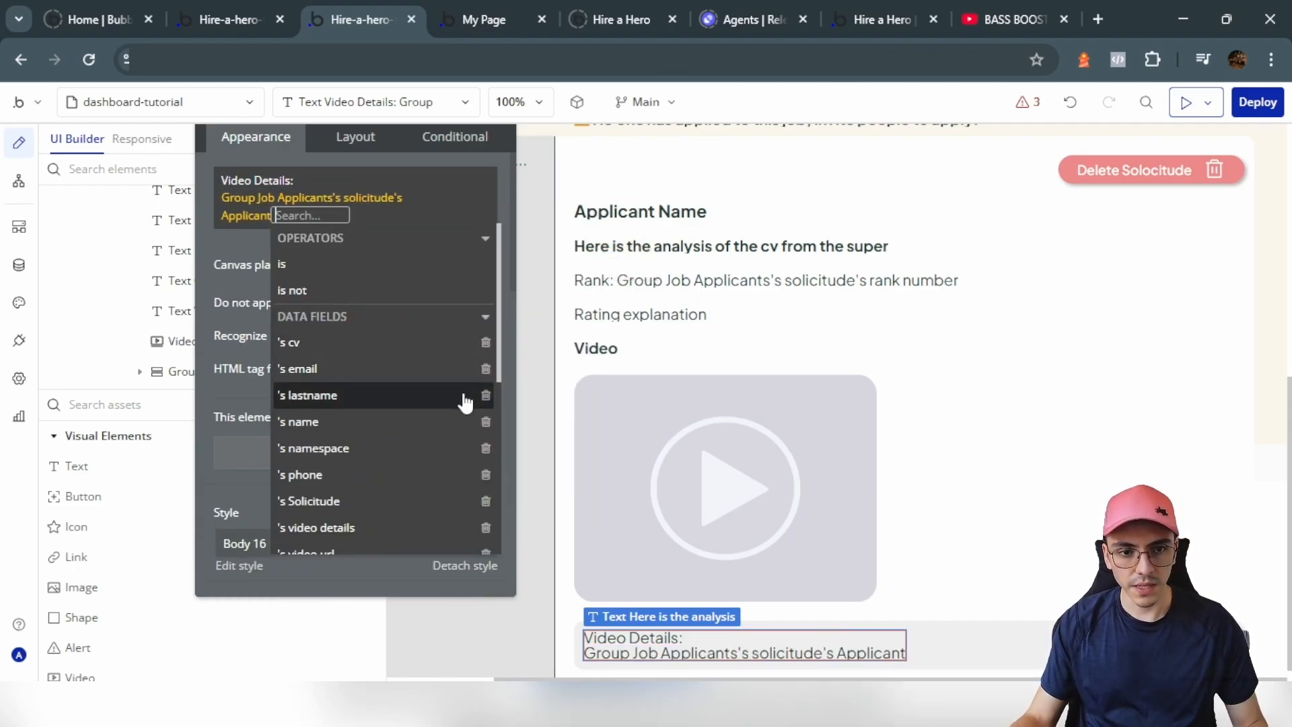
left_click(340, 530)
Step: Bold only the 'Video Details:' label in the Rich Text Editor
left_click(452, 237)
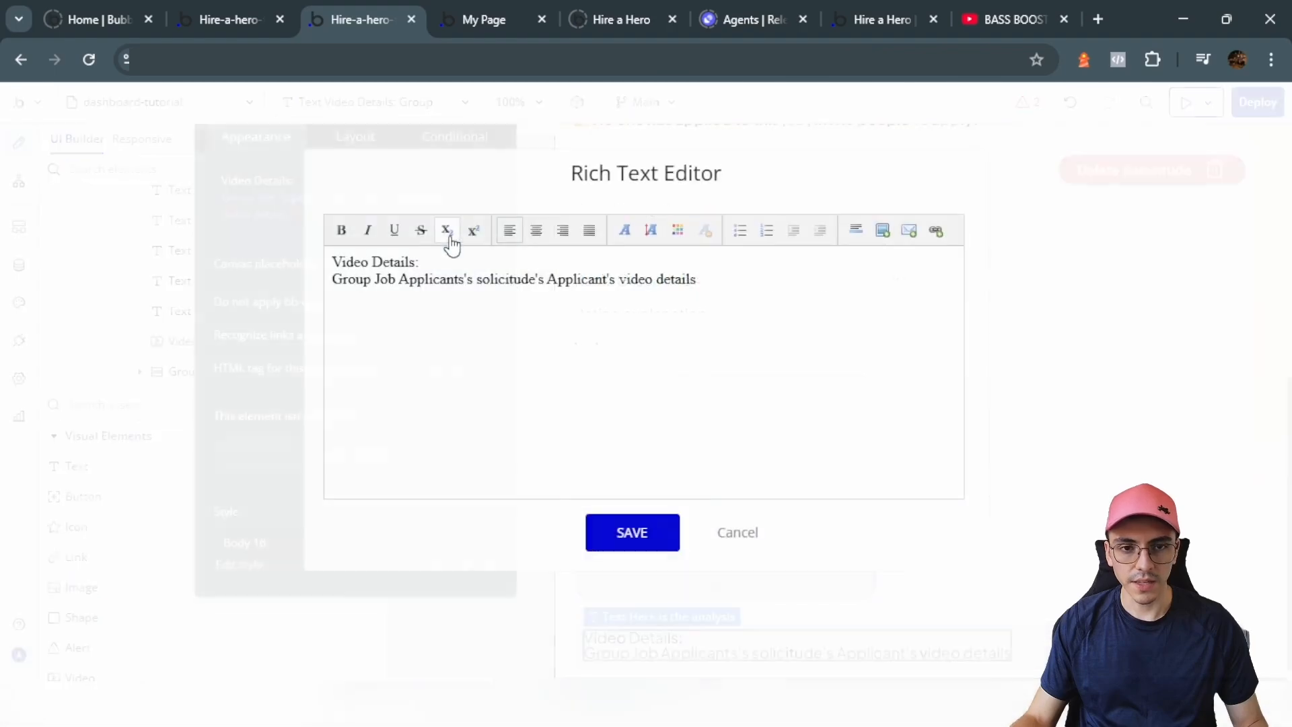
left_click_drag(431, 254, 288, 264)
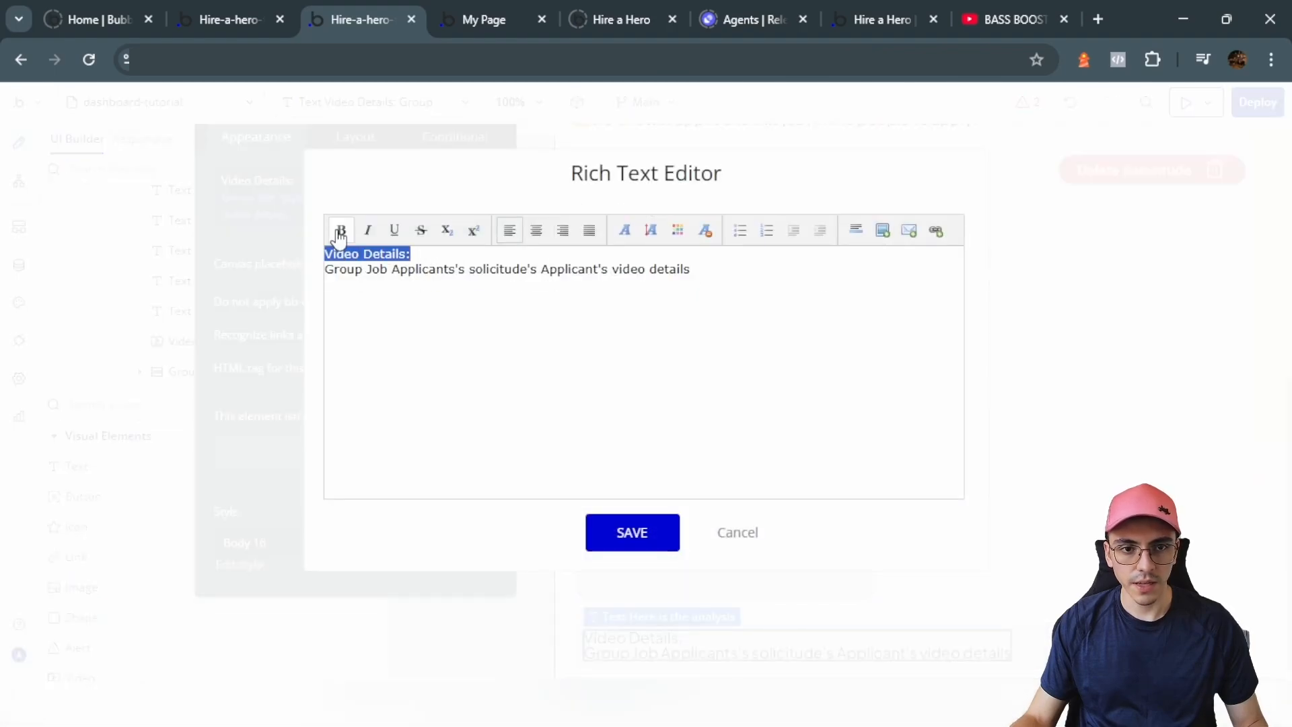
left_click(483, 253)
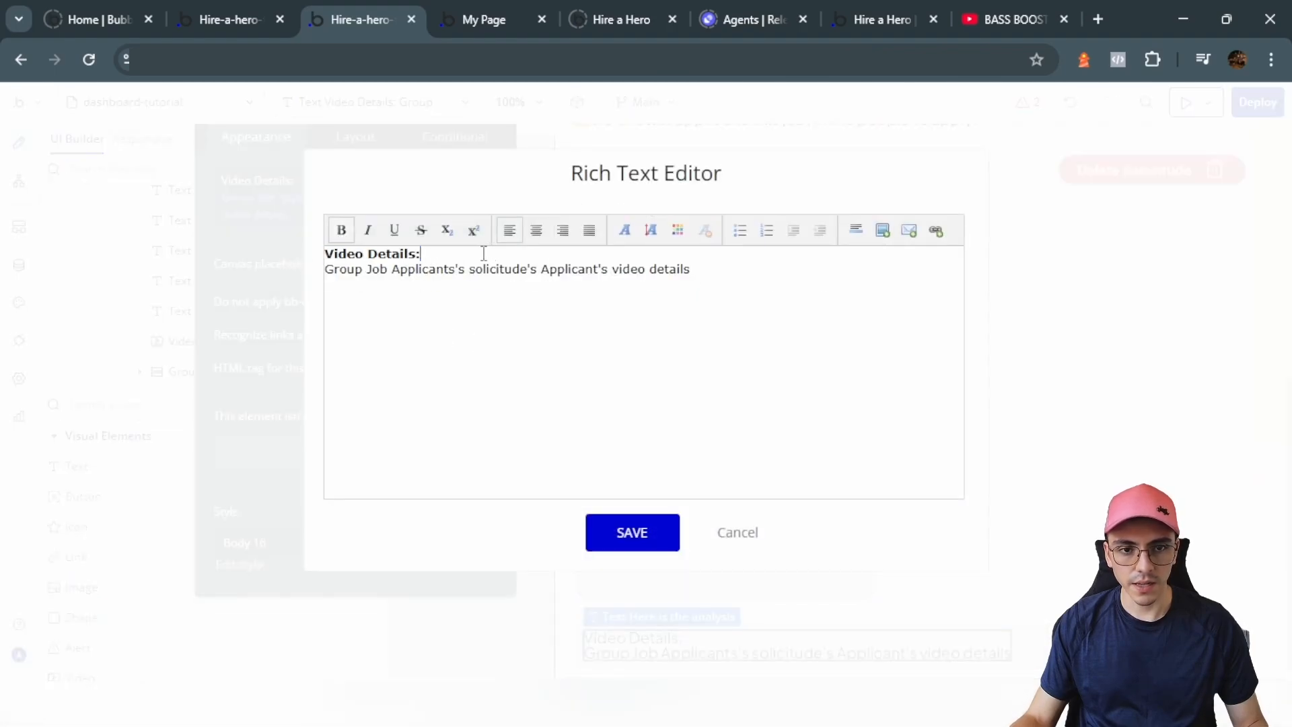
left_click(608, 533)
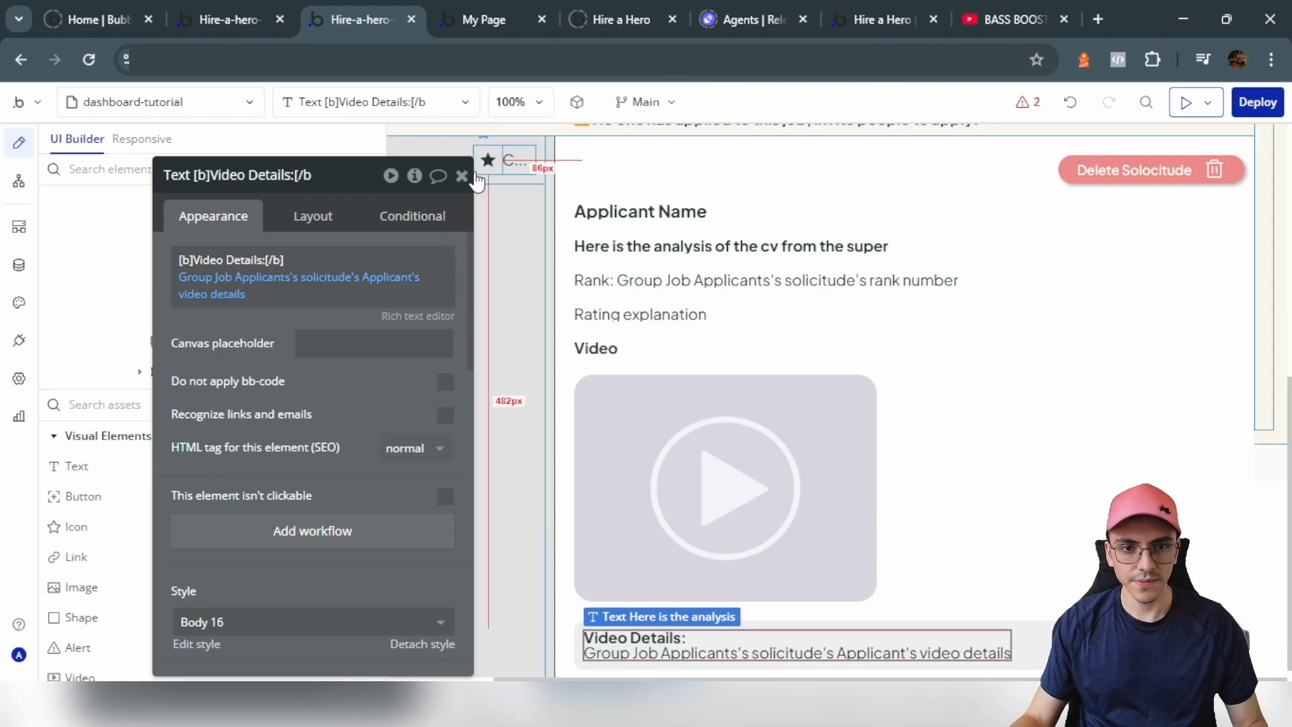
left_click(462, 177)
Step: Set the Video Details text's line spacing to 1.5
double_click(639, 646)
scroll(325, 424, "down", 5)
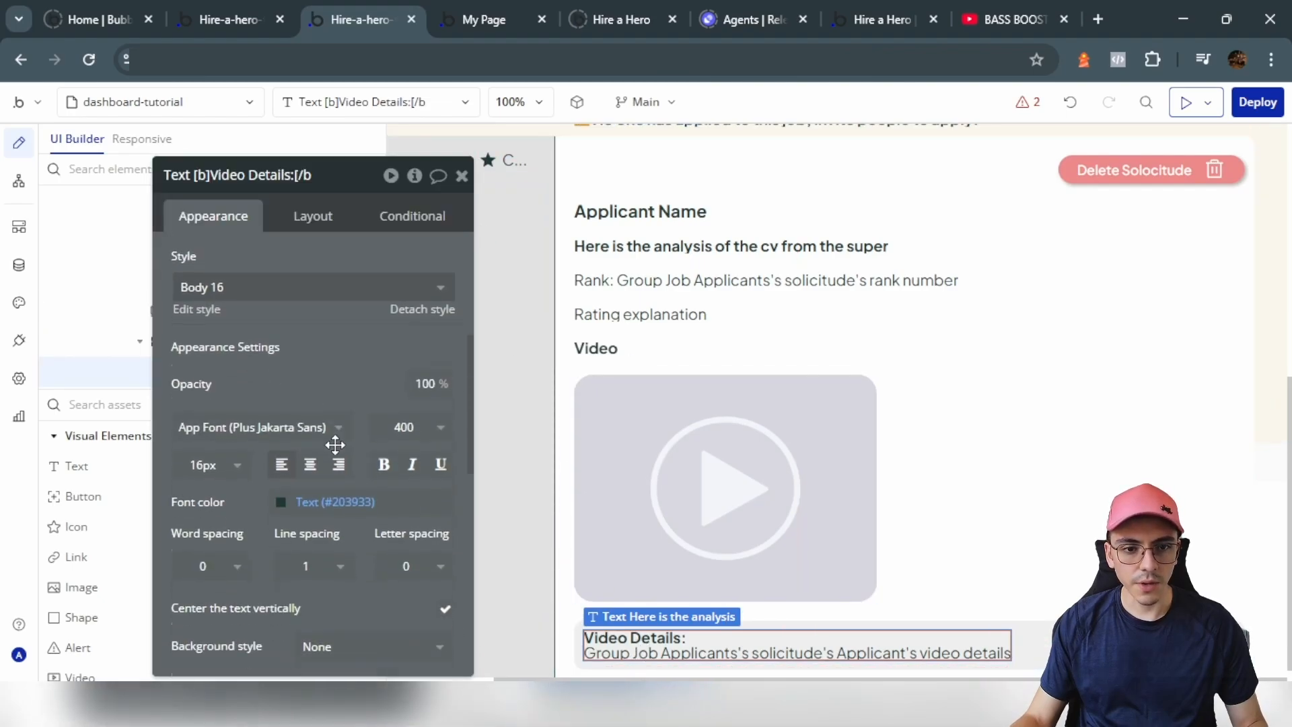
scroll(335, 444, "down", 1)
left_click(427, 539)
left_click(334, 530)
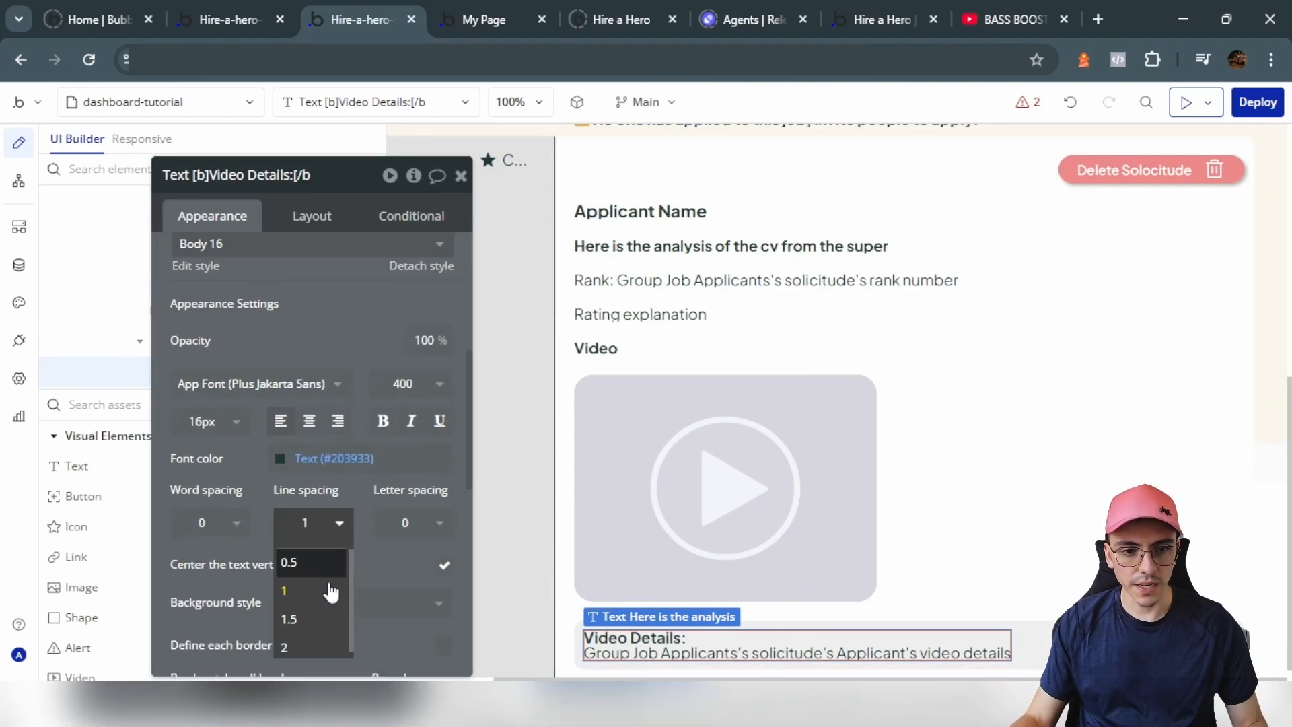
left_click(320, 613)
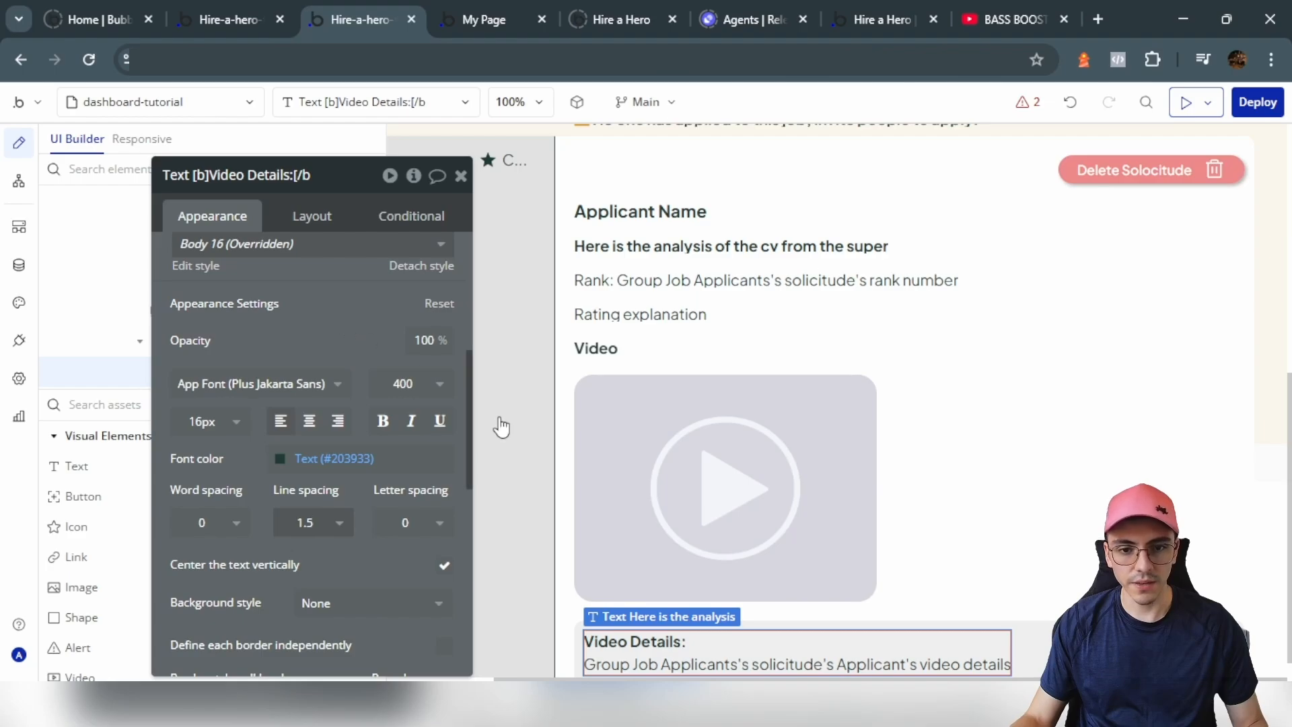
left_click(1032, 592)
scroll(1033, 592, "up", 3)
Step: Add a Group Job Applicants condition: when Group Body's job is not empty, make it visible
scroll(523, 452, "up", 5)
left_click(523, 451)
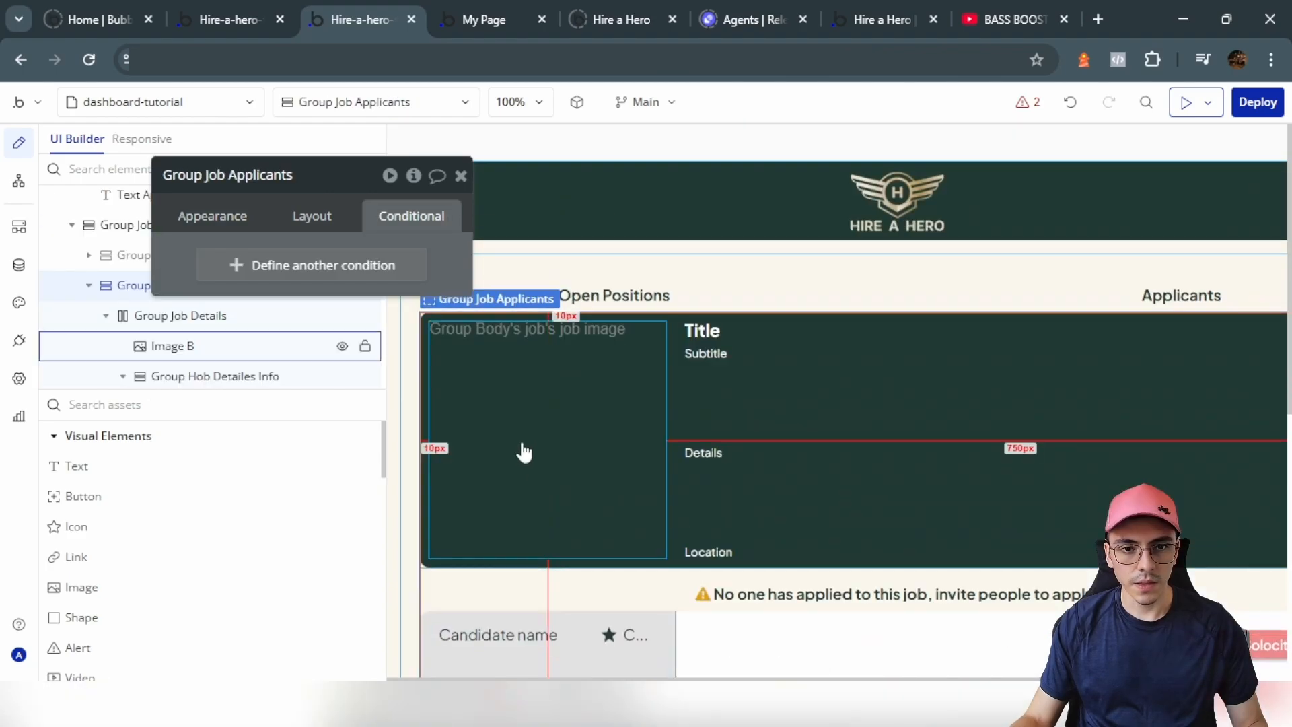
left_click_drag(184, 255, 363, 249)
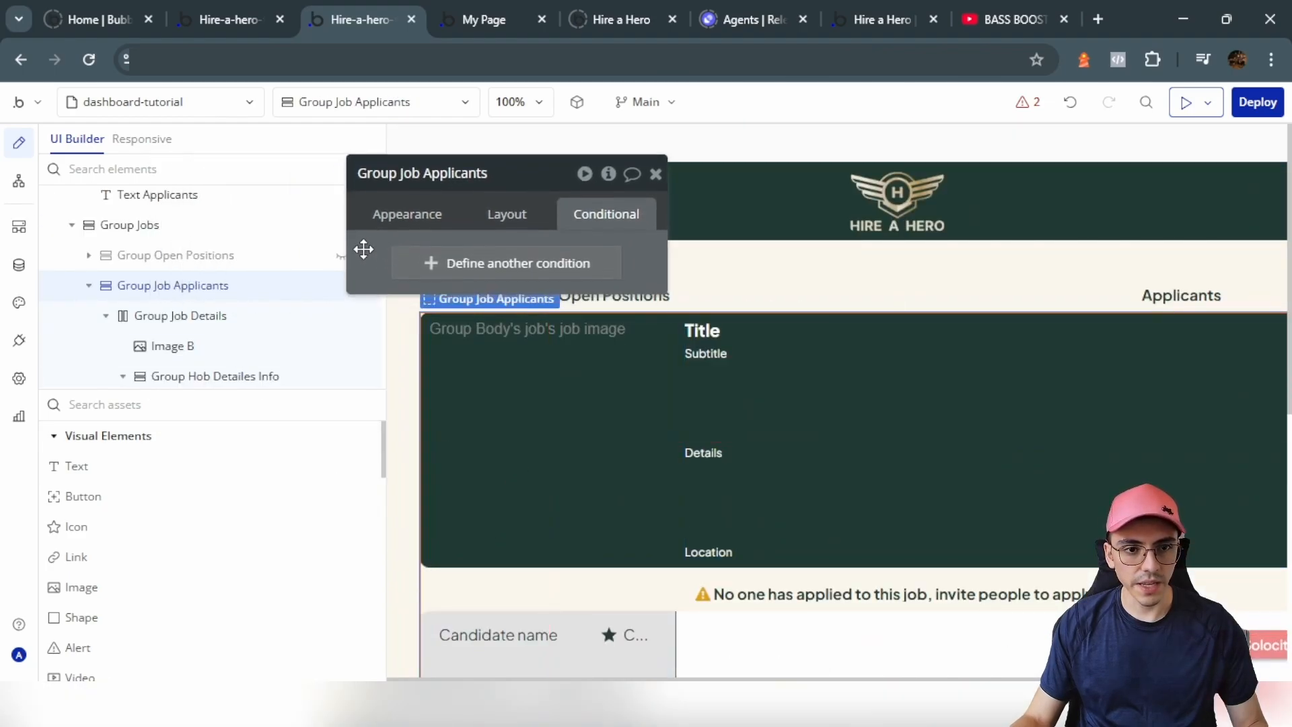
left_click(404, 259)
left_click(438, 267)
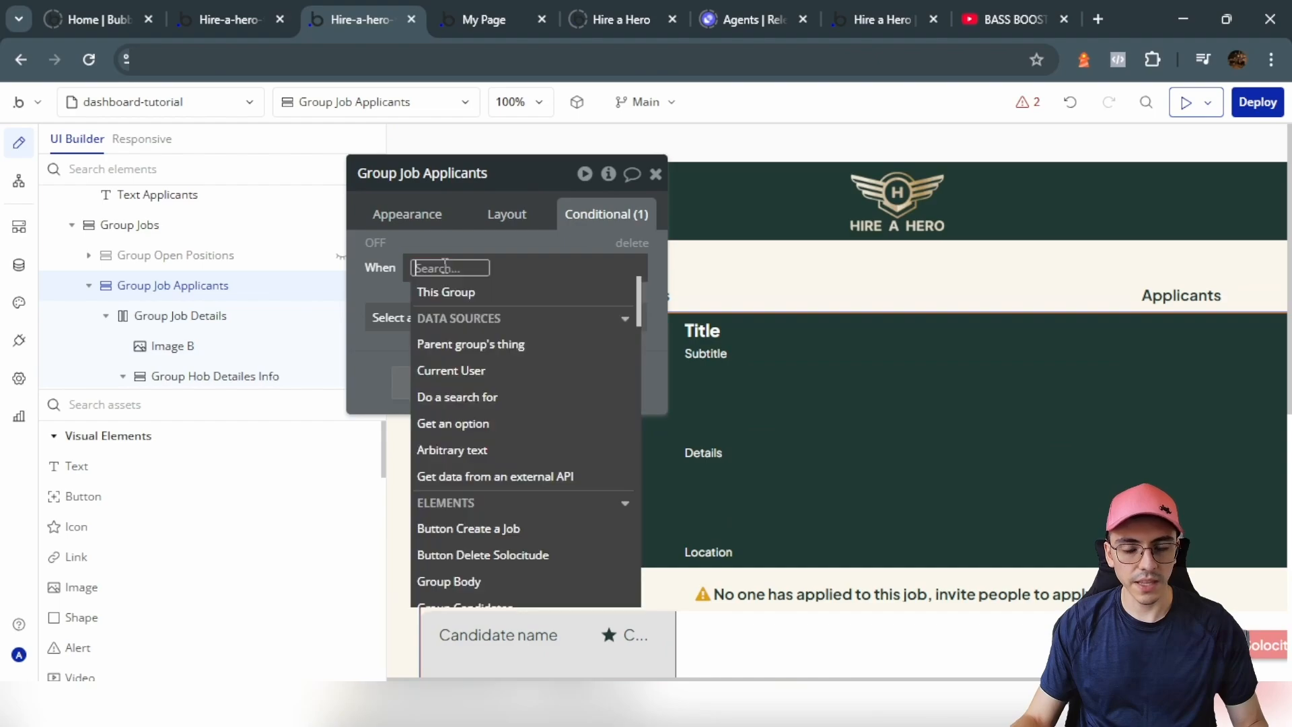
type("body")
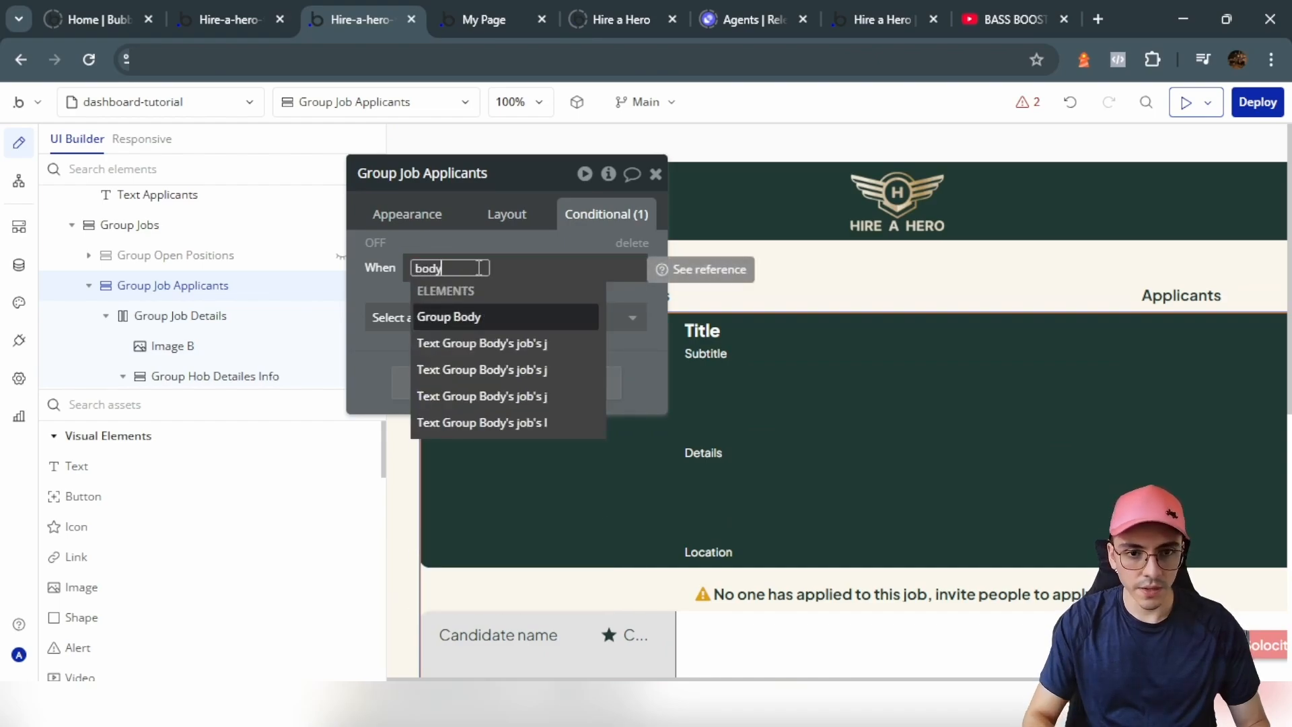
left_click(494, 314)
left_click(531, 579)
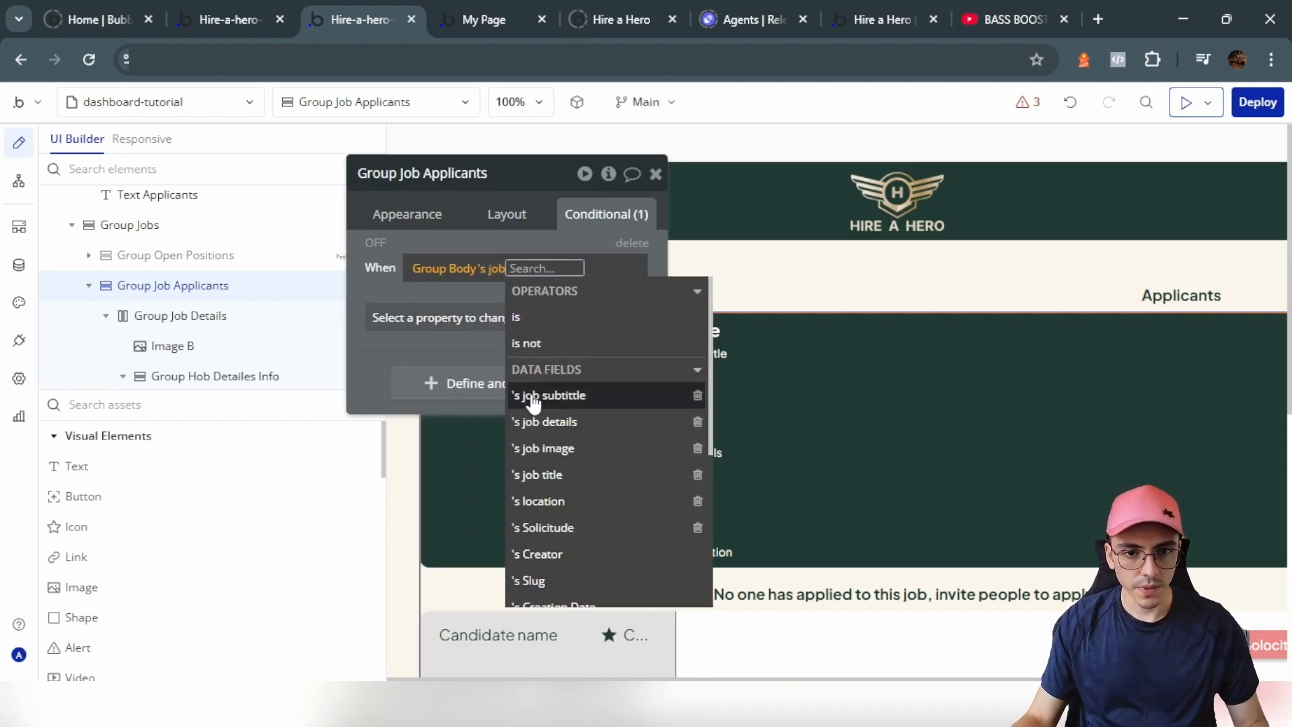
type("em")
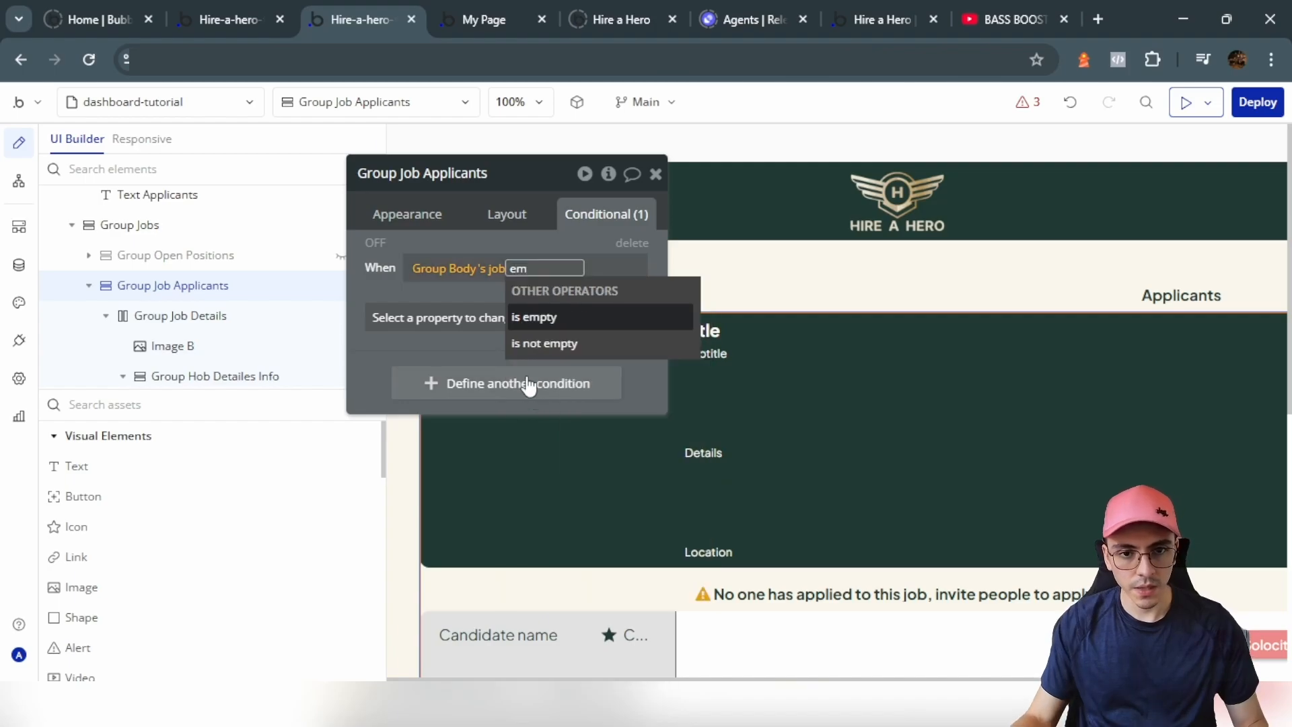
left_click(526, 344)
left_click(438, 330)
left_click(458, 402)
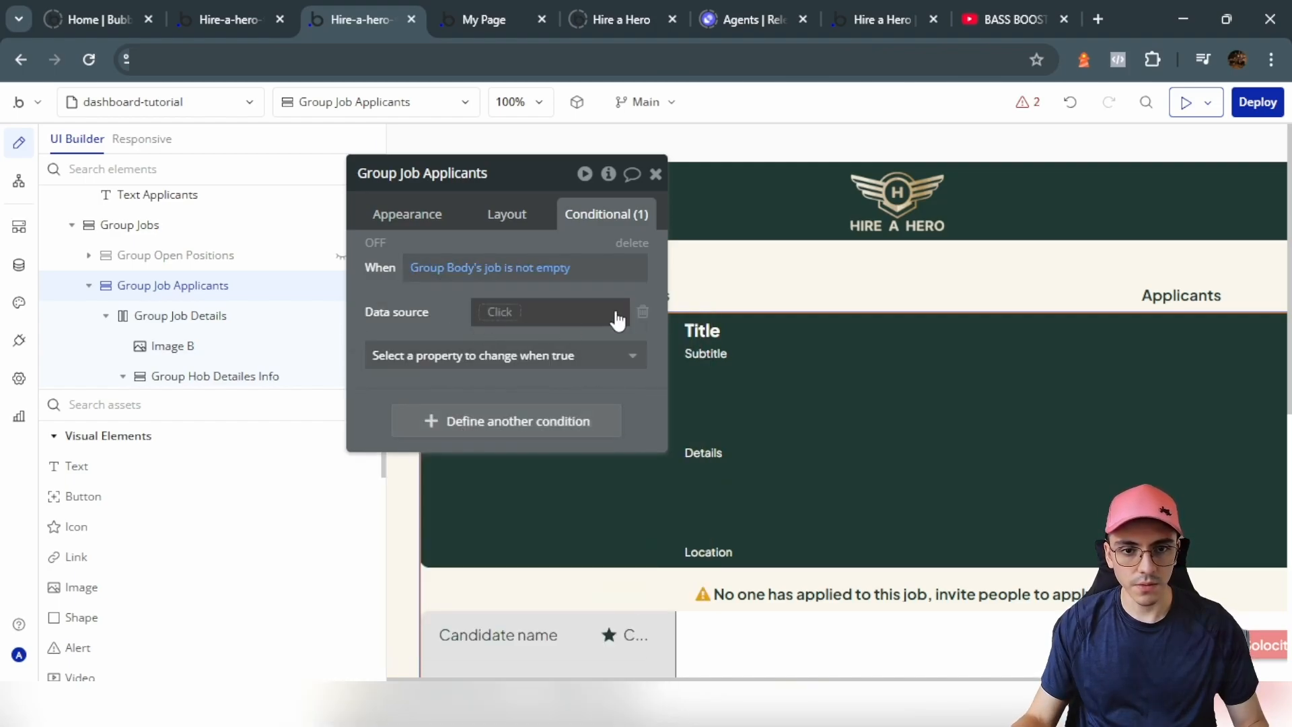
left_click(460, 328)
left_click(441, 368)
Step: Uncheck 'visible on page load' for Group Job Applicants and hide it on the canvas
left_click(506, 214)
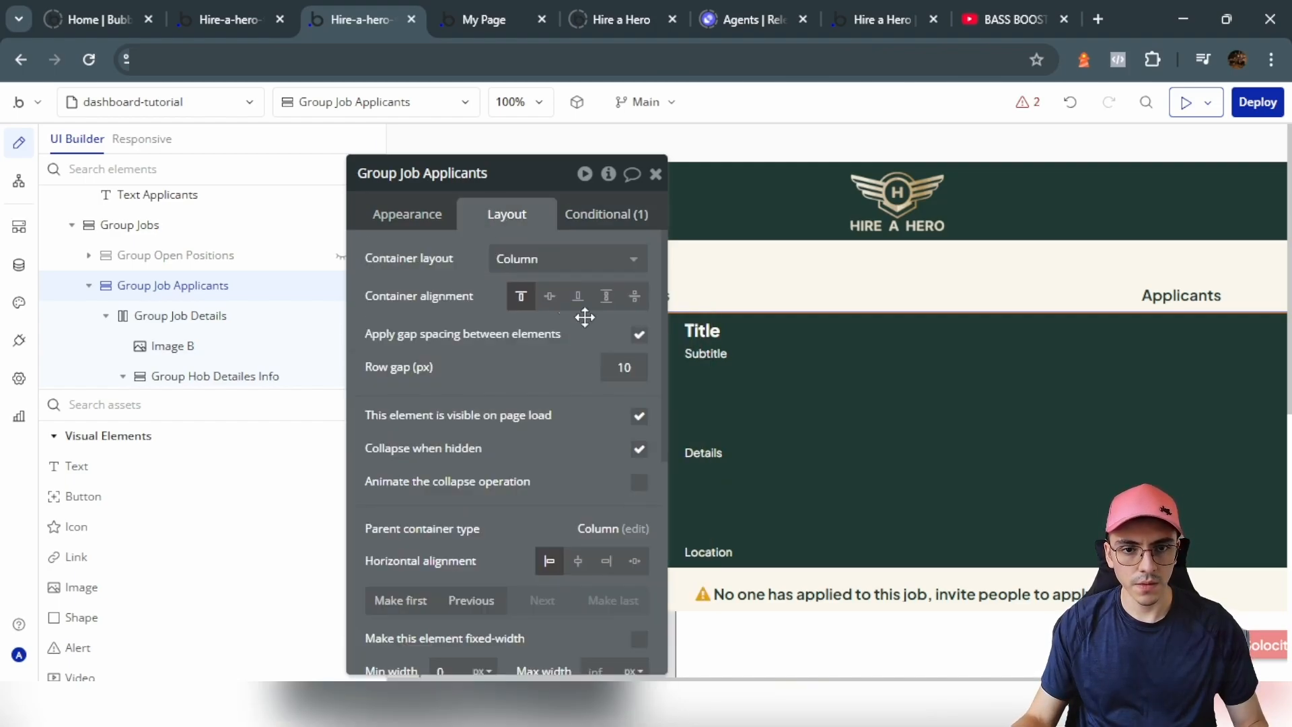
left_click(638, 418)
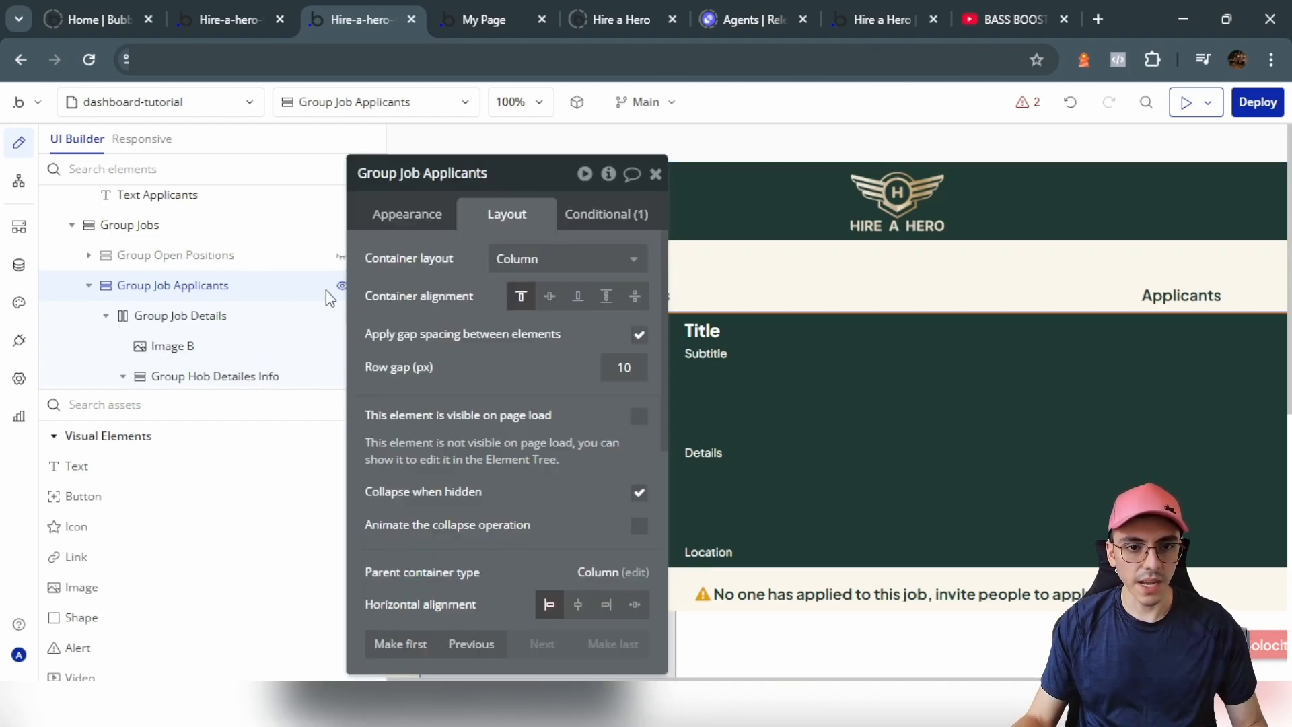
left_click(339, 287)
left_click(342, 262)
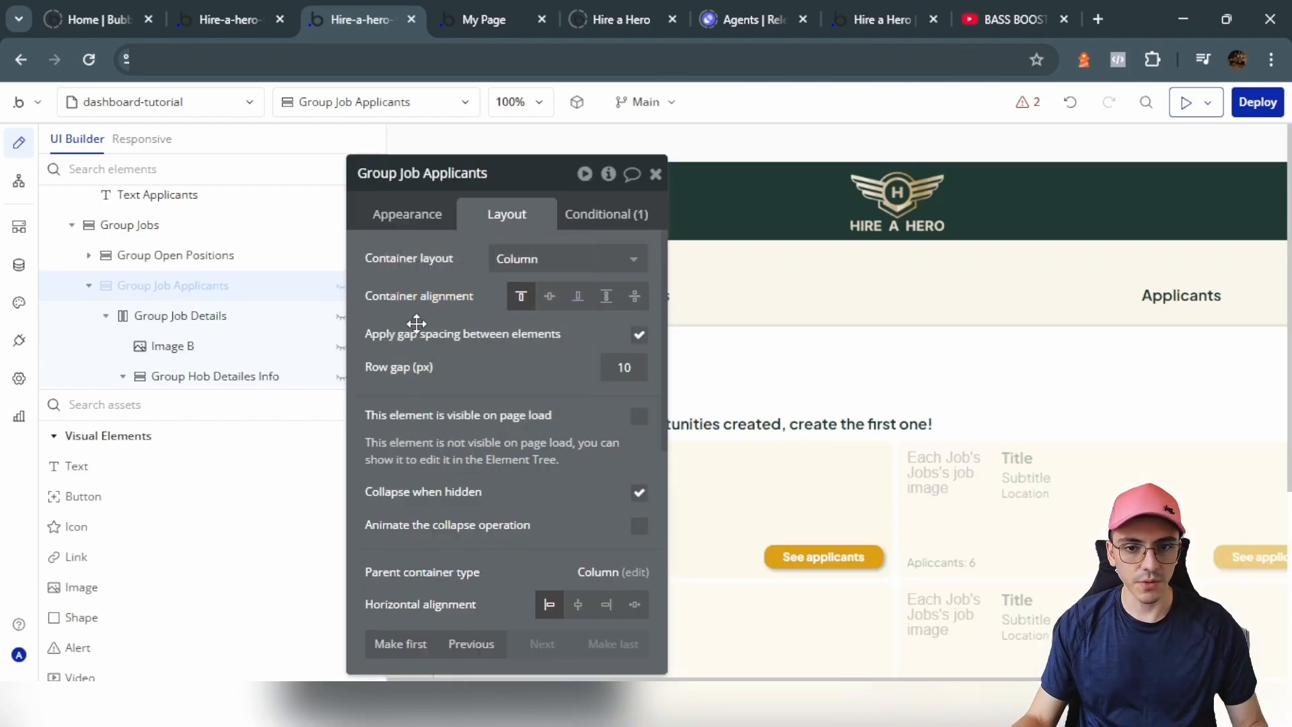
left_click(828, 558)
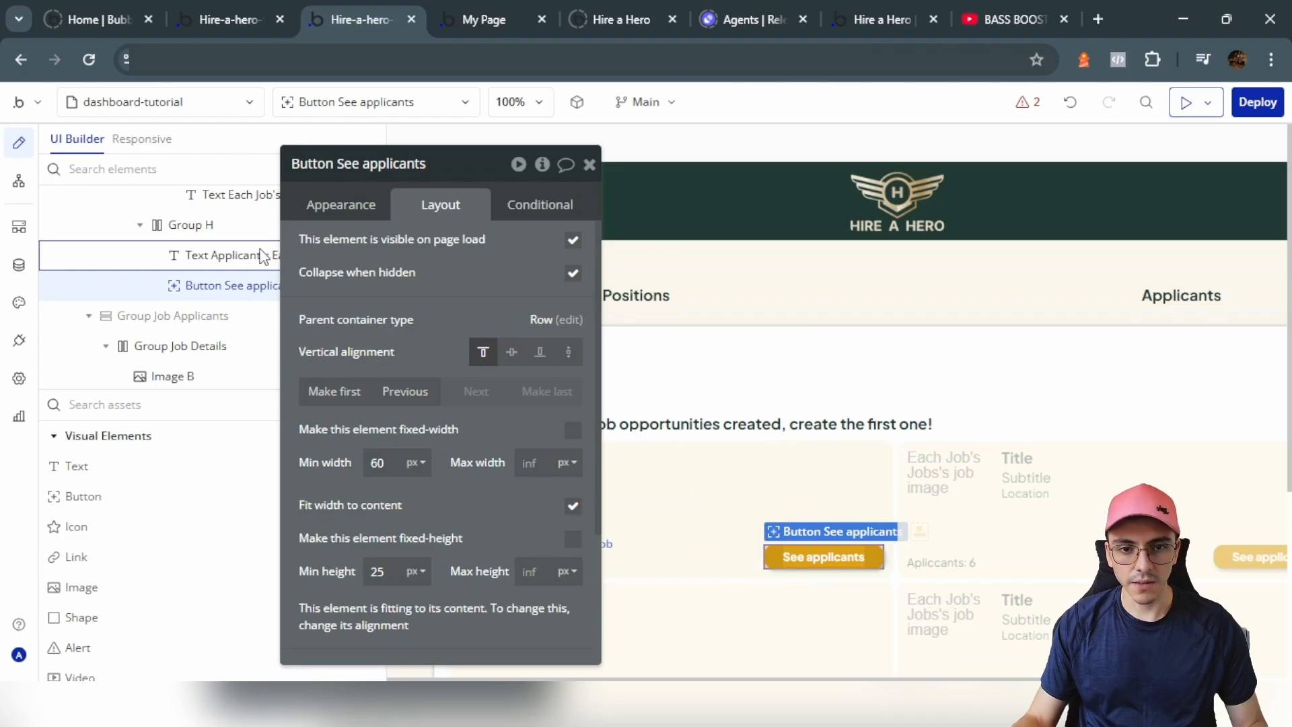
Step: Add a See applicants click workflow with a Set state action on Group Body's job
left_click(375, 221)
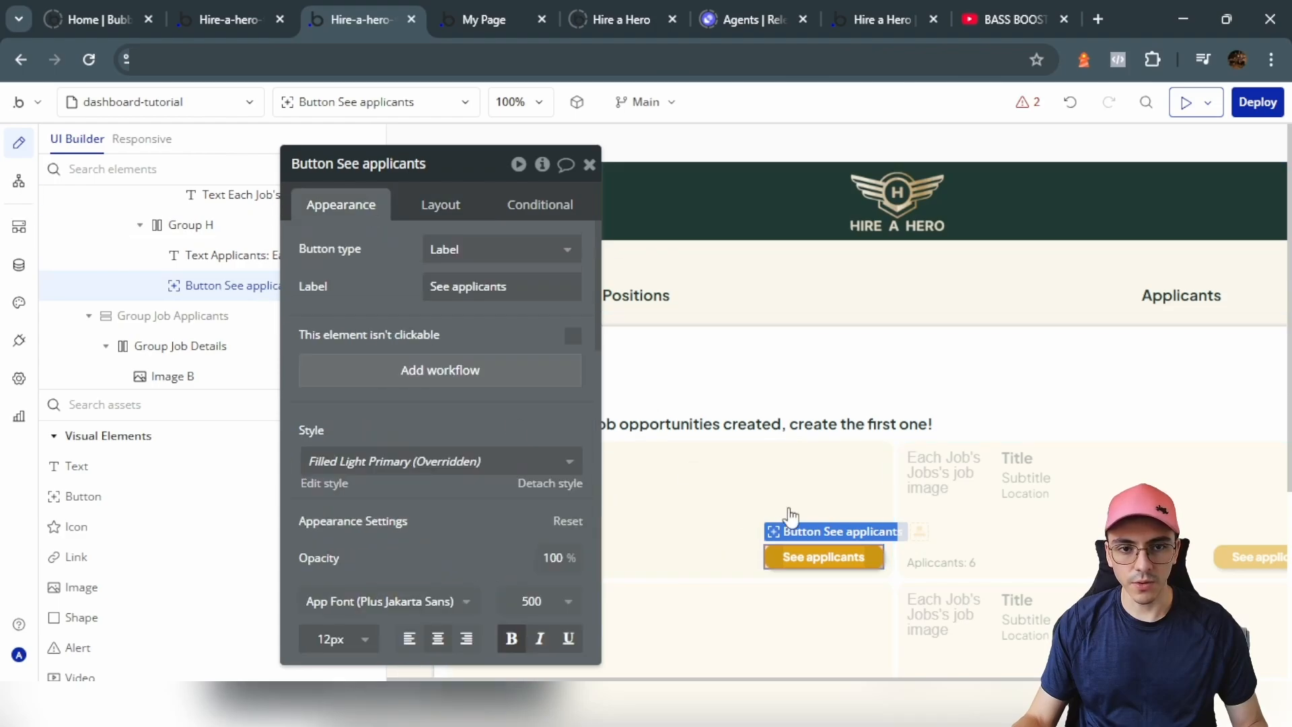
left_click(447, 385)
left_click(201, 357)
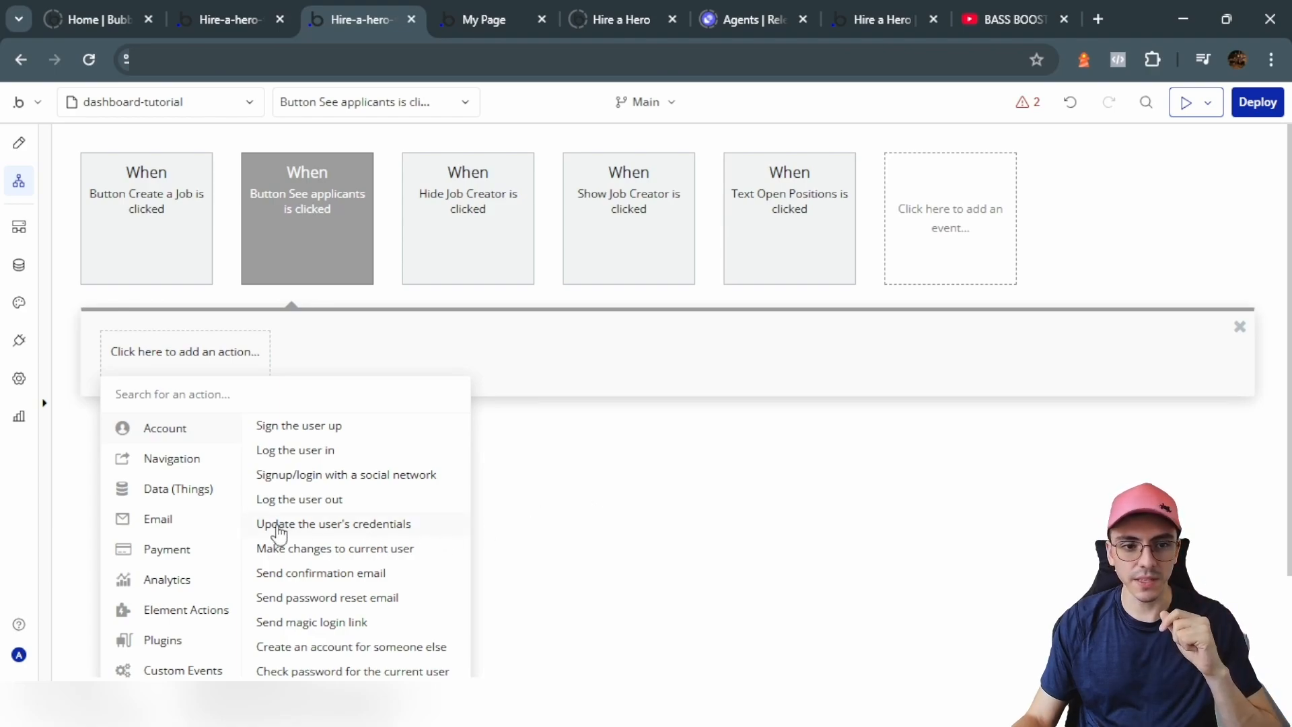
mouse_move(191, 619)
left_click(383, 485)
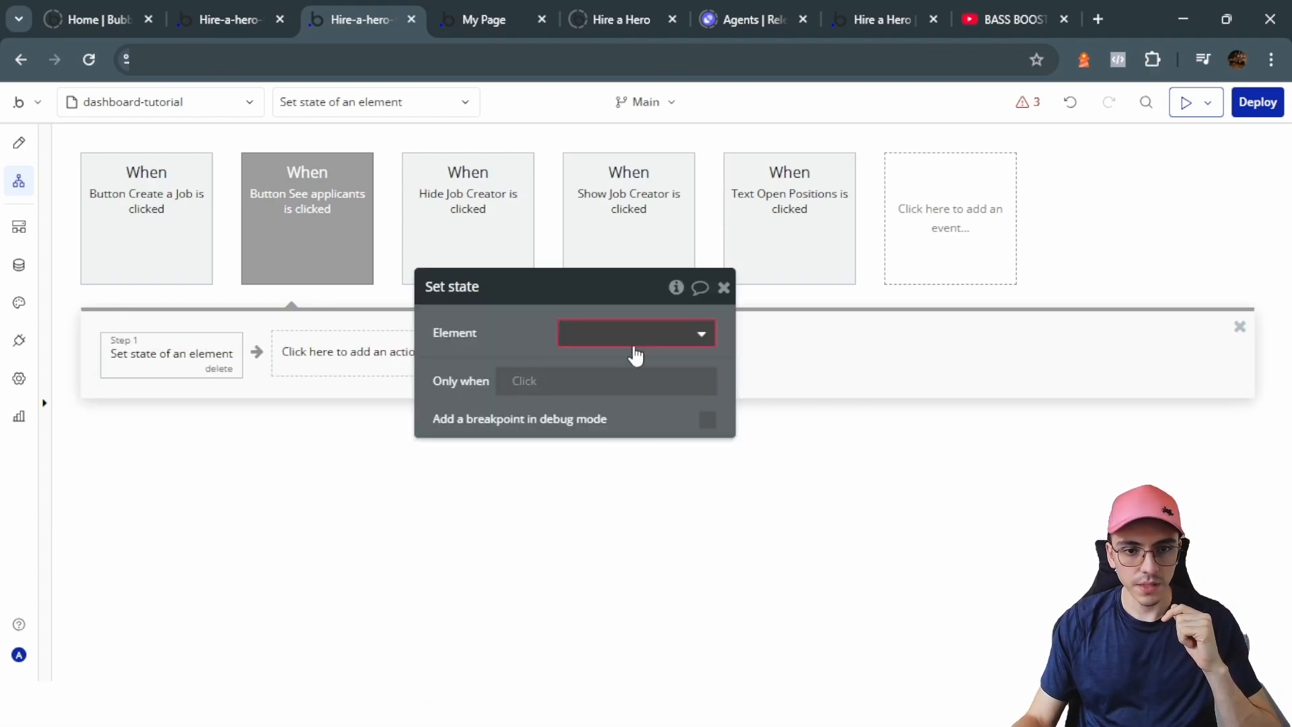
left_click(627, 333)
type("body")
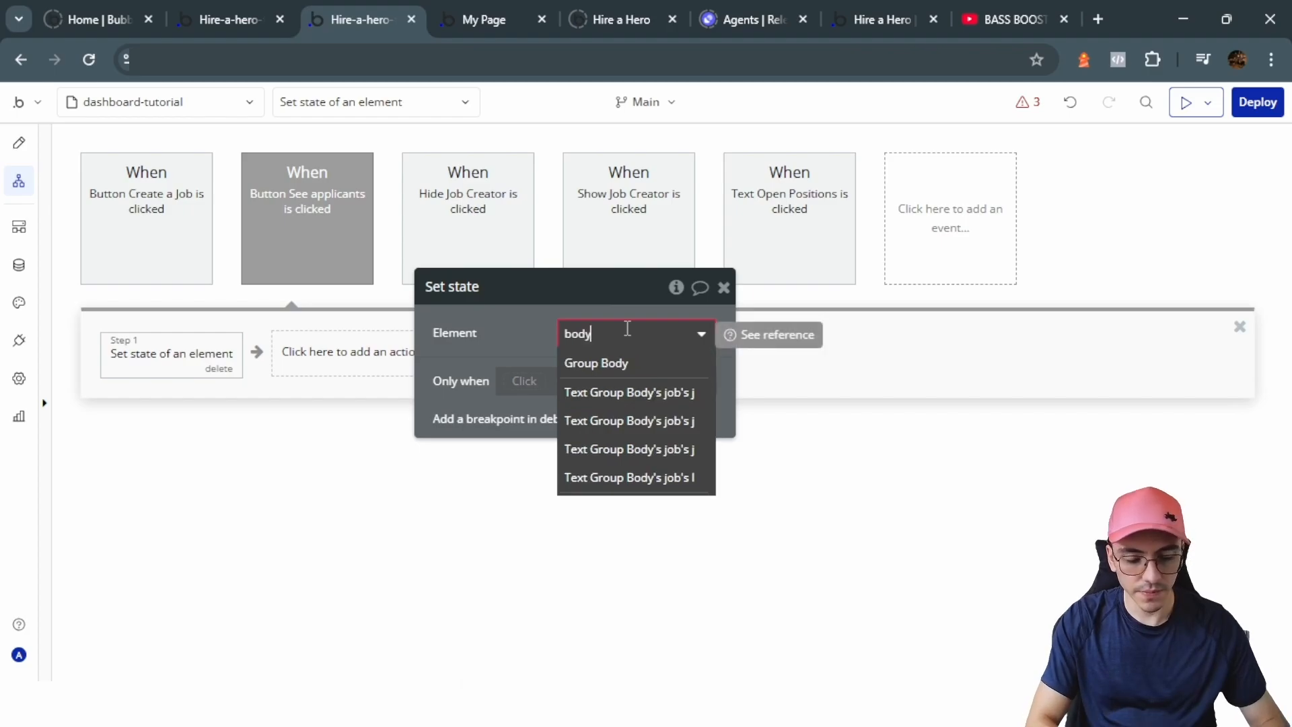
left_click(681, 367)
left_click(681, 371)
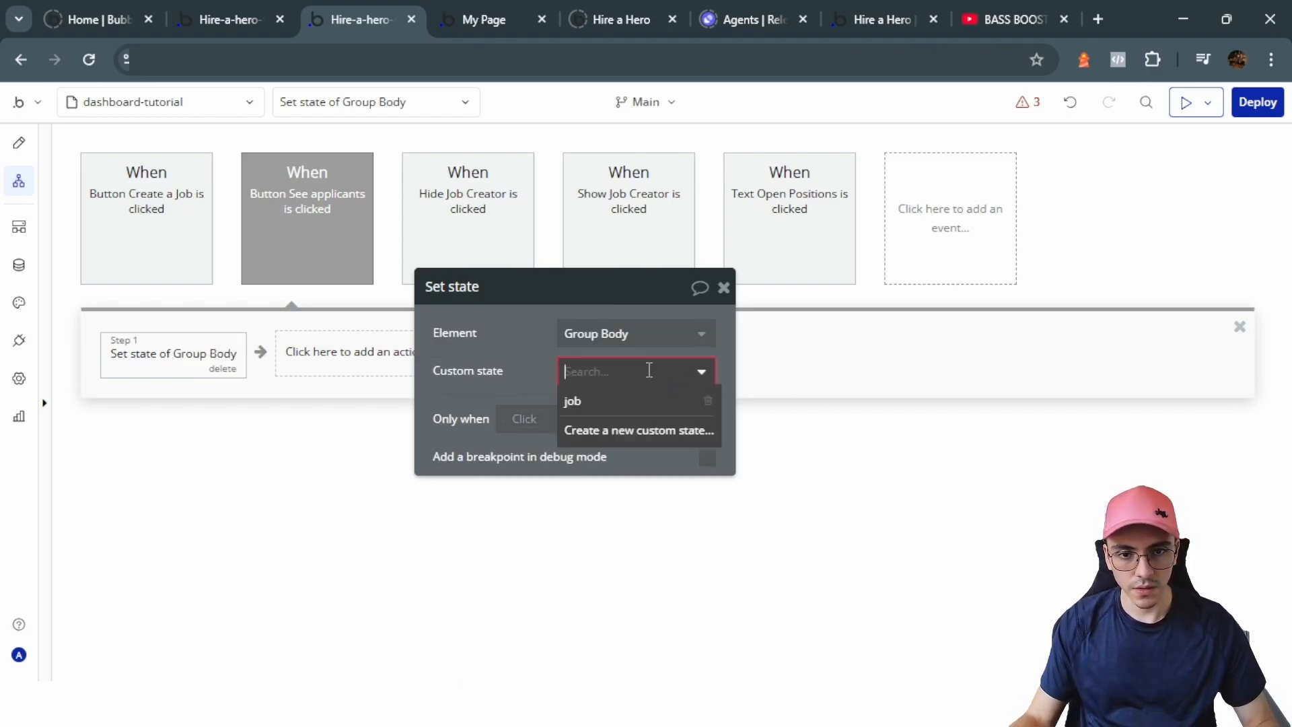
left_click(616, 401)
Step: Set the job state's value to Each Job
left_click(19, 142)
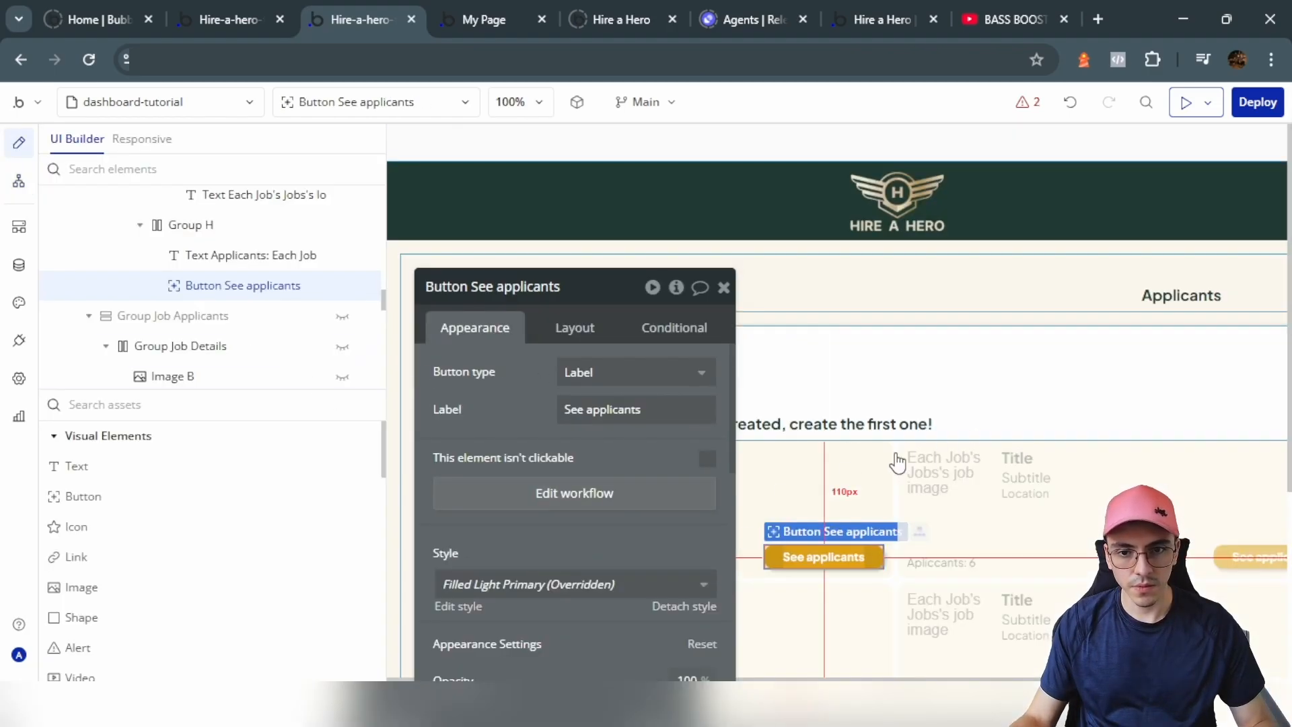
left_click(19, 180)
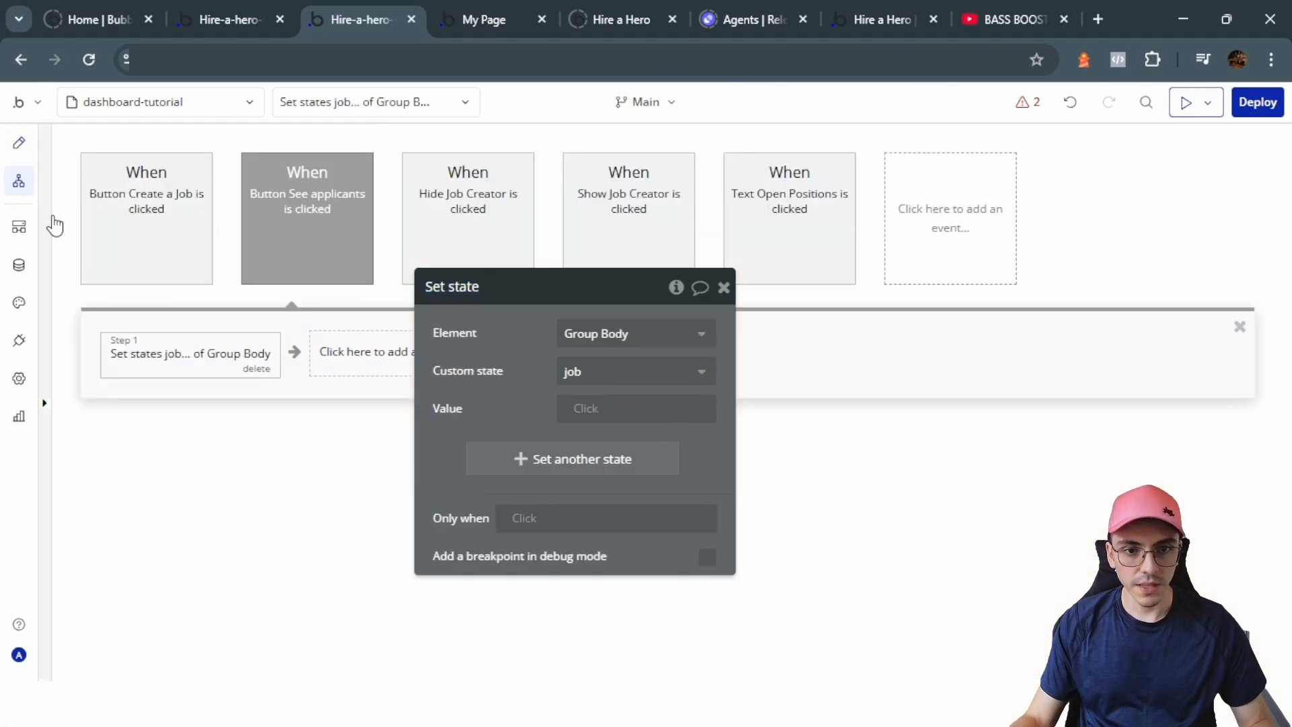
left_click(584, 408)
type("Each Job")
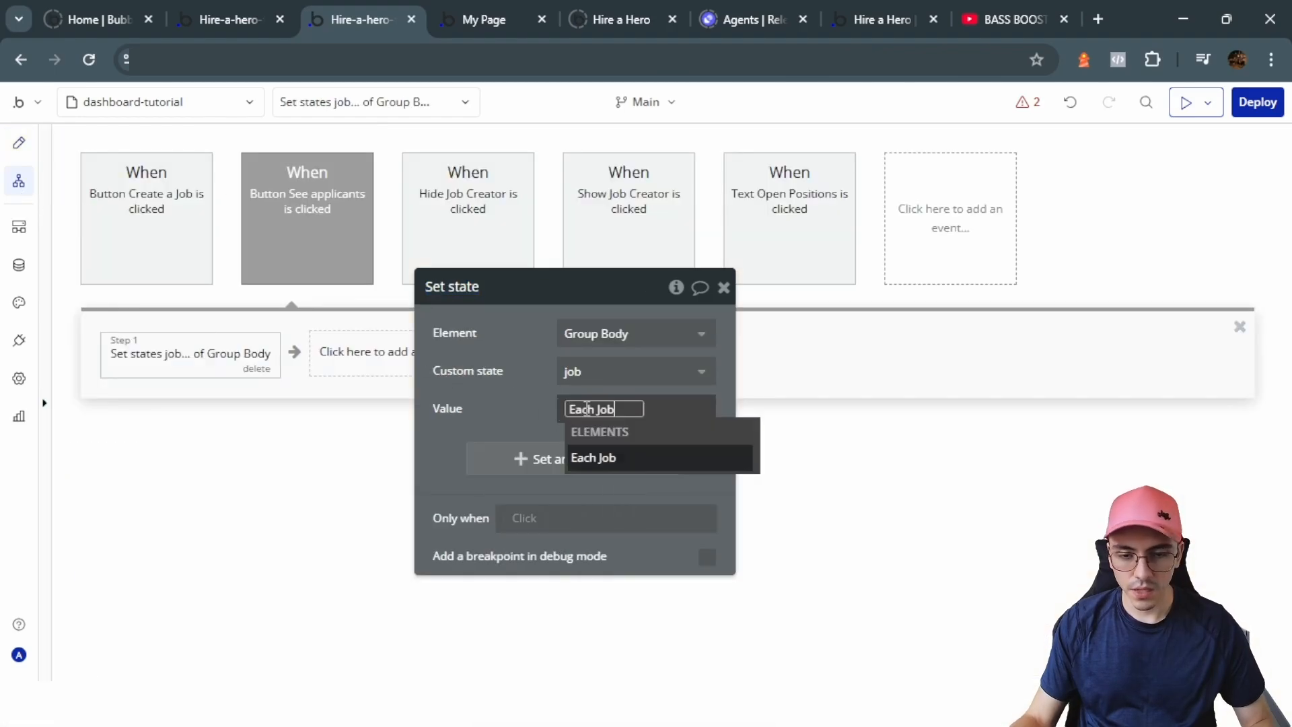
left_click(601, 460)
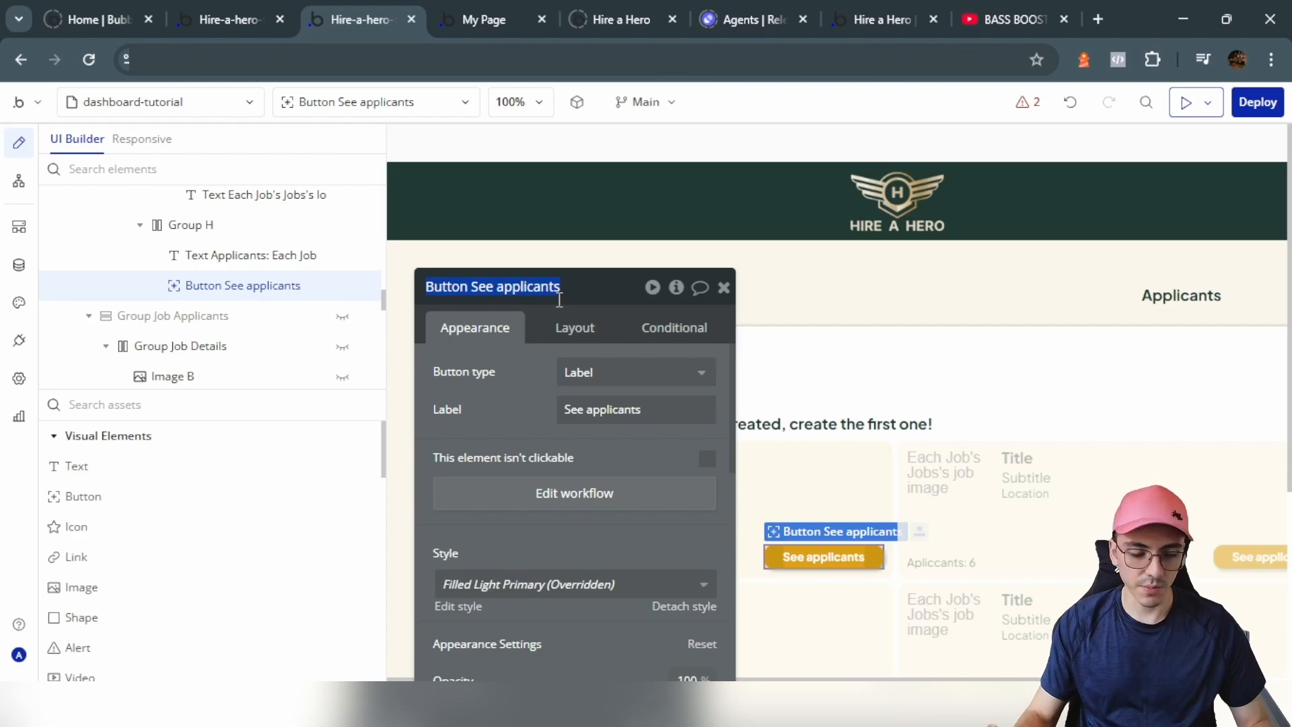
Step: Name the button element 'Select Job' and switch to the live page
type("S")
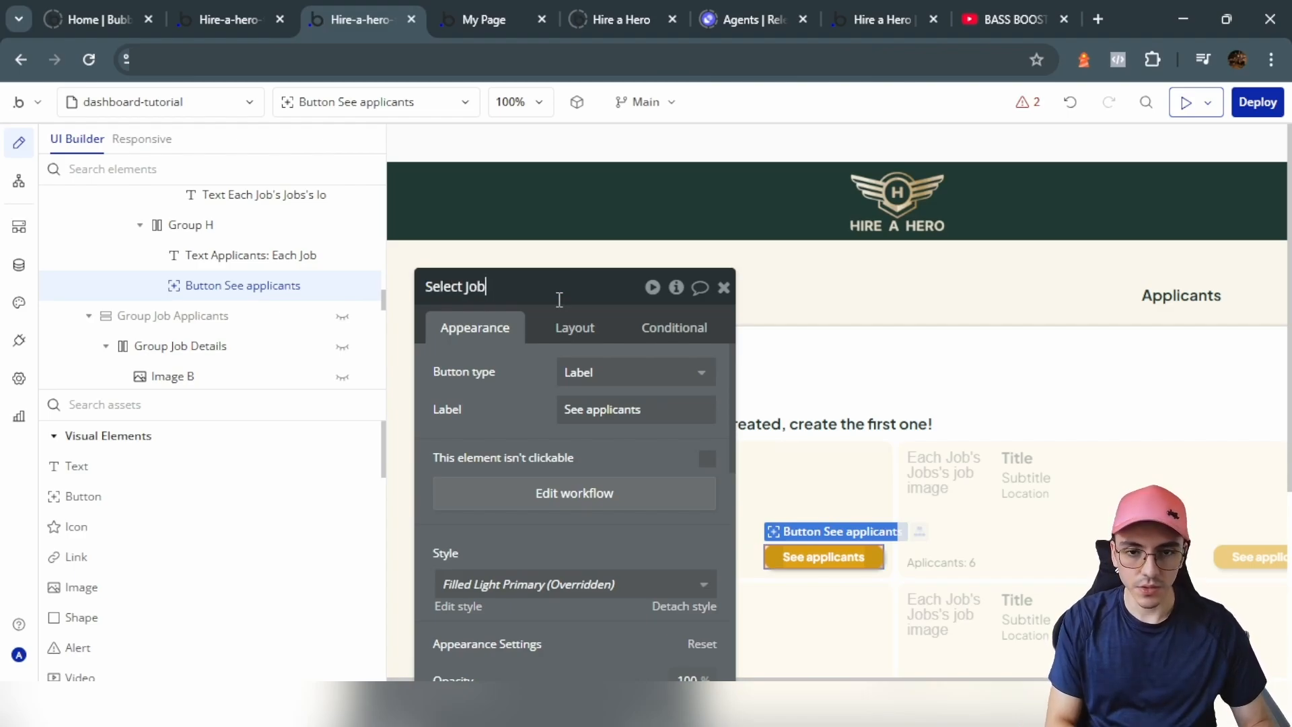
type("elect Job")
left_click(489, 18)
left_click(476, 101)
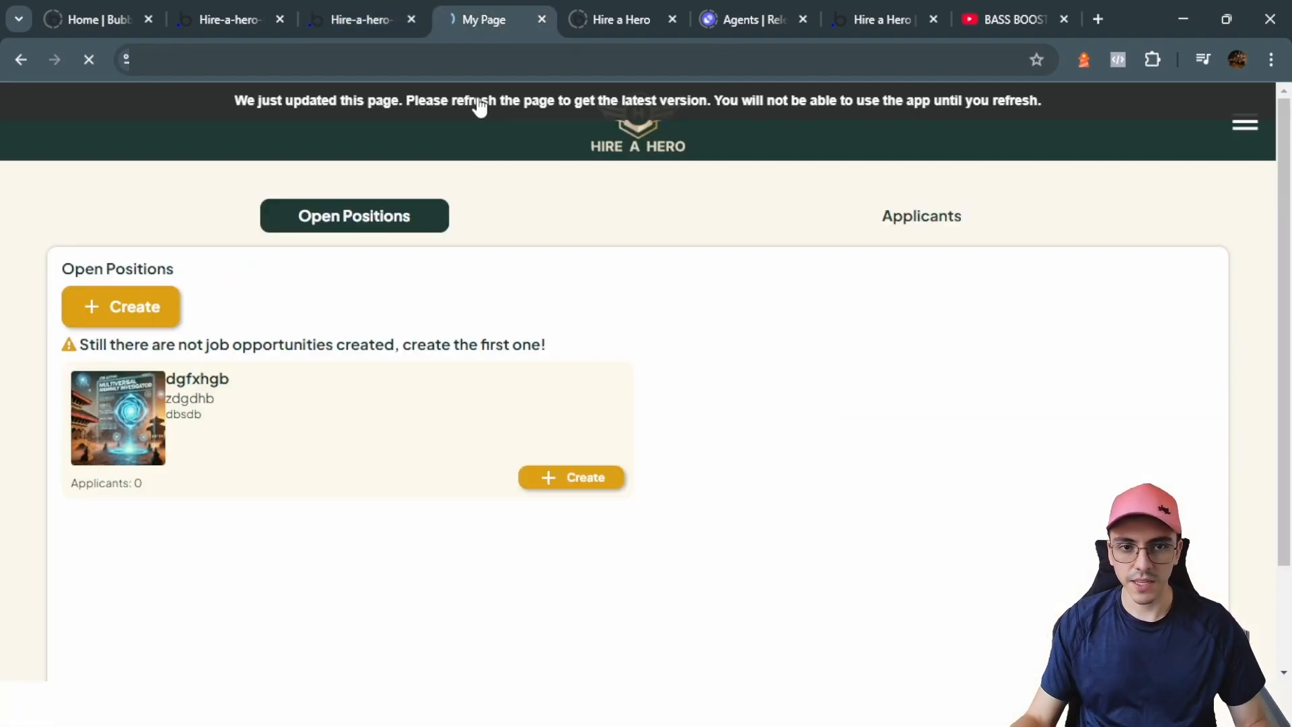
Step: Make the 'no job opportunities created' warning text hidden on page load
triple_click(285, 349)
left_click_drag(565, 346, 137, 340)
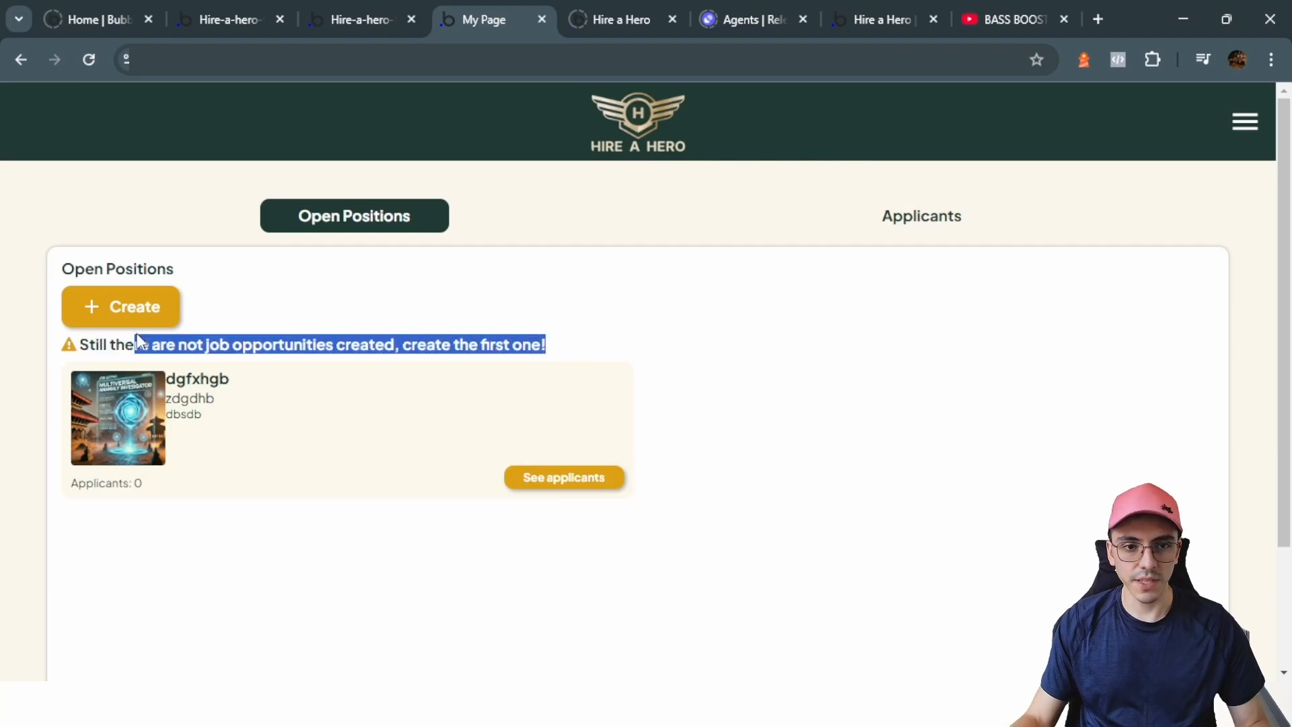
left_click(379, 29)
left_click_drag(579, 286, 815, 306)
left_click(572, 429)
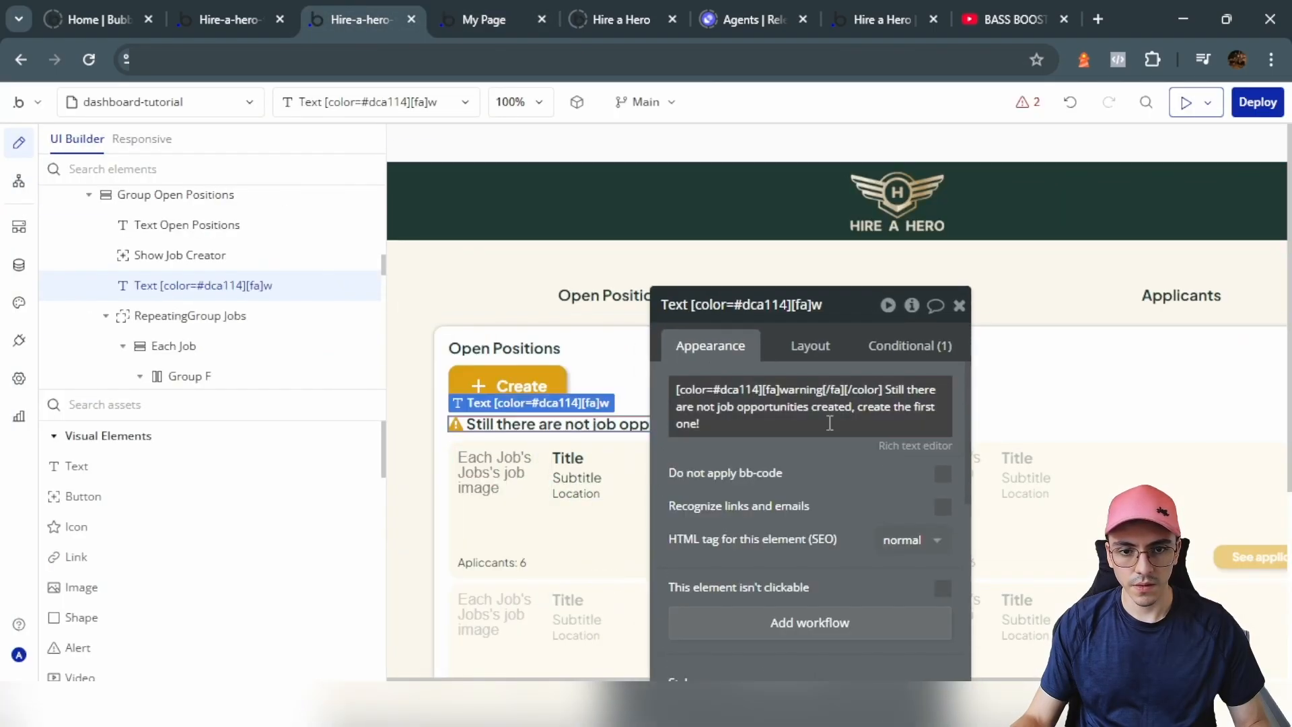
left_click(910, 343)
left_click(809, 345)
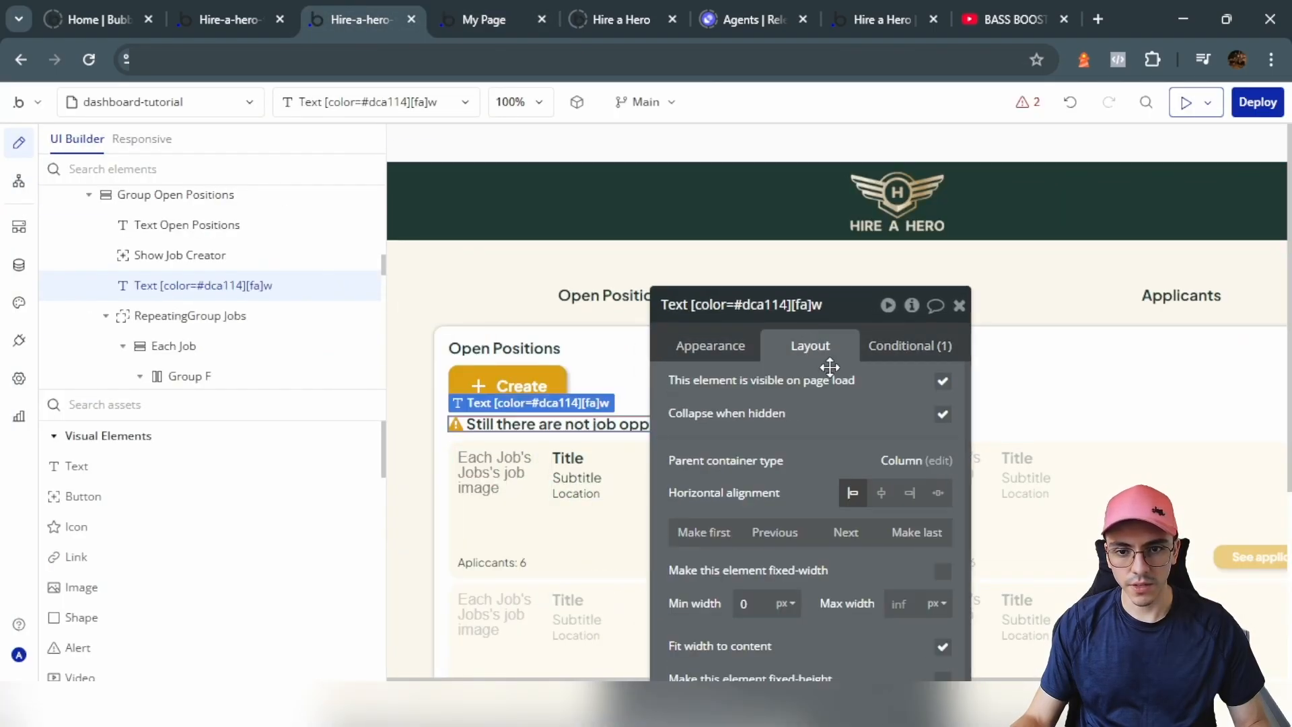
left_click(942, 382)
Step: Reload the live page and open the job's applicants view to verify the warning is gone
left_click(486, 20)
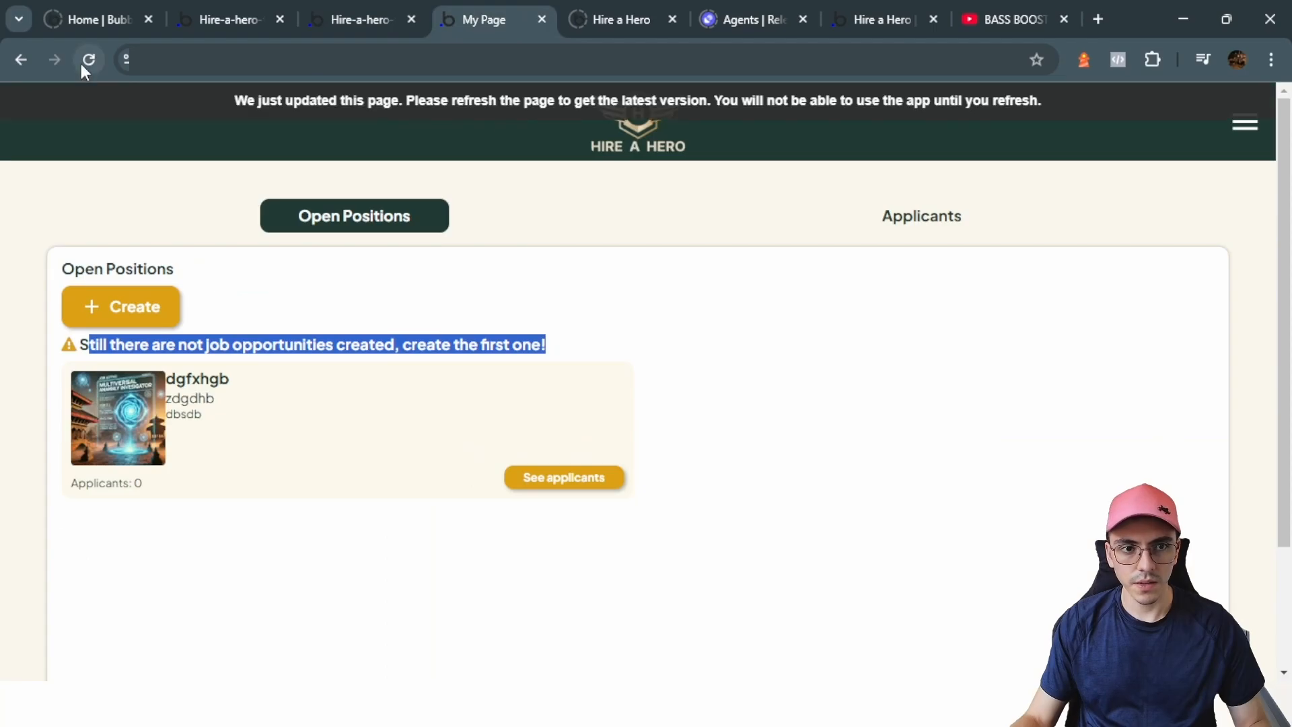
left_click(205, 102)
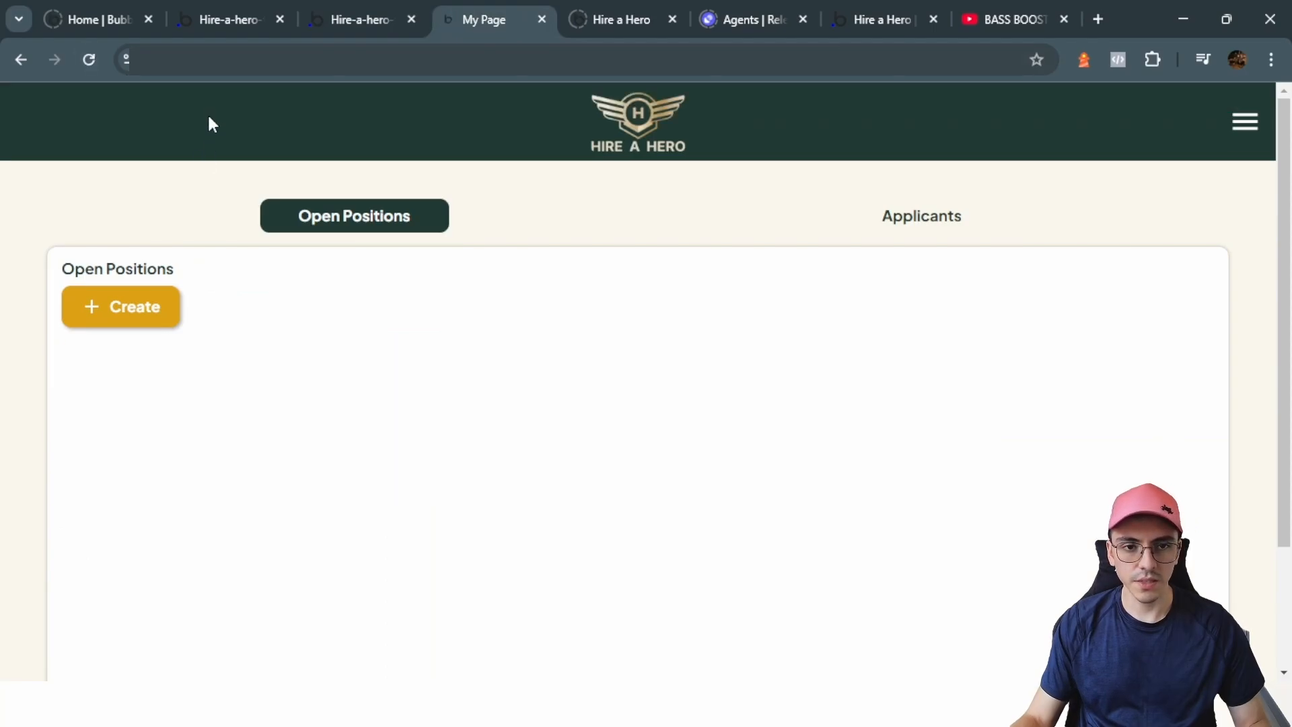
left_click(592, 471)
scroll(267, 628, "down", 5)
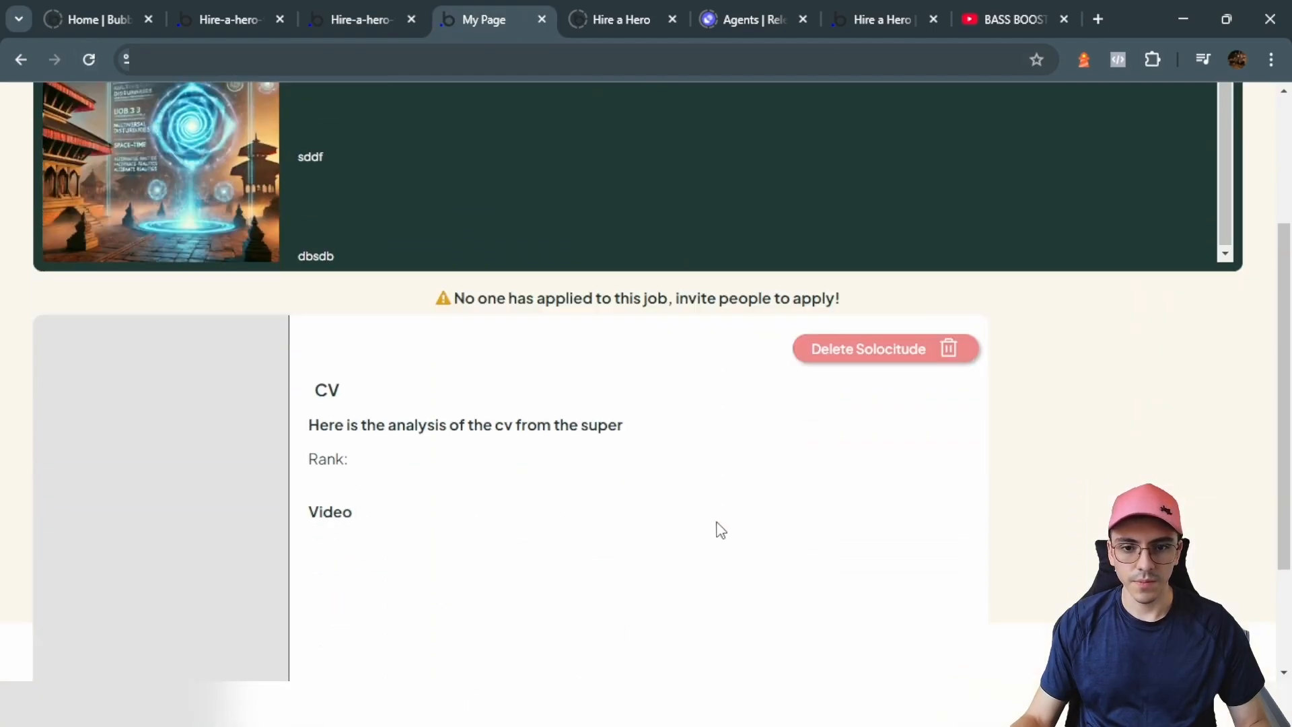
scroll(659, 295, "up", 5)
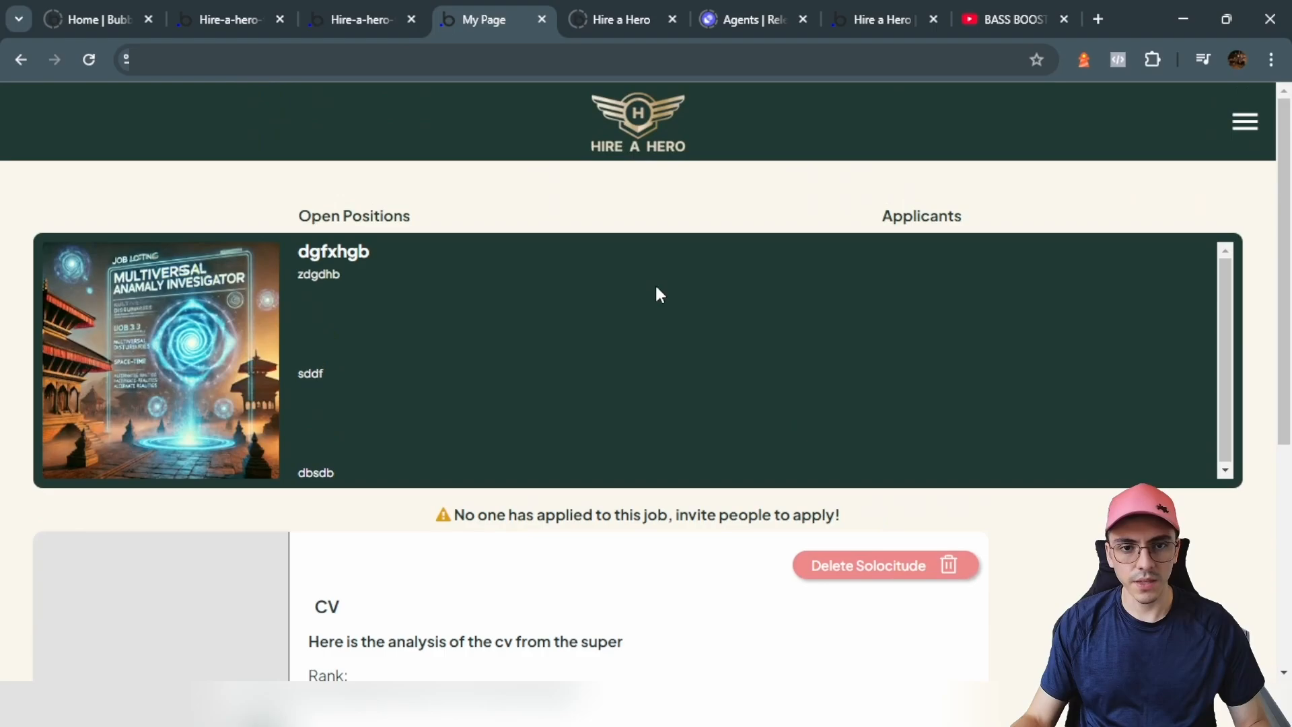
left_click(351, 9)
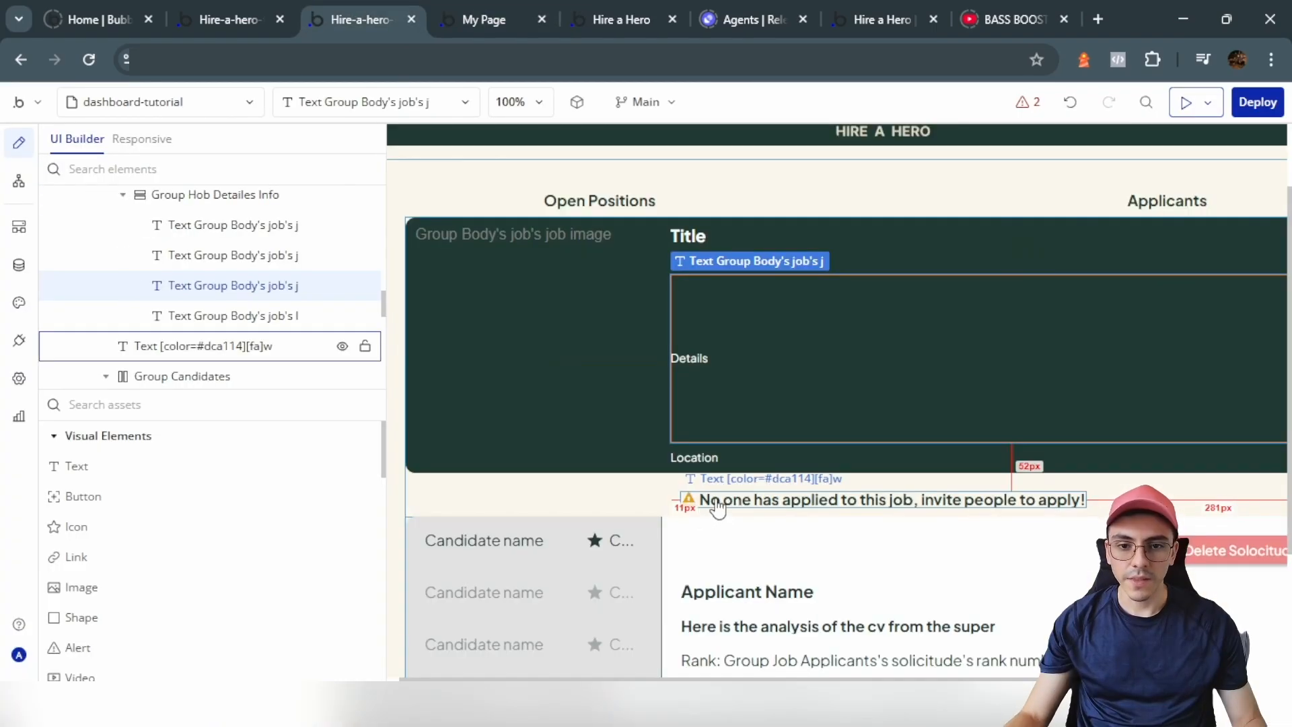
Step: Add a warning-text condition: when the Solicitude list's count is 0, make it visible
double_click(712, 503)
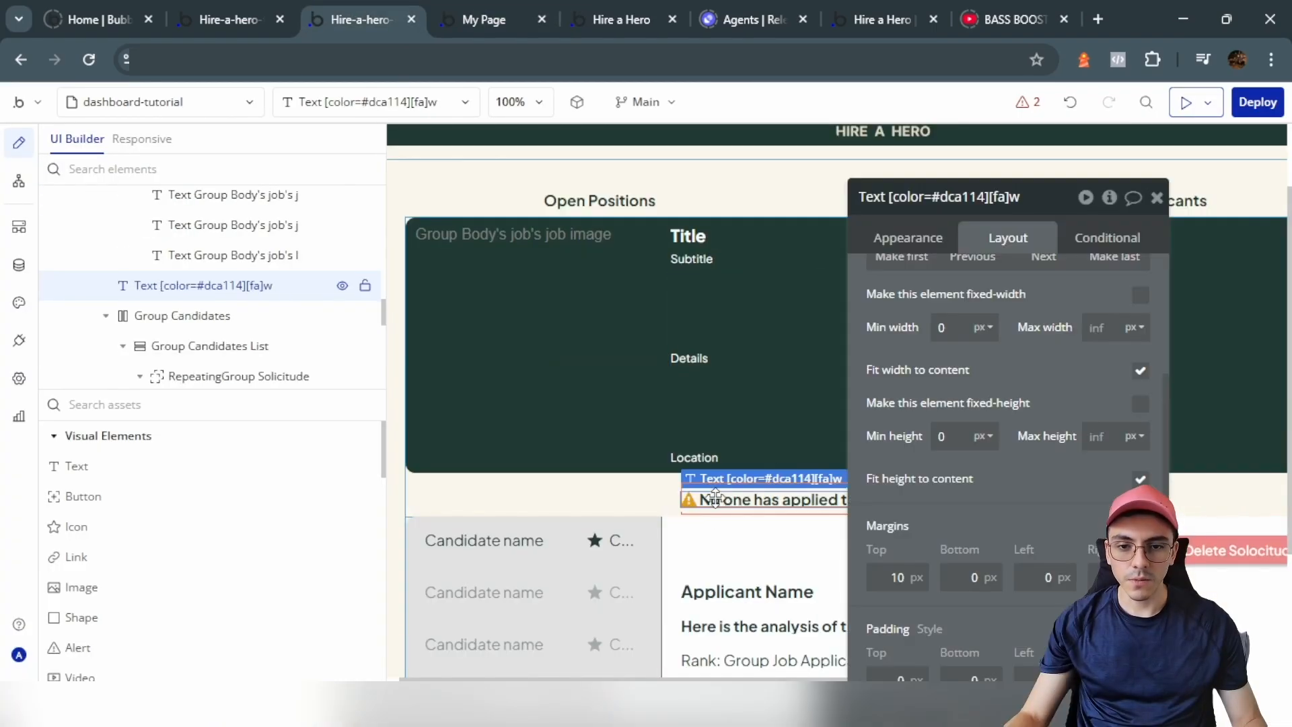
left_click(1133, 244)
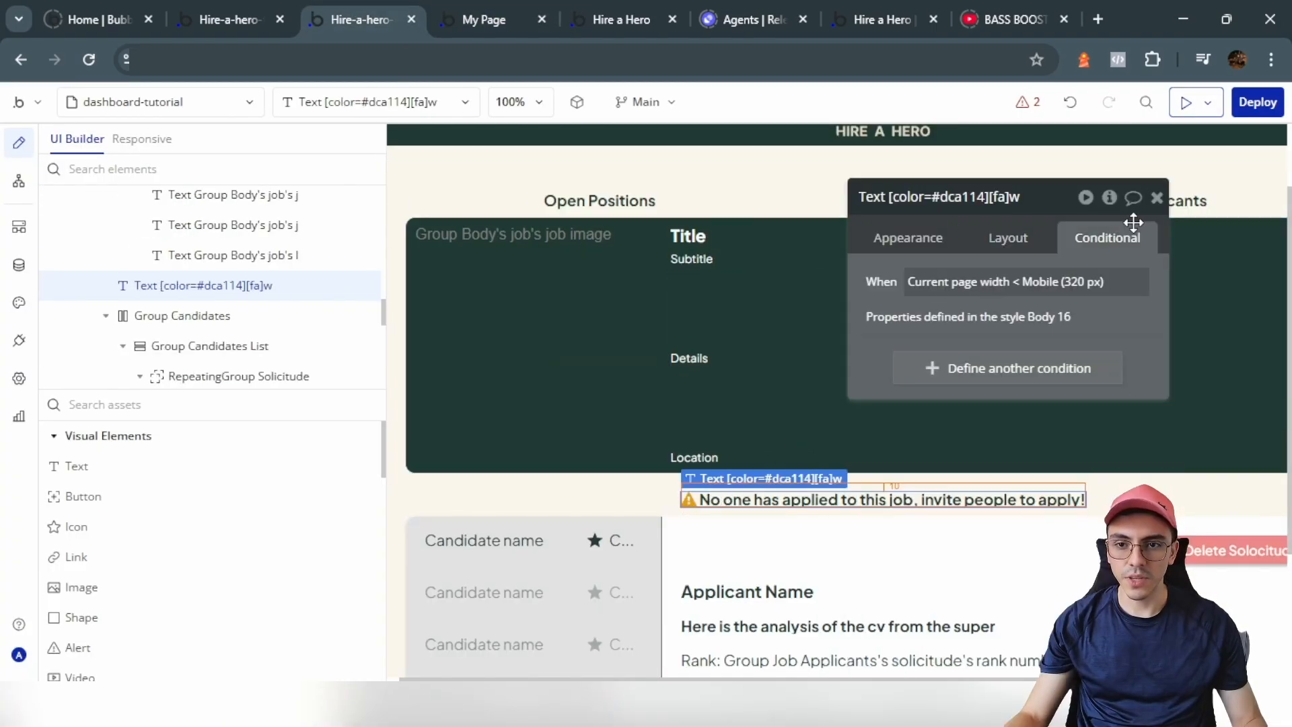
left_click(944, 381)
left_click(637, 538)
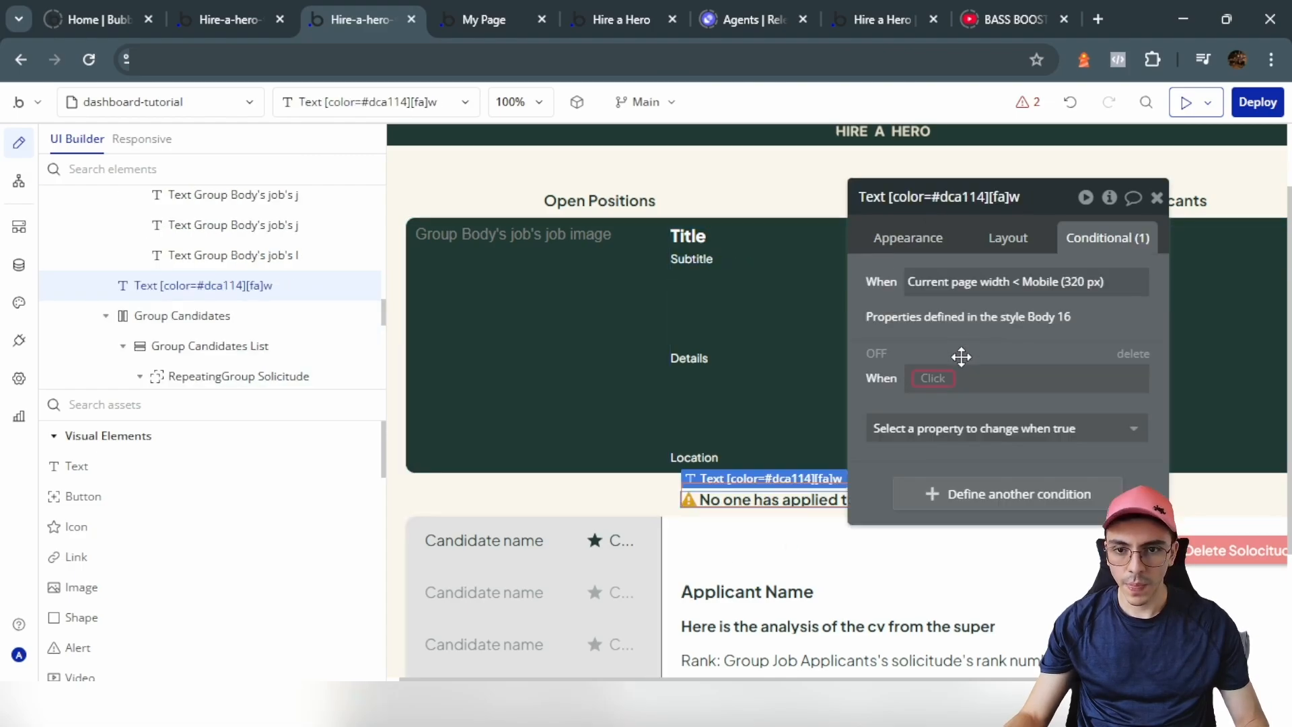
left_click(944, 377)
type("rep")
left_click(989, 423)
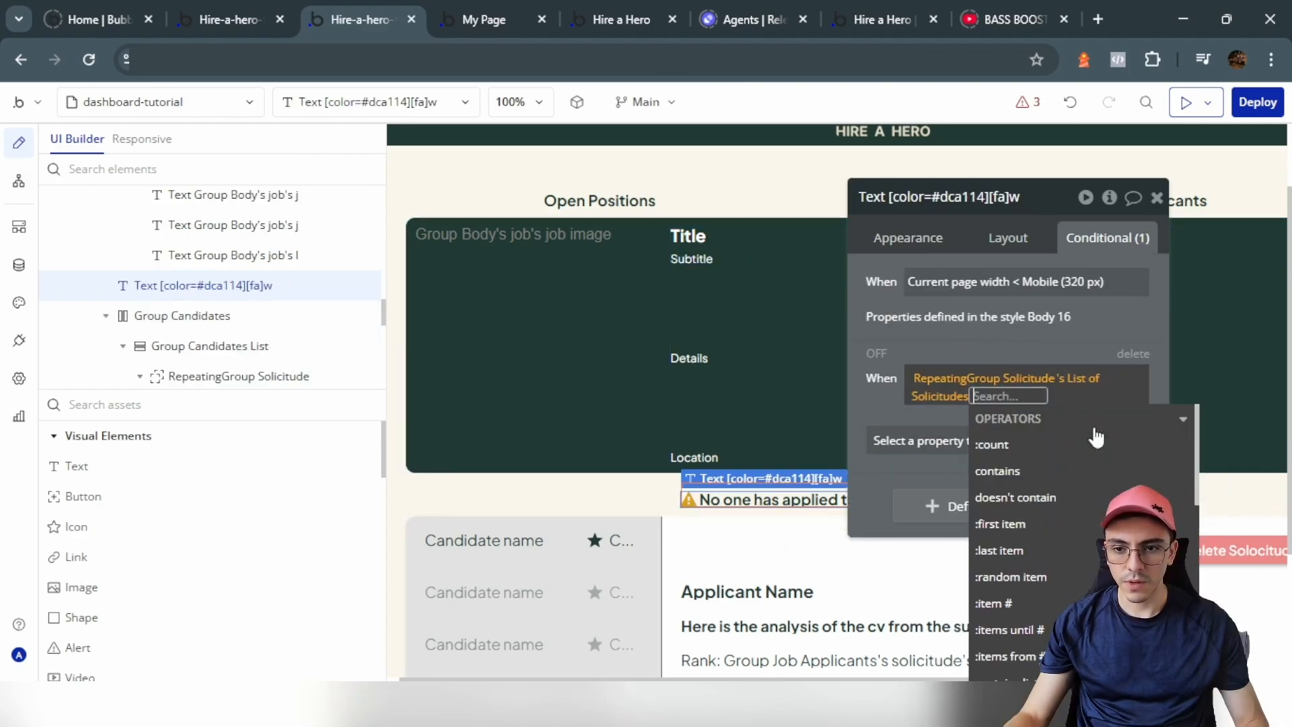
left_click(1046, 446)
left_click(1042, 480)
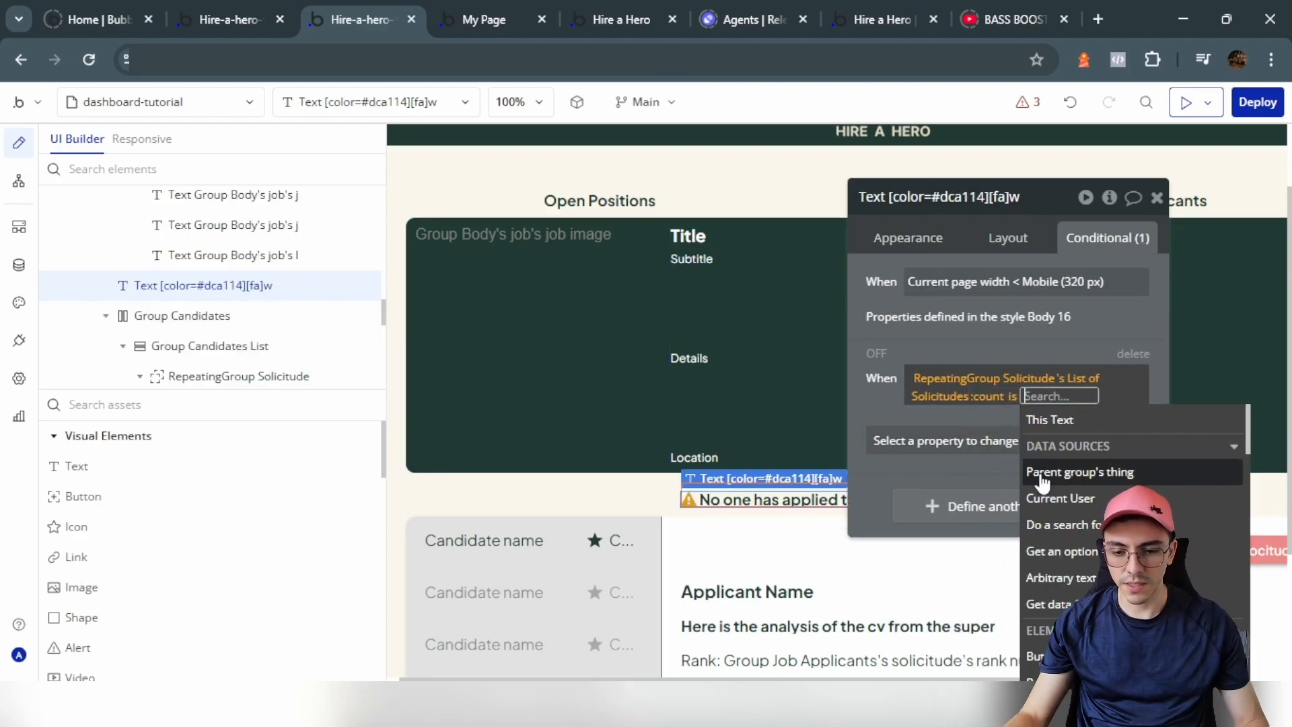
type("0")
key("Return")
left_click(902, 441)
left_click(952, 486)
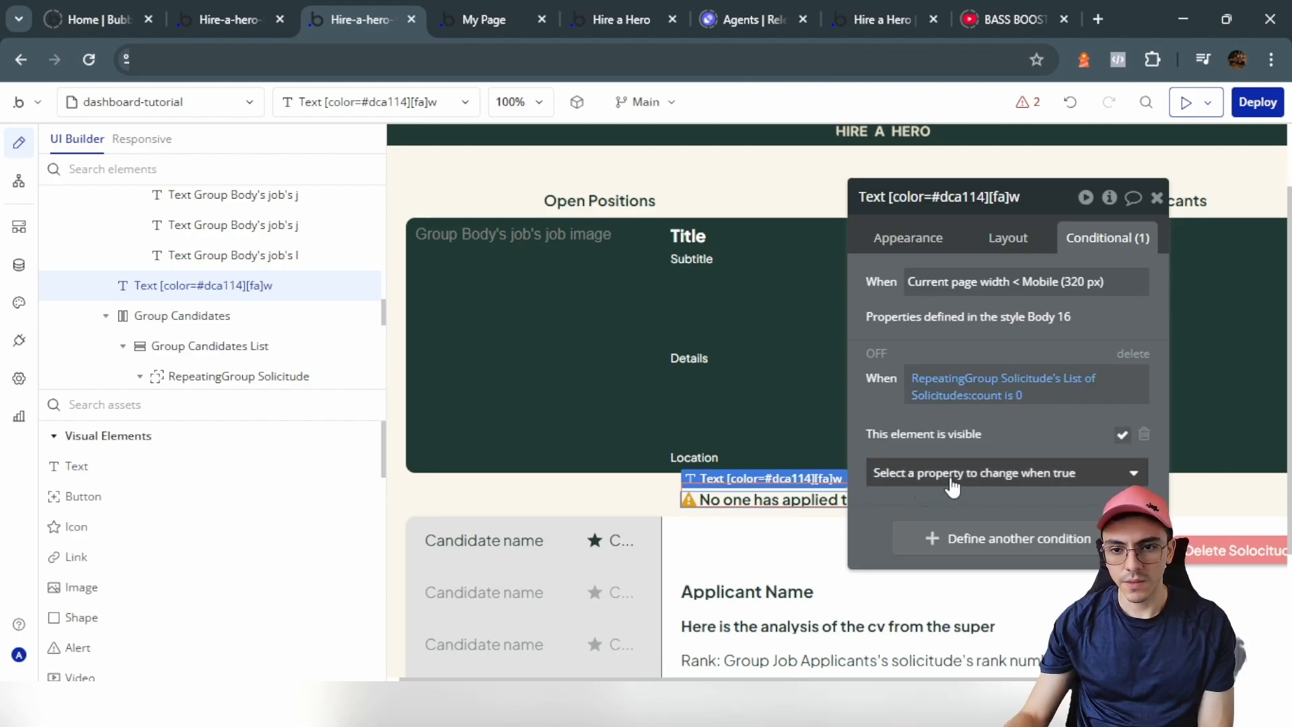
Step: Copy that count condition and uncheck the warning's 'visible on page load'
right_click(1029, 401)
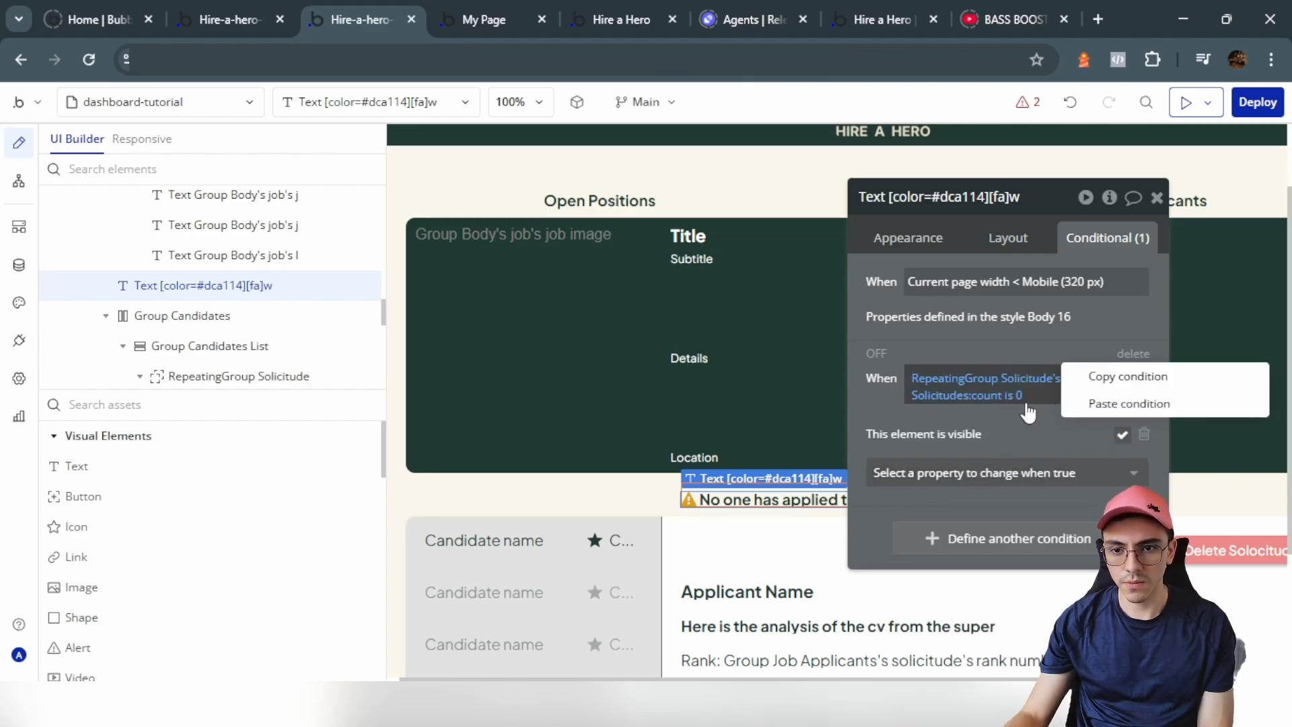
left_click(1009, 238)
left_click(1141, 274)
left_click(1104, 246)
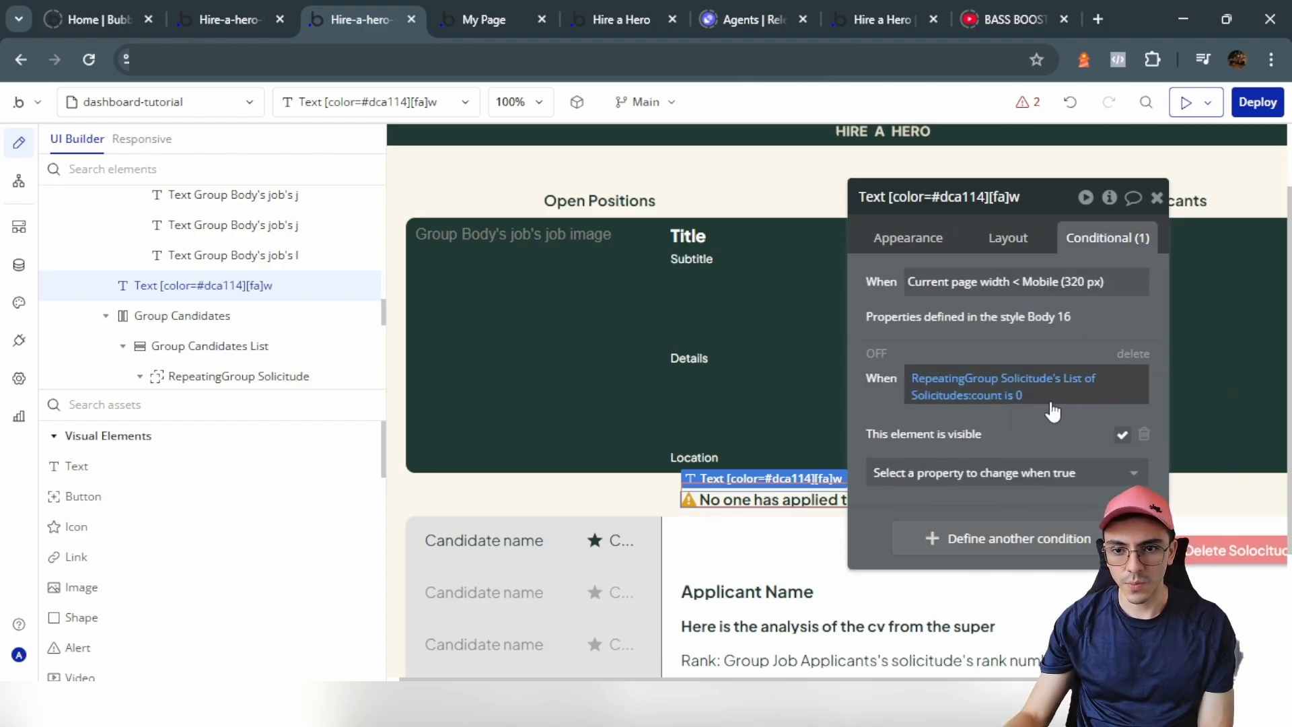
left_click(727, 558)
scroll(365, 373, "up", 1)
Step: Select Group Candidates and paste the copied 'count is 0' condition onto it
scroll(309, 337, "up", 3)
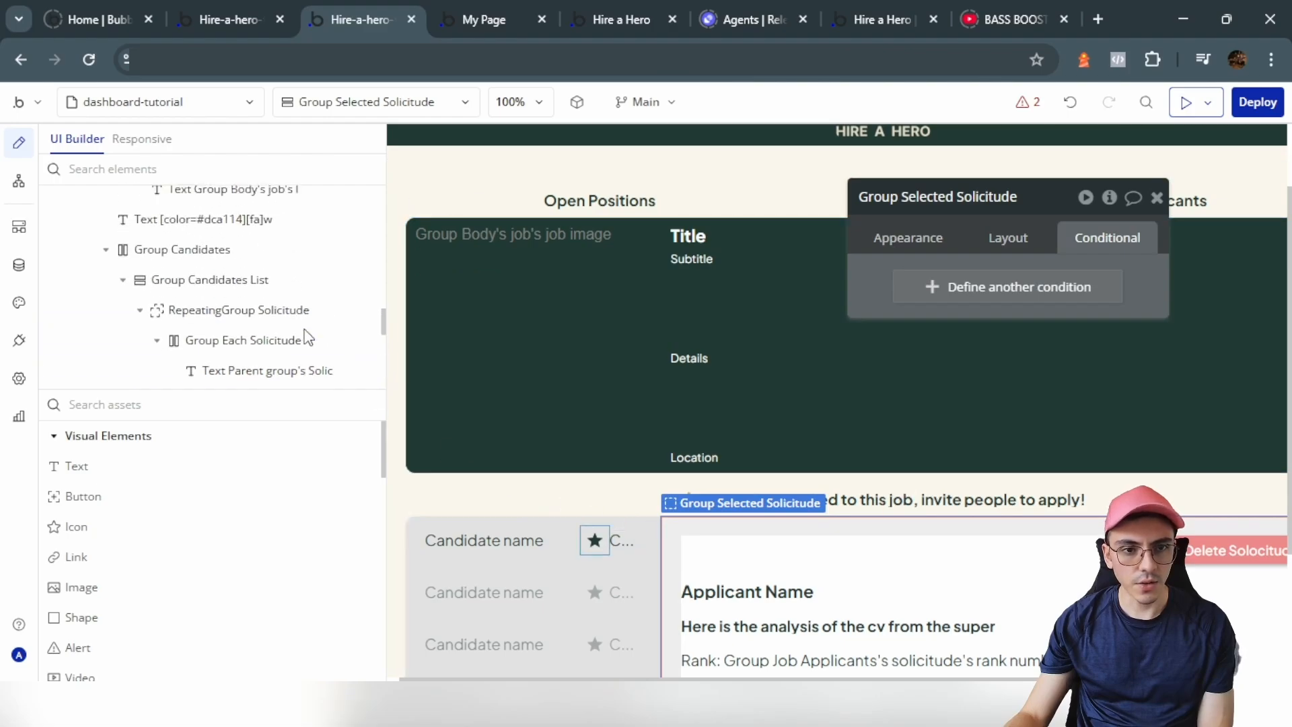
left_click(290, 330)
scroll(752, 346, "up", 2)
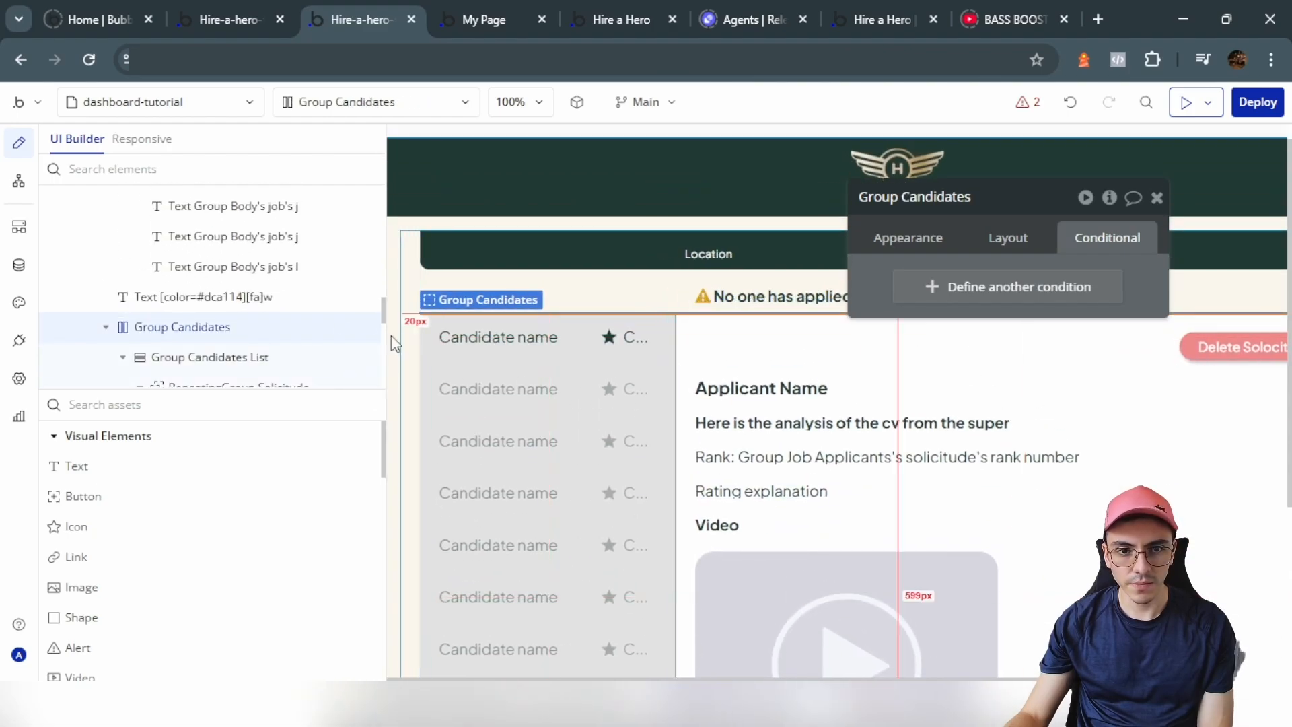
left_click(104, 326)
left_click(343, 374)
left_click(343, 373)
scroll(752, 354, "up", 3)
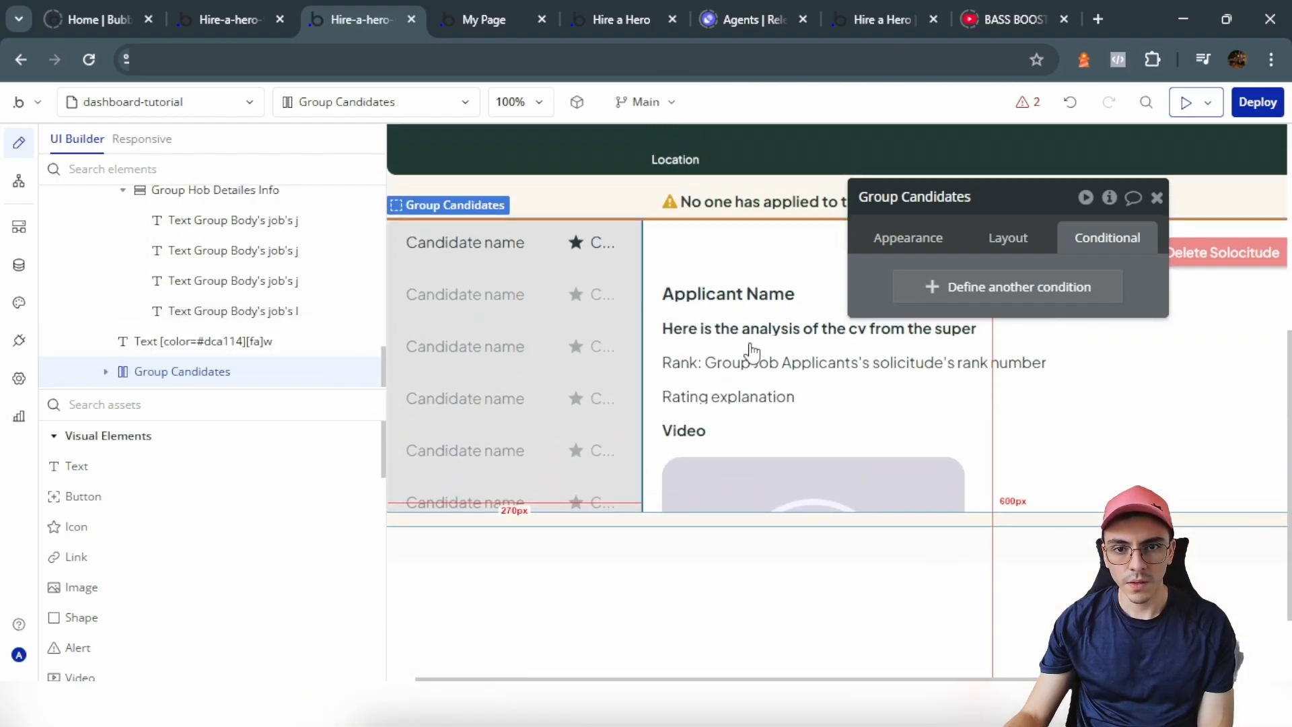
right_click(888, 288)
left_click(998, 254)
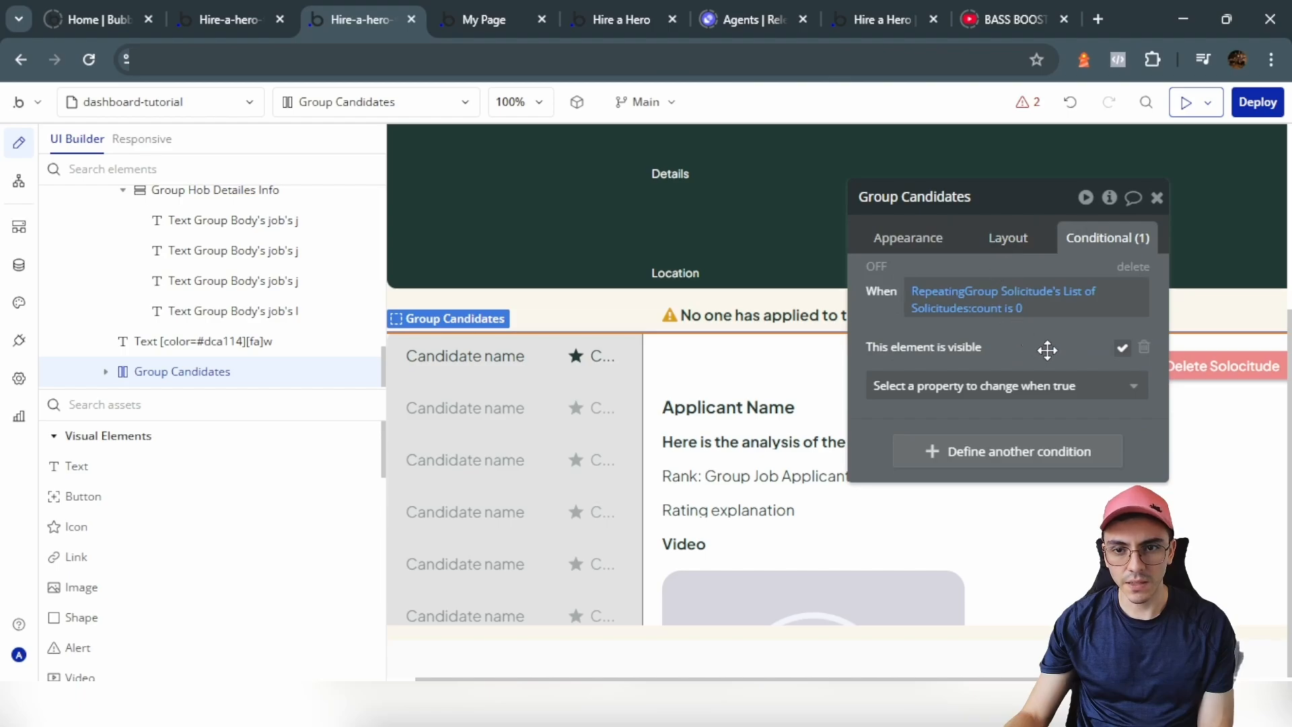
Step: Change the pasted condition to count > 0 and uncheck Group Candidates' 'visible on page load'
left_click(1008, 308)
left_click(1011, 412)
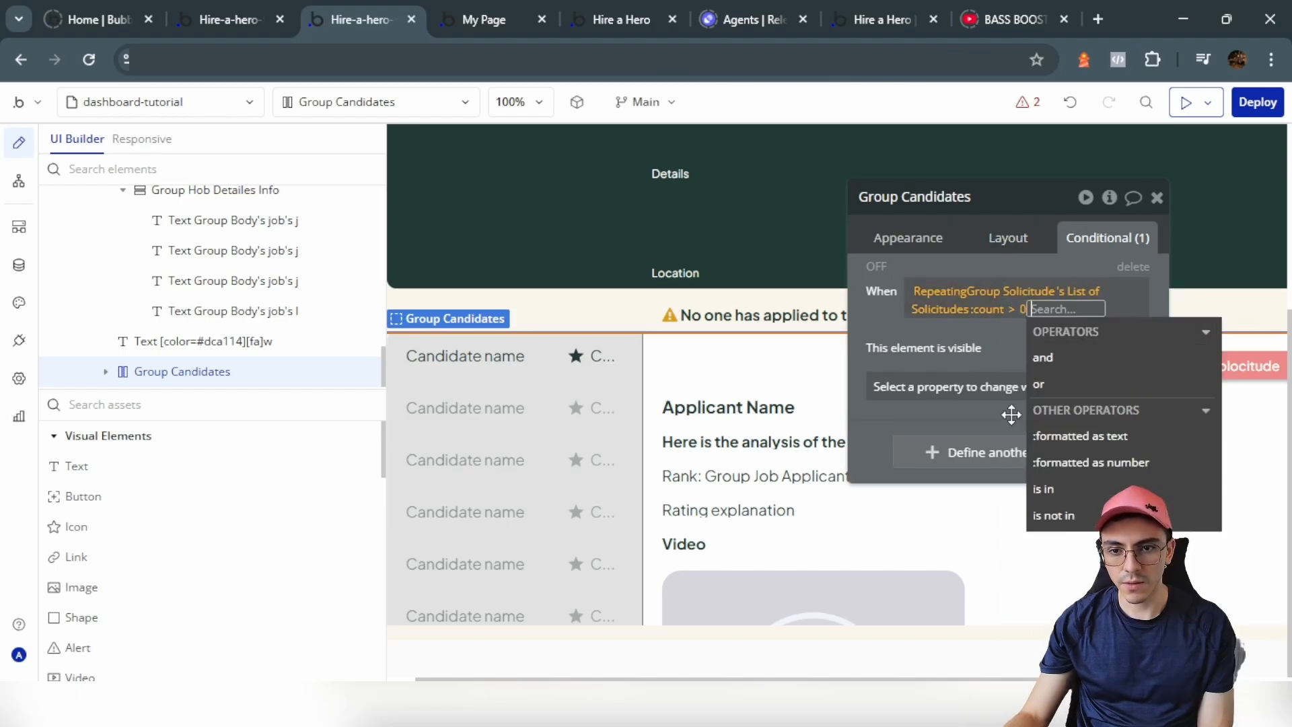
left_click(954, 335)
left_click(1017, 249)
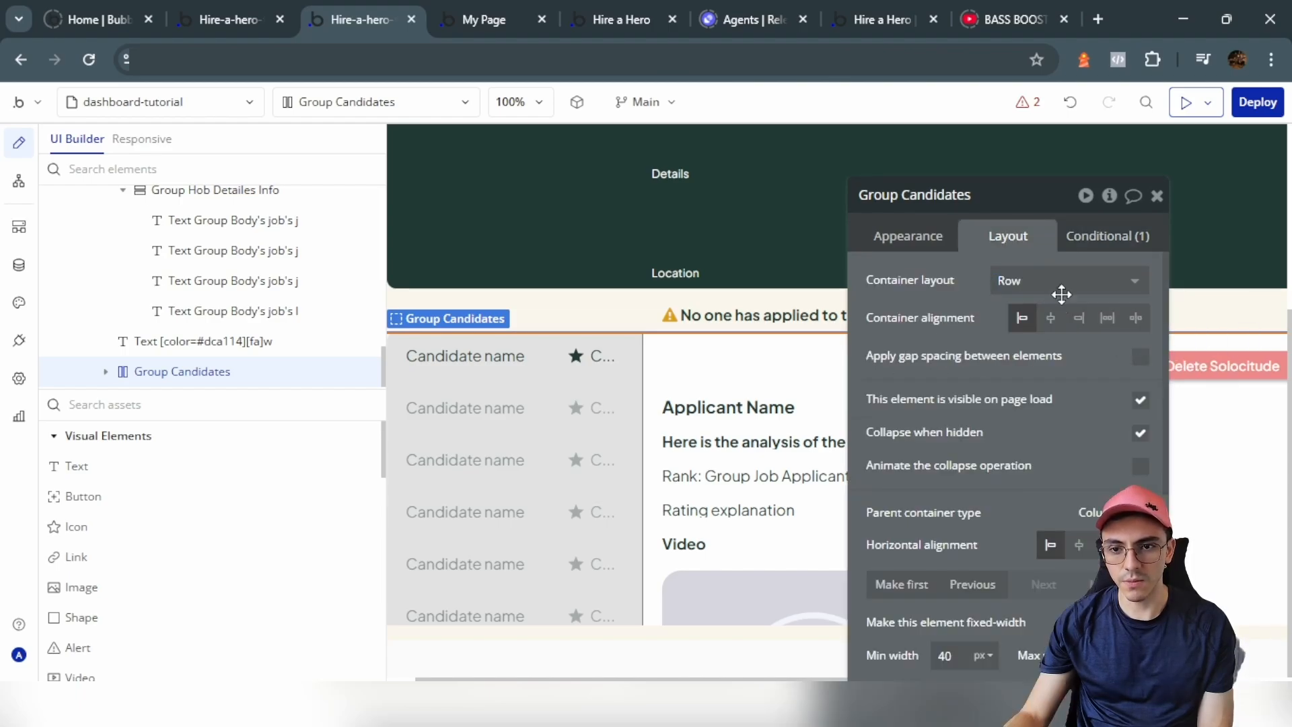
left_click(1141, 402)
left_click(485, 18)
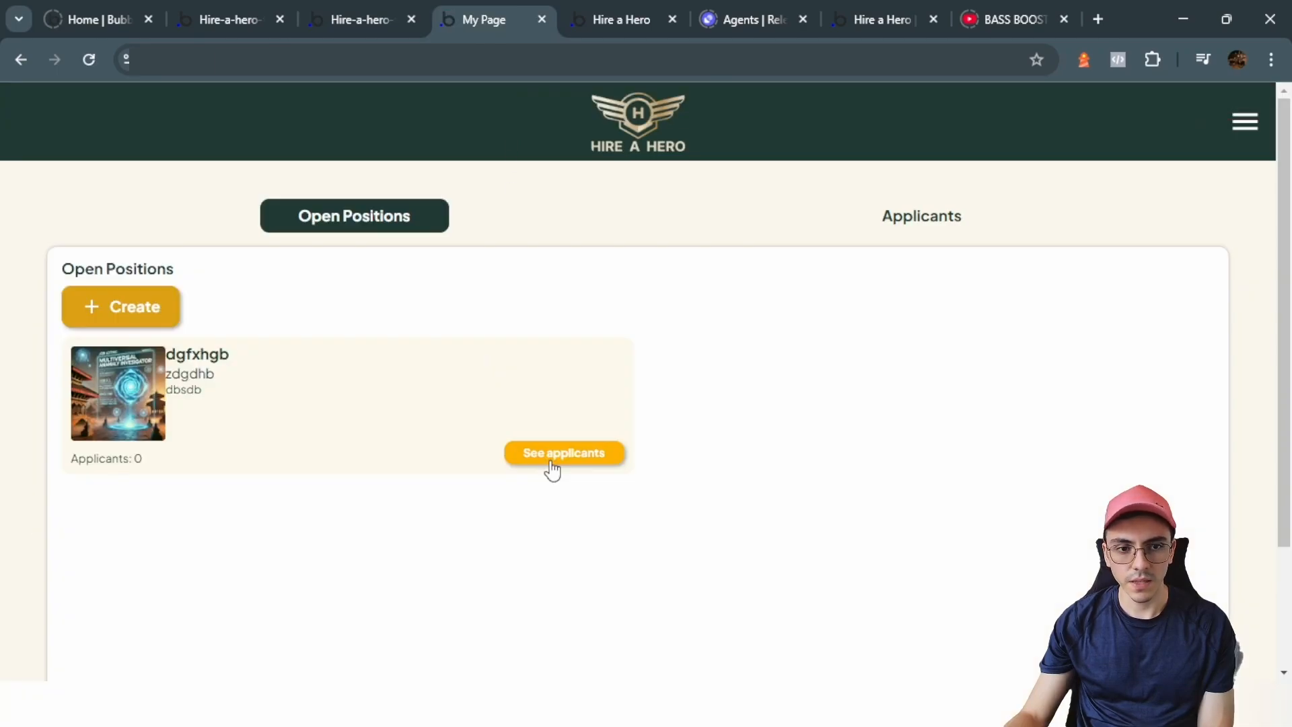
Step: Refresh the live page, confirm only the 'No one has applied' notice appears, and return to the editor
left_click(550, 457)
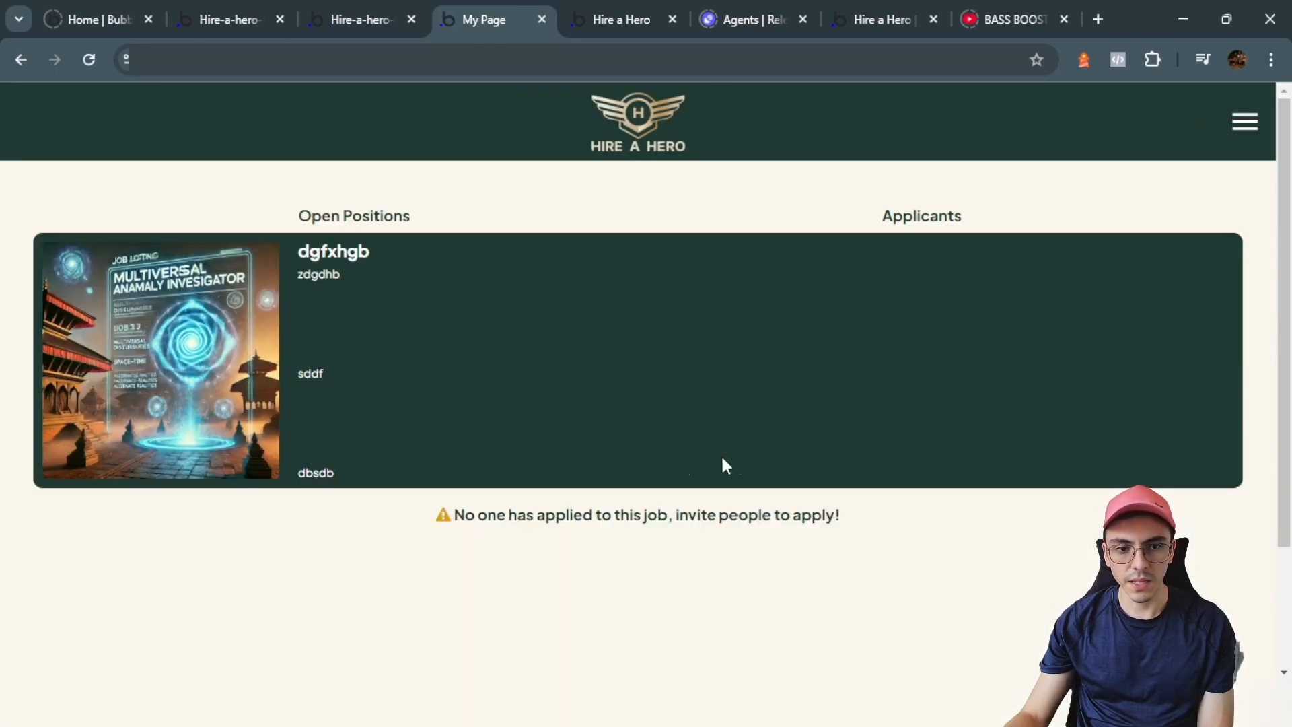
scroll(633, 508, "down", 3)
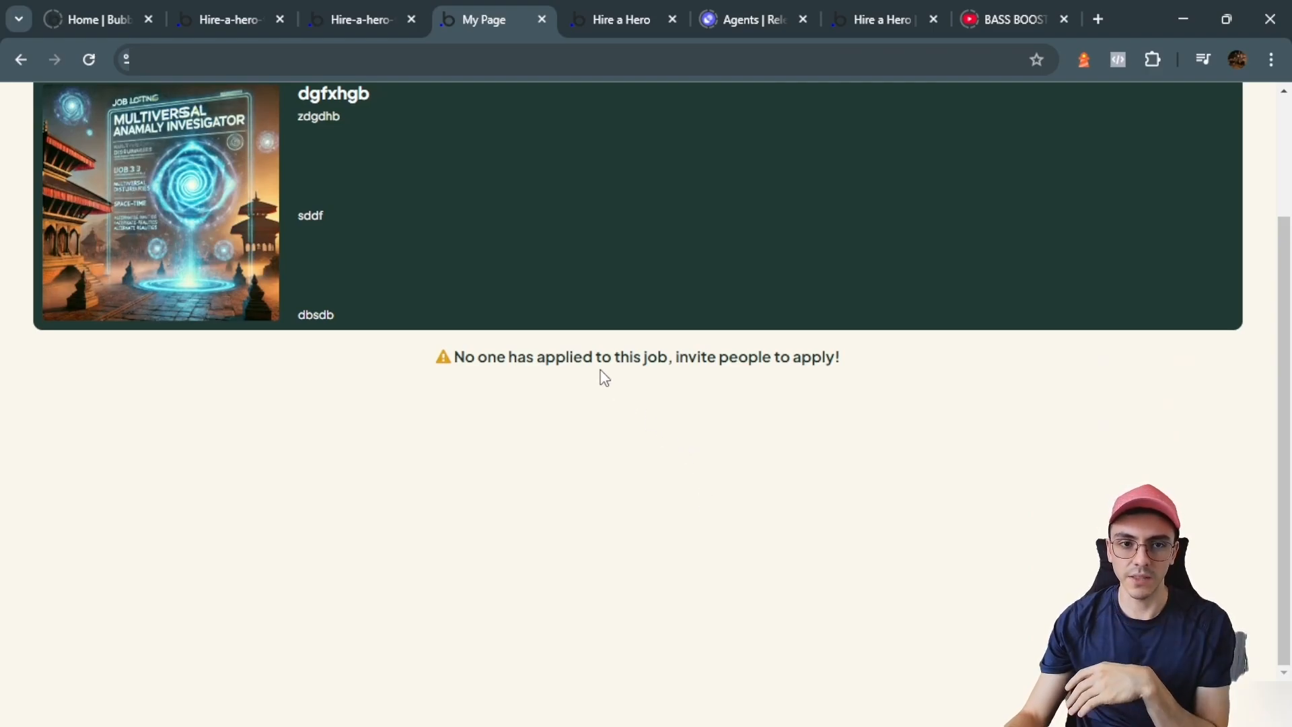
left_click(352, 8)
left_click(222, 282)
Step: Hide Group Job Applicants and show Group Open Positions in the editor
scroll(1070, 478, "down", 1)
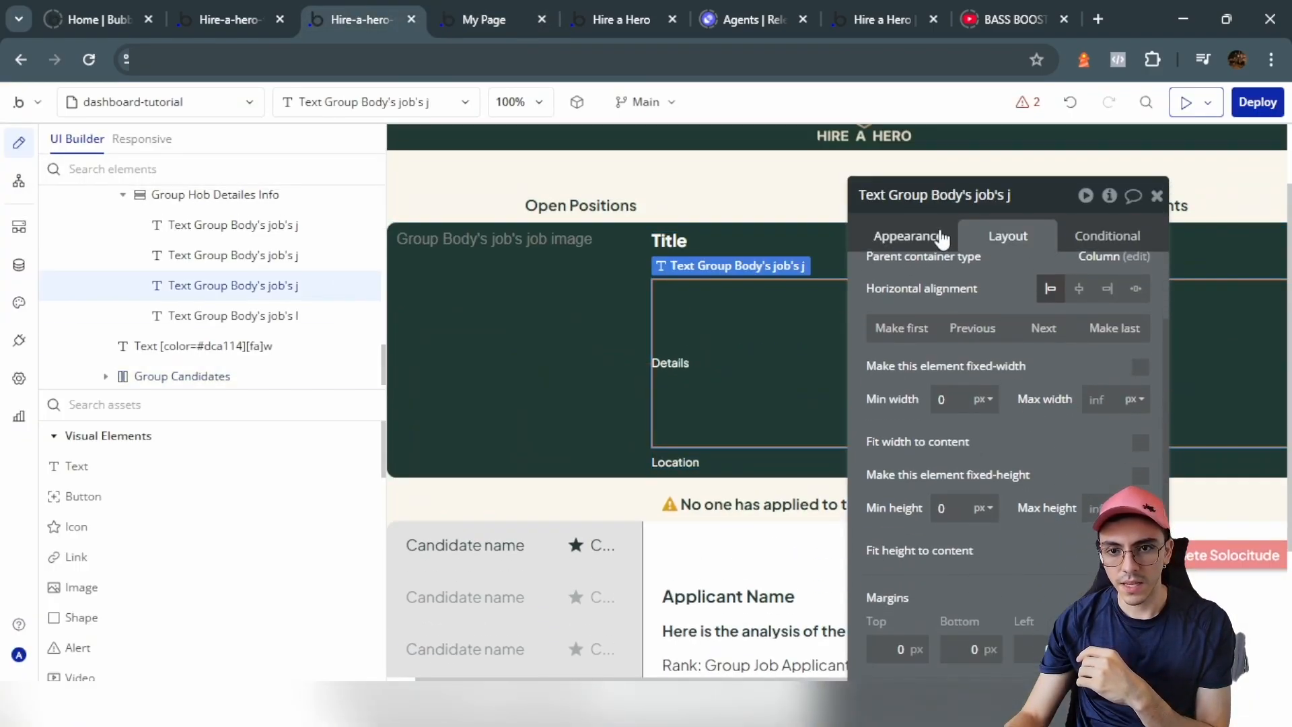
left_click(908, 235)
scroll(1118, 462, "down", 4)
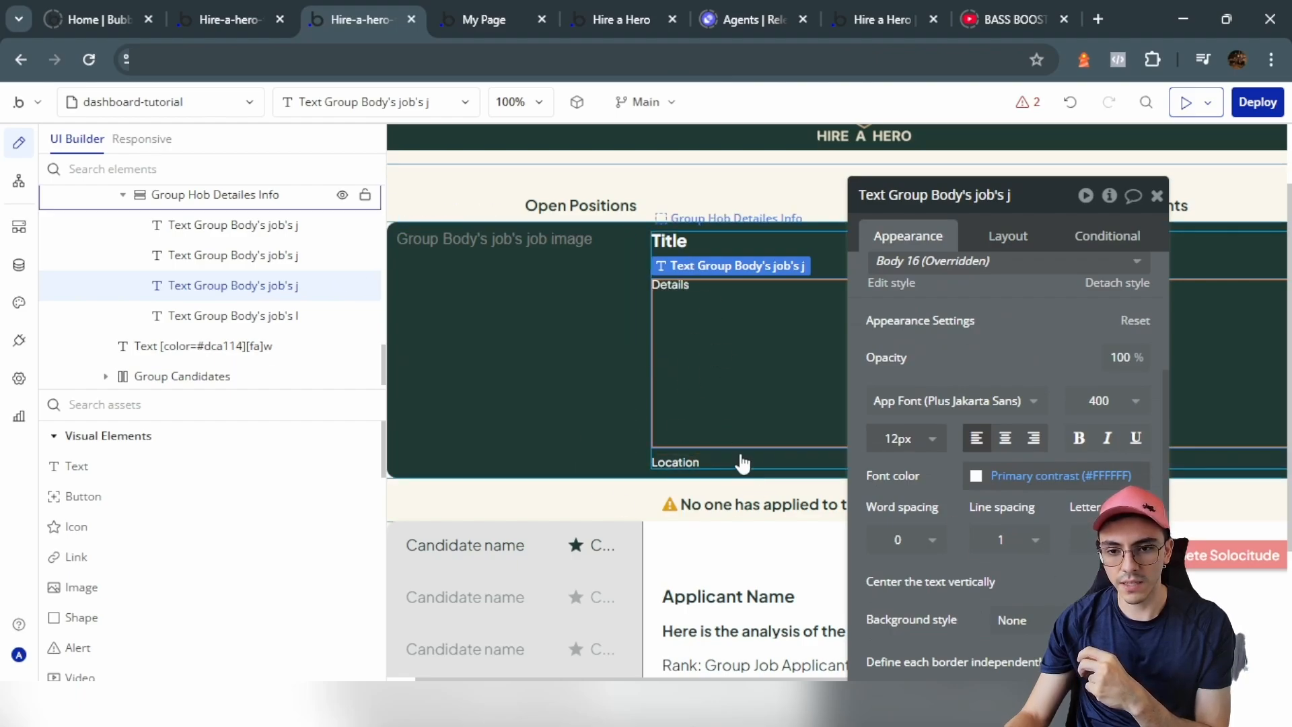
left_click(473, 11)
left_click(377, 9)
left_click(568, 418)
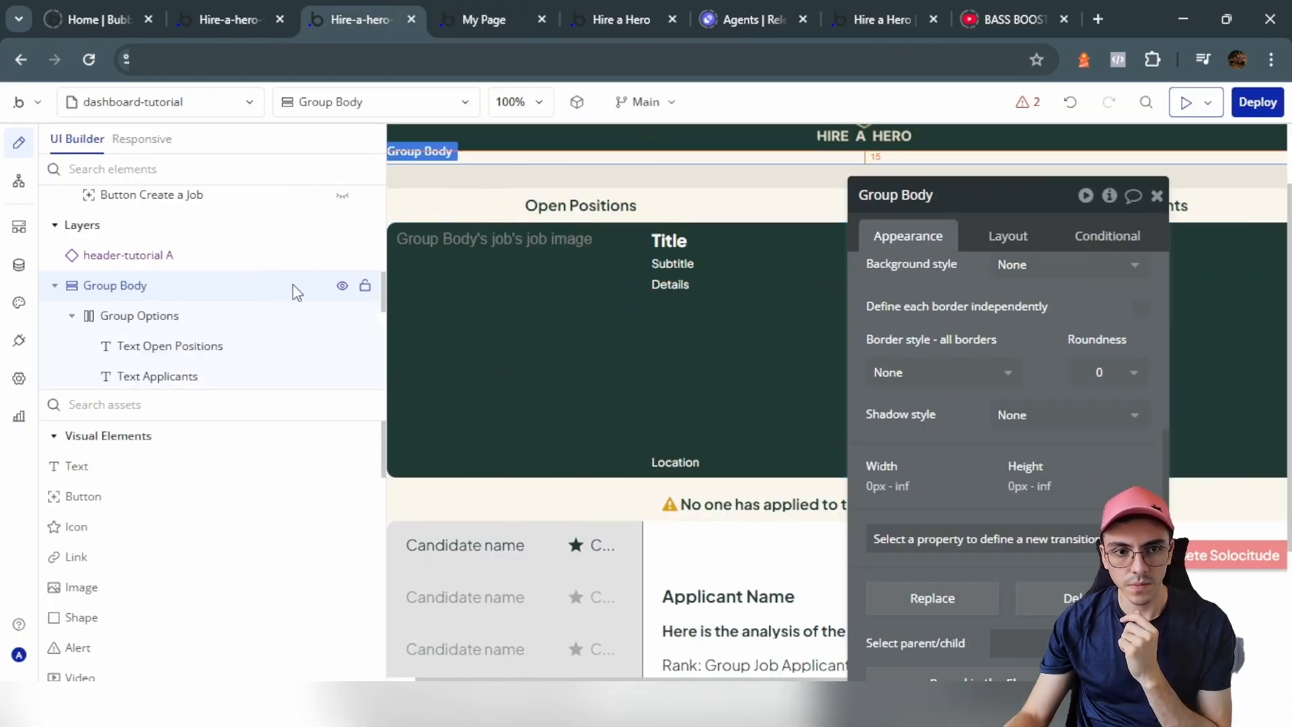
left_click(72, 316)
scroll(109, 346, "down", 1)
left_click(342, 313)
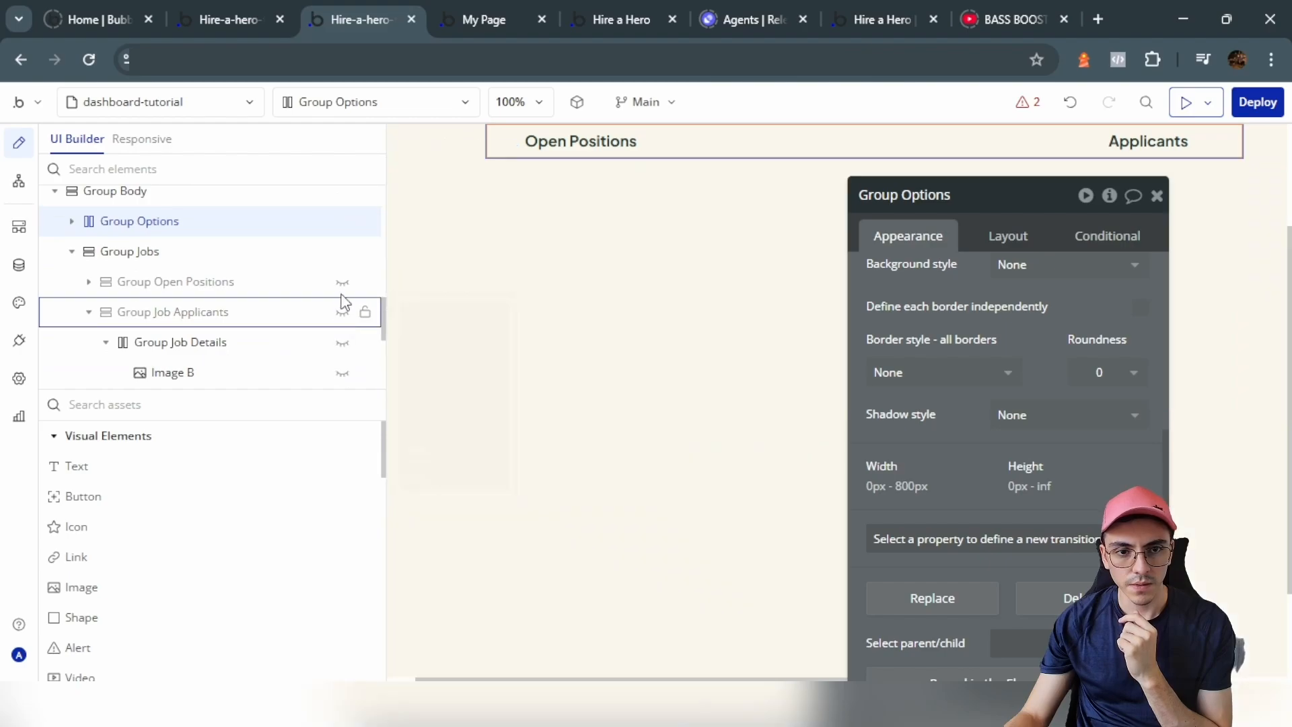
left_click(342, 283)
Step: Turn on 10 px row and column gap spacing for the job card's Group F row
left_click(535, 382)
left_click(535, 379)
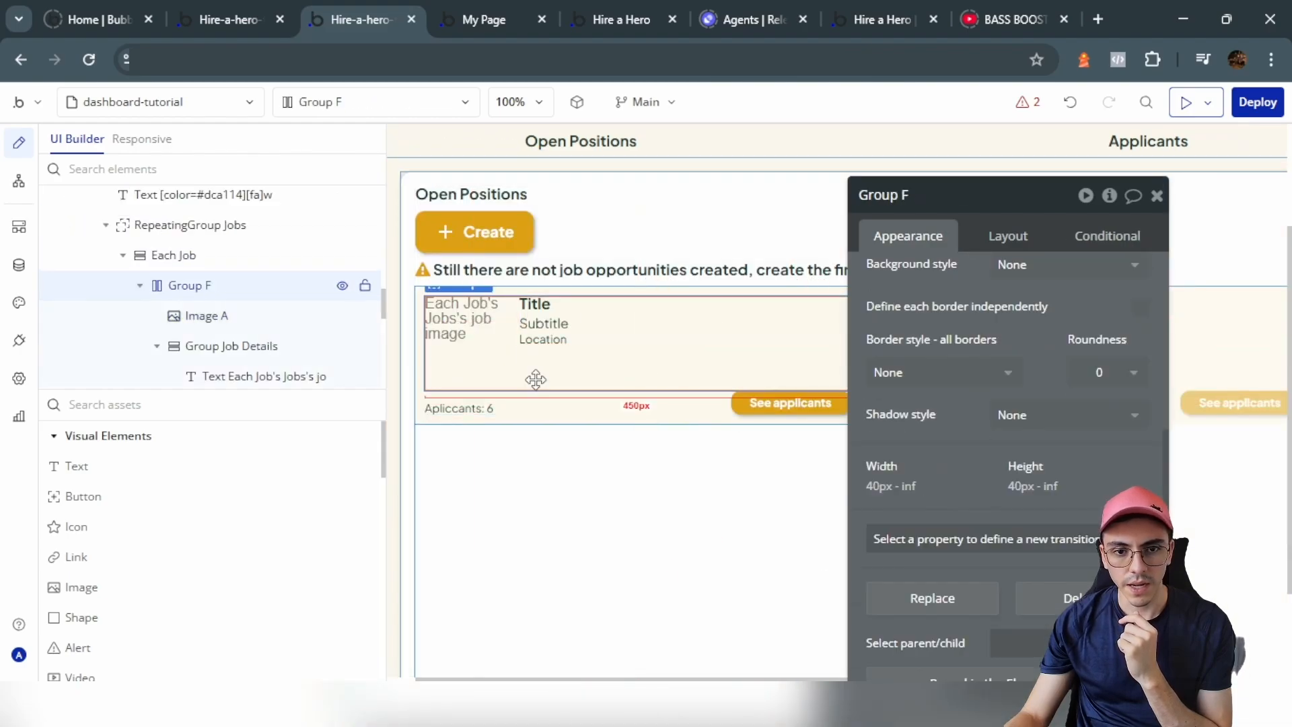
scroll(984, 324, "up", 3)
left_click(1007, 236)
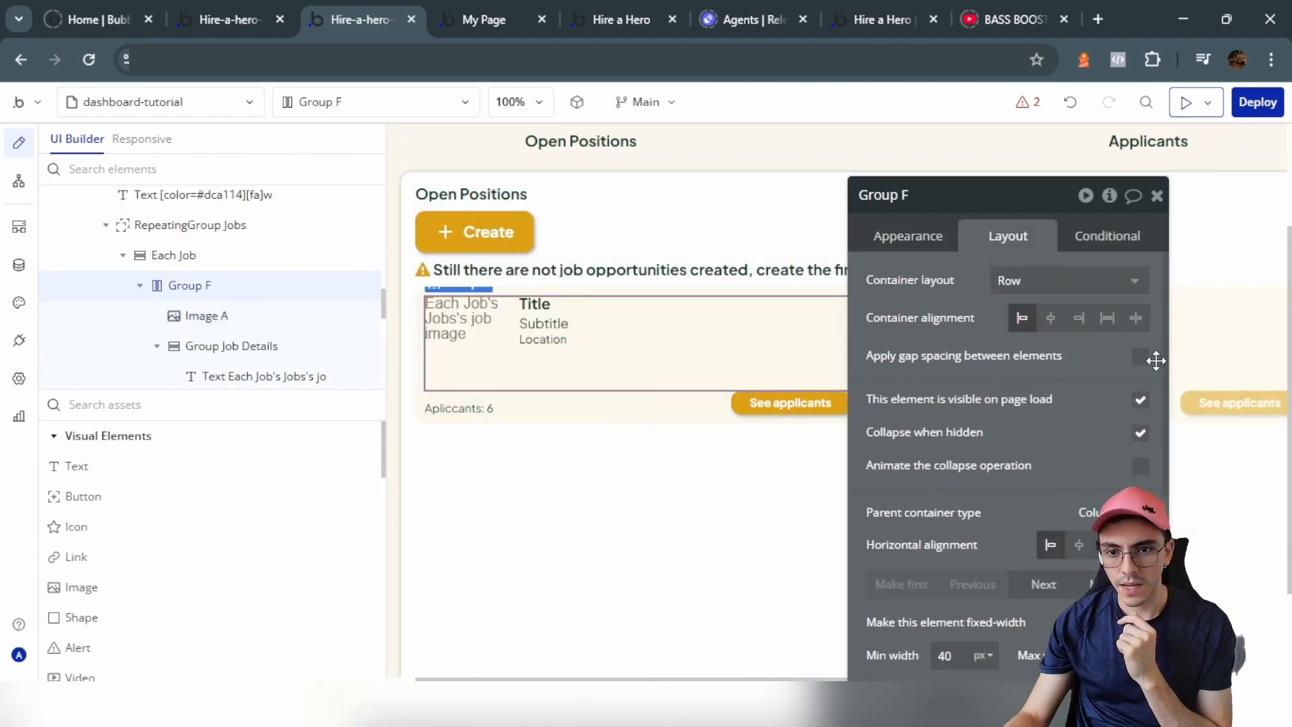
left_click(1141, 357)
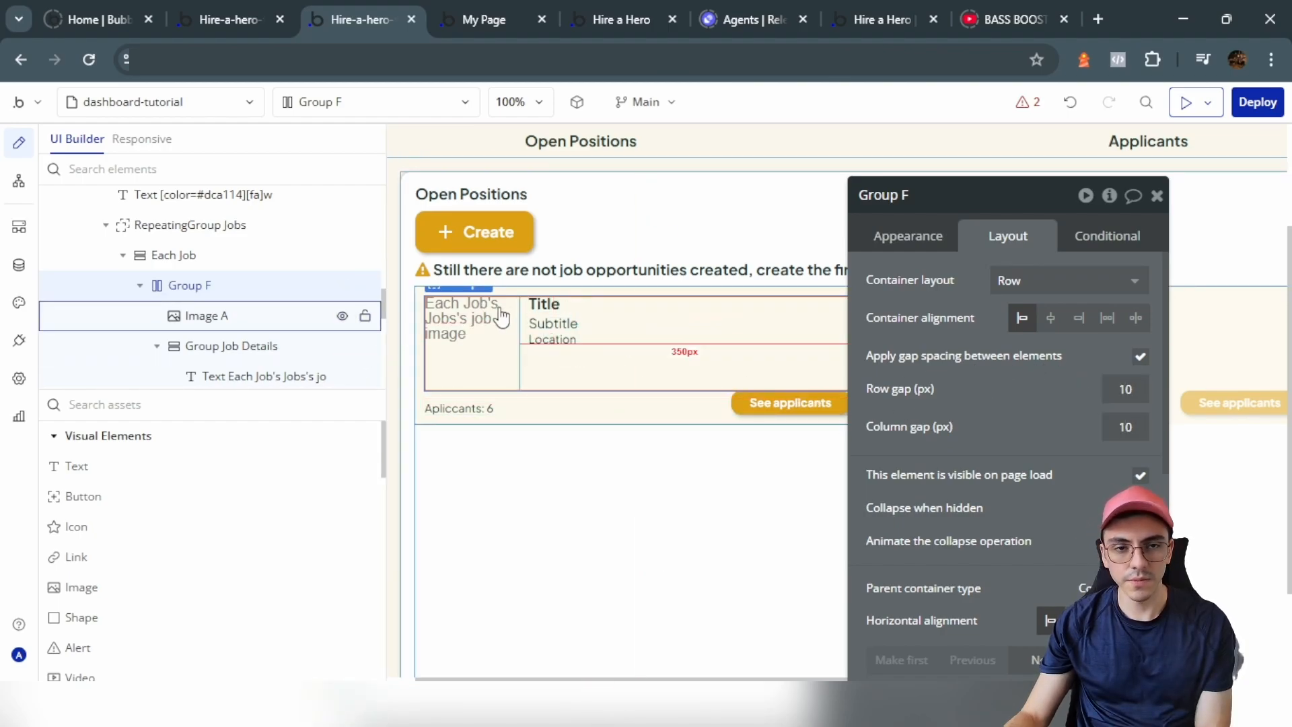
scroll(861, 305, "up", 3)
Step: Add a condition 'Group Job Applicants is visible' to the Applicants tab text
left_click(1093, 297)
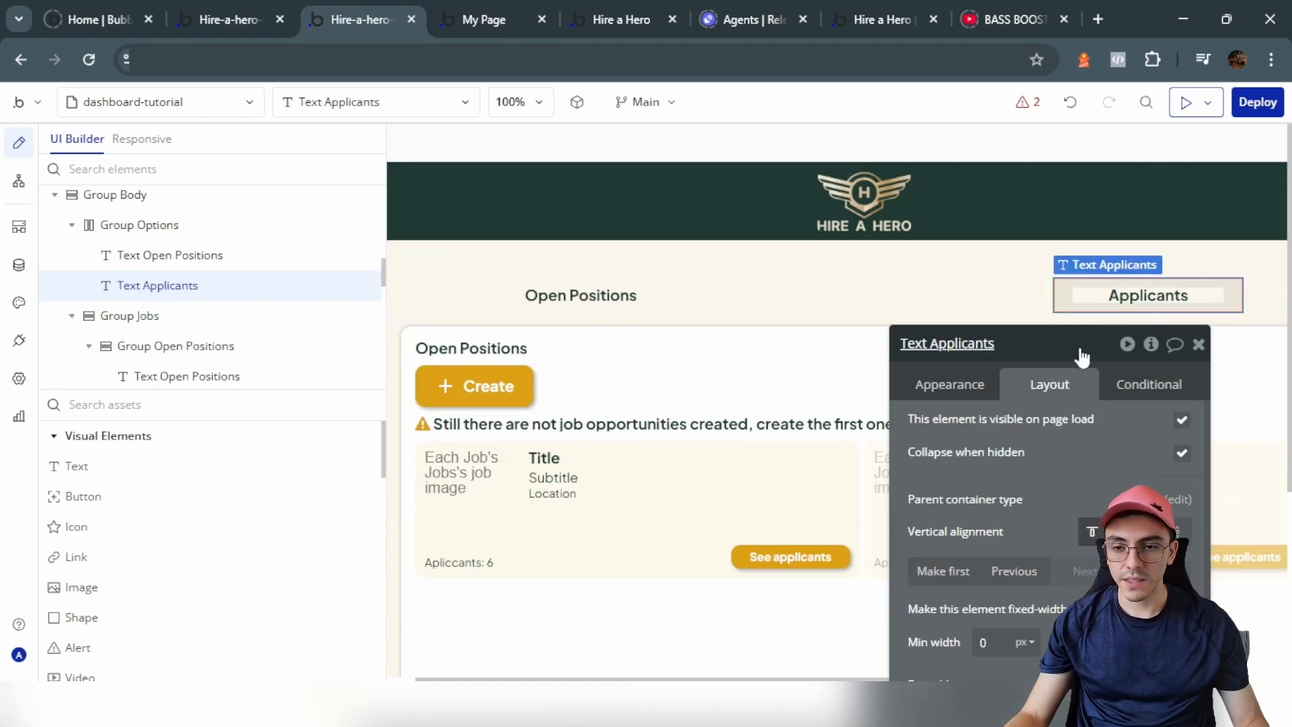
left_click(1142, 384)
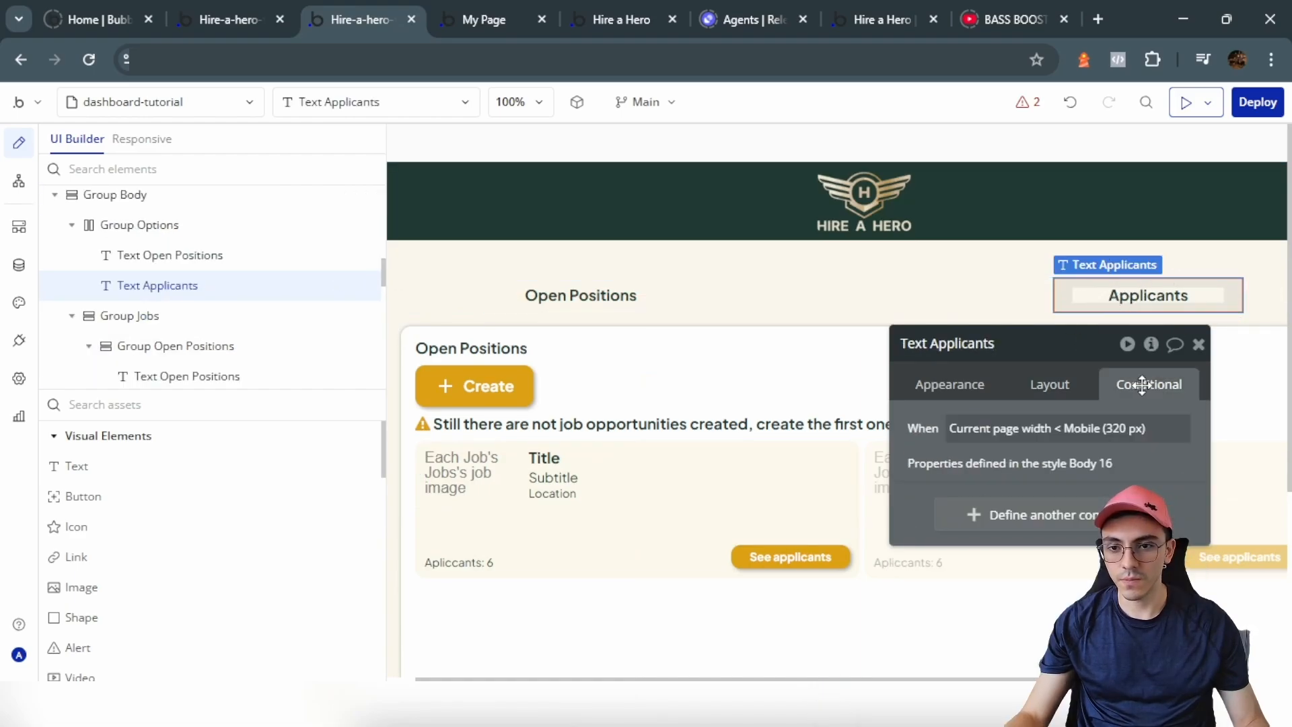
left_click(994, 514)
scroll(191, 326, "down", 5)
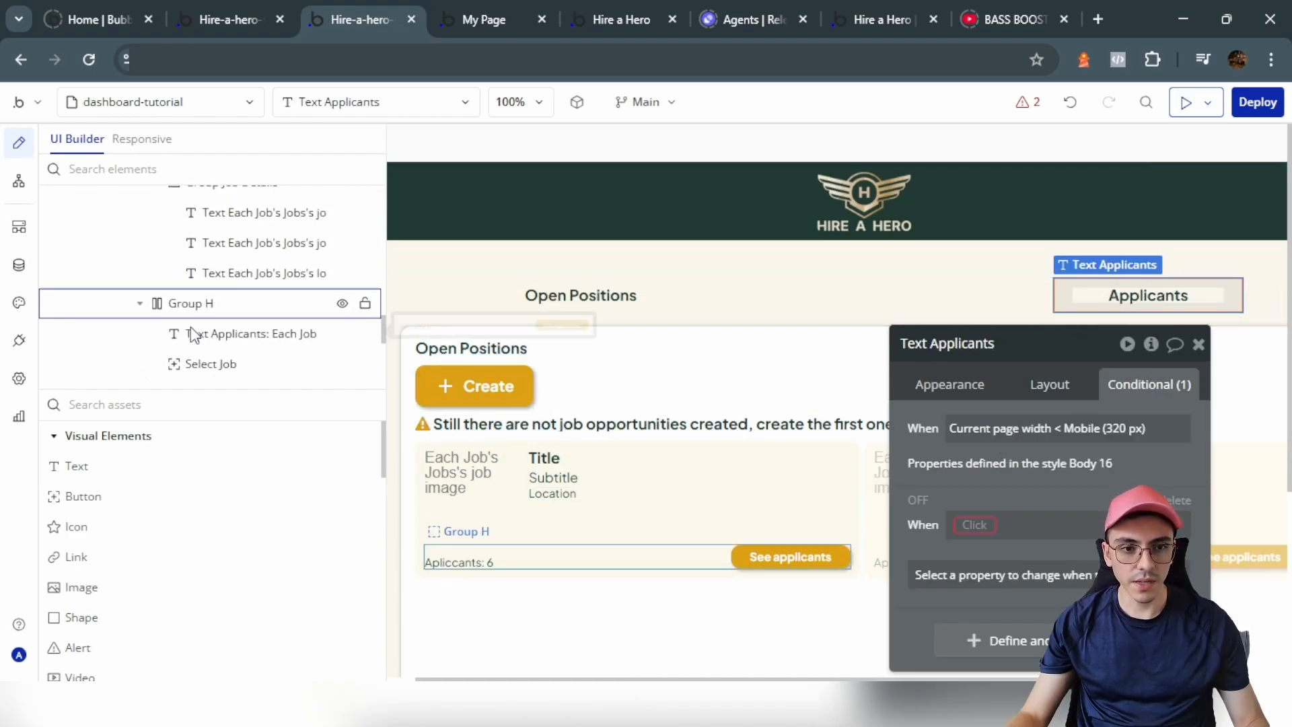
scroll(191, 326, "up", 3)
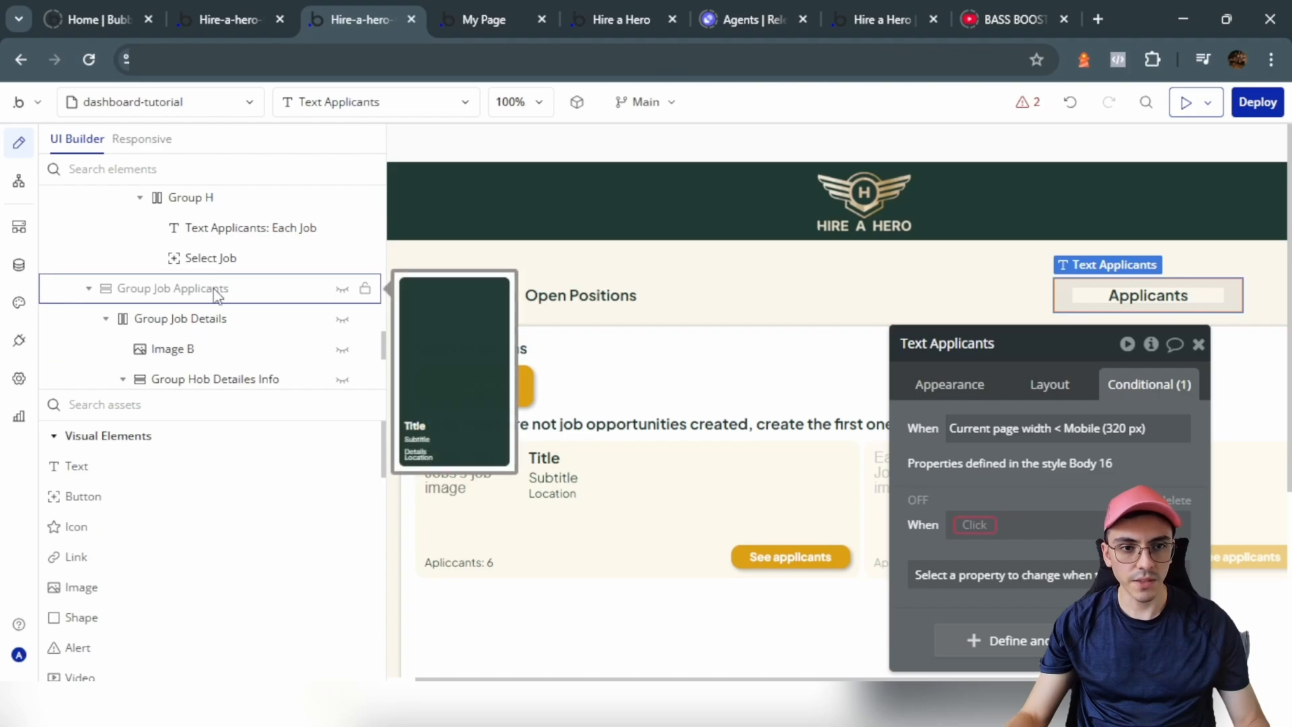
left_click(172, 288)
left_click(1037, 343)
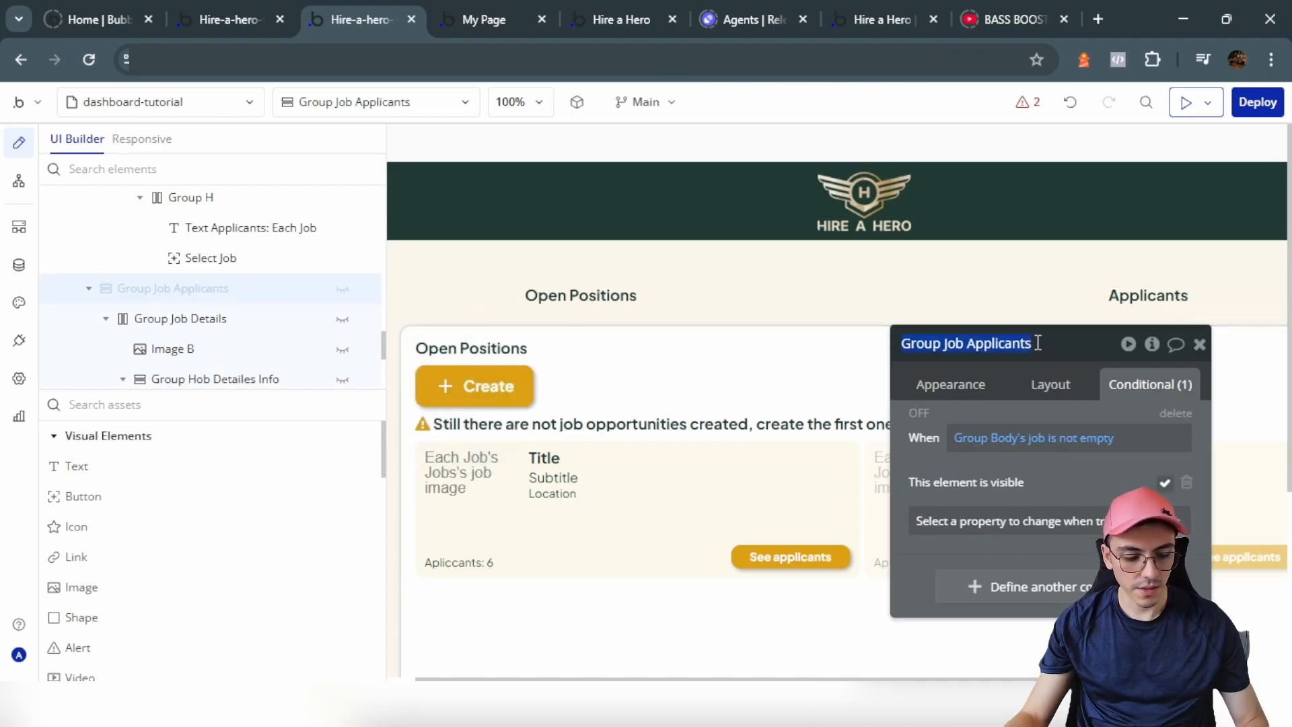
left_click(1147, 293)
left_click(982, 524)
type("Job Applicants")
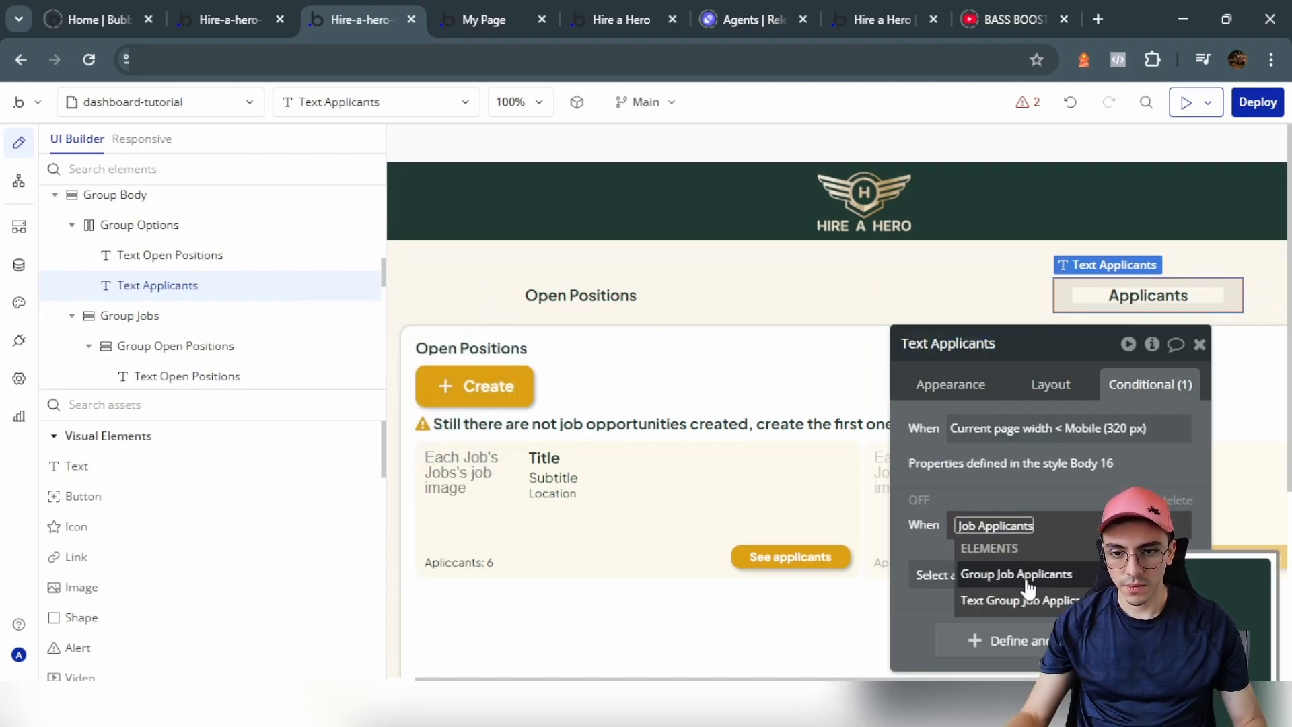
left_click(1028, 585)
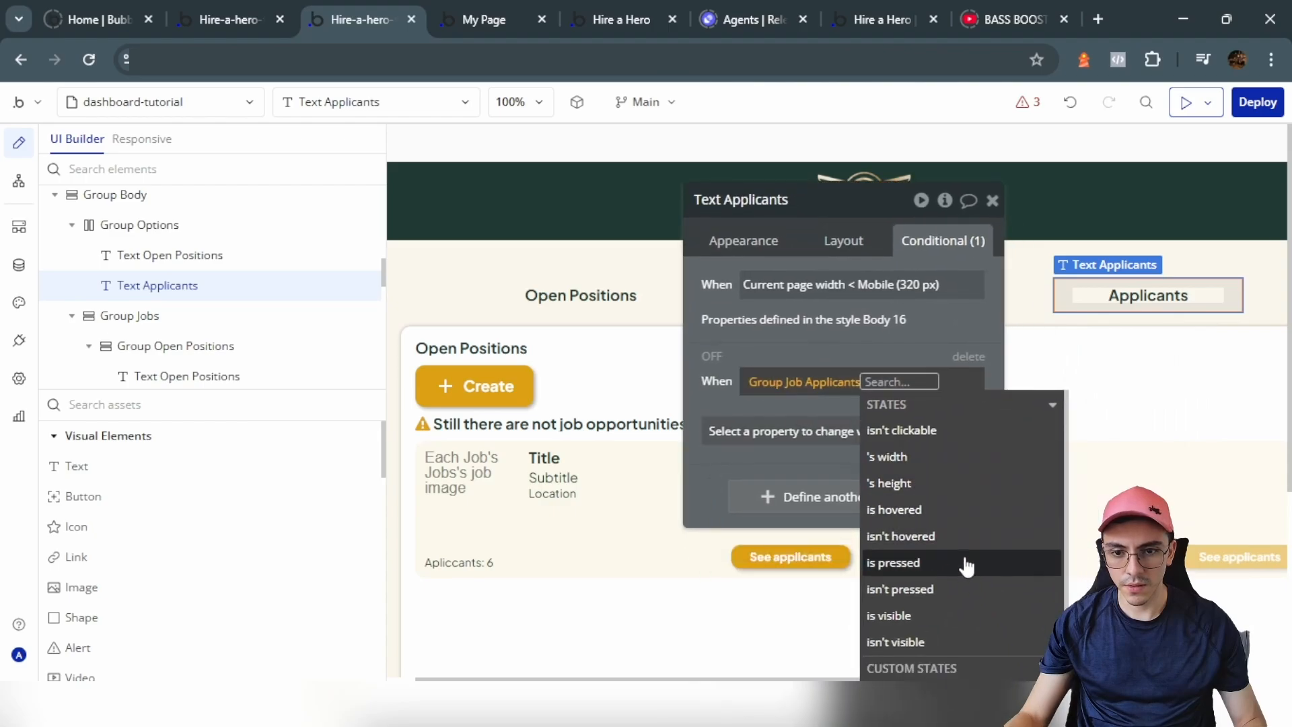
left_click(955, 614)
left_click(762, 452)
Step: Paste the Open Positions highlight styles (#203933 background, white font) under the 'Group Job Applicants is visible' trigger
left_click(610, 290)
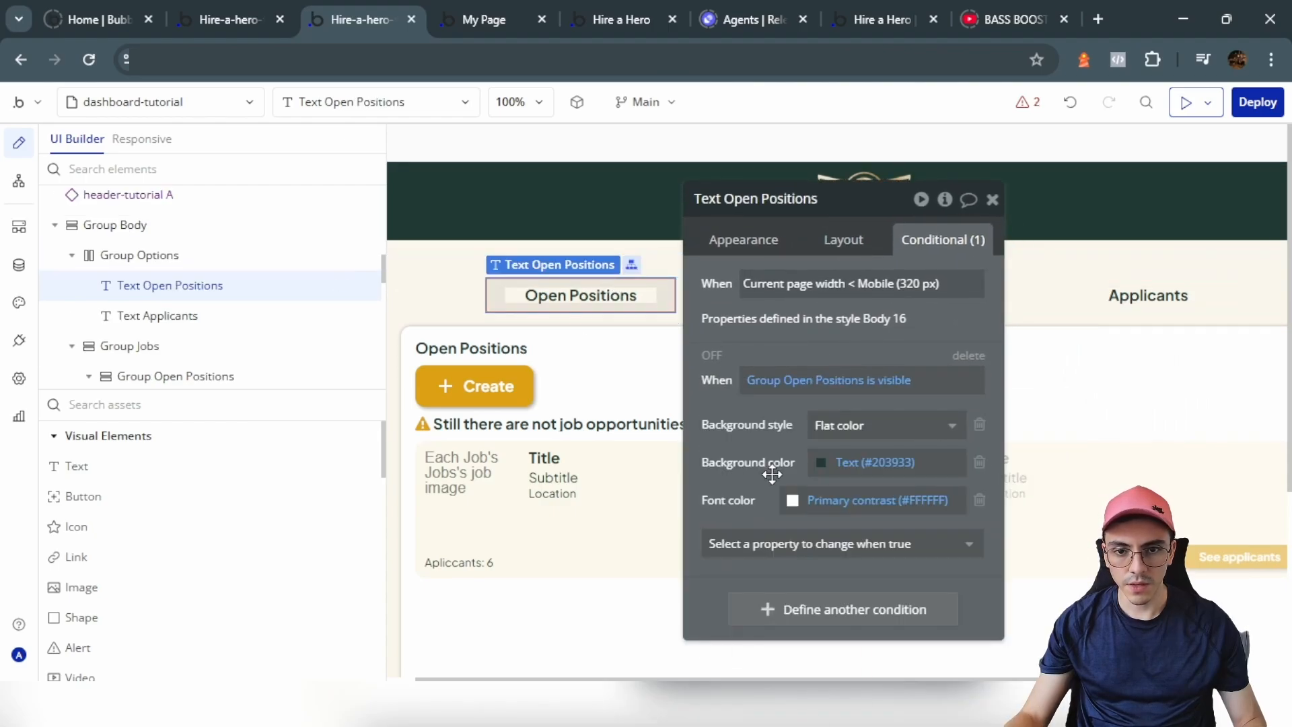
left_click(1060, 297)
right_click(775, 439)
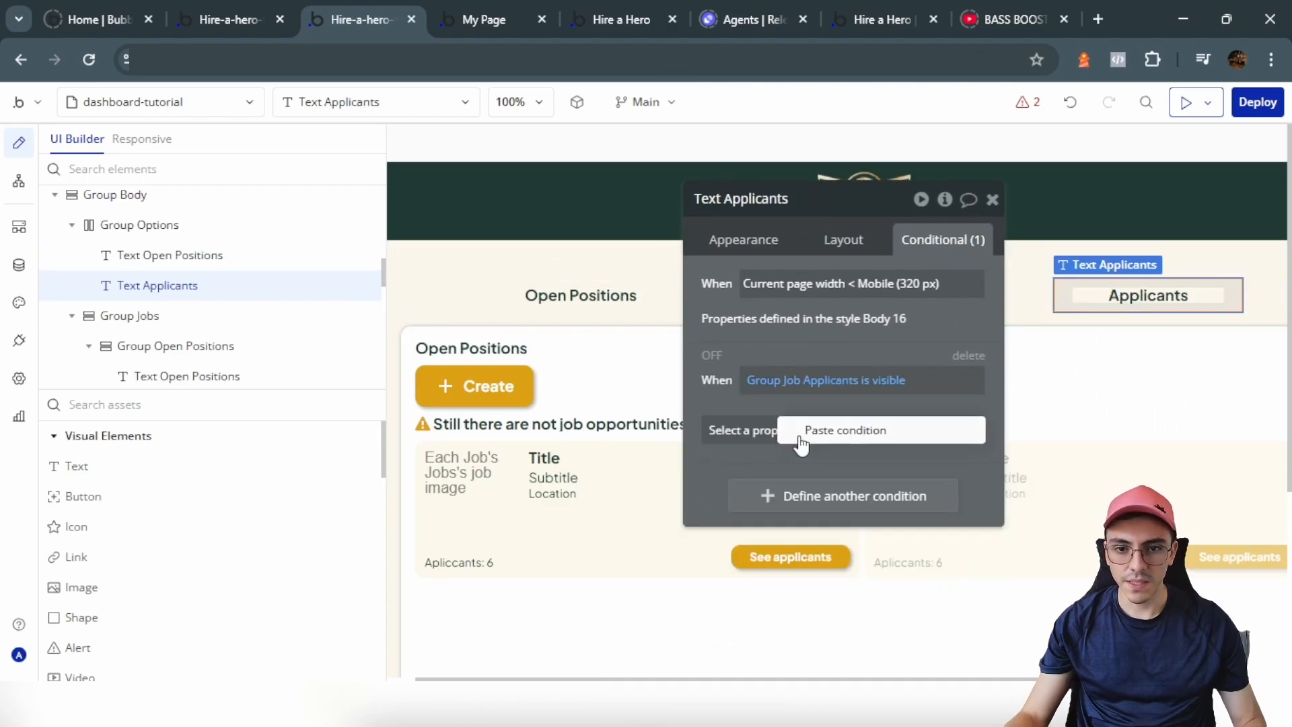
left_click(800, 436)
right_click(778, 382)
left_click(951, 327)
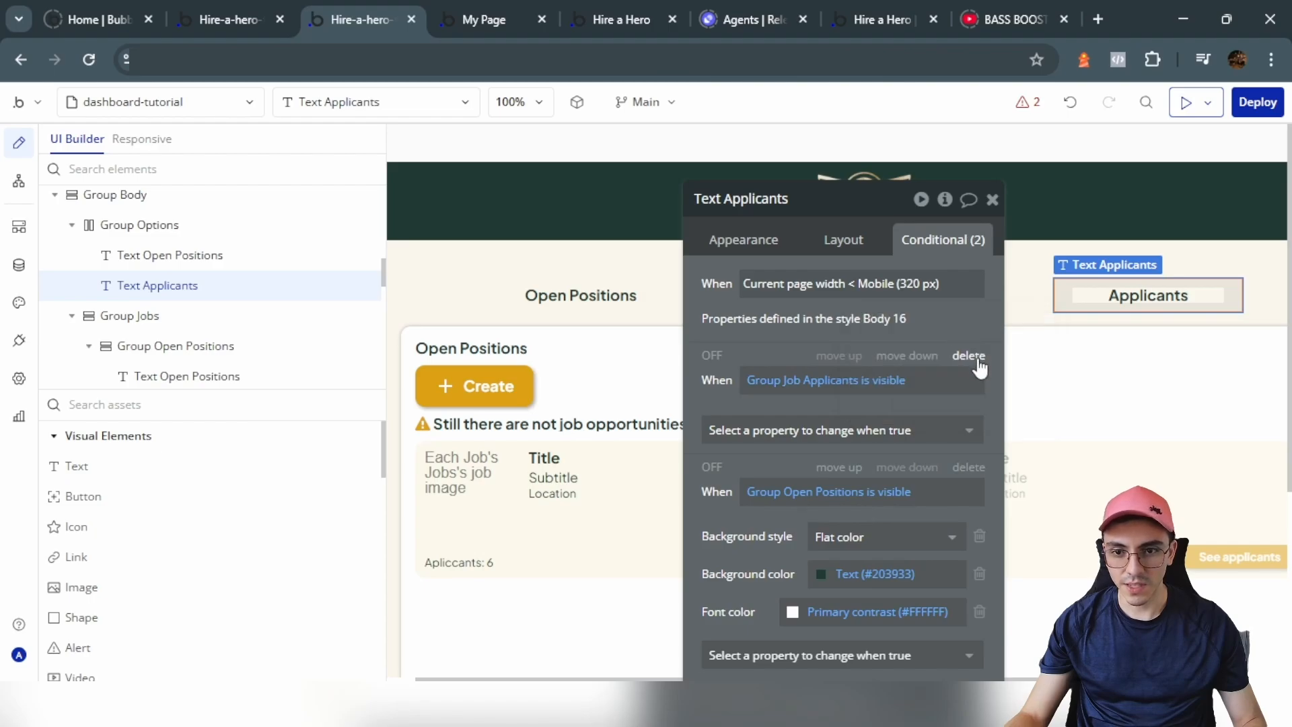
left_click(968, 355)
left_click(797, 380)
right_click(797, 380)
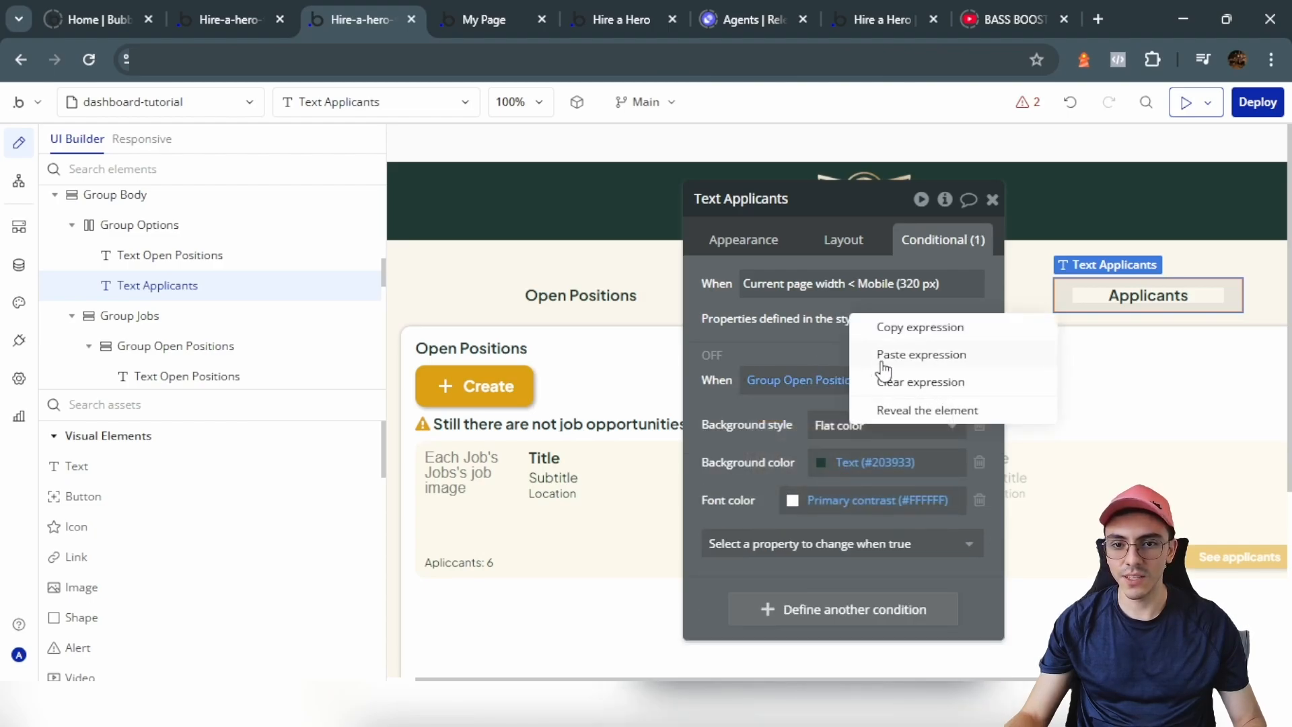
left_click(881, 355)
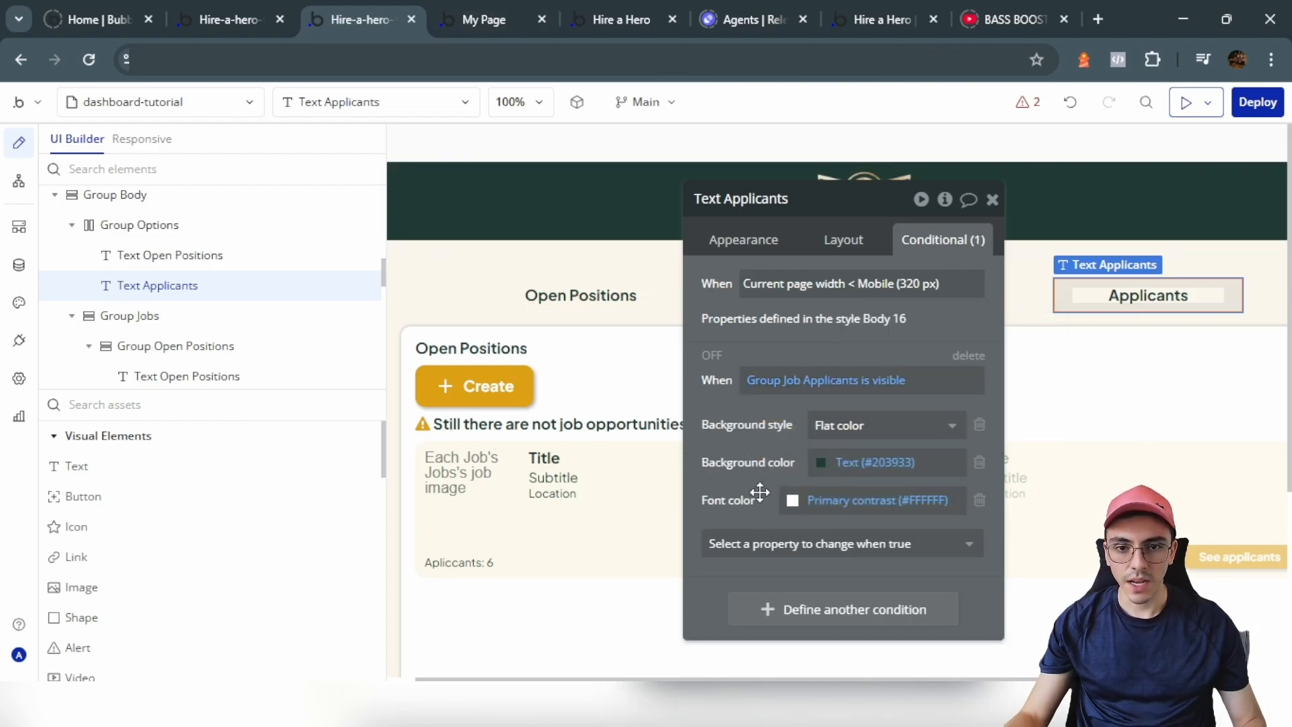
Step: Duplicate the finished highlight condition on the Applicants text
right_click(819, 400)
left_click(871, 402)
right_click(778, 545)
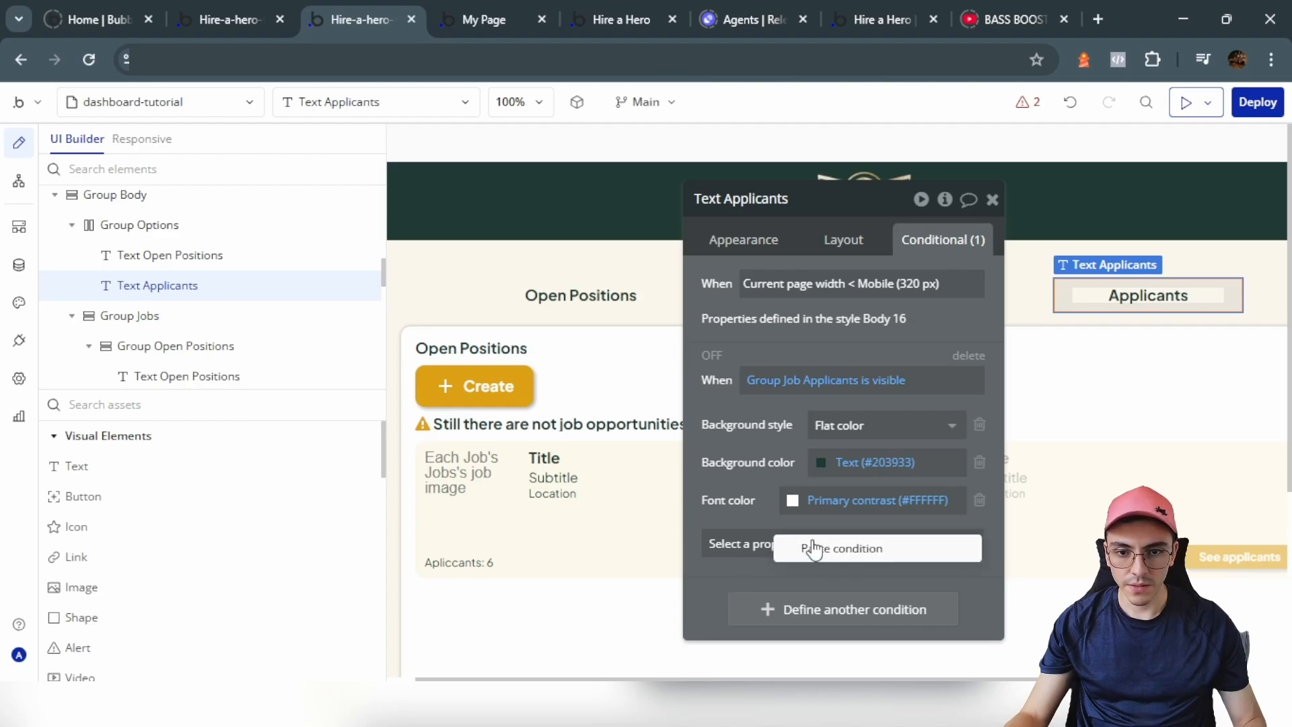
left_click(816, 548)
left_click(586, 308)
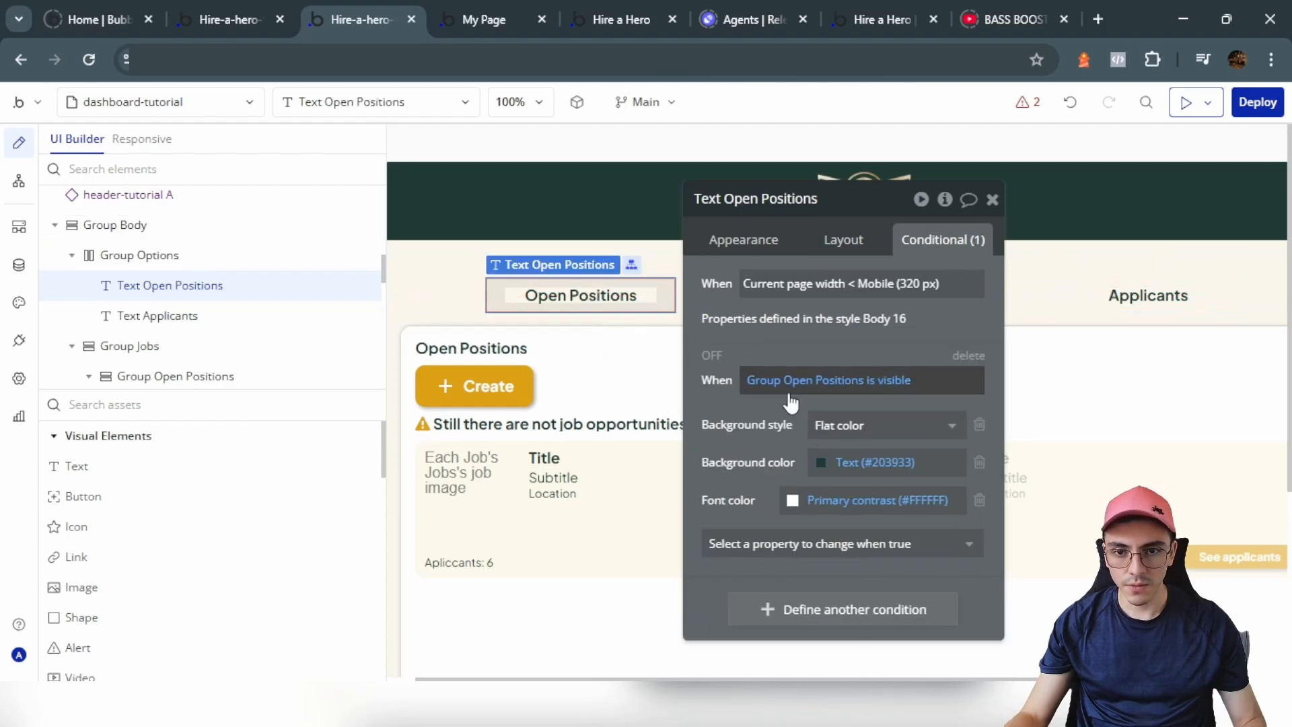
left_click(1082, 291)
scroll(828, 467, "down", 2)
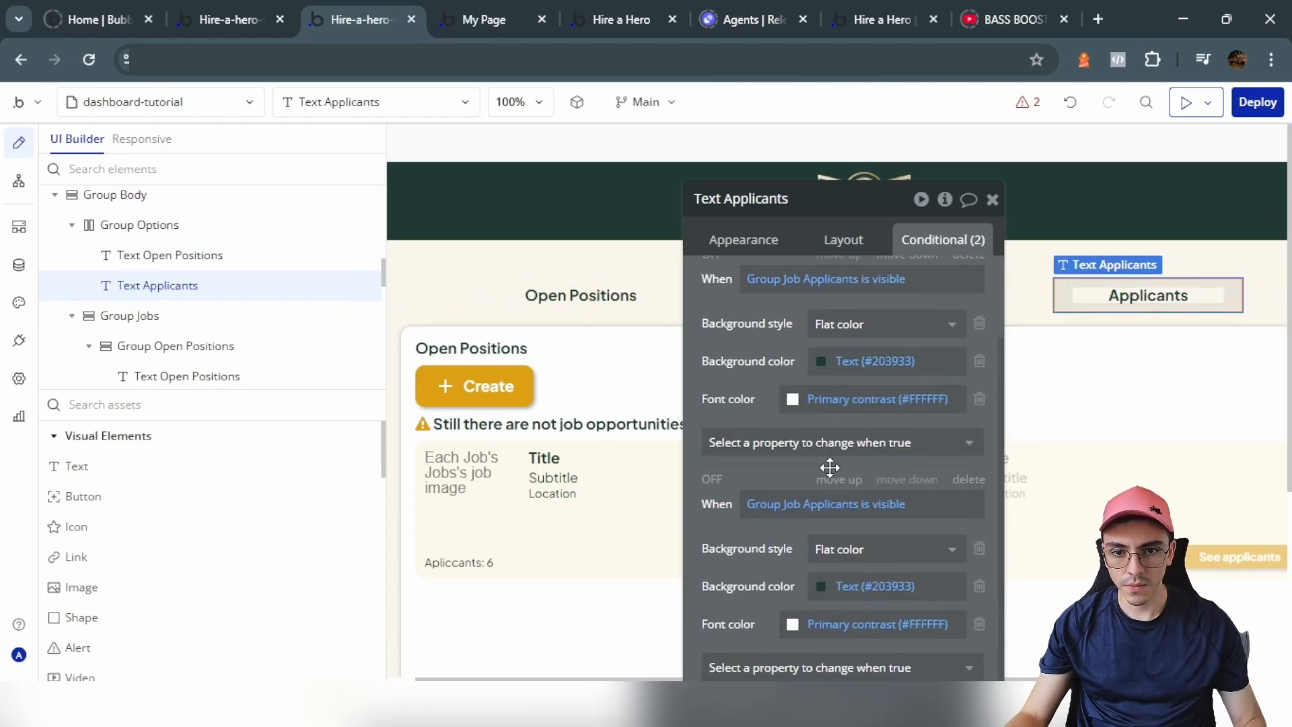
Step: Change the duplicate's trigger to 'Get tab from page URL is'
left_click(781, 503)
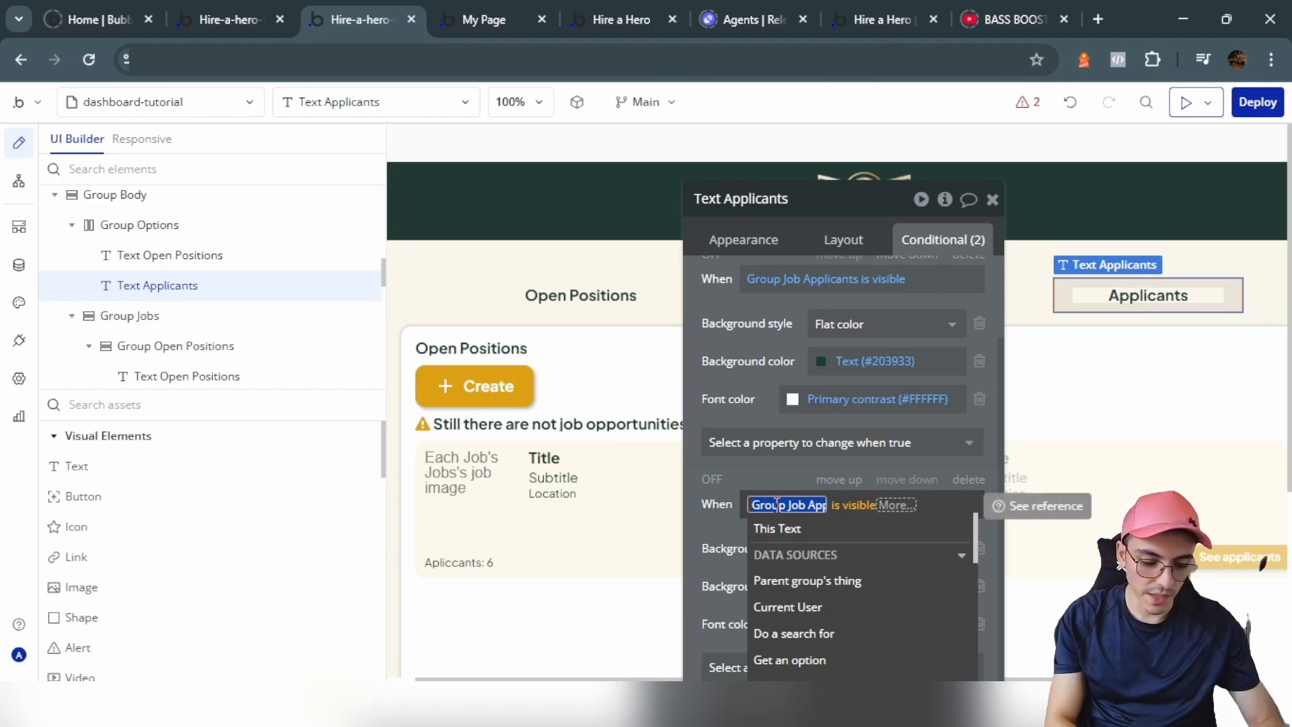
type("get")
left_click(814, 626)
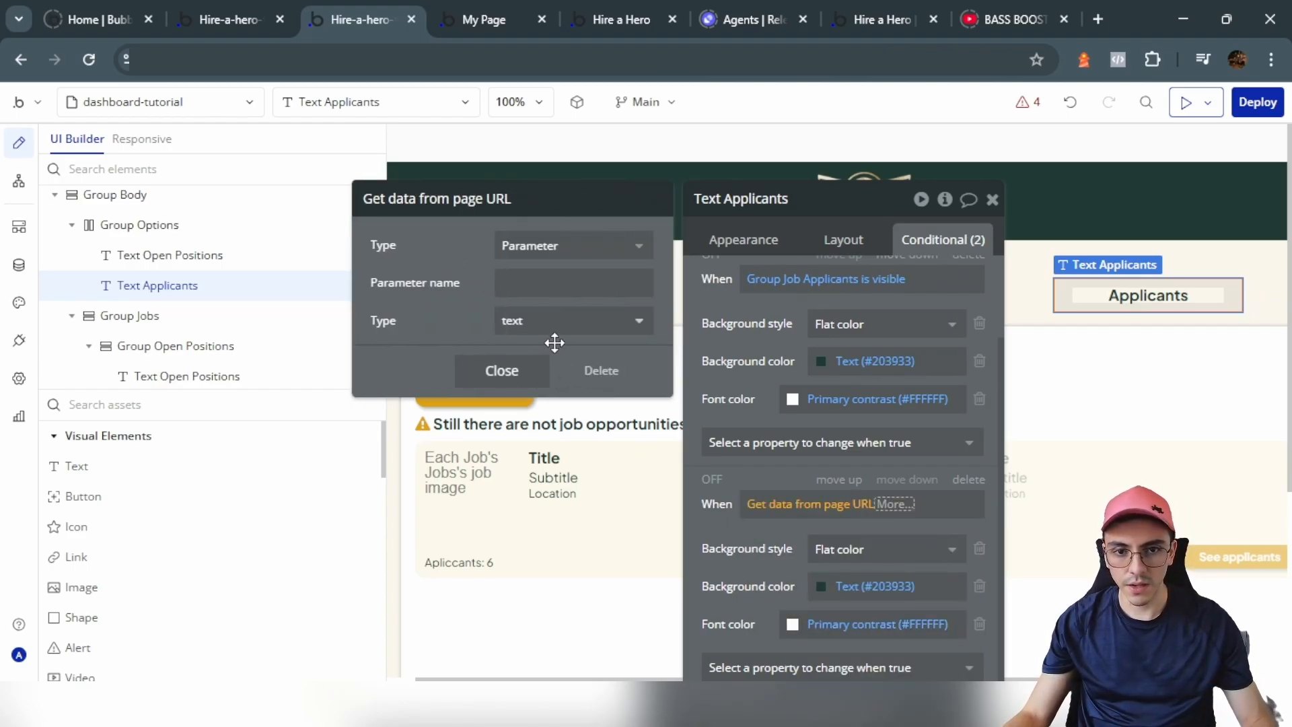
left_click(592, 283)
type("tab")
left_click(736, 570)
left_click(880, 504)
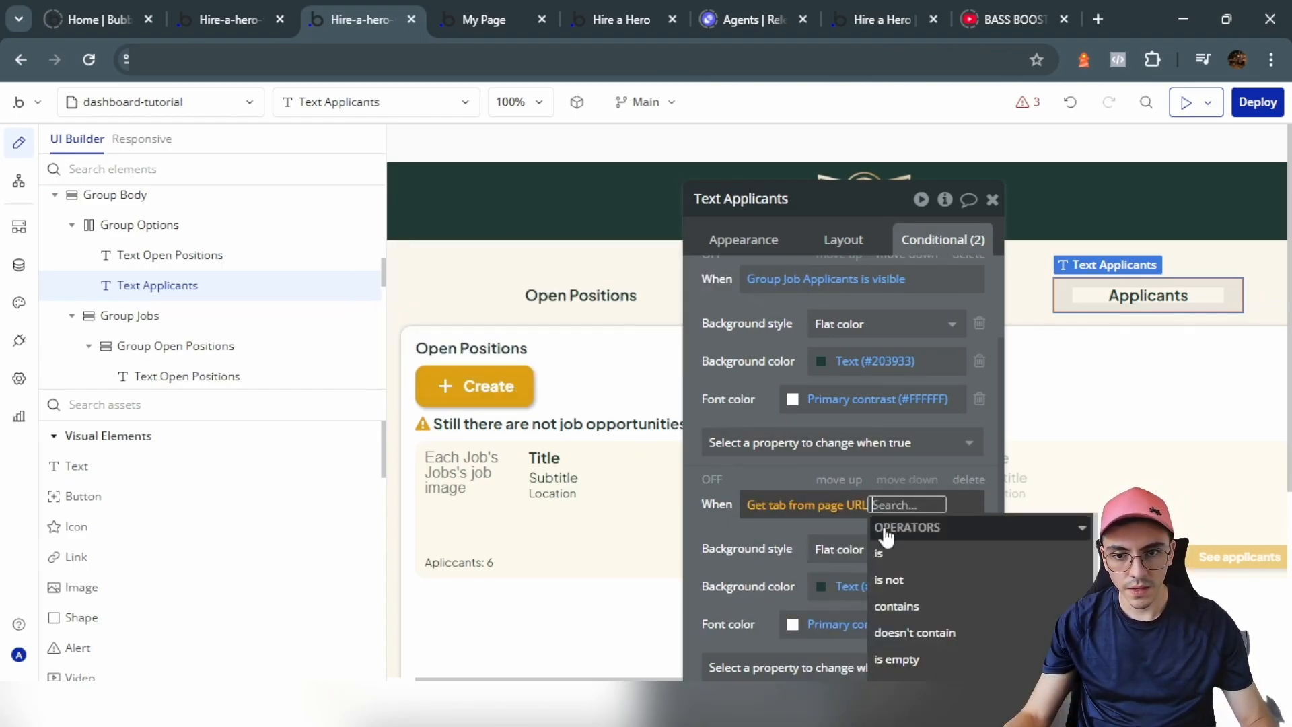
left_click(885, 554)
Step: Complete the URL condition with 'applicants' and hide Group Jobs in the editor
type("a")
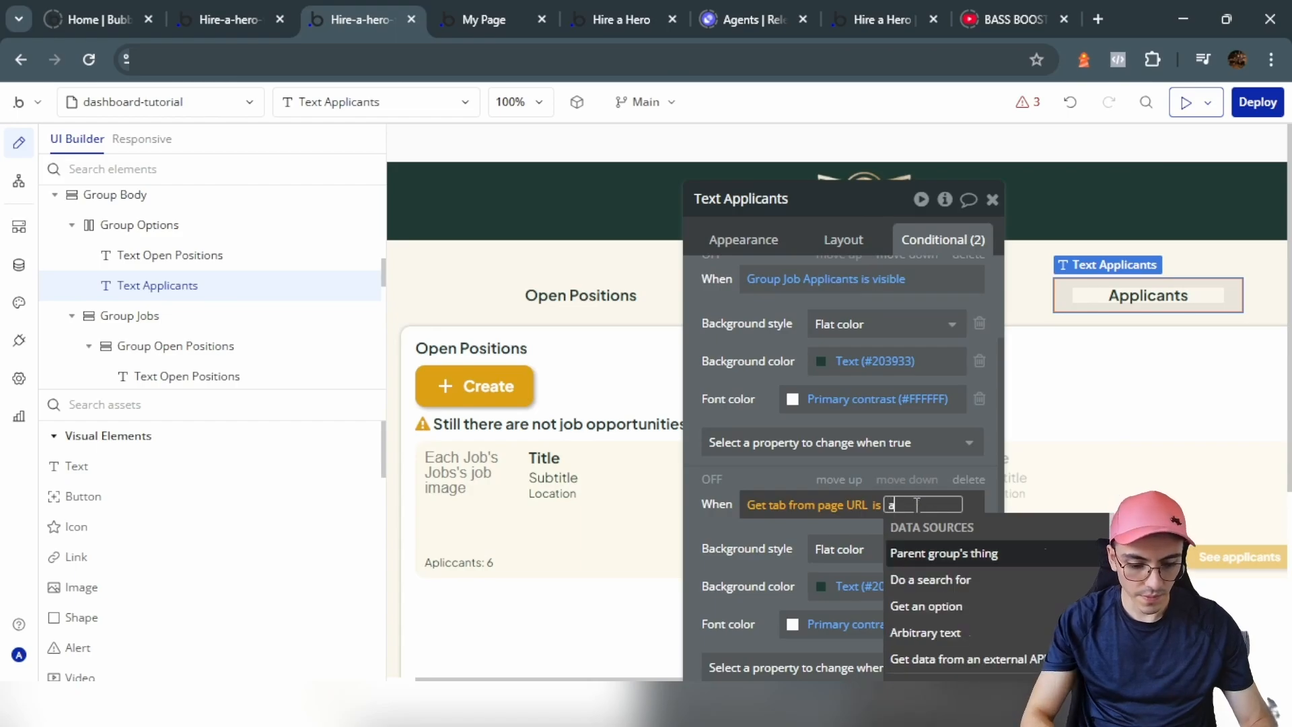
type("pplicants")
left_click(274, 315)
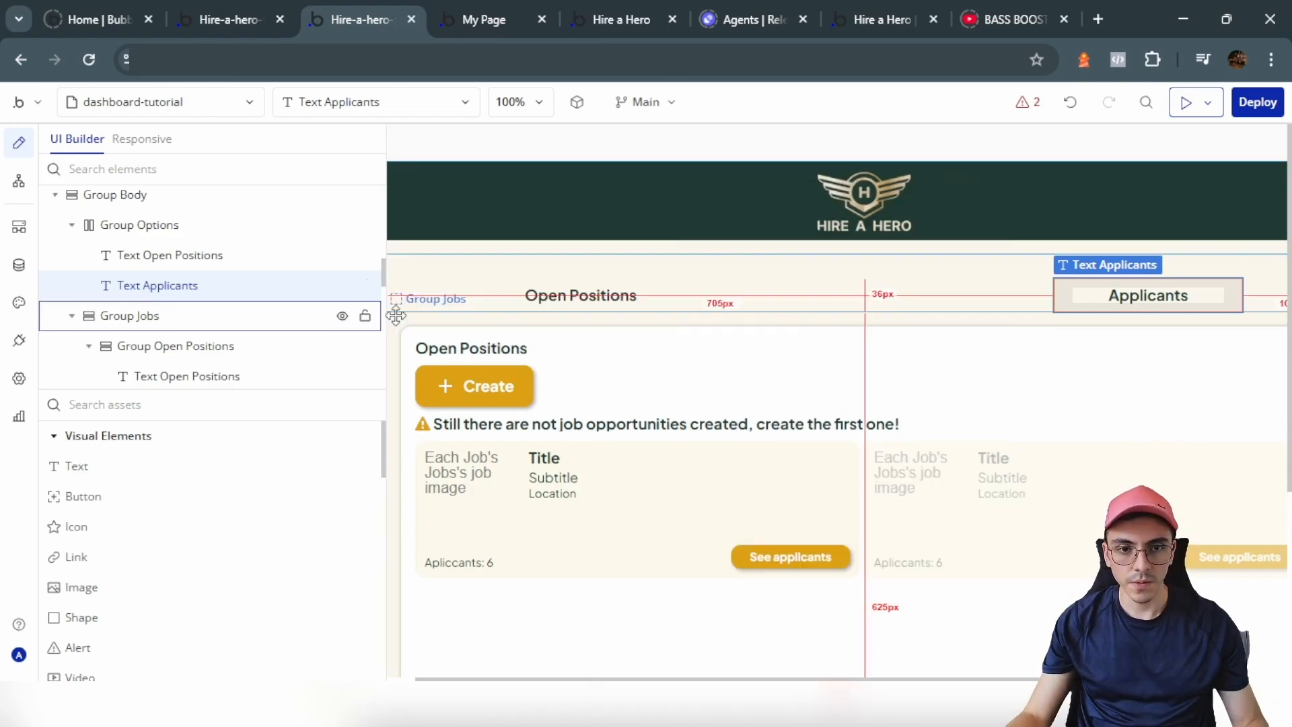
left_click(342, 288)
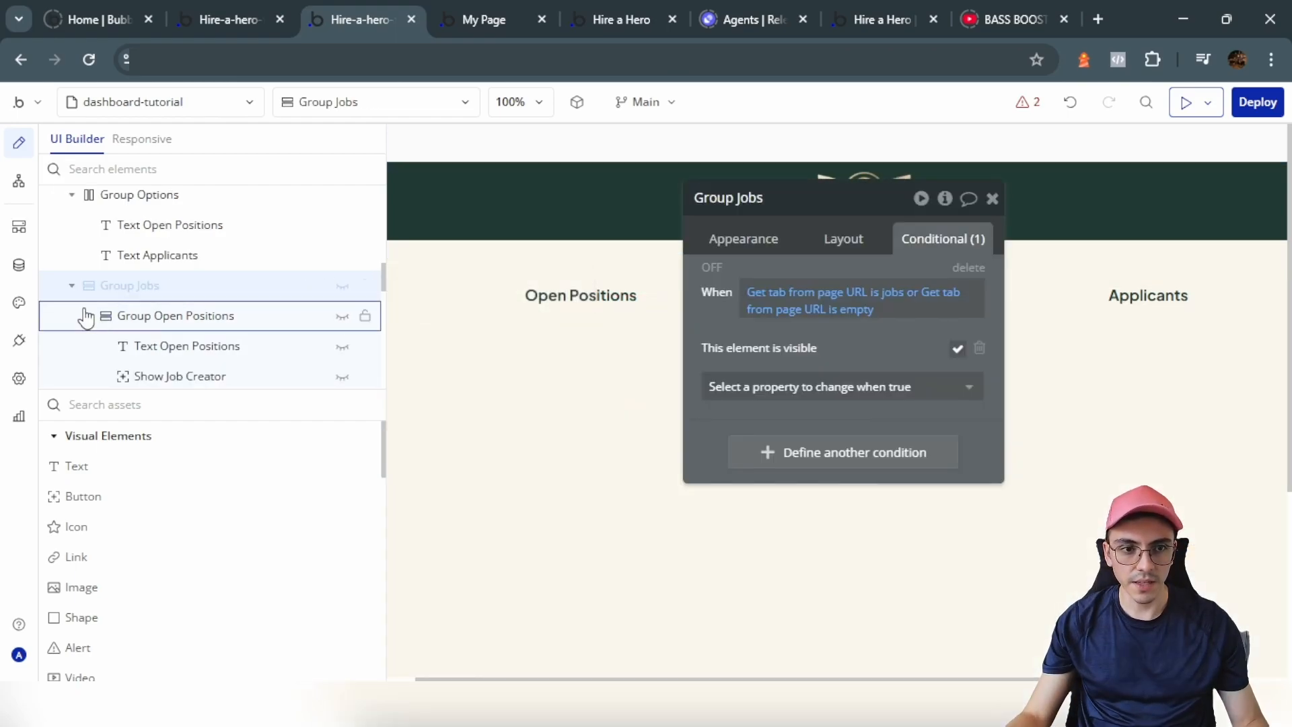
left_click(71, 285)
Step: Drag a new Group into the page body and make it last, after Group Candidates
scroll(119, 532, "down", 2)
scroll(120, 531, "up", 3)
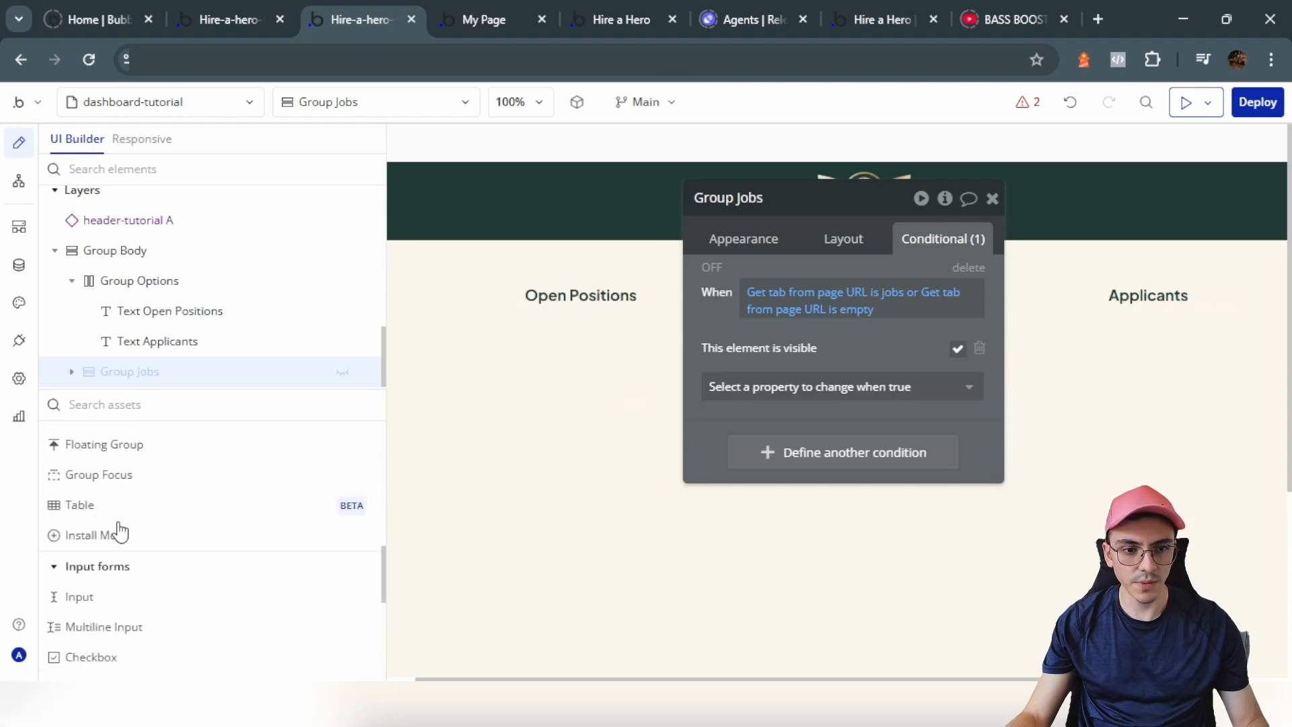
left_click_drag(95, 455, 139, 371)
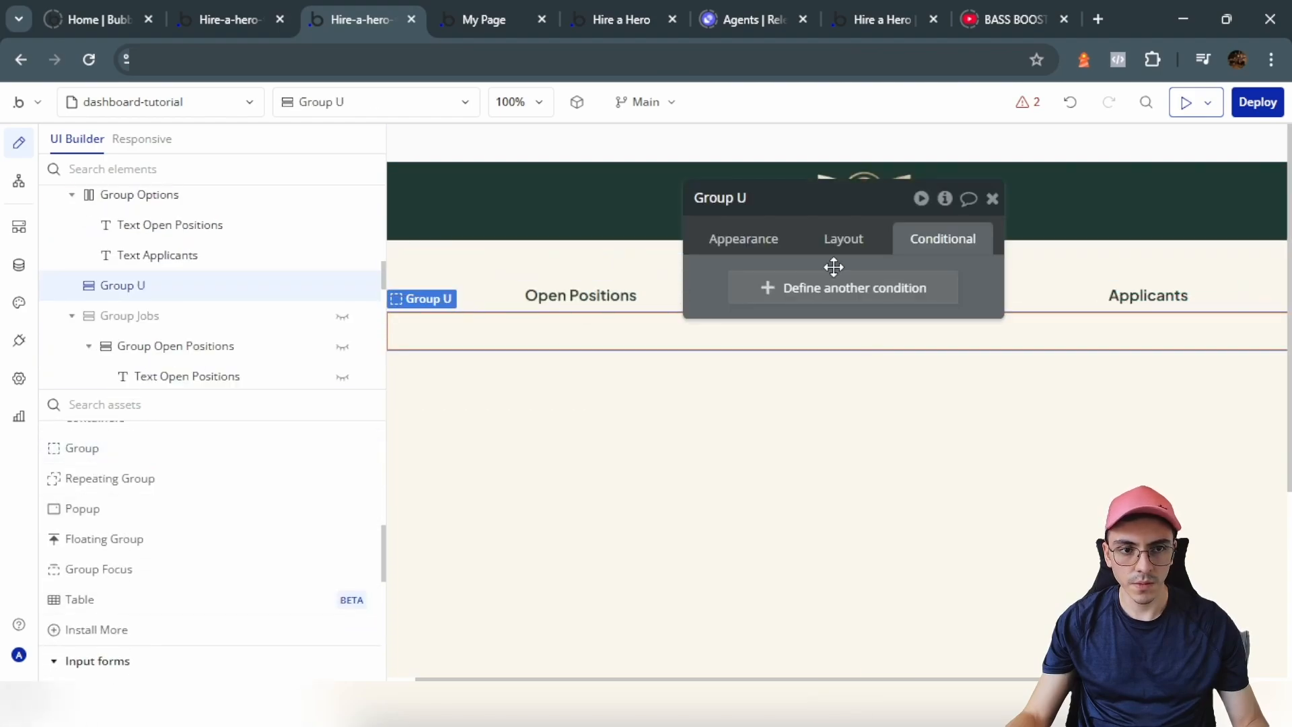
left_click(843, 239)
left_click(974, 589)
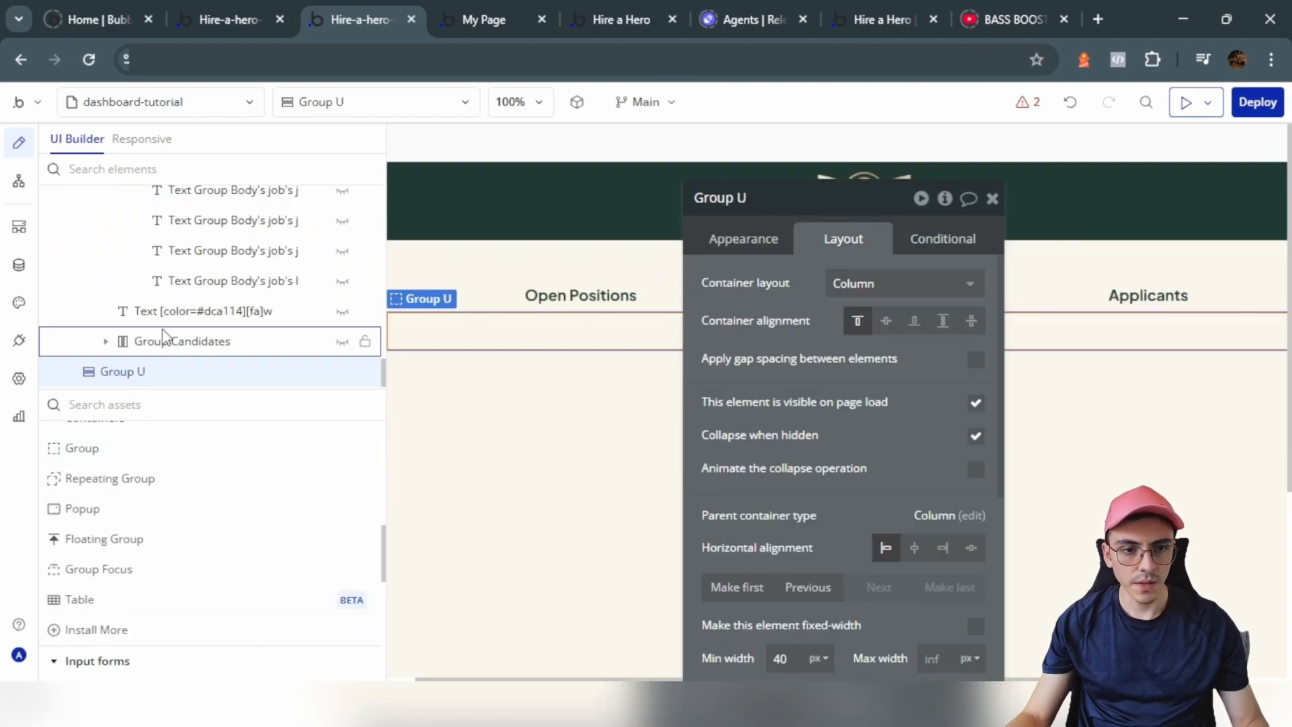
left_click(767, 209)
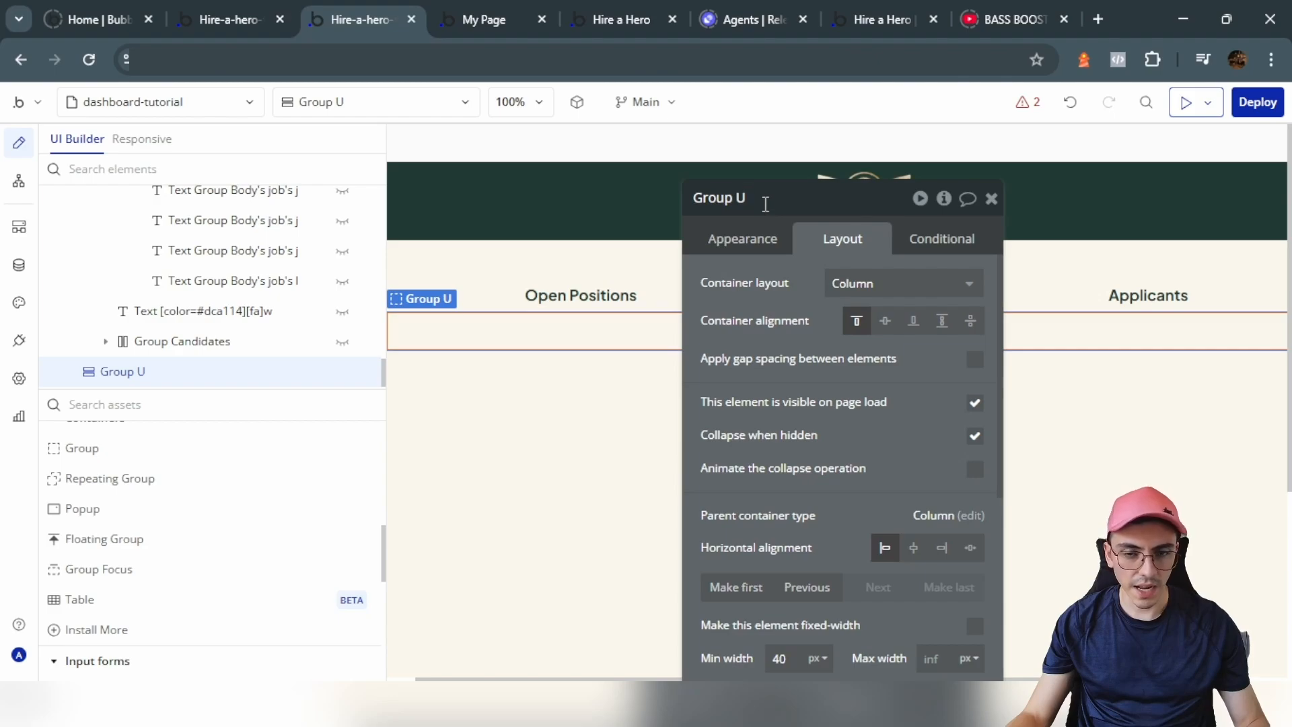
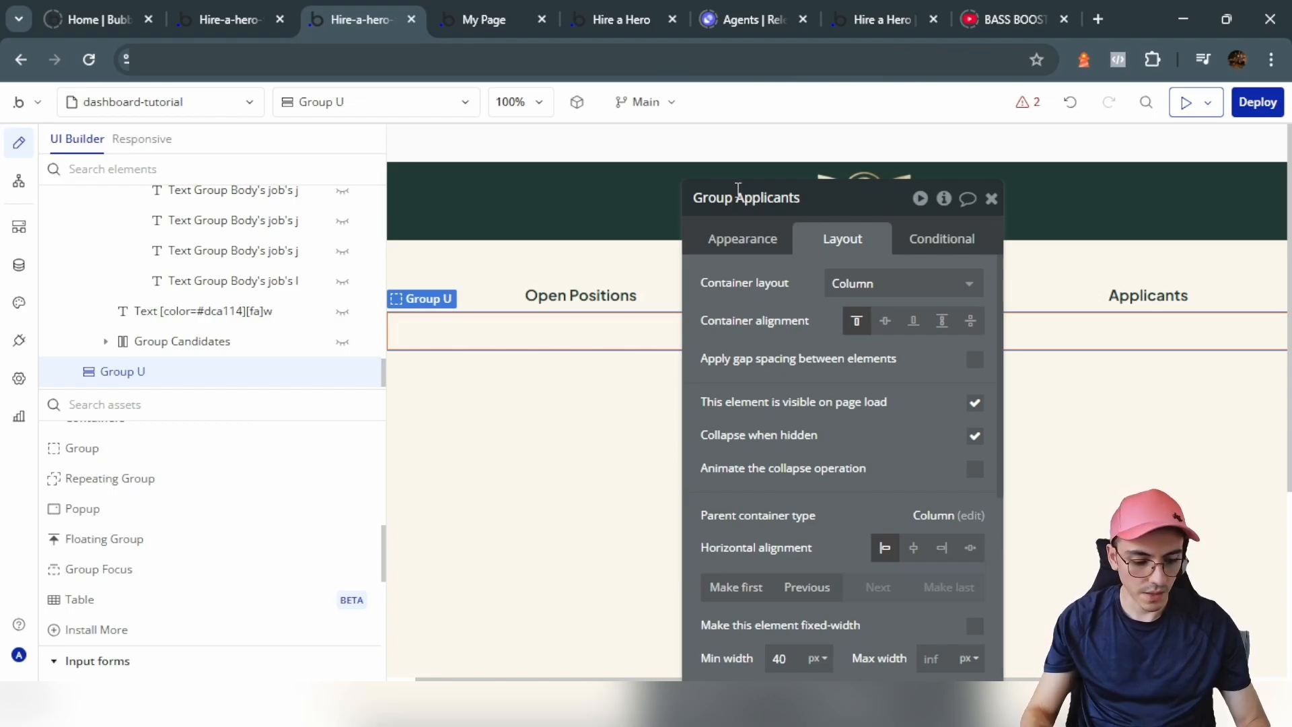
Step: Rename Group U to 'Group All Applicants' and unhide Group Job Applicants via its eye icon
type("AI")
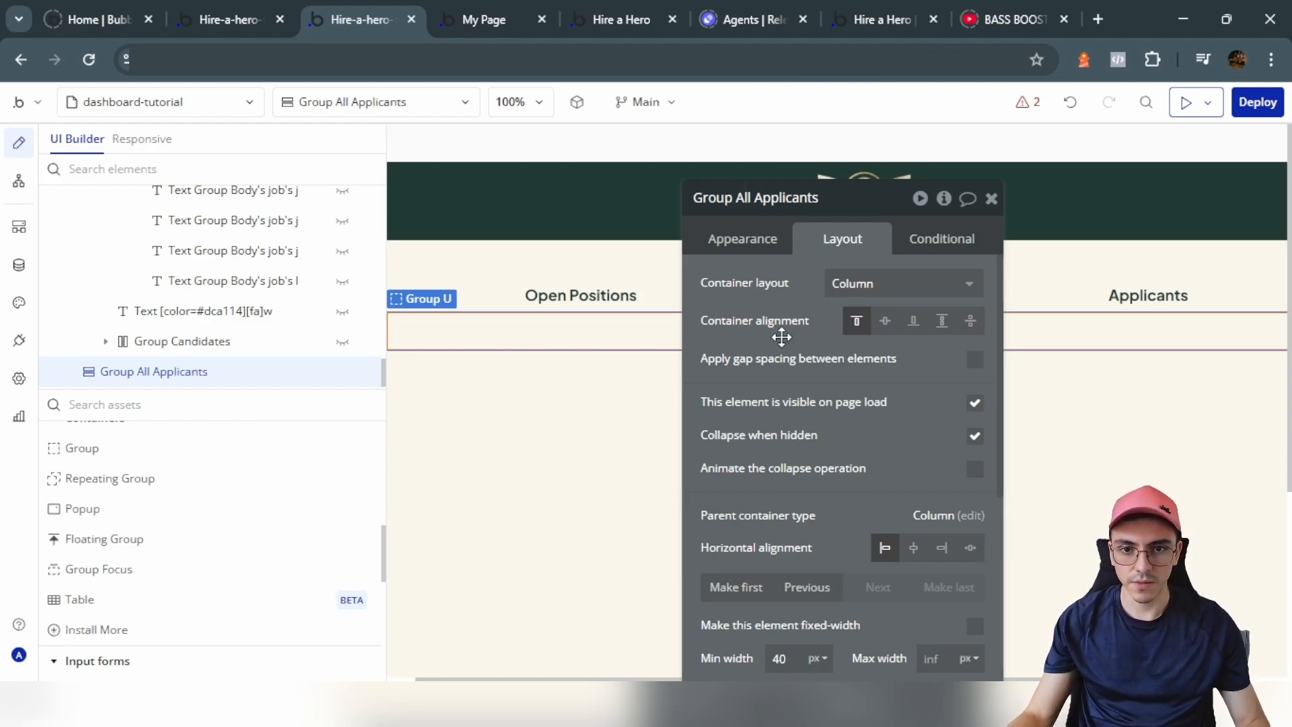
scroll(781, 336, "down", 4)
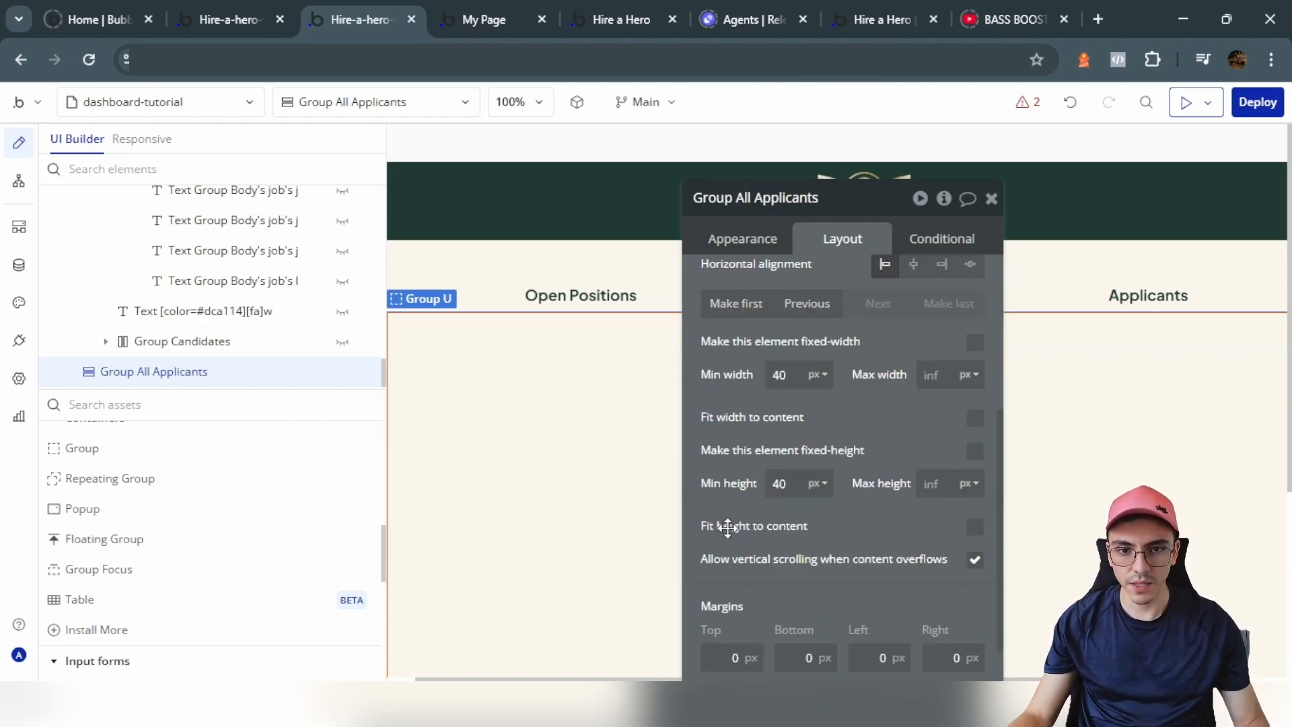
scroll(153, 340, "up", 5)
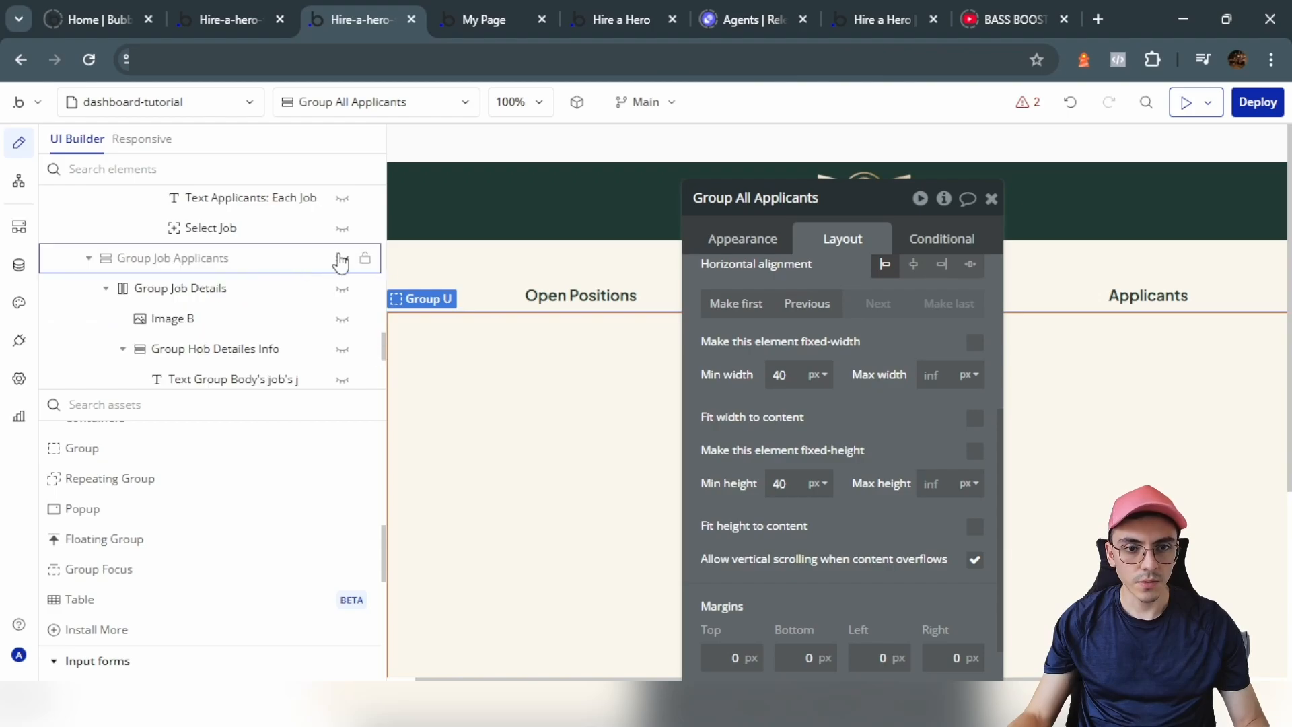
left_click(342, 258)
scroll(501, 474, "down", 4)
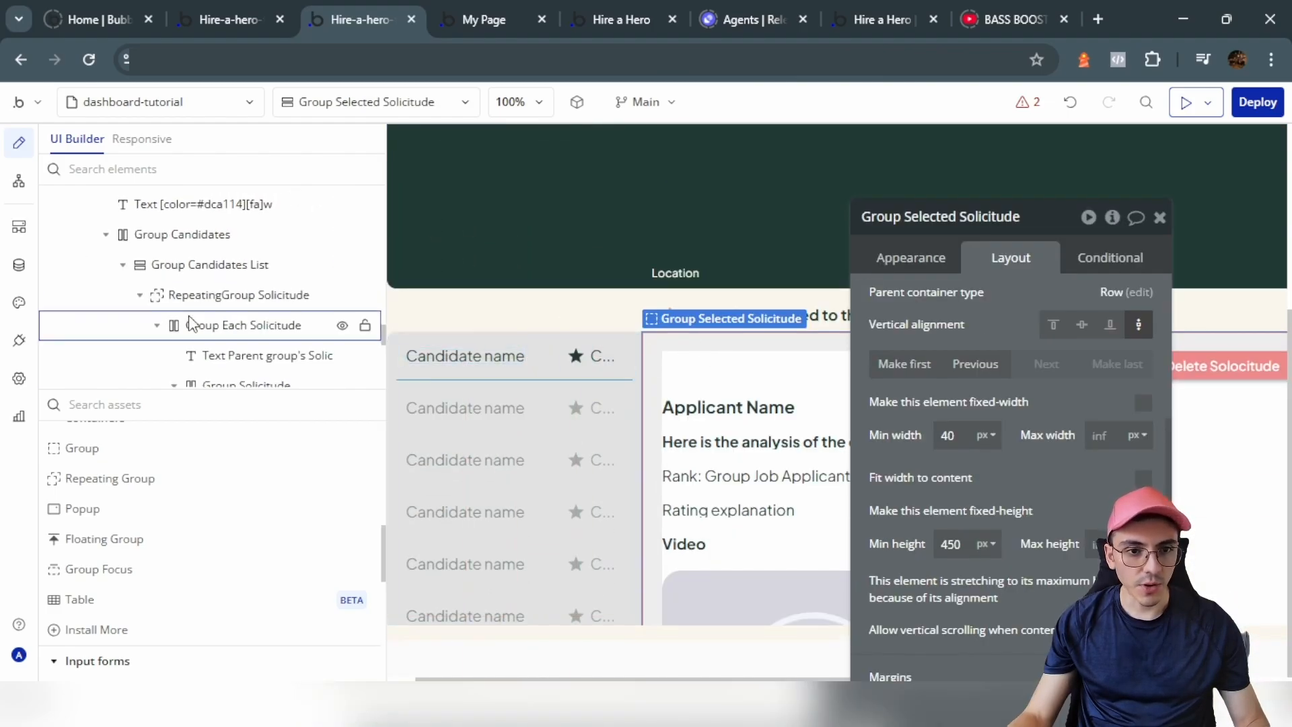
Step: Copy Group Candidates and the warning text together with their workflows
scroll(190, 323, "up", 2)
left_click(179, 327)
scroll(702, 222, "up", 2)
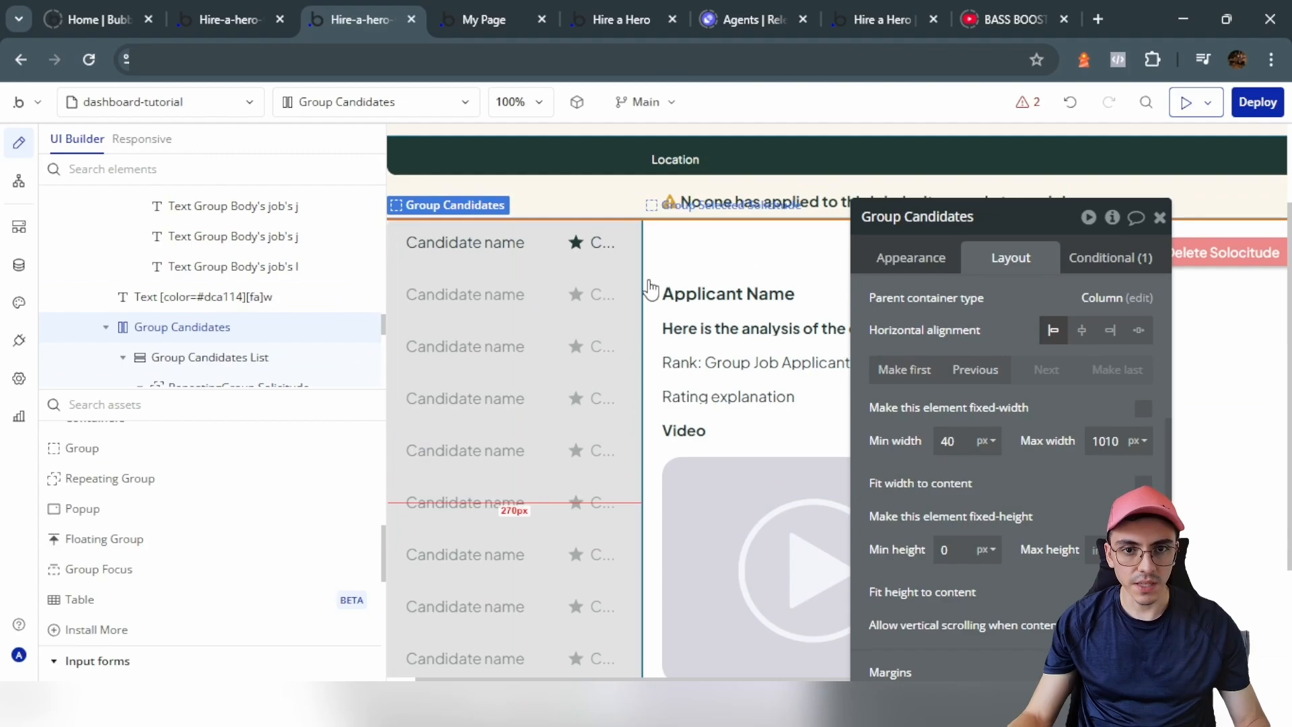
left_click(700, 201, "shift")
right_click(695, 201)
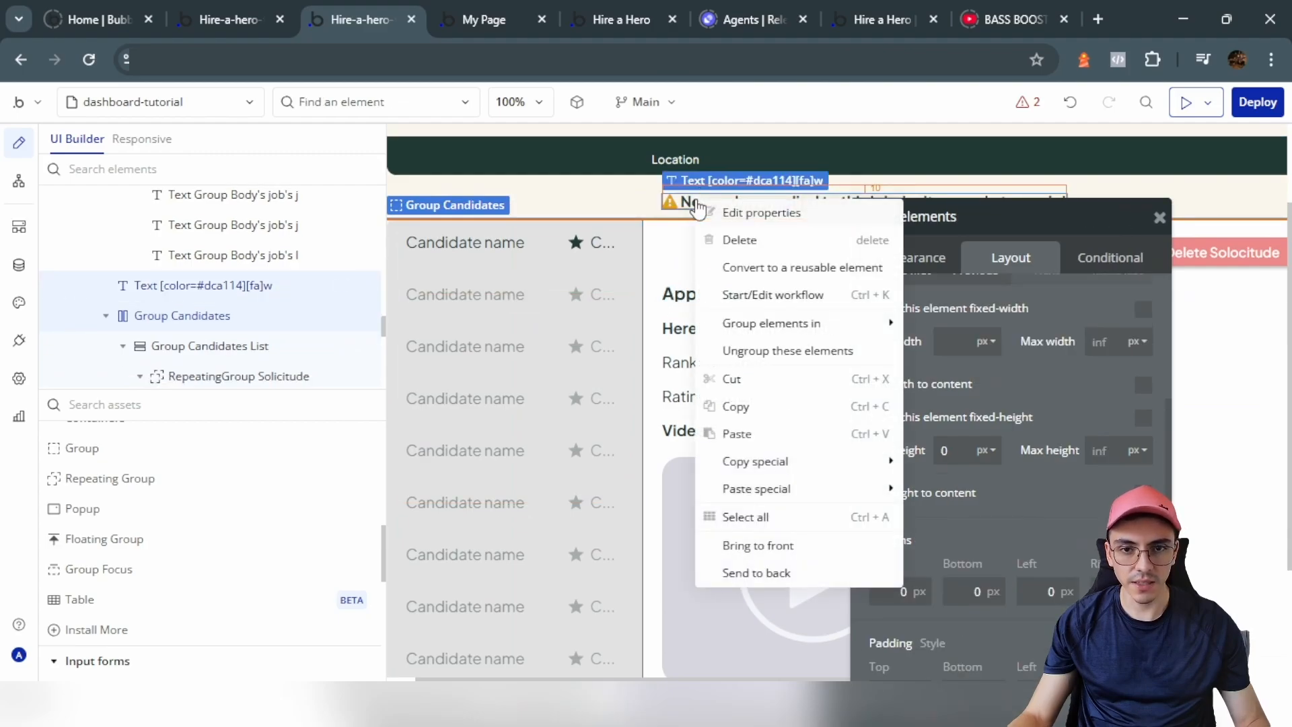
mouse_move(881, 462)
left_click(1059, 463)
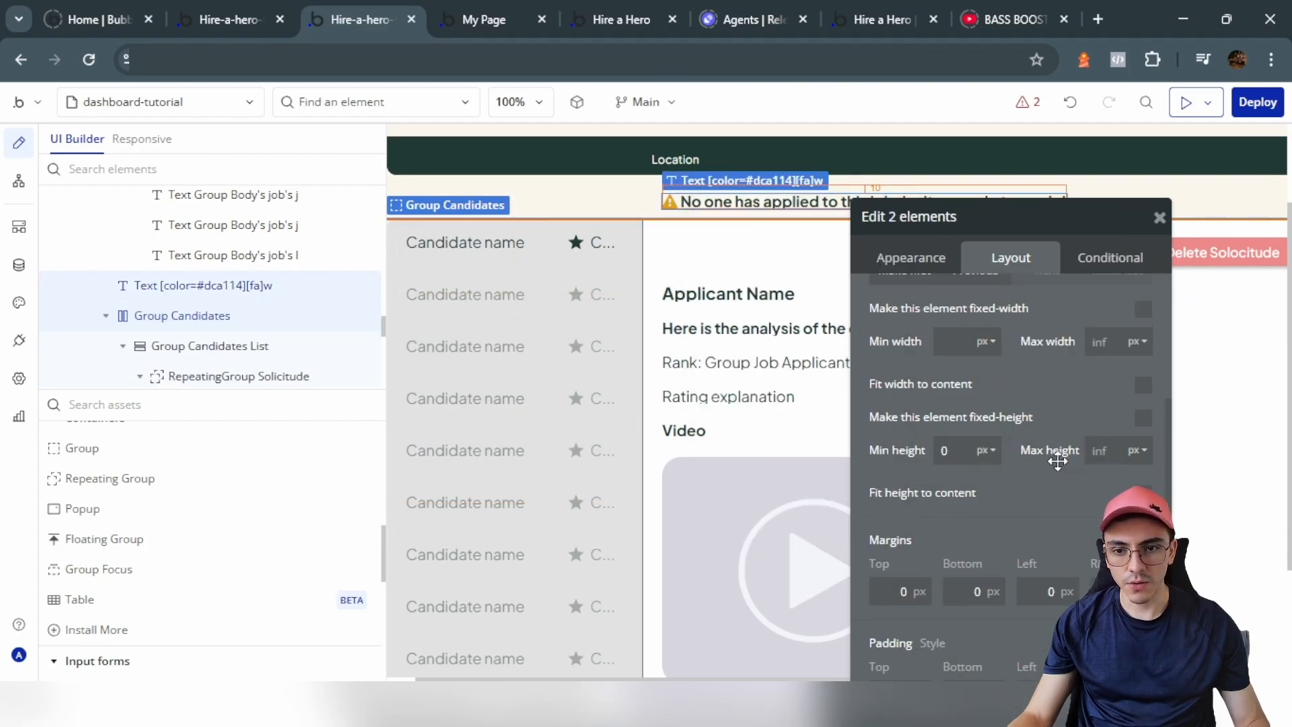
scroll(732, 542, "down", 2)
scroll(671, 370, "up", 3)
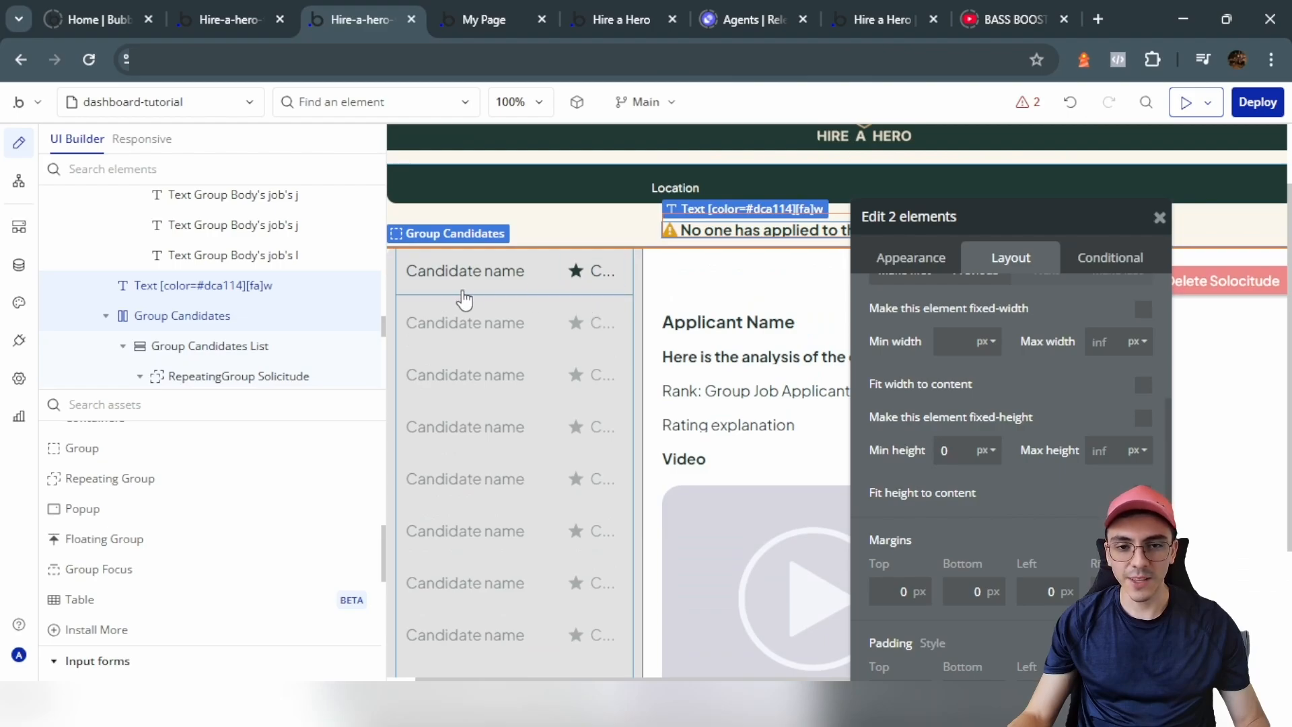
Step: Select the first candidate cell's group and open its conditional rules
left_click(464, 299)
left_click(888, 258)
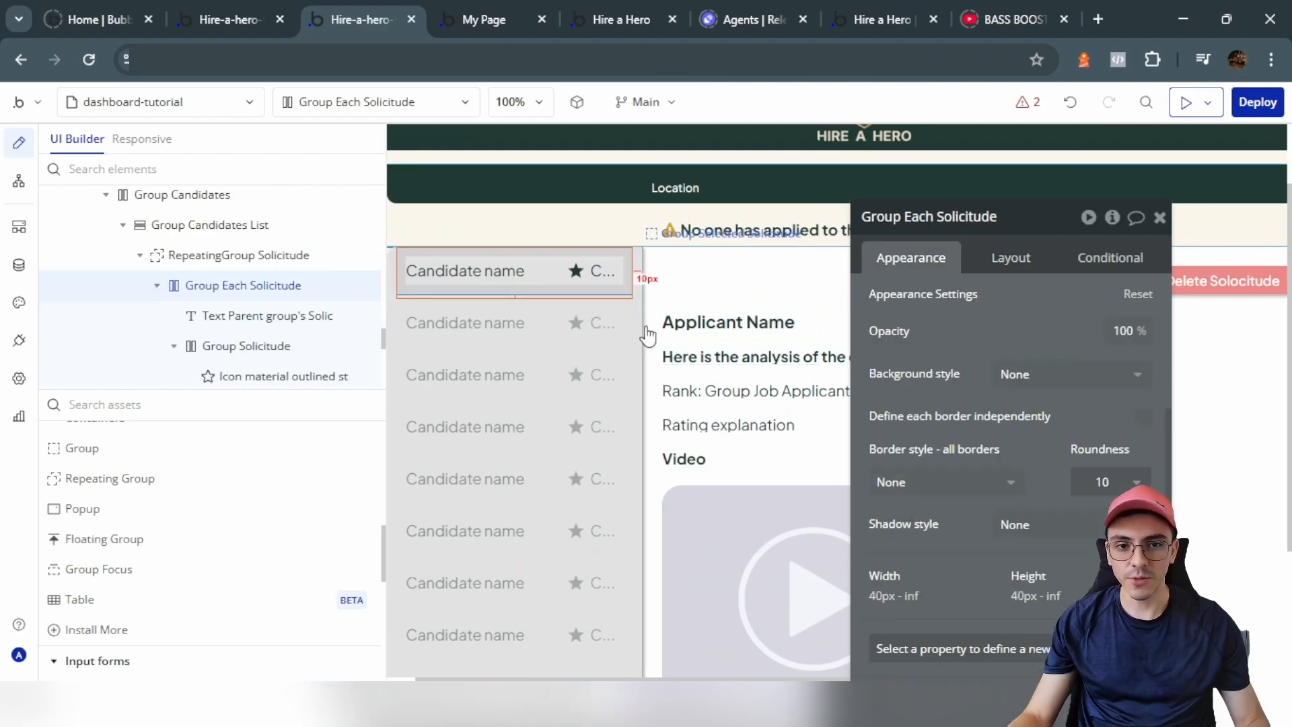
scroll(648, 334, "up", 2)
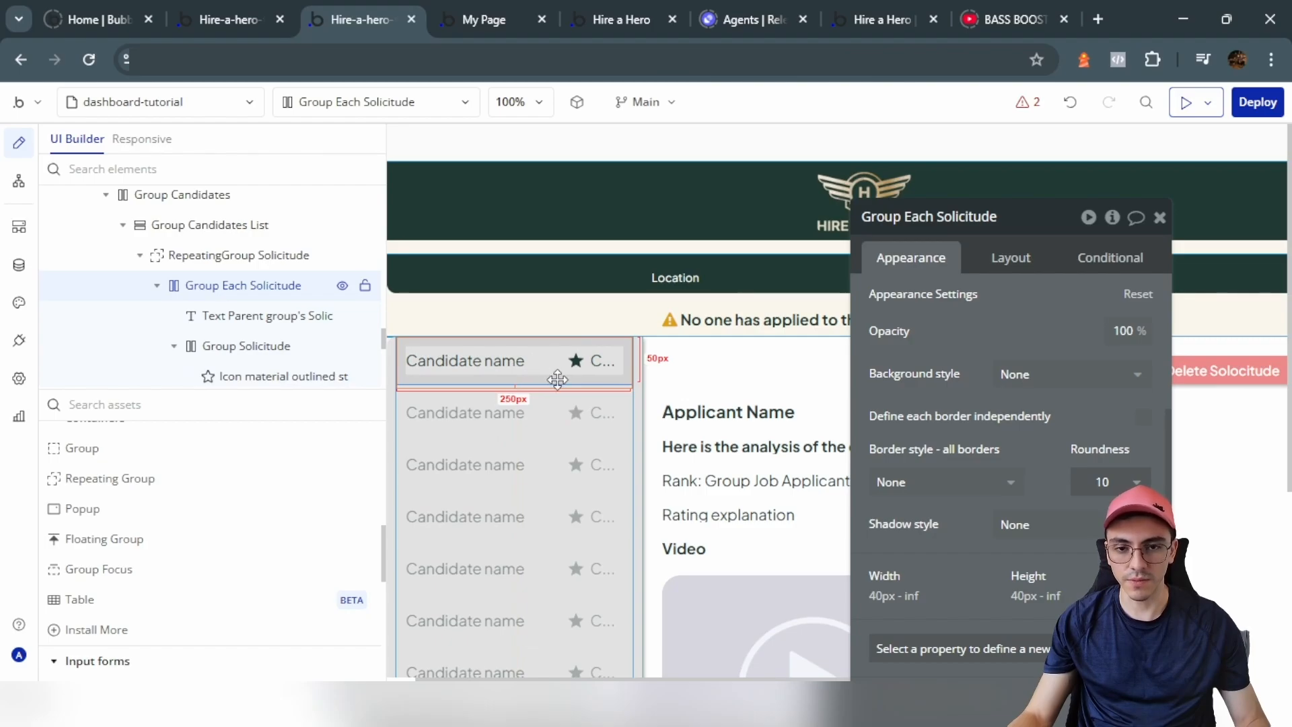
left_click(1097, 257)
Step: Highlight the cell with background #CA9962 when Group Job Applicants's solicitude is its Solicitude
left_click(975, 321)
left_click(939, 311)
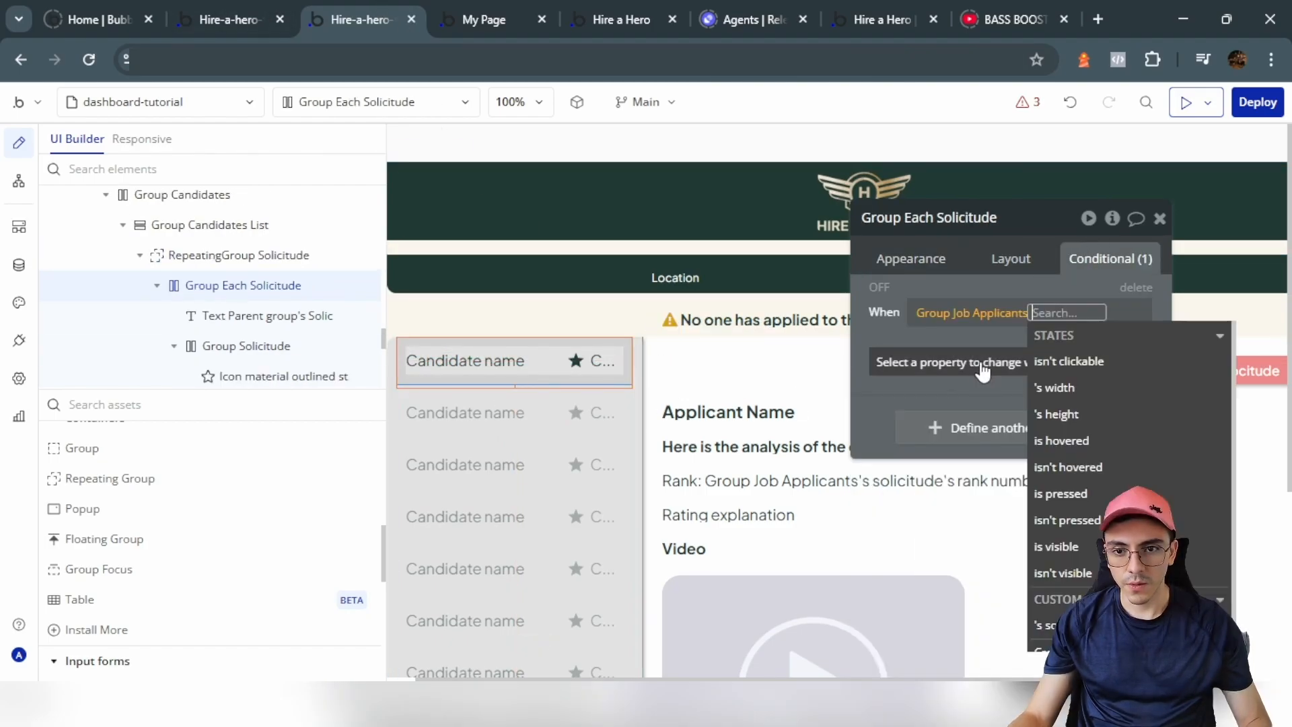
left_click(1046, 626)
left_click(977, 378)
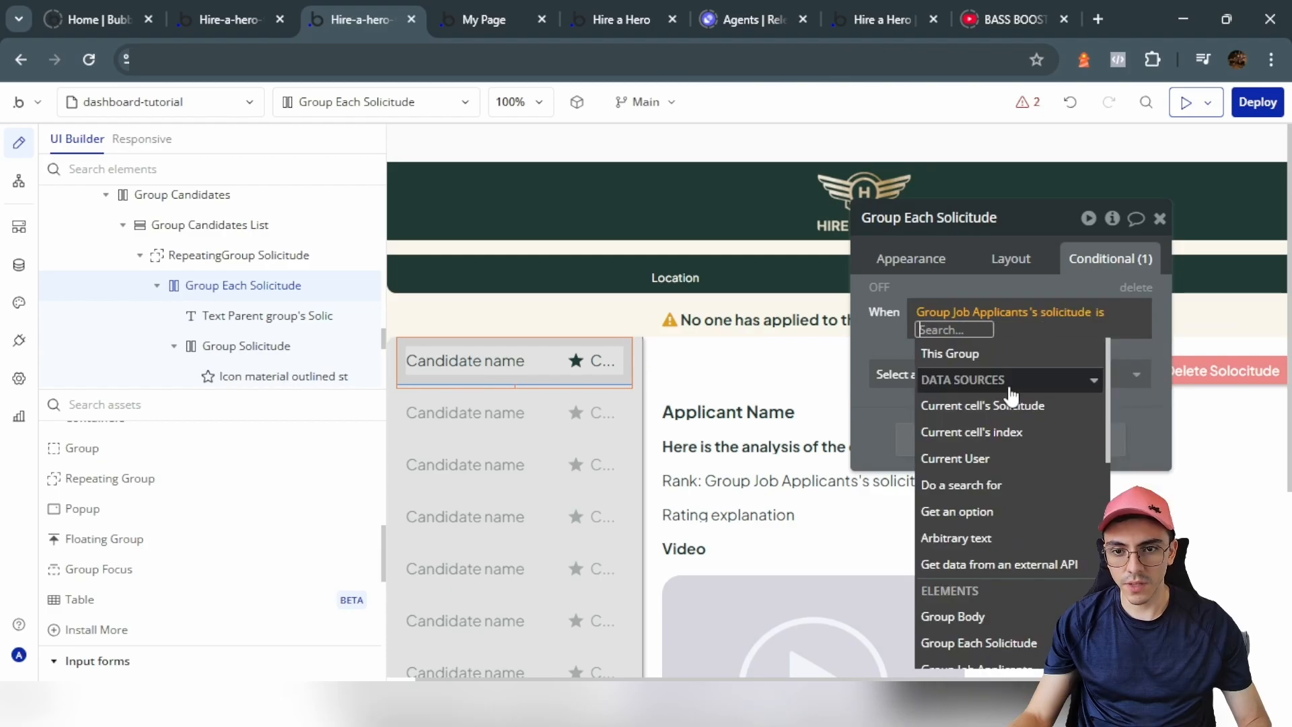
left_click(1012, 404)
left_click(899, 372)
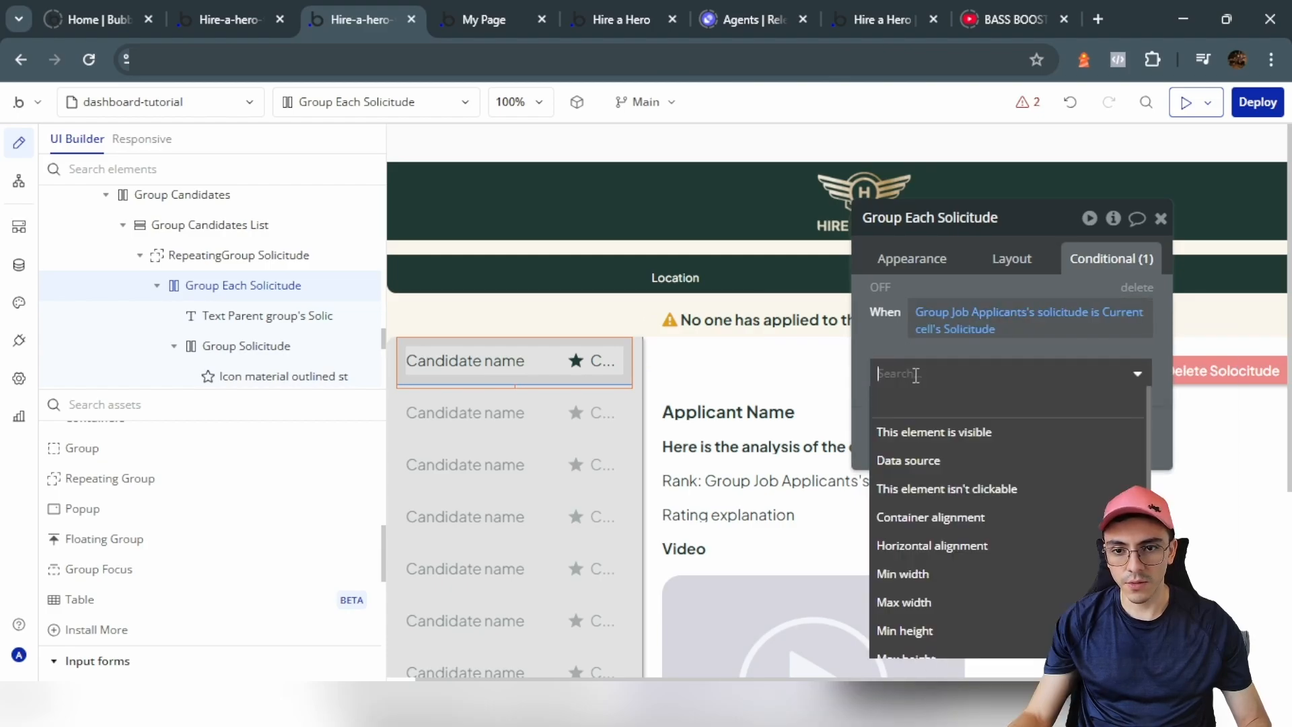
type("bac")
left_click(945, 443)
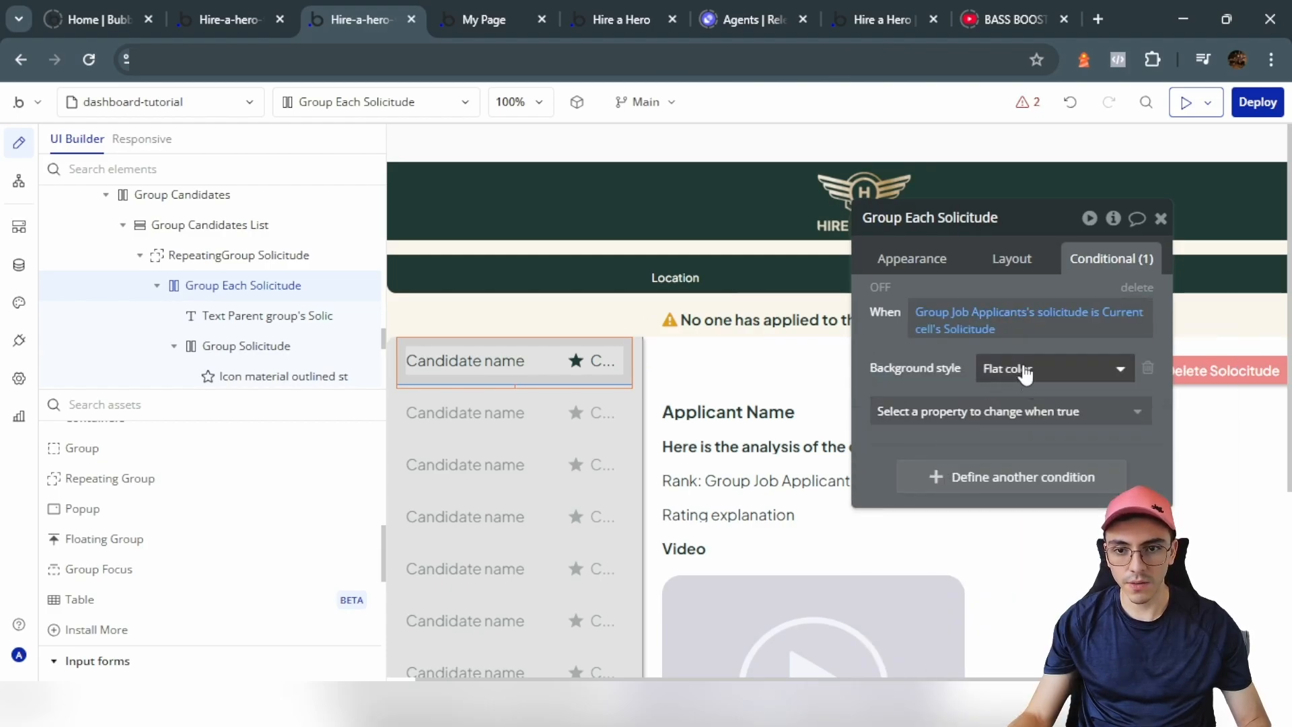
left_click(951, 412)
type("bac")
left_click(957, 467)
left_click(1030, 406)
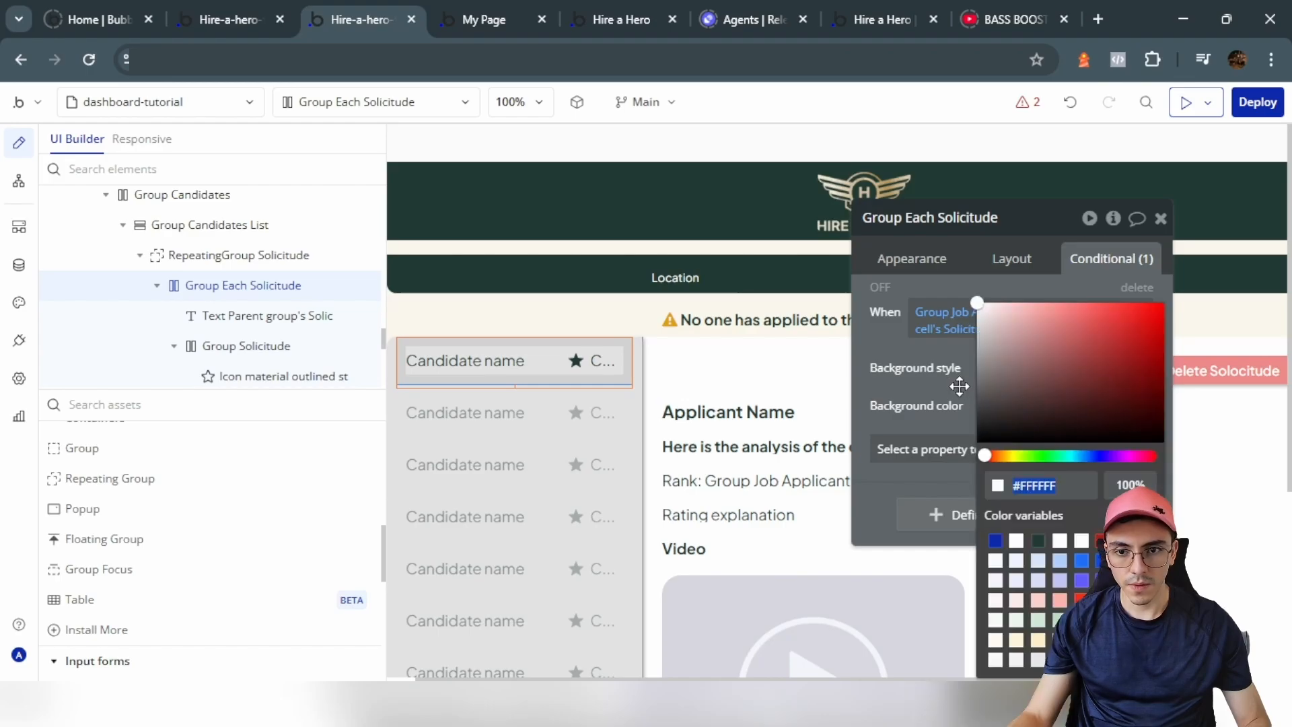
left_click(954, 381)
Step: Paste the highlight condition onto the Candidate name text and remove its background properties
right_click(990, 347)
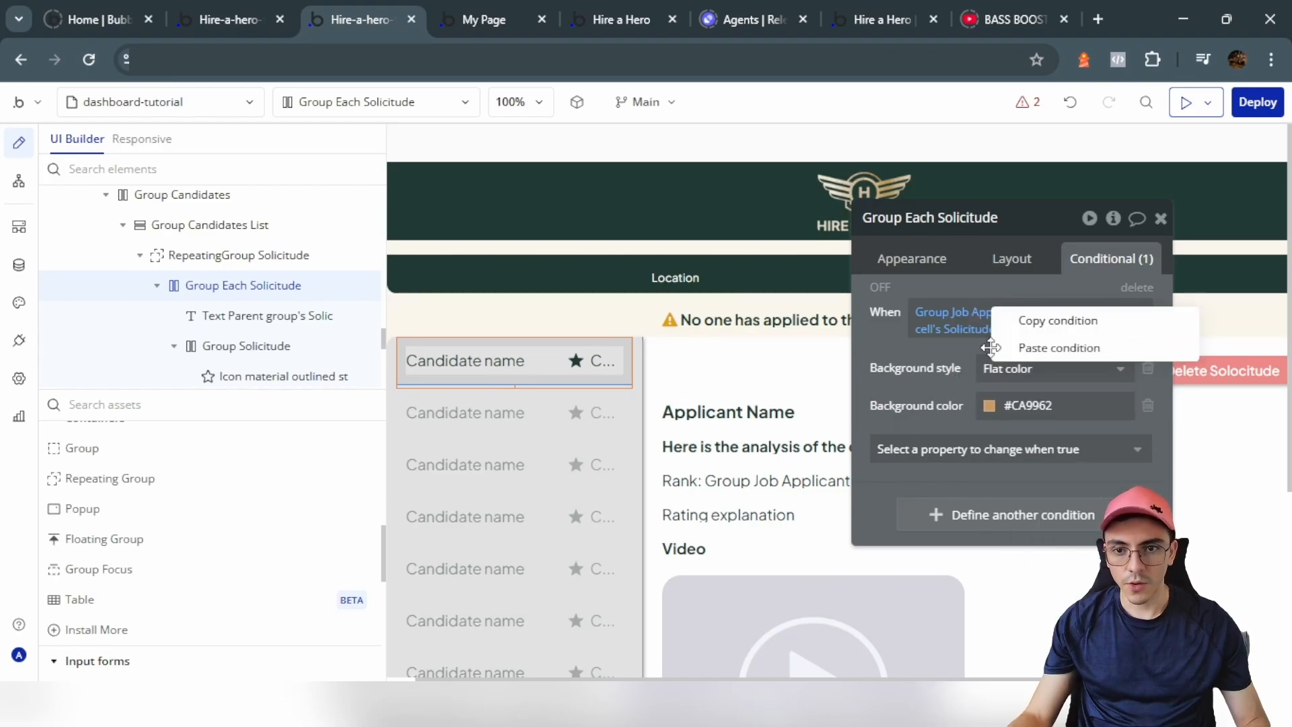
left_click(1033, 320)
left_click(444, 361)
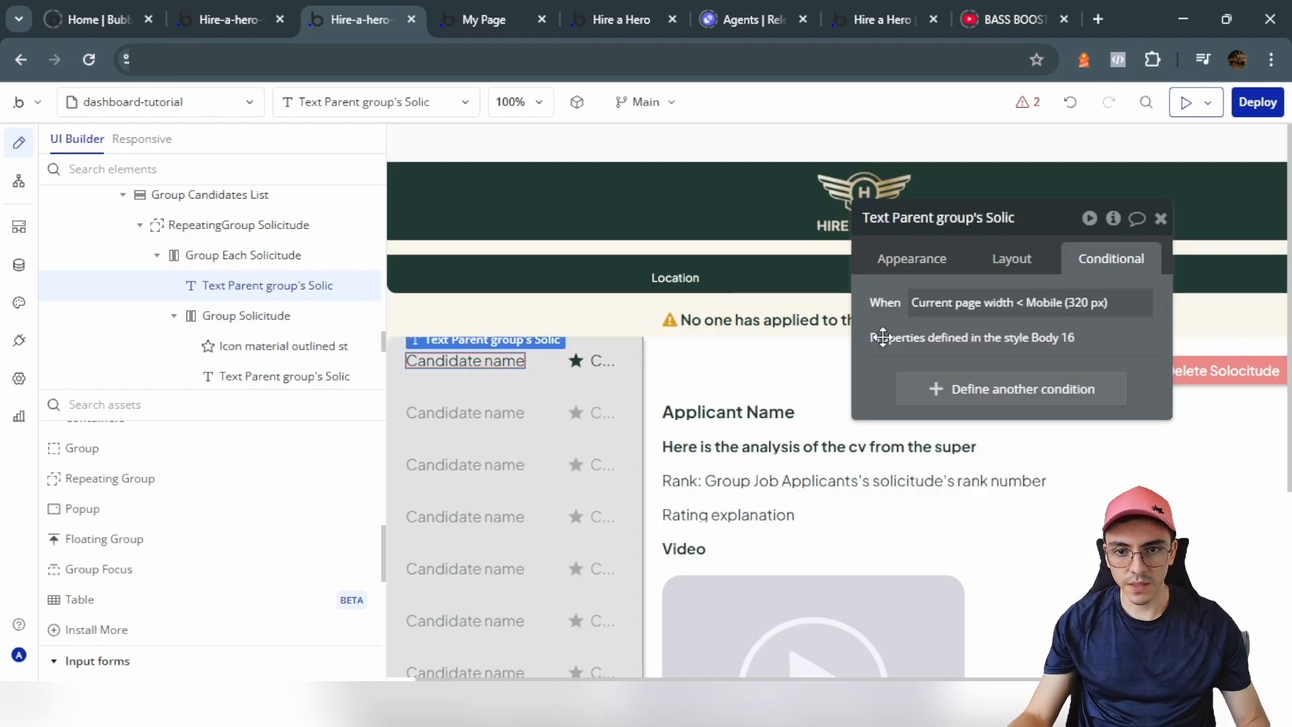
right_click(876, 388)
left_click(969, 340)
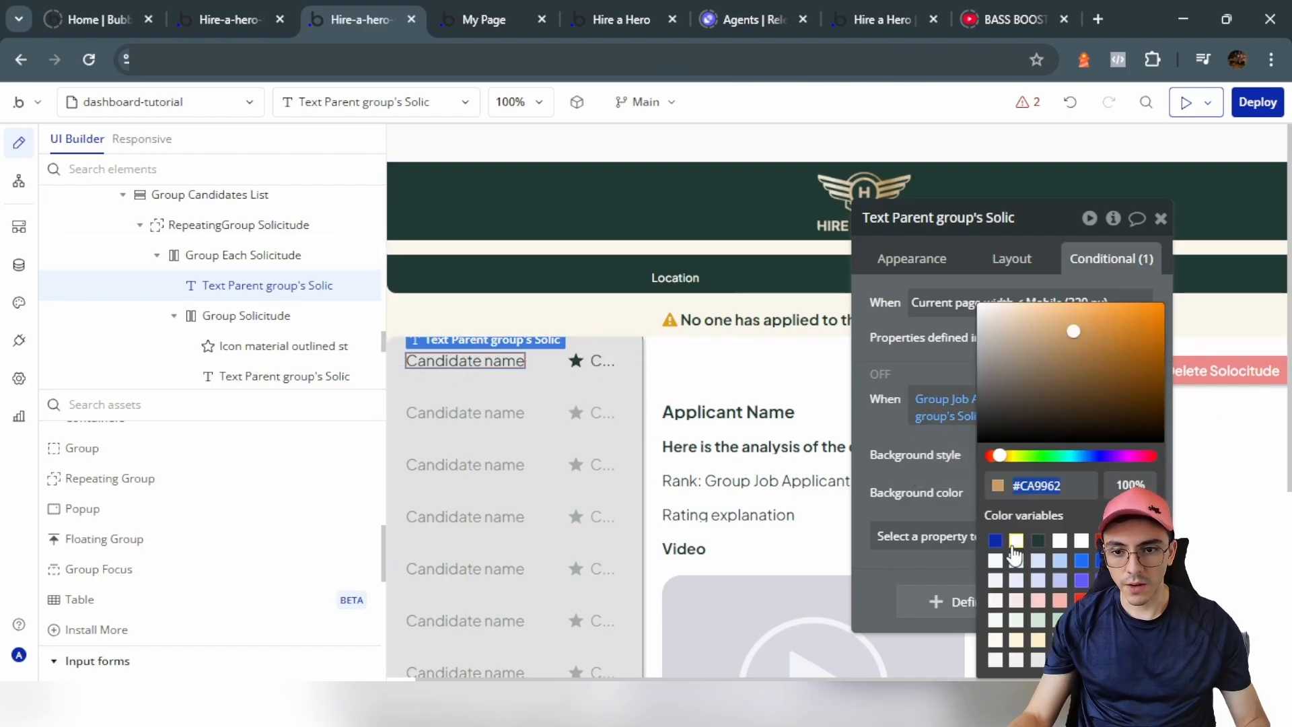
left_click(921, 467)
left_click(1148, 453)
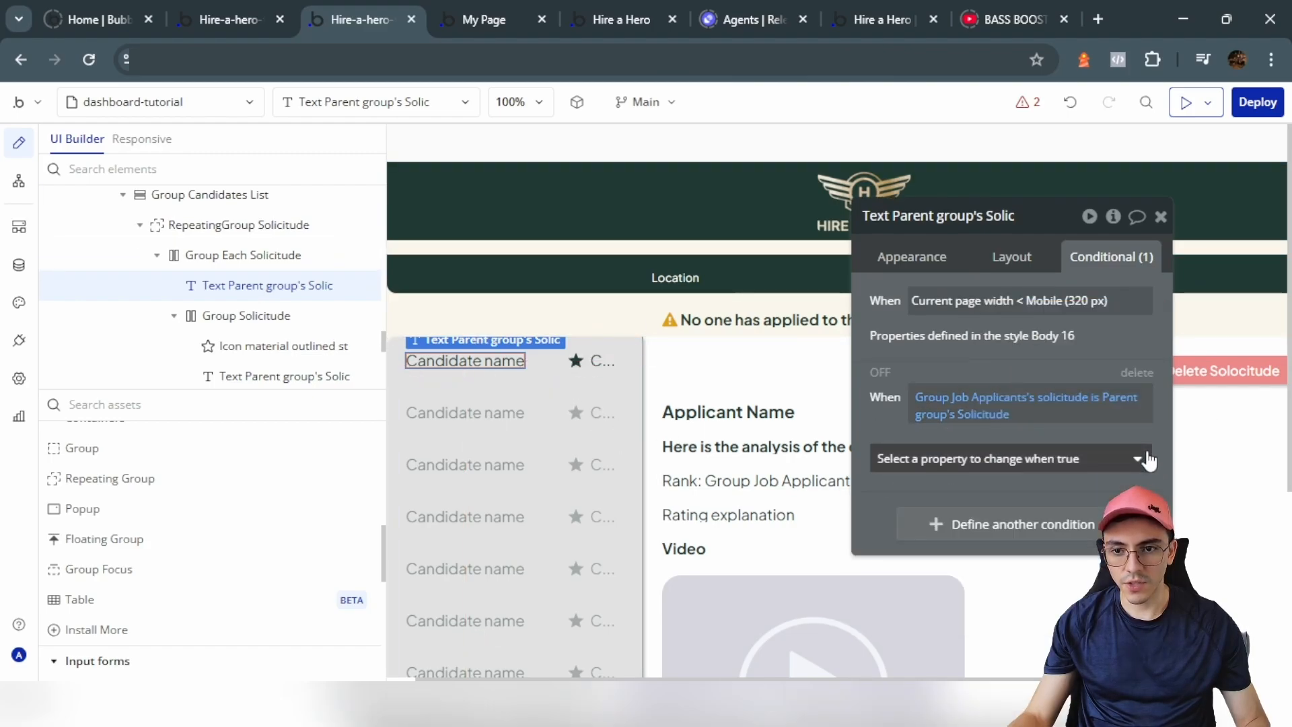
Step: Make the name text's pasted condition set Font color to white
left_click(1080, 461)
type("font")
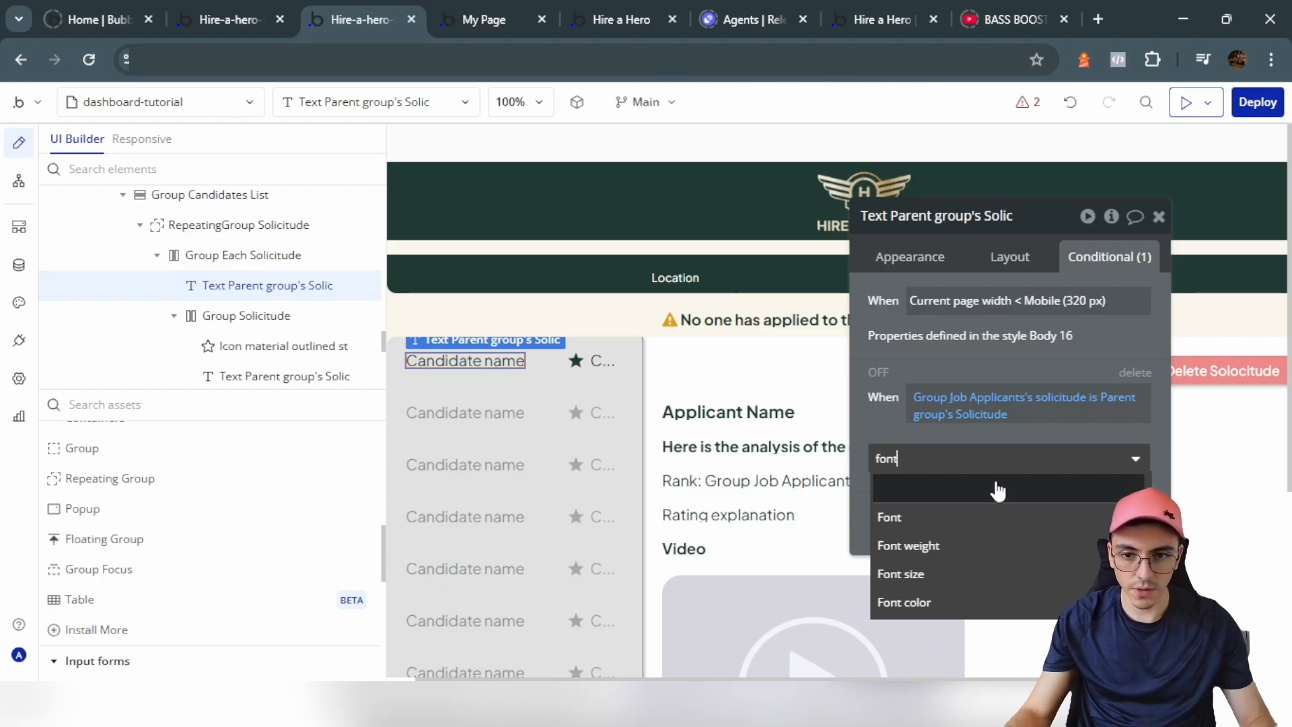
left_click(998, 518)
left_click(1144, 455)
left_click(1136, 459)
type("c")
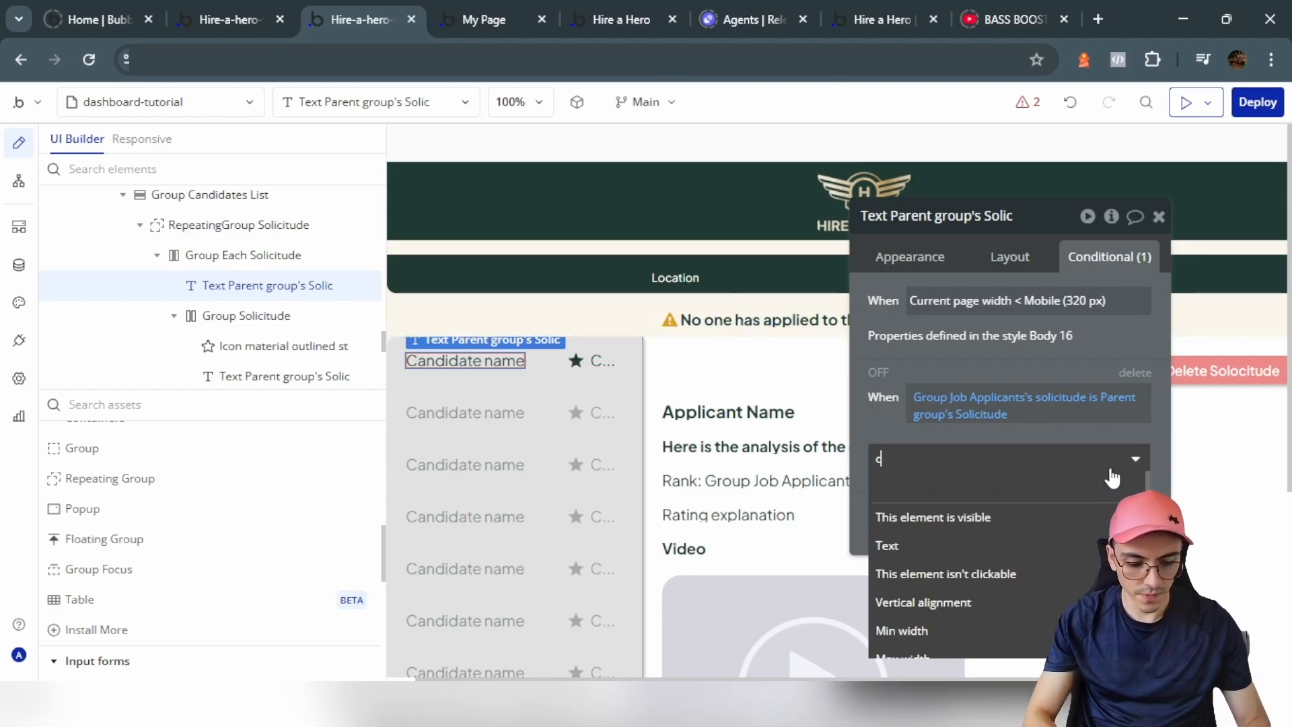
type("olor")
left_click(901, 516)
left_click(996, 452)
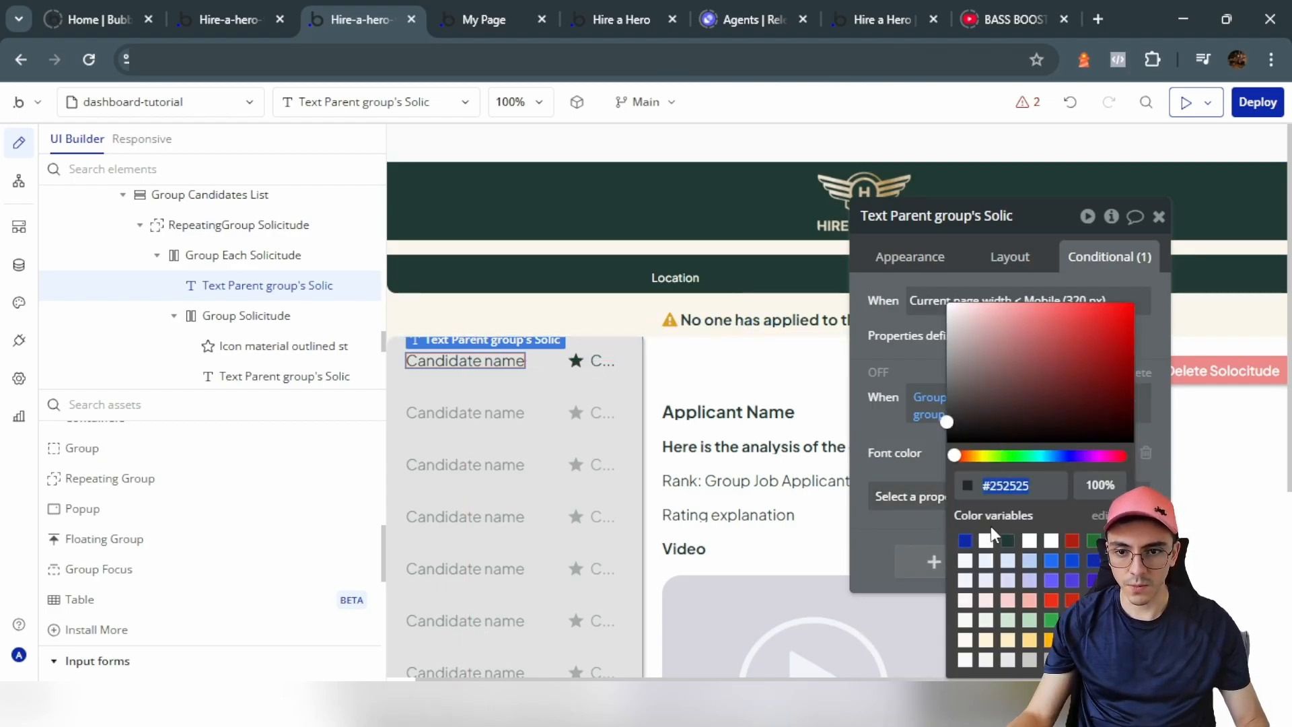
left_click(916, 454)
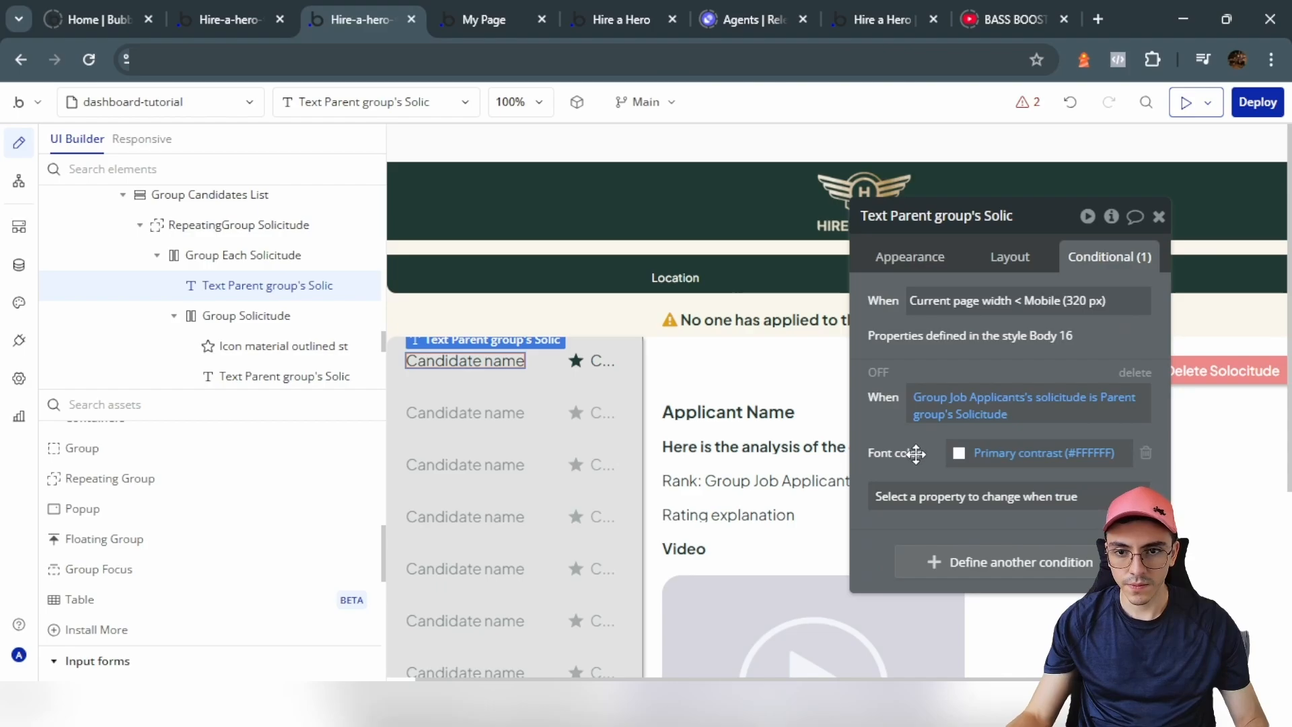
Step: Copy the name text's condition and paste it onto the star icon
right_click(1002, 400)
left_click(1039, 404)
left_click(576, 361)
right_click(1002, 262)
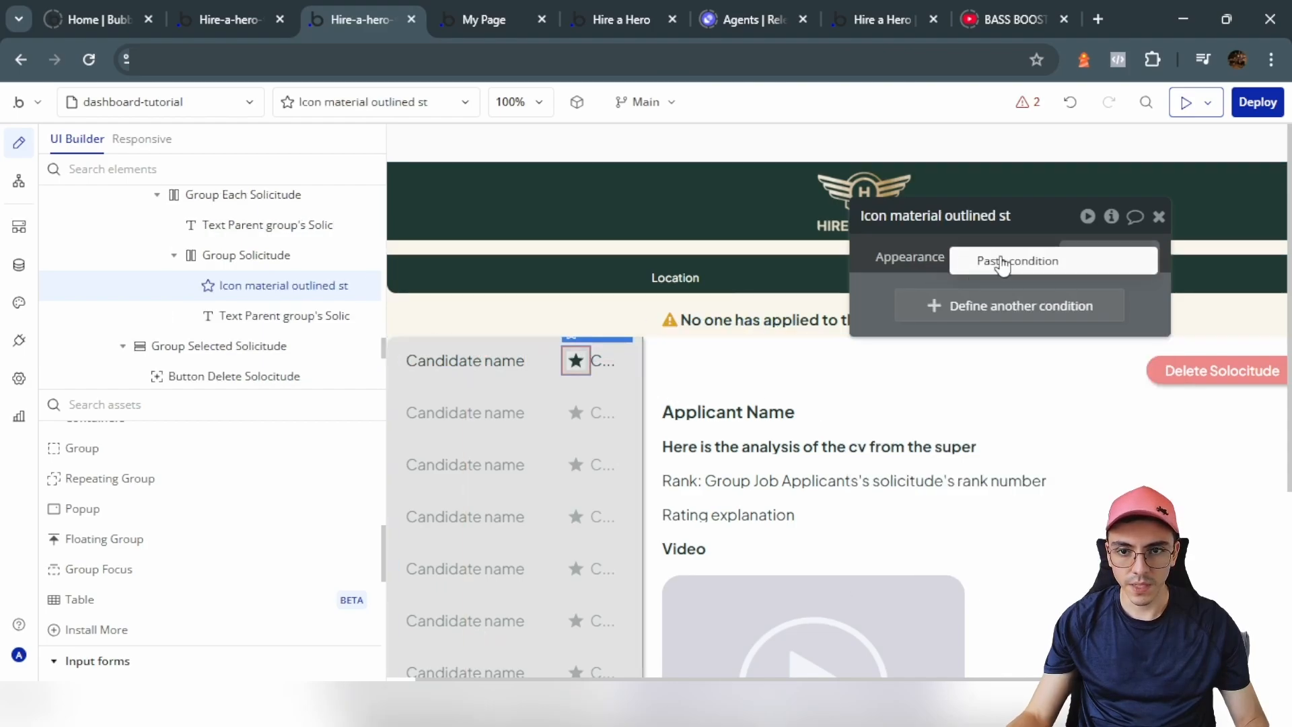
left_click(1002, 263)
Step: Add an Icon color change to the star's condition for the selected candidate
left_click(617, 367)
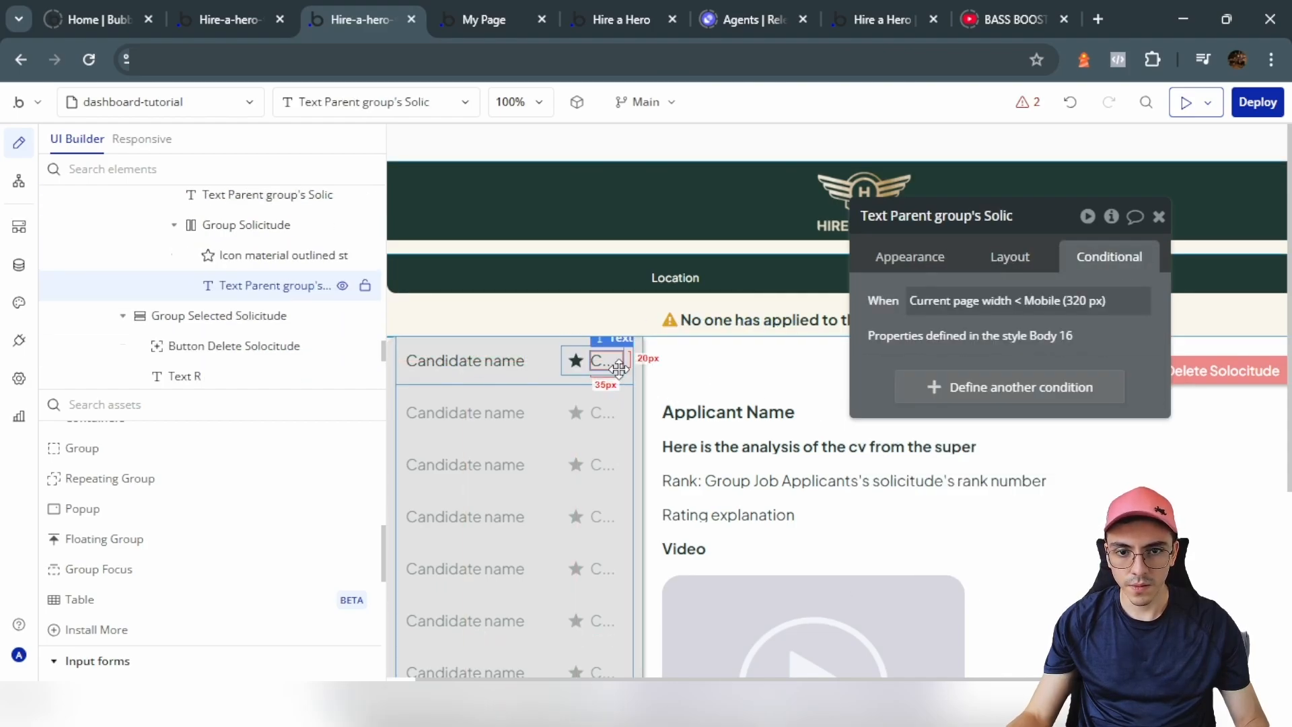
left_click(599, 367)
left_click(910, 256)
left_click(576, 361)
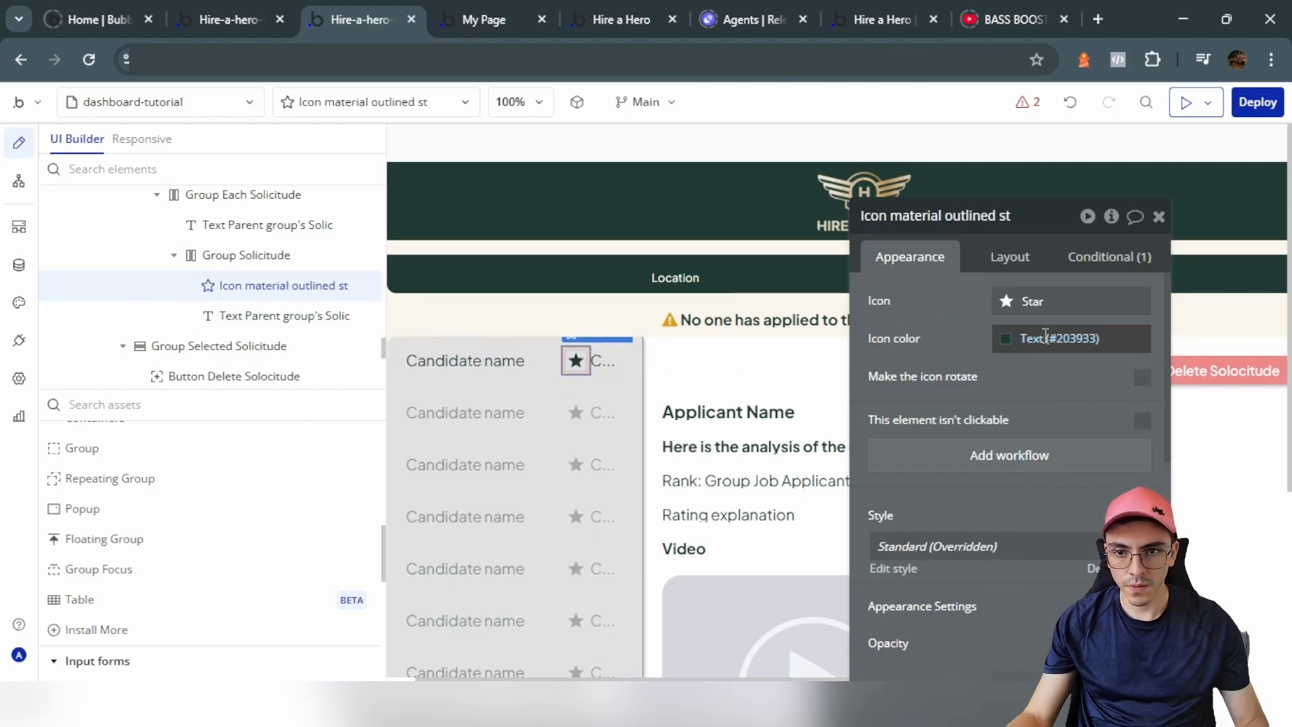
left_click(1045, 338)
left_click(1109, 256)
left_click(963, 371)
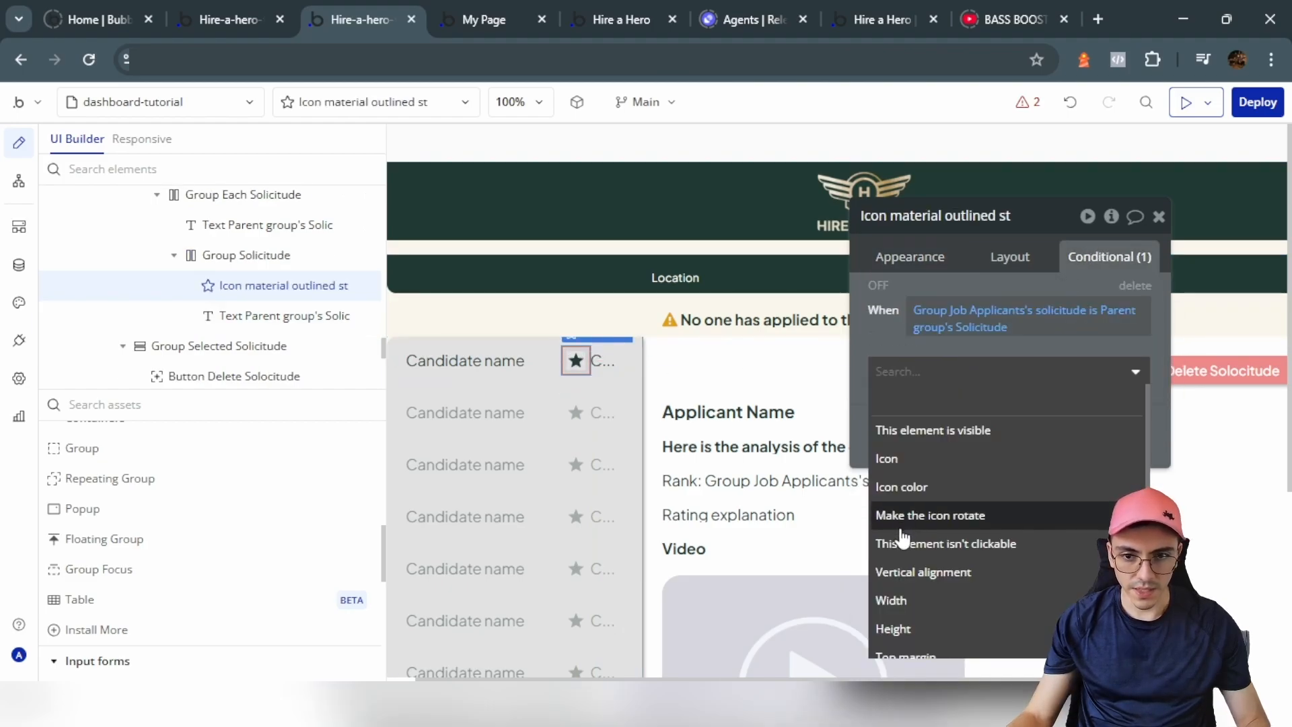
left_click(902, 486)
left_click(1050, 368)
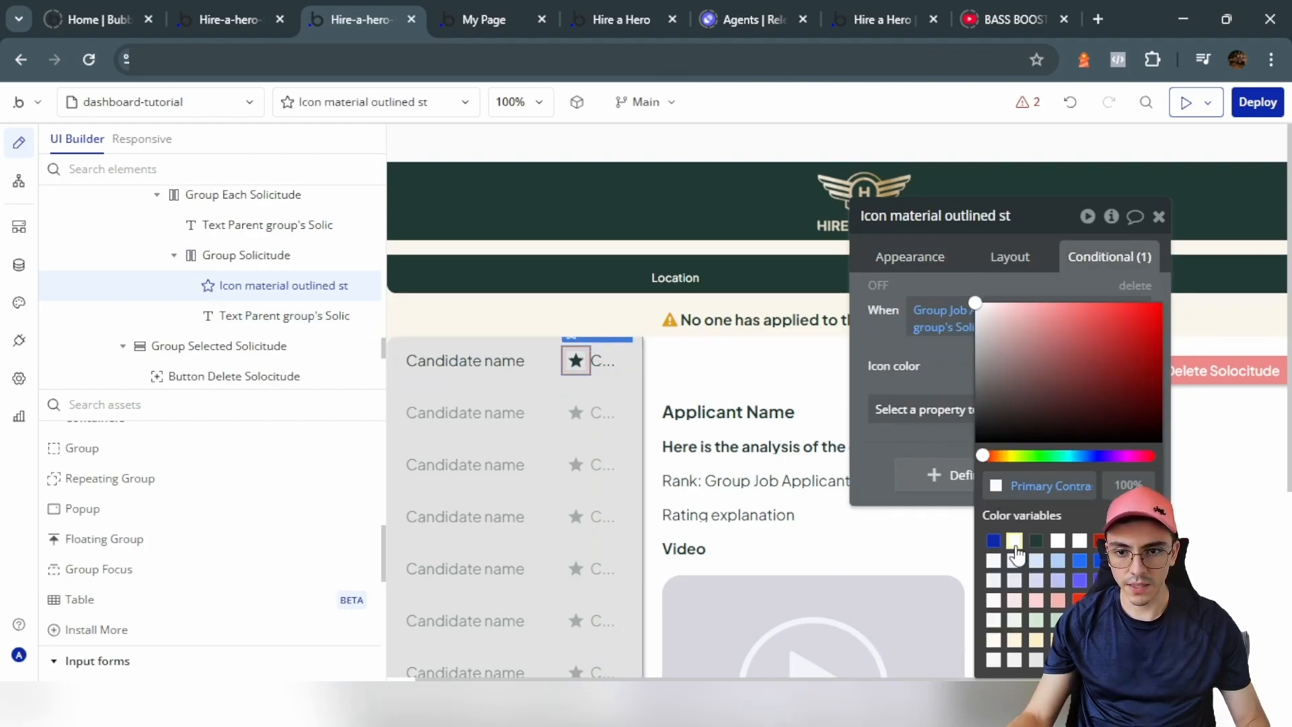
left_click(1014, 546)
Step: Paste the copied condition as a second condition on the short text beside the star
left_click(603, 362)
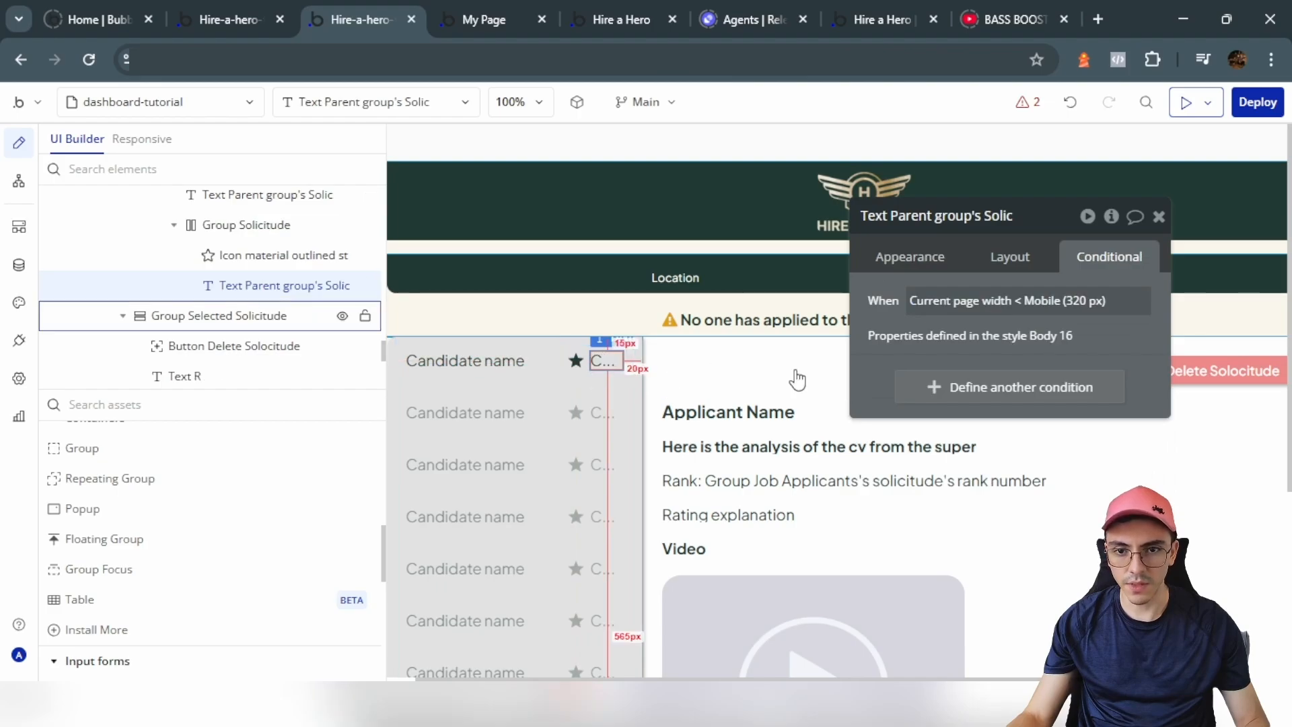
right_click(943, 303)
left_click(984, 318)
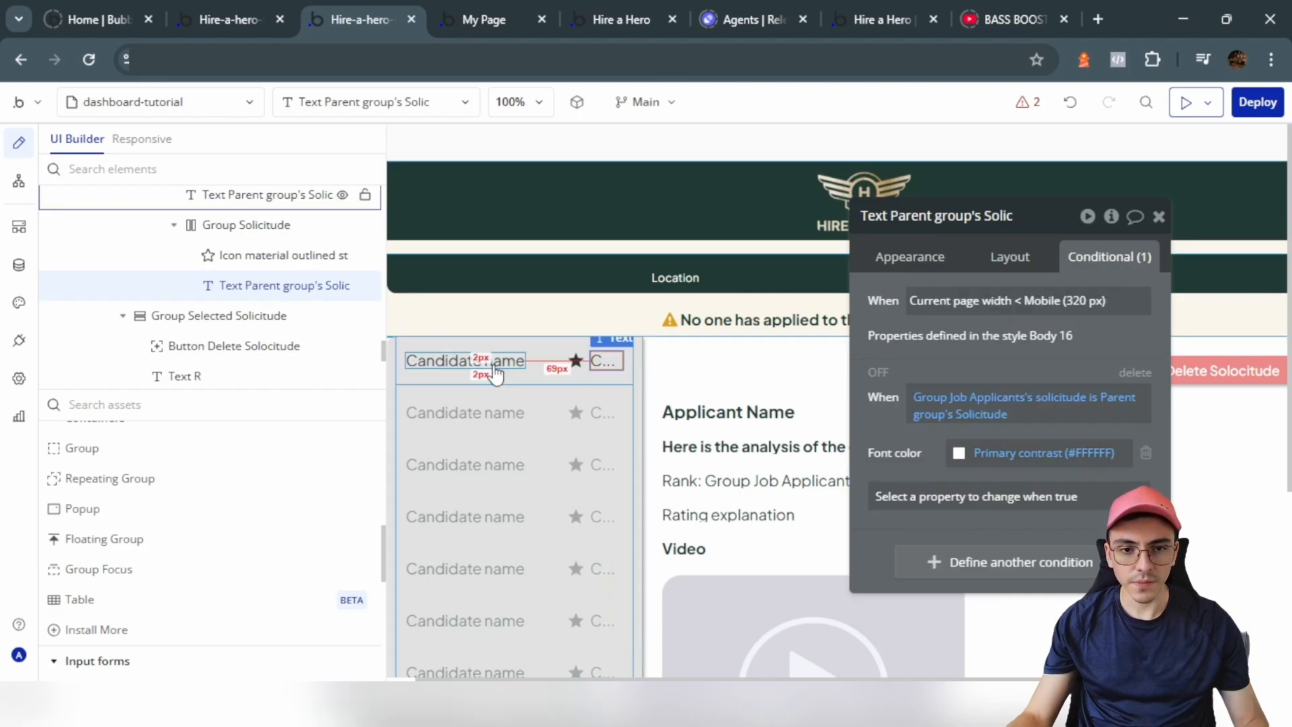
left_click(416, 392)
Step: Rename the candidate row group Select Candidate and add its click workflow
left_click(910, 257)
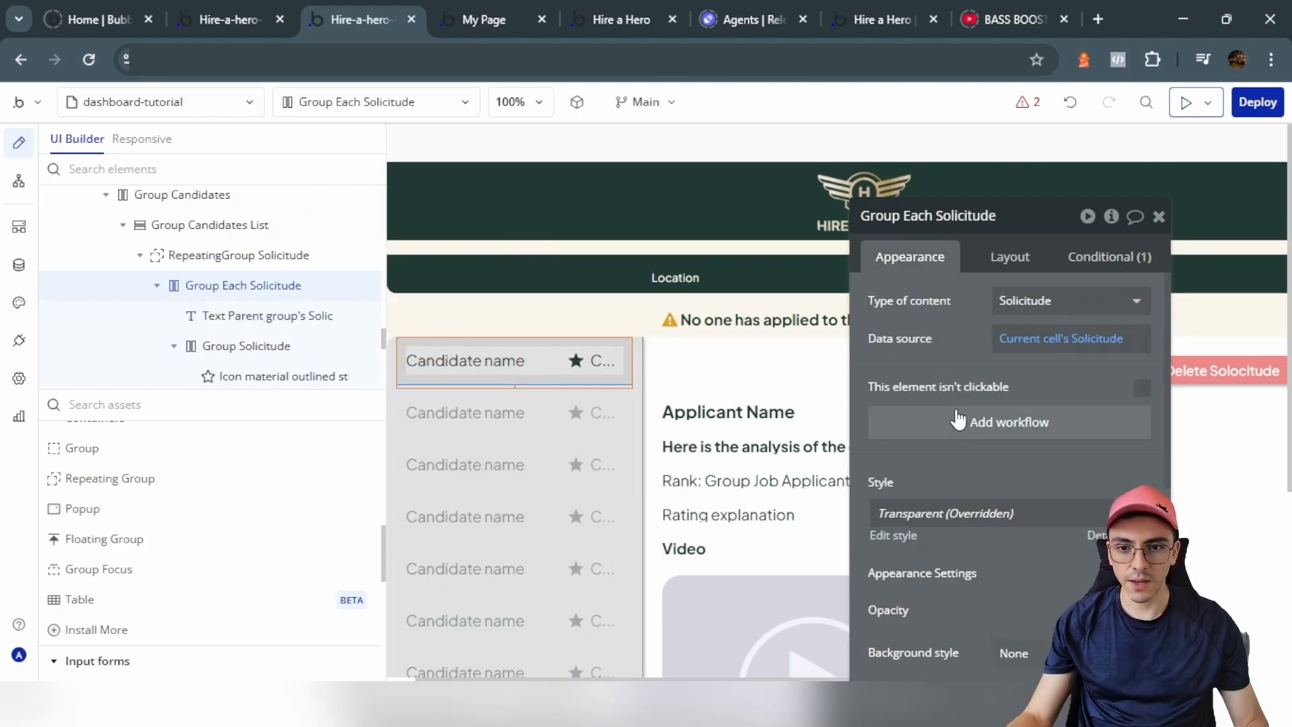
left_click(967, 427)
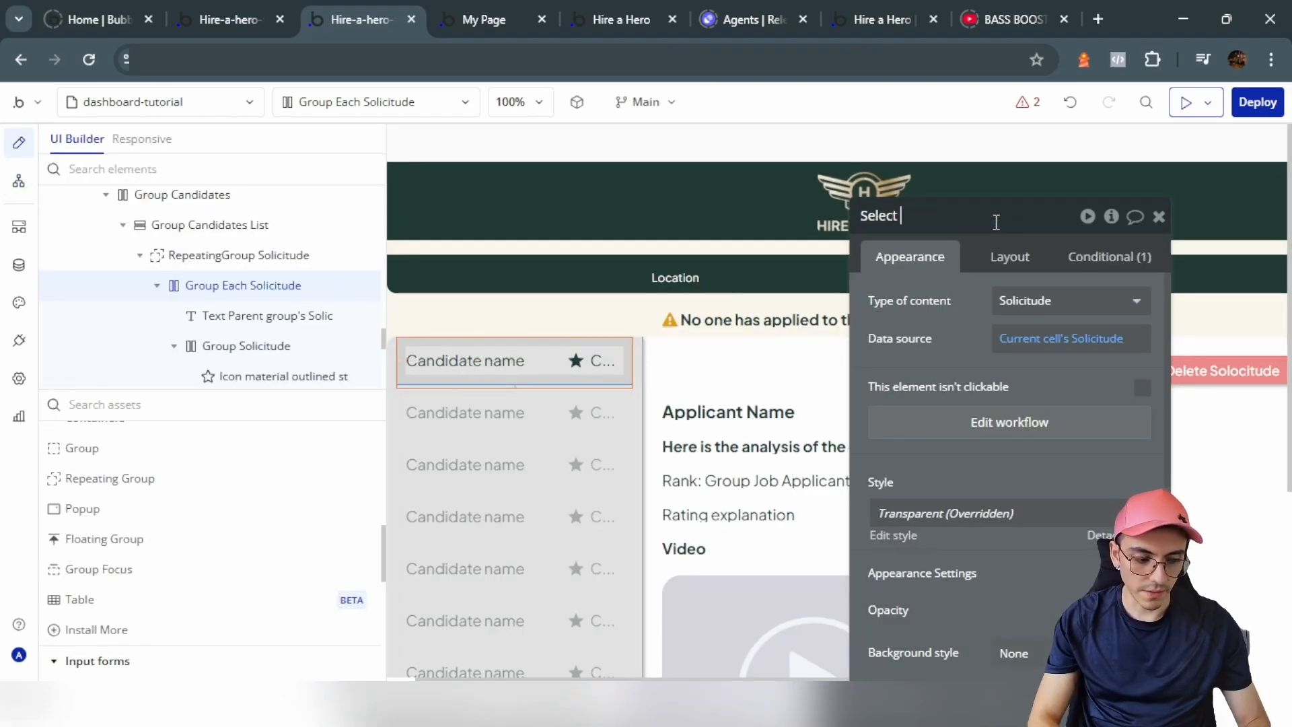
type("andidate")
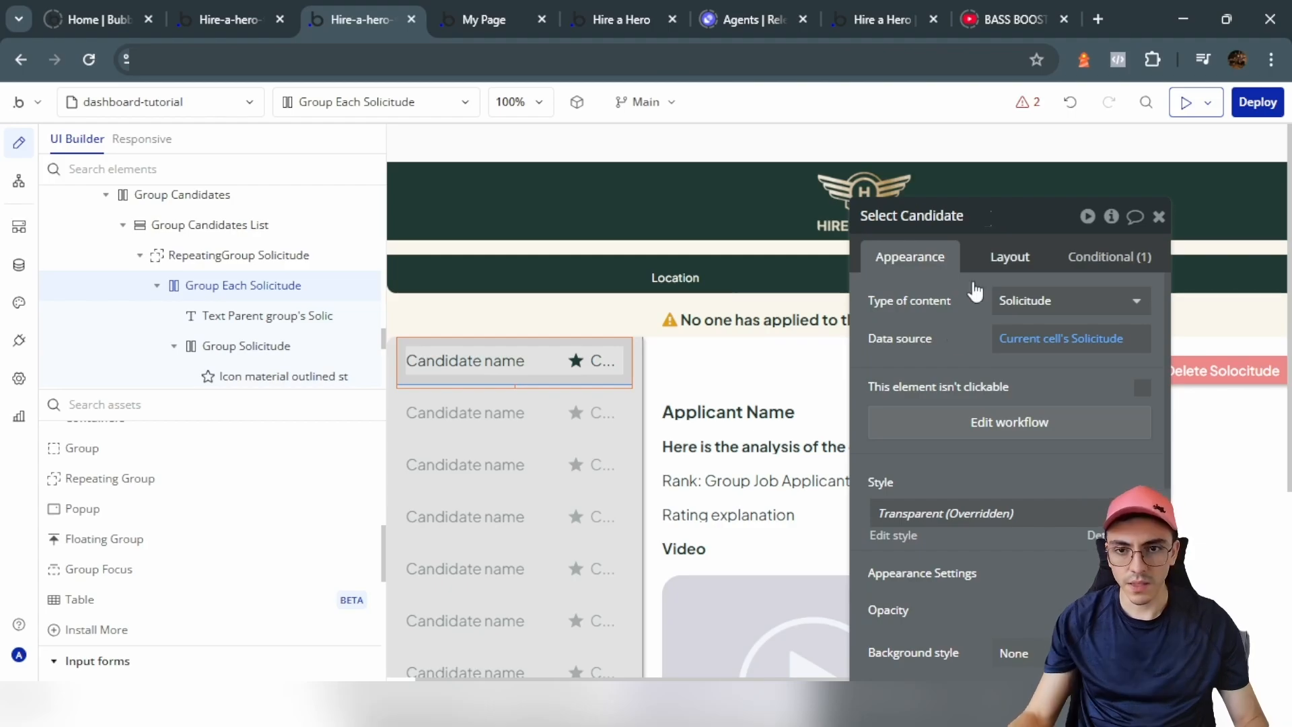
left_click(984, 422)
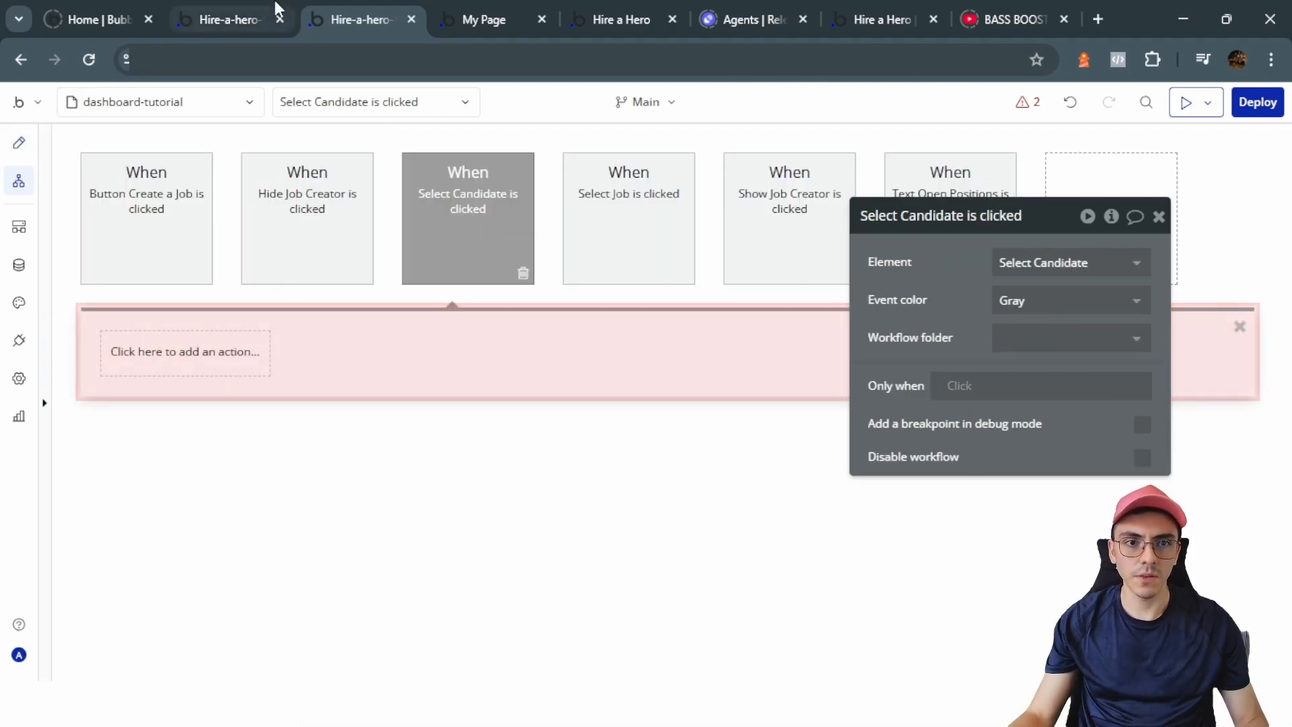
Step: Add a Set state action: Group Job Applicants' solicitude = Current cell's Solicitude
left_click(165, 362)
scroll(205, 538, "down", 1)
mouse_move(201, 514)
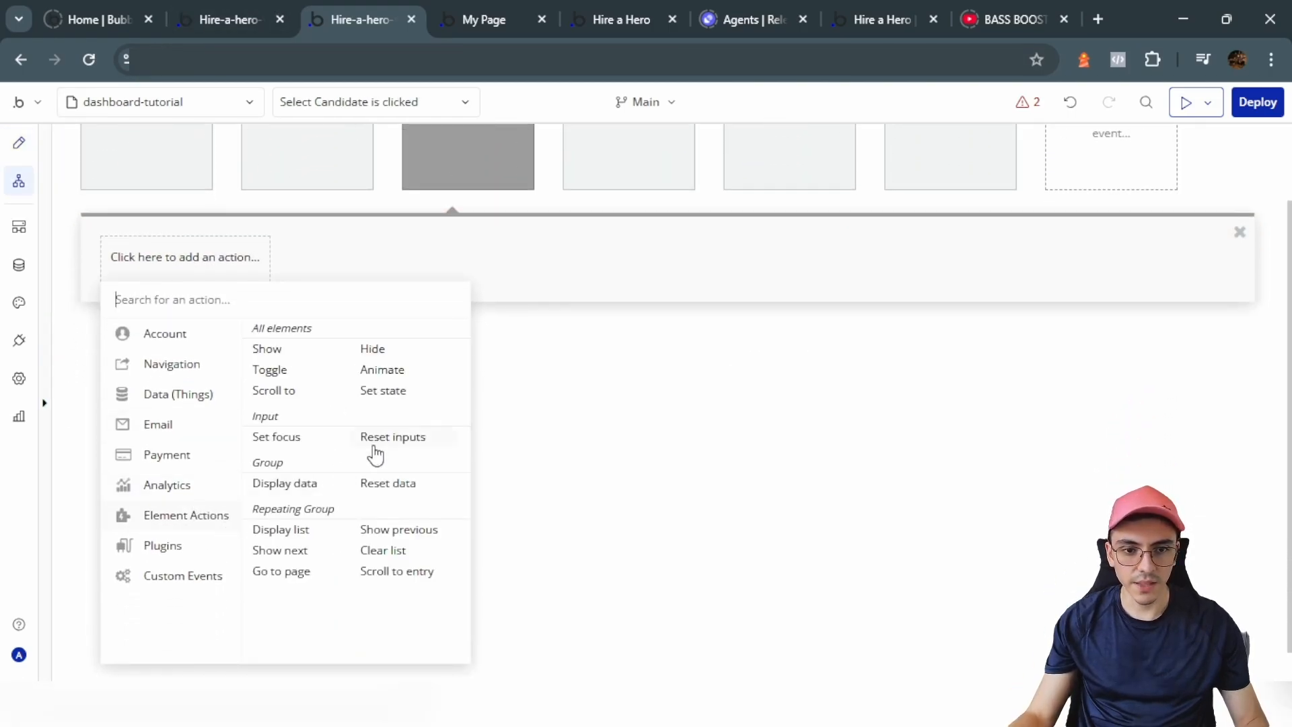
left_click(395, 396)
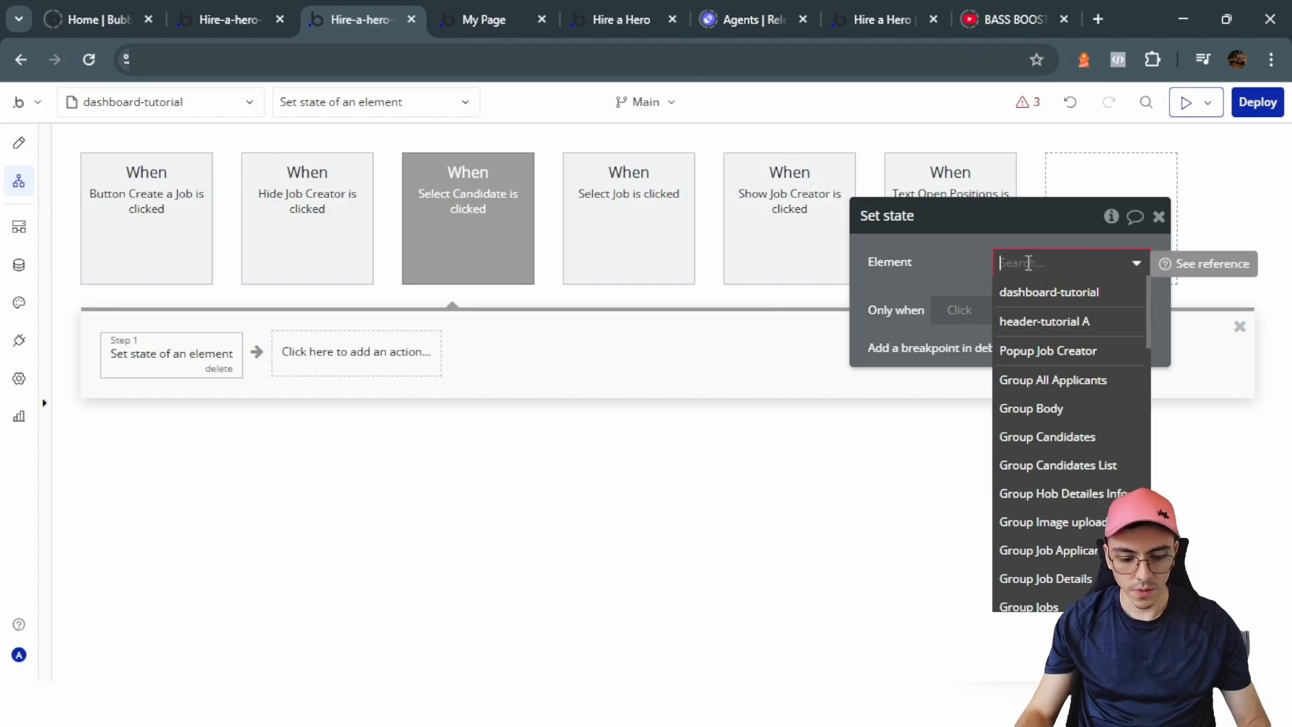
type("job")
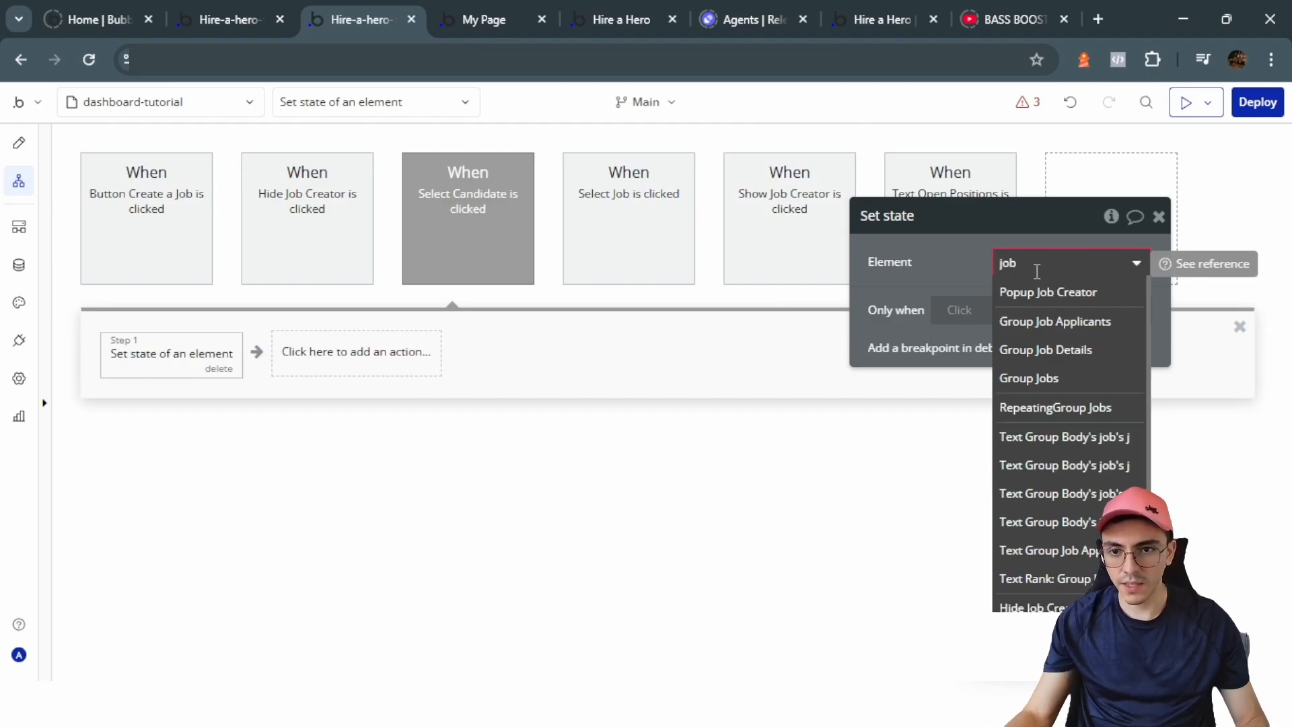
left_click(1110, 321)
left_click(1078, 300)
left_click(1053, 331)
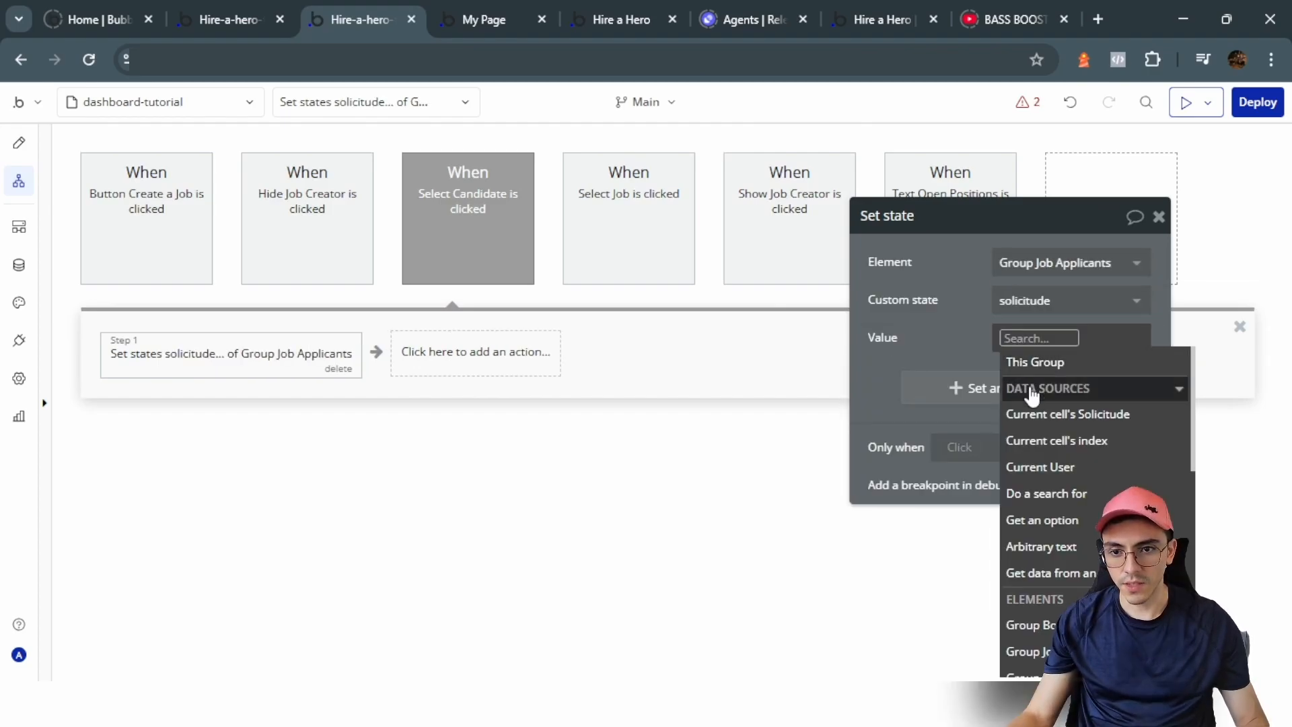
left_click(1016, 413)
left_click(941, 329)
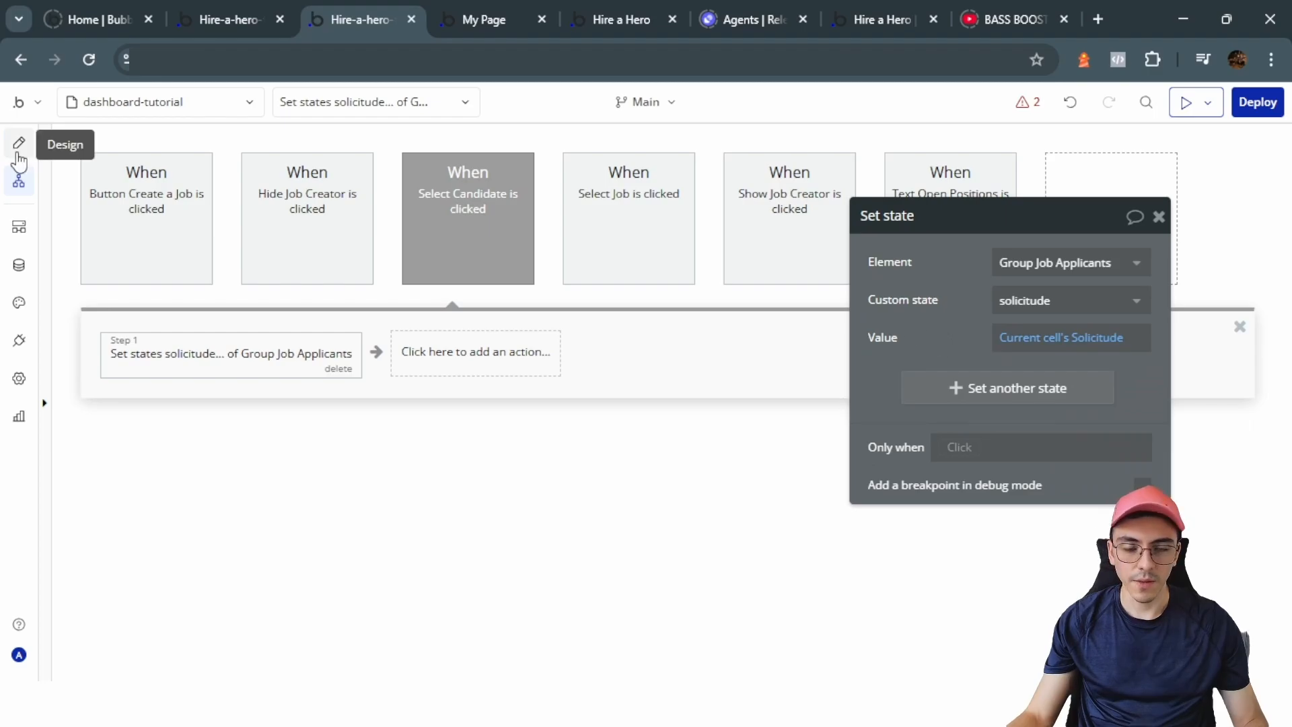
left_click(19, 143)
Step: Copy the no-applicants warning text and Group Candidates with their workflows
left_click(696, 328)
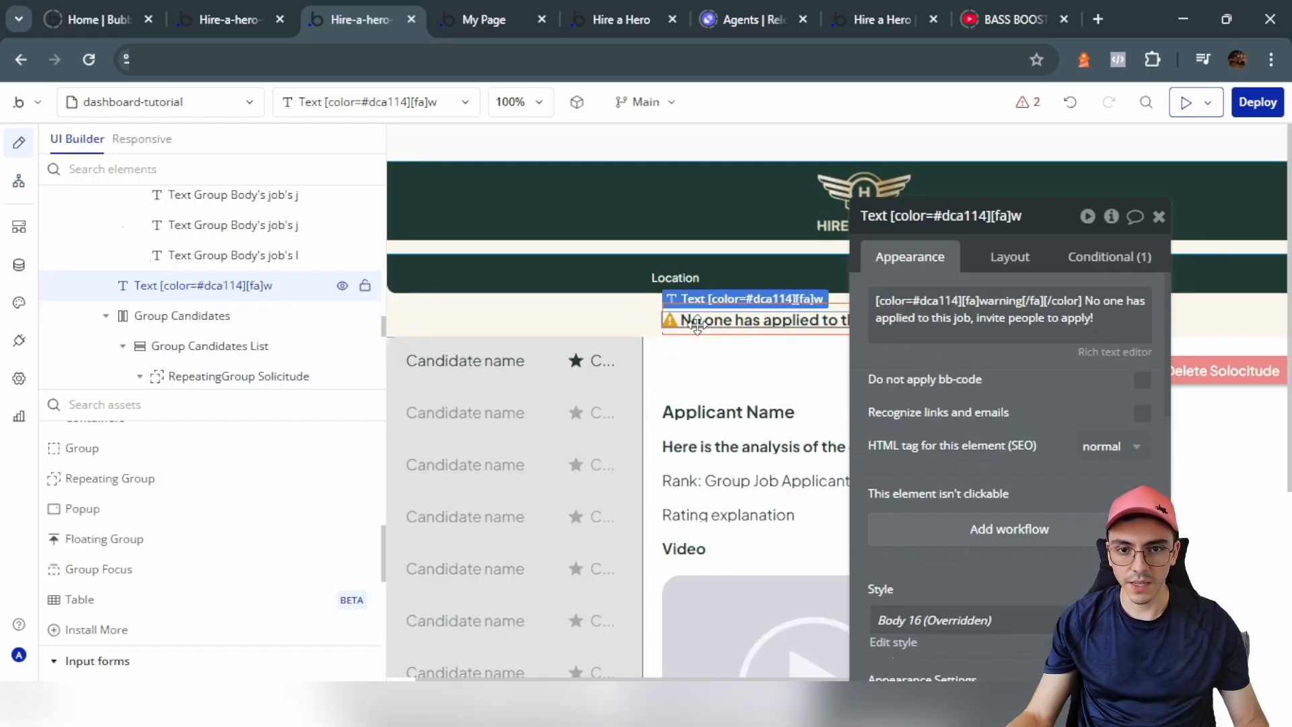
left_click(742, 352, "shift")
right_click(724, 312)
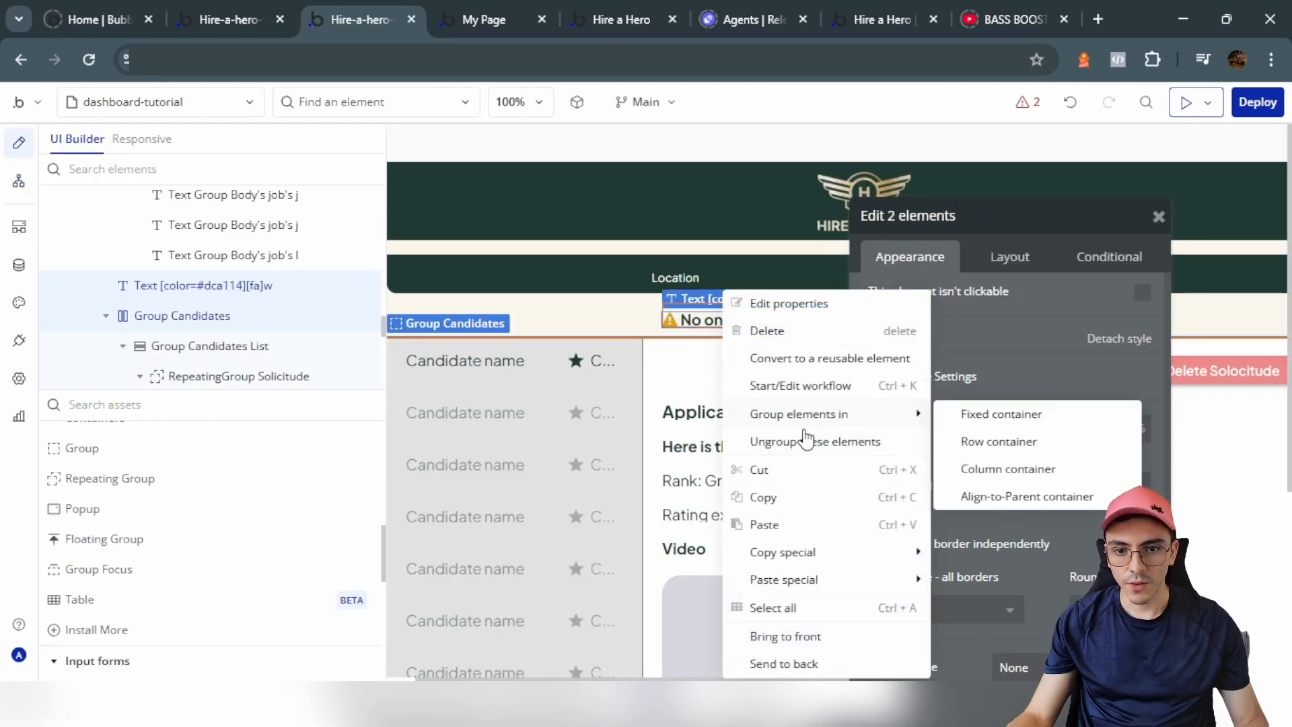
mouse_move(781, 565)
left_click(968, 559)
Step: Hide Group Job Applicants and make Group All Applicants visible in the editor
left_click(441, 306)
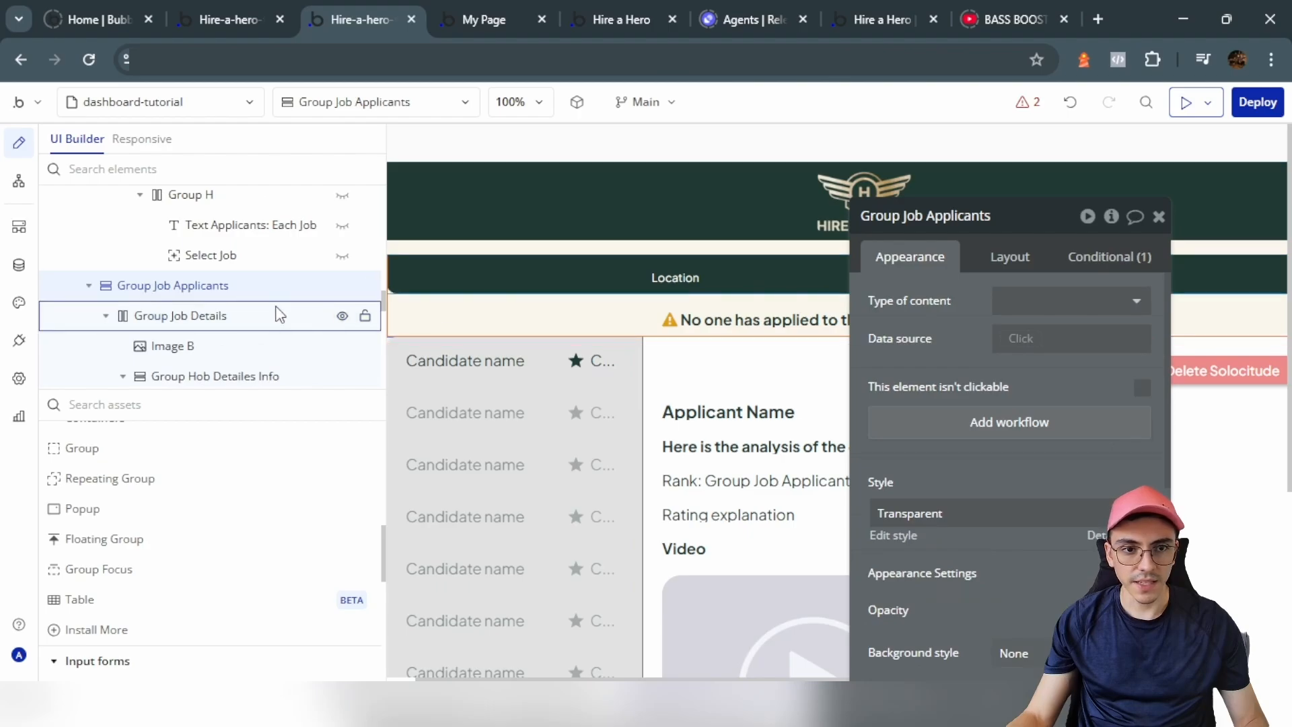
left_click(344, 287)
left_click(458, 370)
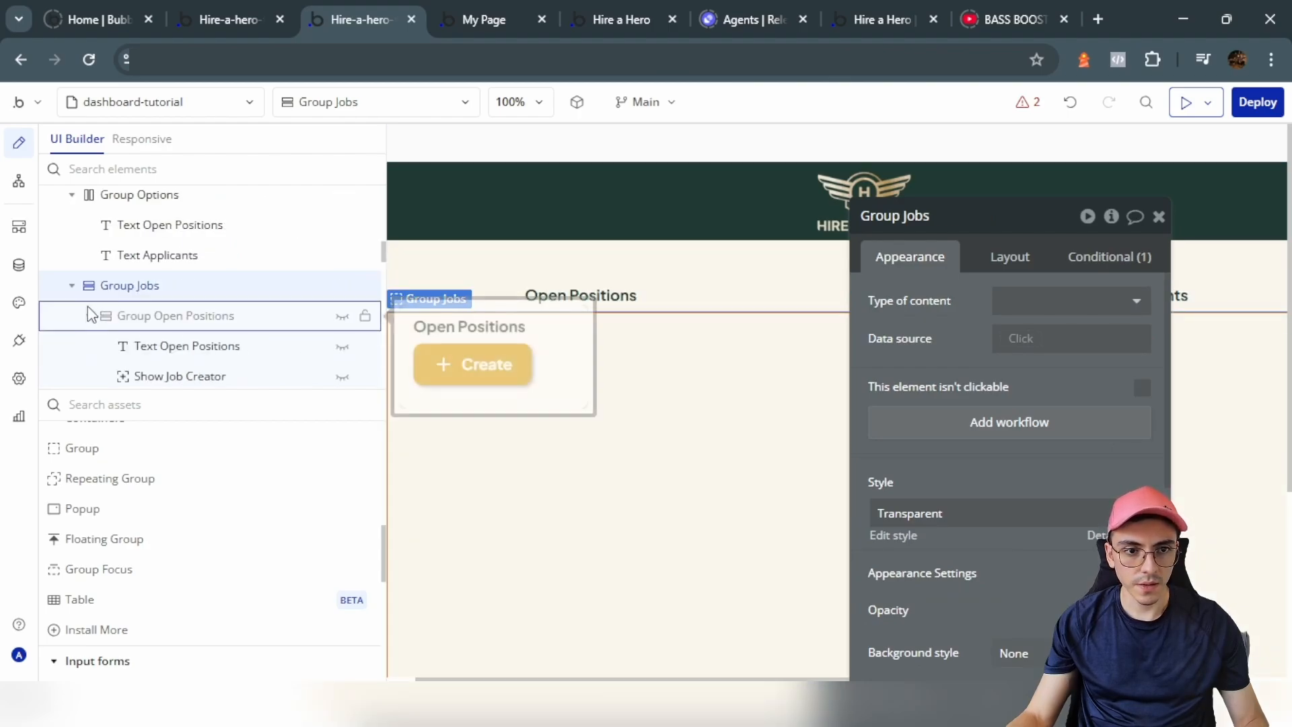
left_click(90, 312)
scroll(269, 340, "down", 3)
scroll(272, 338, "up", 3)
left_click(168, 344)
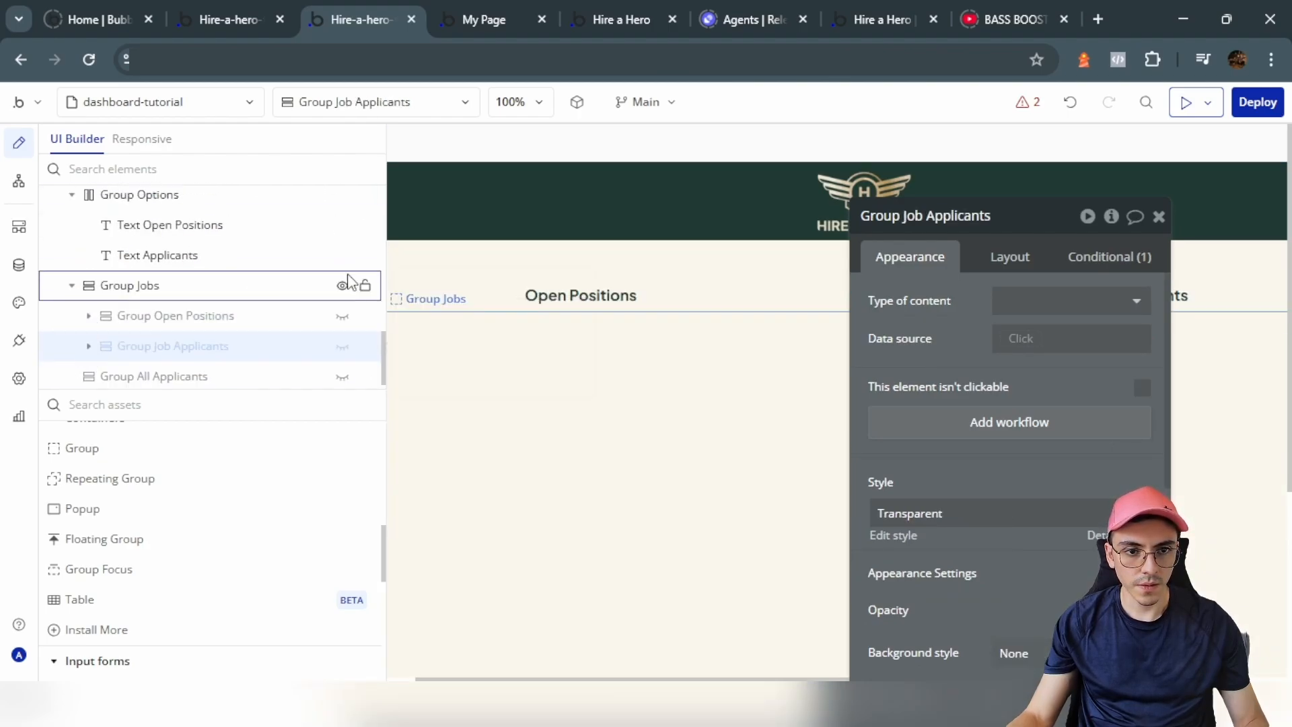
left_click(342, 377)
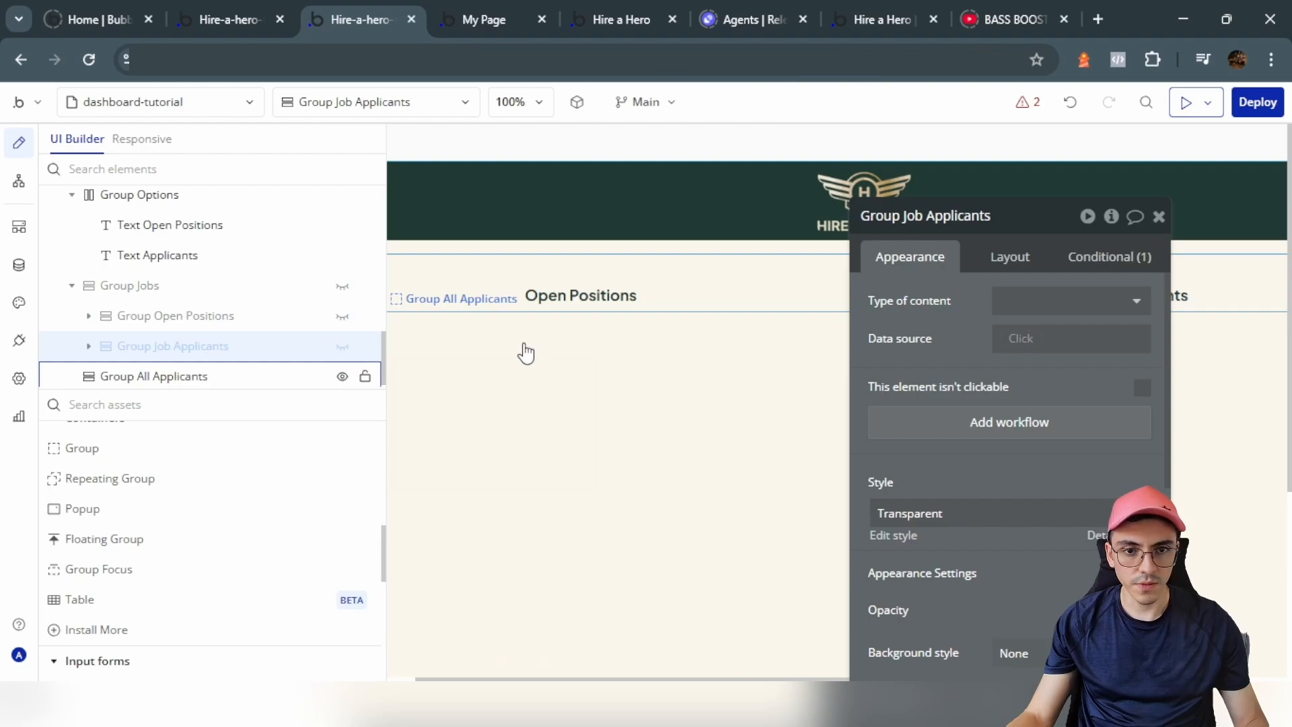
Step: Paste the copied elements with workflows into Group All Applicants and select the pasted list
right_click(545, 422)
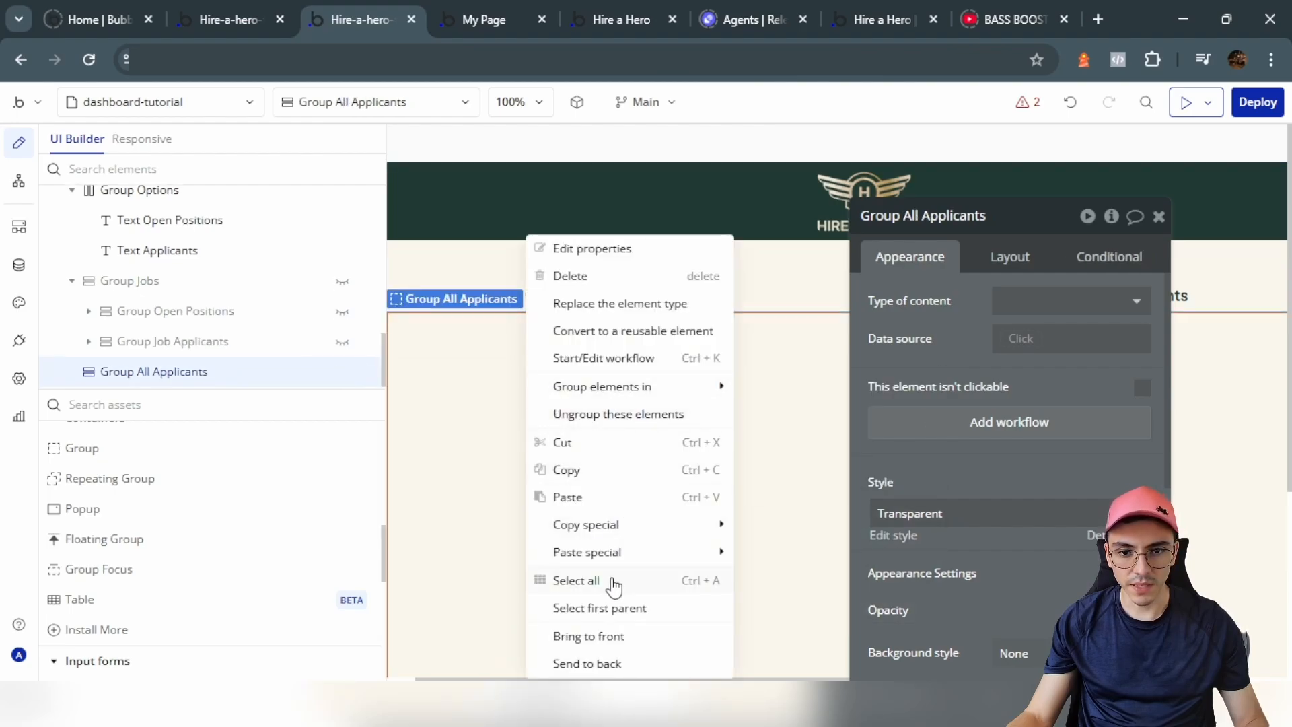
mouse_move(700, 551)
left_click(784, 553)
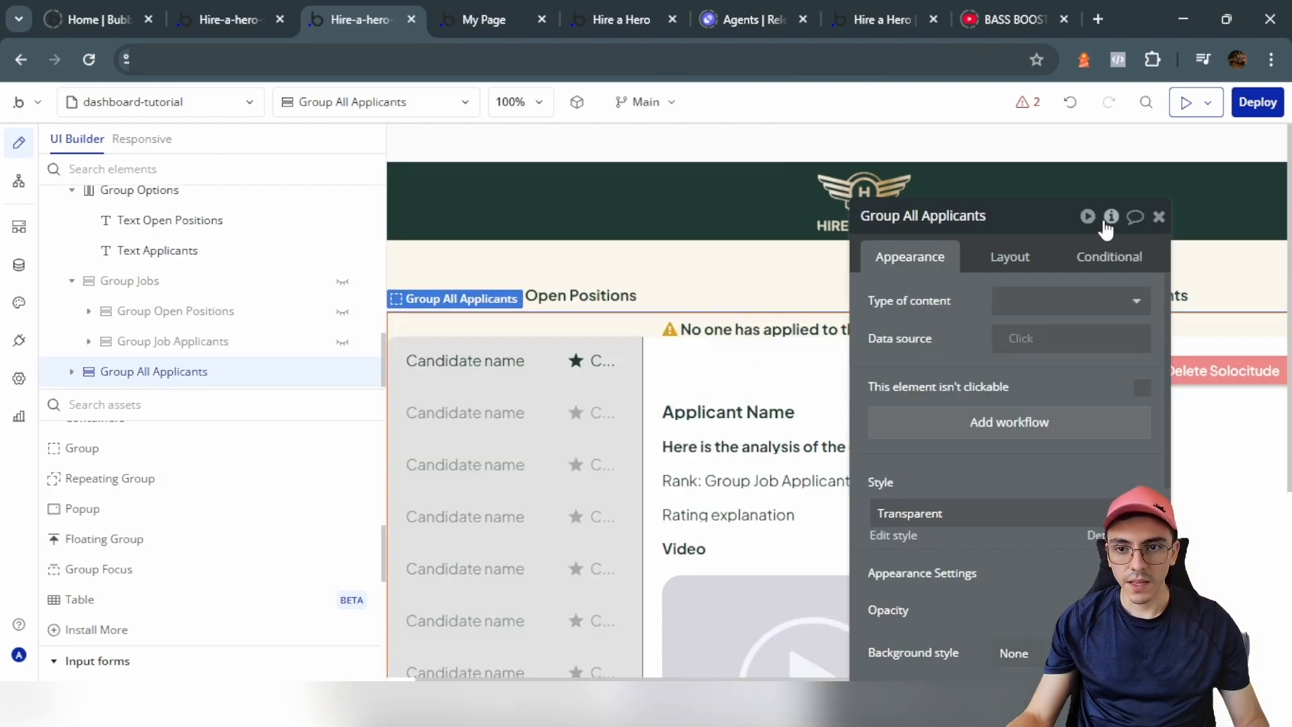
left_click(1107, 223)
left_click(627, 284)
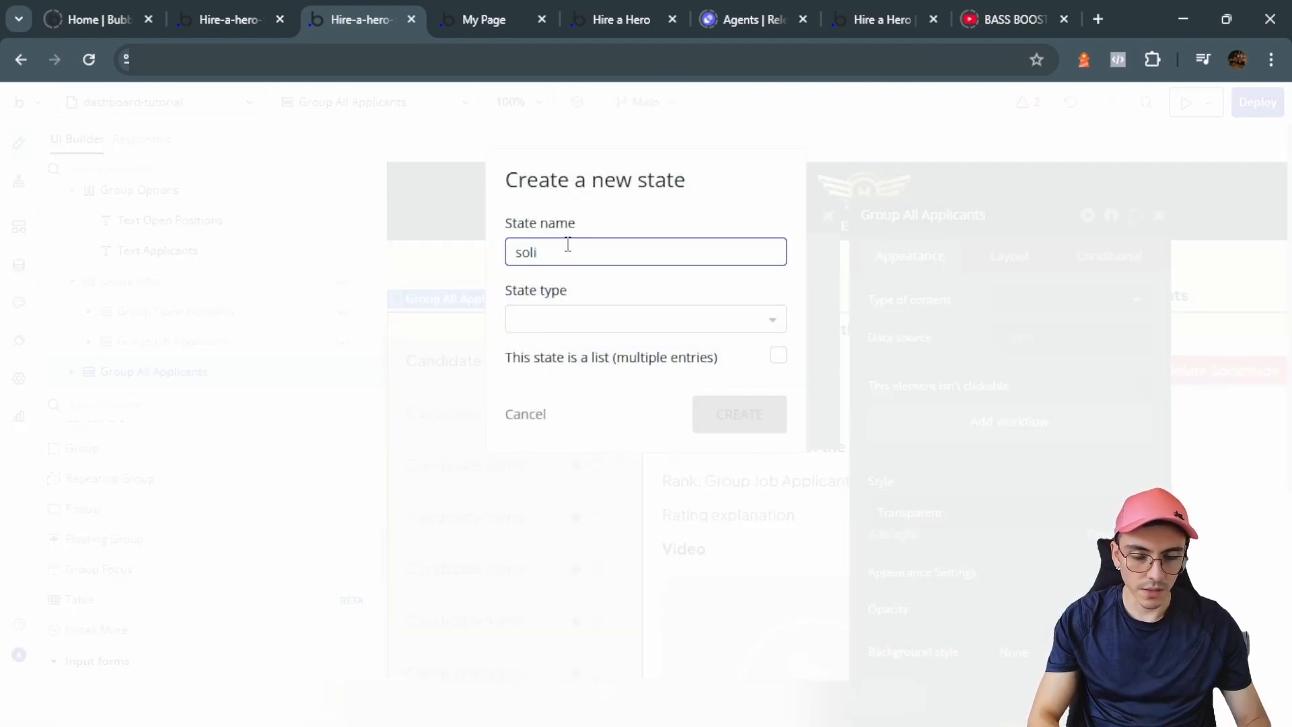
key("Escape")
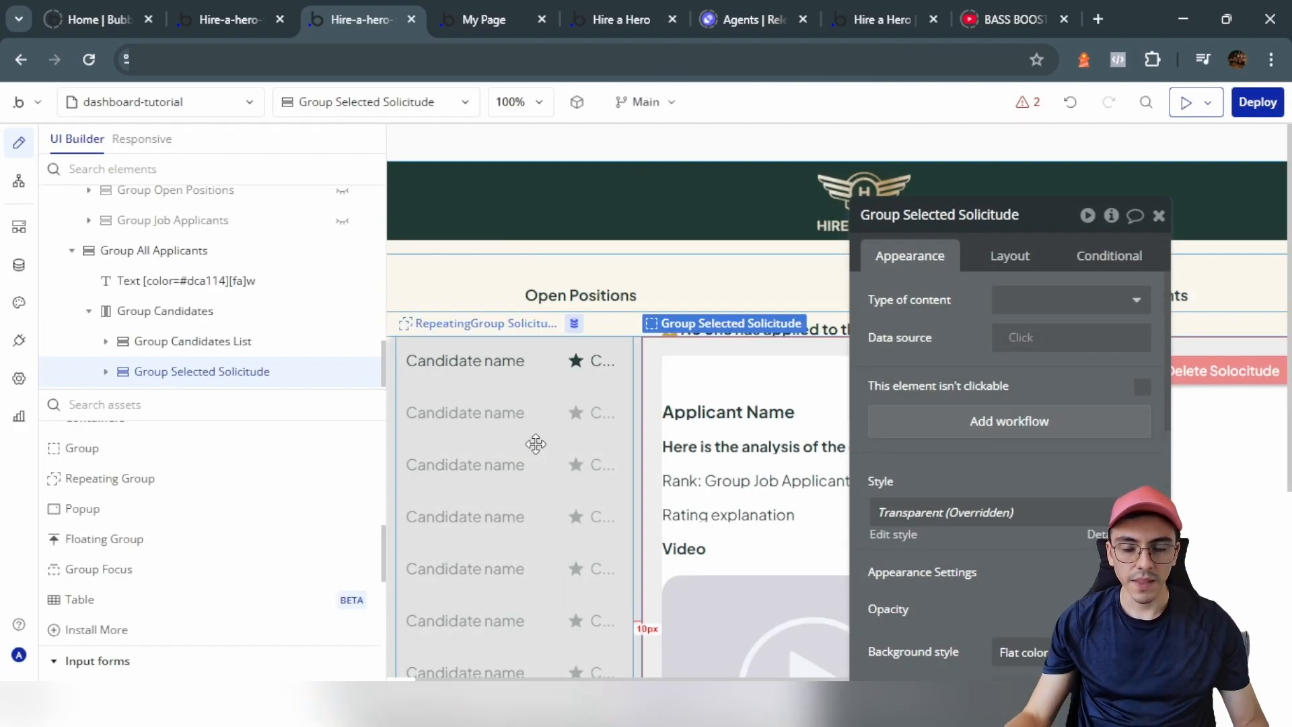
left_click(537, 449)
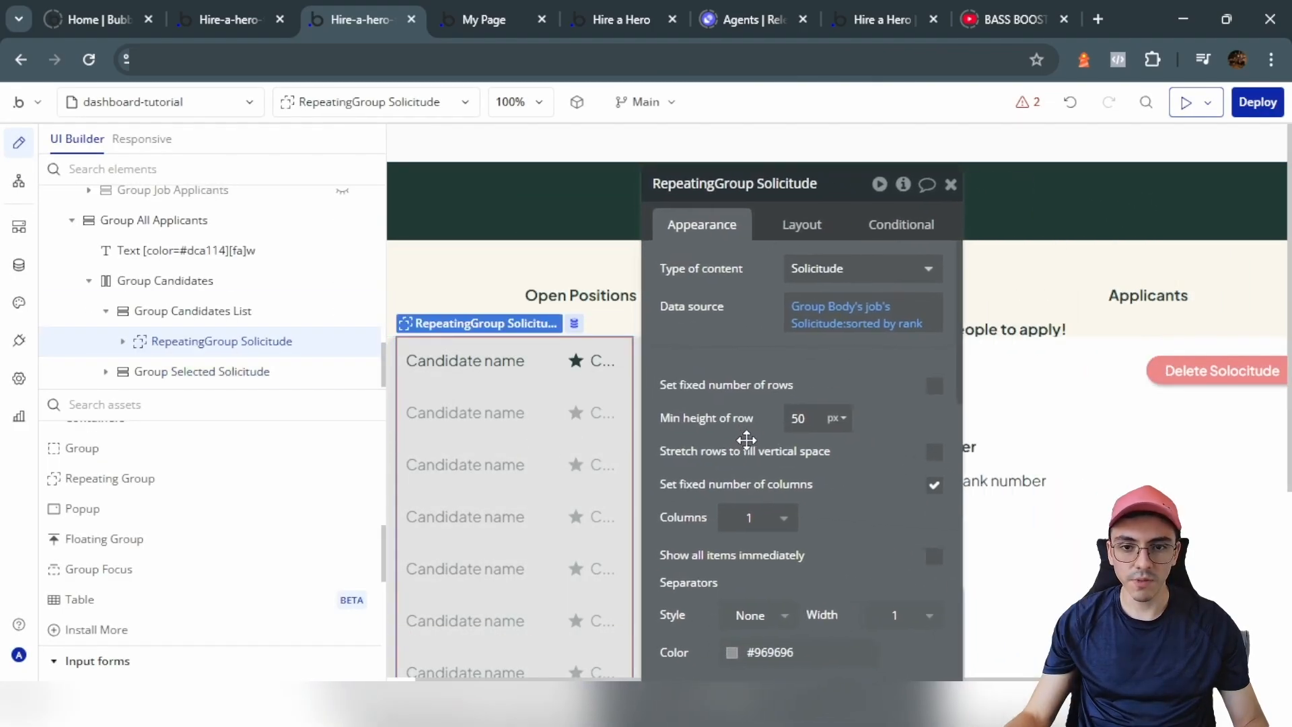
Step: Set RepeatingGroup Solicitude to type applicant, sourced from a search for applicants sorted by Created Date descending
left_click(800, 271)
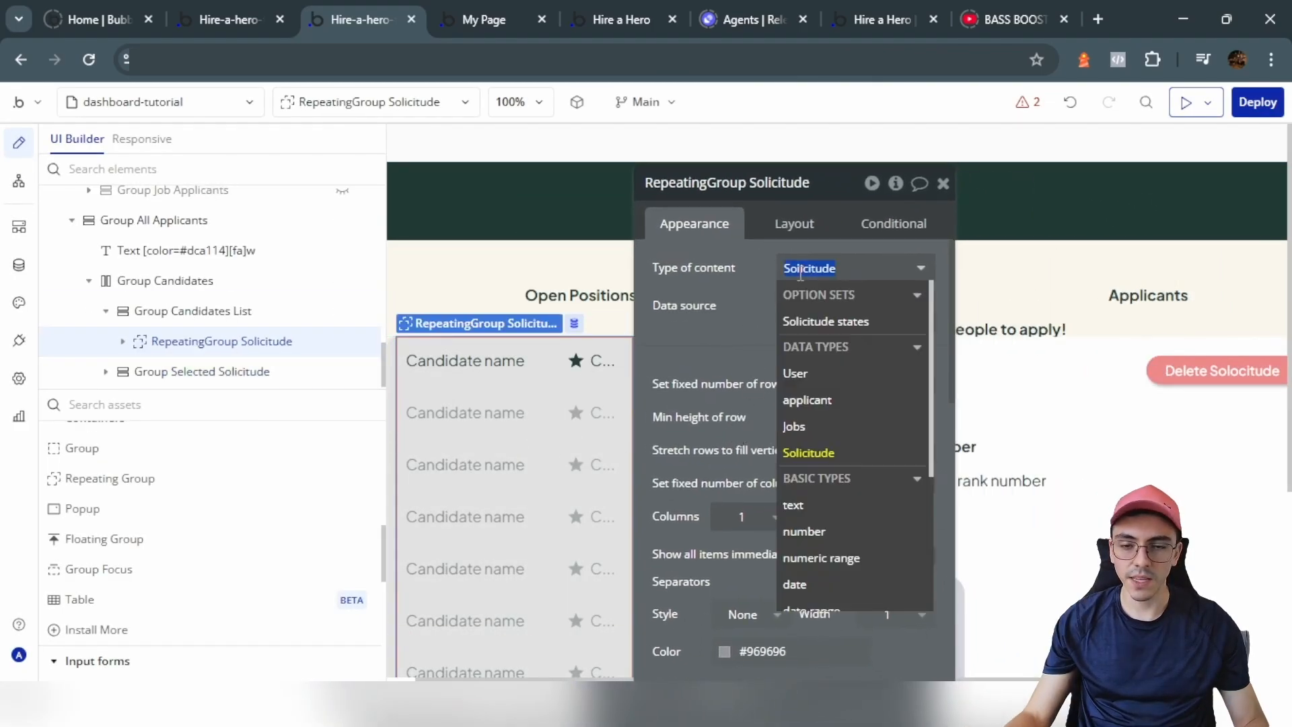
left_click(808, 402)
left_click(804, 307)
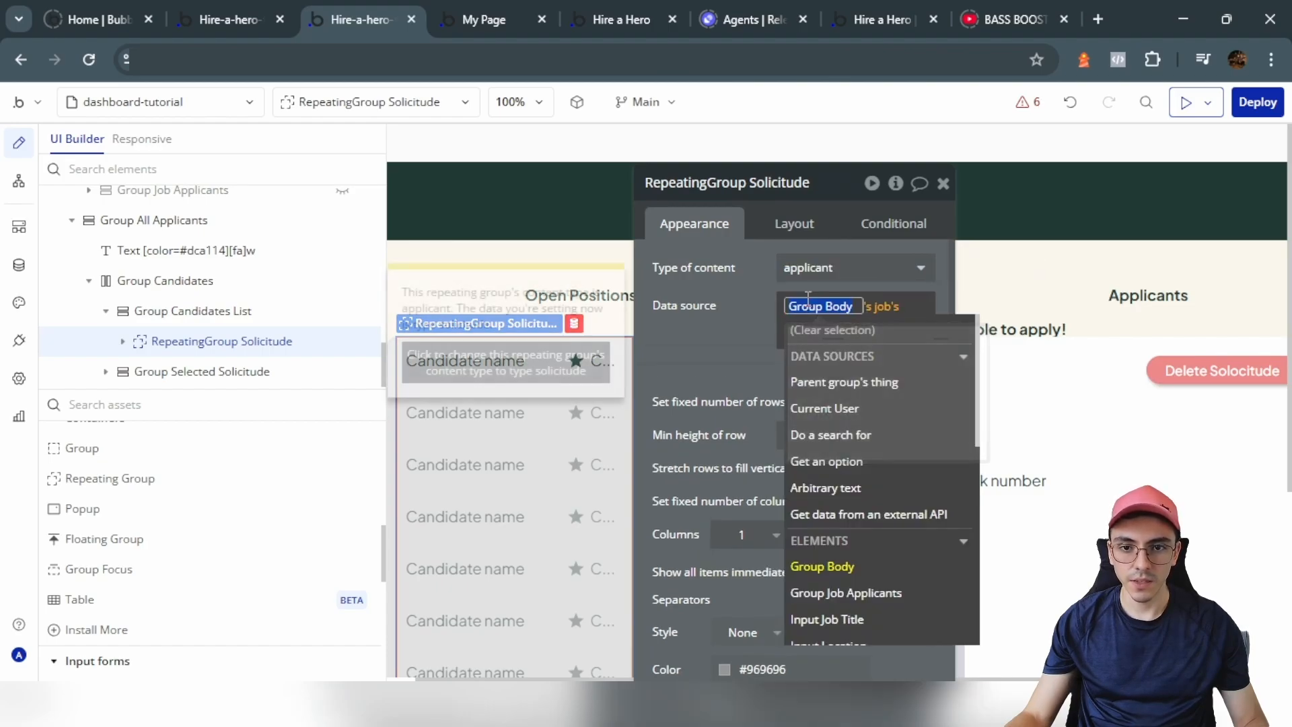
left_click(822, 436)
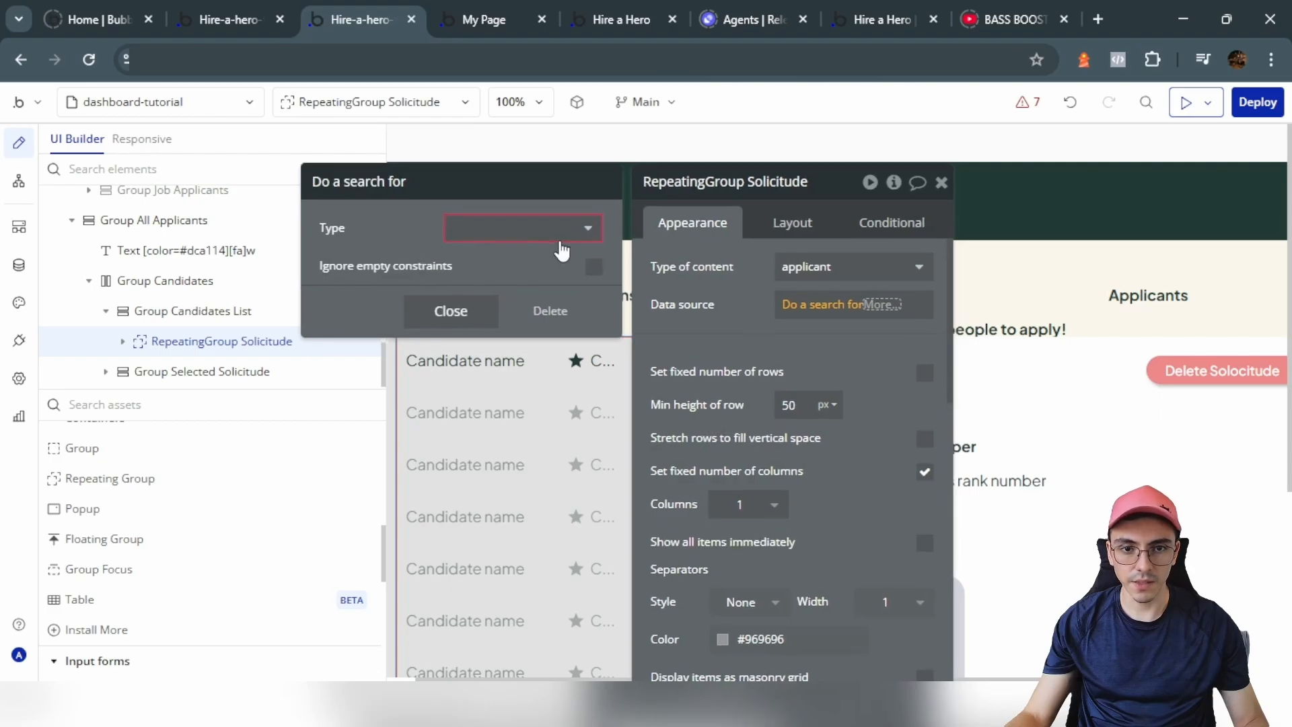
left_click(579, 228)
left_click(484, 303)
left_click(512, 328)
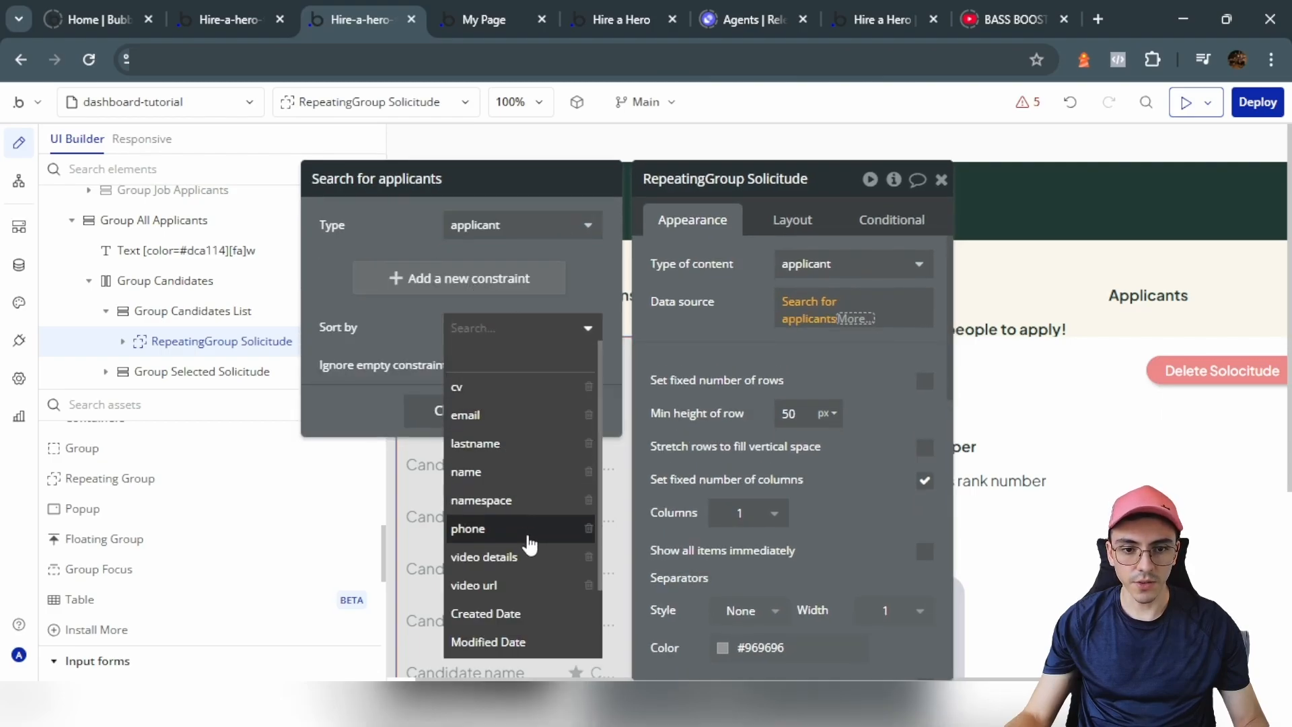
scroll(513, 532, "down", 2)
left_click(513, 532)
left_click(471, 364)
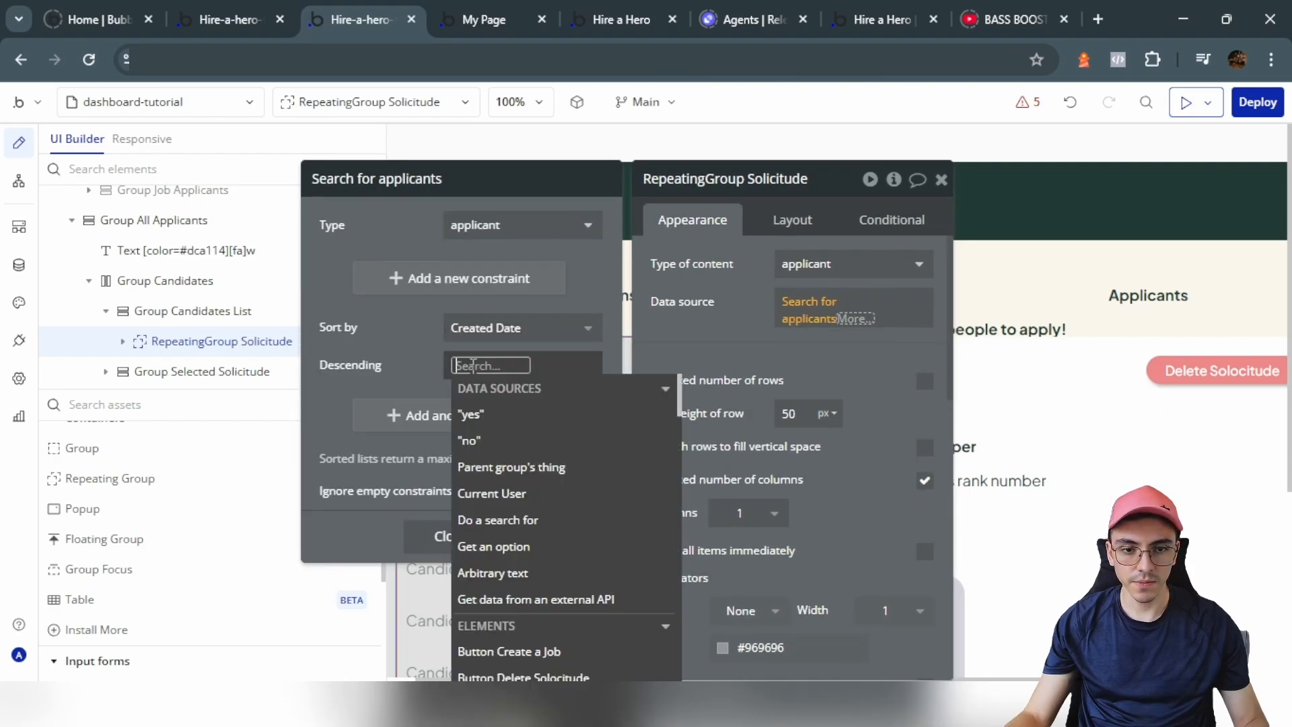
left_click(470, 413)
left_click(732, 356)
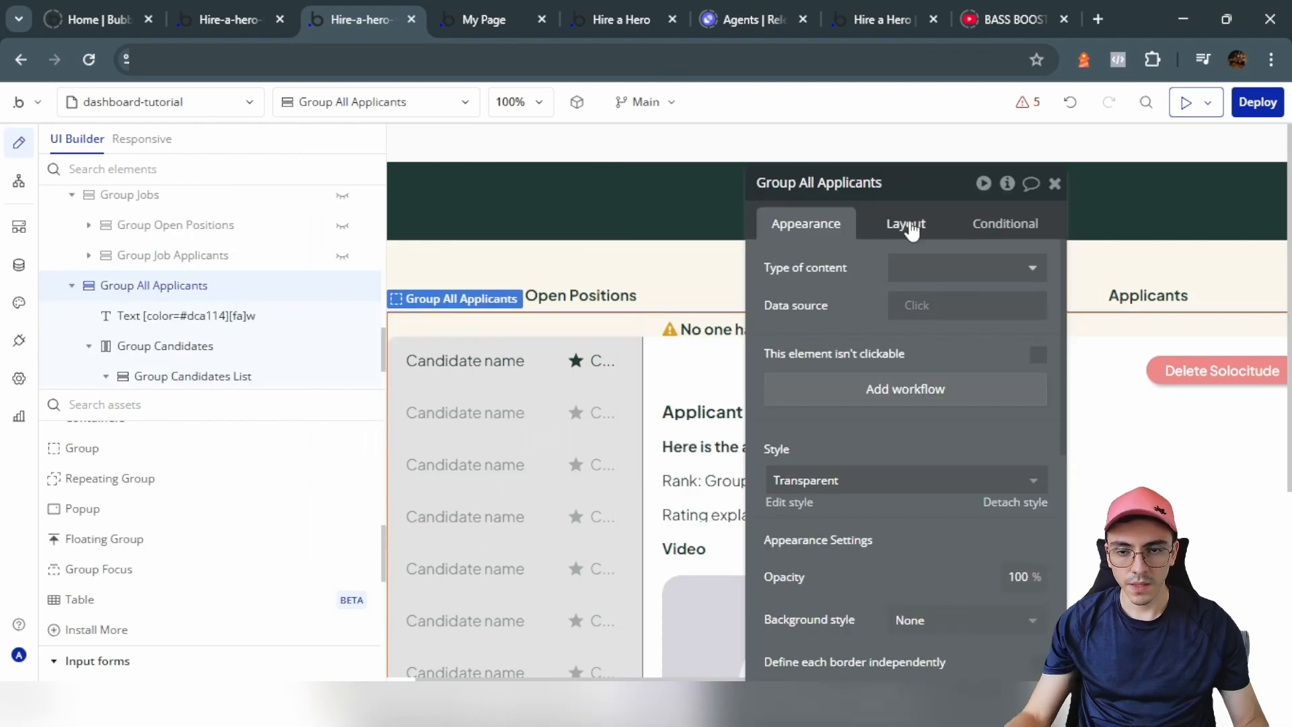
Step: Add spacing between elements in Group All Applicants and edit the no-applicants warning text
left_click(909, 228)
left_click(1037, 346)
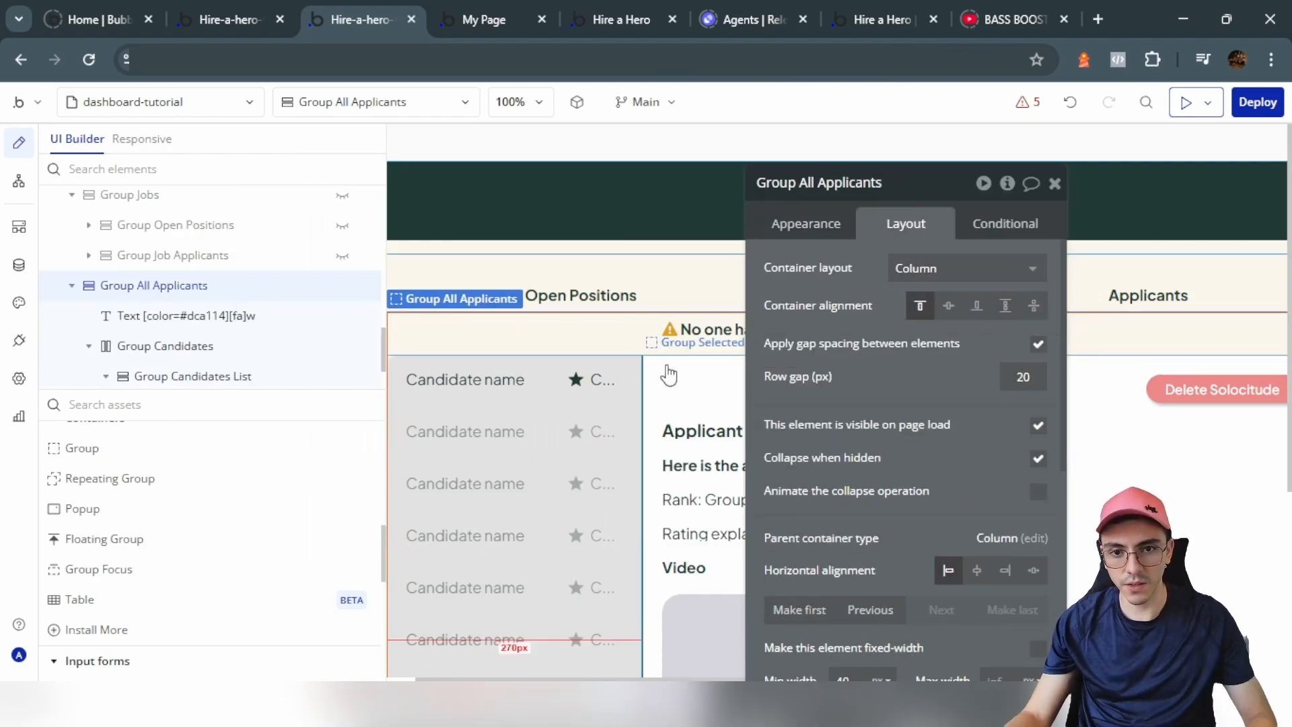
left_click(672, 331)
left_click(396, 241)
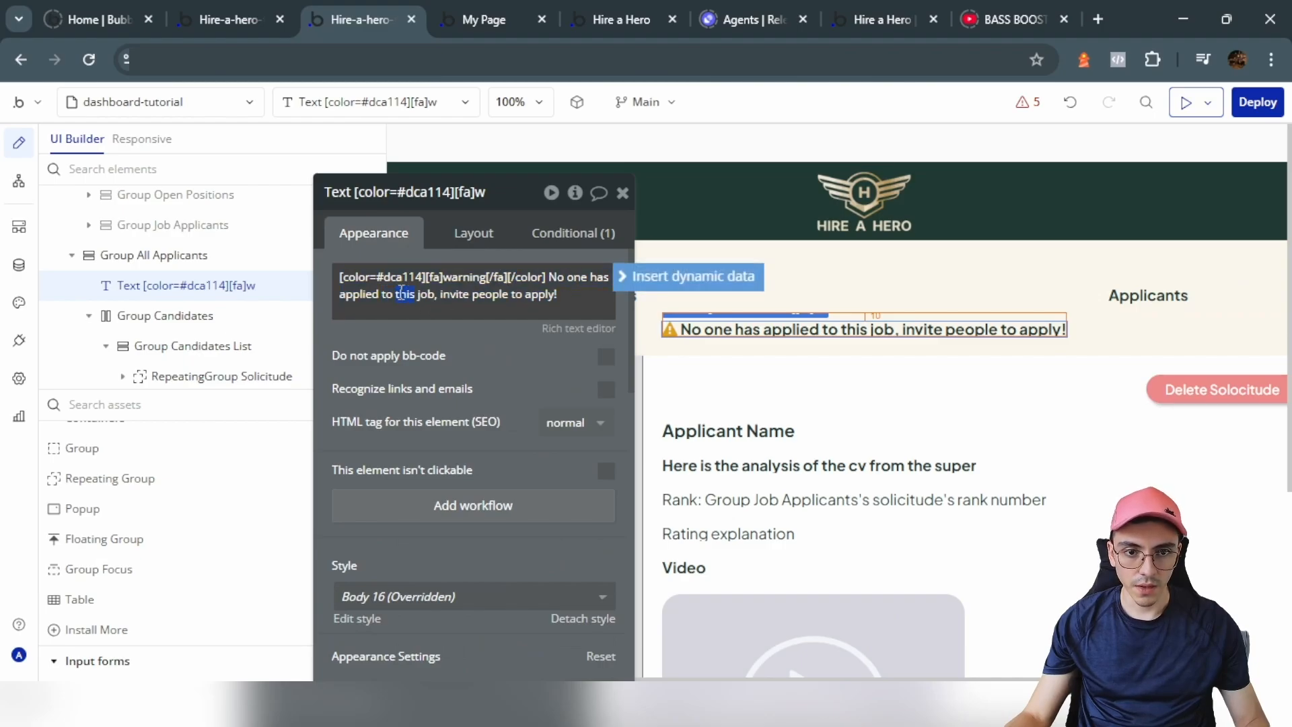
type("a")
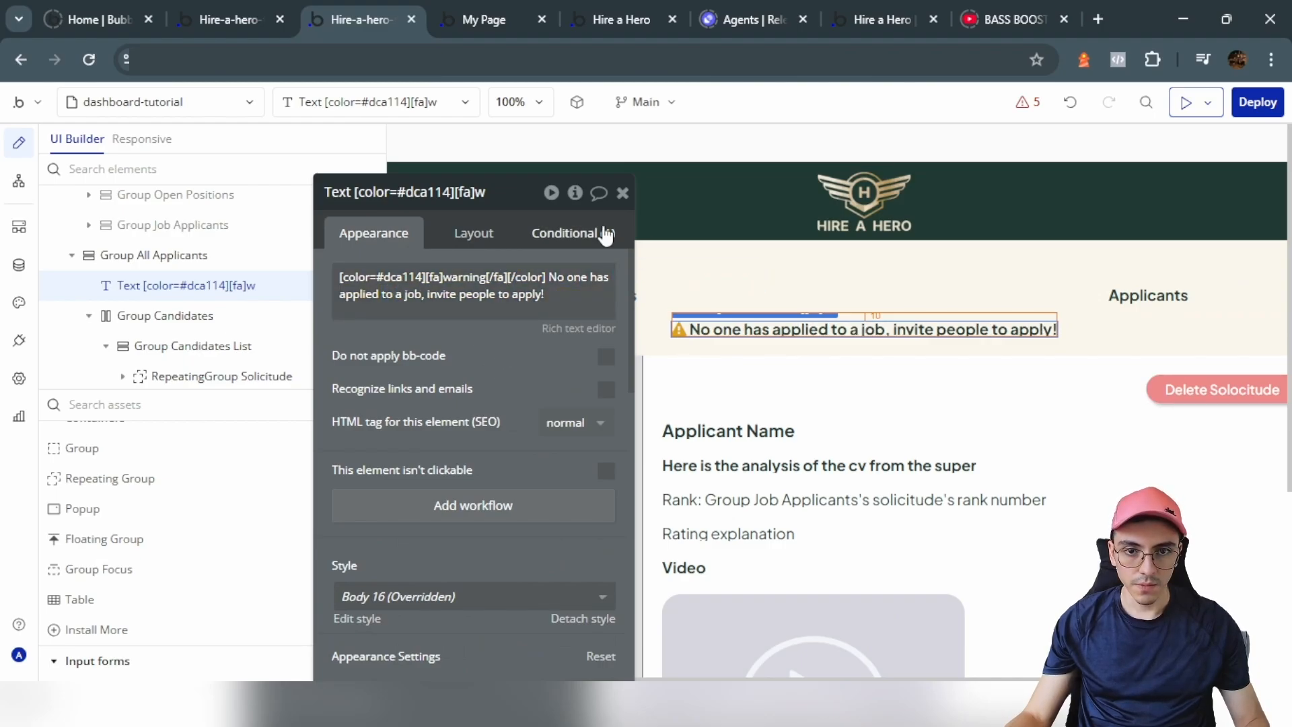
left_click(623, 192)
Step: Change the Applicant Name text's expression source to Group All Applicants
double_click(729, 438)
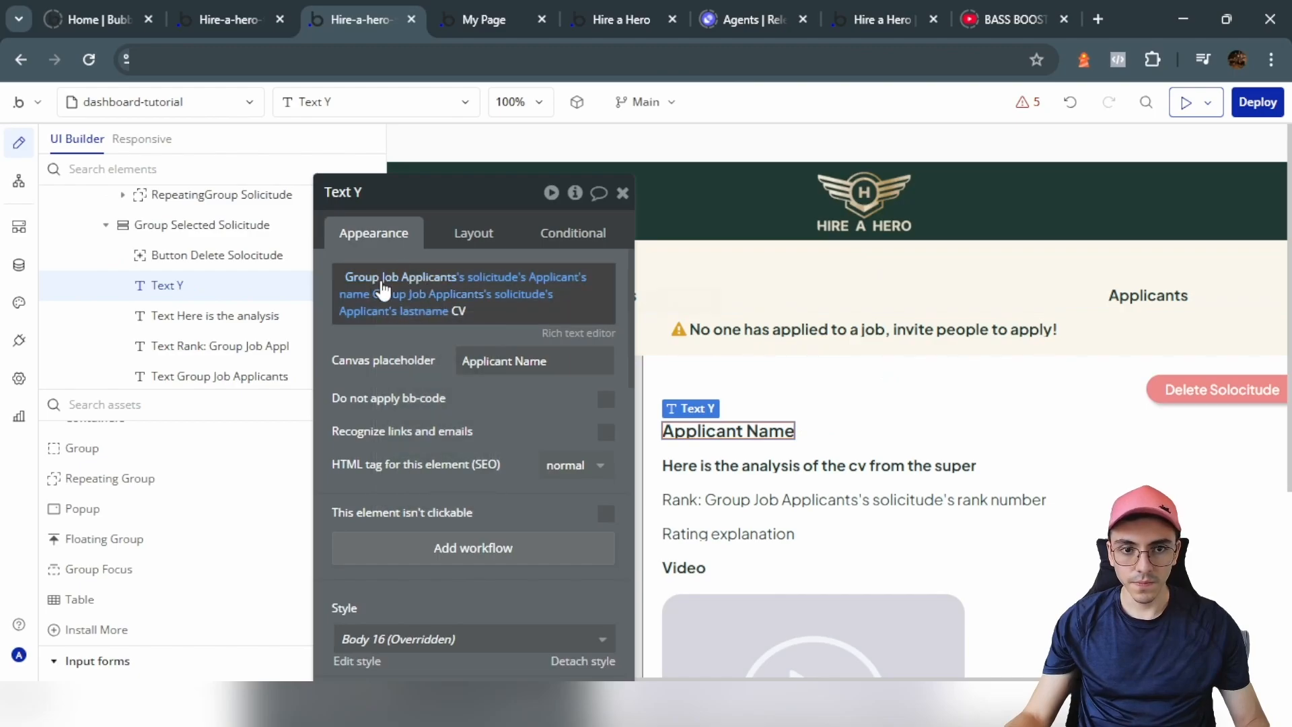
left_click(426, 201)
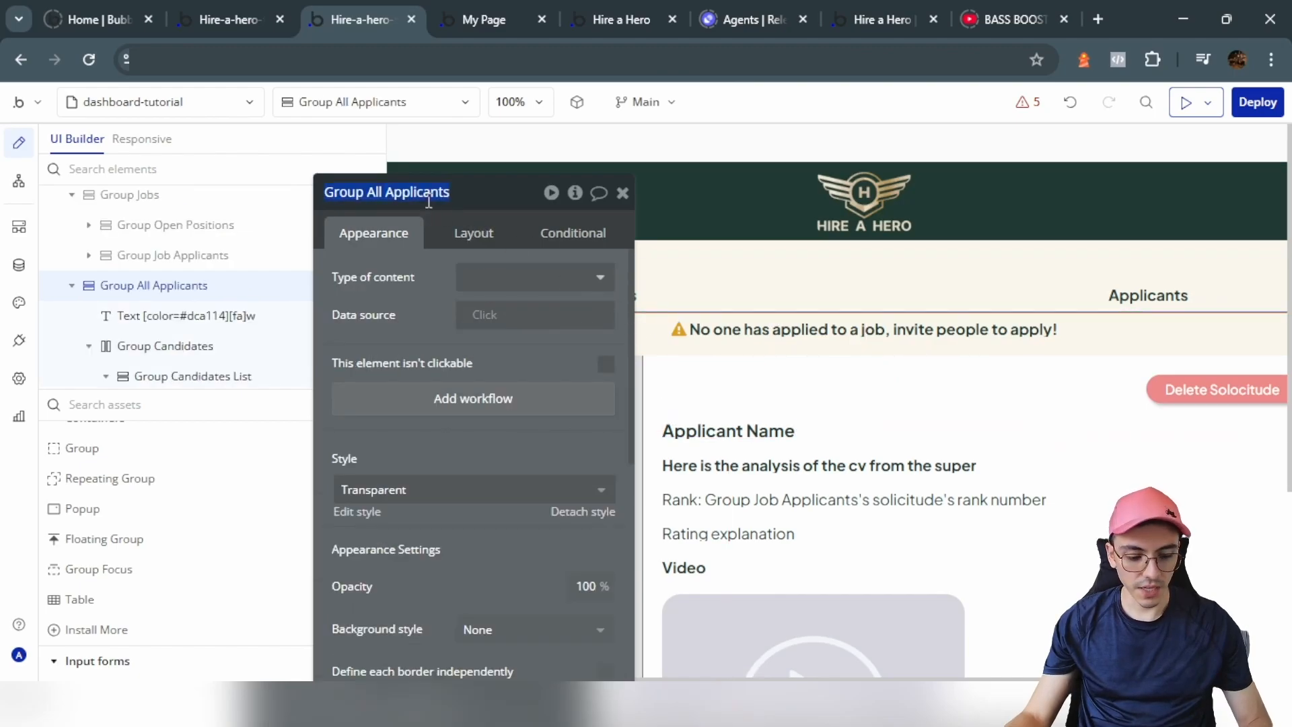
double_click(702, 438)
left_click(412, 279)
key("ctrl+v")
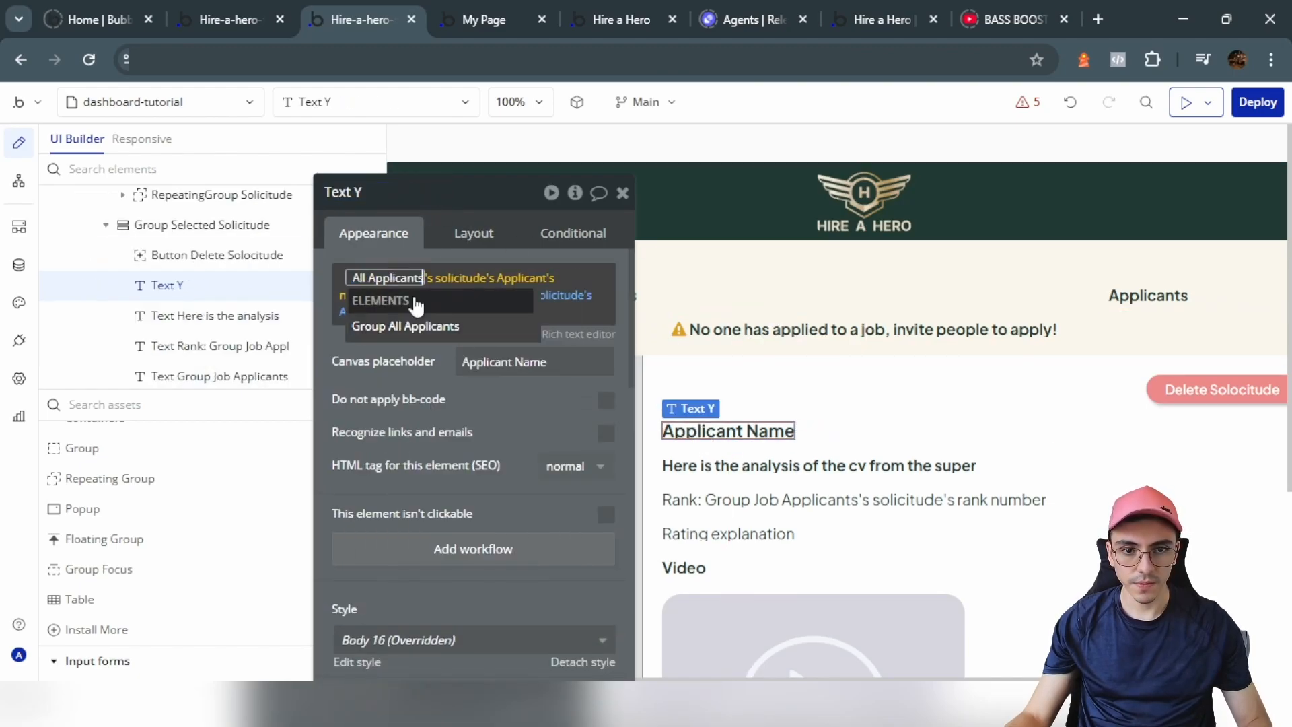
left_click(433, 333)
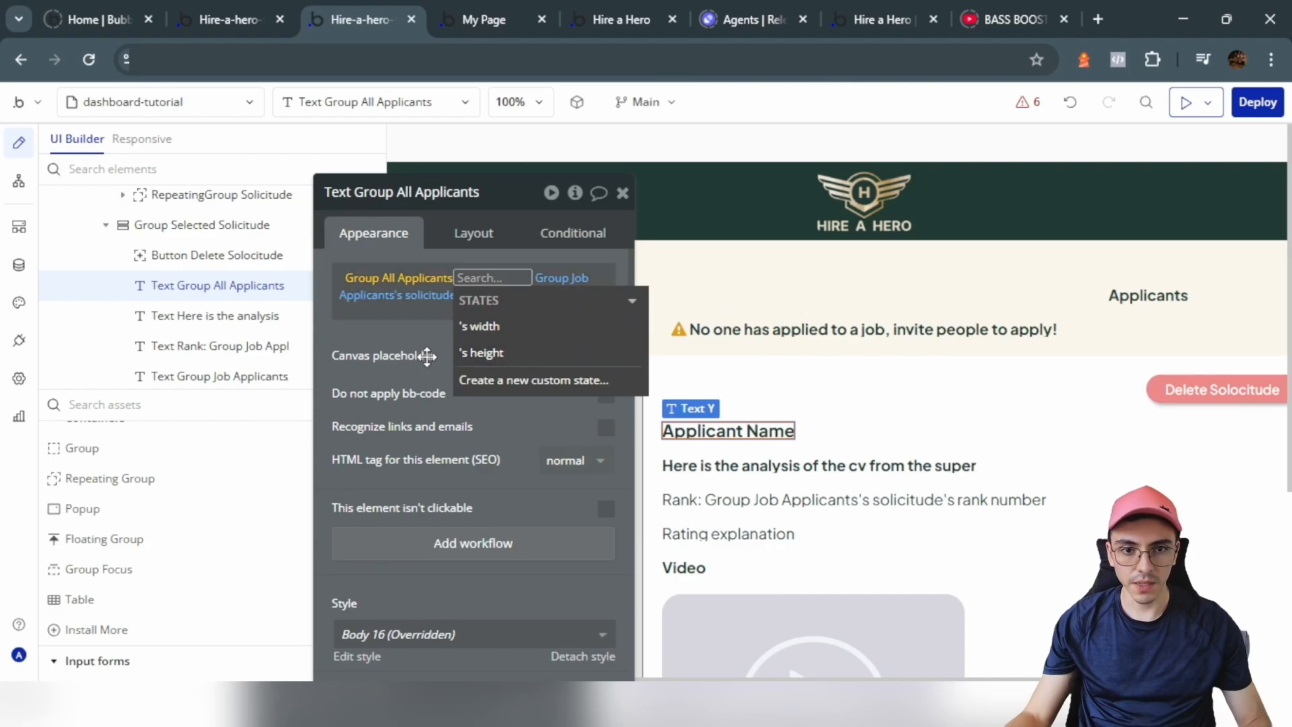
Step: Show Group All Applicants' custom states and events in its Element inspector
left_click(1114, 331)
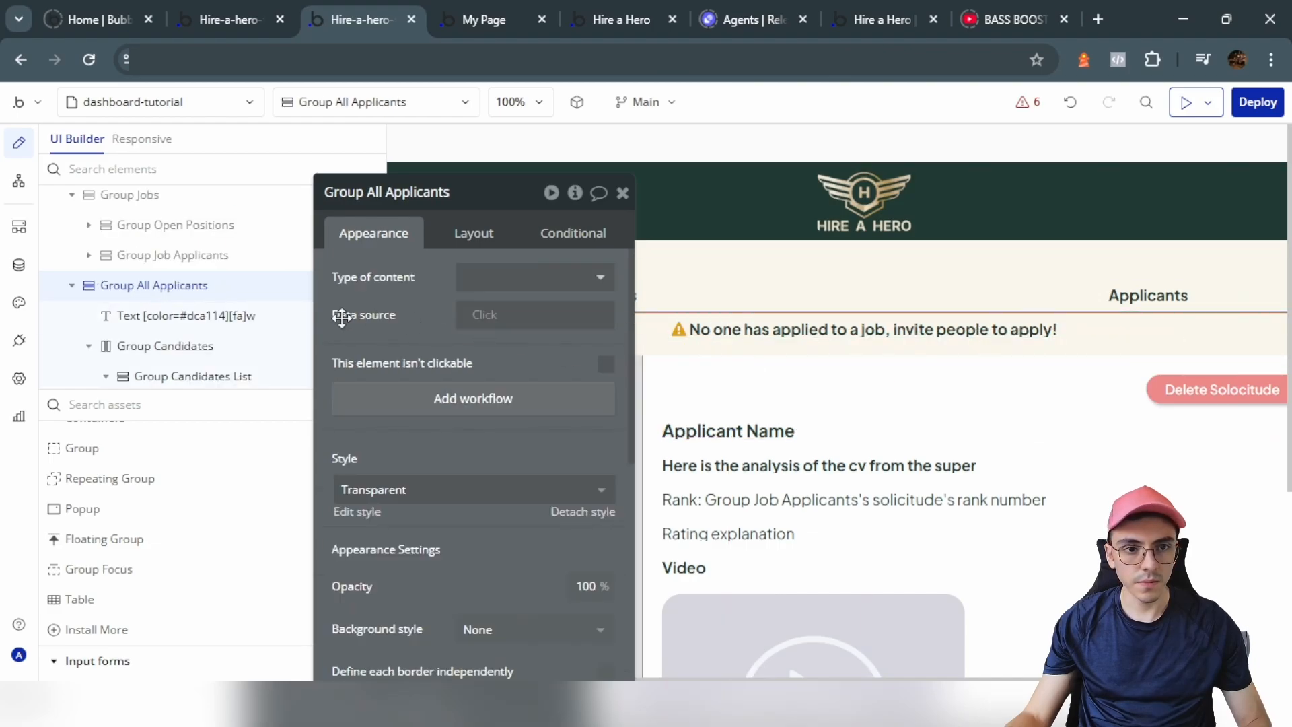
left_click(575, 195)
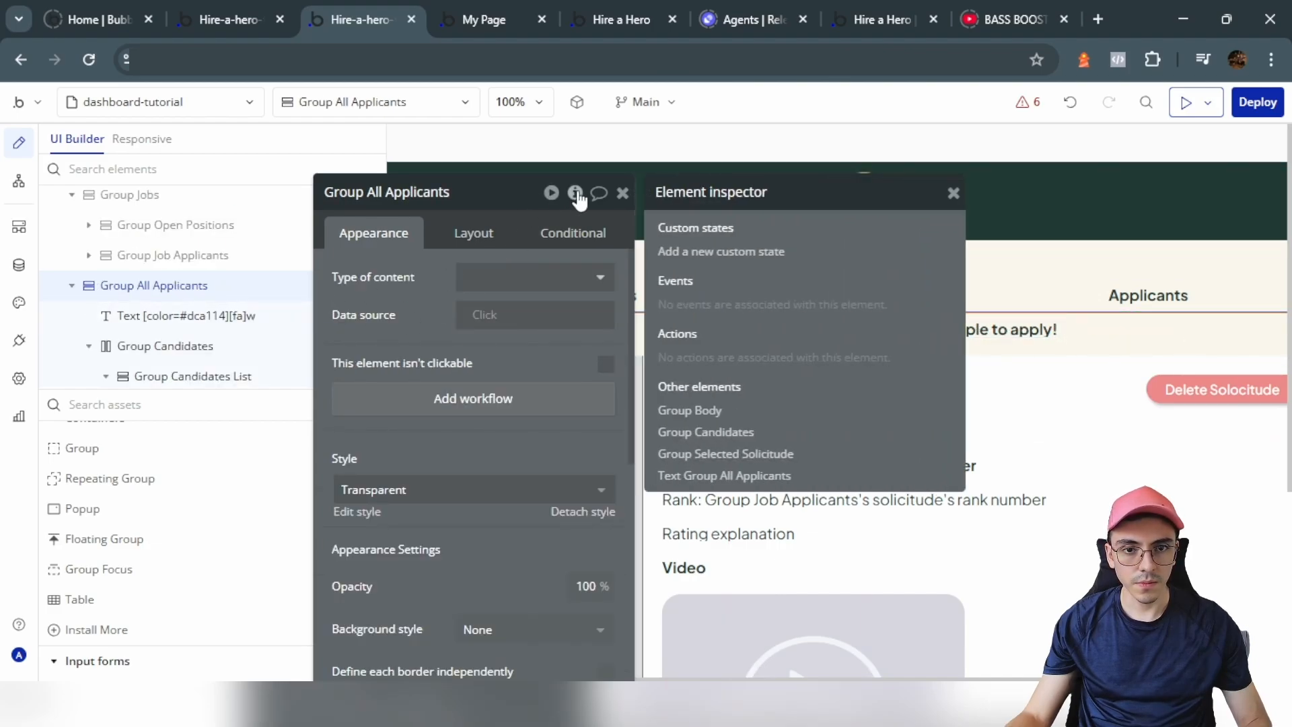
left_click(423, 299)
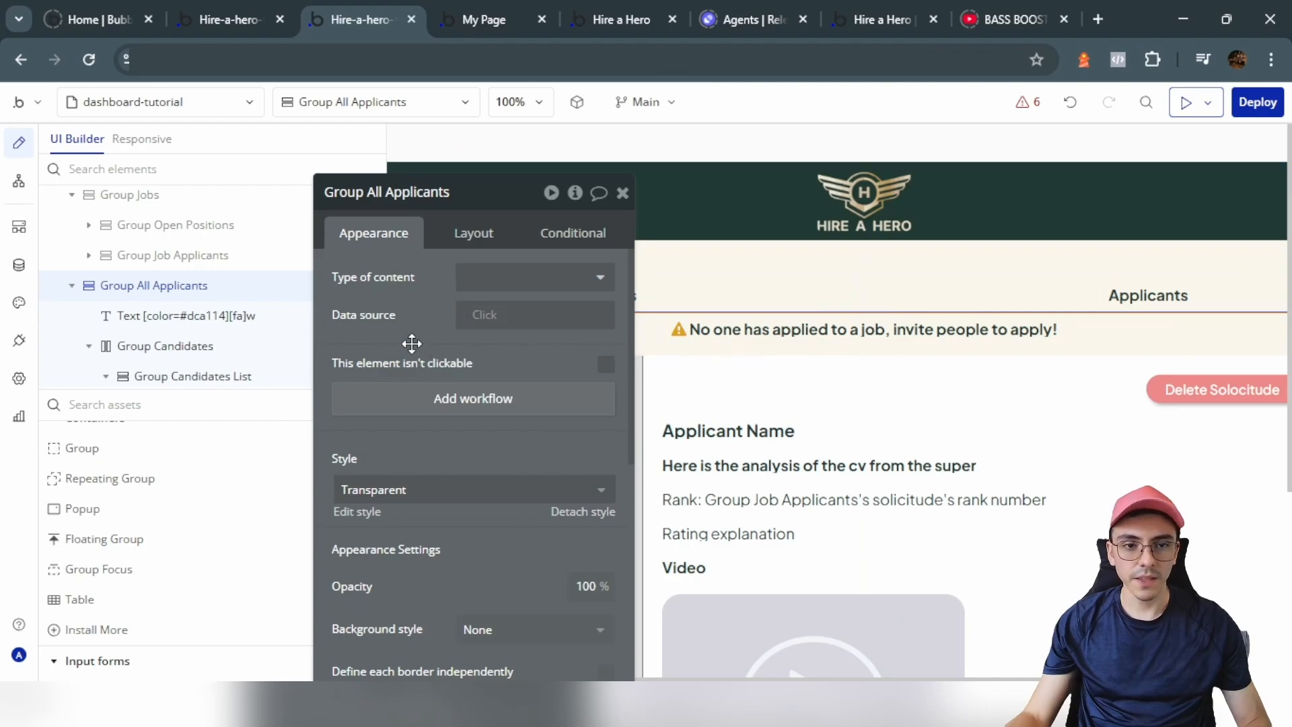
left_click_drag(412, 343, 663, 356)
left_click(828, 207)
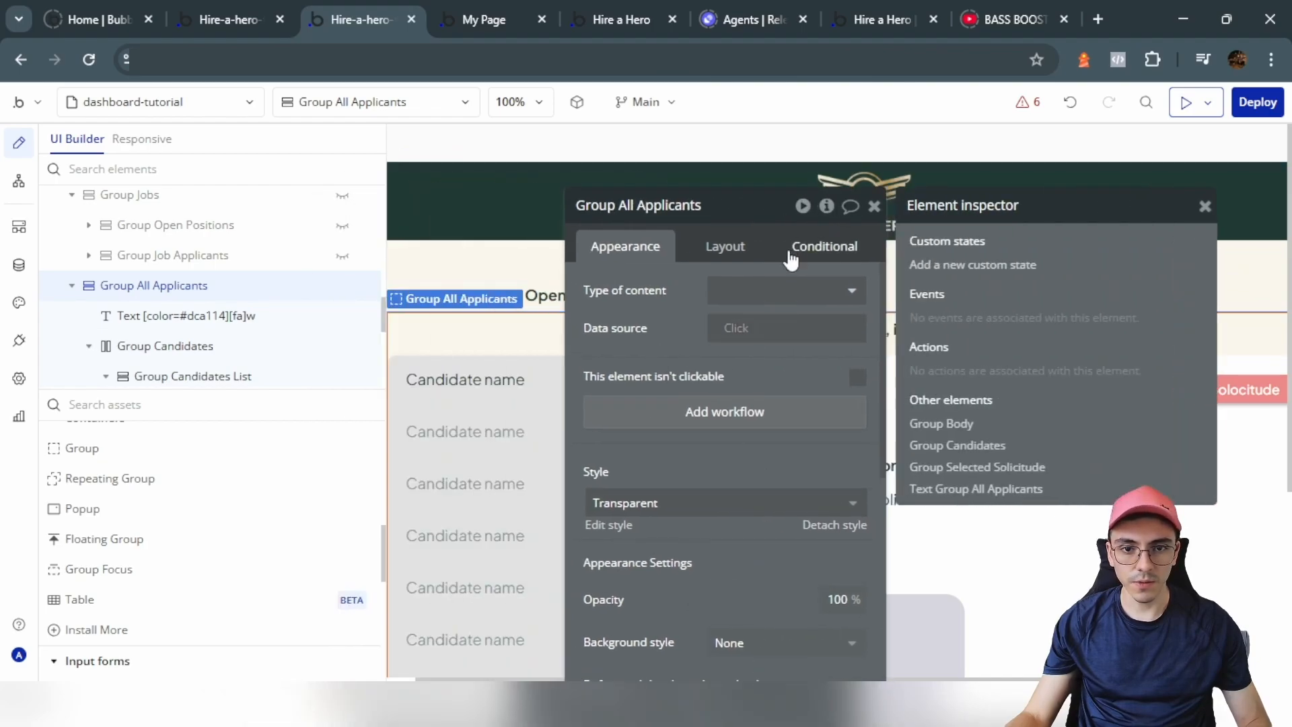
Step: Create the 'applicant' custom state with State type applicant, then close the inspector
left_click(958, 266)
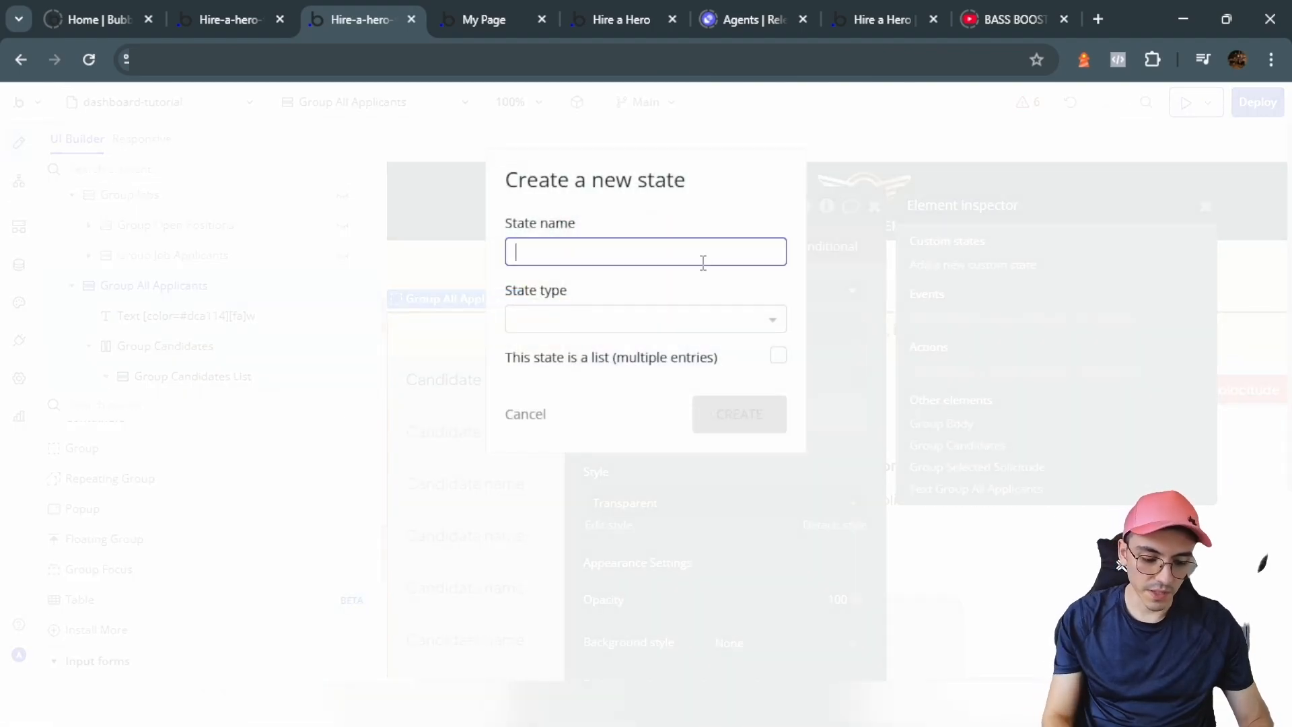
type("applic")
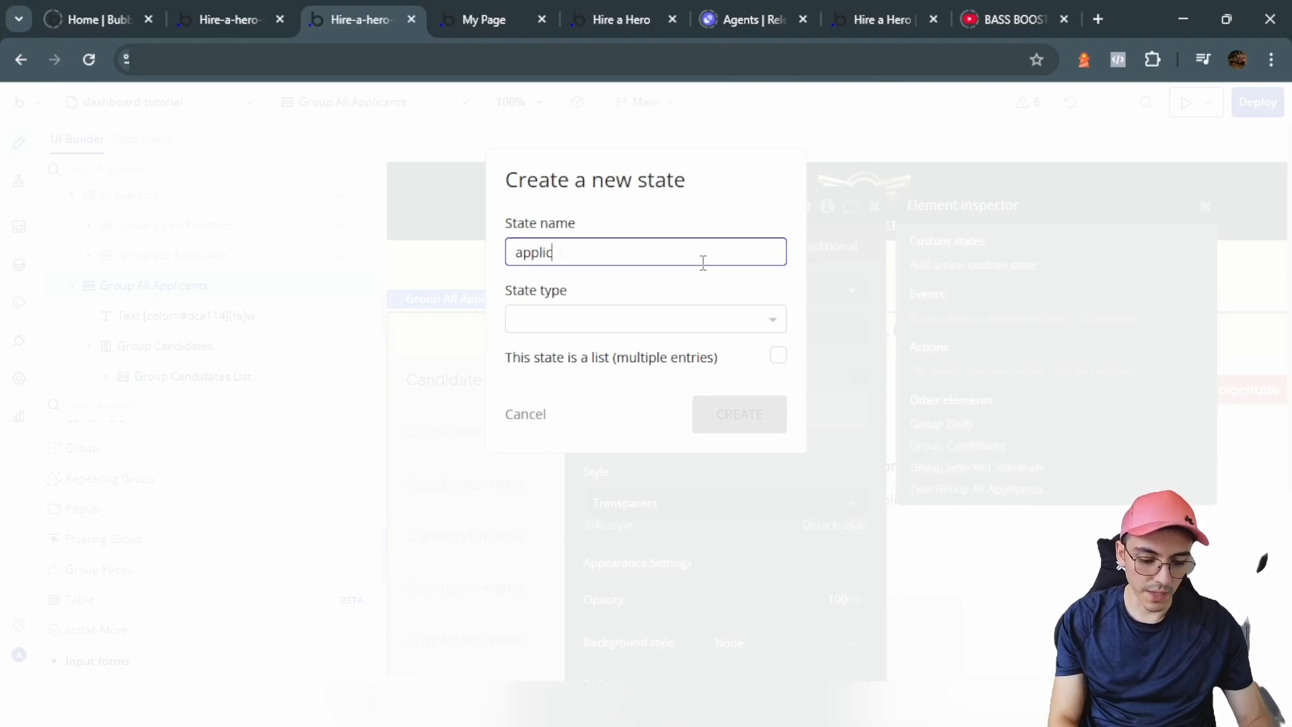
type("ant")
left_click(683, 318)
left_click(601, 455)
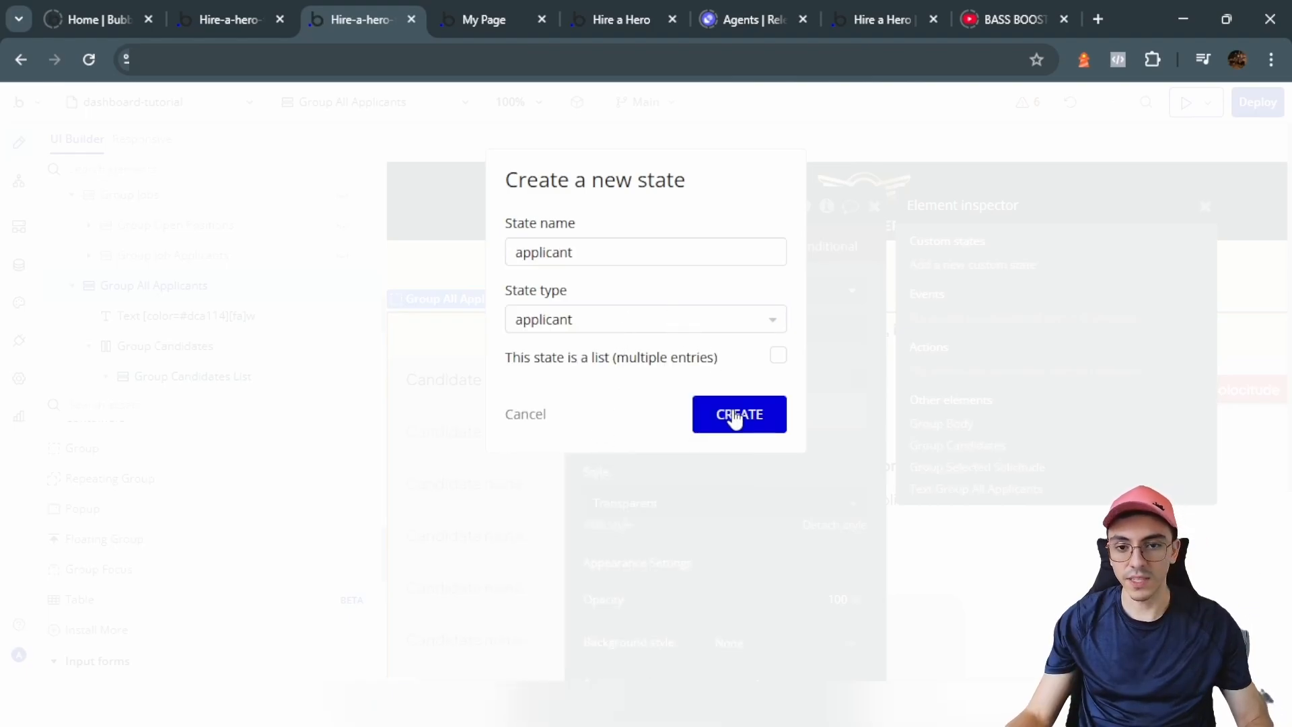
left_click(738, 416)
left_click(818, 295)
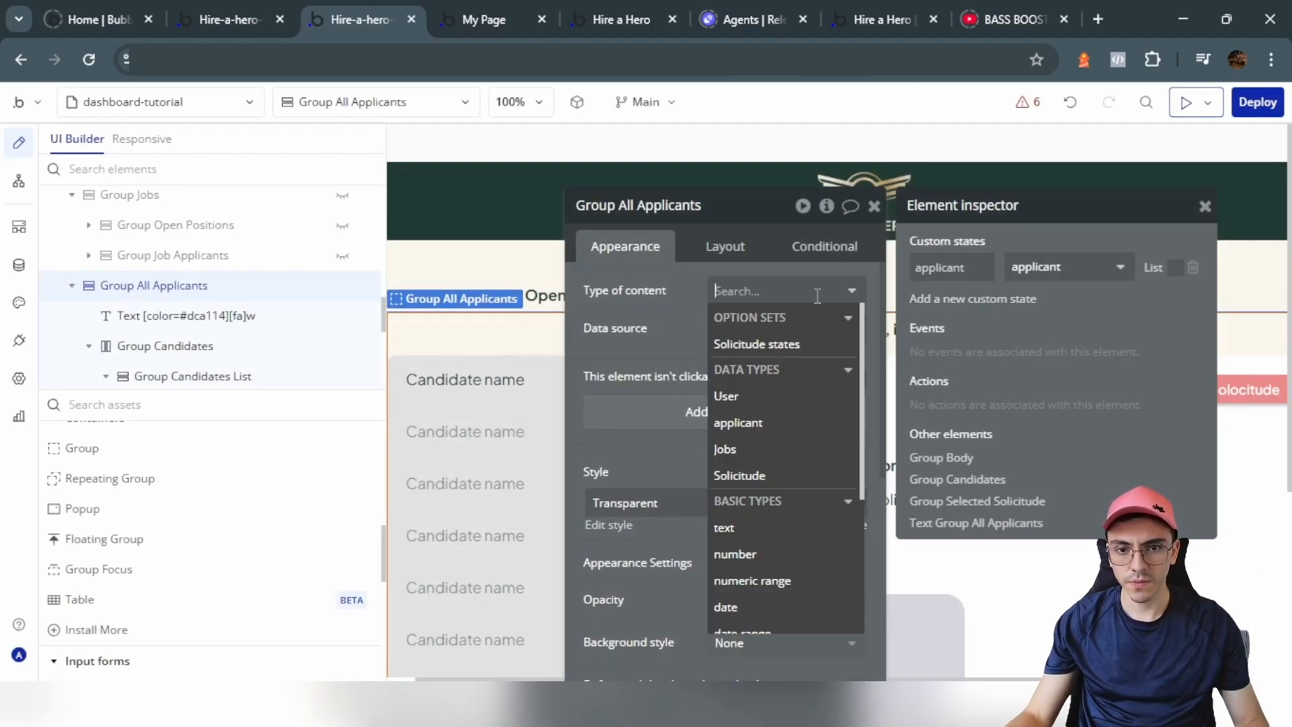
left_click(668, 321)
left_click(1205, 206)
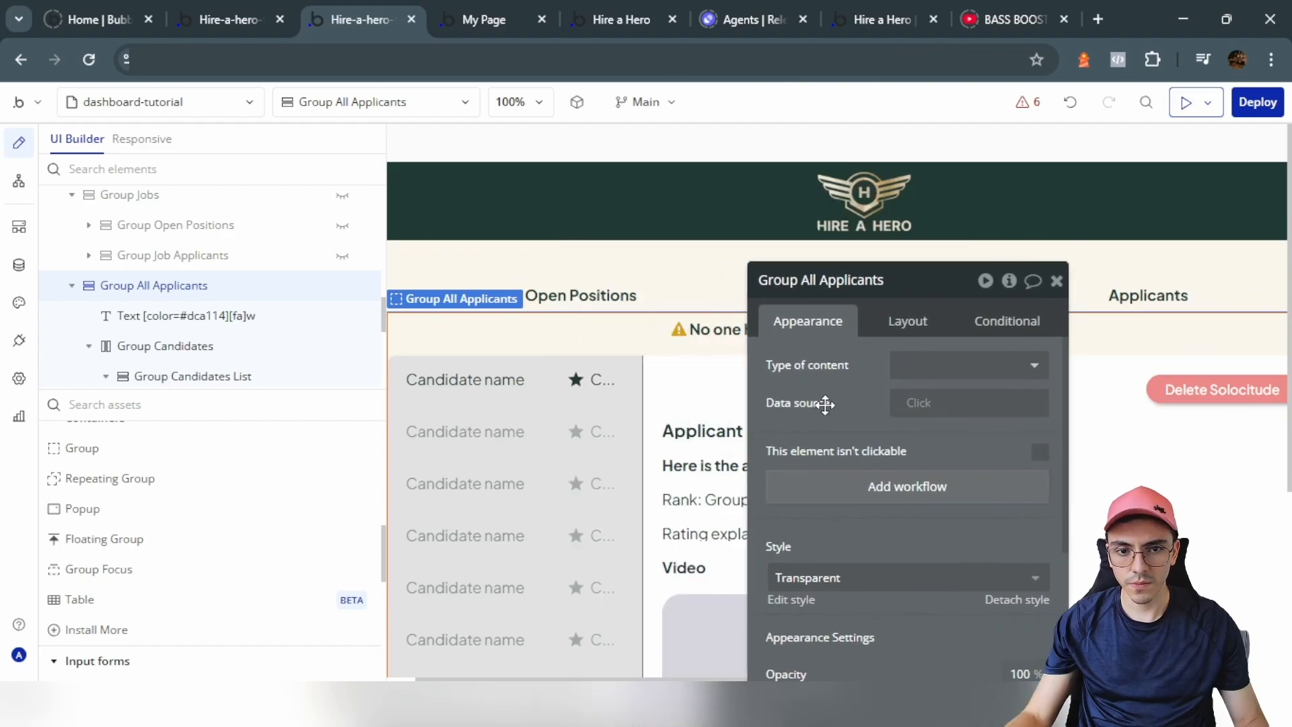
Step: Delete the star badge and make the Applicant Name text show Group All Applicants's applicant's name
left_click(594, 397)
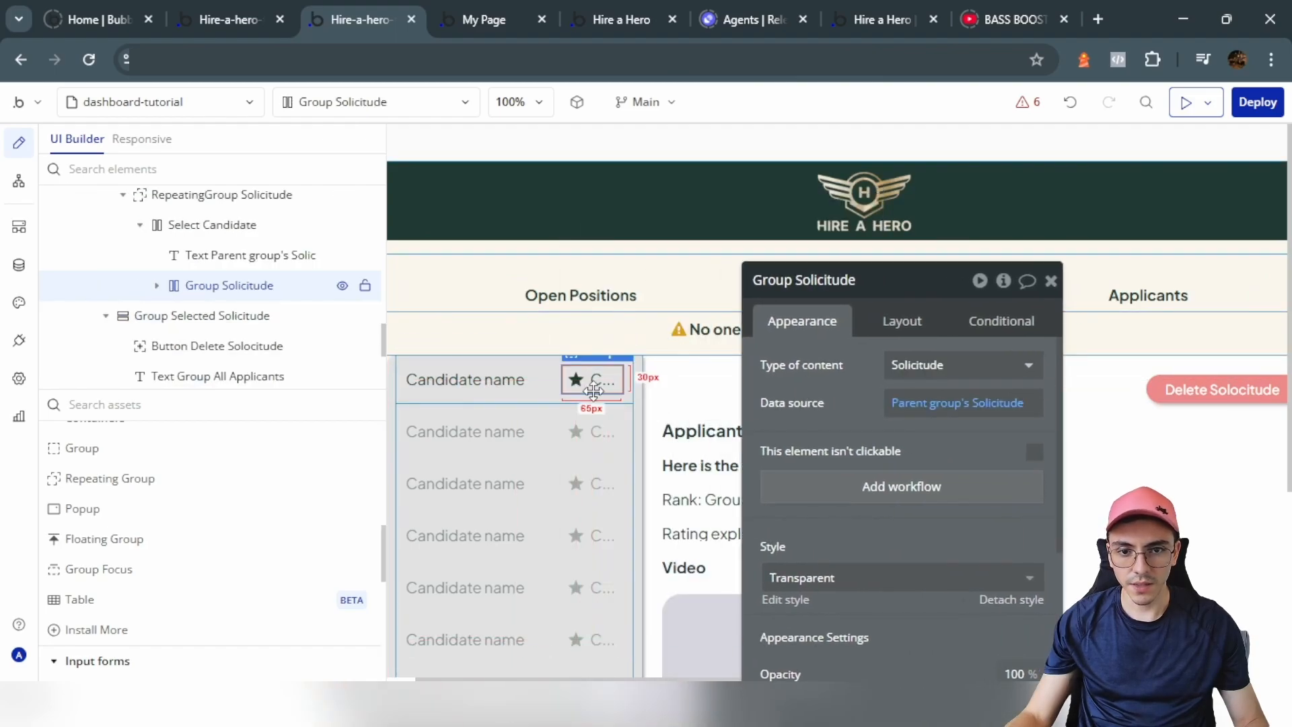
key("Delete")
left_click(614, 346)
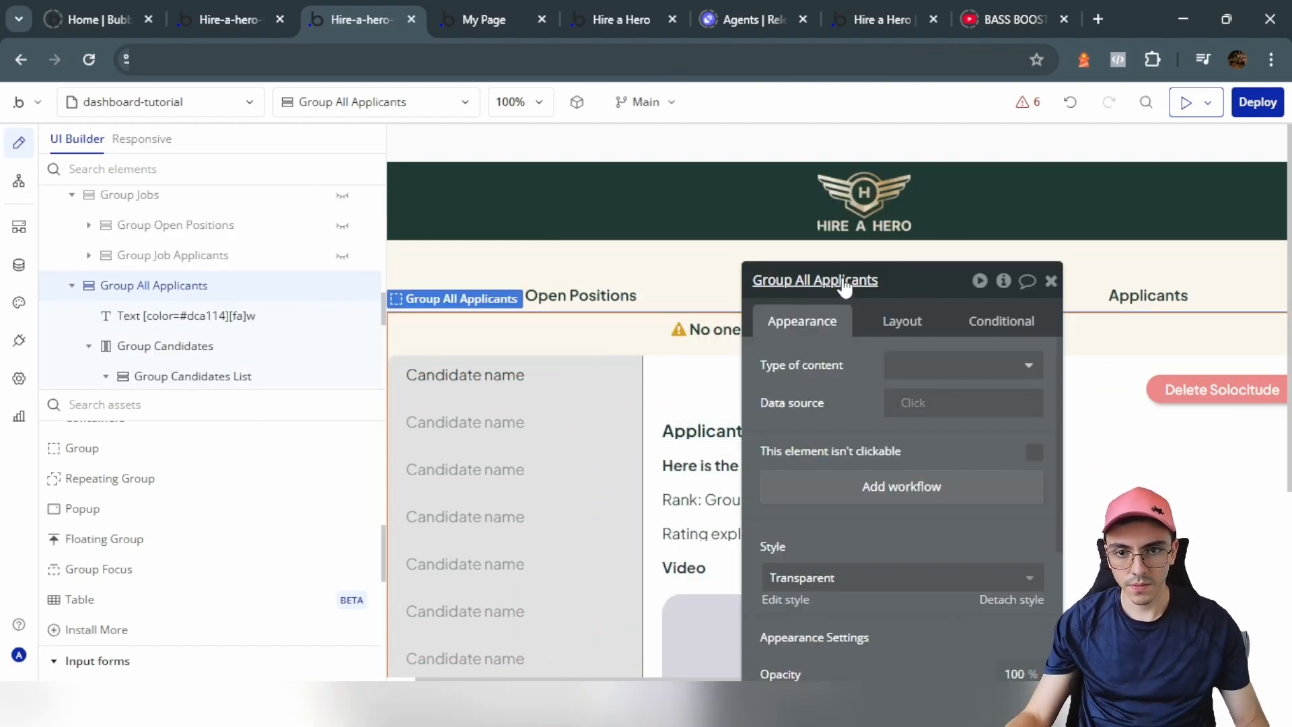
left_click(680, 428)
left_click(807, 407)
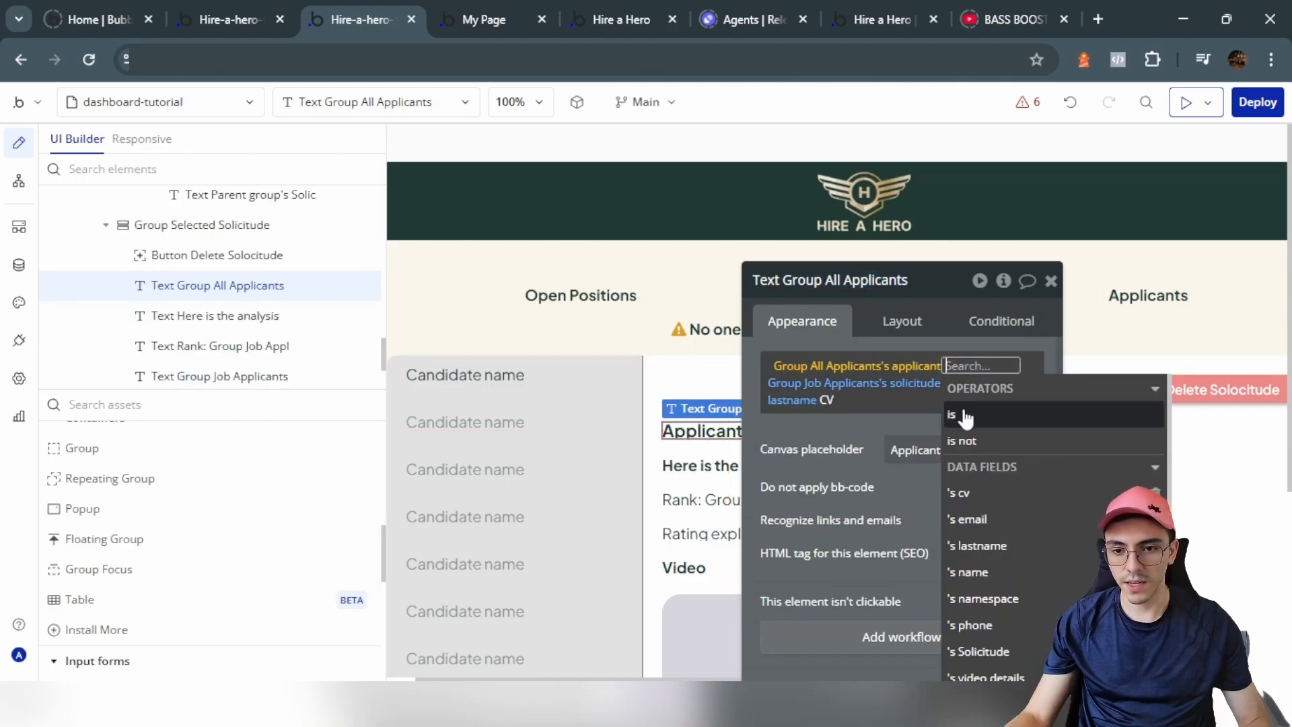
left_click(1001, 572)
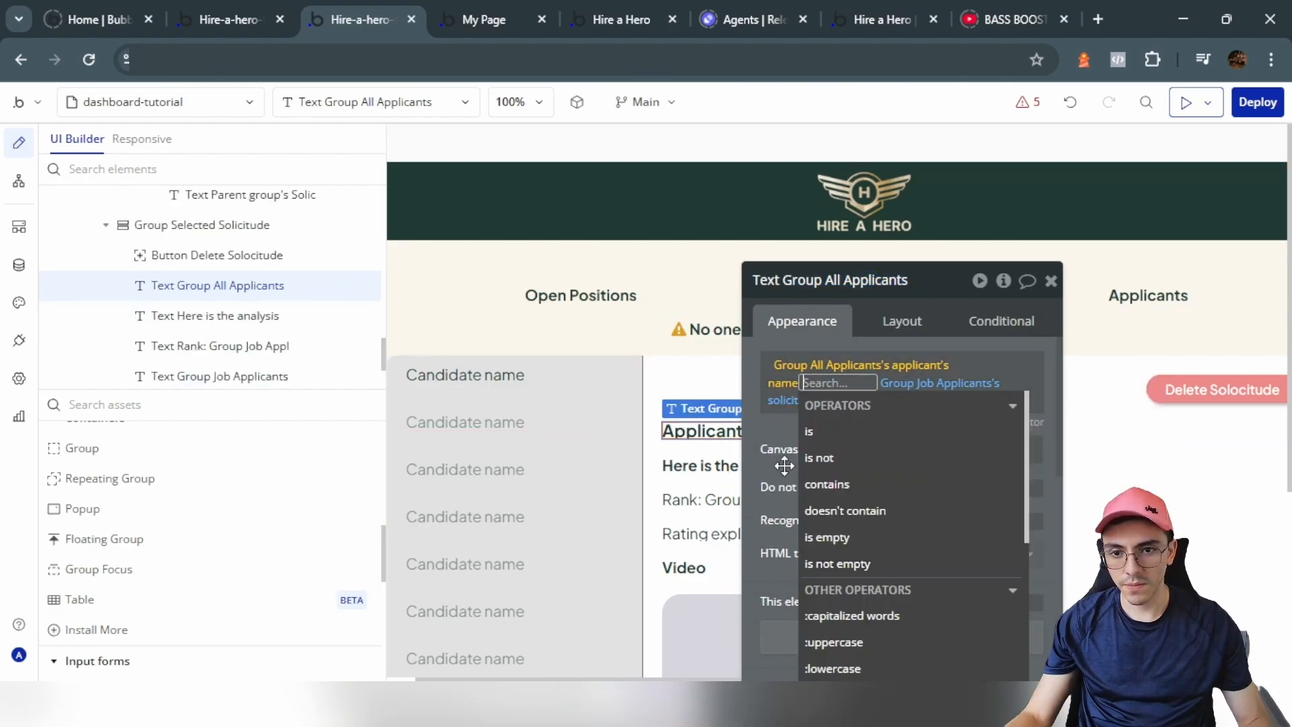
left_click(781, 464)
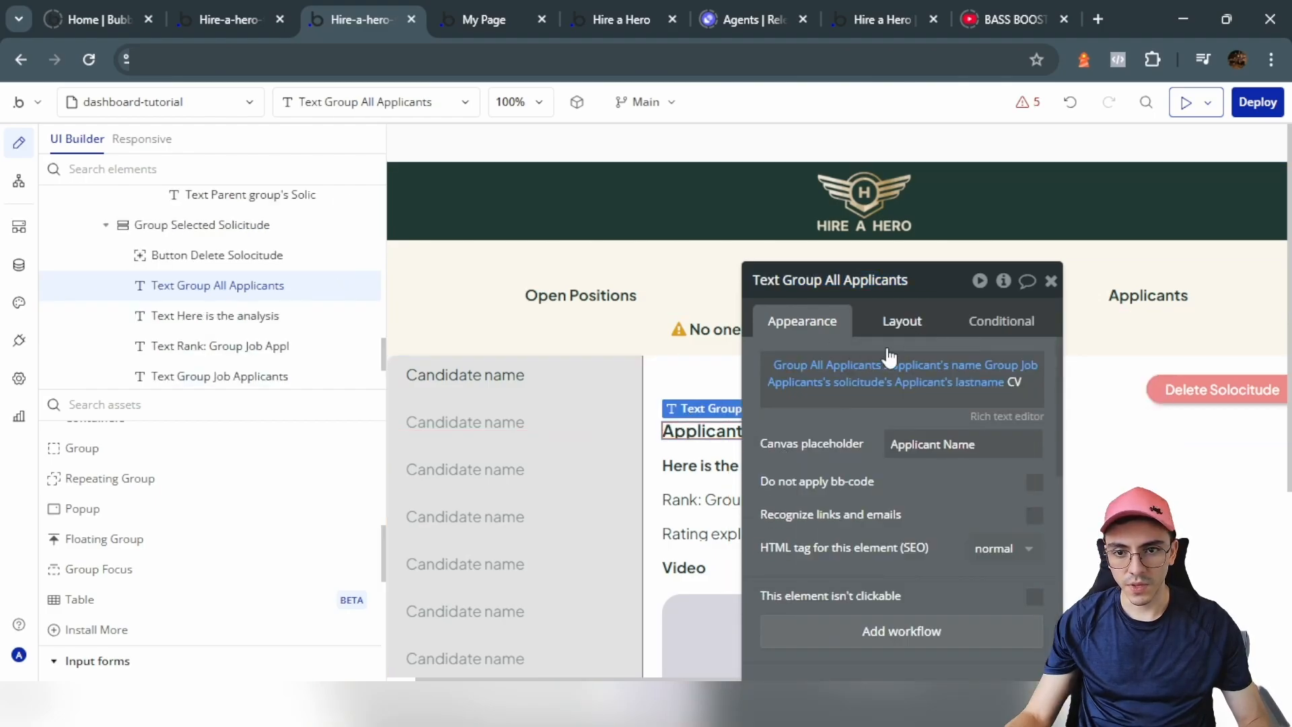
Step: Paste the applicant expression after the name and switch it to the applicant's lastname
right_click(1003, 377)
left_click(1105, 344)
left_click(905, 386)
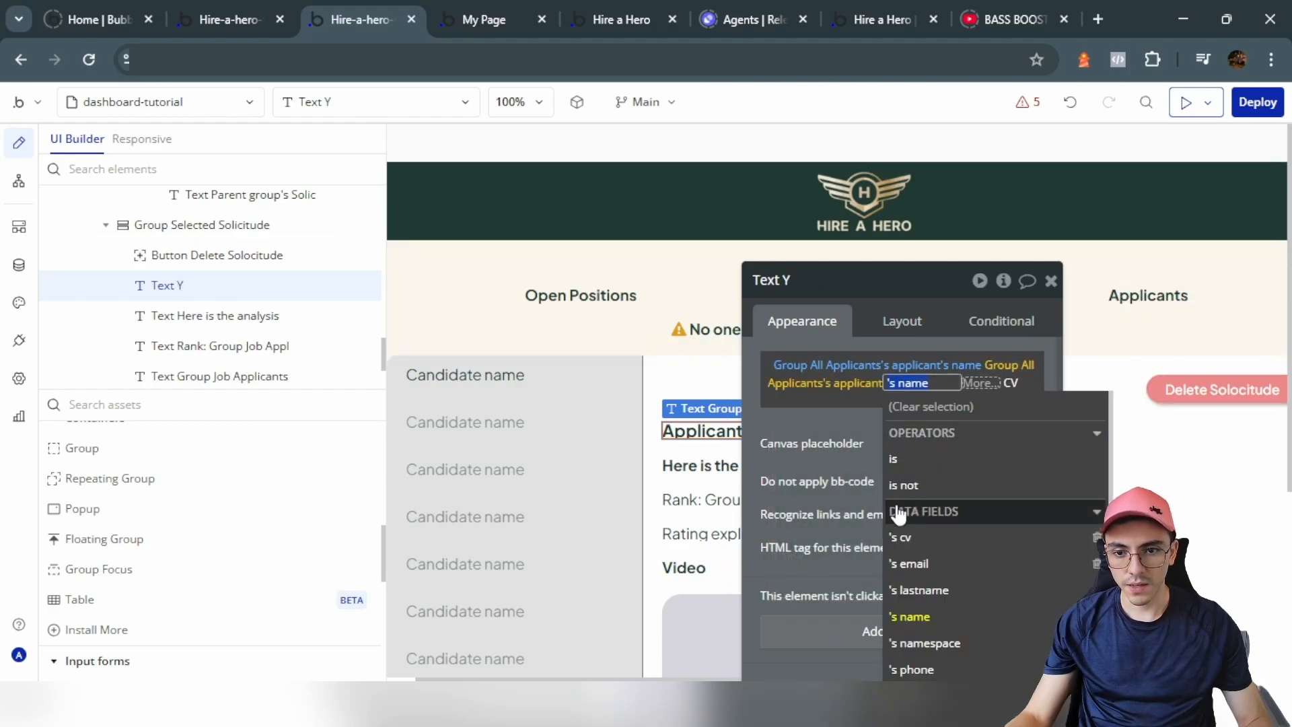
left_click(905, 590)
left_click(851, 444)
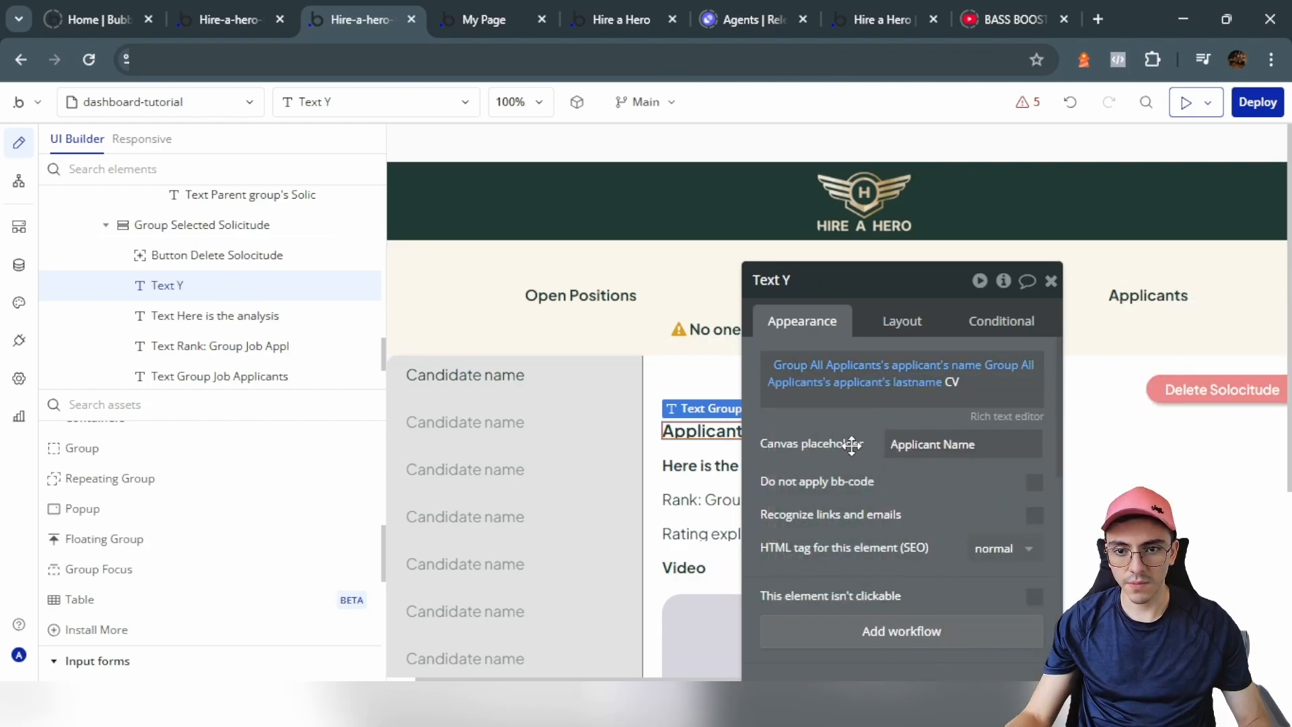
Step: Replace the analysis text with the applicant's email from the pasted applicant expression
left_click_drag(851, 444, 370, 457)
left_click(202, 315)
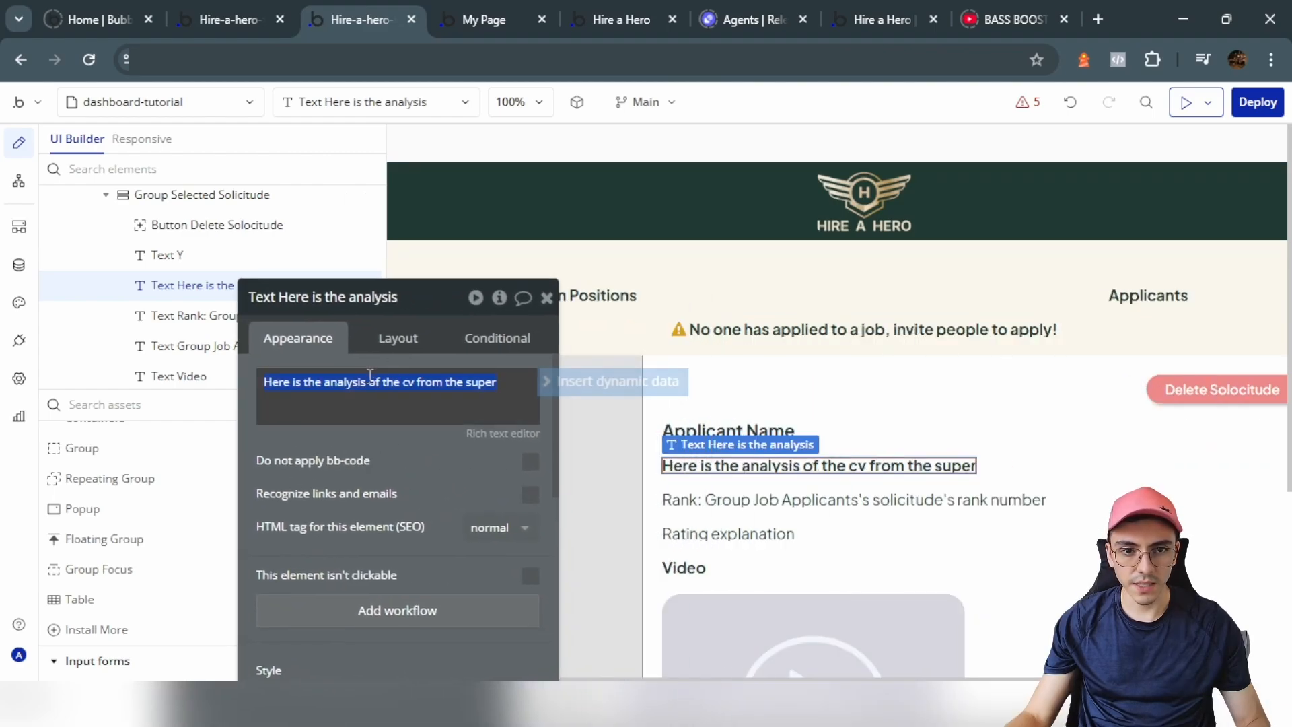
left_click(549, 381)
left_click(370, 431)
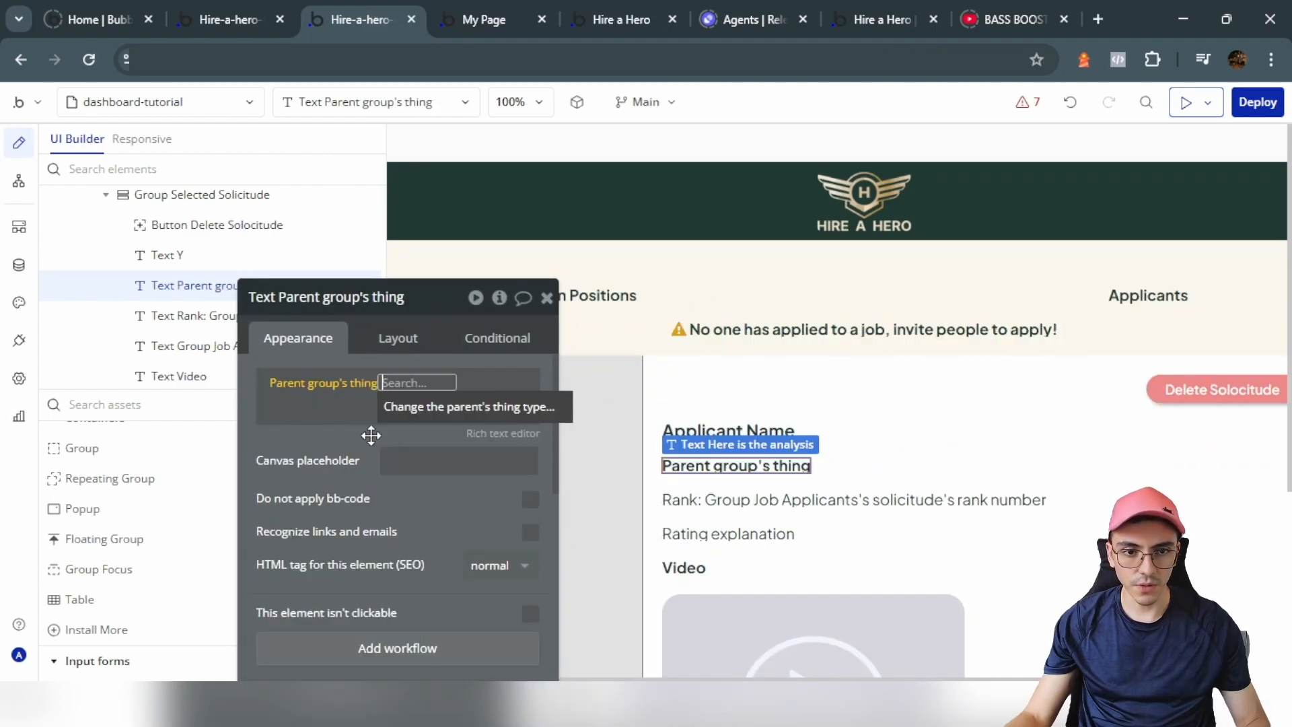
left_click(292, 395)
right_click(369, 366)
left_click(417, 358)
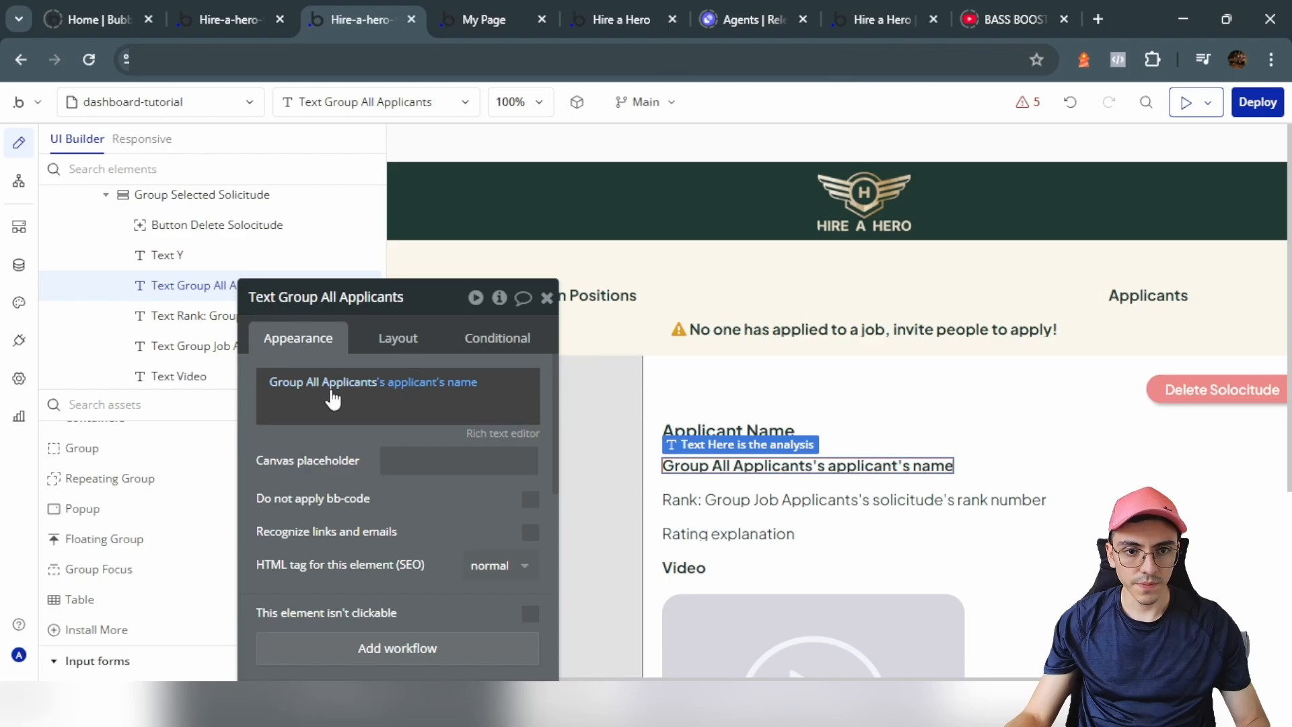
left_click(431, 389)
left_click(477, 562)
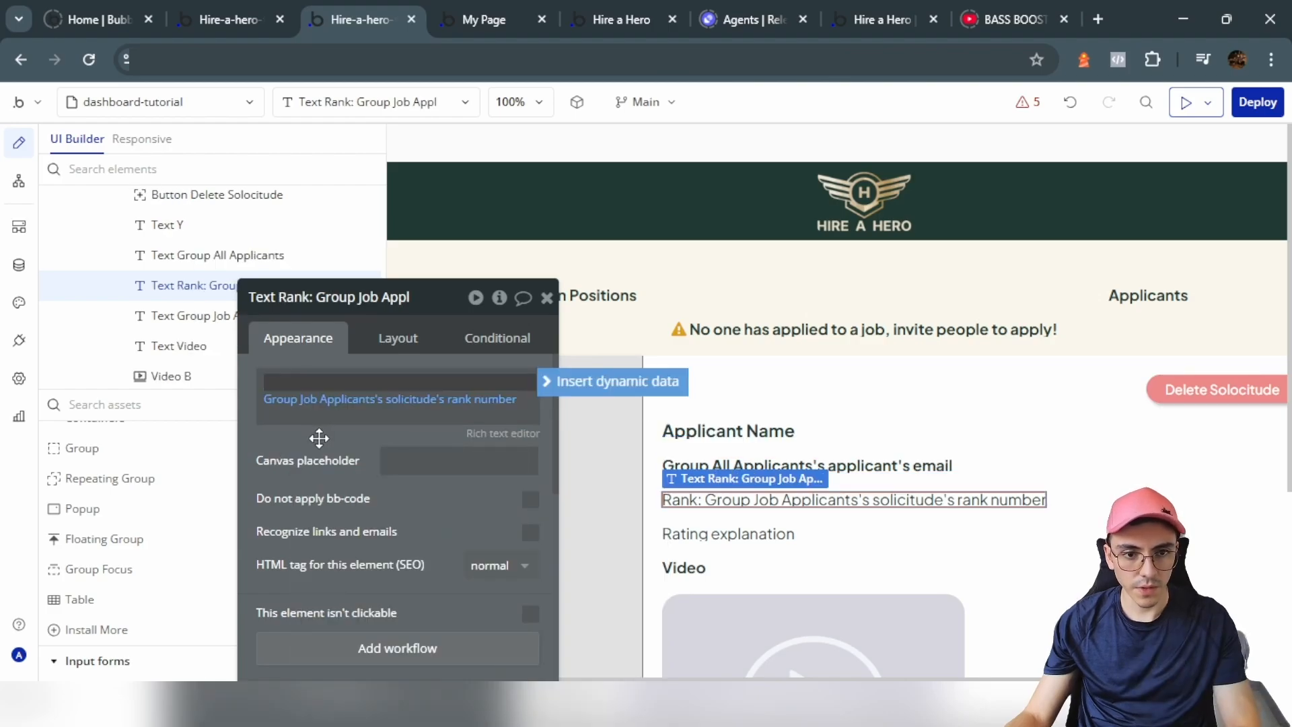
Step: Remove the Rank label and paste the applicant expression into the rank text
left_click(318, 437)
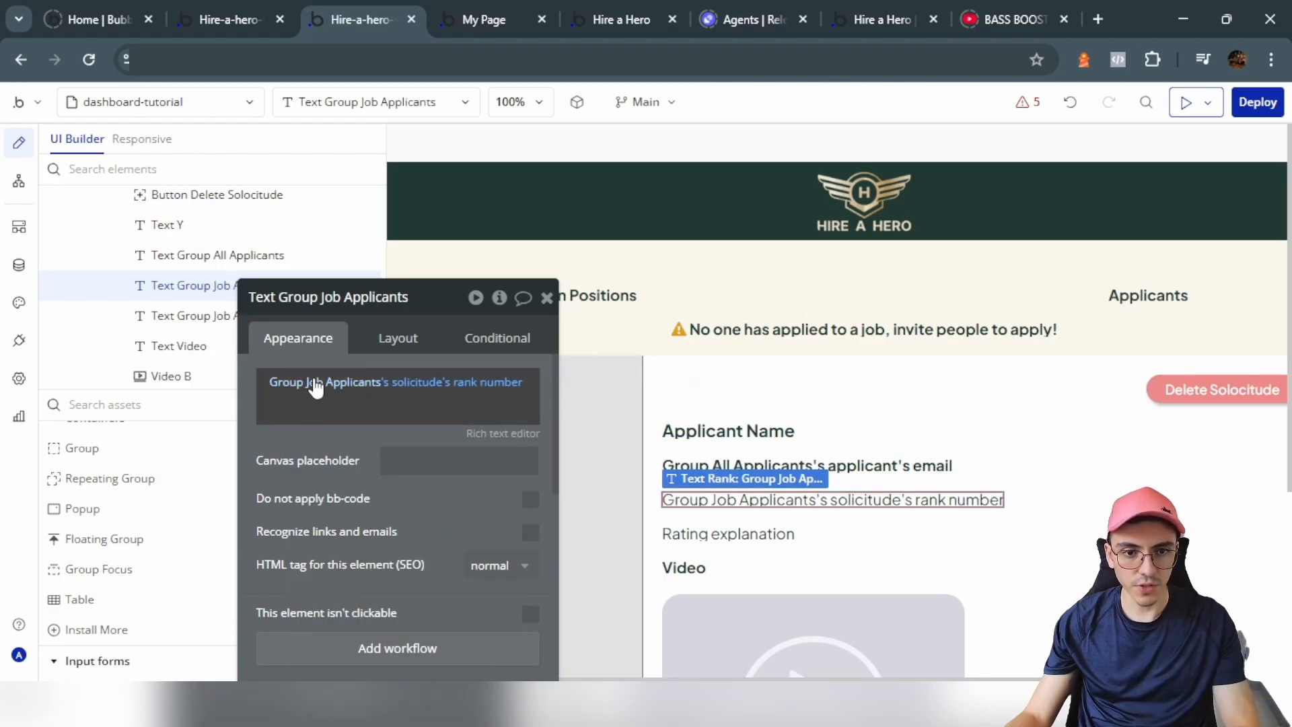
right_click(318, 385)
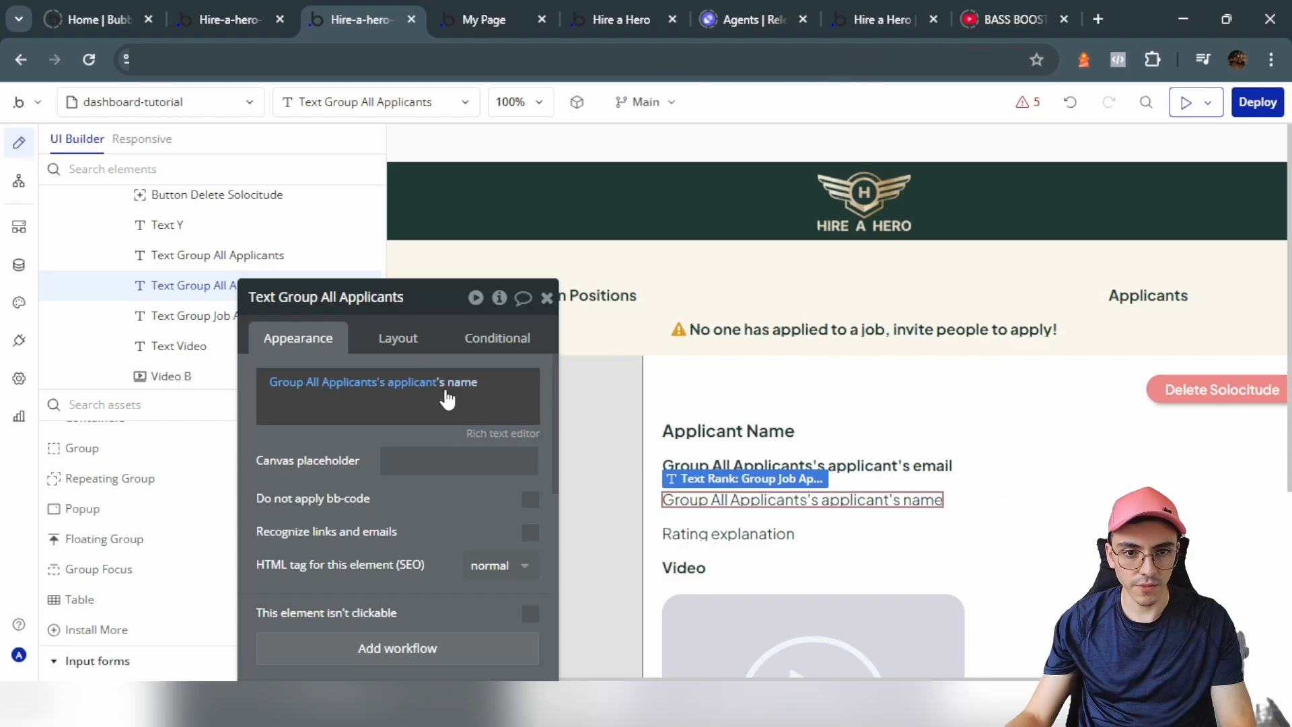
left_click(464, 381)
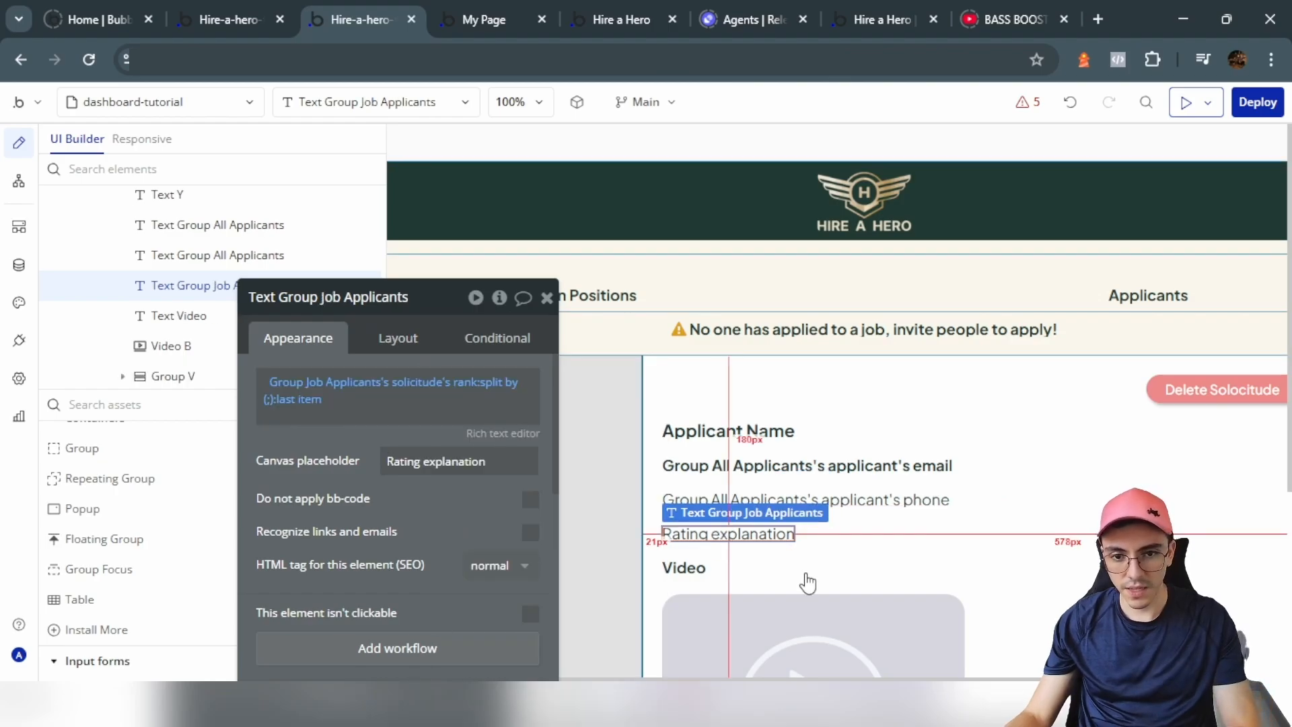
Step: Style the new button with the dark Text colour background (#203933) and corner roundness 10
key("Escape")
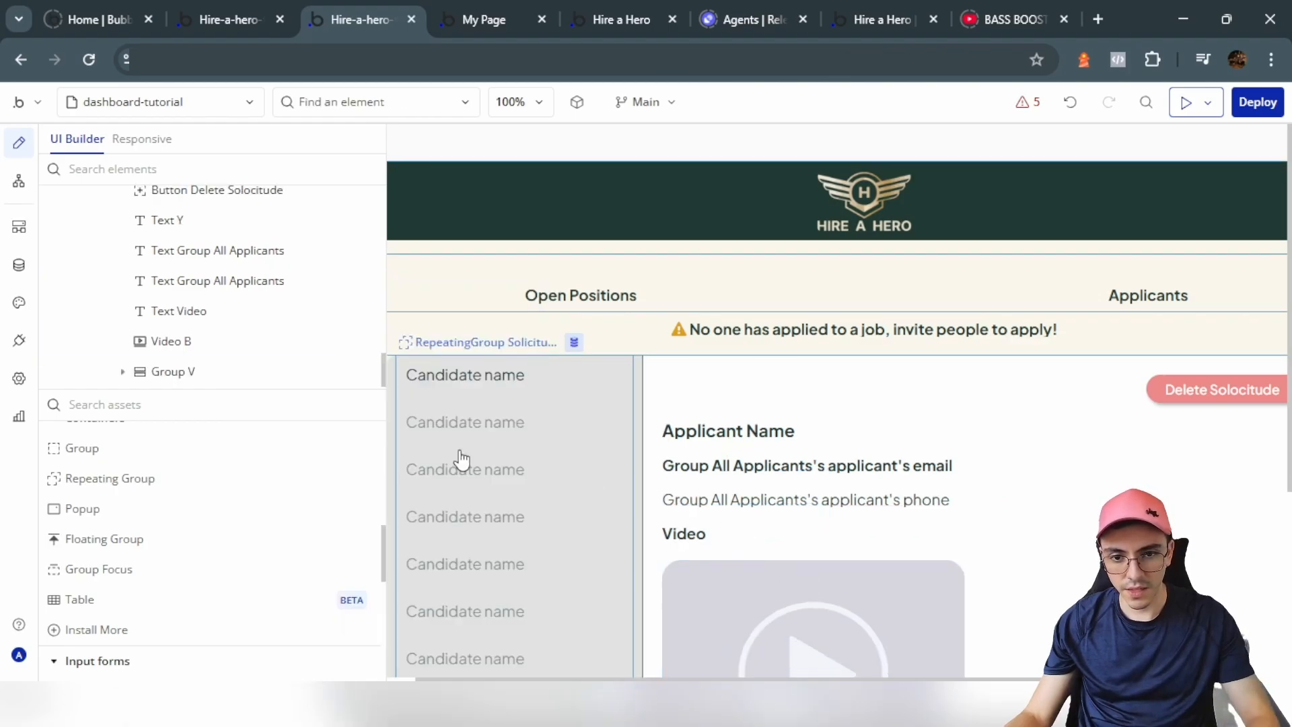
scroll(188, 530, "up", 4)
scroll(103, 637, "up", 5)
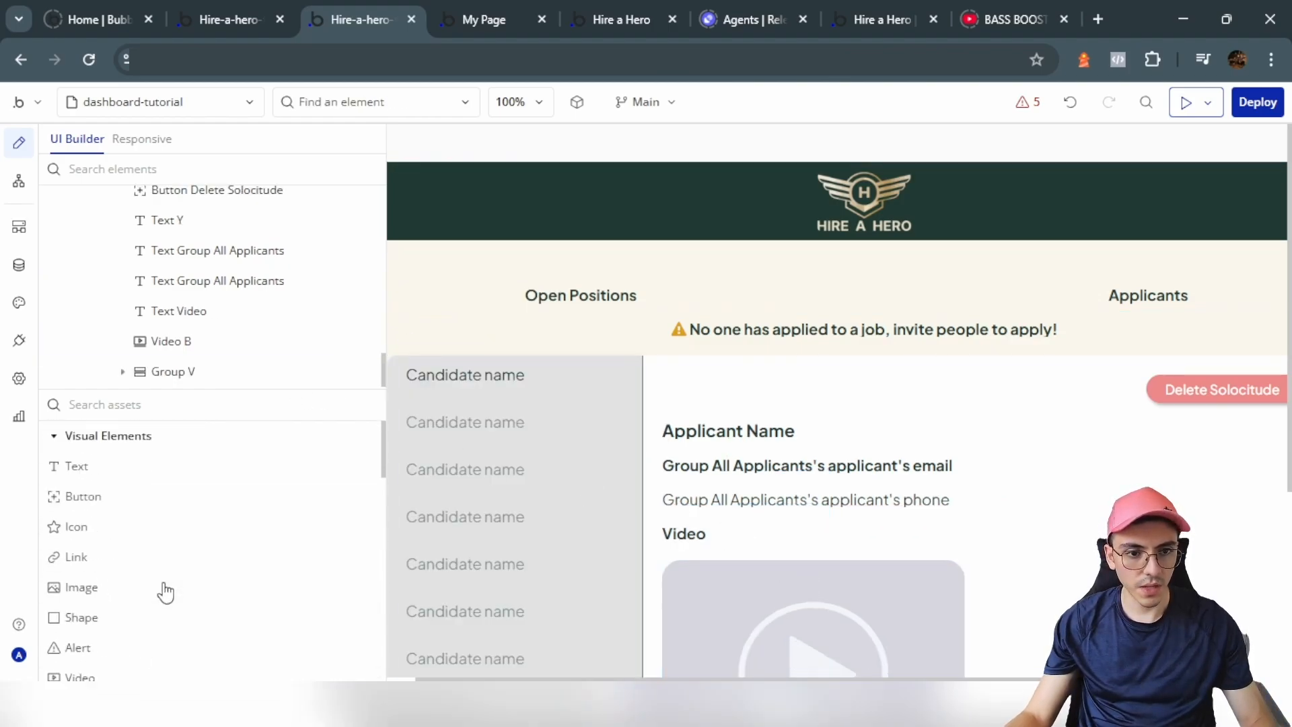
left_click_drag(83, 496, 740, 531)
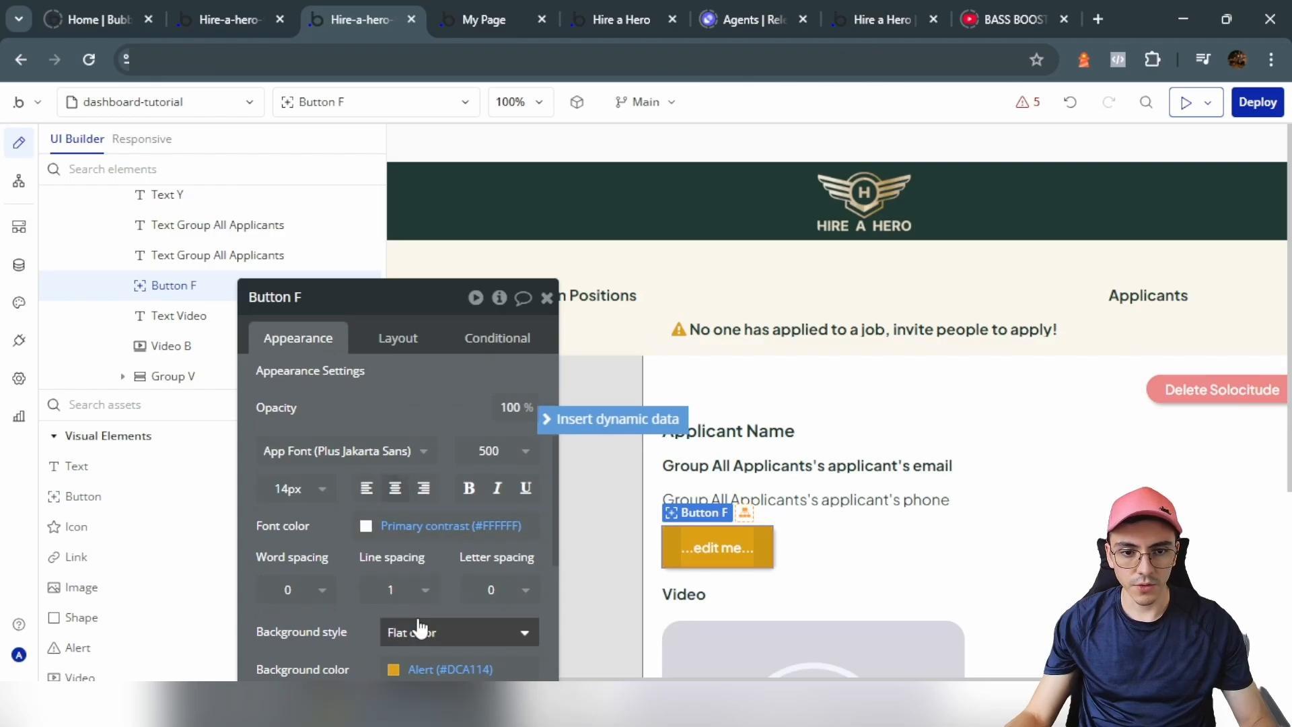
scroll(419, 628, "down", 3)
left_click(434, 483)
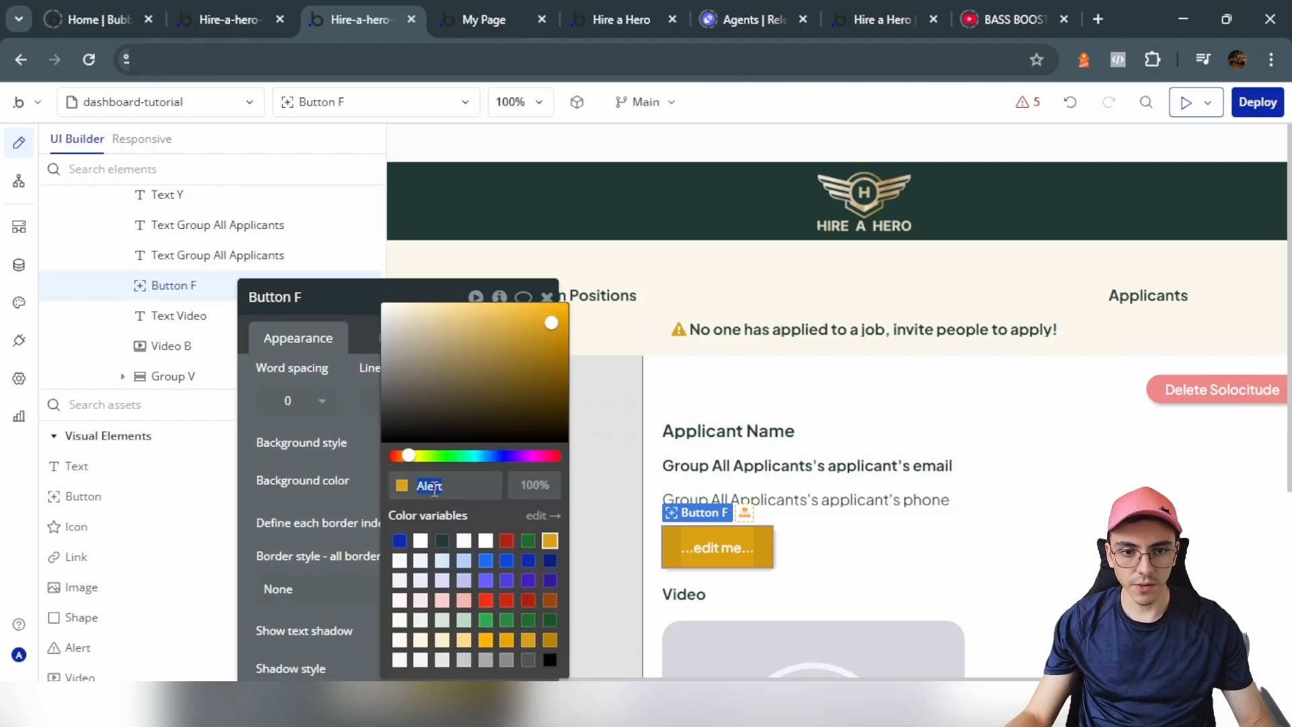
left_click(340, 484)
left_click(488, 587)
left_click(490, 647)
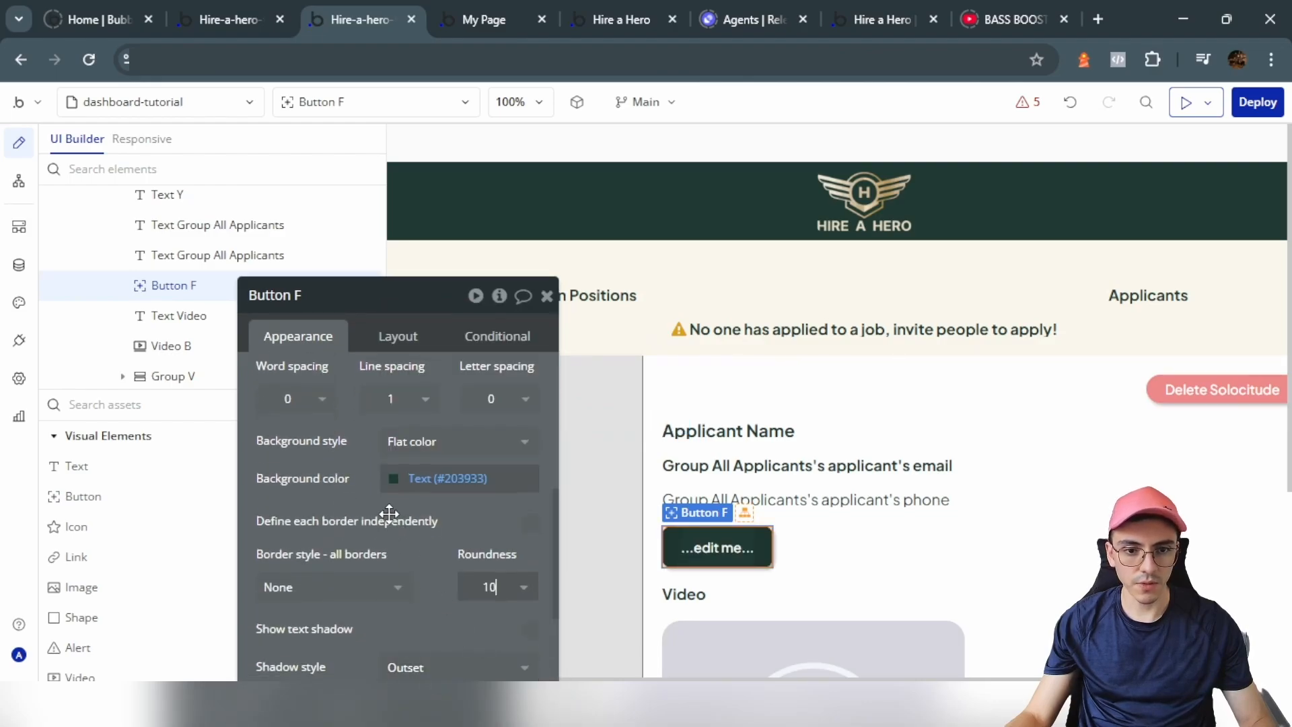
Step: Label the button 'See Resume' and create its click workflow
scroll(404, 471, "up", 5)
left_click(421, 419)
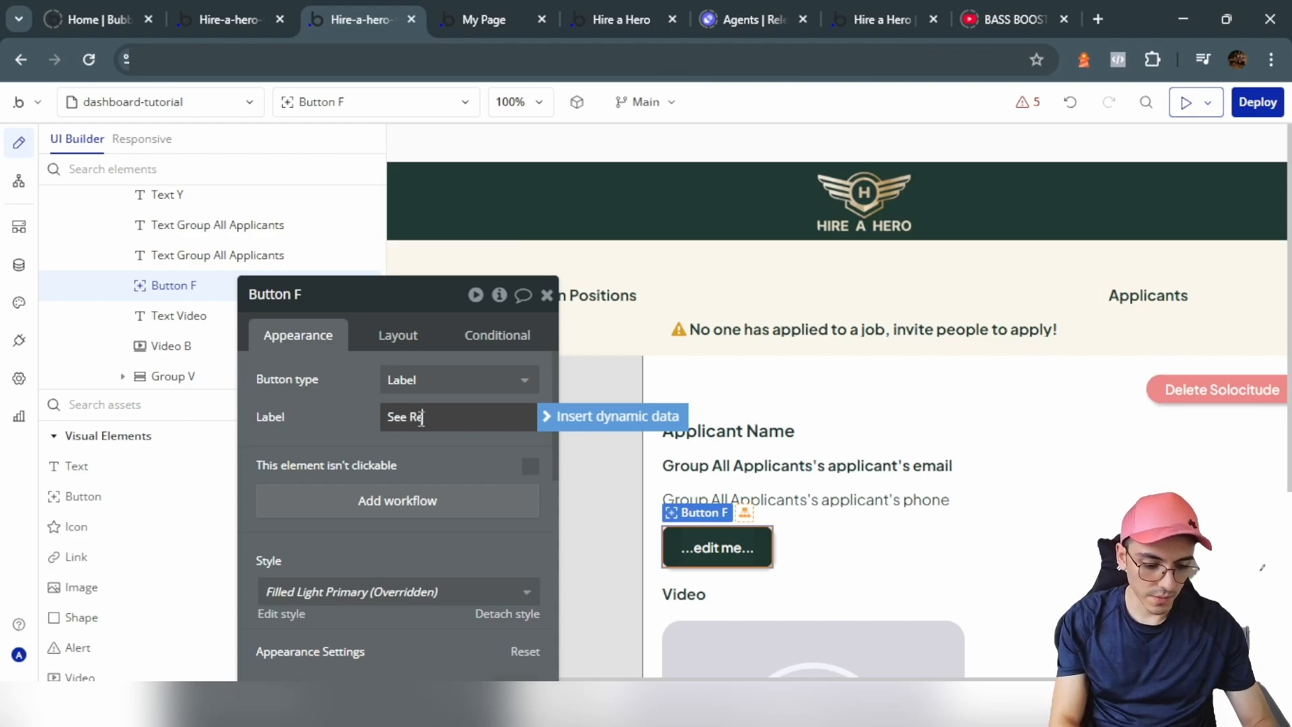
type("See Resume")
left_click(457, 508)
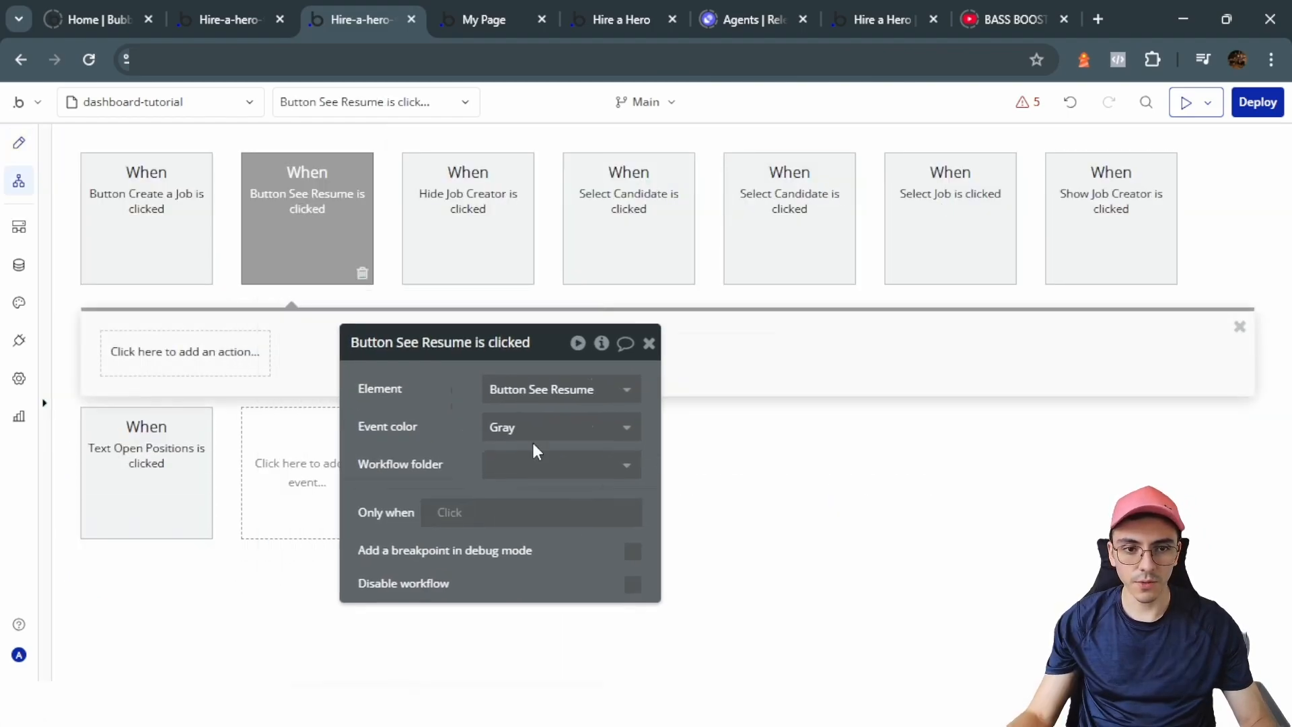
Step: Add a Navigation 'Open an external website' action and delete the unwanted Go to page step
left_click(227, 382)
left_click(294, 432)
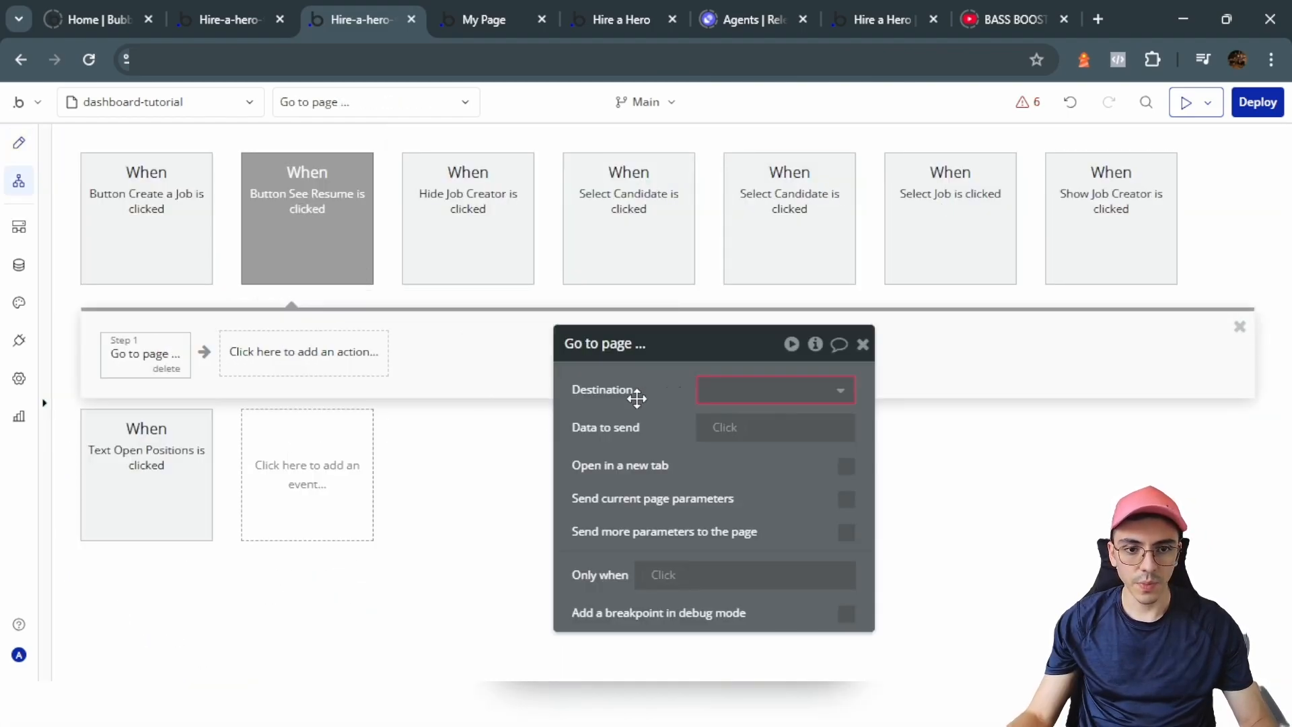
left_click(630, 455)
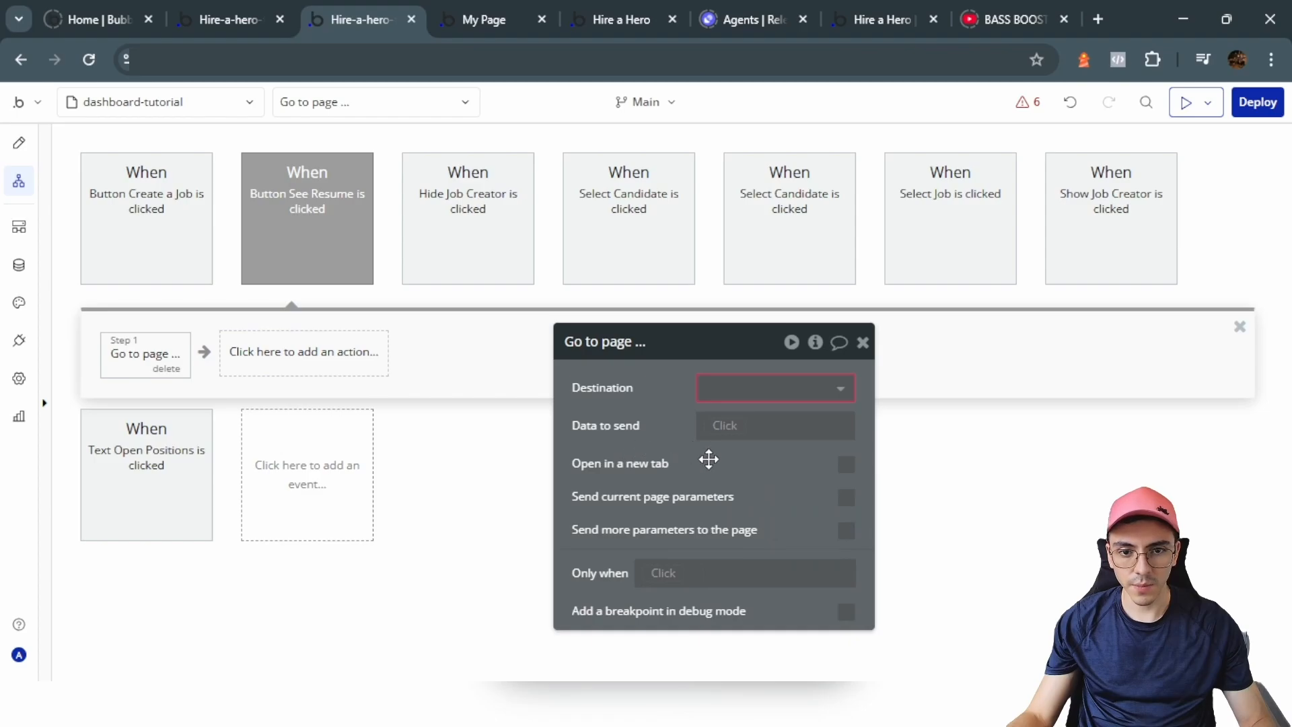
left_click(269, 360)
mouse_move(284, 465)
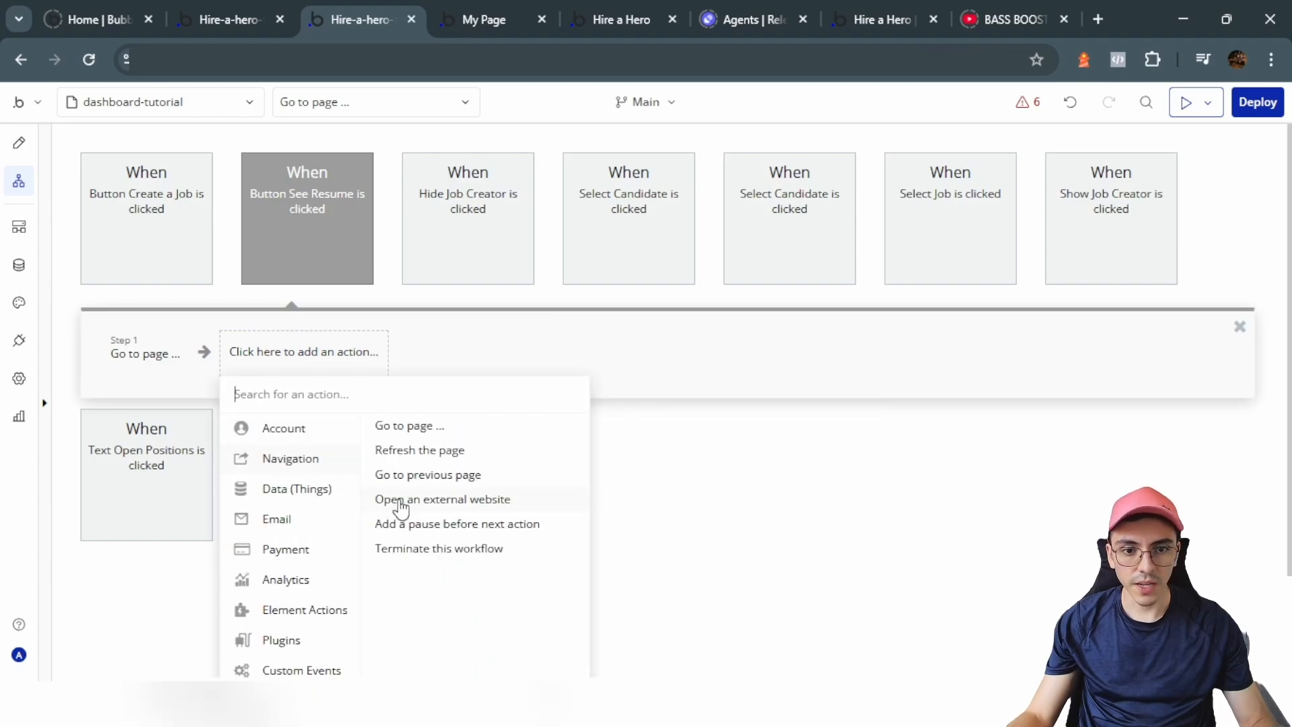
left_click(401, 499)
left_click(185, 367)
left_click(182, 370)
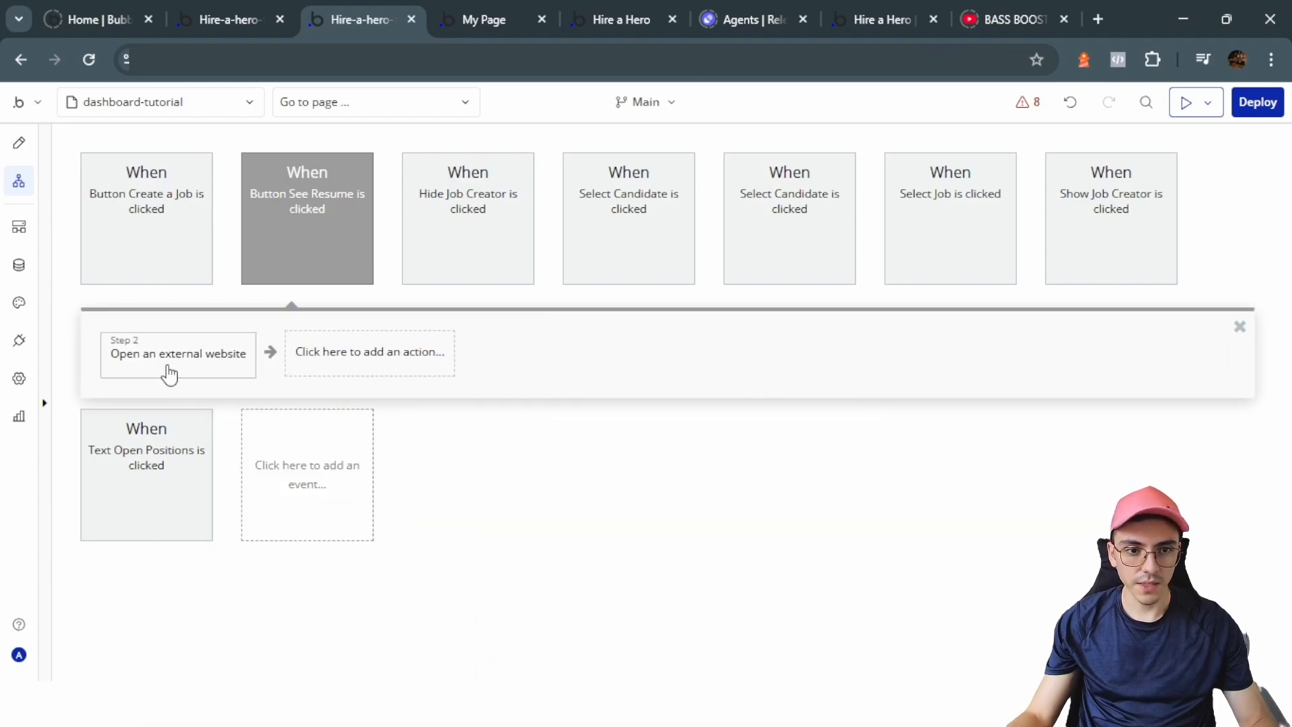
Step: Set the website to open in a new tab with the applicant's cv as destination
left_click(242, 363)
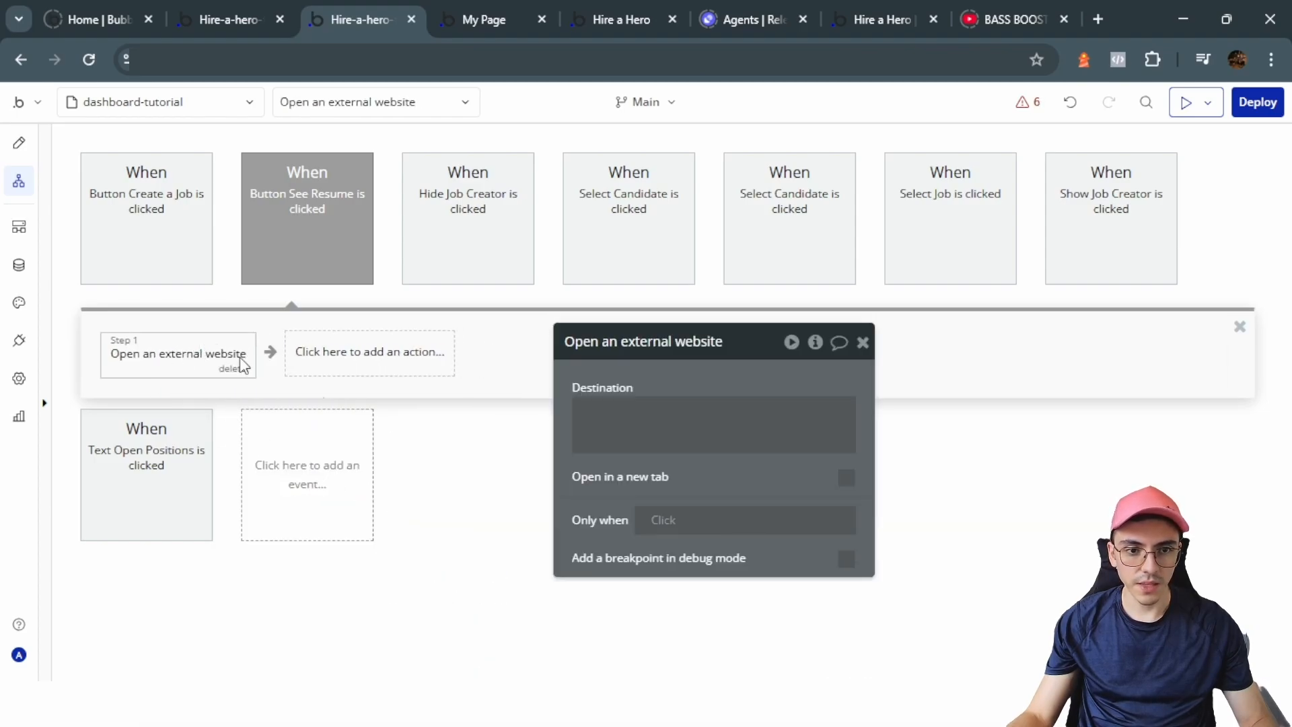
left_click(846, 479)
left_click(692, 403)
left_click(738, 389)
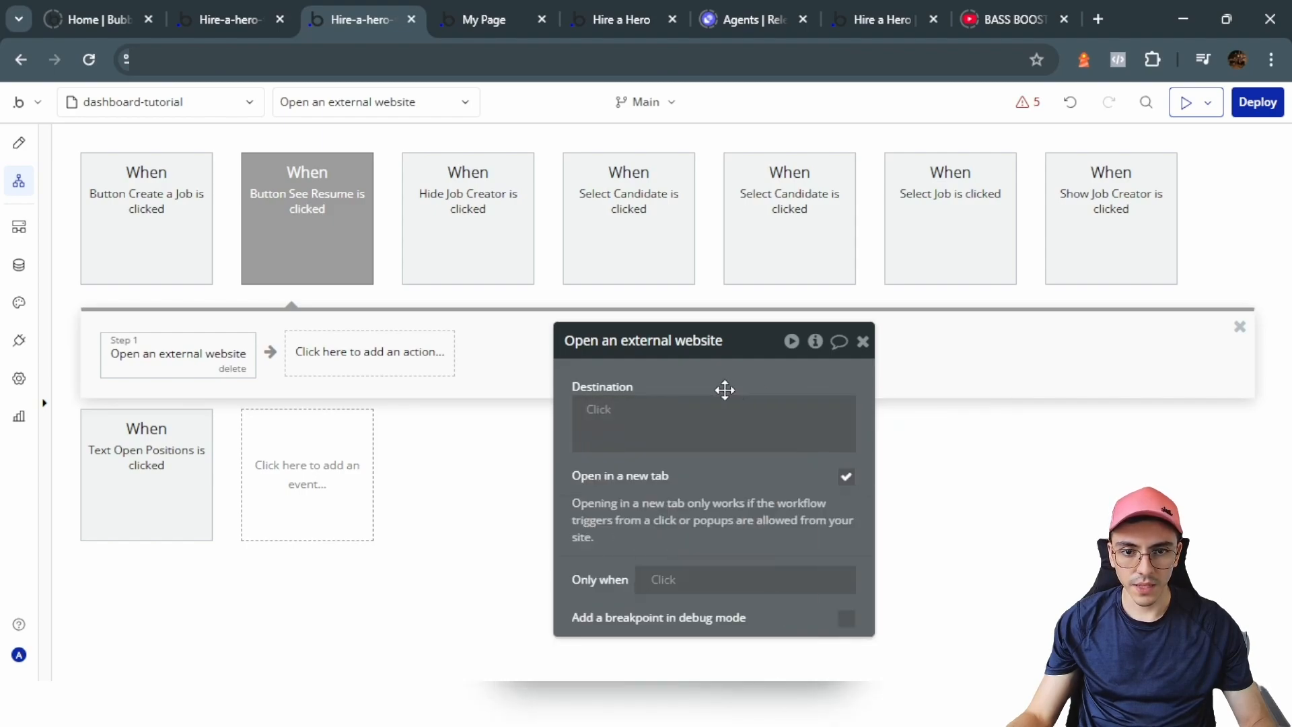
right_click(610, 413)
left_click(710, 412)
left_click(743, 417)
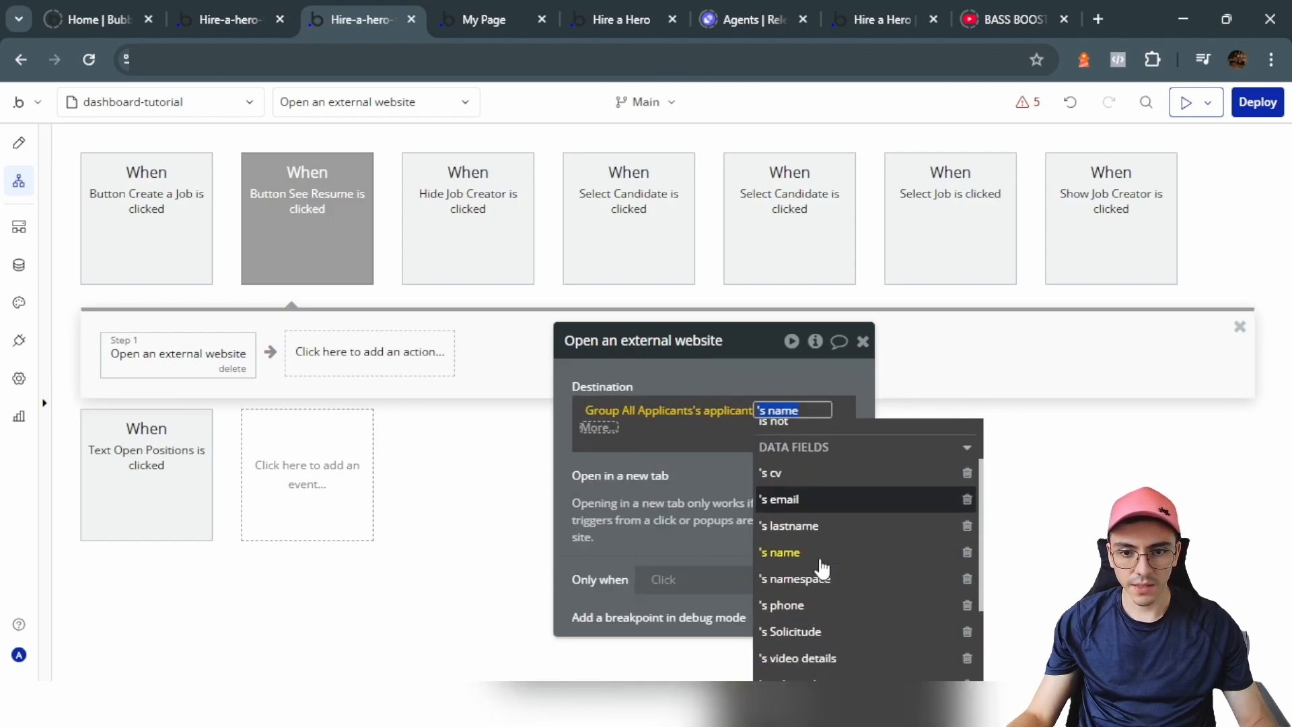
left_click(773, 473)
left_click(714, 369)
Step: Set Video B's Video ID to Group All Applicants's applicant's video url
left_click(19, 142)
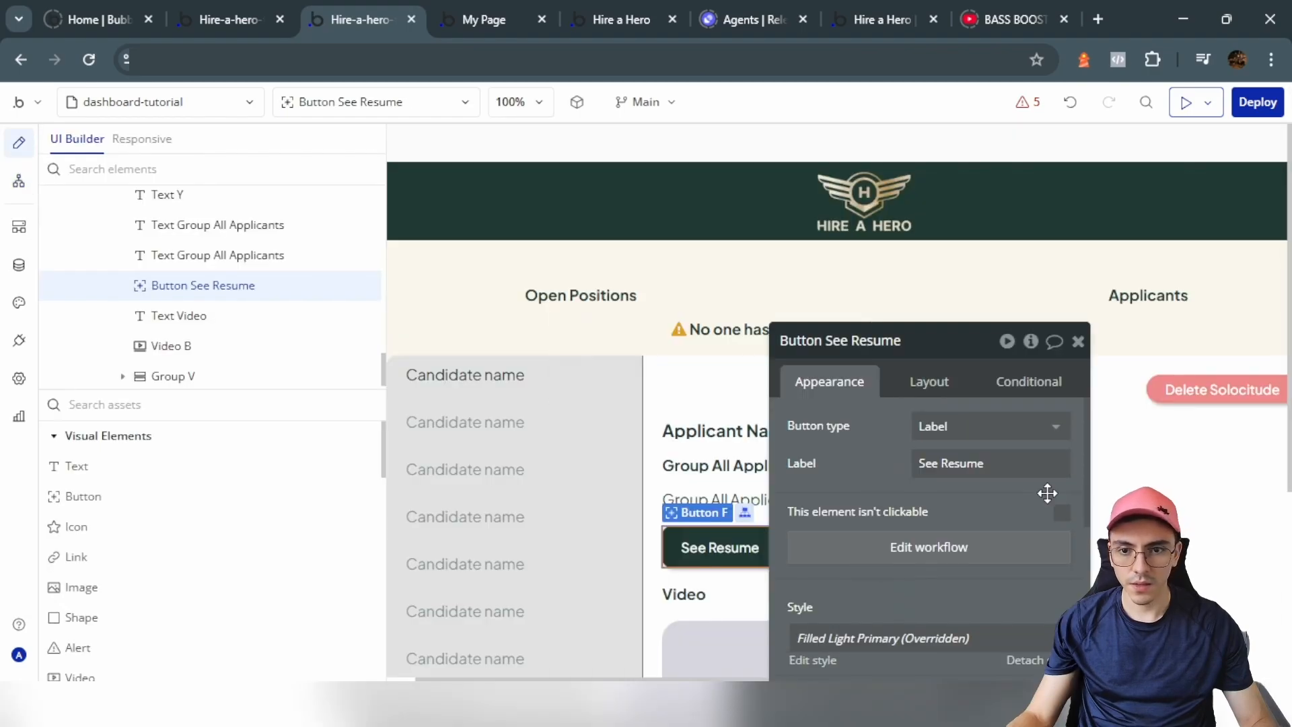
left_click(171, 341)
scroll(902, 491, "down", 2)
scroll(935, 471, "up", 2)
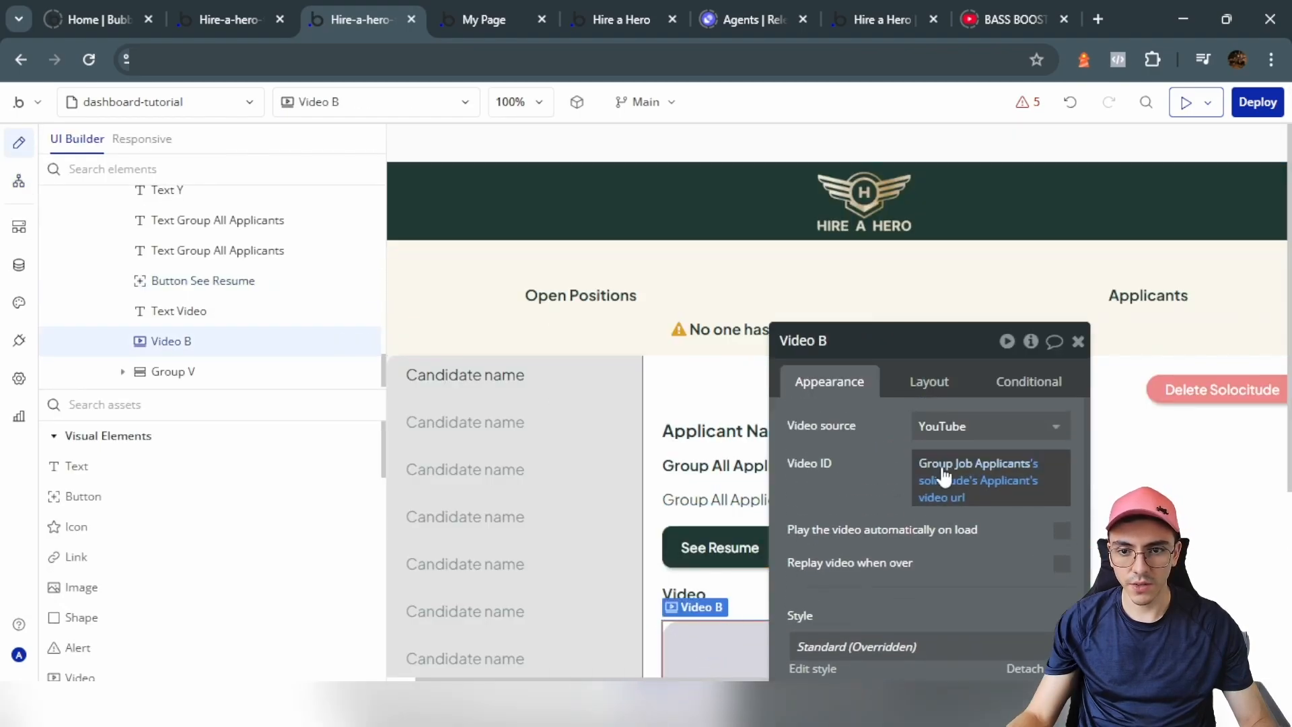
right_click(956, 471)
left_click(1064, 452)
left_click(999, 479)
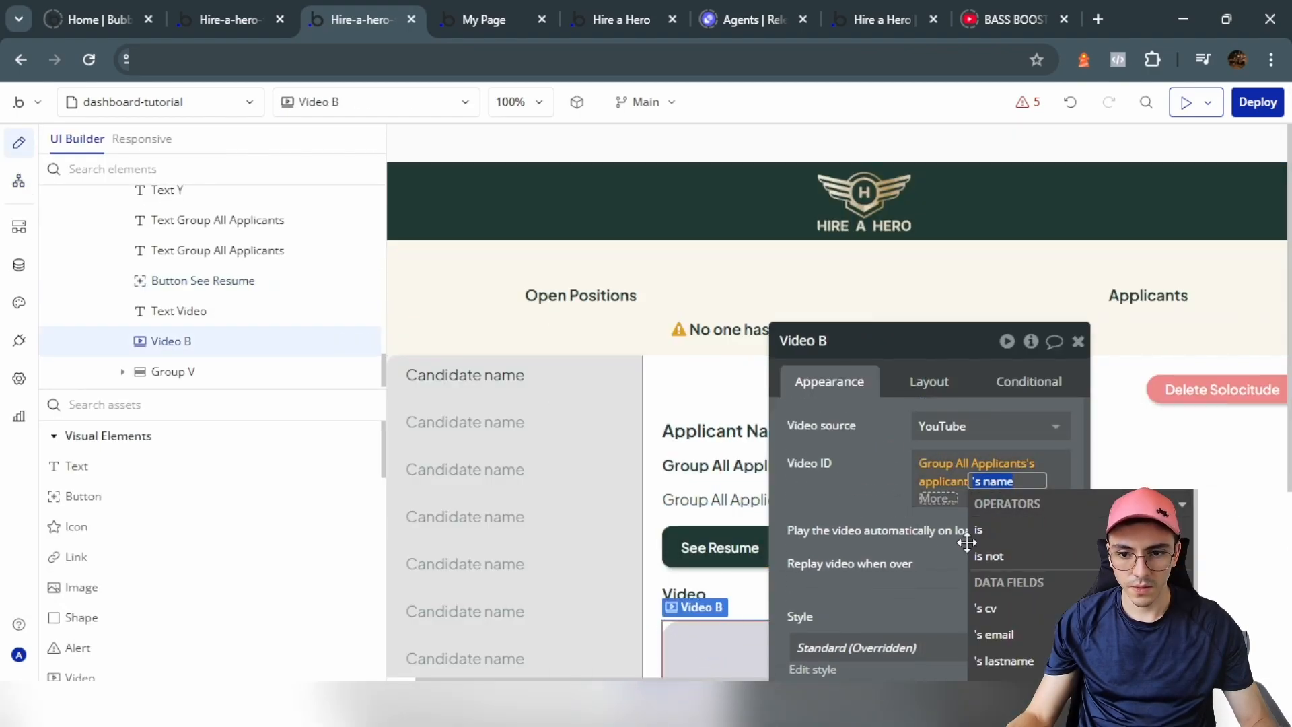
type("vi")
left_click(990, 528)
left_click(858, 480)
Step: Make the Video Details text show the applicant's video details
scroll(700, 595, "down", 4)
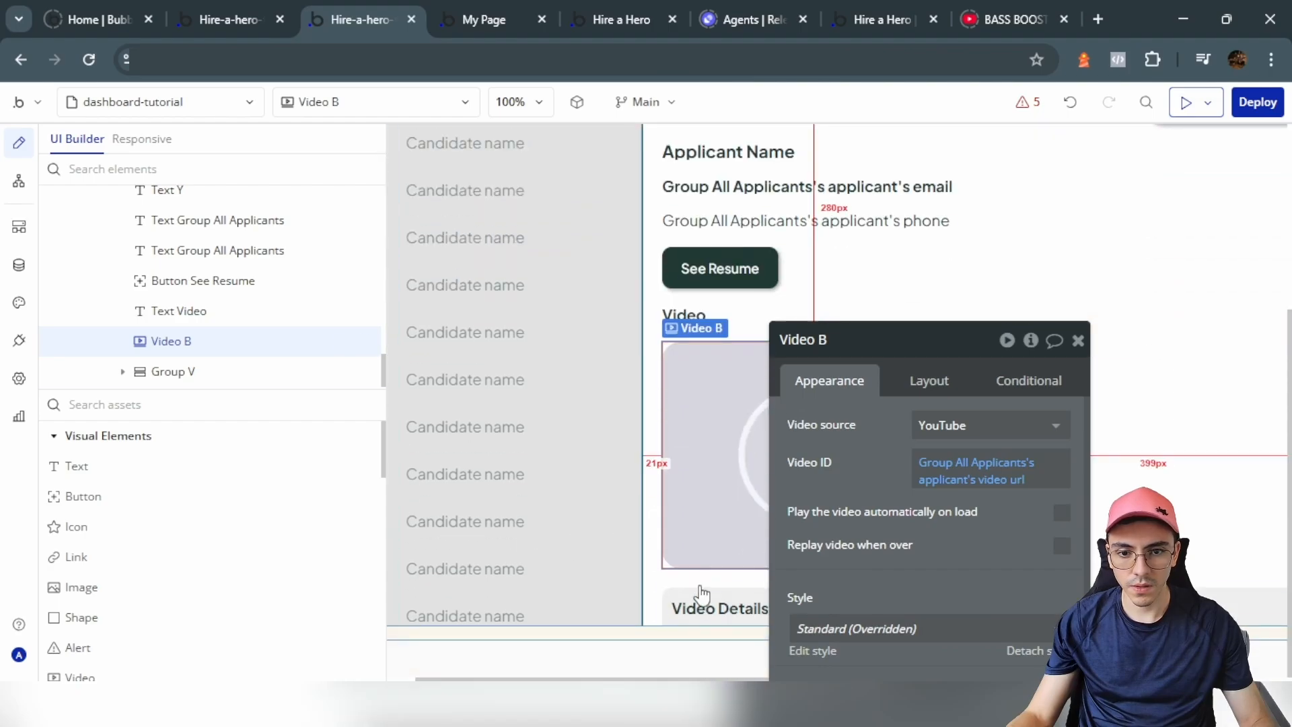
left_click(697, 609)
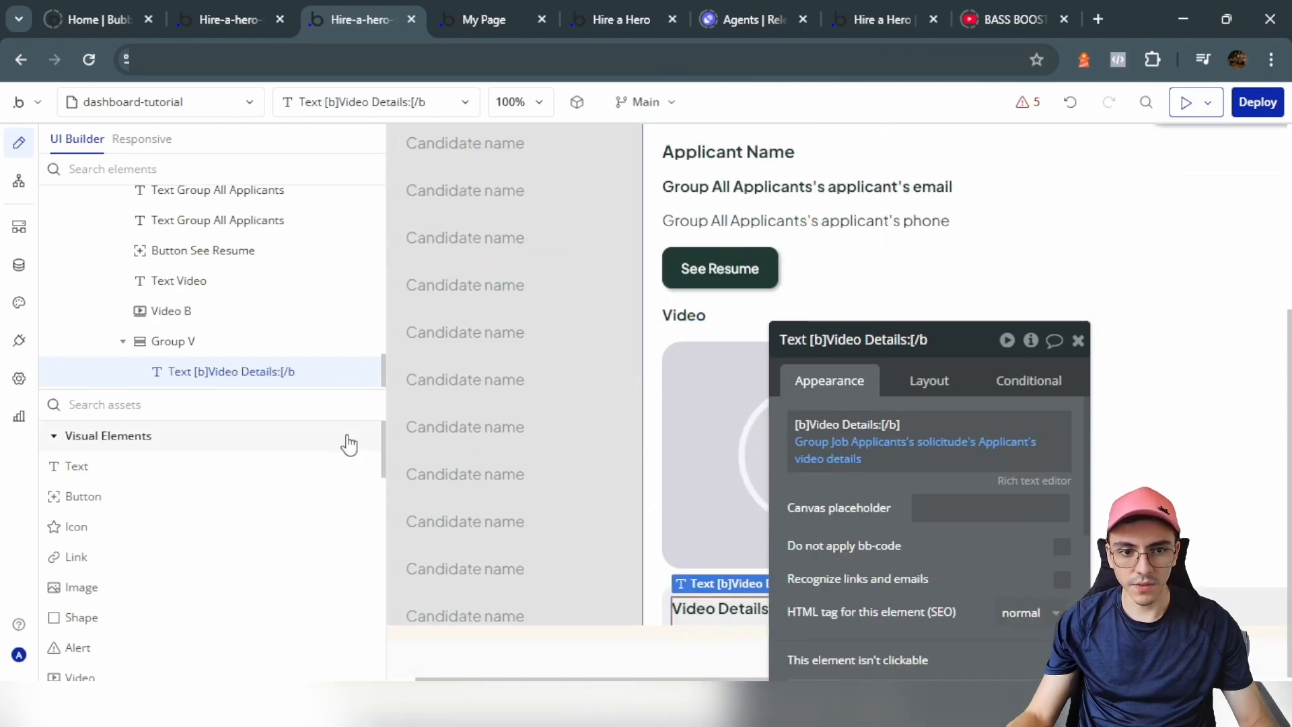
right_click(887, 450)
left_click(1003, 422)
left_click(997, 442)
scroll(1033, 601, "down", 3)
left_click(1051, 601)
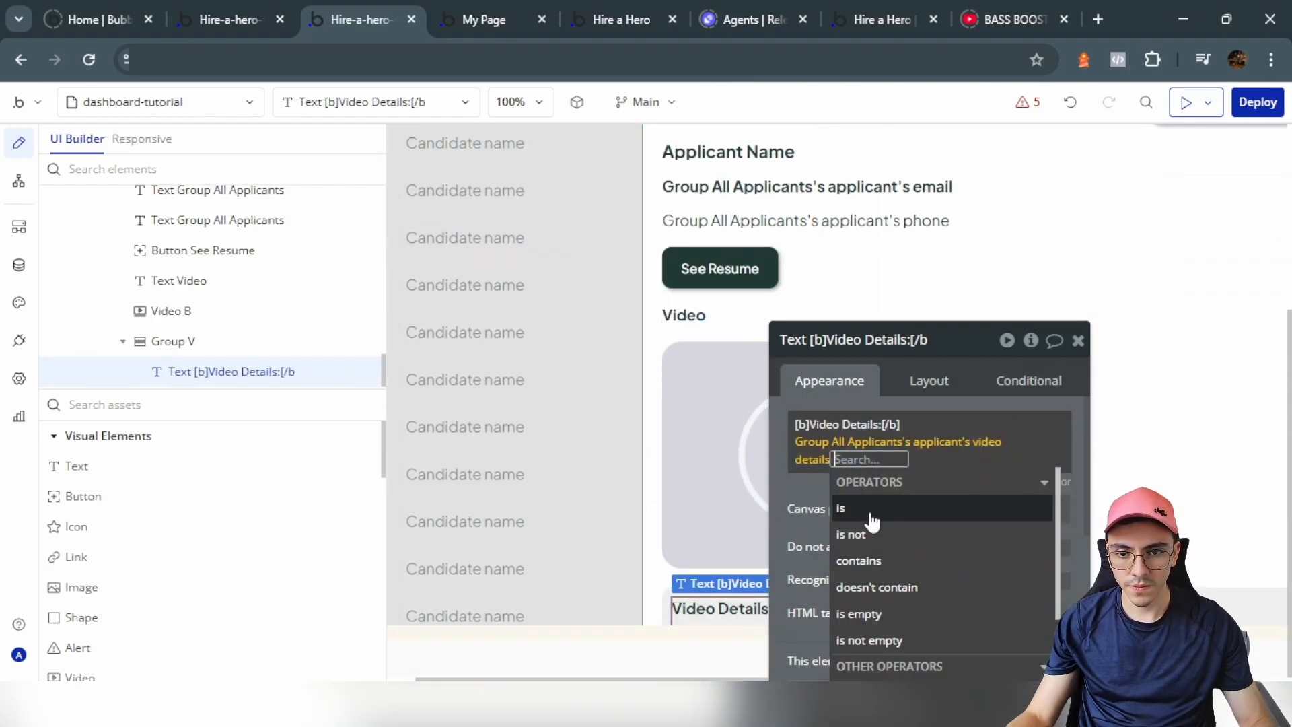
left_click(940, 441)
left_click(1078, 340)
scroll(631, 349, "up", 4)
double_click(631, 349)
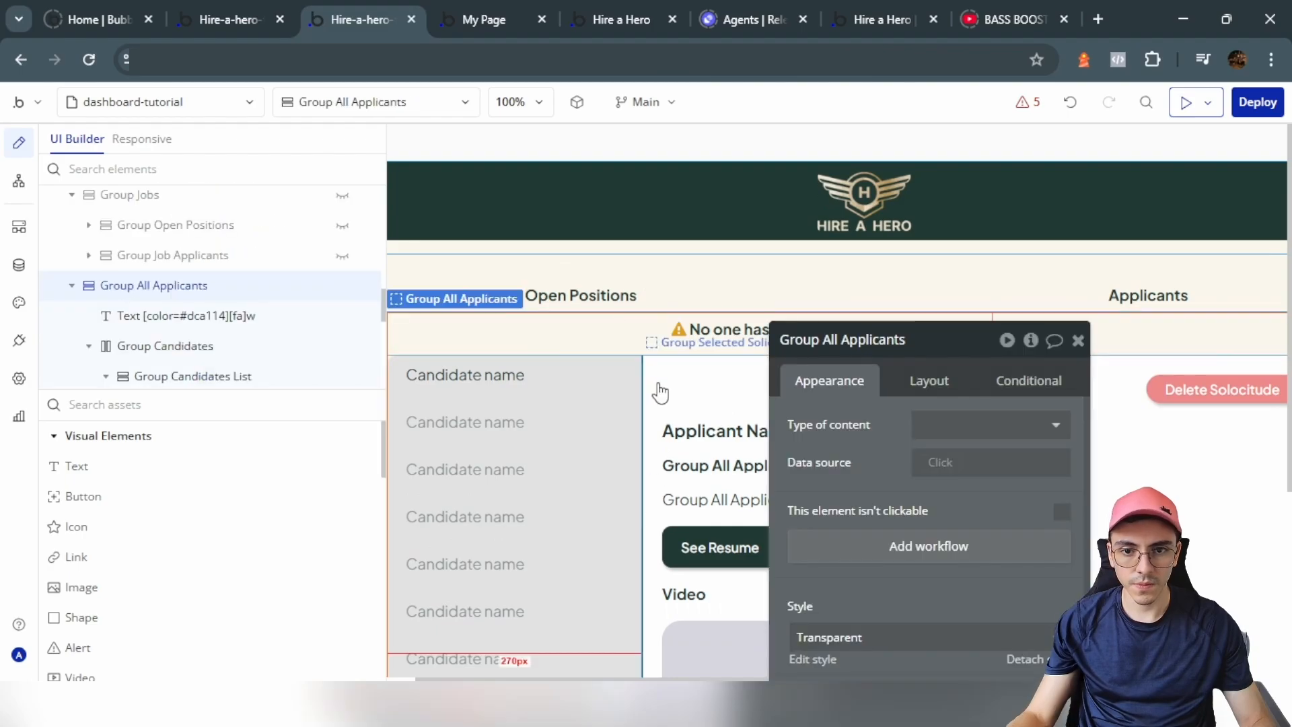
Step: Add a conditional: when Get tab from page URL is applicants, the group is visible
left_click(1030, 382)
left_click(941, 437)
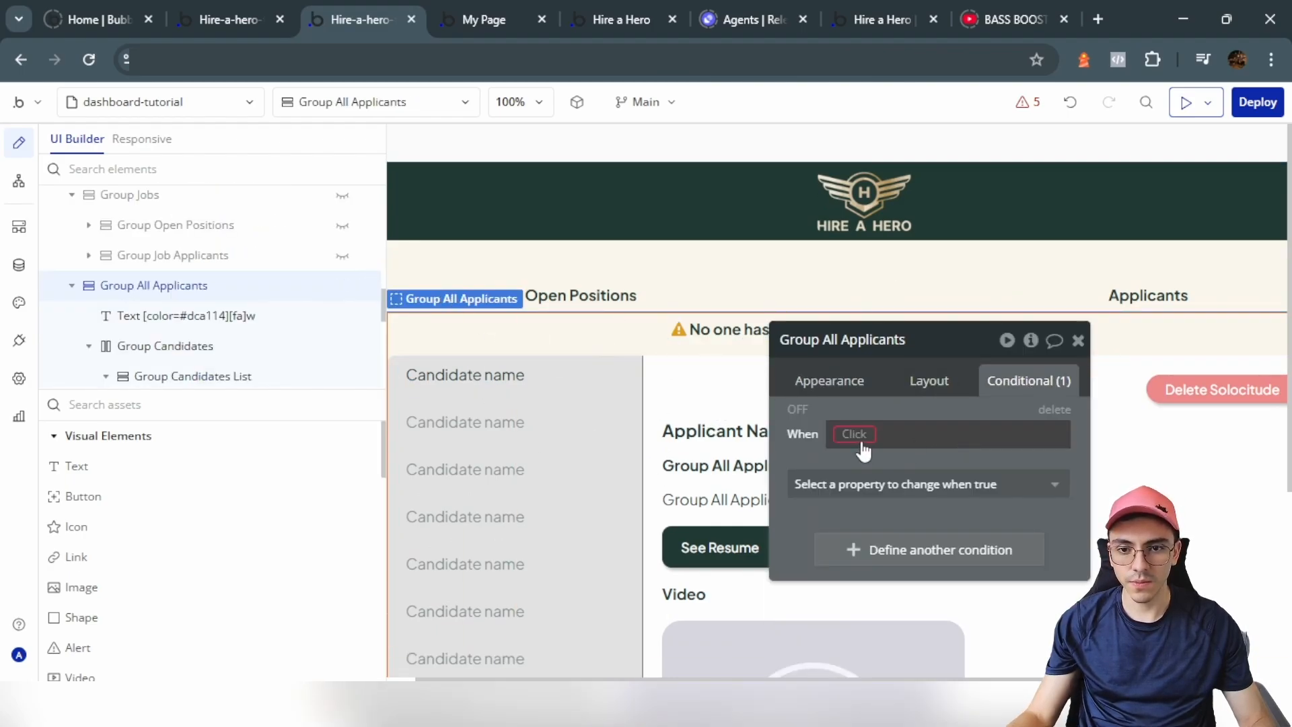
left_click(860, 441)
left_click_drag(507, 346, 377, 298)
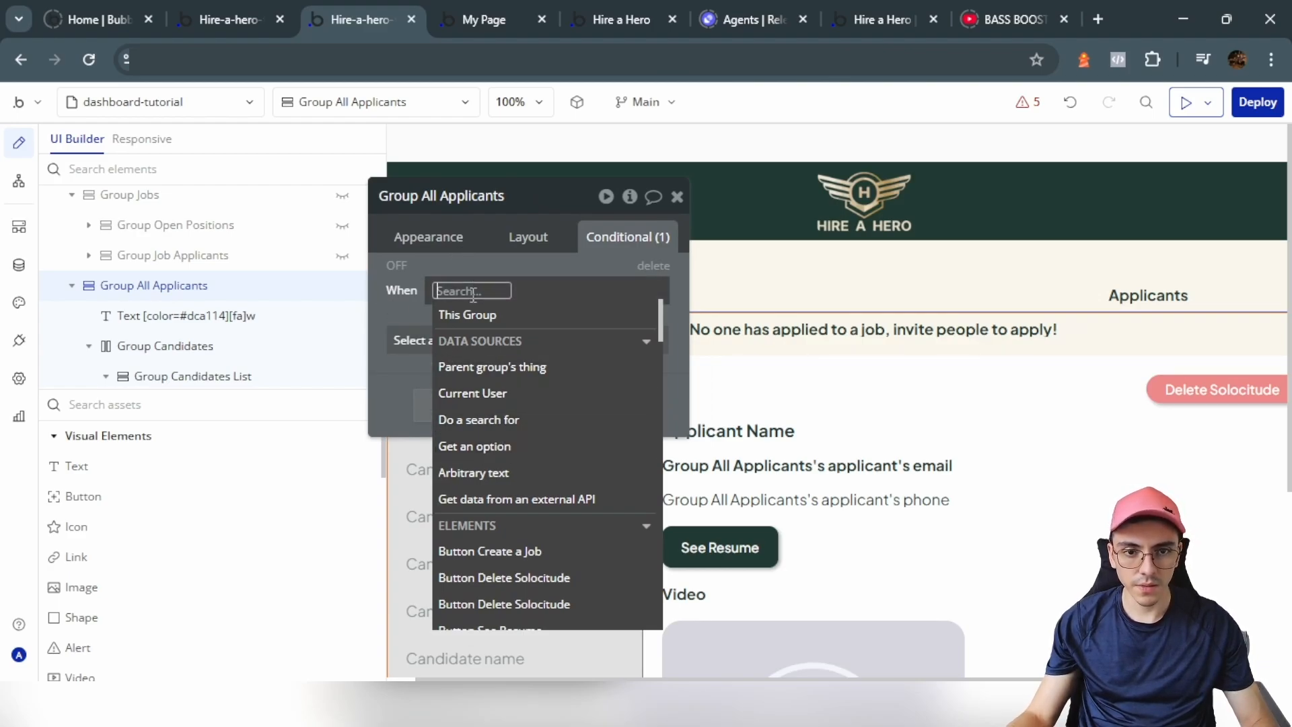
type("get")
left_click(491, 418)
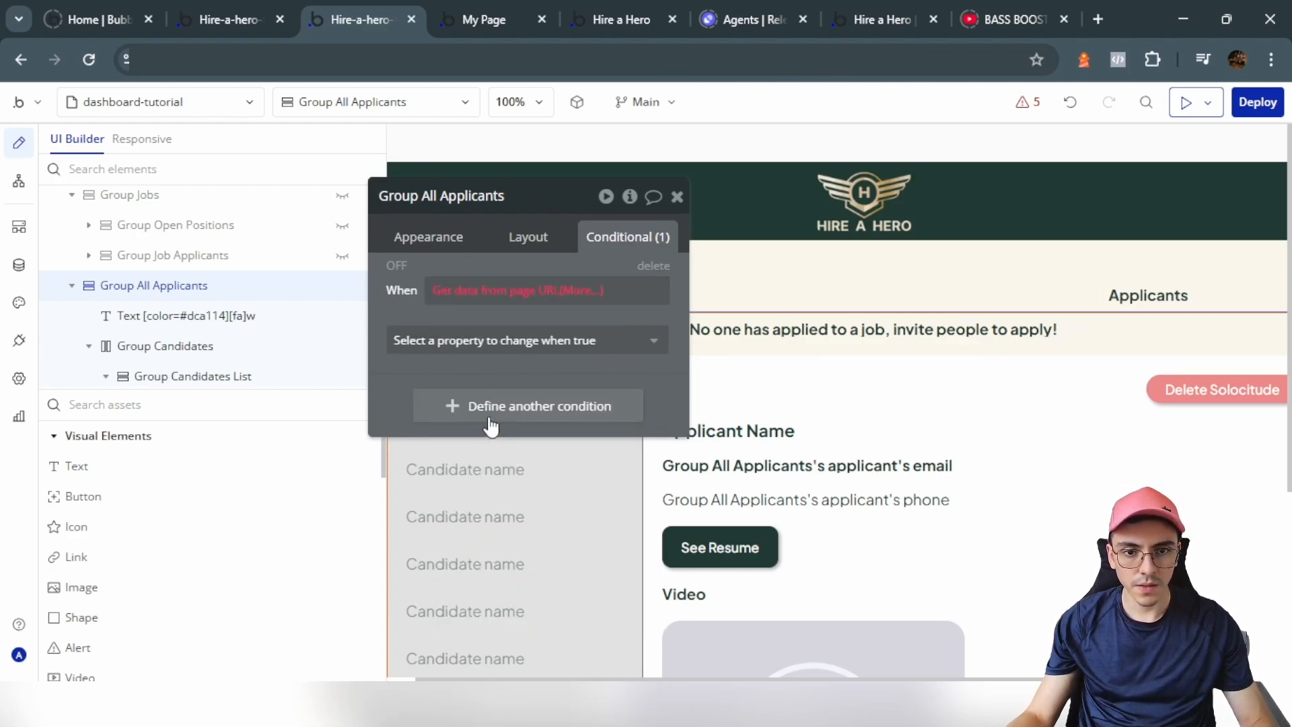
left_click(283, 270)
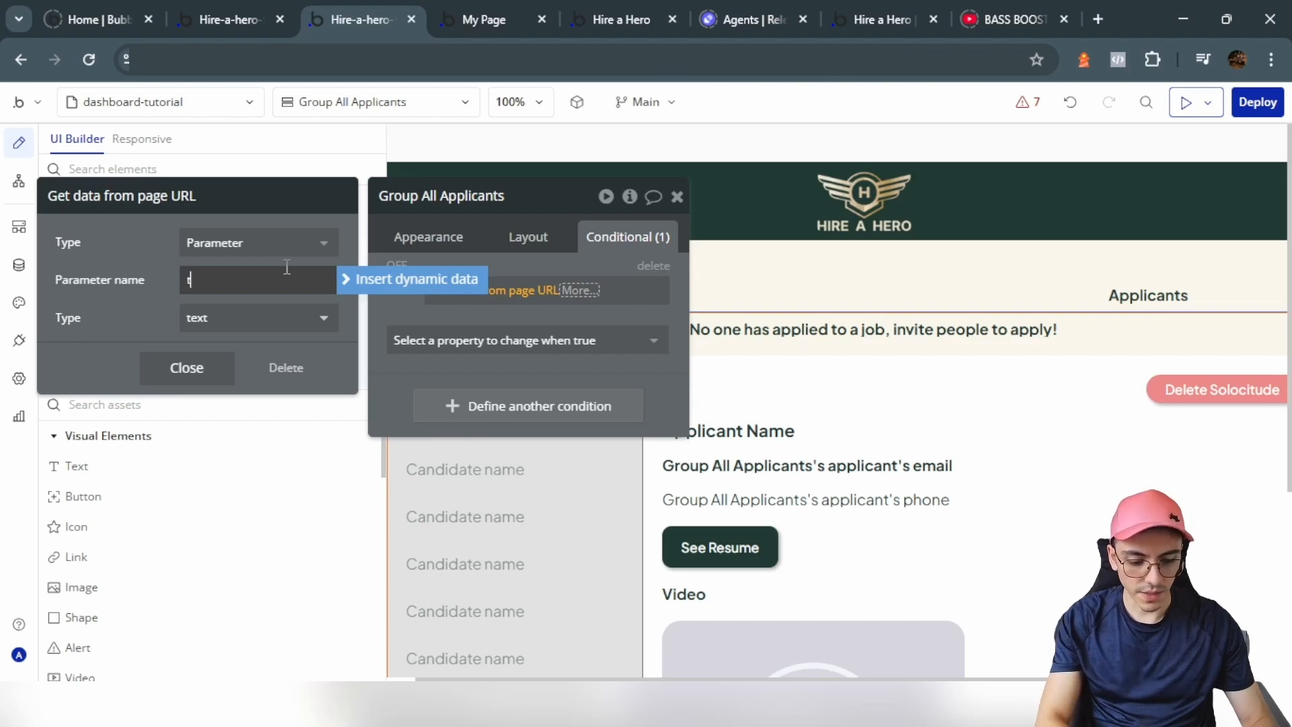
left_click(511, 340)
left_click(577, 290)
left_click(585, 344)
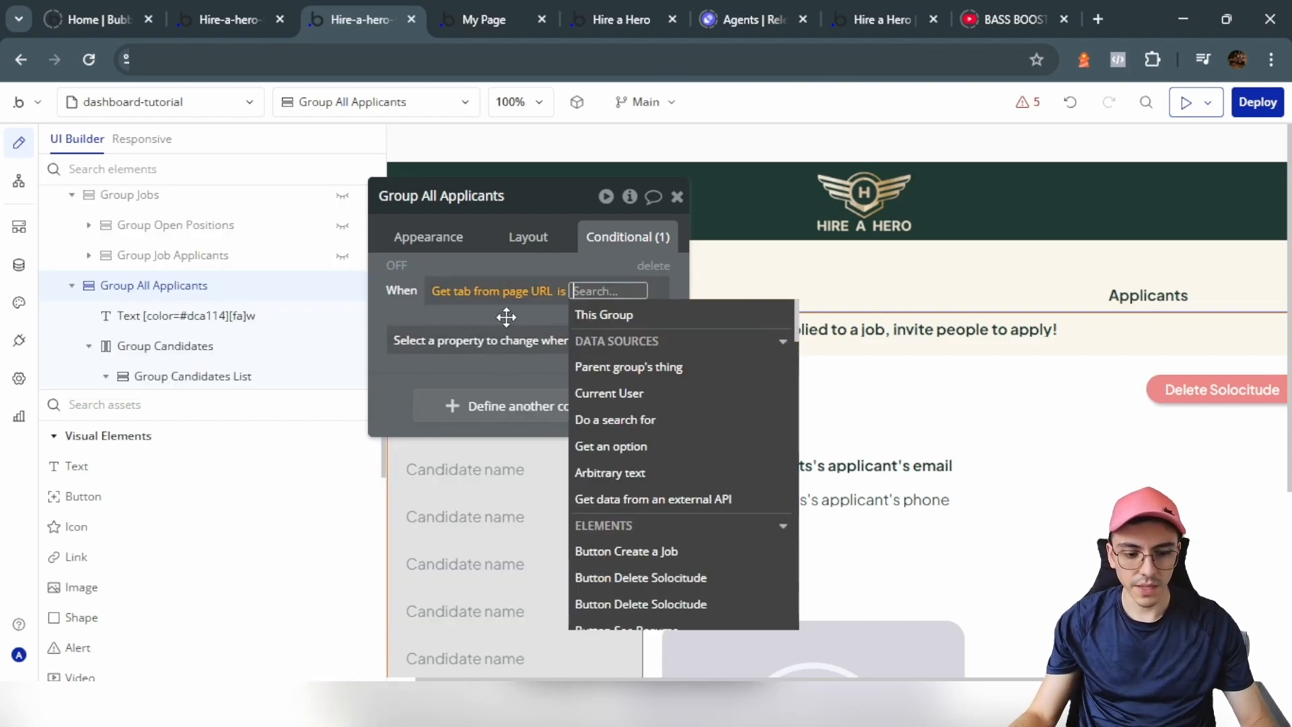
type("applicants")
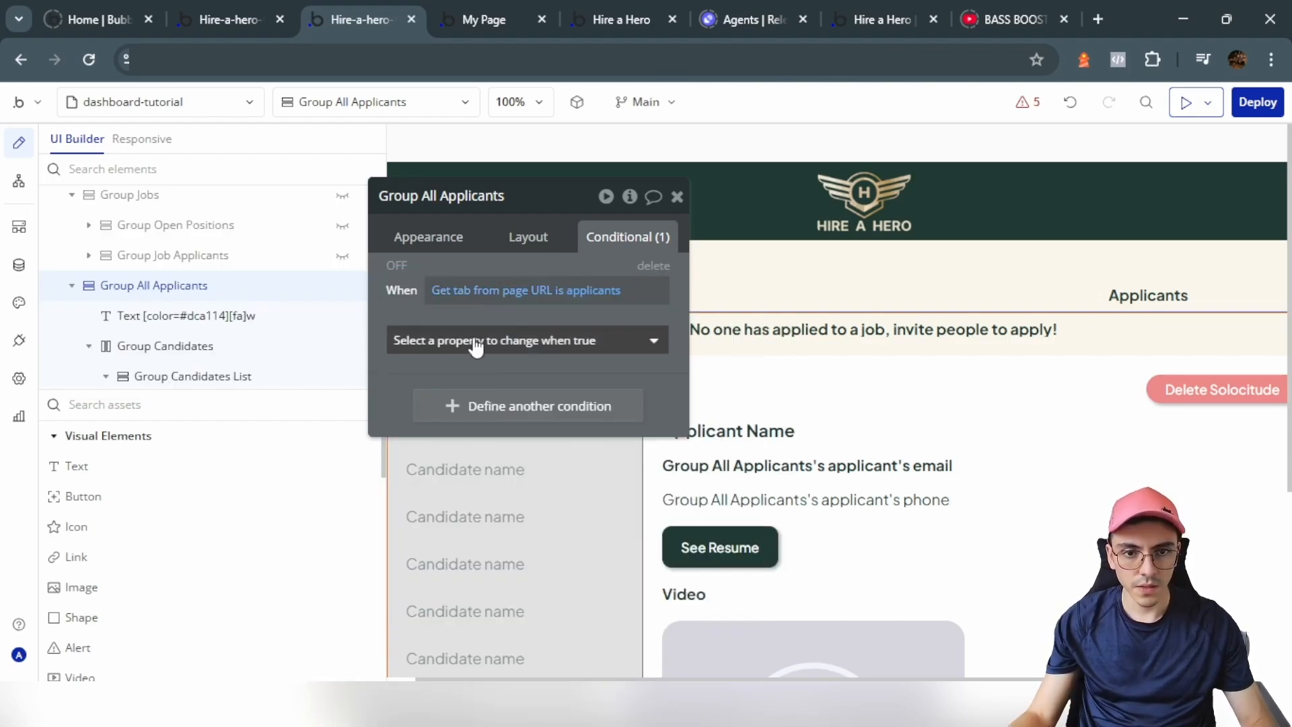
left_click(491, 339)
left_click(491, 399)
Step: Untick 'visible on page load' for Group All Applicants
left_click(526, 234)
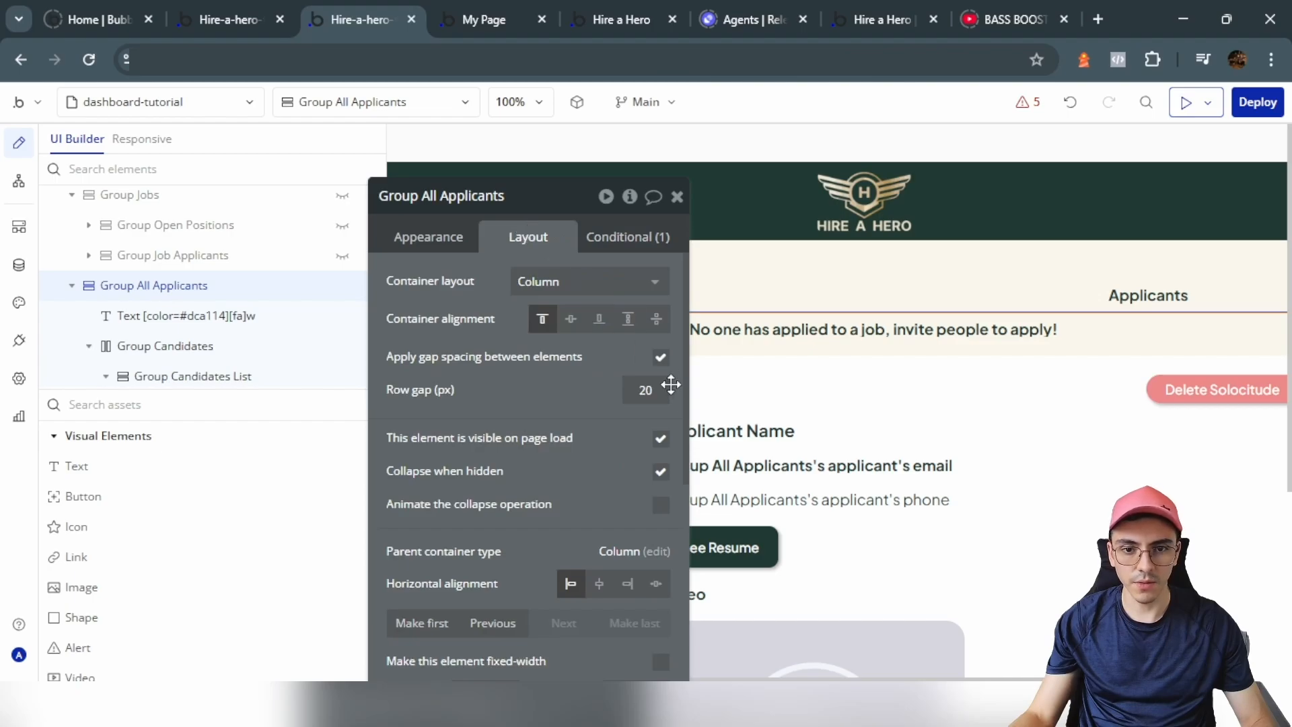
left_click(660, 438)
left_click(257, 10)
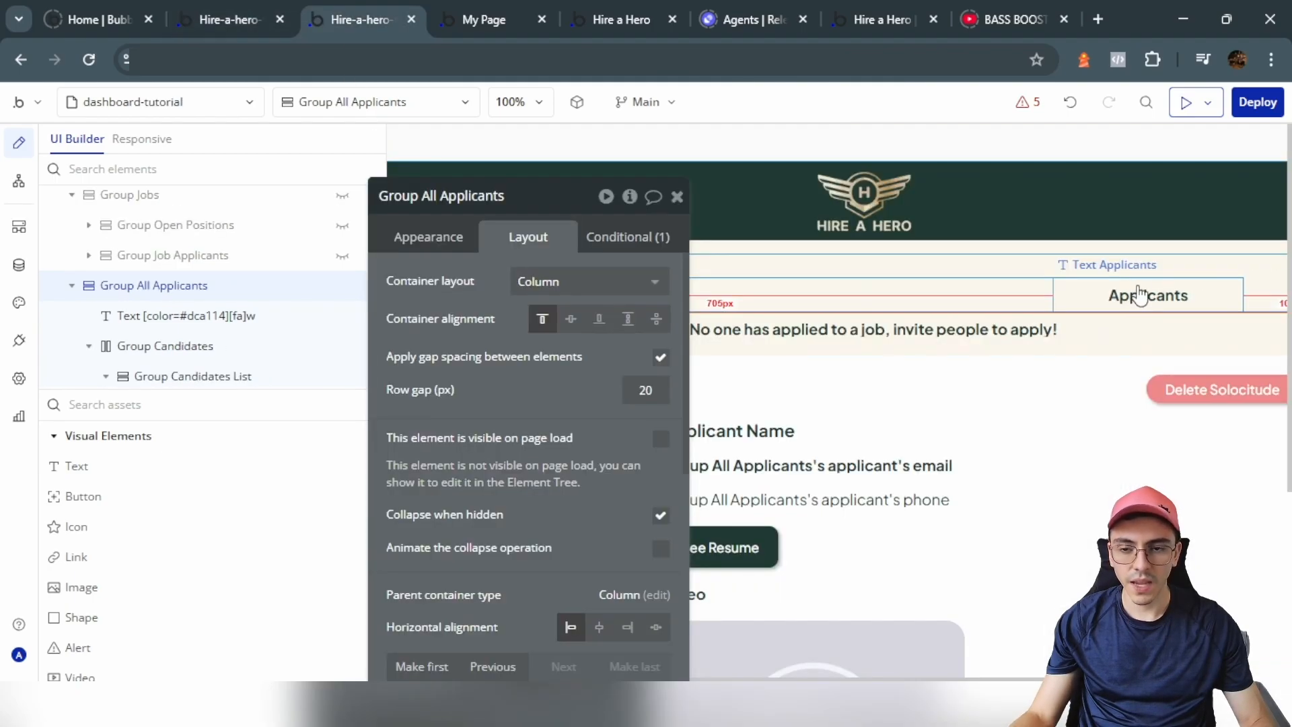
left_click(1139, 294)
Step: Give the Applicants text a click workflow that goes to the dashboard-tutorial page
left_click(464, 249)
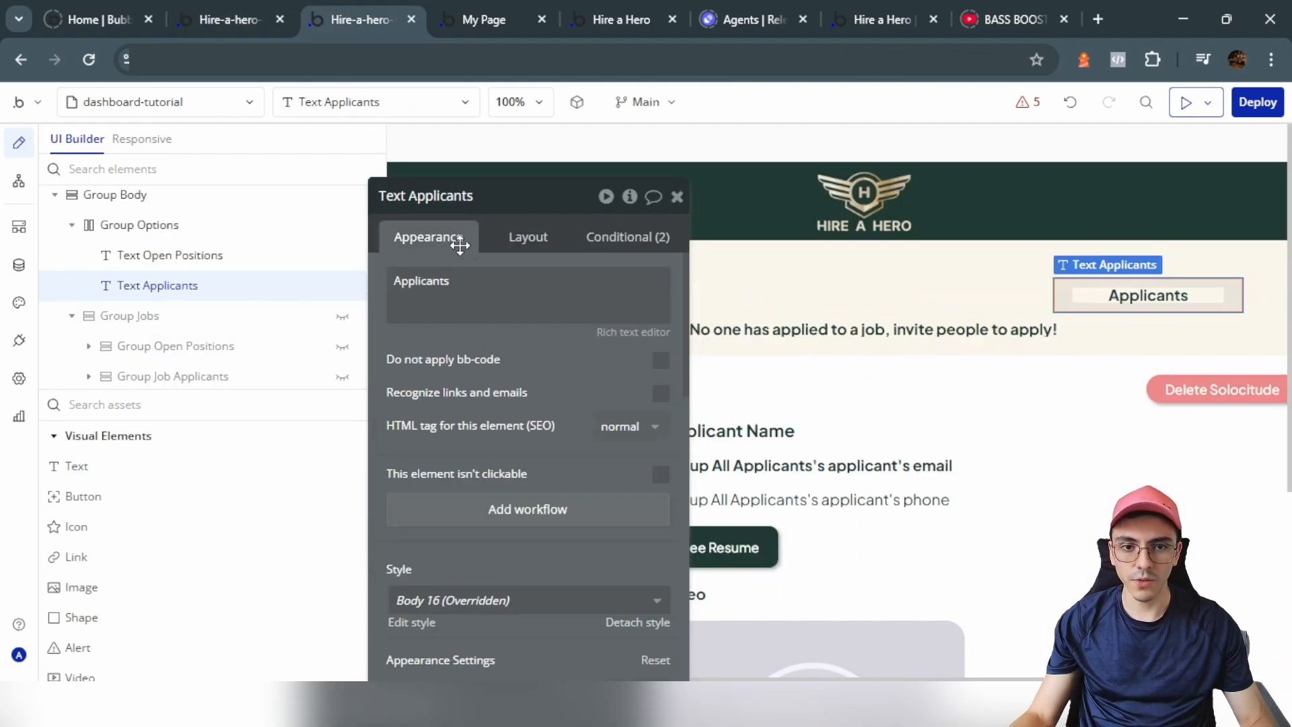
left_click(525, 509)
left_click(162, 513)
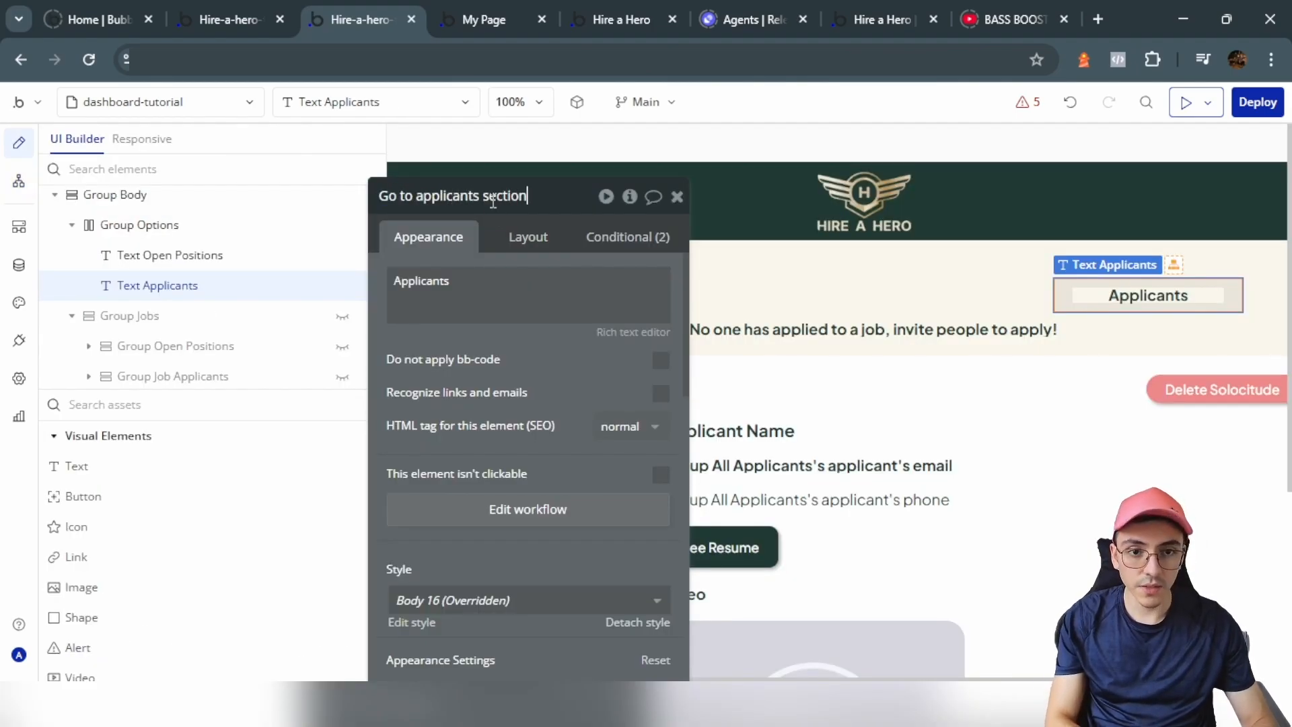
left_click(509, 519)
left_click(167, 368)
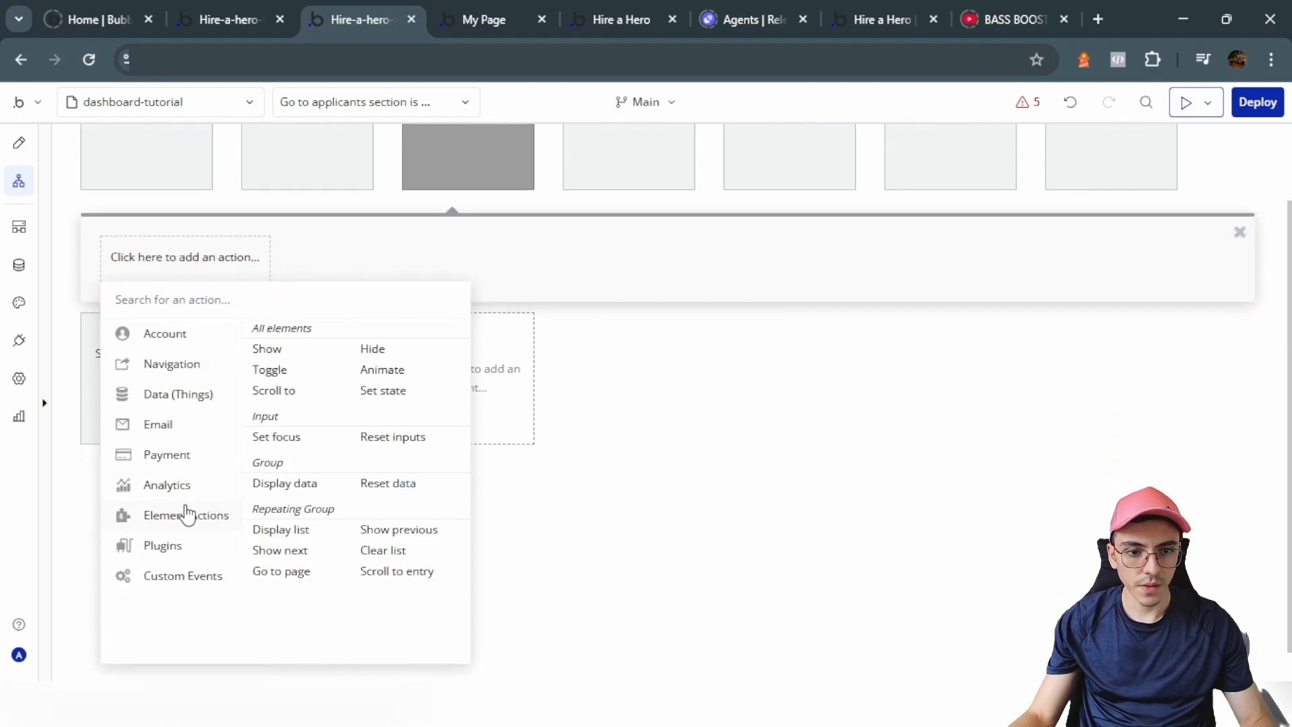
mouse_move(165, 372)
left_click(296, 330)
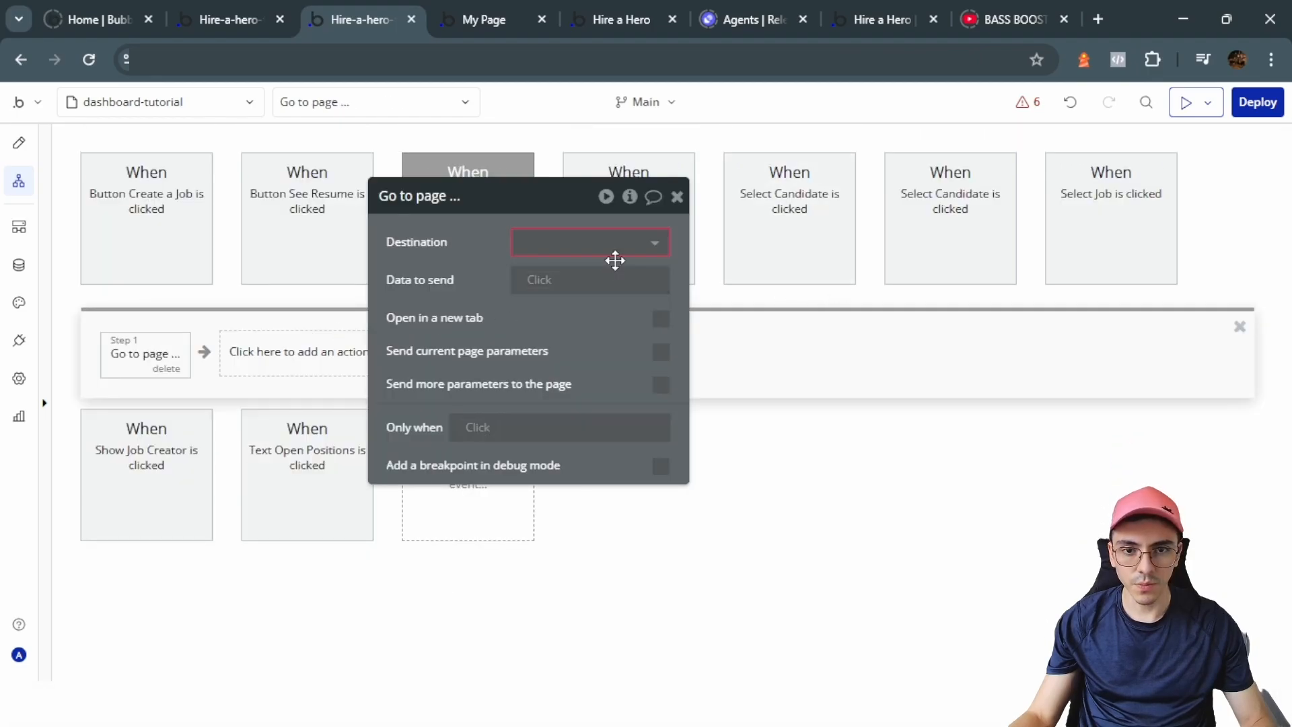
left_click(600, 240)
left_click(572, 356)
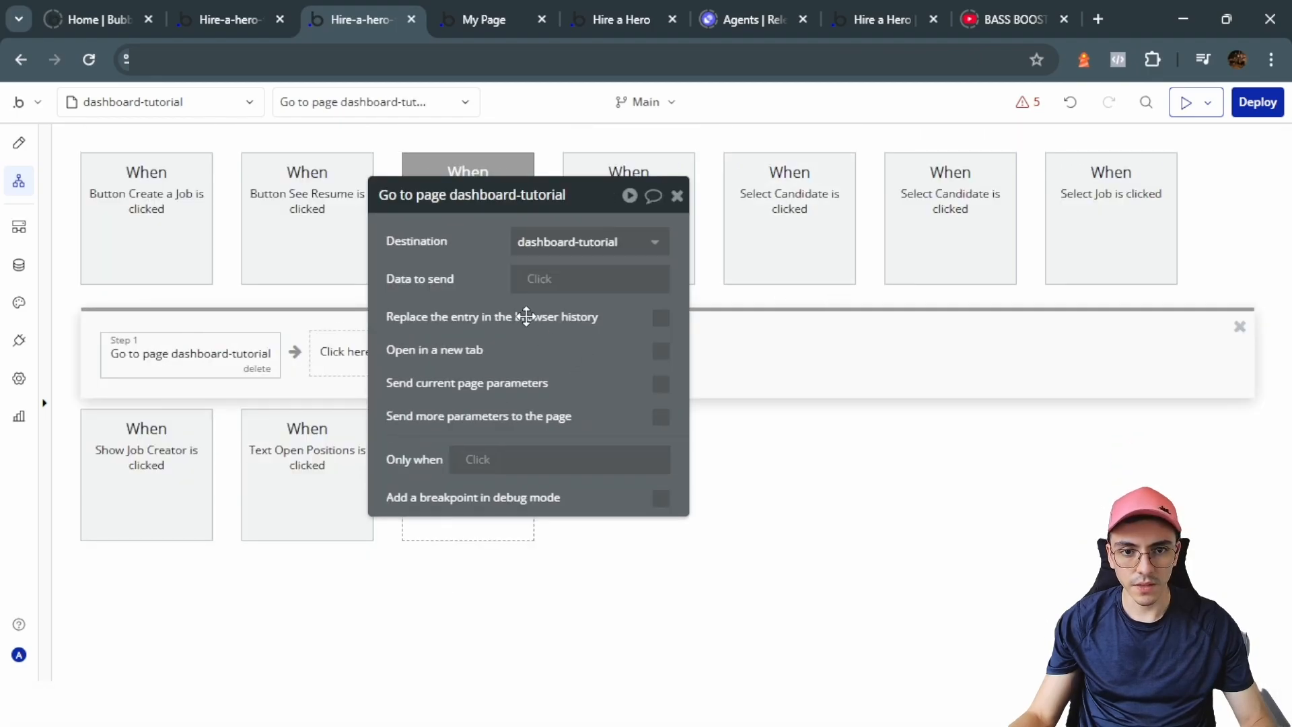
Step: Send the extra URL parameter tab = applicants with the navigation
left_click(661, 417)
type("tab")
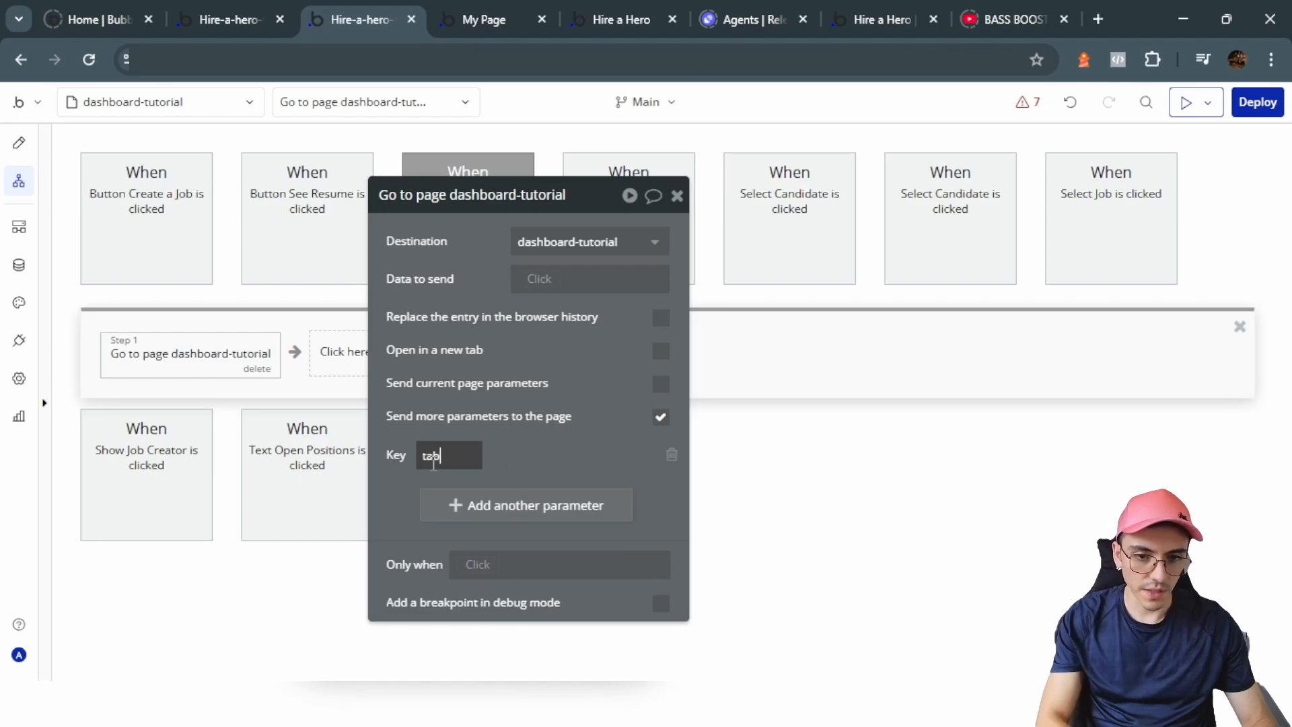
left_click(597, 457)
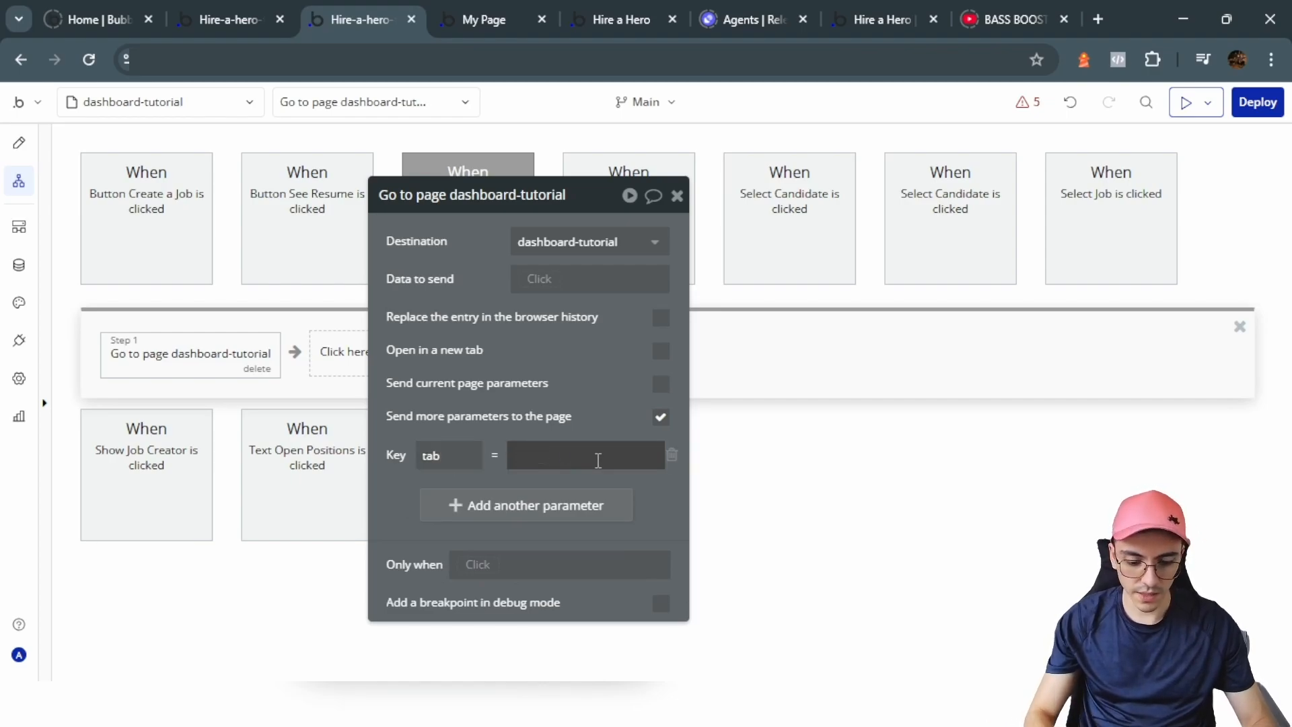
type("applicants")
key("ctrl+Tab")
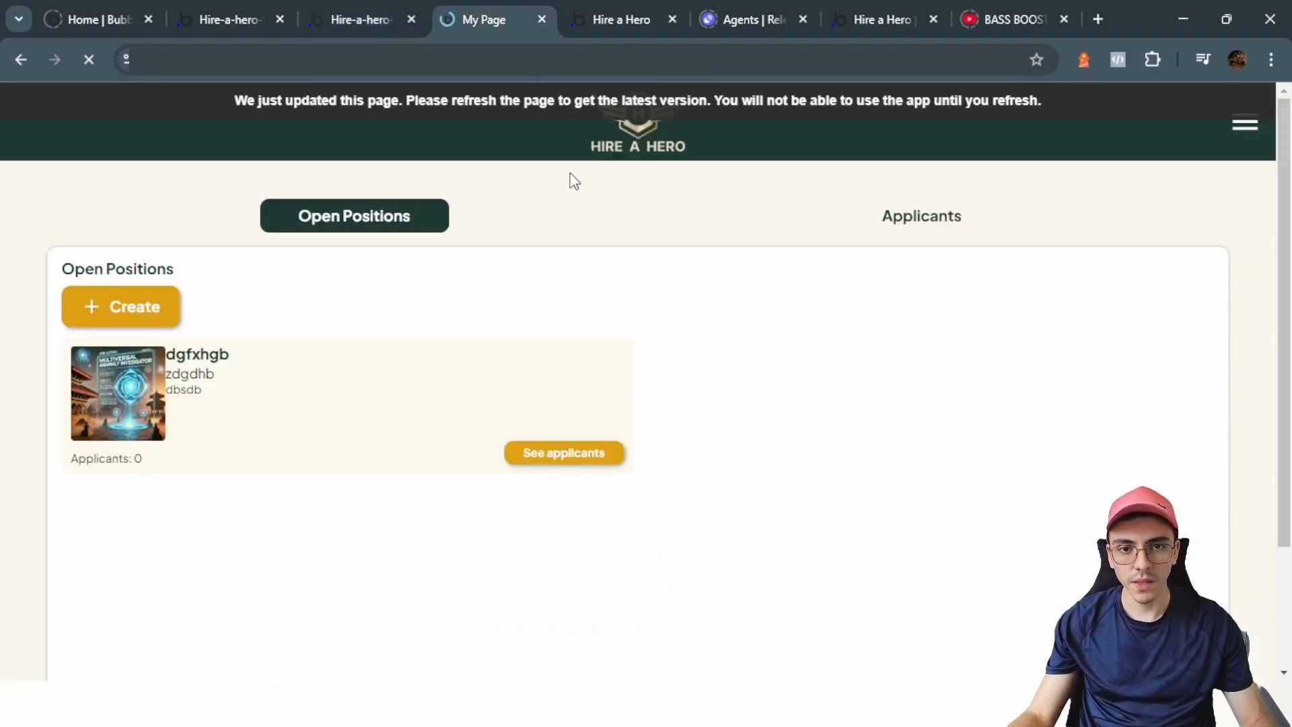
key("ctrl+shift+Tab")
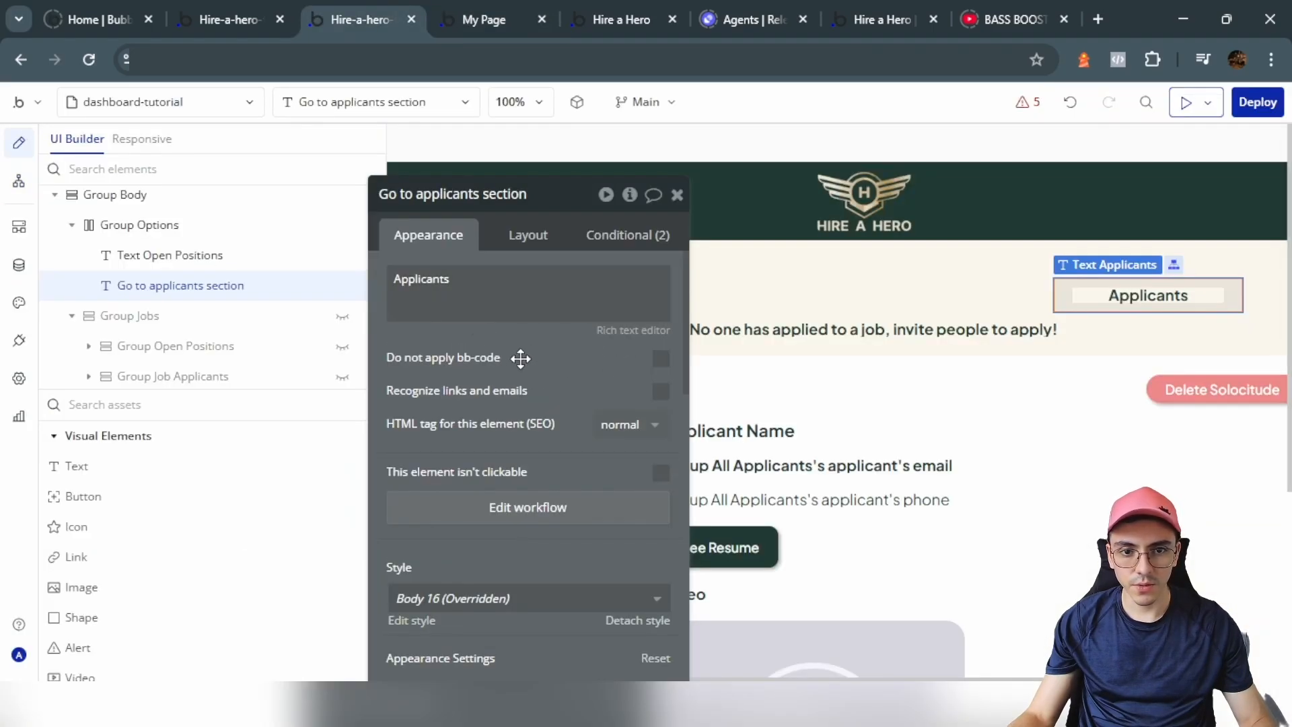
Step: Uncheck 'visible on page load' for Group Jobs so it starts hidden
left_click_drag(519, 359, 945, 404)
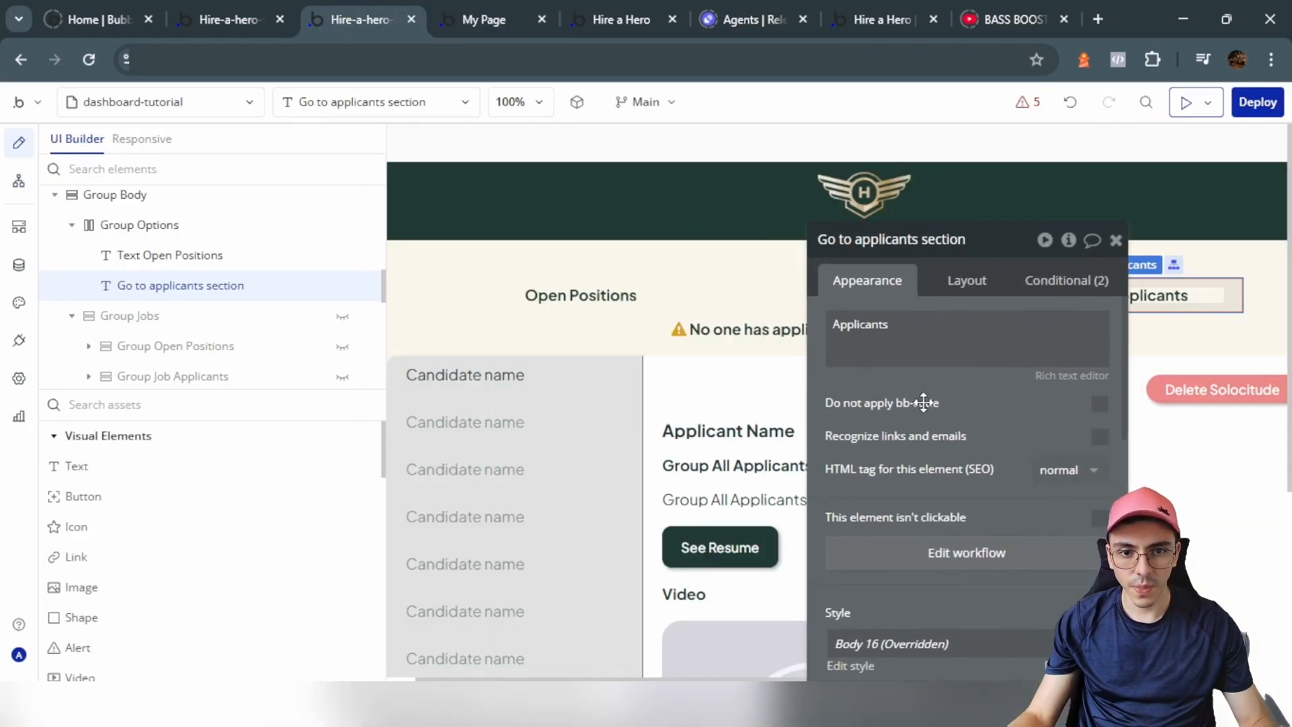
left_click(509, 335)
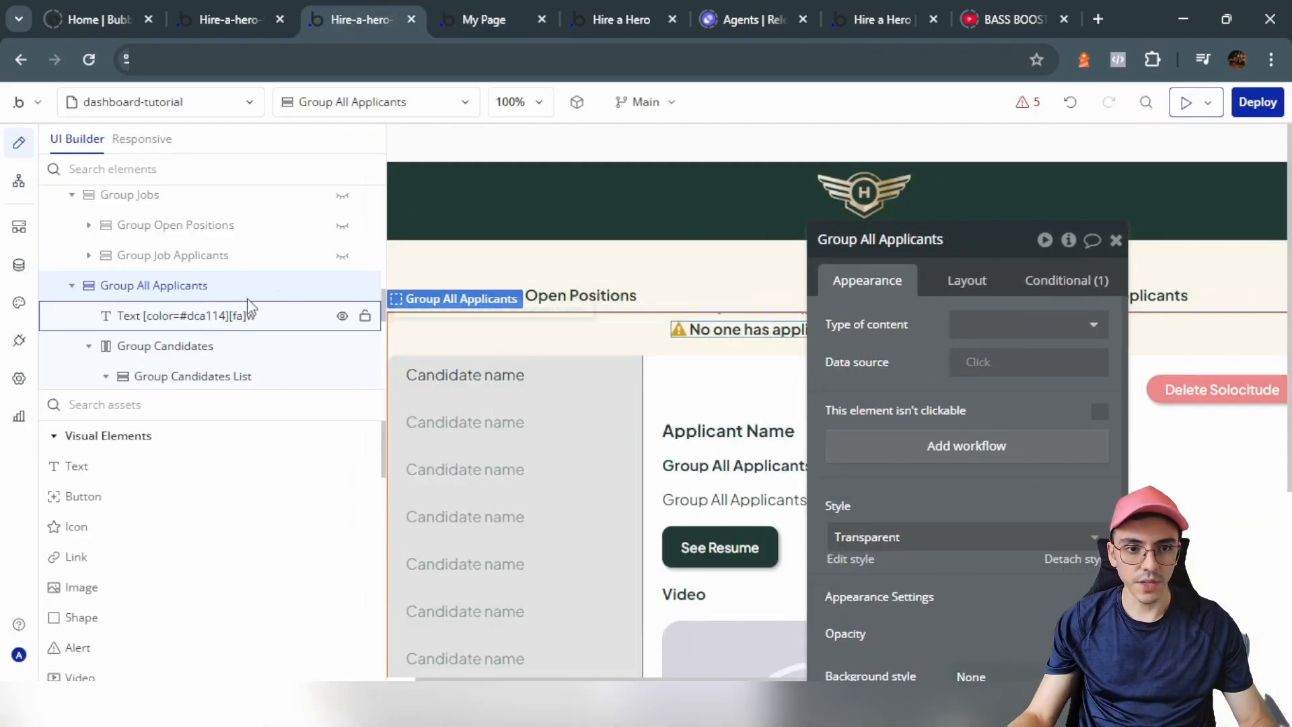
left_click_drag(245, 290, 317, 319)
scroll(315, 316, "up", 1)
left_click(340, 296)
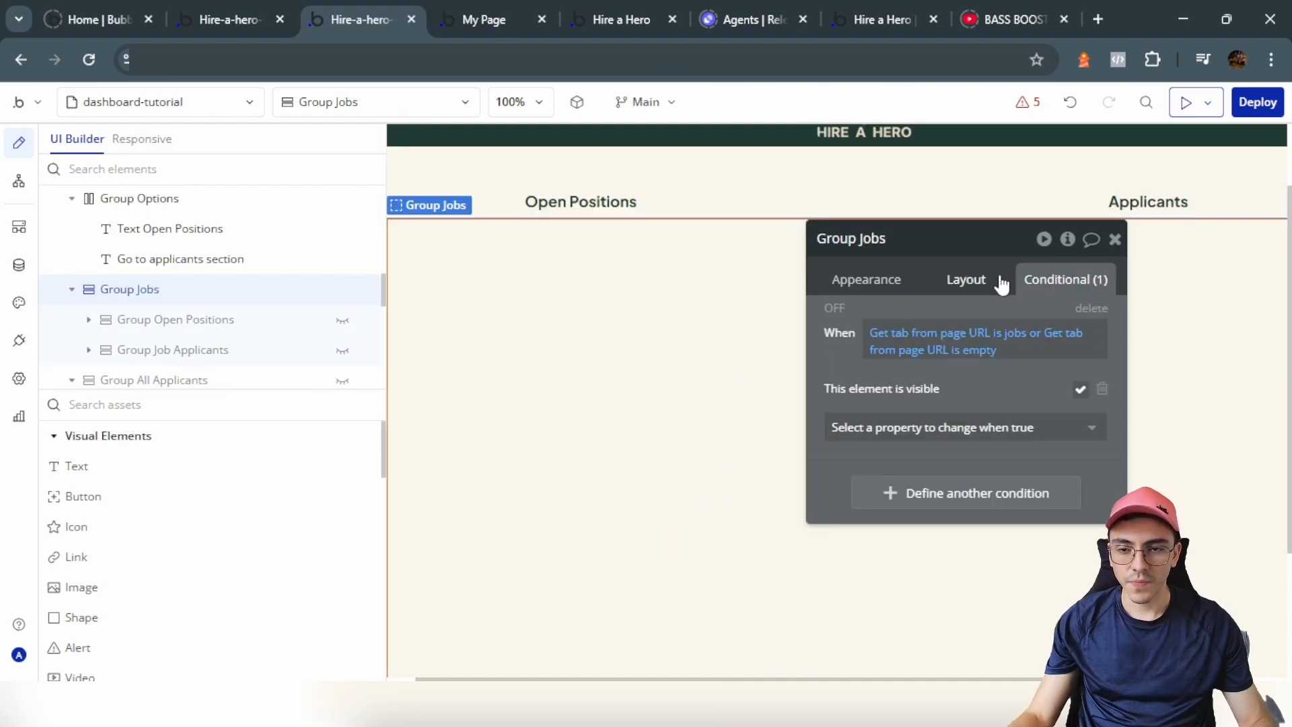
left_click(970, 286)
left_click(1061, 288)
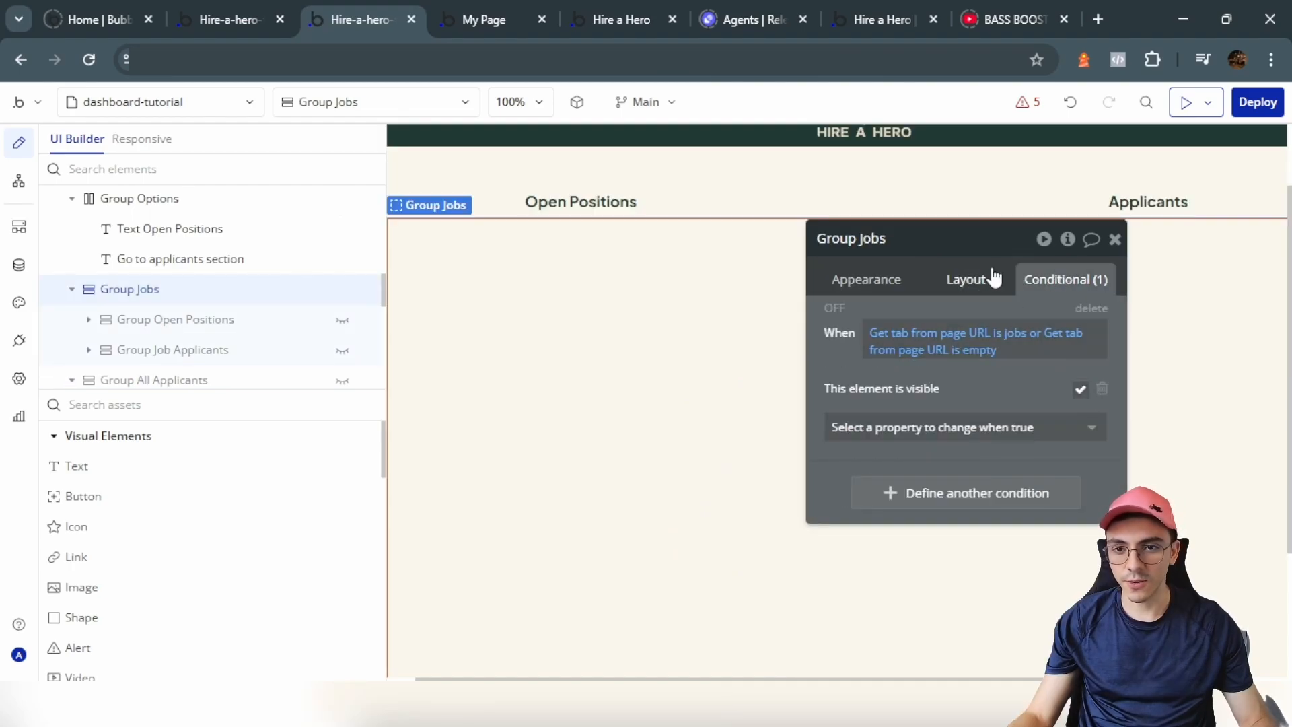
left_click(989, 280)
left_click(1099, 445)
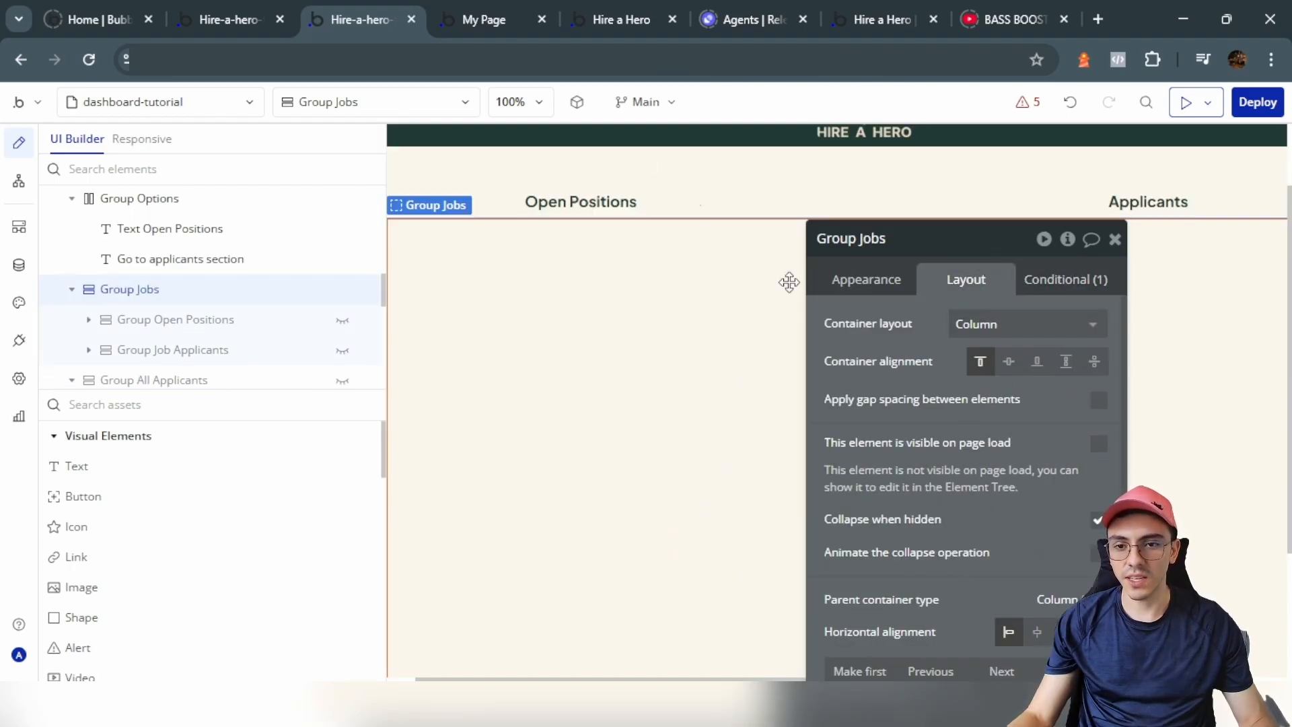
left_click(476, 9)
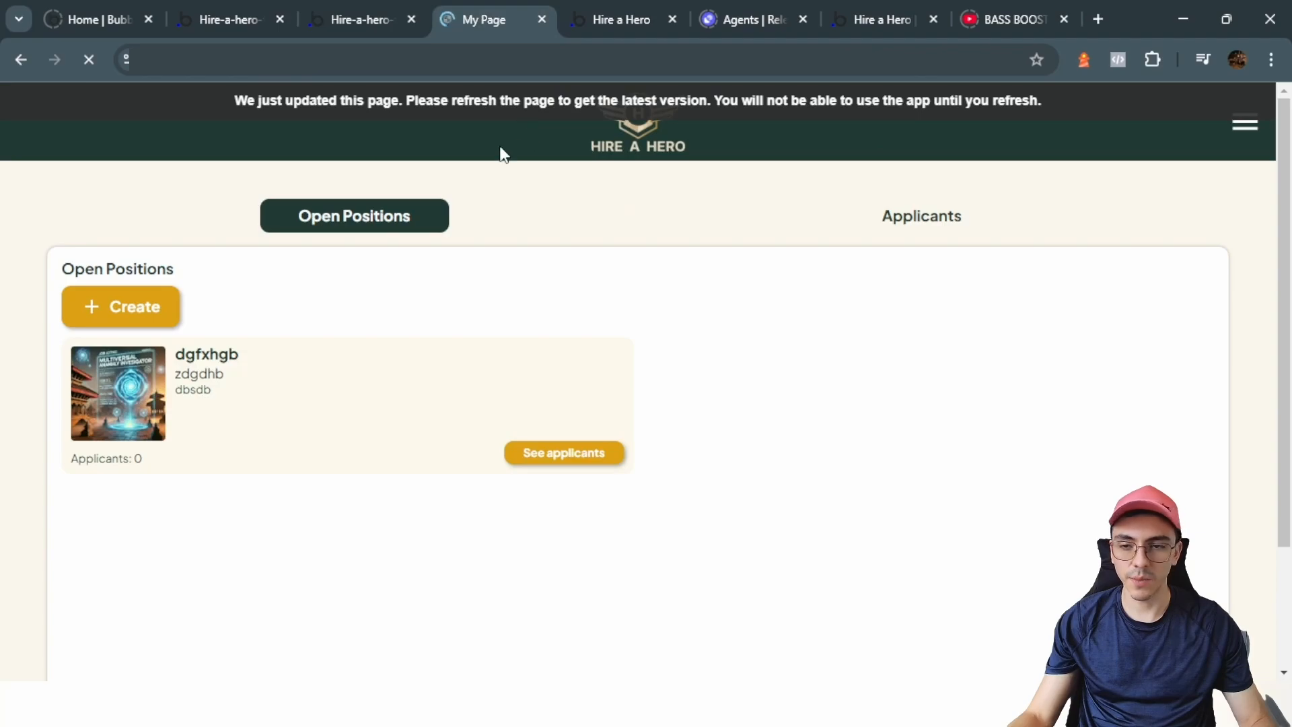
Step: Reload the preview and switch between Applicants and Open Positions to confirm each shows its section
left_click(901, 228)
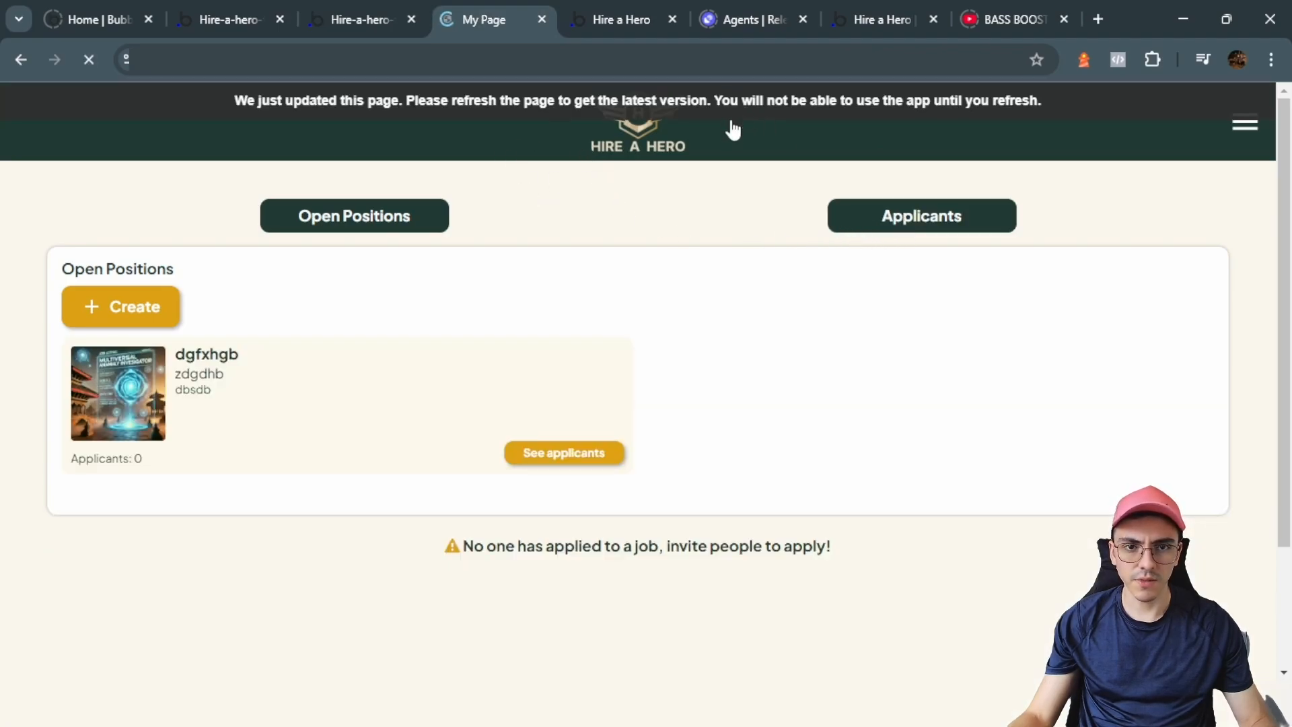
left_click(394, 225)
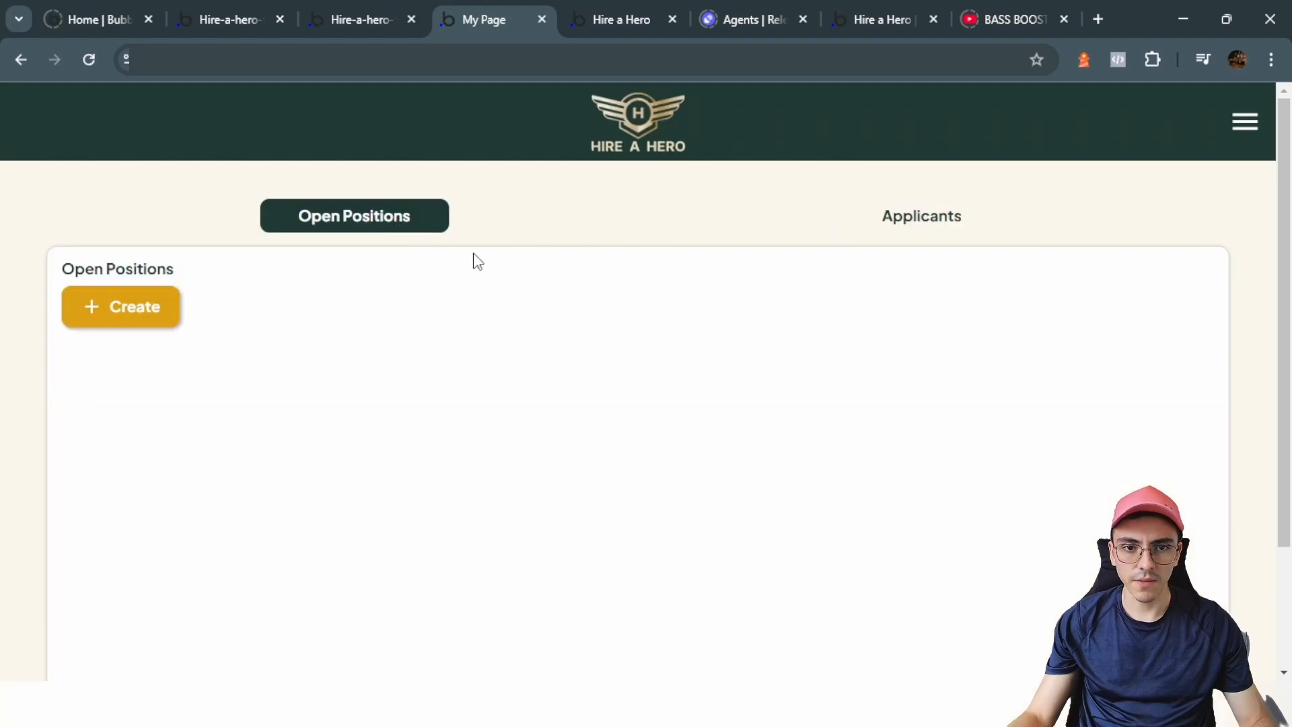
left_click(982, 216)
left_click(396, 217)
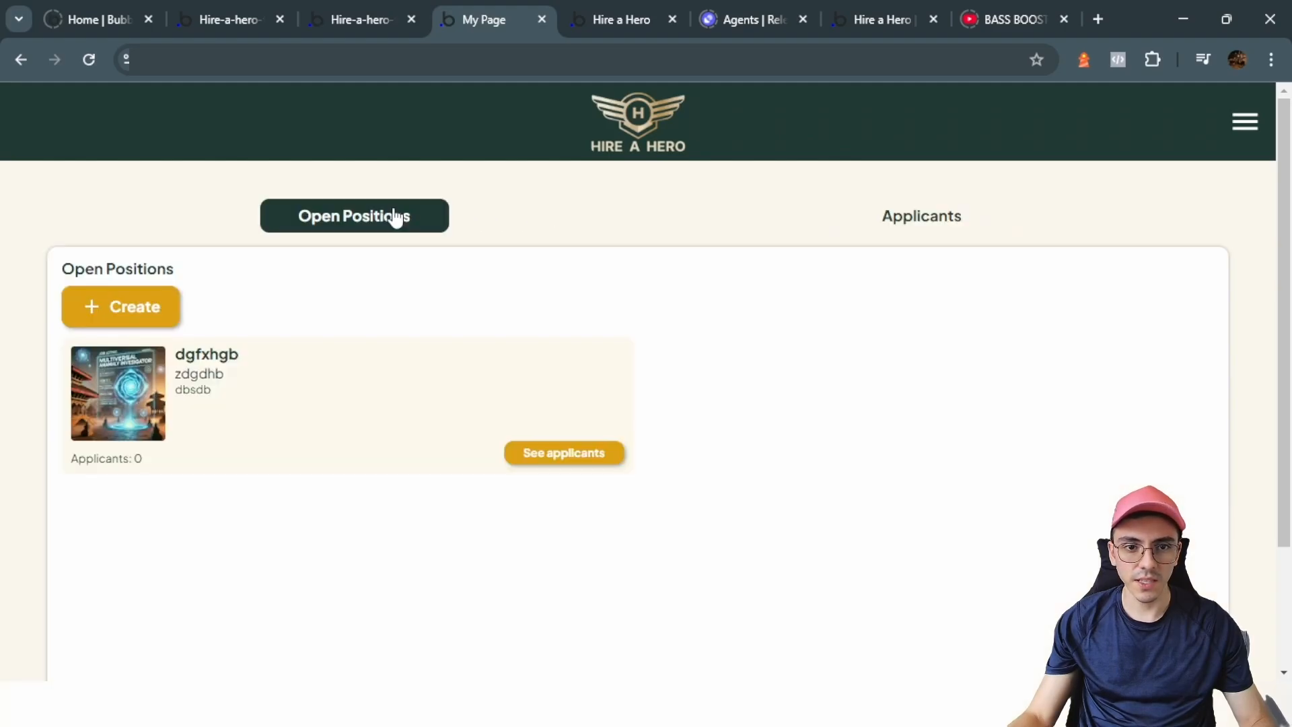
left_click(929, 226)
scroll(580, 452, "down", 2)
scroll(471, 336, "up", 2)
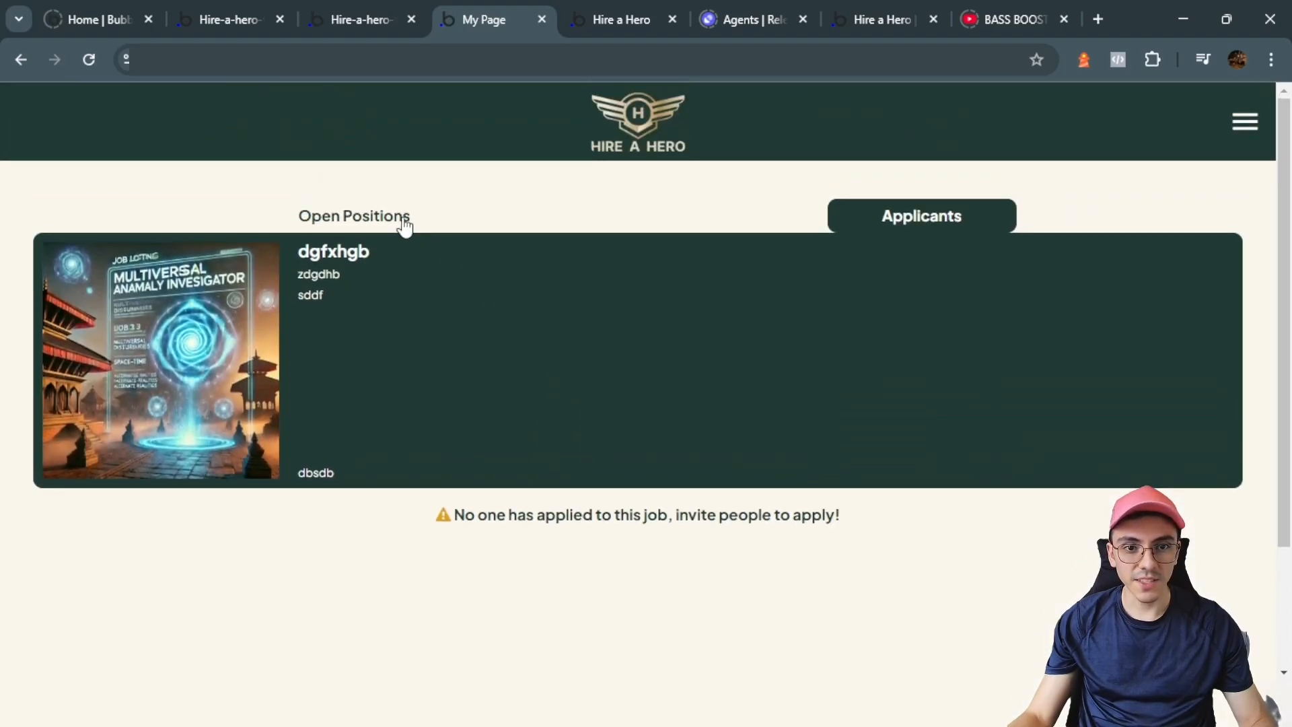
left_click(405, 228)
left_click(1246, 120)
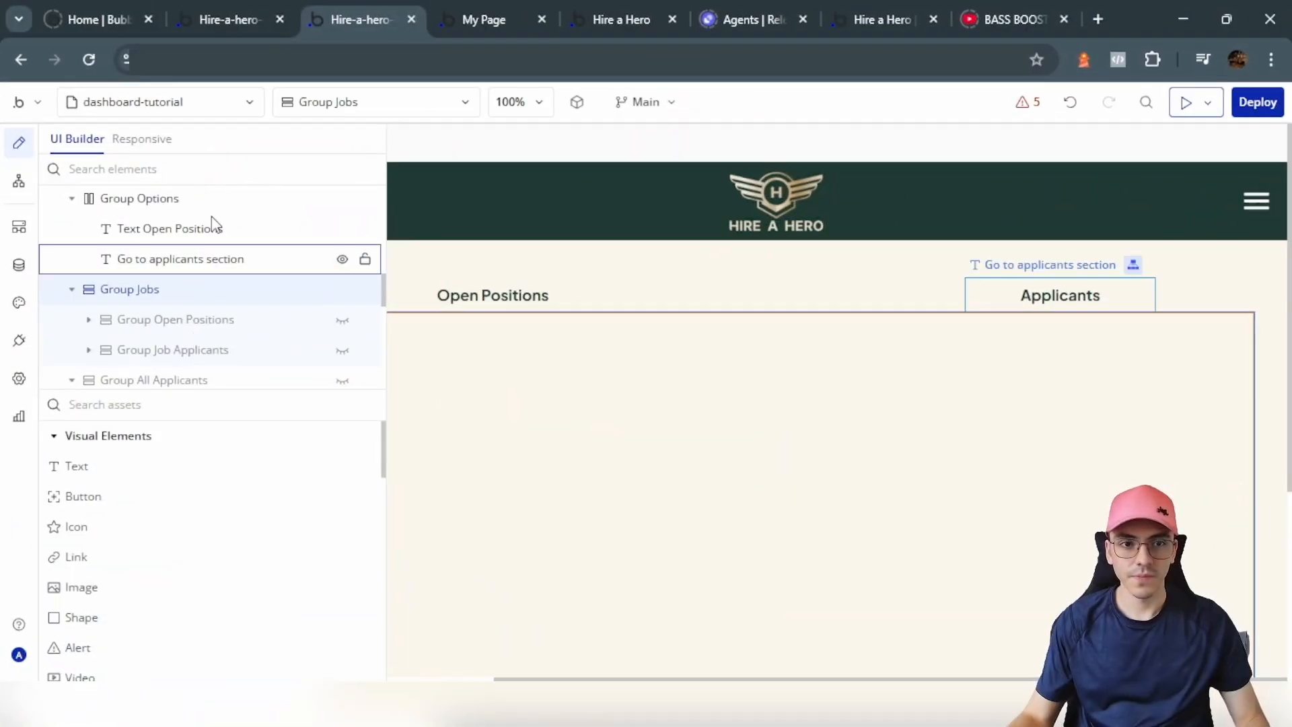
Step: Create a new page named job-tutorial
left_click(170, 102)
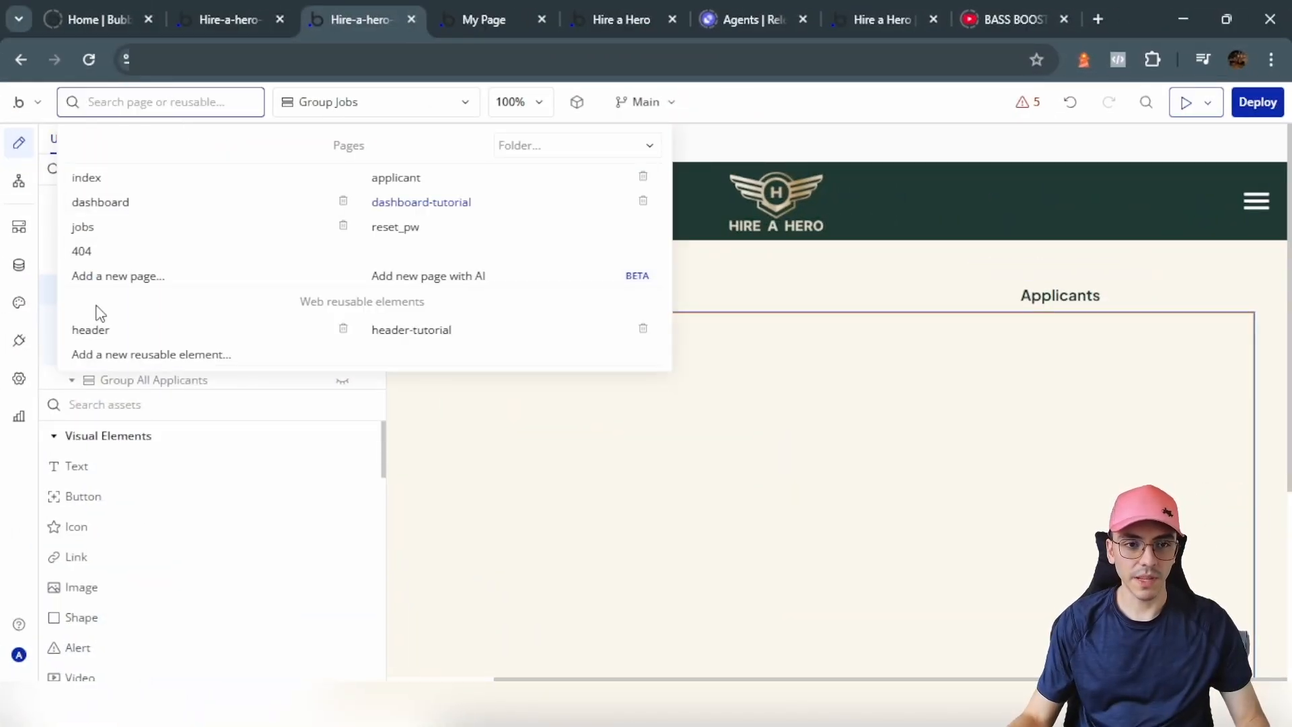
left_click(127, 281)
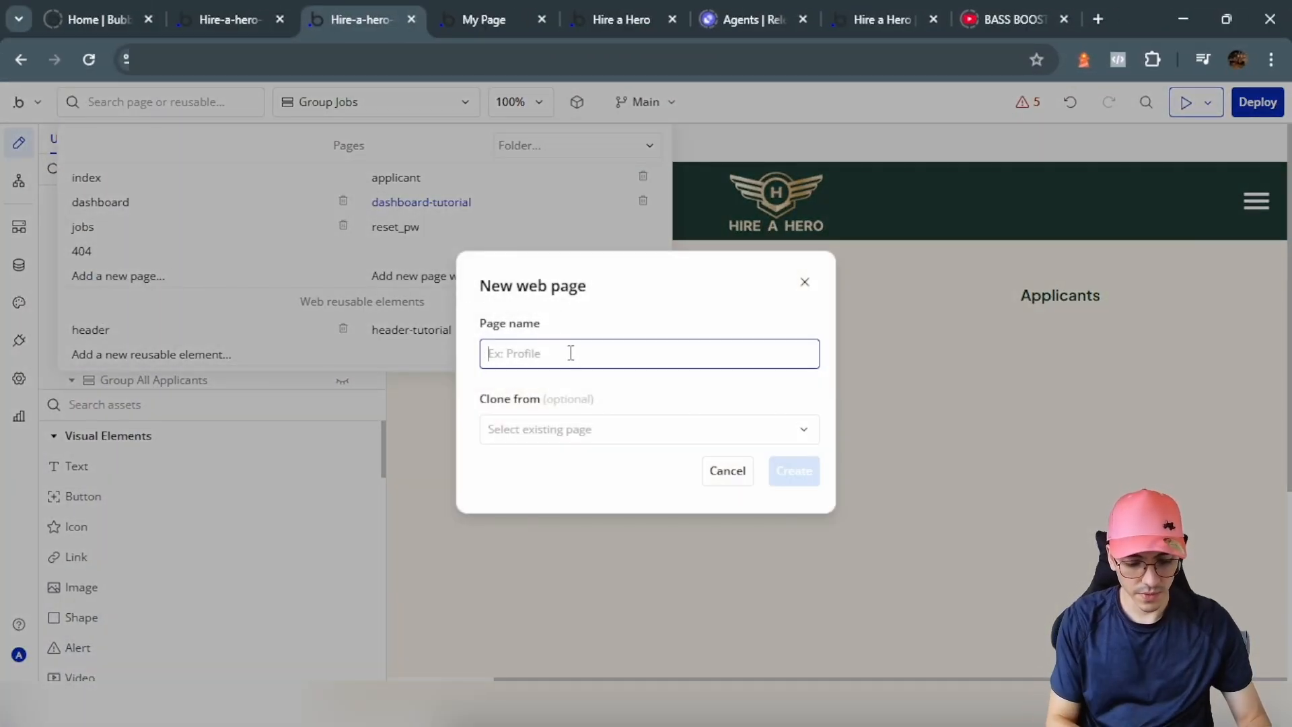
type("job-tu")
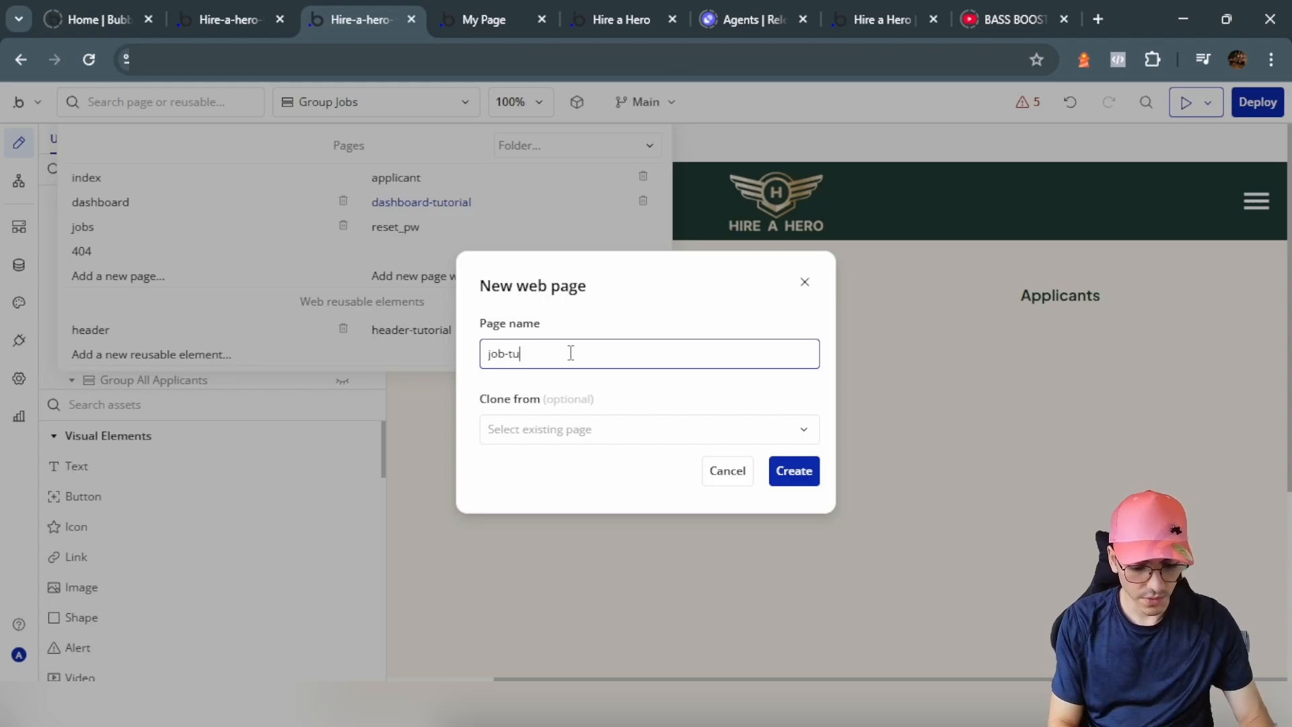
type("torial")
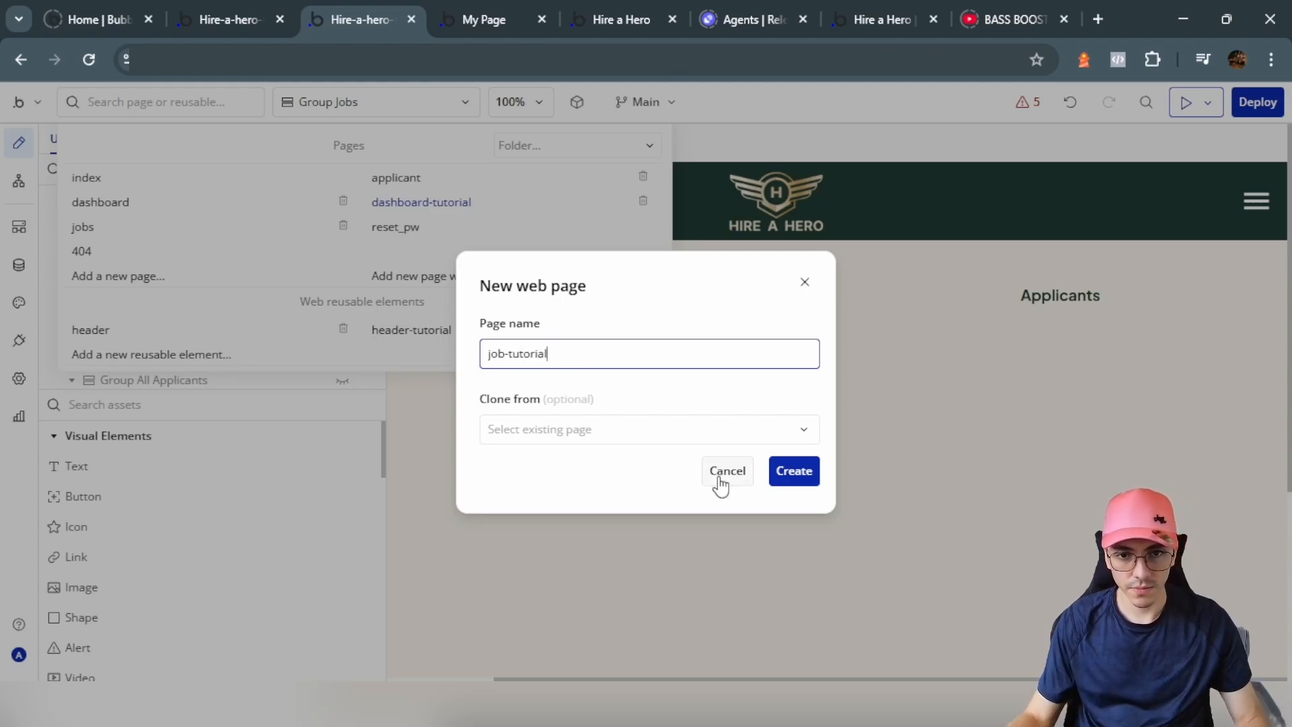
left_click(797, 471)
Step: Set the page layout to Column with a cream #FBF7EC background
left_click(1009, 324)
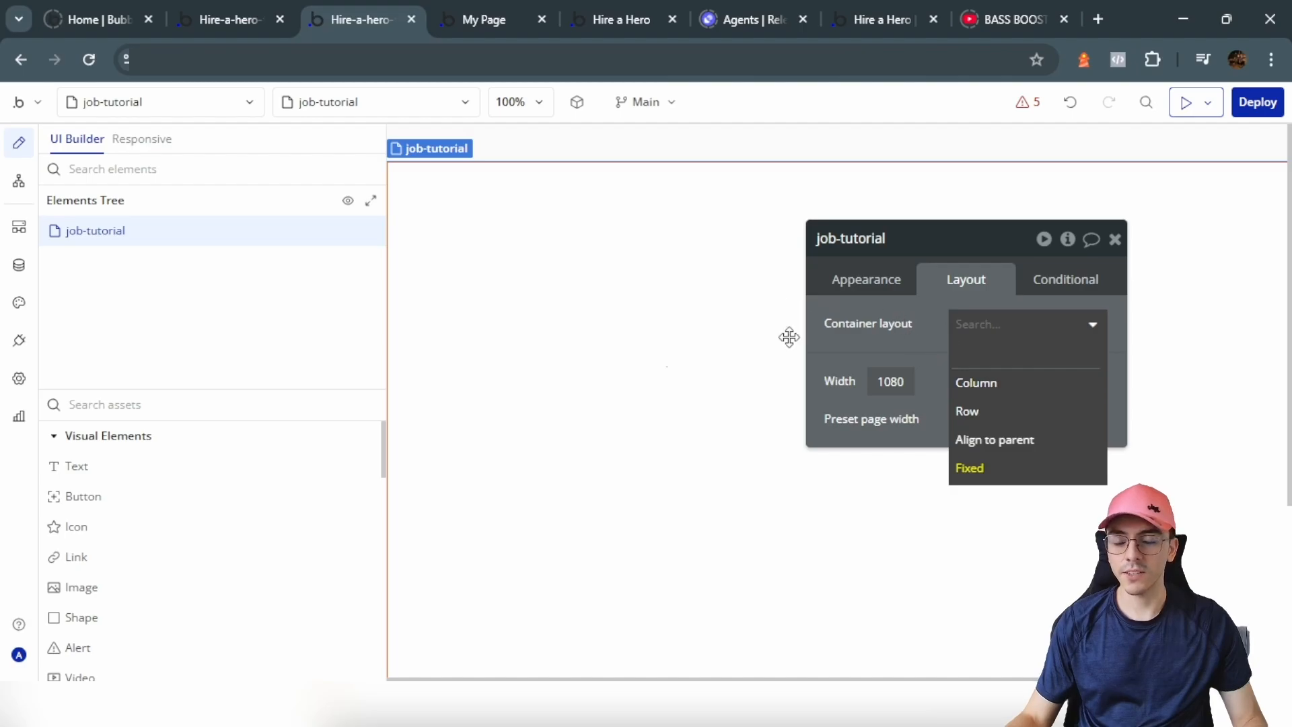
left_click(989, 387)
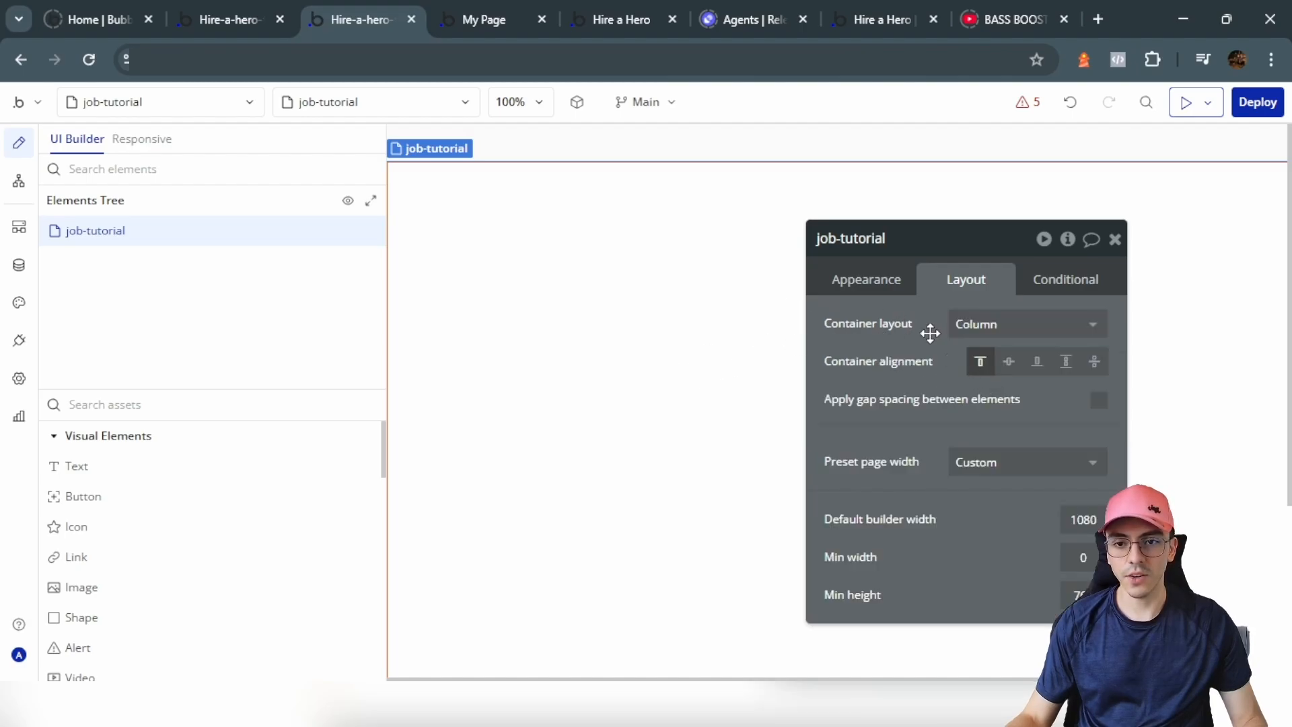
left_click(886, 294)
scroll(922, 447, "down", 5)
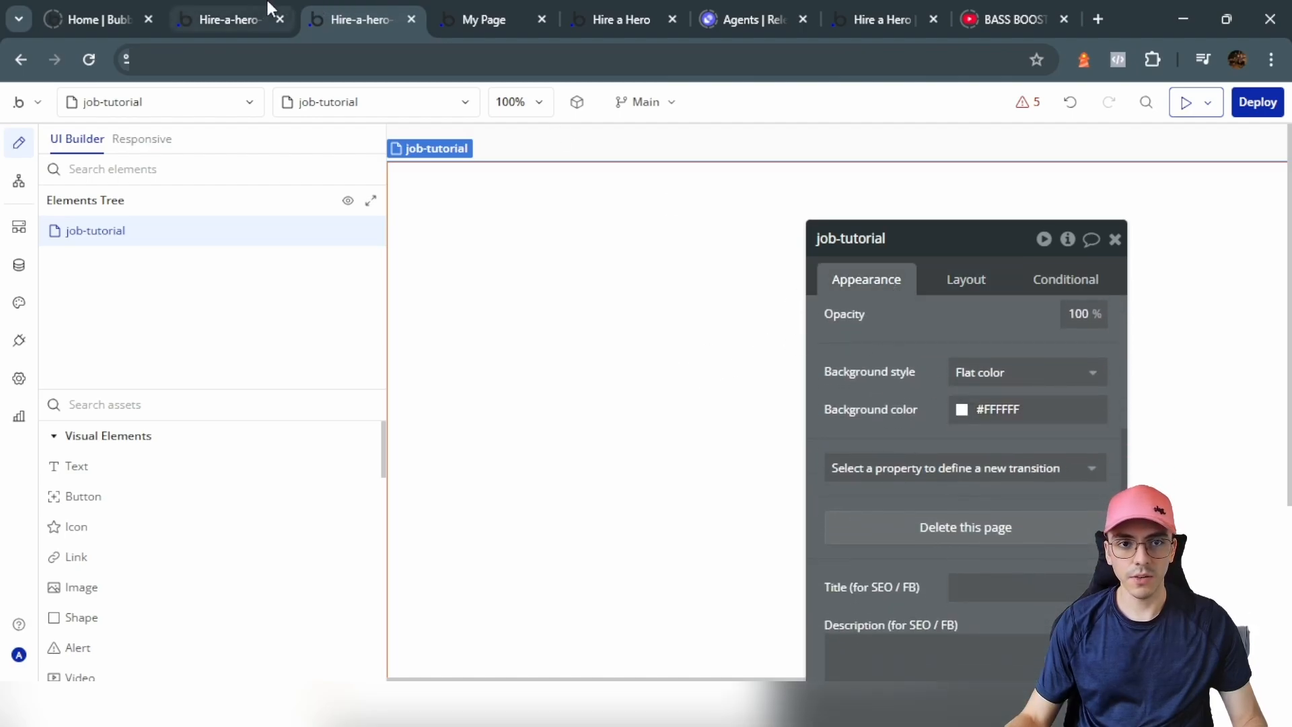
left_click(982, 410)
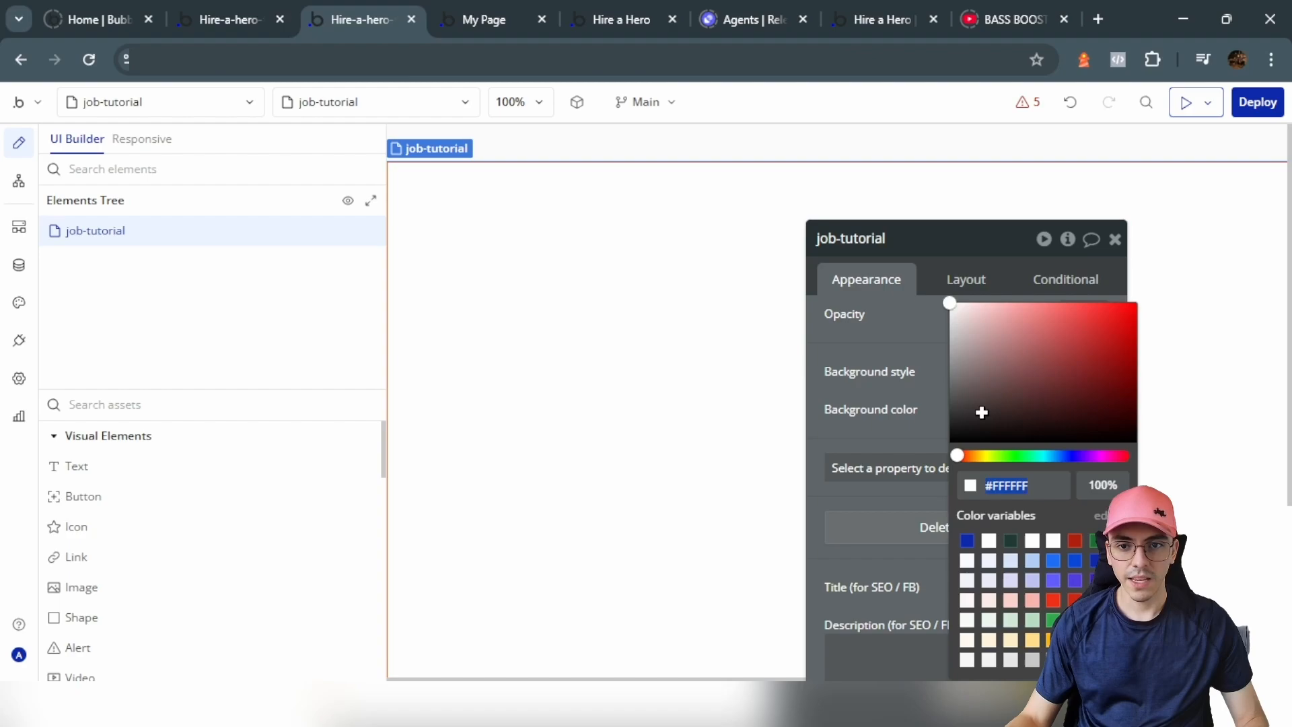
left_click(891, 362)
scroll(245, 496, "down", 10)
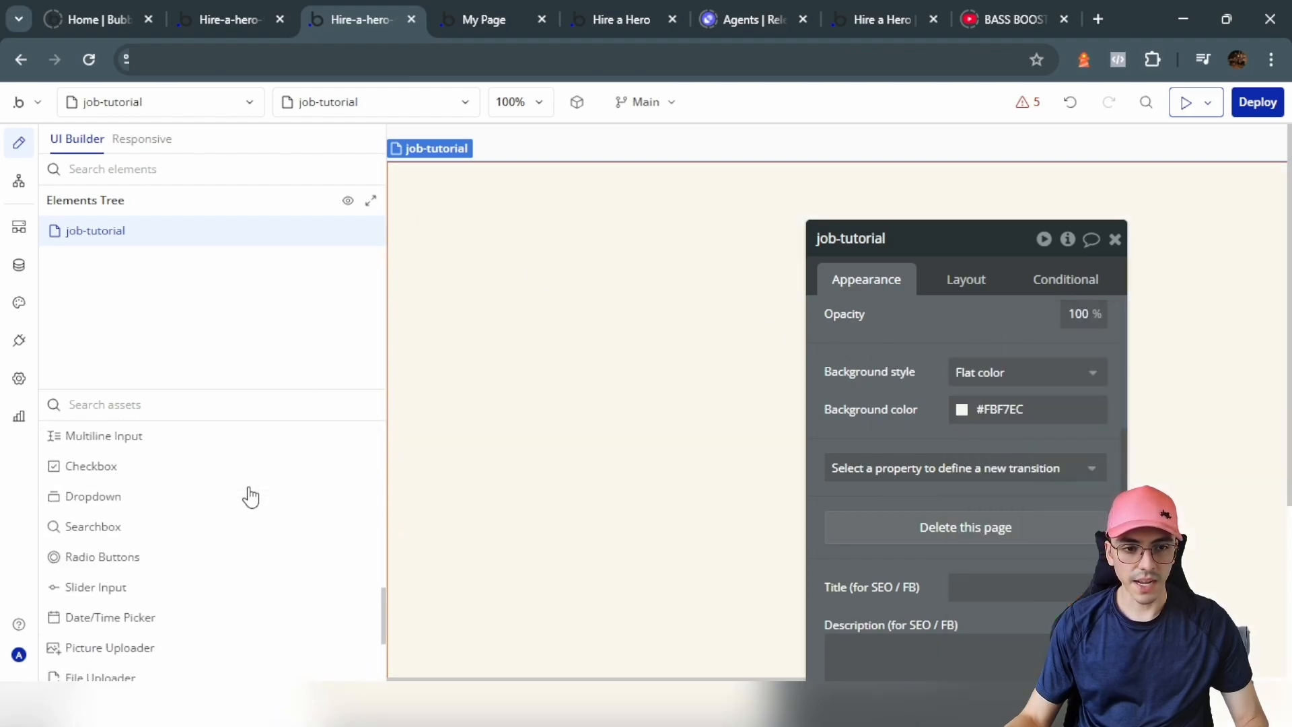
Step: Place the header-tutorial reusable element at the top of the page
left_click(141, 632)
left_click(504, 265)
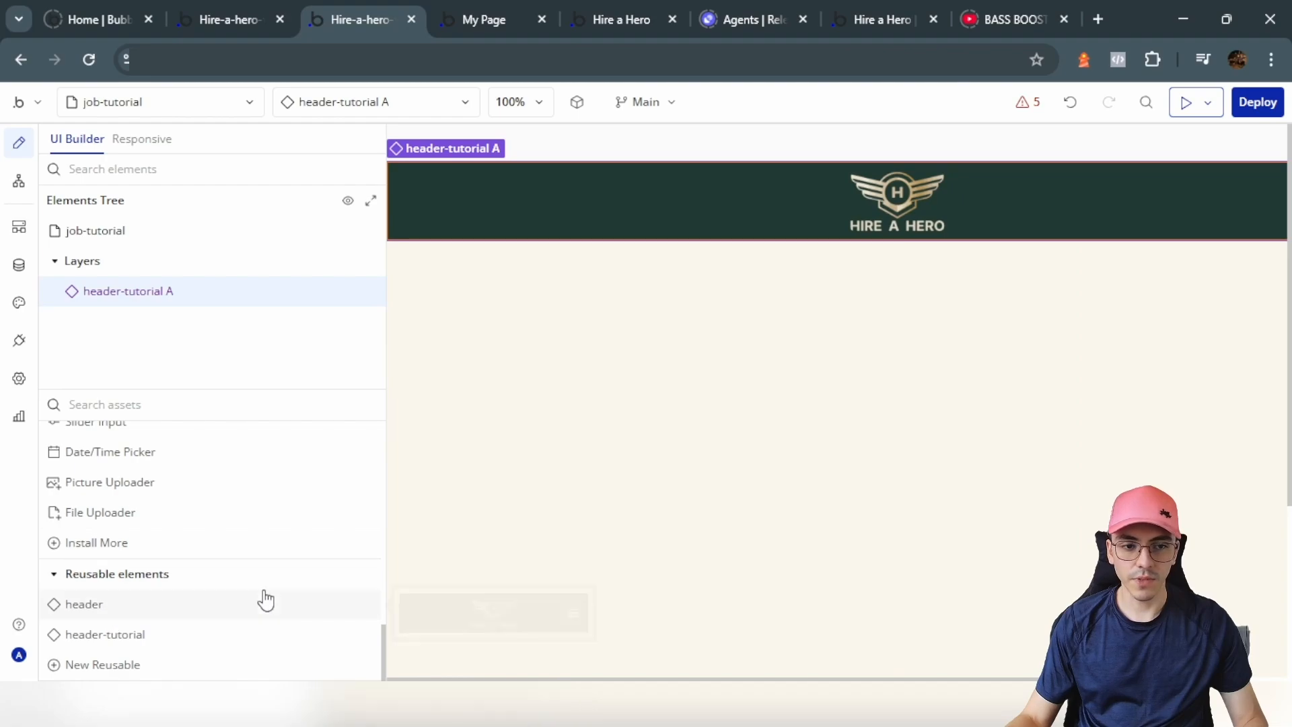
scroll(202, 548, "up", 5)
scroll(194, 546, "up", 3)
Step: Add a group below the header and rename it Group Body
left_click(115, 471)
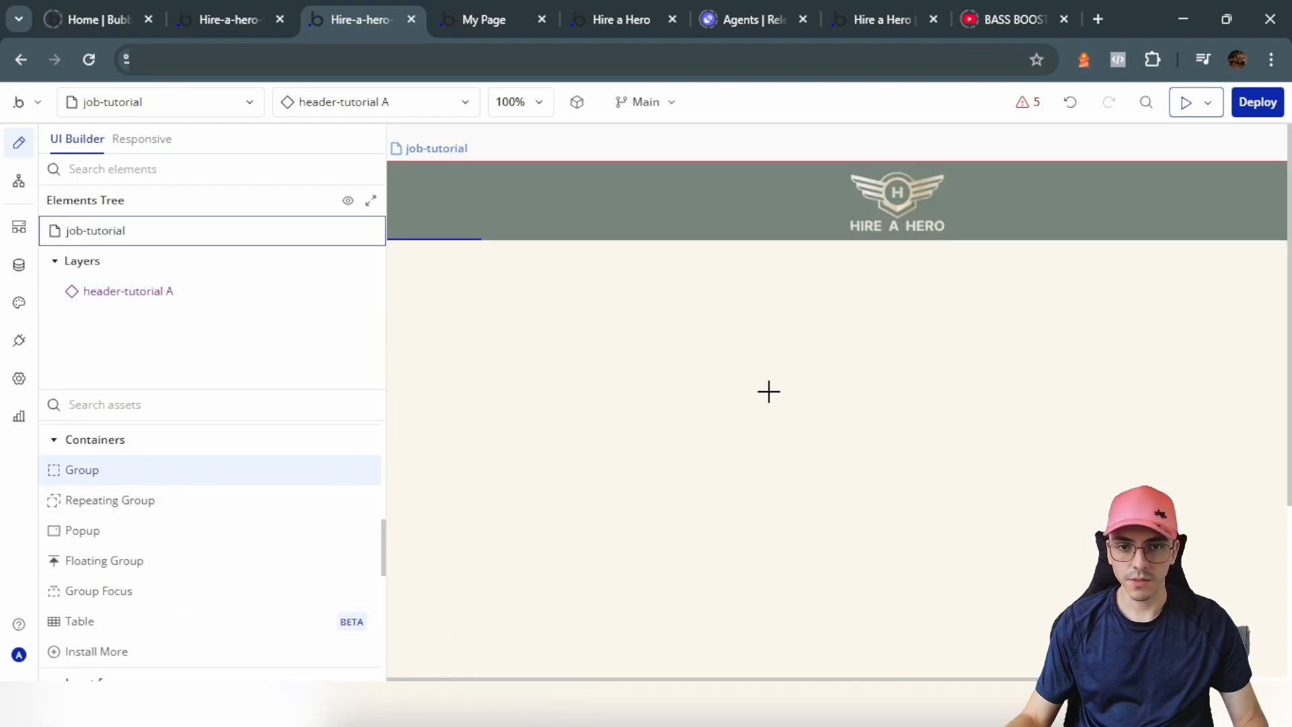
left_click(769, 392)
left_click(930, 235)
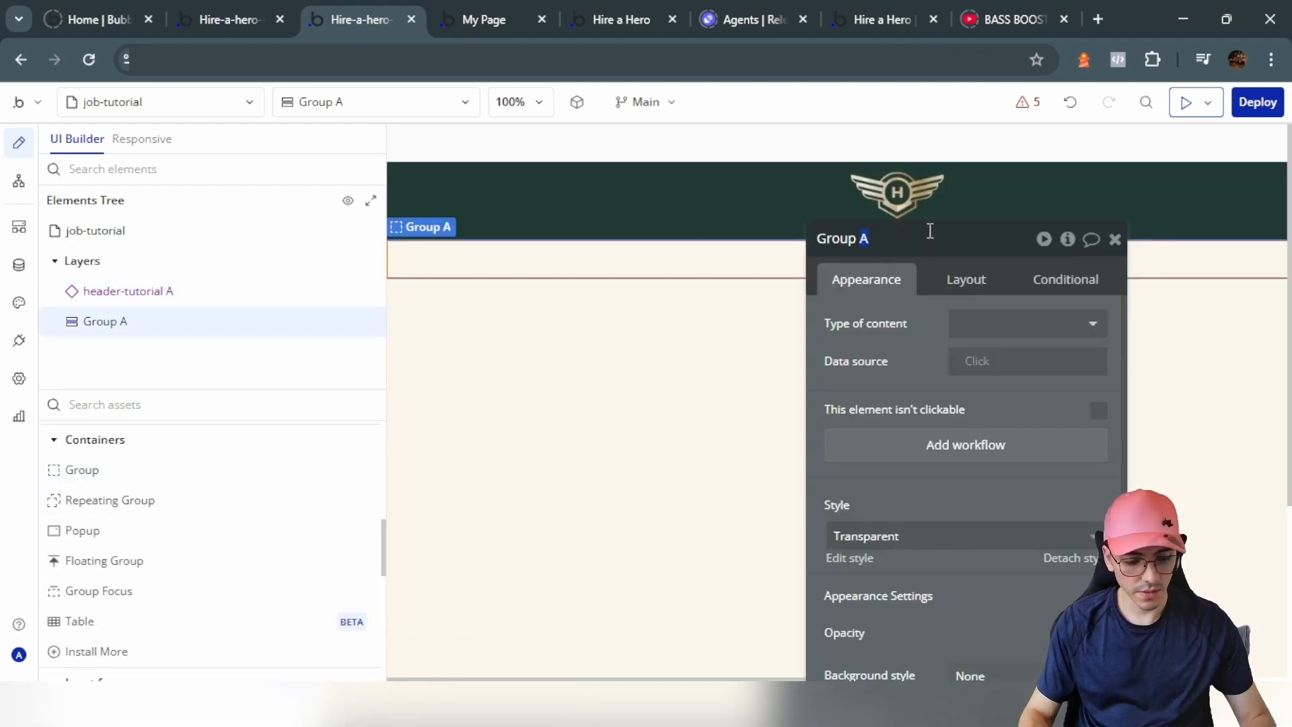
key("BackSpace")
type("Body")
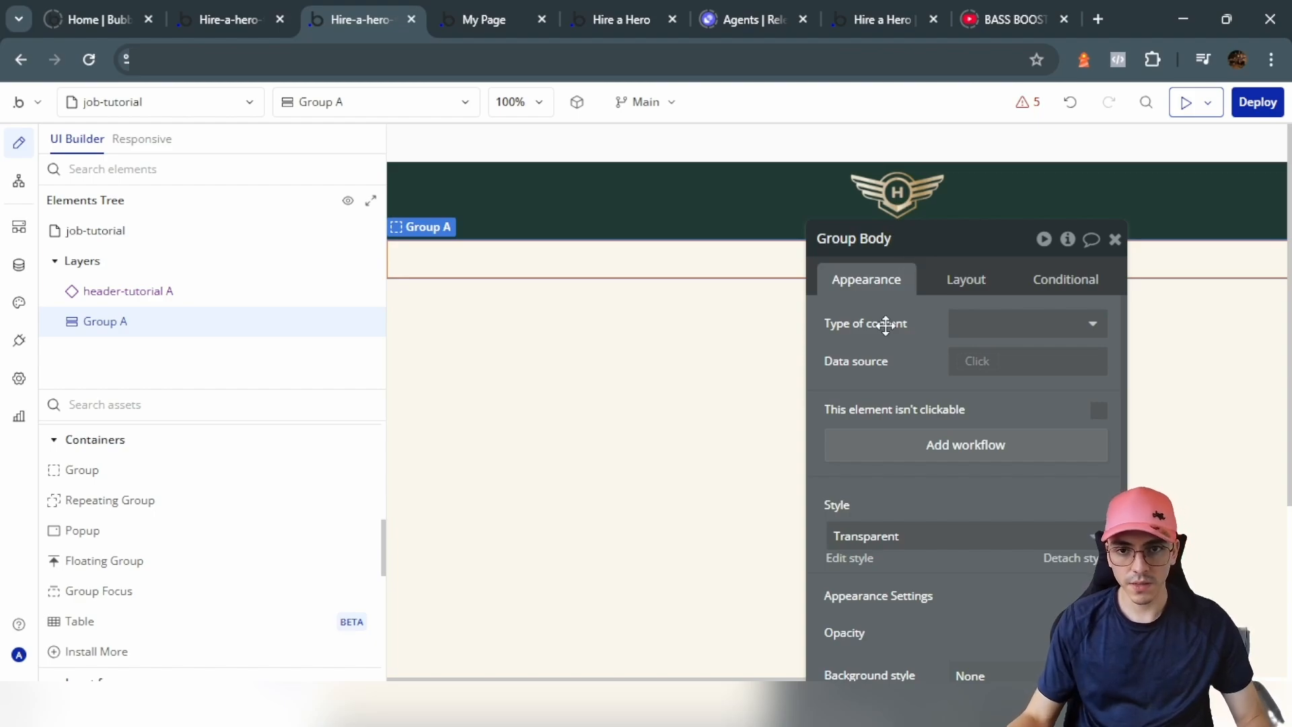
key("Return")
Step: Give Group Body a 450 px max width and centre it horizontally
left_click(660, 377)
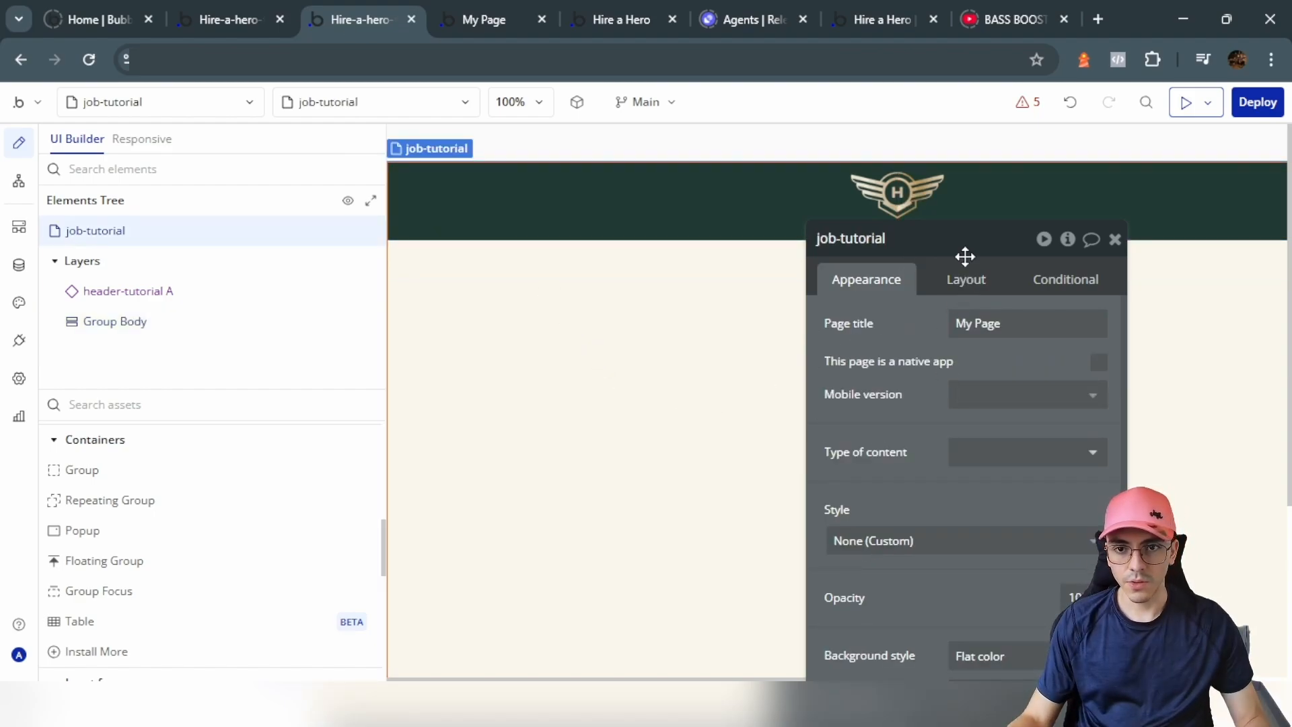
left_click(970, 279)
left_click(135, 321)
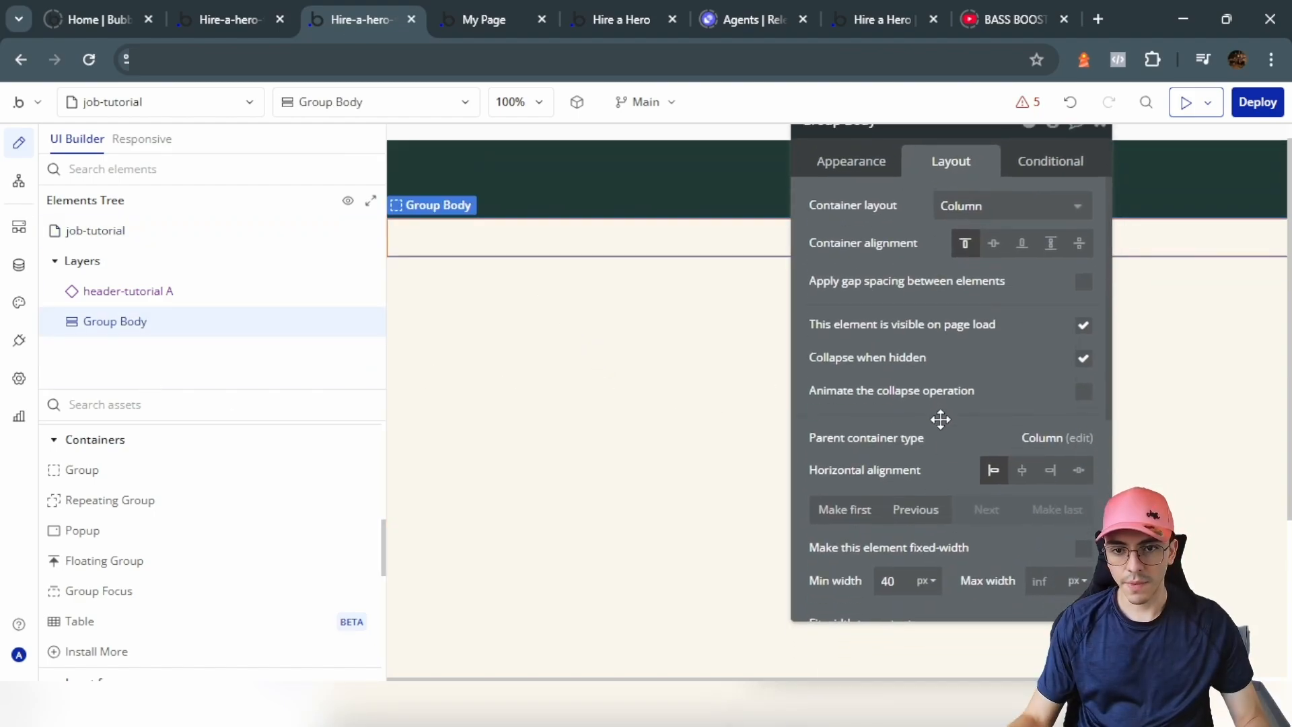
scroll(948, 457, "down", 3)
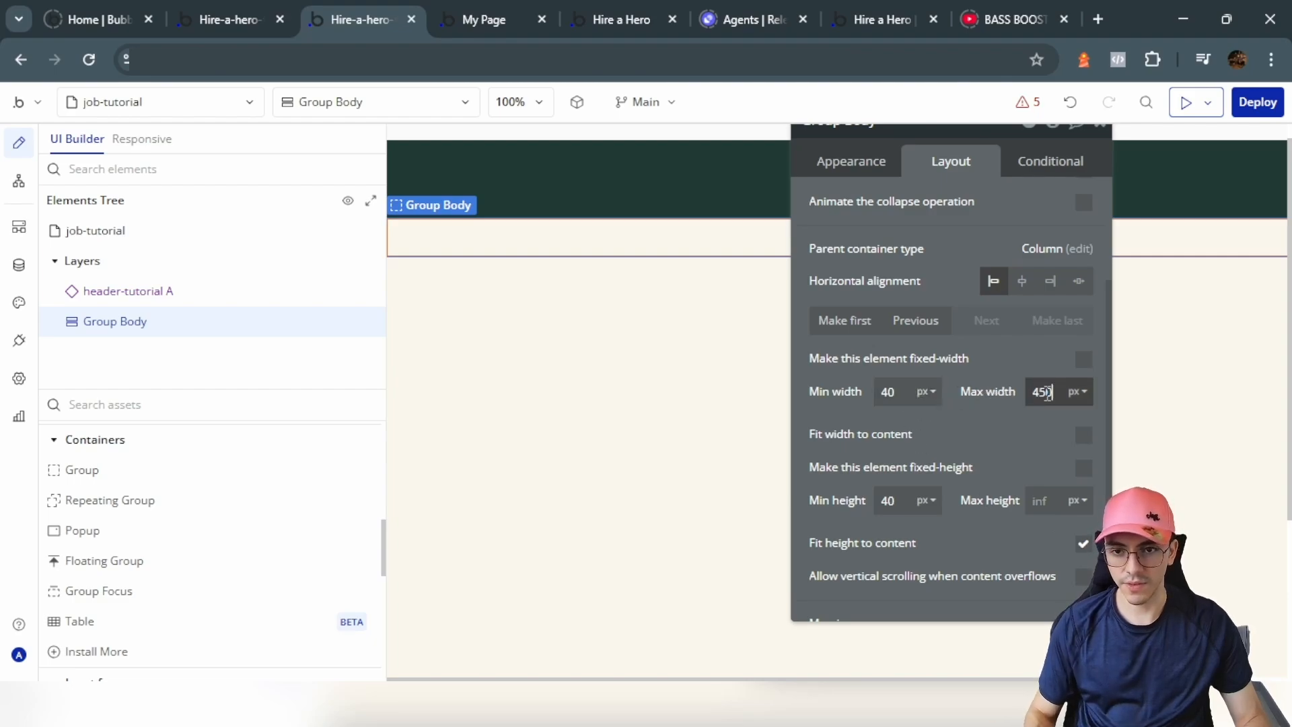
left_click(1023, 427)
left_click(1024, 282)
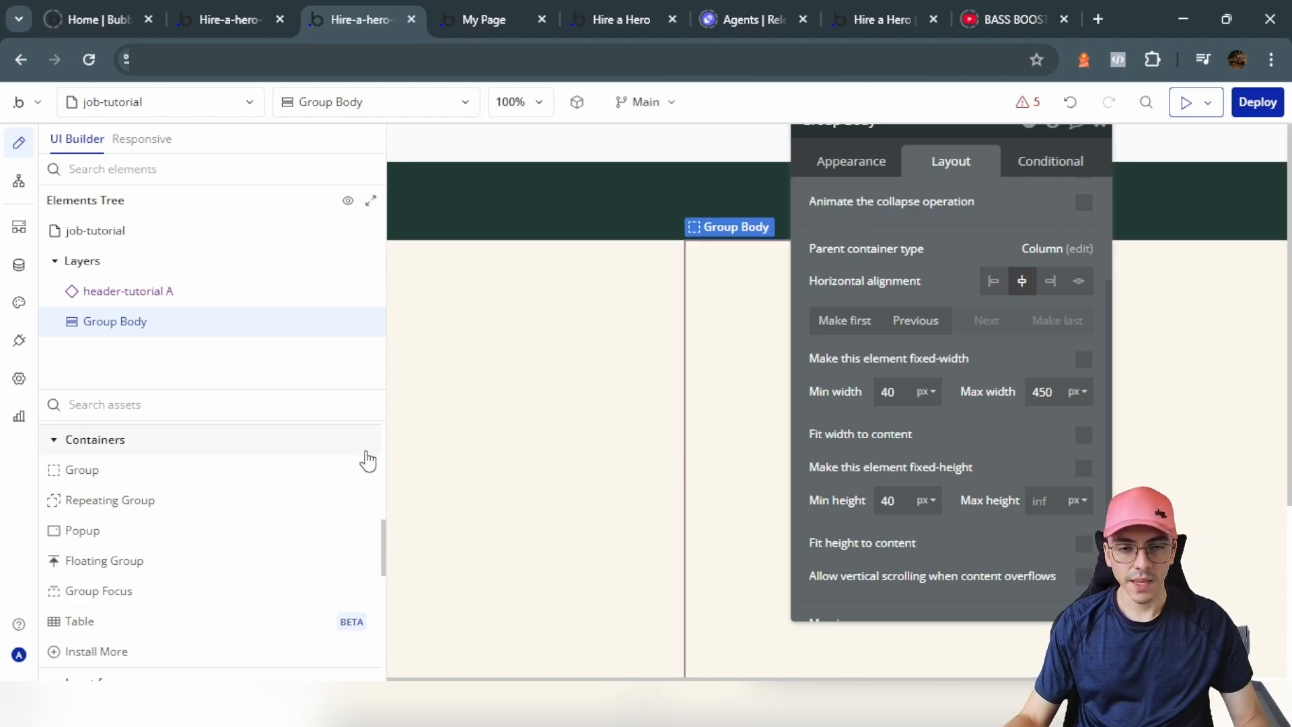
Step: Draw Group Job List inside Group Body with Fit height to content turned off
left_click(82, 470)
left_click(866, 341)
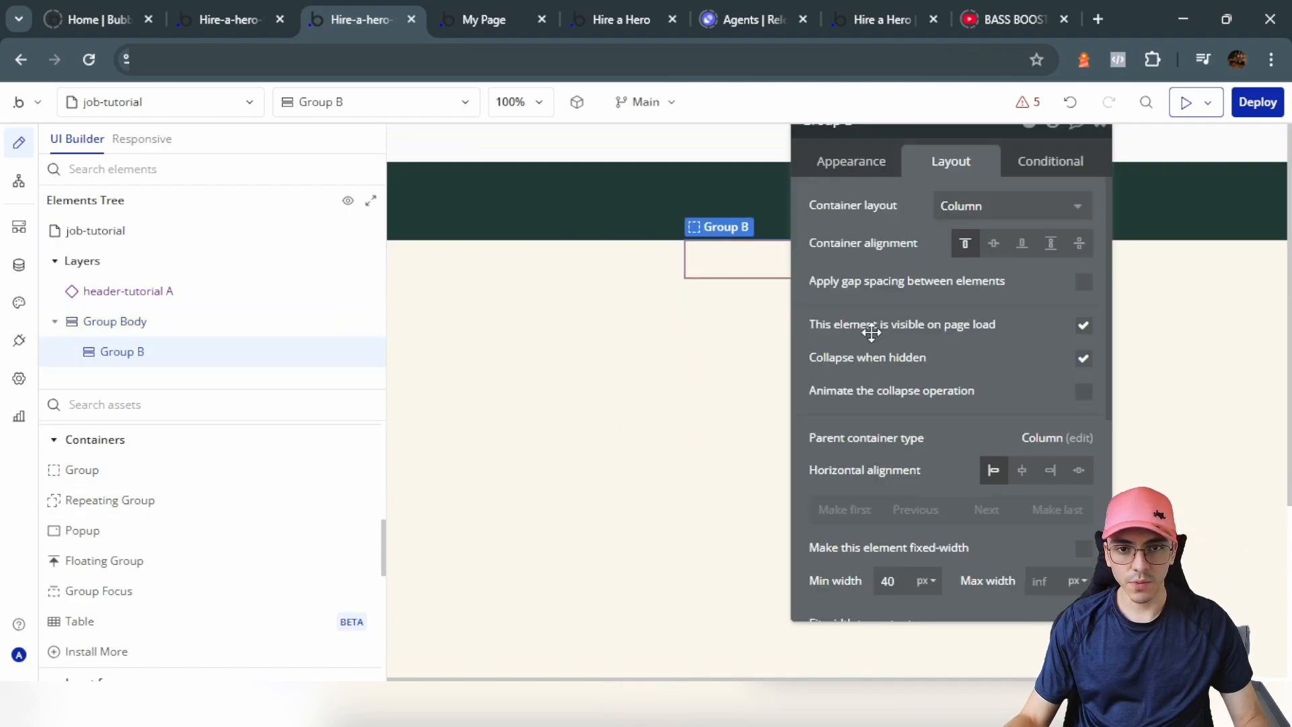
left_click_drag(945, 281, 1020, 368)
double_click(952, 211)
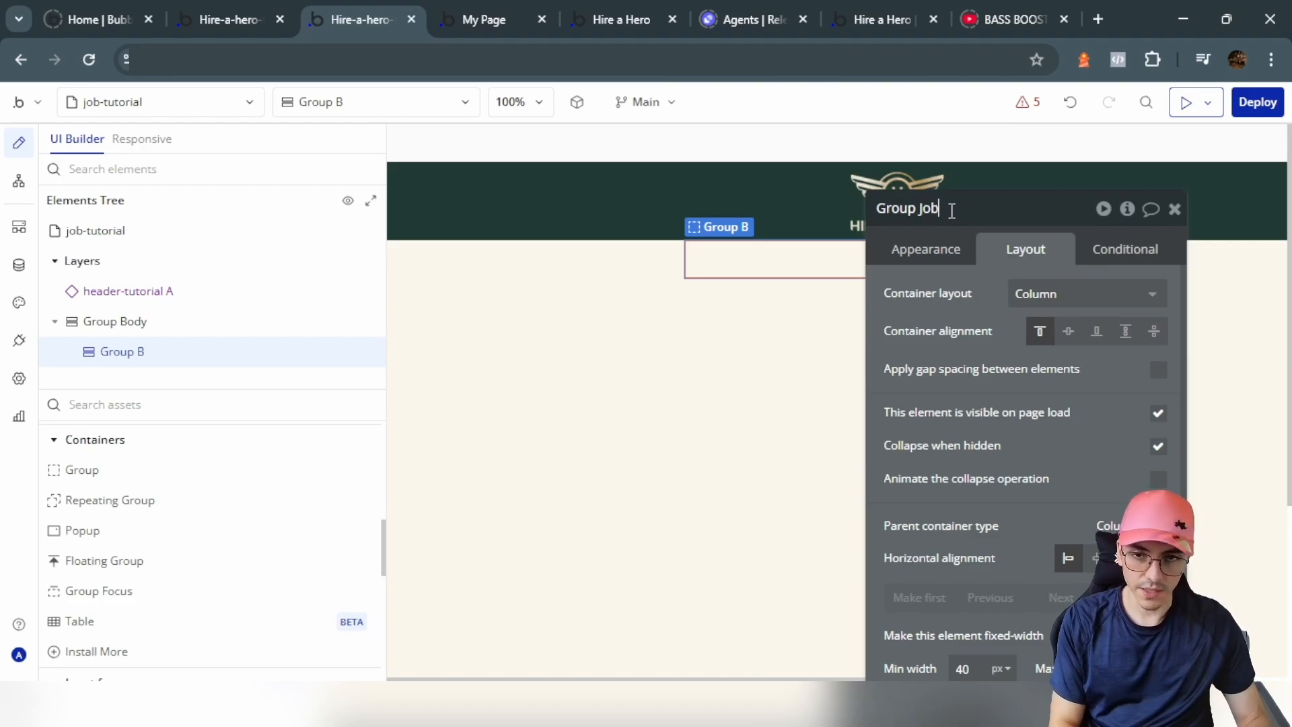
scroll(387, 447, "down", 3)
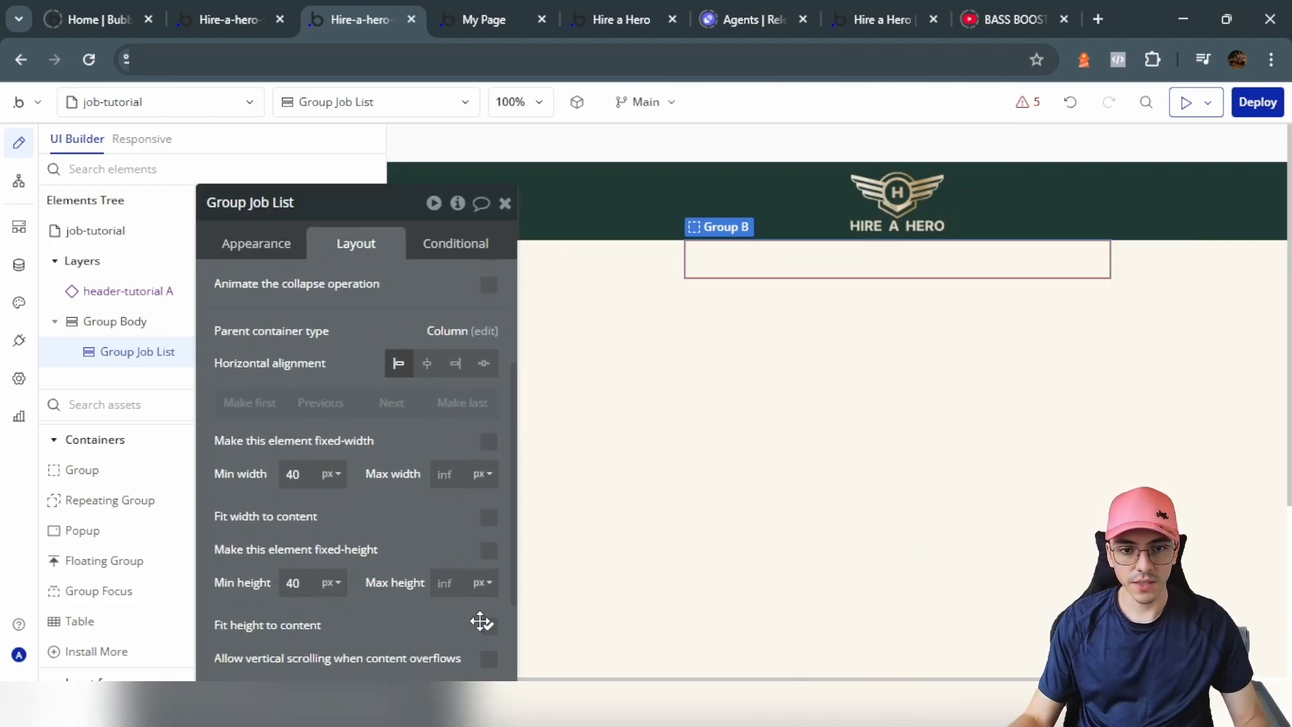
left_click(490, 629)
left_click(204, 453)
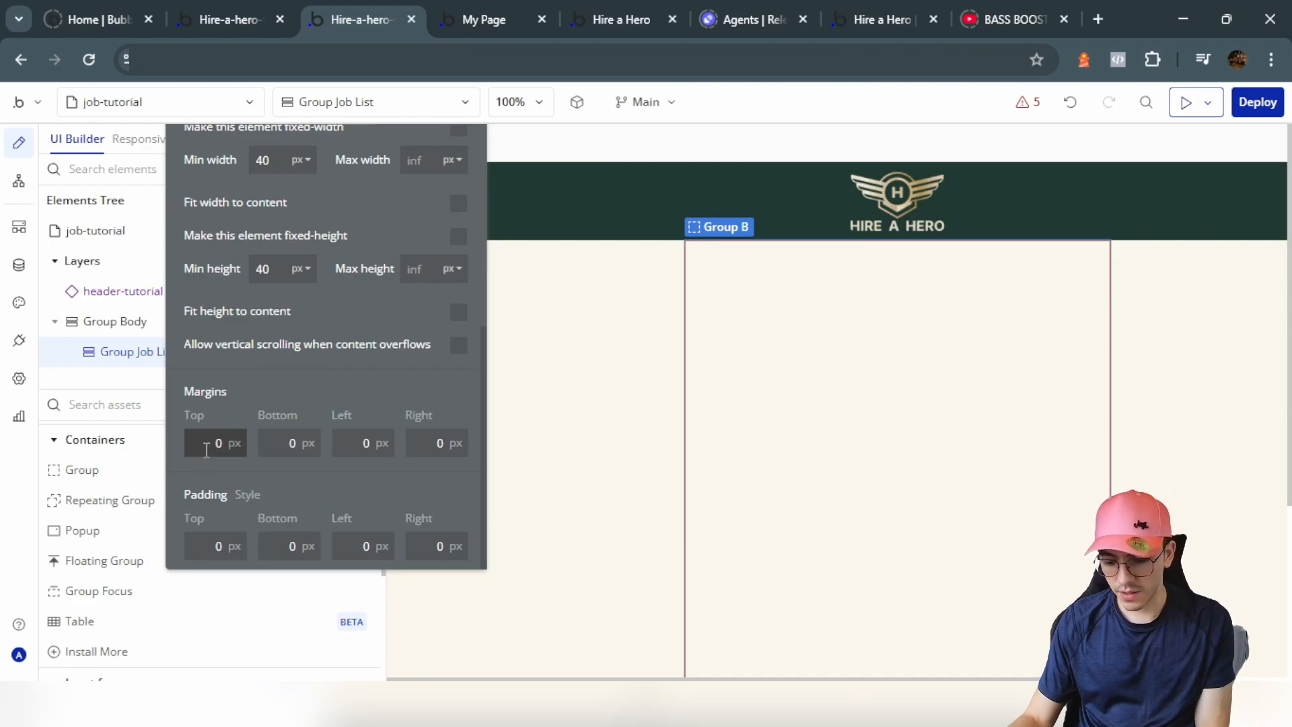
Step: Give Group Job List 10 px margins and corner roundness 10
type("1")
left_click(270, 443)
type("1")
left_click(348, 443)
type("1")
left_click(438, 442)
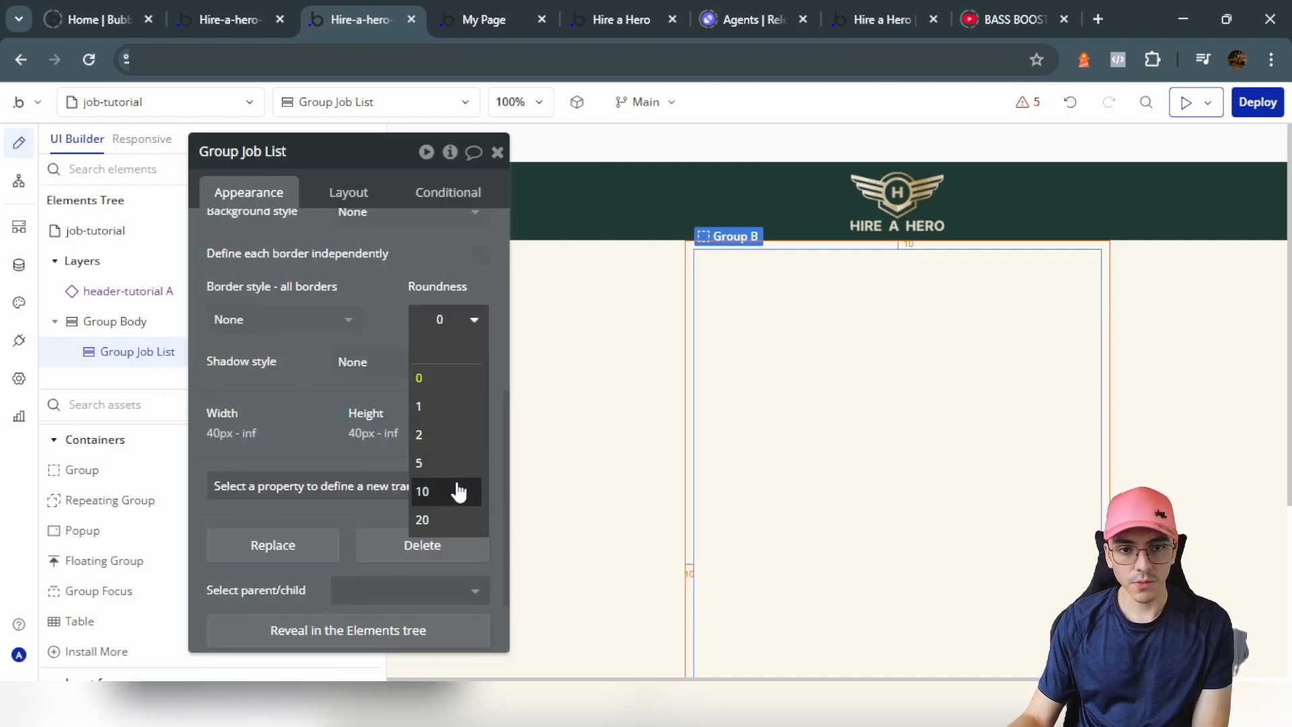
left_click(453, 491)
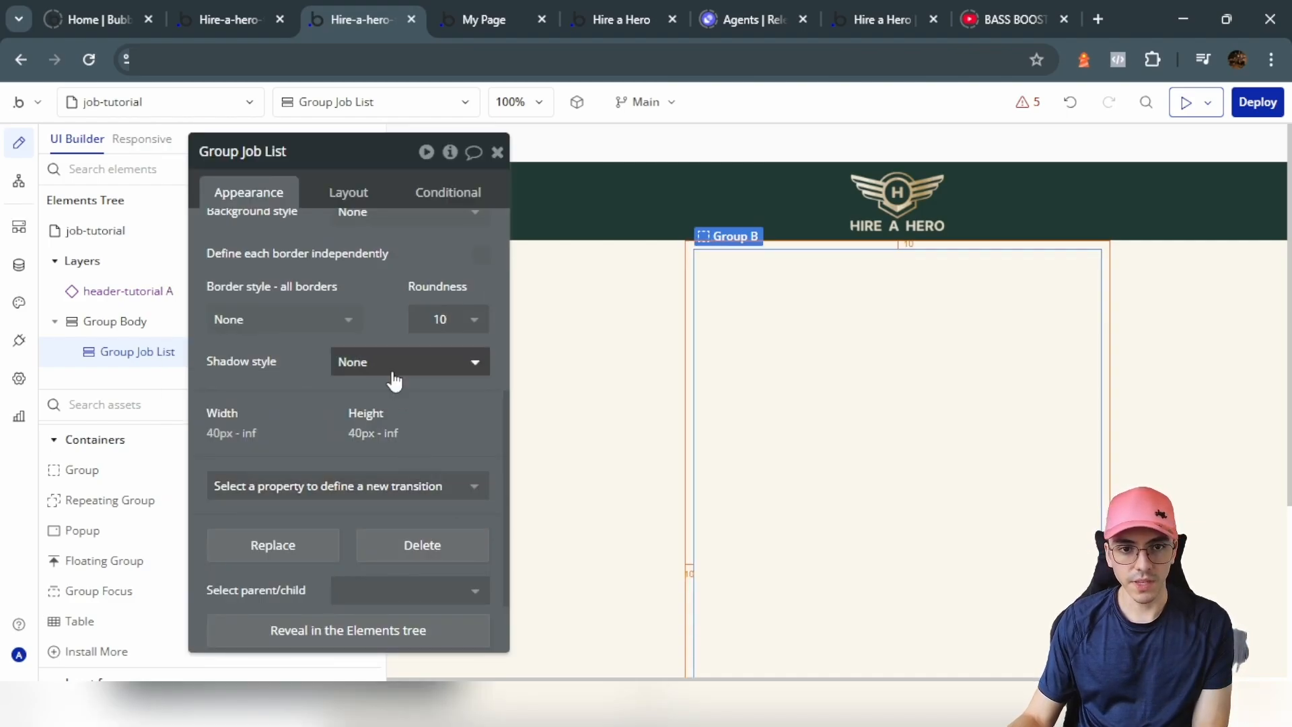
Step: Give Group Job List a flat #FDFCF7 background colour
scroll(404, 403, "up", 4)
left_click(407, 496)
left_click(389, 577)
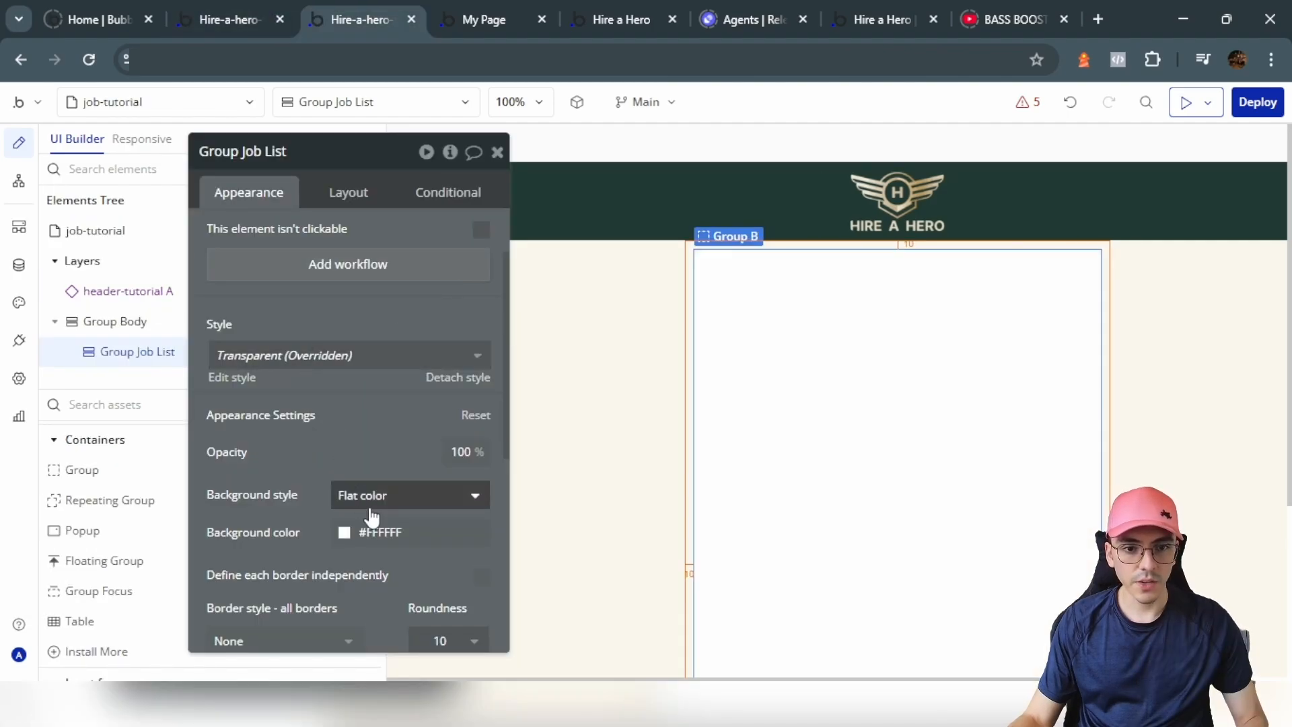
left_click(369, 533)
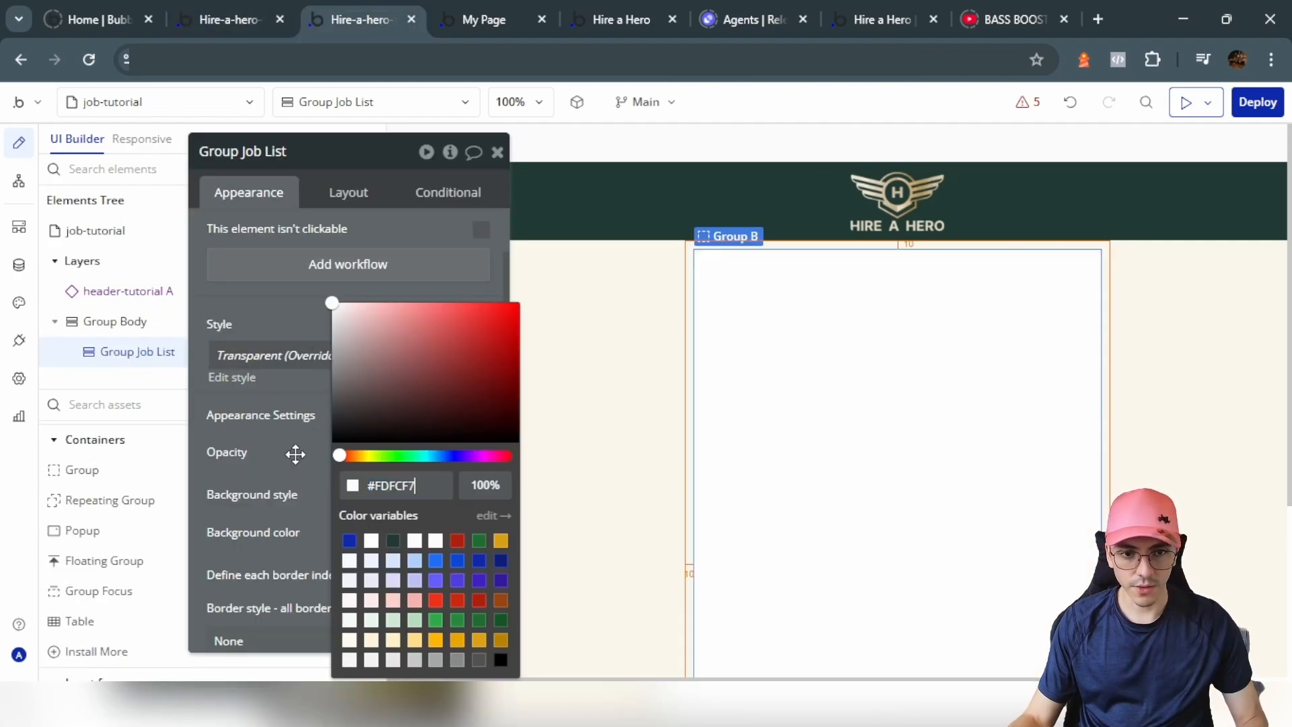
left_click(296, 454)
Step: Add an outset shadow with horizontal and vertical offsets of 0
scroll(393, 500, "down", 4)
left_click(366, 399)
left_click(367, 486)
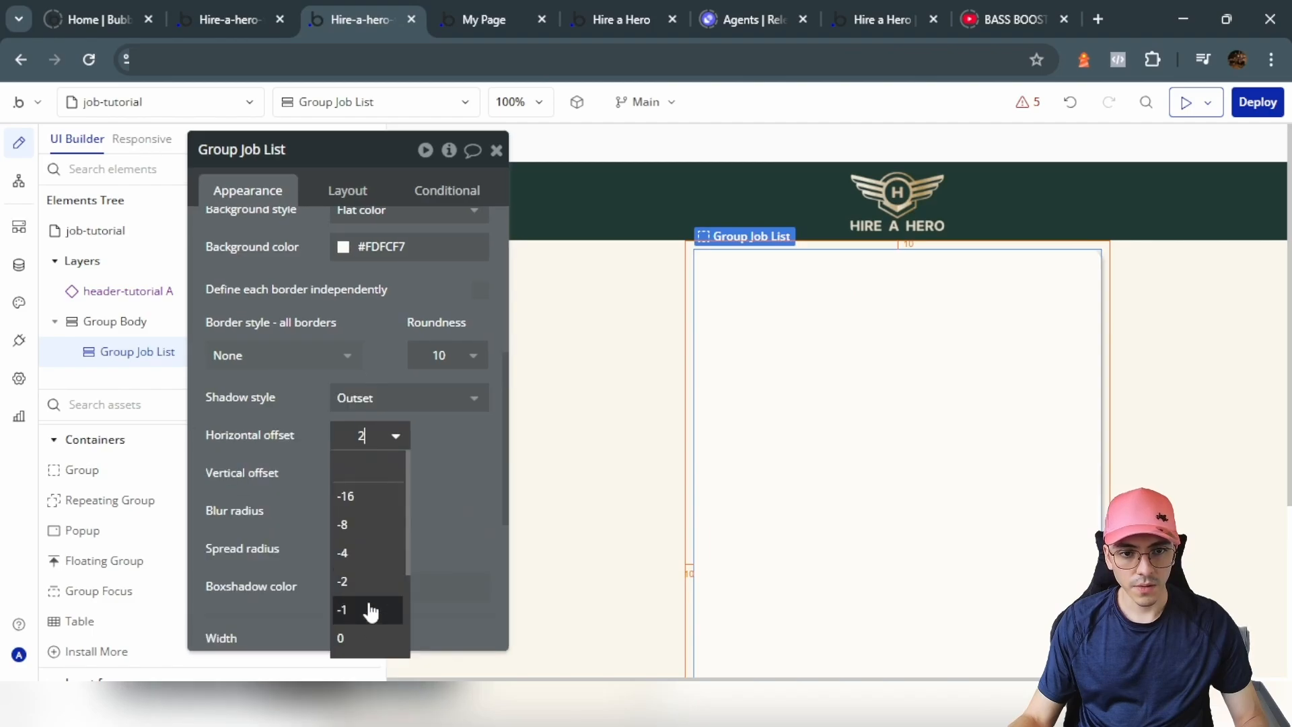
left_click(367, 636)
left_click(371, 474)
scroll(367, 612, "down", 1)
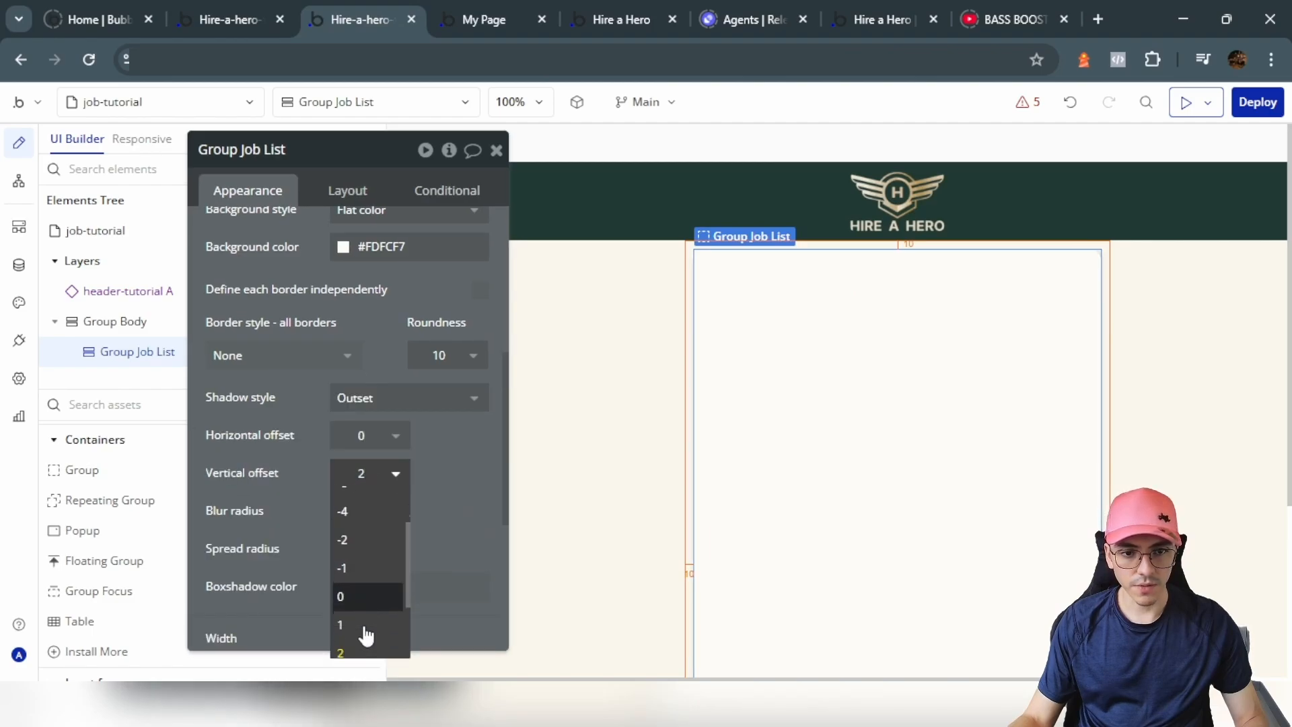
left_click(364, 626)
scroll(377, 453, "down", 5)
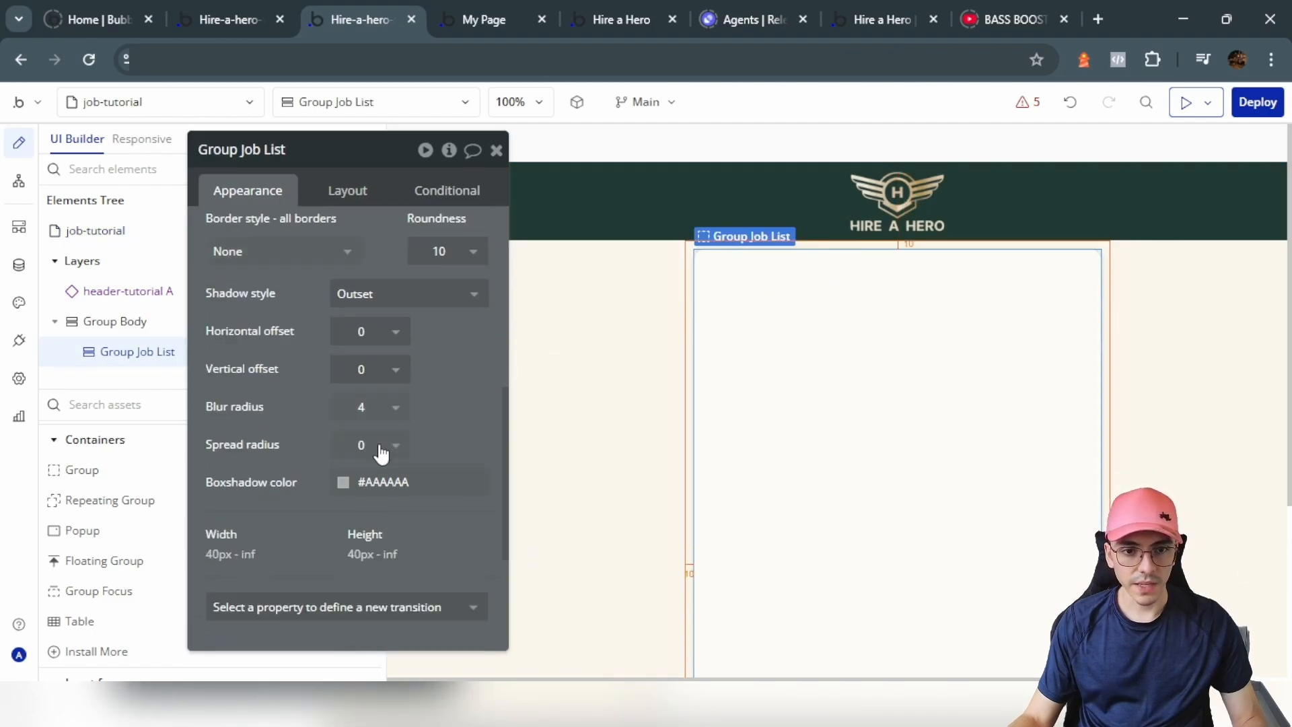
Step: Set Group Job List padding to 15 px on all sides
left_click(350, 194)
left_click(240, 619)
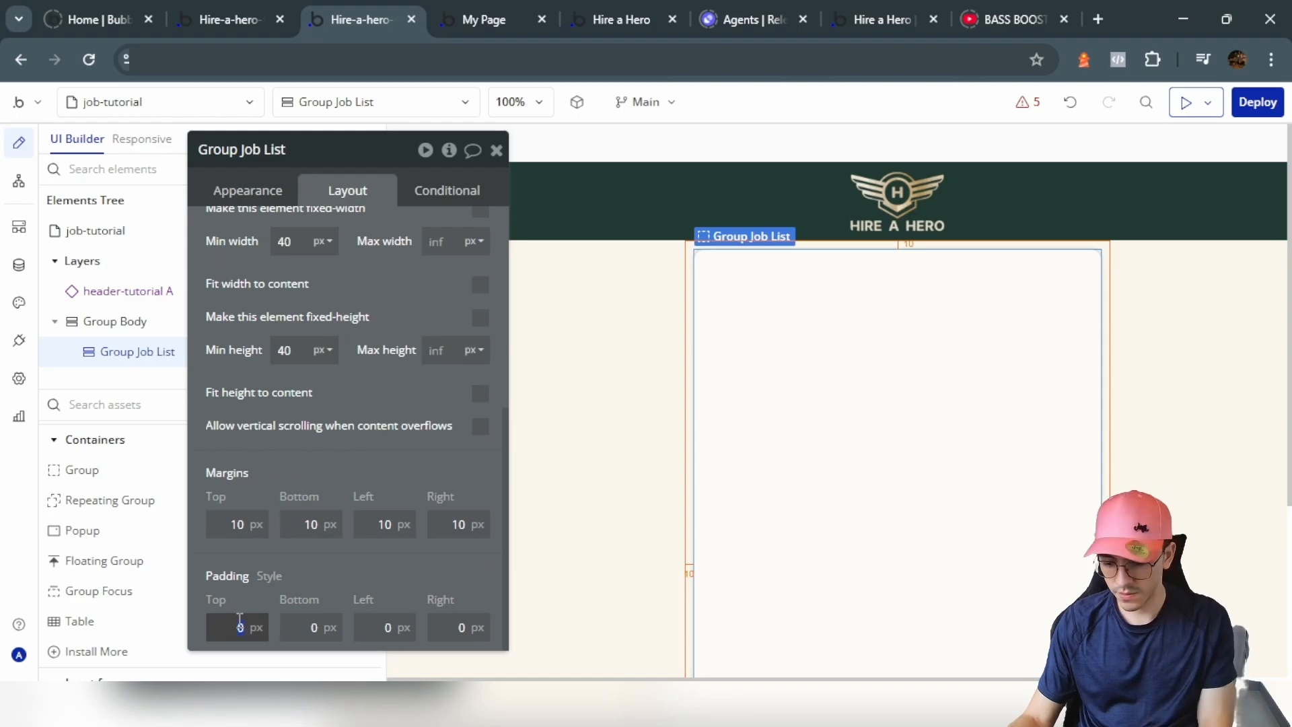
type("15")
left_click(286, 623)
left_click(377, 624)
type("15")
left_click(453, 625)
type("15")
left_click(392, 503)
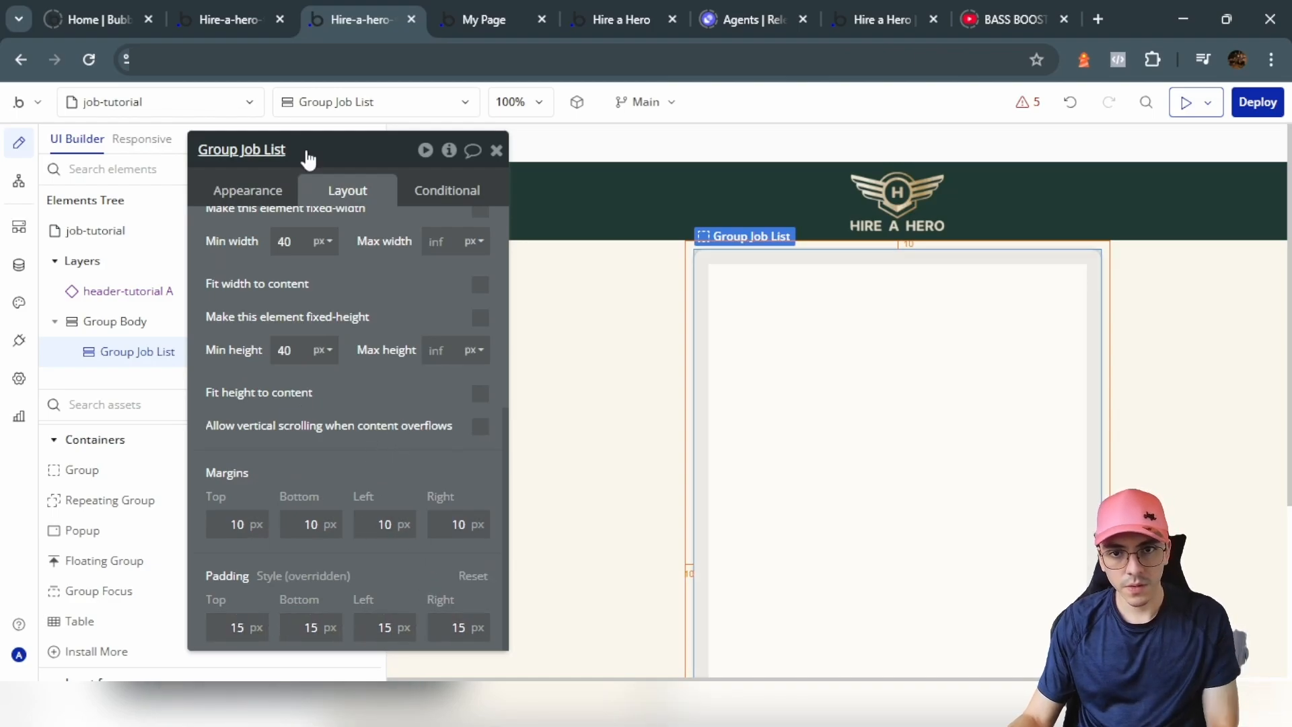
left_click(230, 20)
left_click(397, 10)
scroll(71, 444, "up", 5)
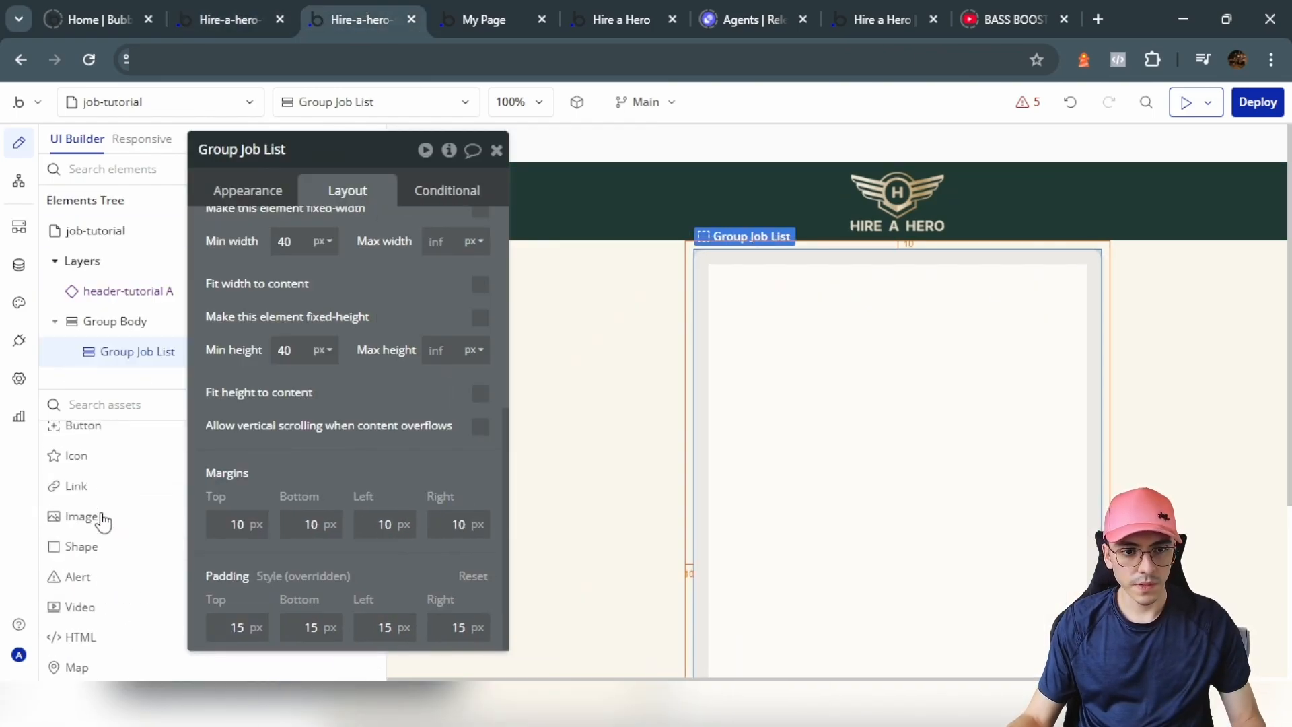
Step: Add an 'Open Positions' text to Group Job List, bold at font size 18
left_click(104, 462)
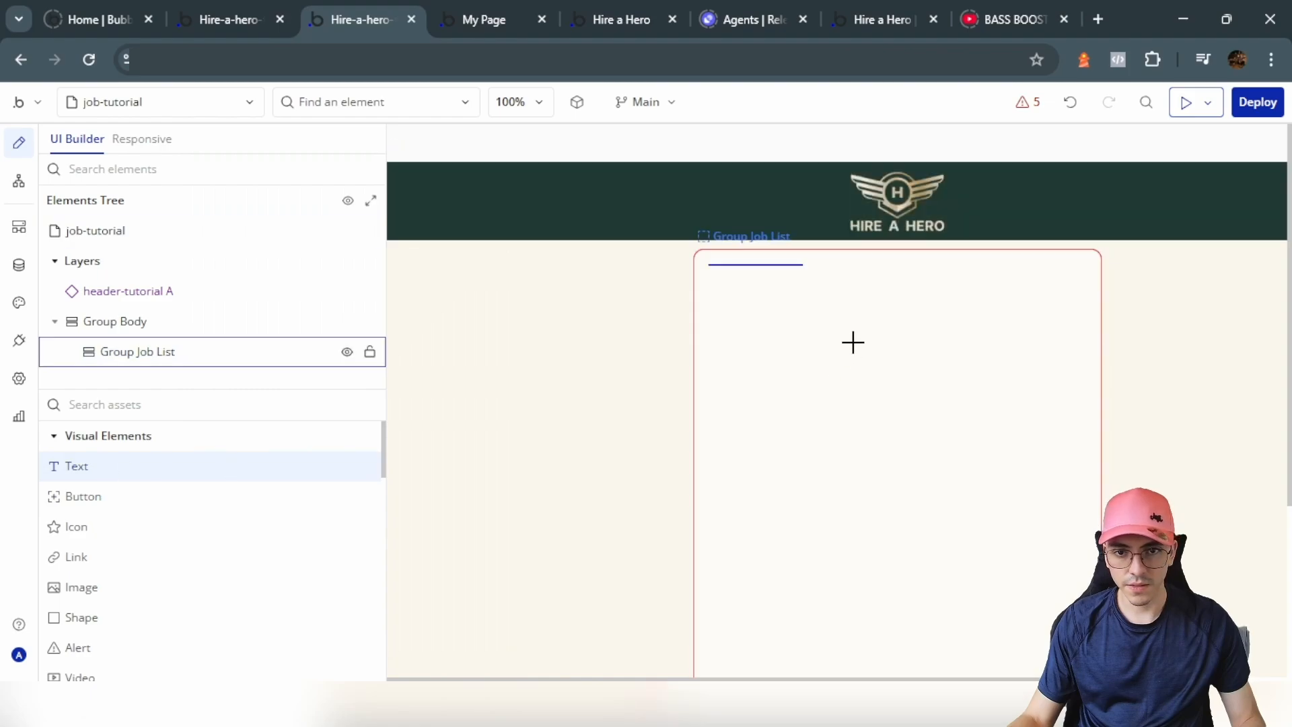
left_click(851, 340)
type("Open P")
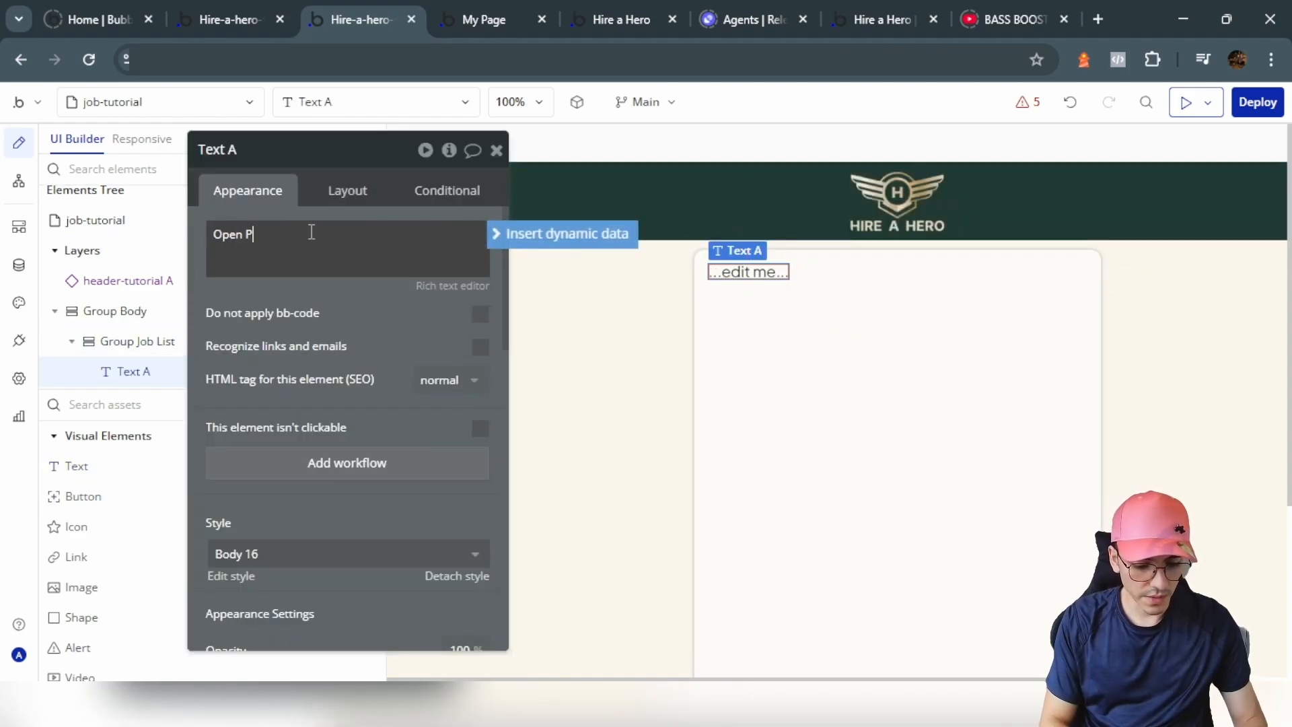
type("ositions")
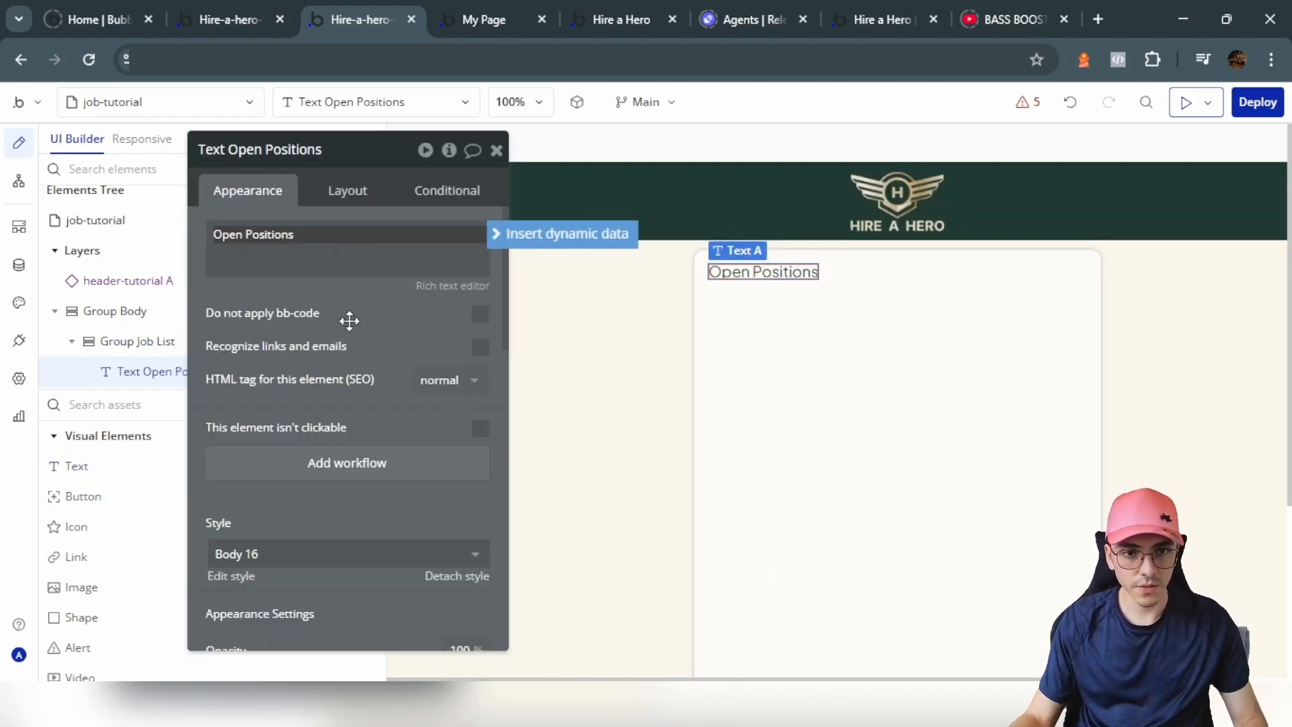
scroll(357, 377, "down", 5)
left_click(418, 448)
left_click(268, 445)
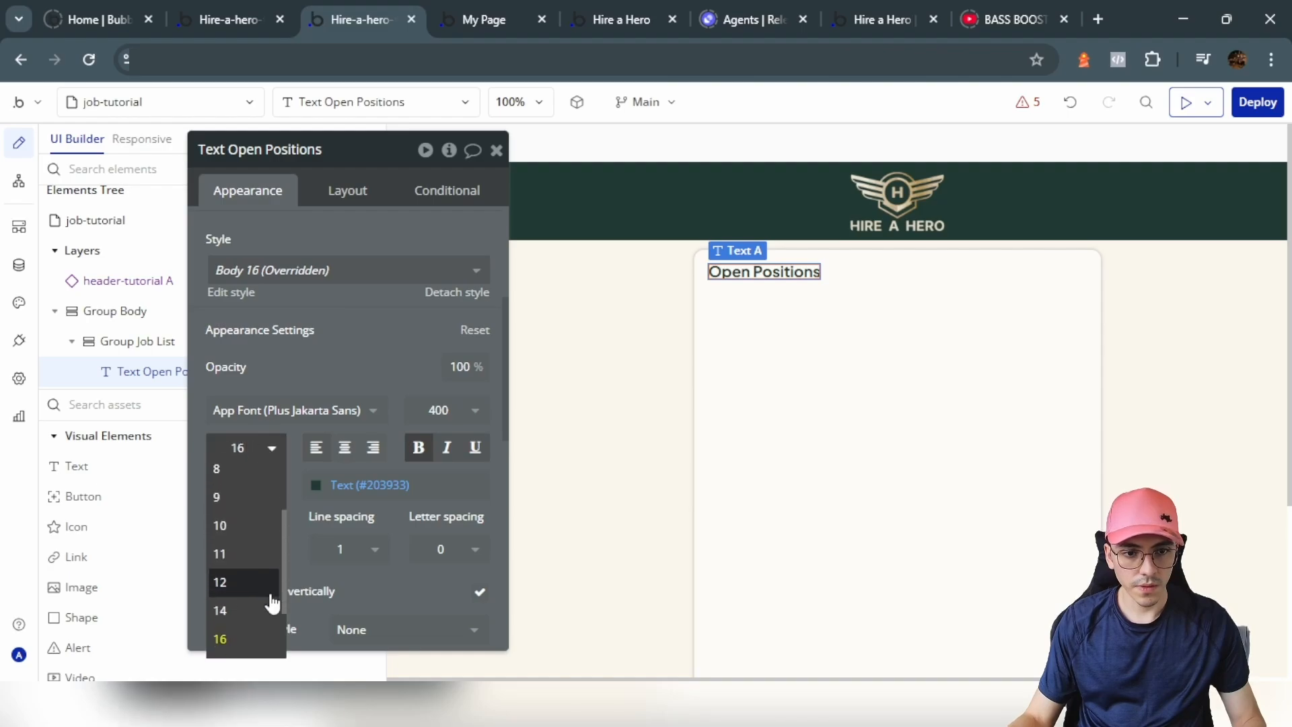
scroll(248, 611, "down", 2)
left_click(241, 584)
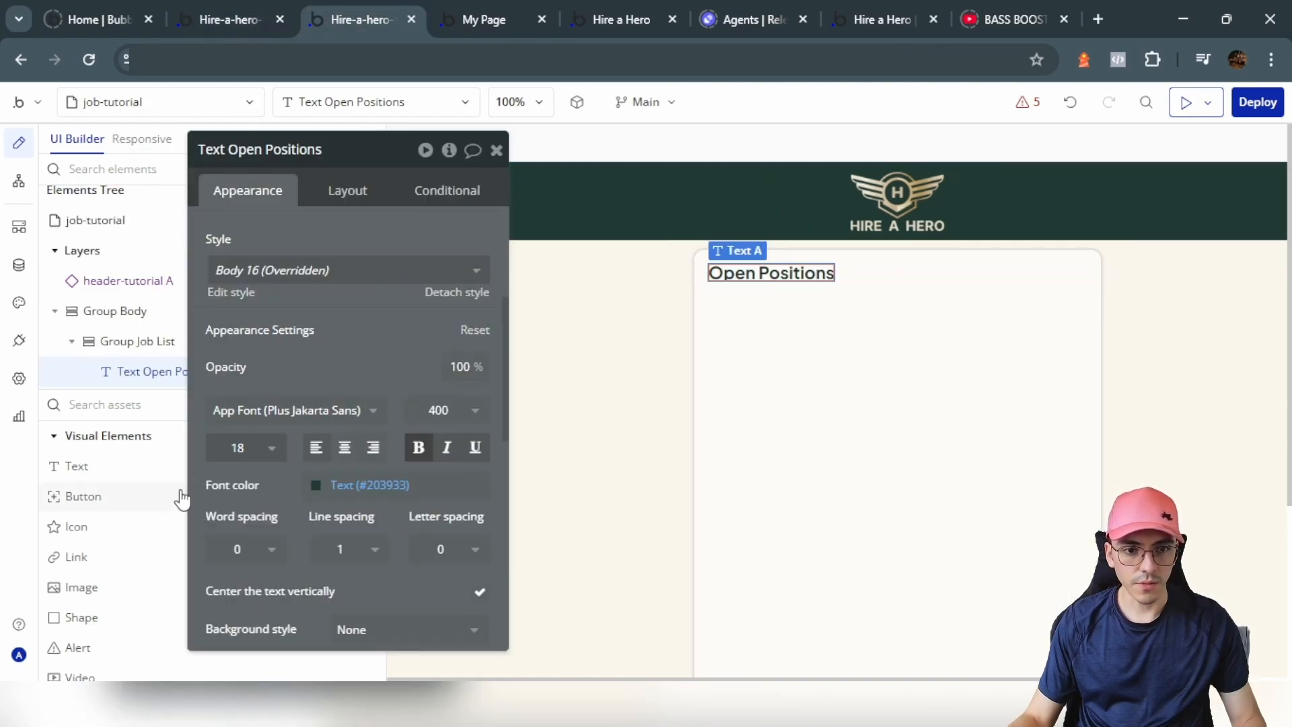
left_click(254, 455)
scroll(249, 572, "down", 1)
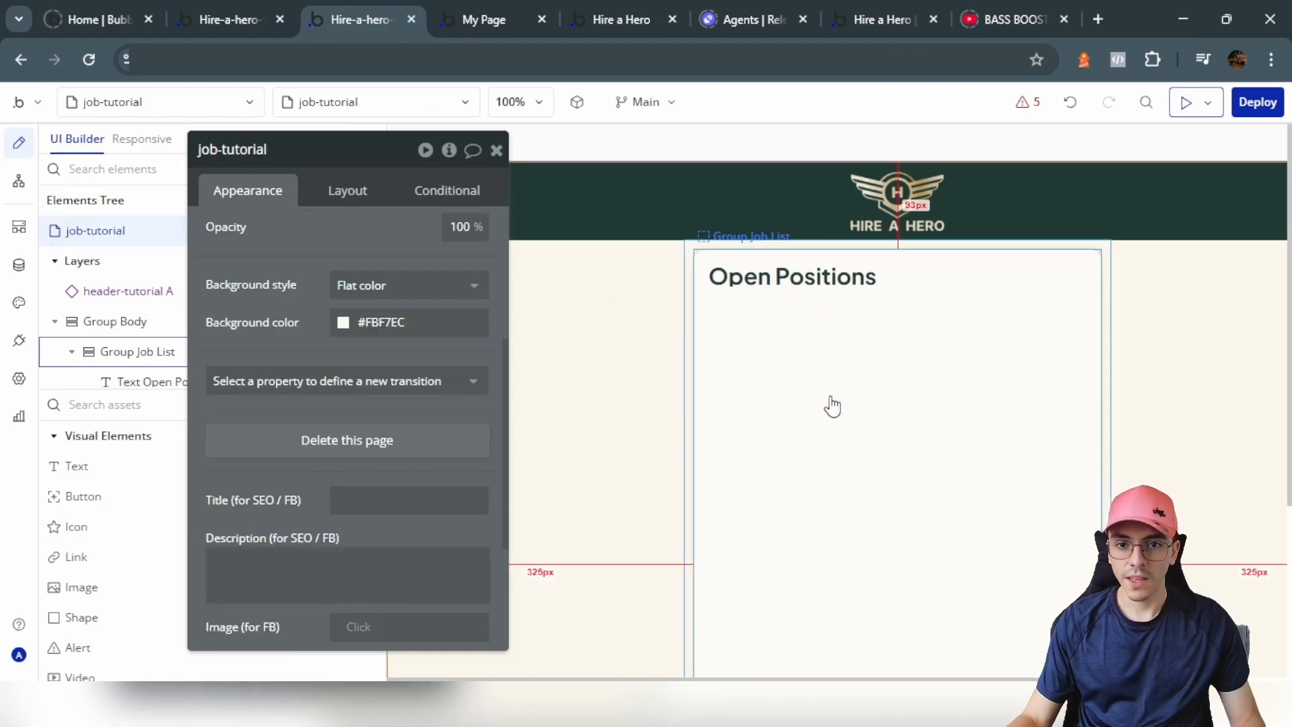
left_click_drag(314, 241, 606, 323)
Step: On dashboard-tutorial, reveal Group Open Positions and copy the RepeatingGroup Jobs element
left_click(250, 103)
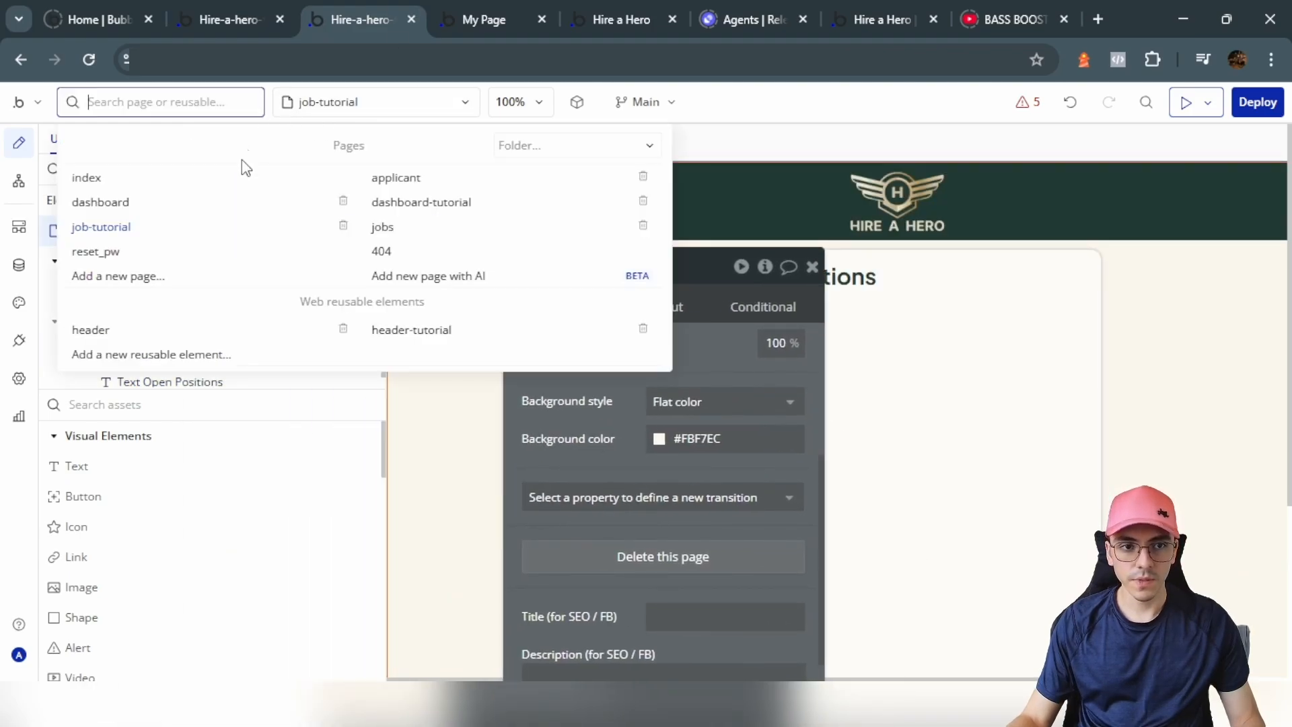
left_click(425, 205)
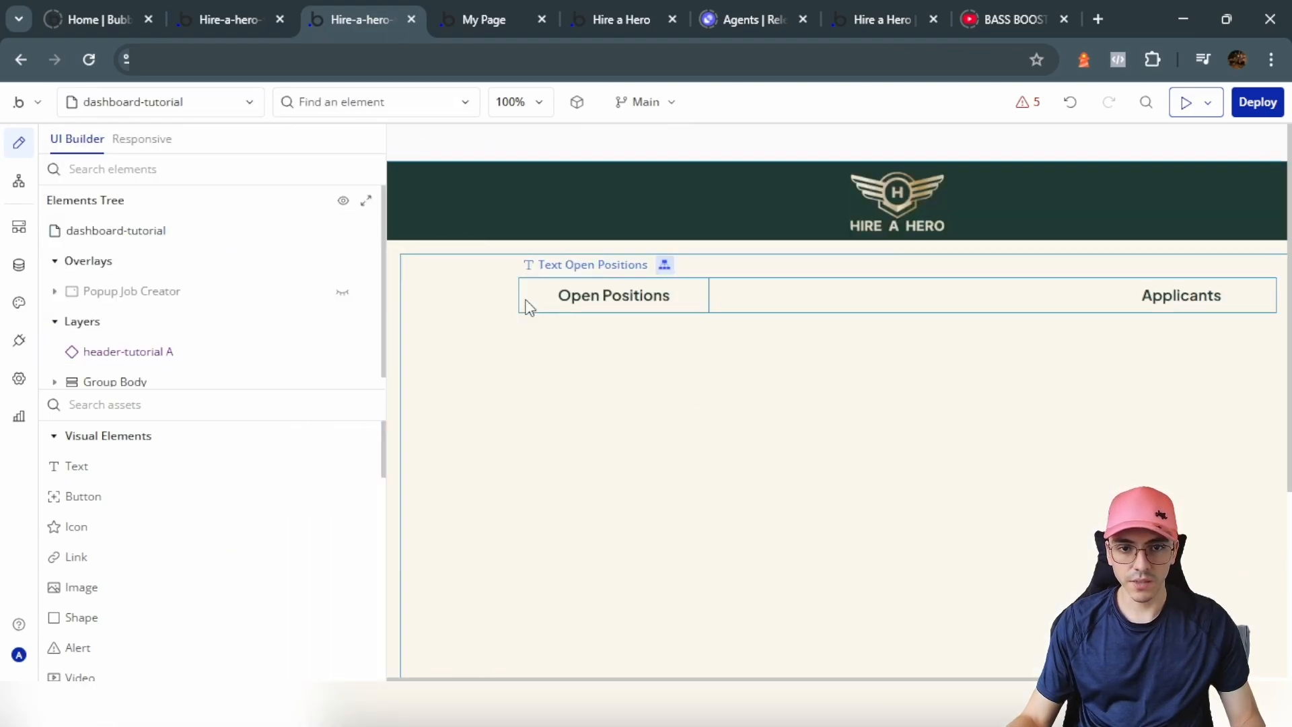
left_click(506, 380)
left_click(72, 343)
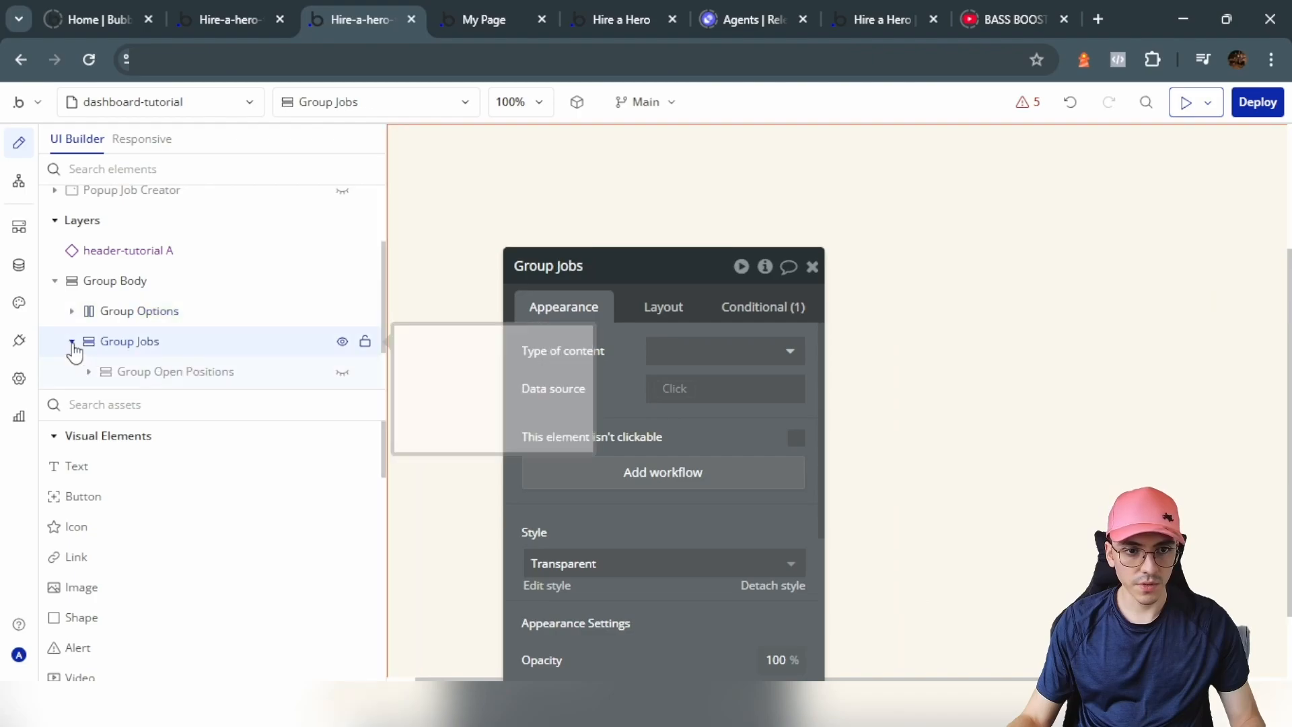
scroll(377, 311, "down", 1)
left_click(343, 312)
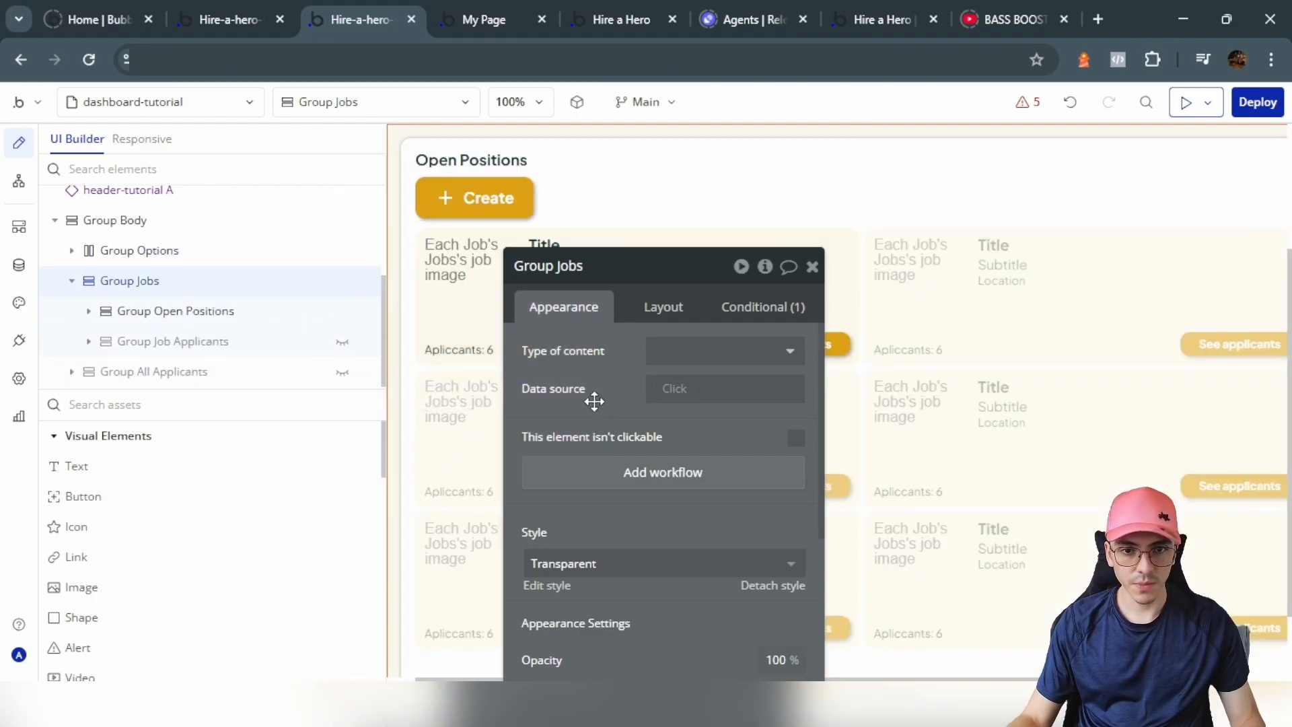
left_click(649, 417)
right_click(651, 424)
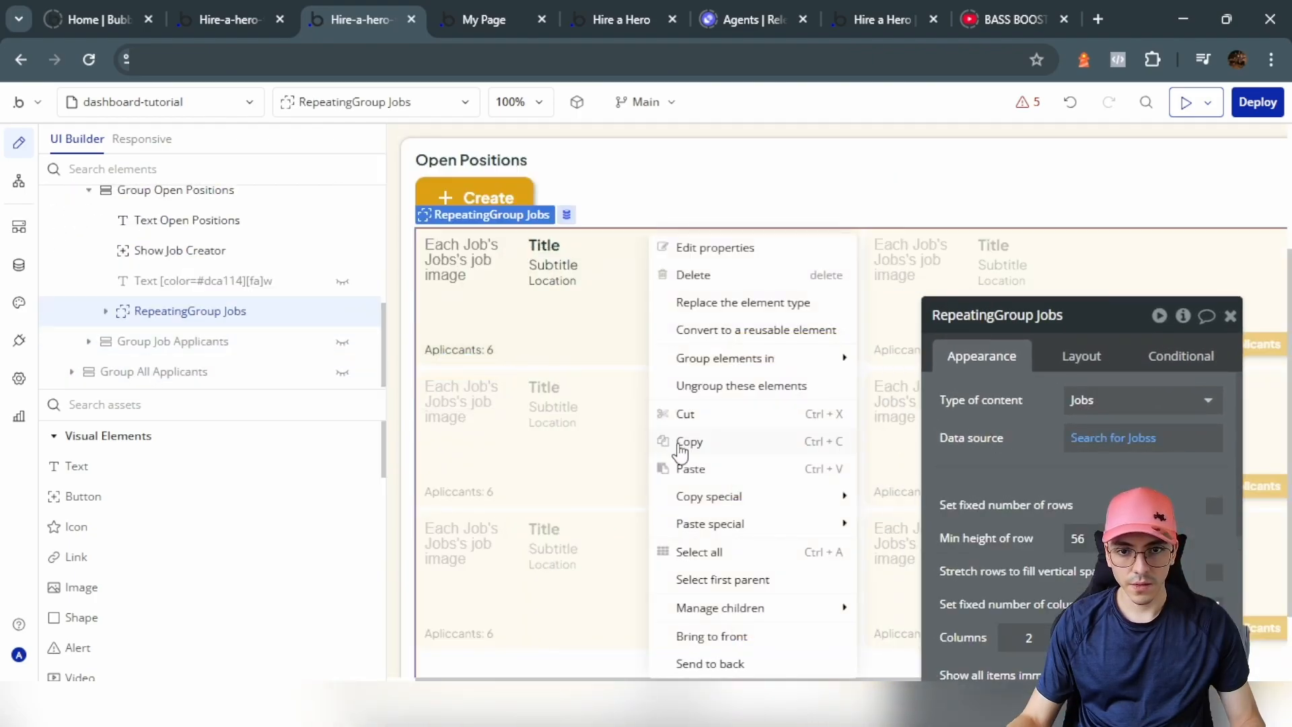
left_click(681, 444)
left_click(135, 104)
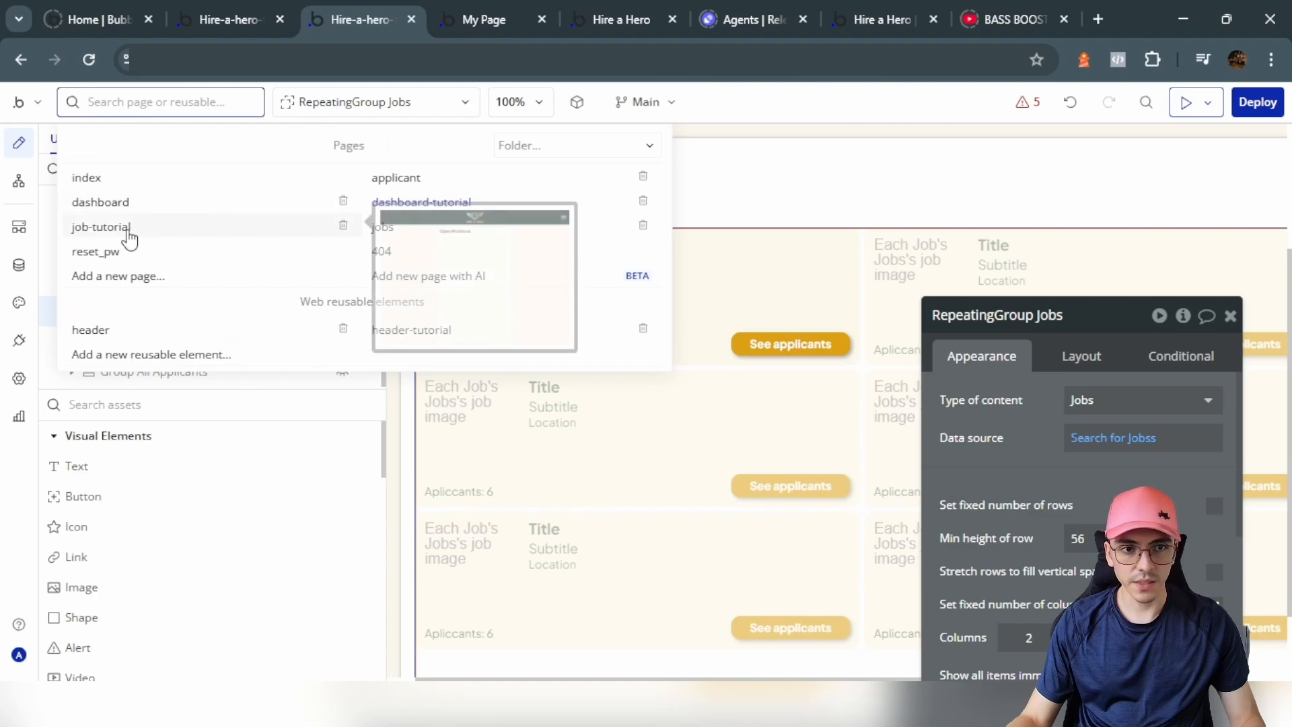
Step: Paste RepeatingGroup Jobs into Group Job List on job-tutorial as a single column
left_click(130, 229)
left_click(773, 346)
key("ctrl+v")
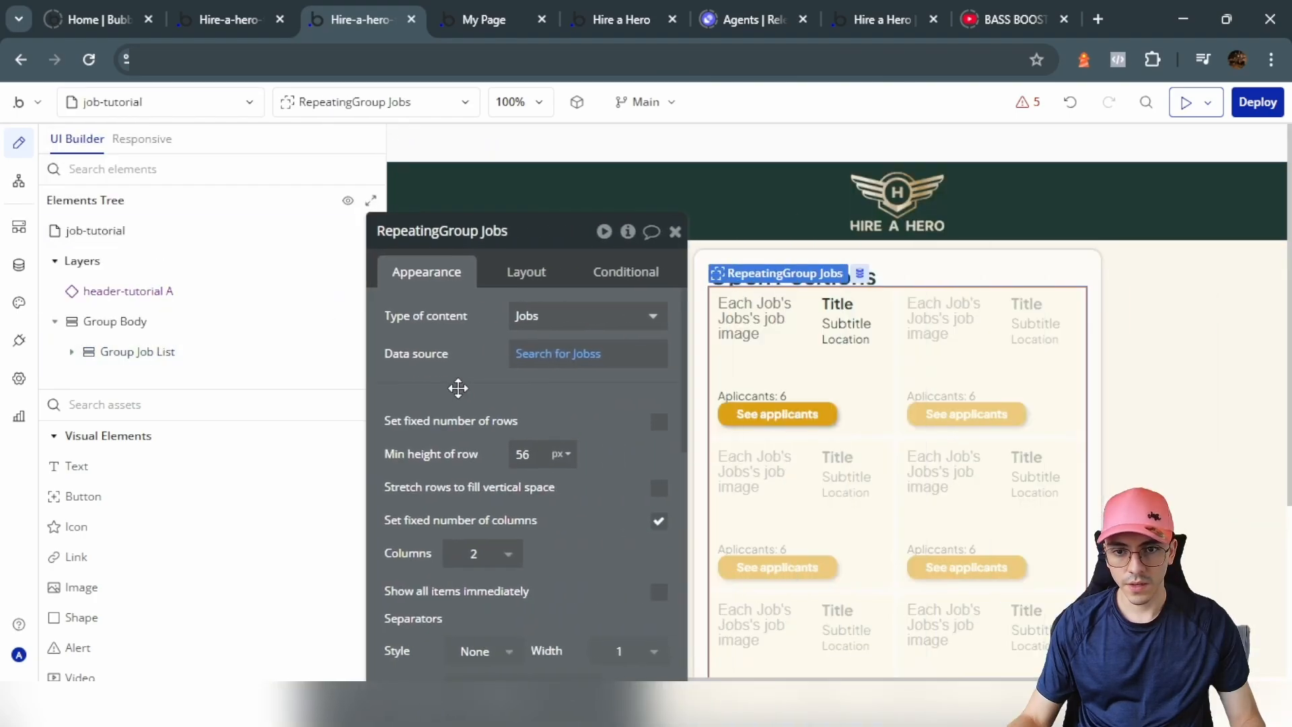
scroll(457, 388, "down", 3)
left_click(496, 363)
left_click(473, 420)
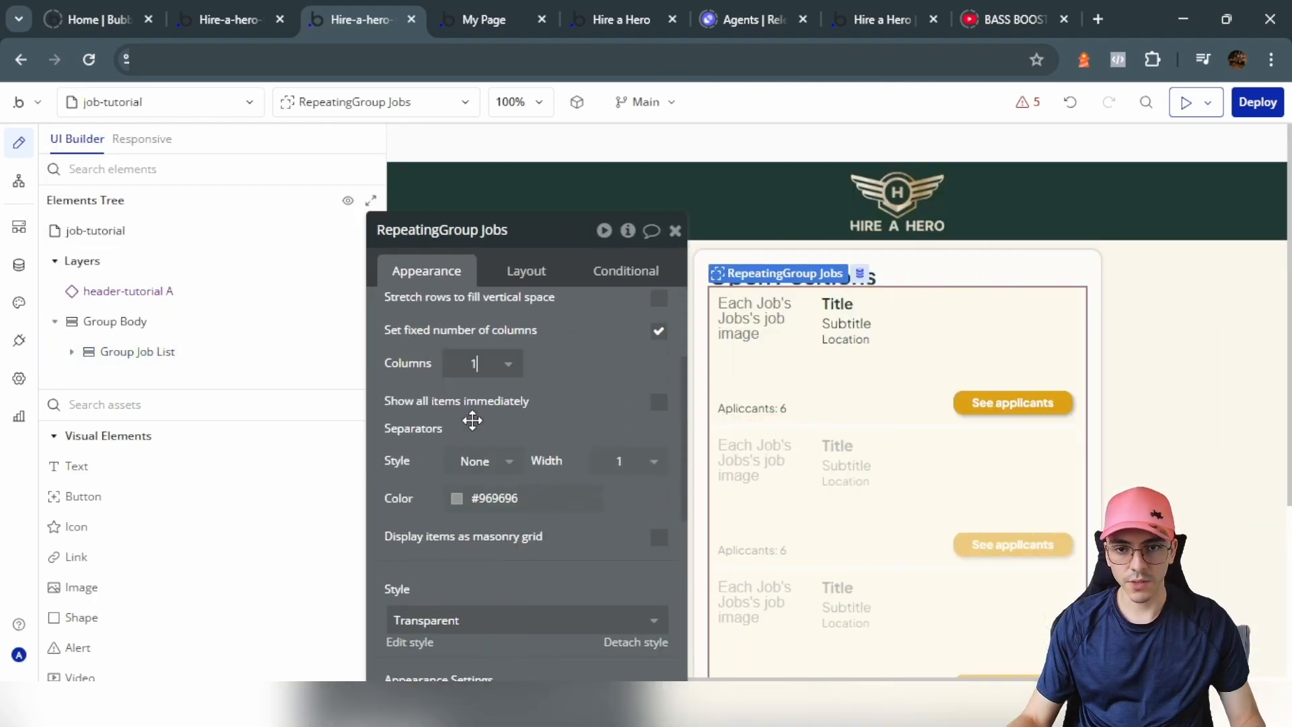
Step: Turn on 20 px row gap spacing in Group Job List and preview the page
left_click(606, 491)
double_click(605, 486)
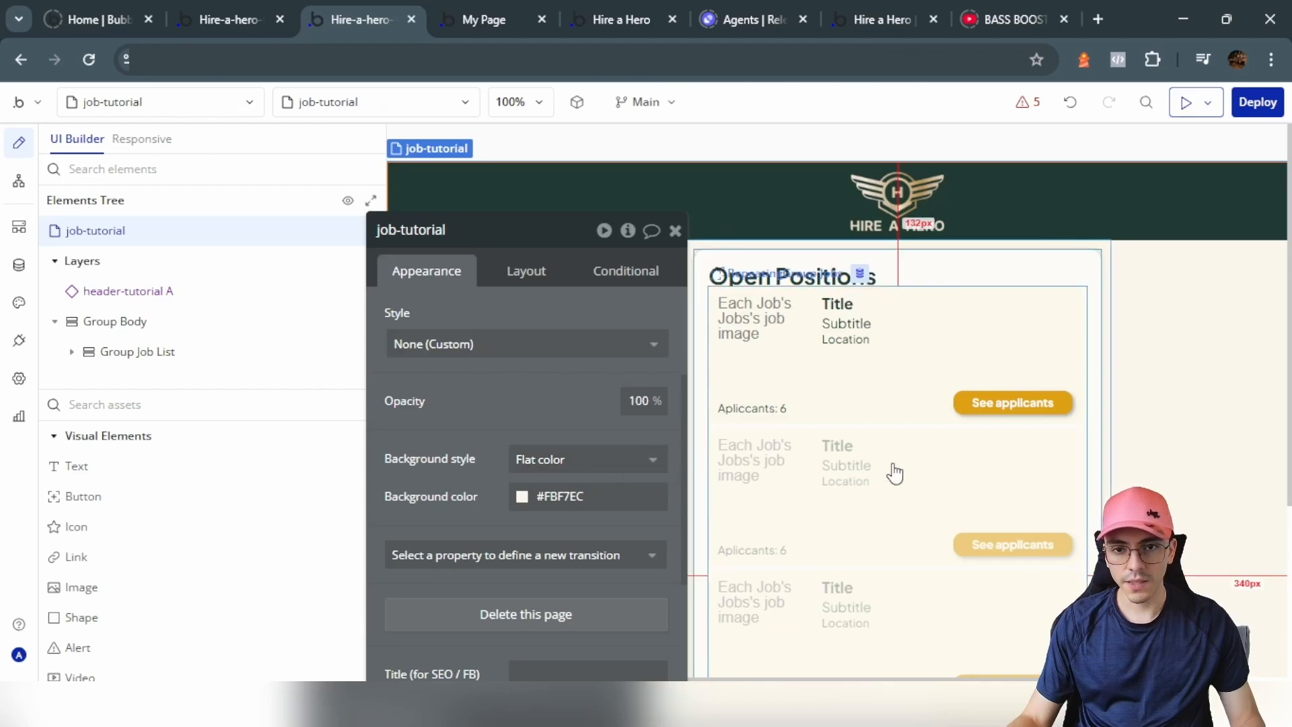
left_click(949, 260)
left_click(526, 271)
scroll(671, 389, "up", 3)
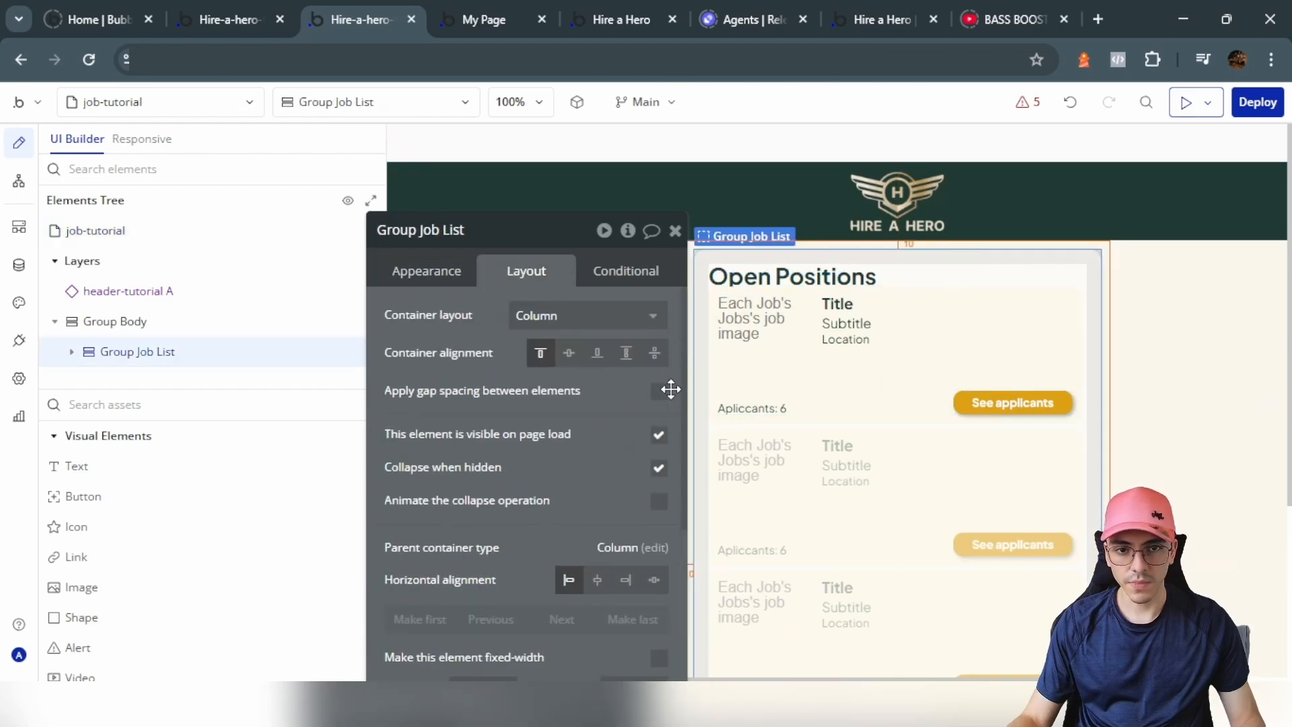
left_click(659, 392)
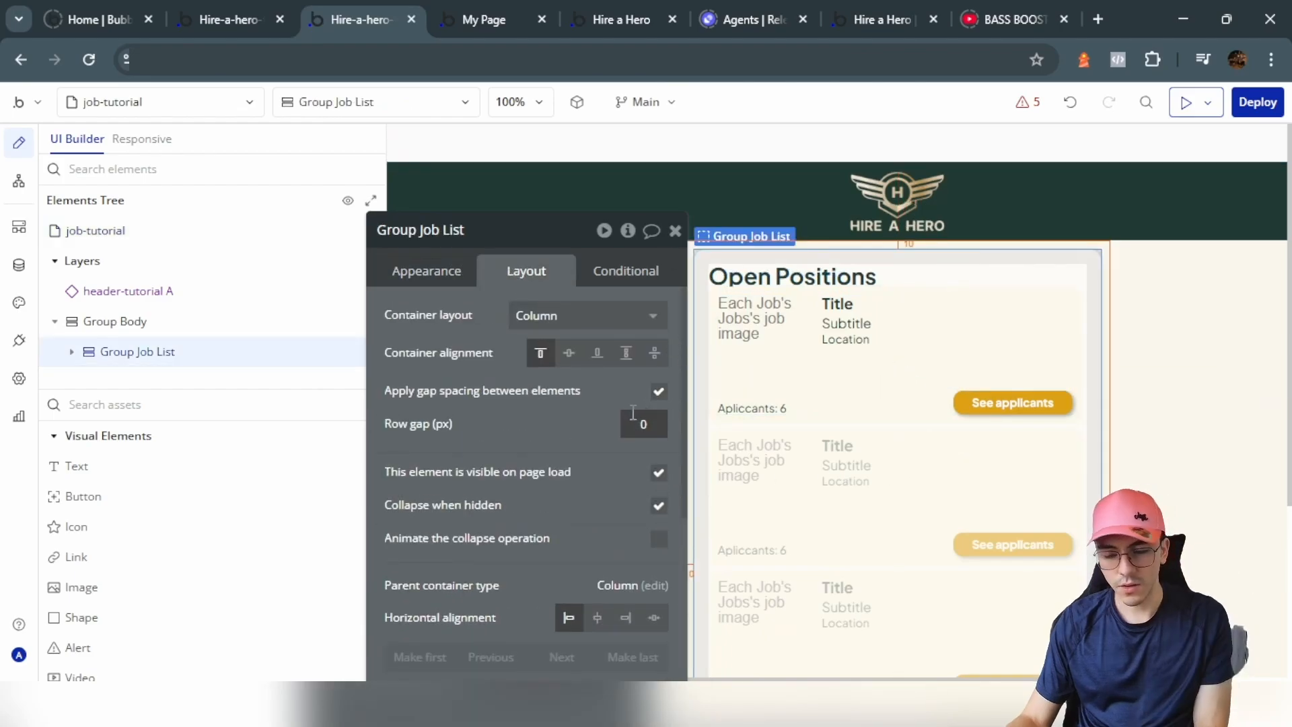
left_click(1182, 106)
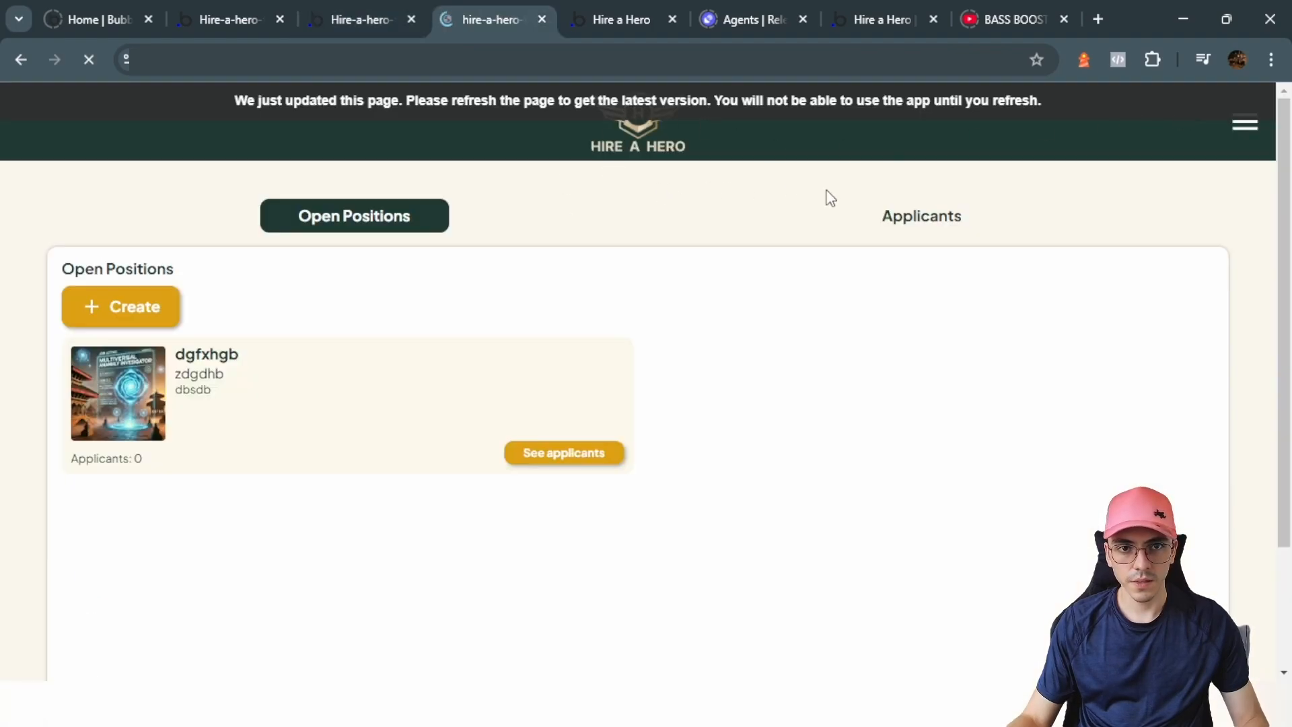
left_click(375, 13)
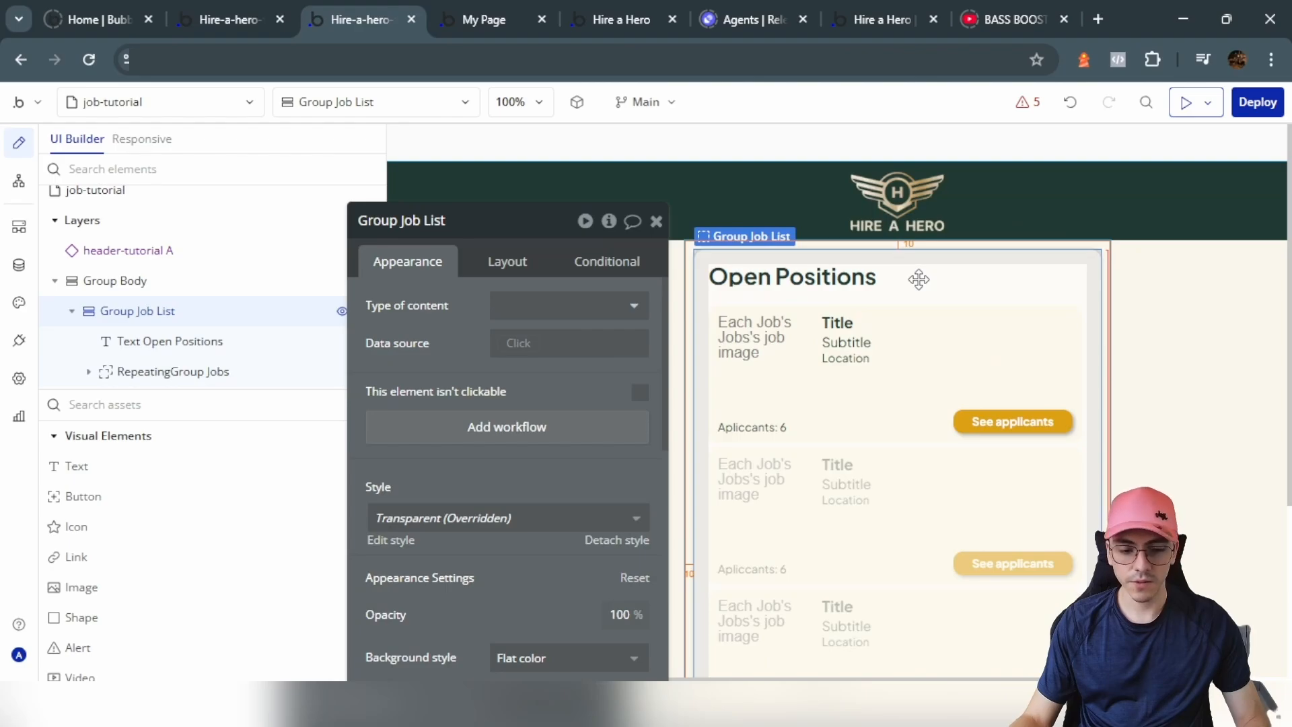
Step: Duplicate Group Job List and rename the copy Group Job Details
key("ctrl+c")
key("ctrl+v")
scroll(903, 384, "down", 3)
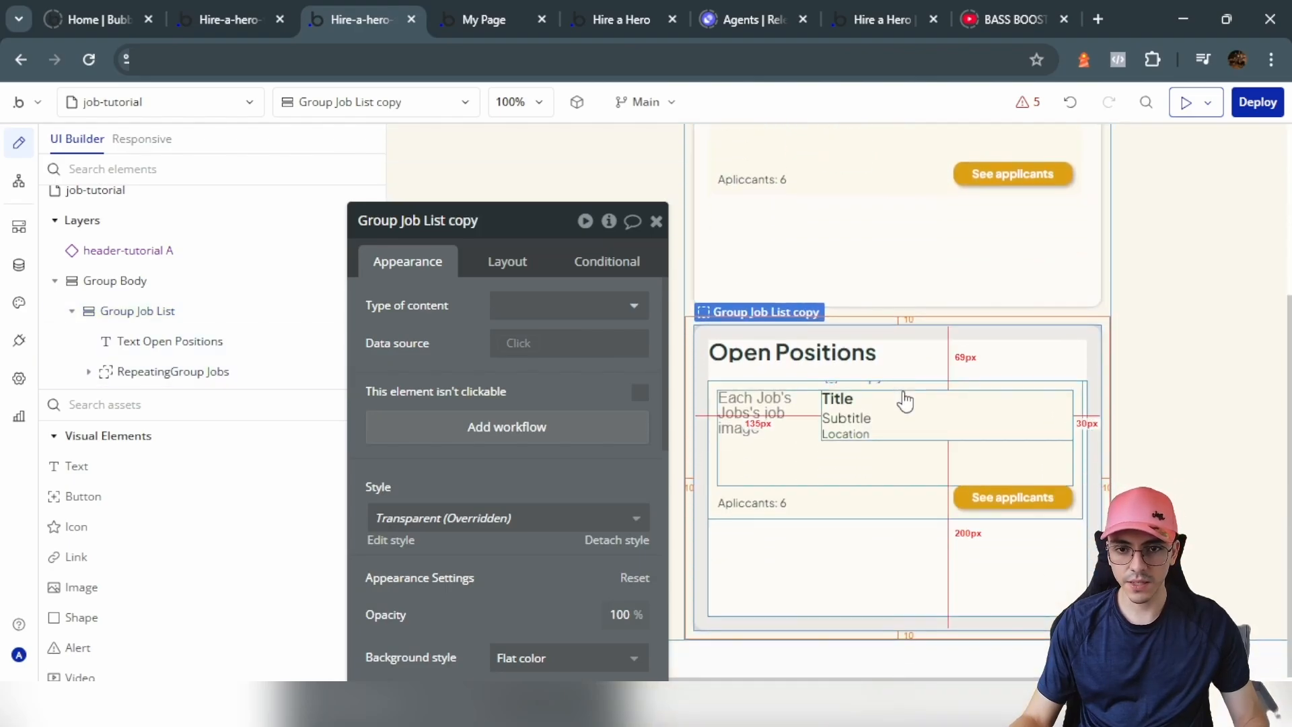
key("ctrl+Page_Up")
left_click(366, 11)
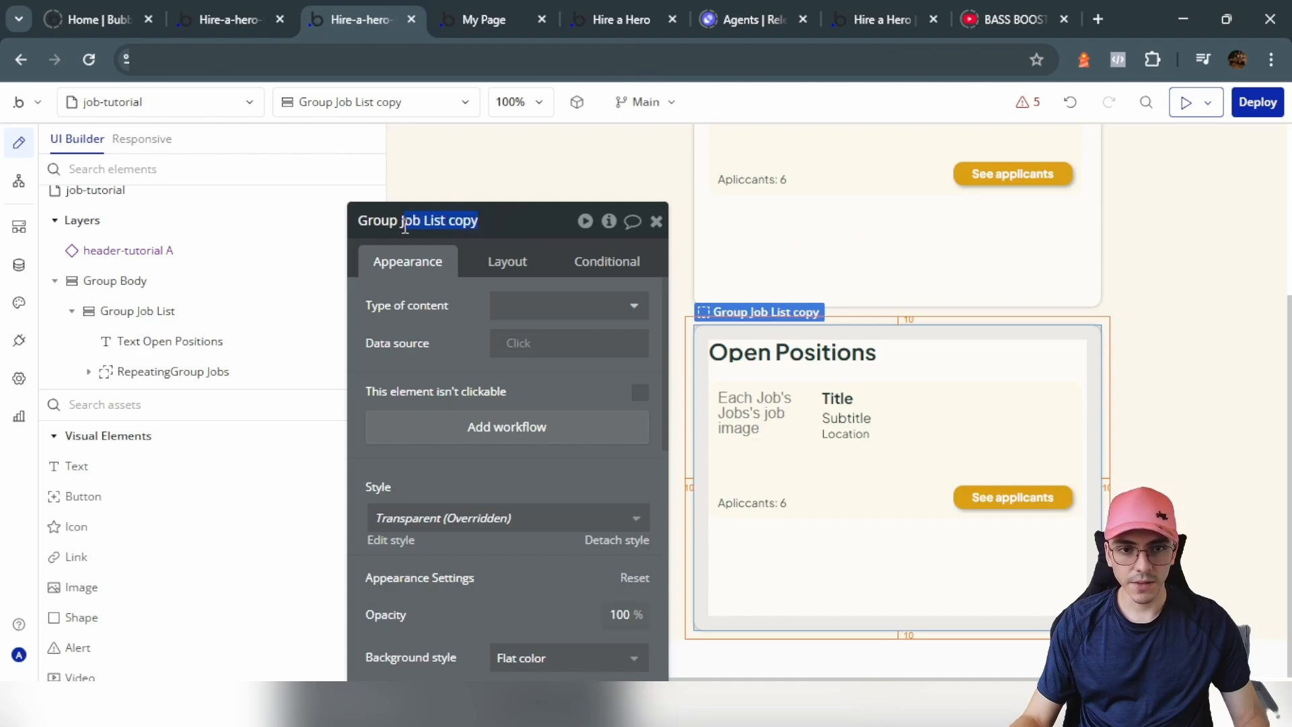
type("Details")
Step: Relabel the See applicants button 'Job Details' and delete the copy's repeating group
left_click(999, 269)
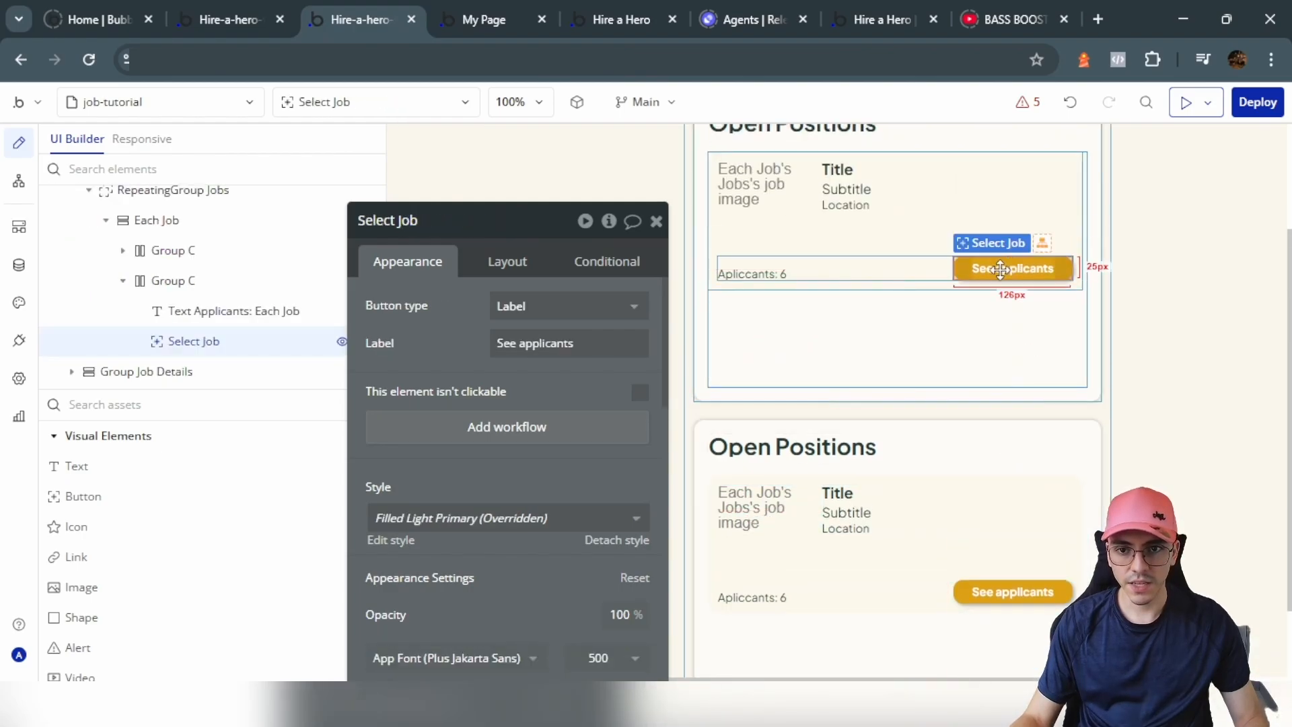
left_click(232, 10)
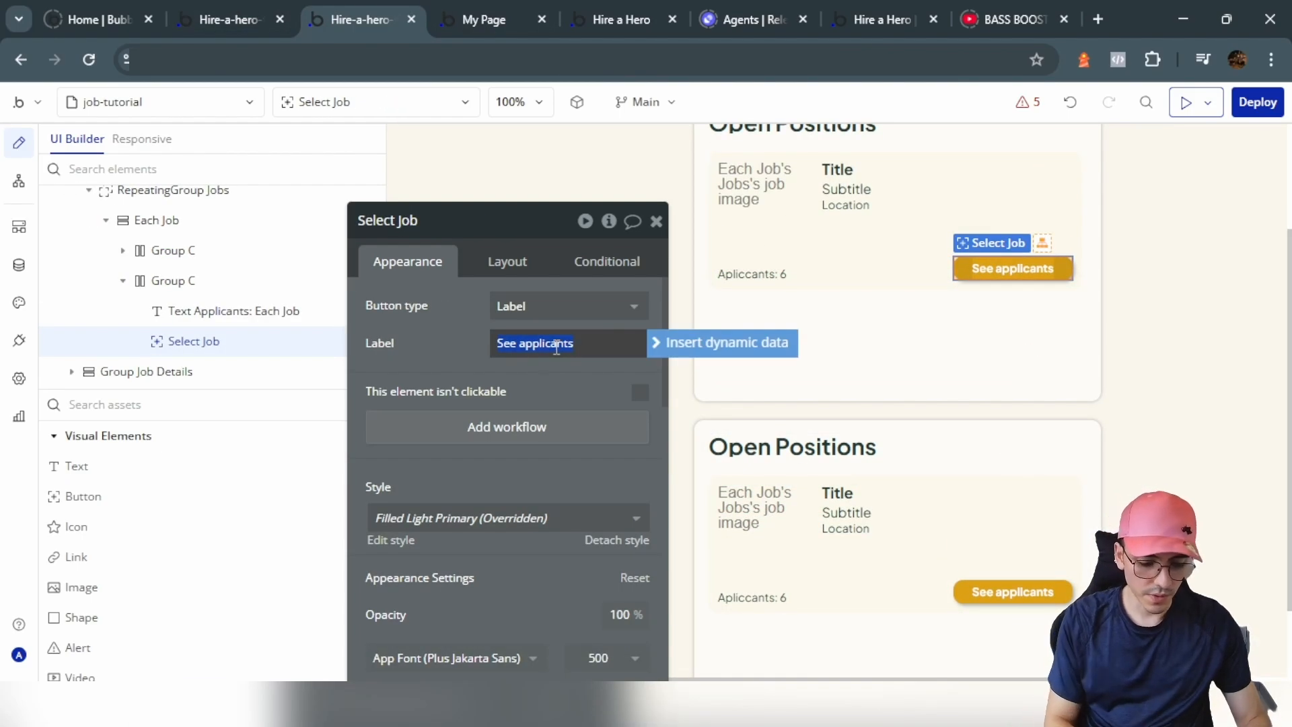
left_click(557, 347)
type("Job Details")
scroll(848, 471, "down", 2)
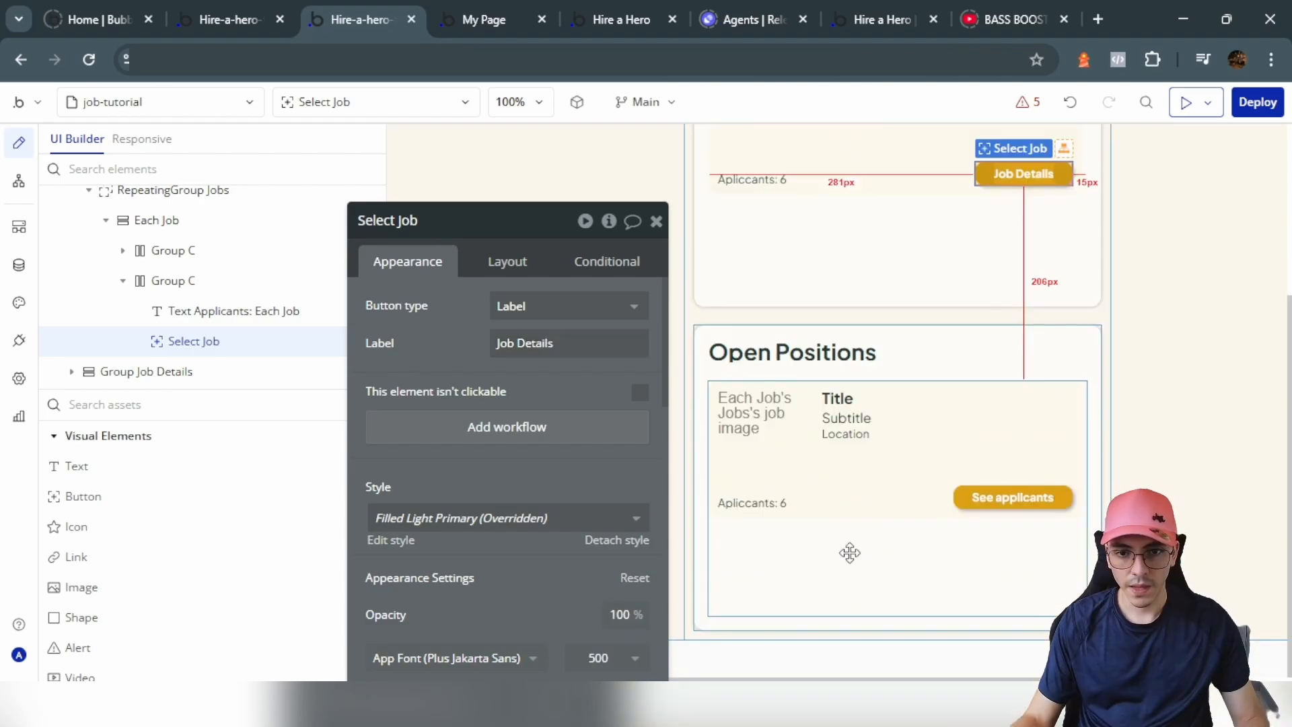
left_click(847, 548)
key("Delete")
Step: Set the job-tutorial page's type of content to Jobs
double_click(684, 421)
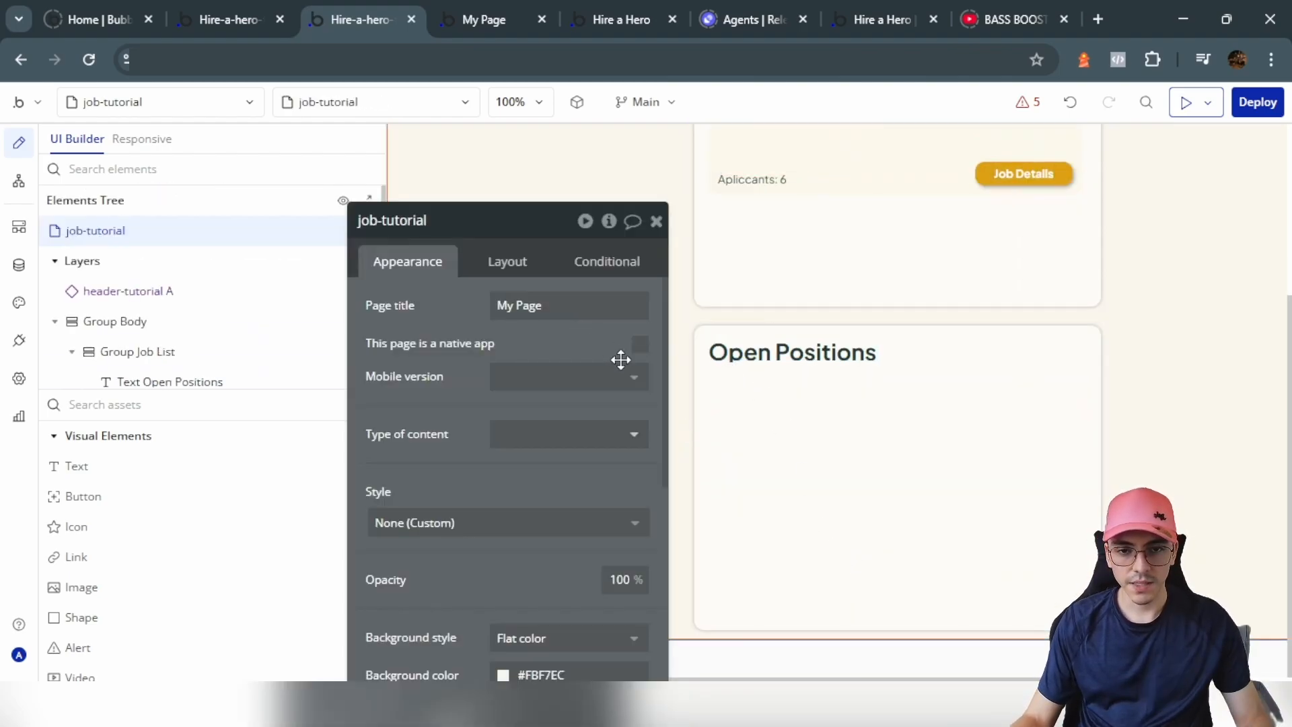
left_click(520, 434)
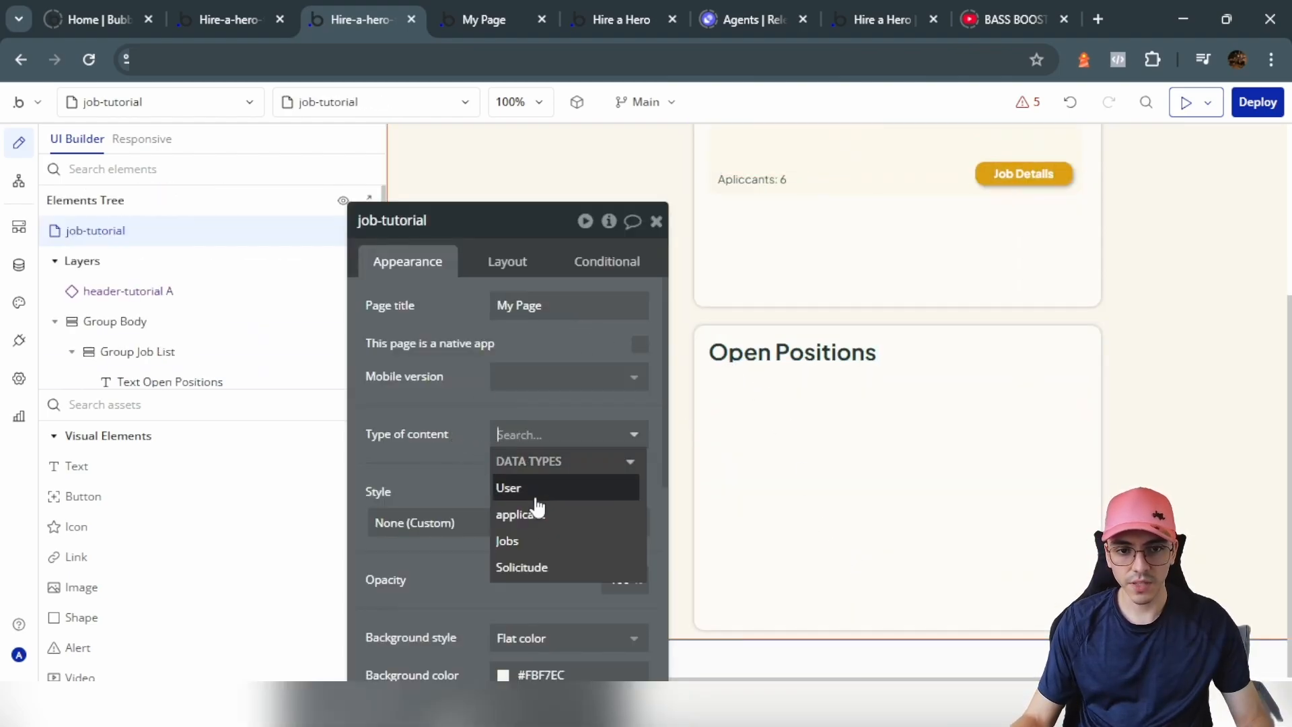
left_click(533, 540)
Step: Add an icon to Group Job Details and delete the Open Positions heading
left_click(92, 527)
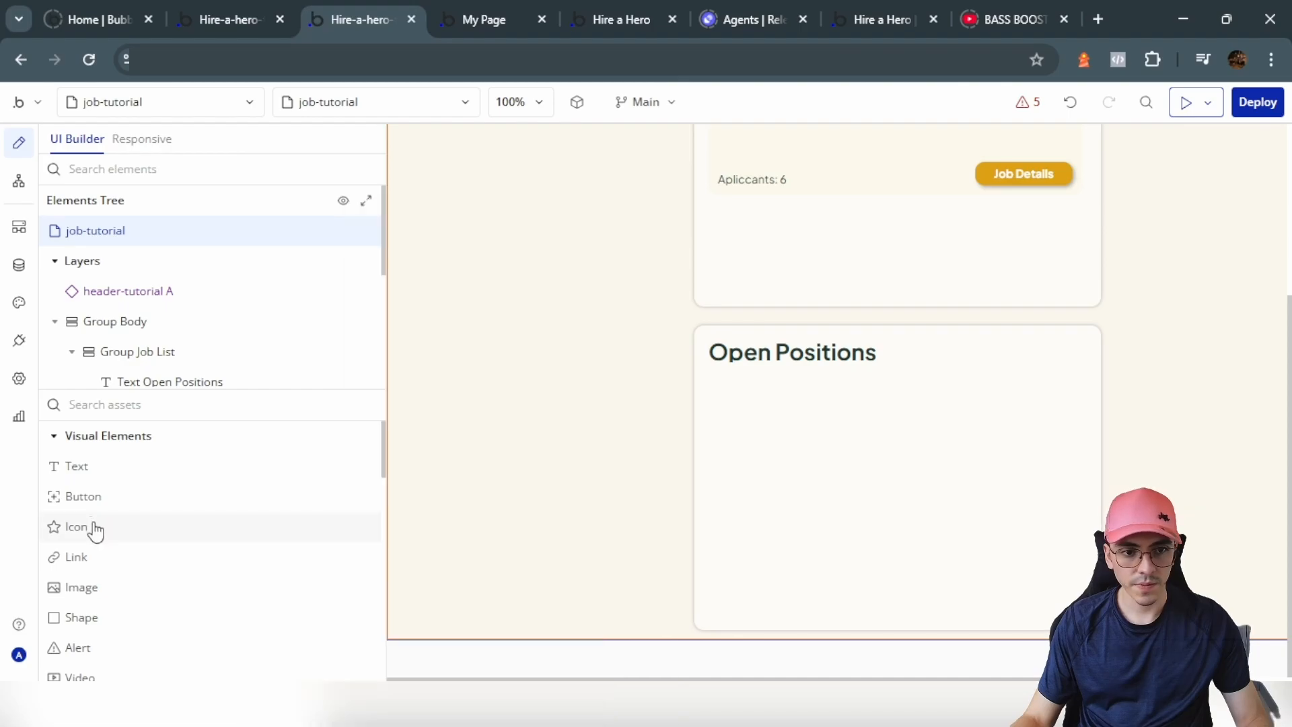
left_click(711, 384)
left_click(856, 355)
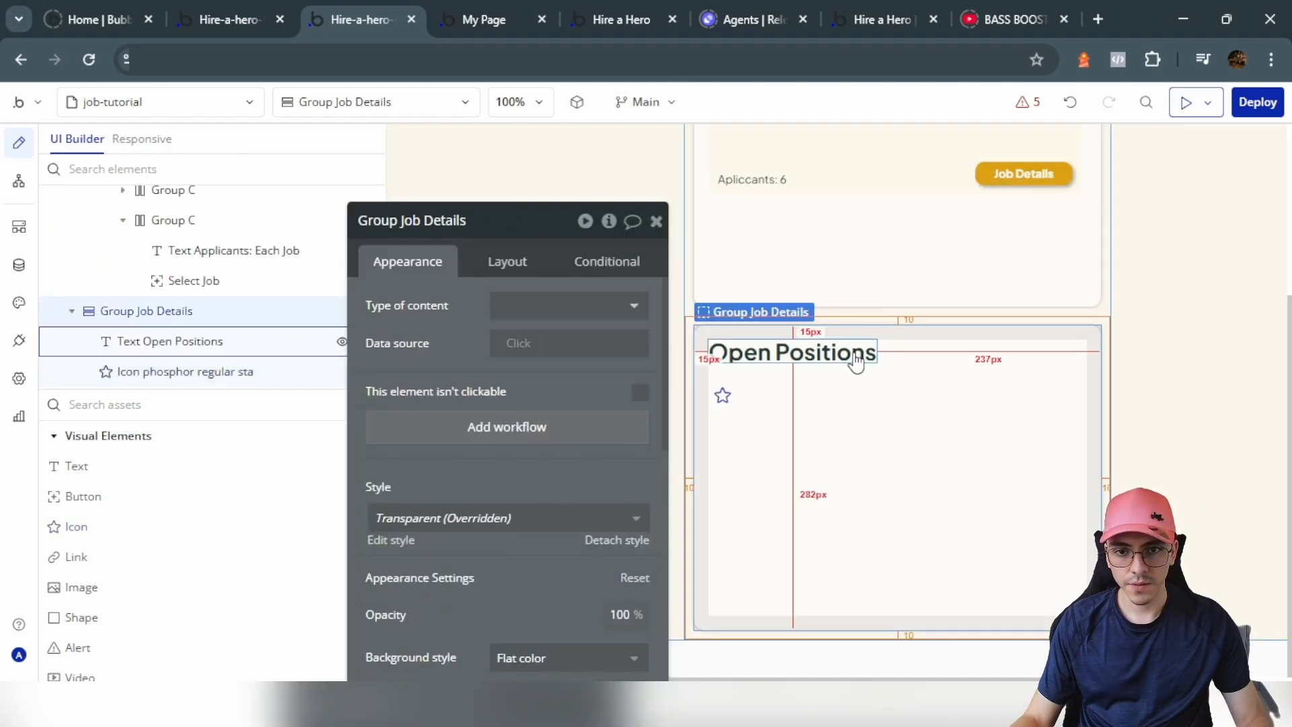
left_click(858, 354)
key("Delete")
Step: Make the icon a Caret-left arrow in the Text colour
double_click(725, 353)
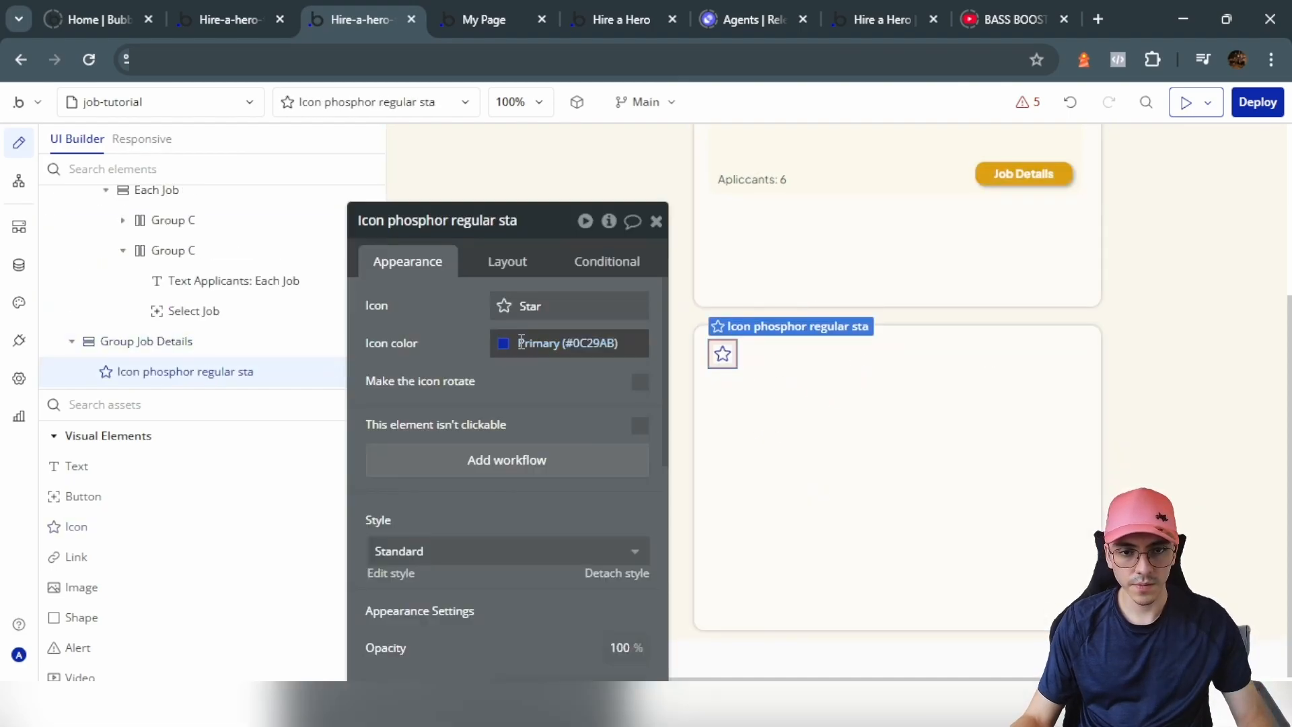
left_click(534, 306)
type("left")
left_click(568, 464)
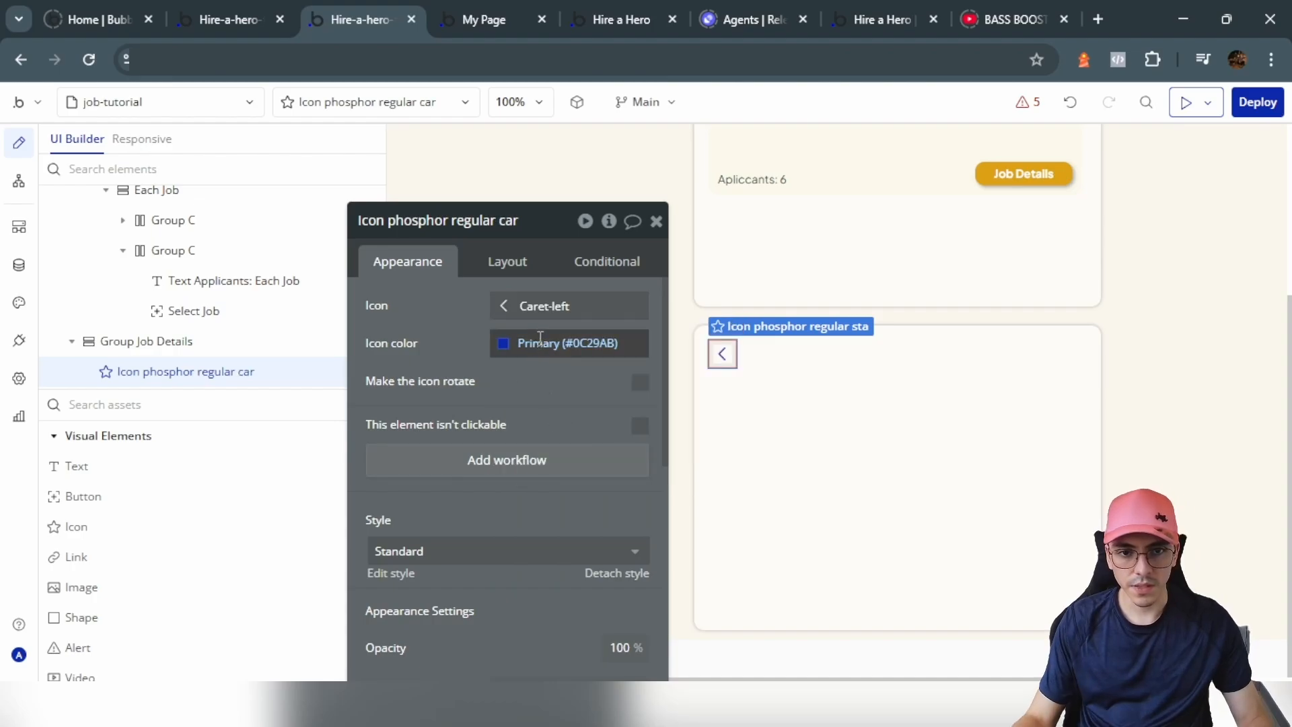
left_click(539, 339)
left_click(552, 541)
left_click(452, 380)
Step: Copy the job image and title group and paste them into Group Job Details
left_click(845, 453)
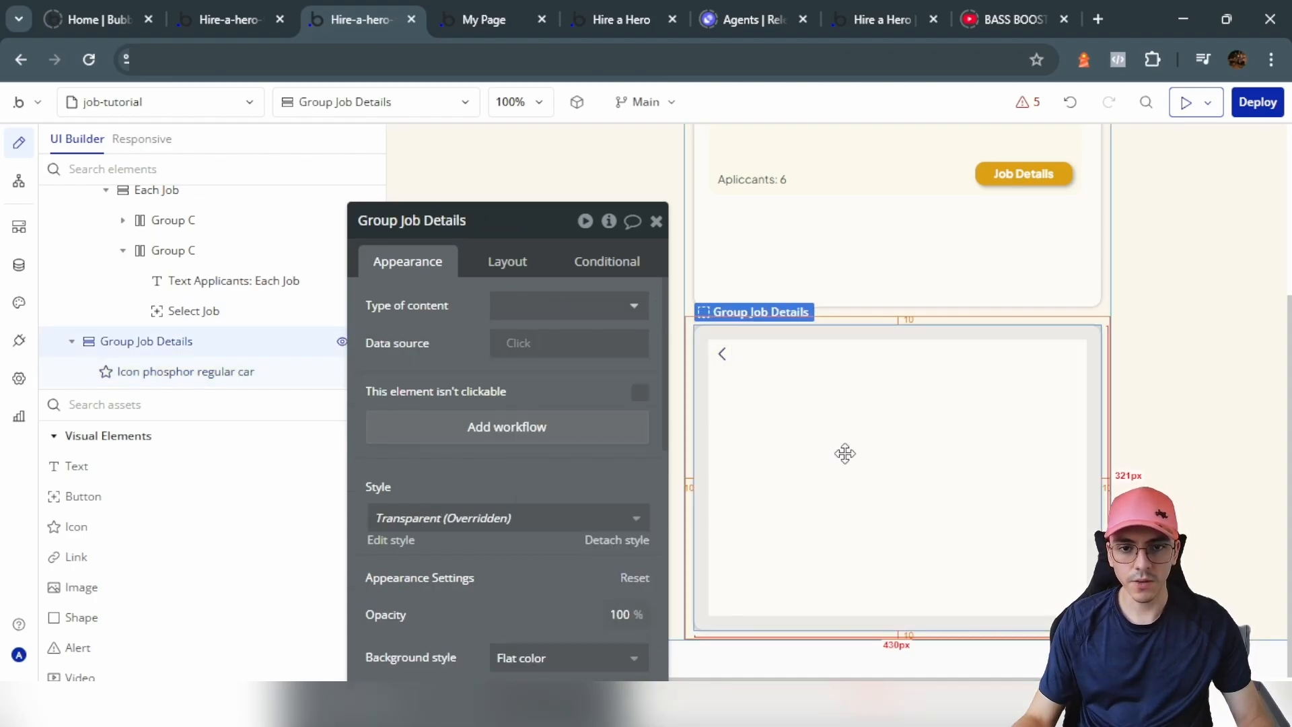
scroll(885, 311, "up", 3)
left_click(912, 302)
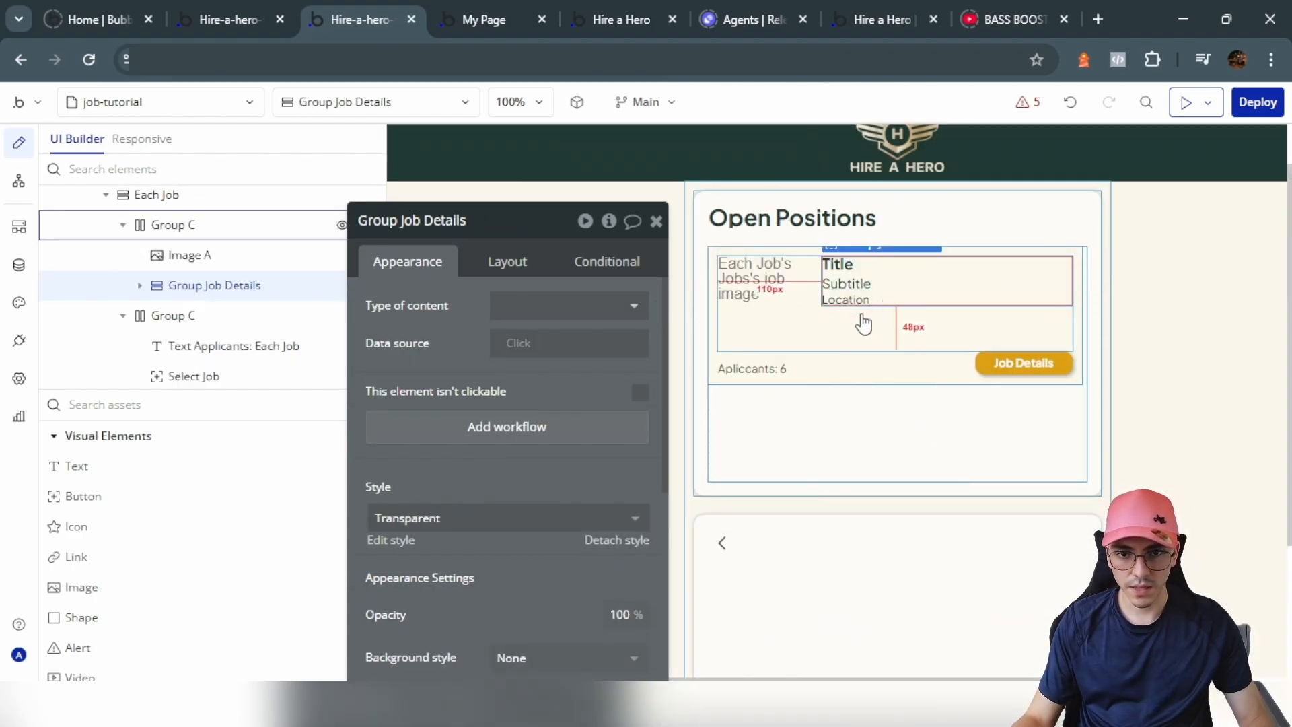
left_click(767, 293, "shift")
key("ctrl+c")
scroll(821, 356, "down", 3)
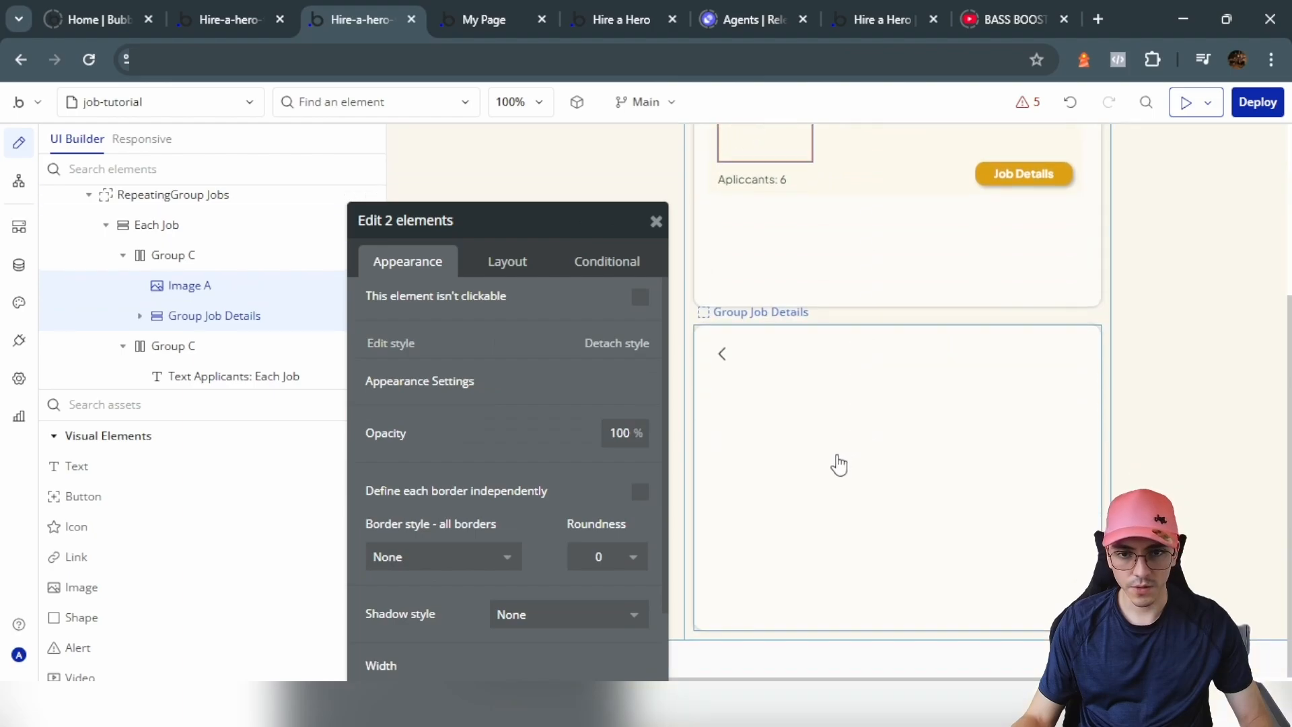
left_click(836, 454)
key("ctrl+v")
Step: Move Image B above the title group and show the current page's job image in it
left_click(754, 502)
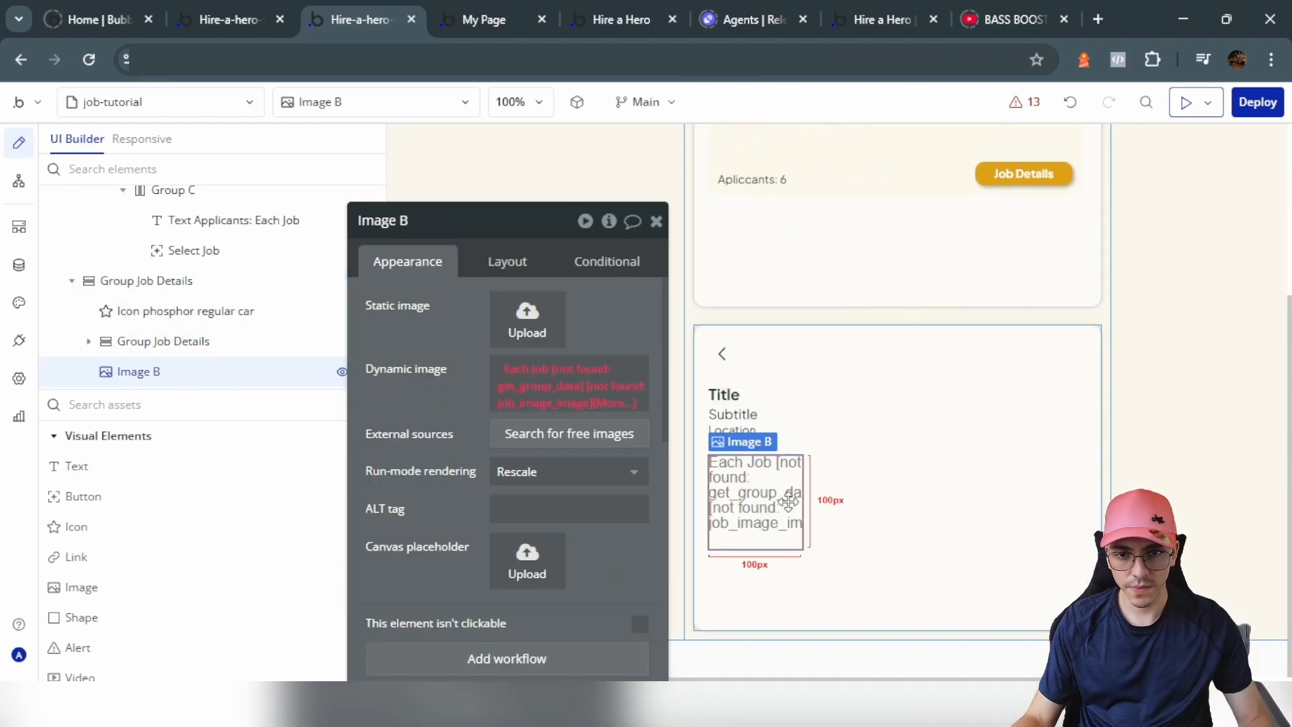
left_click(508, 261)
left_click(489, 453)
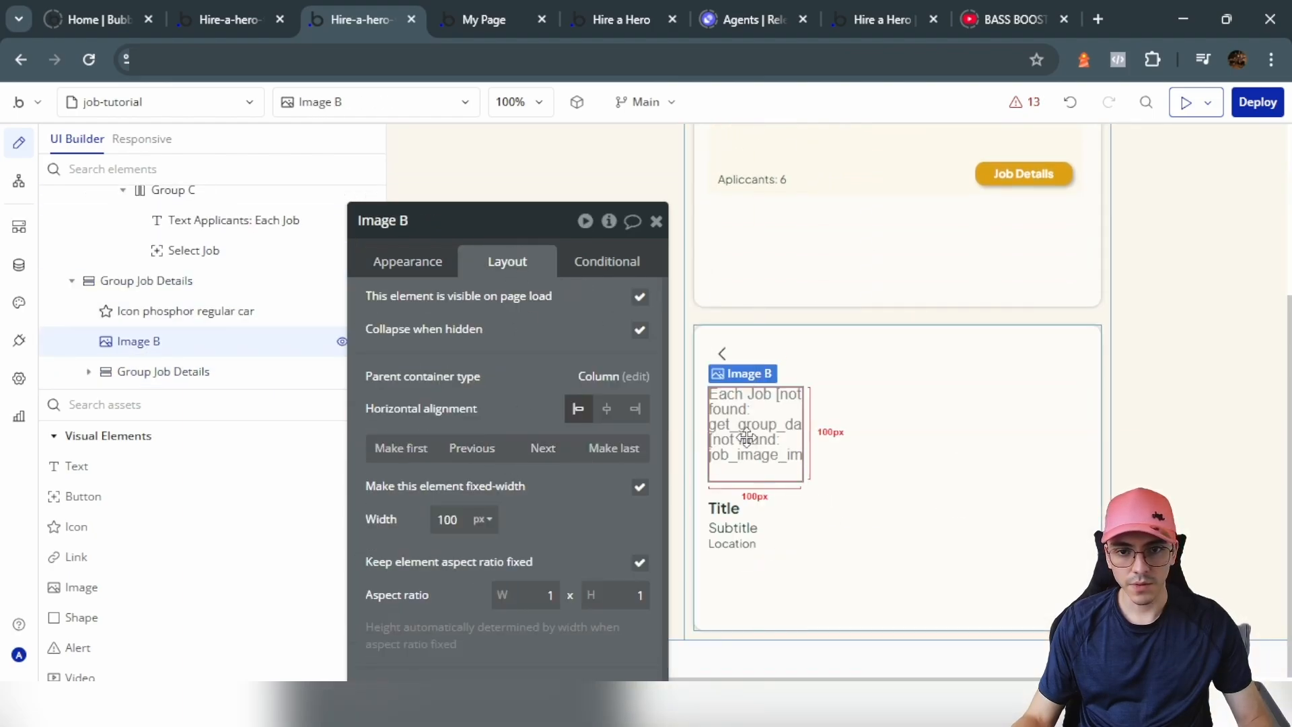
left_click(423, 279)
left_click(540, 378)
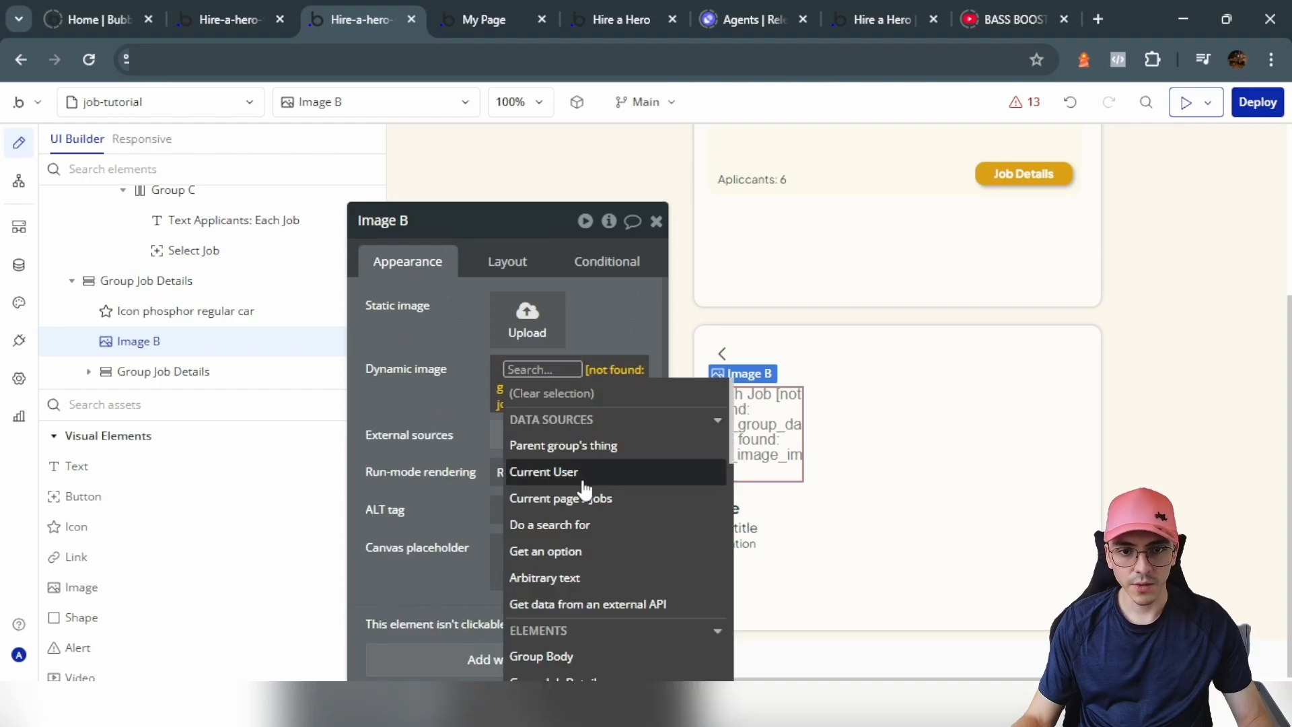
left_click(562, 496)
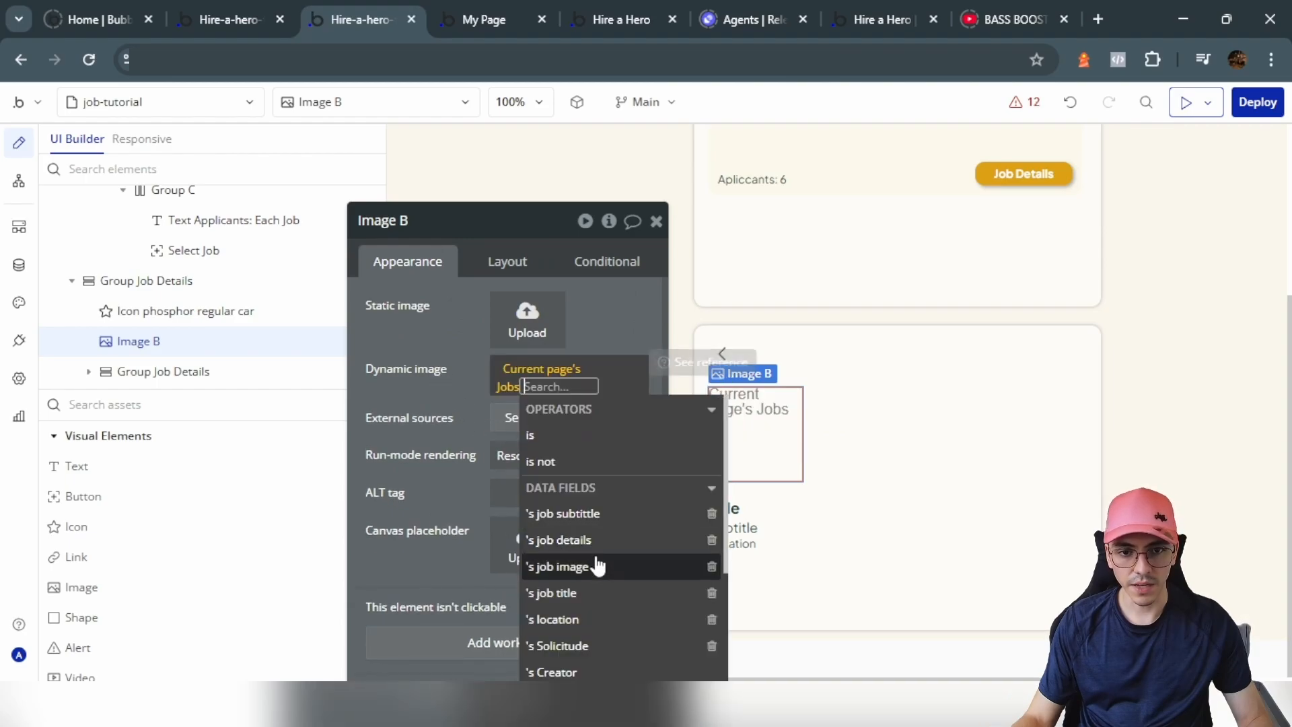
left_click(592, 566)
Step: Bind the Title and Subtitle texts to the current page's job title and subtitle
left_click(724, 509)
left_click(438, 310)
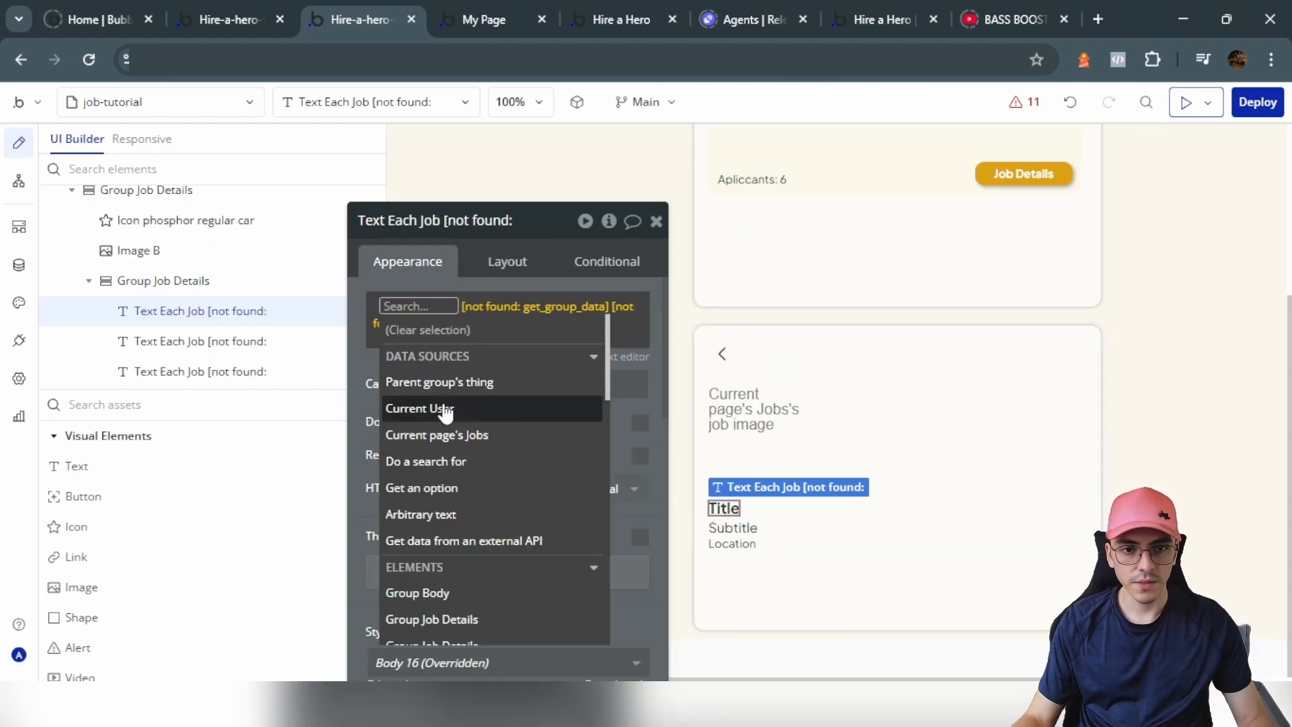
left_click(449, 435)
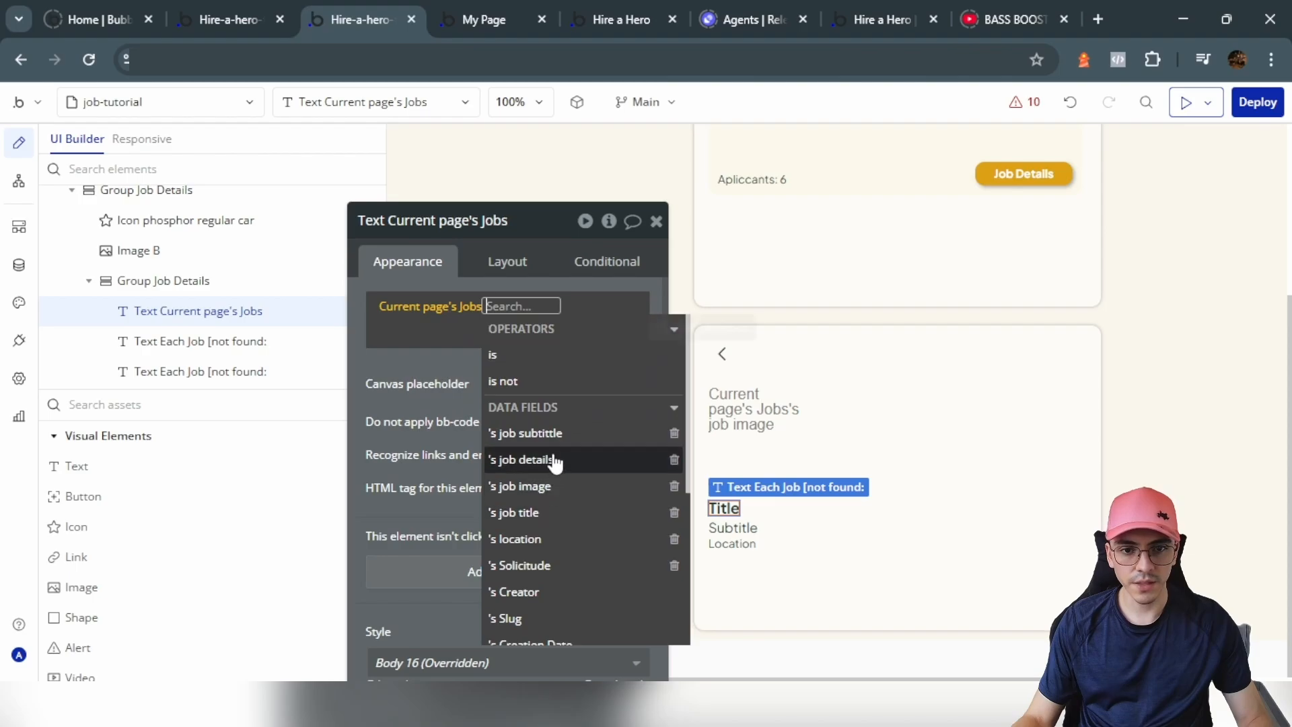
left_click(562, 514)
left_click(865, 532)
left_click(731, 527)
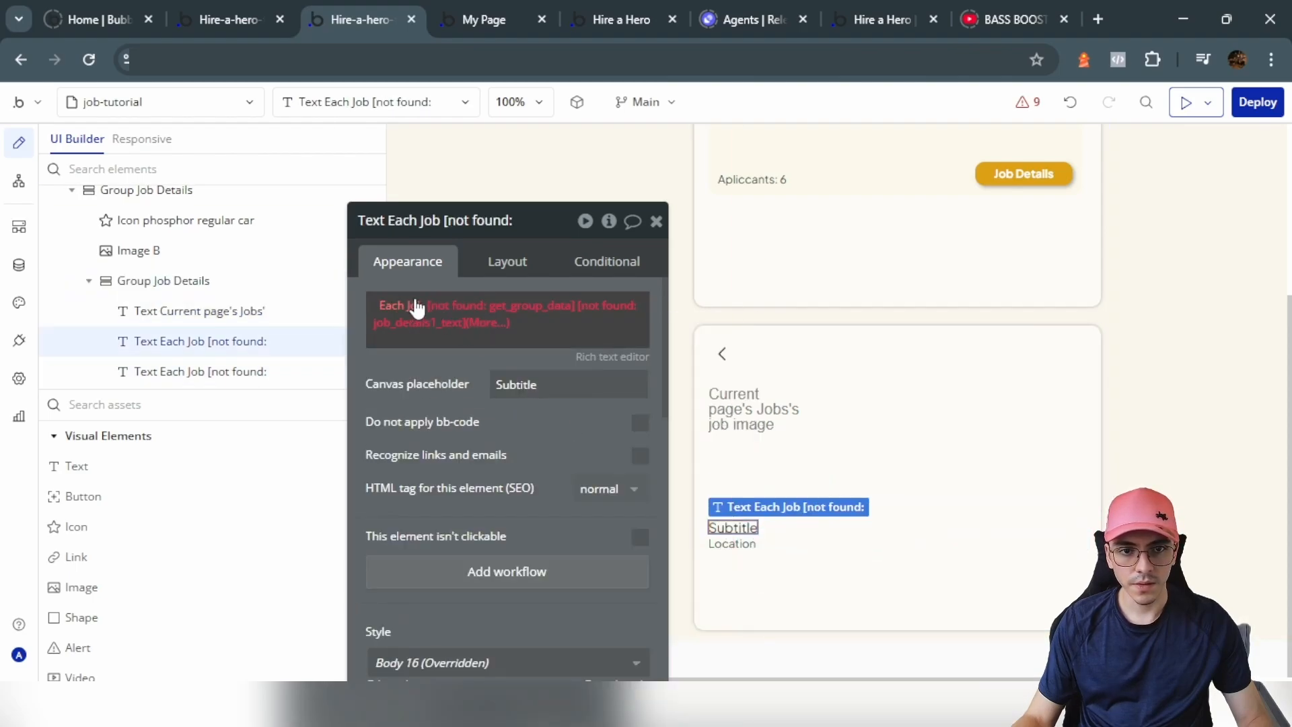
left_click(413, 306)
left_click(478, 438)
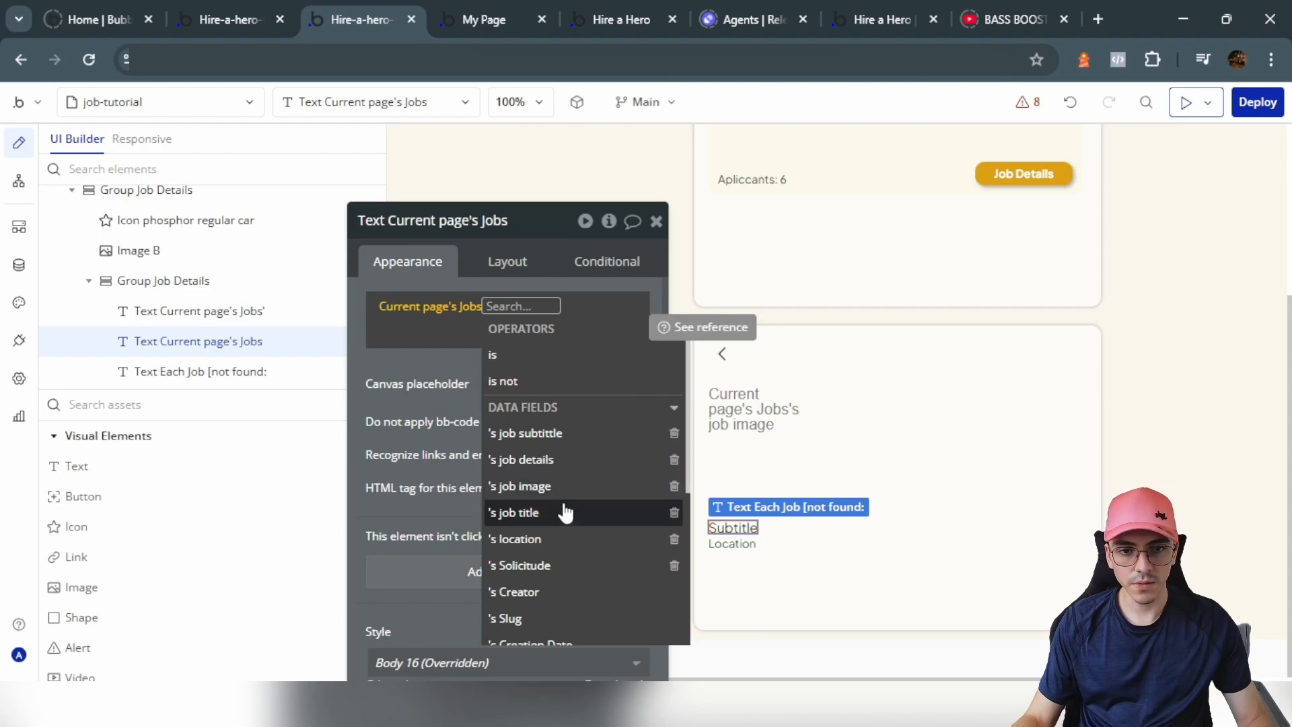
left_click(563, 433)
Step: Bind the Location text to the current page's job location
left_click(732, 547)
left_click(732, 543)
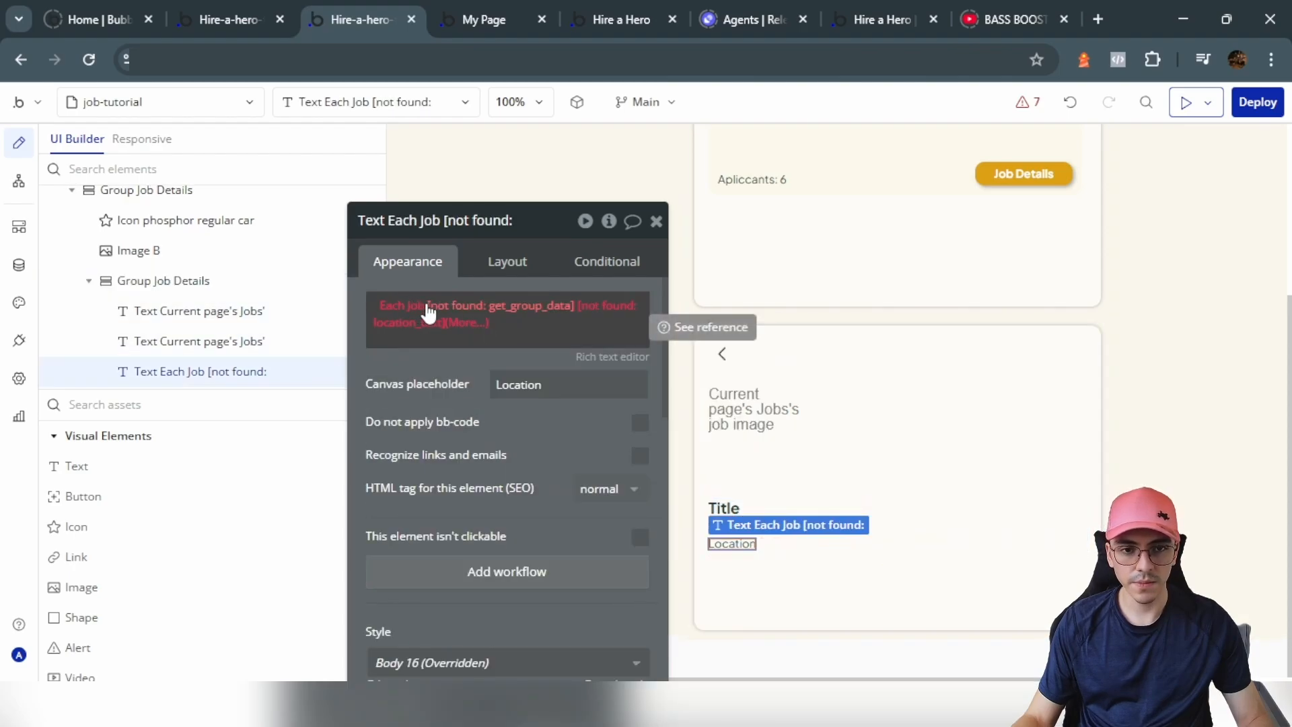
left_click(428, 312)
left_click(484, 438)
left_click(521, 537)
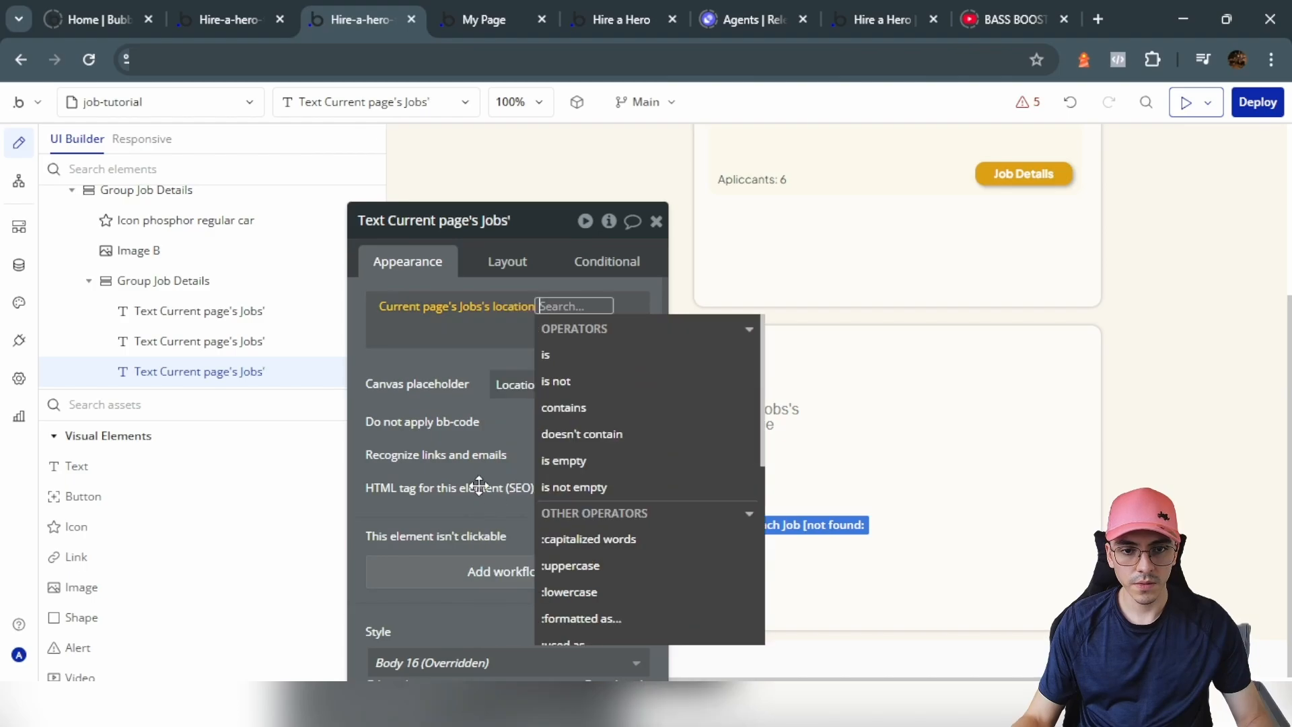
Step: Duplicate Subtitle into a Details text with its own job expression and 300 px max height
left_click(729, 513)
left_click(747, 528)
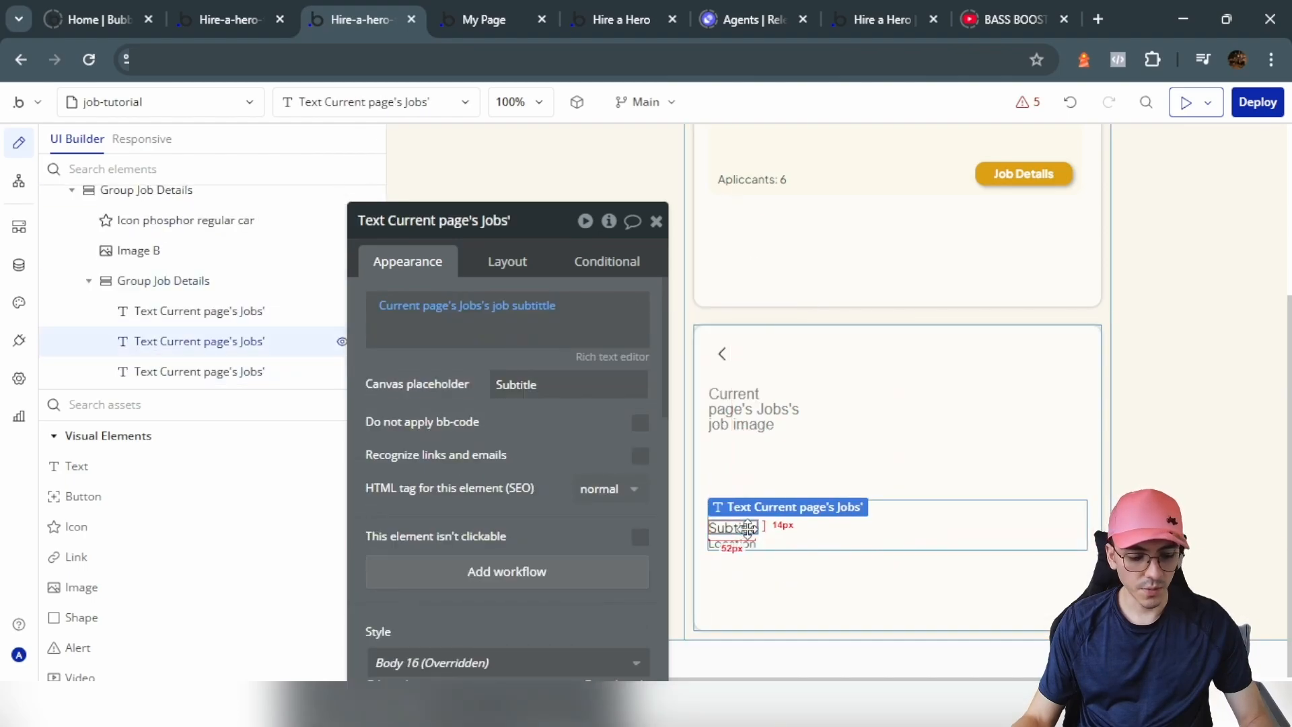
key("ctrl+d")
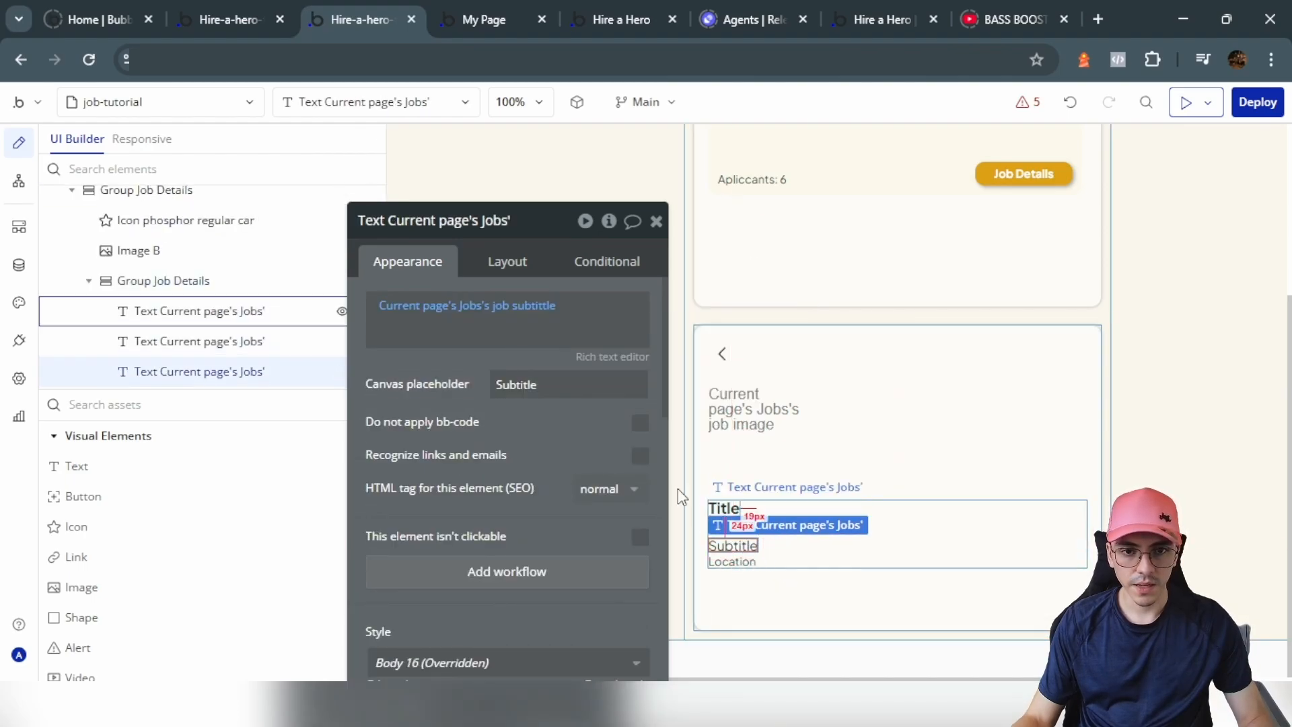
left_click(567, 395)
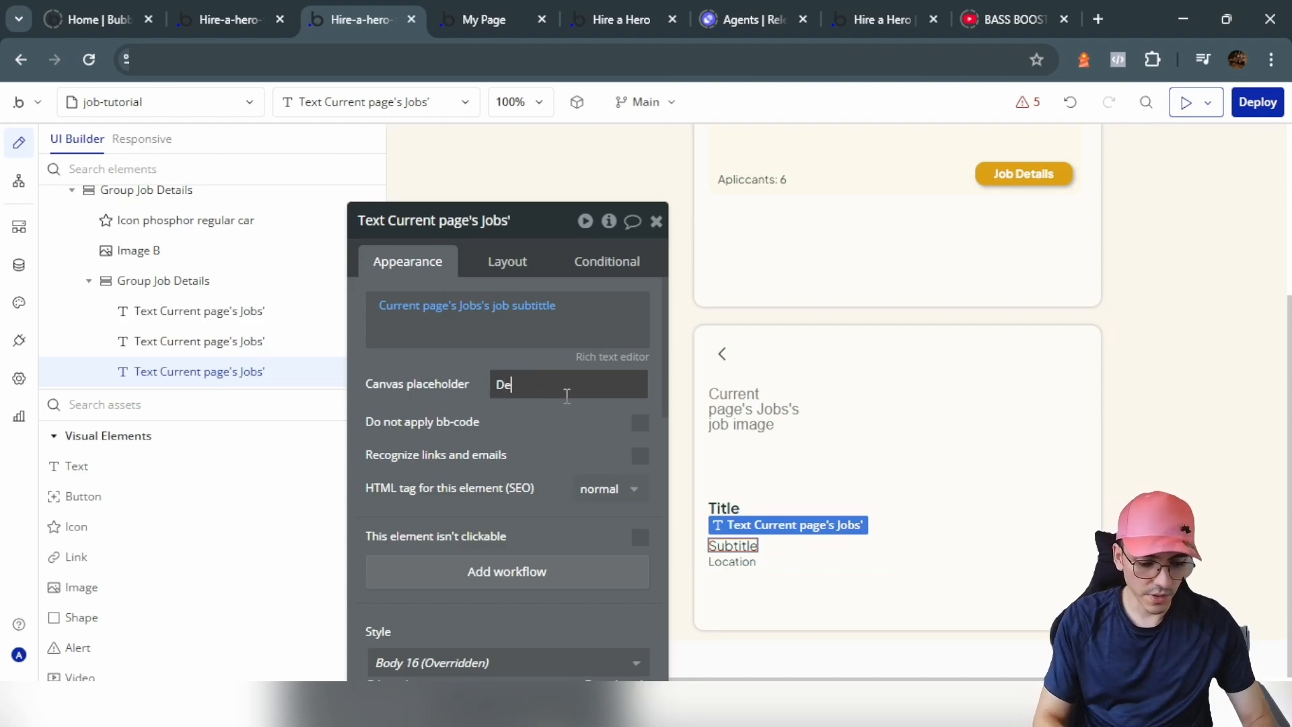
left_click(471, 317)
left_click(524, 306)
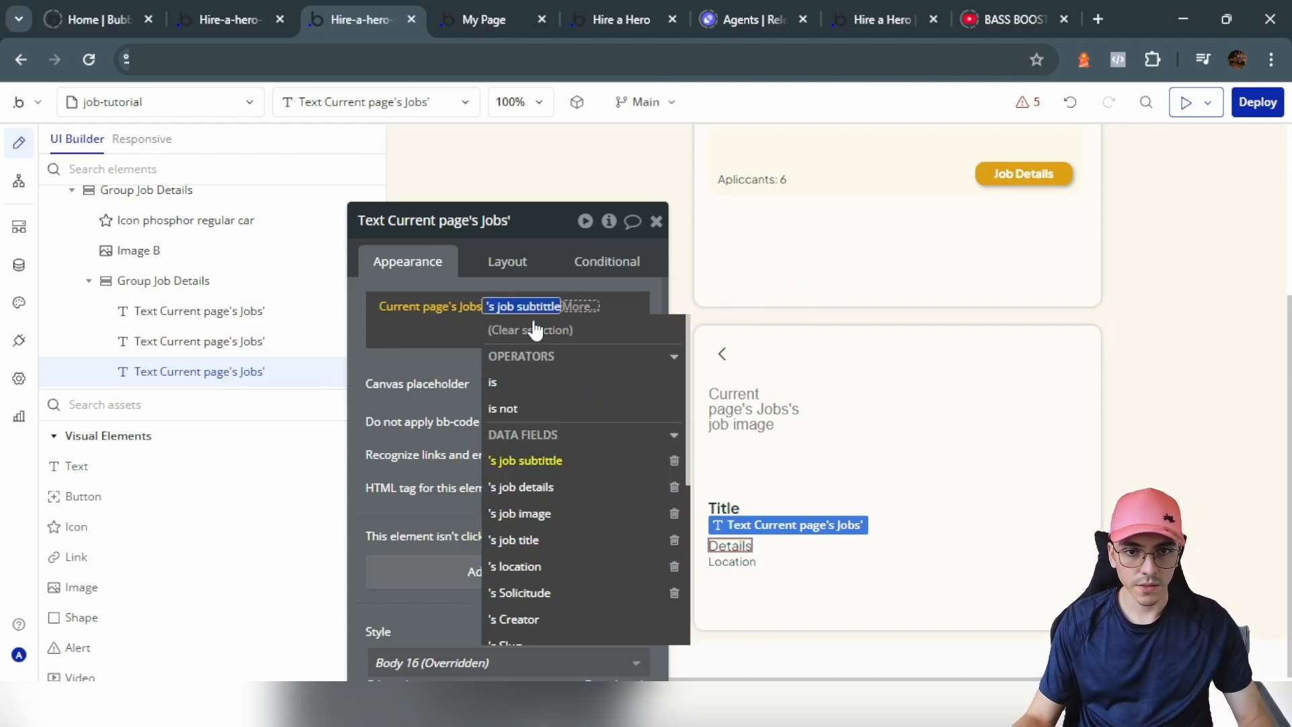
left_click(506, 261)
scroll(601, 467, "down", 1)
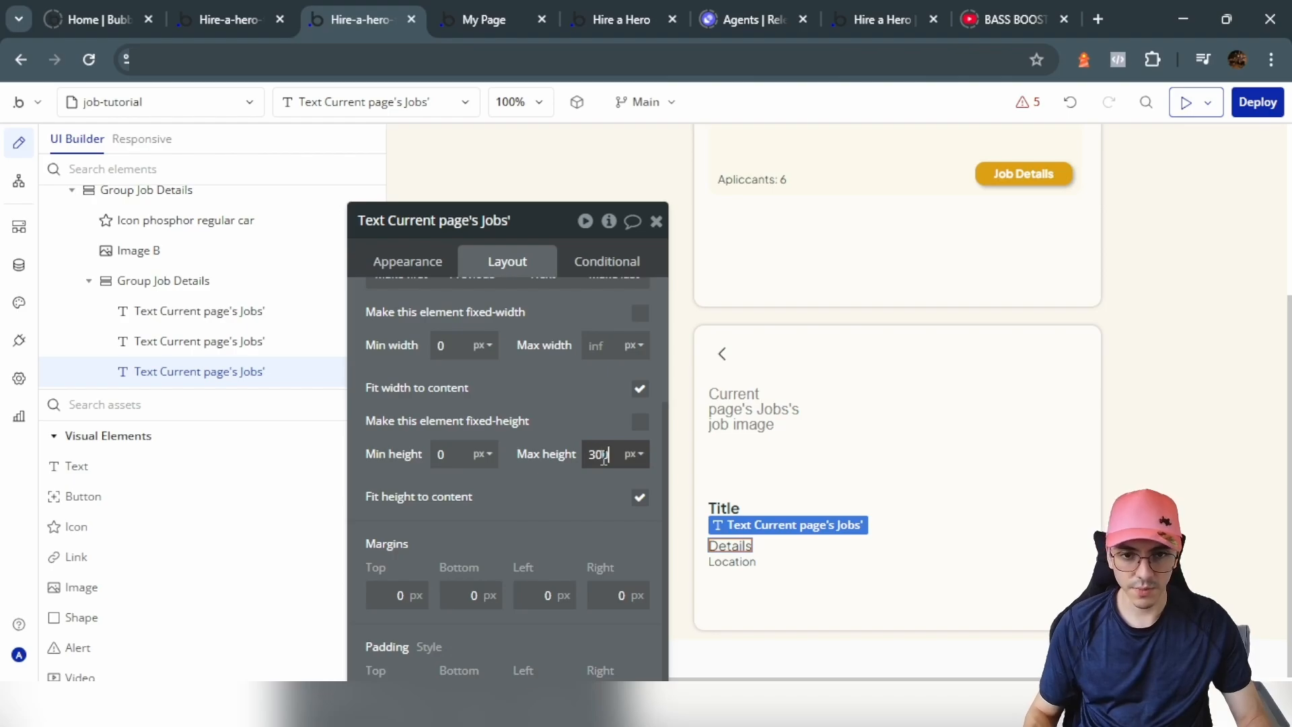
left_click(597, 430)
left_click(1006, 176)
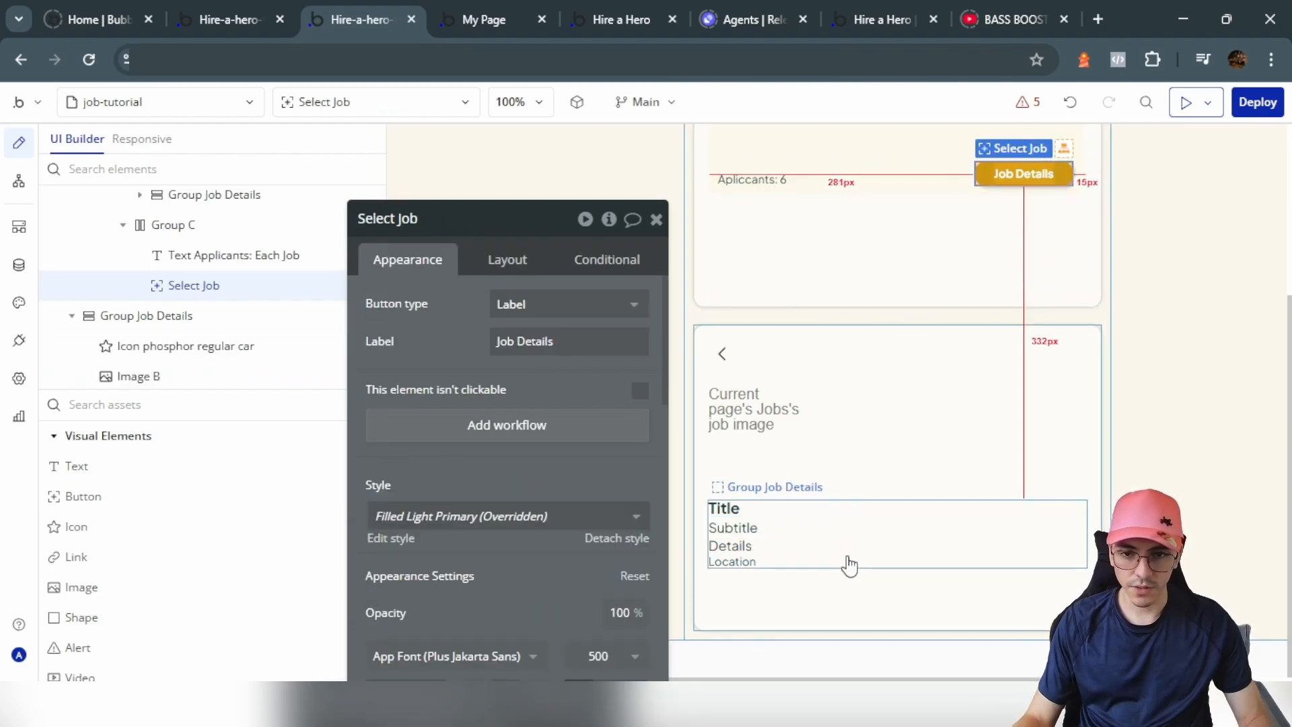
Step: Paste the Job Details button into Group Job Details with row gap 10, right-aligned, labelled Apply
left_click(946, 547)
key("ctrl+v")
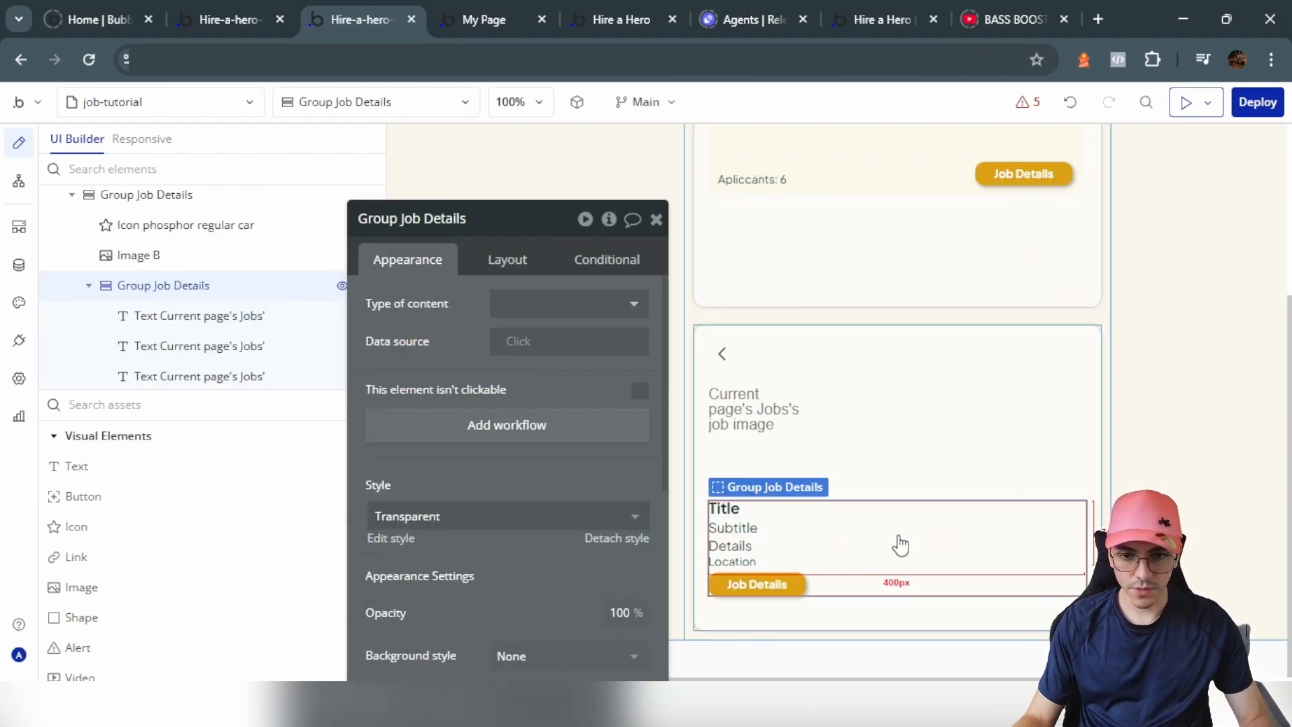
double_click(631, 414)
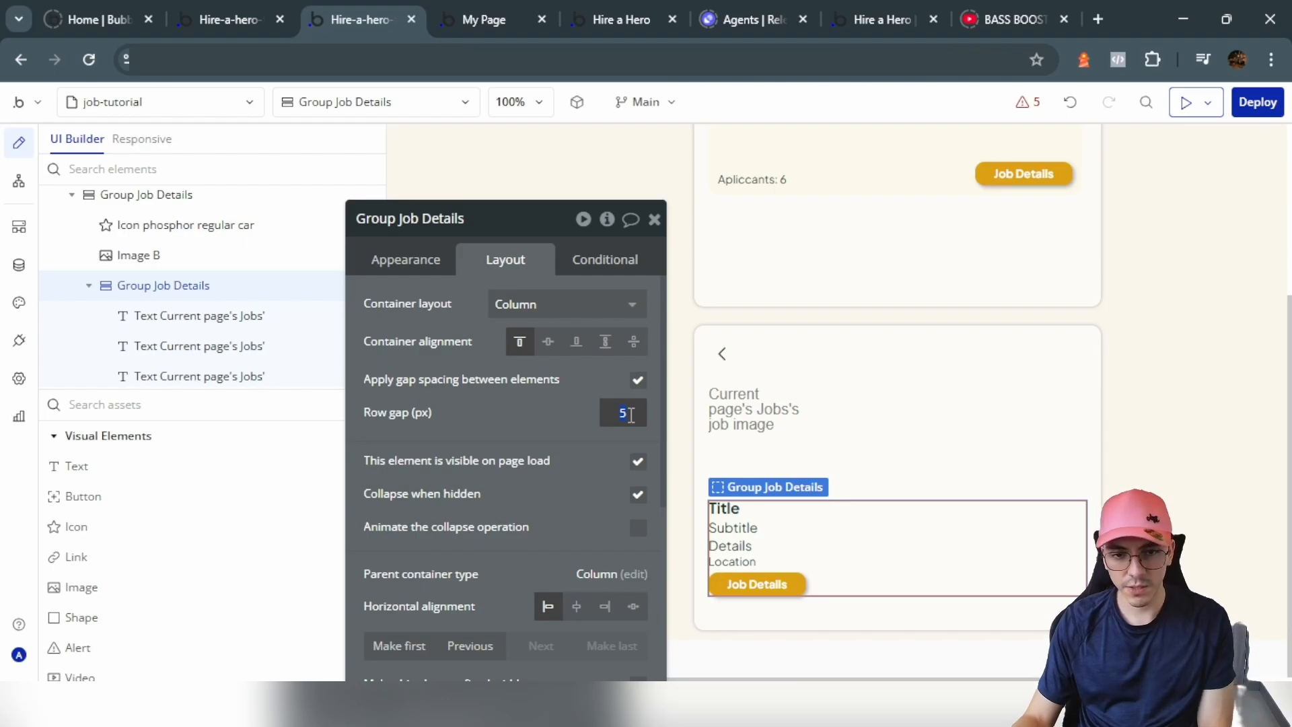
left_click(748, 594)
left_click(607, 408)
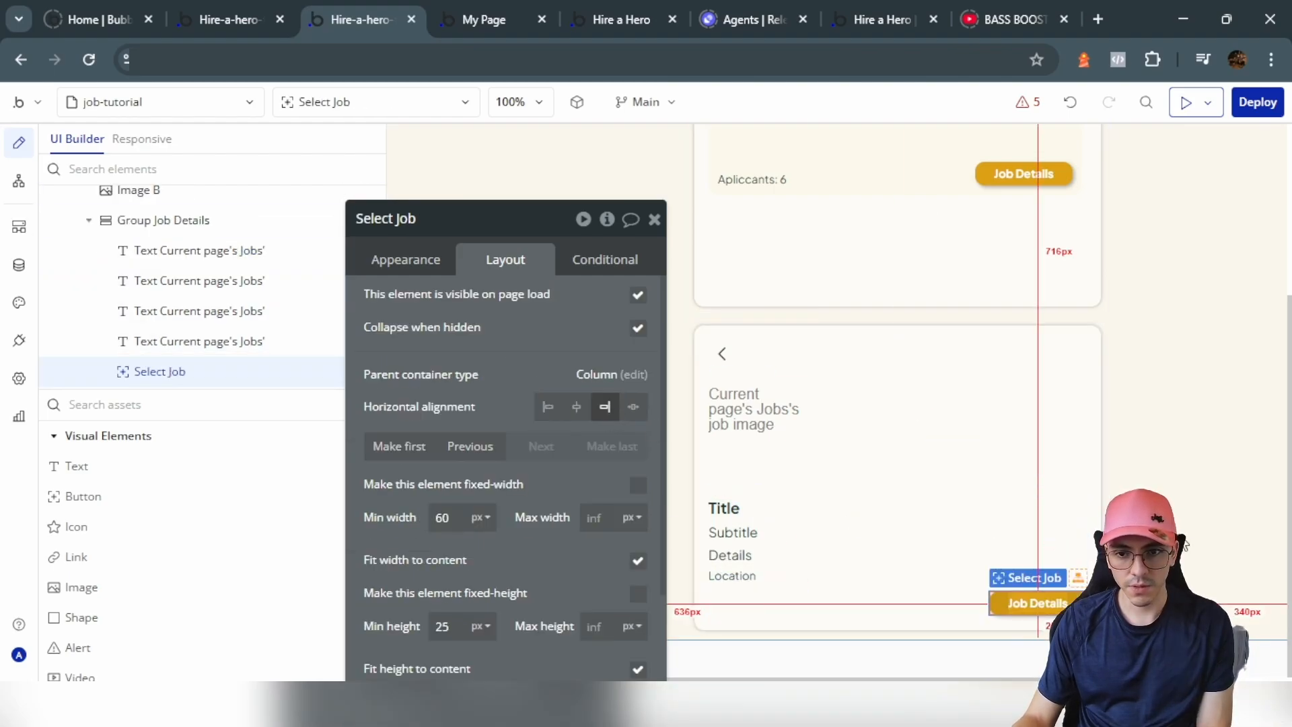
left_click(438, 255)
triple_click(536, 341)
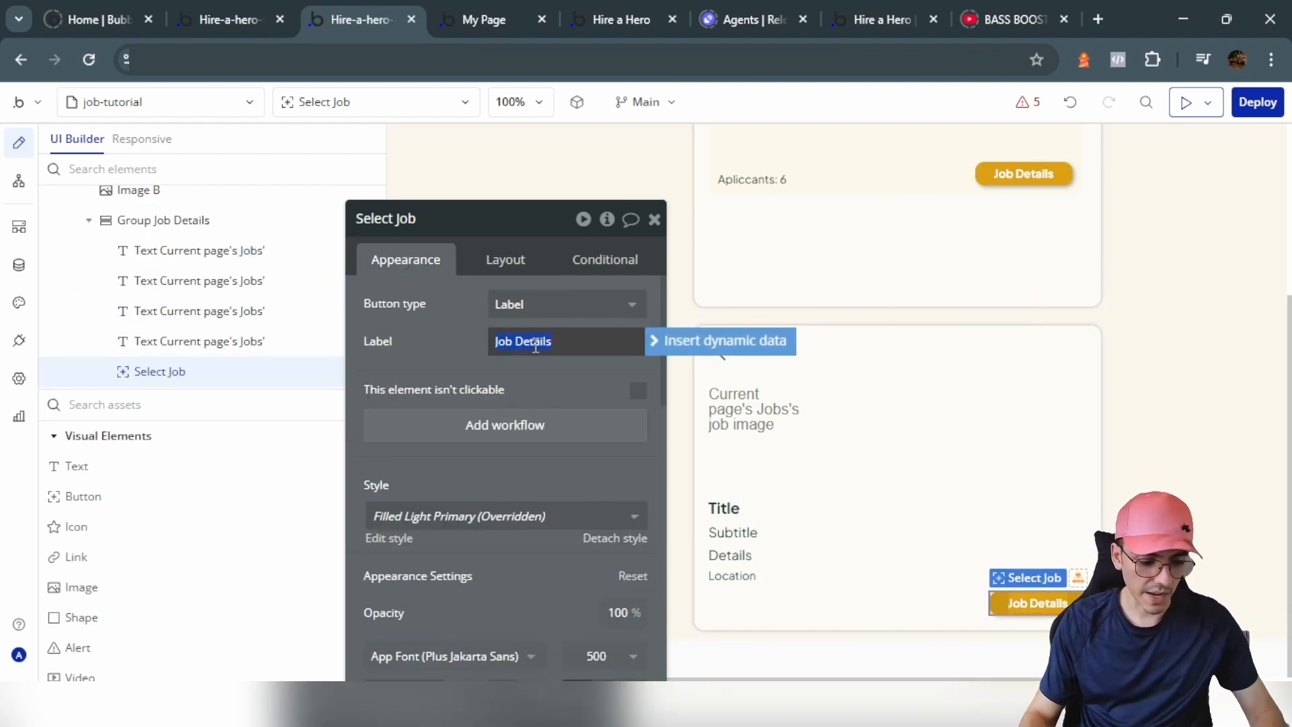
type("Apply")
scroll(1077, 471, "up", 3)
Step: Untick 'visible on page load' for Group Job List
left_click(1097, 500)
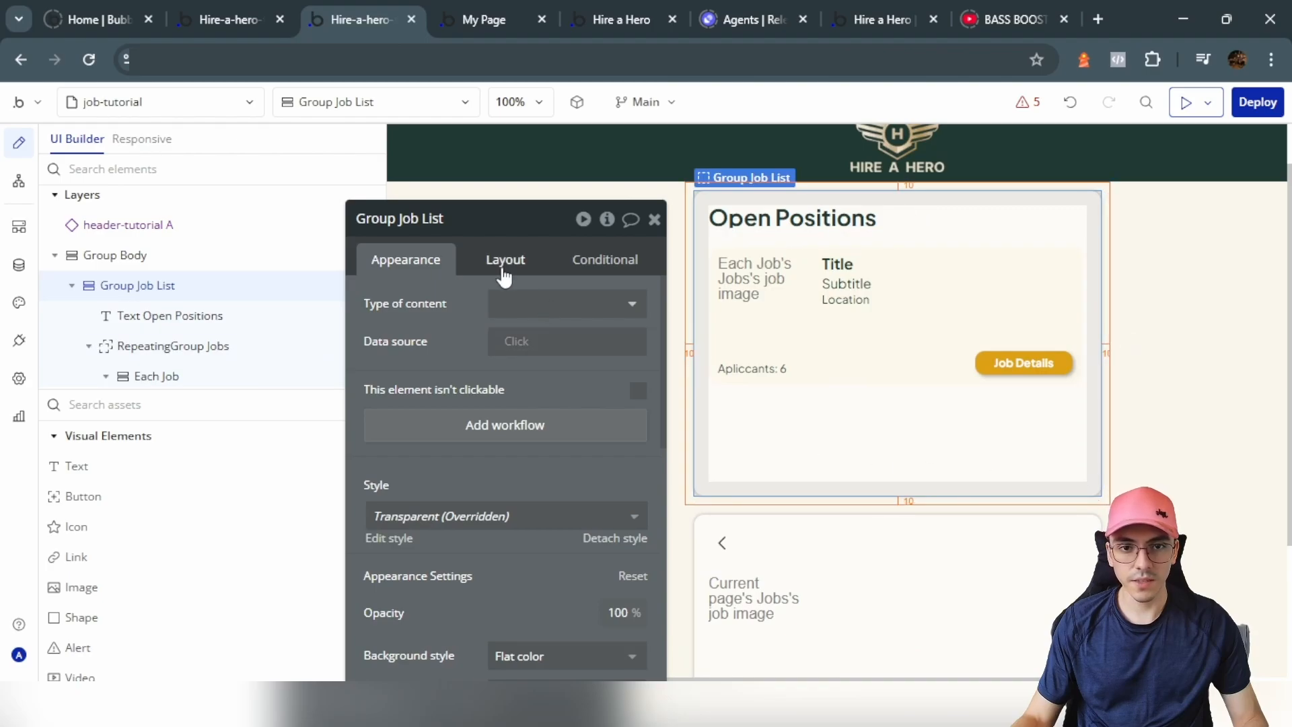
left_click(491, 250)
left_click(638, 462)
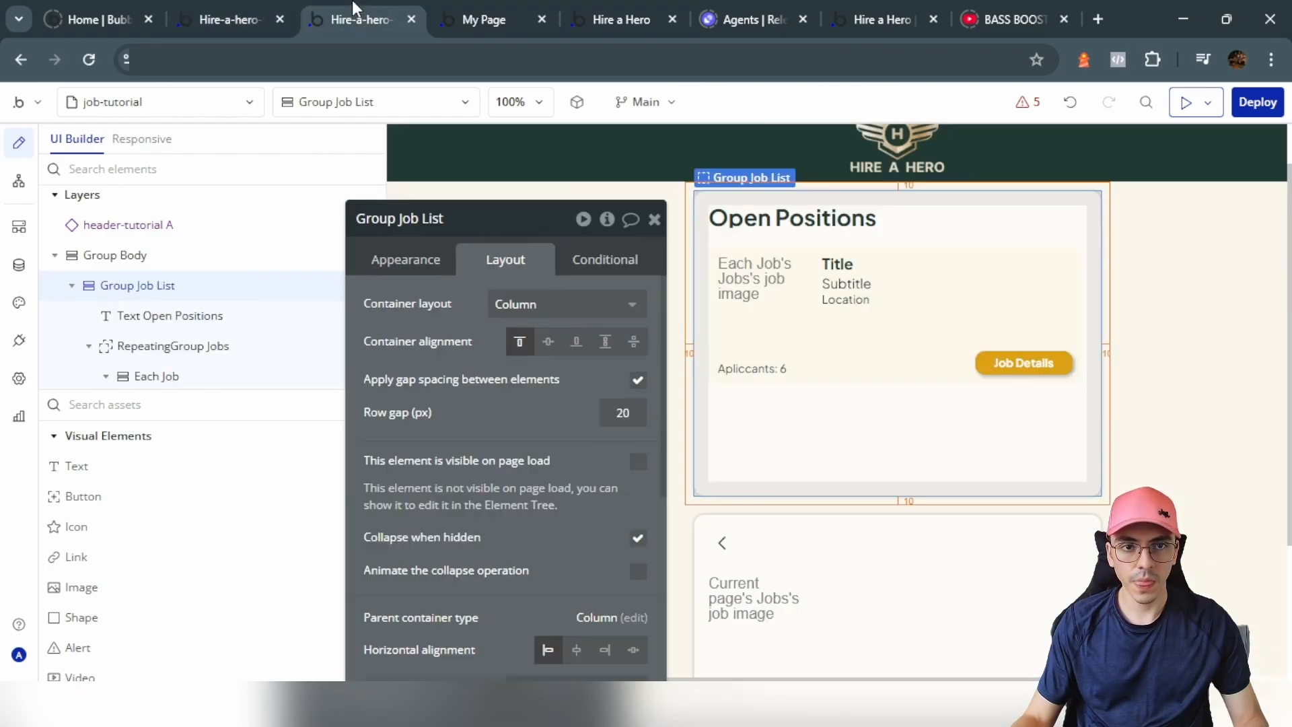
Step: Make Group Job List visible when Current page's Jobs is empty
left_click(602, 259)
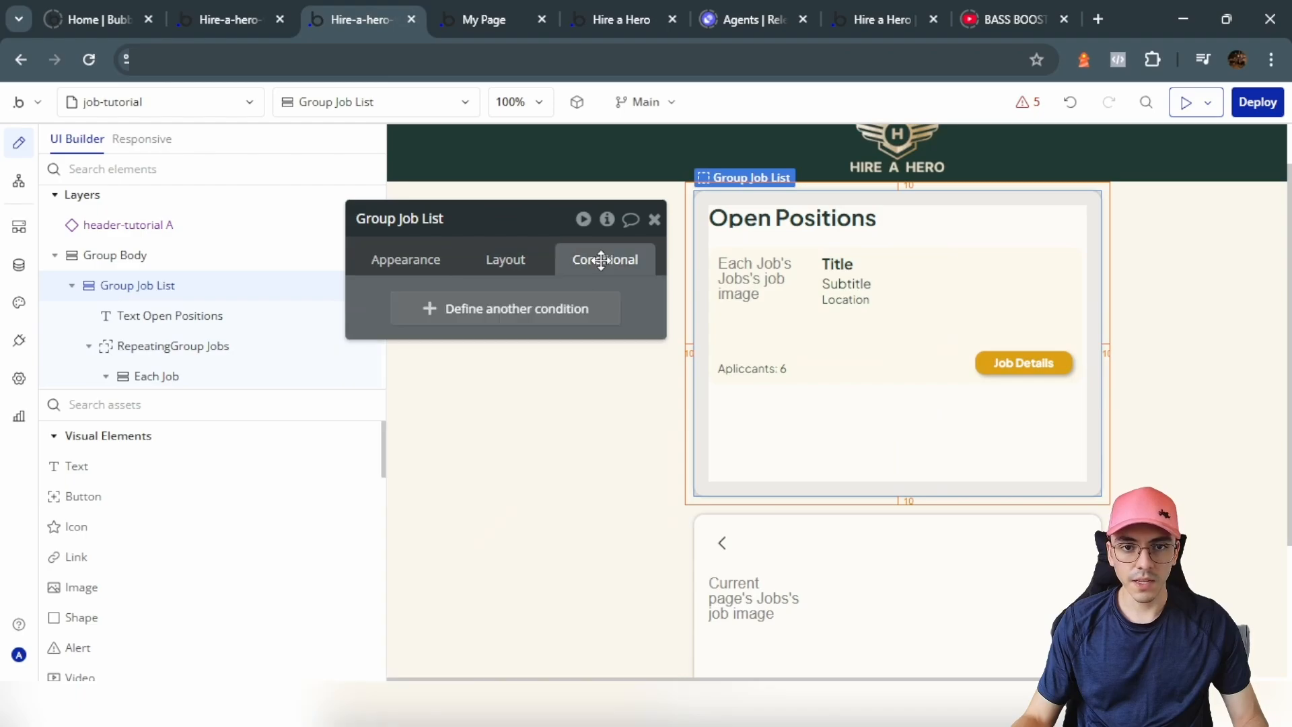
left_click(475, 321)
left_click(430, 315)
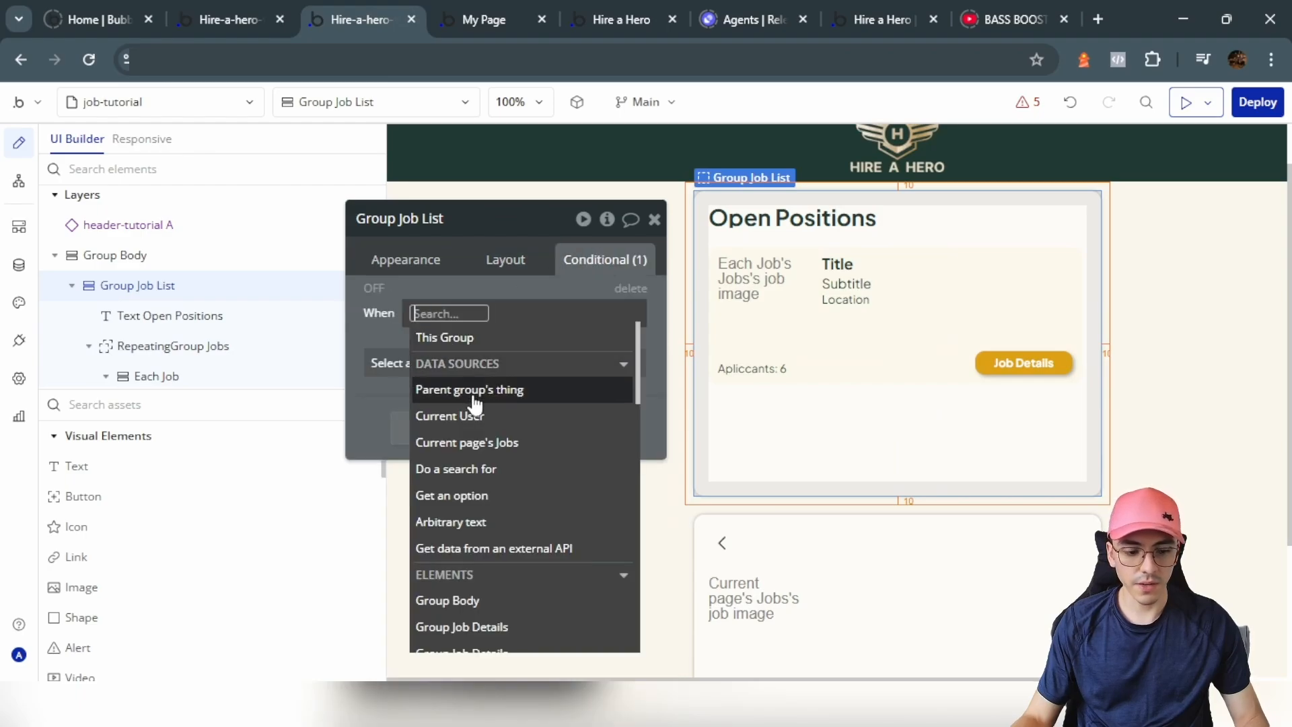
left_click(506, 443)
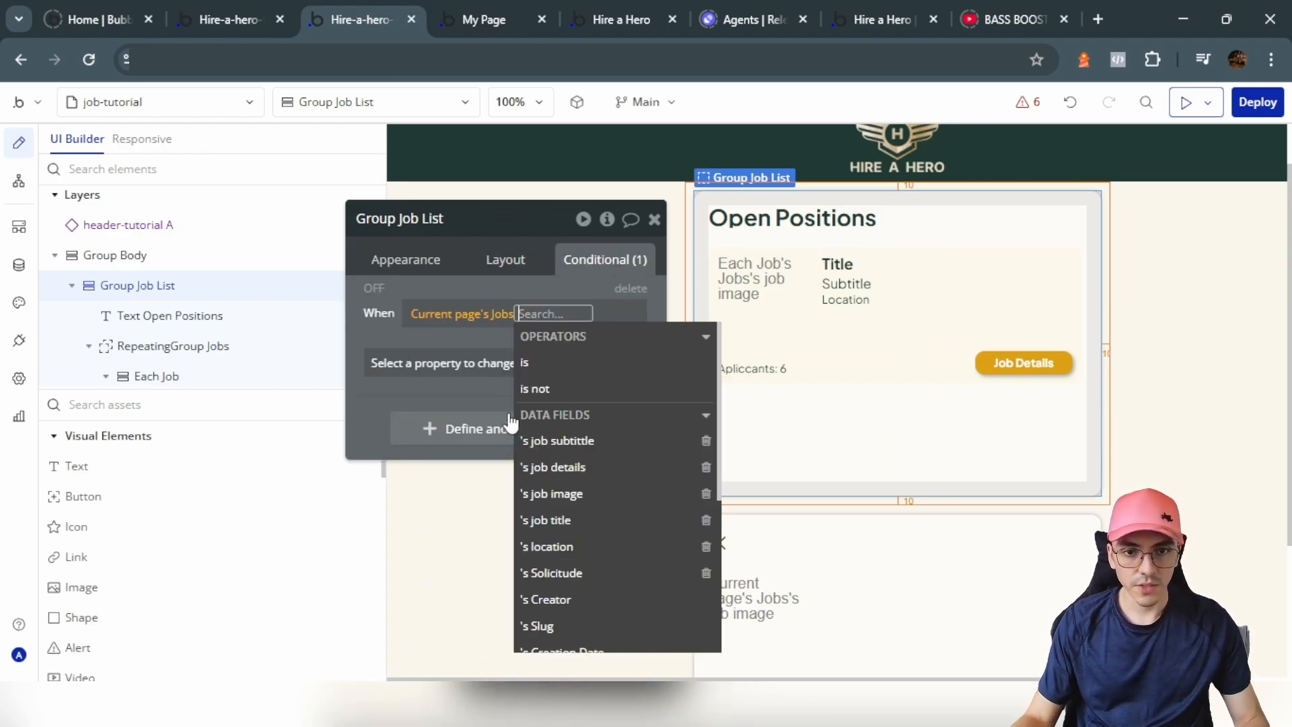
left_click(253, 9)
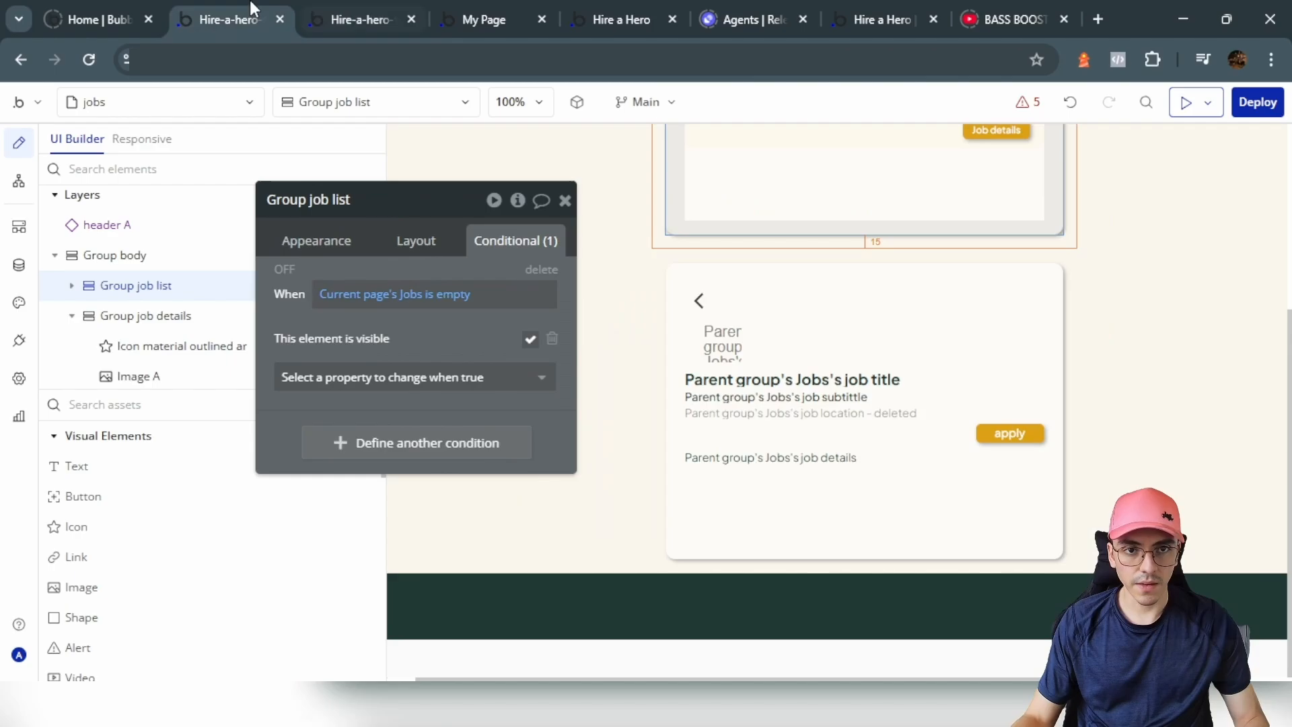
left_click(374, 9)
scroll(591, 441, "down", 5)
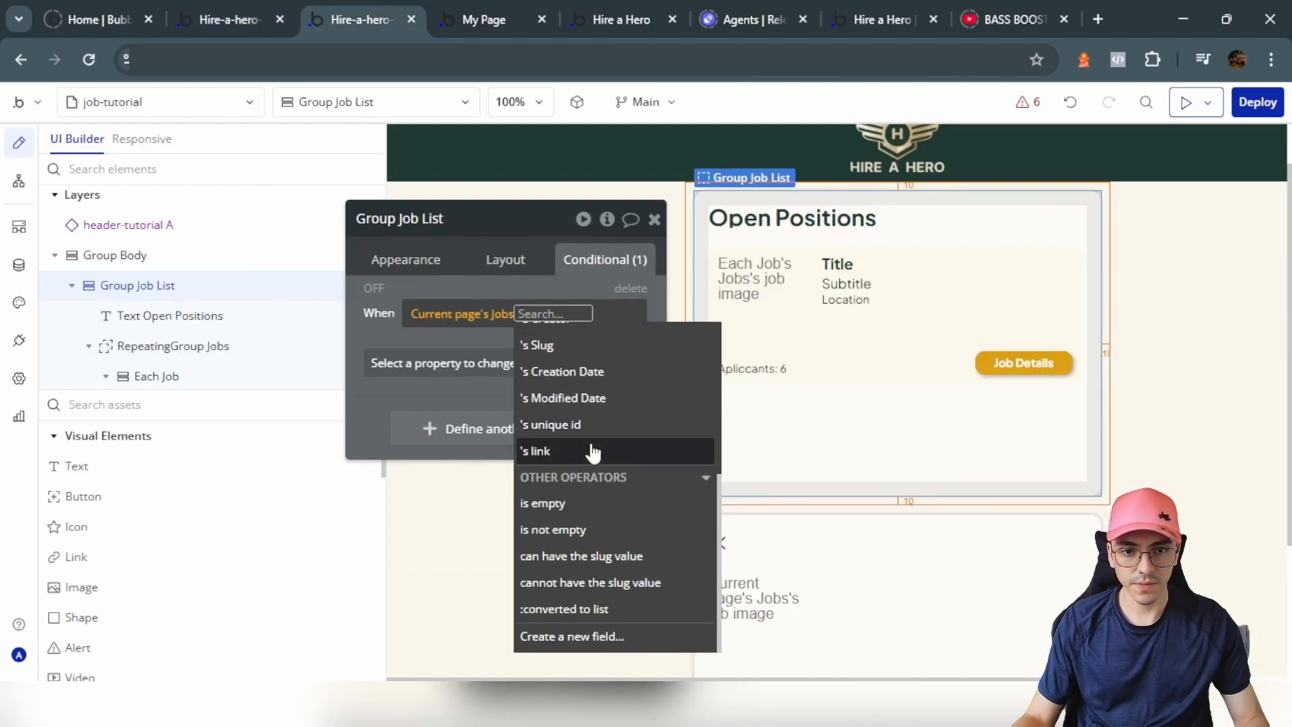
type("emp")
key("Return")
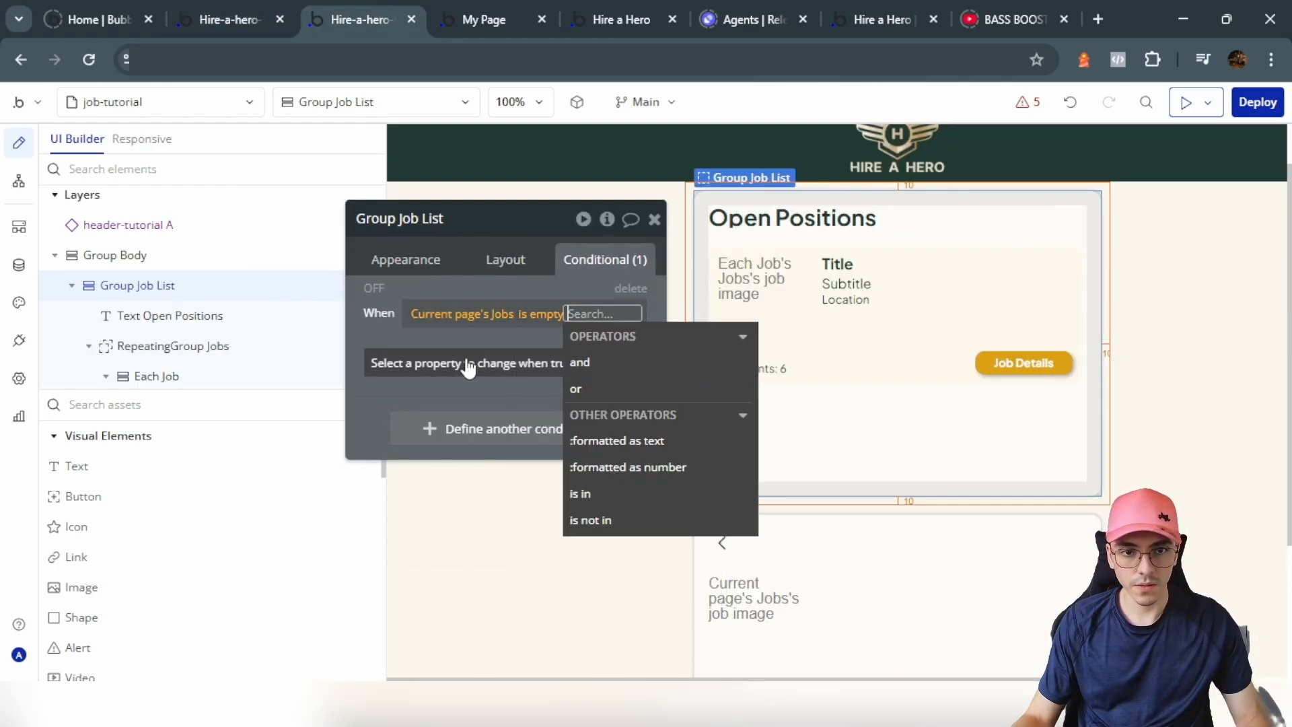
left_click(470, 365)
left_click(488, 432)
Step: Untick 'visible on page load' for Group Job Details
left_click(757, 517)
left_click(505, 260)
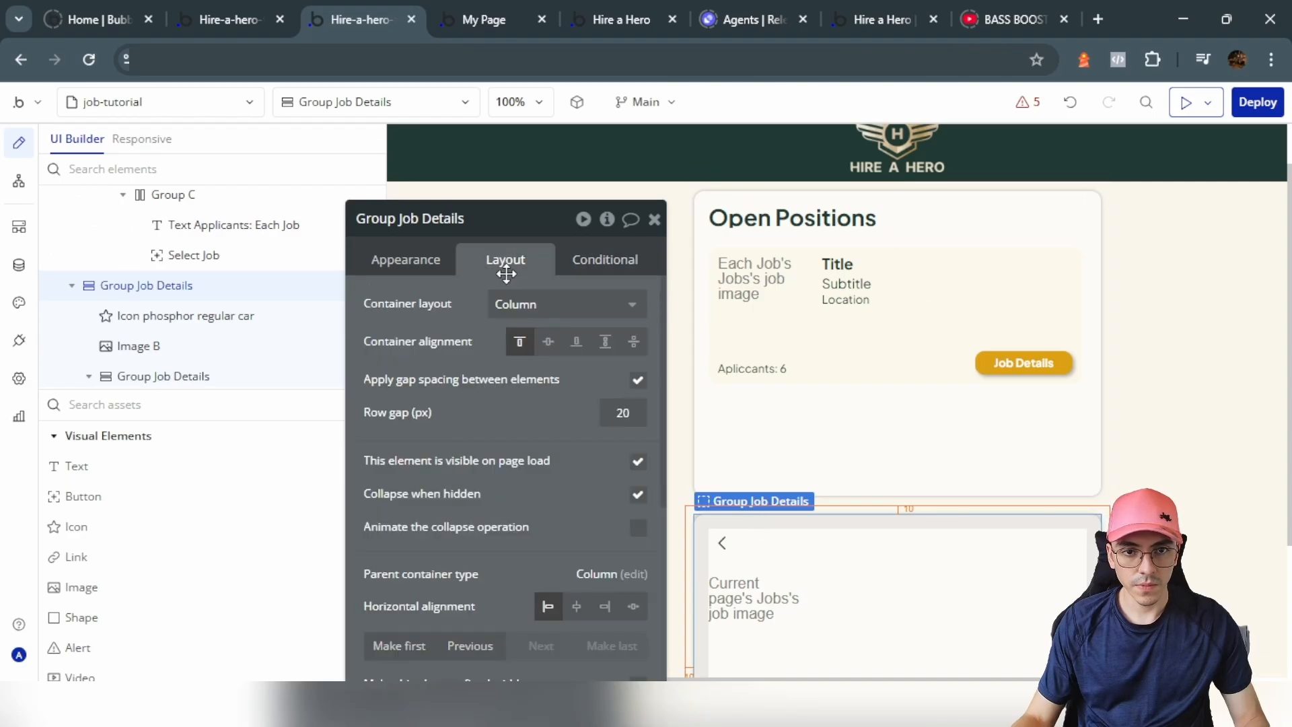
left_click(638, 461)
scroll(799, 453, "down", 3)
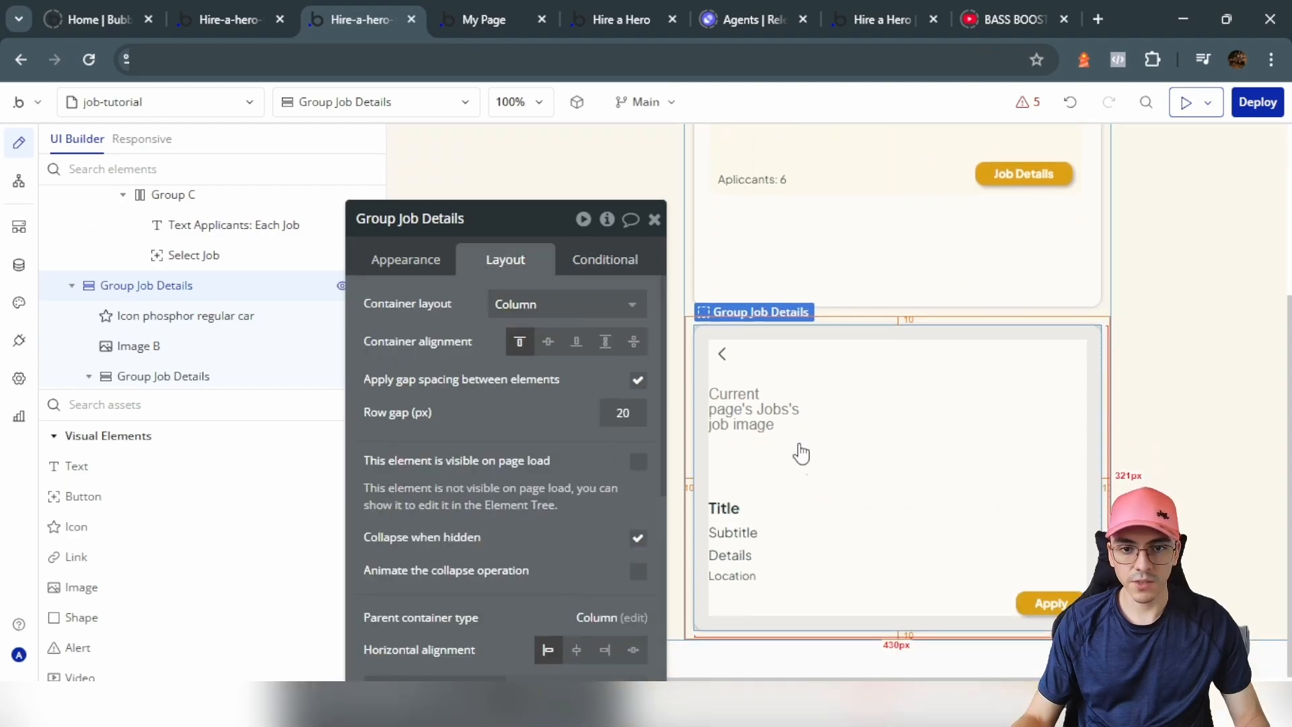
Step: Add a Group Job Details condition: Current page's Jobs is not empty
left_click(624, 272)
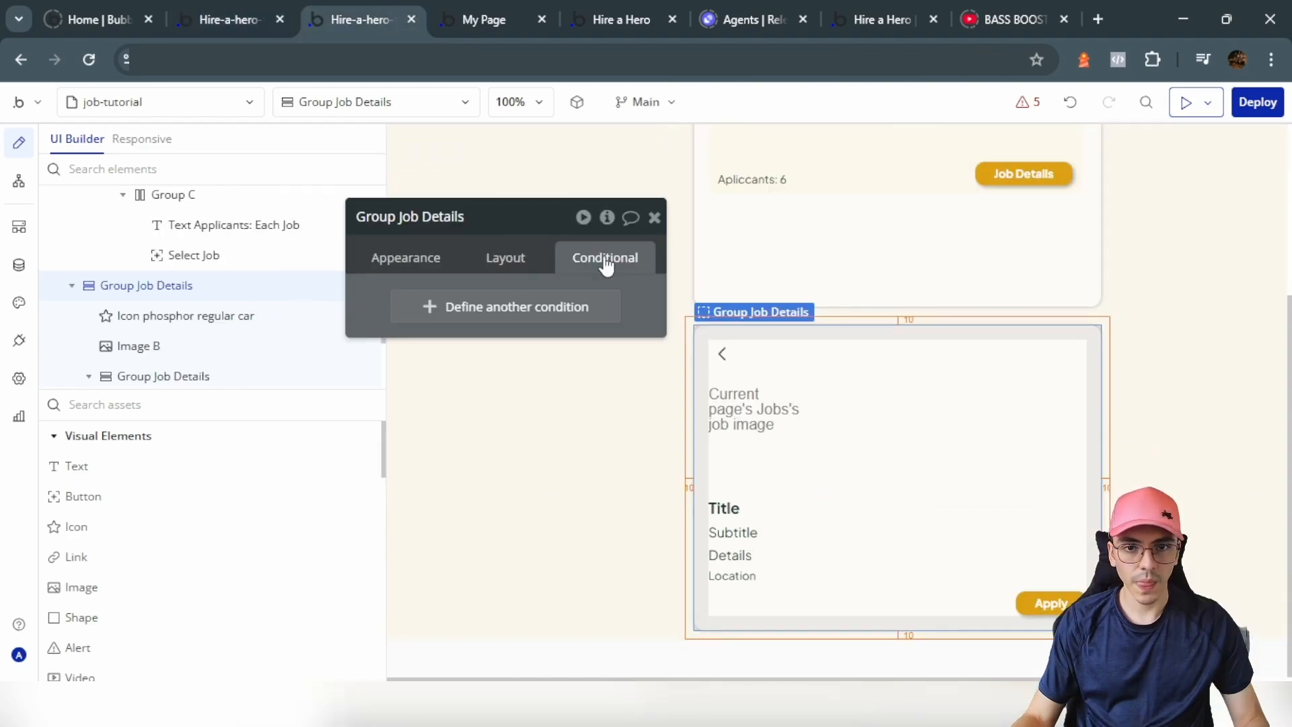
left_click(517, 316)
left_click(426, 311)
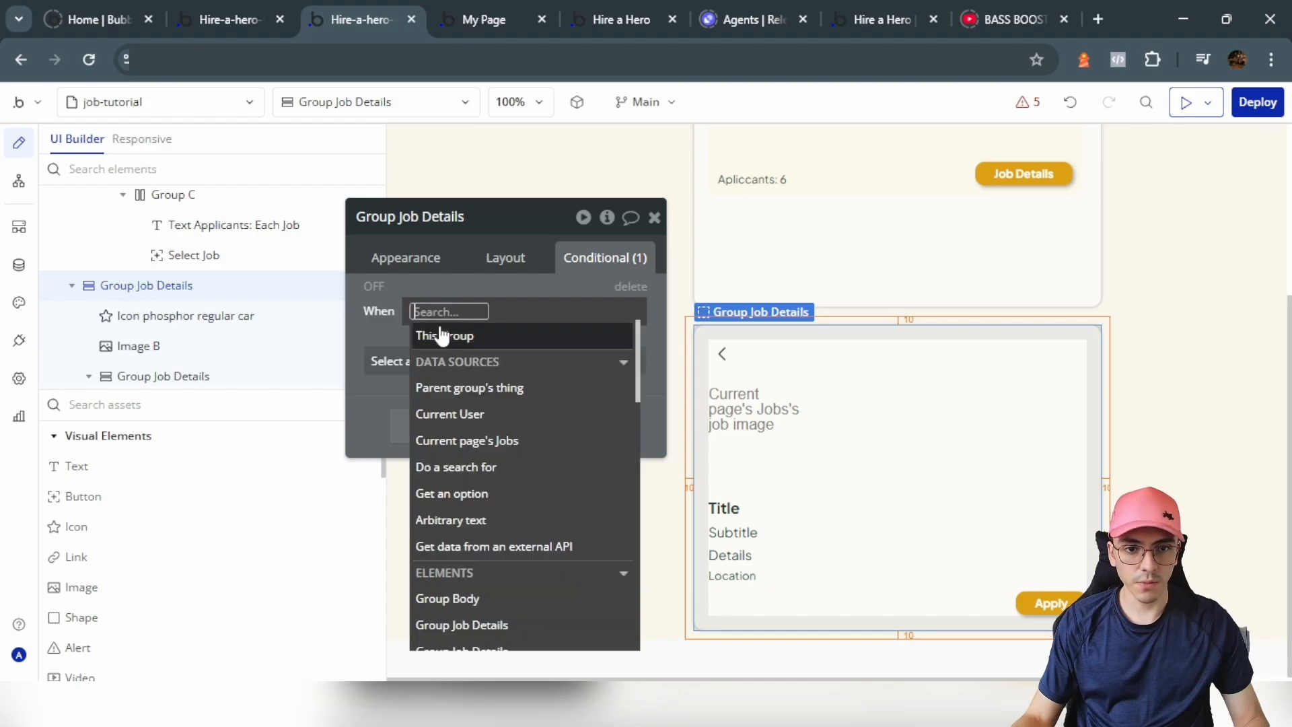
left_click(446, 436)
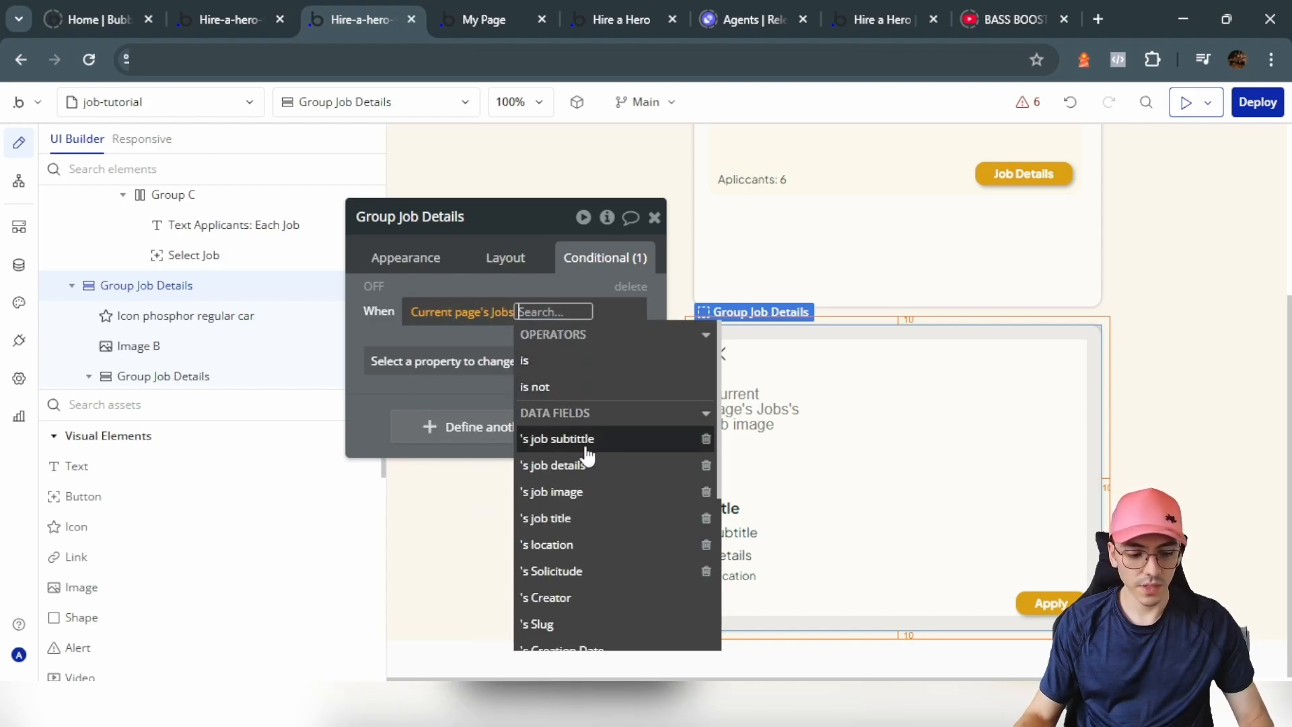
type("empo")
key("BackSpace")
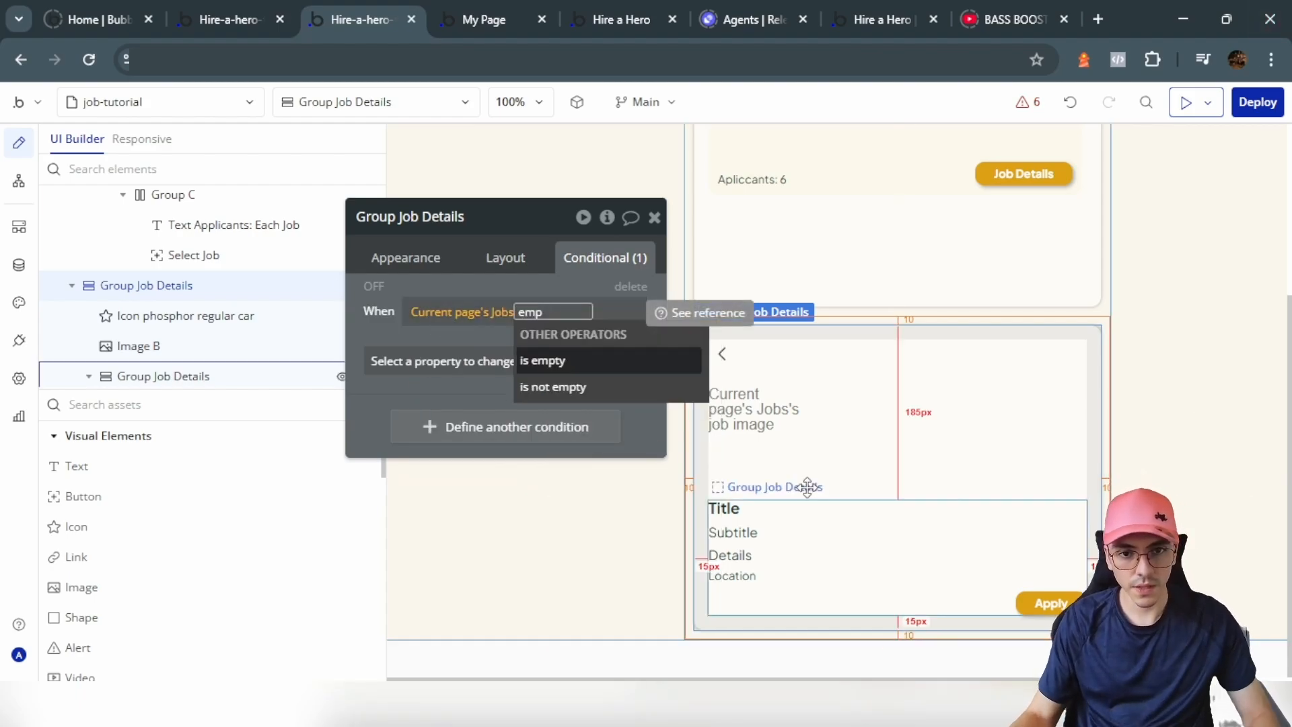
left_click(578, 381)
Step: Extend the condition with 'and Get data from page URL' parameter 'apply' is empty
left_click(592, 383)
type("get")
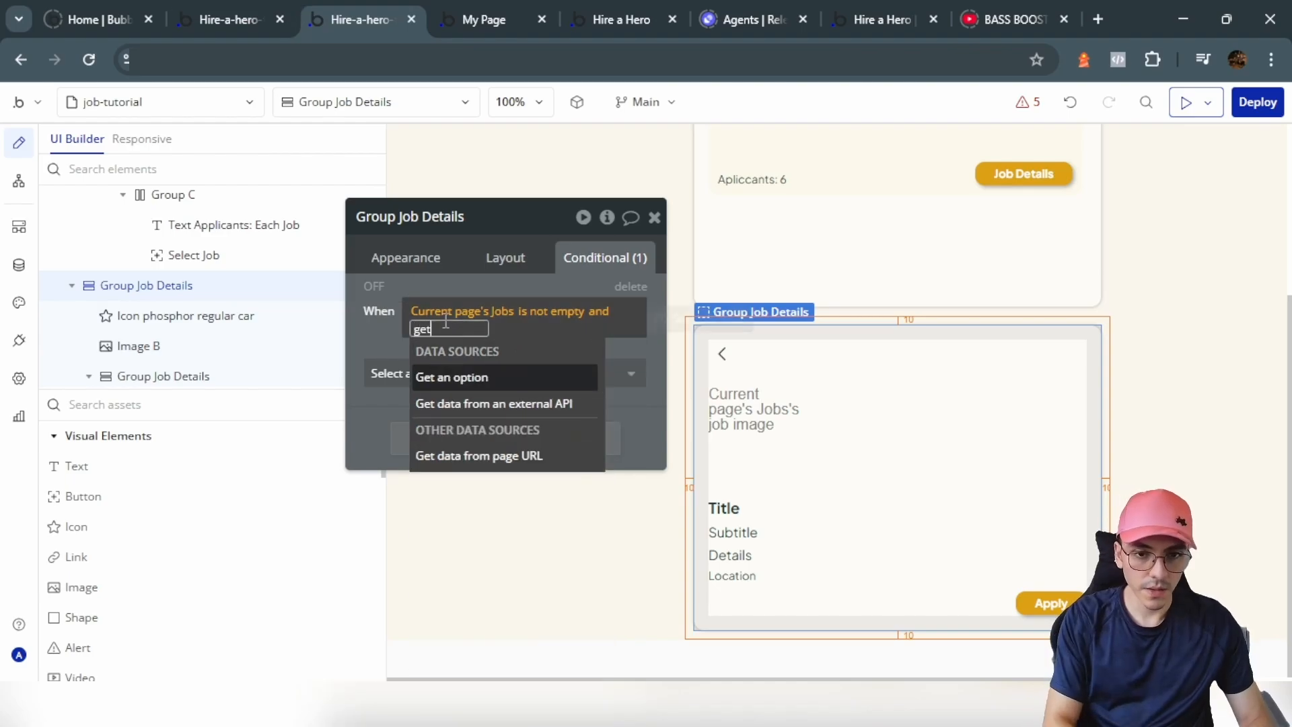
left_click(477, 457)
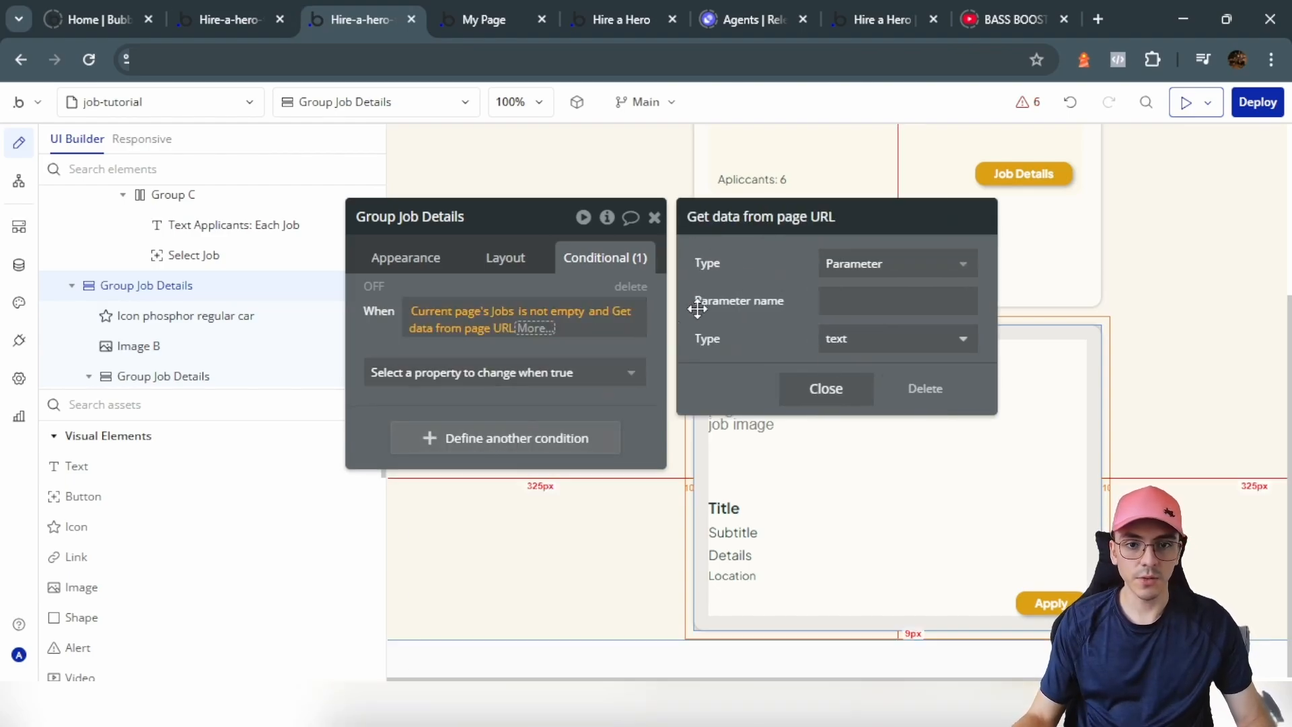
left_click(864, 300)
type("apply")
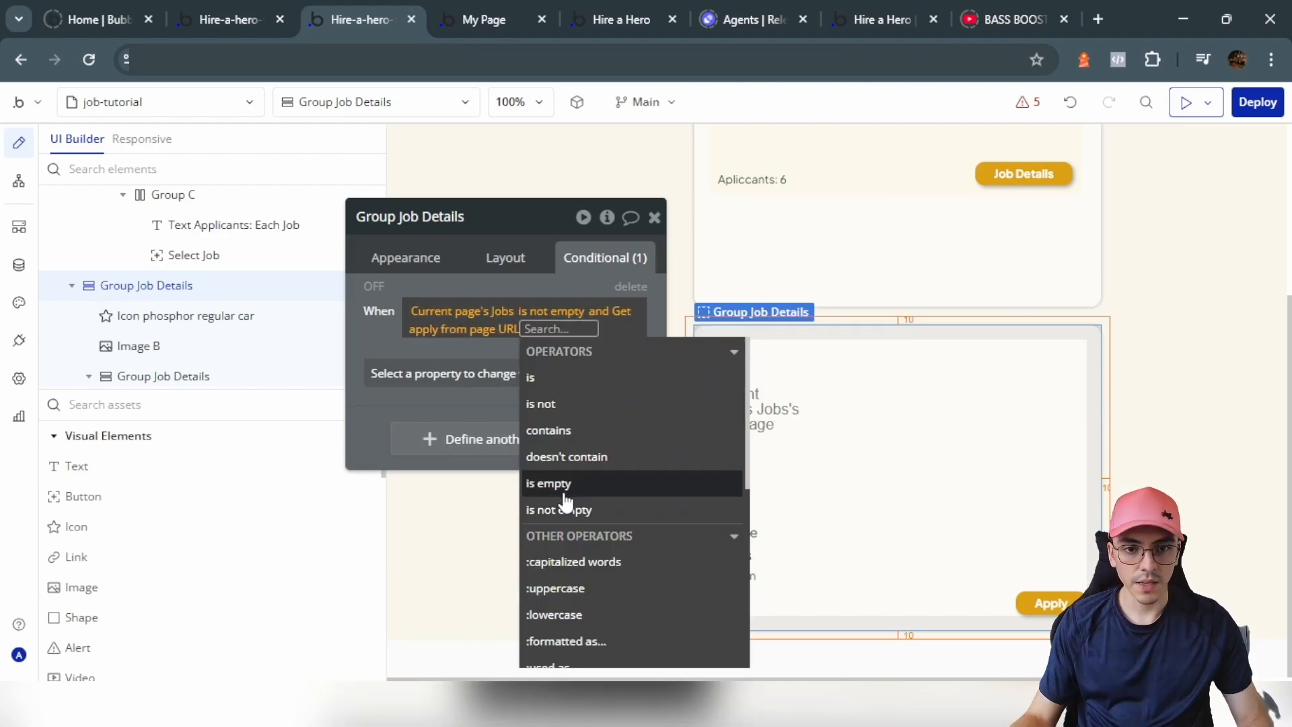
left_click(565, 496)
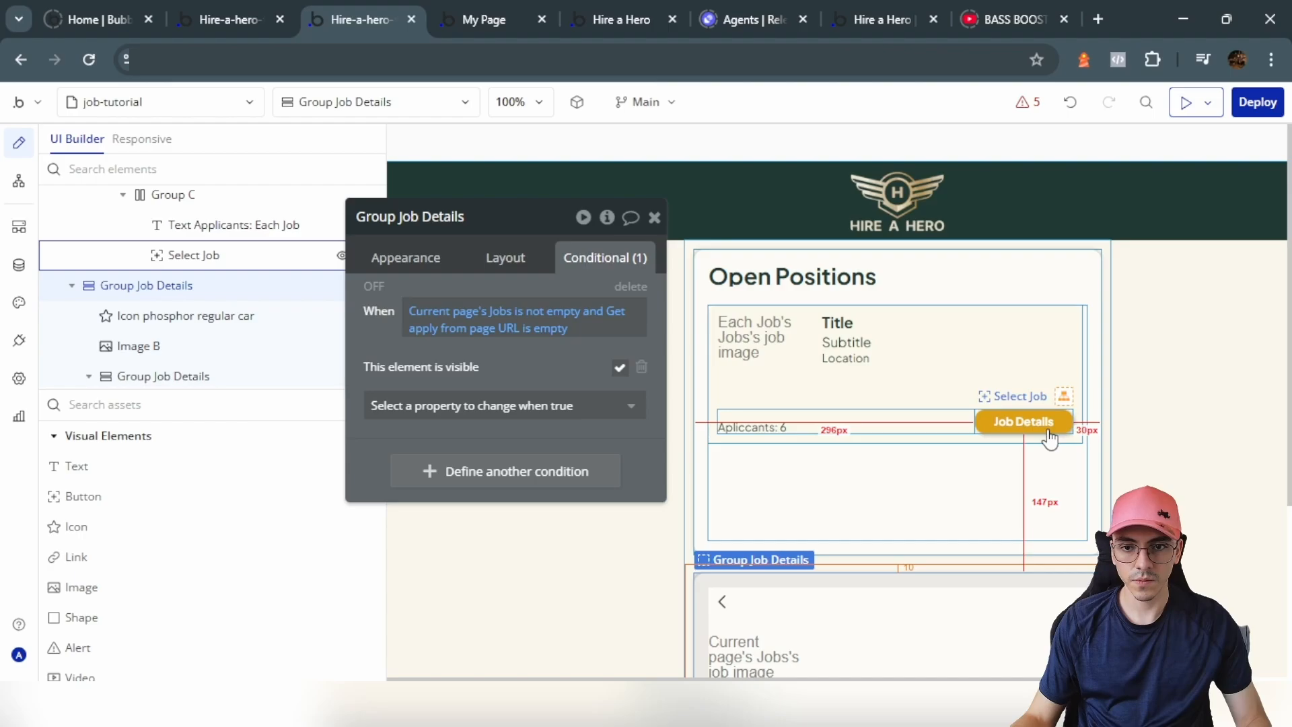
Step: Give the Job Details button a workflow that goes to the job-tutorial page
left_click(1048, 432)
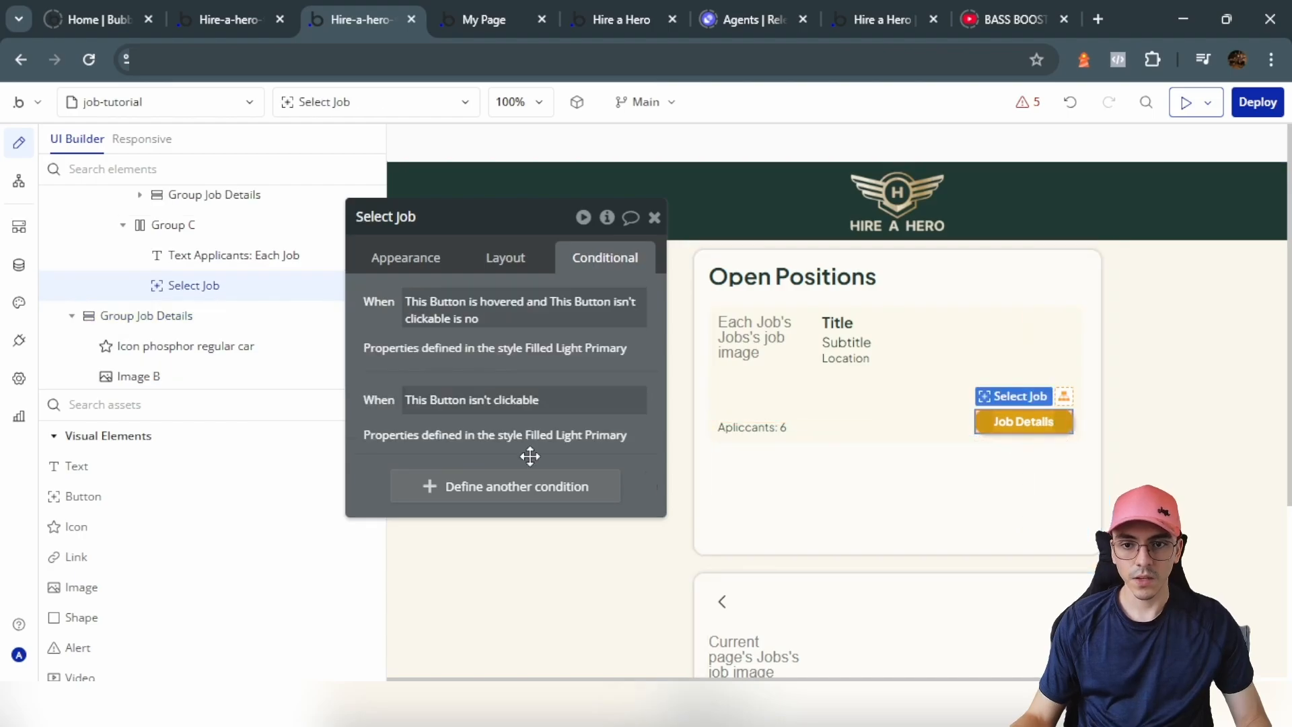
left_click(413, 259)
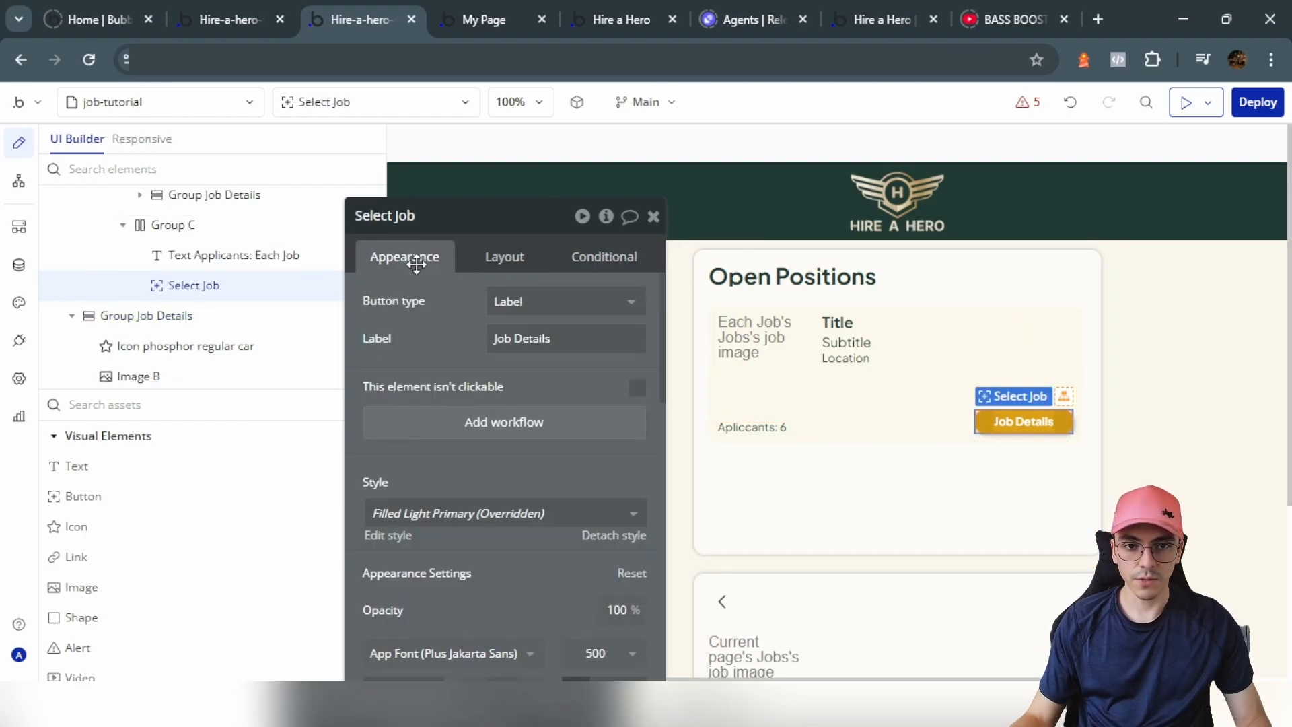
left_click(498, 426)
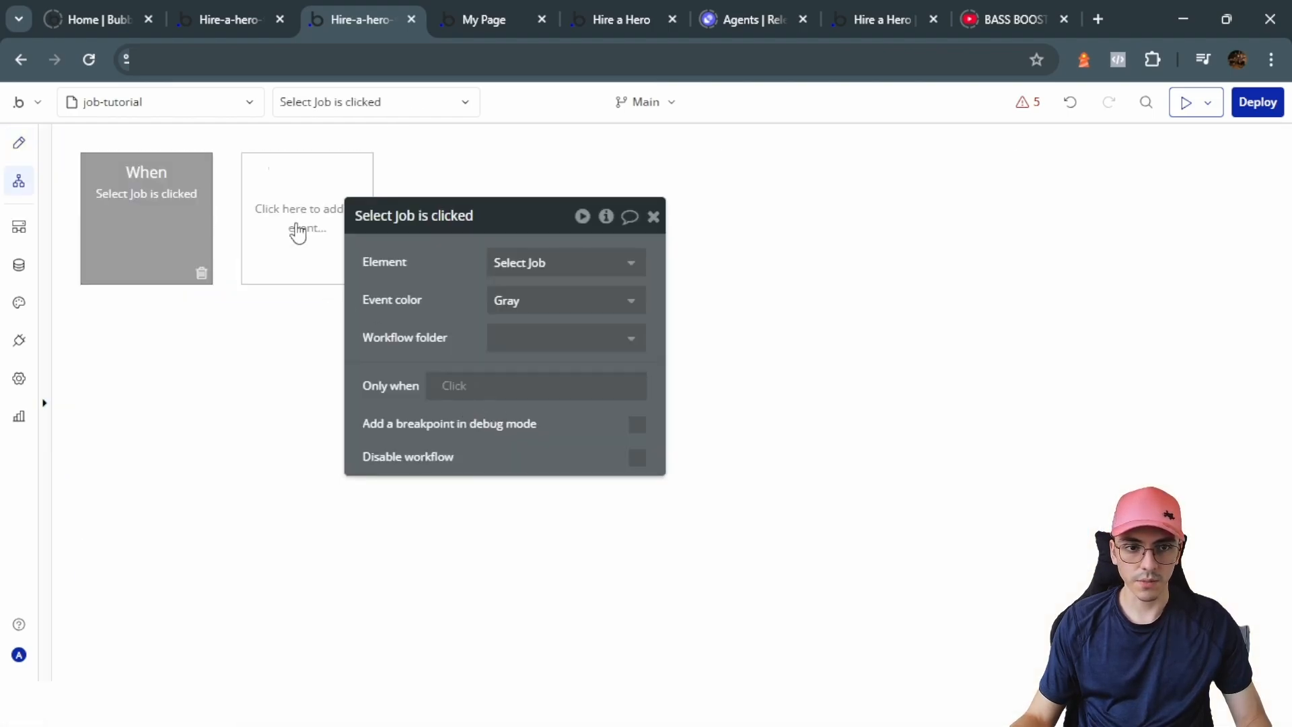
left_click(203, 358)
mouse_move(182, 361)
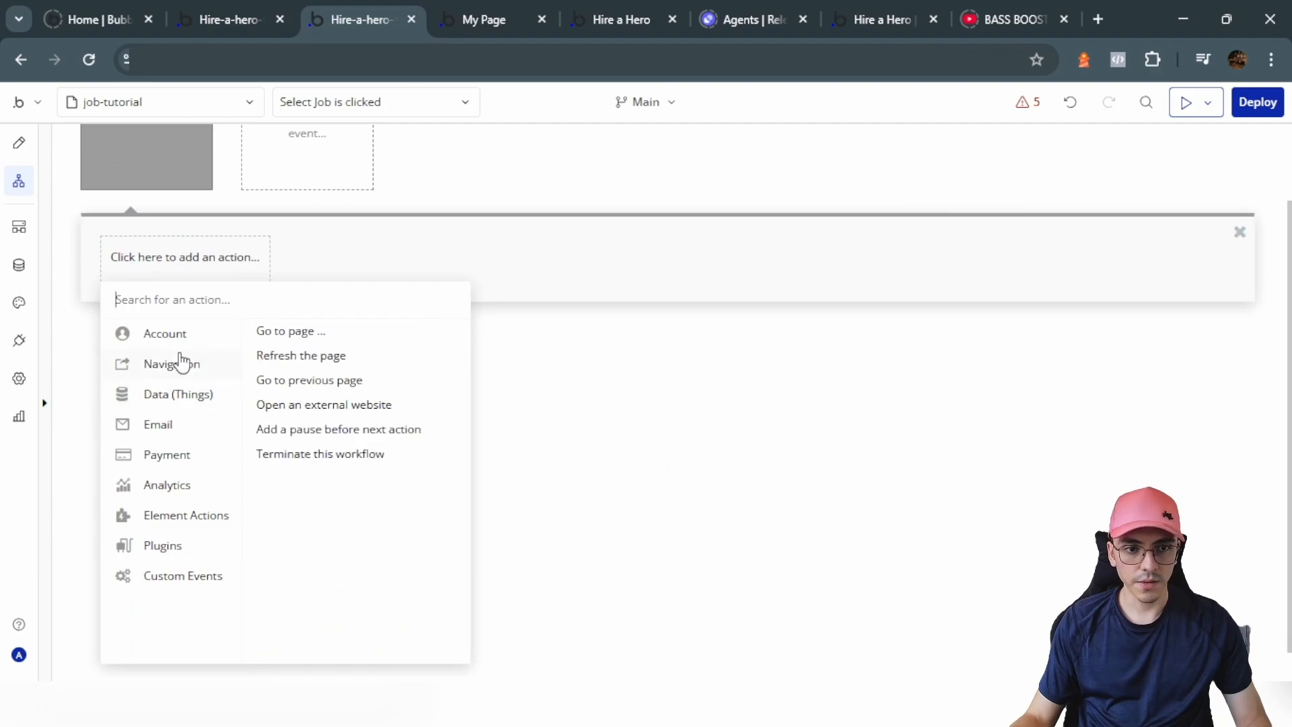
left_click(286, 332)
left_click(576, 264)
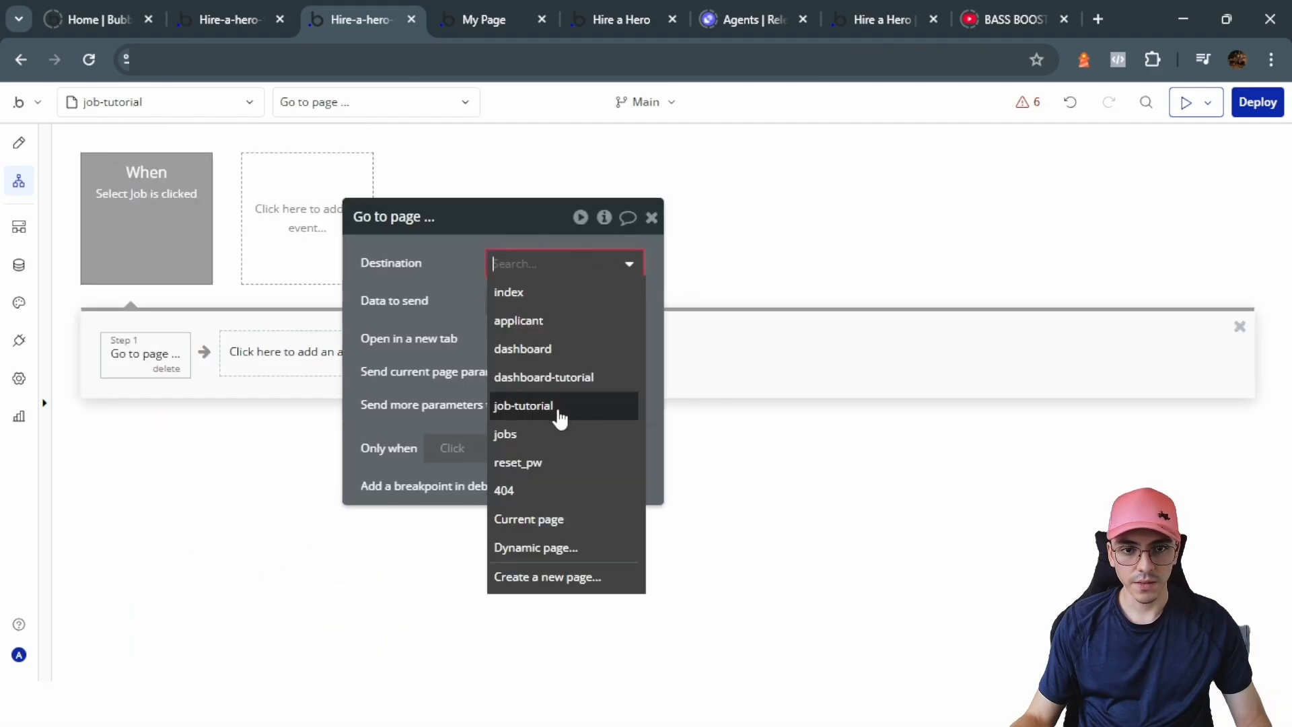
left_click(557, 411)
Step: Set the data to send to Each Job's Jobs, then preview the app
left_click(506, 304)
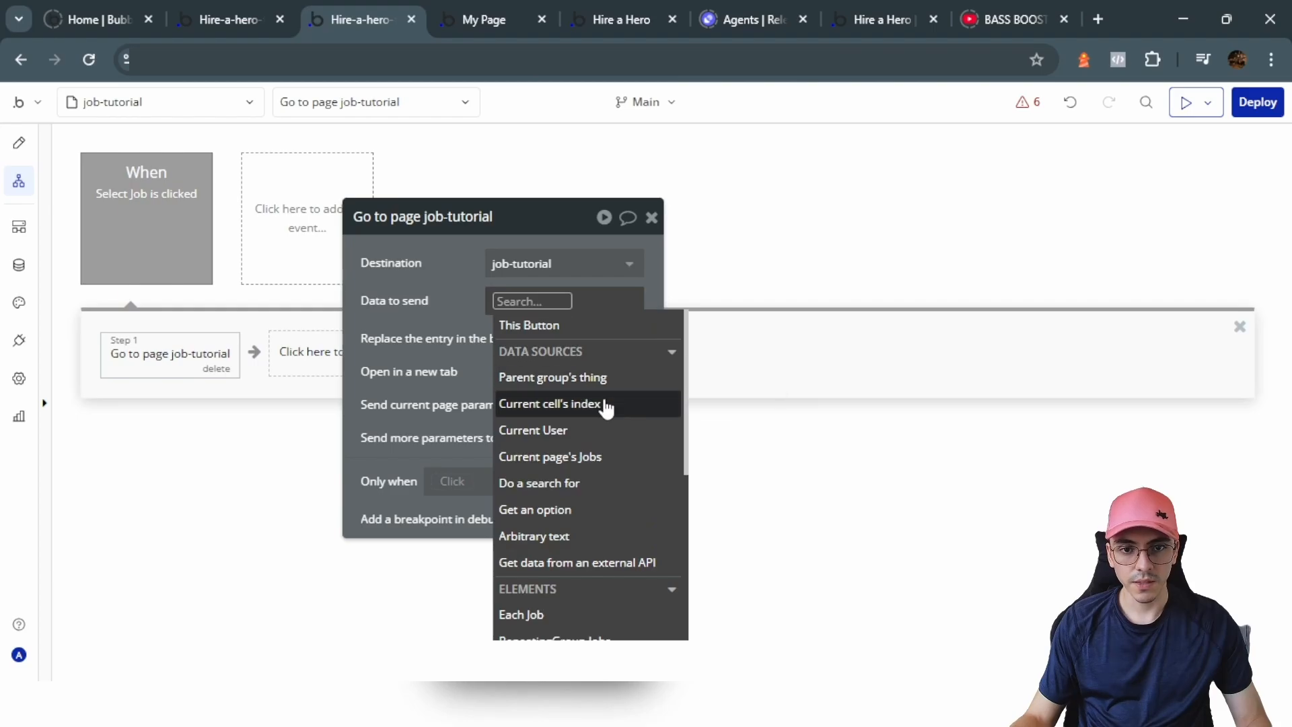
left_click(202, 297)
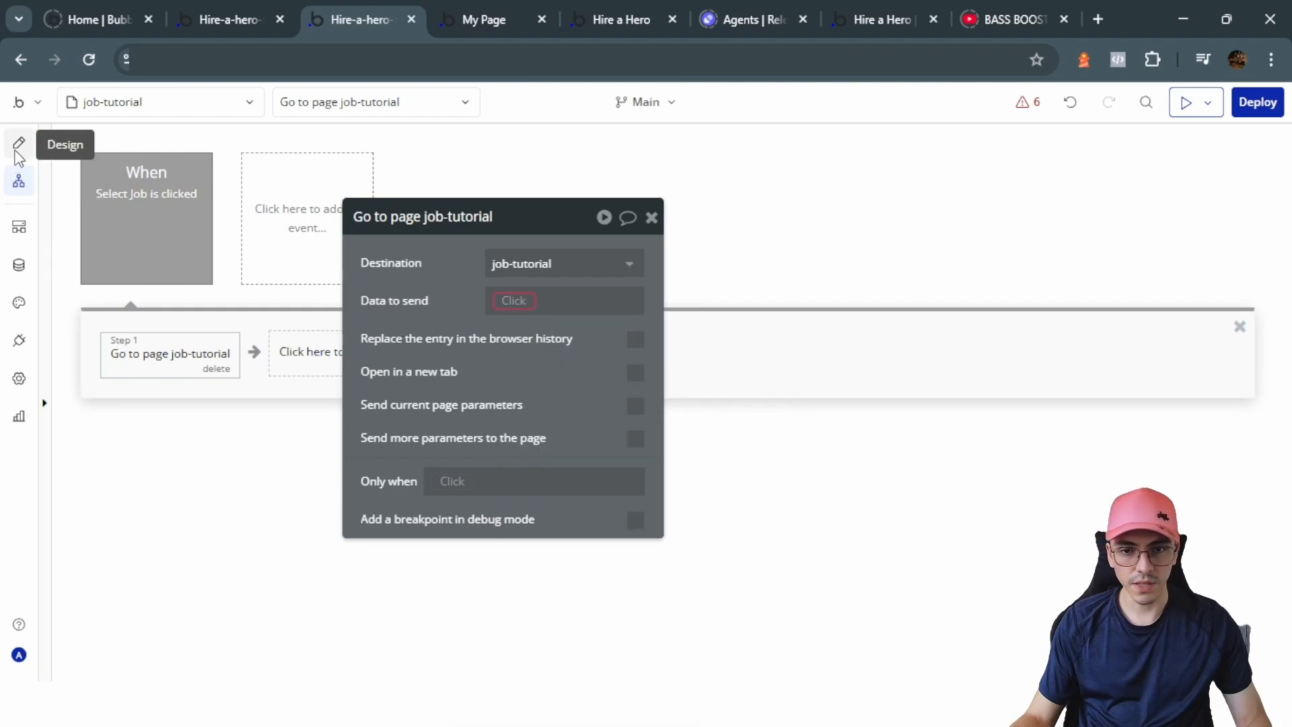
left_click(19, 143)
left_click(18, 180)
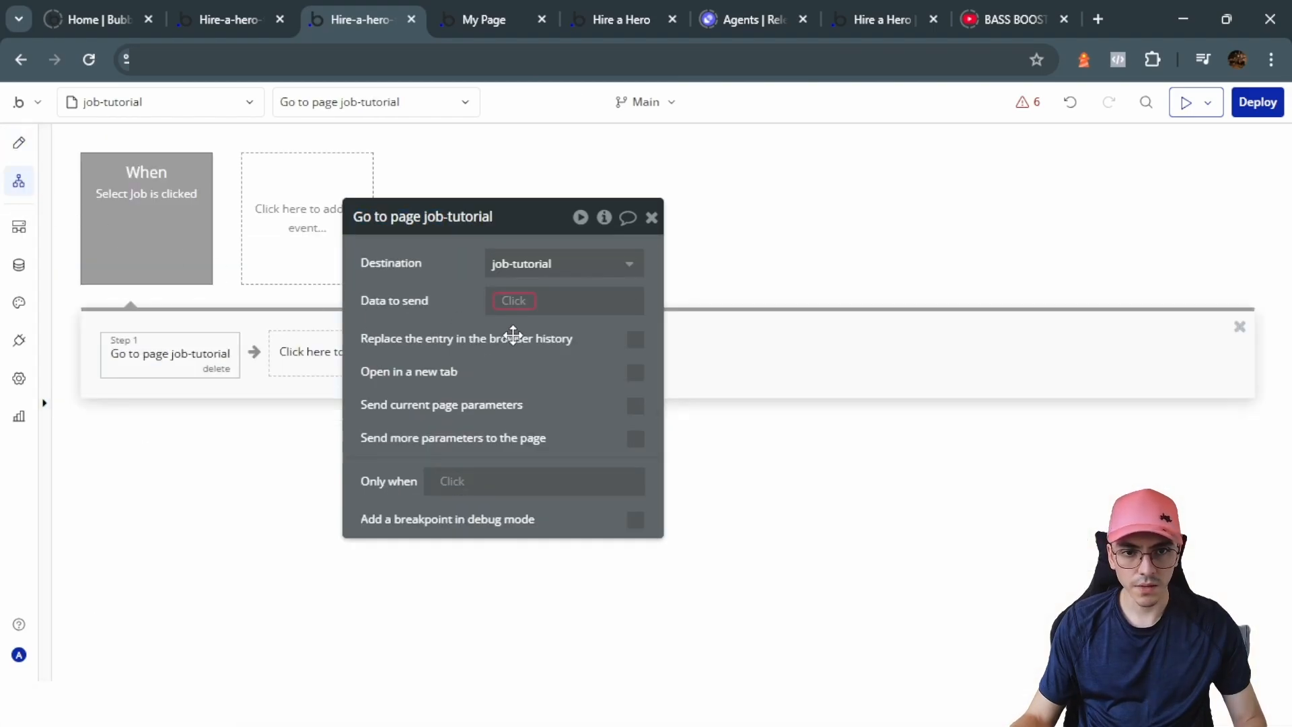
left_click(513, 300)
left_click(528, 345)
left_click(569, 350)
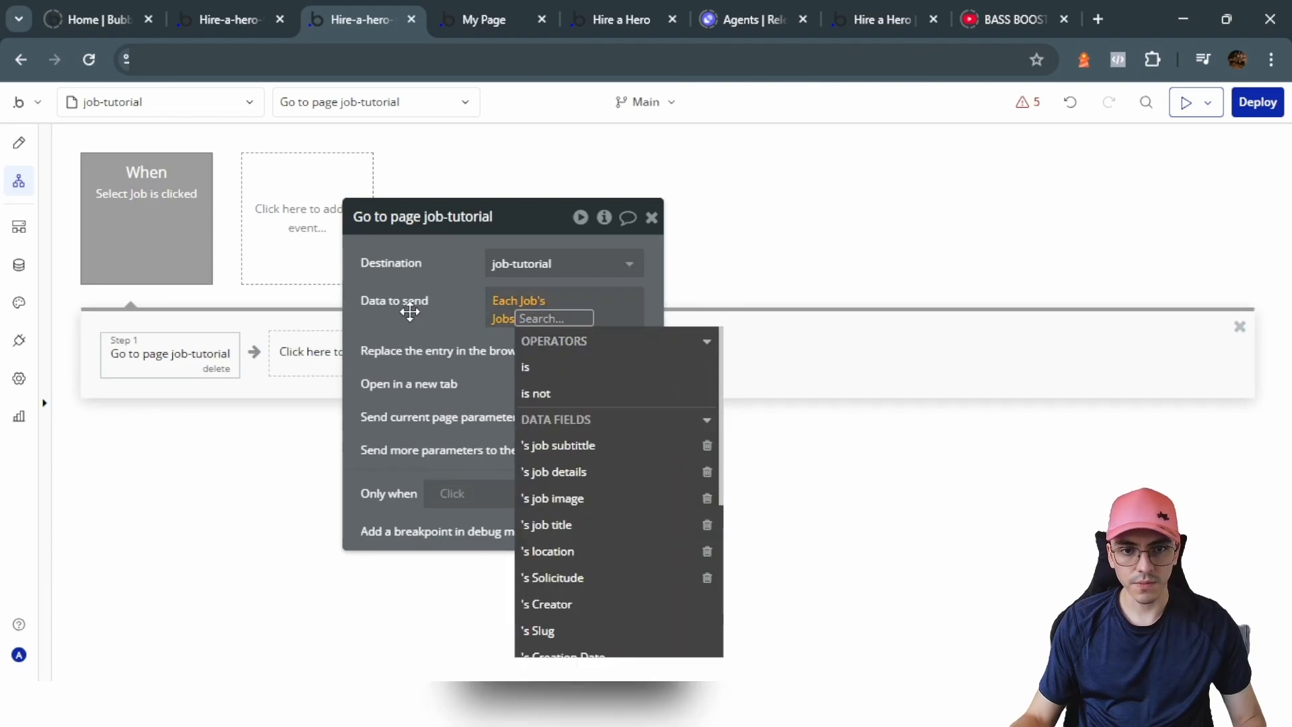
left_click(410, 310)
left_click(13, 154)
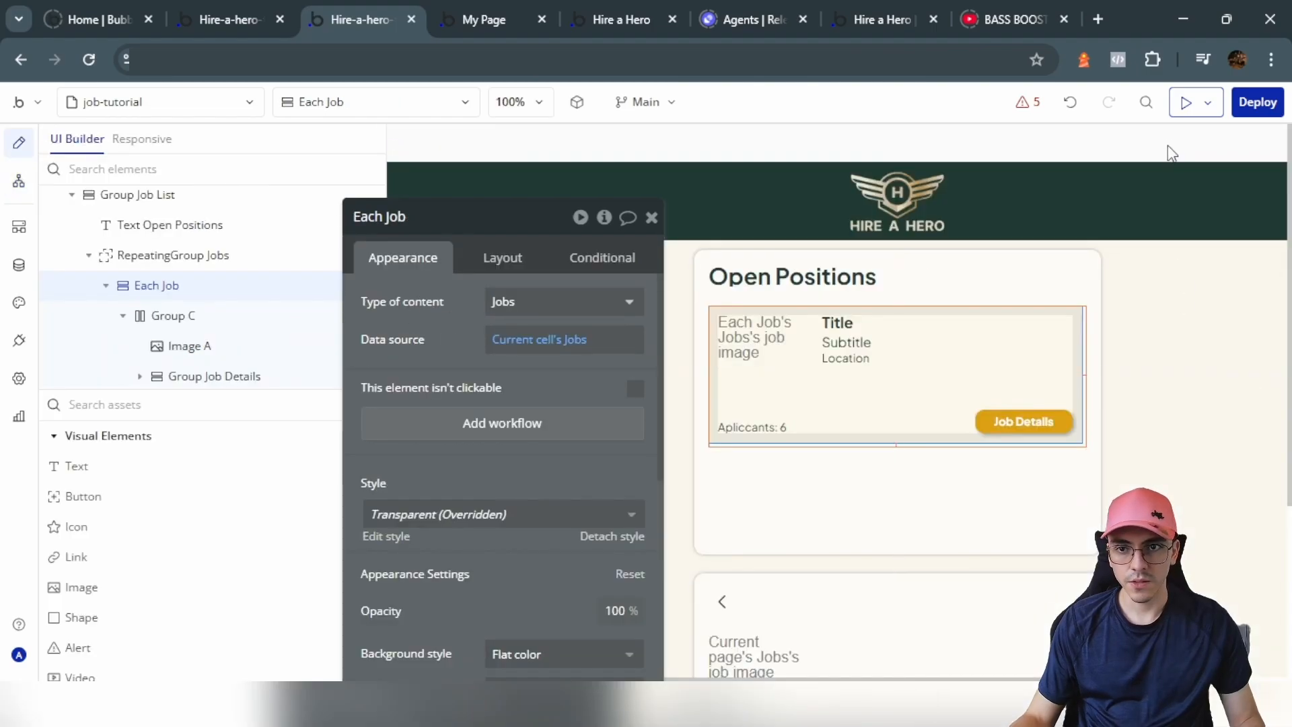
left_click(1185, 108)
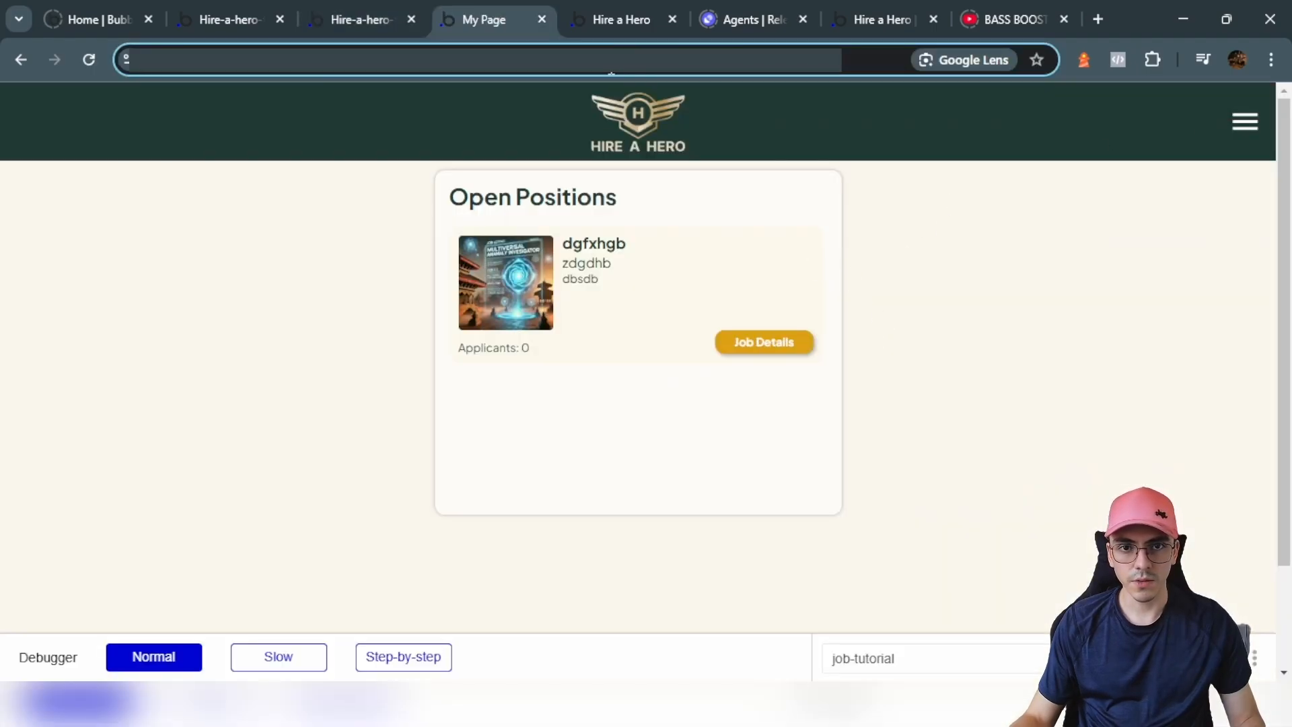
Step: Reload the preview without debug_mode, open the dgfxhgb job's details, and return to the editor
key("BackSpace")
key("Return")
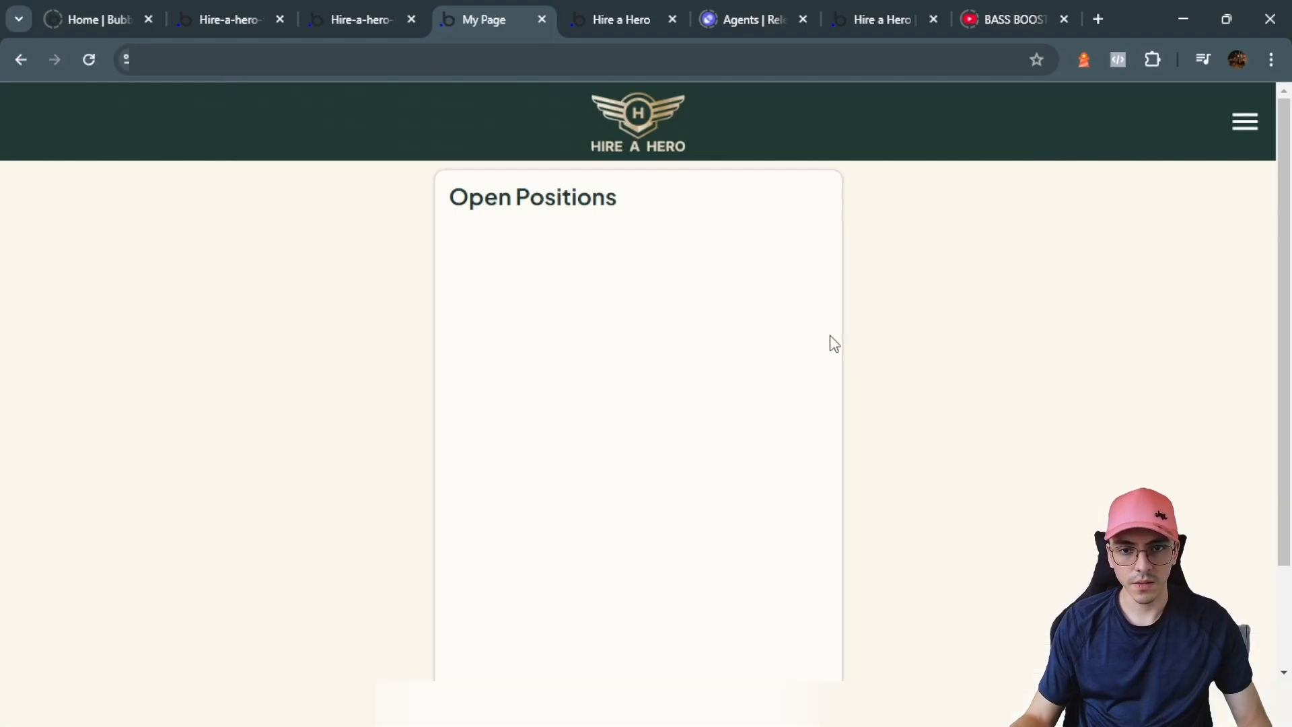
left_click(768, 349)
scroll(639, 381, "down", 2)
scroll(637, 345, "up", 2)
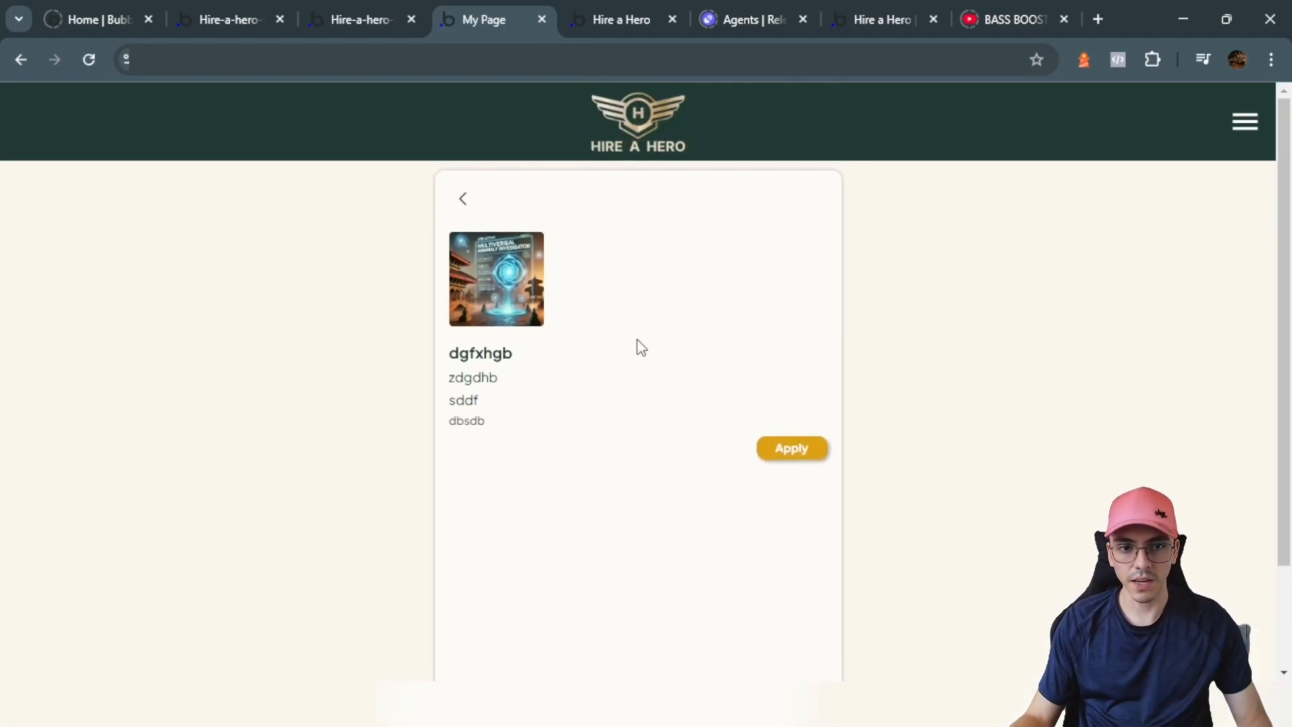
scroll(810, 351, "down", 2)
scroll(810, 352, "up", 2)
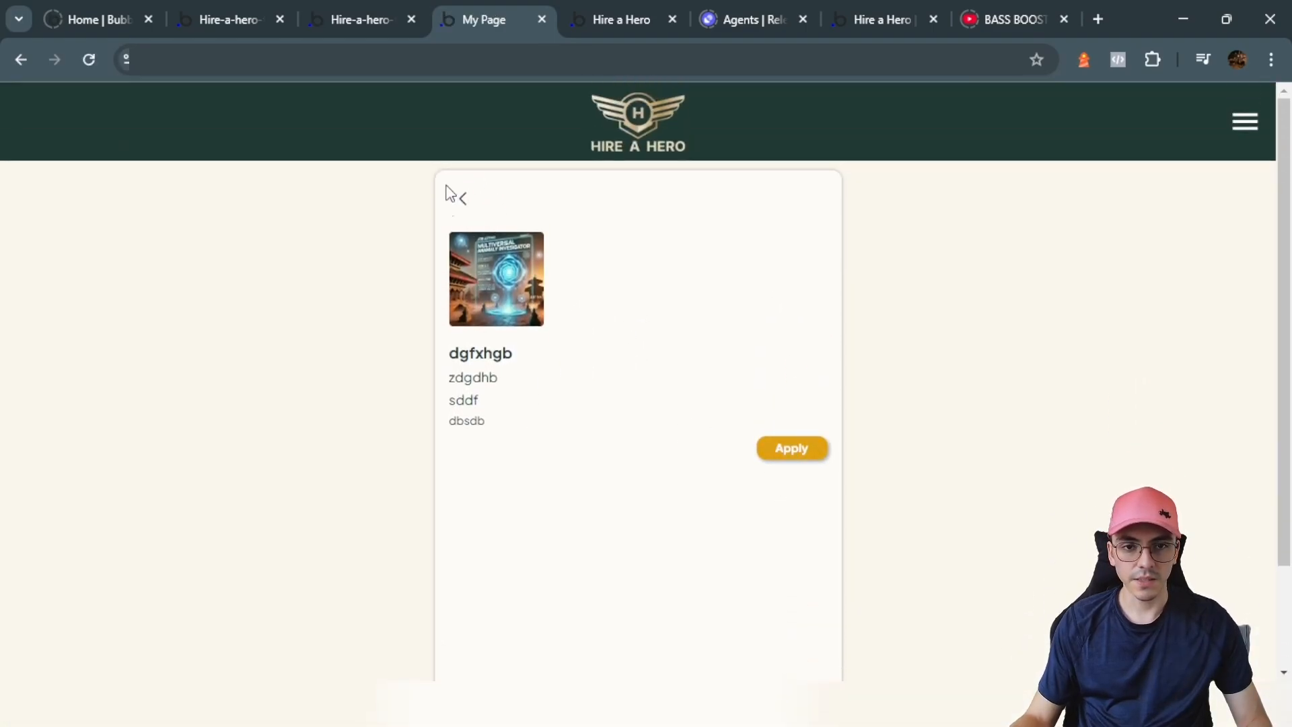
left_click(386, 8)
Step: Create a click workflow on the back icon named Go to jobs
left_click(721, 603)
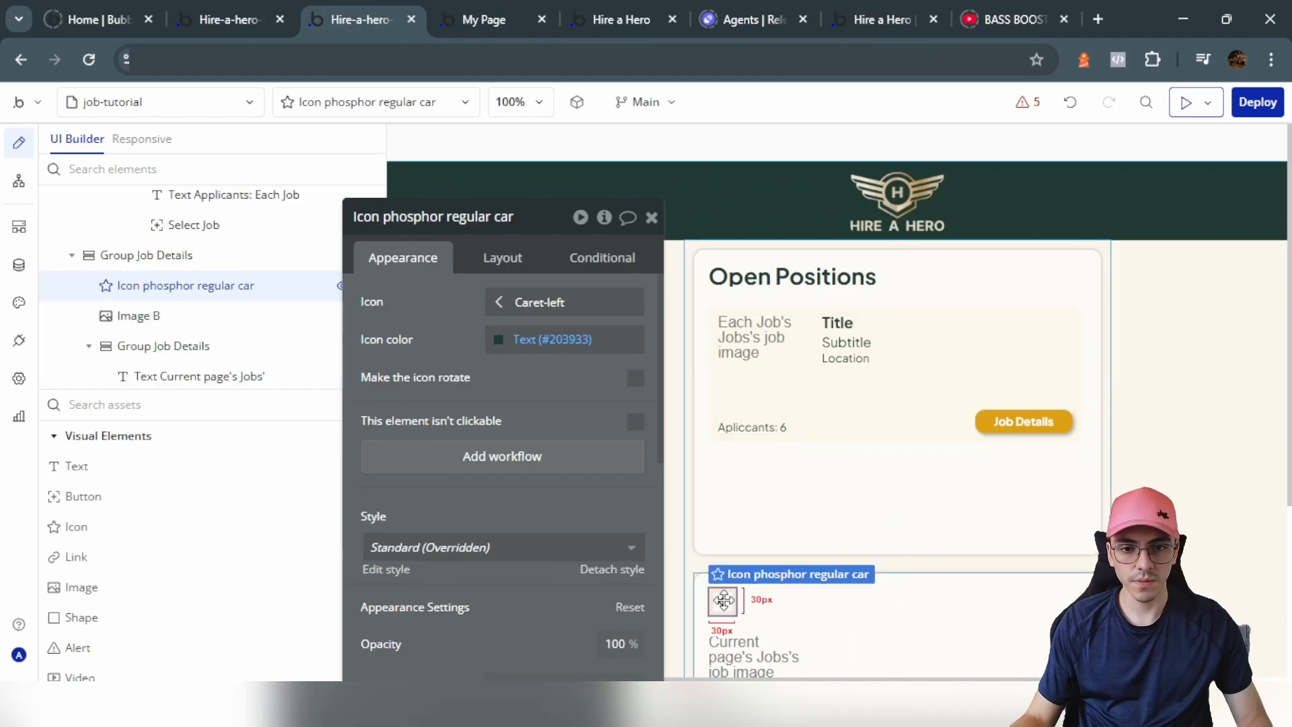
left_click(452, 462)
left_click_drag(412, 355, 657, 399)
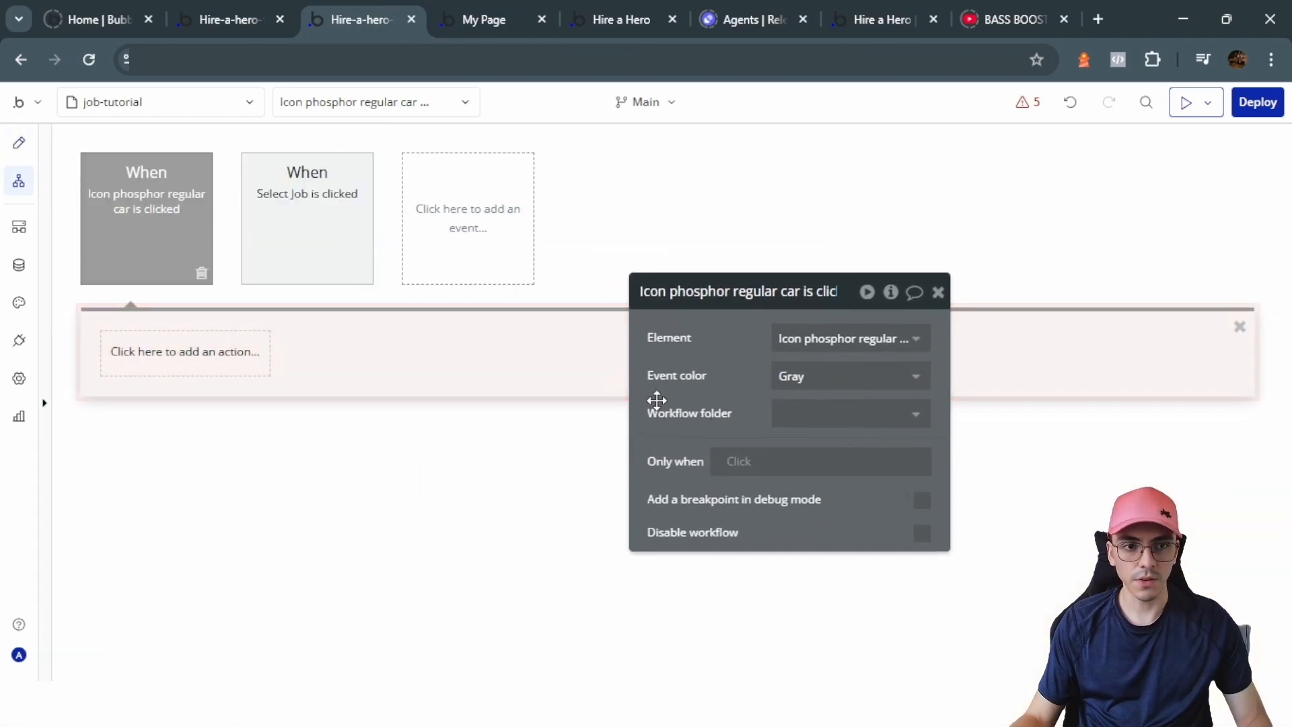
left_click(676, 291)
type("Go to jobs")
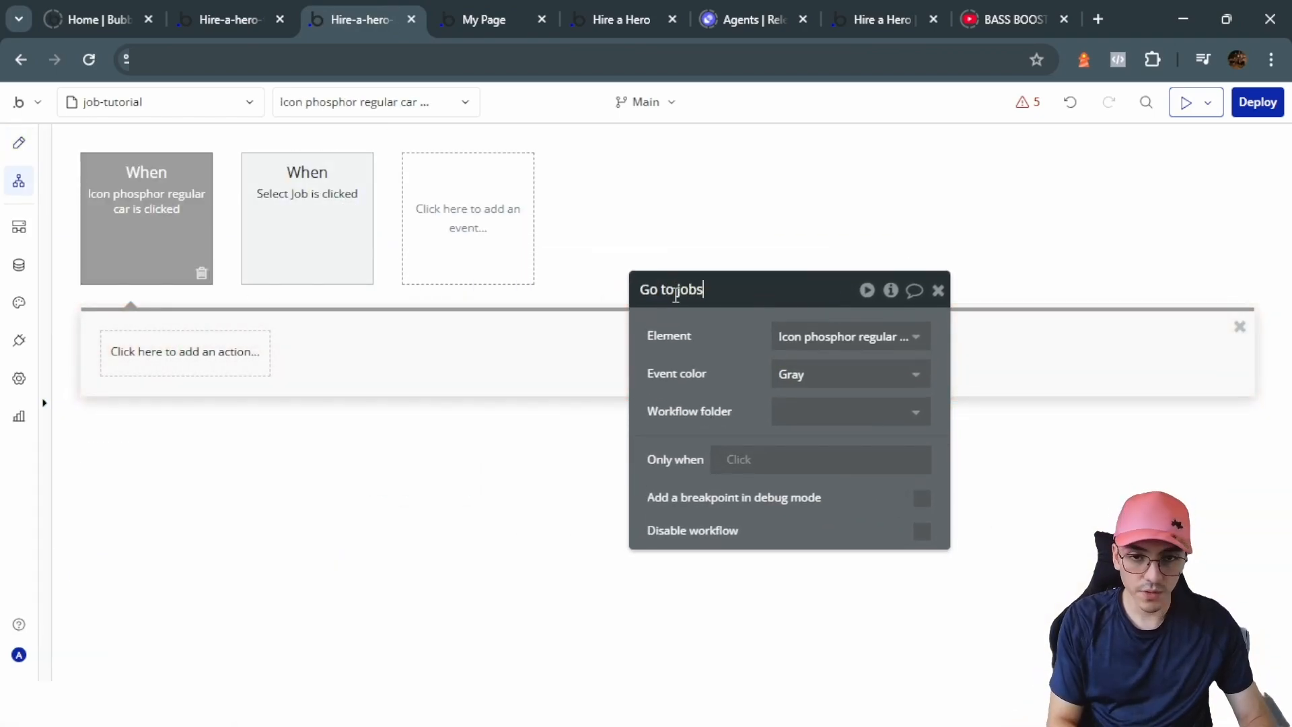
Step: Add an Open an external website action to Website home URL + job-tutorial
left_click(222, 346)
scroll(150, 484, "down", 2)
mouse_move(170, 528)
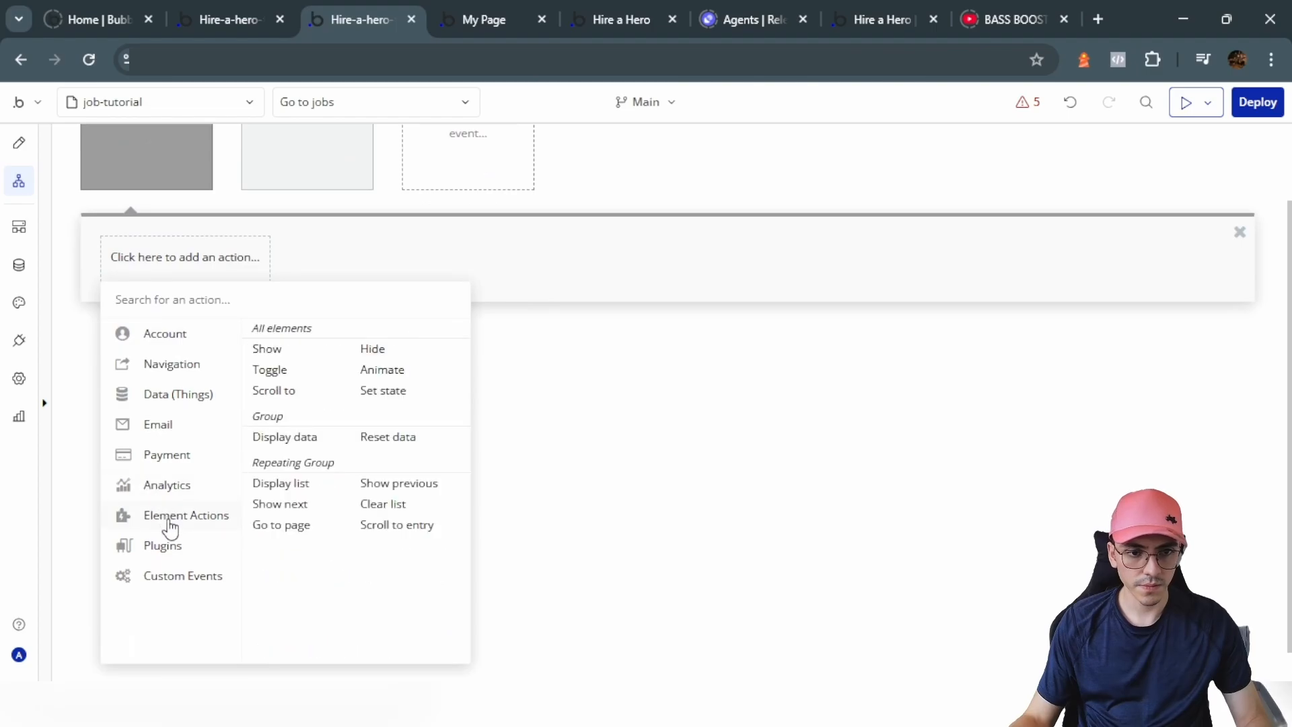
mouse_move(171, 378)
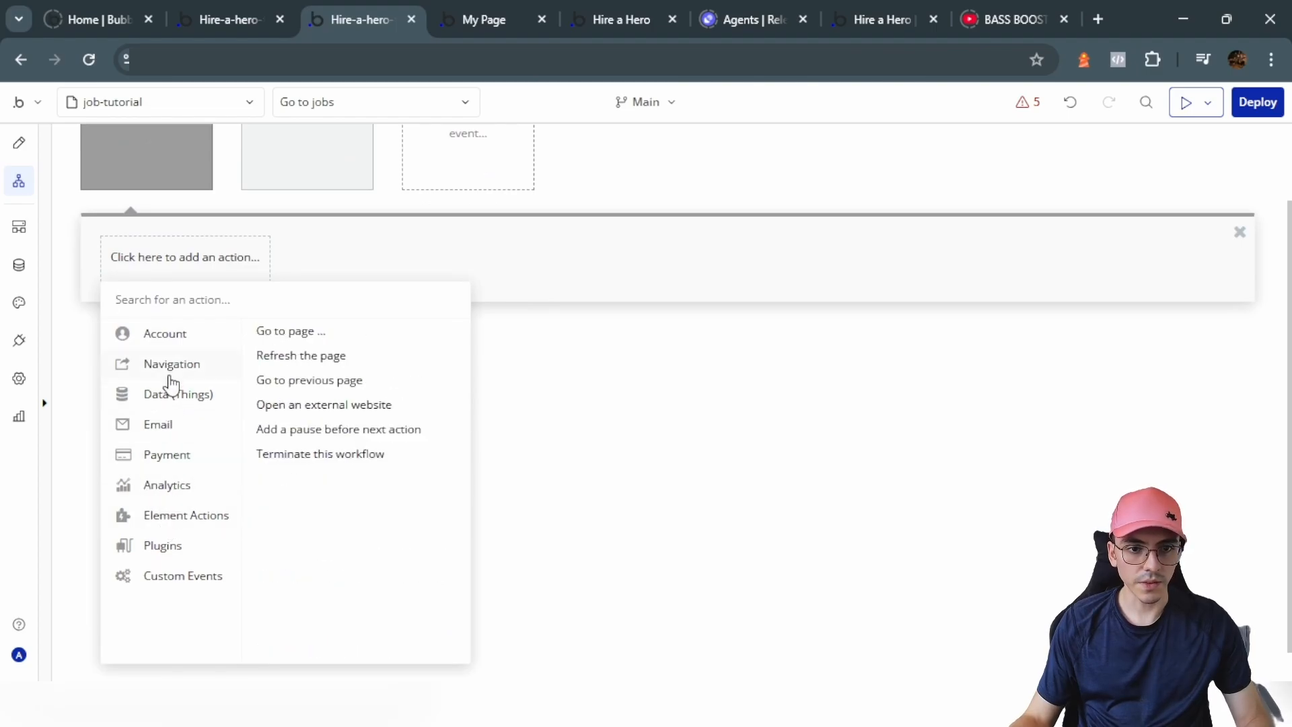
left_click(321, 407)
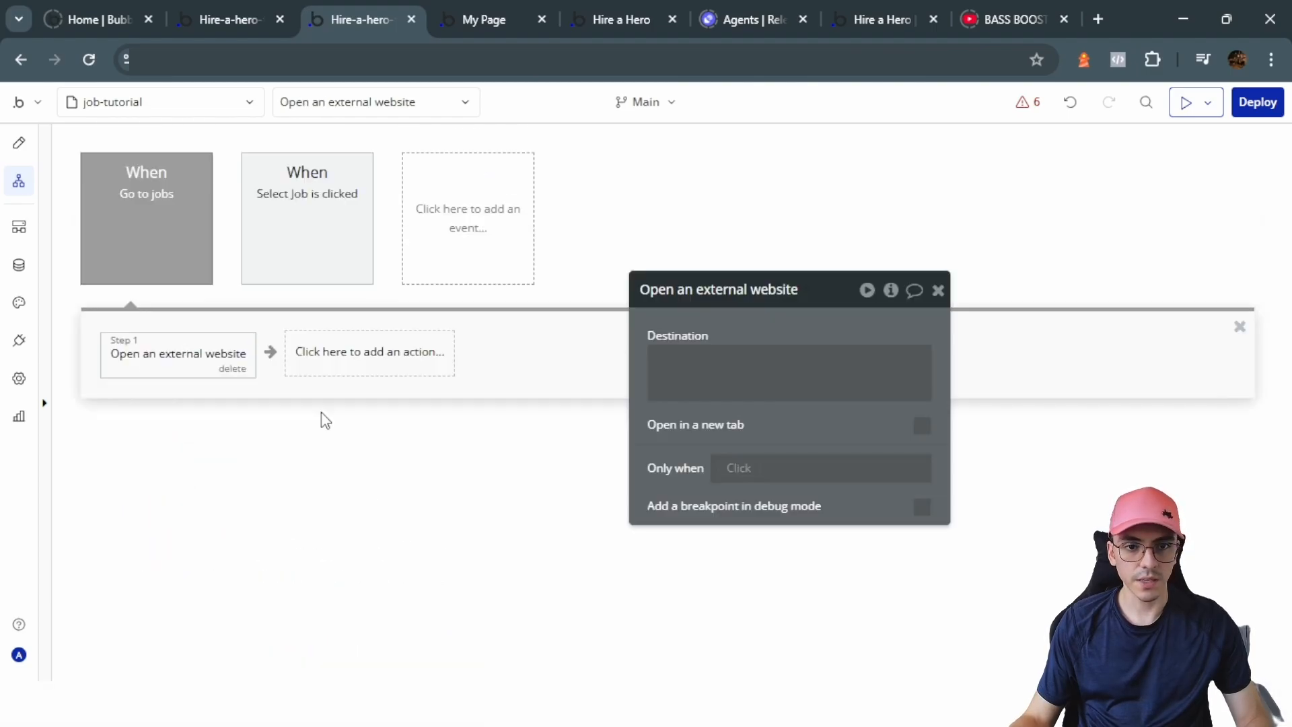
left_click(787, 373)
type("we")
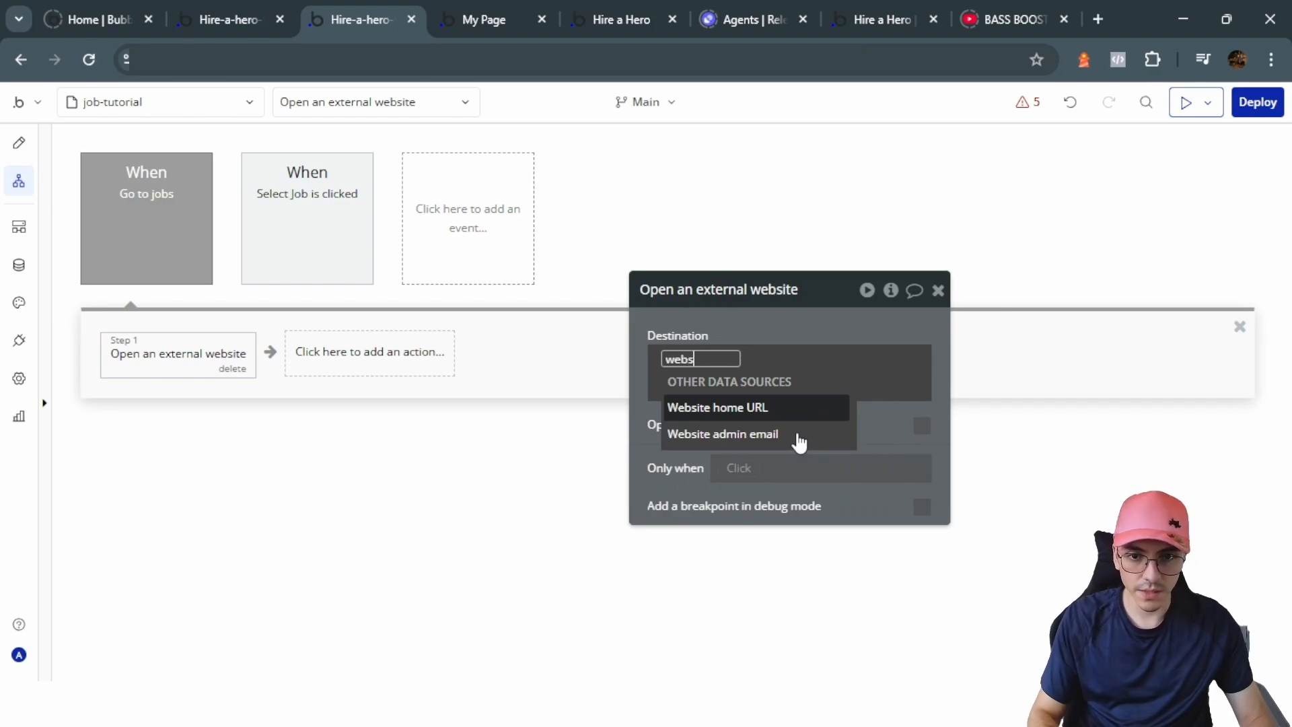
type("bs")
left_click(754, 407)
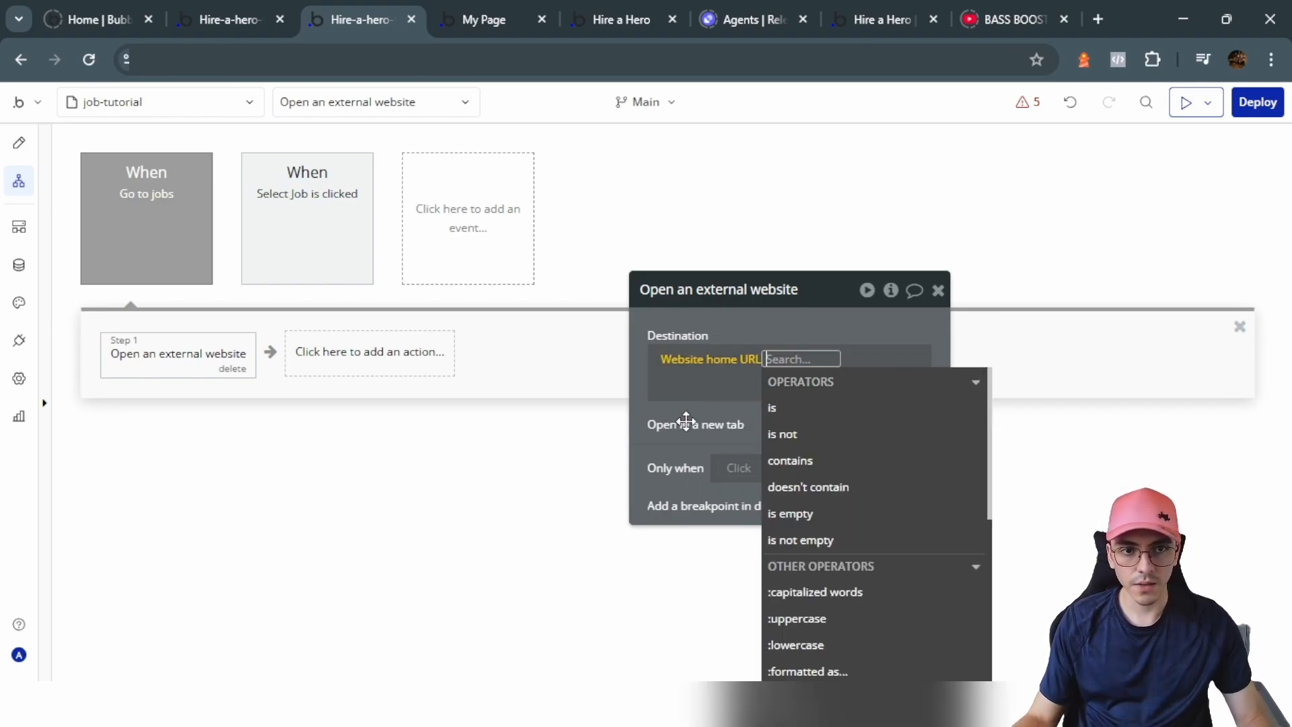
left_click(792, 363)
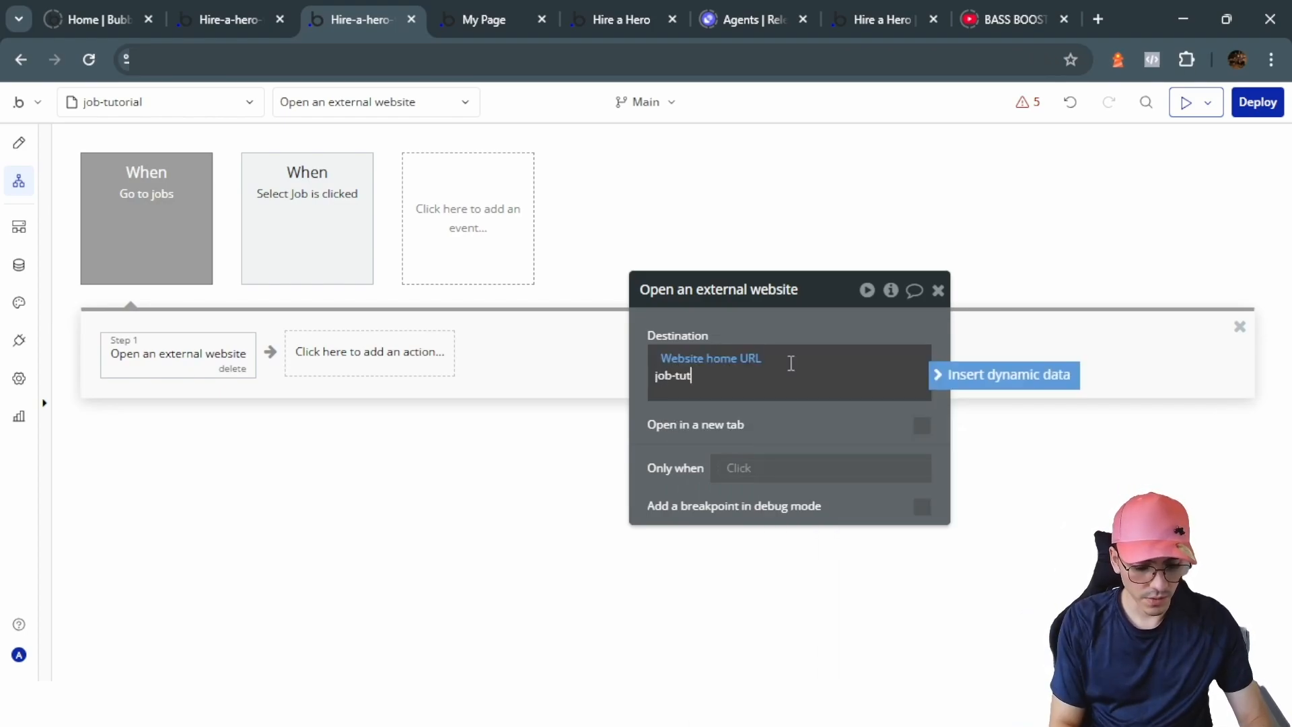
type("job-tutorial")
left_click(692, 434)
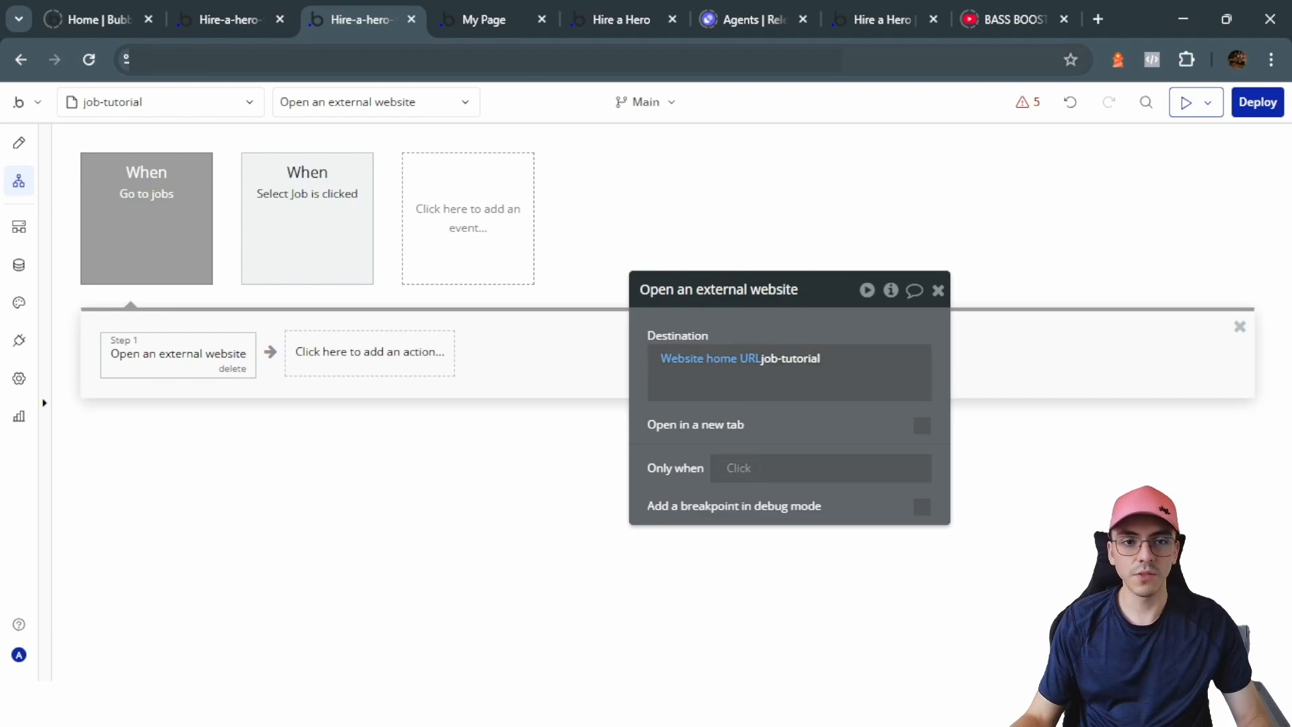
key("ctrl+Tab")
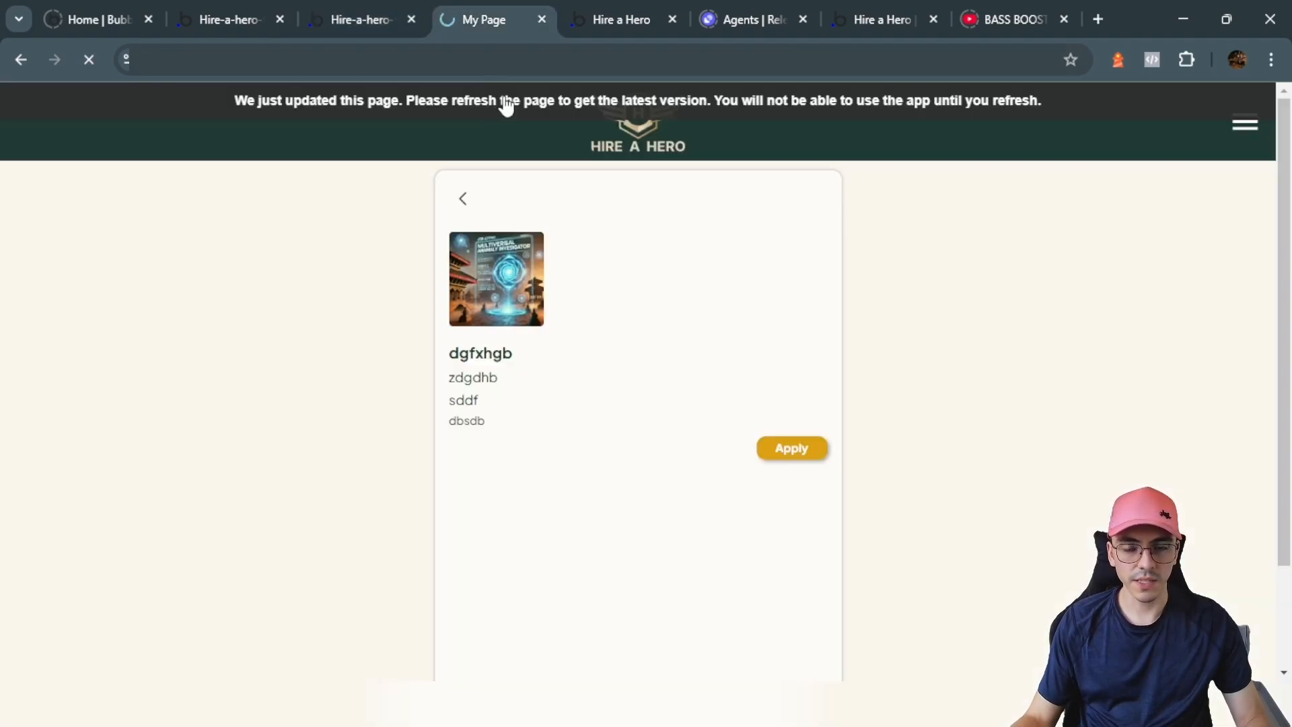
Step: Return to Open Positions, reopen the job's details, then select Group Job Details in the editor
left_click(463, 202)
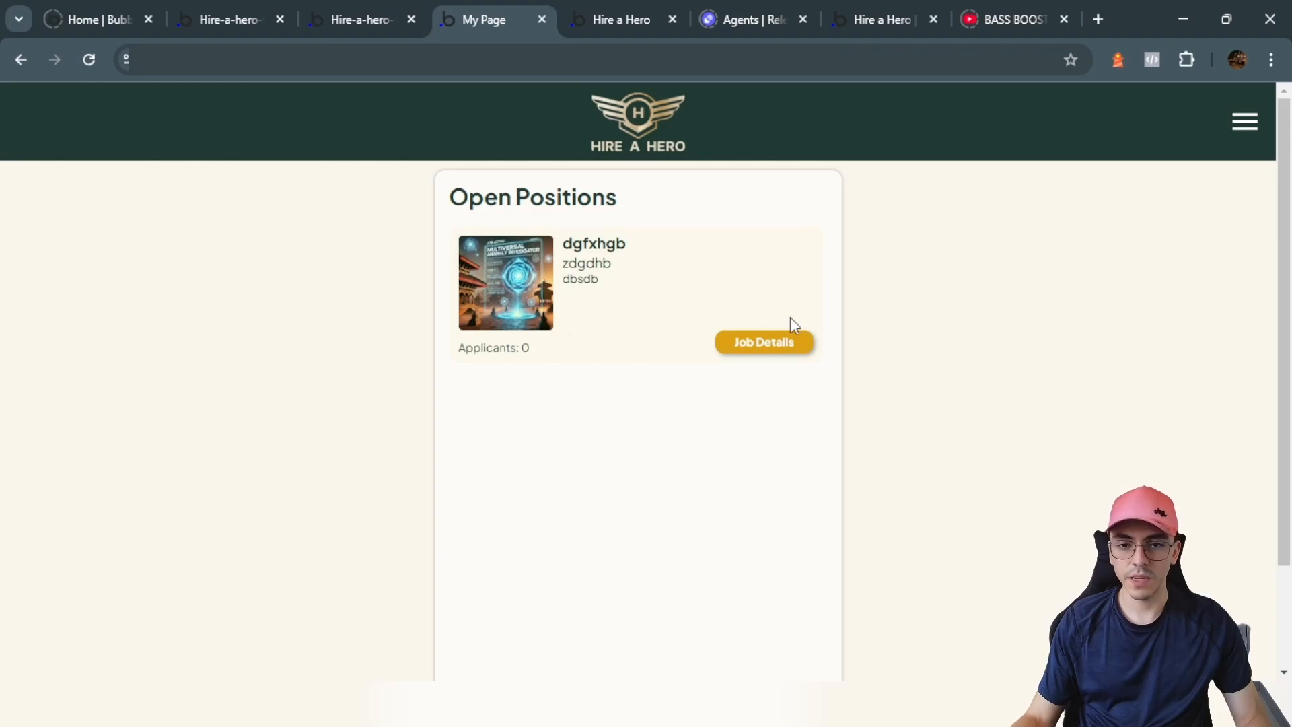
left_click(767, 344)
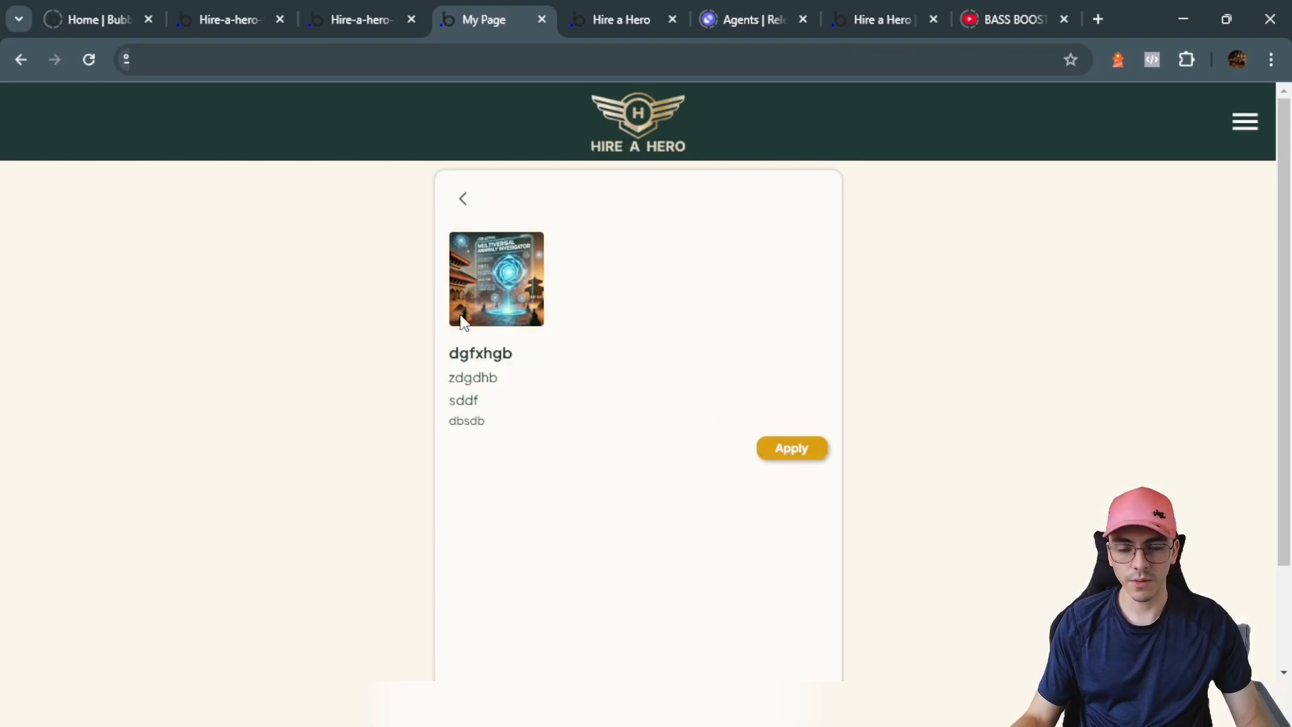
left_click(362, 20)
scroll(843, 479, "up", 3)
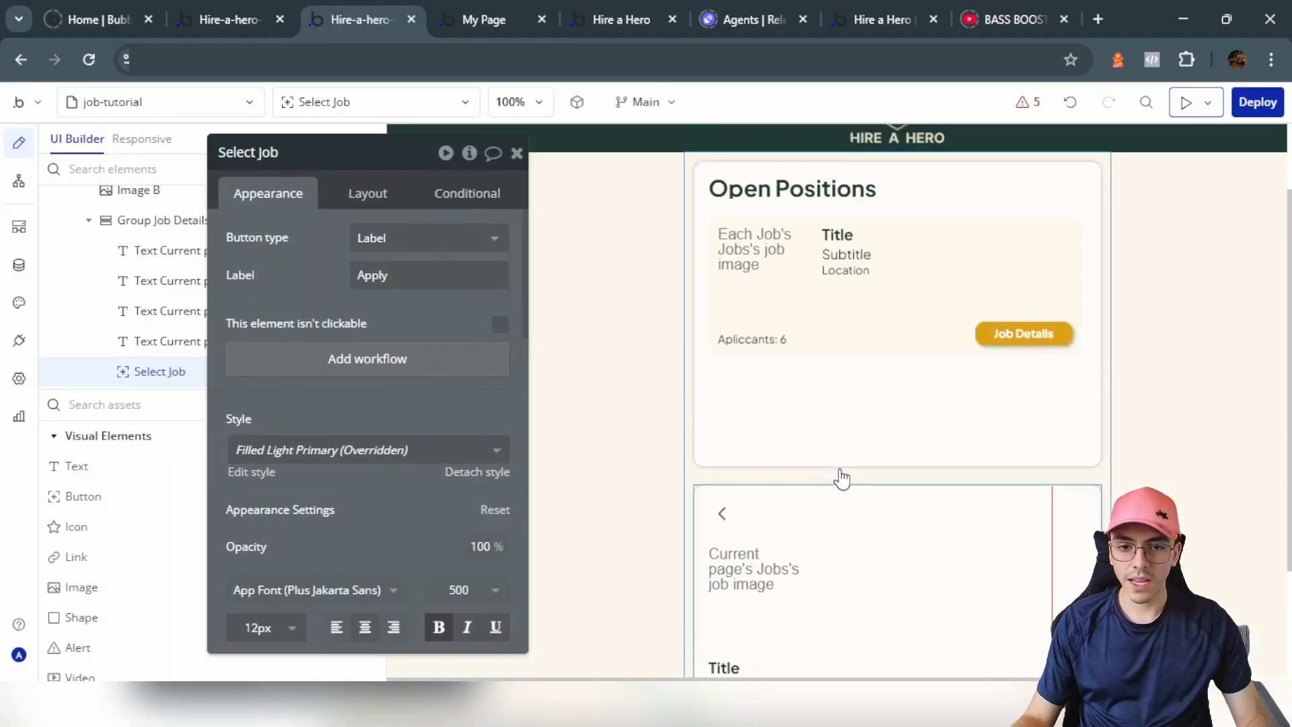
scroll(833, 473, "down", 3)
left_click(911, 336)
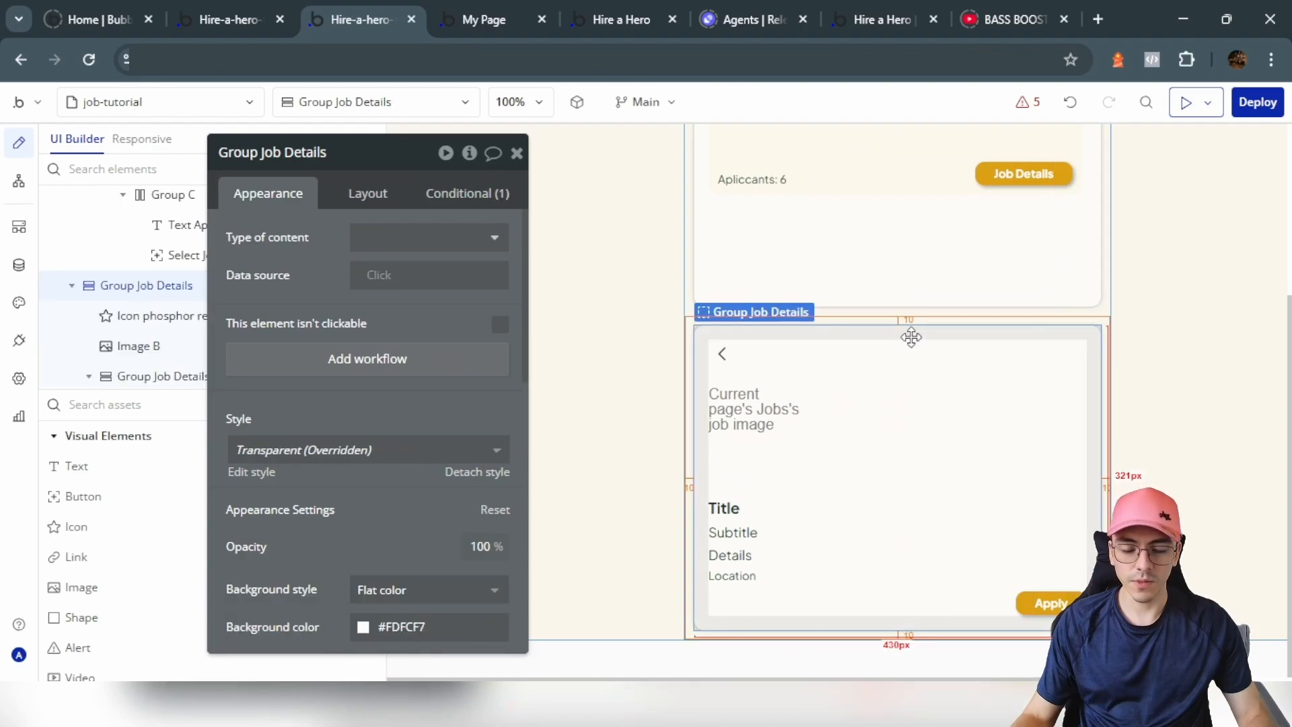
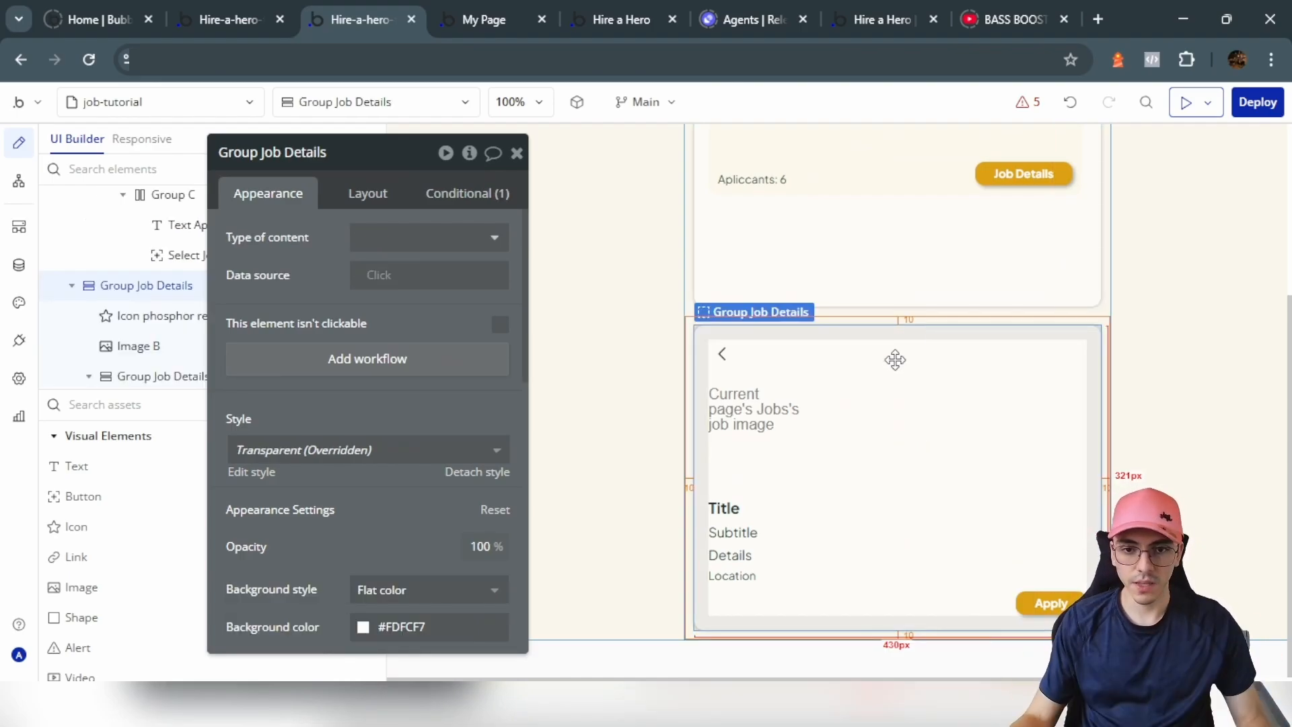
Step: Duplicate Group Job Details and hide the job list group
key("ctrl+v")
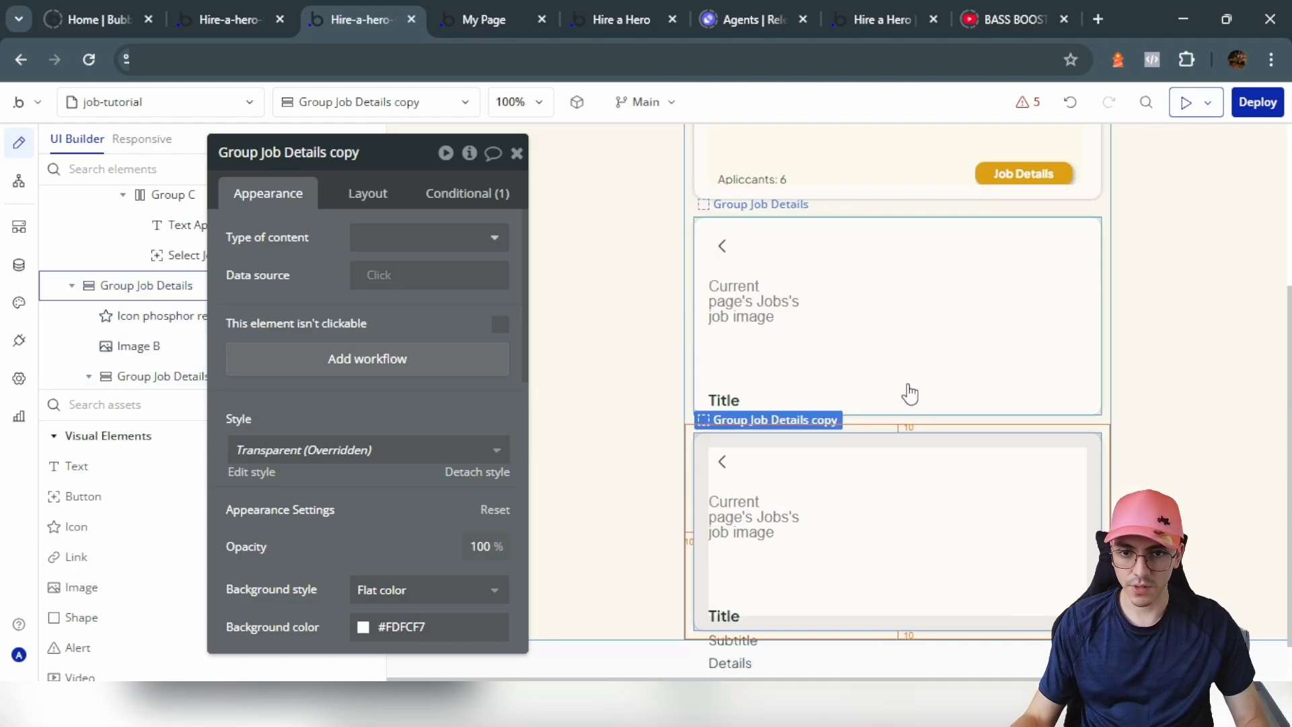
scroll(975, 383, "up", 1)
left_click(1072, 338)
left_click_drag(298, 284, 510, 323)
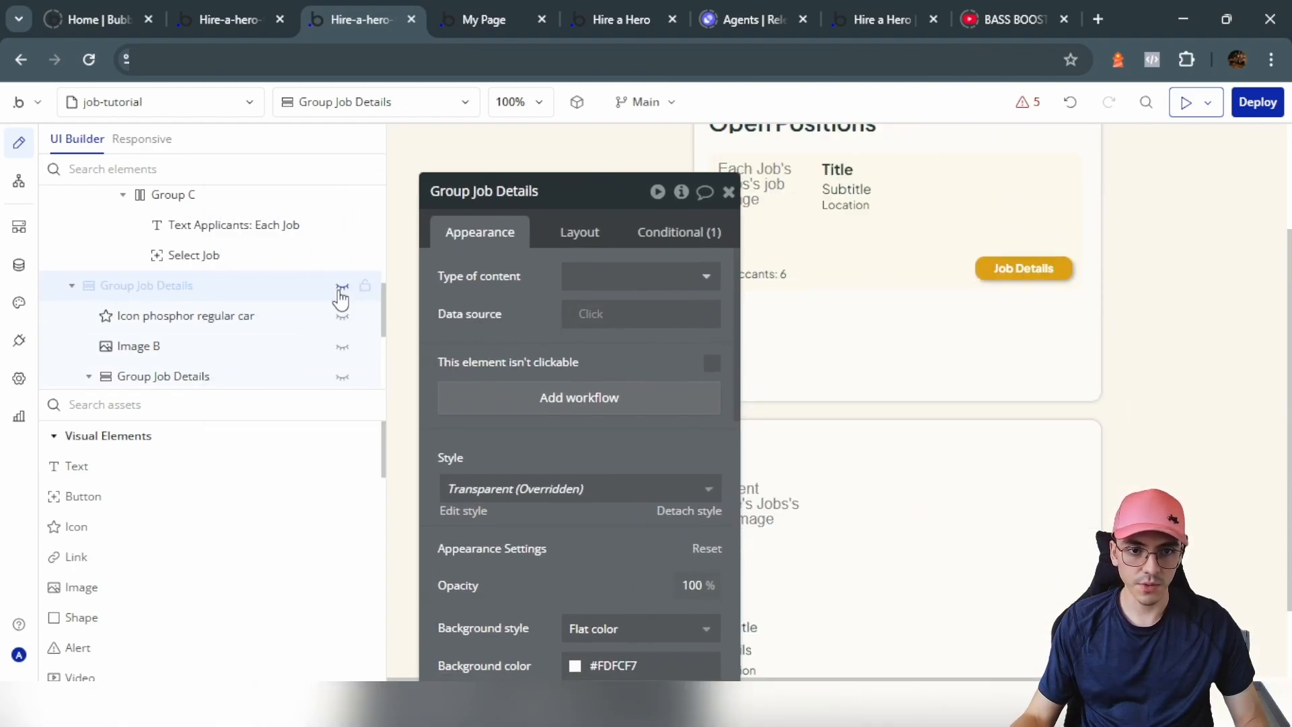
scroll(337, 296, "up", 3)
left_click(342, 267)
left_click_drag(592, 369, 363, 332)
scroll(902, 445, "down", 2)
scroll(917, 374, "up", 1)
Step: Delete the Apply button from the job details card, restoring an accidental deletion
left_click(868, 336)
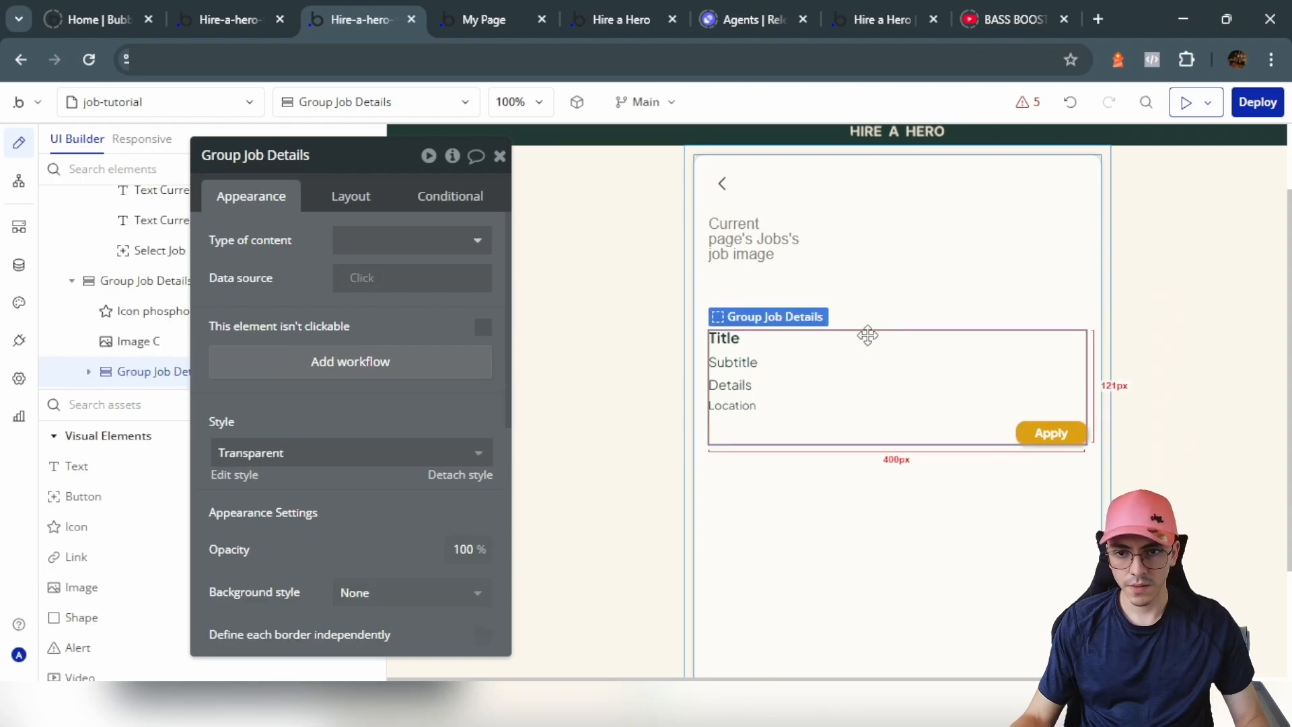
key("Delete")
left_click(791, 237)
key("Delete")
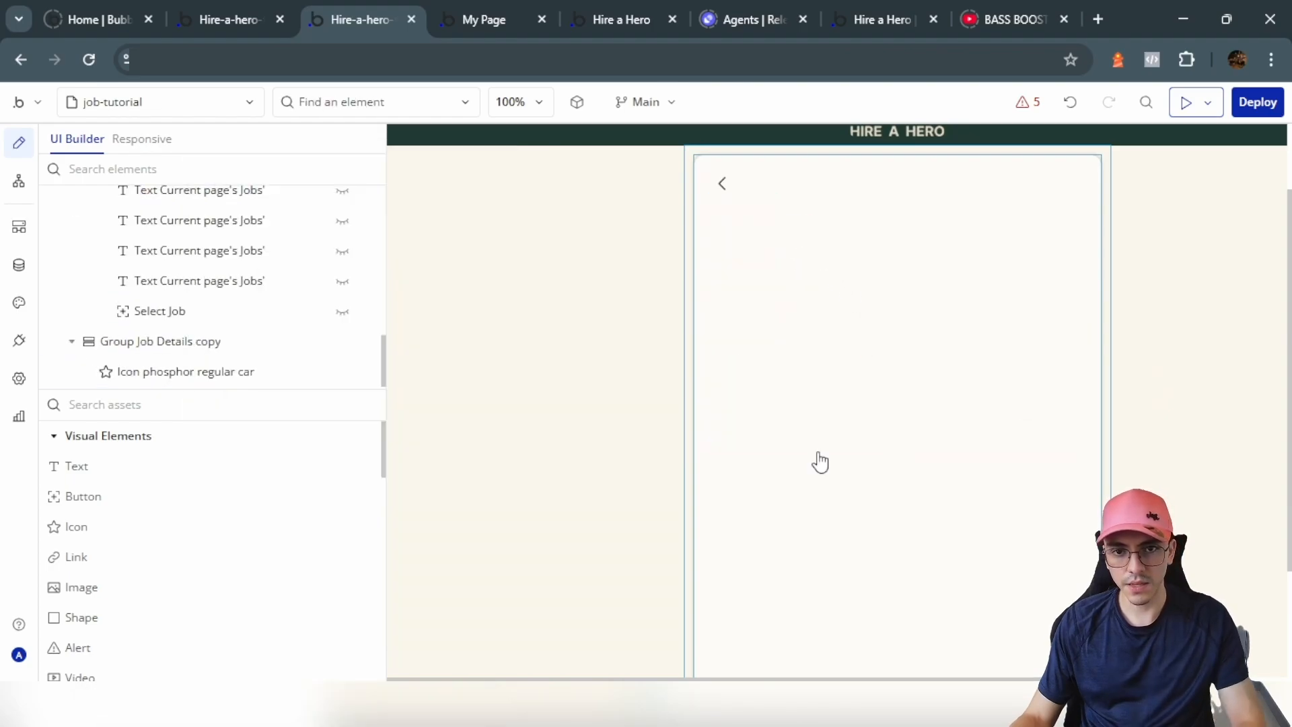
key("ctrl+z")
key("ctrl+z")
left_click(1030, 434)
key("Delete")
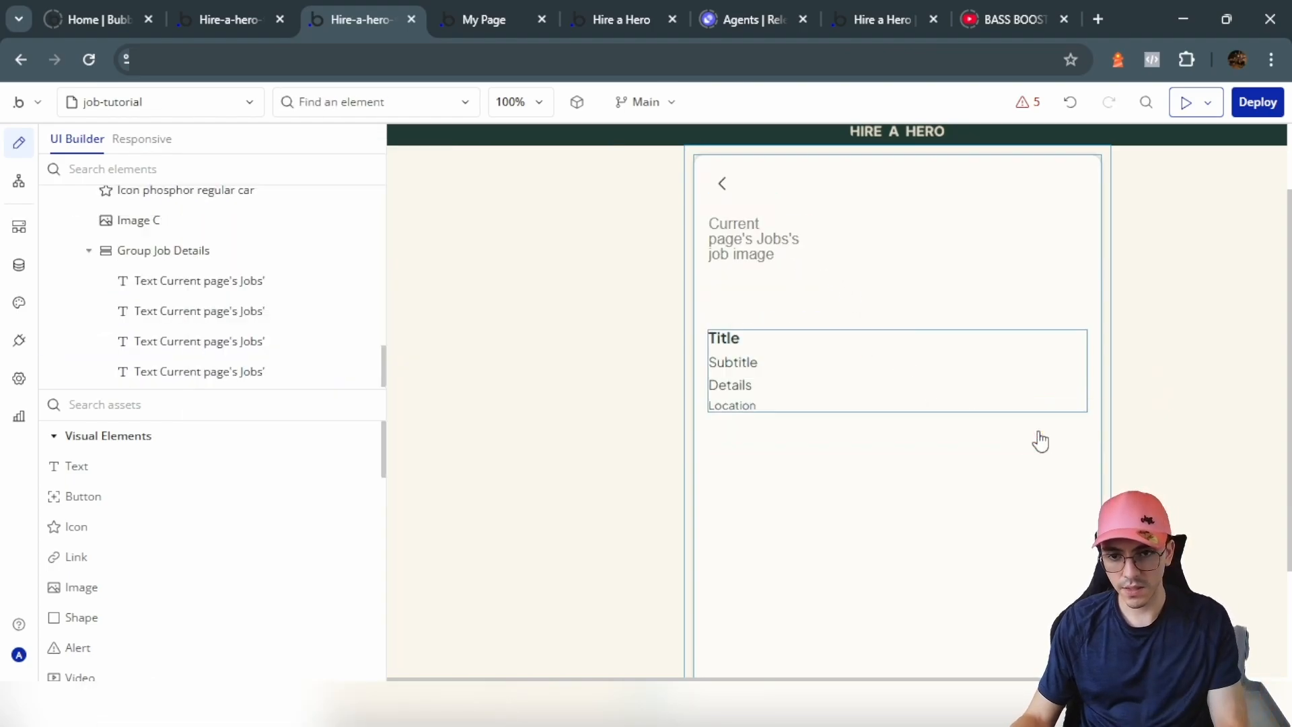
Step: Group the job image and details text into a gapped Row, and draw an empty group below
left_click(992, 378)
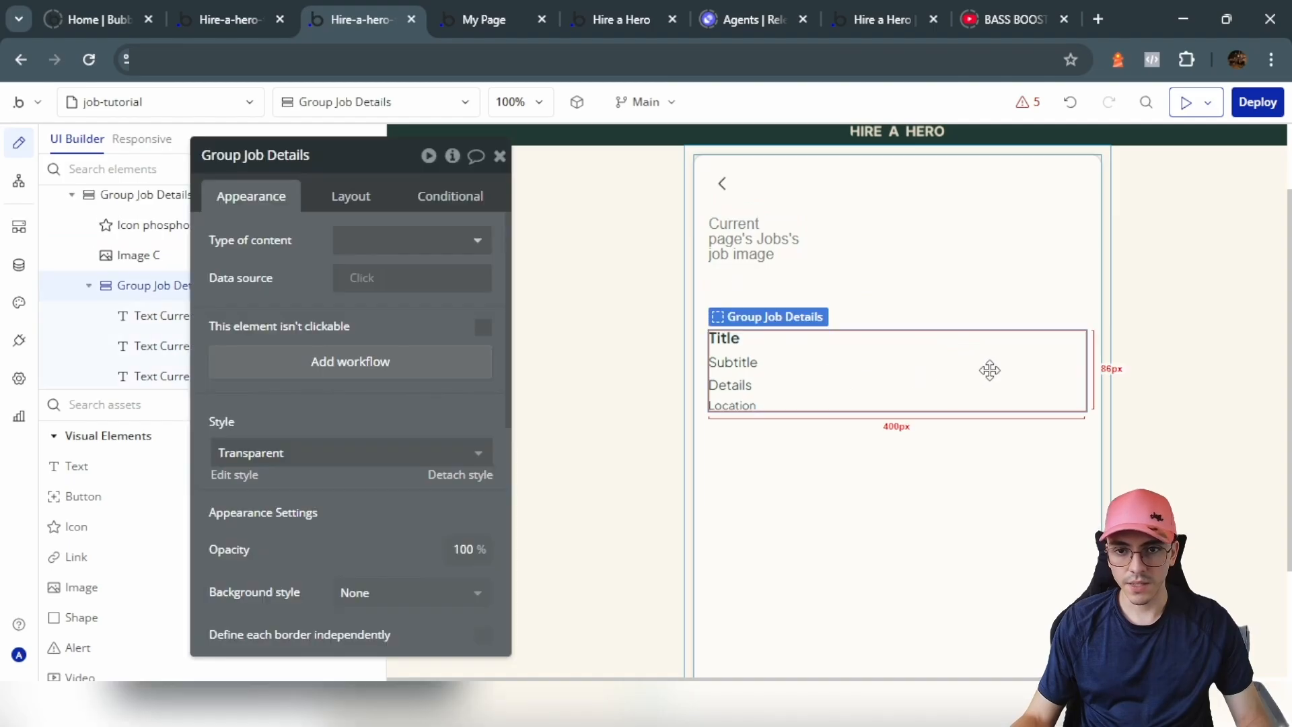
left_click(779, 243, "shift")
right_click(778, 237)
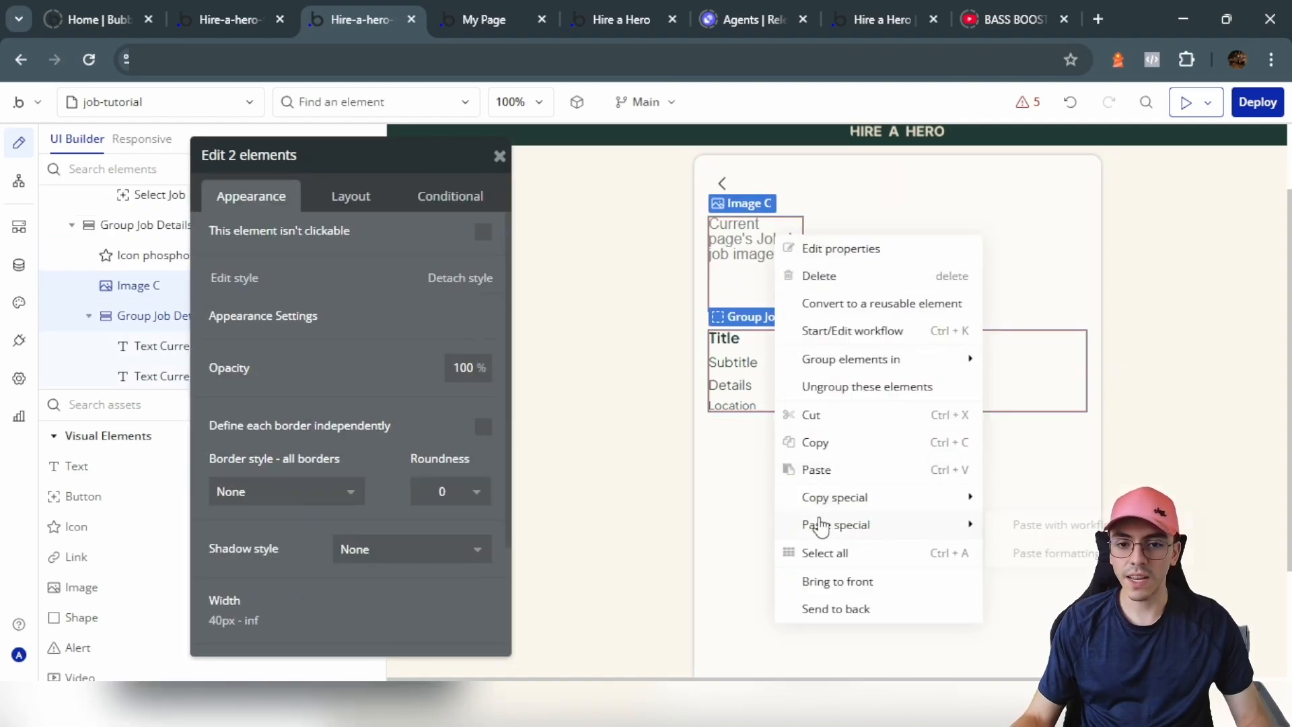
left_click(1040, 397)
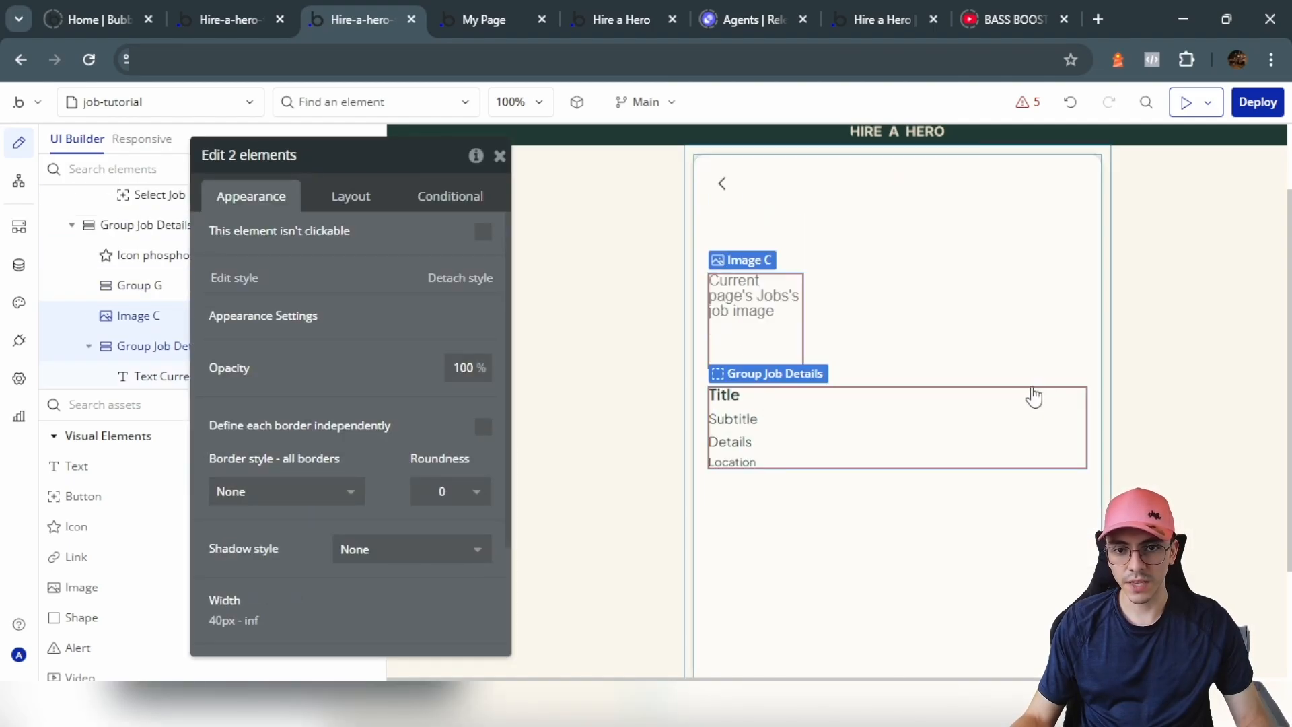
left_click(350, 188)
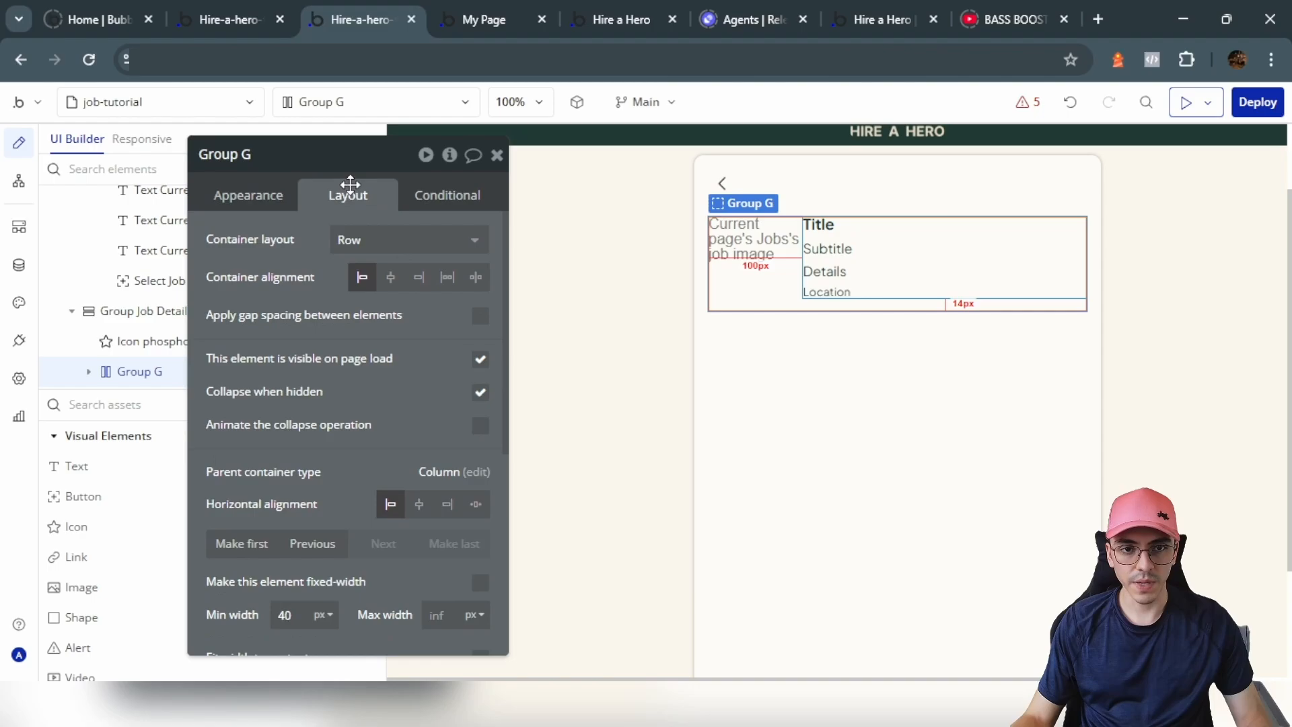
left_click(479, 316)
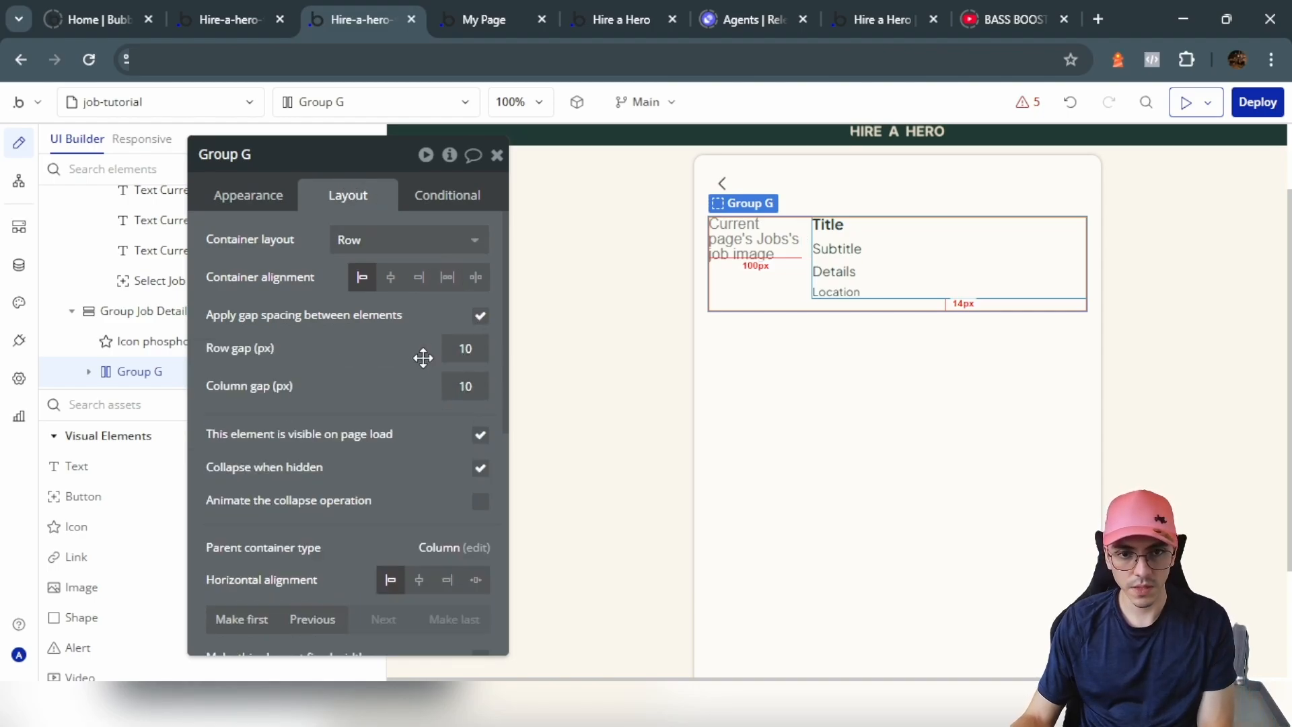
scroll(330, 535, "down", 5)
type("0")
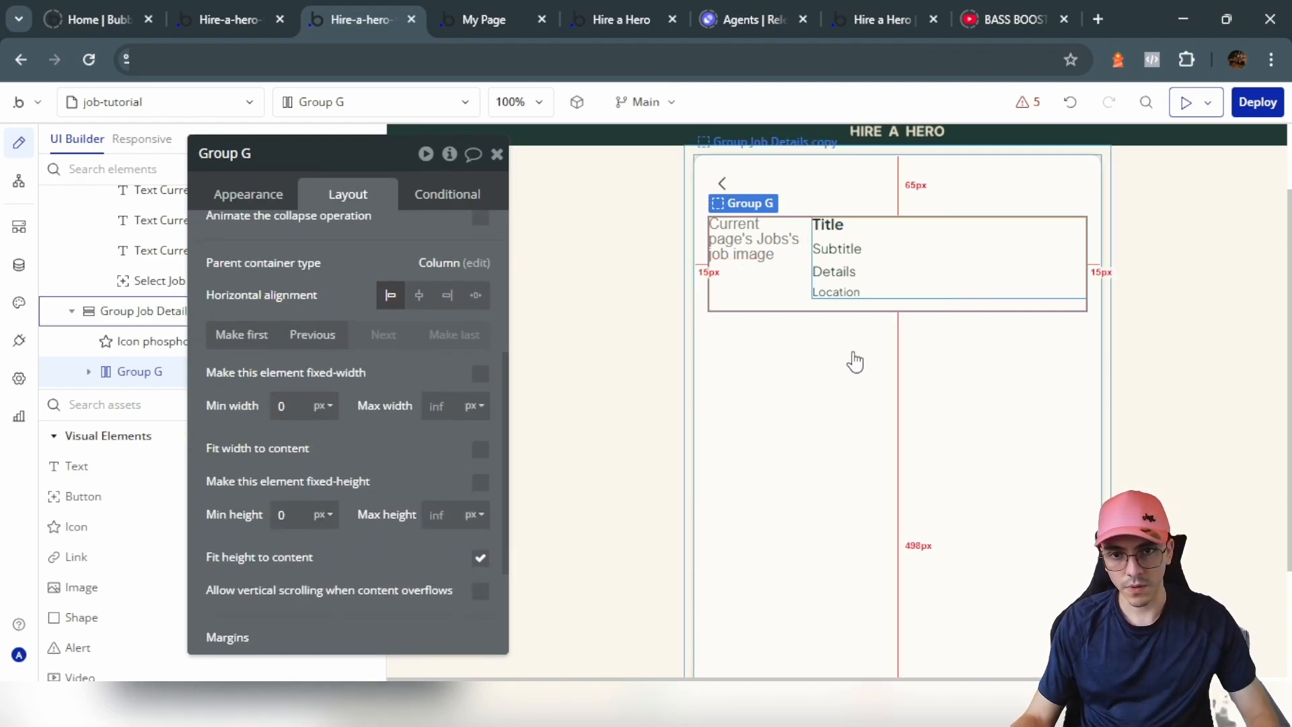
scroll(101, 481, "down", 8)
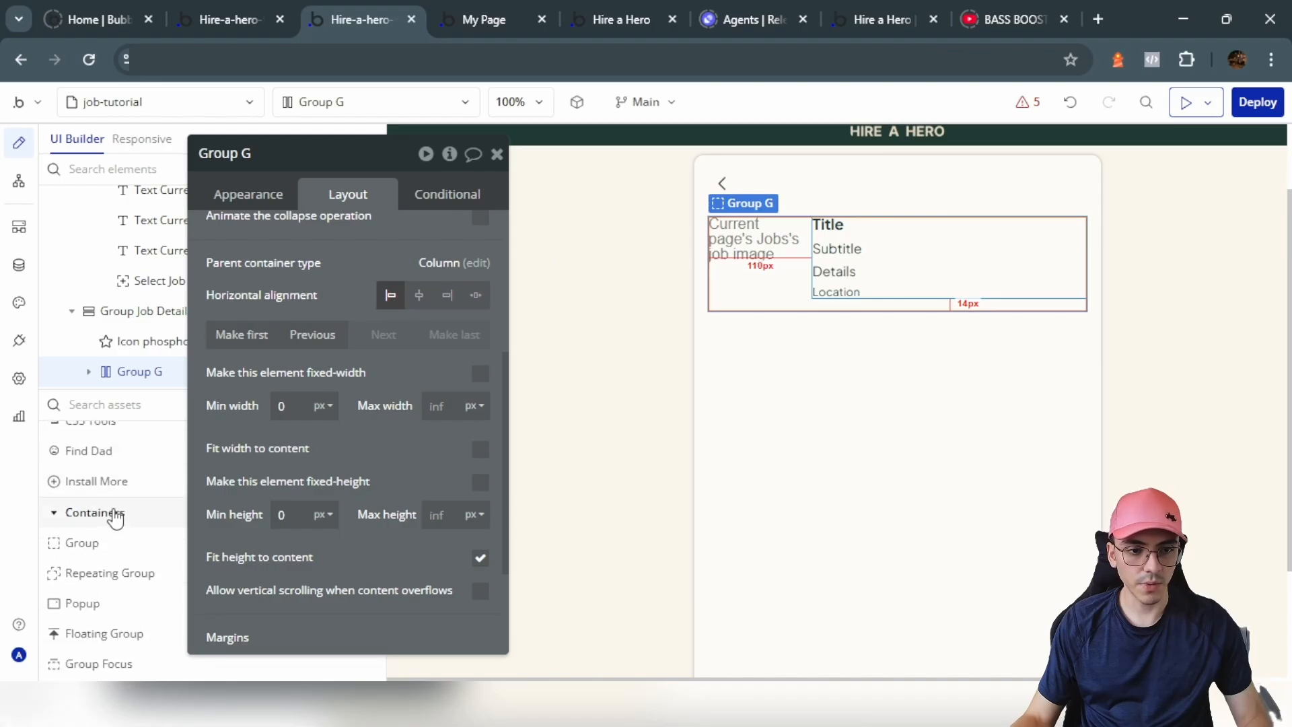
left_click(84, 542)
left_click(862, 393)
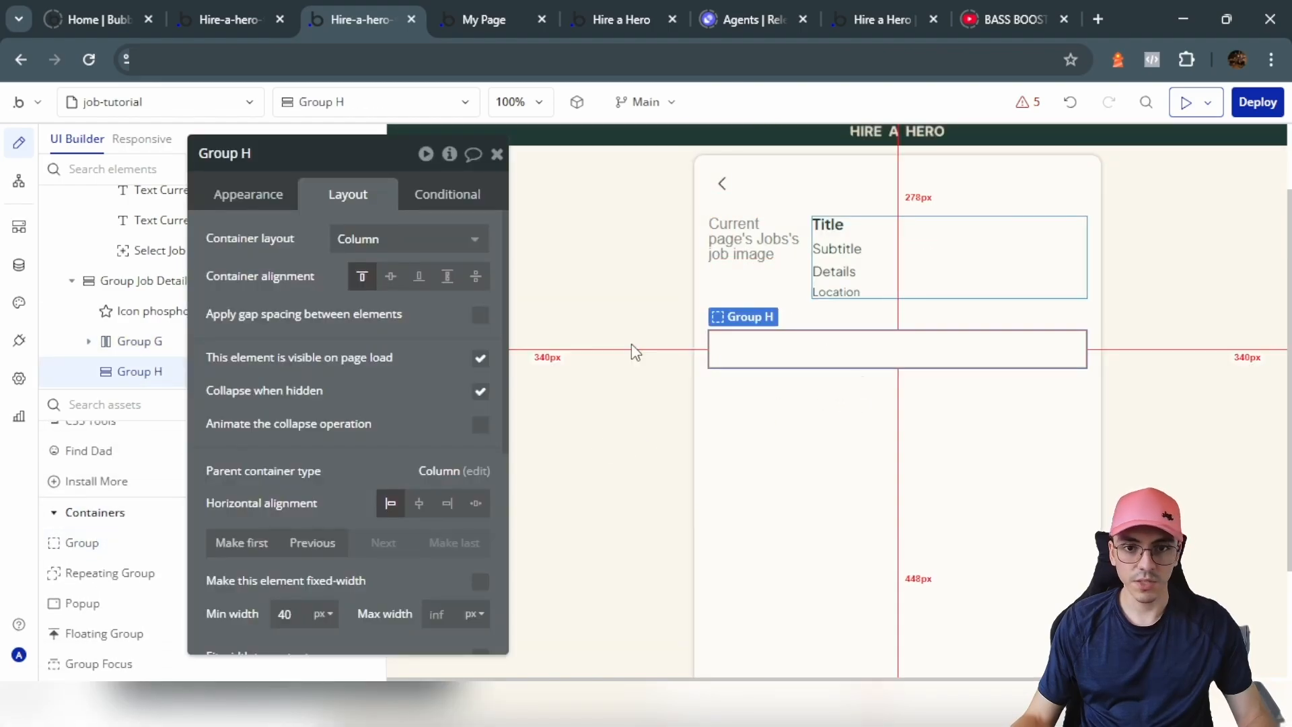
Step: Paste a centred copy of the Title text above the new group, reading Apply
left_click(828, 224)
key("ctrl+c")
left_click(862, 385)
key("ctrl+v")
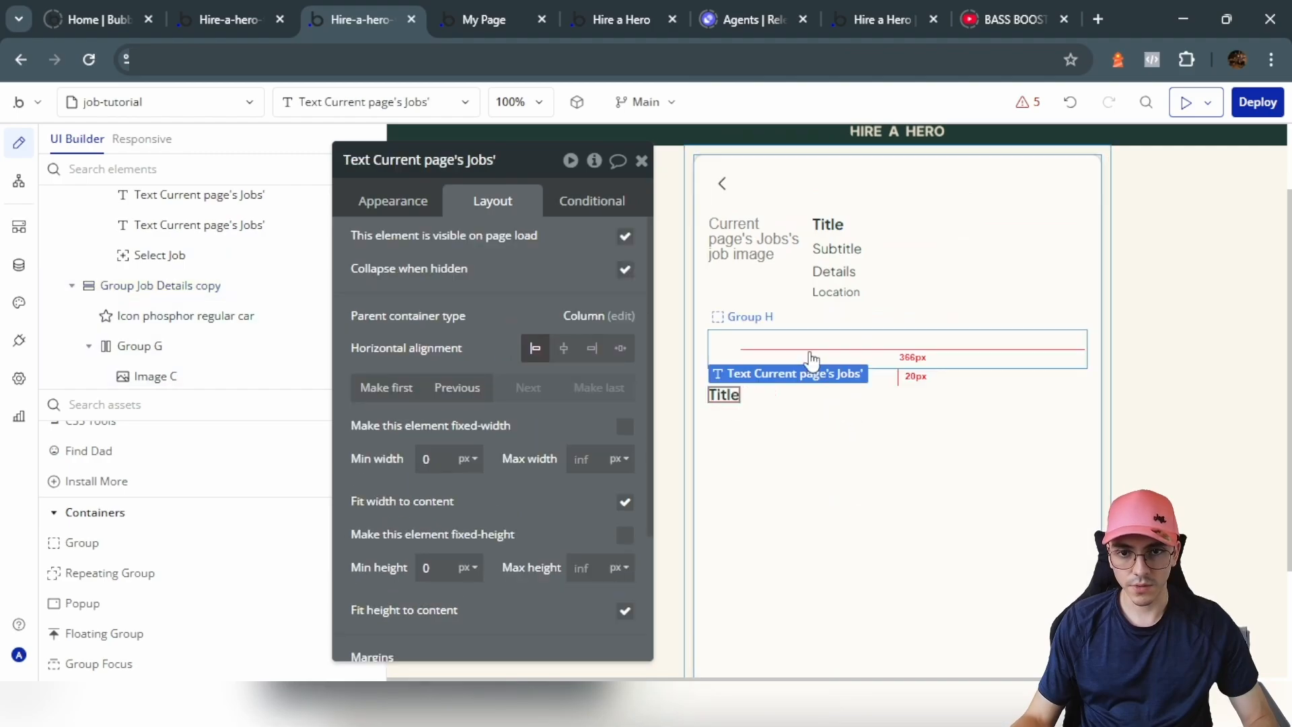
left_click(486, 389)
left_click(564, 349)
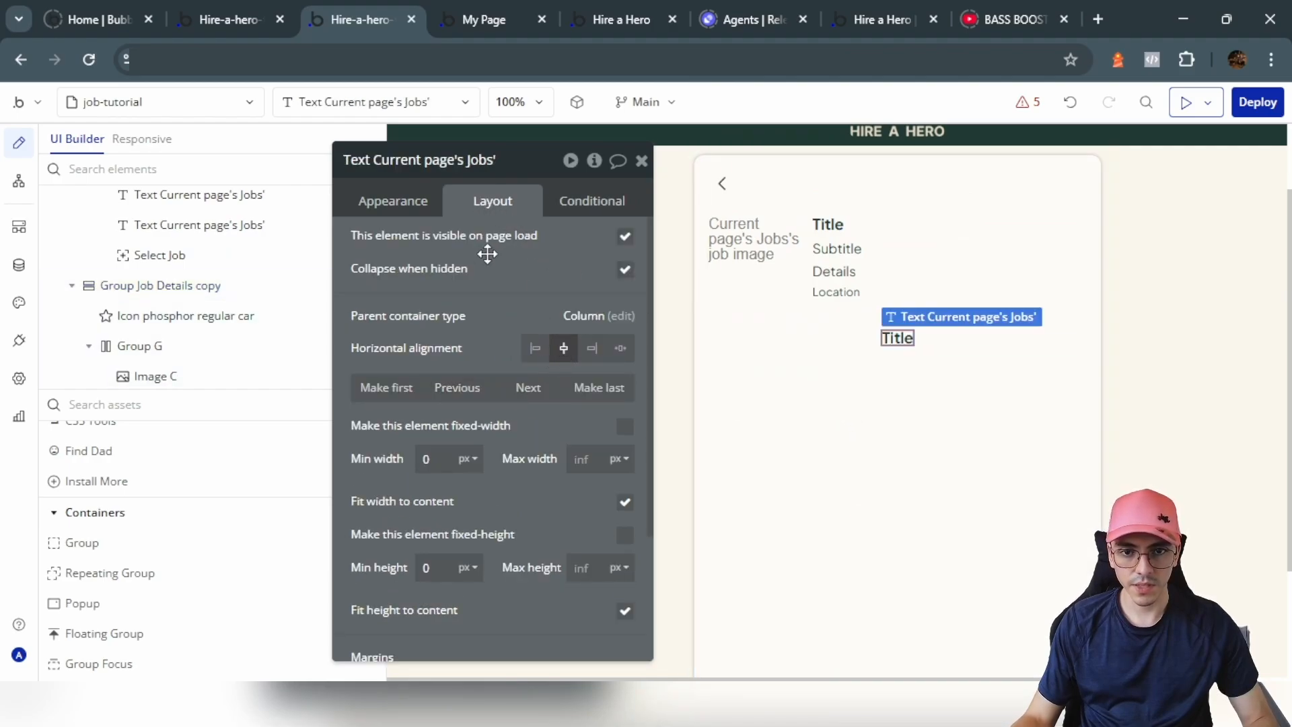
left_click(395, 202)
left_click(402, 245)
key("BackSpace")
type("A")
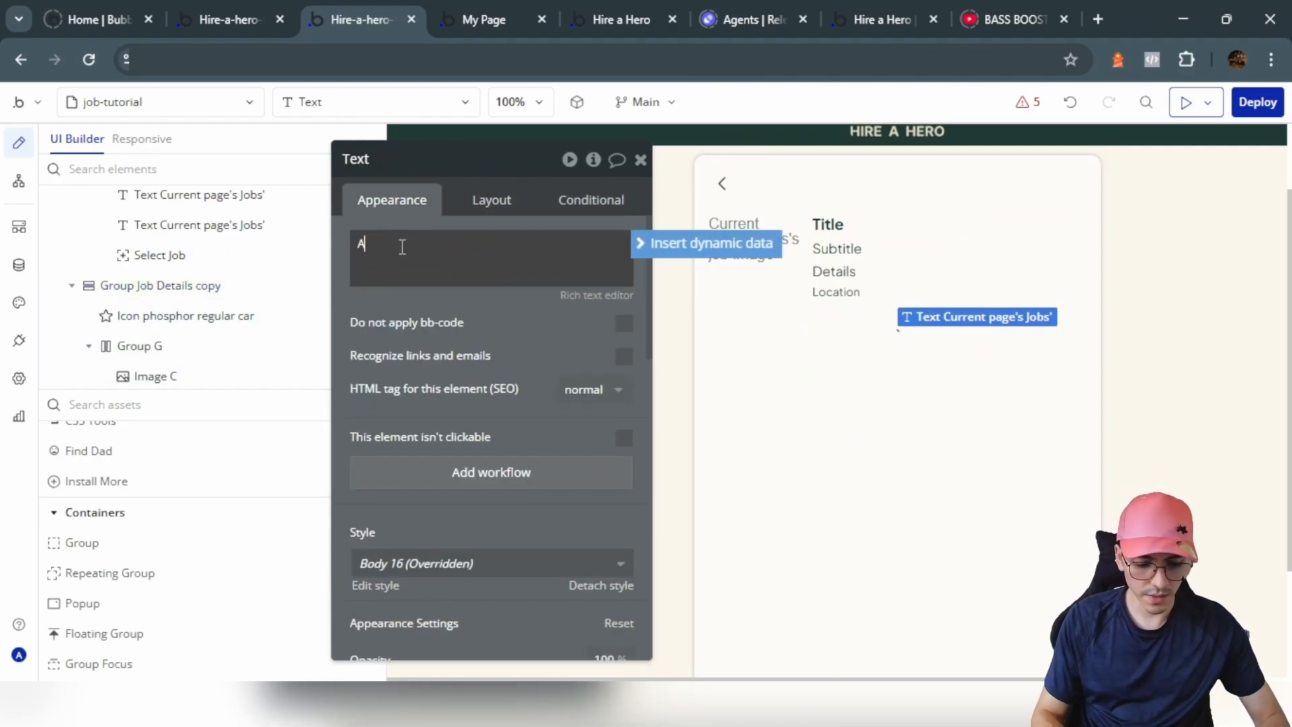
type("pply")
Step: Draw a new group inside it named Group Email
left_click(847, 384)
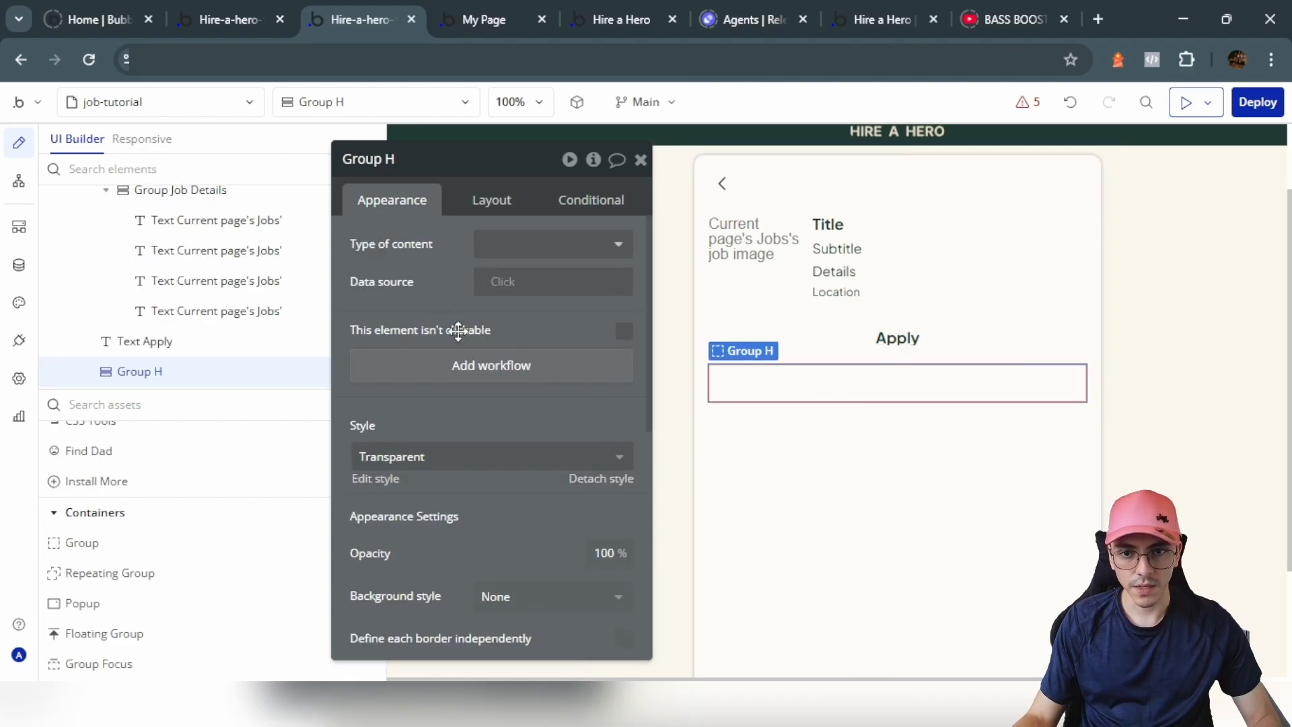
left_click(103, 550)
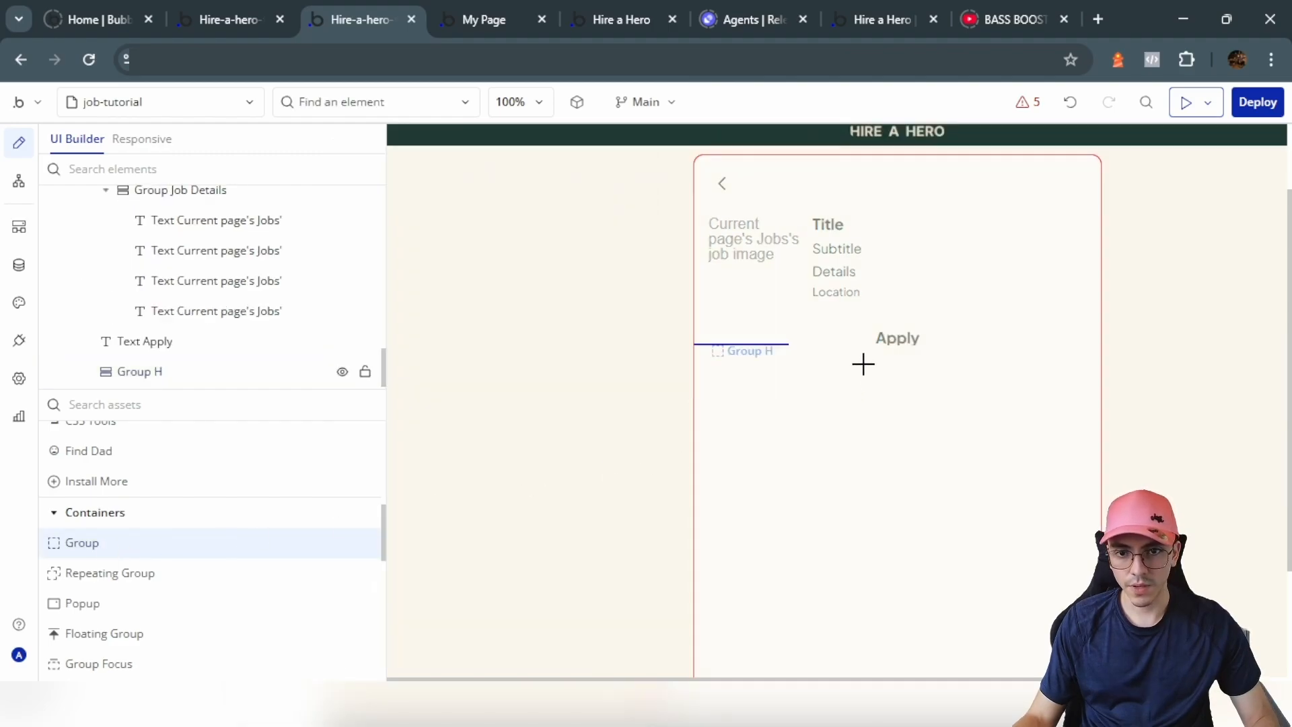
type("Email")
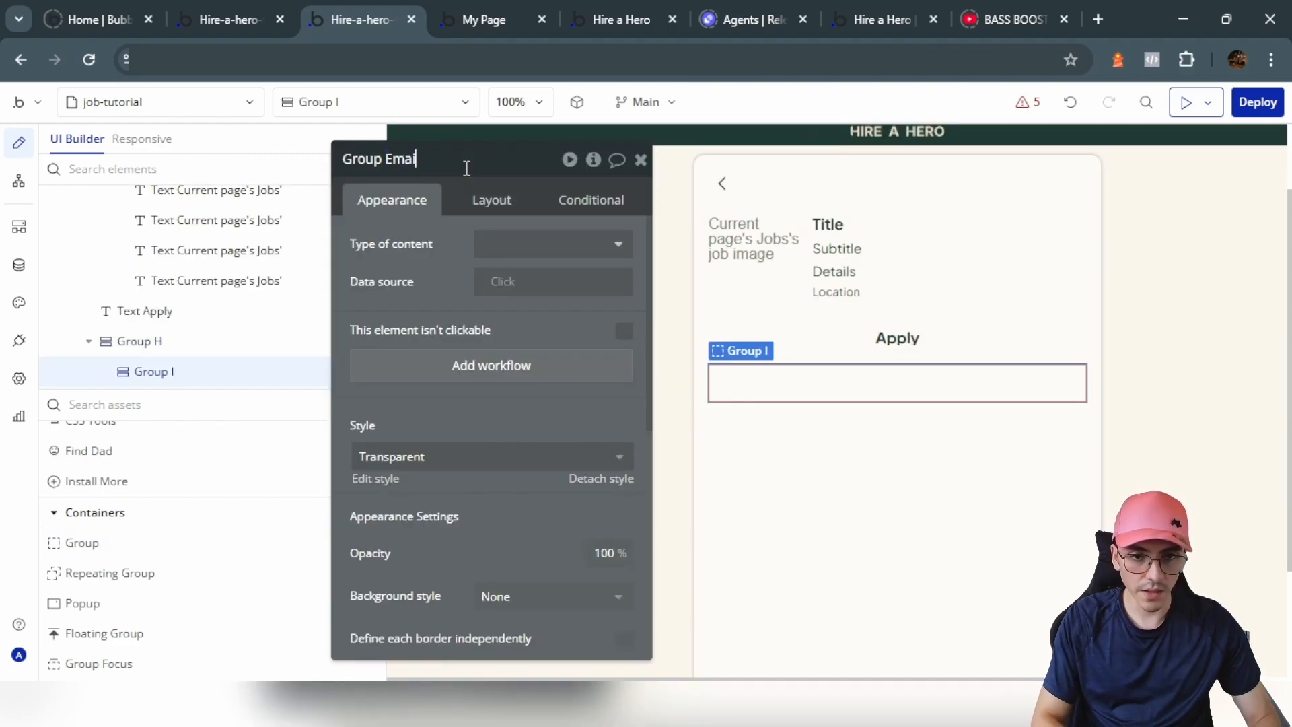
key("Return")
Step: Add a left-aligned 'Email' label at font weight 600 and an input box in Group Email
left_click(887, 339)
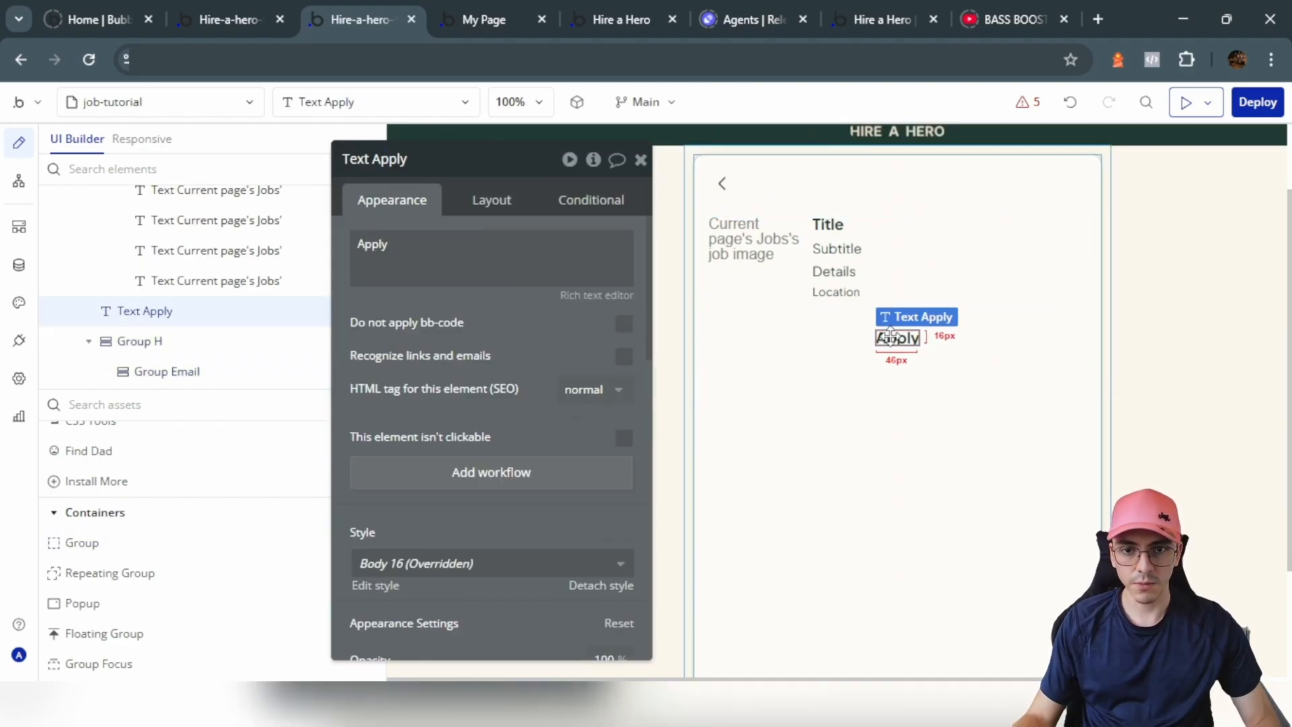
key("ctrl+v")
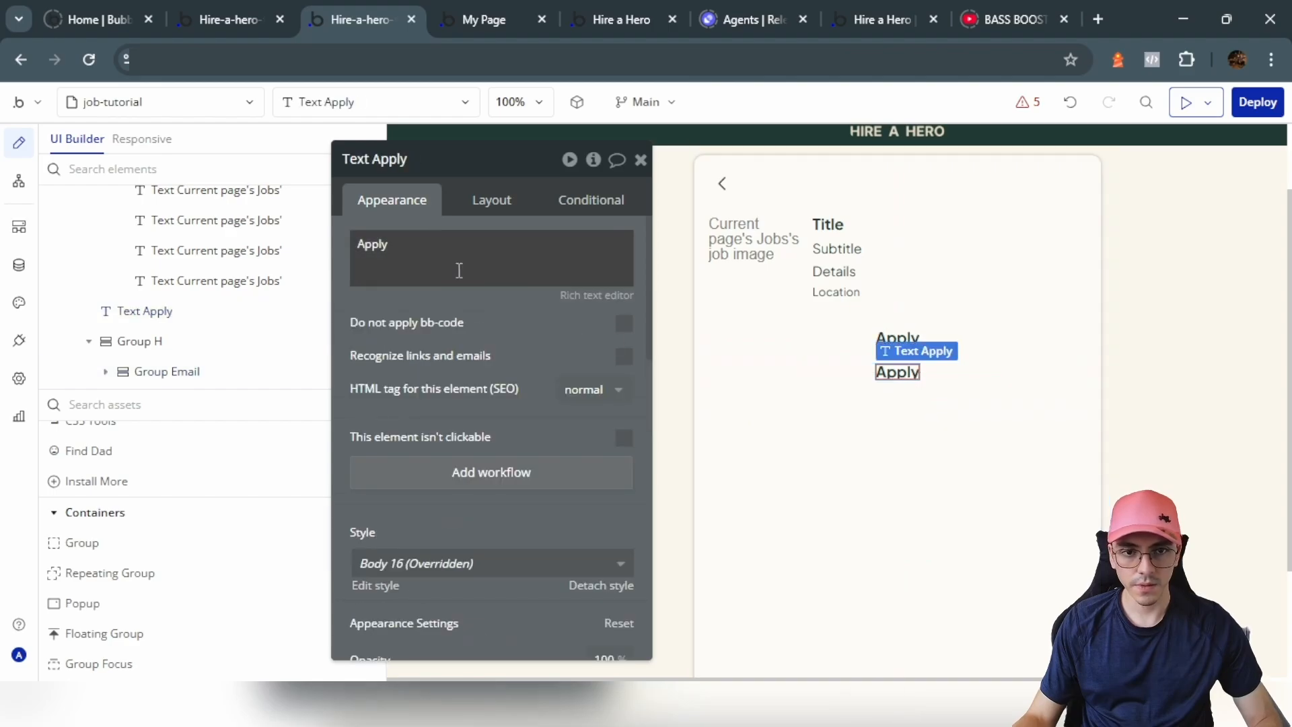
left_click(491, 200)
left_click(535, 347)
left_click(415, 205)
triple_click(452, 254)
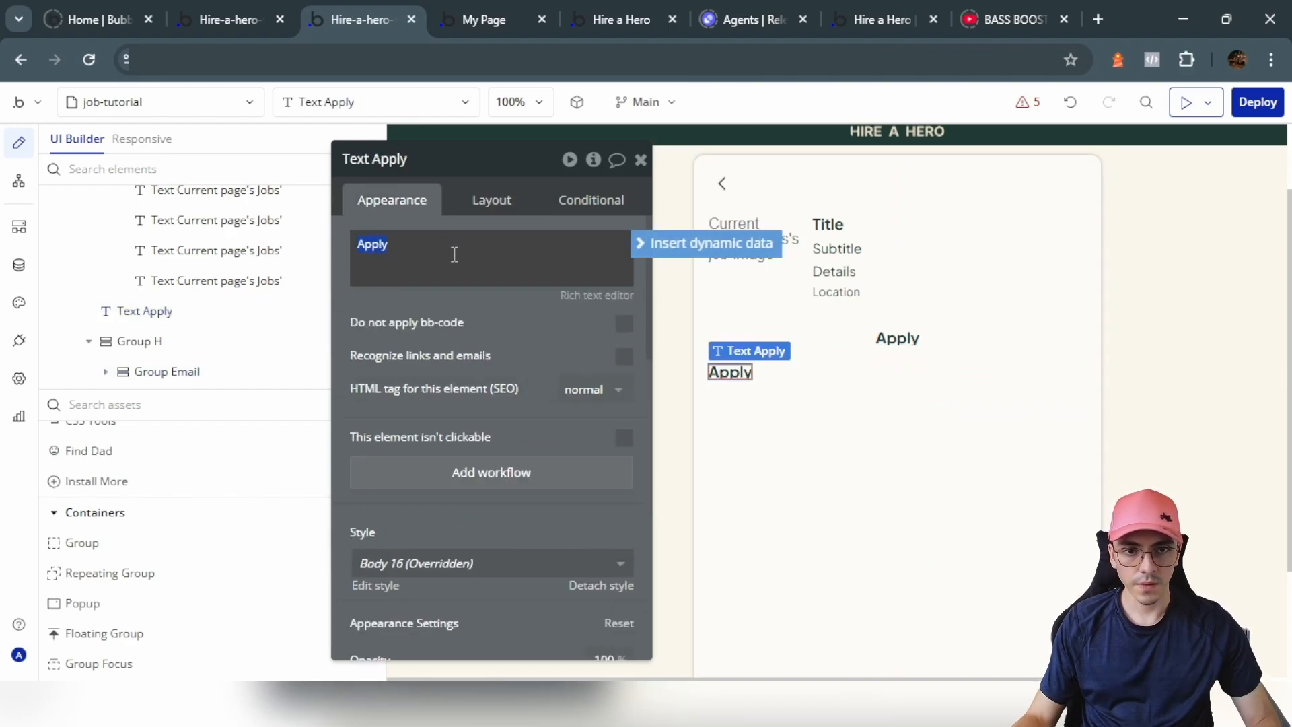
type("Email")
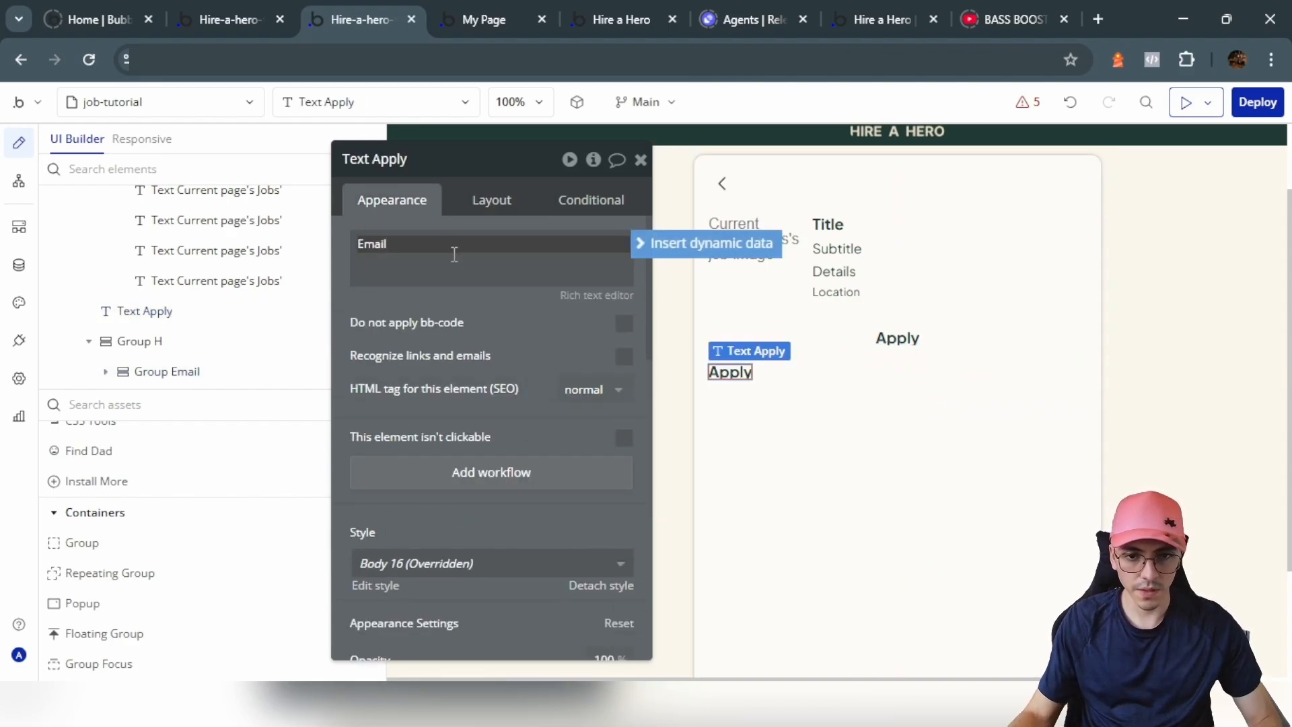
scroll(366, 617, "down", 5)
left_click(586, 419)
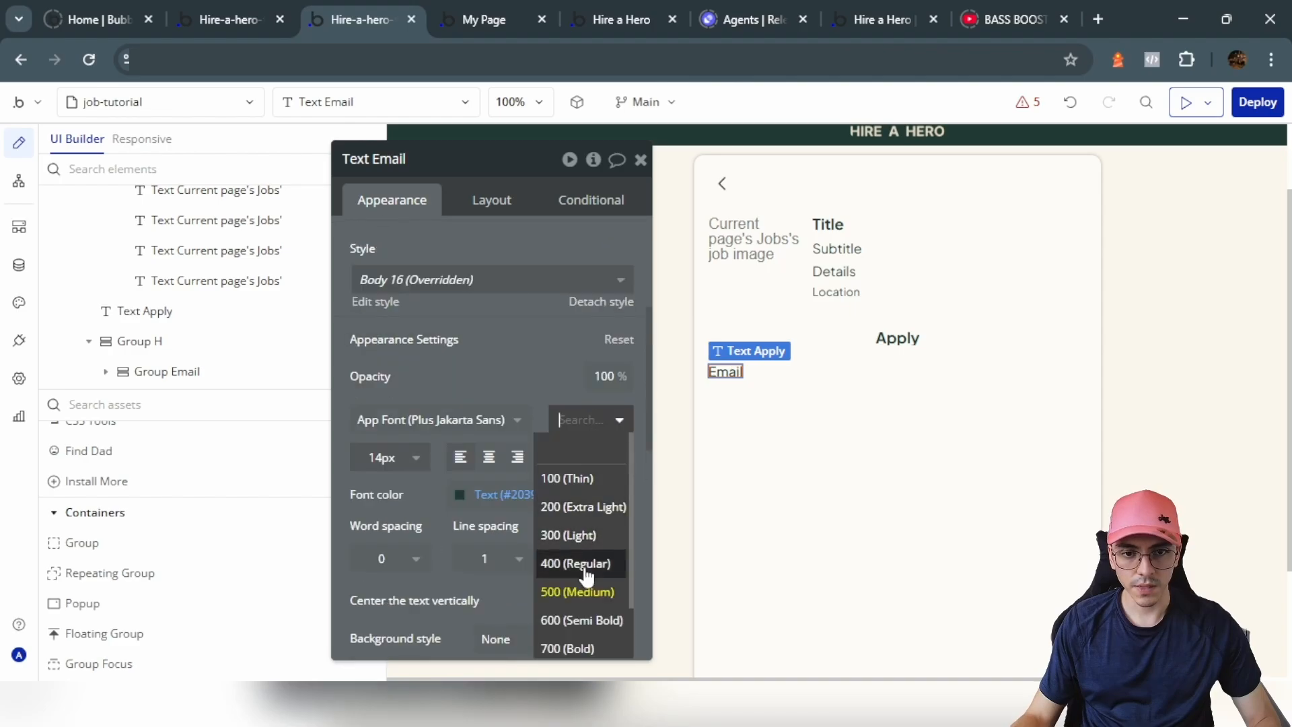
left_click(582, 616)
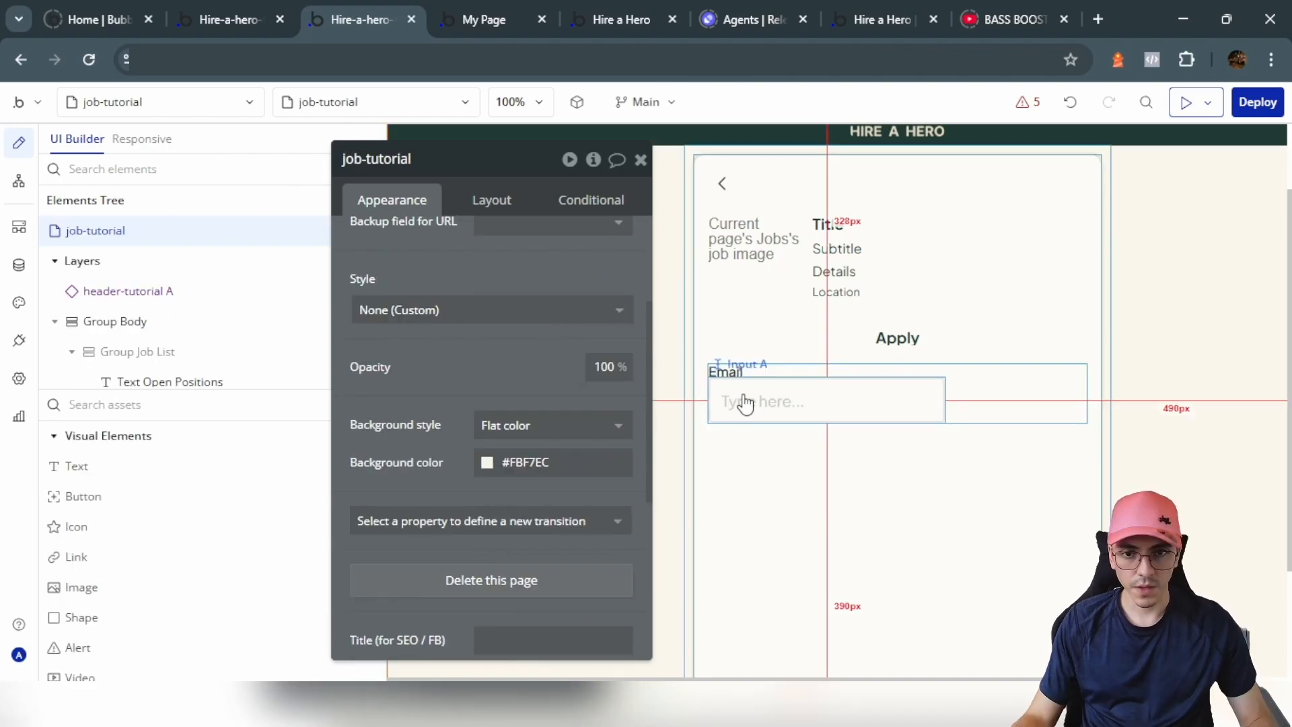
left_click(741, 403)
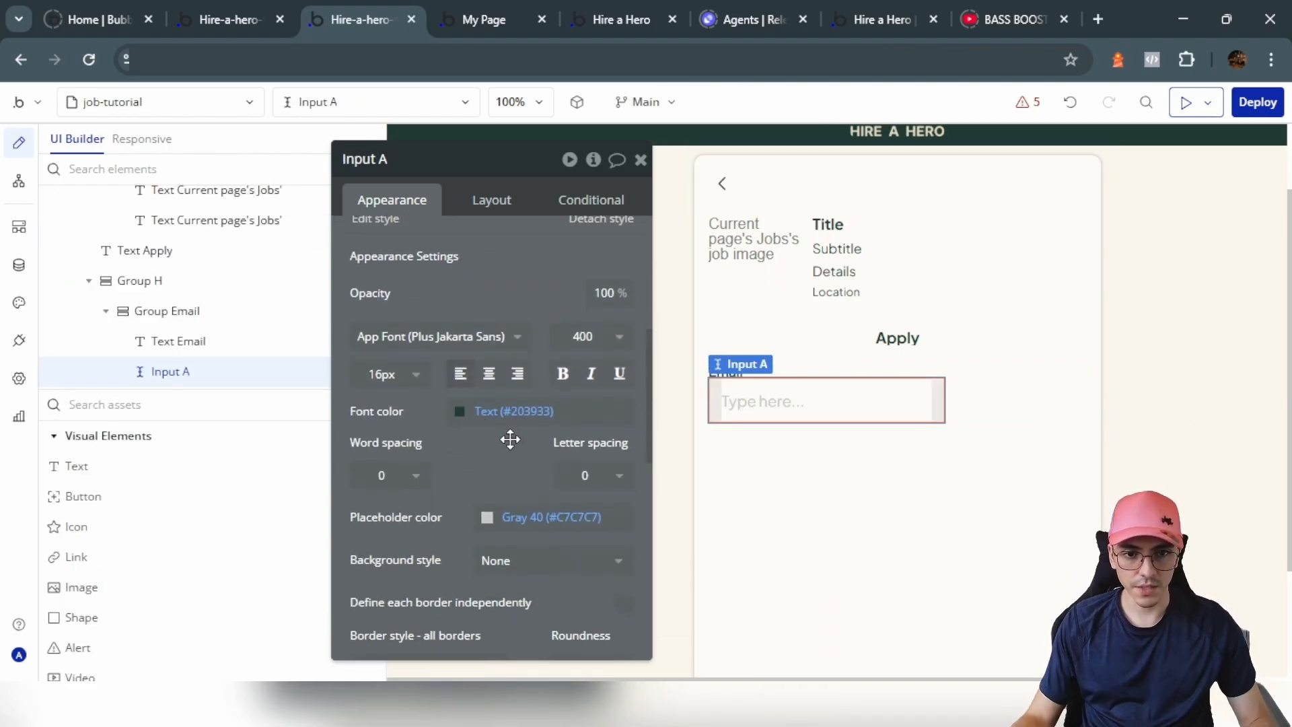
Step: Give the email input a flat colour background and a dark green Text placeholder colour
scroll(511, 513, "down", 2)
left_click(533, 464)
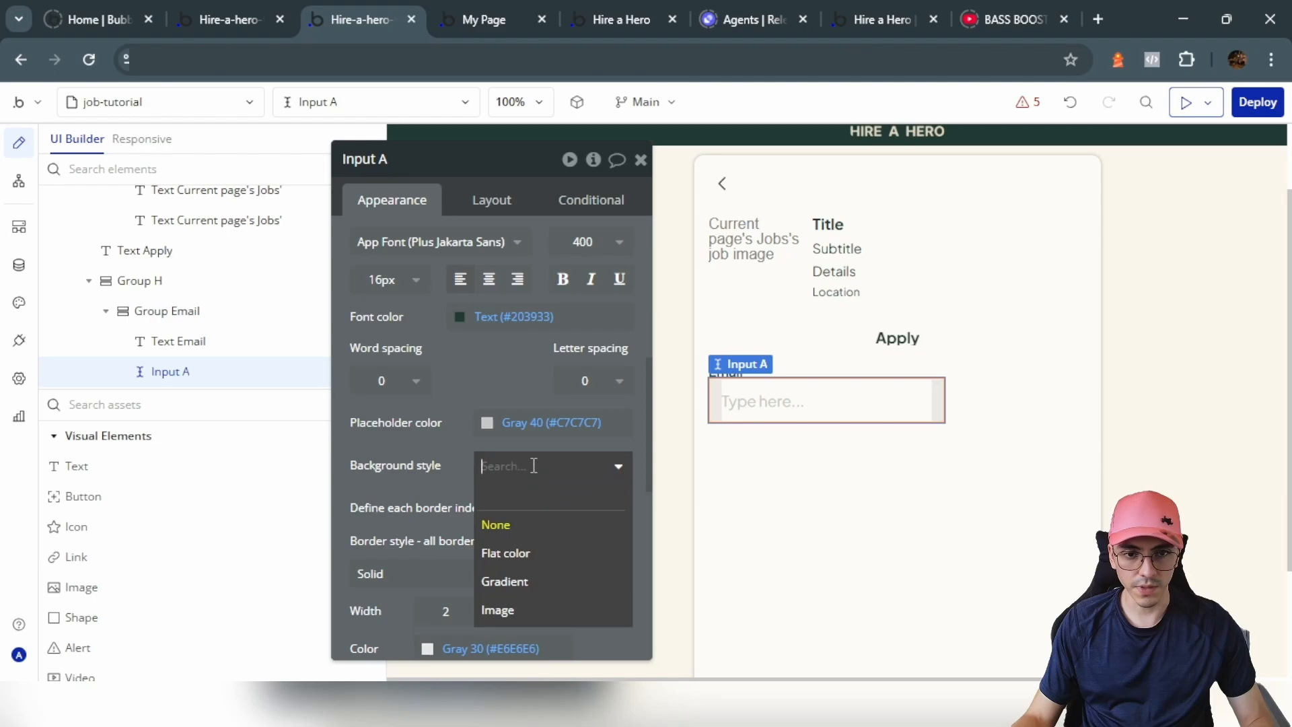
left_click(501, 553)
left_click(507, 316)
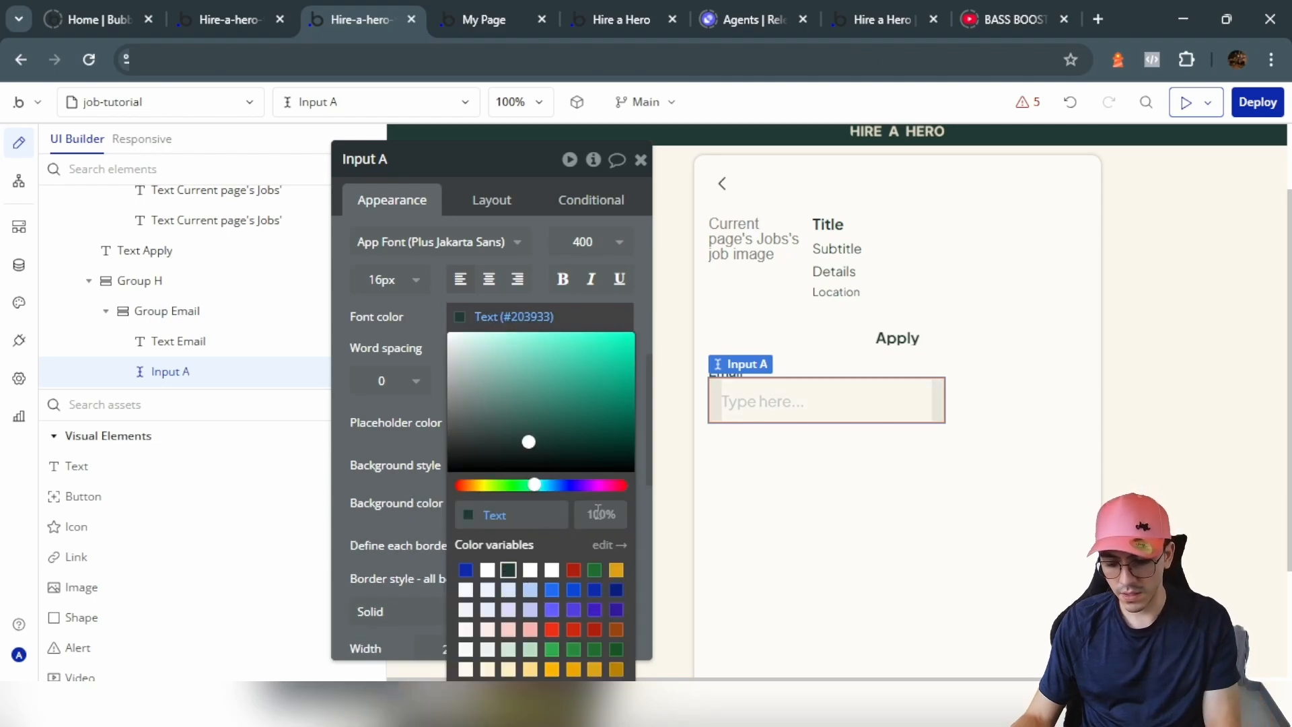
left_click(538, 422)
left_click(536, 542)
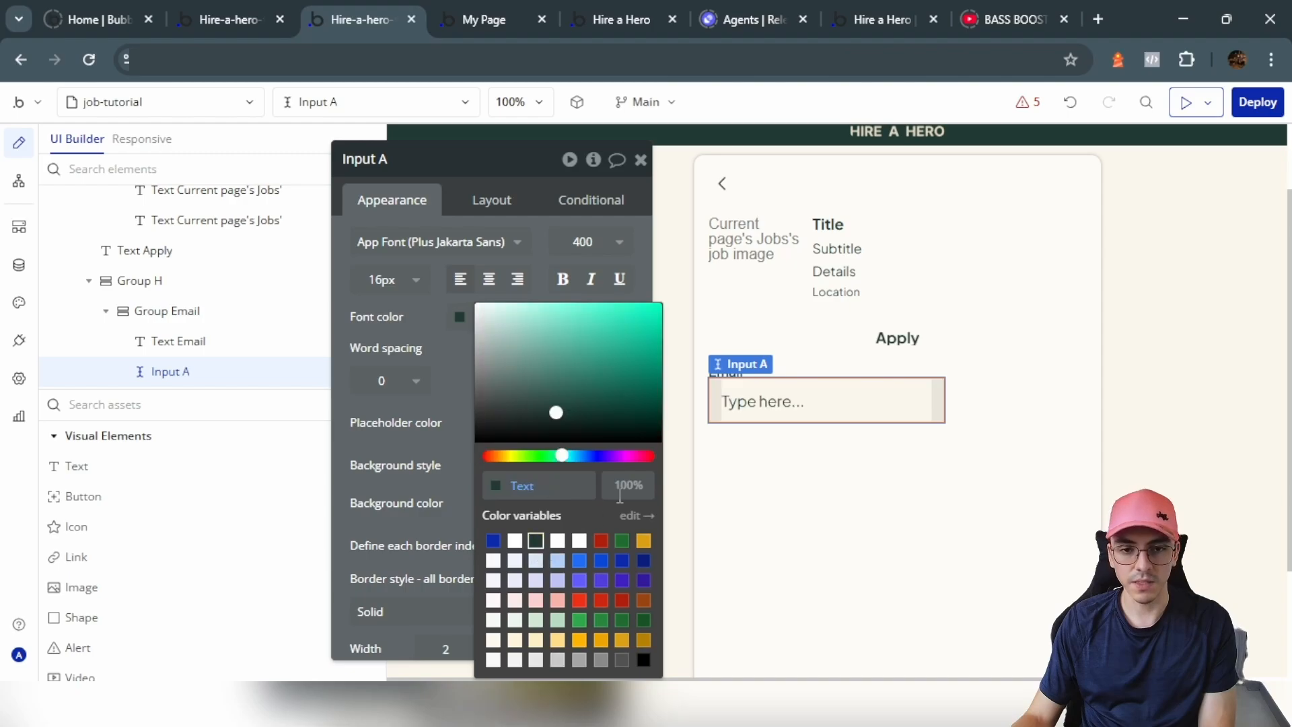
Step: Make the email input span the full width at 40px height
left_click(425, 491)
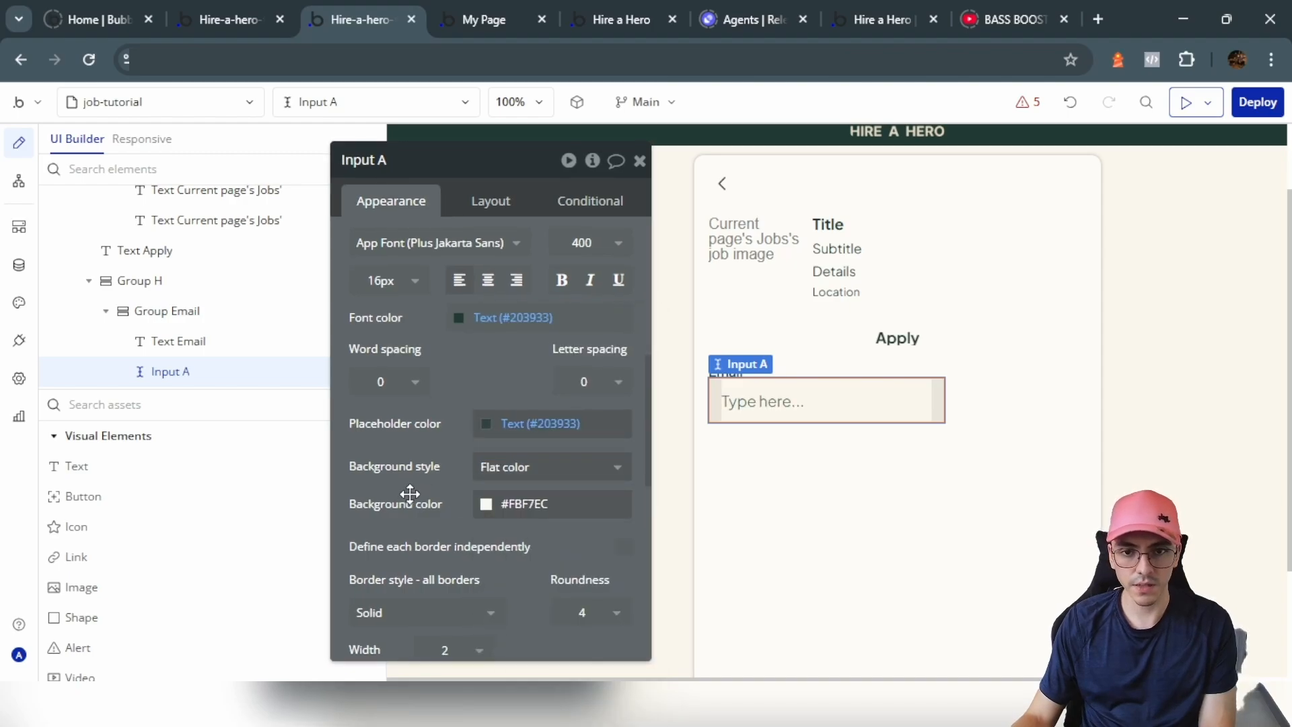
left_click(491, 201)
left_click(623, 319)
left_click(436, 345)
type("0")
left_click(447, 428)
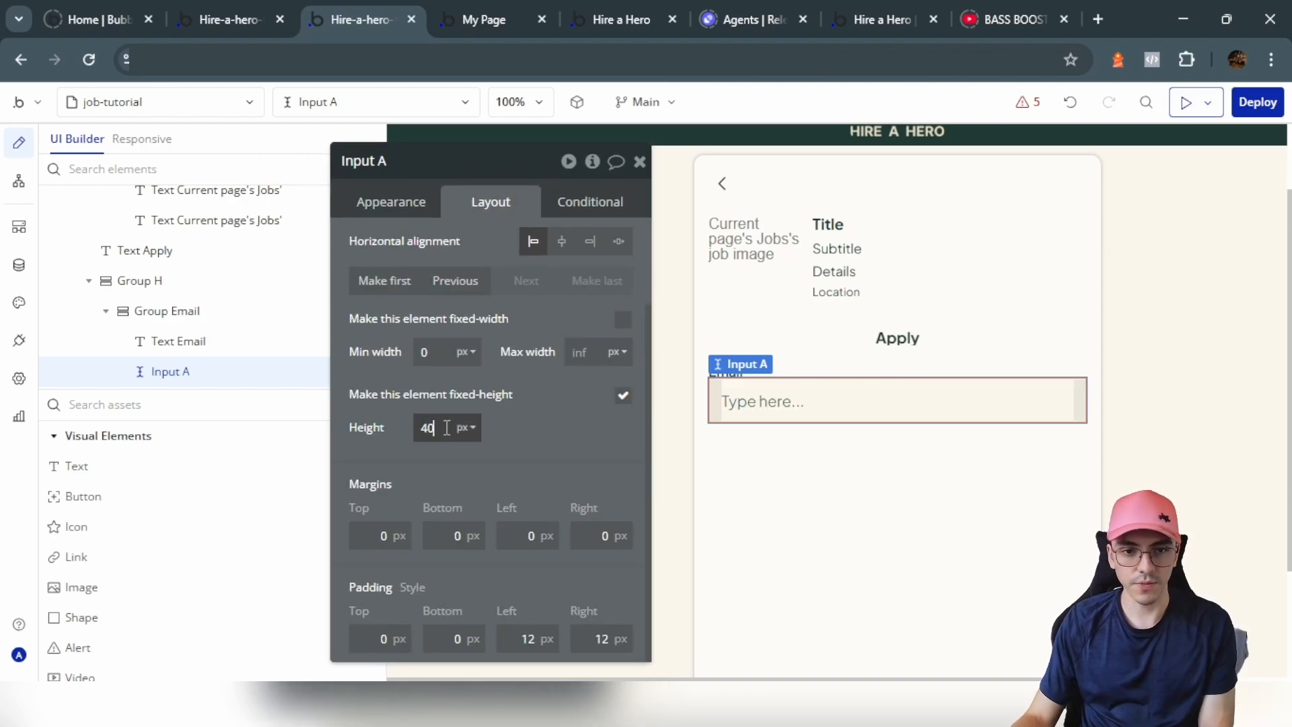
left_click(467, 383)
Step: Set a 5px gap between the Email label and its input
left_click(770, 371)
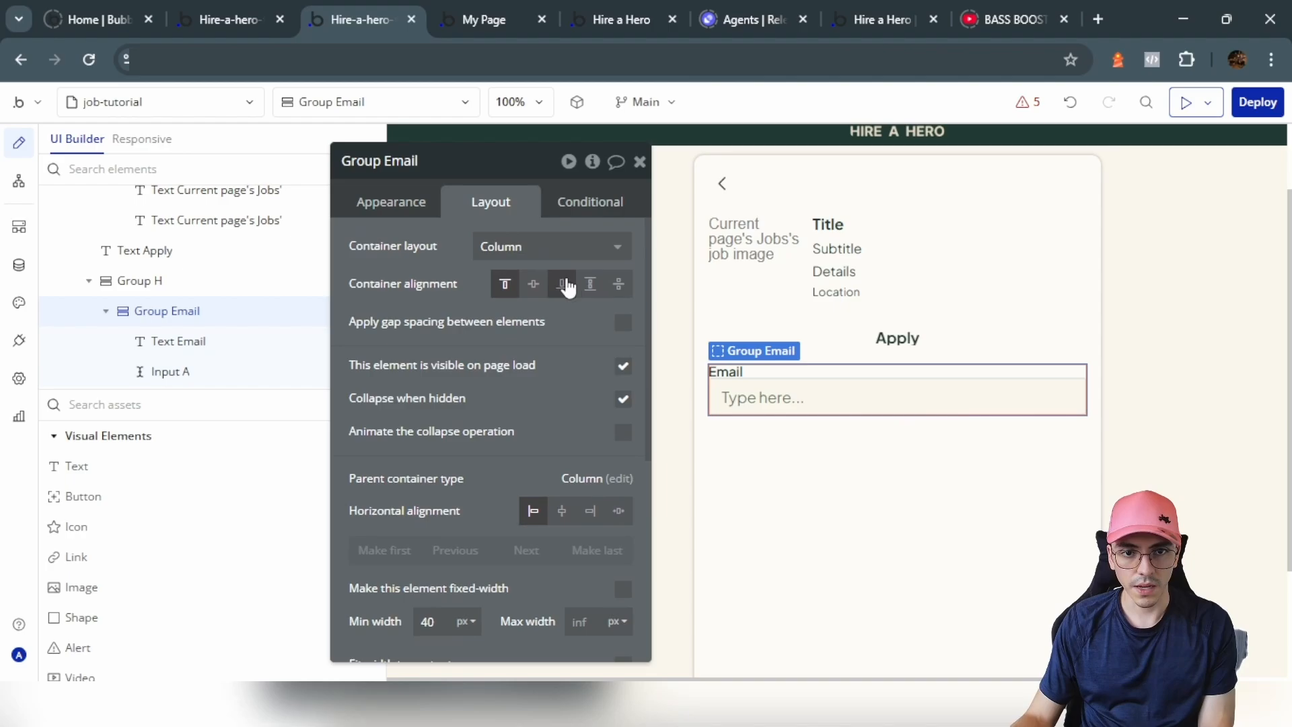
left_click(626, 324)
left_click(600, 357)
type("50")
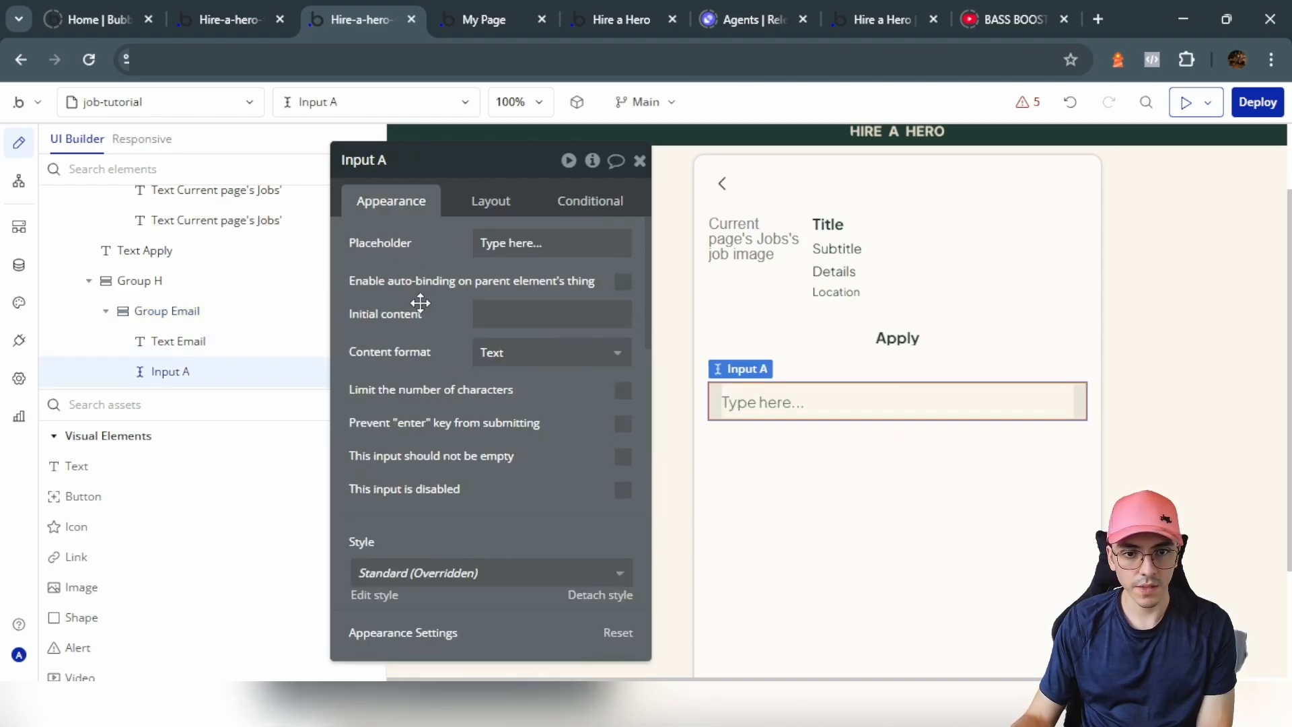
Step: Remove the input's border and round its corners to 20
scroll(422, 306, "down", 8)
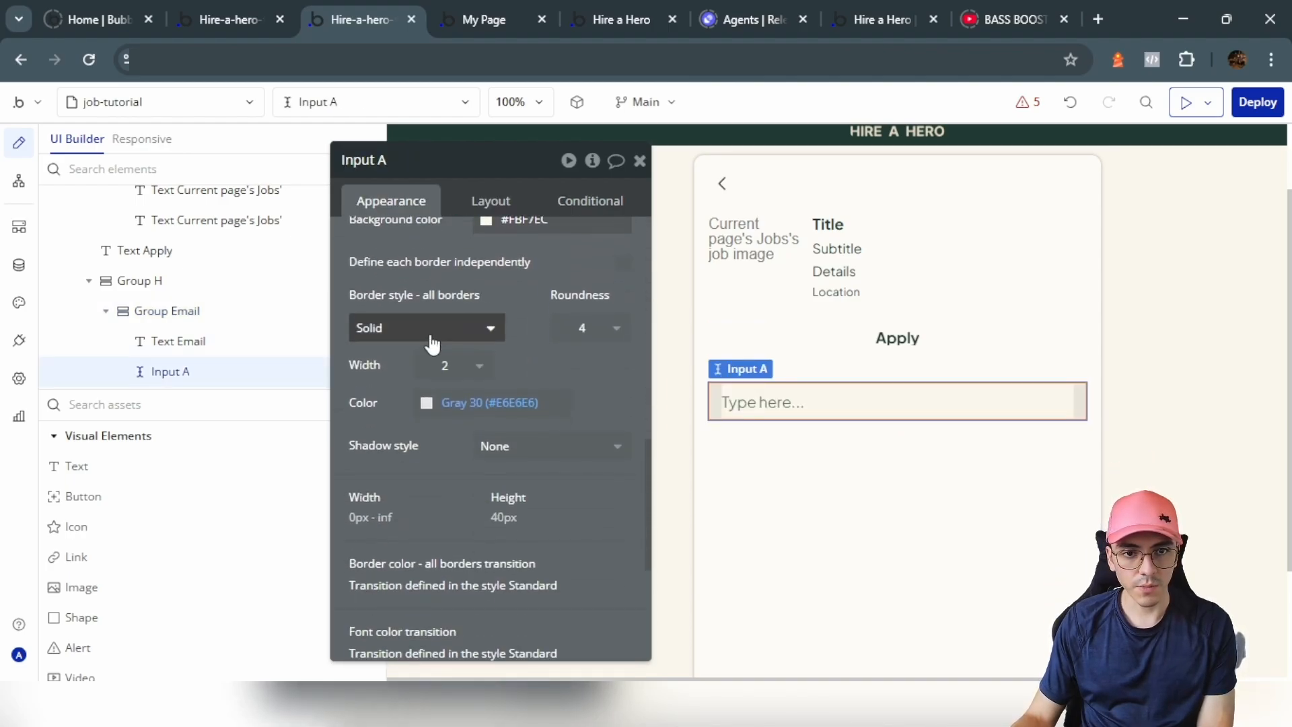
left_click(436, 335)
left_click(401, 386)
scroll(609, 296, "down", 2)
scroll(609, 296, "up", 2)
left_click(585, 328)
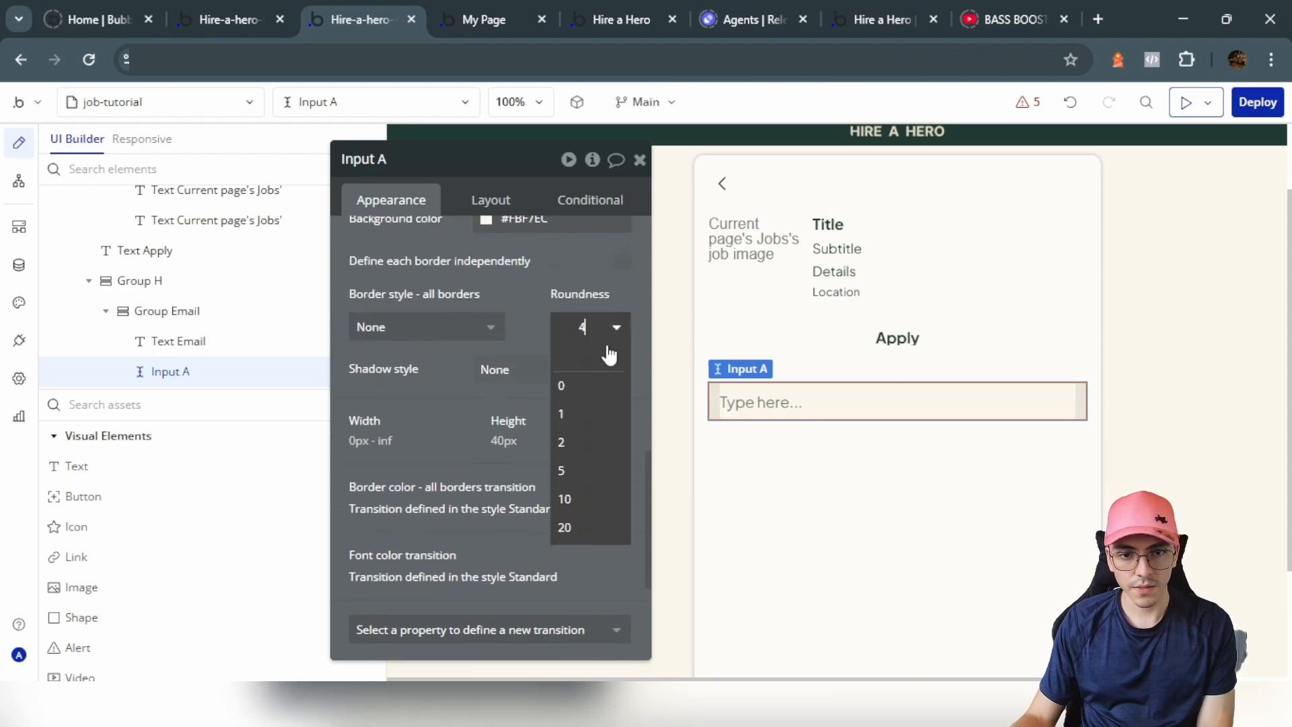
left_click(576, 522)
Step: Set the input placeholder to 'your email' with font size 14
left_click(539, 244)
type("you")
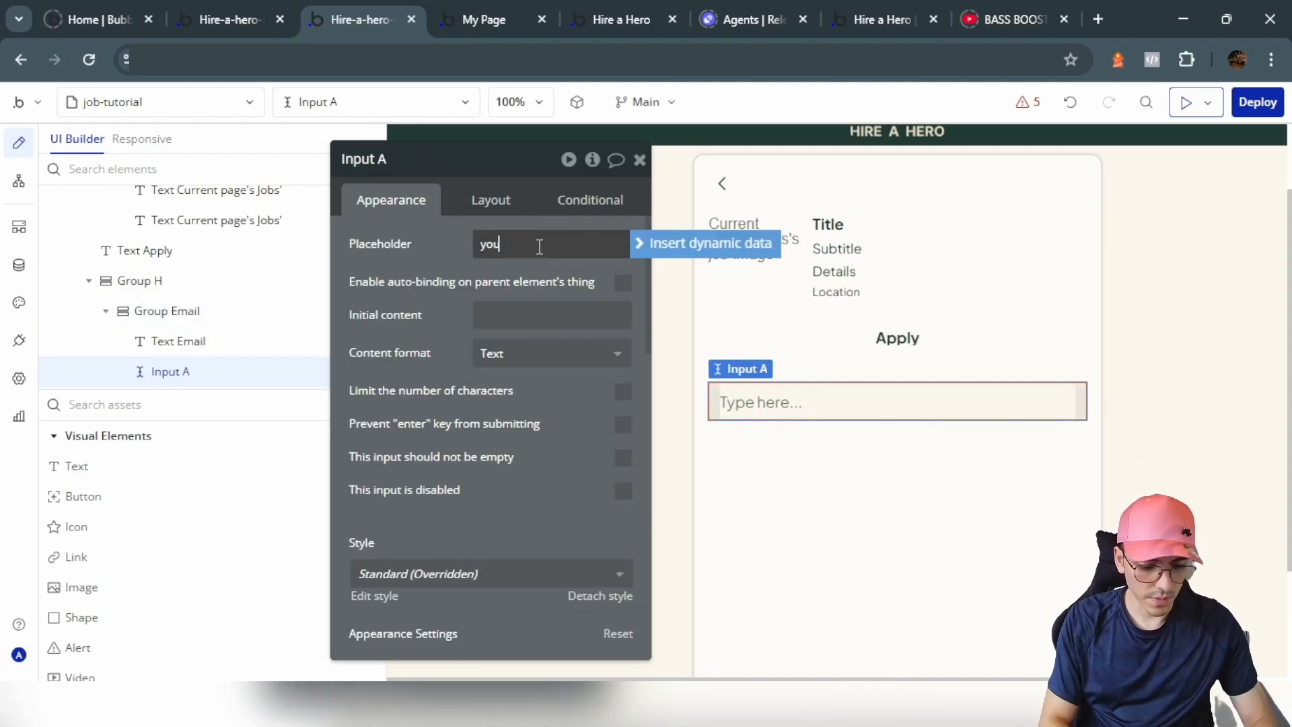
type("r email")
scroll(471, 437, "down", 5)
left_click(387, 467)
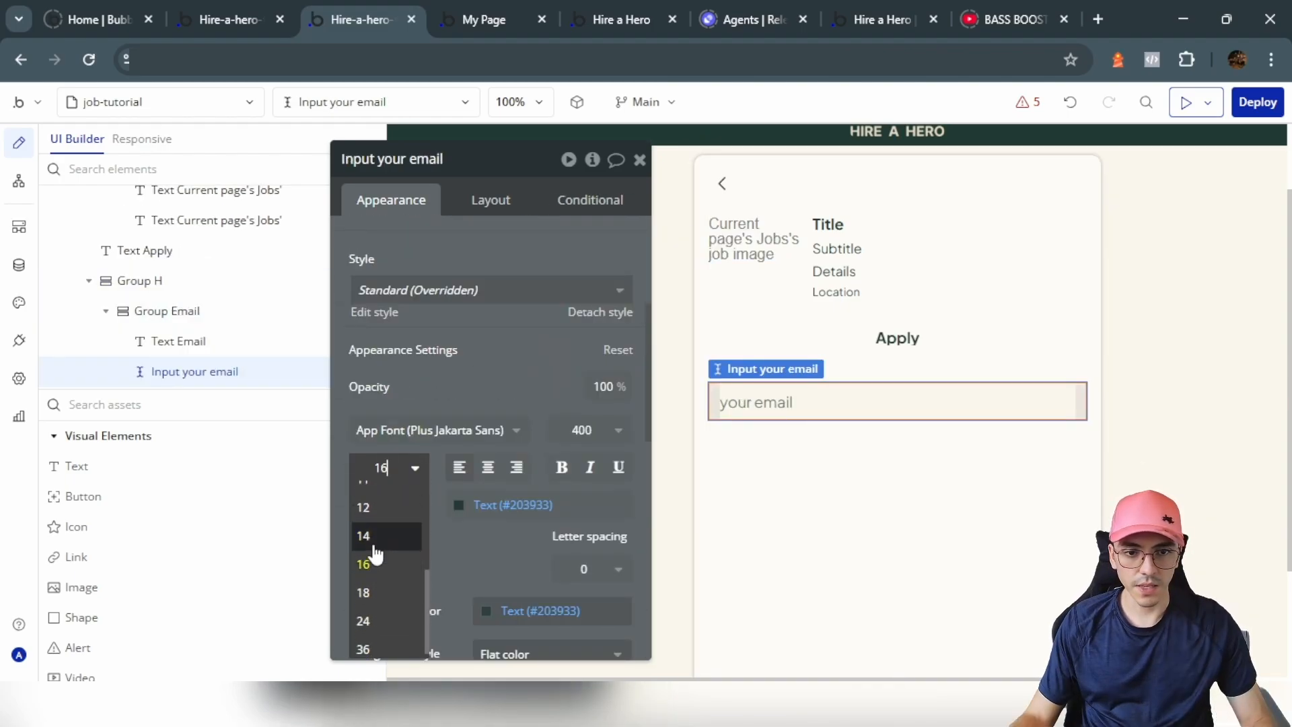
left_click(378, 537)
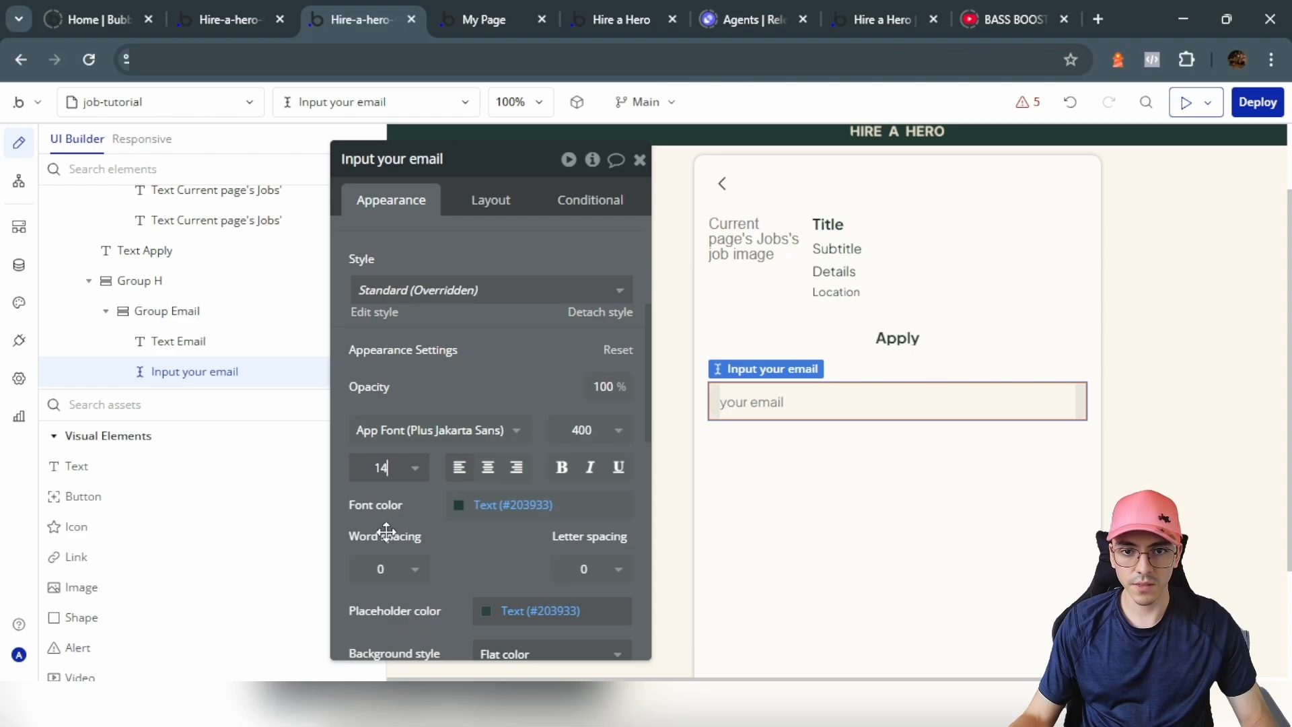
Step: Rename the outer group Group Apply Form and enable gaps between its fields
left_click(829, 474)
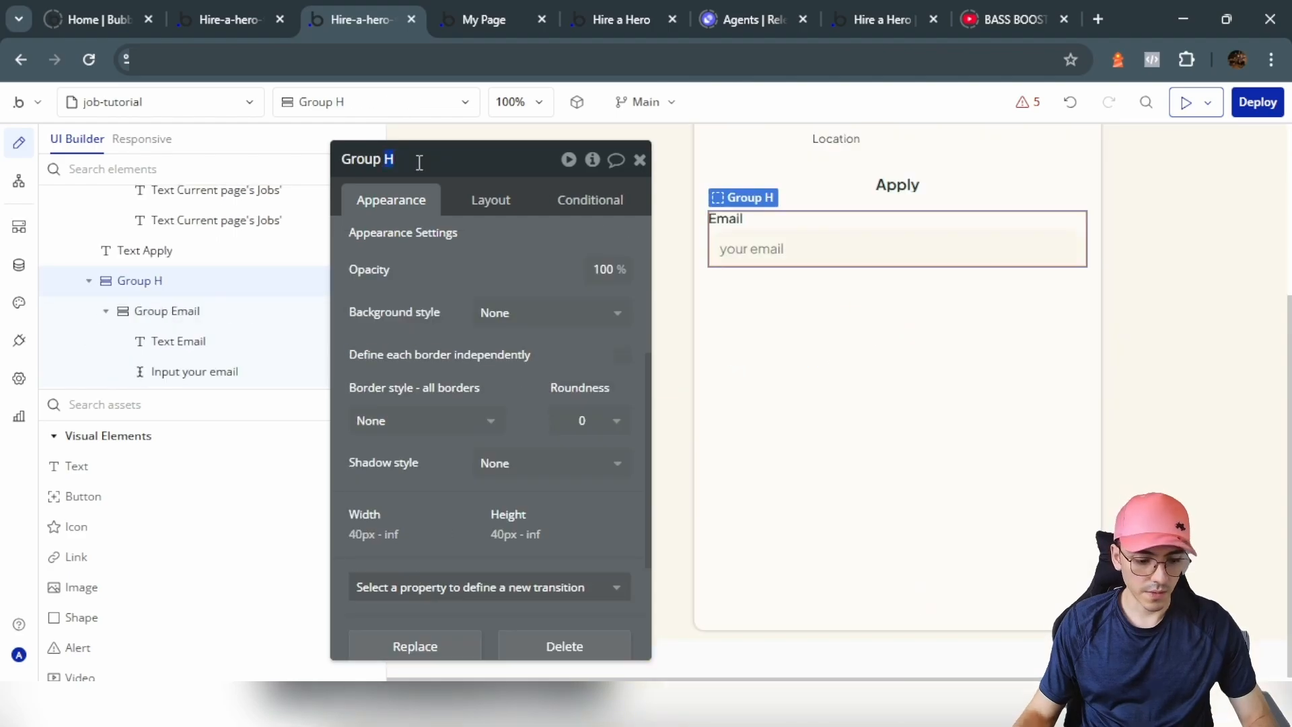
type("Form")
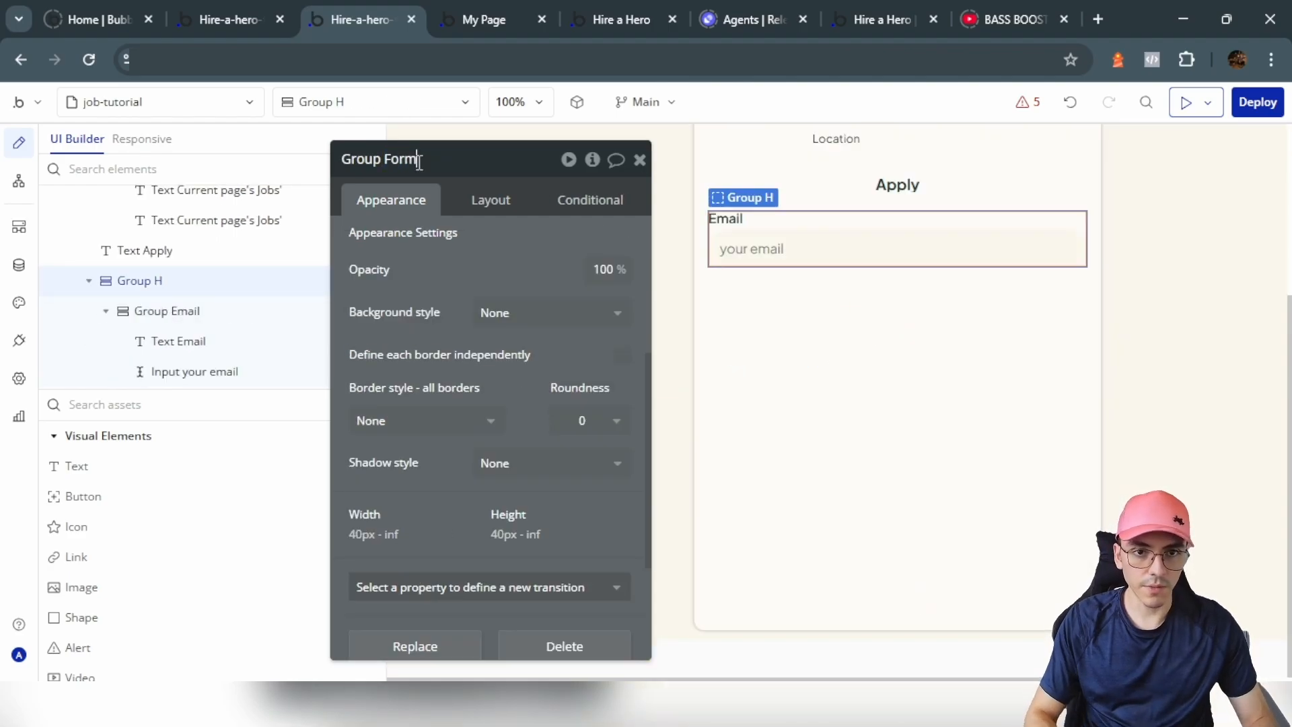
type("Apply")
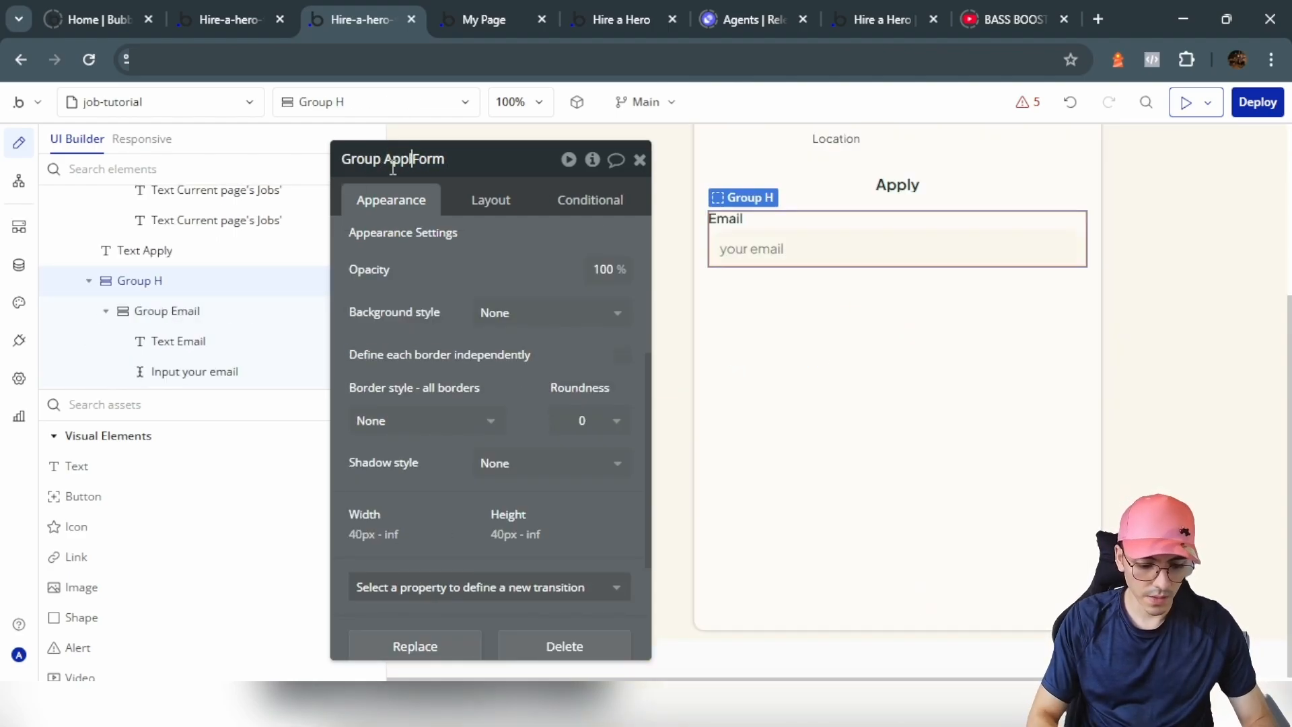
key("Return")
left_click(520, 214)
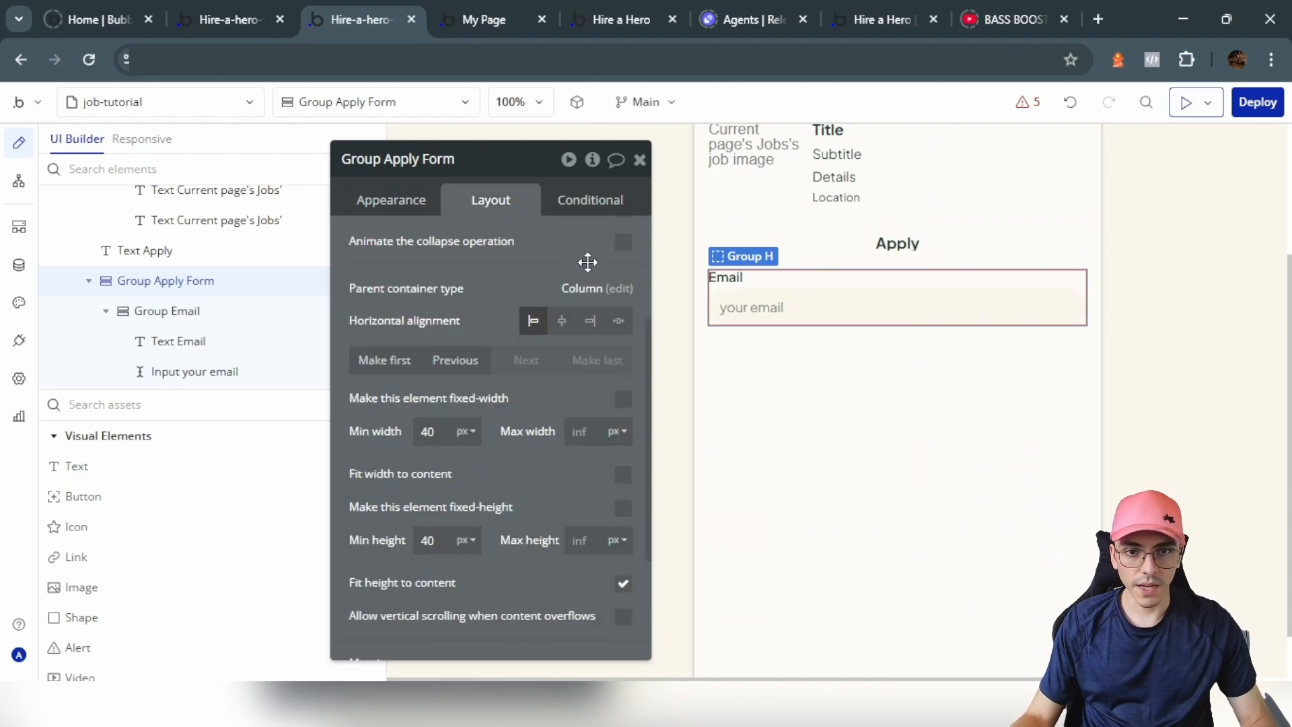
scroll(619, 316, "up", 4)
left_click(623, 322)
left_click(602, 346)
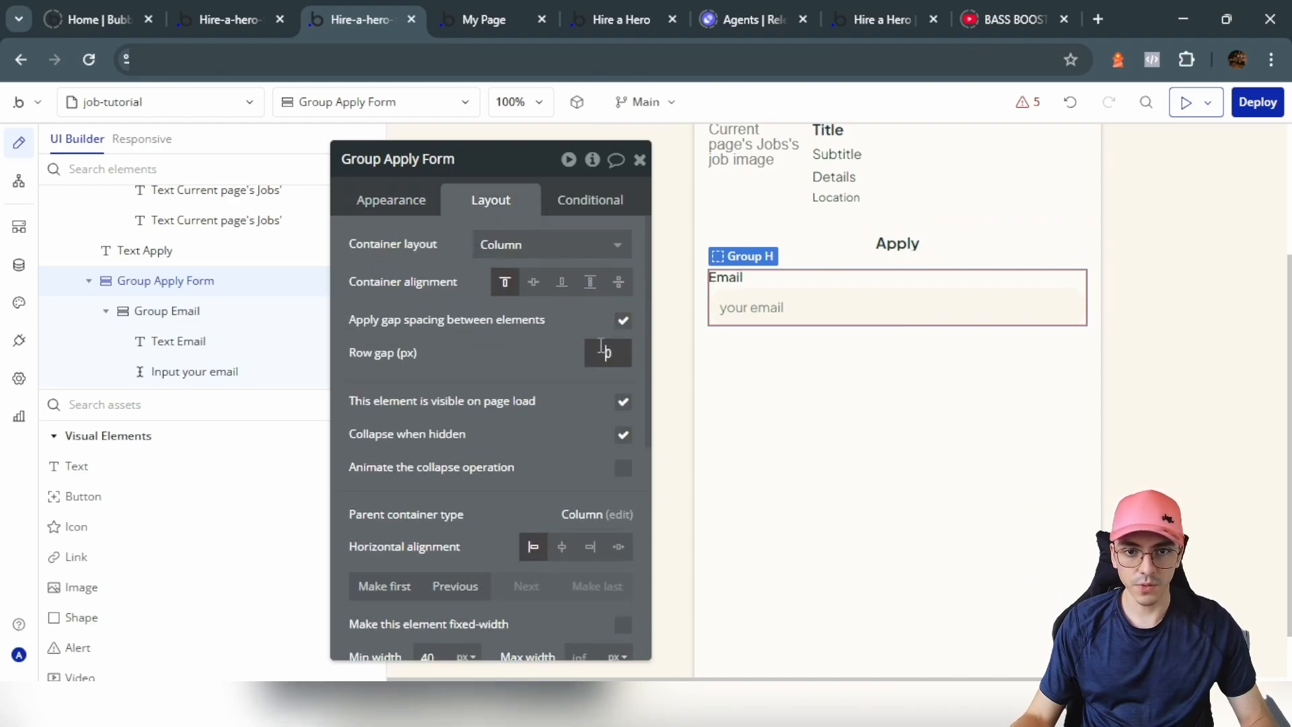
Step: Duplicate the Email field as a Name field with placeholder 'name', and set the email input's format to Email
left_click_drag(536, 326, 531, 319)
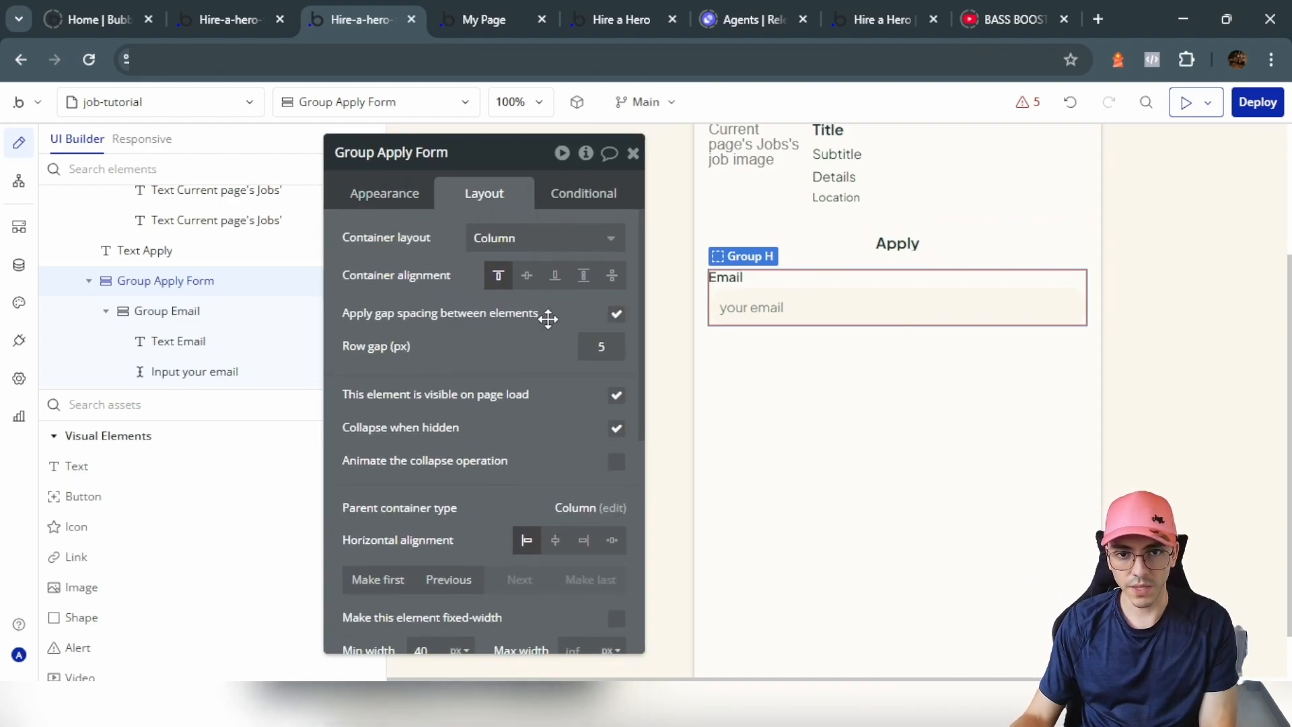
left_click(788, 278)
key("ctrl+d")
left_click(725, 337)
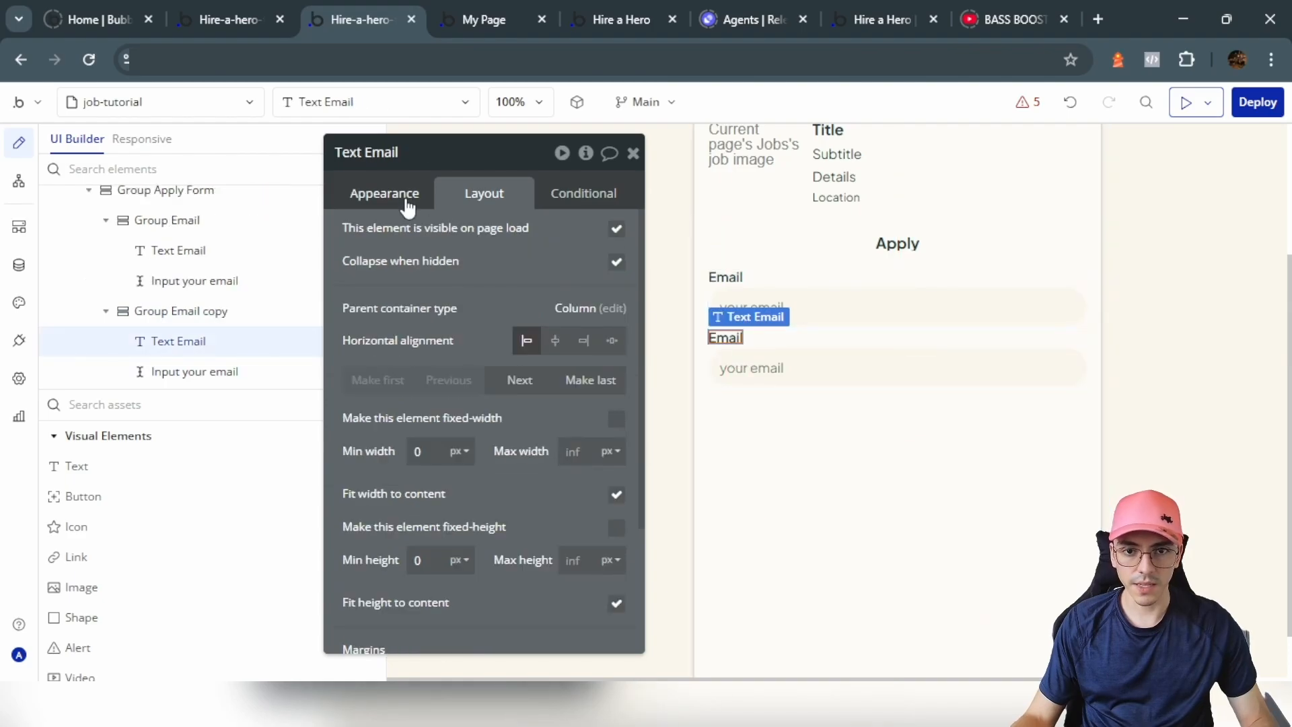
left_click(407, 202)
triple_click(455, 248)
type("Name")
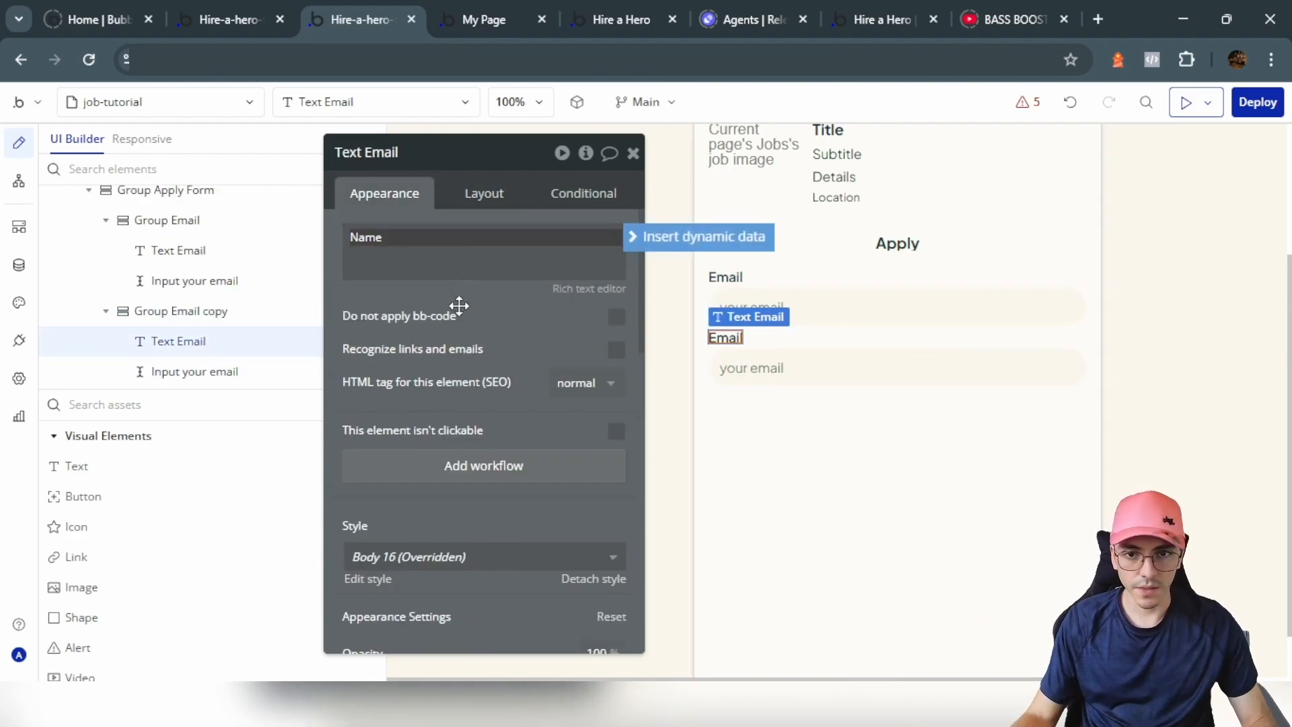
left_click(818, 370)
type("name")
left_click(813, 297)
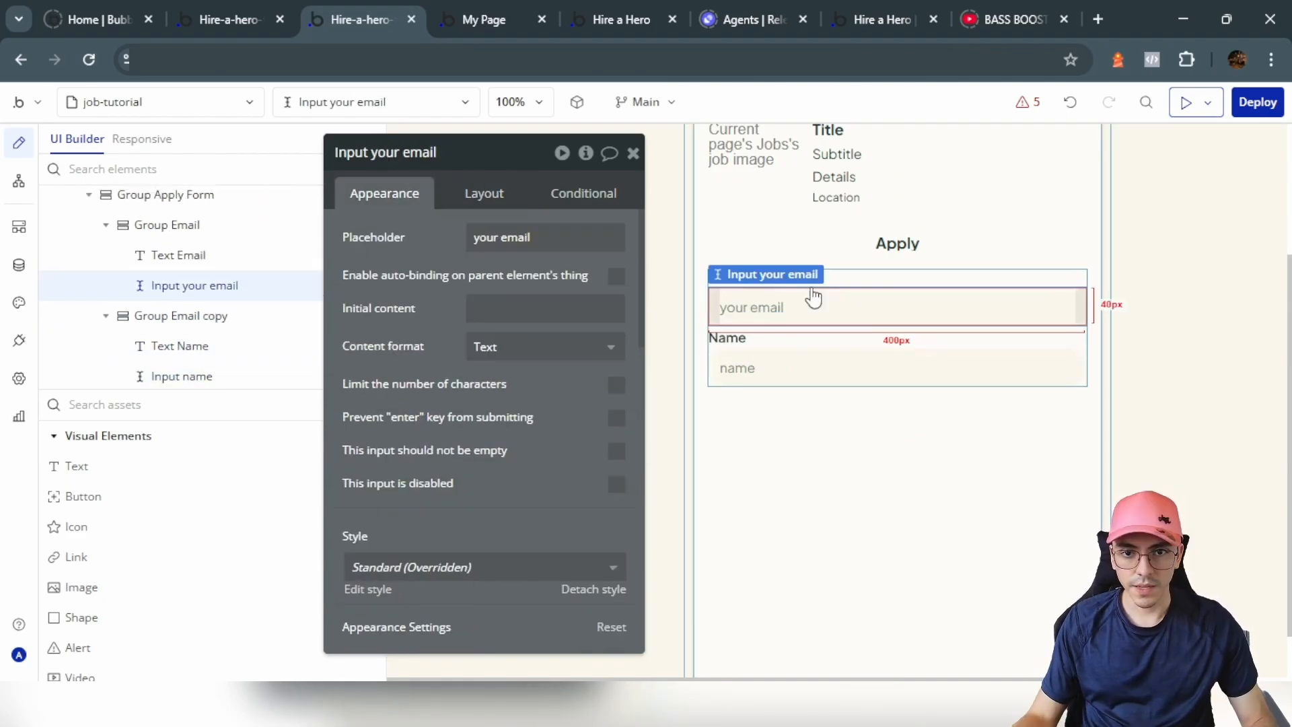
left_click(524, 346)
left_click(507, 436)
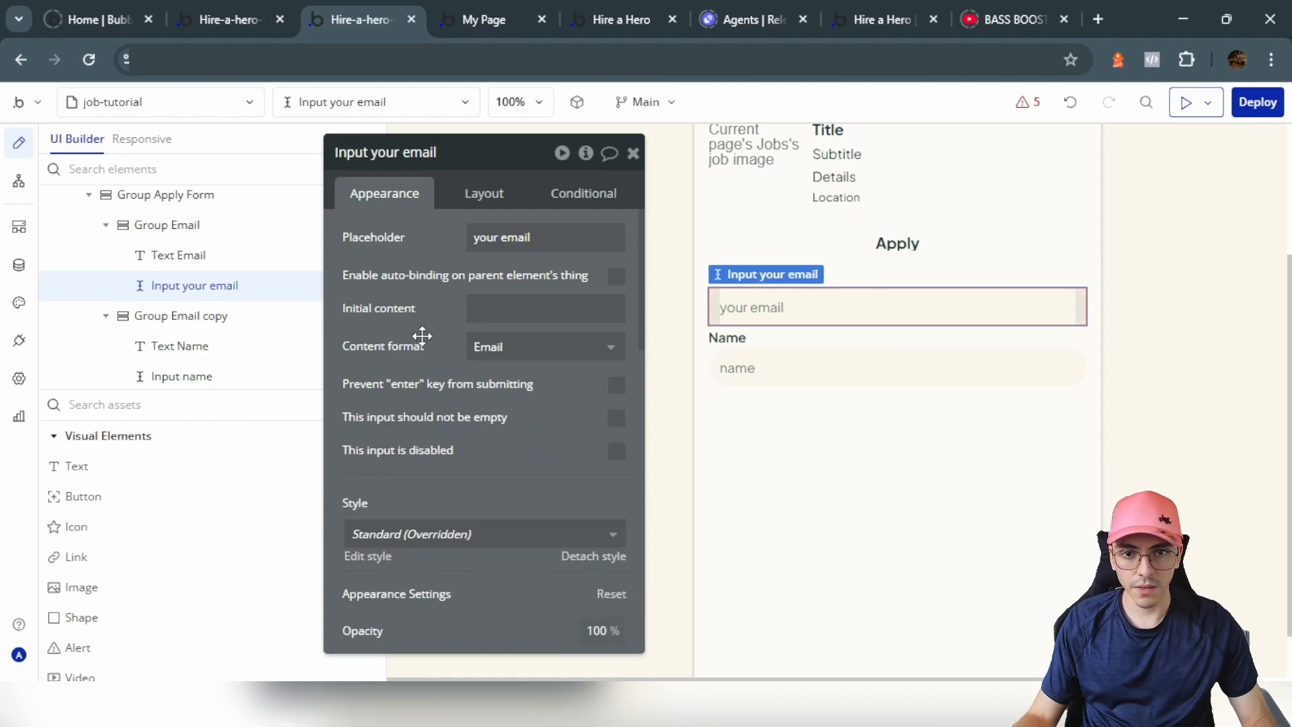
Step: Copy the Name field group to create the Lastname field and edit its placeholder
left_click(865, 336)
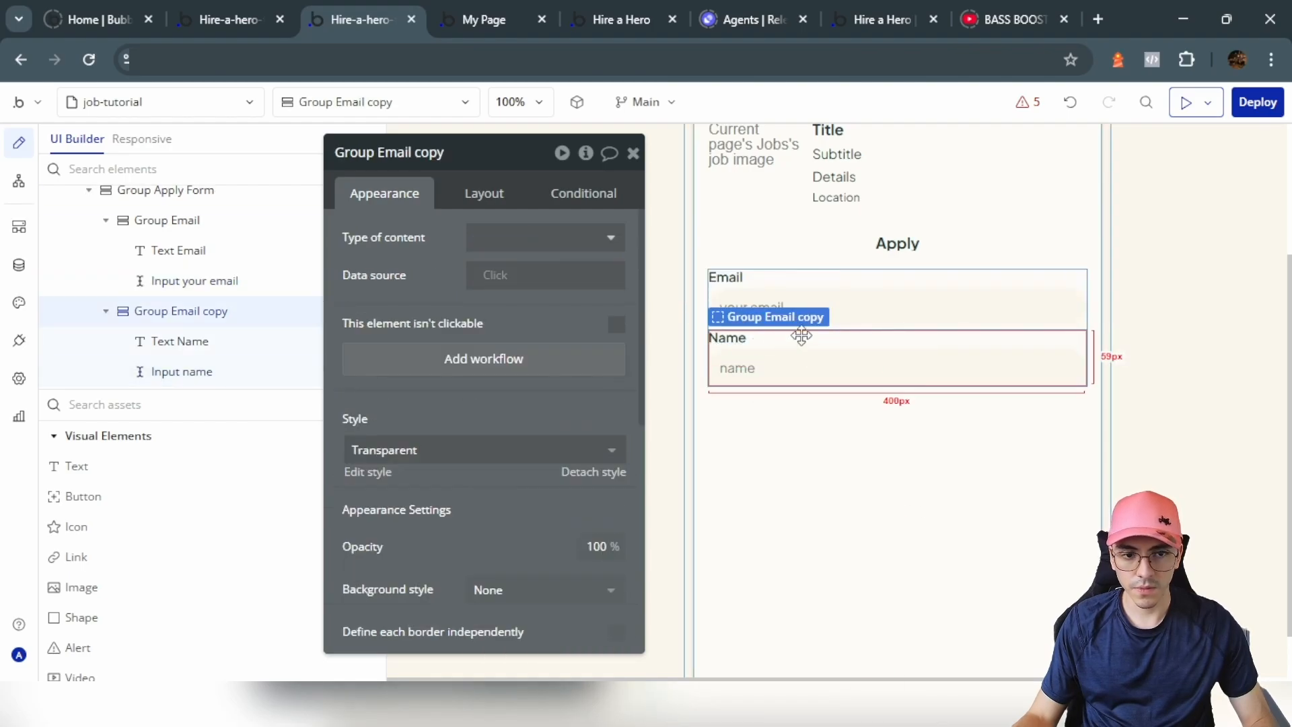
key("ctrl+c")
key("ctrl+v")
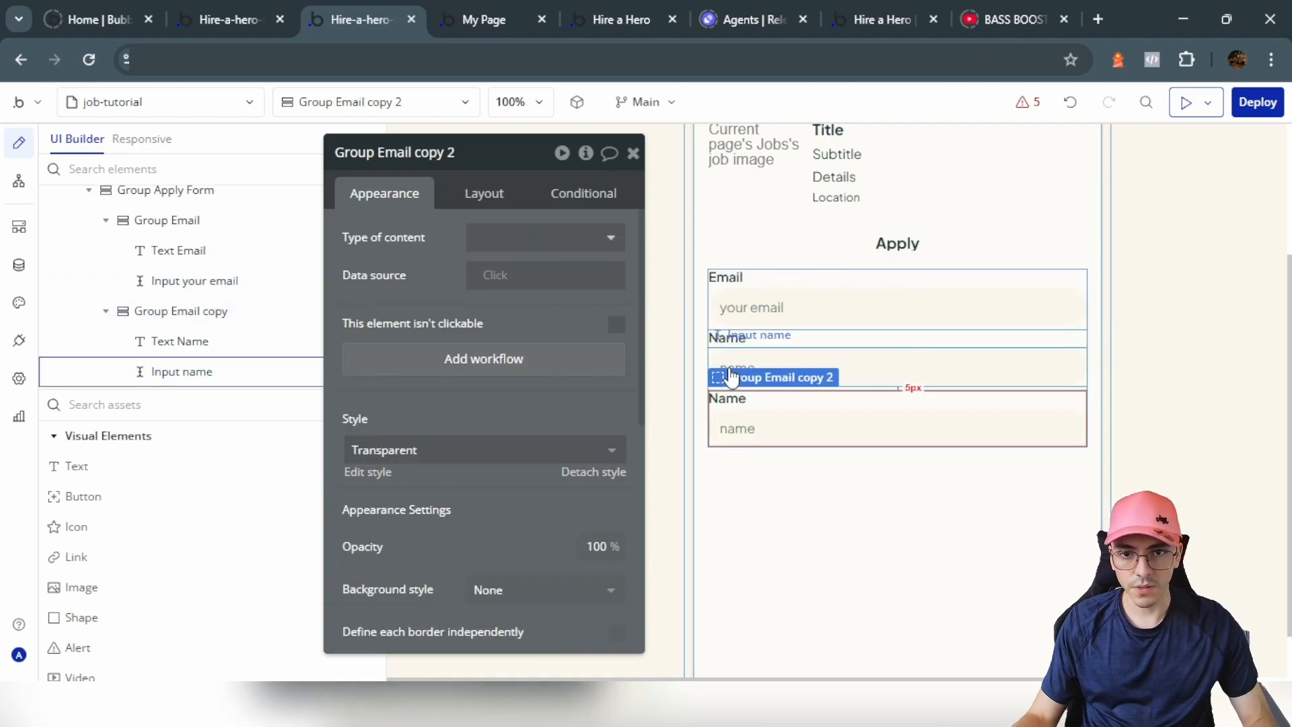
left_click(727, 338)
left_click(822, 339)
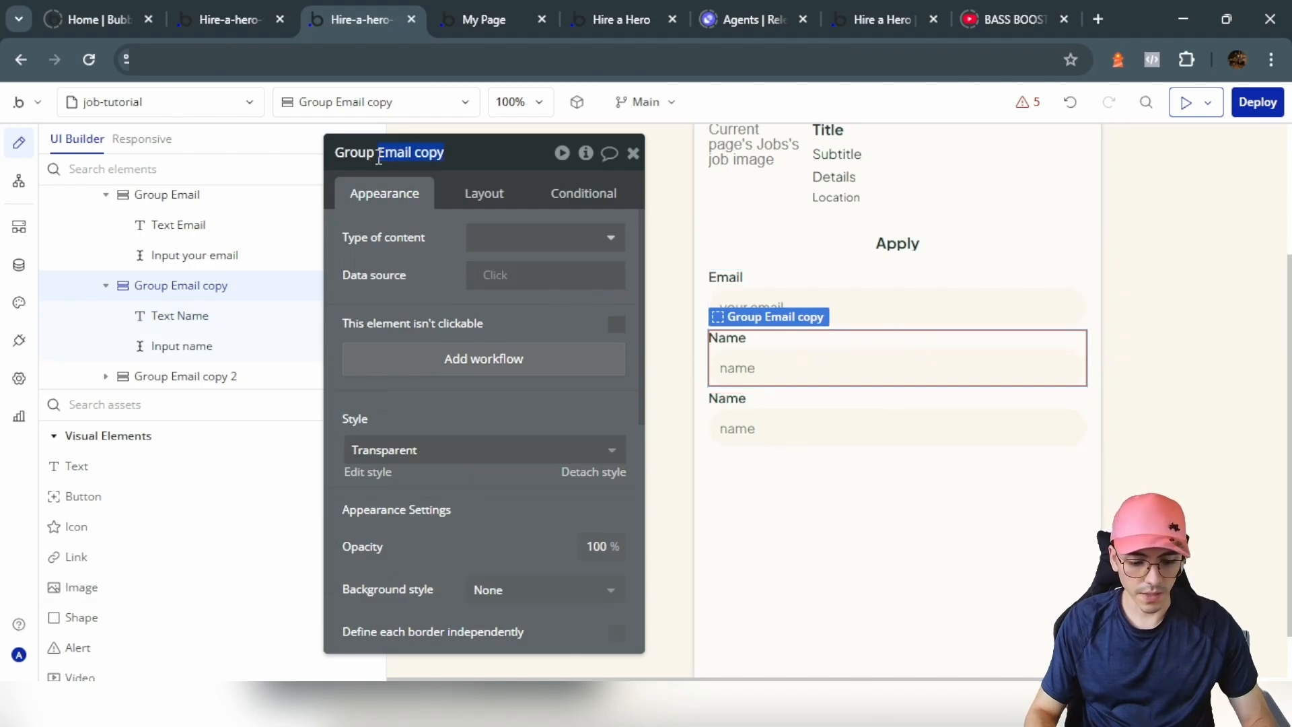
type("name")
left_click(780, 406)
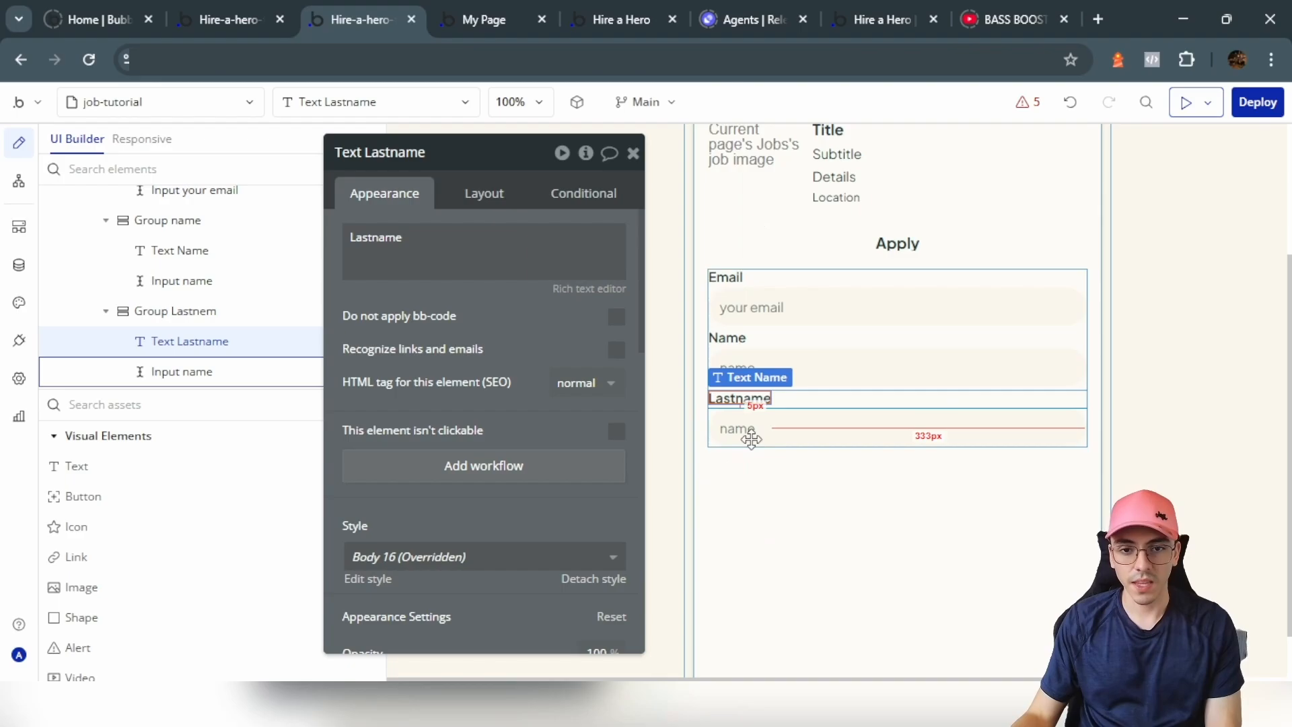
left_click(750, 431)
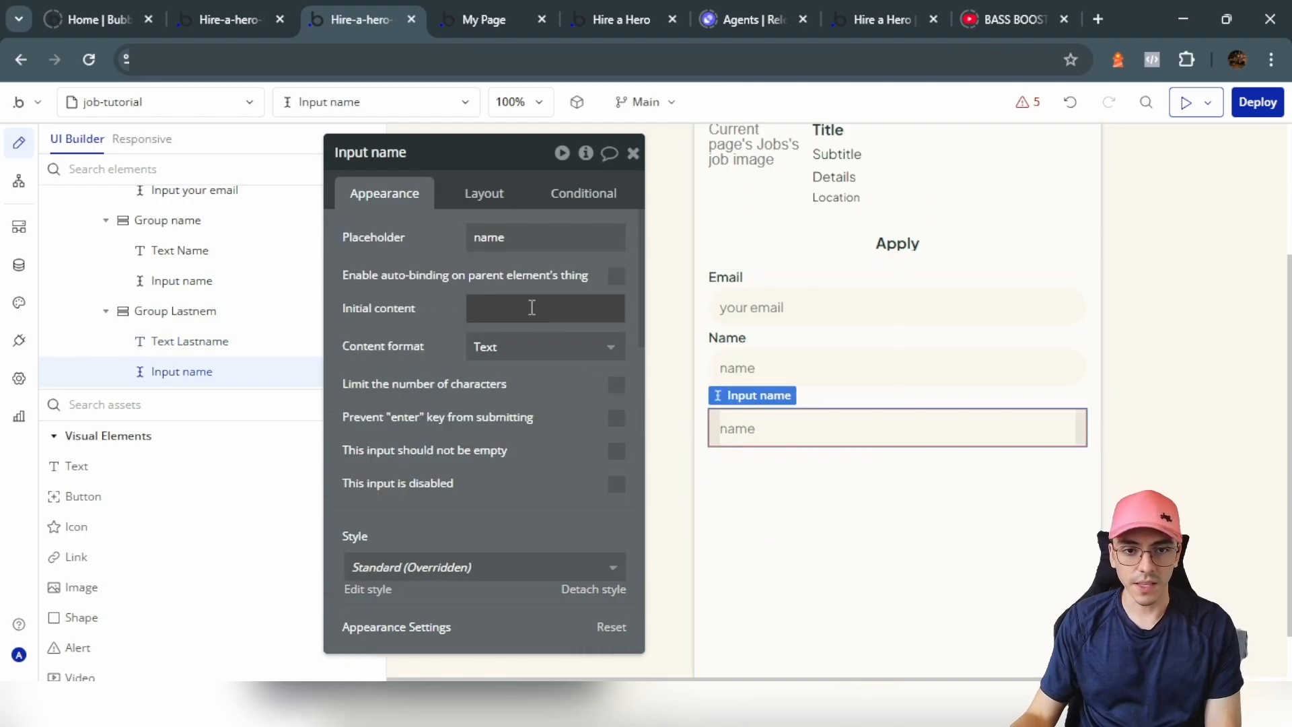
left_click(502, 237)
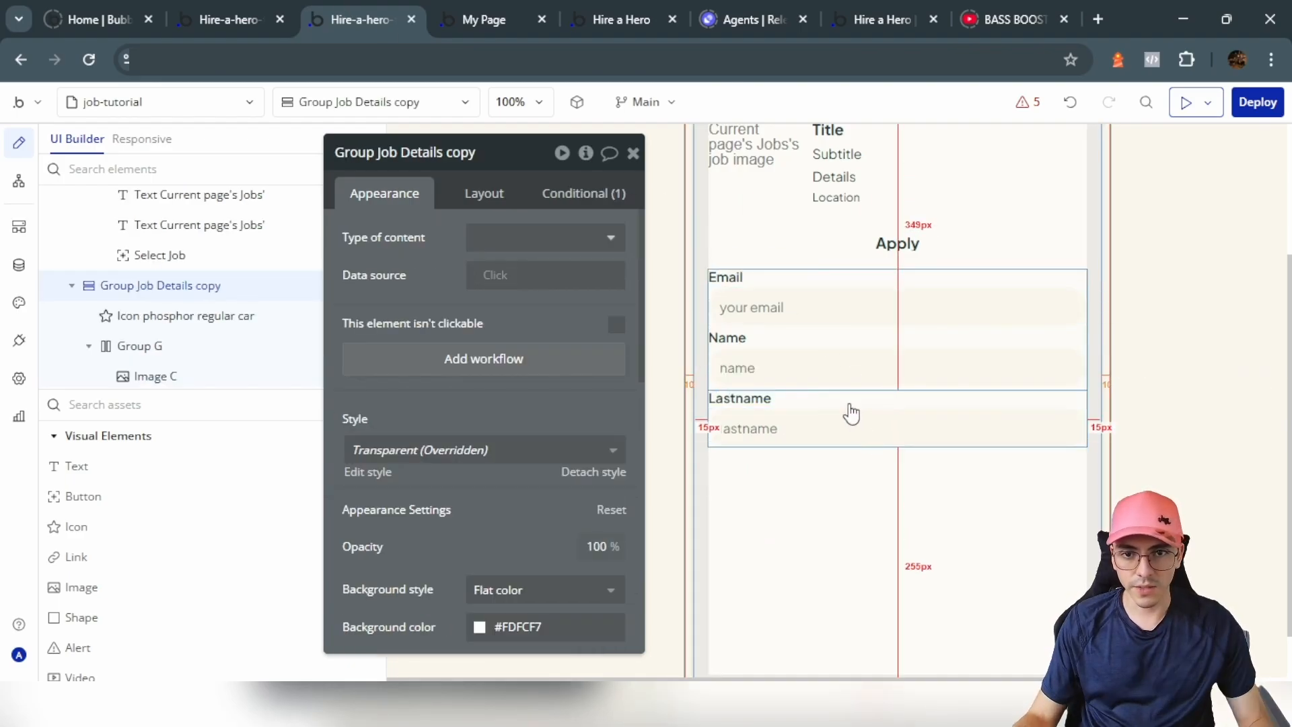
Step: Duplicate the Lastname field and give the copy a 'phone number' placeholder
left_click(845, 392)
key("ctrl+c")
key("ctrl+v")
left_click(501, 237)
type("ph")
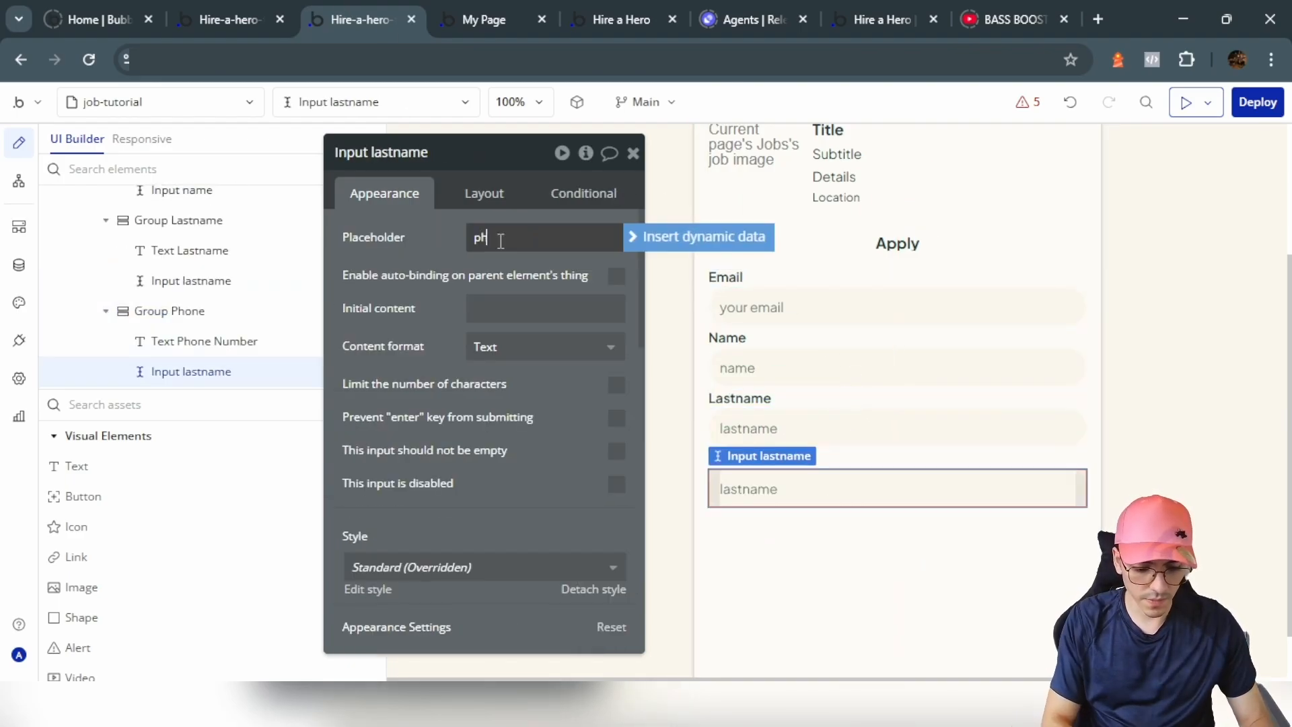
type("one number")
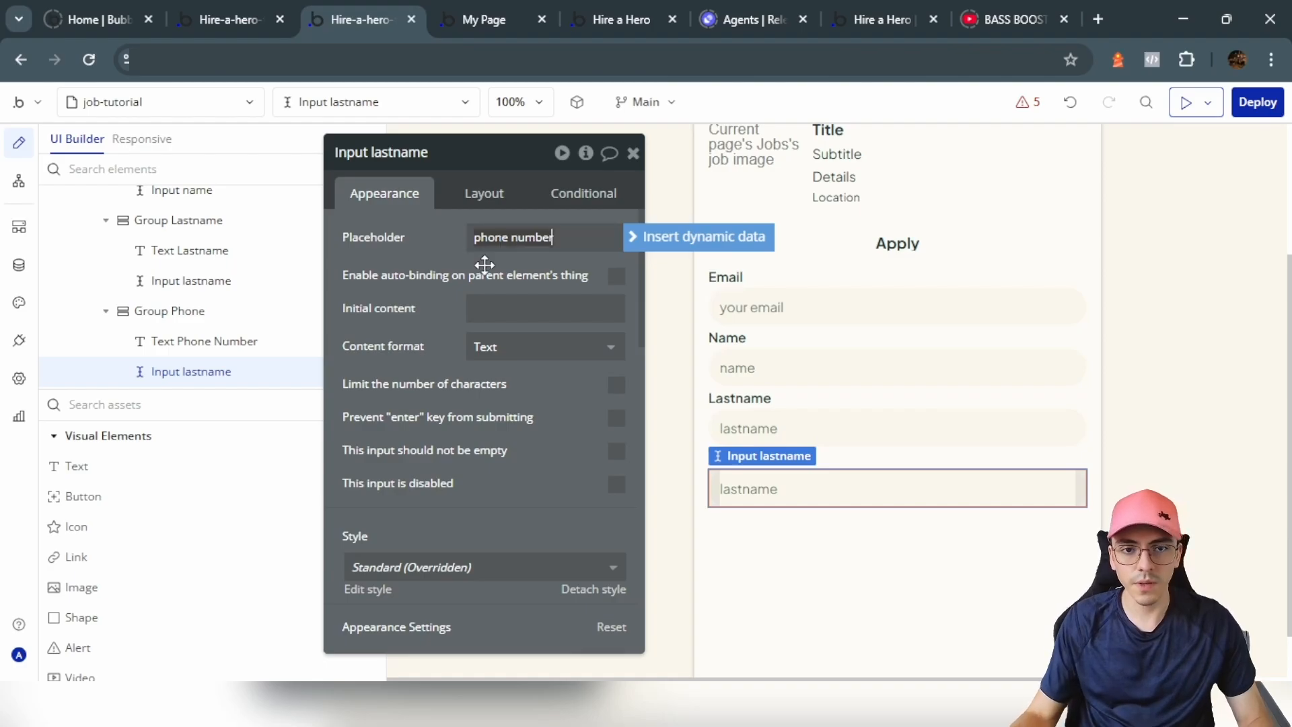
left_click(467, 280)
Step: Copy the phone field for the CV and relabel the phone field 'Phone Number'
left_click(841, 466)
key("ctrl+c")
key("ctrl+v")
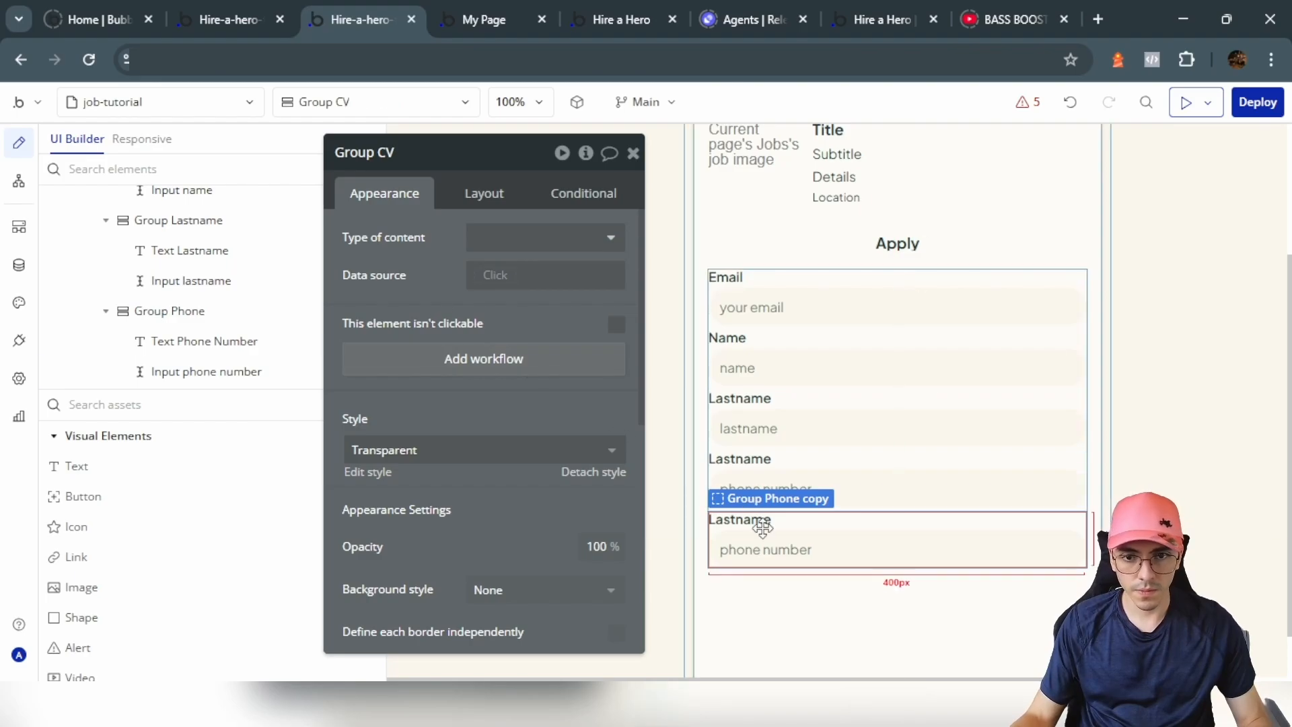
left_click(744, 520)
left_click(740, 458)
double_click(459, 243)
type("Phon")
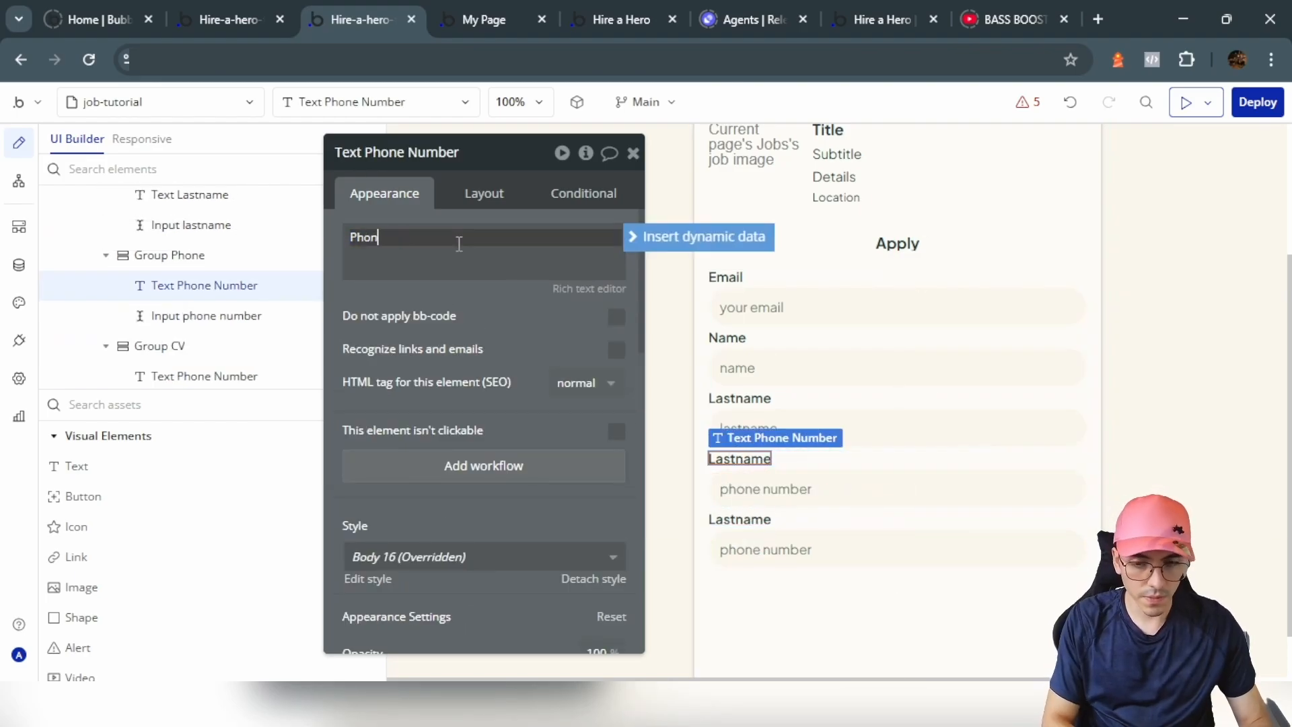
type("e Number")
Step: Relabel Group CV's label as Resume and pick a File Uploader element from the search
left_click(866, 538)
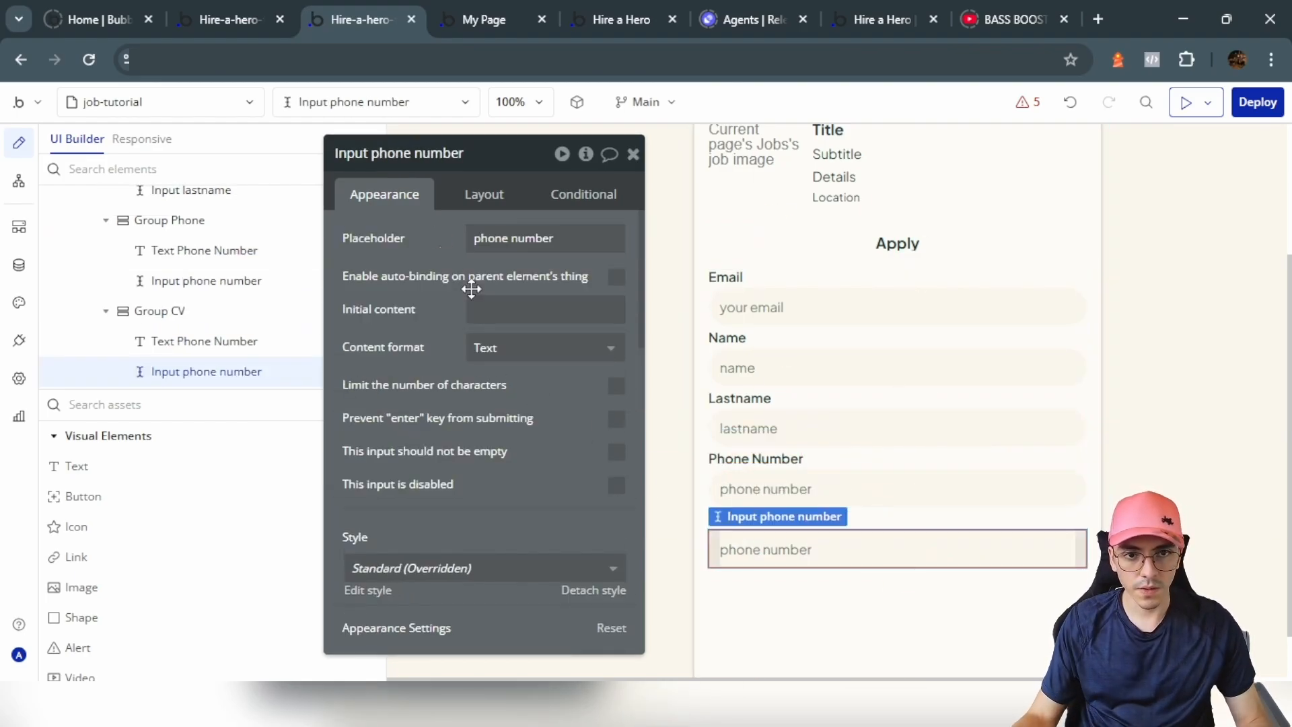
left_click(861, 523)
left_click(752, 520)
double_click(455, 247)
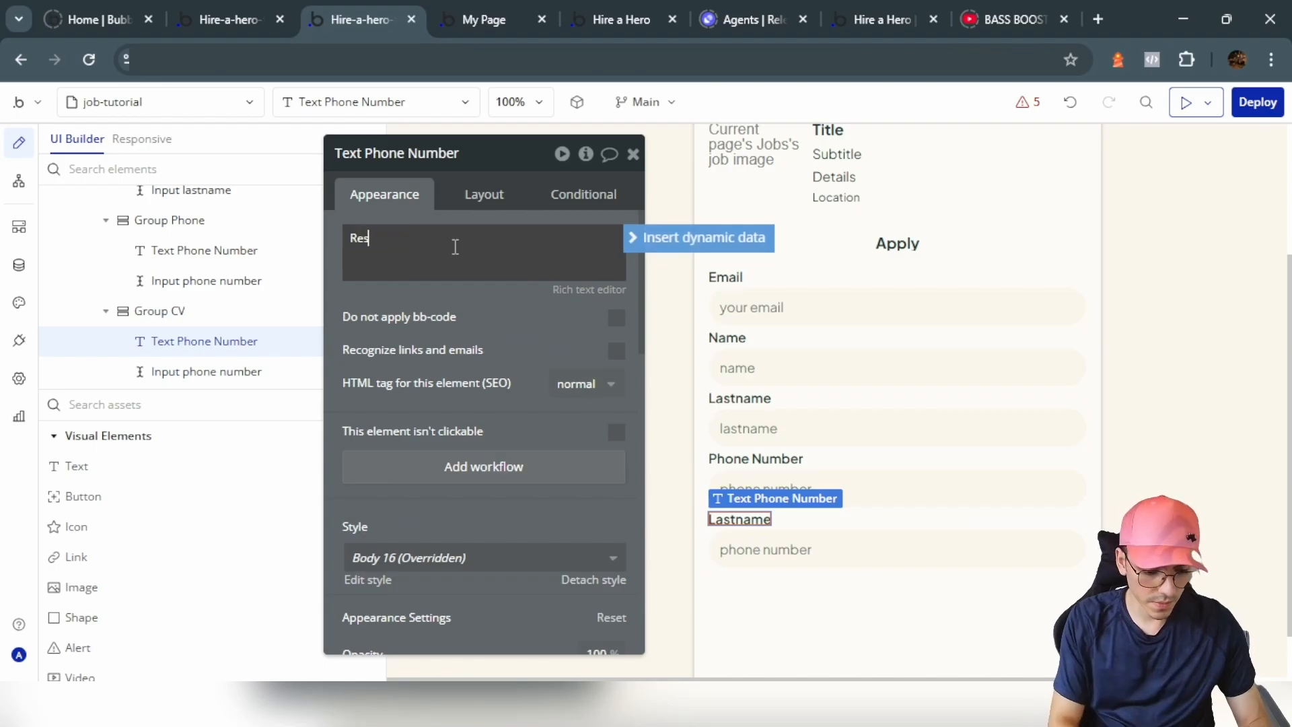
left_click(196, 371)
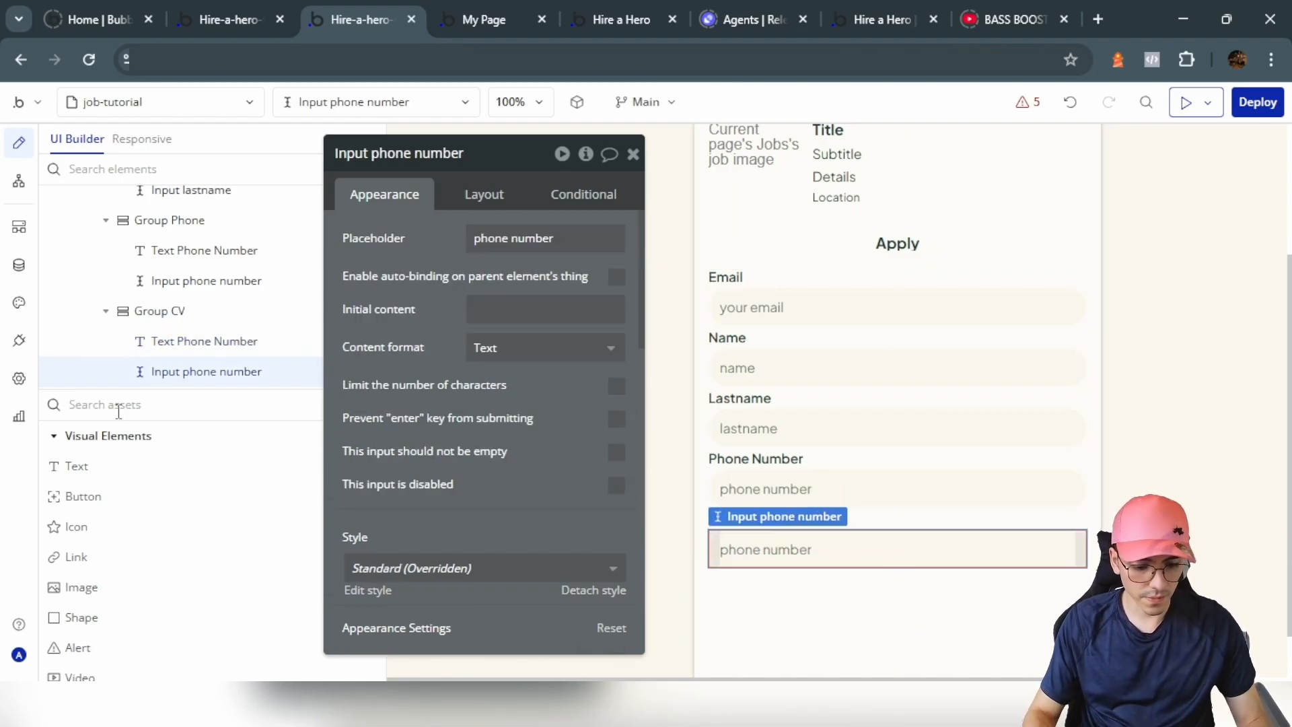
left_click(118, 405)
type("file")
left_click(107, 465)
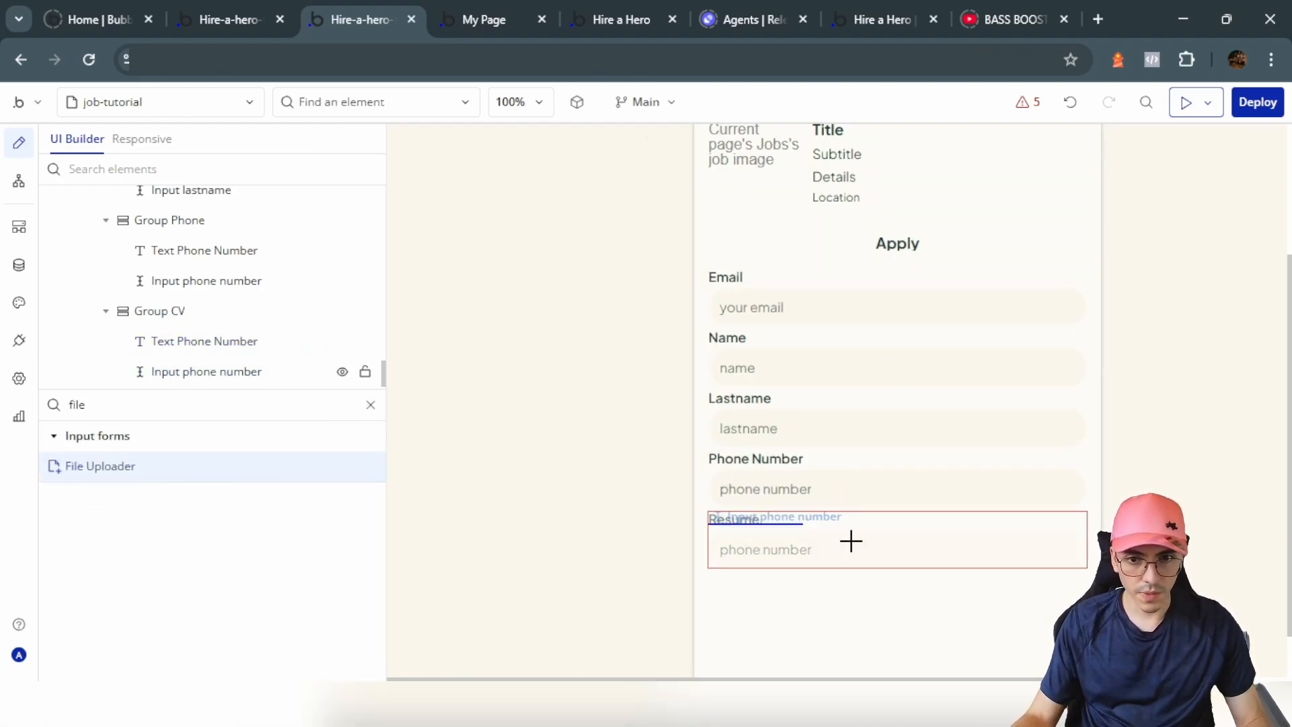
Step: Place a file uploader in Group CV, delete the leftover phone input, and make the uploader full-width
left_click(882, 521)
left_click(853, 602)
key("Delete")
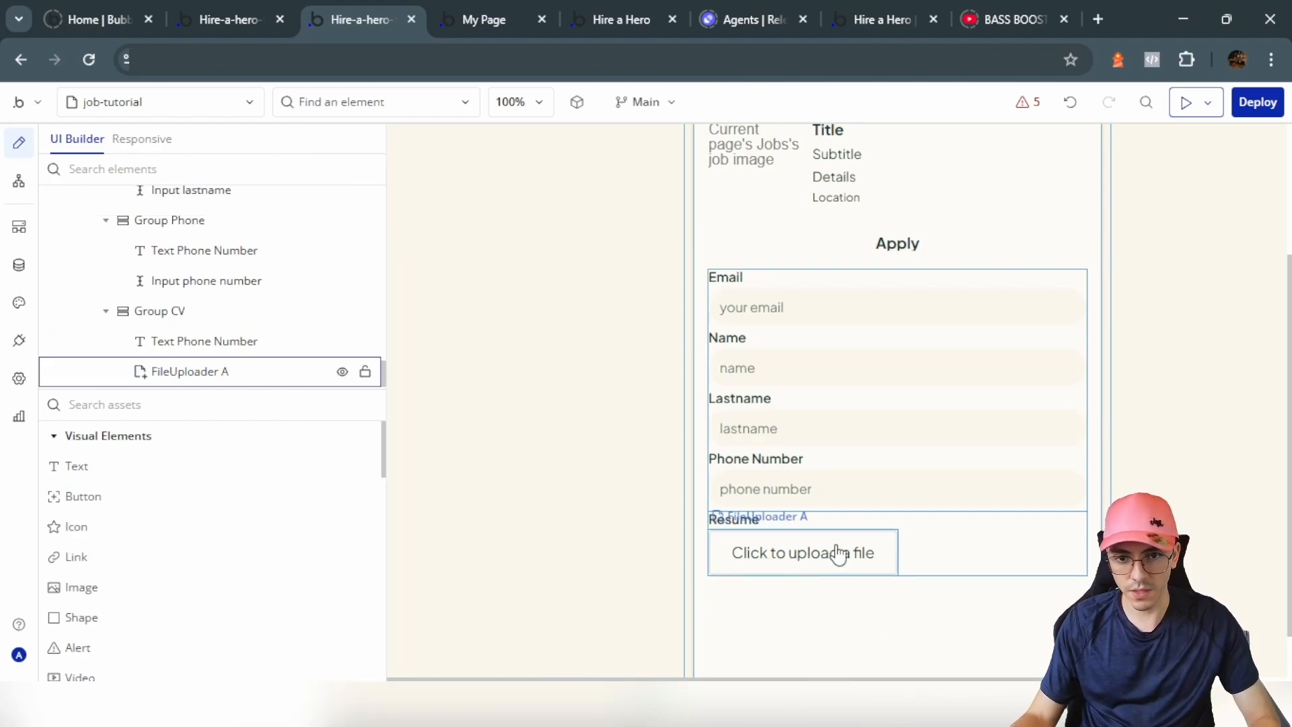
double_click(838, 554)
left_click(475, 195)
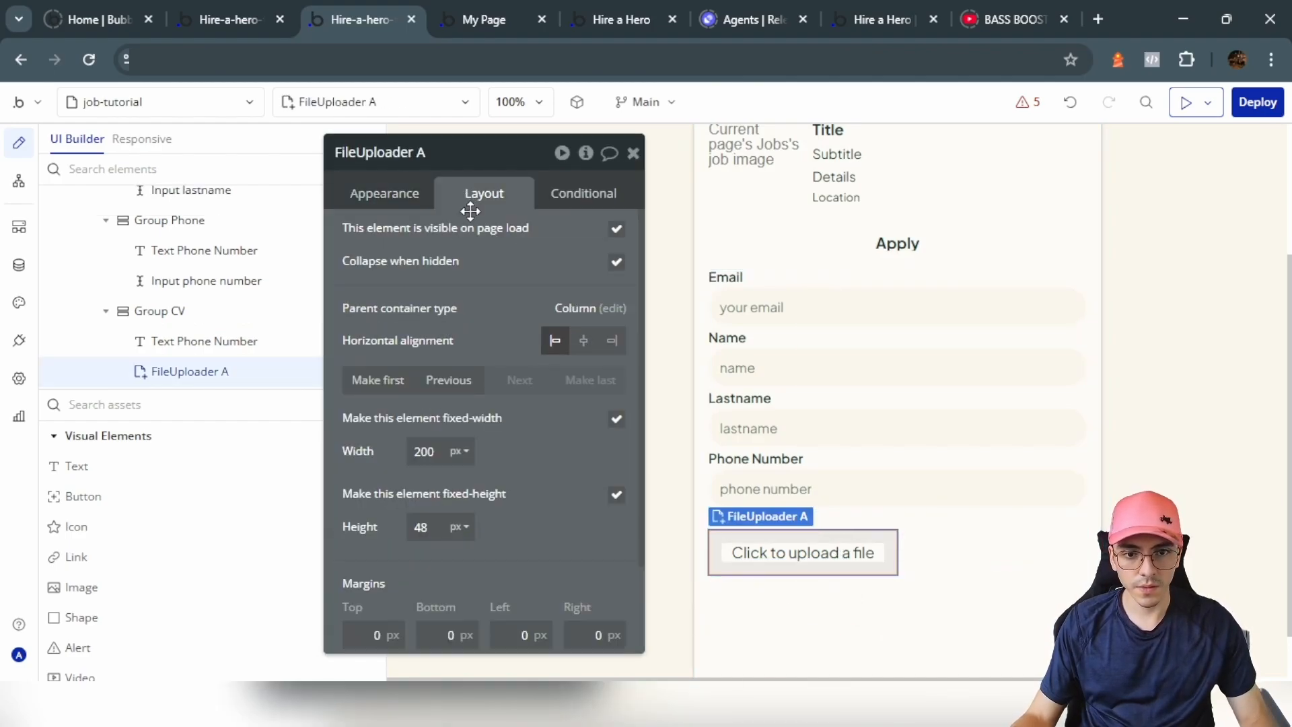
left_click(617, 421)
Step: Check the phone input's background colour to reuse on the uploader
left_click(835, 483)
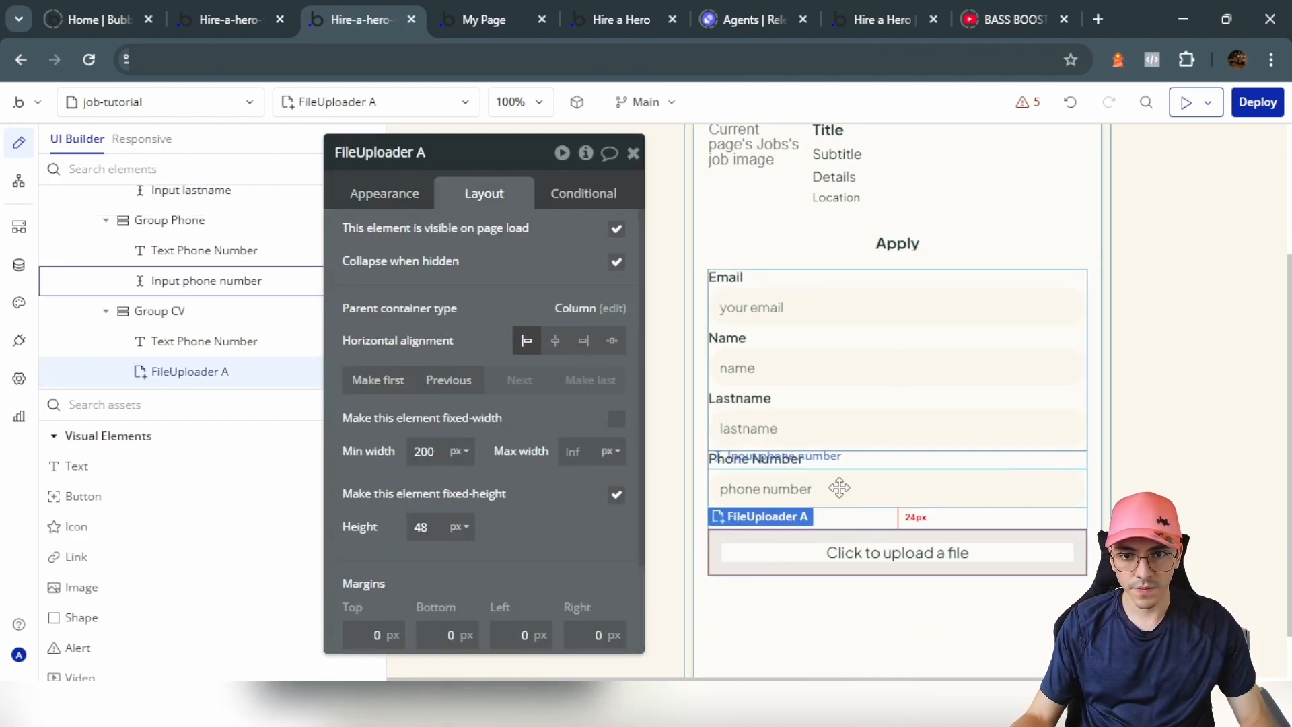
left_click(413, 196)
scroll(482, 403, "down", 10)
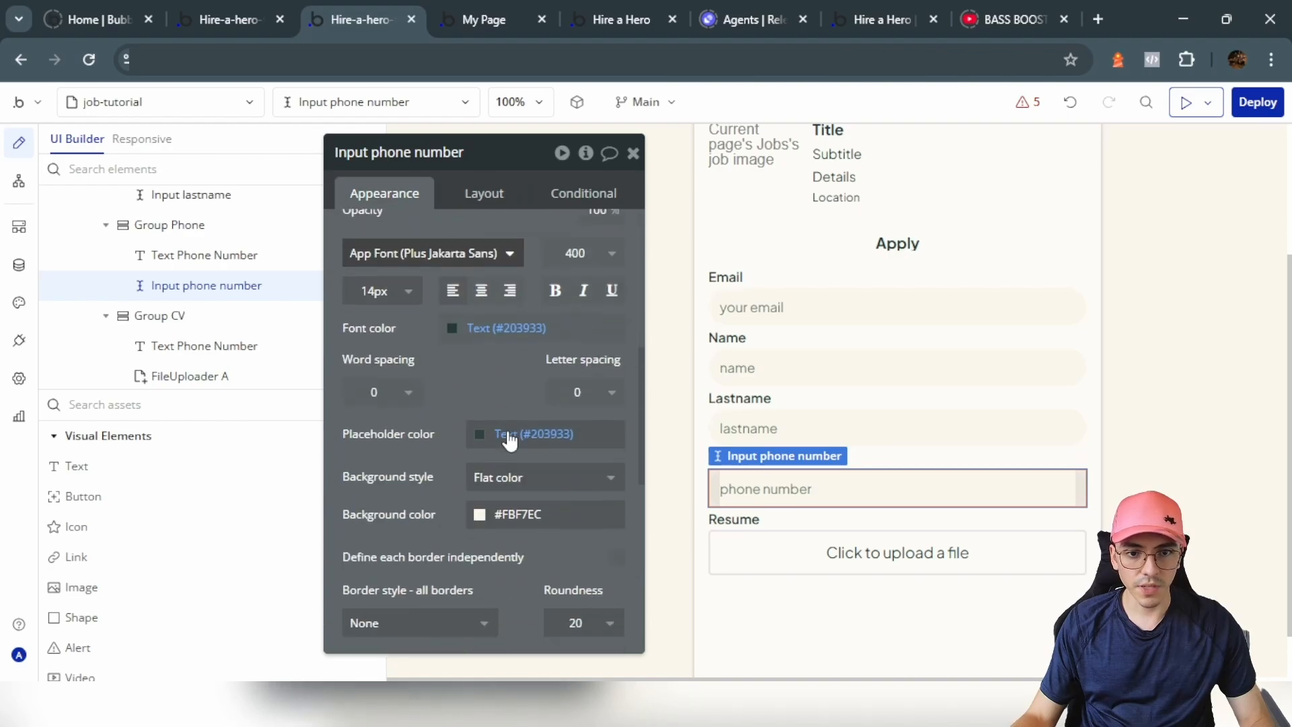
left_click(522, 326)
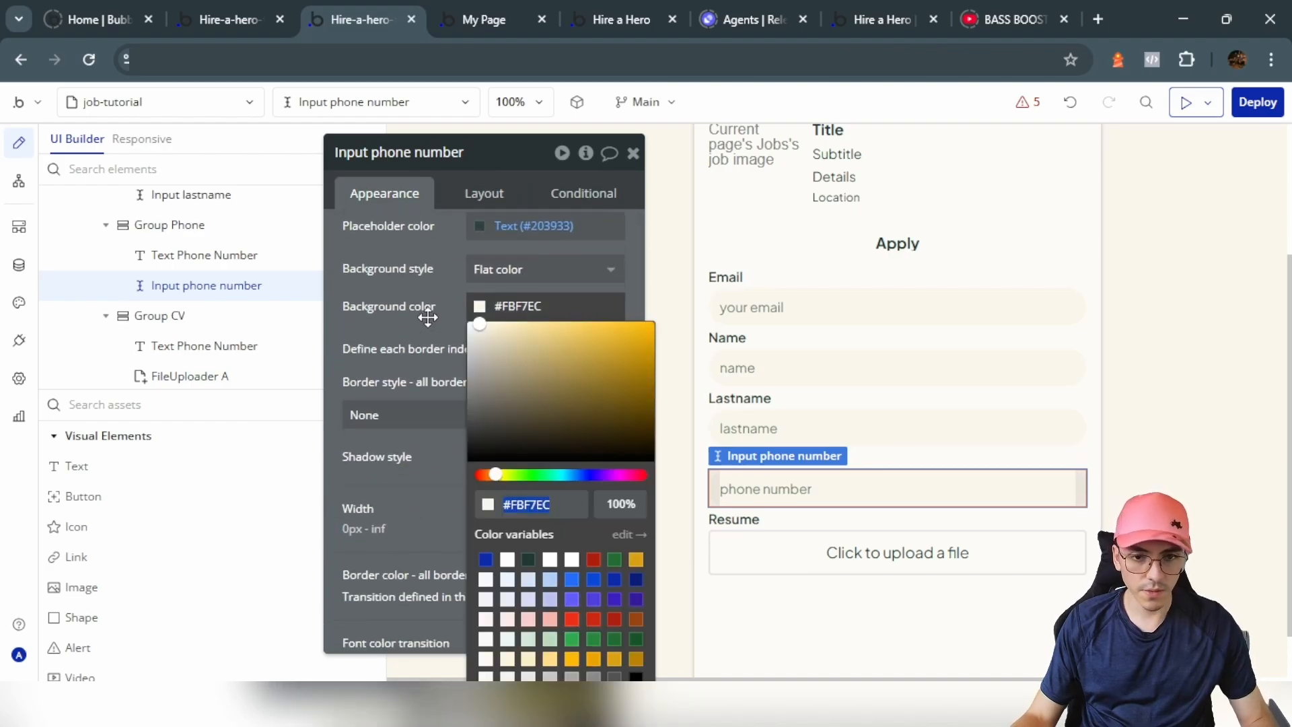
Step: Give the uploader a flat #FBF7EC cream background
left_click(764, 543)
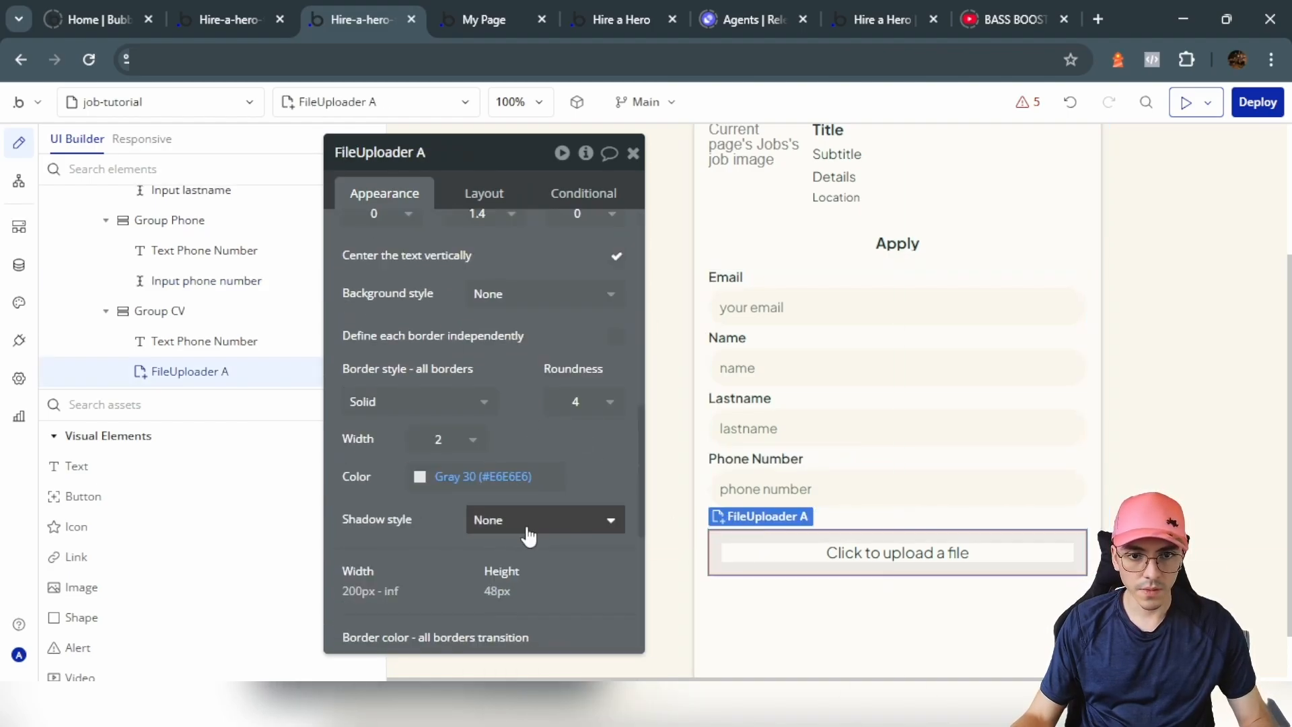
left_click(531, 294)
left_click(522, 379)
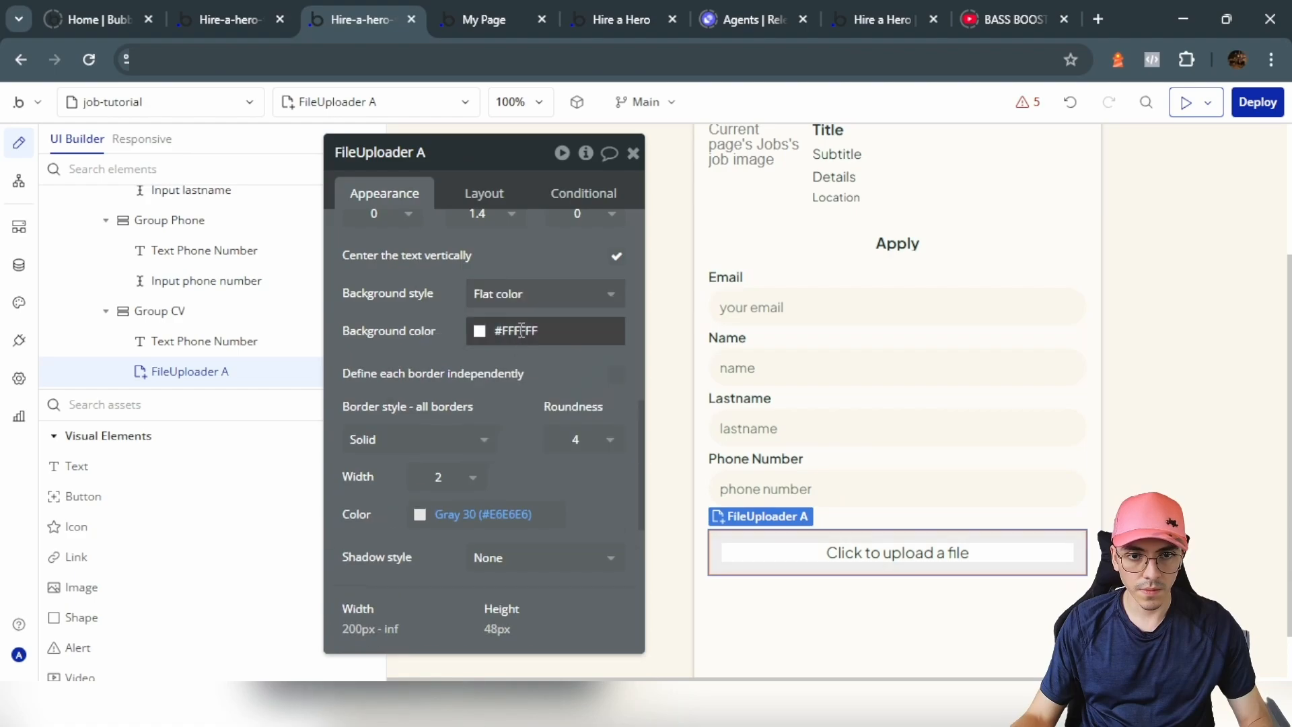
left_click(471, 330)
left_click(404, 330)
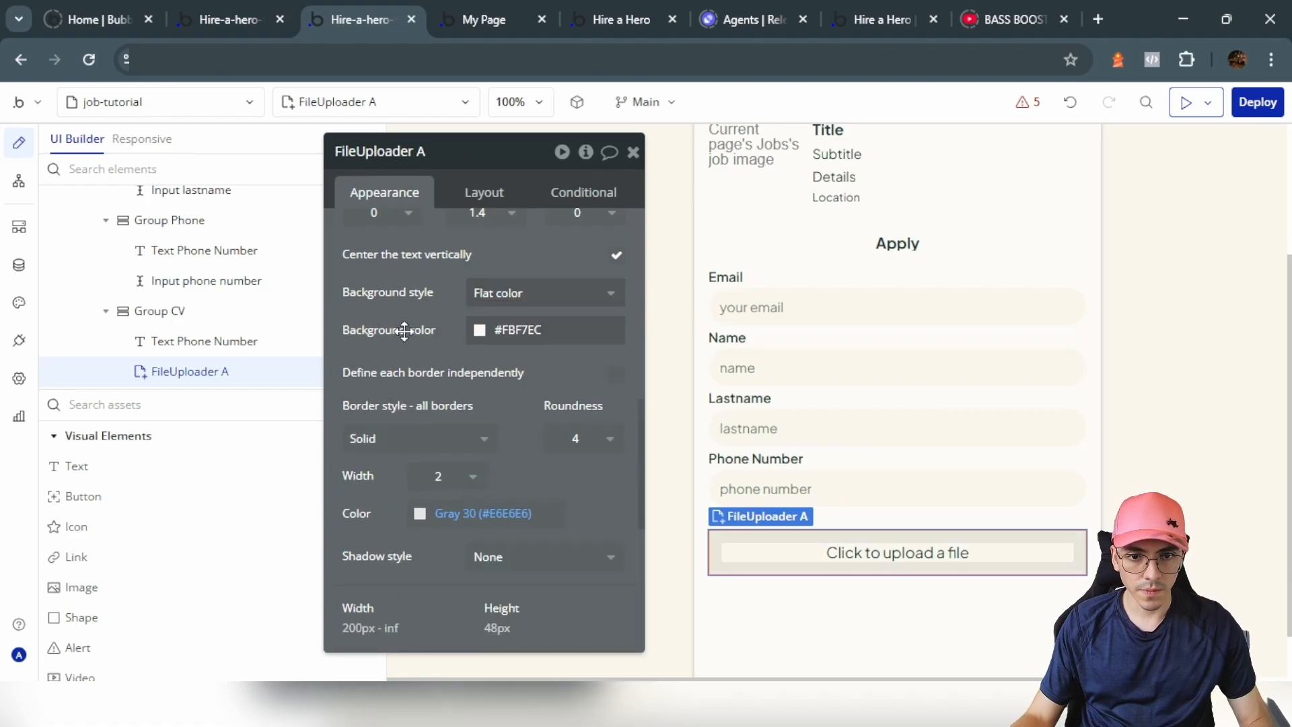
Step: Give the uploader a 1px dashed border in the dark Text colour
left_click(470, 514)
left_click(469, 542)
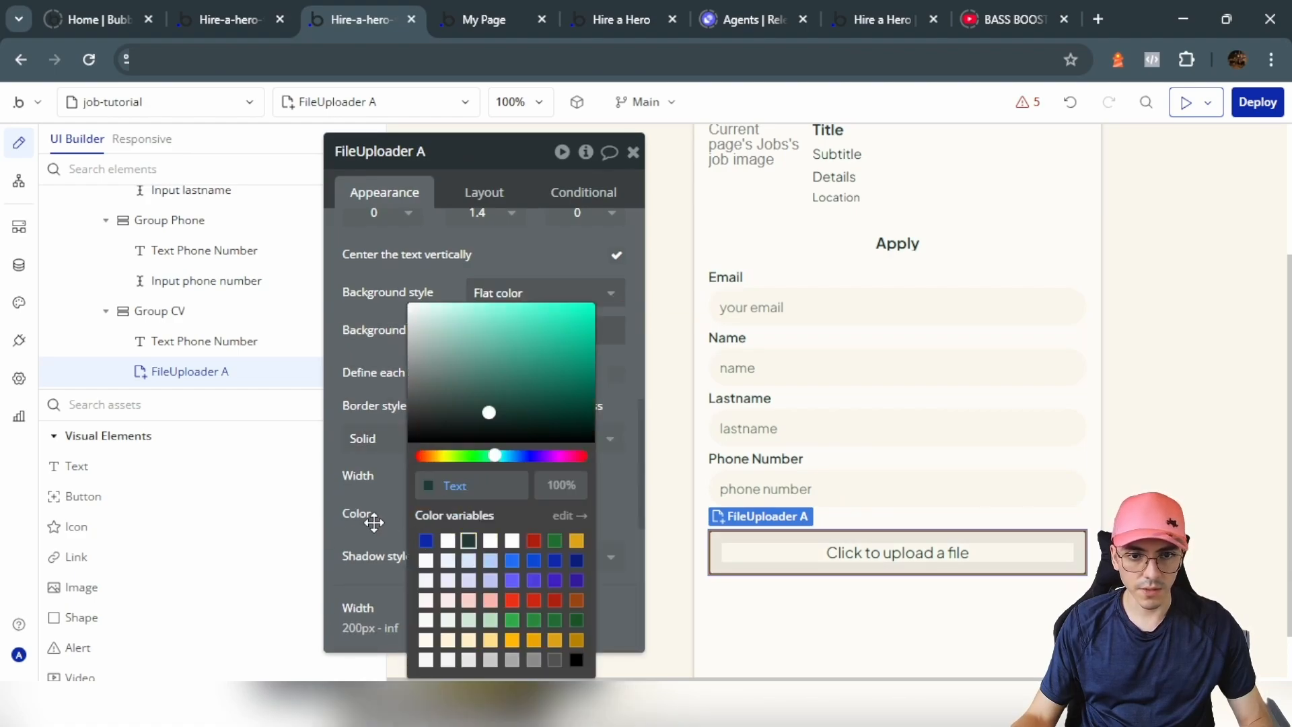
left_click(374, 522)
left_click(406, 438)
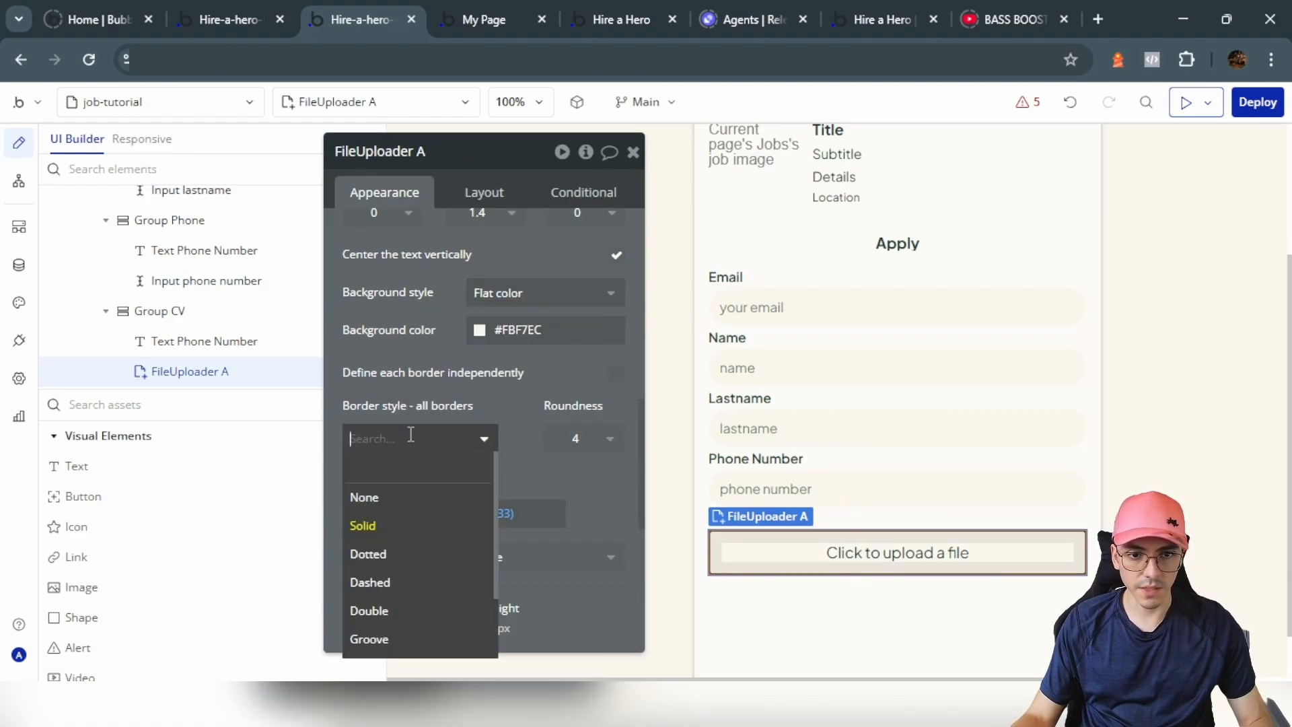
left_click(393, 583)
left_click(446, 478)
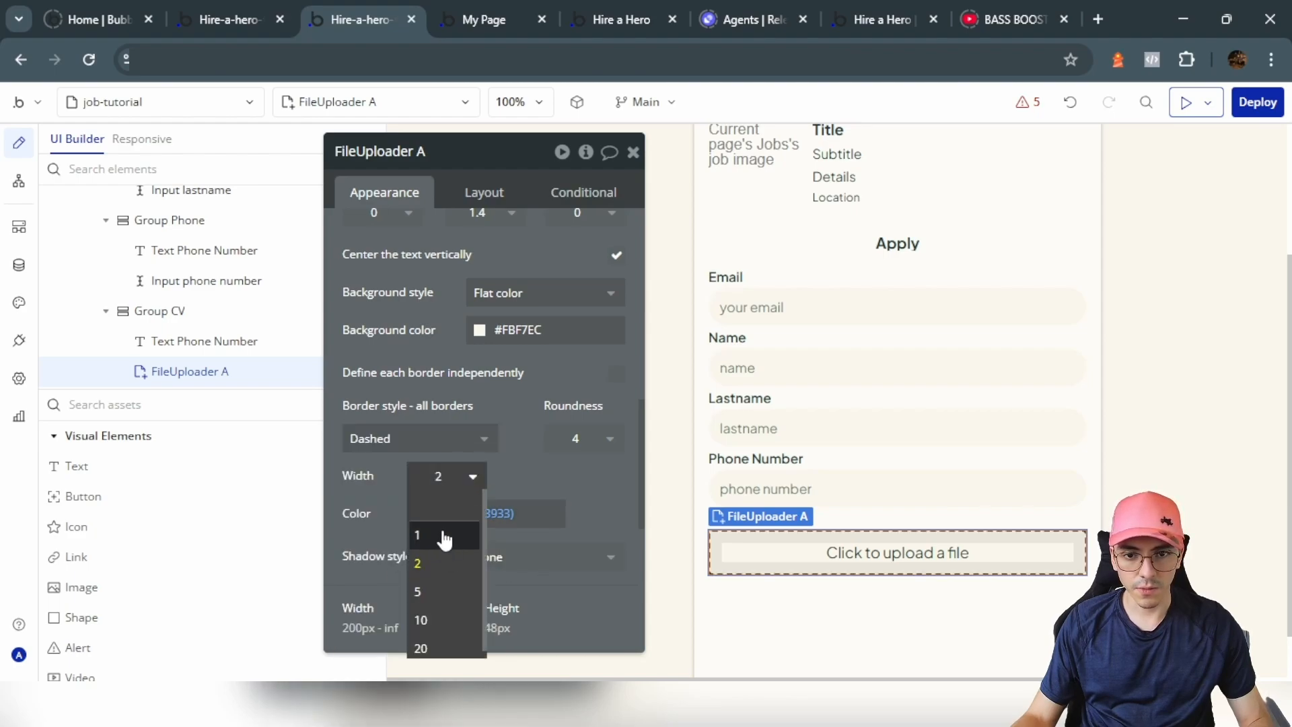
left_click(444, 536)
Step: Leave the uploader's font colour unchanged and select the surrounding body group
scroll(446, 406, "up", 2)
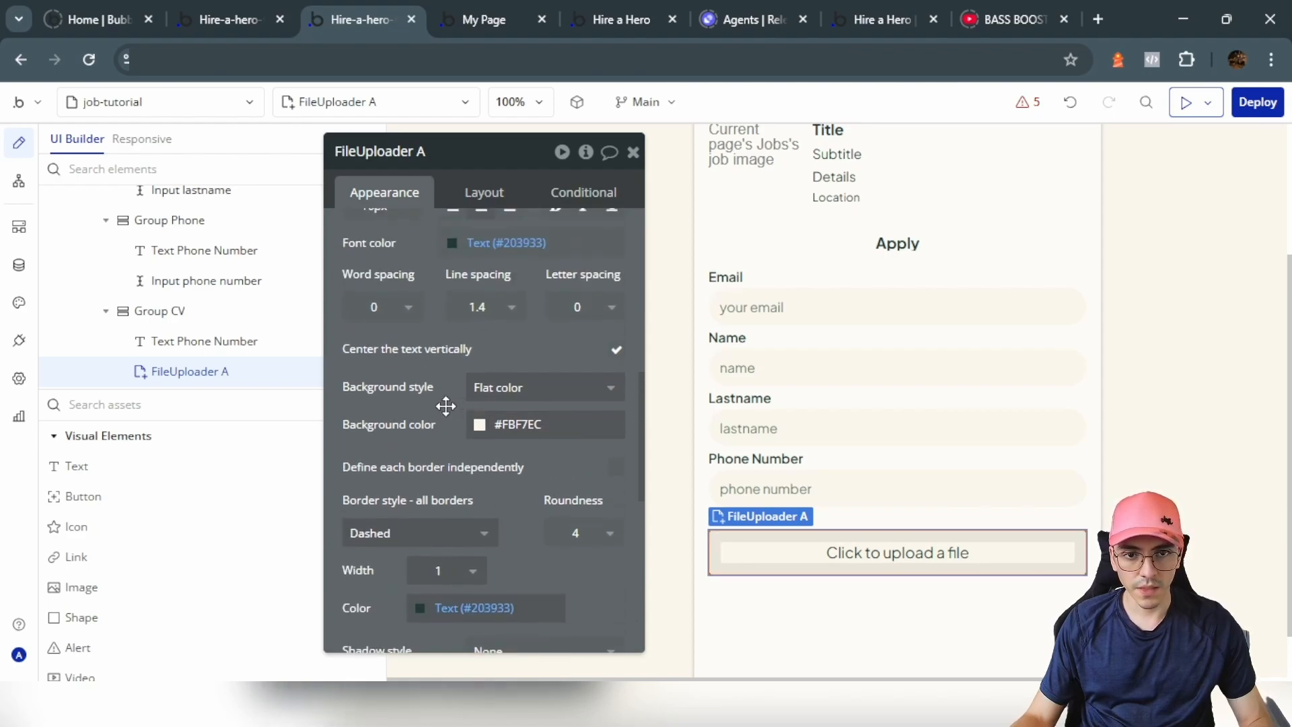
scroll(446, 406, "up", 2)
left_click(509, 442)
left_click(377, 427)
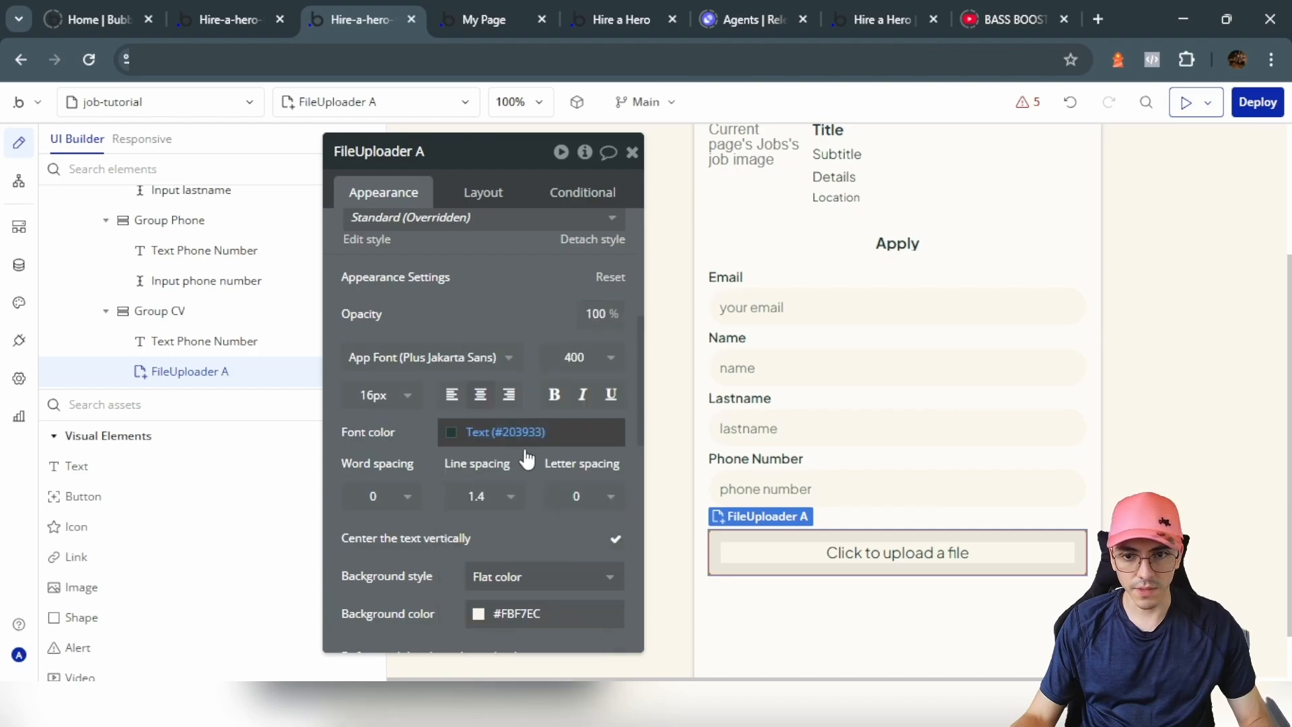
left_click(995, 609)
scroll(942, 599, "down", 2)
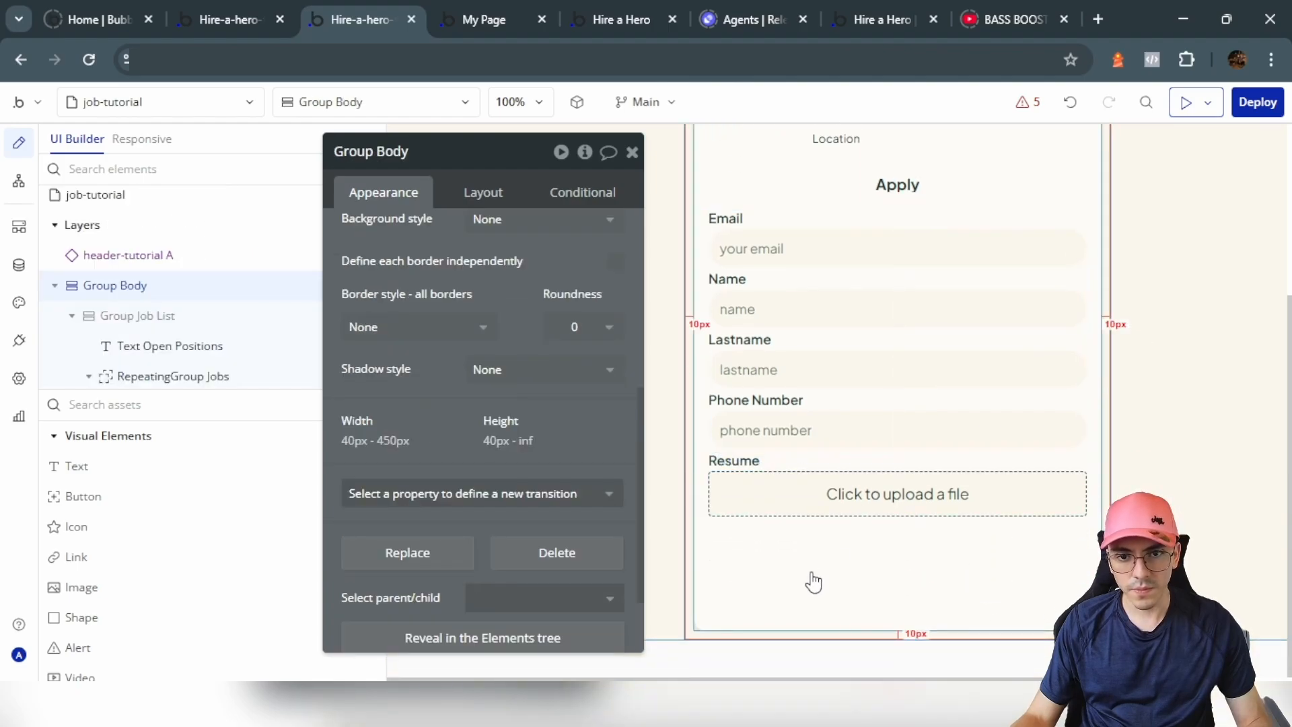
Step: Duplicate the name field group and move the copy to the end of the form
left_click(796, 463)
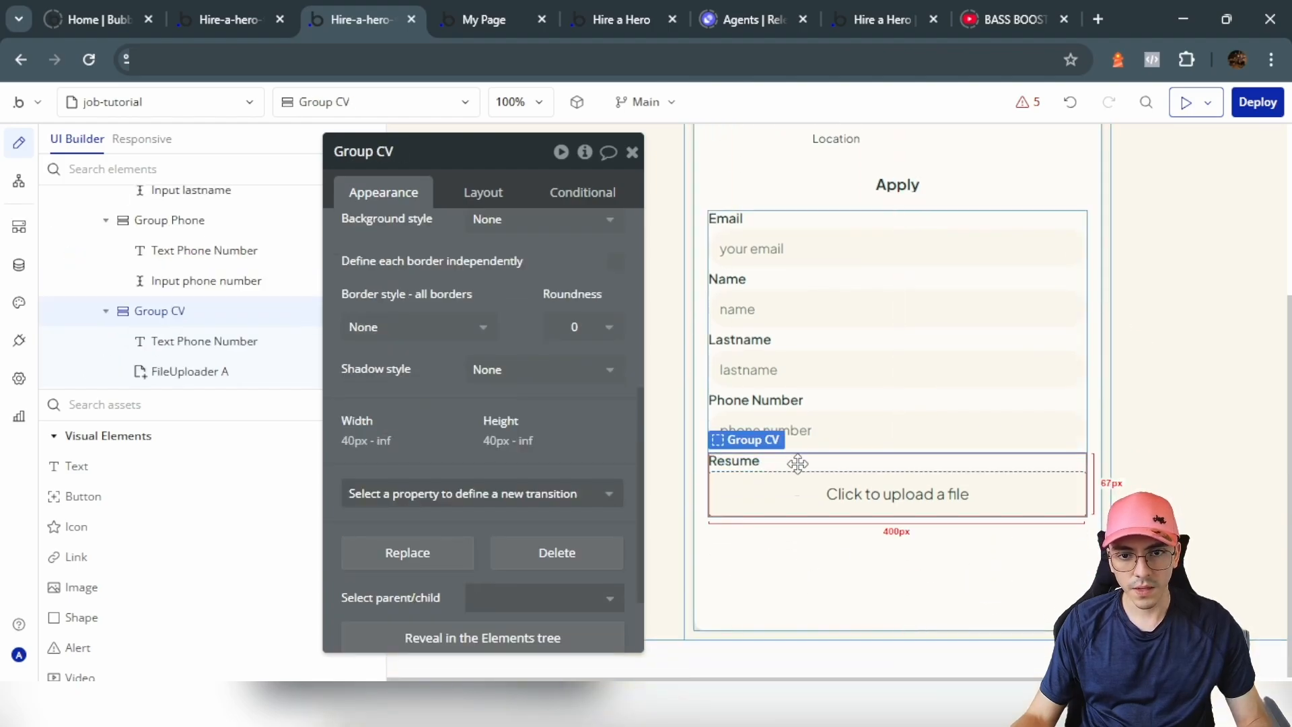
left_click(796, 286)
key("ctrl+d")
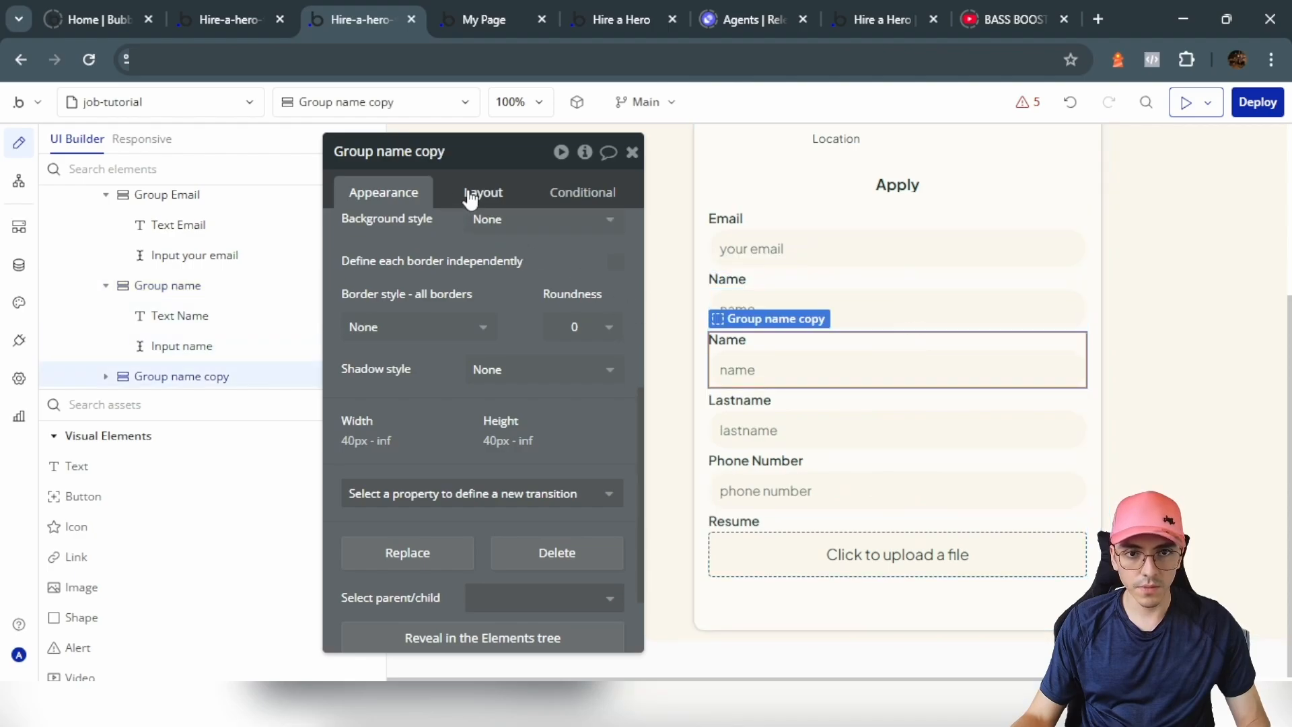
left_click(475, 195)
scroll(500, 400, "up", 3)
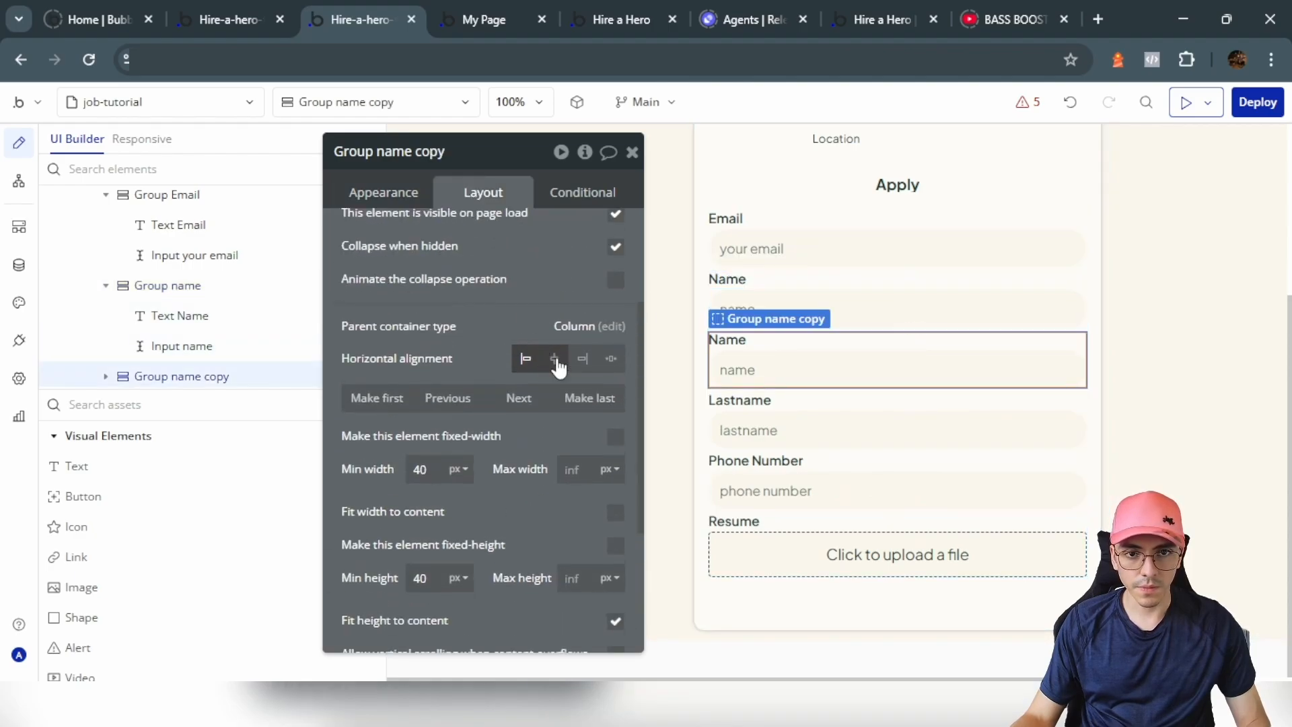
left_click(587, 397)
left_click(413, 191)
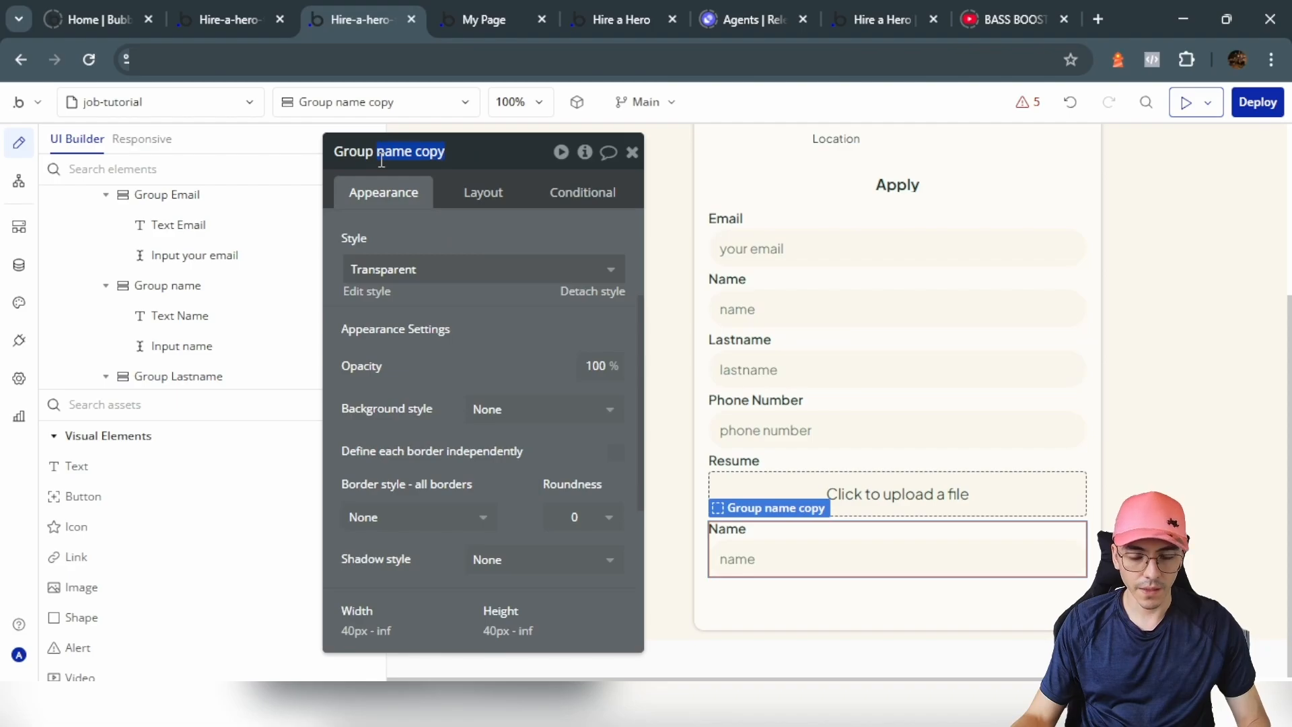
Step: Relabel the copied field Video ID with the placeholder 'id'
type("Vid")
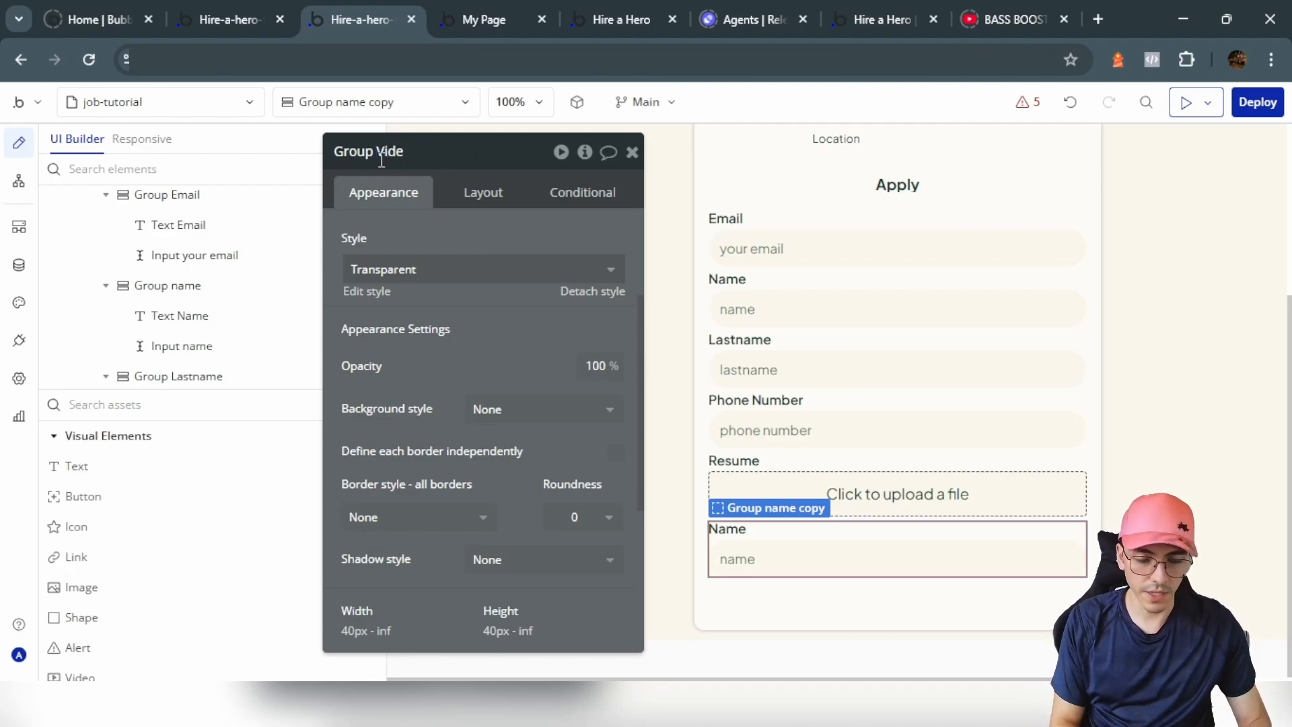
left_click(726, 529)
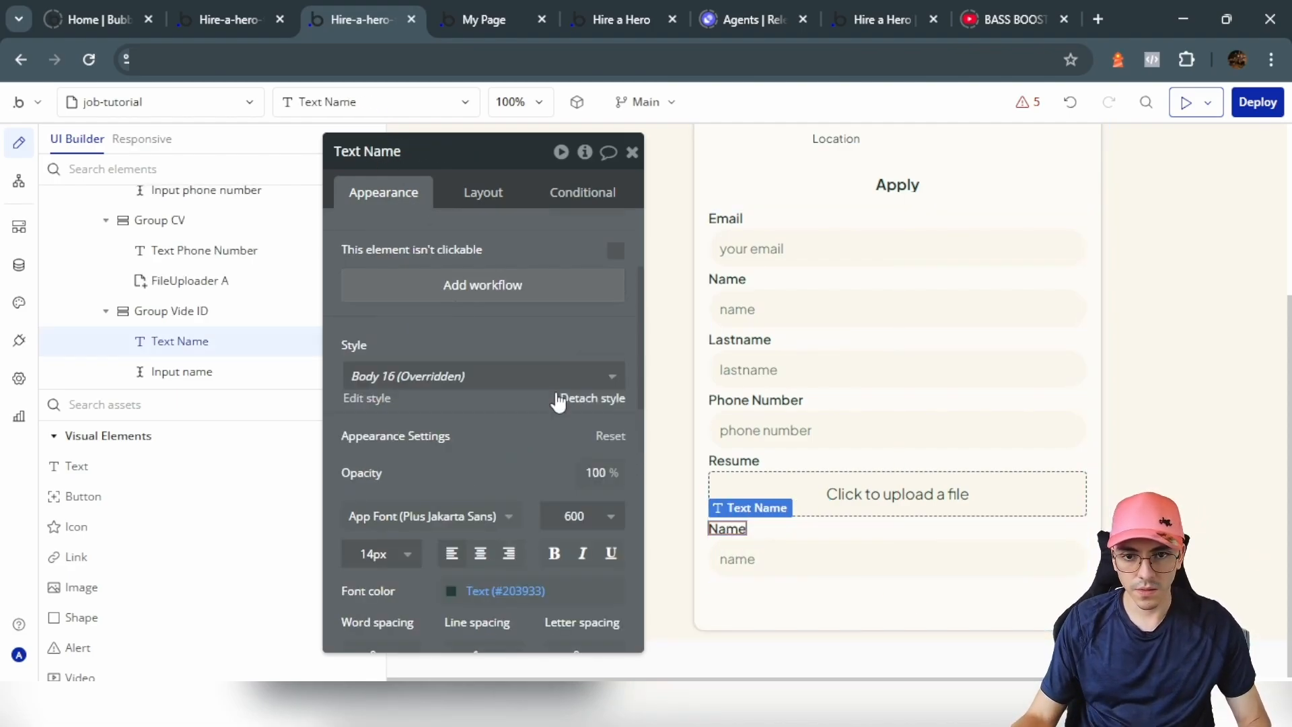
scroll(423, 236, "up", 3)
double_click(423, 236)
type("Video ID")
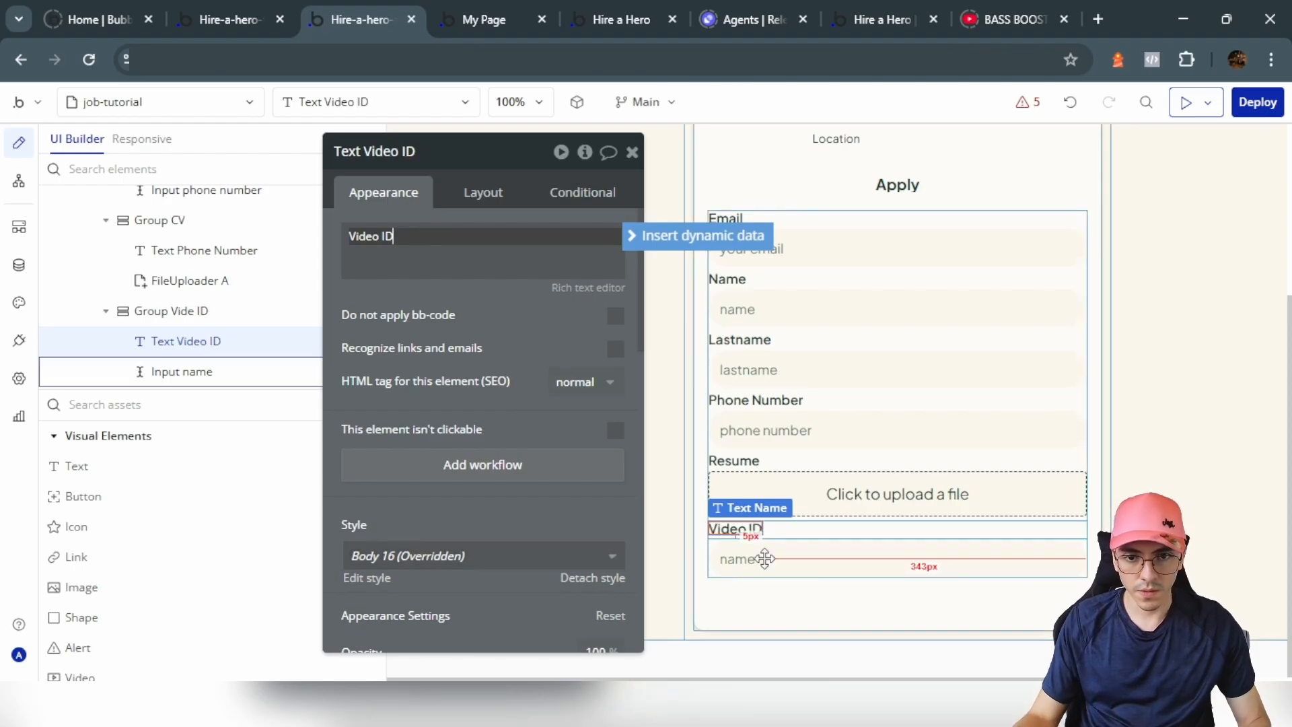
left_click(764, 556)
double_click(535, 243)
left_click(745, 526)
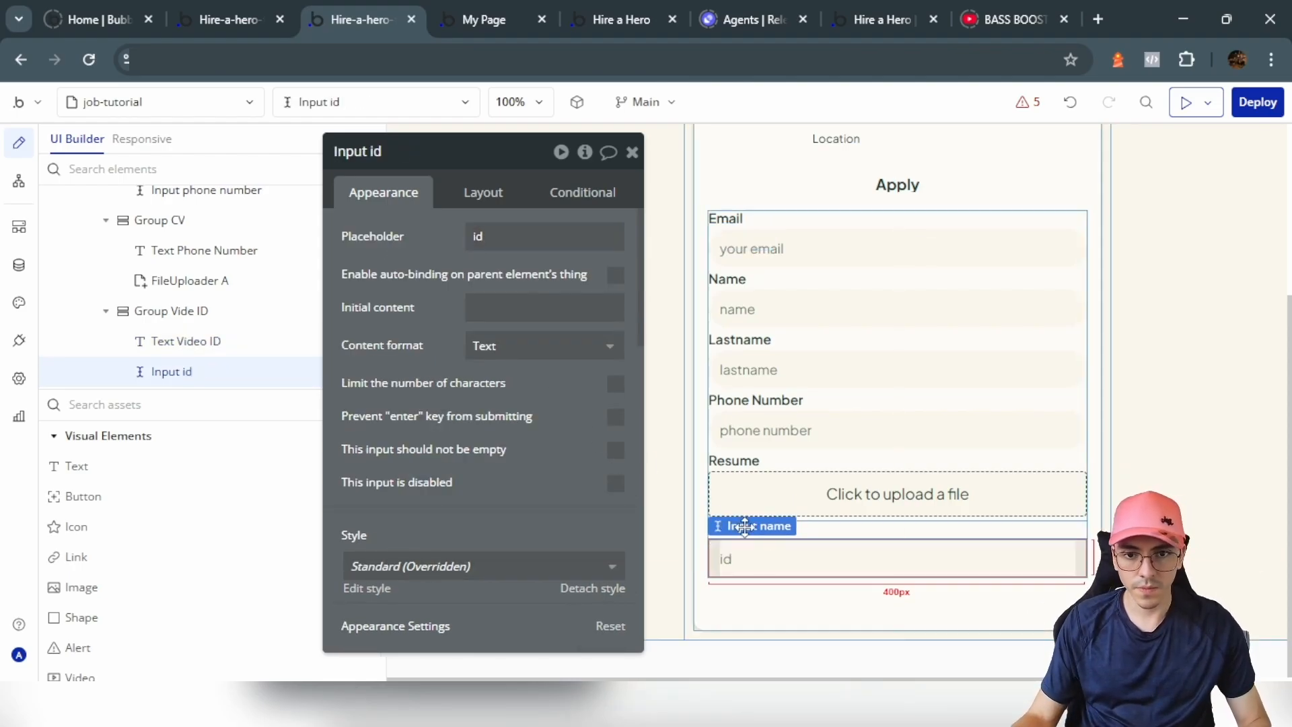
Step: Duplicate the Video ID group as a Details field with the placeholder 'details'
left_click(830, 530)
key("ctrl+d")
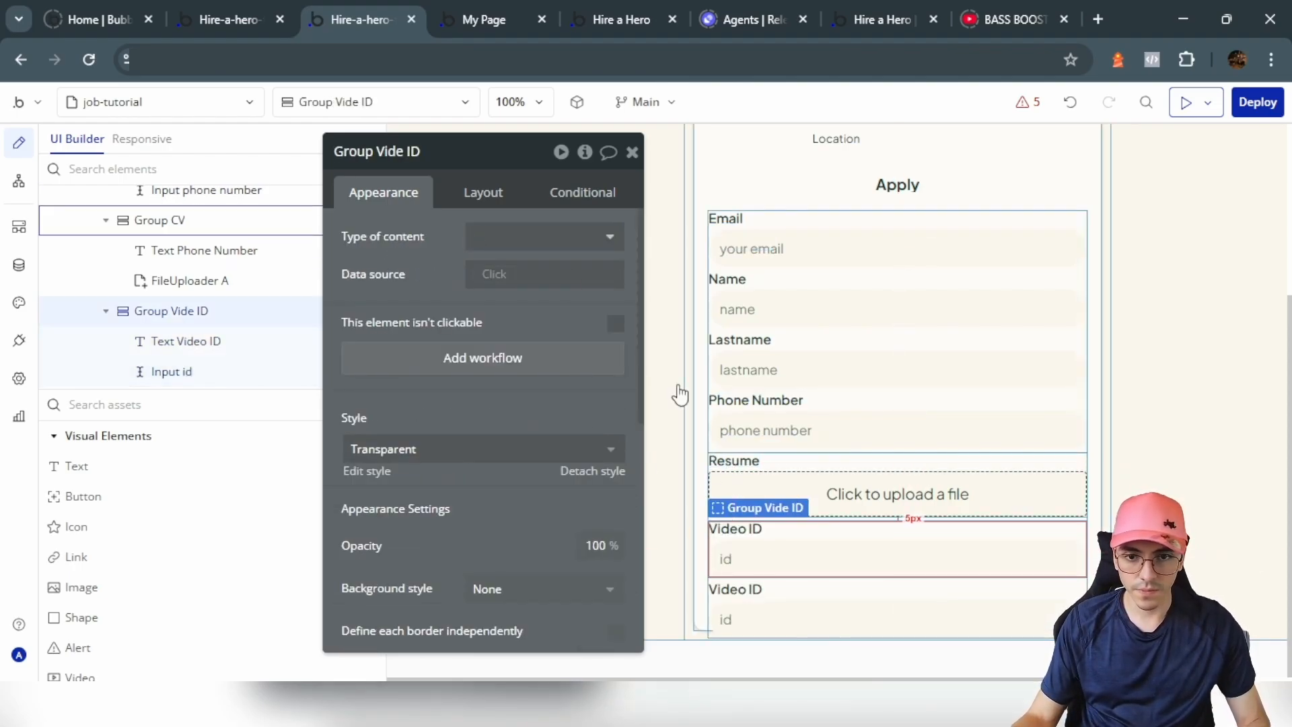
left_click(480, 156)
type("Details")
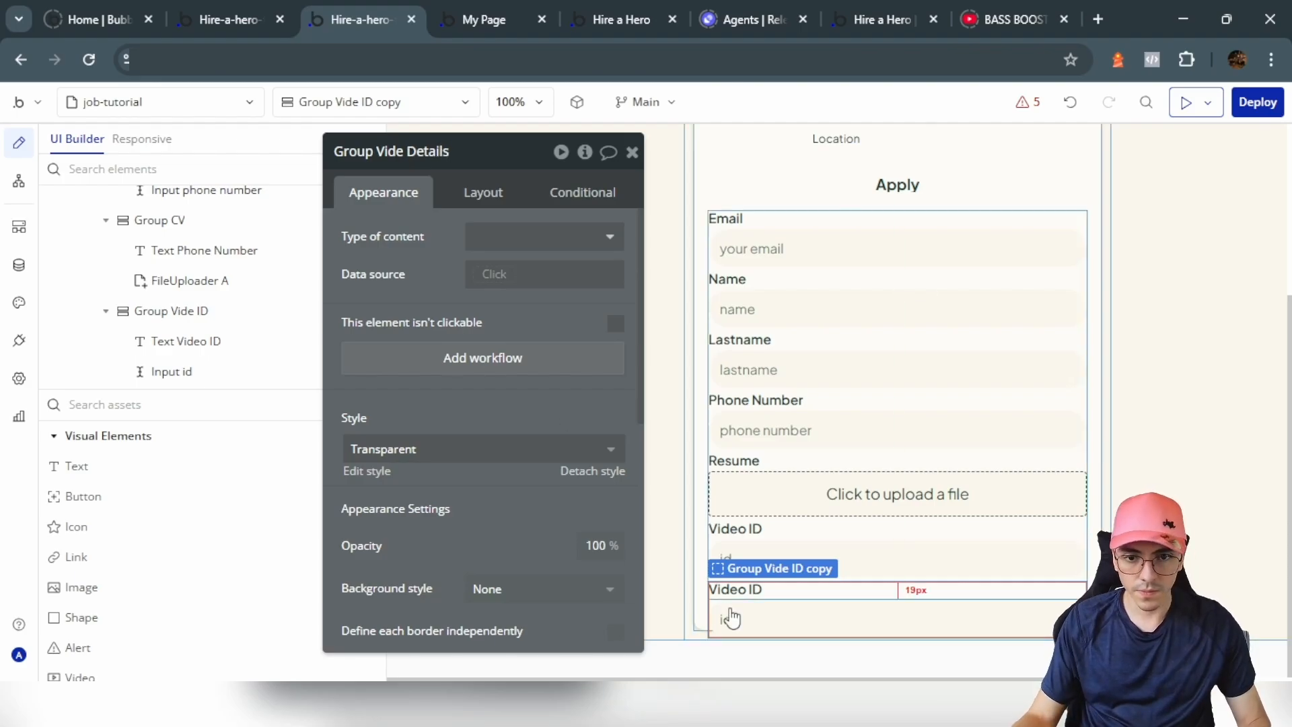
left_click(732, 614)
type("details")
left_click(387, 154)
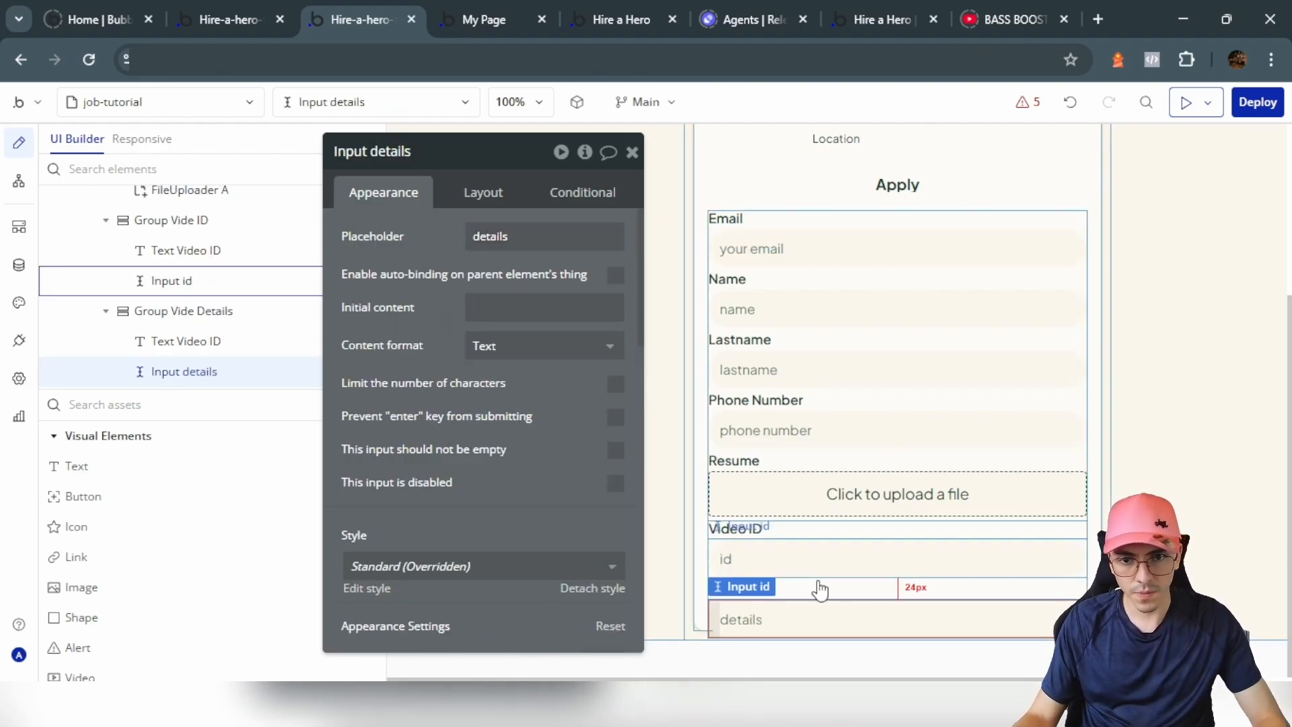
Step: Set the page's minimum height to 1000 and place a button below the details field
left_click(852, 602)
left_click(763, 622)
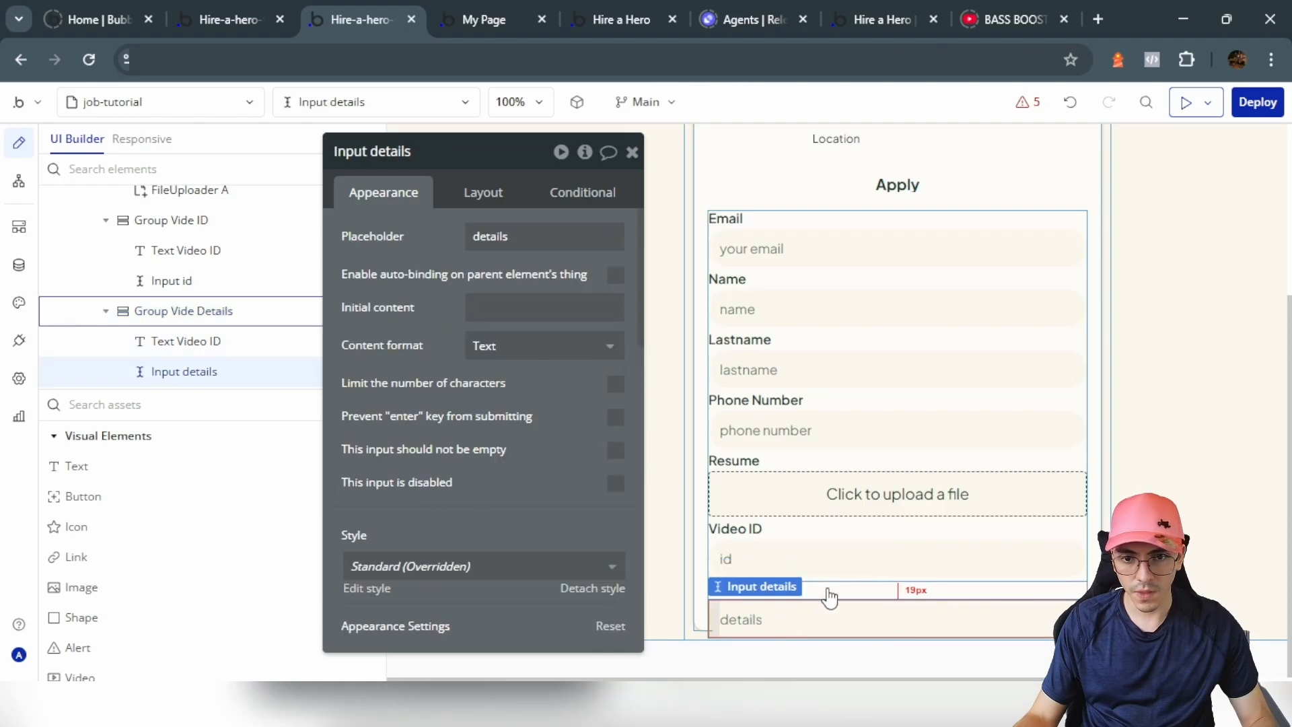
left_click(833, 583)
left_click(699, 280)
left_click(676, 280)
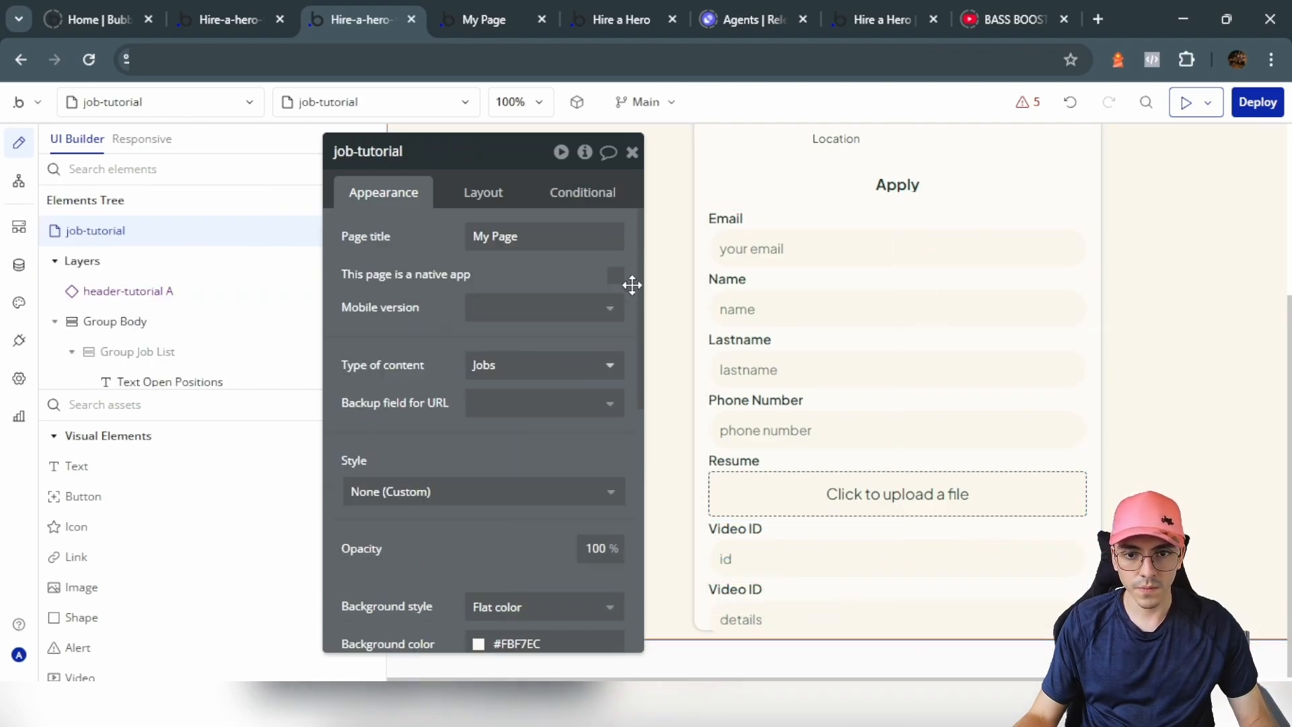
left_click(473, 191)
type("800")
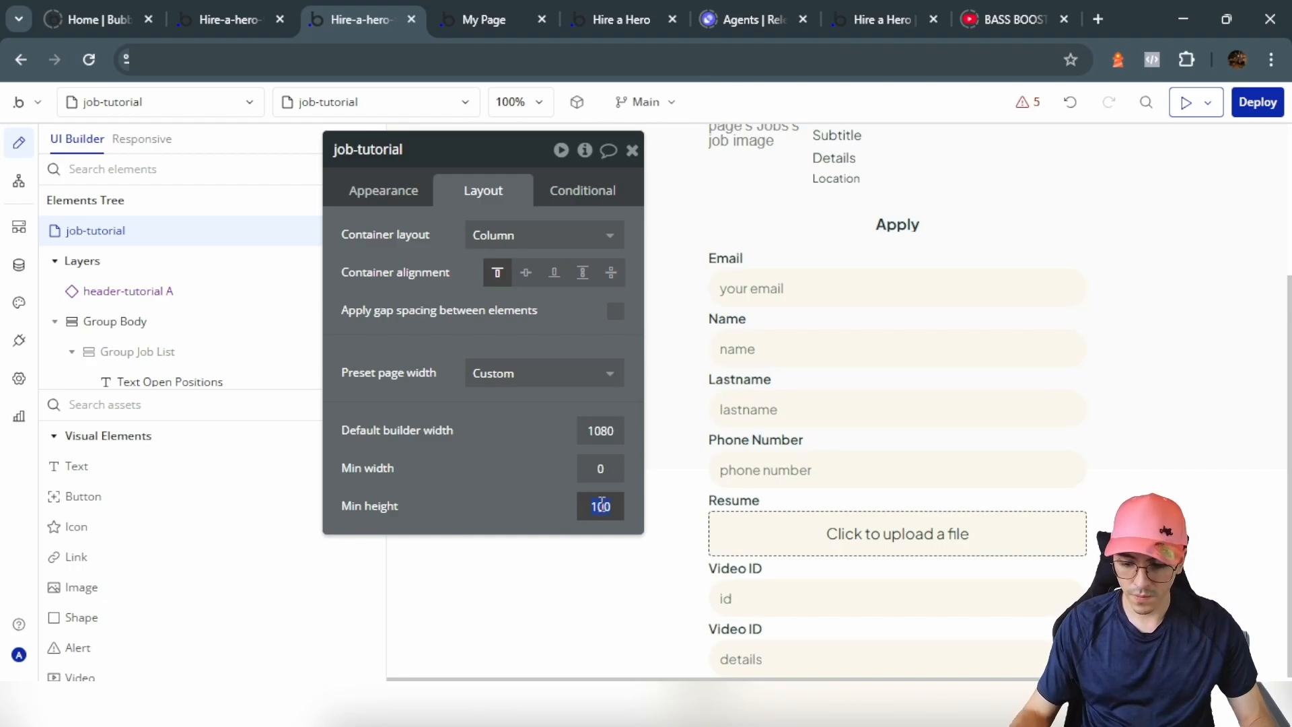
scroll(822, 467, "down", 2)
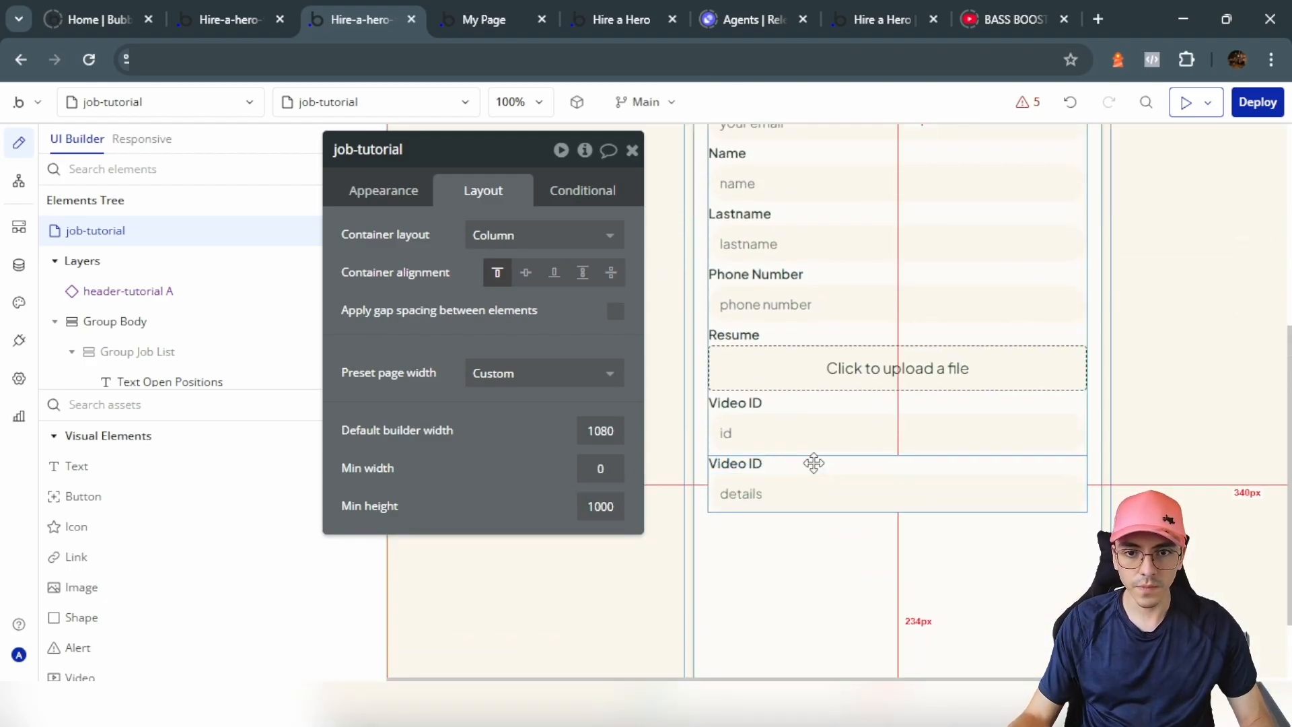
key("Escape")
left_click(320, 496)
left_click(849, 493)
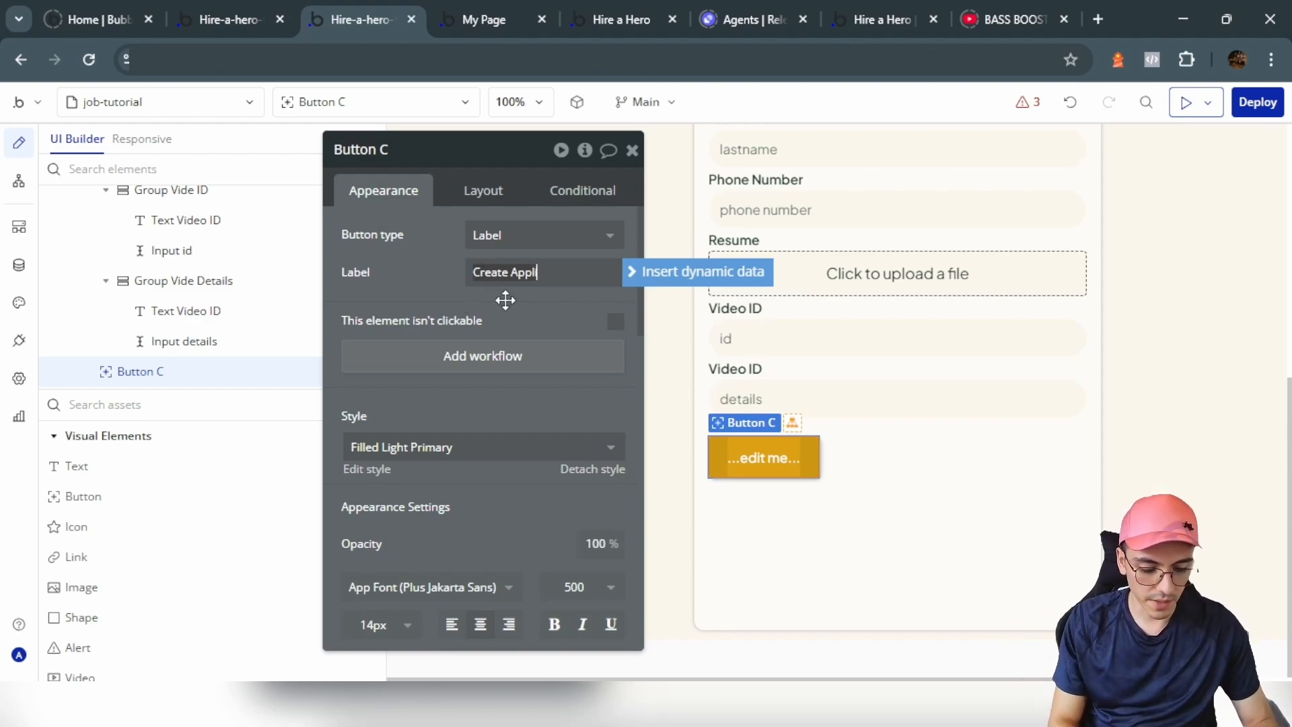
Step: Make the button an Icon and label type with the plus icon
left_click(513, 238)
left_click(524, 336)
left_click(507, 273)
type("plus")
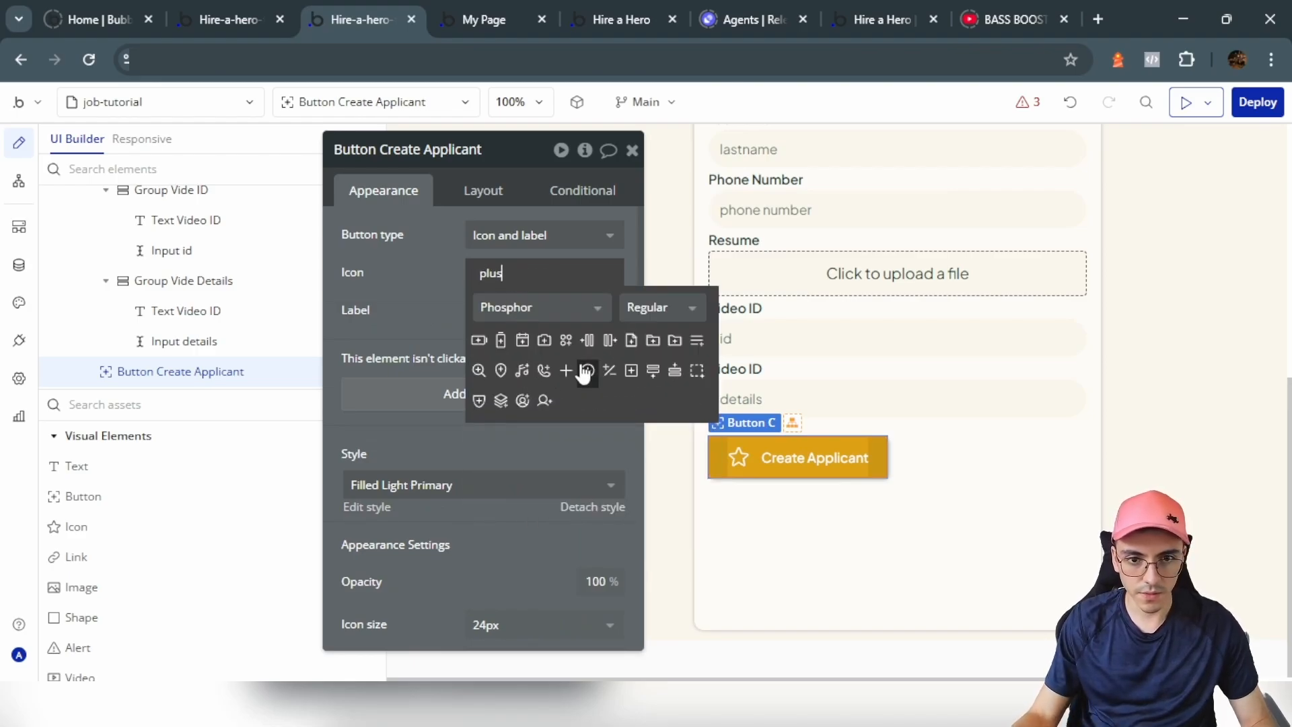
left_click(565, 370)
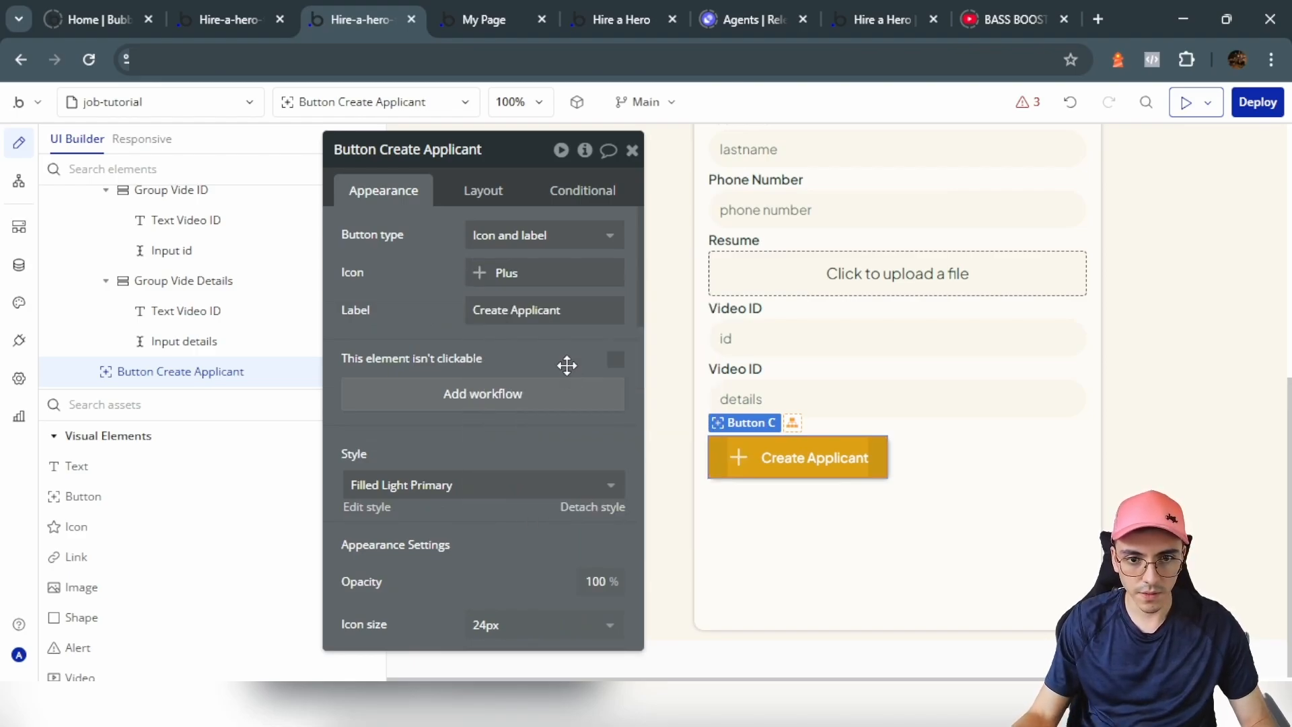
Step: Make the button full-width with corner roundness 10
left_click(493, 185)
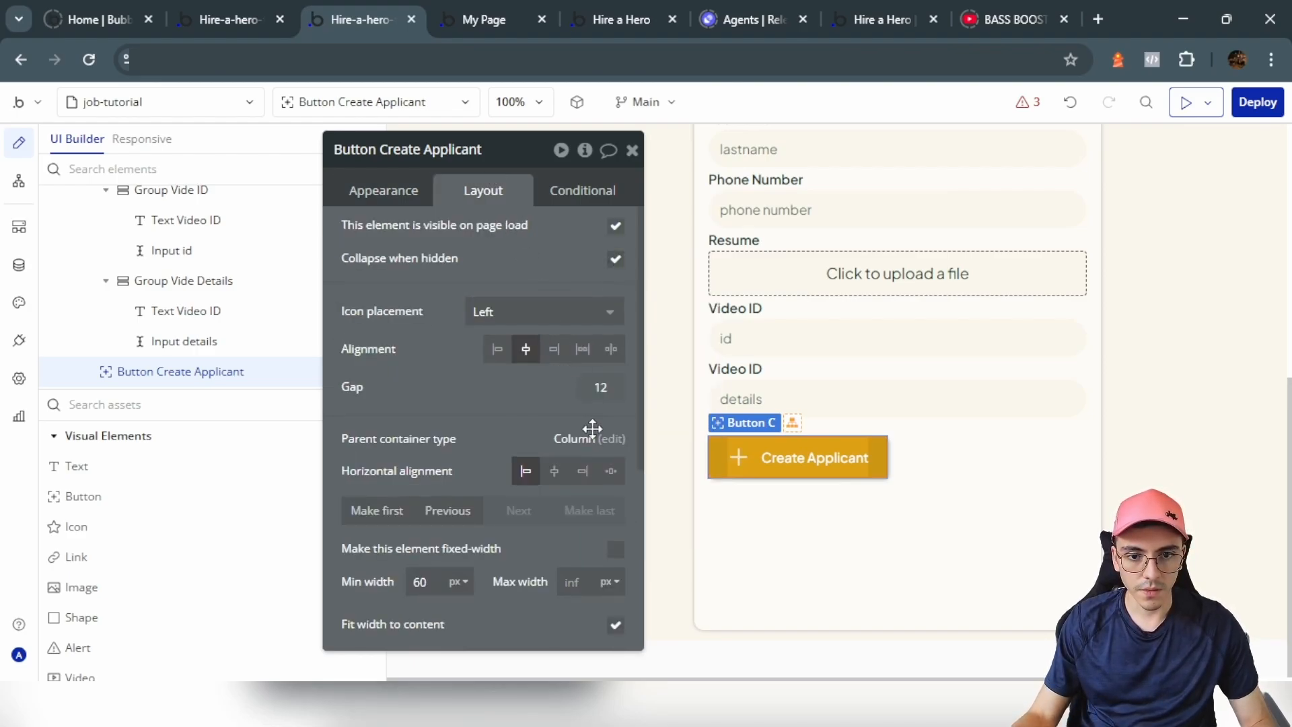
scroll(607, 438, "down", 3)
left_click(616, 438)
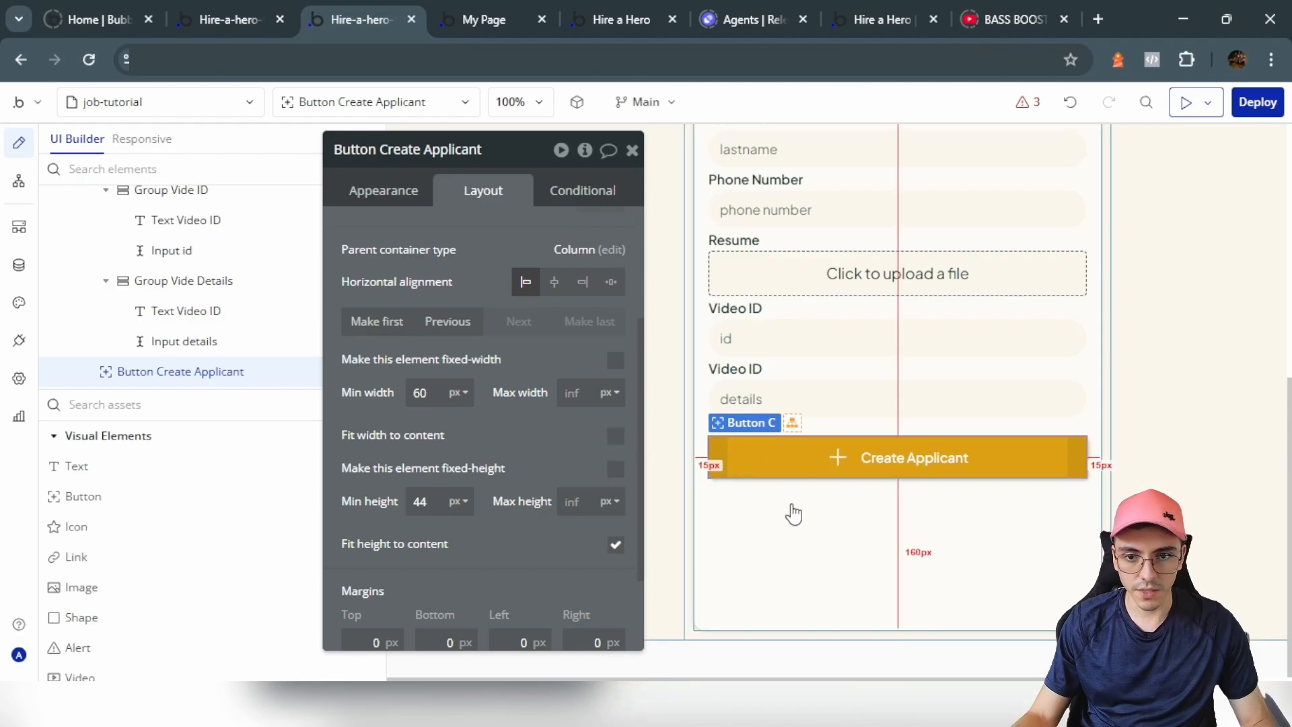
left_click(383, 190)
scroll(573, 425, "down", 4)
left_click(584, 447)
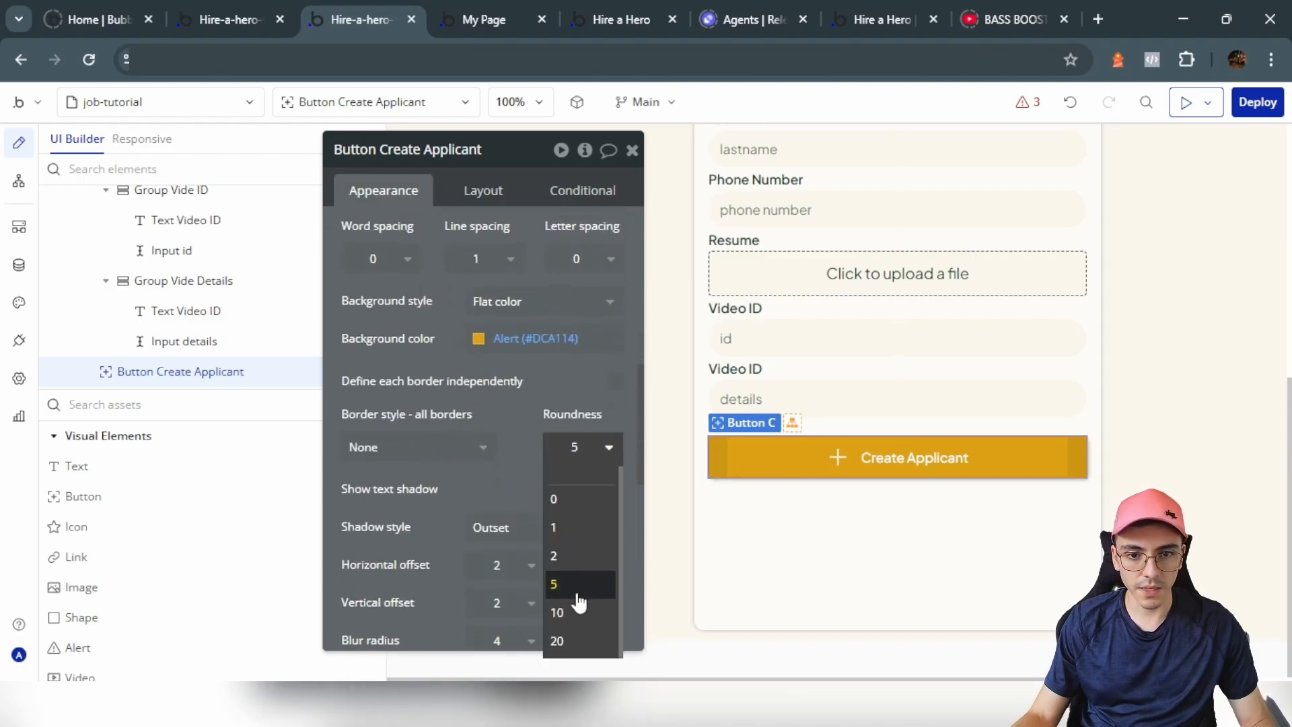
left_click(574, 606)
Step: Copy the Create Applicant button and relabel the copy 'Send Solicitude' with a paper-plane icon
left_click(752, 456)
key("ctrl+c")
key("ctrl+v")
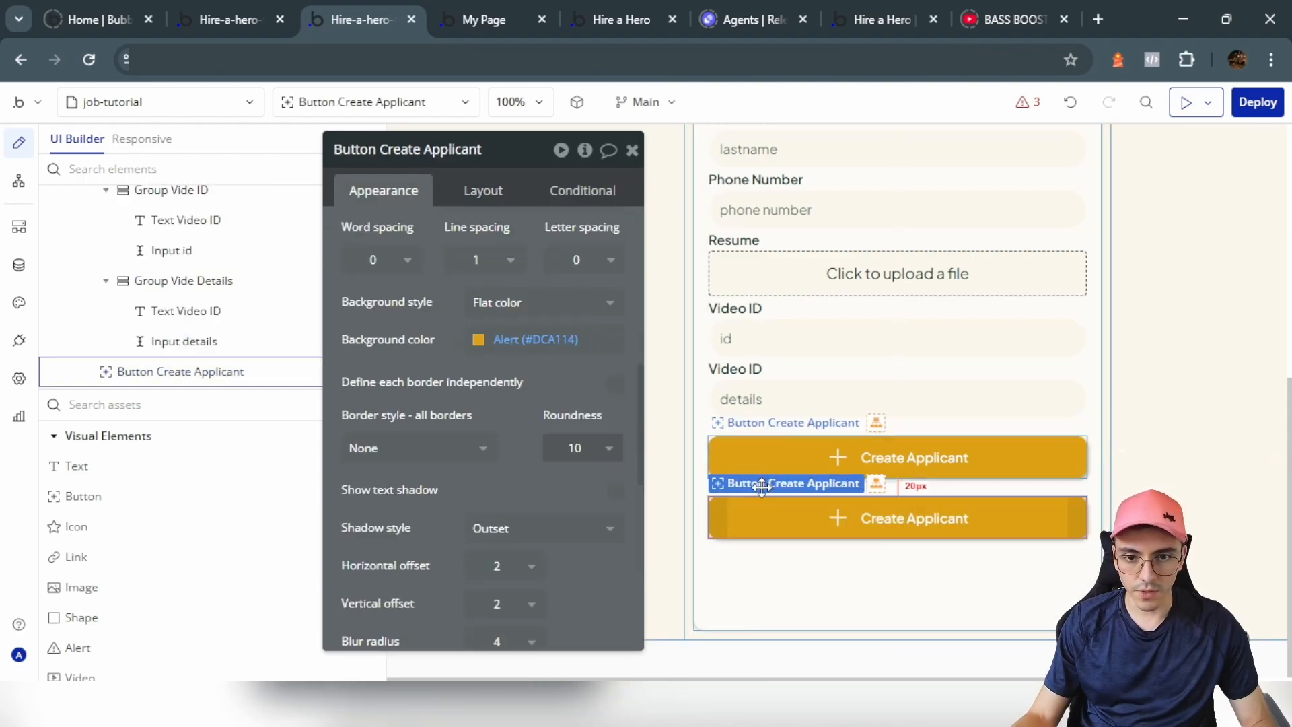
scroll(502, 269, "up", 4)
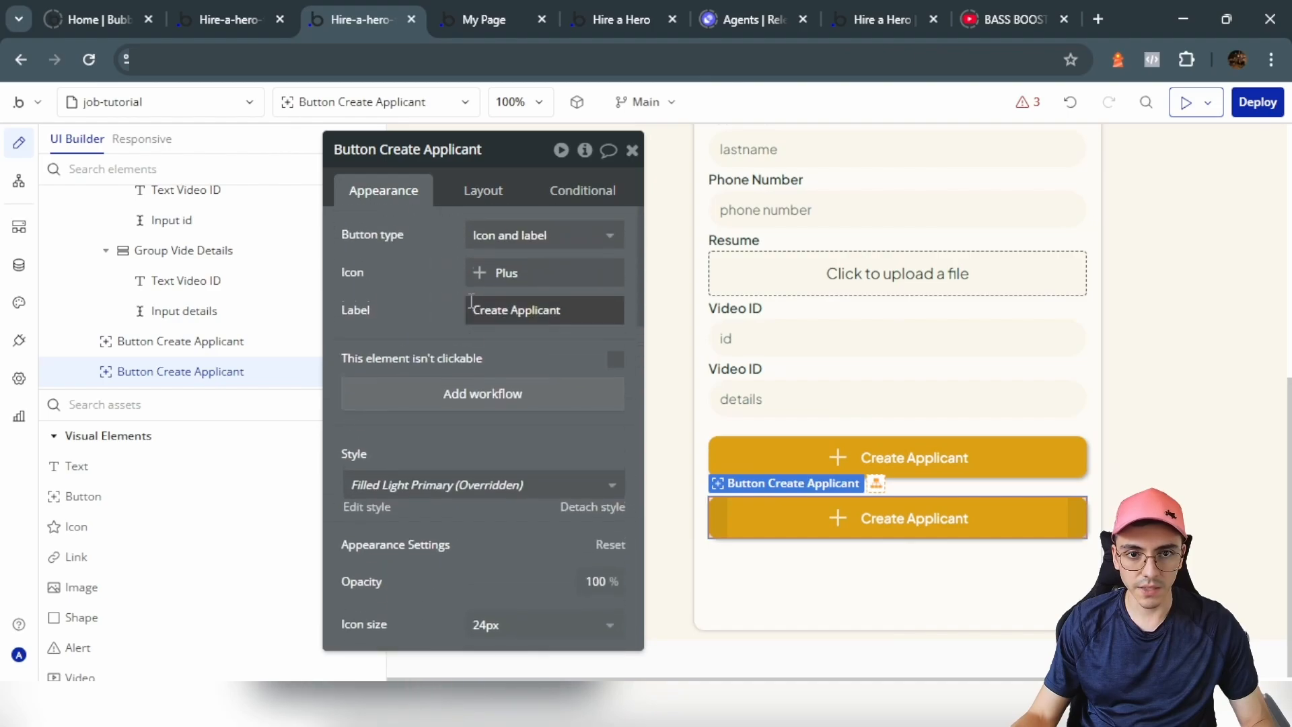
triple_click(526, 311)
type("Send Solicitude")
left_click(507, 270)
type("plane")
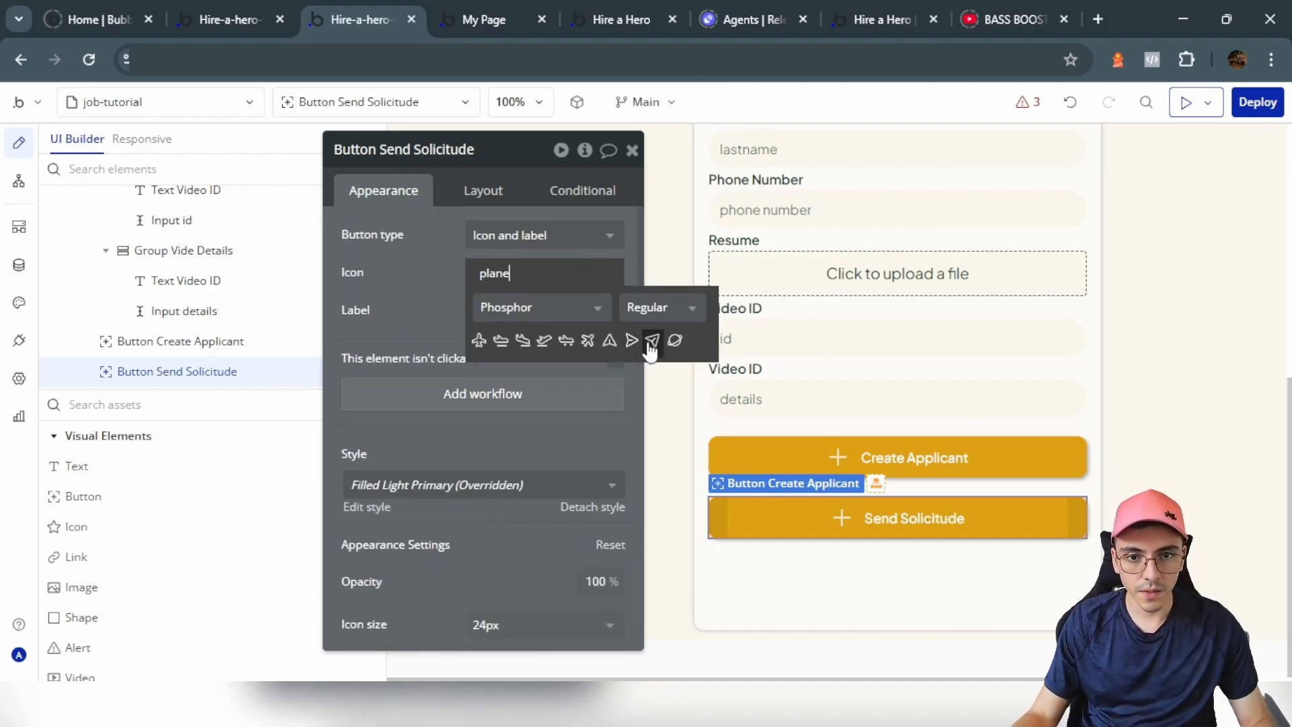
left_click(652, 343)
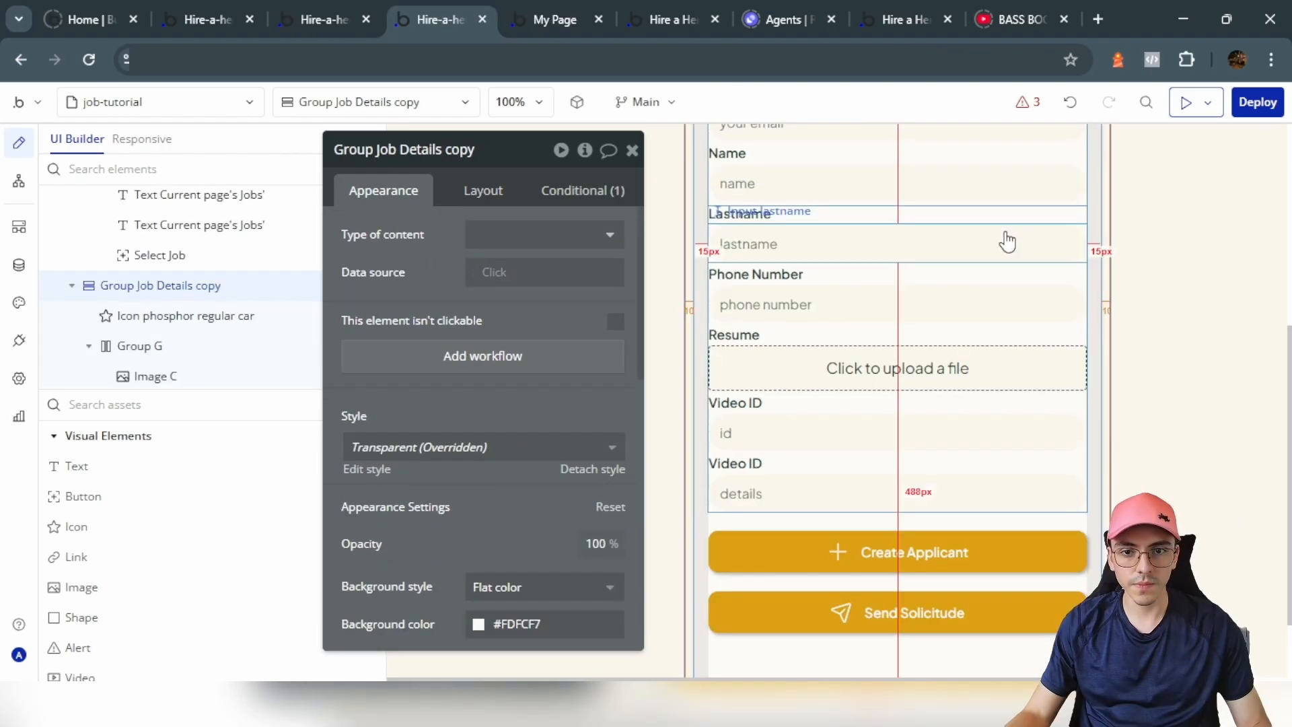
Step: Compare the Create Applicant and Send Solicitude buttons on the page
left_click(878, 566)
left_click(816, 596)
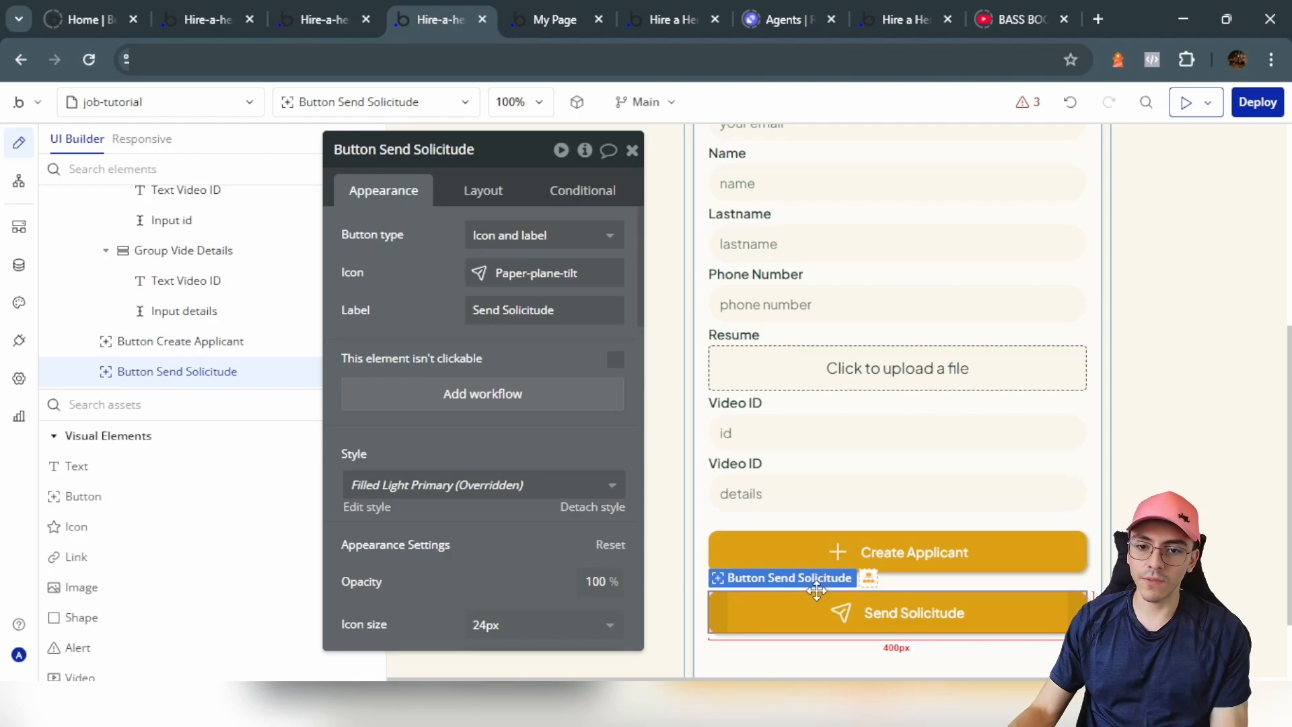
left_click(824, 553)
left_click(828, 618)
Step: Show the API Connector's Flowise settings in the Plugins tab and collapse the Upsert doc call
left_click(350, 10)
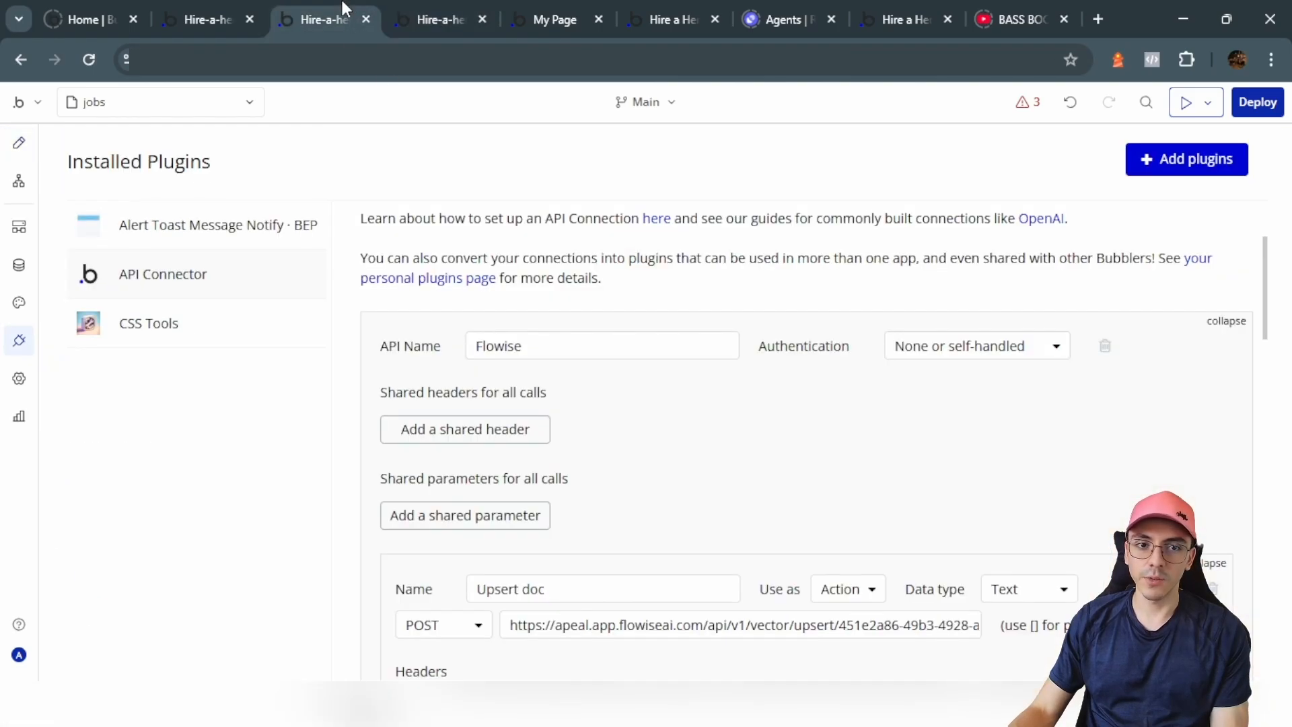
left_click(20, 342)
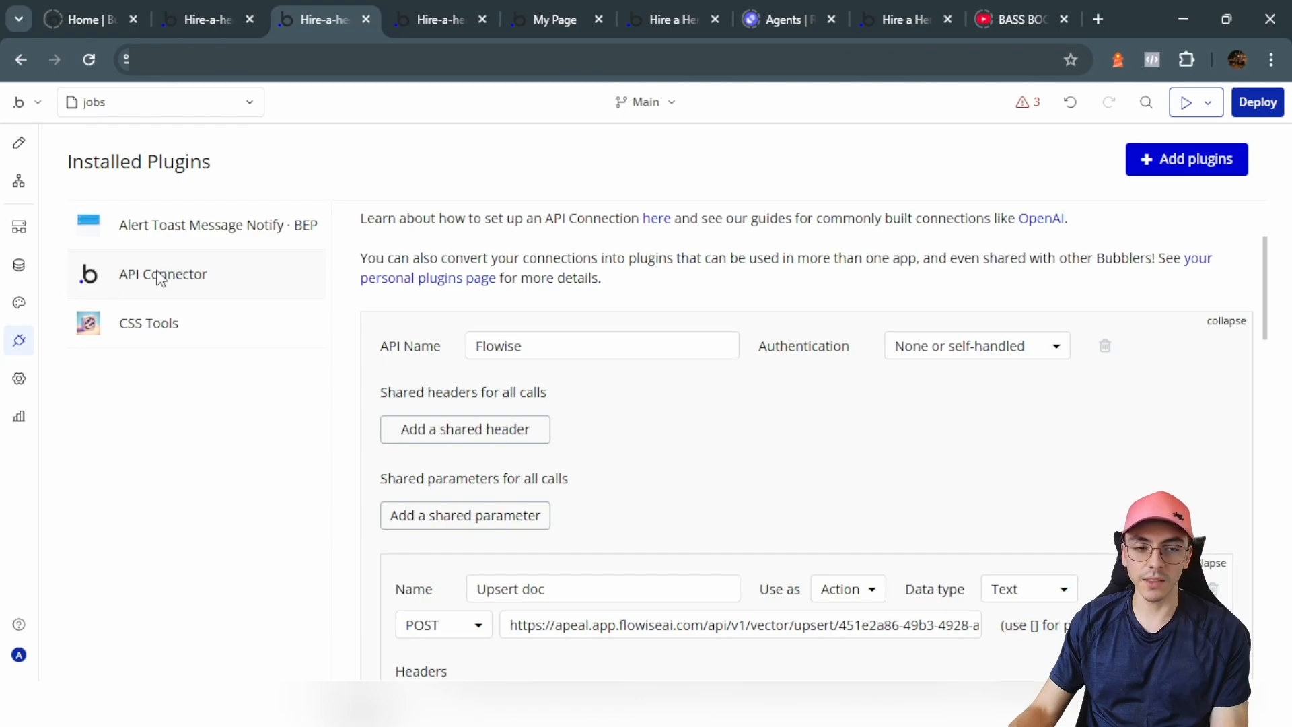
scroll(624, 333, "down", 4)
scroll(623, 334, "up", 4)
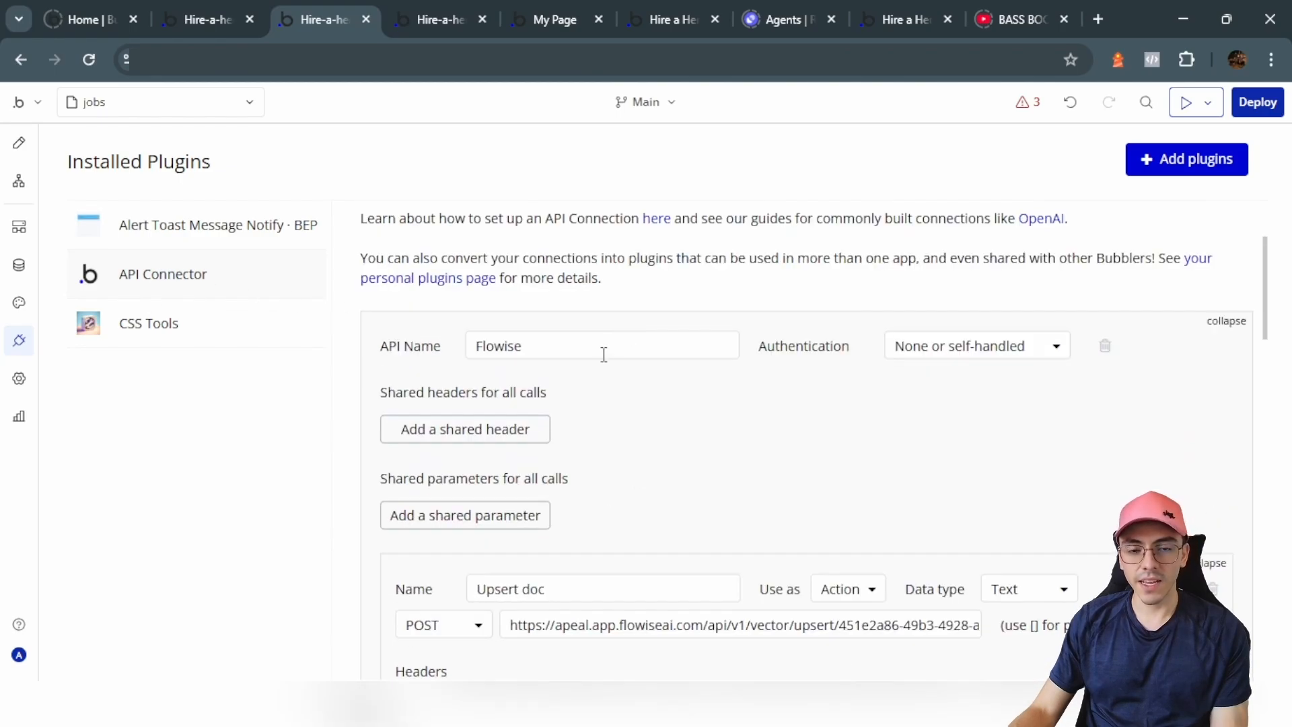
left_click(553, 346)
scroll(458, 373, "up", 1)
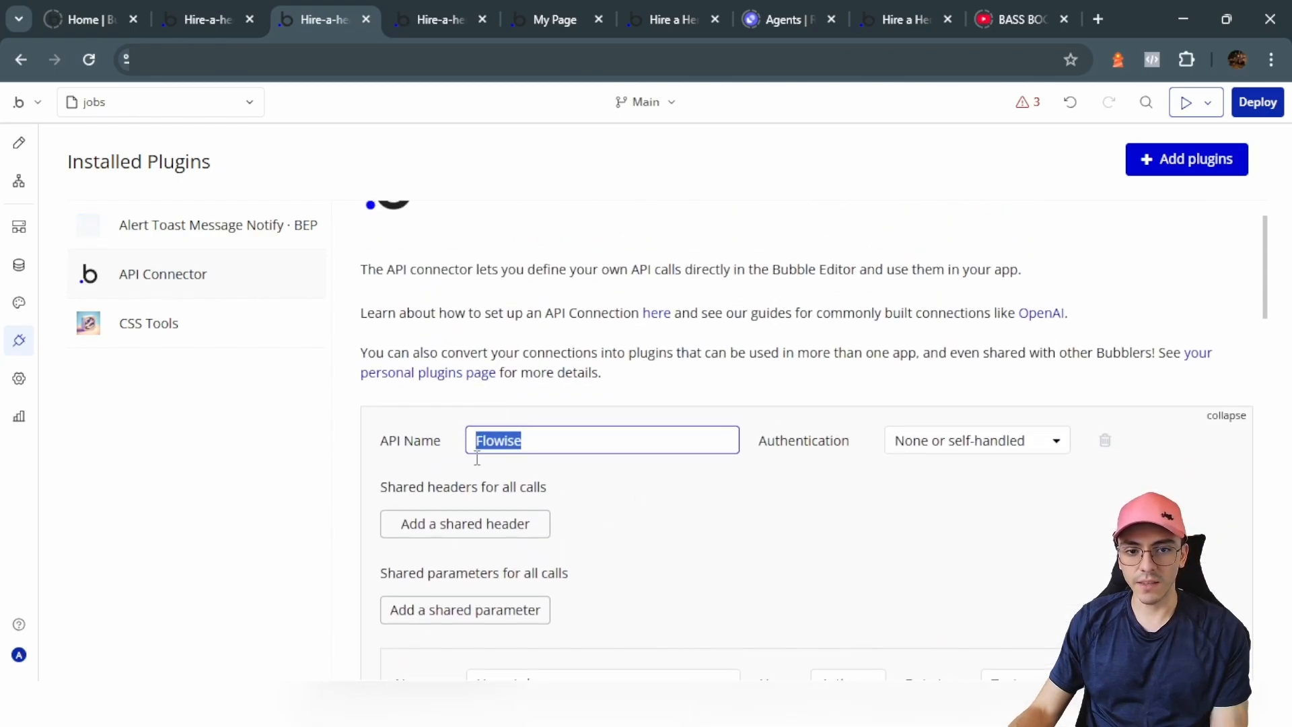
left_click(555, 435)
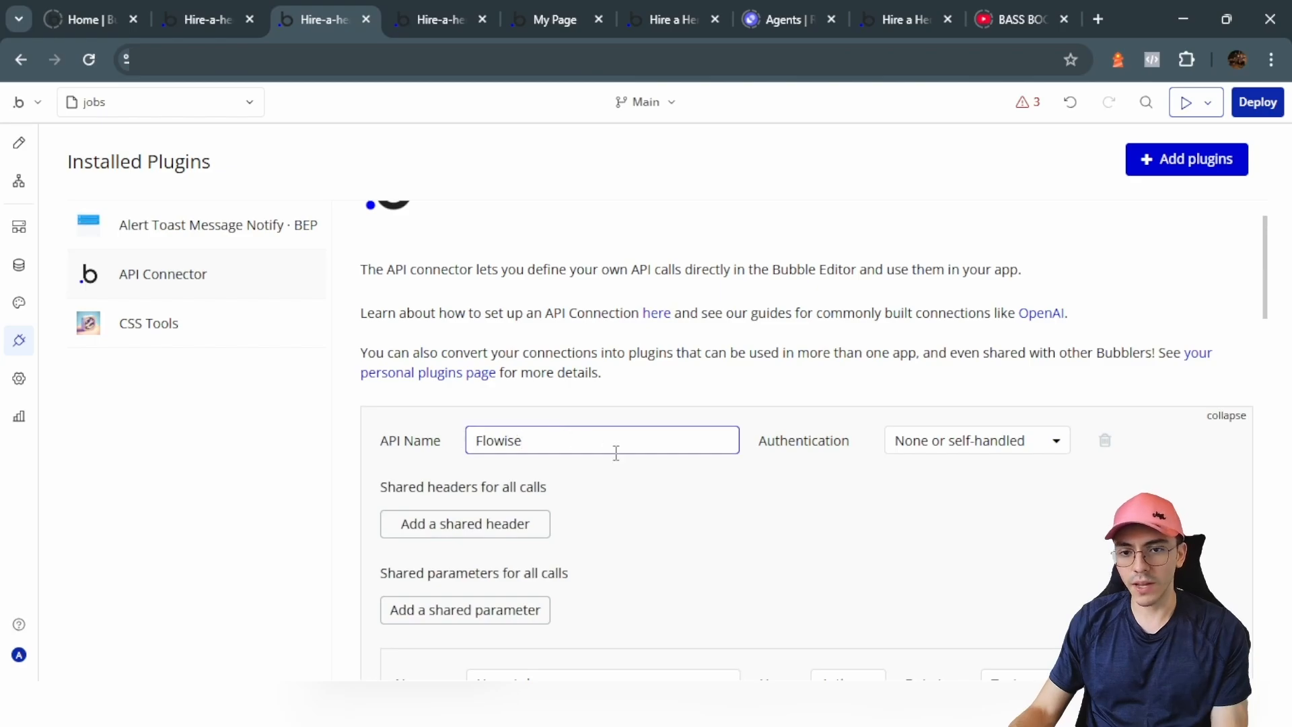
scroll(616, 452, "down", 4)
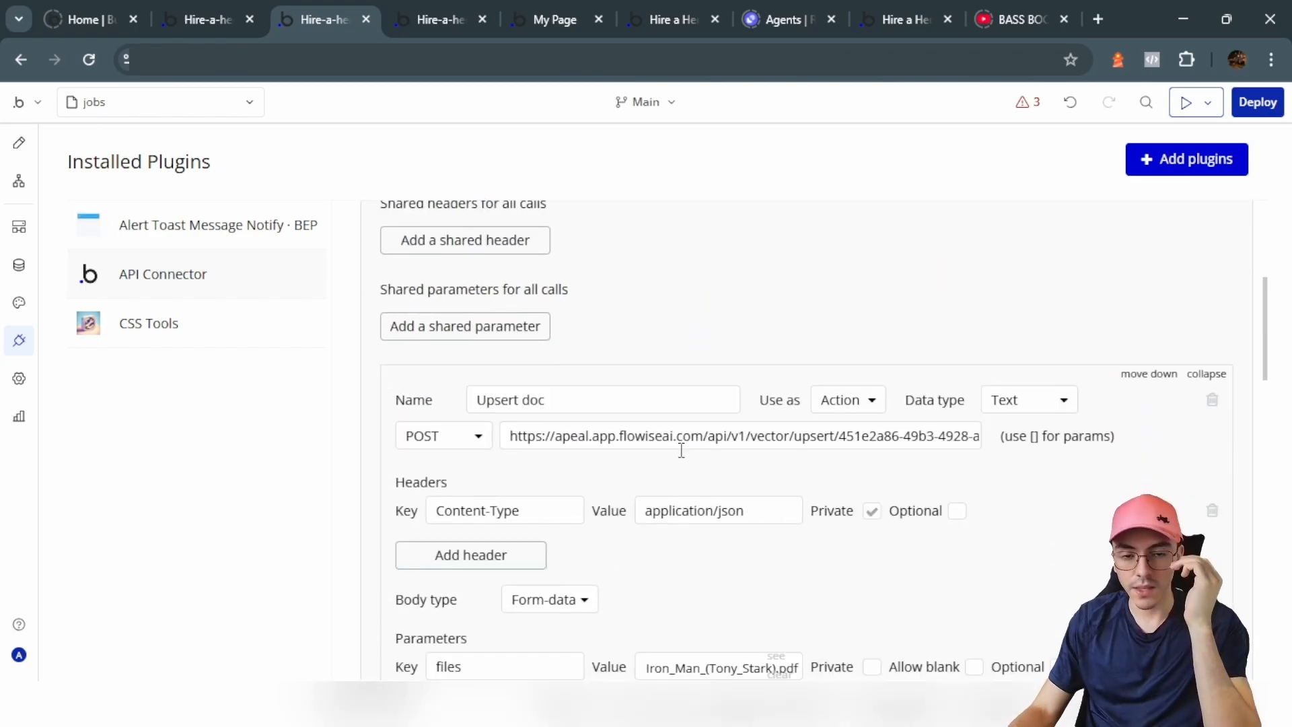
left_click(1209, 372)
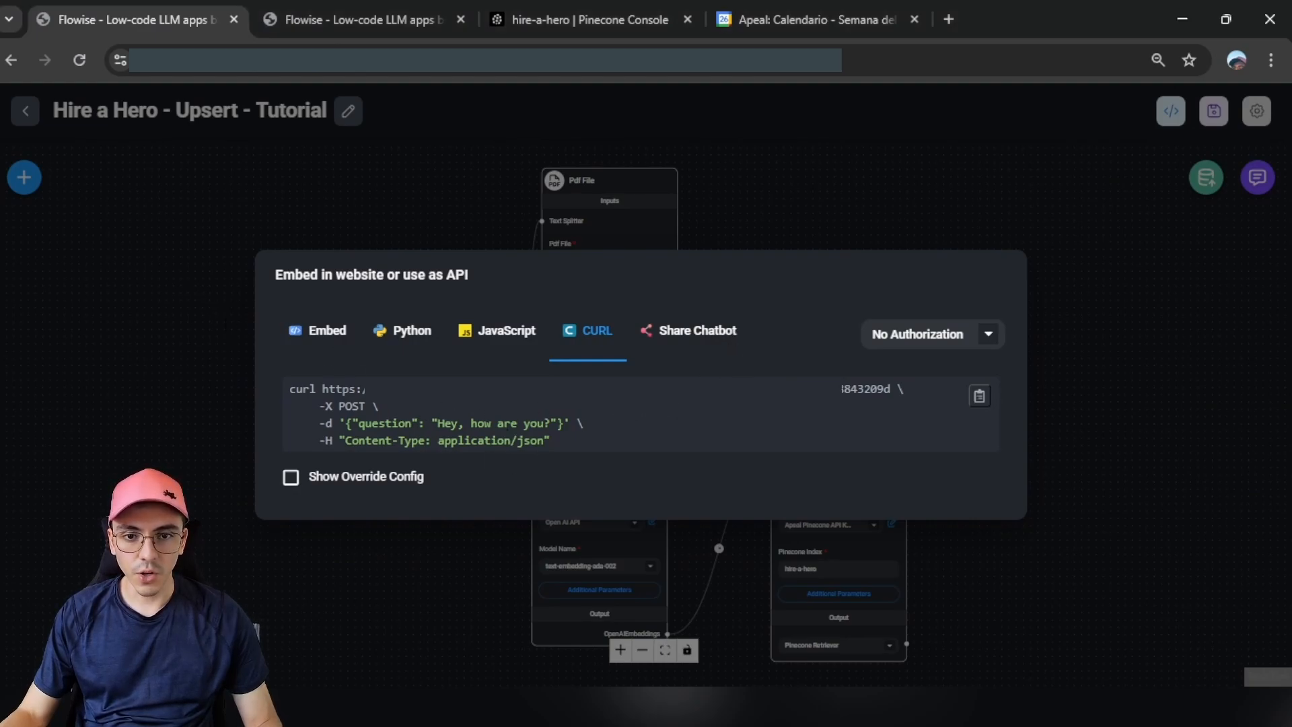
left_click_drag(653, 389, 892, 389)
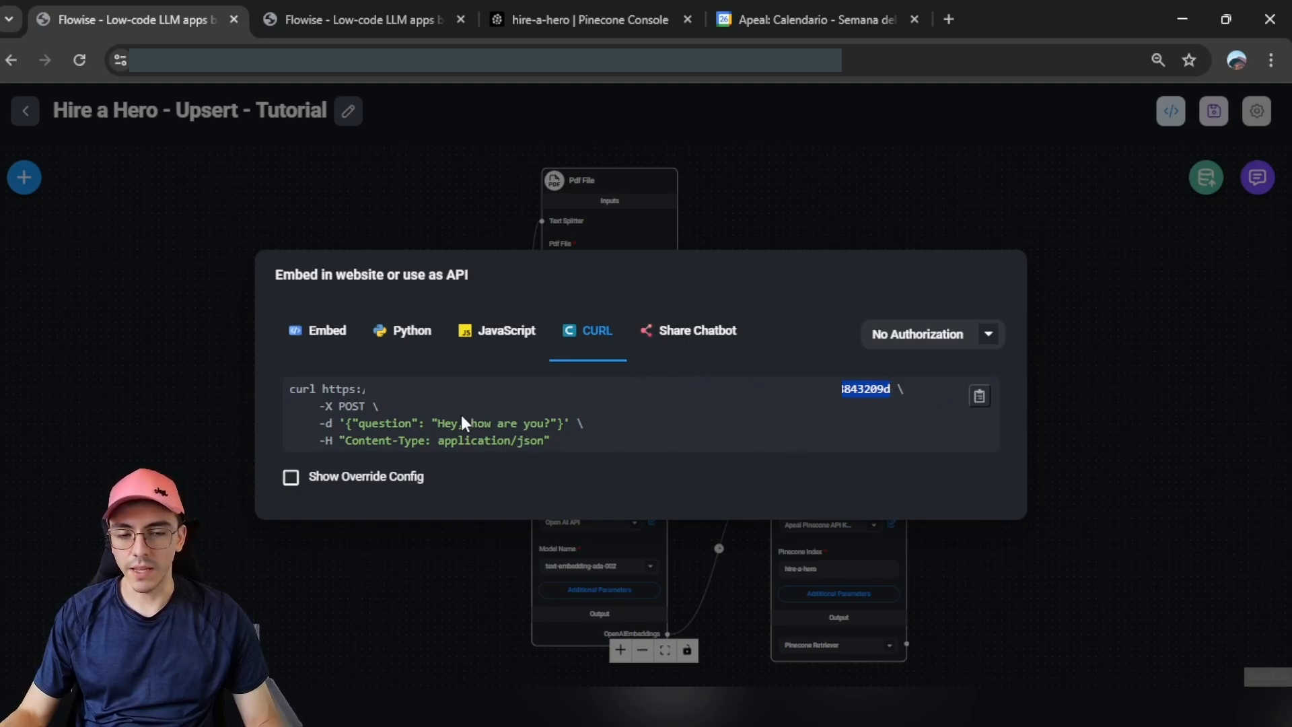
left_click(655, 394)
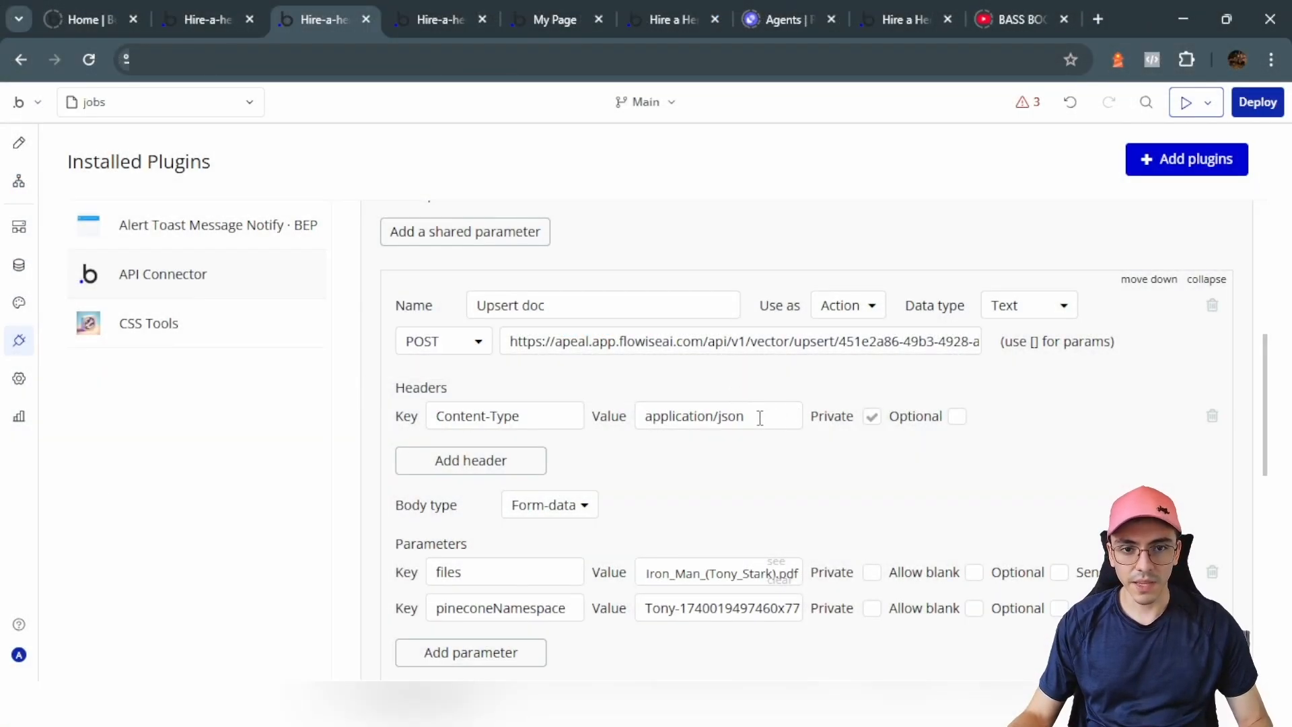
Step: Add a new Flowise API call, then delete it again
scroll(574, 414, "up", 2)
scroll(512, 397, "down", 10)
left_click(464, 308)
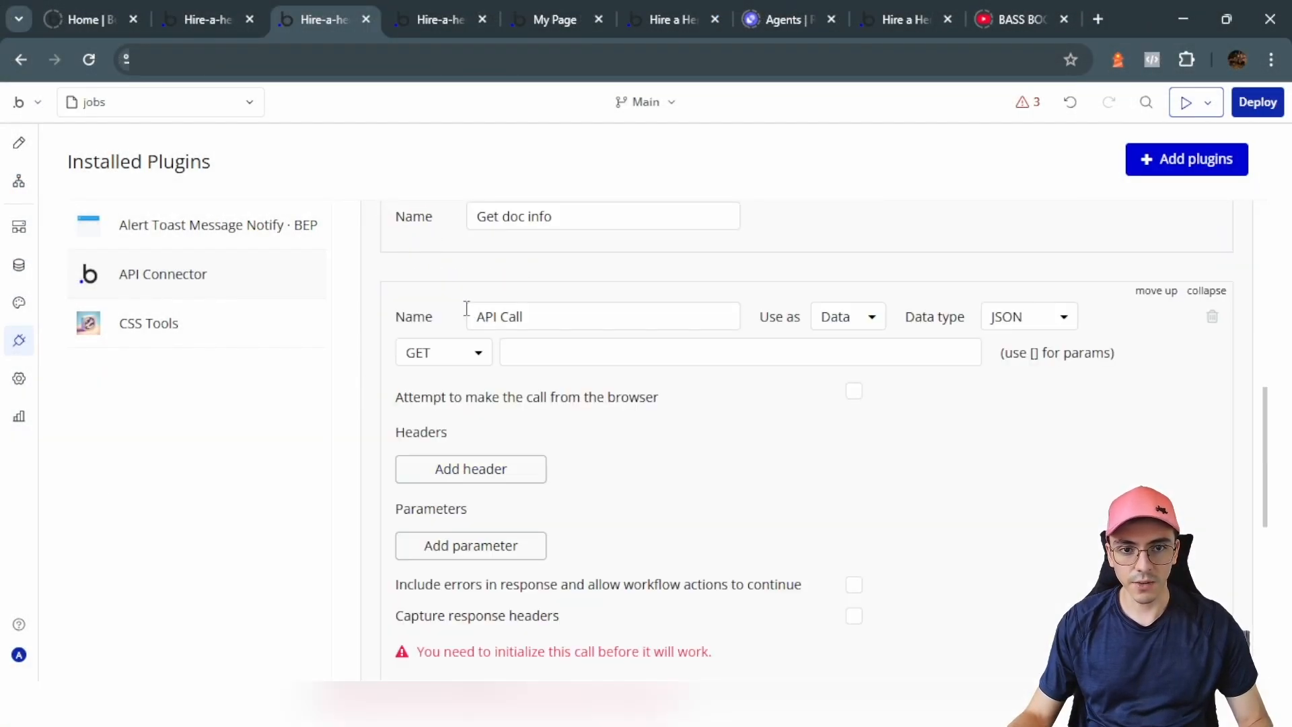
left_click(1211, 319)
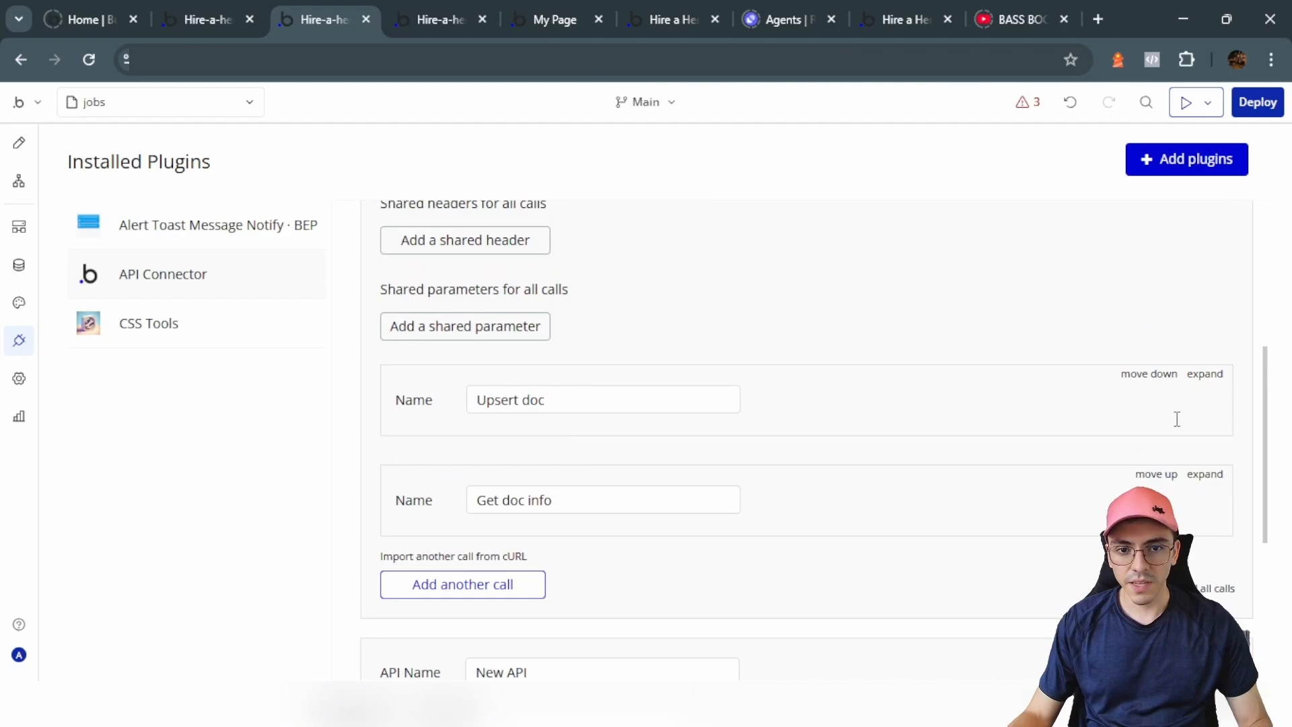
Step: Review the Upsert doc call's URL, Content-Type application/json header and files parameter
left_click(1204, 375)
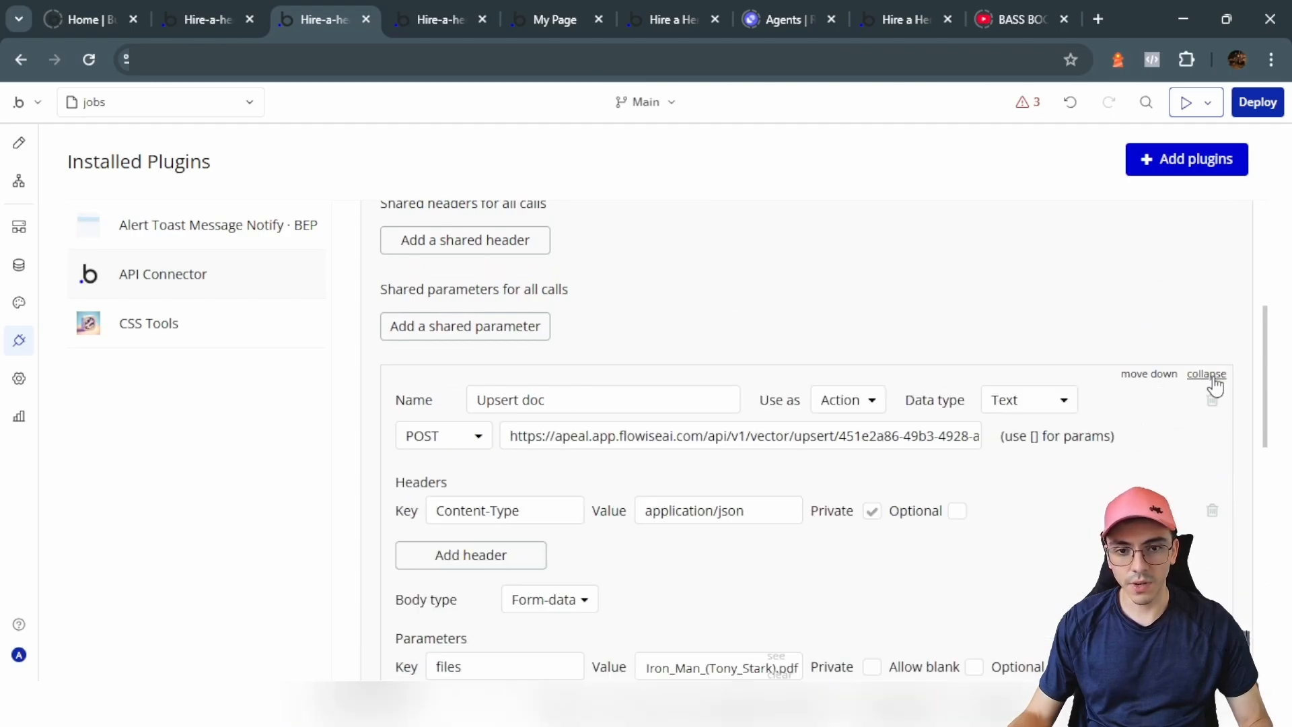
scroll(517, 355, "down", 2)
left_click(512, 356)
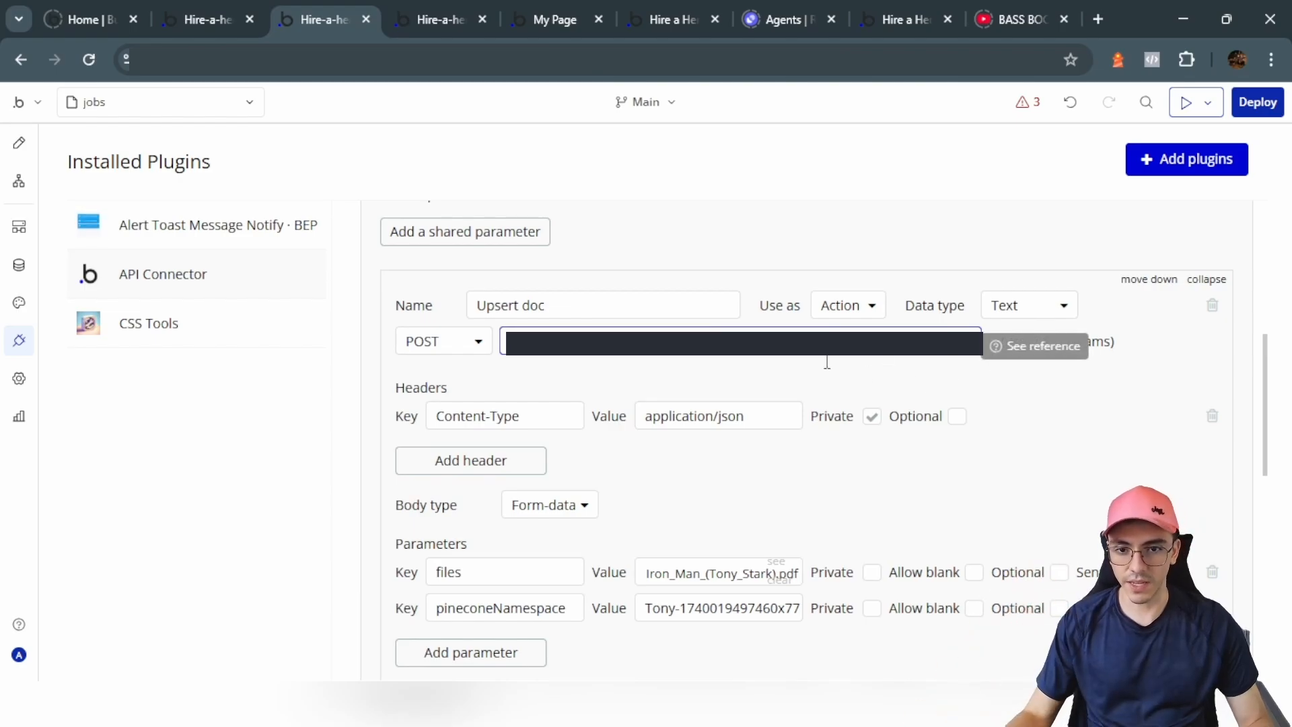
scroll(827, 361, "down", 1)
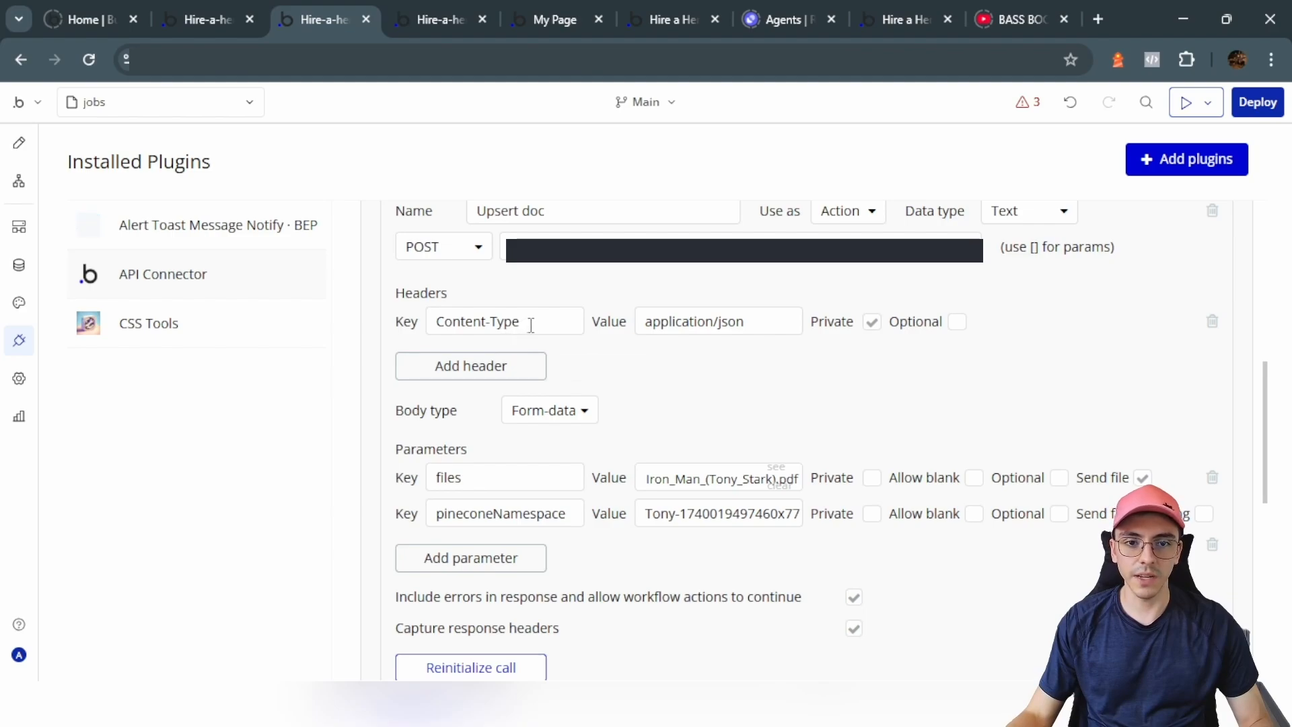
left_click_drag(441, 321, 550, 323)
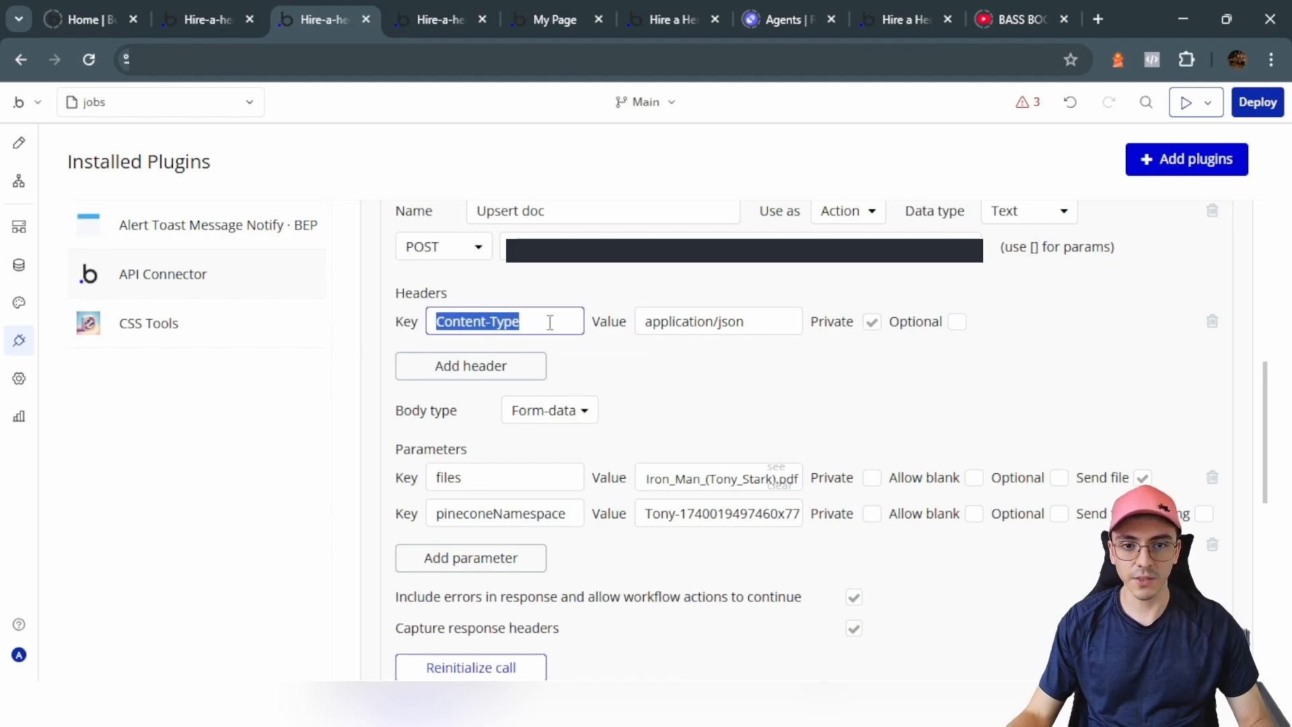
left_click(636, 363)
left_click_drag(650, 320, 783, 322)
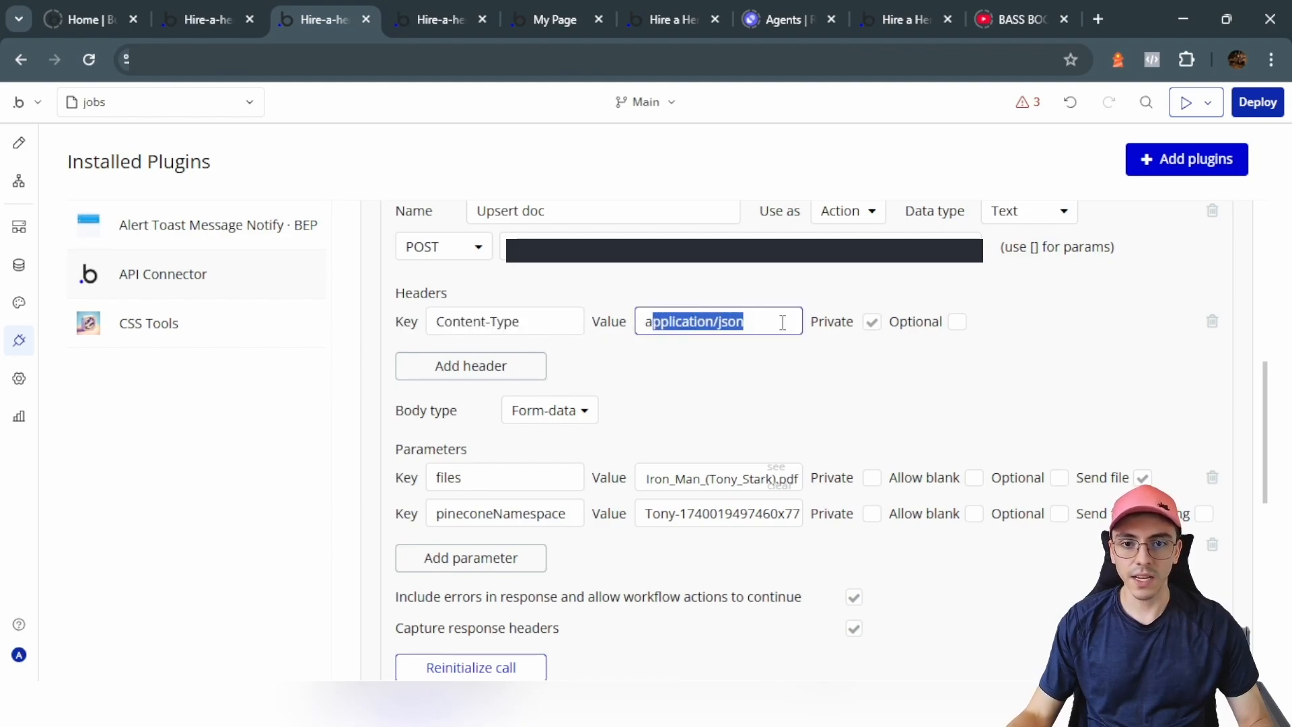
left_click(747, 358)
scroll(464, 389, "down", 2)
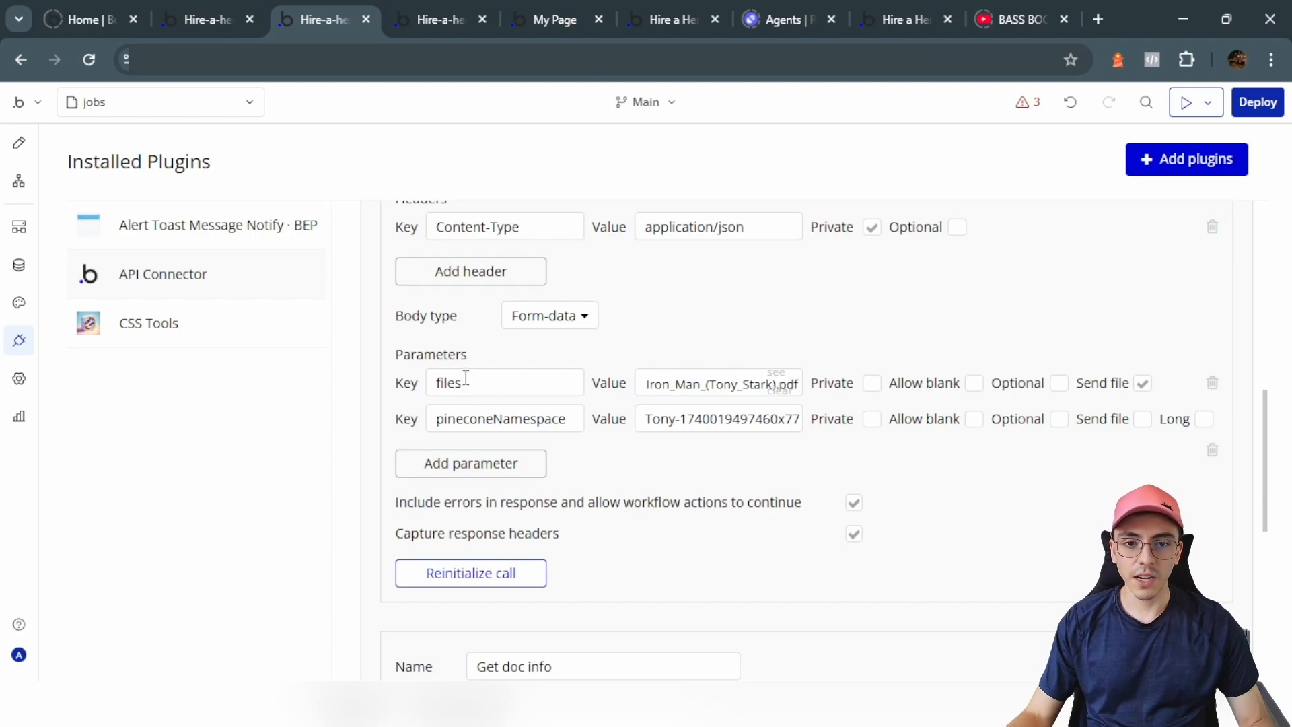
left_click_drag(466, 378, 432, 390)
left_click(466, 383)
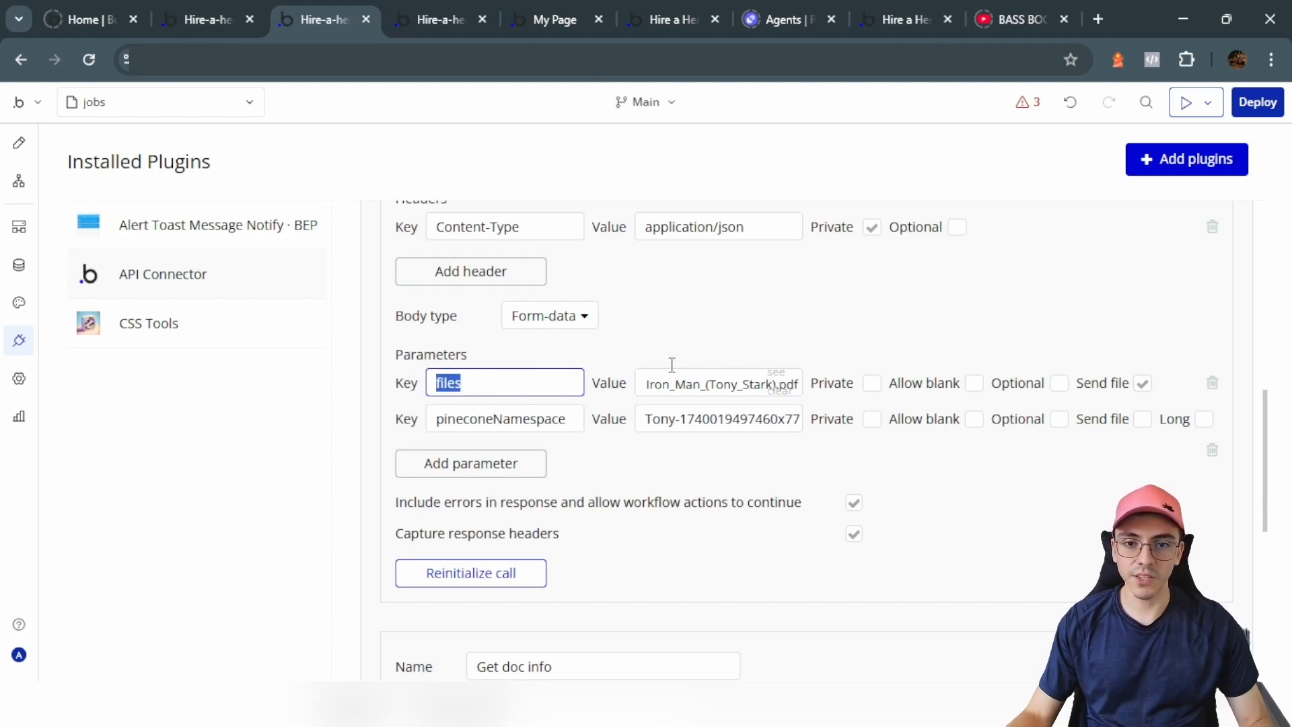
left_click(648, 339)
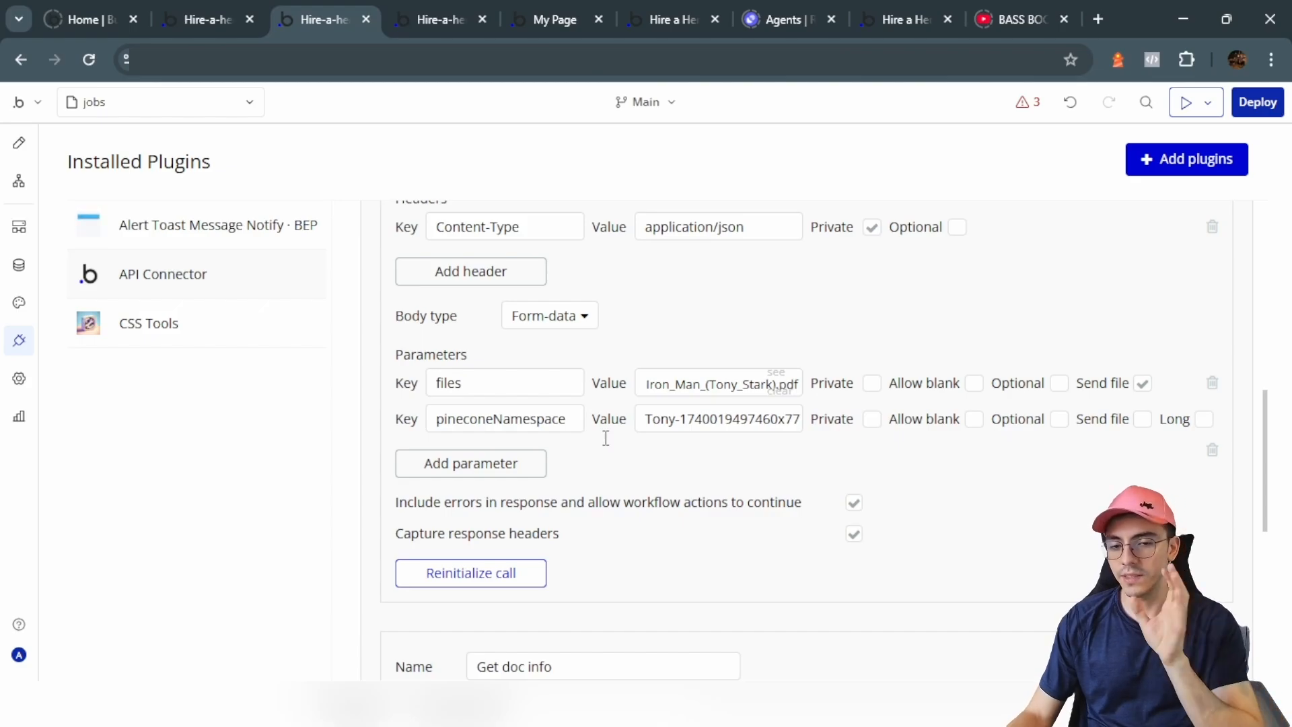
Step: Expand the Get doc info call to show all its settings
scroll(606, 438, "down", 3)
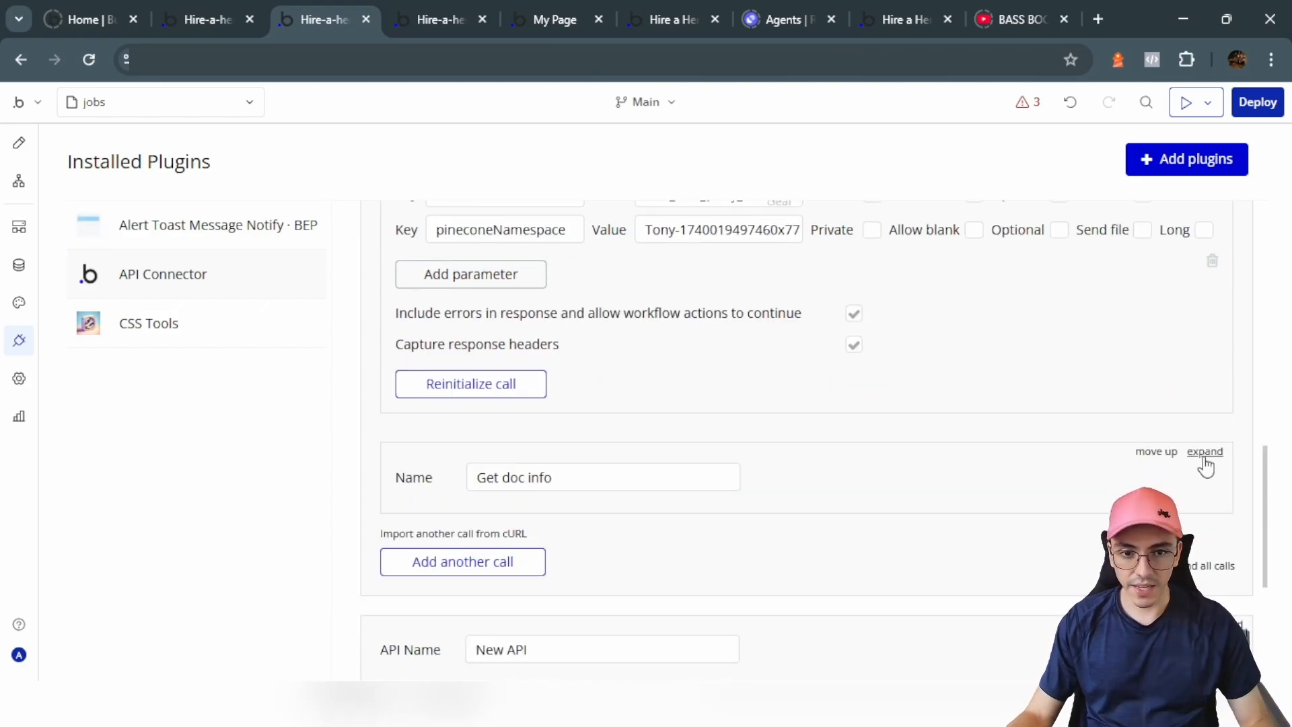
left_click(1203, 453)
scroll(683, 418, "down", 4)
scroll(685, 419, "up", 2)
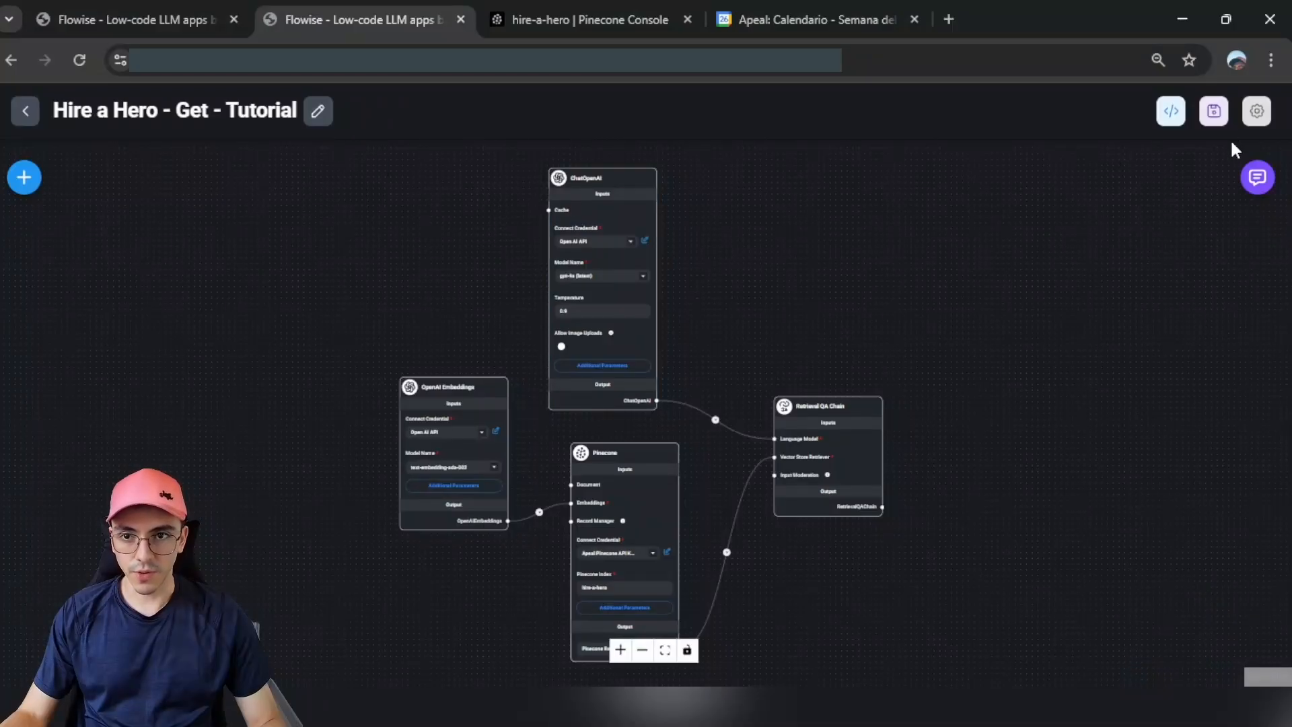
Step: Copy the Get flow's prediction URL from the cURL snippet in its API dialog
left_click(1171, 111)
left_click(587, 245)
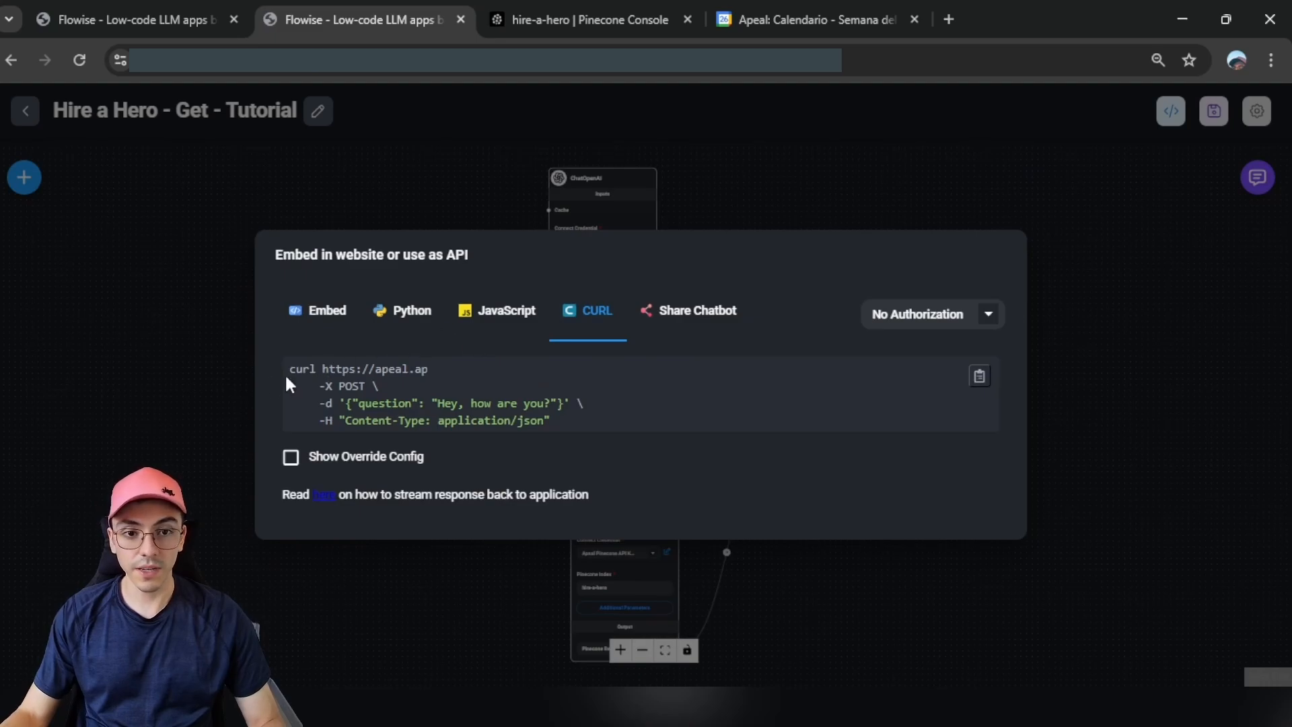
left_click_drag(322, 368, 428, 369)
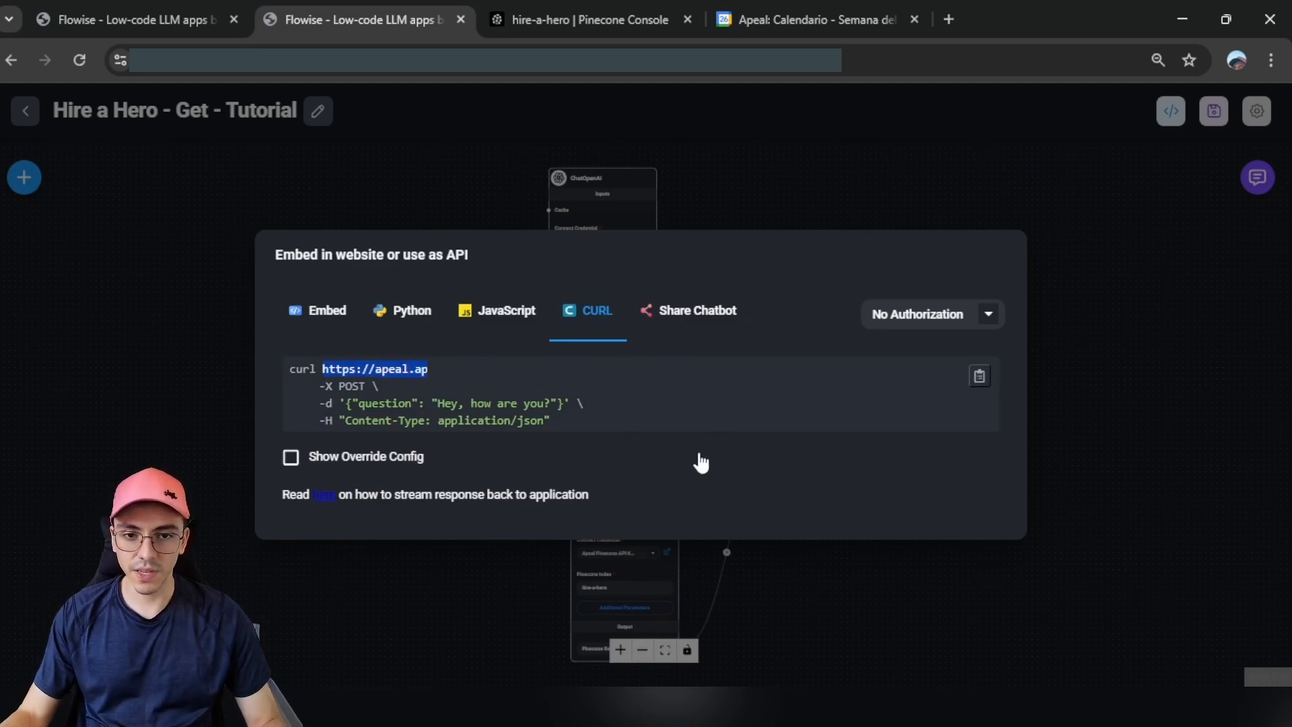
key("alt+Tab")
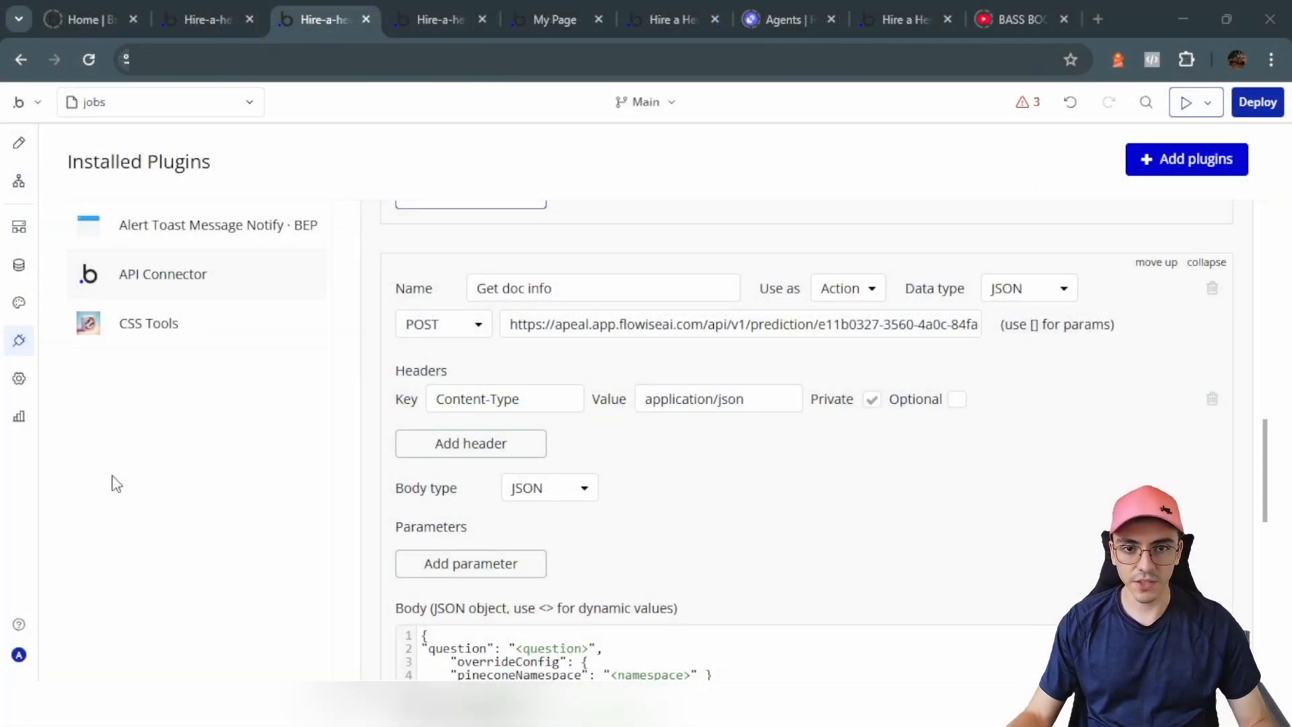
left_click(562, 325)
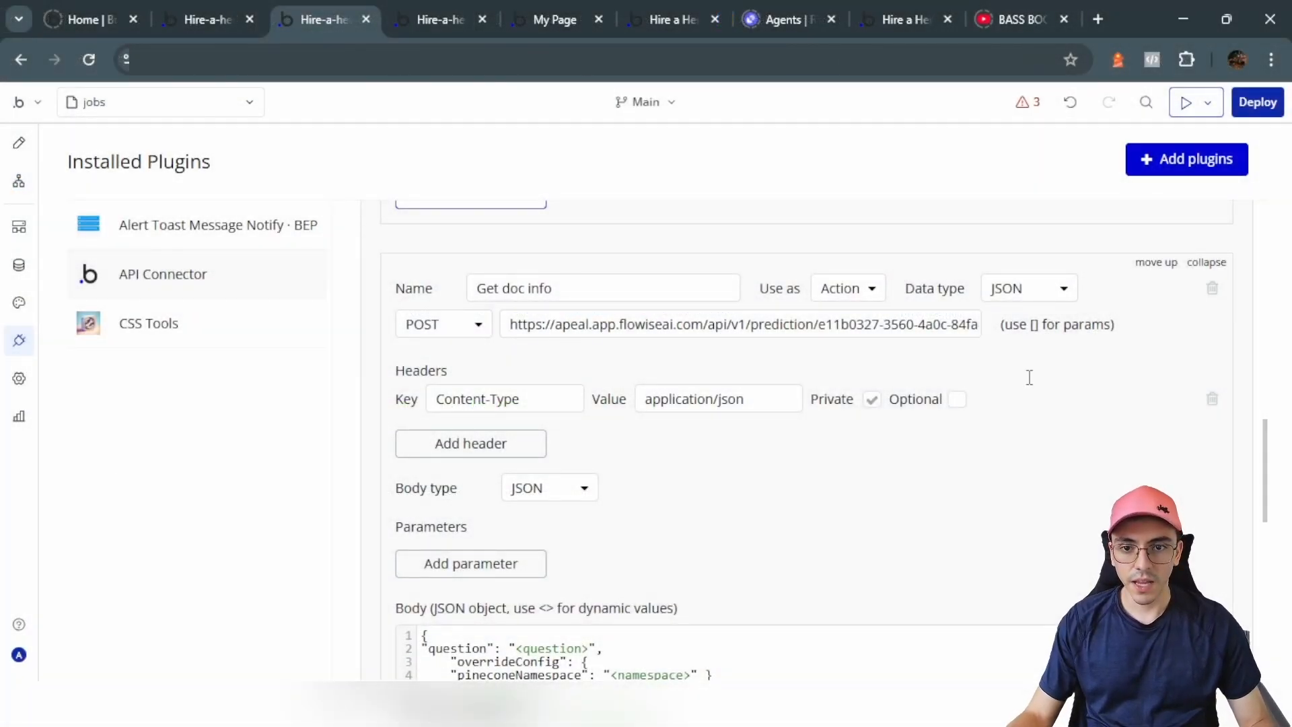
scroll(698, 365, "down", 2)
left_click_drag(531, 308, 425, 304)
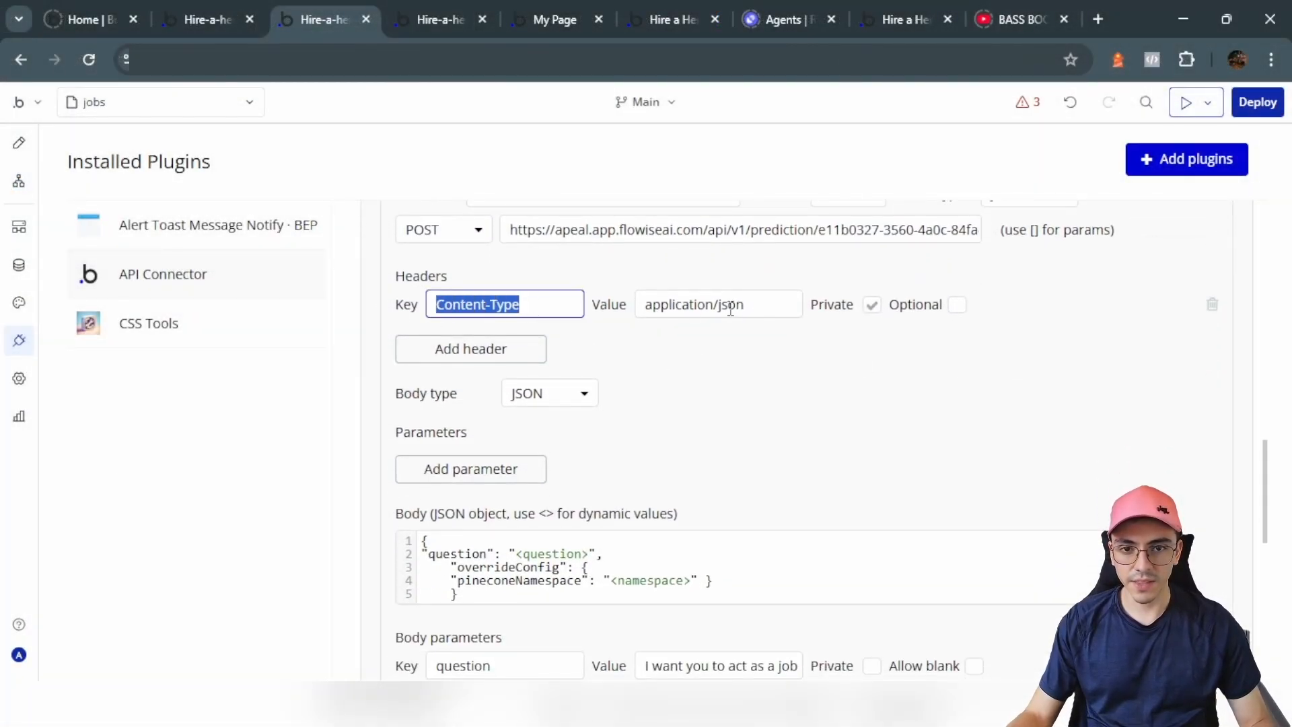
left_click_drag(748, 306, 639, 305)
left_click(720, 378)
scroll(719, 377, "down", 3)
left_click(519, 385)
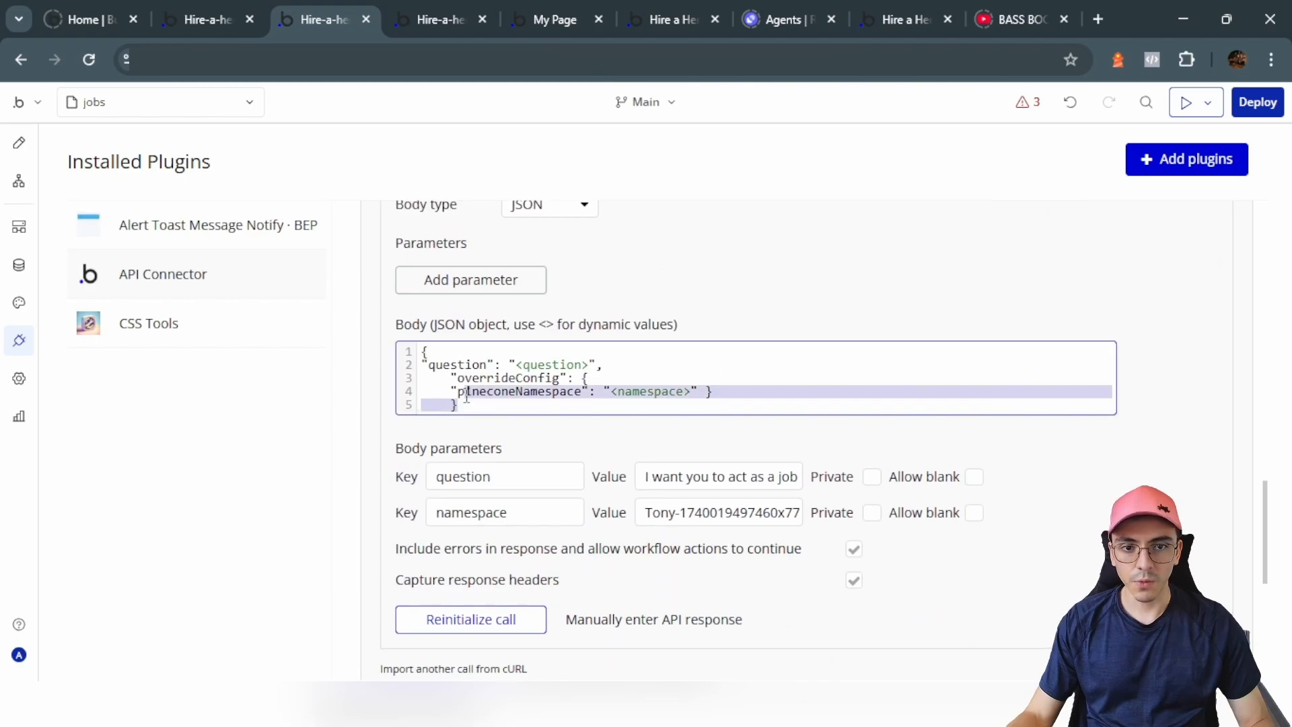
key("ctrl+a")
left_click(476, 442)
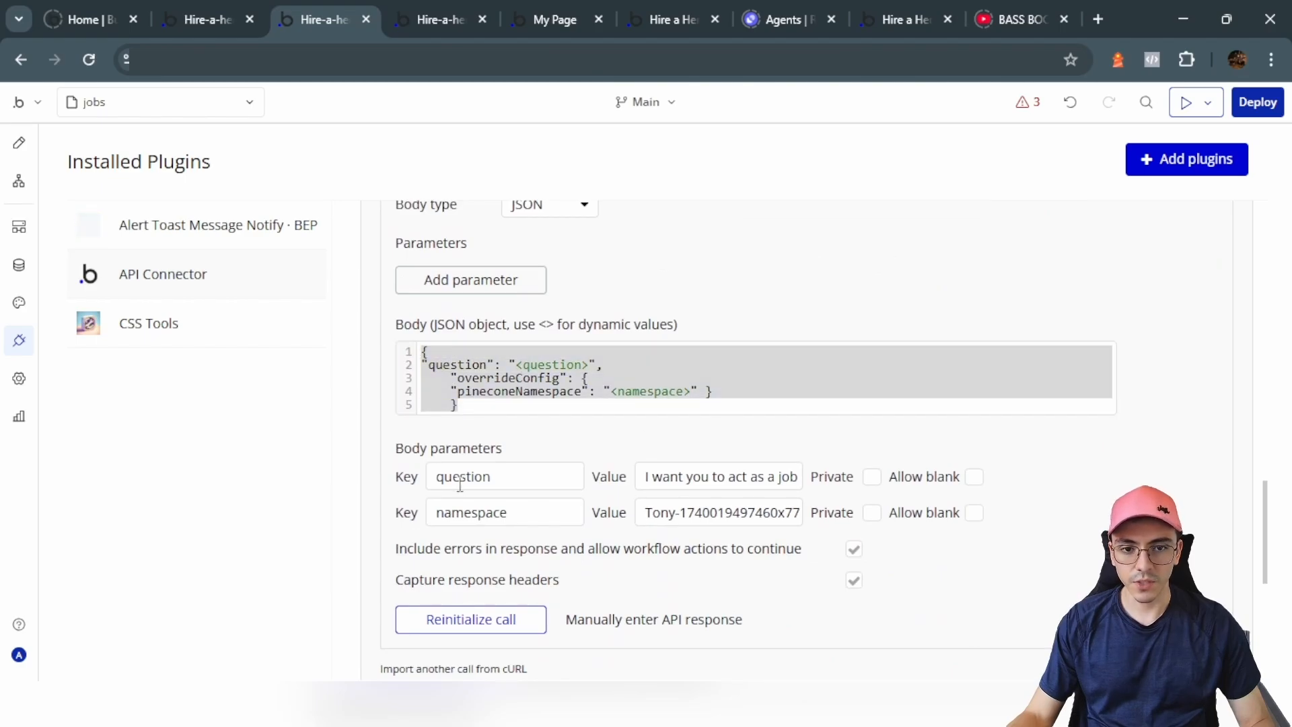
left_click(544, 480)
left_click(530, 520)
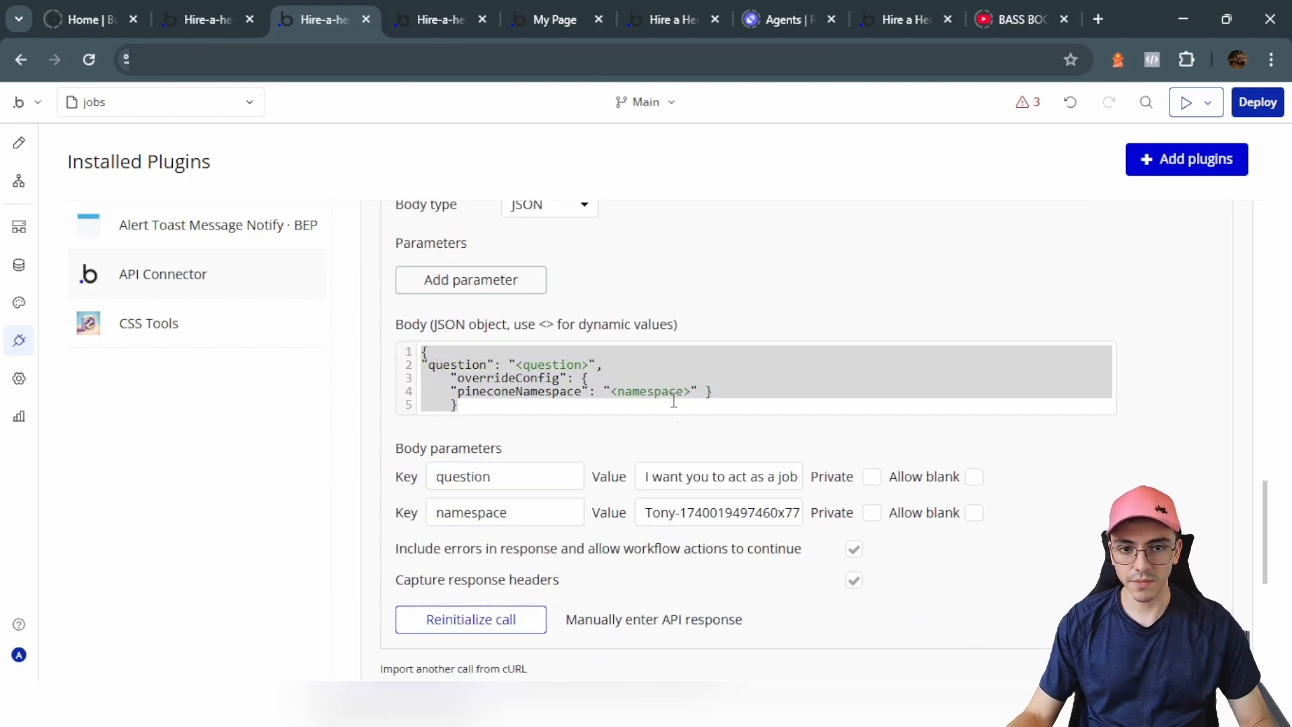
left_click(707, 398)
scroll(707, 398, "up", 4)
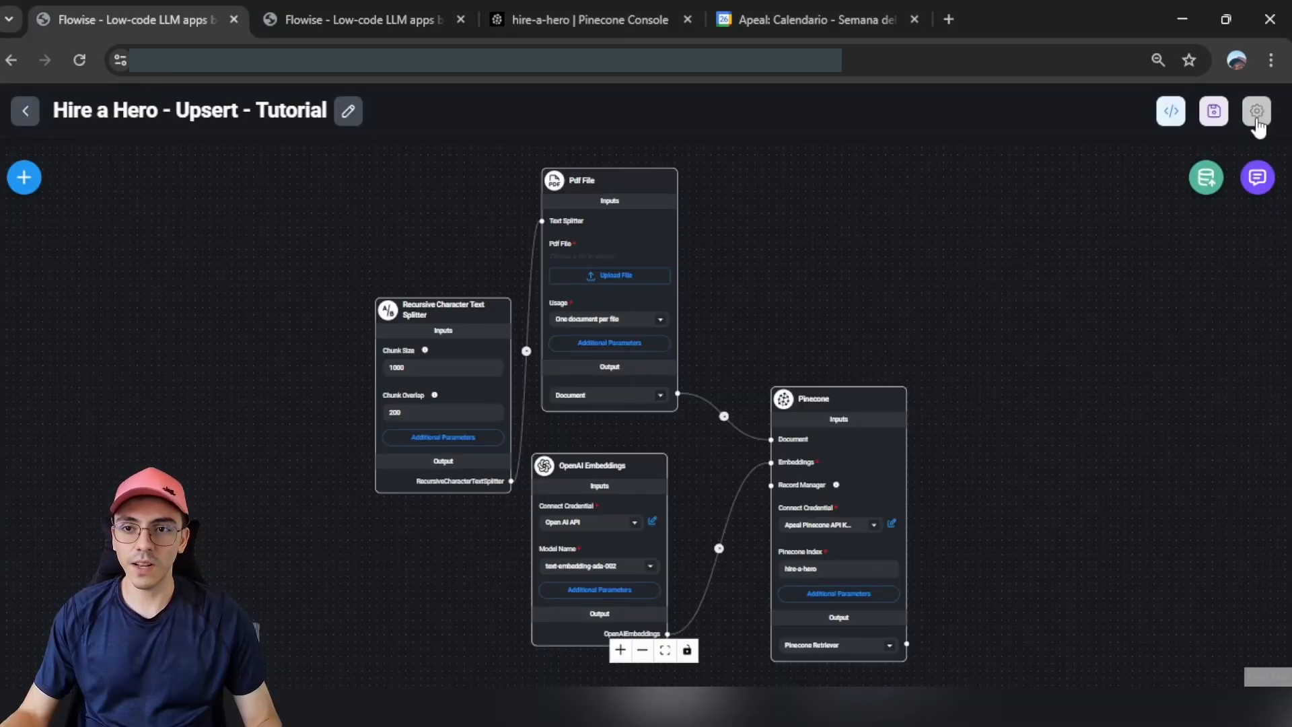
Step: Show the File Upload chatflow configuration on both the Upsert and Get flows
left_click(1256, 116)
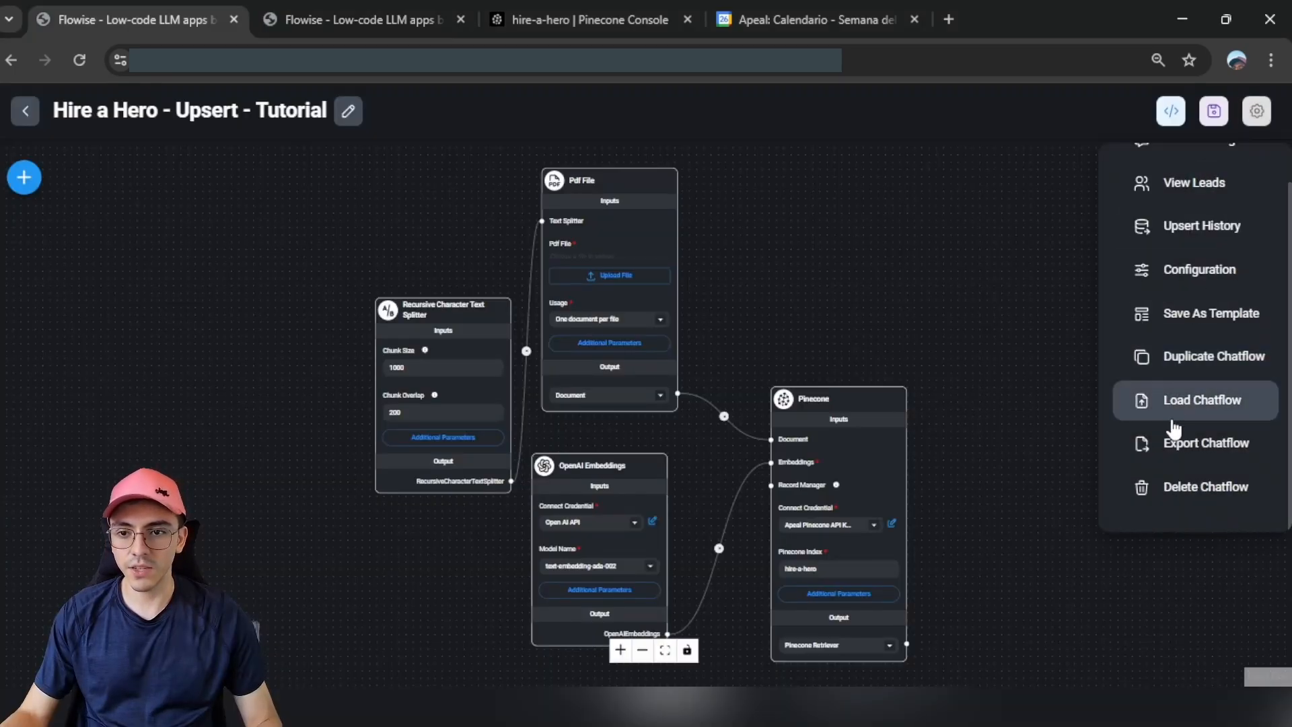
left_click(1193, 269)
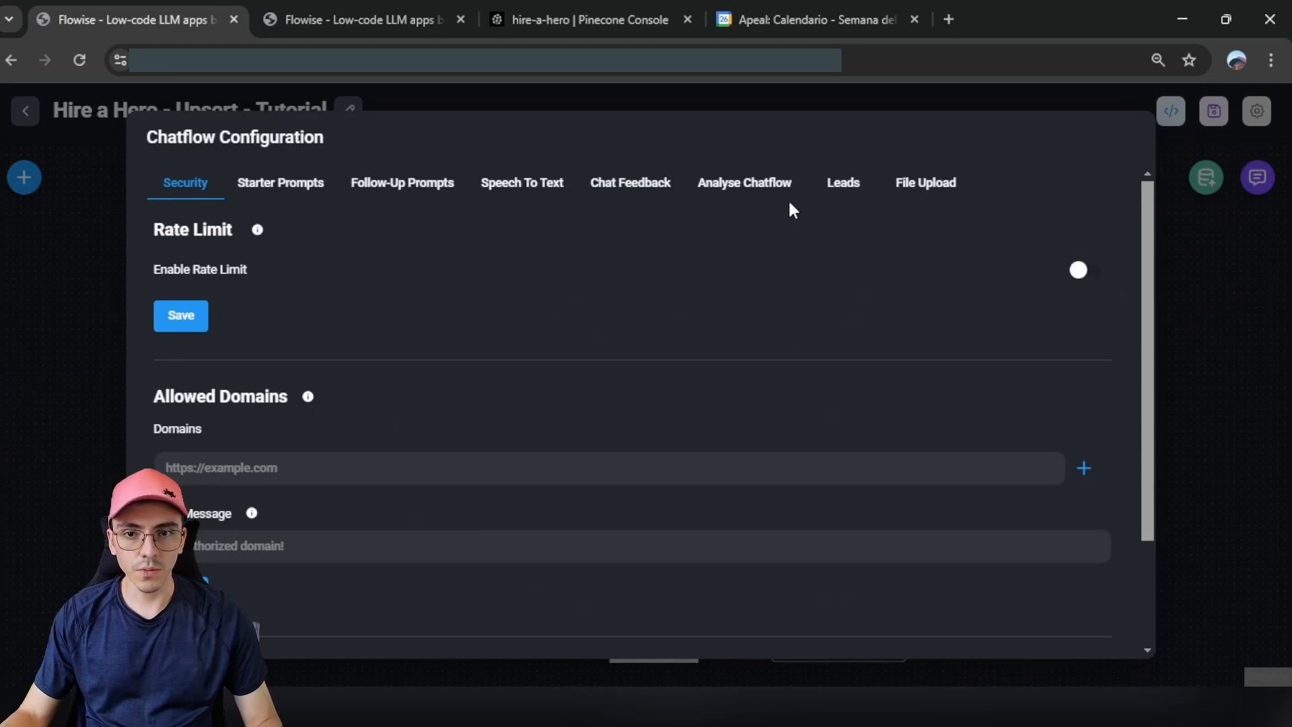
left_click(925, 184)
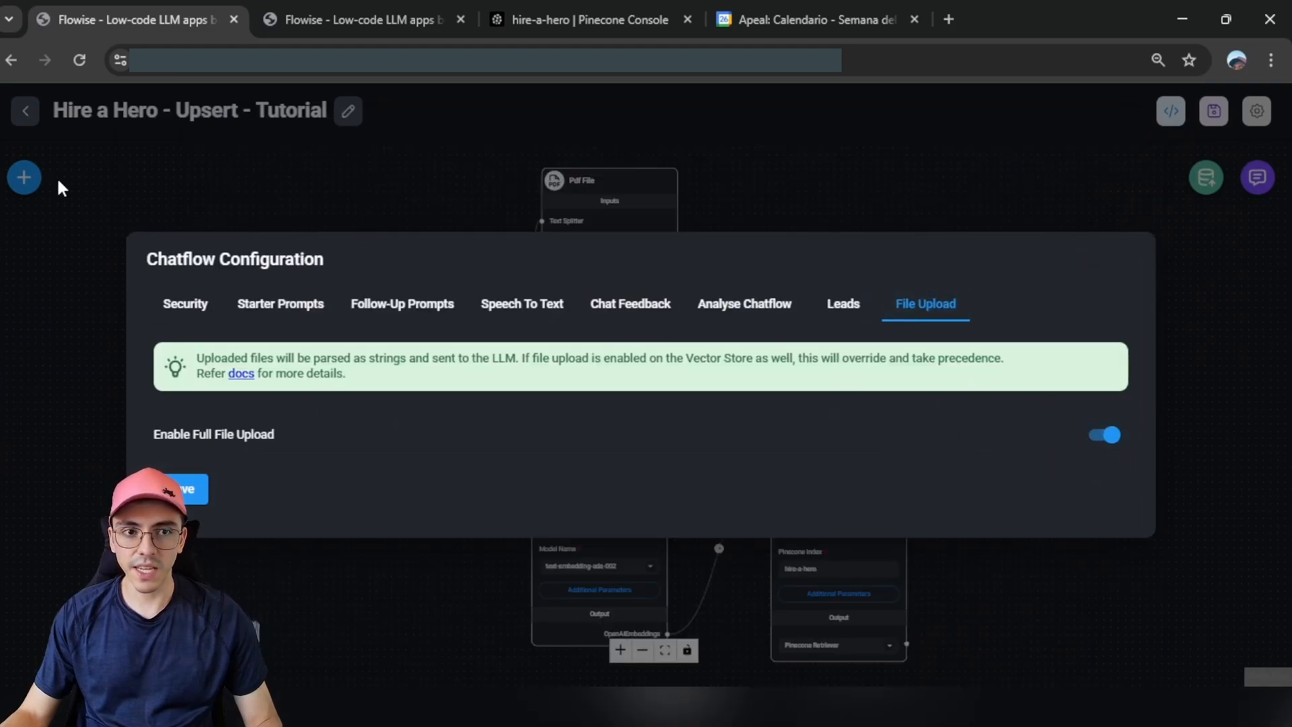
left_click(337, 10)
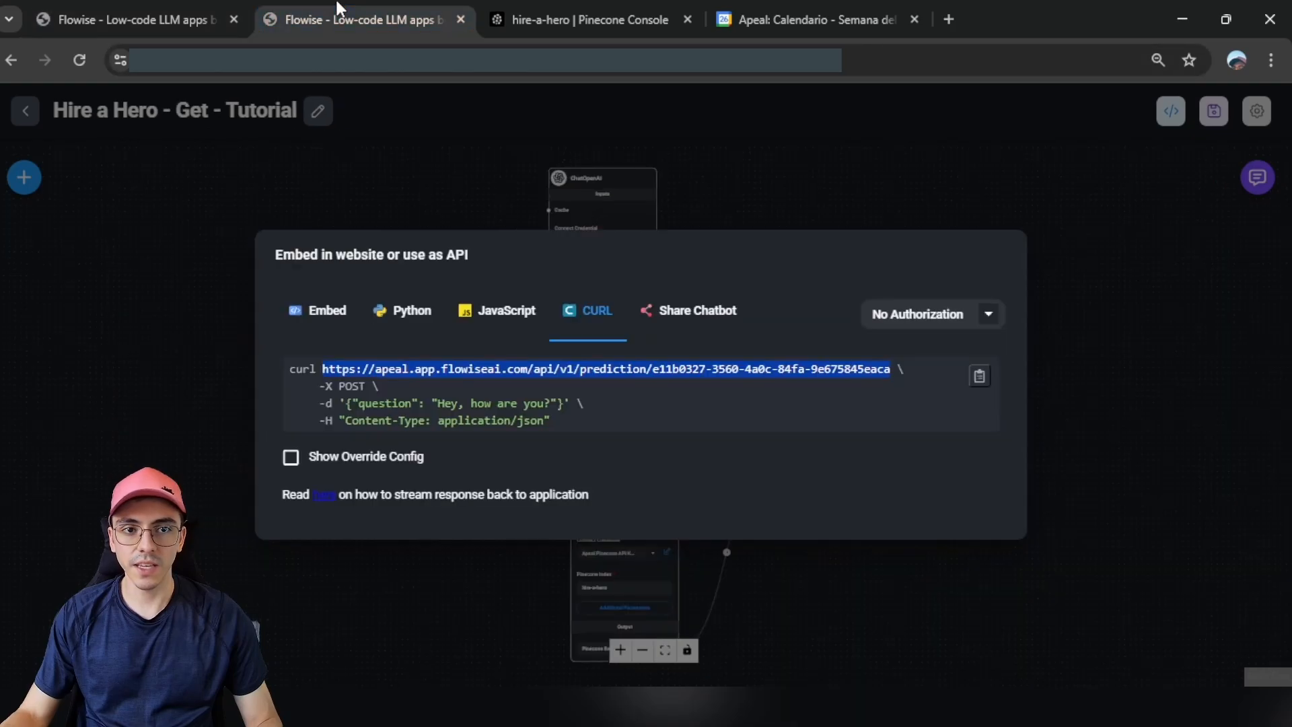
left_click(703, 161)
left_click(1257, 110)
scroll(1245, 377, "down", 1)
left_click(1211, 269)
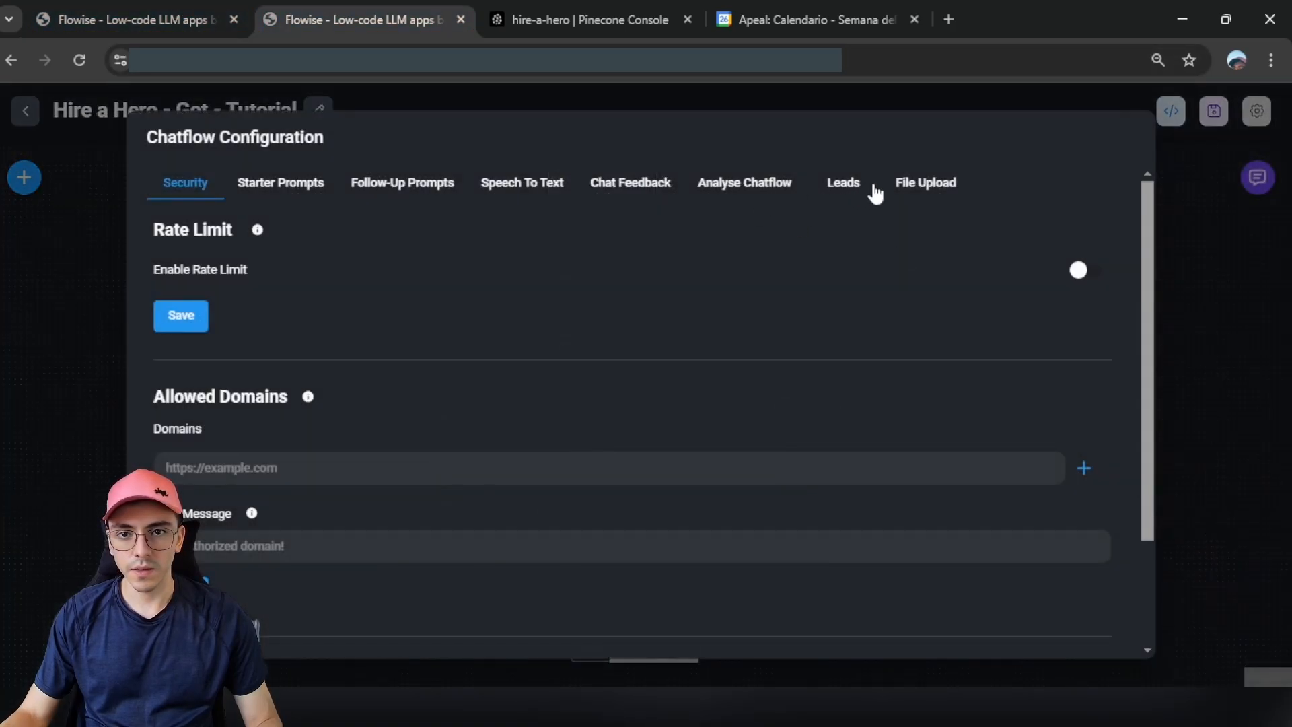
left_click(922, 187)
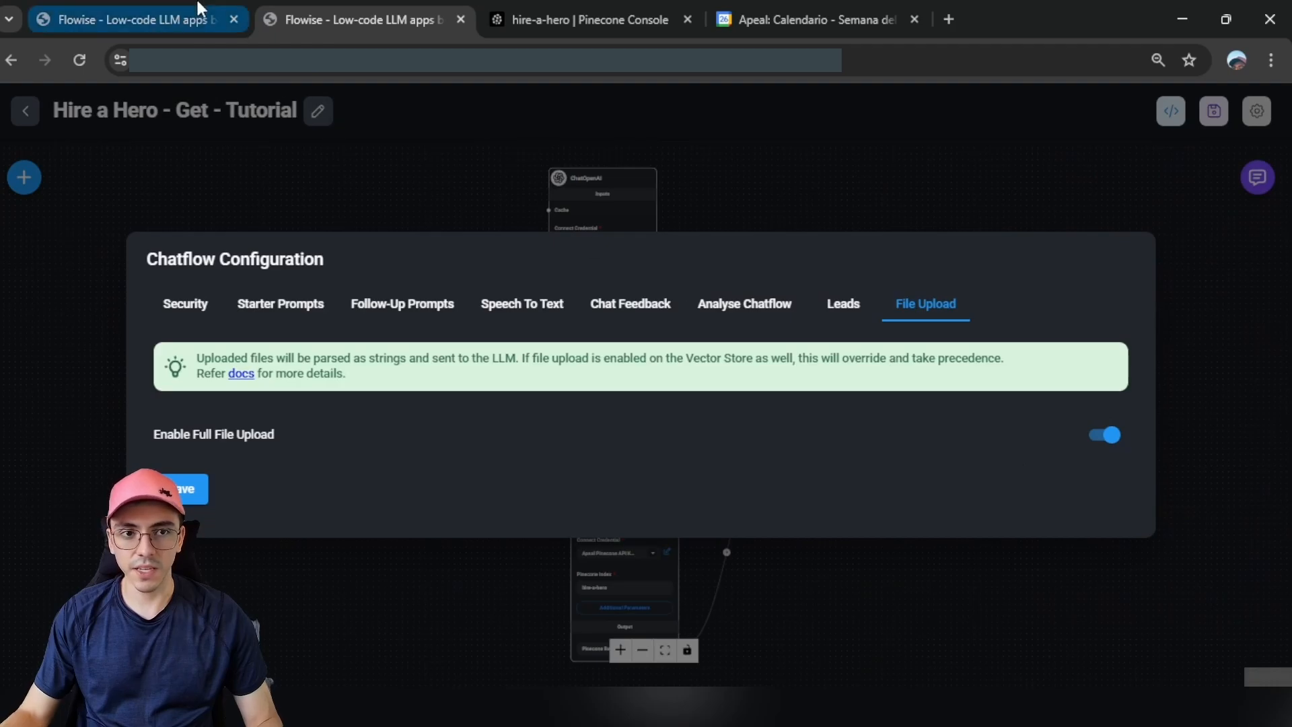
Step: In the Upsert flow, collapse the Pdf File overrides and expand the Pinecone override parameters
left_click(127, 19)
scroll(377, 323, "down", 2)
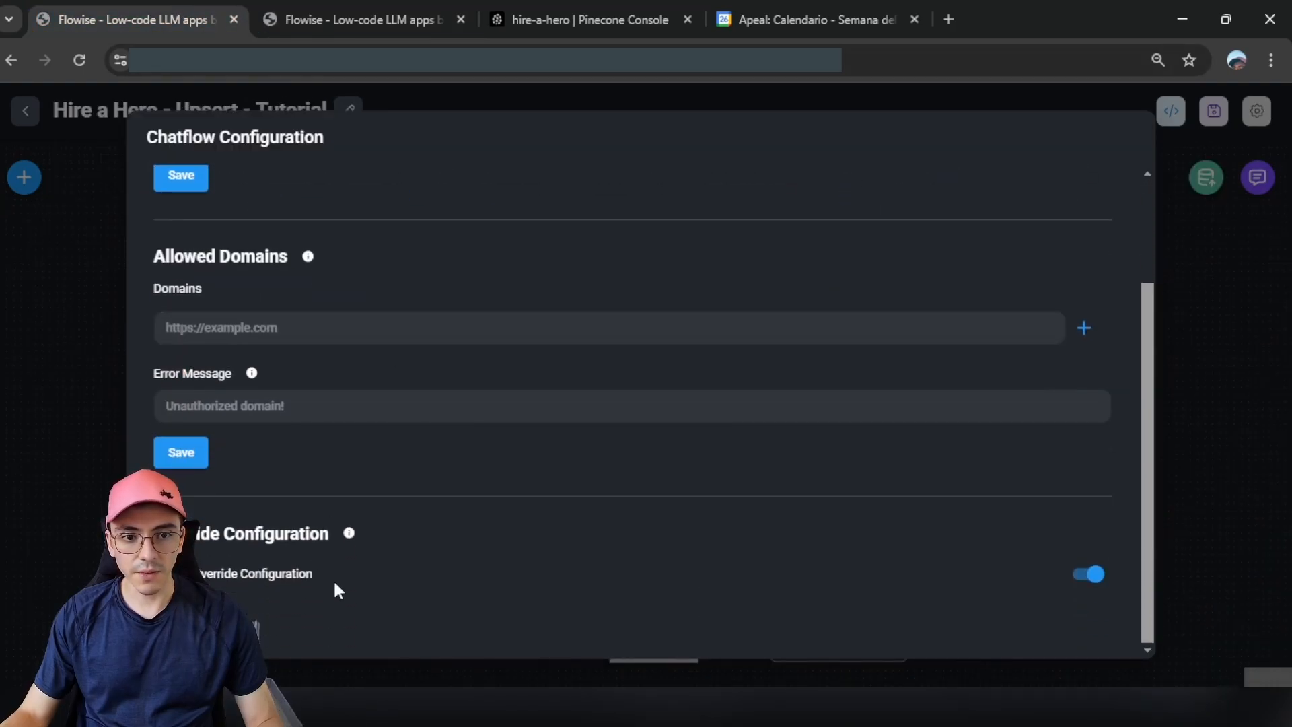
scroll(1010, 557, "down", 4)
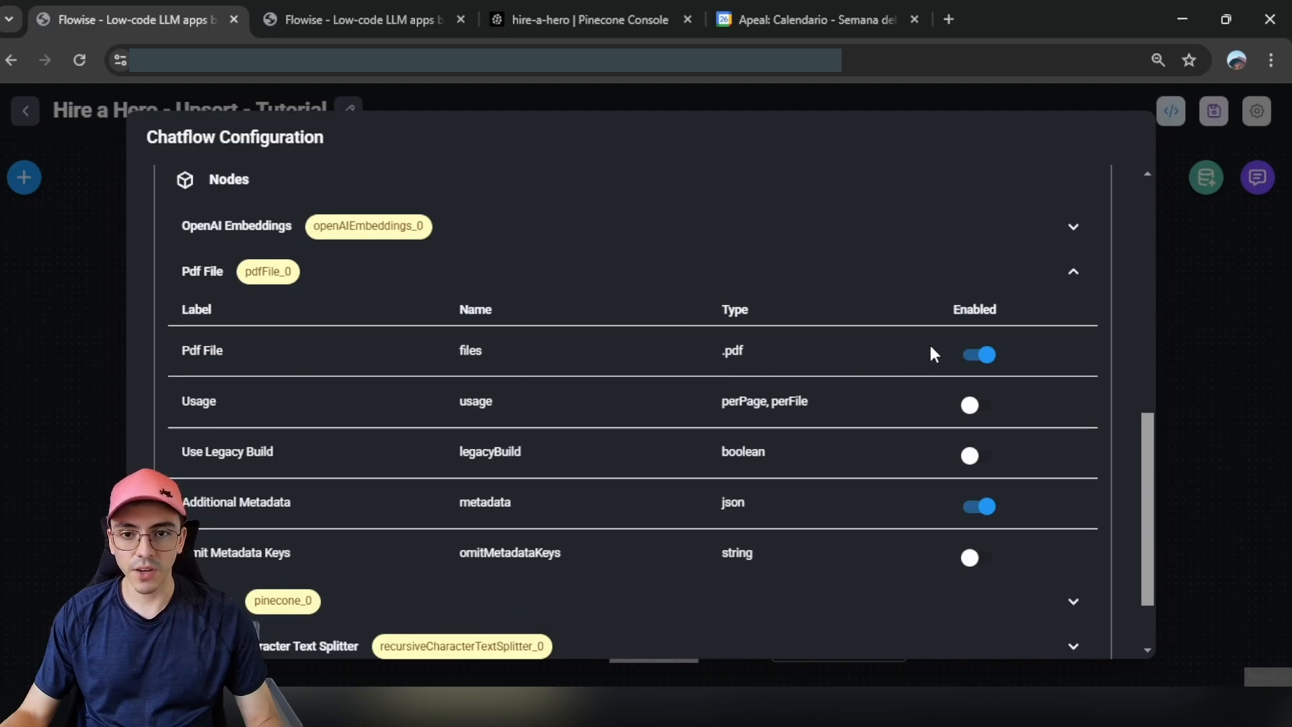
left_click(1074, 271)
left_click(1067, 508)
scroll(1036, 471, "down", 4)
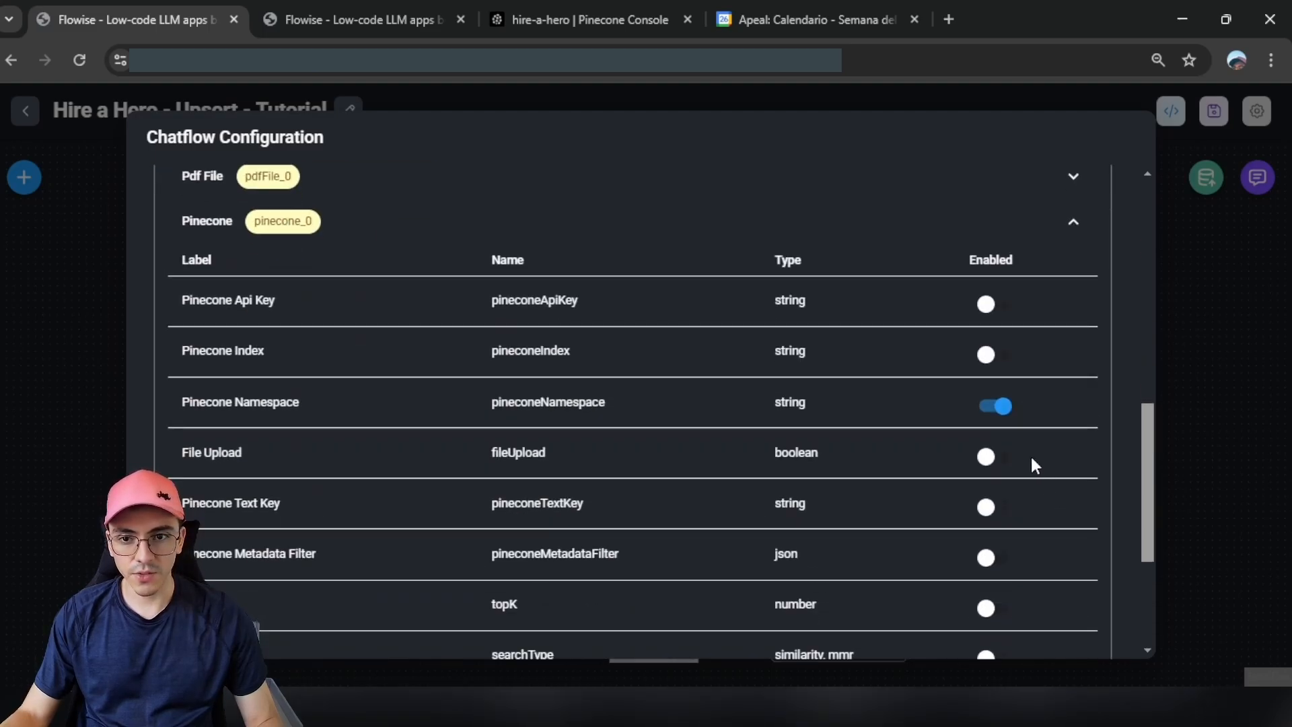
scroll(962, 404, "down", 3)
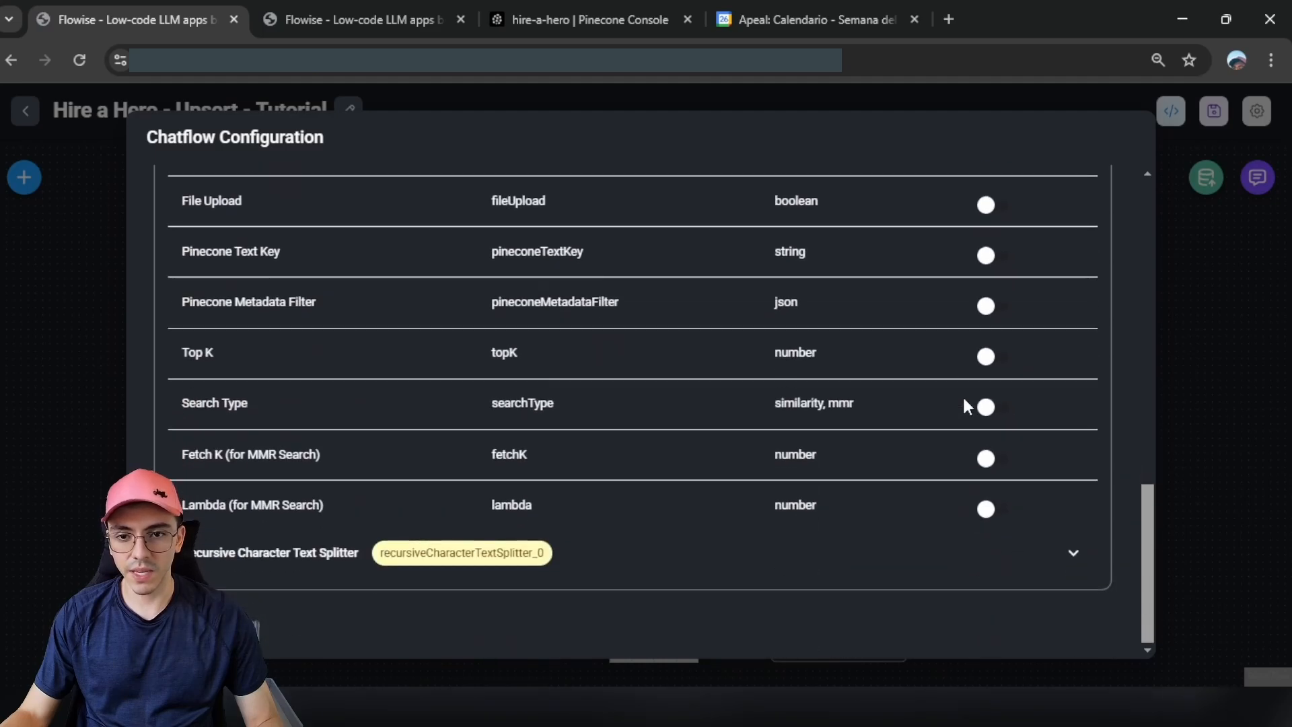
scroll(898, 501, "up", 15)
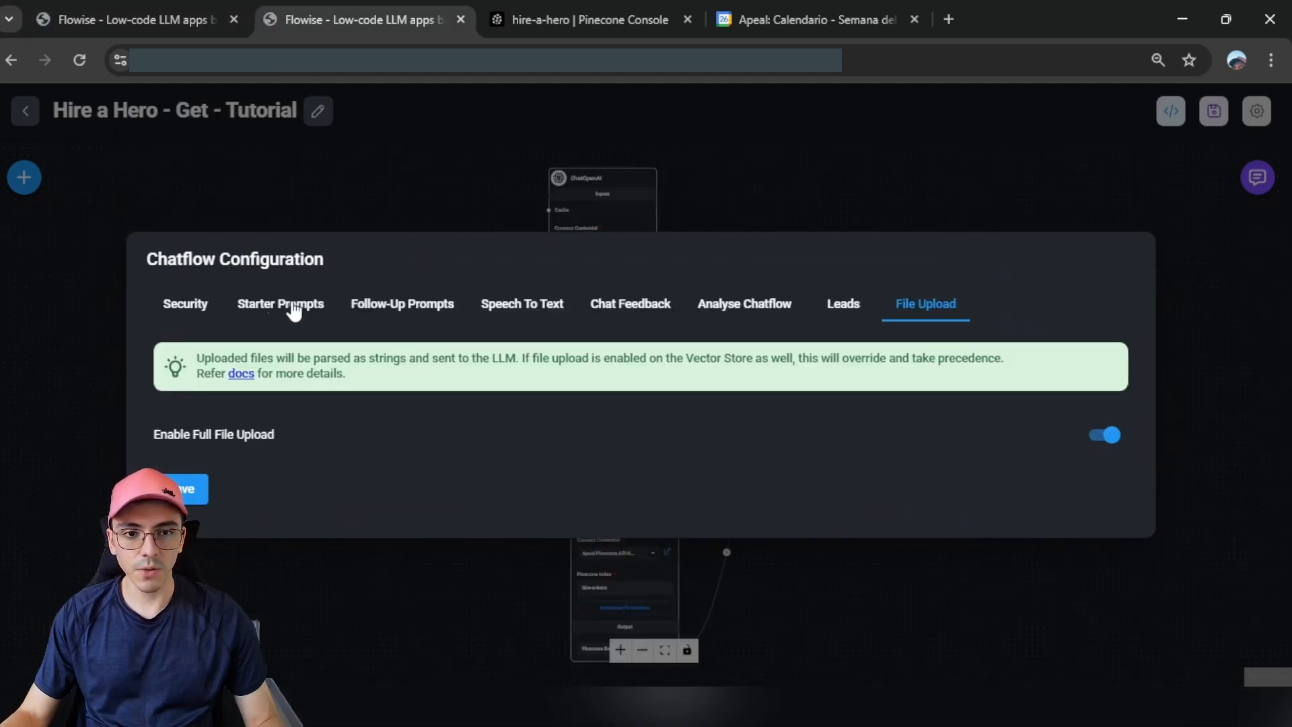
Step: In the Get flow, expand the ChatOpenAI, OpenAI Embeddings and Pinecone override parameters
left_click(198, 303)
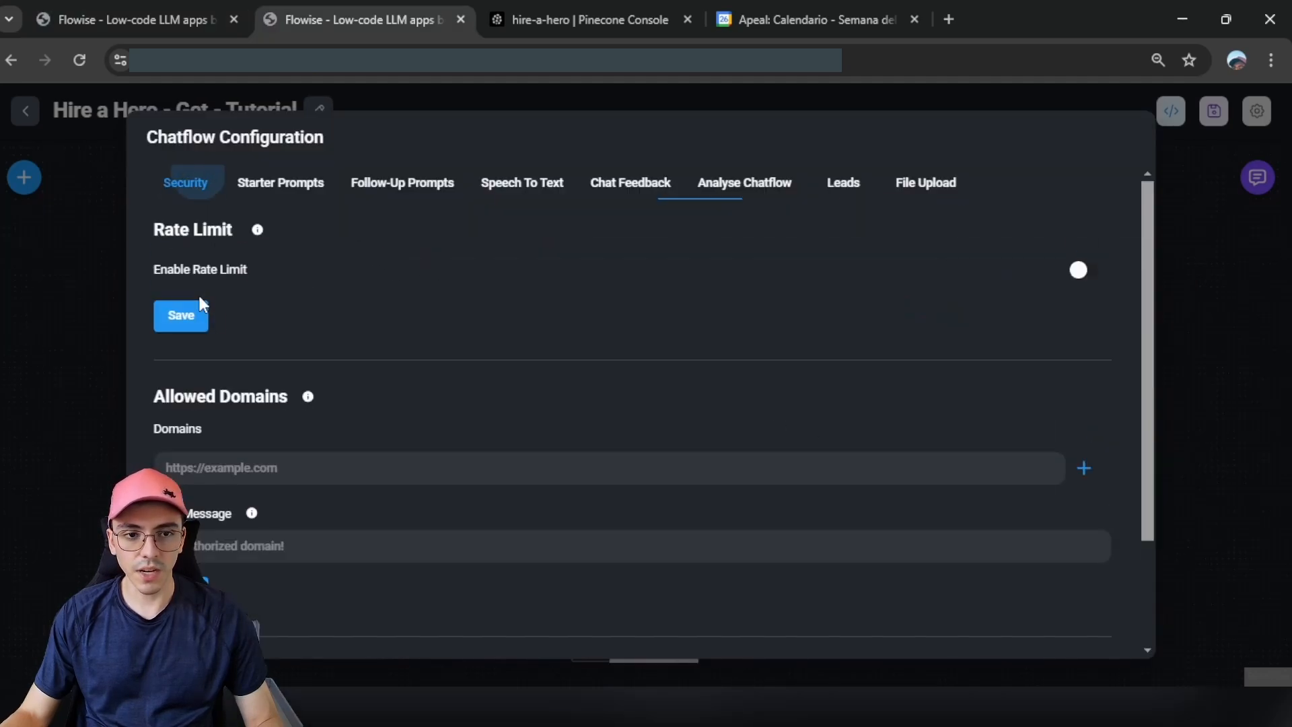
scroll(761, 514, "down", 3)
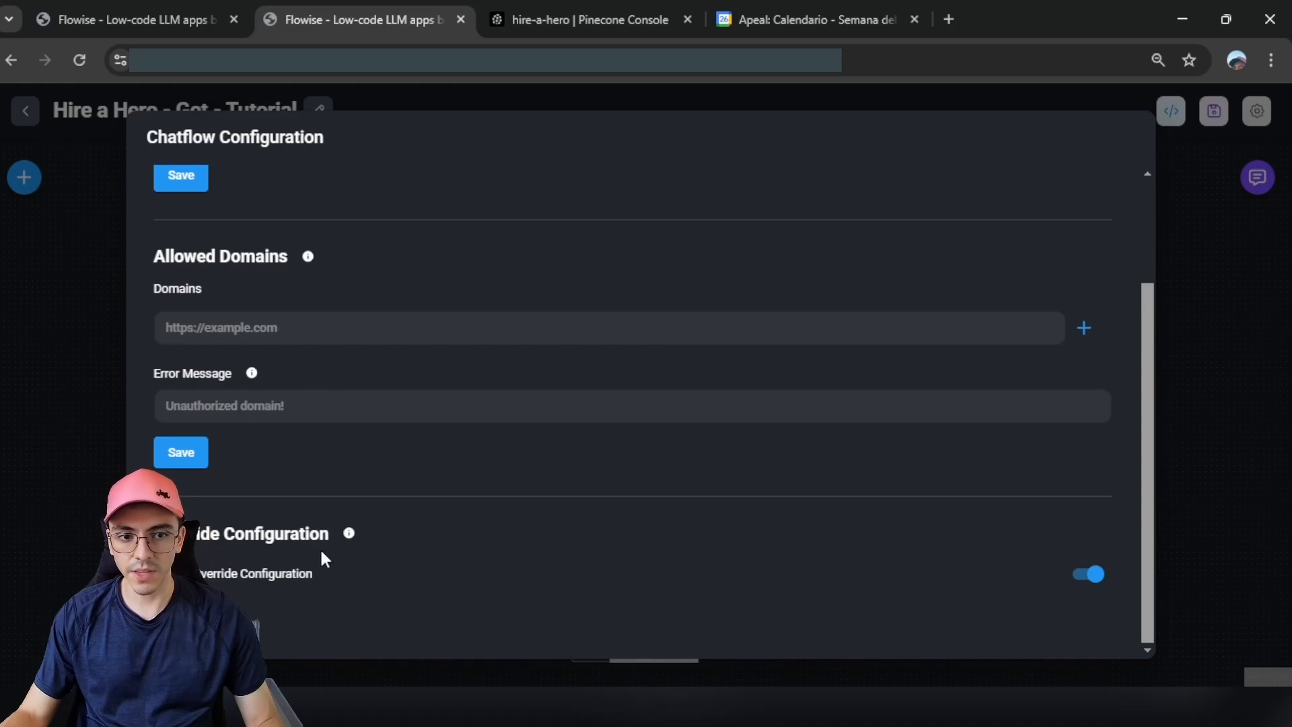
scroll(518, 538, "down", 3)
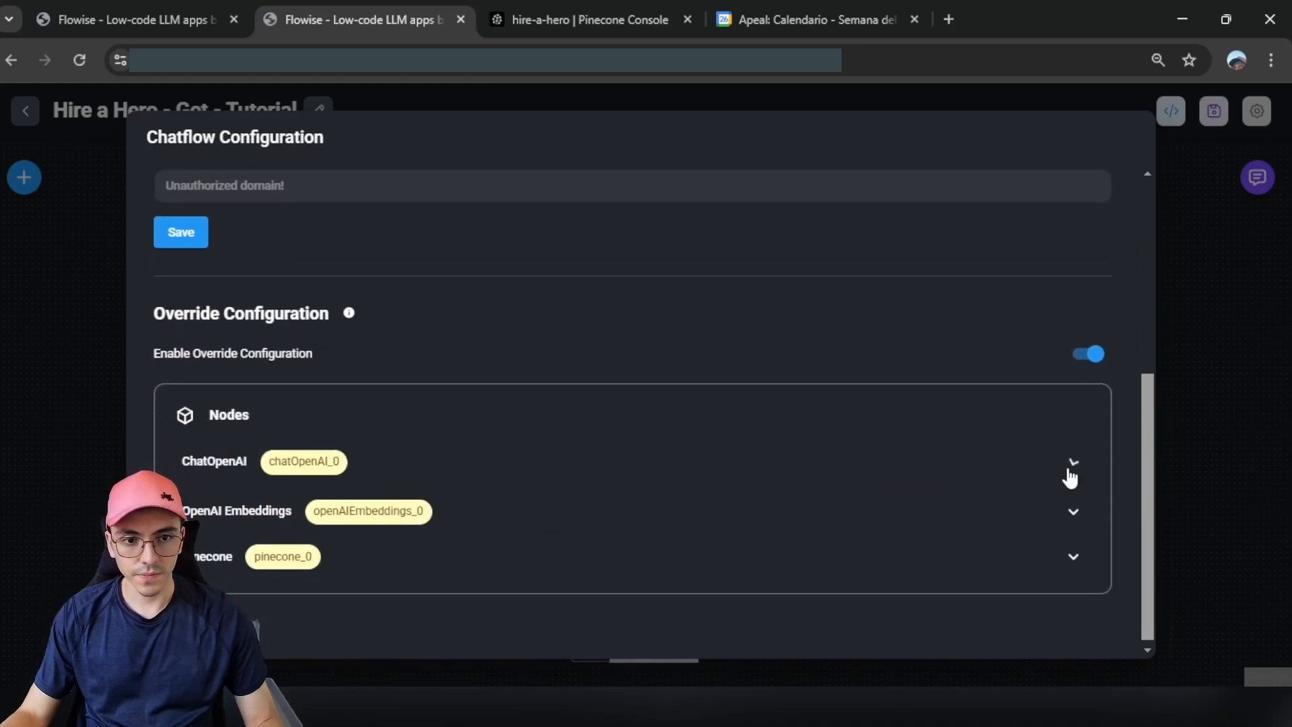
left_click(1070, 476)
scroll(1061, 471, "down", 5)
left_click(1063, 501)
scroll(1050, 518, "down", 3)
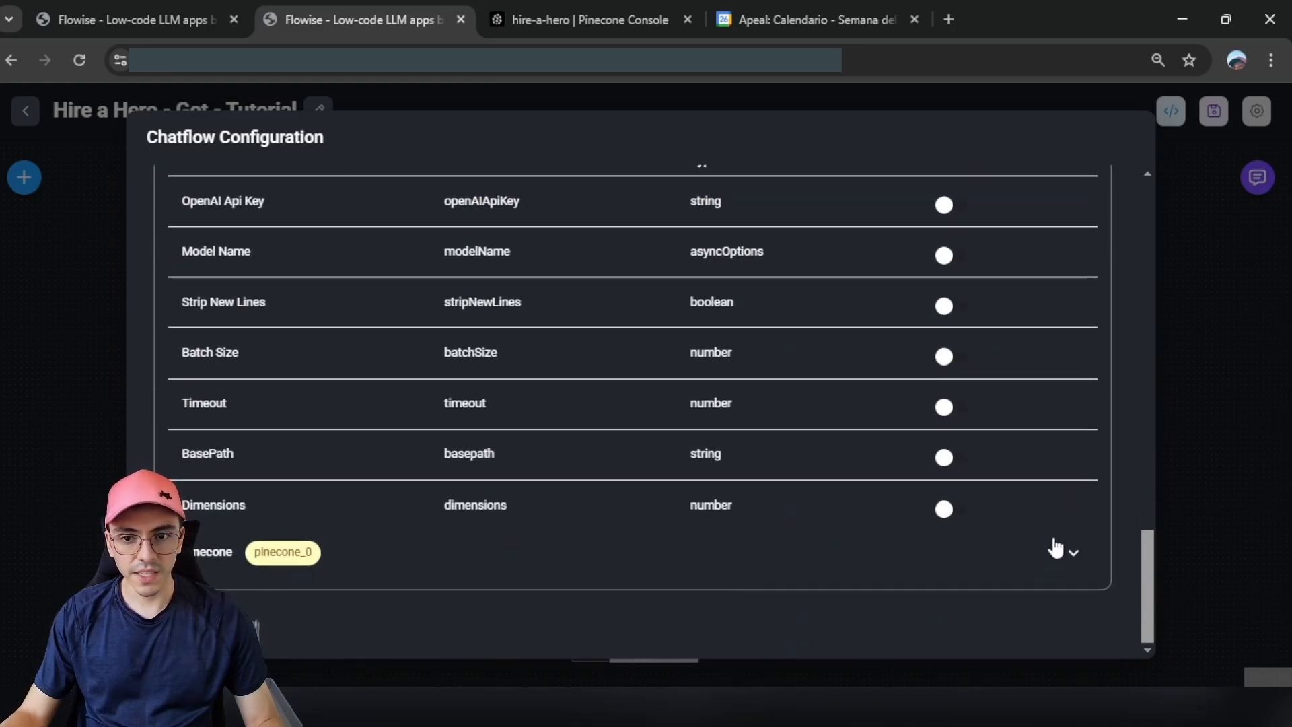
left_click(1070, 550)
scroll(969, 498, "down", 5)
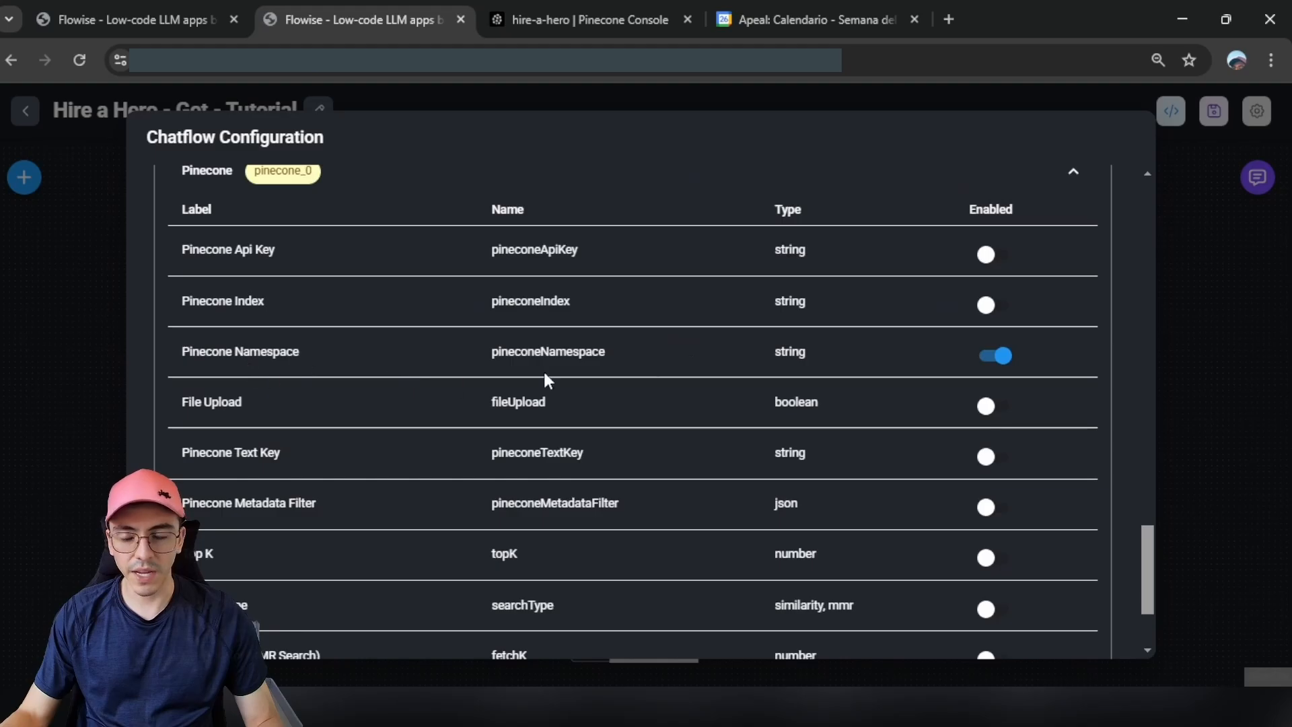
scroll(954, 386, "down", 3)
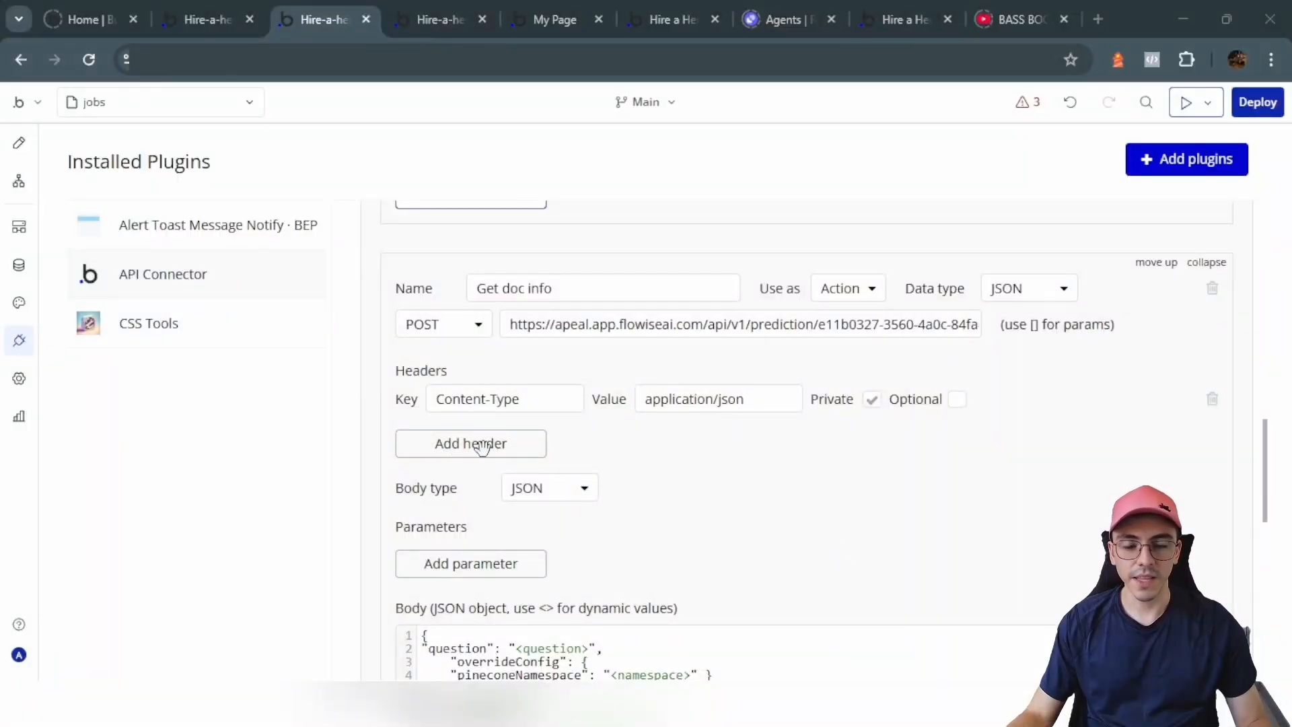
left_click(587, 661)
scroll(762, 494, "down", 3)
scroll(761, 495, "up", 10)
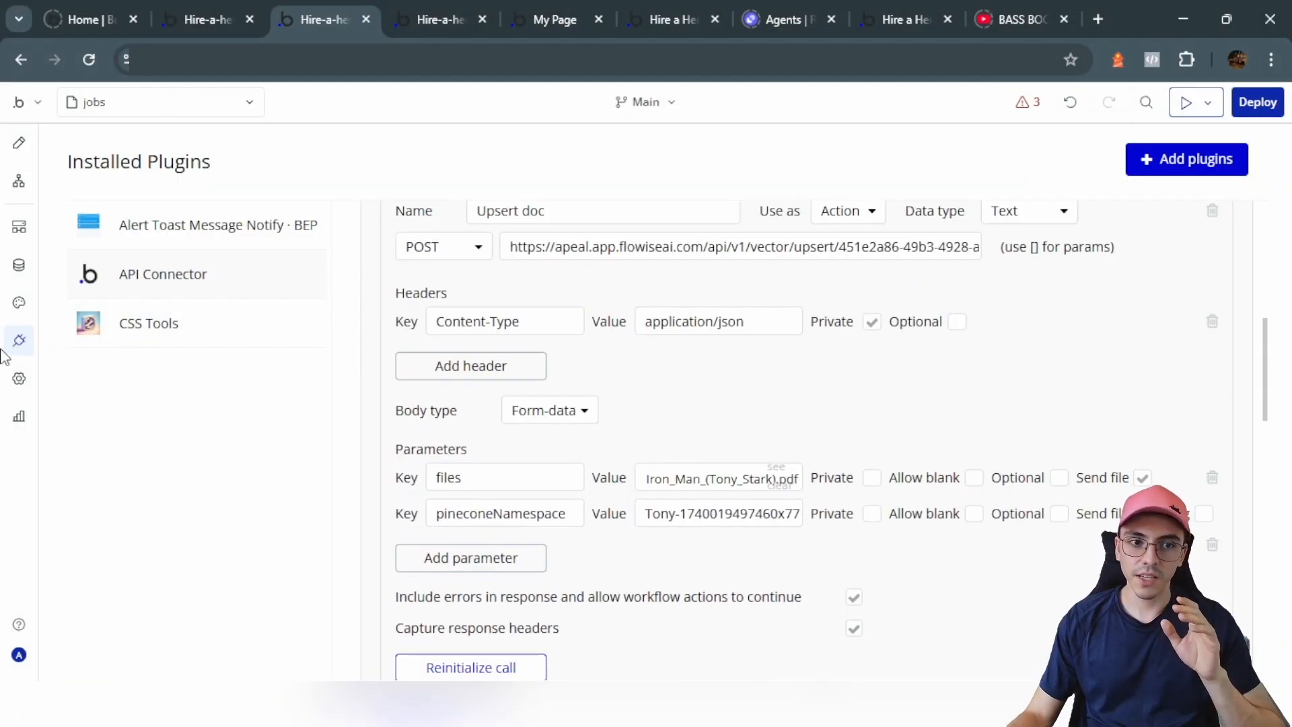
left_click(19, 269)
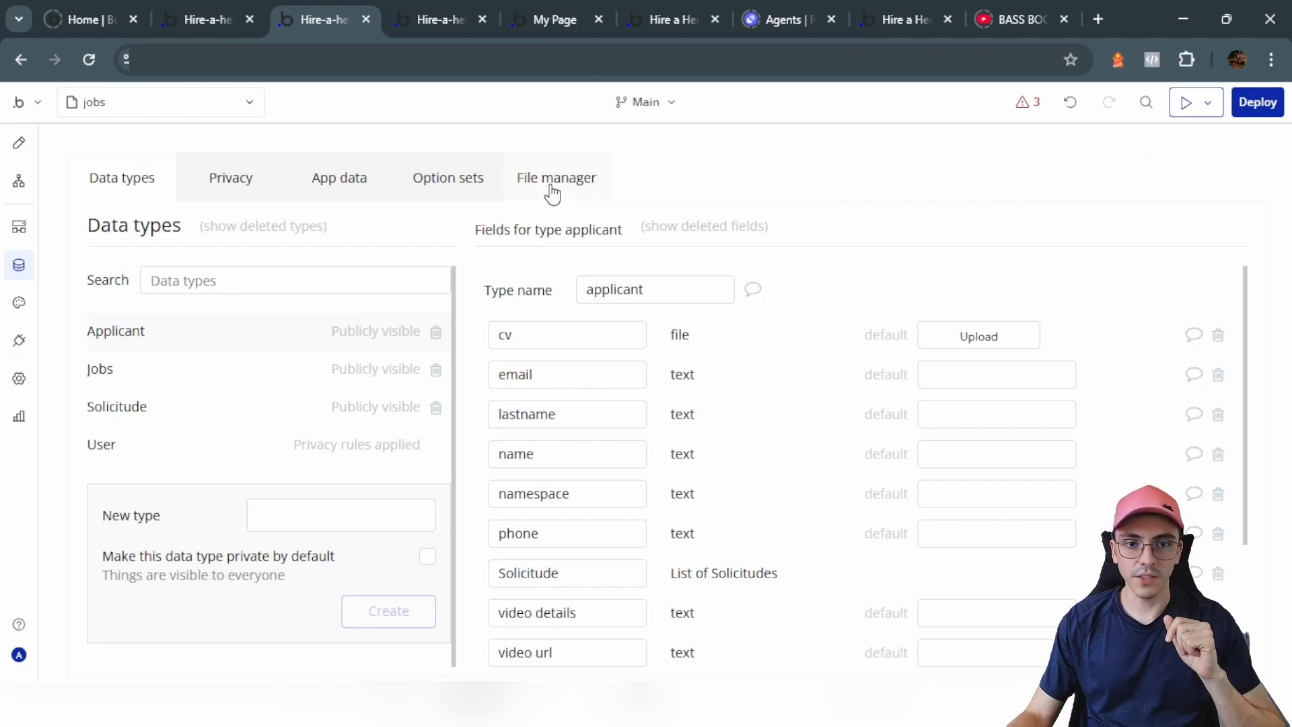
left_click(506, 192)
left_click(19, 341)
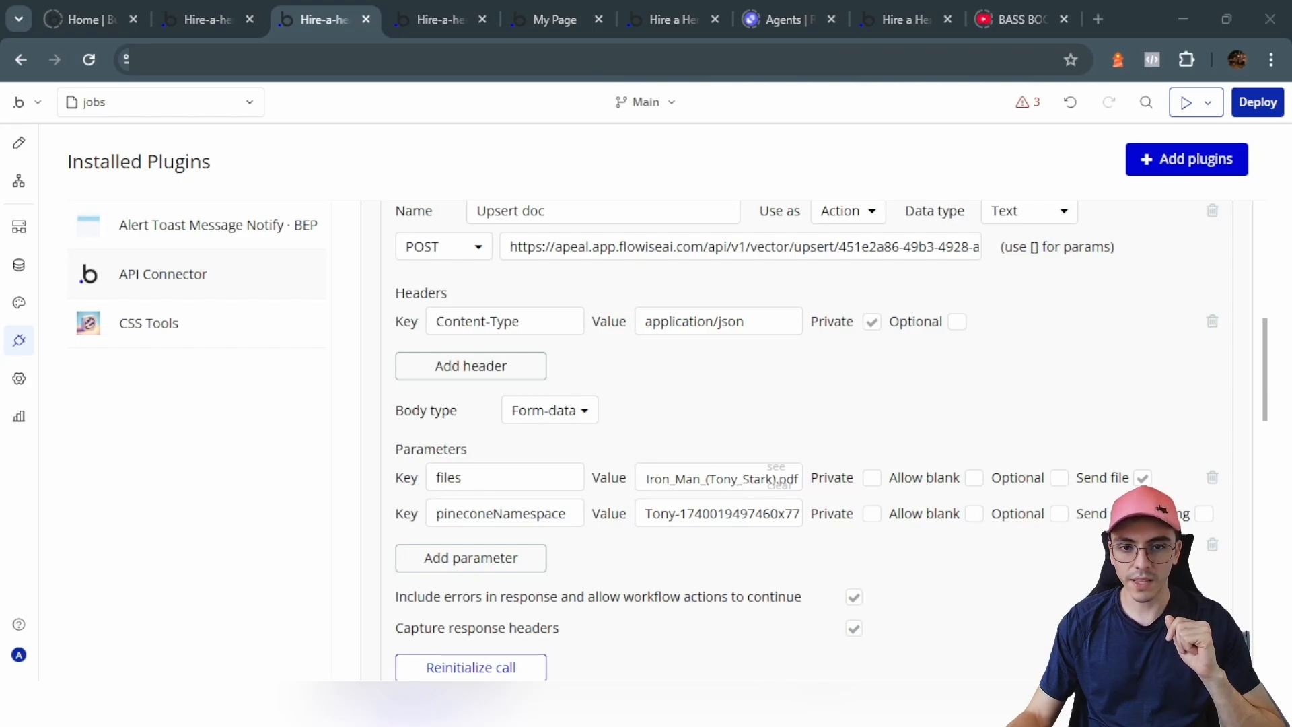
triple_click(663, 515)
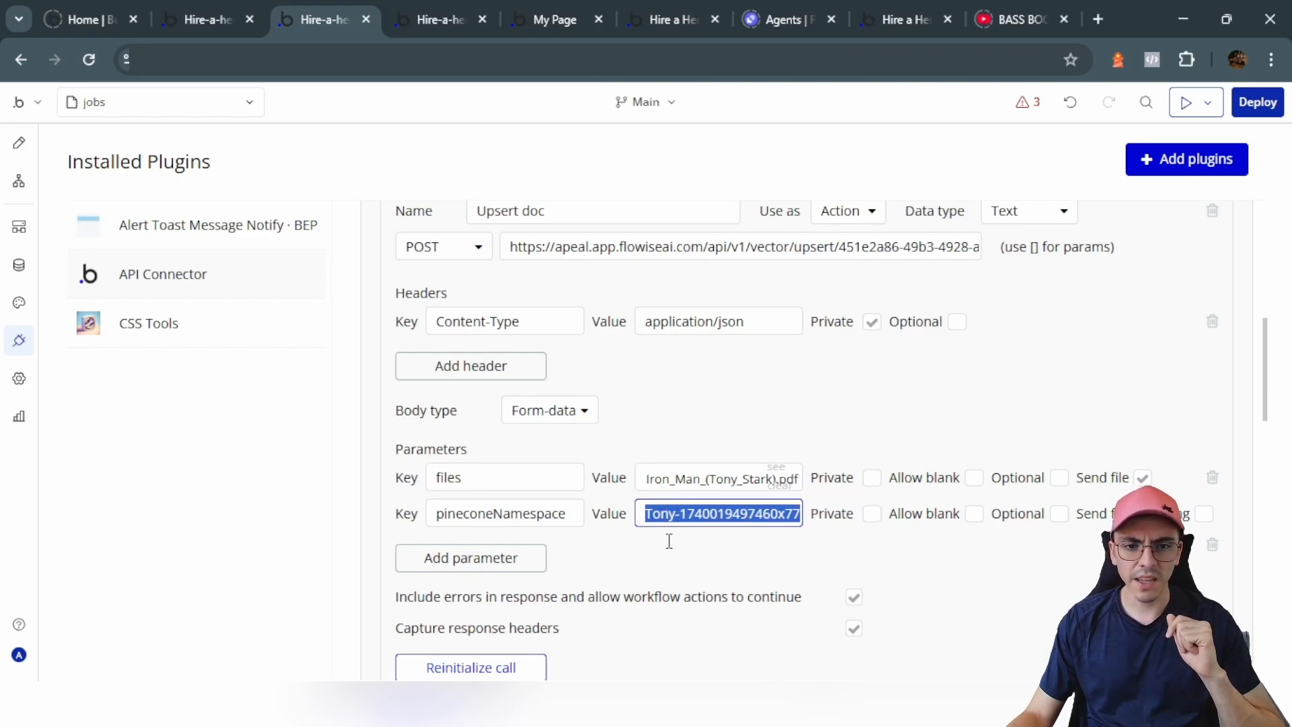
scroll(669, 541, "down", 5)
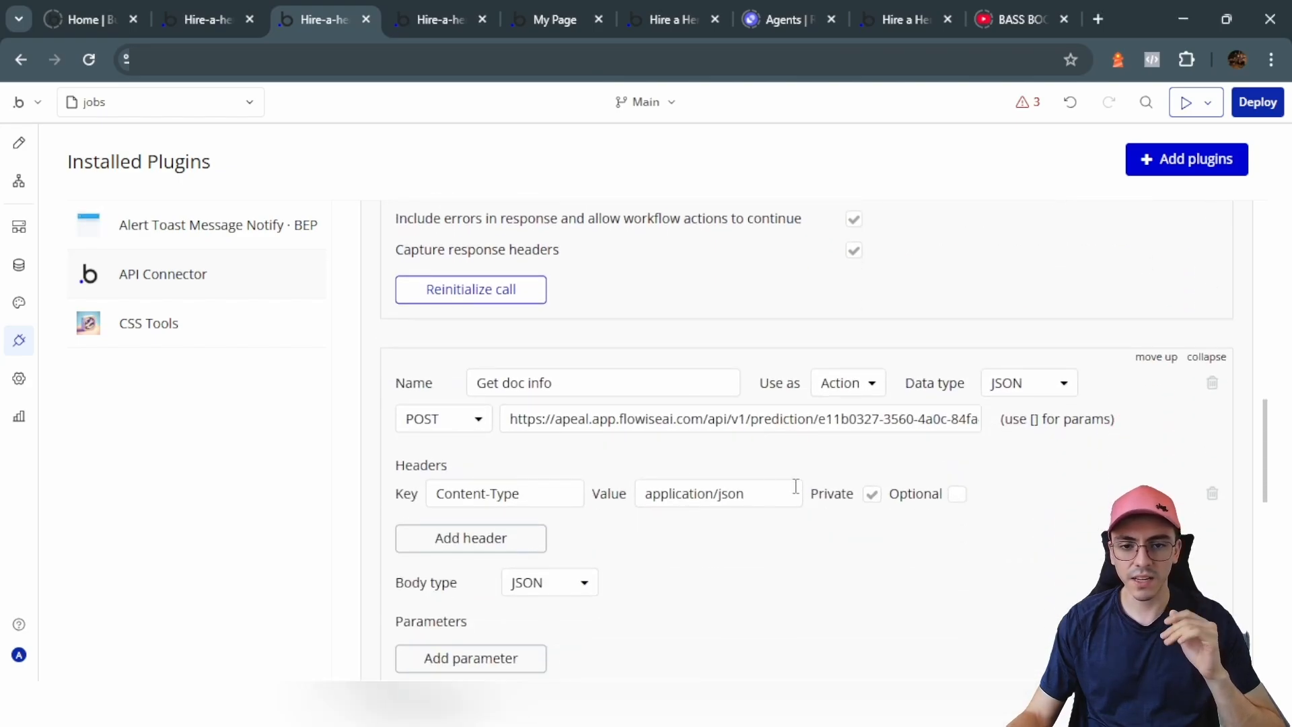
scroll(795, 500, "down", 8)
scroll(796, 500, "up", 1)
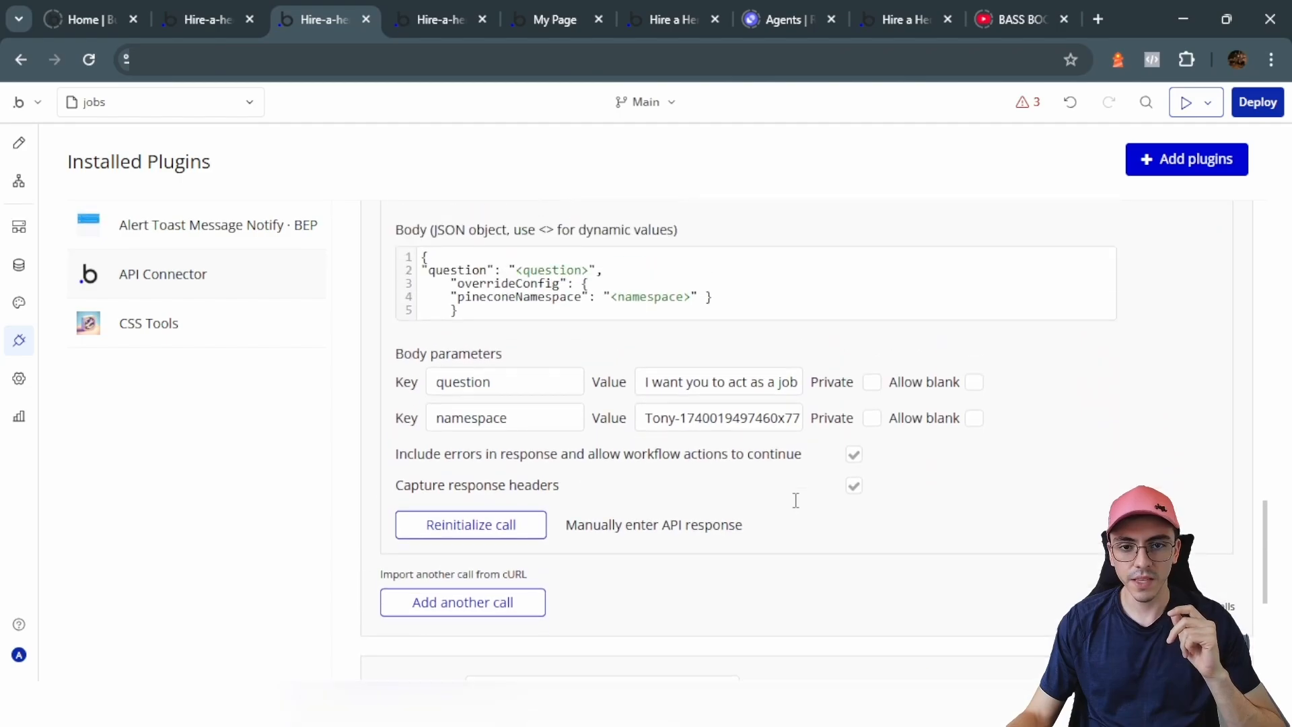
scroll(736, 455, "up", 10)
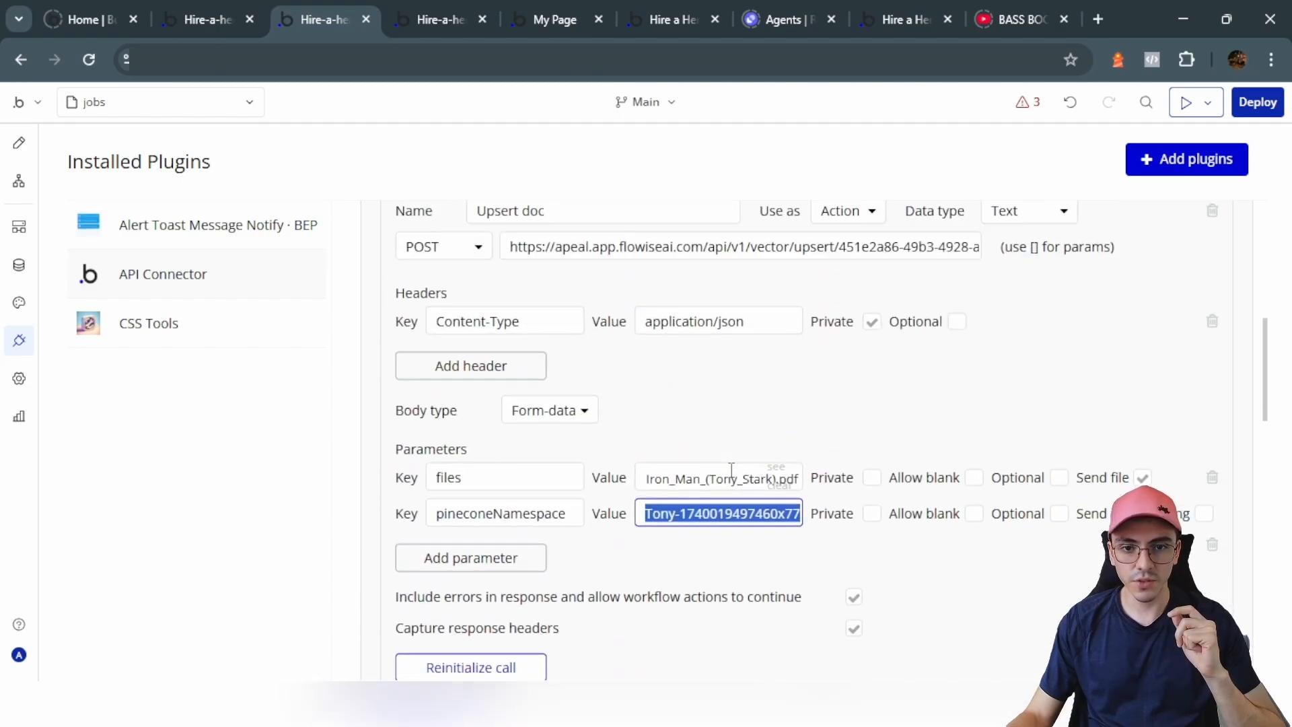
scroll(676, 522, "down", 10)
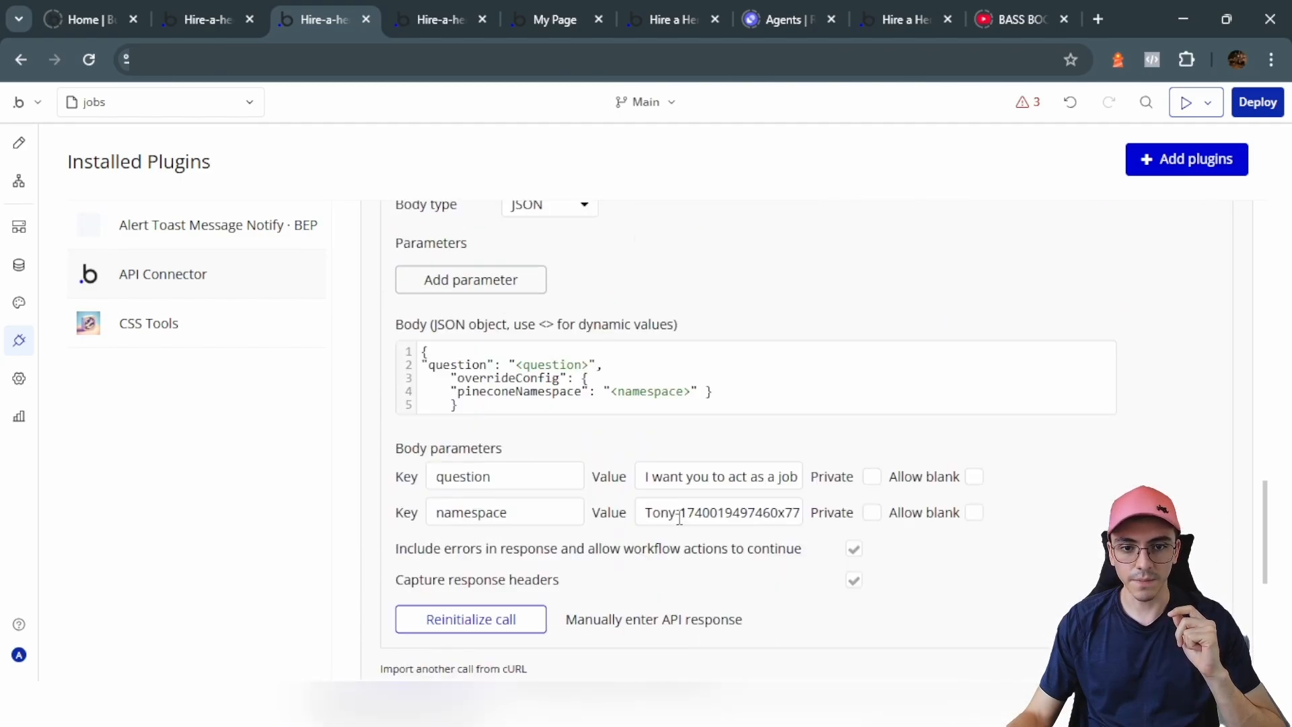
scroll(724, 522, "up", 10)
triple_click(724, 514)
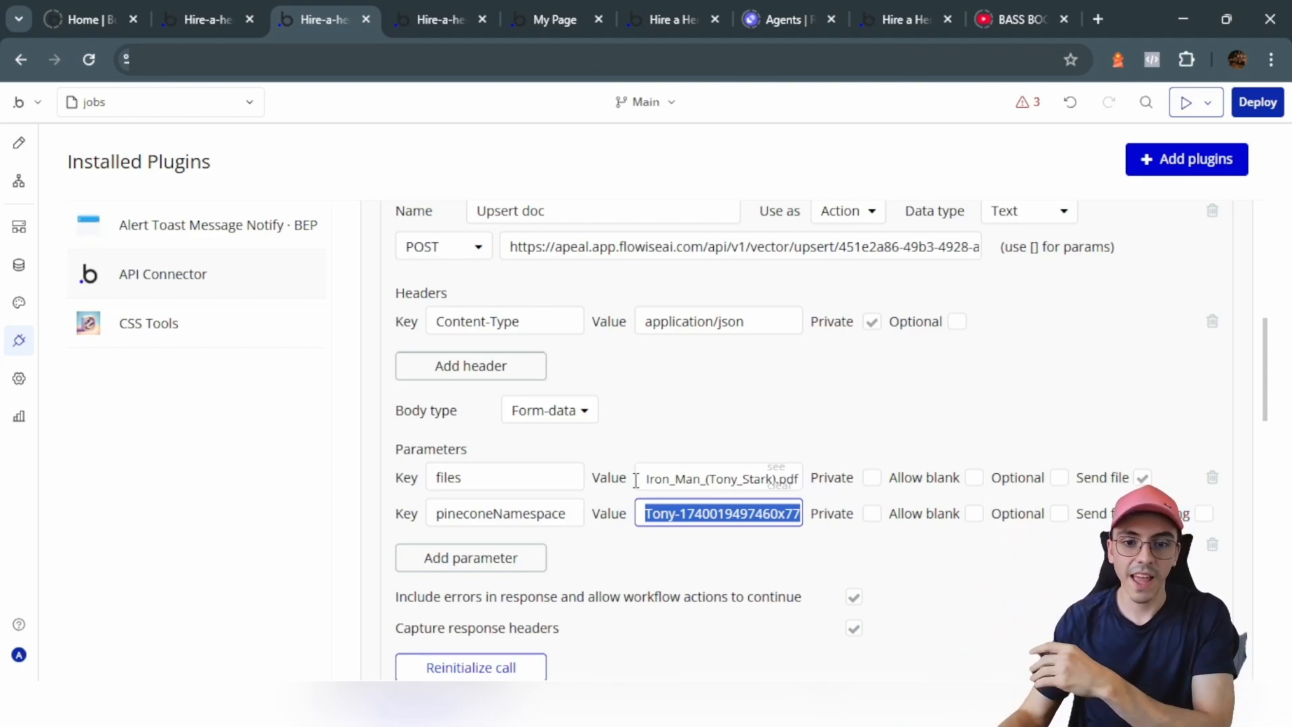
scroll(603, 495, "down", 5)
scroll(603, 494, "down", 10)
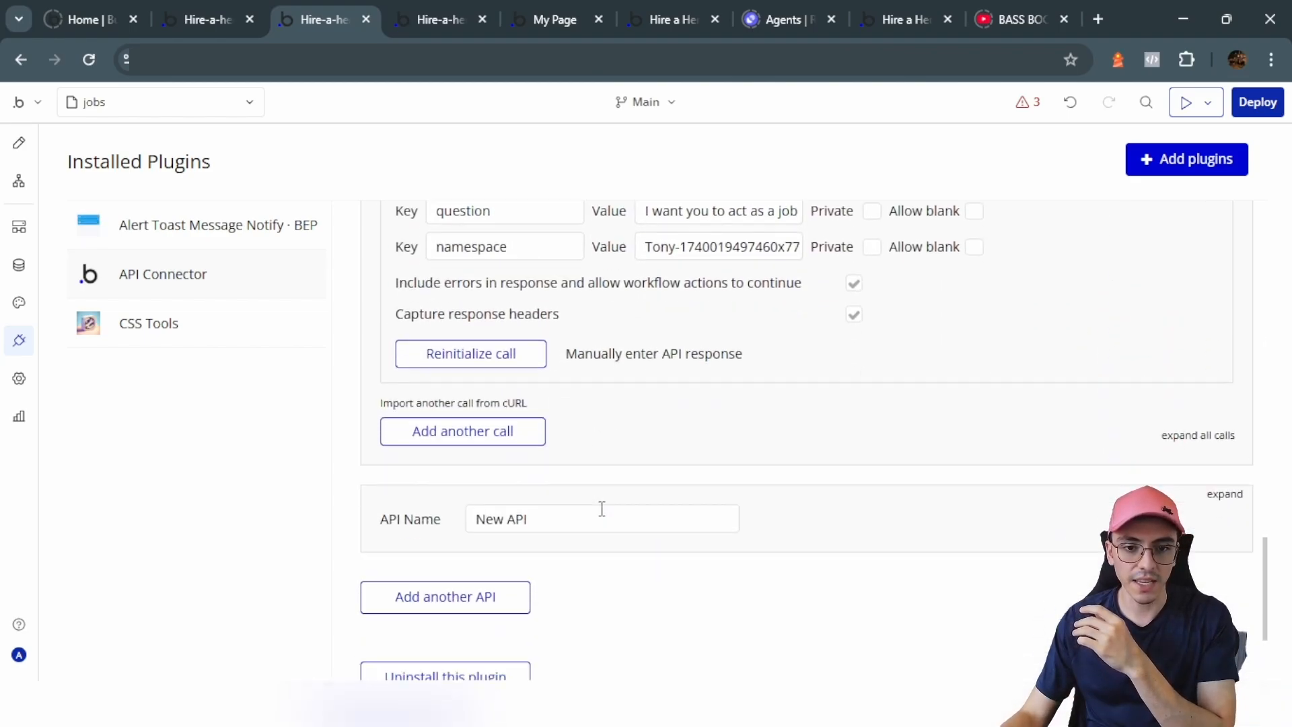
scroll(599, 507, "up", 3)
left_click_drag(646, 477, 856, 492)
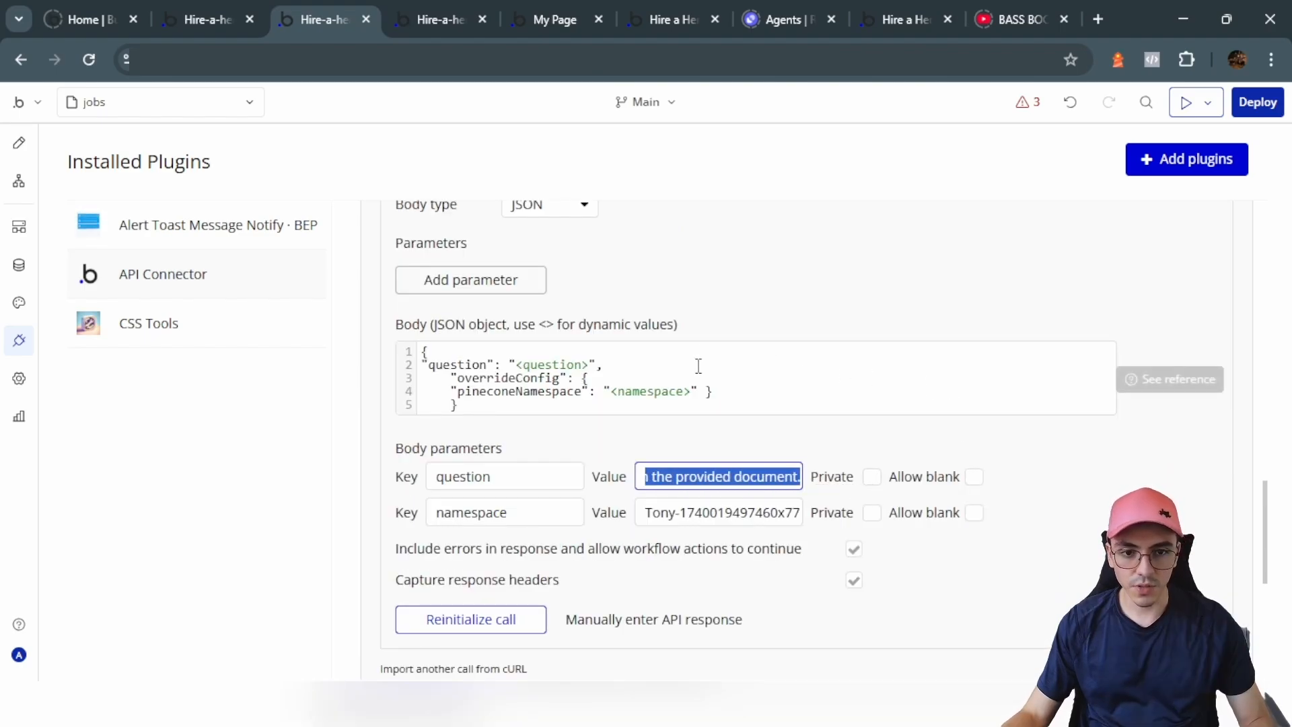
left_click(530, 405)
key("Return")
key("Return")
type("I want you to act as a job candidate evaluator. Assess the candidate in the document based on their suitability for the following job position: A person with expertise in haute couture and fashion is required. Assign a numerical rating from 1 to 10 (1 = Not suitable, 10 = Highly suitable) and provide the response in this exact format: [Numerical rating]; [Brief justification]. Example output: 8; The candidate has experience in haute couture and has worked in fashion design for 5 years. Now, evaluate the candidate based on the provided document.")
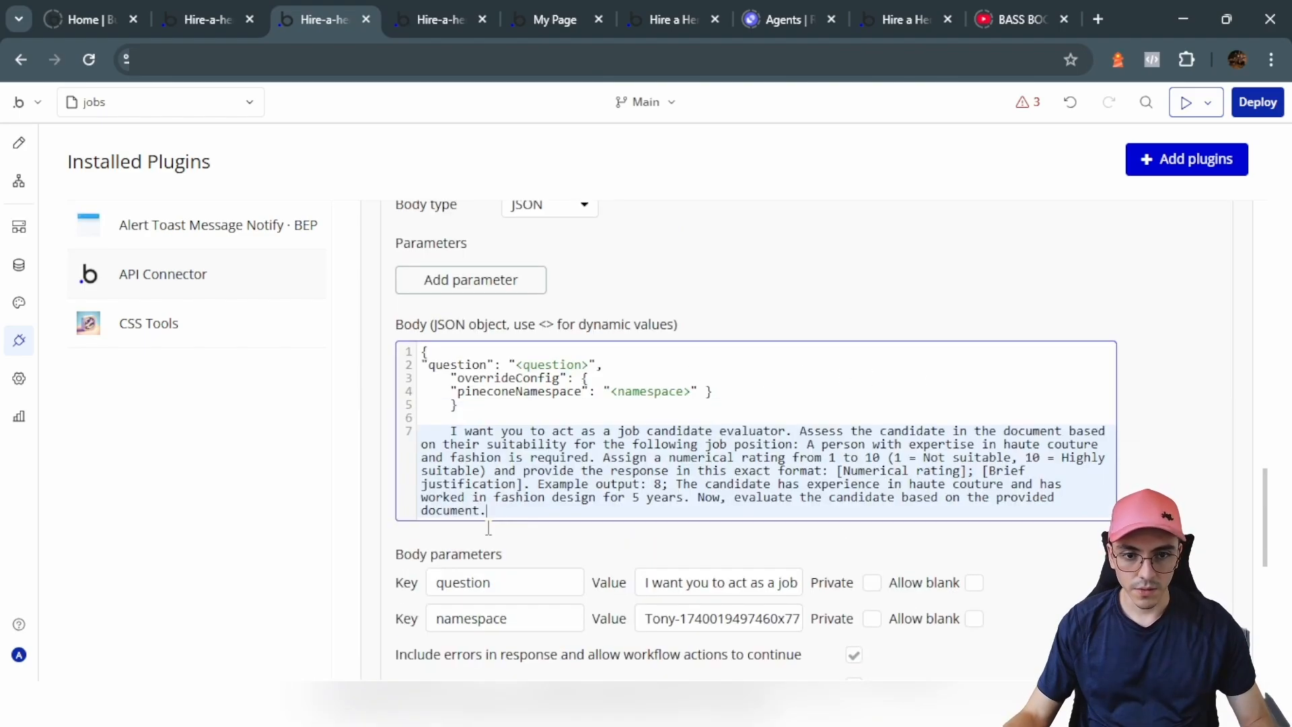
scroll(517, 522, "down", 2)
left_click_drag(495, 417, 445, 328)
key("BackSpace")
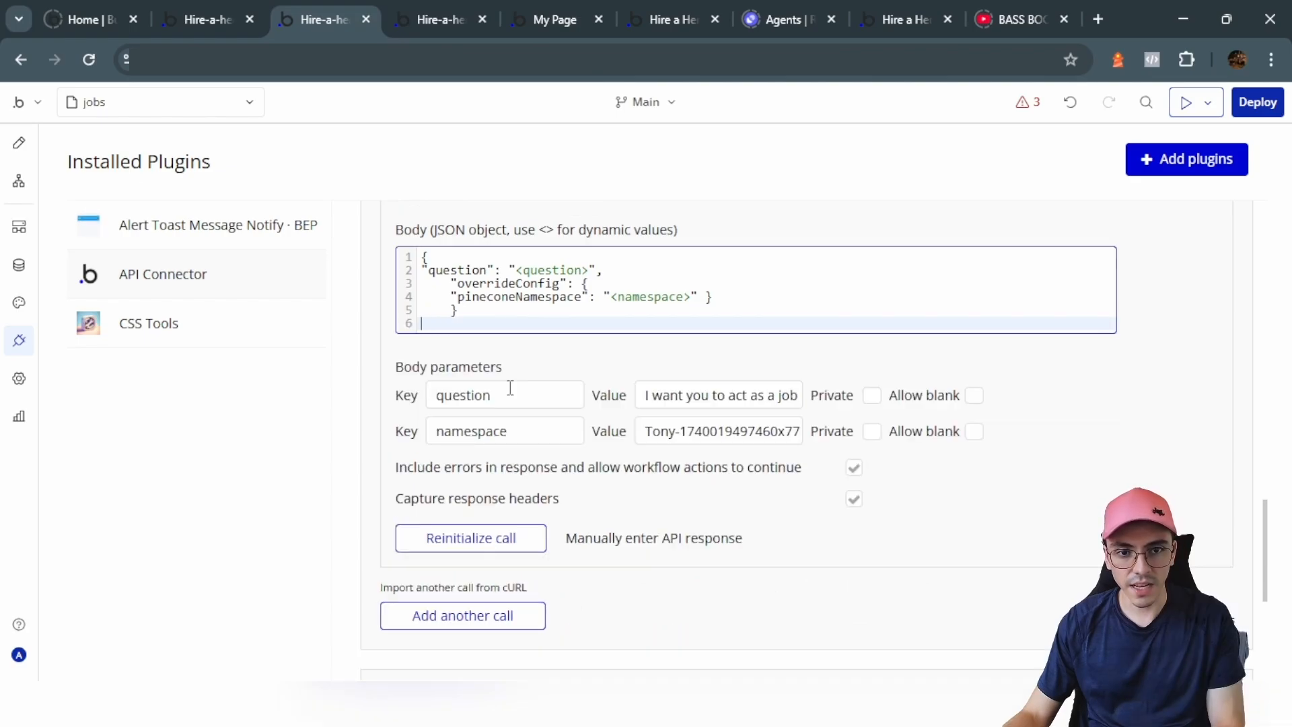
key("BackSpace")
left_click(663, 343)
scroll(802, 494, "up", 2)
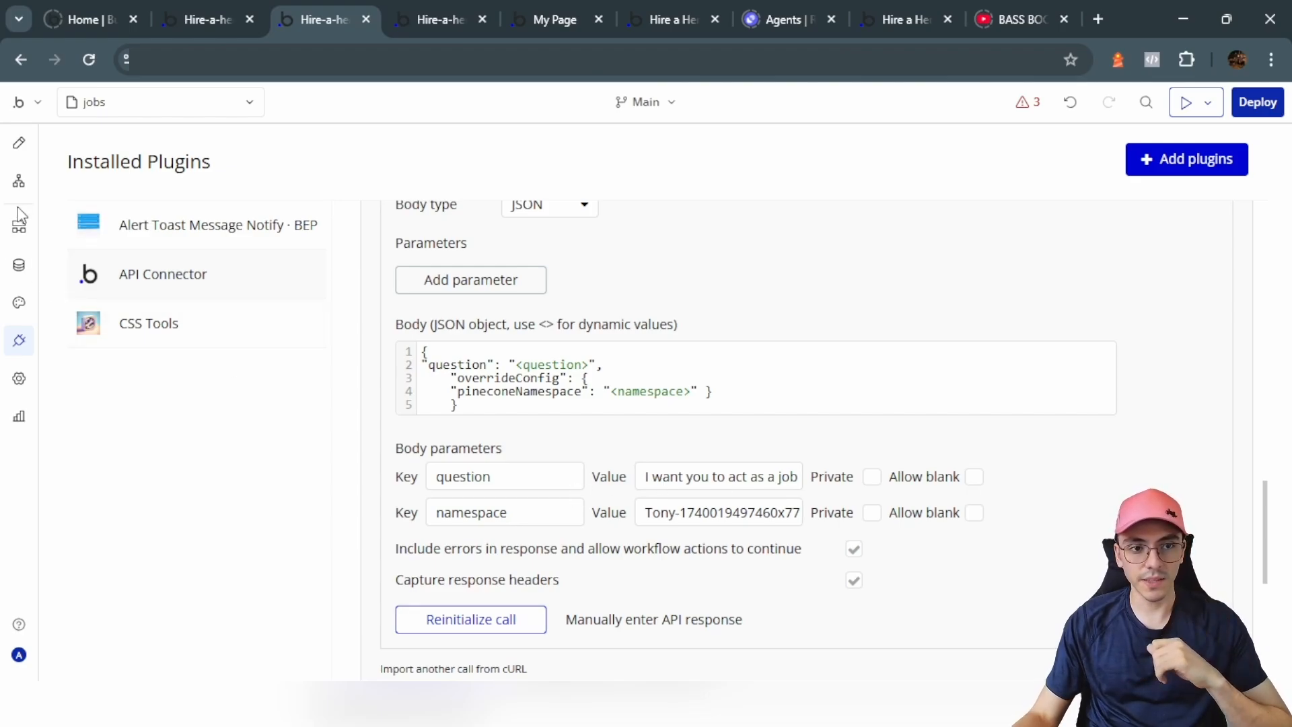
Step: Select the job-tutorial group holding the application form and rename it Group Form
left_click(439, 19)
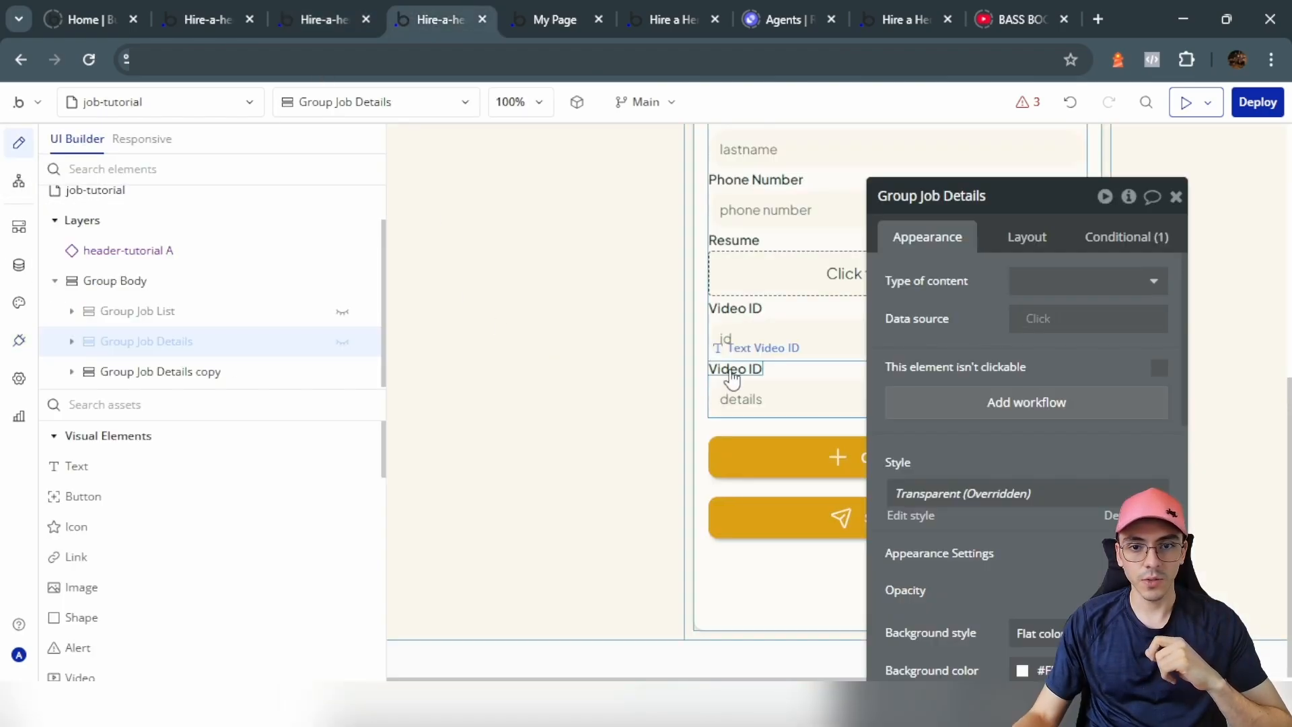
left_click(135, 281)
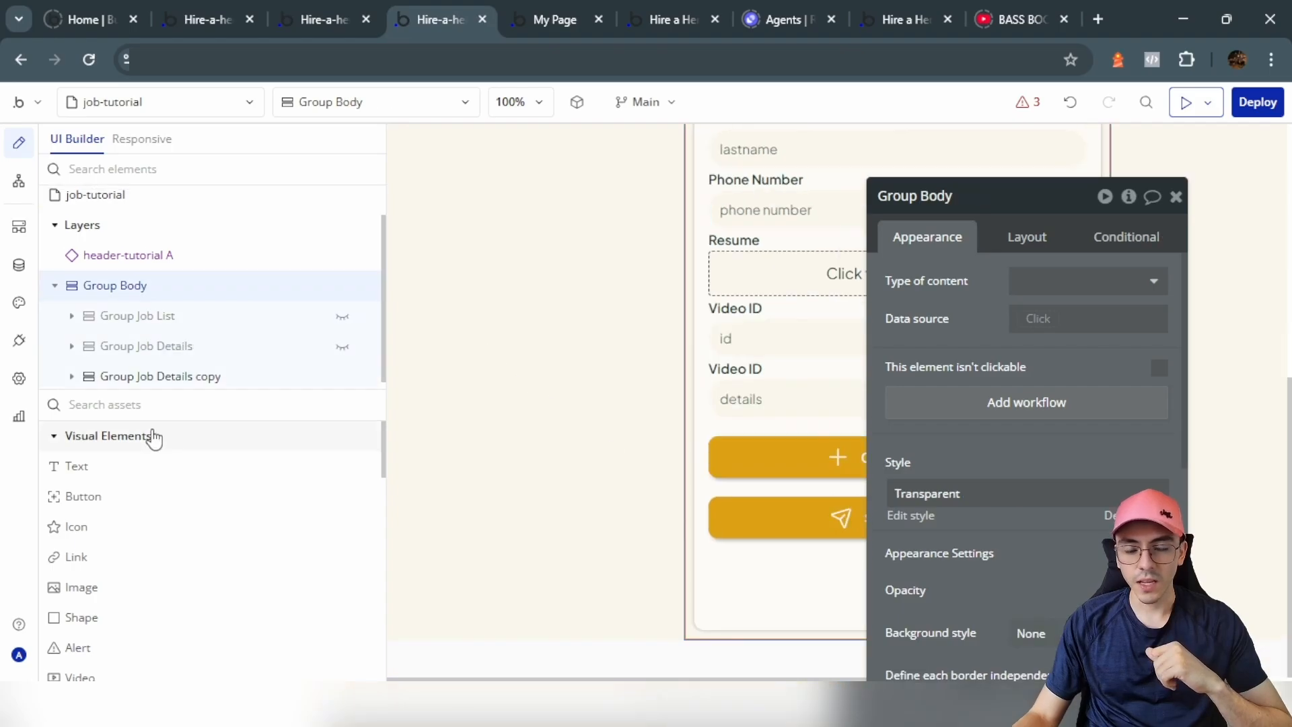
scroll(551, 381, "up", 3)
left_click(569, 360)
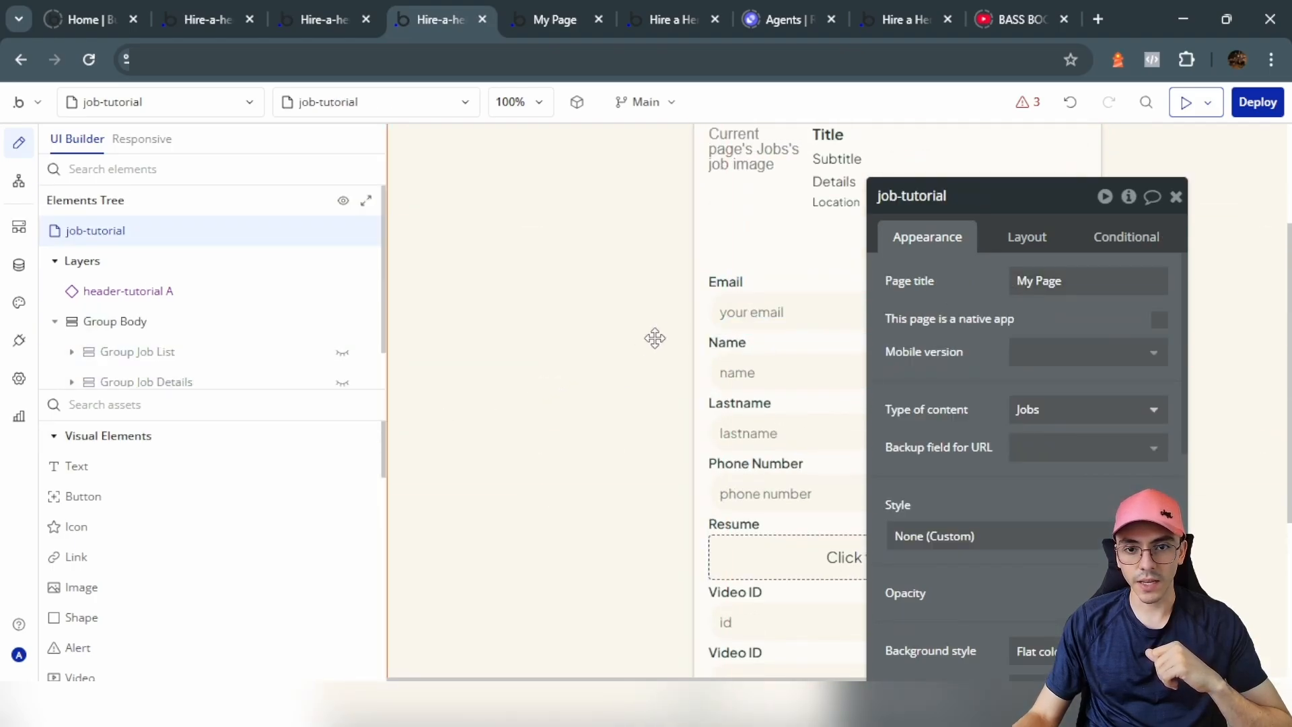
left_click(697, 297)
scroll(858, 347, "up", 3)
left_click_drag(1042, 208, 1040, 204)
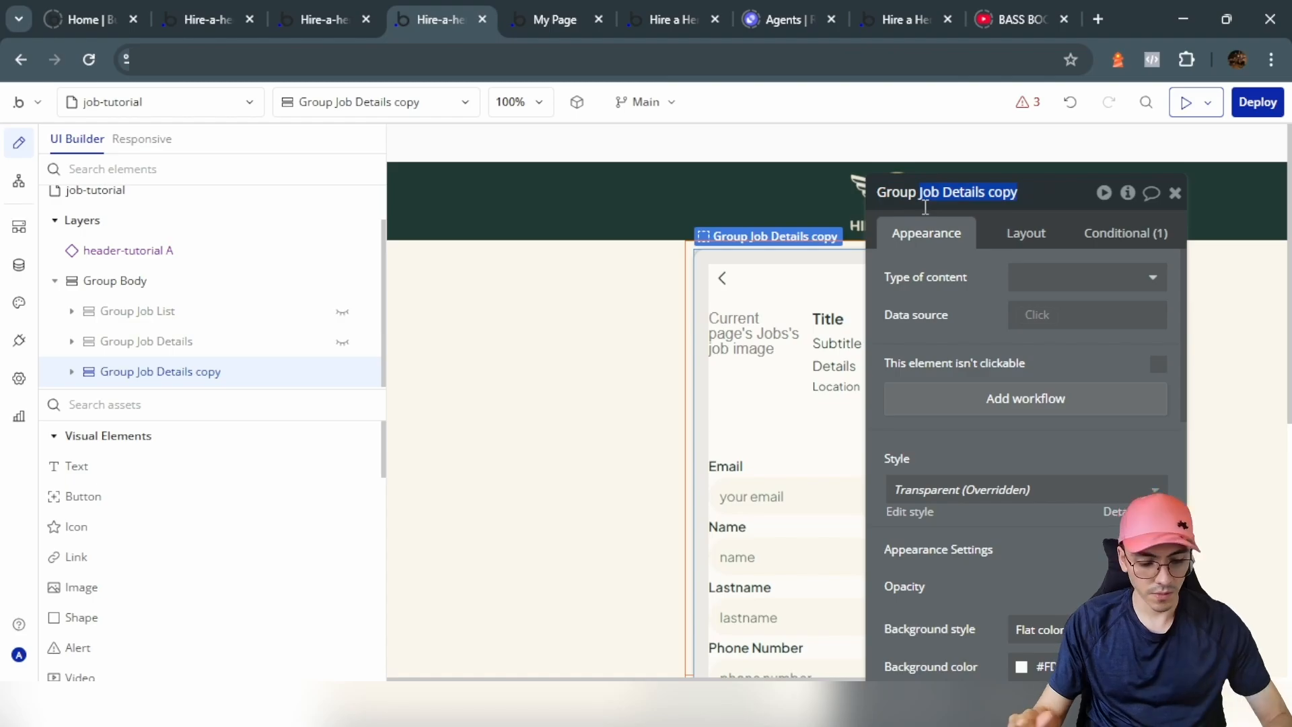
type("Form")
key("Return")
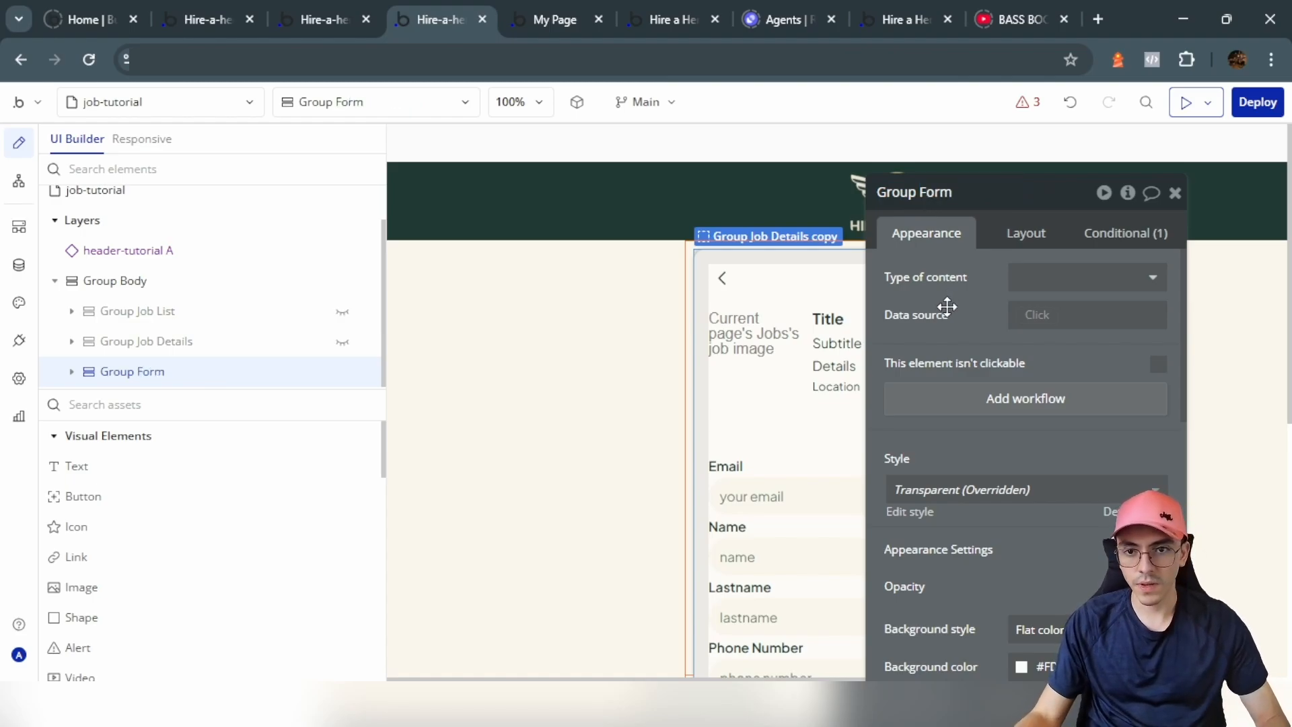
Step: Give Group Form a custom state named applicant of type applicant
left_click(1130, 195)
left_click(560, 249)
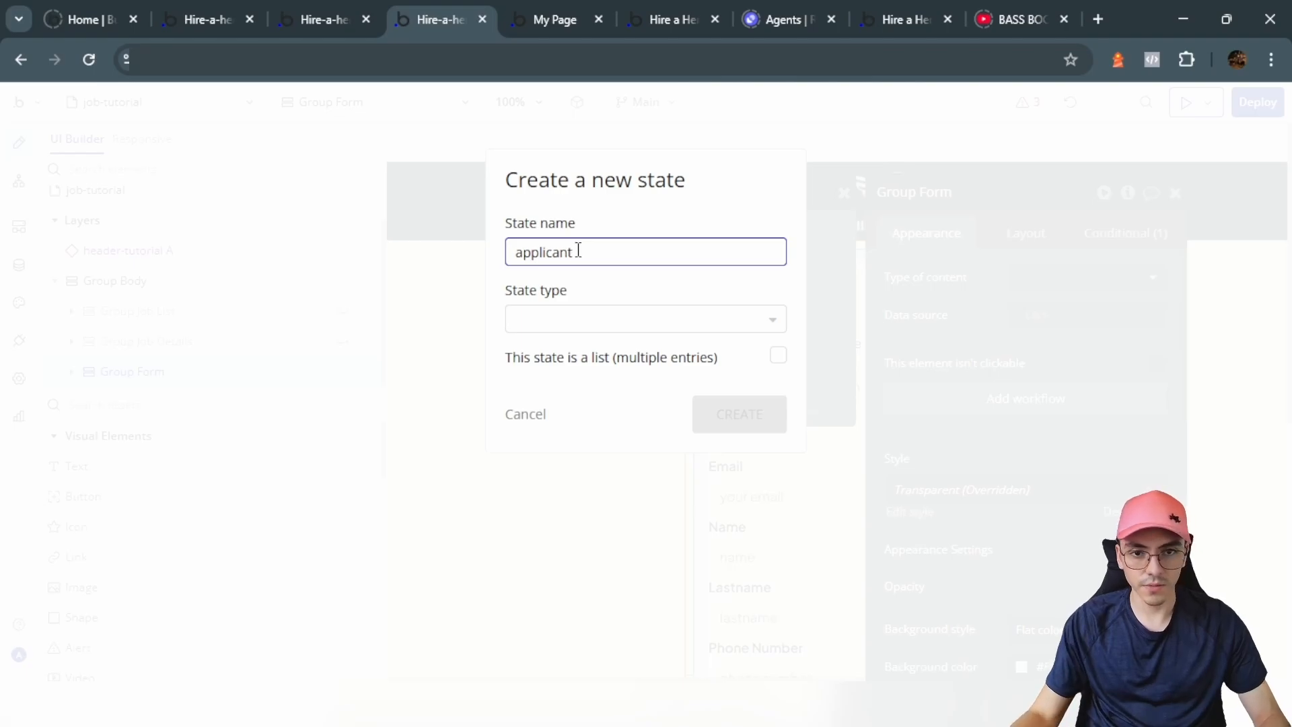
left_click(576, 318)
left_click(538, 453)
left_click(737, 413)
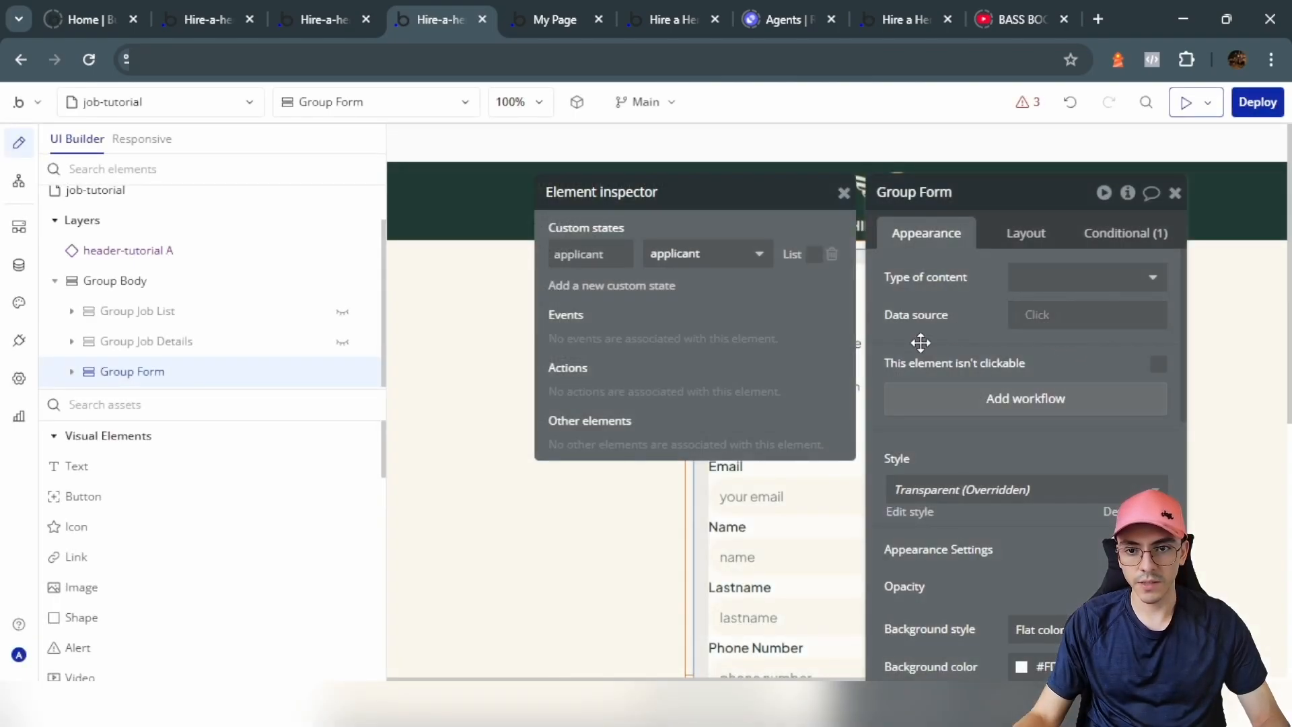
left_click(843, 192)
Step: Add a Page is loaded event to job-tutorial, checking the jobs page's load condition for reference
left_click(18, 182)
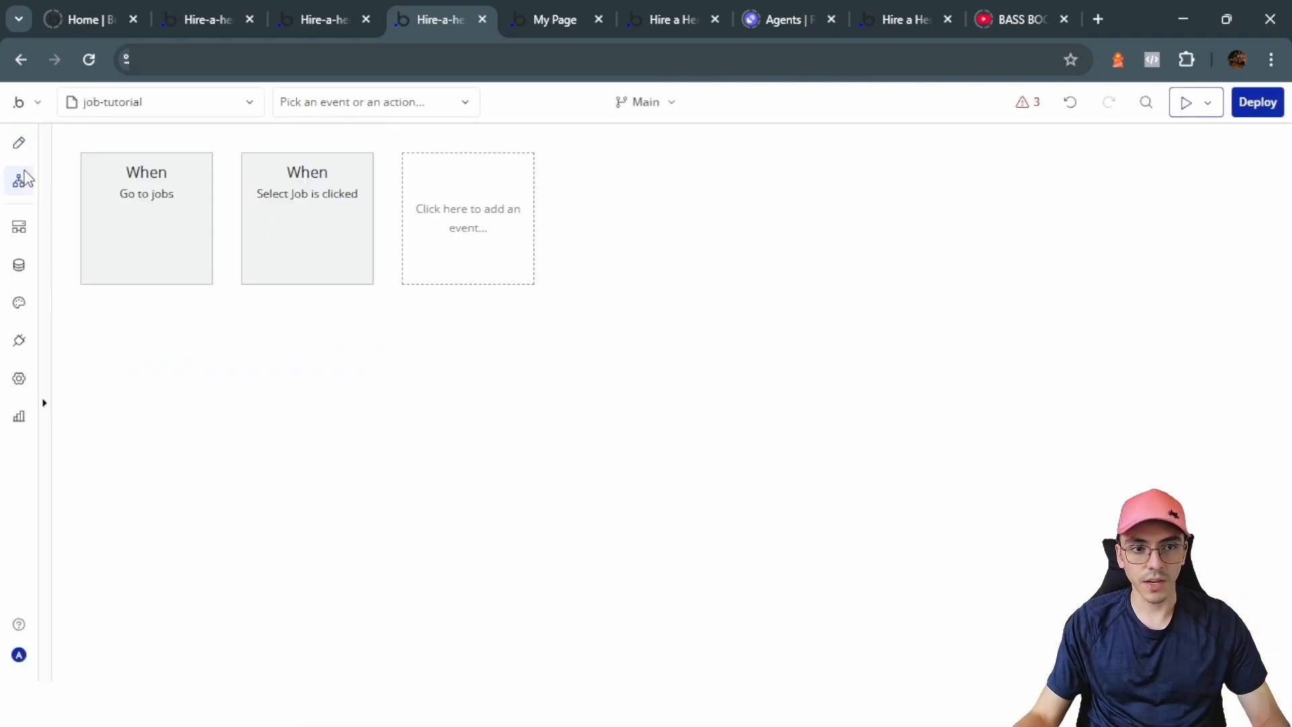
left_click(475, 253)
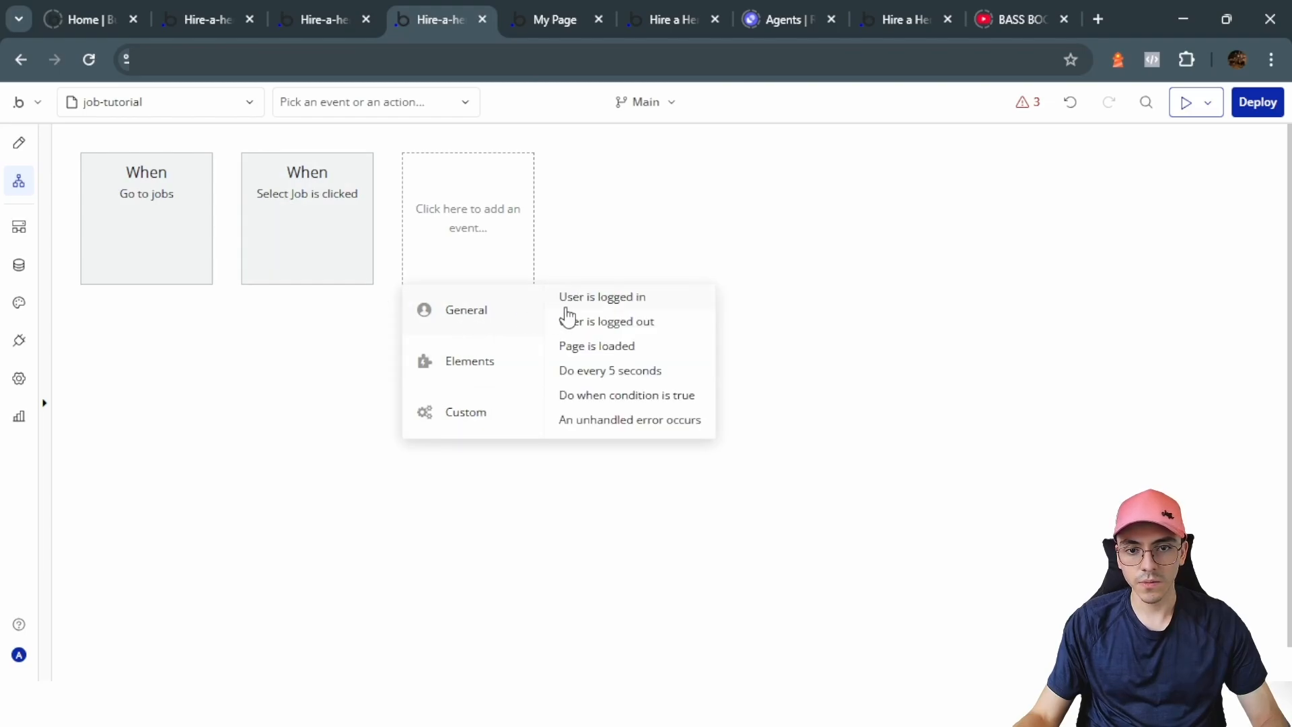
left_click(596, 351)
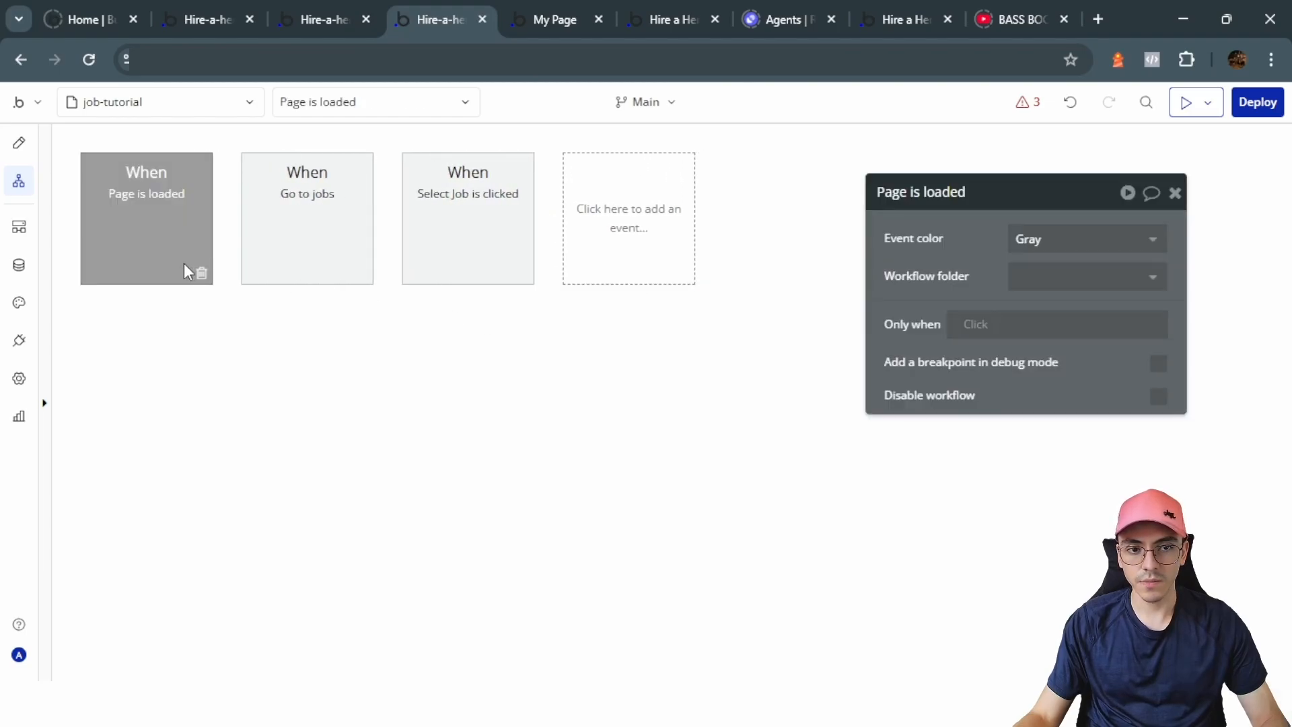
left_click(293, 12)
left_click(224, 9)
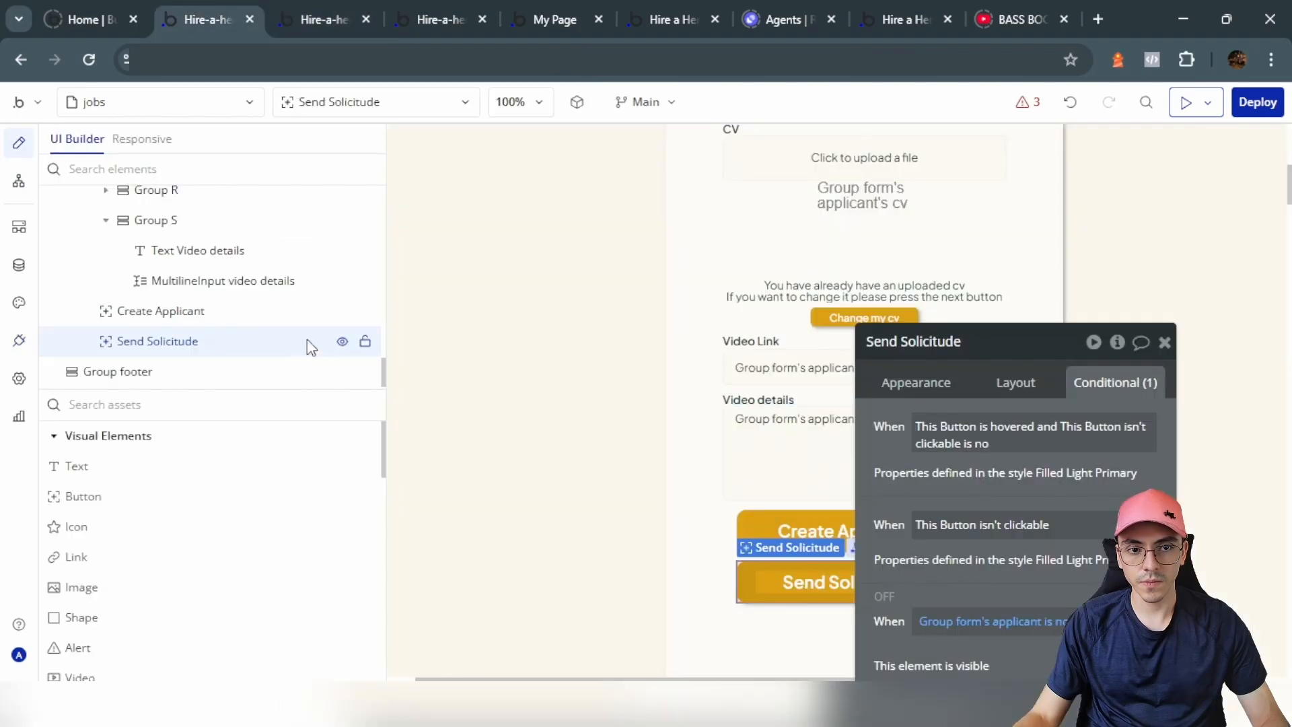
left_click(17, 181)
left_click(306, 254)
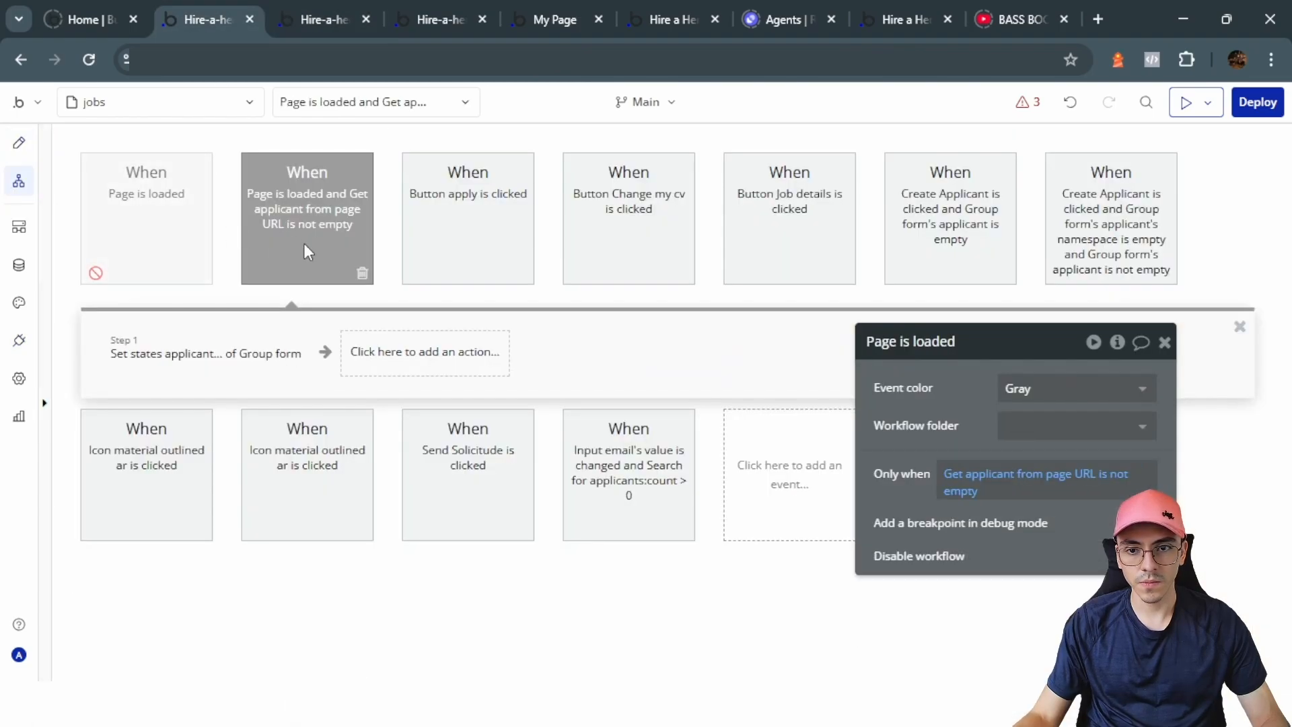
left_click(438, 18)
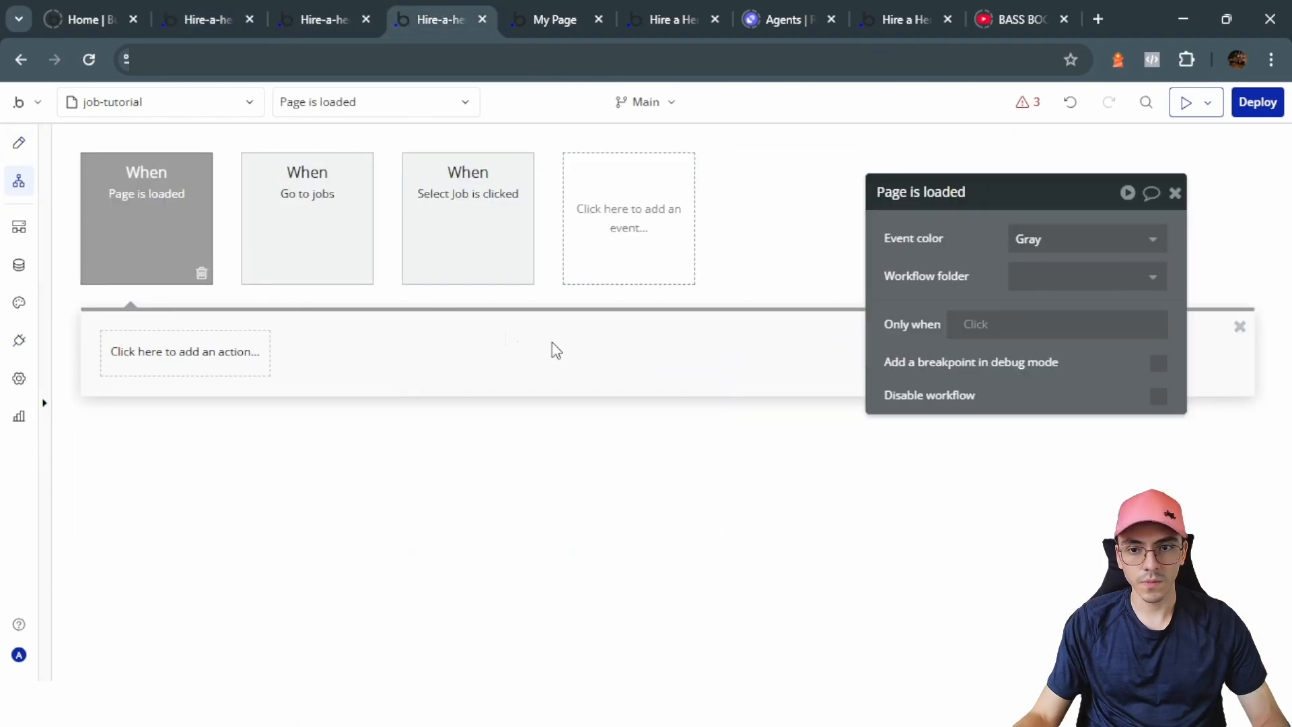
Step: Make the event run only when Get applicant from page URL is not empty
left_click(975, 330)
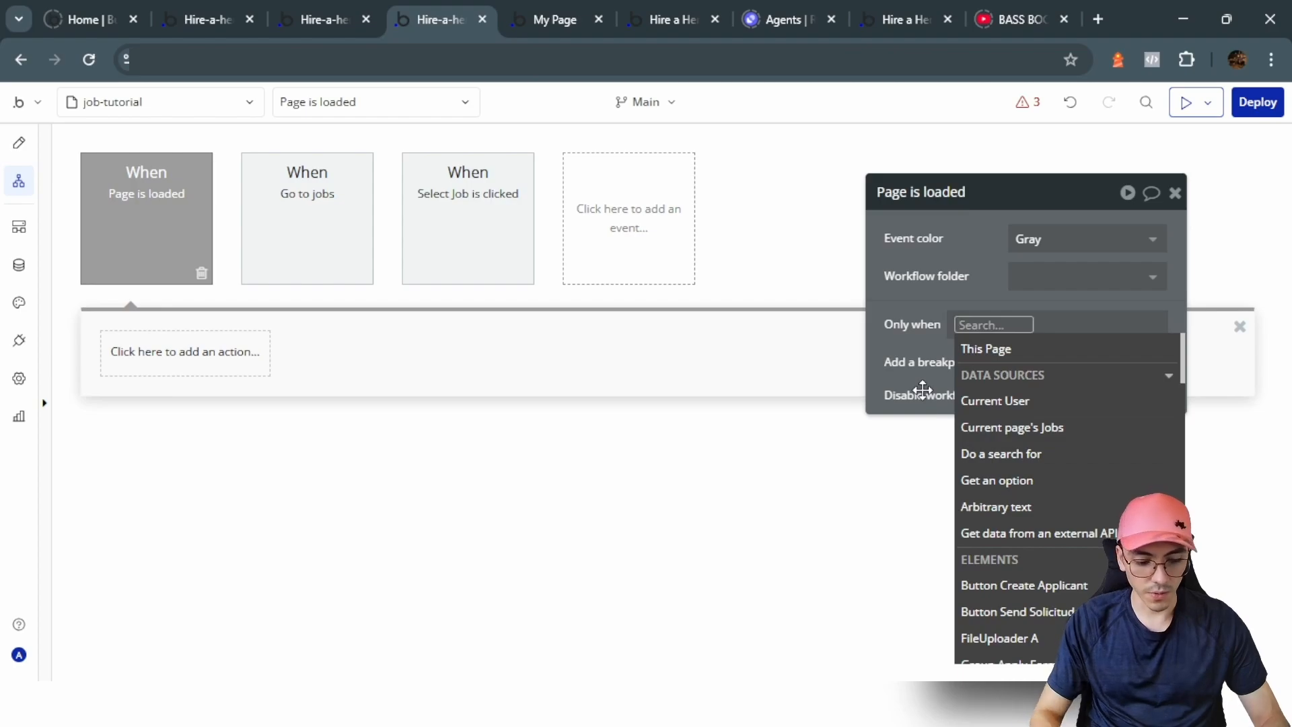
type("get")
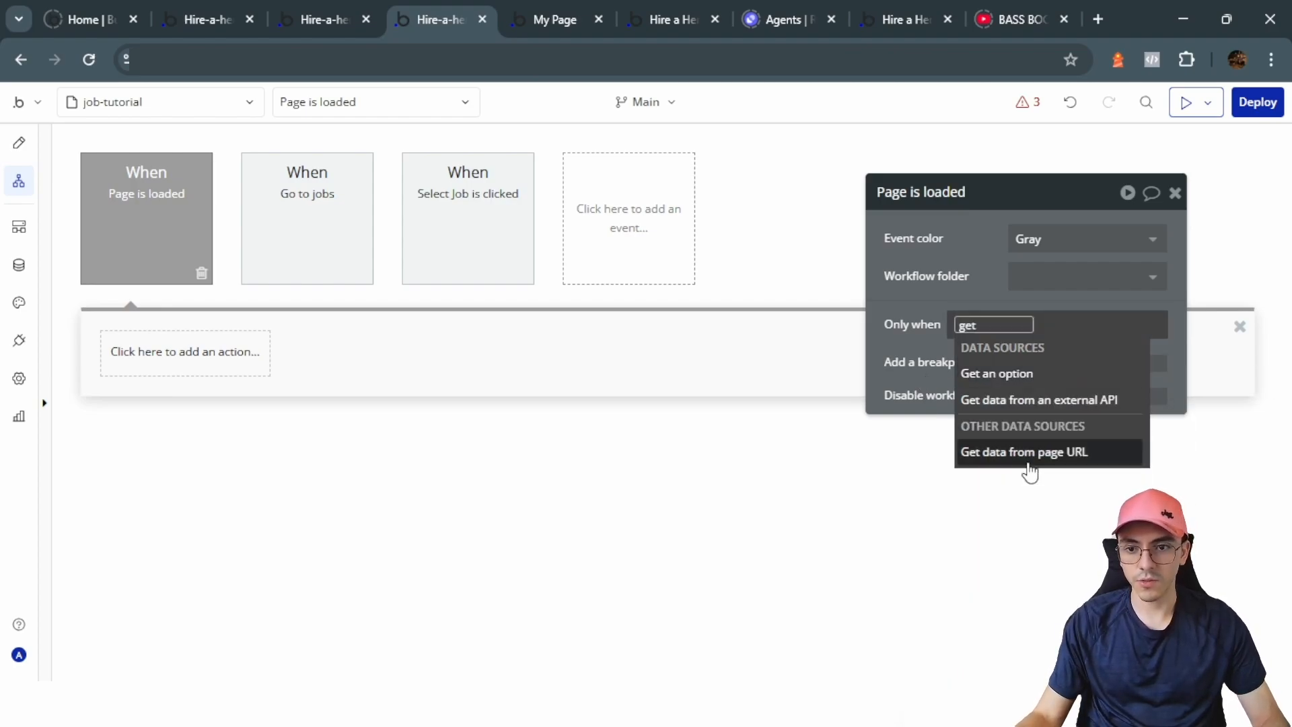
left_click(1028, 452)
type("applican")
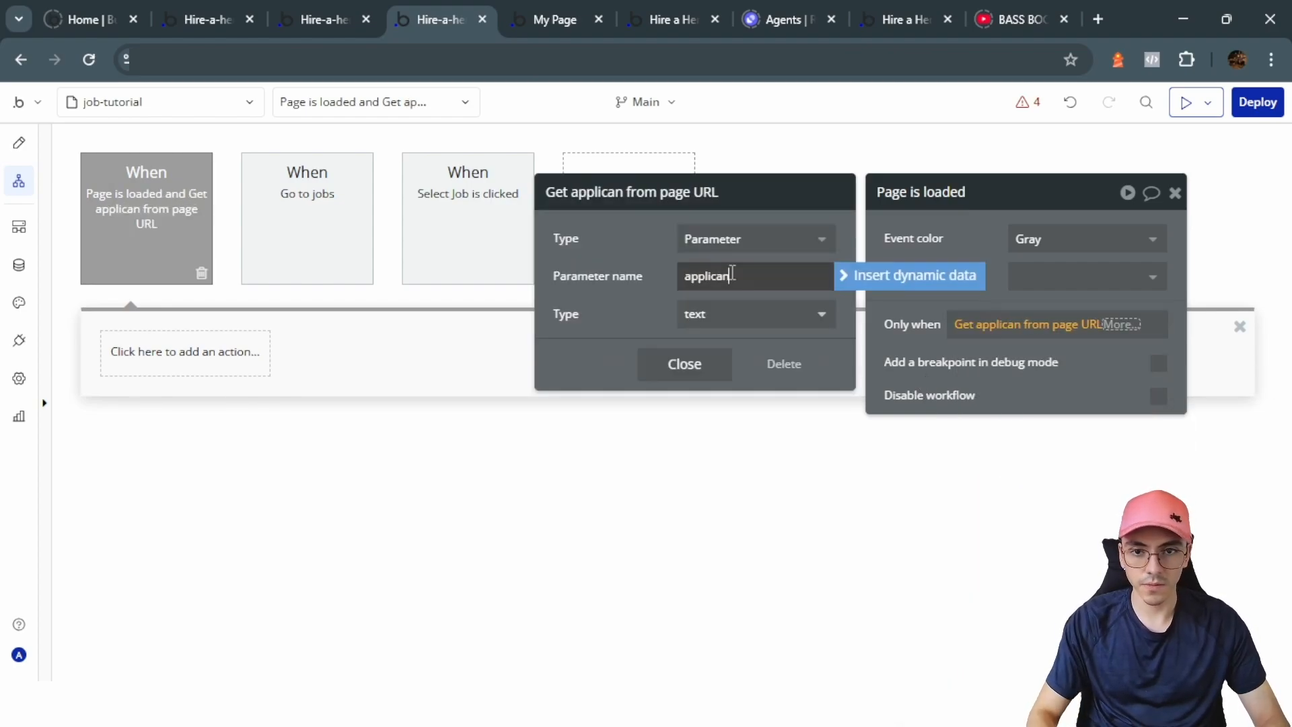
type("t")
left_click(1124, 325)
left_click(1135, 332)
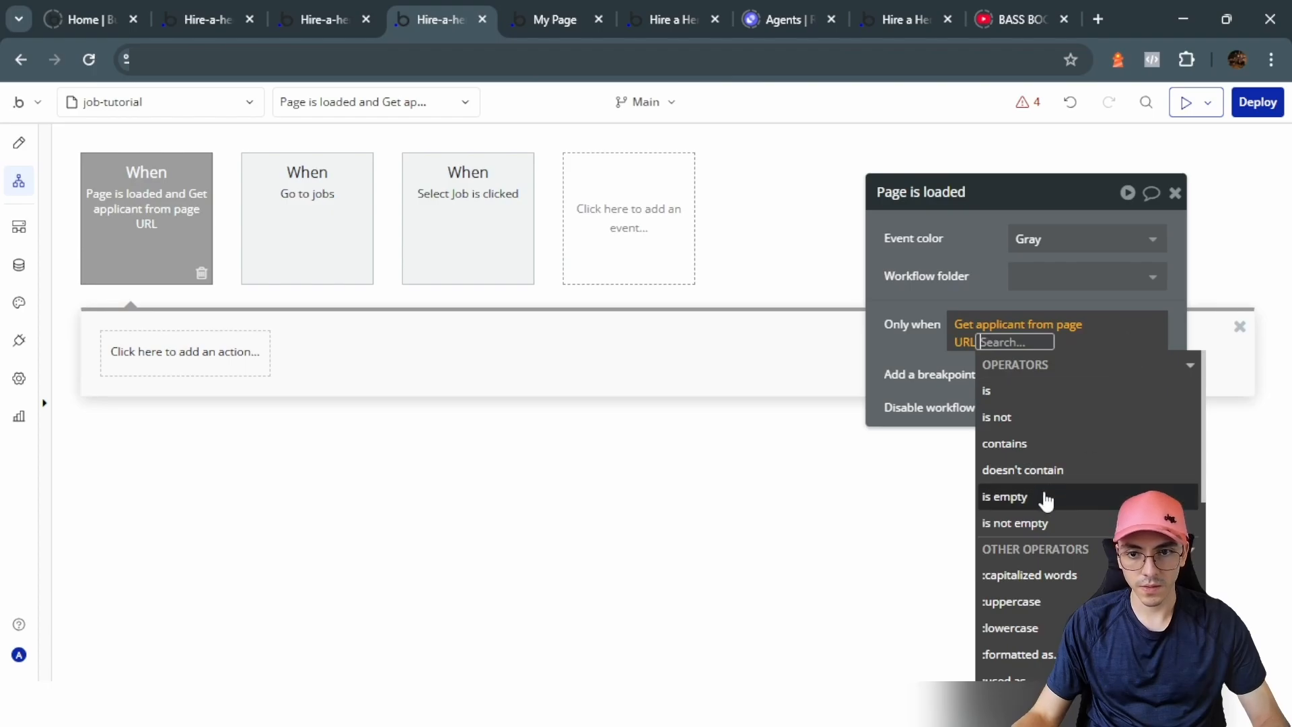
left_click(1041, 524)
left_click(923, 270)
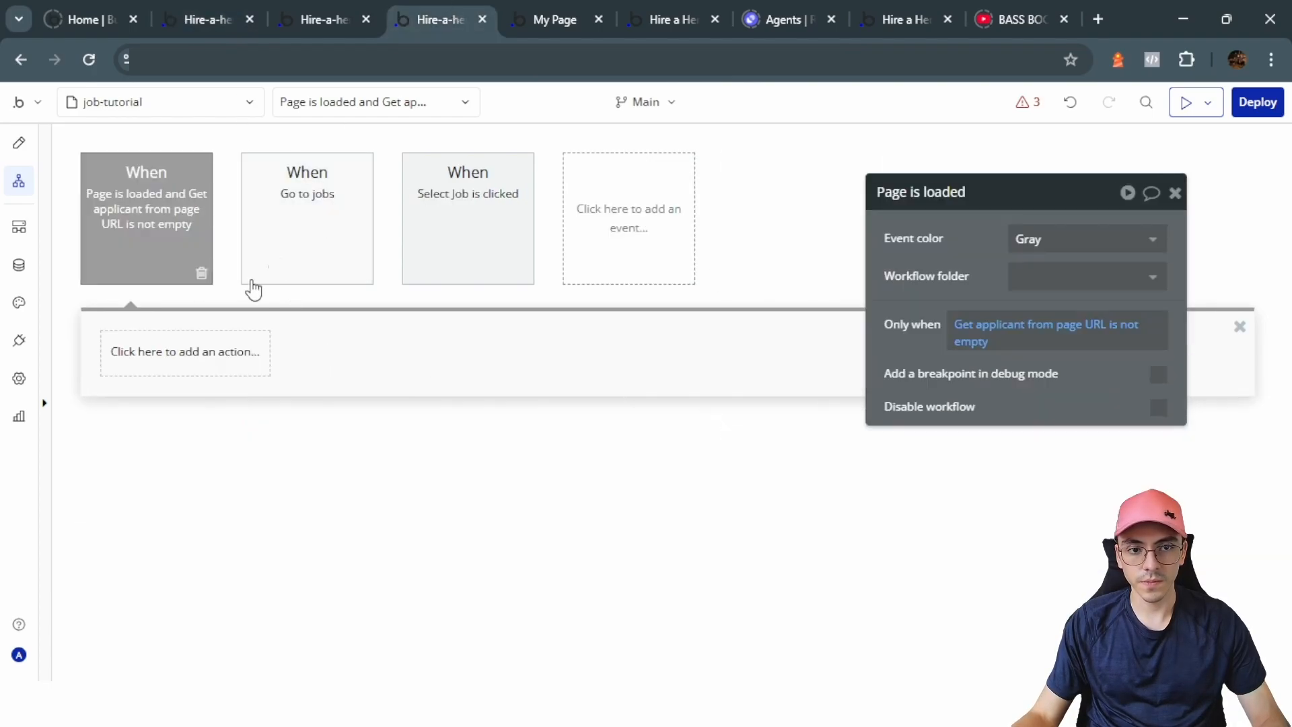
Step: Add a Set state action targeting Group Form's applicant state
left_click(201, 351)
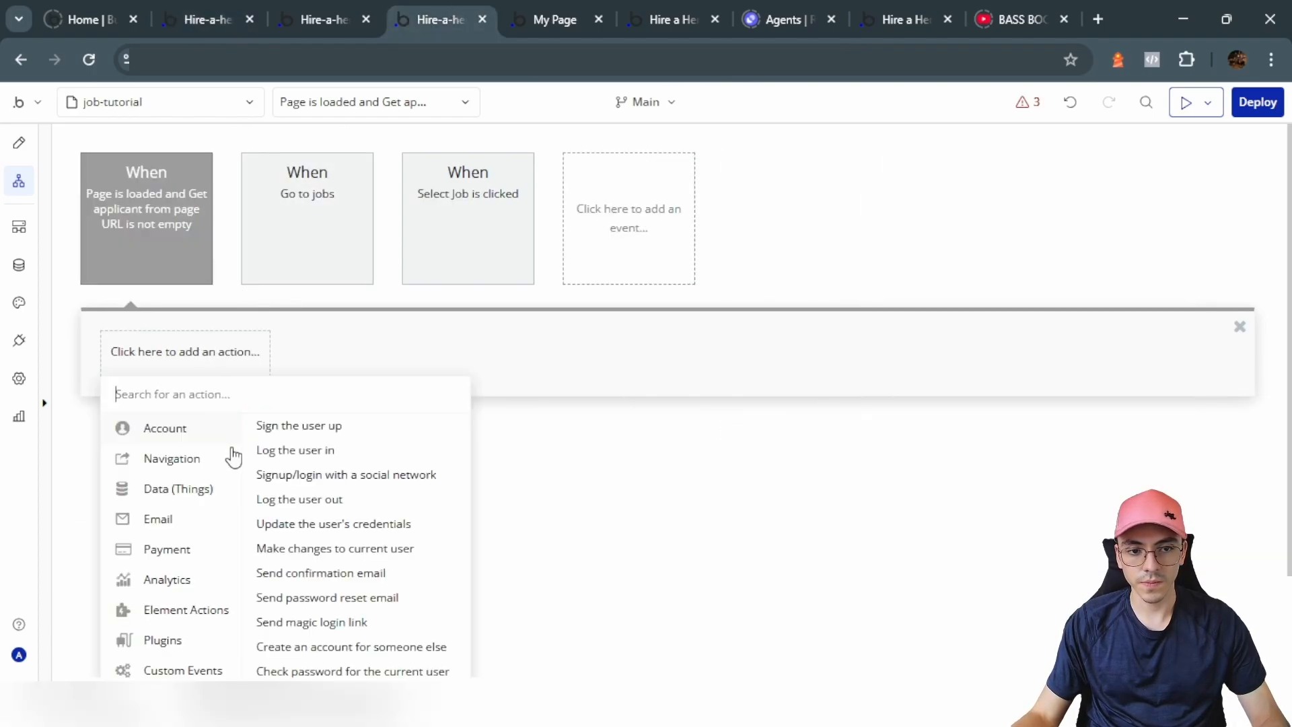
scroll(207, 528, "down", 2)
left_click(383, 392)
left_click(1052, 238)
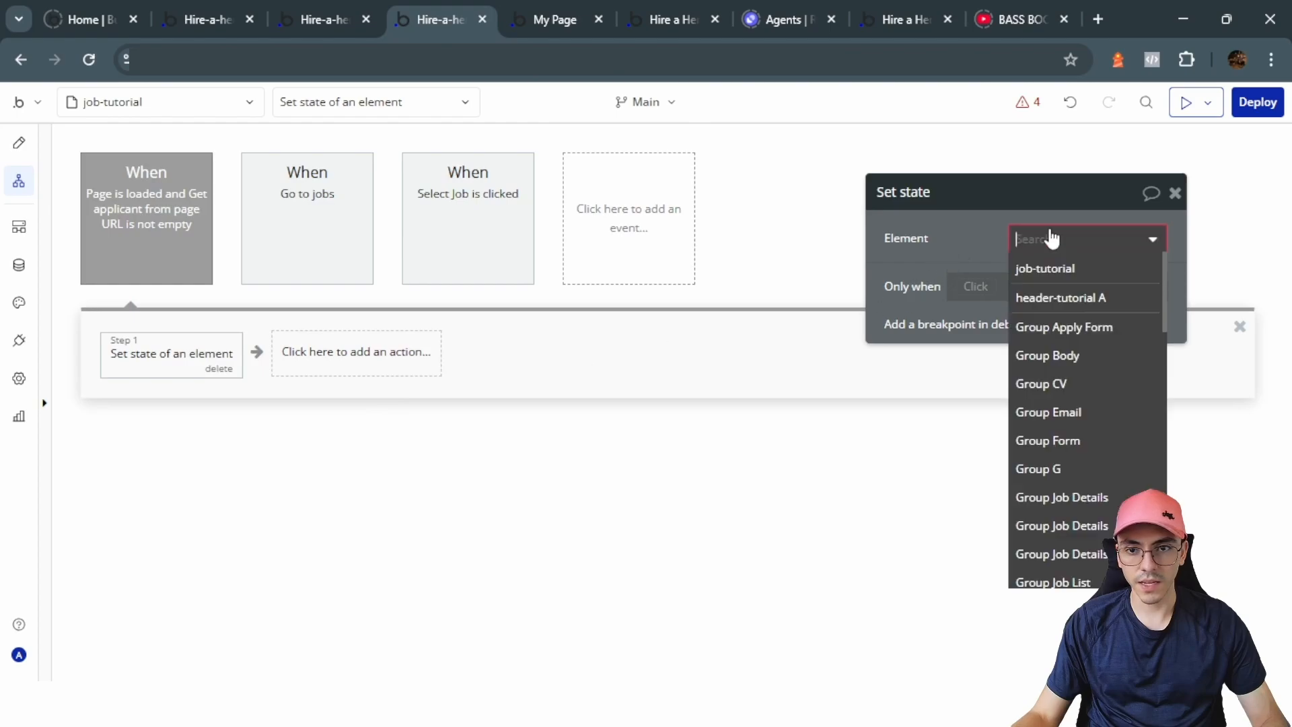
type("form")
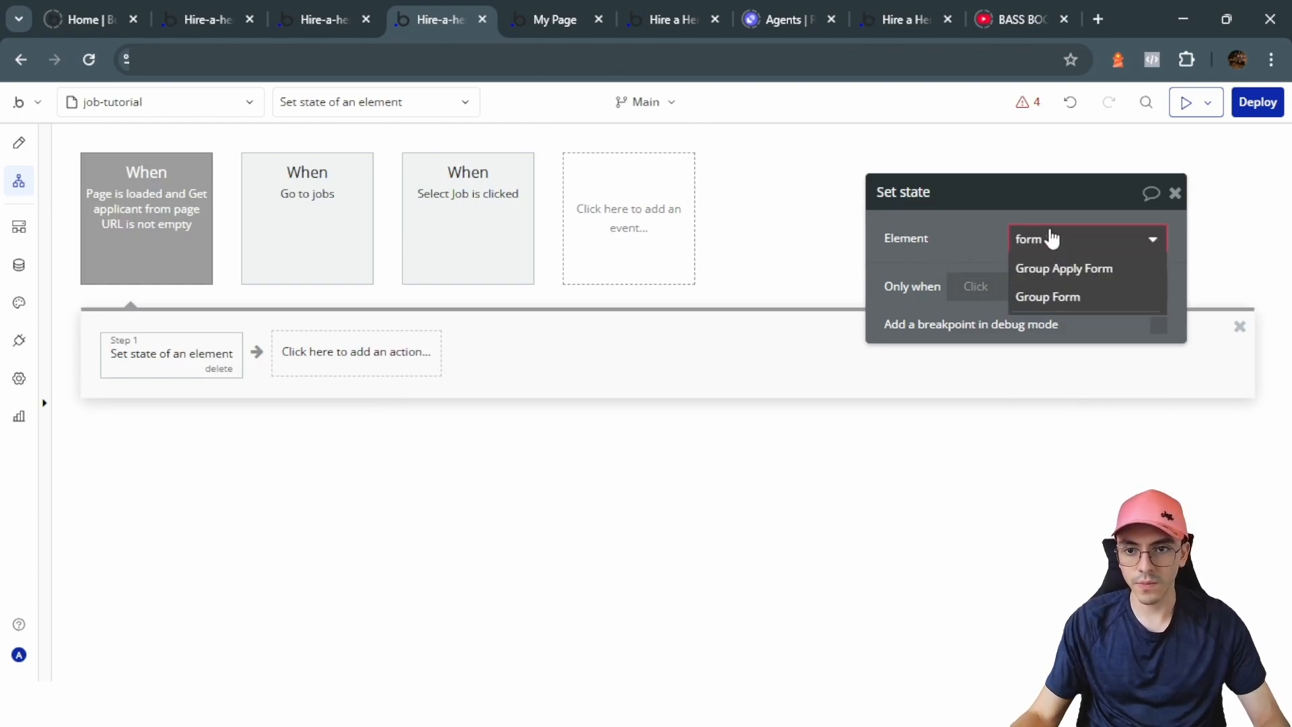
left_click(1047, 297)
left_click(1043, 303)
Step: Set the value to Search for applicants with unique id = Get applicant from page URL
left_click(1043, 313)
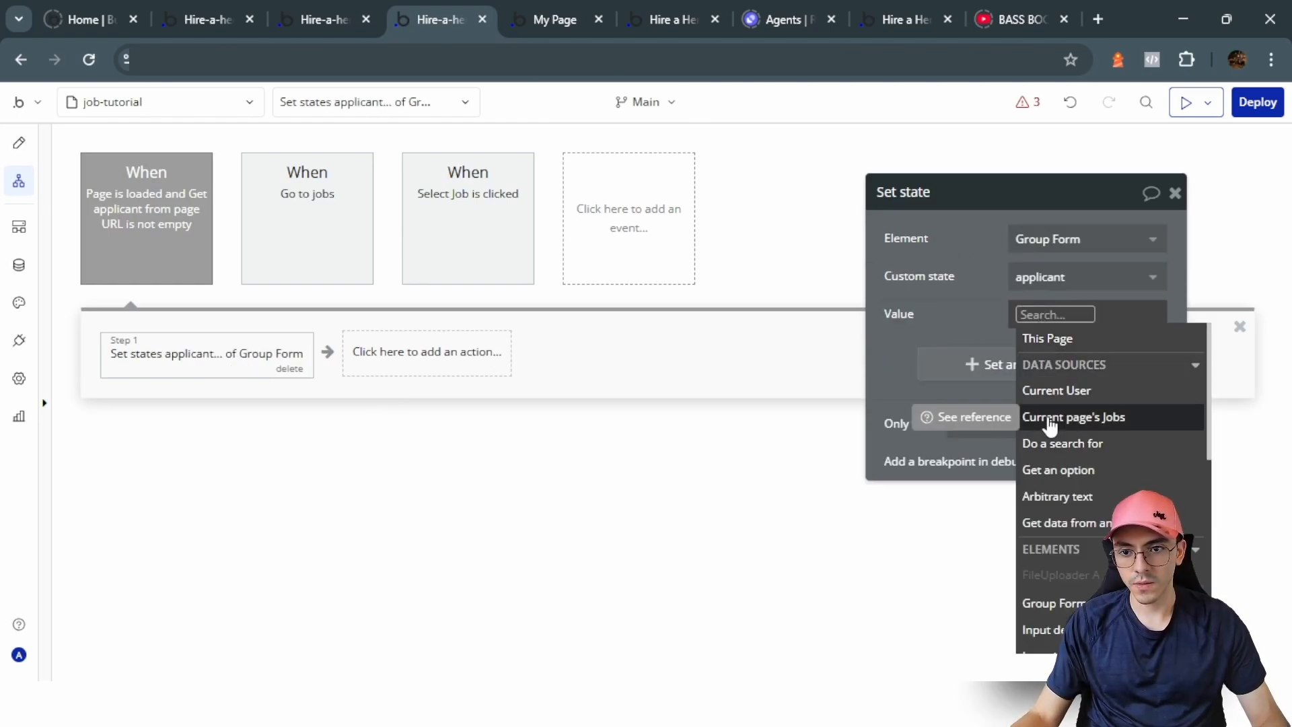
left_click(1055, 443)
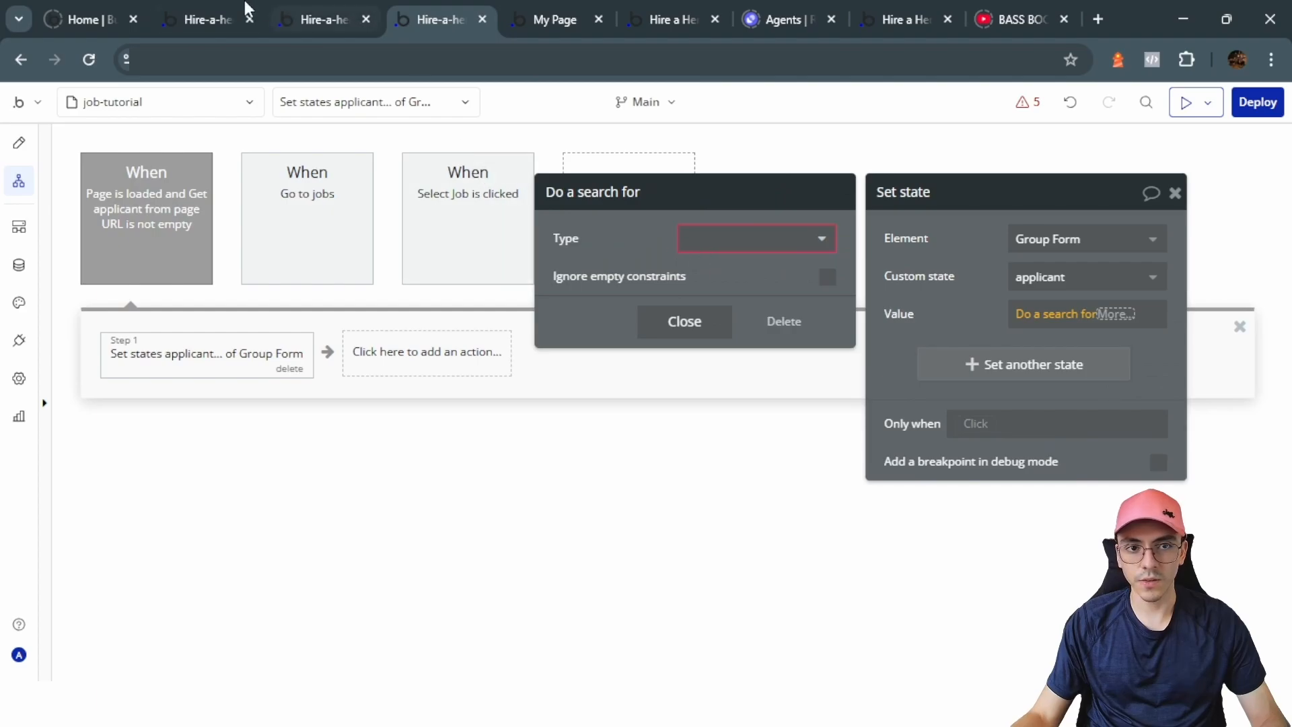
left_click(773, 237)
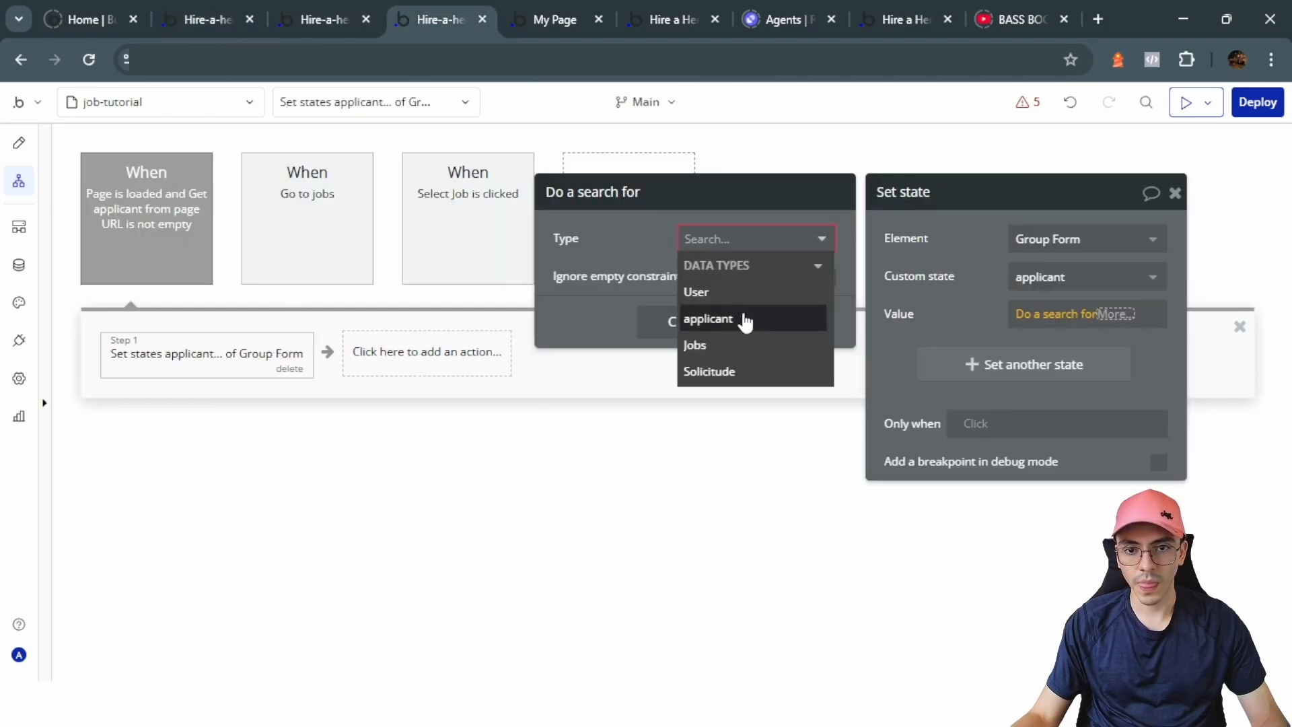
left_click(743, 320)
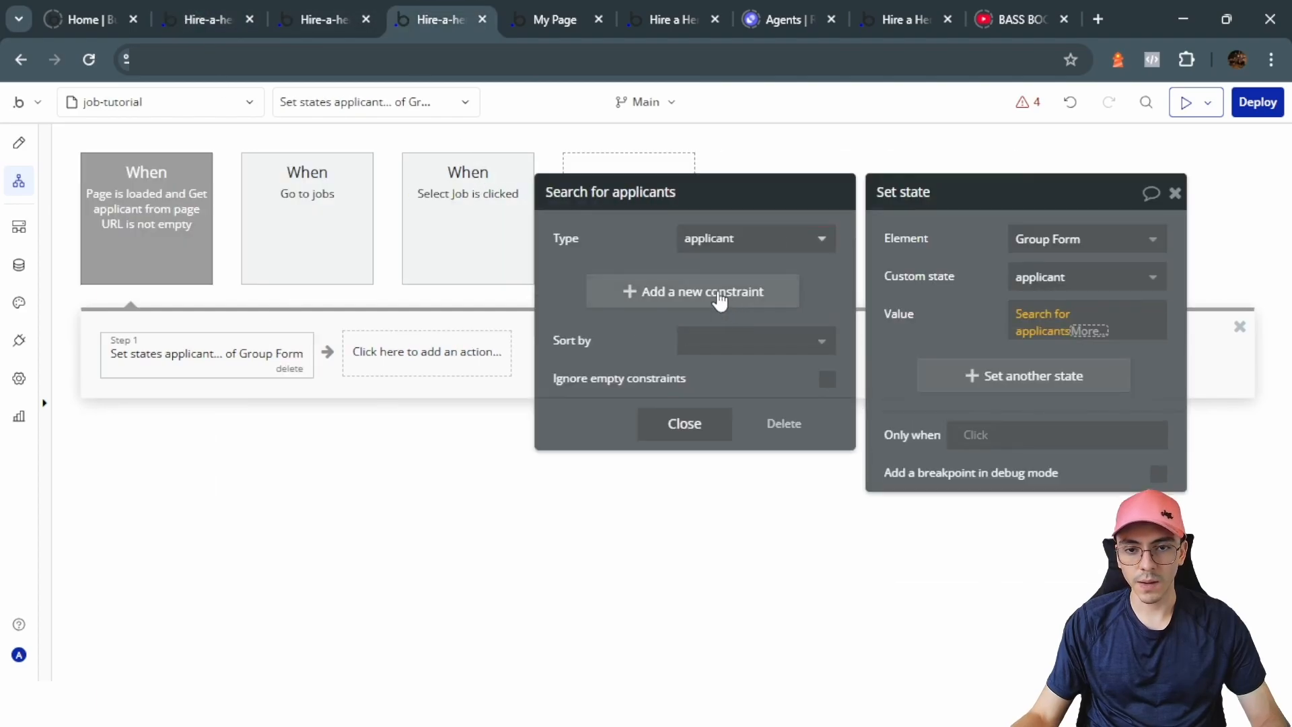
left_click(720, 302)
left_click(657, 281)
left_click(592, 615)
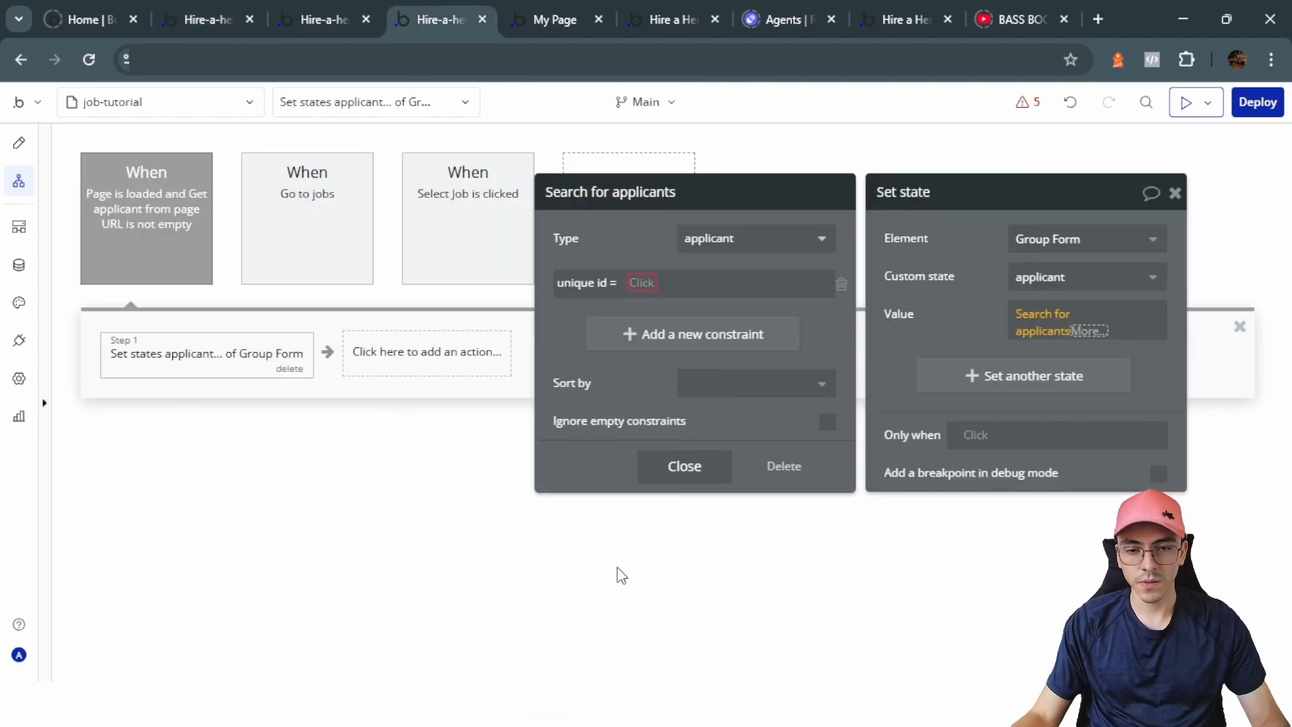
left_click(642, 283)
type("get")
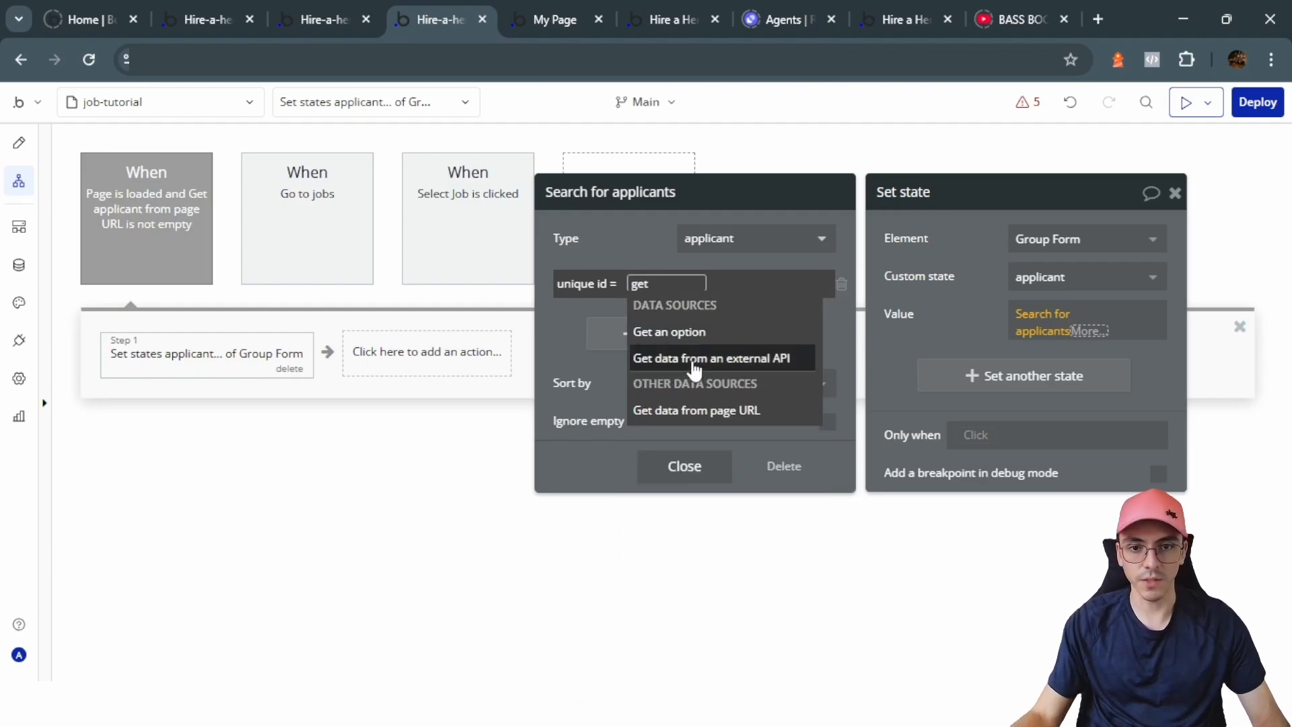
left_click(693, 410)
type("applicant")
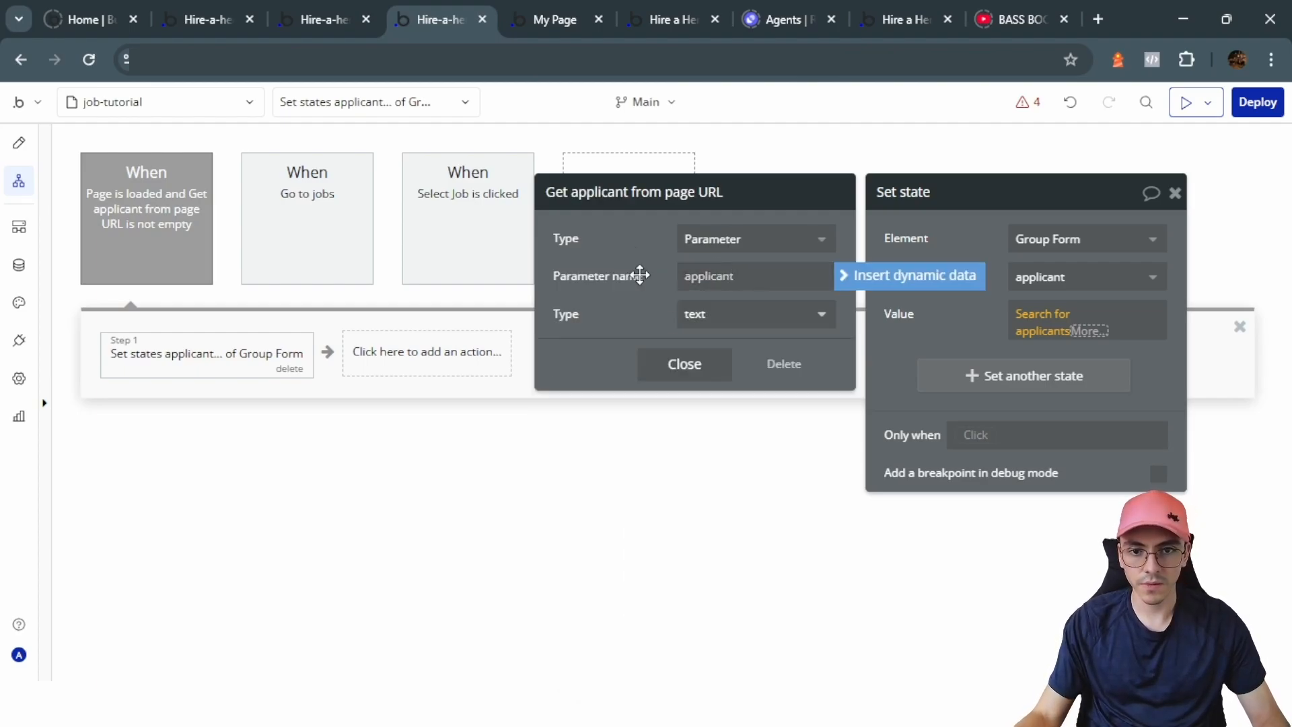
left_click(684, 363)
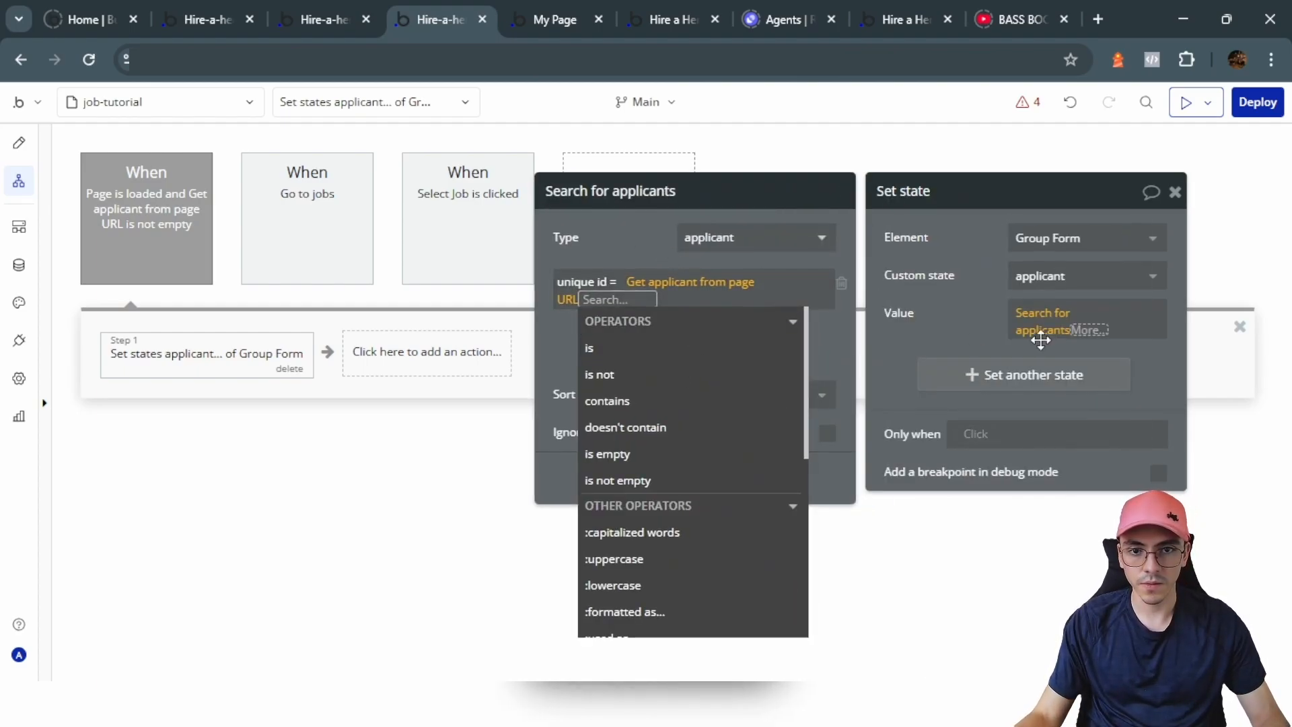
left_click(975, 312)
Step: Add a Create a new applicant action to the Create Applicant workflow, dropping the Solicitude field
left_click(1086, 330)
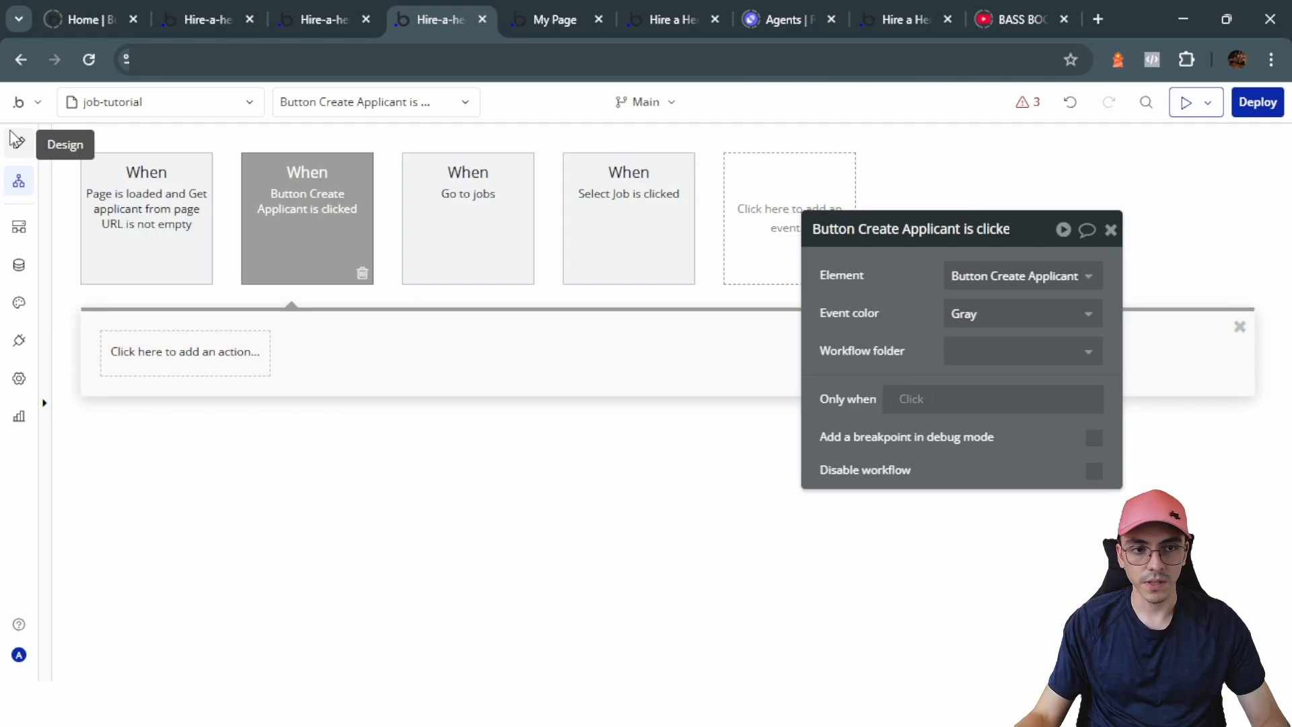
left_click(16, 139)
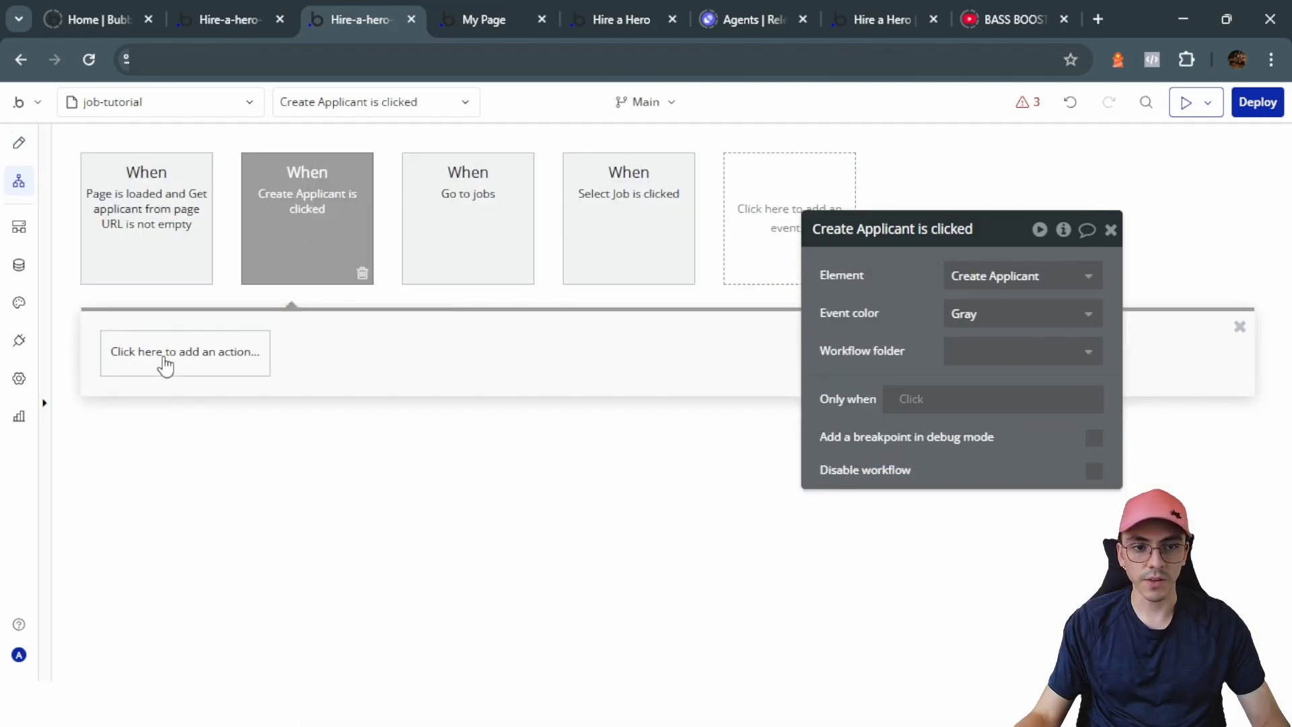
left_click(171, 355)
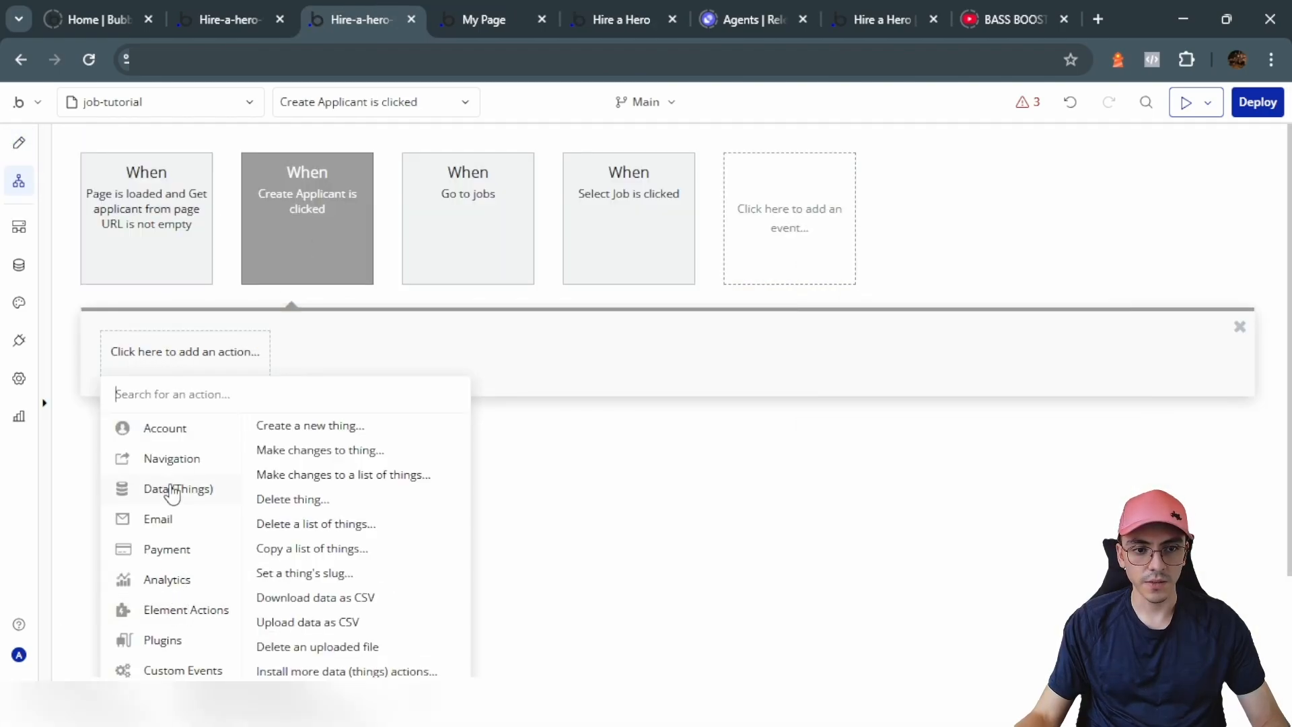
mouse_move(178, 494)
left_click(298, 431)
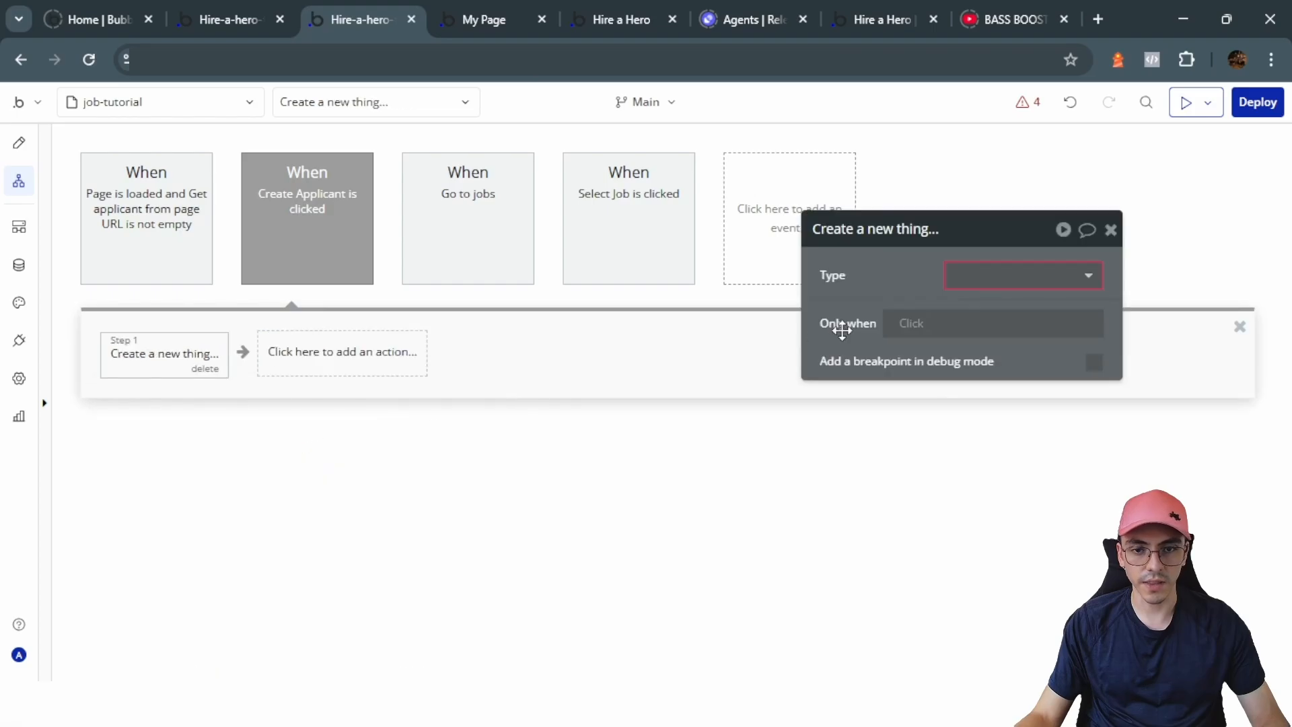
left_click(983, 280)
left_click(983, 330)
left_click(1071, 362)
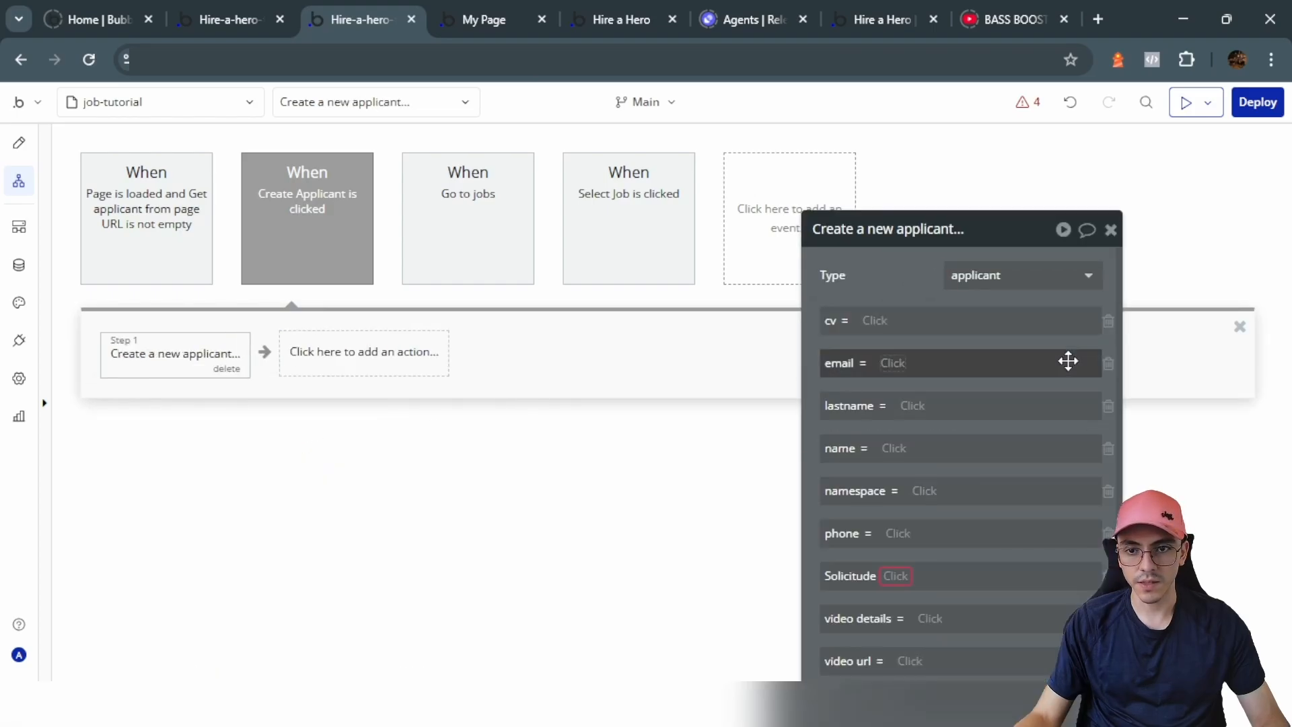
scroll(988, 456, "down", 2)
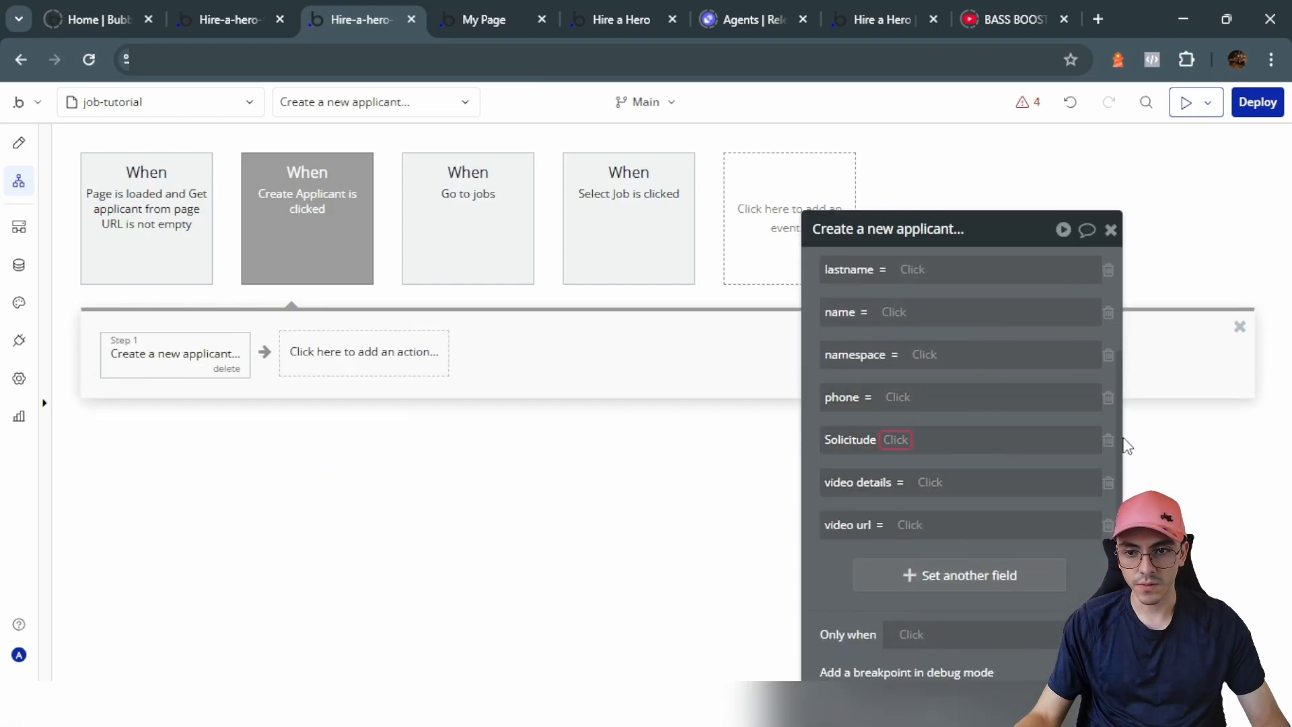
left_click(1108, 441)
scroll(1111, 441, "up", 2)
Step: Fill cv from the file uploader and email from the email input's value
left_click(880, 320)
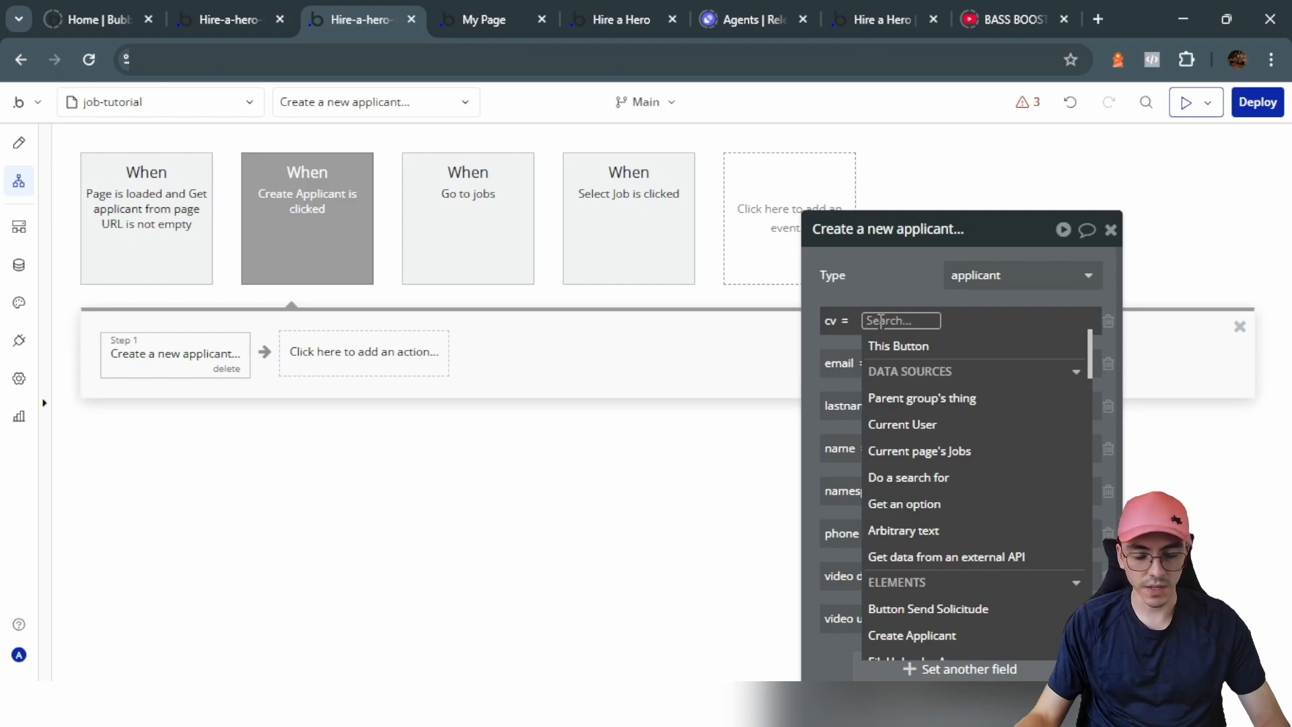
type("file")
left_click(917, 369)
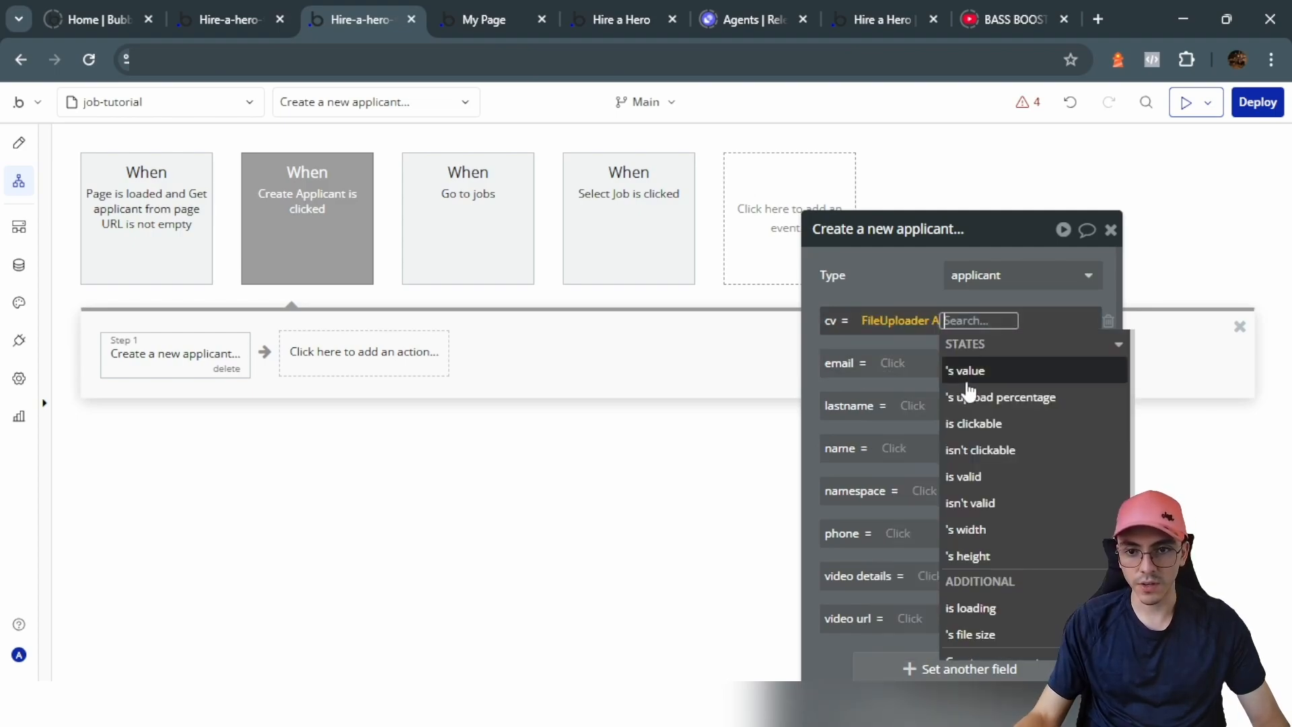
left_click(902, 303)
left_click(894, 364)
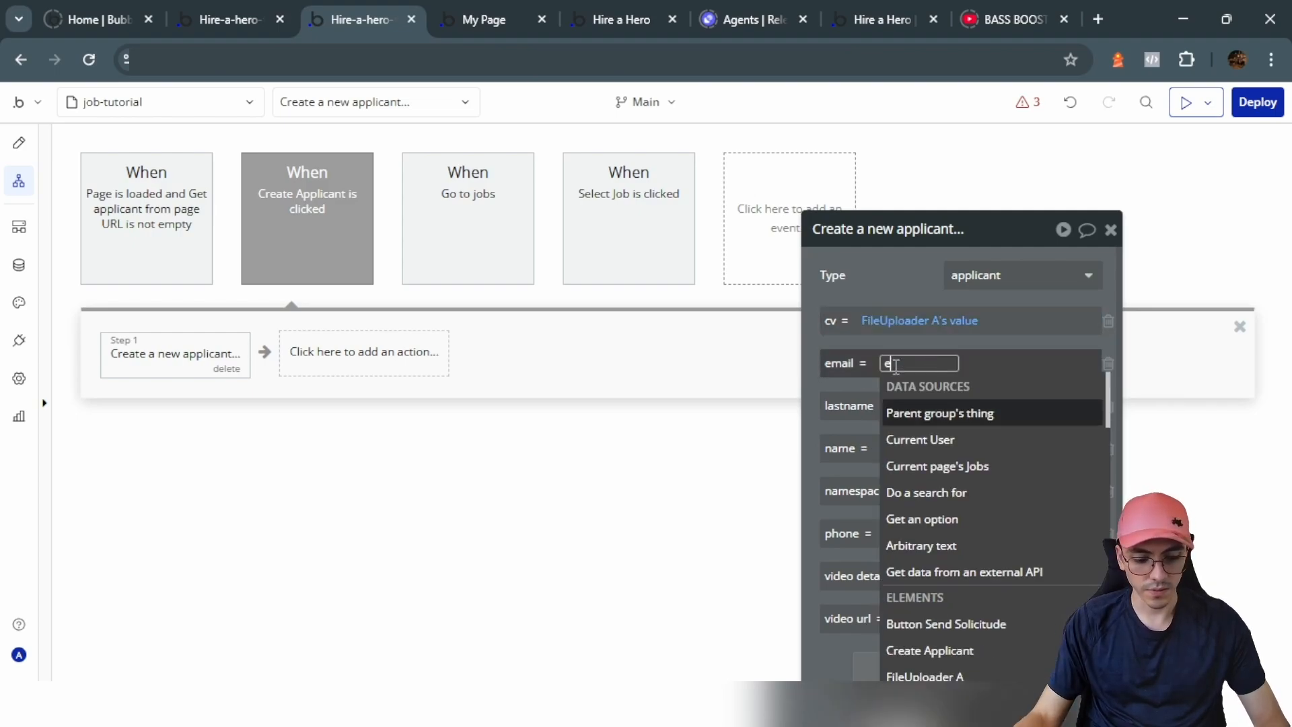
type("ema")
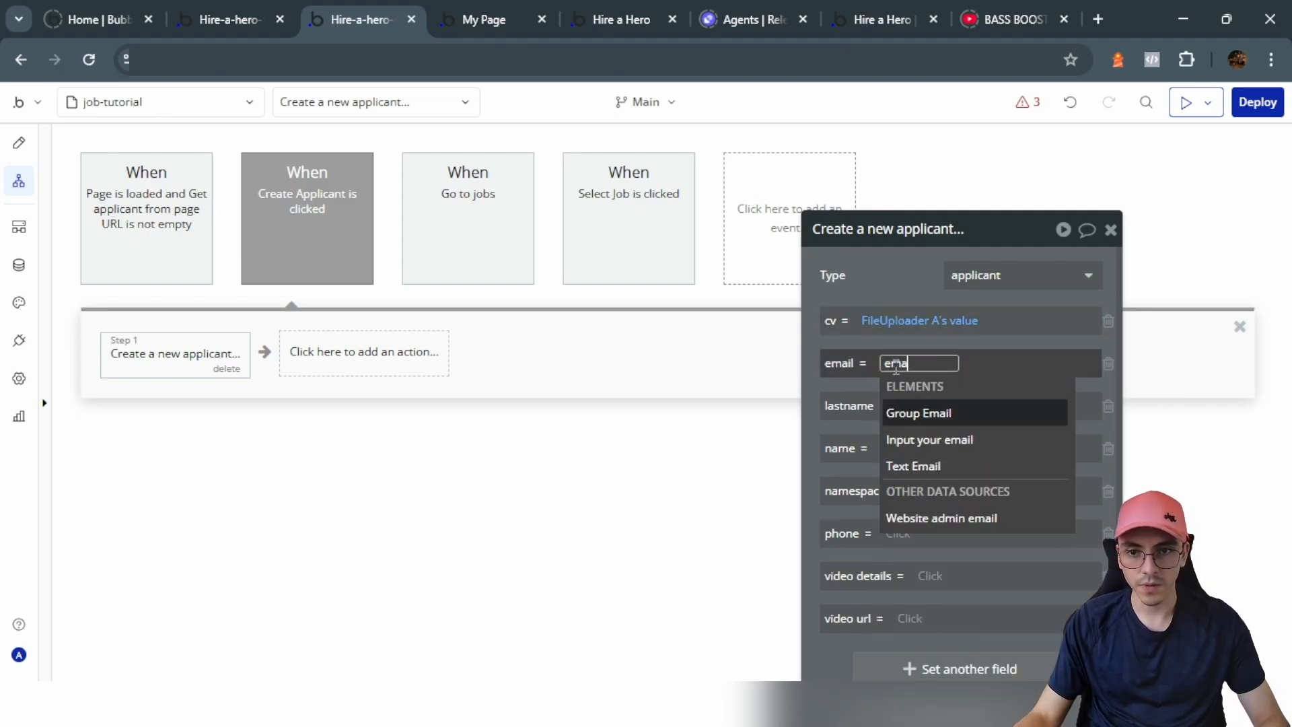
left_click(956, 441)
left_click(980, 437)
left_click(922, 372)
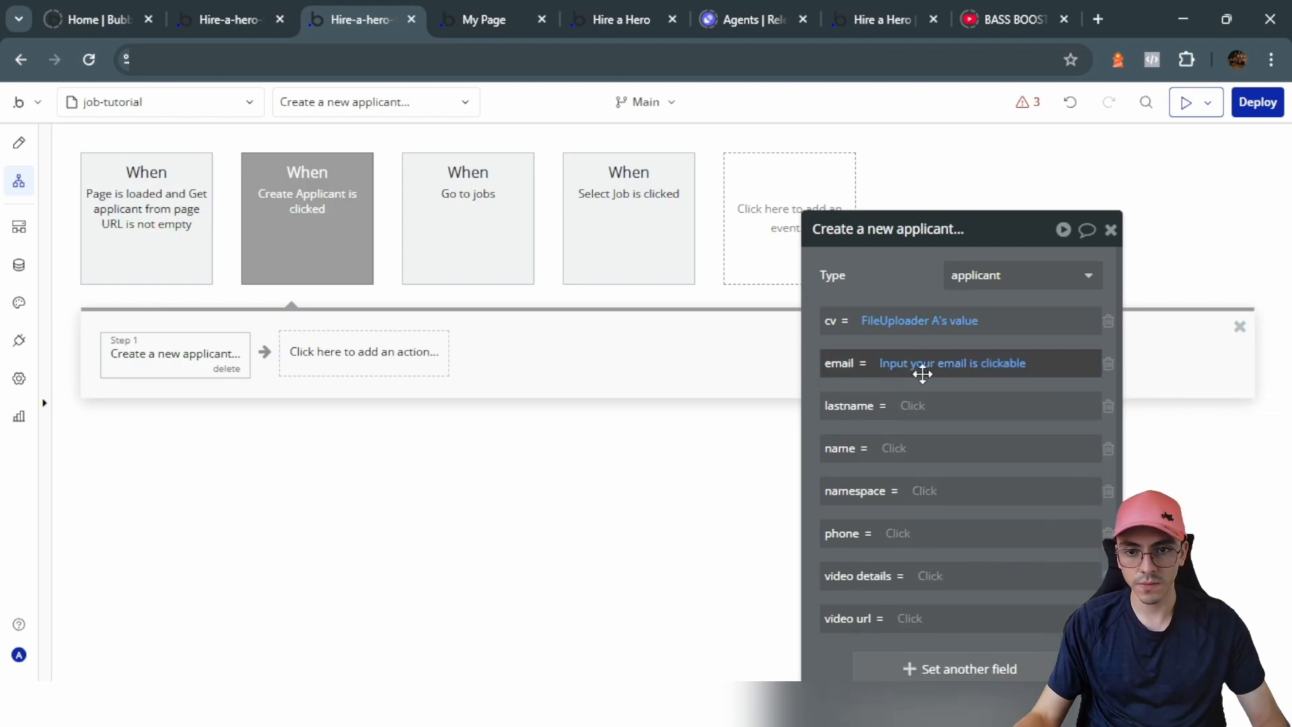
left_click(1003, 363)
left_click(1015, 439)
Step: Map lastname and name to their inputs' values and remove the namespace field
left_click(913, 406)
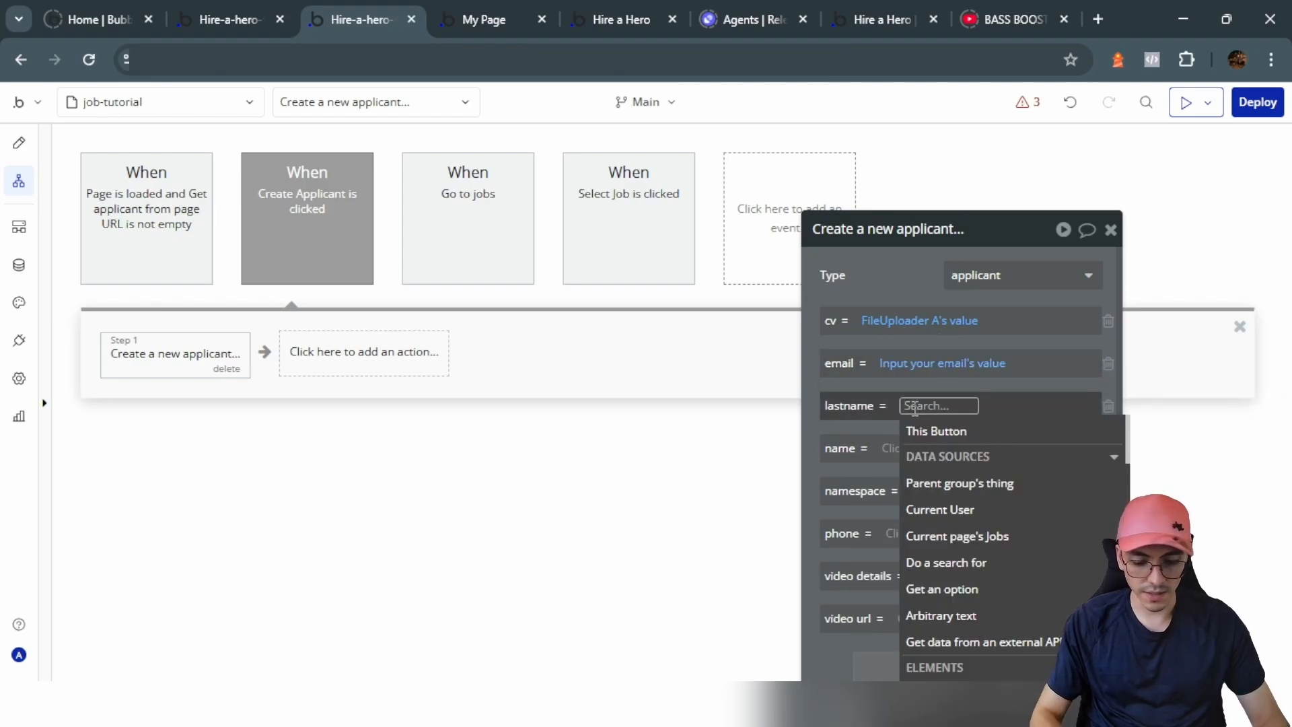
type("lasta")
key("BackSpace")
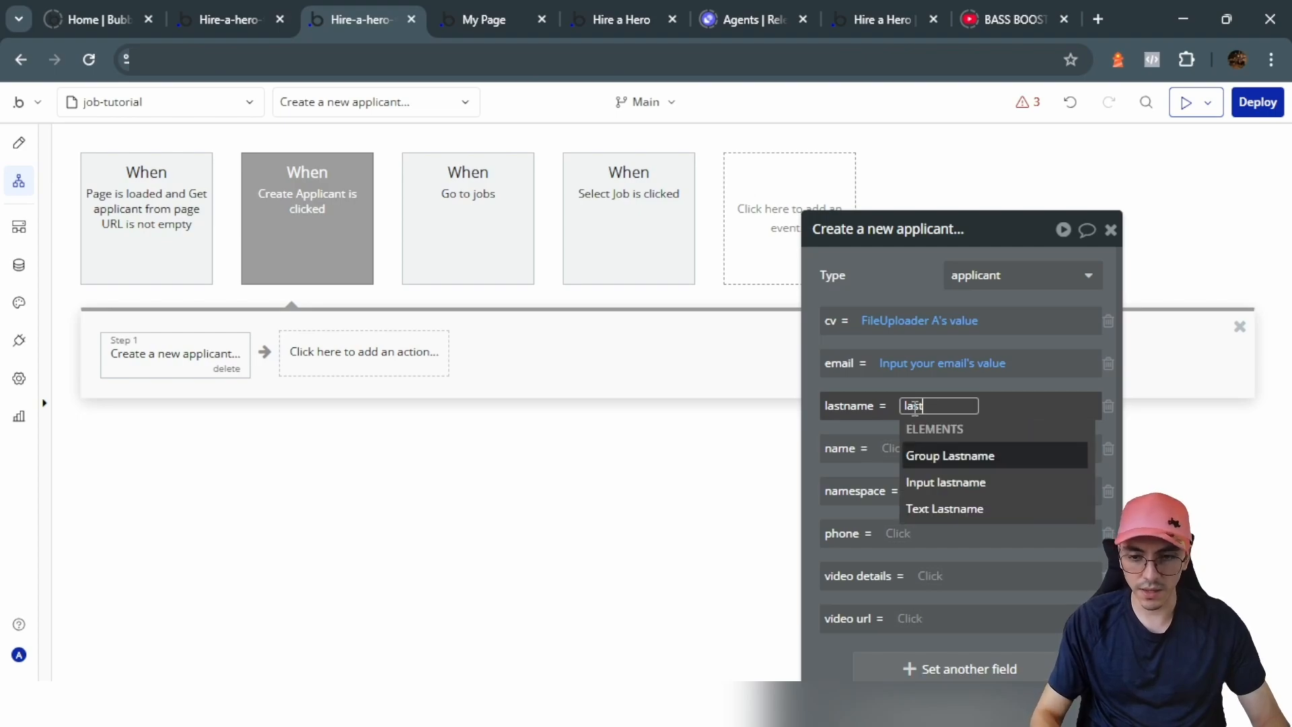
left_click(942, 482)
left_click(998, 452)
left_click(894, 449)
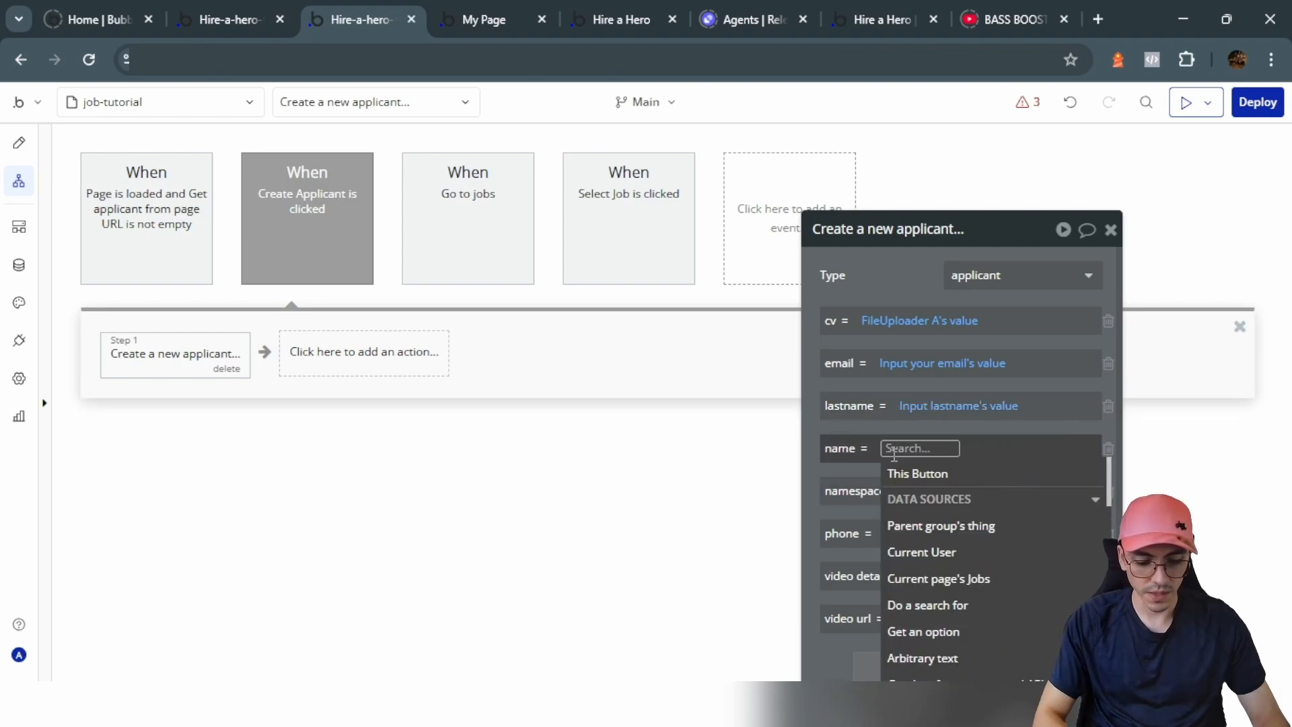
type("name")
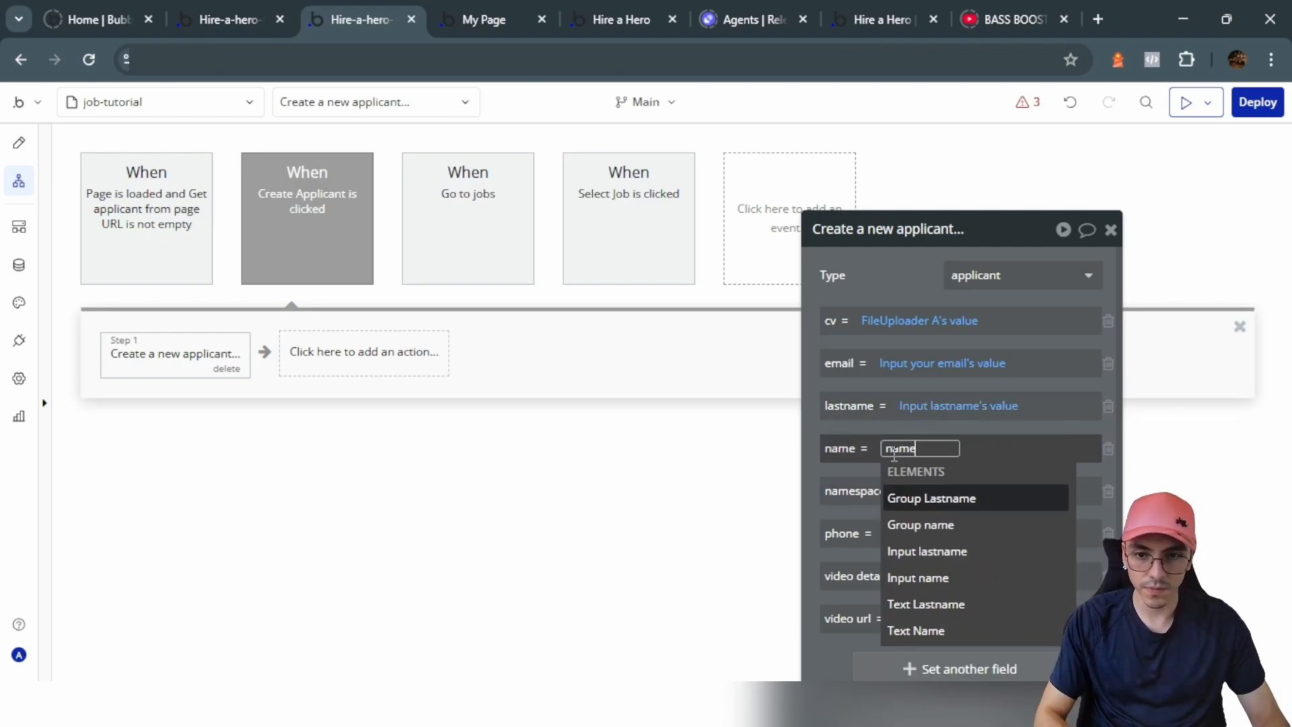
left_click(905, 578)
left_click(969, 498)
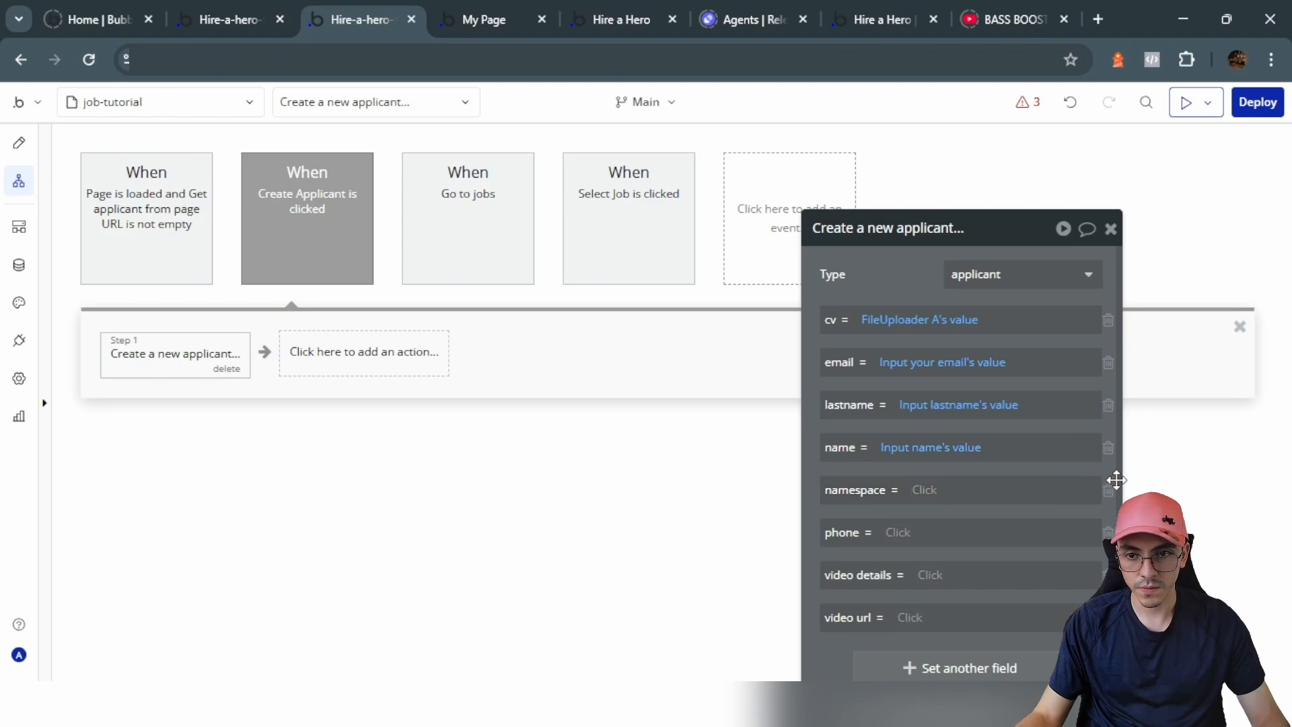
left_click(1108, 490)
Step: Fill phone from the phone number input's value
left_click(900, 490)
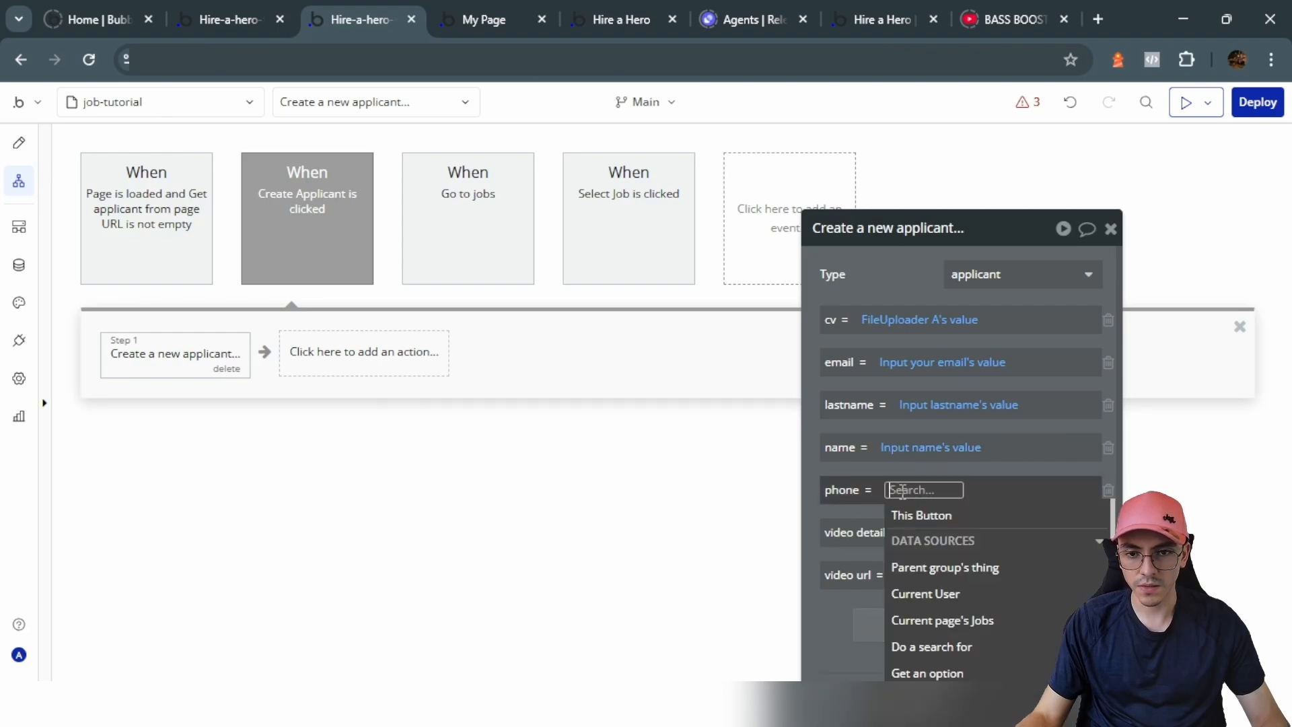
type("phone")
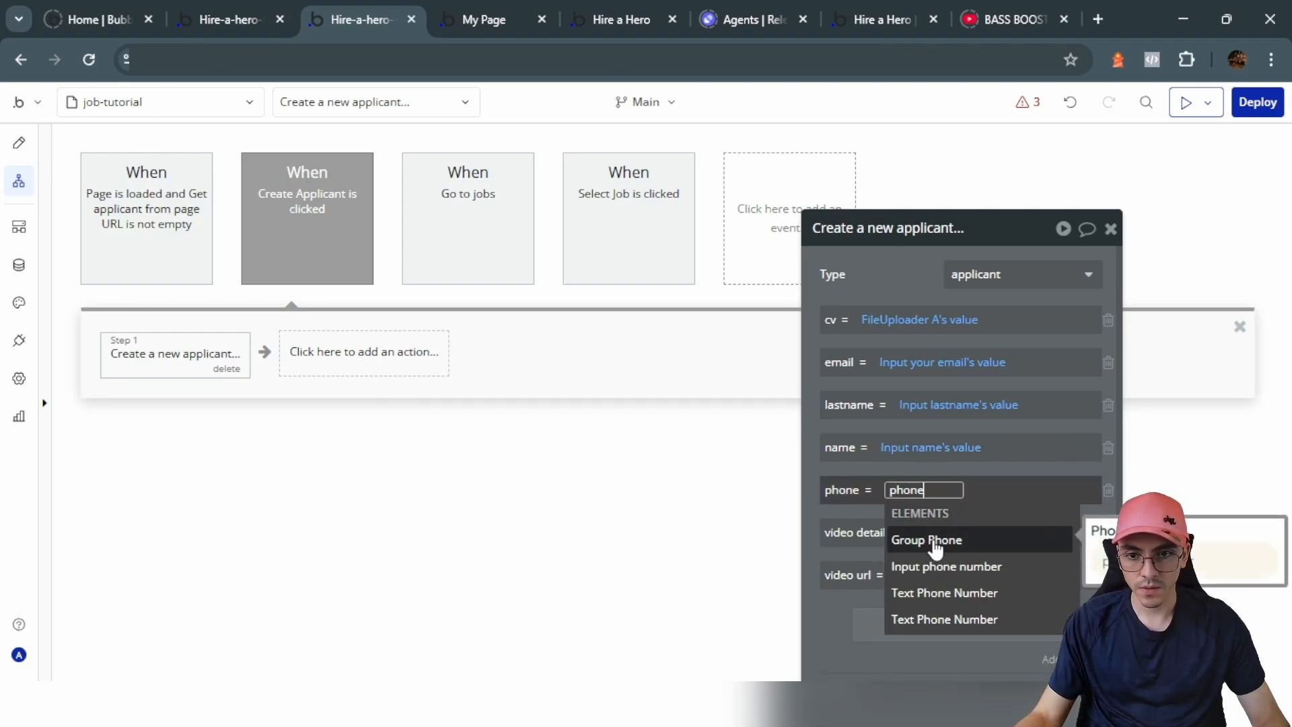
left_click(946, 566)
left_click(989, 538)
left_click(931, 534)
Step: Set video details to Input details's value and video url to Input id's value
left_click(932, 531)
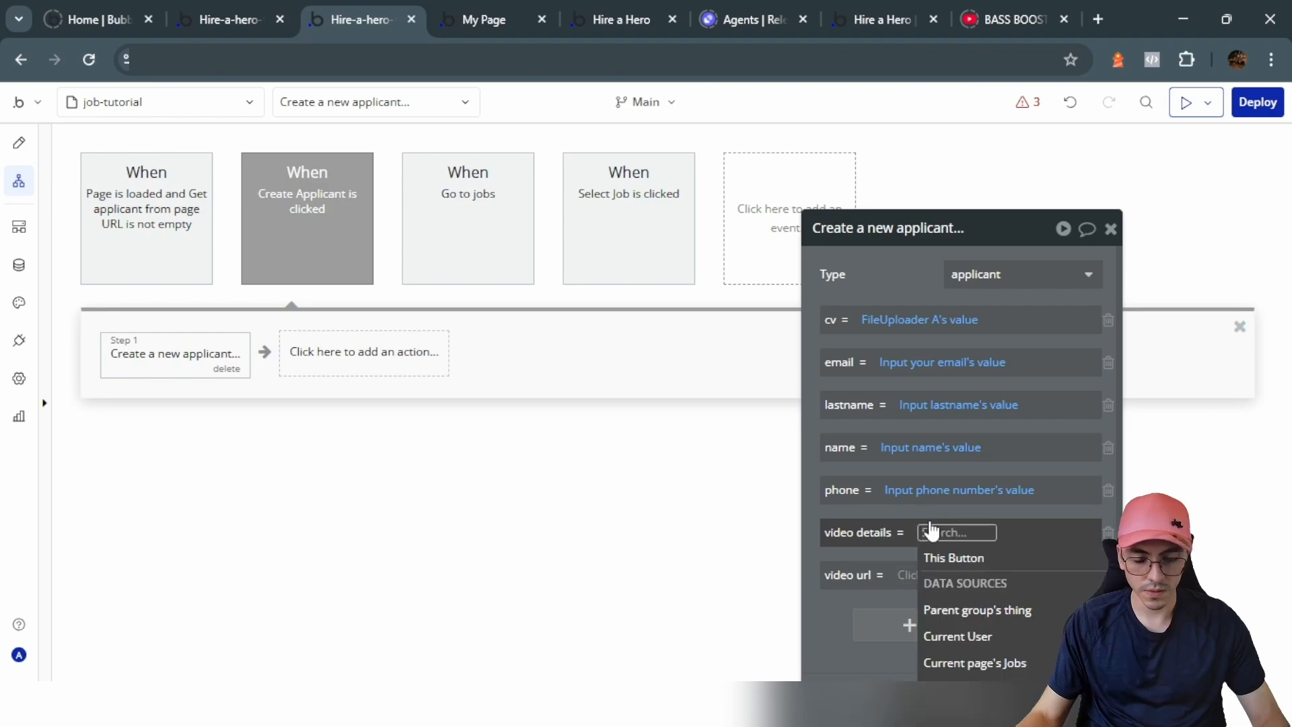
type("deta")
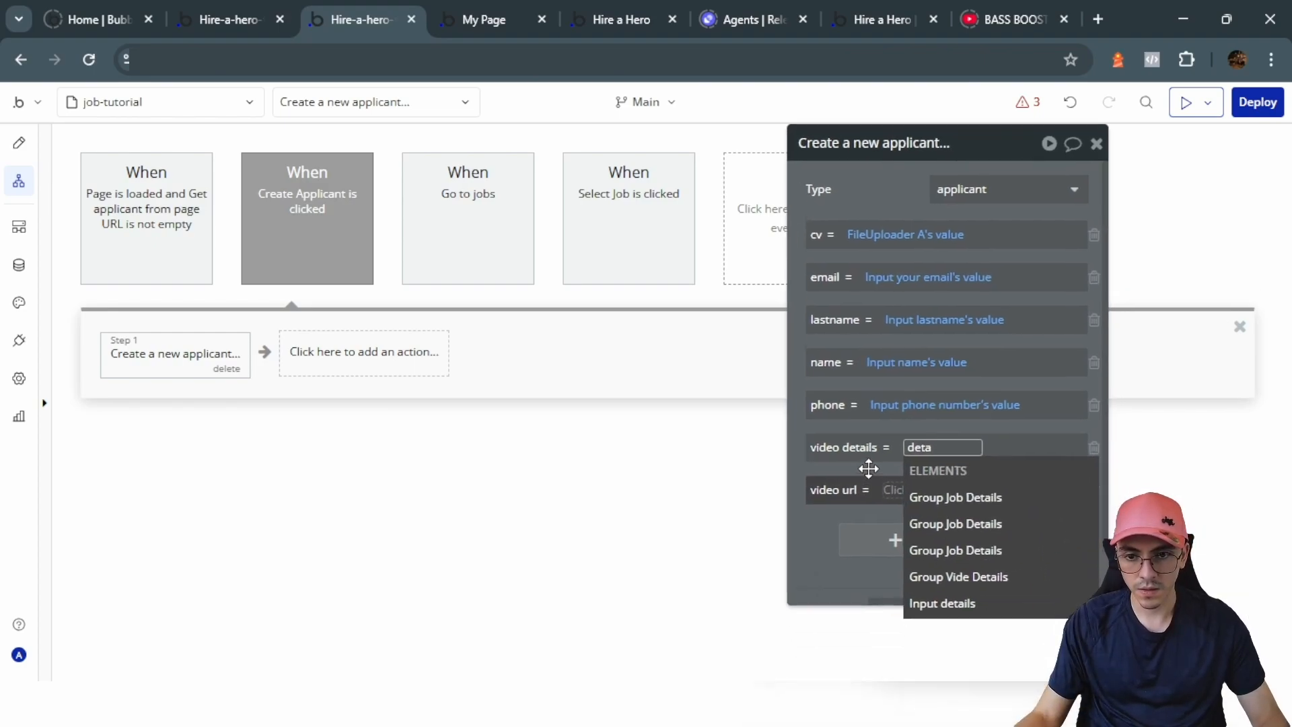
left_click(942, 576)
left_click(995, 467)
left_click(902, 463)
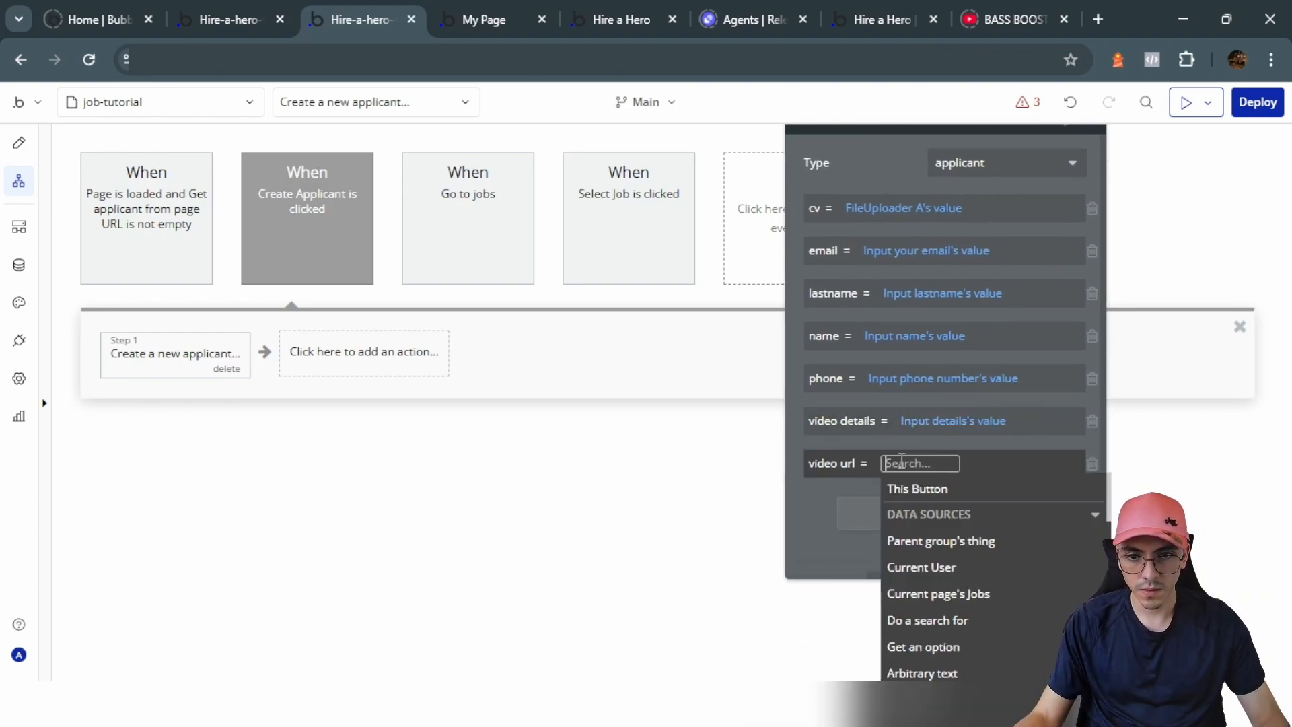
type("id")
left_click(945, 561)
left_click(950, 521)
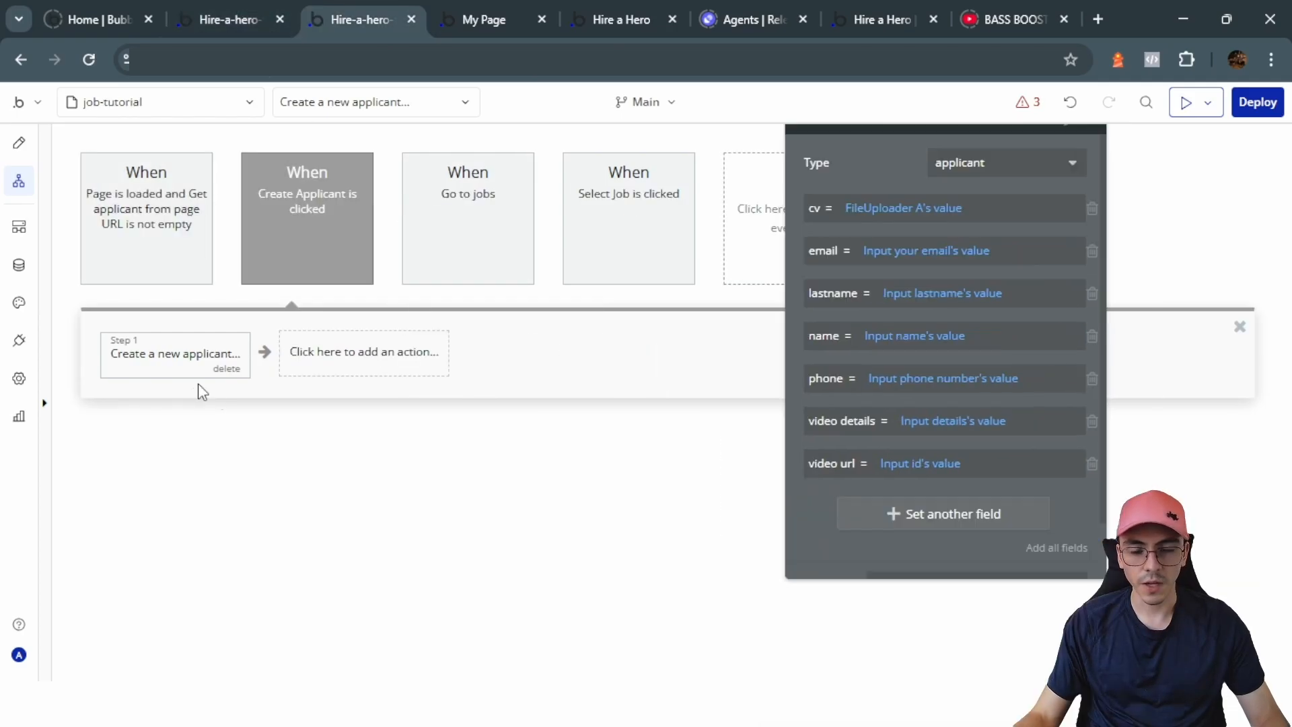
left_click(320, 366)
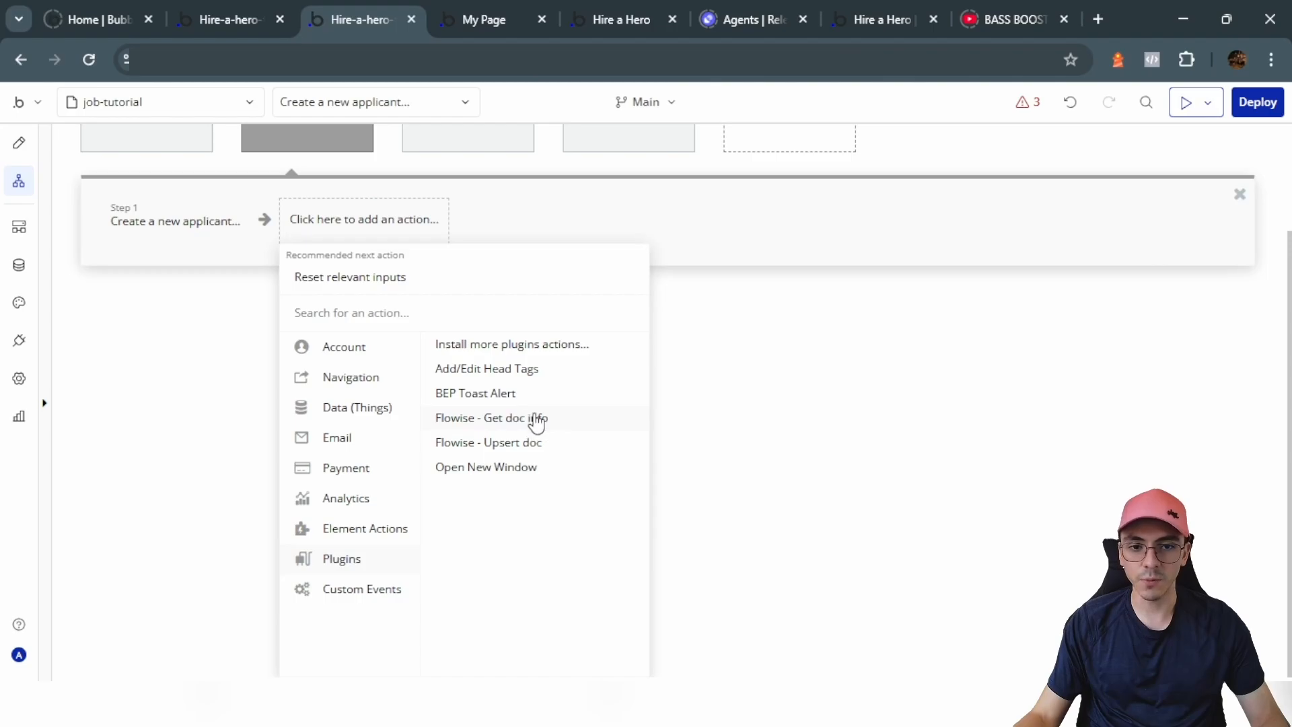
Step: Add Flowise - Upsert doc as step 2 with dynamic link set to Result of step 1's cv
left_click(540, 444)
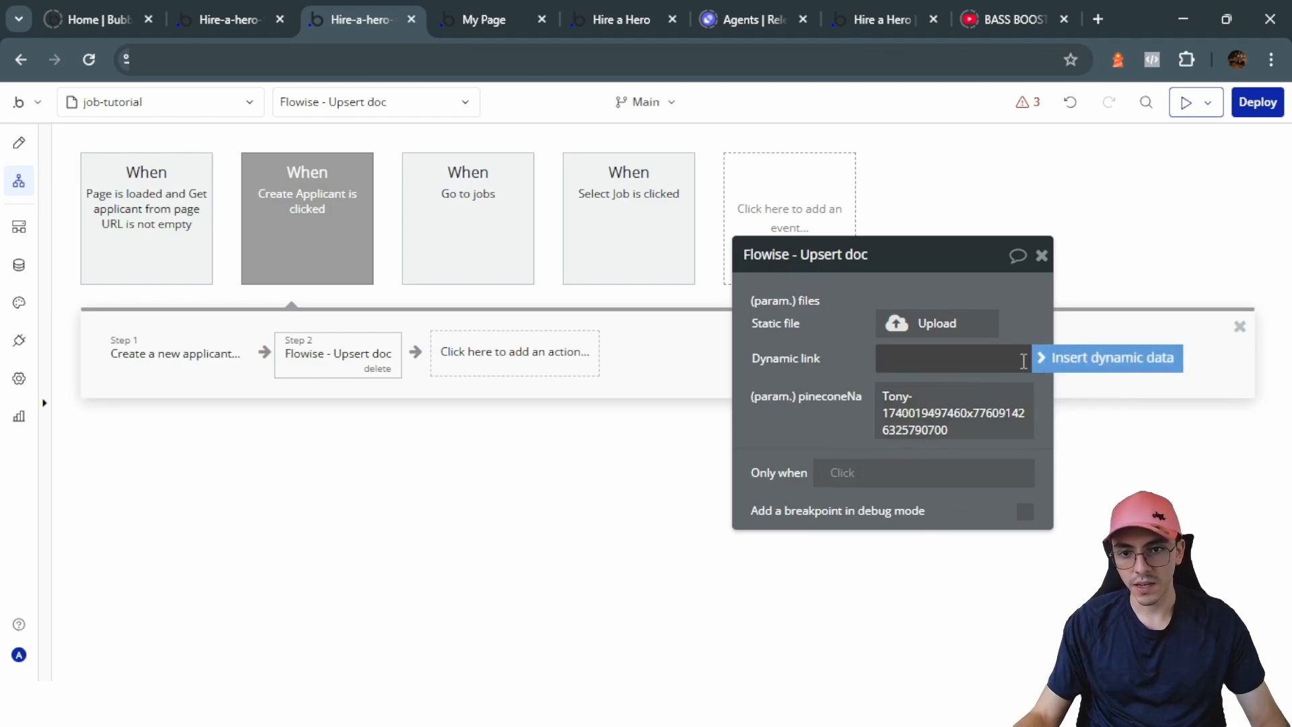
left_click(1049, 360)
scroll(966, 490, "down", 3)
scroll(932, 491, "up", 3)
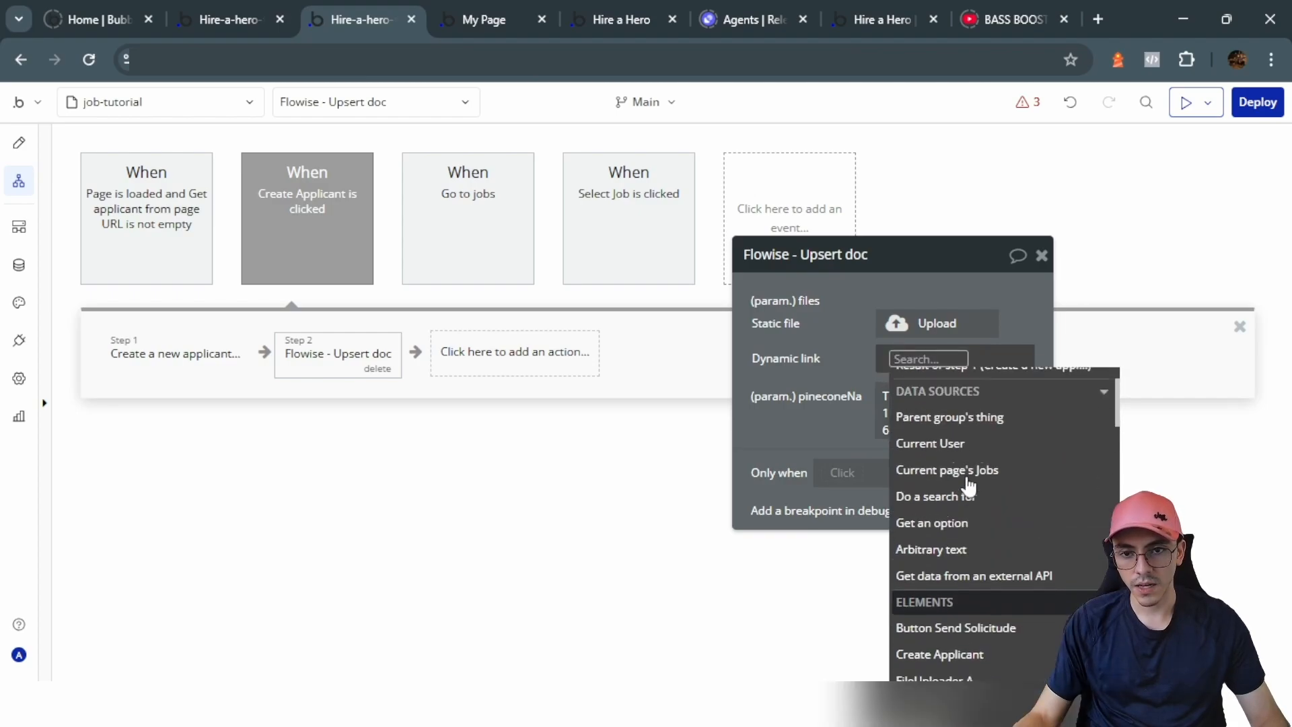
left_click(966, 436)
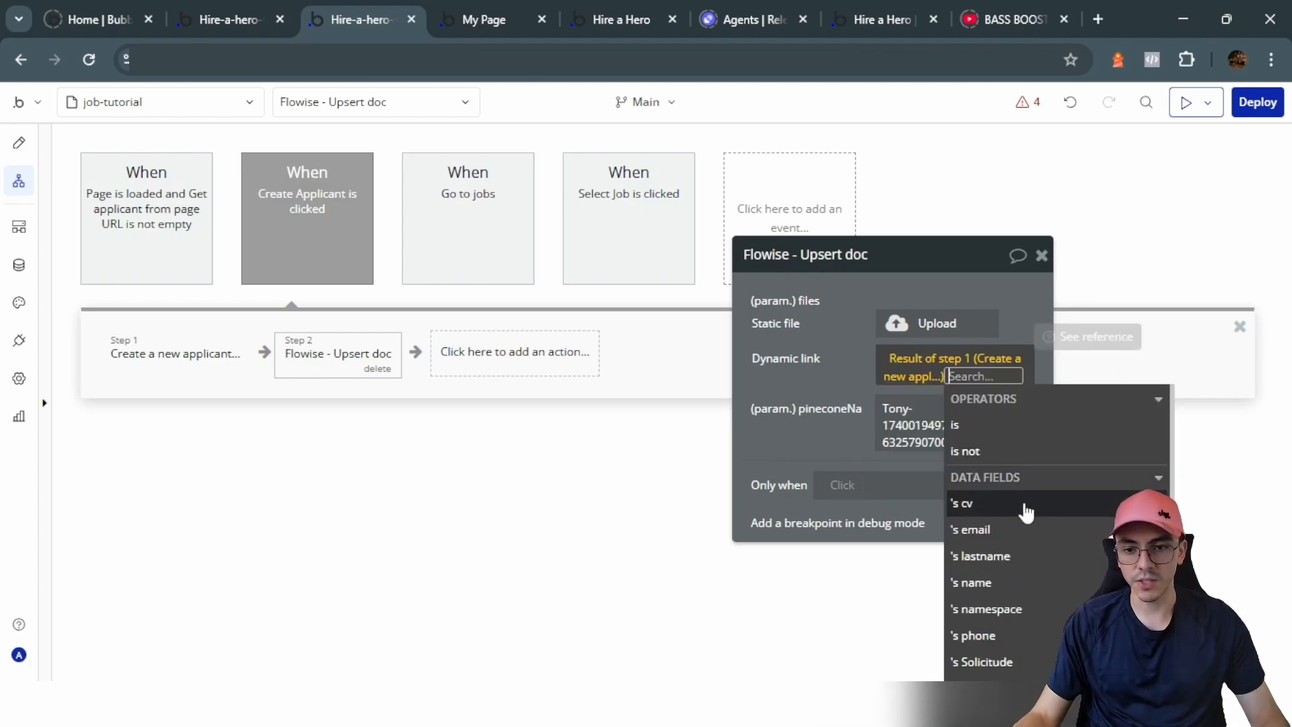
left_click(964, 505)
left_click(834, 390)
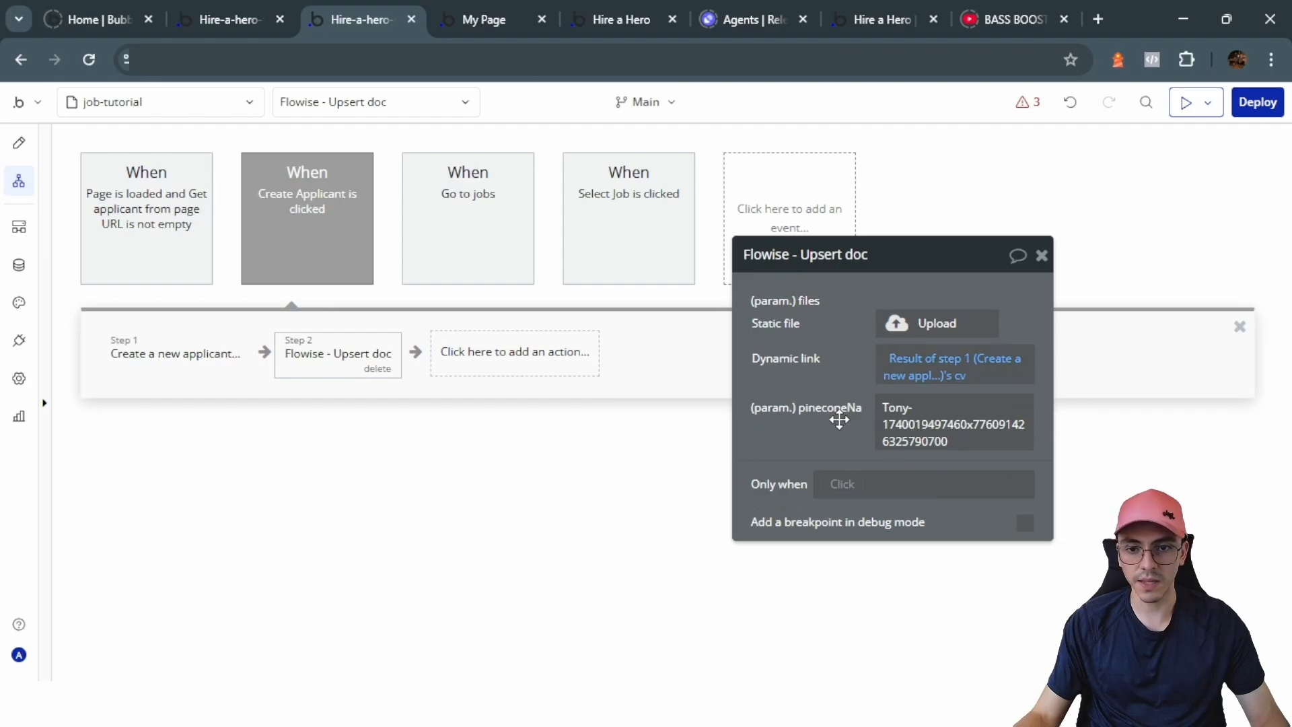
left_click(156, 357)
left_click(360, 361)
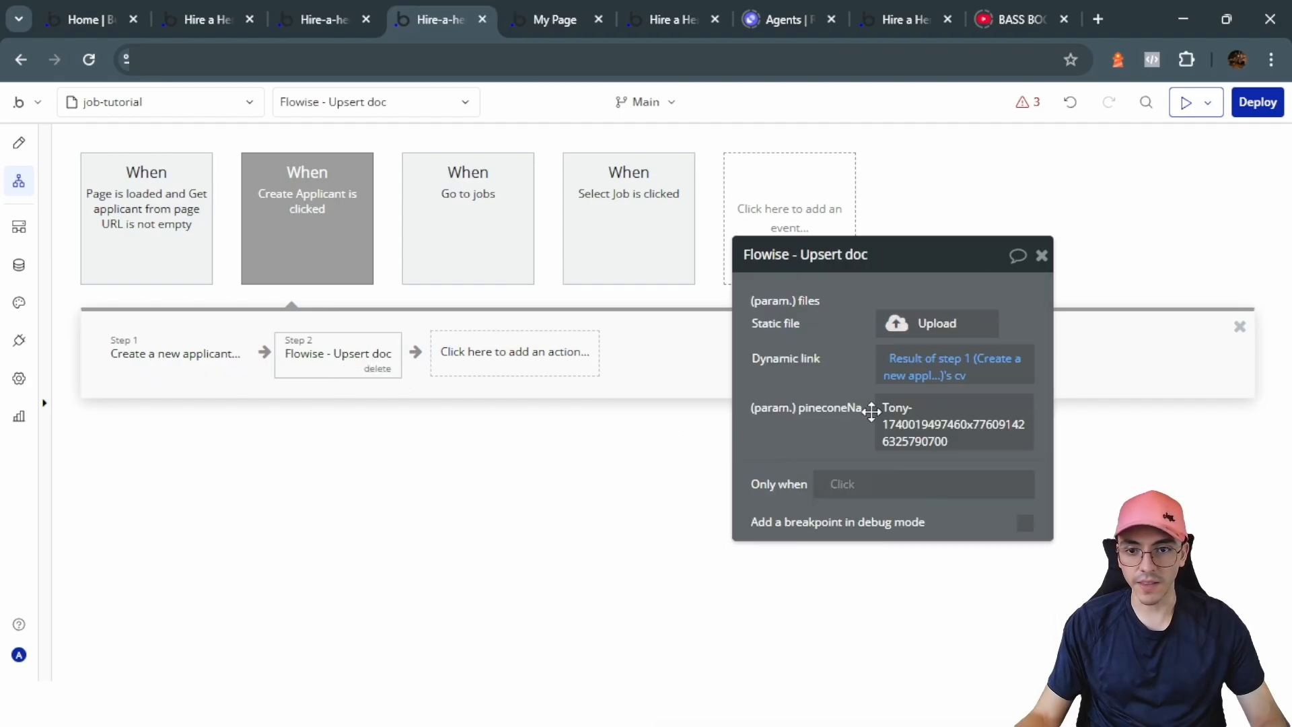
left_click(482, 356)
Step: Add a Make changes to thing step on Result of step 1, placed before the Flowise step
scroll(496, 504, "down", 2)
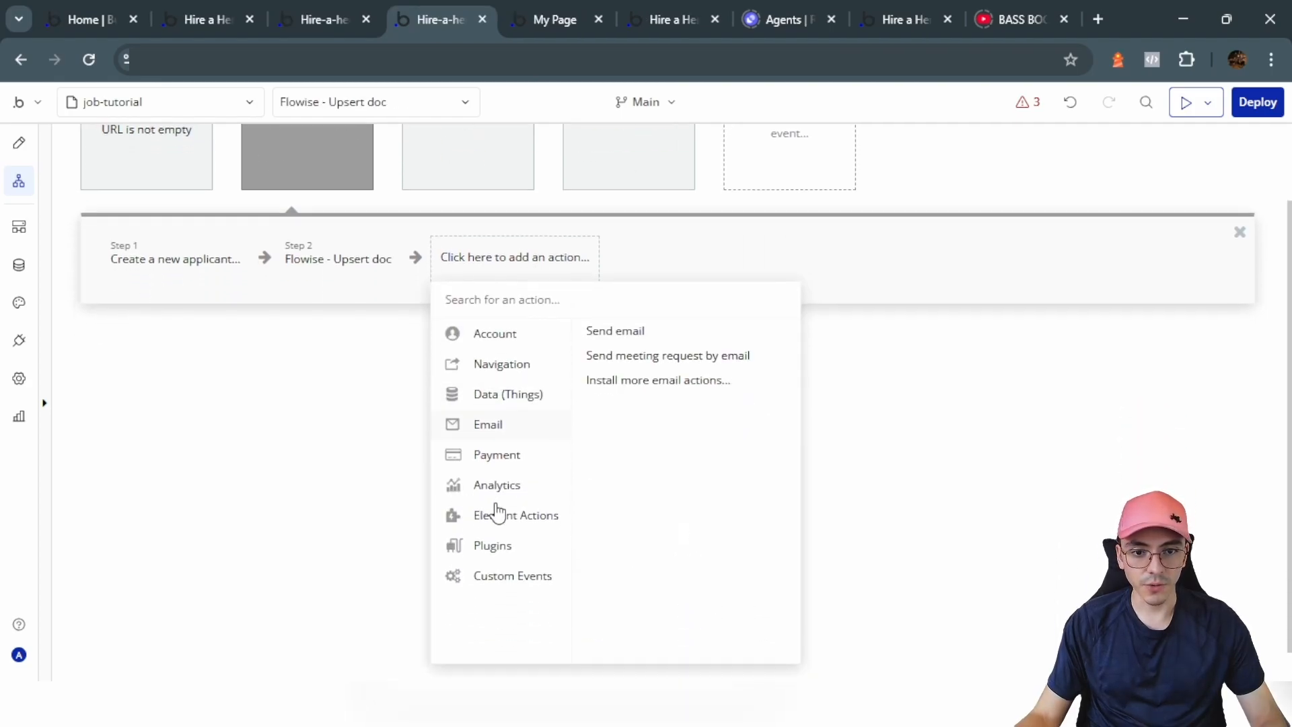
mouse_move(504, 381)
mouse_move(526, 405)
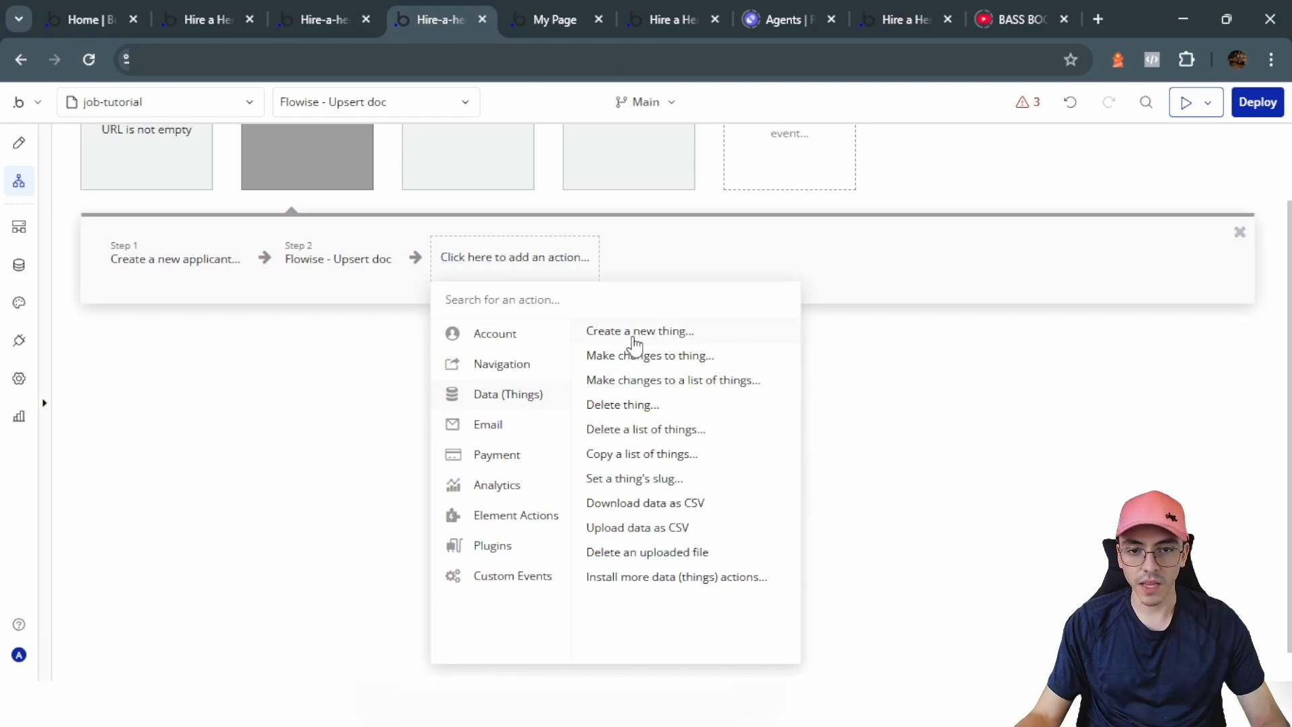
left_click(642, 357)
left_click(890, 302)
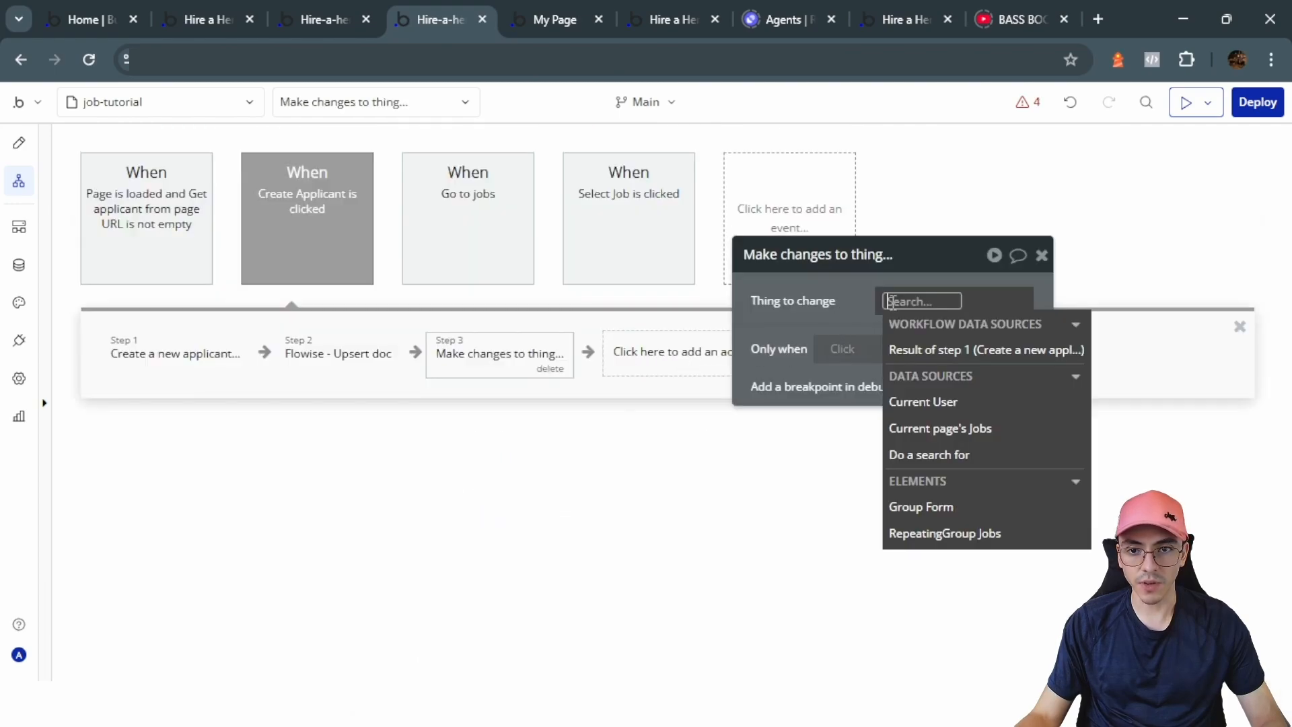
left_click(915, 349)
left_click_drag(482, 357, 325, 355)
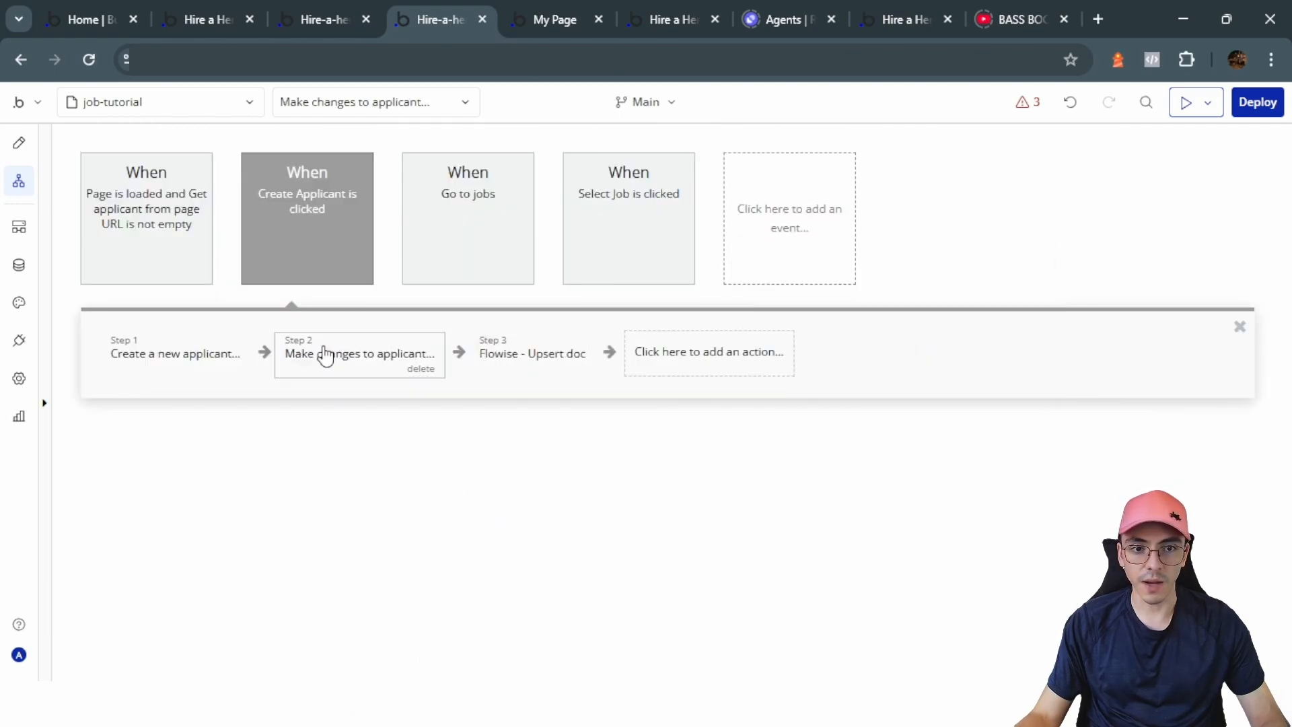
left_click(328, 357)
Step: Set the applicant's namespace field to arbitrary text starting with the applicant's name
left_click(861, 365)
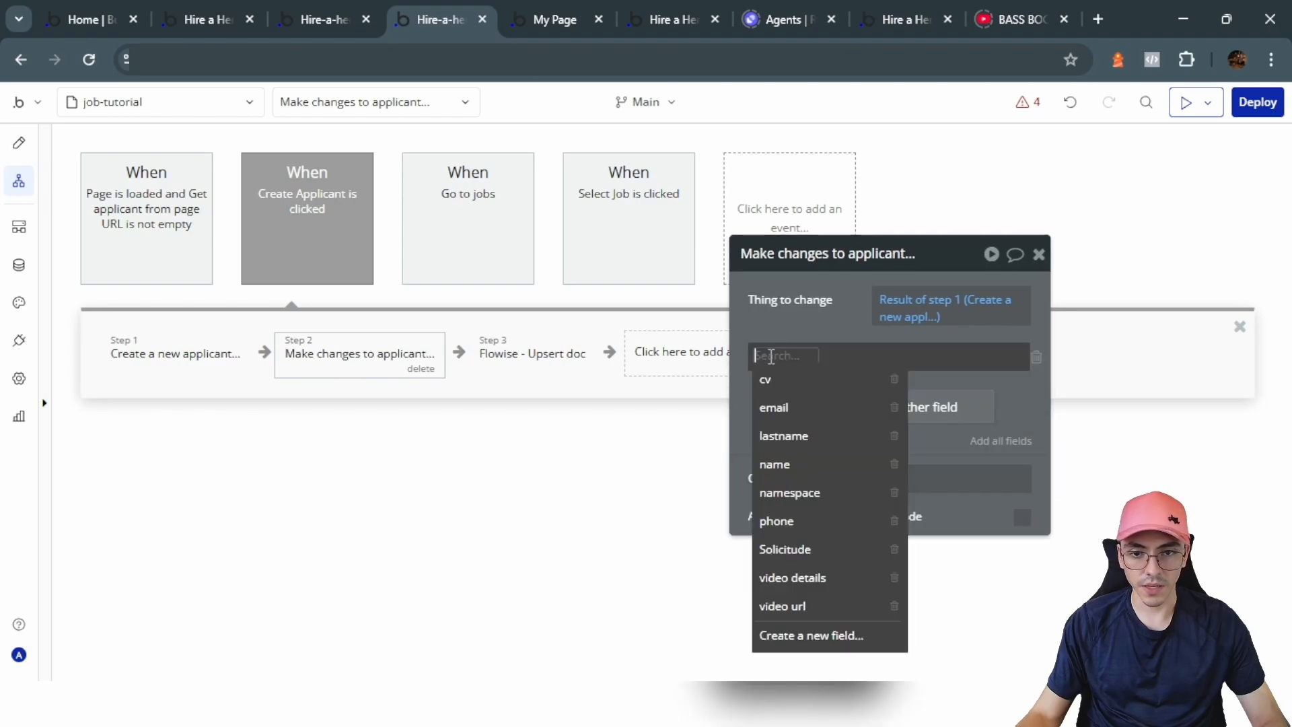
type("namespace")
left_click(784, 380)
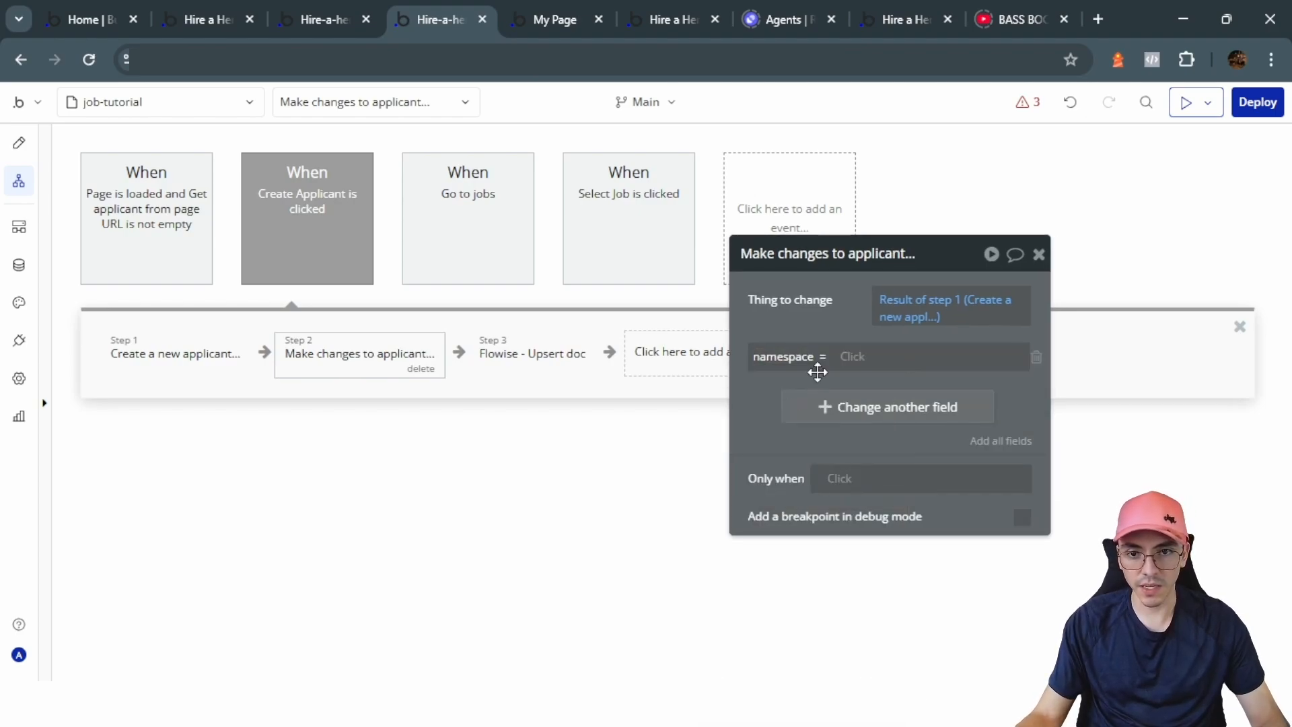
left_click(849, 355)
type("arb")
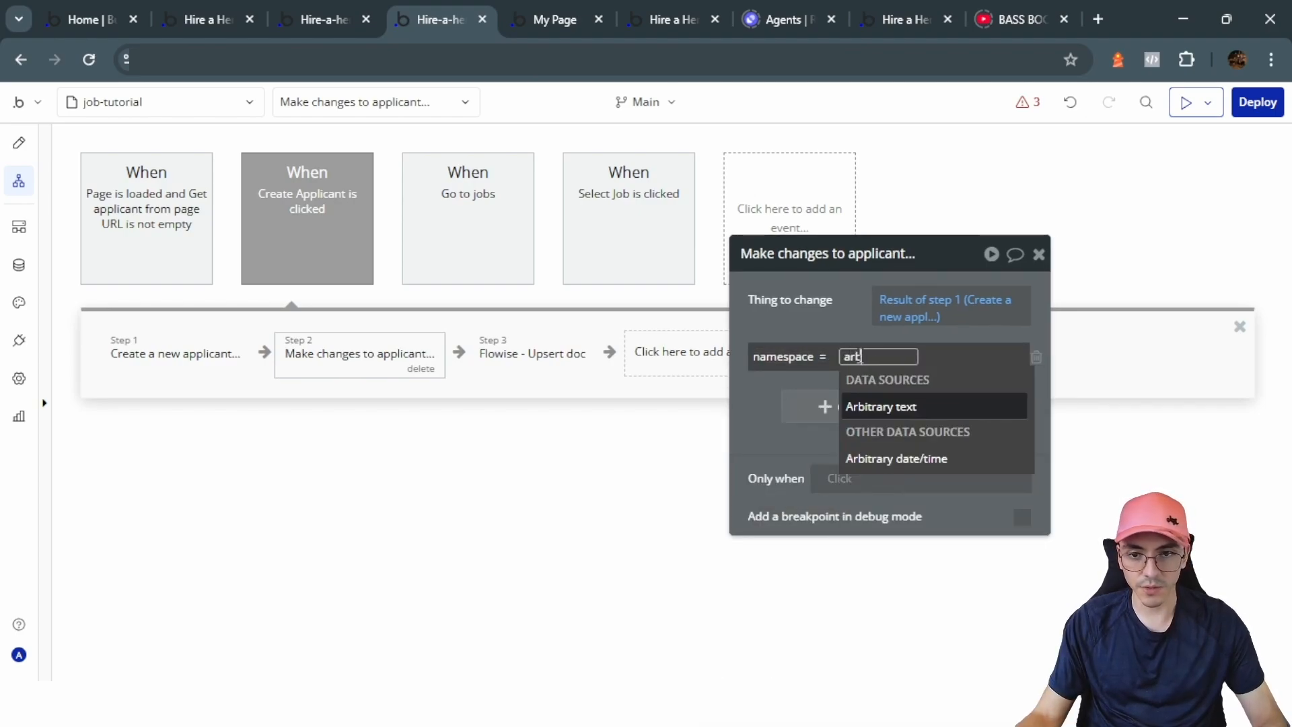
left_click(906, 407)
left_click(713, 320)
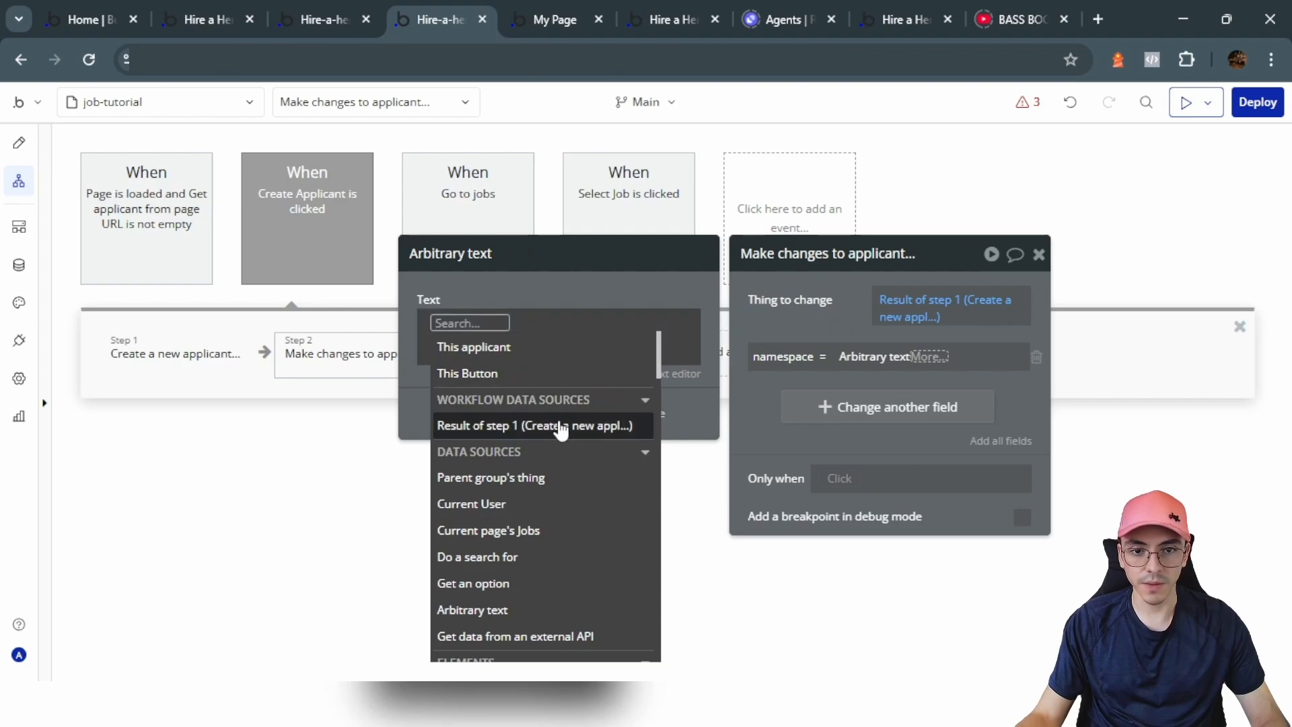
left_click(546, 424)
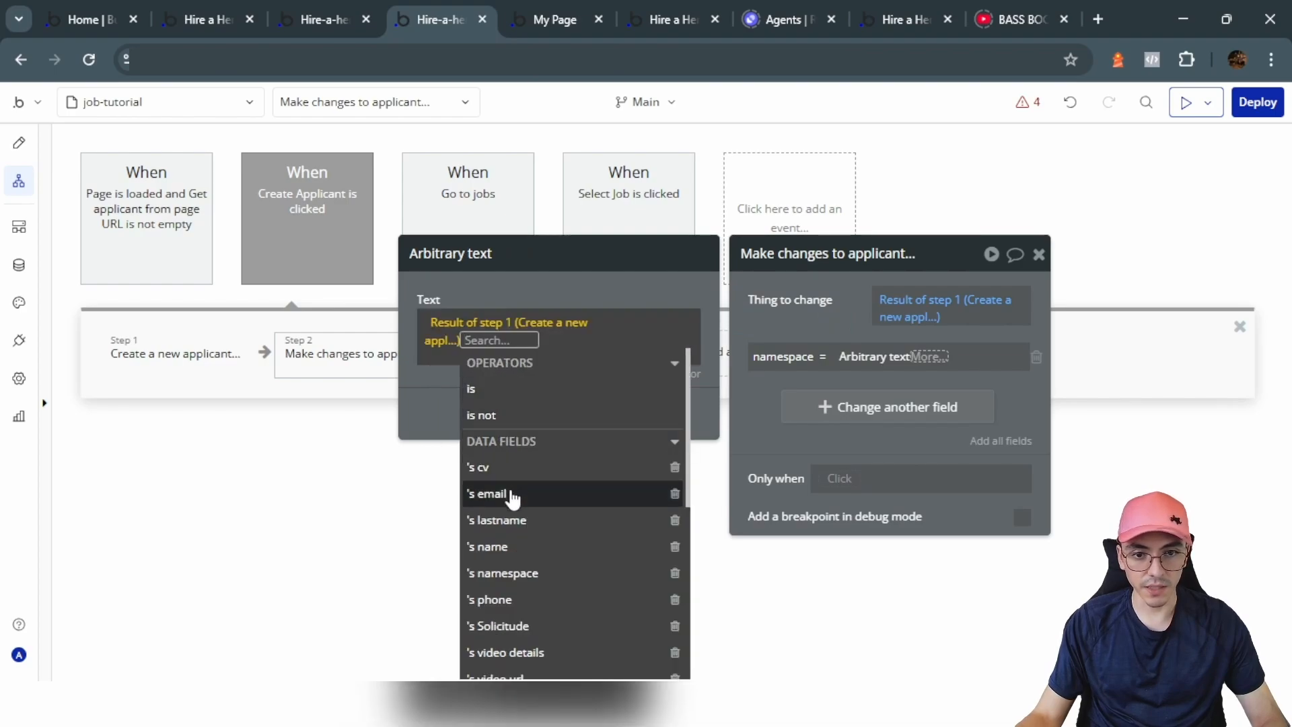
left_click(520, 553)
Step: Append a dash and the applicant's unique id to the namespace text
left_click(509, 342)
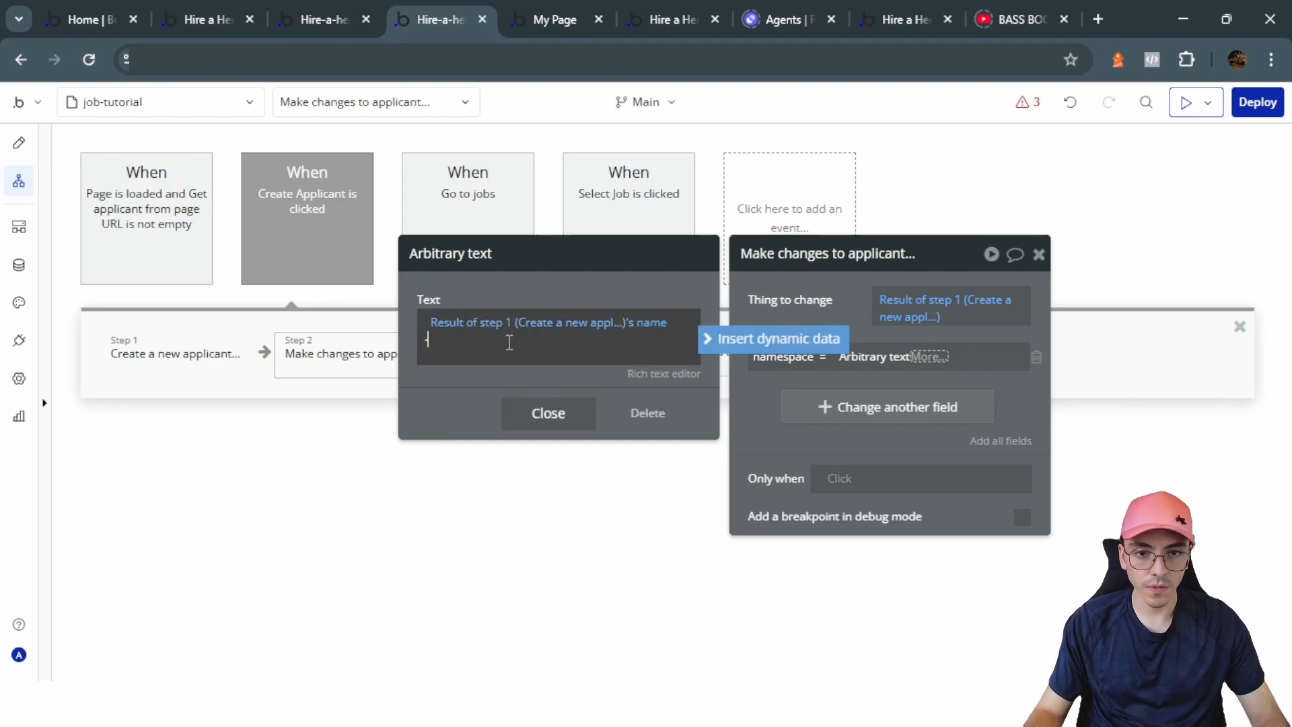
left_click(715, 341)
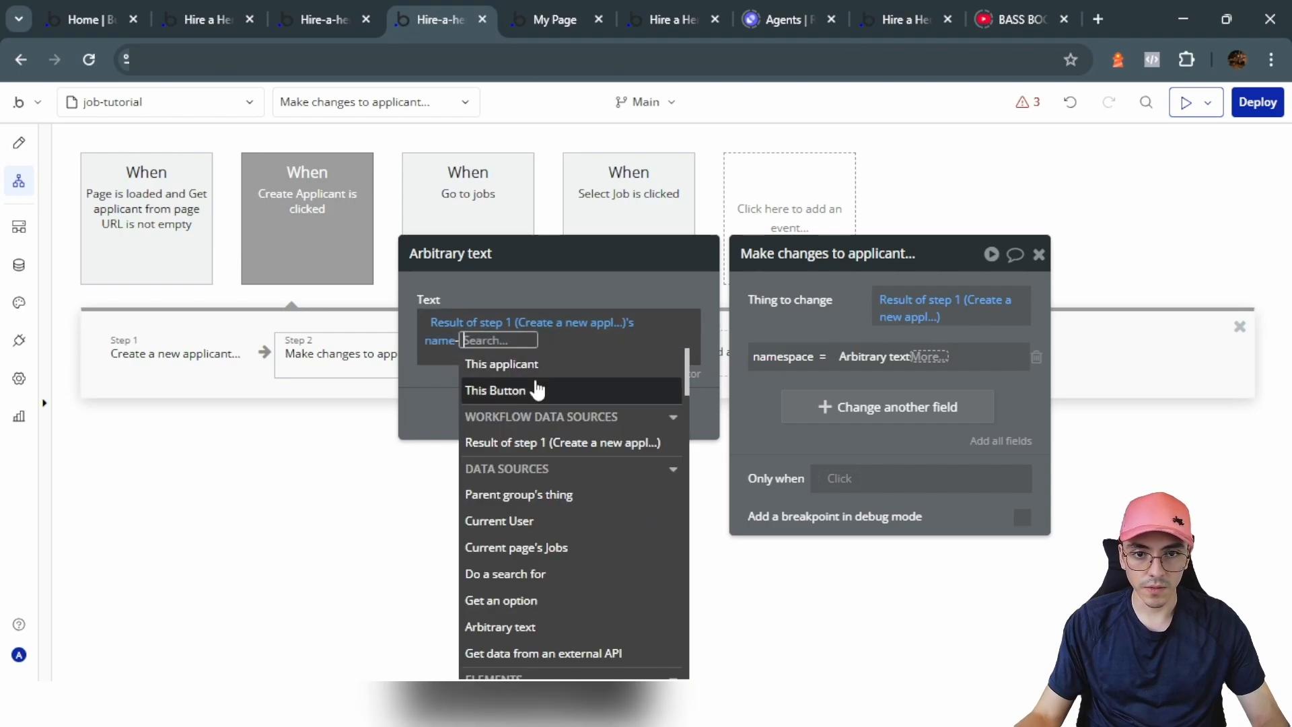
left_click(532, 418)
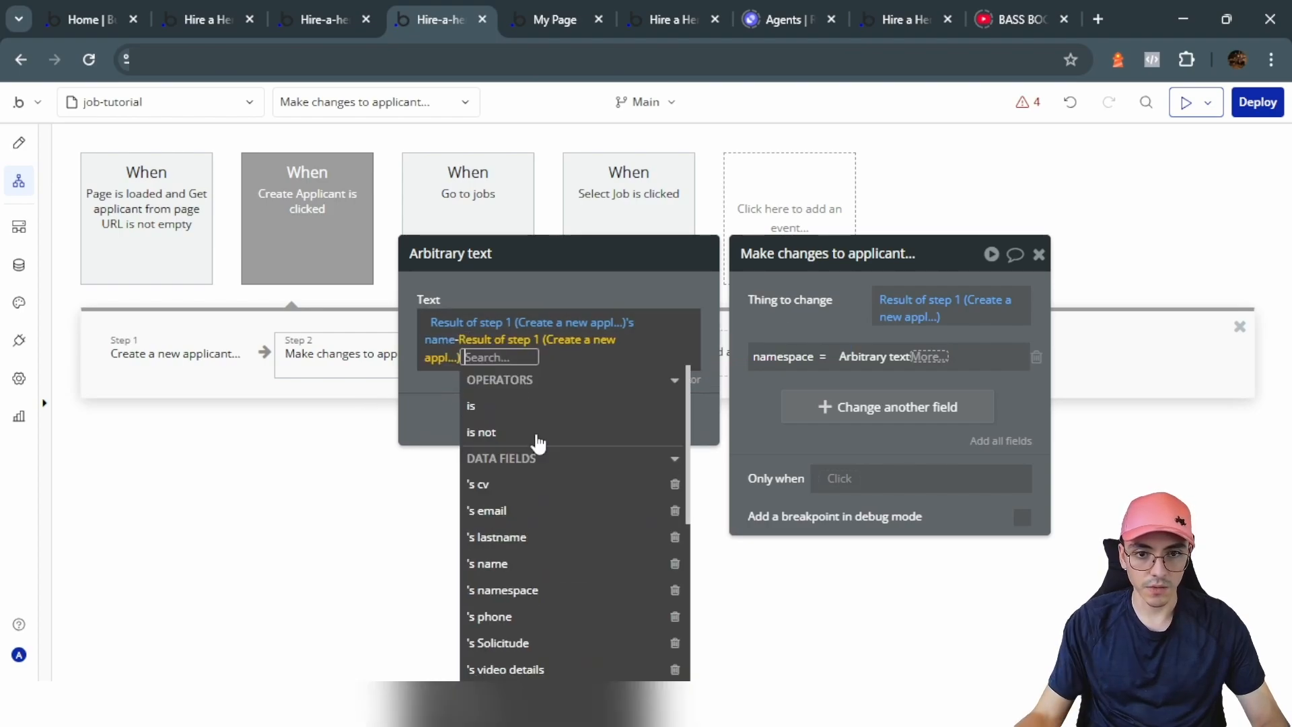
type("uni")
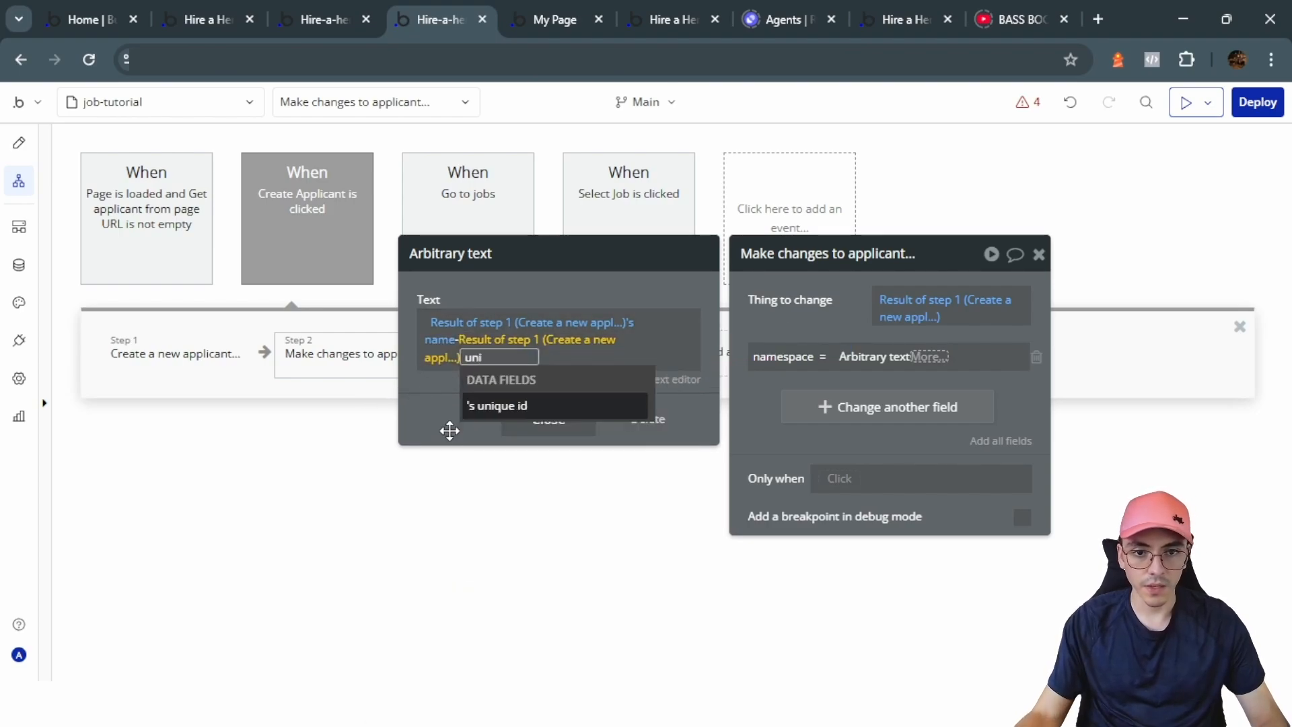
left_click(498, 405)
left_click(781, 333)
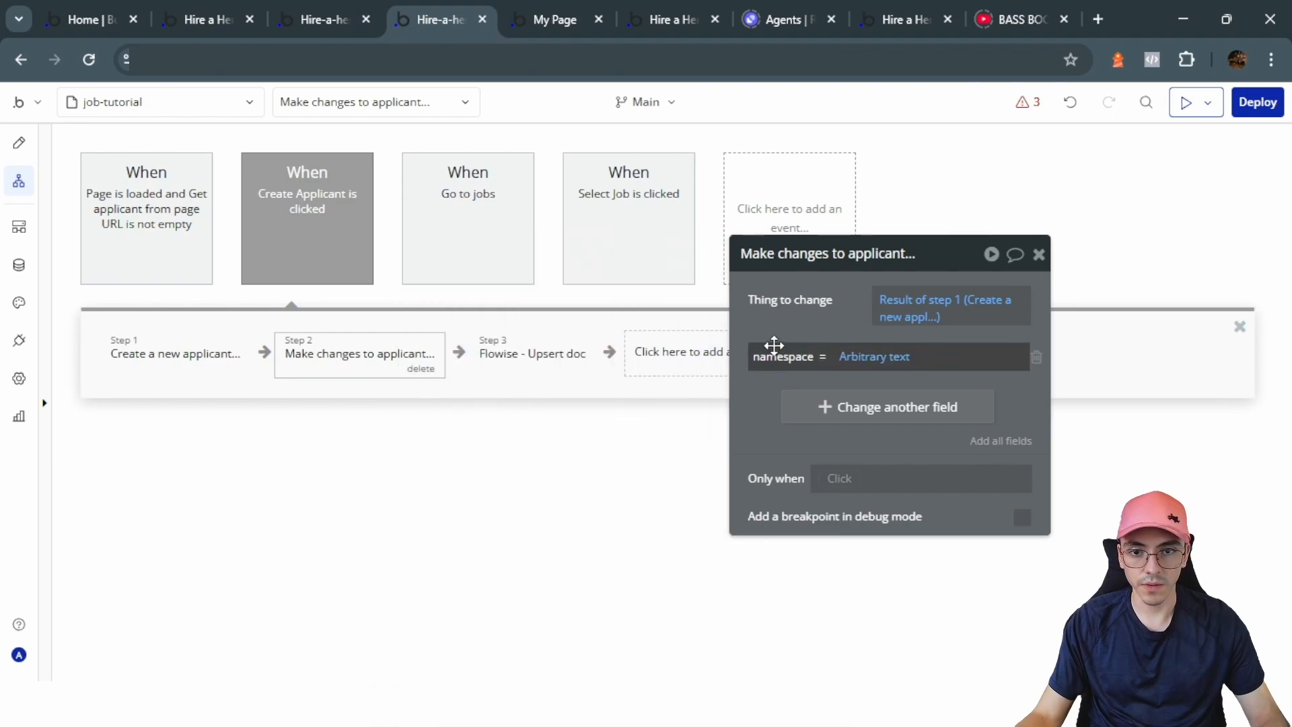
Step: Set the Upsert doc step's pineconeNa to Result of step 2's namespace
left_click(552, 353)
left_click(934, 407)
key("ctrl+a")
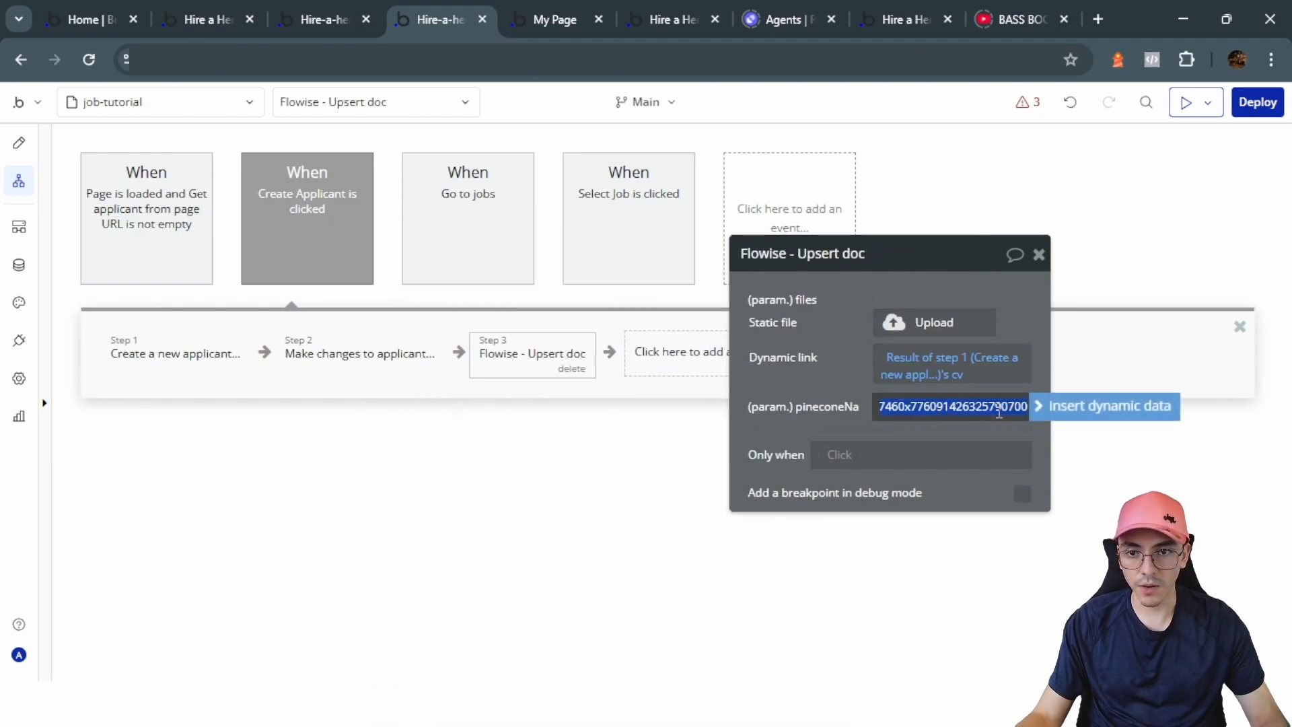
key("BackSpace")
left_click(969, 509)
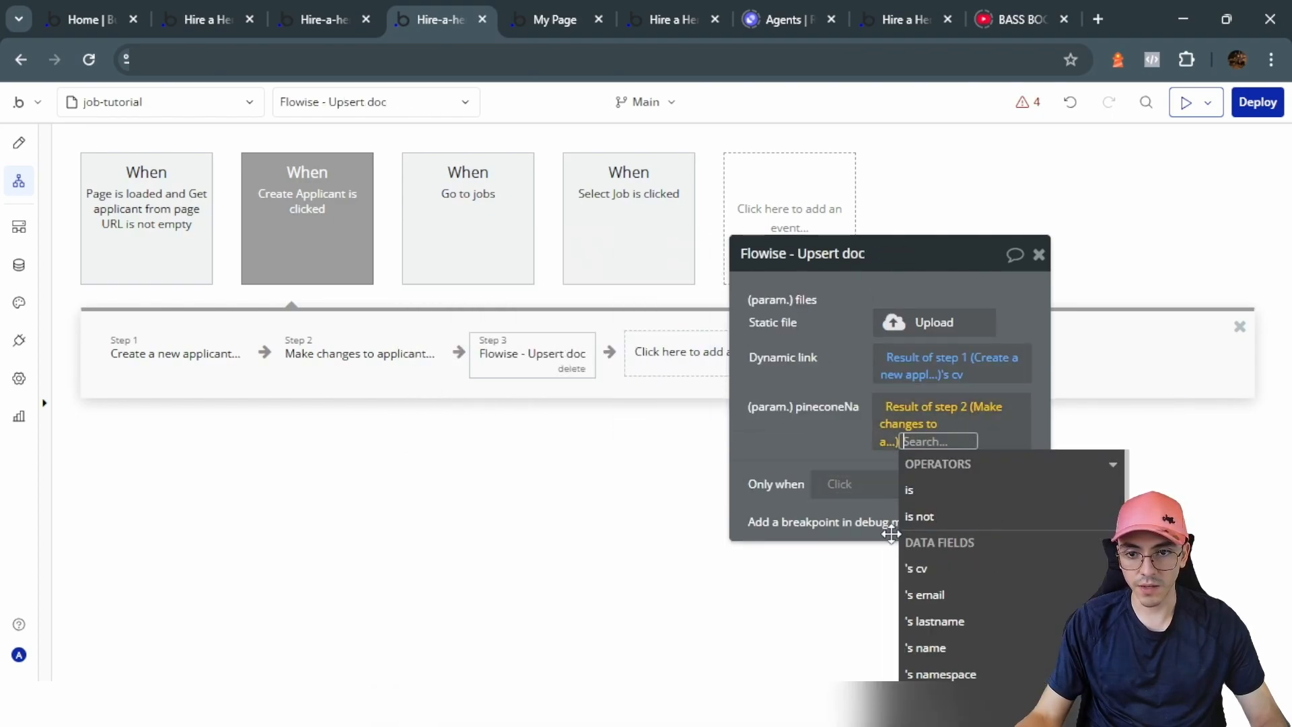
scroll(955, 605, "down", 1)
scroll(955, 608, "down", 1)
left_click(960, 576)
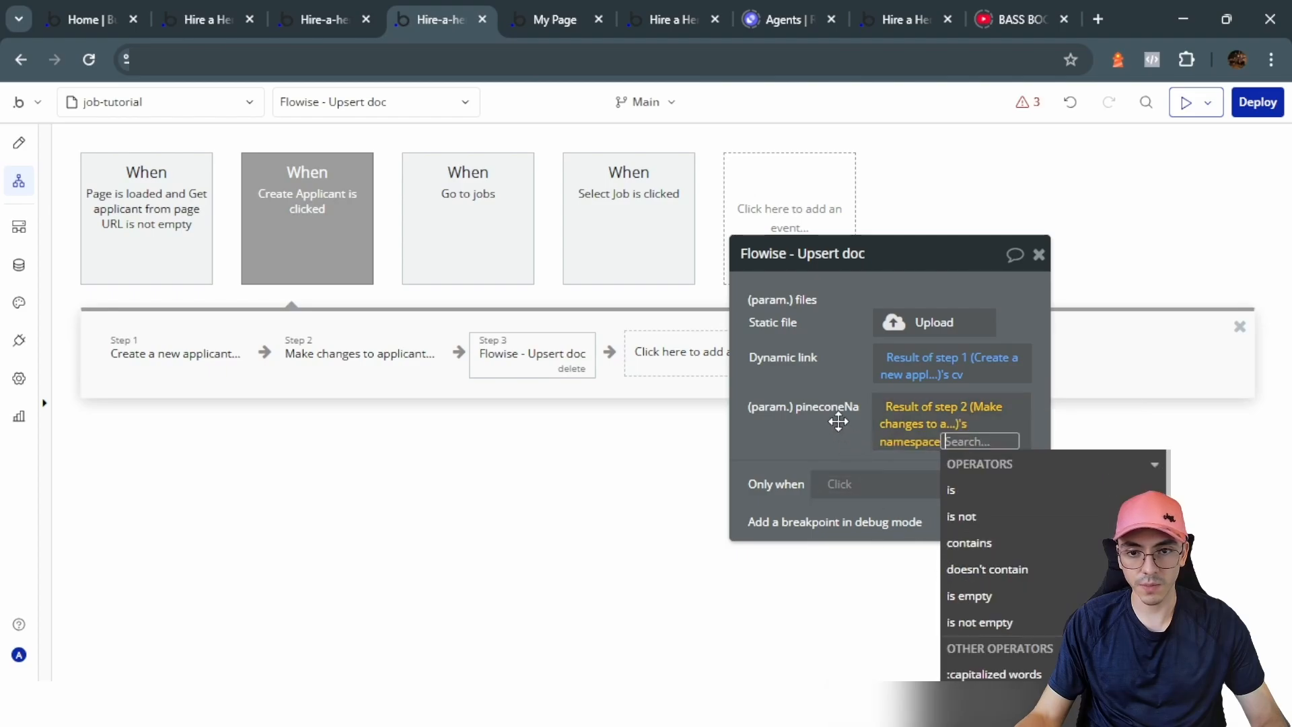
left_click(818, 421)
left_click(650, 363)
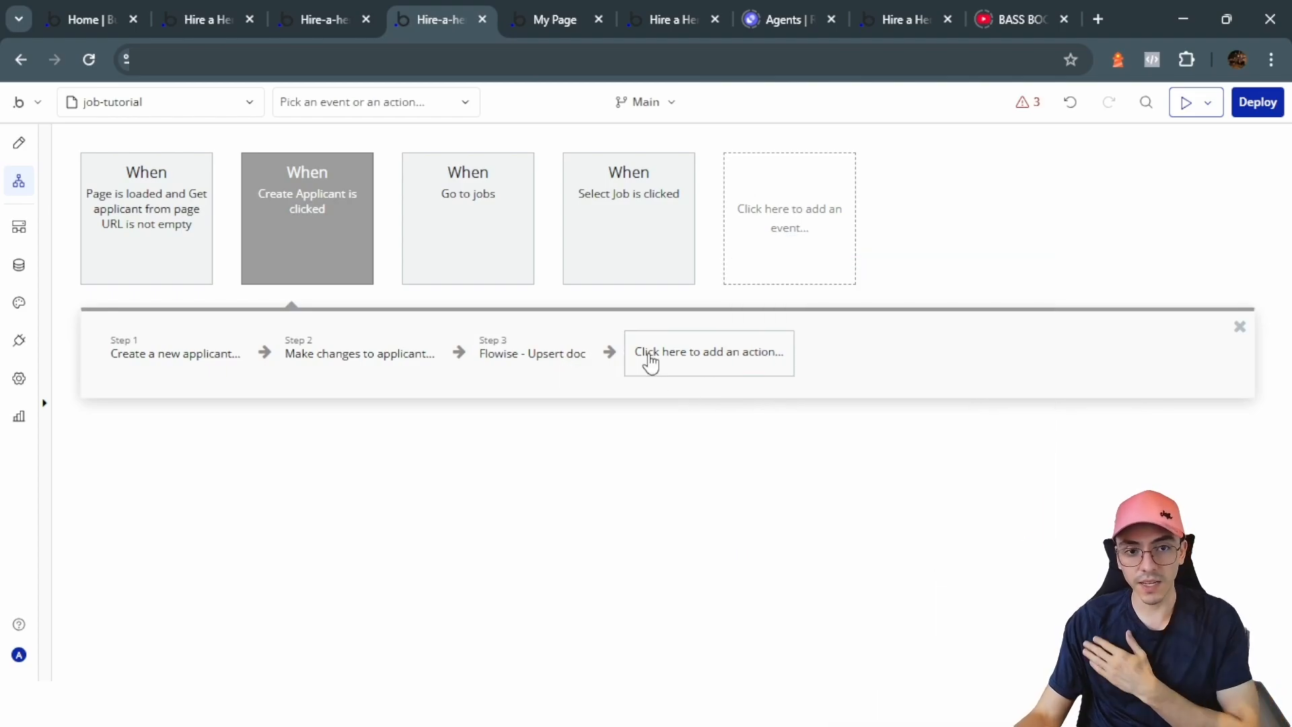
Step: Add a Go to page step that passes 'applicant' as Result of step 1's unique id
left_click(649, 363)
mouse_move(698, 498)
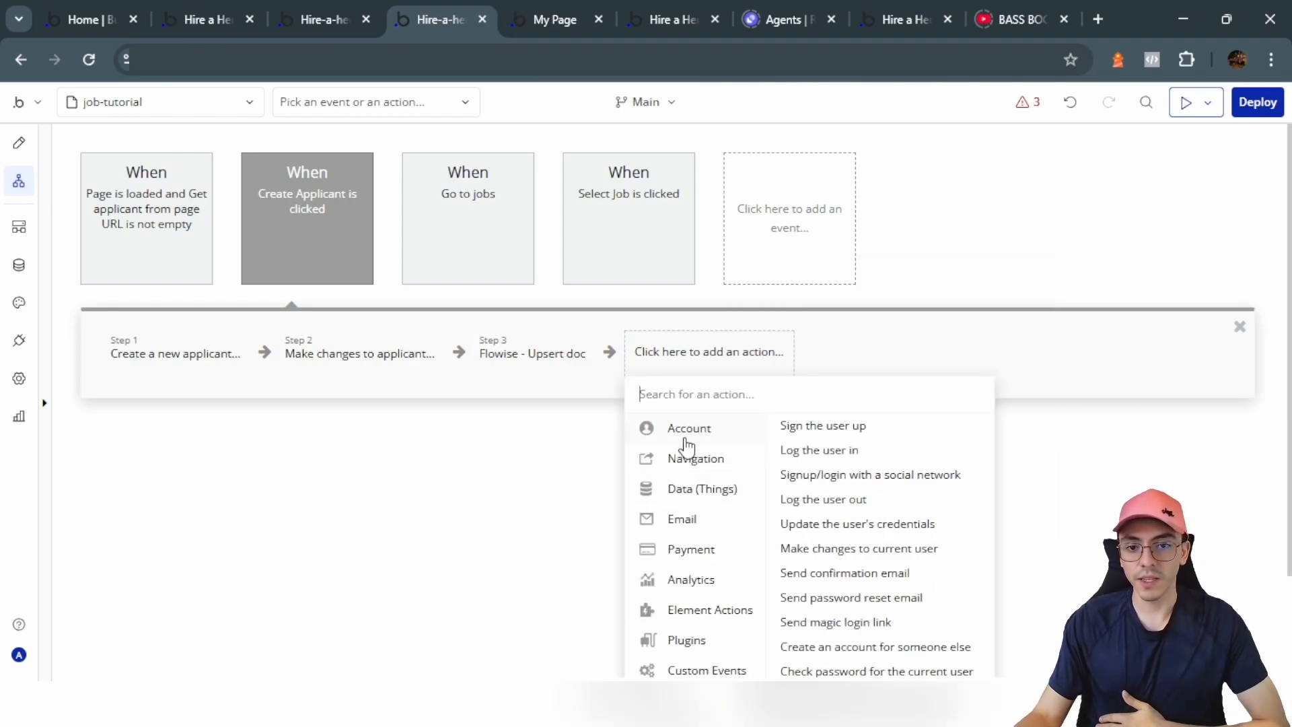
mouse_move(697, 458)
left_click(849, 424)
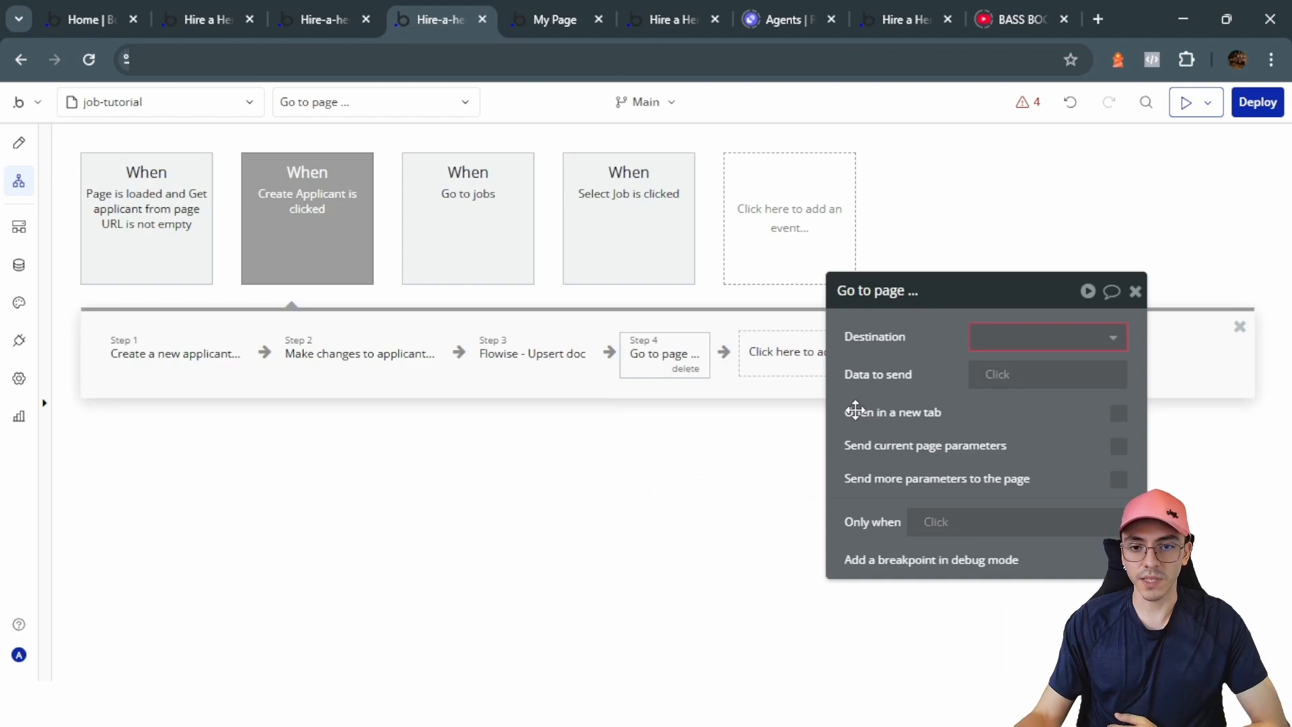
left_click(980, 339)
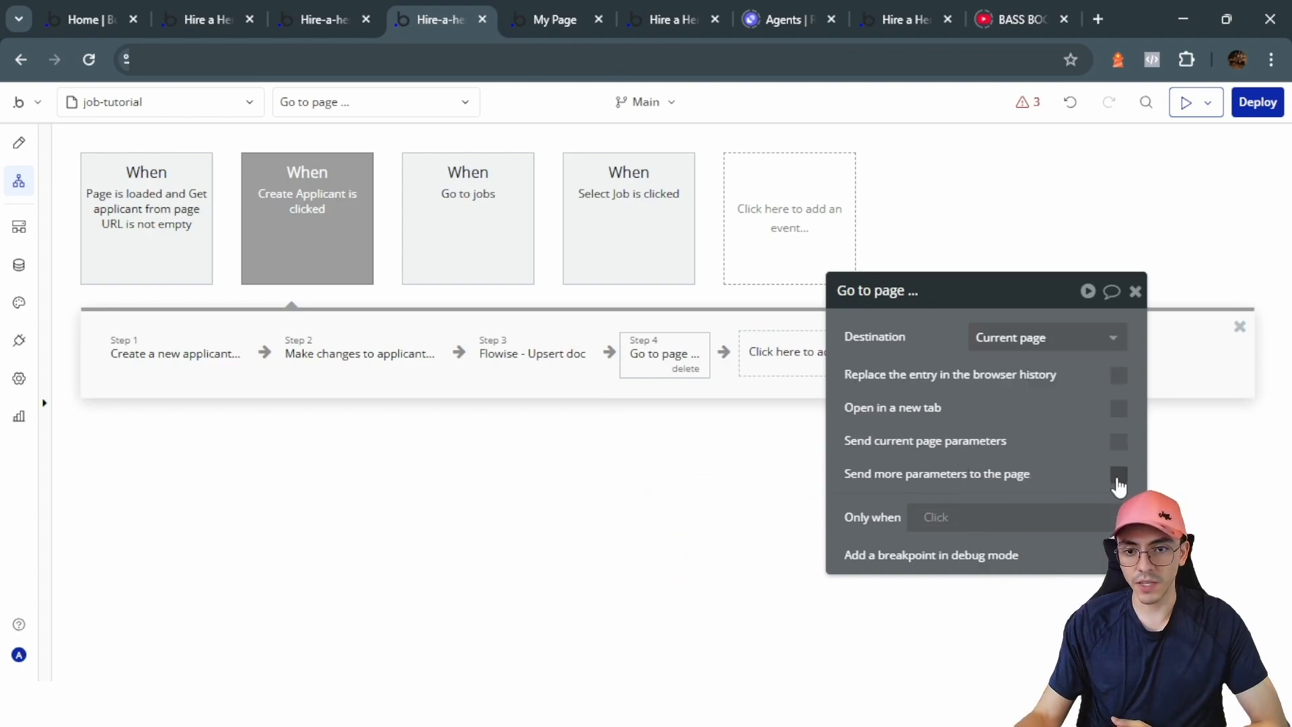
left_click(1119, 476)
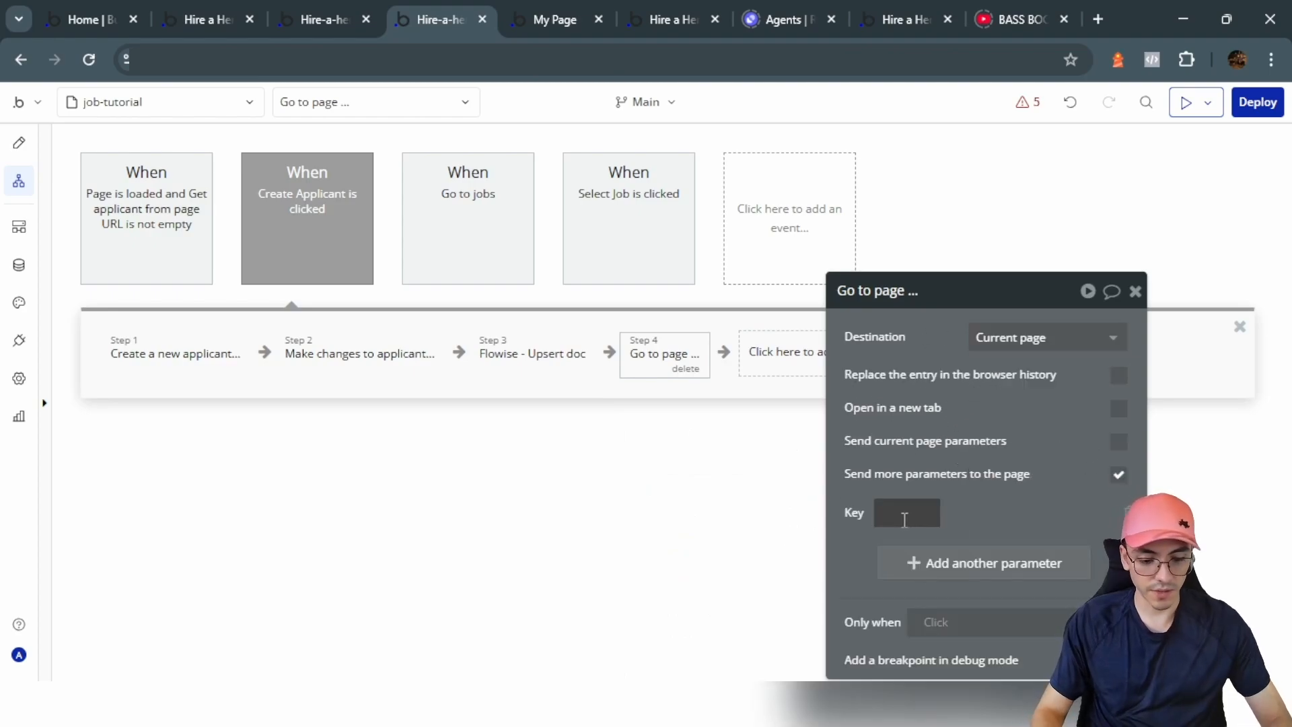
type("applicant")
left_click(1023, 513)
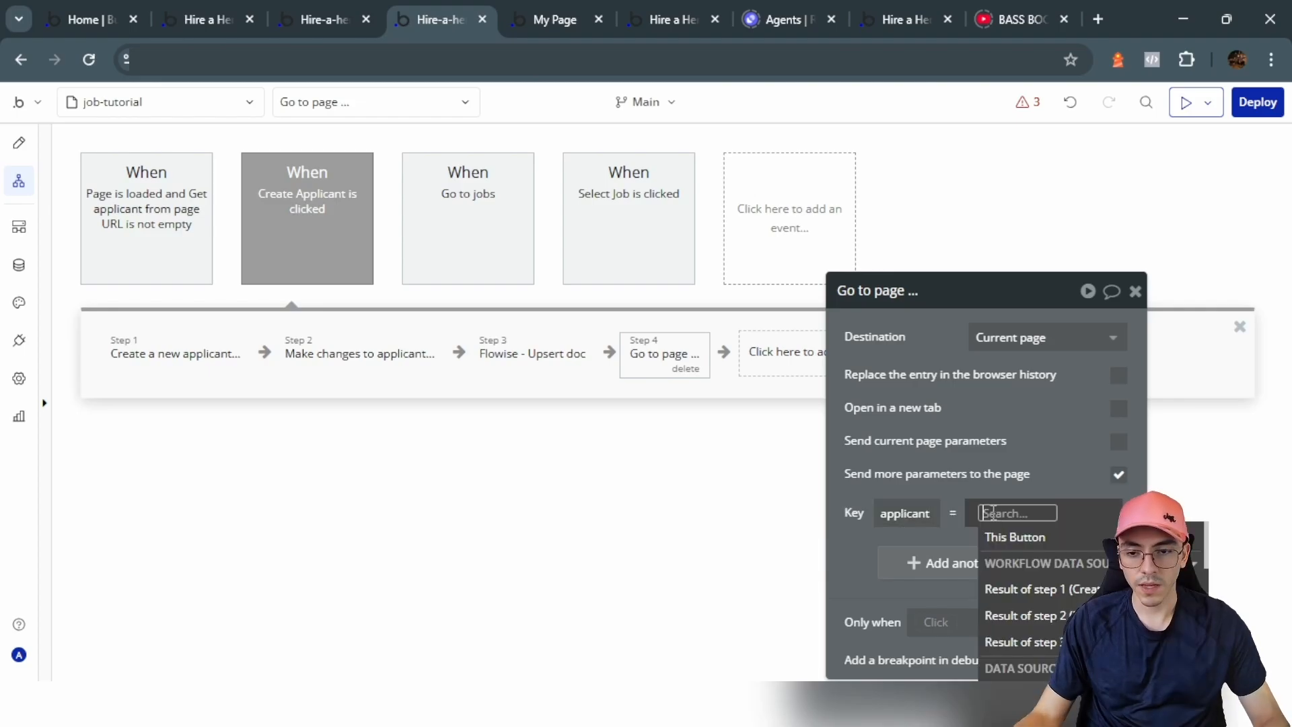
left_click(1048, 594)
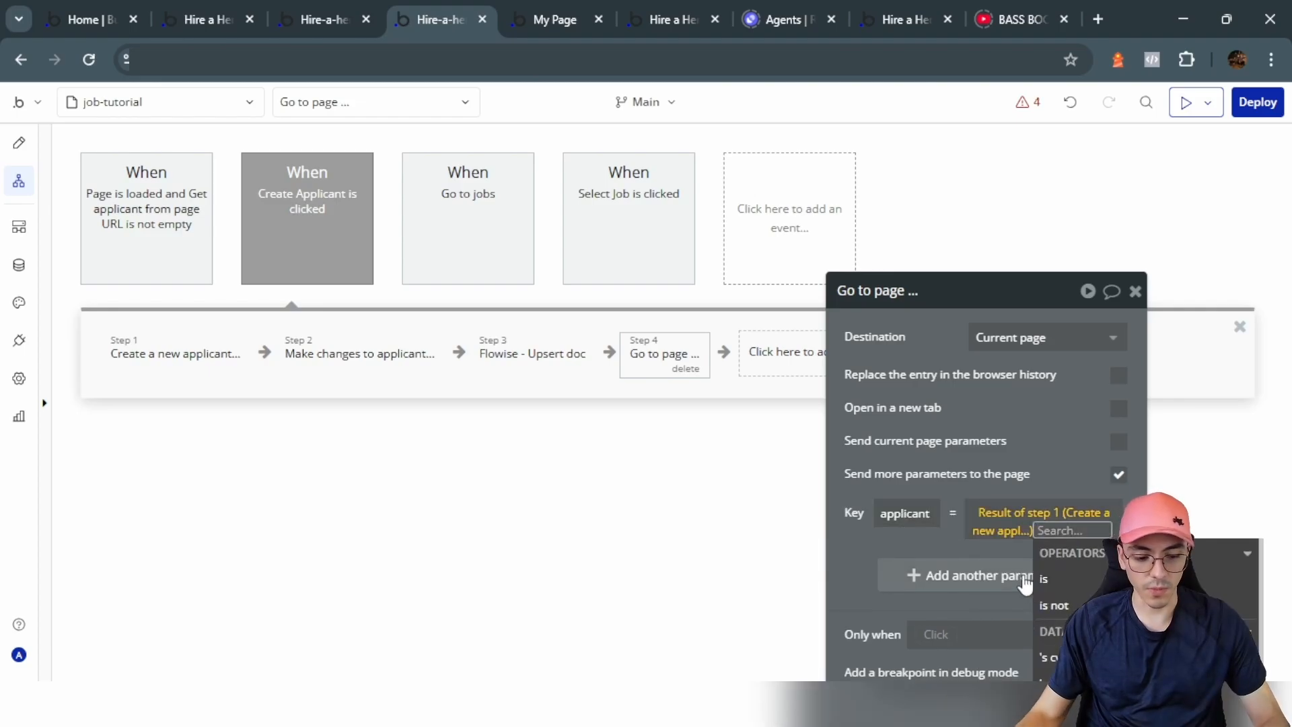
type("uni")
left_click(1050, 579)
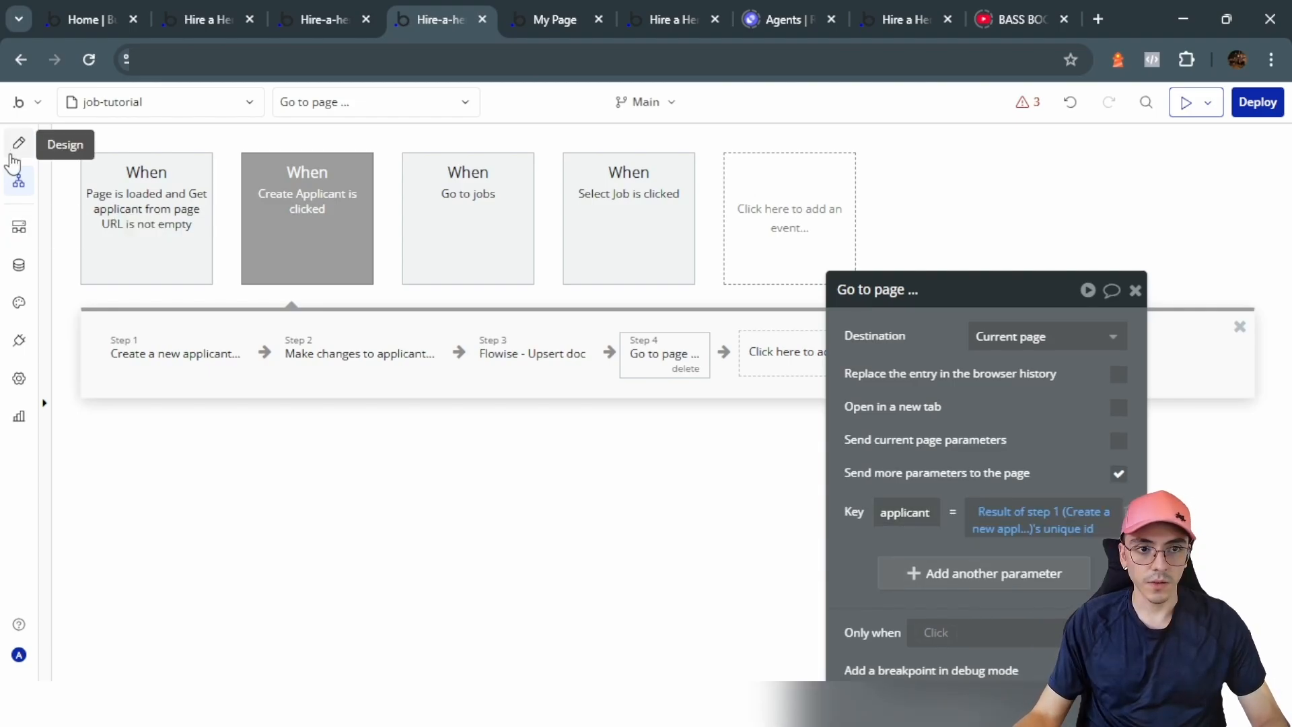
Step: Add a condition to the Create Applicant button: when Group Form's applicant is empty
left_click(18, 146)
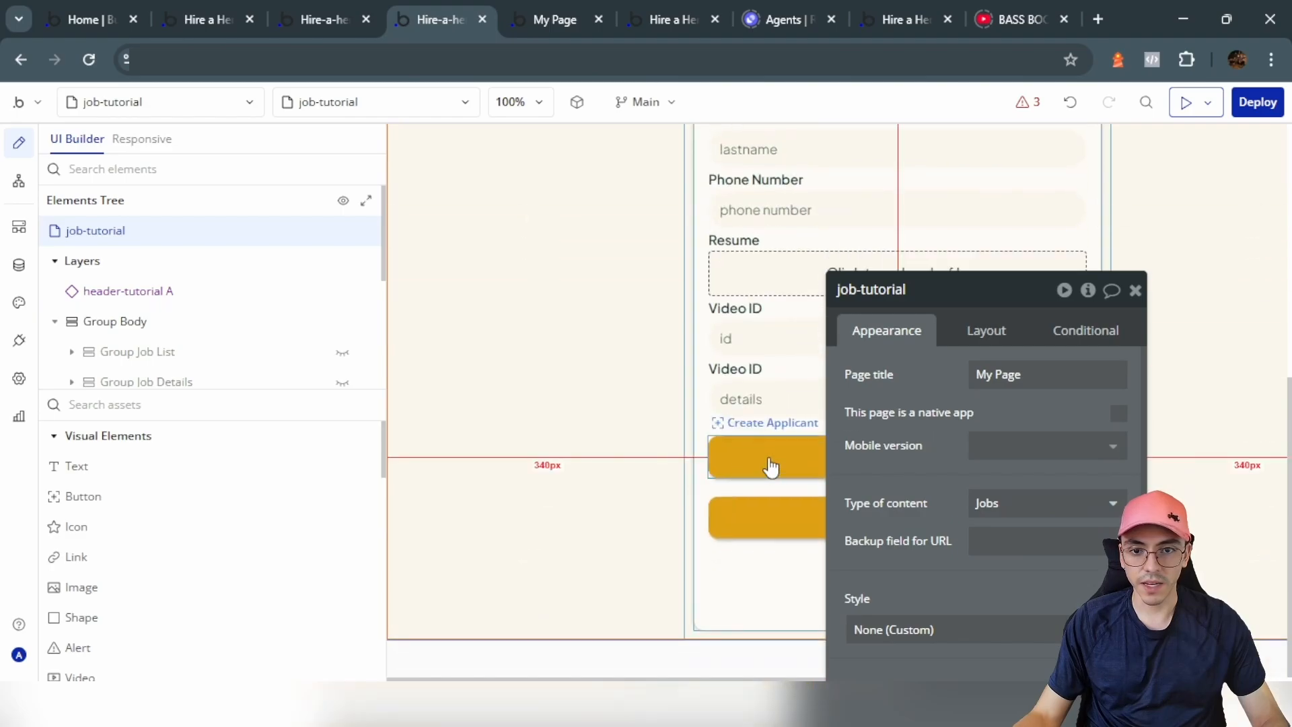
left_click_drag(927, 475, 447, 446)
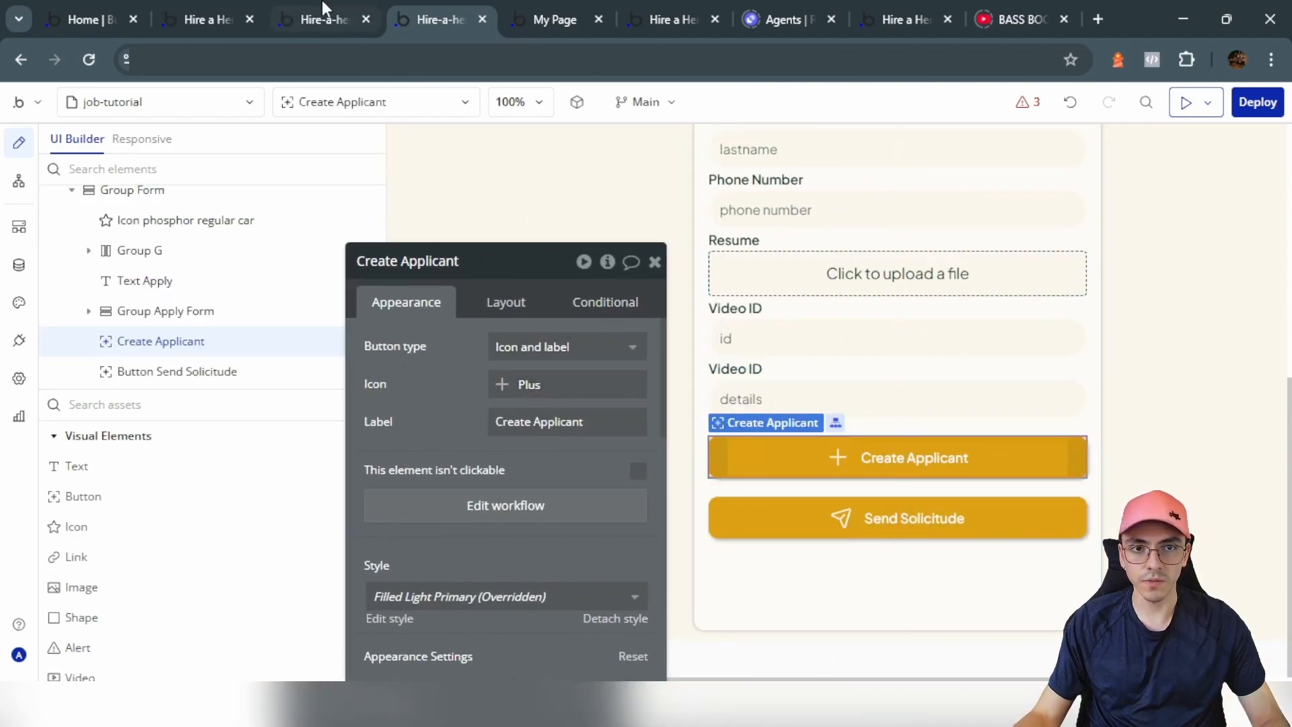
left_click(608, 294)
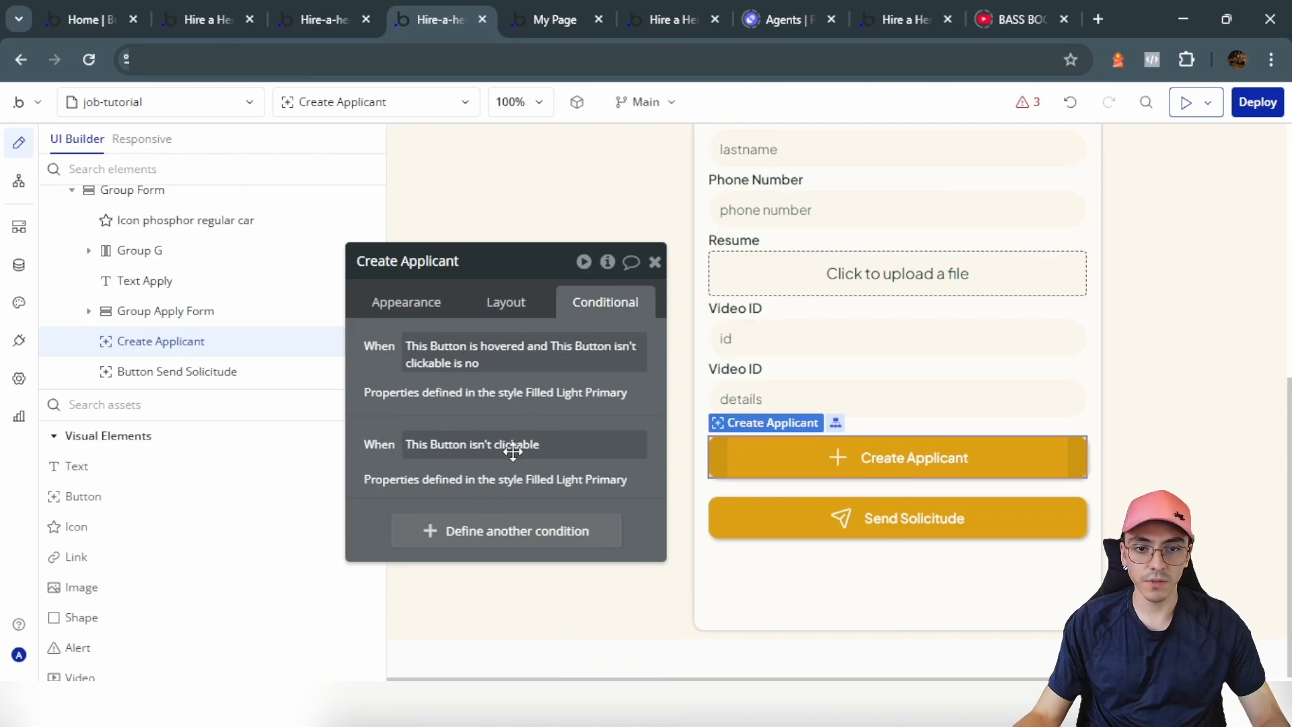
left_click(506, 531)
type("form")
left_click(527, 611)
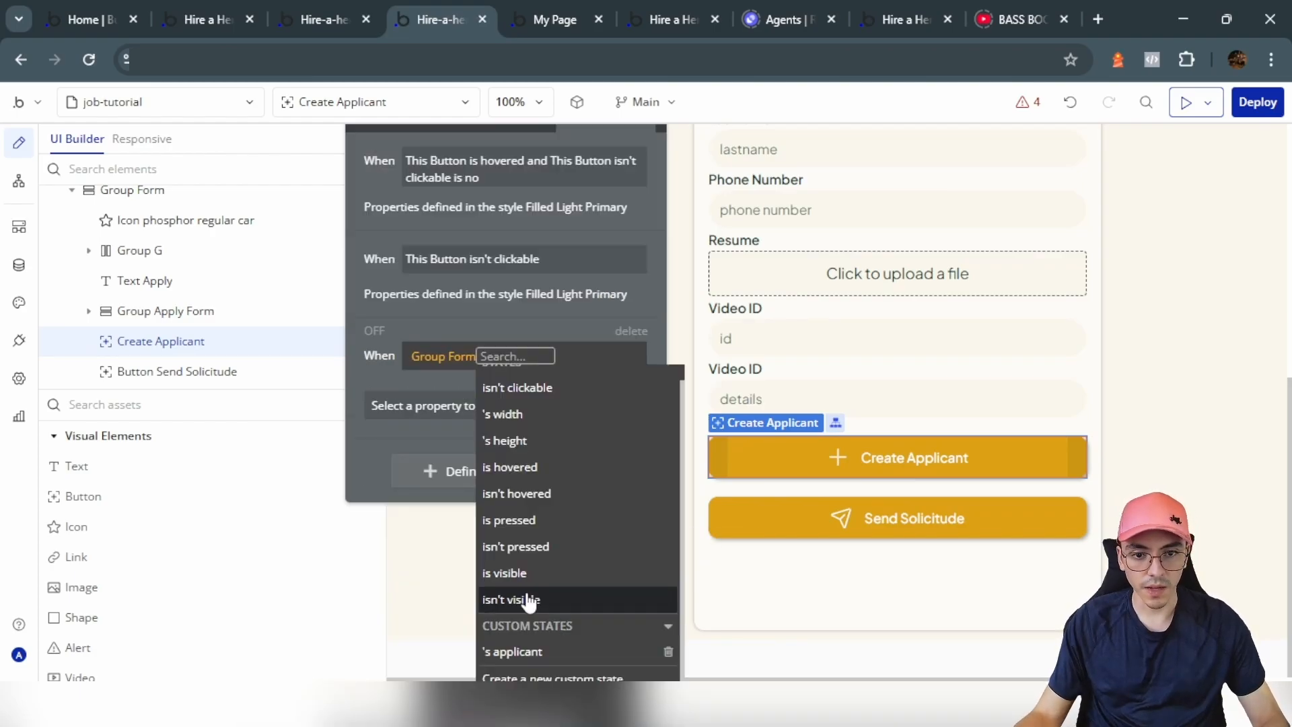
left_click(531, 652)
scroll(628, 542, "down", 6)
left_click(562, 545)
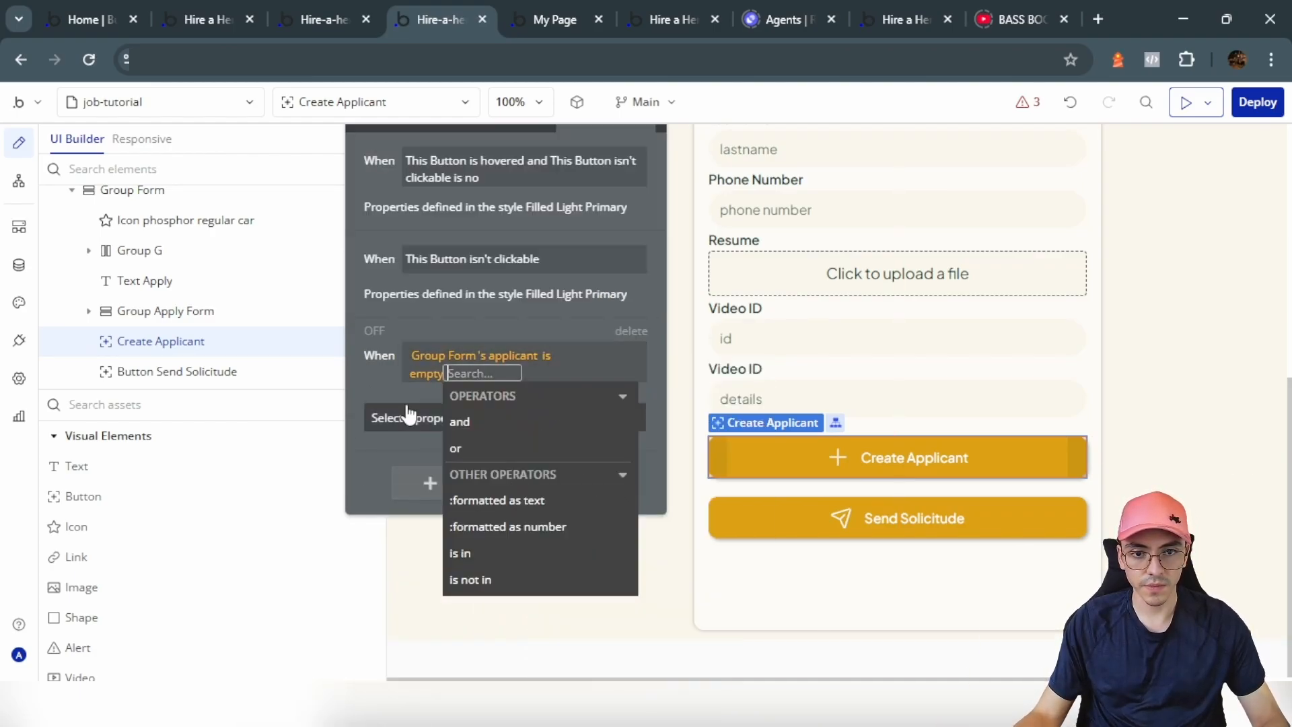
Step: Make the condition set the button visible, and uncheck 'visible on page load'
left_click(409, 410)
left_click(590, 412)
left_click(470, 432)
scroll(513, 242, "up", 2)
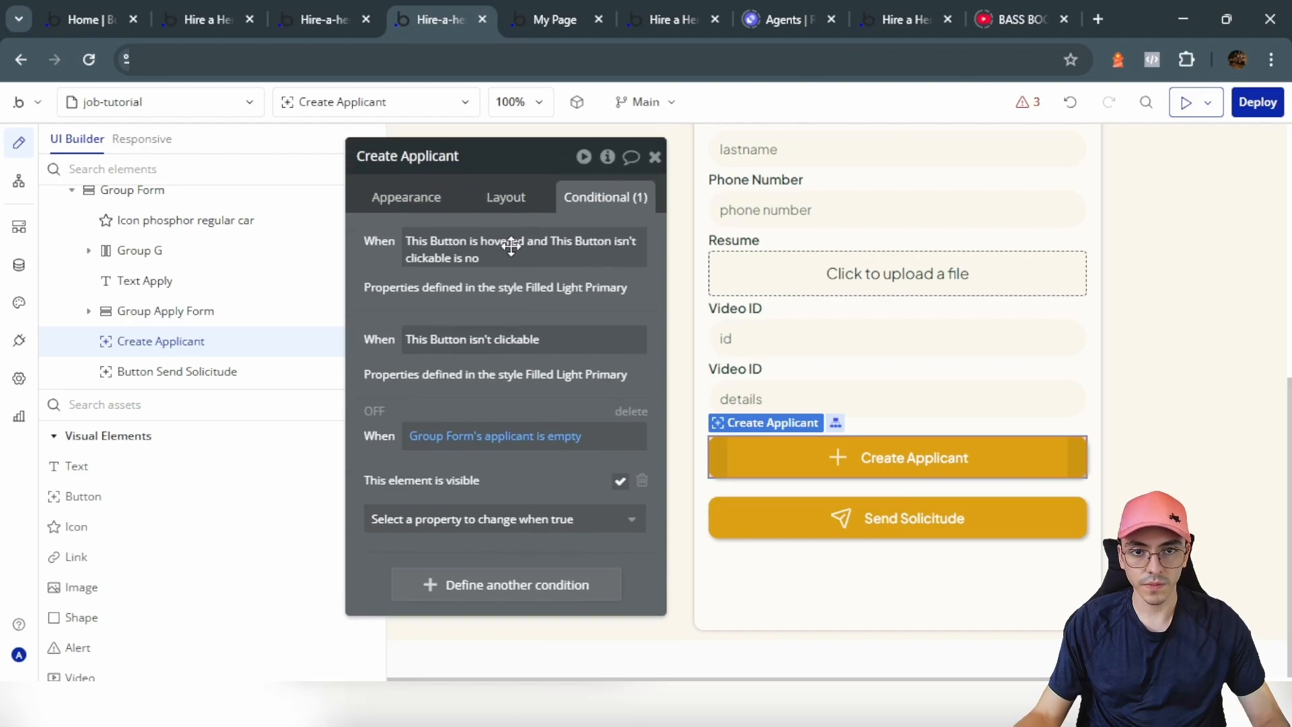
left_click(505, 197)
left_click(638, 232)
Step: Create a workflow for the Send Solicitude button starting with a Create a new thing action
left_click(801, 517)
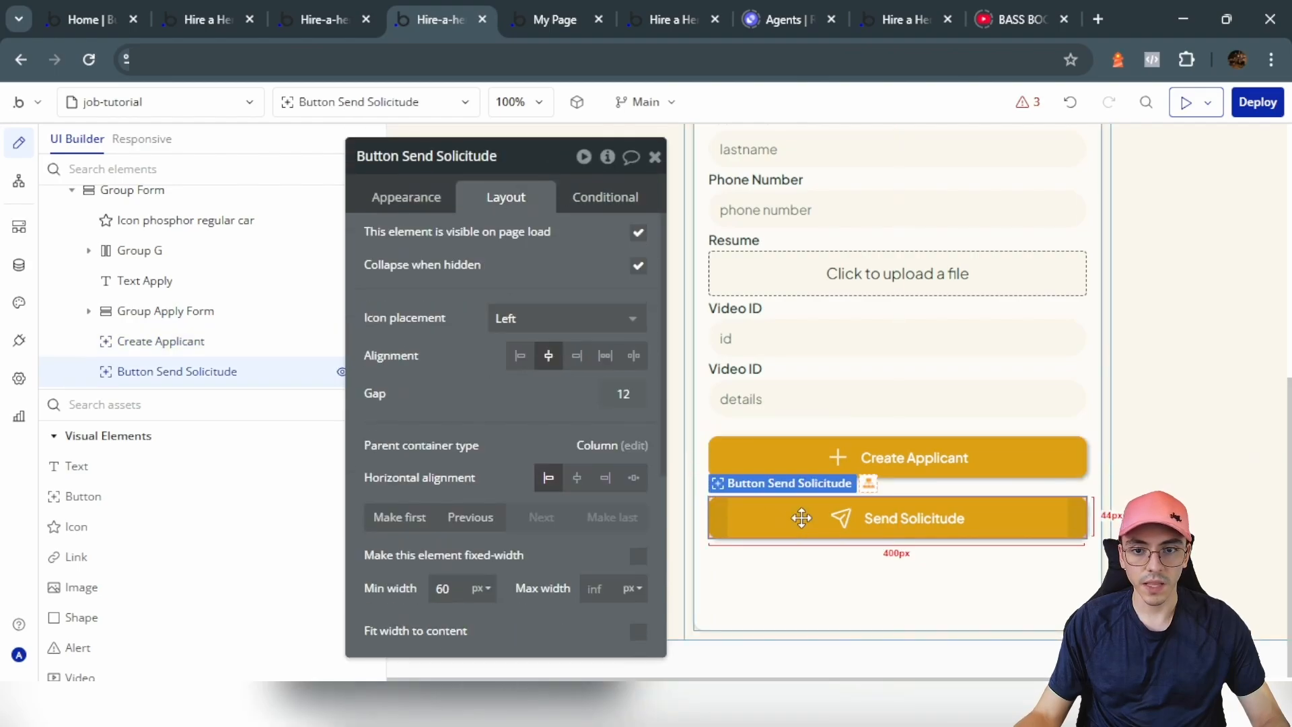
left_click(406, 196)
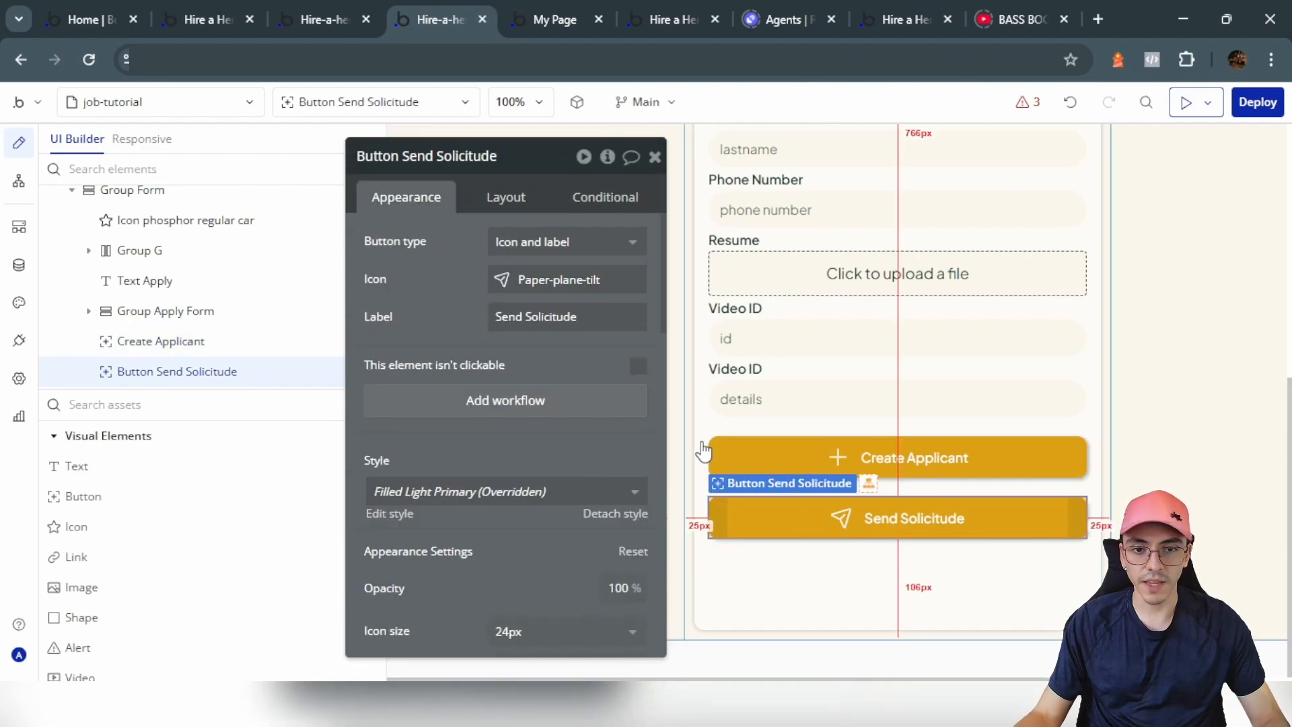
left_click(534, 402)
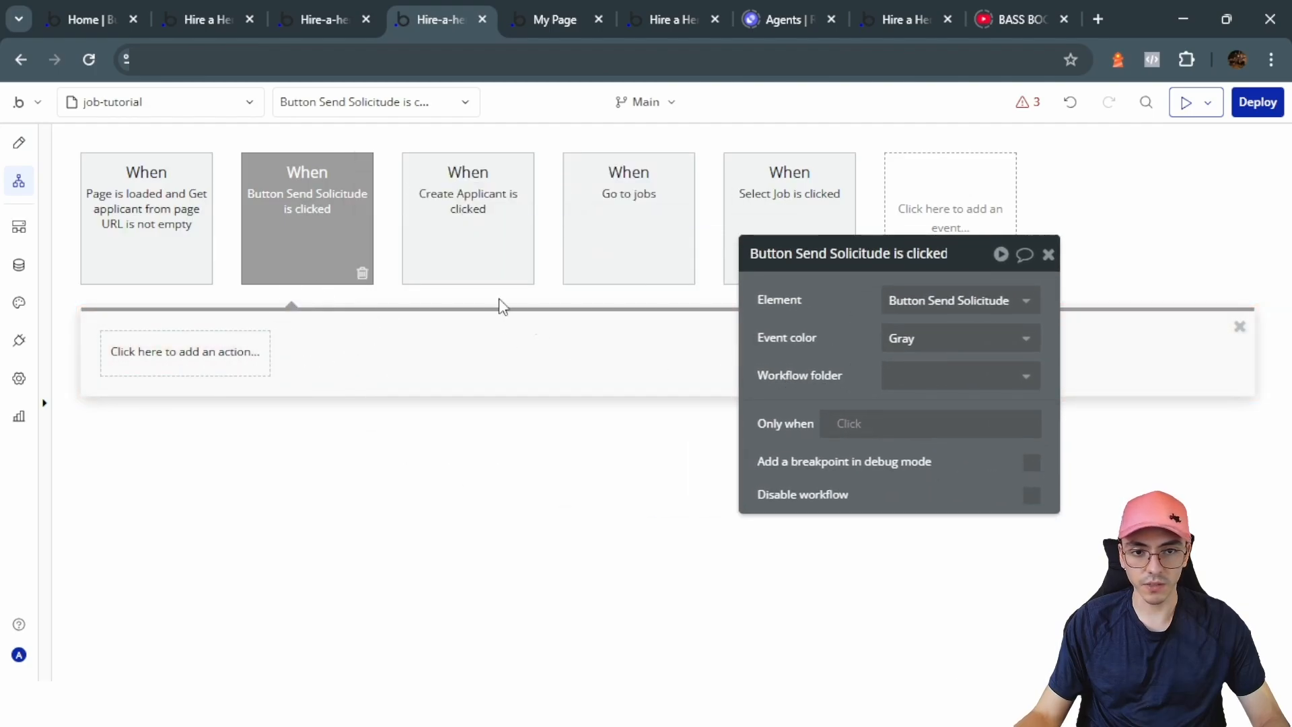
left_click(181, 359)
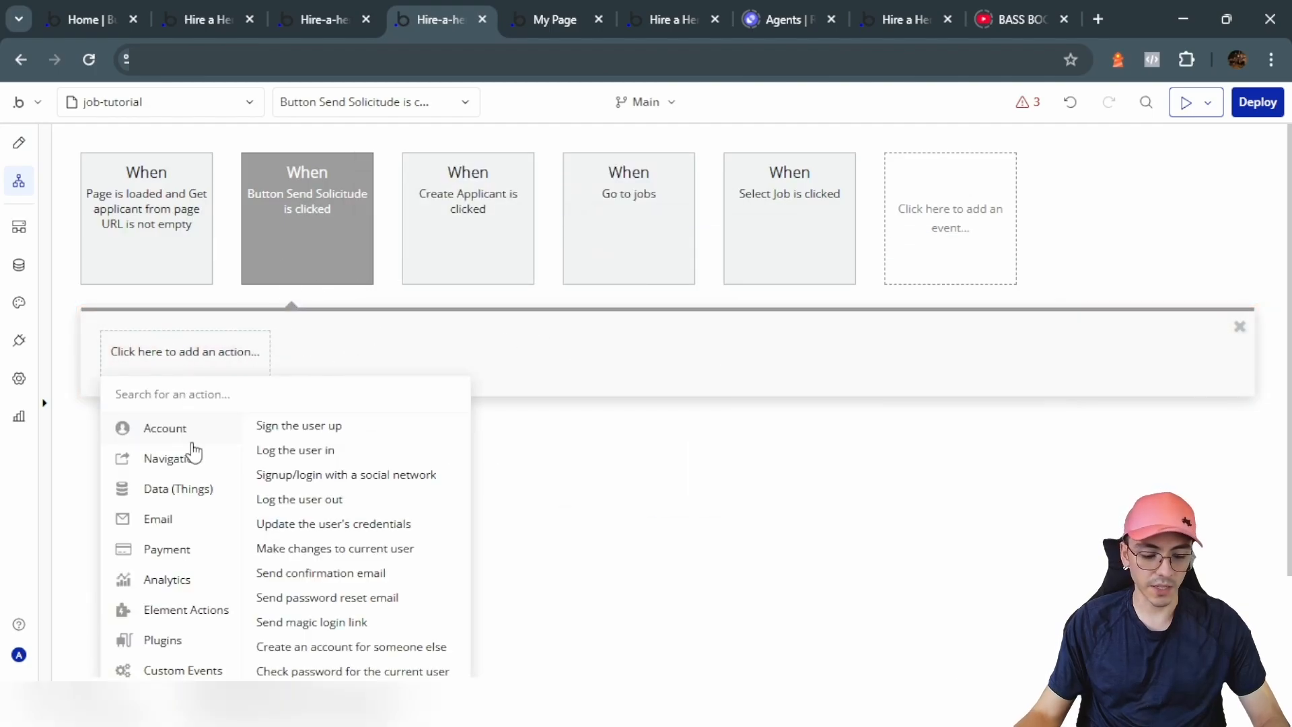
mouse_move(199, 495)
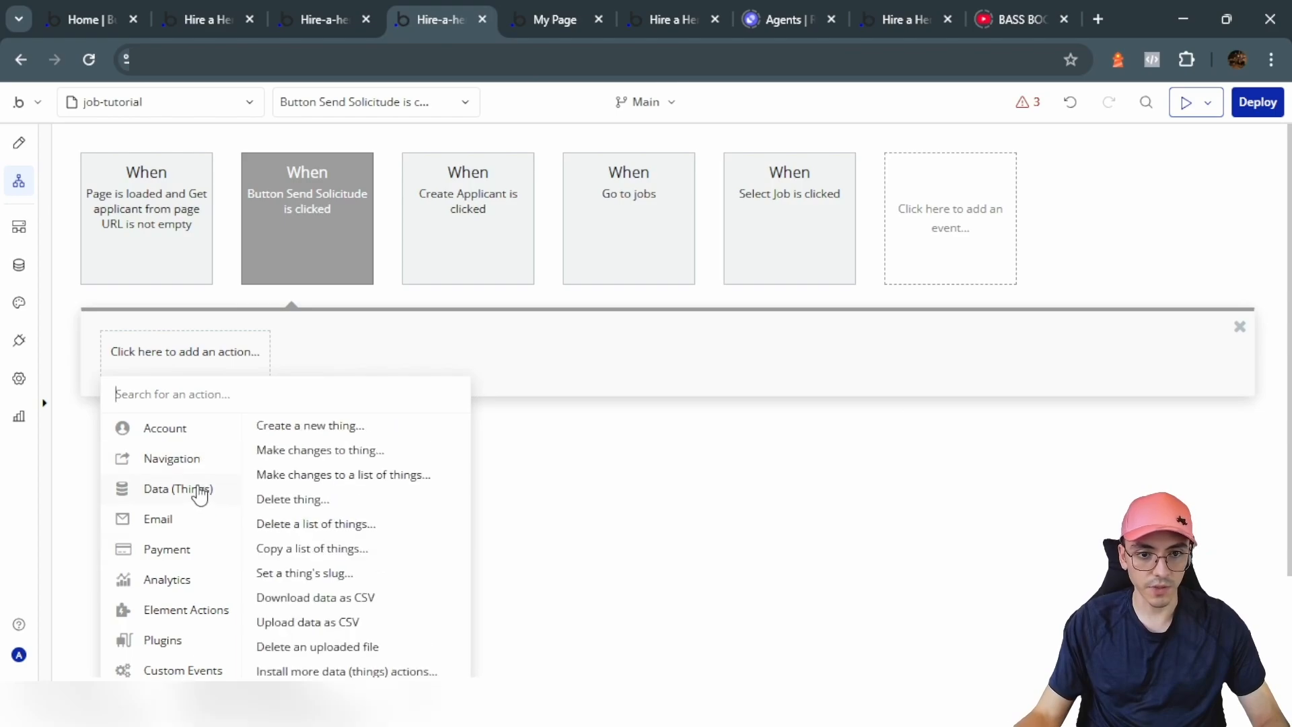
left_click(310, 425)
Step: Make it a Solicitude with Applicant and cv taken from Group Form's applicant
left_click(929, 406)
left_click(996, 387)
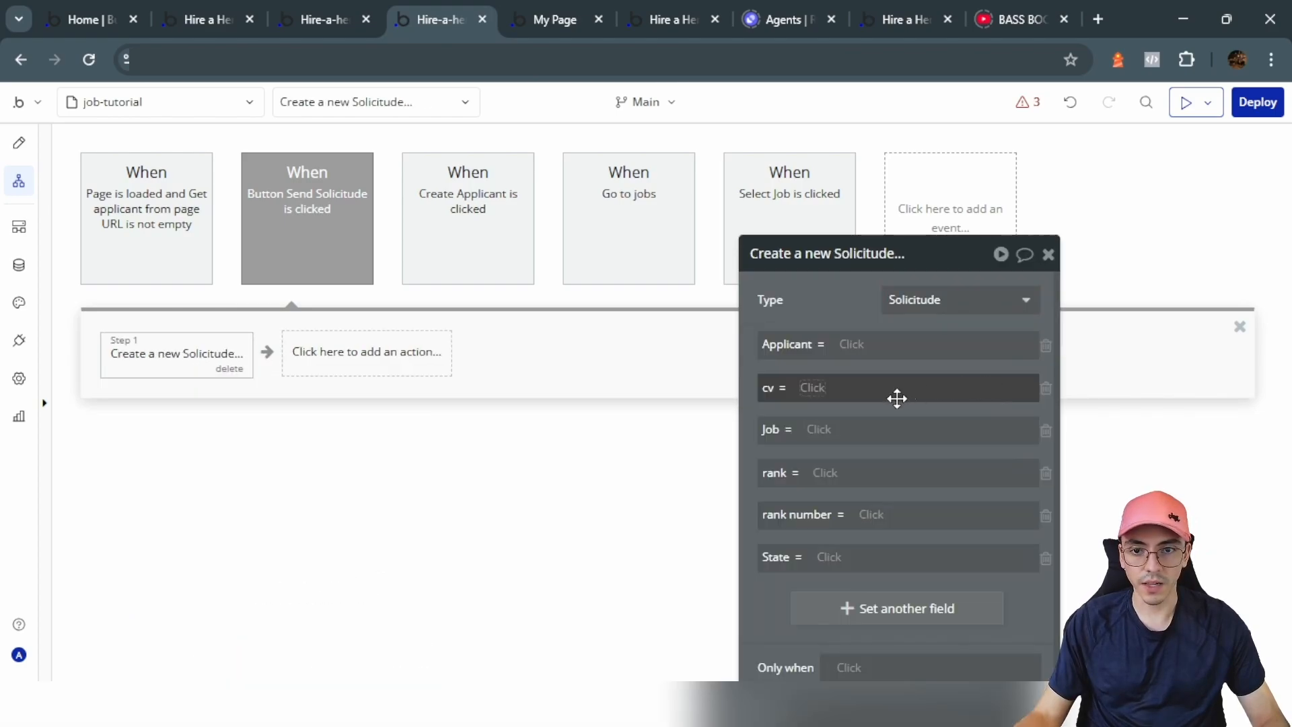
left_click(855, 333)
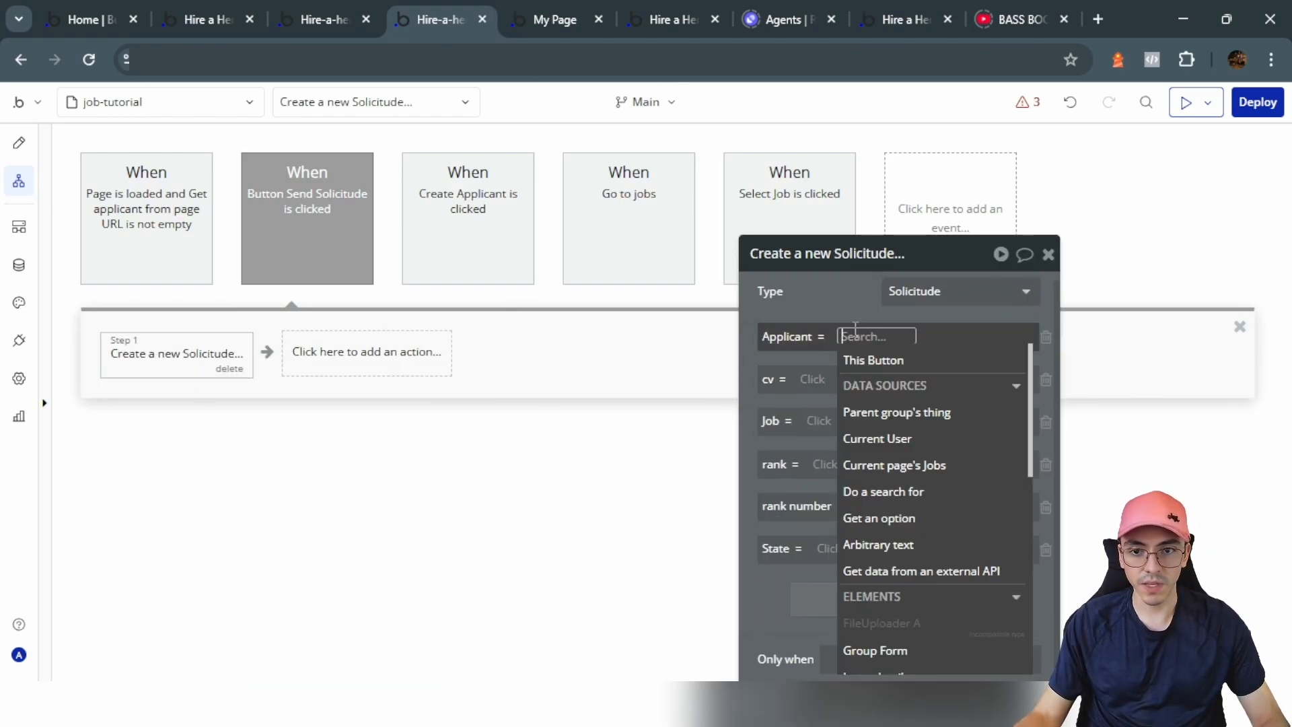
type("form")
key("Return")
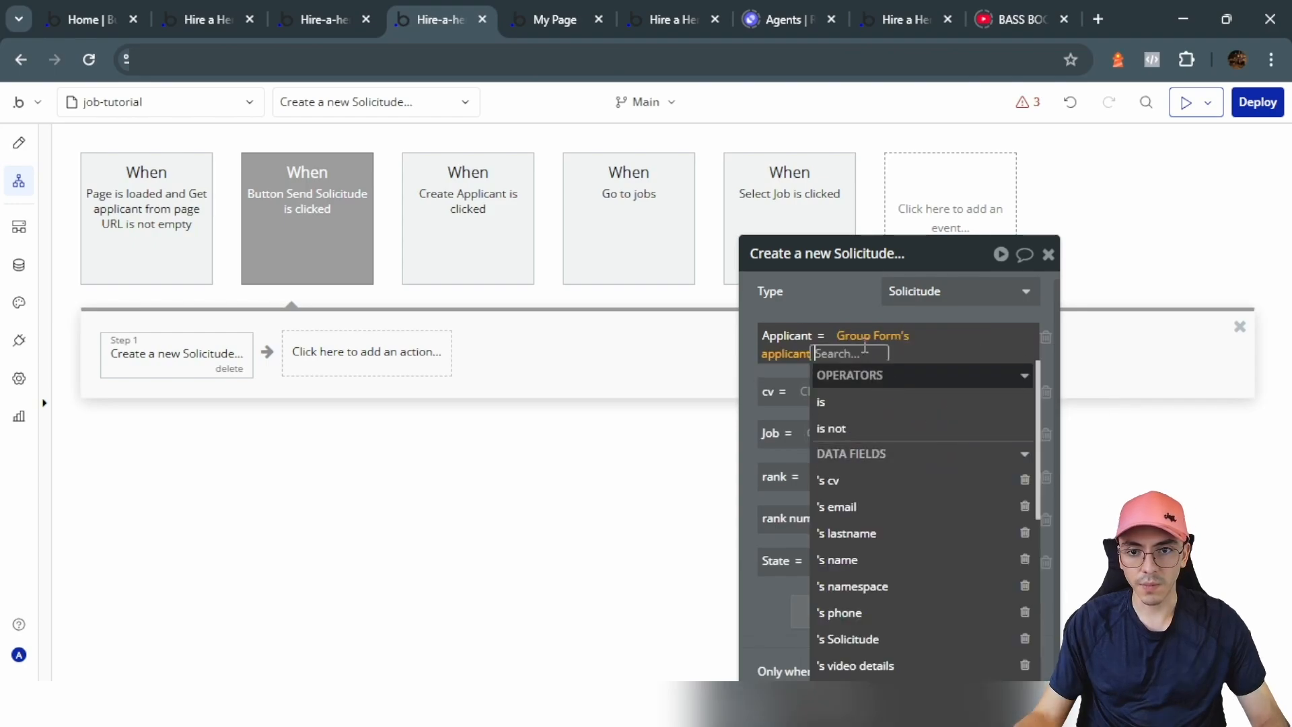
left_click(825, 297)
left_click(815, 379)
type("form")
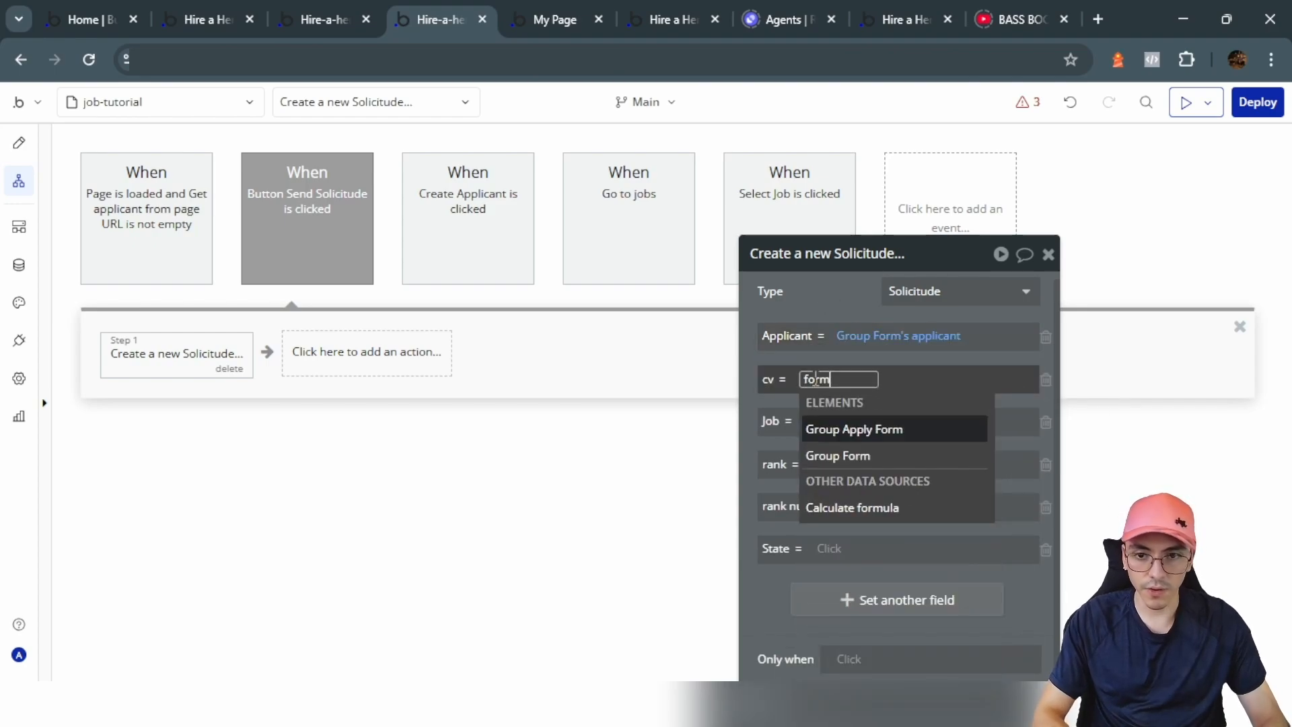
left_click(867, 456)
left_click(944, 506)
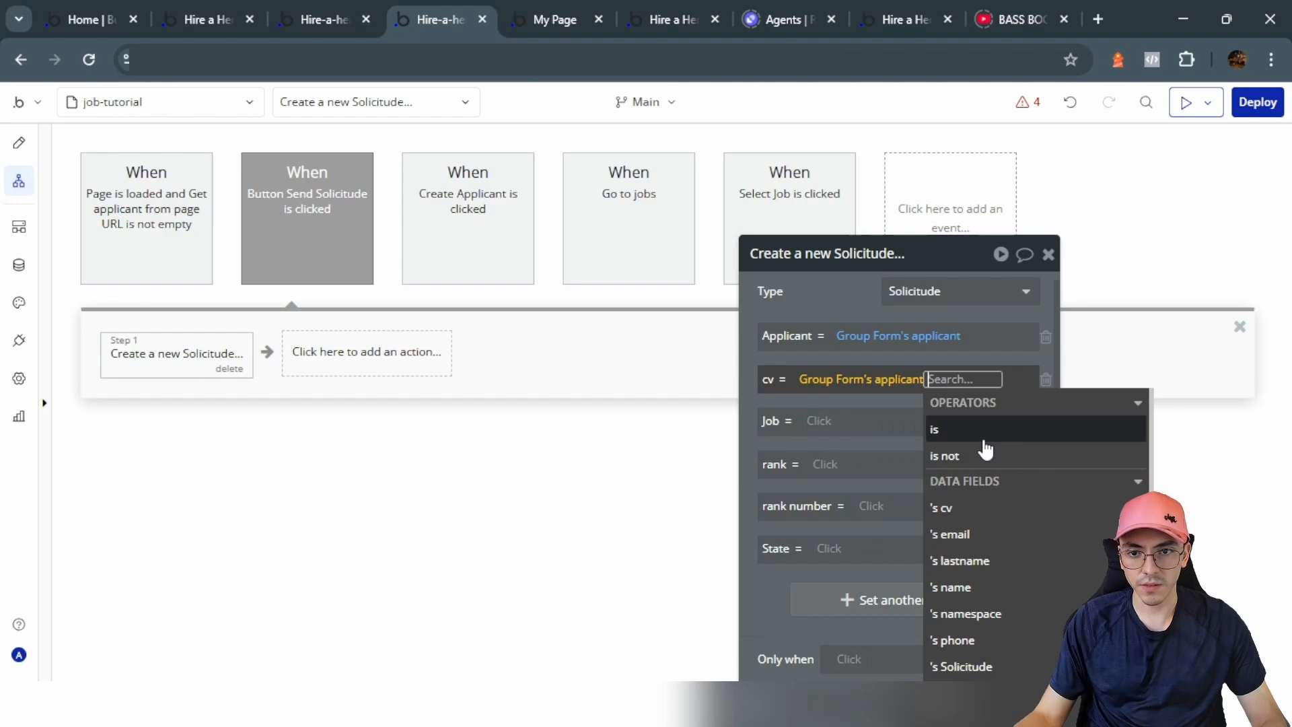
left_click(966, 513)
Step: Drop the rank fields, set Job to Current page's Jobs and State to Pending
left_click(1047, 473)
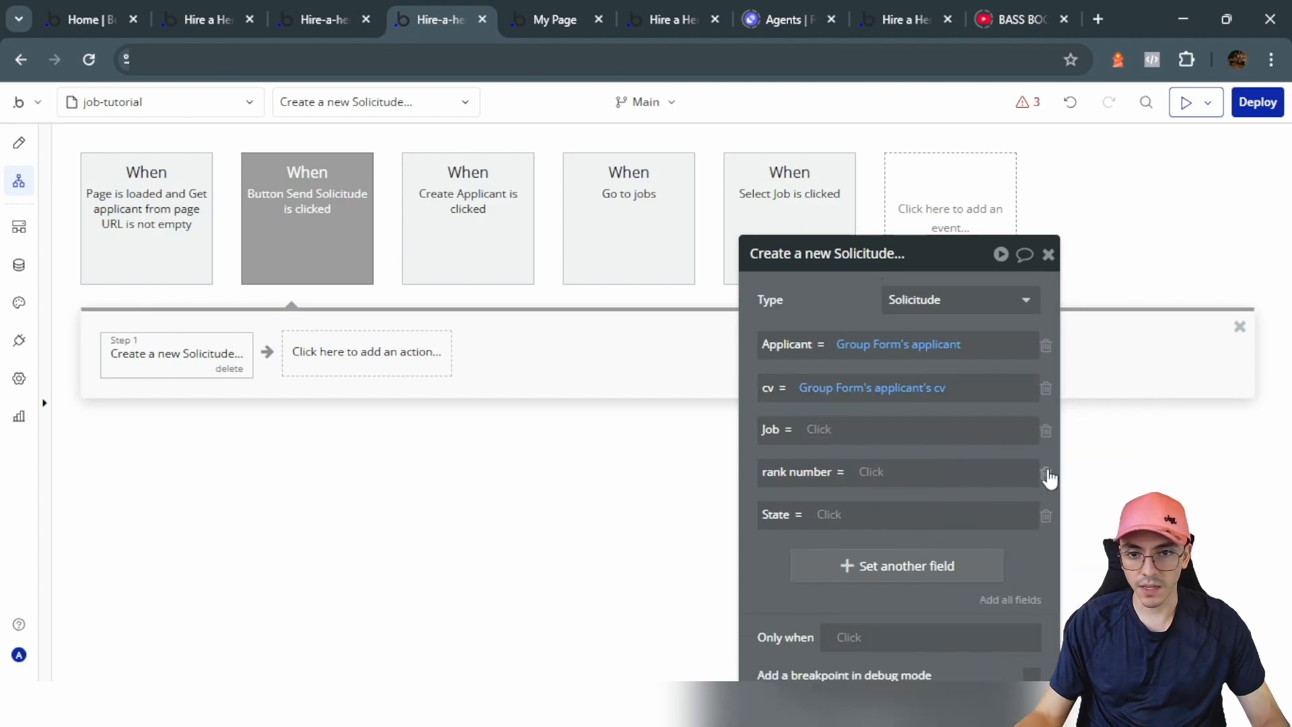
left_click(1047, 475)
left_click(818, 439)
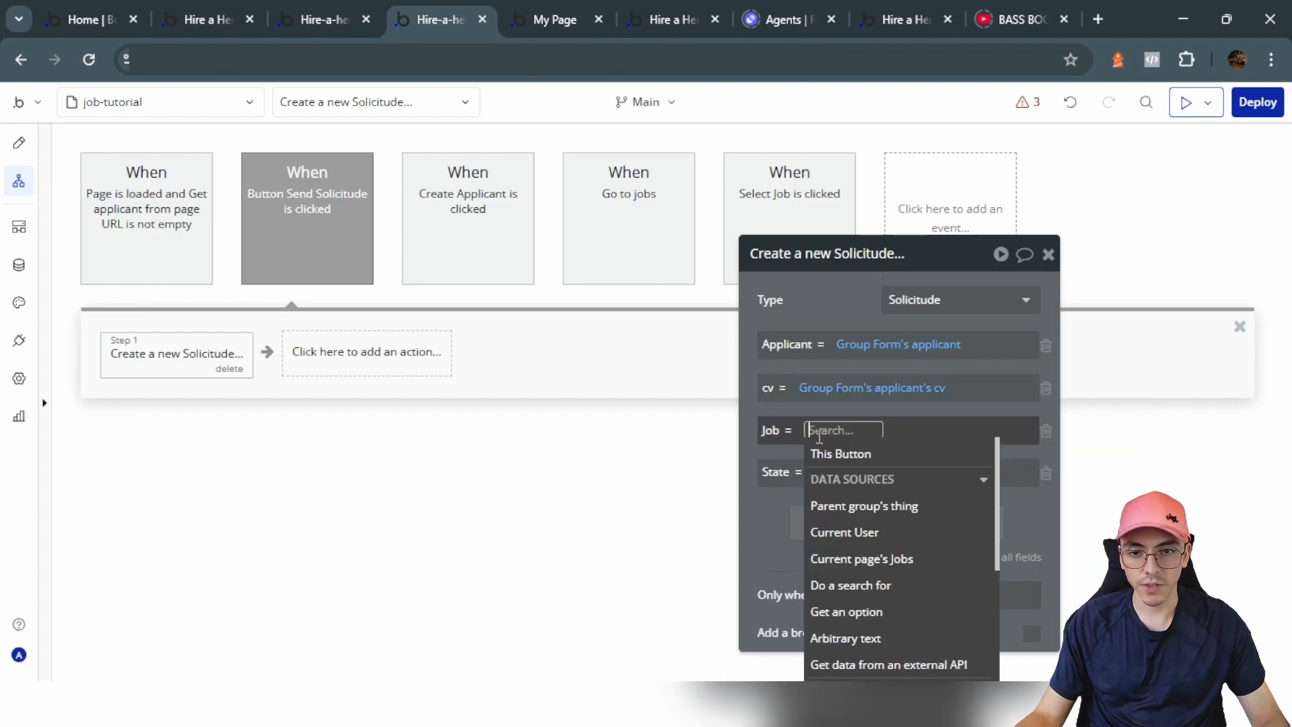
left_click(878, 558)
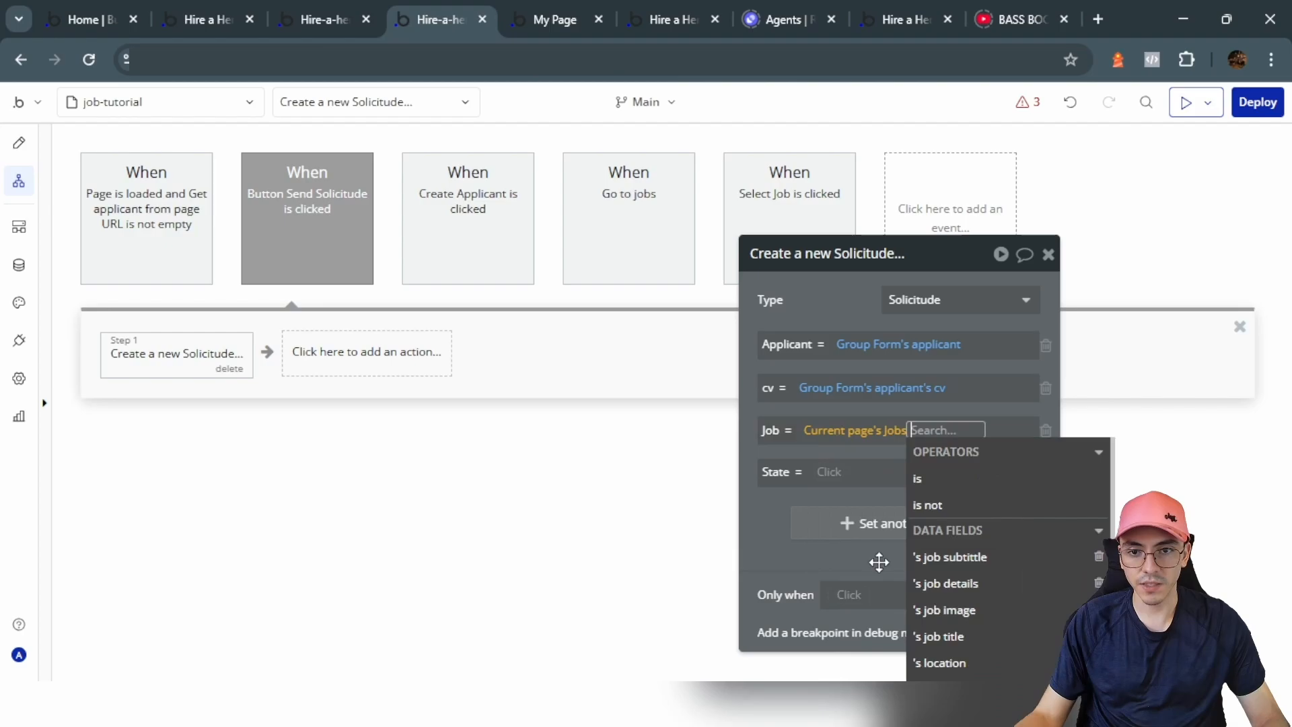
left_click(833, 311)
left_click(816, 471)
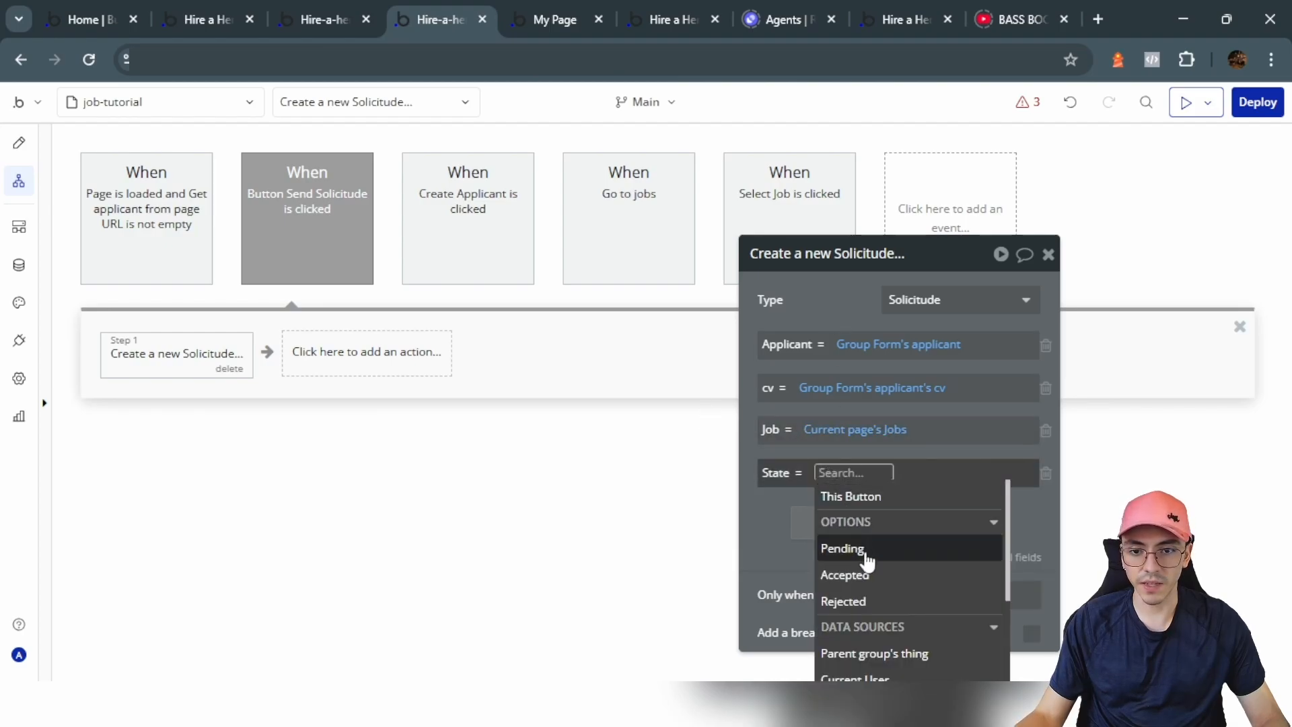
left_click(844, 546)
left_click(338, 366)
scroll(357, 483, "down", 2)
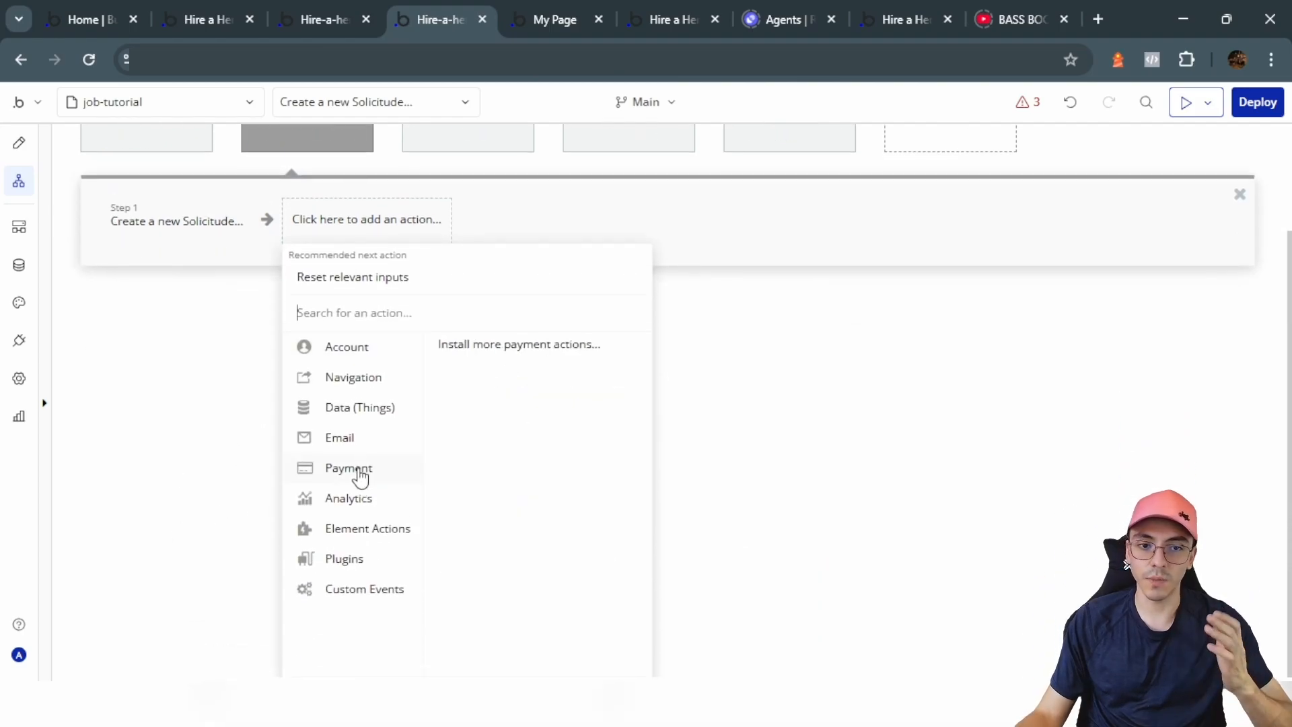
Step: Add a step adding step 1's new Solicitude to the current page job's Solicitude list
mouse_move(360, 408)
left_click(485, 366)
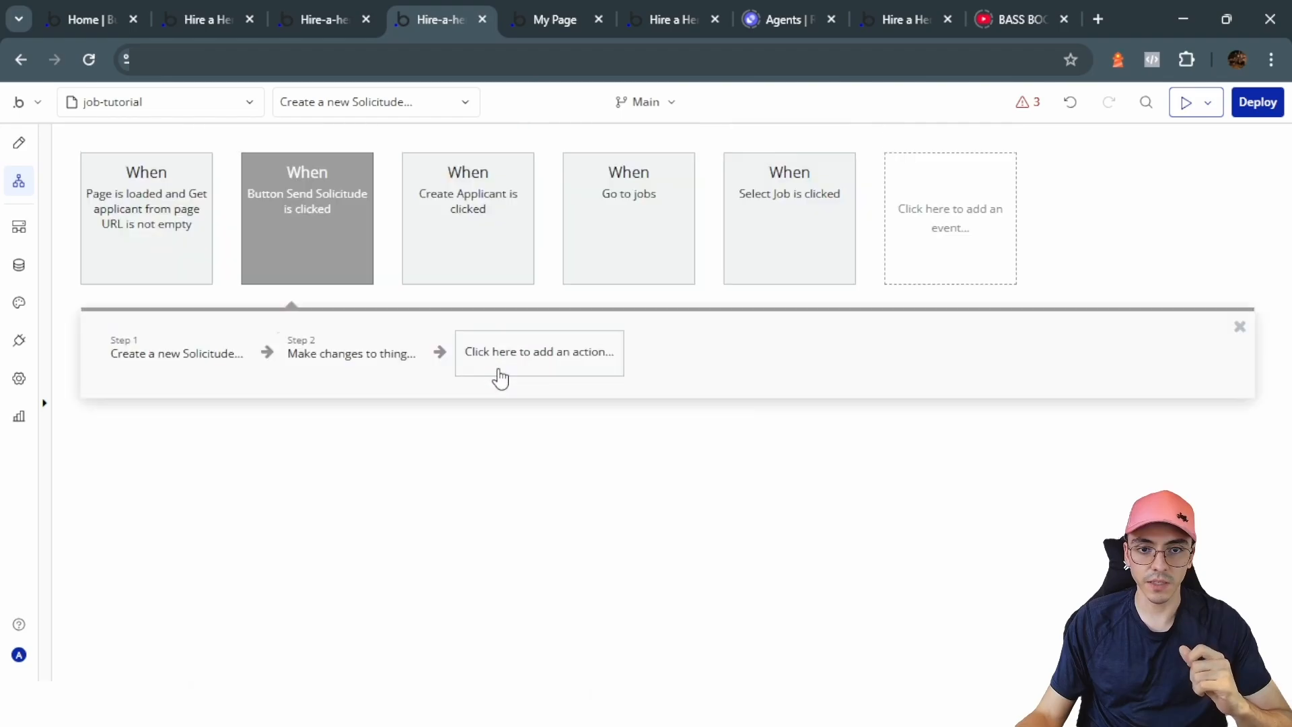
left_click(917, 299)
left_click(942, 427)
left_click(827, 367)
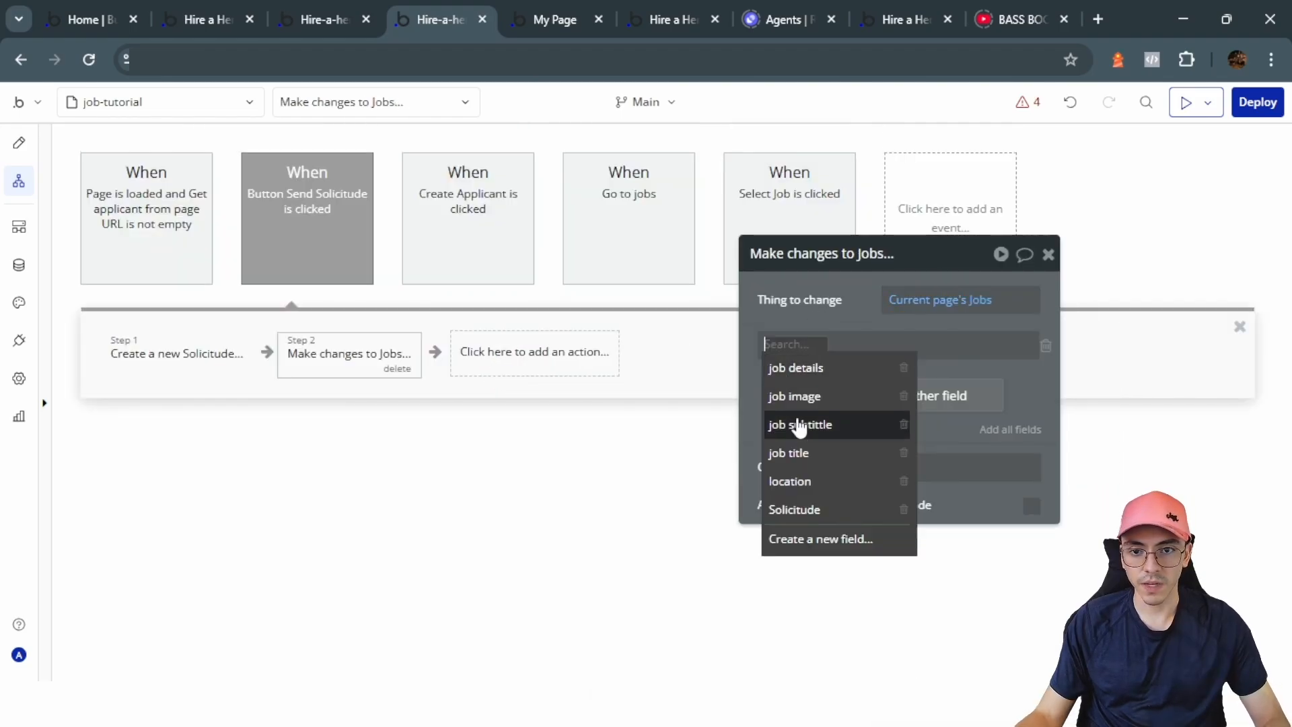
left_click(805, 511)
left_click(864, 344)
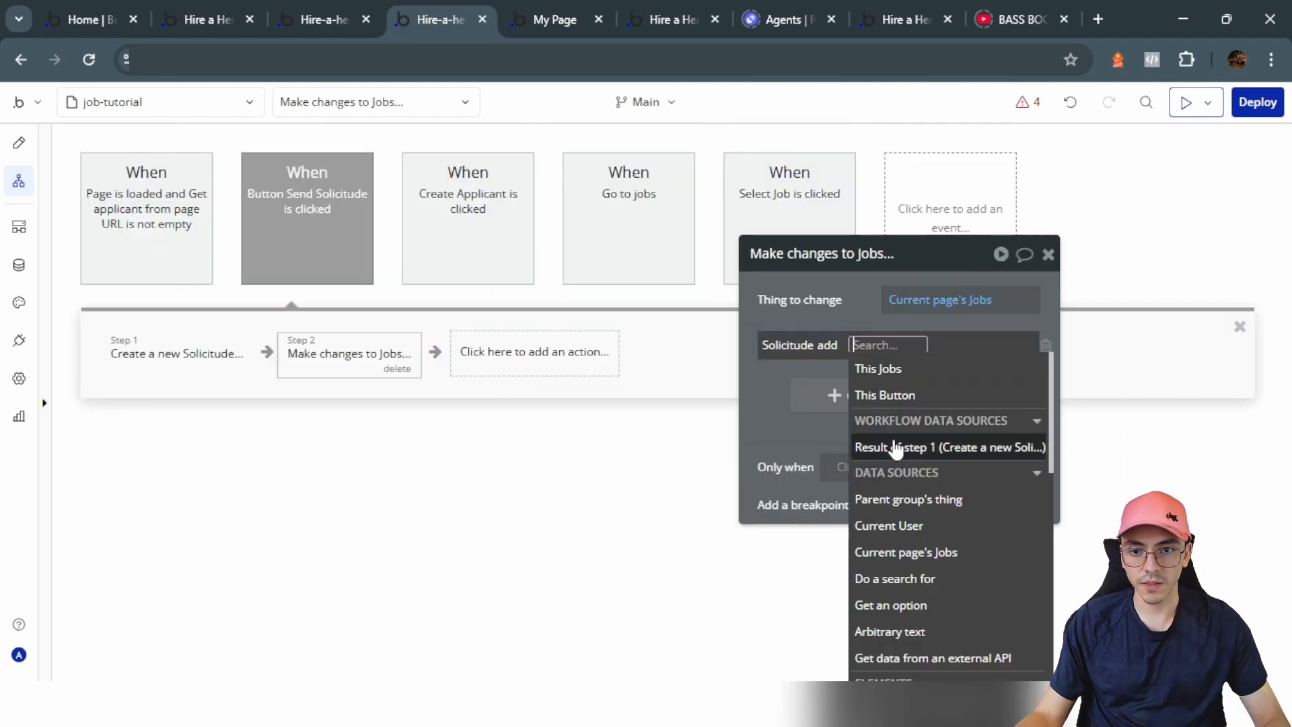
left_click(897, 448)
left_click(831, 319)
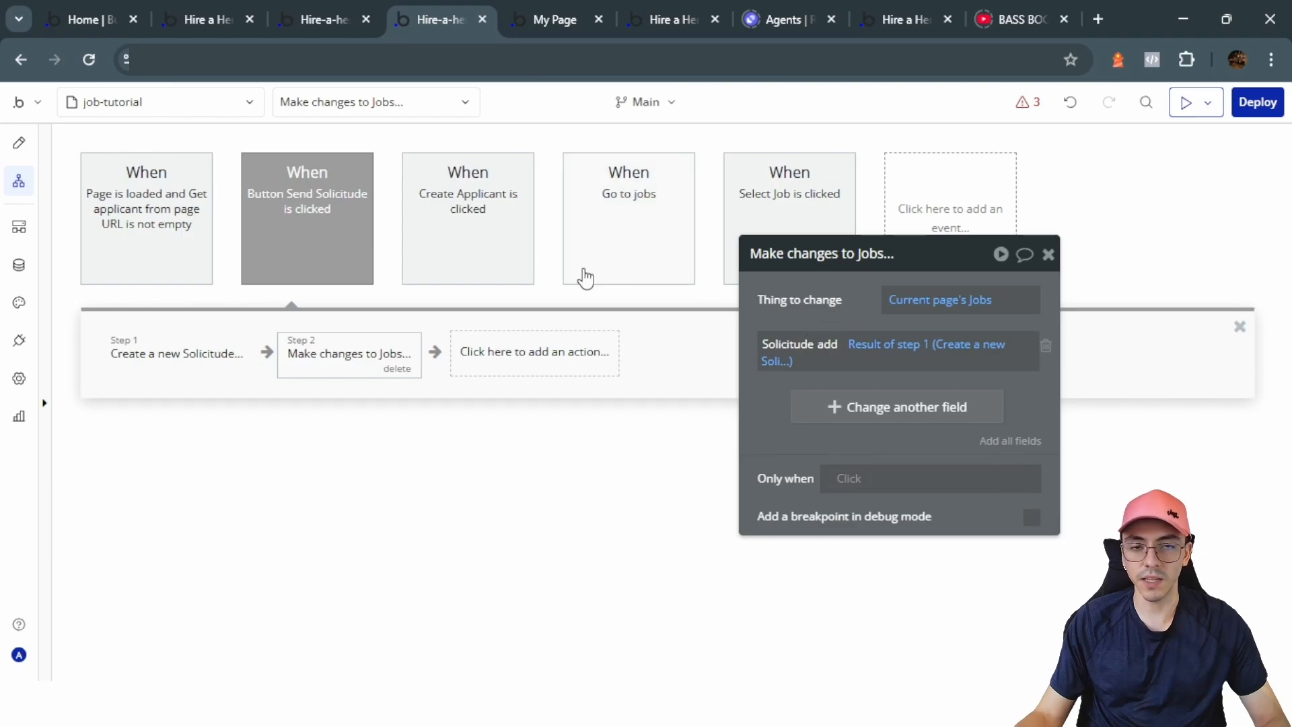
Step: Add a third step adding Result of step 1 to Group Form's applicant's Solicitude list
left_click(499, 369)
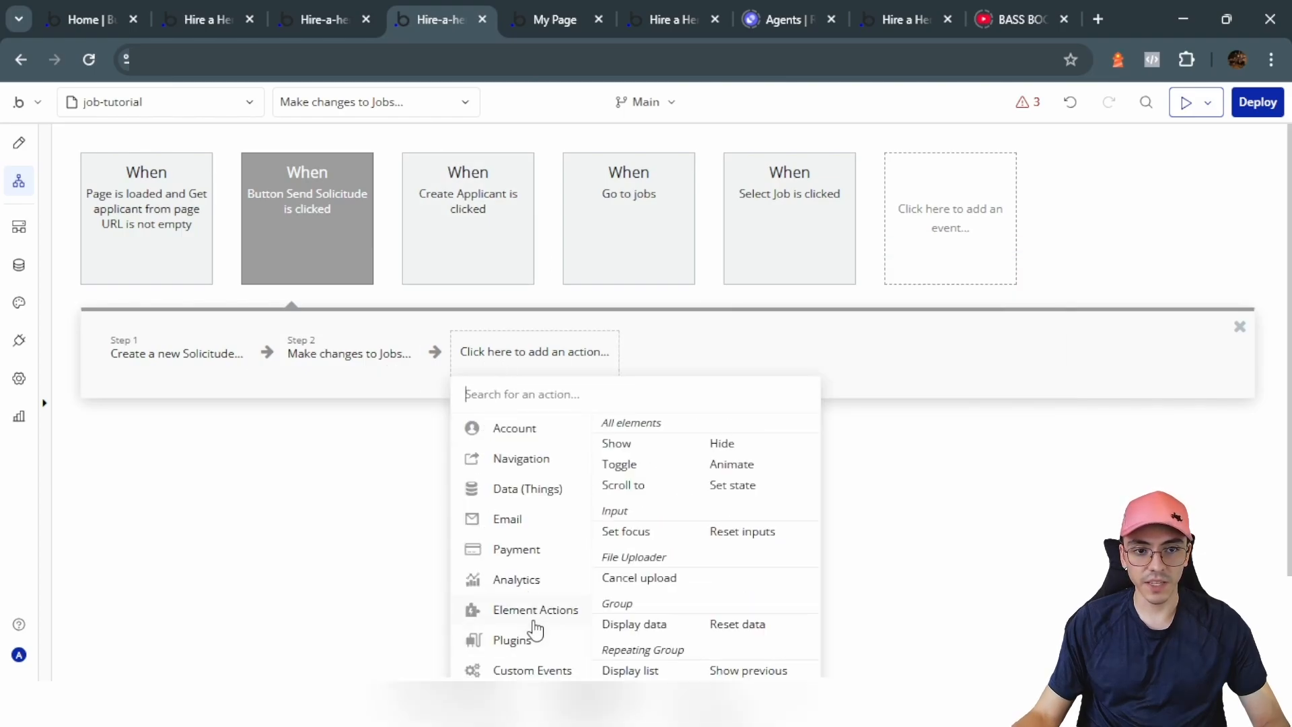
mouse_move(542, 495)
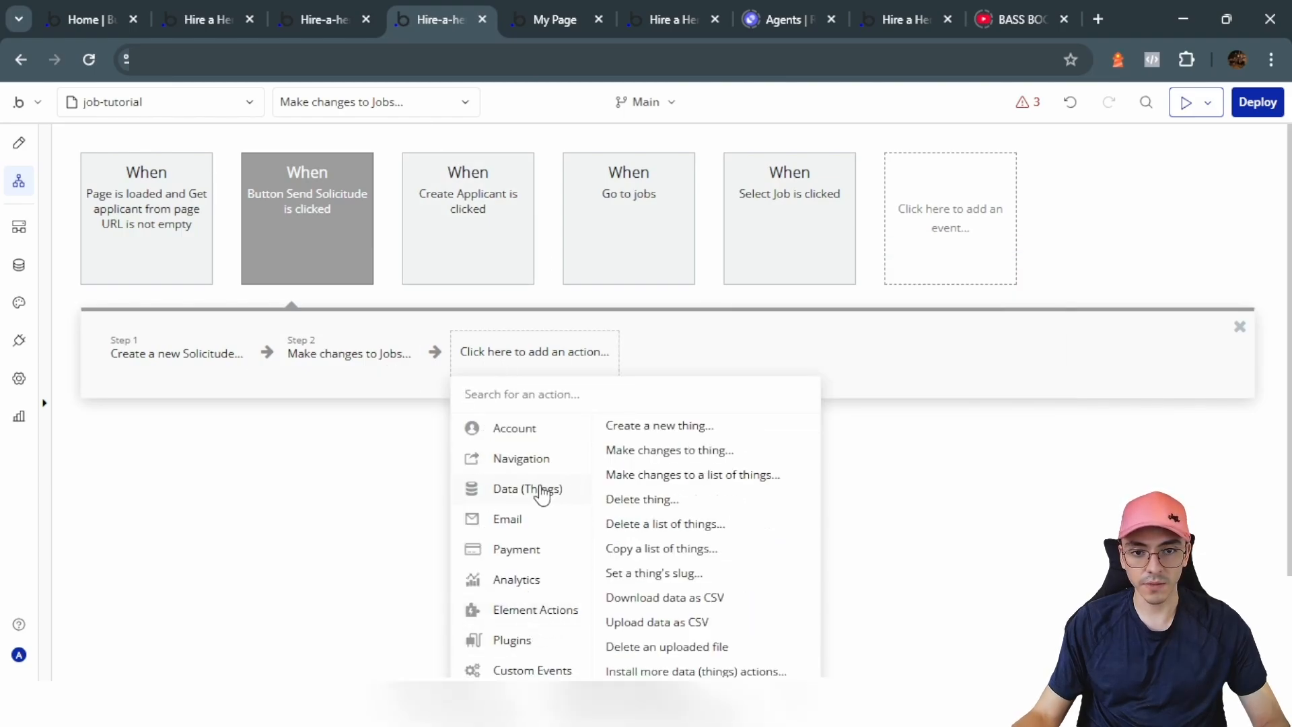
left_click(663, 463)
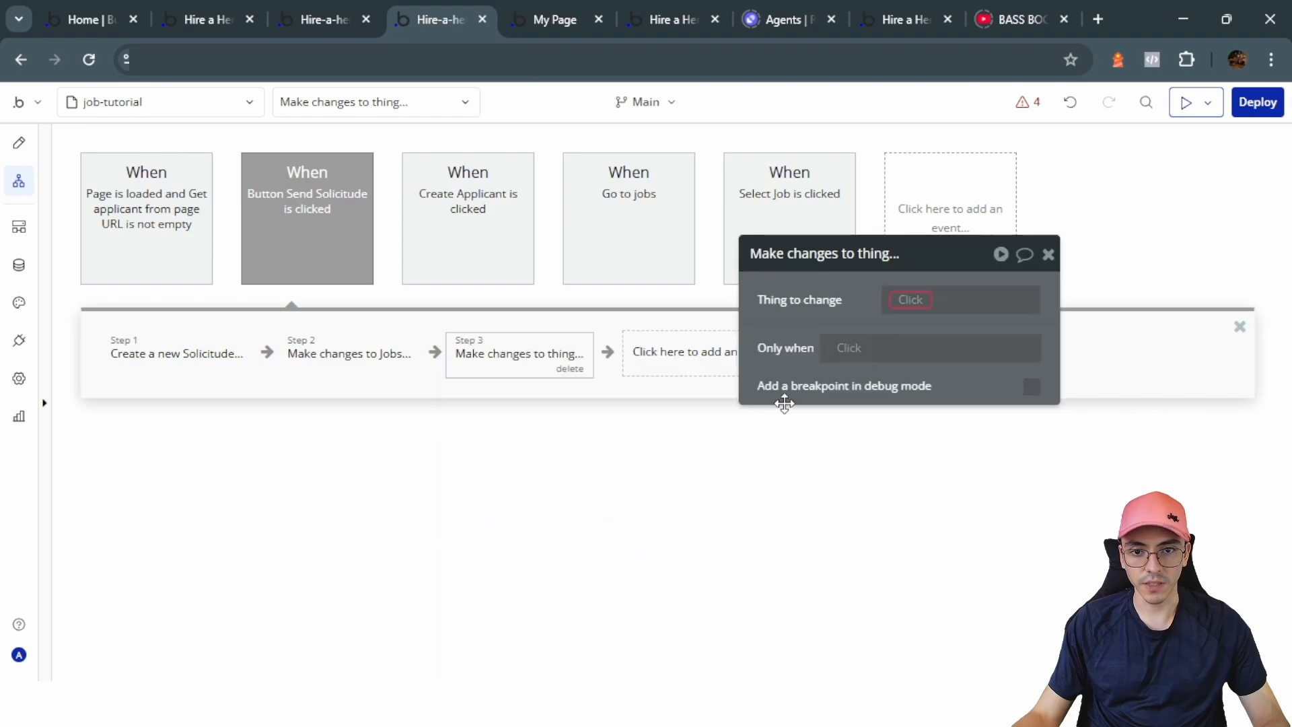
left_click(913, 302)
type("form")
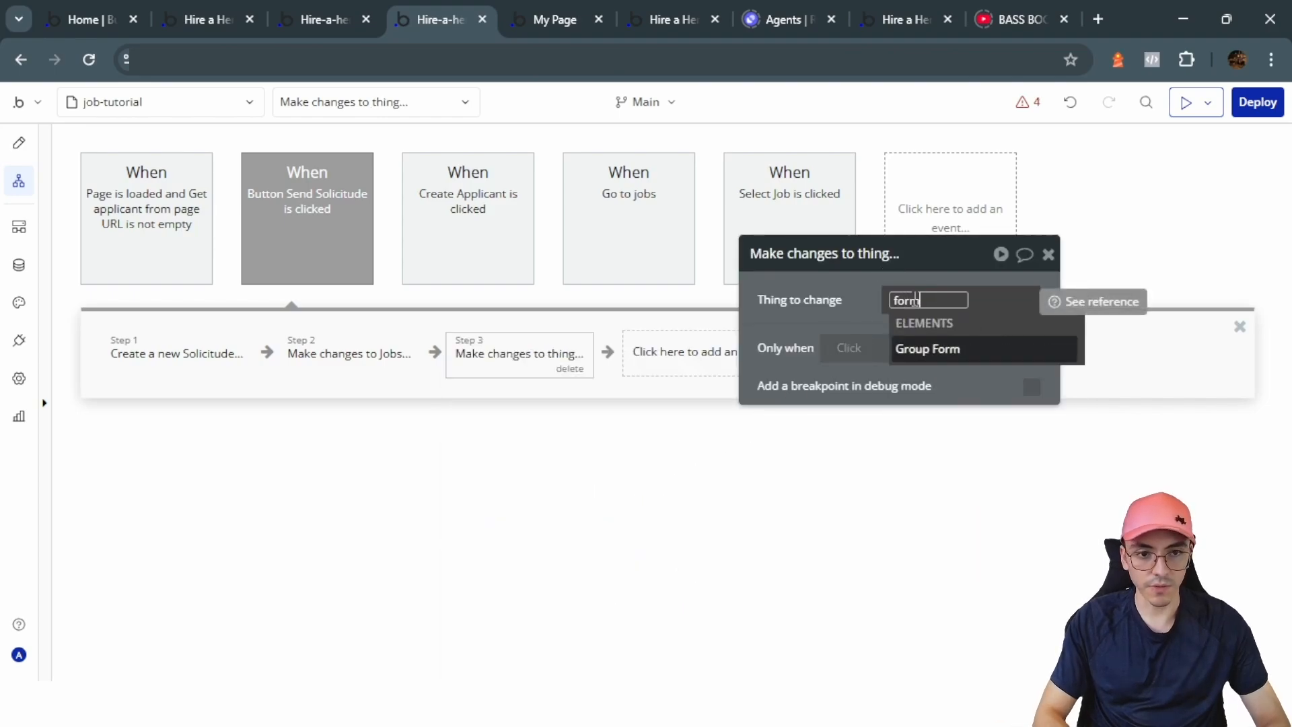
left_click(947, 365)
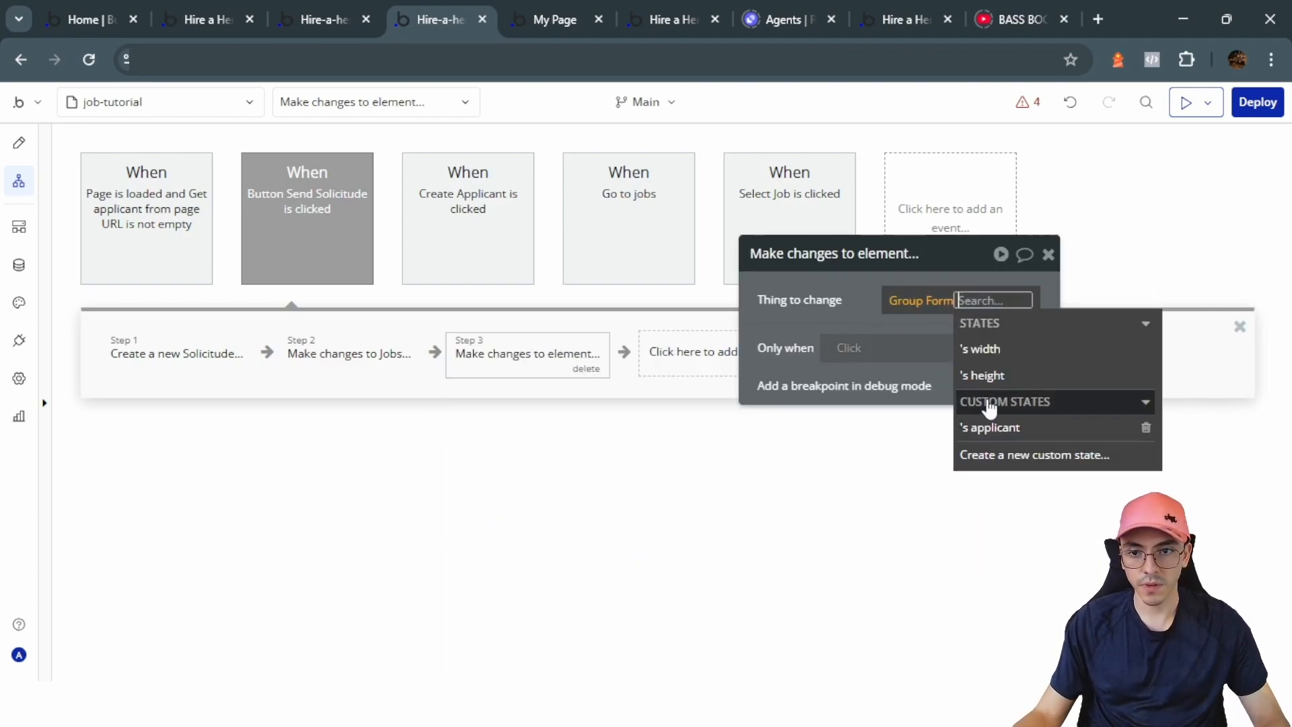
left_click(996, 426)
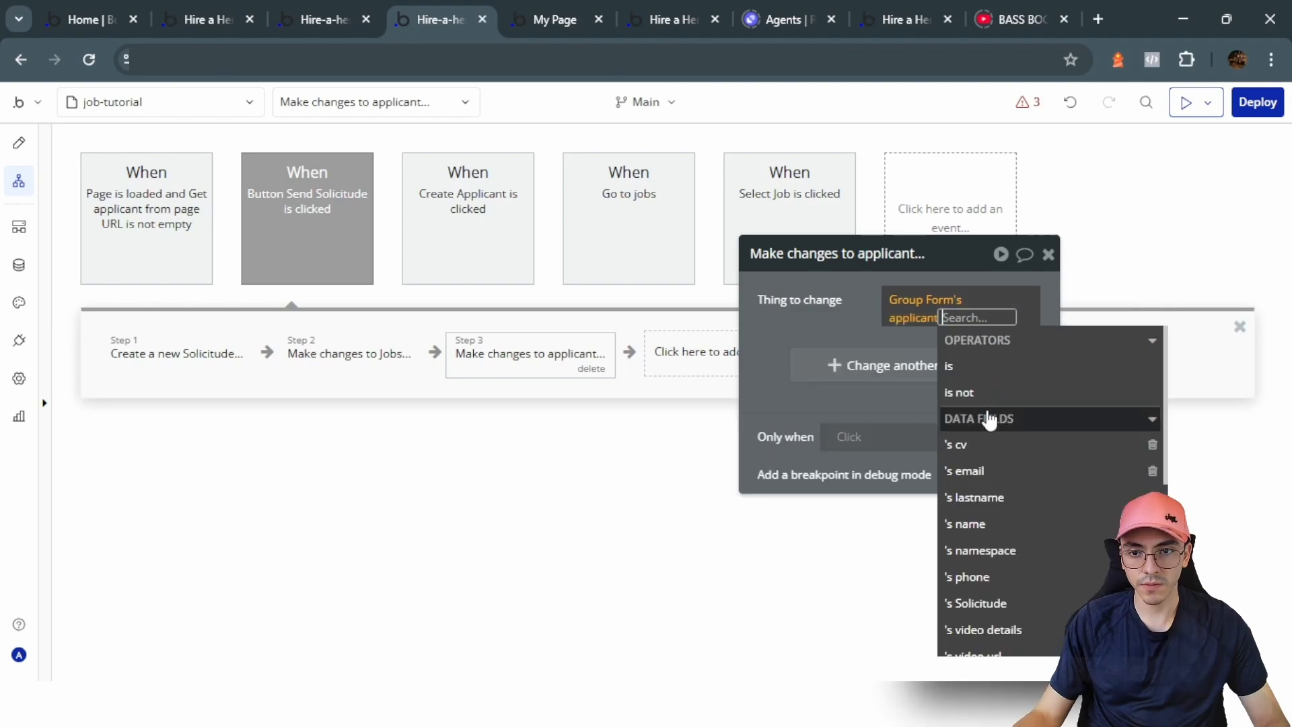
left_click(856, 333)
left_click(999, 363)
left_click(774, 337)
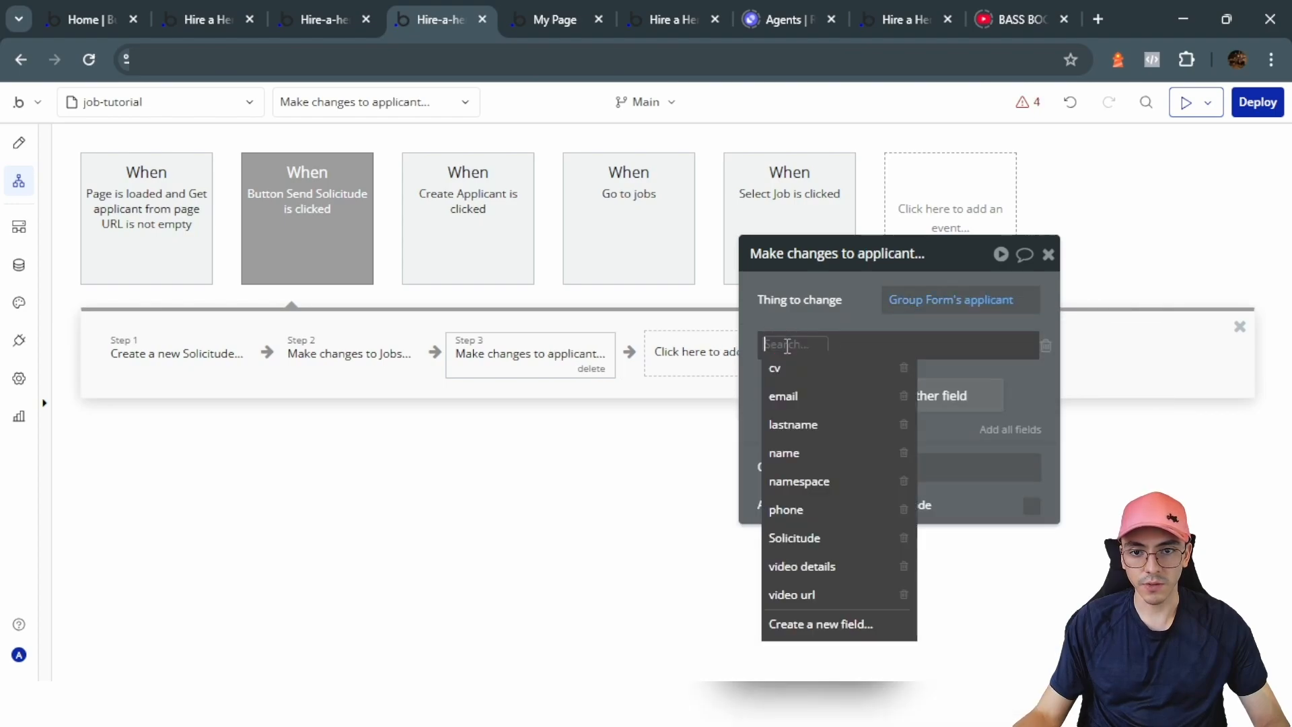
left_click(794, 538)
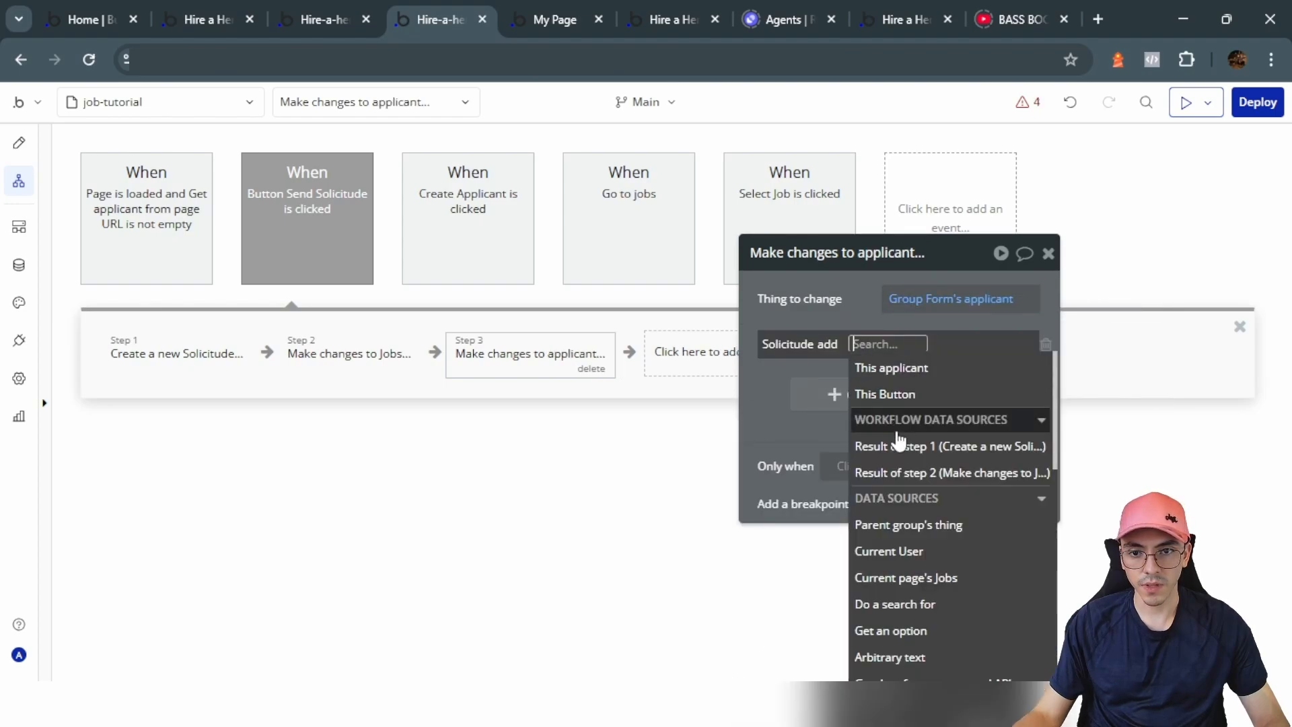
left_click(898, 447)
left_click(828, 317)
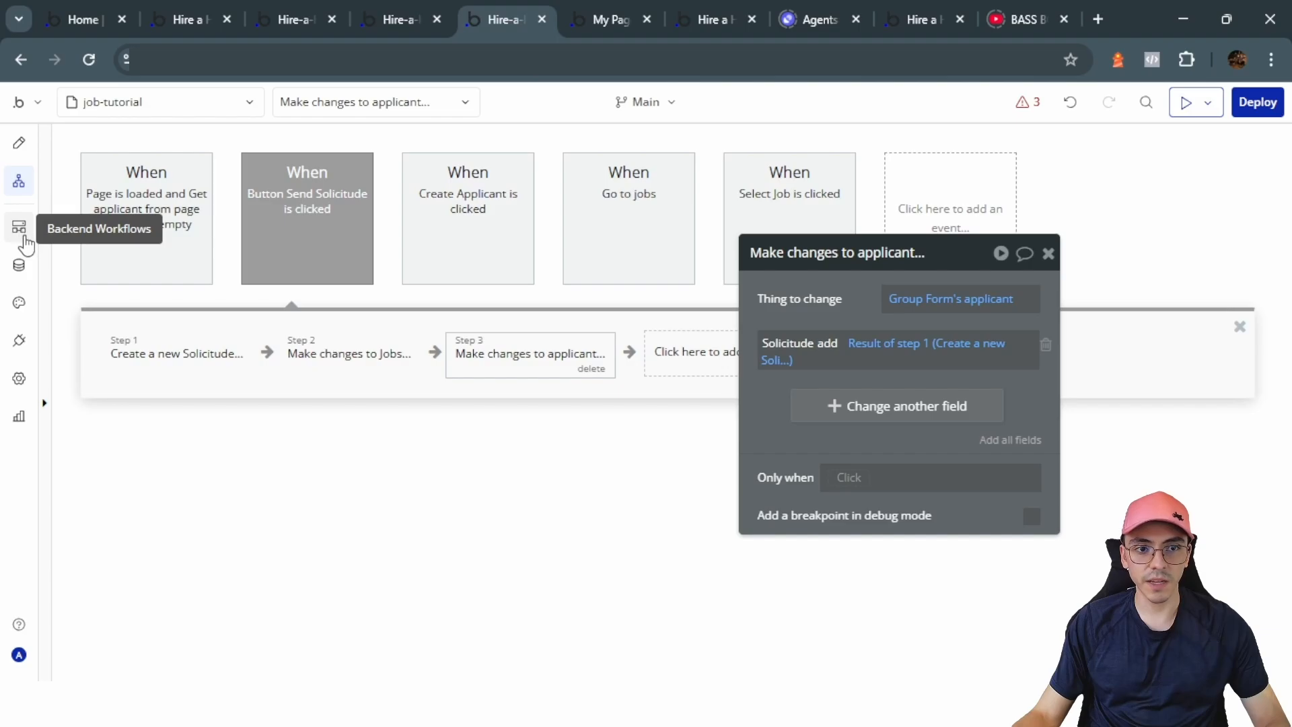
Step: Open the cv-flowise API workflow under Backend Workflows
left_click(415, 8)
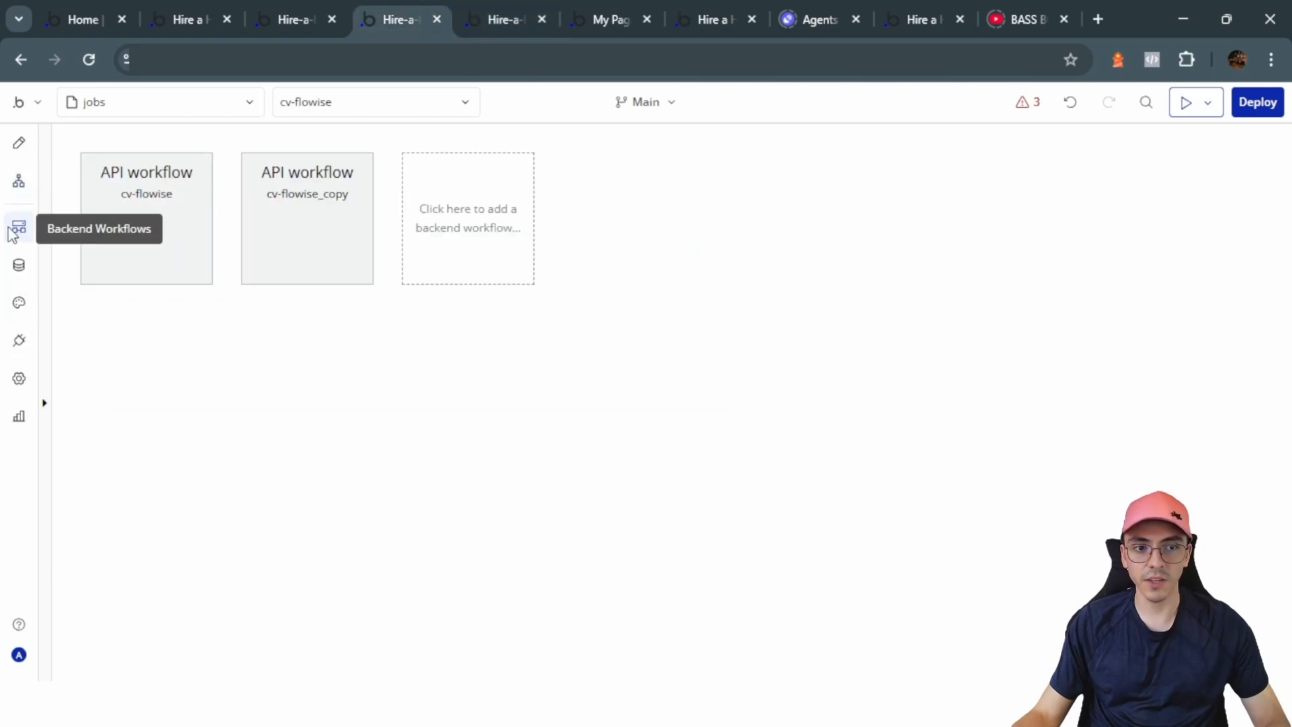
left_click(161, 280)
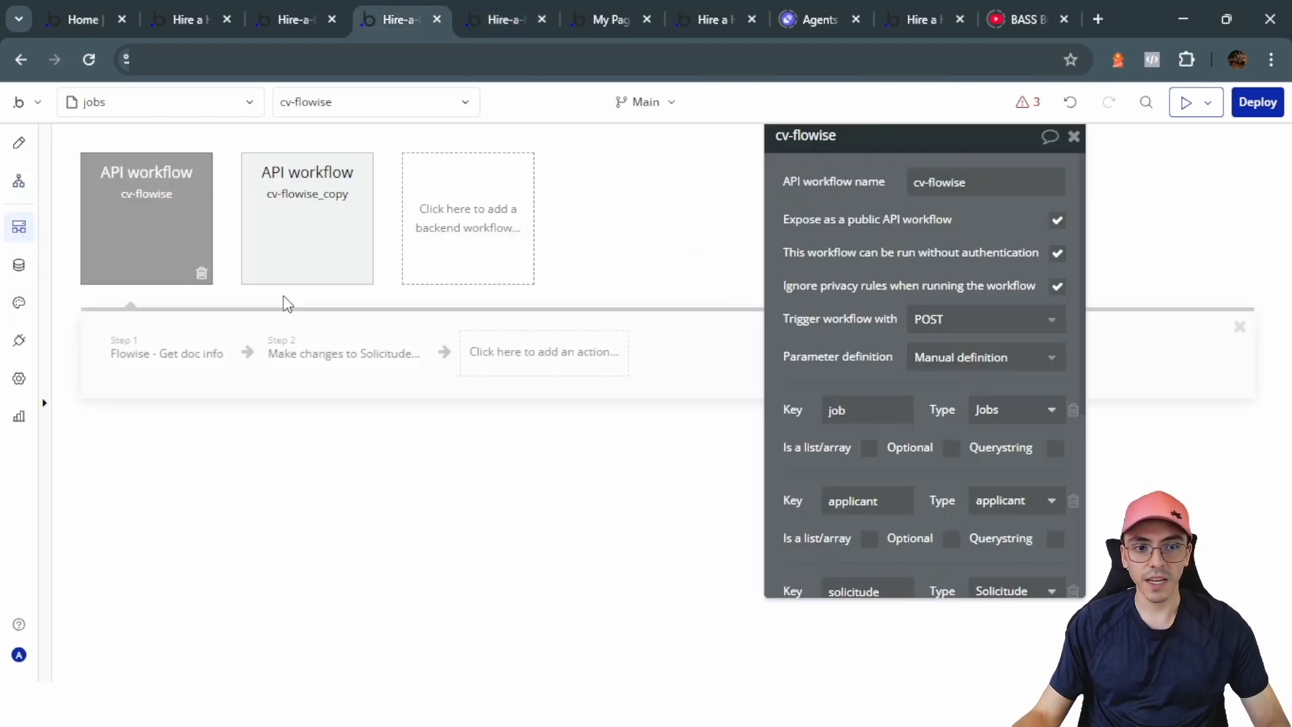
left_click(507, 231)
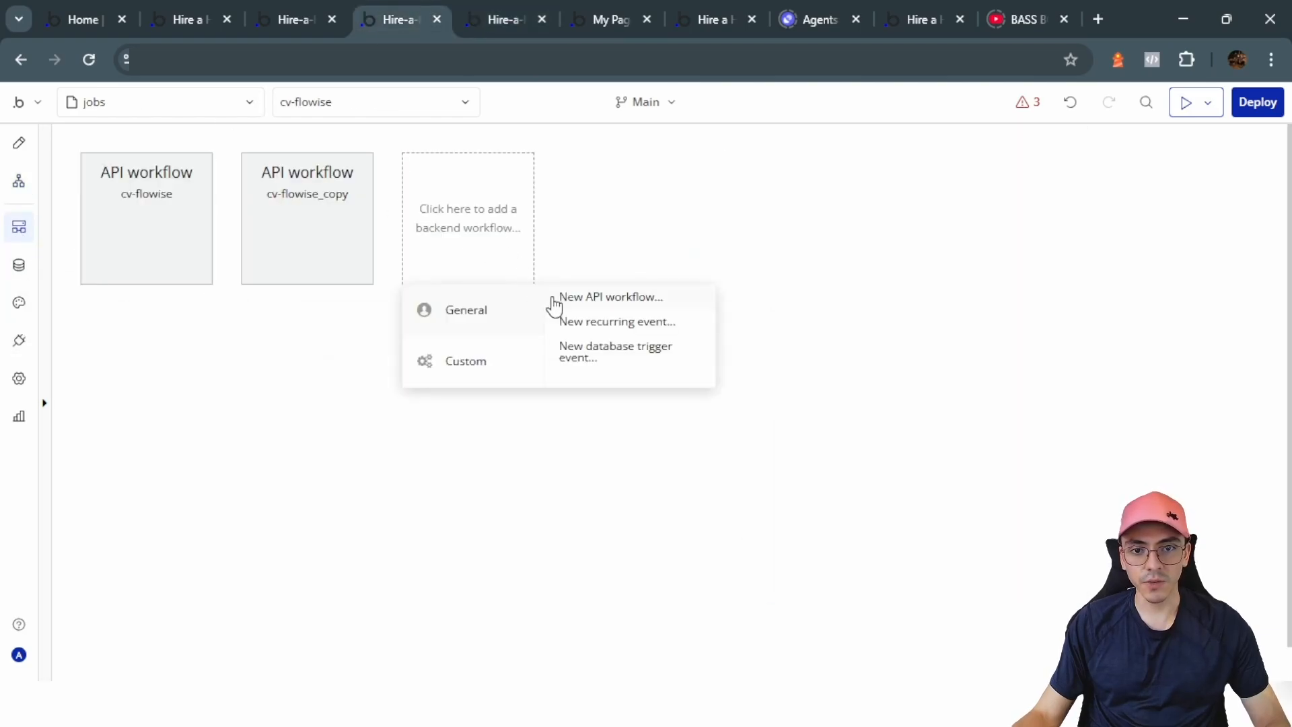
left_click(156, 234)
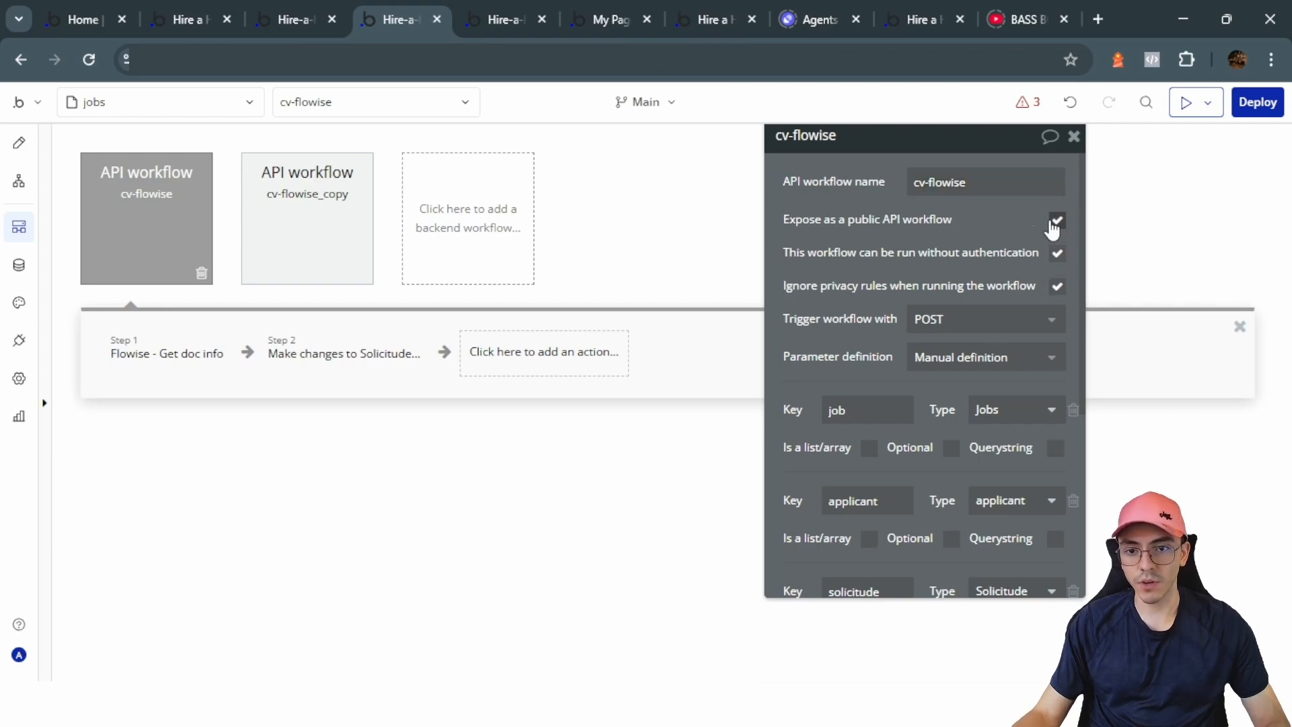
scroll(1053, 229, "down", 3)
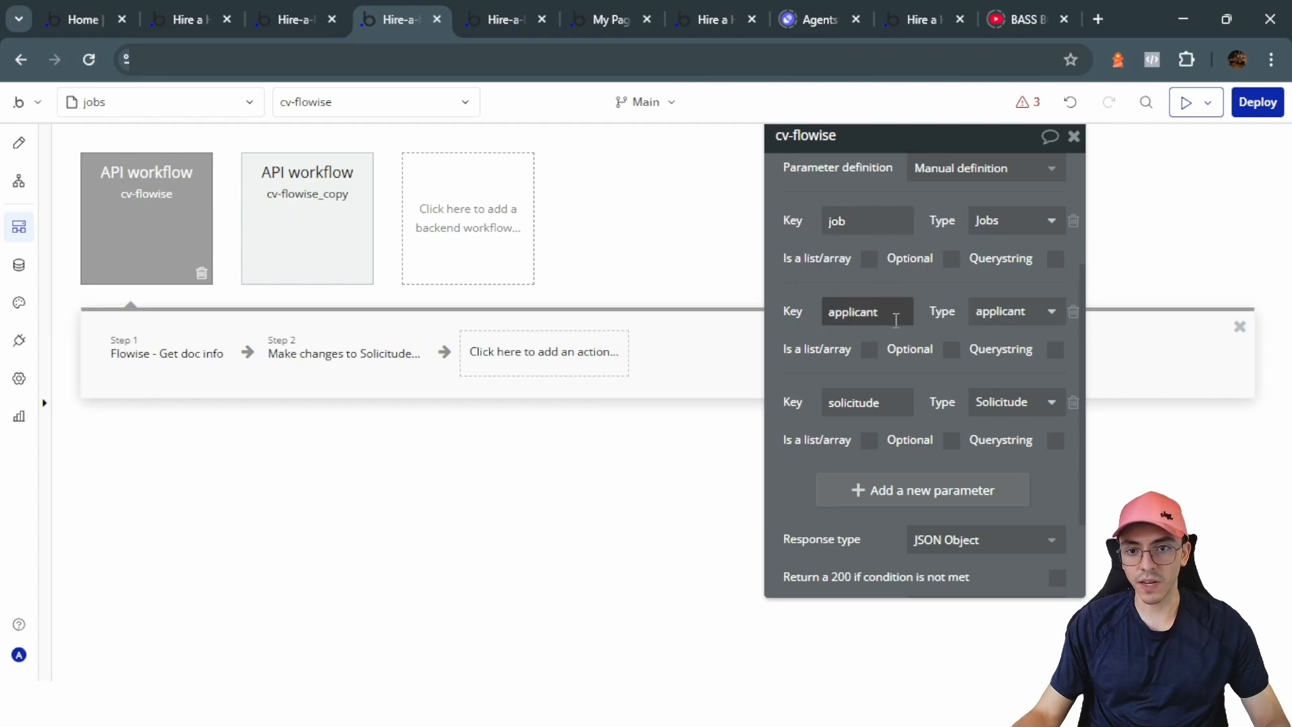
scroll(957, 393, "down", 1)
Step: Inspect the Flowise - Get doc info step, its namespace source, and the workflow parameters
left_click(167, 353)
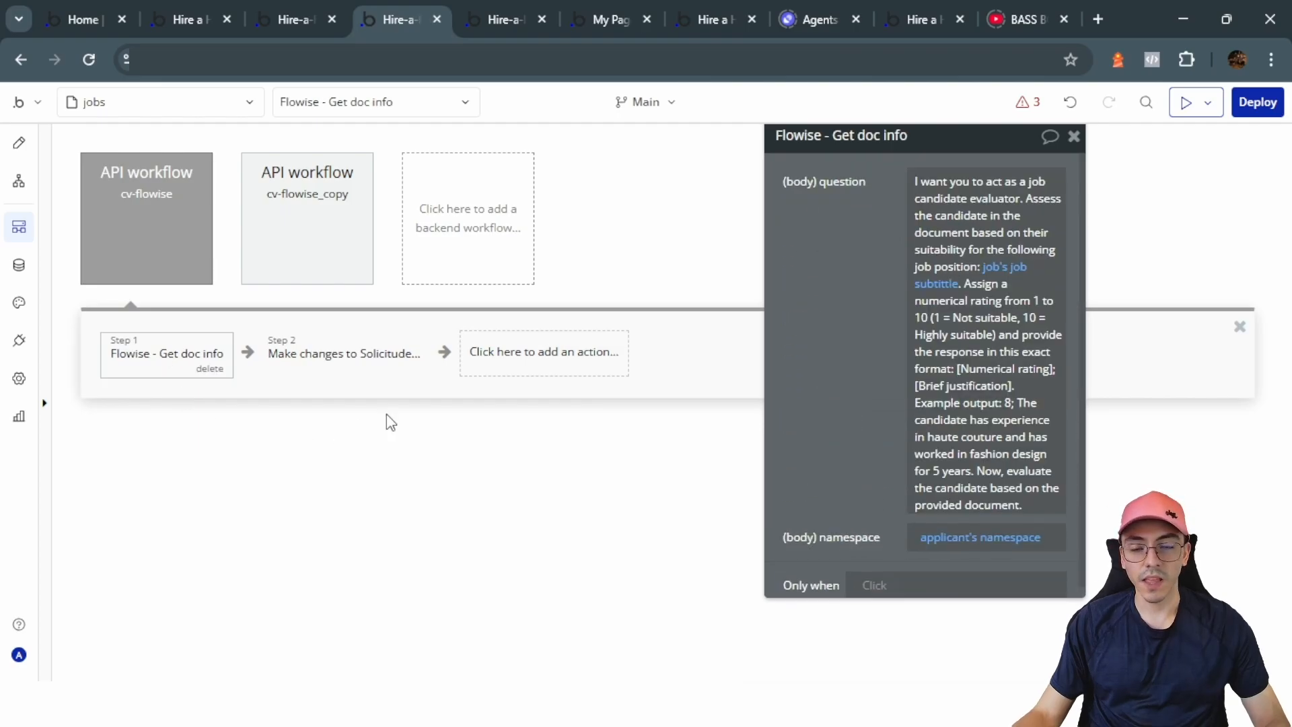
left_click(529, 356)
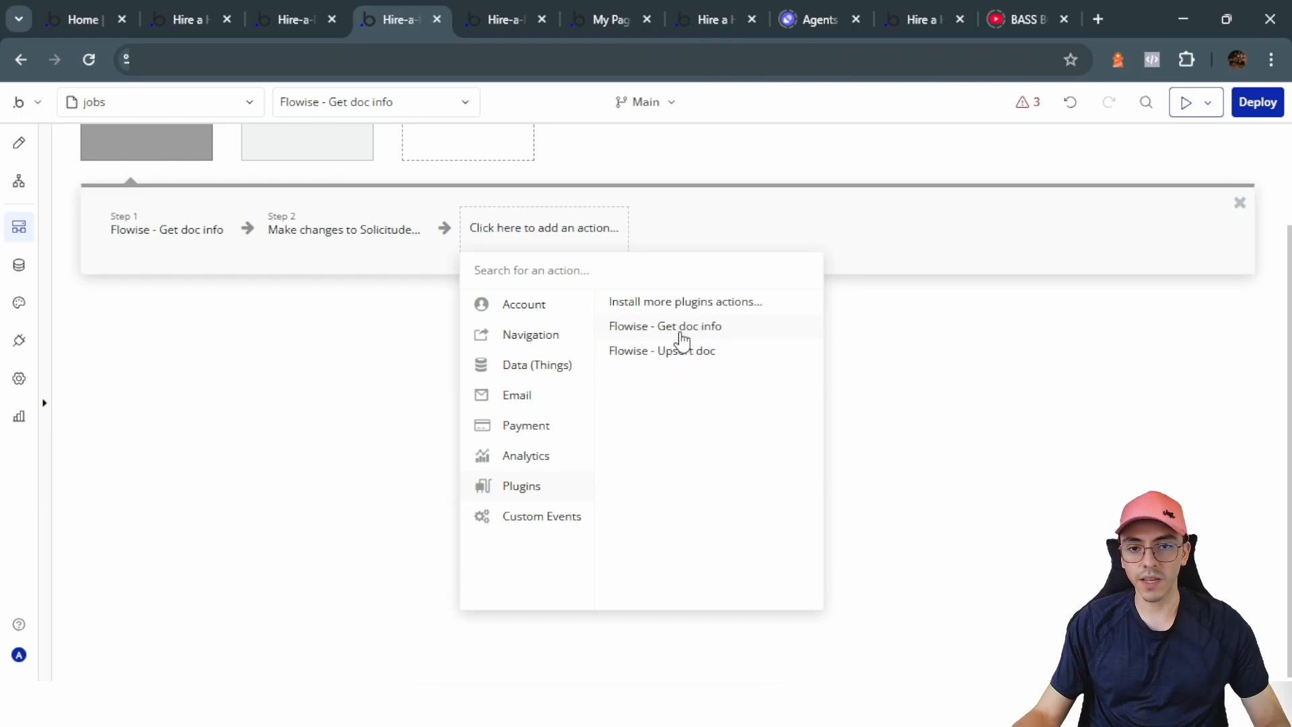
left_click(314, 349)
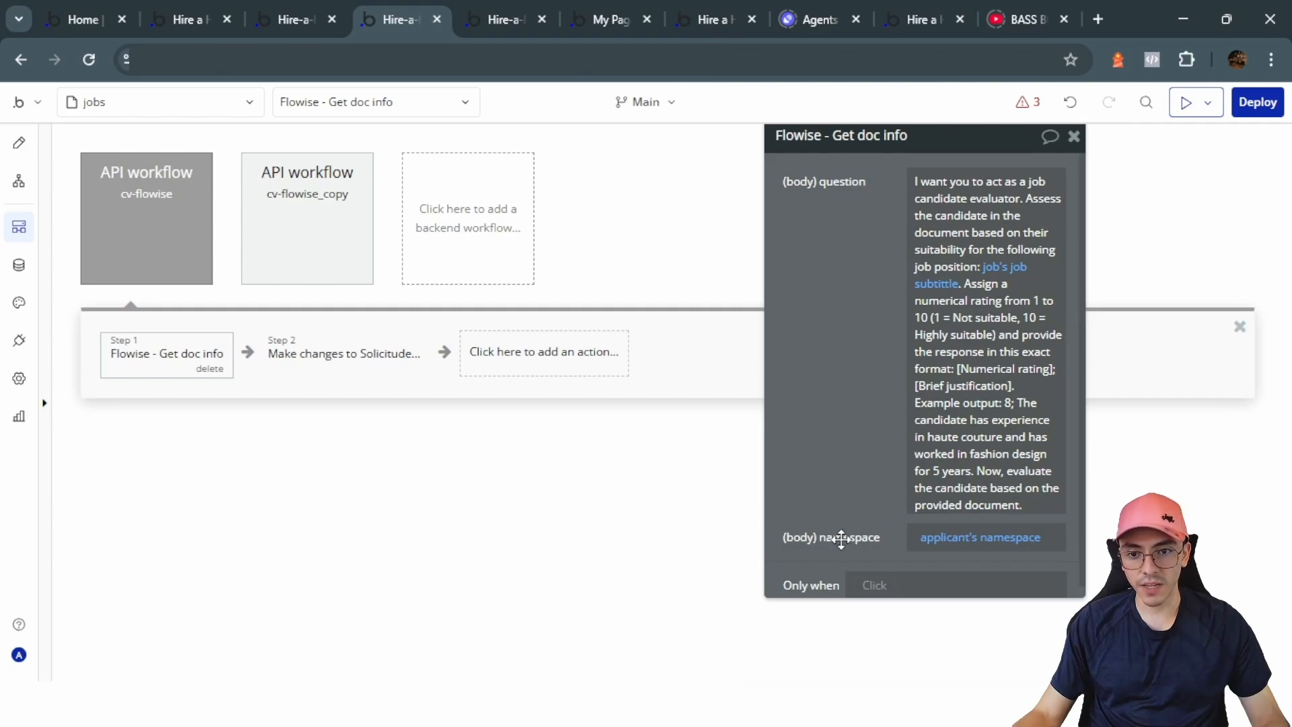
left_click(936, 542)
left_click(874, 515)
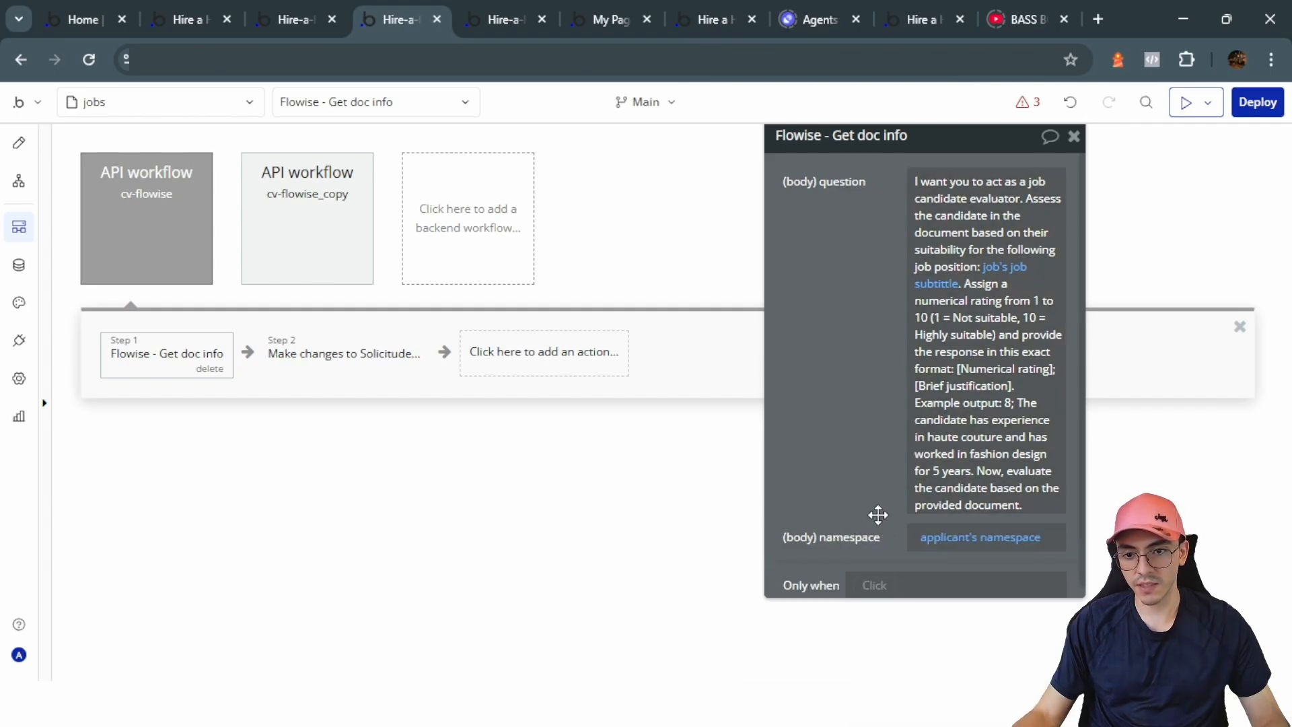
left_click(190, 236)
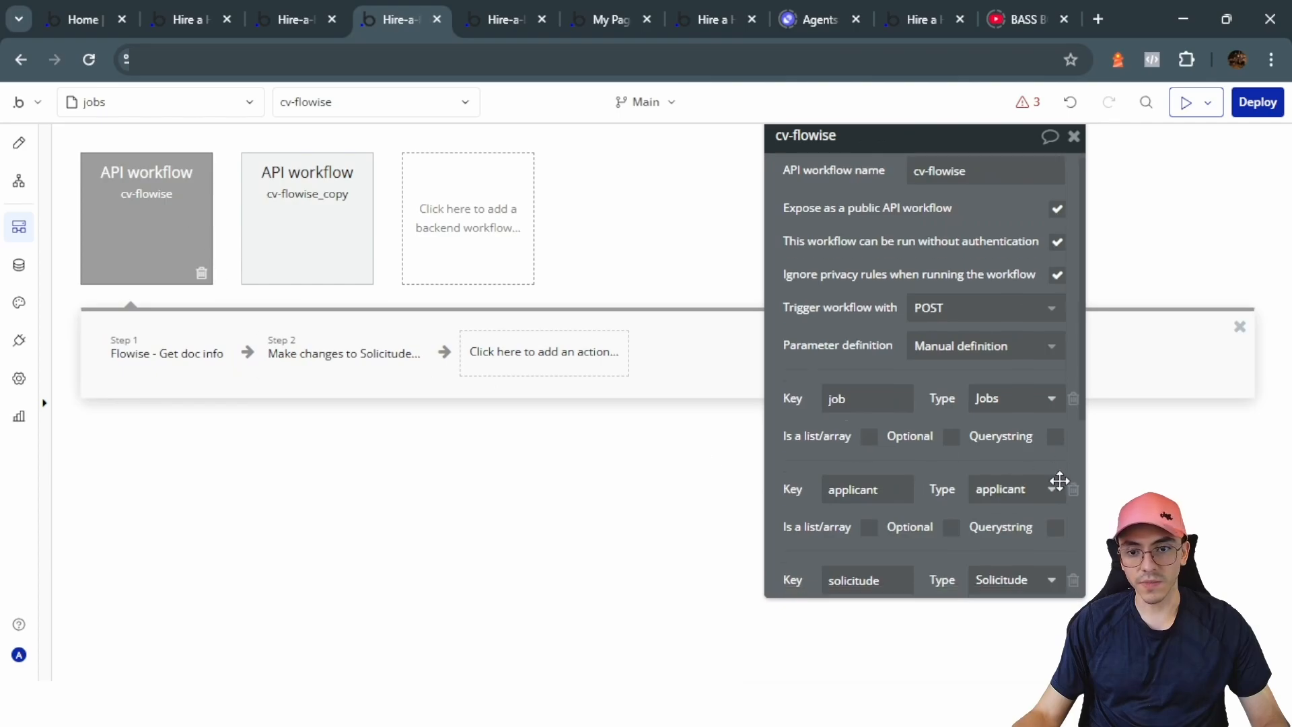
scroll(909, 413, "down", 2)
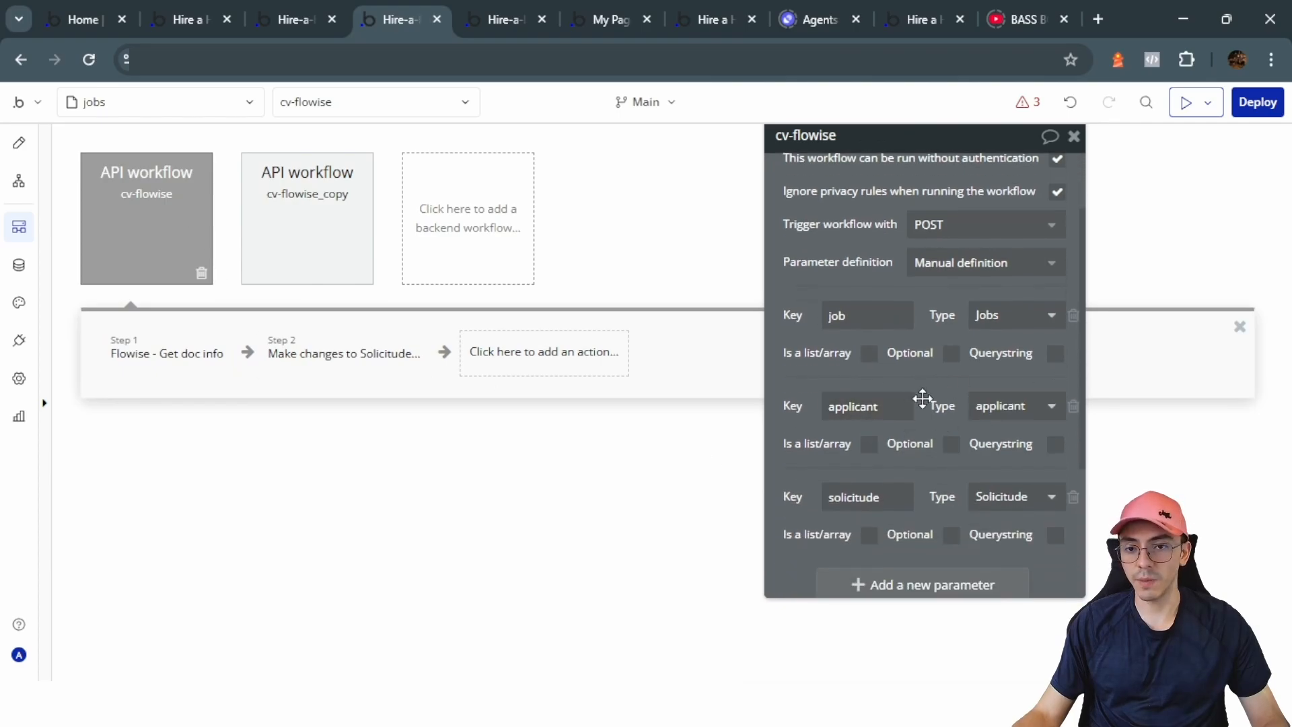
left_click(229, 348)
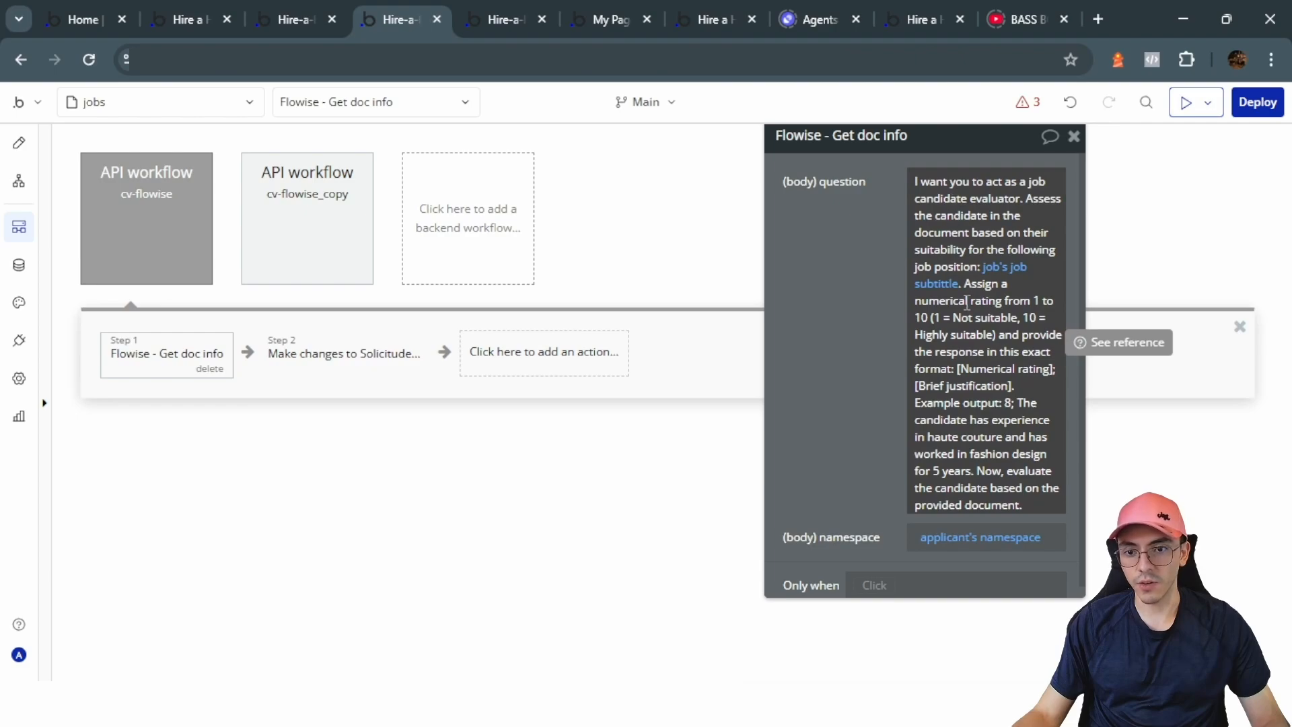
scroll(966, 302, "down", 1)
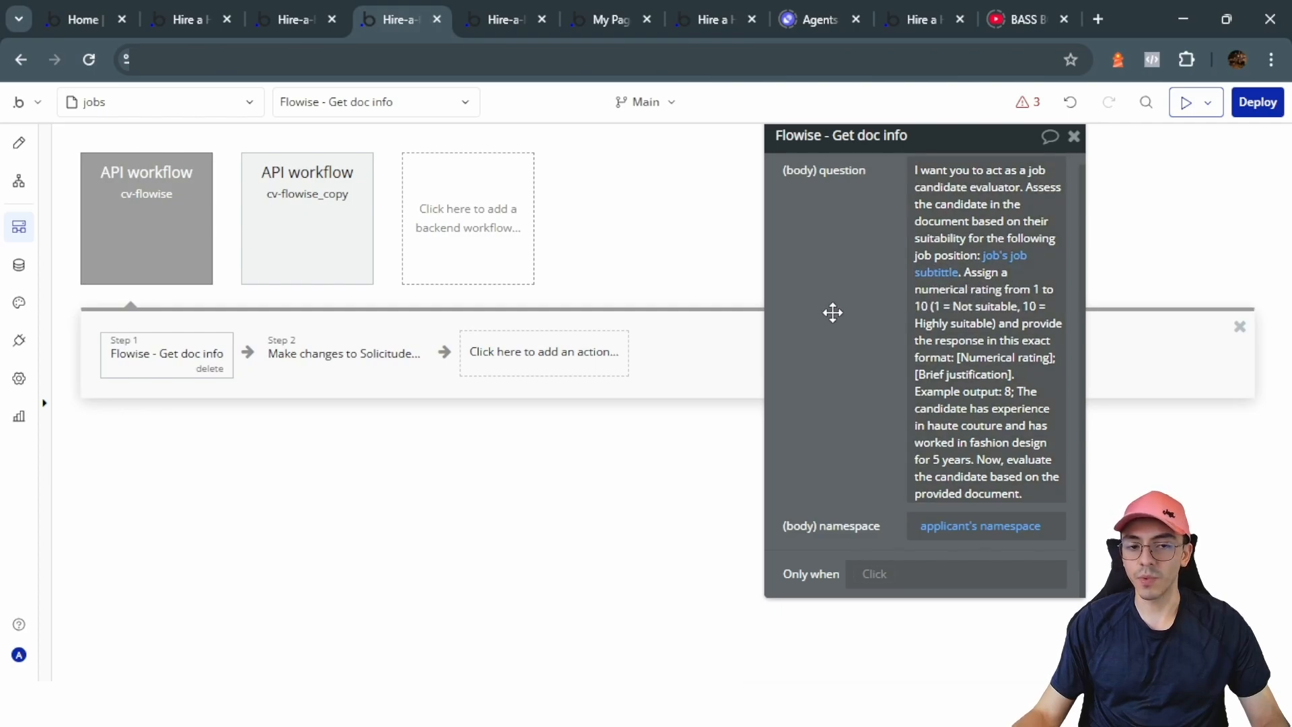
Step: Review the Make changes to Solicitude step that saves the rank
left_click(124, 251)
scroll(911, 438, "down", 3)
scroll(902, 437, "up", 2)
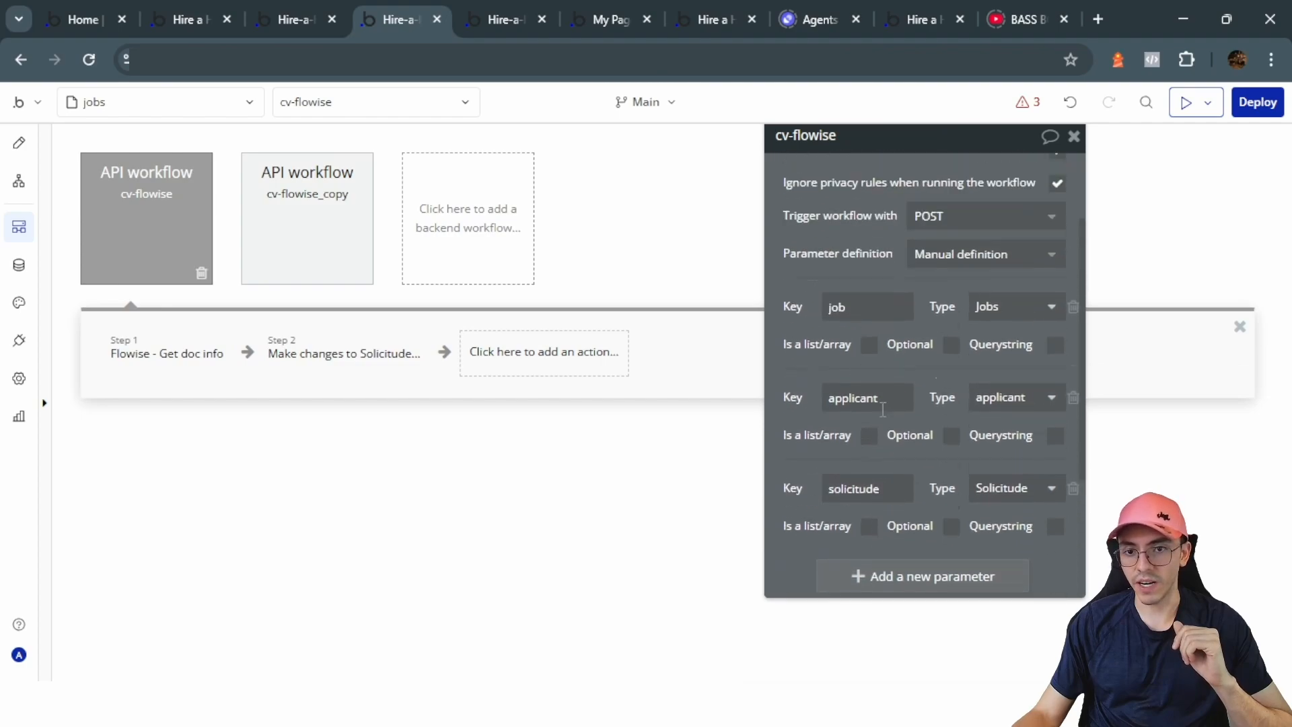
left_click(348, 356)
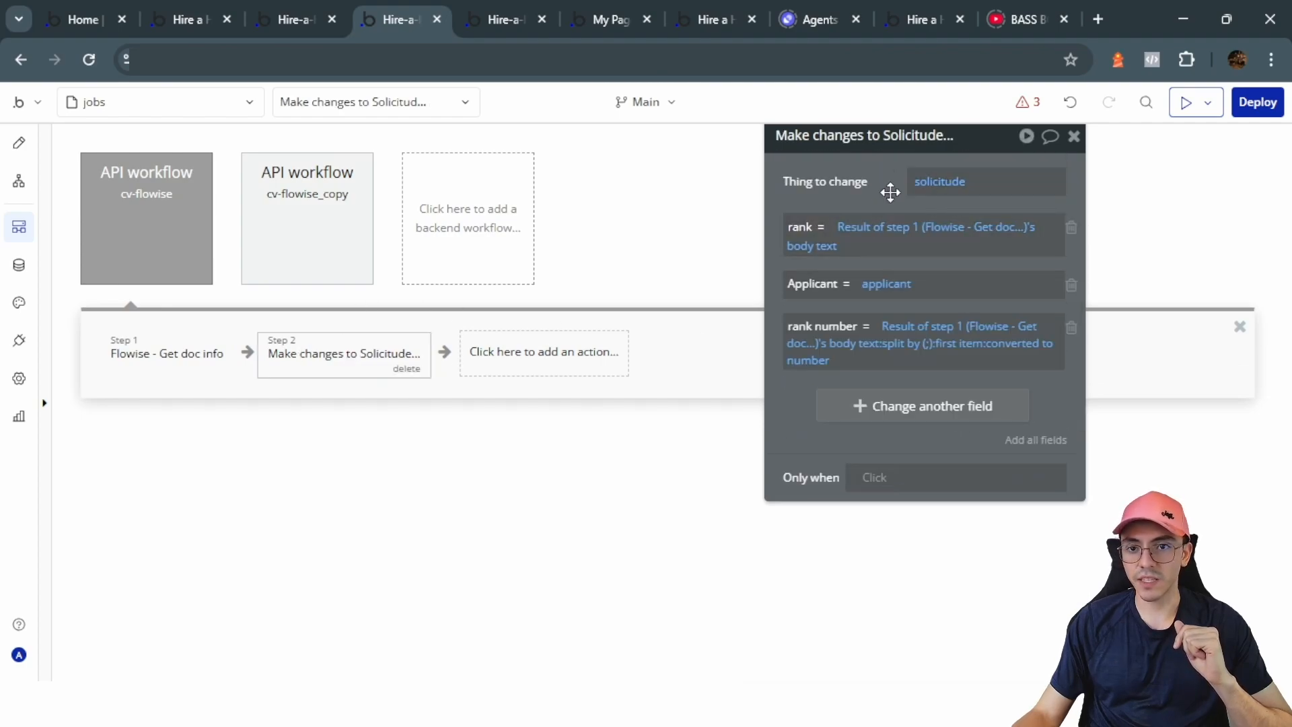
left_click_drag(891, 190, 878, 251)
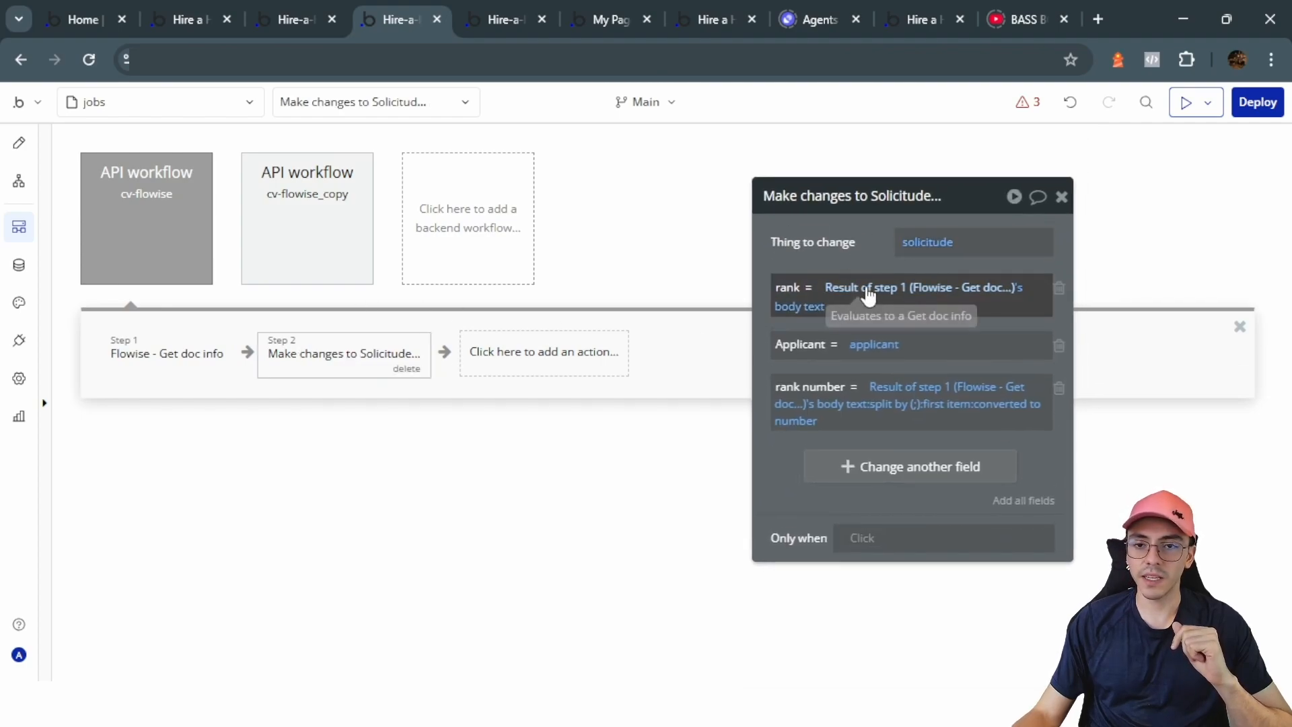
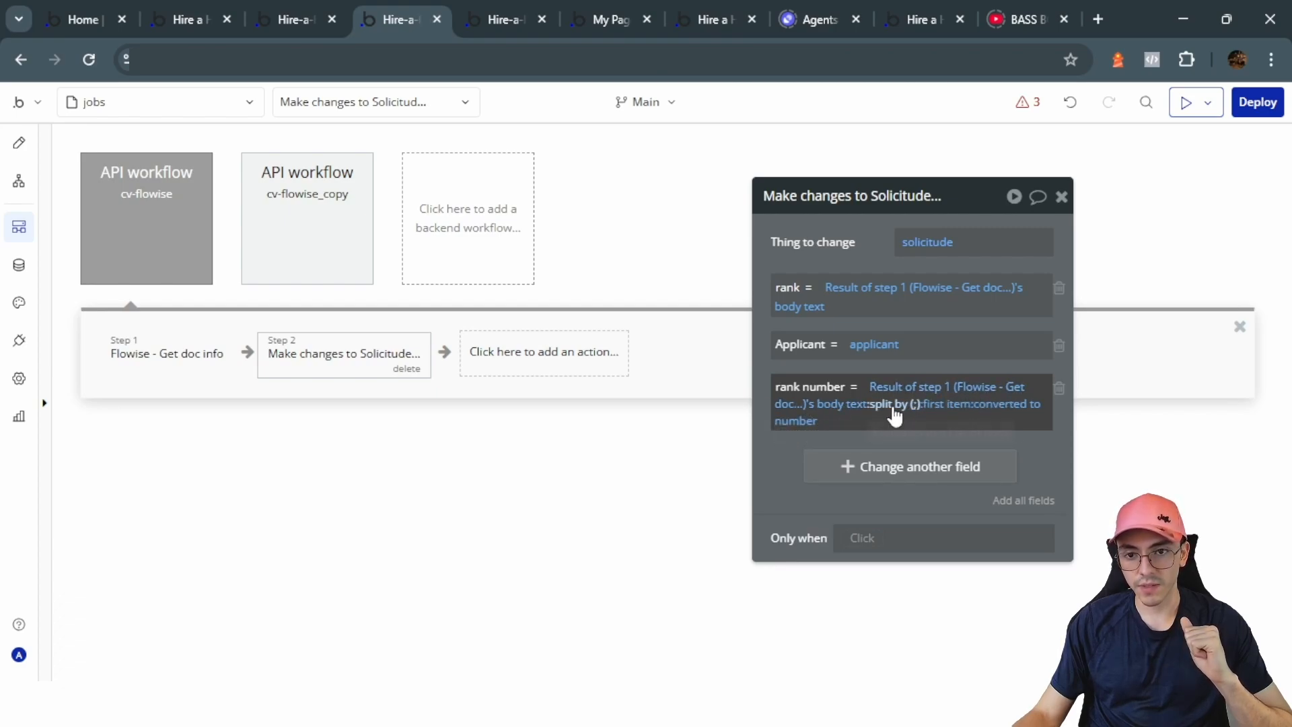
Step: Check the semicolon split-by separator and Flowise step, then begin a new action in job-tutorial's Send Solicitude workflow
left_click(888, 404)
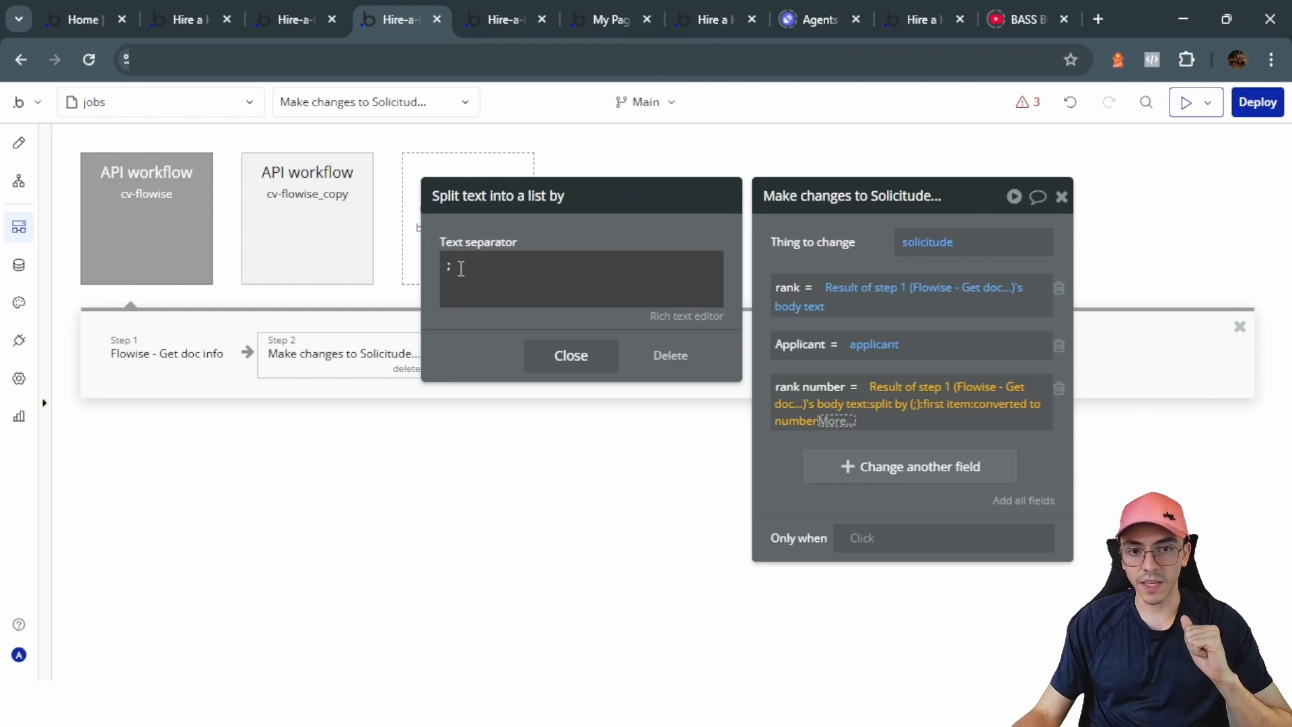
left_click(905, 436)
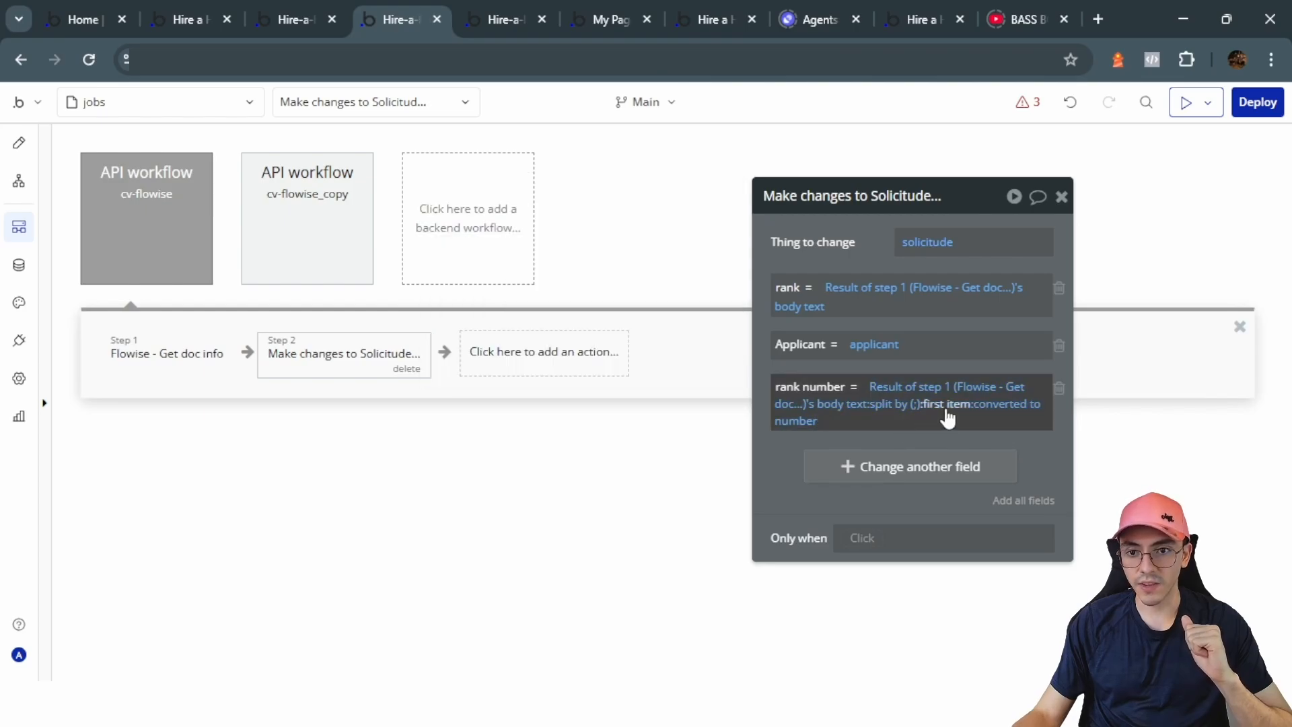
left_click(167, 353)
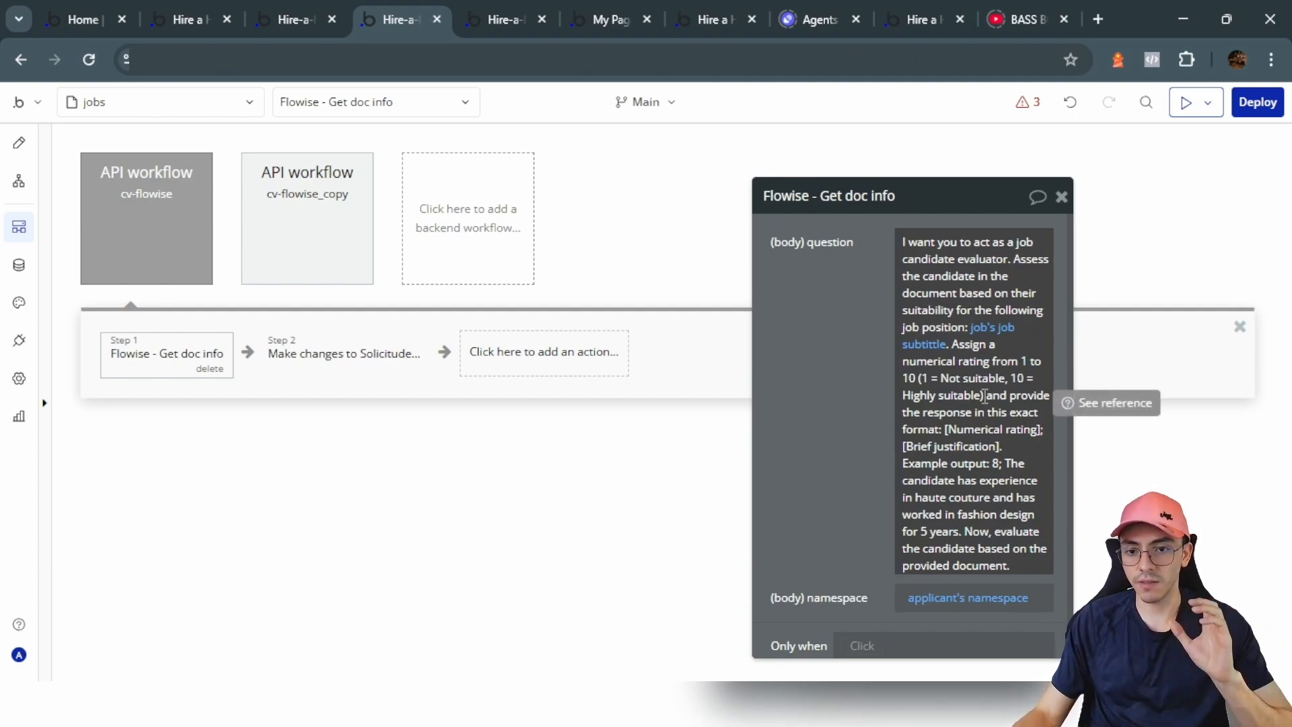
left_click(343, 354)
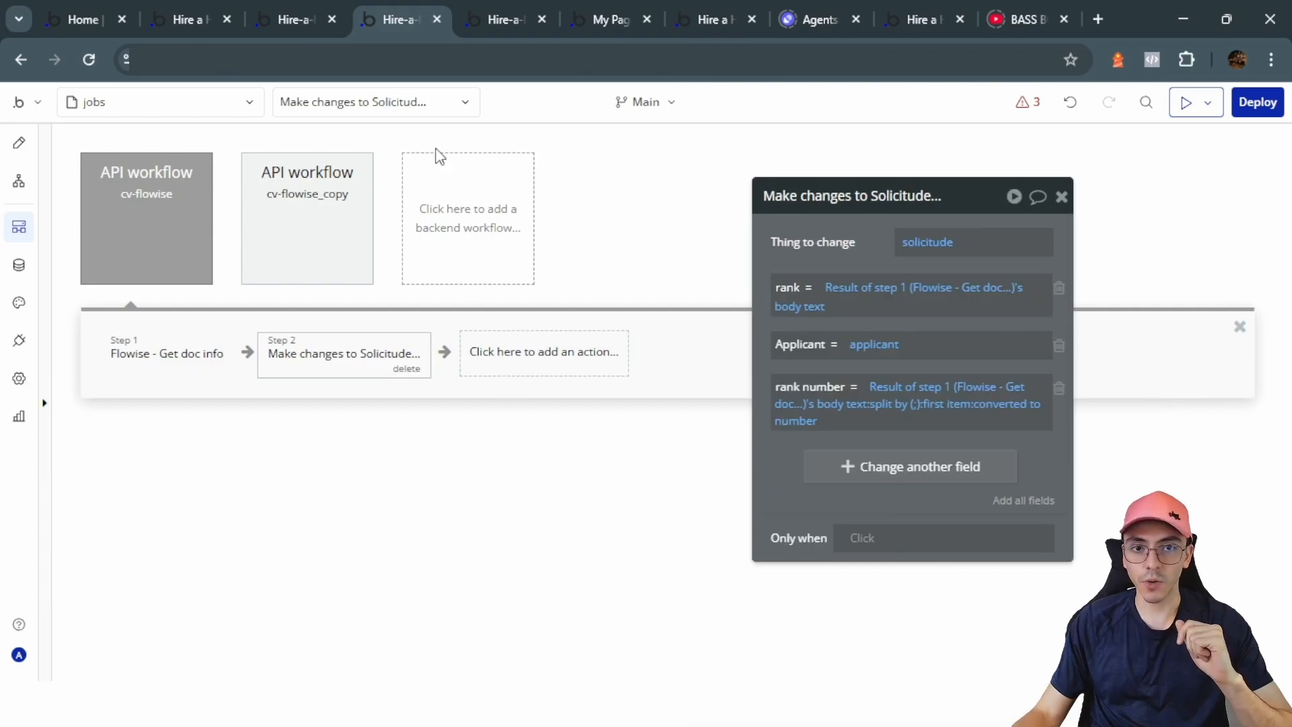
left_click(480, 27)
left_click(709, 367)
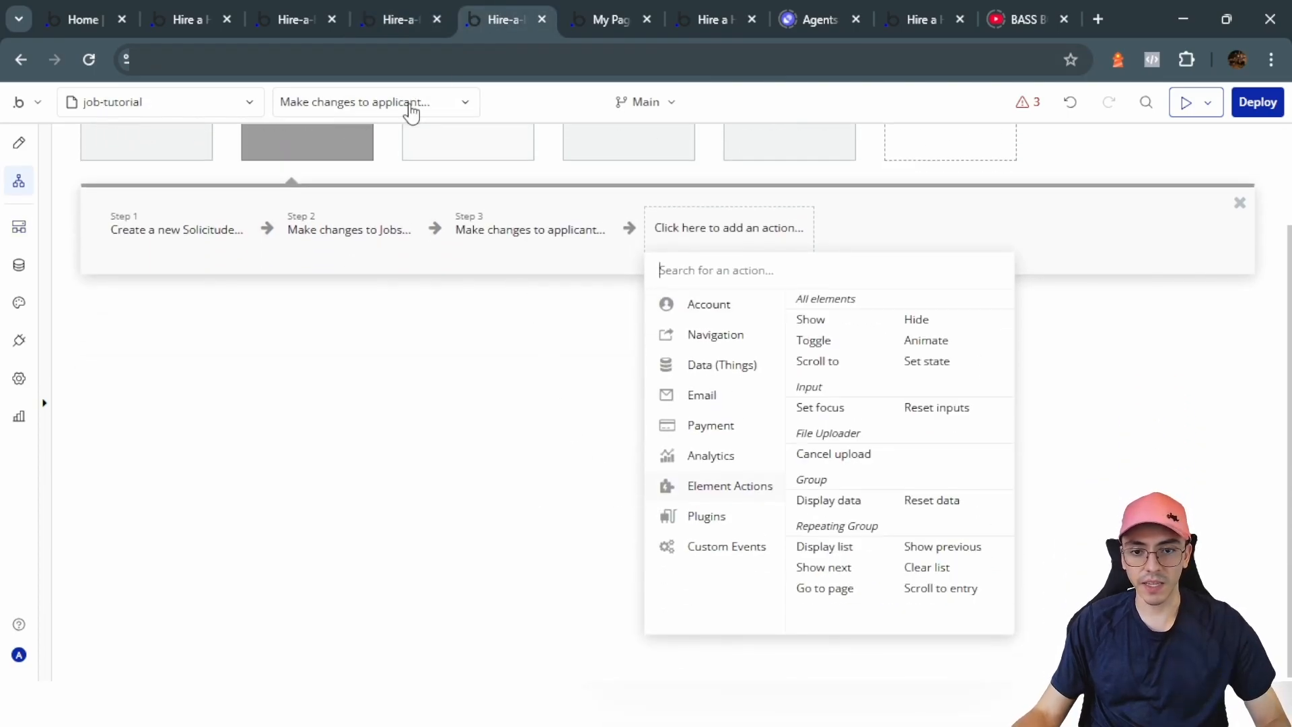
Step: Add a Schedule API Workflow step that runs cv-flowise
left_click(287, 9)
left_click(504, 10)
mouse_move(718, 521)
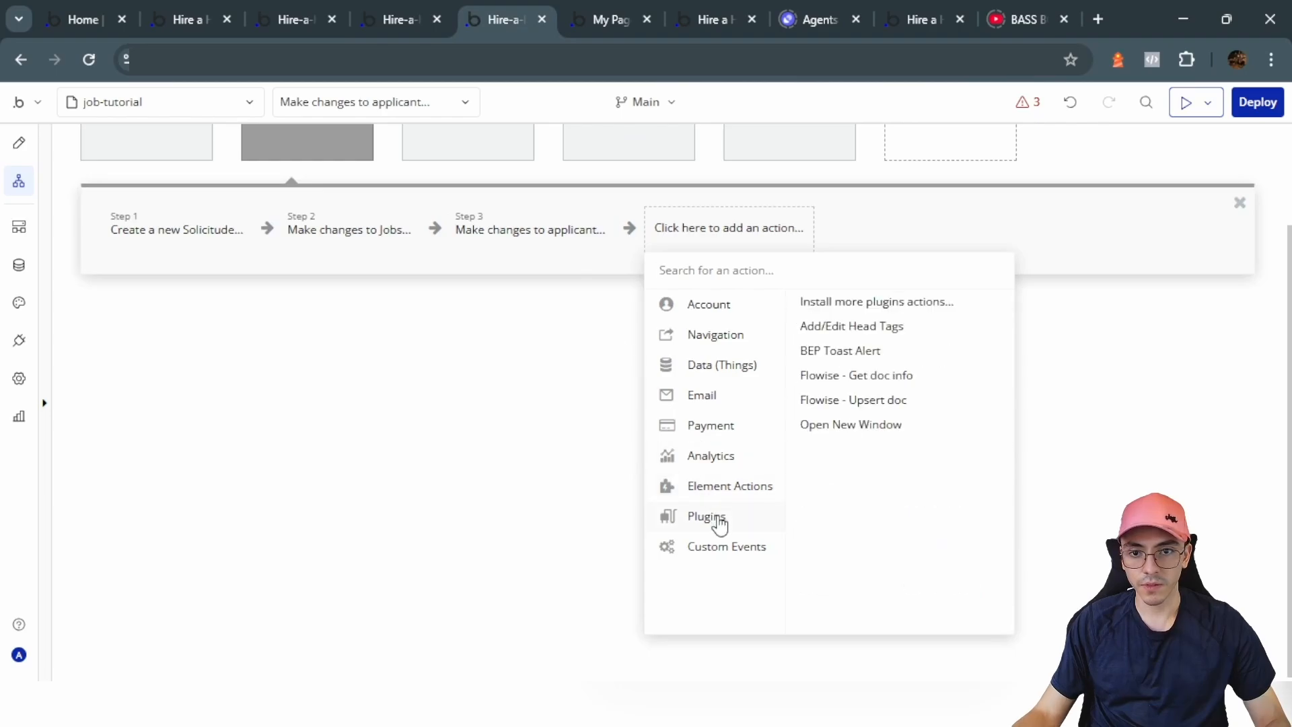
mouse_move(726, 555)
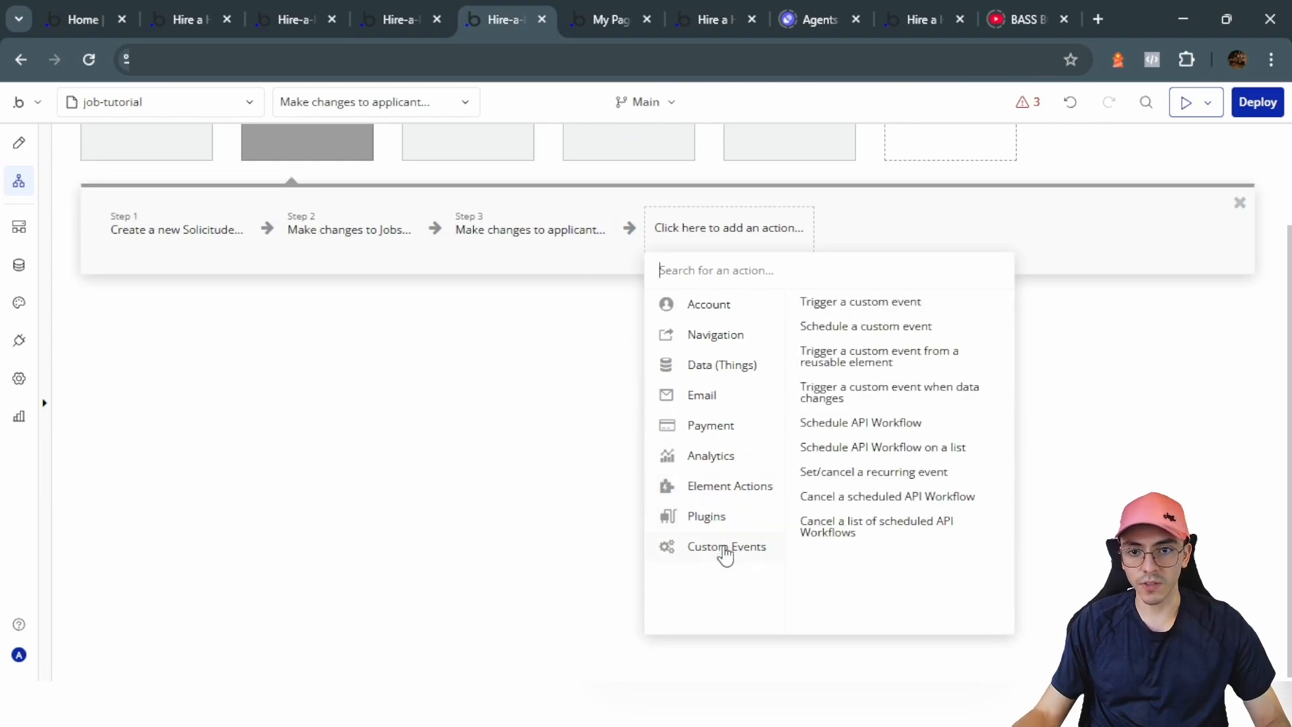
left_click(853, 428)
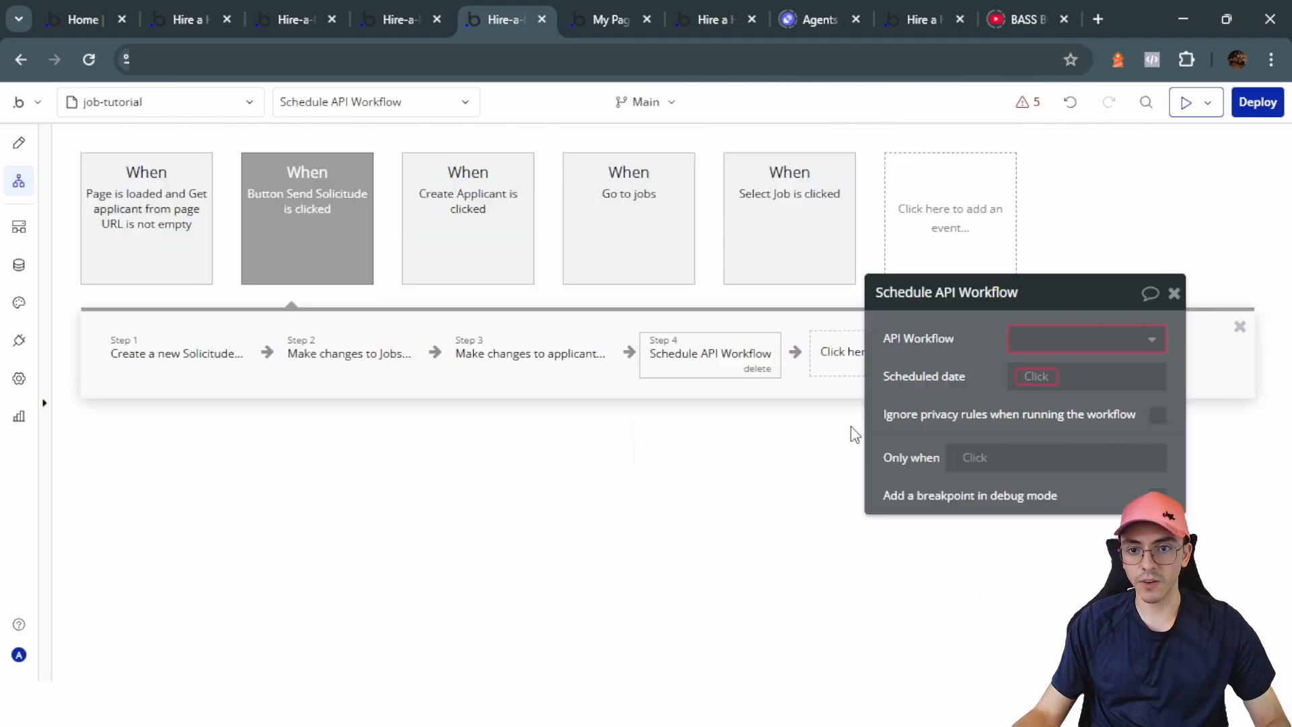
left_click(1048, 341)
left_click(1049, 364)
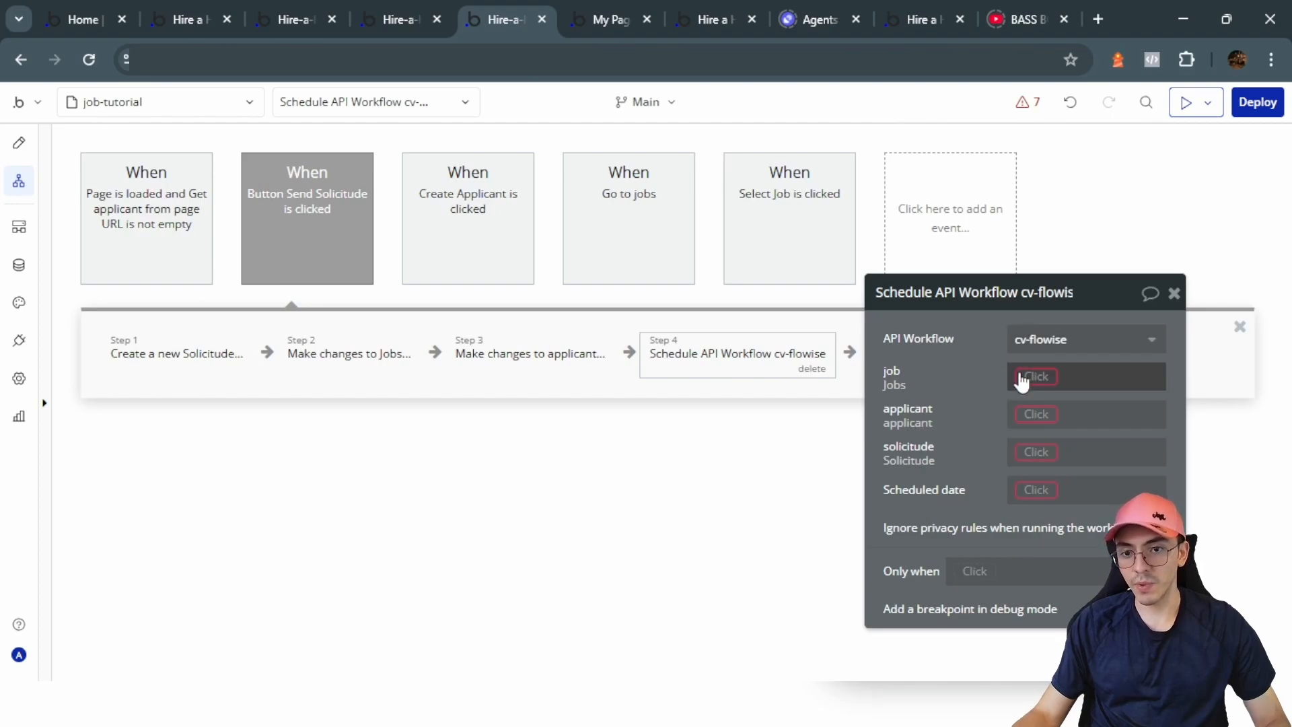
Step: Pass Current page's Jobs, Group Form's applicant and Result of step 1, scheduled at Current date/time
left_click(1057, 374)
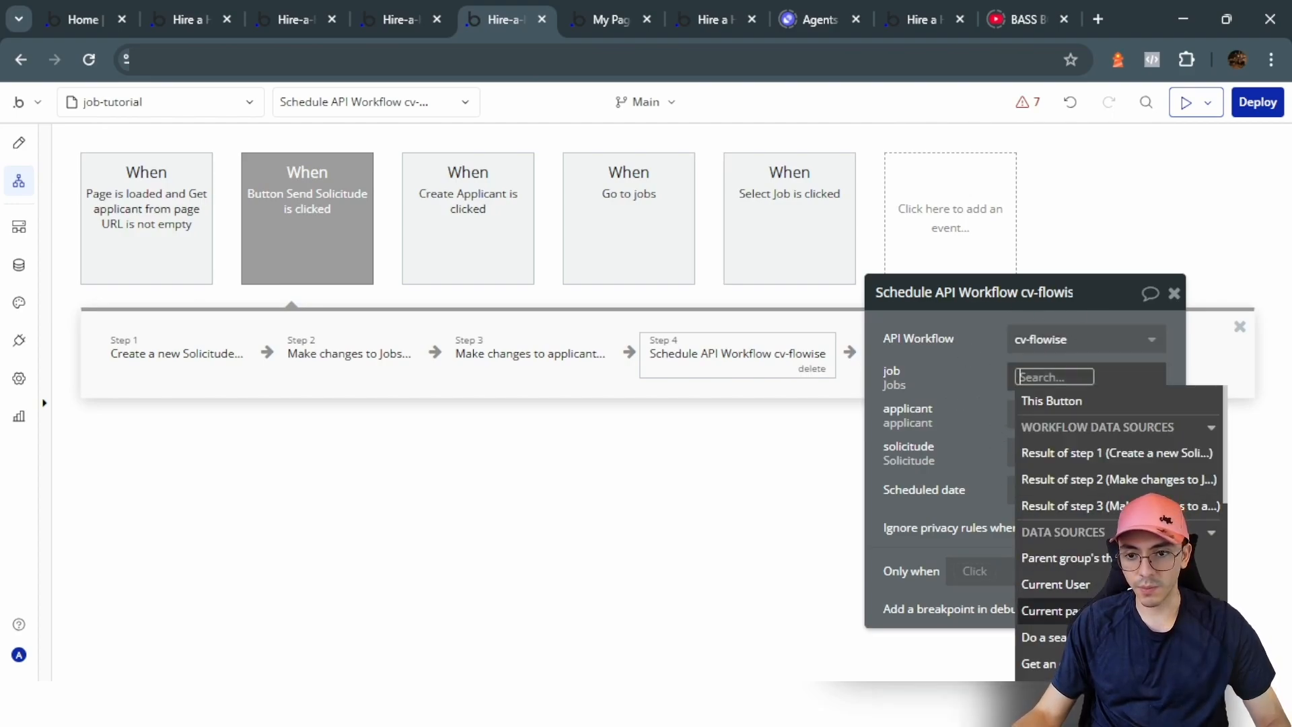
left_click(1046, 610)
left_click(1032, 415)
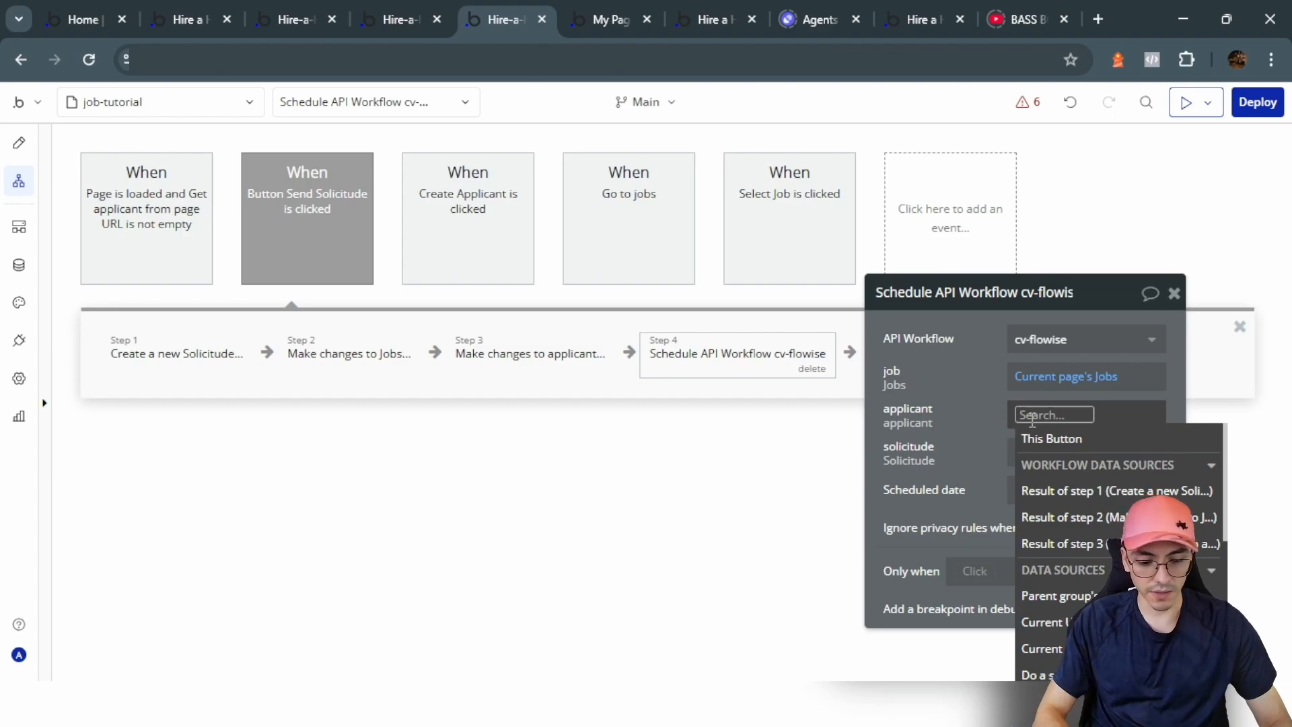
type("form")
left_click(1061, 462)
left_click(1119, 543)
left_click(1035, 453)
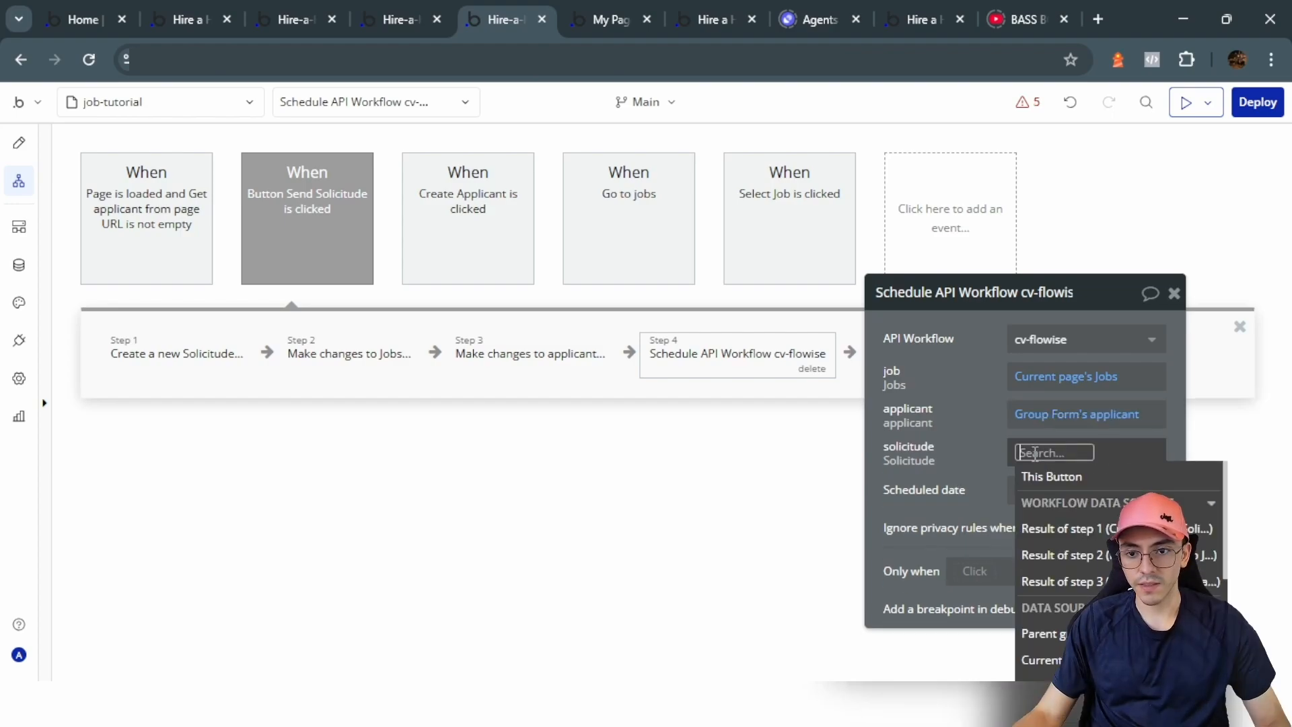
left_click(1067, 528)
left_click(1034, 501)
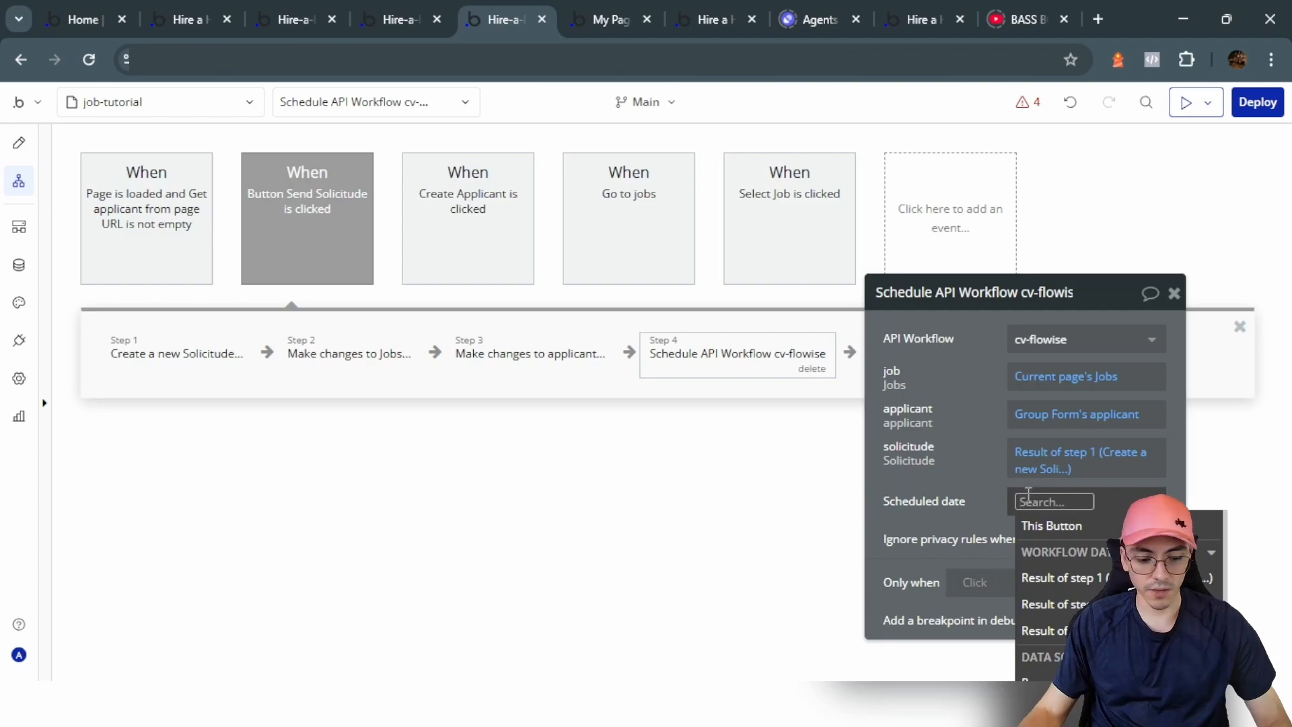
type("curren")
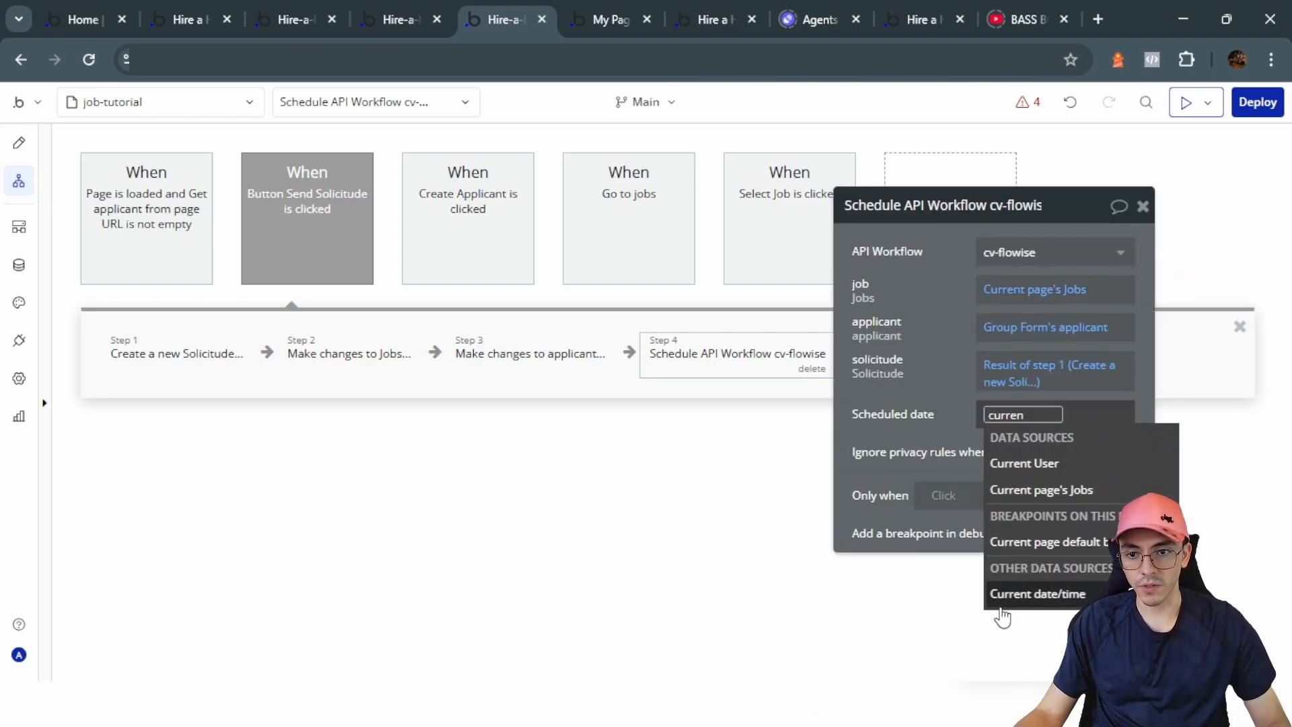
left_click(1016, 594)
Step: Add a Reset relevant inputs step and a Go to page dashboard-tutorial step
left_click(887, 363)
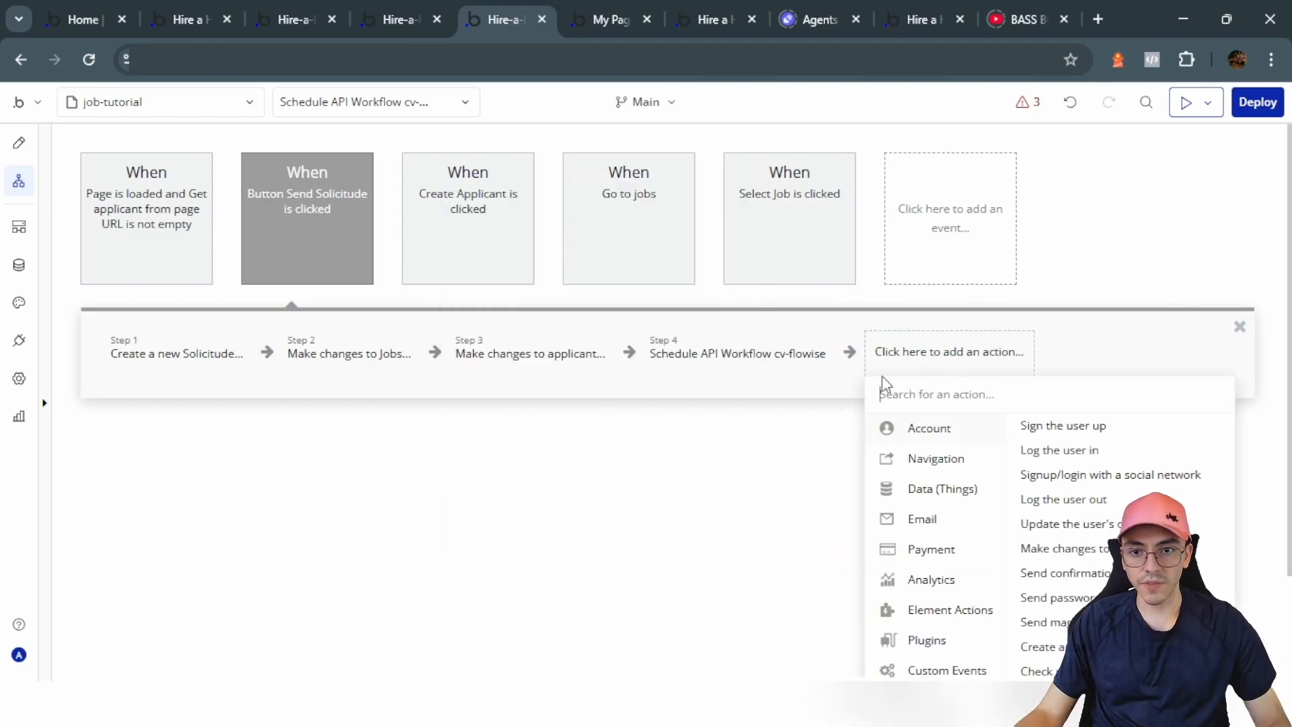
type("rese")
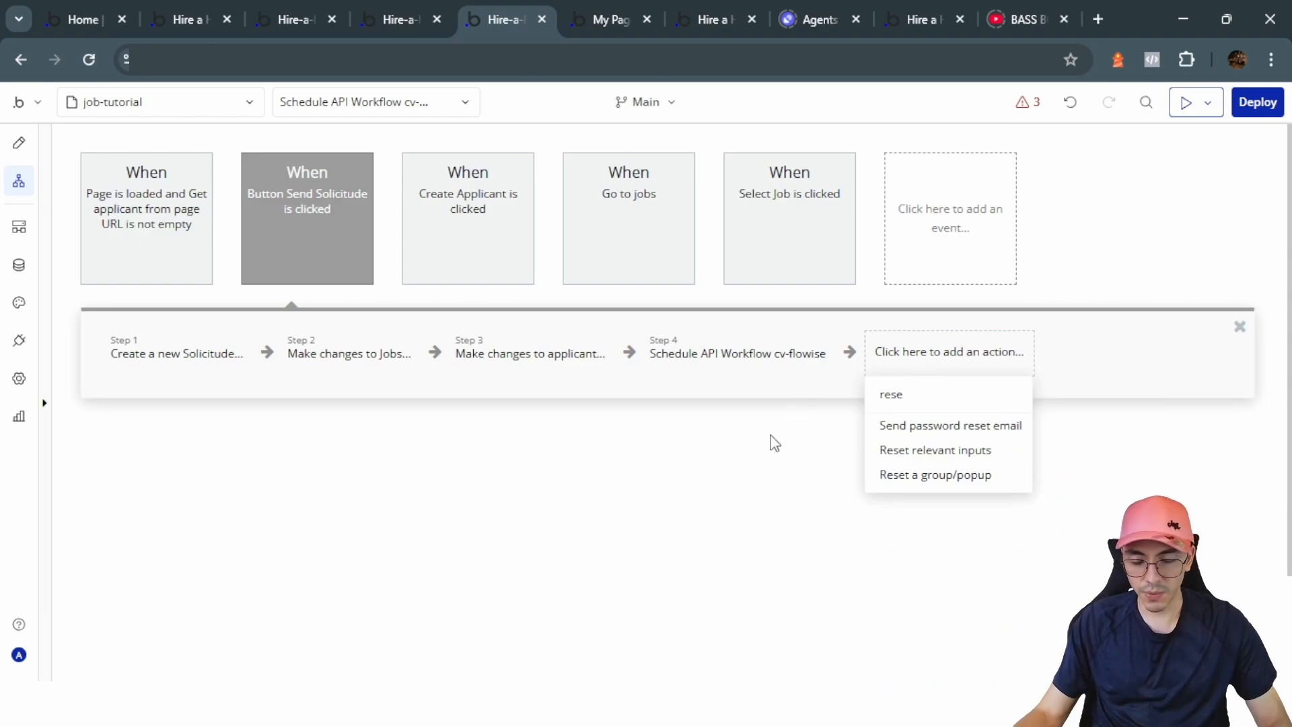
left_click(929, 451)
left_click(1079, 367)
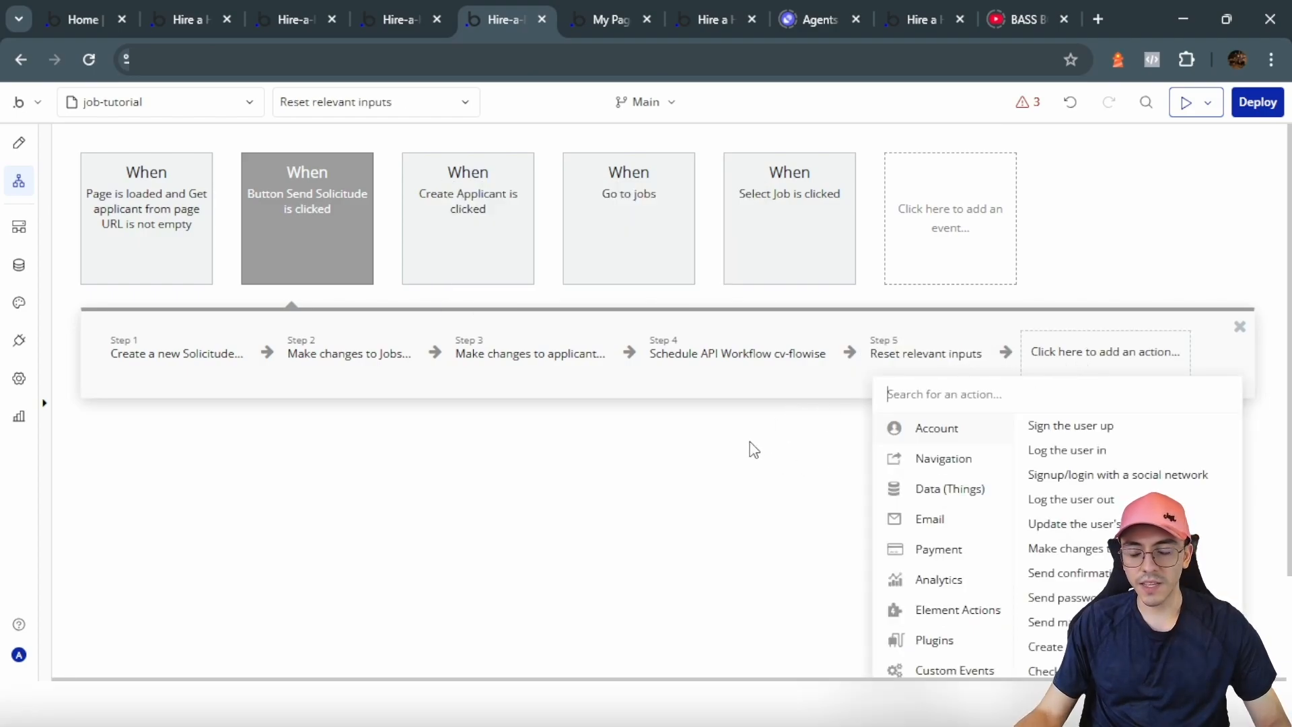
scroll(754, 449, "down", 2)
mouse_move(947, 523)
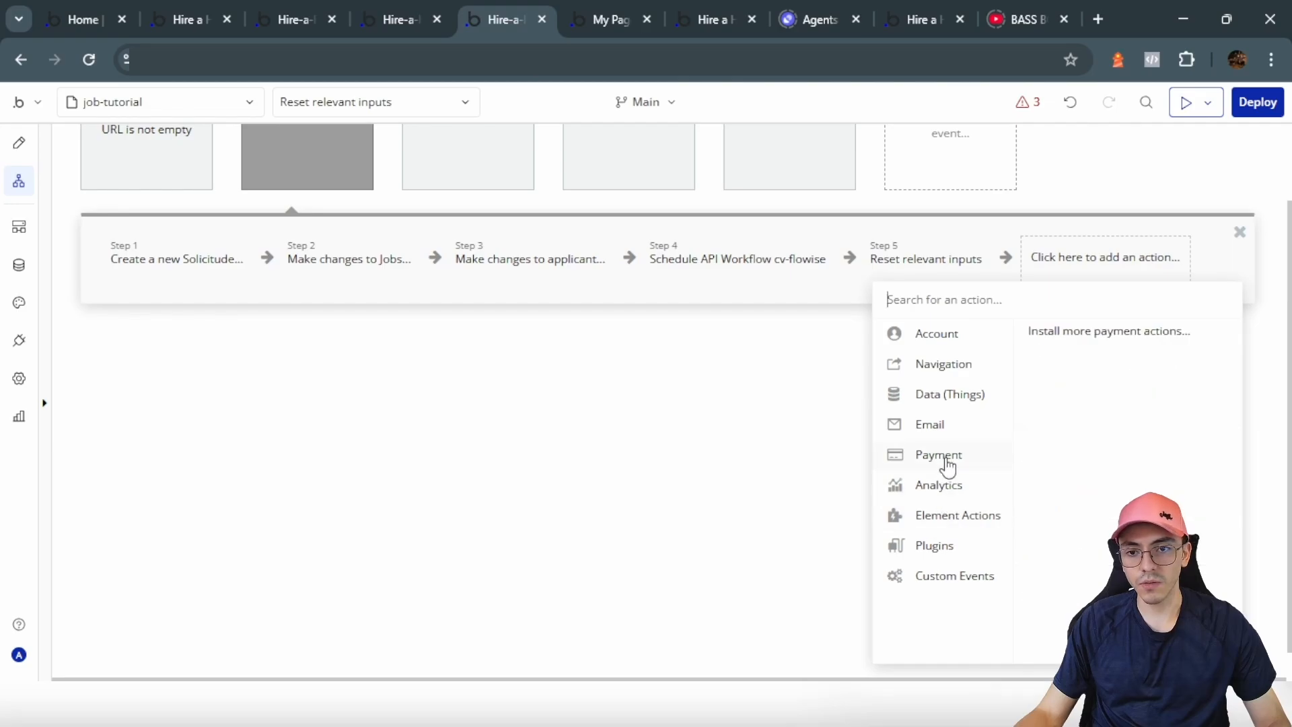
mouse_move(944, 402)
mouse_move(943, 363)
left_click(1040, 332)
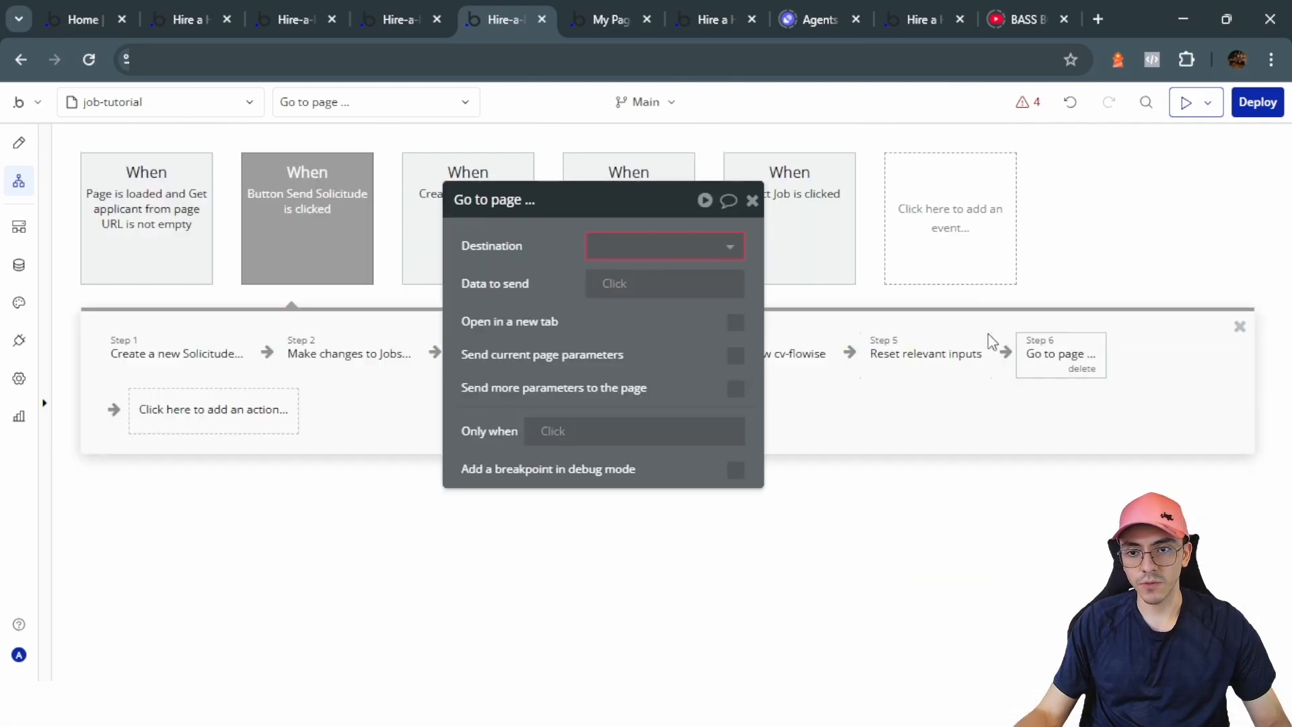
left_click(592, 247)
left_click(663, 357)
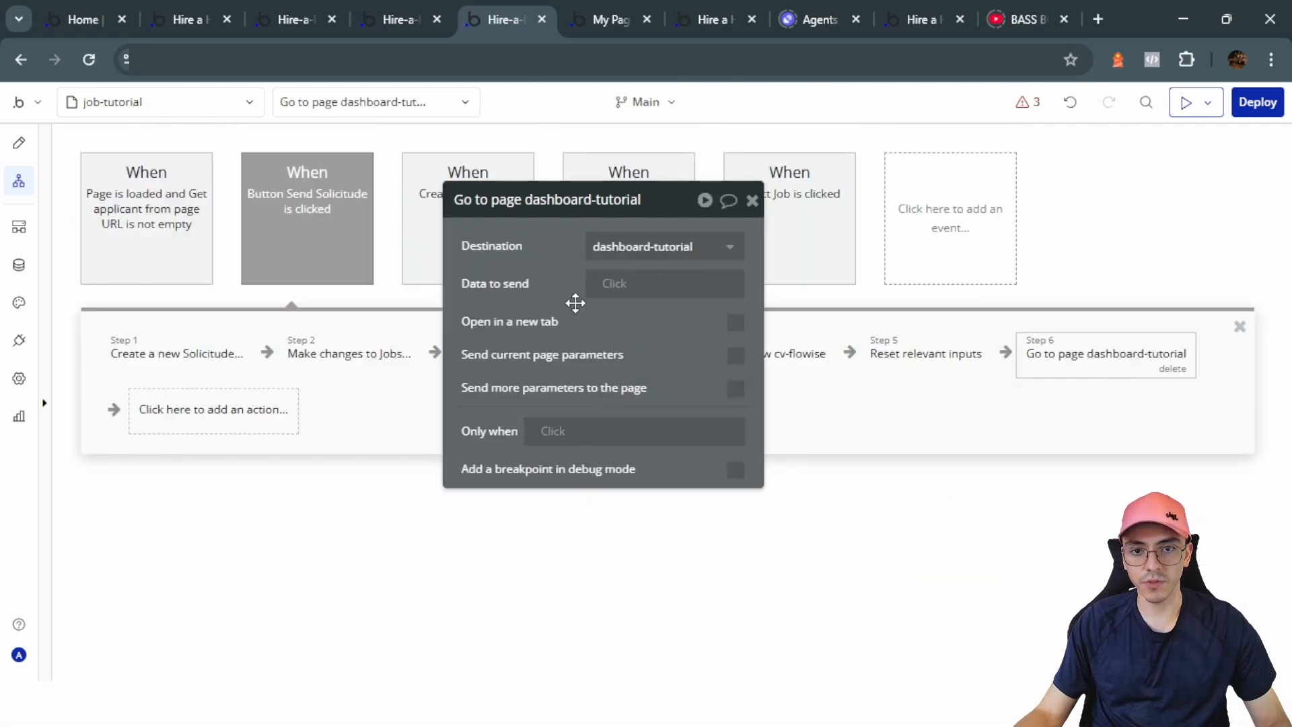
left_click(752, 199)
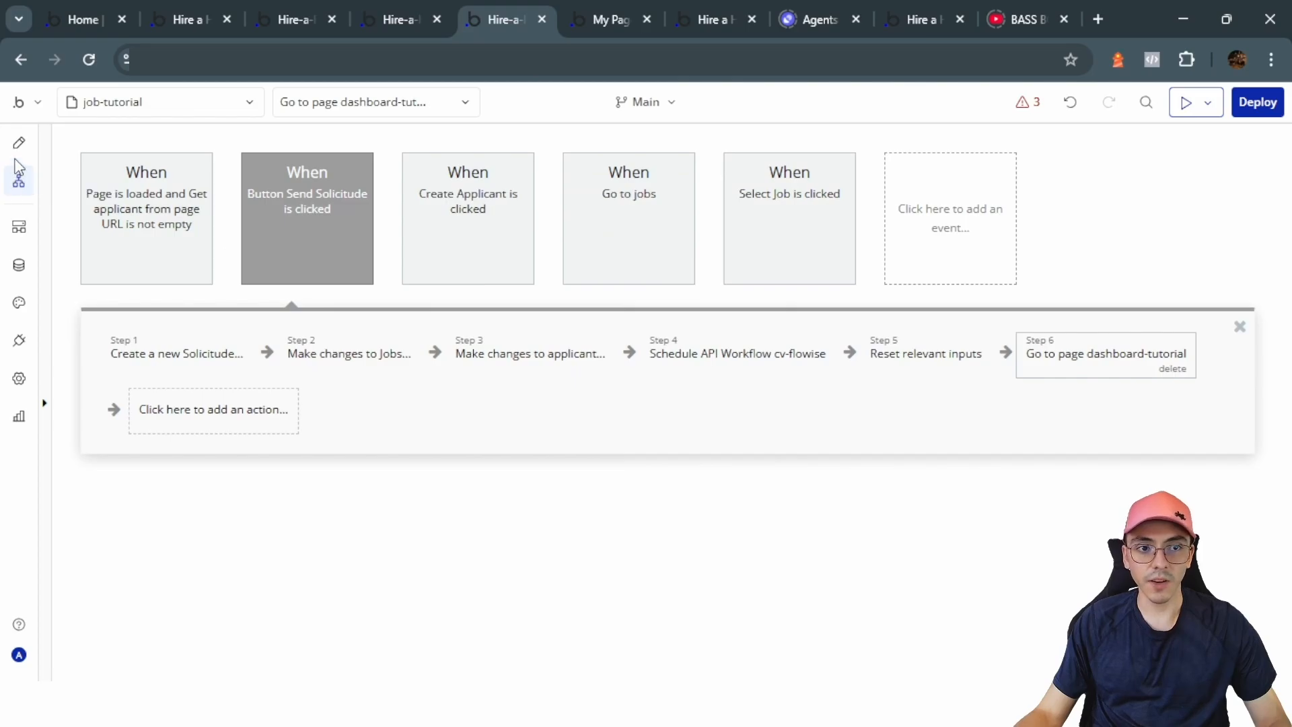
Step: Give the Send Solicitude button a condition: when Get applicant from page URL is not empty, it is visible
left_click(19, 149)
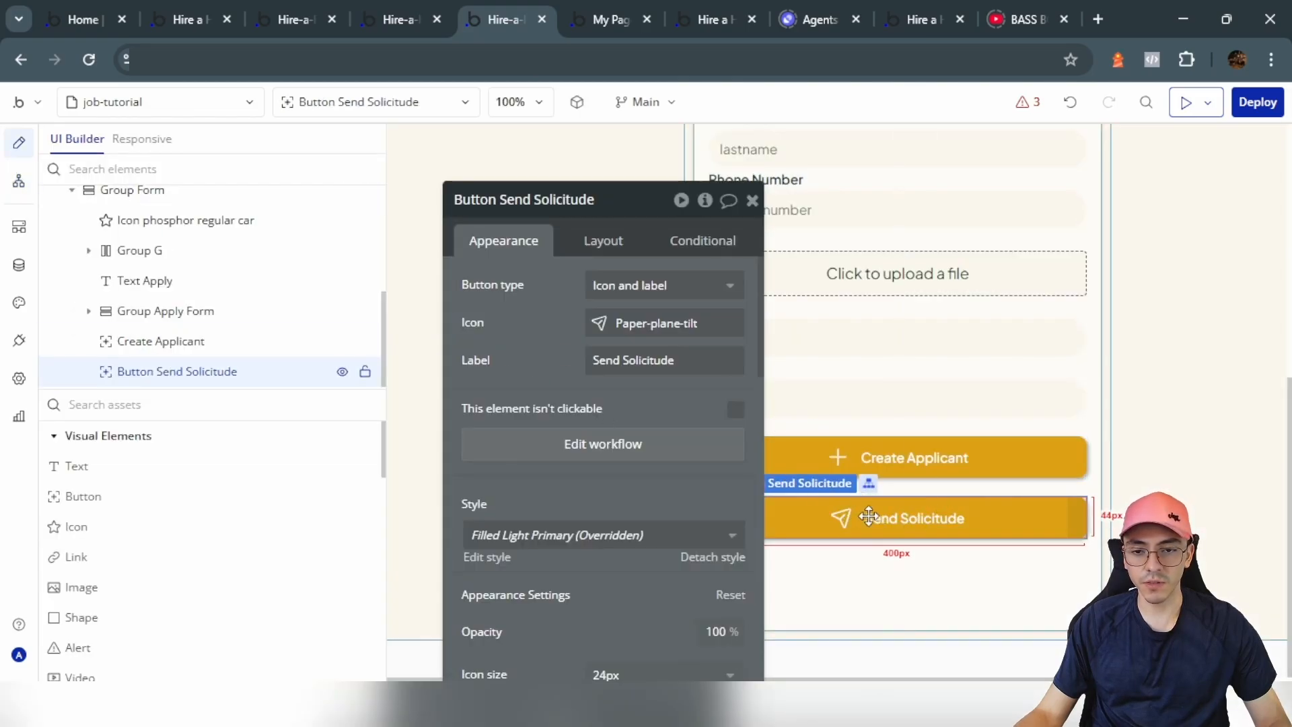
left_click(703, 240)
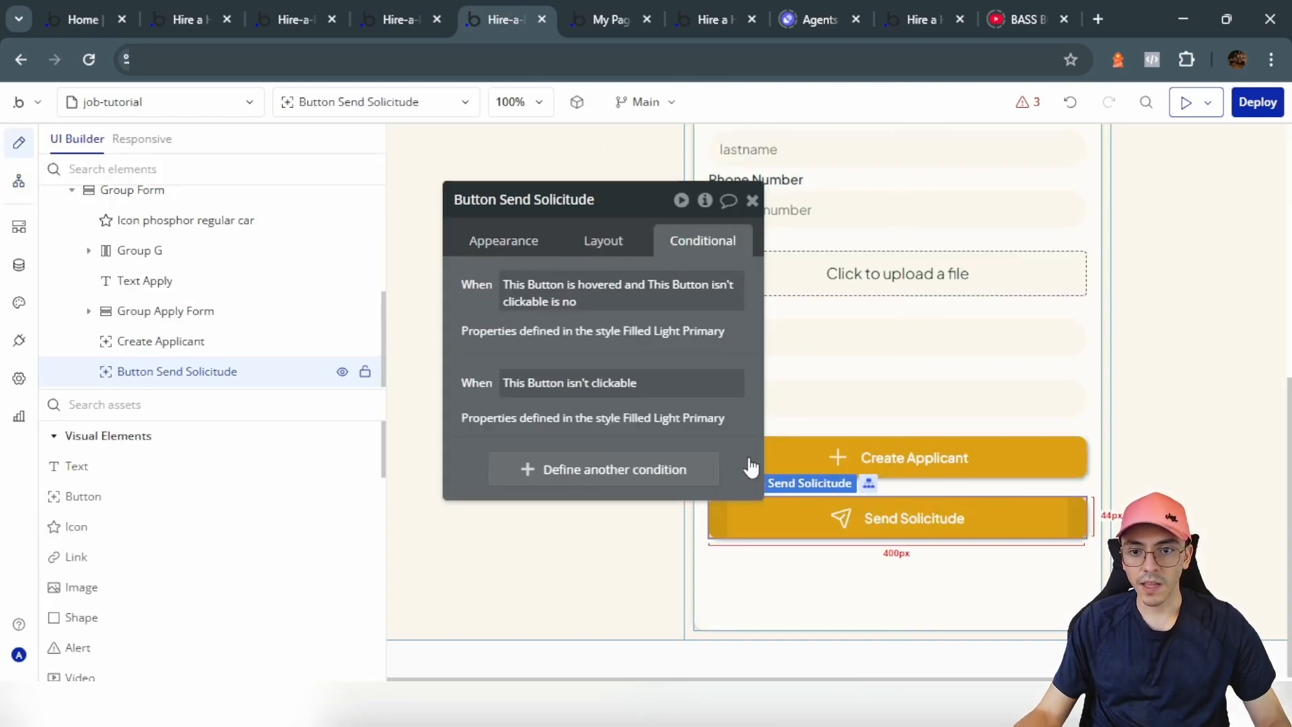
left_click(547, 474)
left_click(536, 479)
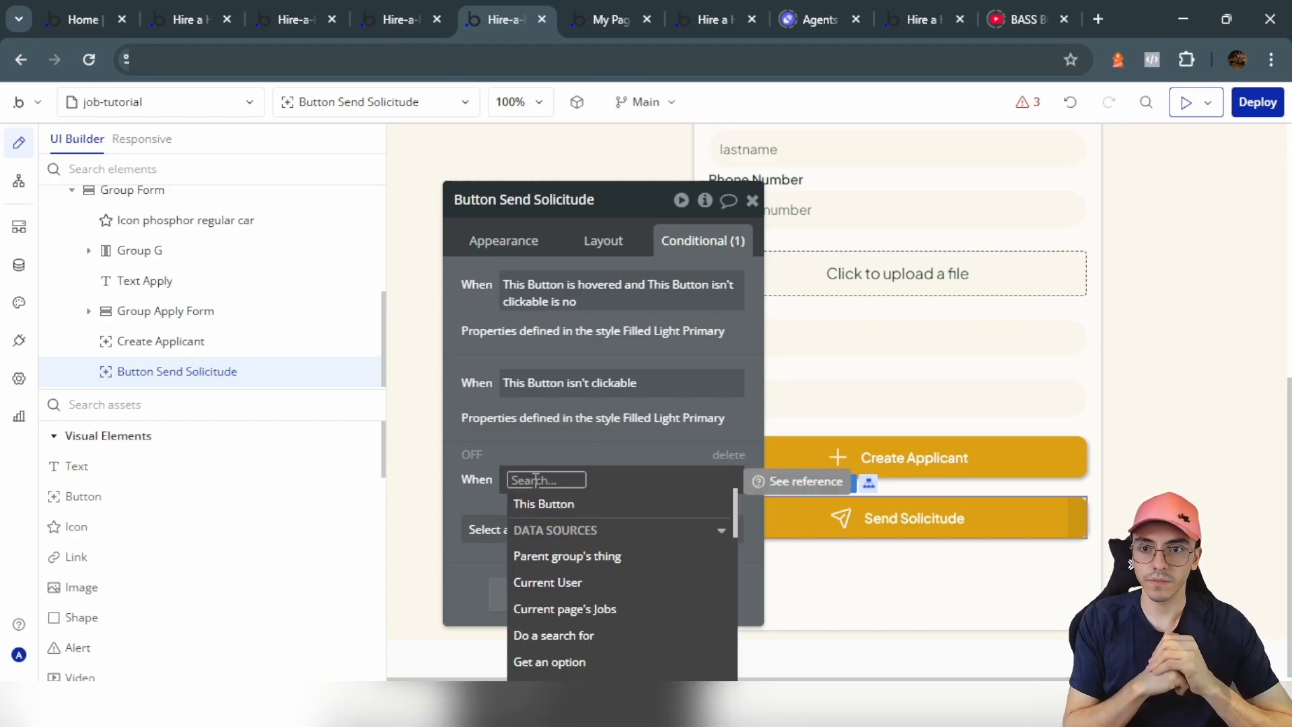
type("get")
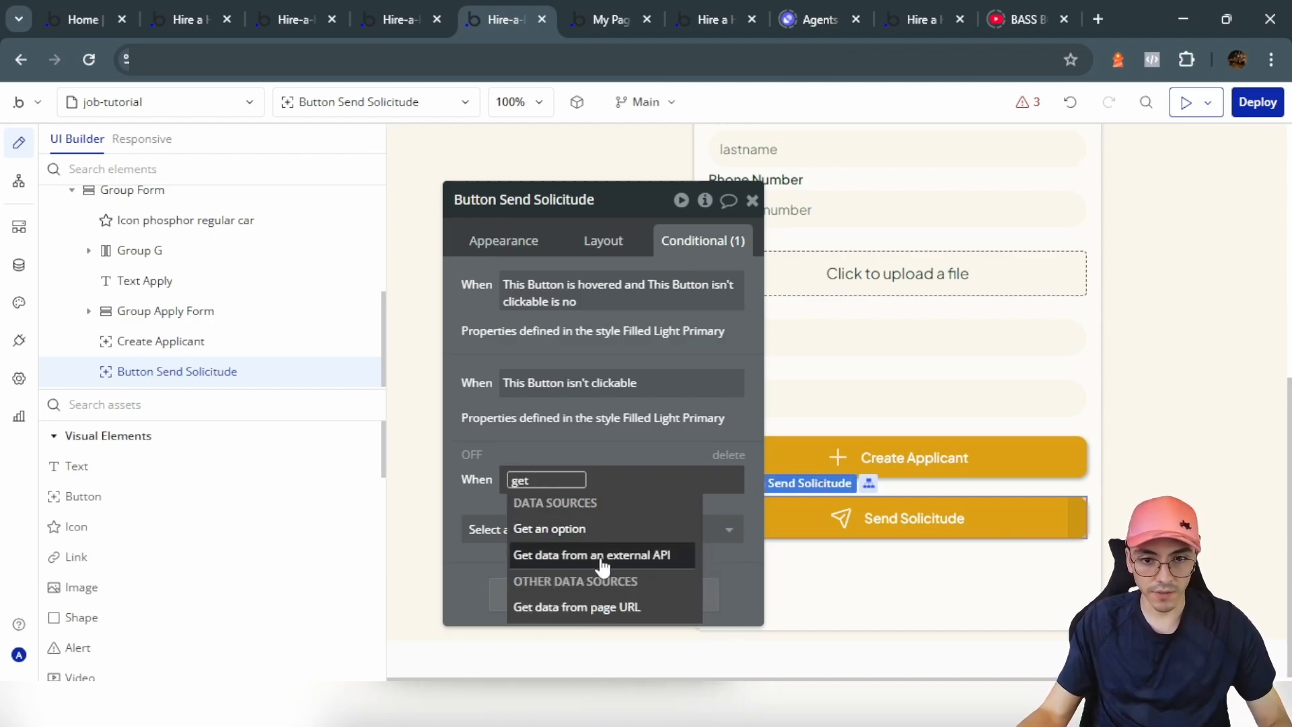
left_click(608, 607)
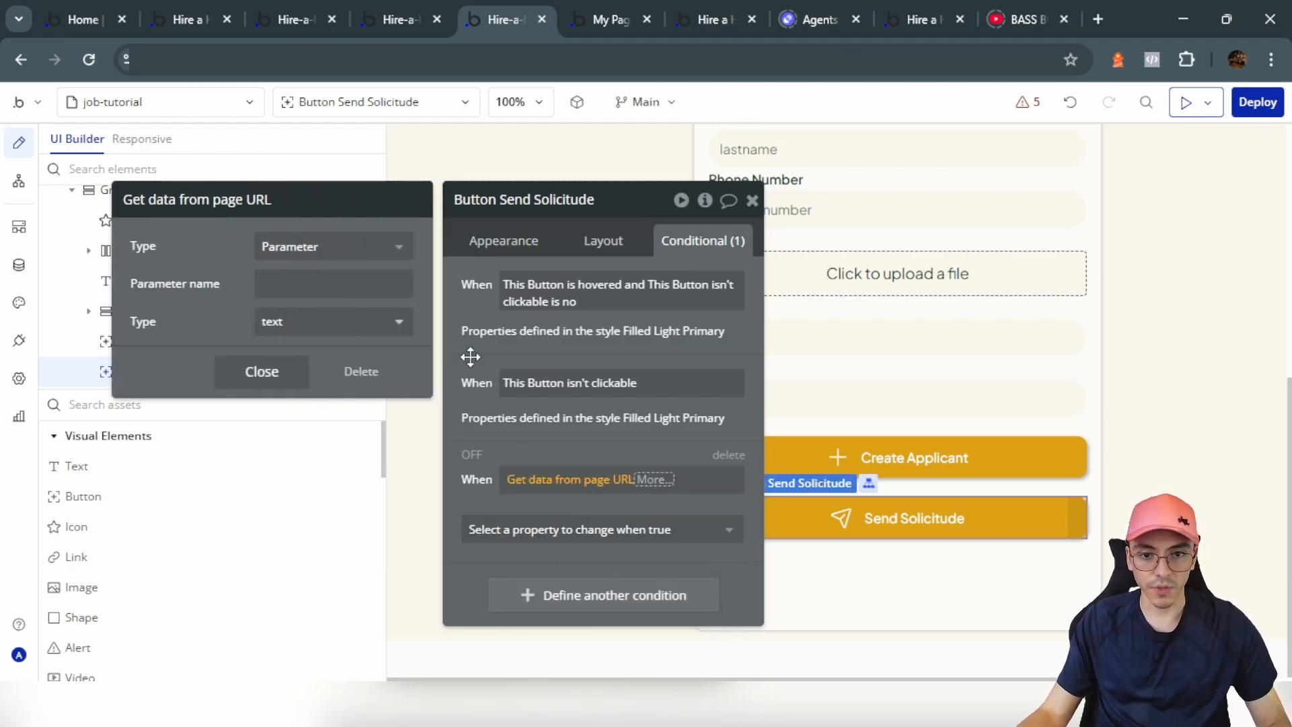
left_click(344, 284)
type("applica")
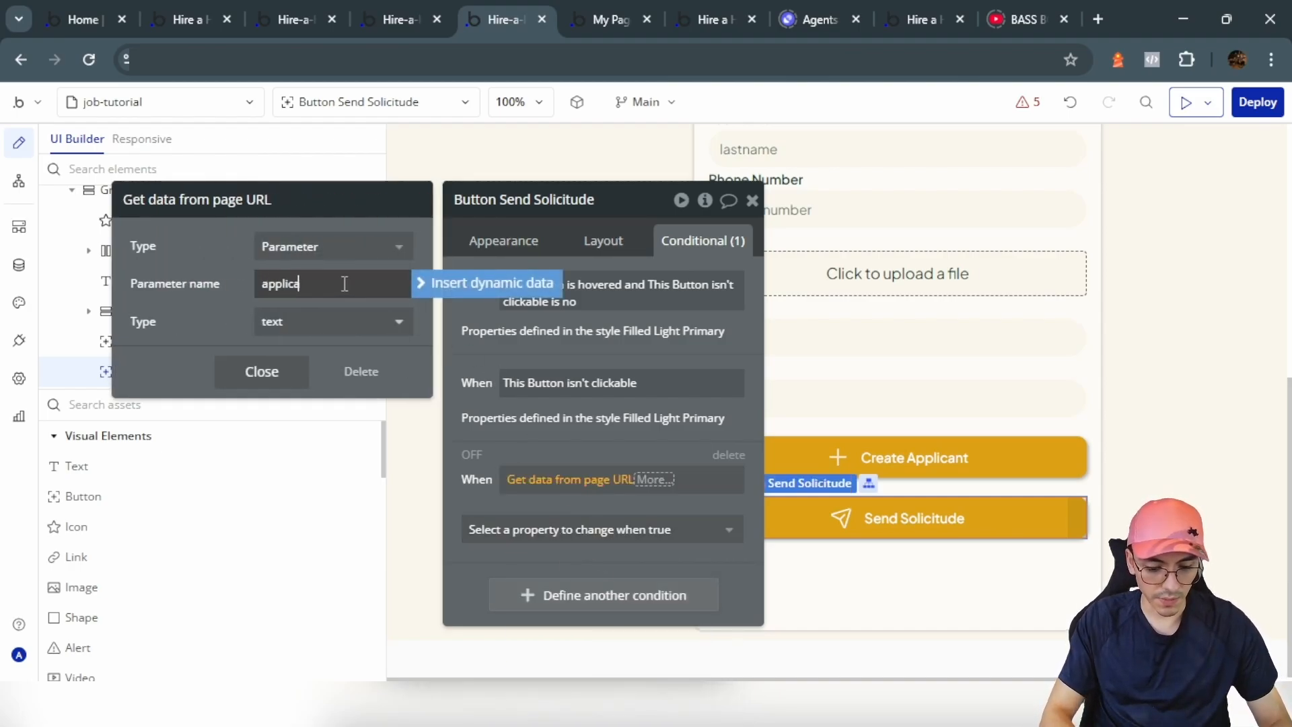
type("nt")
left_click(664, 479)
type("remot")
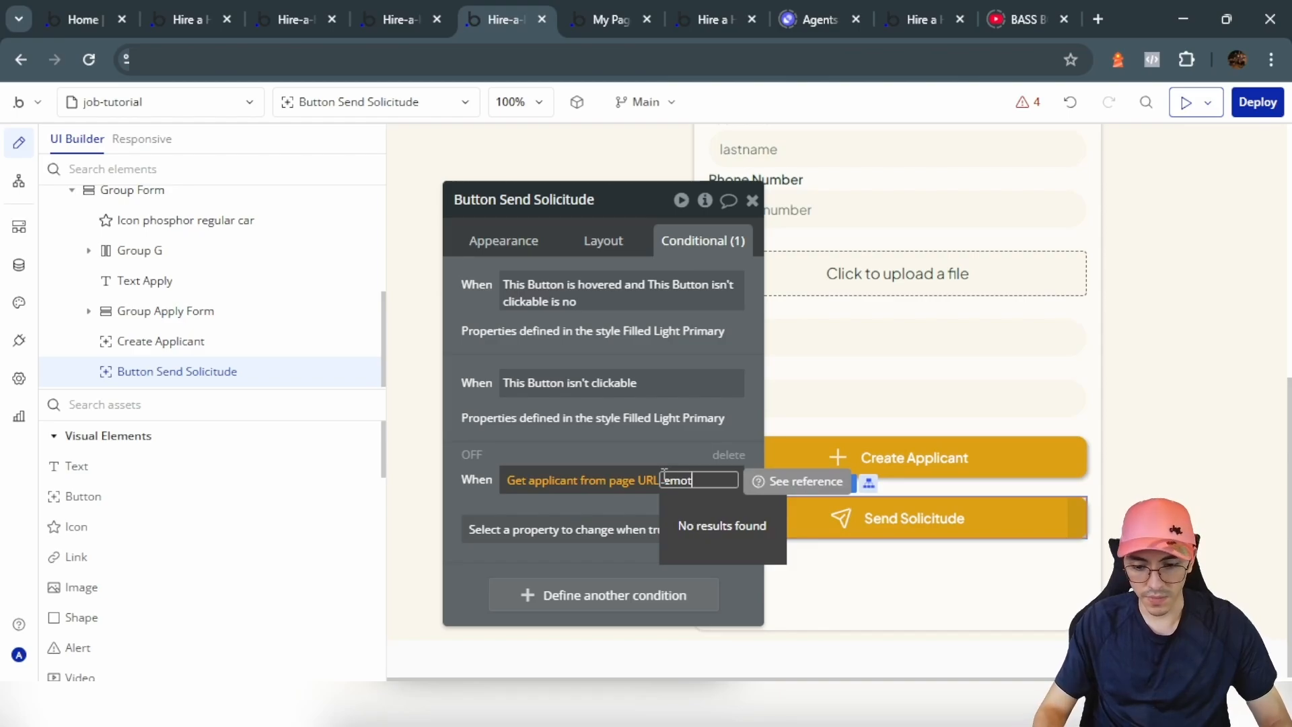
key("BackSpace")
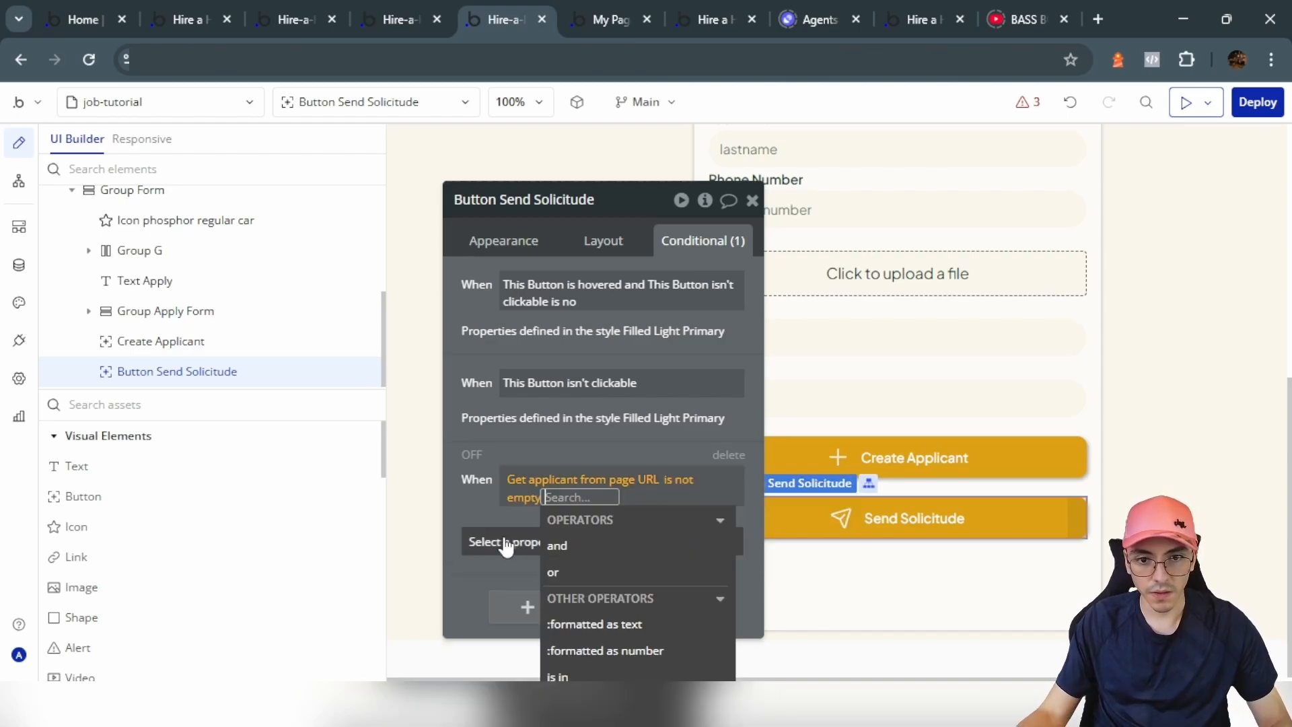
left_click(505, 542)
left_click(530, 586)
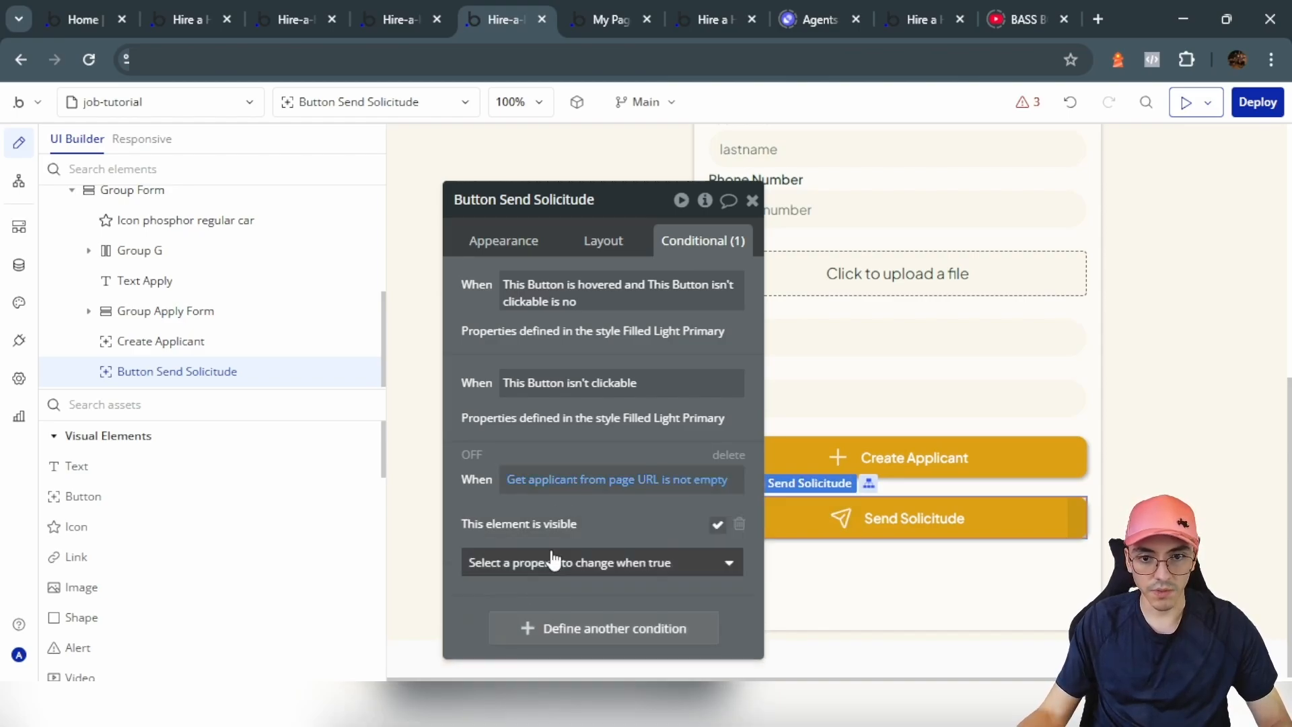
Step: Uncheck 'visible on page load' for the button and bring up the Group Form's visibility condition
left_click(609, 241)
left_click(736, 277)
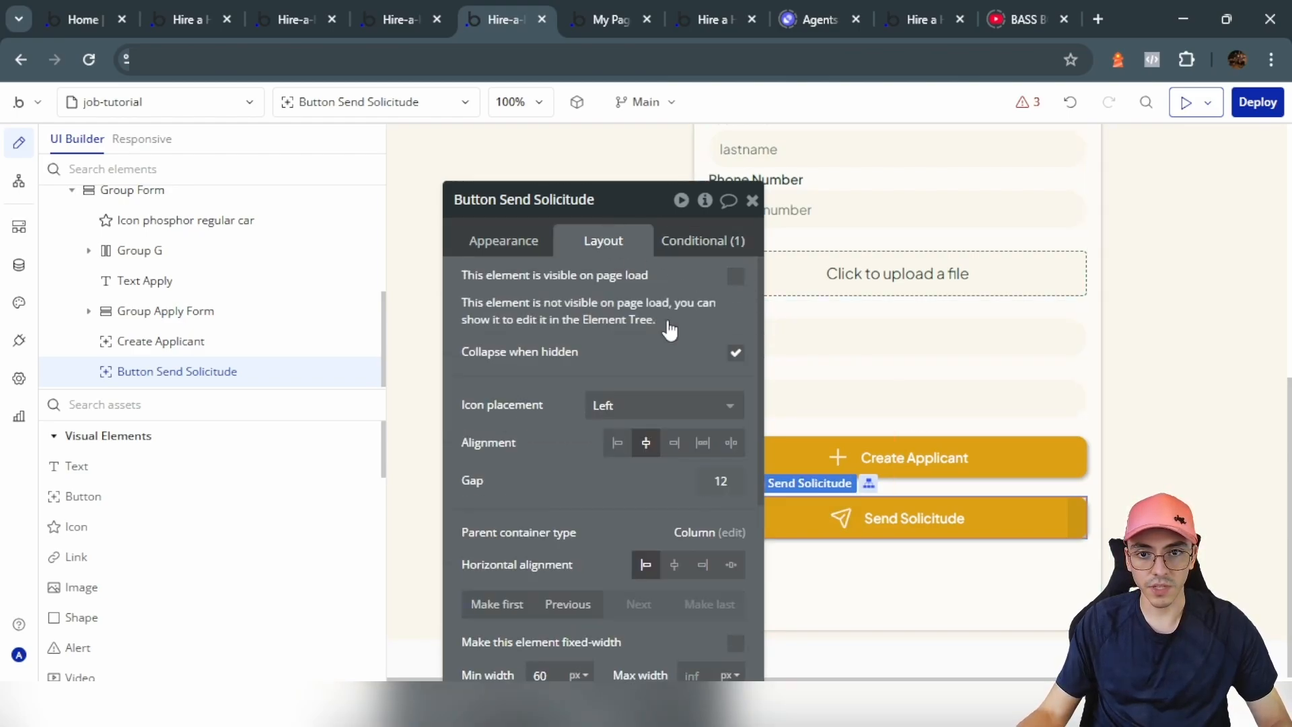
left_click(753, 200)
double_click(727, 611)
left_click_drag(598, 403, 426, 371)
scroll(662, 518, "up", 3)
left_click(531, 209)
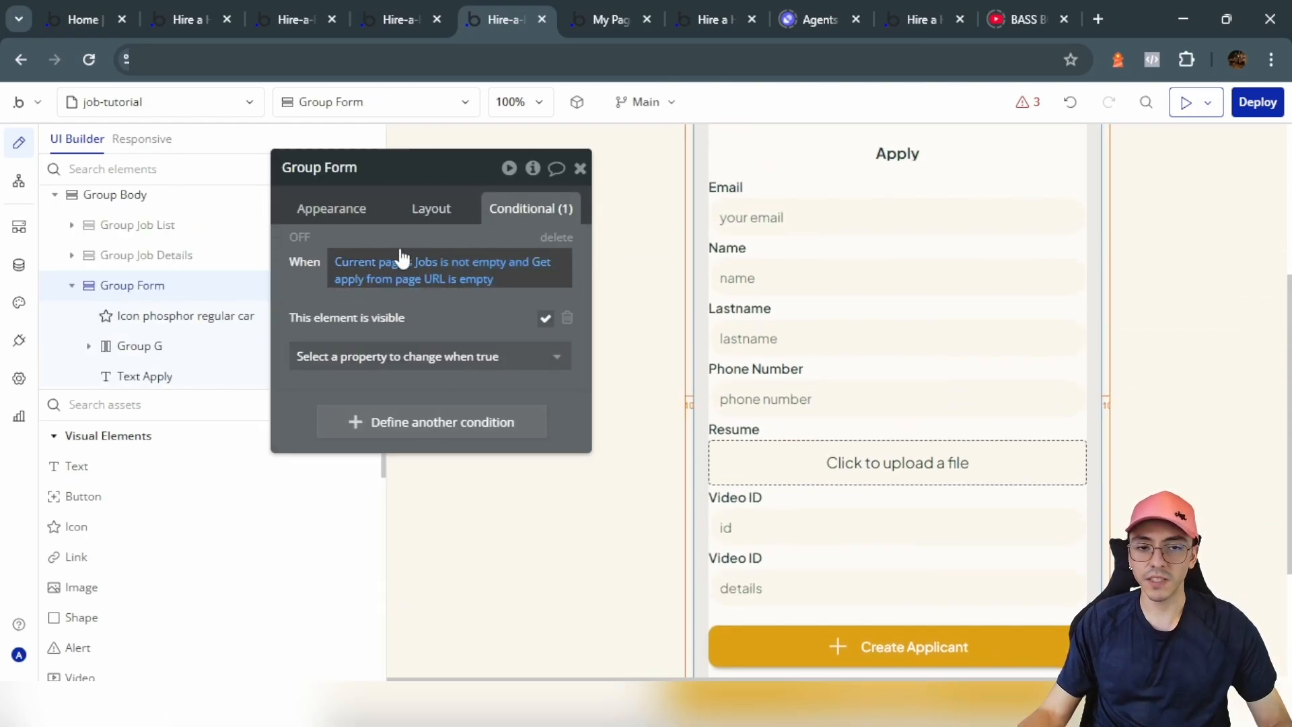
Step: Change the Group Form's condition to 'Get apply from page URL is yes'
left_click(383, 262)
type("get")
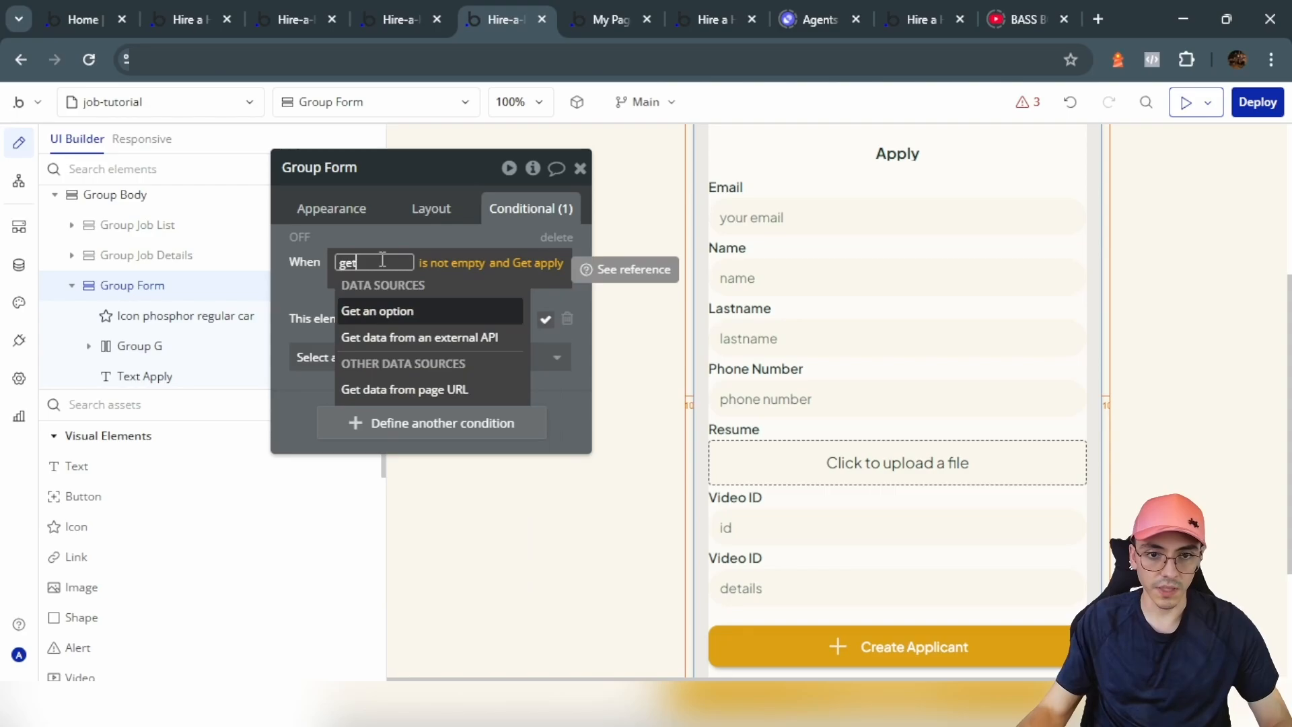
left_click(441, 390)
type("apply")
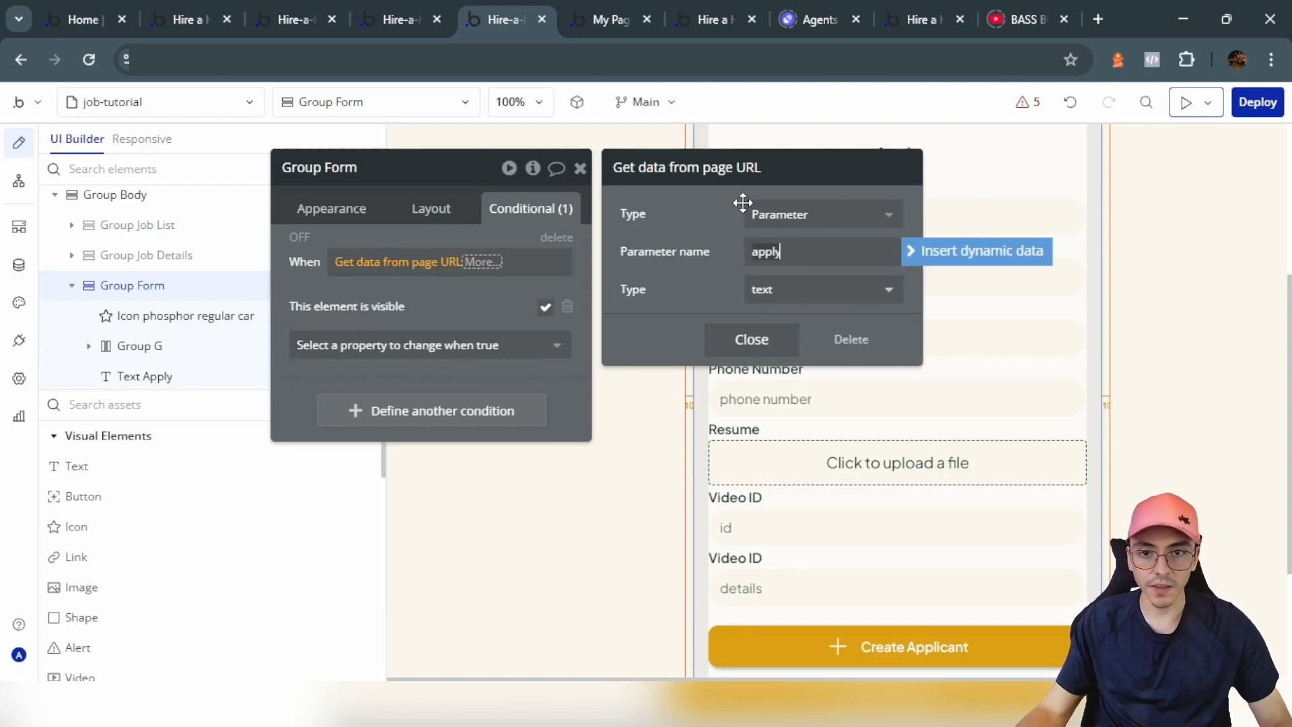
left_click(751, 340)
left_click(538, 313)
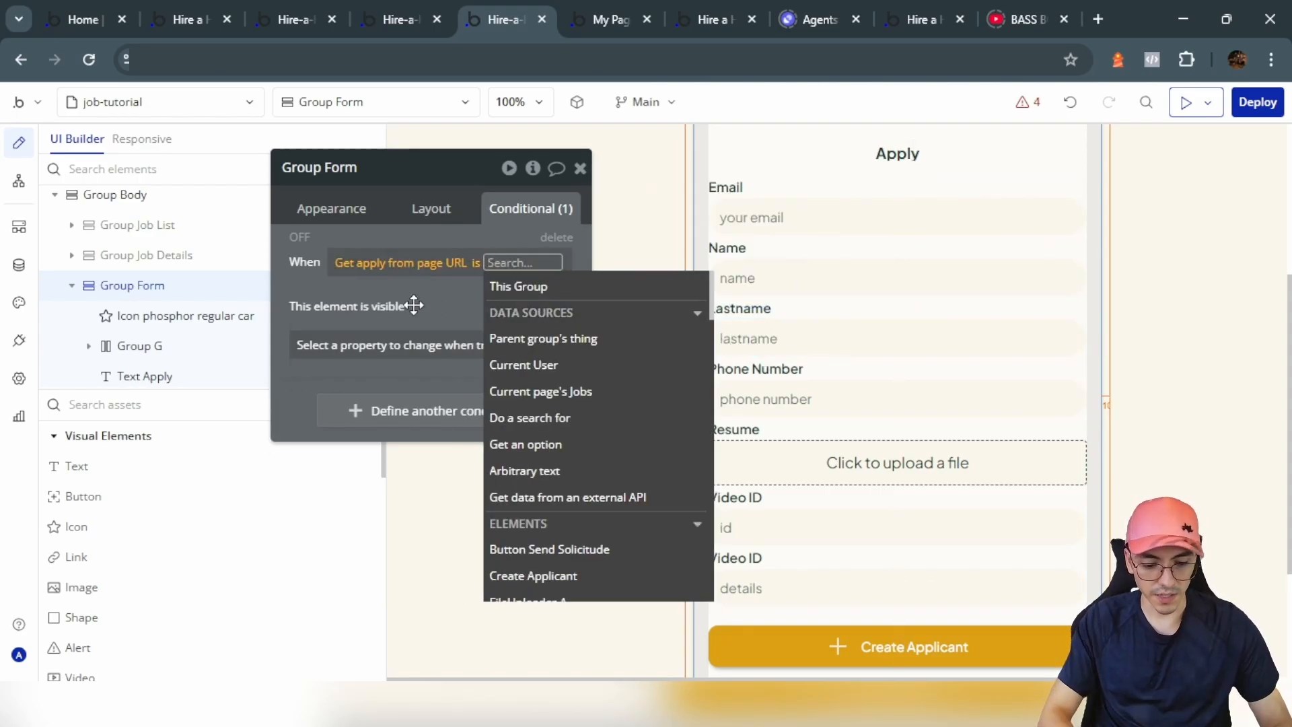
type("yes")
key("Return")
Step: Hide the Group Form in the editor and select the job's Apply button
scroll(750, 367, "up", 4)
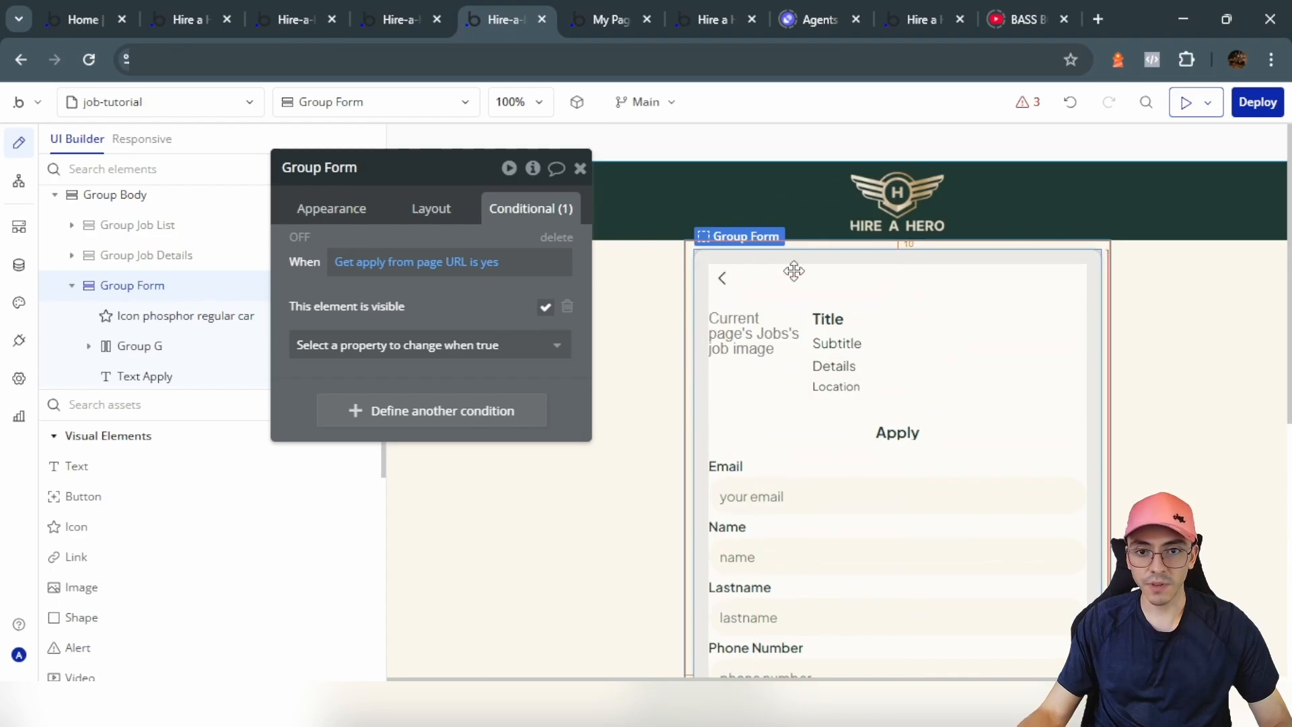
left_click(345, 286)
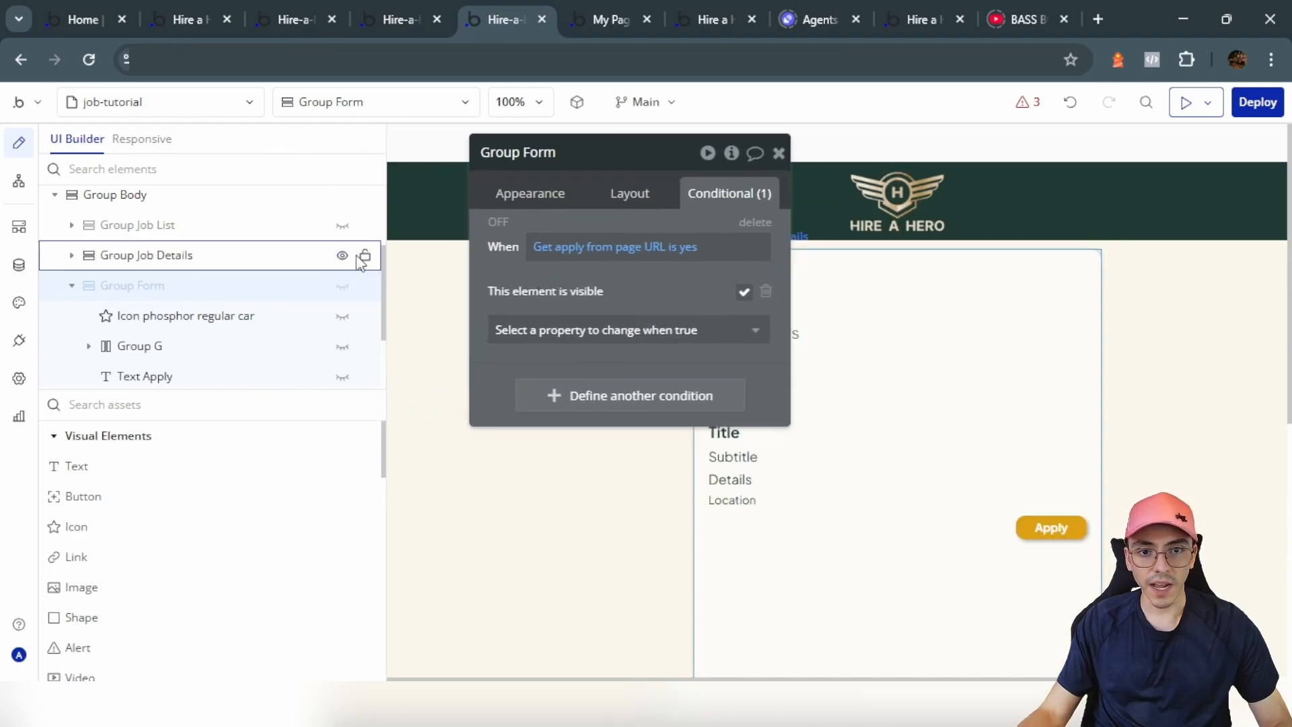
left_click(1039, 530)
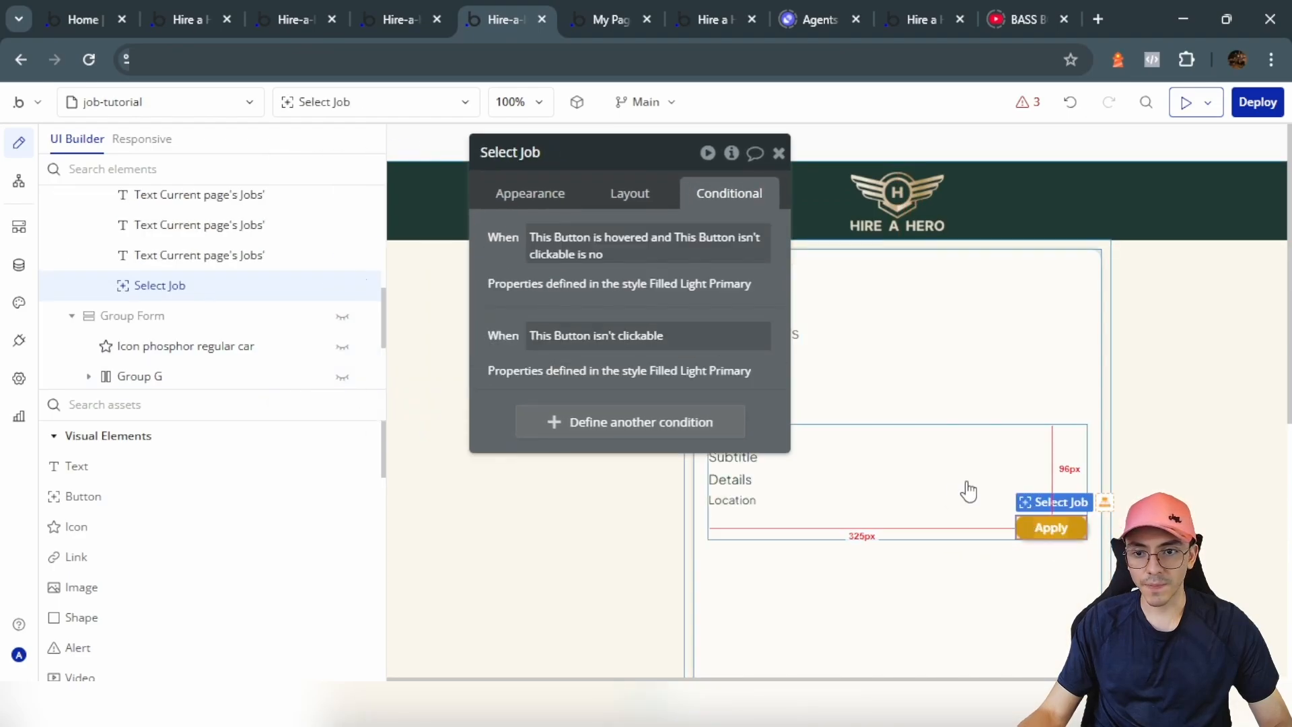
left_click(545, 197)
Step: Rename the job's button to Apply and create its click workflow
left_click(637, 360)
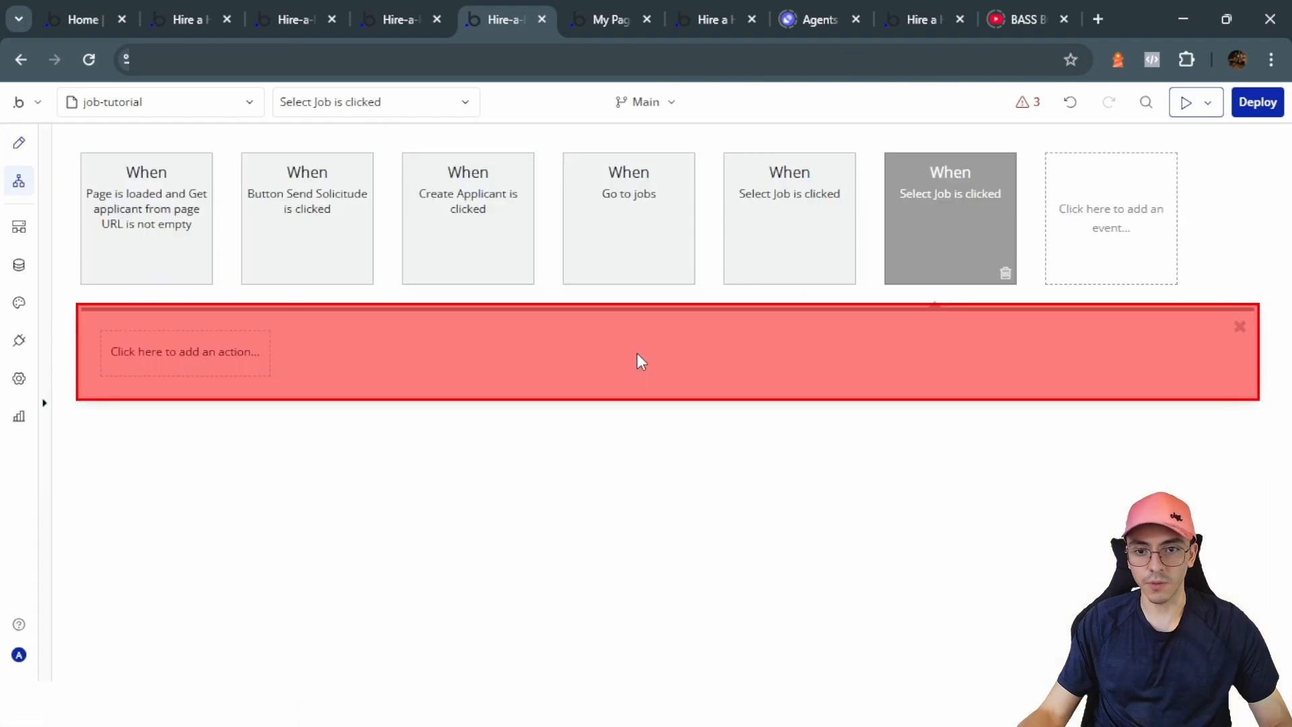
left_click(19, 156)
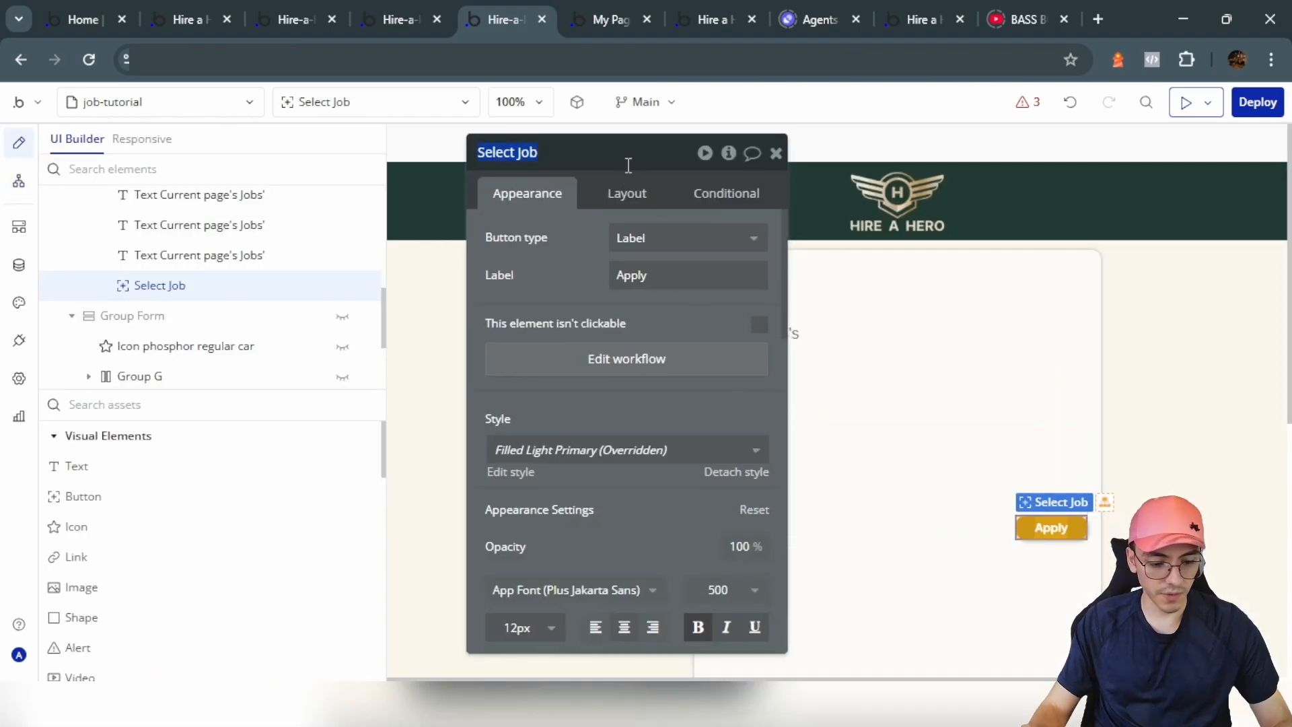
type("Apply")
left_click(626, 358)
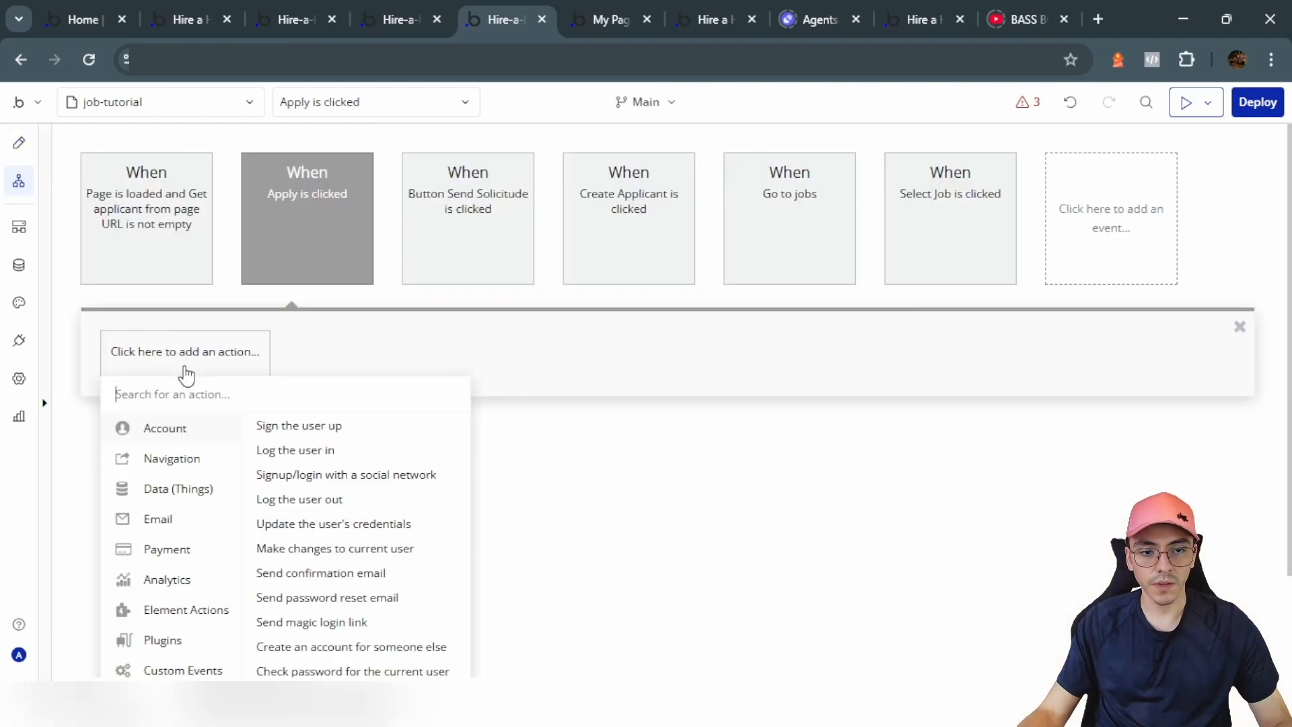
Step: Add a Go to page Current page step sending the extra parameter apply = yes
mouse_move(197, 492)
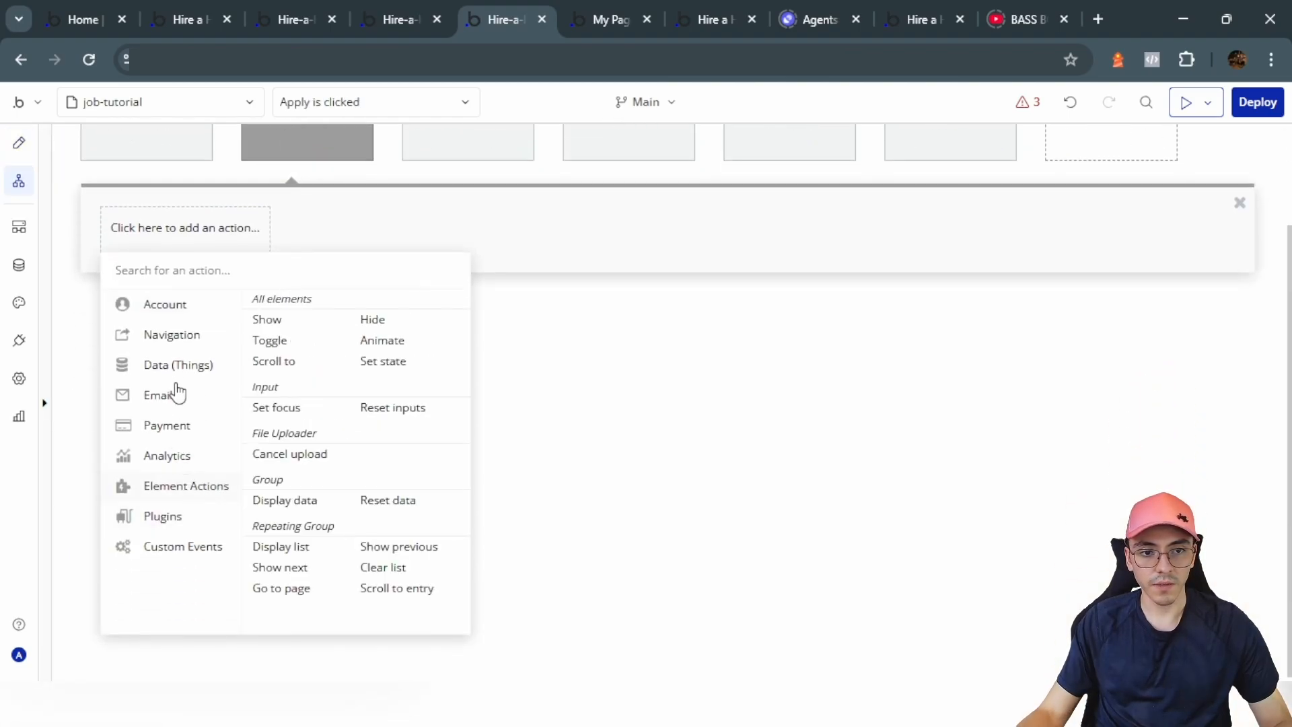
mouse_move(178, 347)
left_click(290, 302)
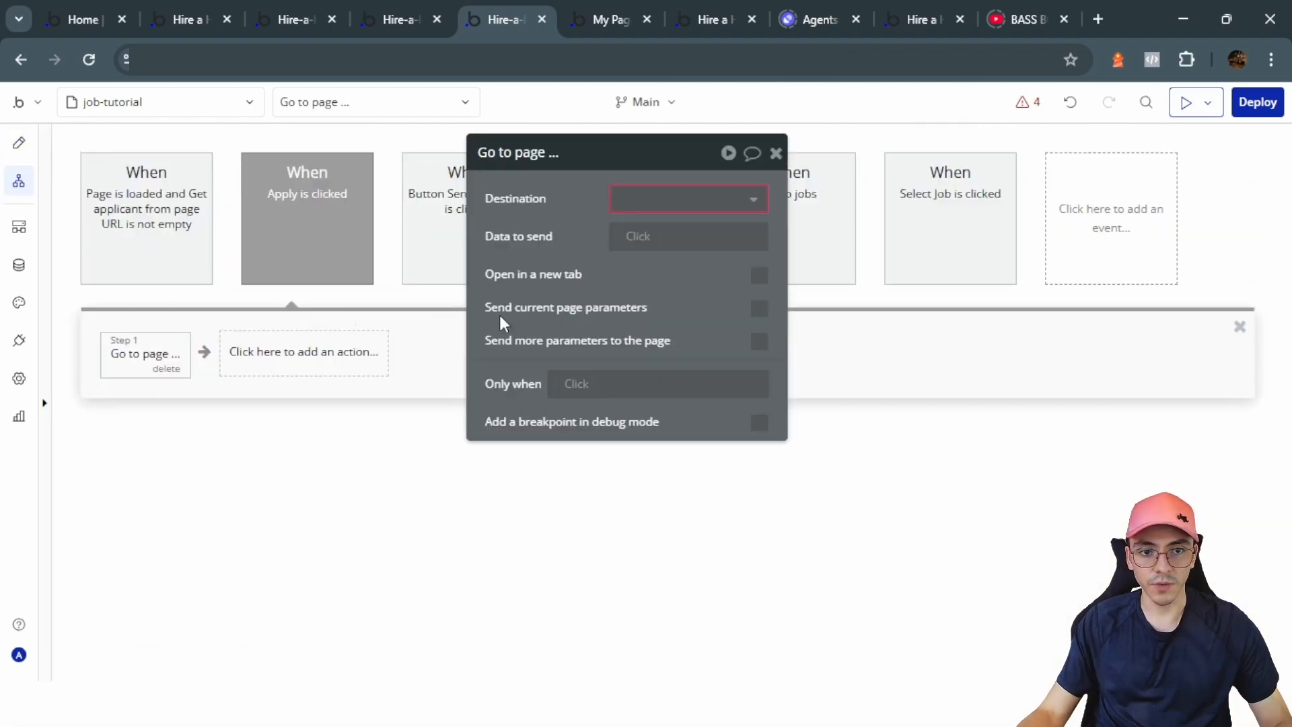
left_click(744, 201)
left_click(675, 456)
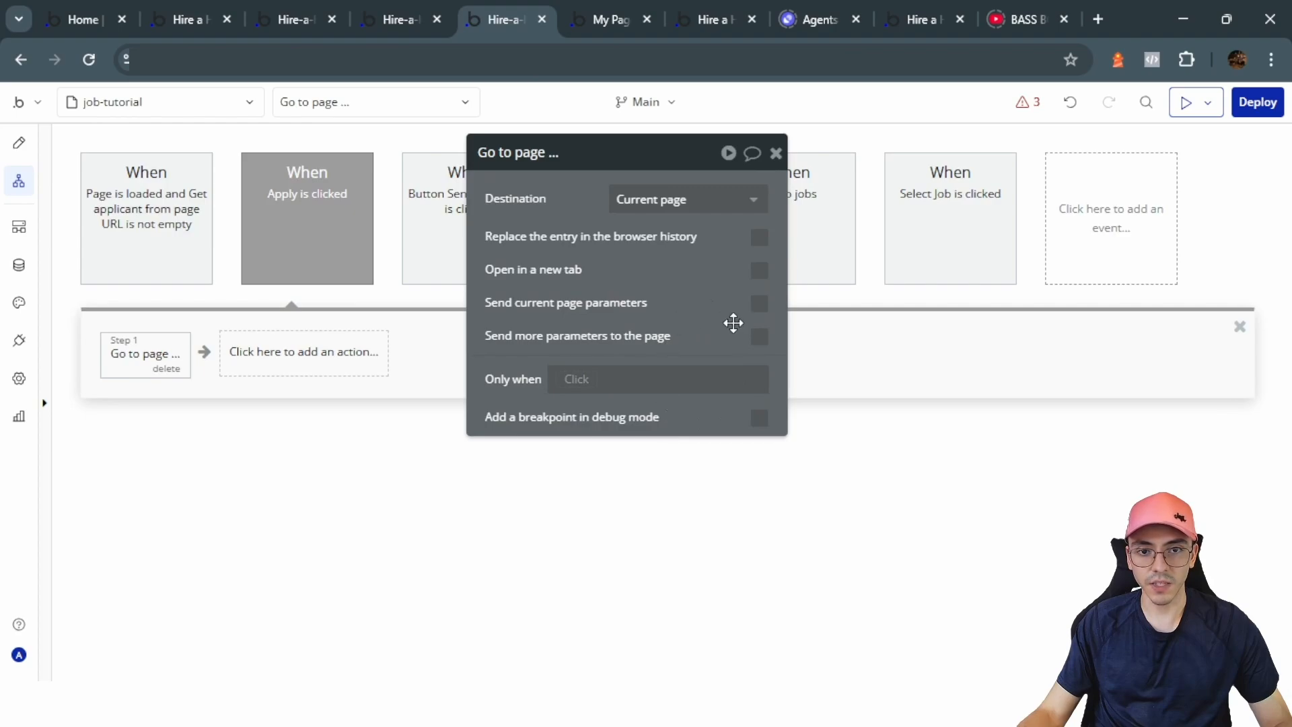
left_click(759, 337)
left_click(556, 391)
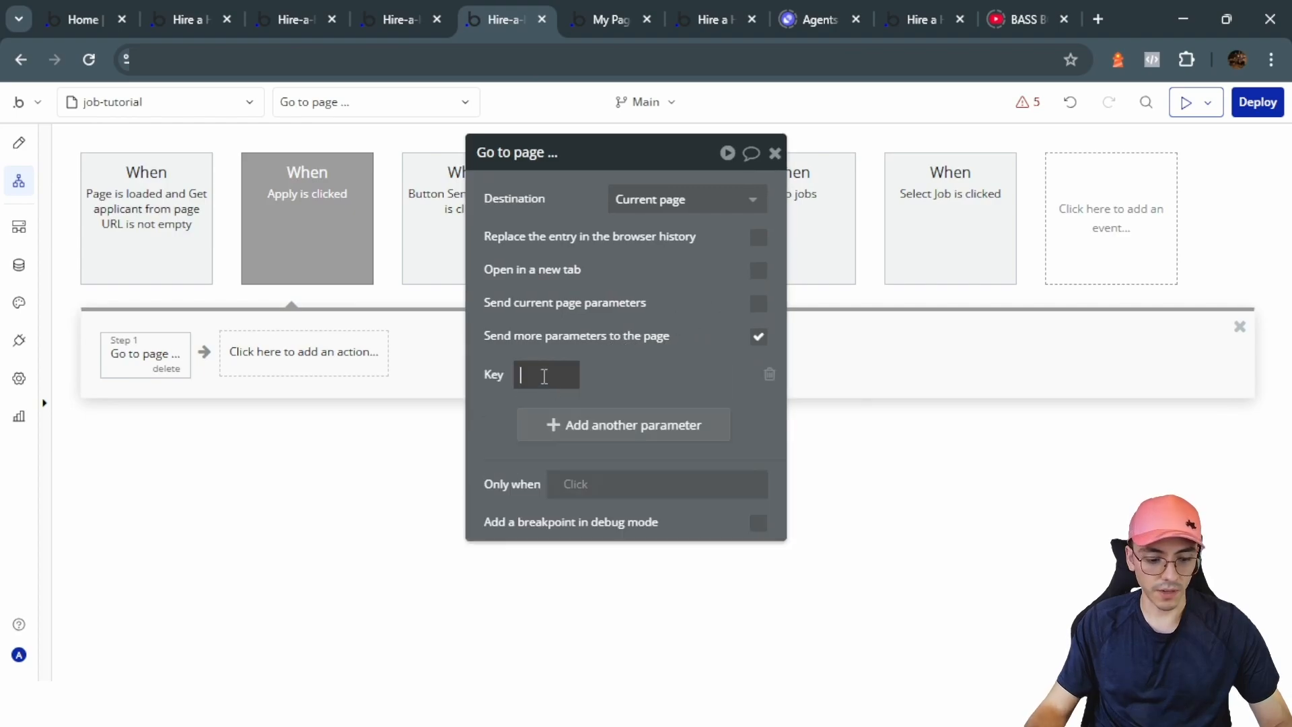
type("apply")
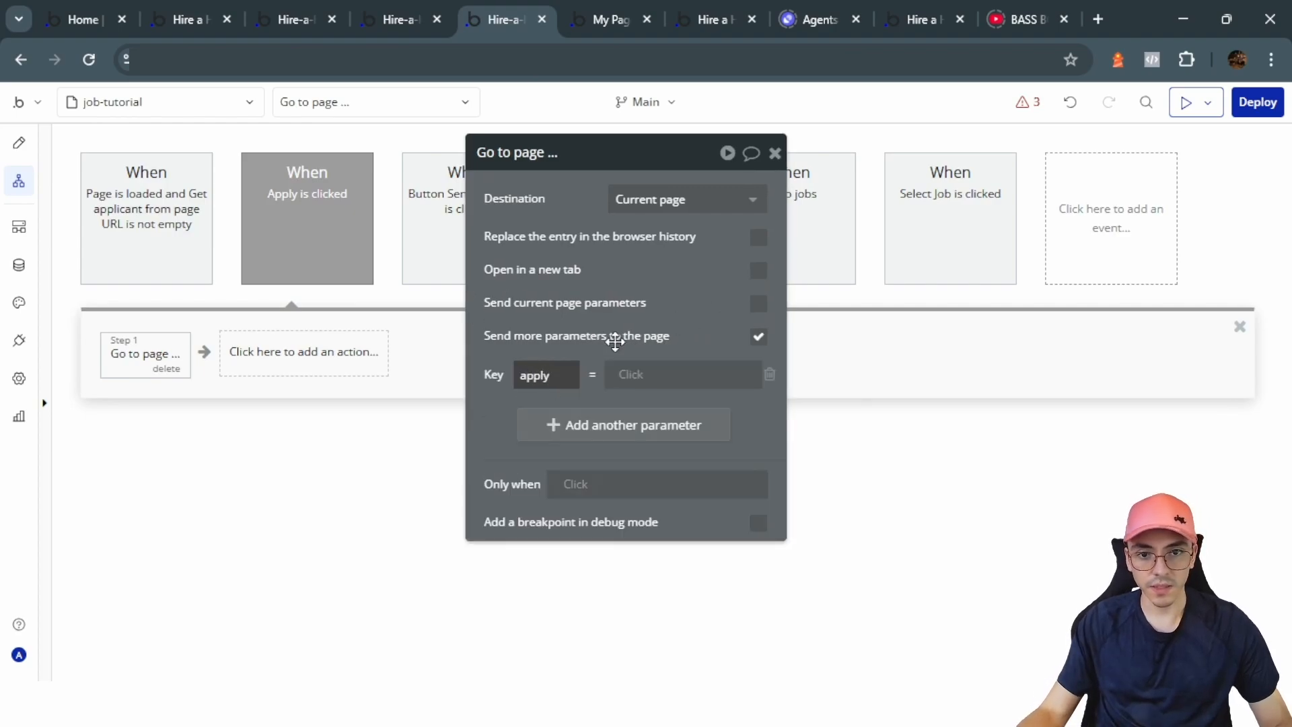
left_click(678, 375)
type("yes")
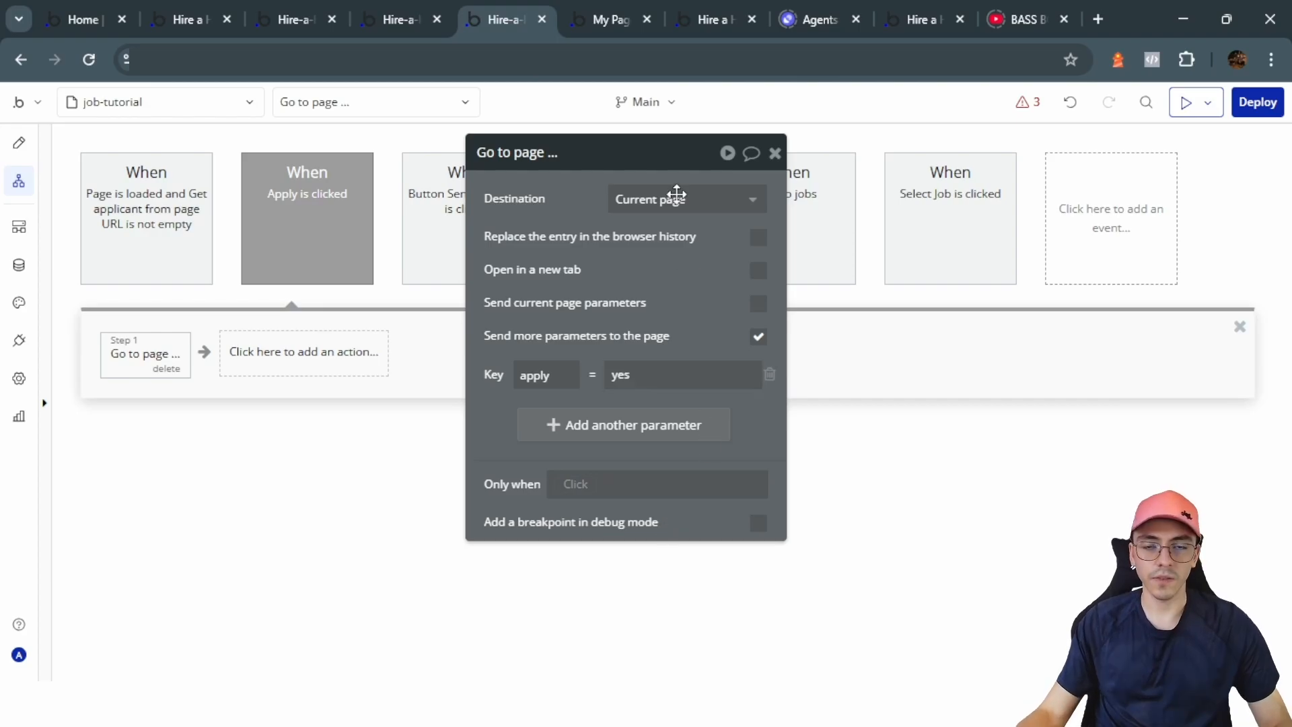
left_click(600, 8)
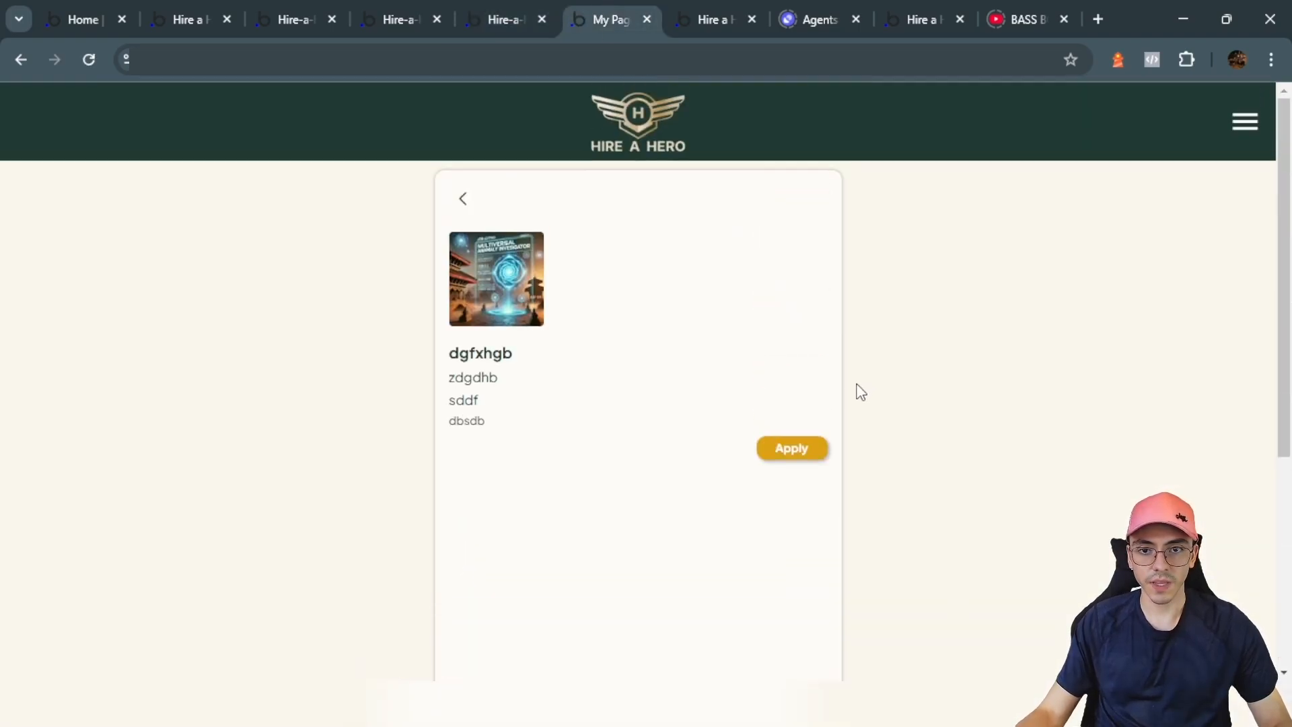
Step: Reveal the application form on the live job page with Apply and scroll through it
left_click(802, 452)
scroll(821, 462, "down", 5)
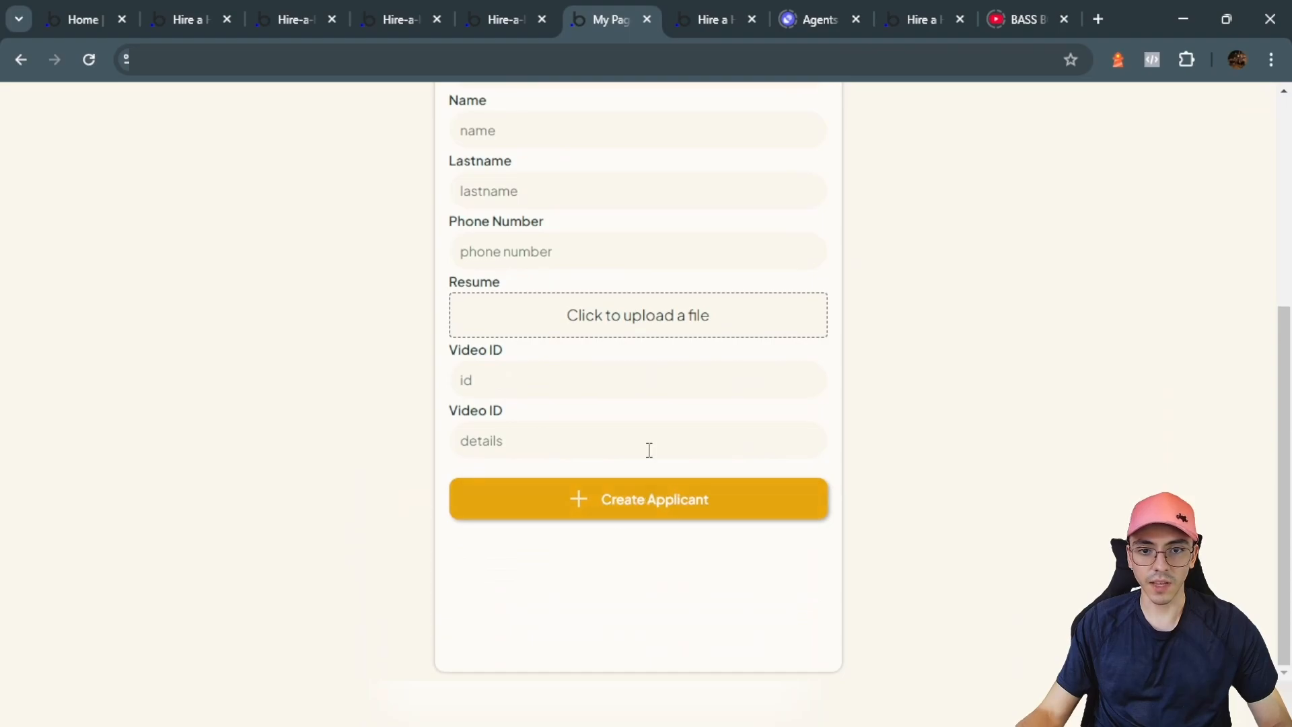
scroll(629, 412, "up", 5)
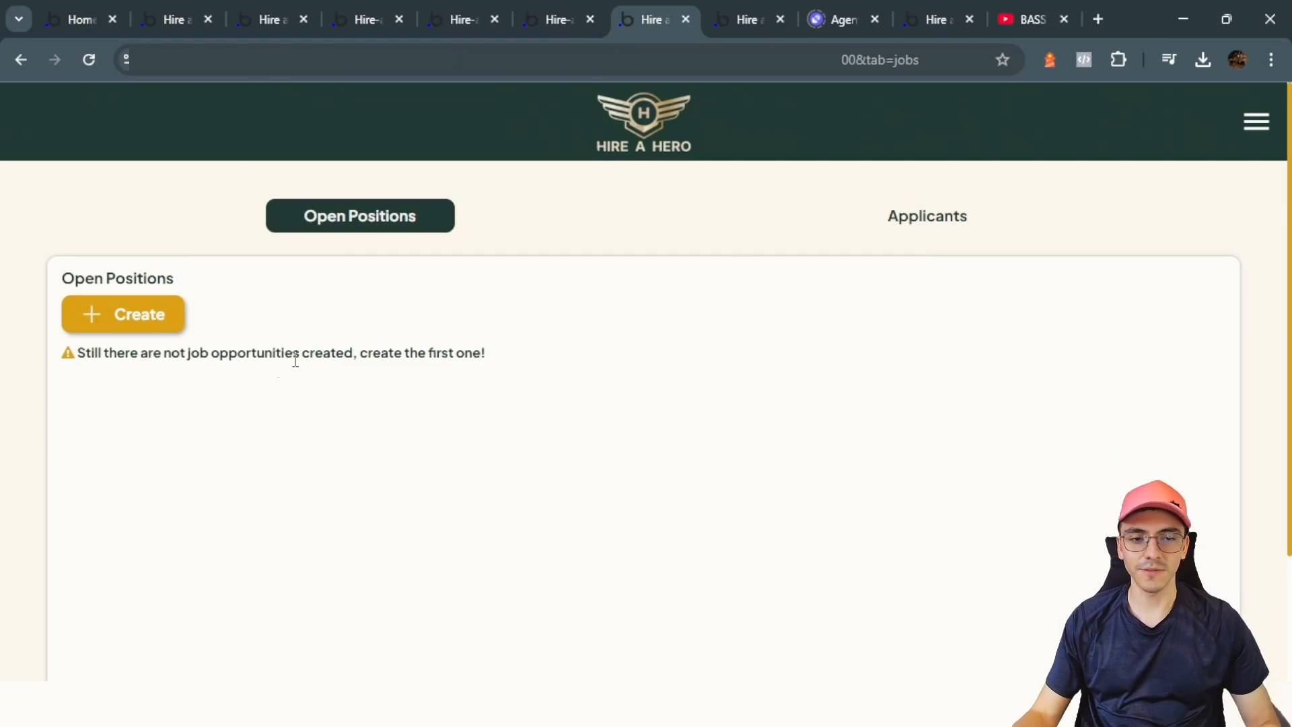
Step: Create the Avengers Tactical Strategist job posting with an image, subtitle and details paragraph
left_click(158, 325)
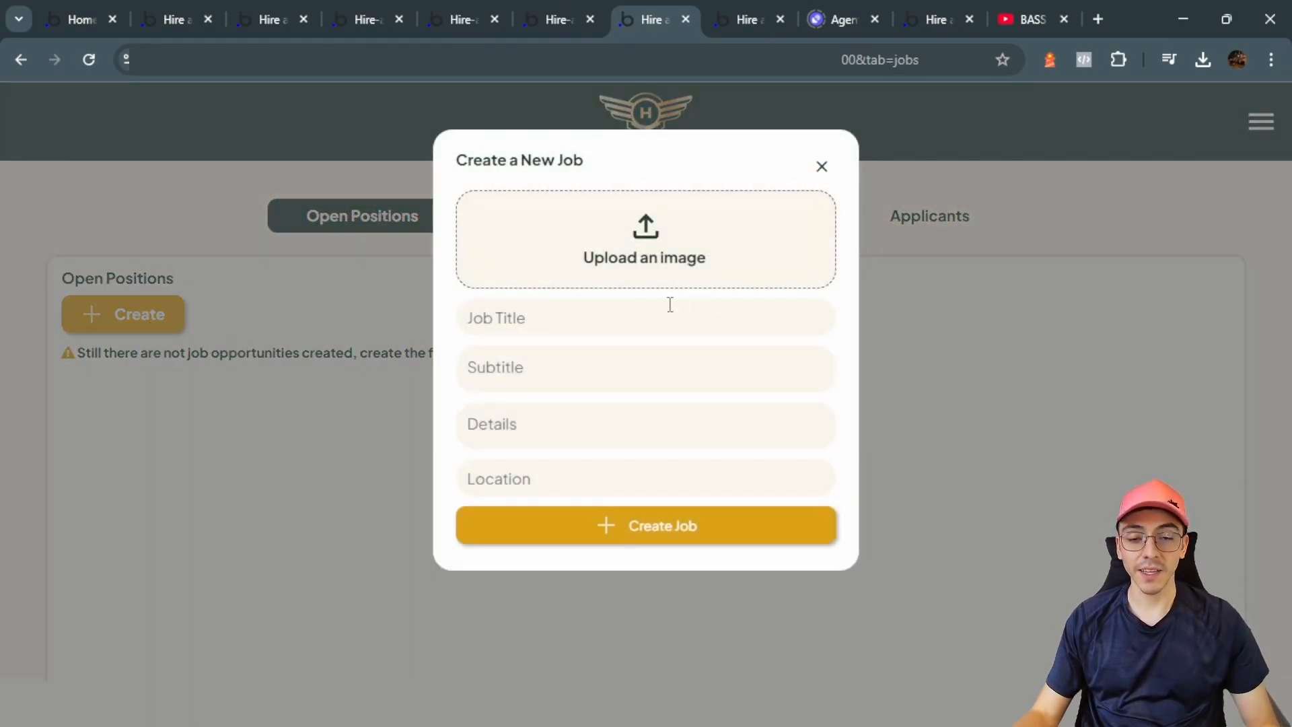
left_click(646, 273)
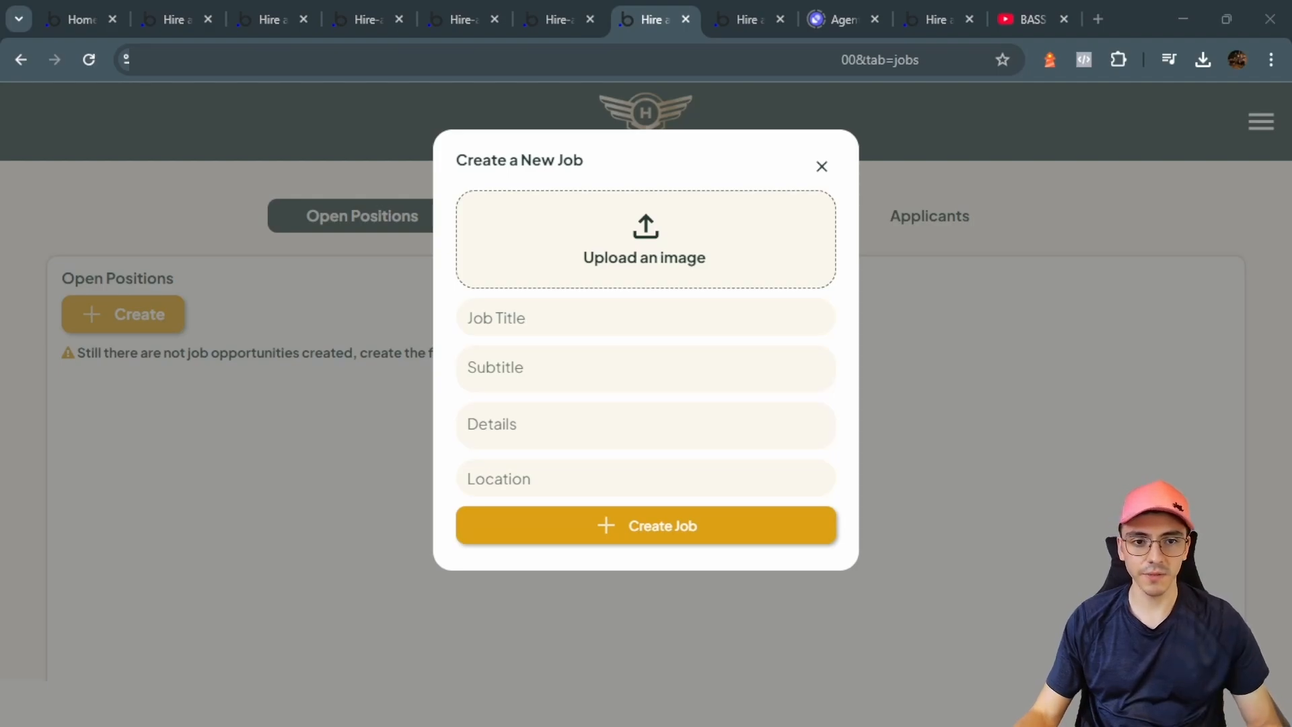
double_click(564, 259)
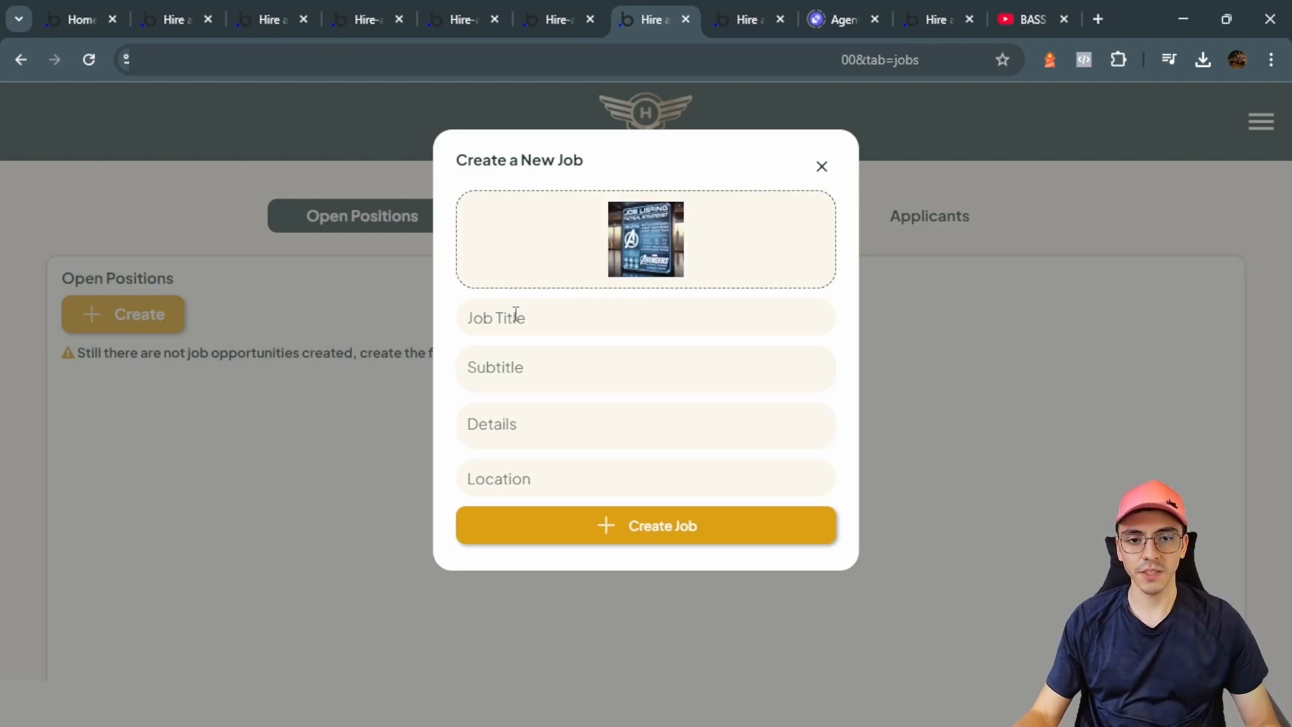
left_click(579, 319)
type("Avengers Tactical Strategist")
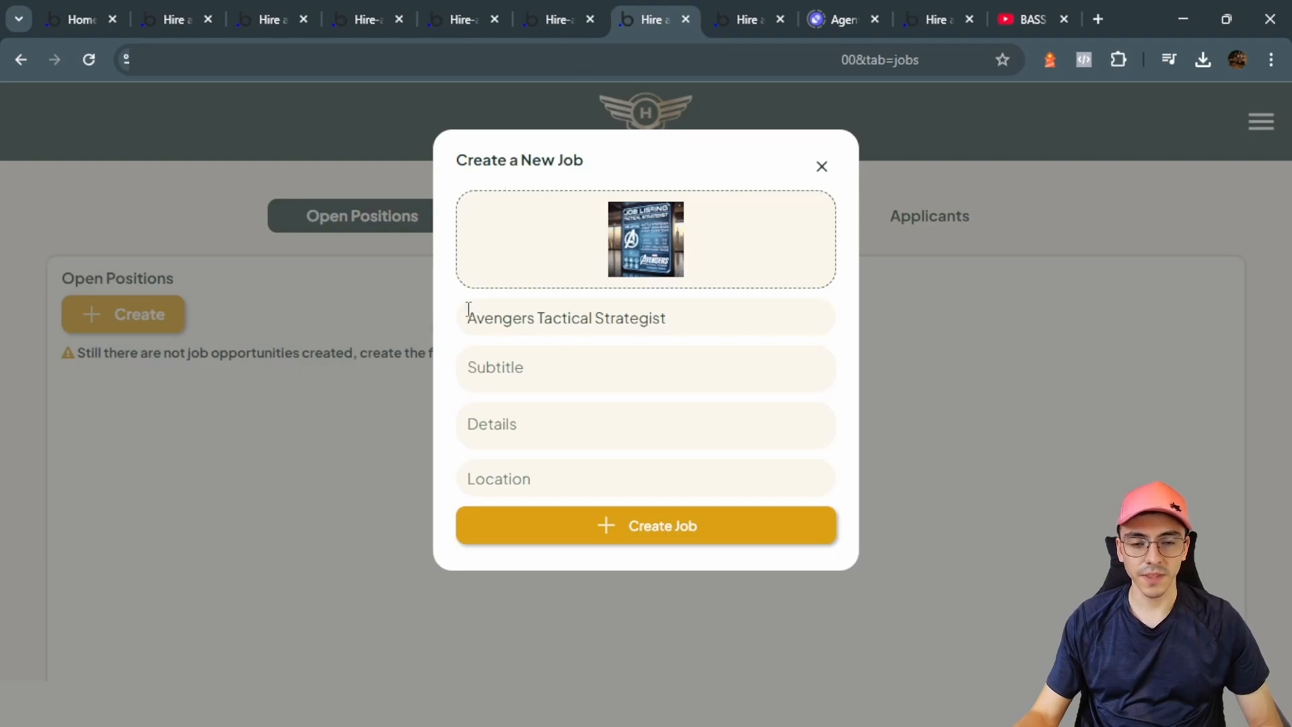
type("Seeking a master tactician with experience leading super-powered teams in high-stakes situations.")
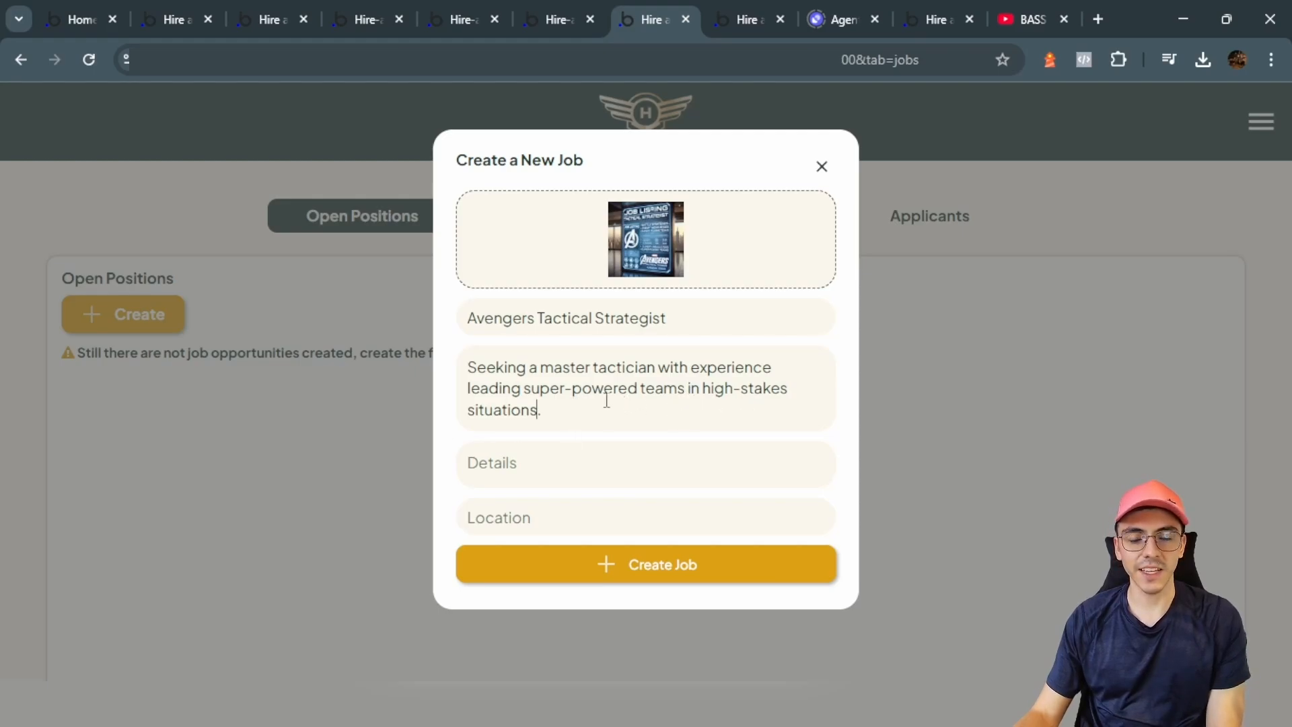
left_click(497, 460)
type("The ideal candidate will coordinate battle strategies, analyze enemy weaknesses, and lead missions alongside Earth's Mightiest Heroes. Must be adept at working under extreme pressure and making split-second decisions. Previous experience with intergalactic conflicts is a plus.")
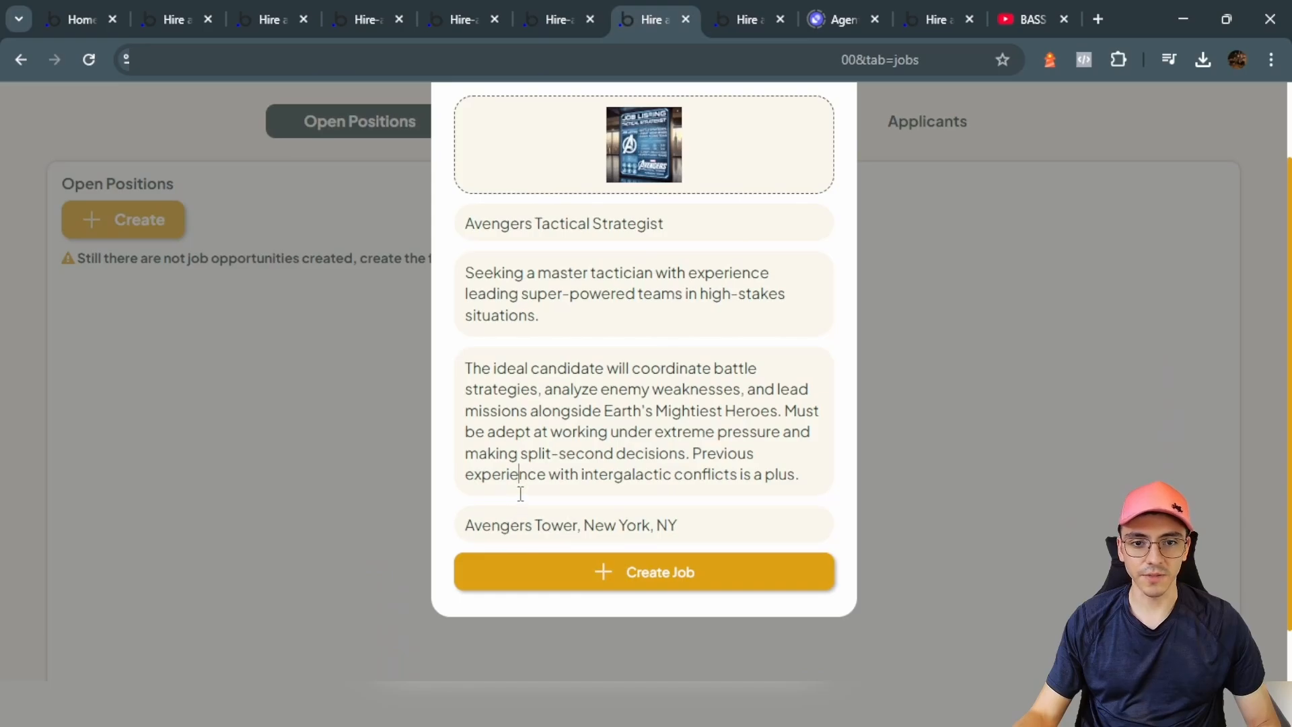
left_click(652, 572)
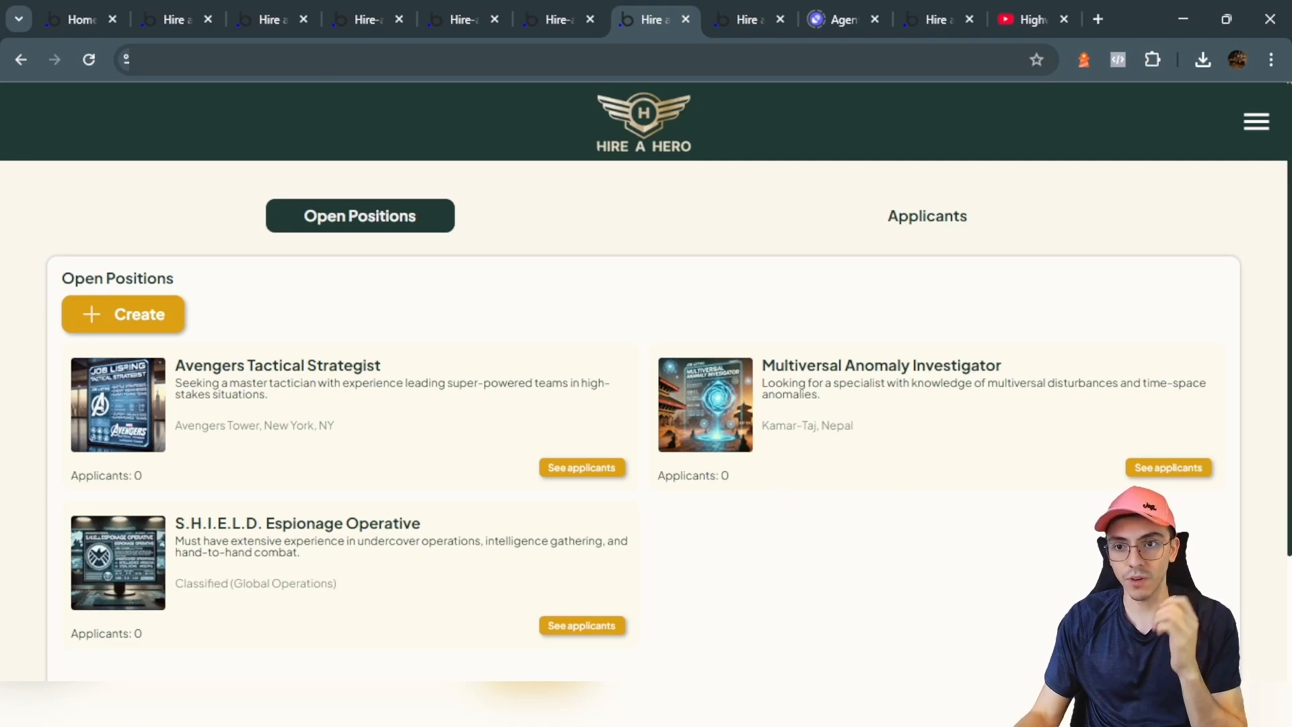
Step: Open the Avengers Tactical Strategist job details and start an application
left_click(1255, 121)
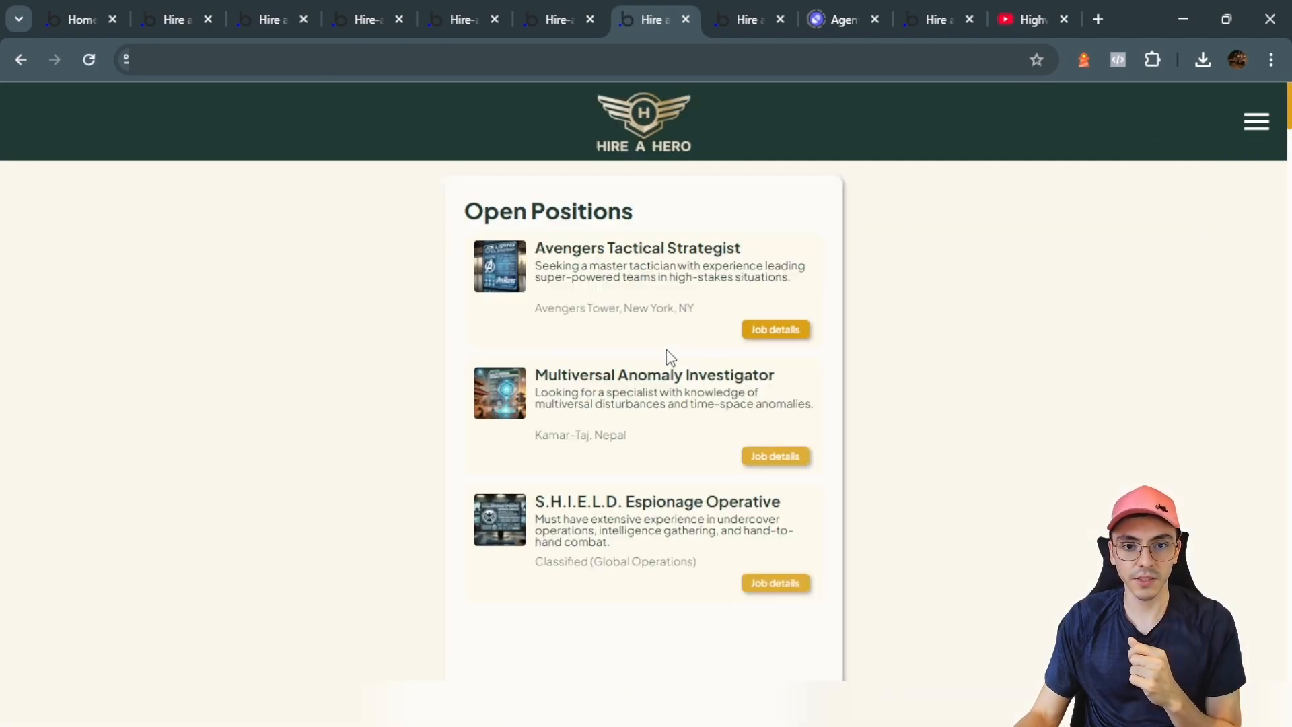
left_click(776, 331)
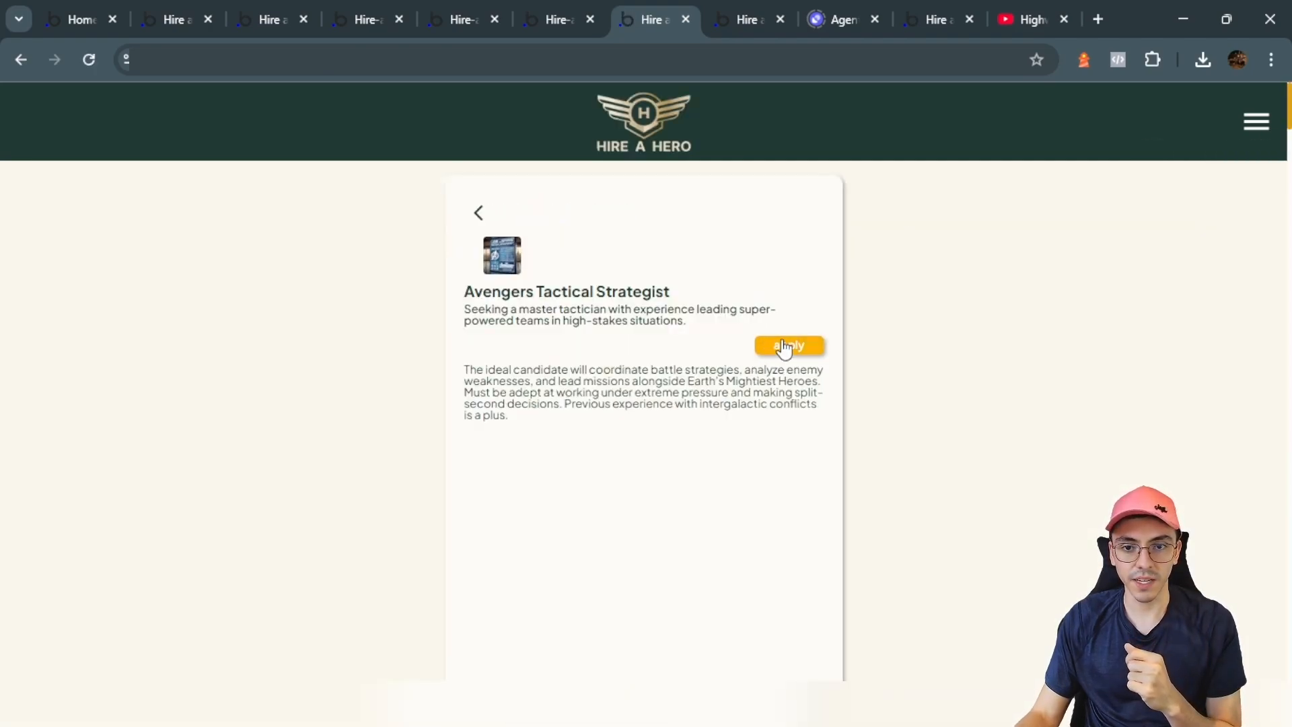
left_click(785, 348)
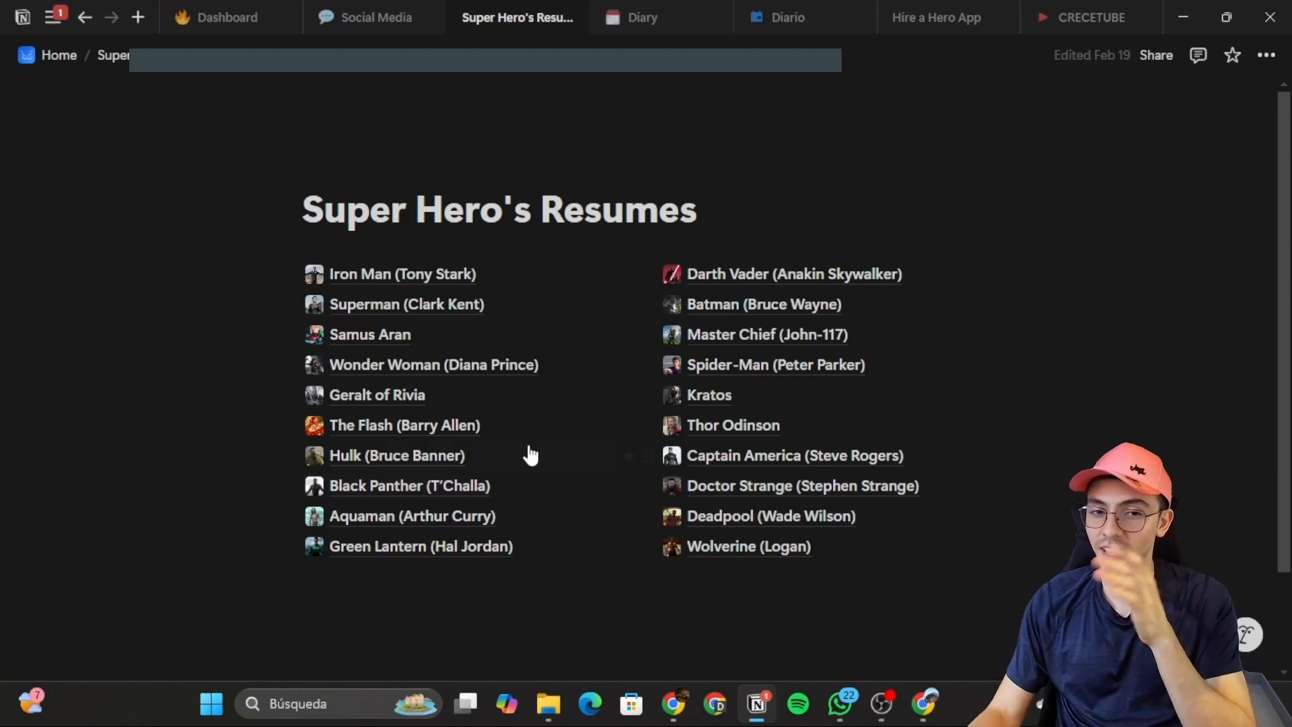
left_click(397, 274)
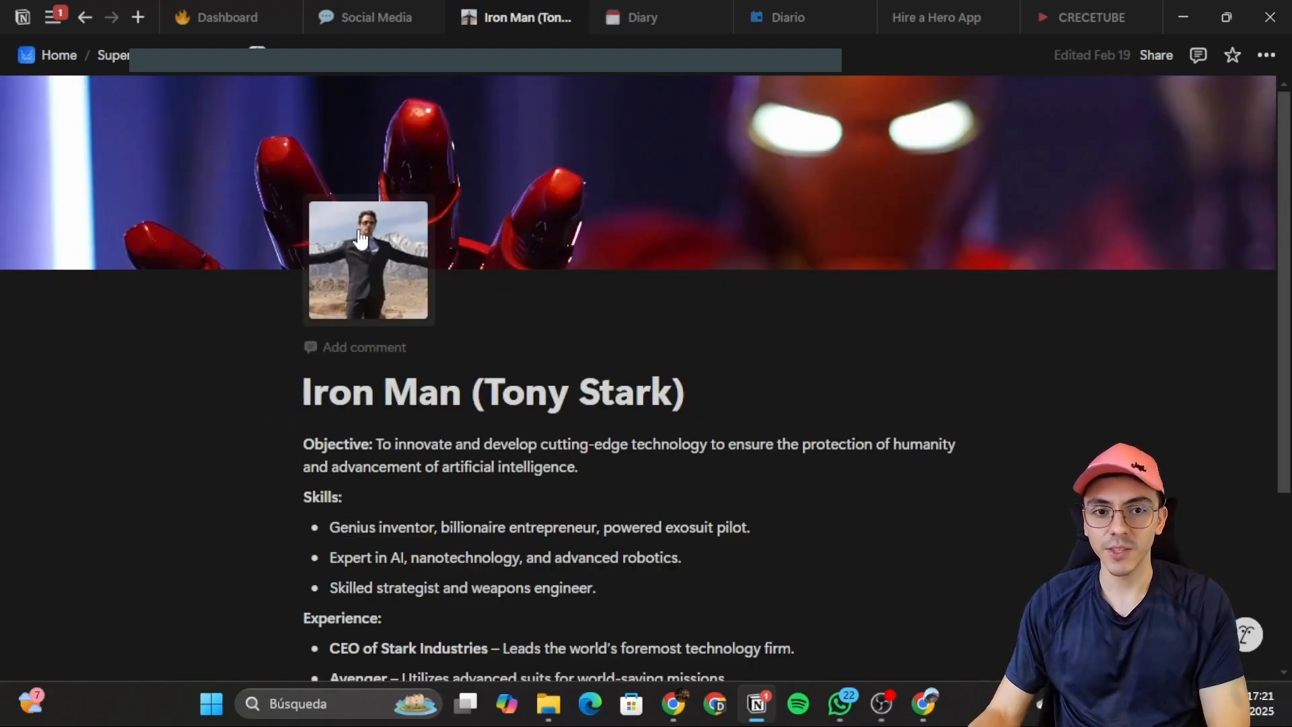
left_click(168, 57)
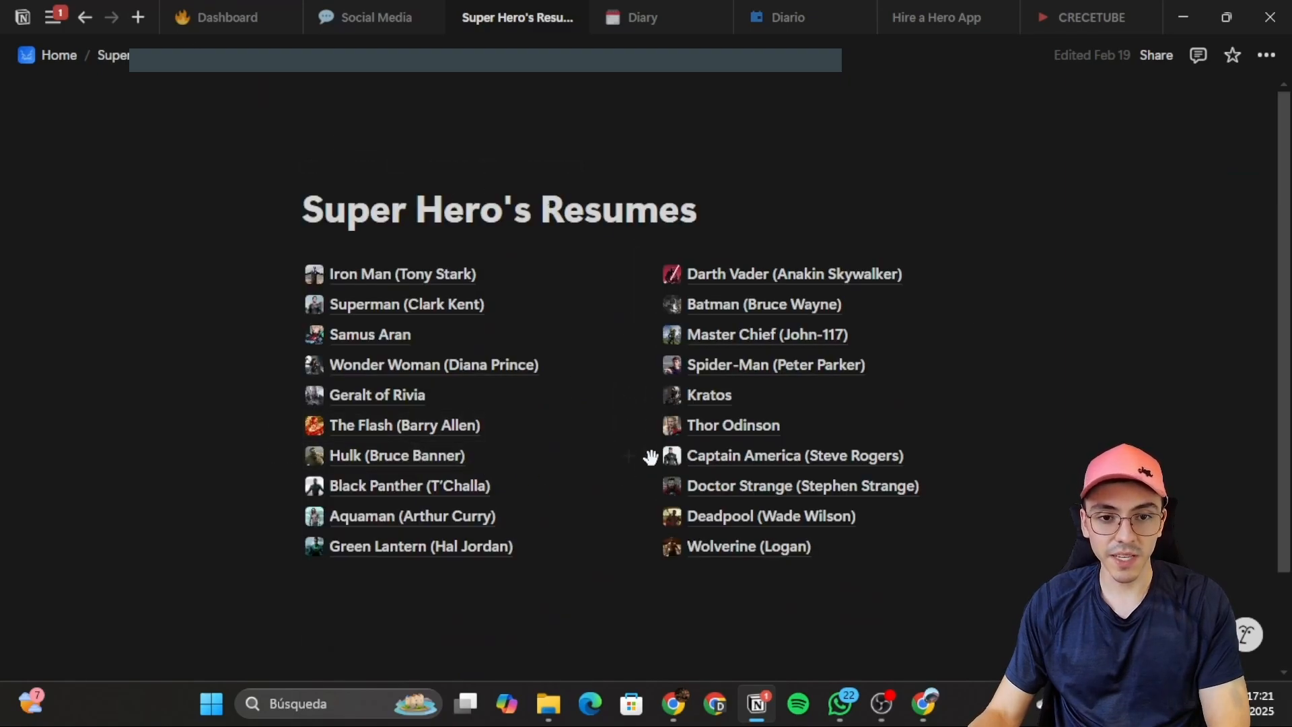
left_click(444, 518)
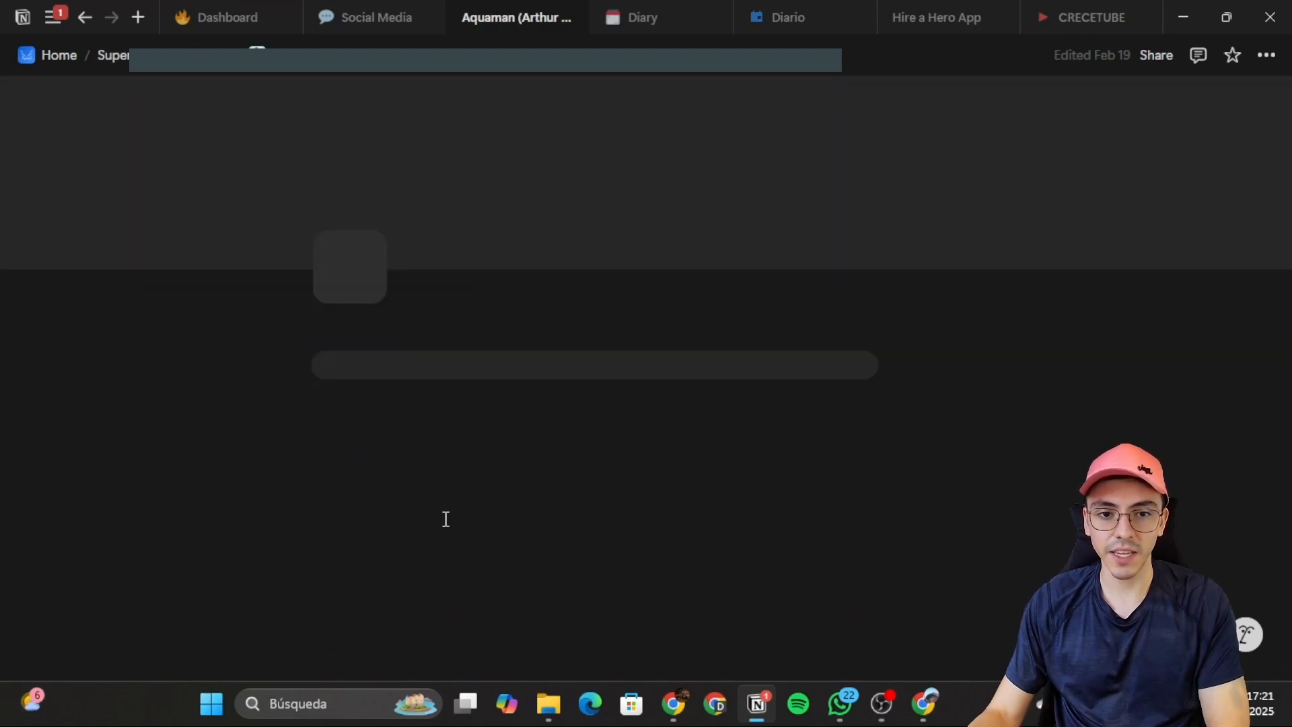
left_click(184, 73)
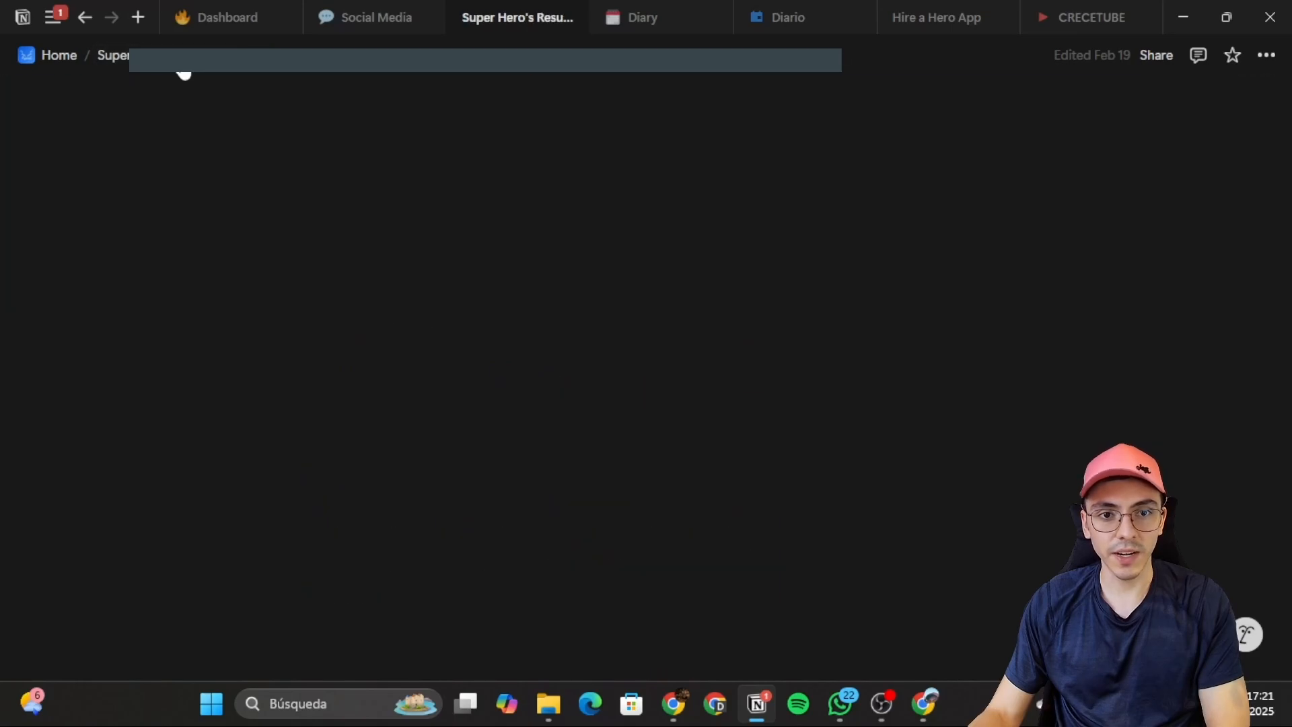
left_click(394, 310)
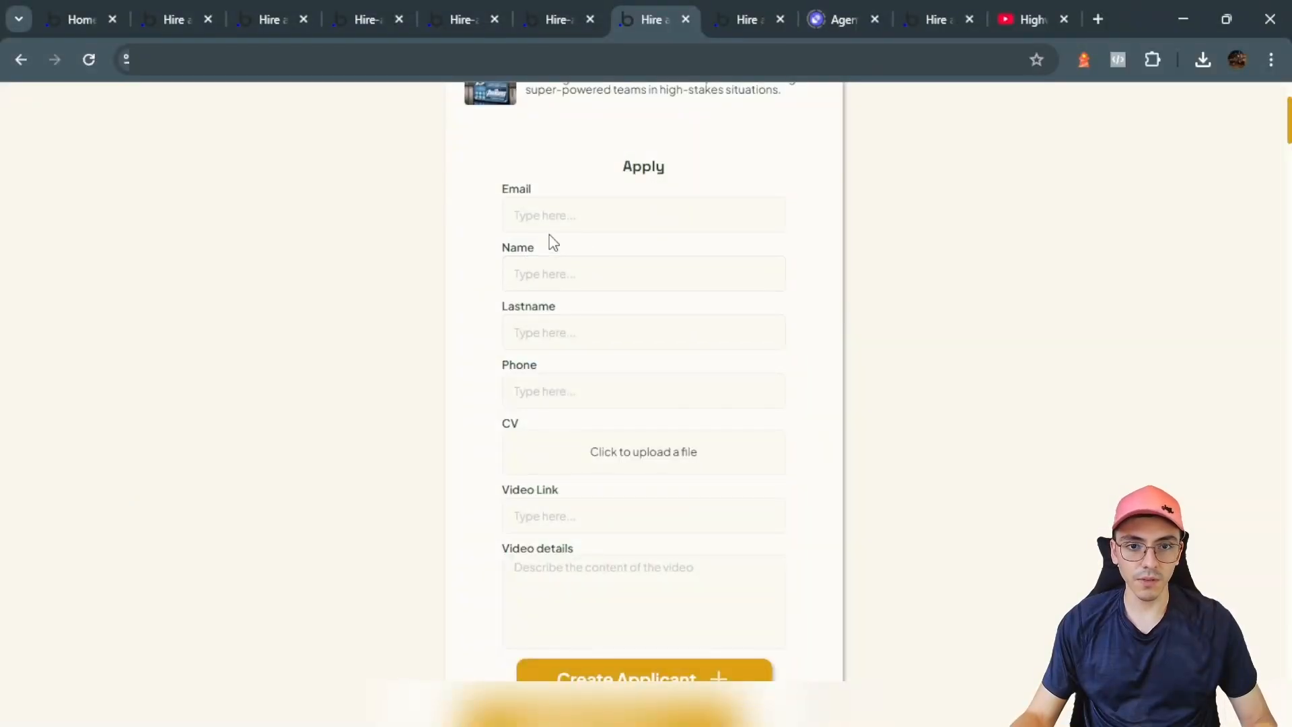
Step: Fill the Apply form with the applicant's email address, first name and last name
left_click(557, 220)
scroll(557, 255, "up", 3)
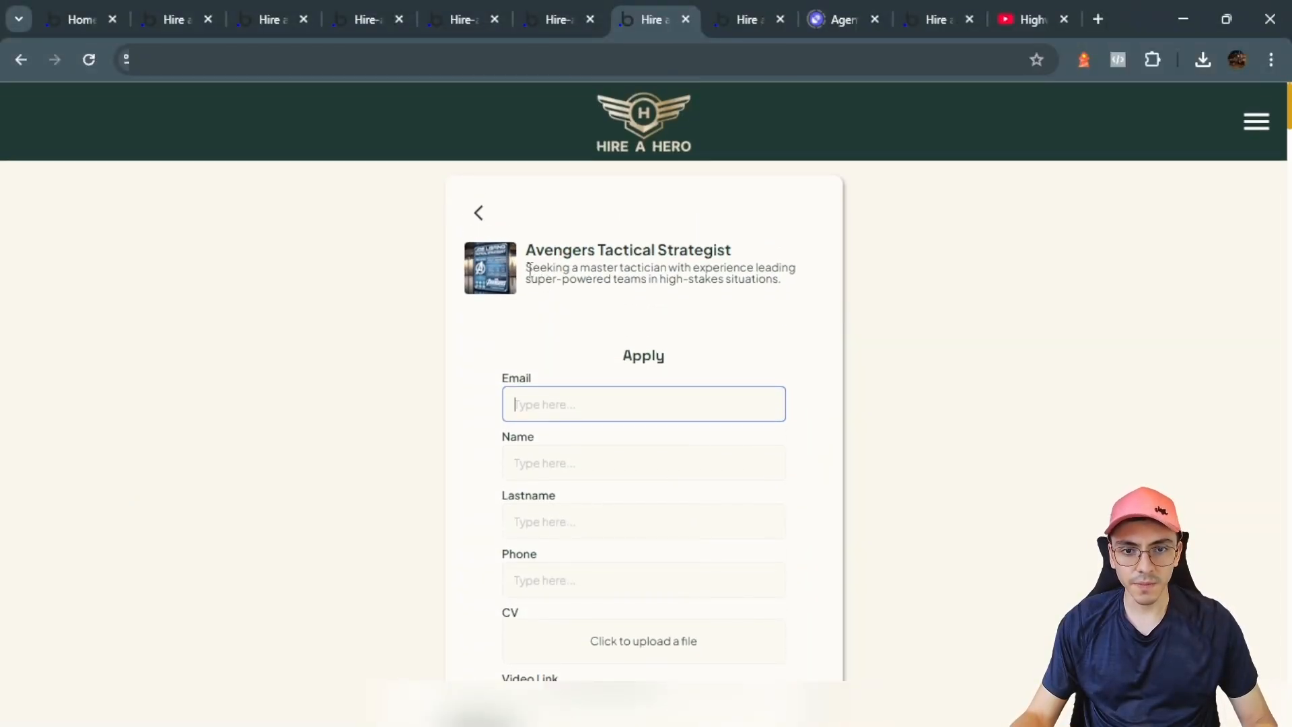
left_click_drag(529, 269, 574, 269)
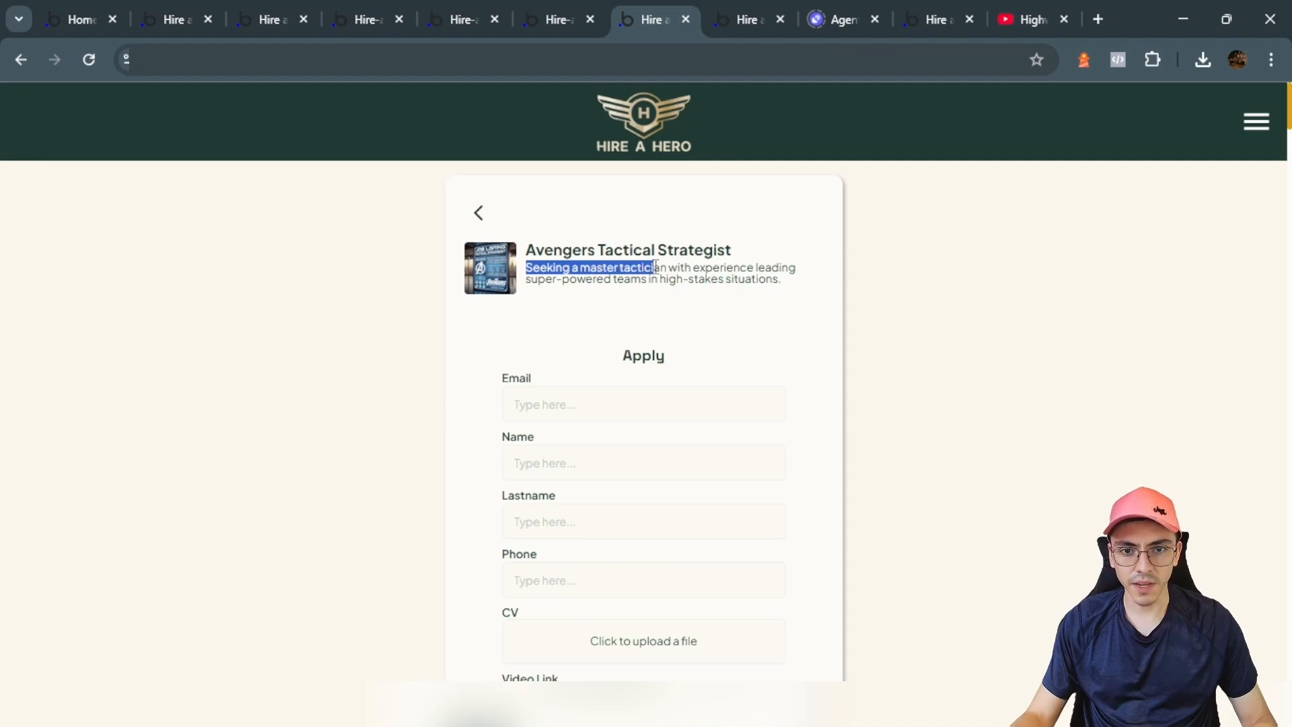
left_click_drag(704, 262, 776, 280)
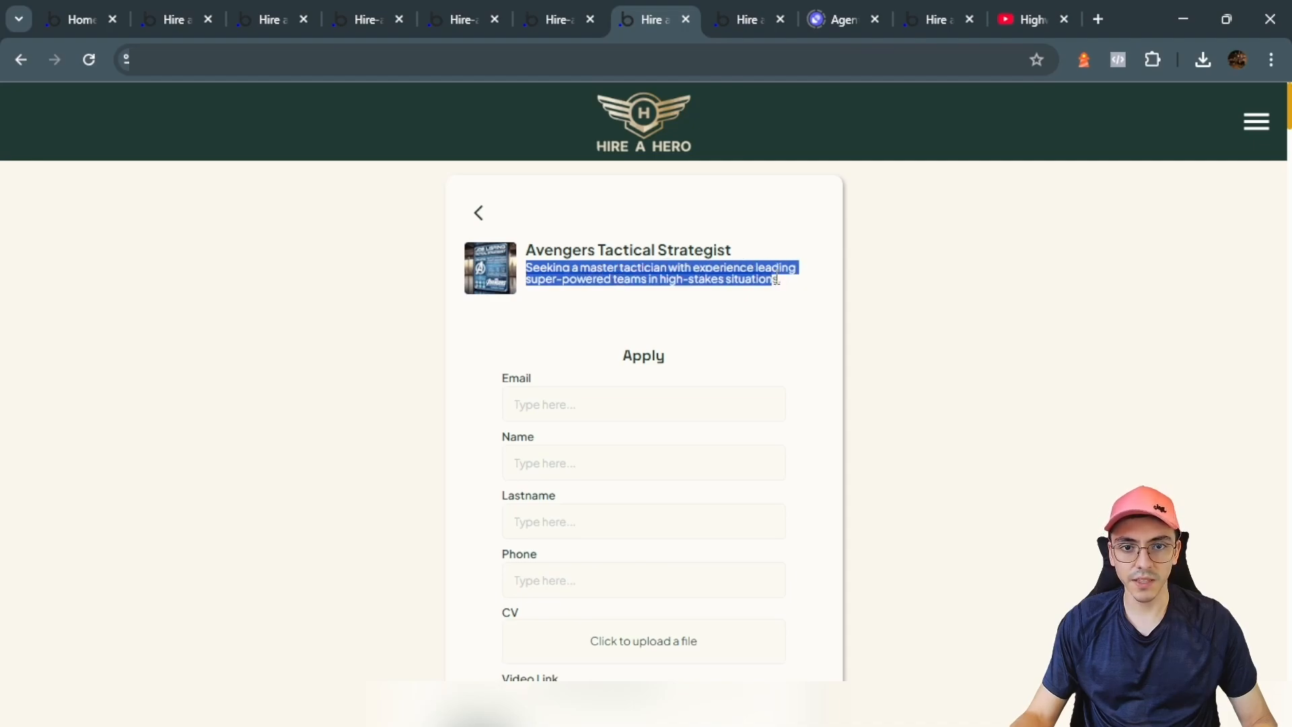
left_click(578, 397)
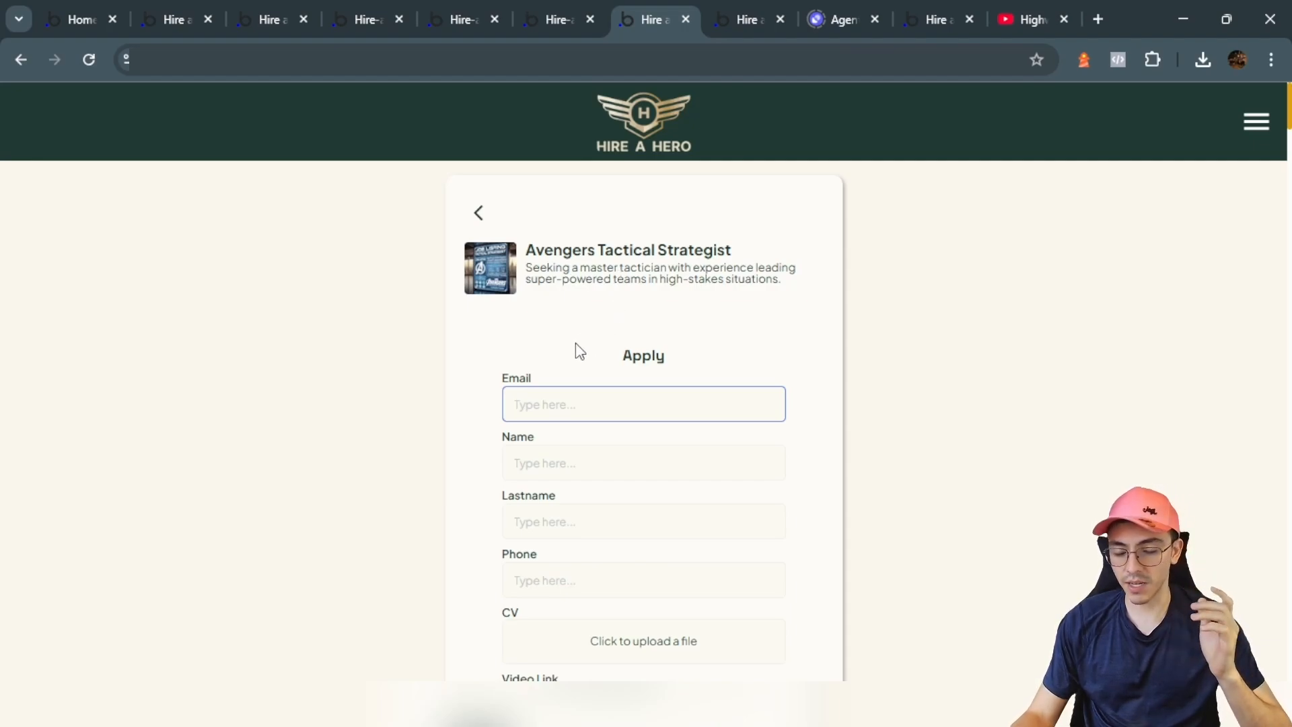
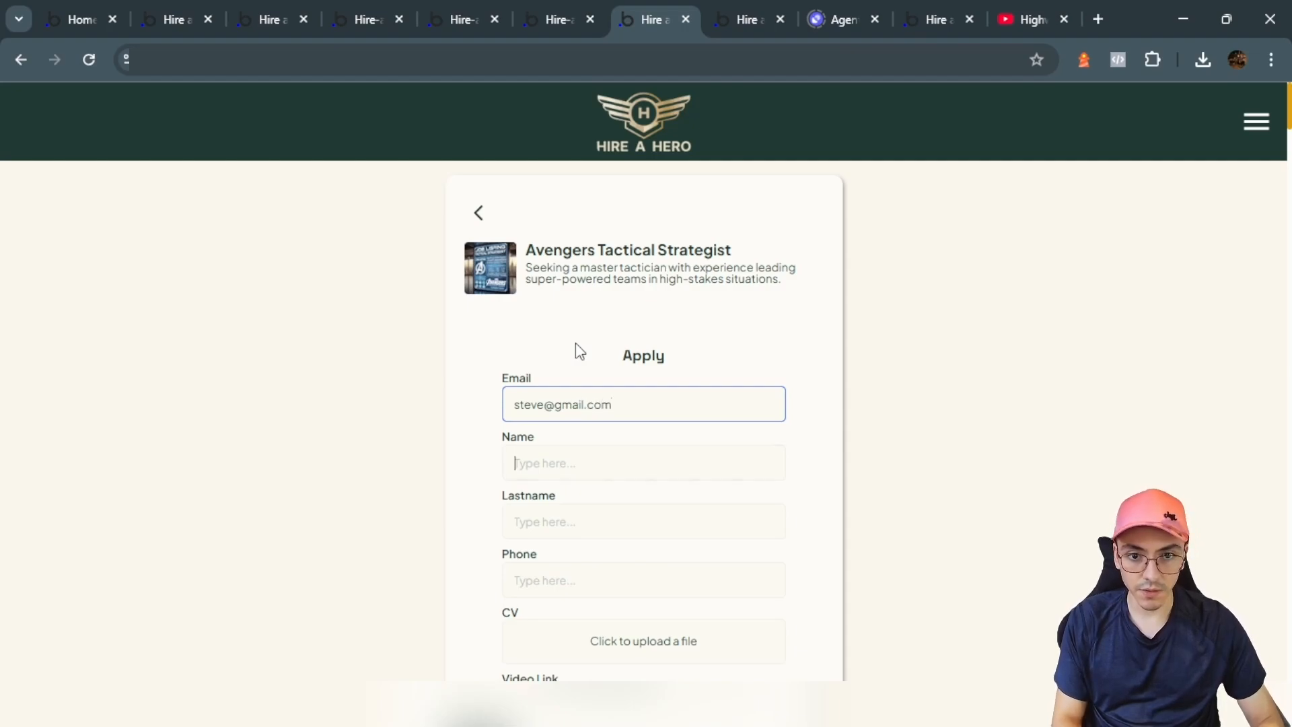
key("Tab")
type("Steve")
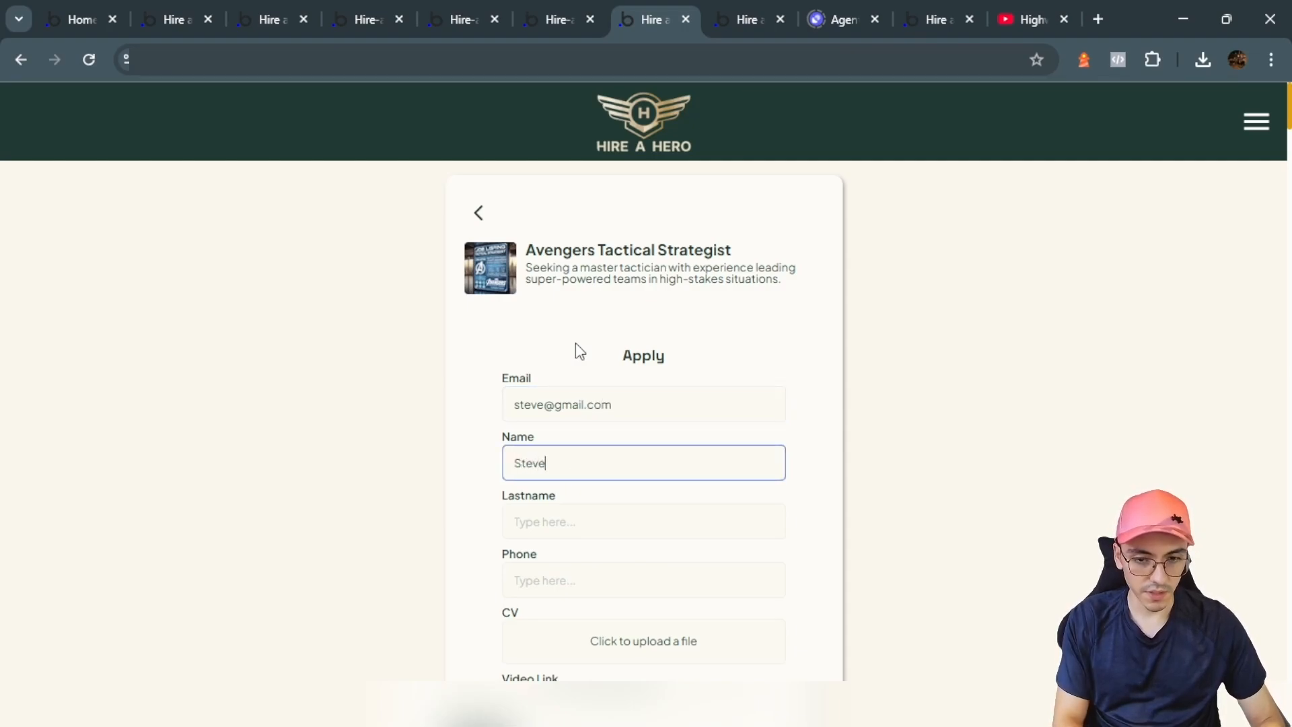
key("Tab")
type("Rogers")
Step: Enter the applicant's phone number and attach the Captain America CV PDF
scroll(711, 481, "down", 1)
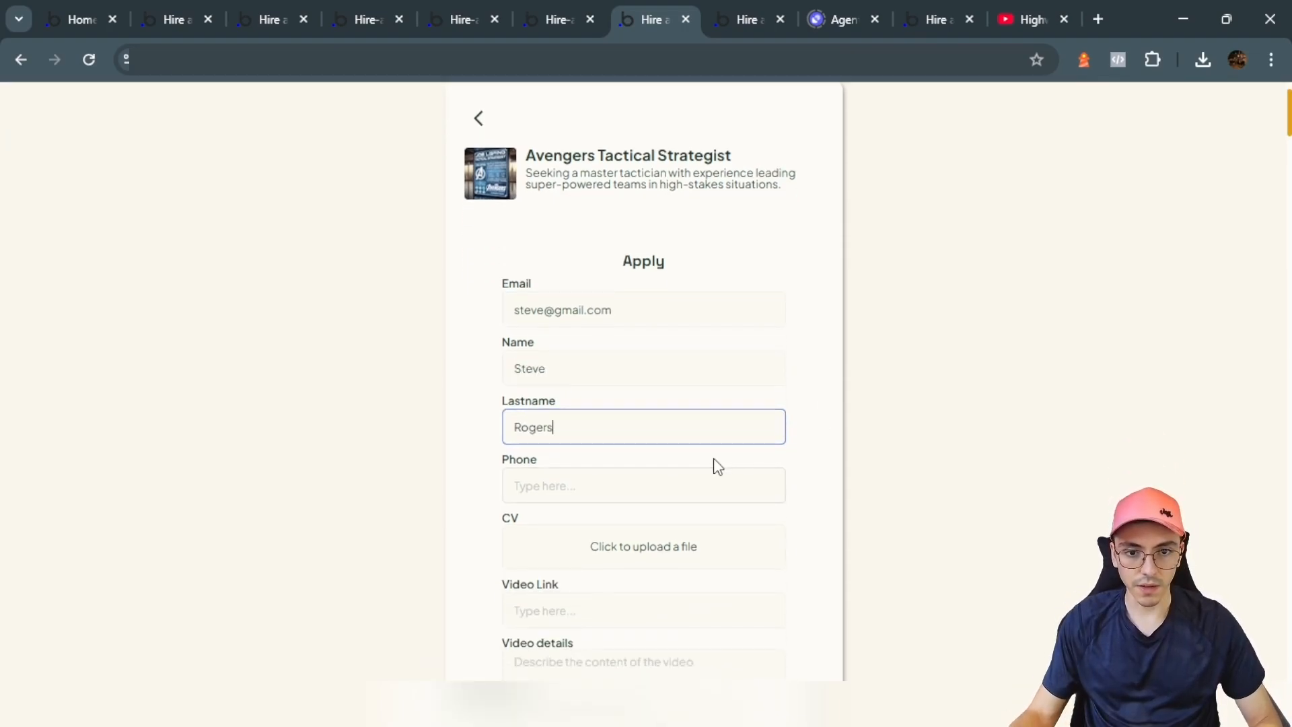
left_click(716, 481)
scroll(651, 444, "down", 3)
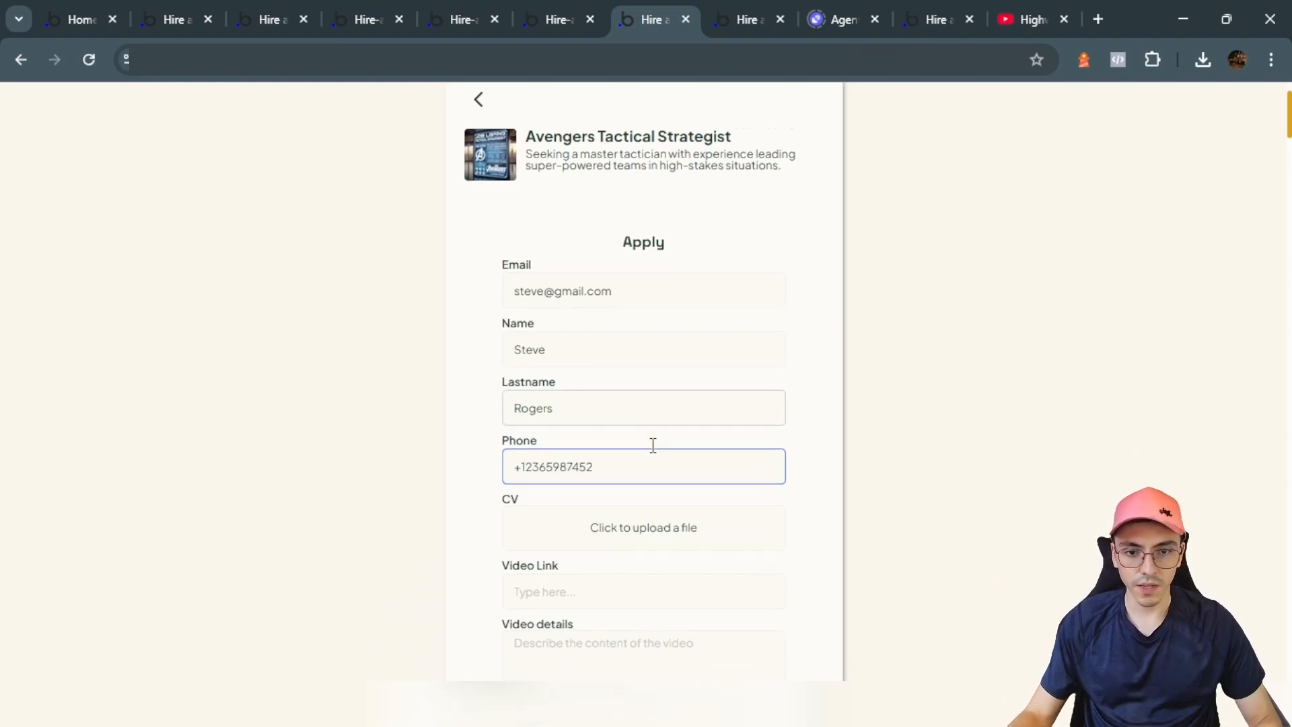
left_click(628, 362)
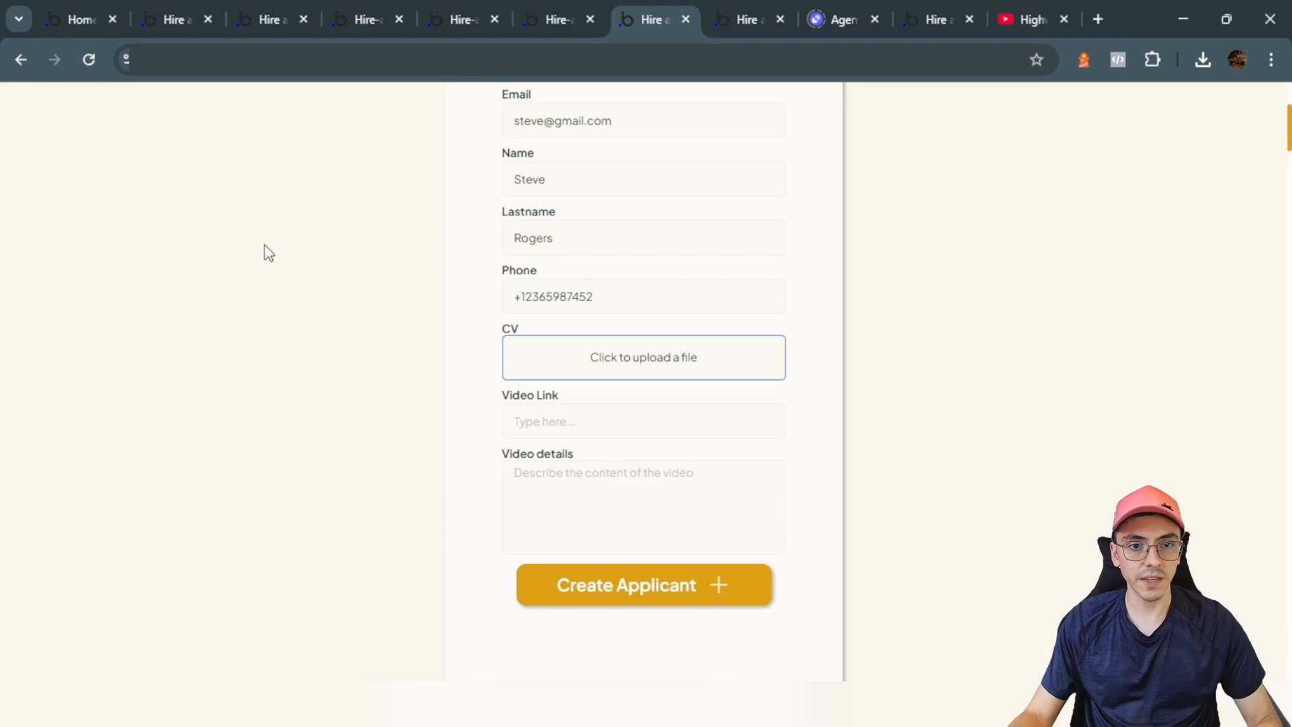
left_click(1025, 19)
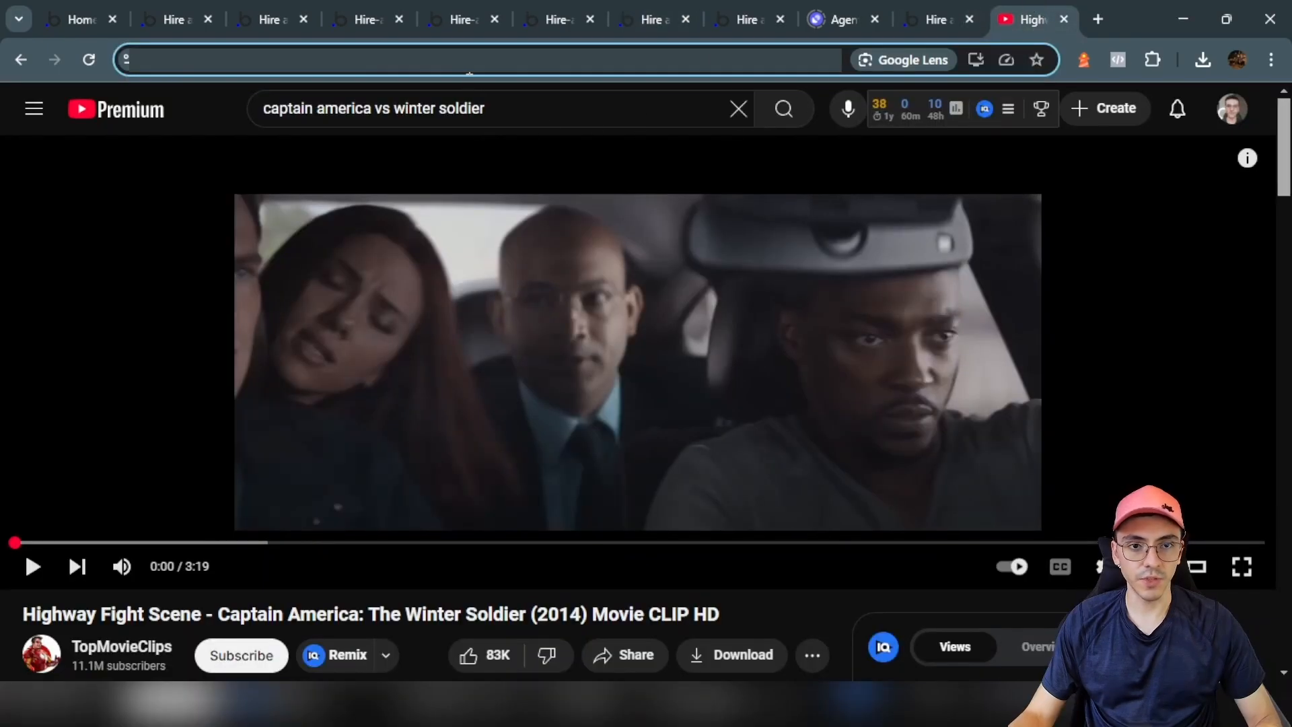
Step: Add video ID 2bWWBjKEiZA with details 'I showcase my fighting skills' and submit the application
scroll(375, 505, "down", 2)
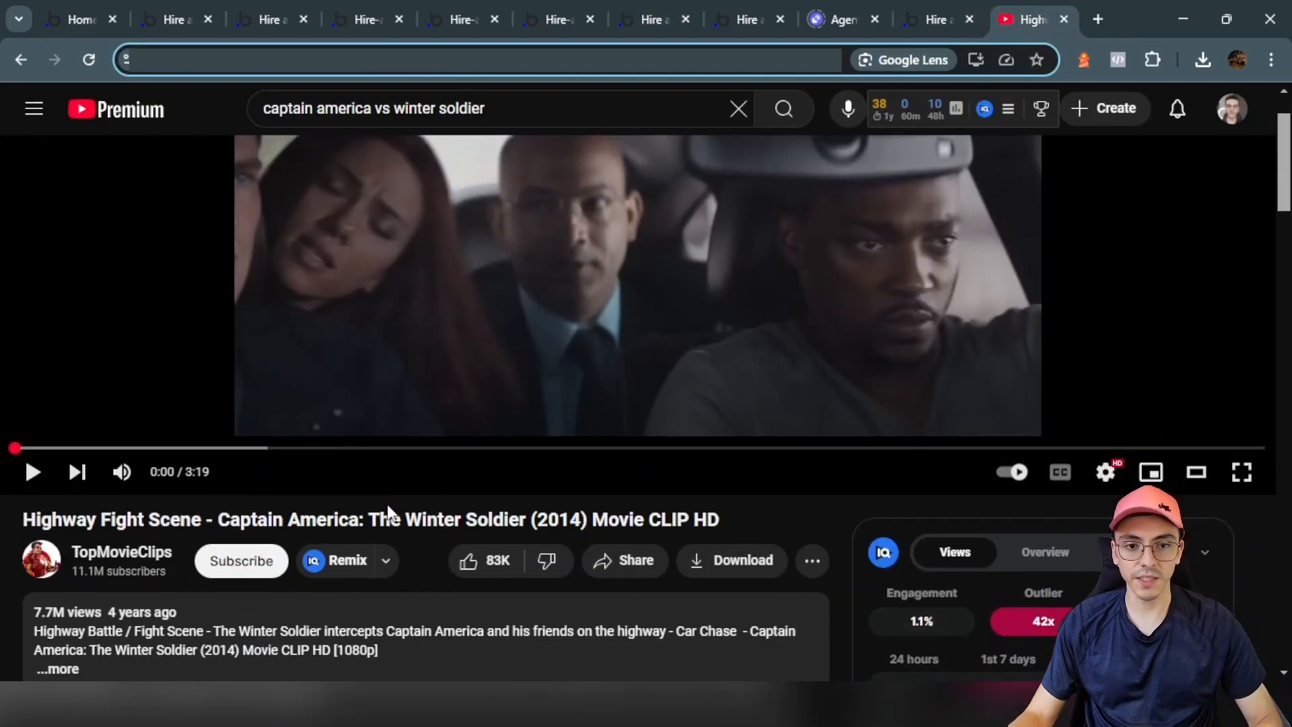
left_click(693, 10)
left_click(562, 495)
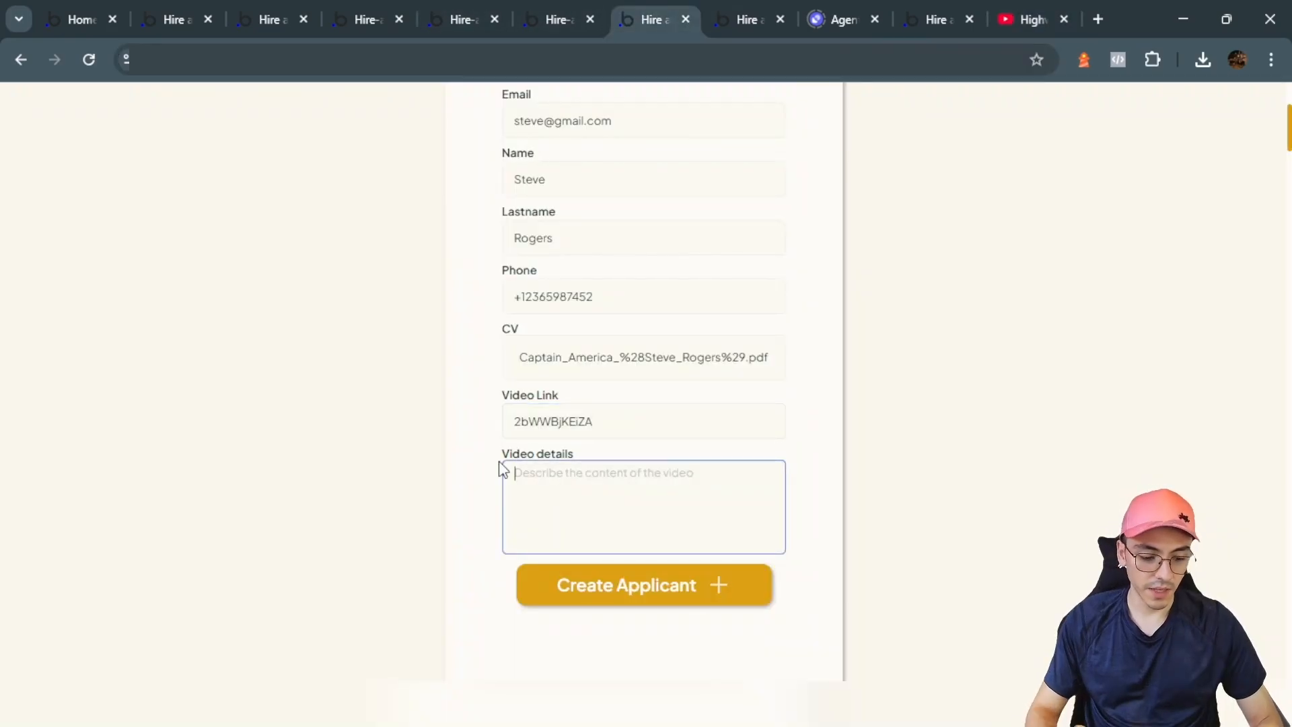
type("I")
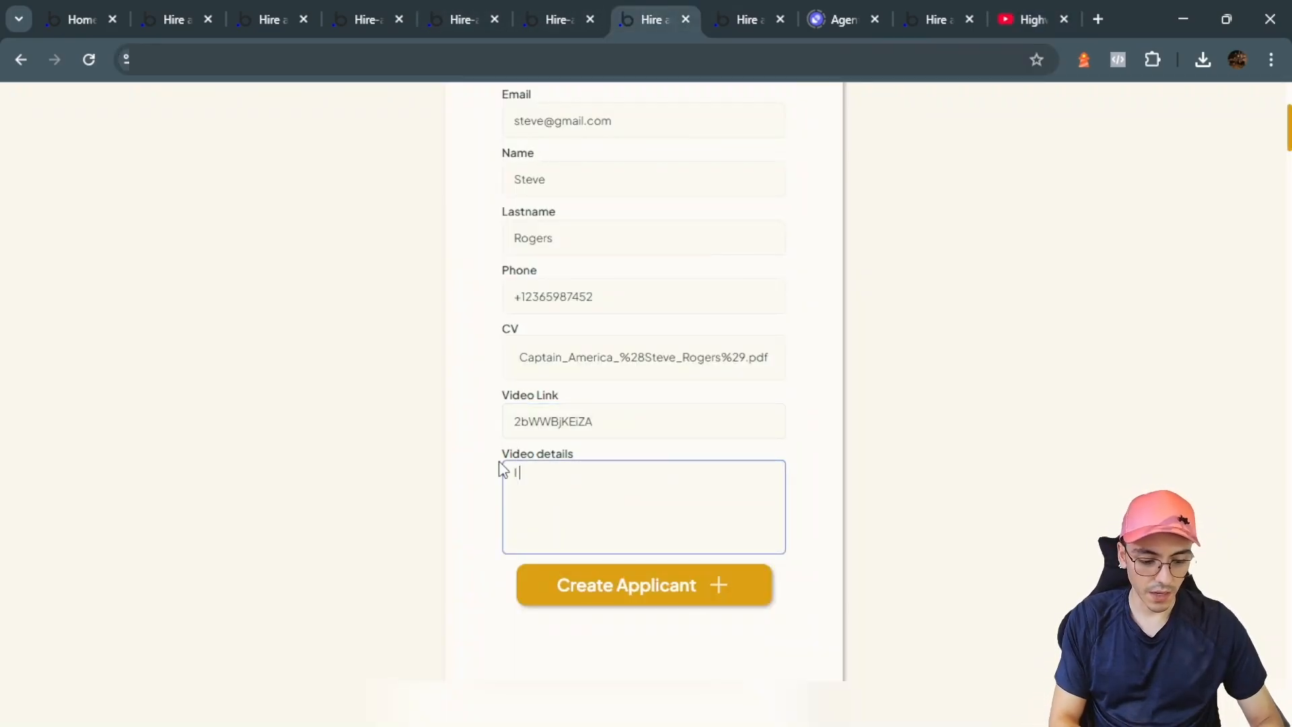
type(" showcase my f")
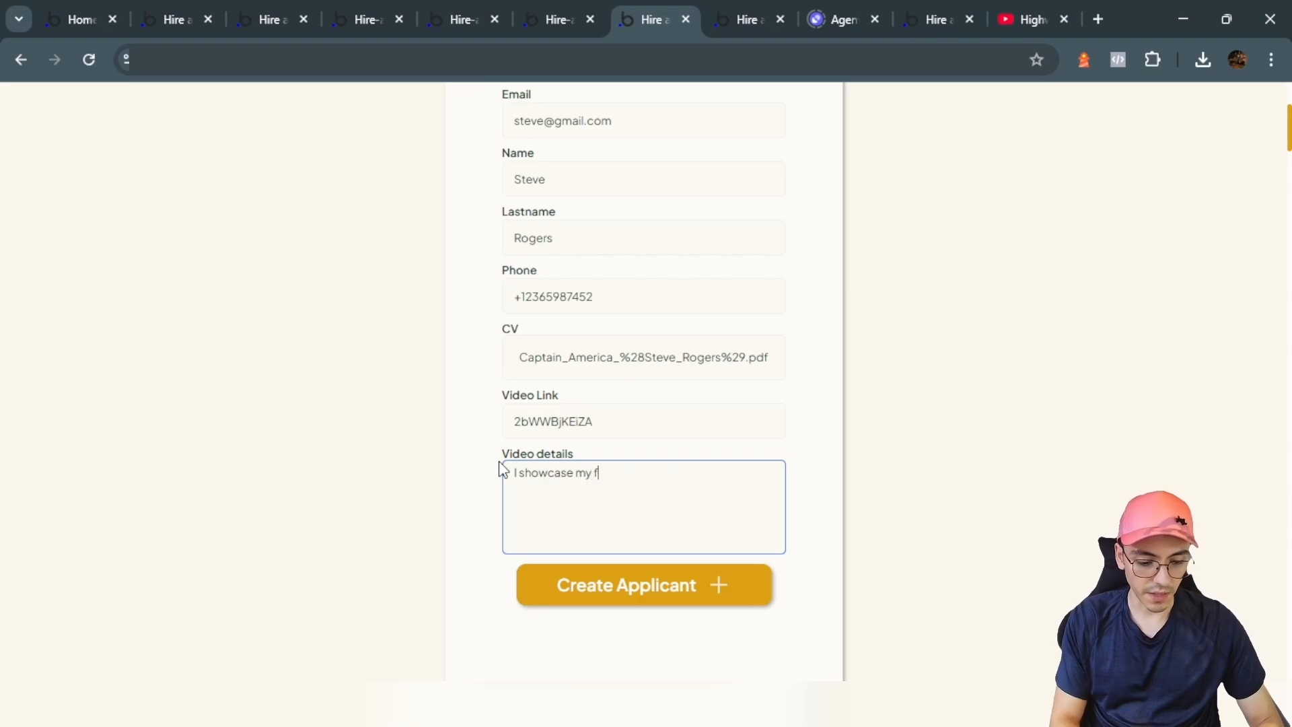
type("ighting skills")
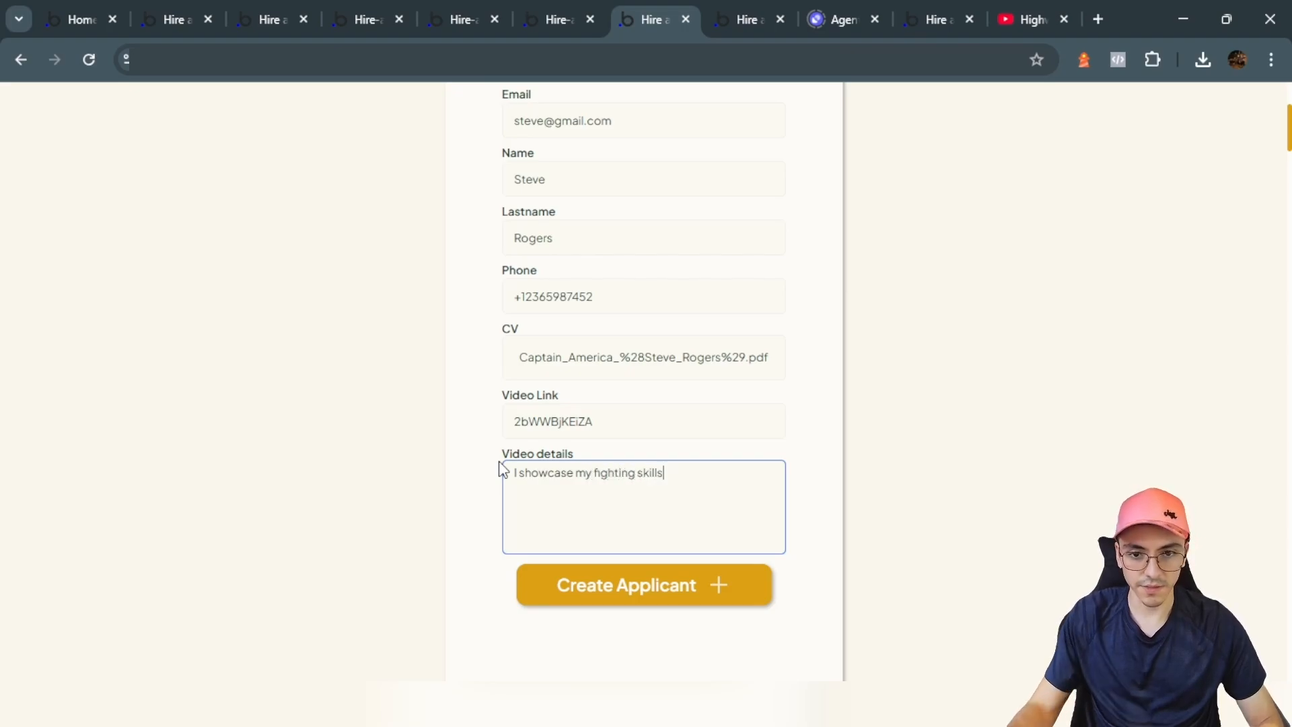
left_click(634, 604)
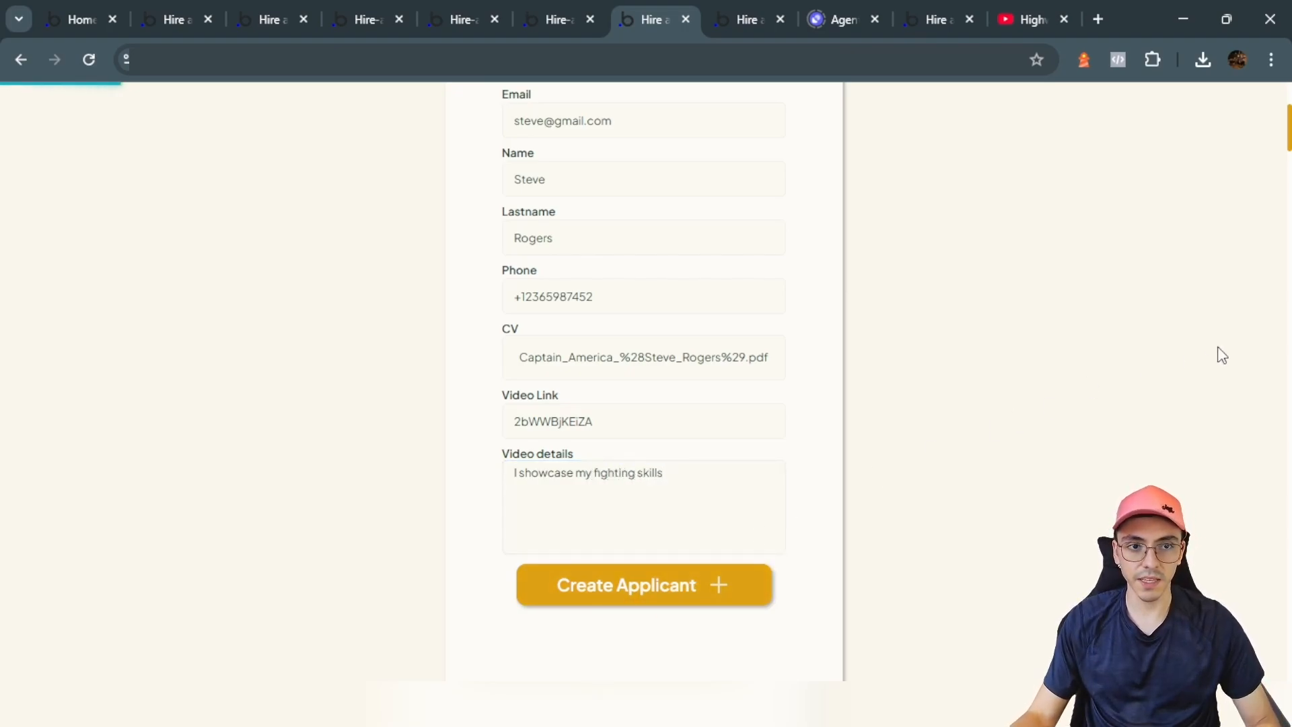
Step: Confirm the application, then review Avengers Tactical Strategist's applicants, including the 10.0-ranked candidate's AI analysis
left_click(654, 524)
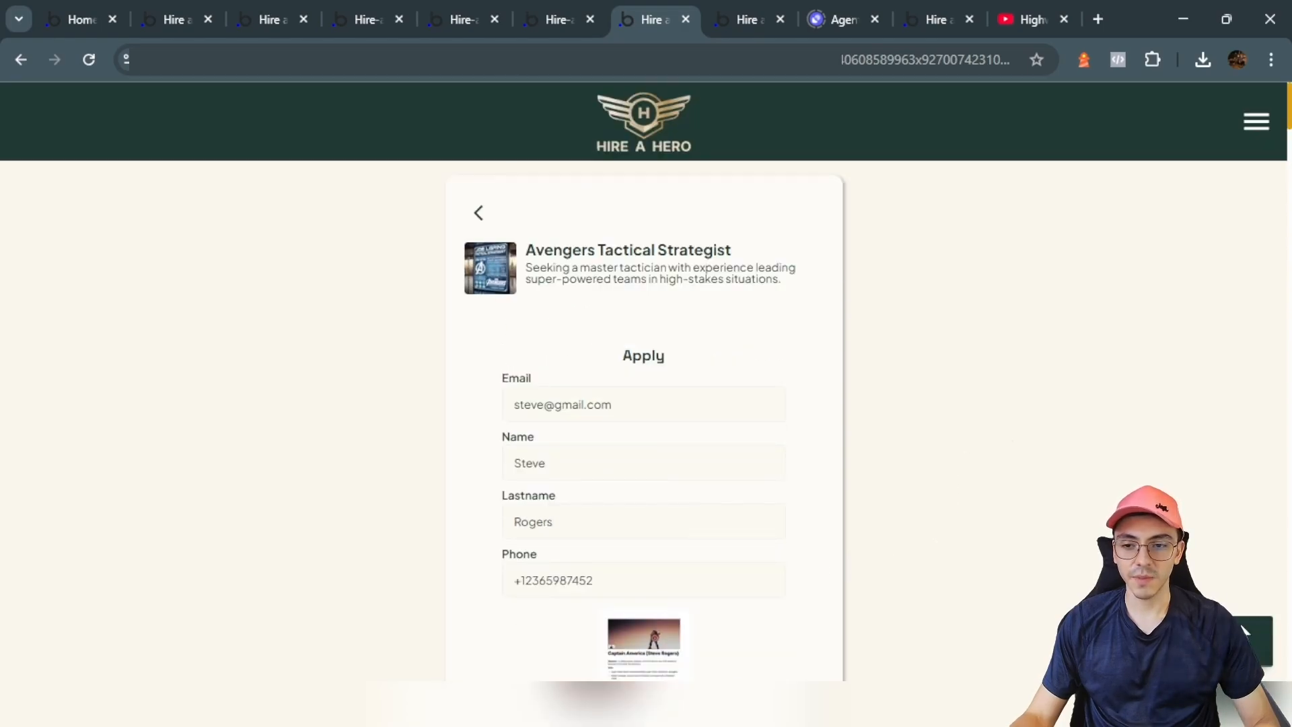
left_click(1253, 138)
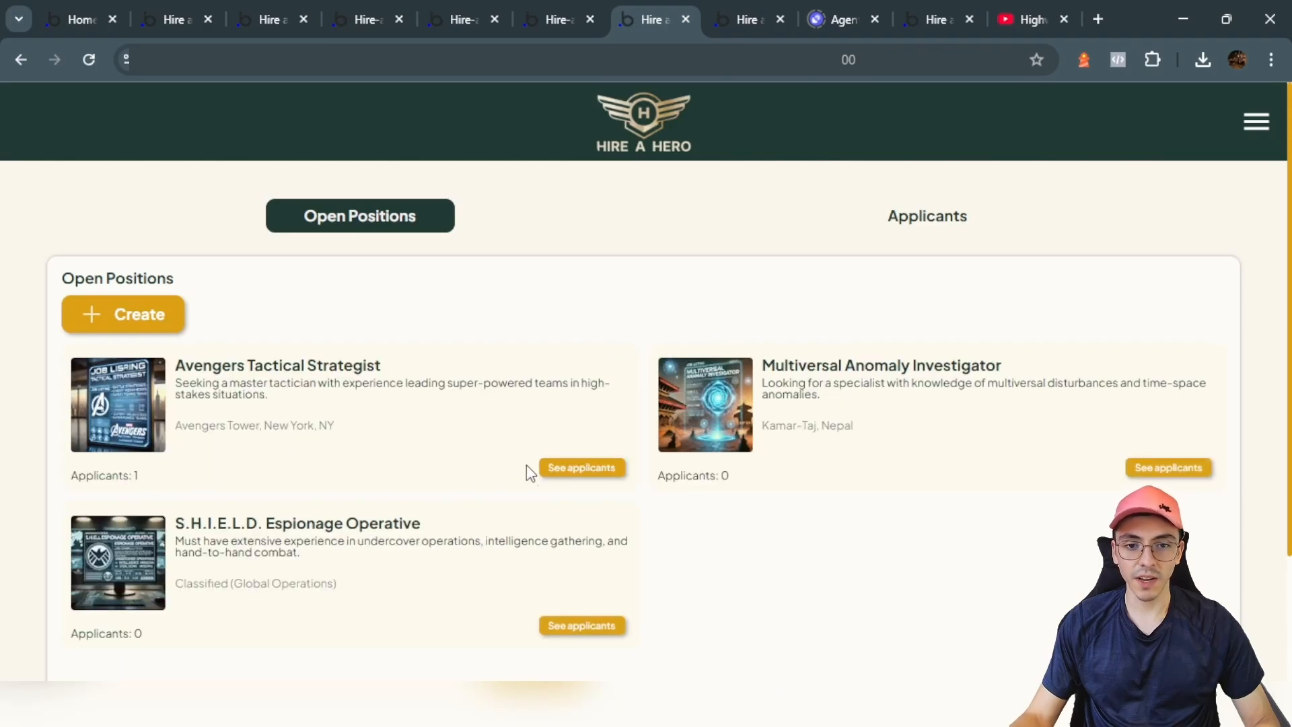
left_click(562, 467)
scroll(383, 364, "down", 2)
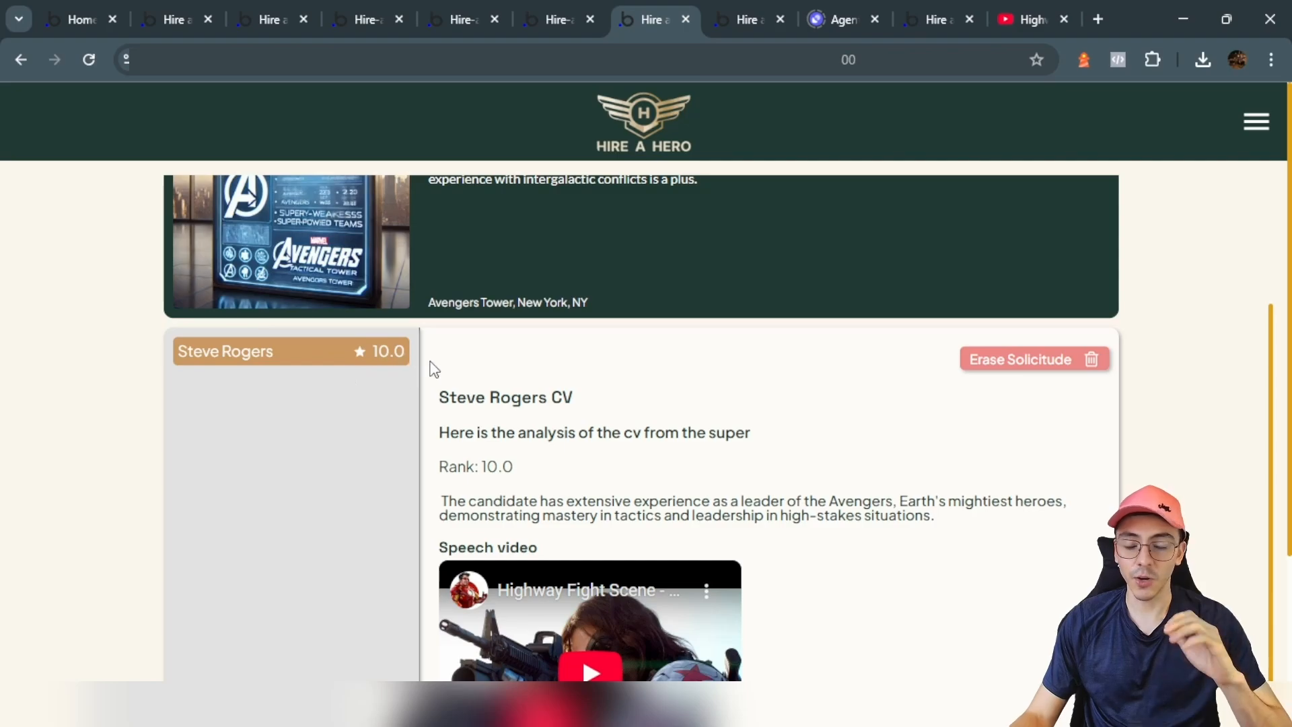
scroll(532, 404, "up", 3)
scroll(538, 412, "down", 4)
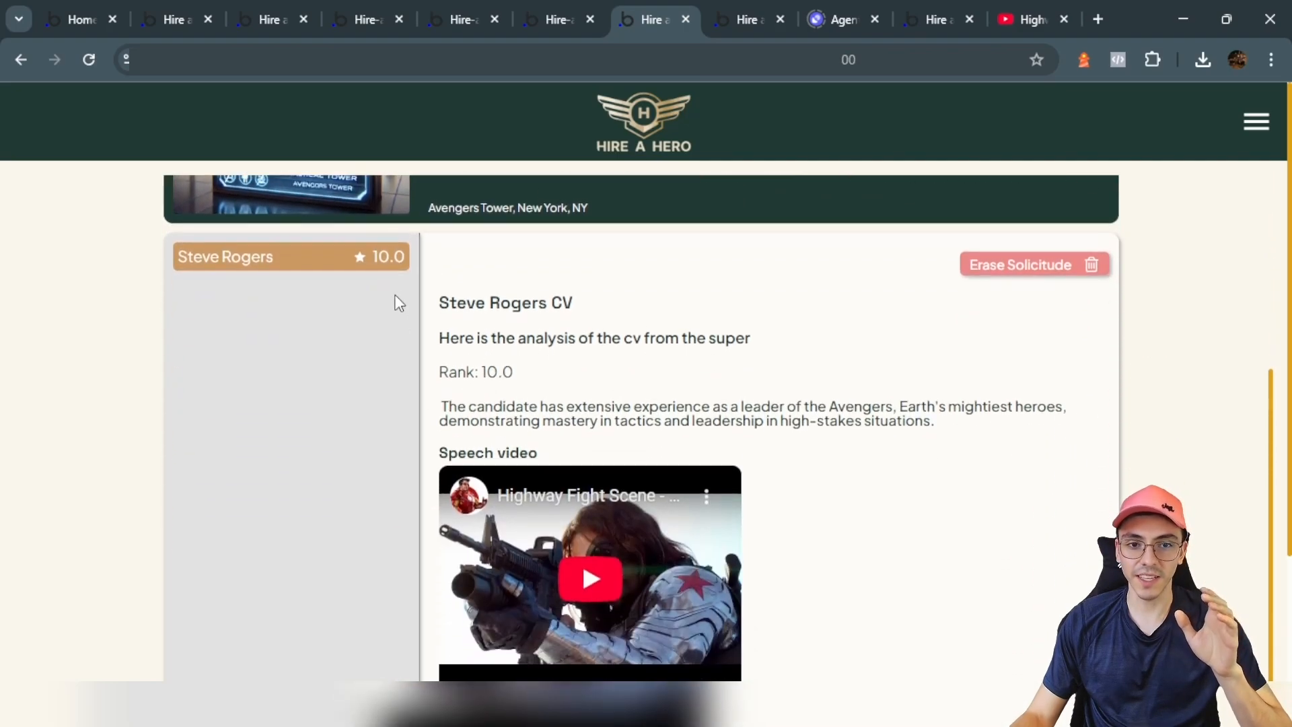
left_click_drag(440, 407, 658, 406)
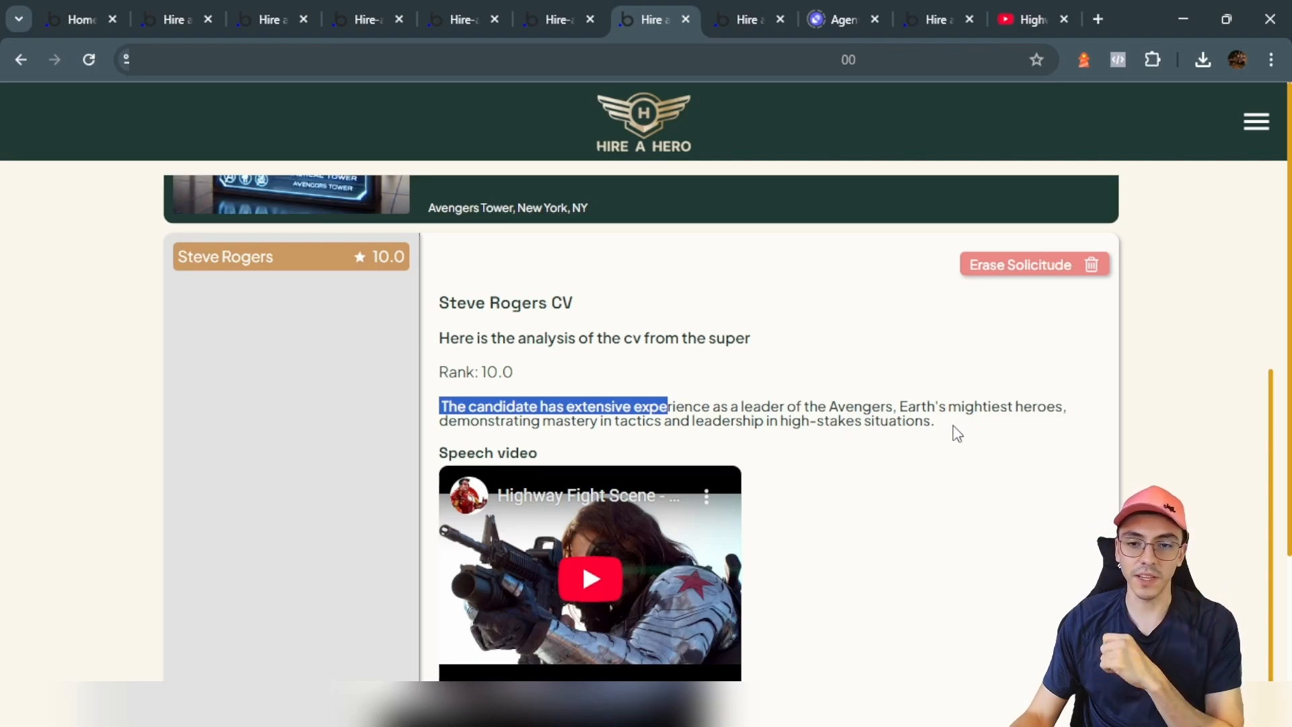
scroll(1091, 303, "up", 4)
Step: Go to Jobs and start an application for the Multiversal Anomaly Investigator position
left_click(1238, 134)
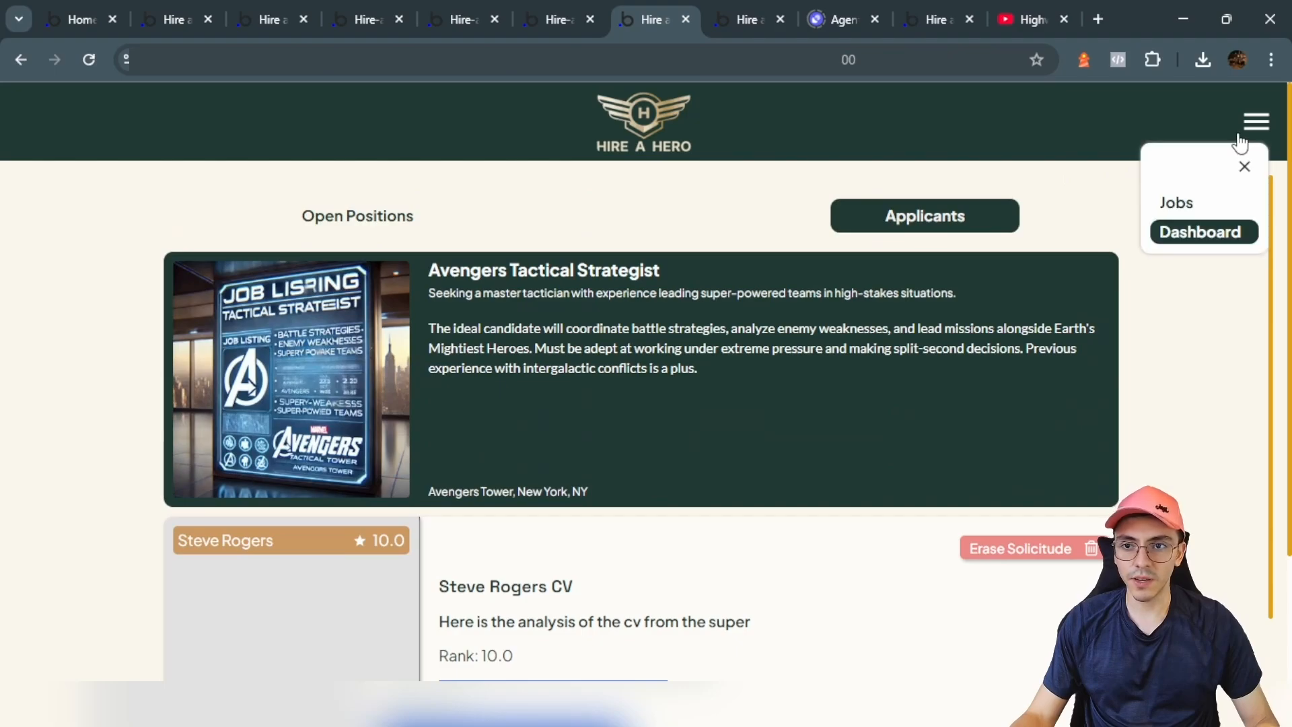
left_click(1196, 201)
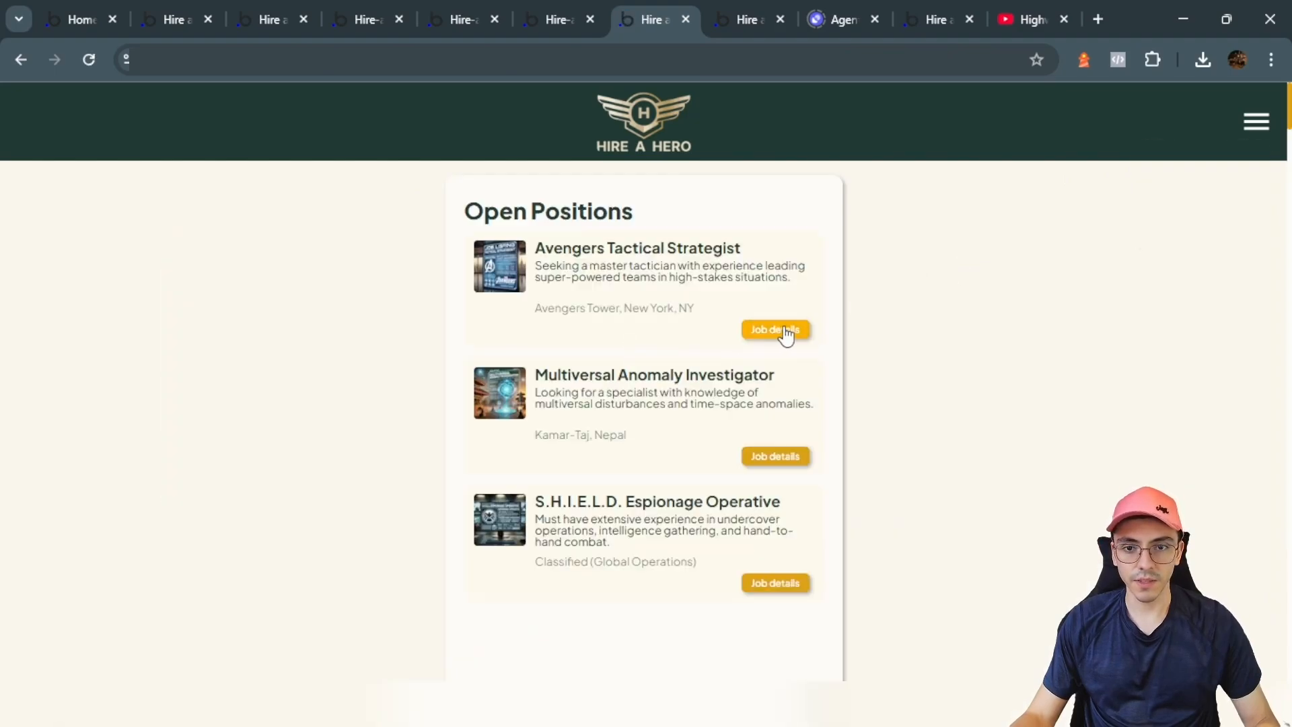
left_click(777, 462)
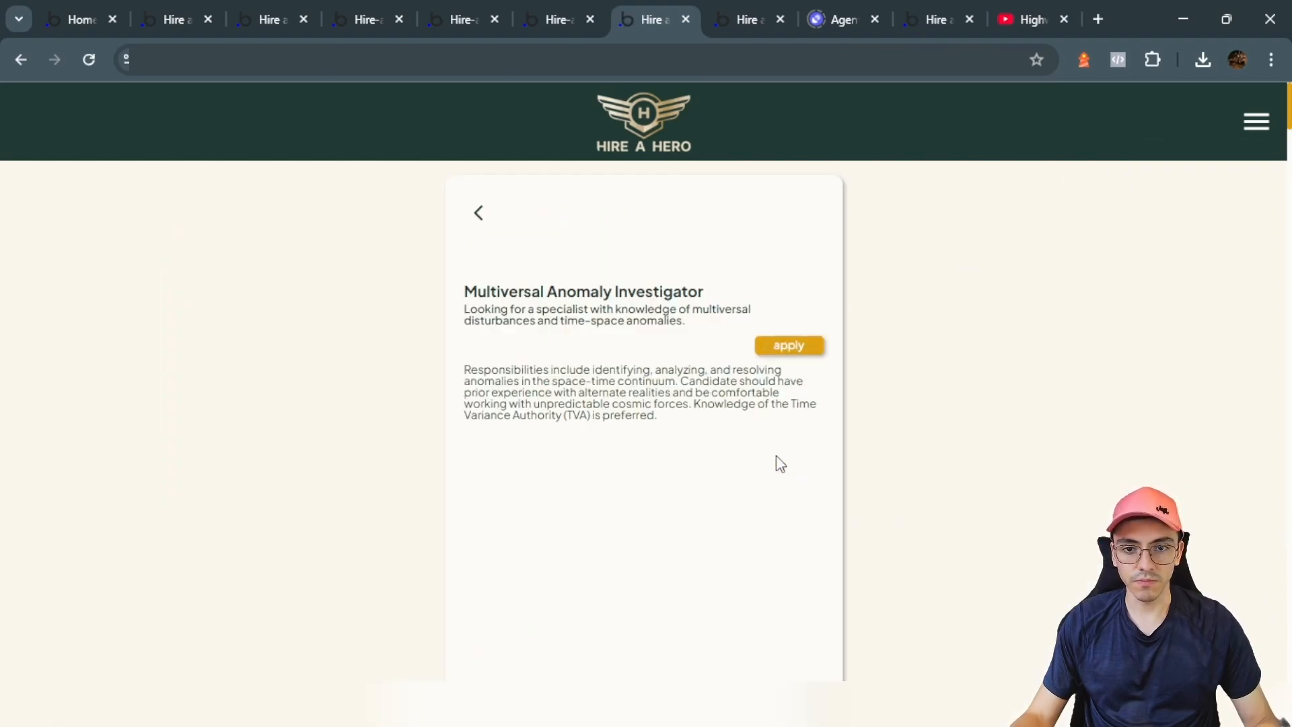
left_click(773, 352)
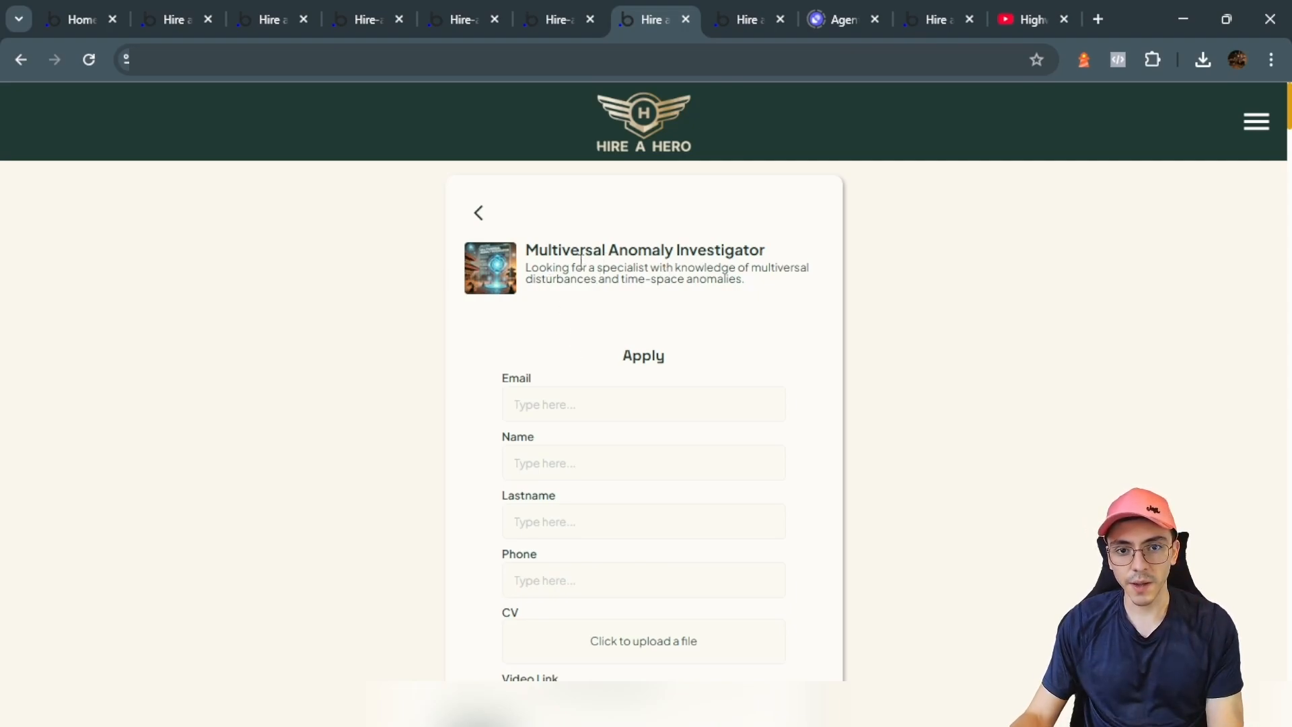
left_click_drag(600, 269, 716, 269)
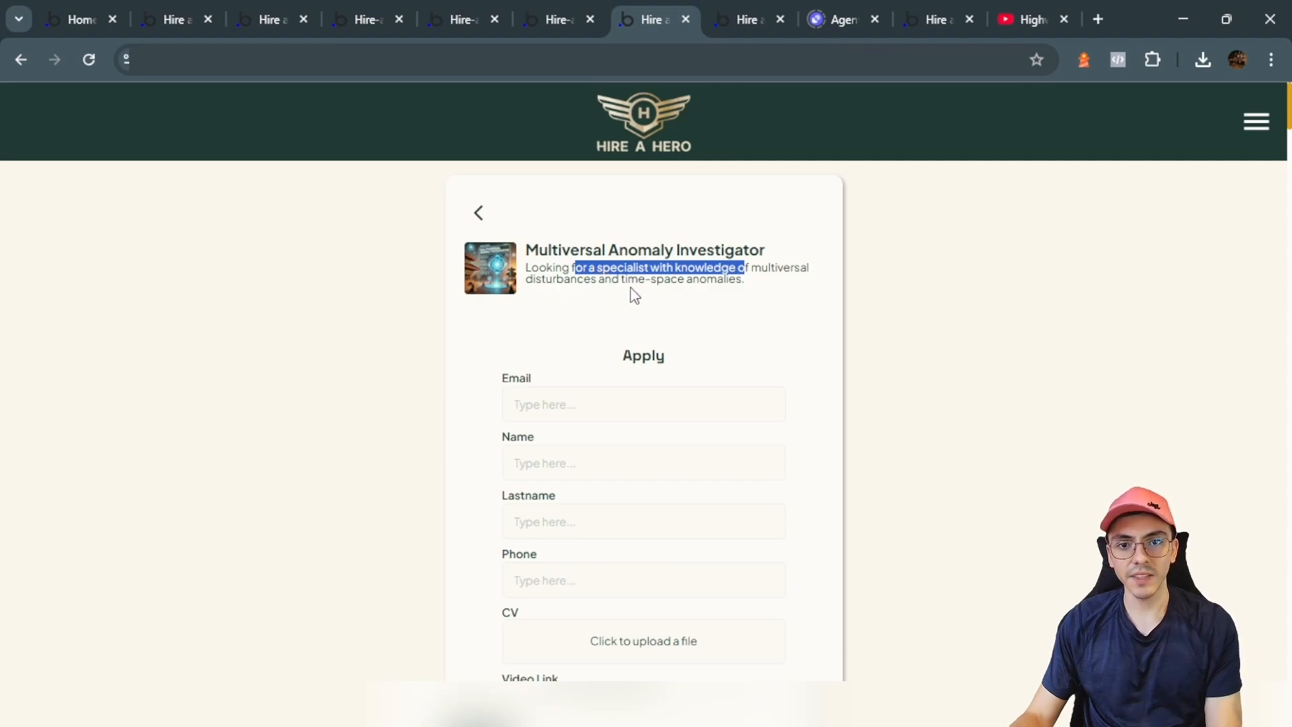
Step: Enter the applicant's email, first name, last name and phone number, then choose a CV file
left_click(593, 405)
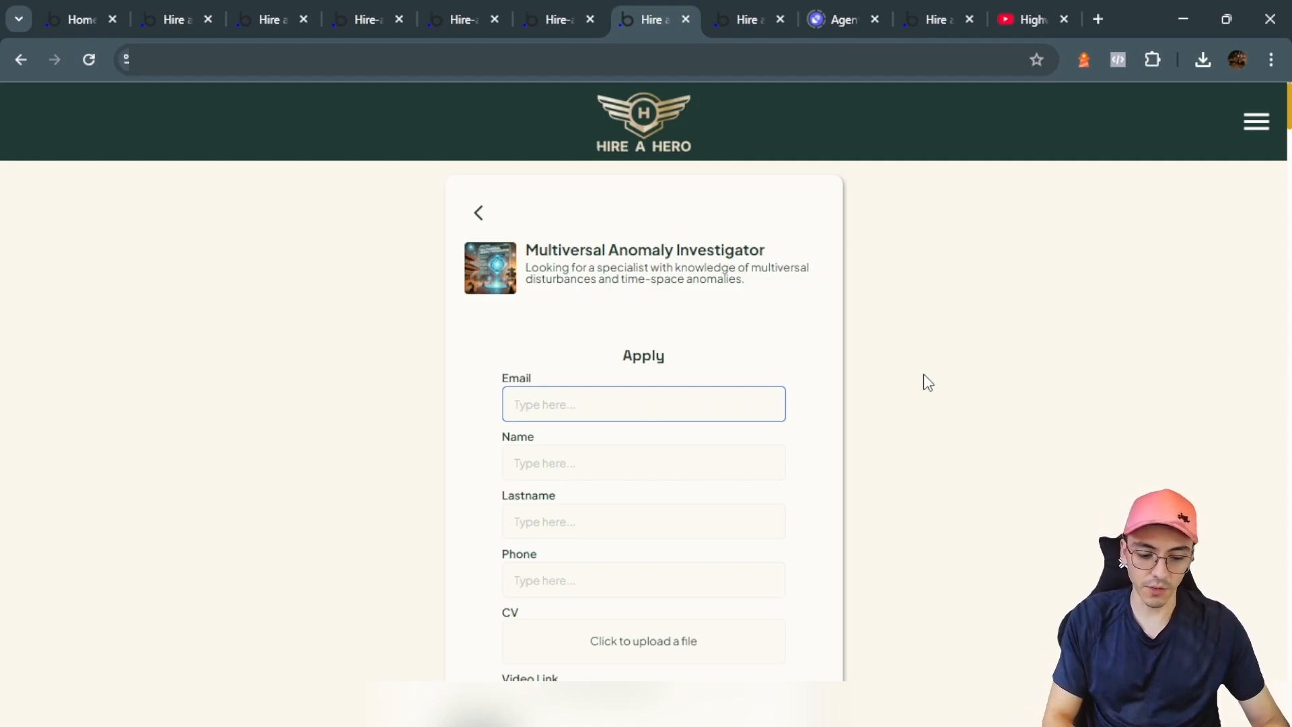
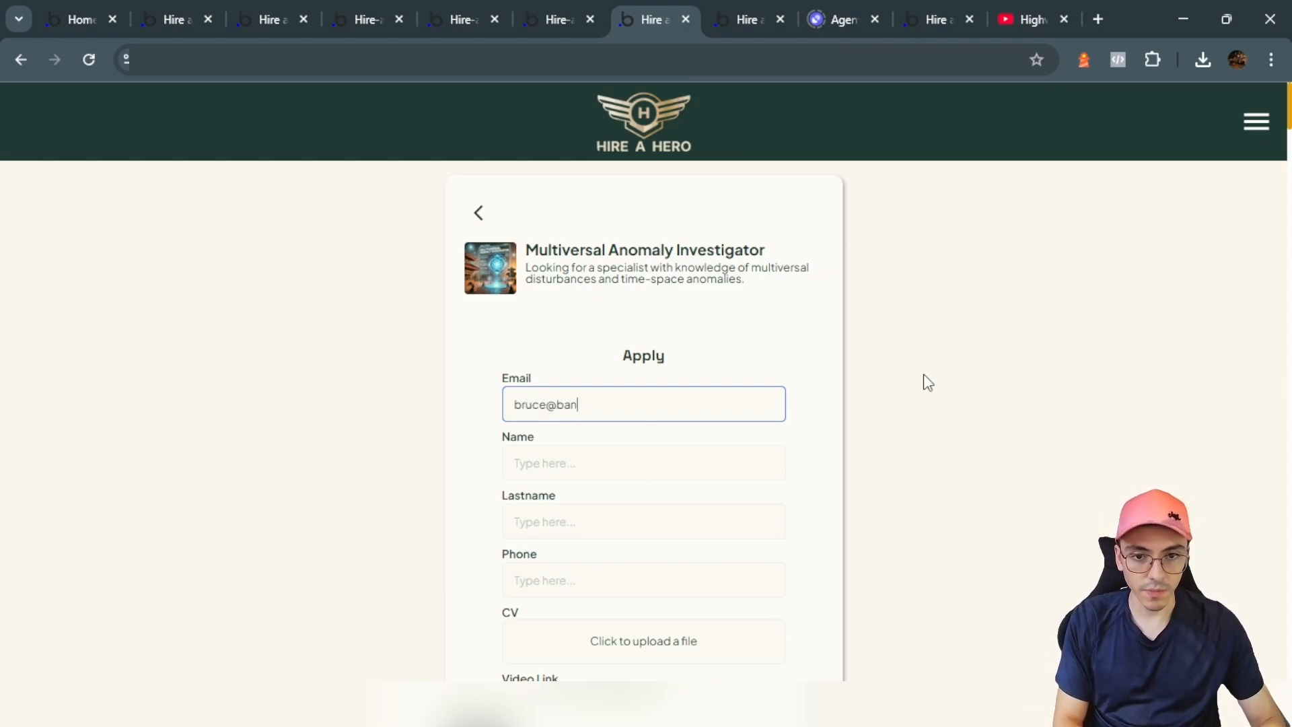
key("Tab")
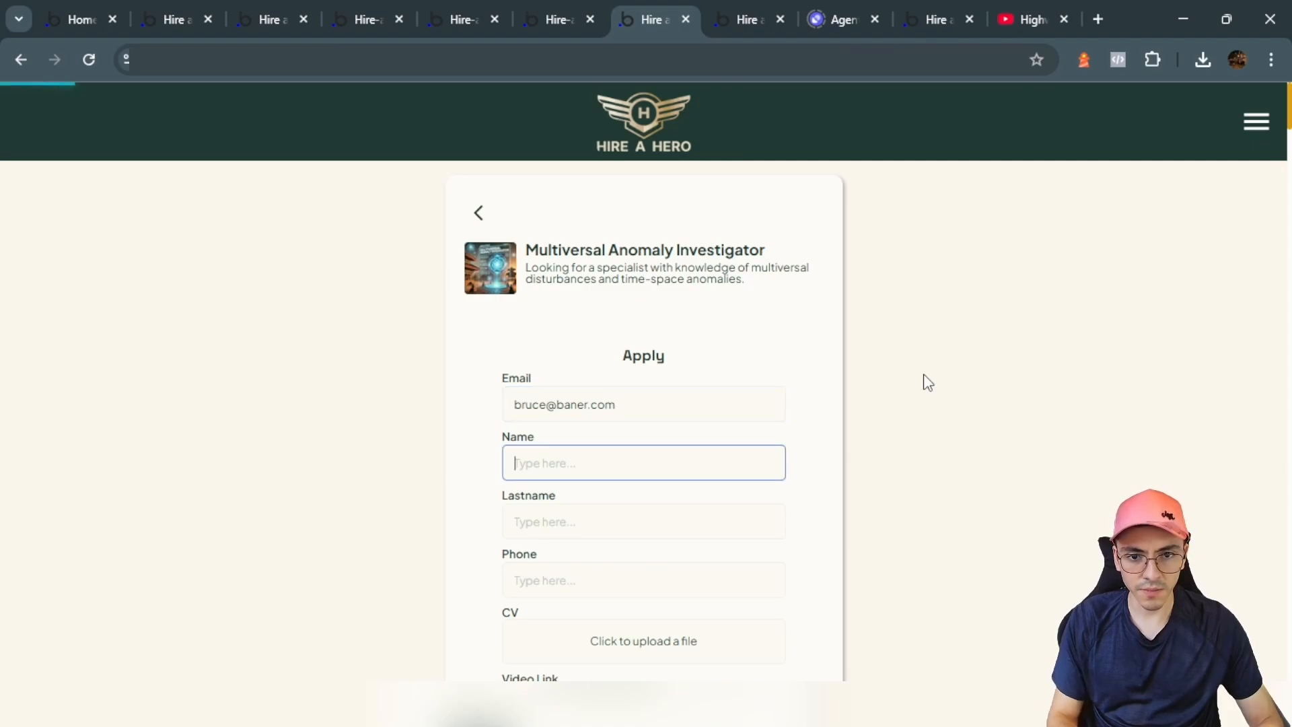
type("Bruce")
key("Tab")
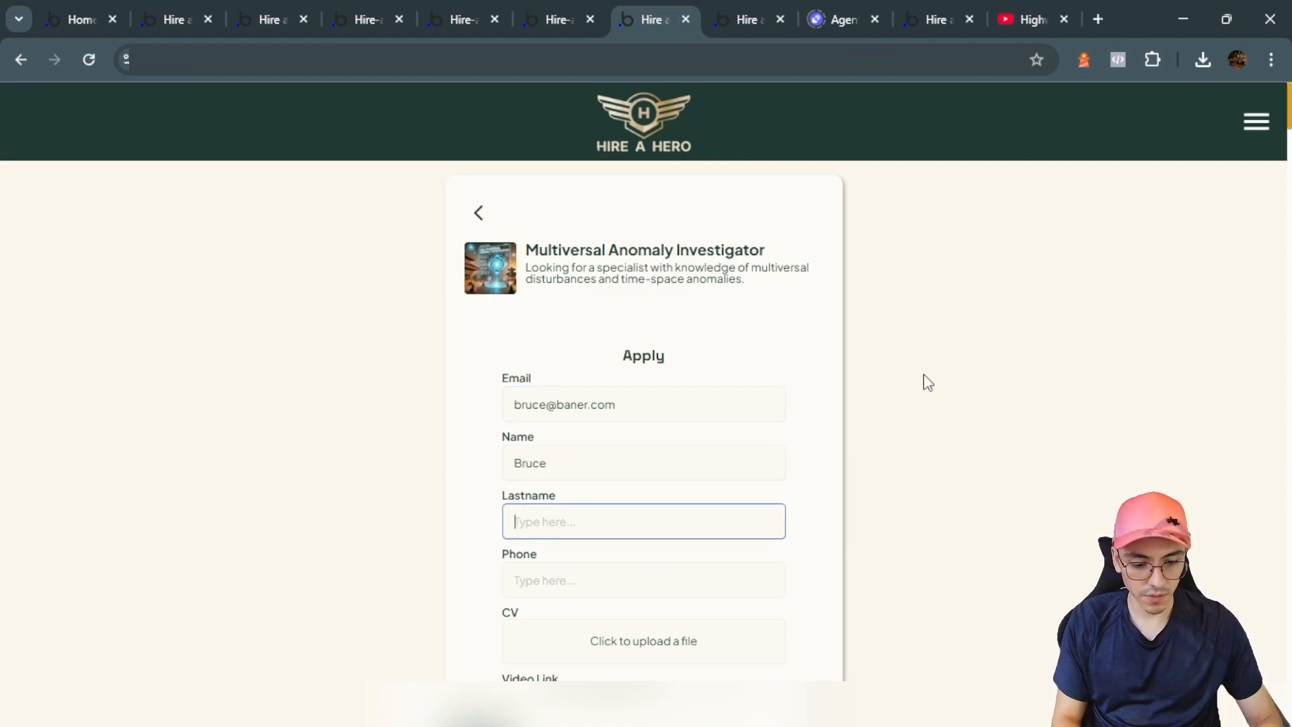
type("Banner")
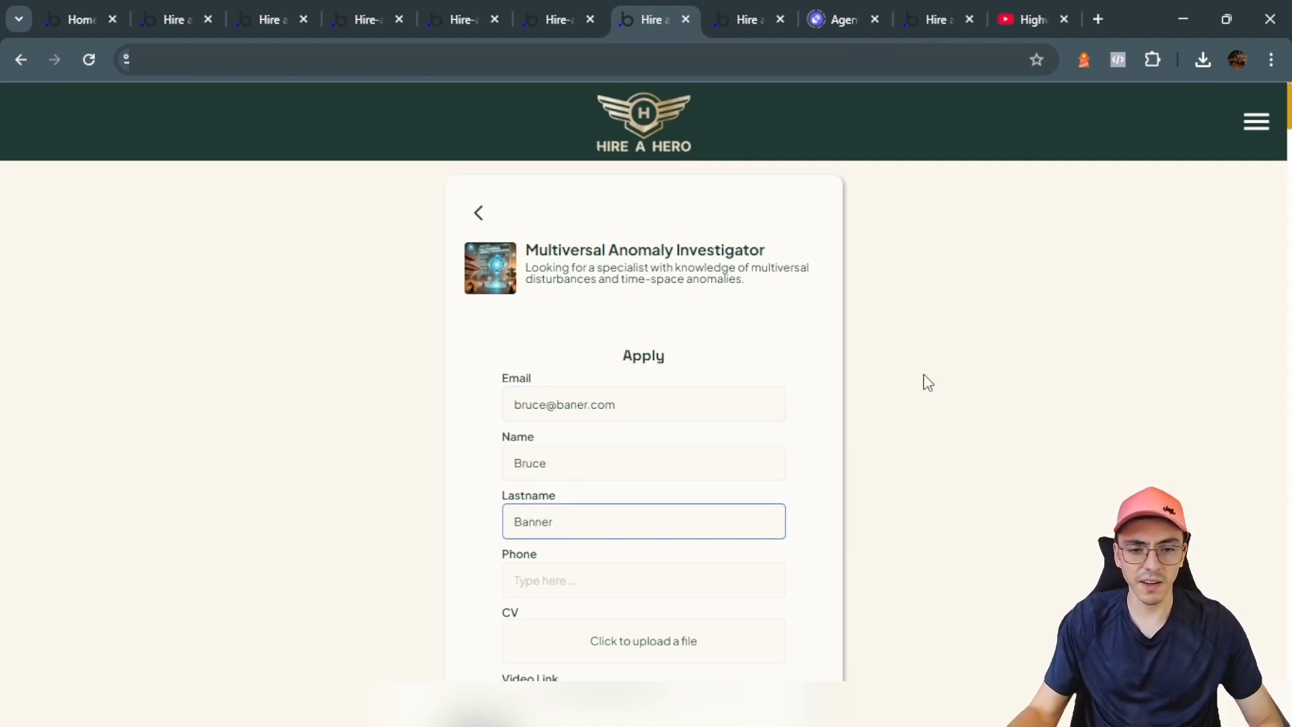
scroll(923, 374, "down", 3)
left_click(606, 398)
key("Tab")
left_click(610, 448)
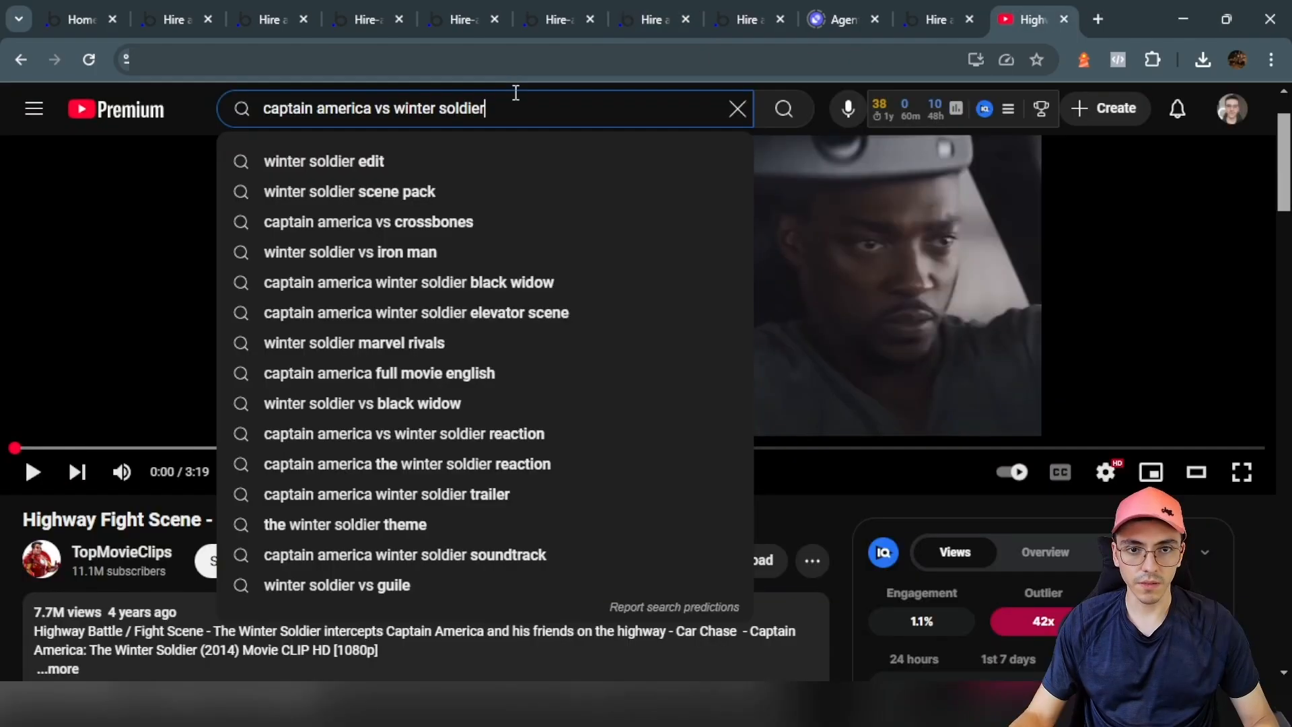
Step: Search YouTube for 'hulk vs thanos' and open the fight clip
left_click_drag(525, 113, 225, 109)
type("hulk vs")
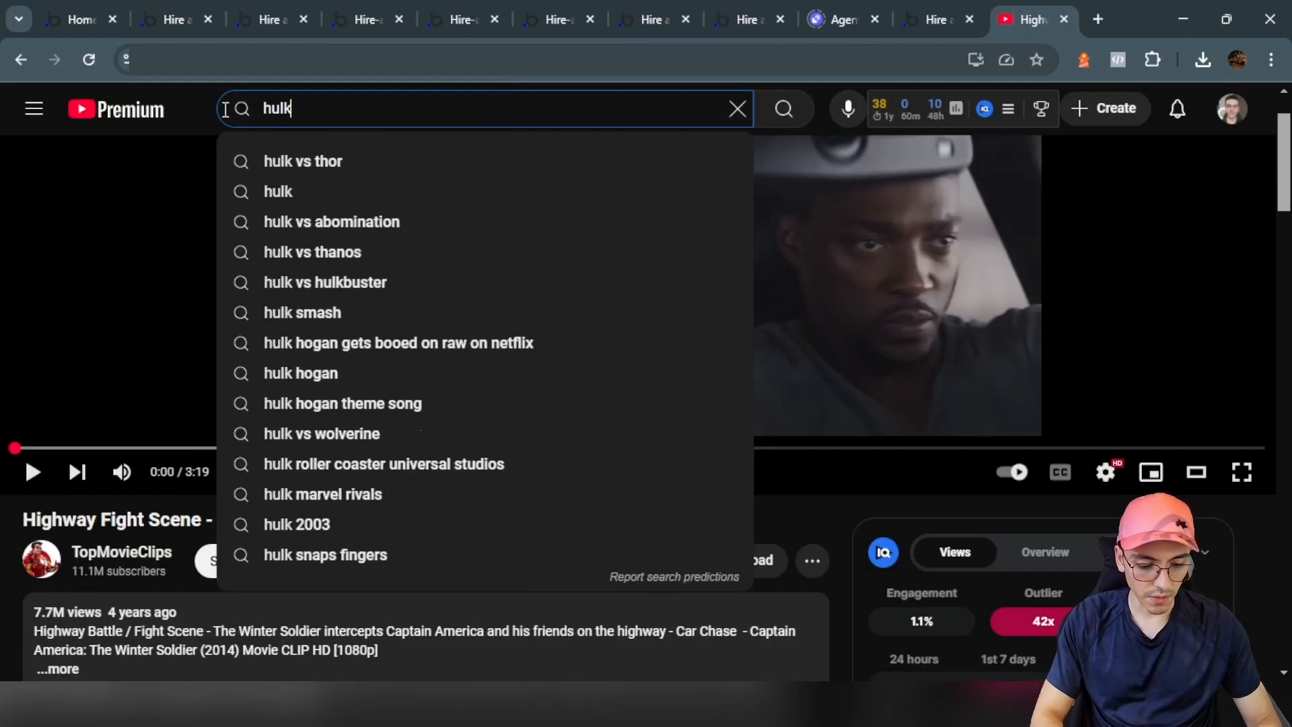
key("Down")
key("Down")
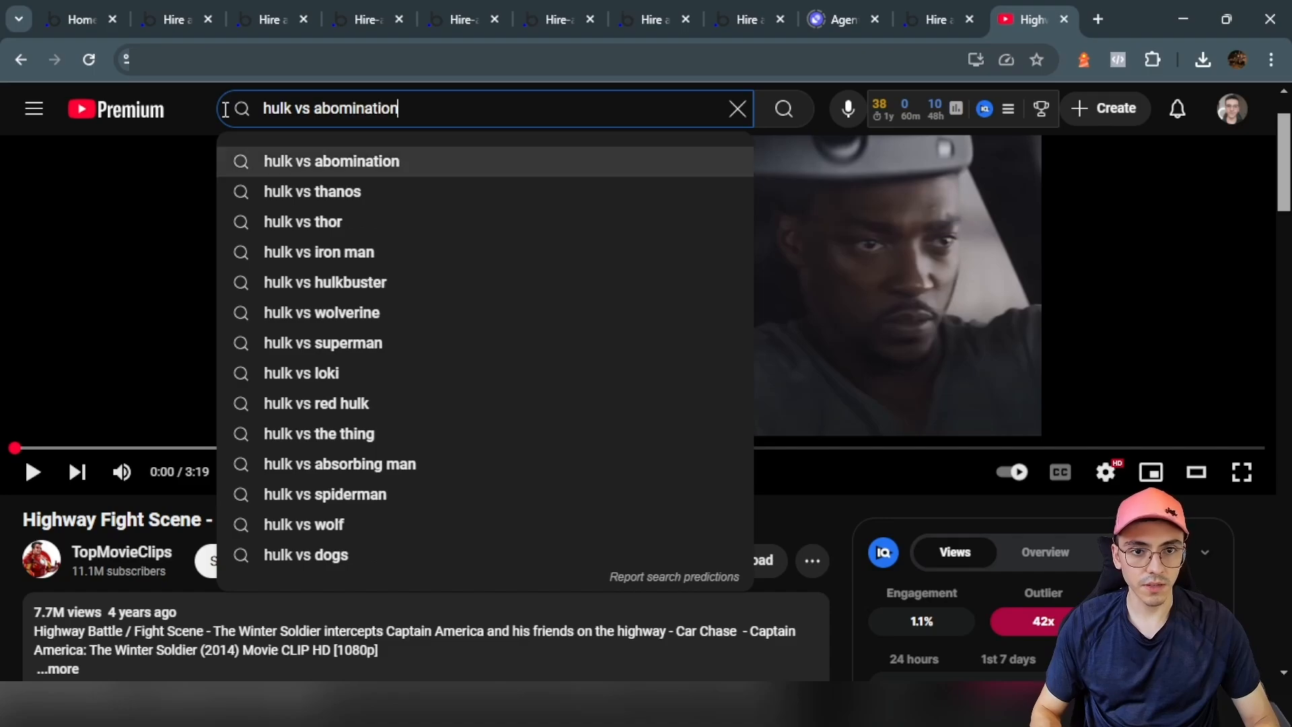
key("Return")
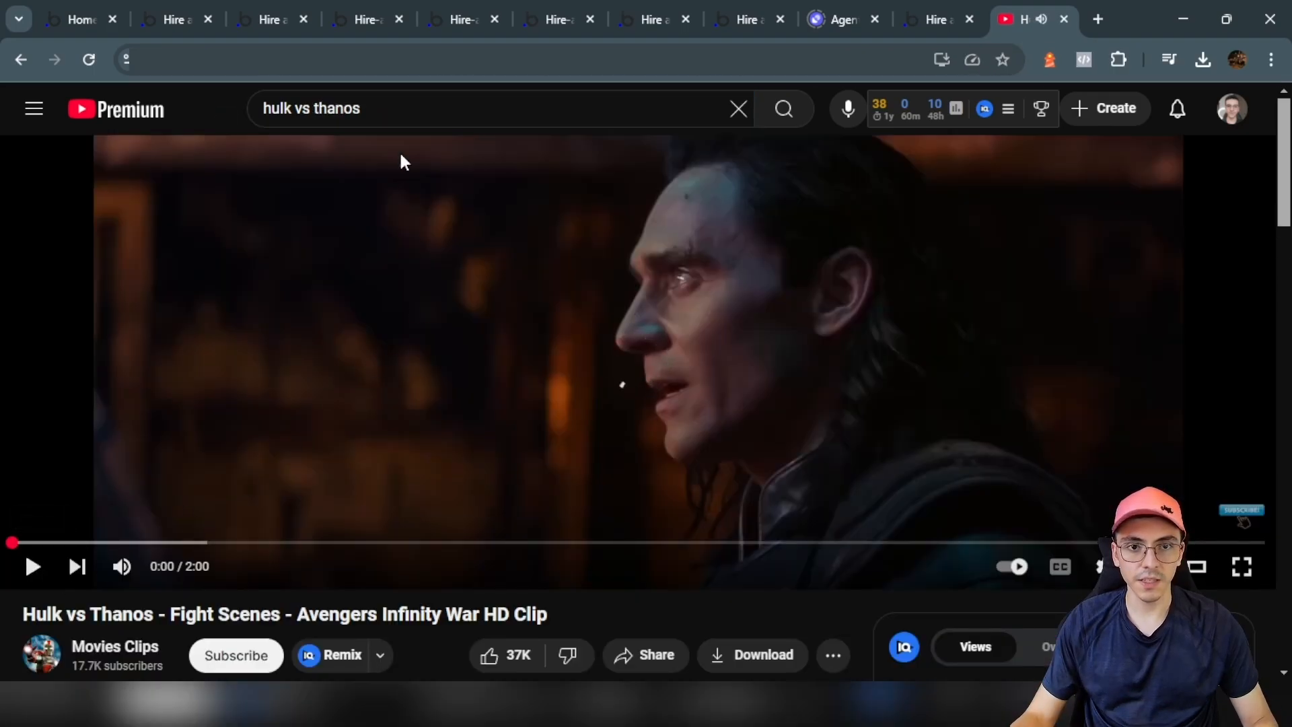
Step: Copy the clip's video ID bCiT6psniYc into the form's Video Link field
double_click(377, 59)
key("ctrl+c")
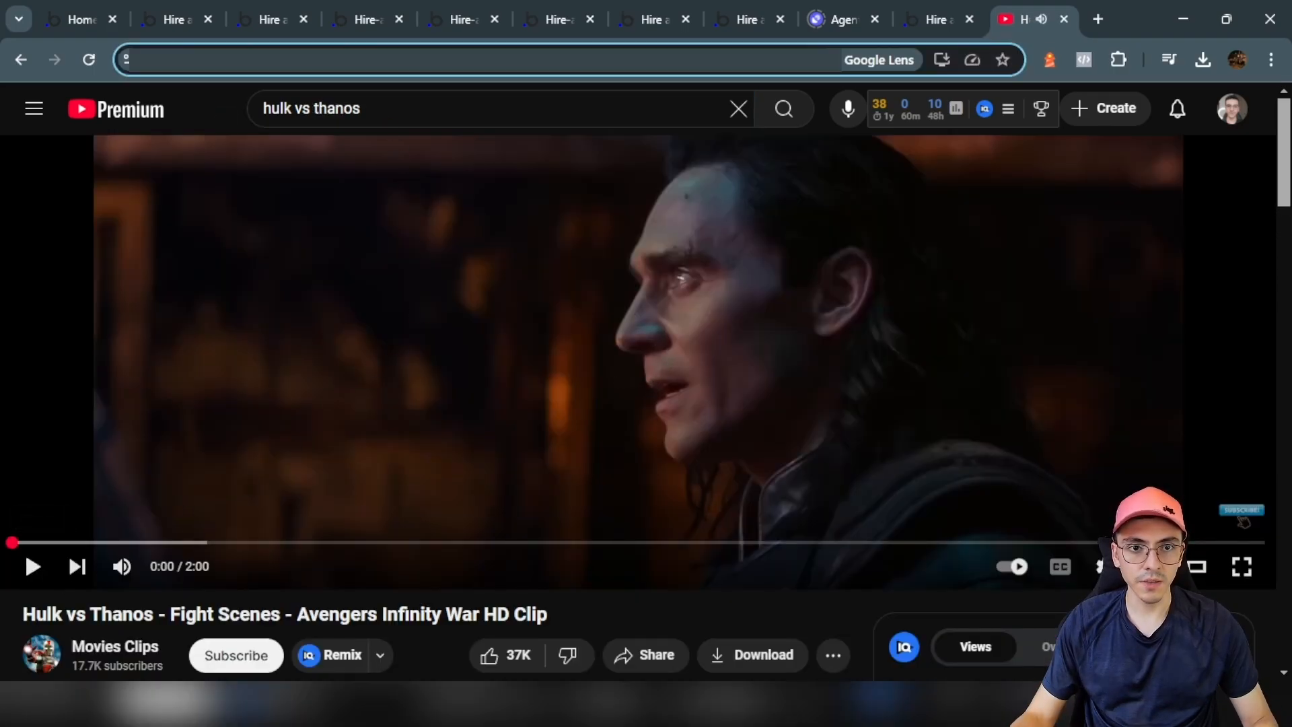
left_click(653, 20)
left_click(565, 516)
Step: Paste the video ID, describe it as 'My fight against Thanos!', then create and send the applicant
key("ctrl+v")
scroll(531, 471, "down", 3)
left_click(579, 401)
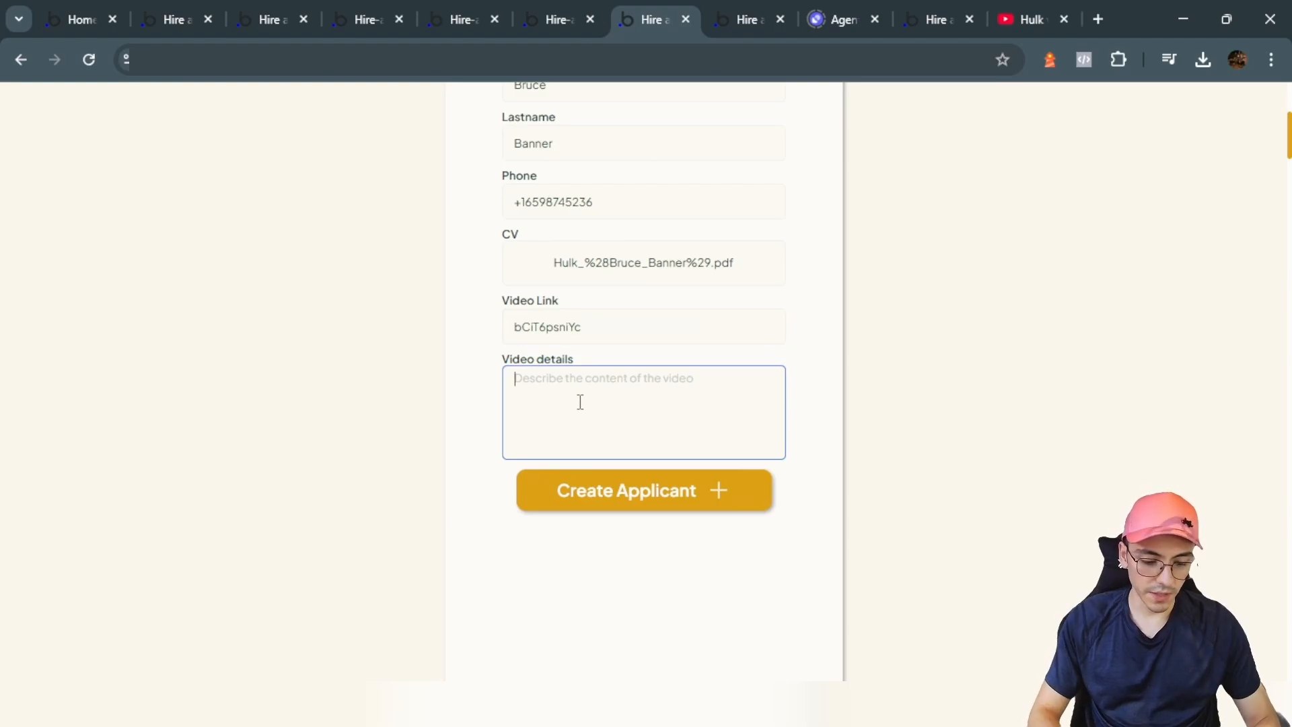
type("My fight ")
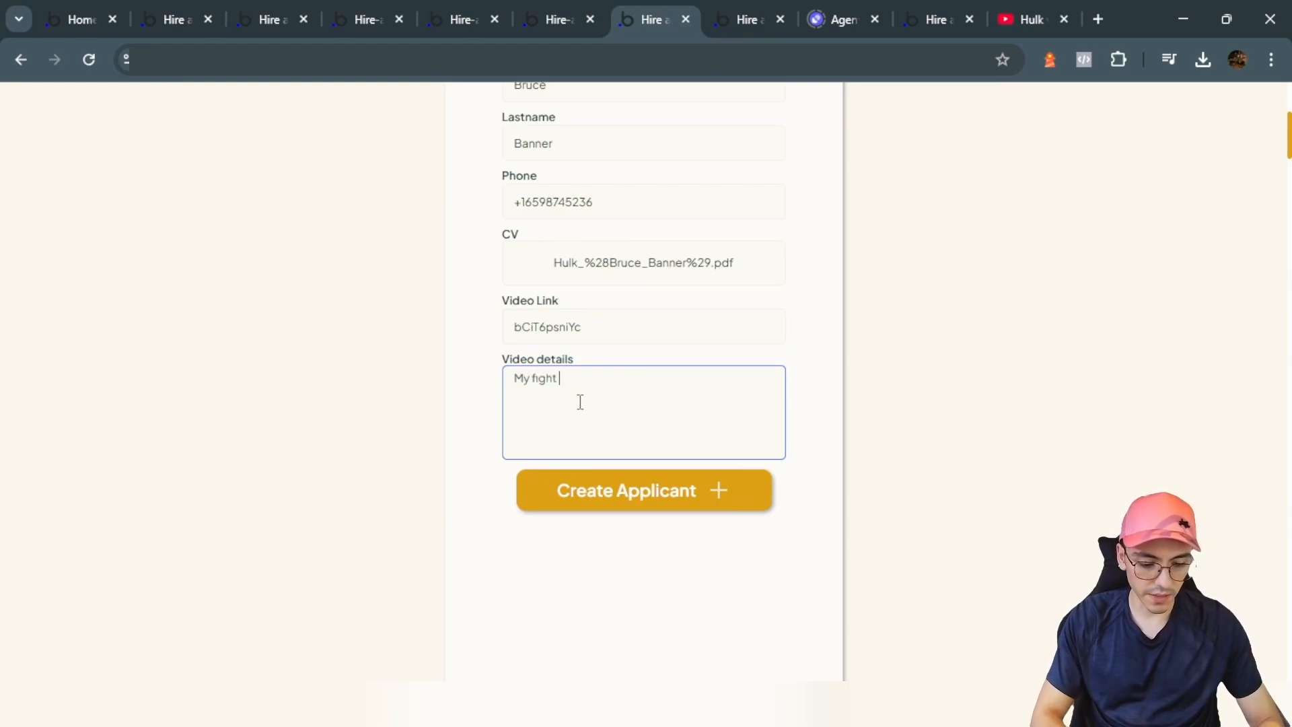
type("against Thanos!")
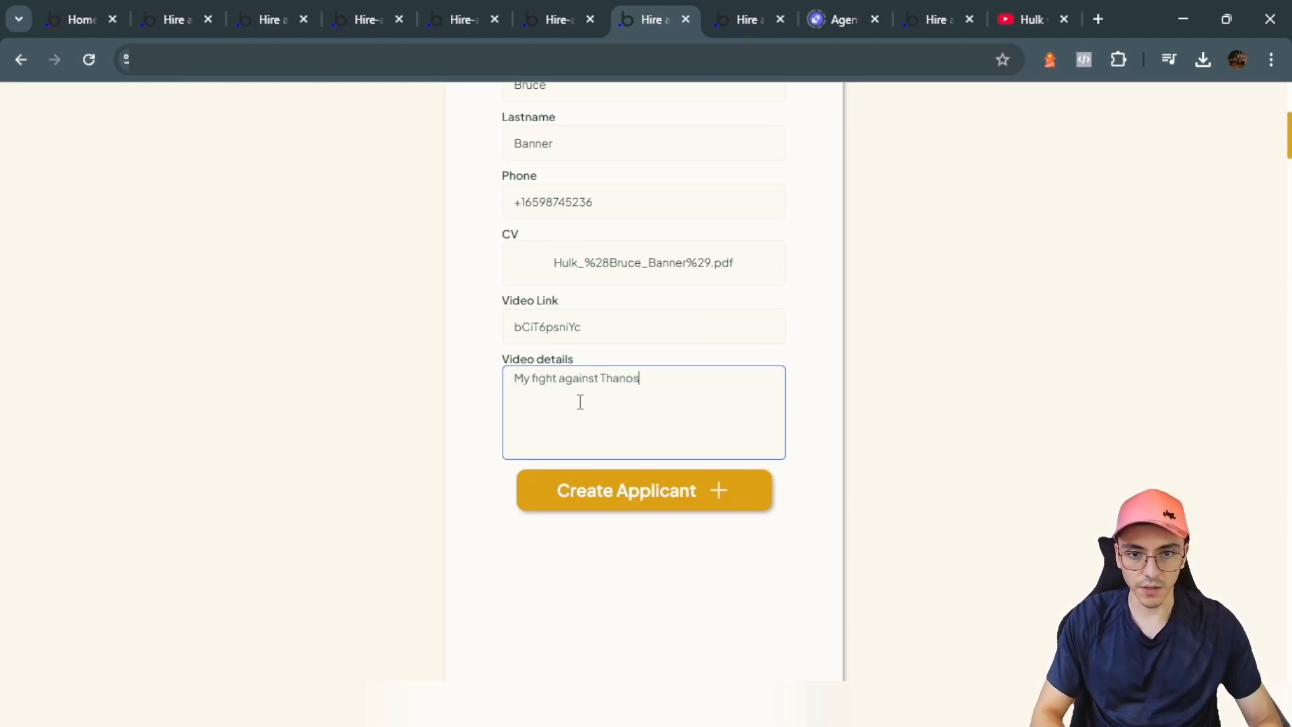
left_click(712, 491)
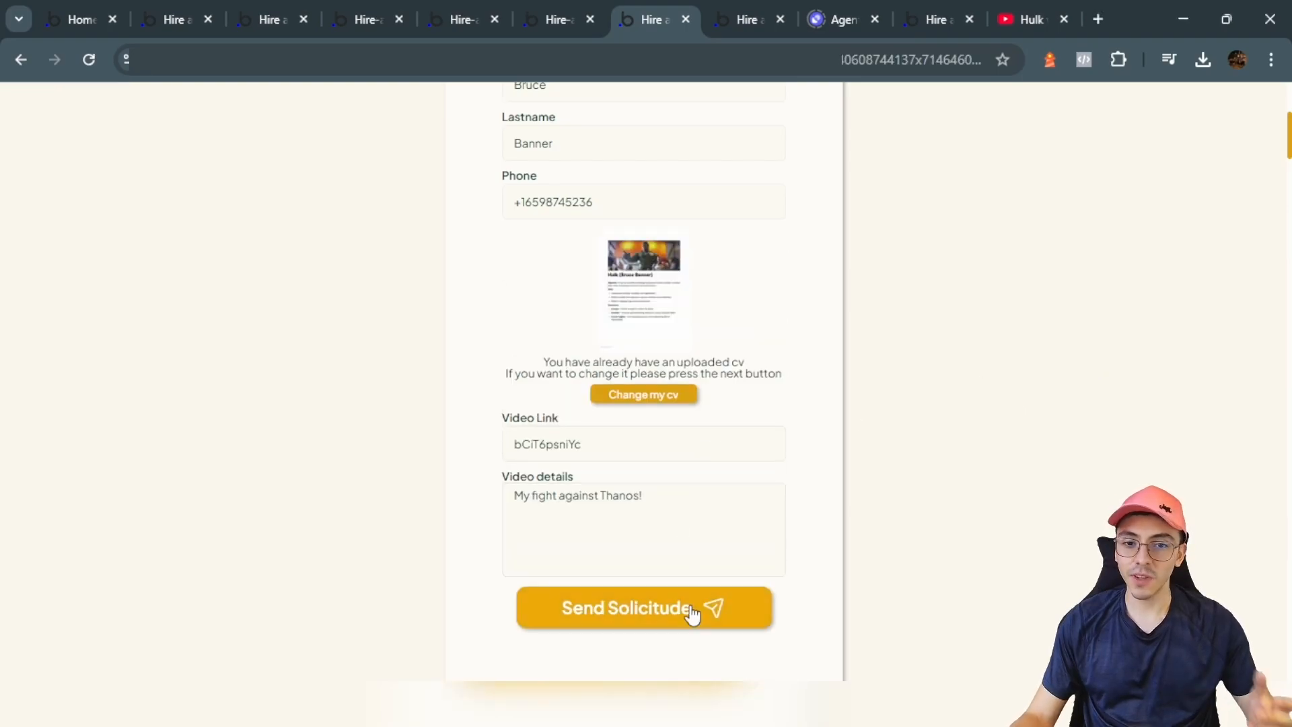
left_click(650, 620)
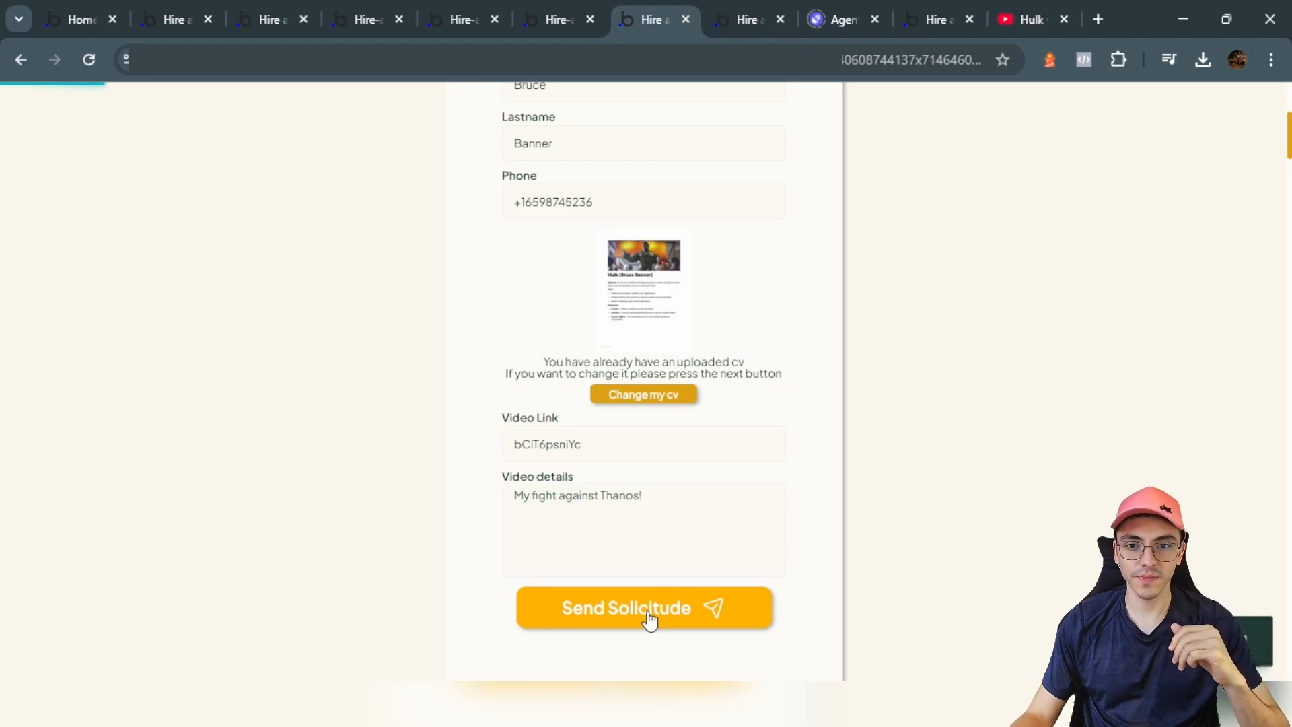
Step: Review the Multiversal Anomaly Investigator applicant's 3.0 CV ranking on the Dashboard, then return to Open Positions
left_click(1256, 121)
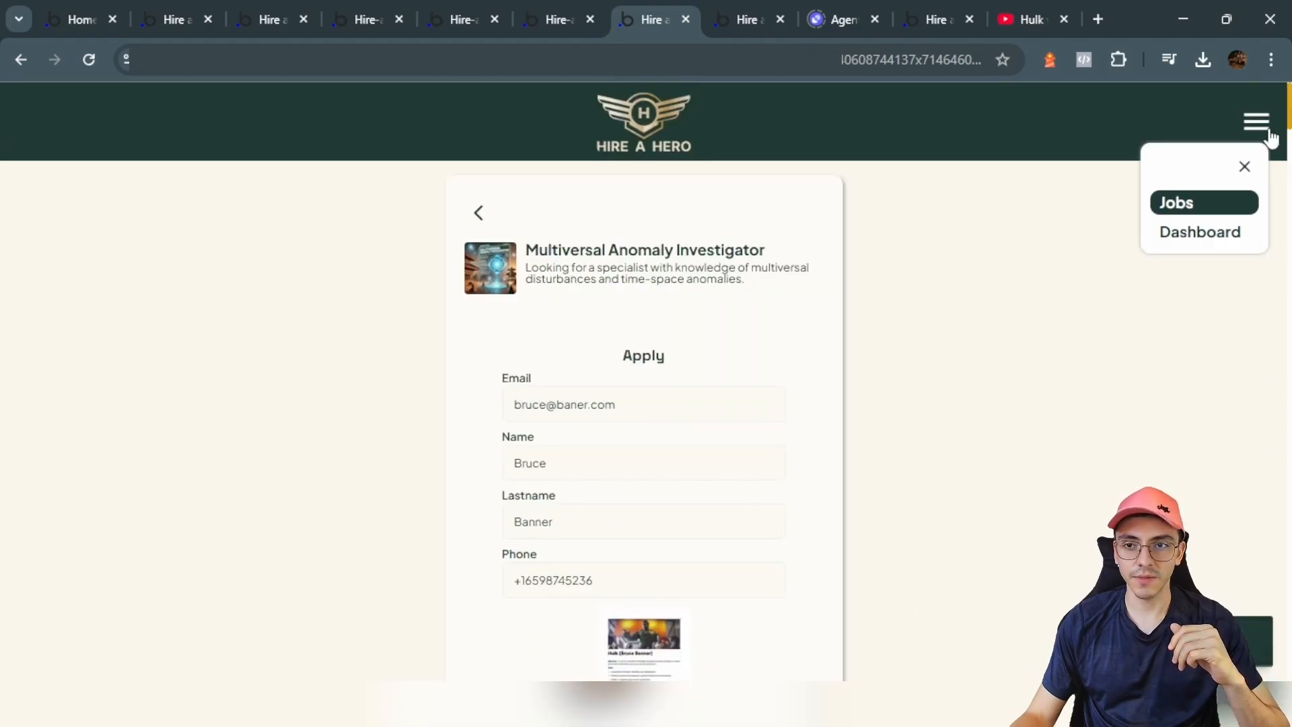
left_click(1196, 235)
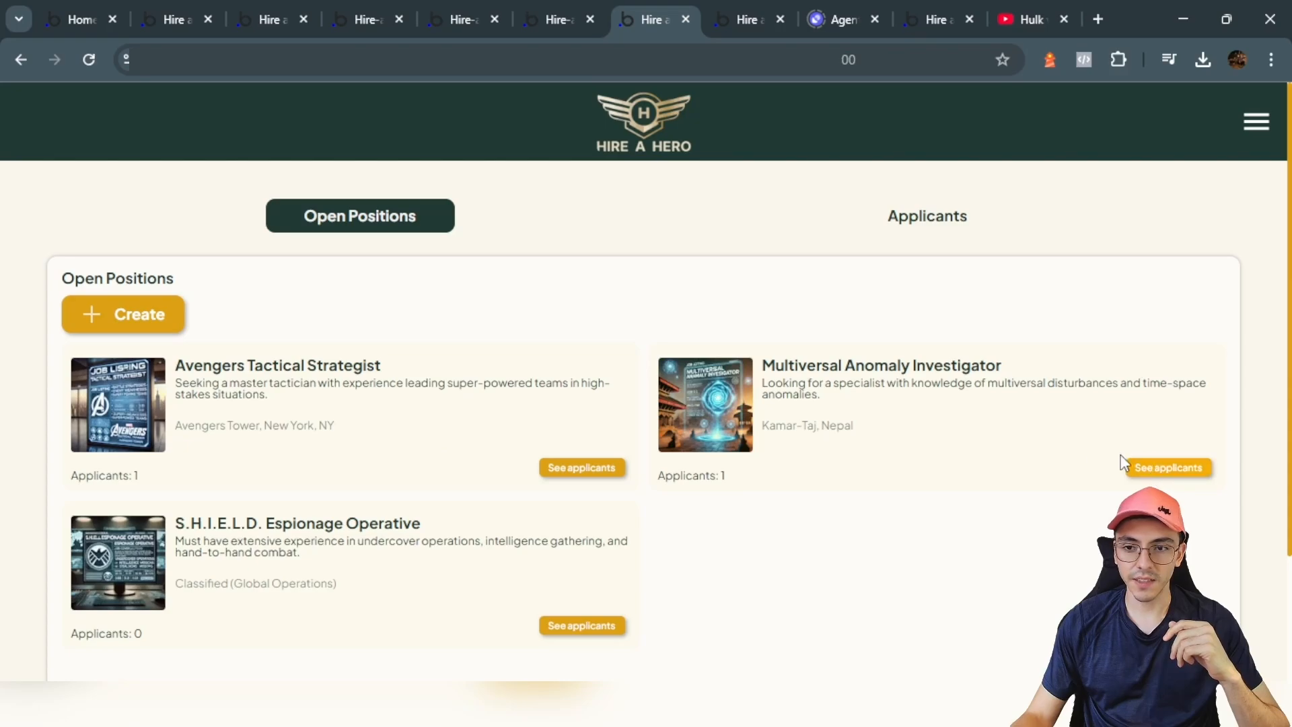
left_click(1167, 468)
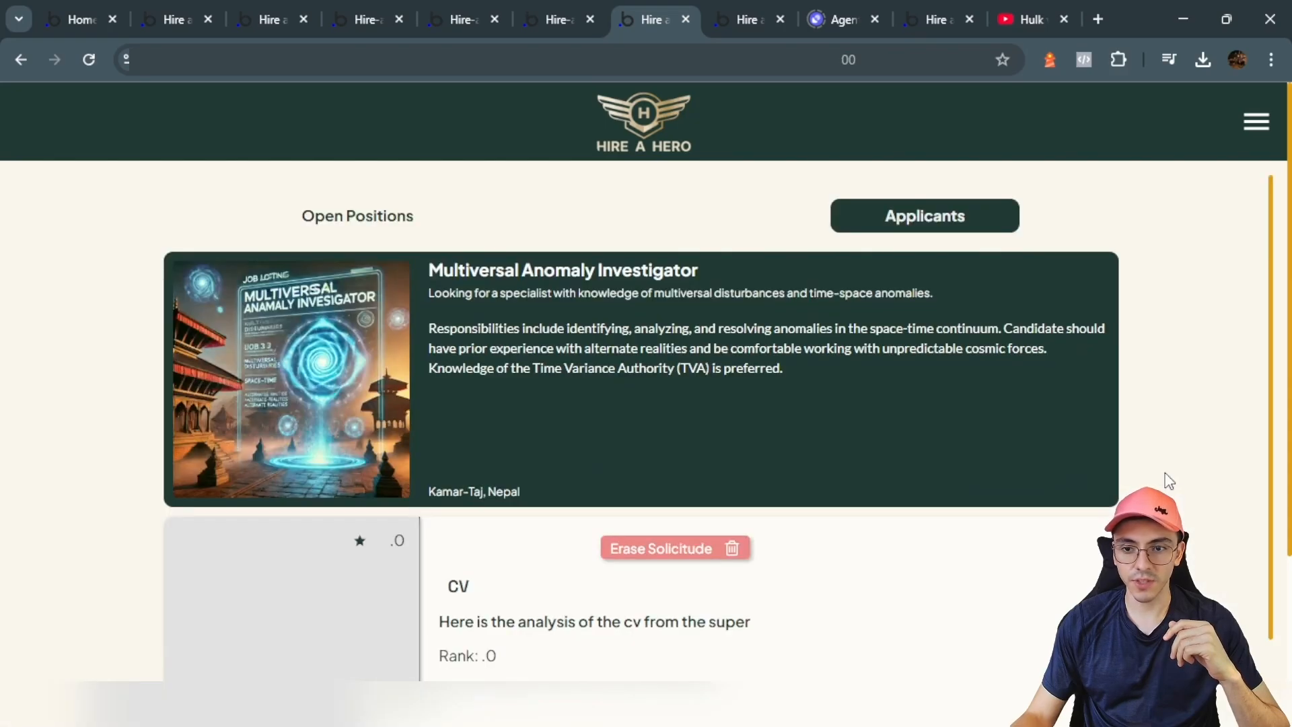
scroll(264, 446, "down", 3)
scroll(446, 342, "down", 2)
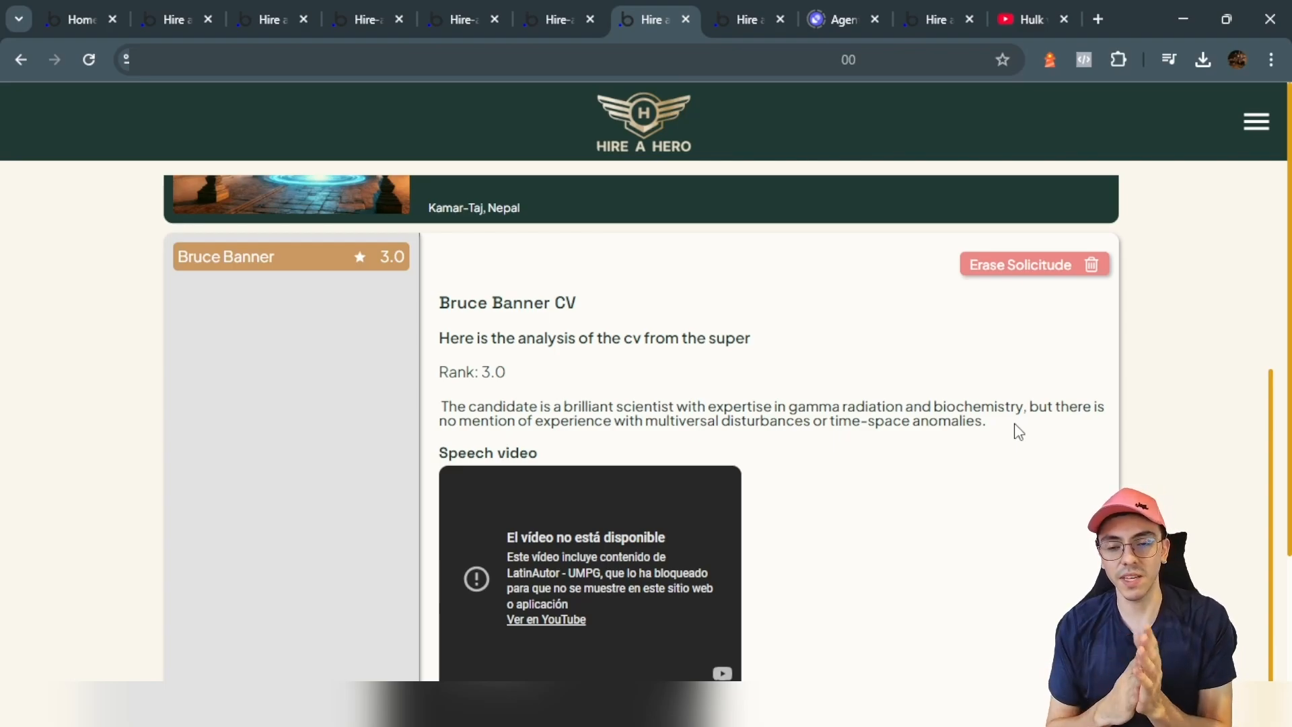
scroll(1019, 431, "up", 4)
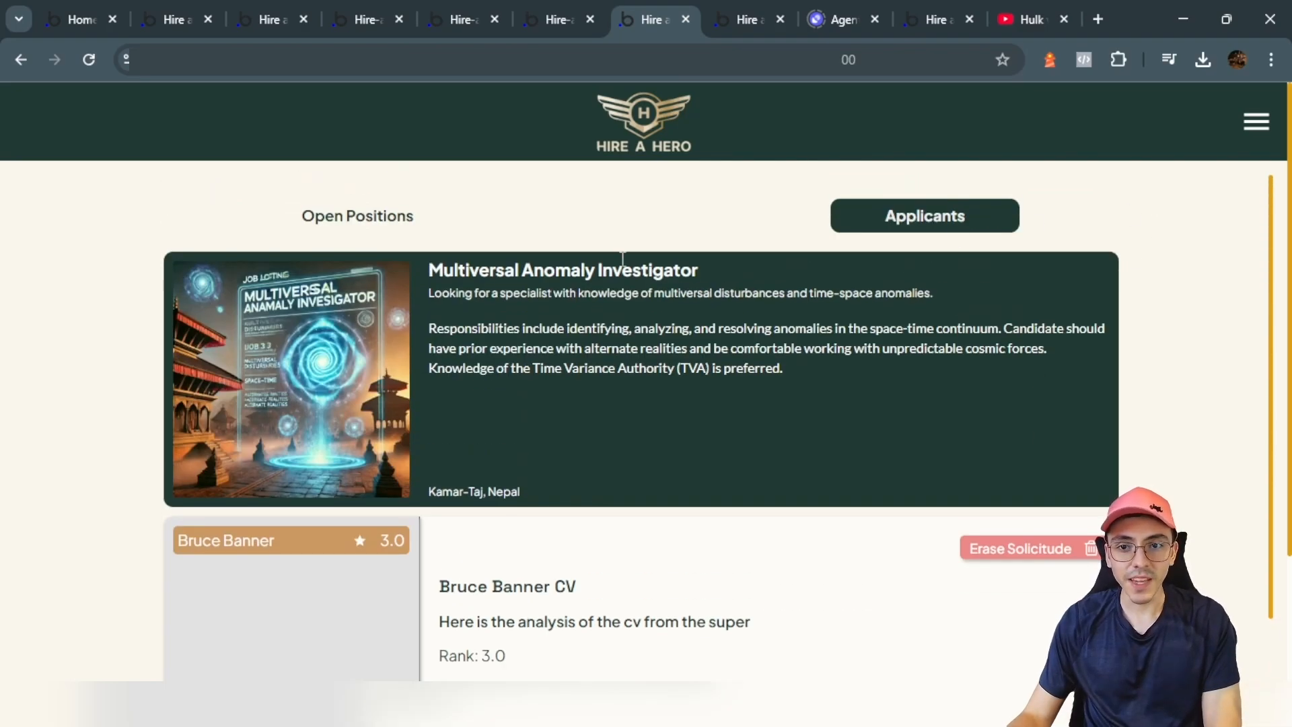
left_click(359, 219)
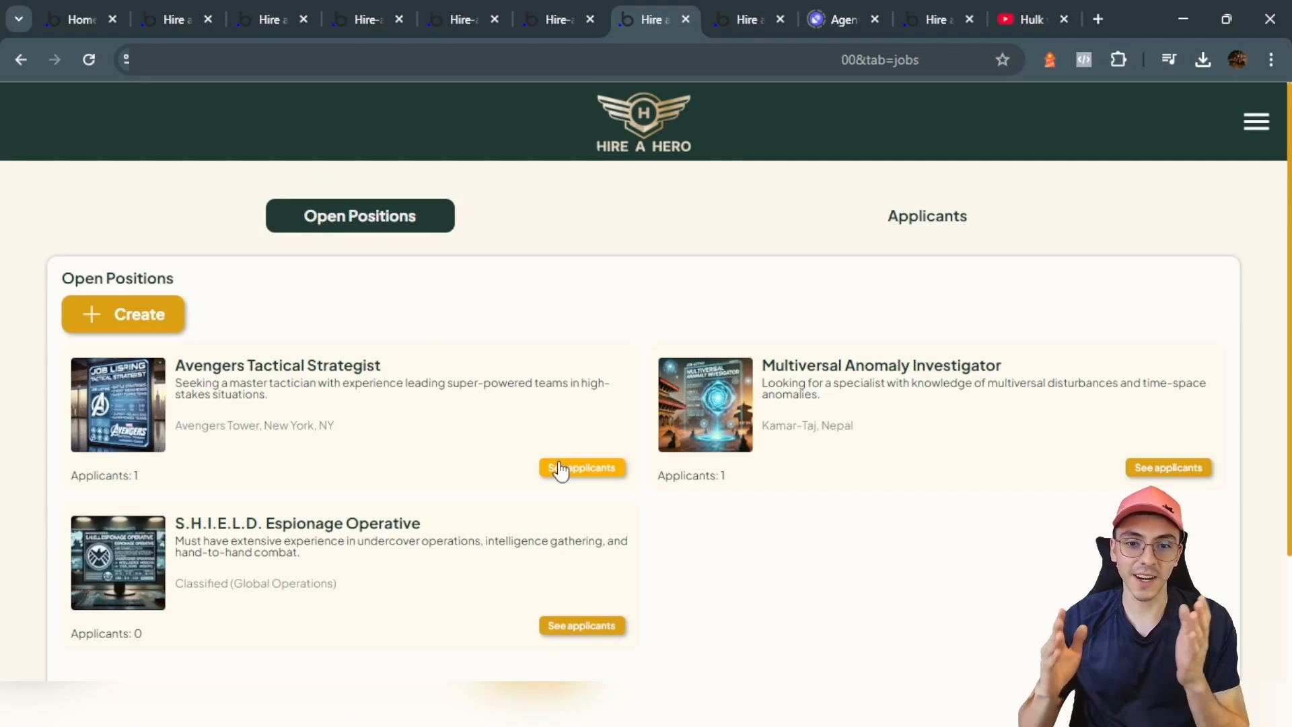